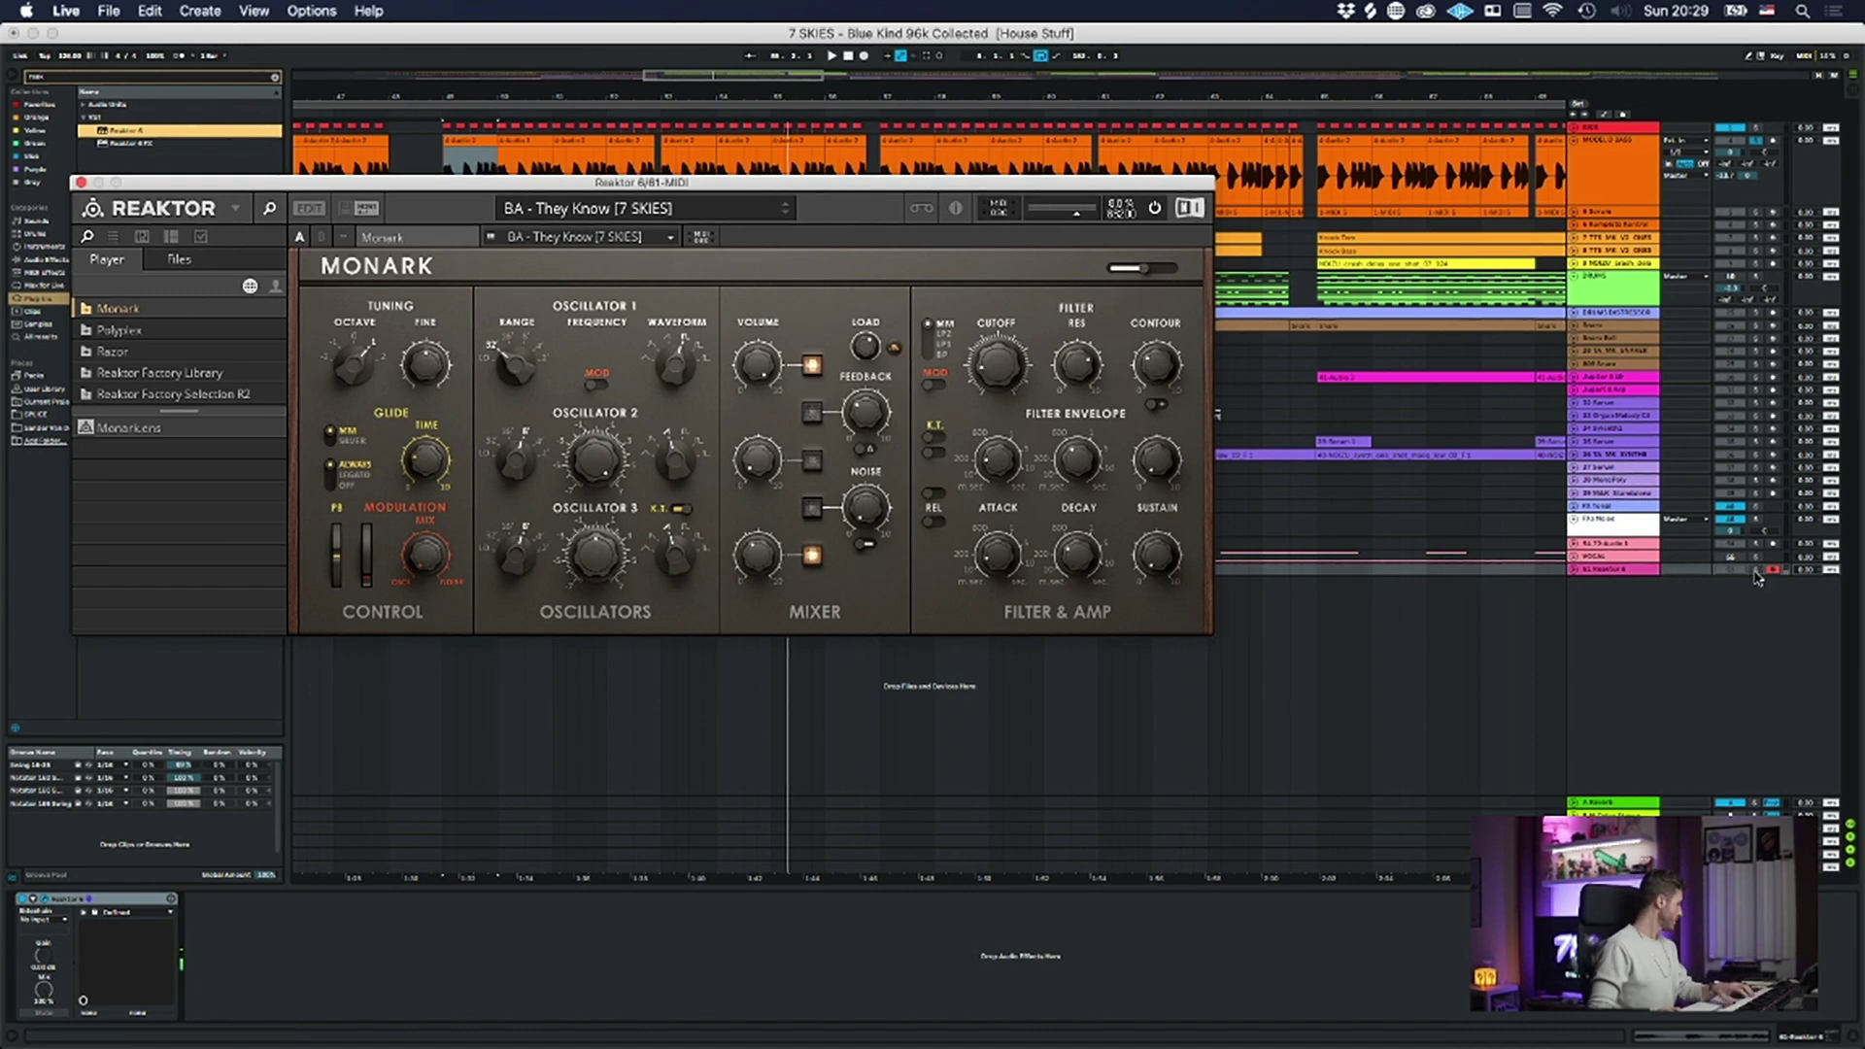
- Solo the Reaktor track and tweak the filter resonance of the Monark synth
click(1758, 573)
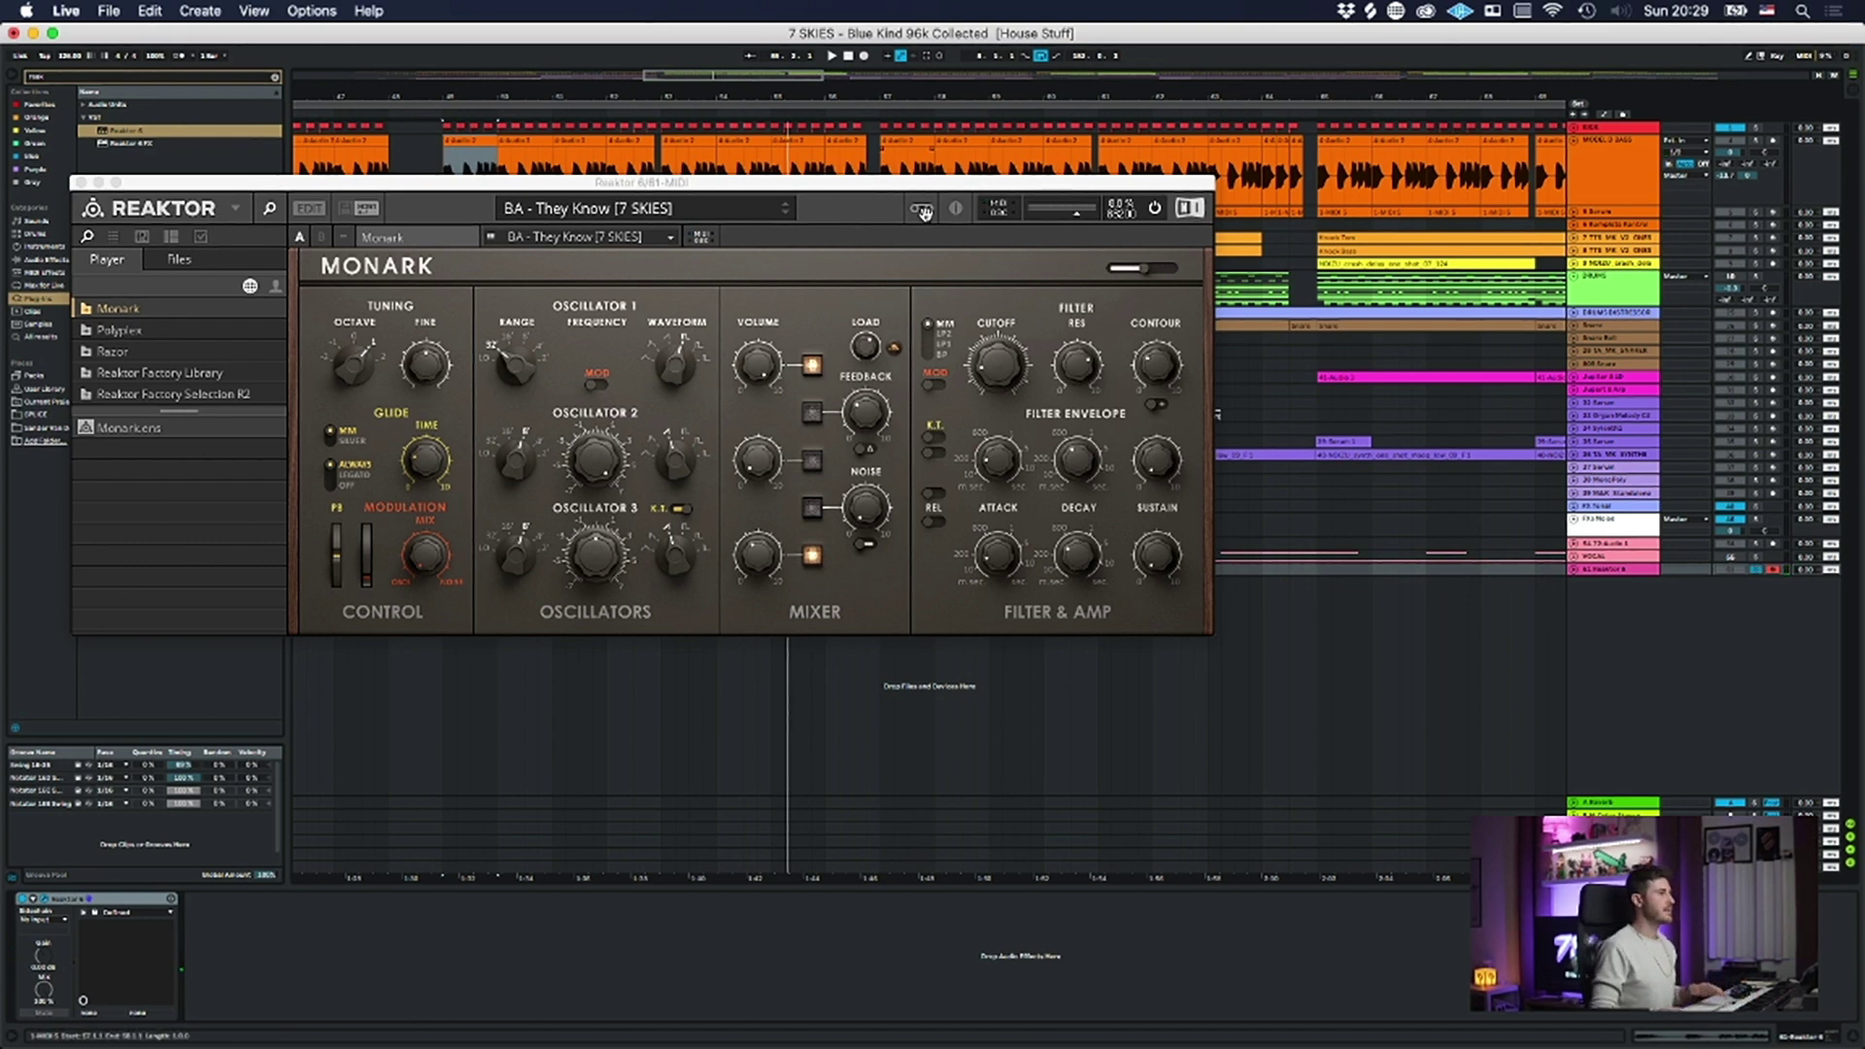
drag(934, 188, 1257, 455)
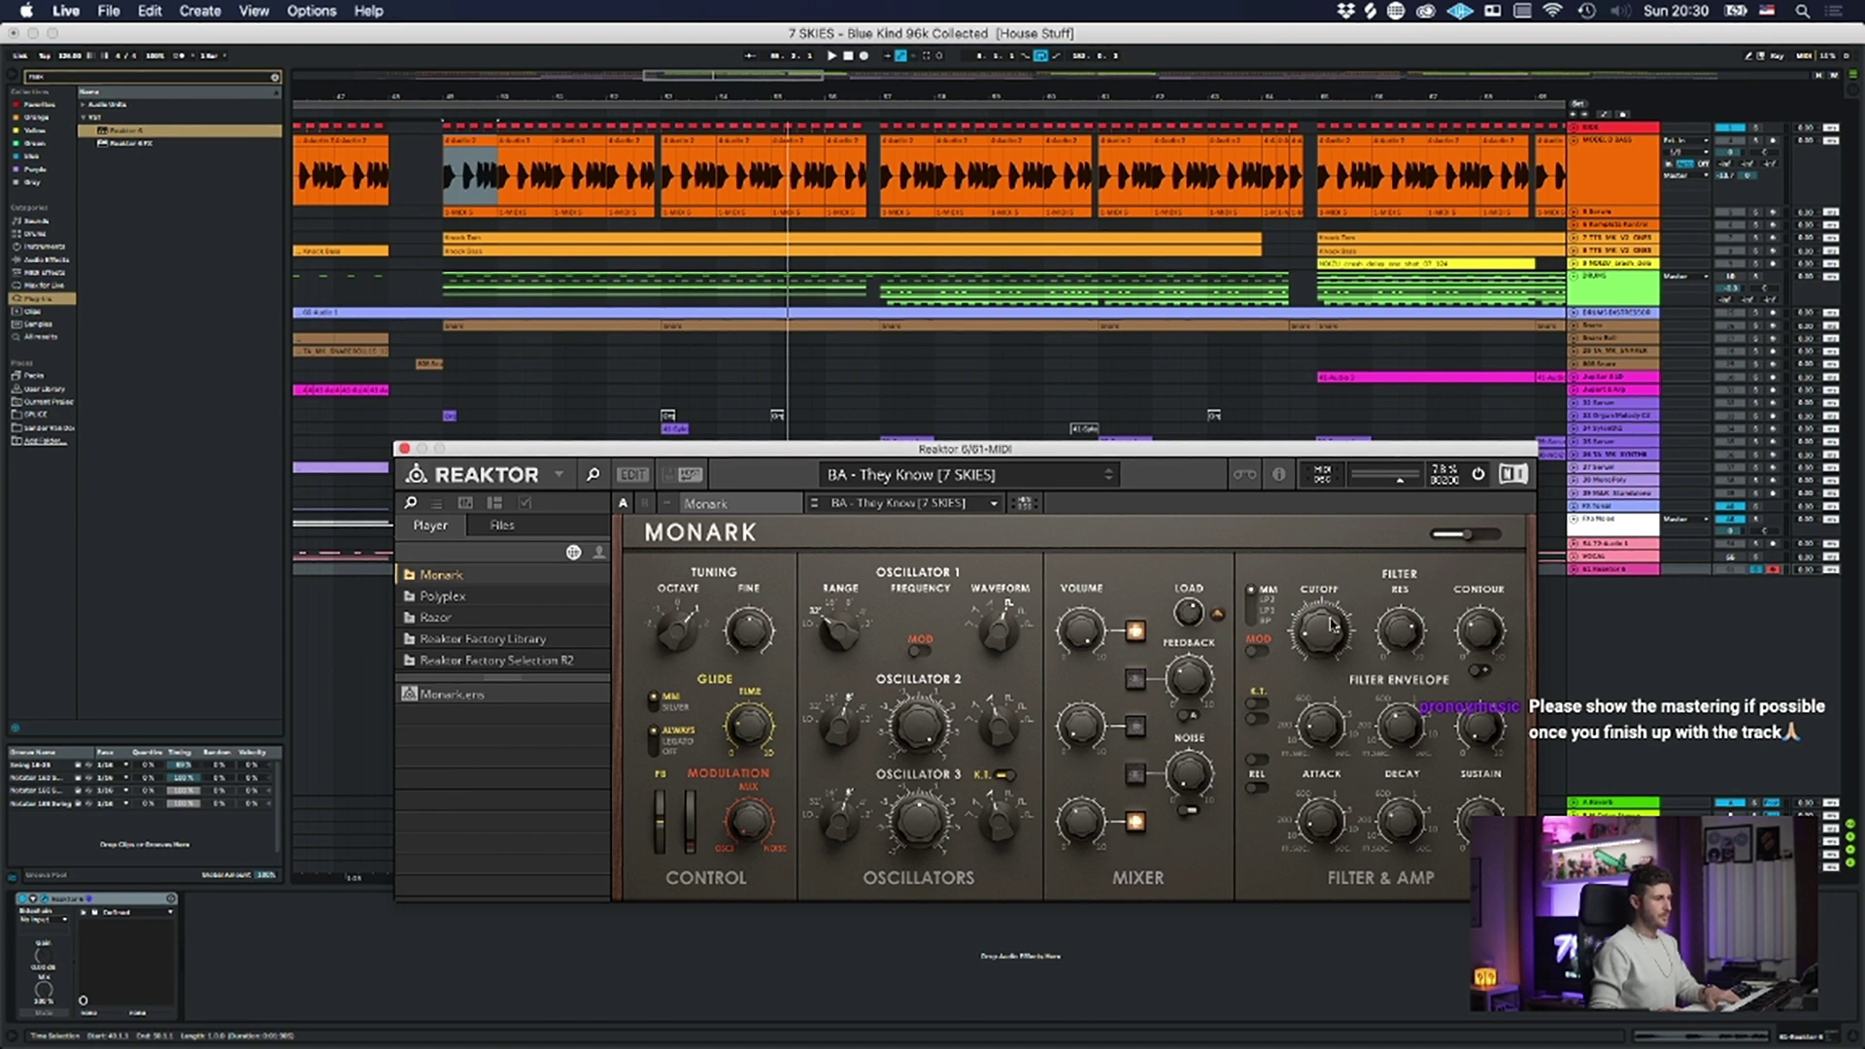
drag(1405, 632, 1401, 617)
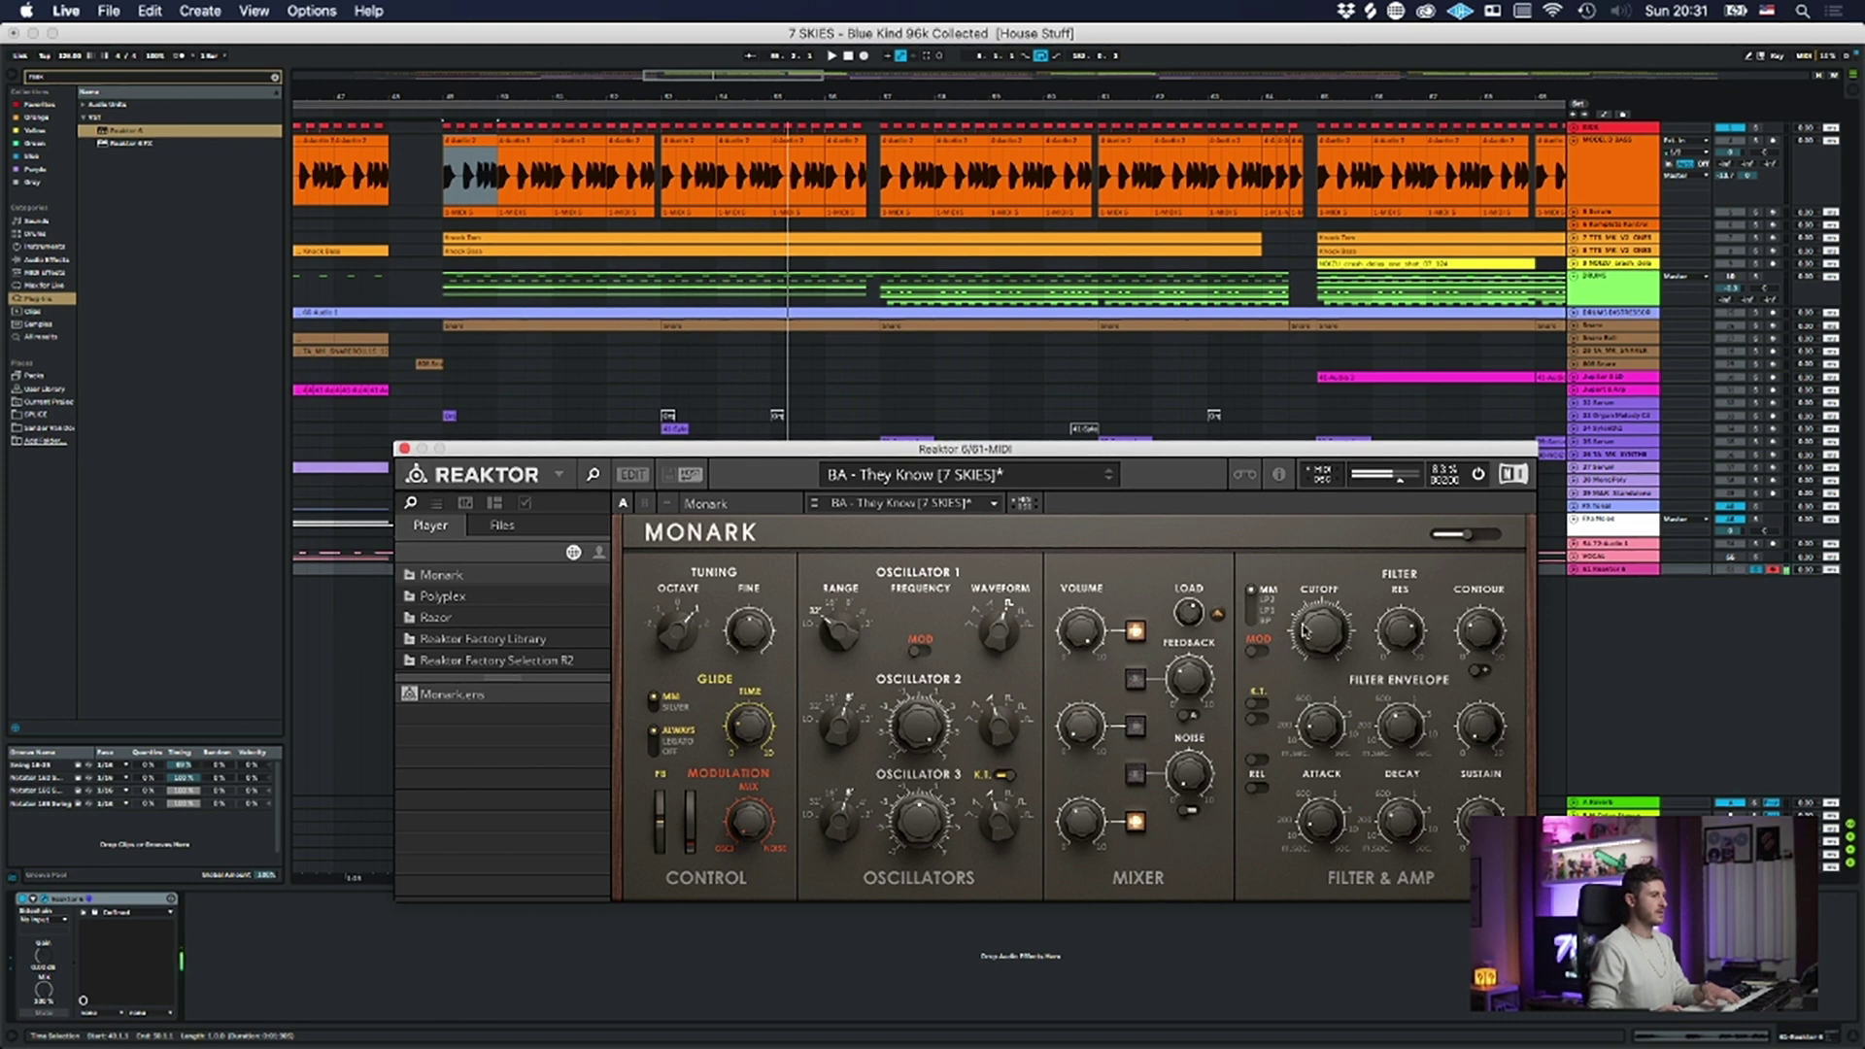
- Close the Monark synth and delete the Reaktor track from the project
click(403, 450)
click(1632, 571)
key(Delete)
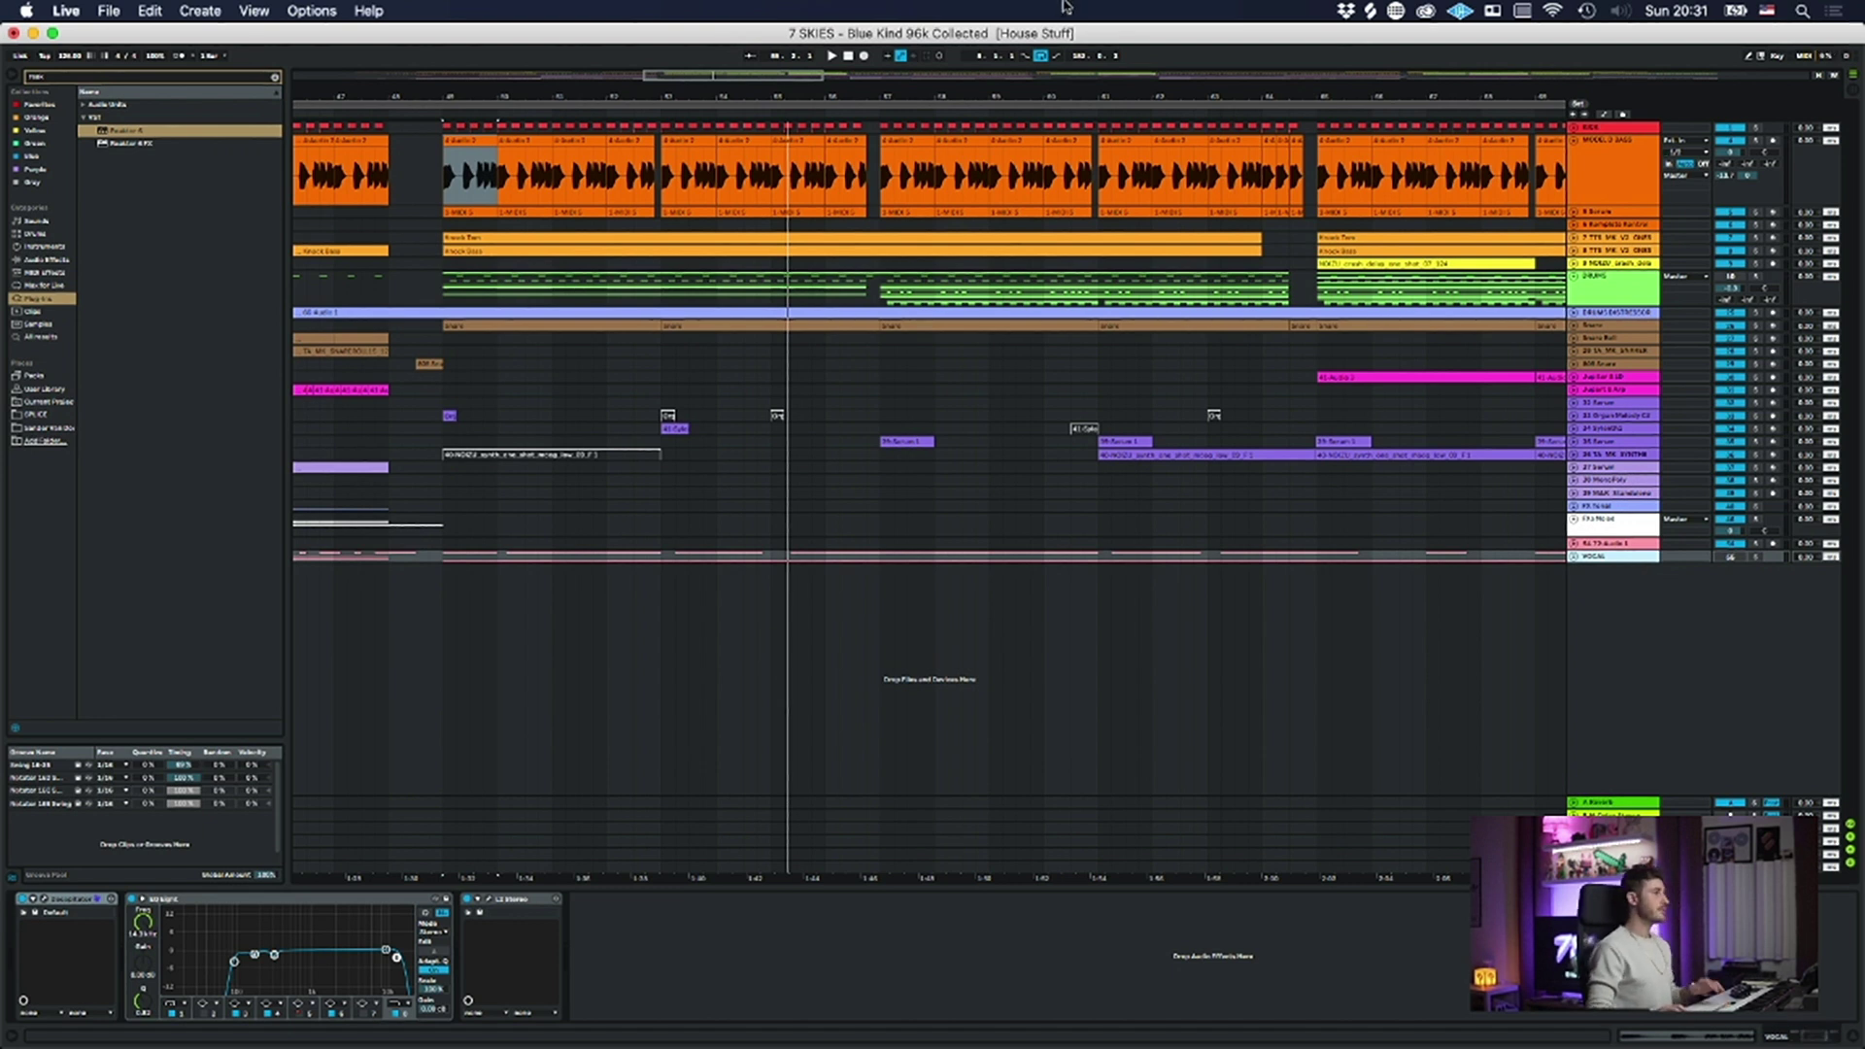
- Look through the device chain of the MODEL D BASS track and inspect its FabFilter Pro-Q 3 low-cut curve
click(1627, 178)
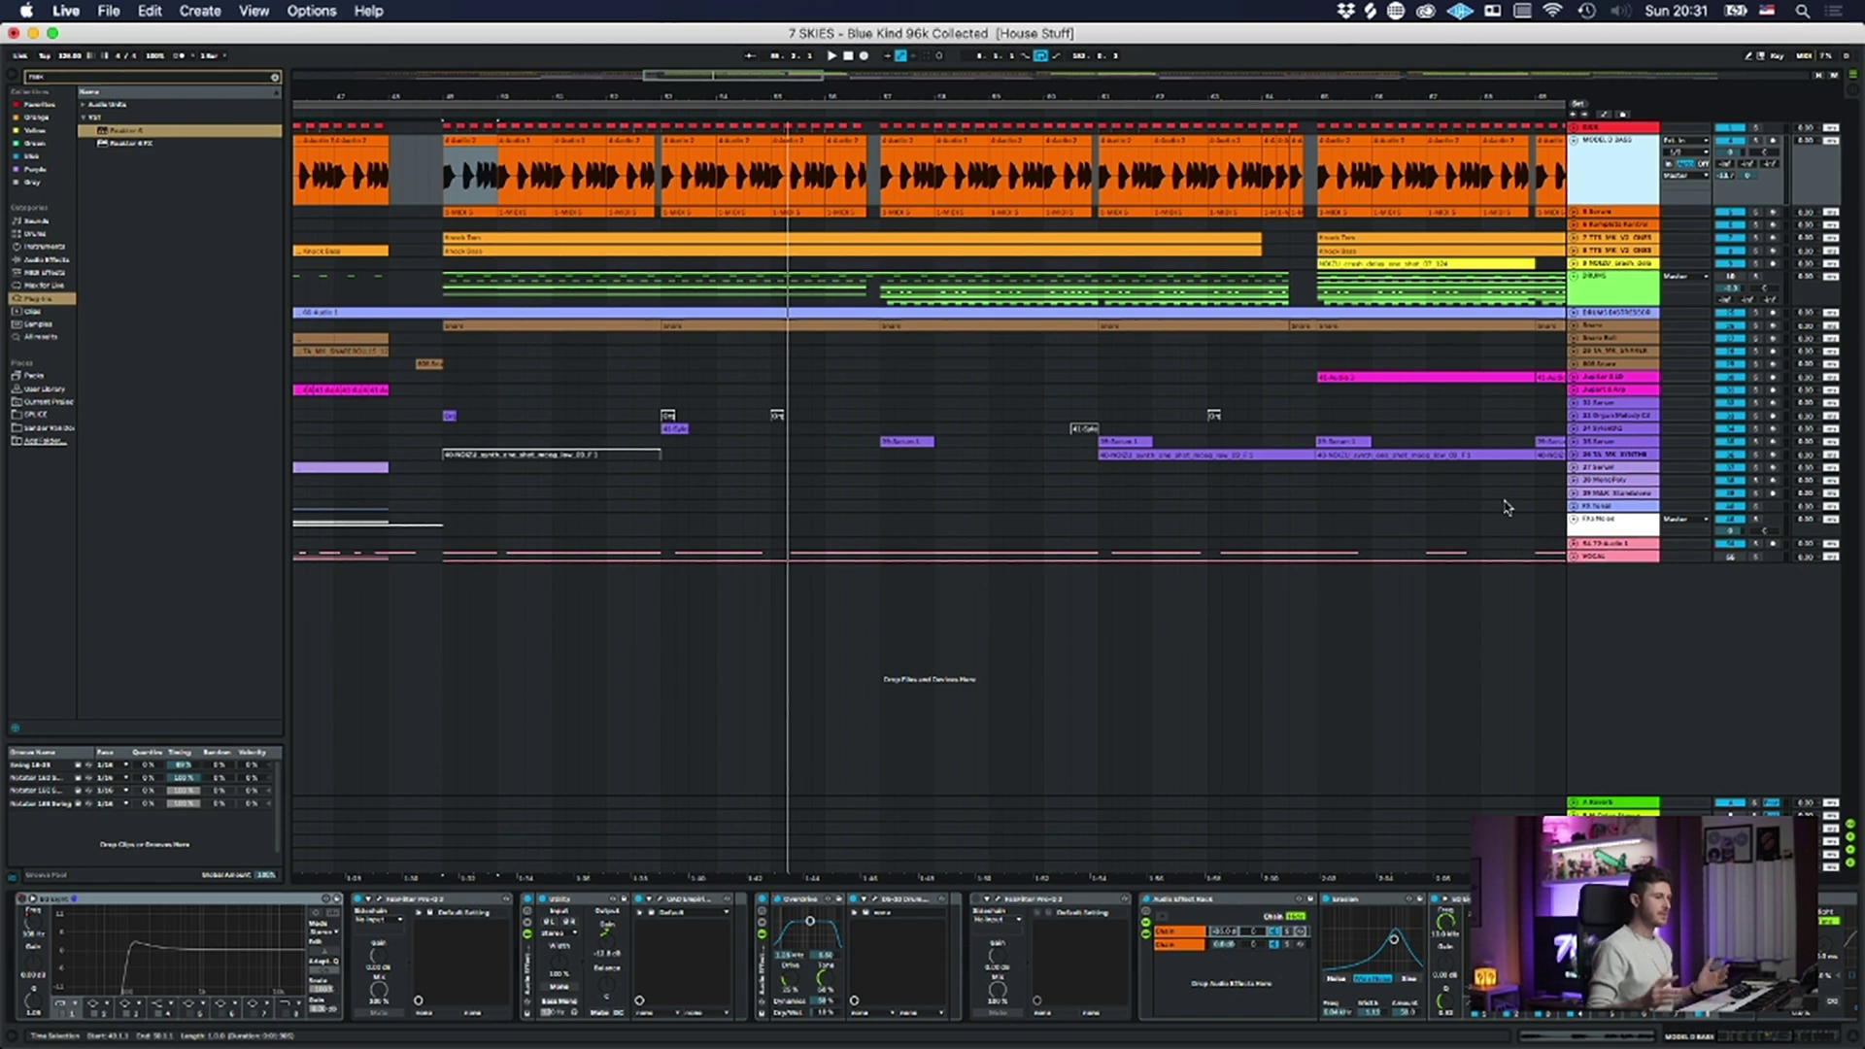
drag(1215, 975, 150, 952)
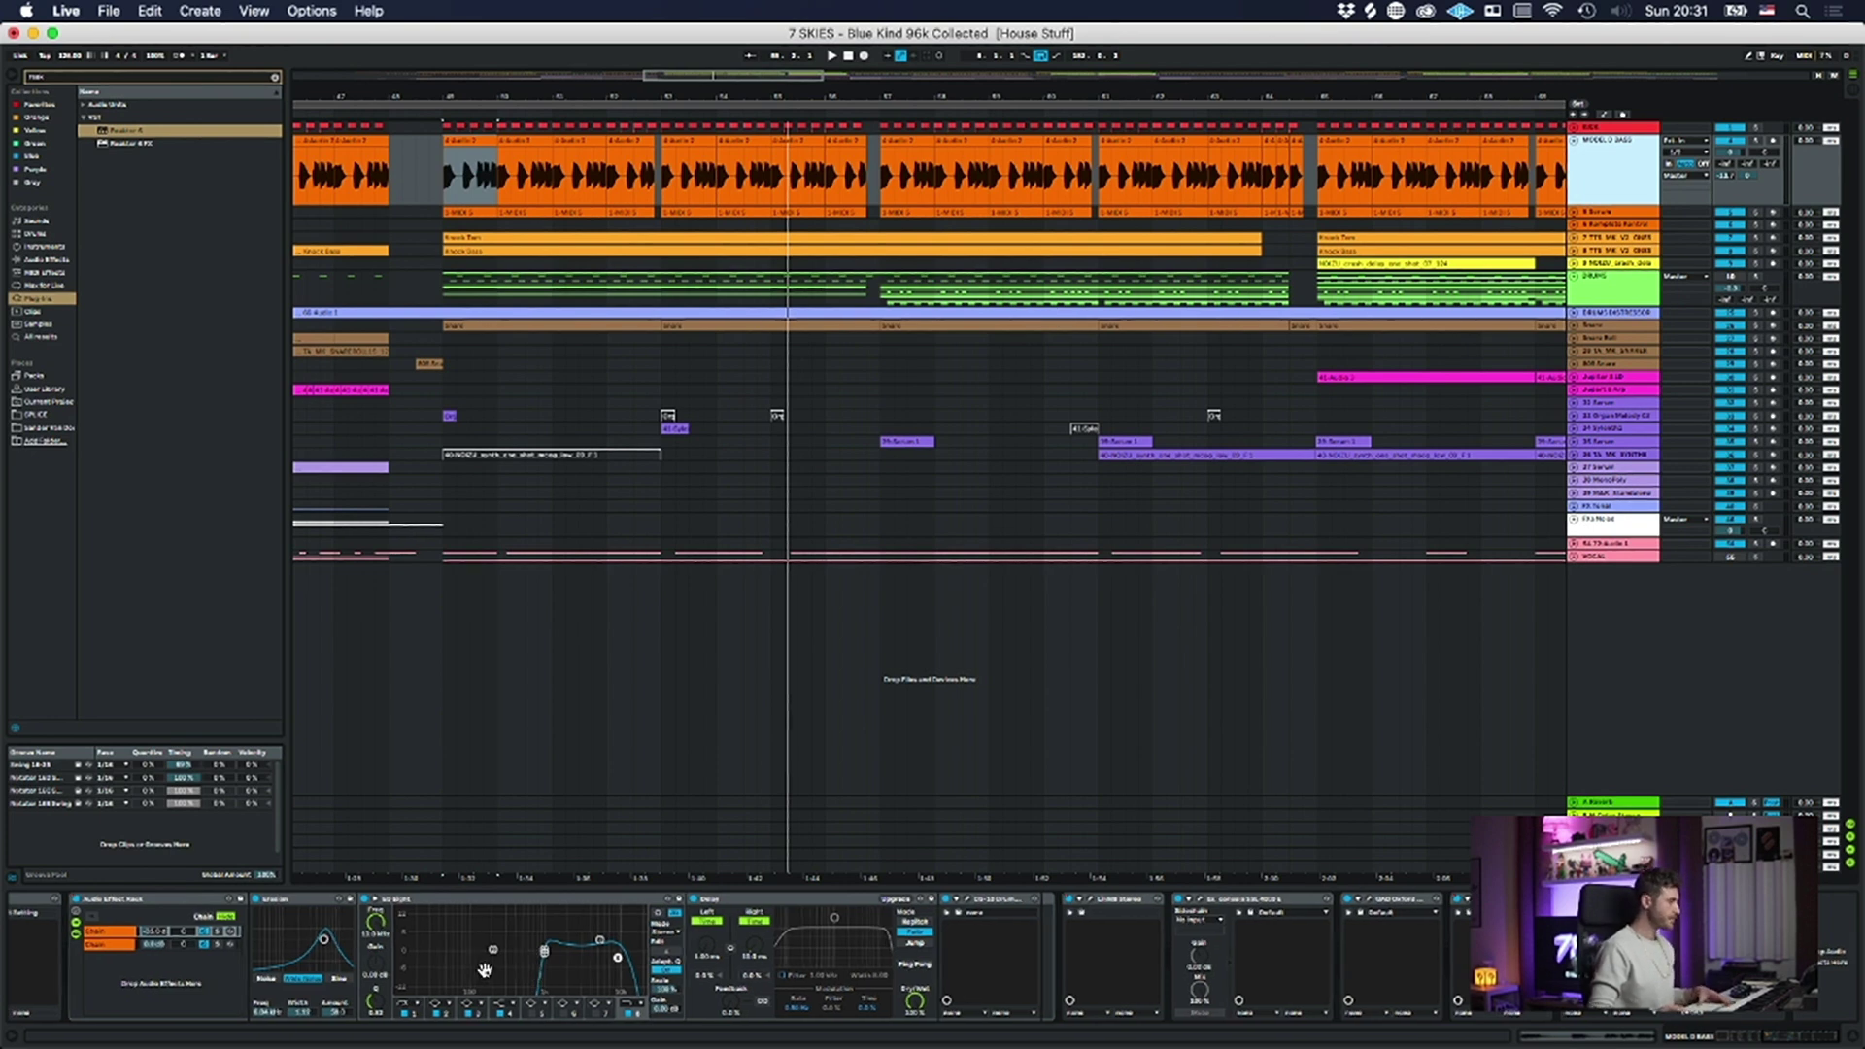
drag(472, 973, 1855, 976)
click(375, 900)
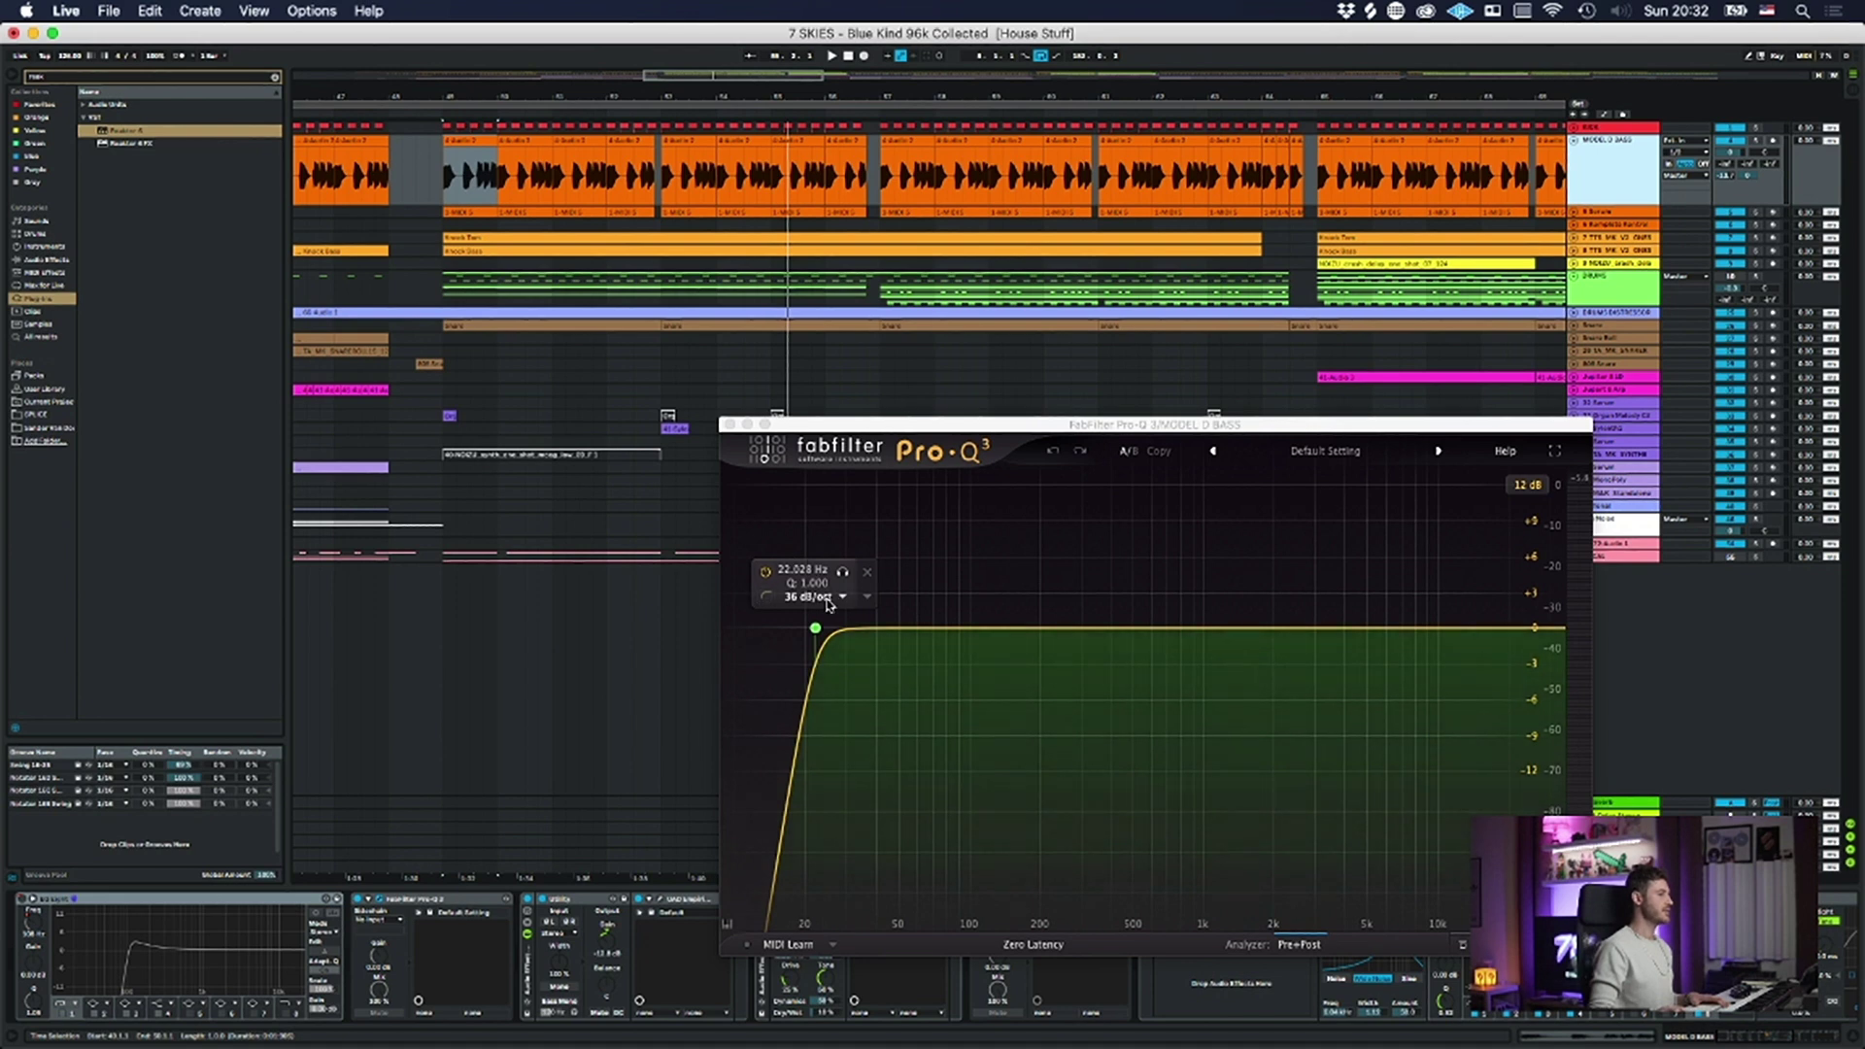
click(730, 425)
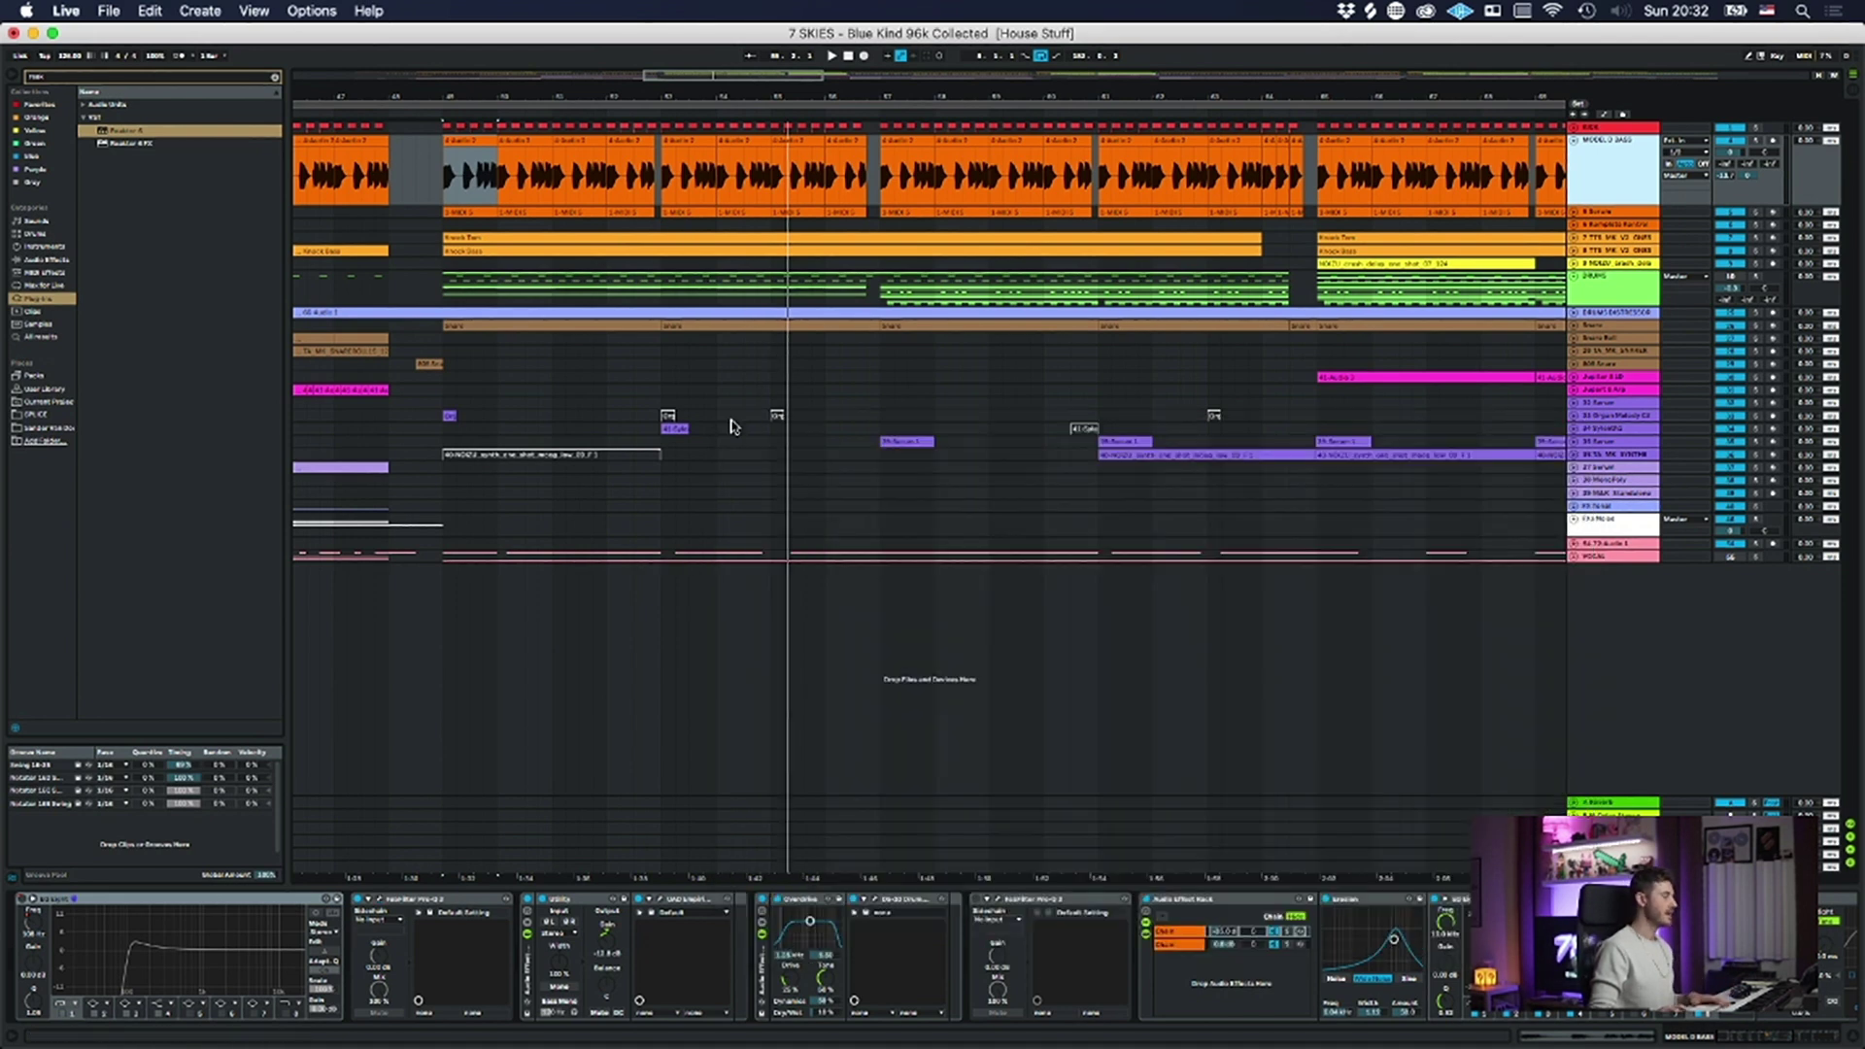
- Inspect the UAD Empirical Labs Distressor settings on the MODEL D BASS track, then close the plug-in
click(663, 903)
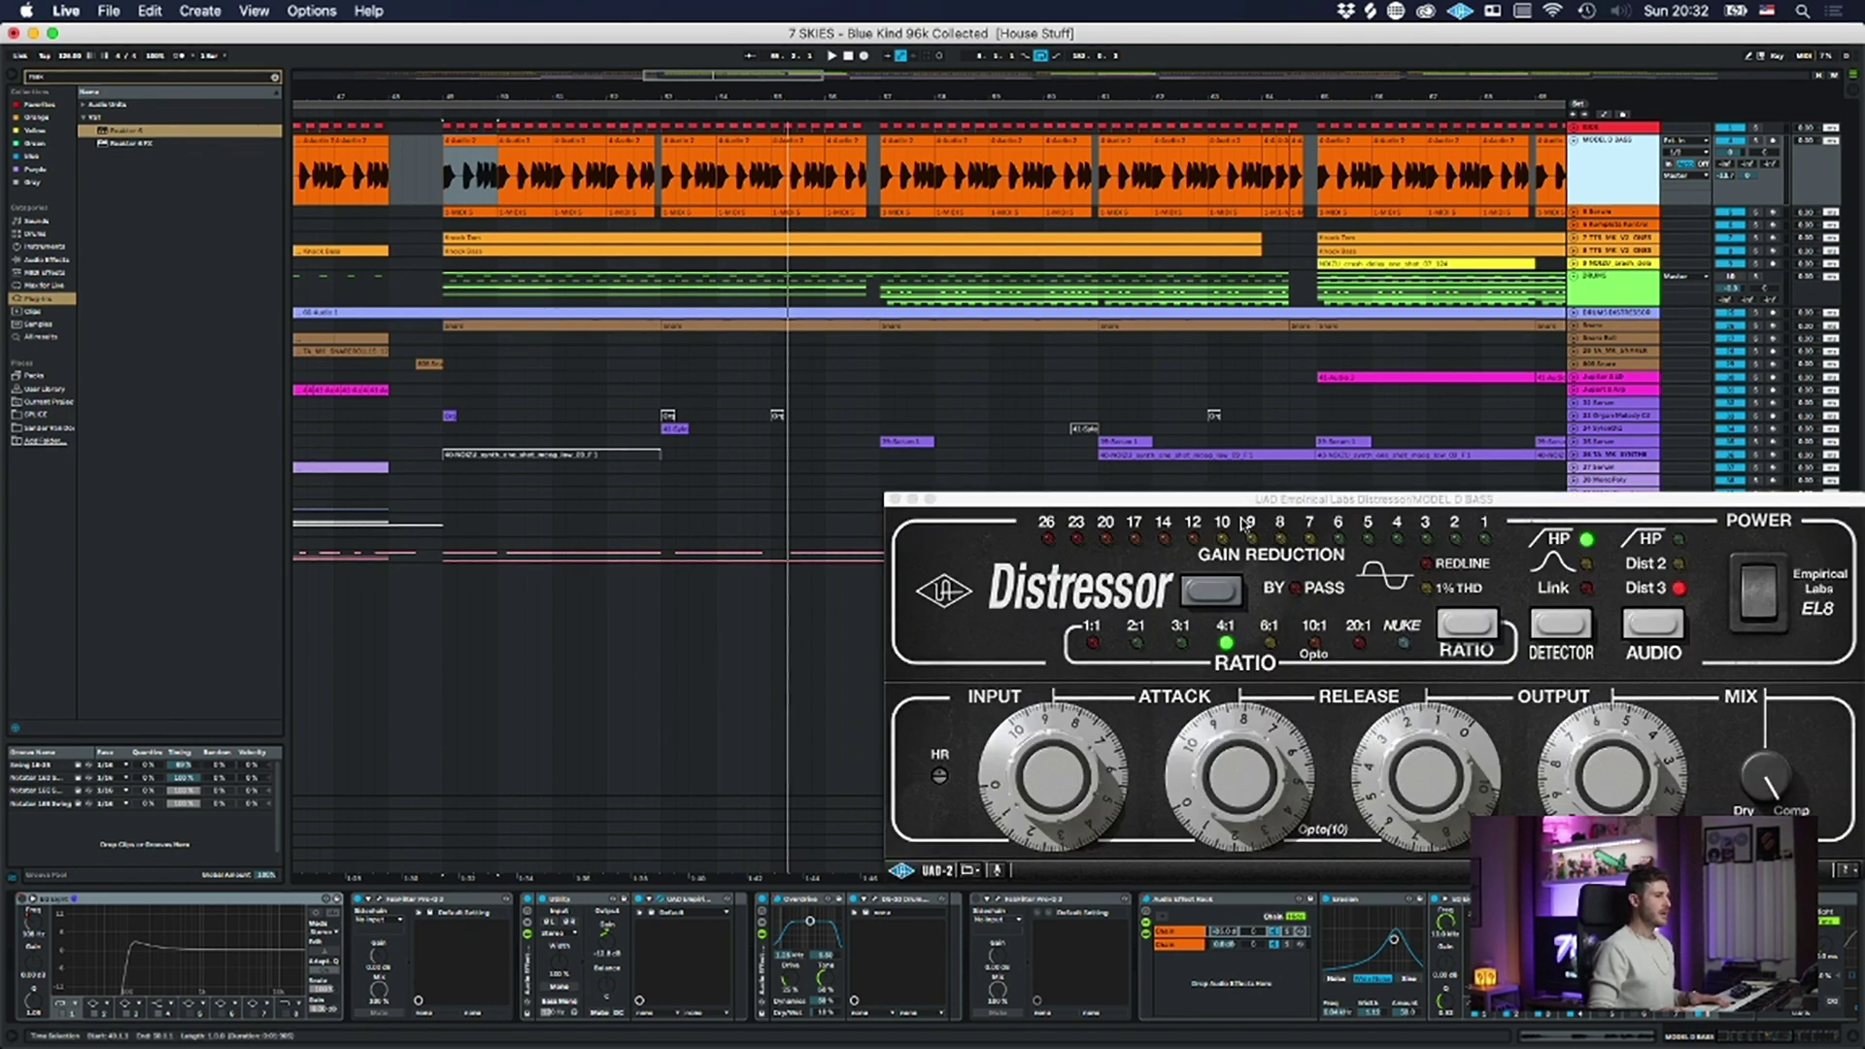
drag(1184, 480, 1046, 389)
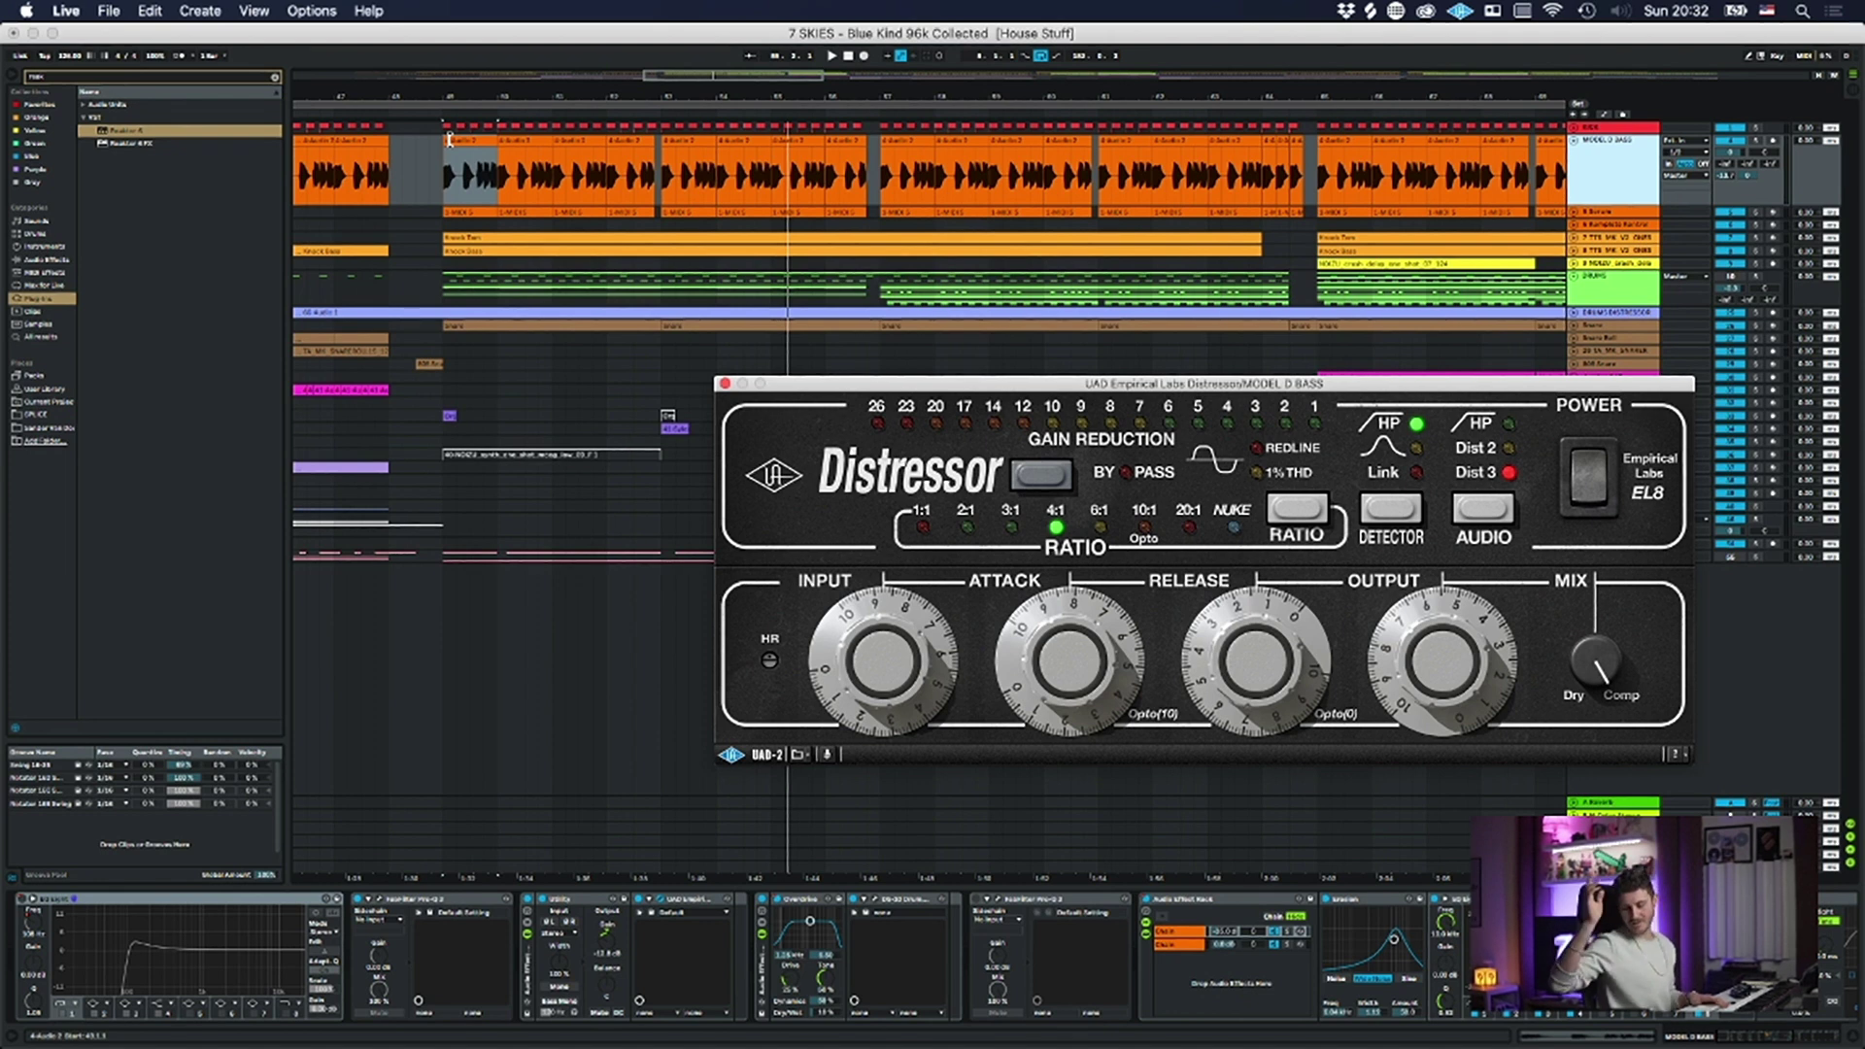
click(723, 384)
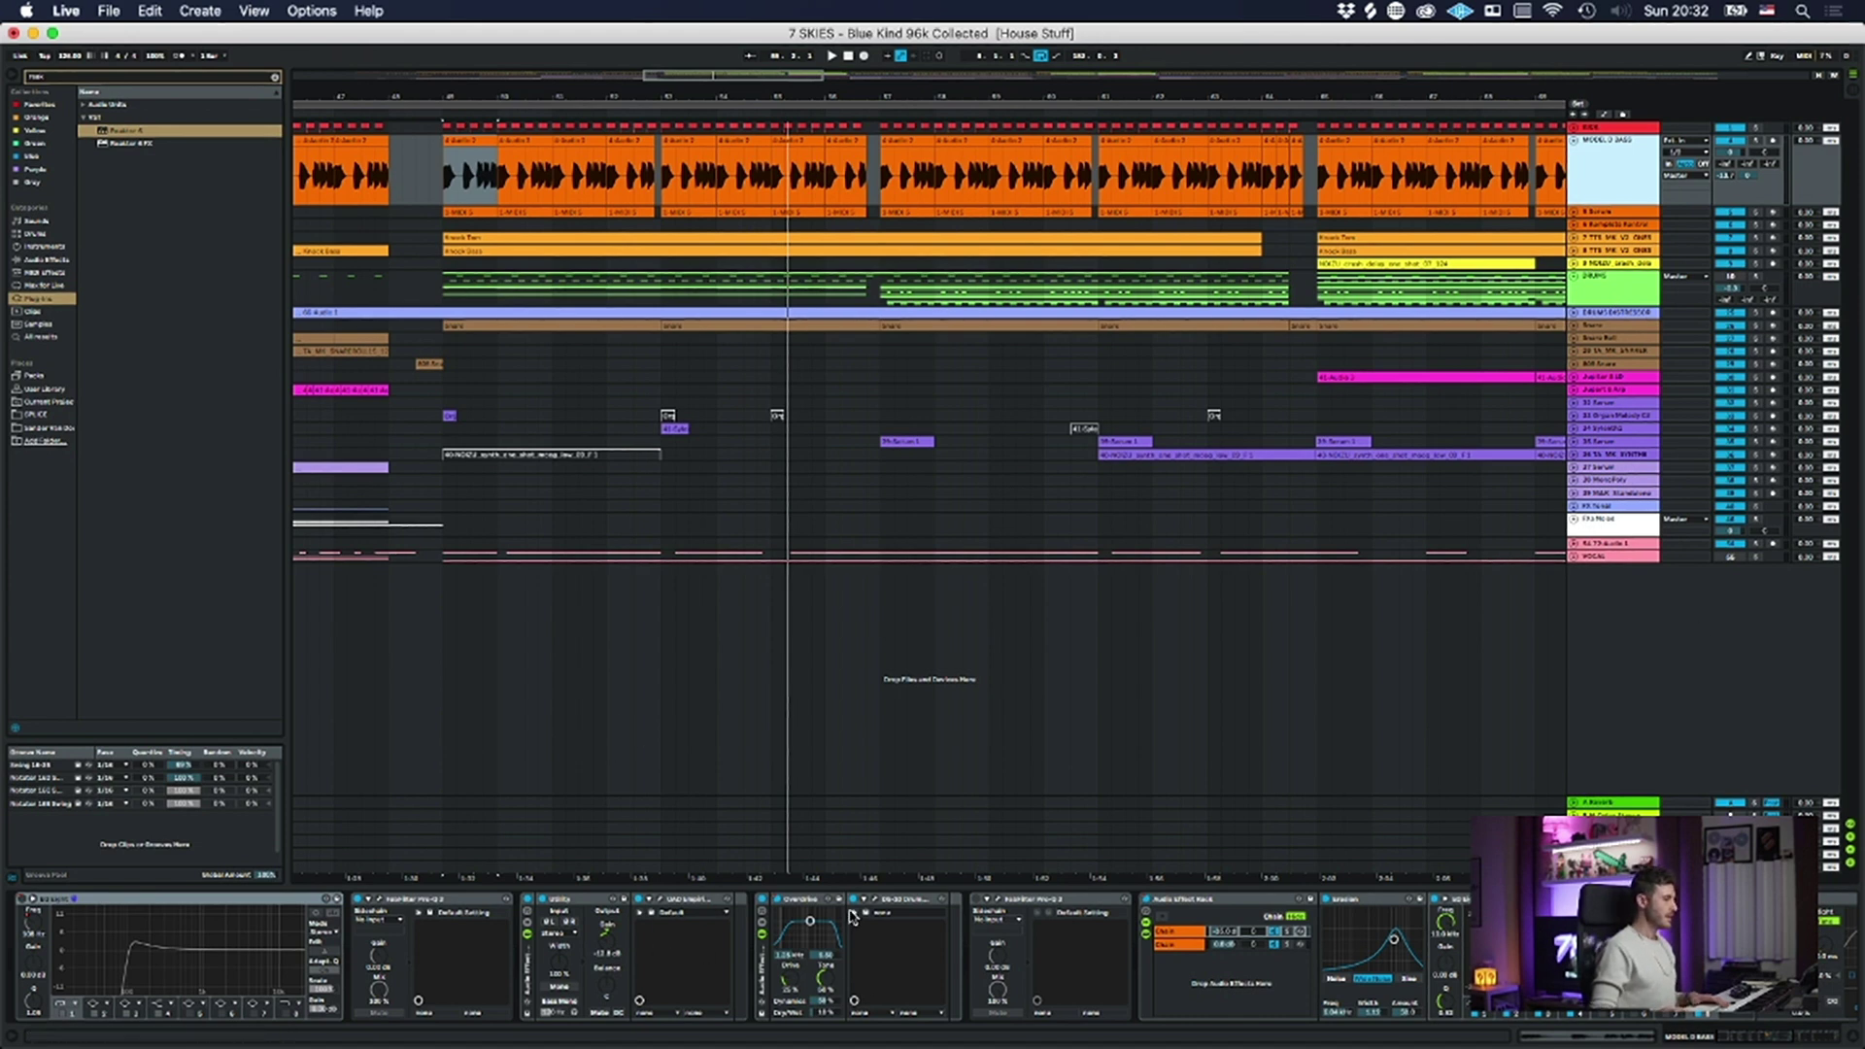
- Select the four-bar group of MODEL D BASS clips right after the gap and set the loop to it
click(468, 142)
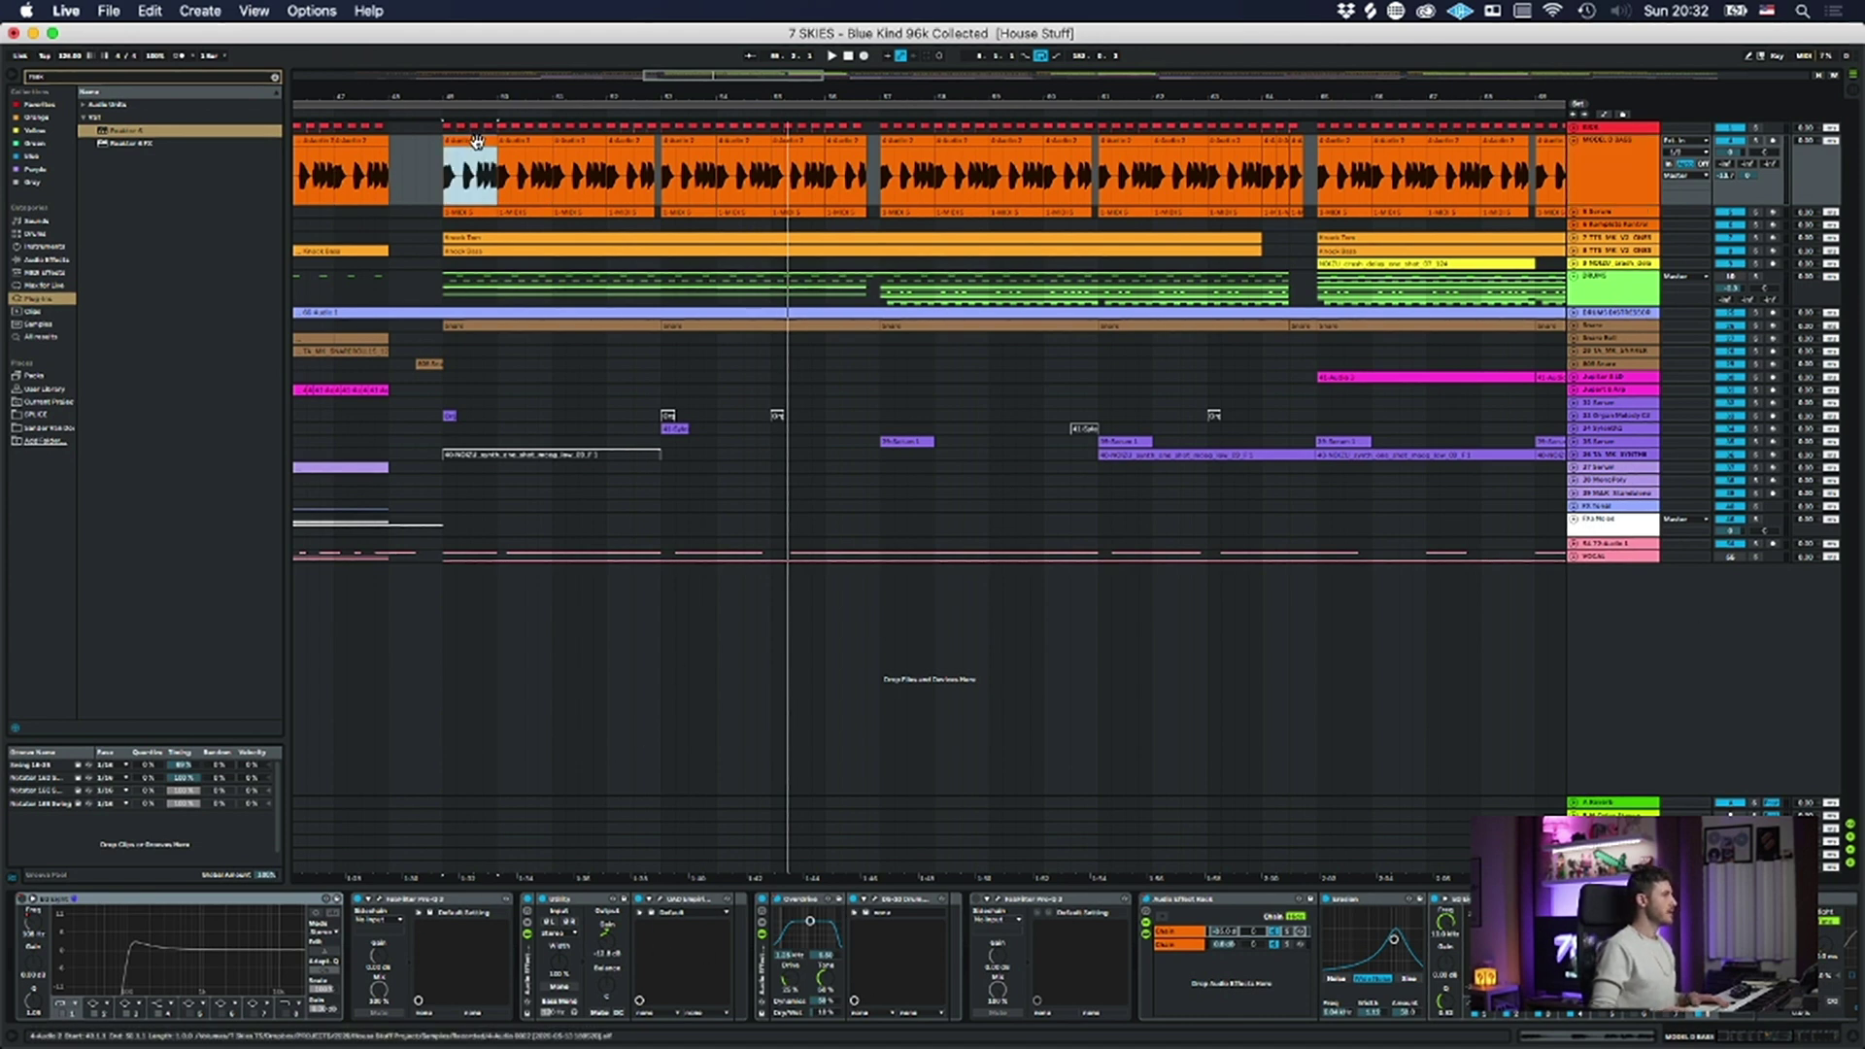
shift+click(665, 175)
key(super+l)
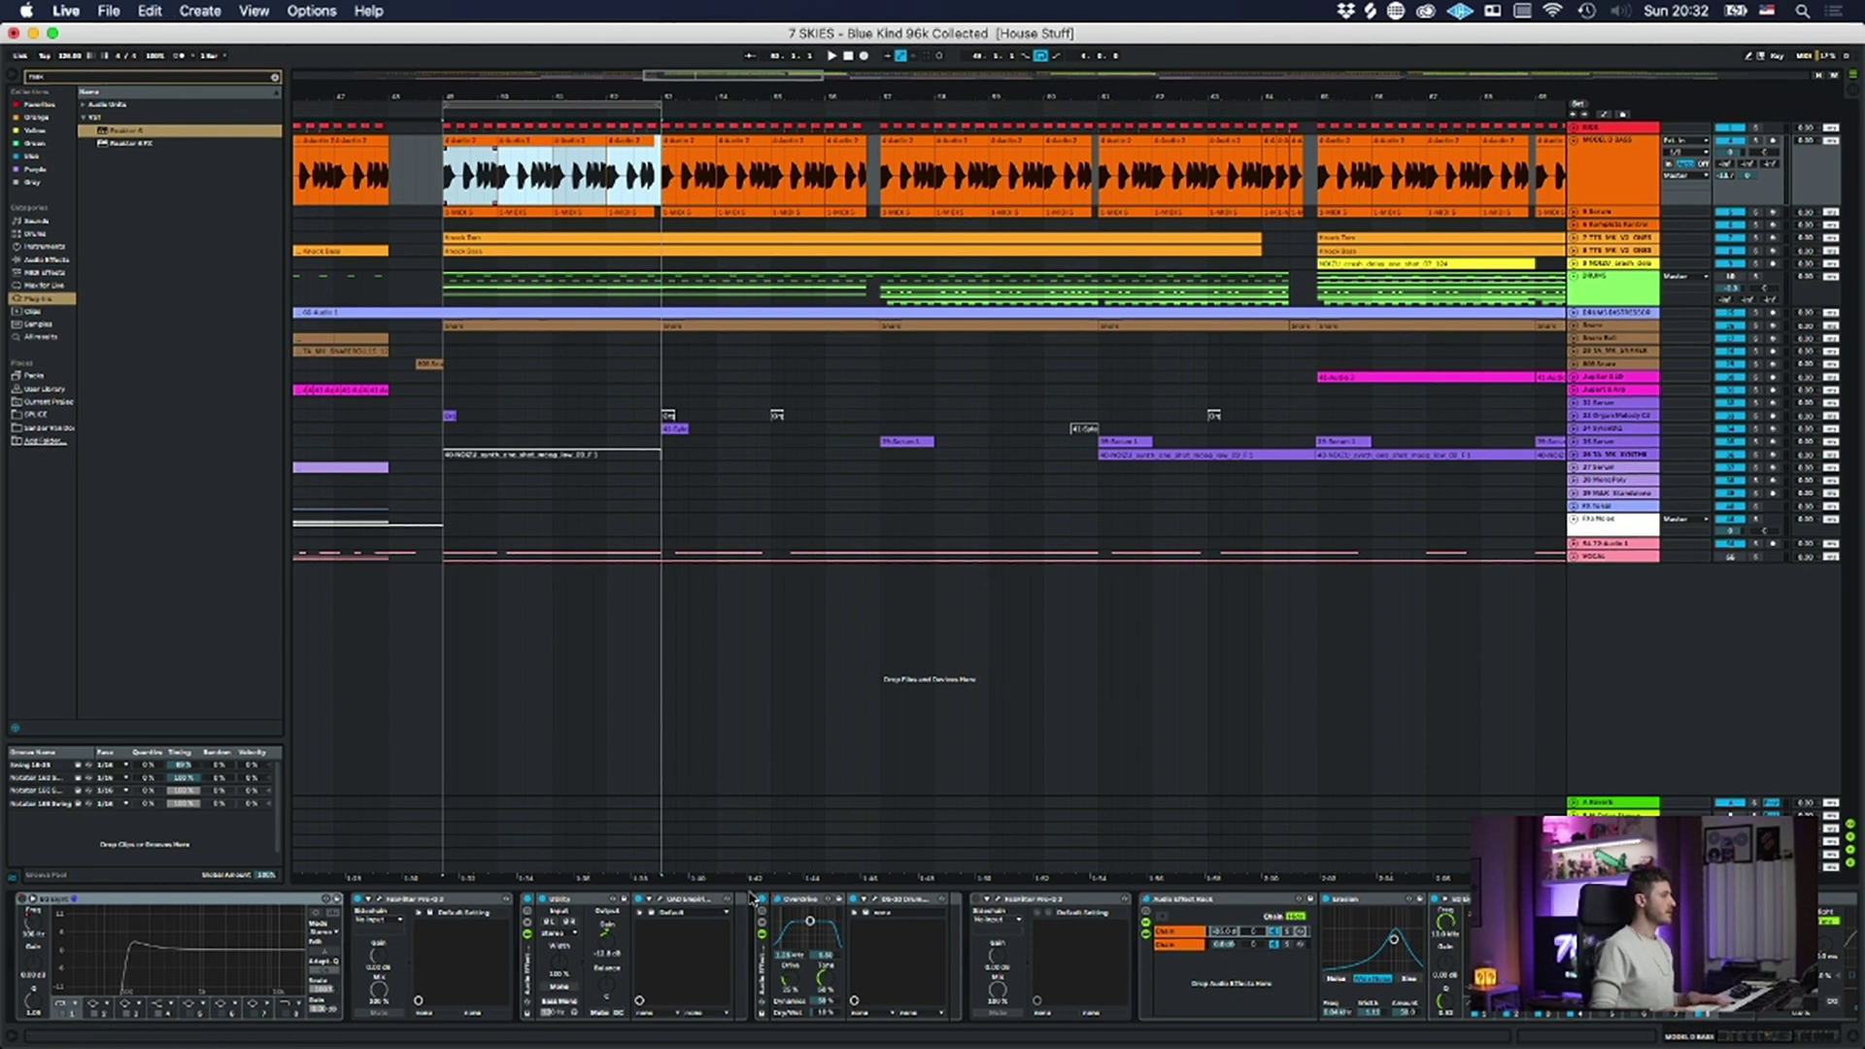
- Play the loop with MODEL D BASS soloed, bypassing and re-enabling the rack with Utility and Distressor to compare the sound
key(space)
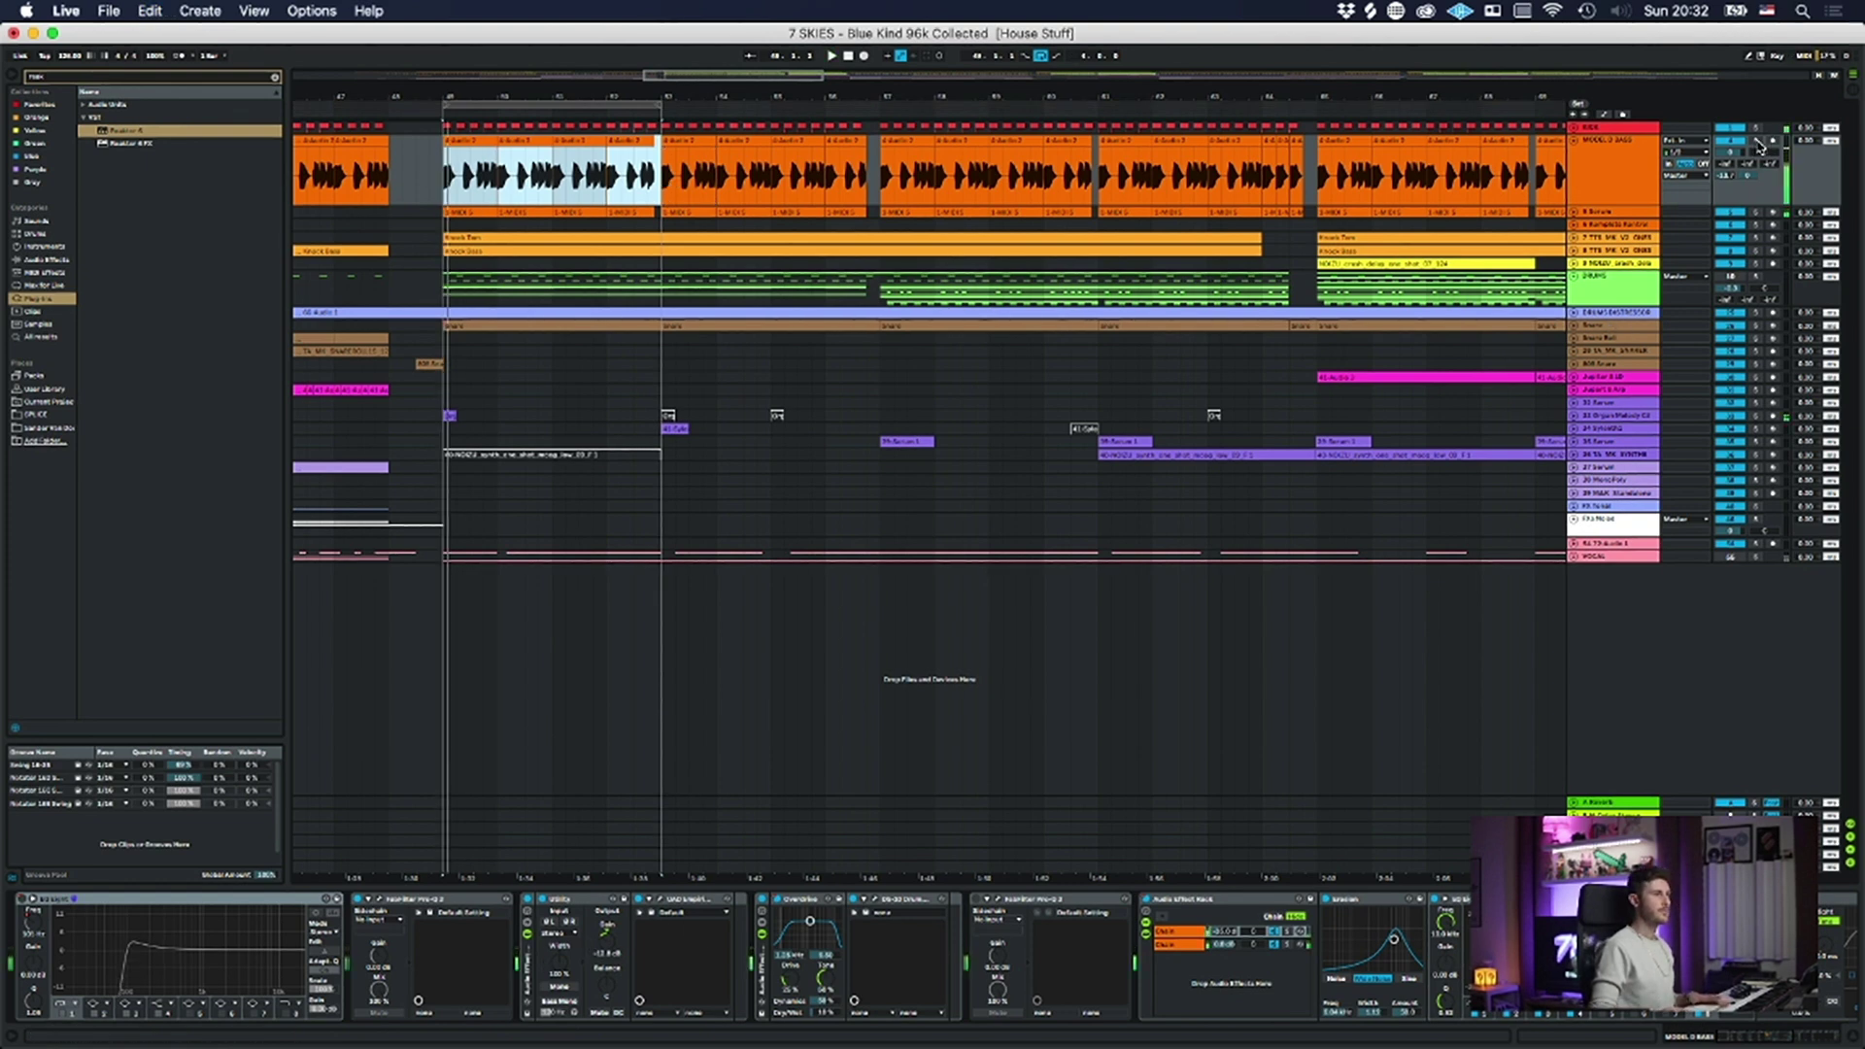
click(1756, 142)
click(527, 898)
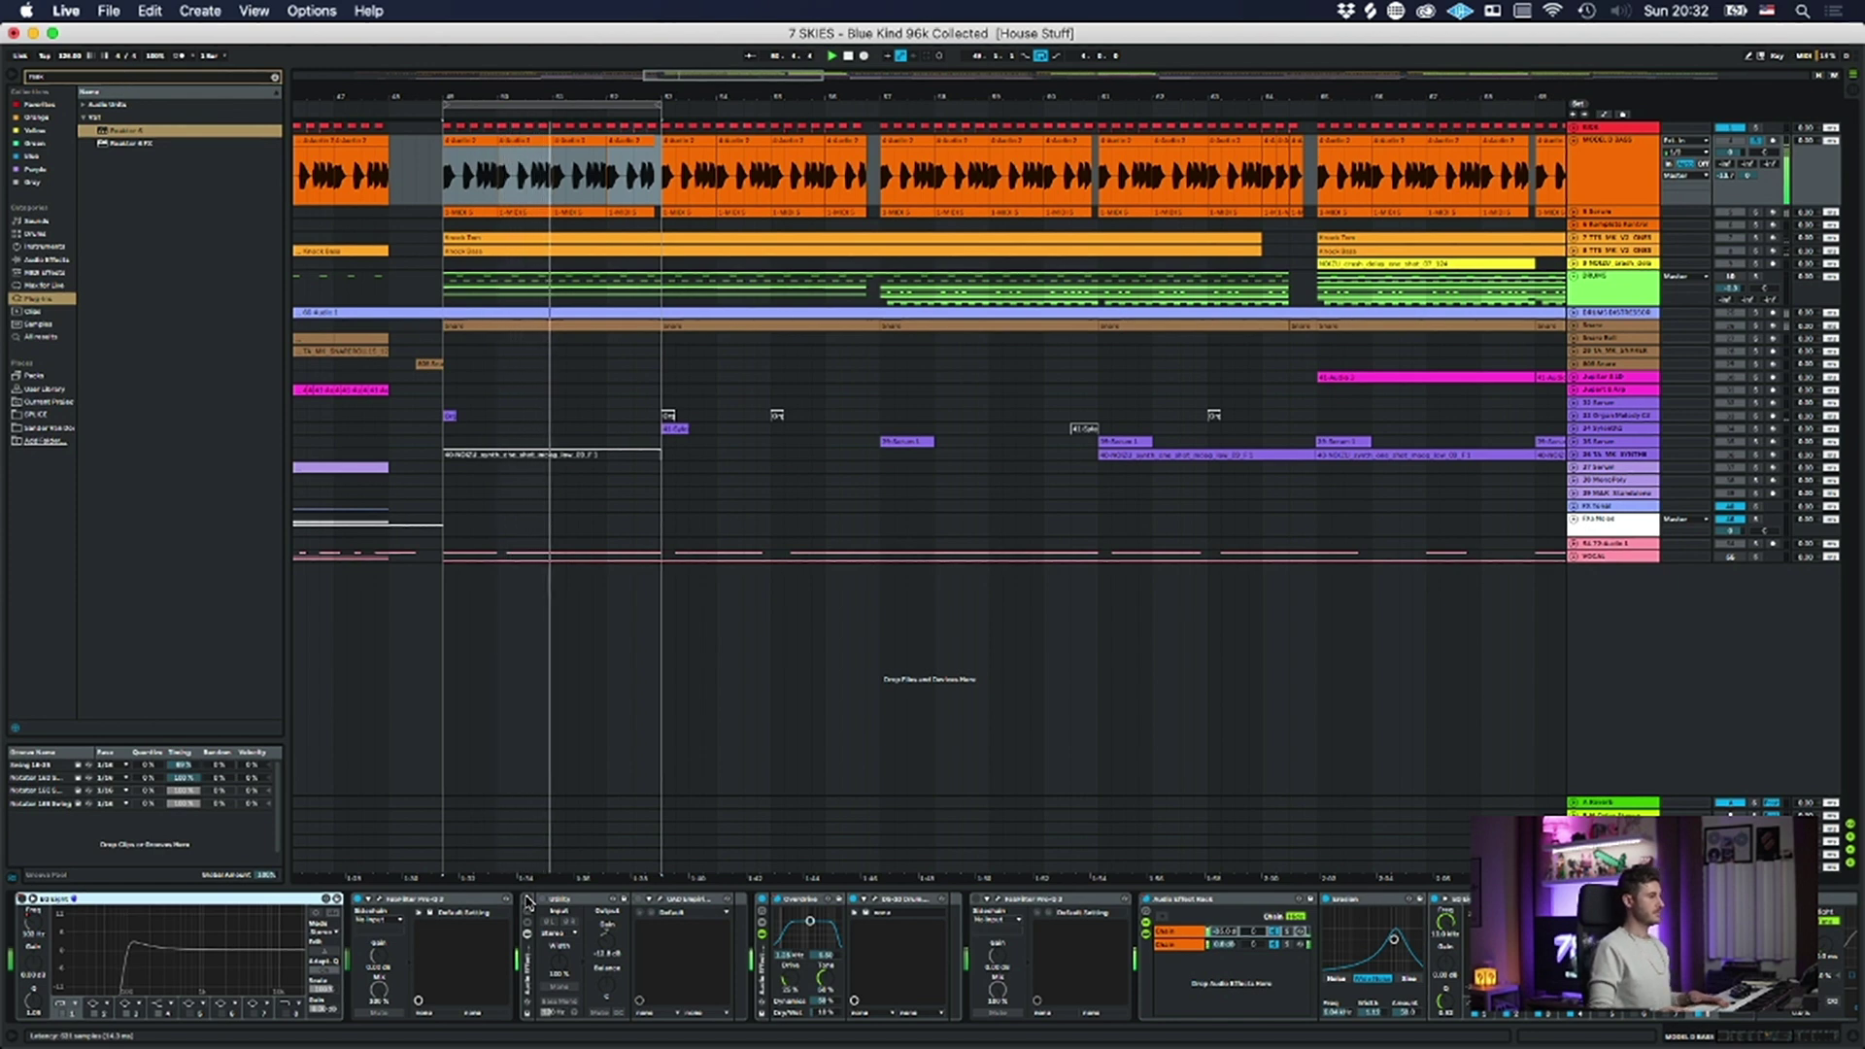
click(527, 900)
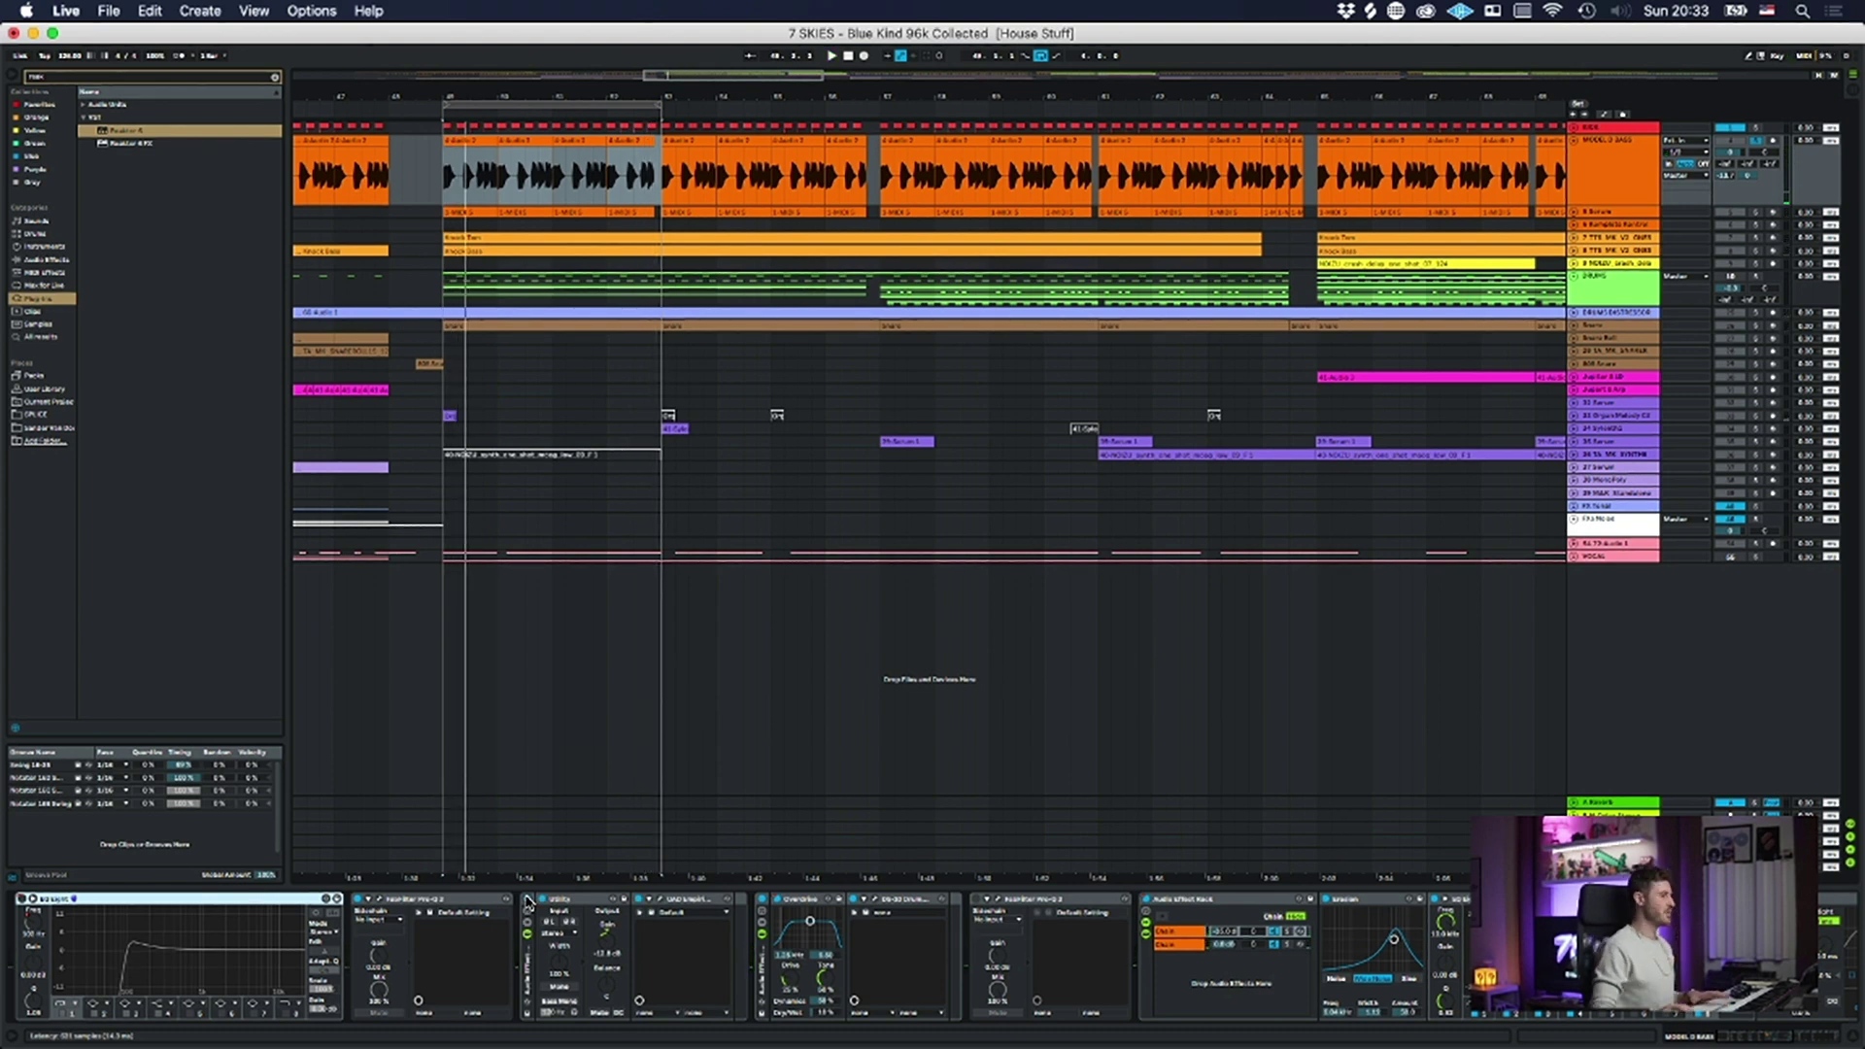
- Inspect the DS-10 Drum Shaper after the Overdrive and play the loop to compare its effect on the bass
click(814, 899)
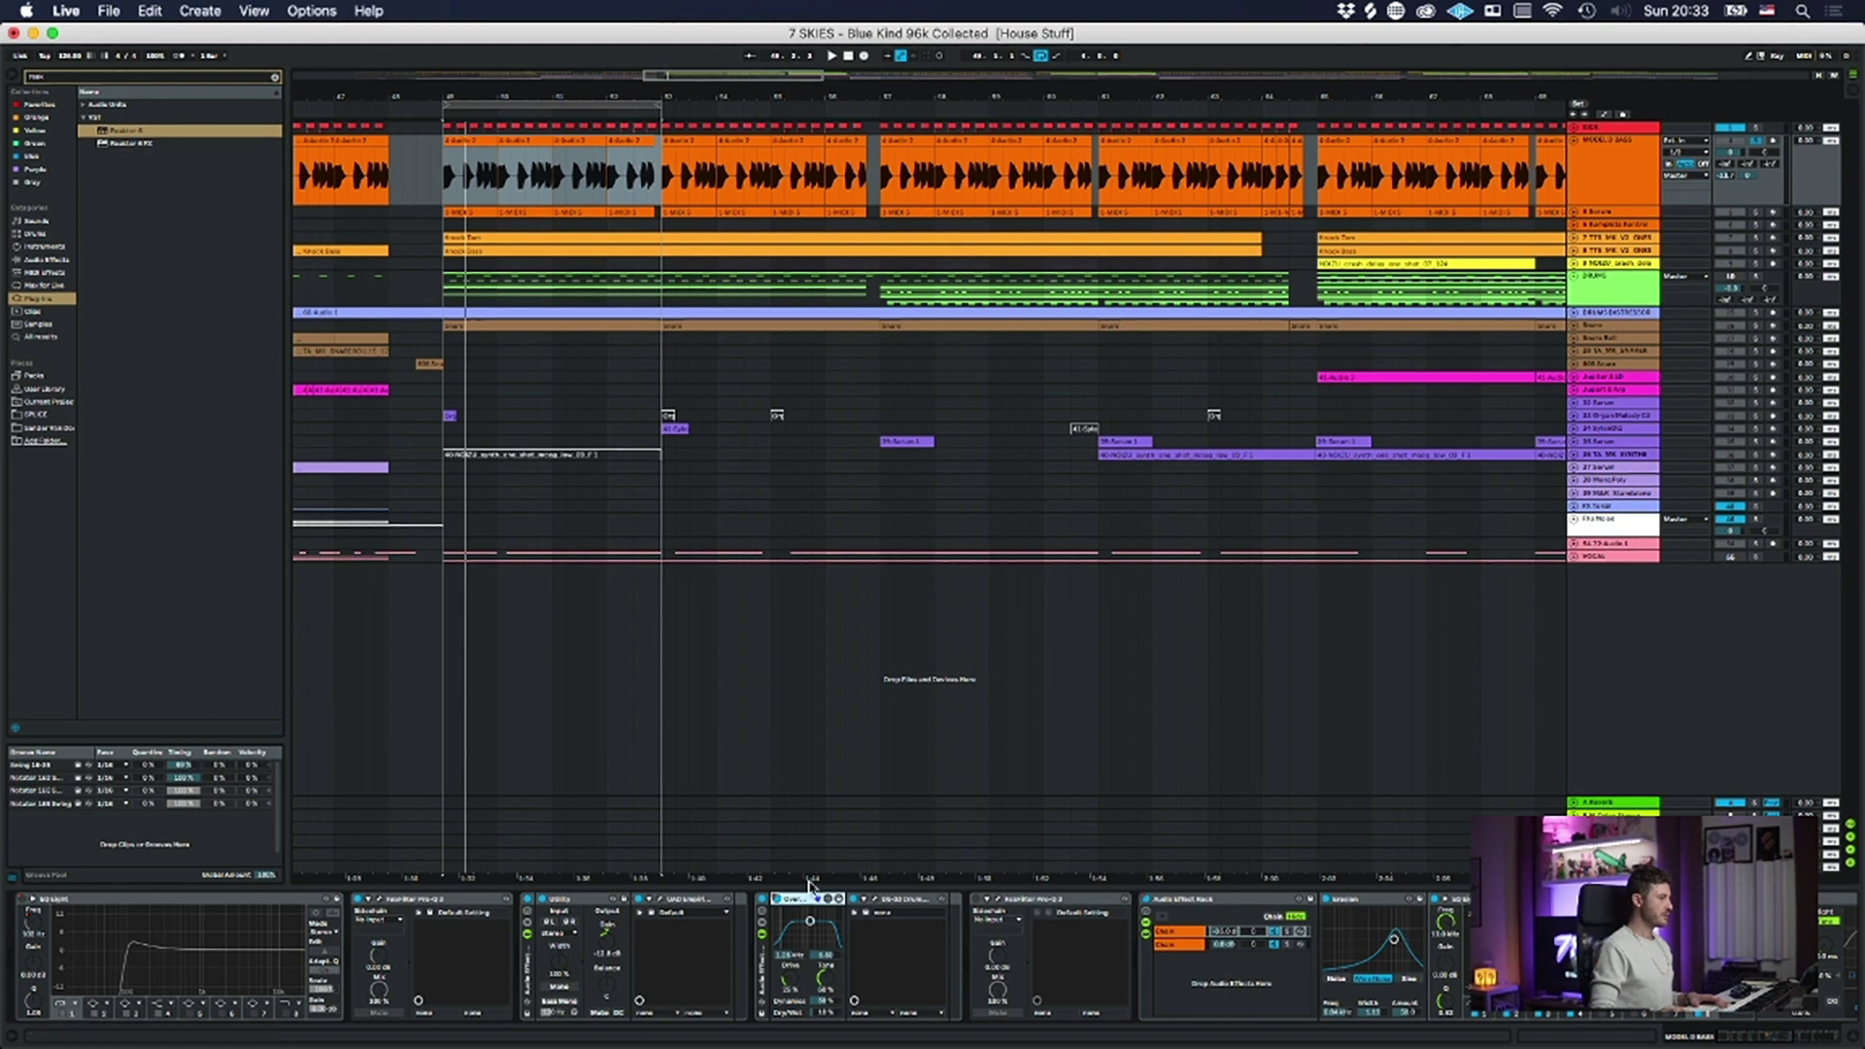
click(877, 903)
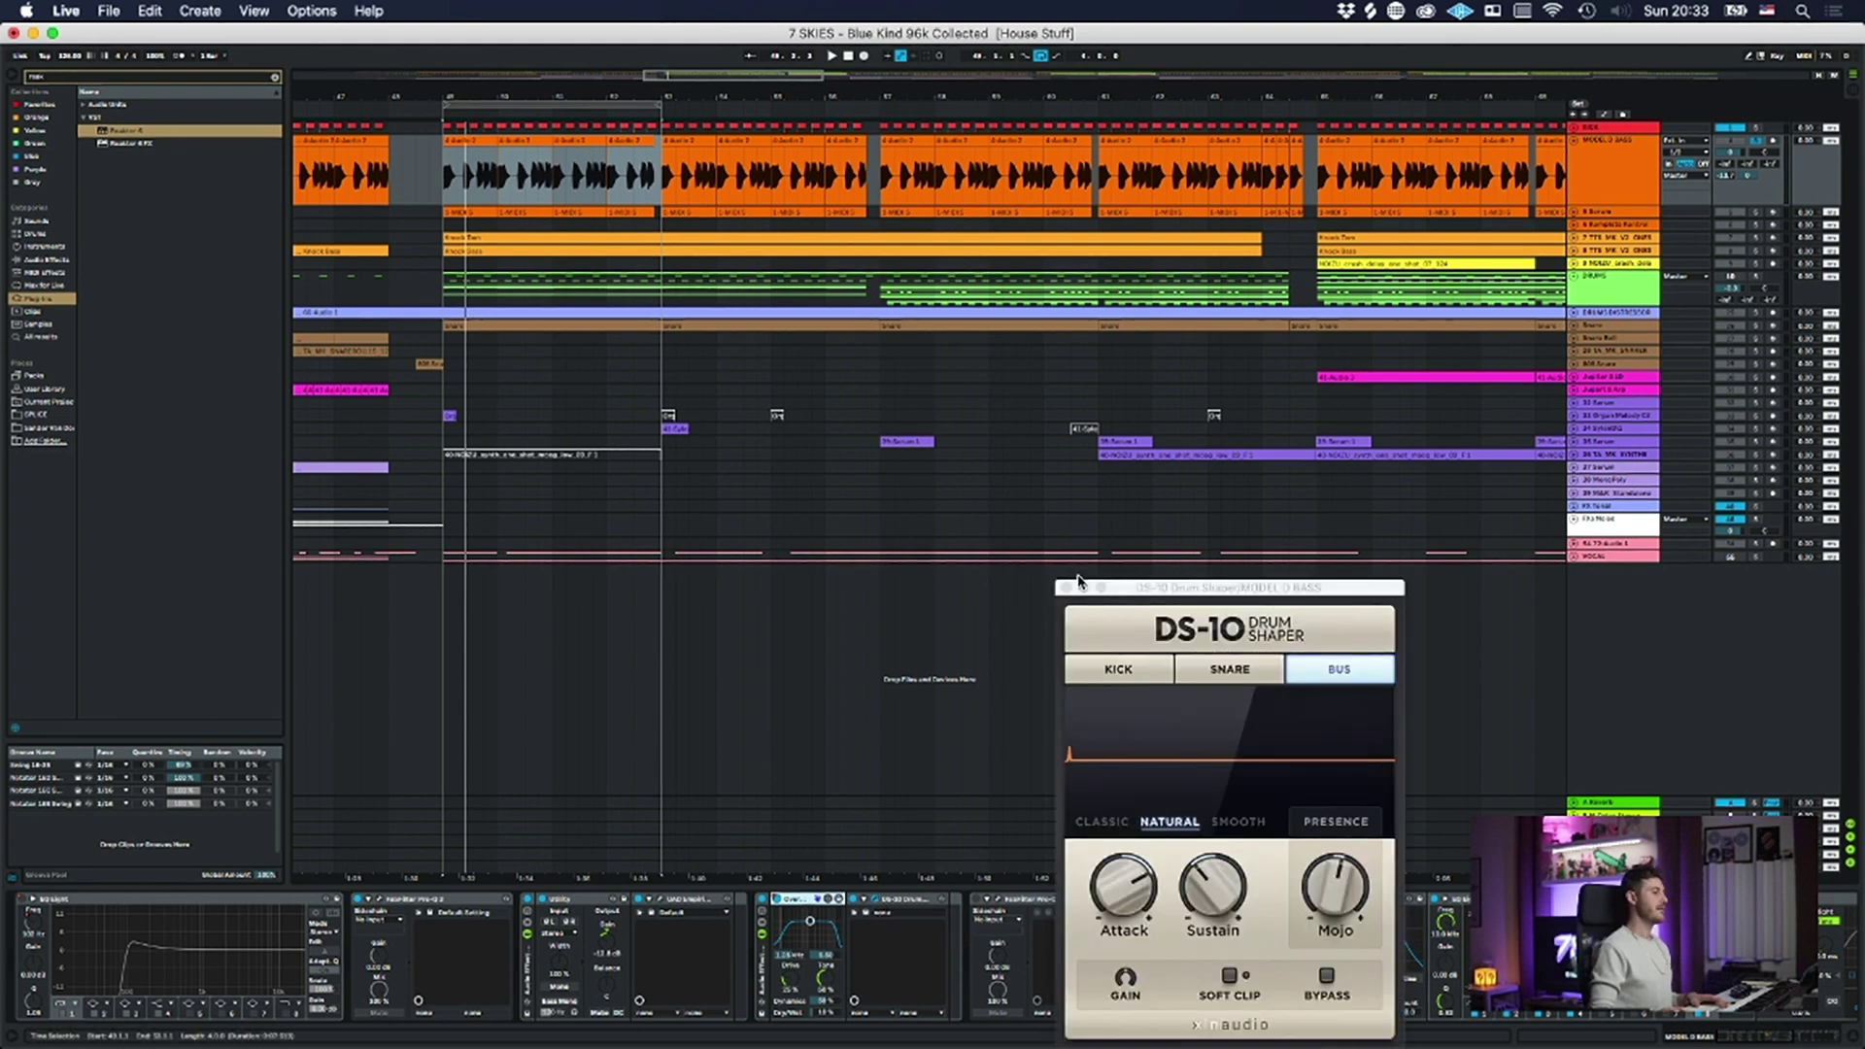
drag(1163, 588, 844, 281)
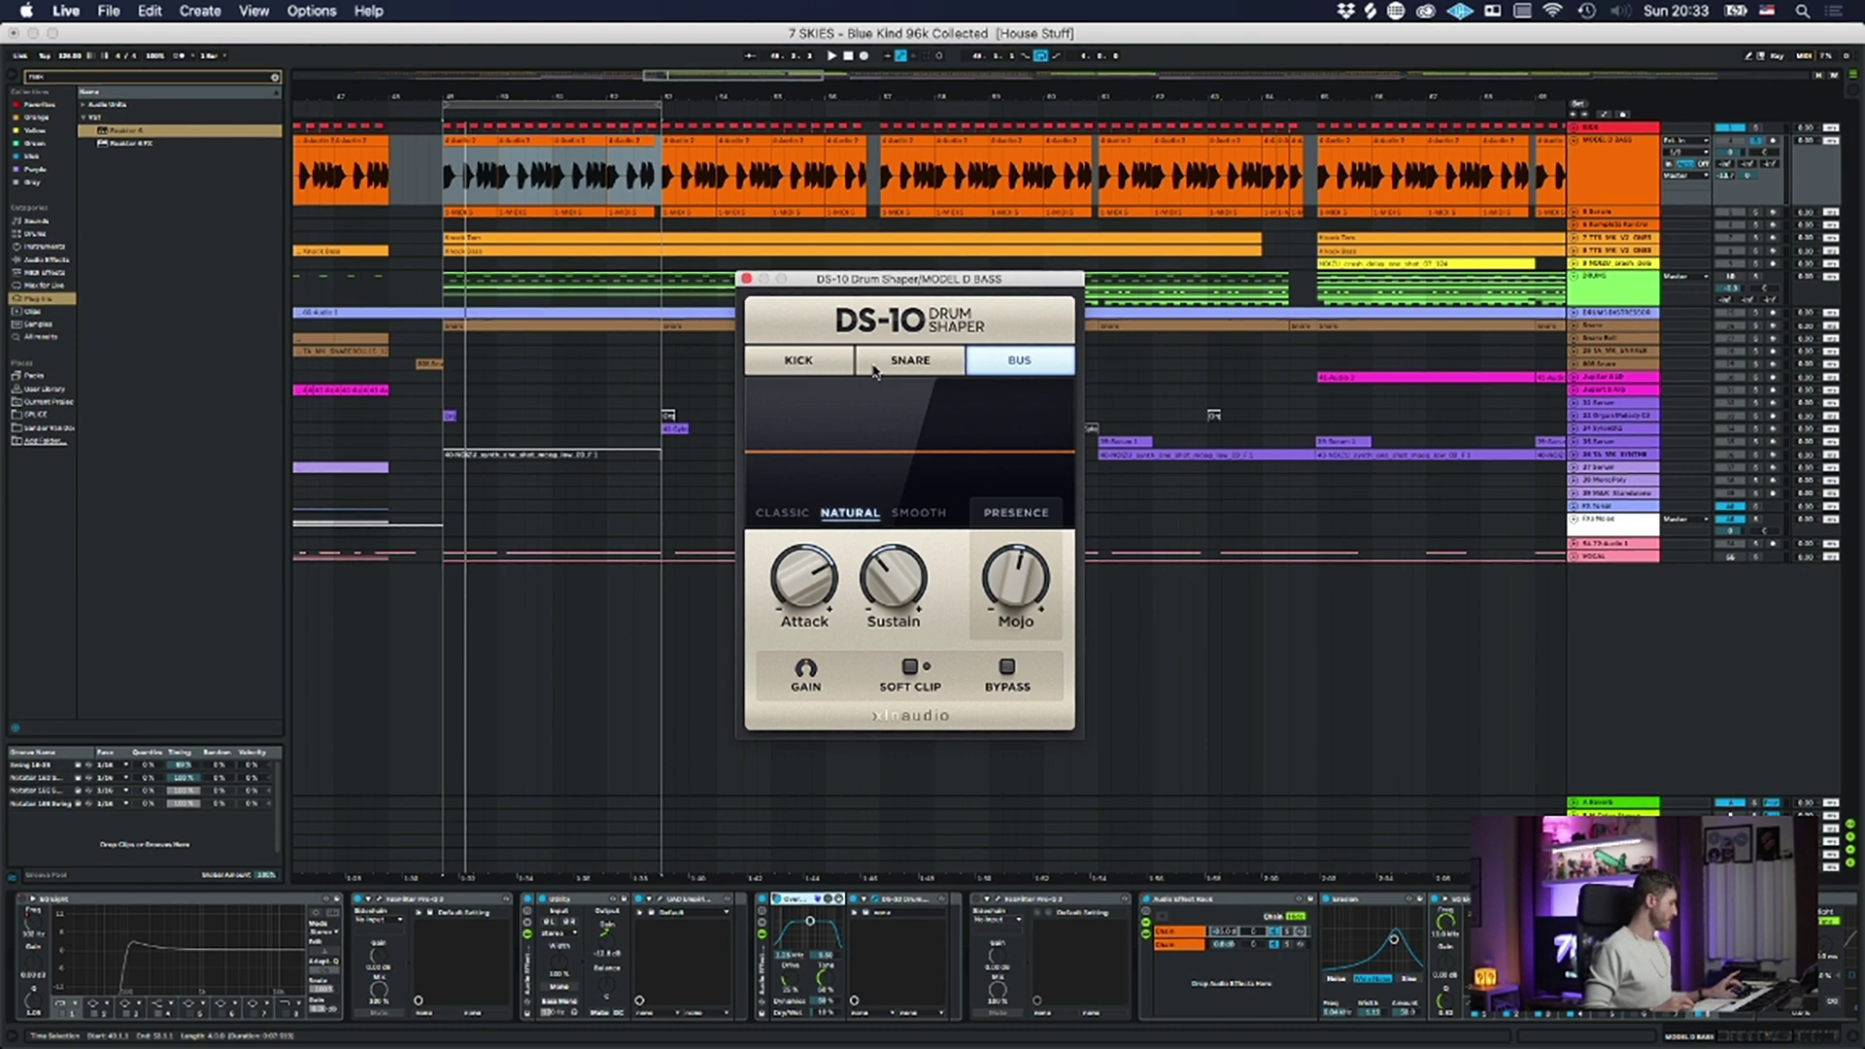
key(space)
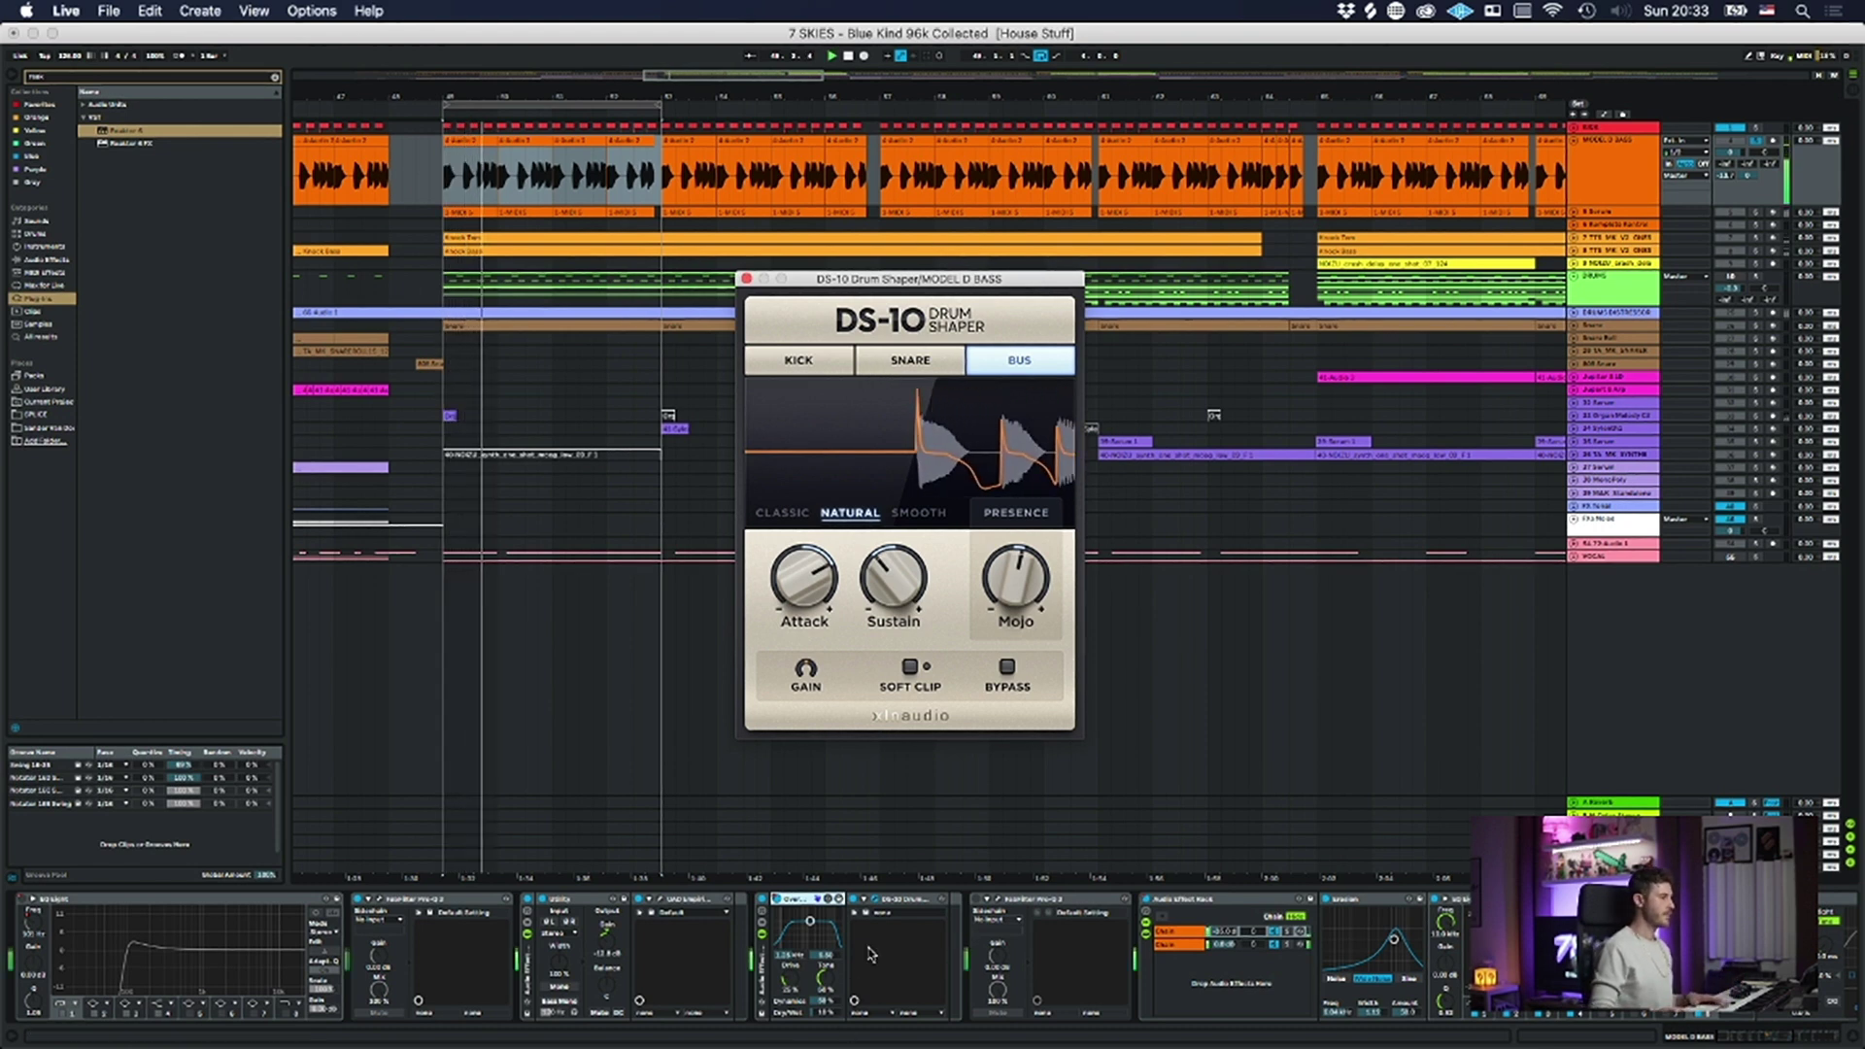
click(854, 903)
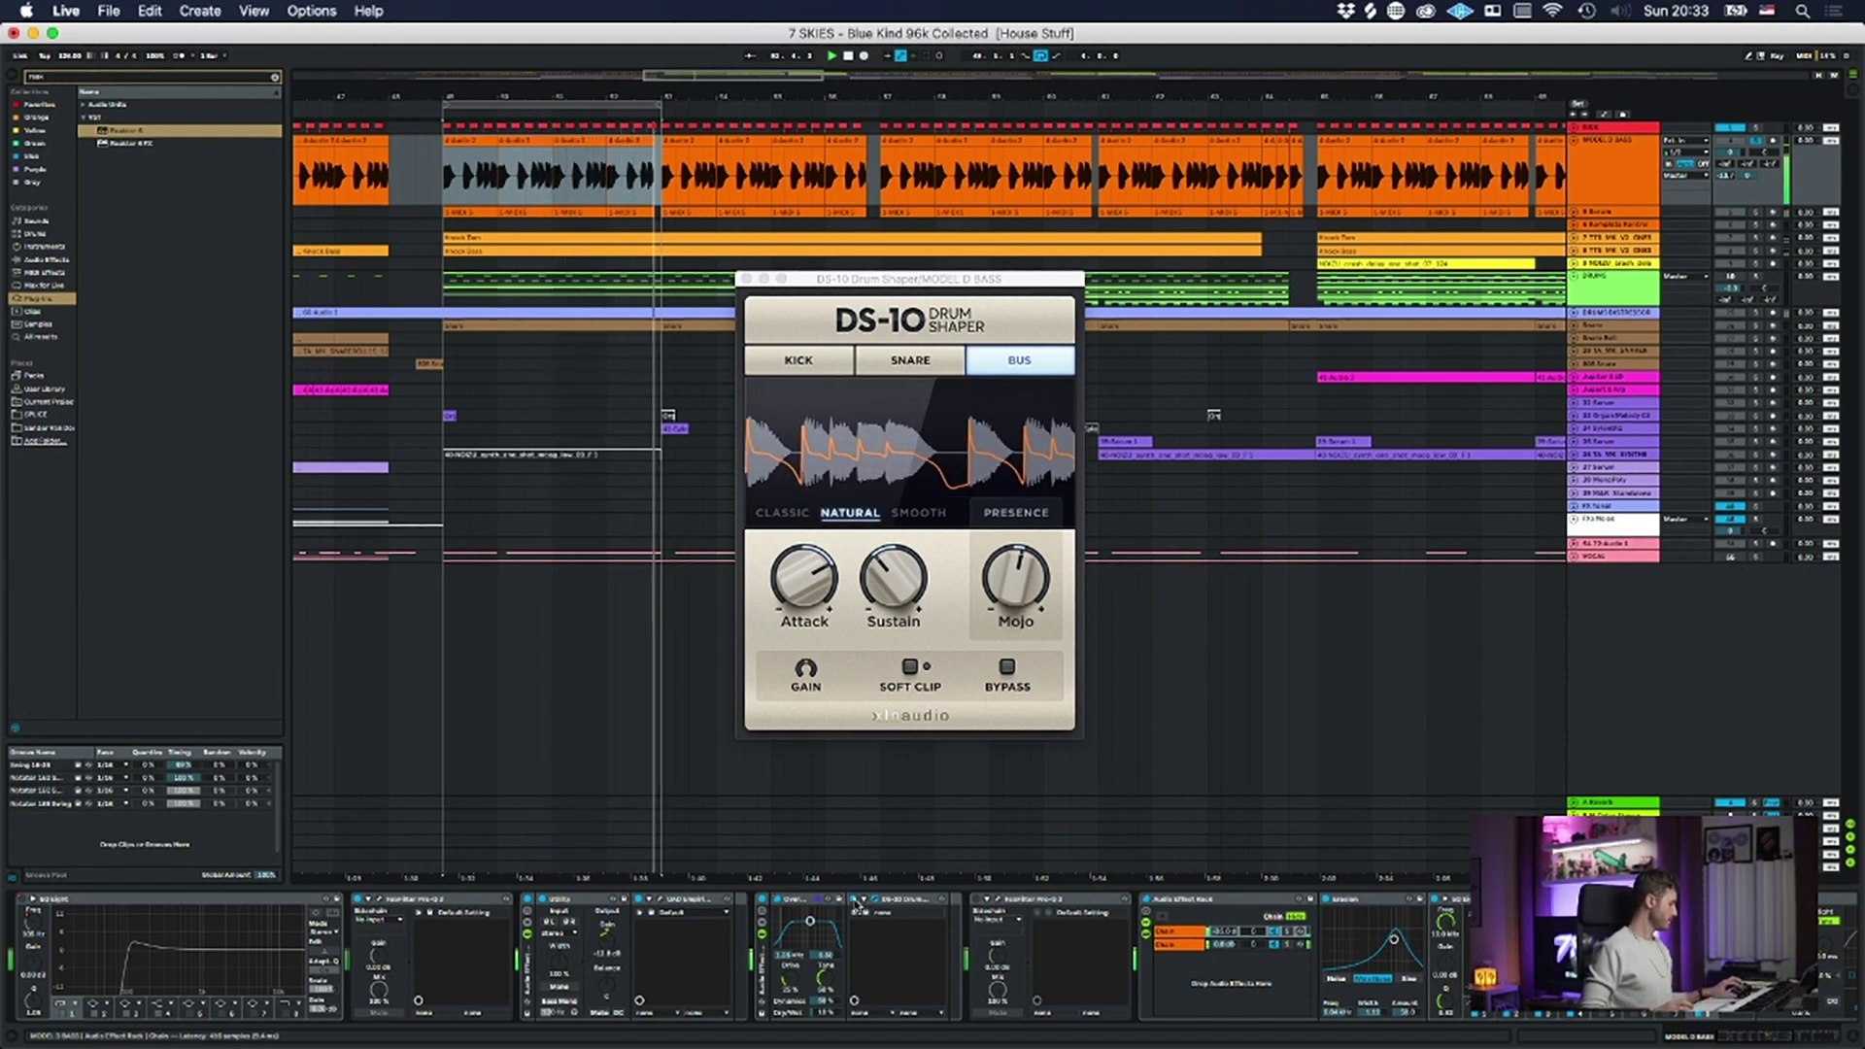
key(space)
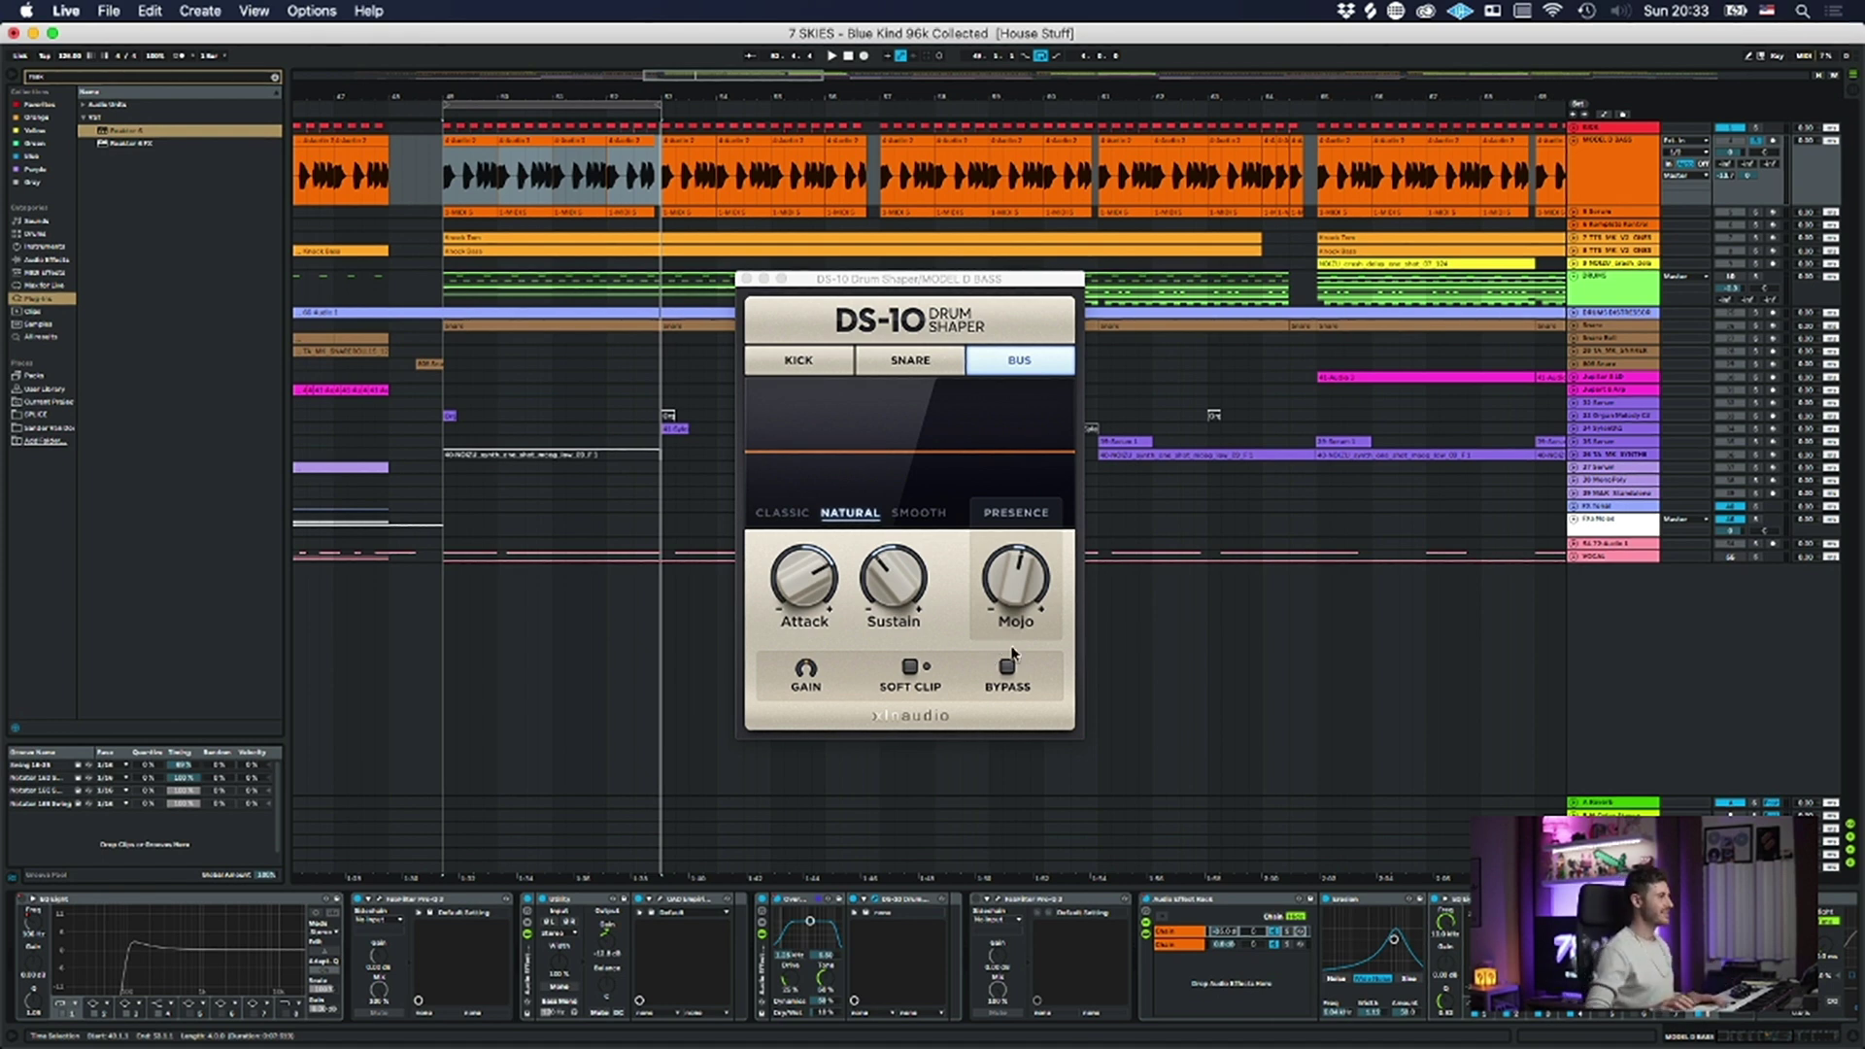
click(746, 280)
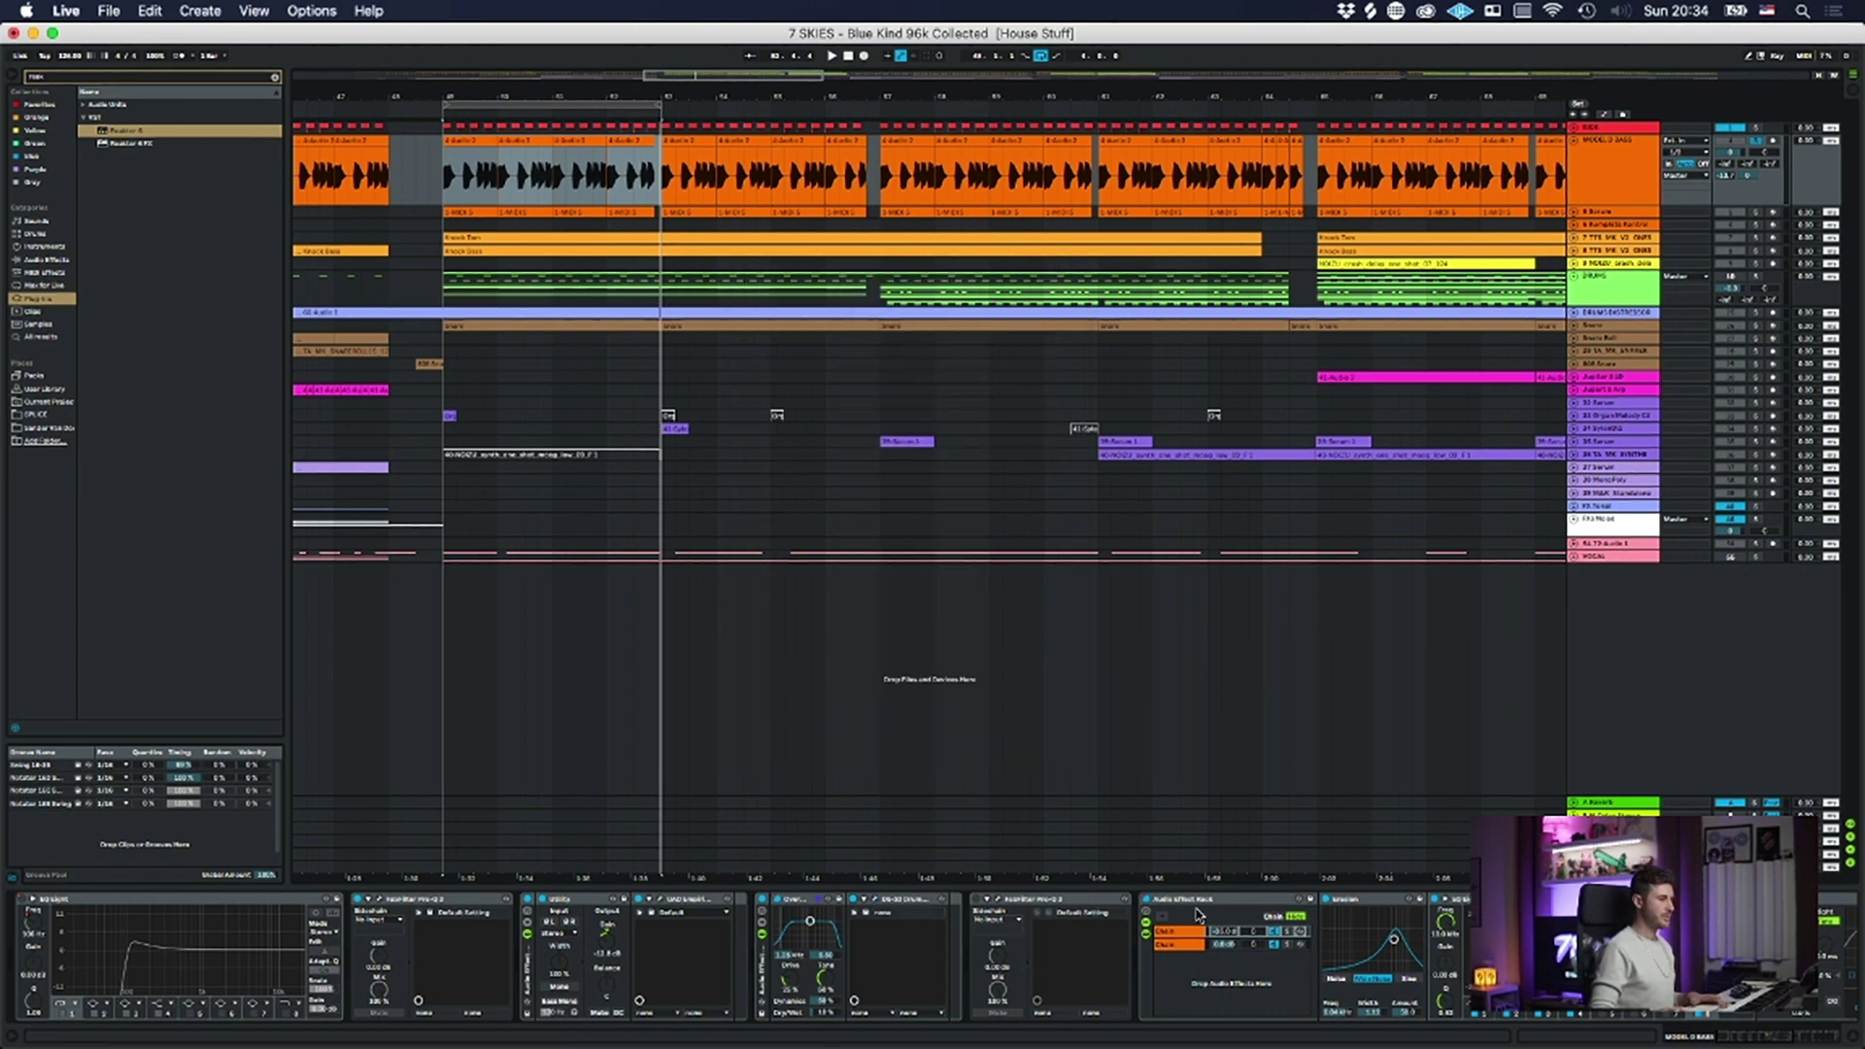
- Fold the bass track's Audio Effect Rack and inspect the LinMB Stereo linear phase multiband settings
scroll(1134, 820, right, 4)
scroll(1197, 990, right, 1)
scroll(1196, 989, right, 10)
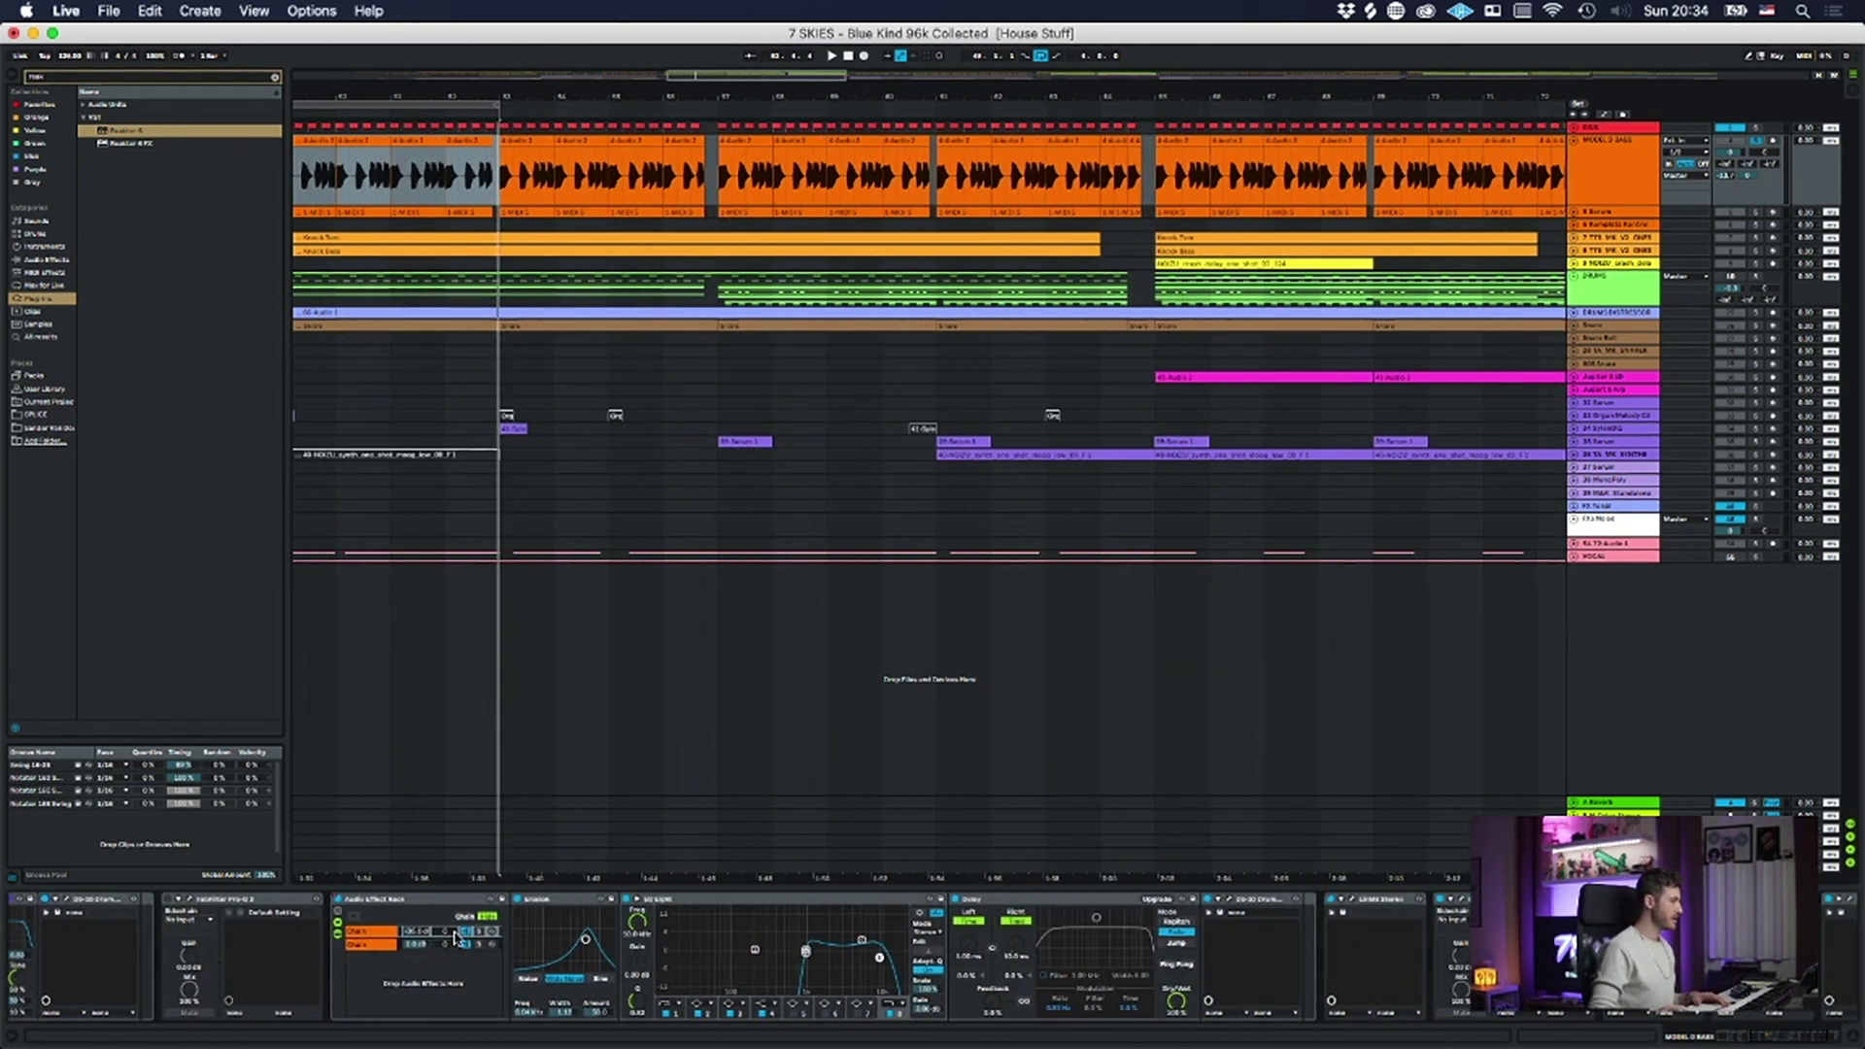
click(354, 940)
click(405, 901)
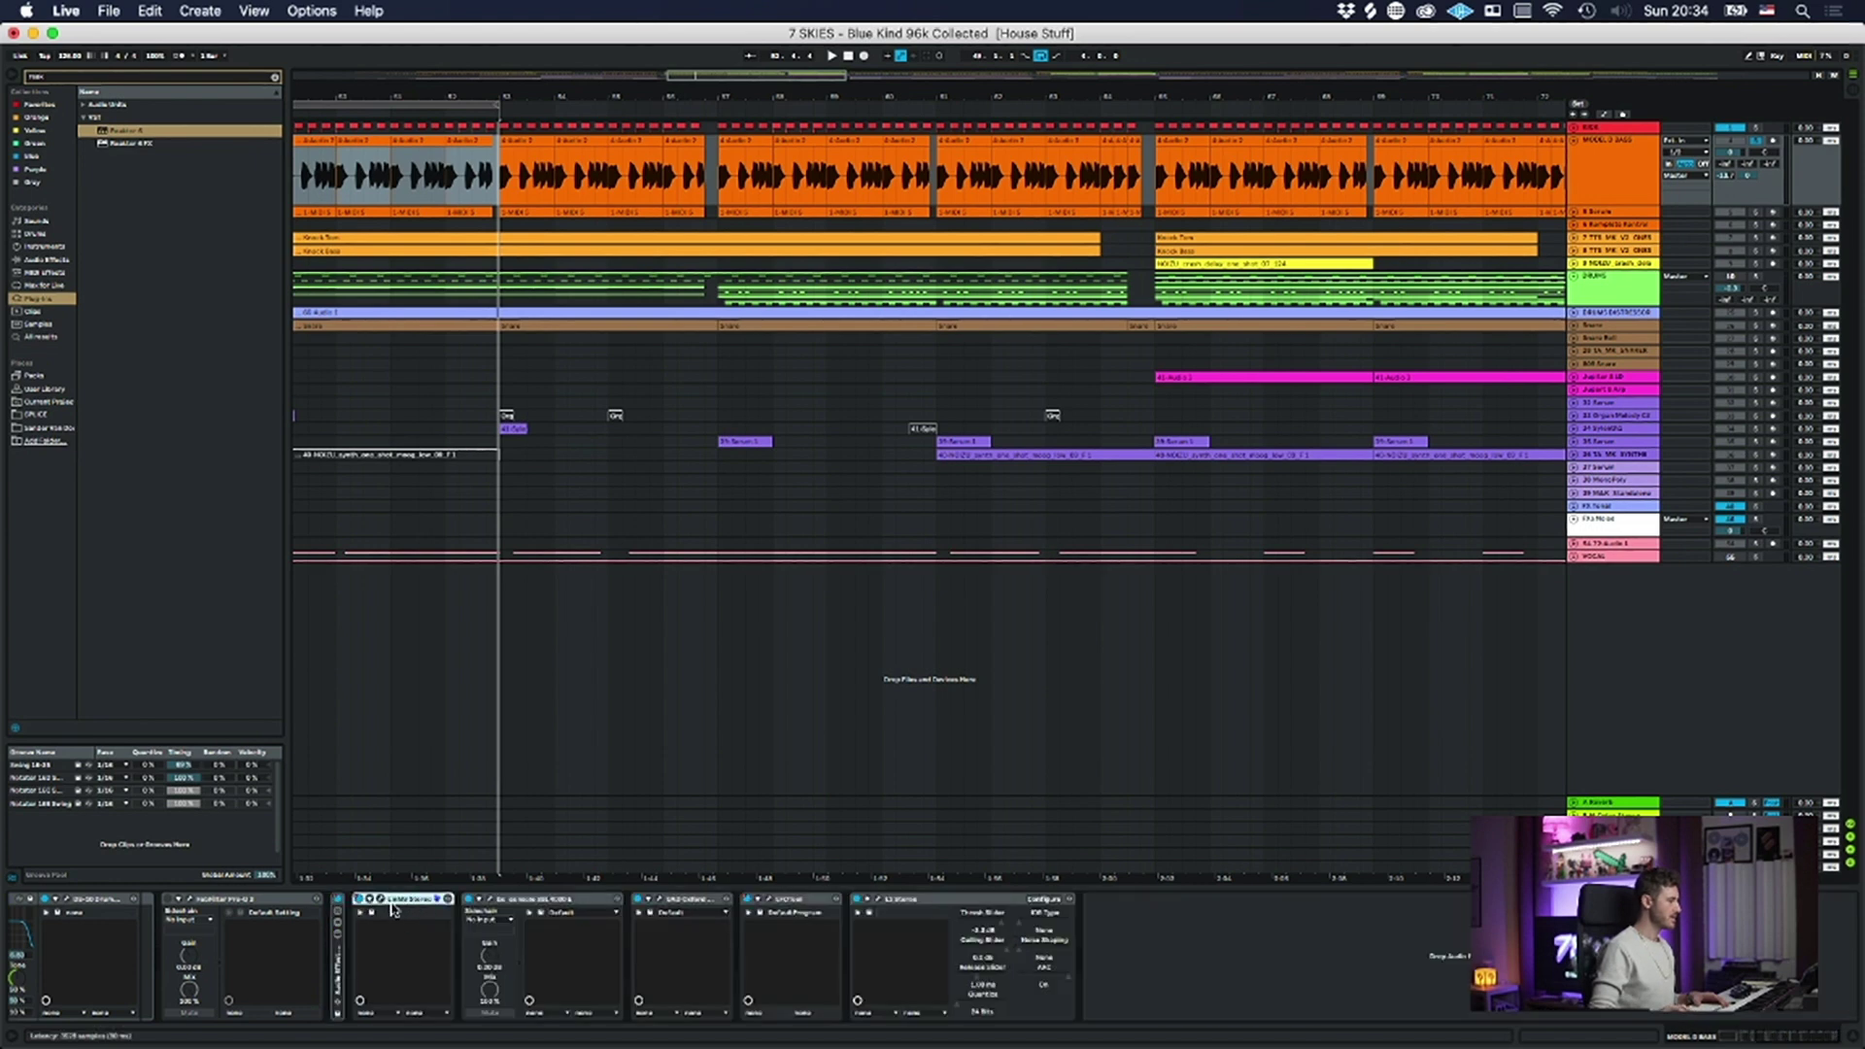
click(380, 901)
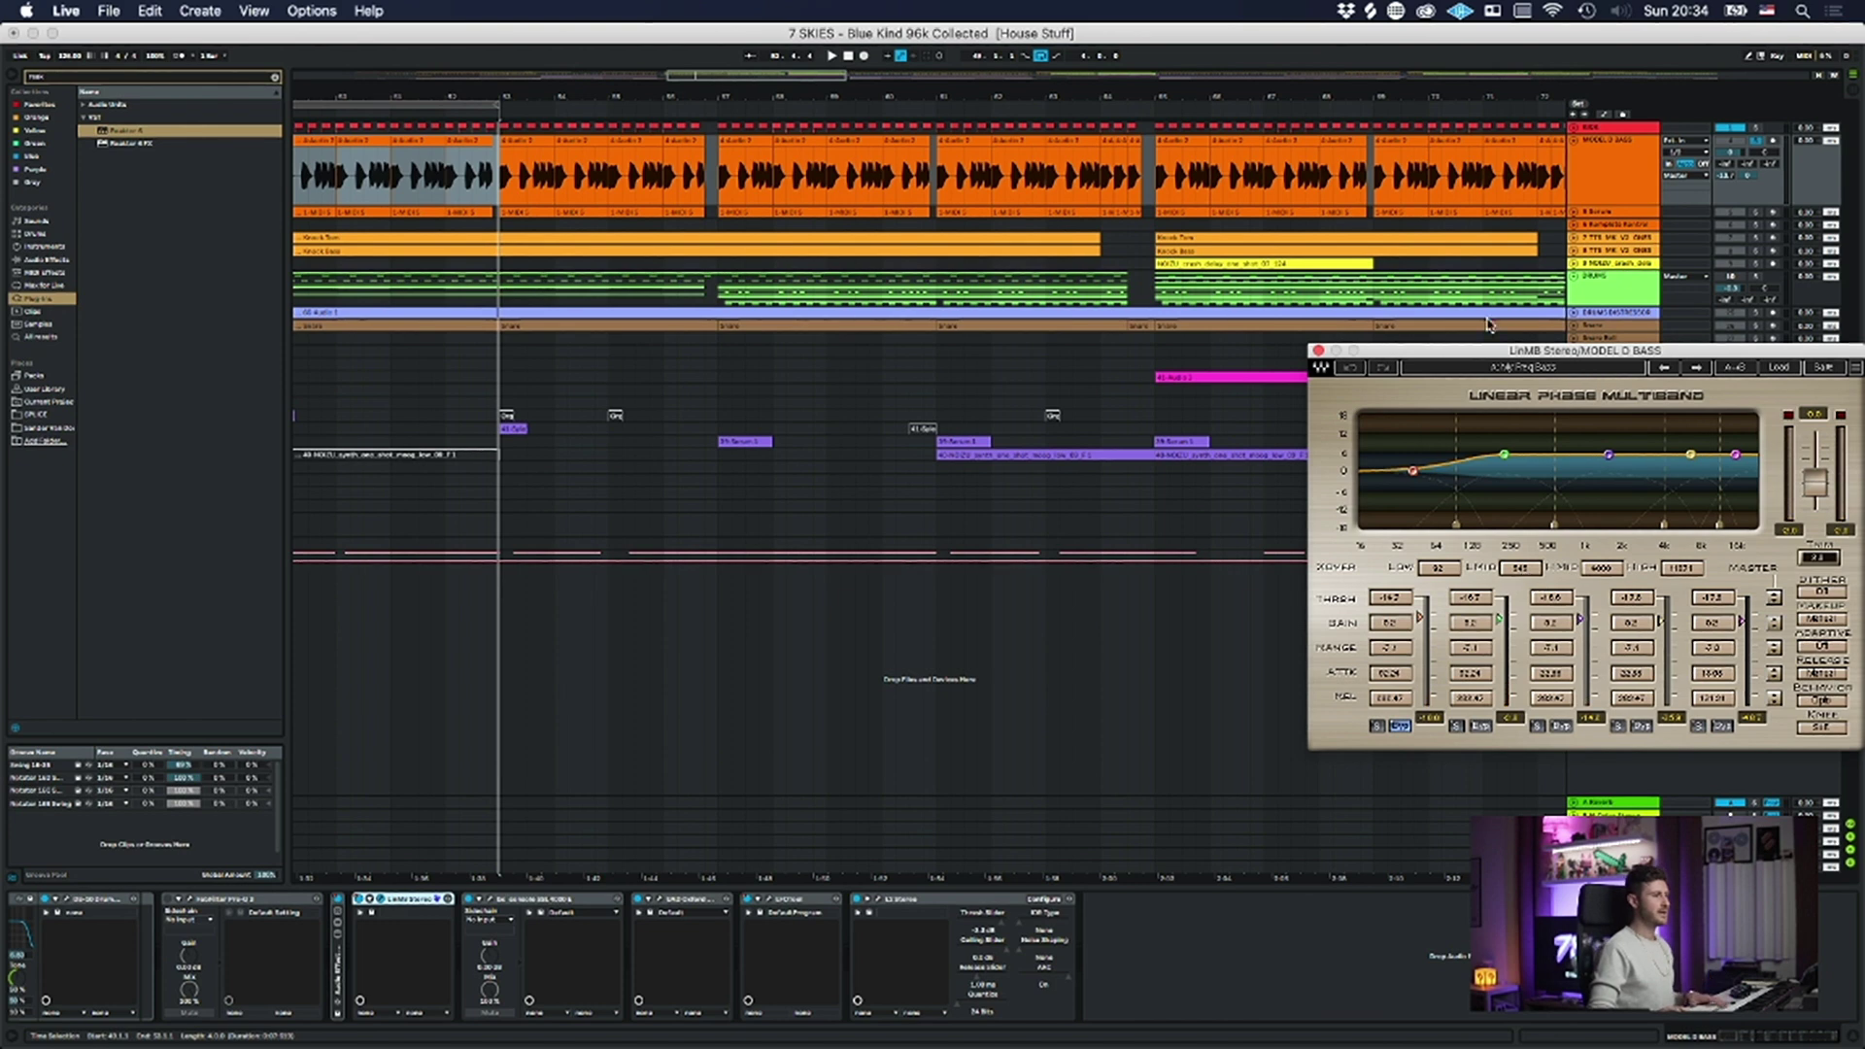
drag(1408, 354, 1047, 341)
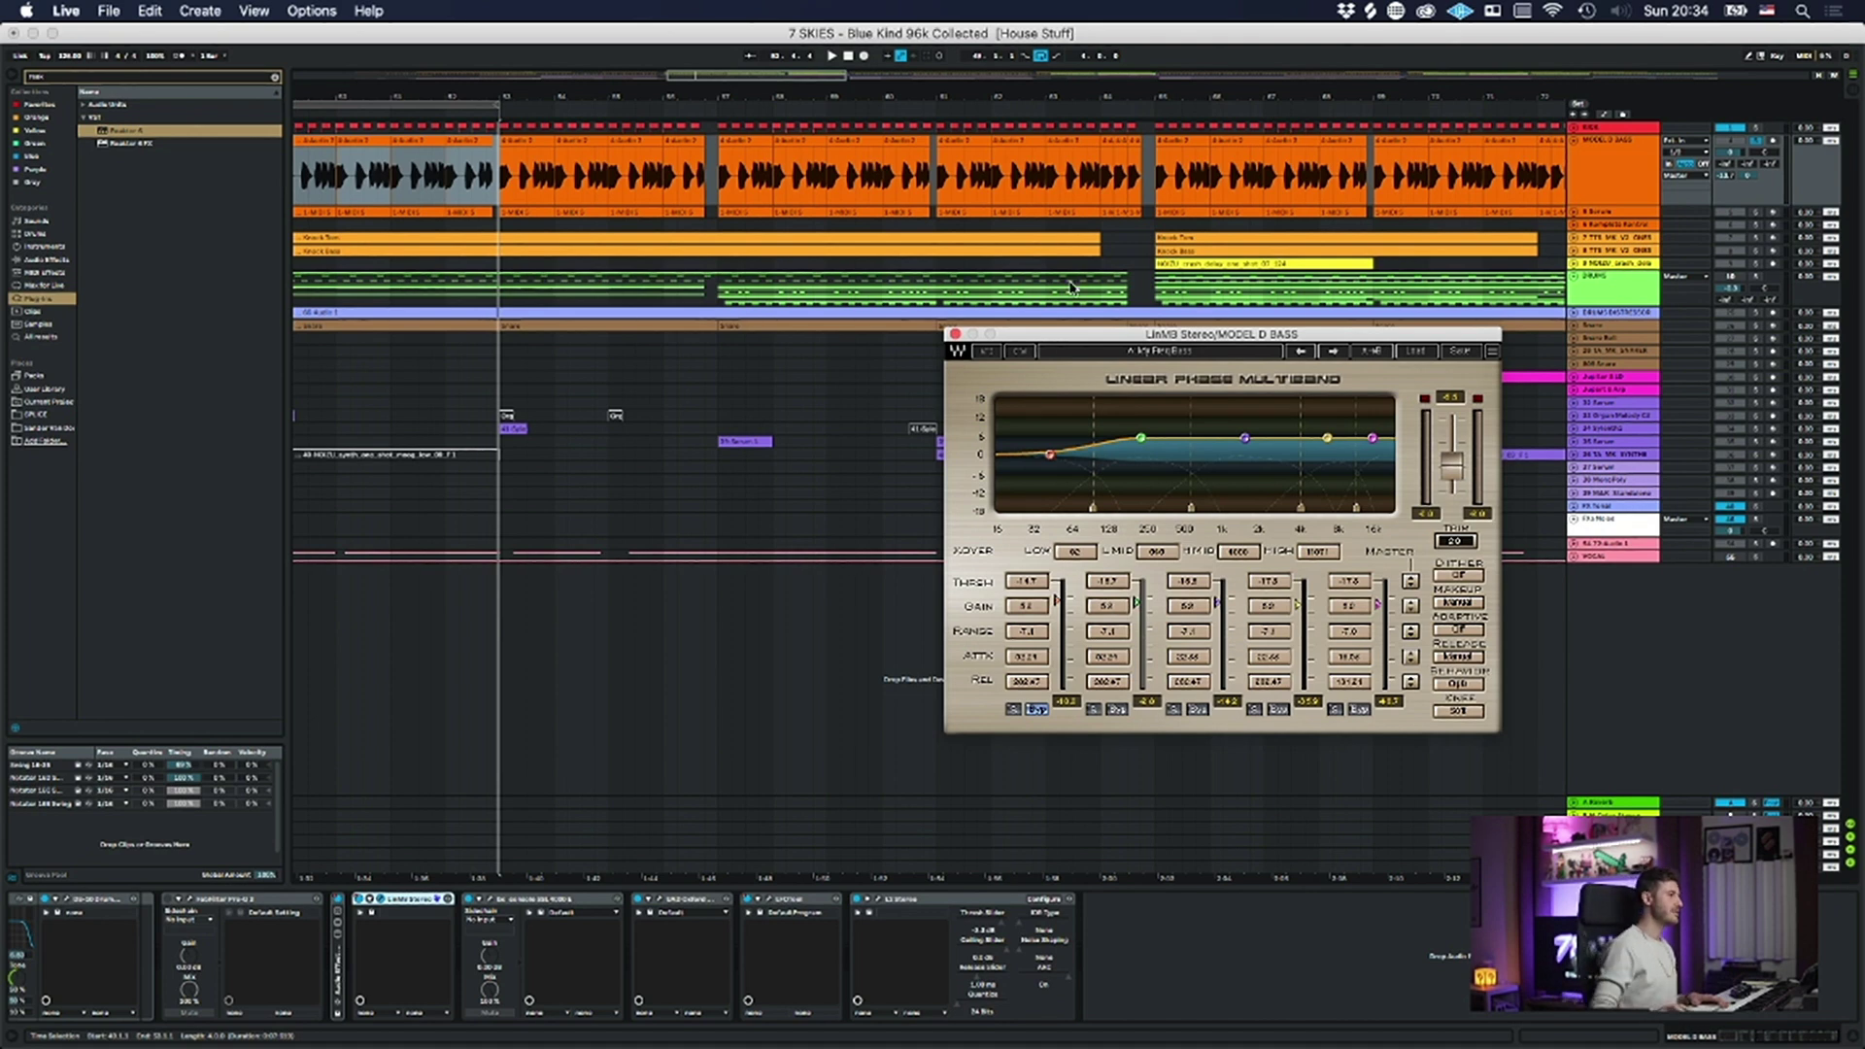
drag(1180, 337, 1132, 391)
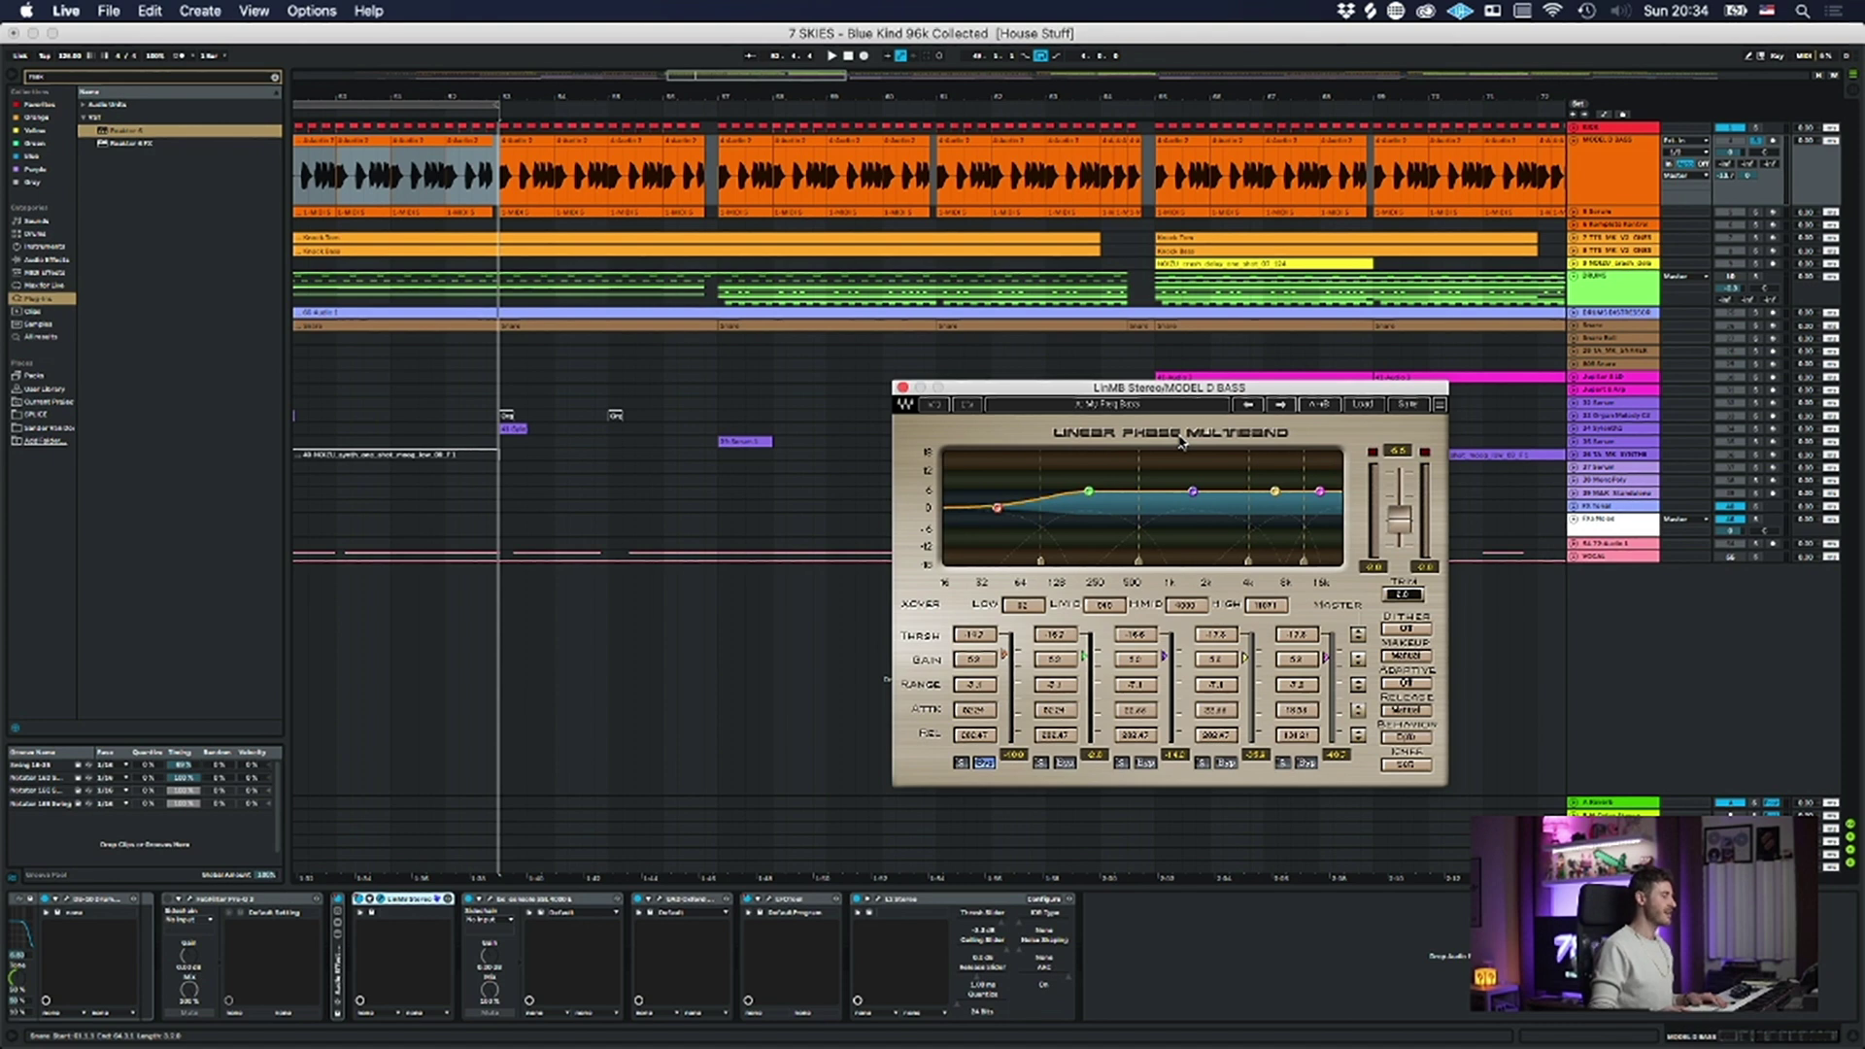
click(901, 386)
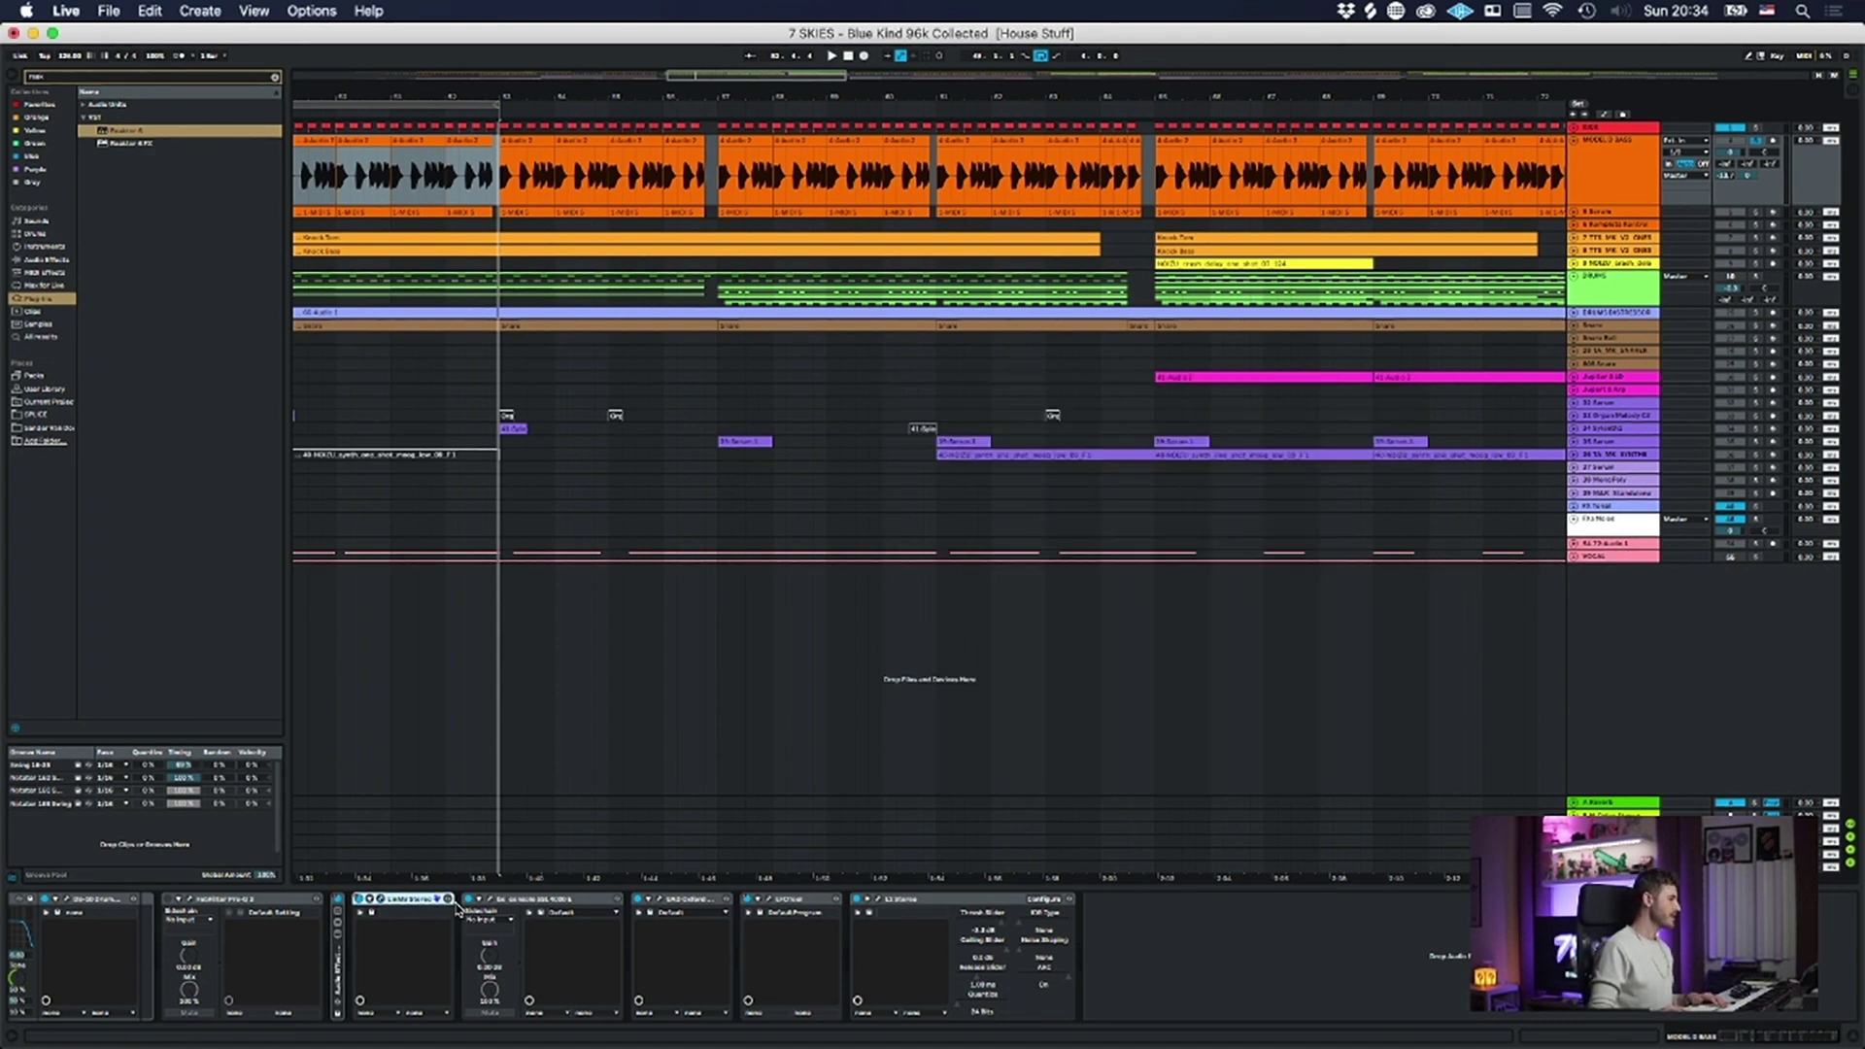
- Inspect the bx_console SSL 4000 E channel strip on the bass, including its dynamics switch, then close it
click(491, 899)
drag(1024, 208, 899, 81)
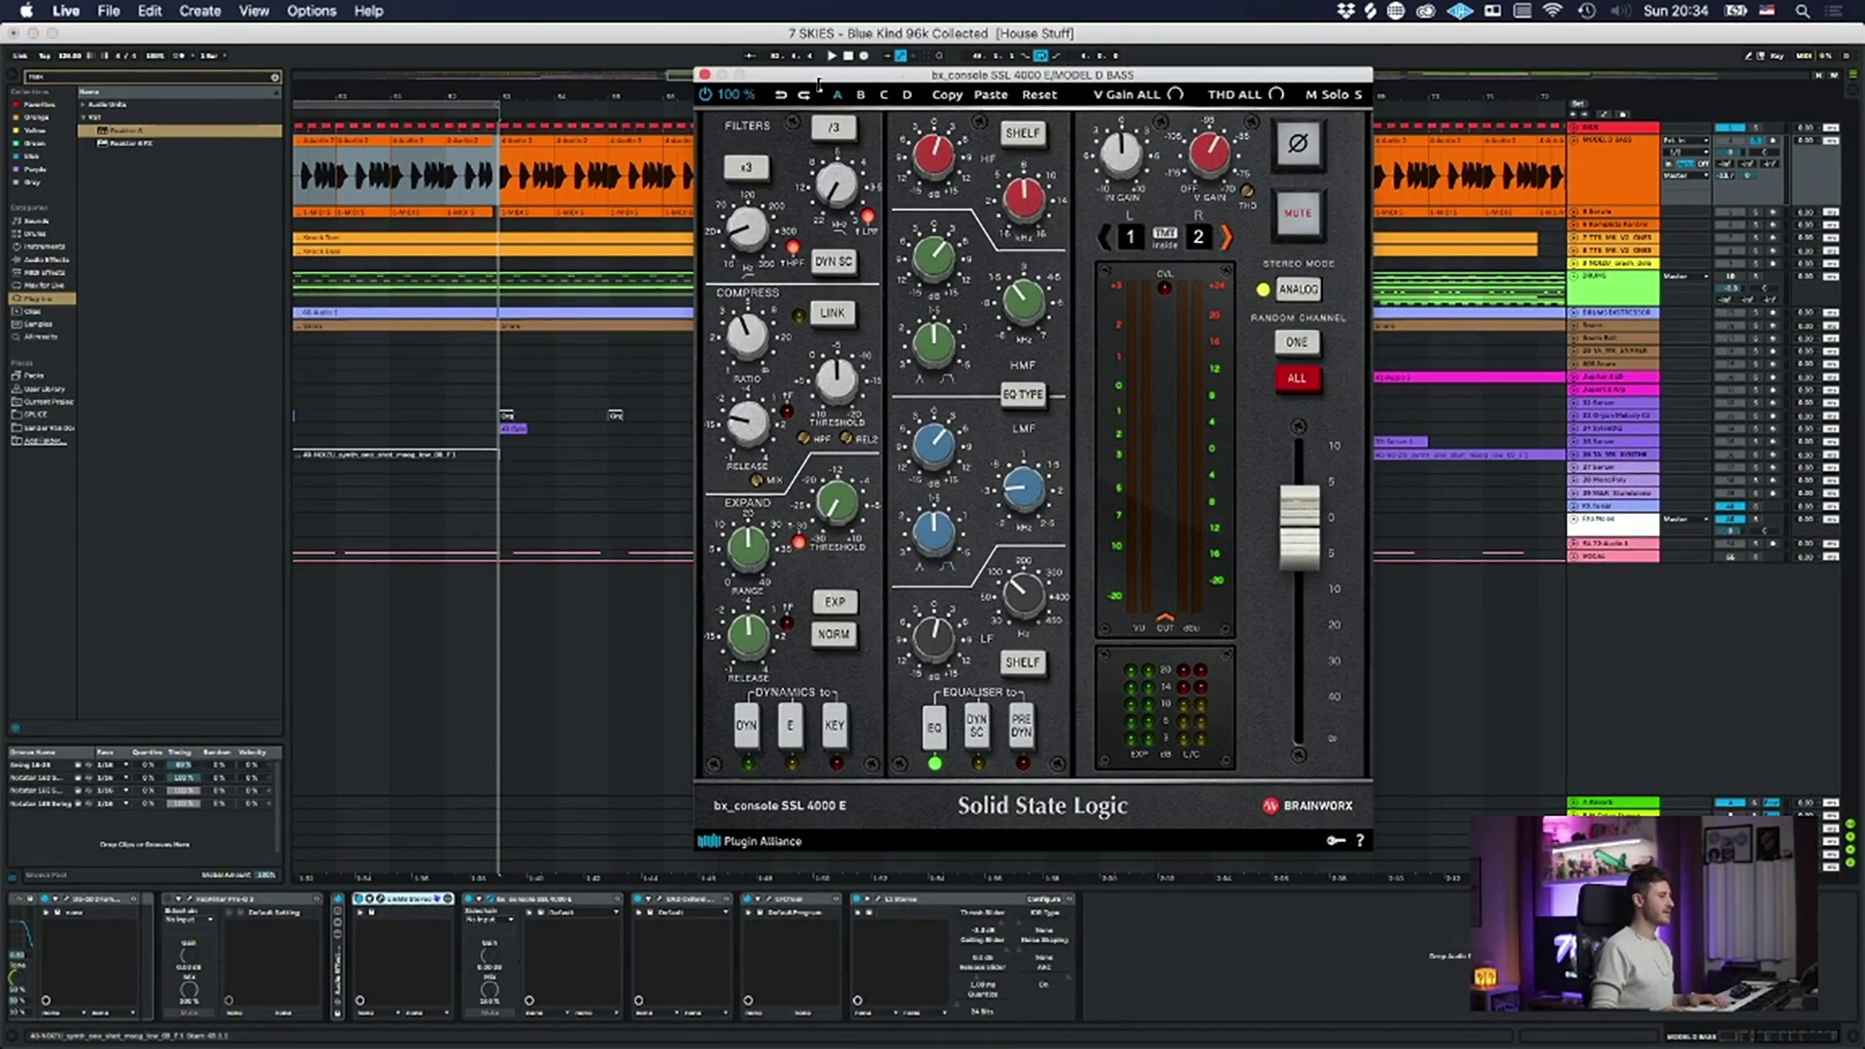
drag(385, 100, 751, 94)
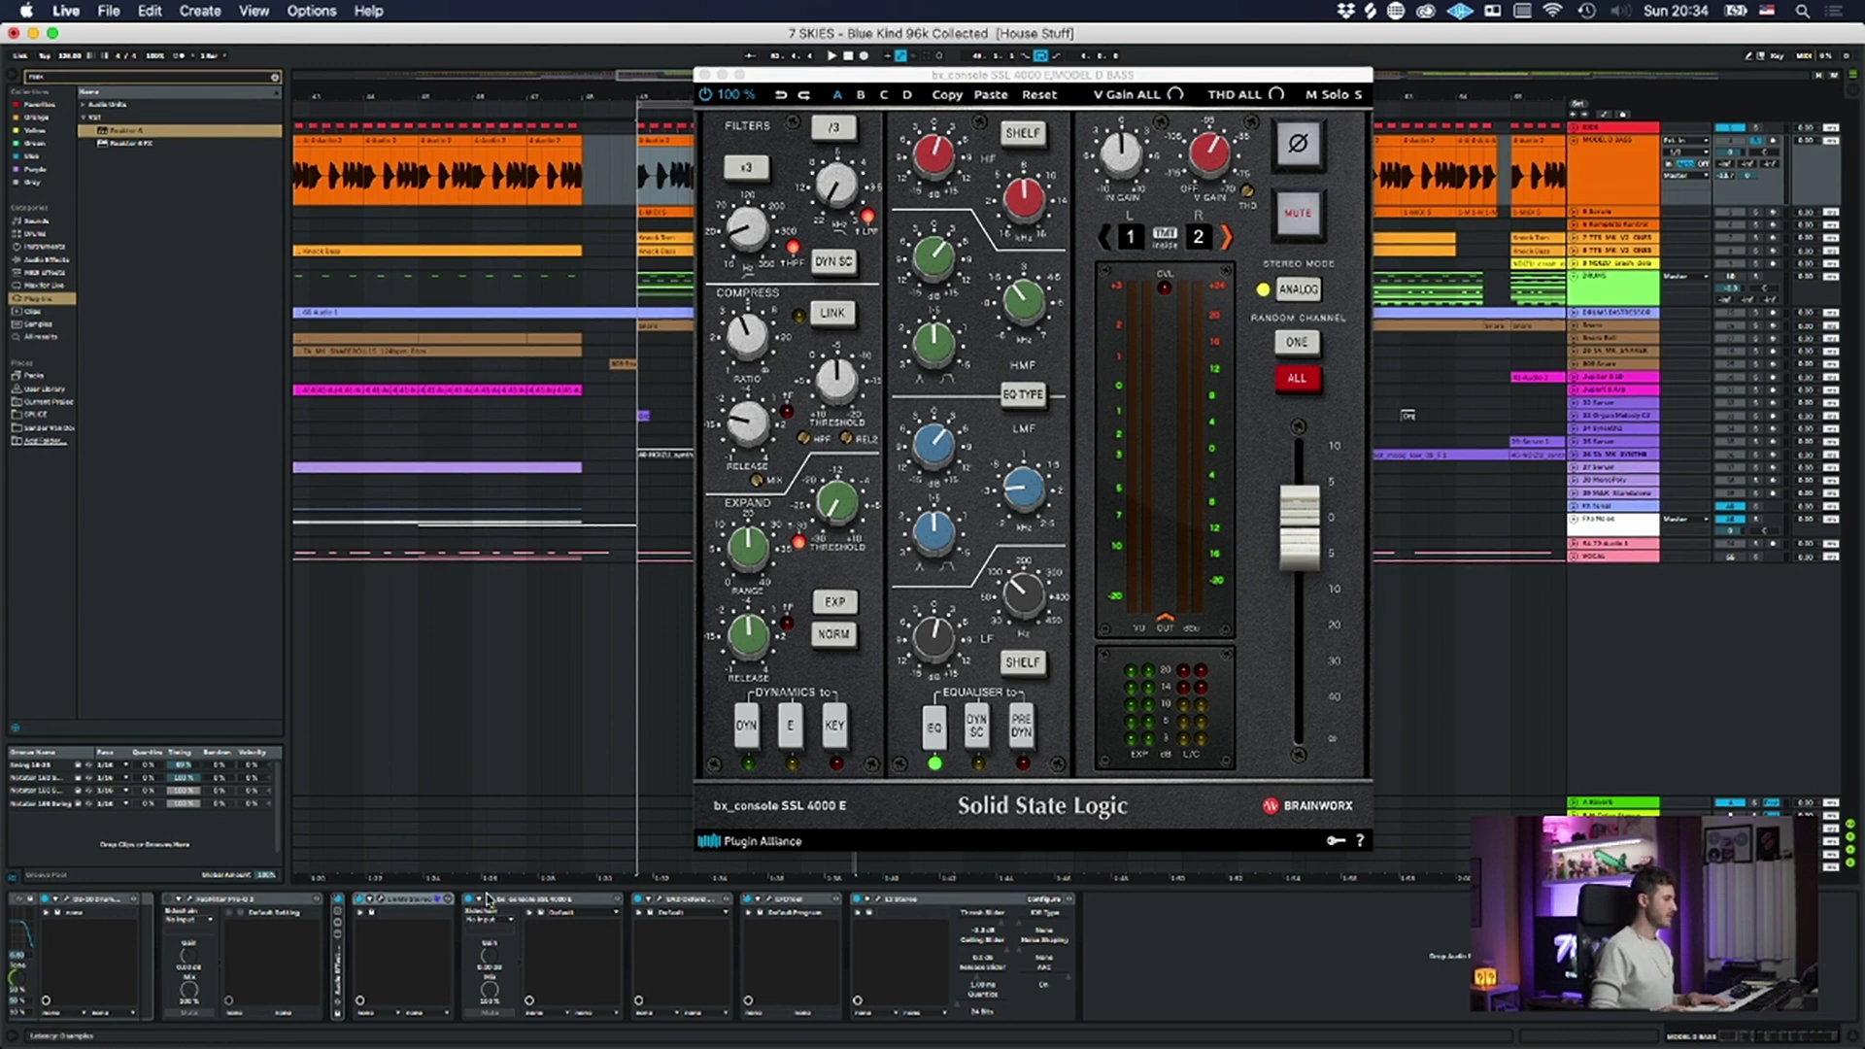
key(space)
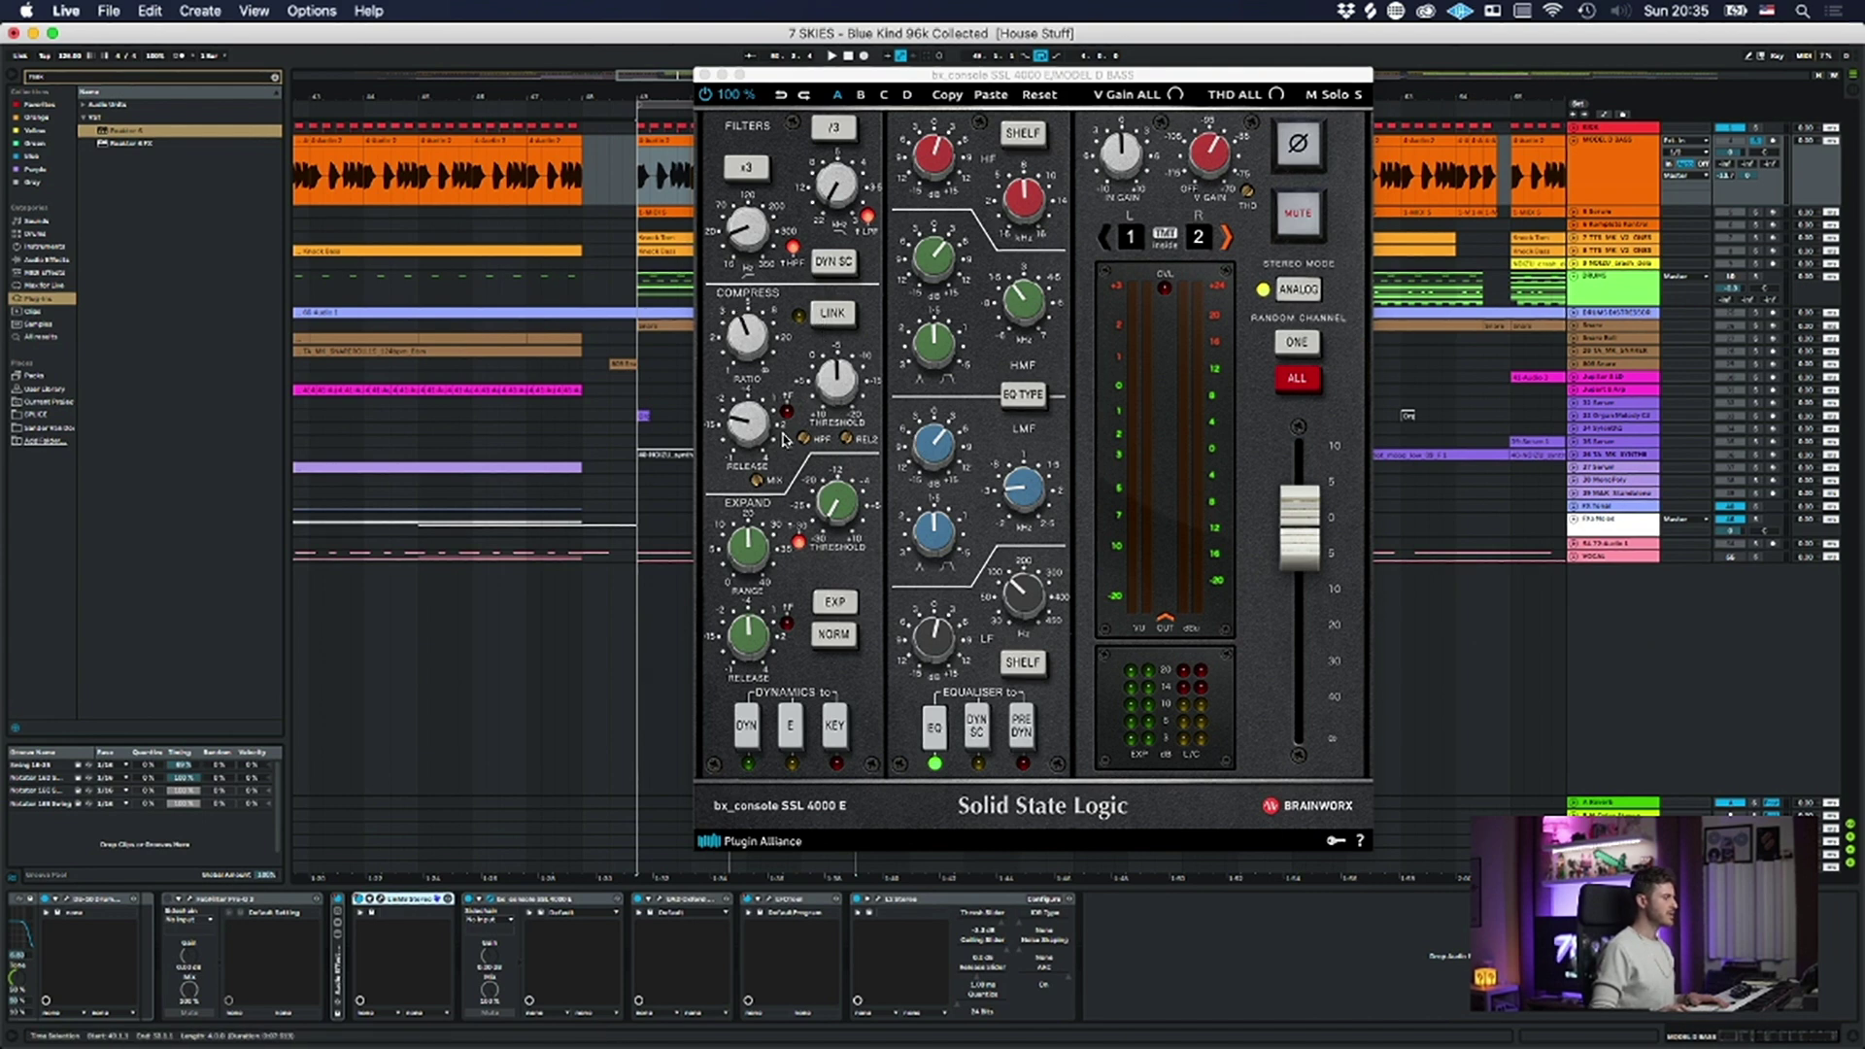
double_click(743, 733)
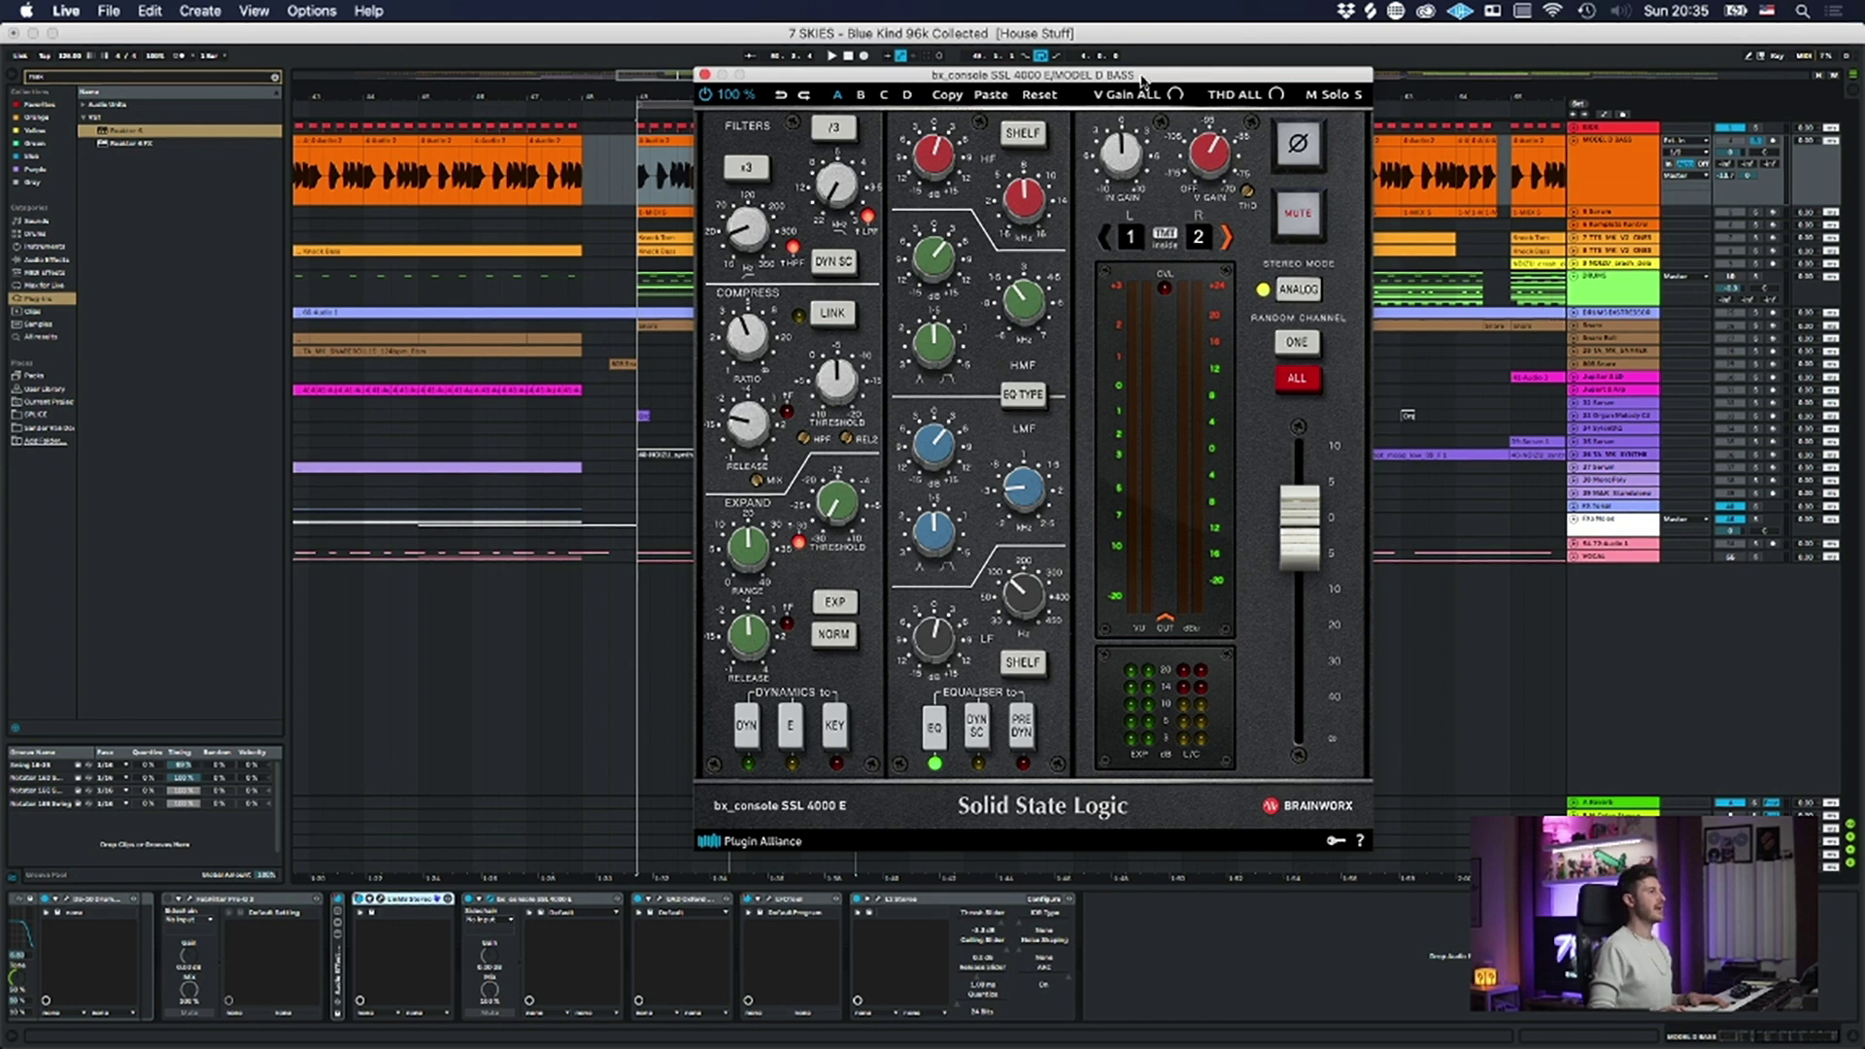
drag(1143, 82, 1073, 128)
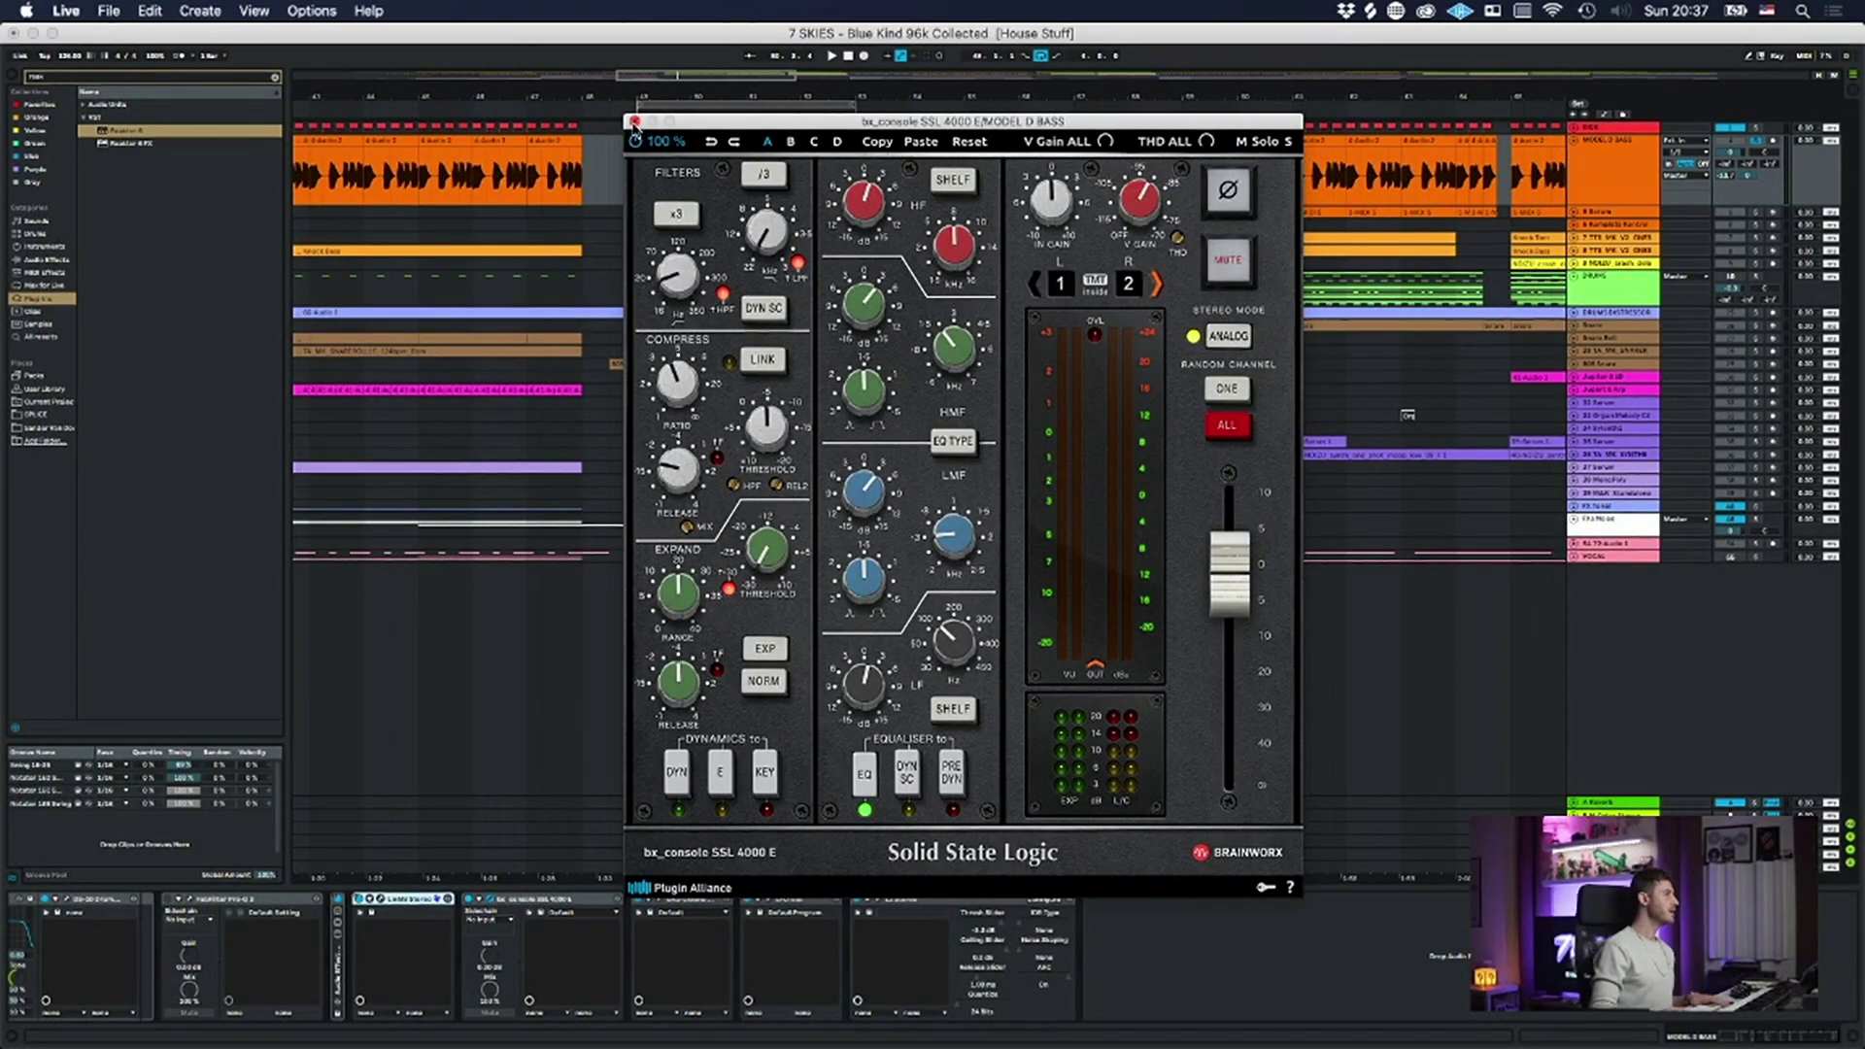
click(635, 120)
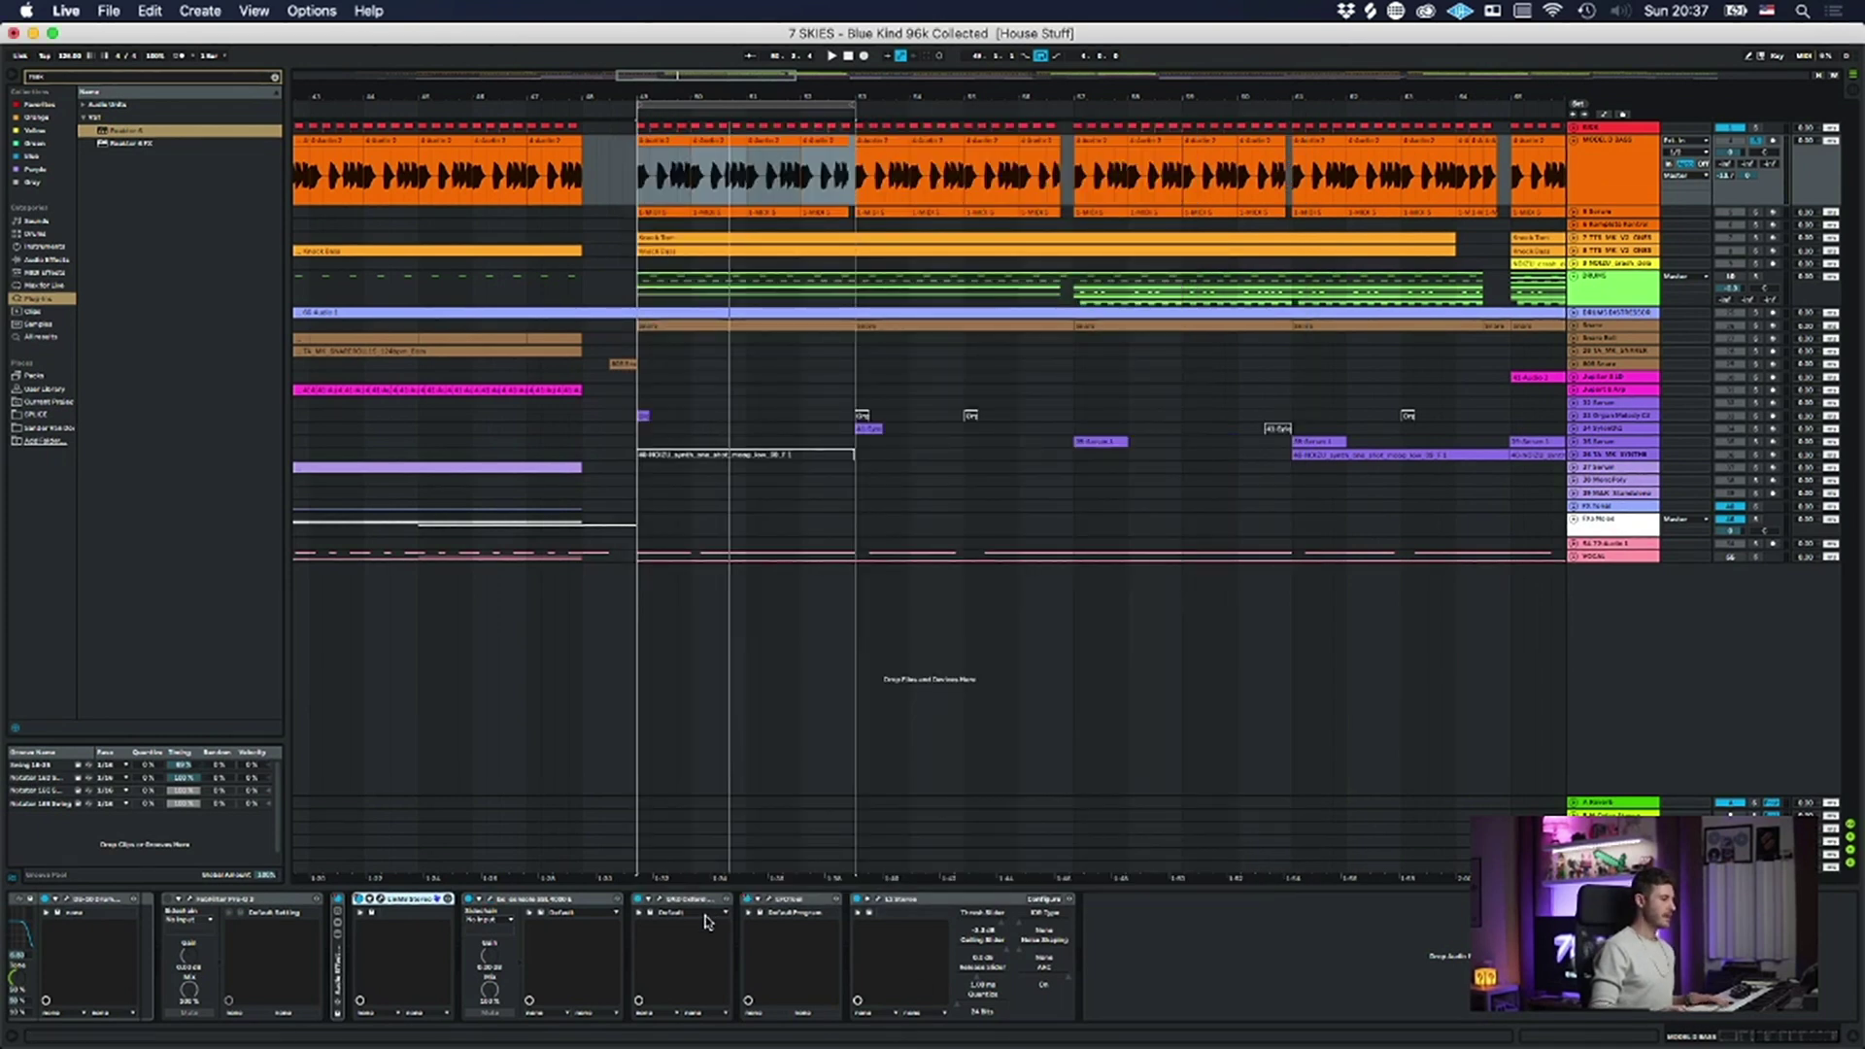
- Open the Oxford Inflator on MODEL D BASS, close the LFOTool window, and play the loop to hear the Inflator
click(768, 899)
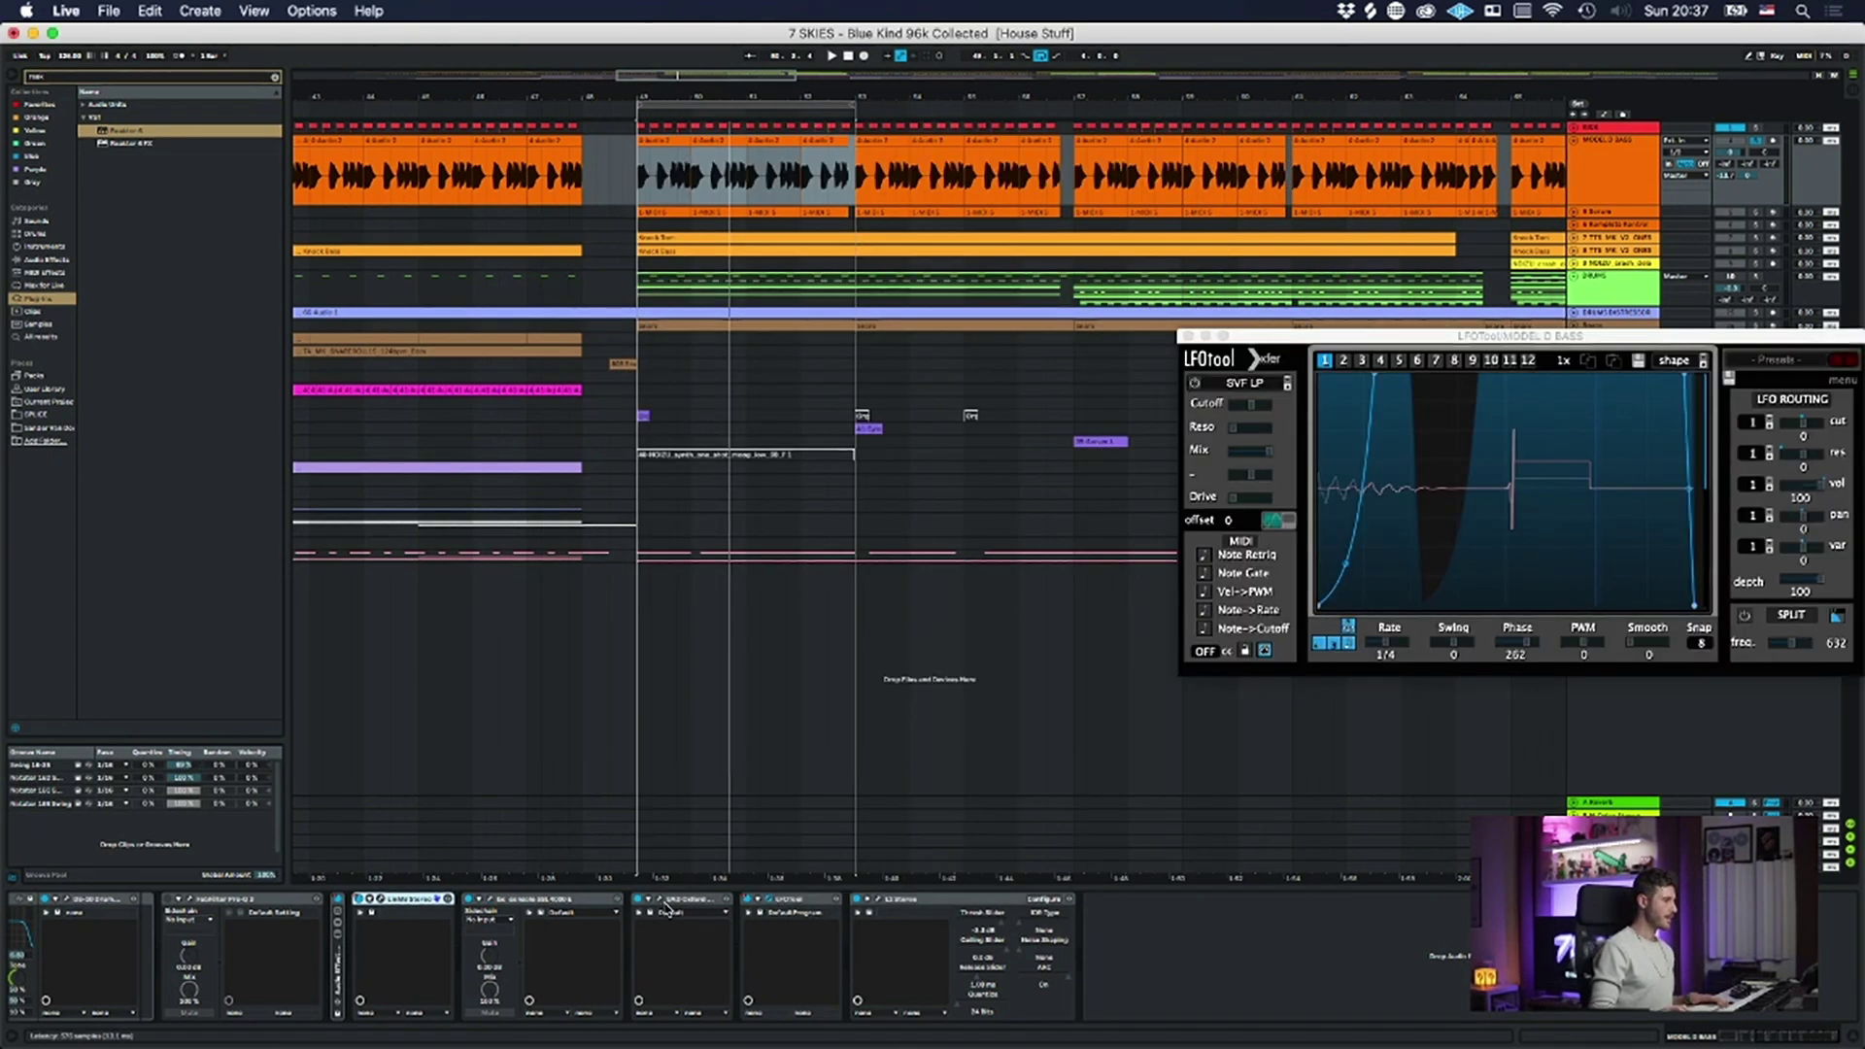
click(663, 899)
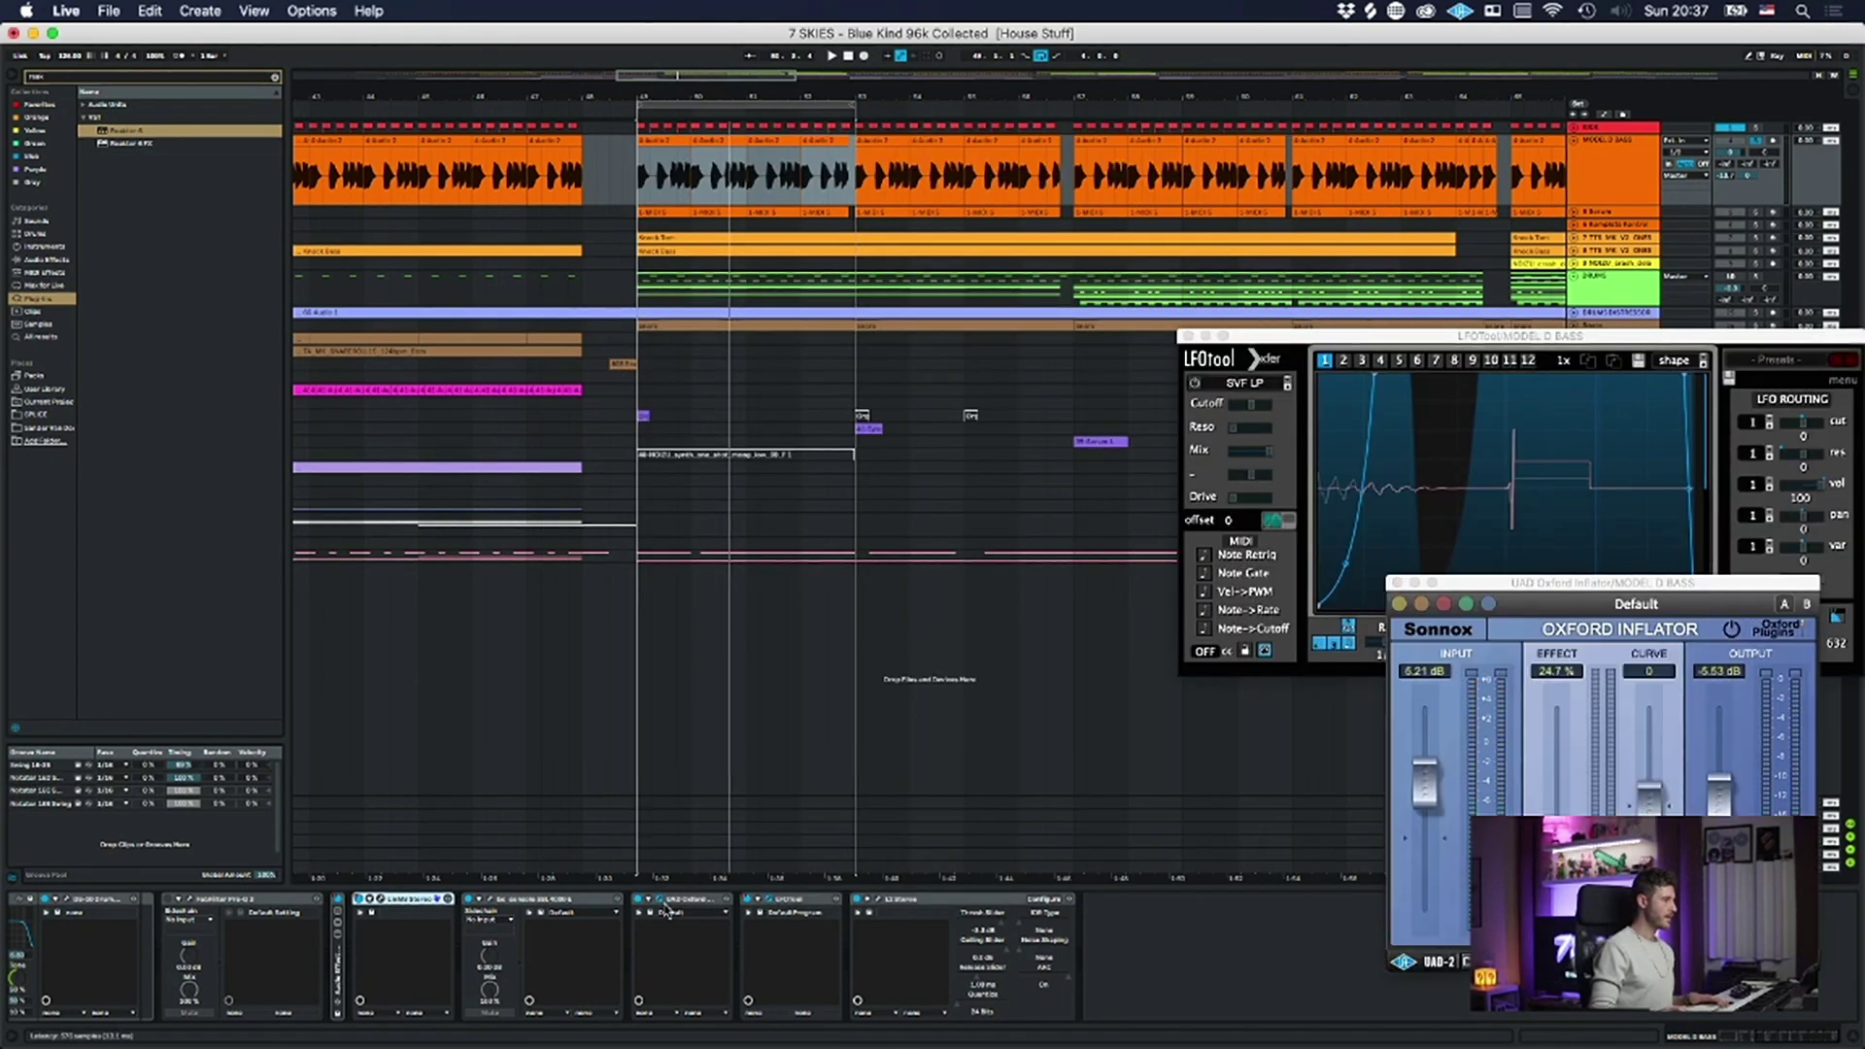
click(1186, 336)
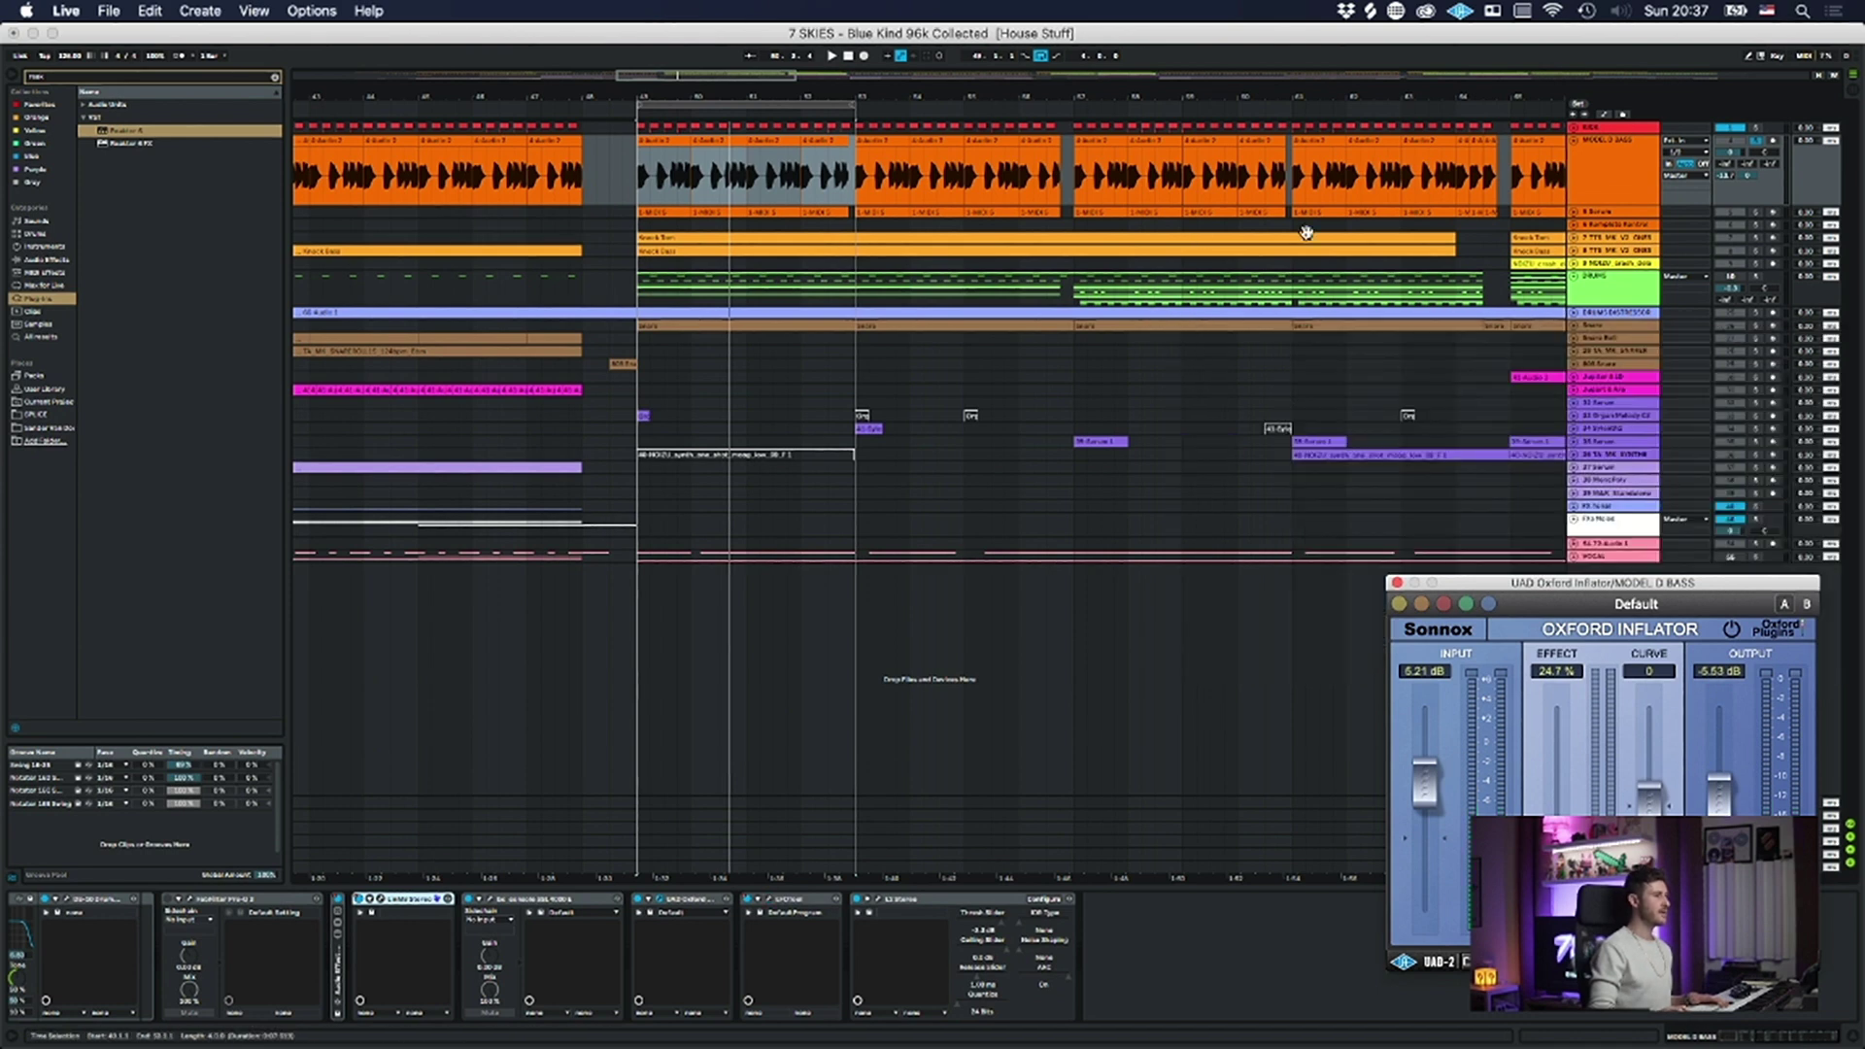
click(1590, 172)
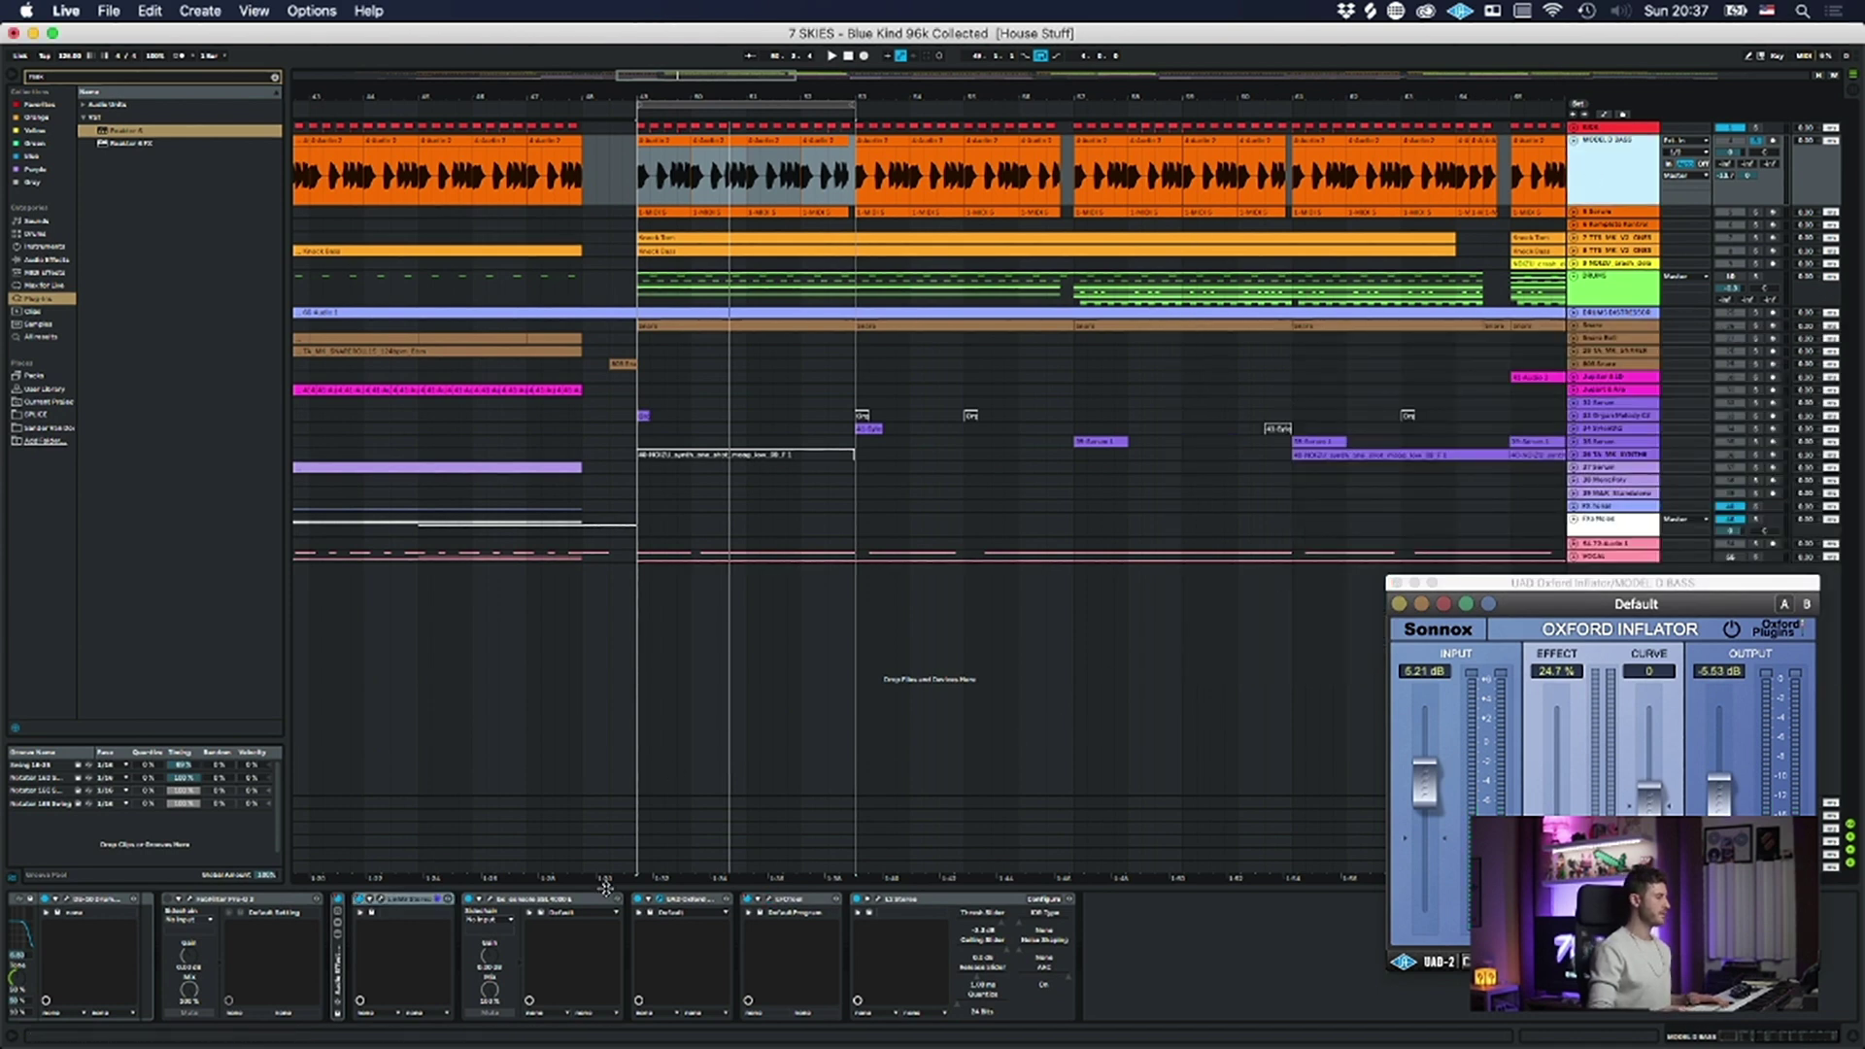
key(space)
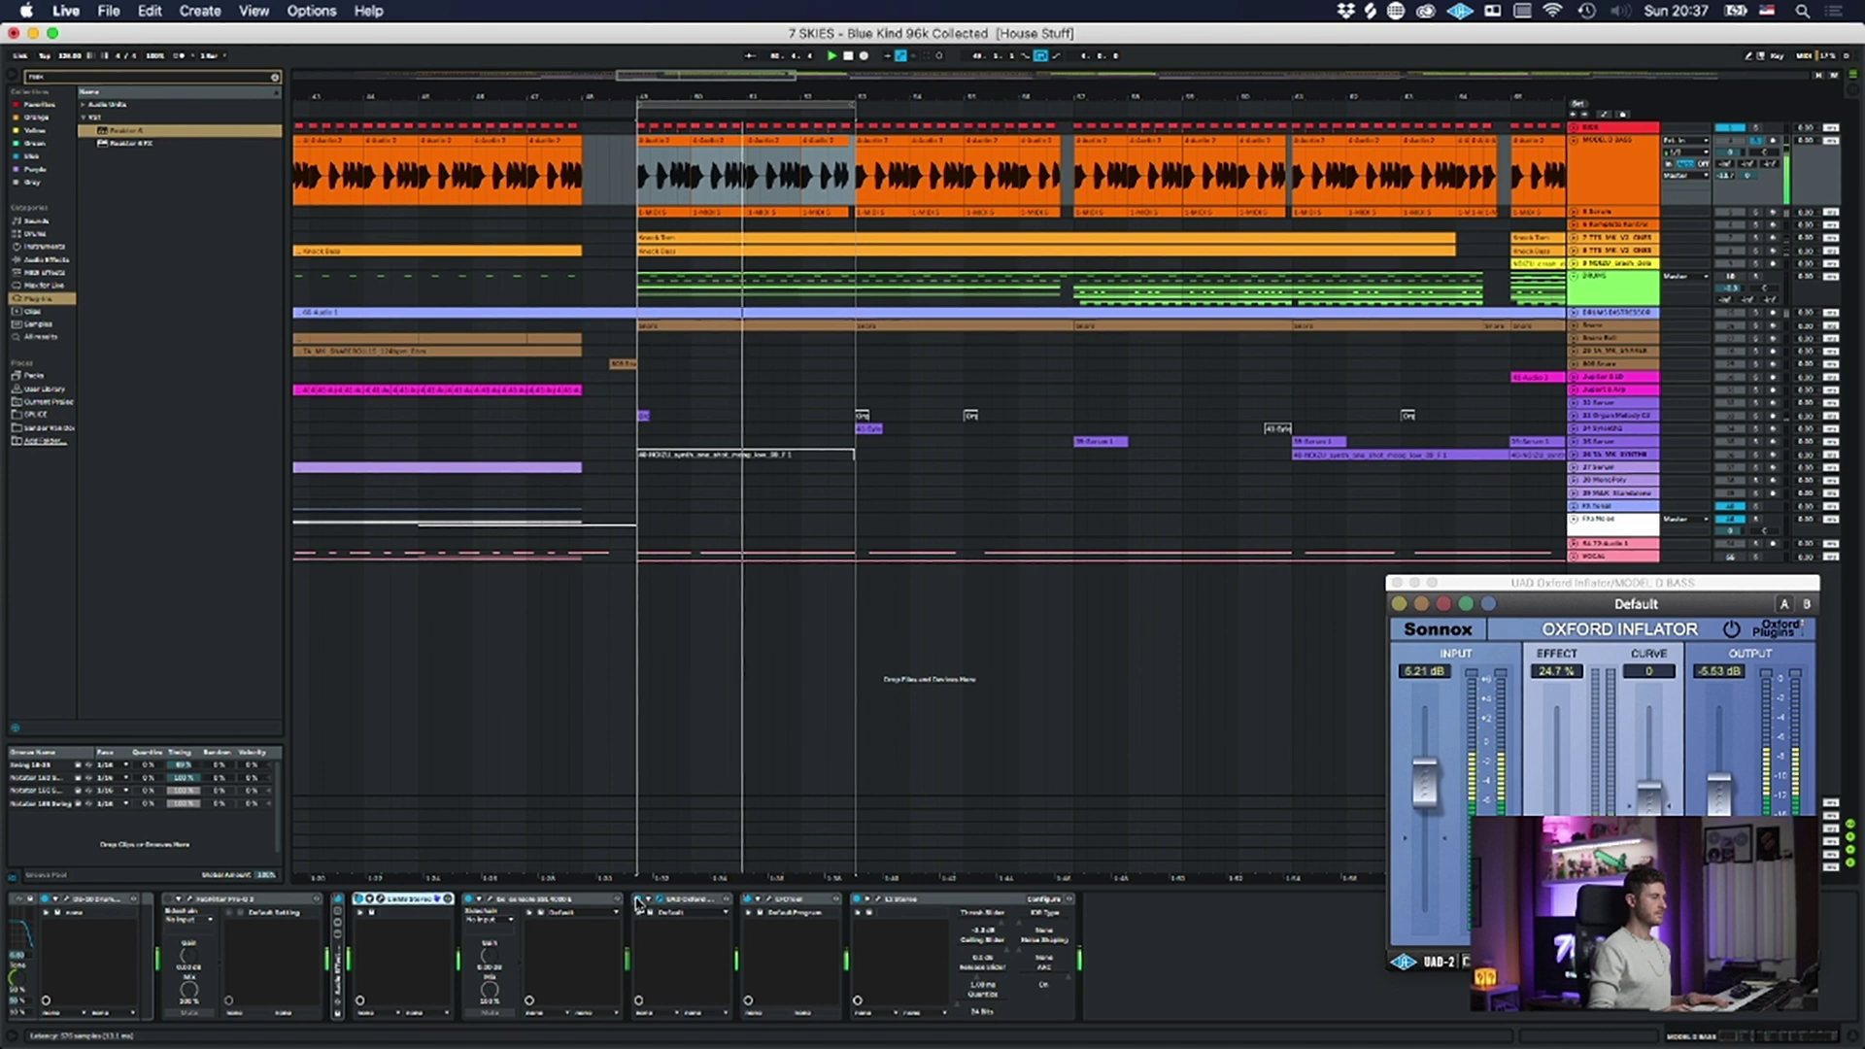
key(space)
- Inspect the LFOTool volume-shaping curve on MODEL D BASS, then close its window
click(770, 903)
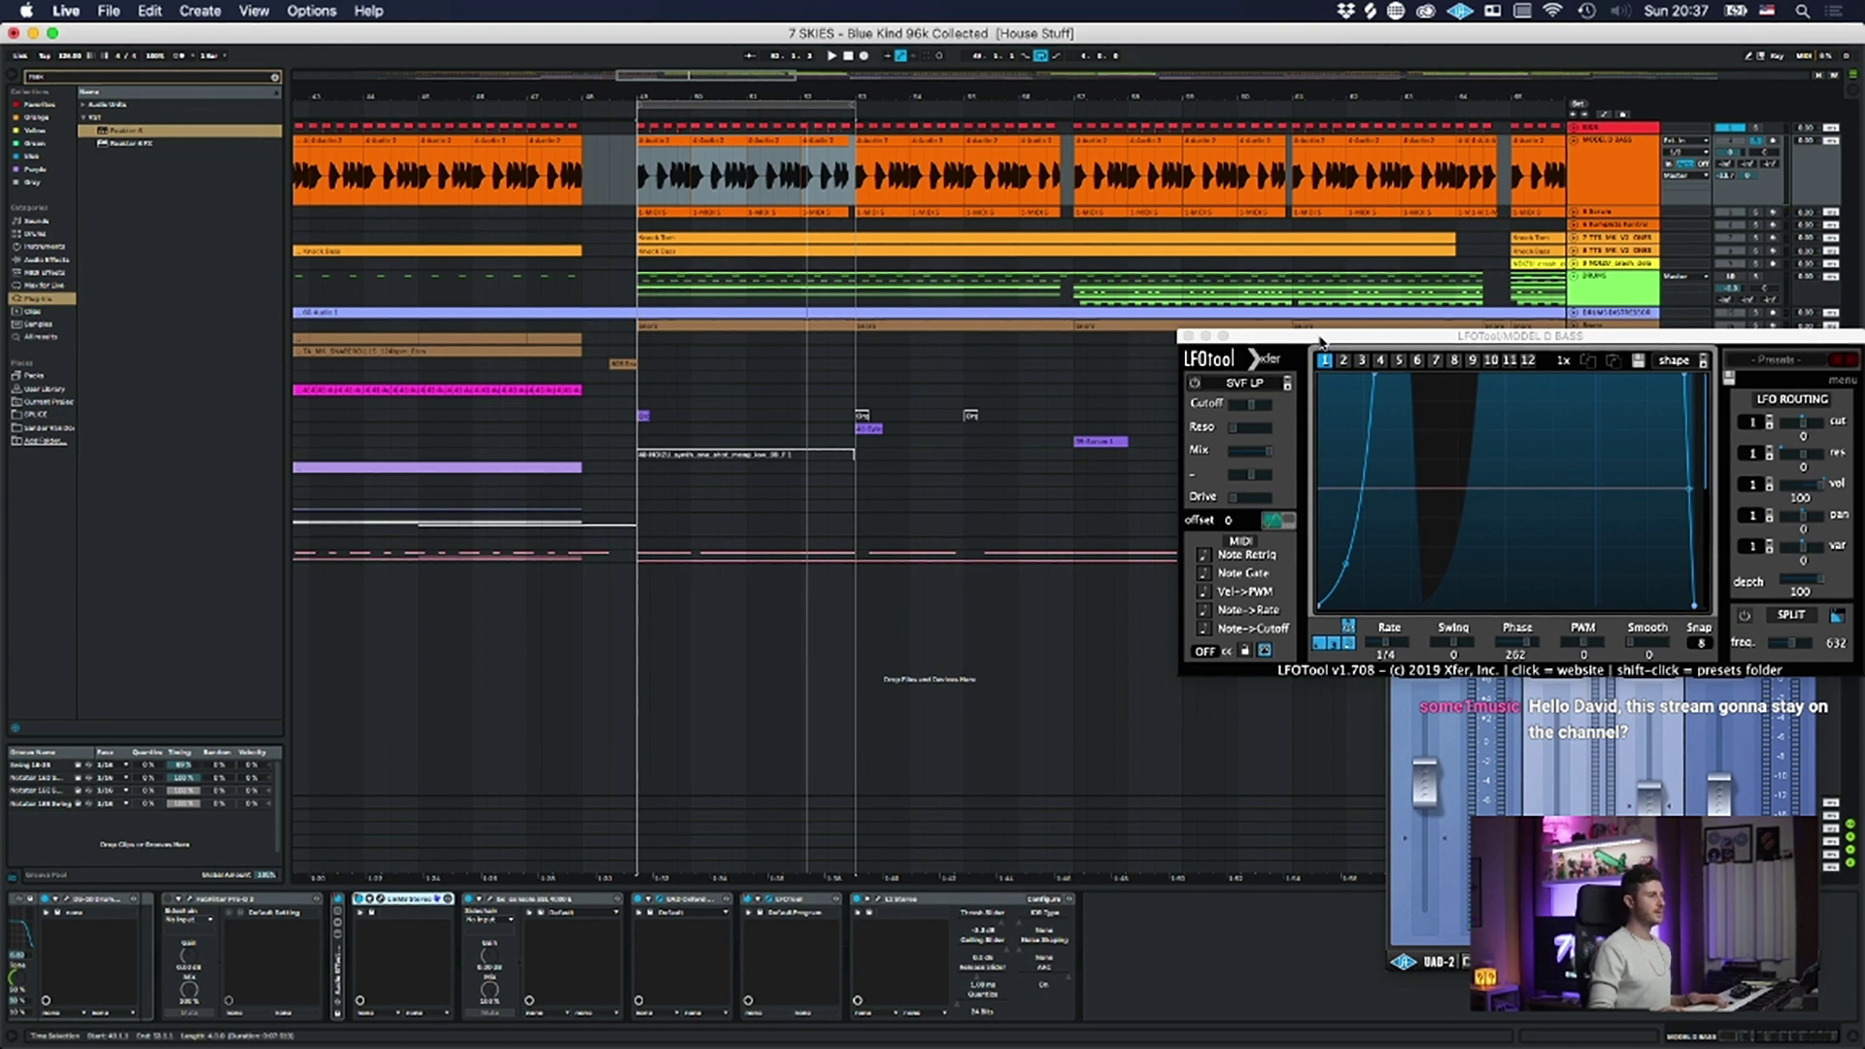
drag(1321, 342, 974, 296)
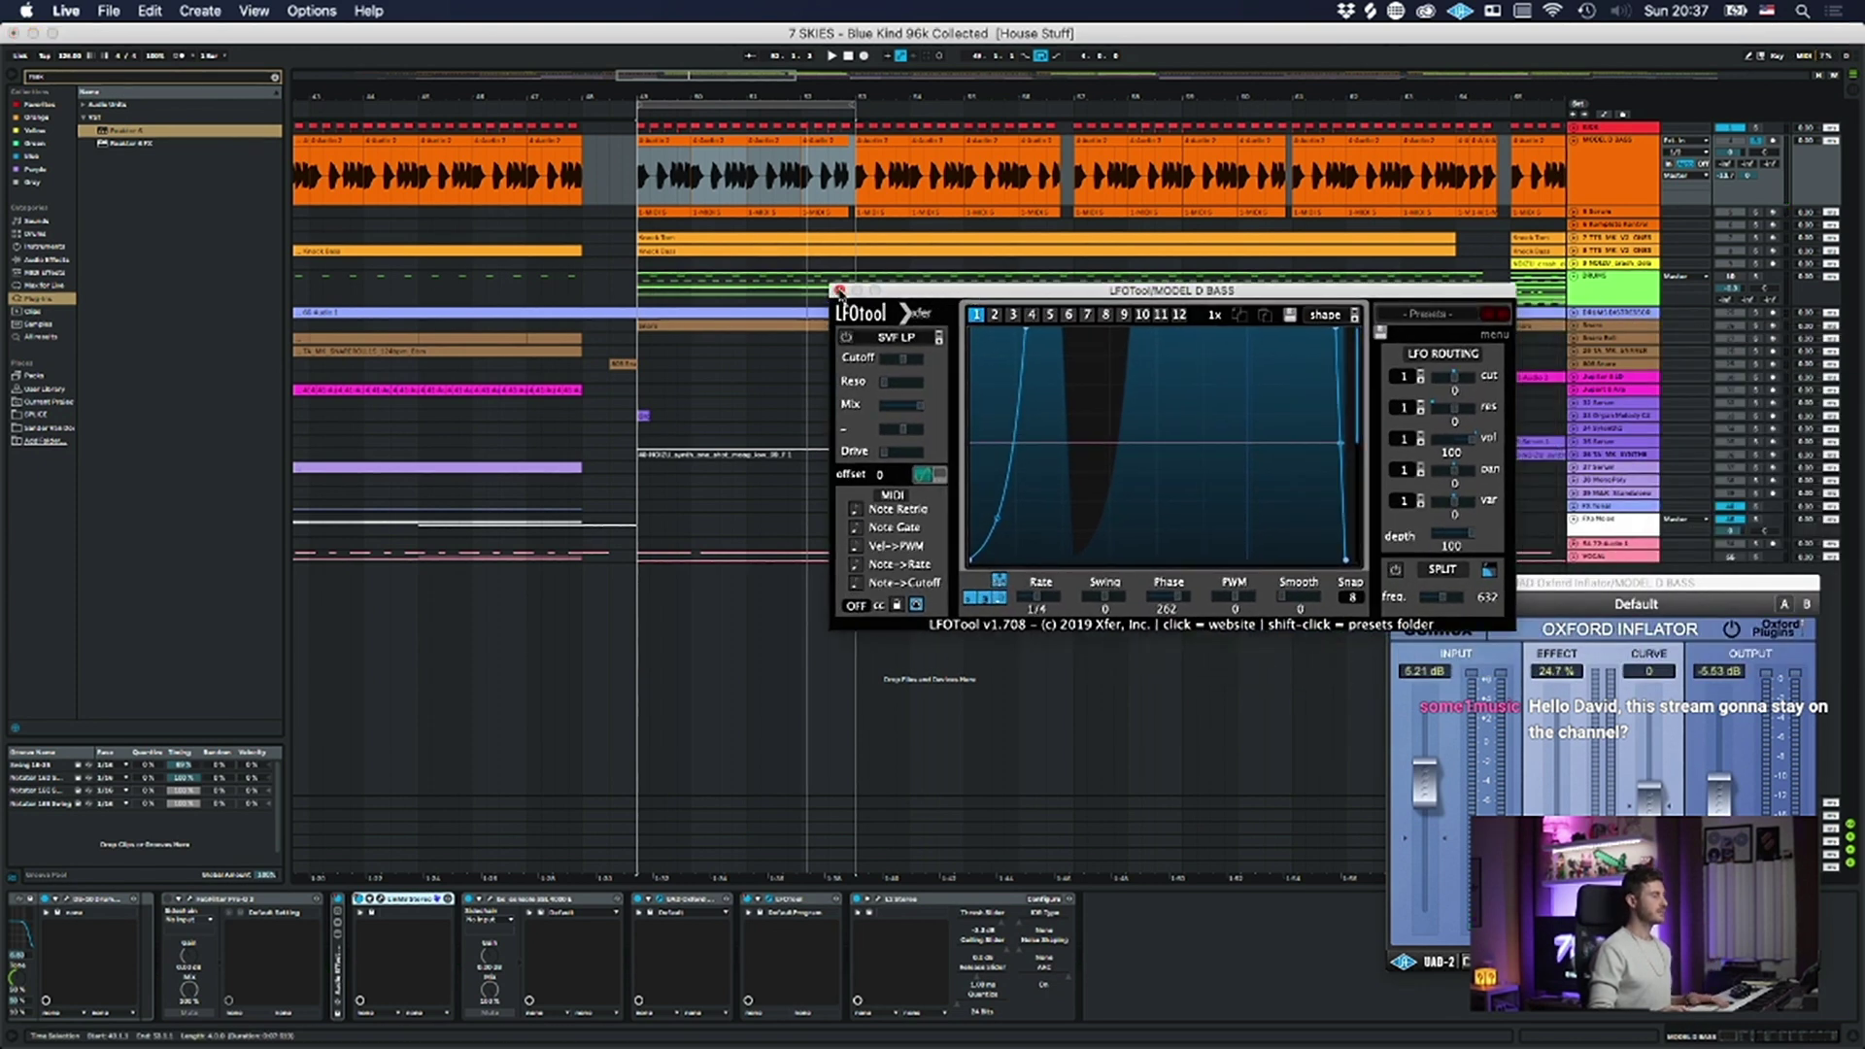
click(840, 291)
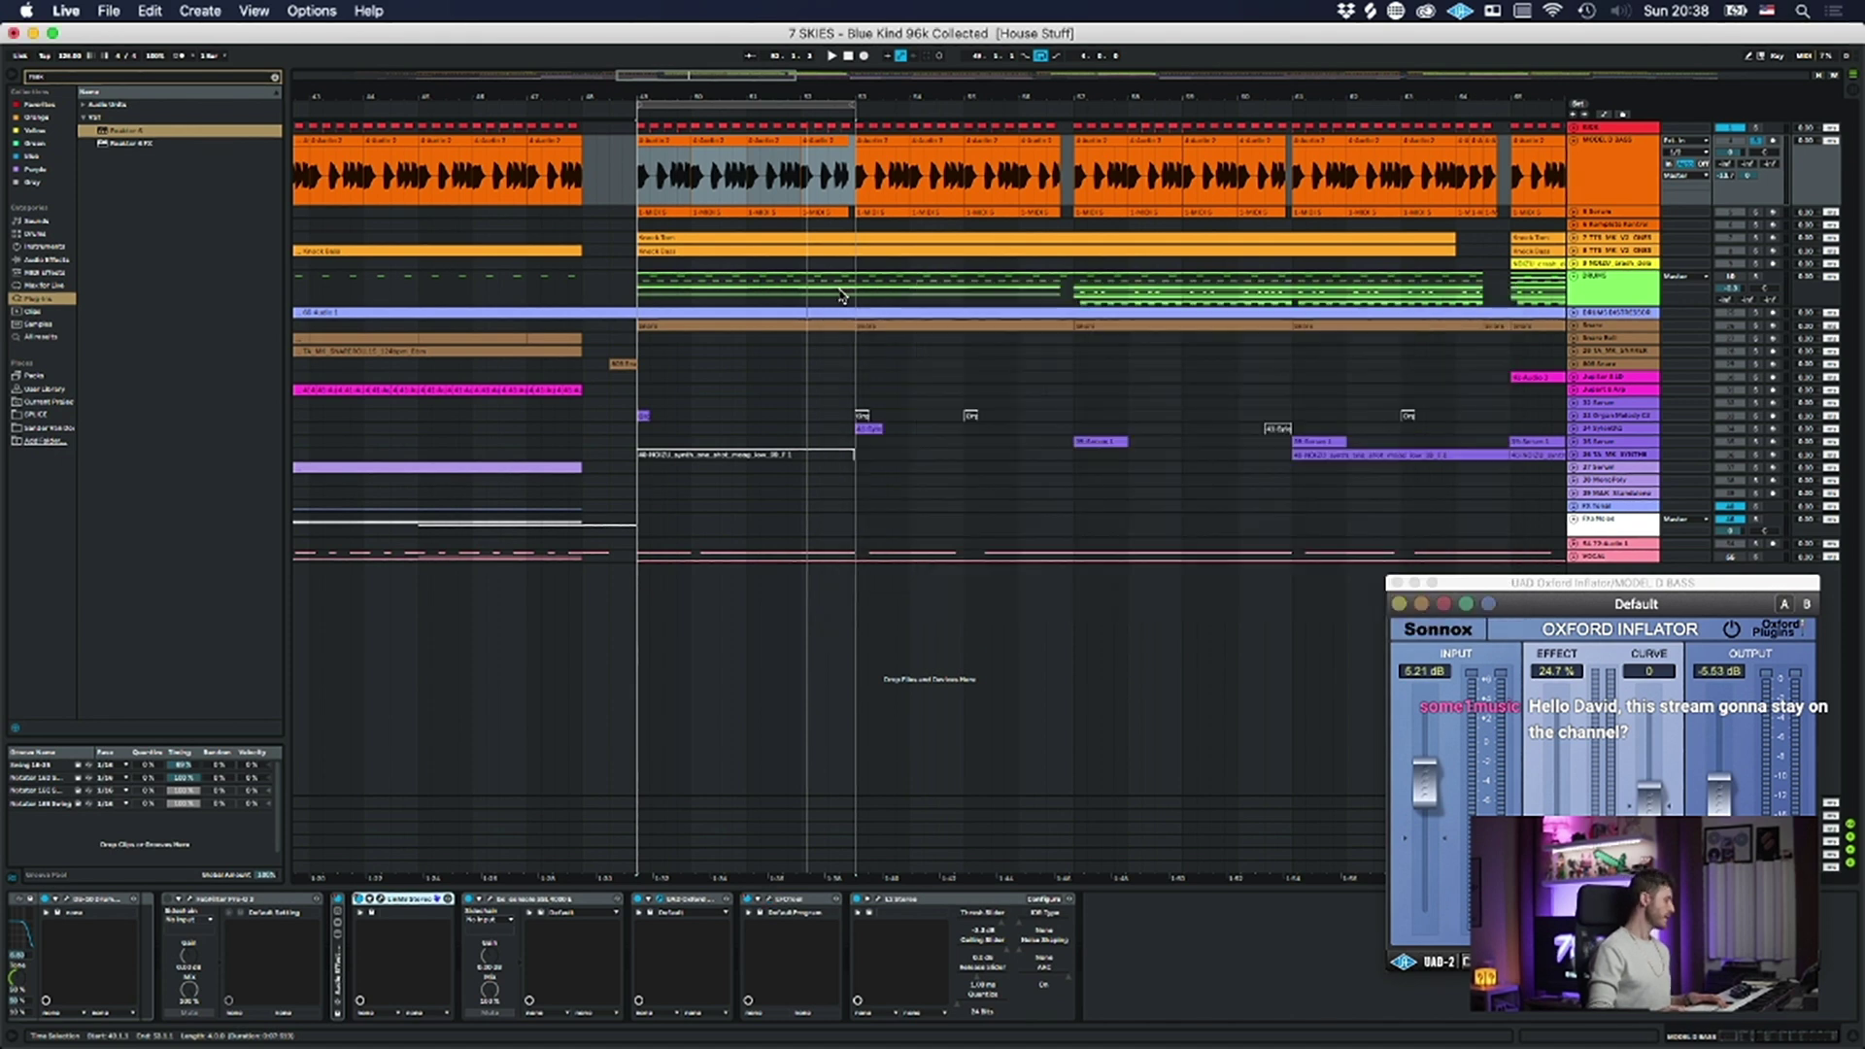
- Inspect the L2 Ultramaximizer settings at the end of the bass chain, then close the L2 and Oxford Inflator windows
click(868, 912)
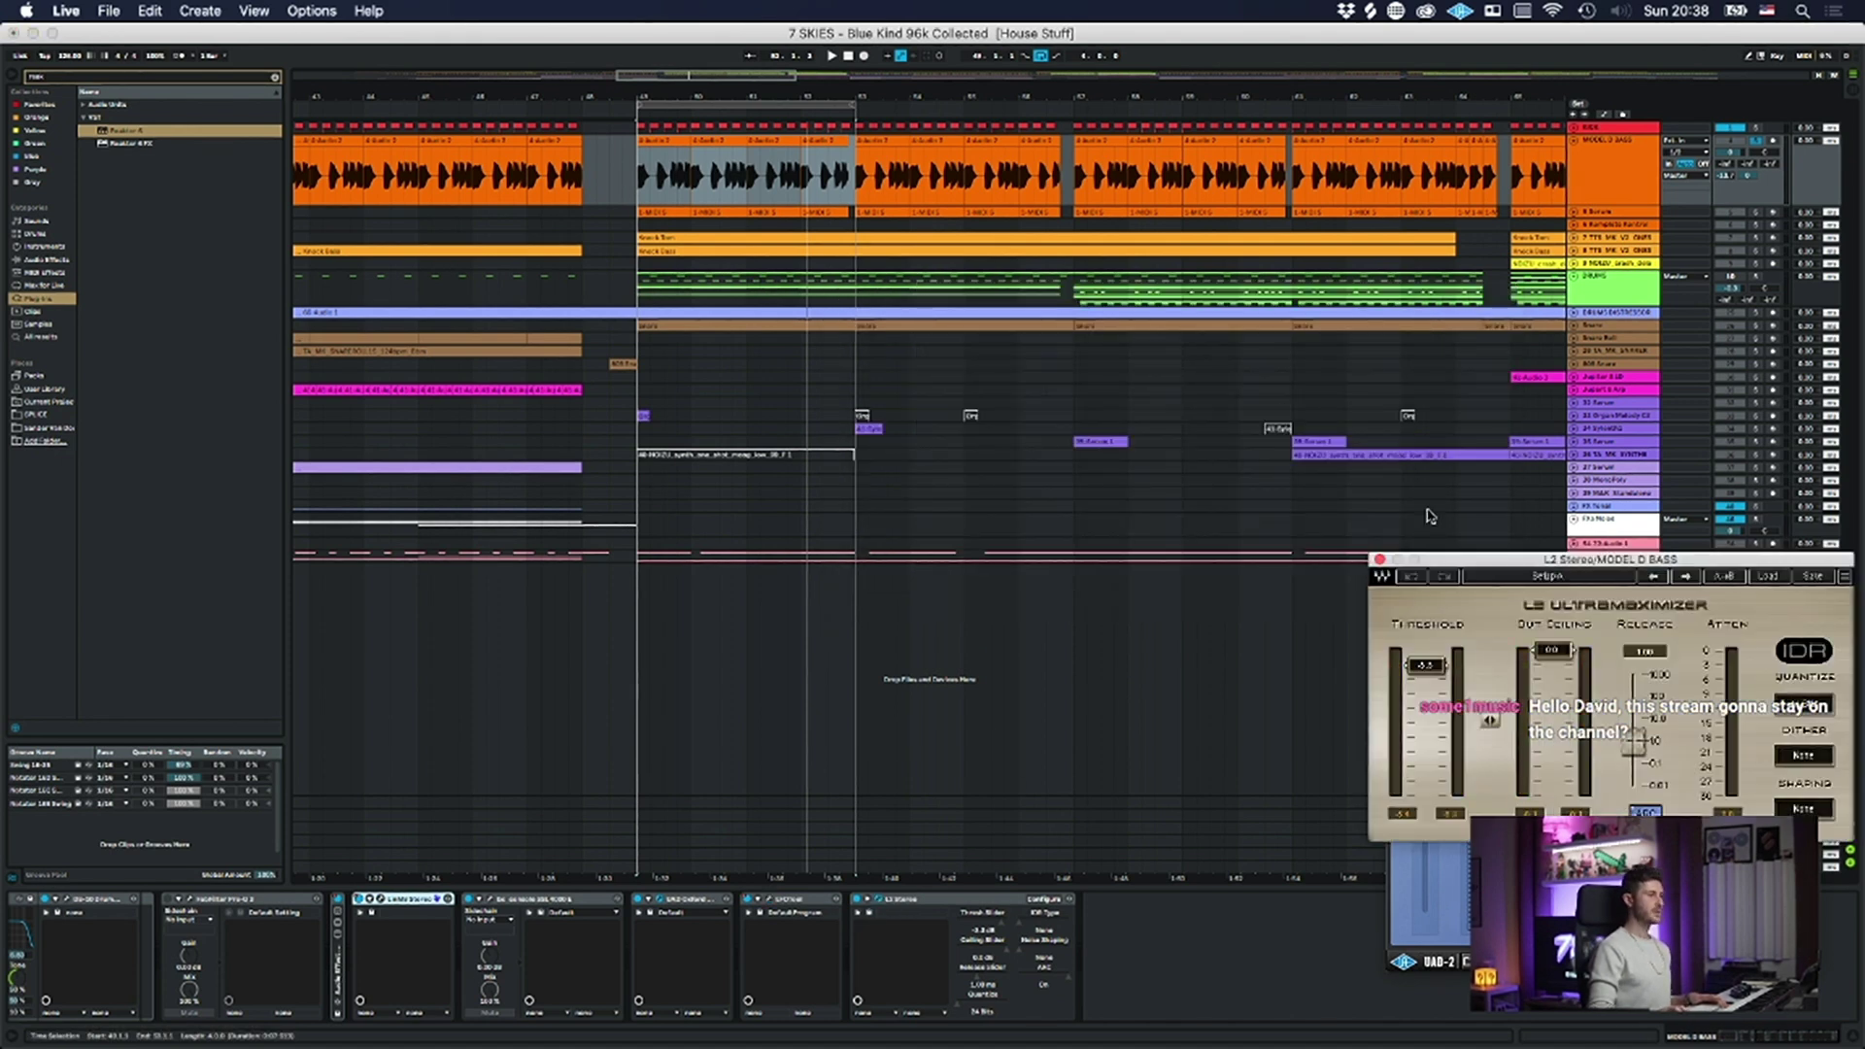
drag(1462, 564, 844, 449)
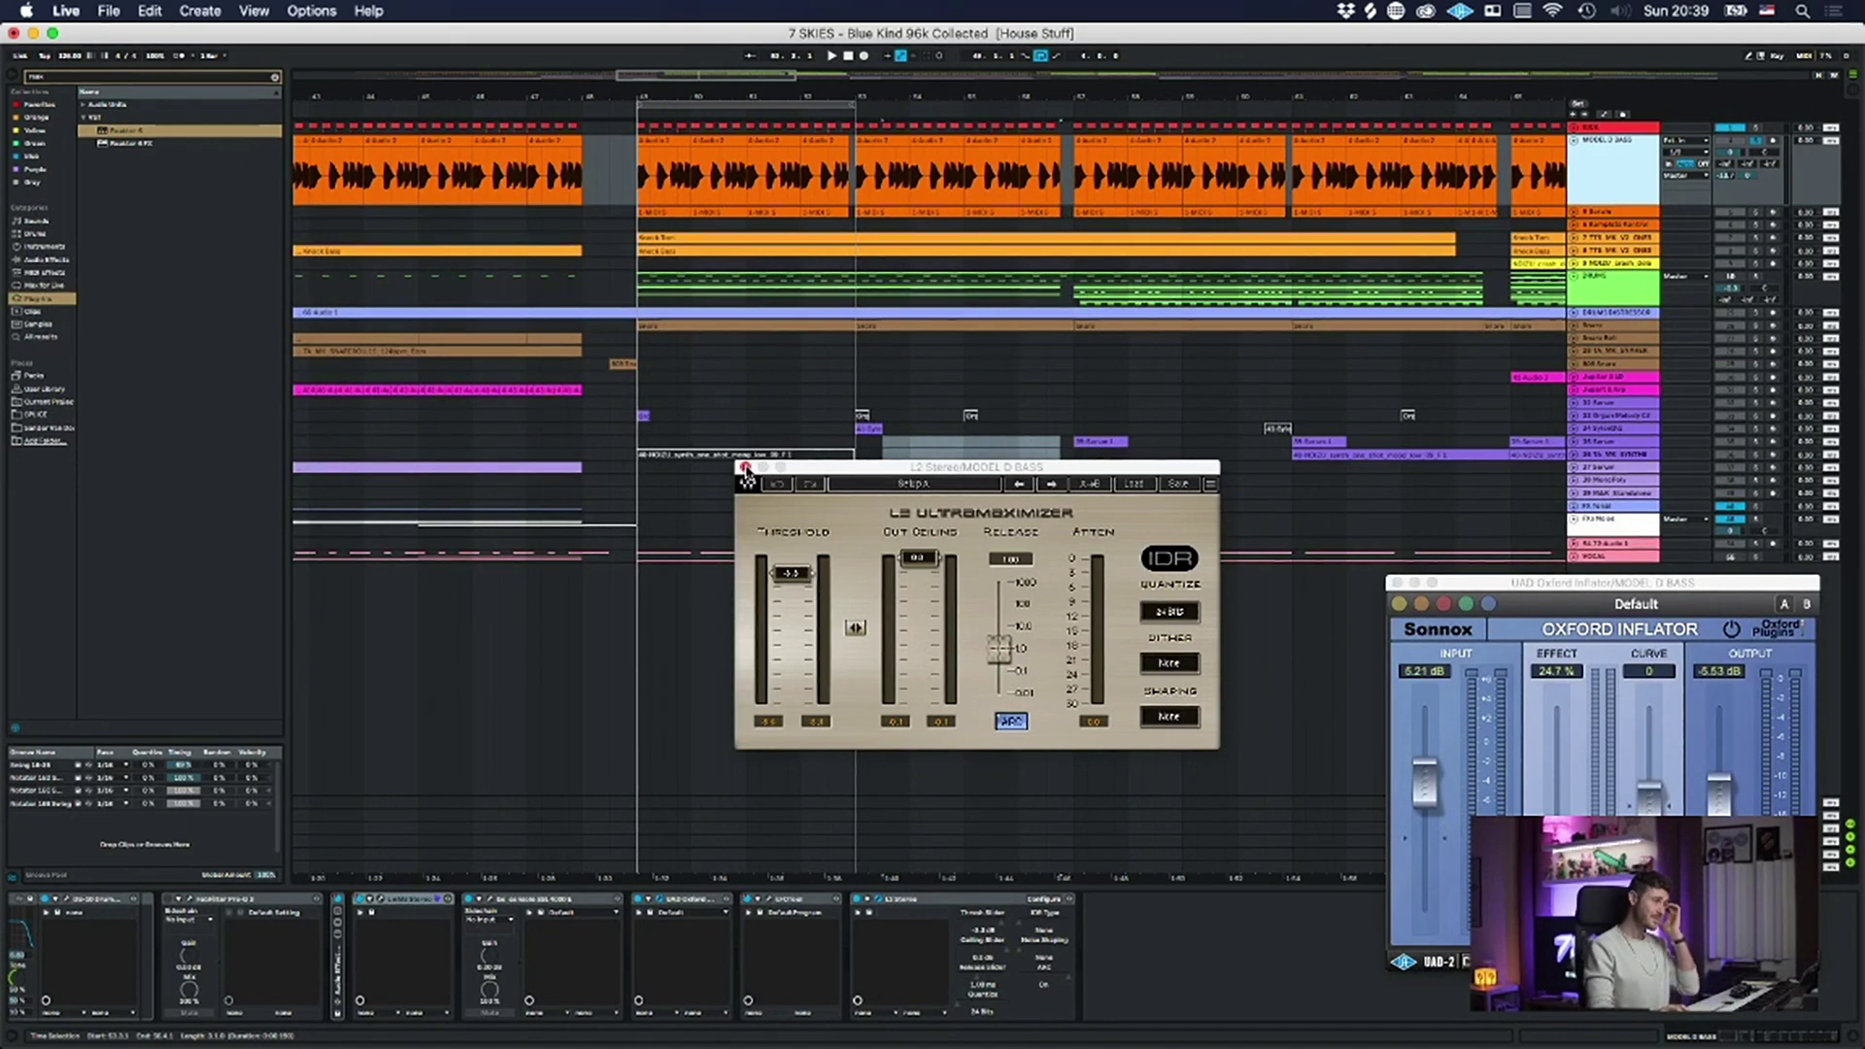
click(745, 468)
click(1396, 582)
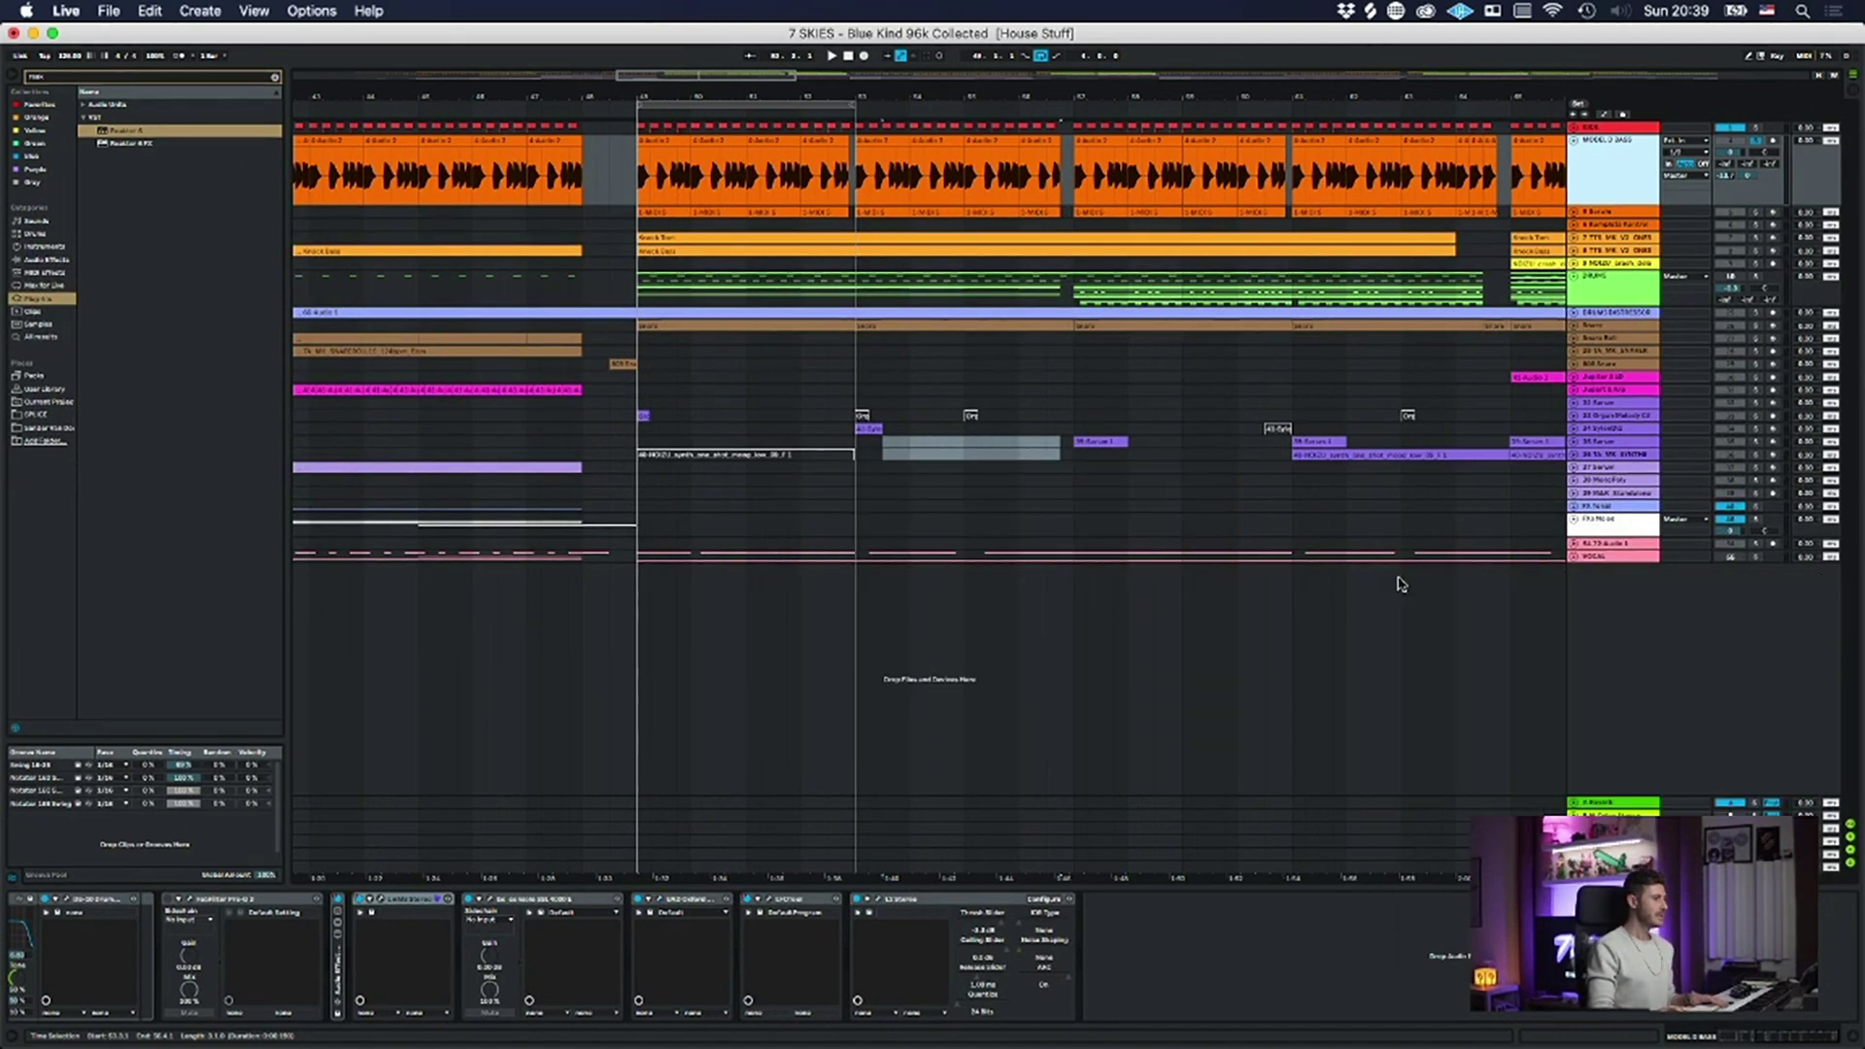
- Unfold the bass track's Audio Effect Rack before the LinMB and examine its two parallel chains
scroll(475, 973, left, 3)
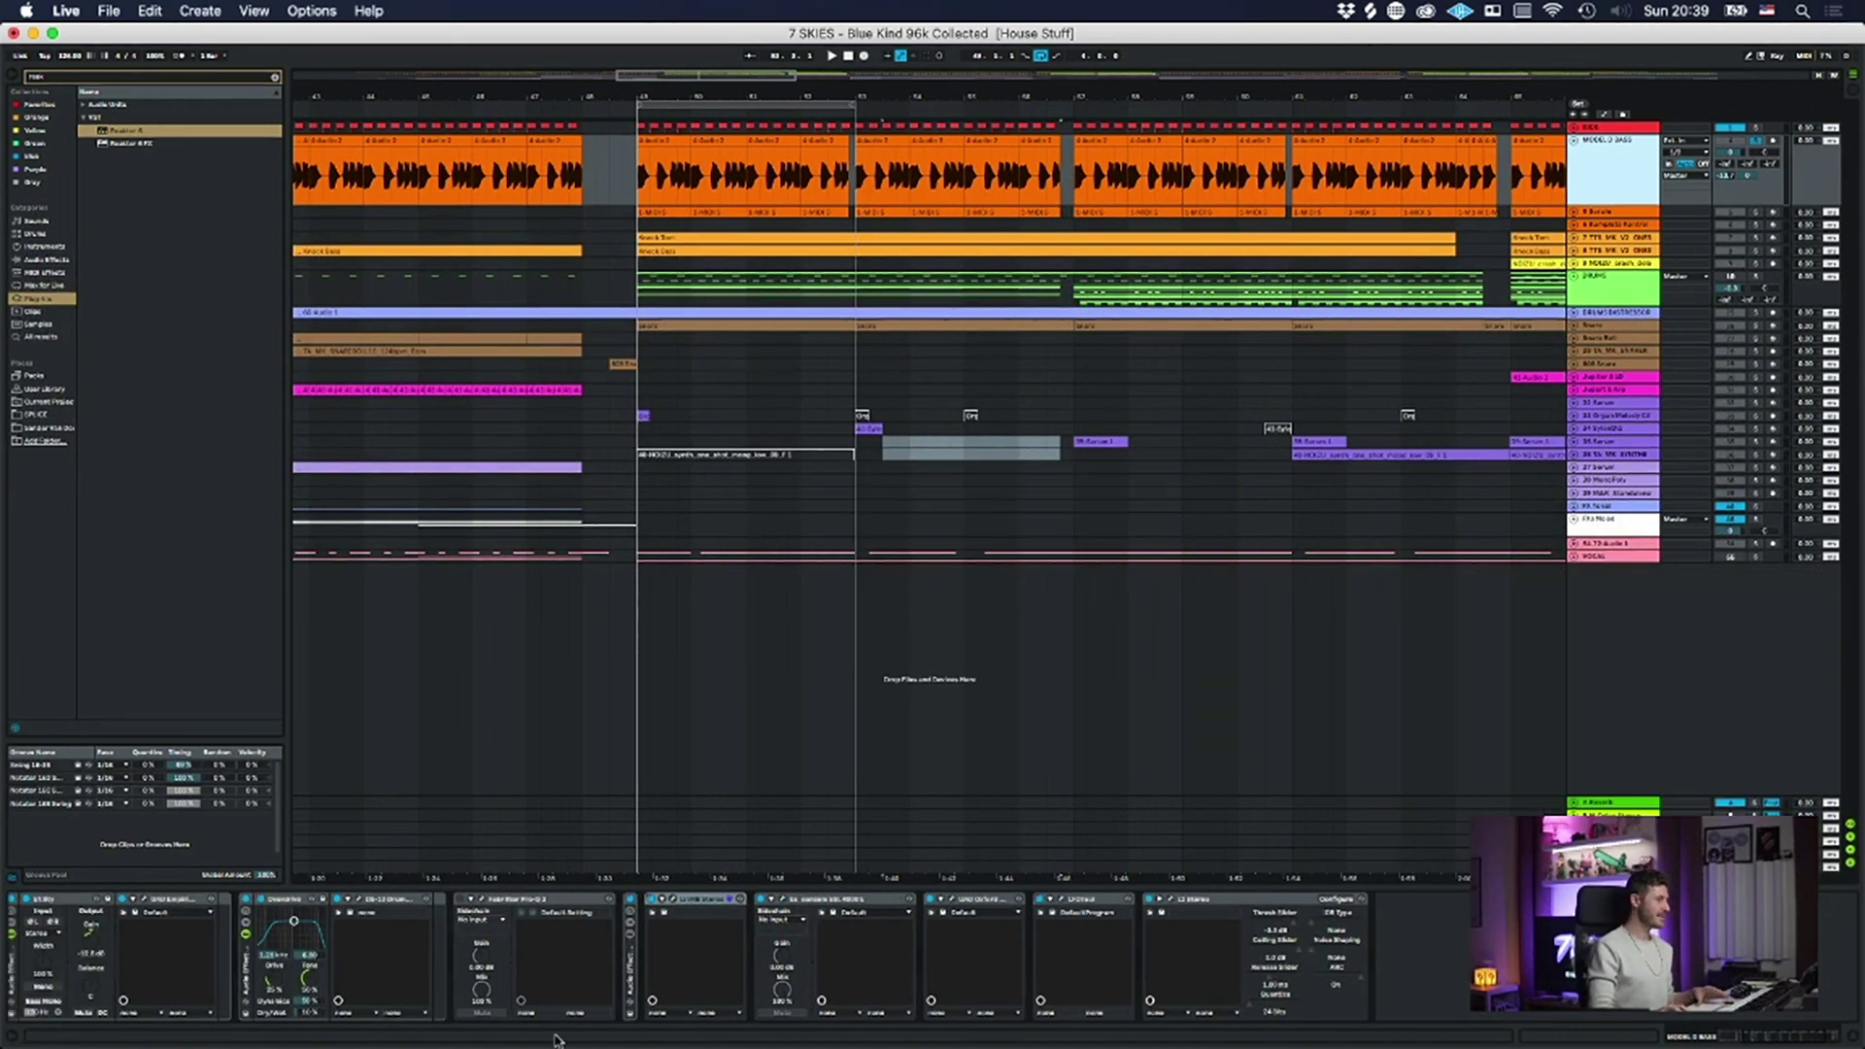
click(626, 991)
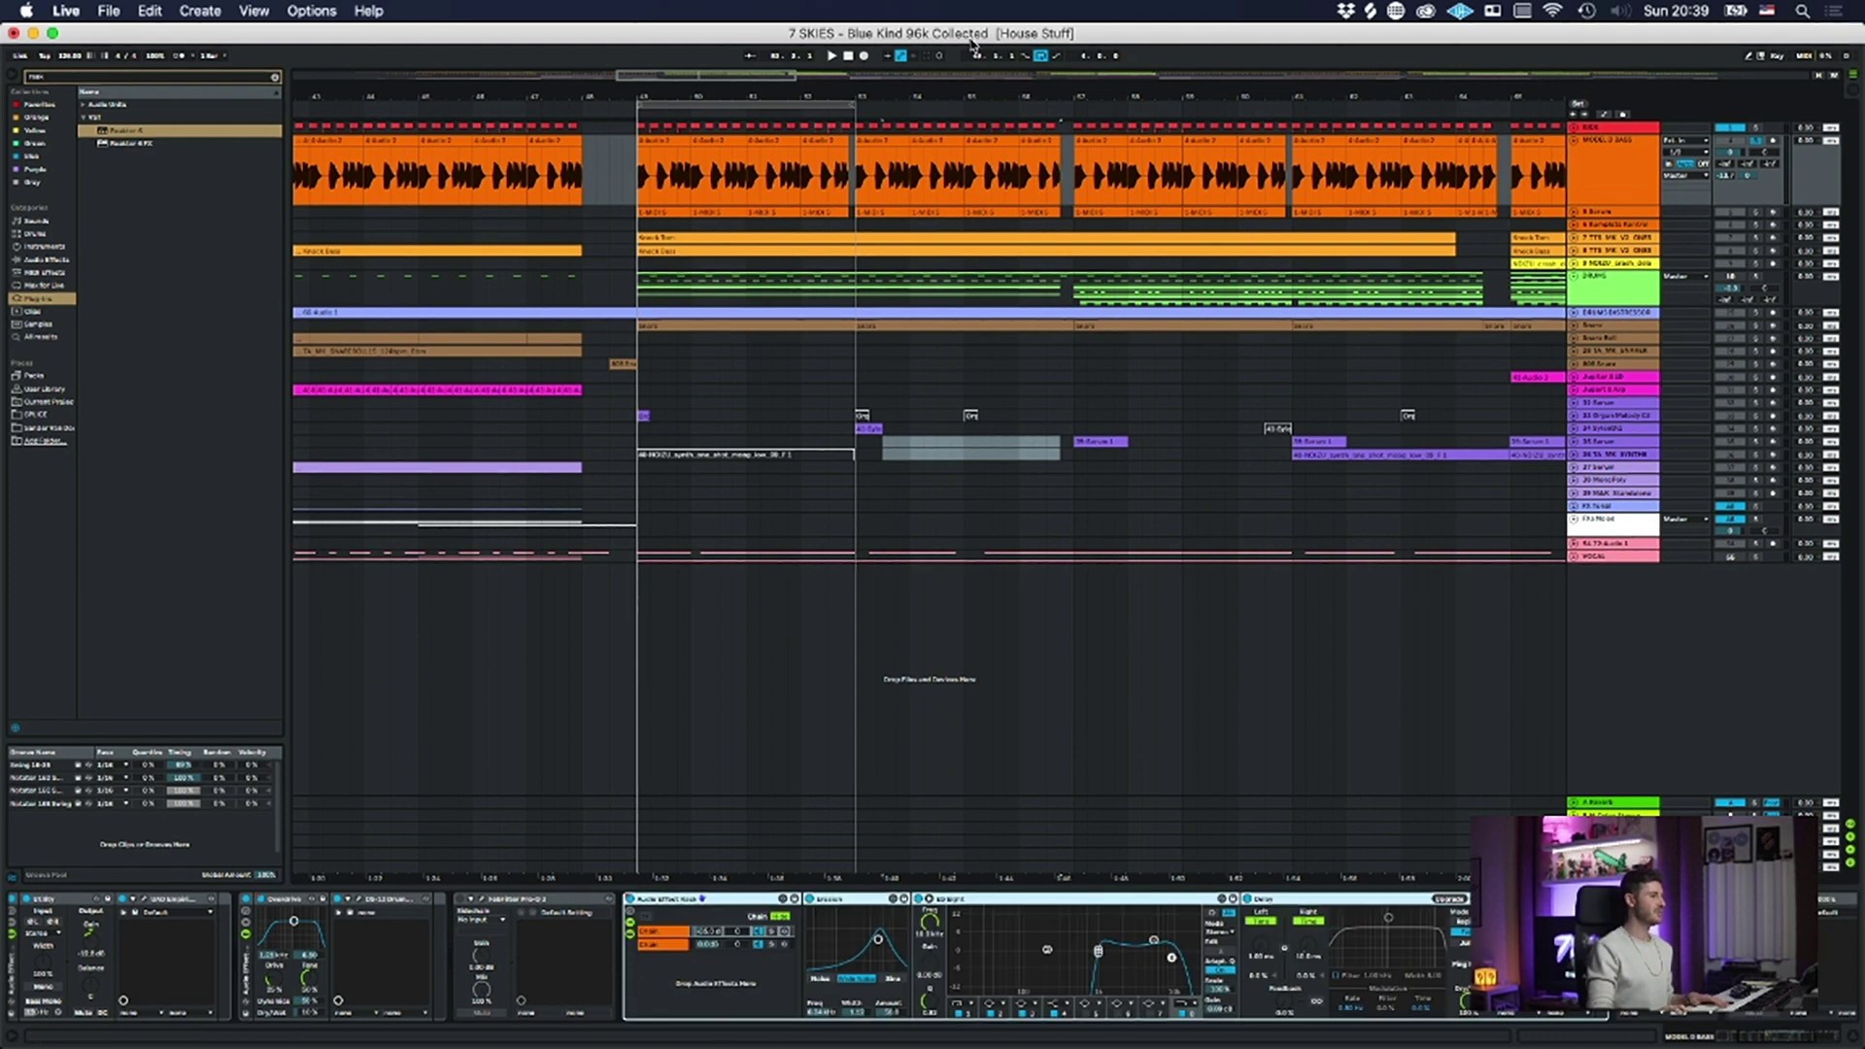
drag(792, 96, 781, 97)
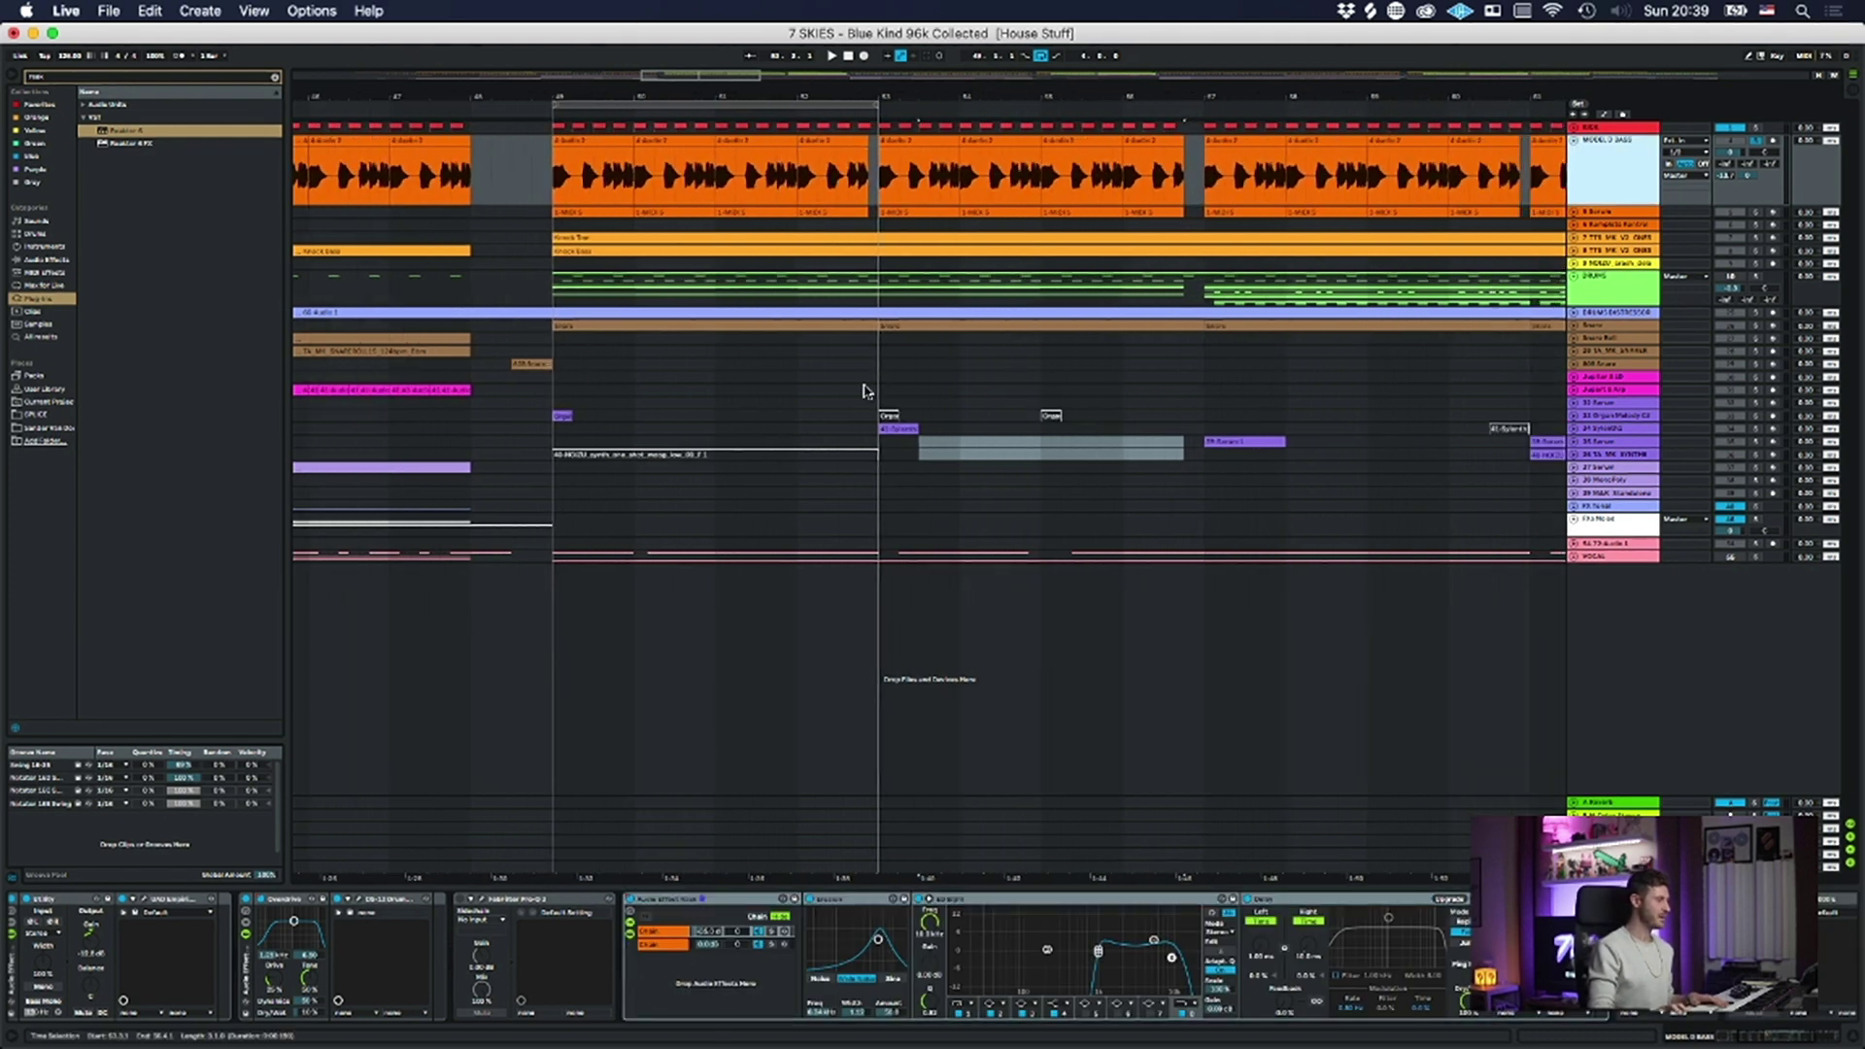
click(652, 933)
click(651, 945)
click(656, 932)
click(655, 945)
click(656, 931)
click(656, 945)
click(657, 932)
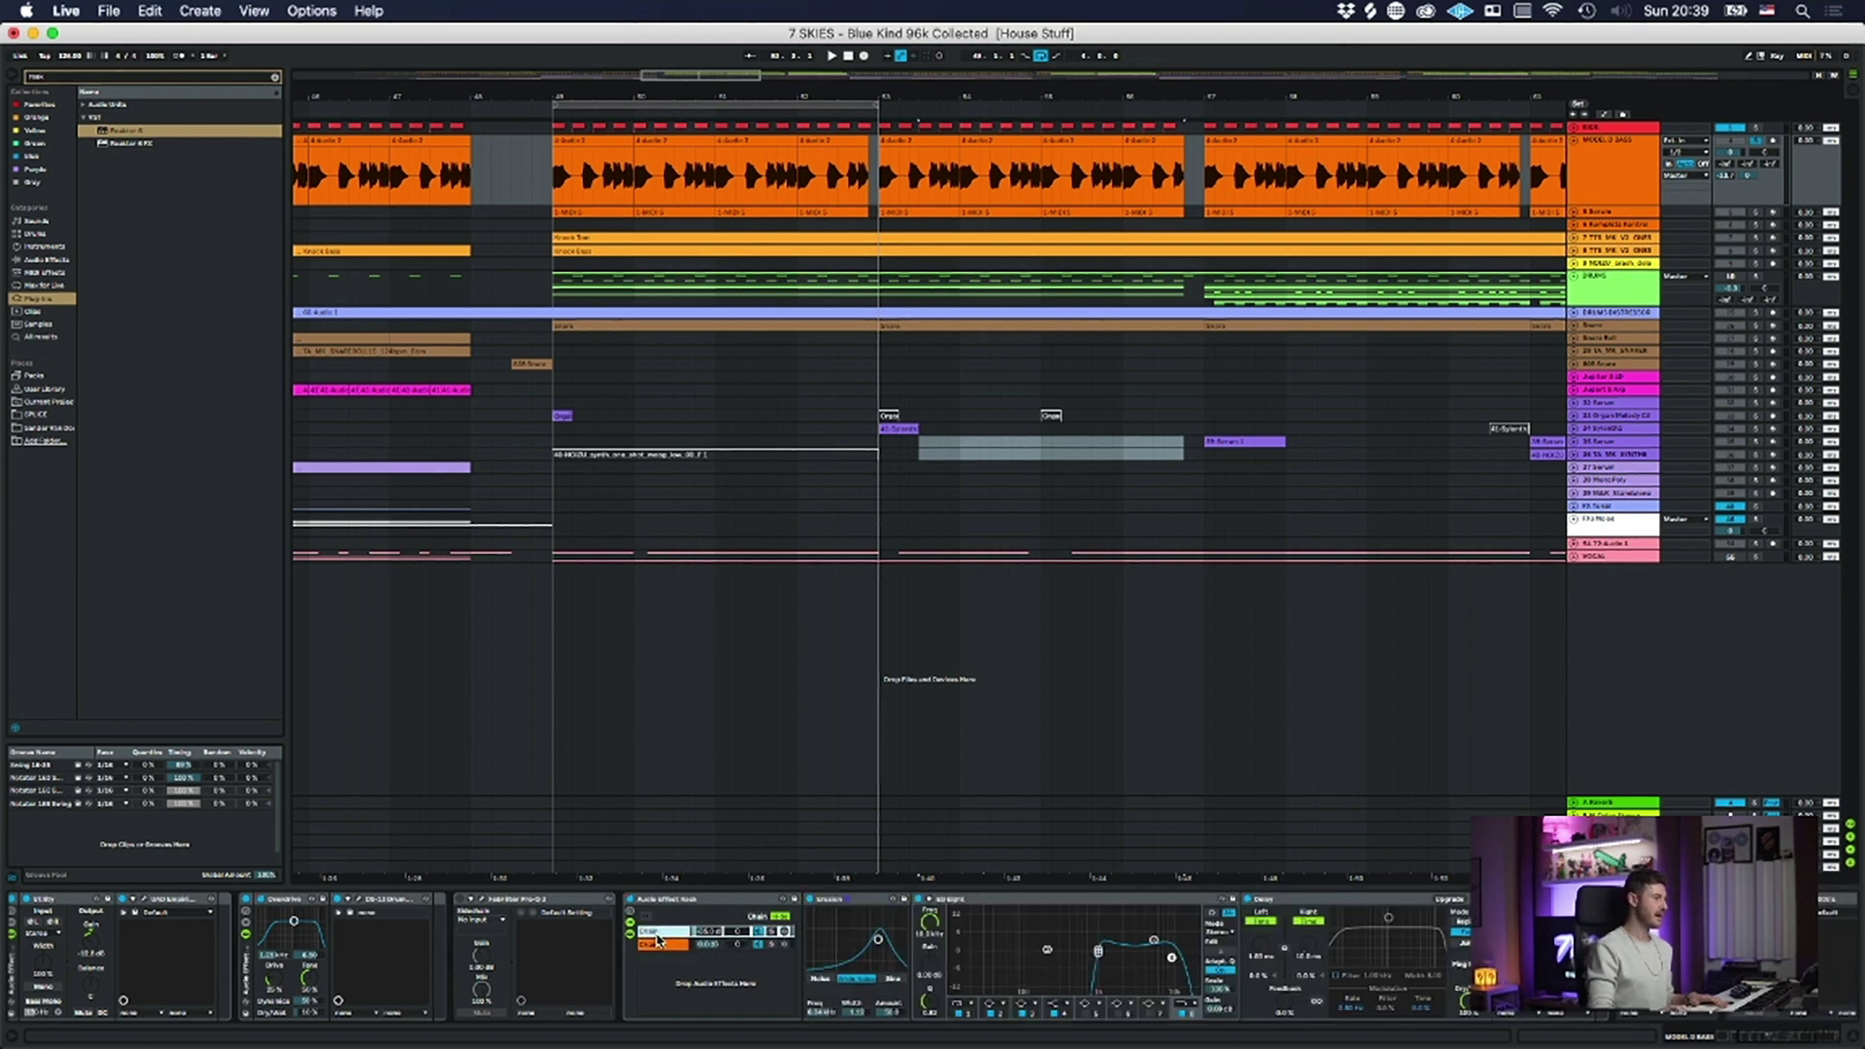
- Isolate the rack's first chain and play the selected loop region to hear that chain alone
scroll(1071, 964, right, 5)
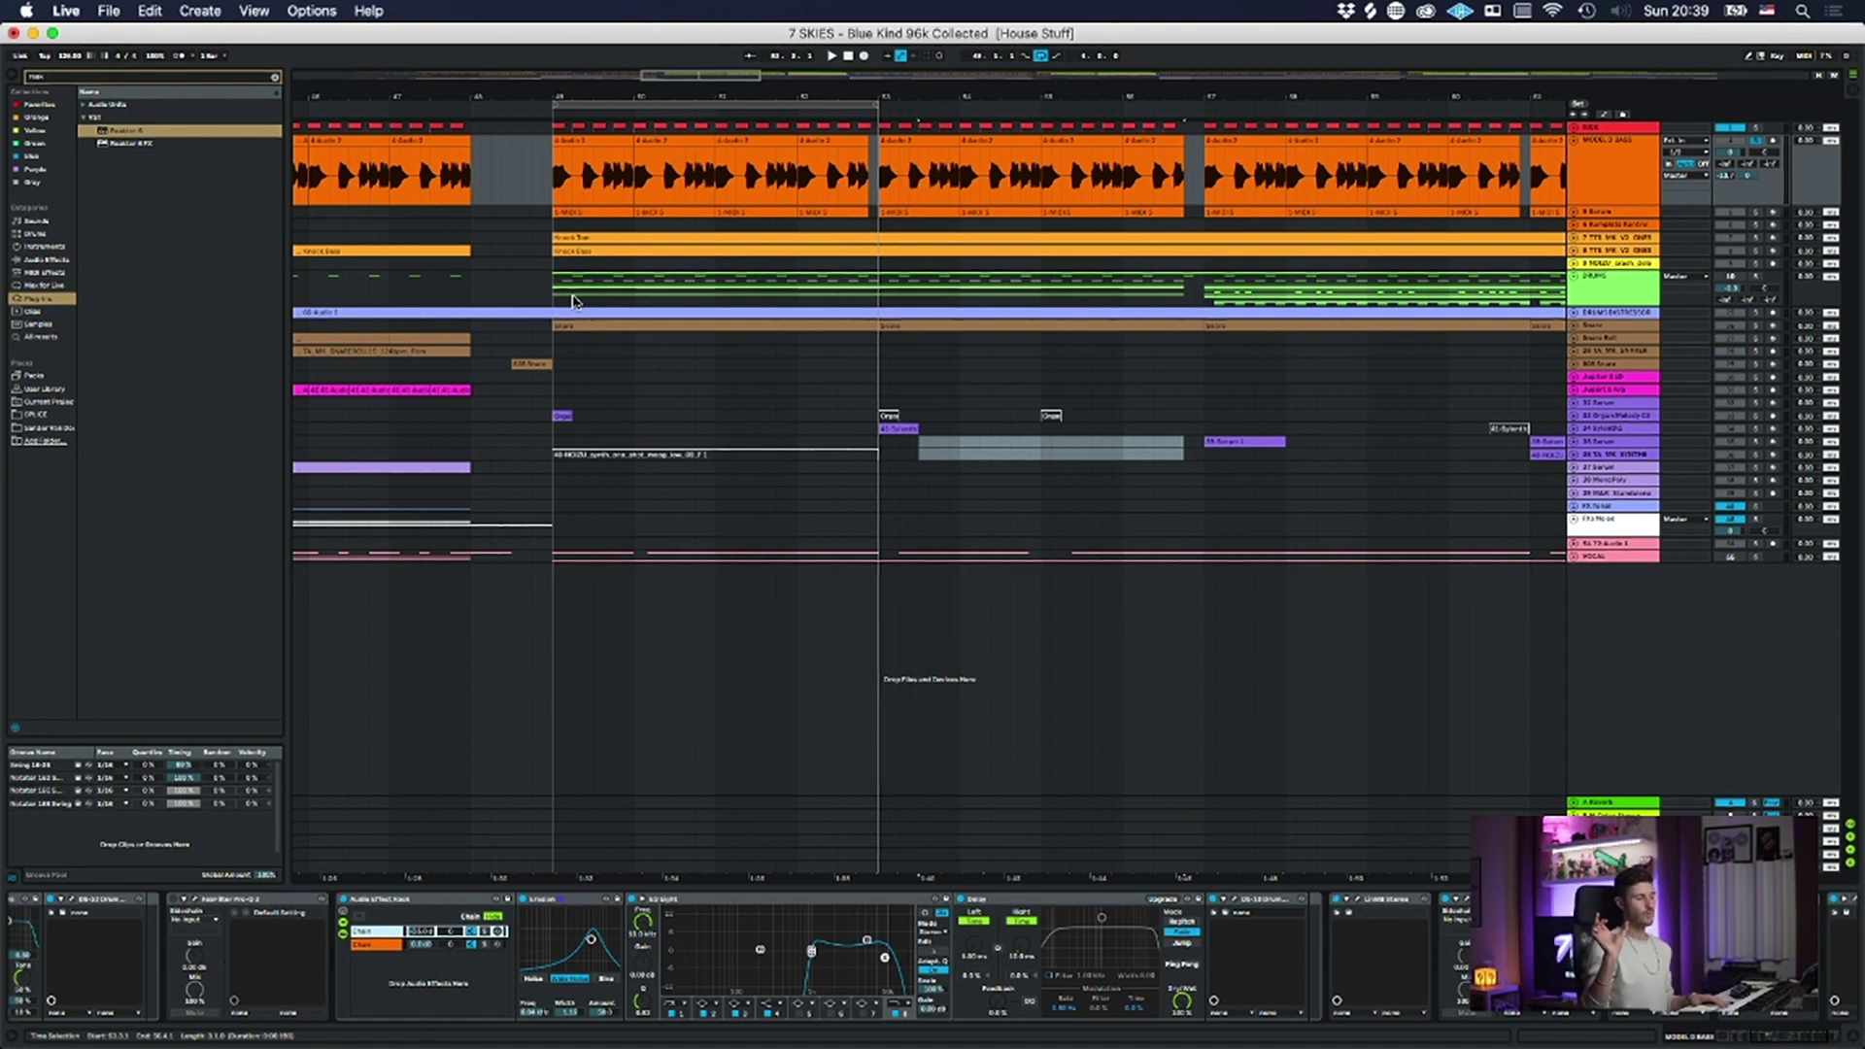
click(470, 944)
click(389, 931)
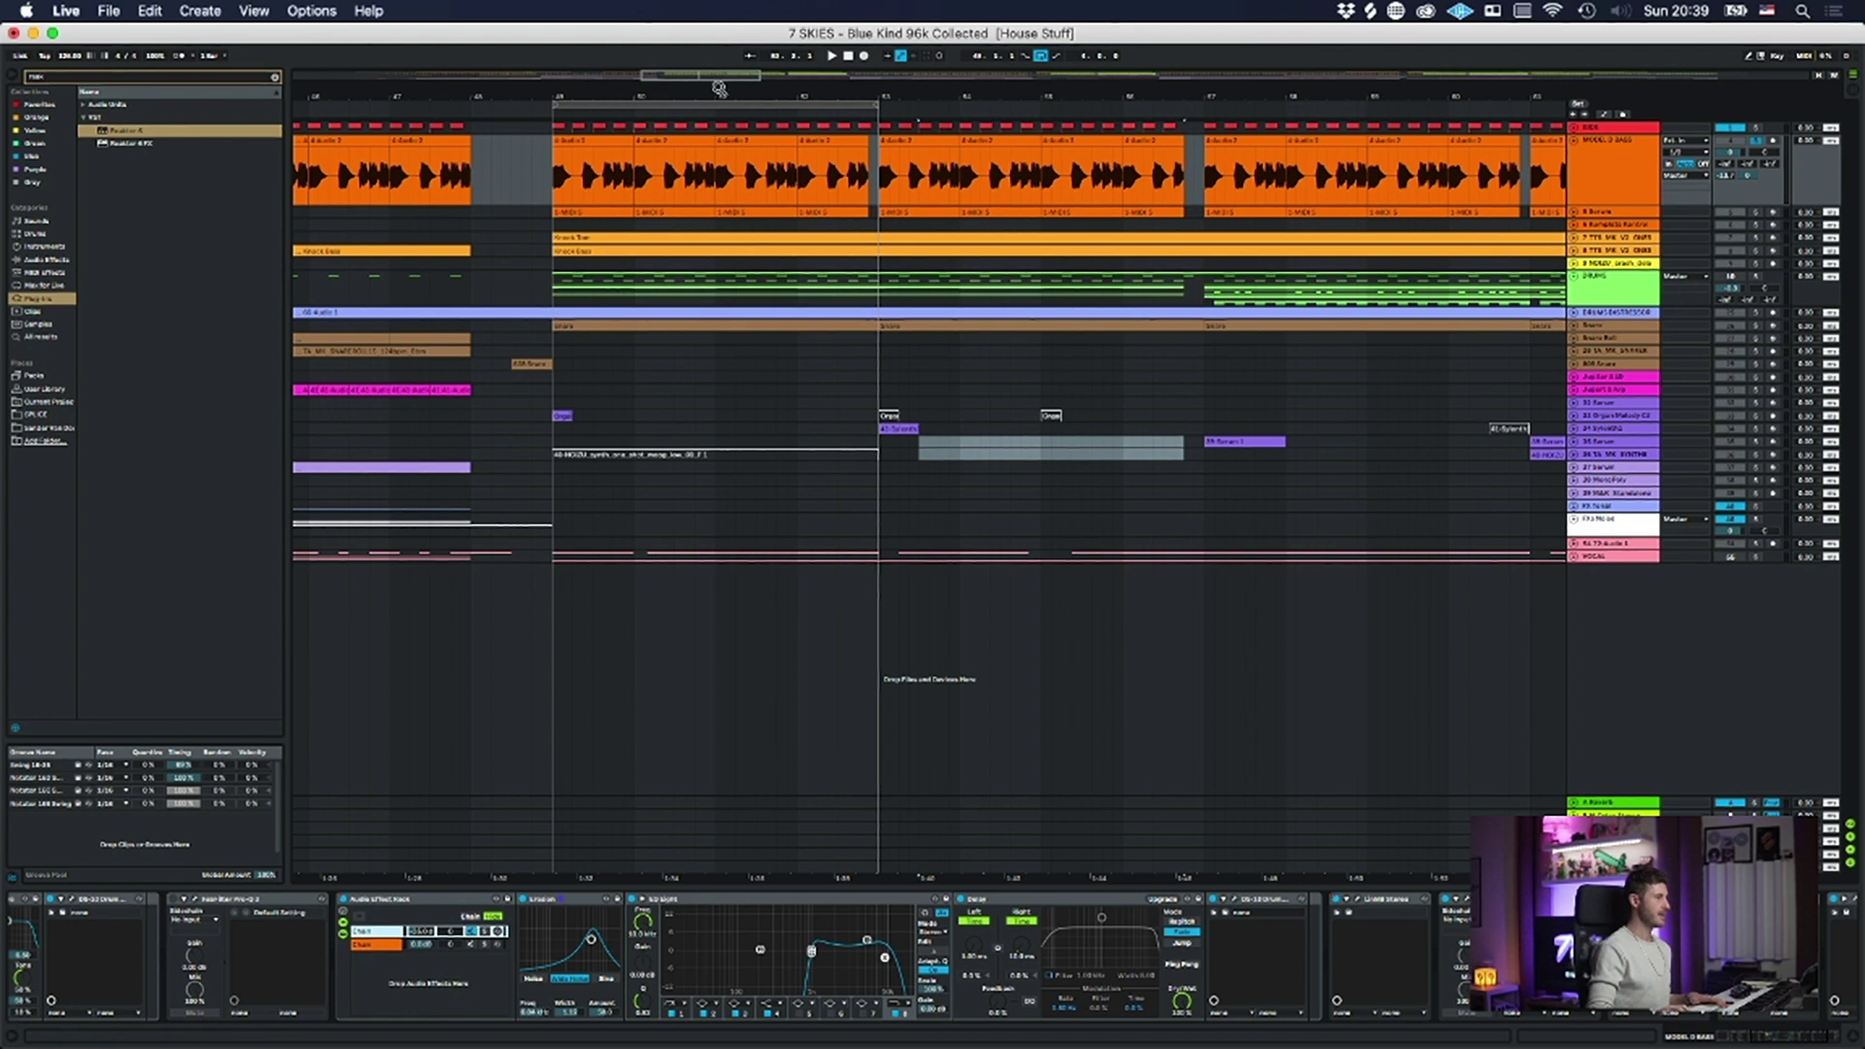
key(space)
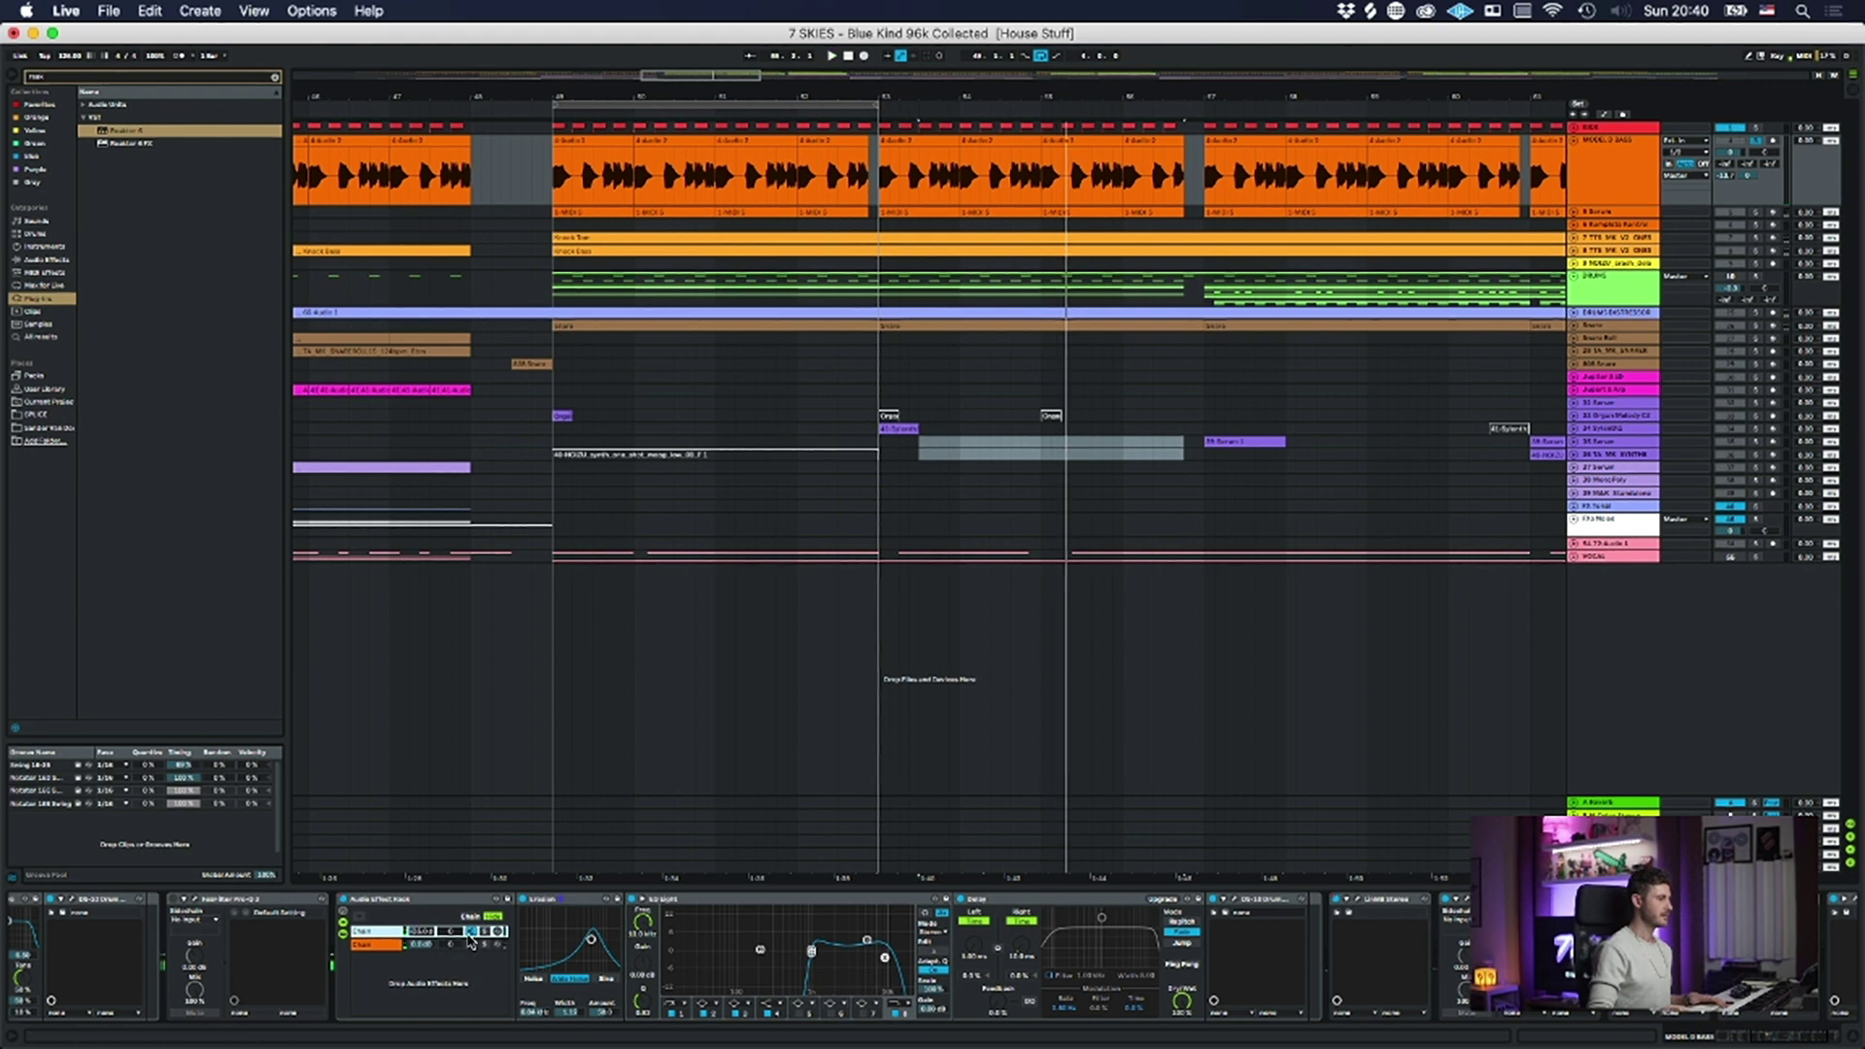
click(590, 103)
key(space)
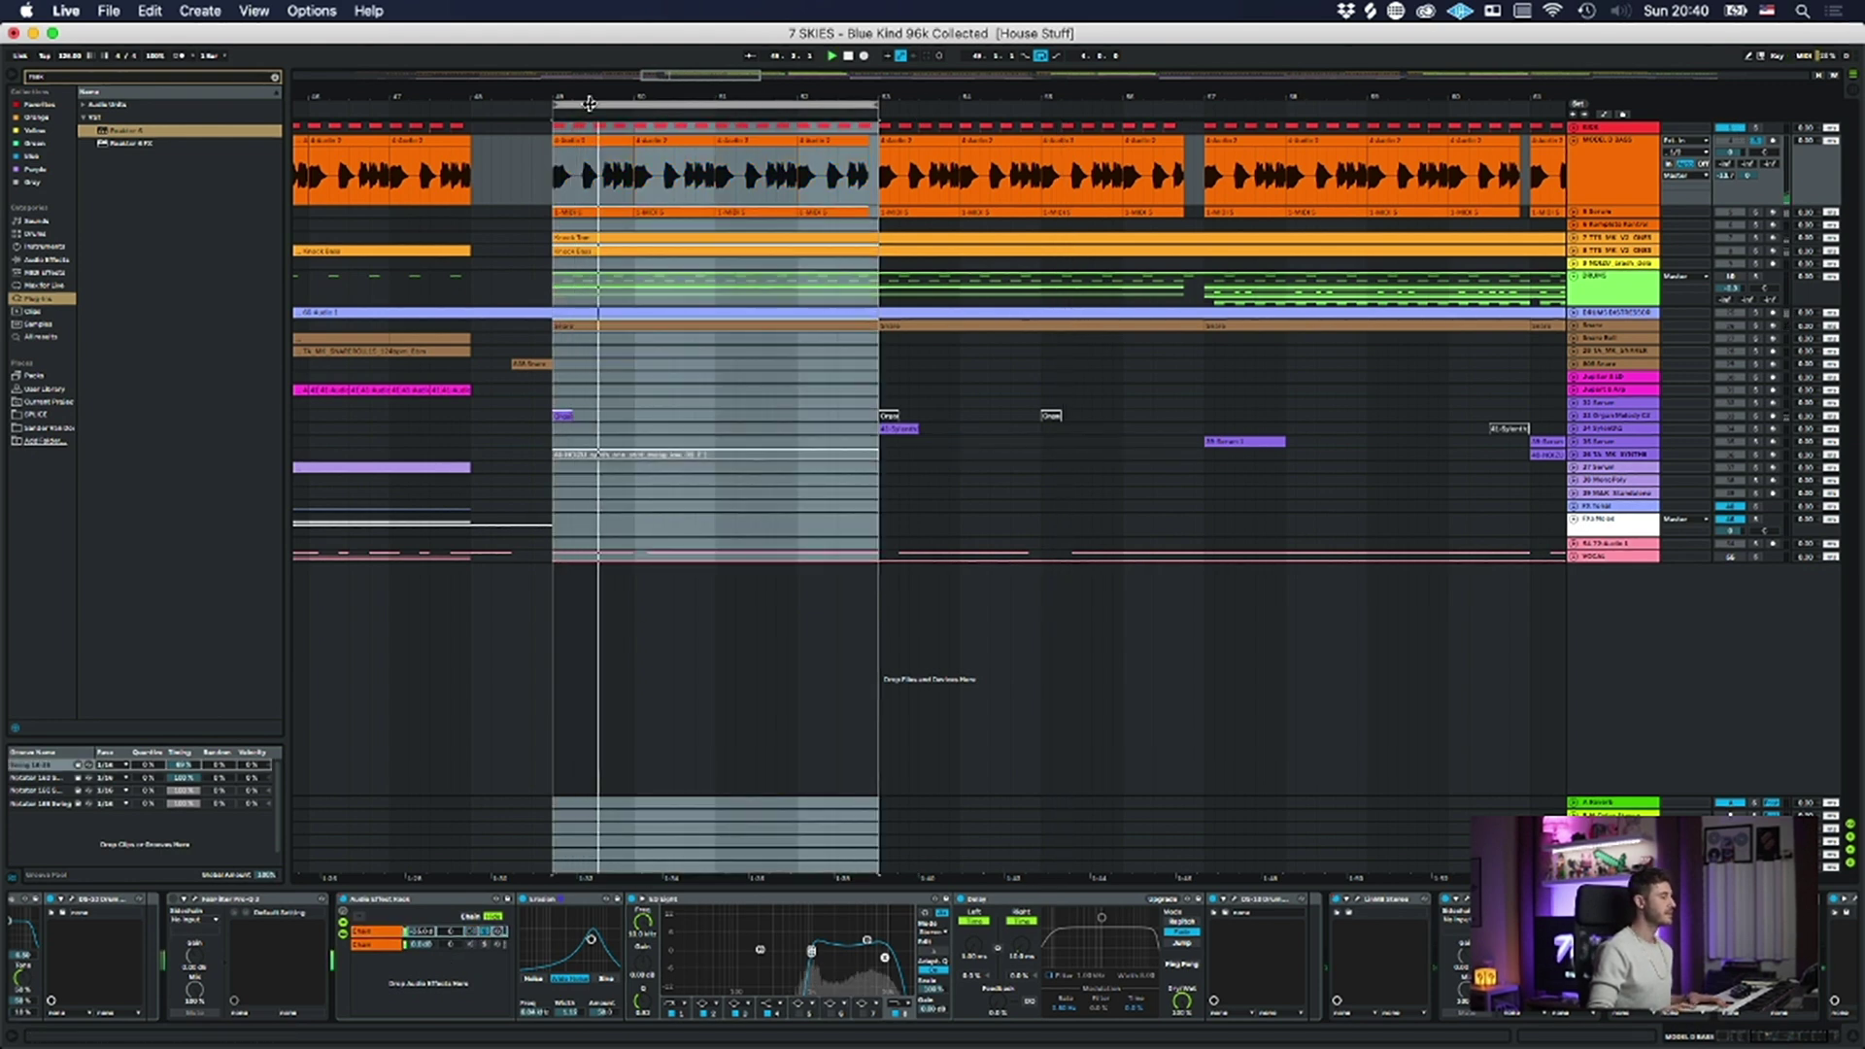
key(space)
key(space)
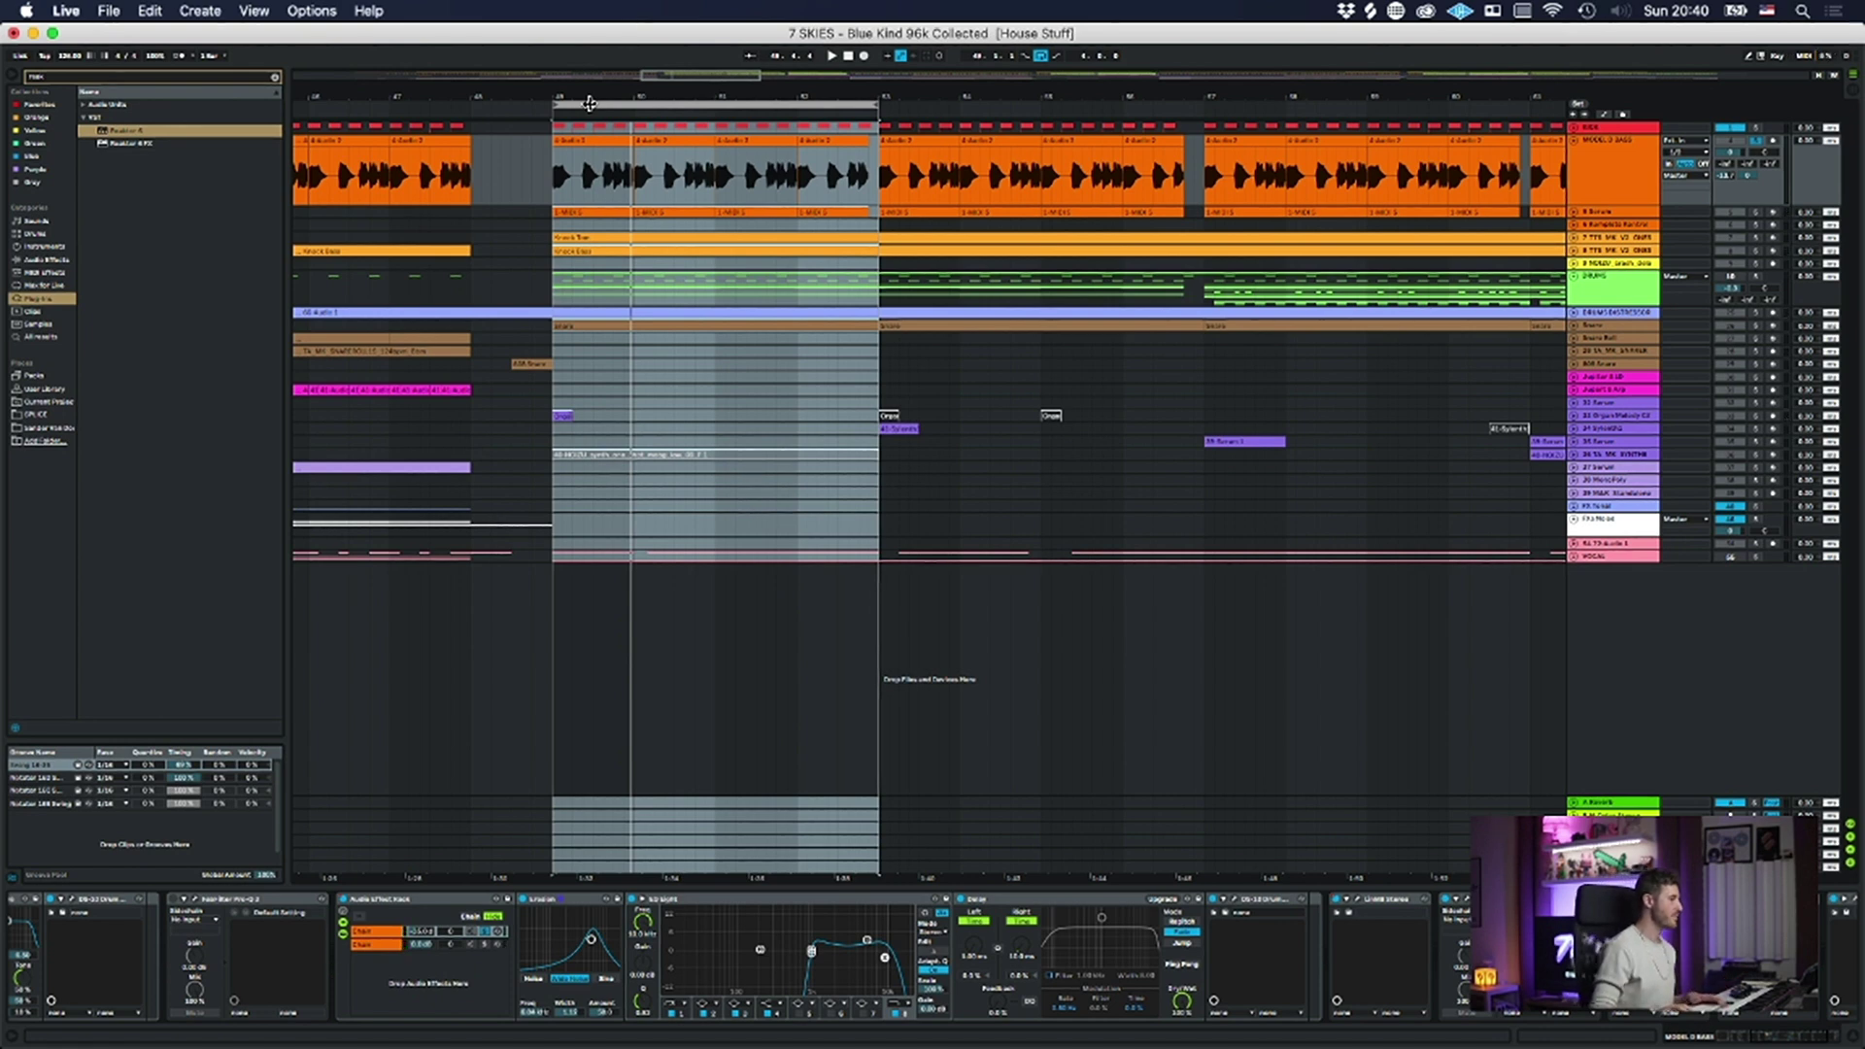
- Play the loop while adjusting the first chain's volume in the rack, finishing with the level lowered
click(421, 932)
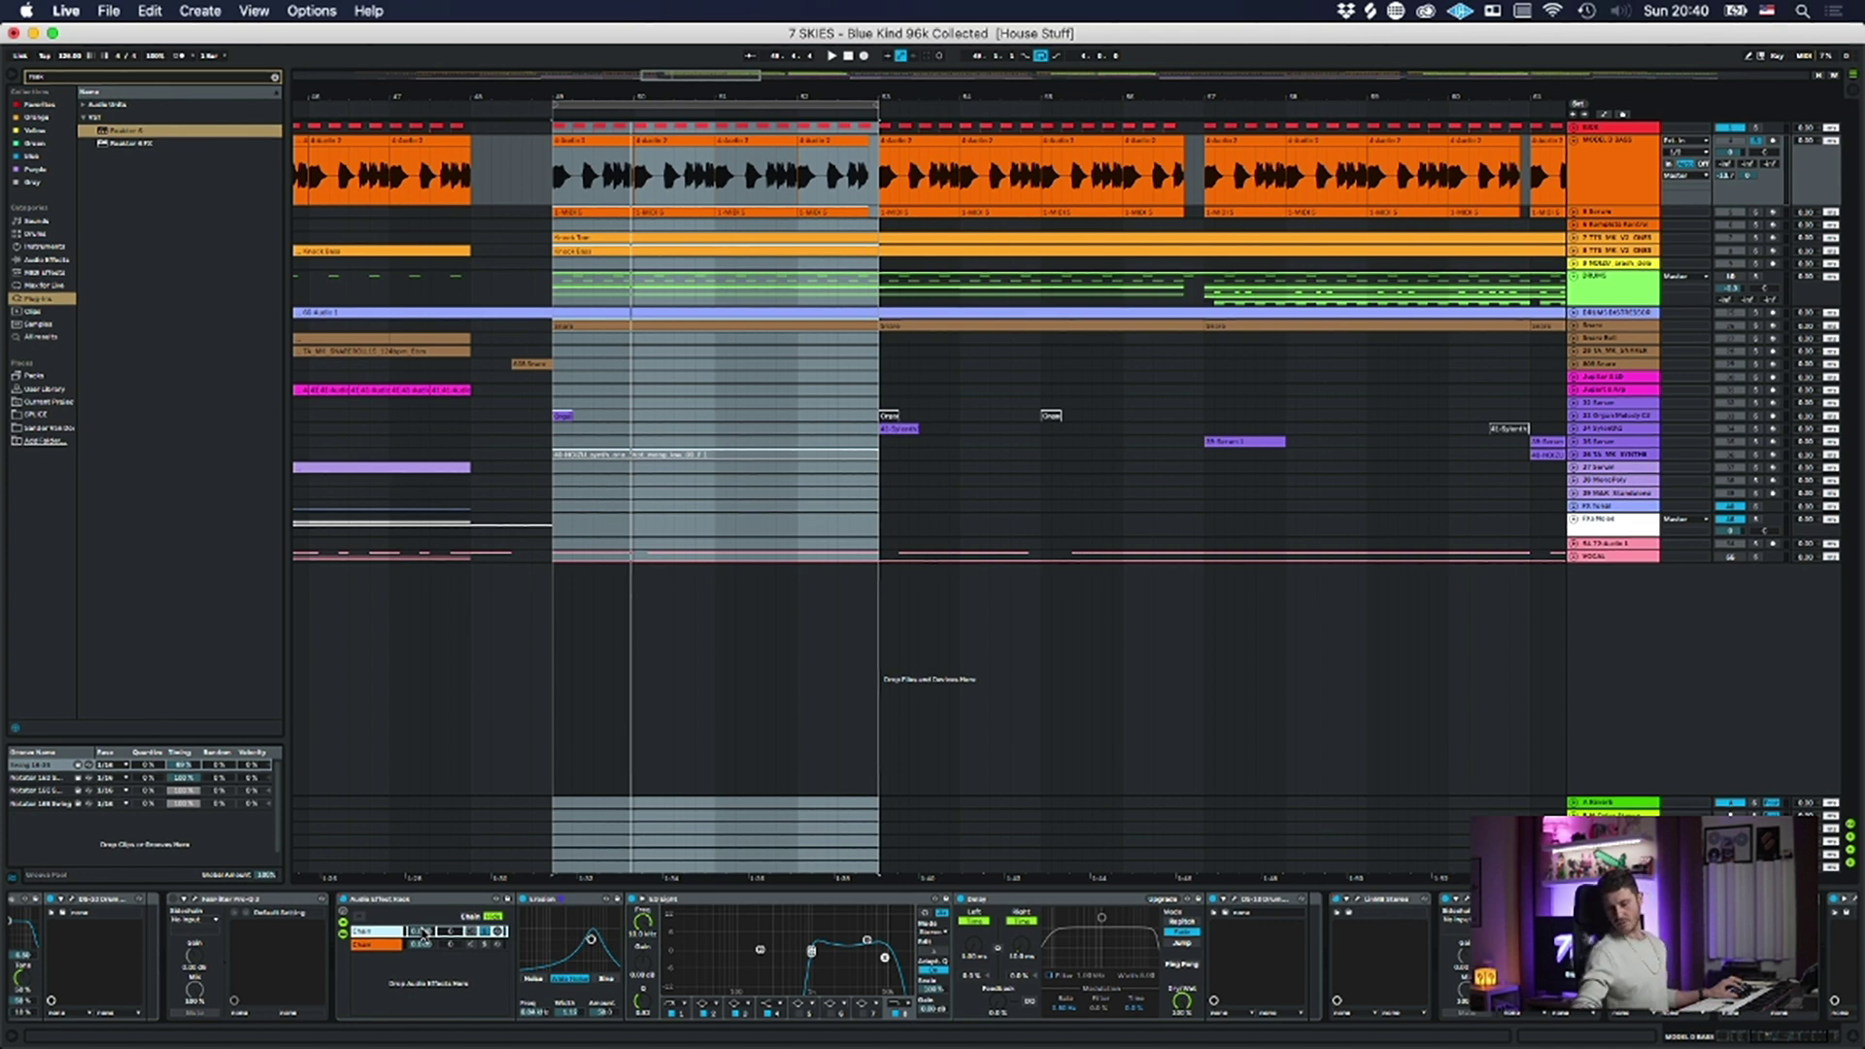
key(space)
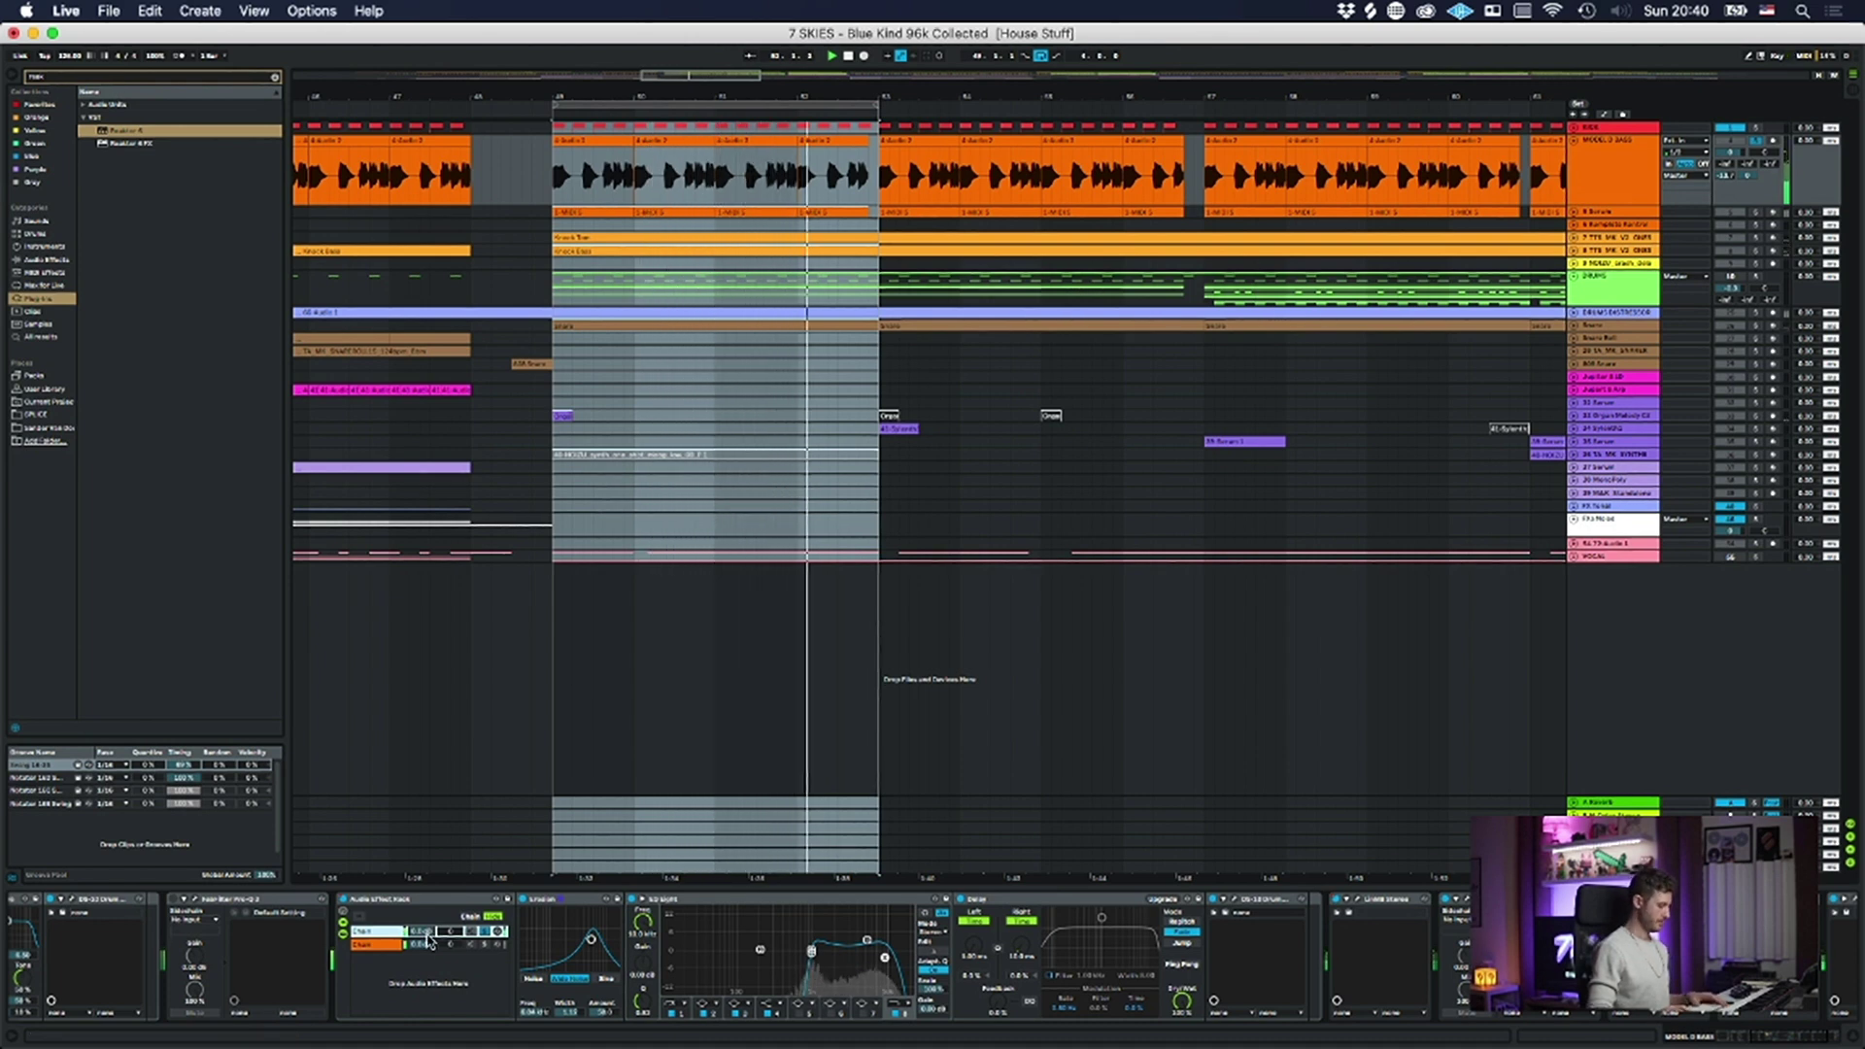
drag(426, 934, 427, 970)
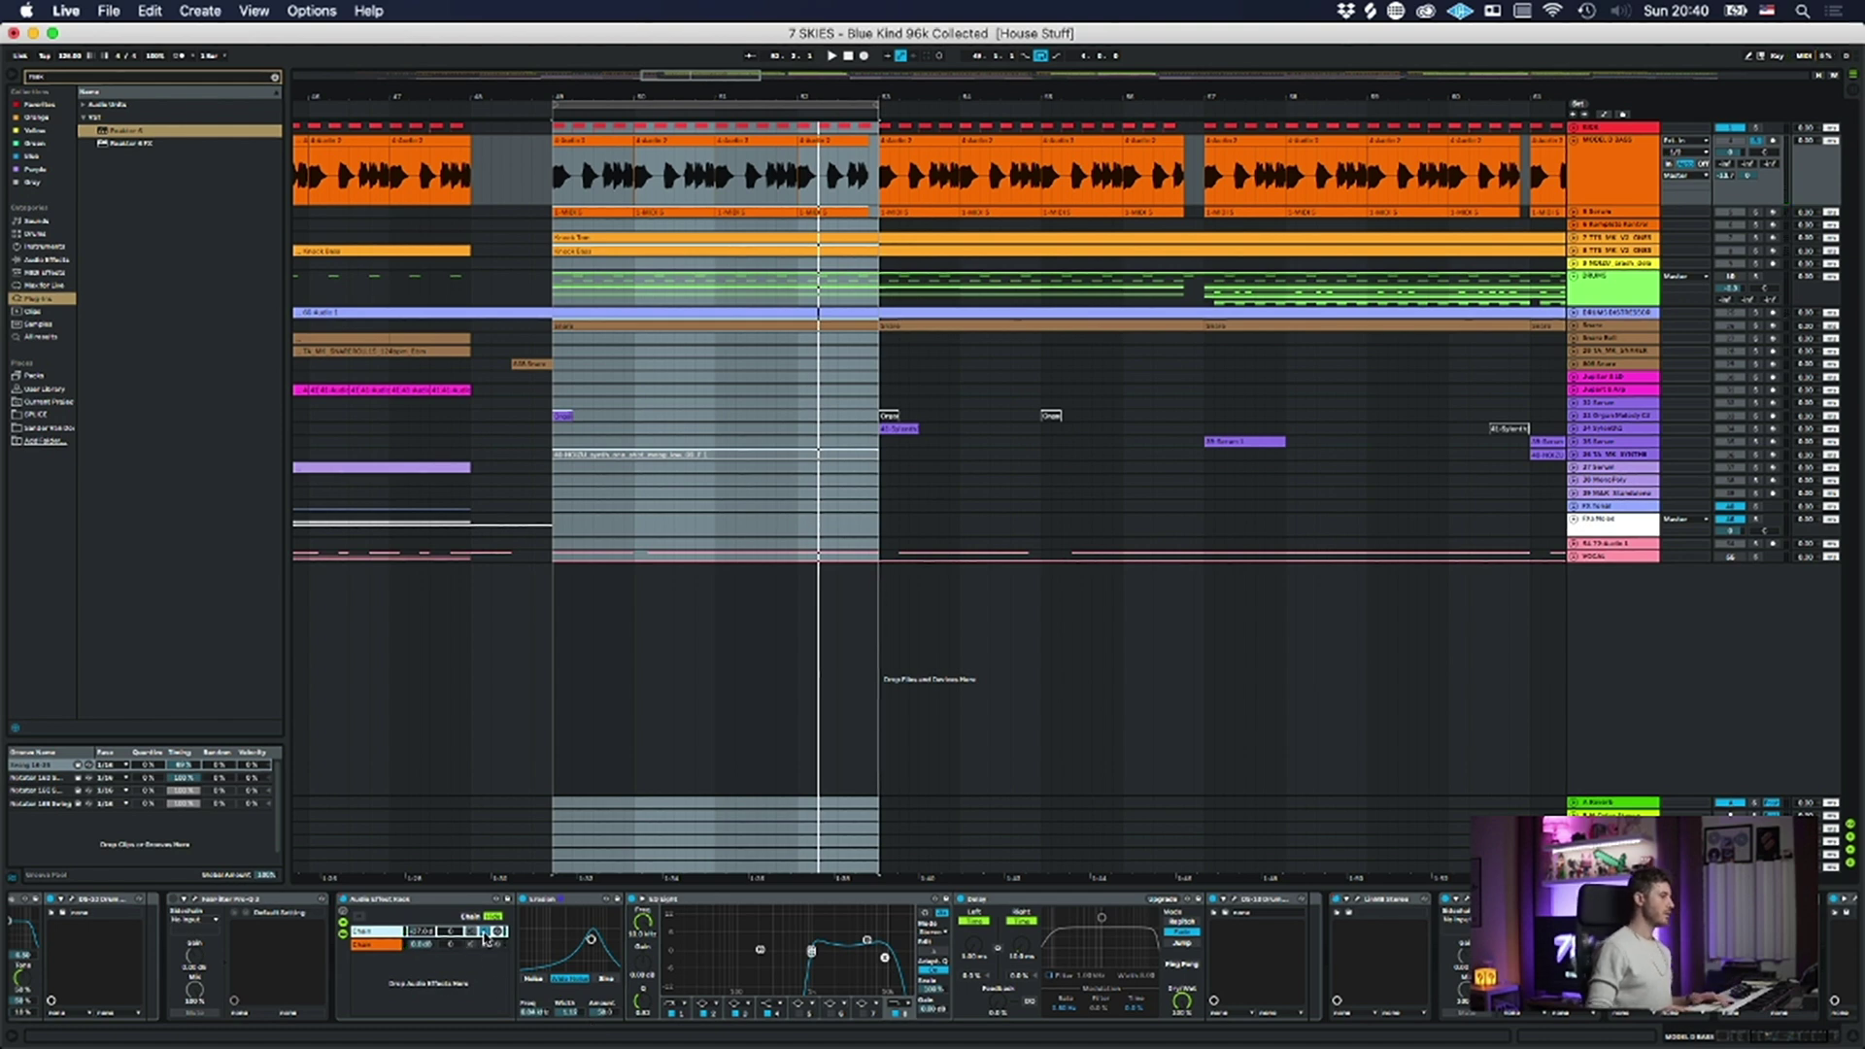
- Inspect the Erosion, Delay and DS-10 Drum Shaper devices in the rack's first chain, then close the DS-10 window
click(580, 911)
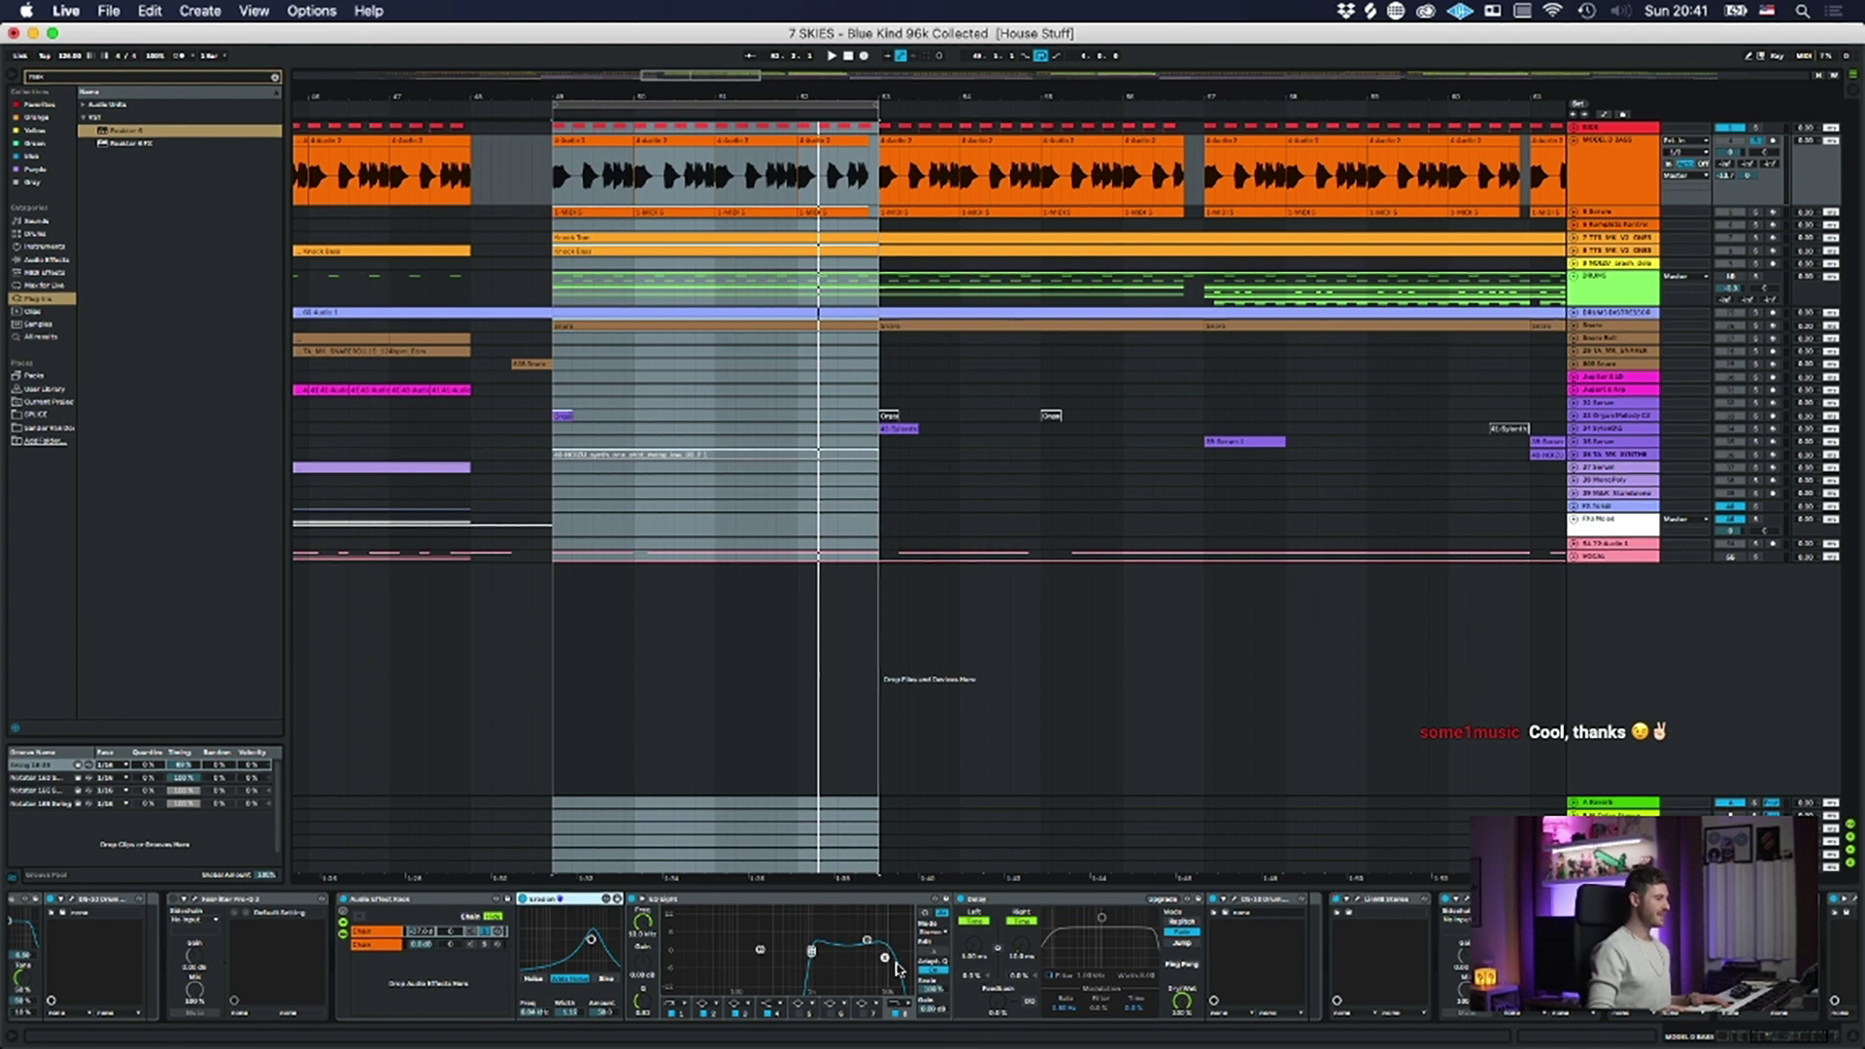
click(1058, 909)
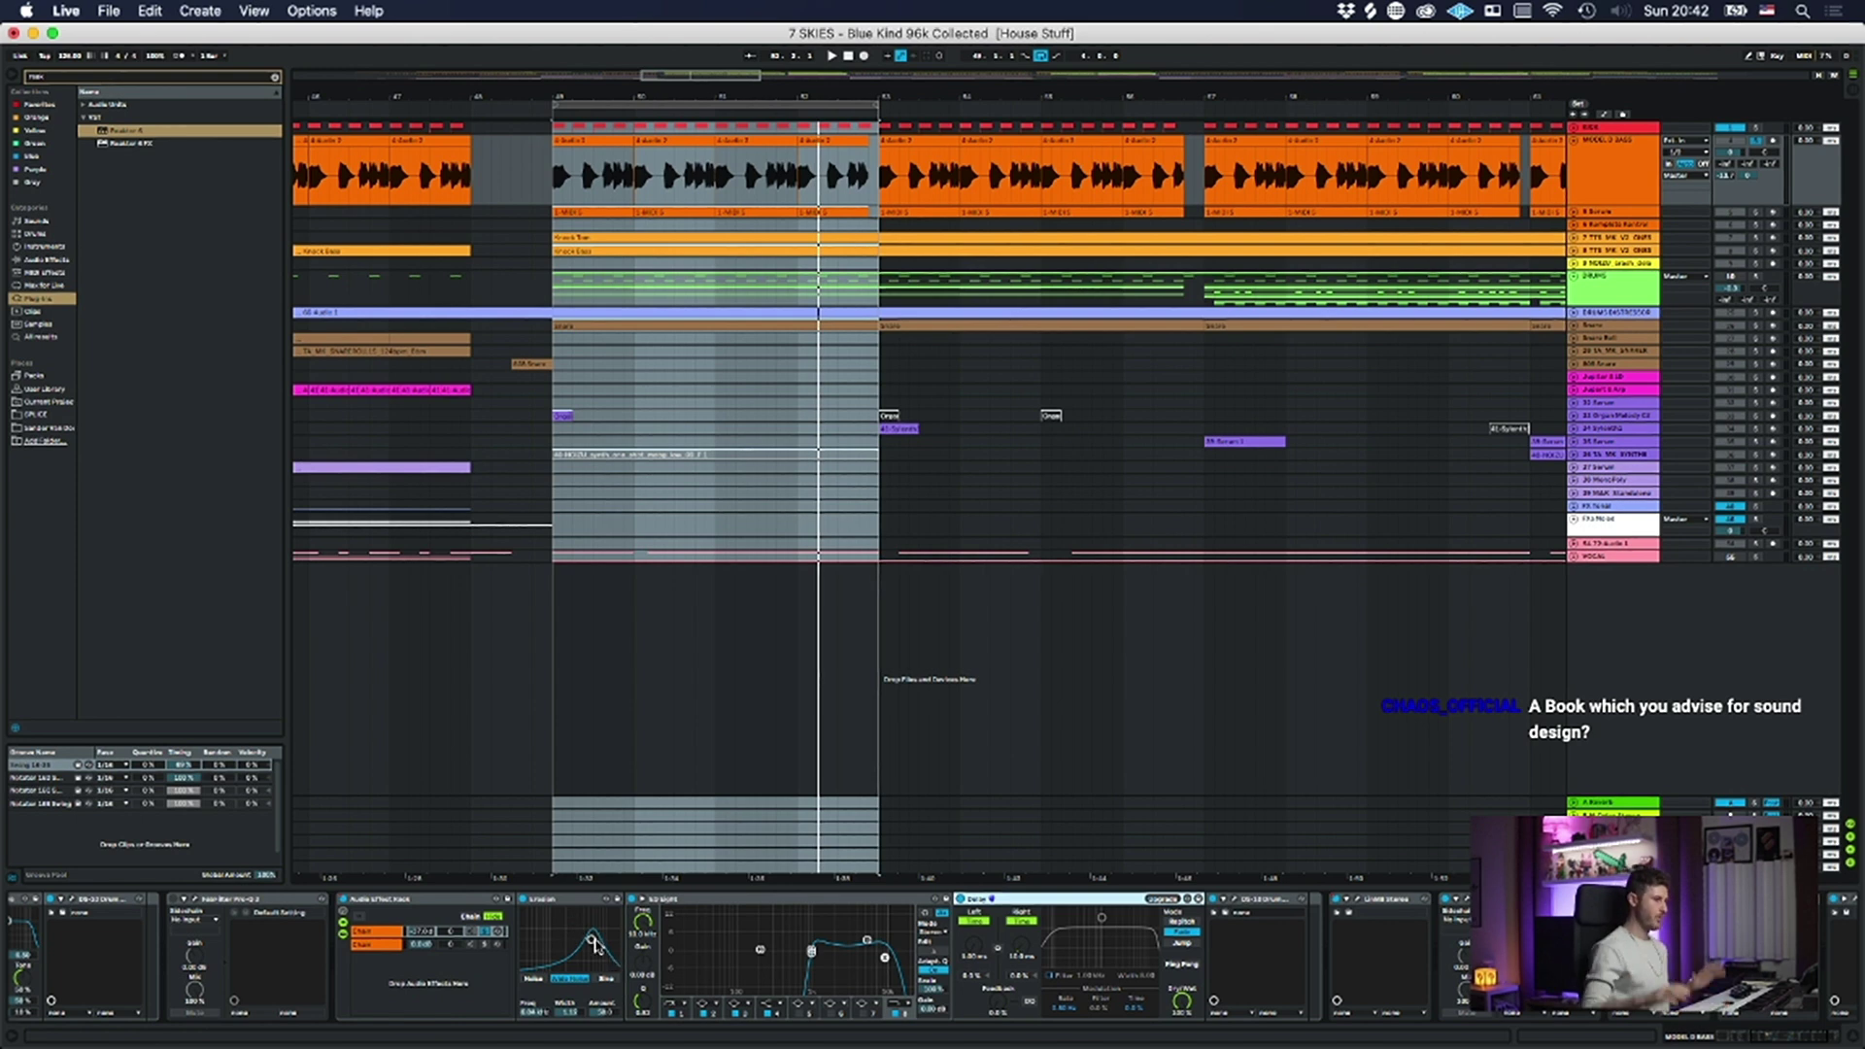
click(1225, 900)
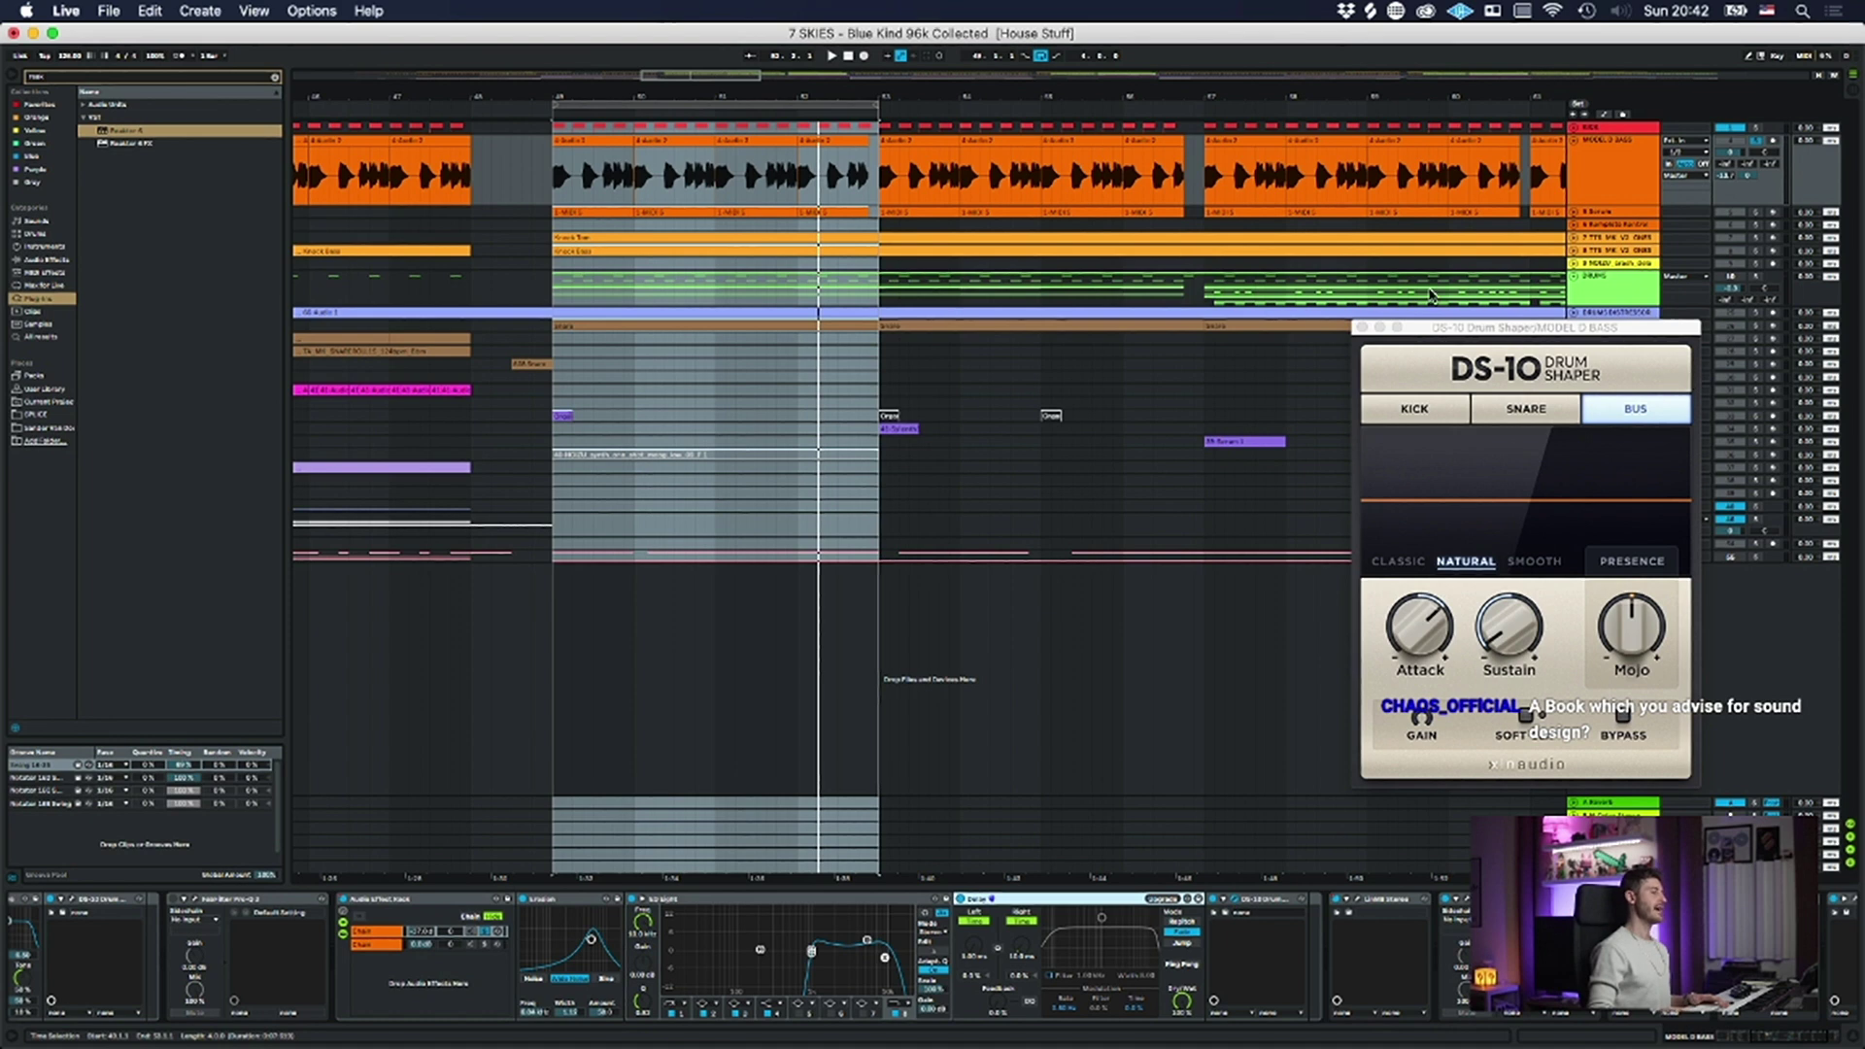
drag(1501, 330, 818, 250)
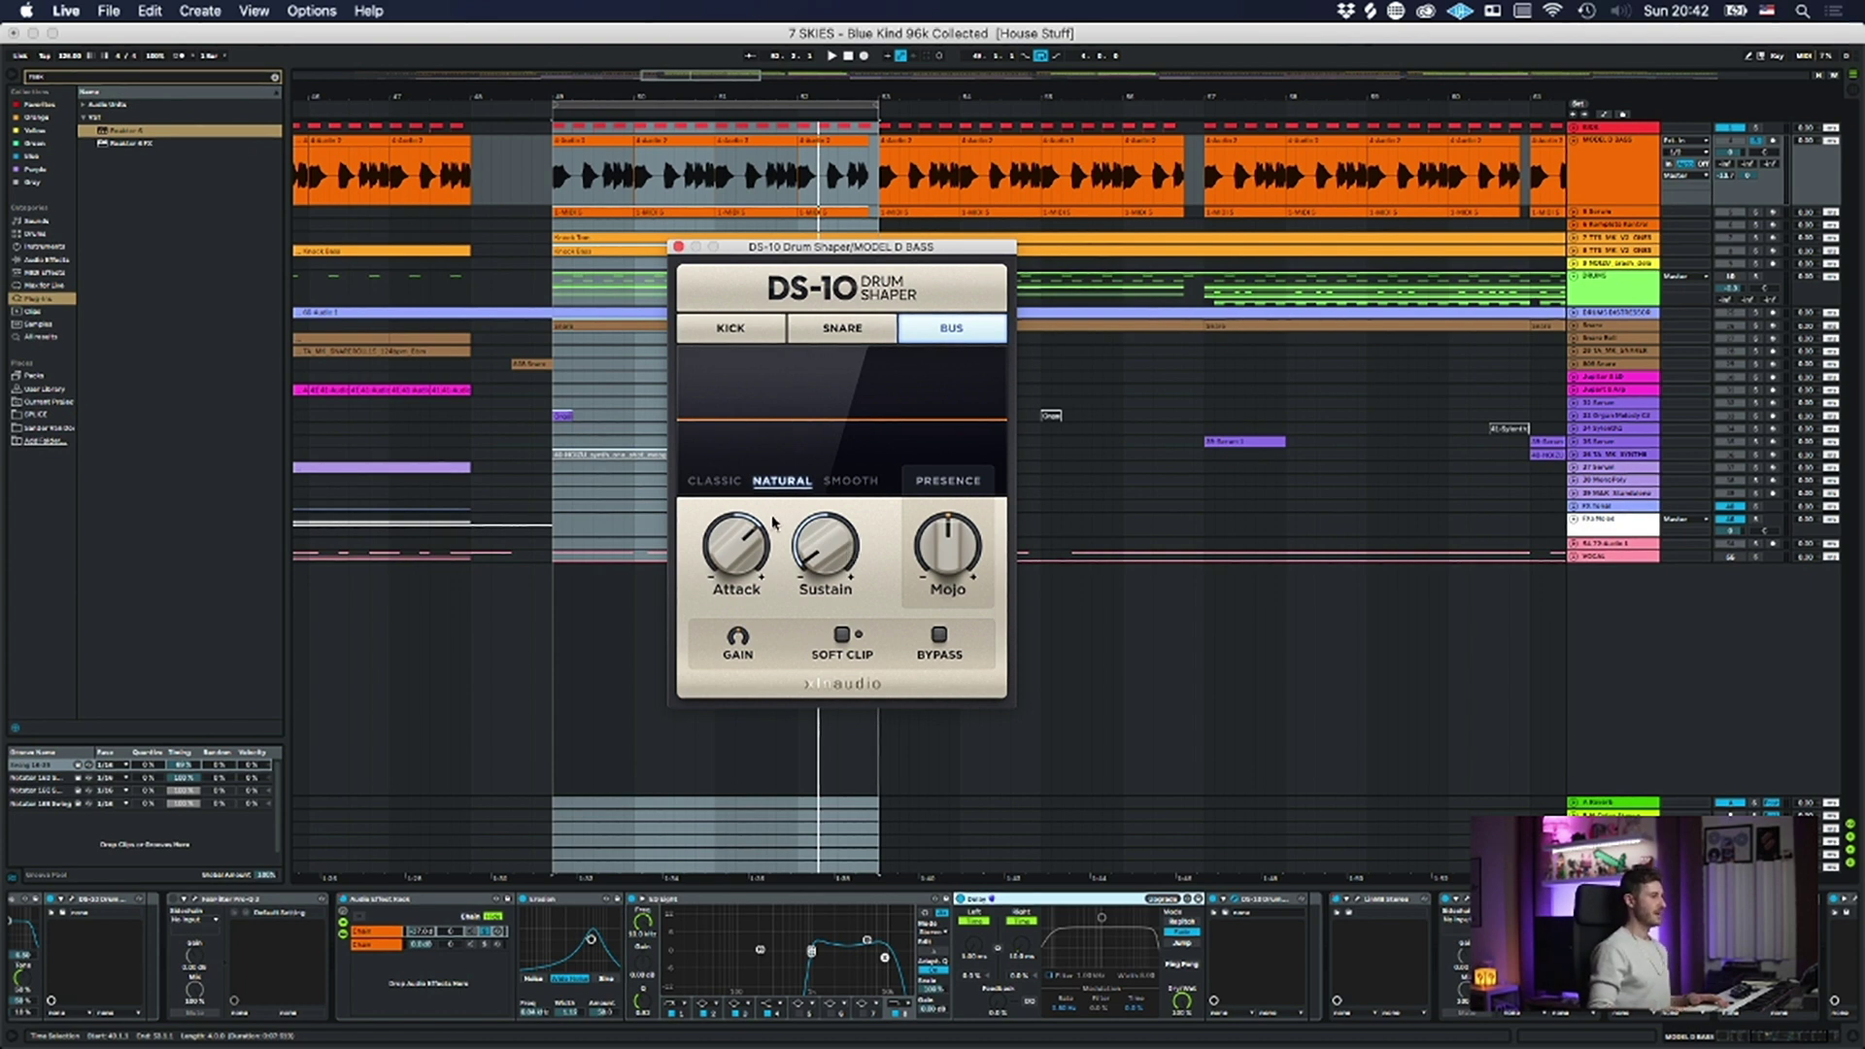
click(745, 552)
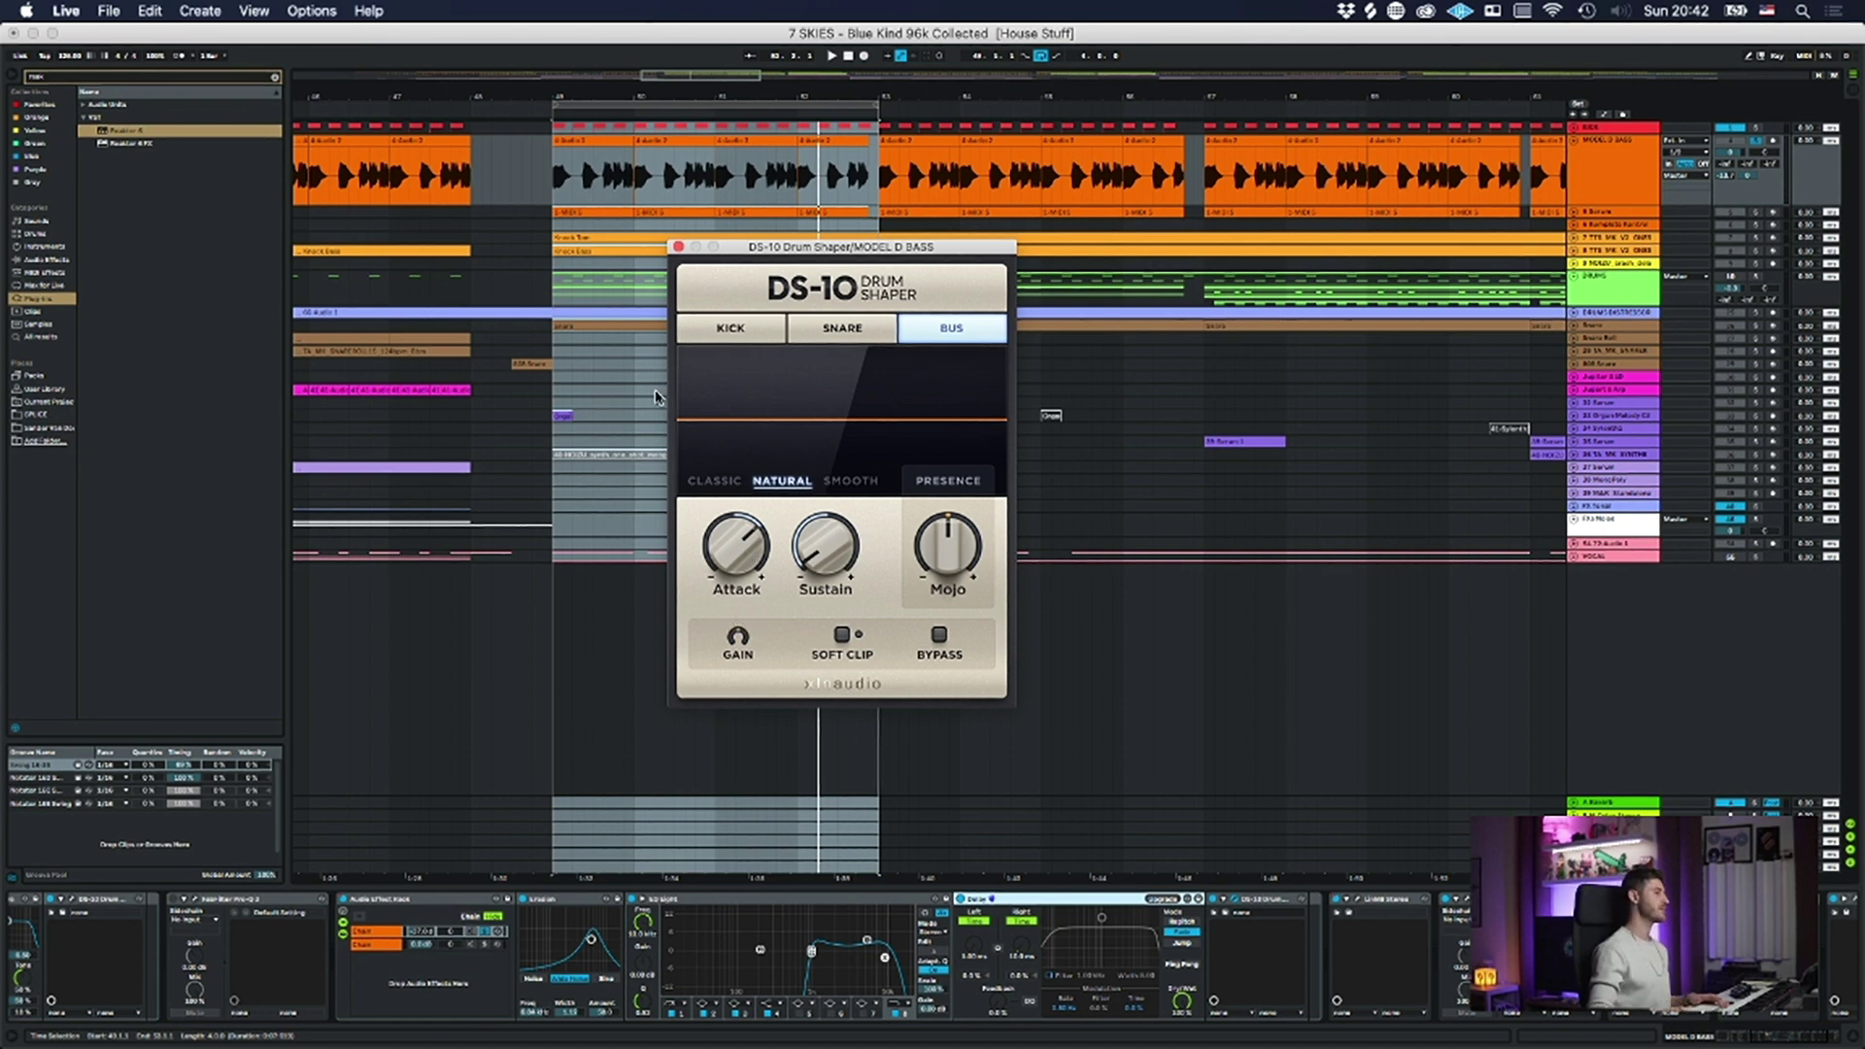
click(678, 246)
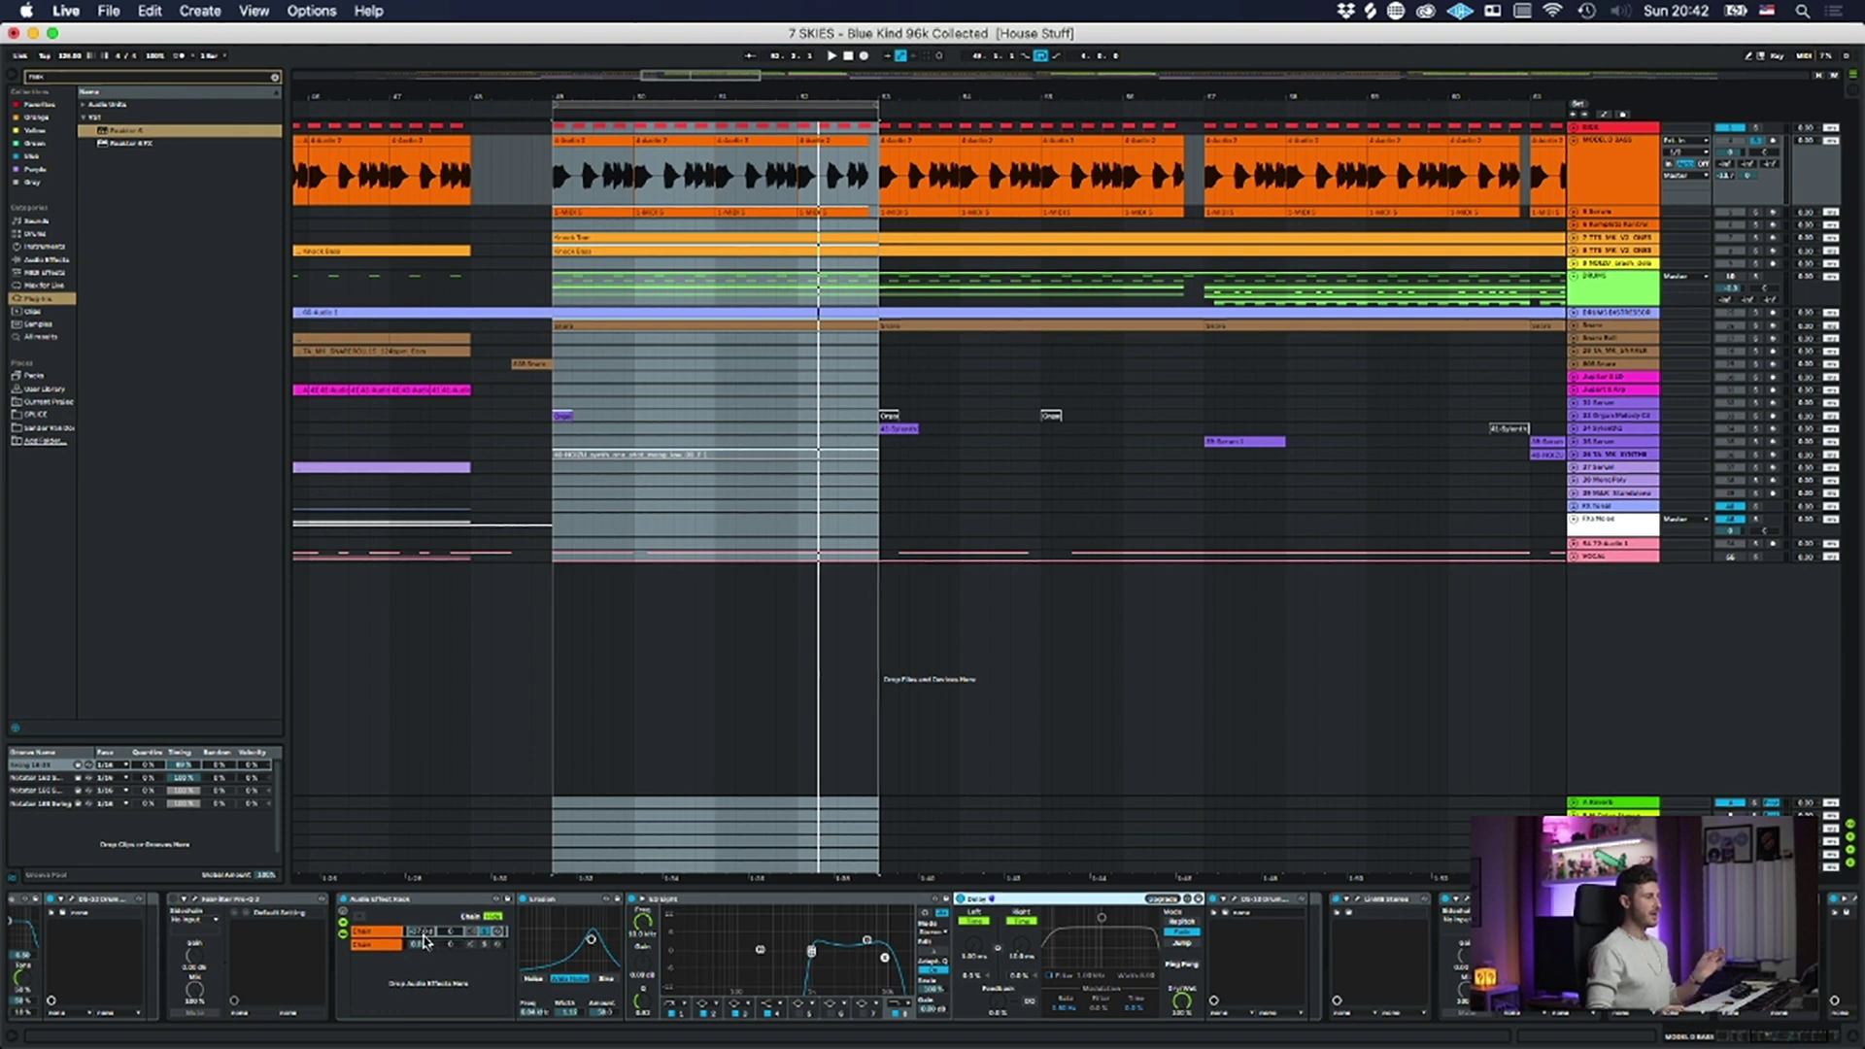
- Play the loop to compare the rack's empty second chain with the processed first chain
click(474, 944)
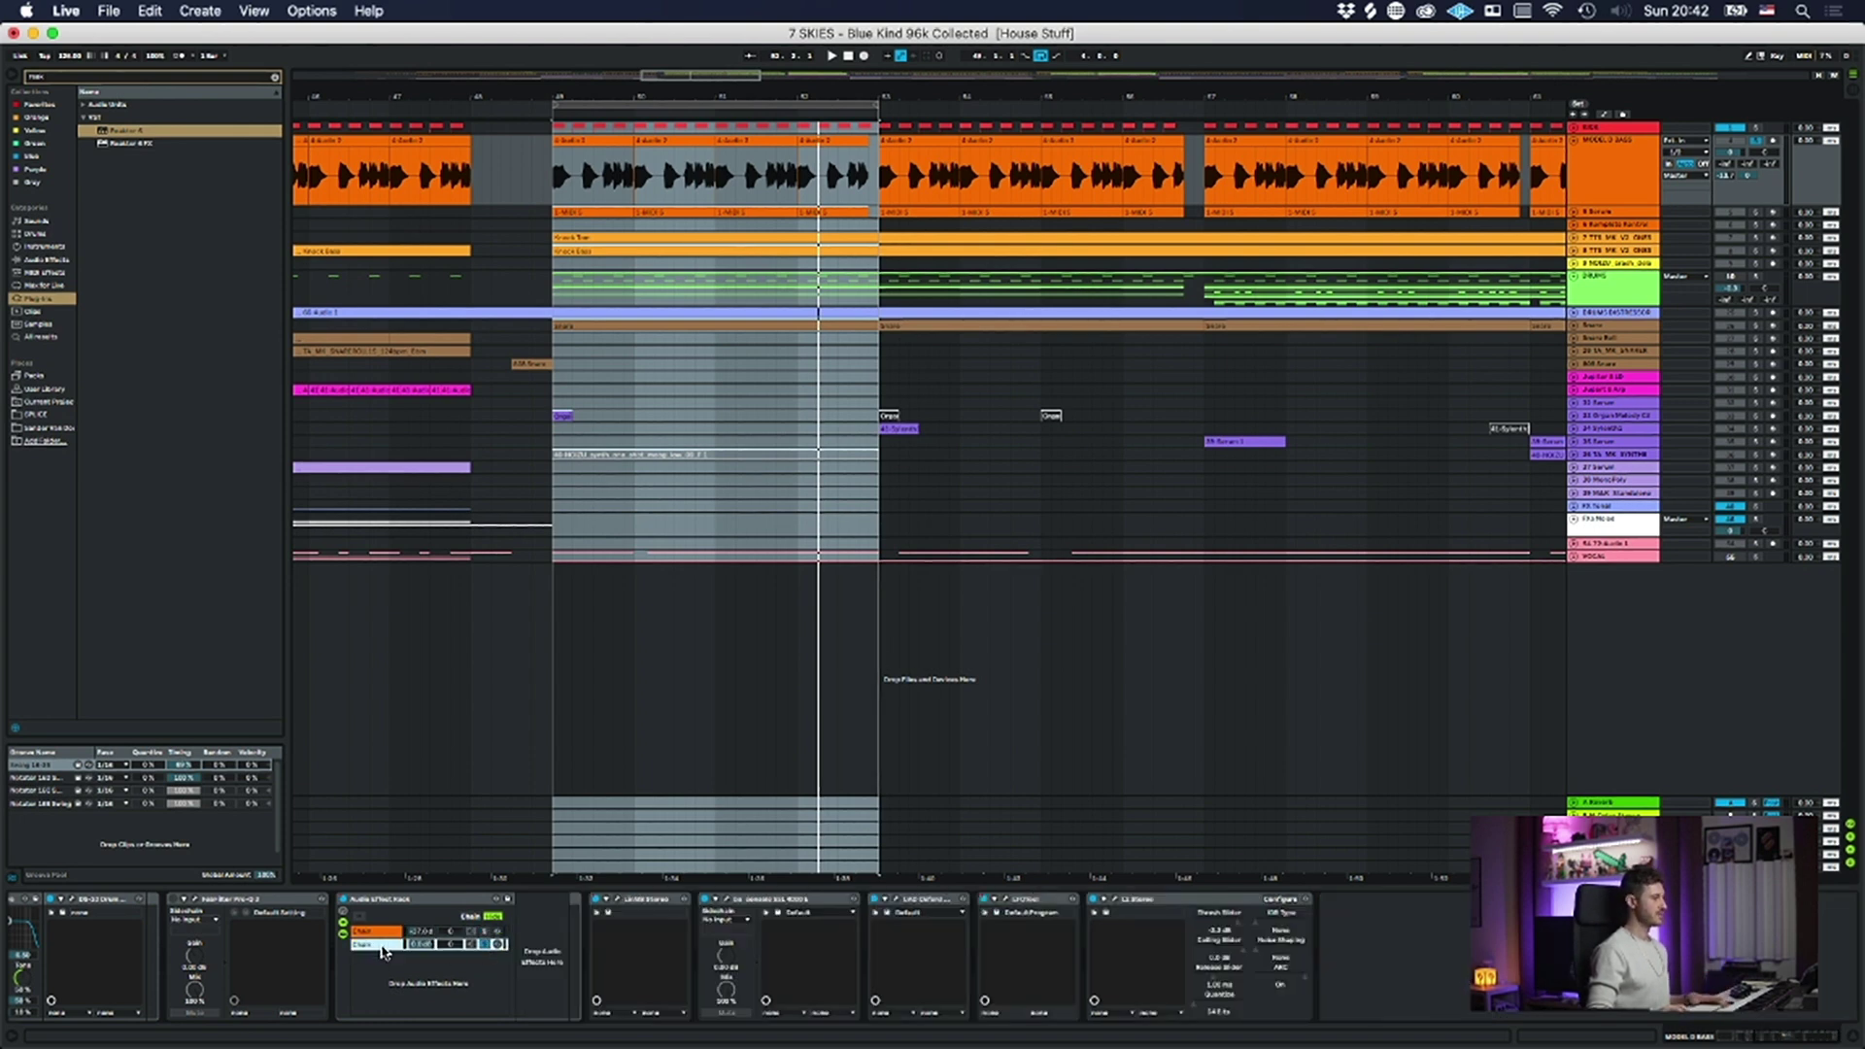
key(space)
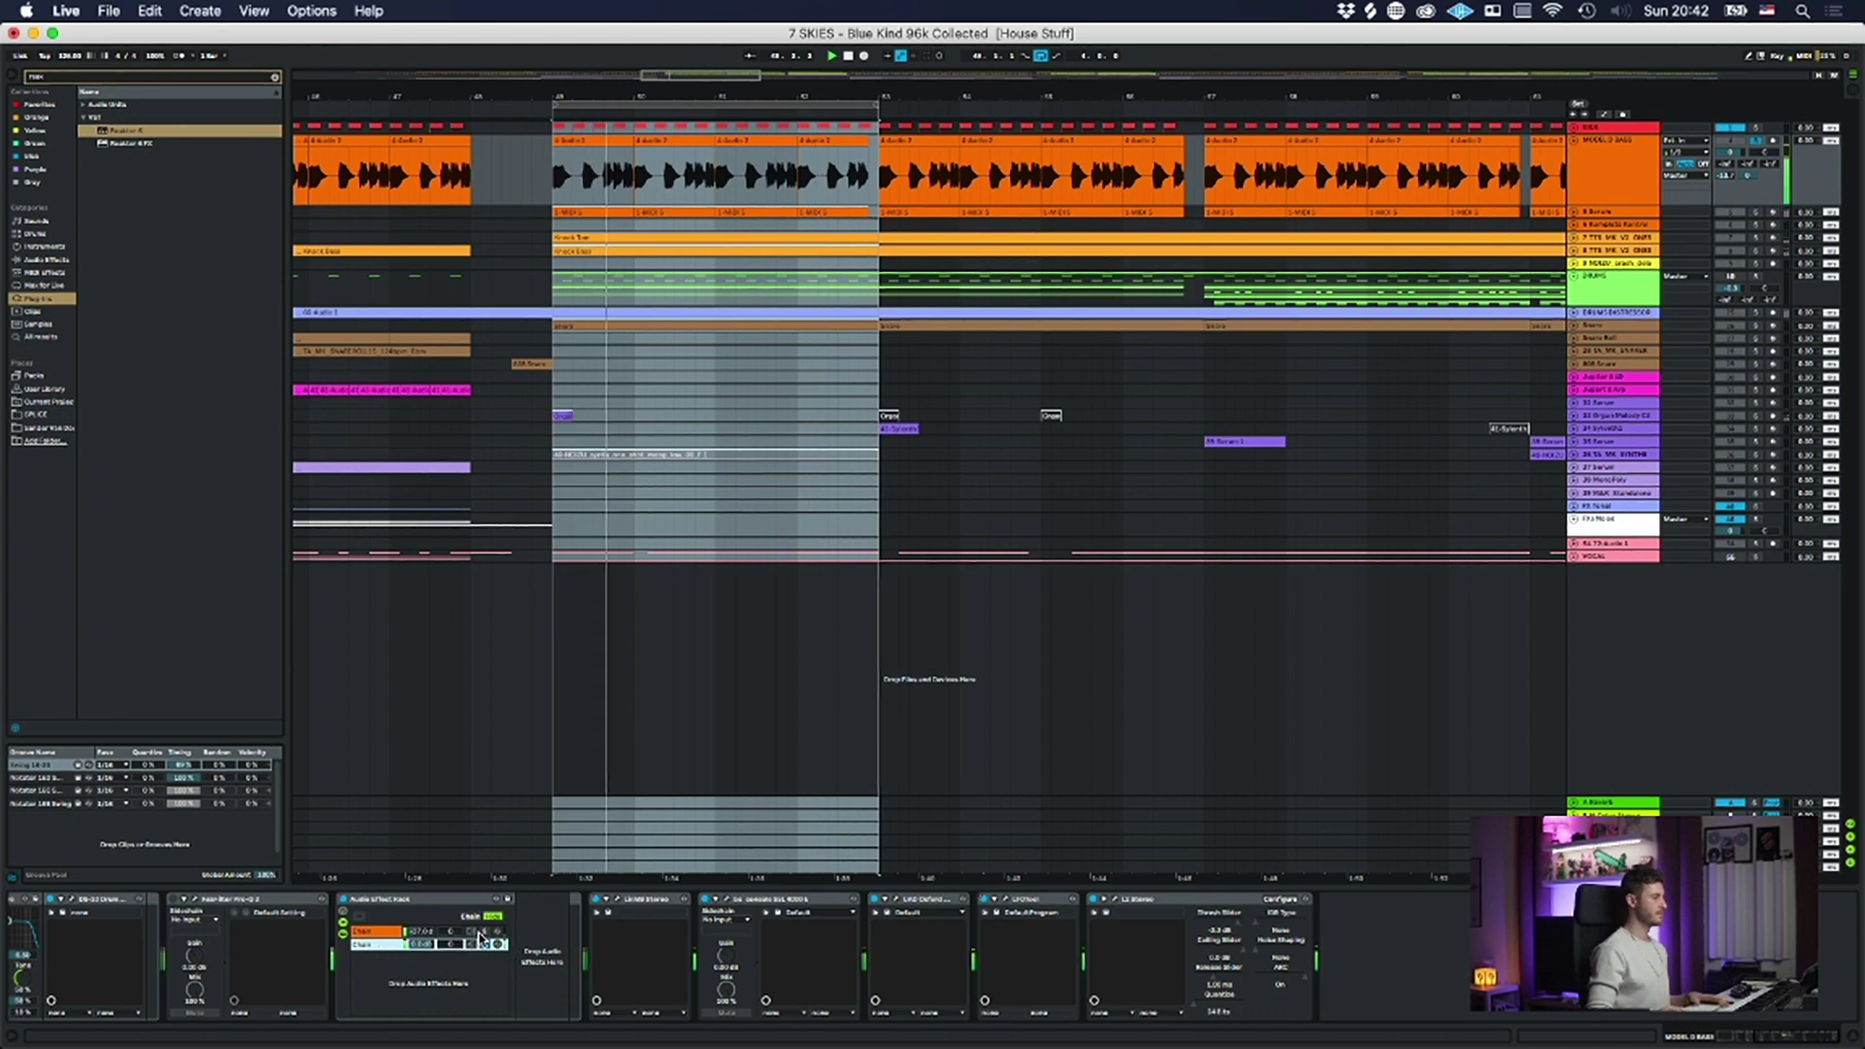
click(437, 944)
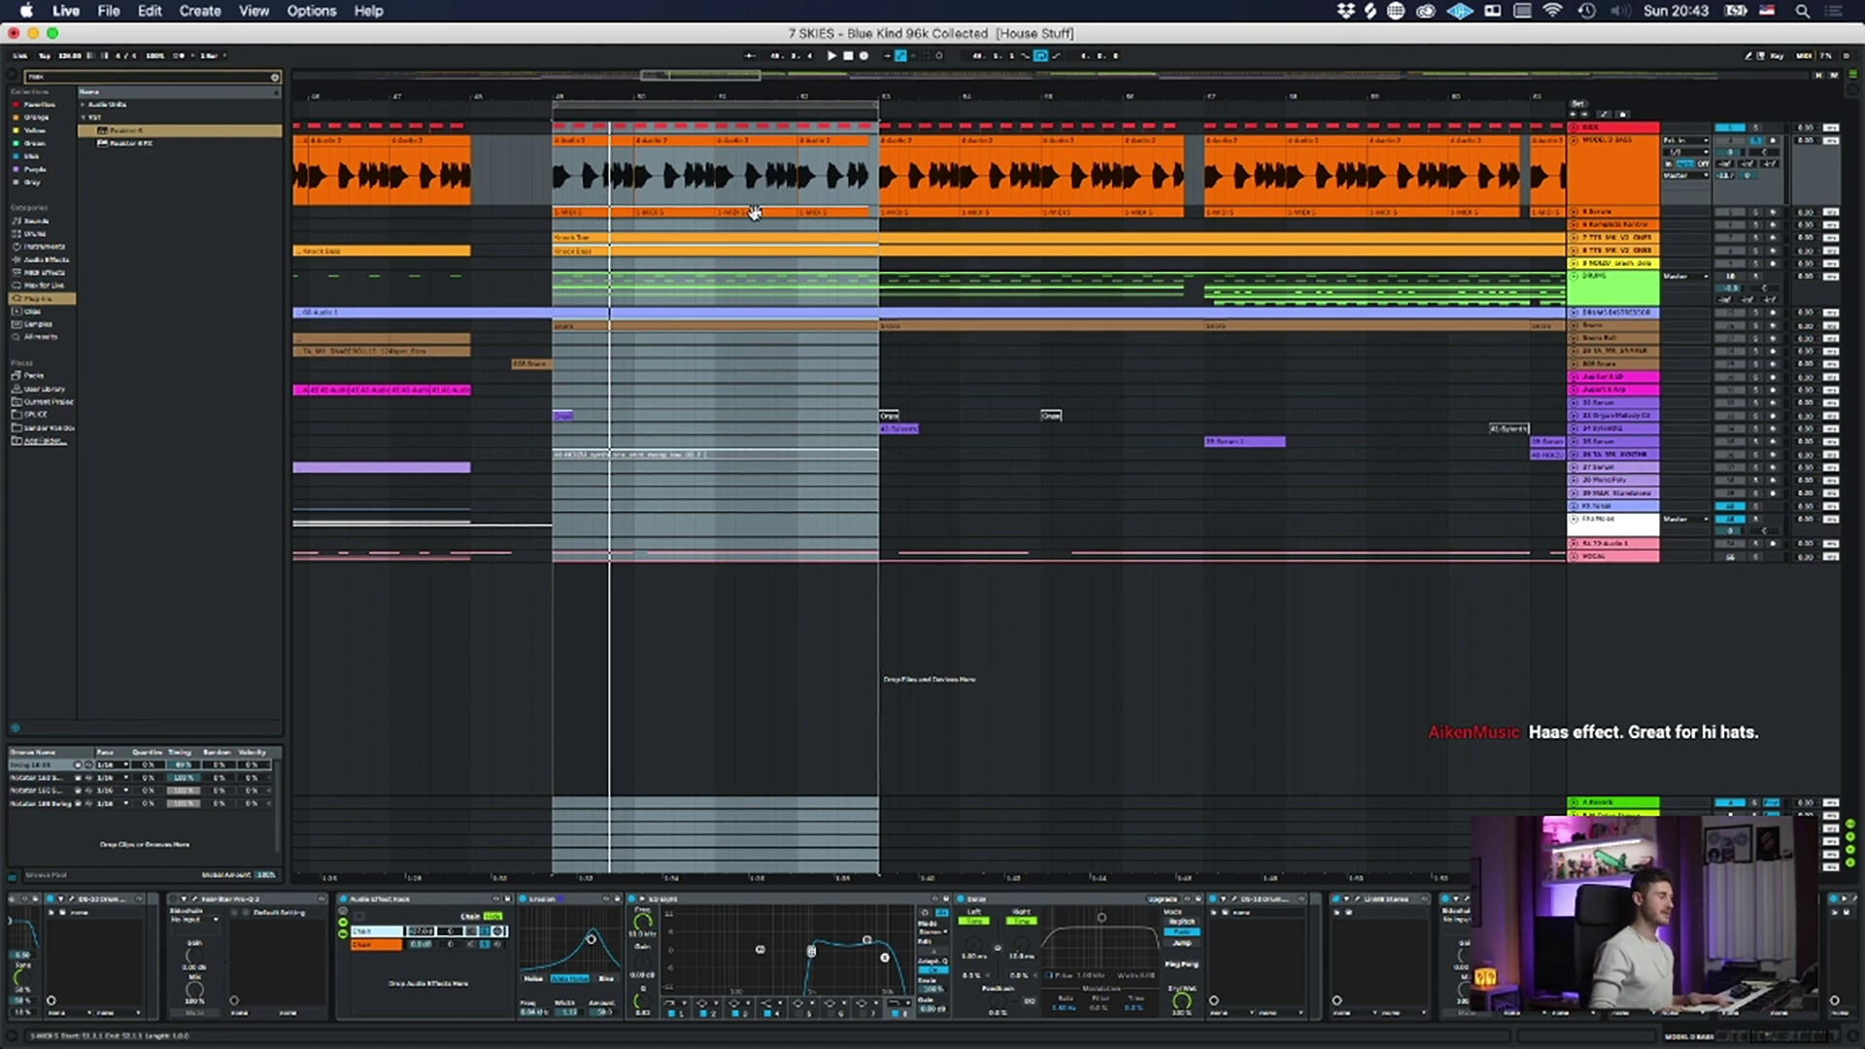
- Zoom the arrangement out, select the MODEL D BASS track and bring the devices after the rack into view
drag(663, 103, 670, 94)
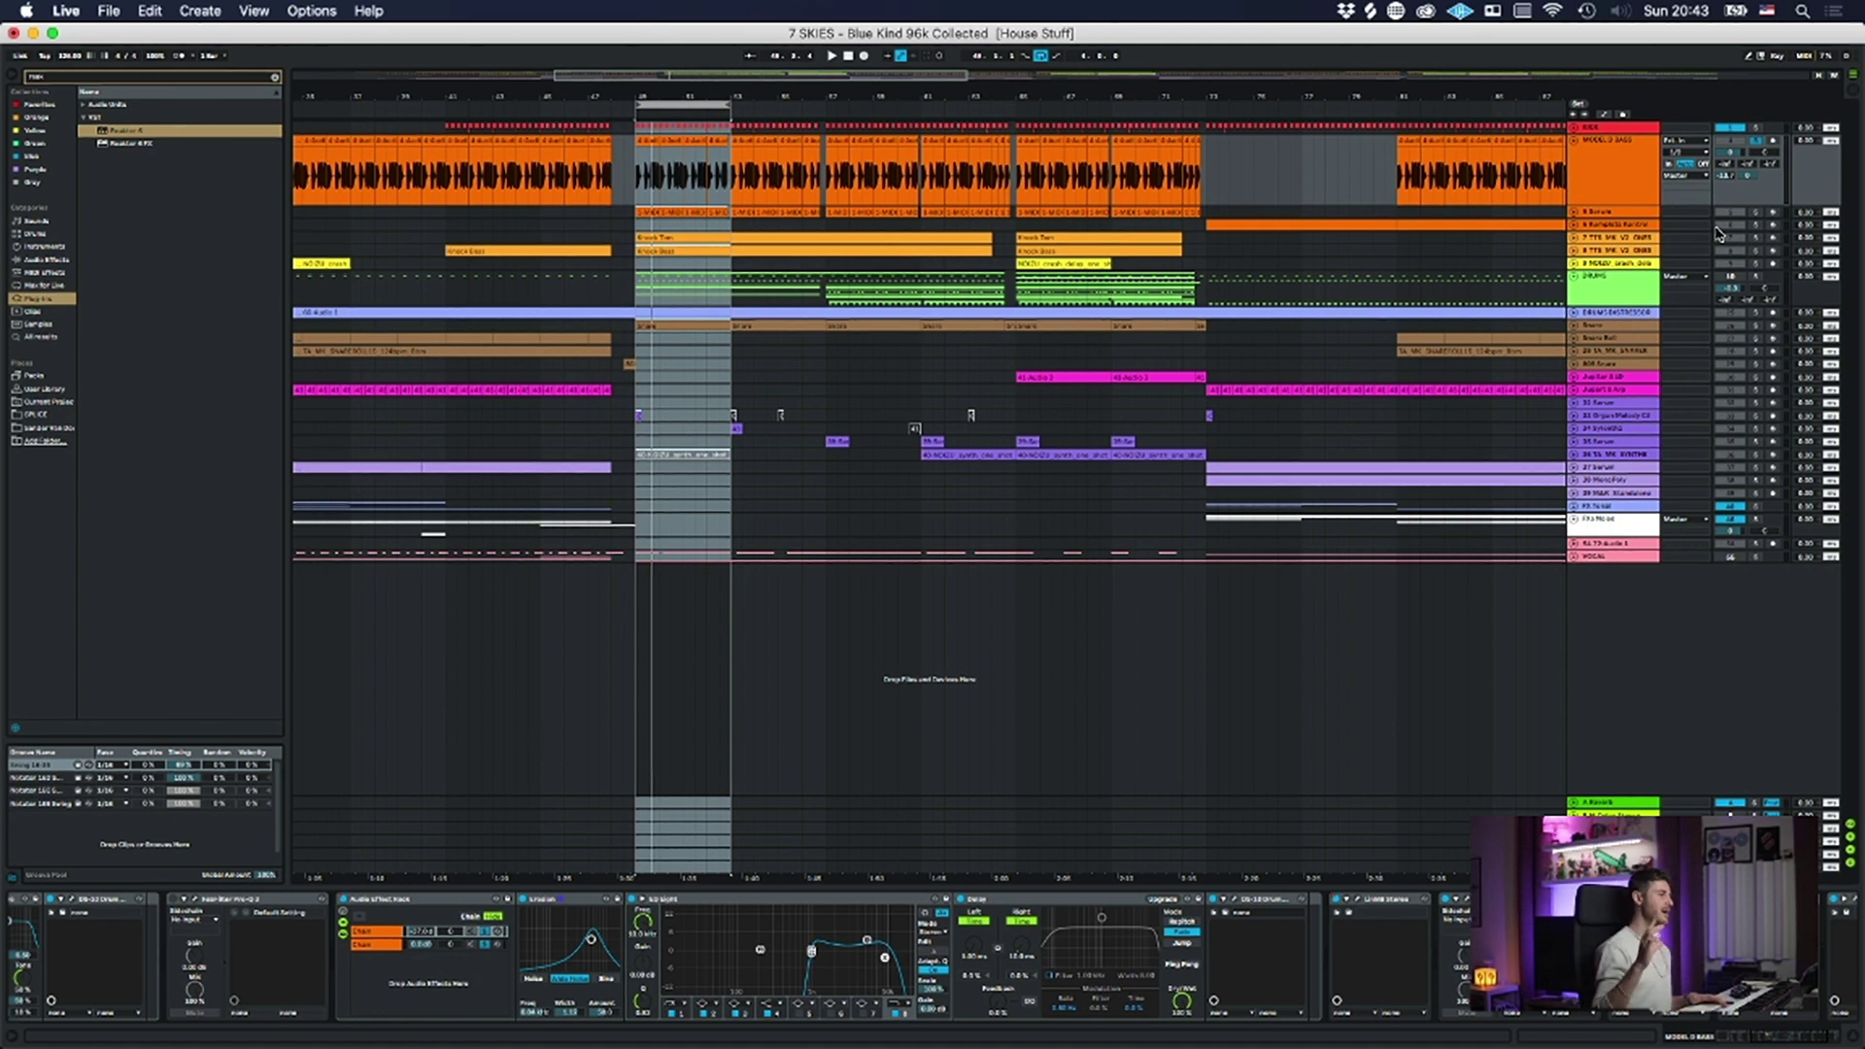
click(1639, 184)
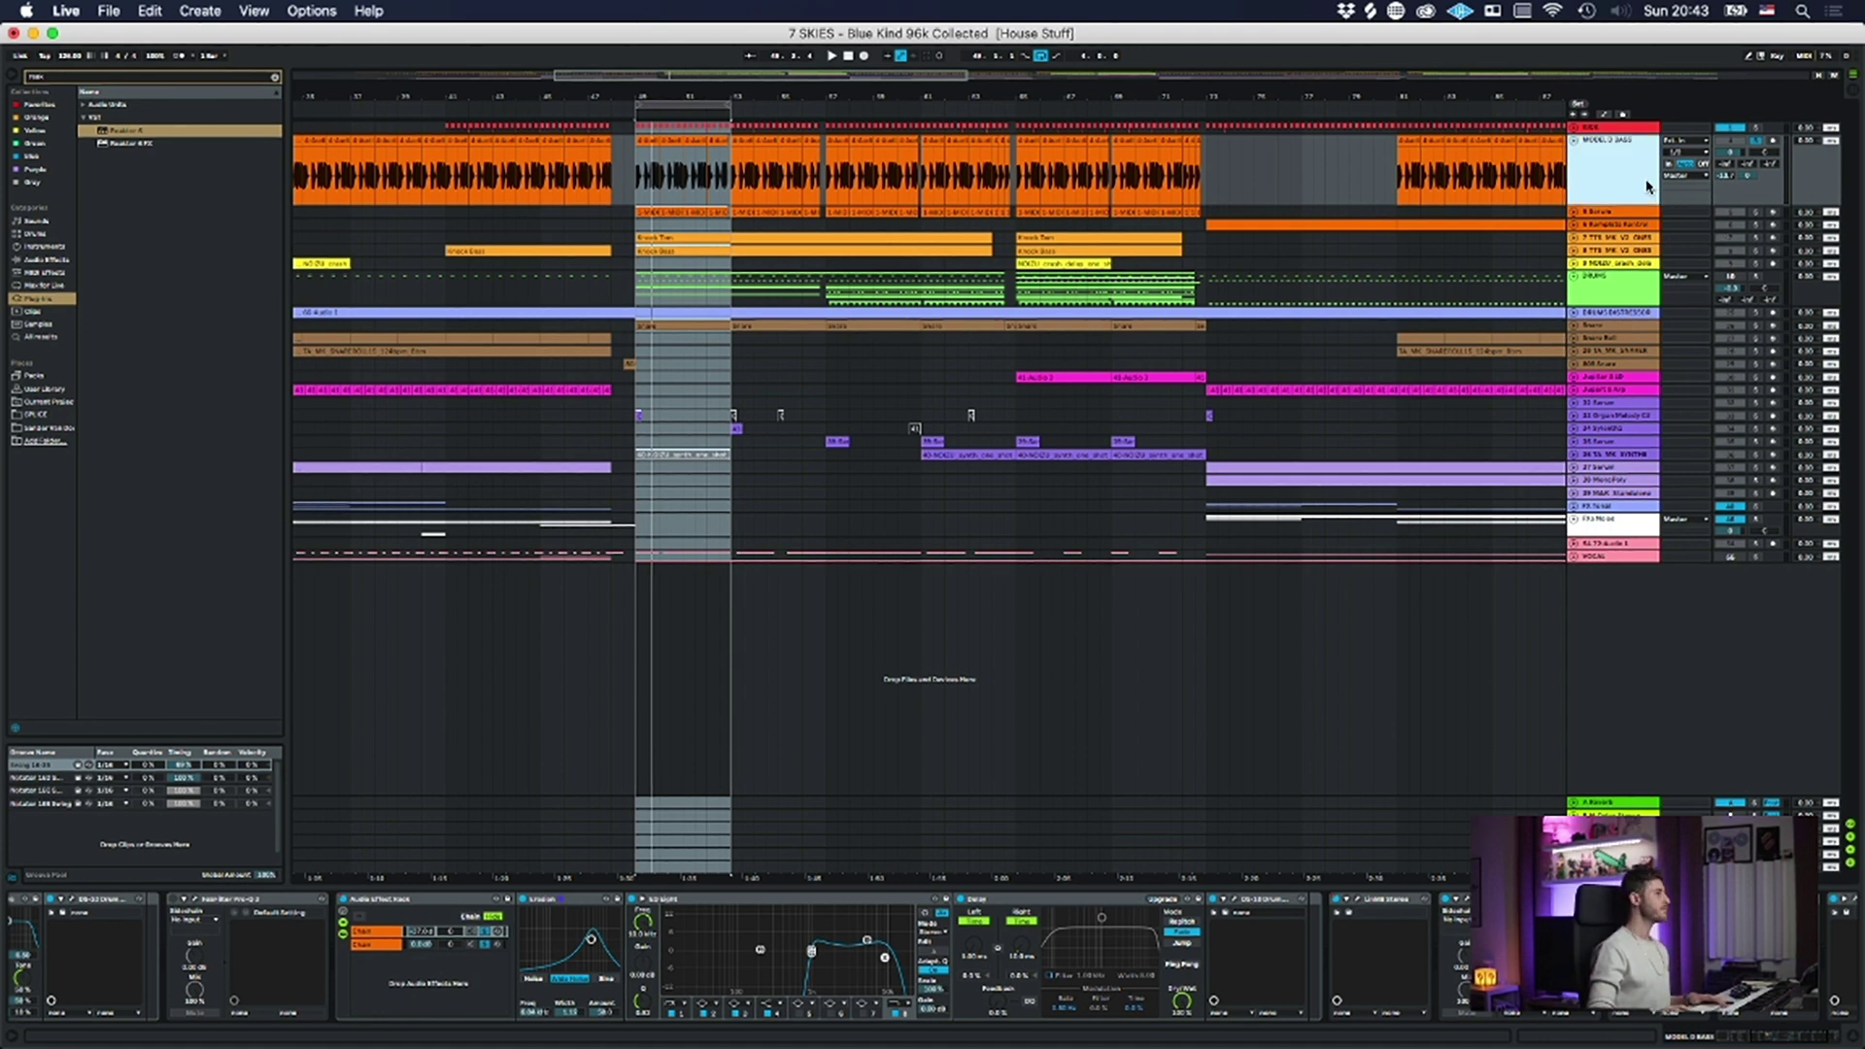
scroll(1041, 925, right, 3)
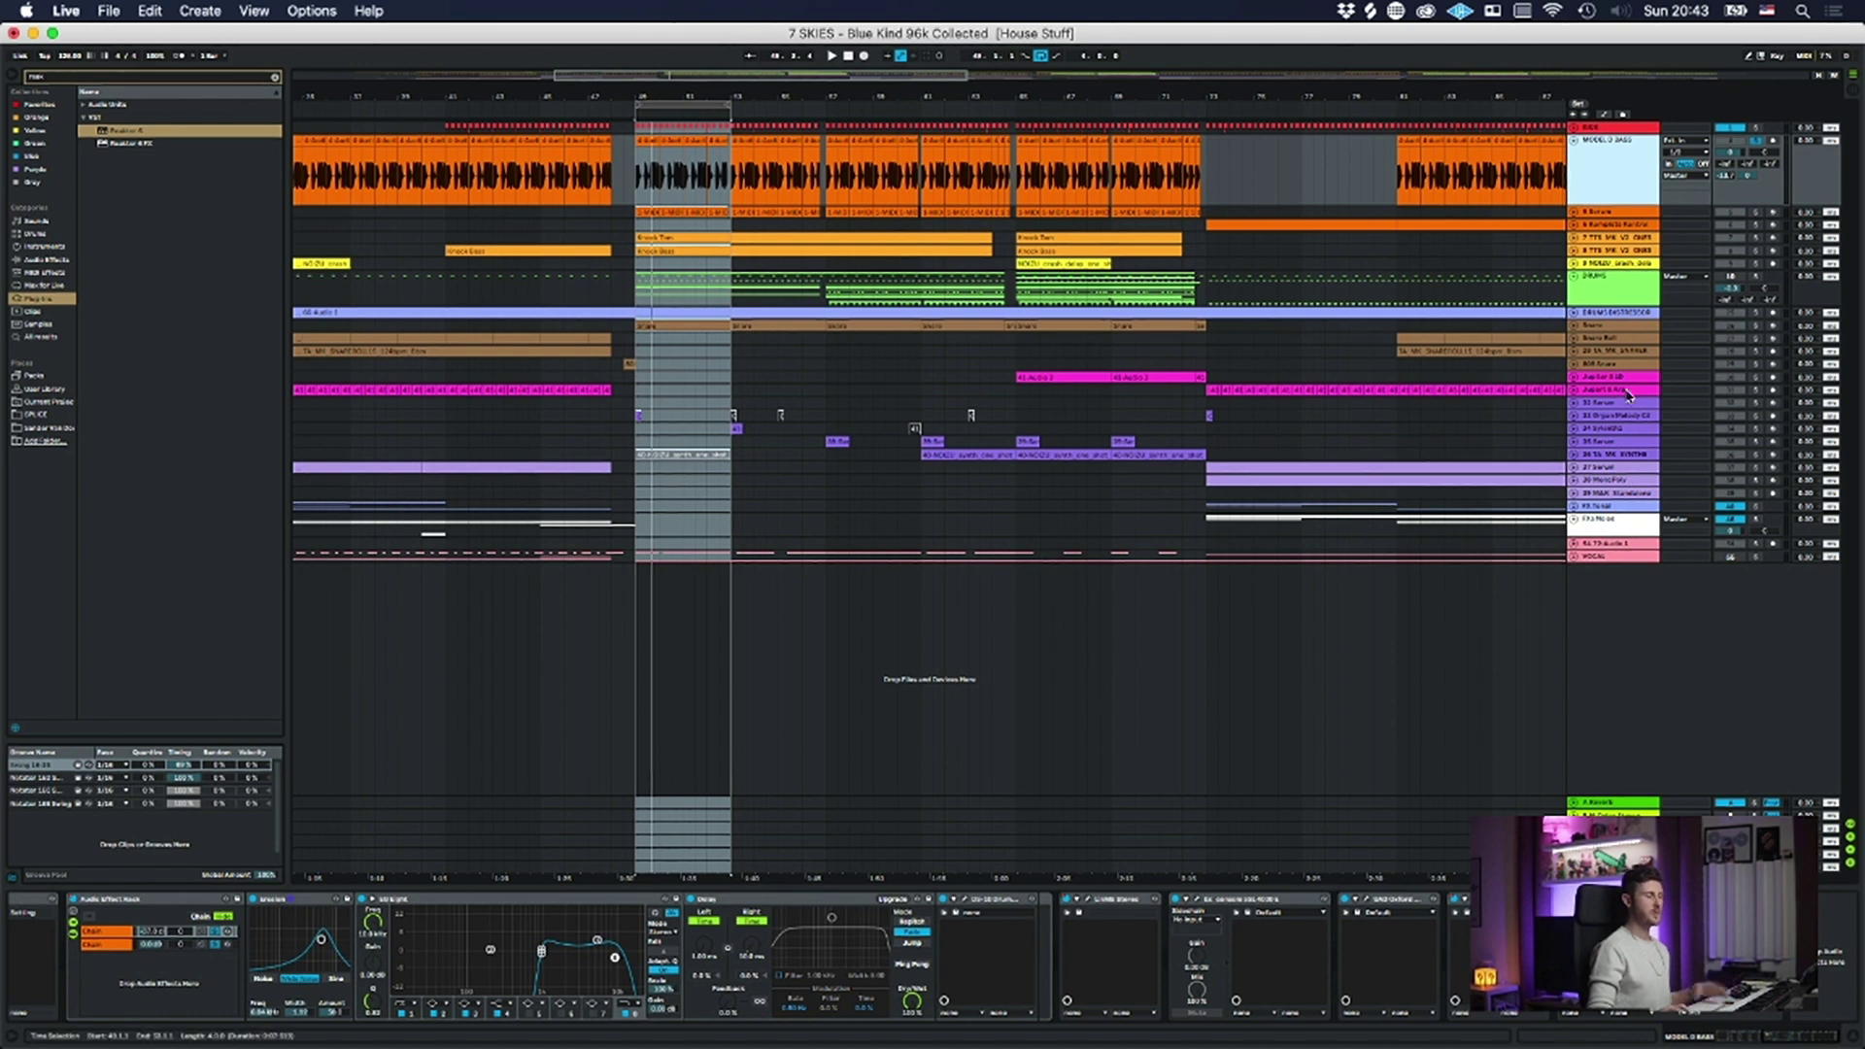
- Unfold the Serum track below MODEL D BASS and solo it together with the bass
click(1593, 214)
click(1574, 212)
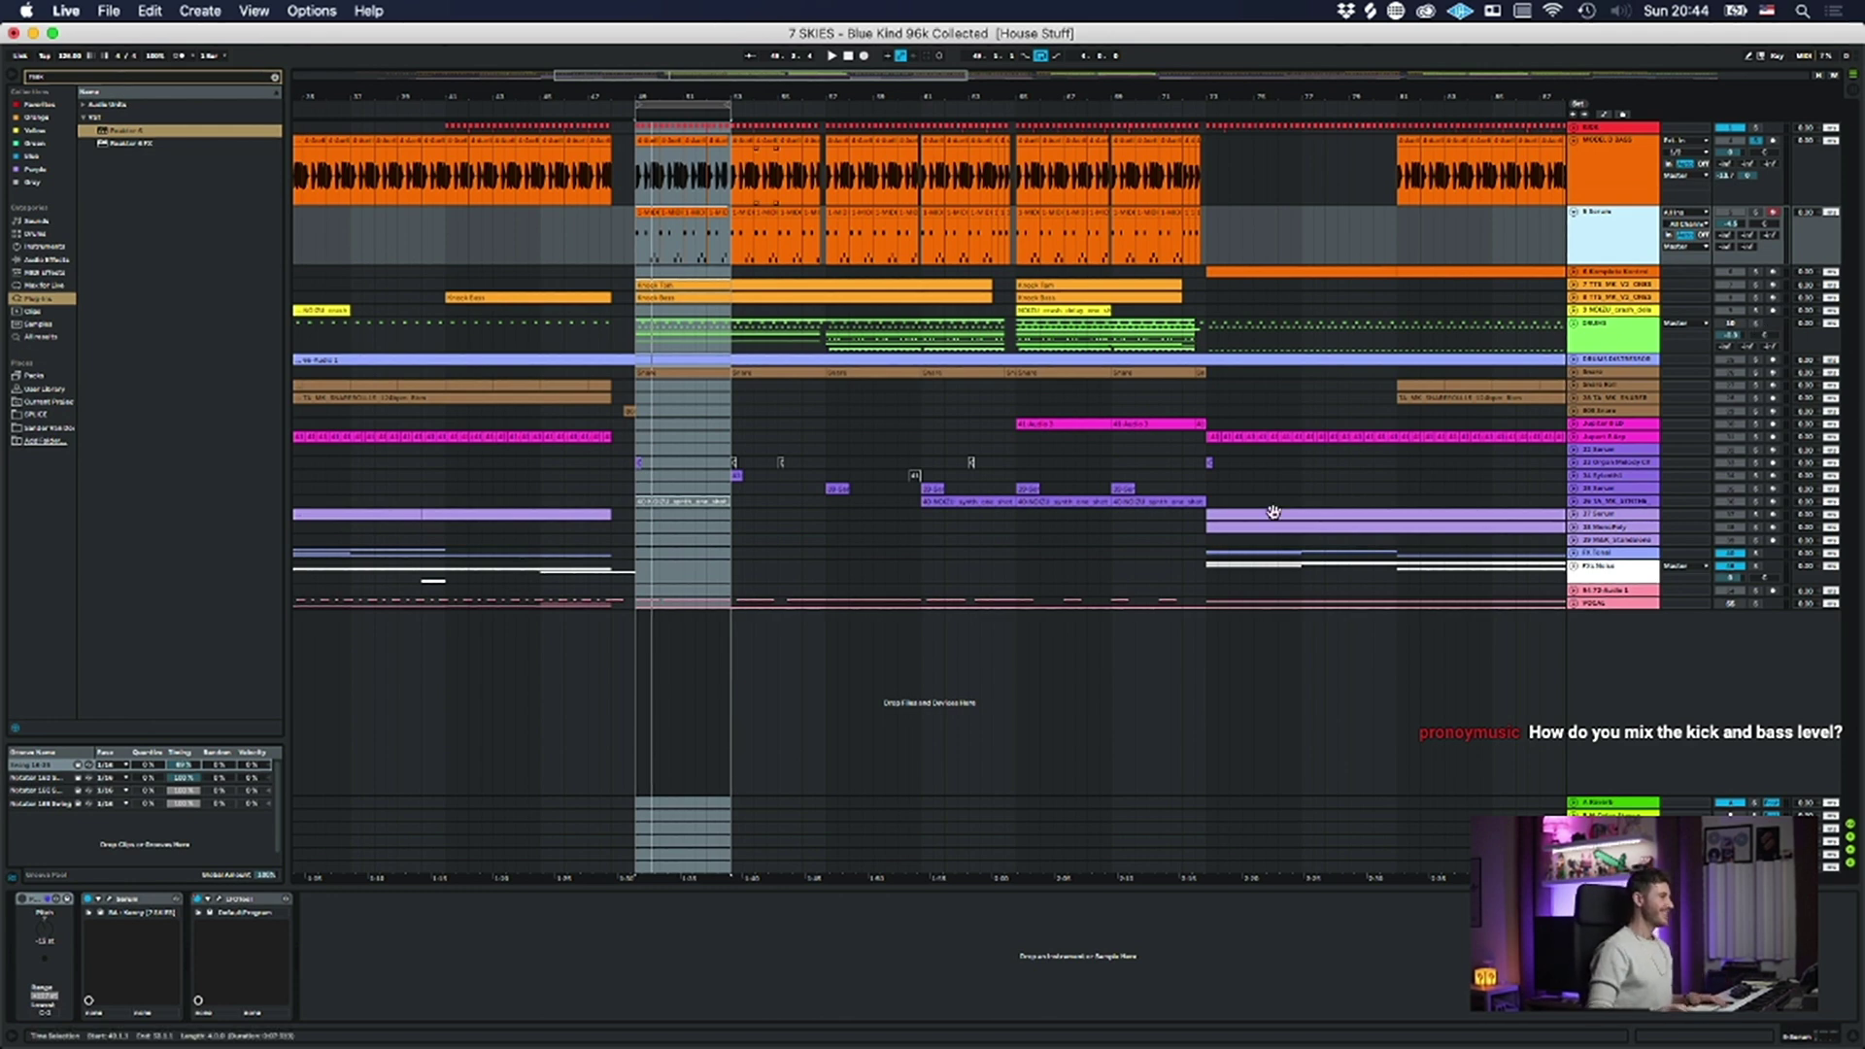
click(1754, 212)
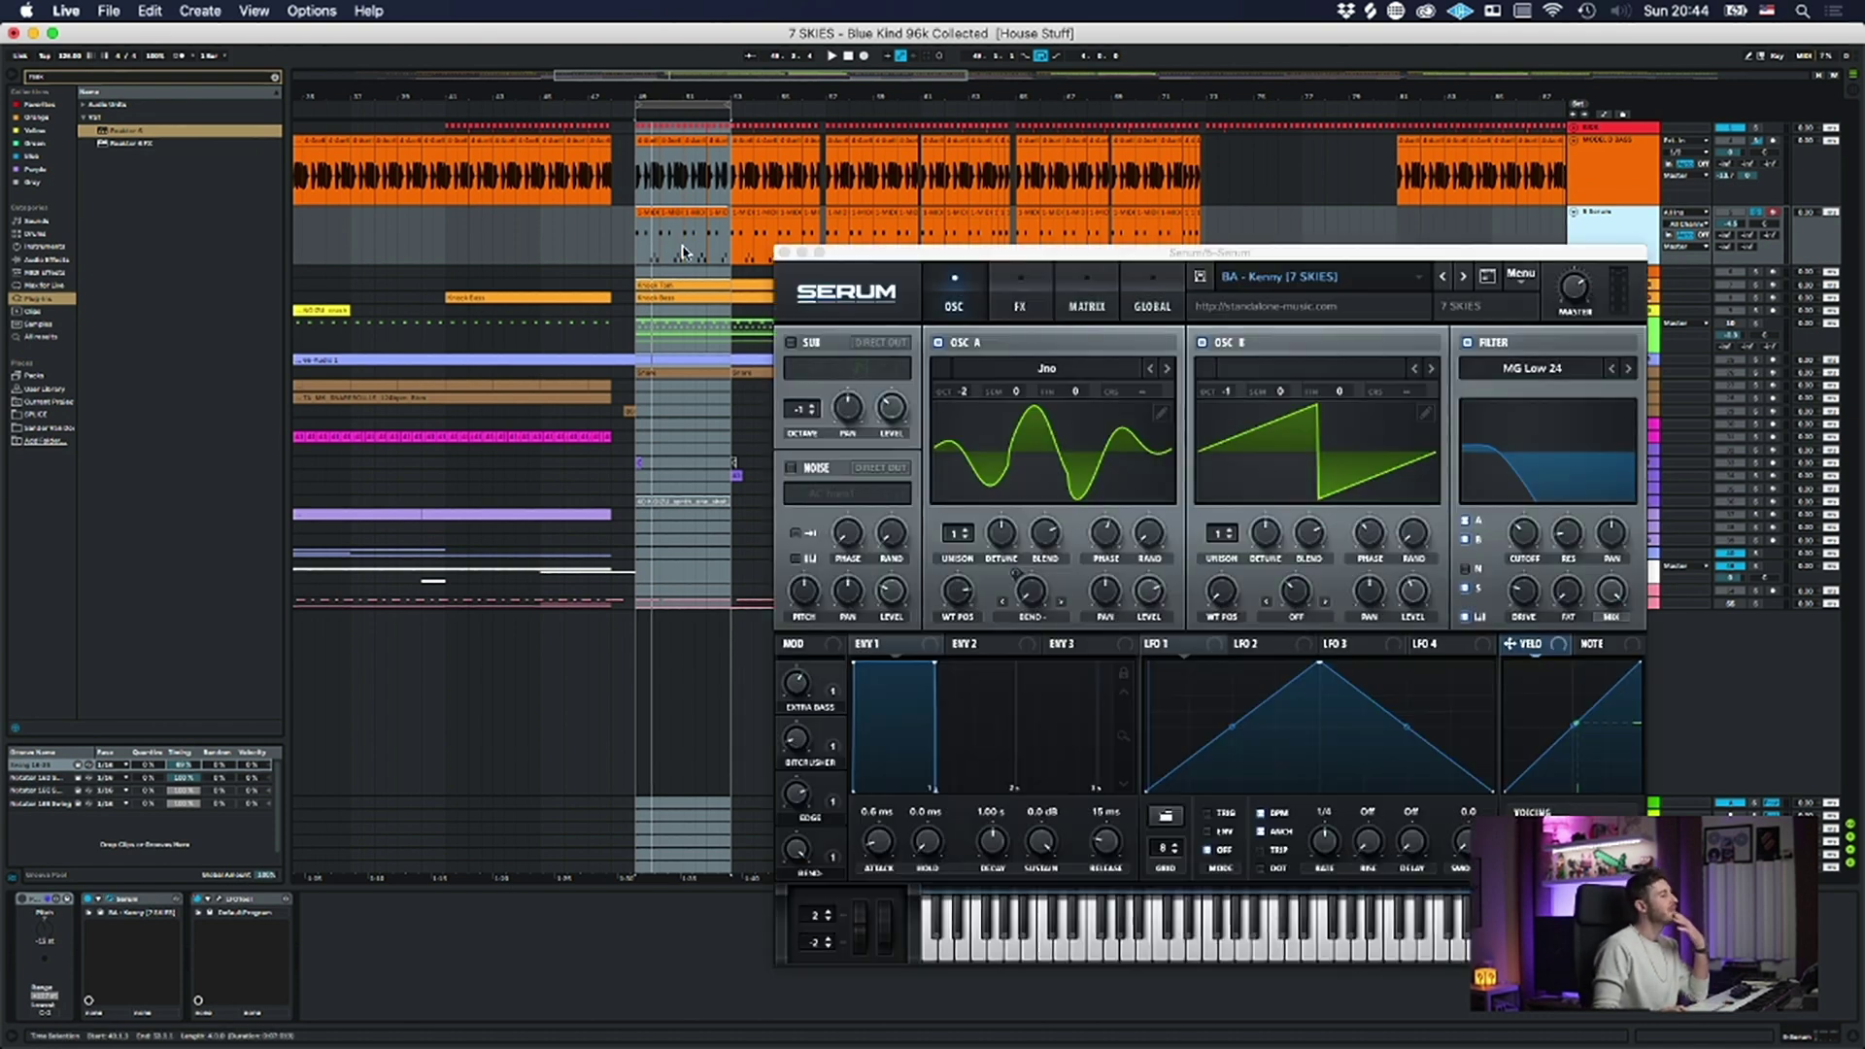
- Play the loop to hear the Serum bass layer with its instrument window moved clear of the bass clips
drag(949, 252, 394, 167)
key(space)
drag(884, 173, 1251, 359)
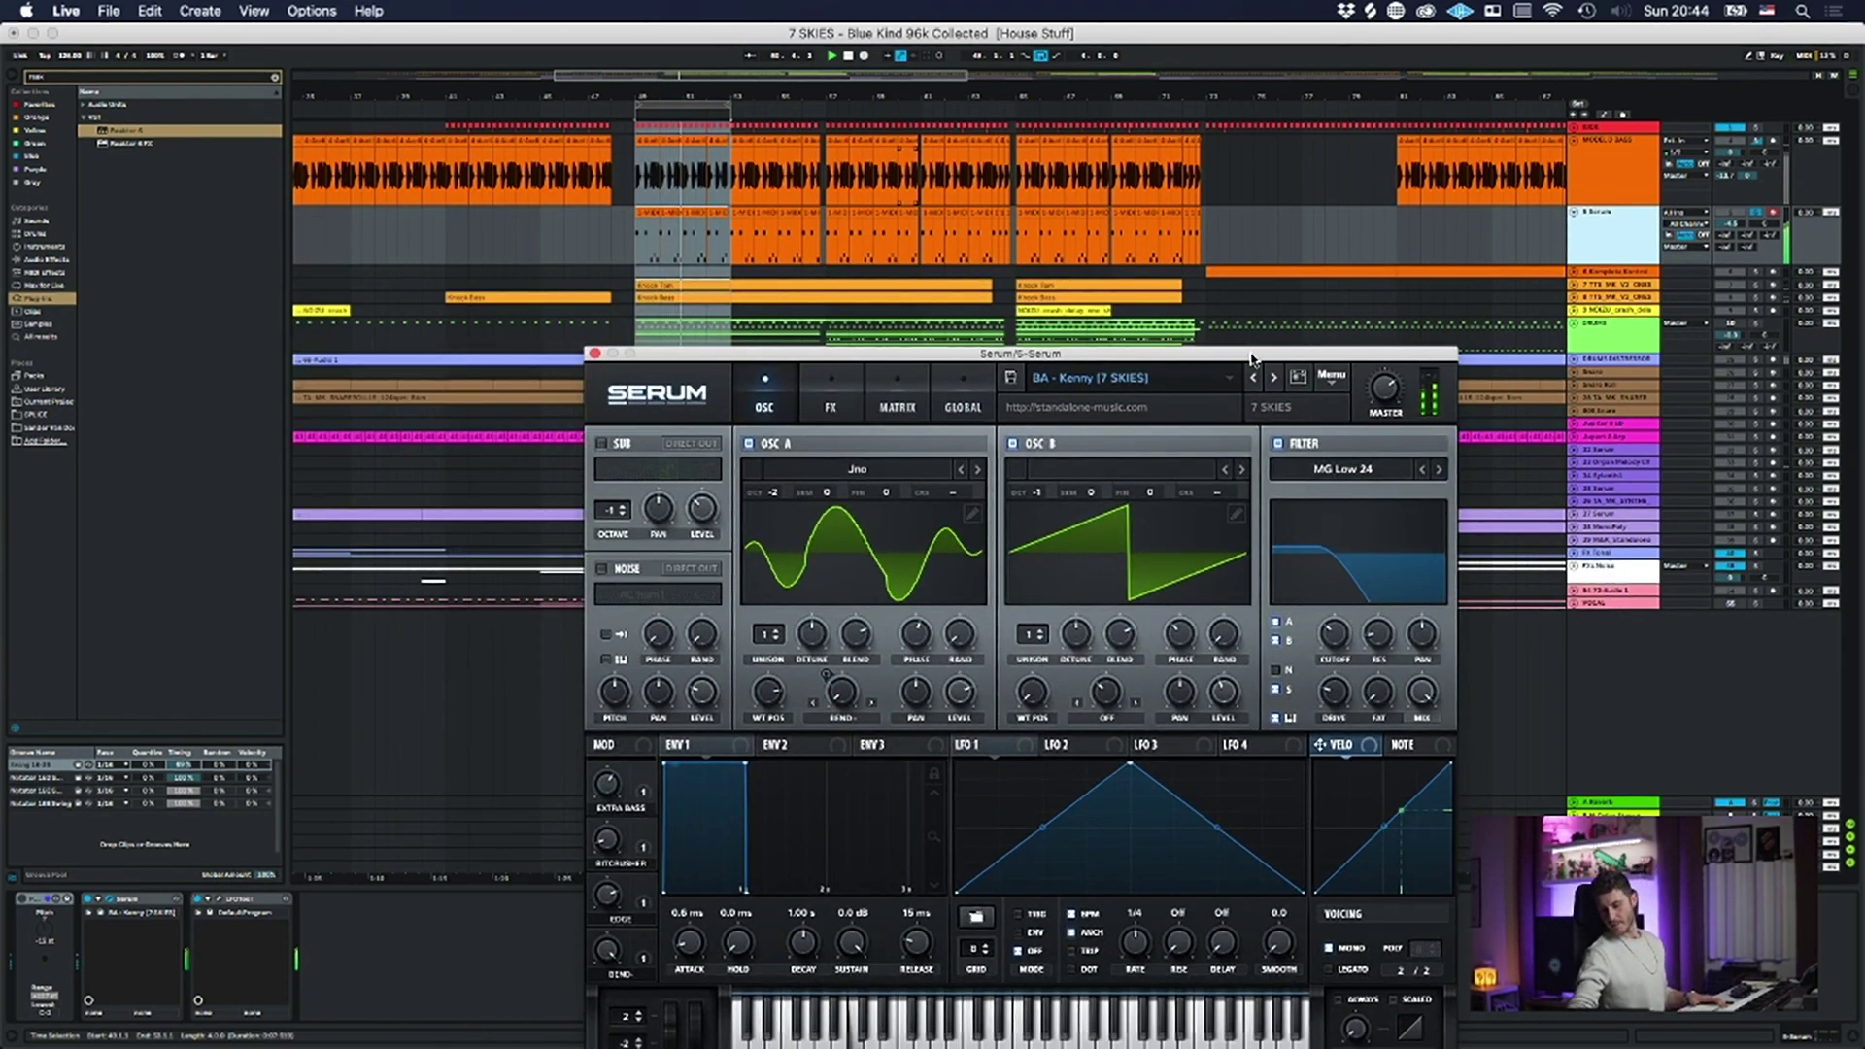
key(space)
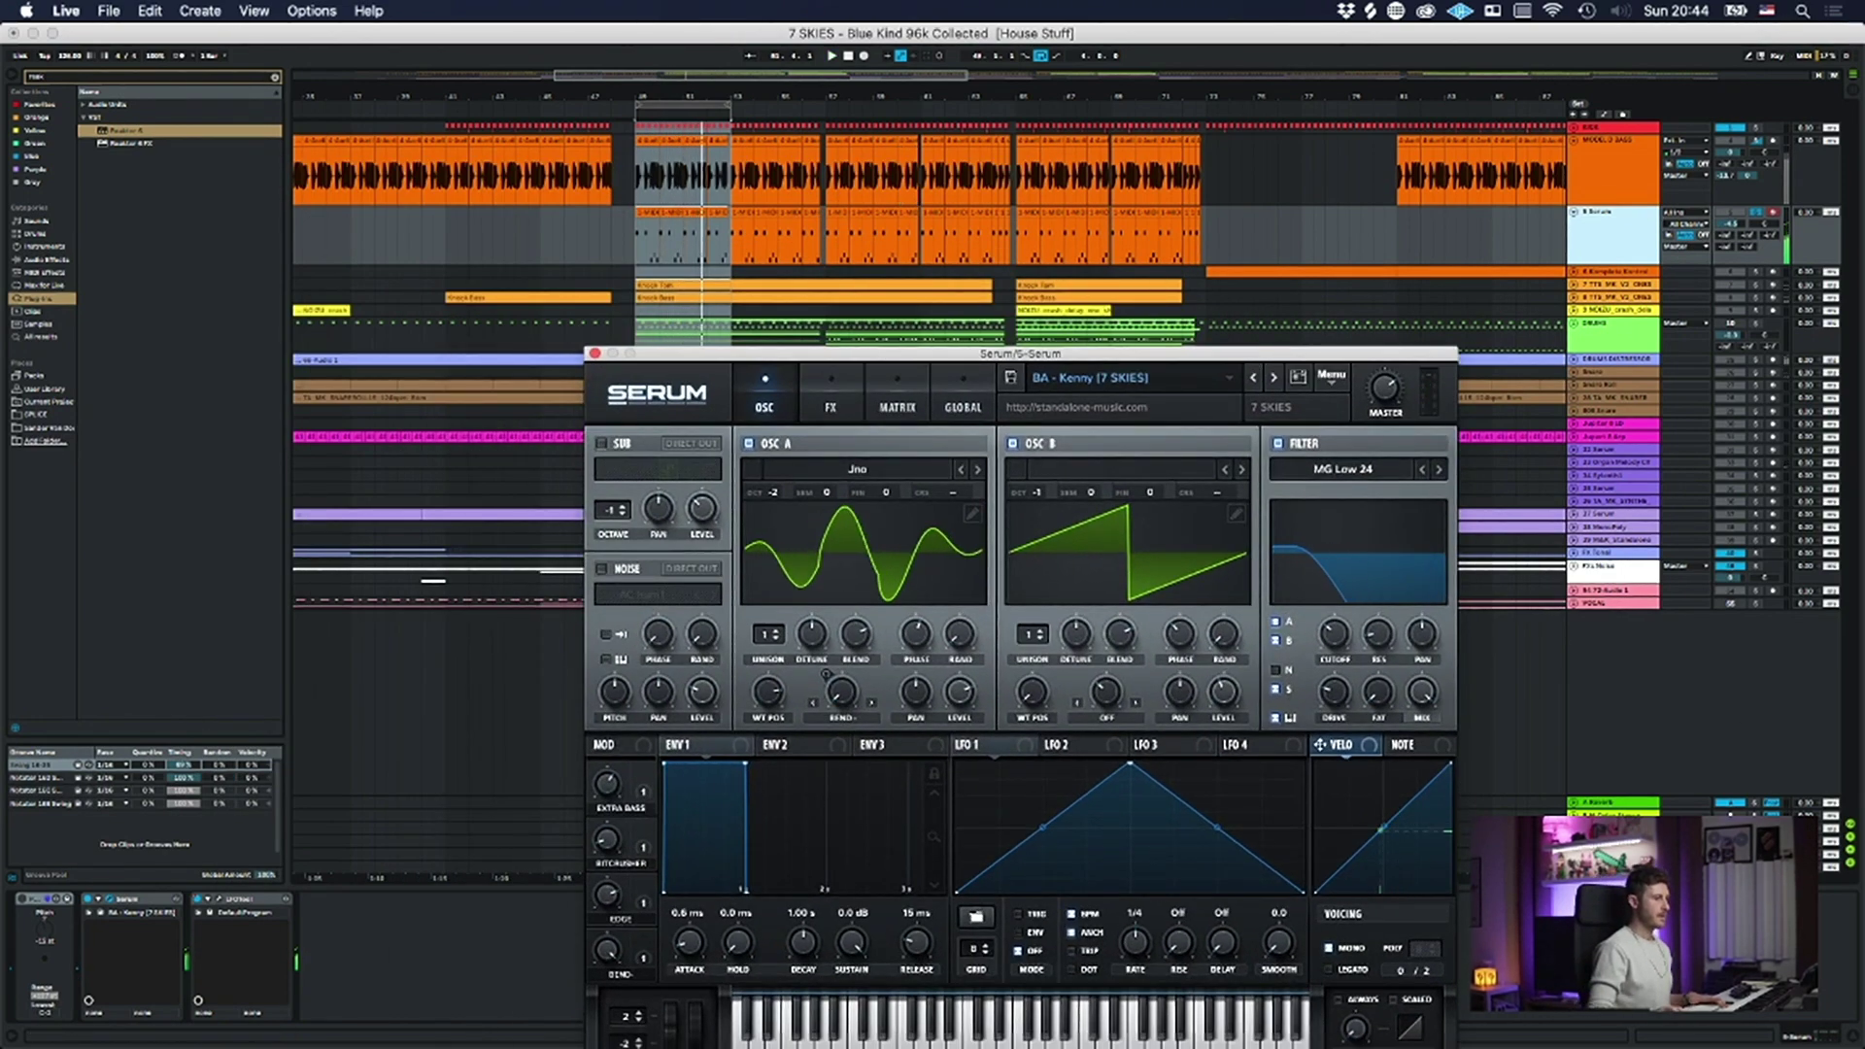
- Turn off the Utility on the master and audition the bass layers from the loop's start, closing the Serum window
click(1616, 866)
click(21, 900)
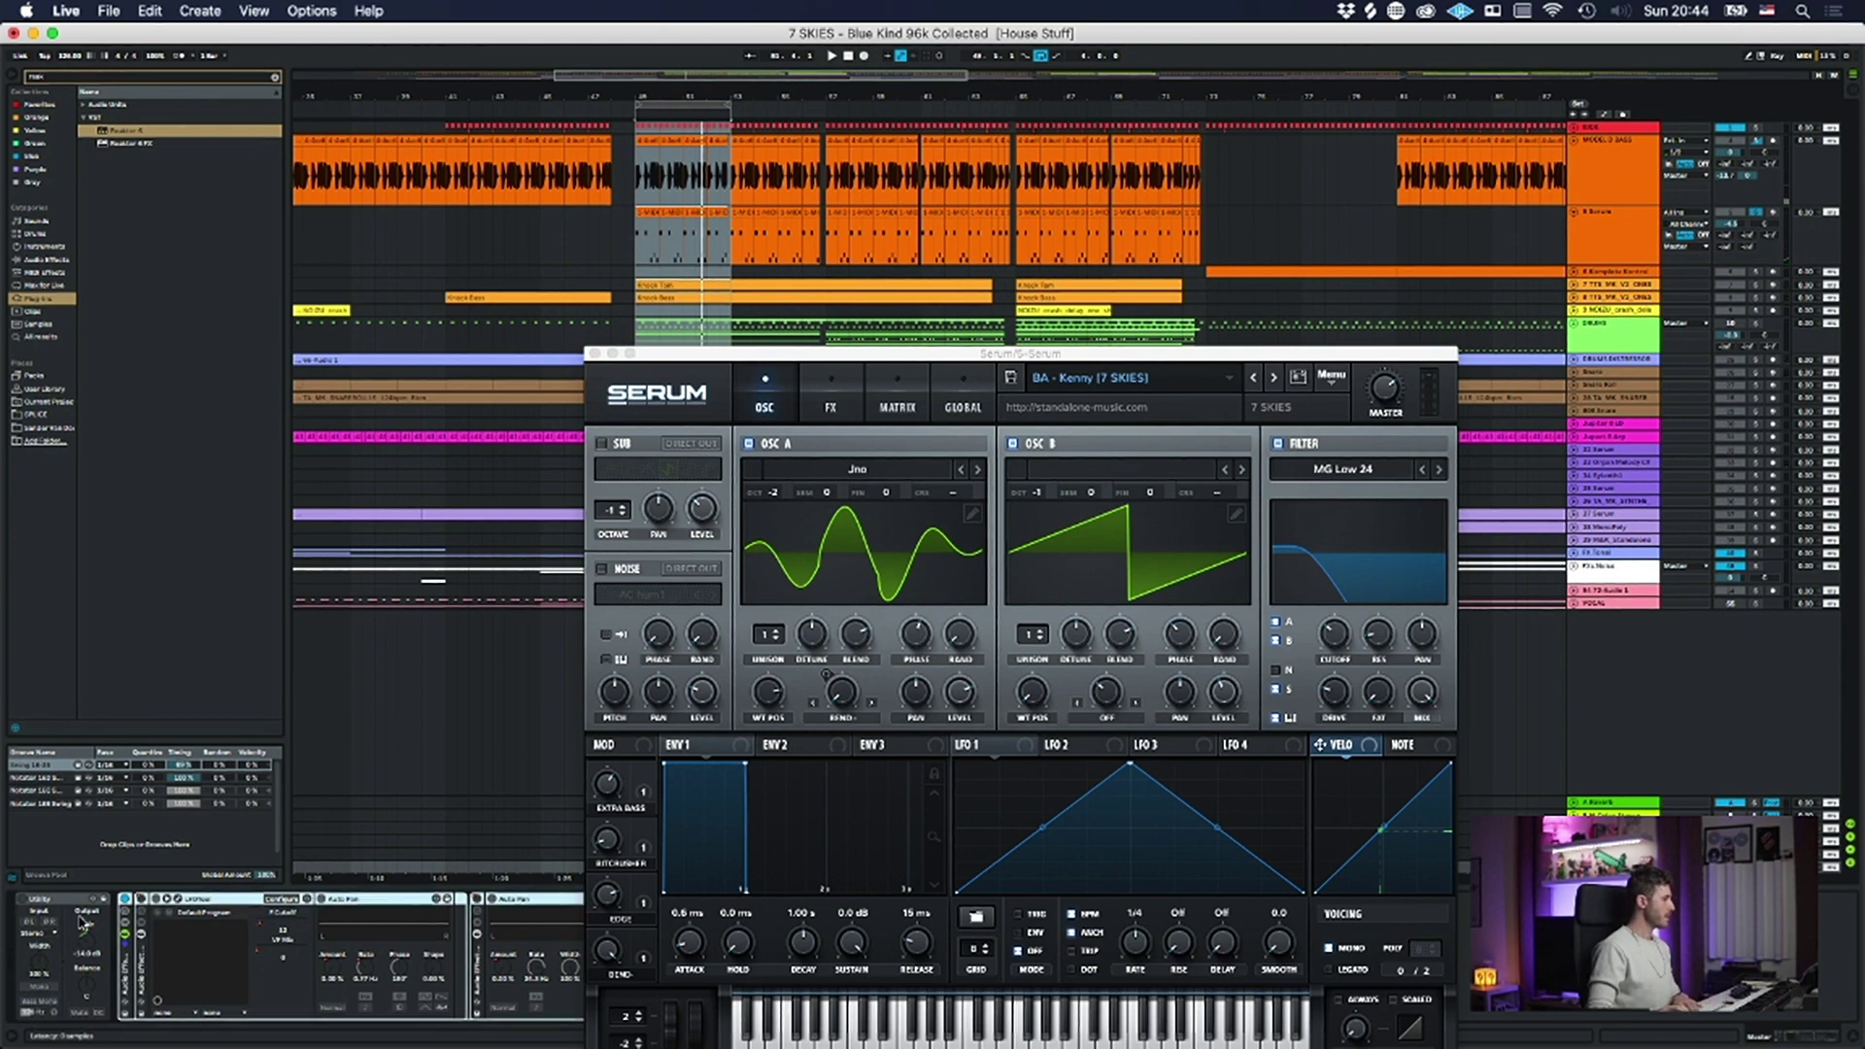
click(632, 235)
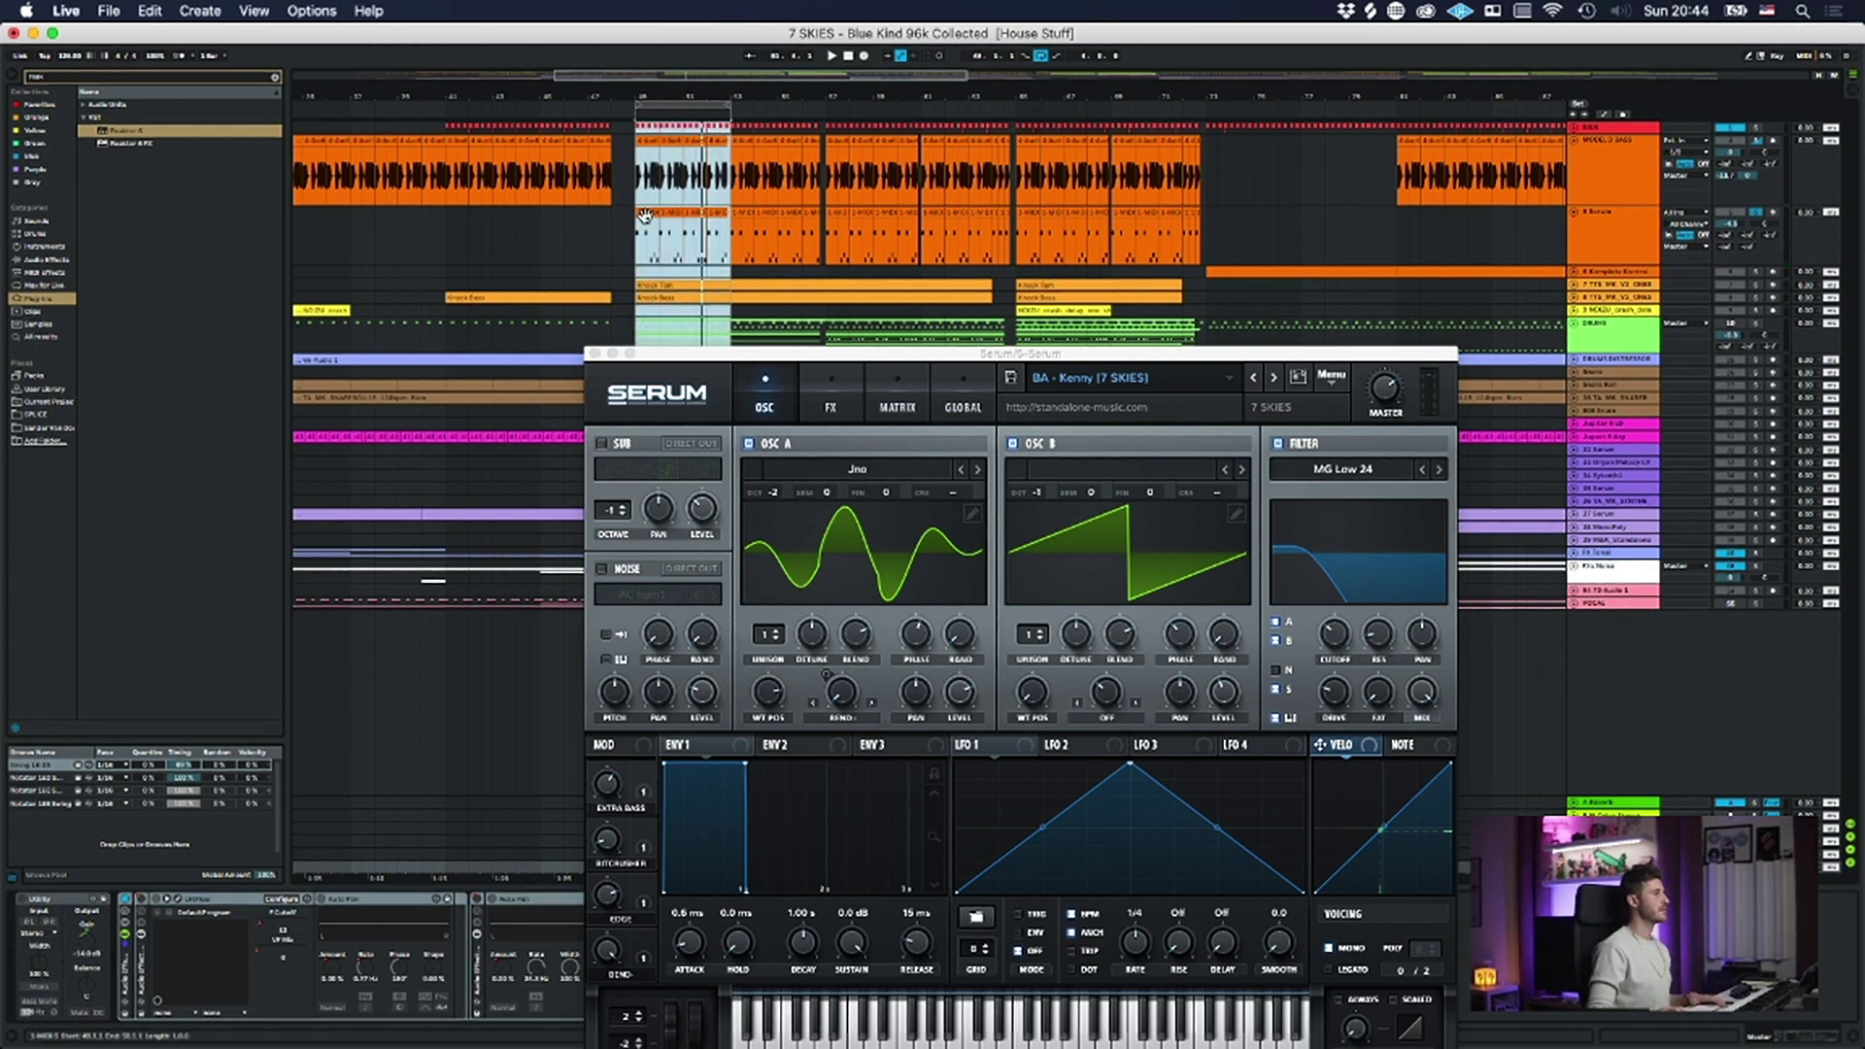
key(space)
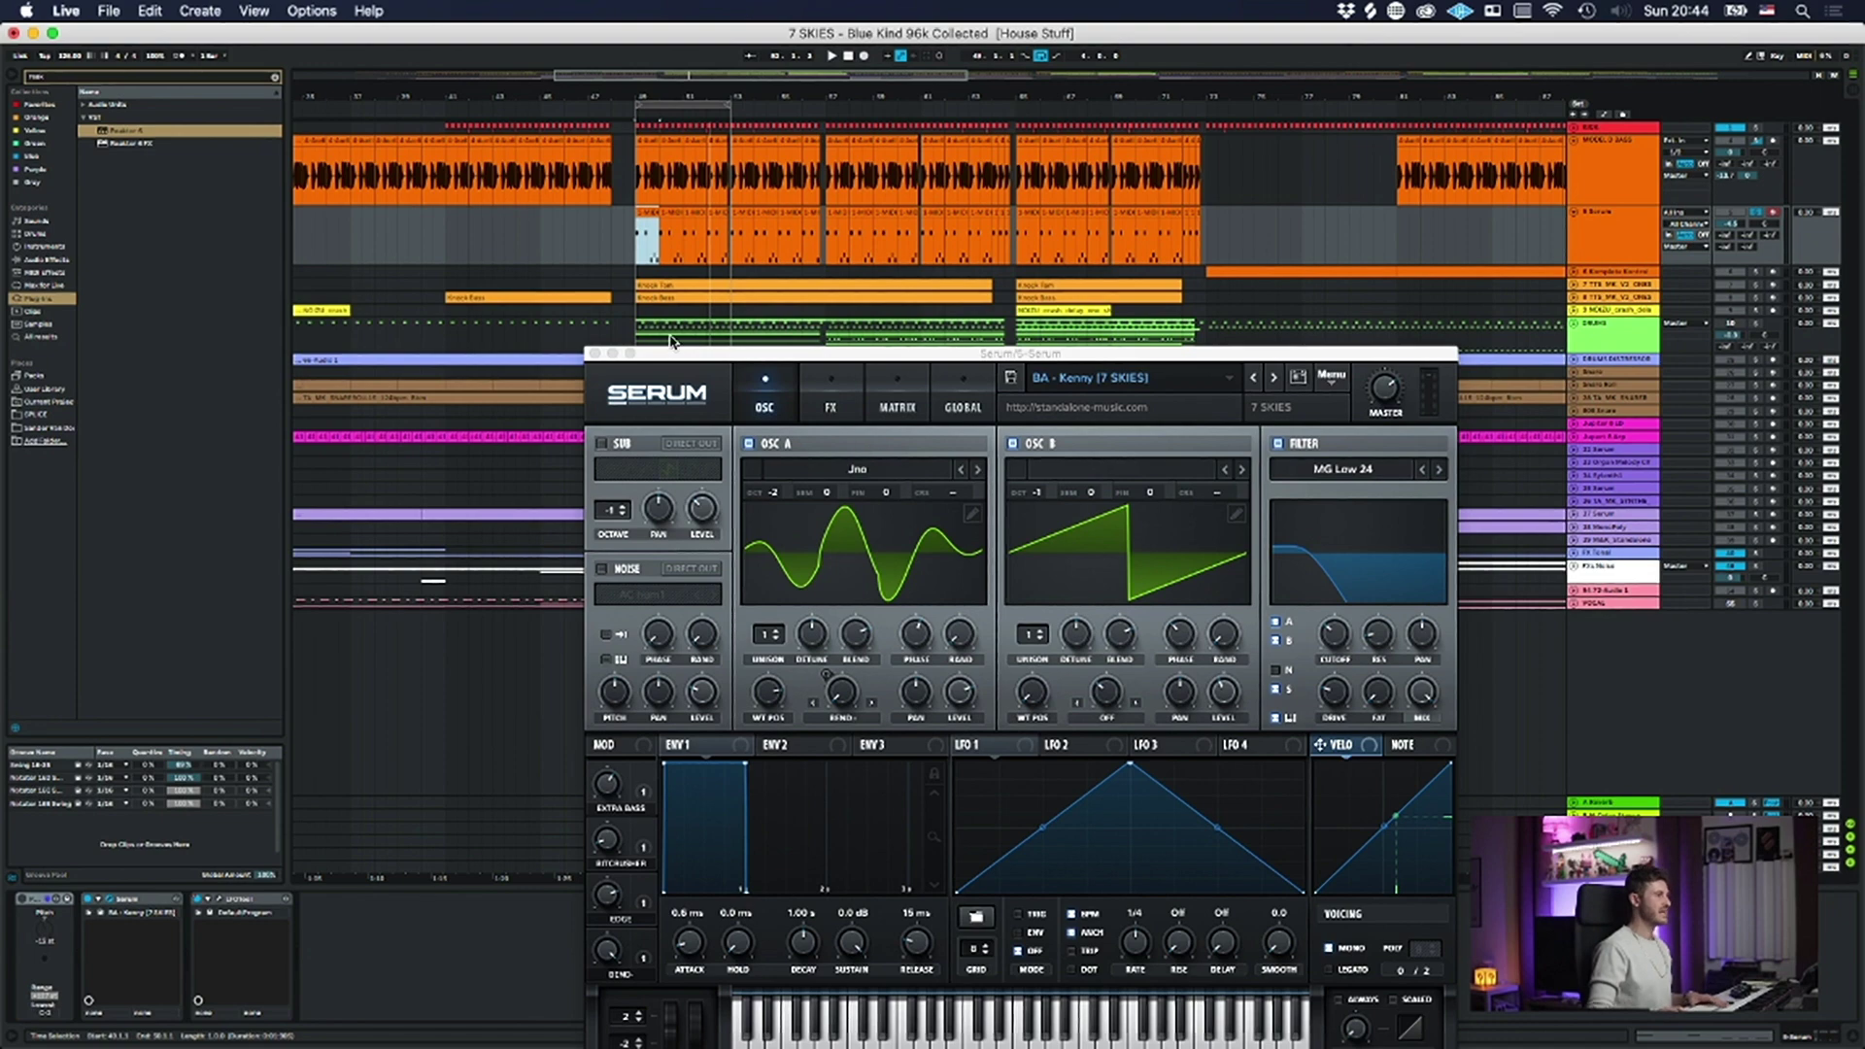
drag(701, 353, 590, 151)
click(484, 150)
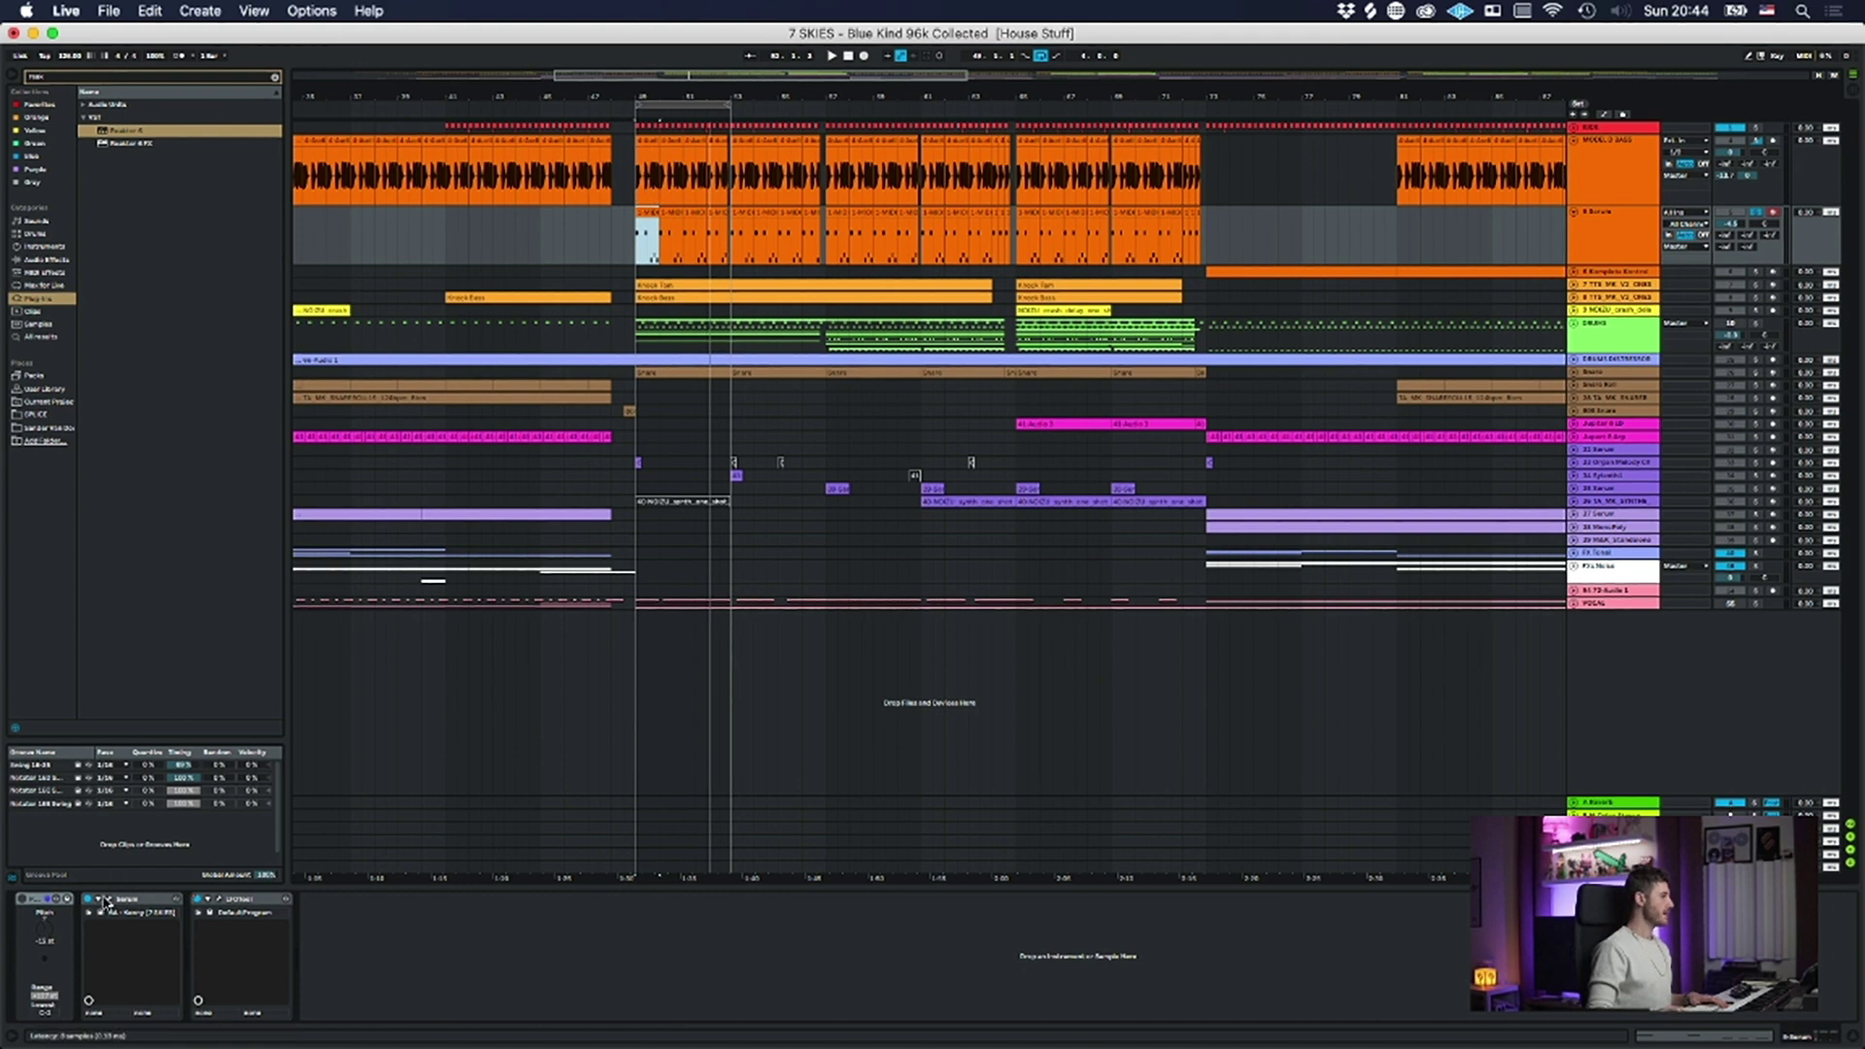
- Inspect the low-cut filter in the first FabFilter Pro-Q 3 on MODEL D BASS, then close its window
click(659, 201)
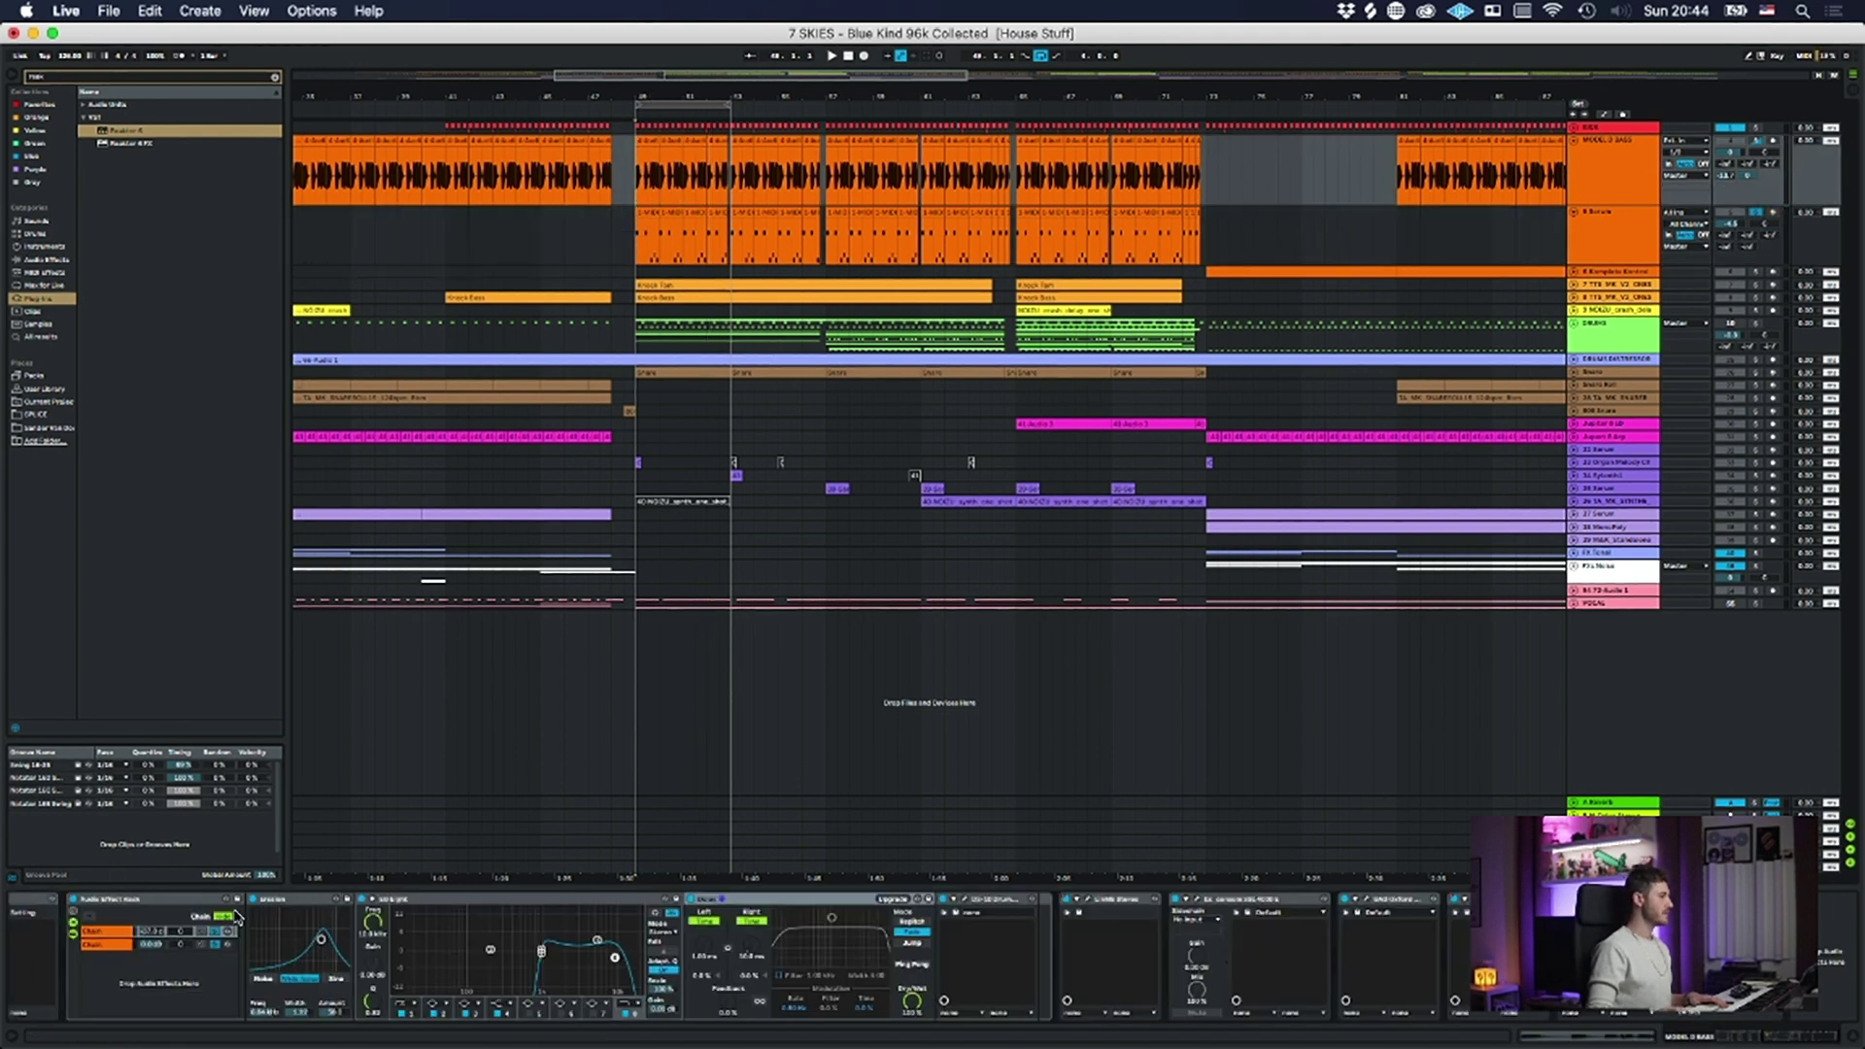
scroll(272, 938, left, 10)
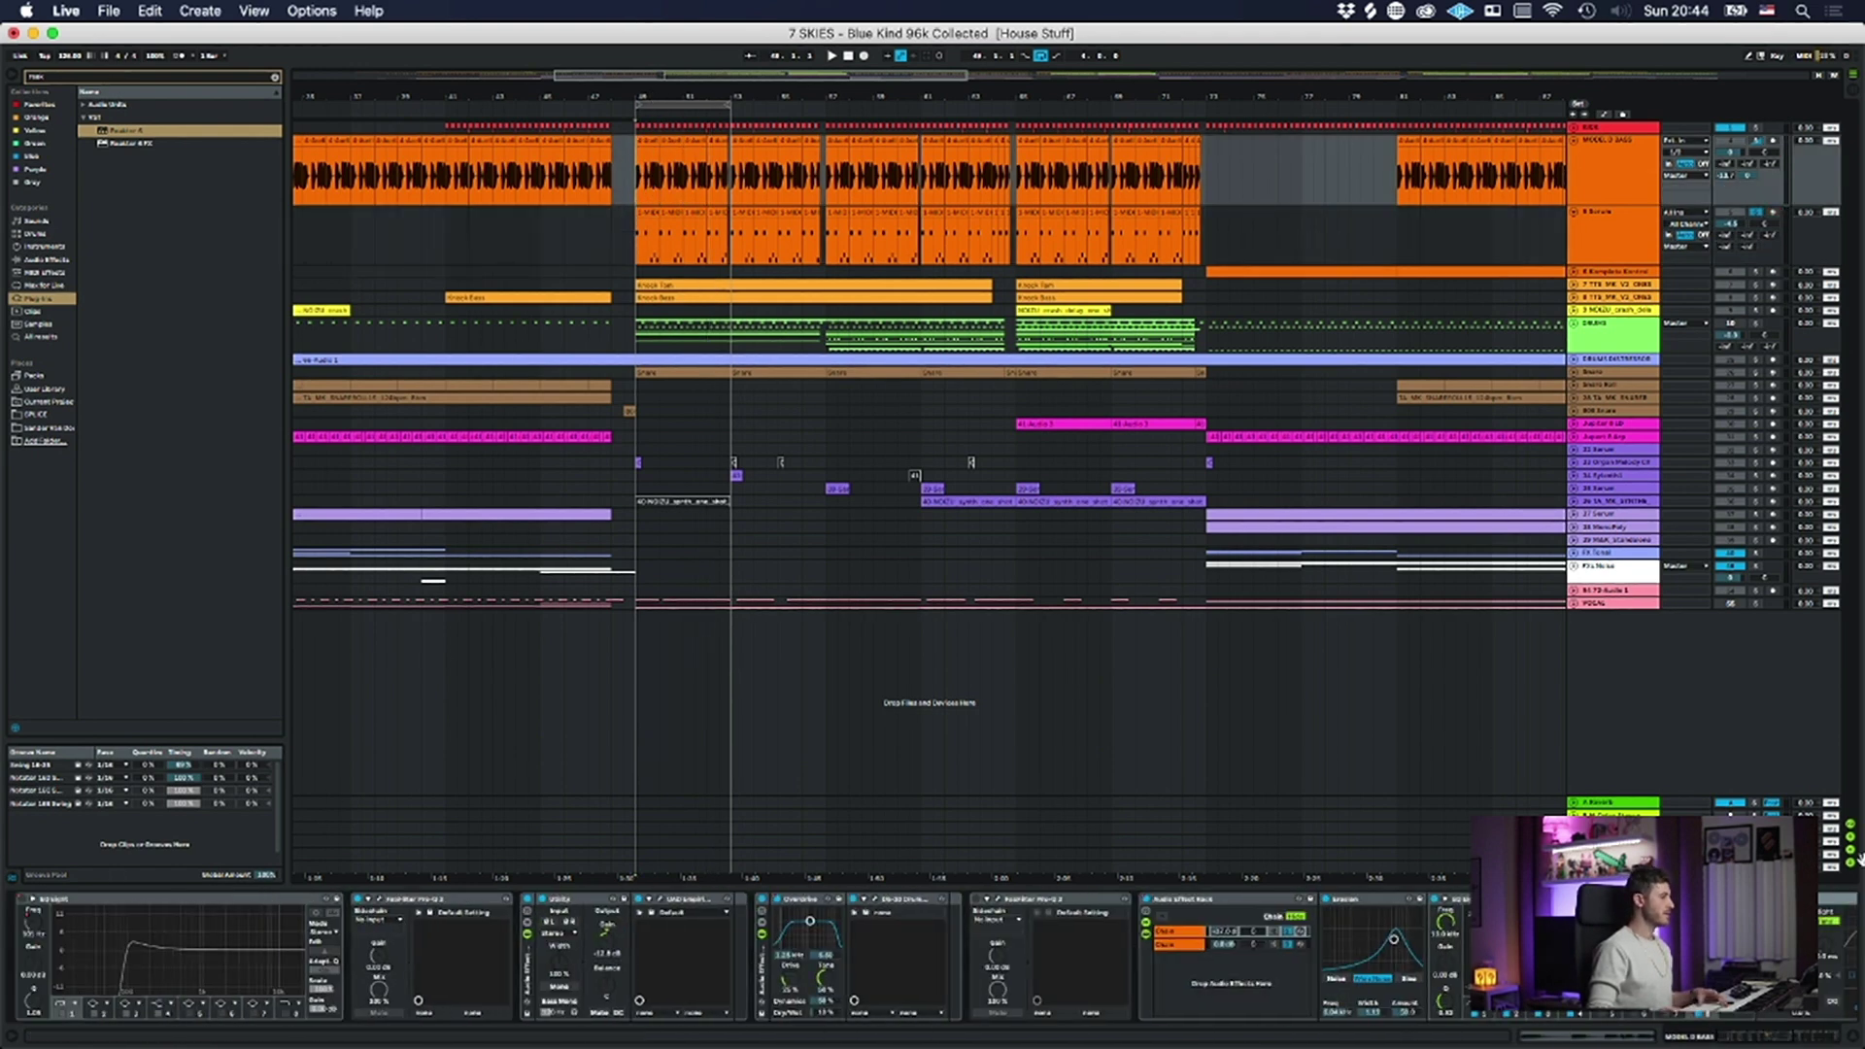
click(378, 899)
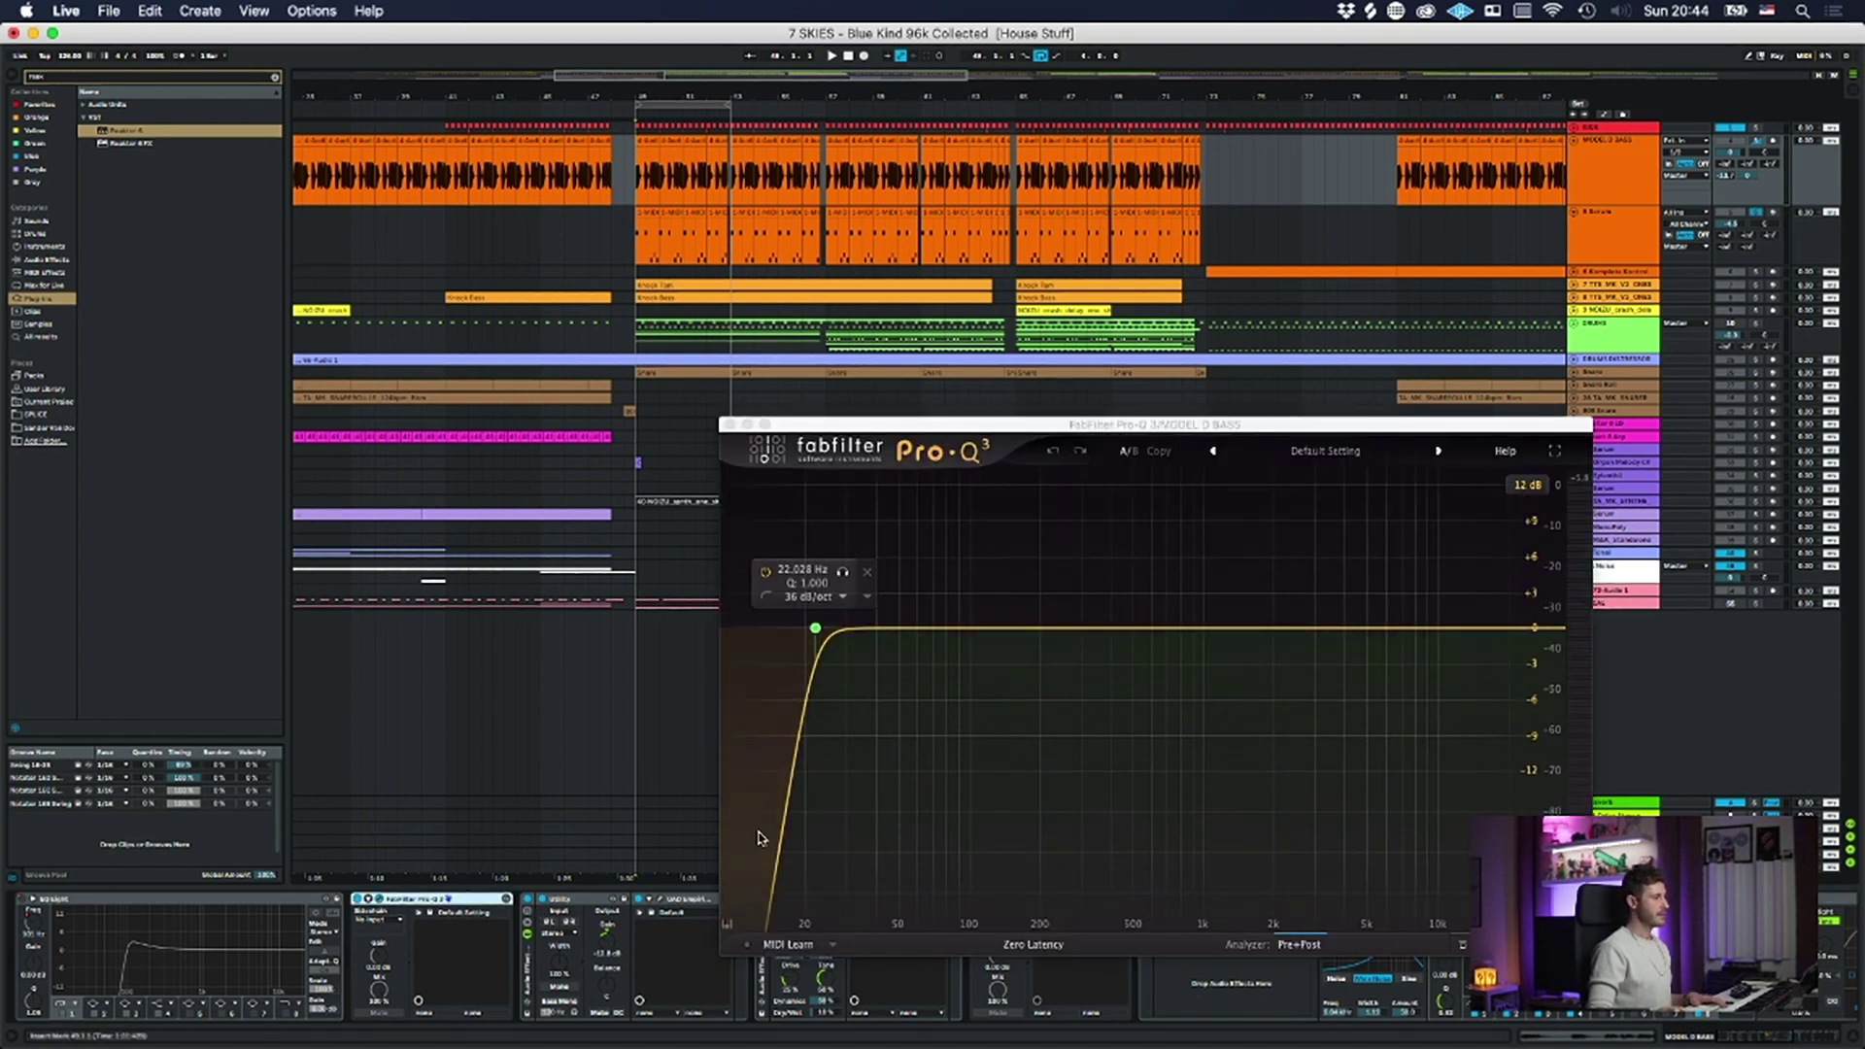
click(731, 424)
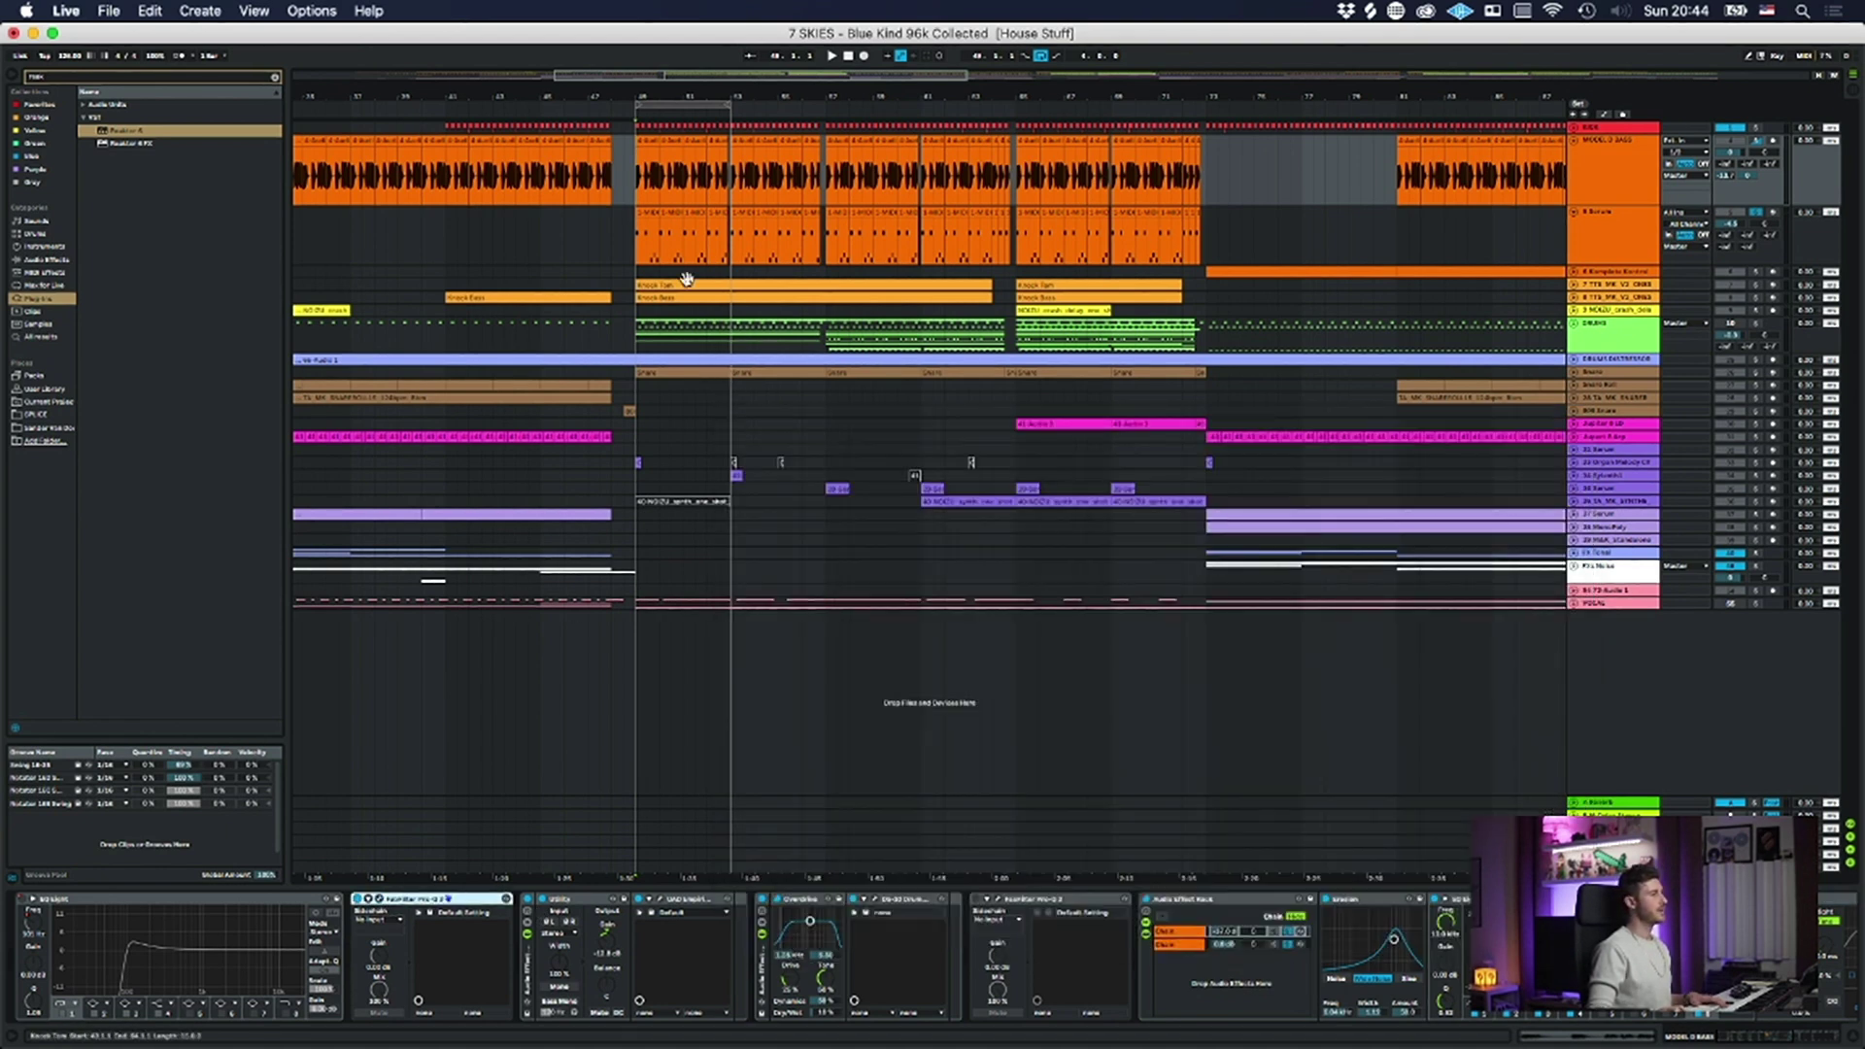
- Switch between the Serum and MODEL D BASS tracks to compare their device chains
click(671, 244)
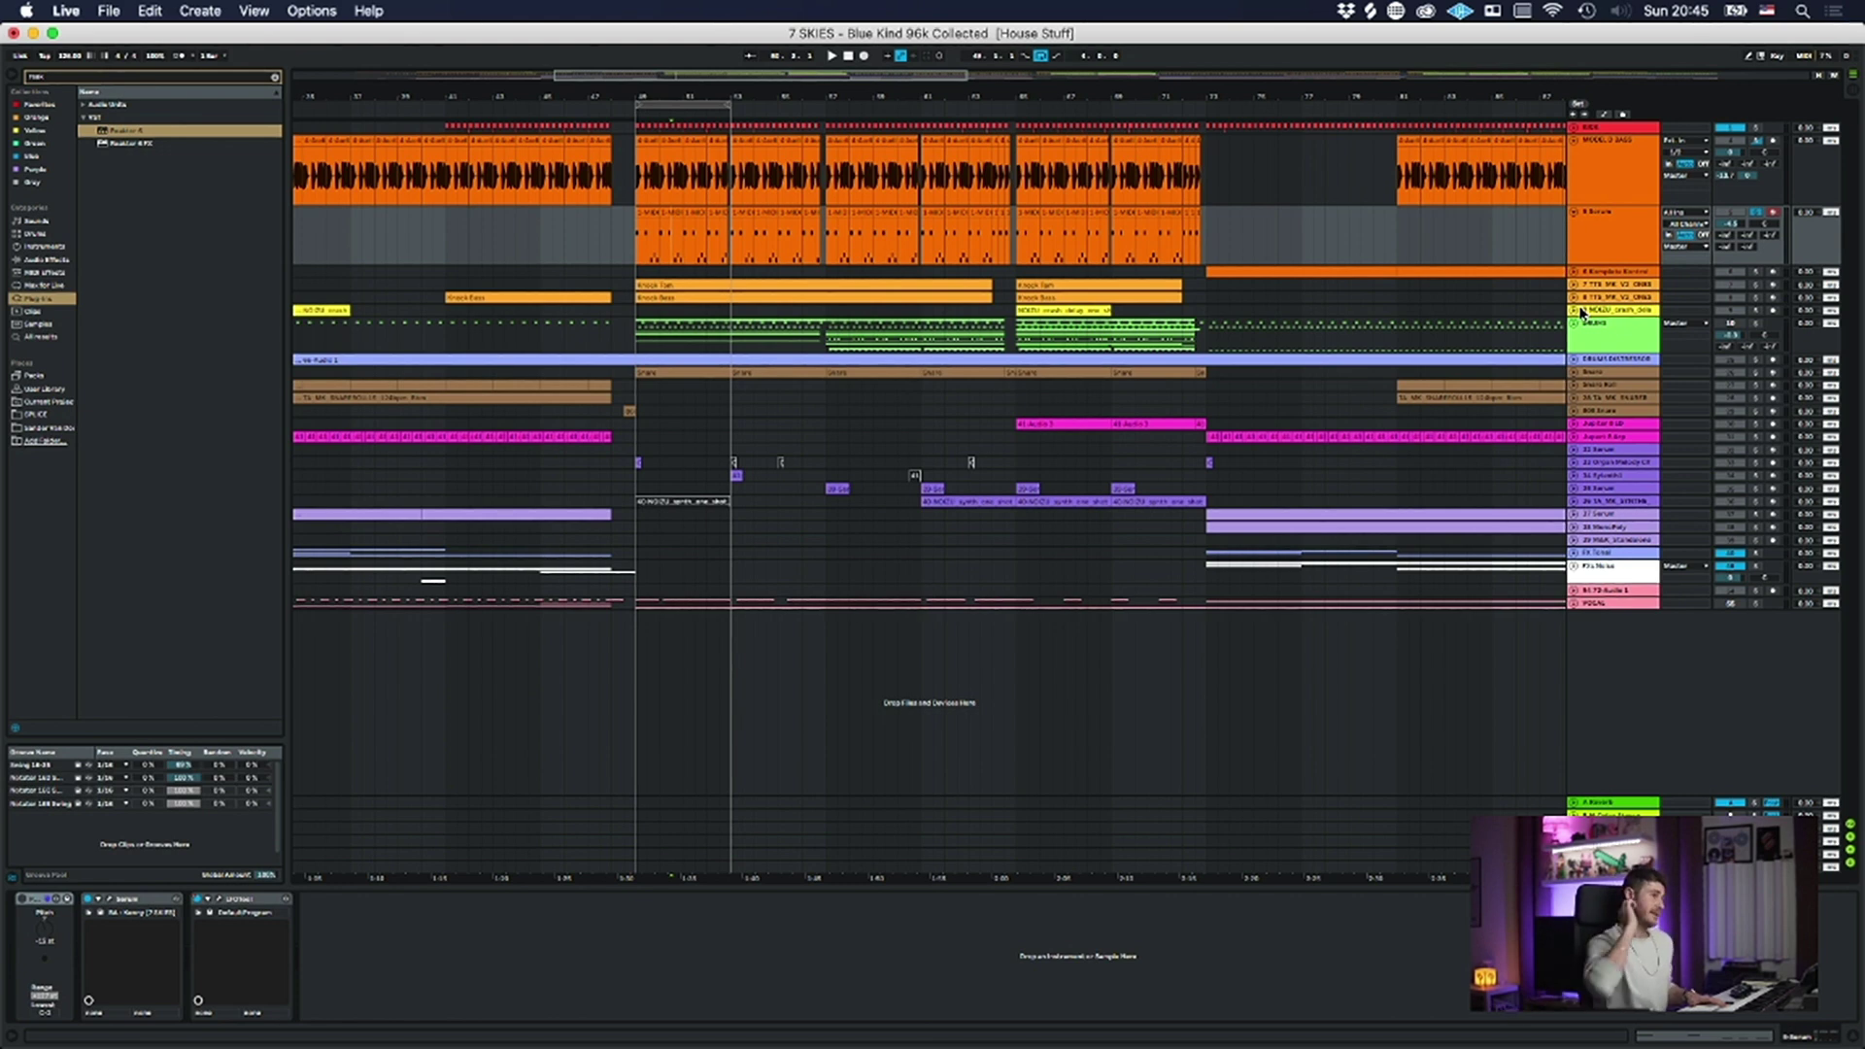
click(1609, 186)
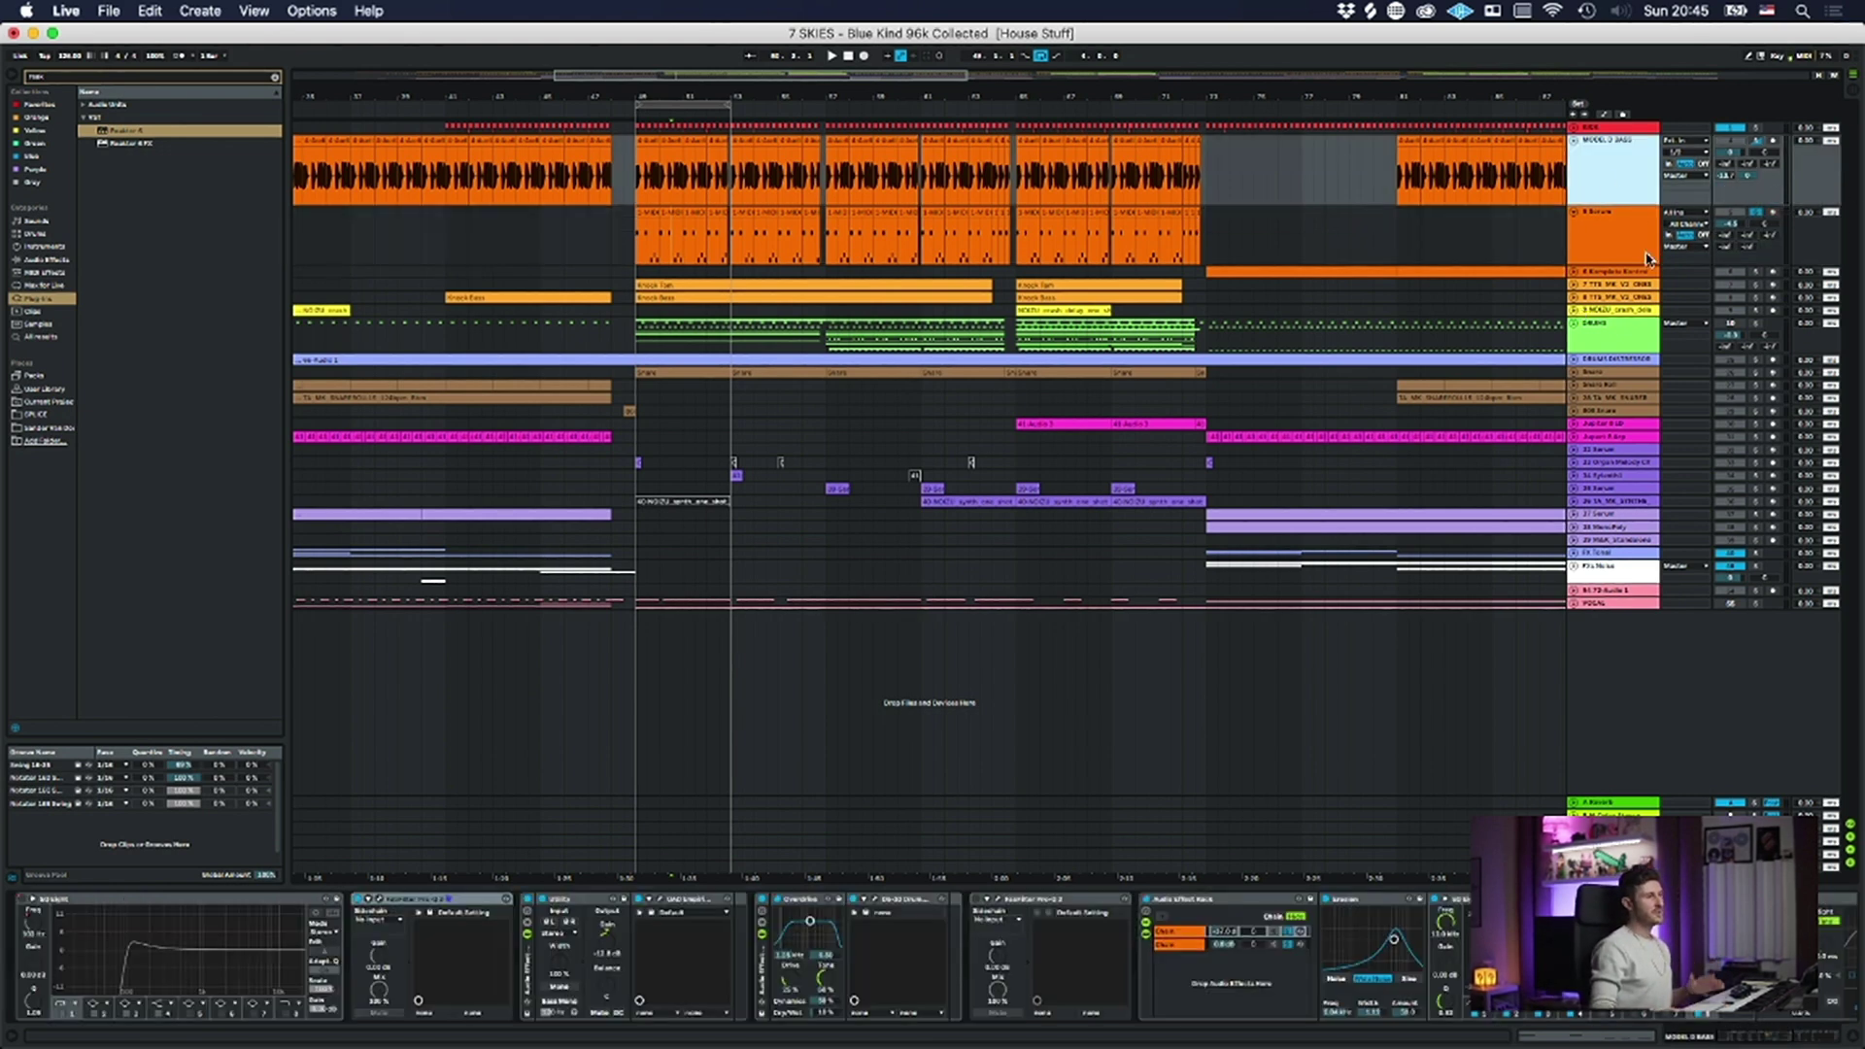
click(1612, 244)
- Fold the MODEL D BASS and Serum tracks, select them together, and unfold both again
click(1574, 141)
click(1573, 153)
click(1591, 142)
click(1605, 154)
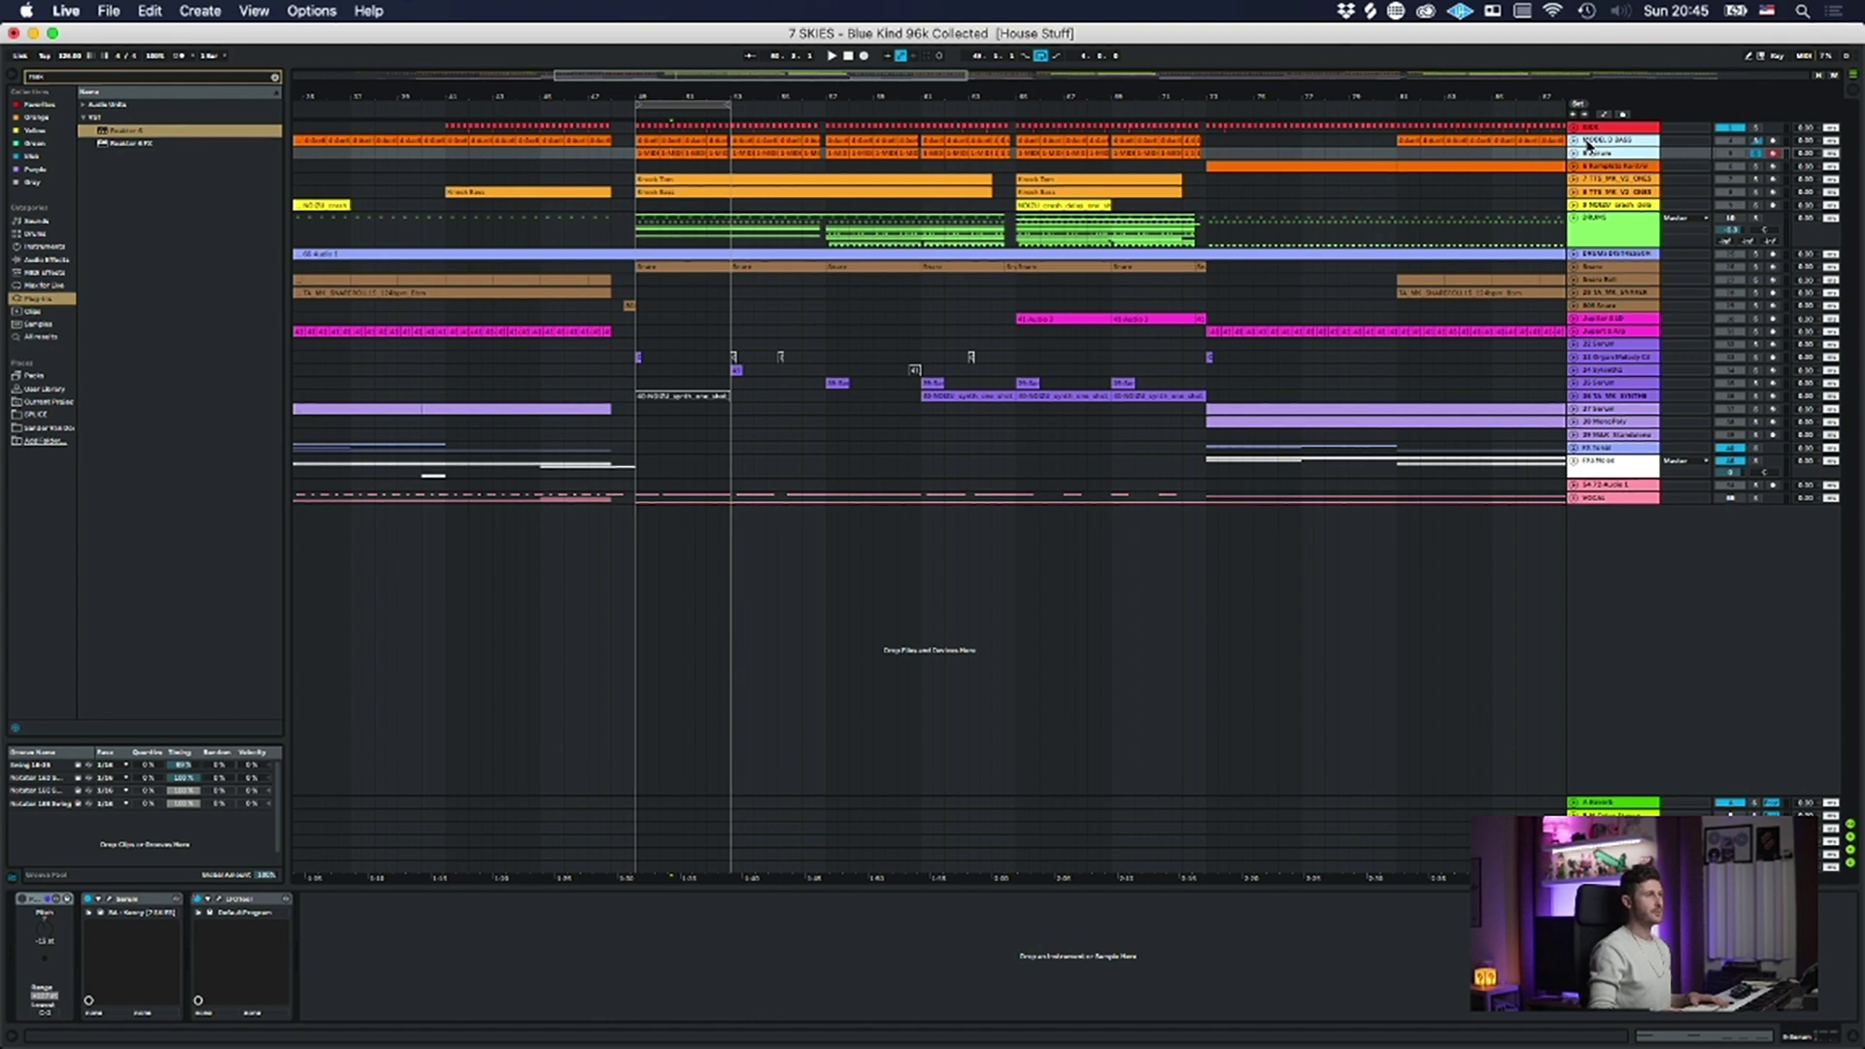
click(1756, 146)
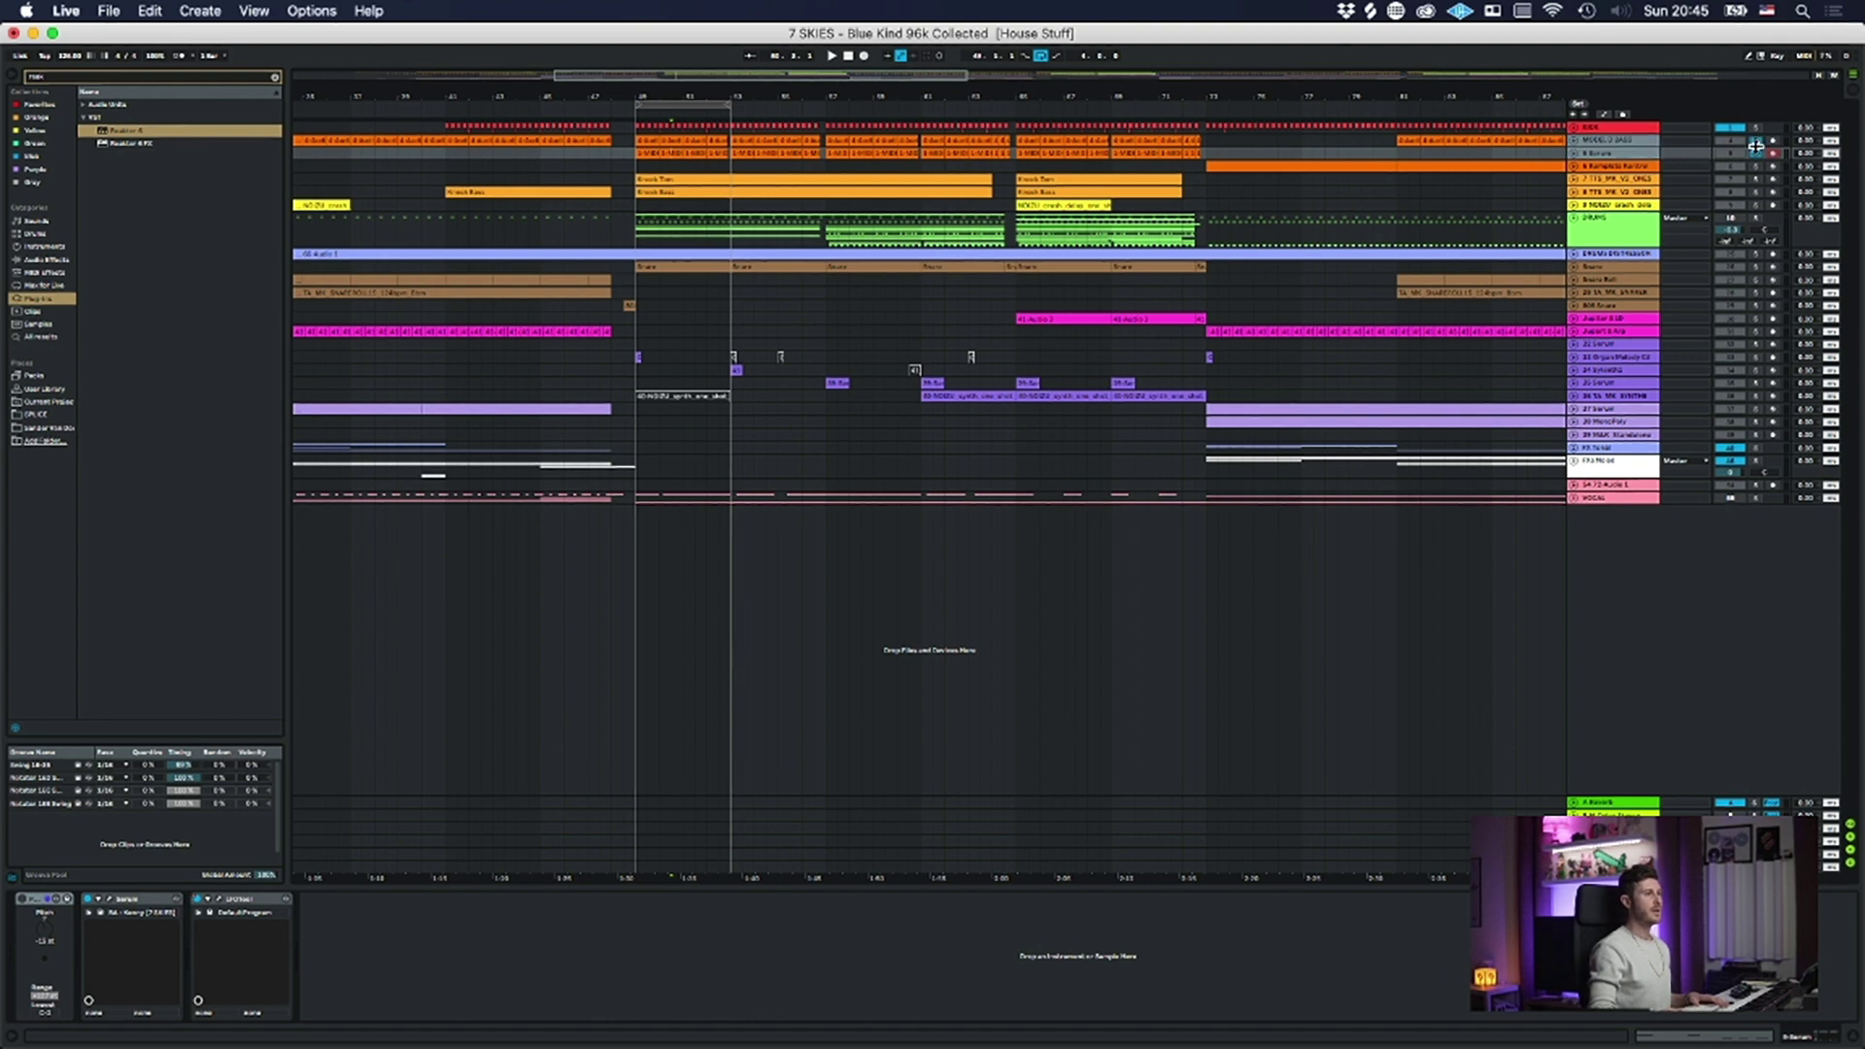
click(1601, 143)
click(1574, 140)
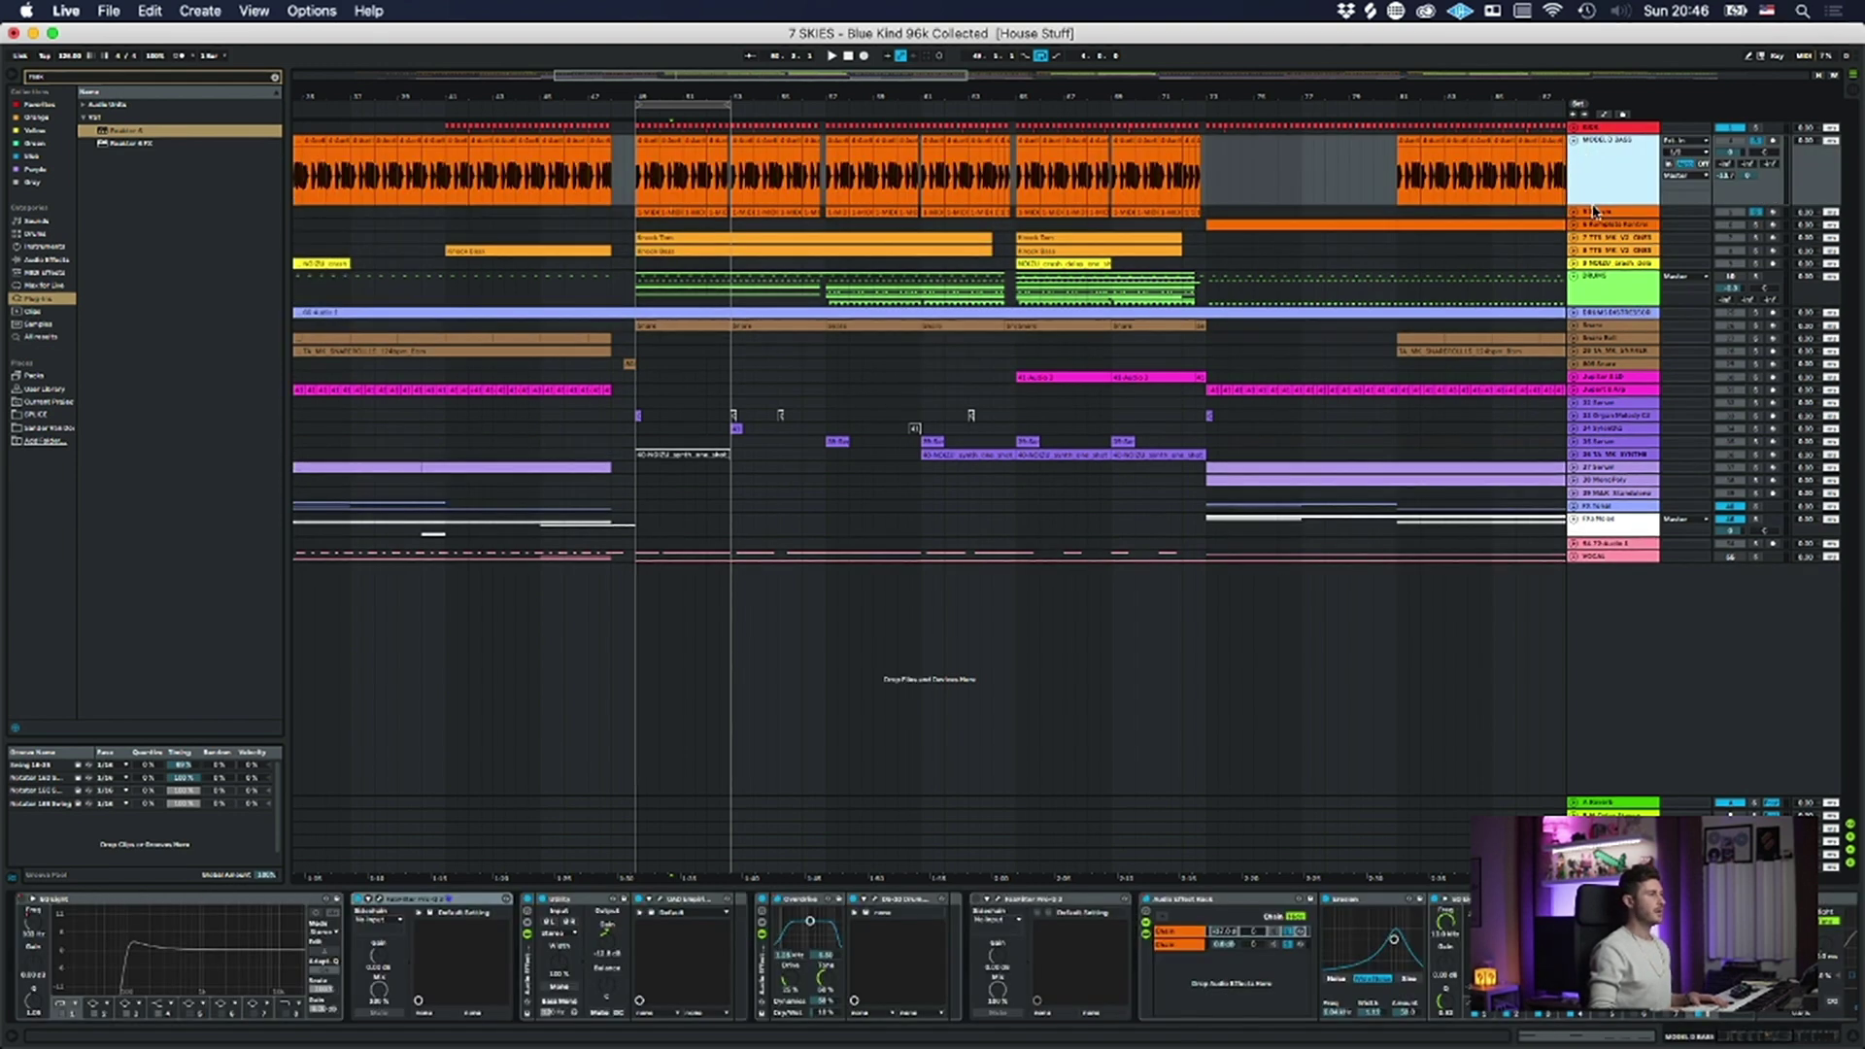
click(1601, 215)
click(1574, 212)
- Alternate between MODEL D BASS and the Serum track once more, examining each layer's effects
click(1590, 189)
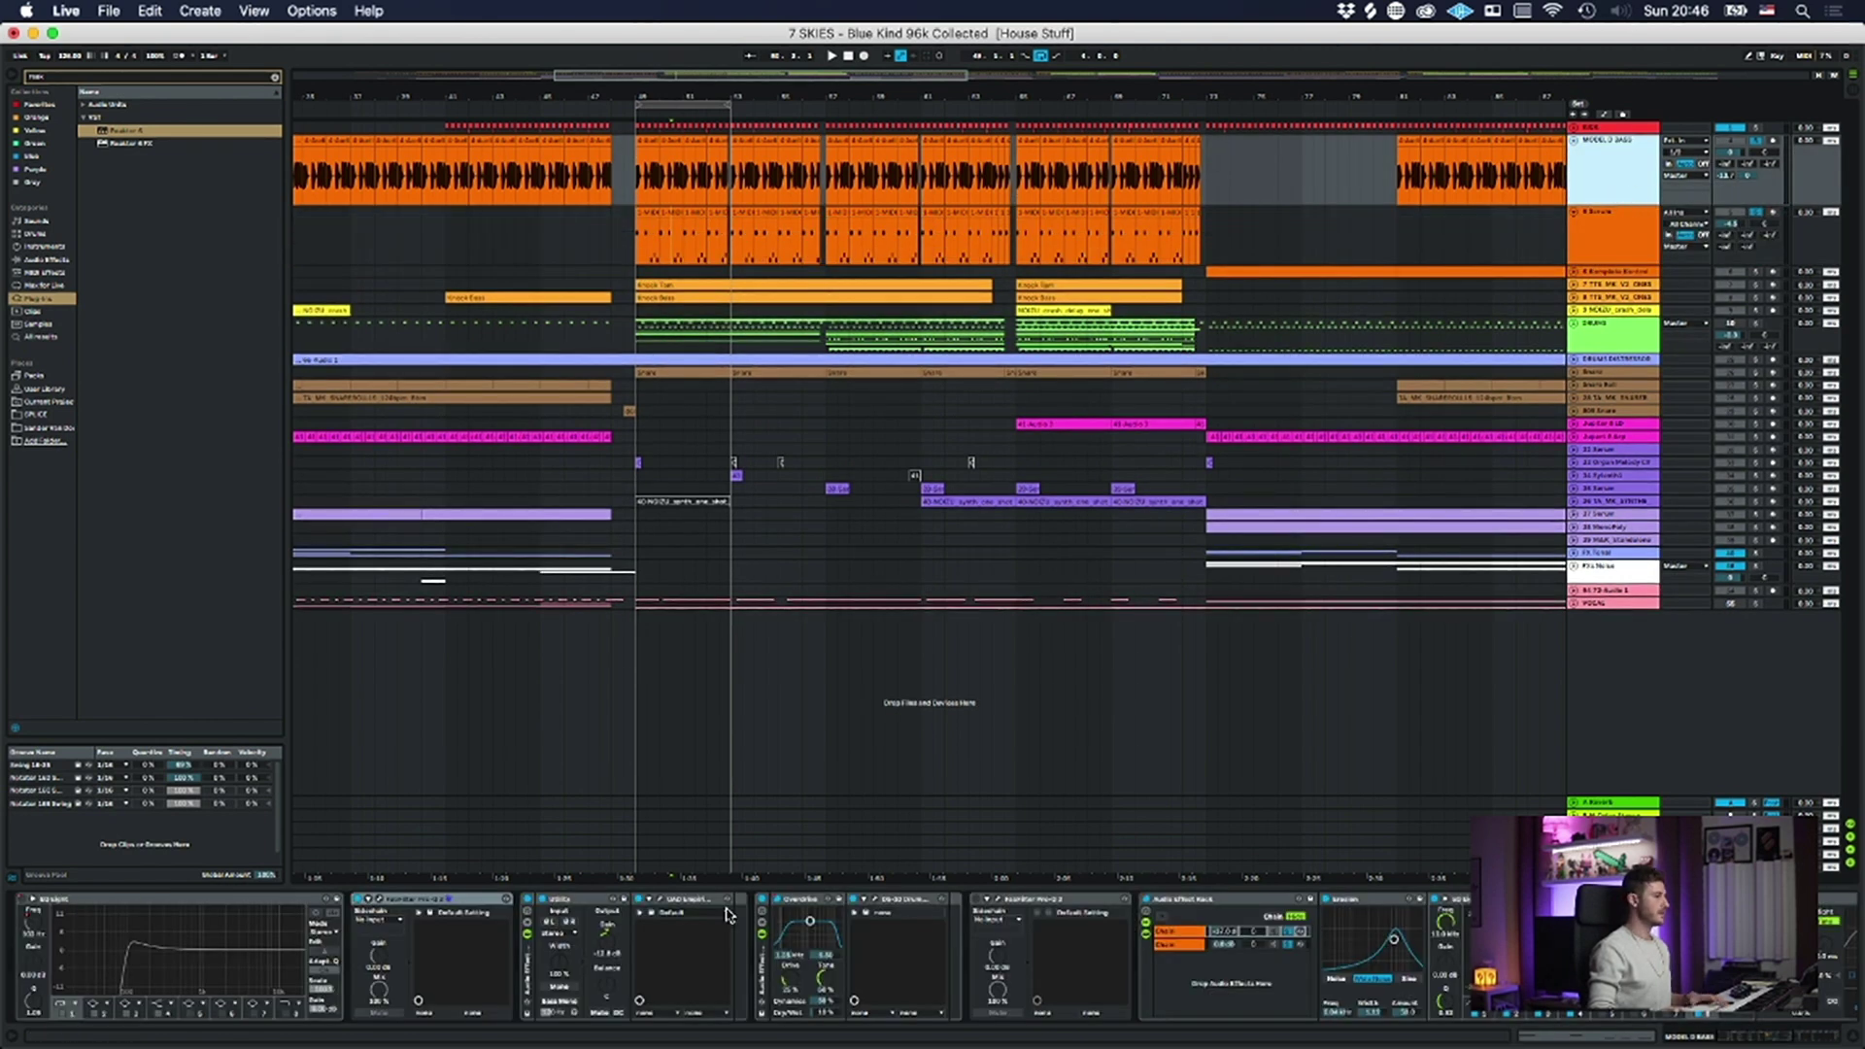
click(1608, 235)
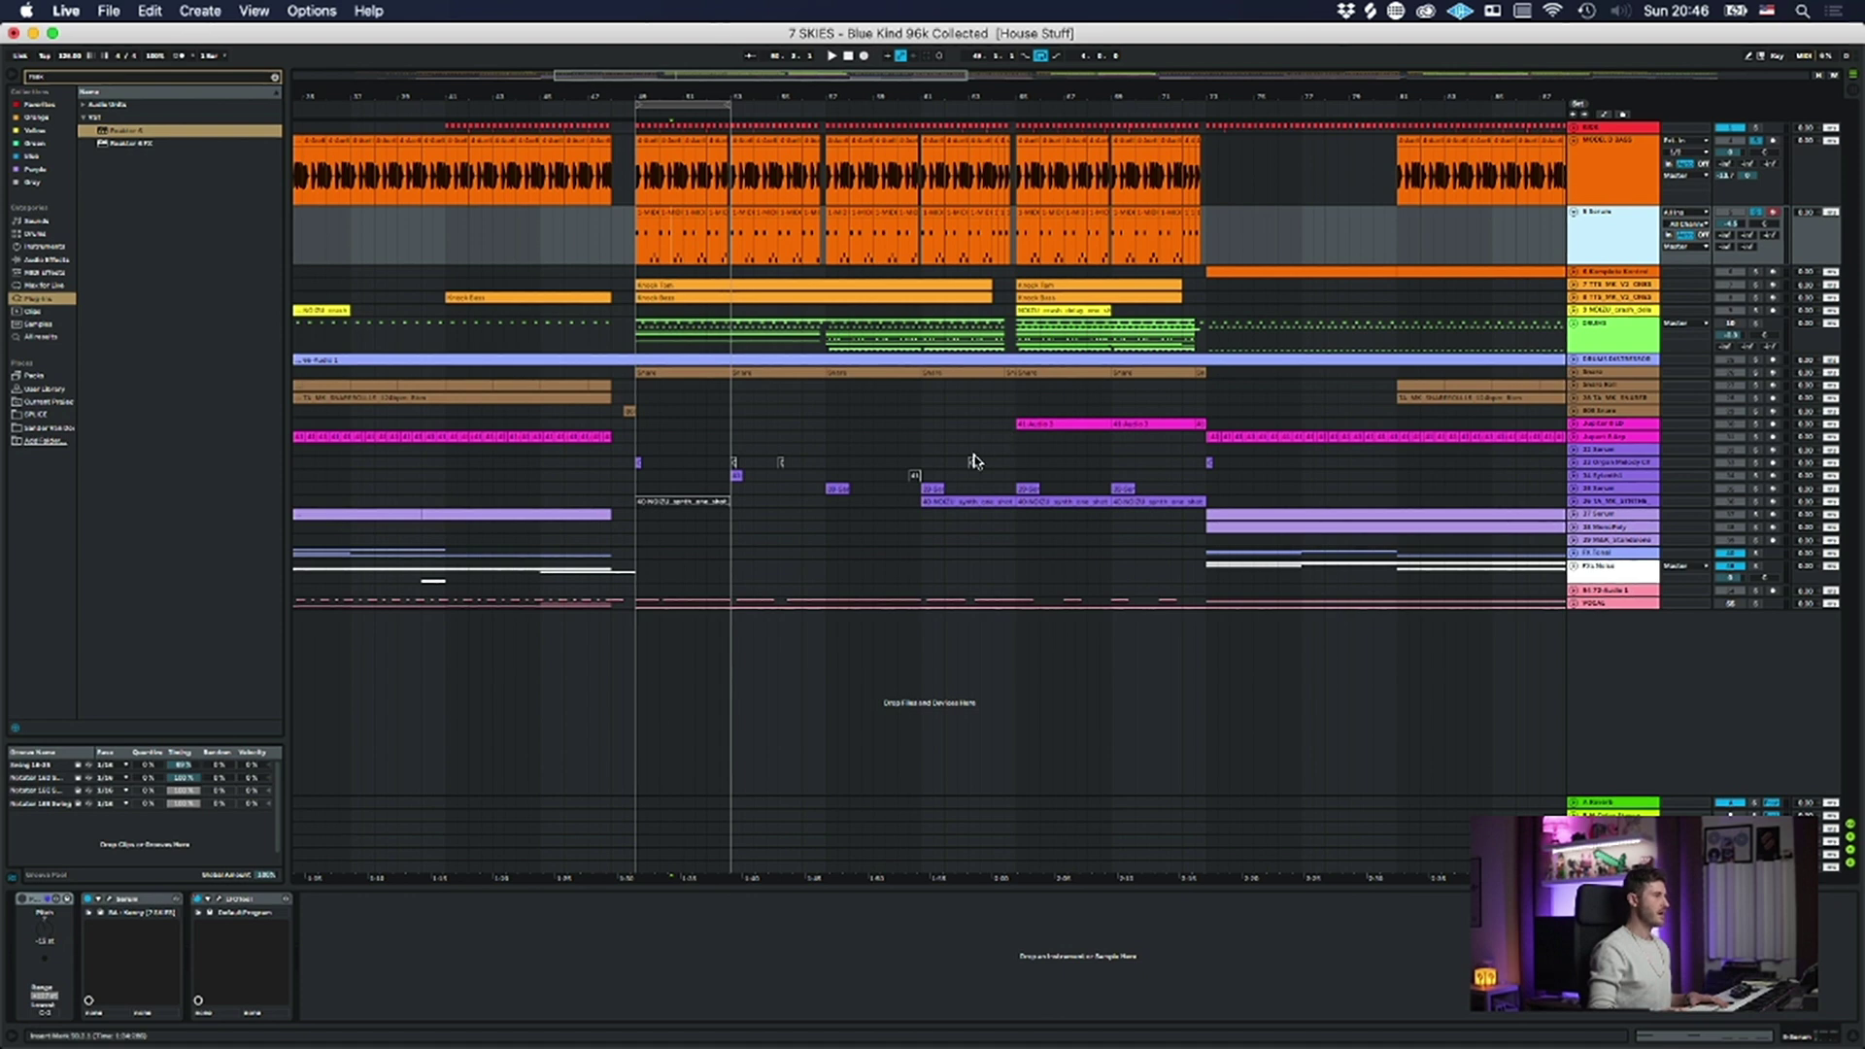
click(655, 191)
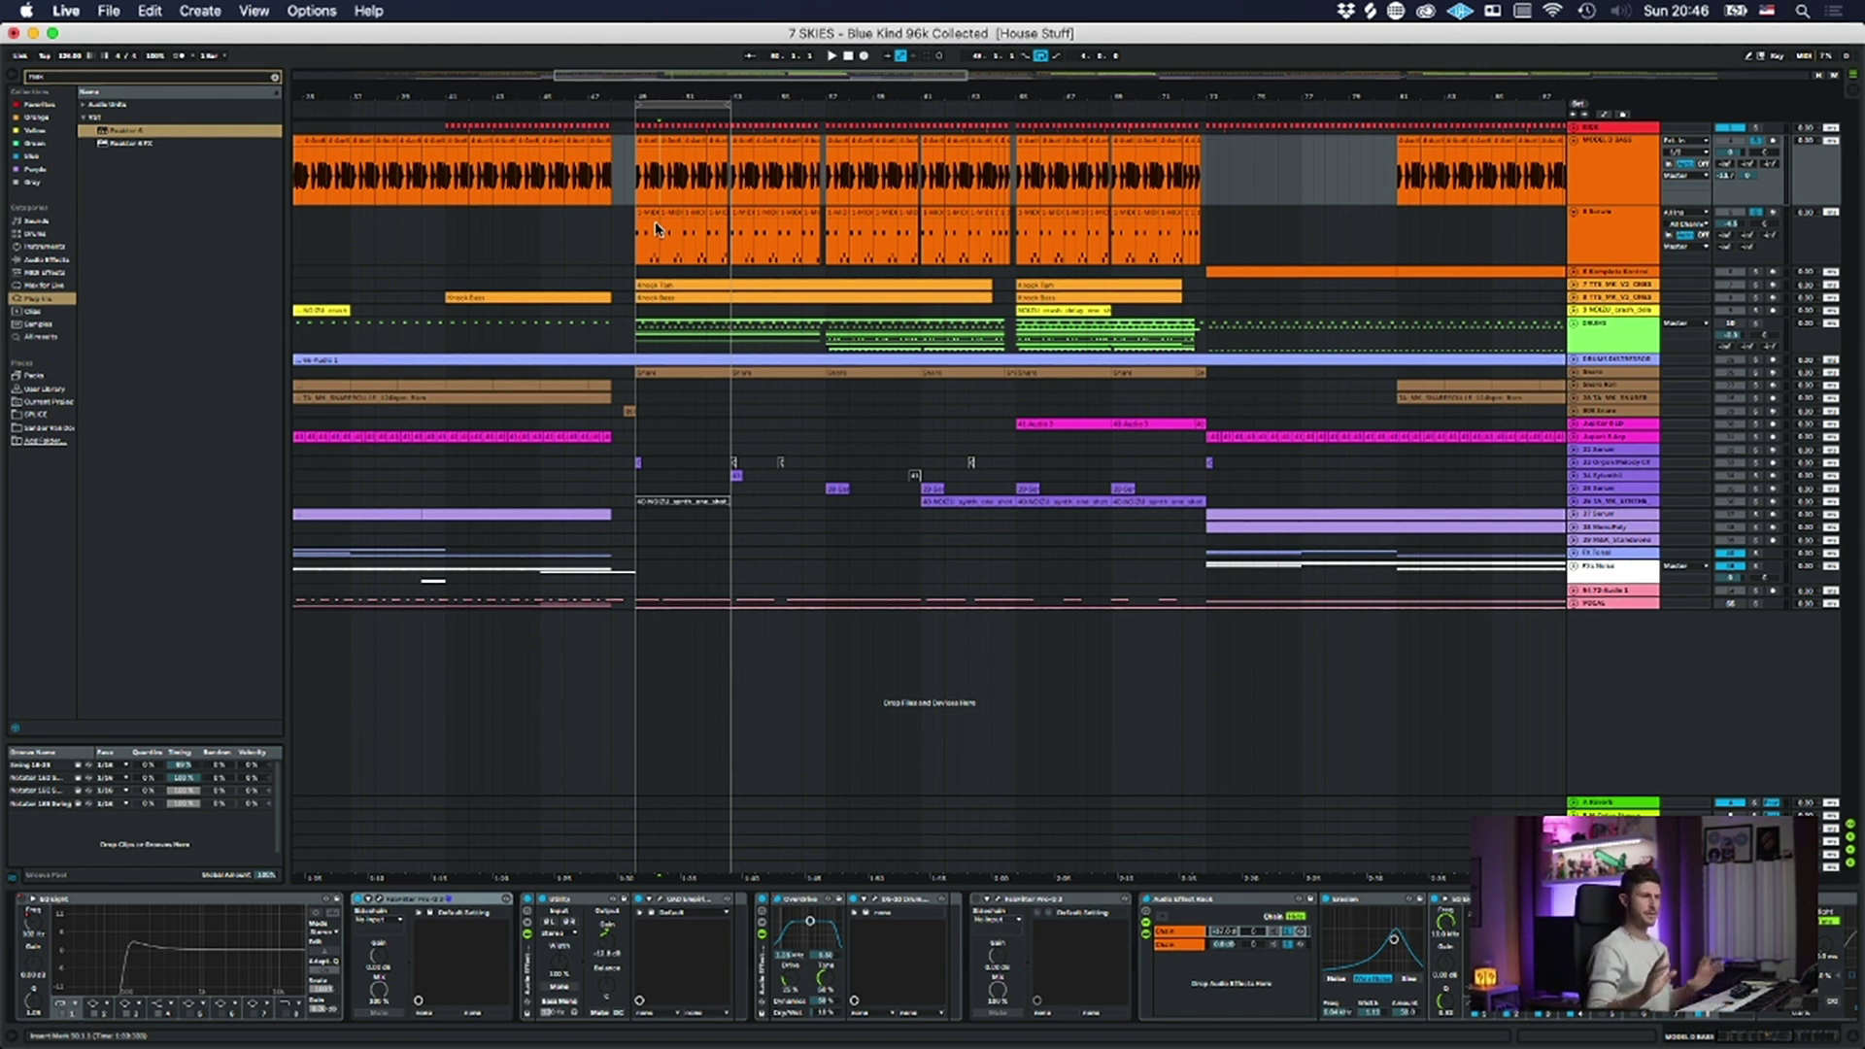
click(1518, 215)
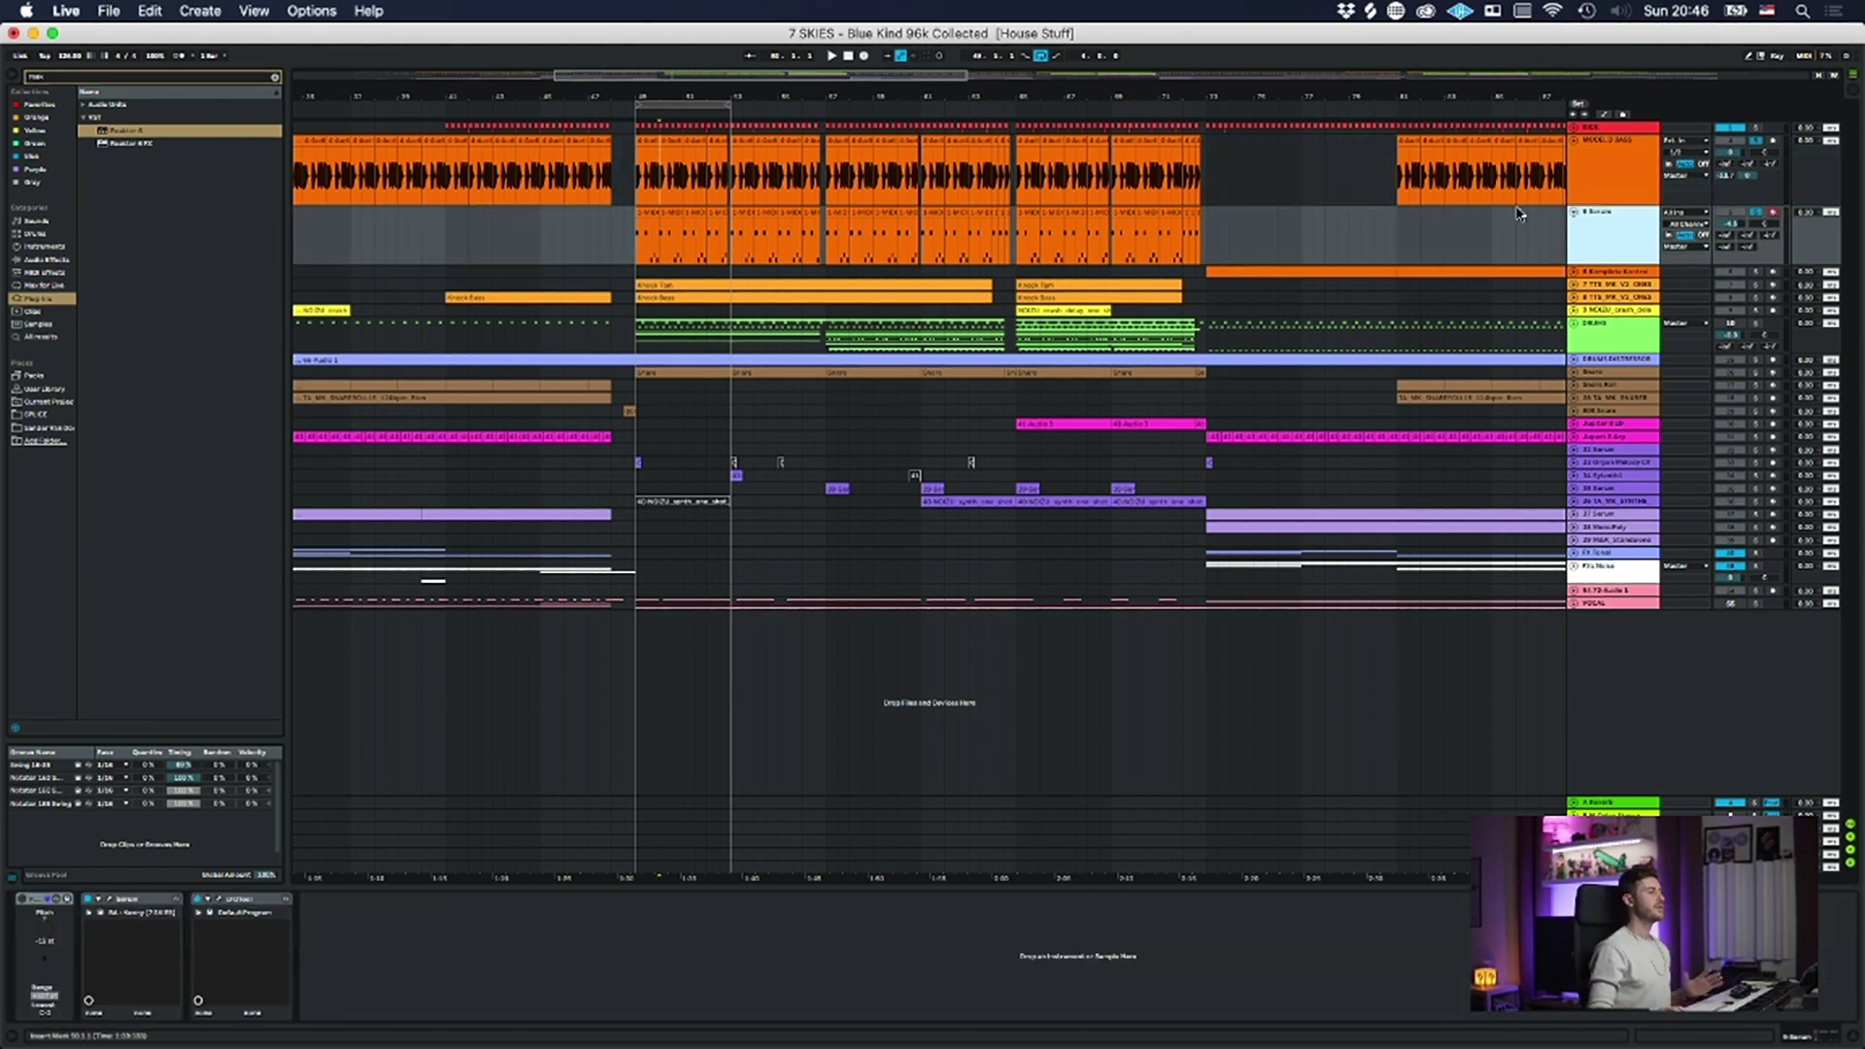
- Unfold the KICK group and bring the rack and following devices of MODEL D BASS into view
click(1575, 127)
click(1642, 146)
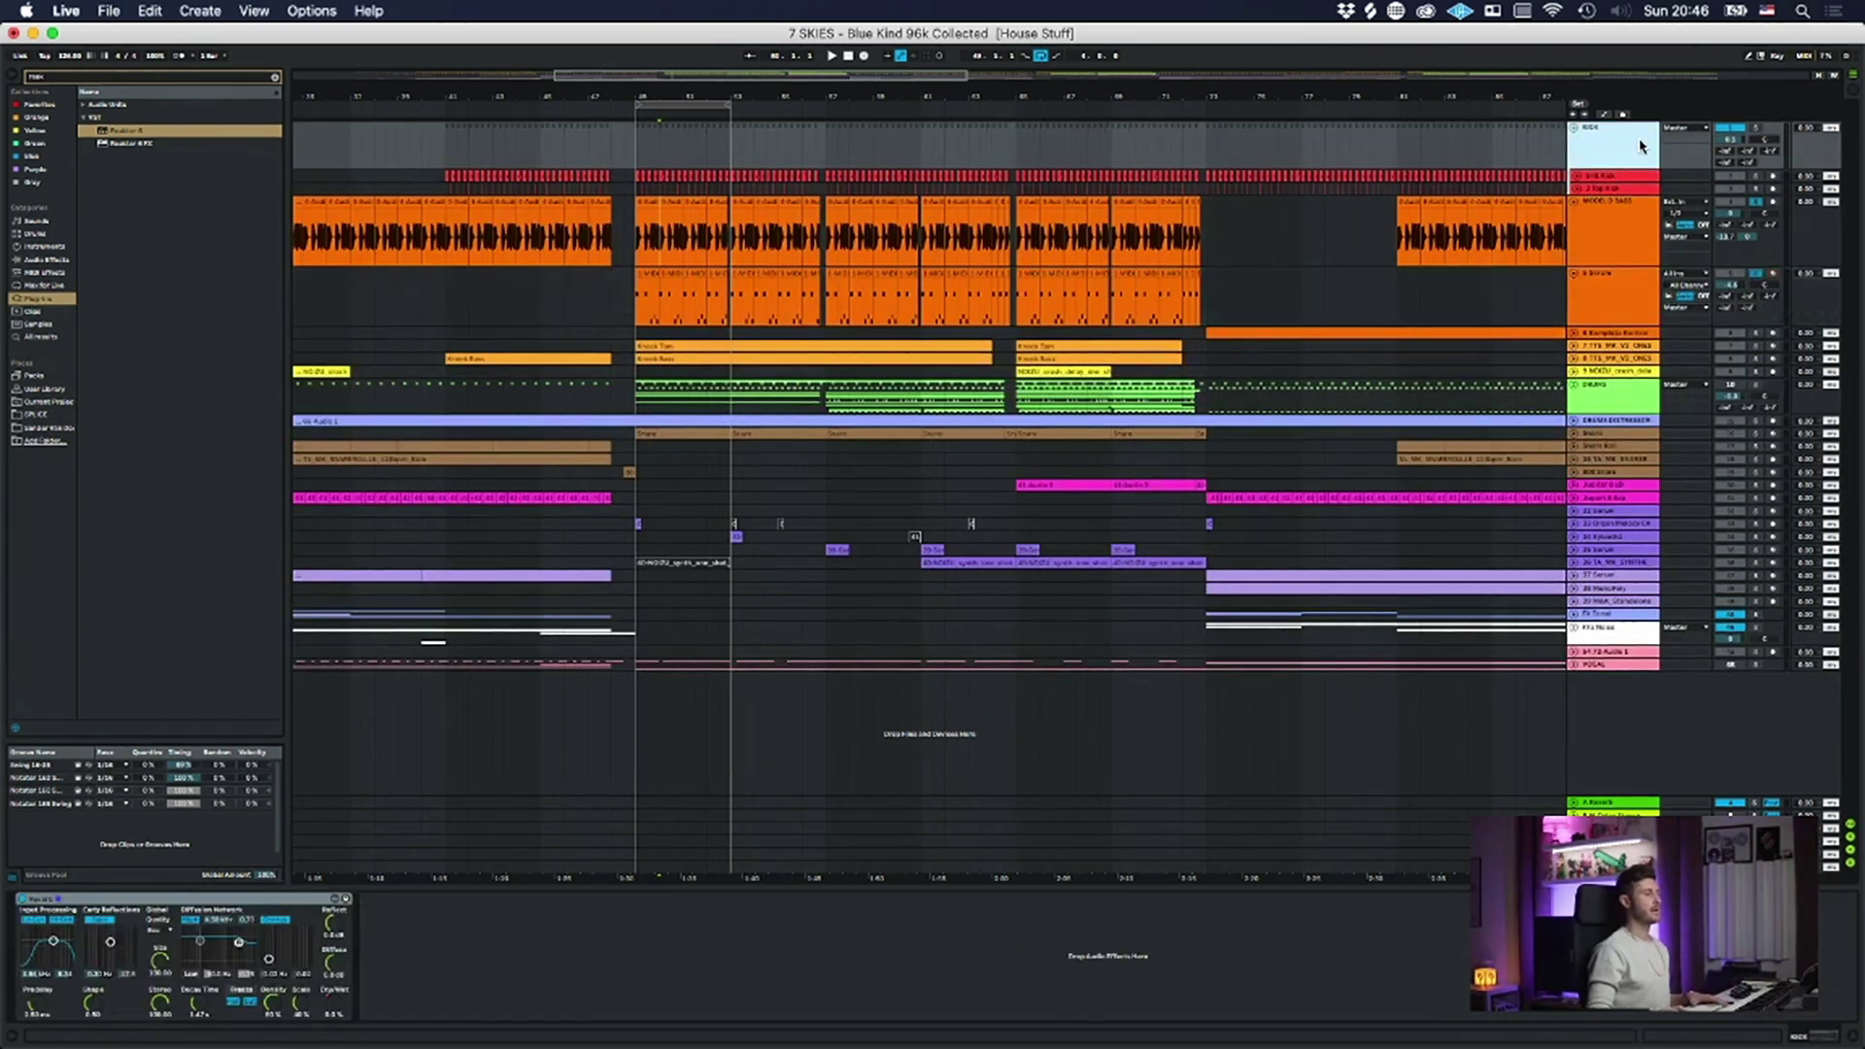
click(1606, 255)
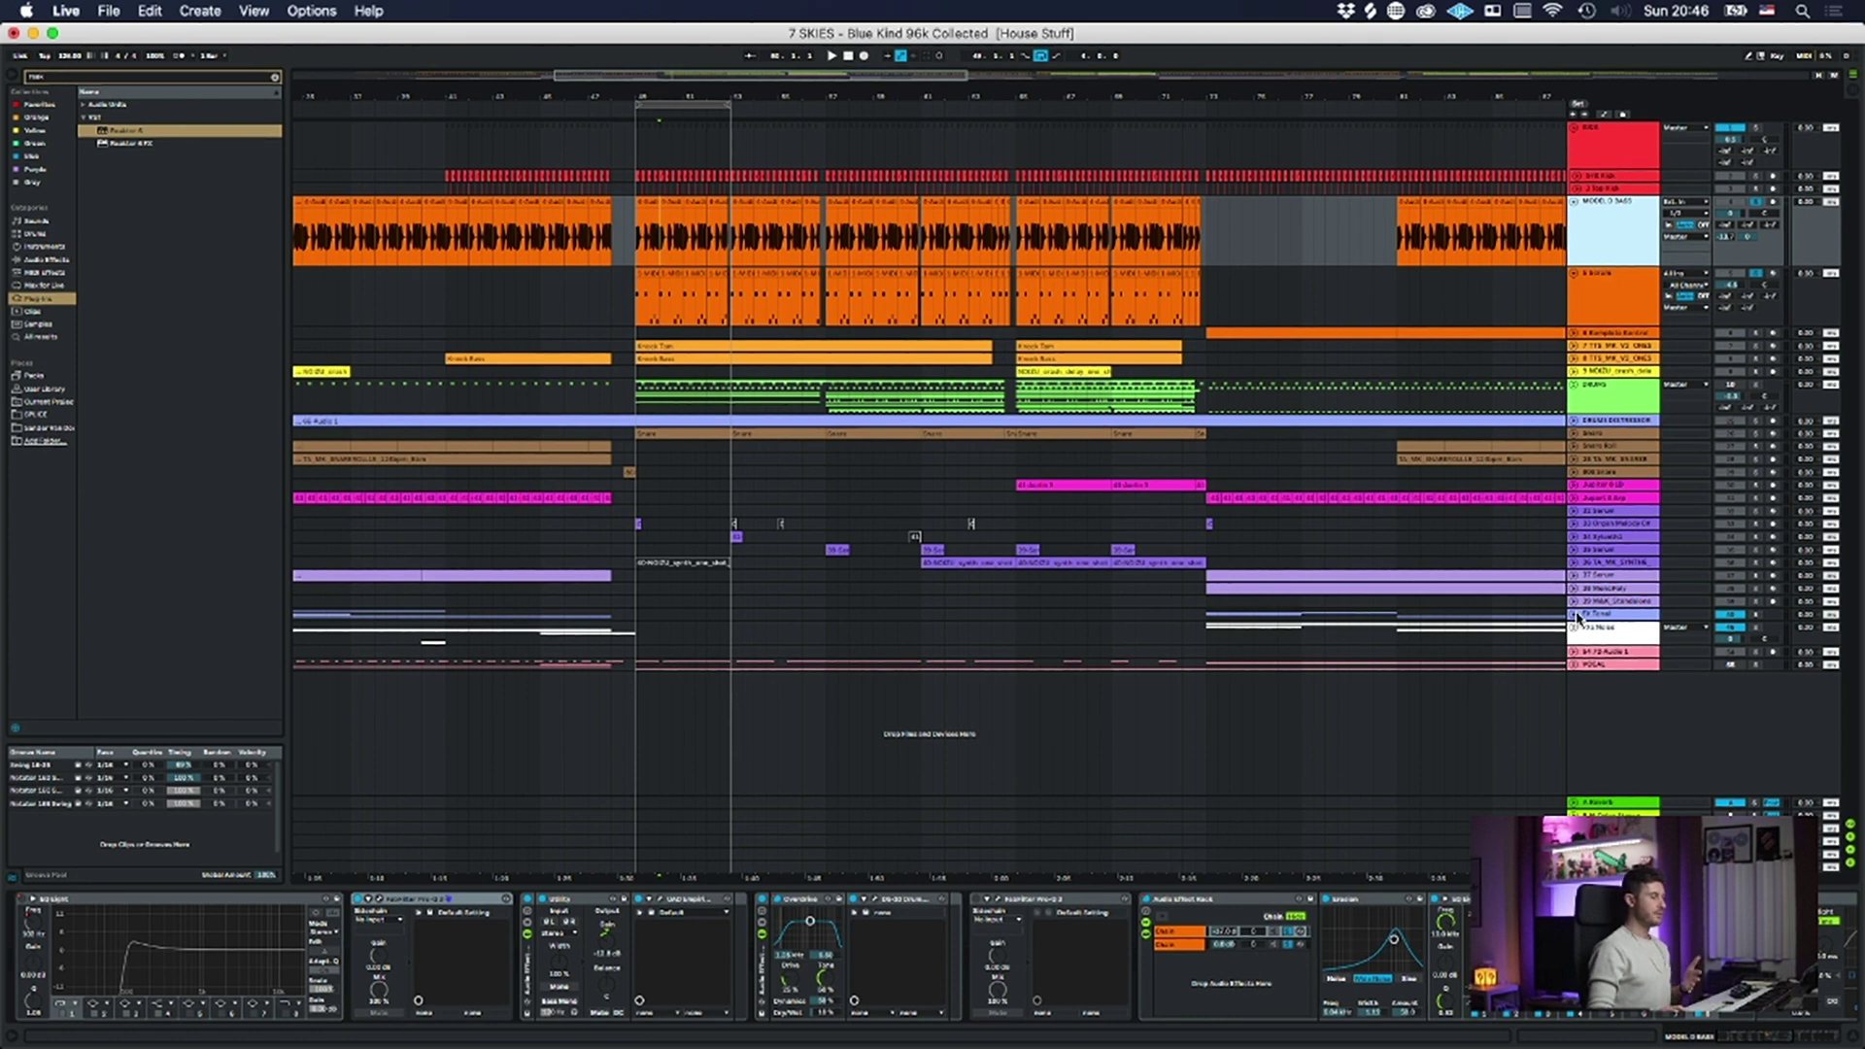
scroll(472, 903, right, 10)
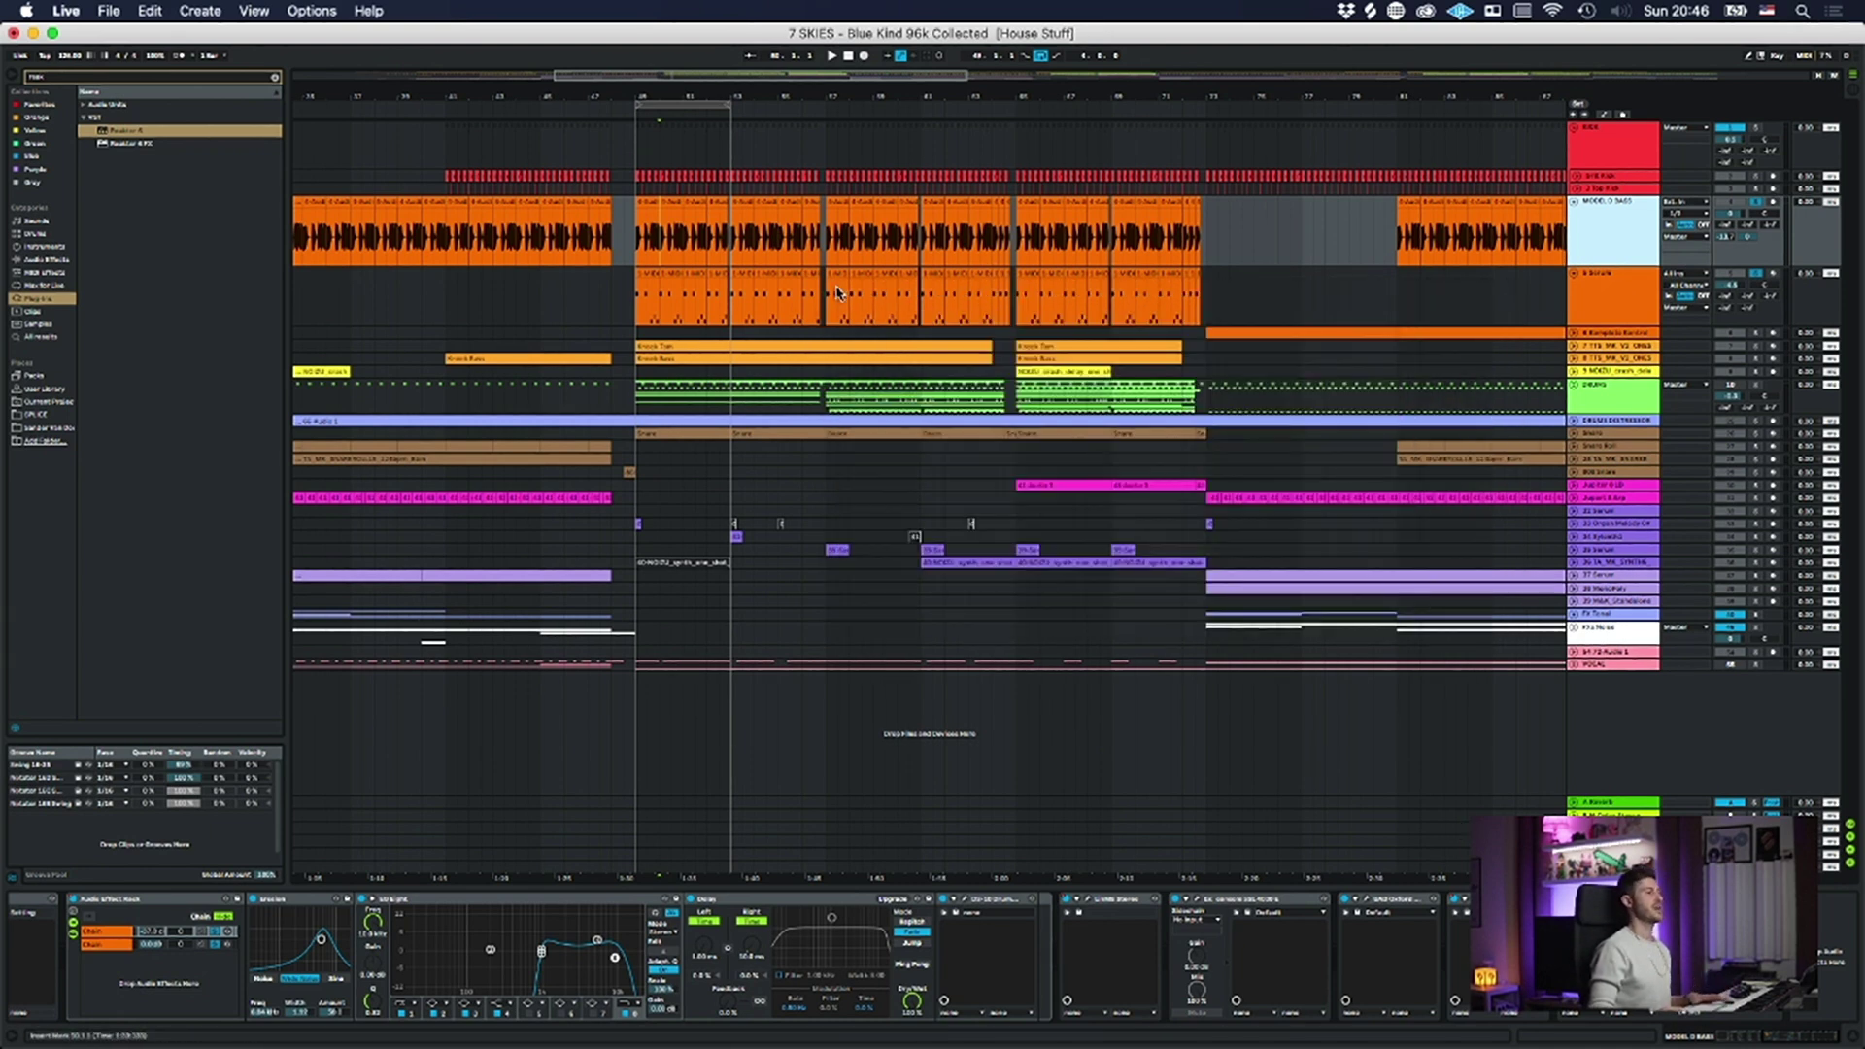
- Solo the KICK group with both bass tracks and play from the first MODEL D BASS clip in the loop
click(1593, 160)
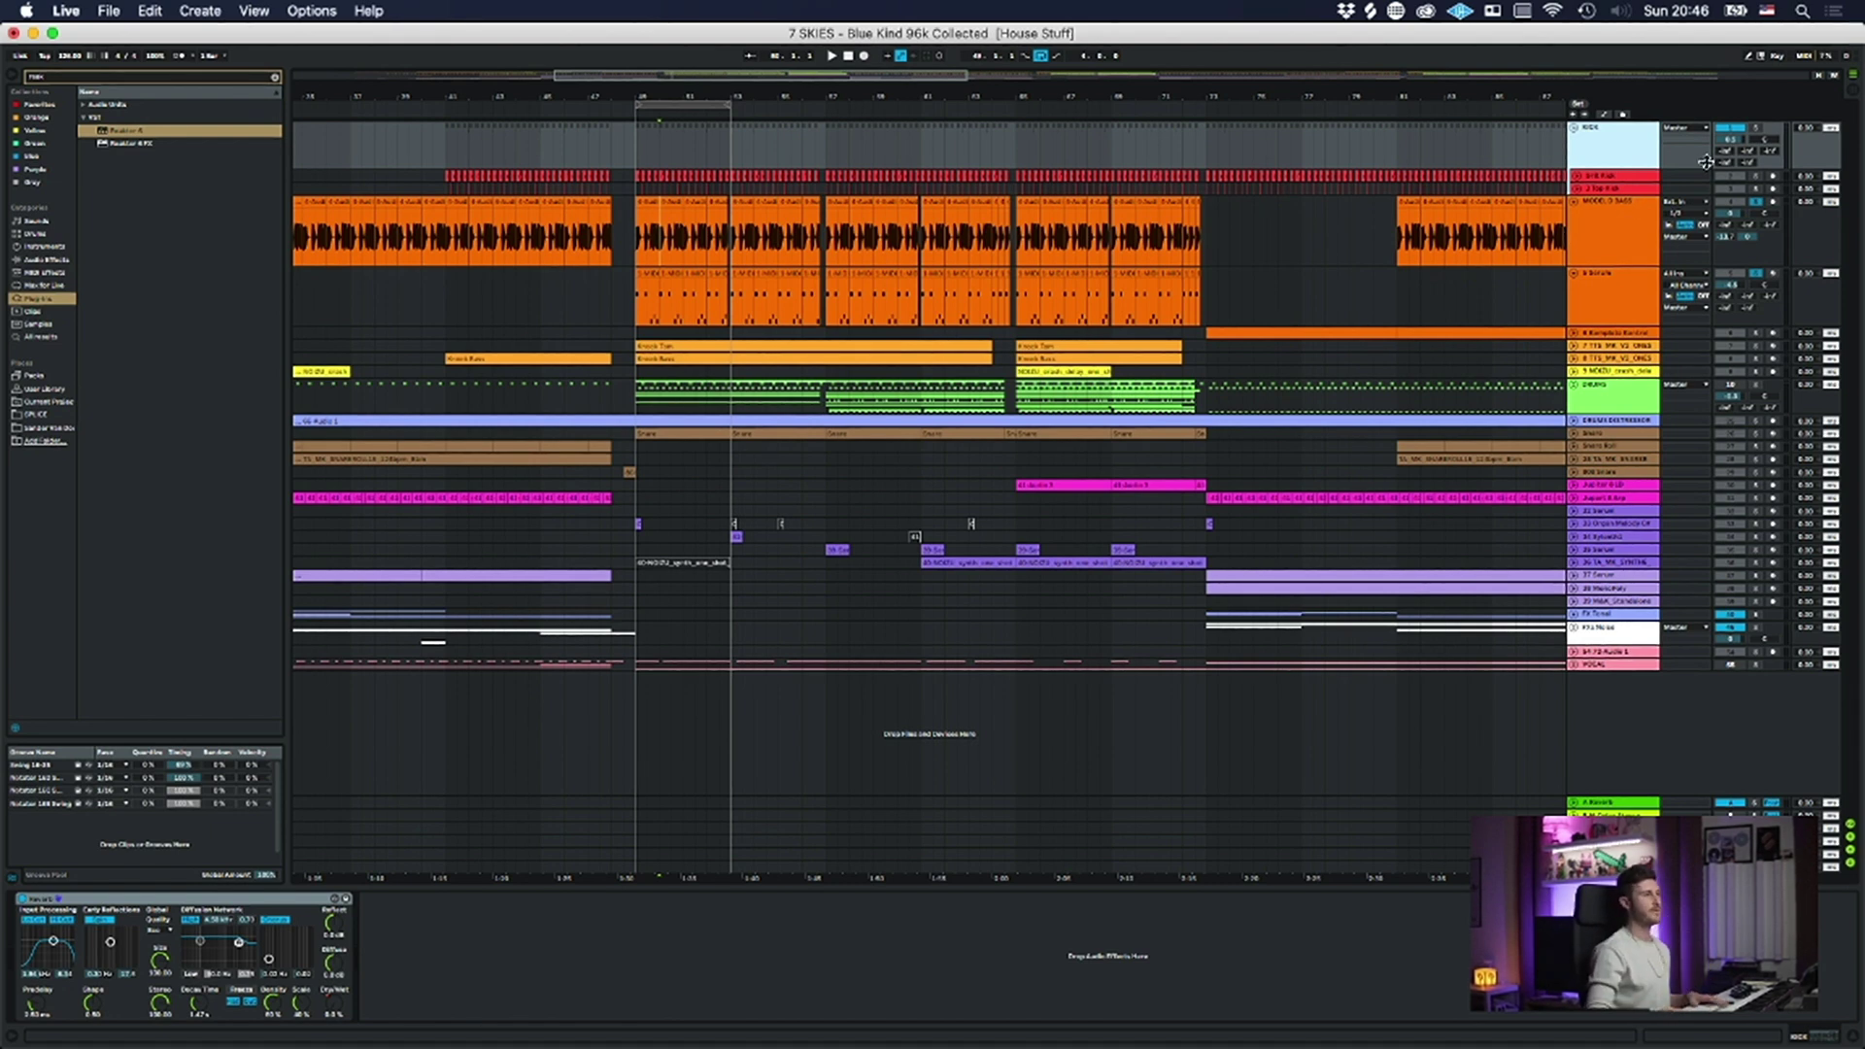
click(1755, 129)
click(1480, 162)
click(1639, 161)
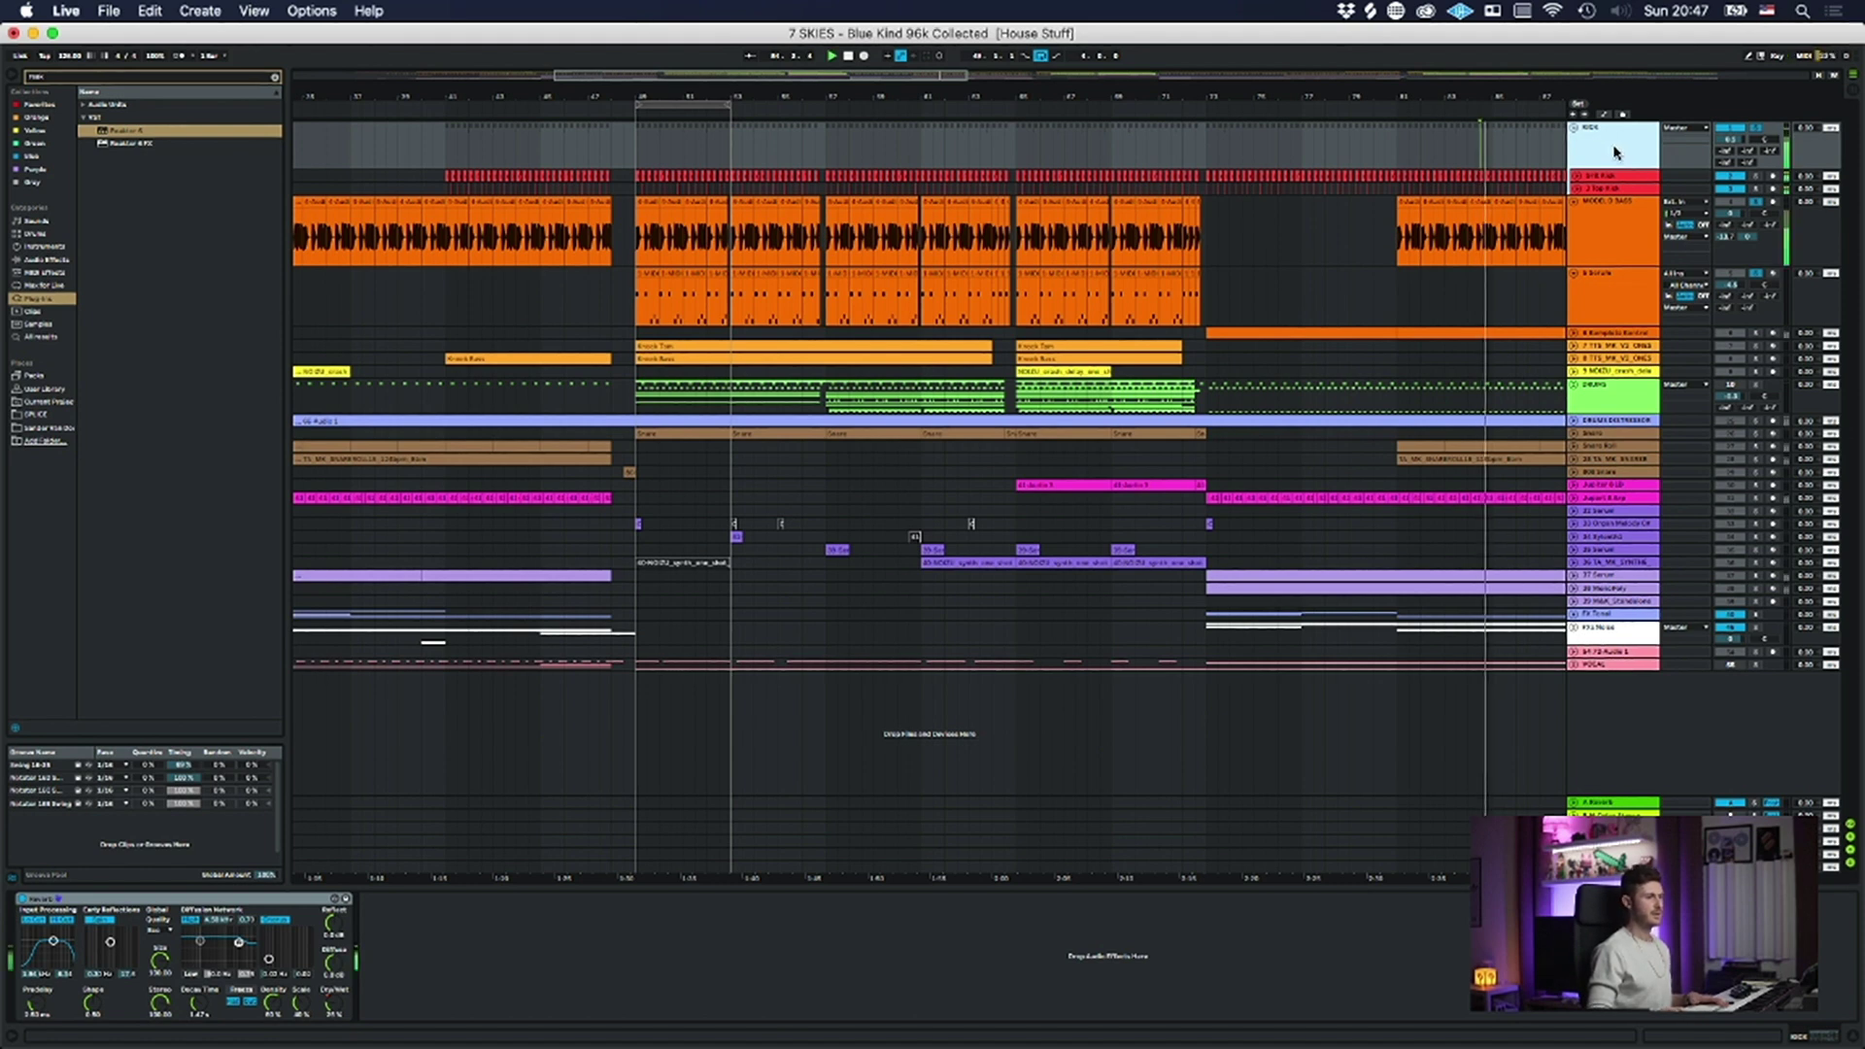
click(645, 198)
click(645, 209)
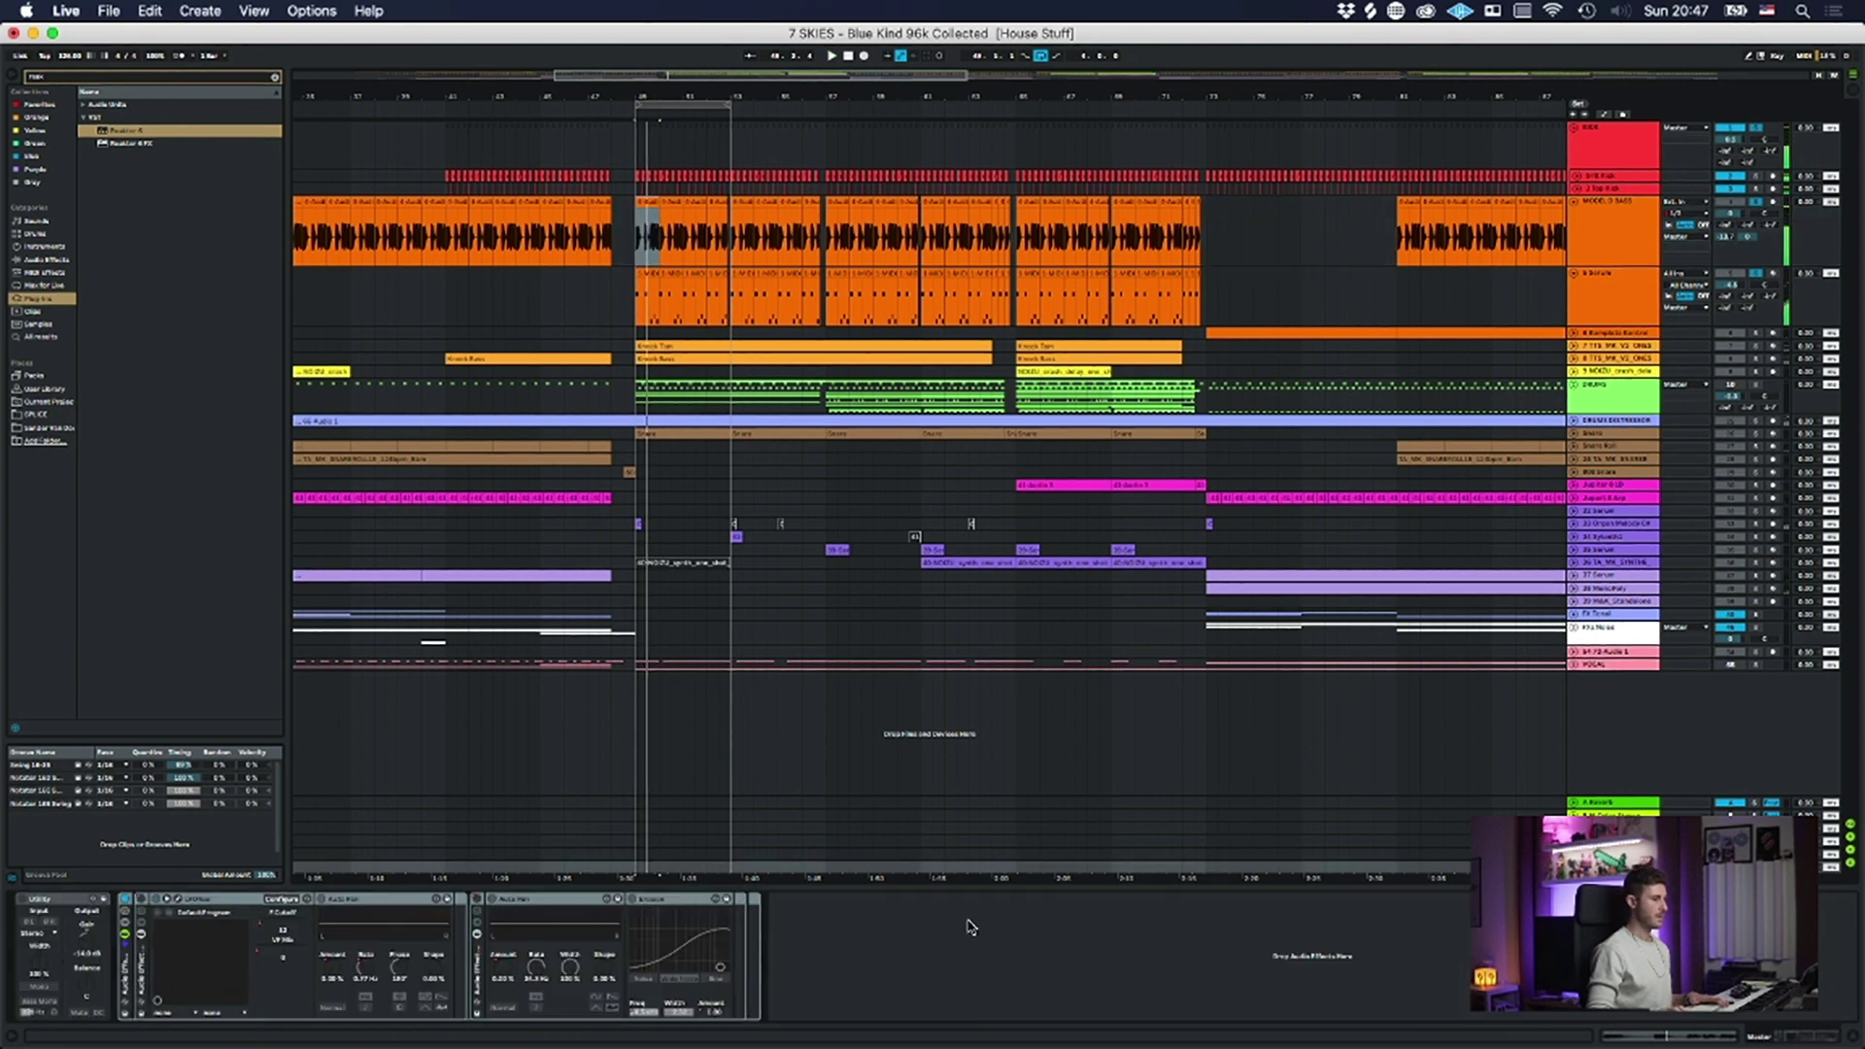
- Turn on the master's Utility and adjust its output gain
click(23, 900)
click(91, 942)
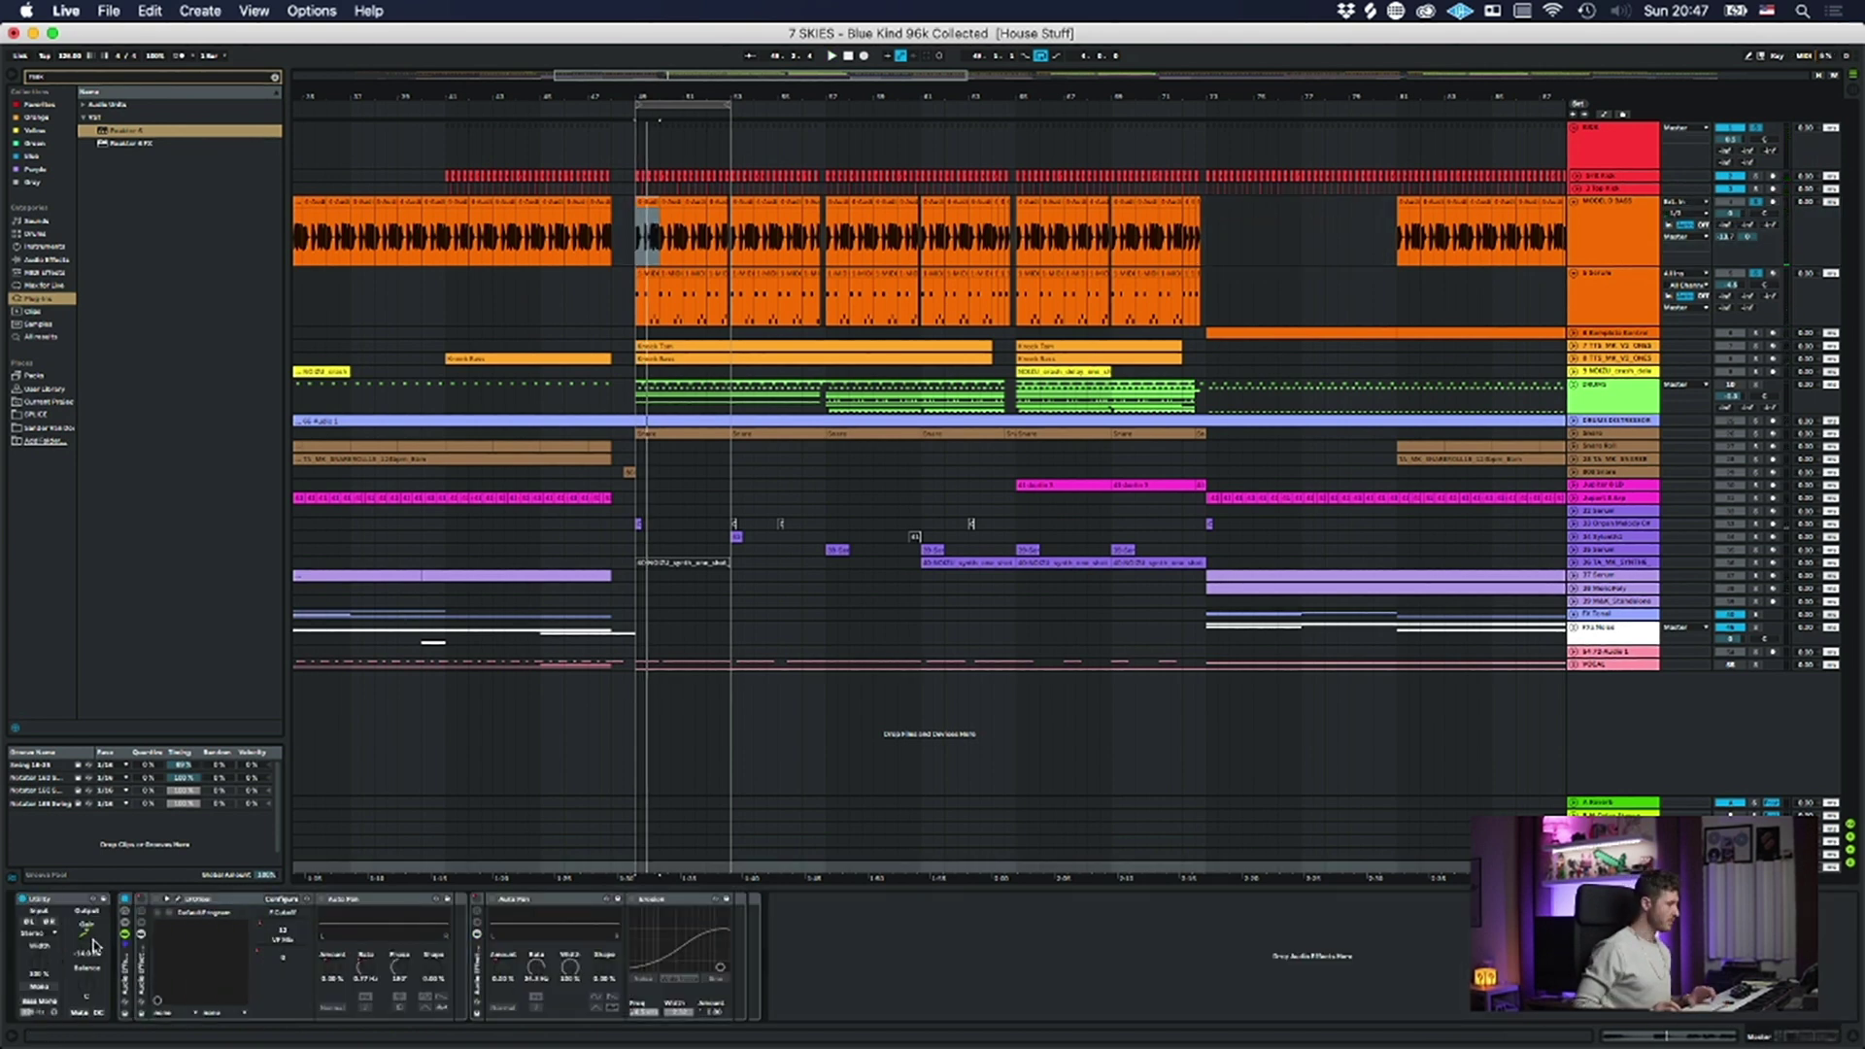
drag(94, 942, 94, 945)
- Play the kick and bass loop with the arrangement zoomed in on the looped bars to check their balance
key(space)
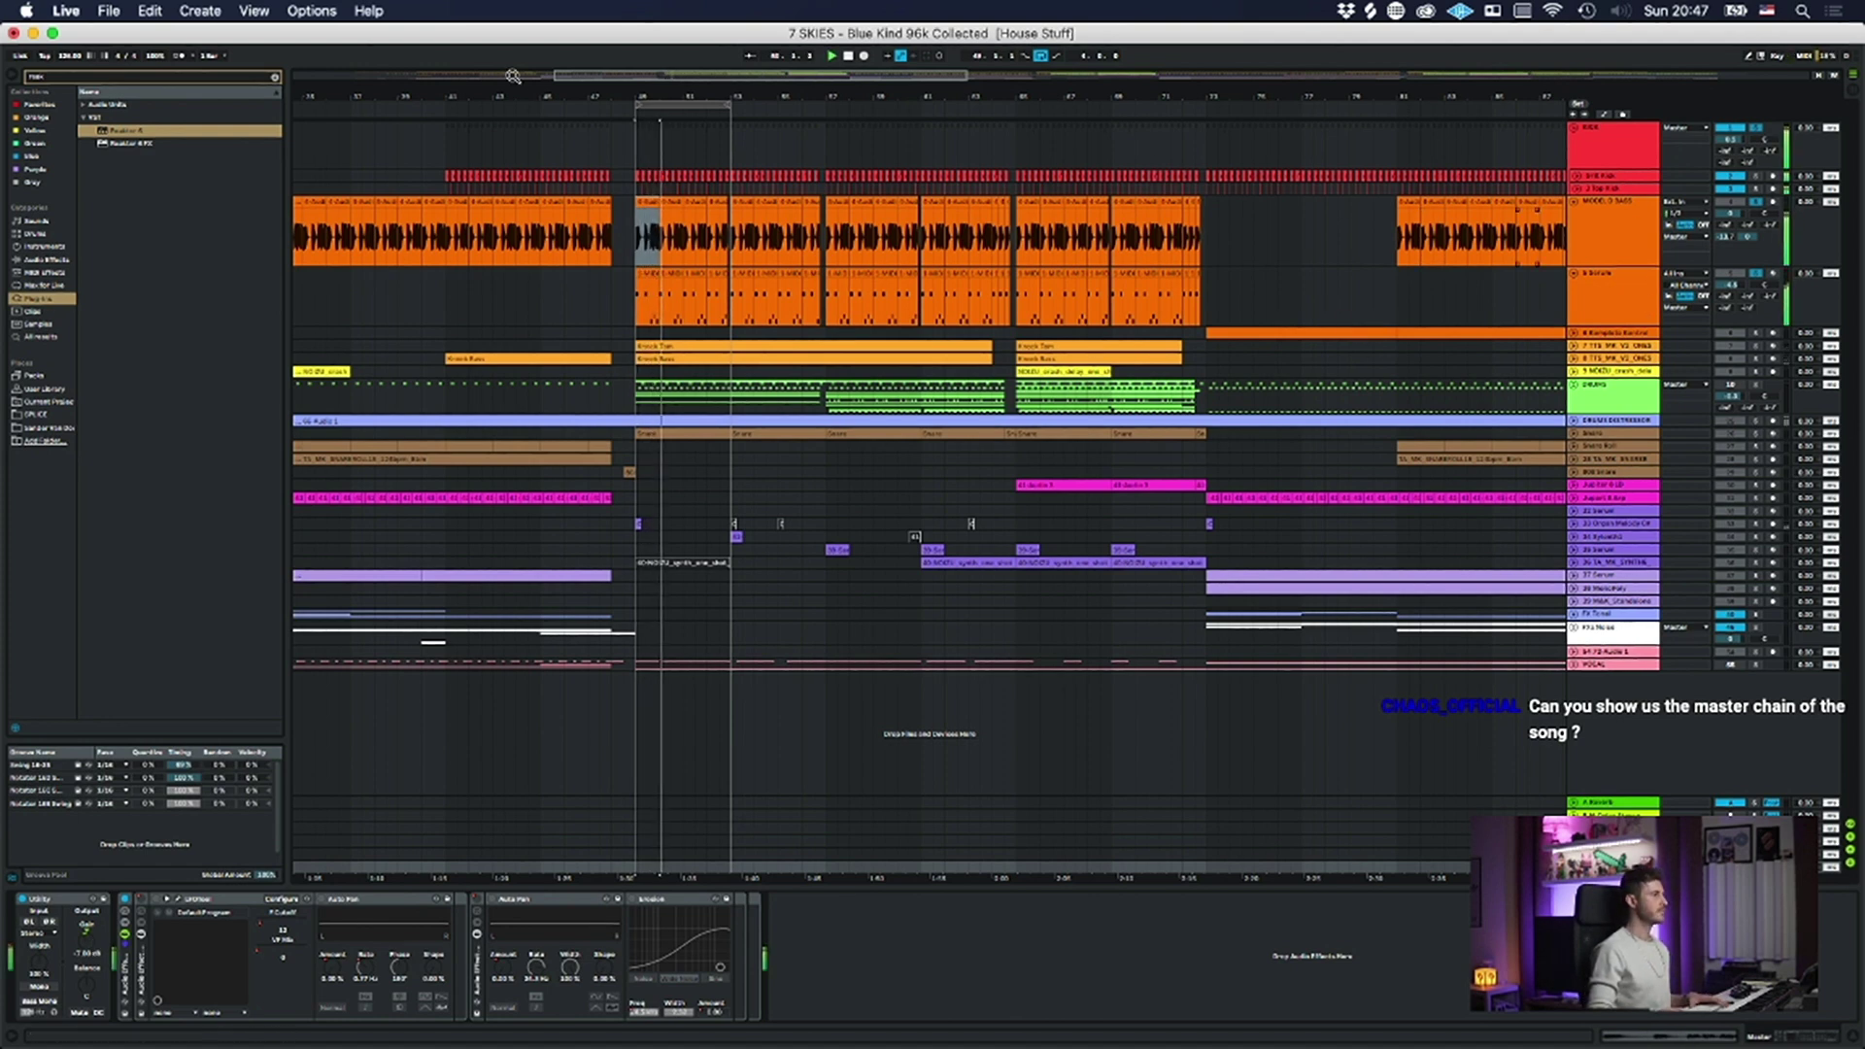
drag(687, 95, 684, 195)
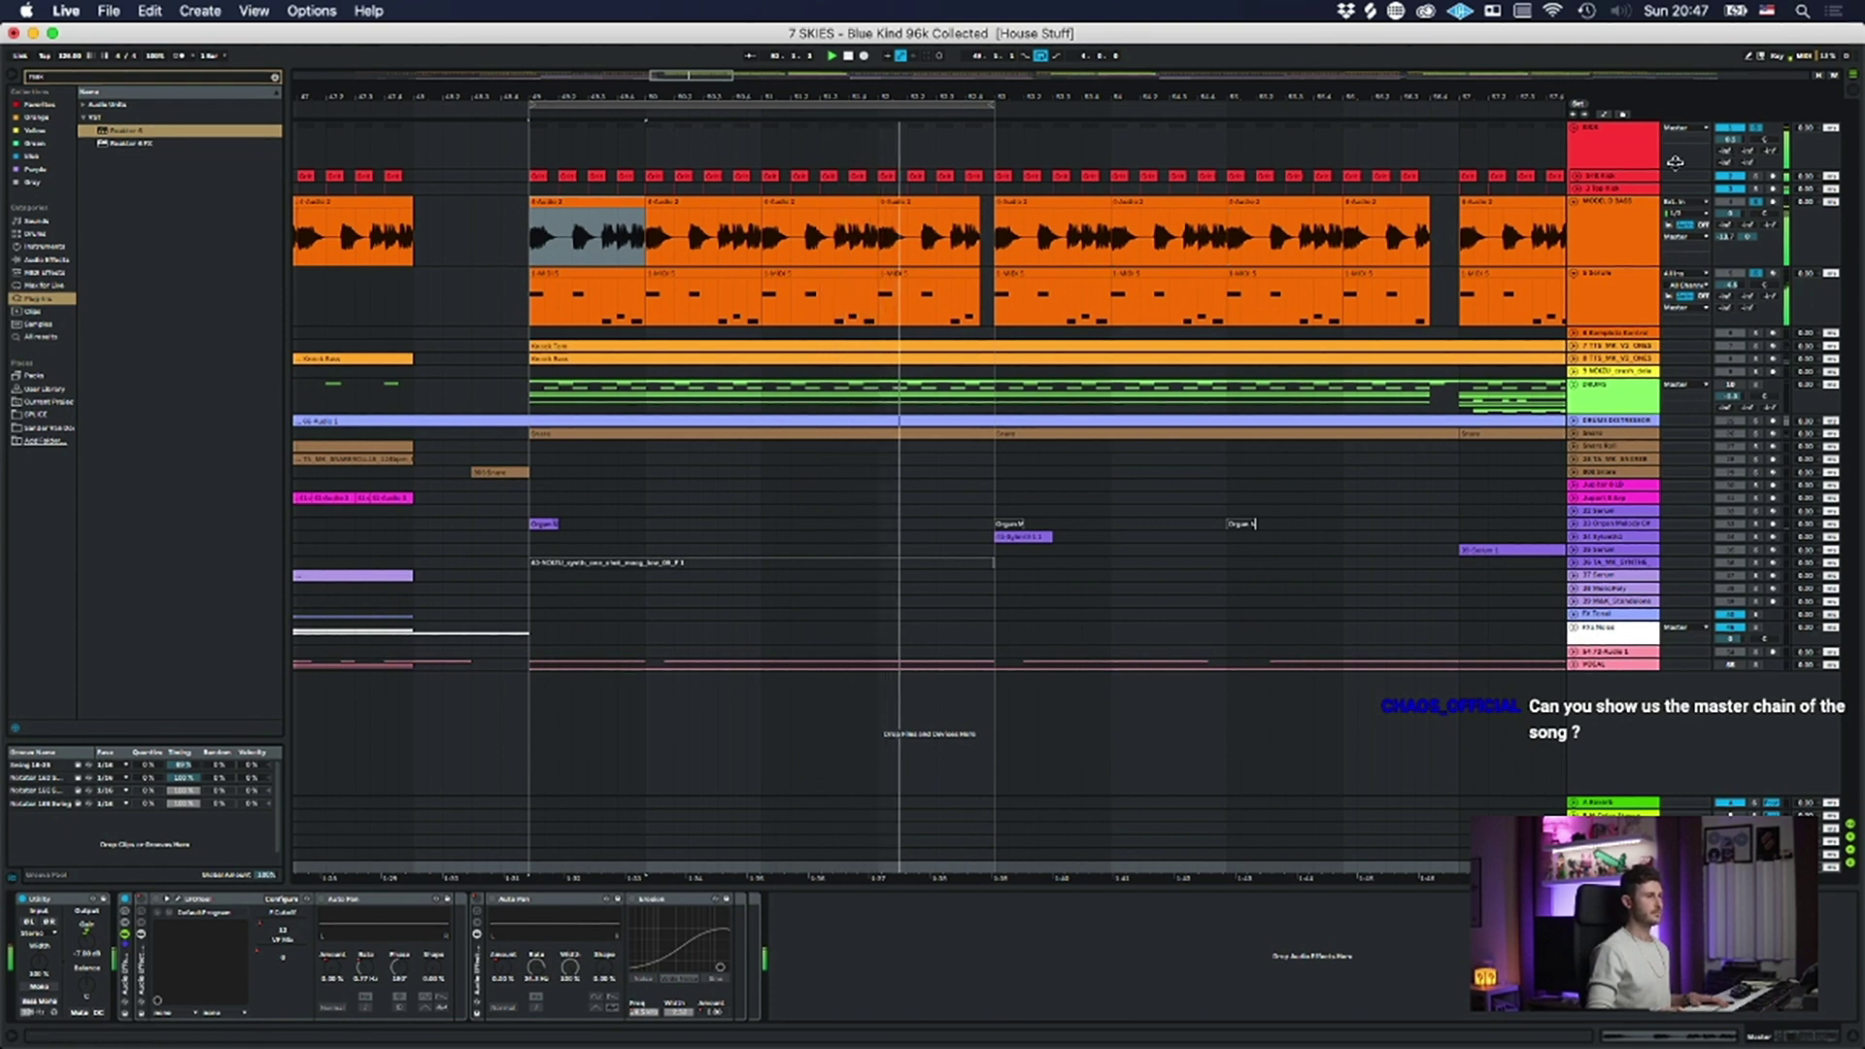
key(space)
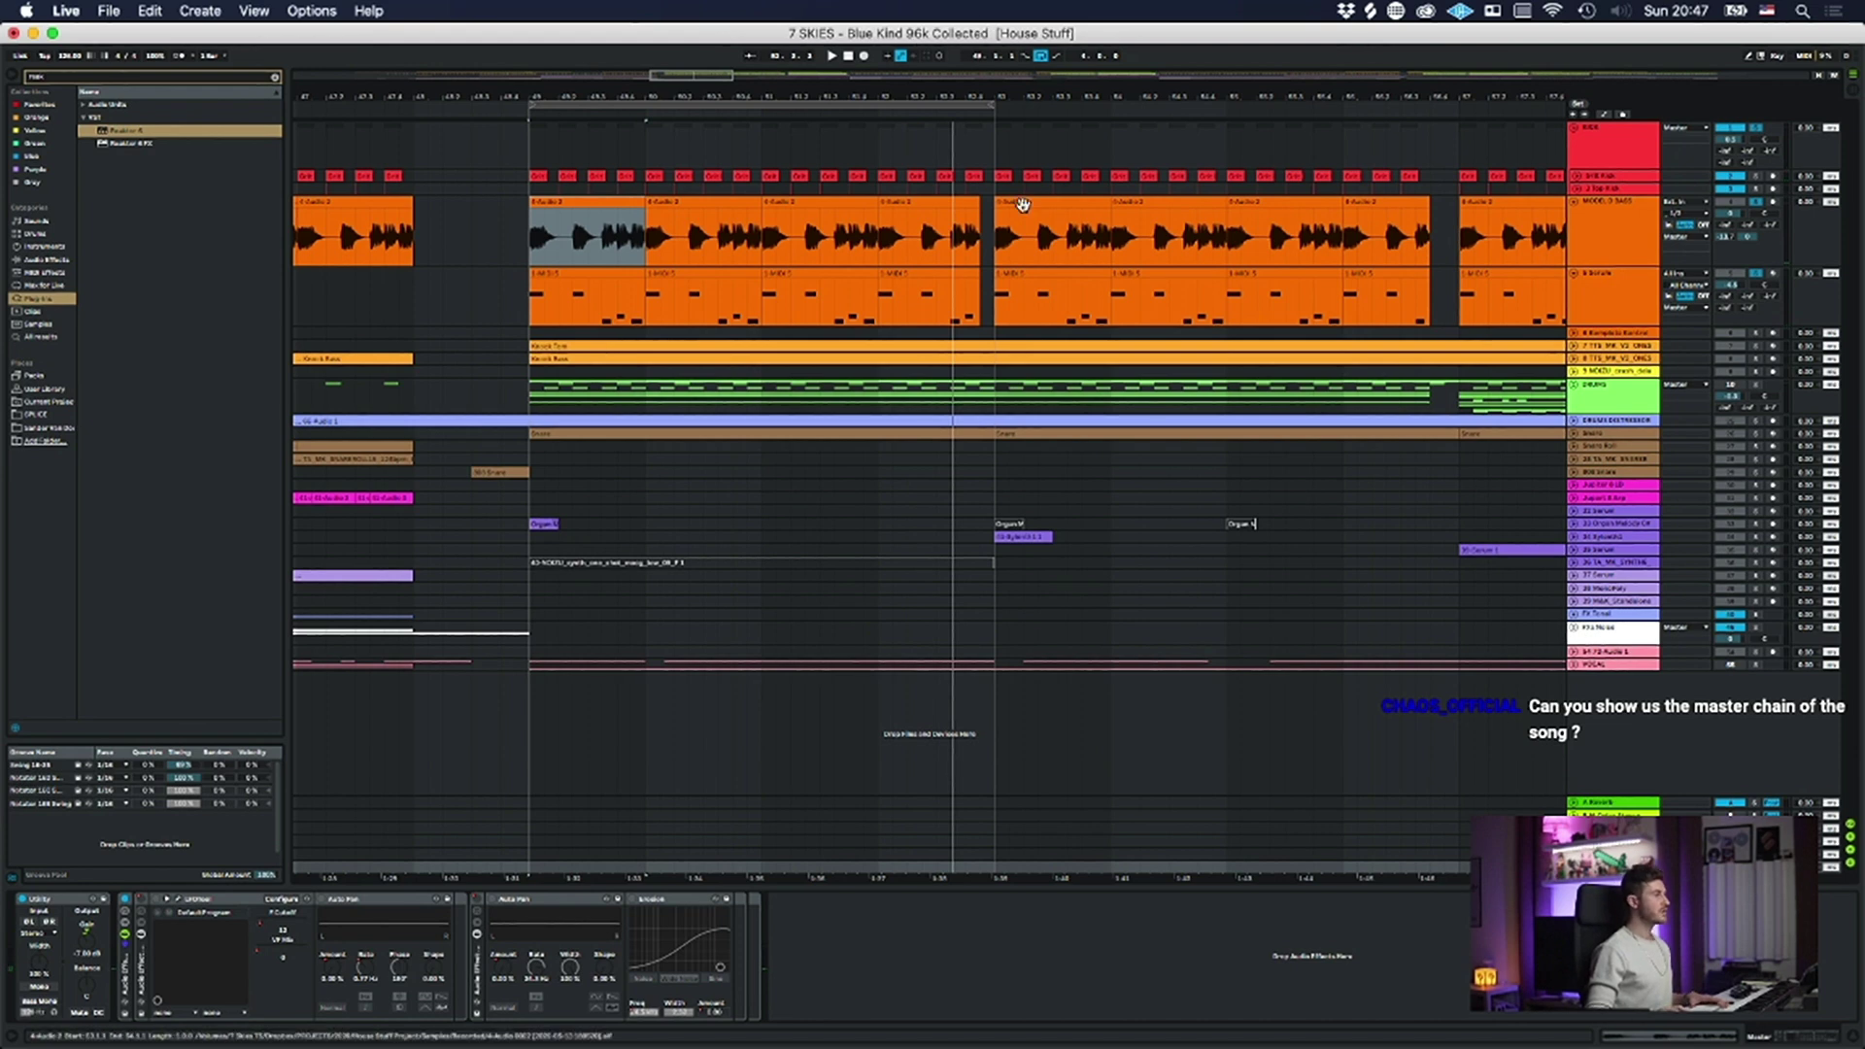
- Open the LFOTool after the rack on MODEL D BASS and examine its volume-ducking curve
click(1634, 215)
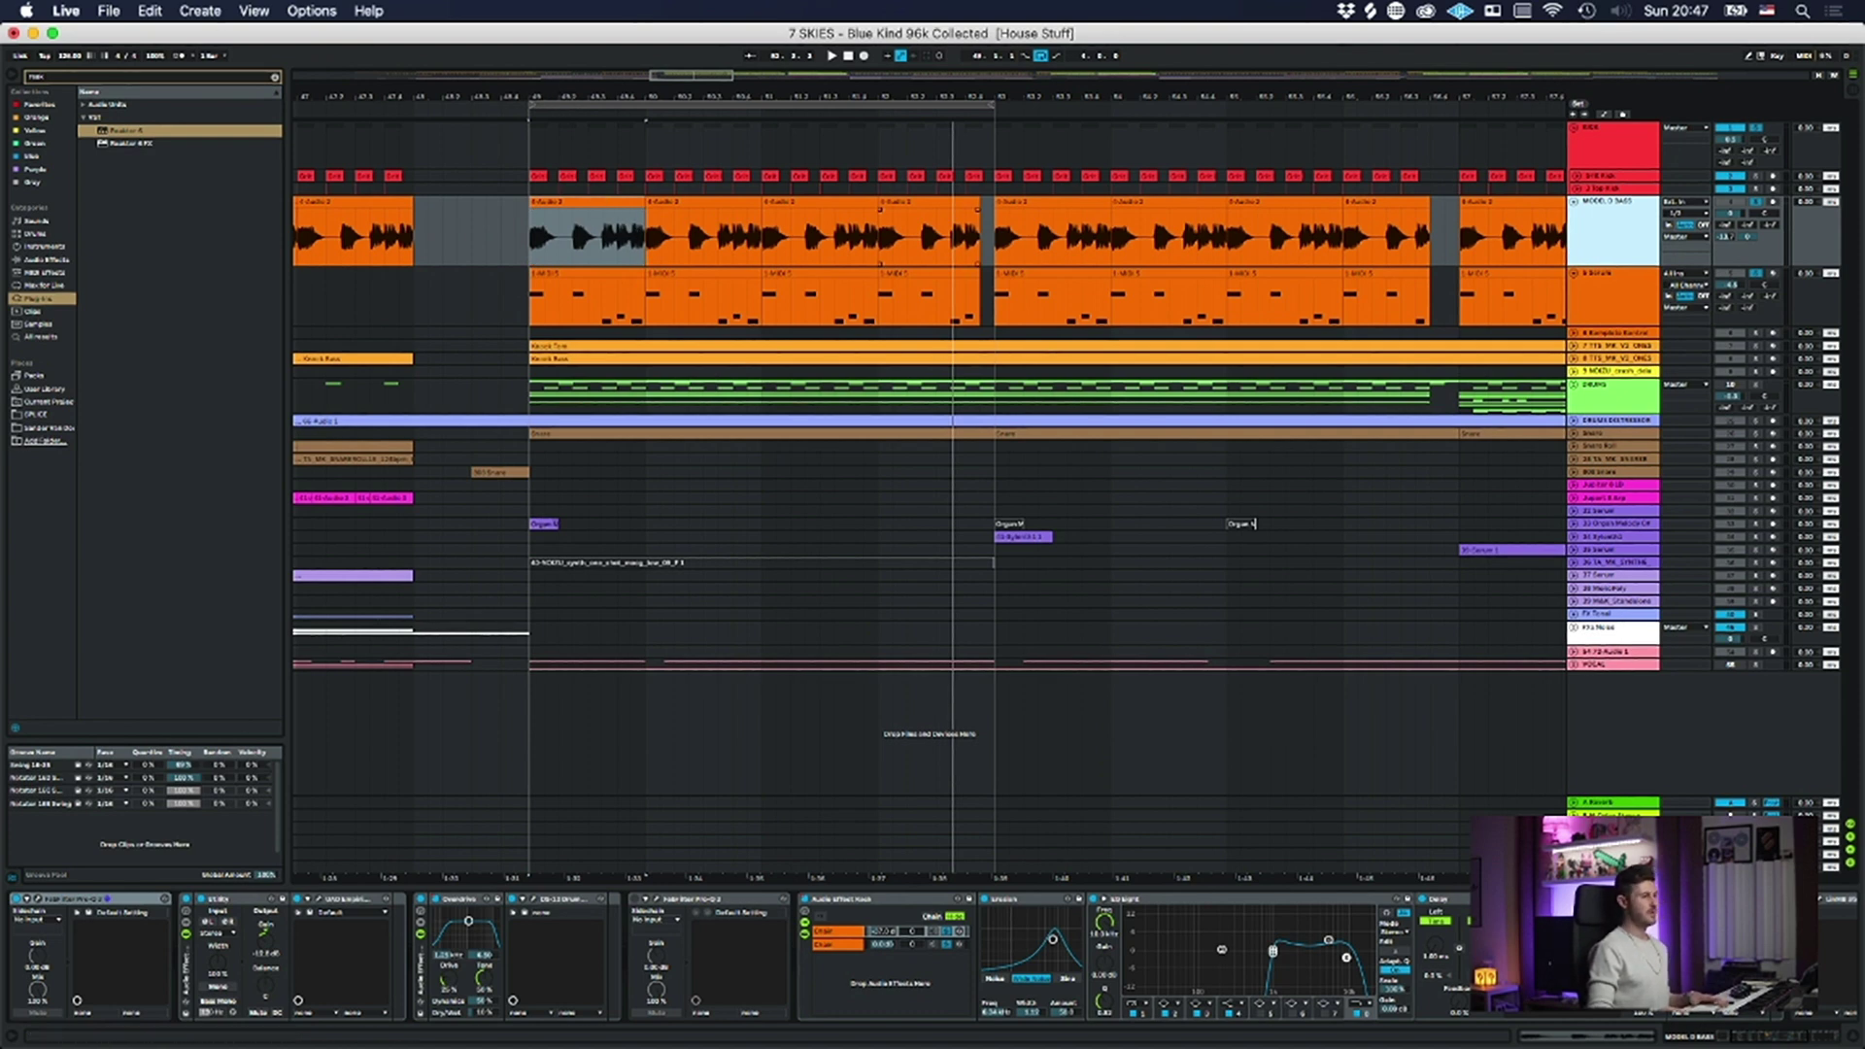
scroll(680, 957, right, 10)
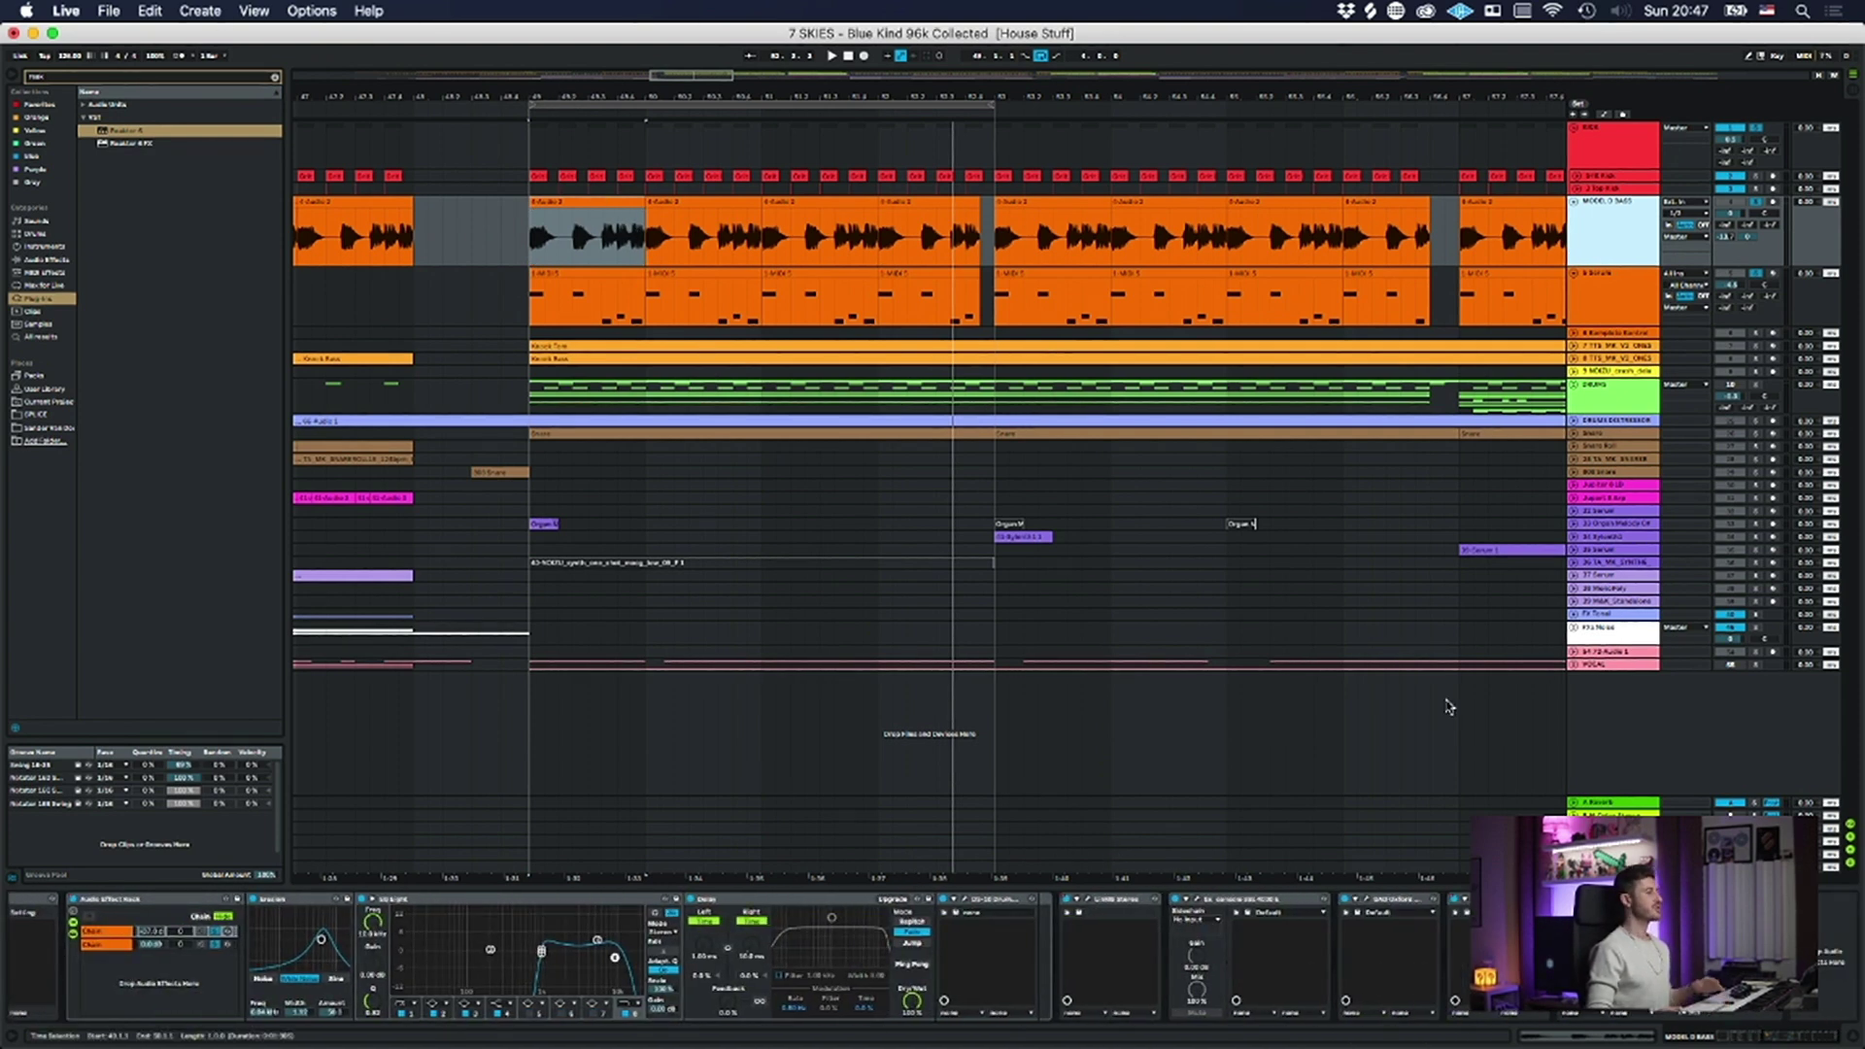
click(1467, 901)
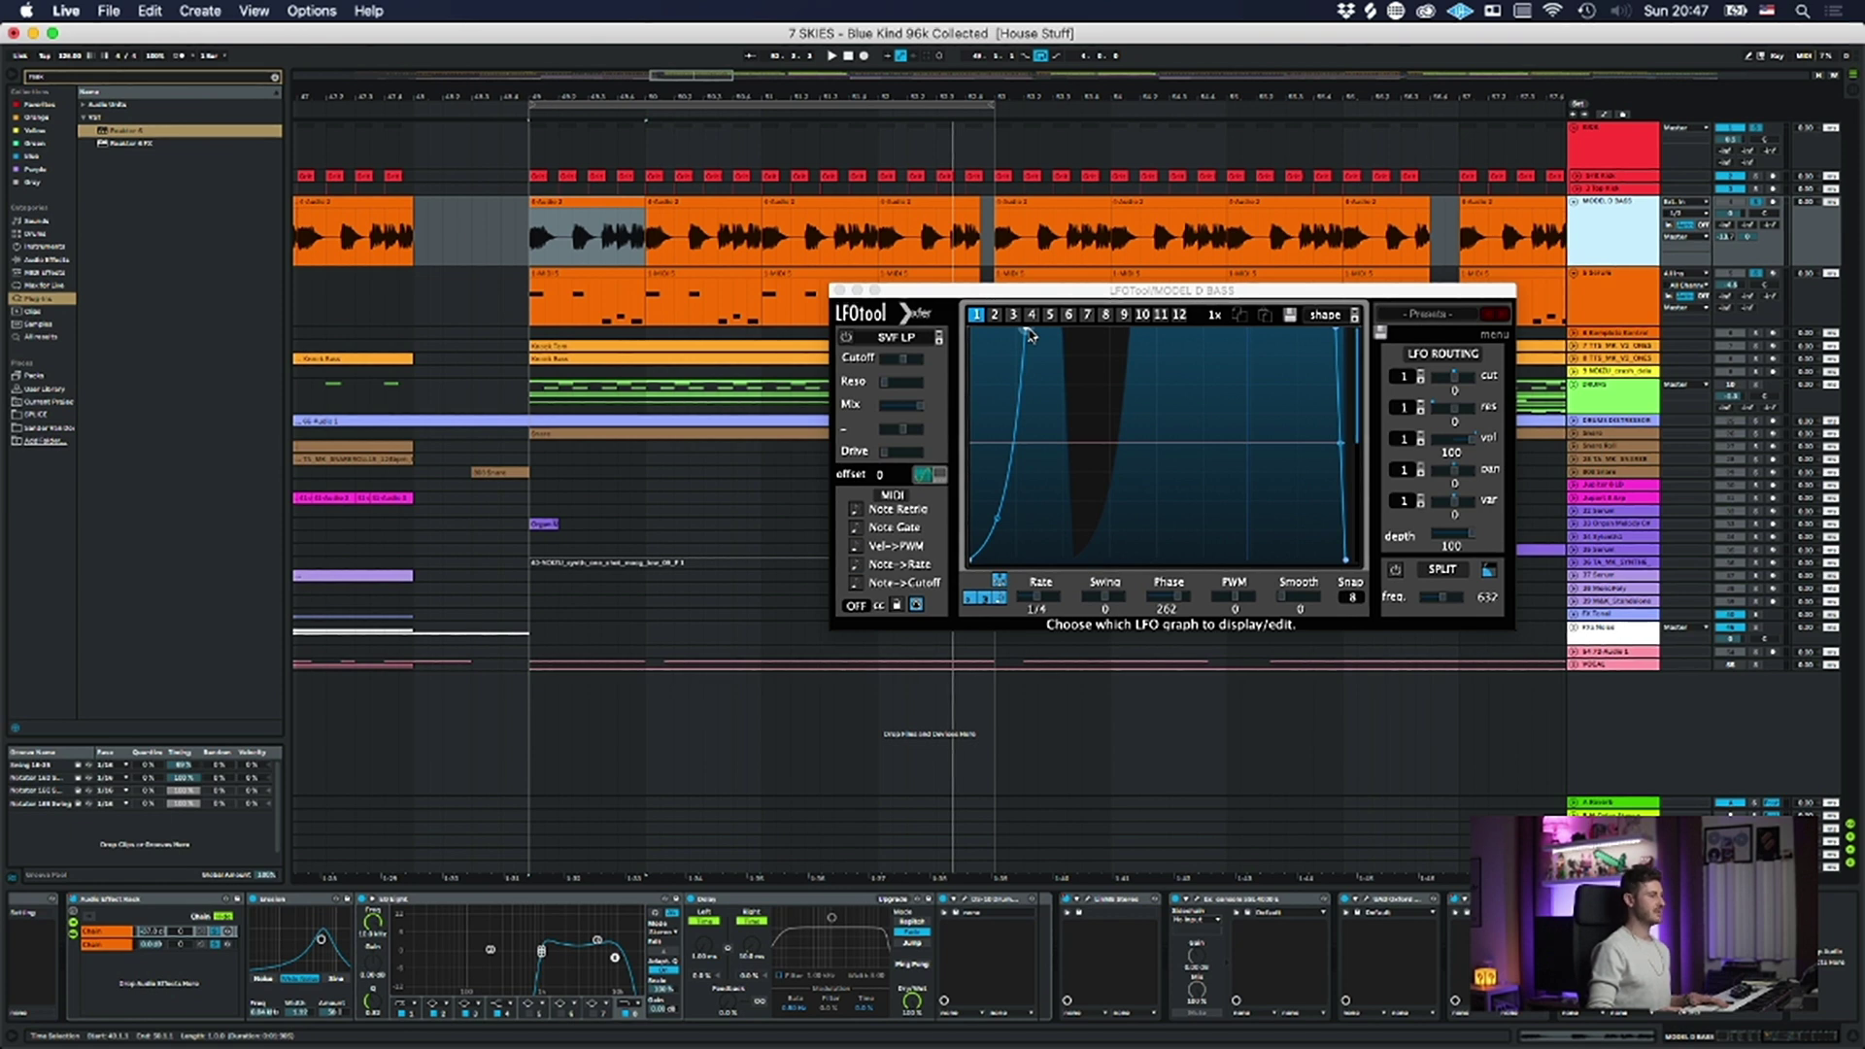
mouse_move(1029, 335)
mouse_down()
mouse_move(1167, 332)
mouse_move(1026, 304)
mouse_up()
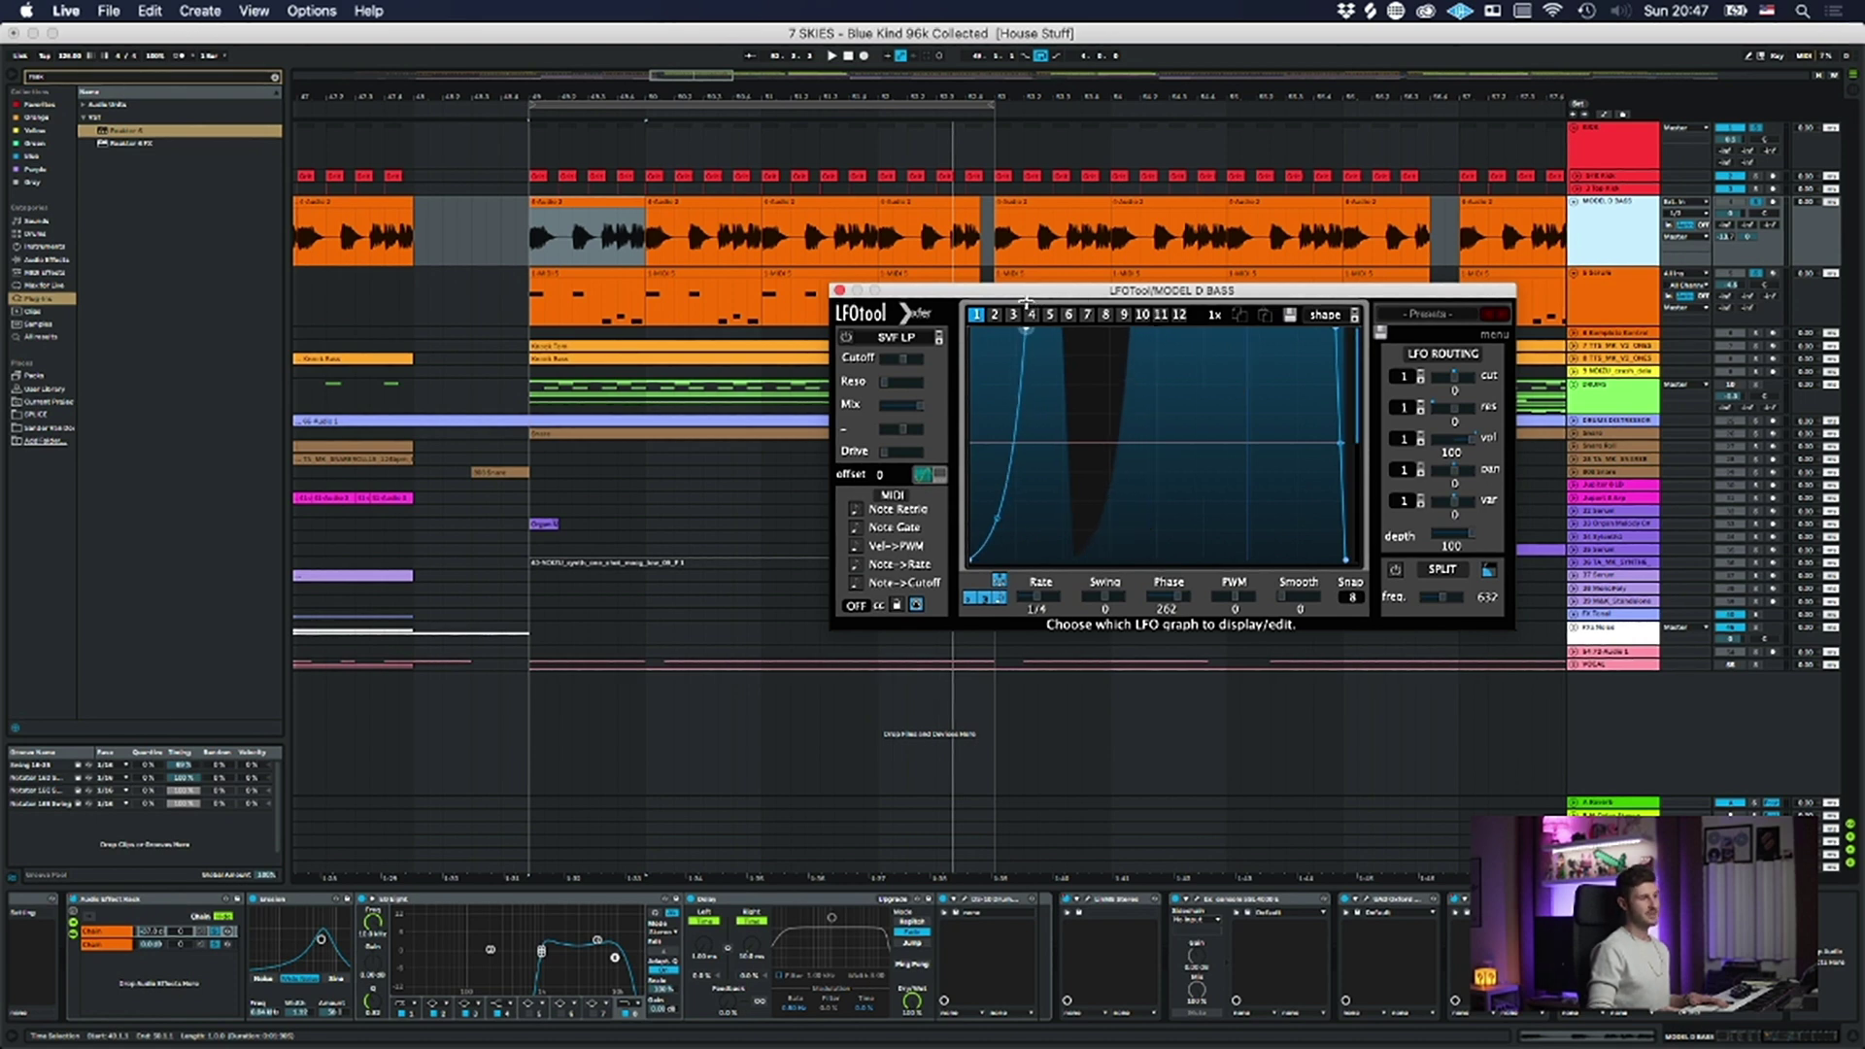
- Close the bass LFOTool, unfold the first kick track in the KICK group and open its LFOTool to examine the volume curve
click(840, 291)
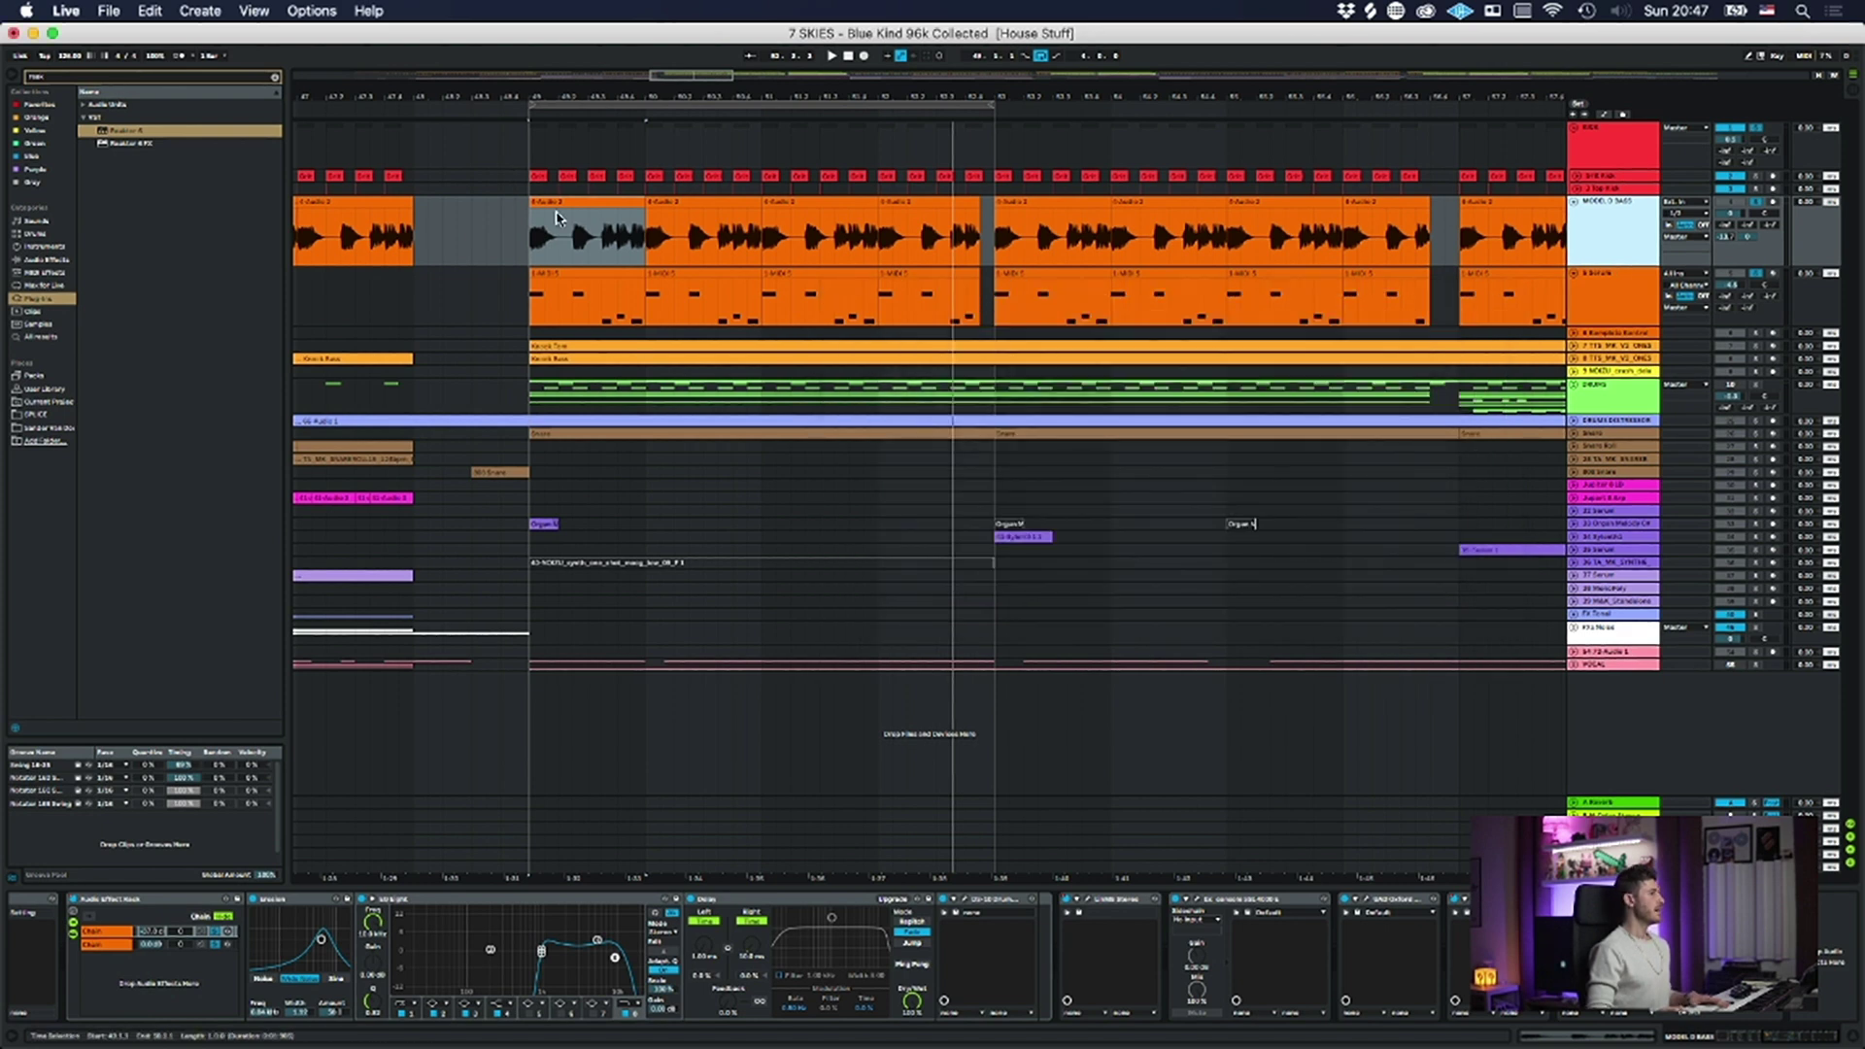
click(1576, 175)
click(1606, 182)
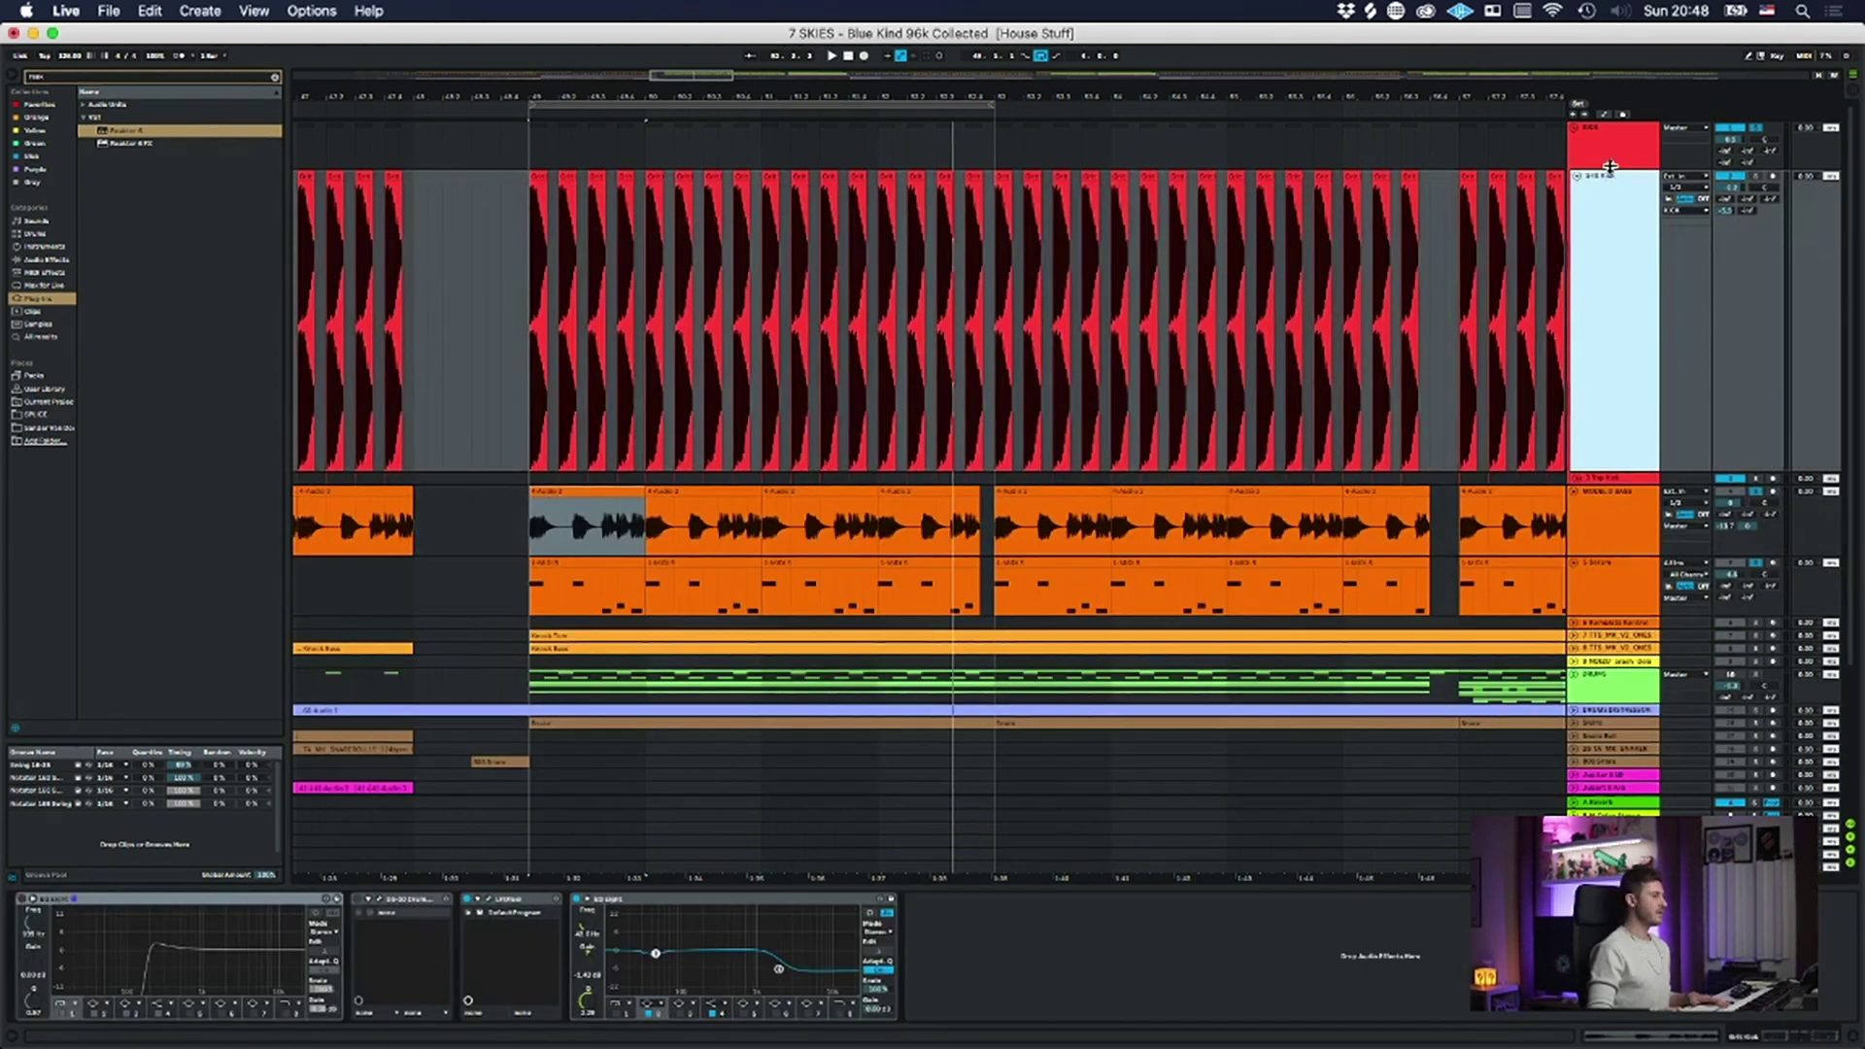
click(488, 899)
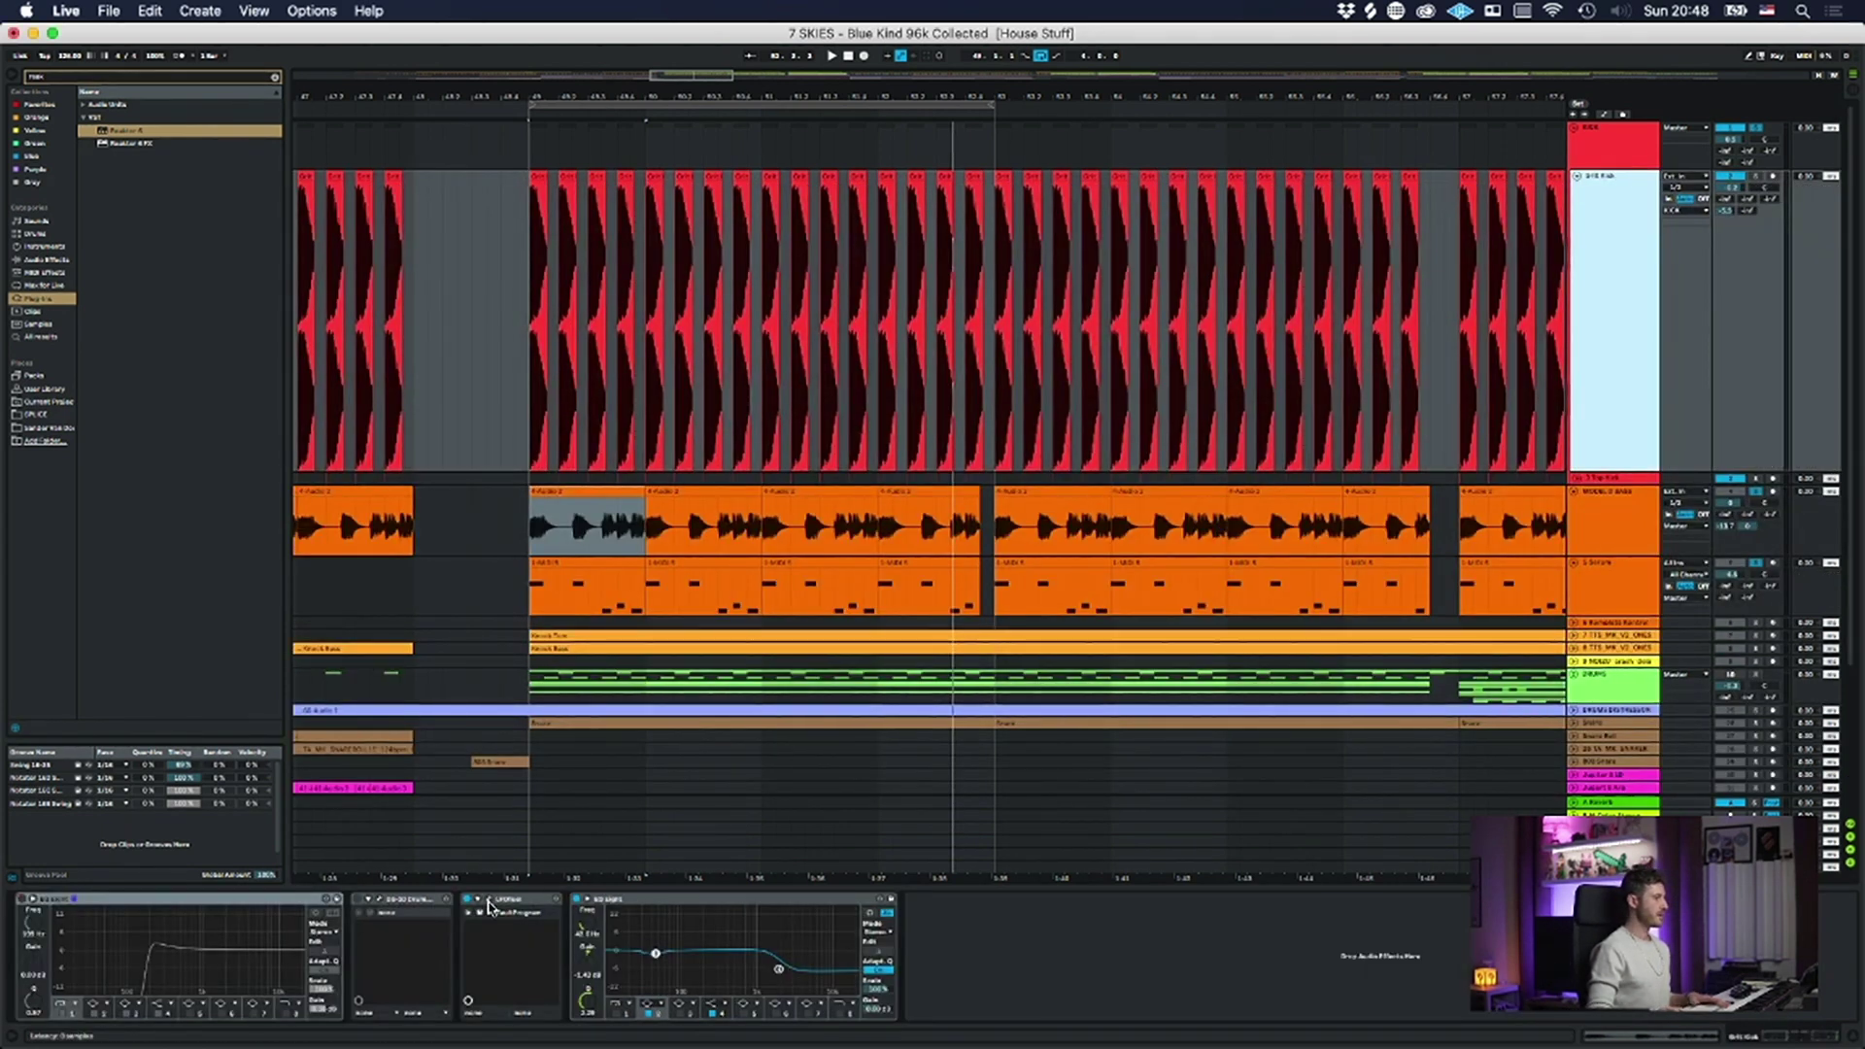
drag(1504, 710, 655, 424)
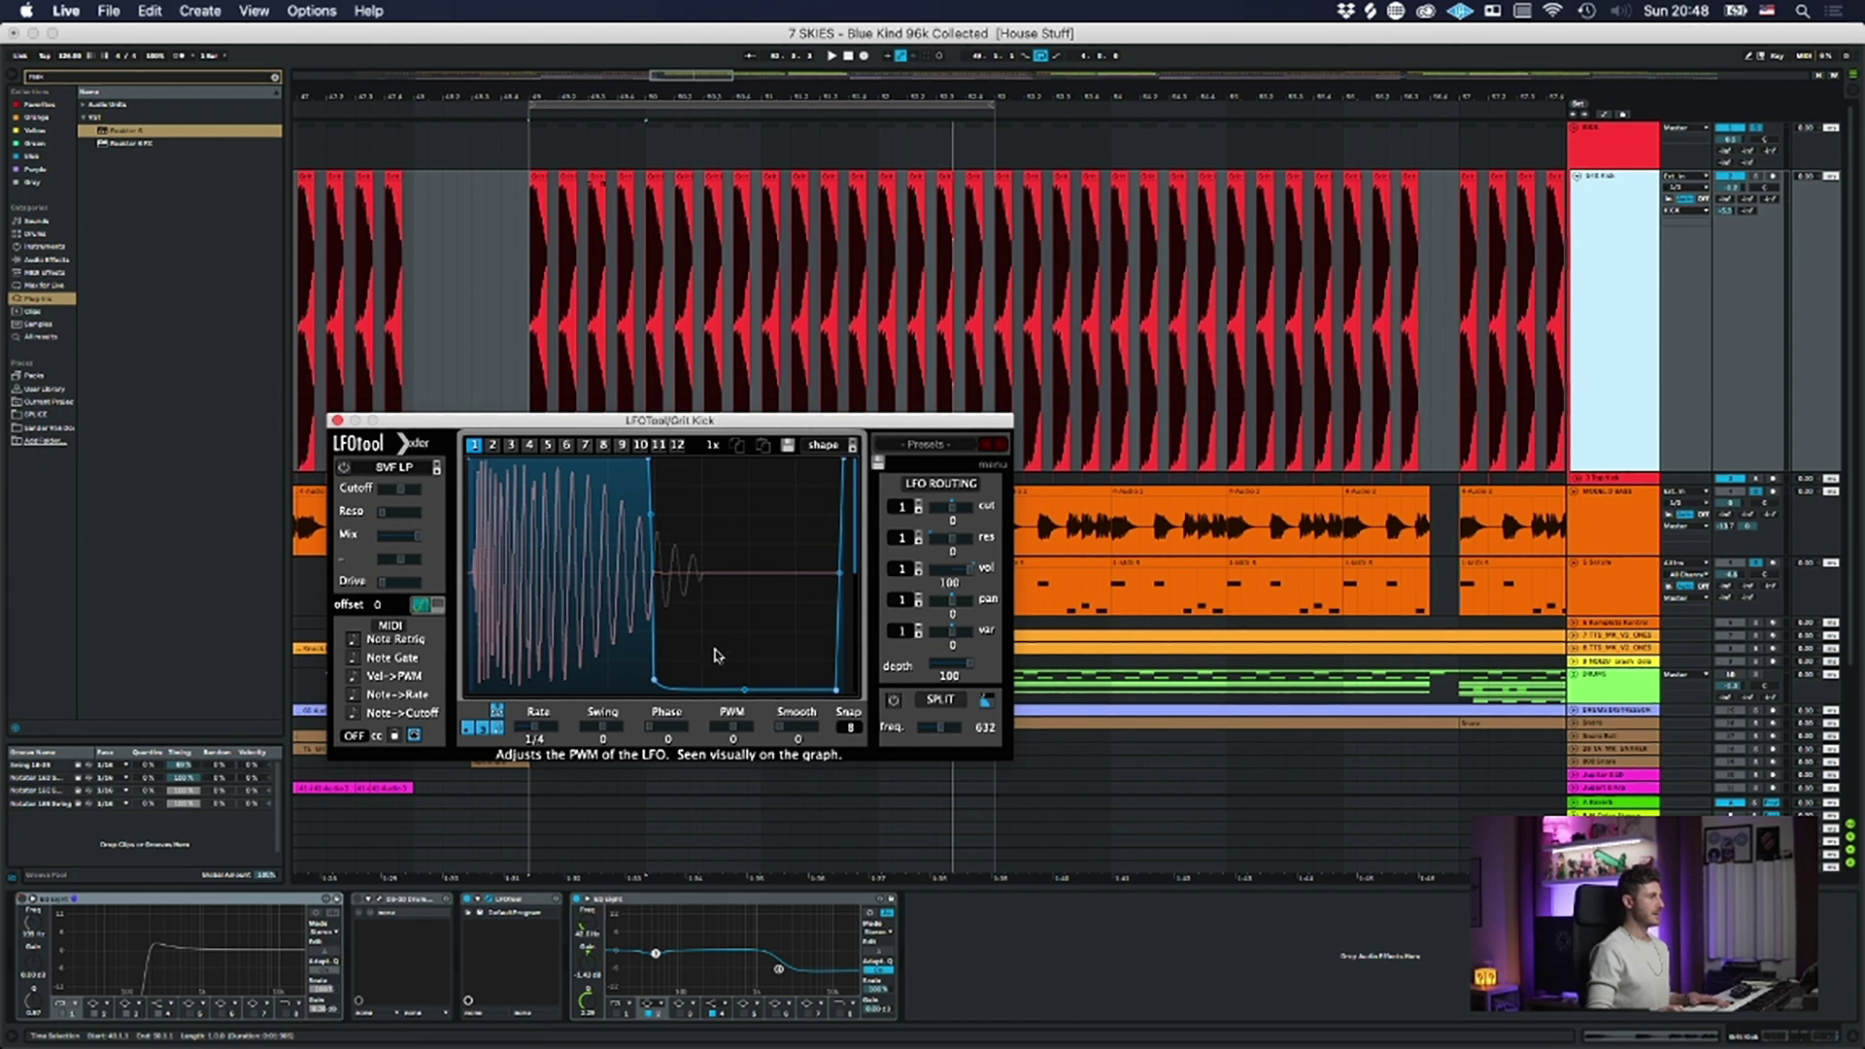
- Solo the kick track and play the loop with its LFOTool curve in view, then stop playback and close the plugin window
click(1756, 182)
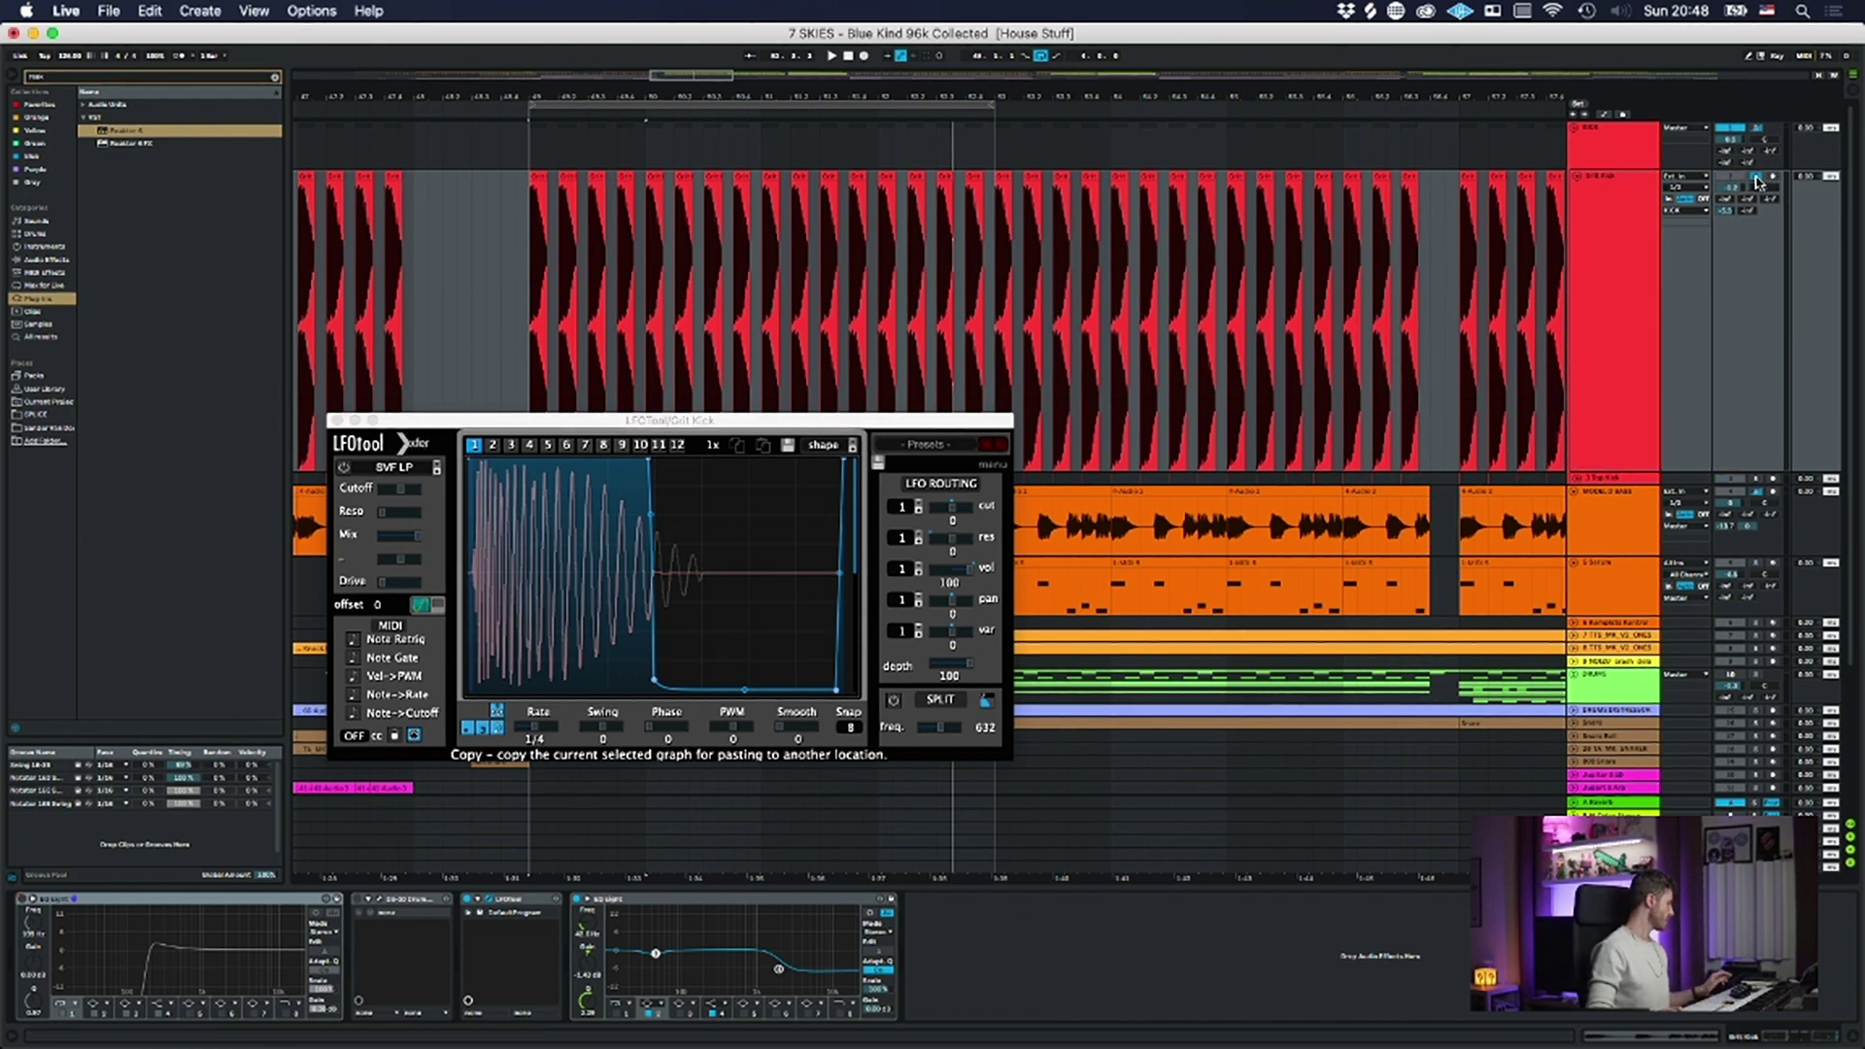
drag(625, 95, 624, 124)
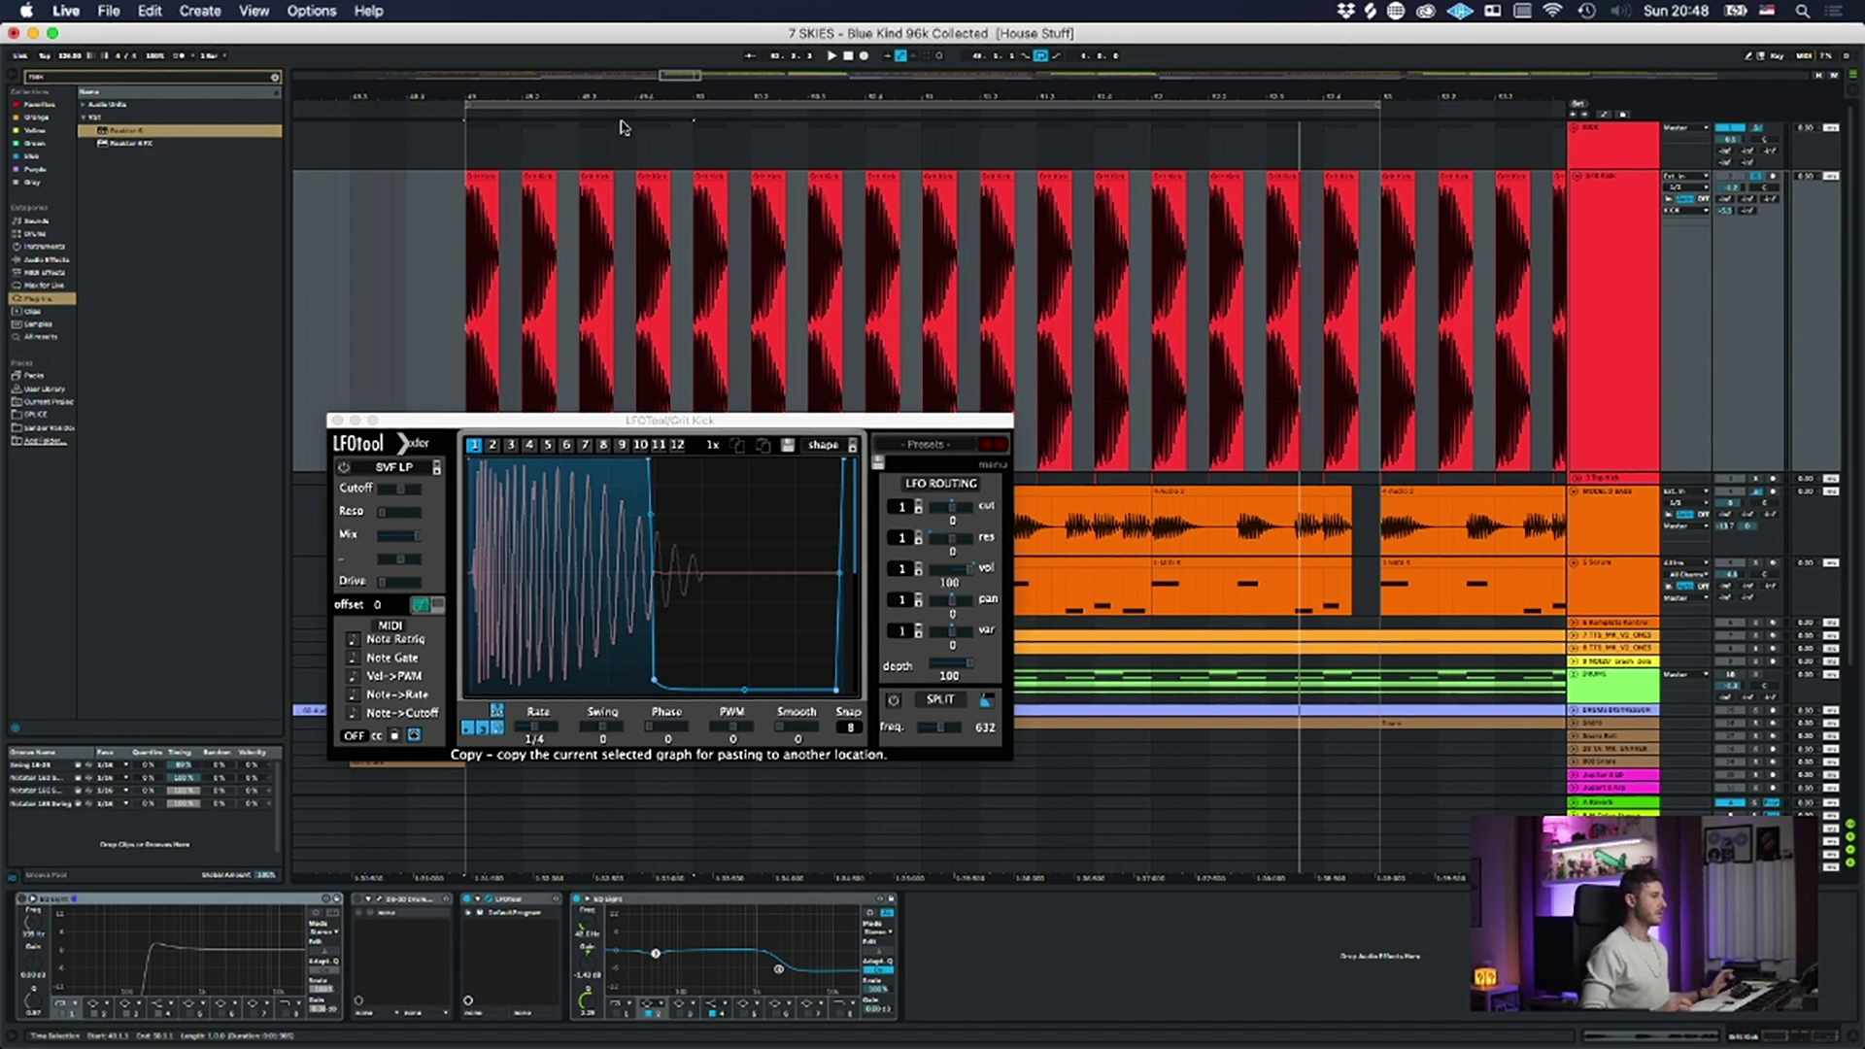
key(space)
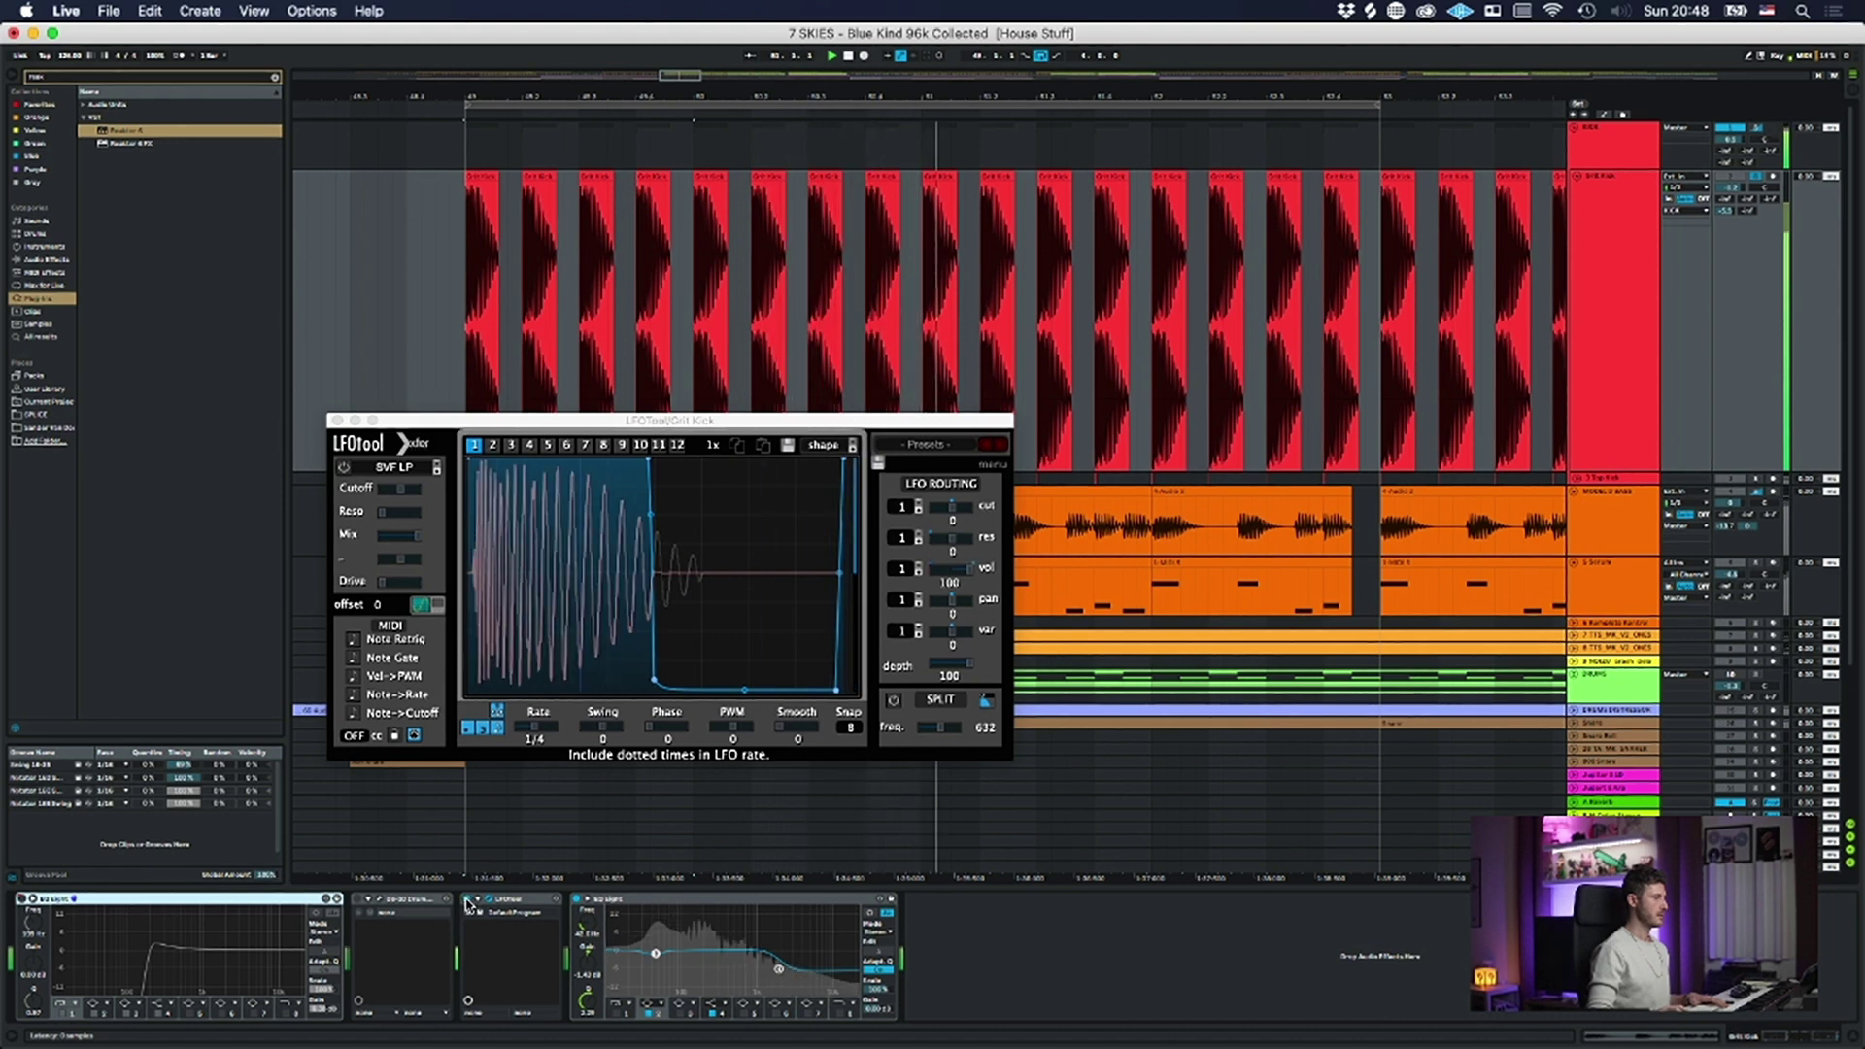
key(space)
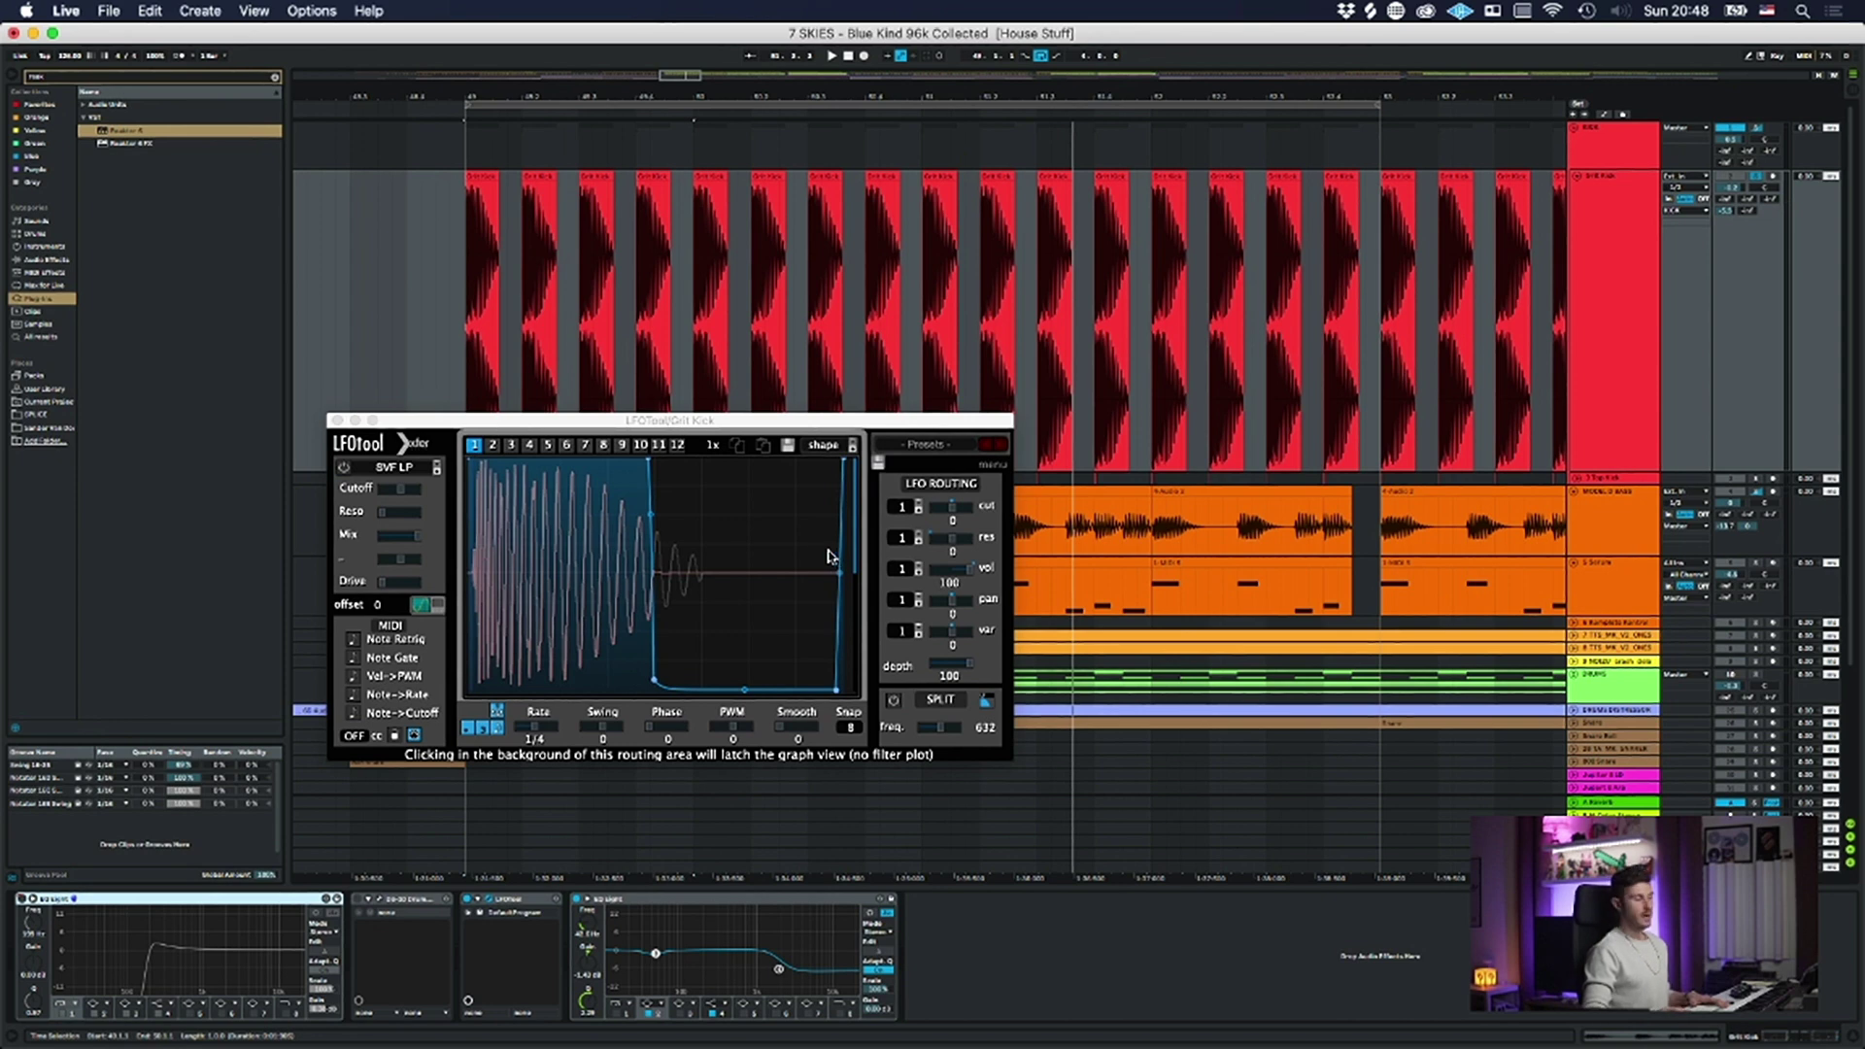
click(337, 420)
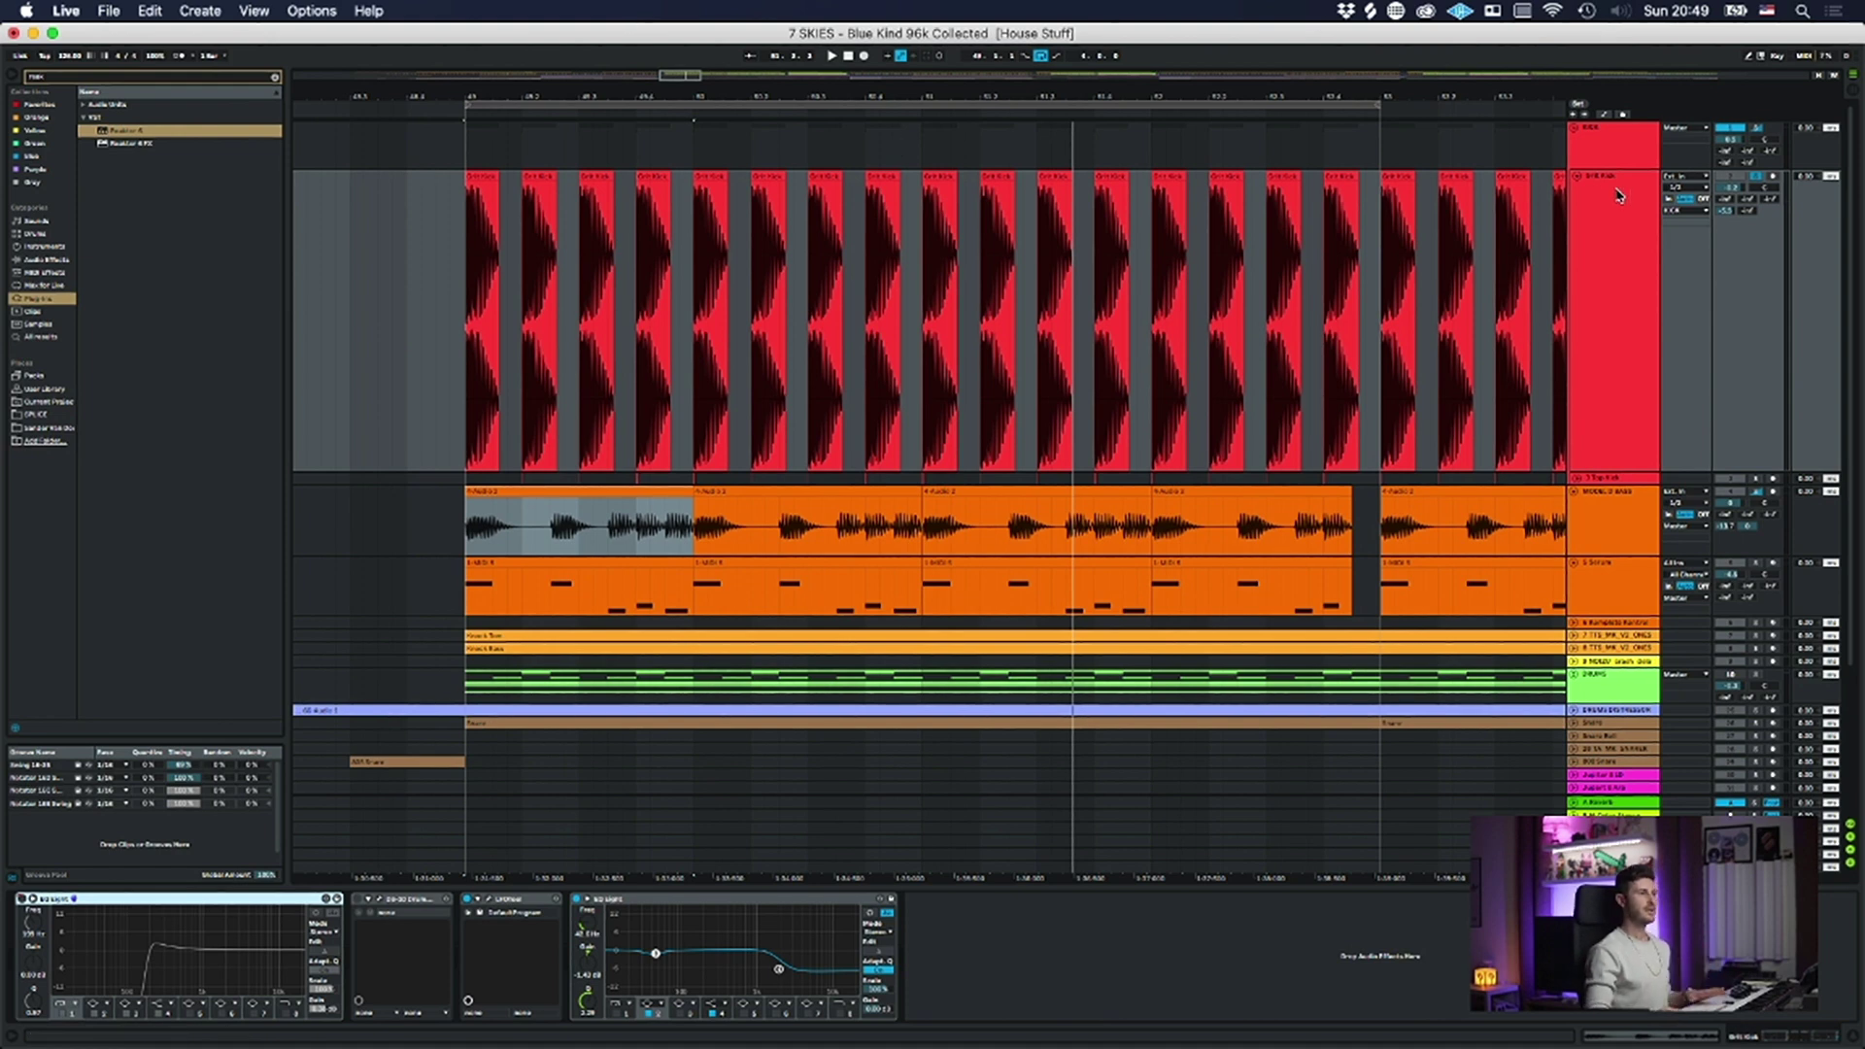
- Examine the reverb on the KICK group and the device chain of the first kick track inside it
click(1616, 144)
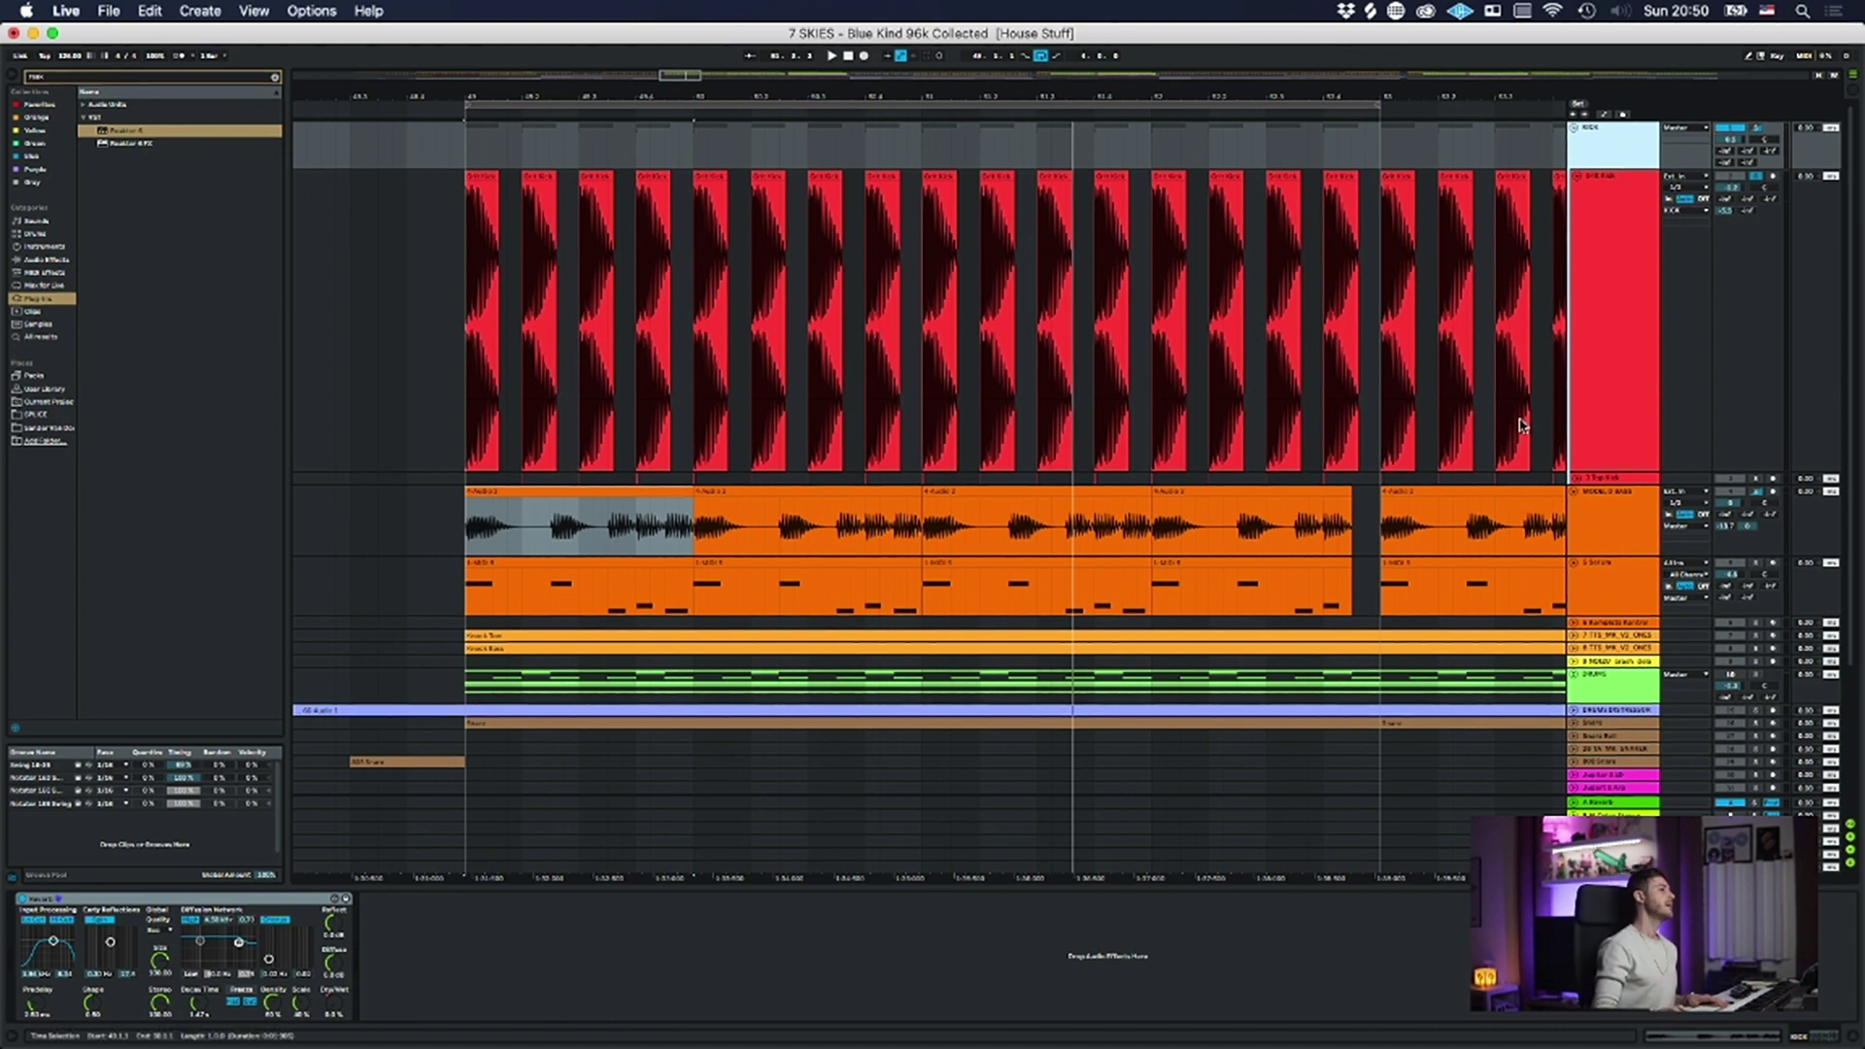
drag(543, 97, 604, 98)
click(1609, 196)
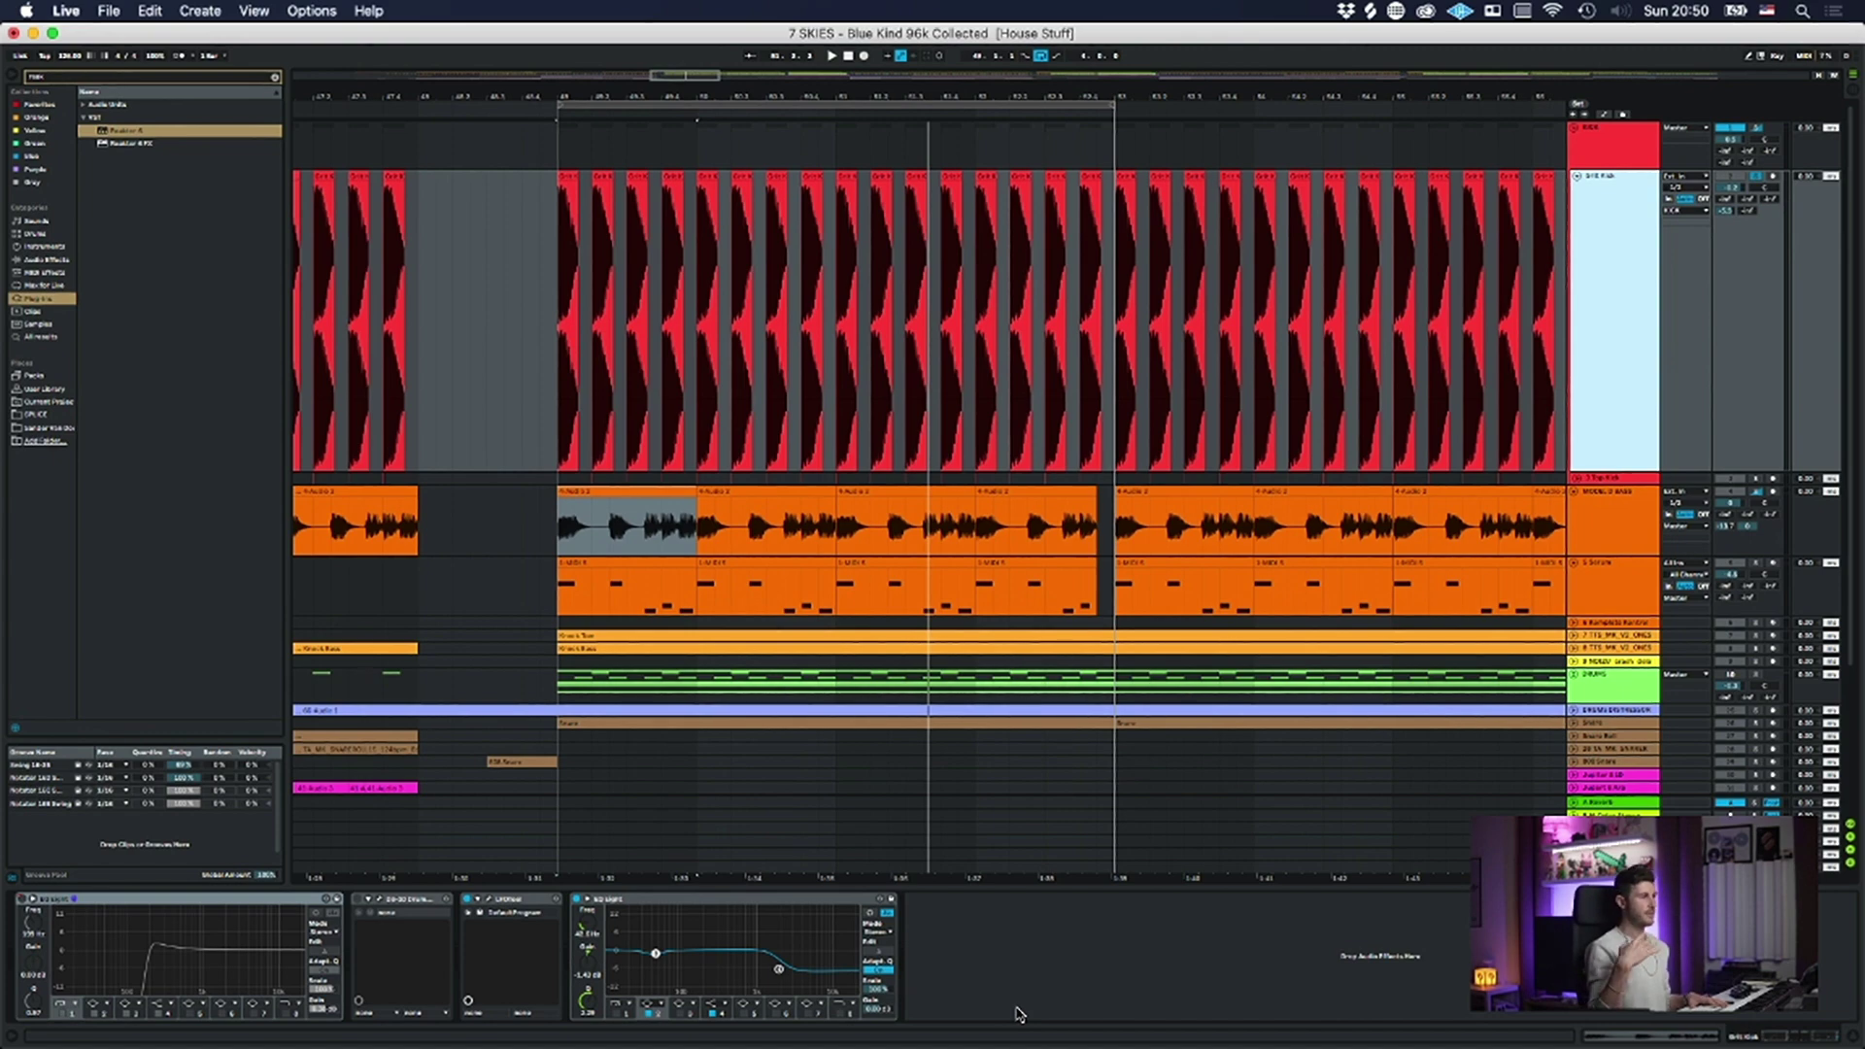
- Fold the kick track and bring the start of the looped section into close view
drag(683, 95, 636, 29)
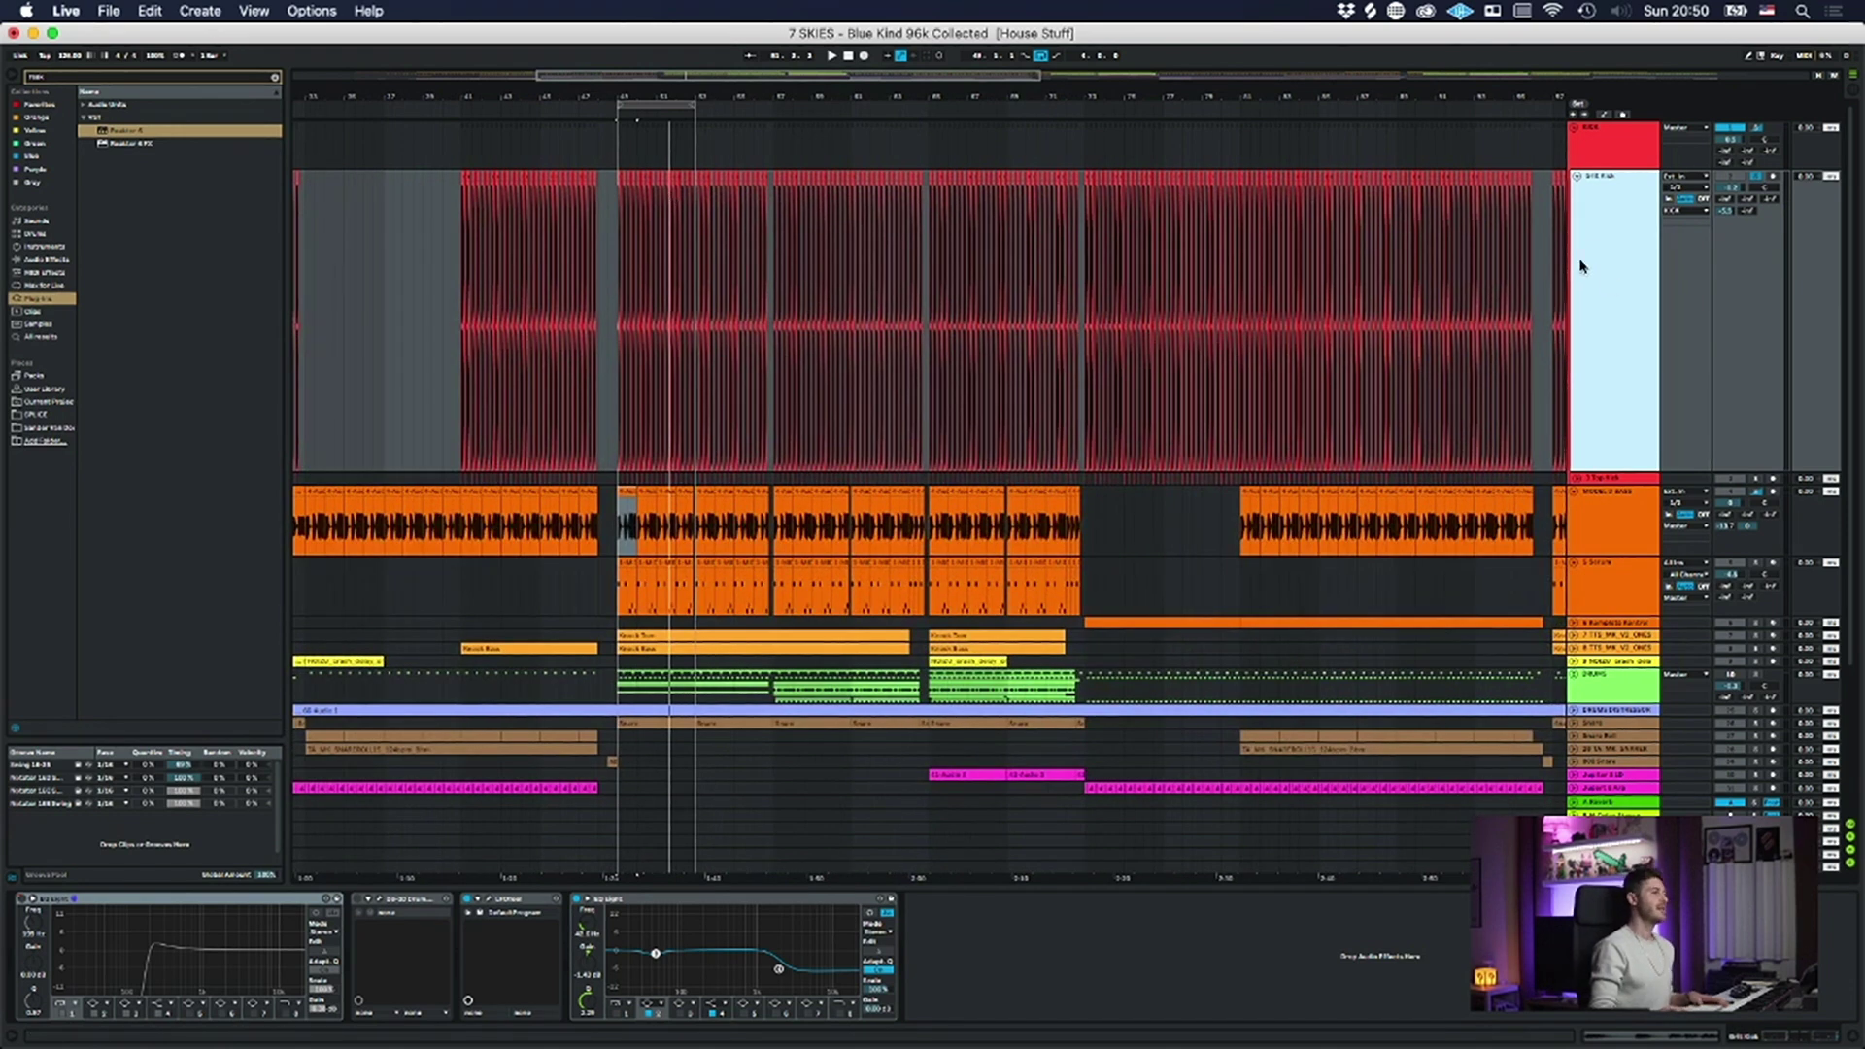
click(1575, 177)
drag(637, 94, 637, 34)
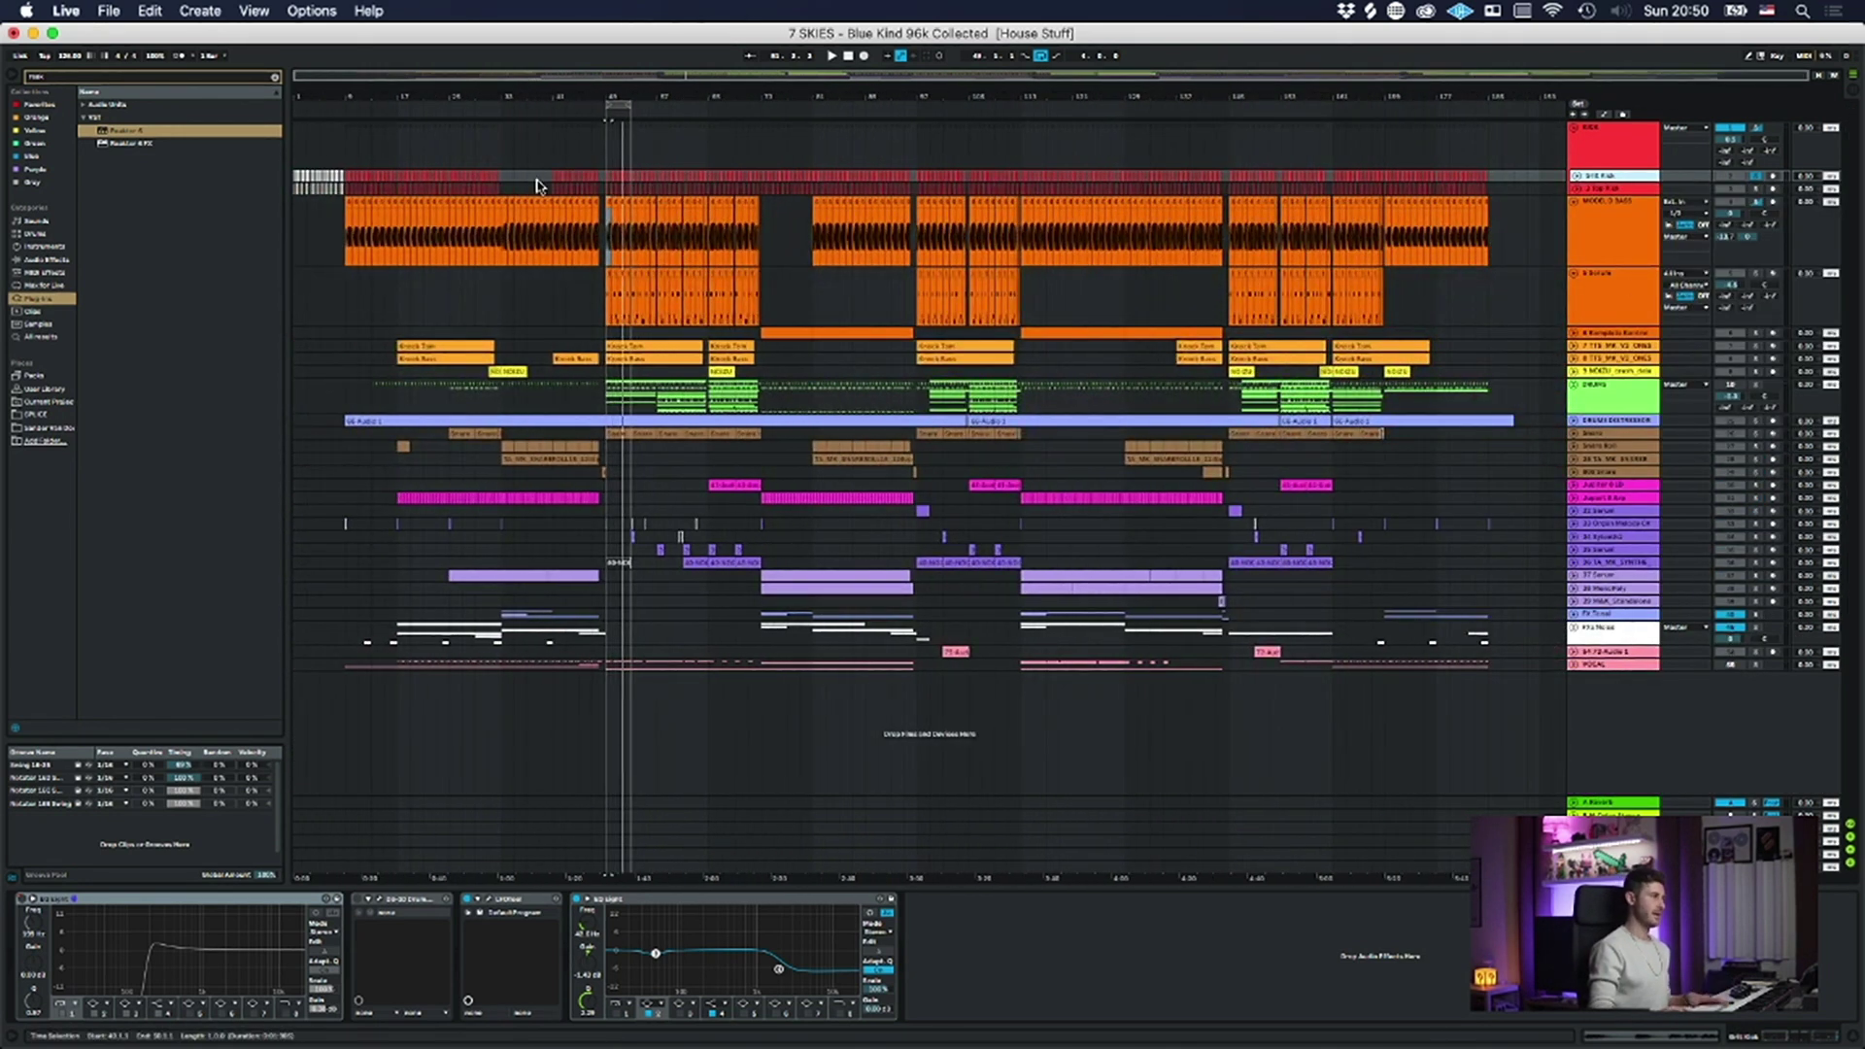
drag(604, 95, 637, 137)
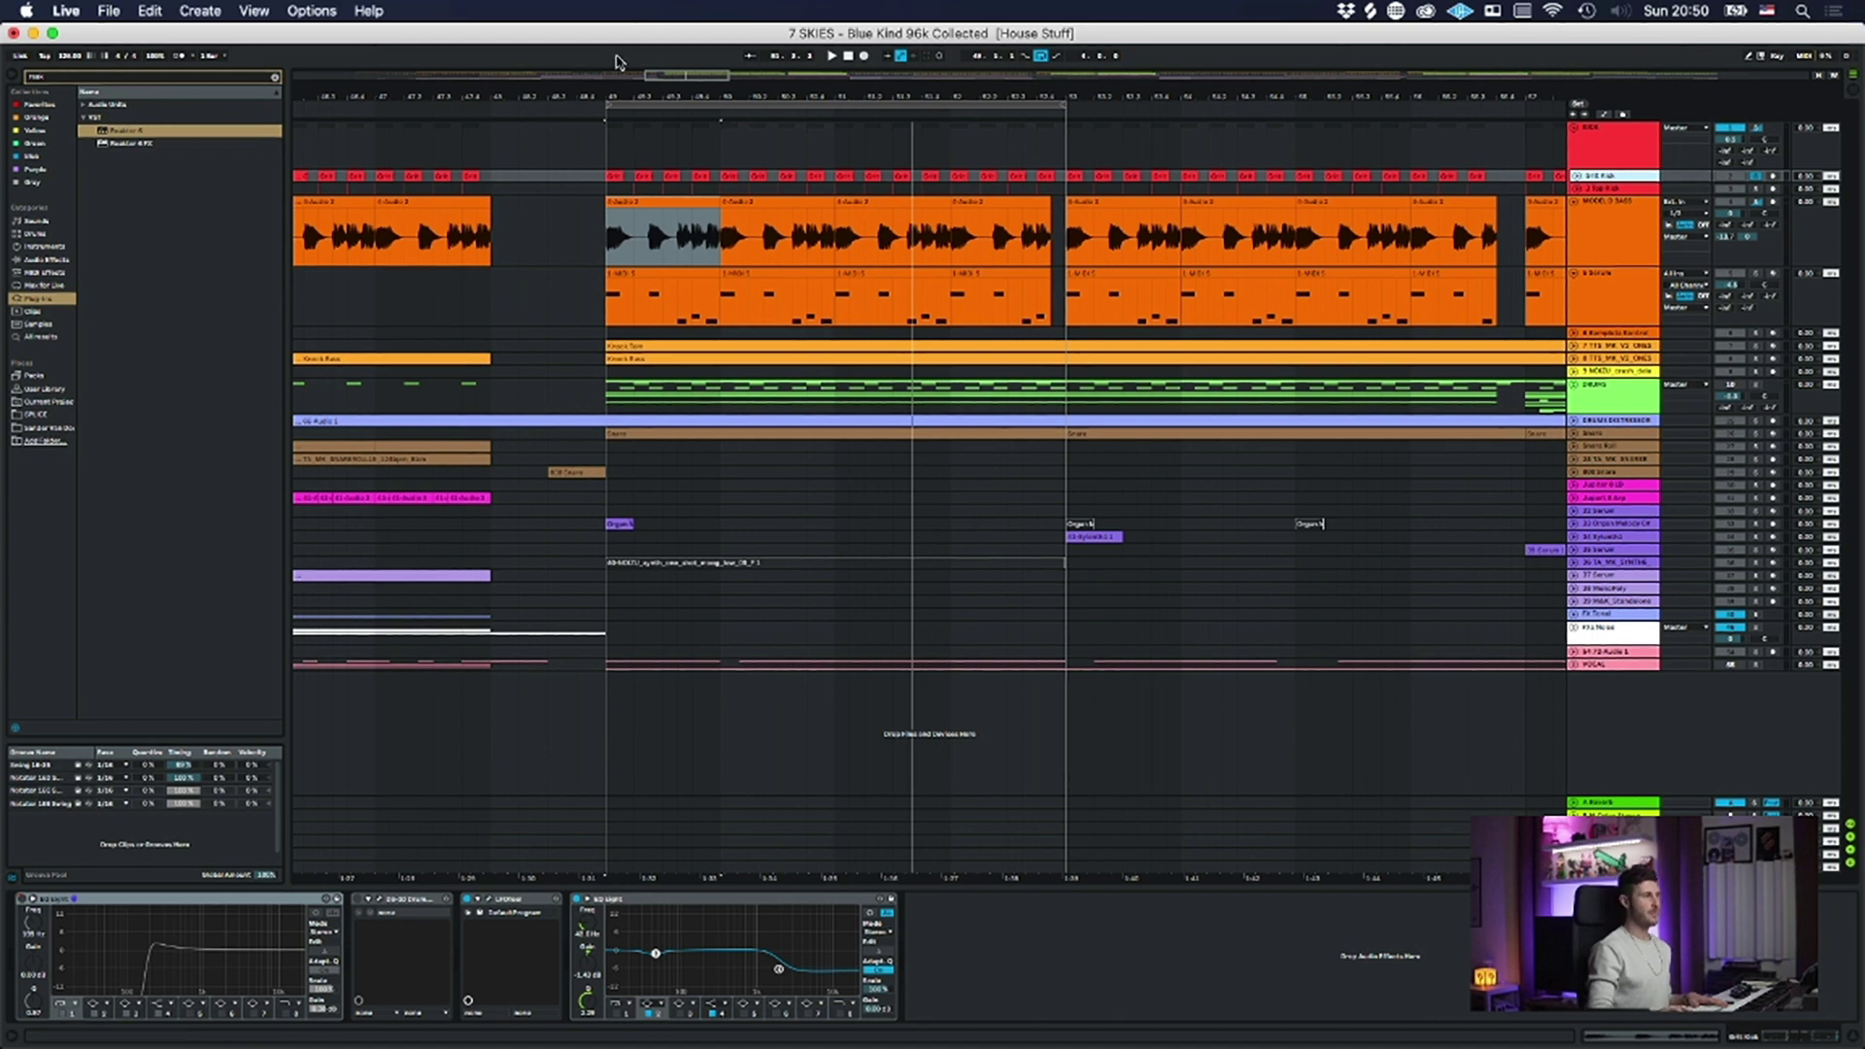
drag(614, 97, 614, 160)
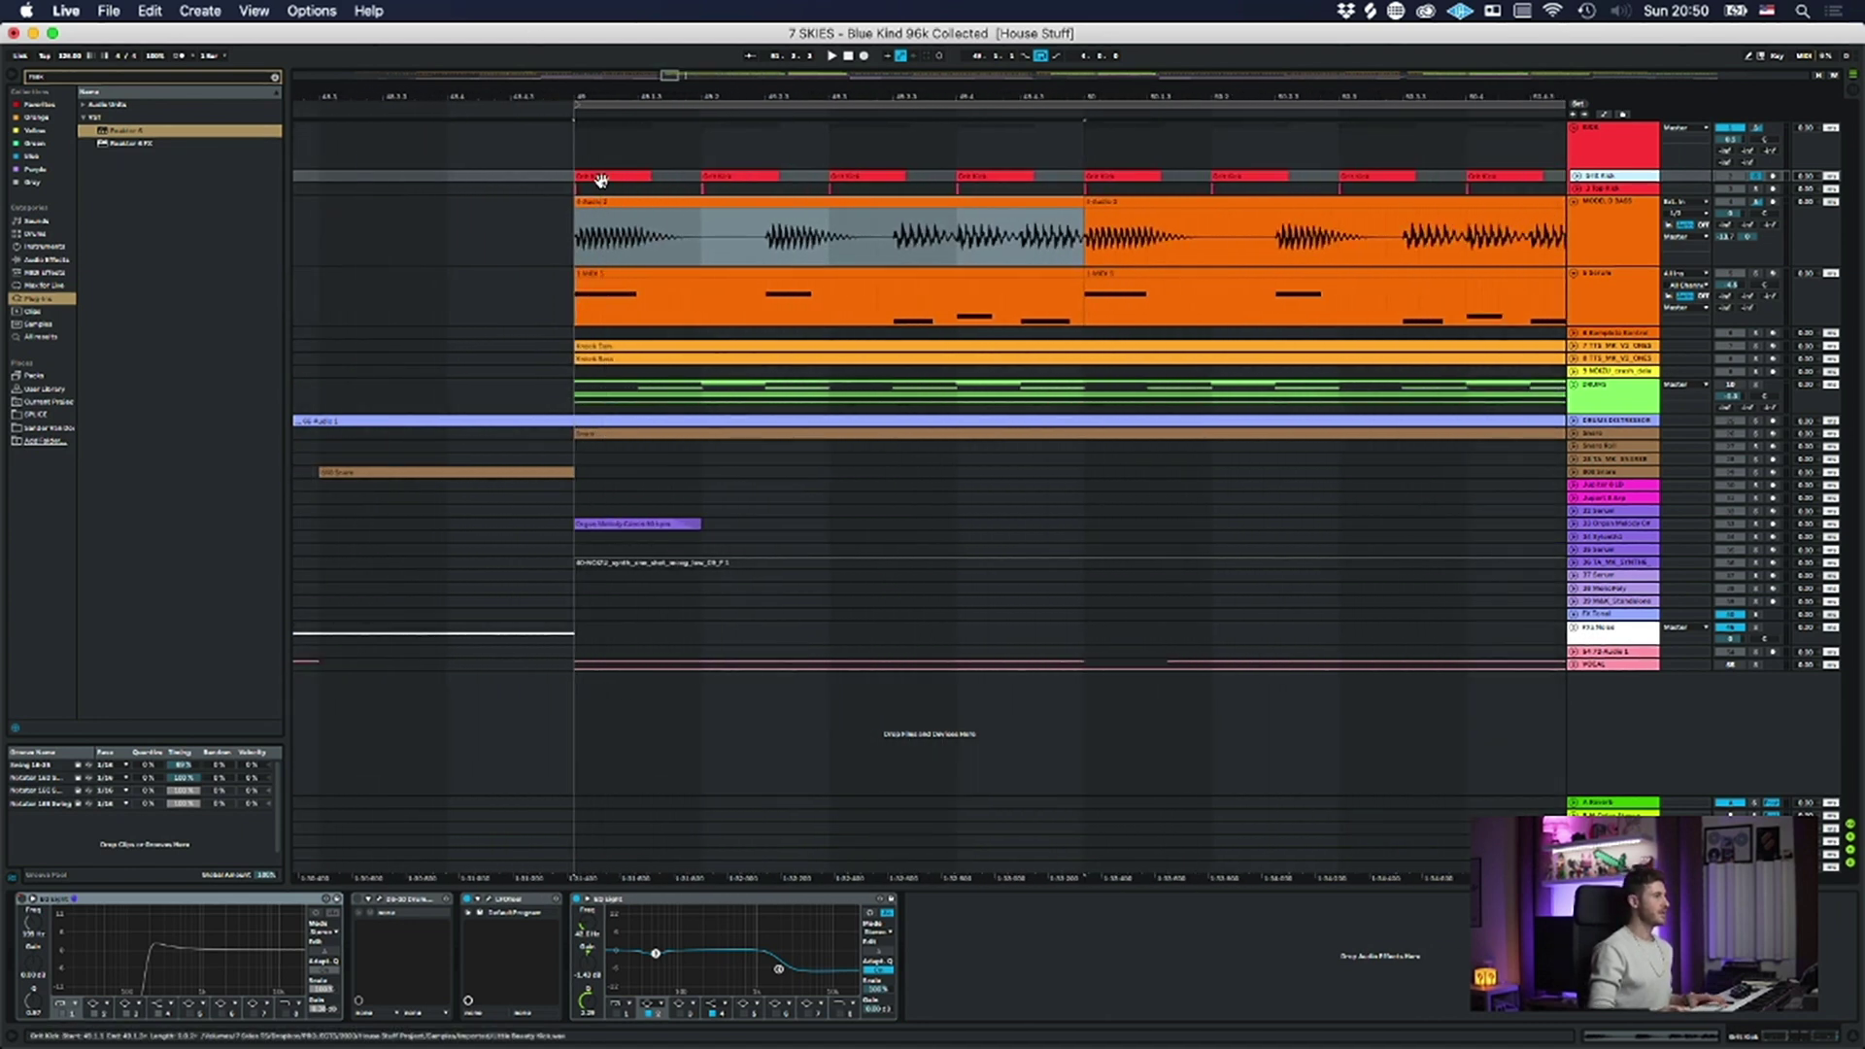
- Select the first kick clip in the loop and unfold its track to inspect the waveform up close
click(651, 180)
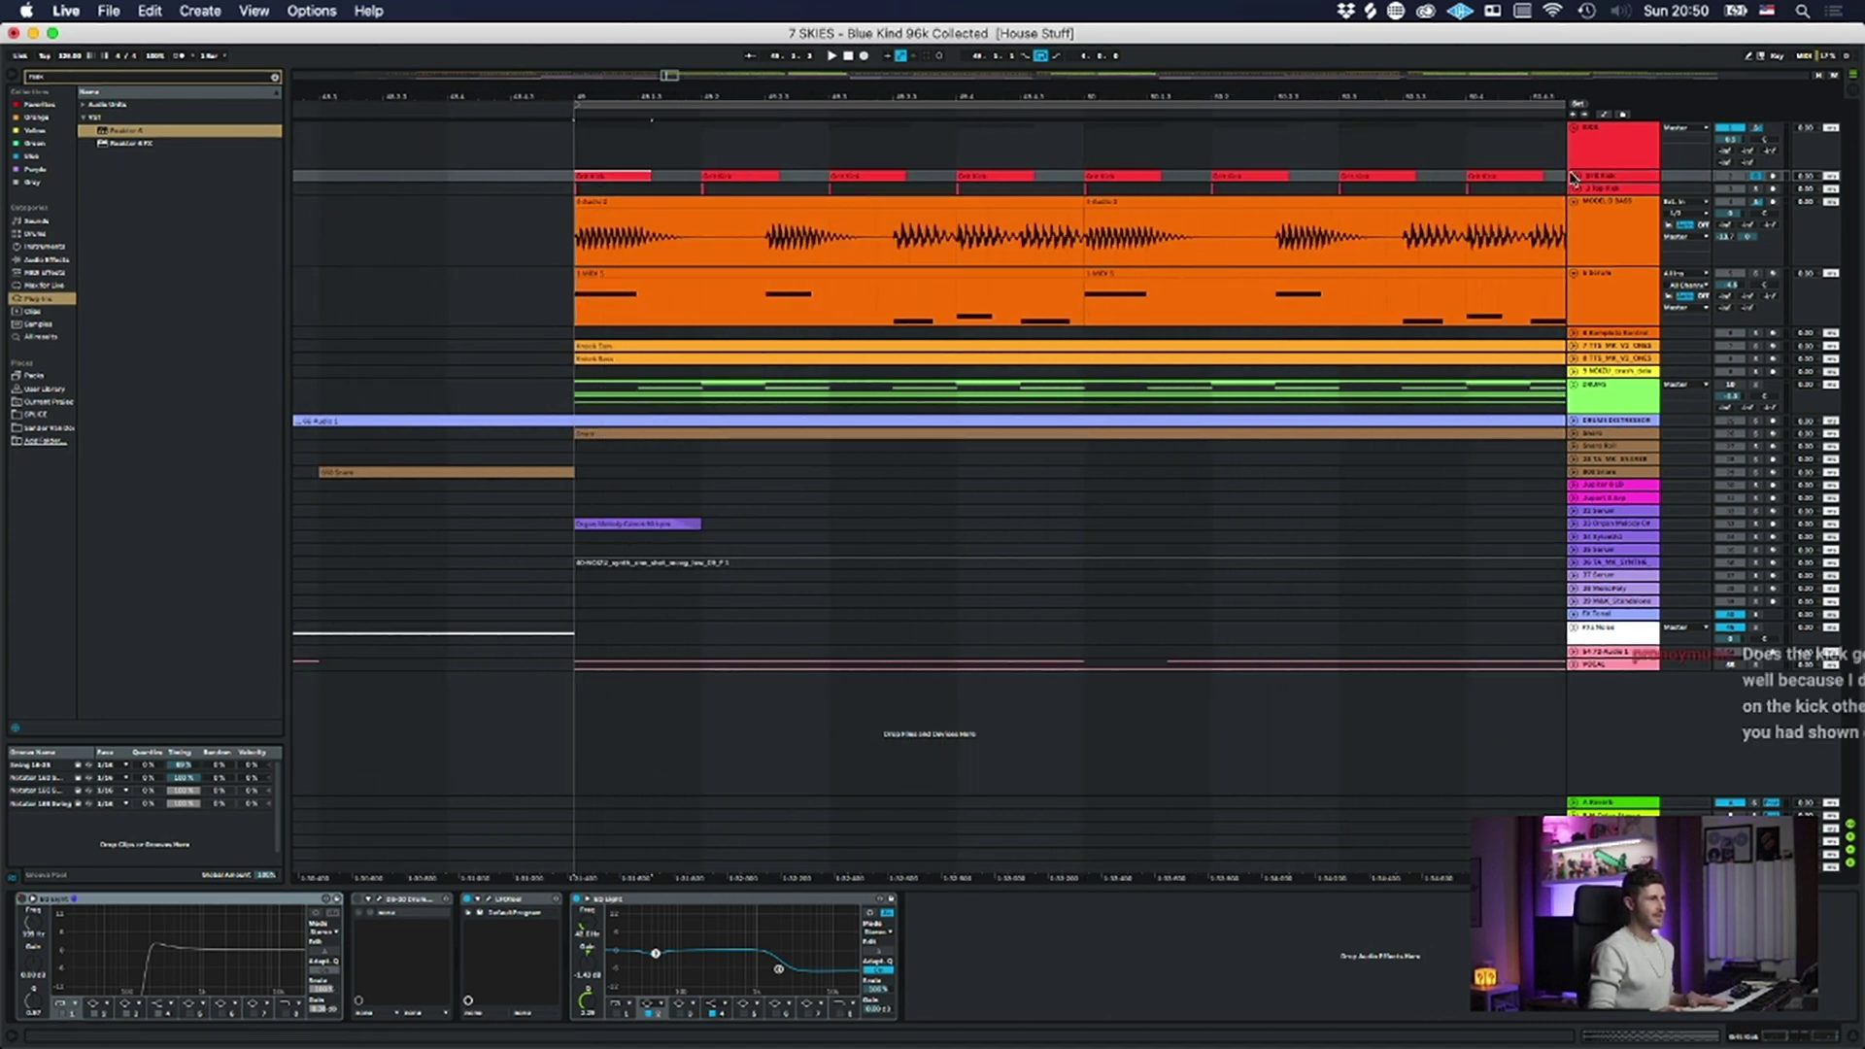
click(642, 177)
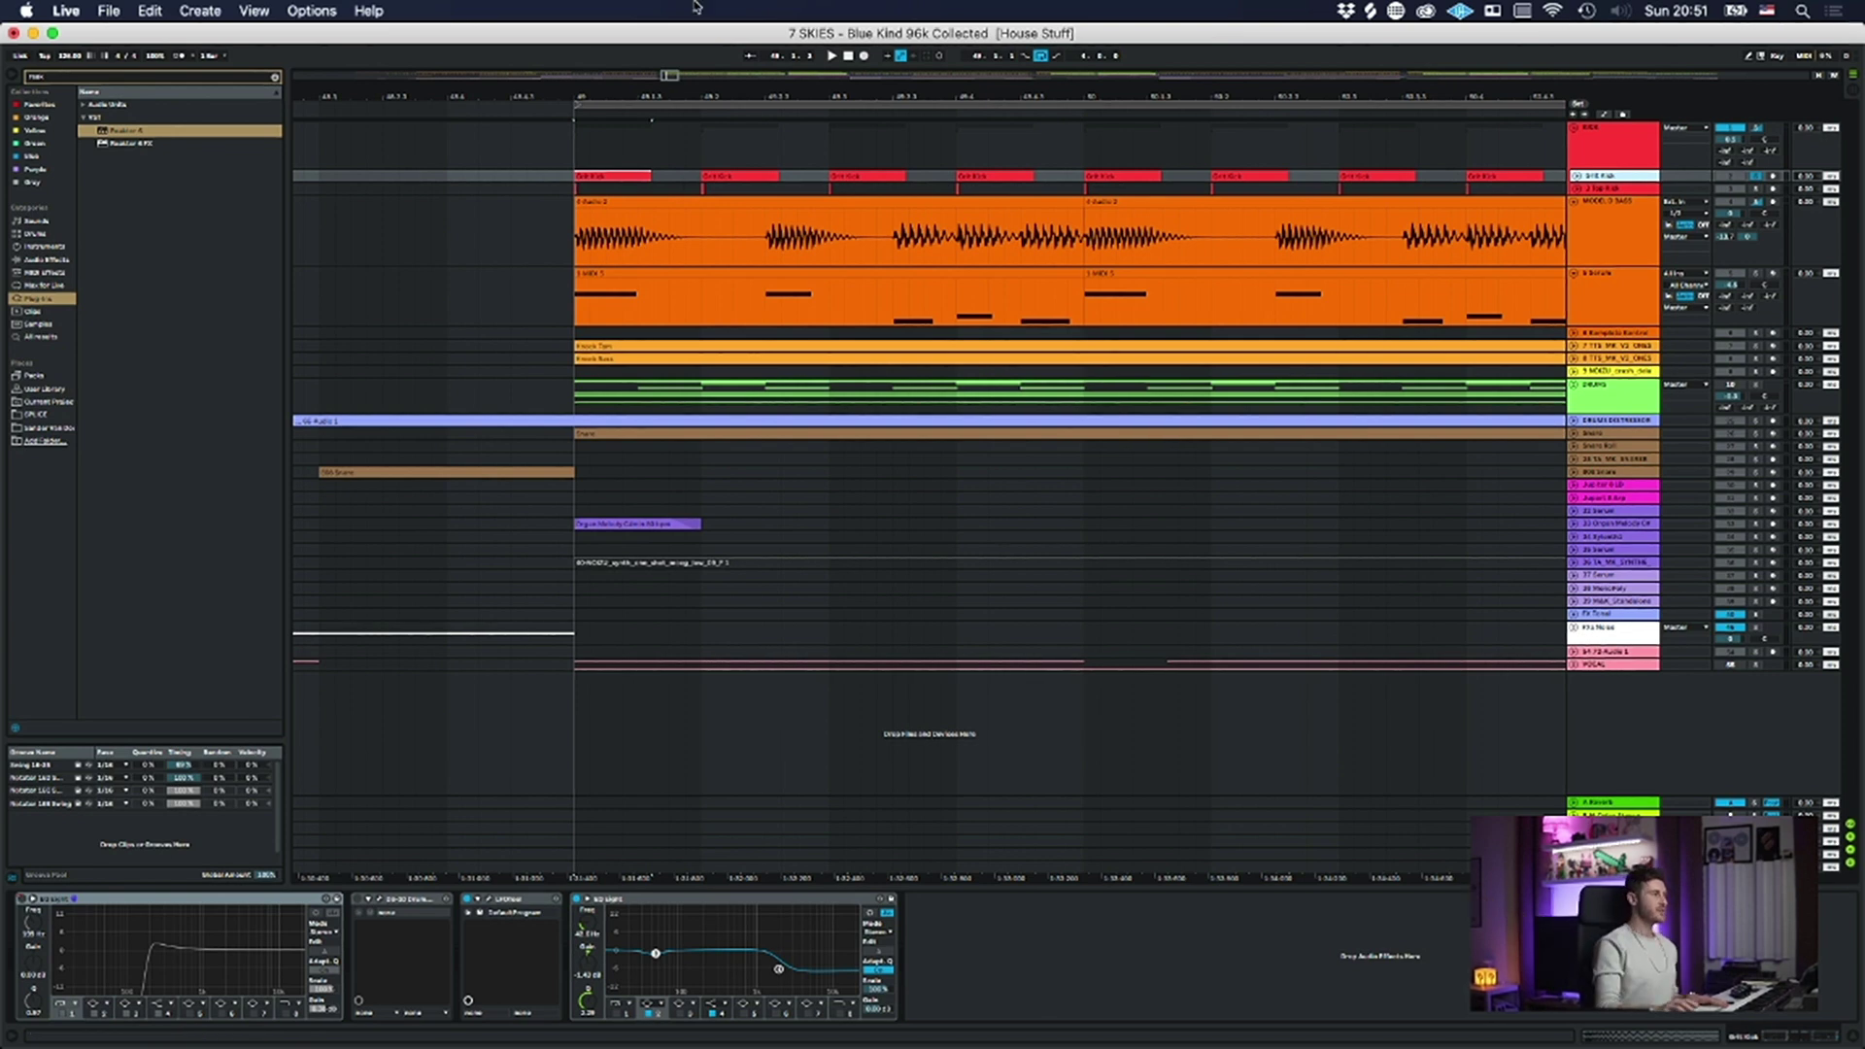
drag(676, 92, 829, 194)
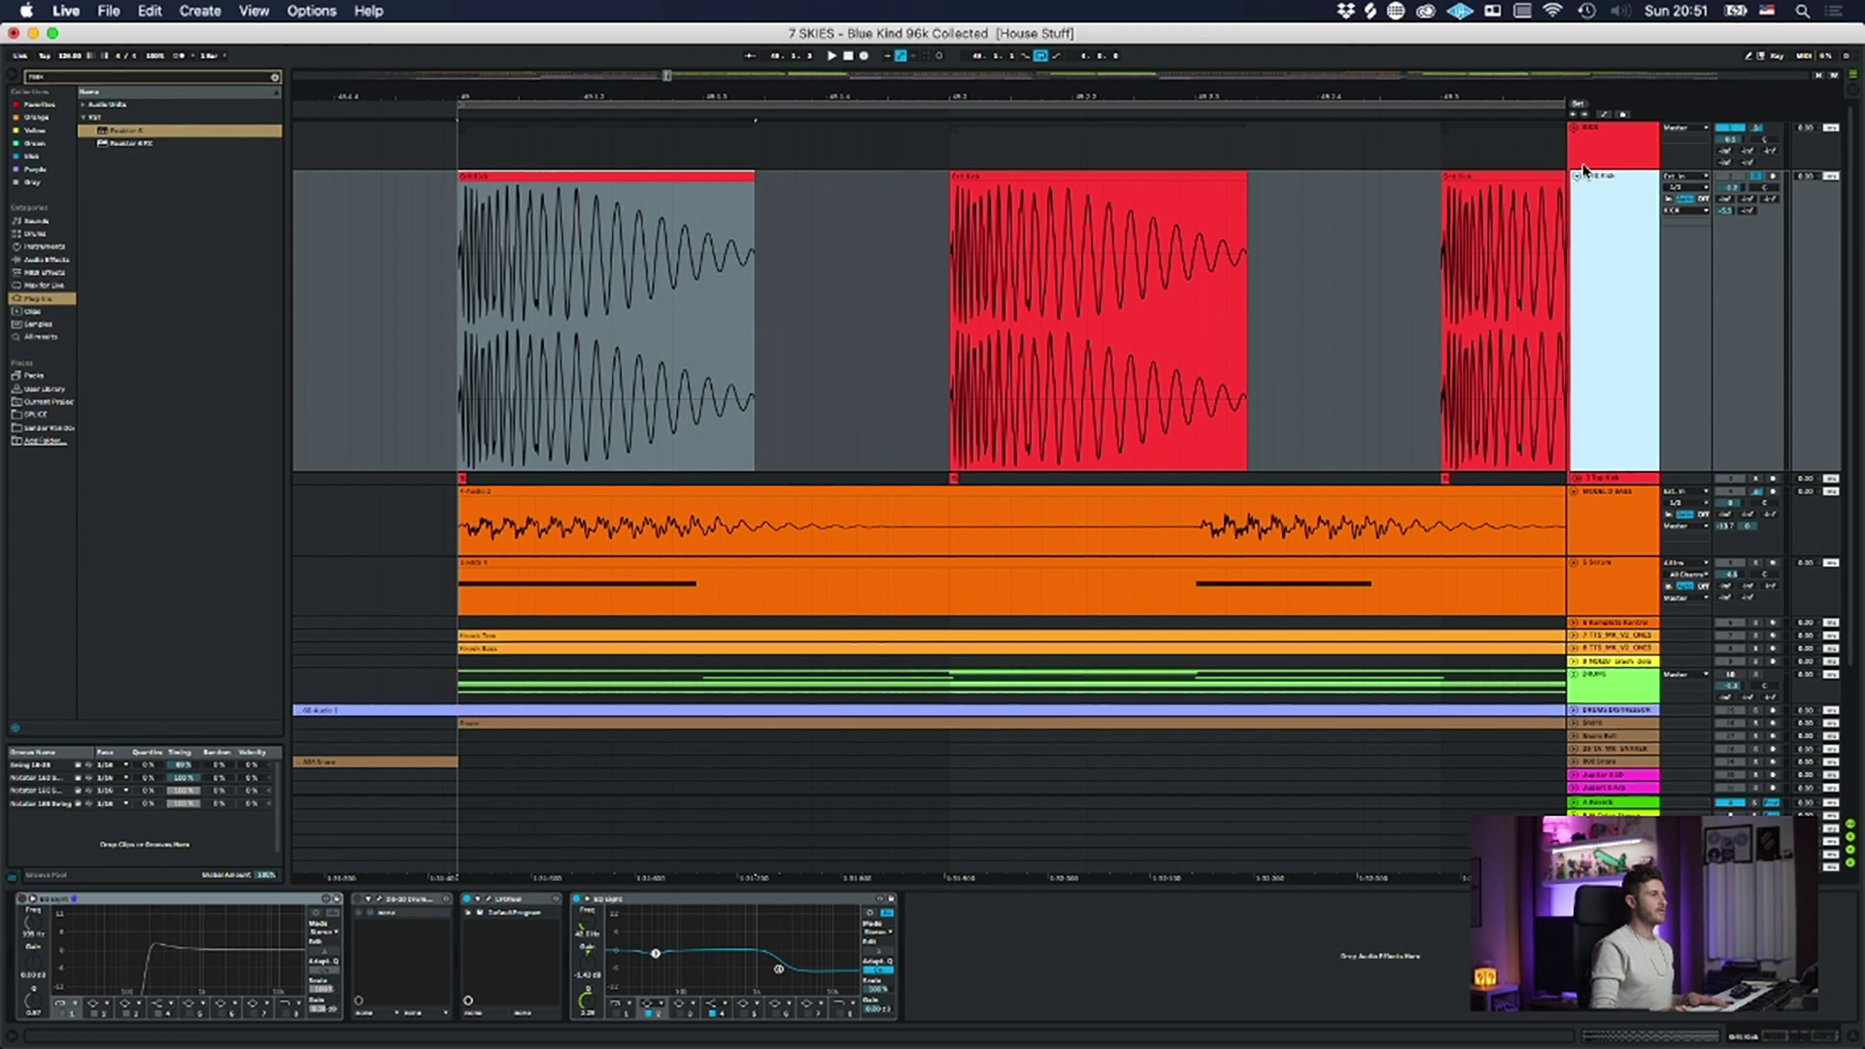
key(z)
click(785, 189)
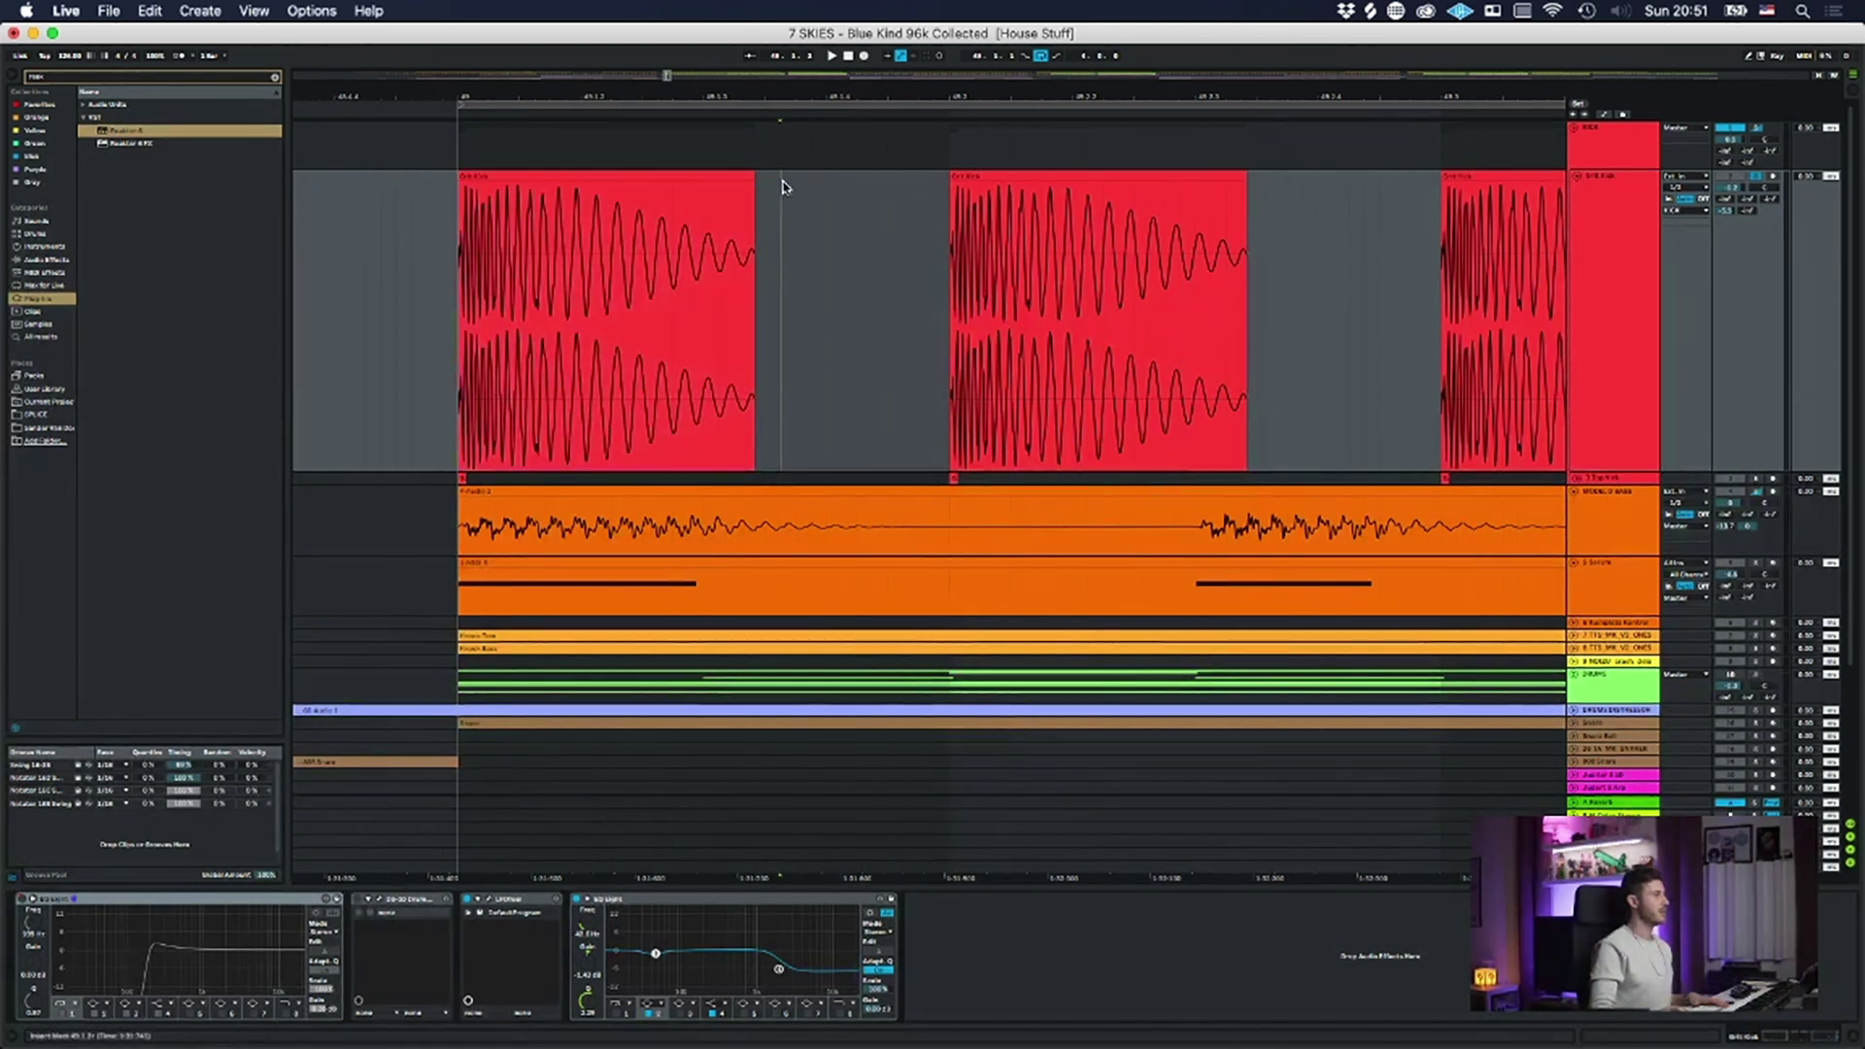
- Try shortening the first and second kick clips in the loop in turn, undoing each trim
drag(753, 184, 582, 199)
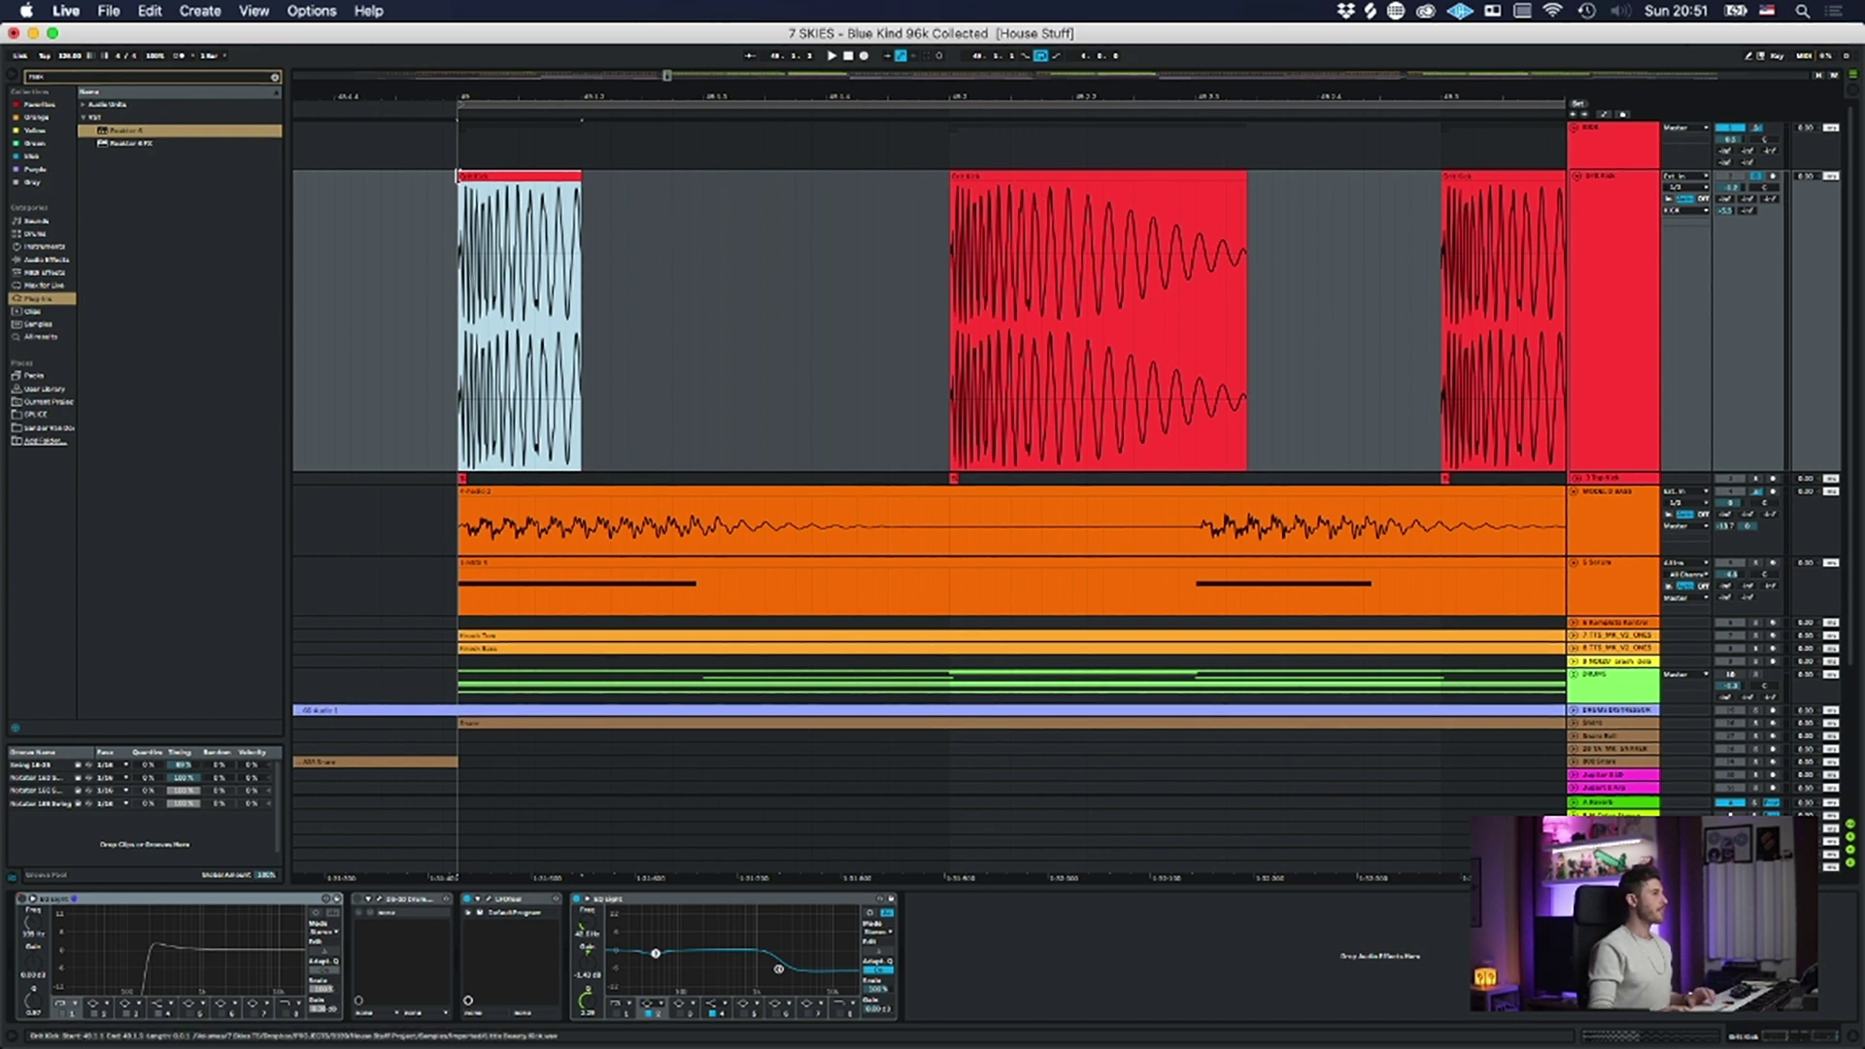
key(super+z)
shift+click(1177, 178)
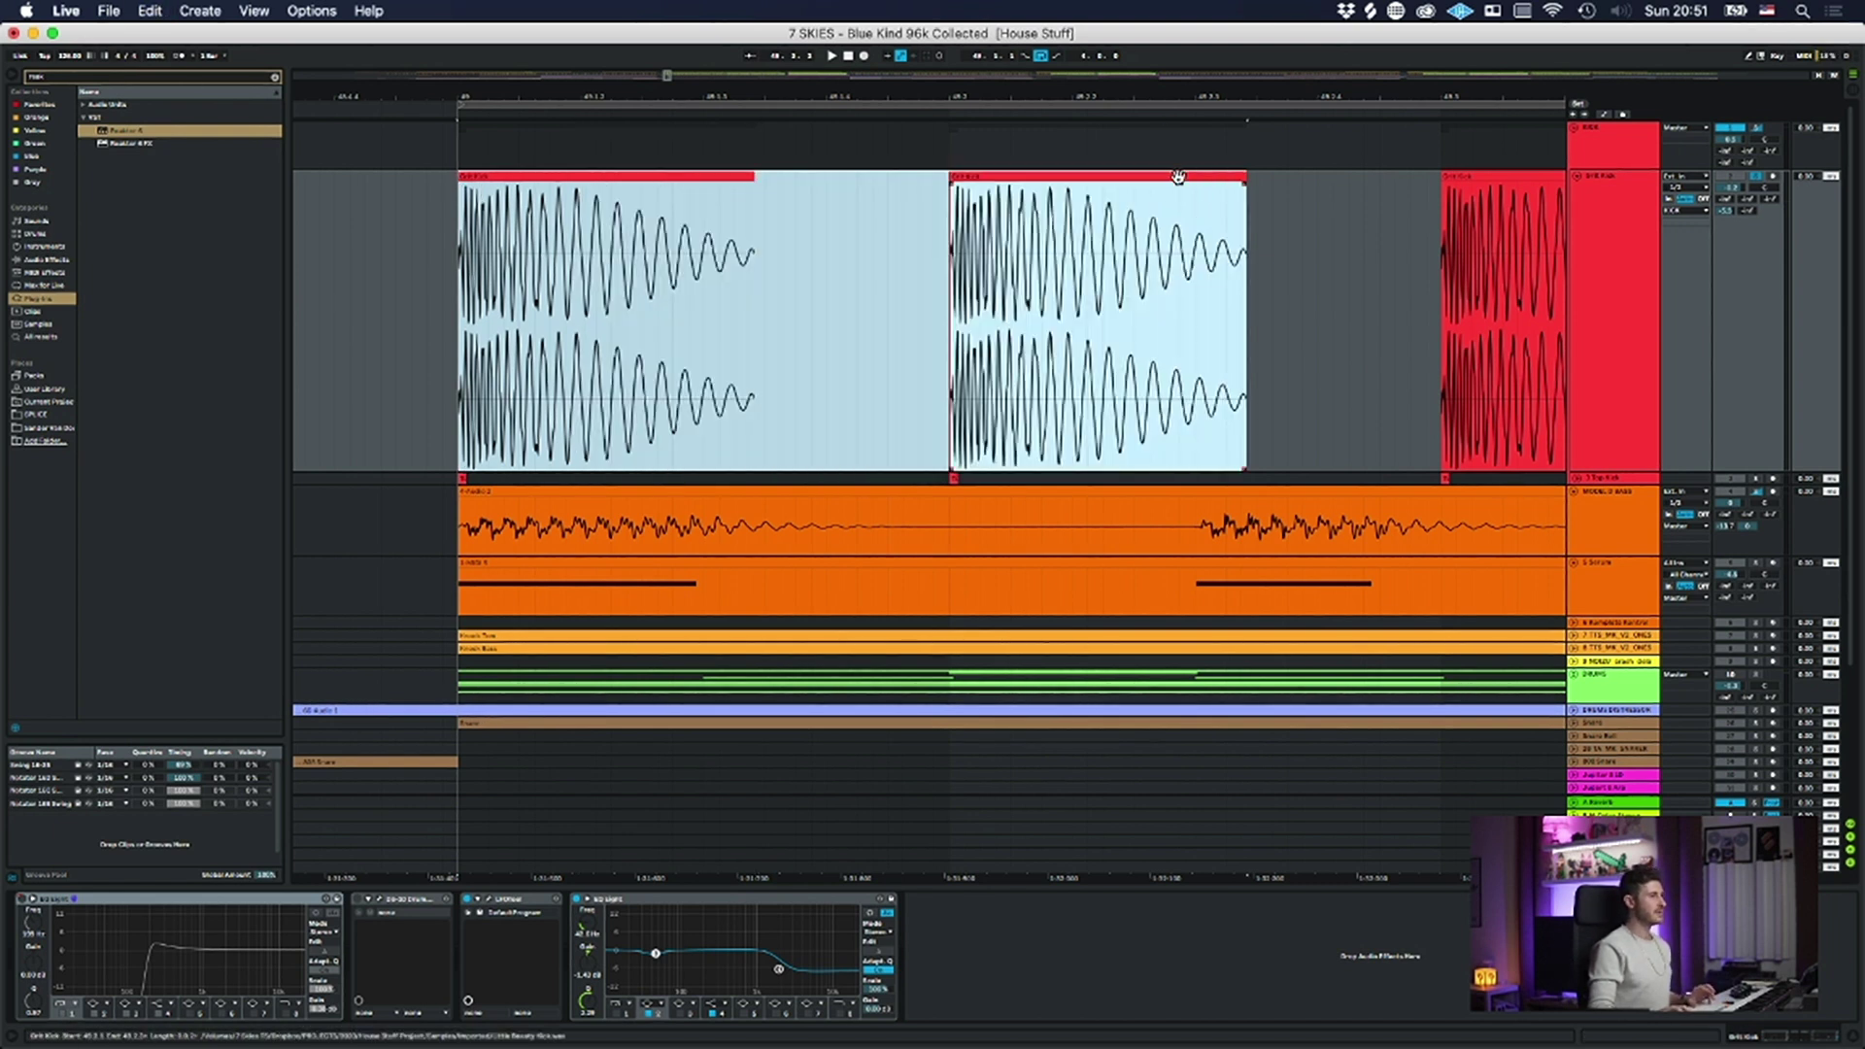
drag(1243, 190, 1146, 191)
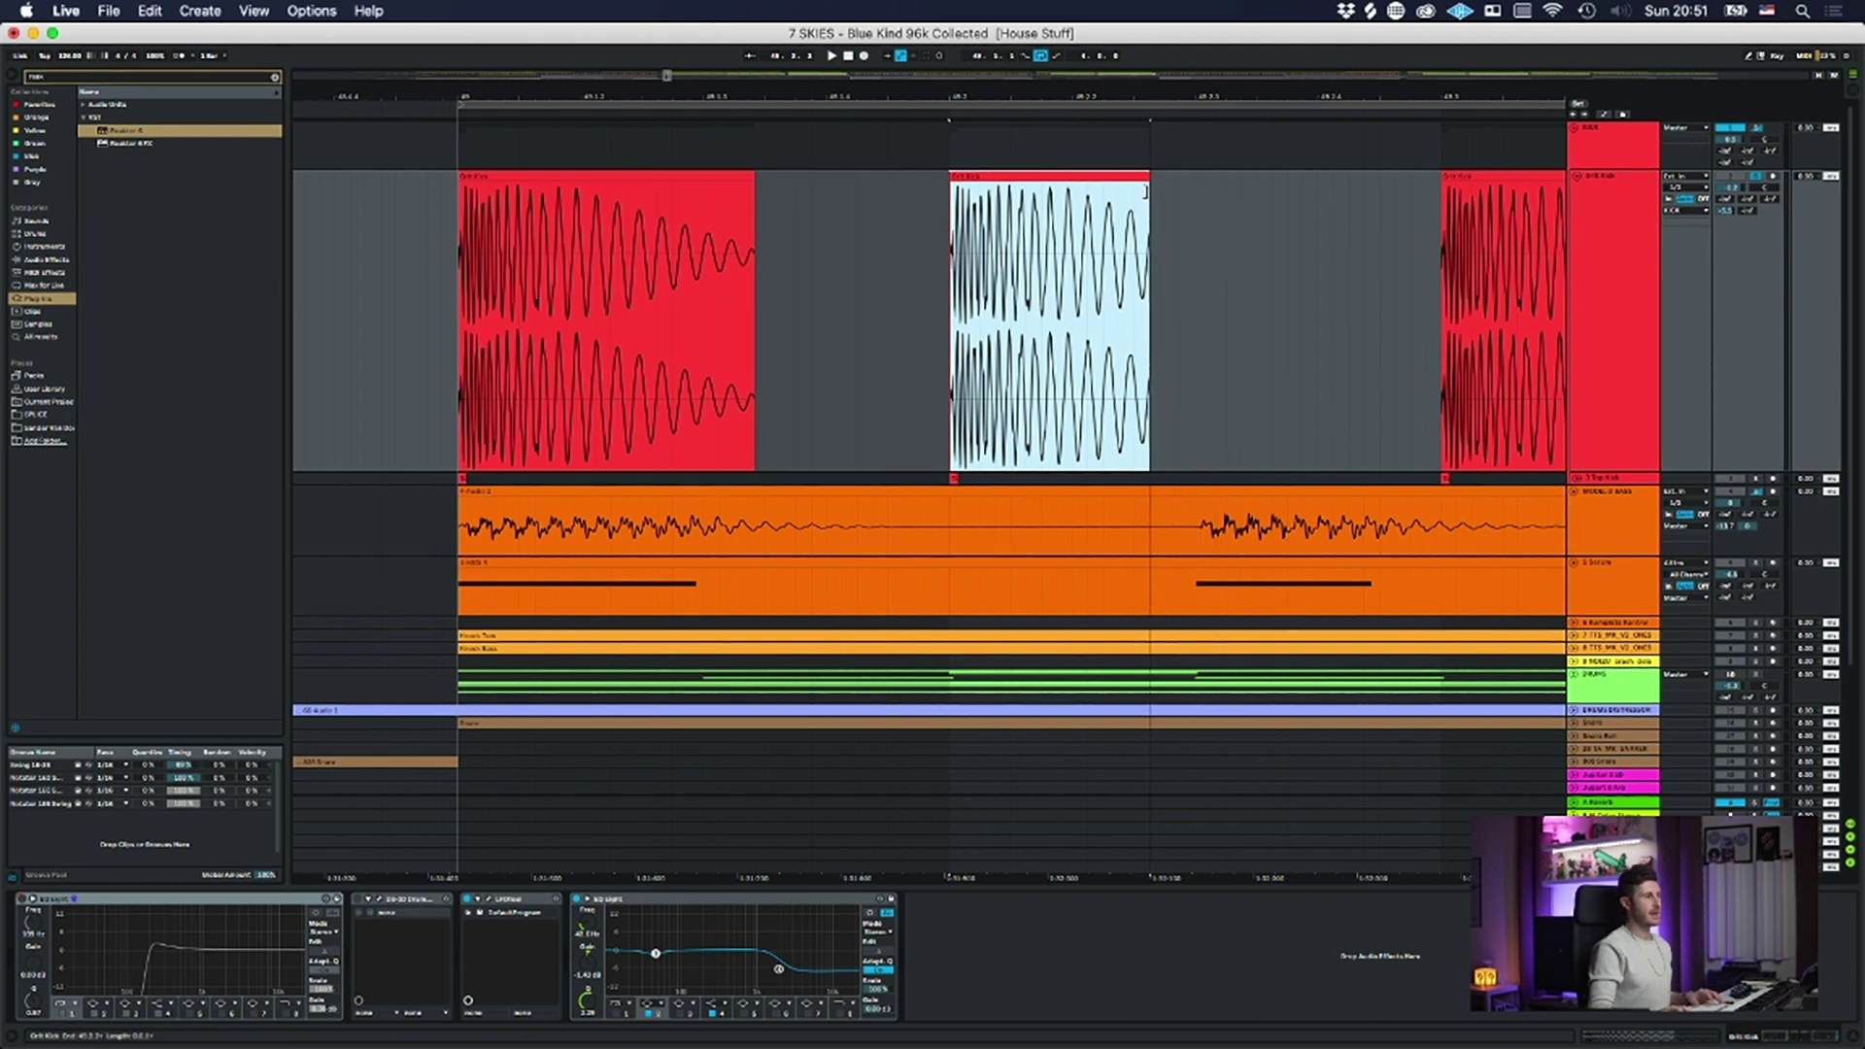
key(super+z)
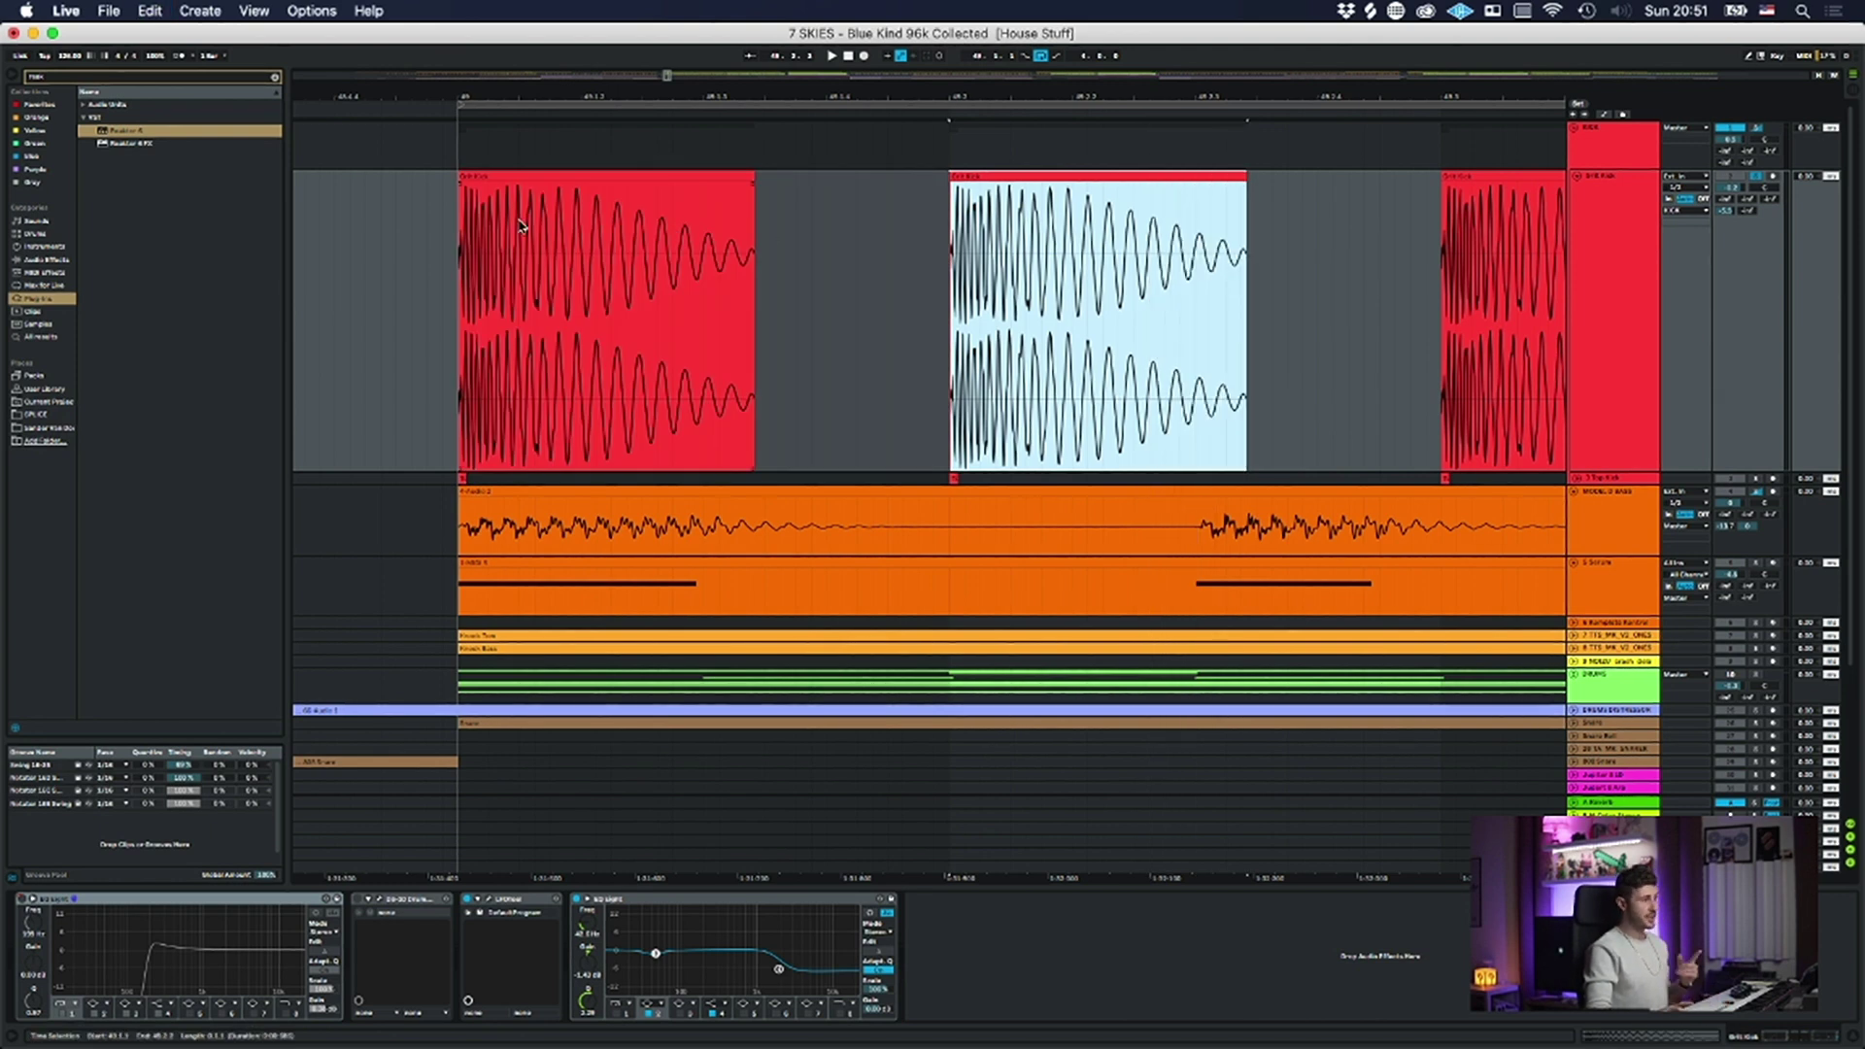
shift+click(545, 176)
drag(740, 178, 662, 180)
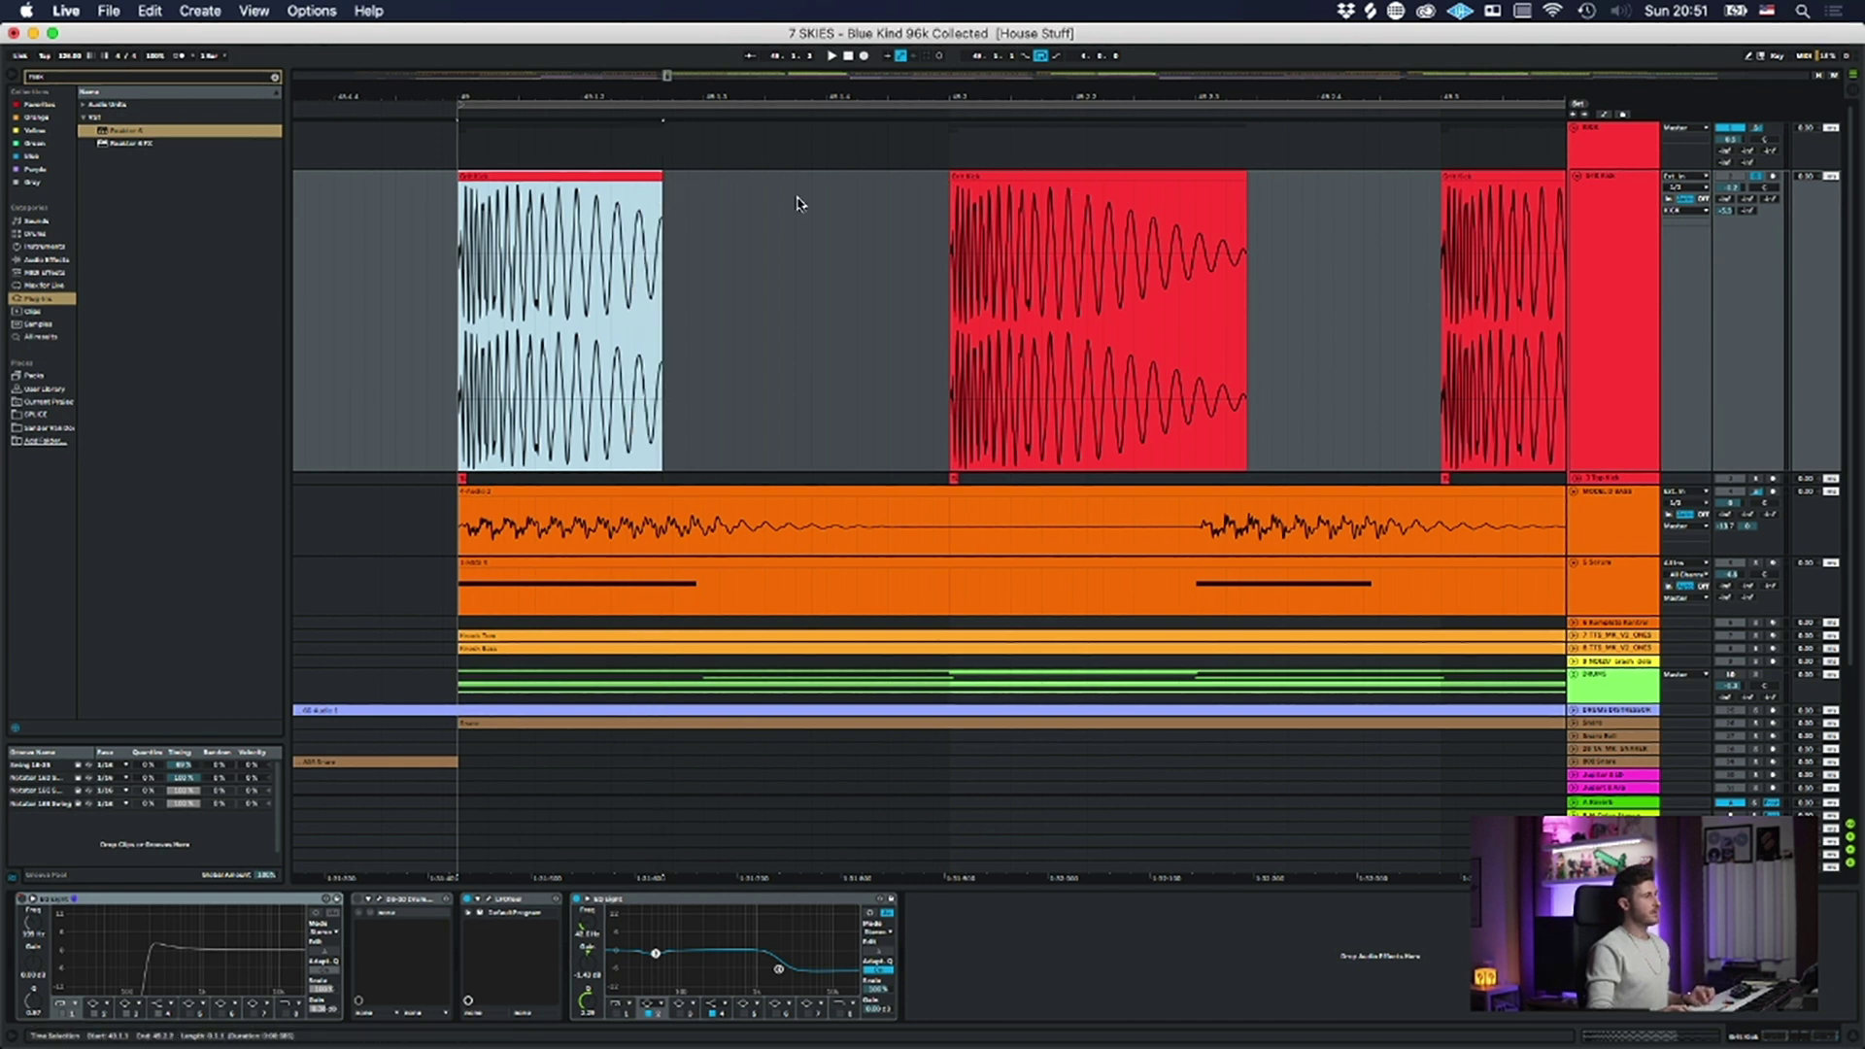
key(super+z)
- Shorten the first kick clip in the loop to a sixteenth note
shift+click(1010, 179)
click(765, 205)
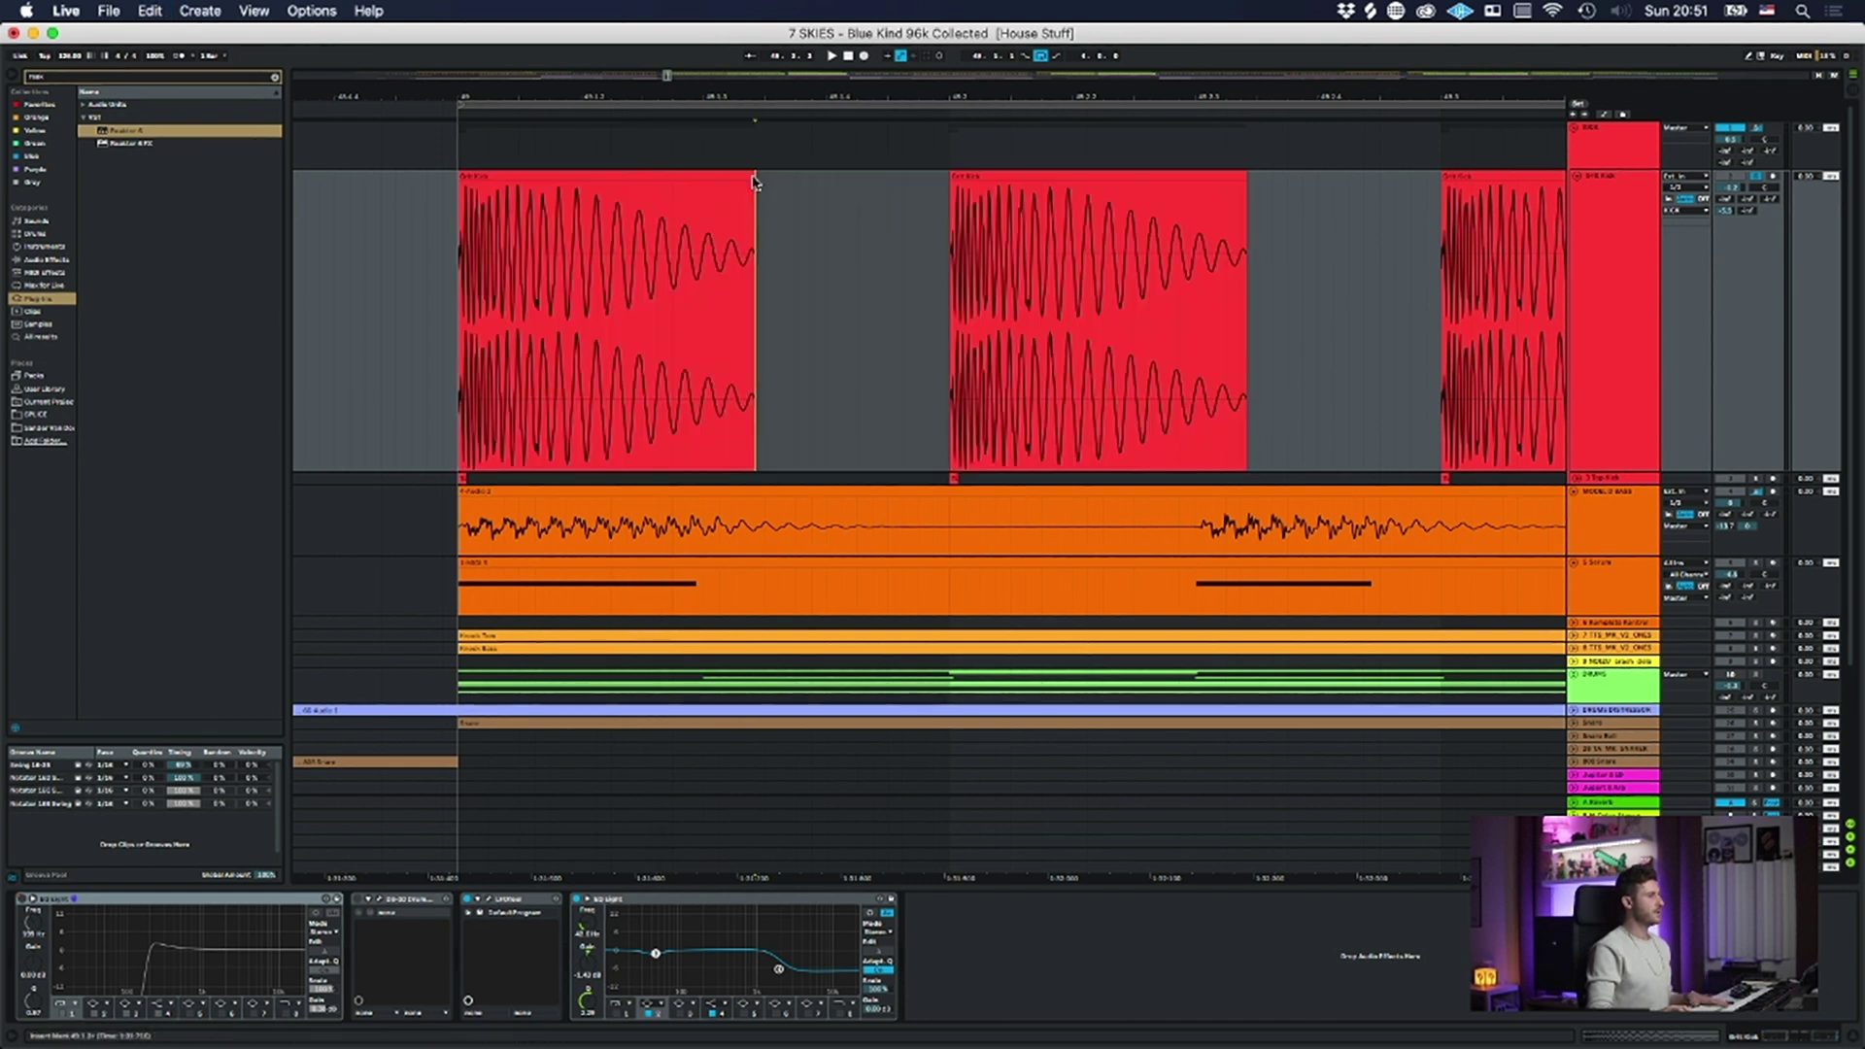
click(726, 178)
shift+click(1177, 178)
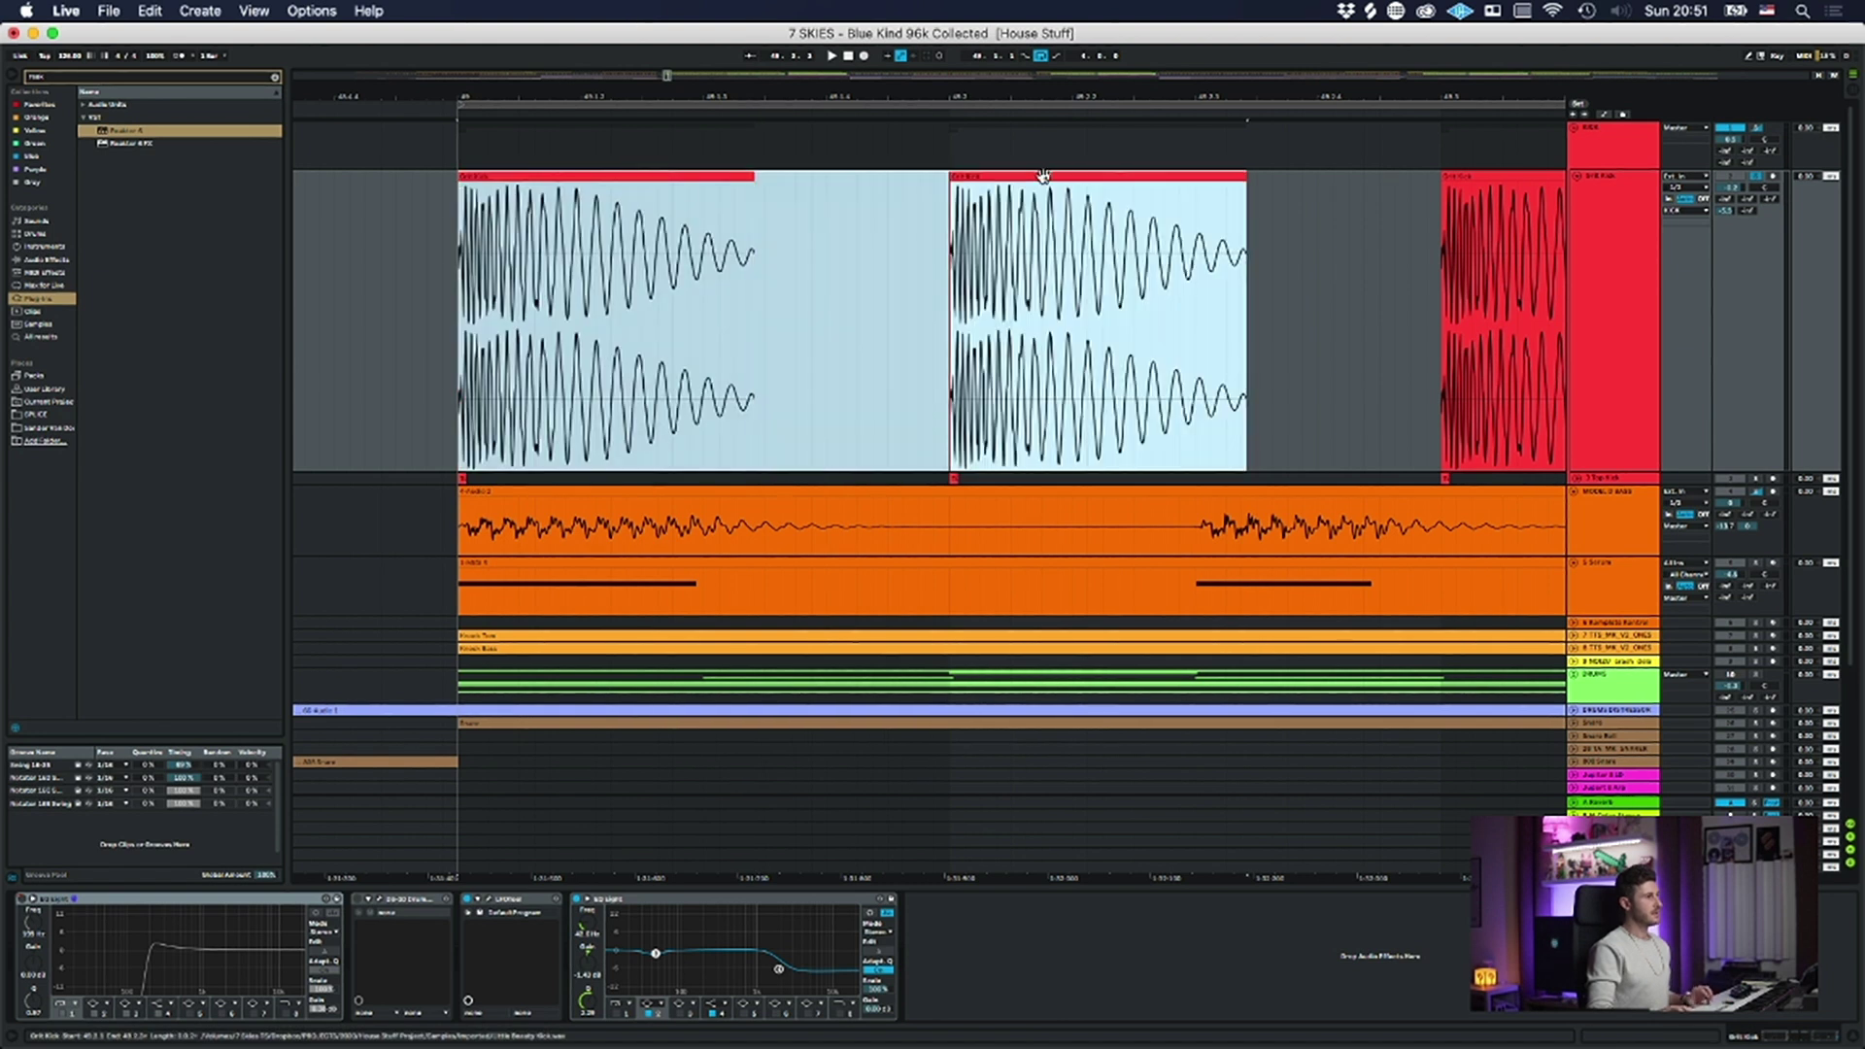
drag(749, 175, 581, 199)
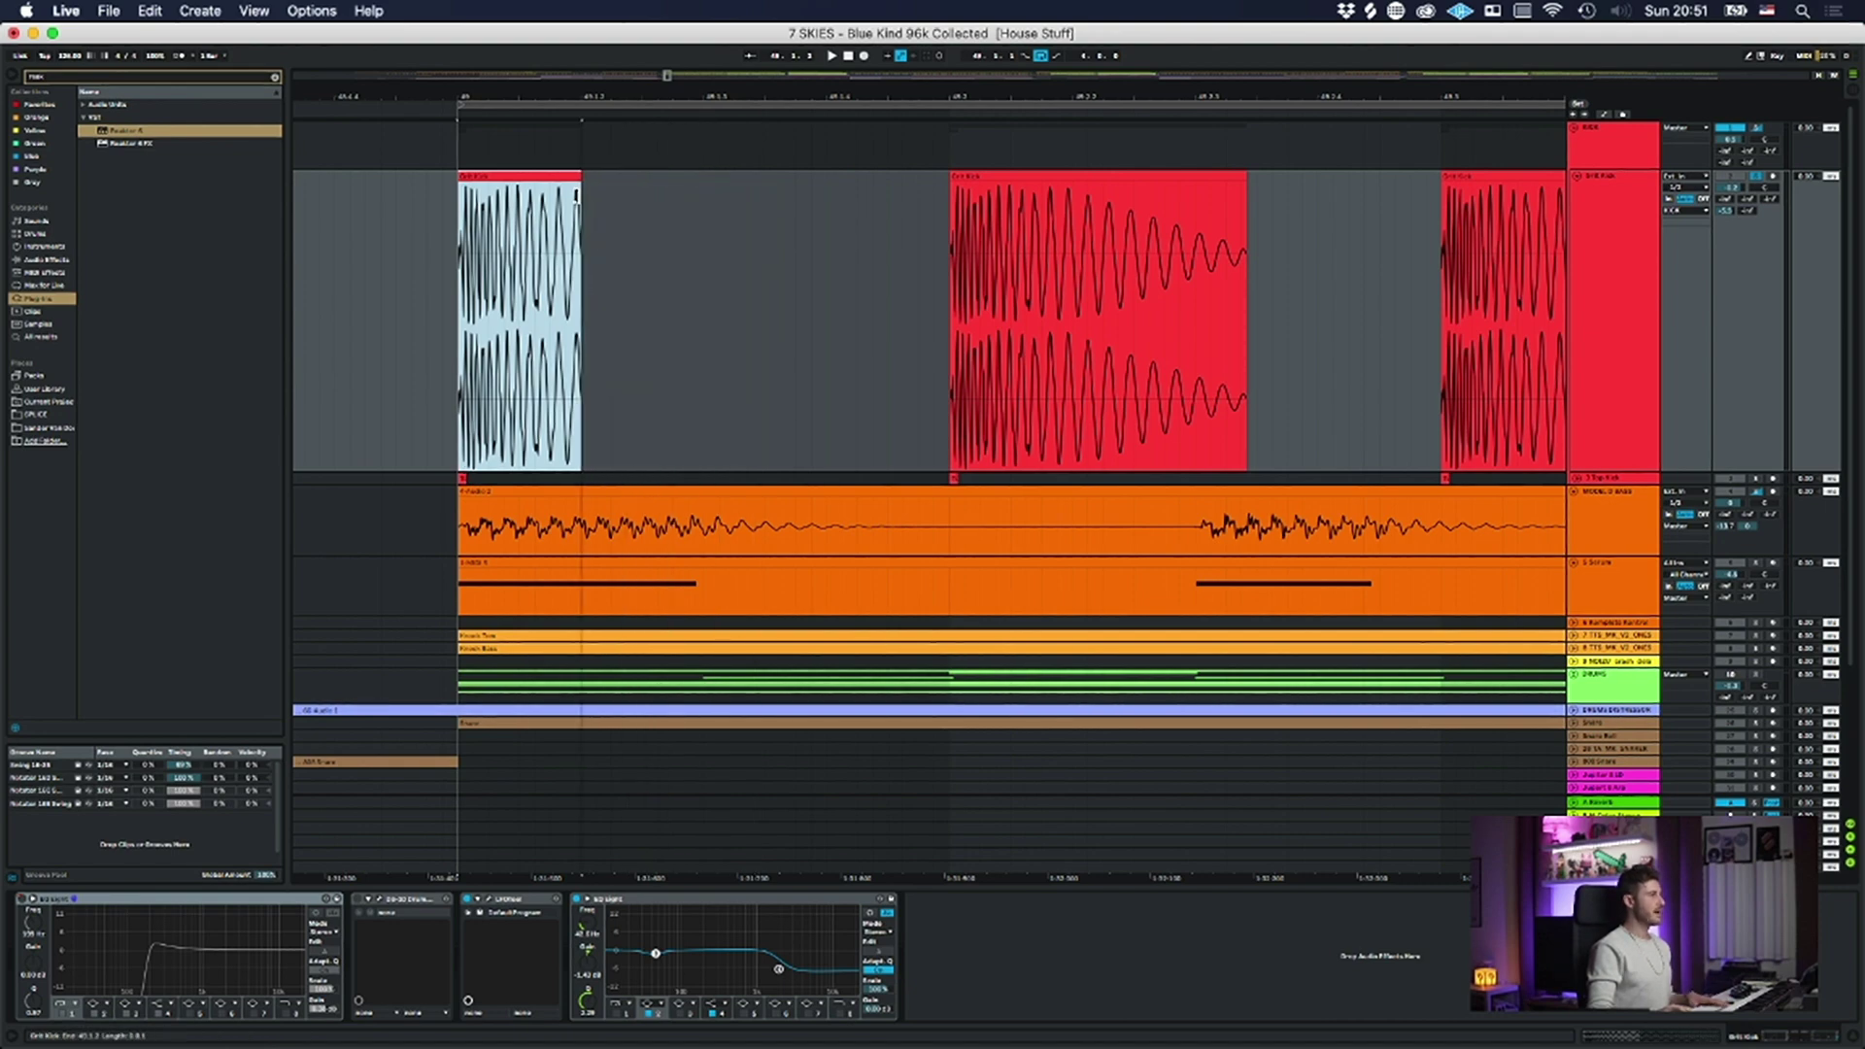
- Delete the kick clips that follow the shortened one, from the second beat of the loop through the later sections
drag(593, 95, 592, 46)
drag(1365, 330, 497, 362)
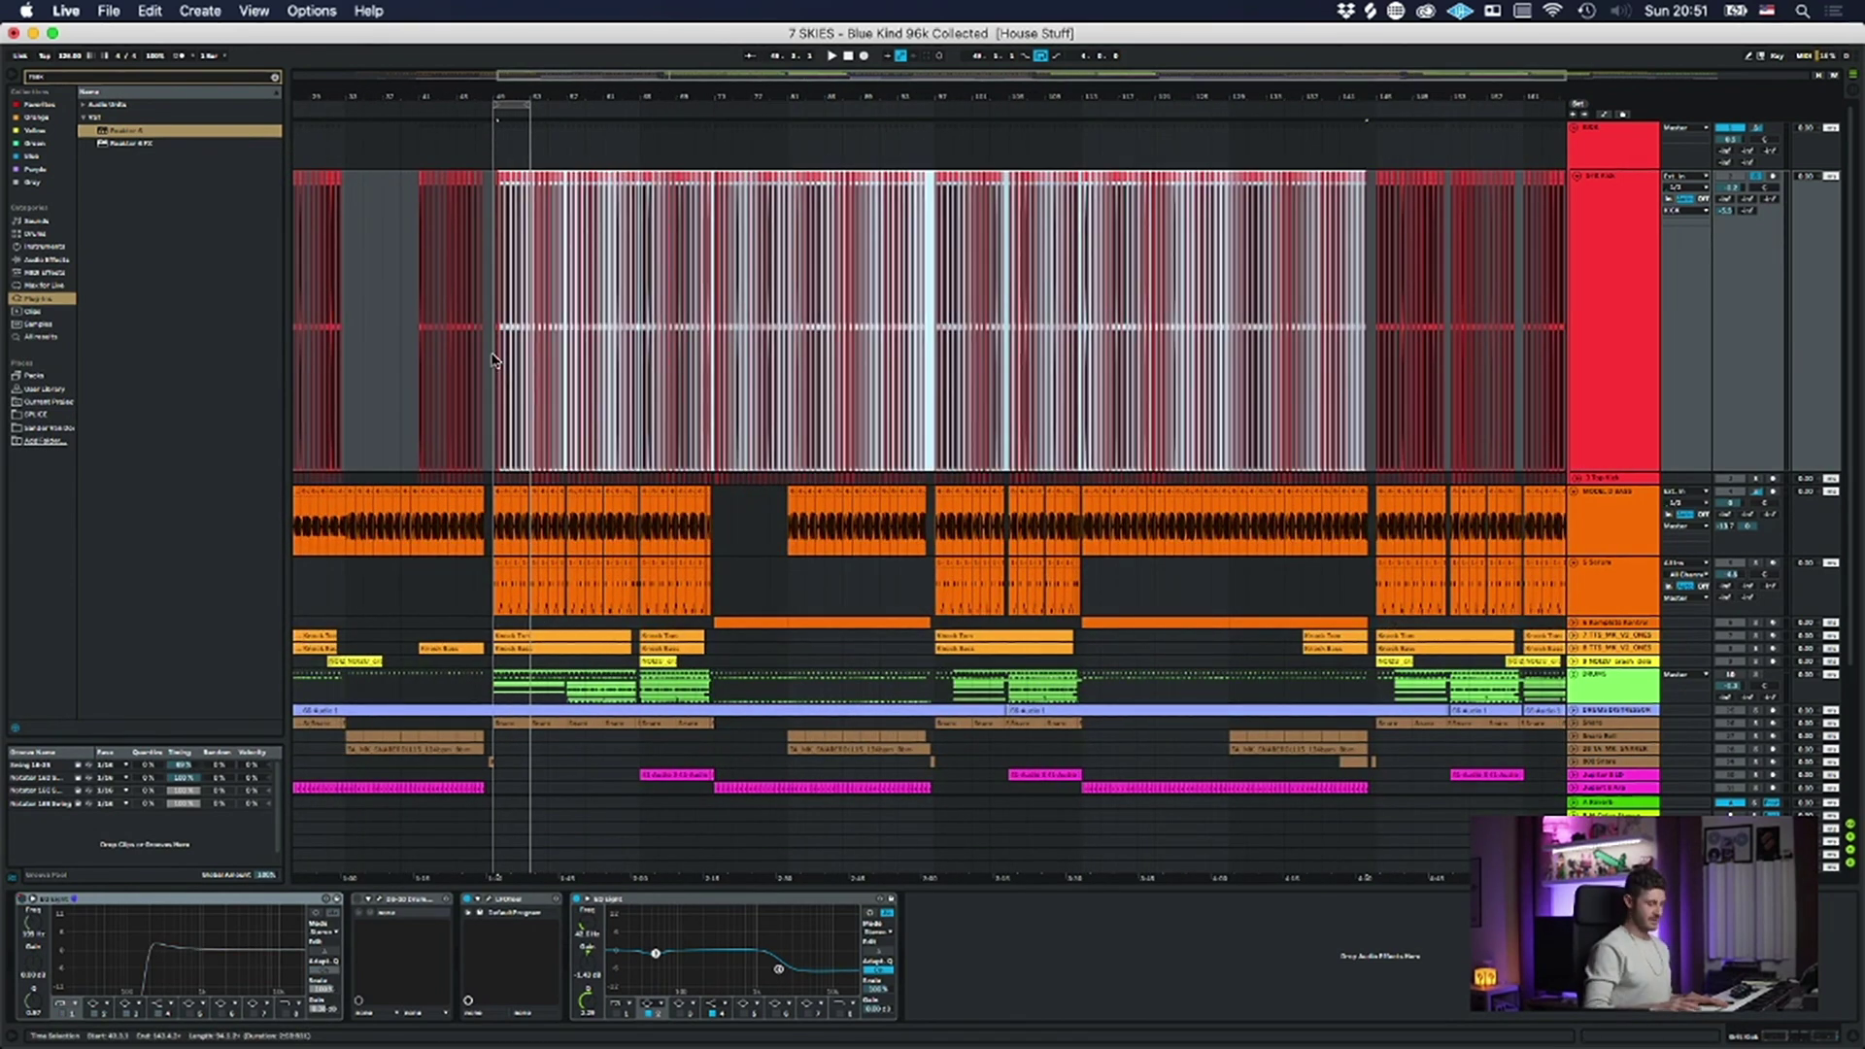
key(Delete)
drag(499, 101, 882, 137)
click(777, 175)
key(Delete)
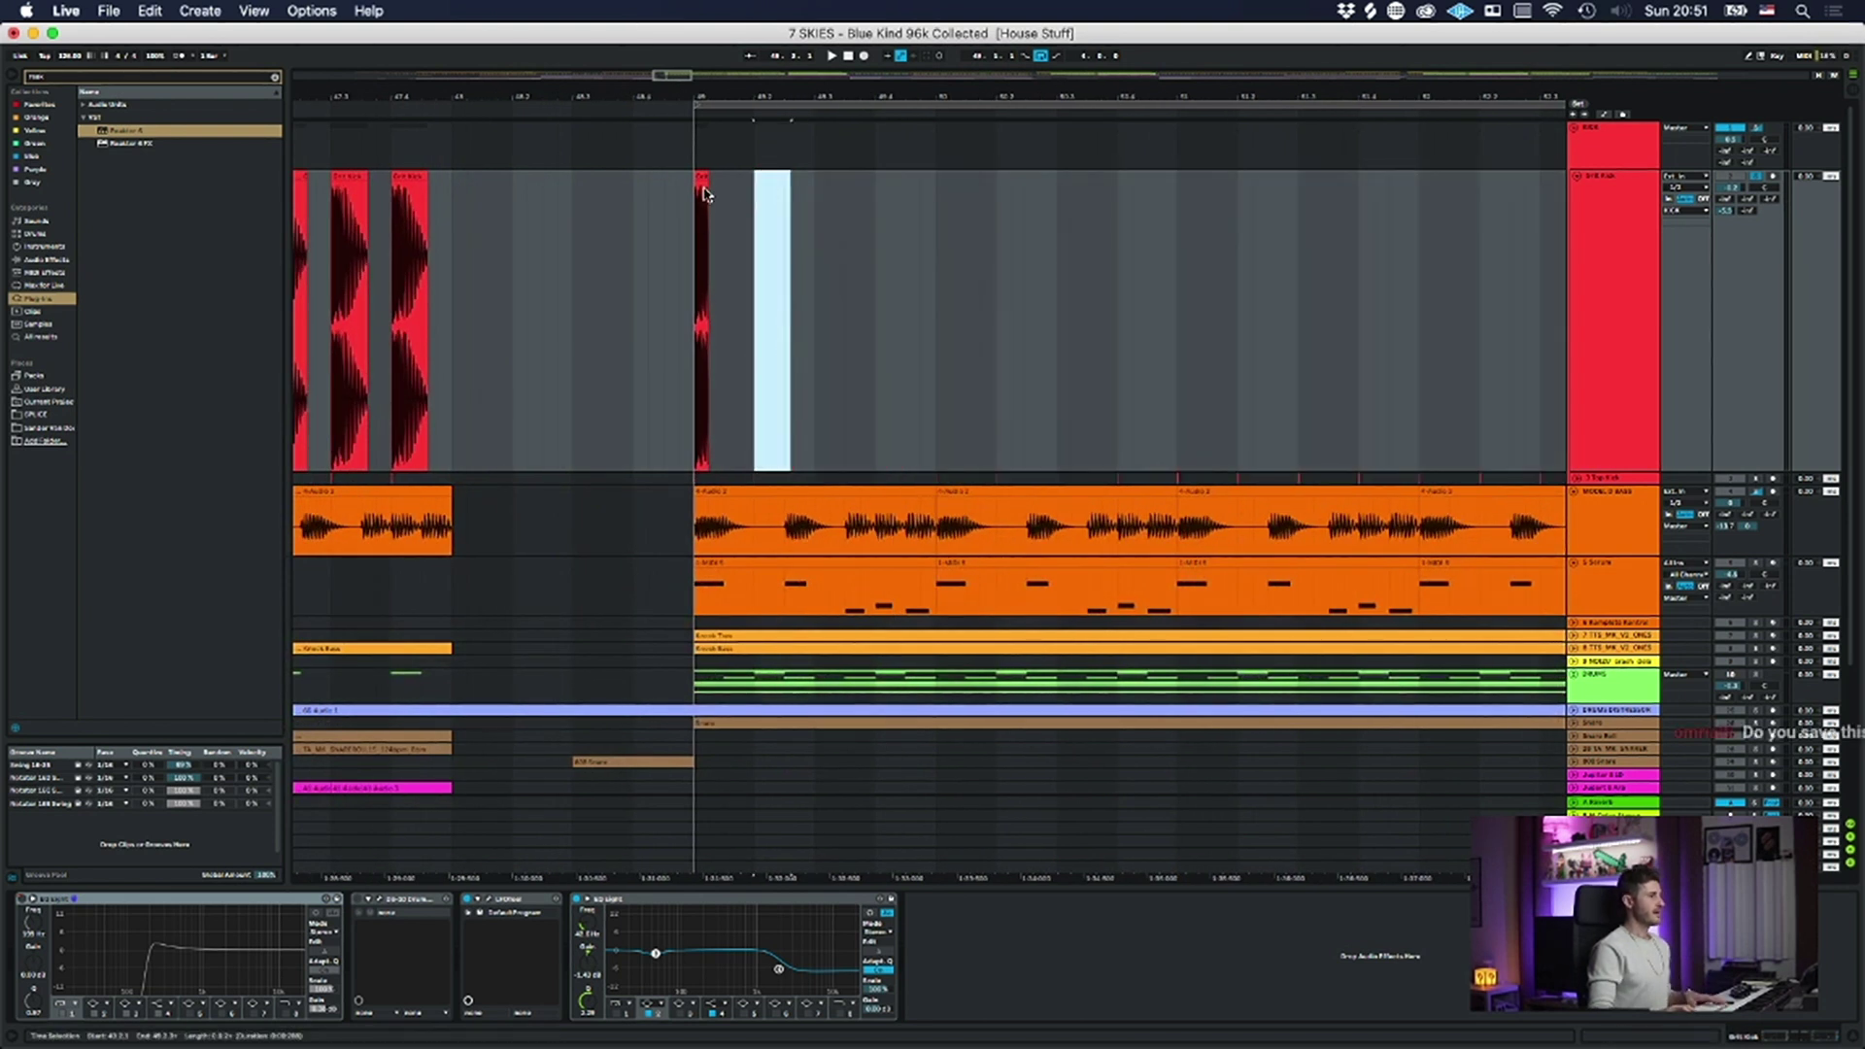
- Select the shortened kick with the rest of its beat and duplicate it repeatedly along the loop
click(703, 178)
shift+click(755, 207)
key(super+d)
key(super+d)
key(super+d)
key(super+d)
key(super+d)
key(super+d)
key(super+d)
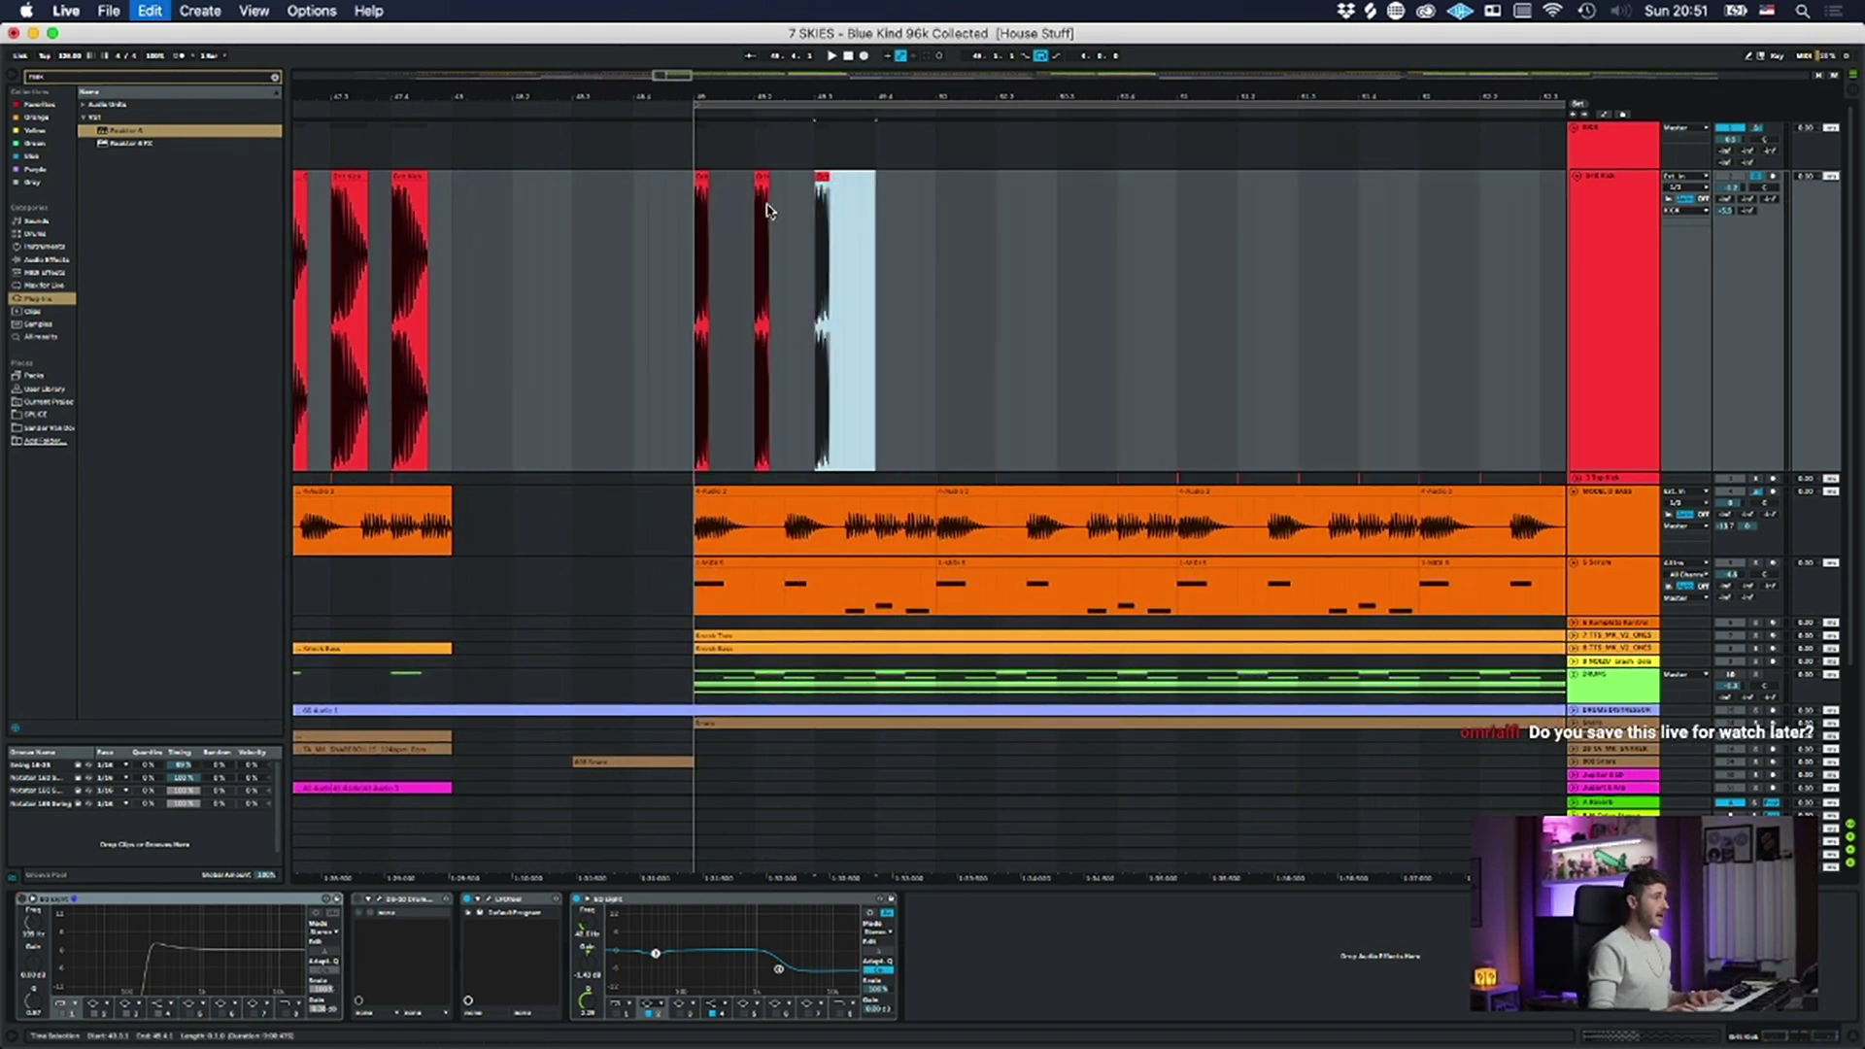
- Undo the kick duplicates, the deletions and the trim back to the original full-length kick clips
drag(1006, 91, 943, 95)
drag(1173, 99, 1172, 91)
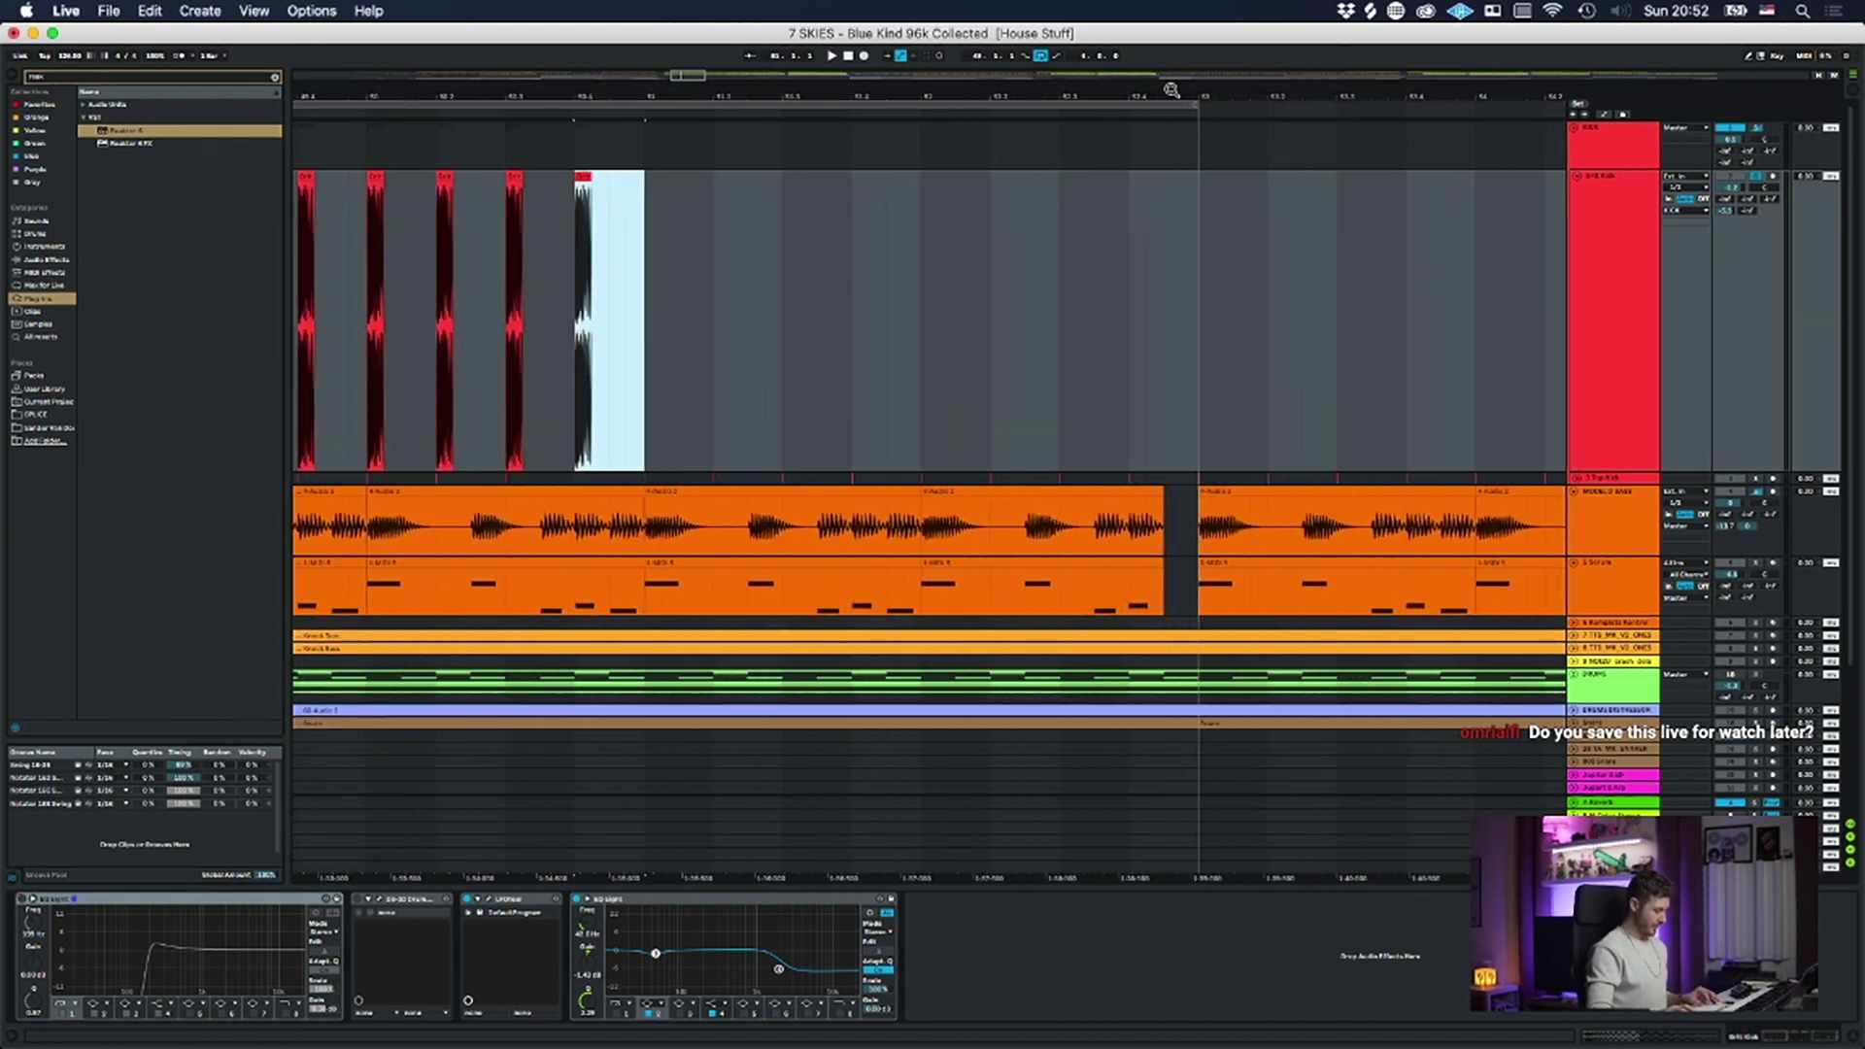
key(super+z)
key(super+z)
key(super+z)
key(super+z)
key(super+z)
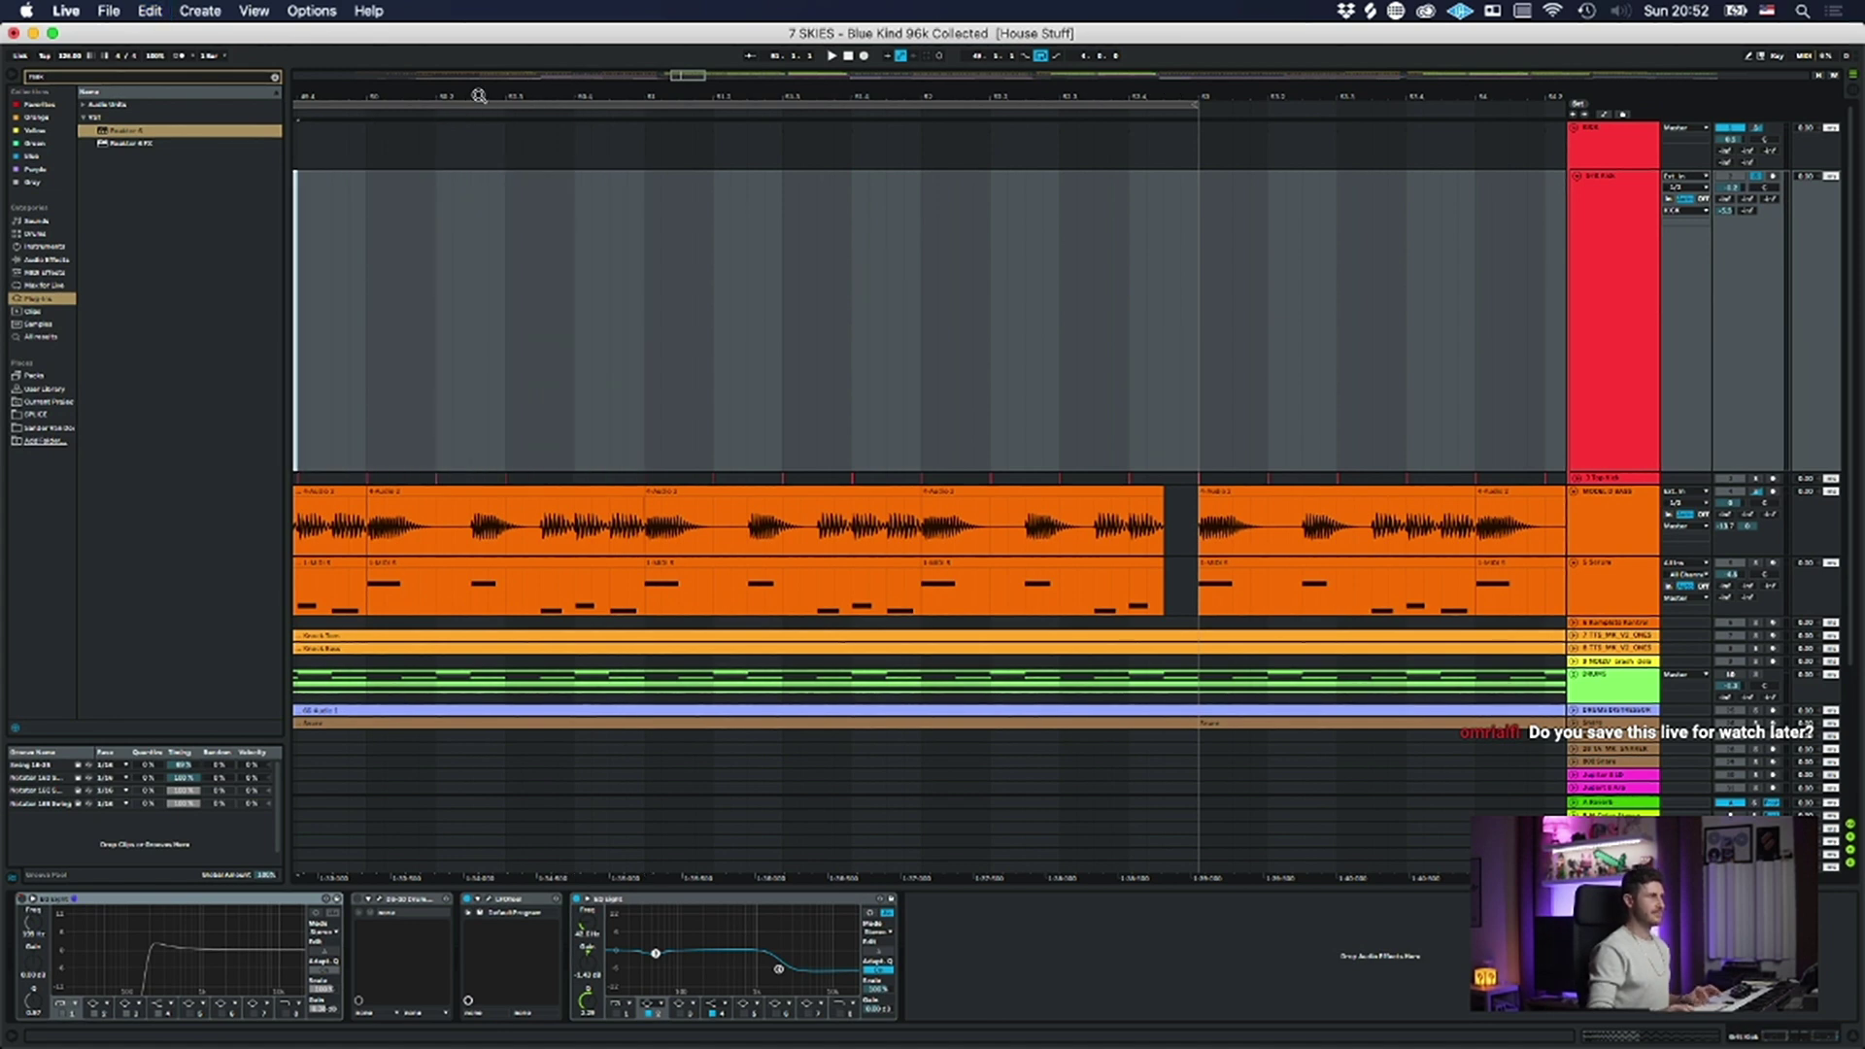
drag(475, 101, 883, 95)
key(super+z)
key(super+z)
key(super+z)
key(super+z)
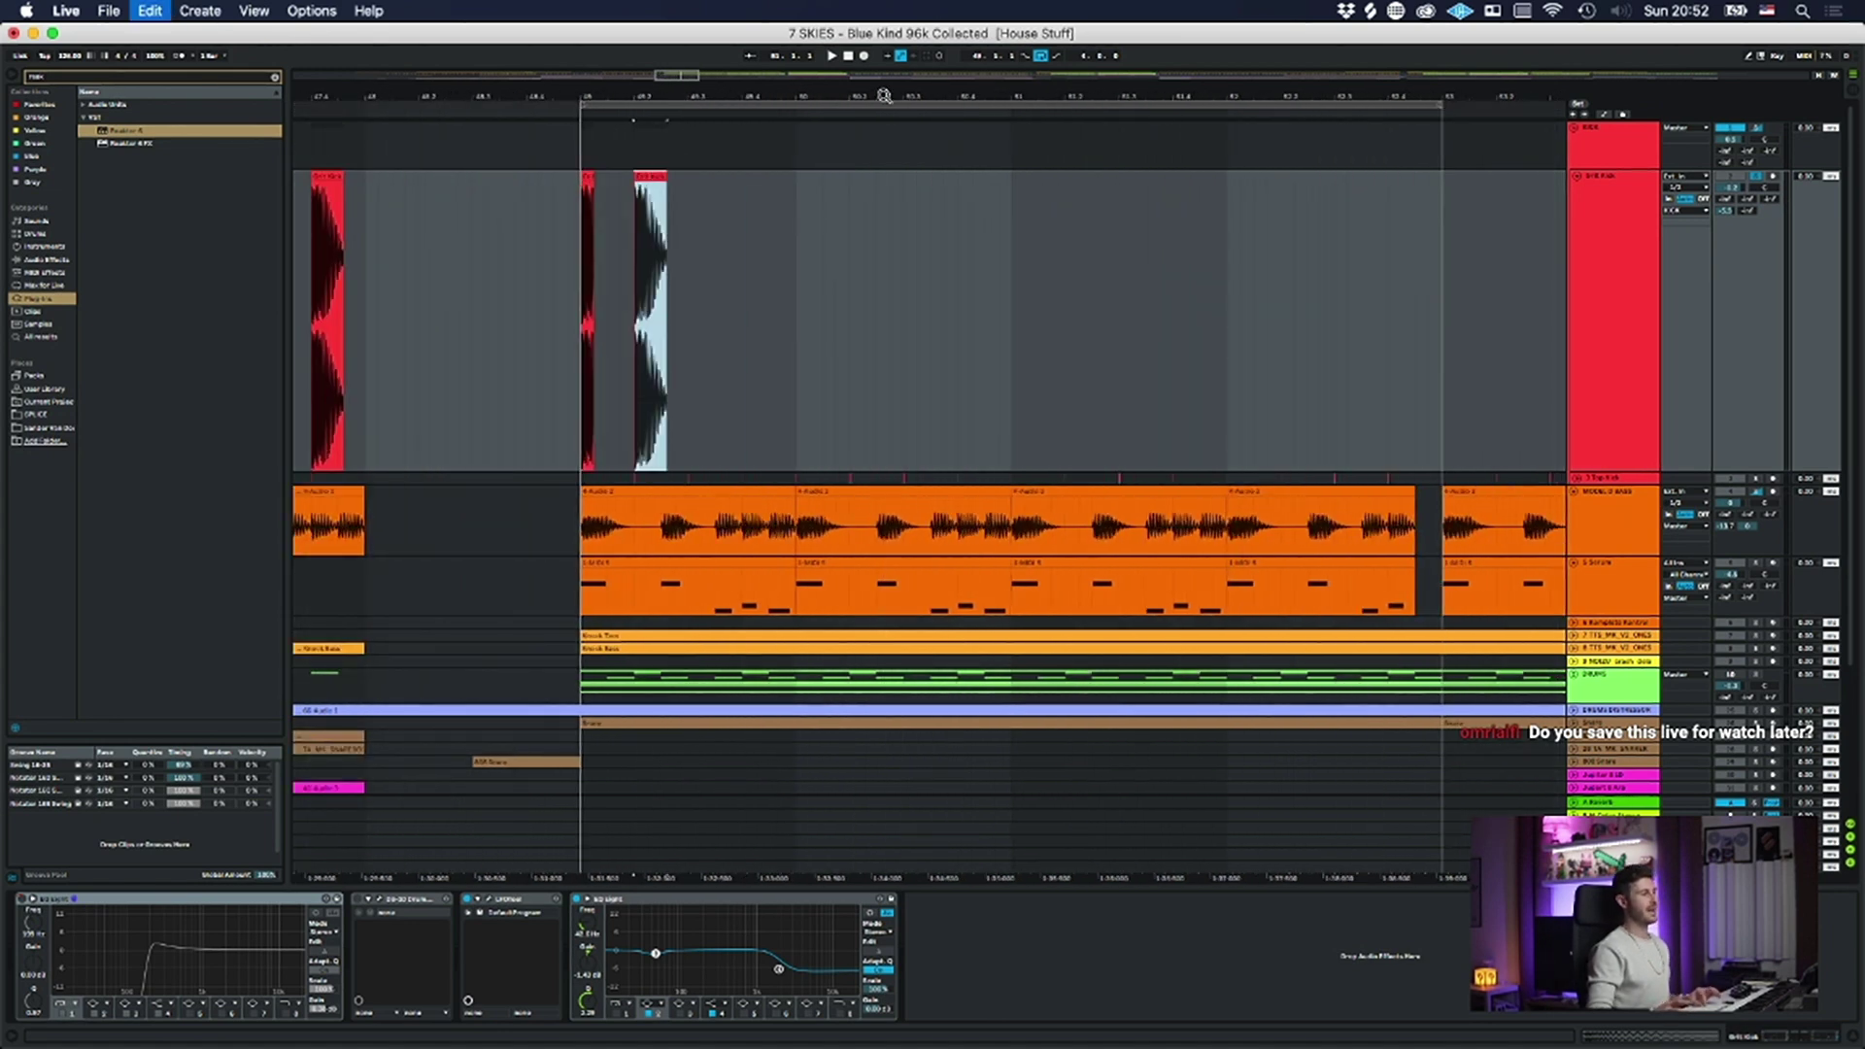
key(super+z)
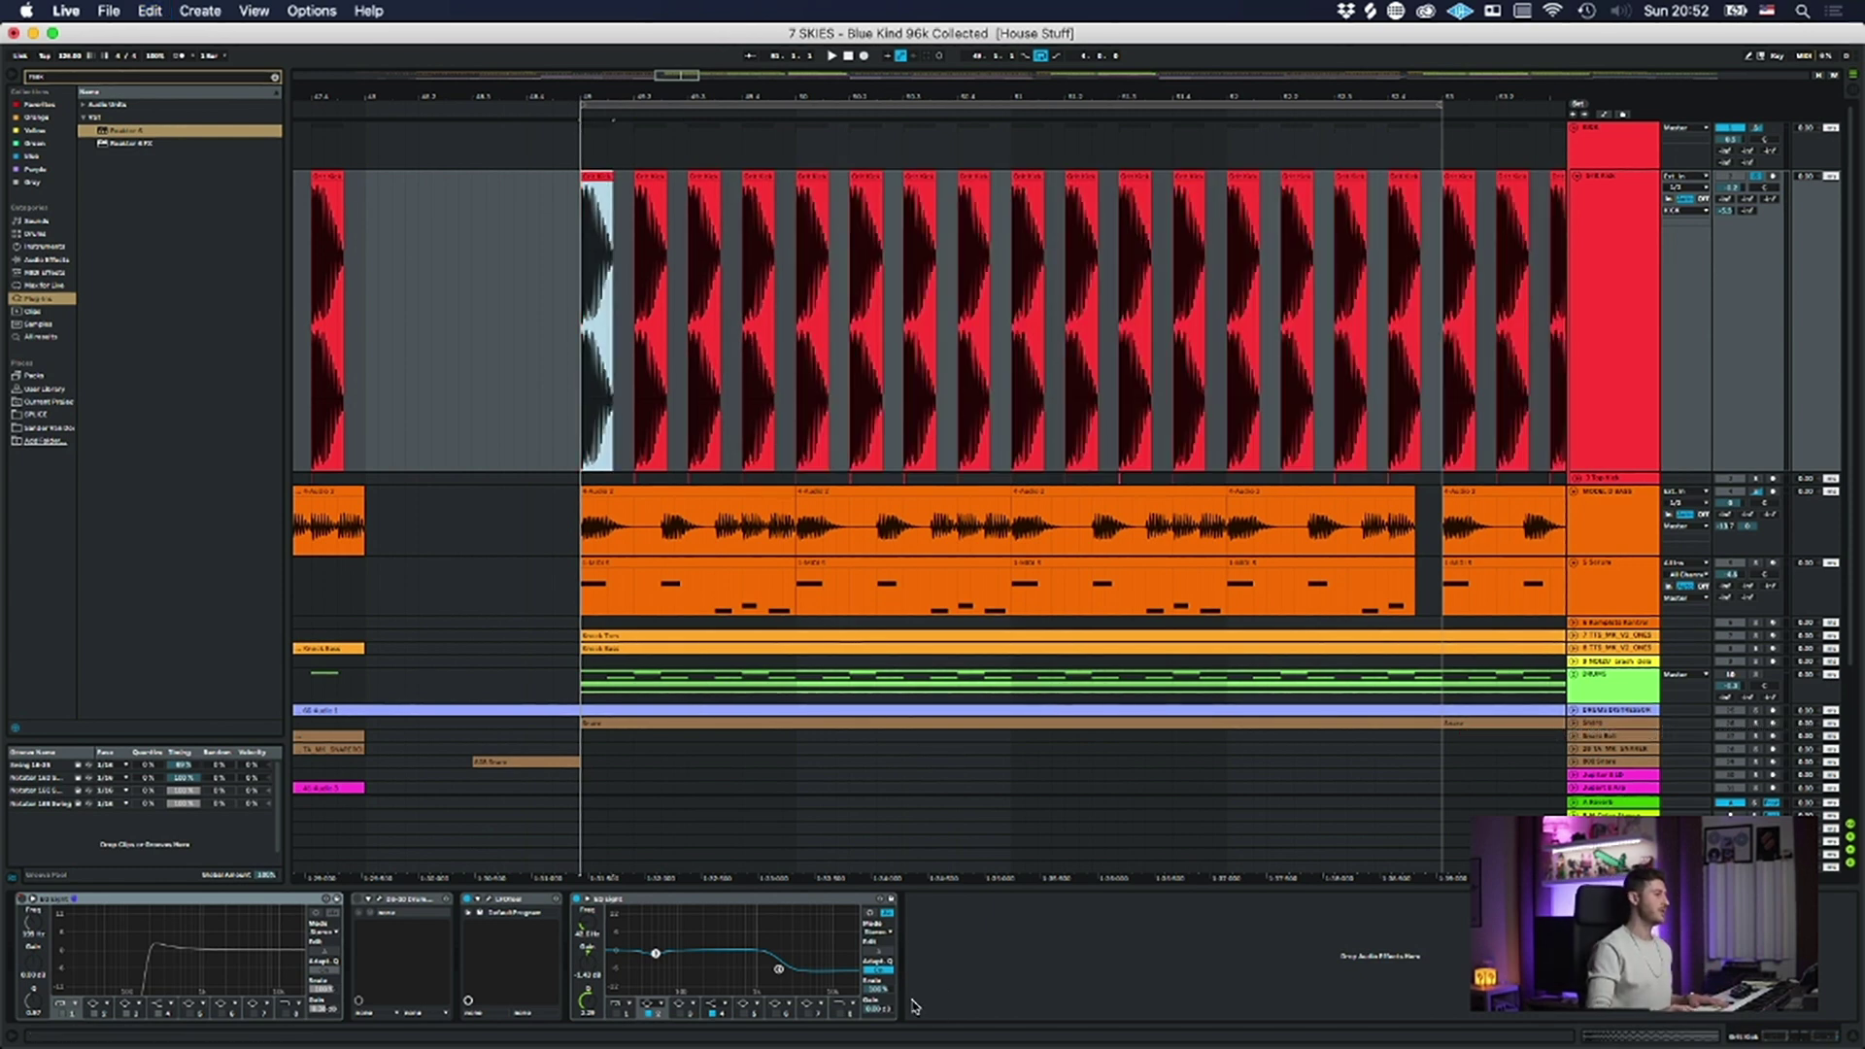
- Open the LFOTool on the kick track to show the volume curve that shortens the kick
click(485, 899)
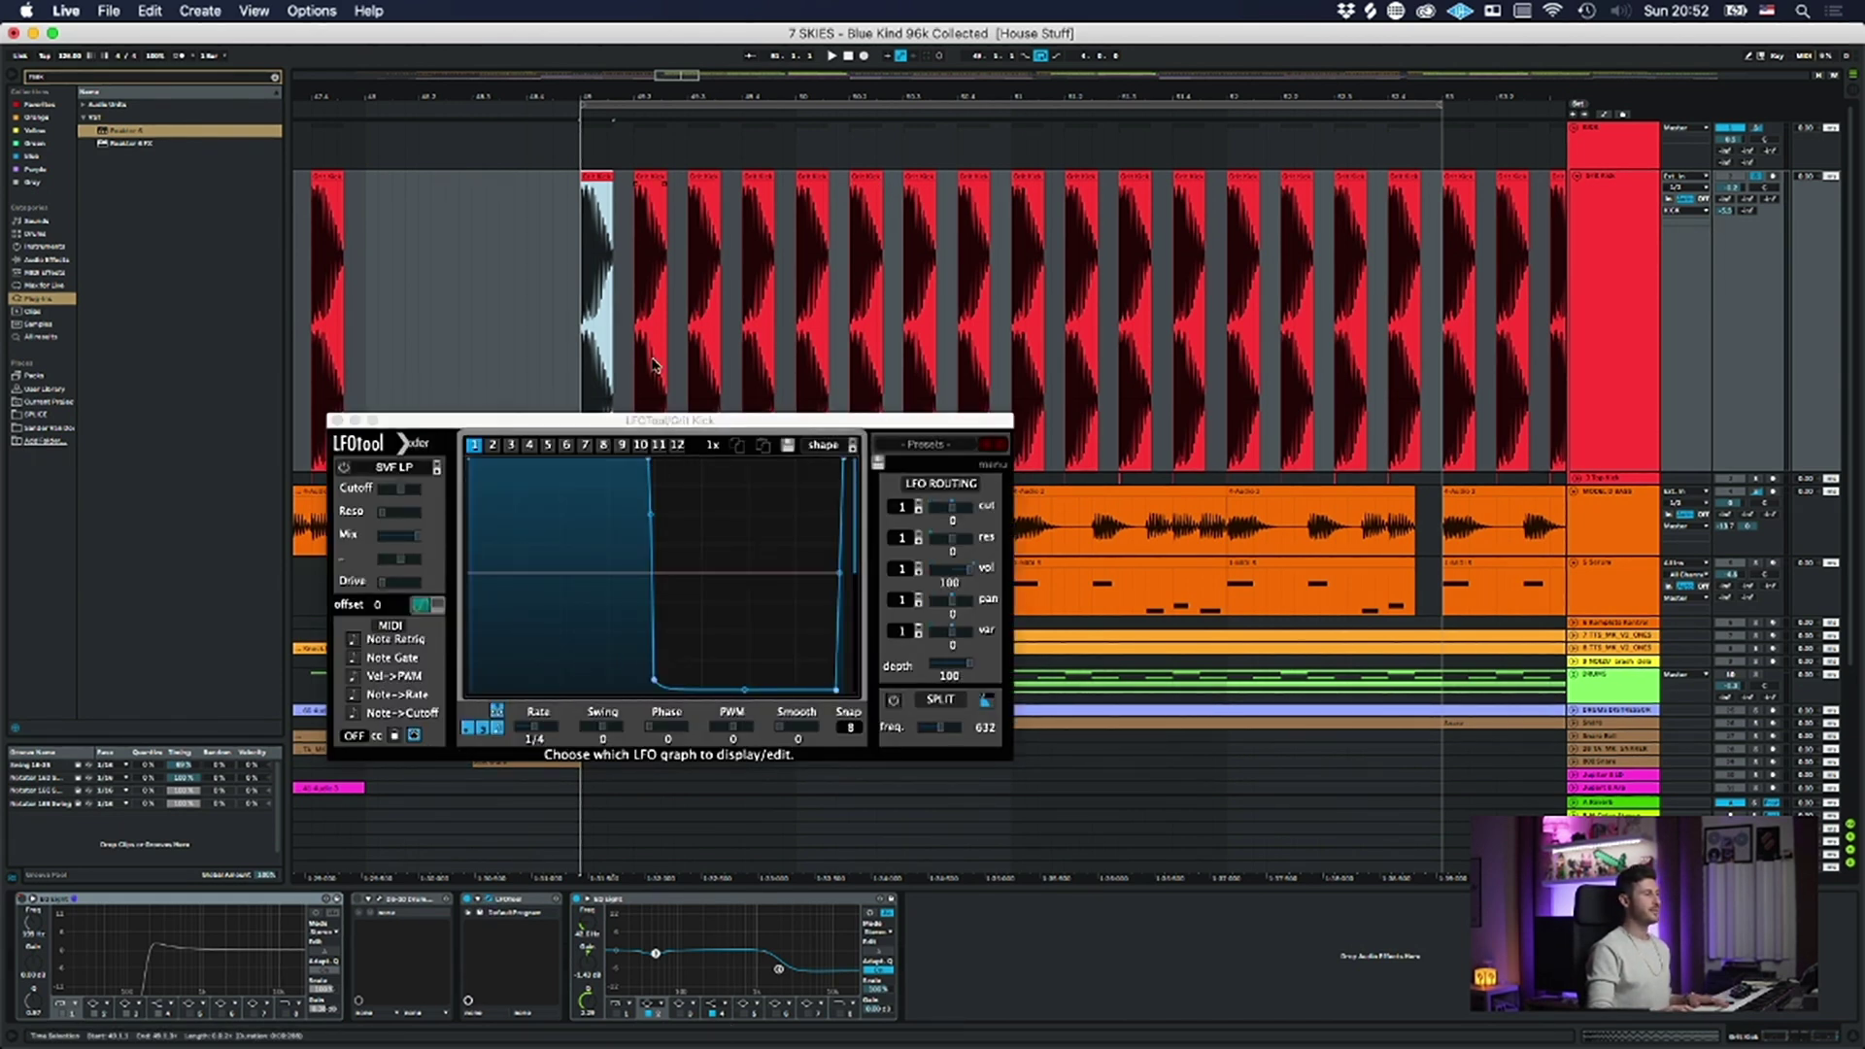
- Shift the upper drop point of the kick's LFOTool volume curve slightly earlier and close the plugin window
click(647, 459)
mouse_move(646, 458)
mouse_down()
mouse_move(544, 437)
mouse_move(643, 428)
mouse_up()
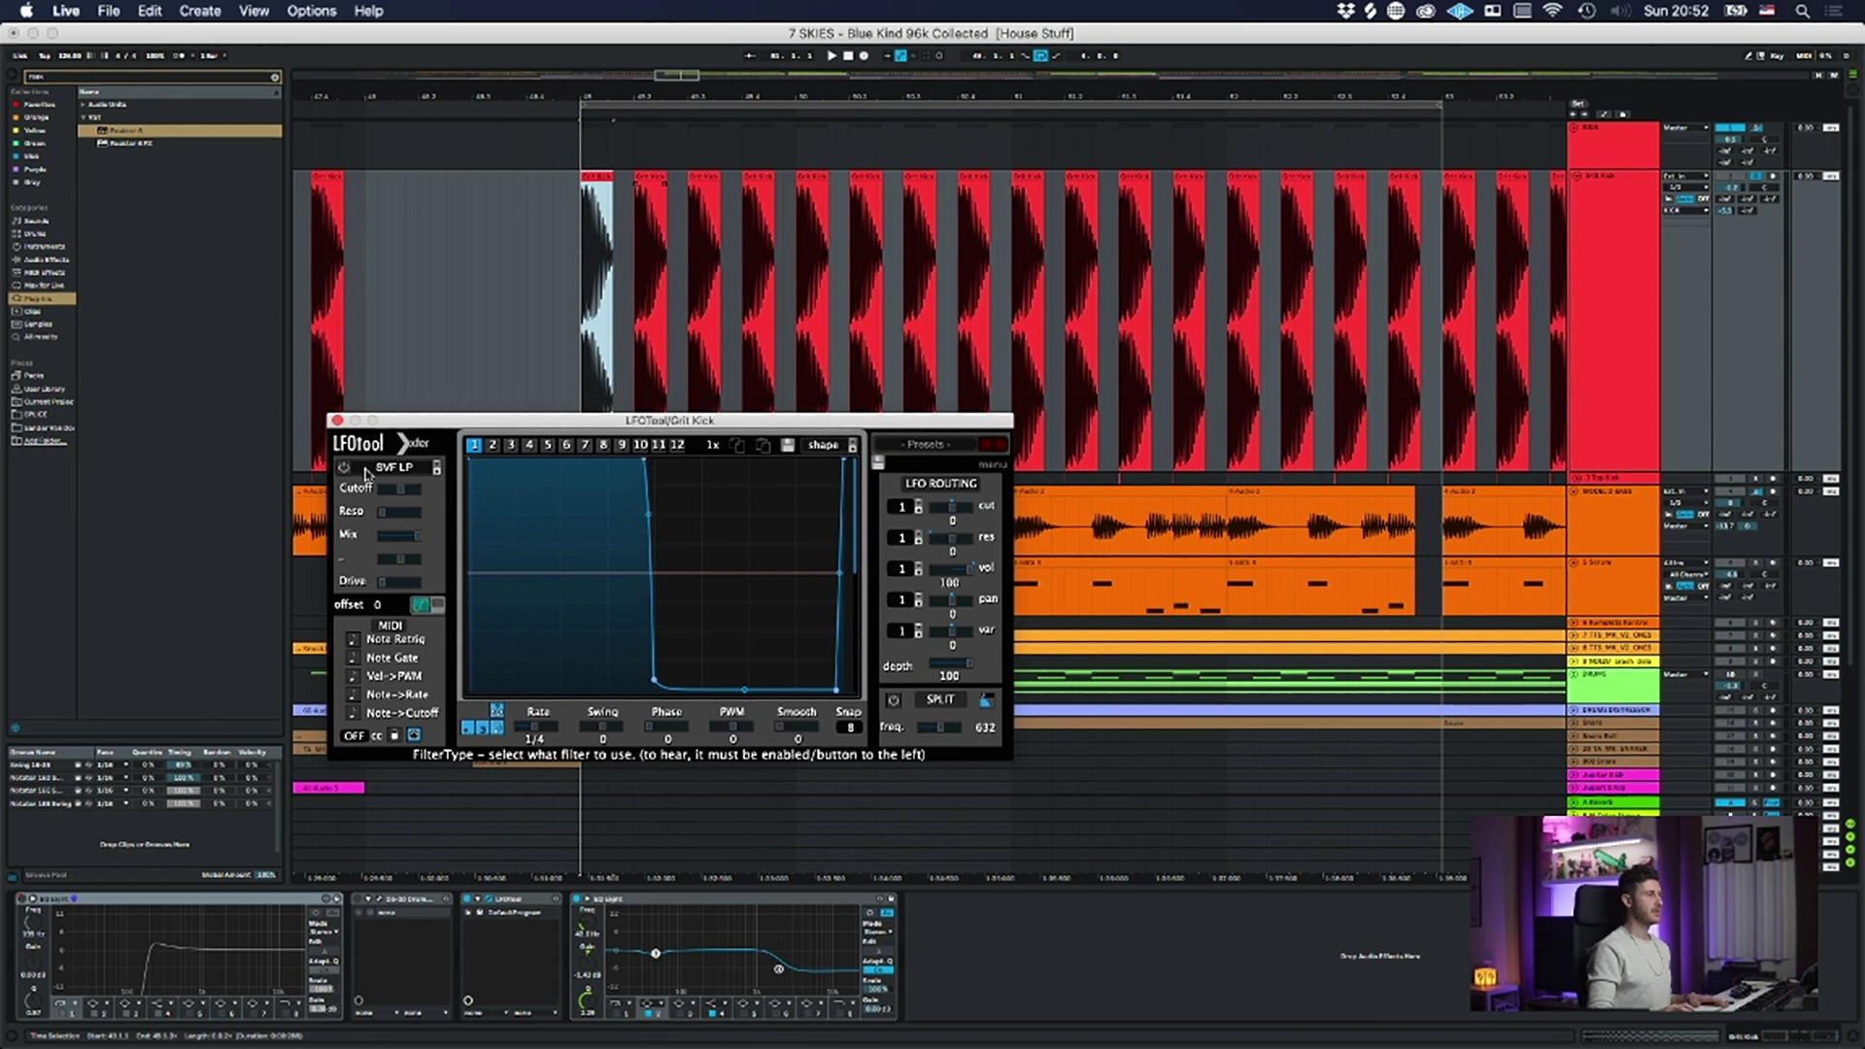
click(337, 420)
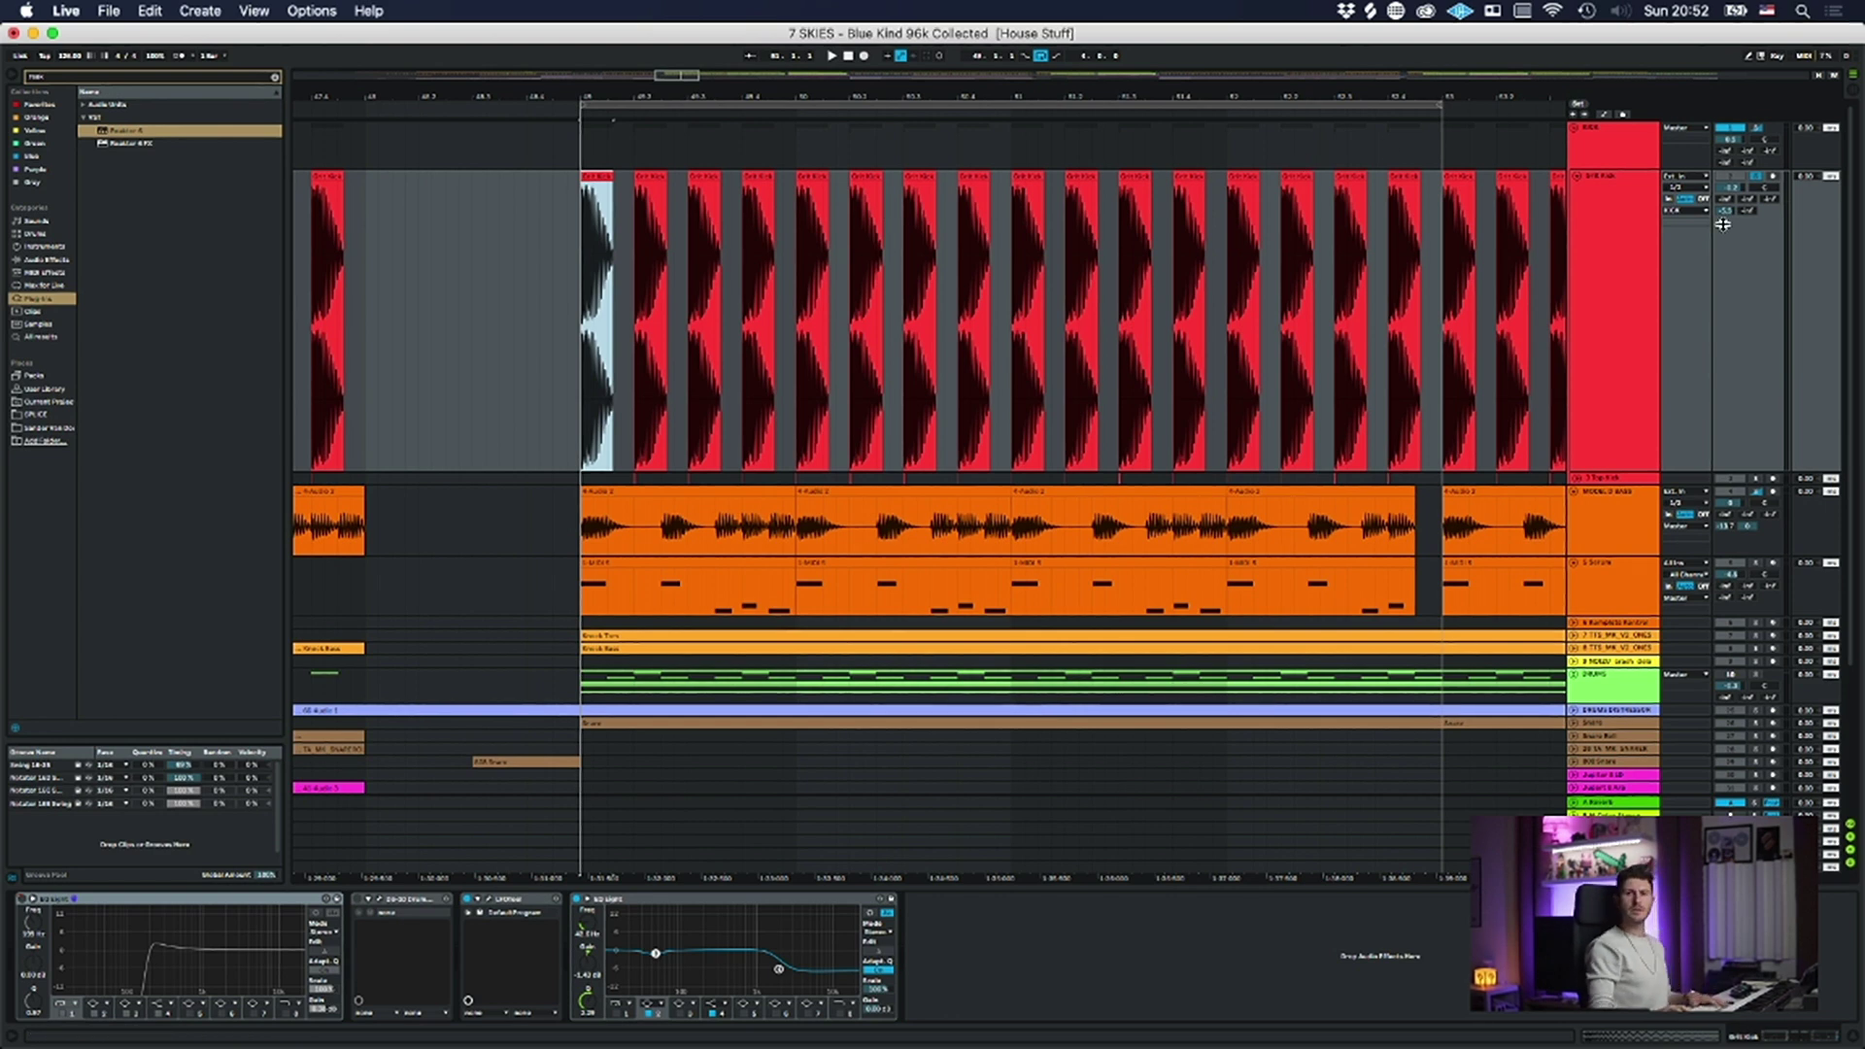
- Show the effects on the KICK group, followed by the device chain of the Grit Kick track
click(1628, 136)
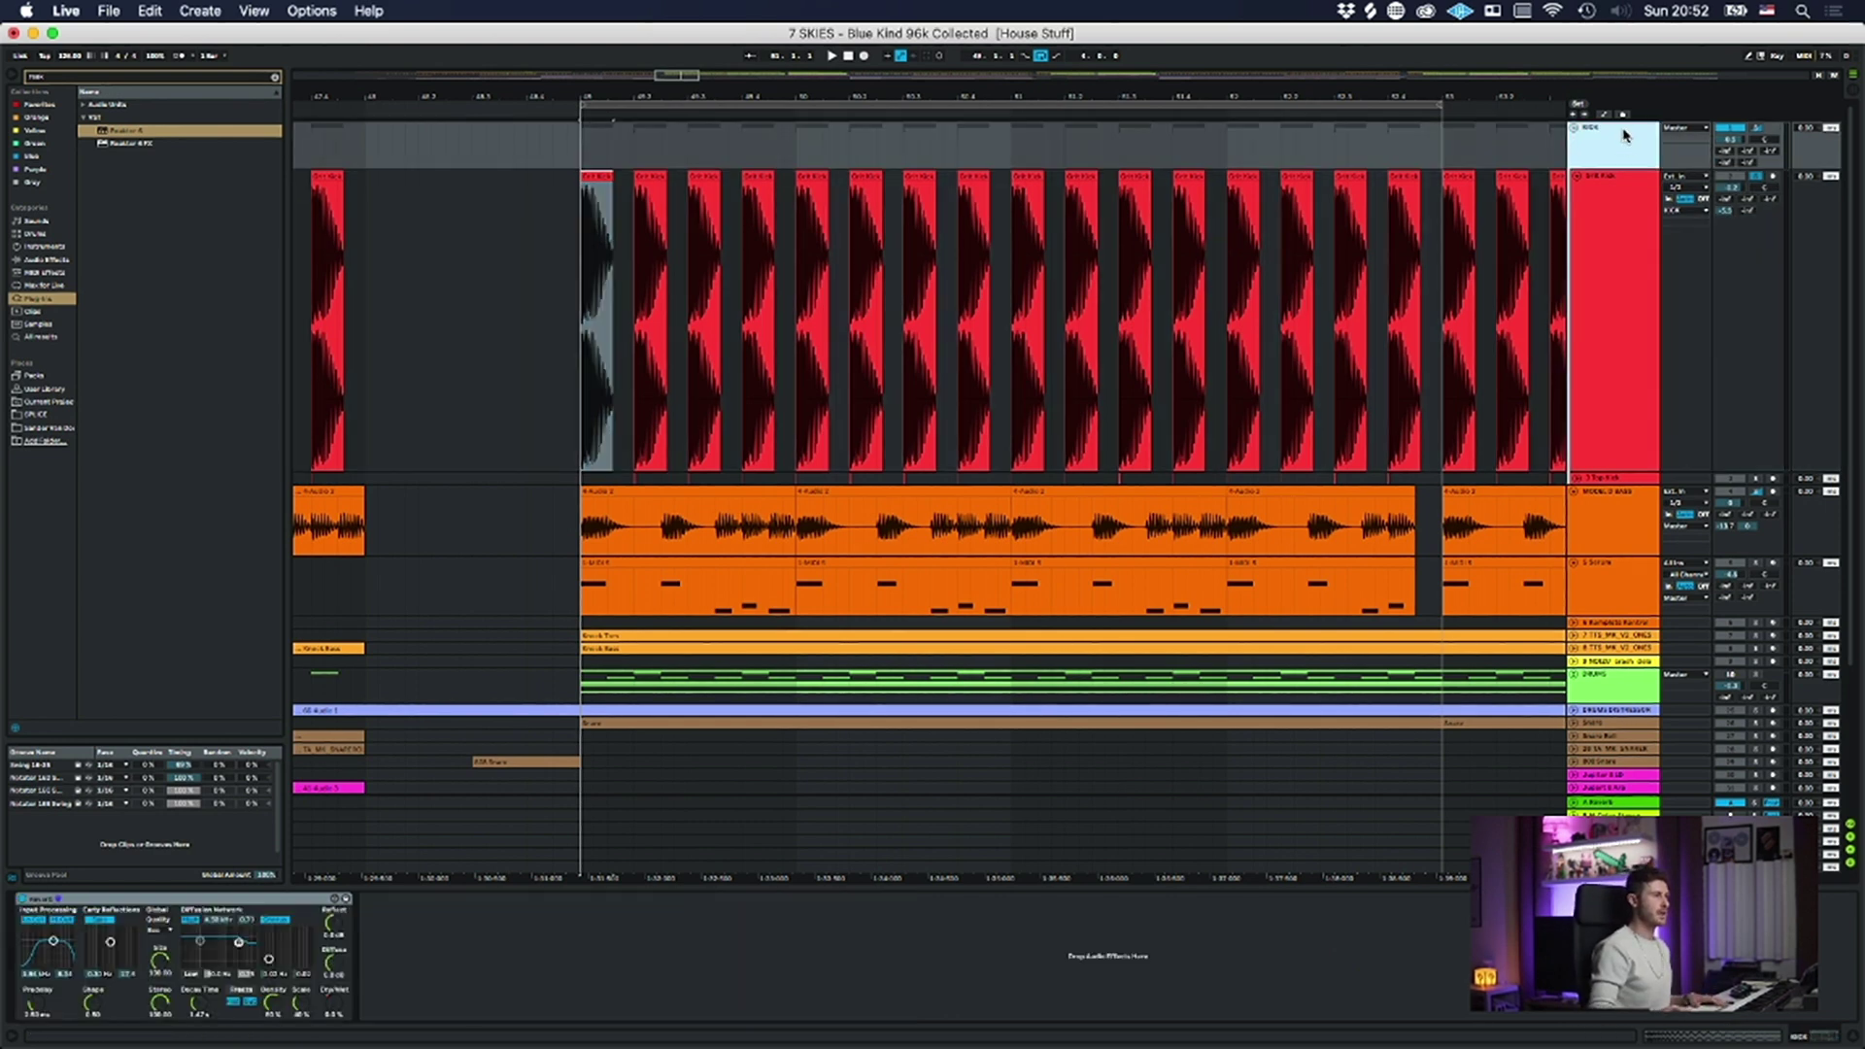
click(1654, 308)
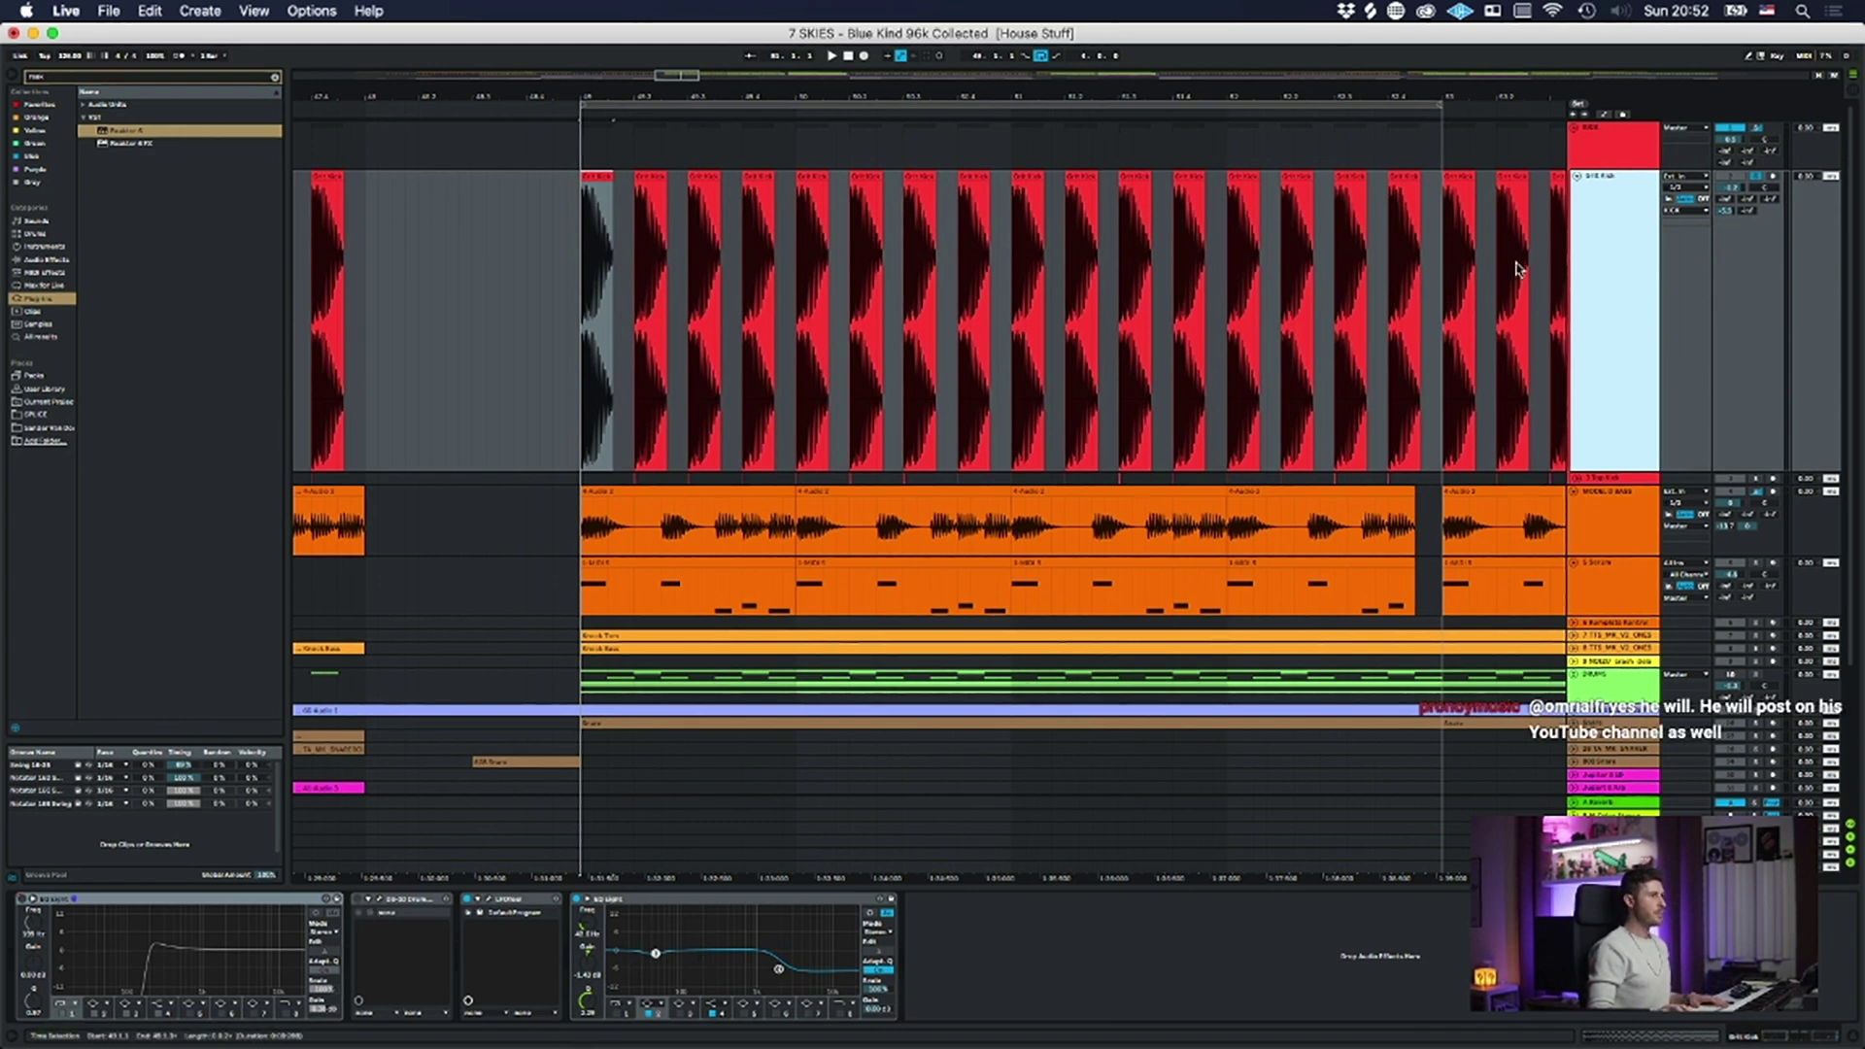
drag(859, 107, 715, 92)
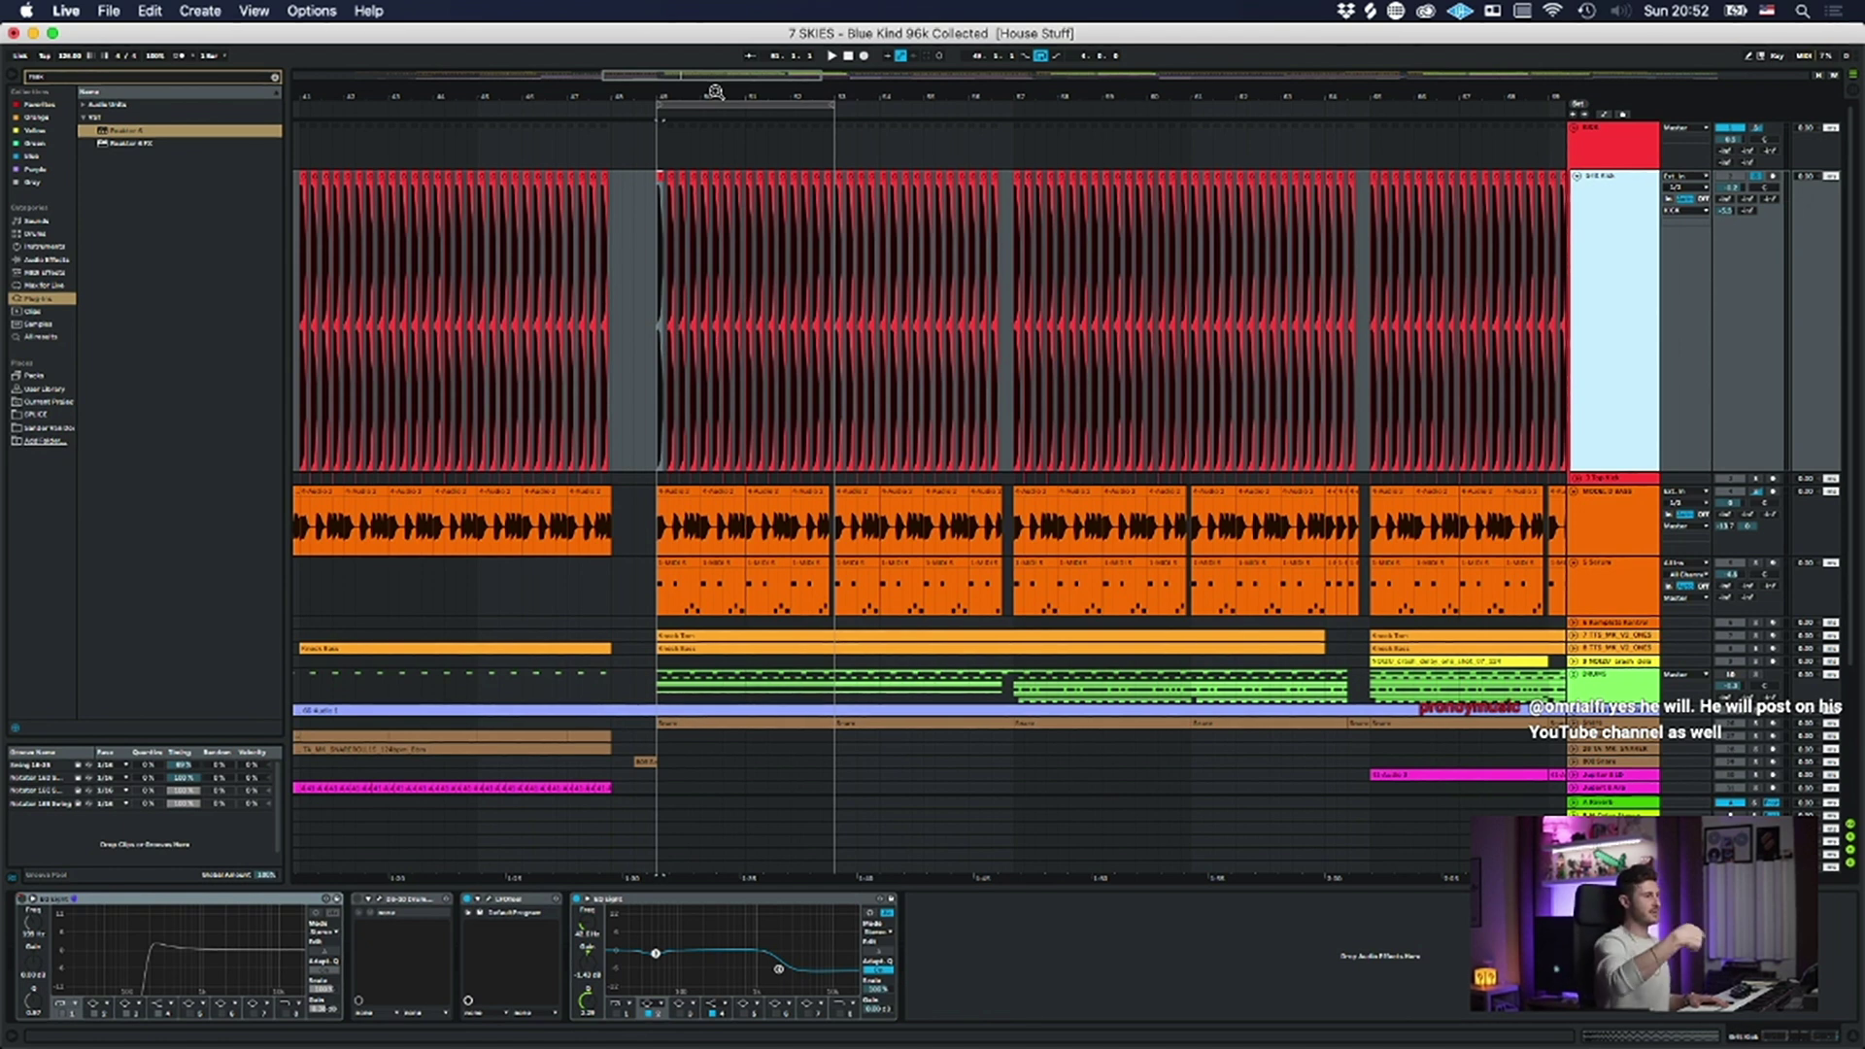
- Unfold the Top Kick track, solo it and play it briefly from the start of the loop
click(1581, 483)
drag(708, 91, 1205, 184)
click(1727, 483)
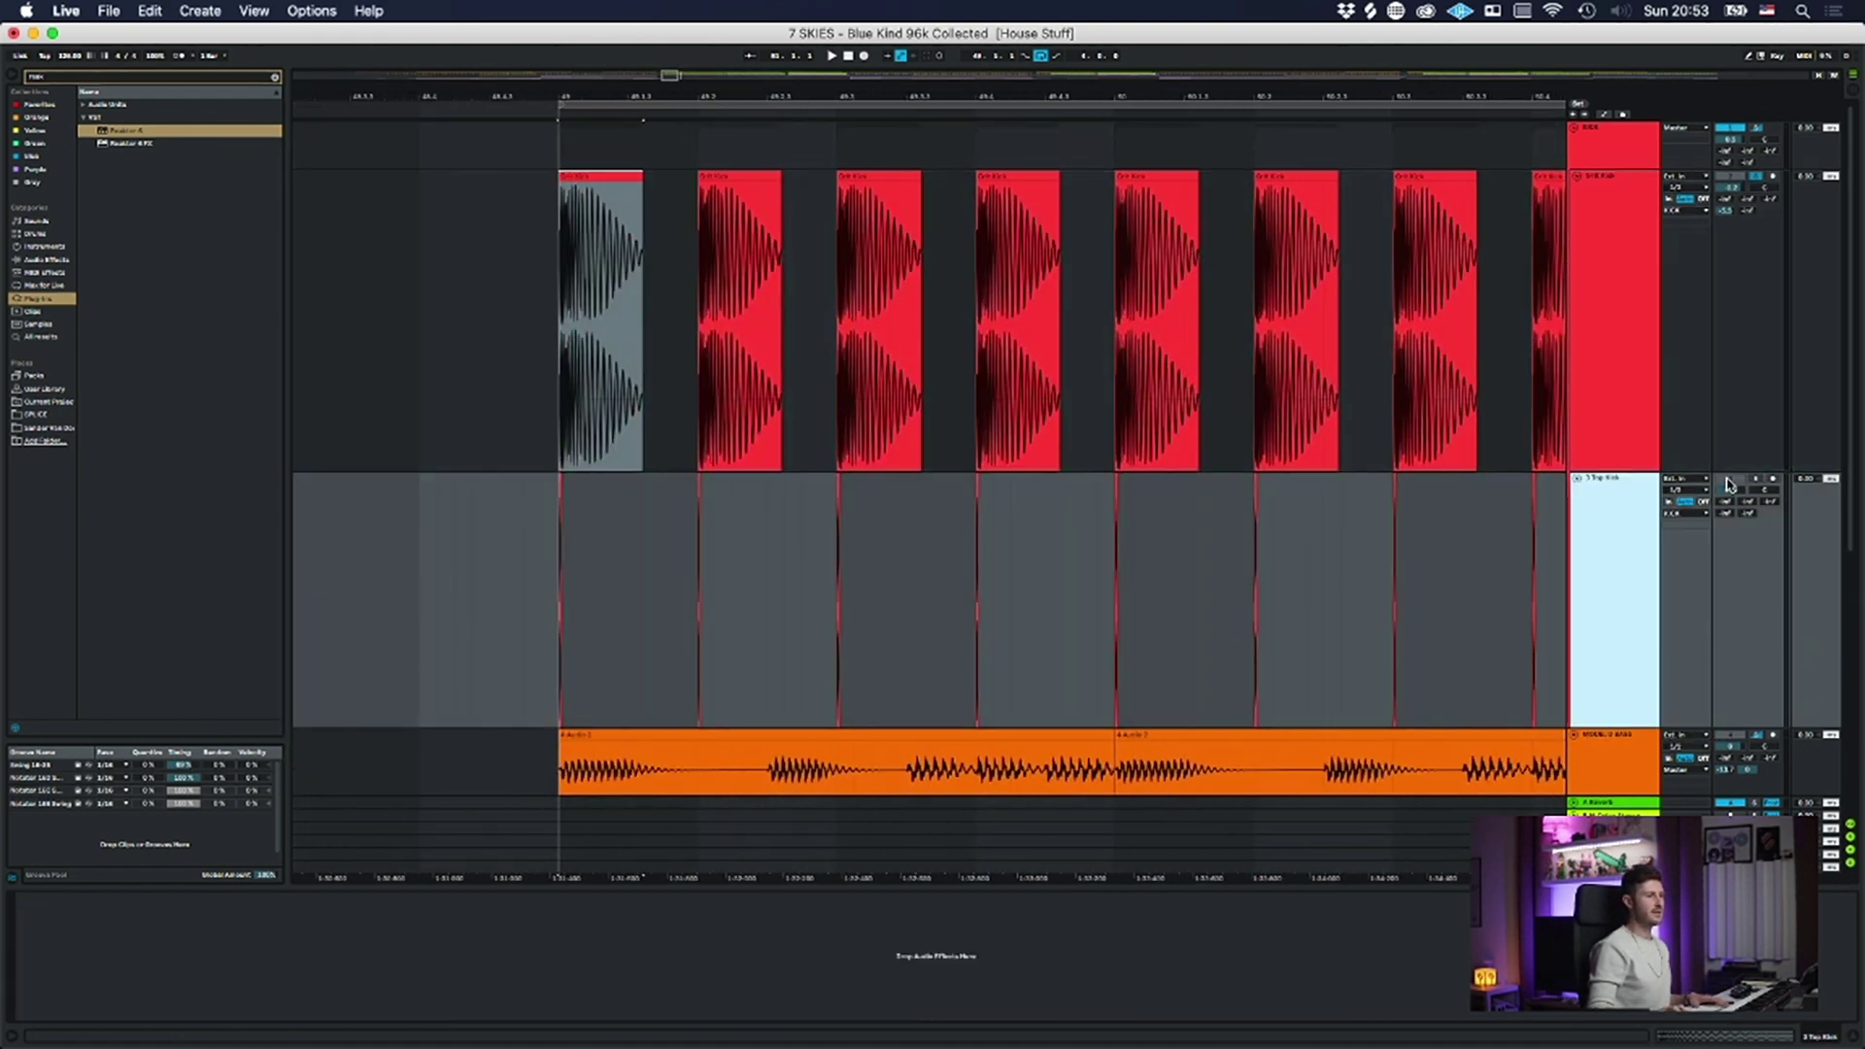
click(1758, 478)
click(1638, 477)
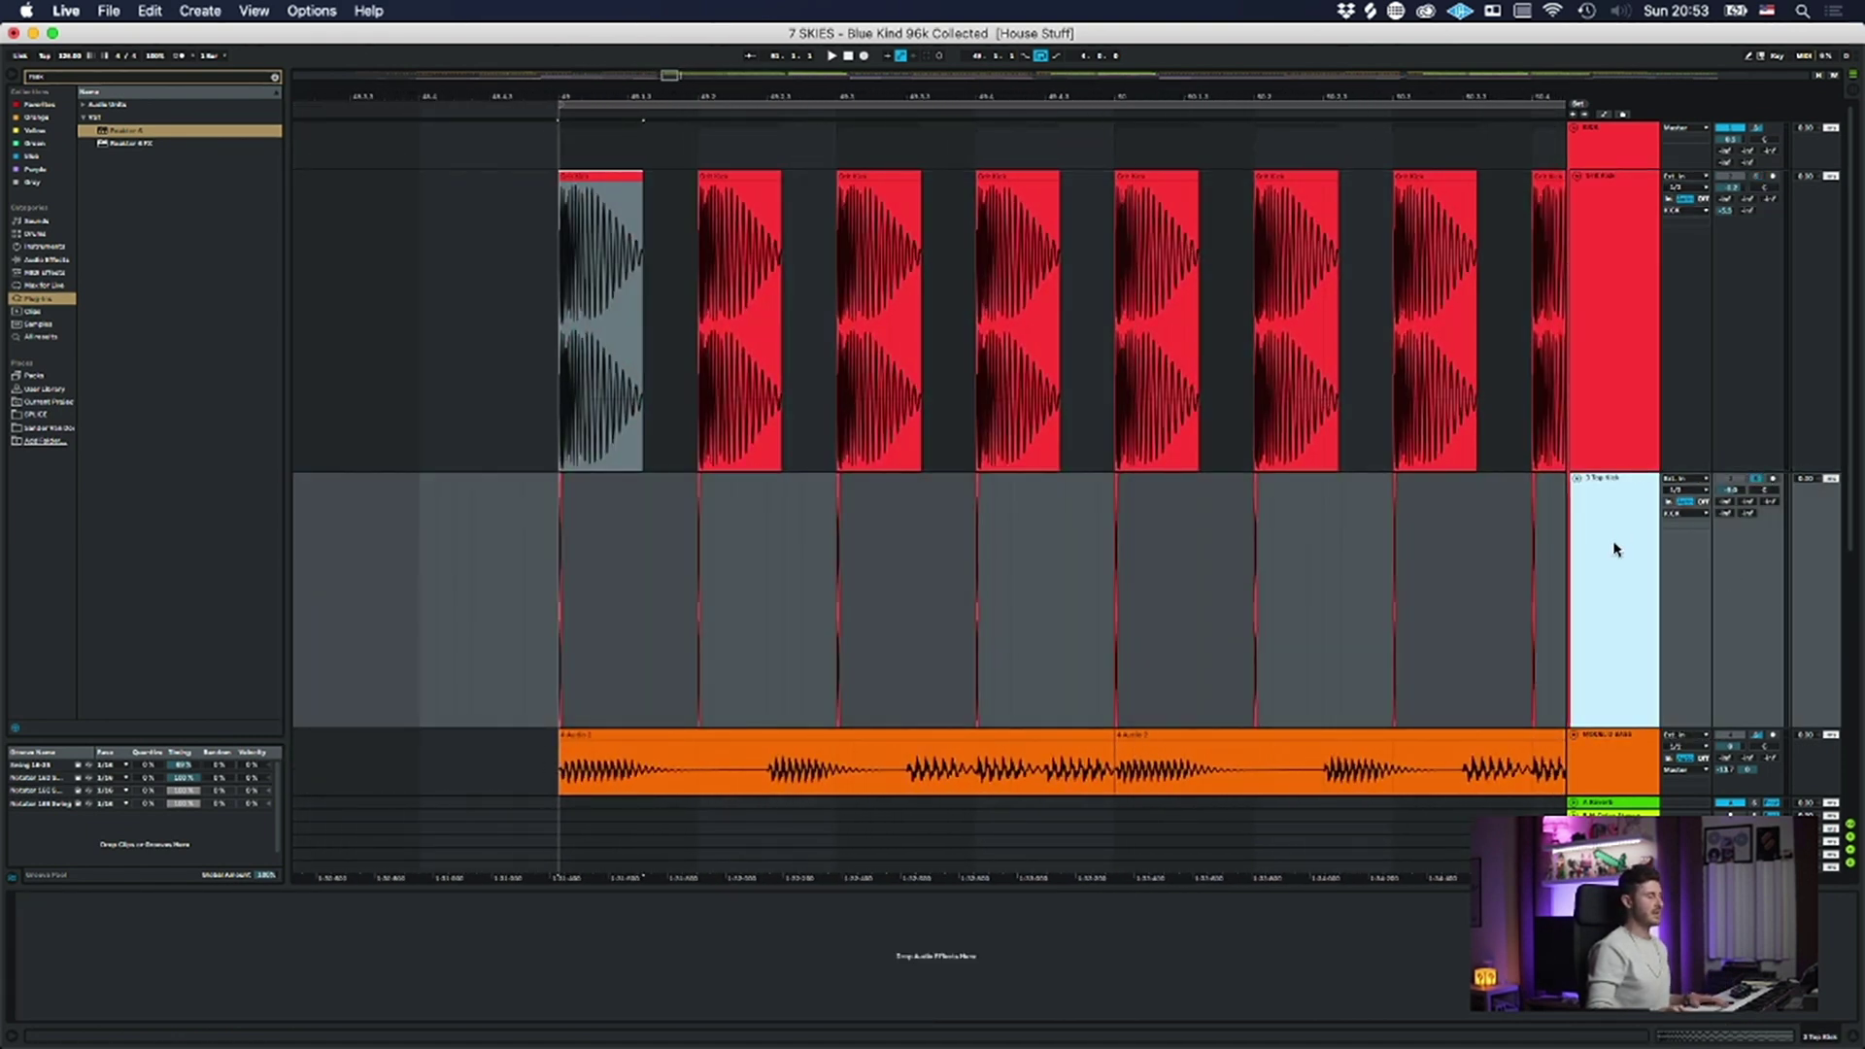
click(555, 548)
key(space)
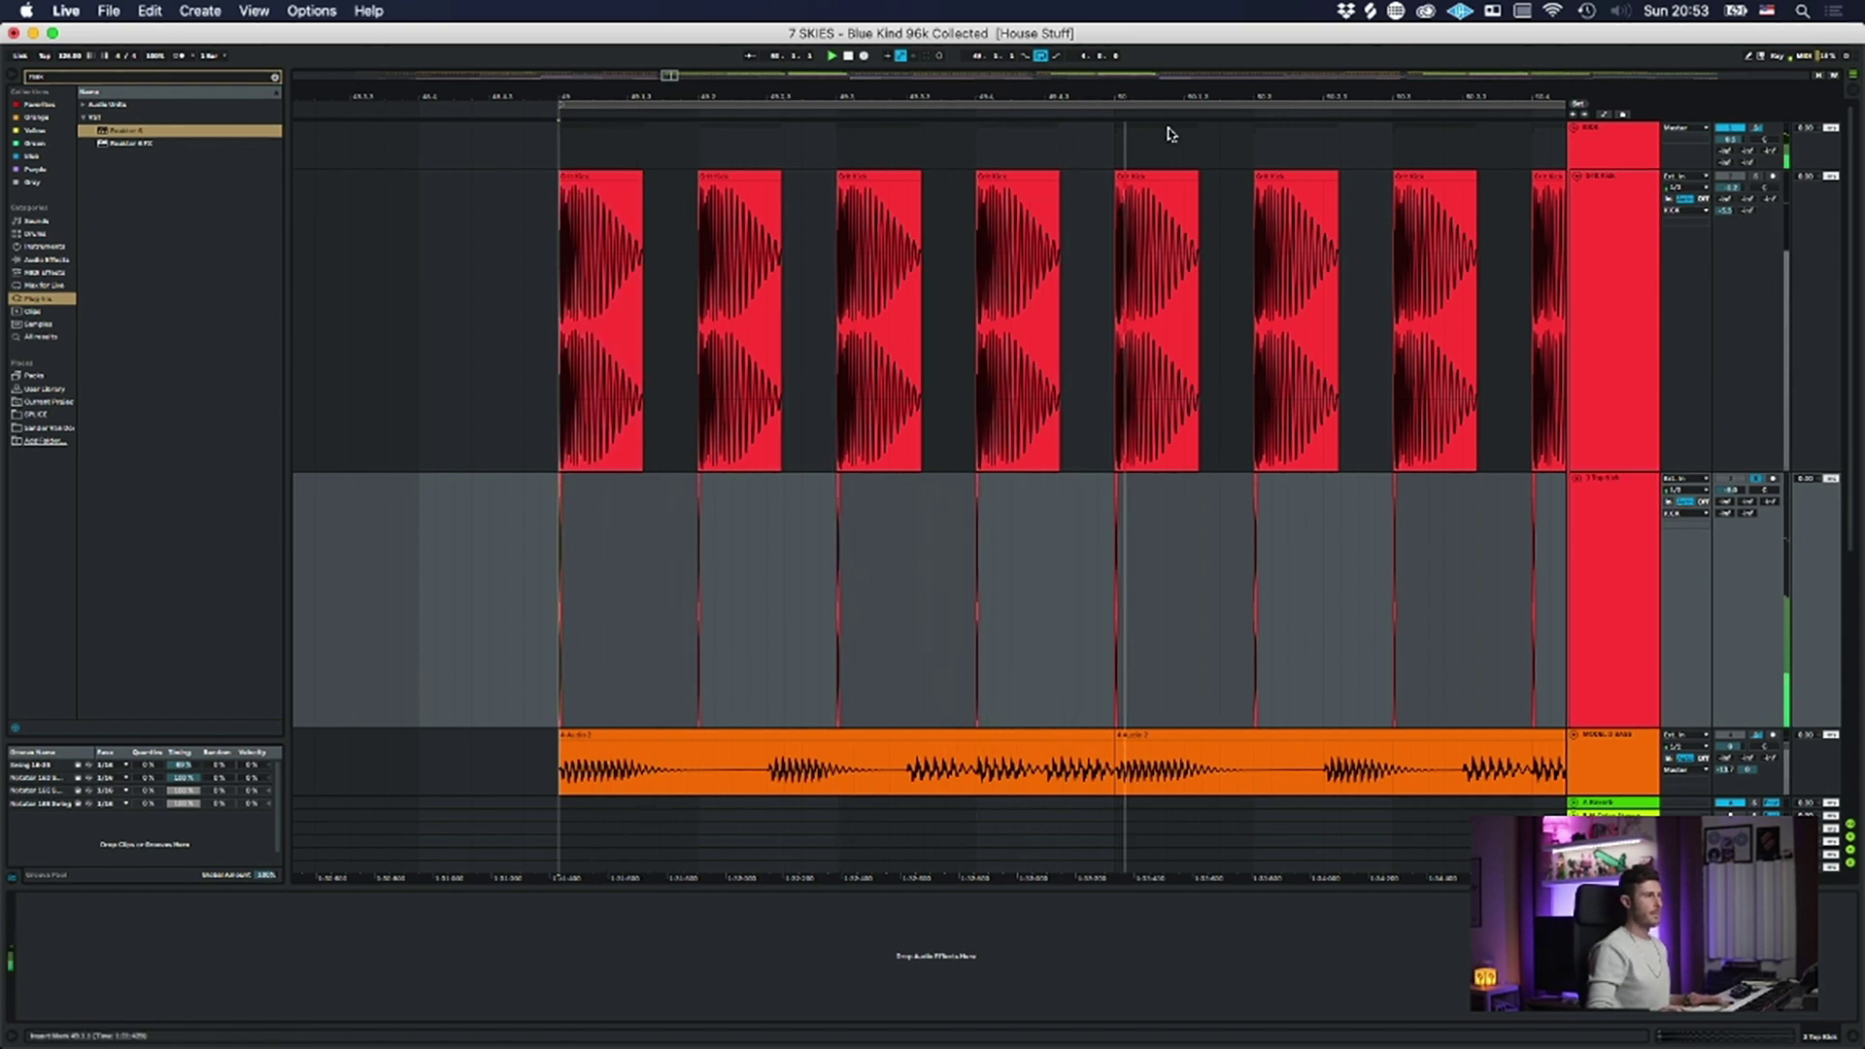
key(space)
- Turn off the Top Kick solo and collapse the KICK group
drag(1158, 97, 1157, 29)
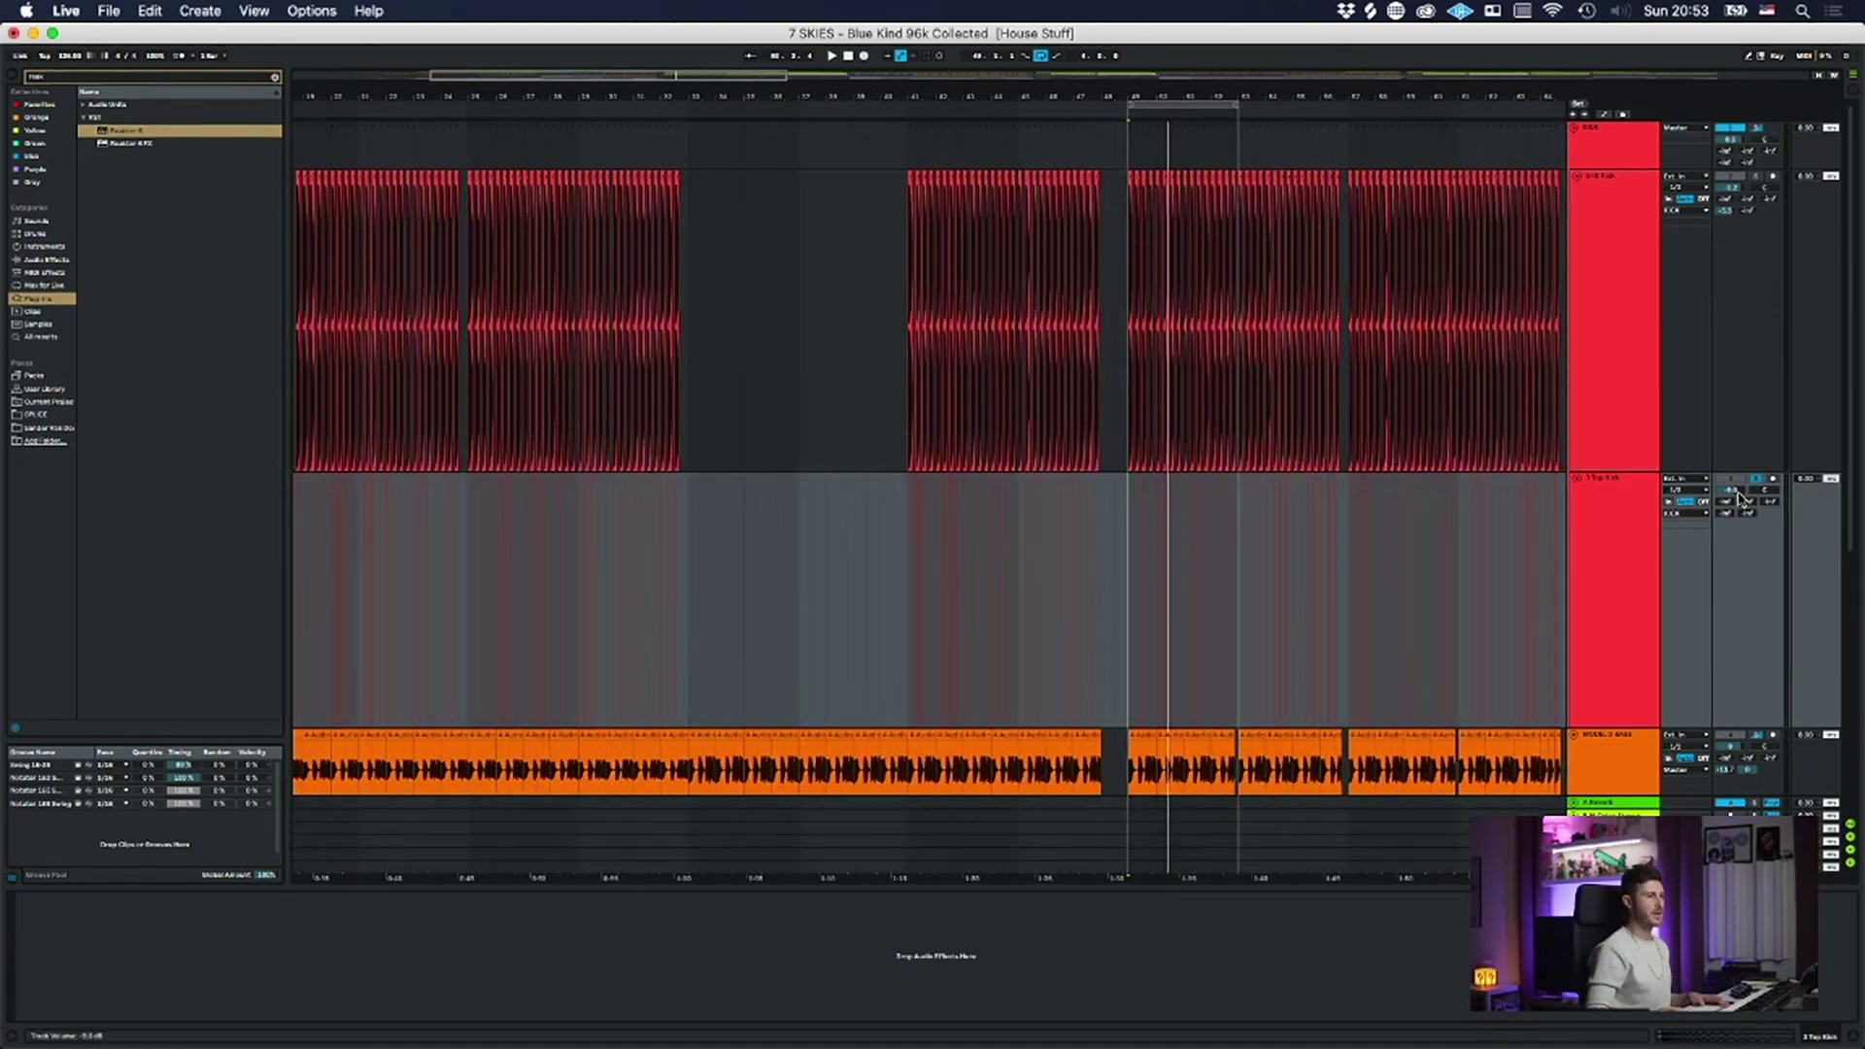
click(1576, 132)
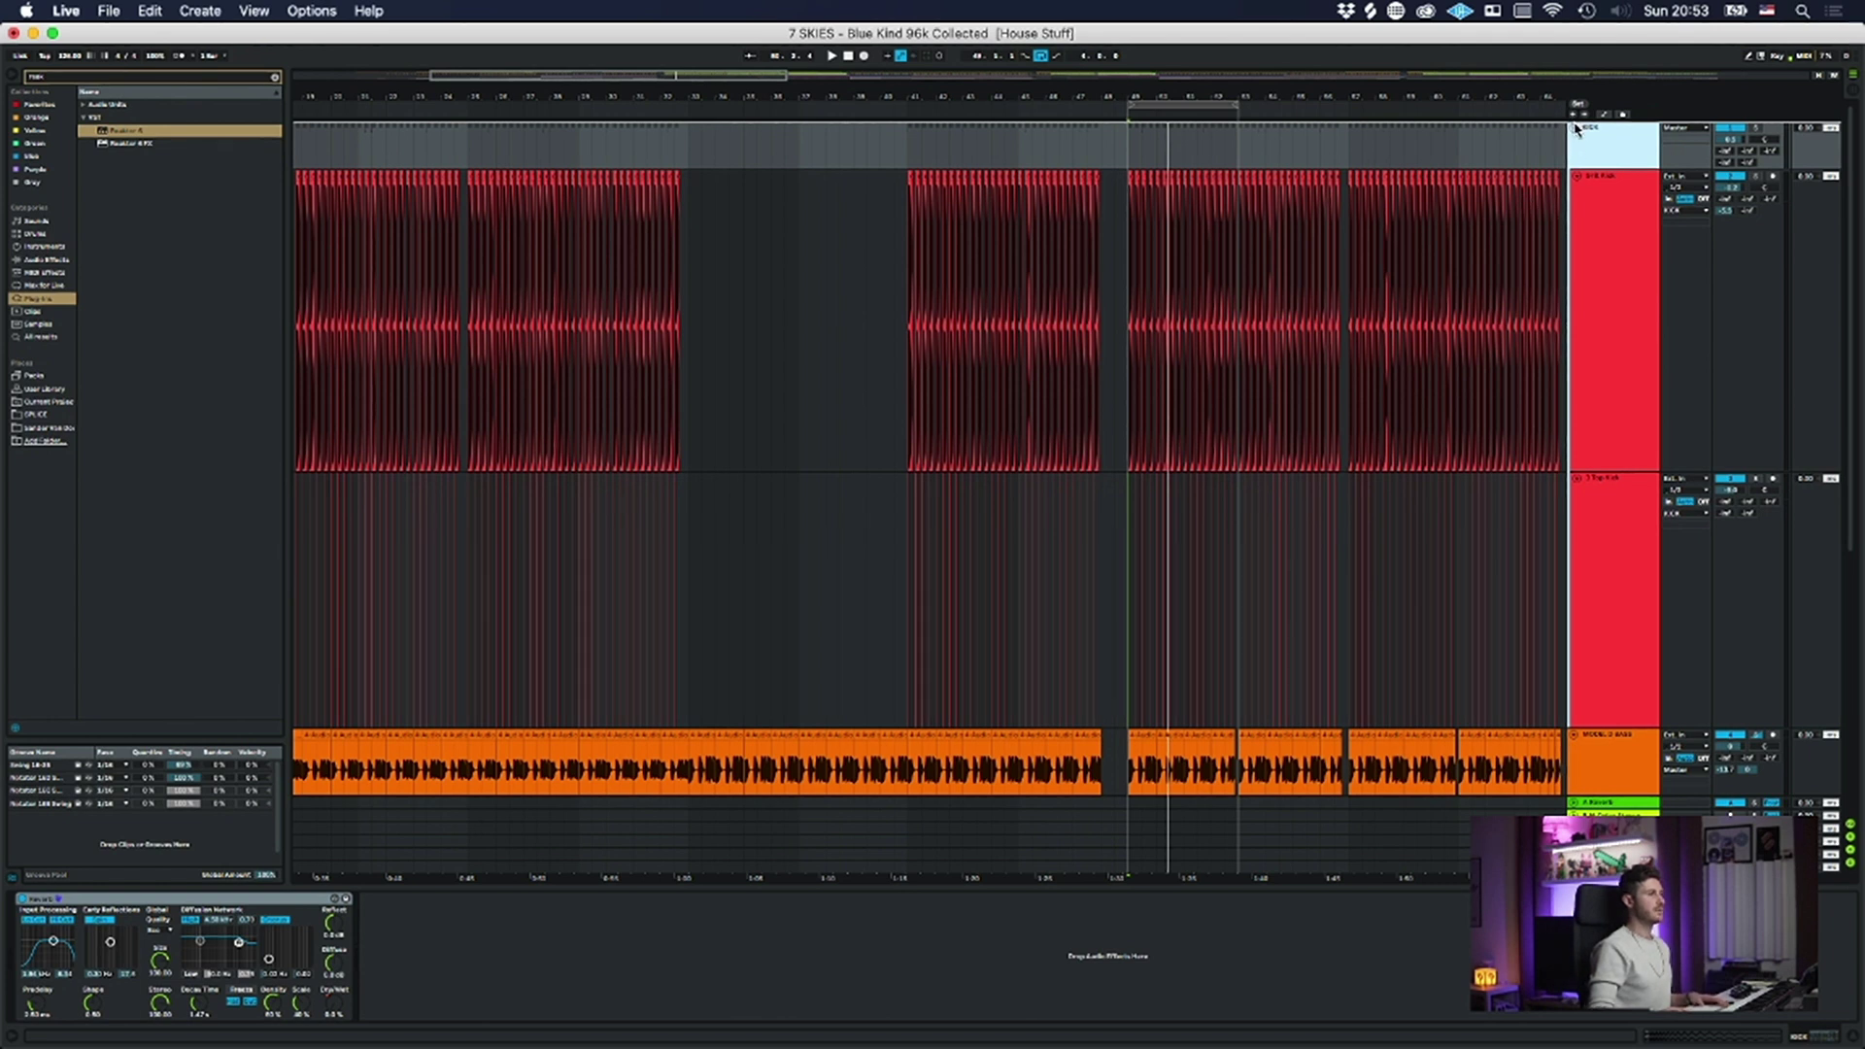
key(super+d)
key(super+z)
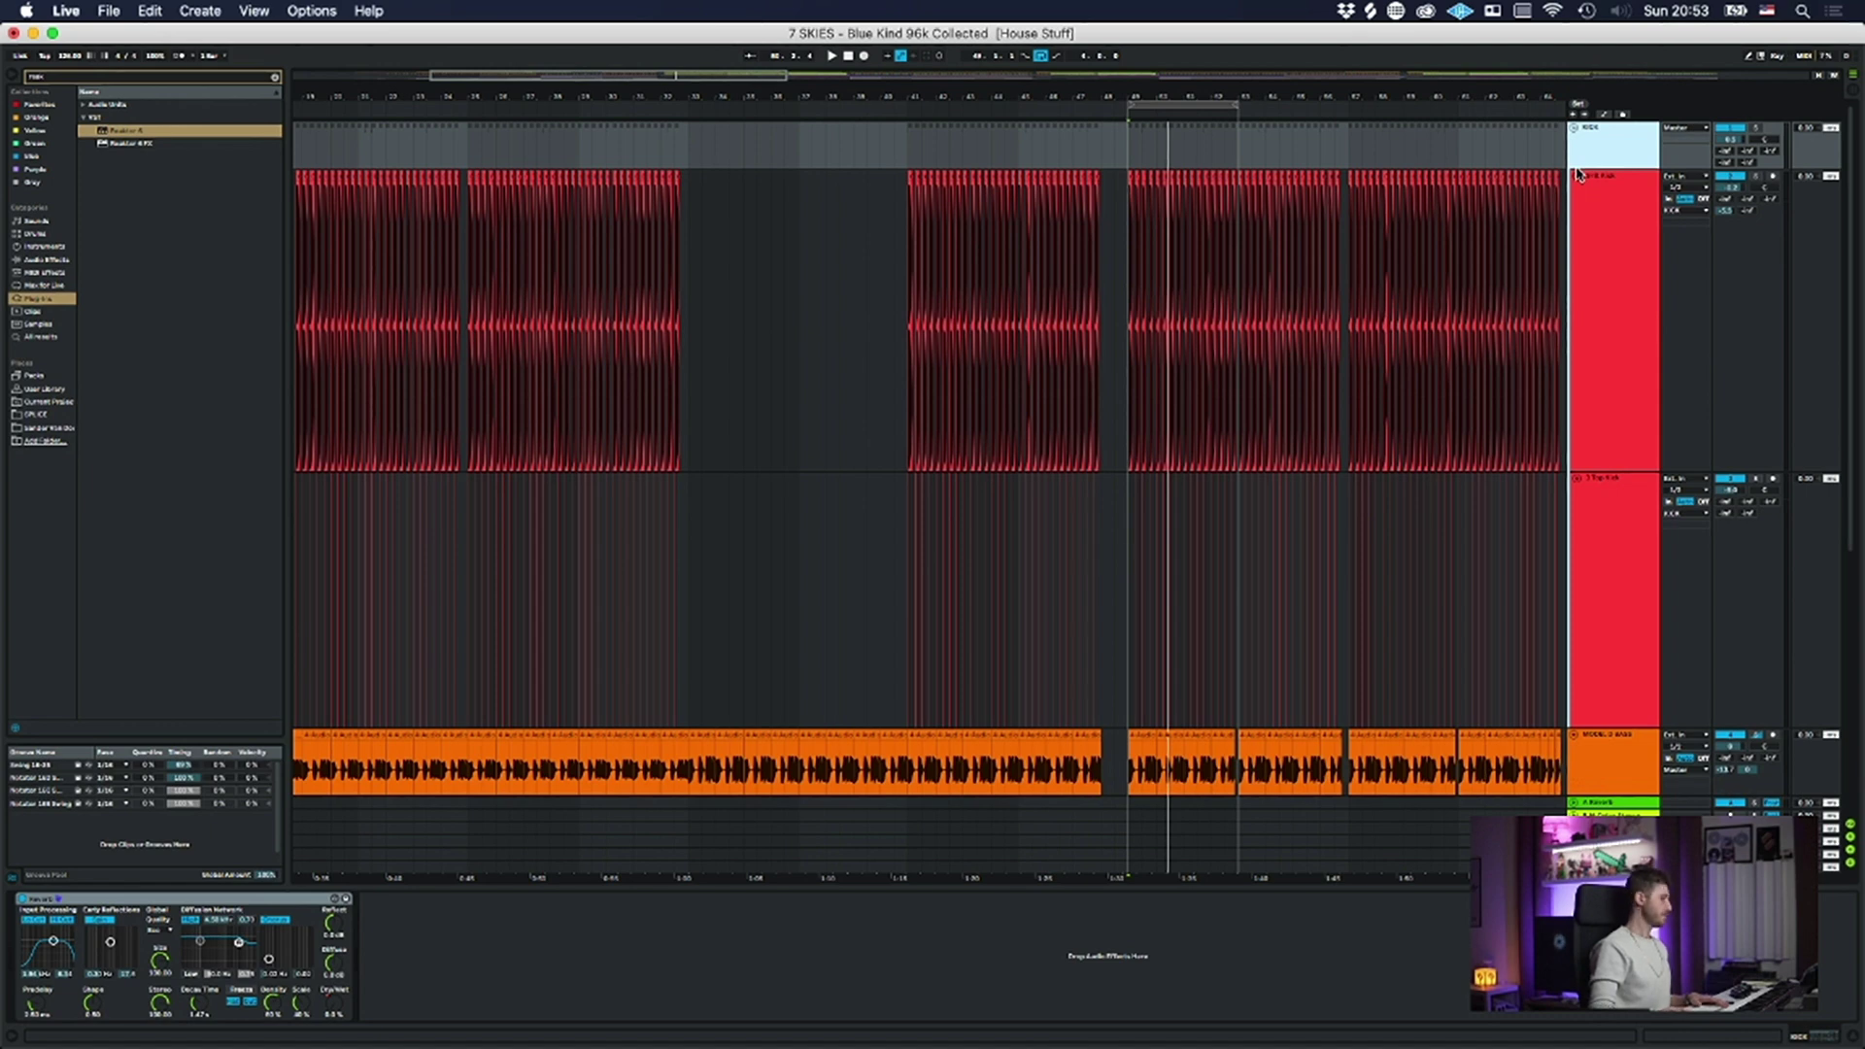
click(1575, 128)
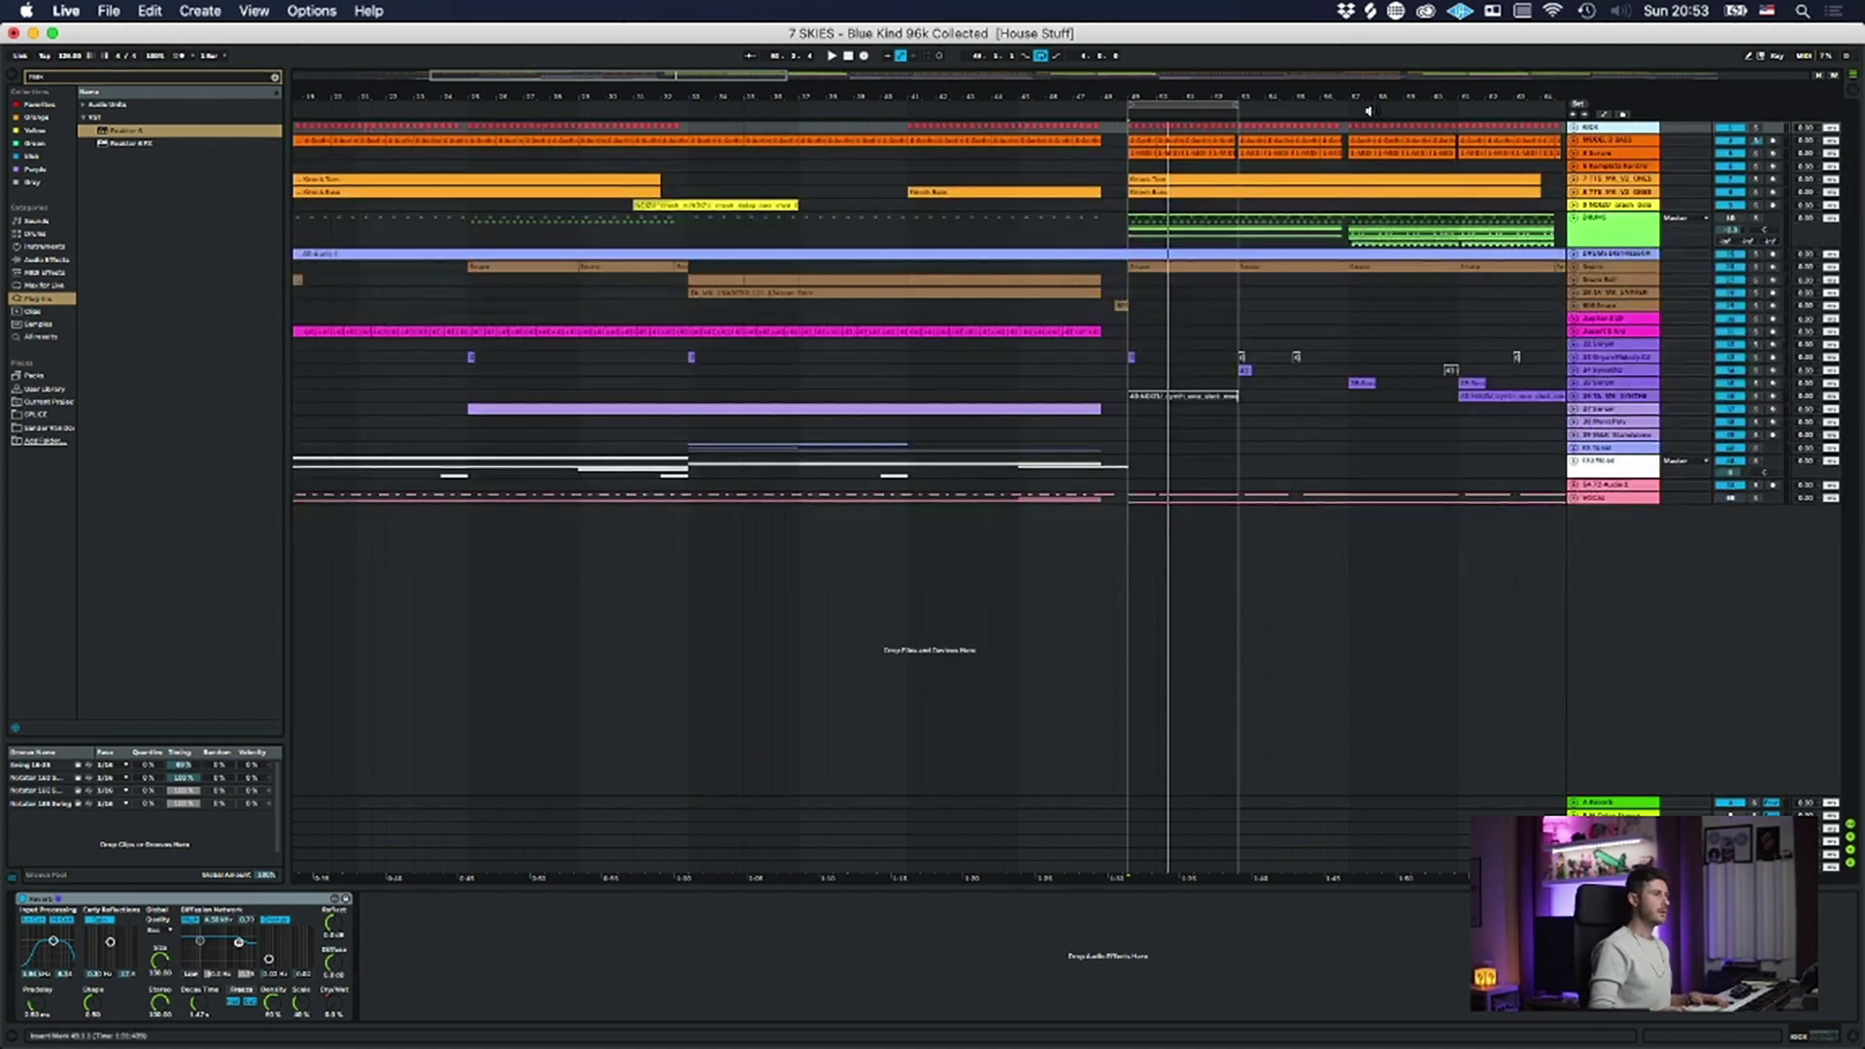
- Unfold the bass-related tracks from MODEL D BASS down to the two TTS MK V2 one-shot tracks
click(1157, 179)
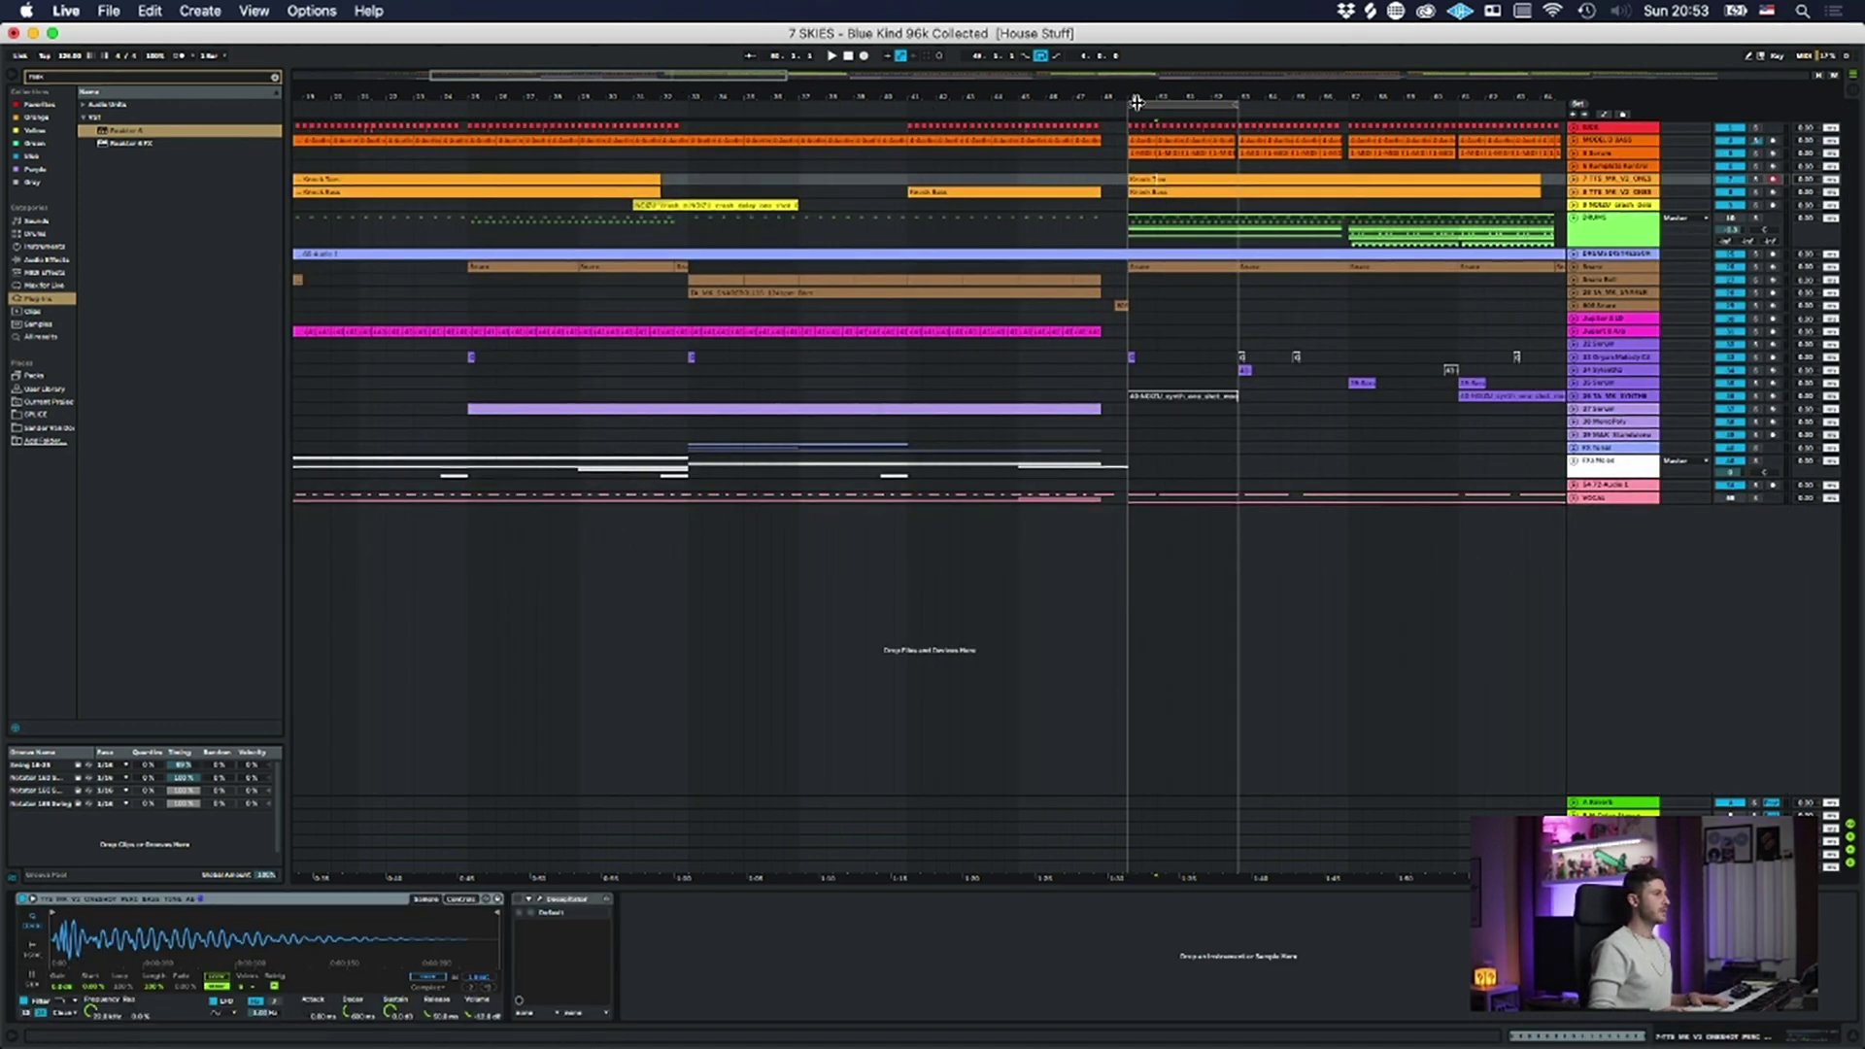
drag(1163, 99, 587, 130)
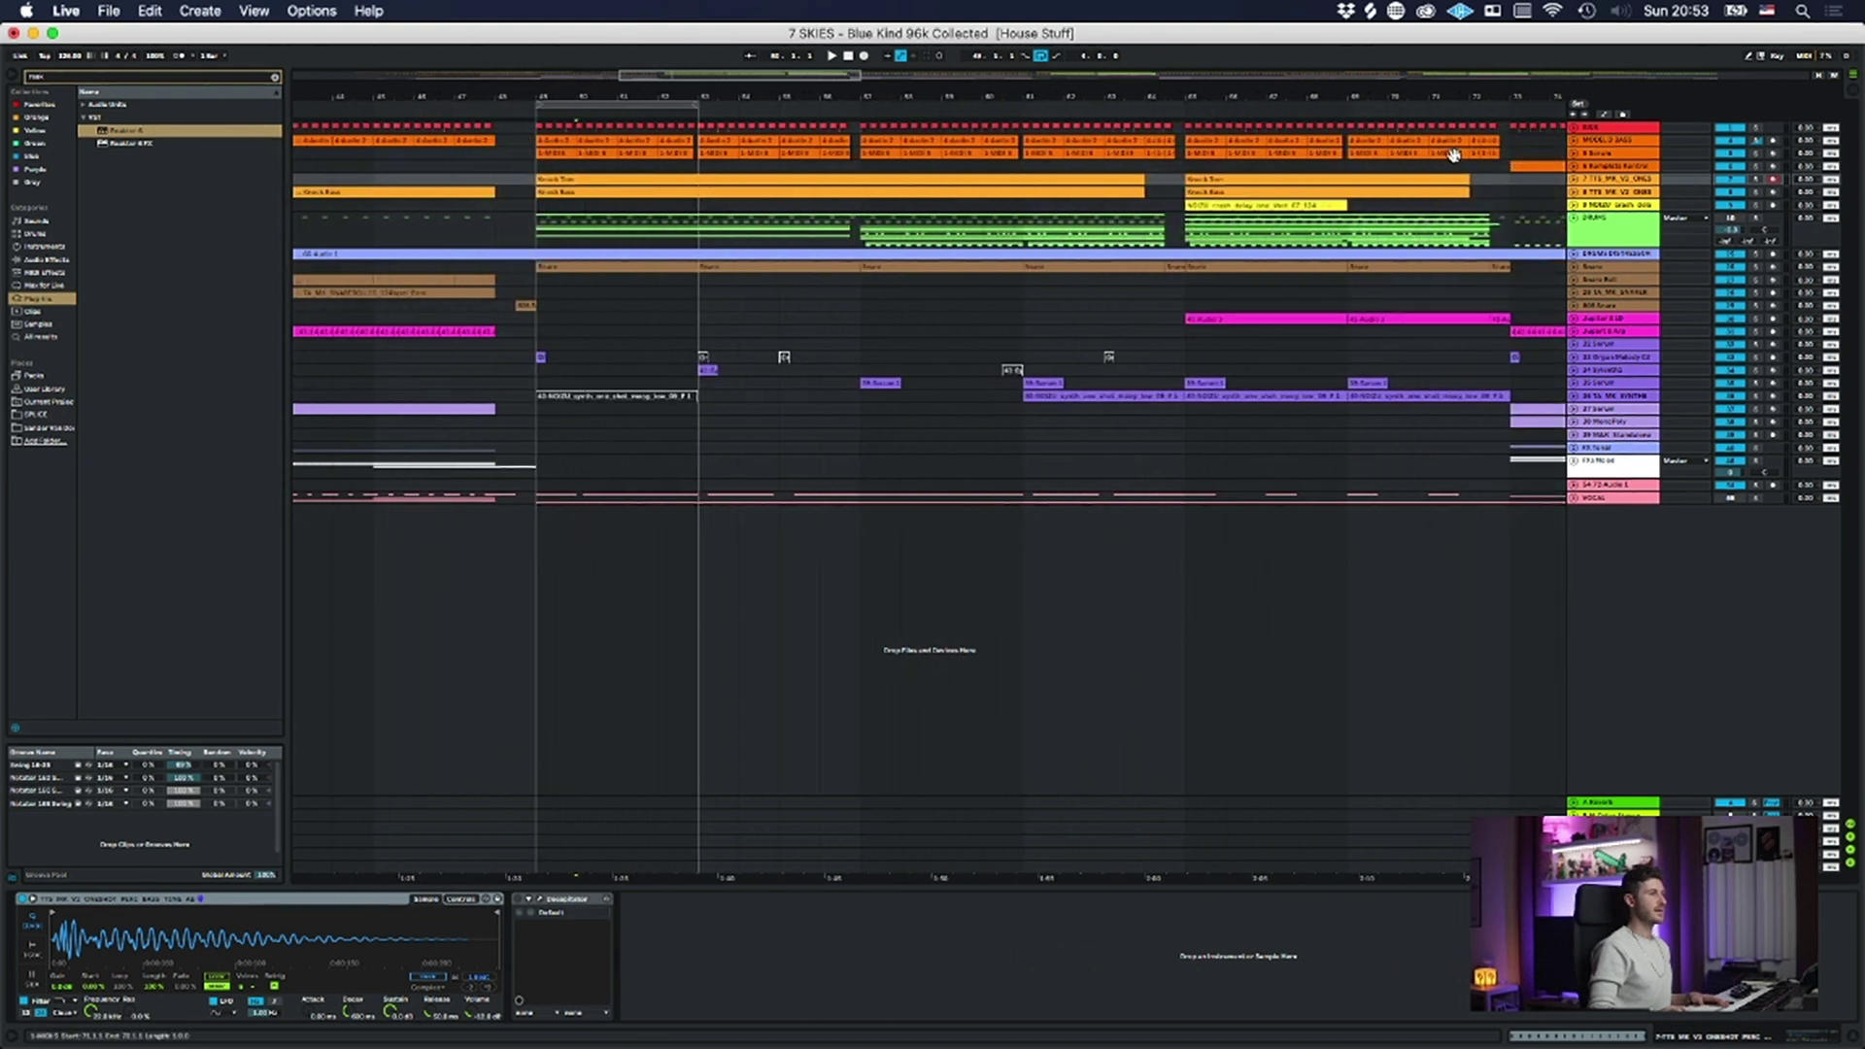
click(1574, 178)
click(1574, 166)
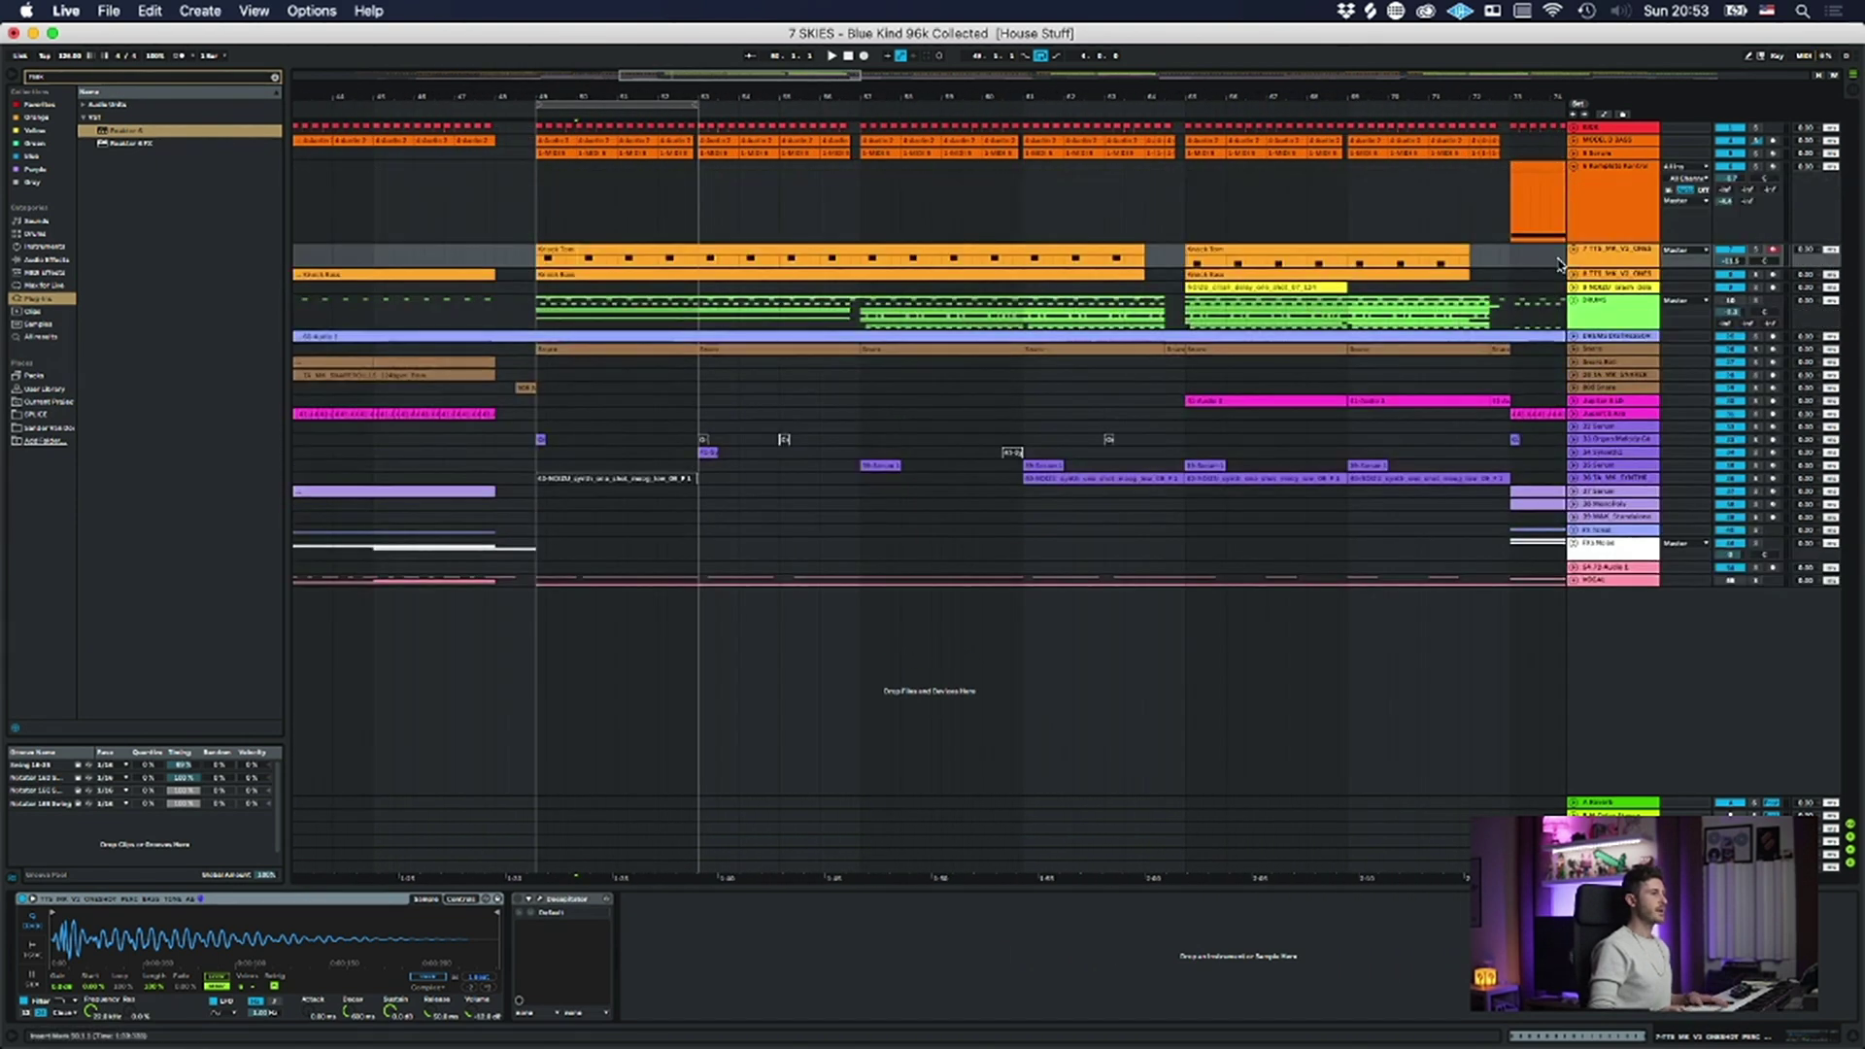
click(1578, 276)
click(1575, 276)
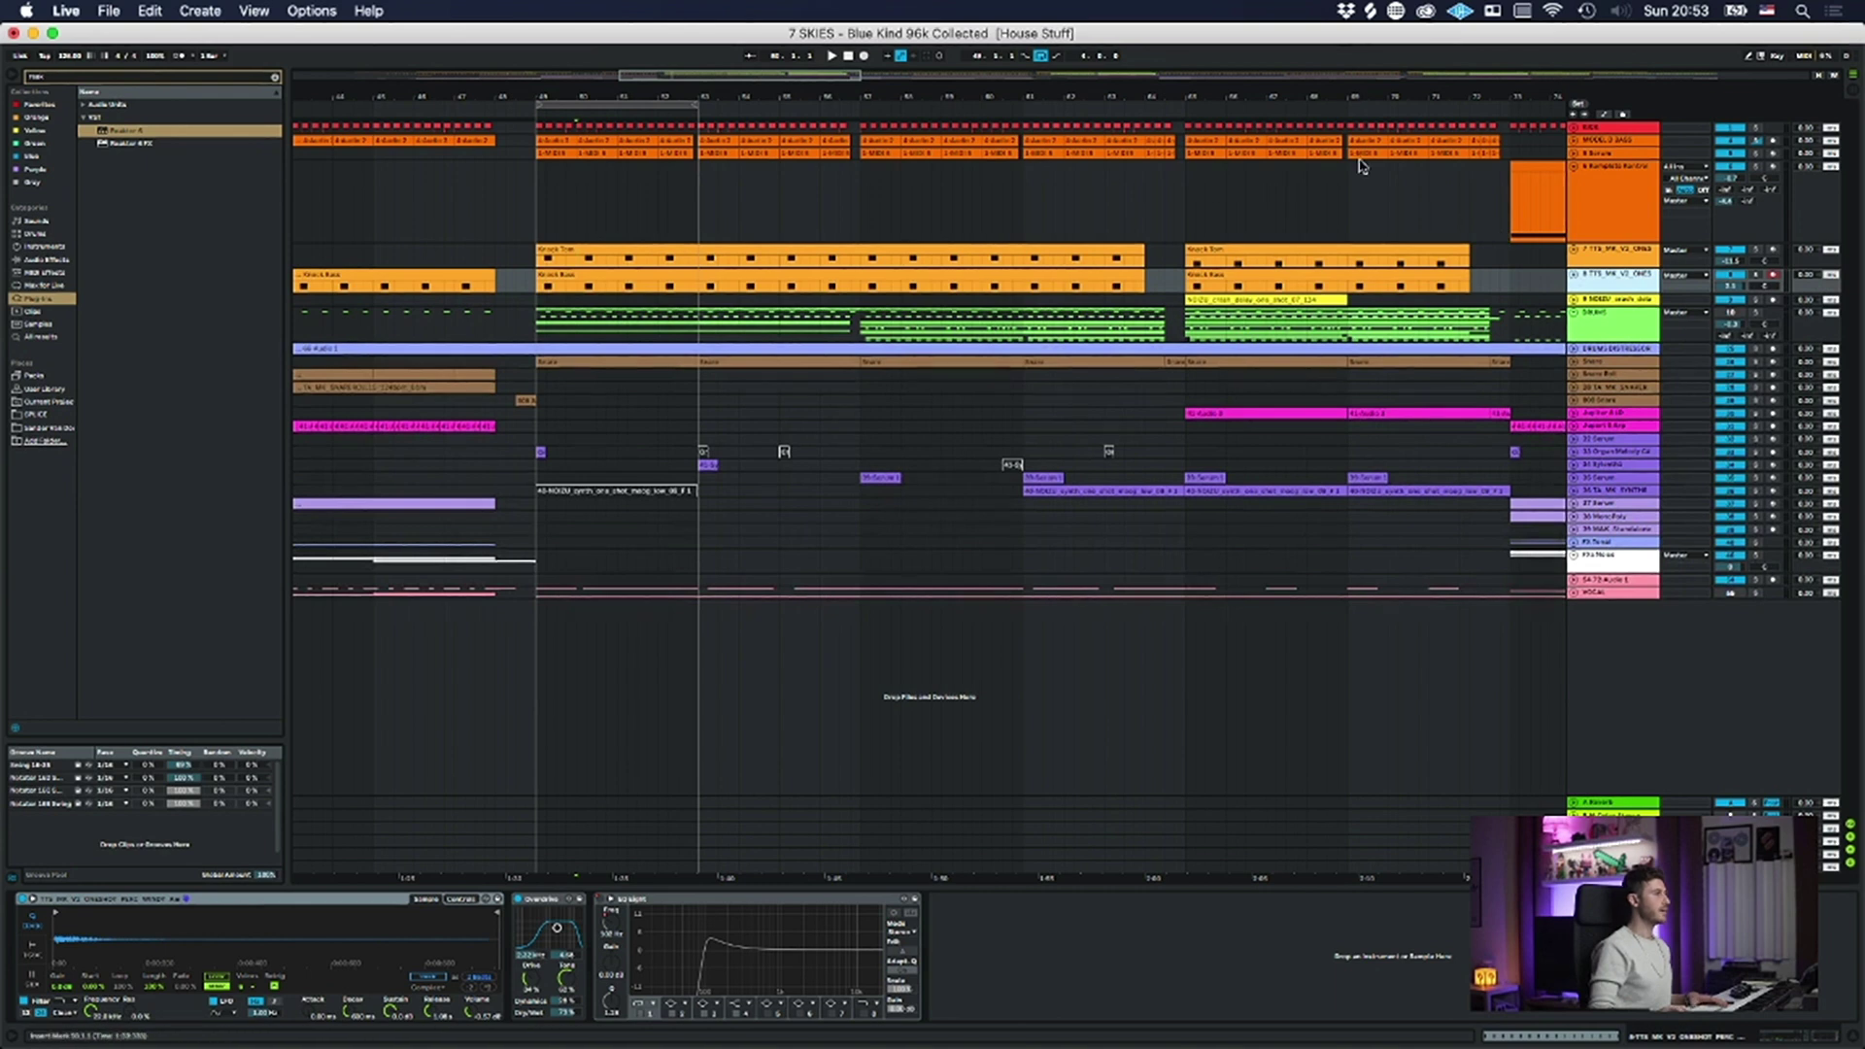
click(1573, 154)
click(1573, 141)
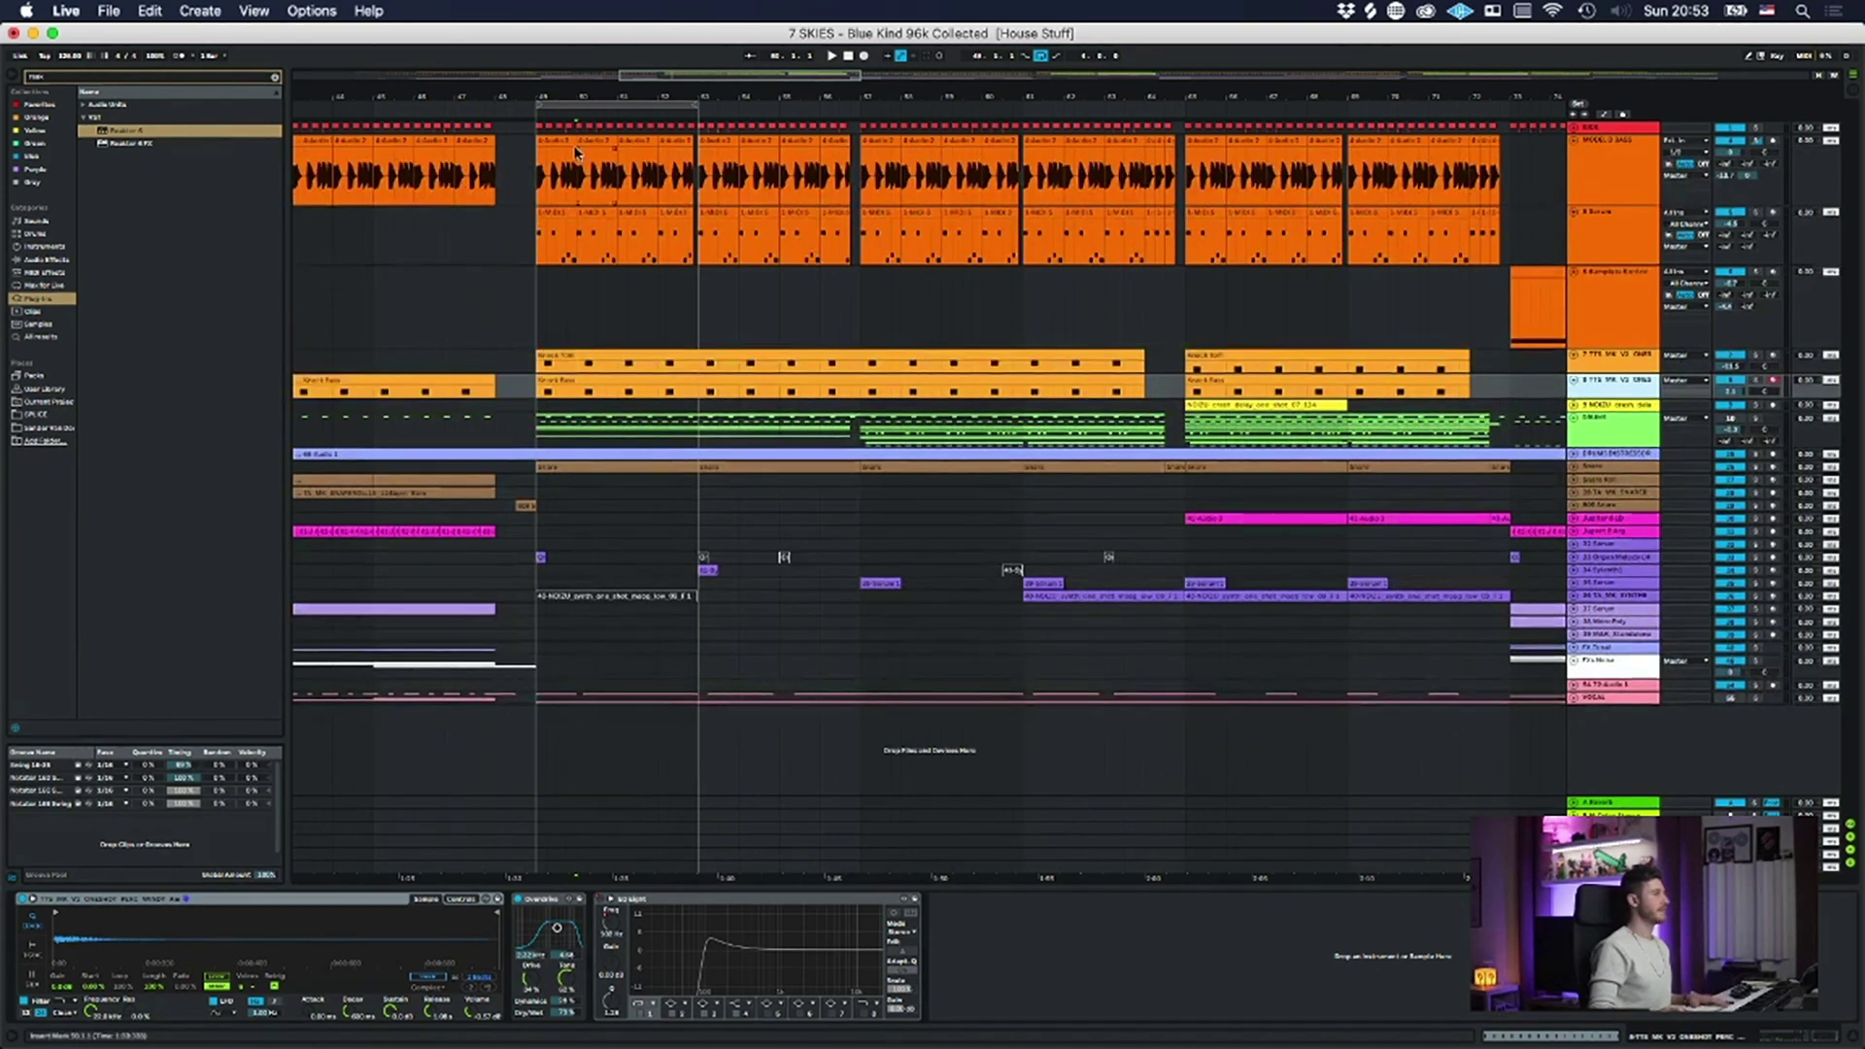
- Solo the two TTS MK V2 one-shot tracks together and play them within the loop
drag(583, 96, 696, 144)
click(1641, 364)
shift+click(1629, 381)
click(1754, 355)
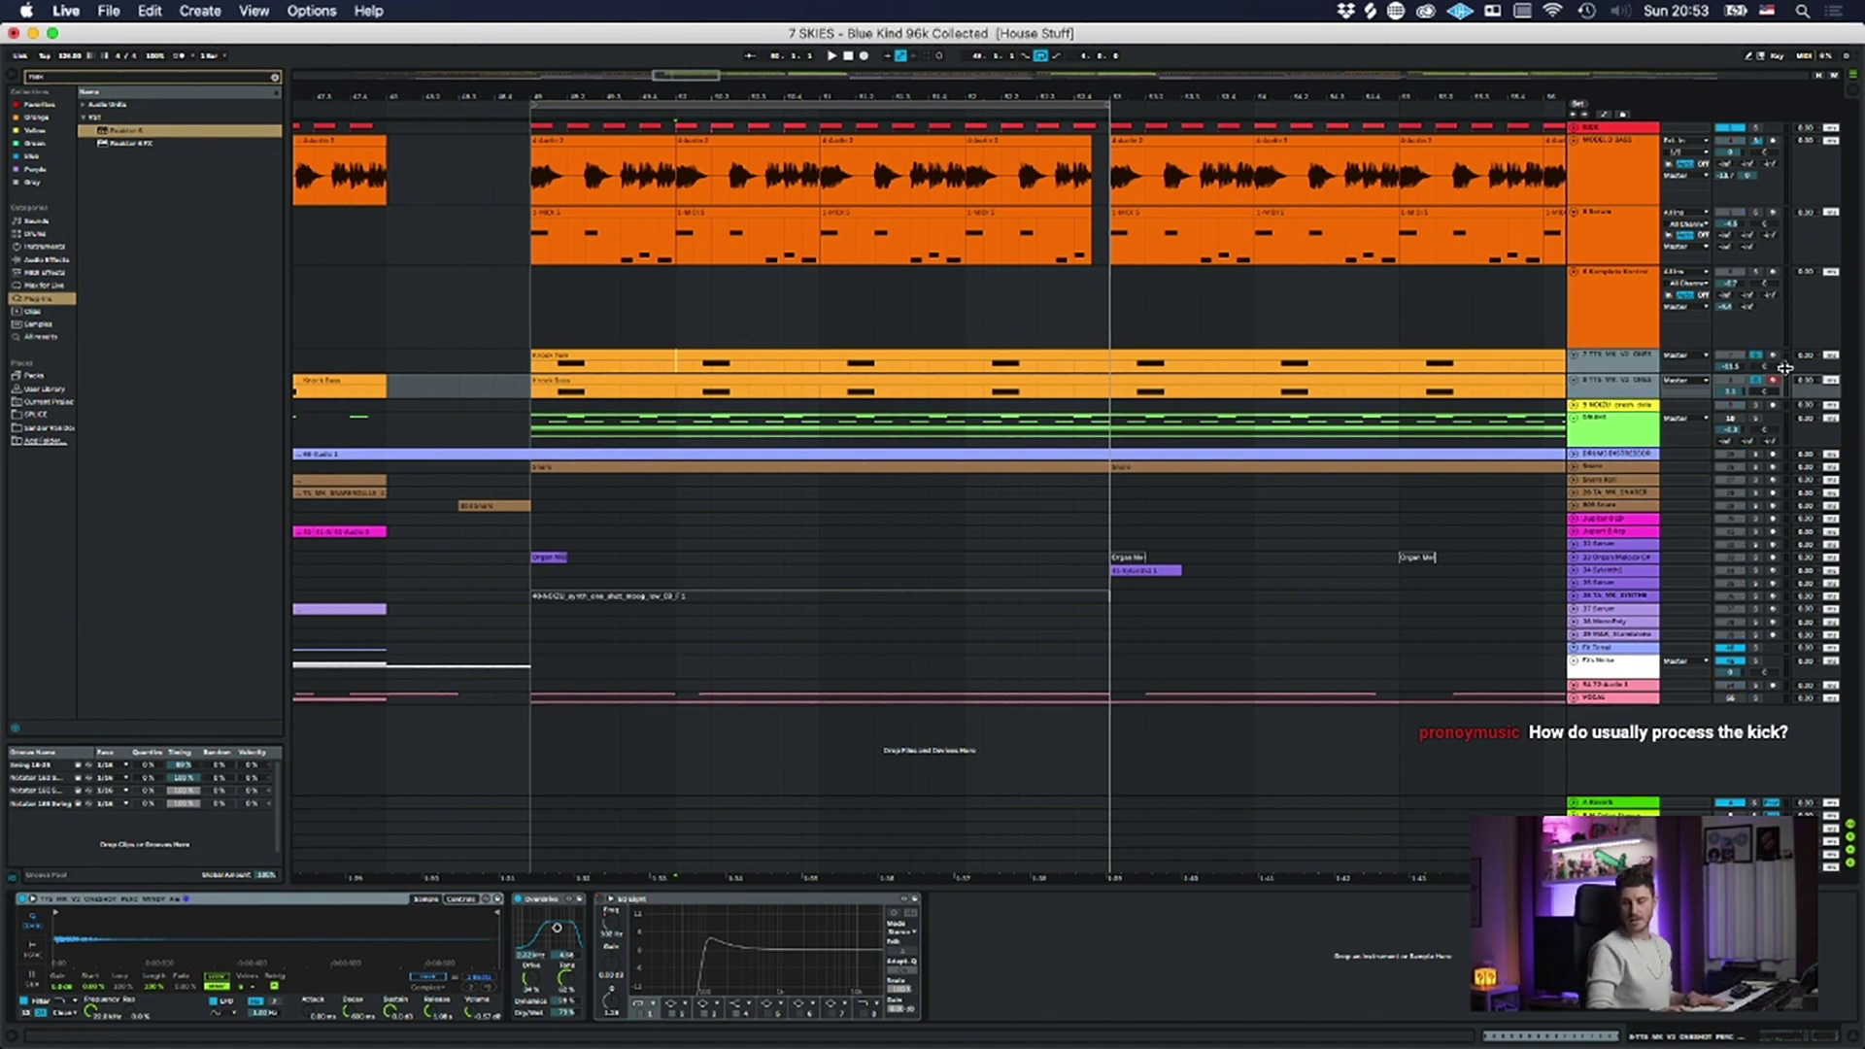
key(space)
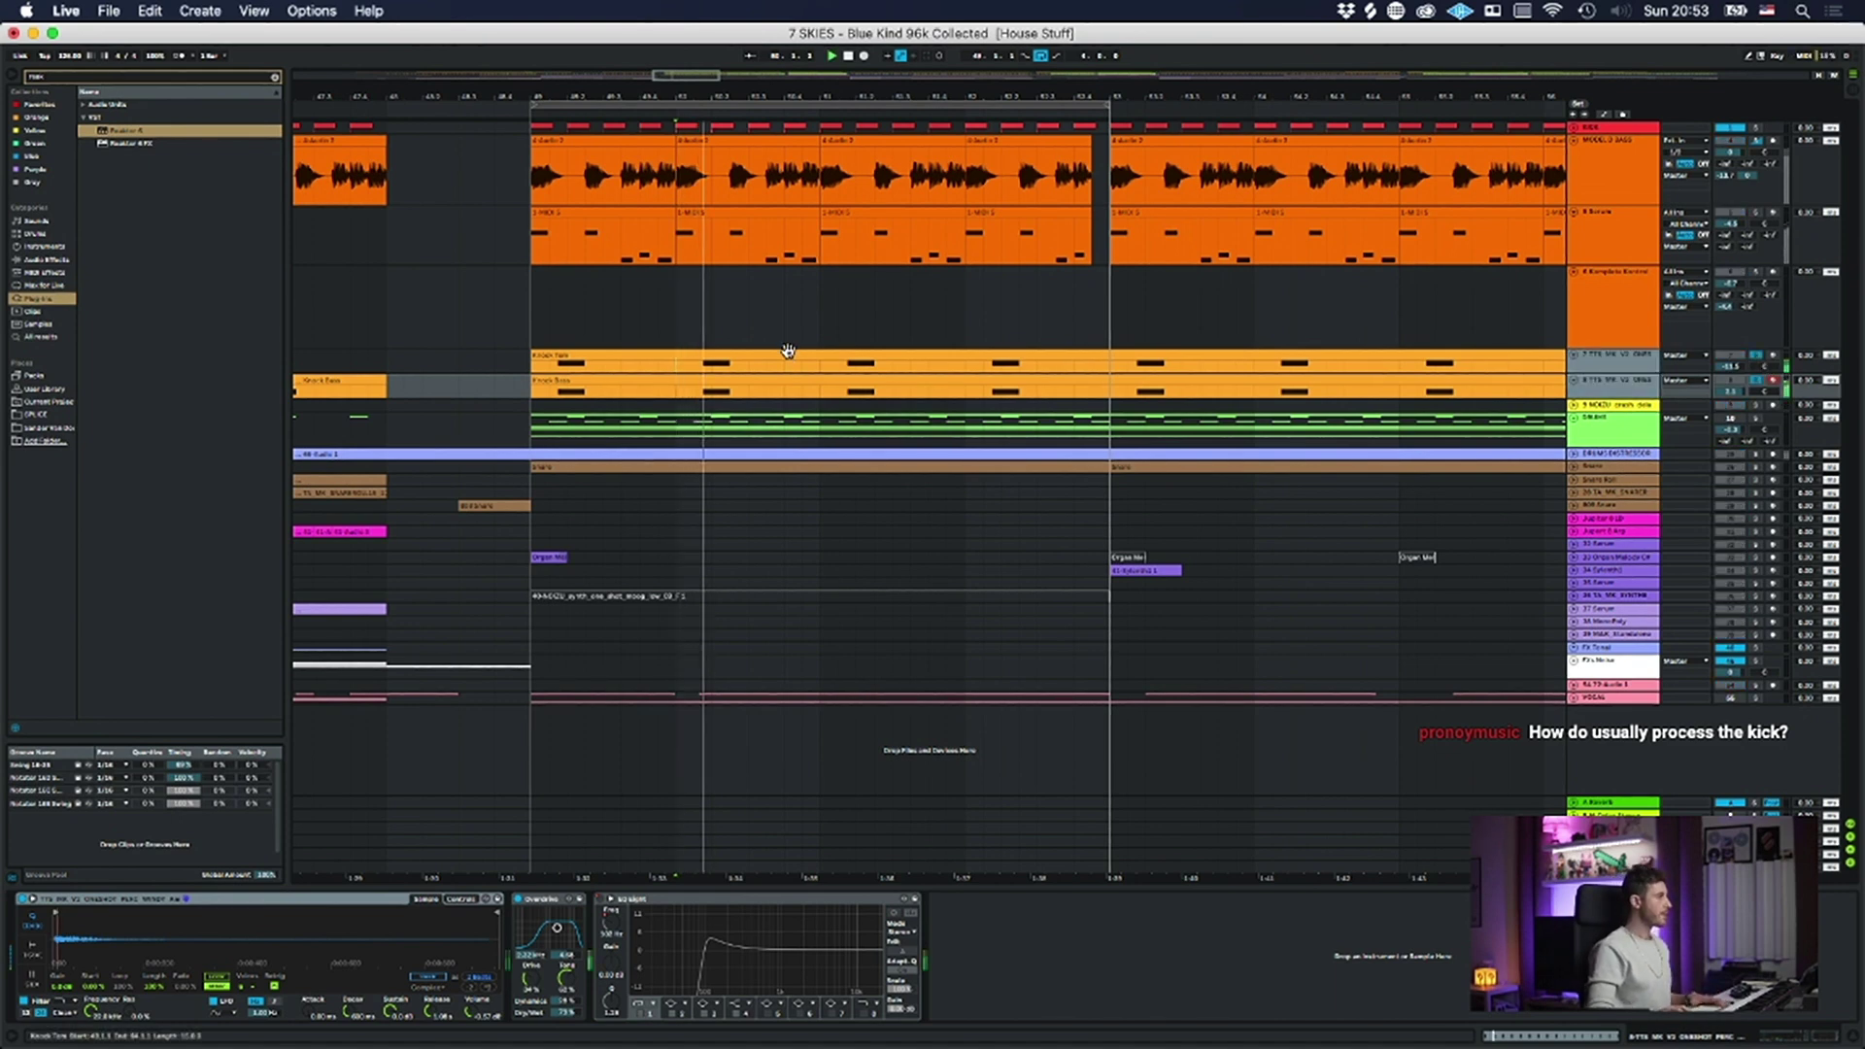
click(762, 357)
key(space)
key(space)
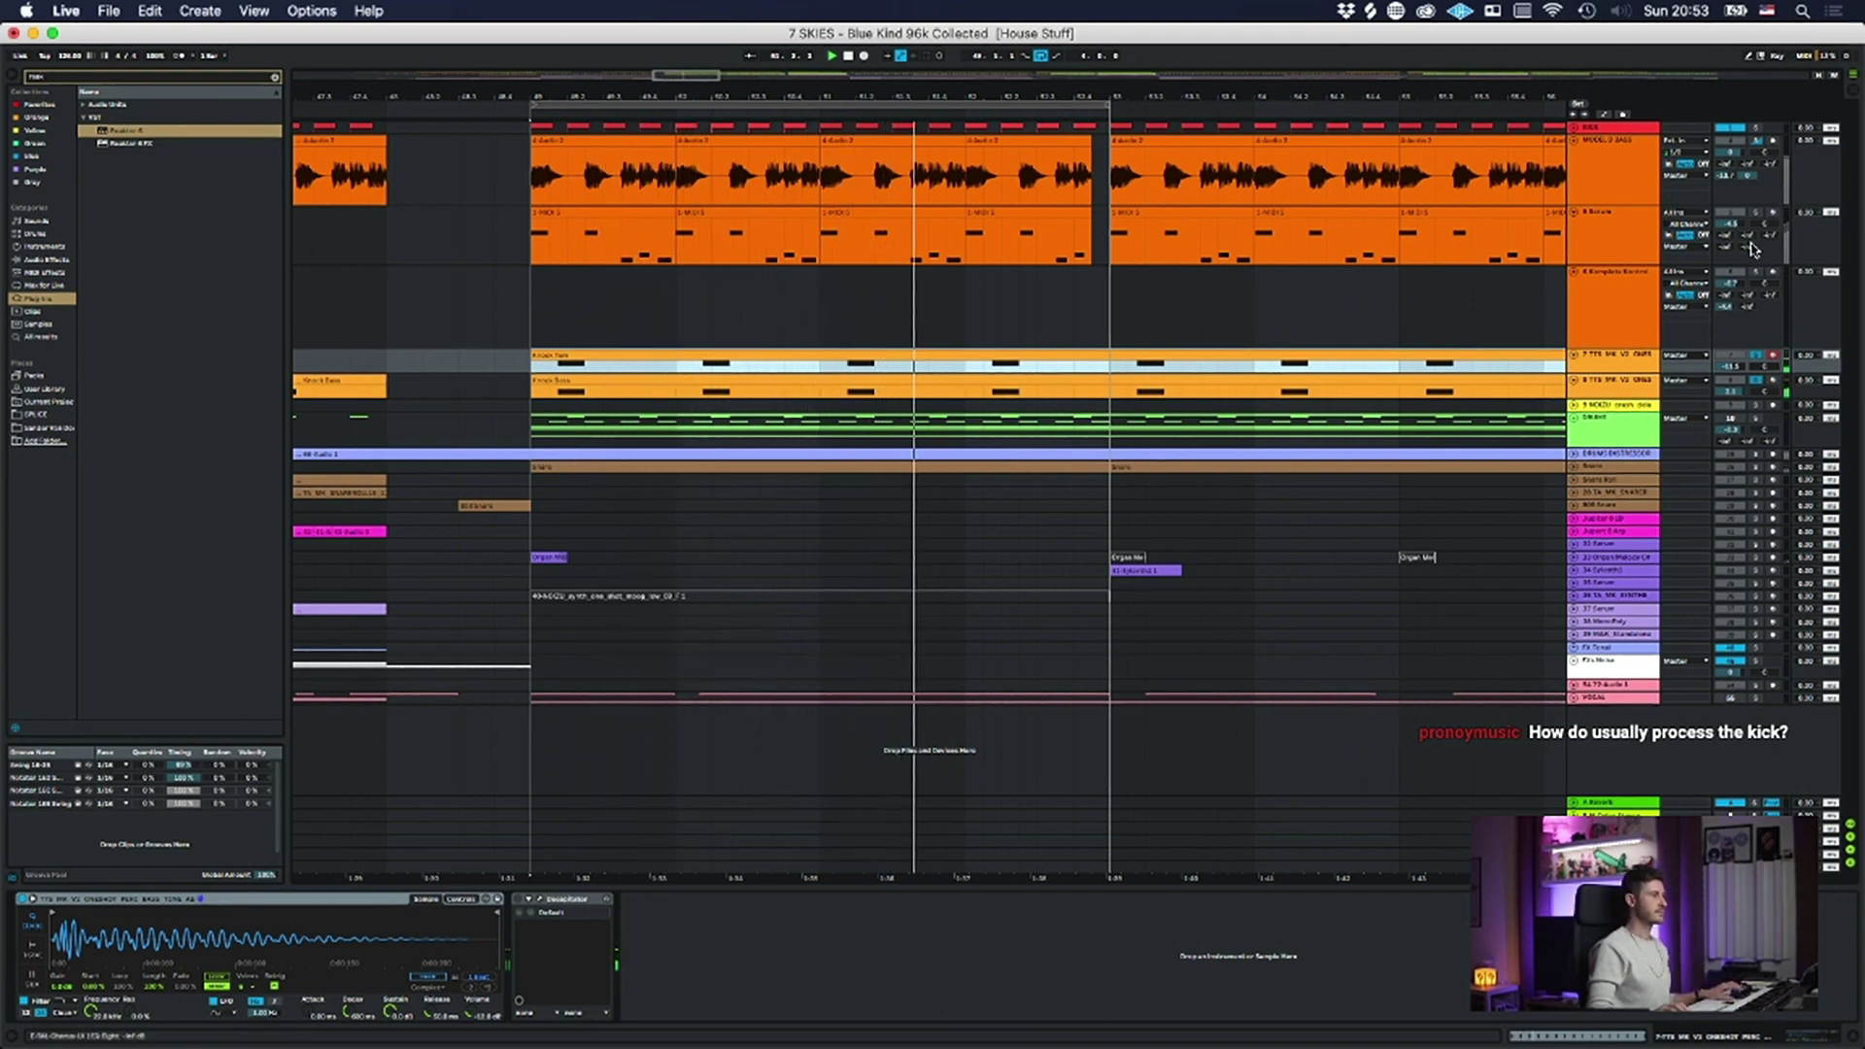
key(space)
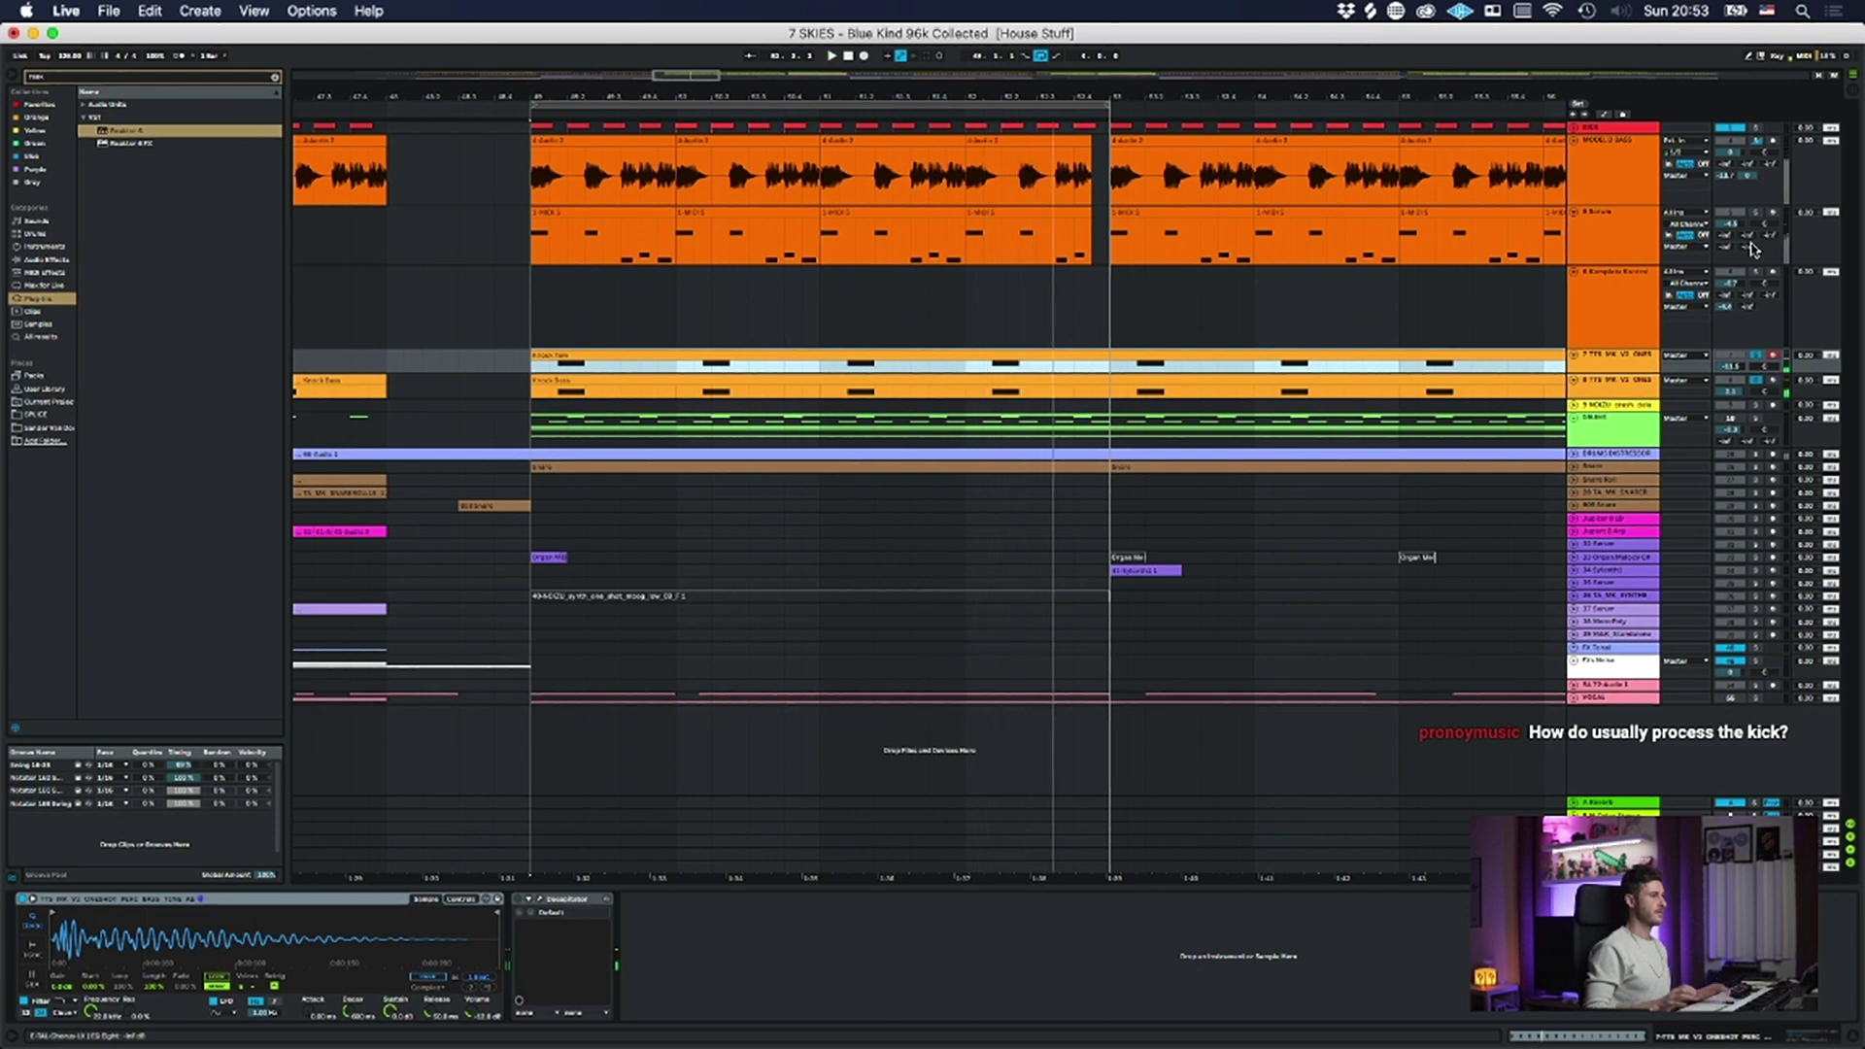
- Move the solo from the two TTS MK V2 one-shot tracks to the KICK group, MODEL D BASS and Serum tracks
click(1650, 382)
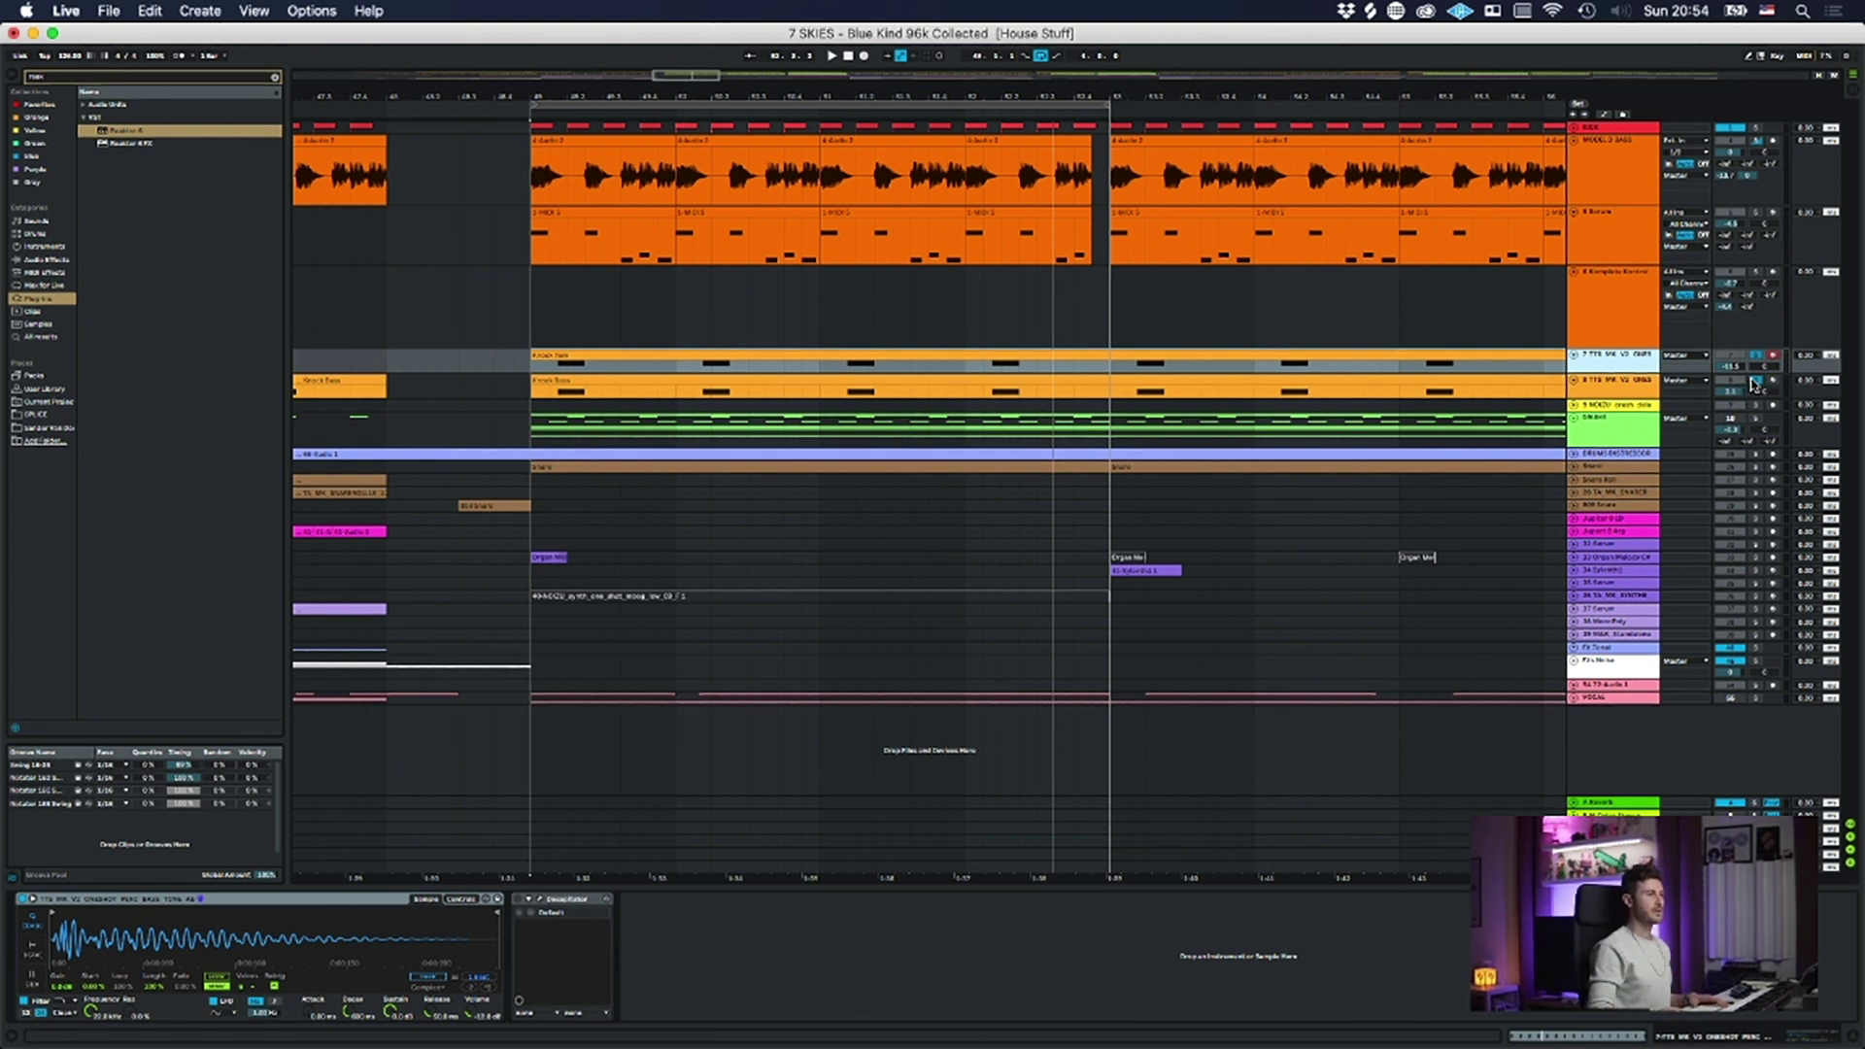
click(1756, 356)
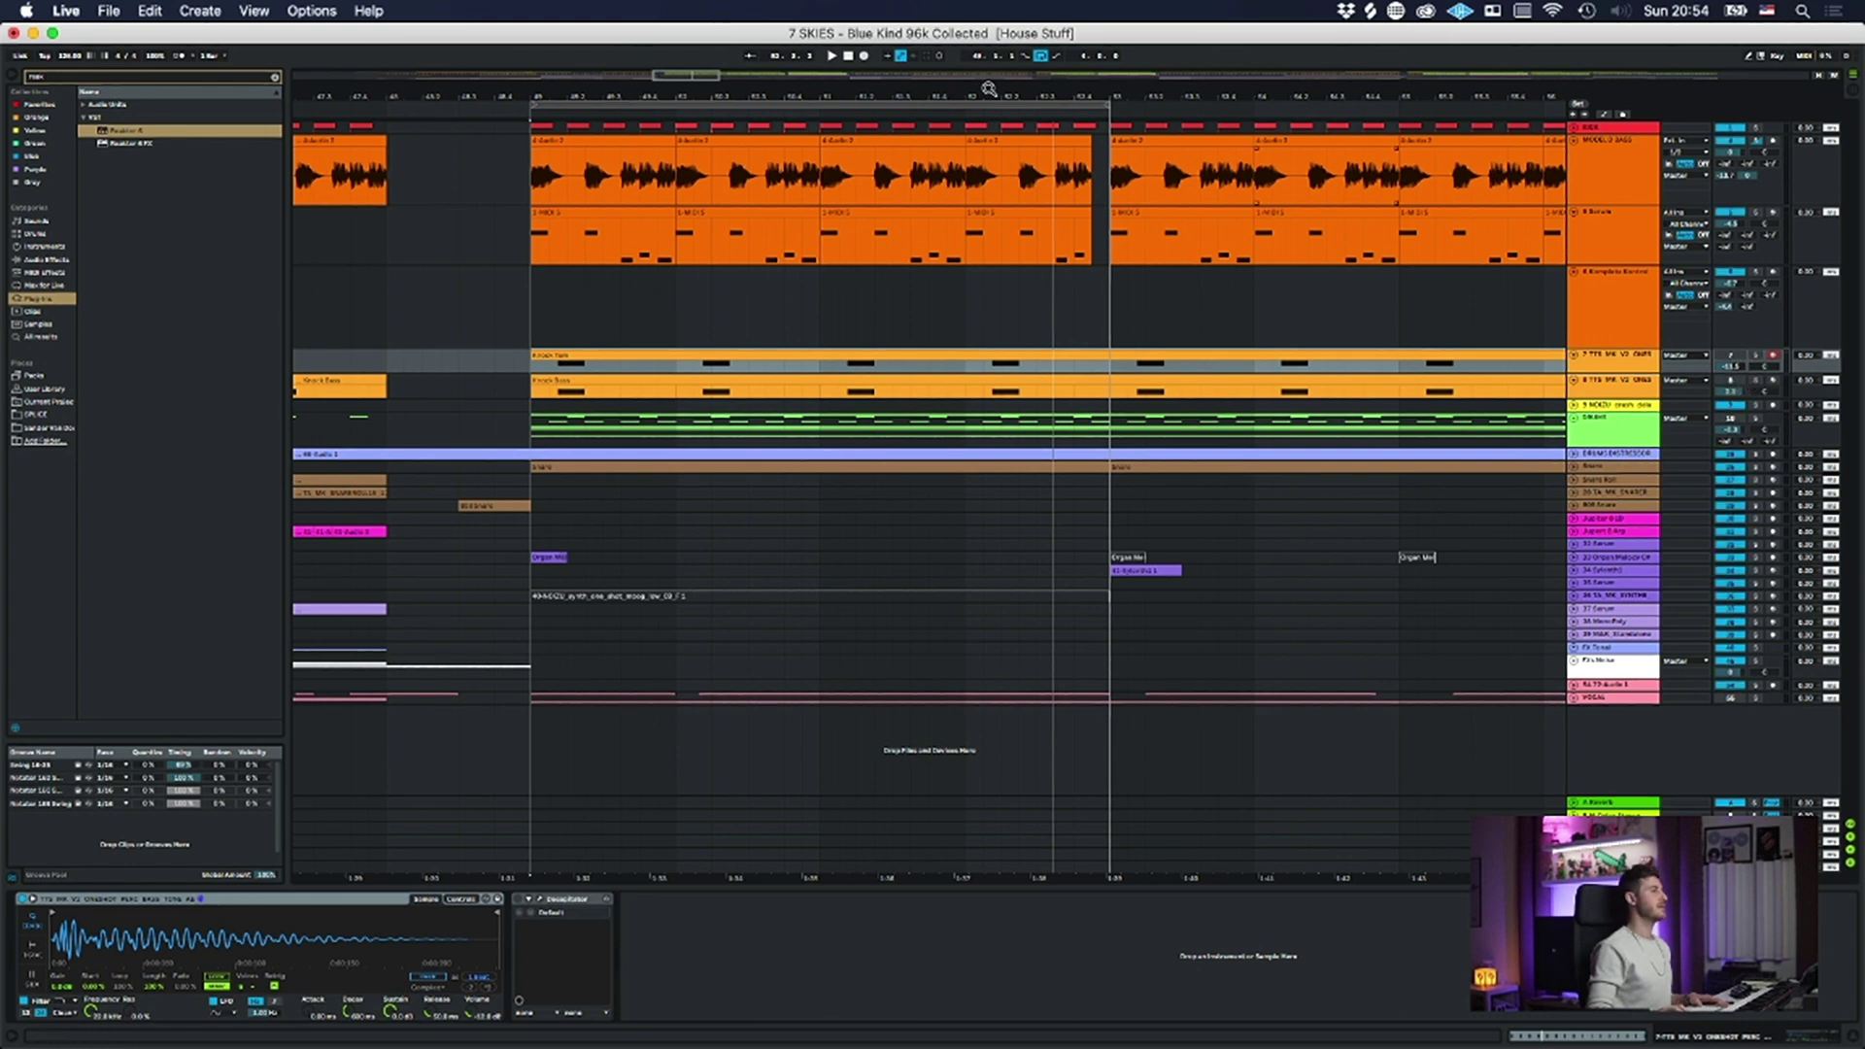
drag(947, 101, 944, 97)
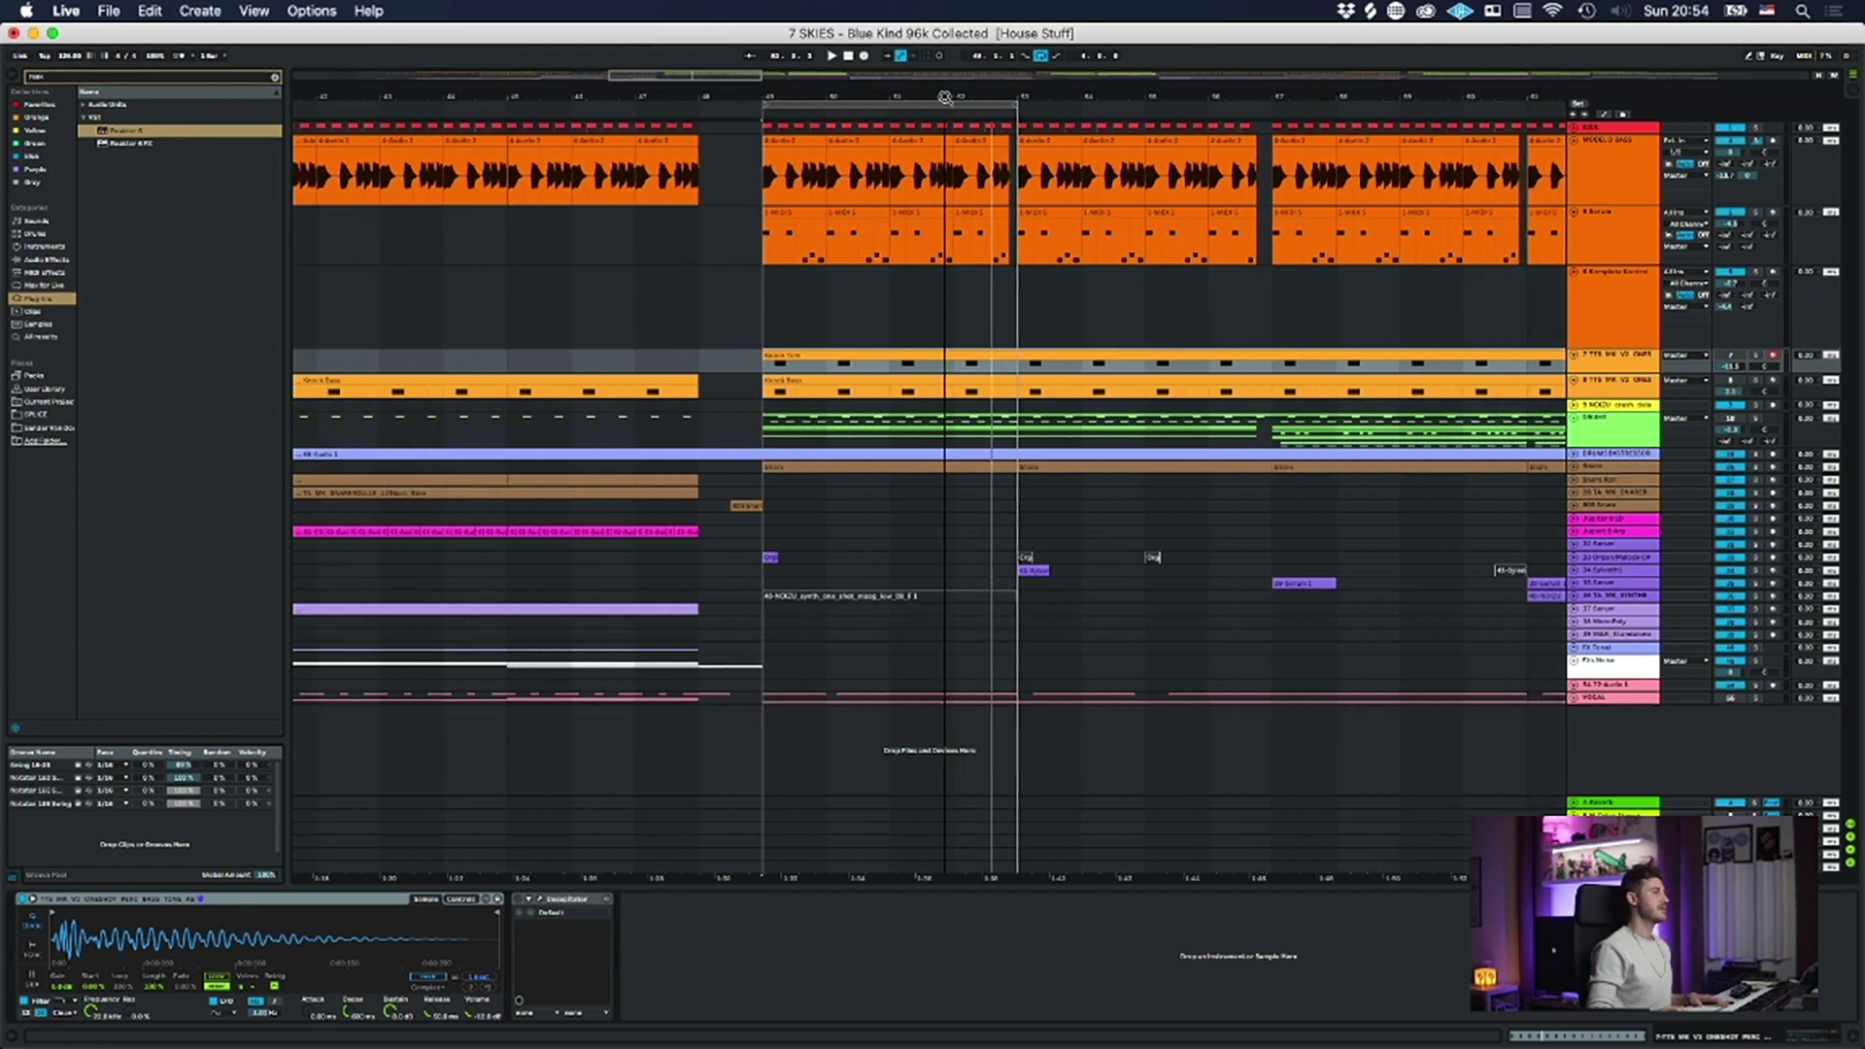
click(1593, 128)
shift+click(1600, 231)
click(1754, 213)
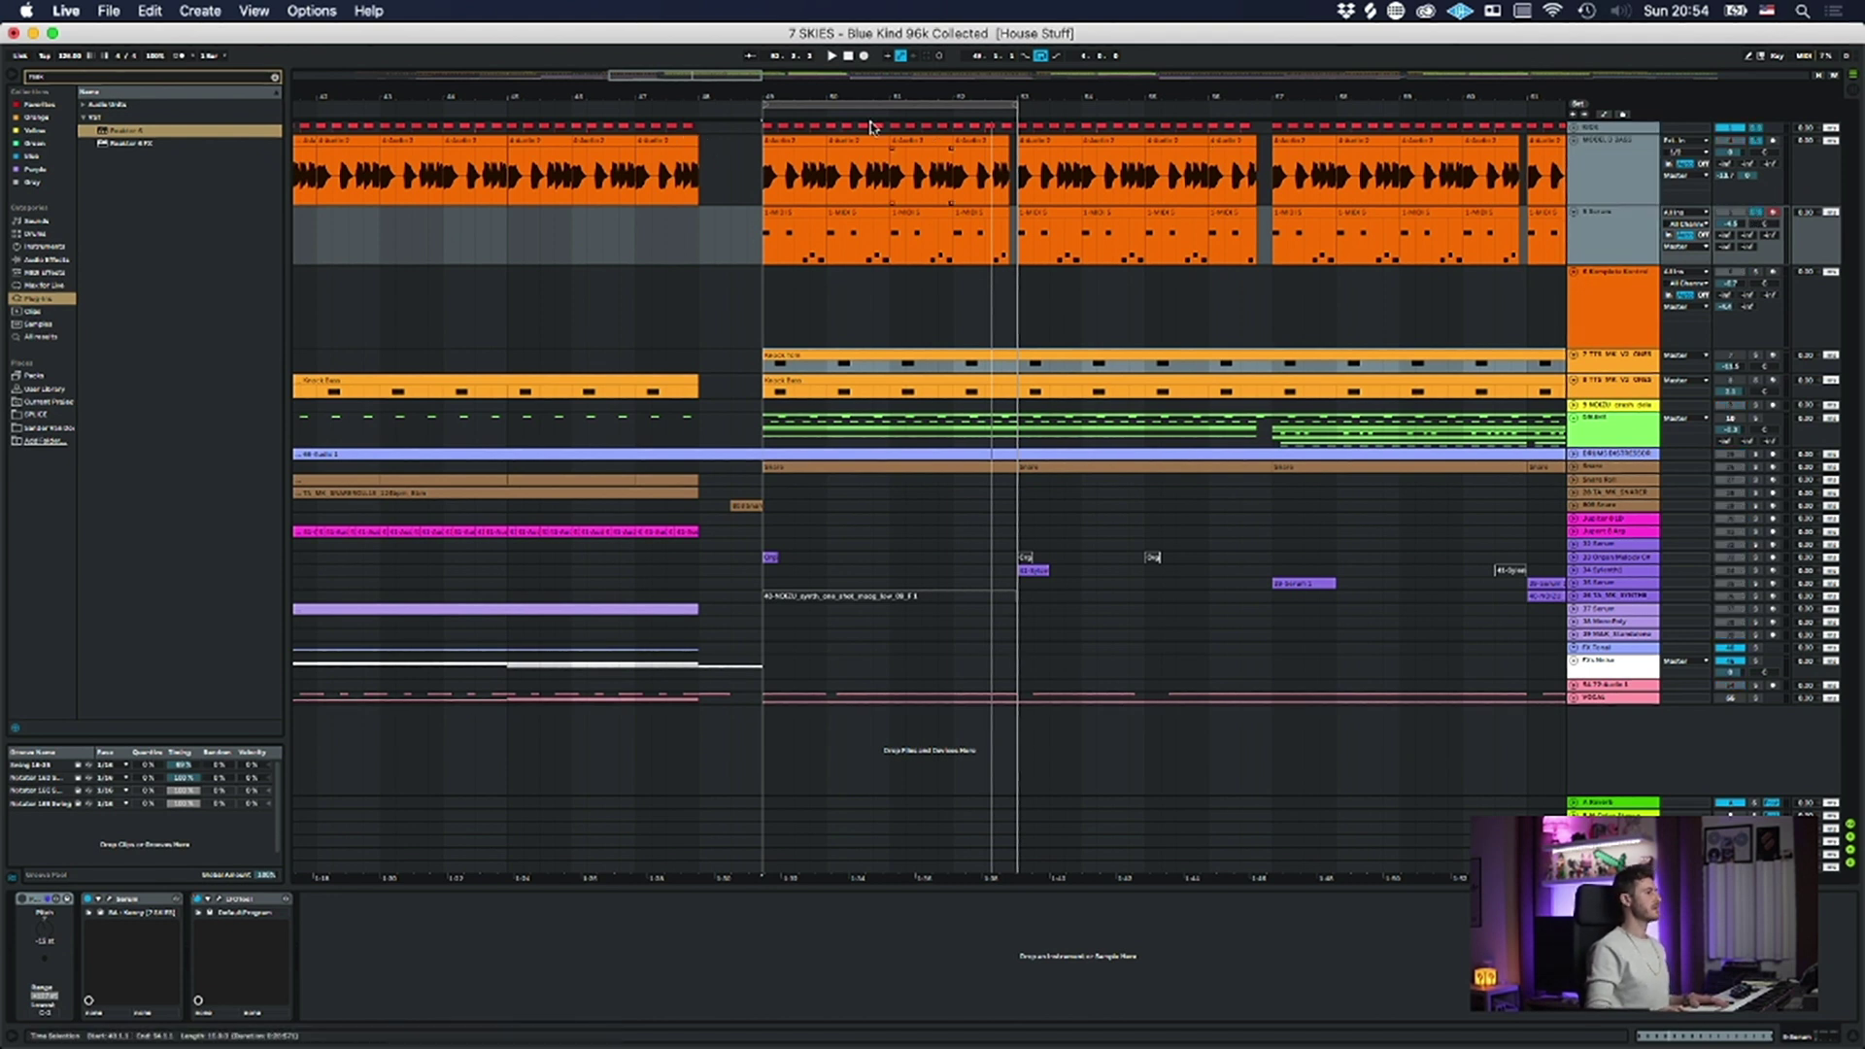
- Add the two TTS MK V2 one-shot tracks to the soloed kick and basses and play the loop
click(814, 104)
key(Left)
key(Right)
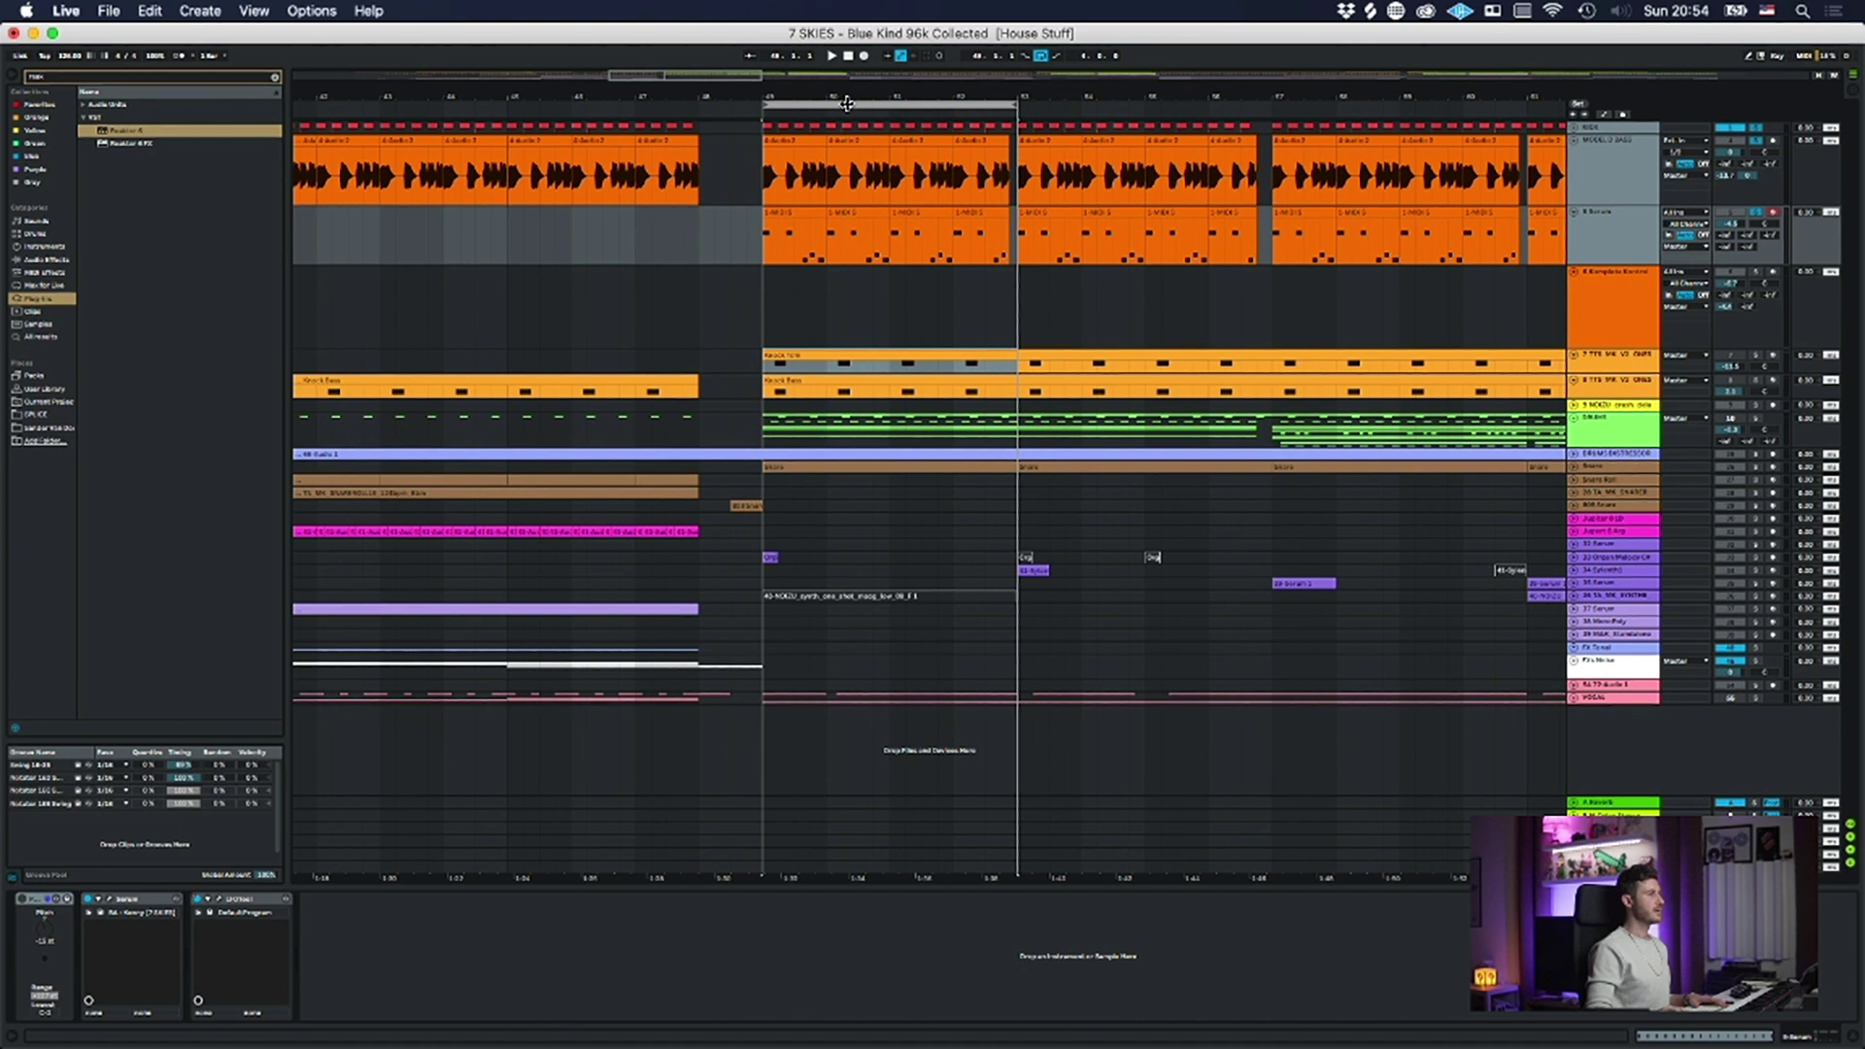
click(1644, 369)
click(1631, 384)
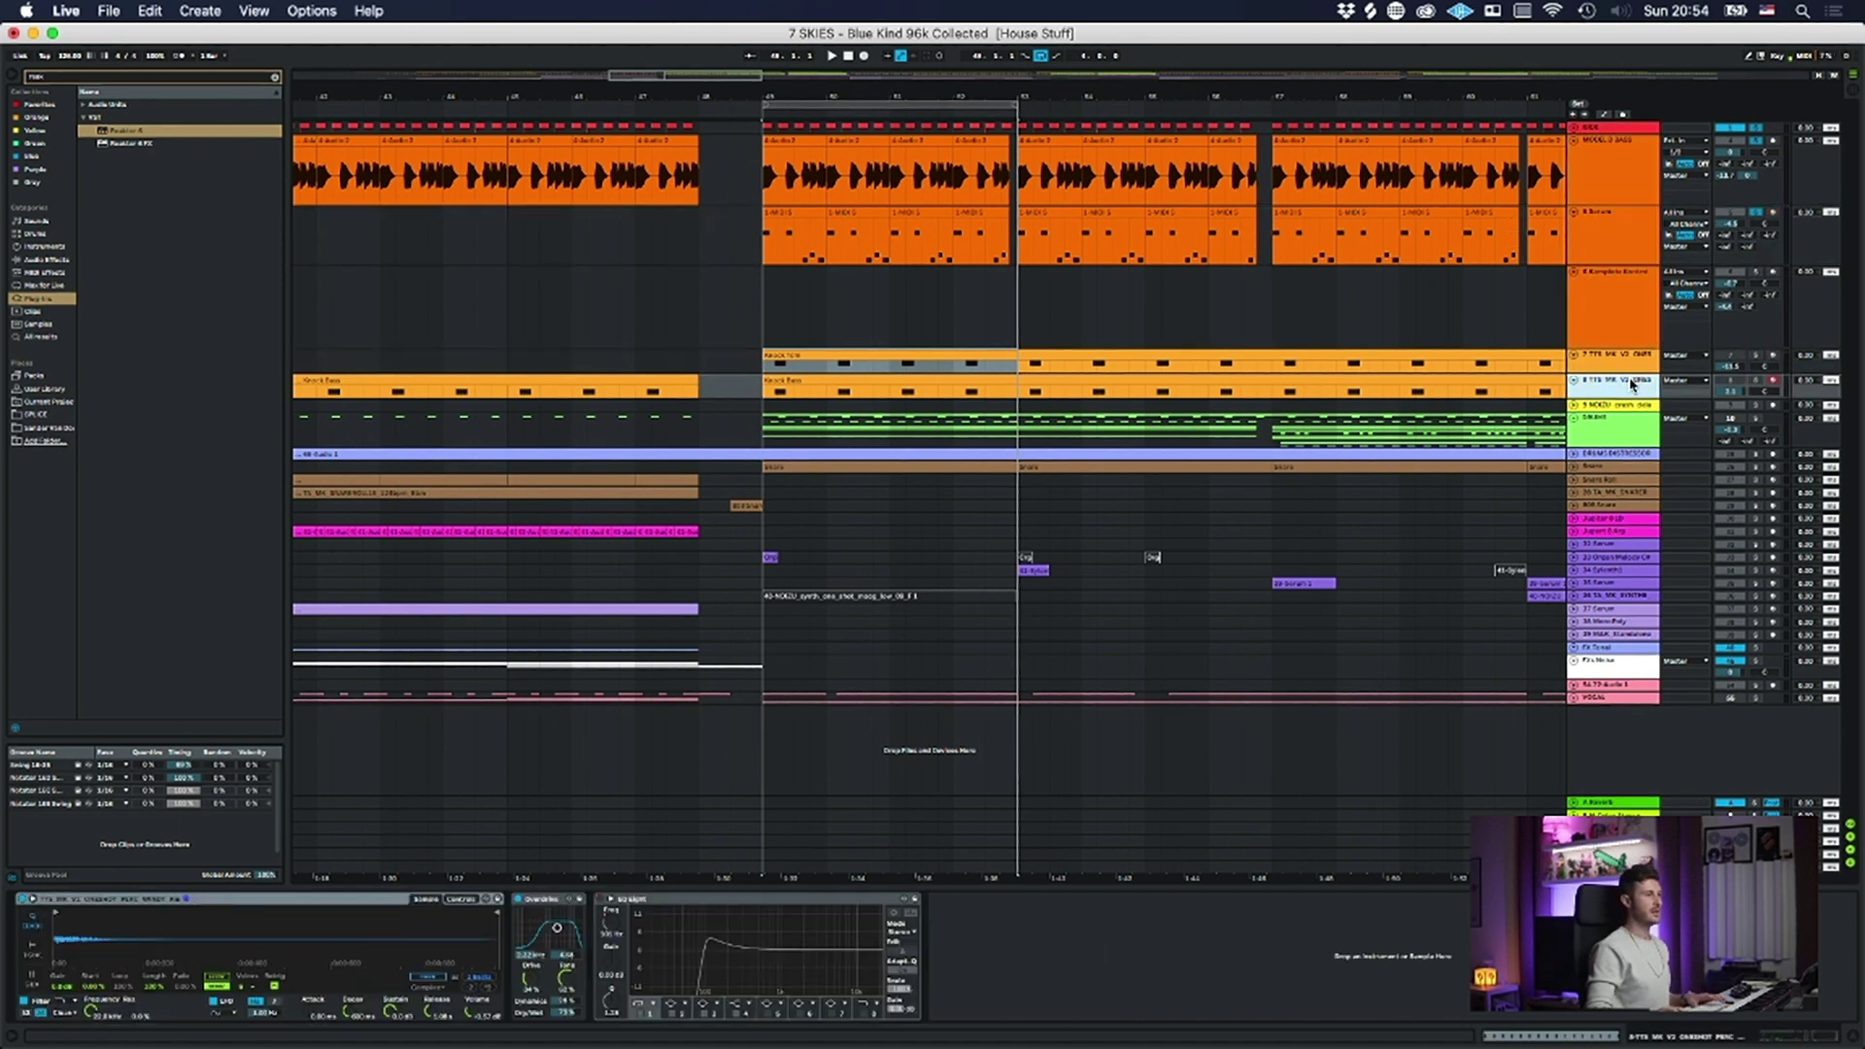
click(1755, 380)
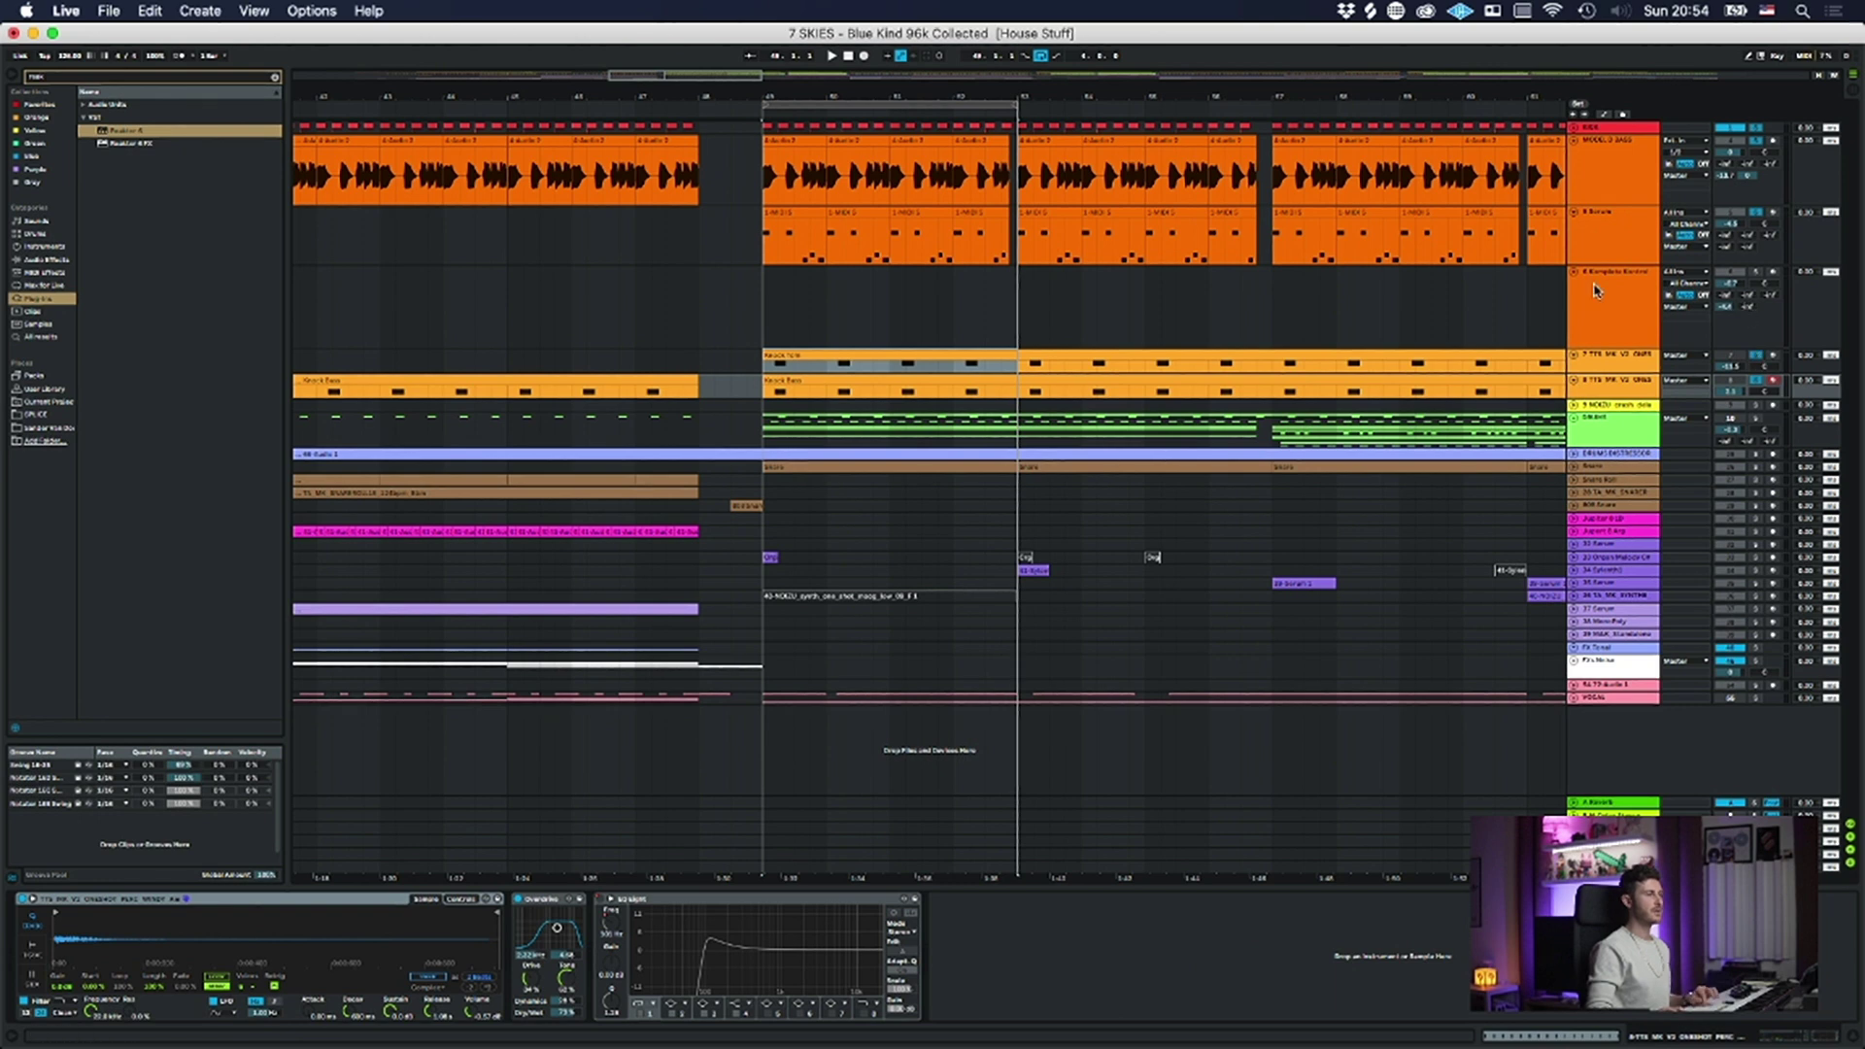
click(855, 101)
key(space)
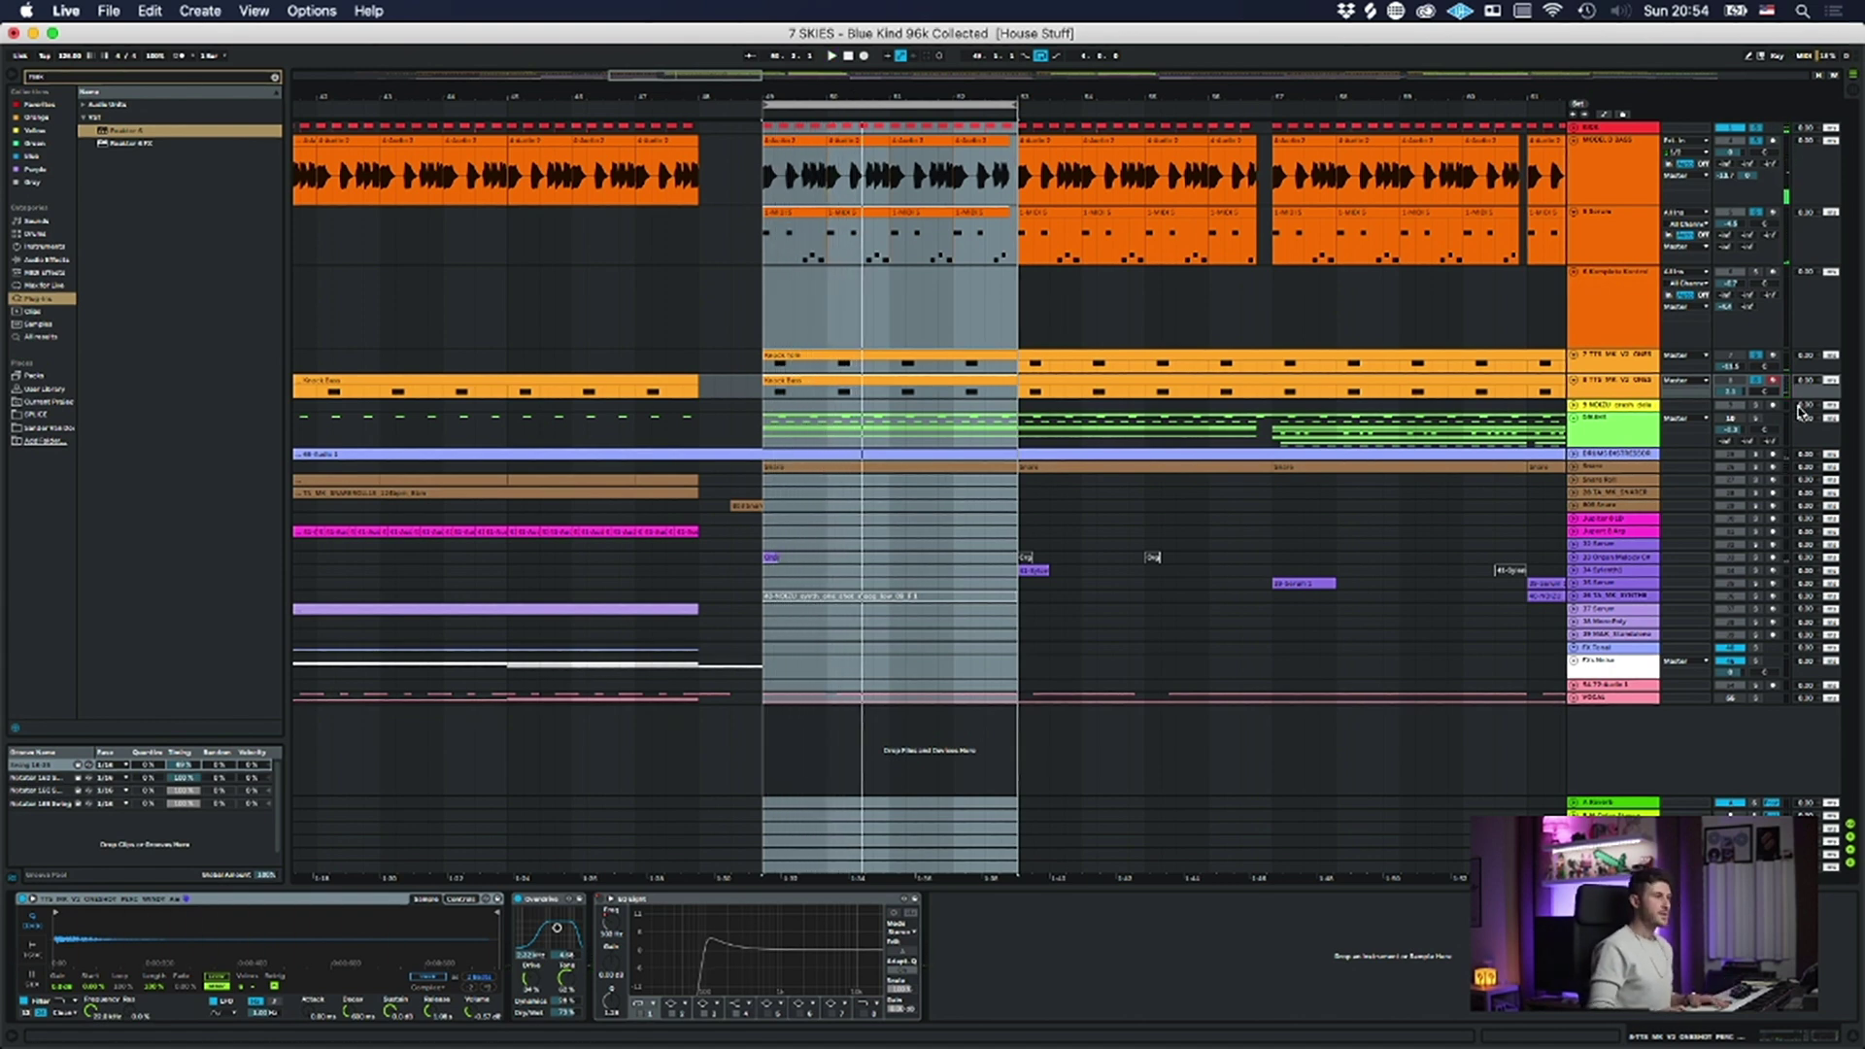
- Remove both TTS MK V2 one-shot tracks from the solo and play the loop with only kick and basses
click(1631, 366)
shift+click(1644, 389)
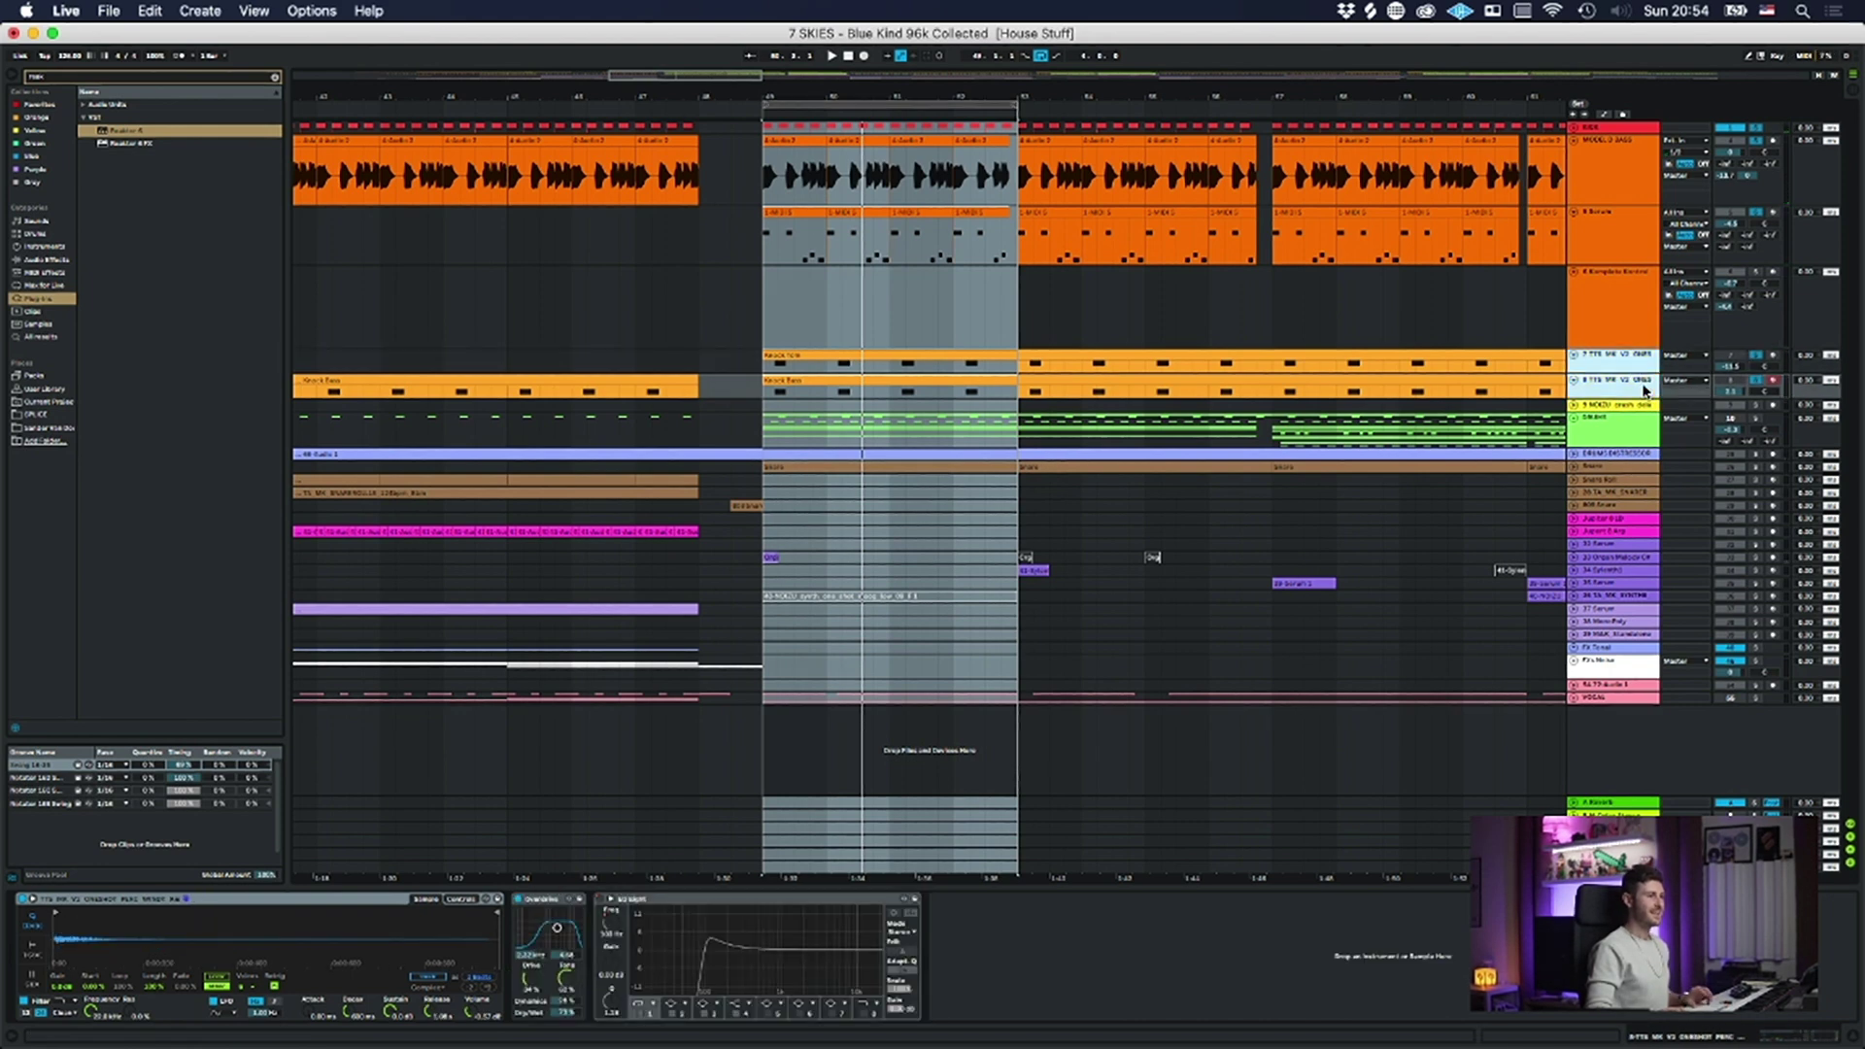
click(1758, 382)
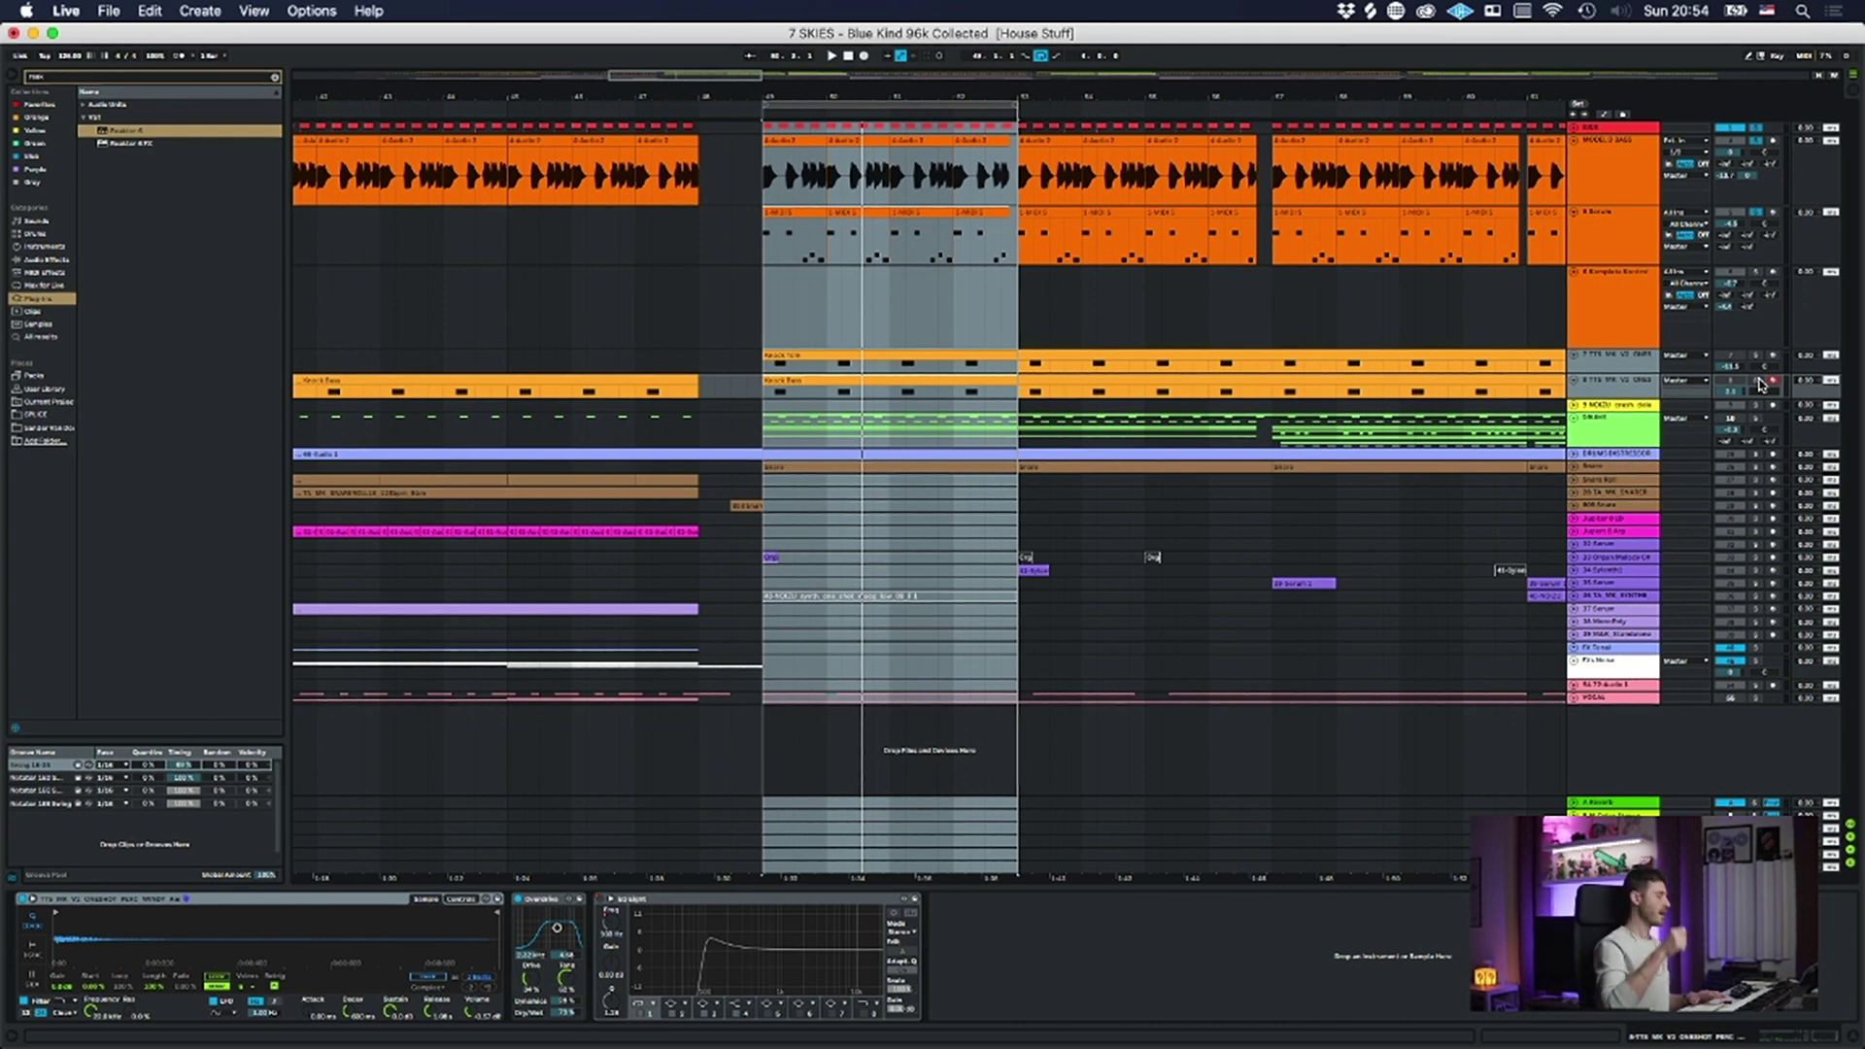
key(space)
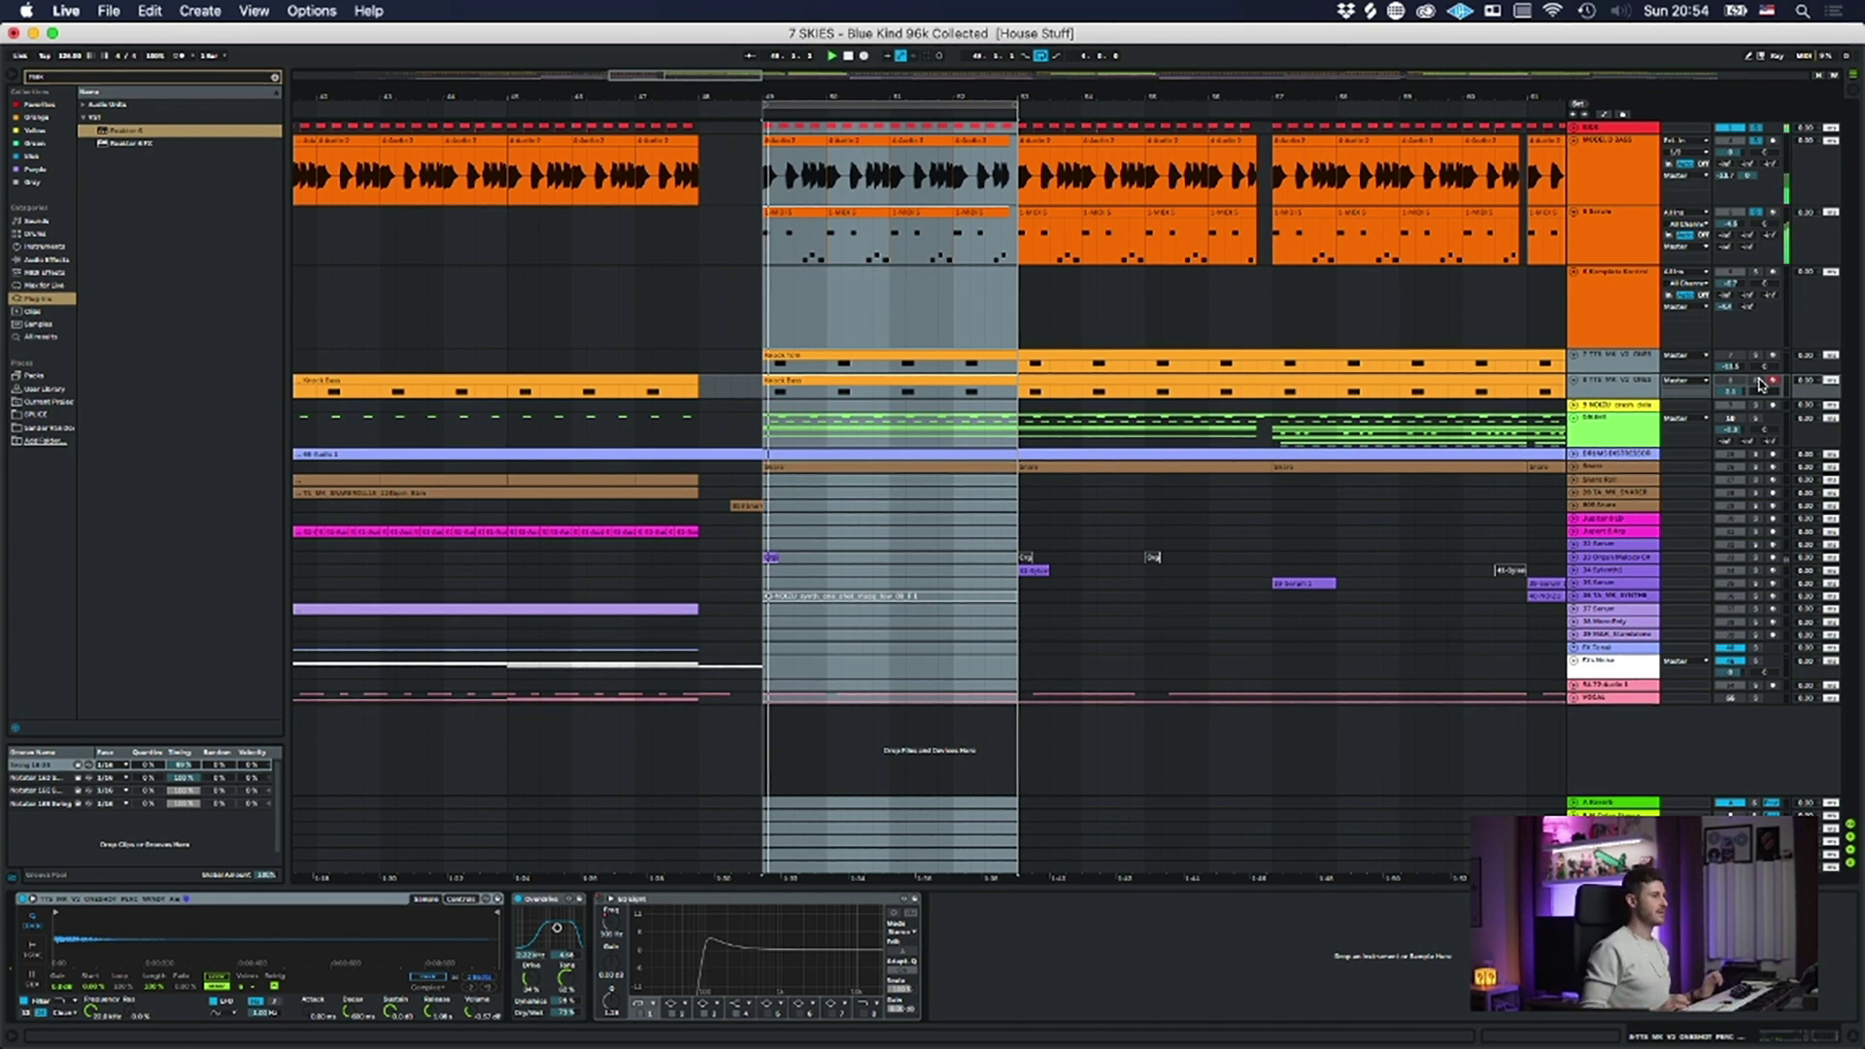
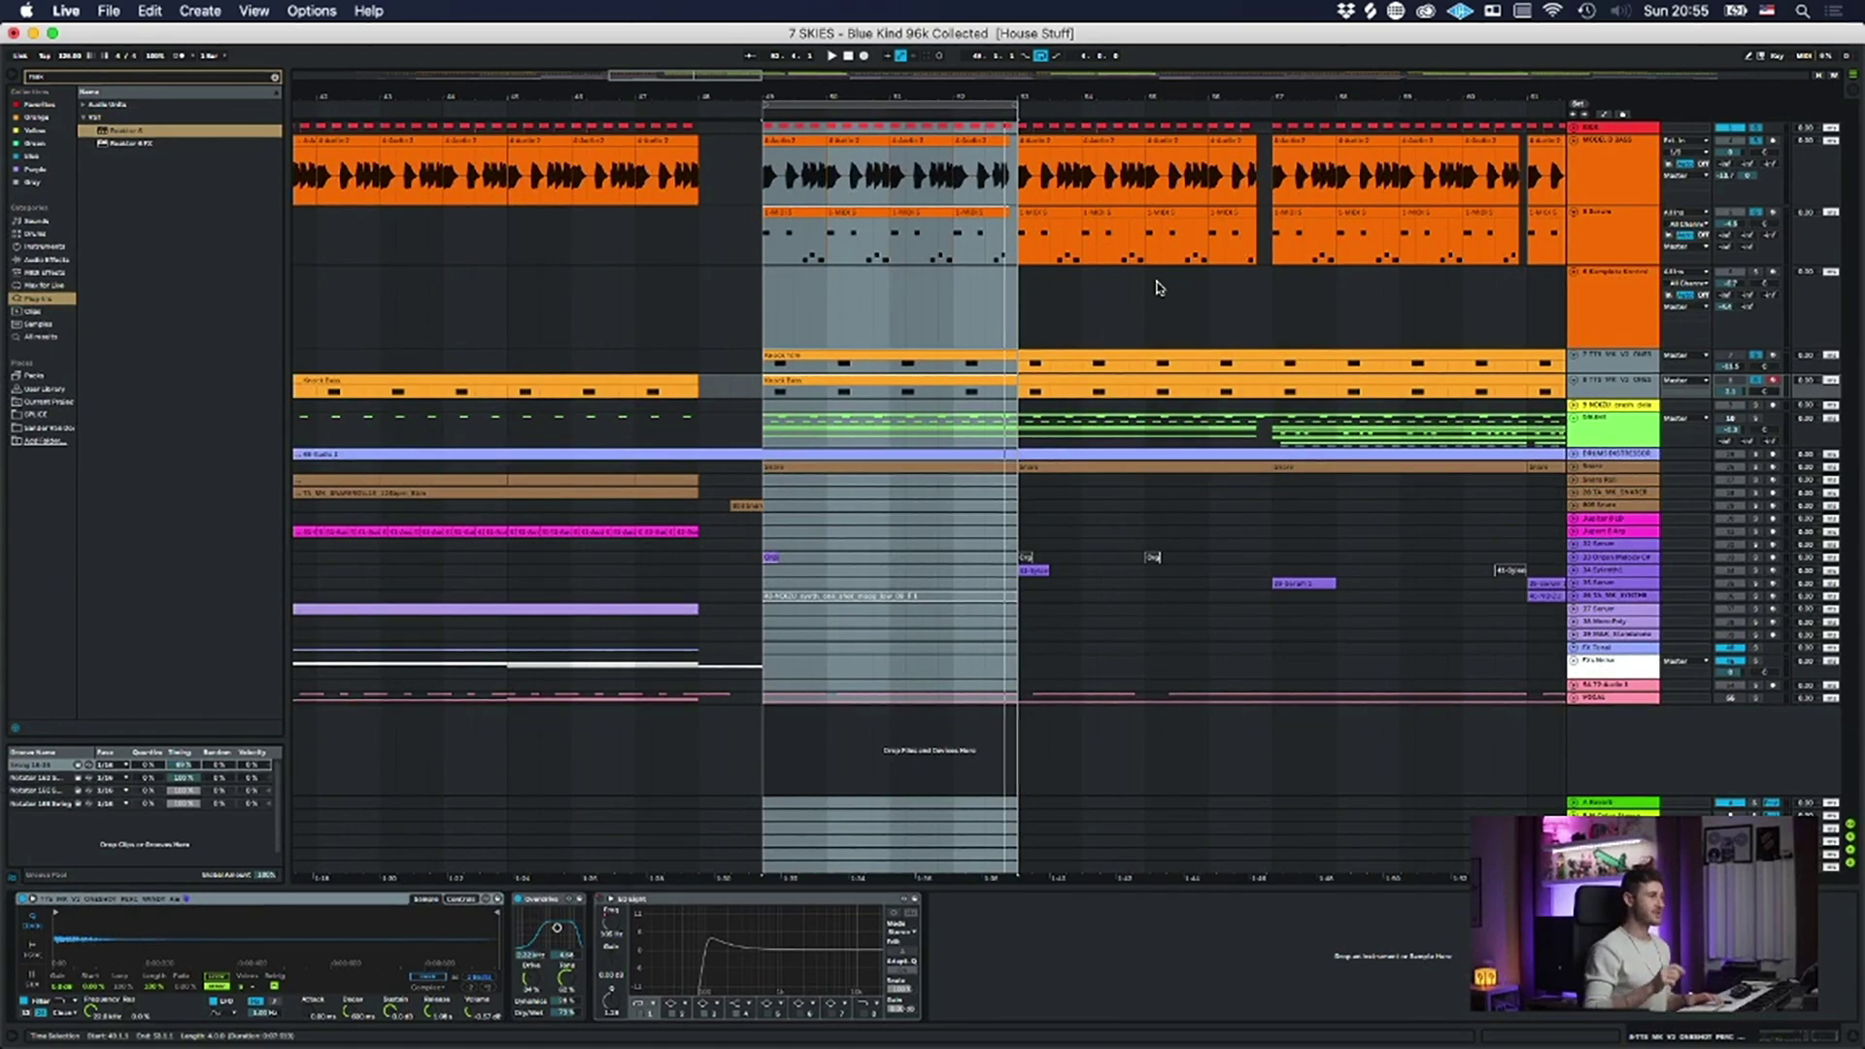
- Show the Knock Tone and Knock Bass clips and play the soloed Knock Tone one-shot track within the loop
click(1612, 365)
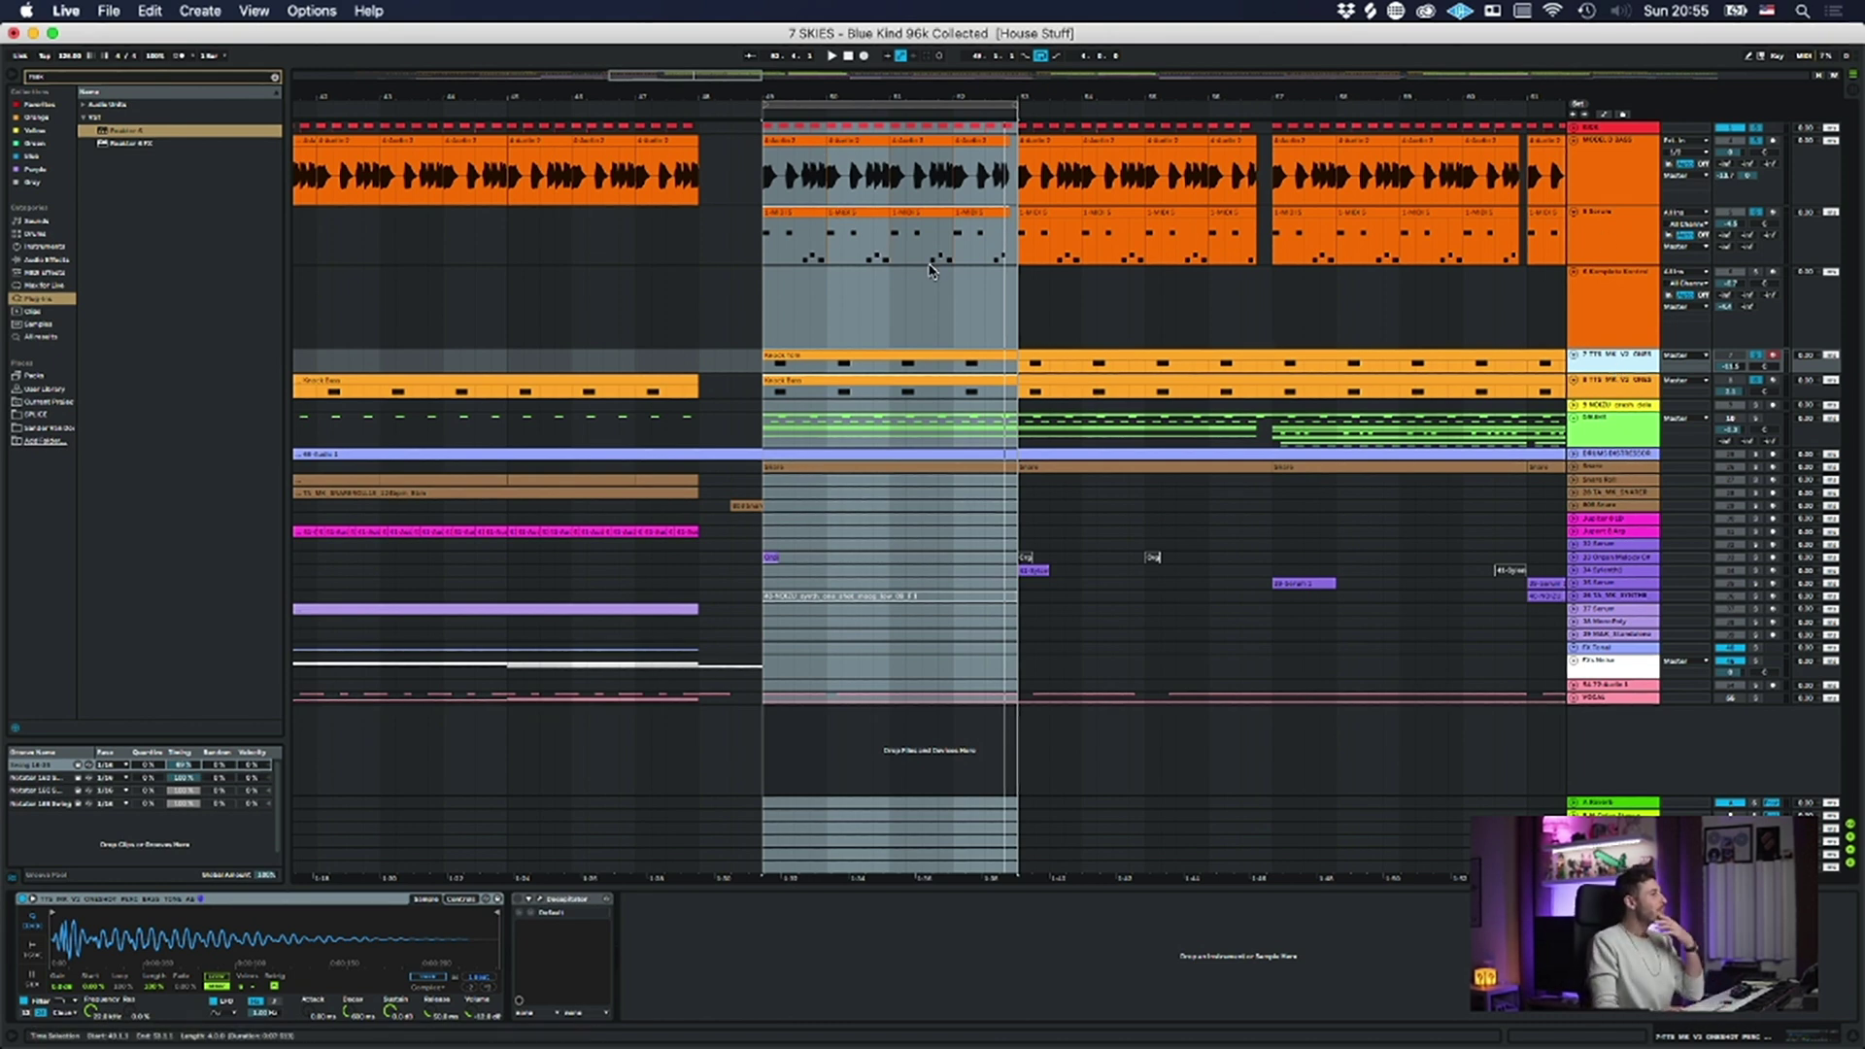
click(802, 358)
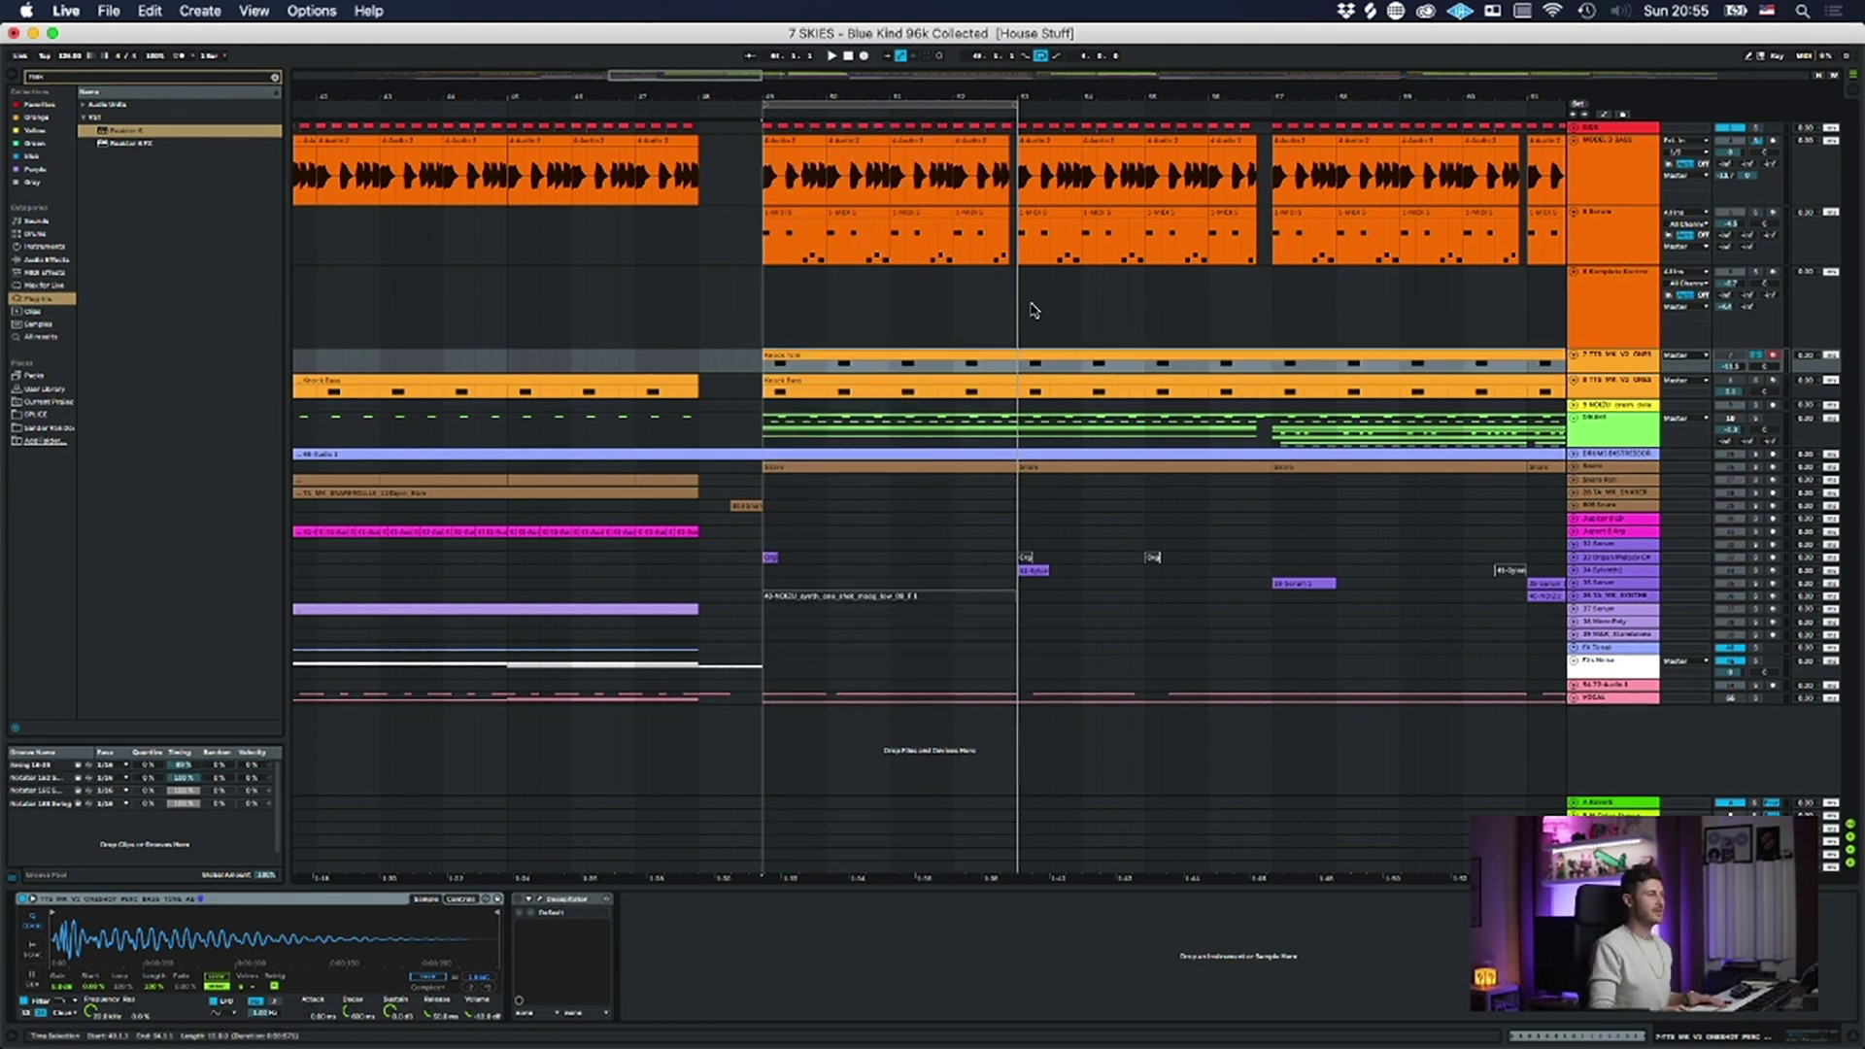
click(789, 353)
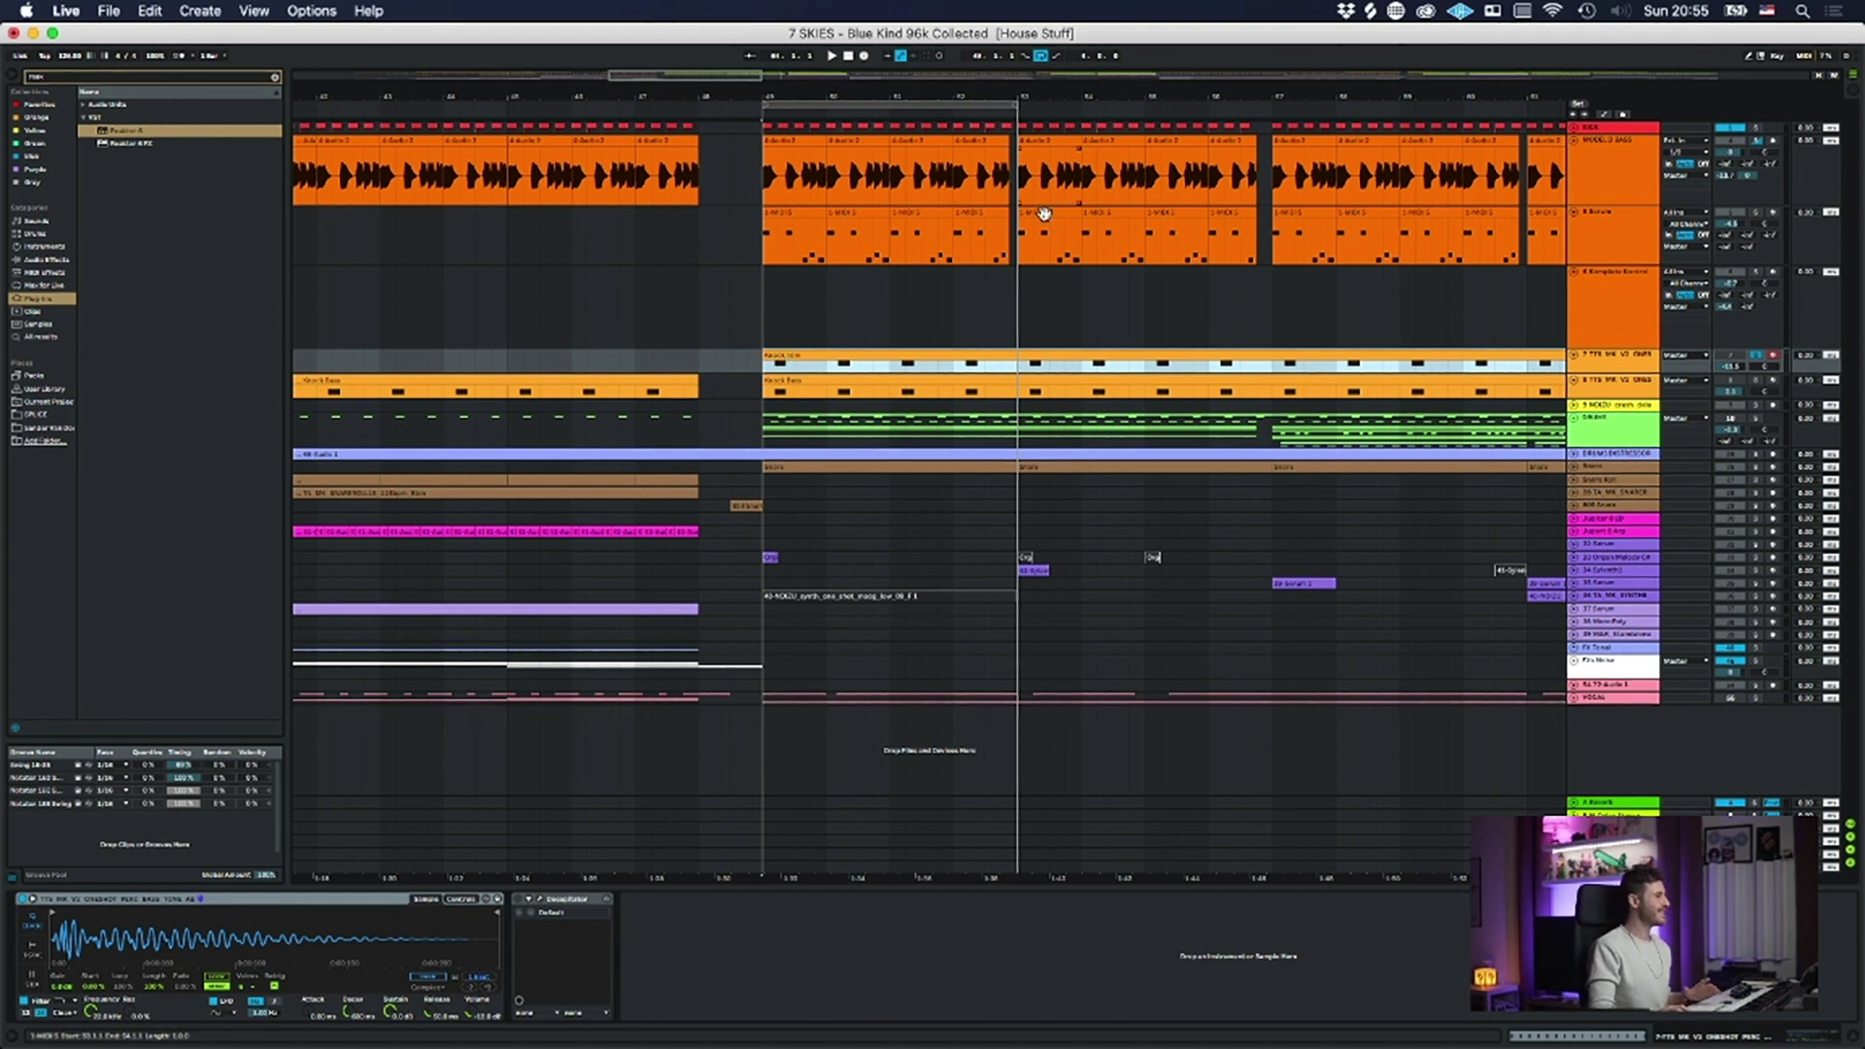
click(807, 379)
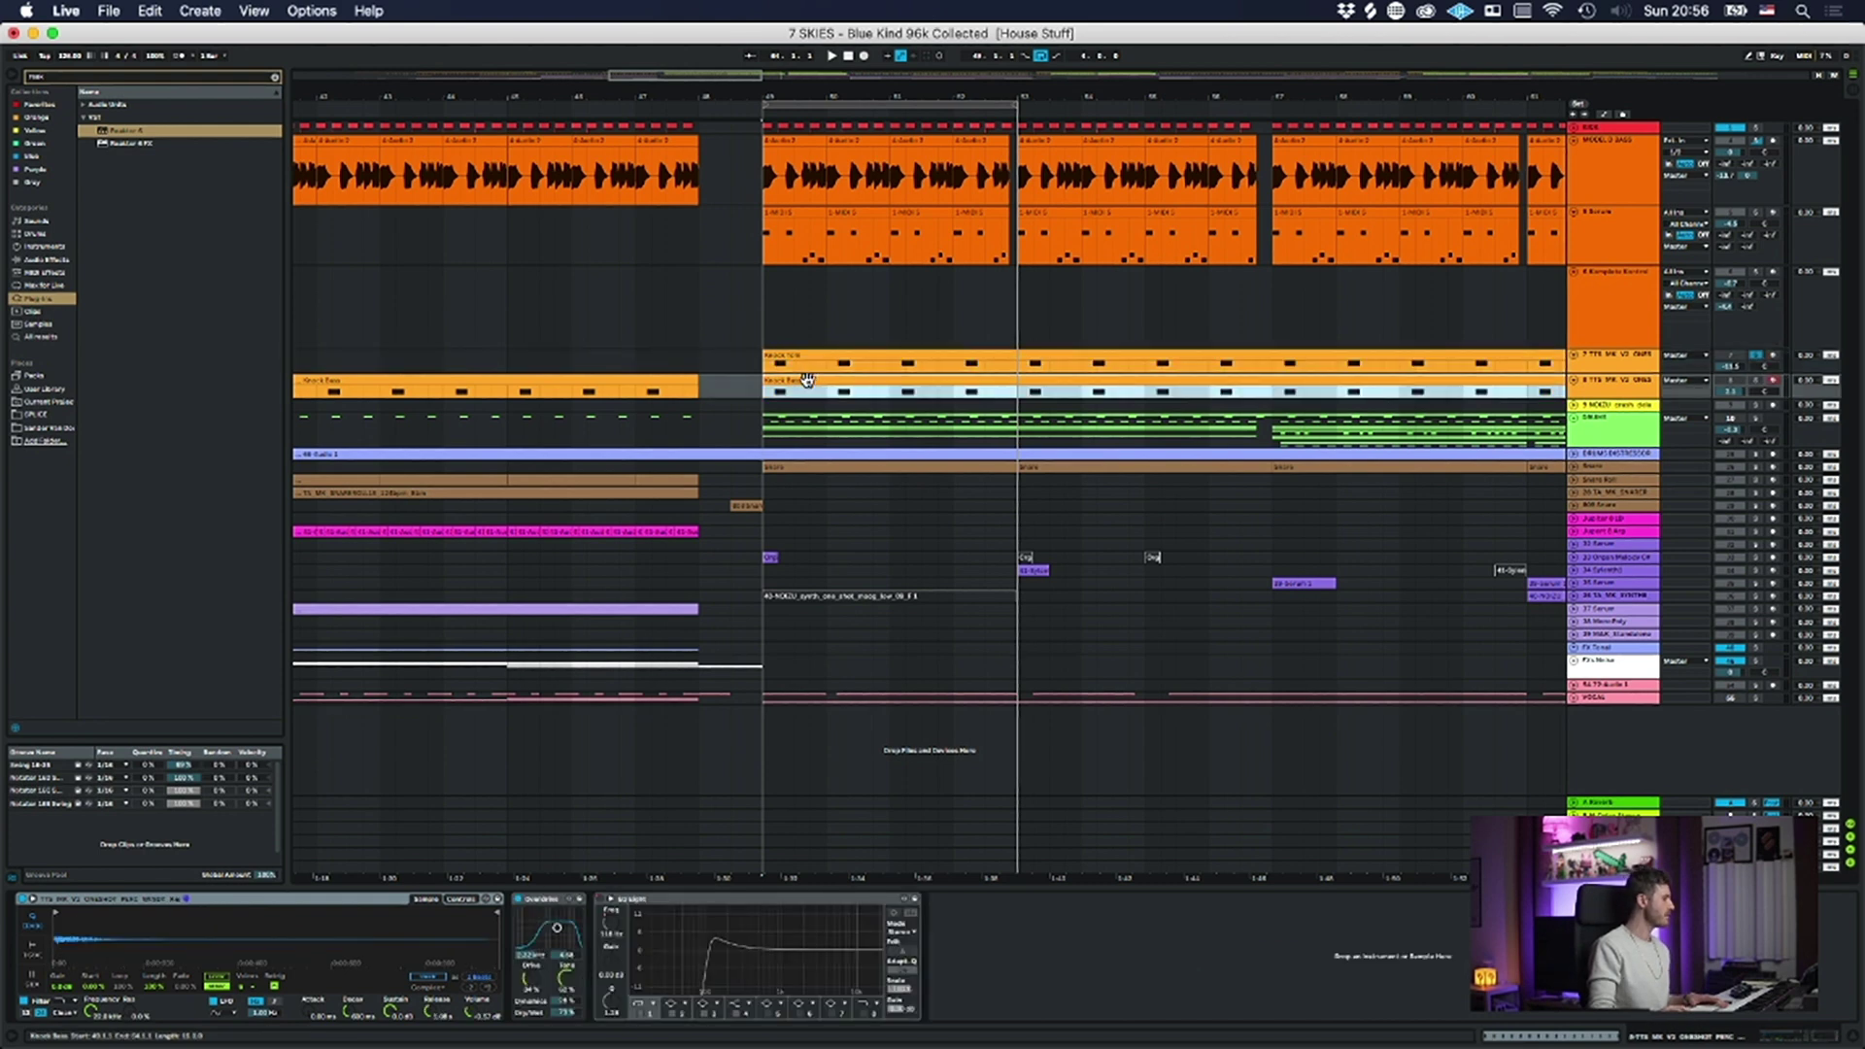
click(814, 355)
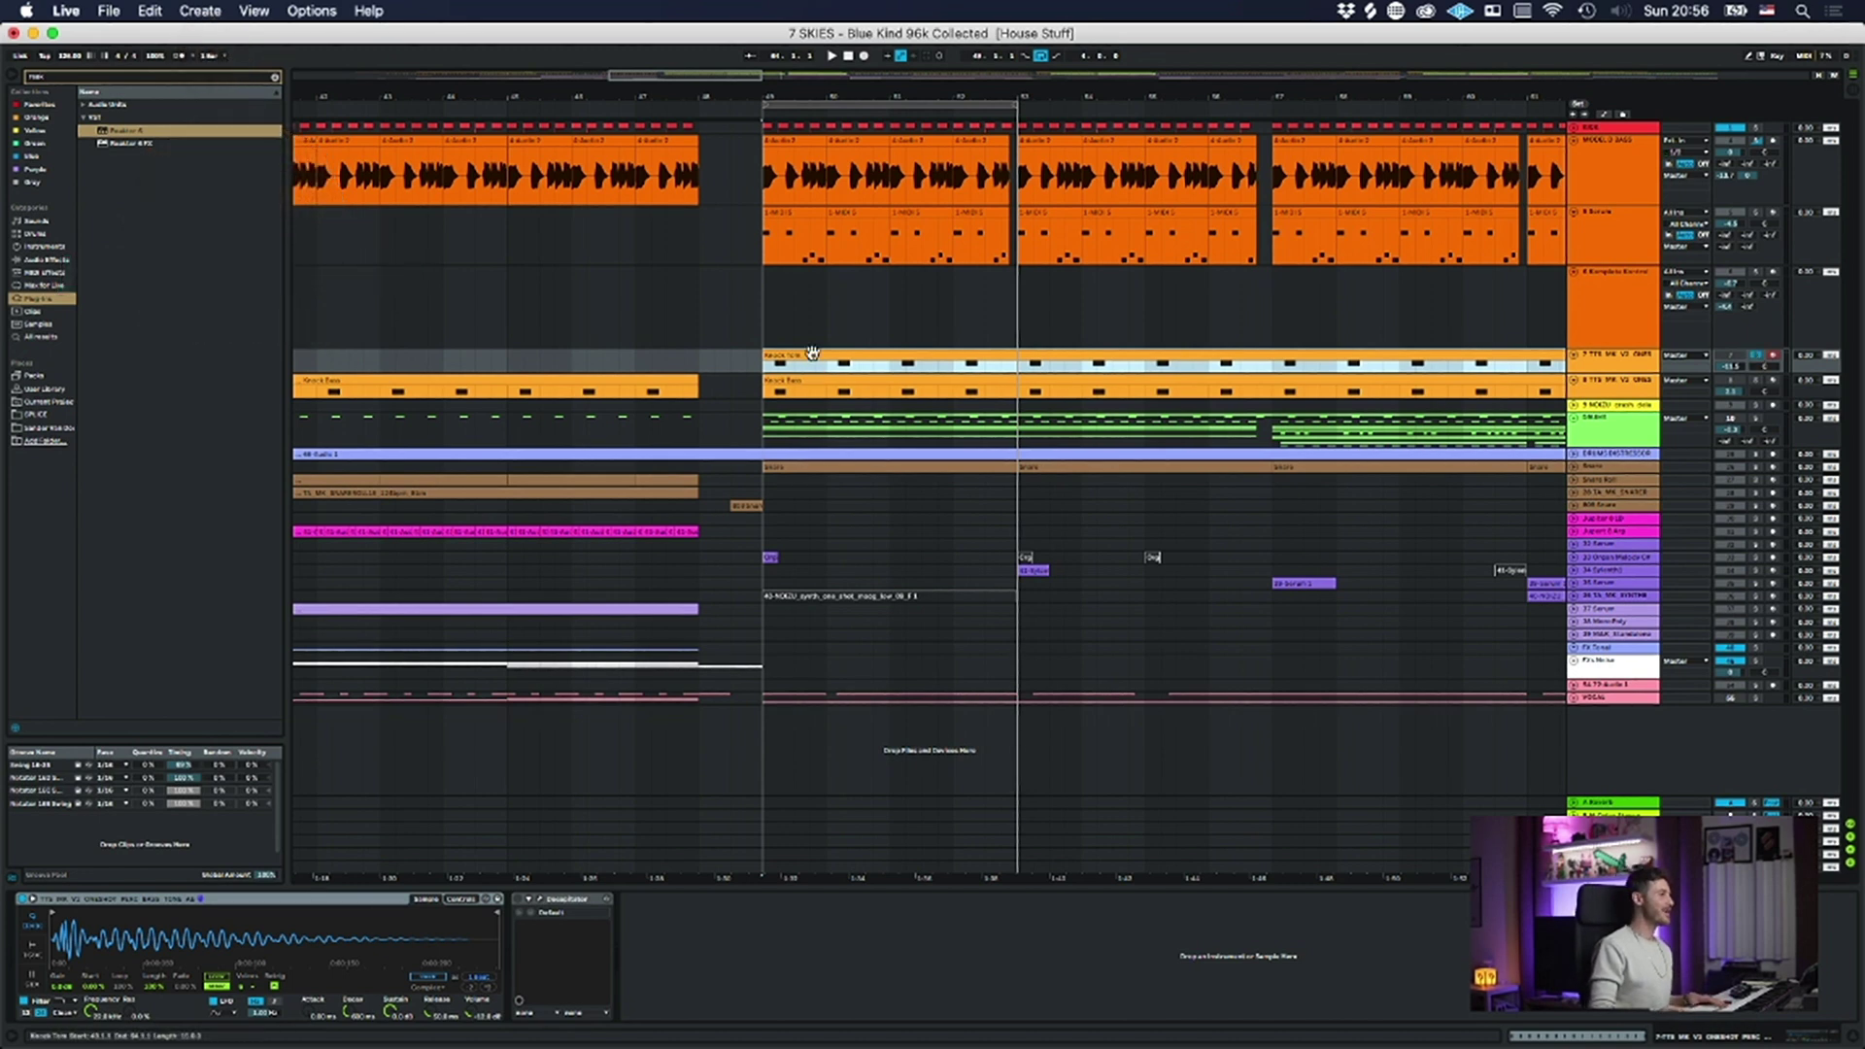
key(space)
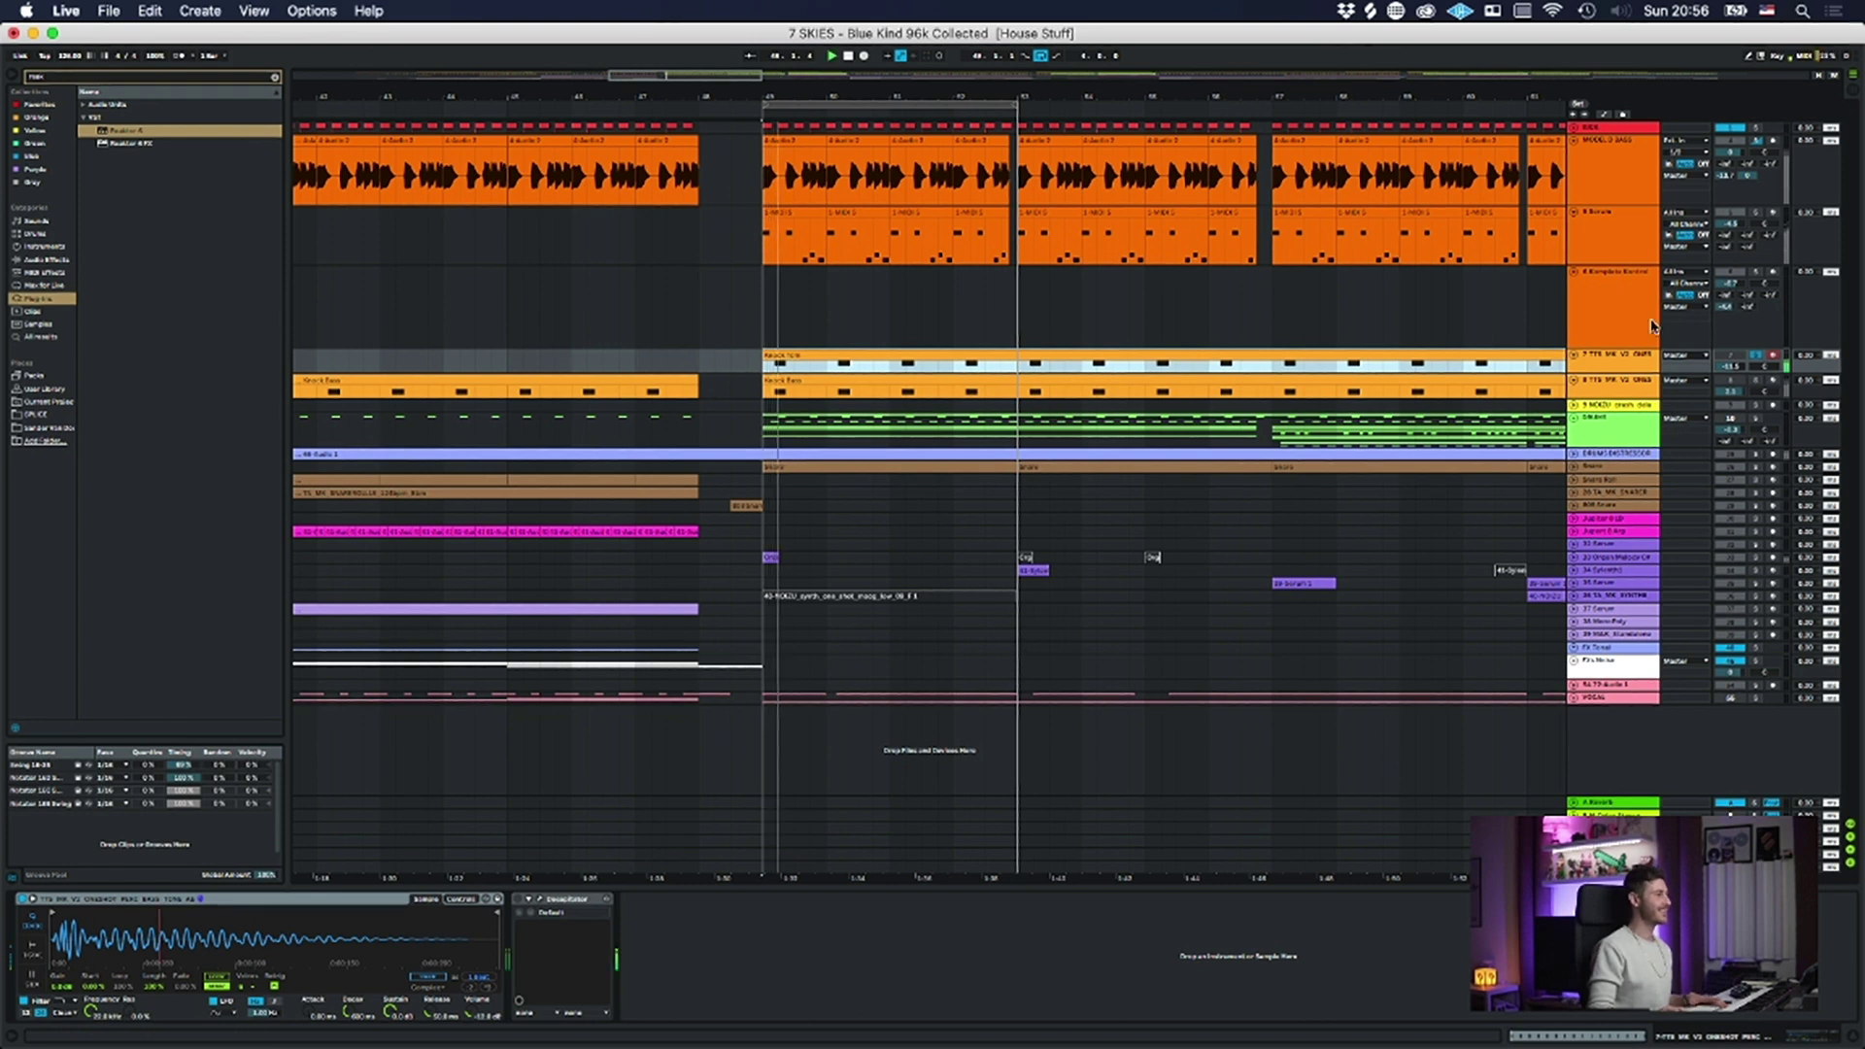
click(1634, 361)
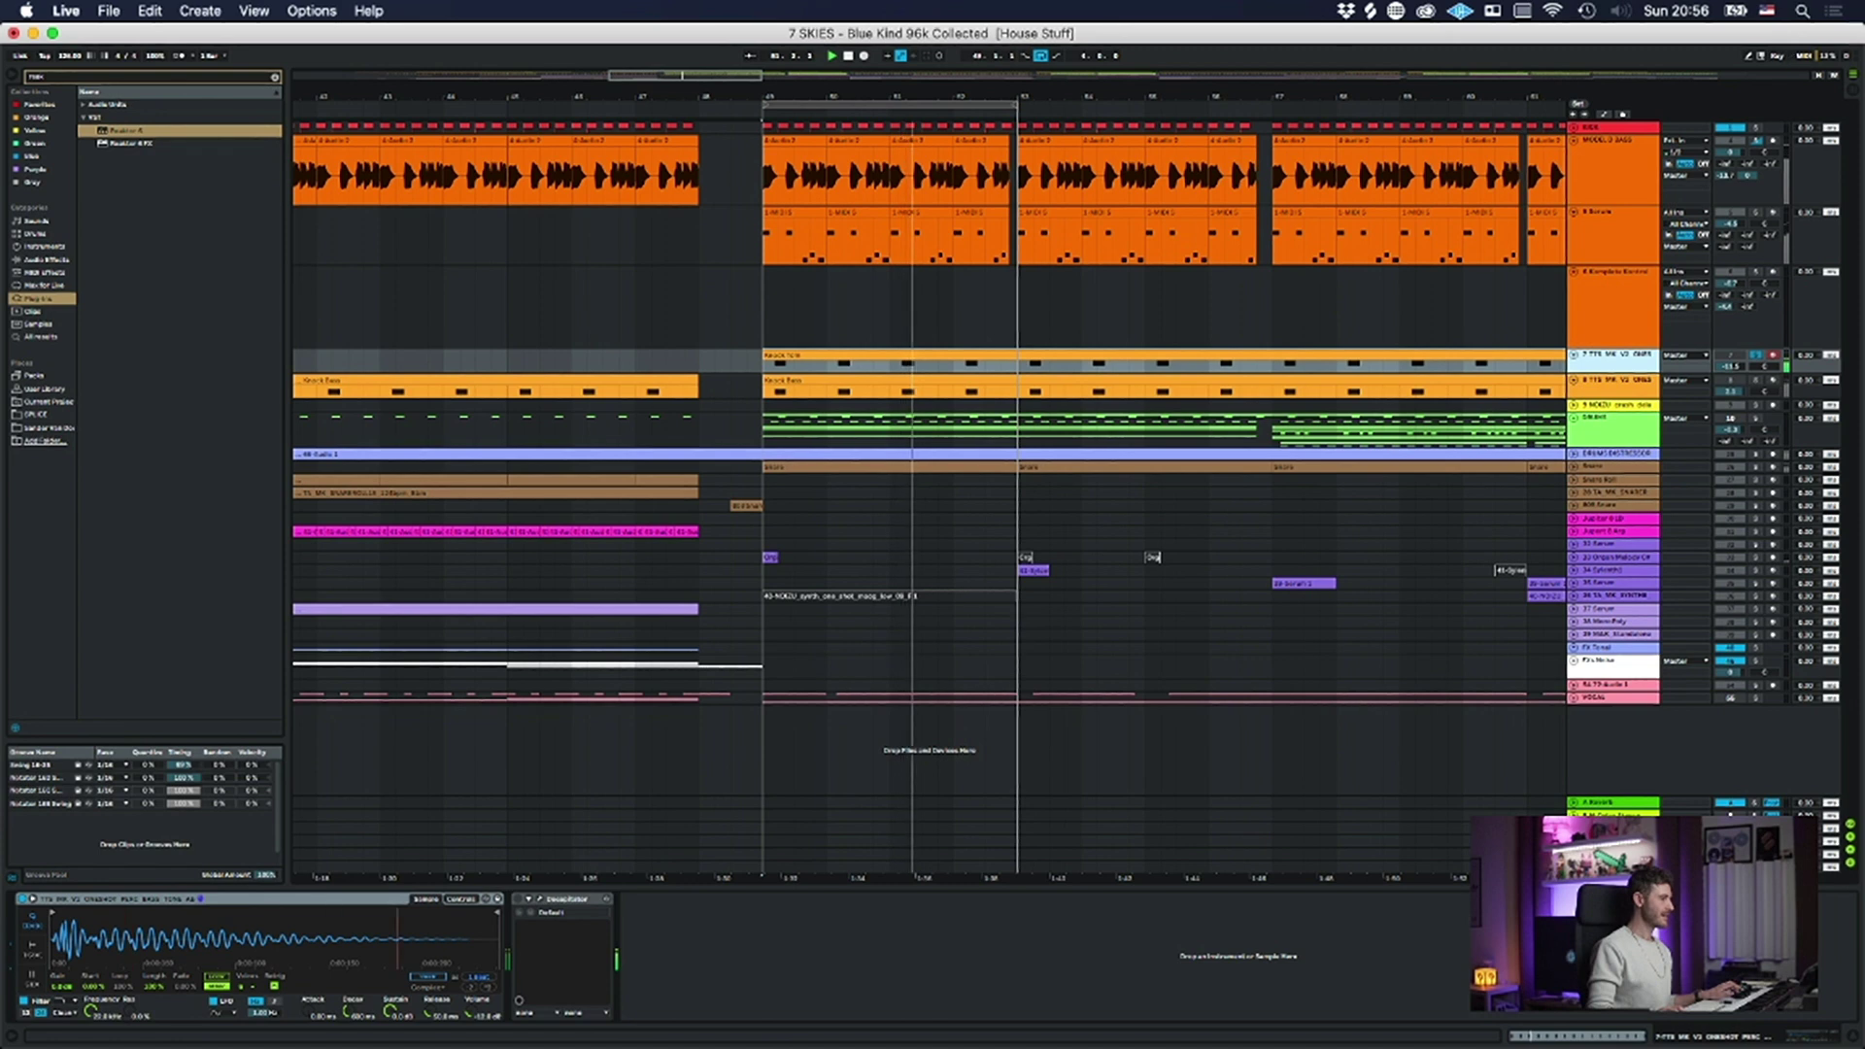
key(space)
- Inspect the Decapitator settings on the Knock Tone one-shot track during playback, and close the plugin window
click(471, 913)
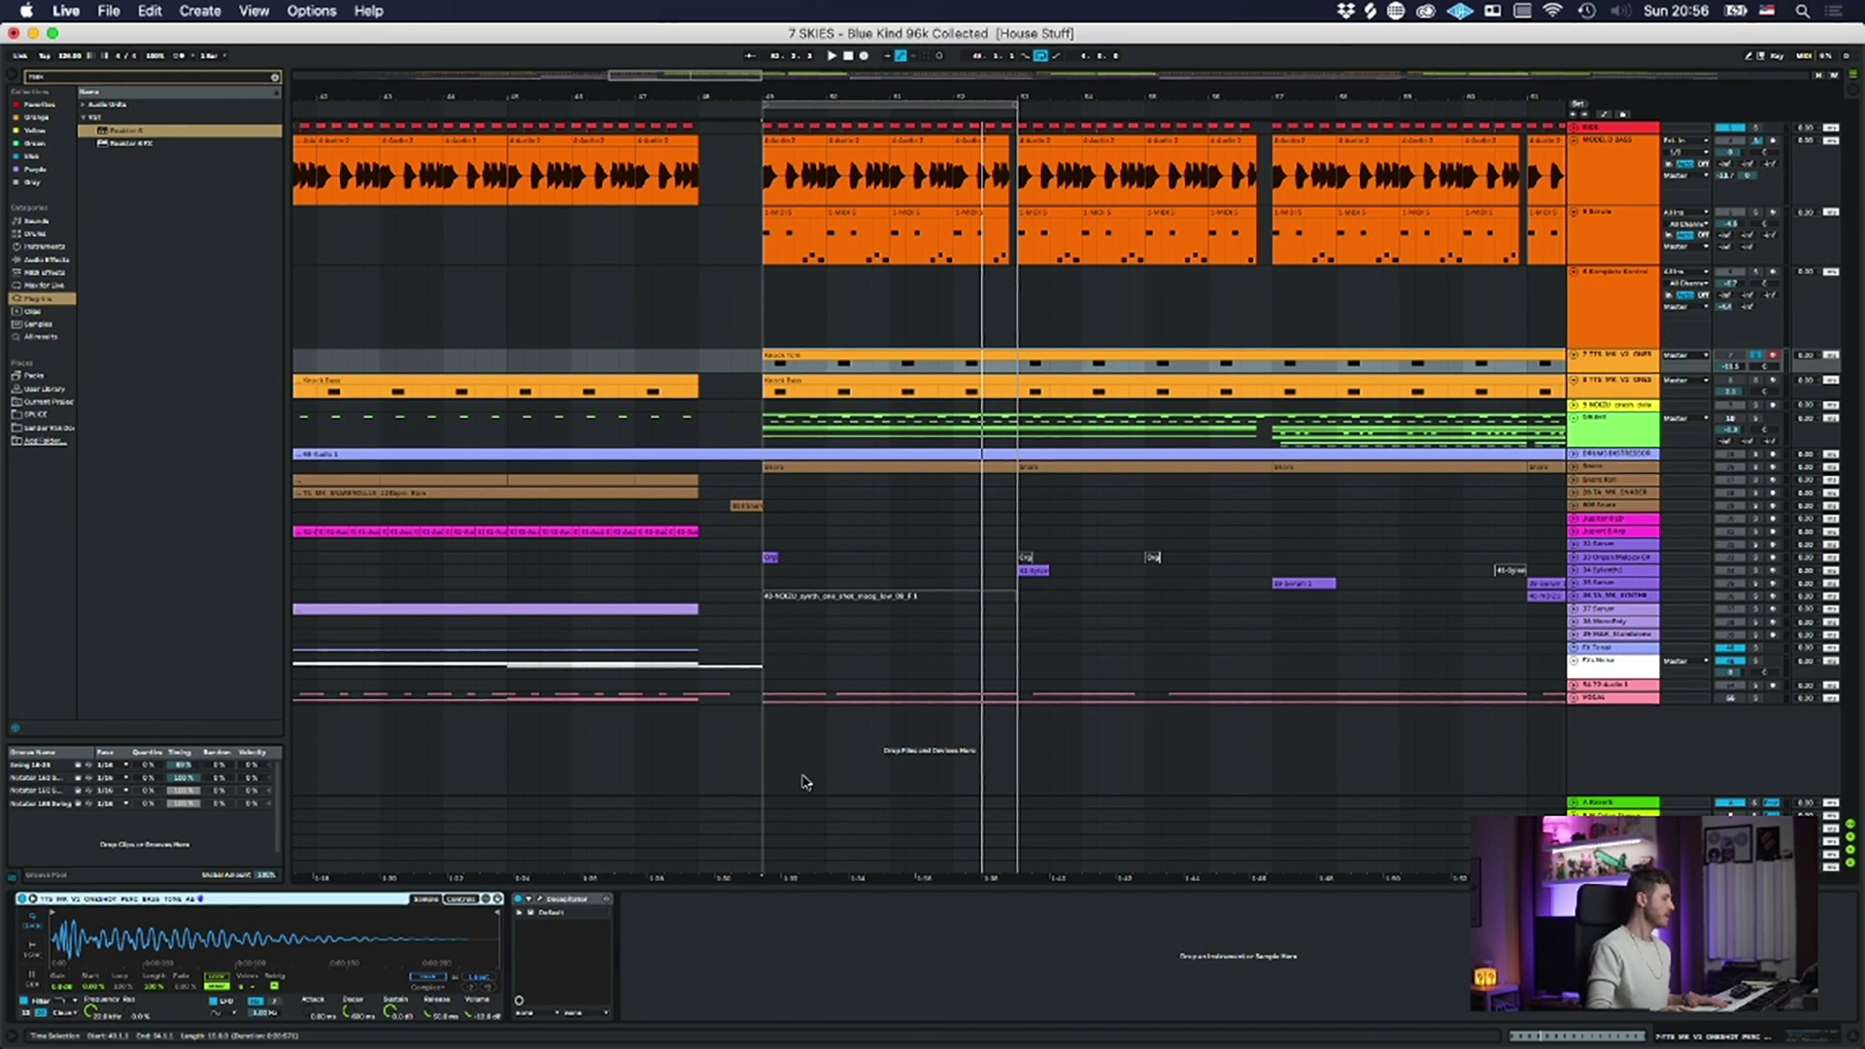
key(space)
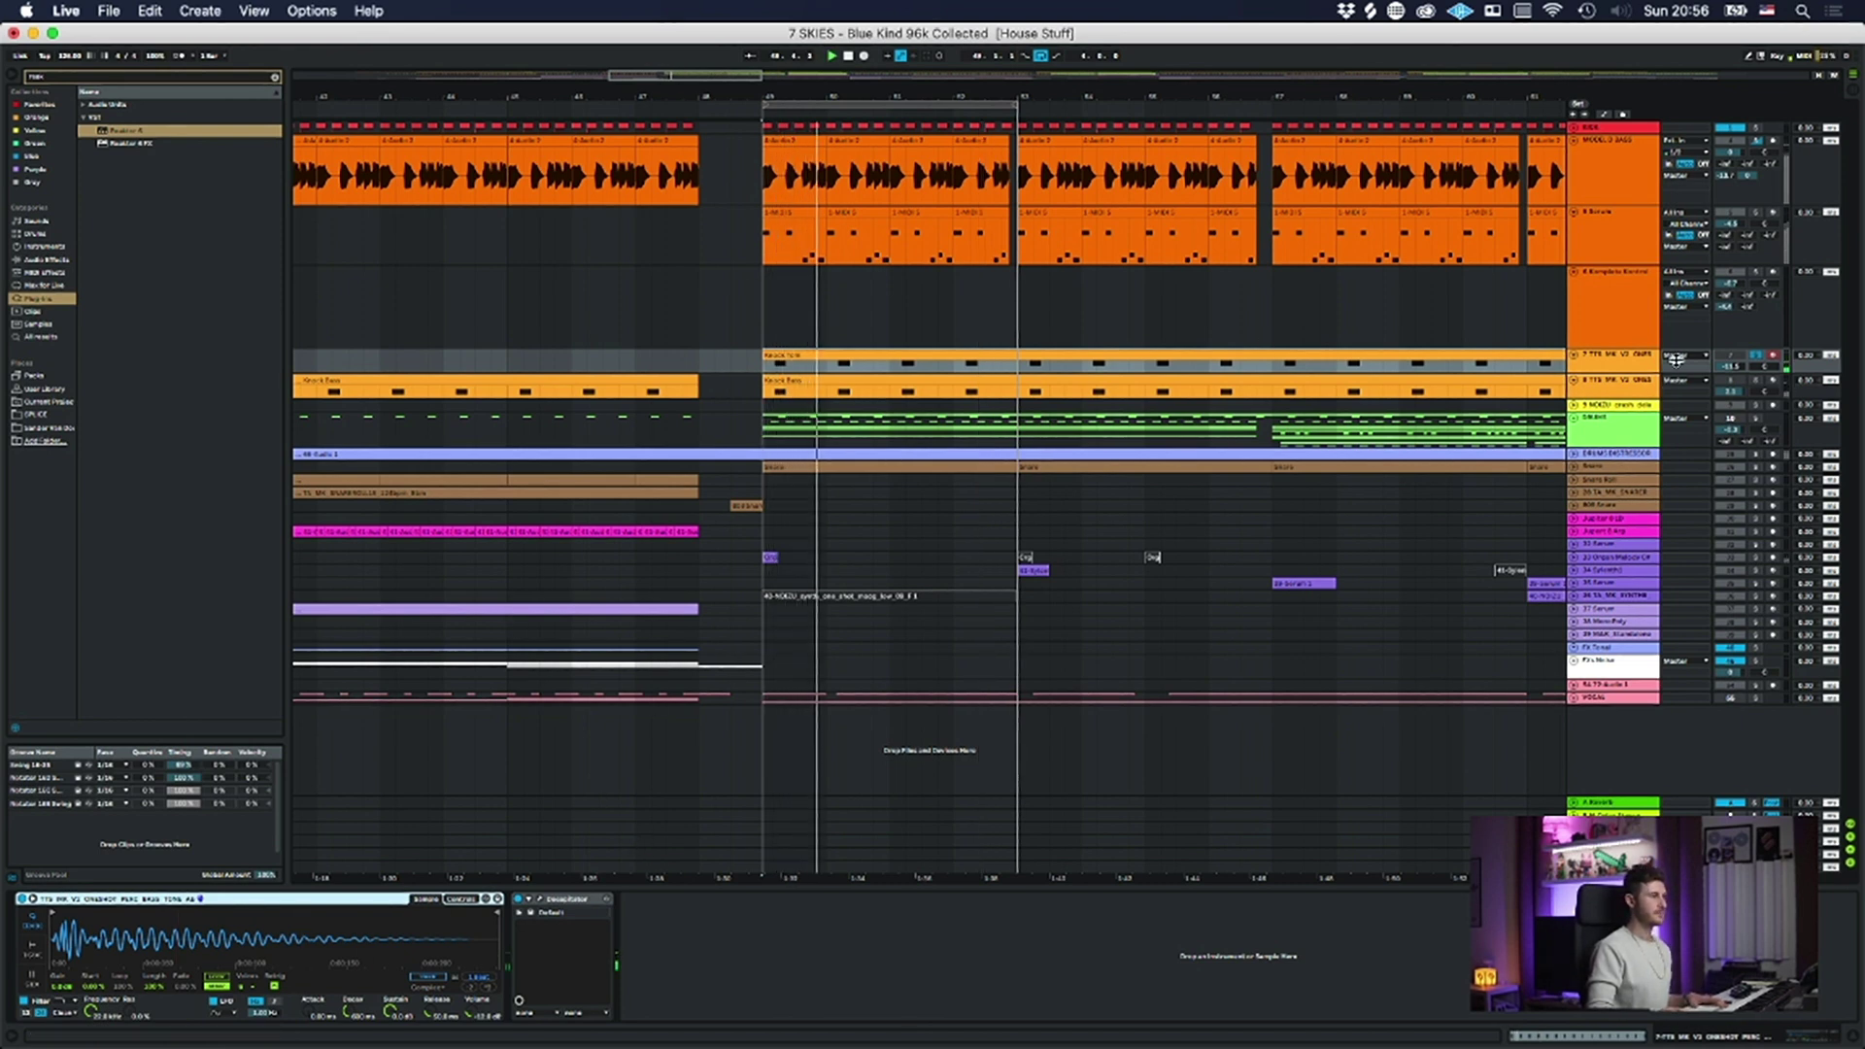
click(534, 900)
drag(1252, 627, 809, 284)
key(space)
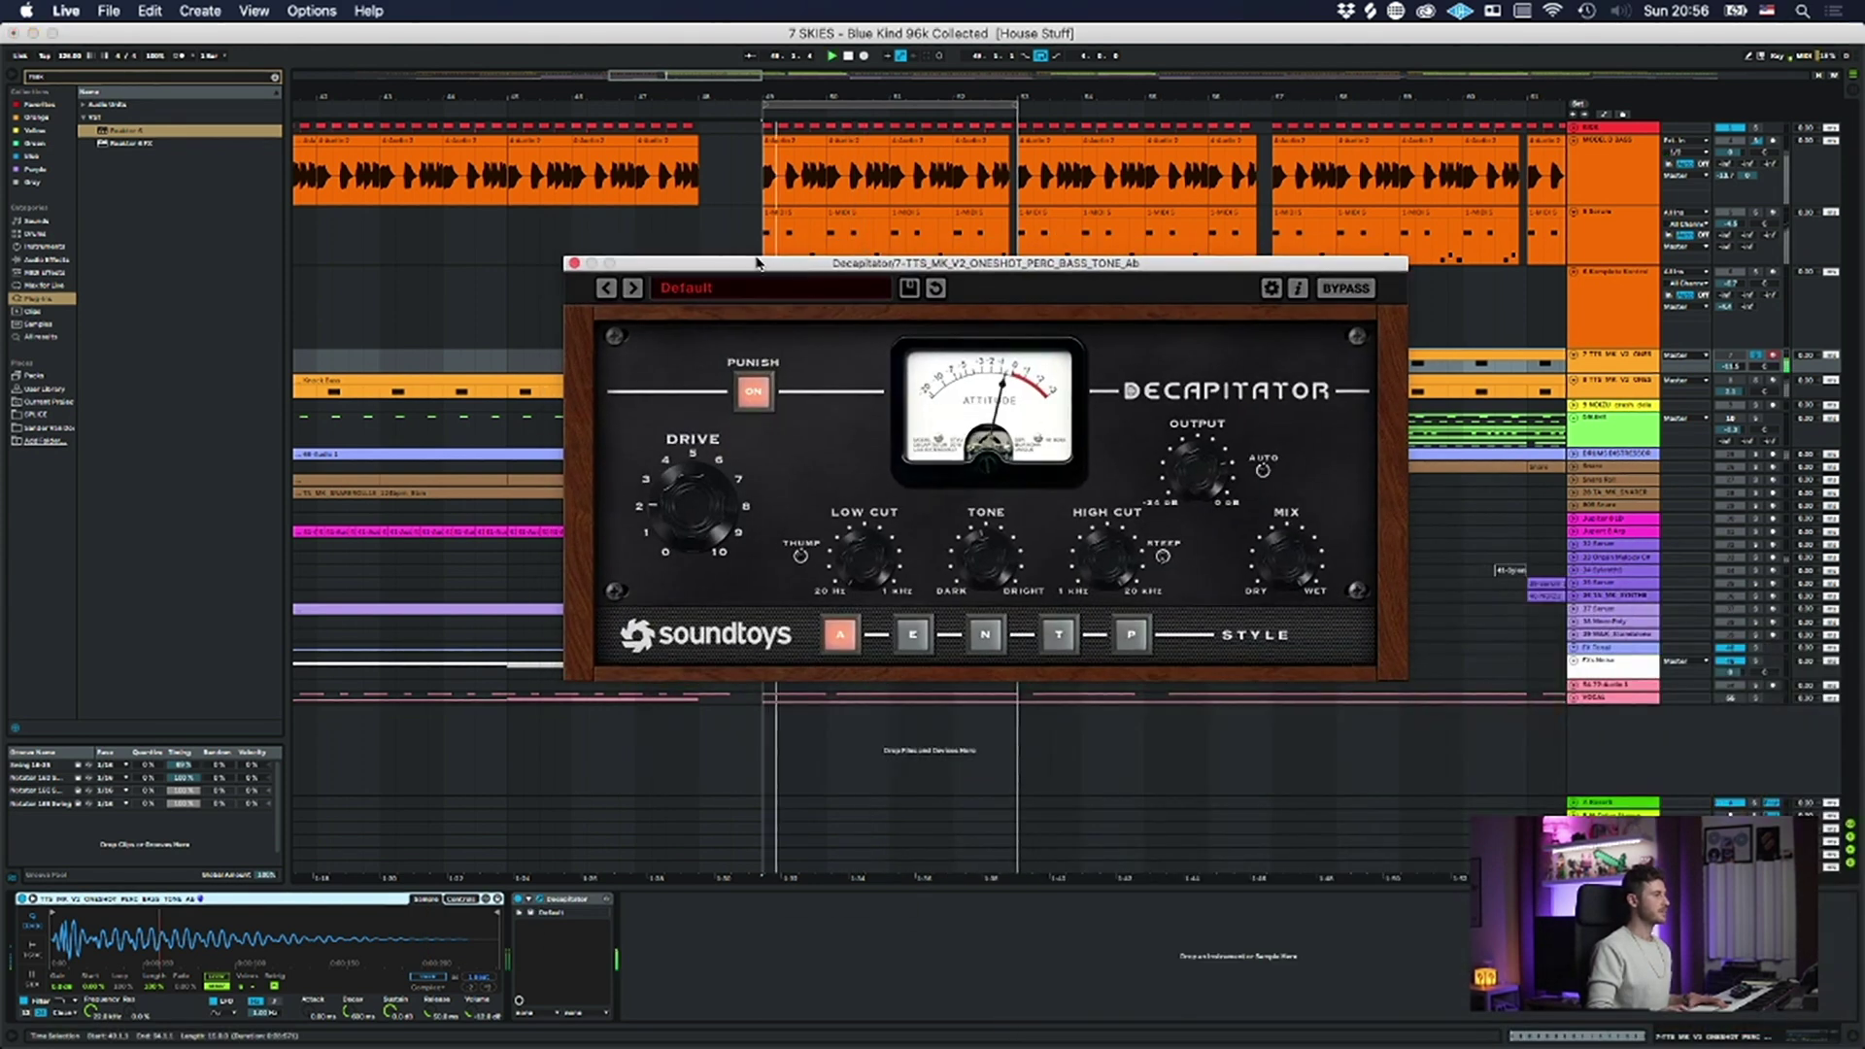
click(574, 263)
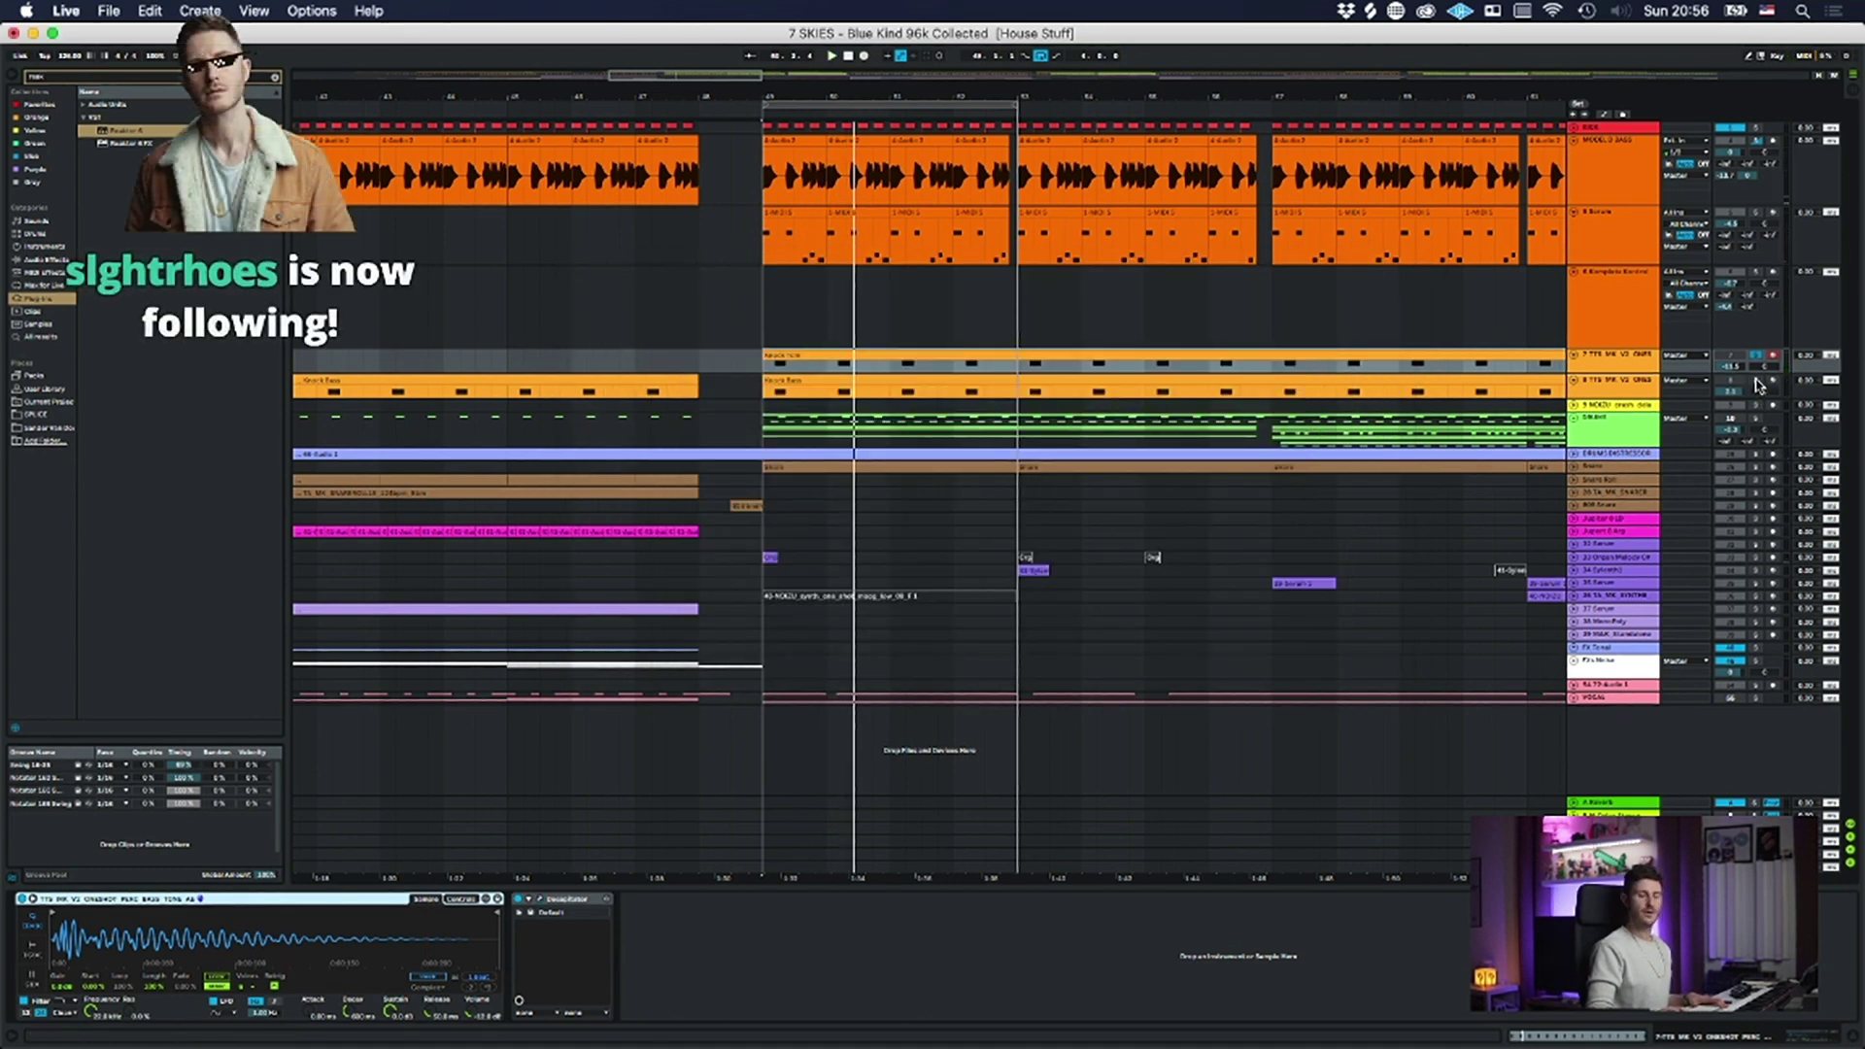
- Move the solo from the Knock Tone track to the Knock Bass one-shot track and play it
key(space)
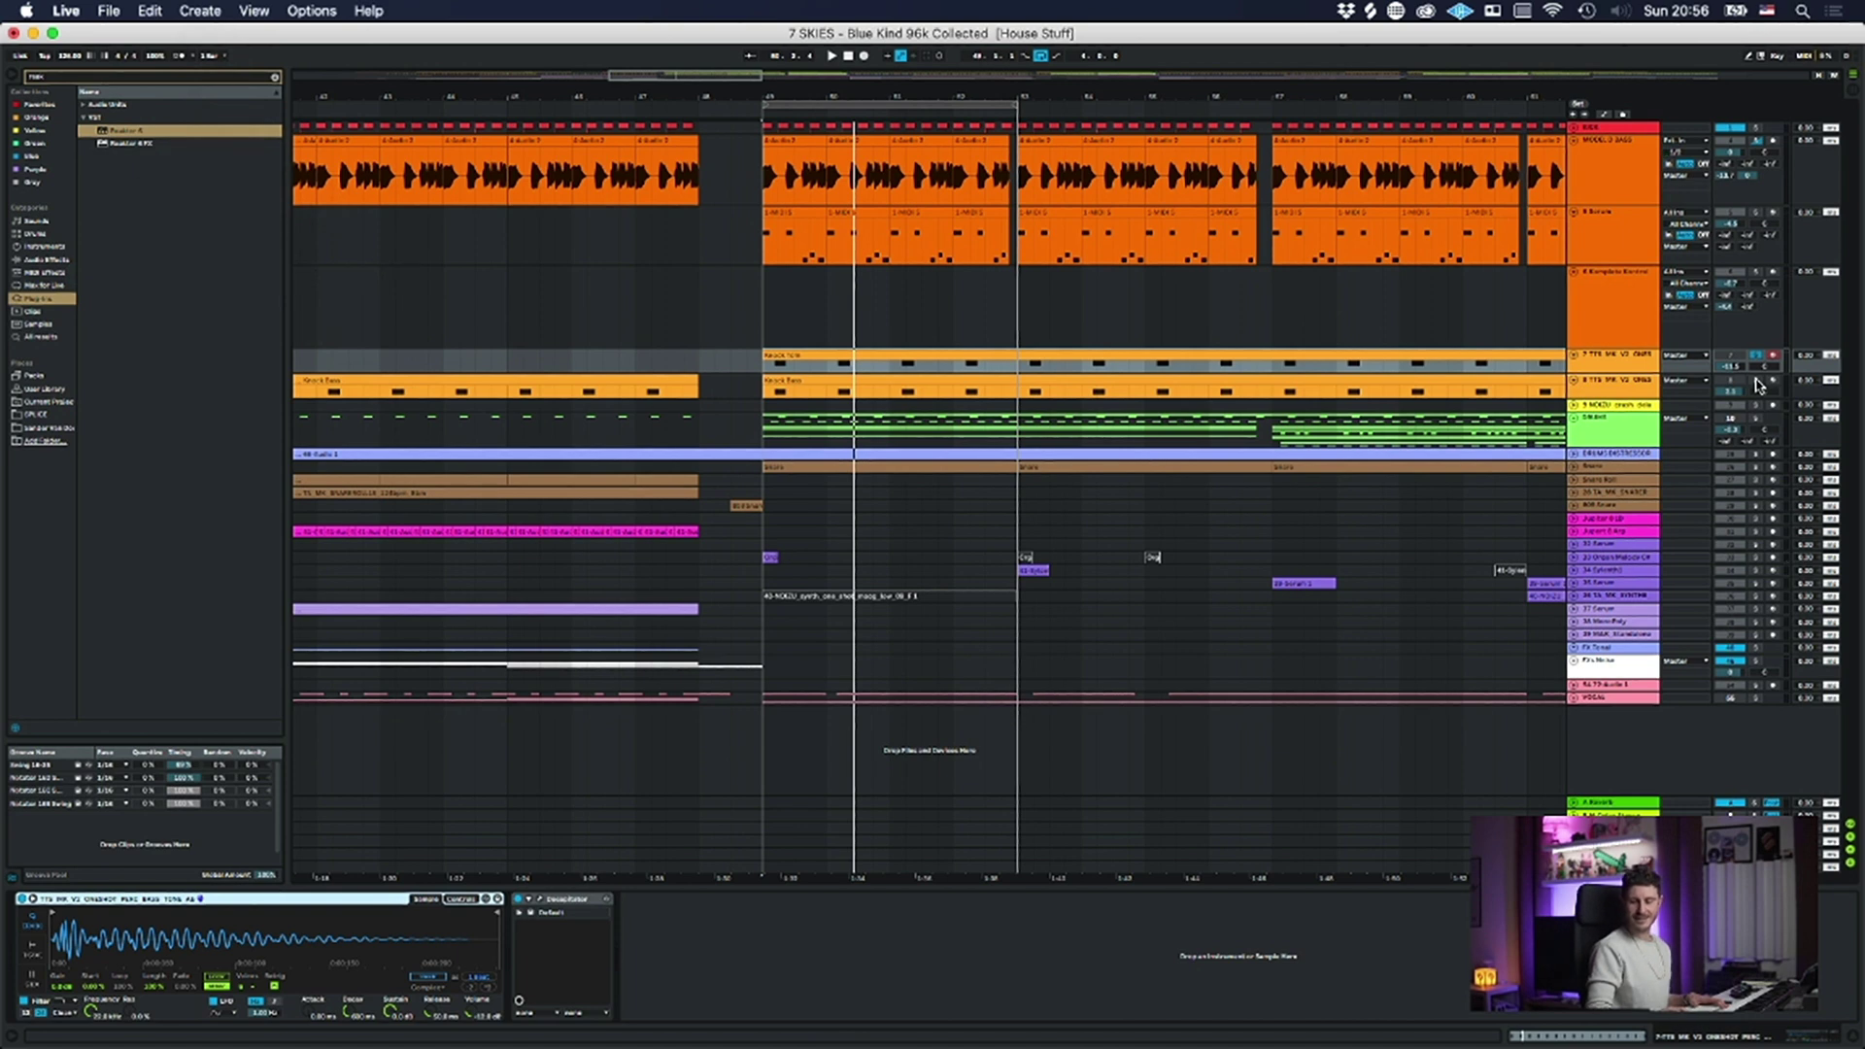
click(1756, 381)
click(1612, 382)
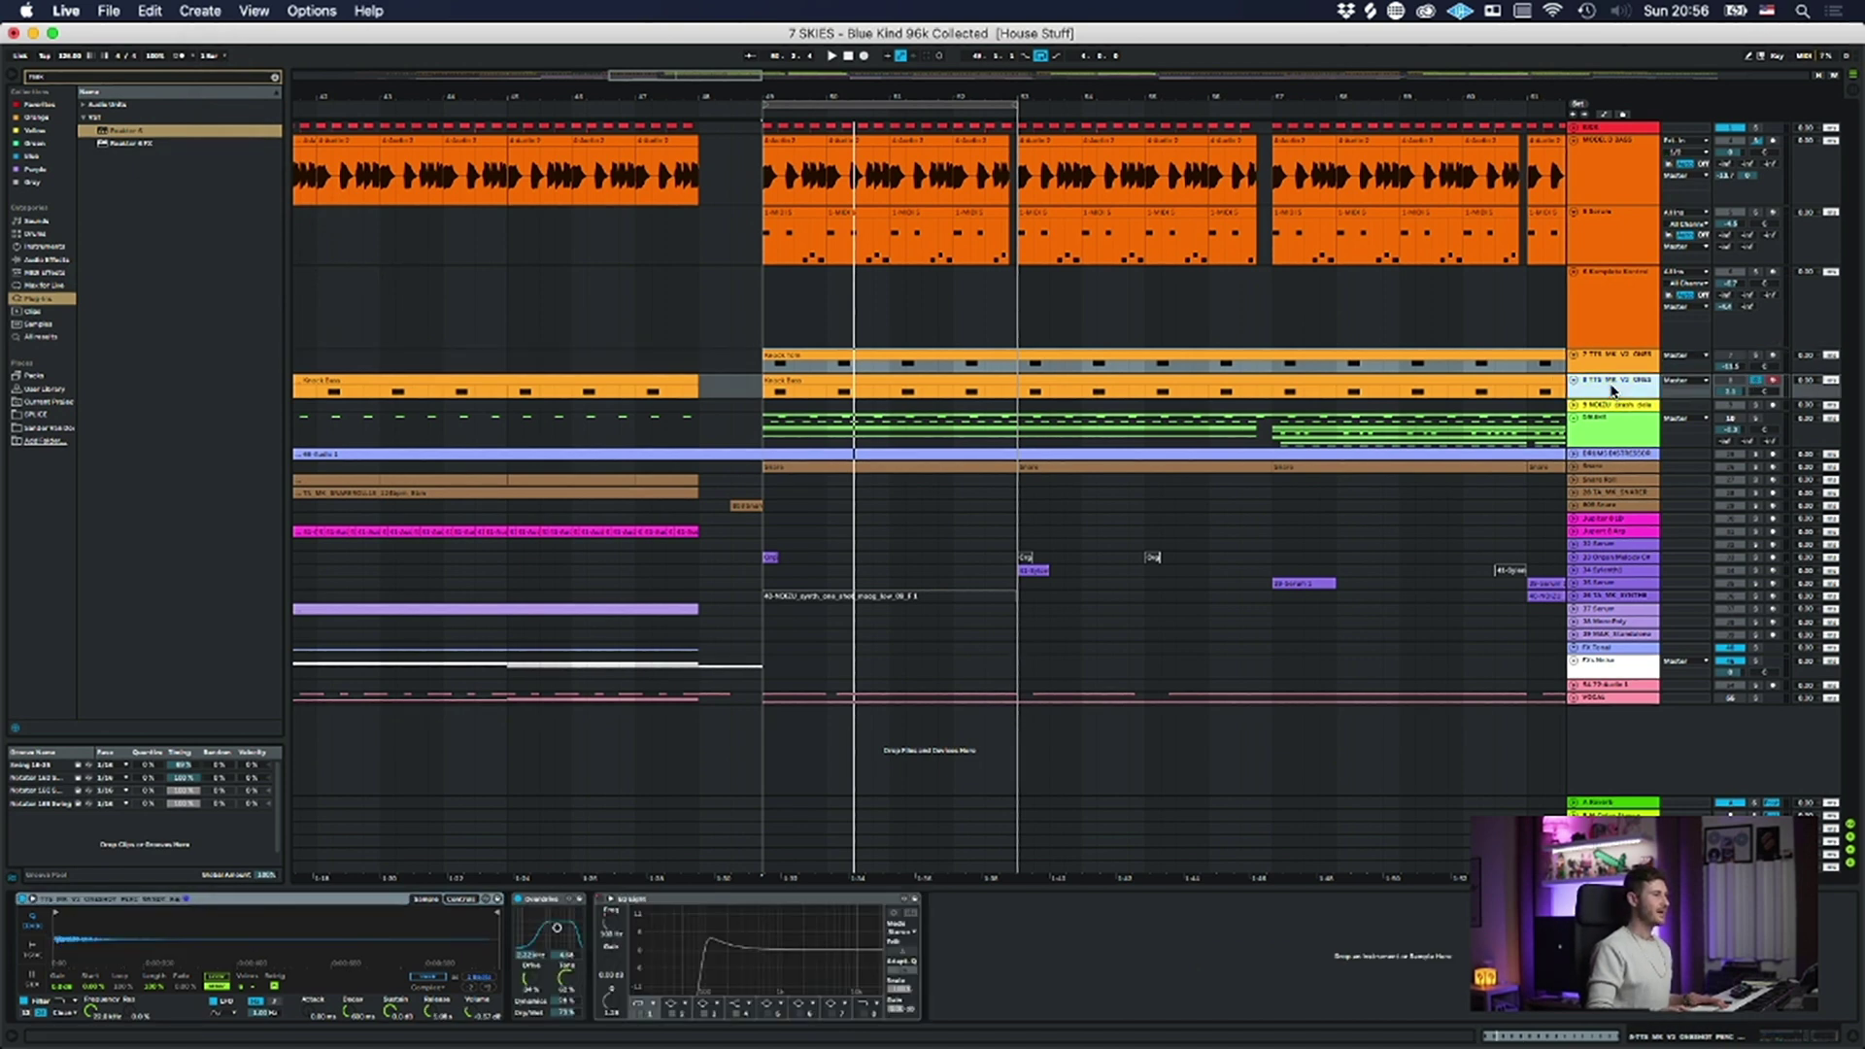
key(space)
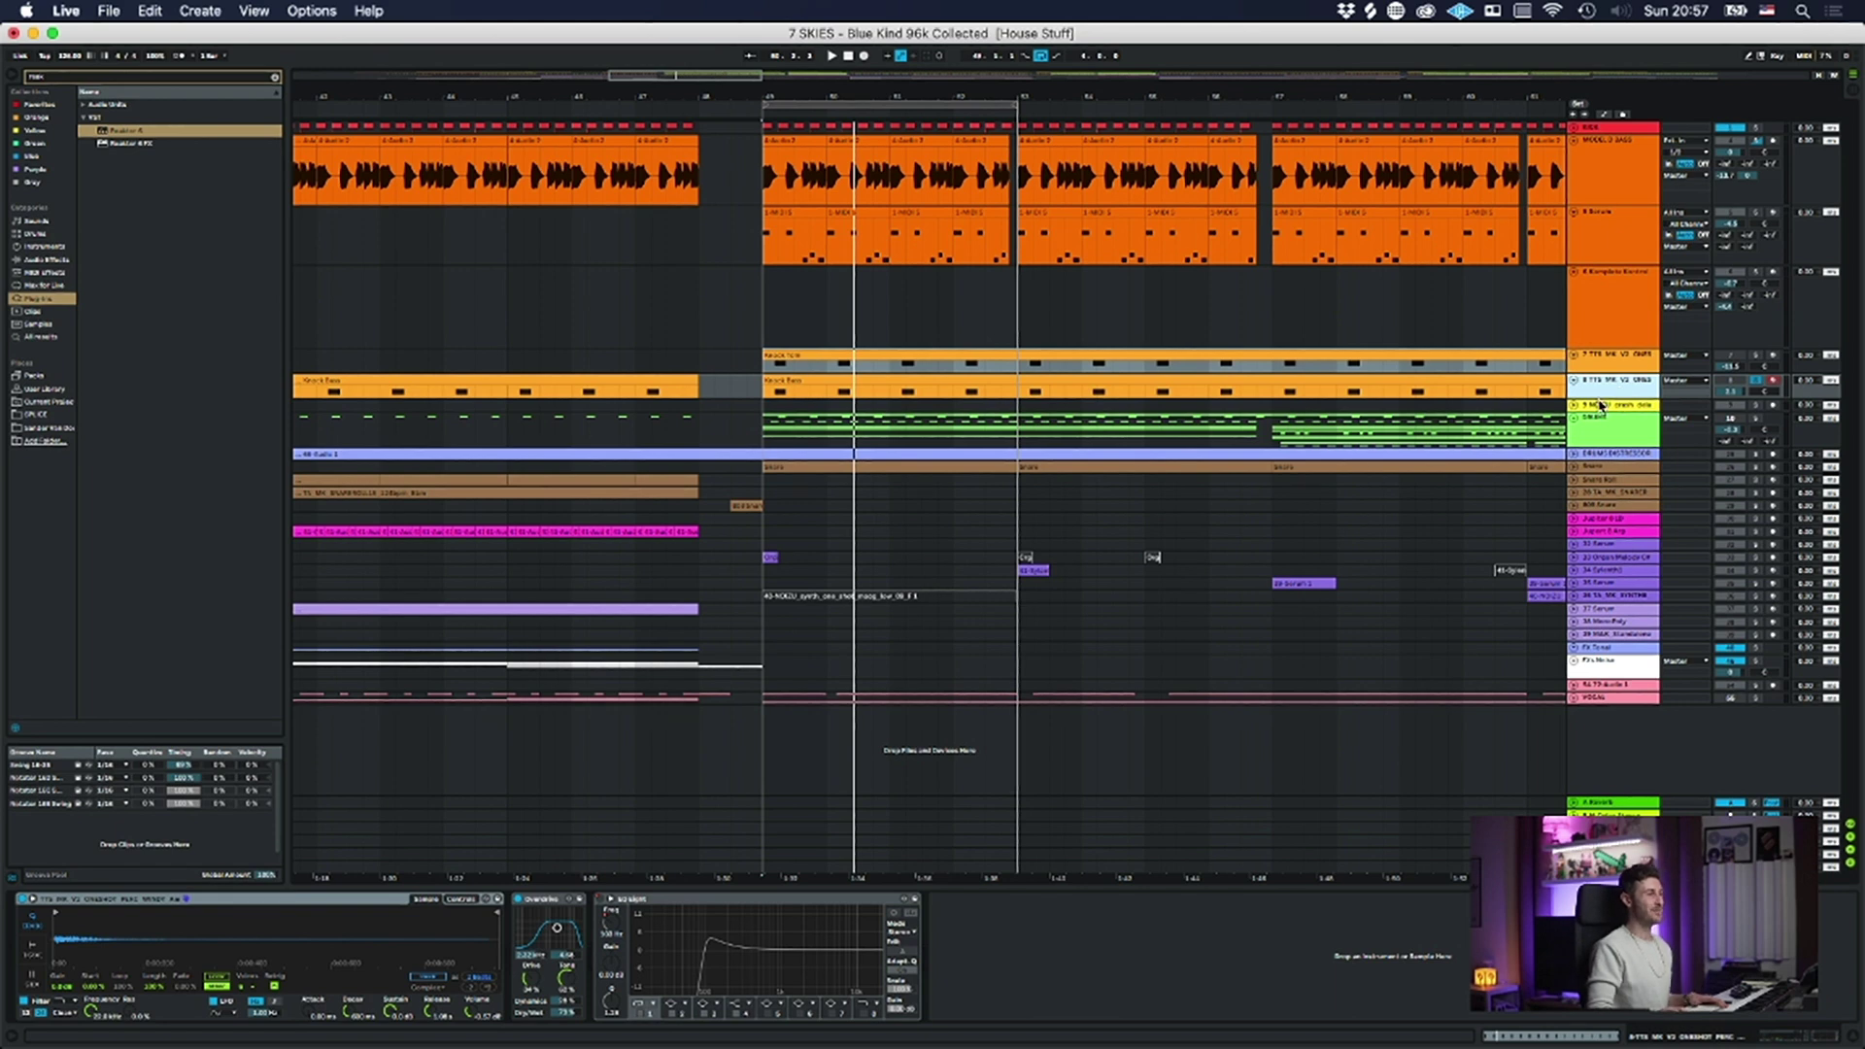
key(space)
key(space)
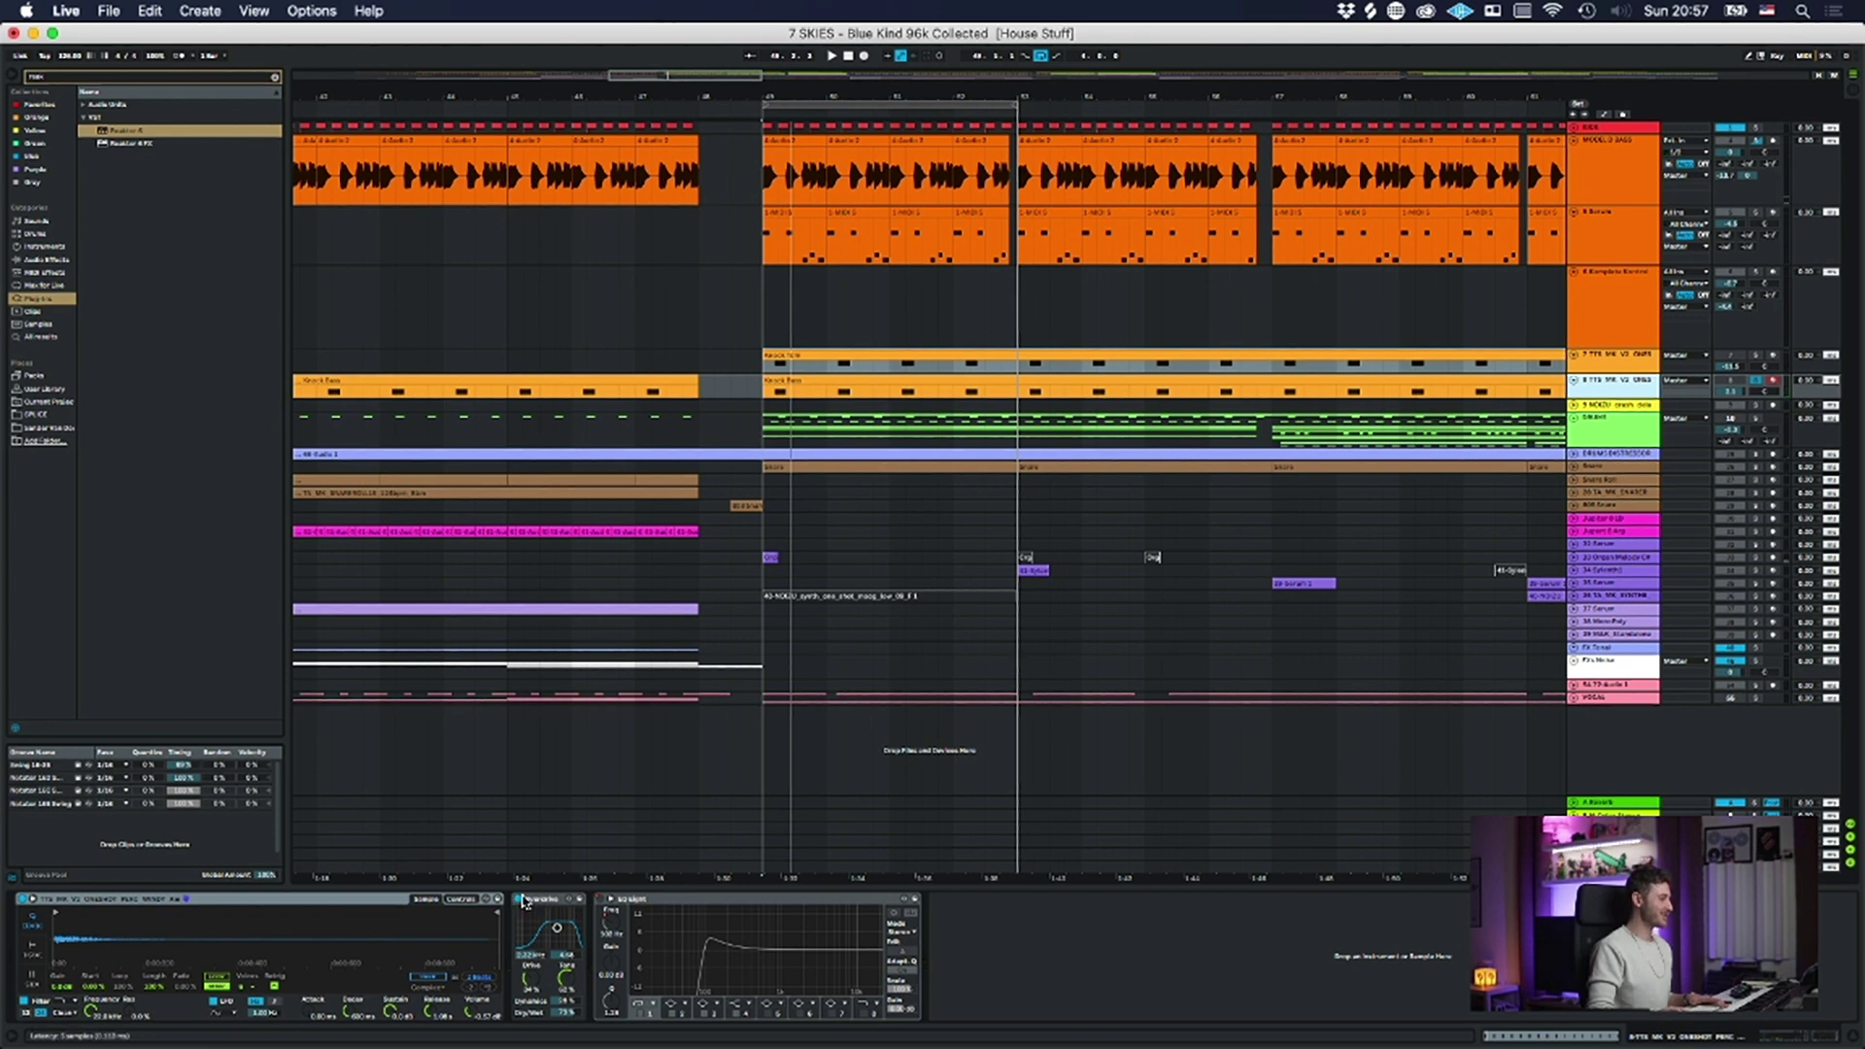
- Compare the Knock Bass one-shot with its Overdrive device bypassed and enabled by repeatedly playing the loop
key(space)
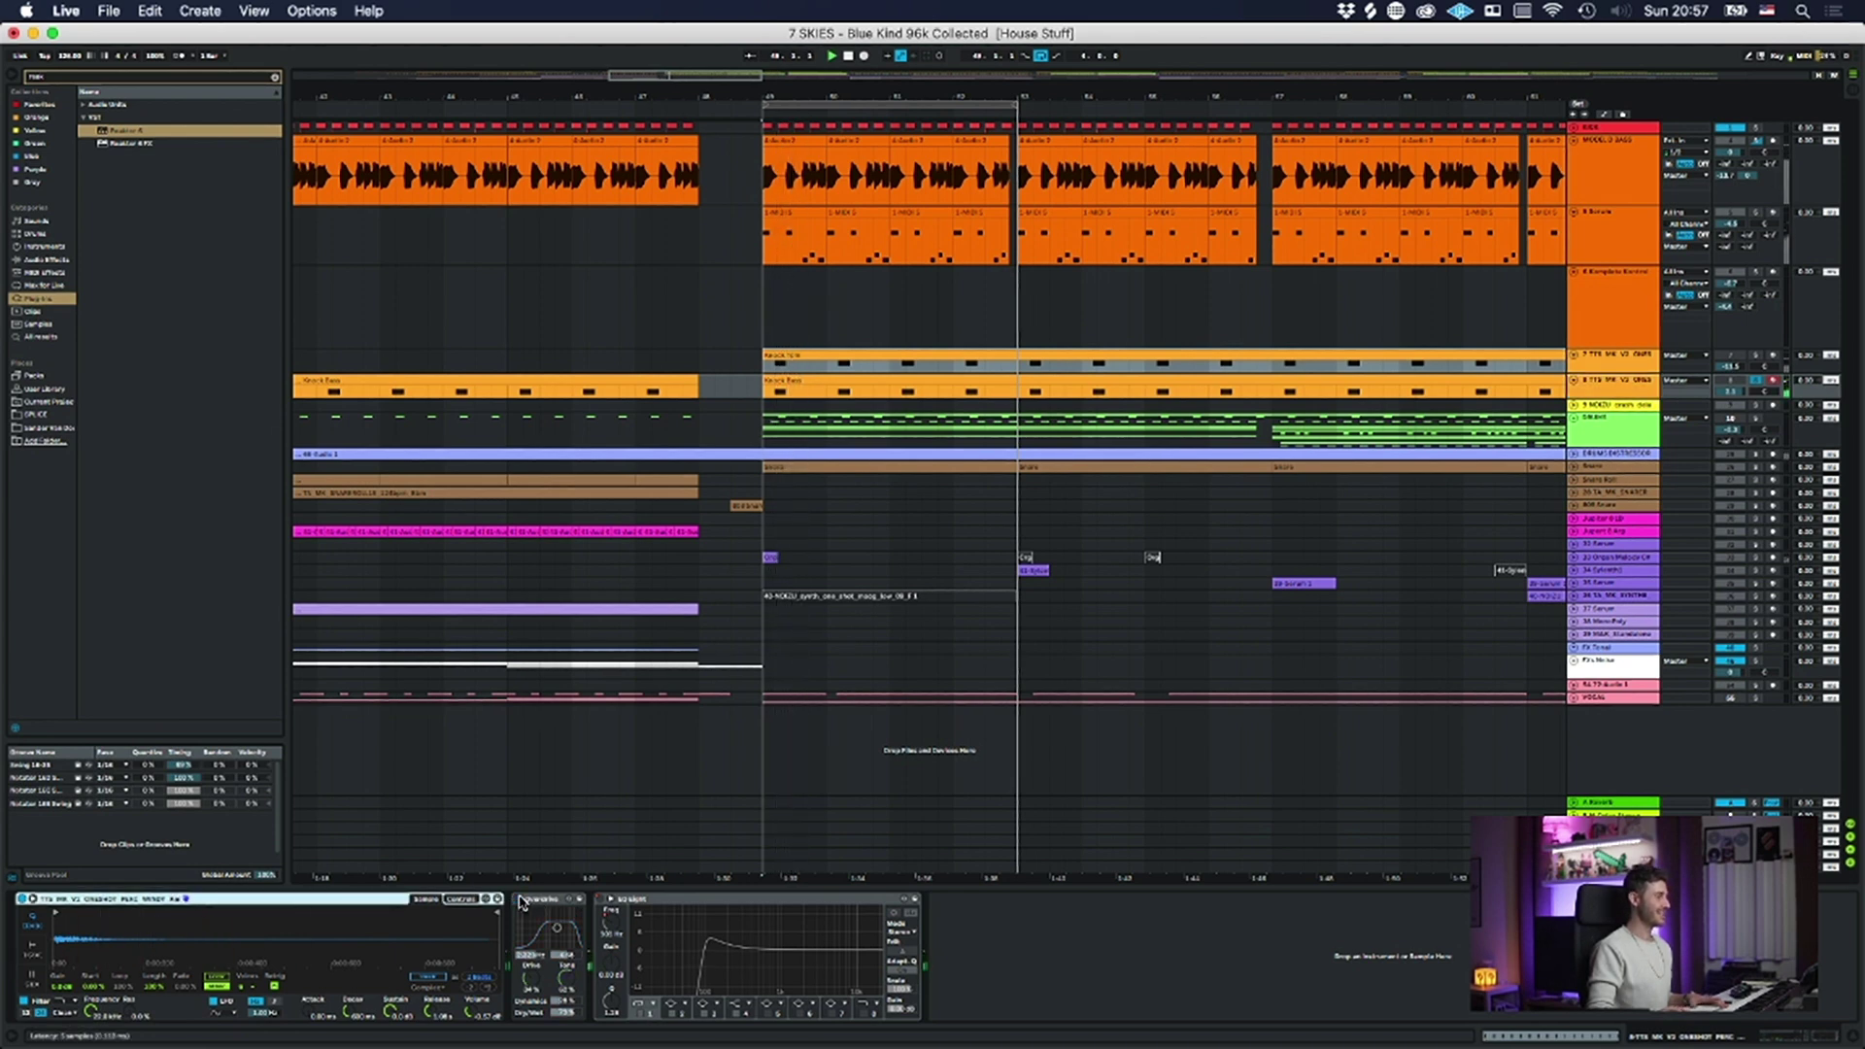
key(space)
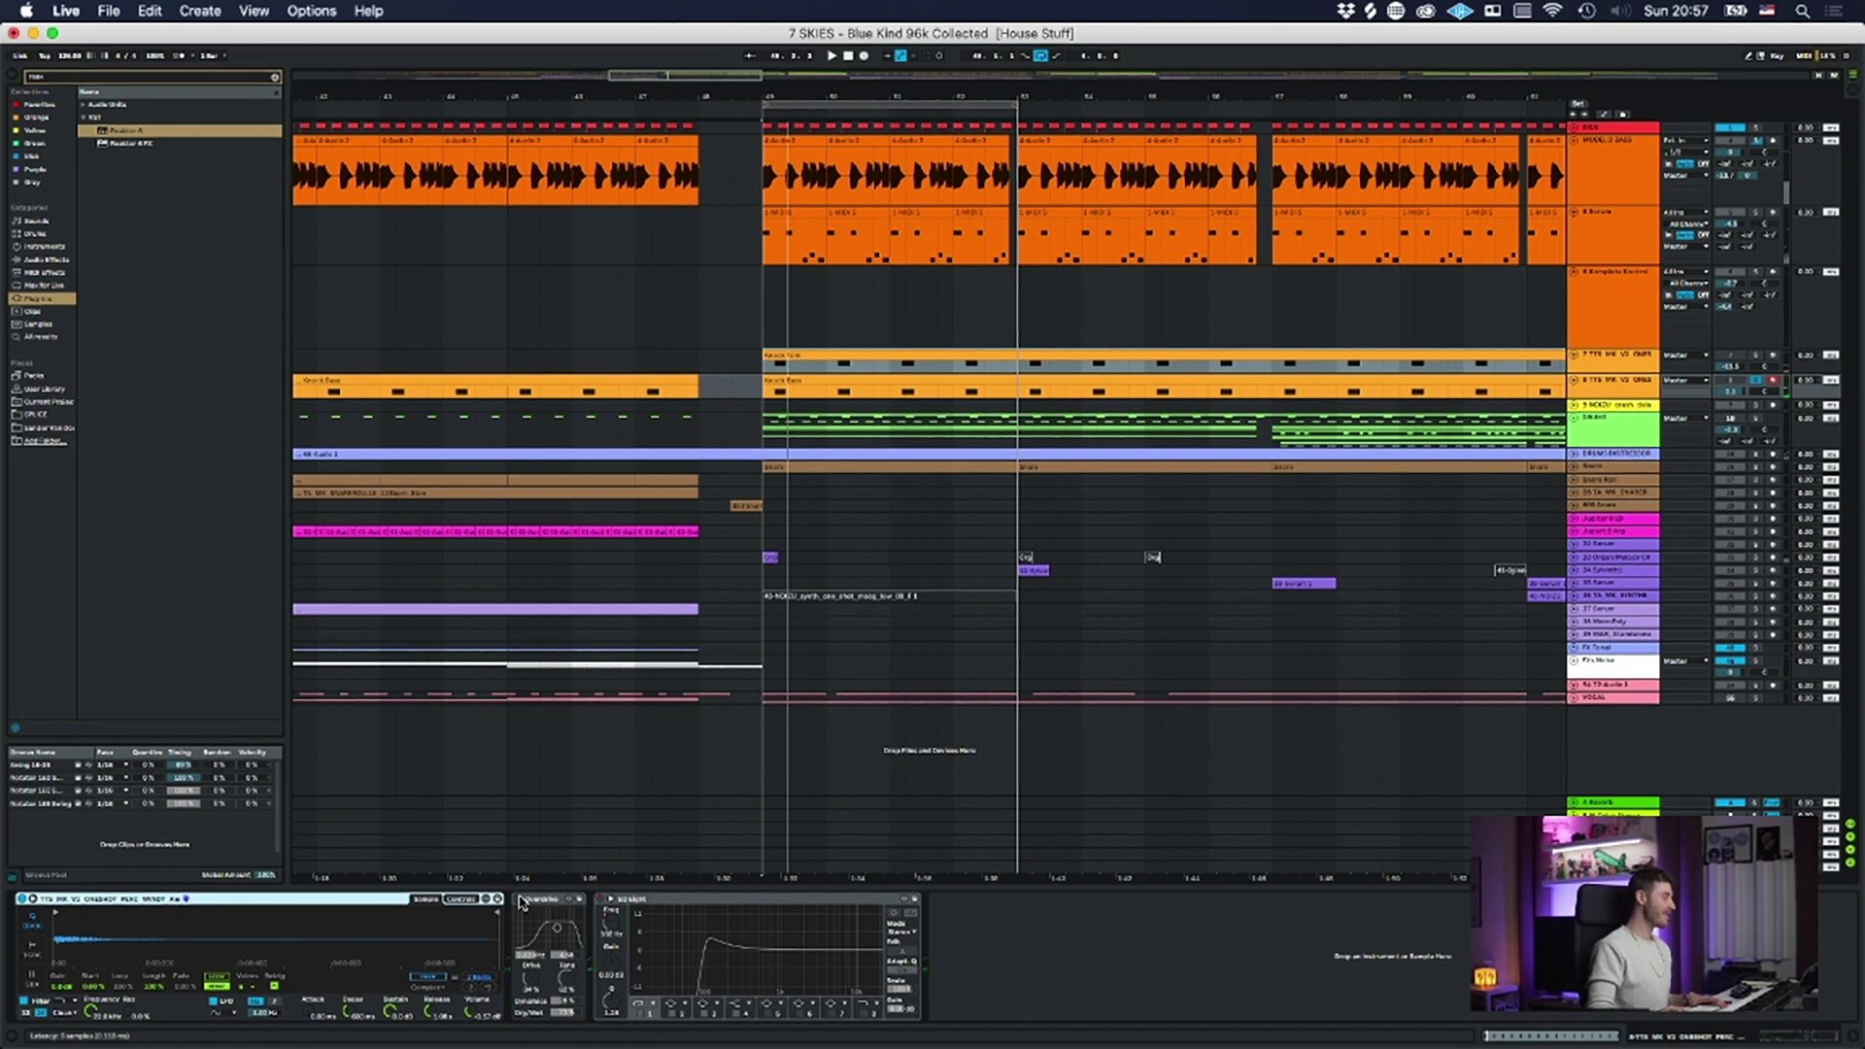
key(space)
key(space)
key(space)
key(space)
key(space)
key(space)
key(space)
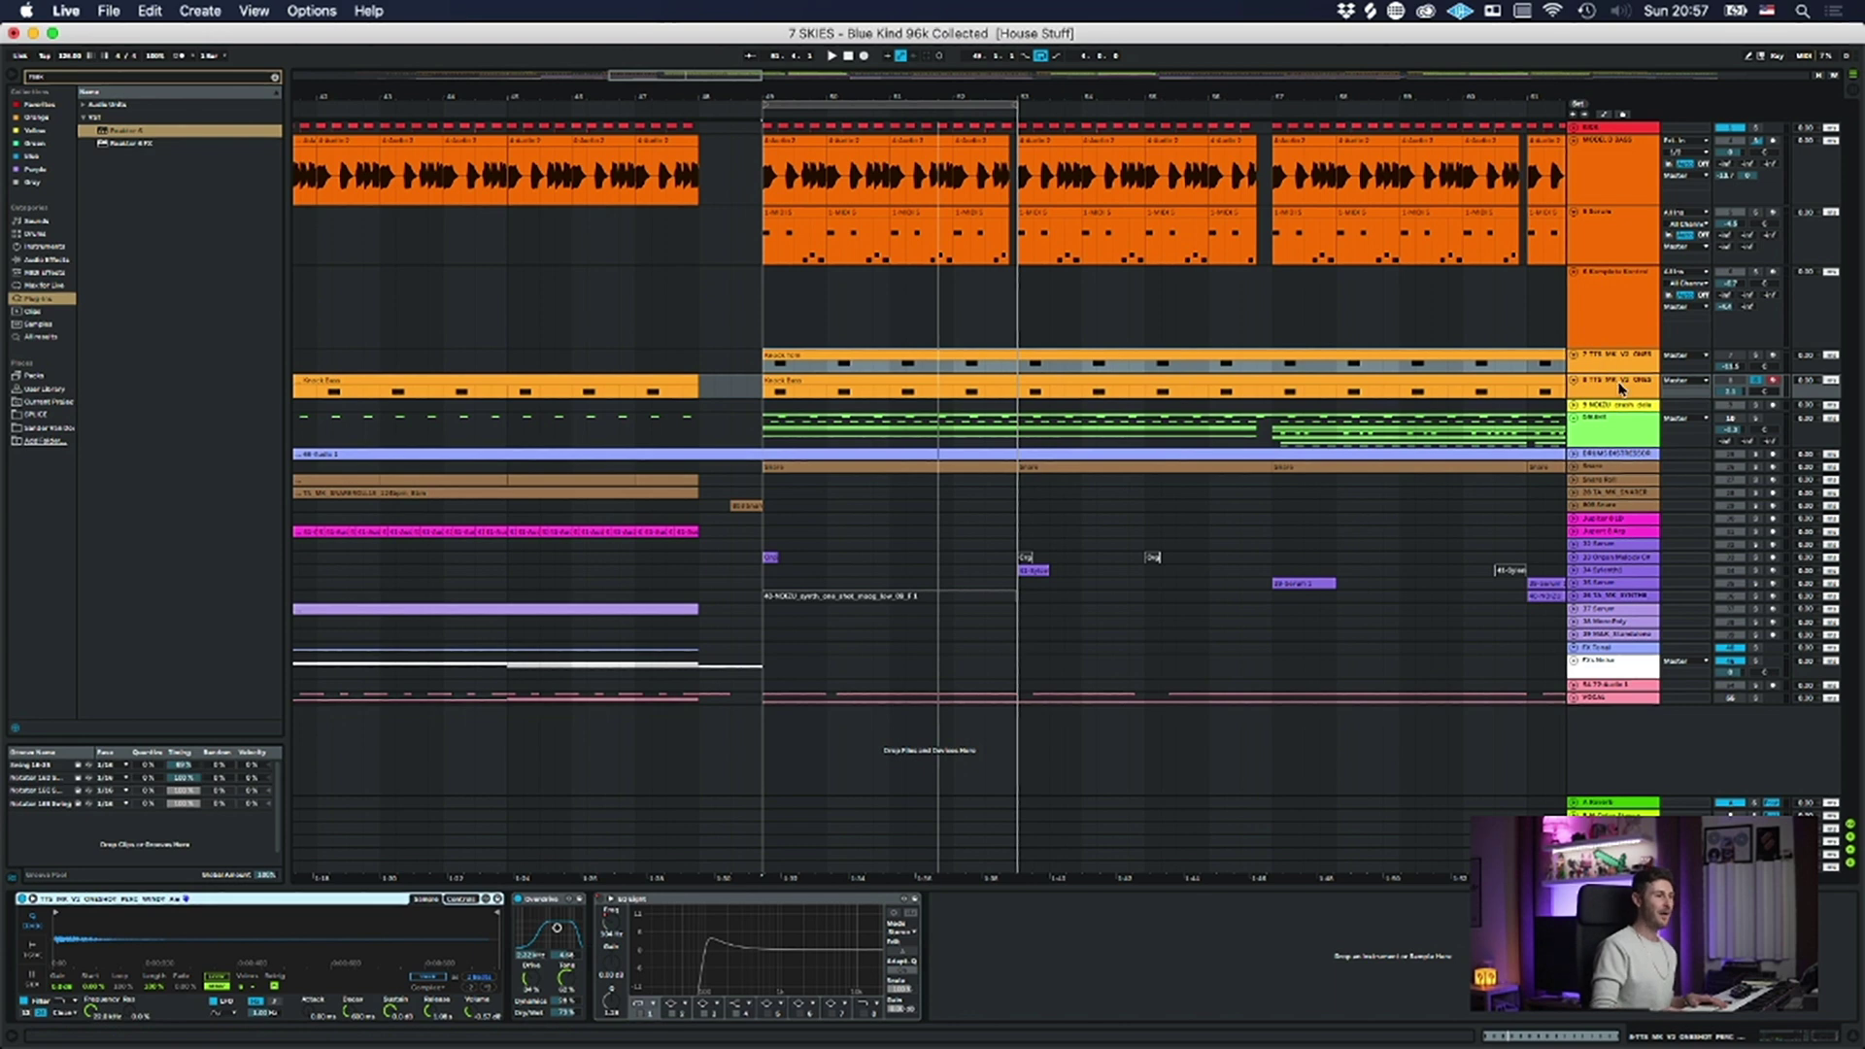
- Remove the solo from the Knock Bass track and collapse all tracks in the arrangement
click(1695, 384)
click(1754, 381)
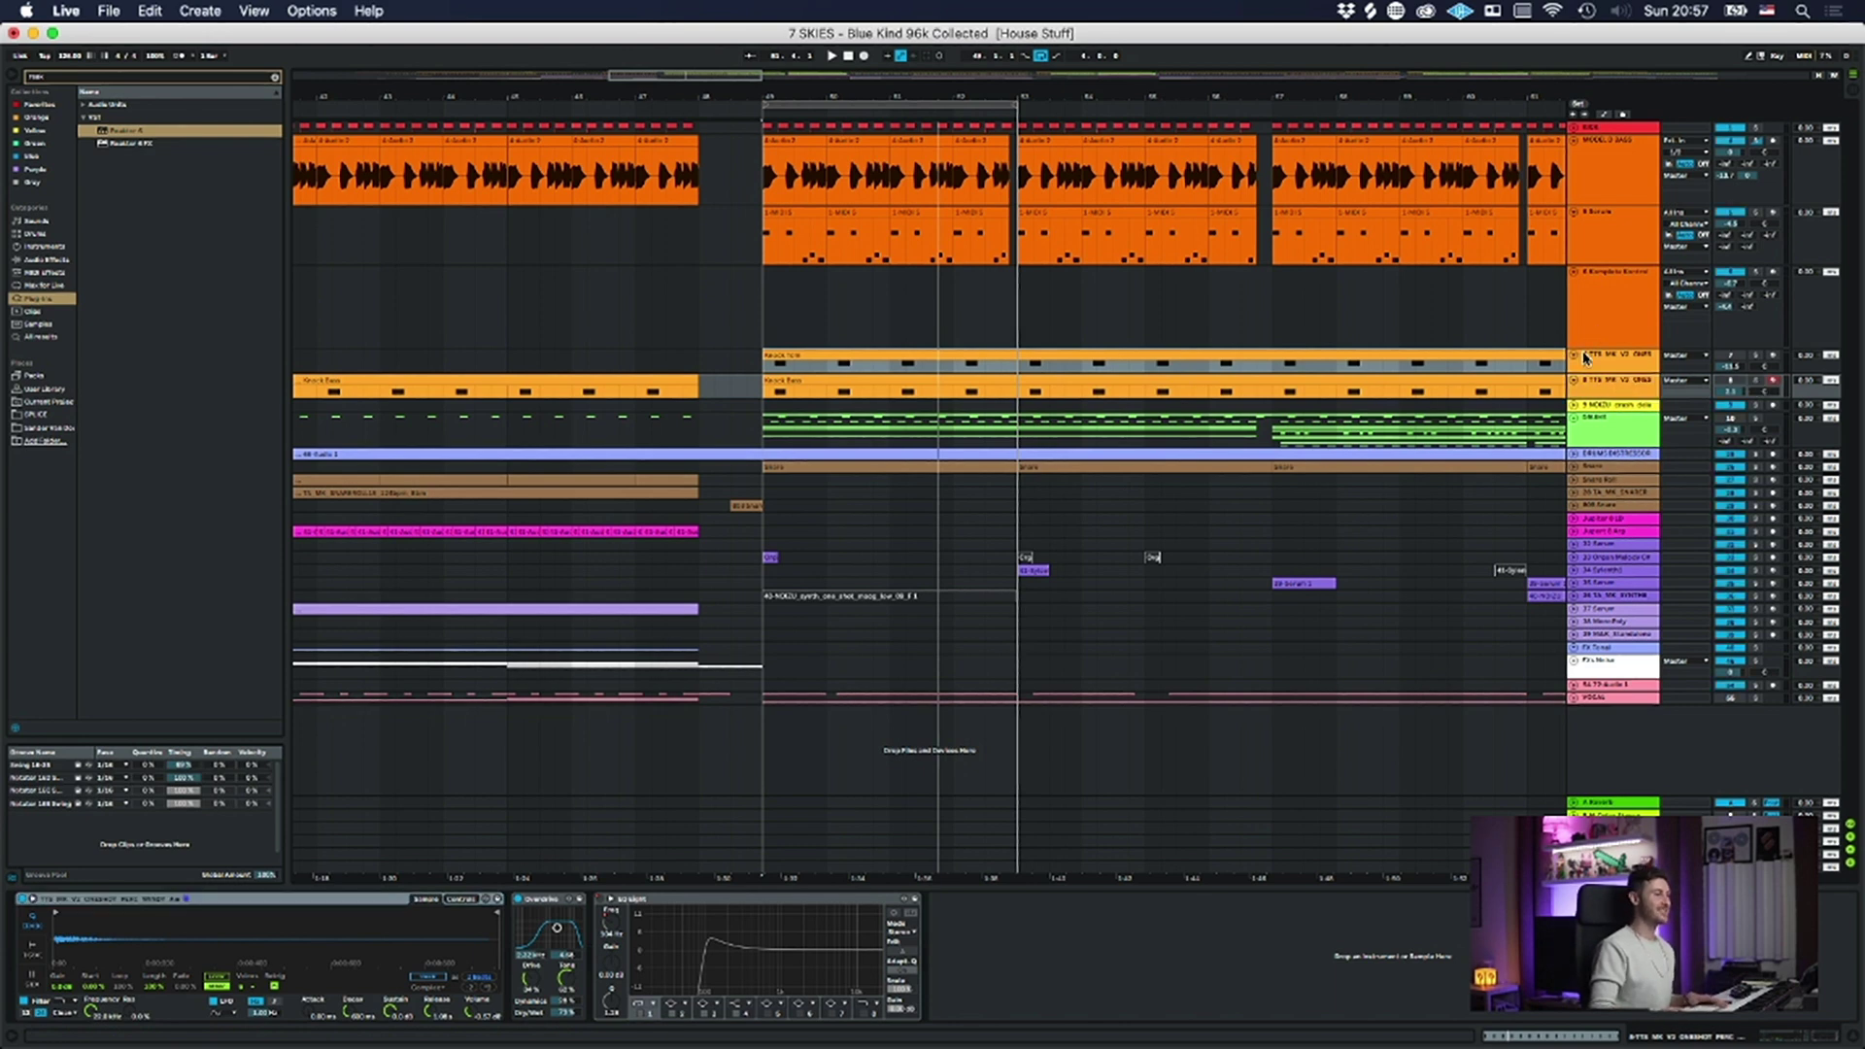
alt+click(1575, 356)
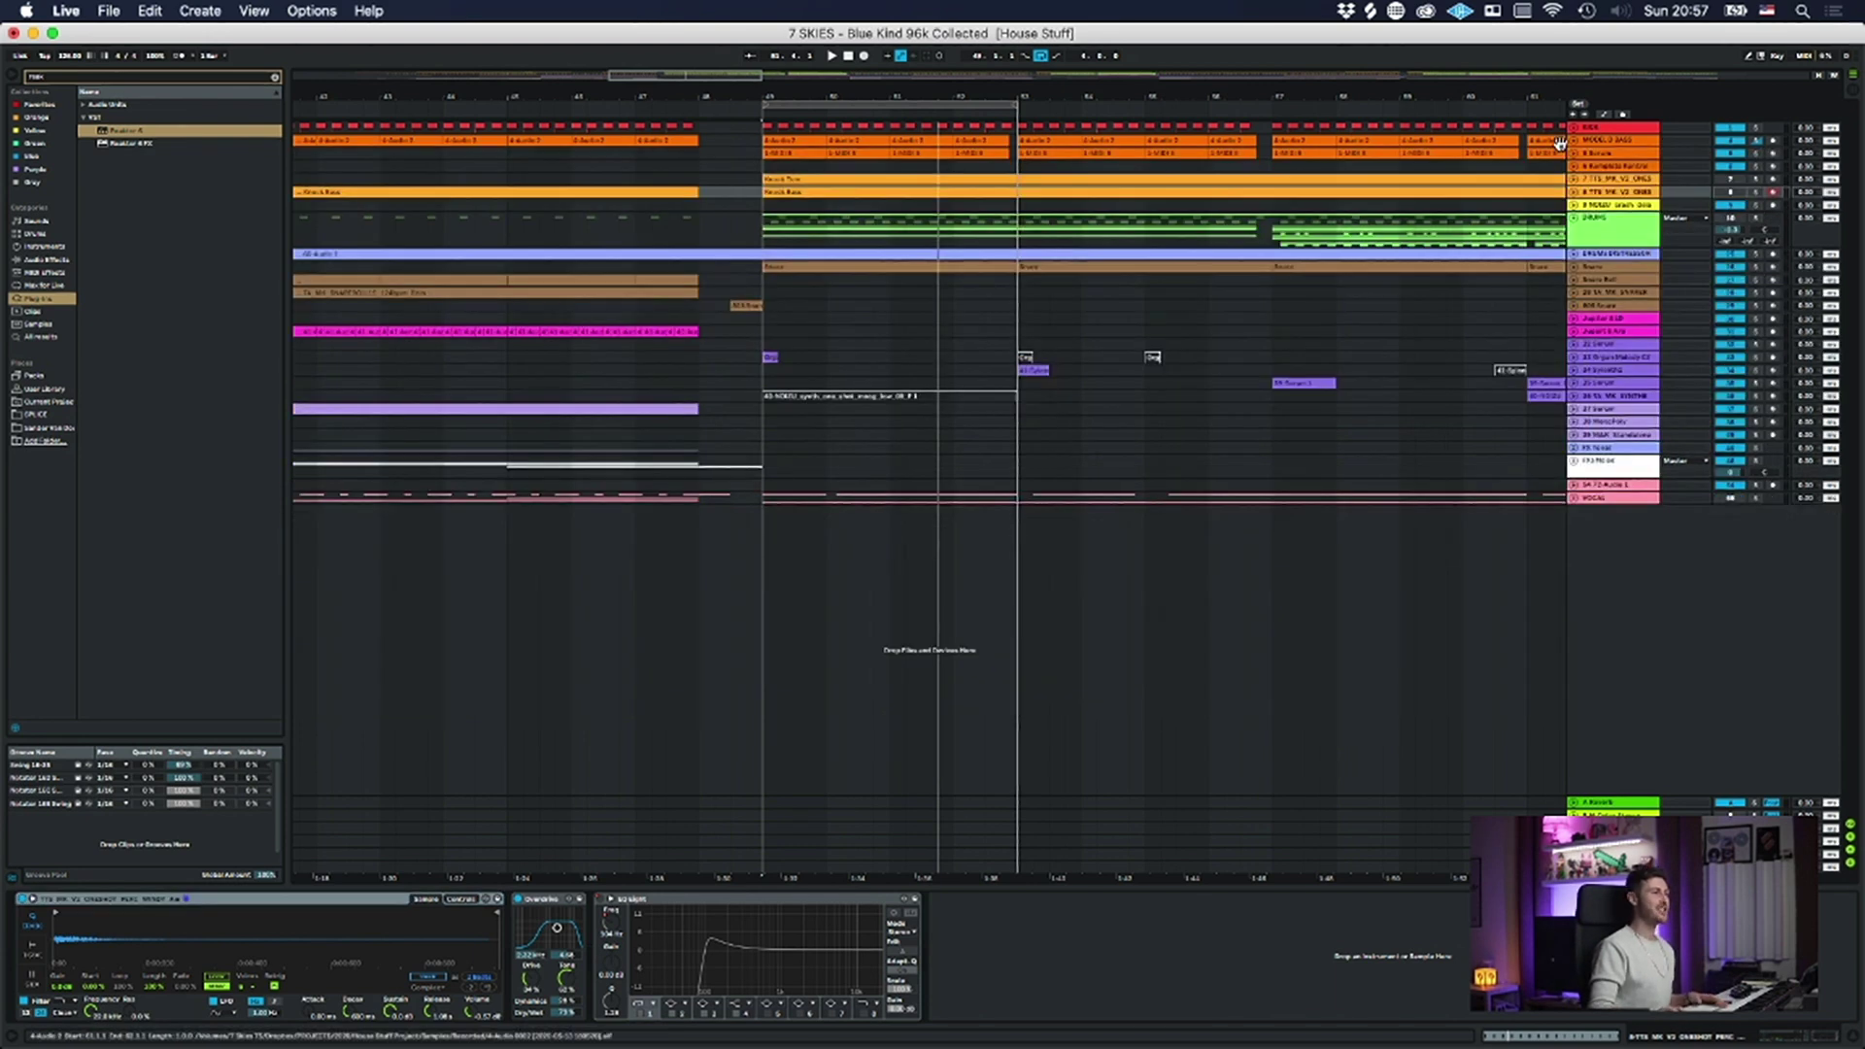
- Unfold the DRUMS group and extend the loop to span the whole drop section
click(1612, 206)
drag(781, 99, 780, 68)
click(1587, 220)
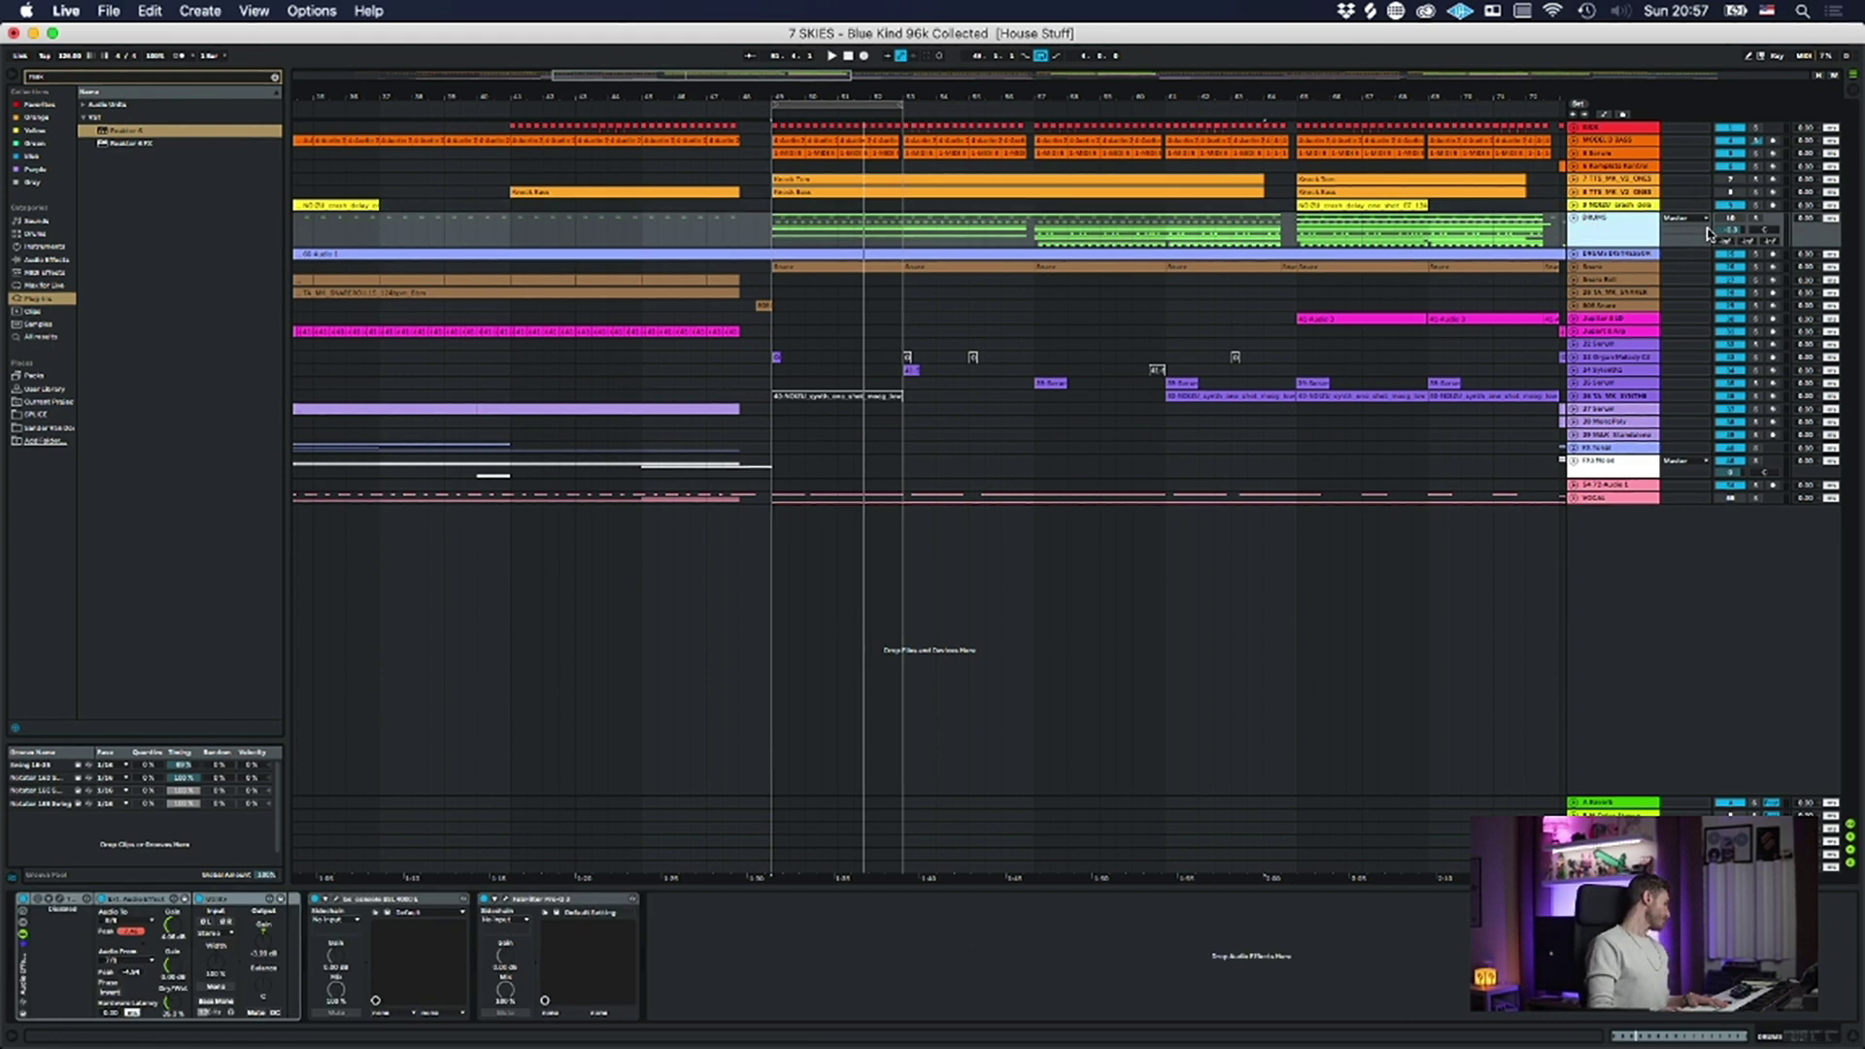
click(1574, 218)
drag(1588, 304, 1580, 307)
drag(1317, 97, 1221, 80)
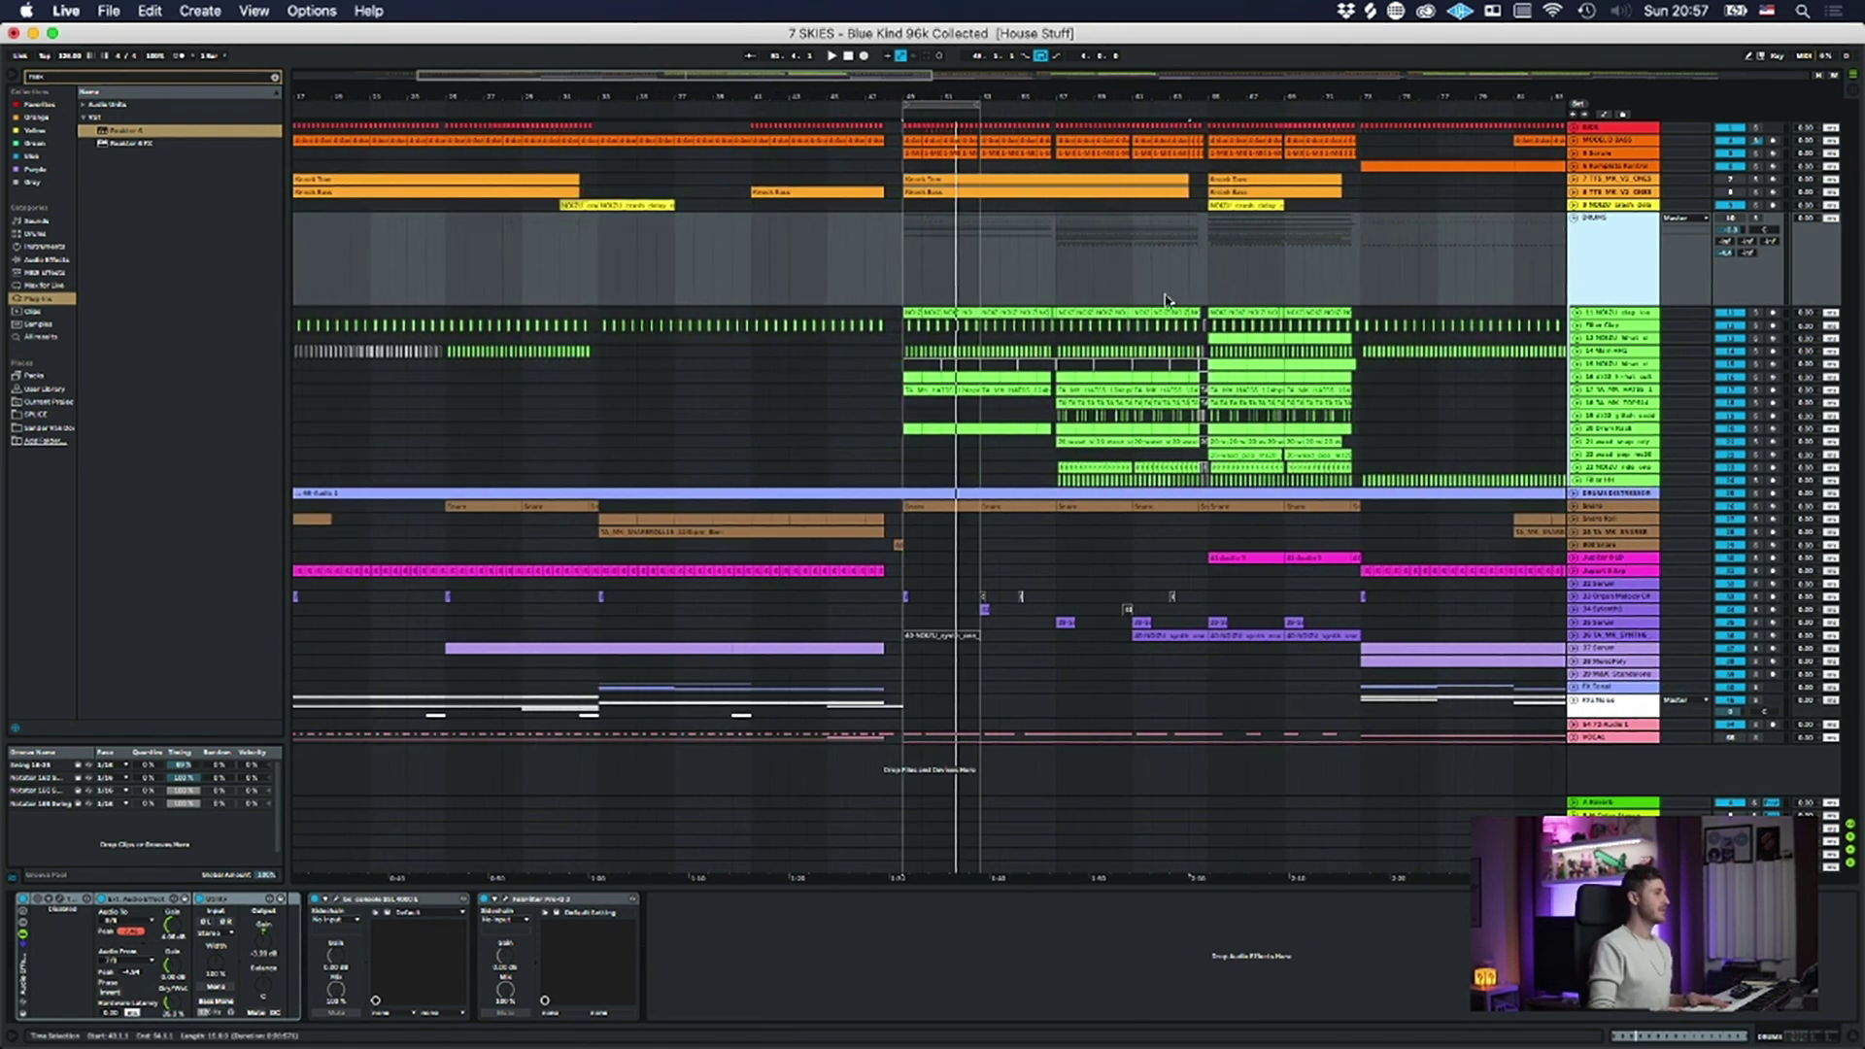
drag(981, 105, 1361, 226)
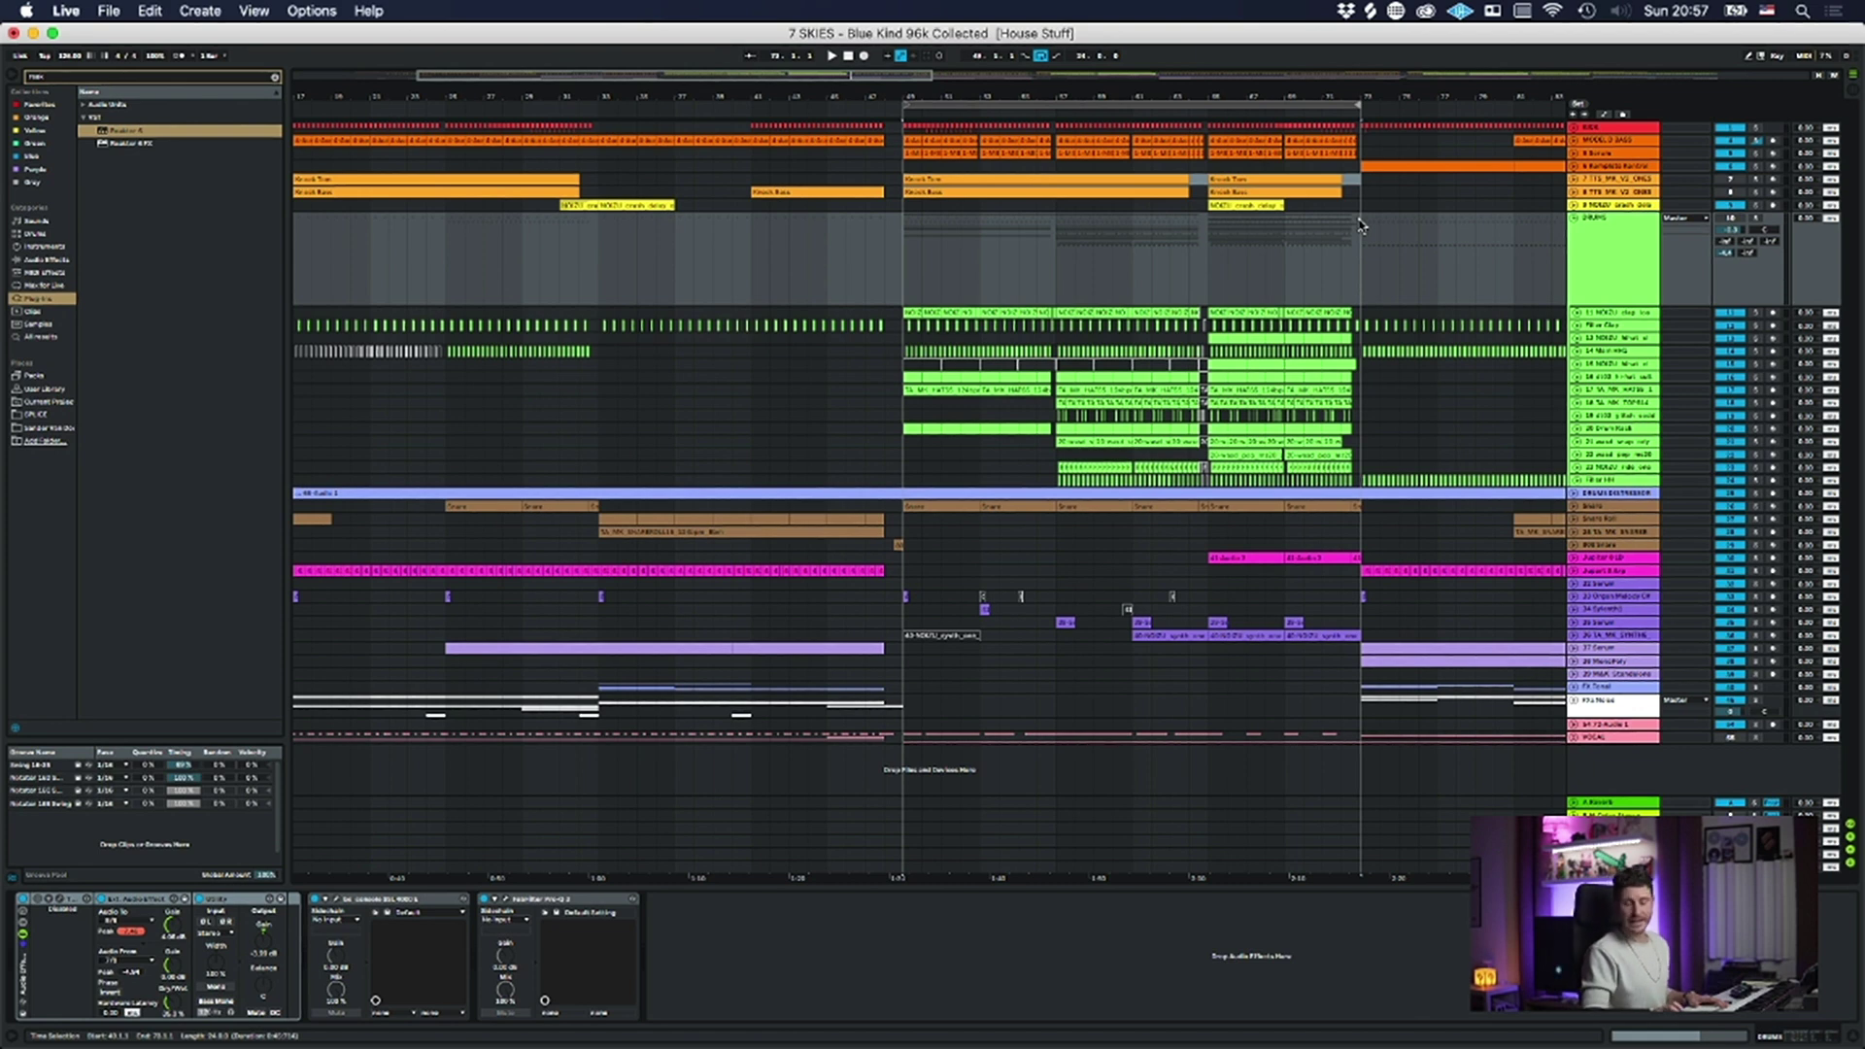
- Unfold the KICK group and collapse its kick tracks to minimum height
click(1624, 128)
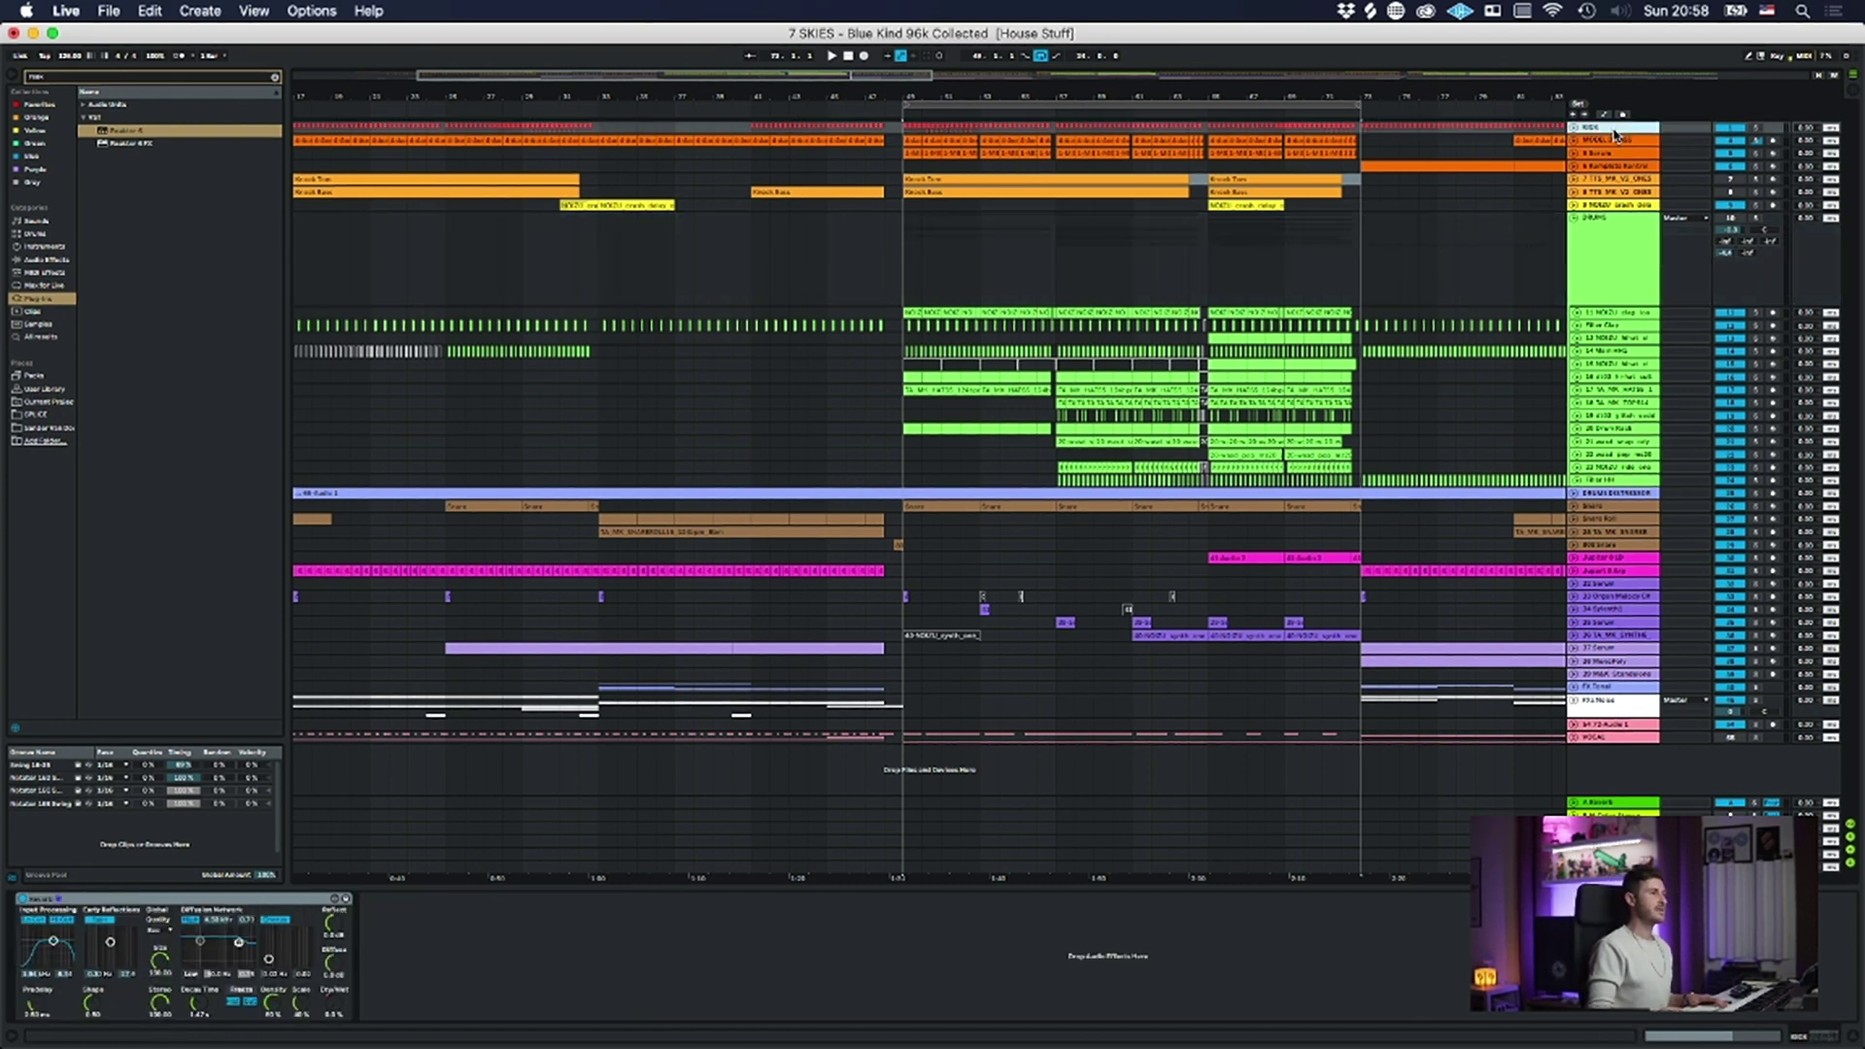
click(1610, 142)
click(1574, 127)
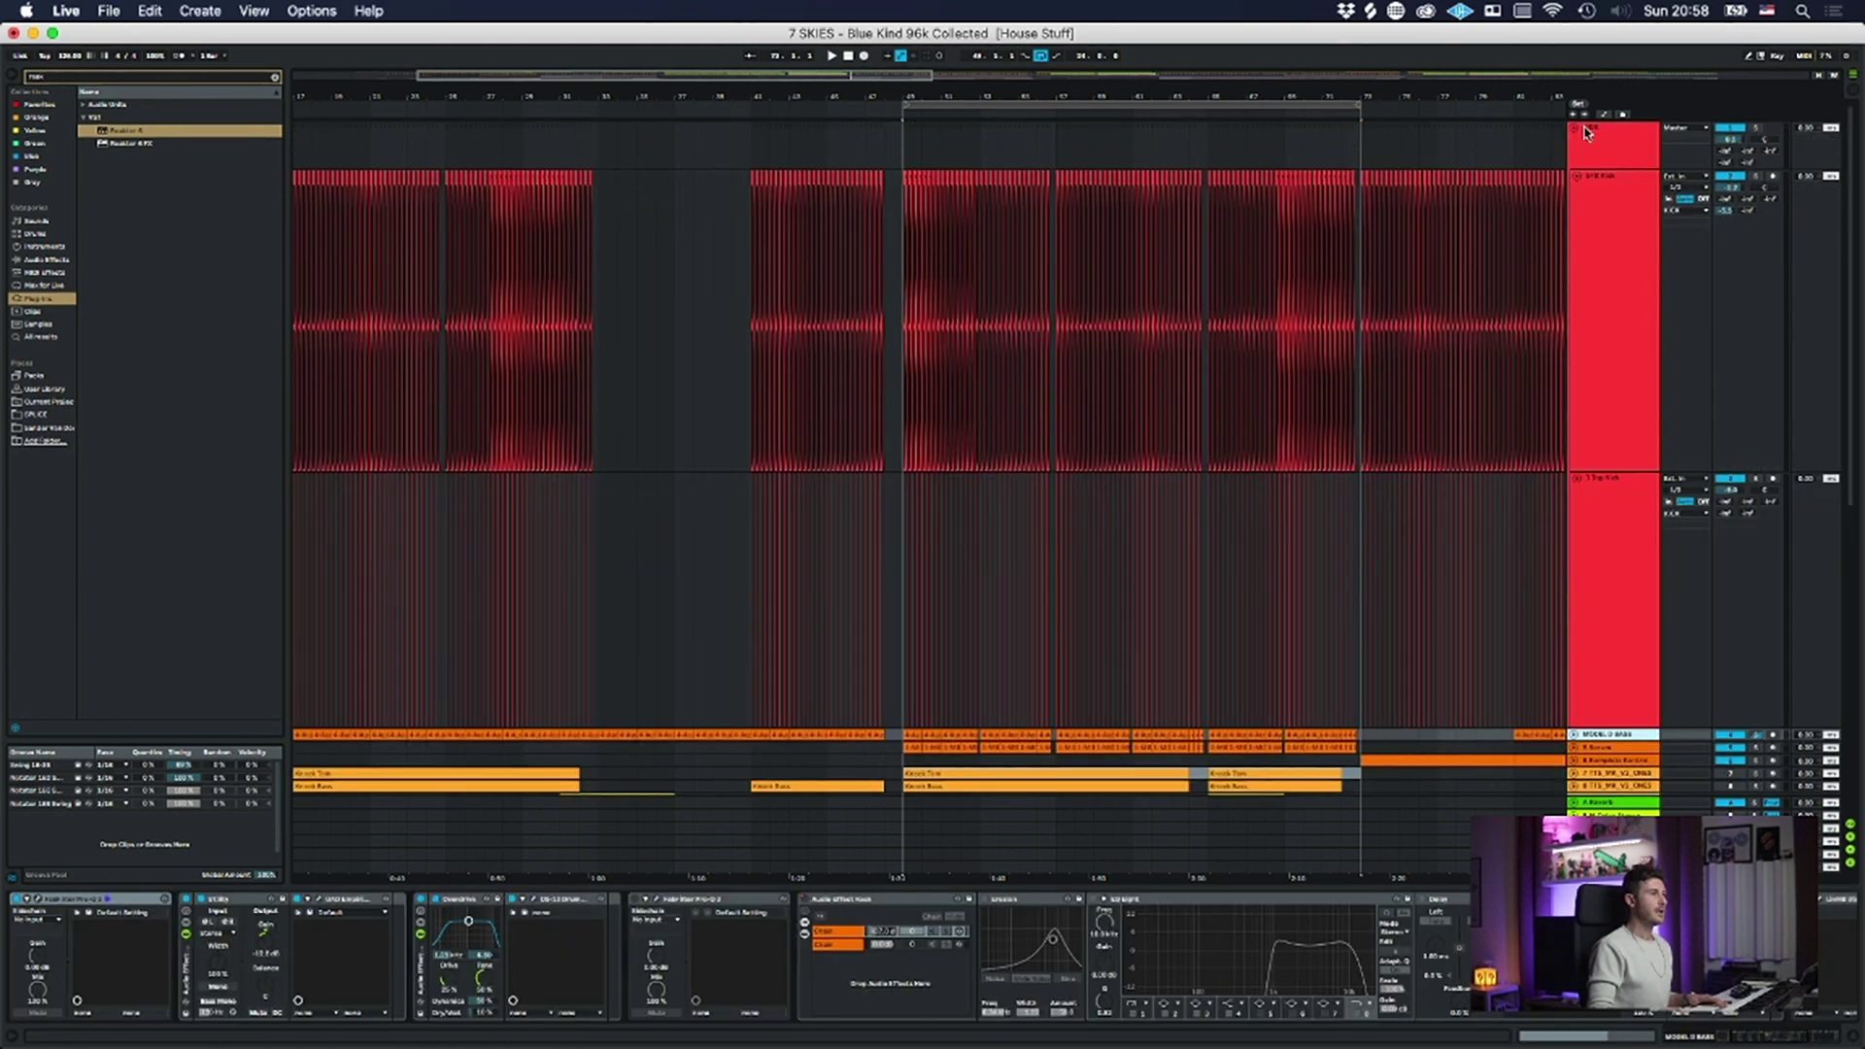
click(1597, 132)
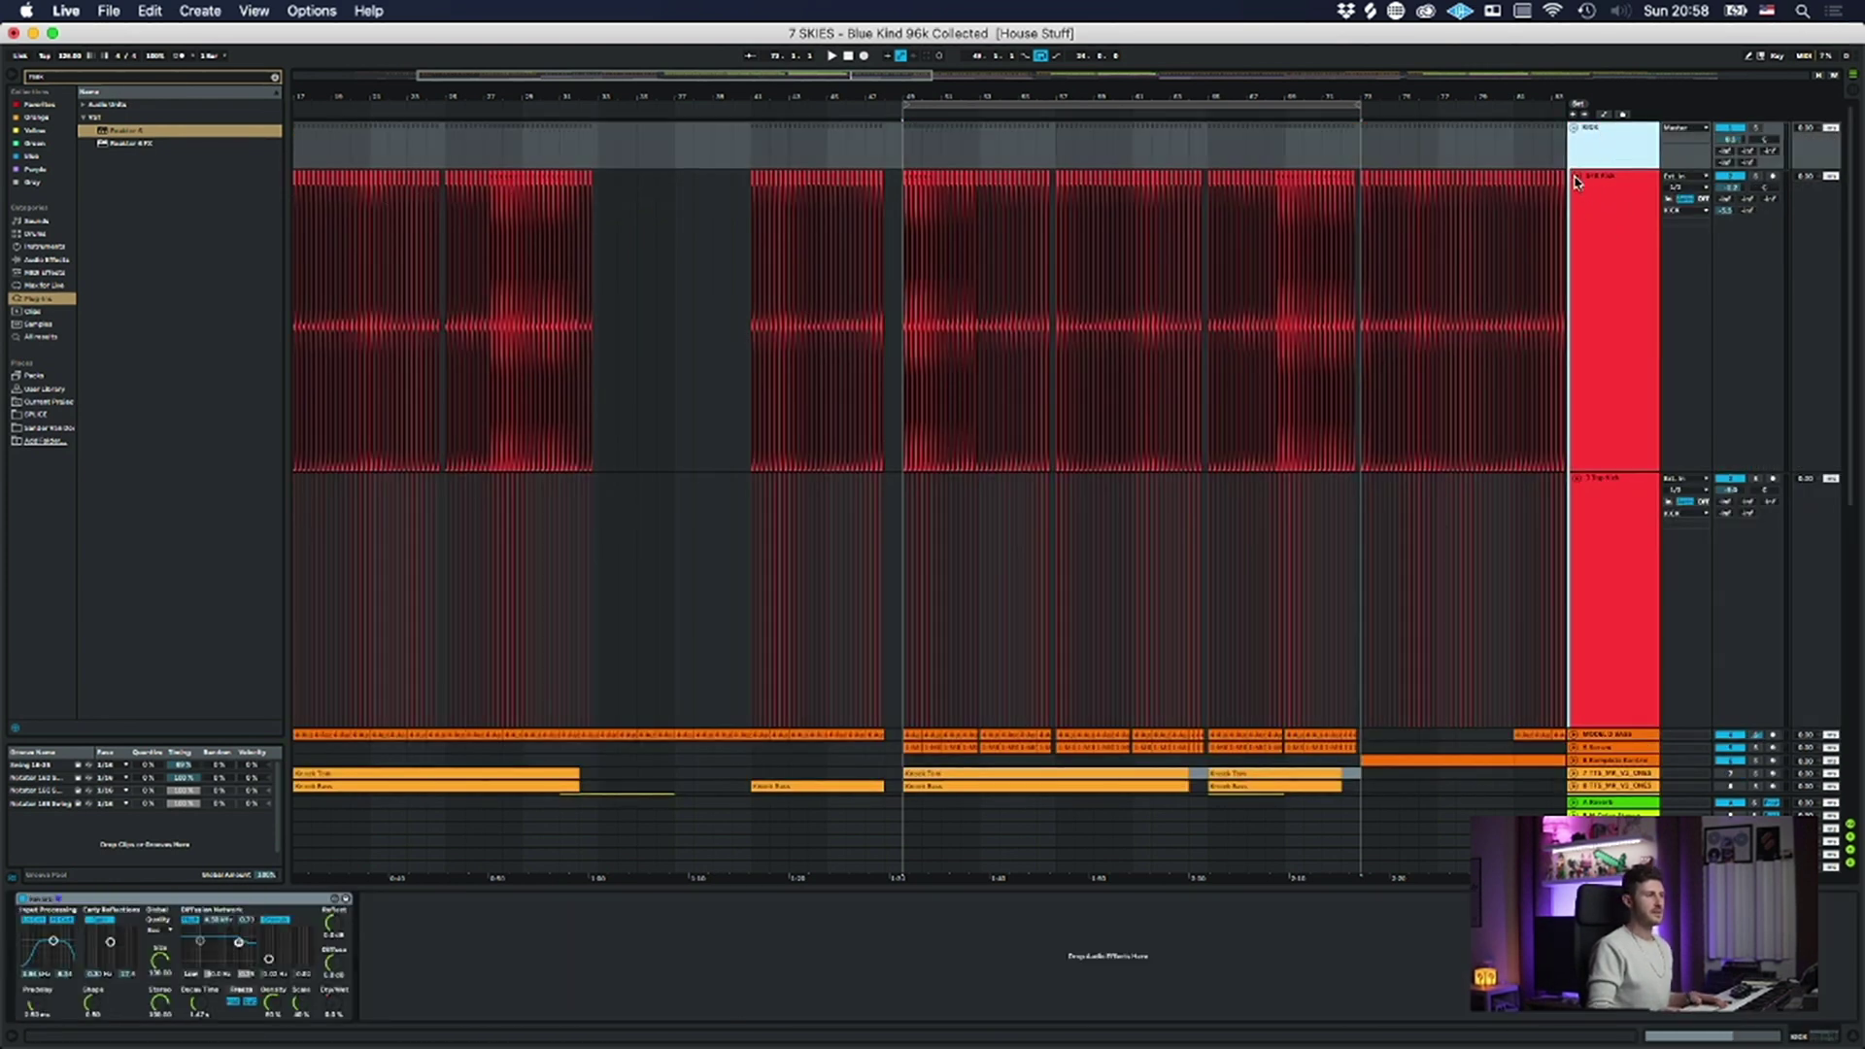
alt+click(1576, 176)
- Inspect the DS-10 Drum Shaper settings on the Grit Kick track and close its window
click(1593, 177)
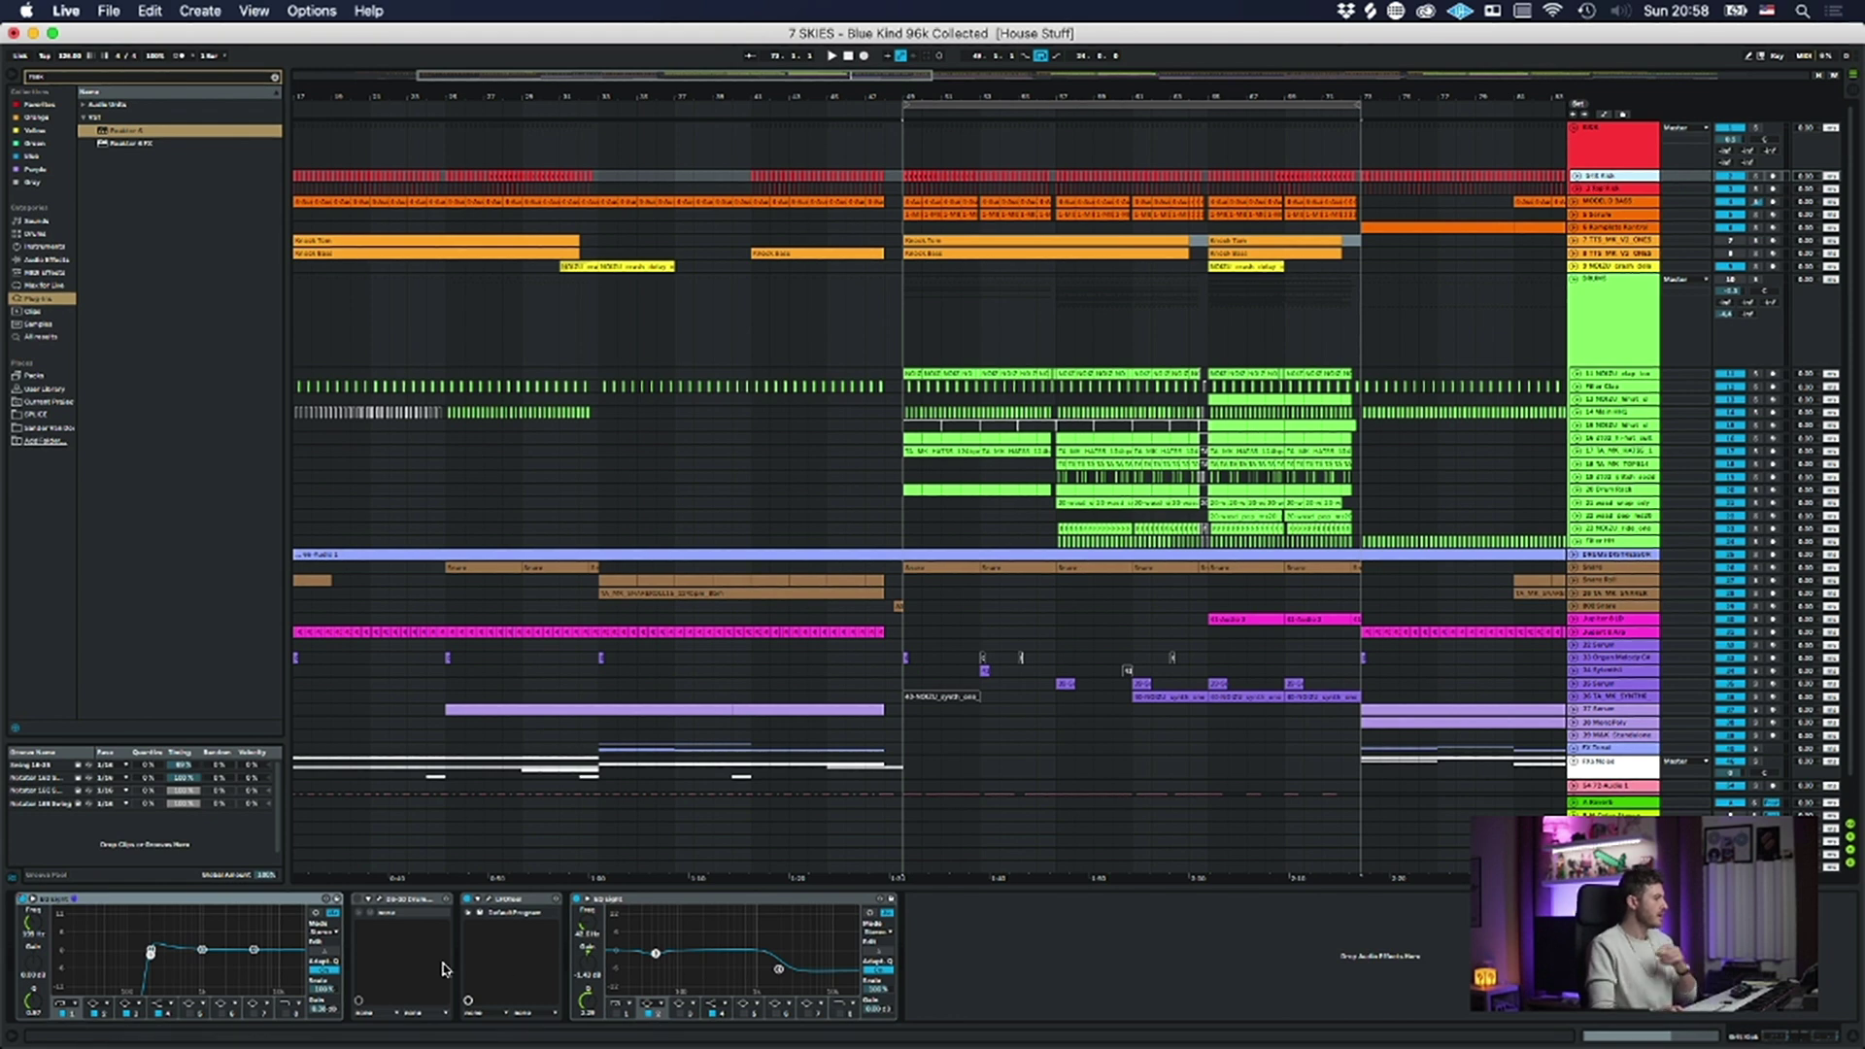
click(378, 898)
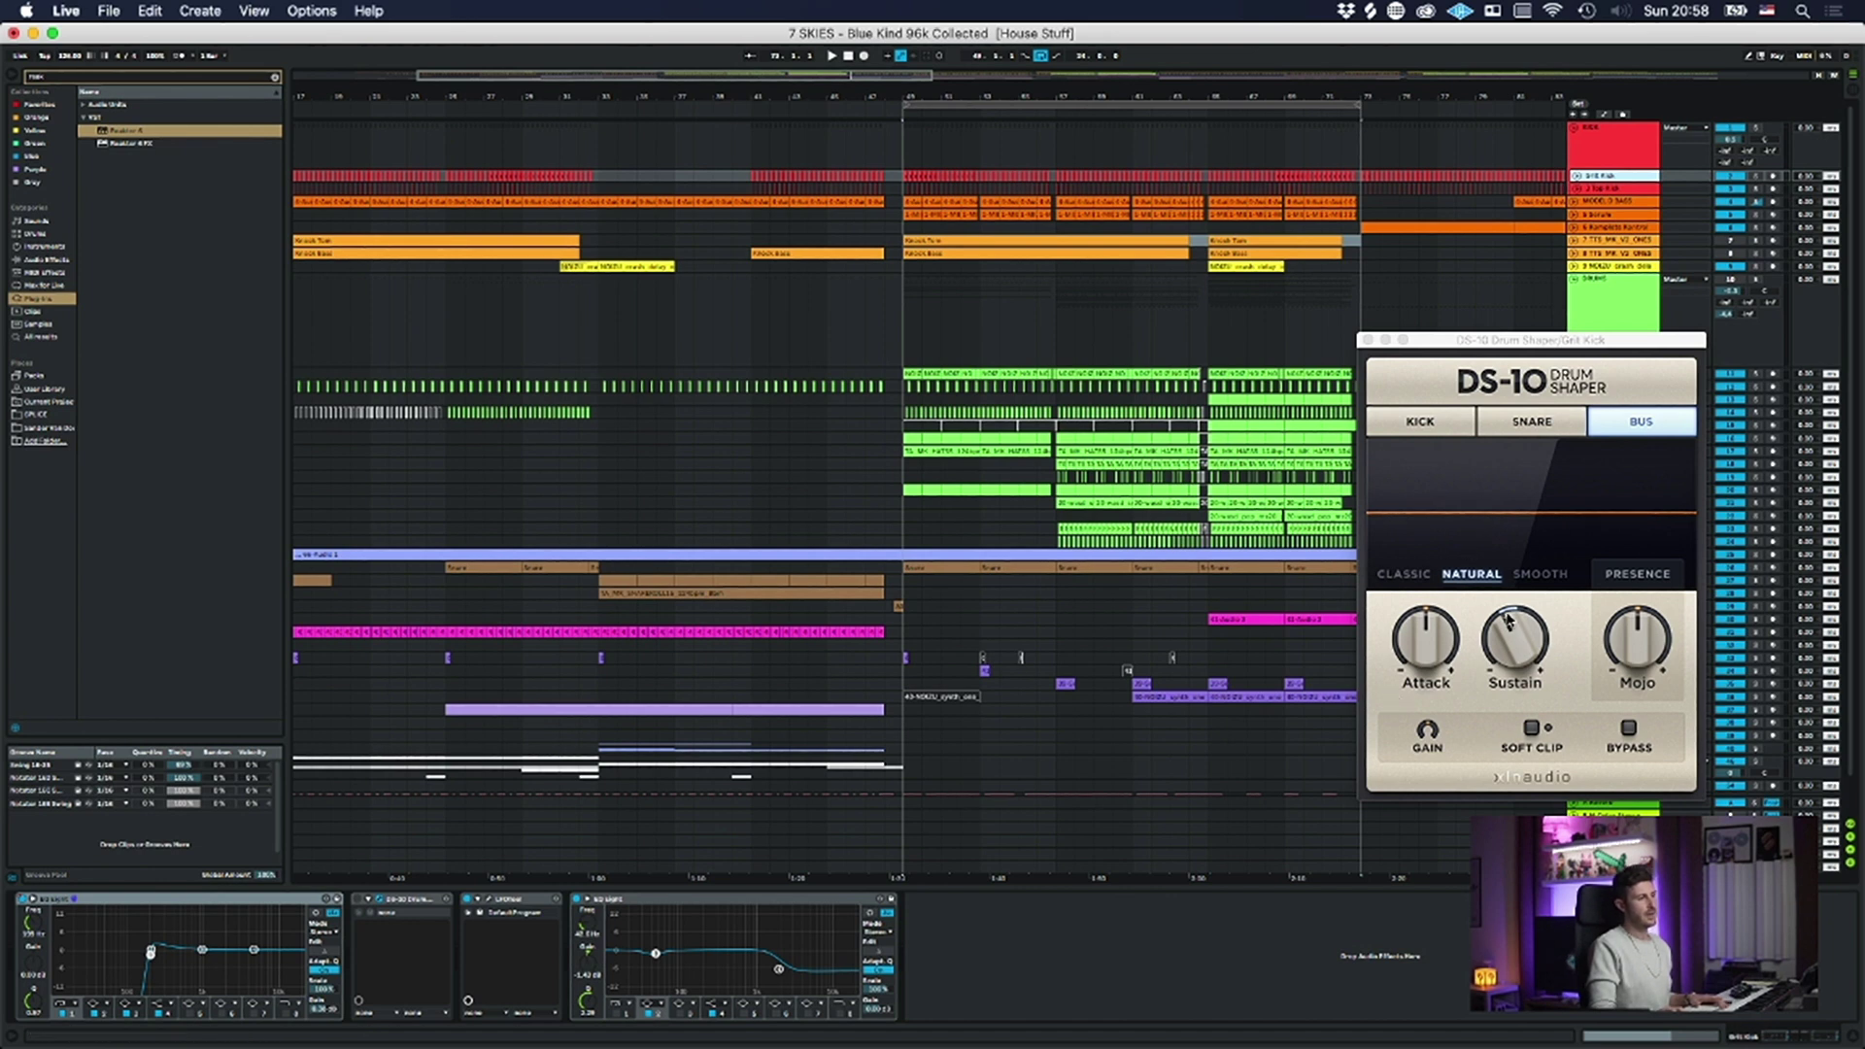
drag(1427, 347, 1046, 355)
click(1034, 351)
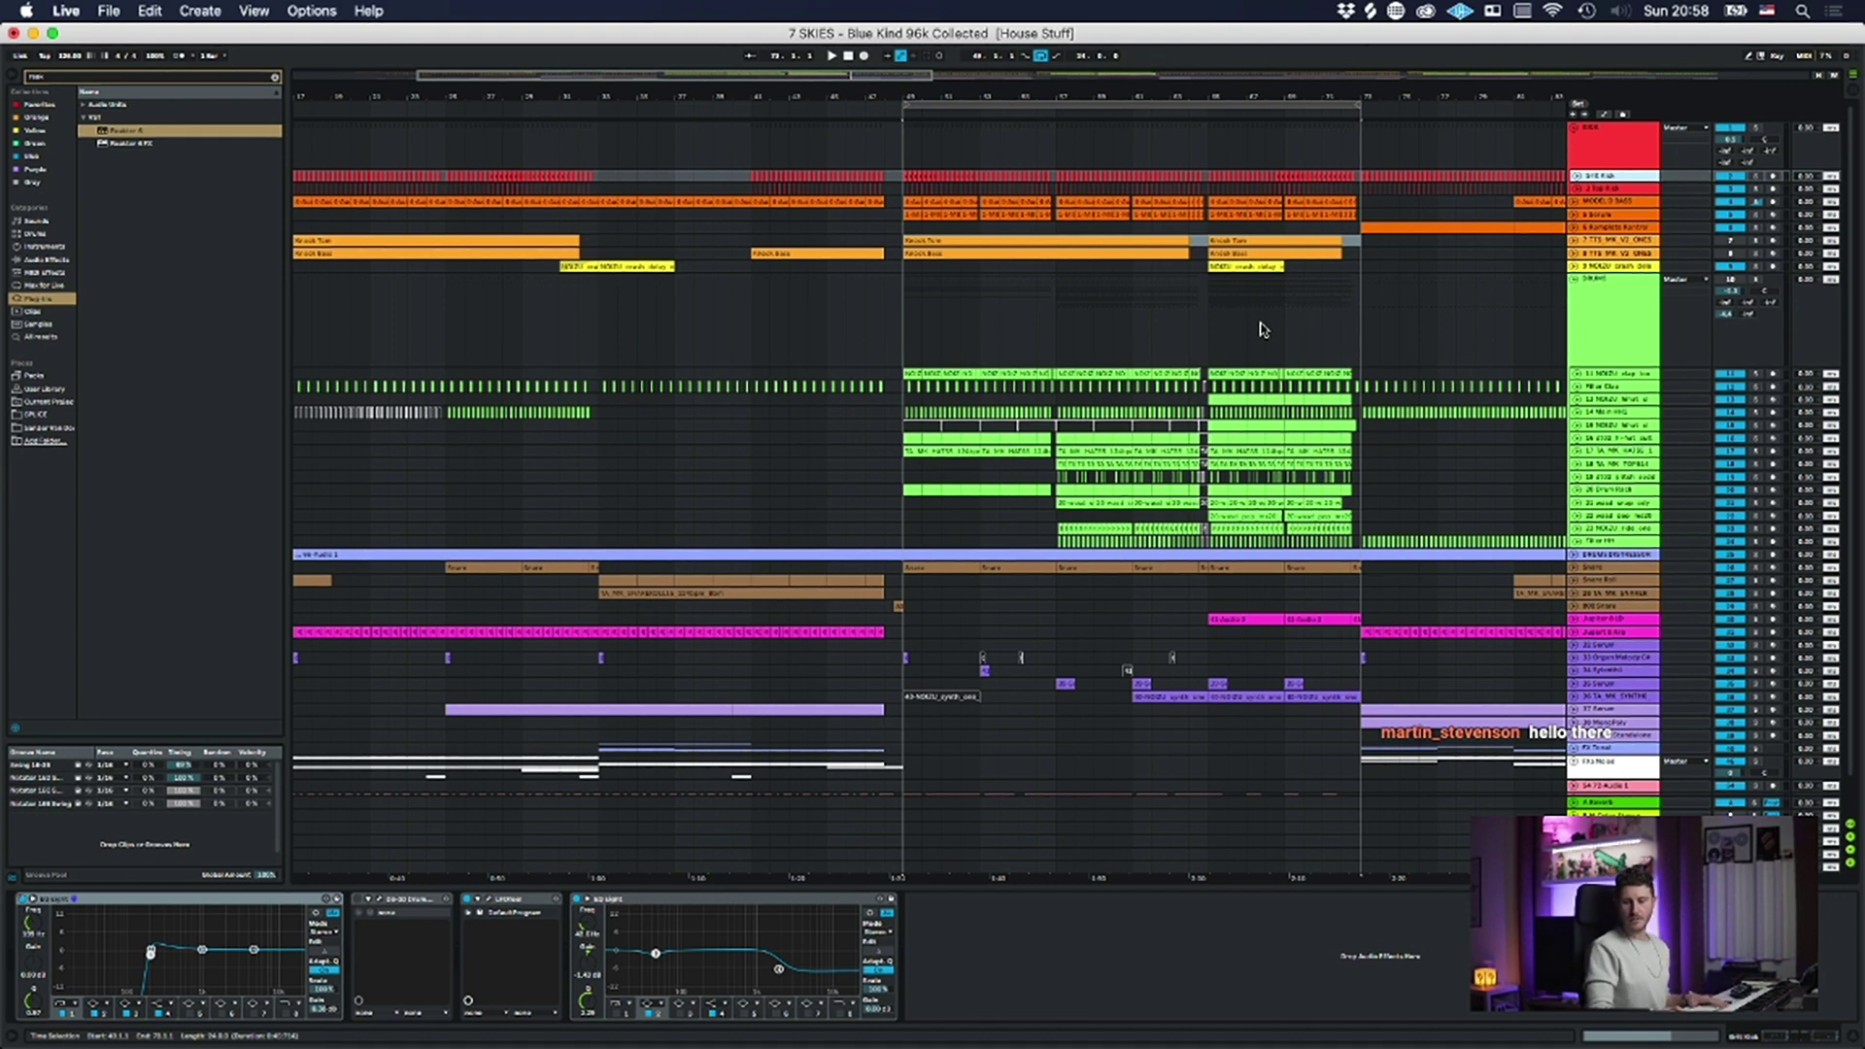
click(409, 901)
click(490, 901)
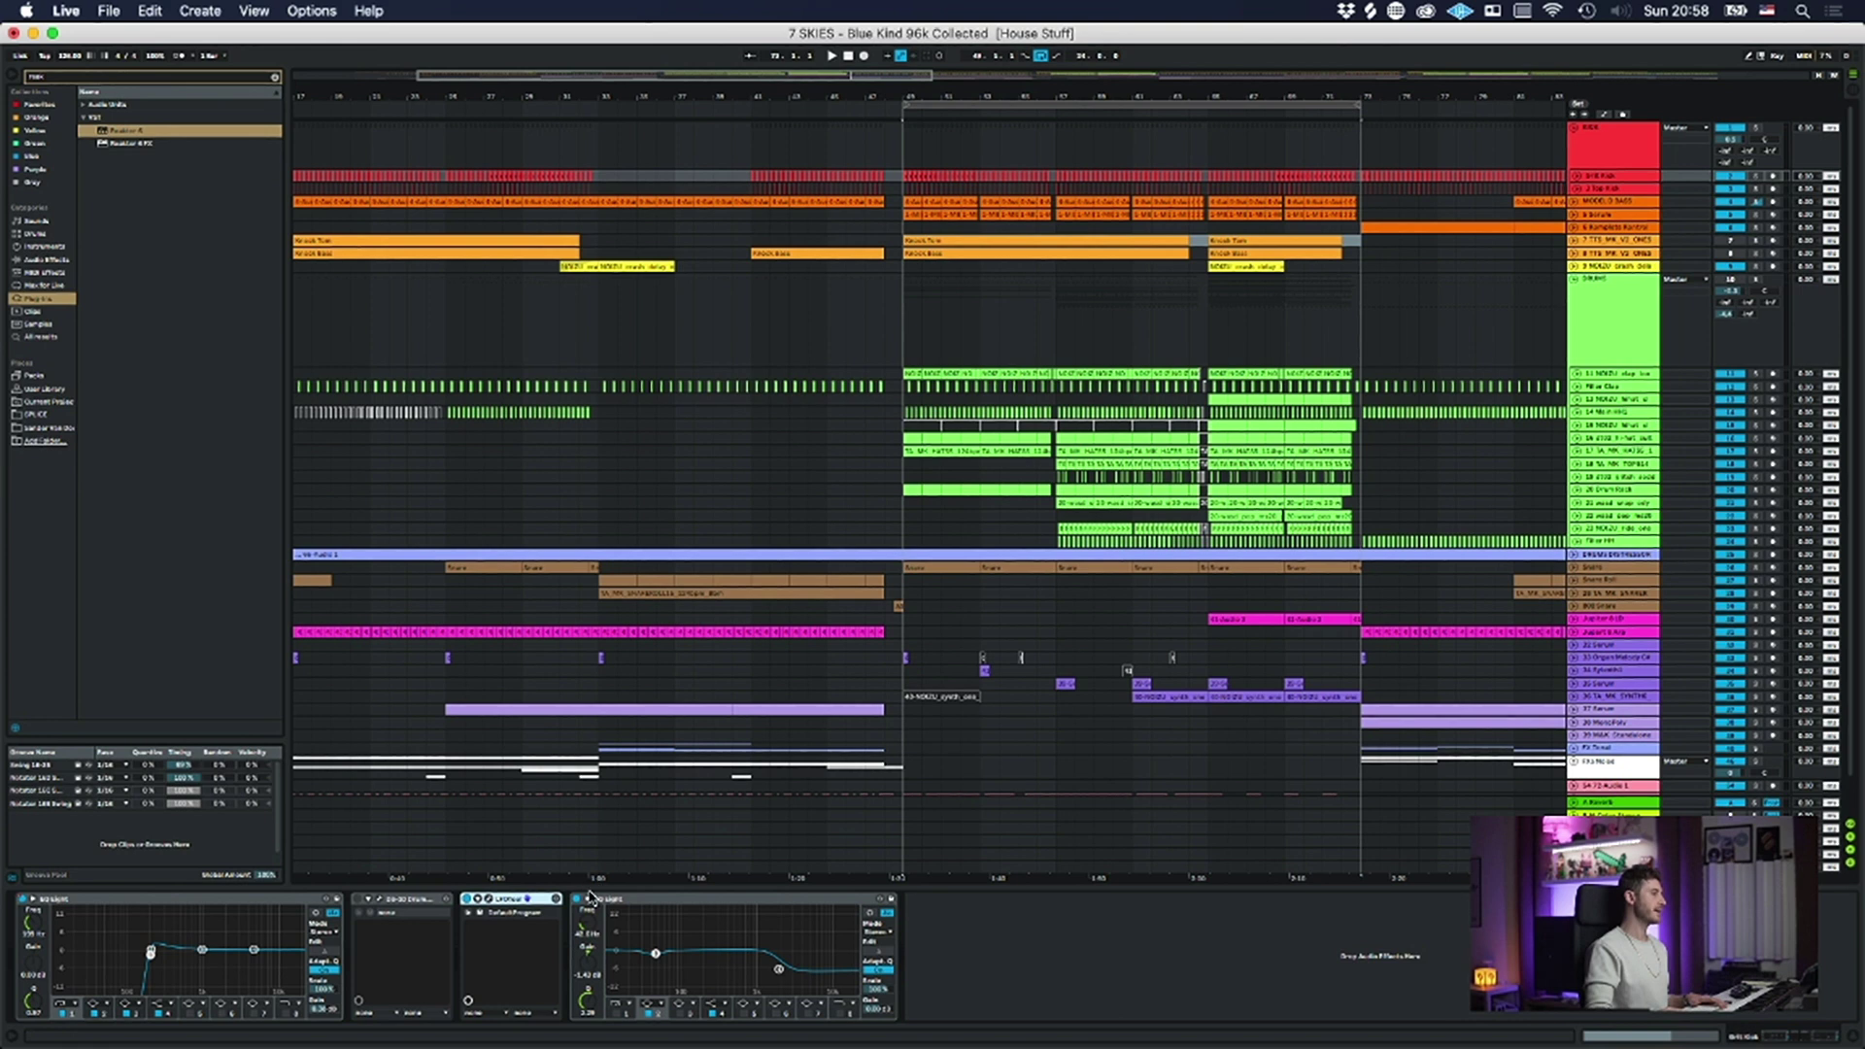
click(631, 901)
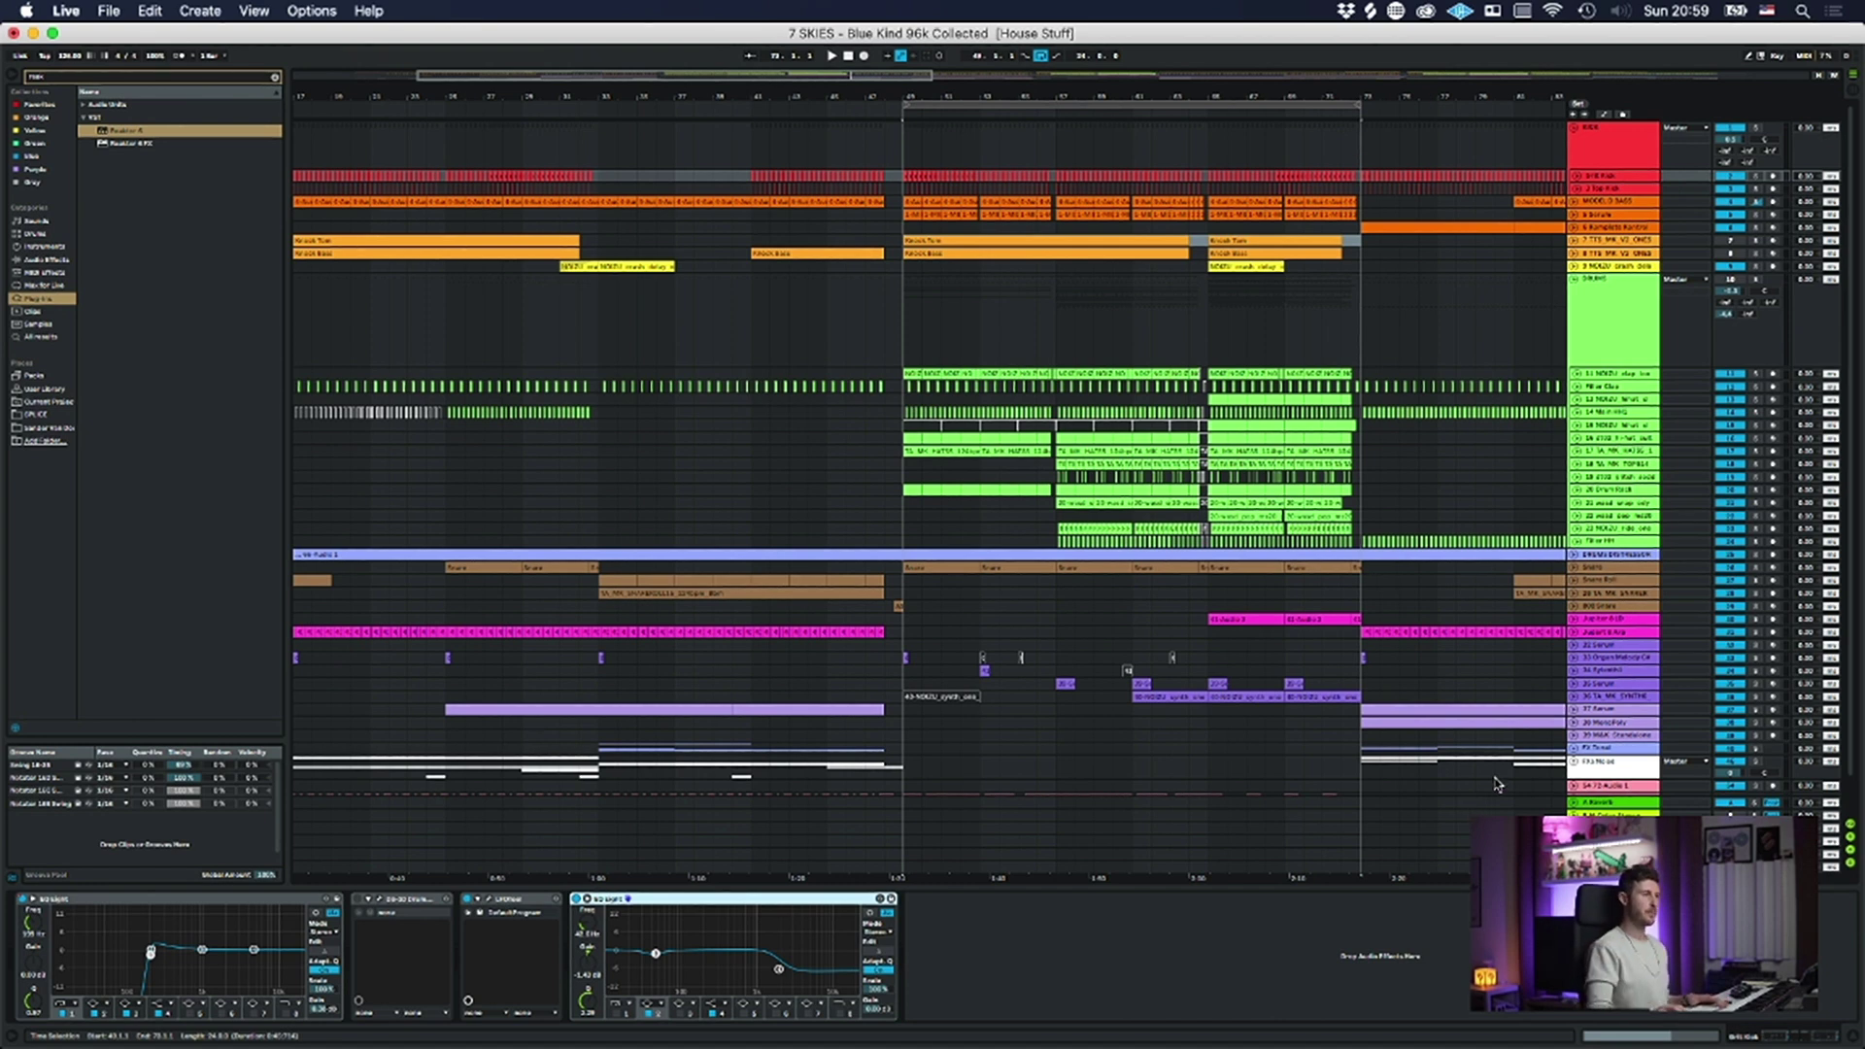
click(1623, 175)
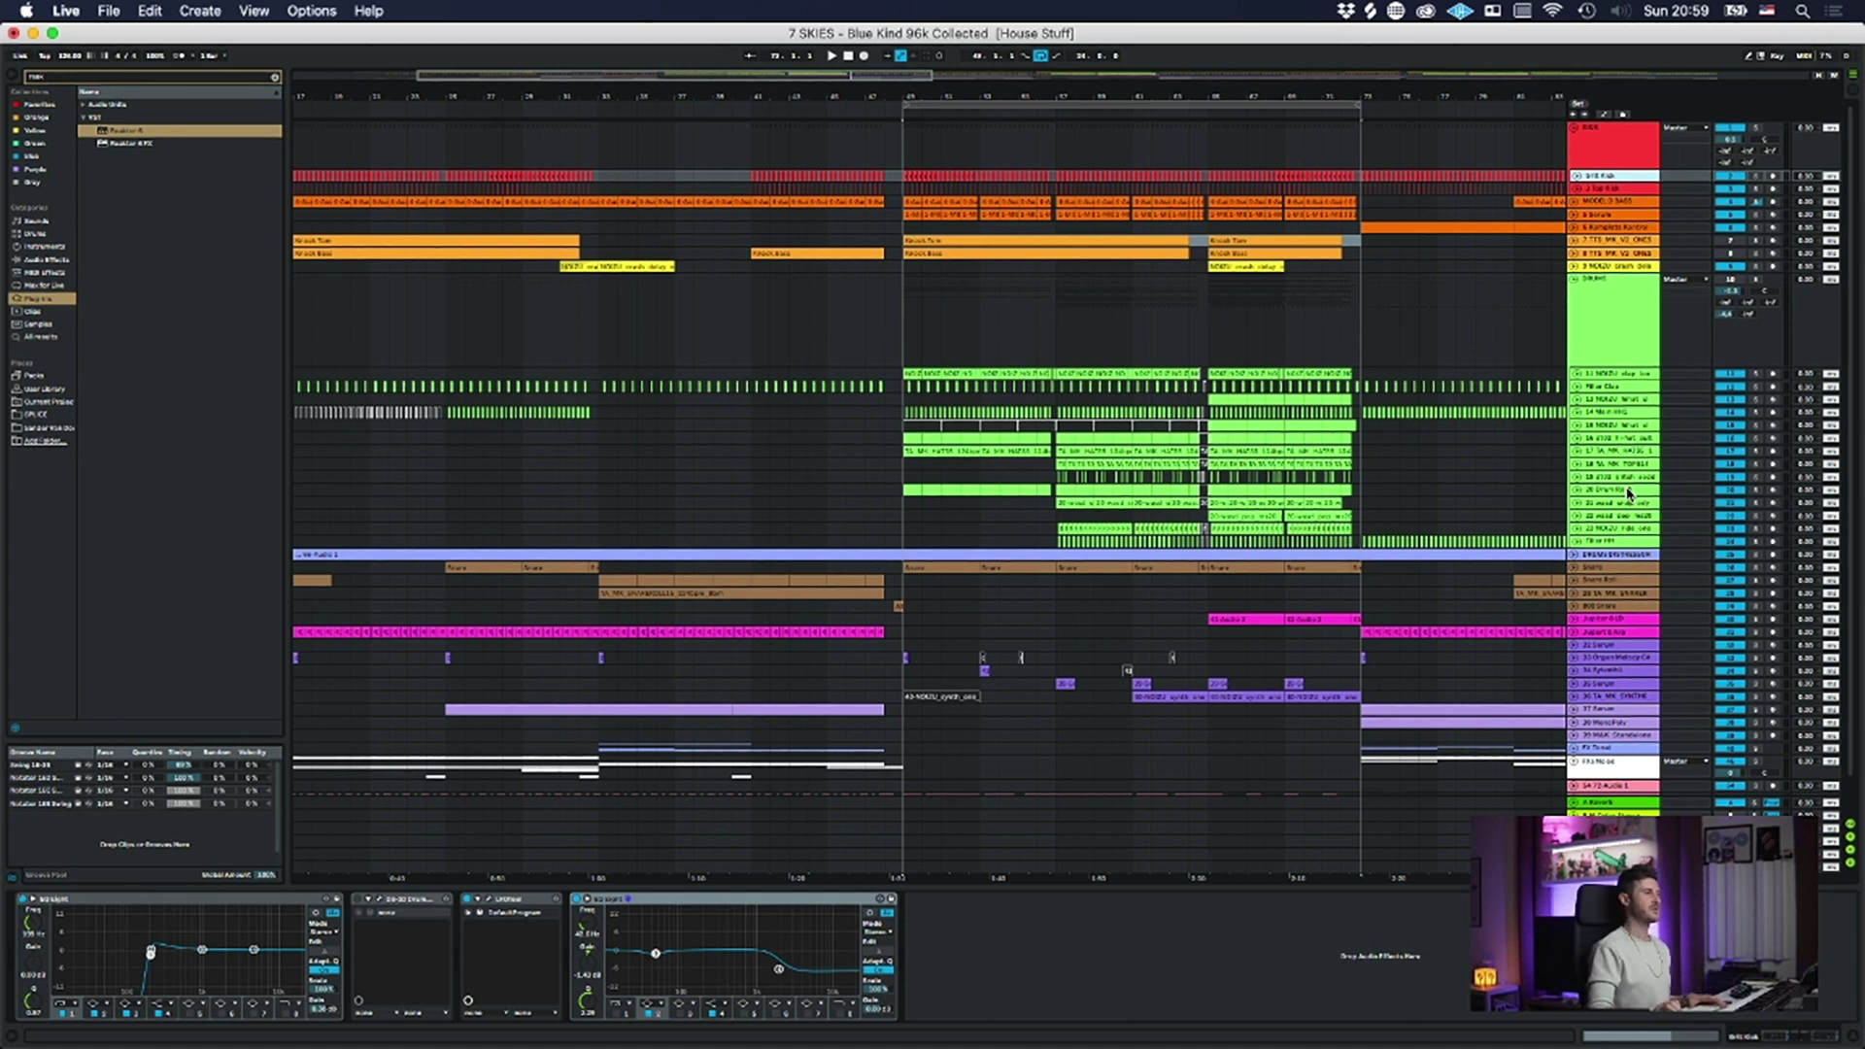
- Select the DRUMS group to show its device chain, and switch its solo on and off
click(1608, 333)
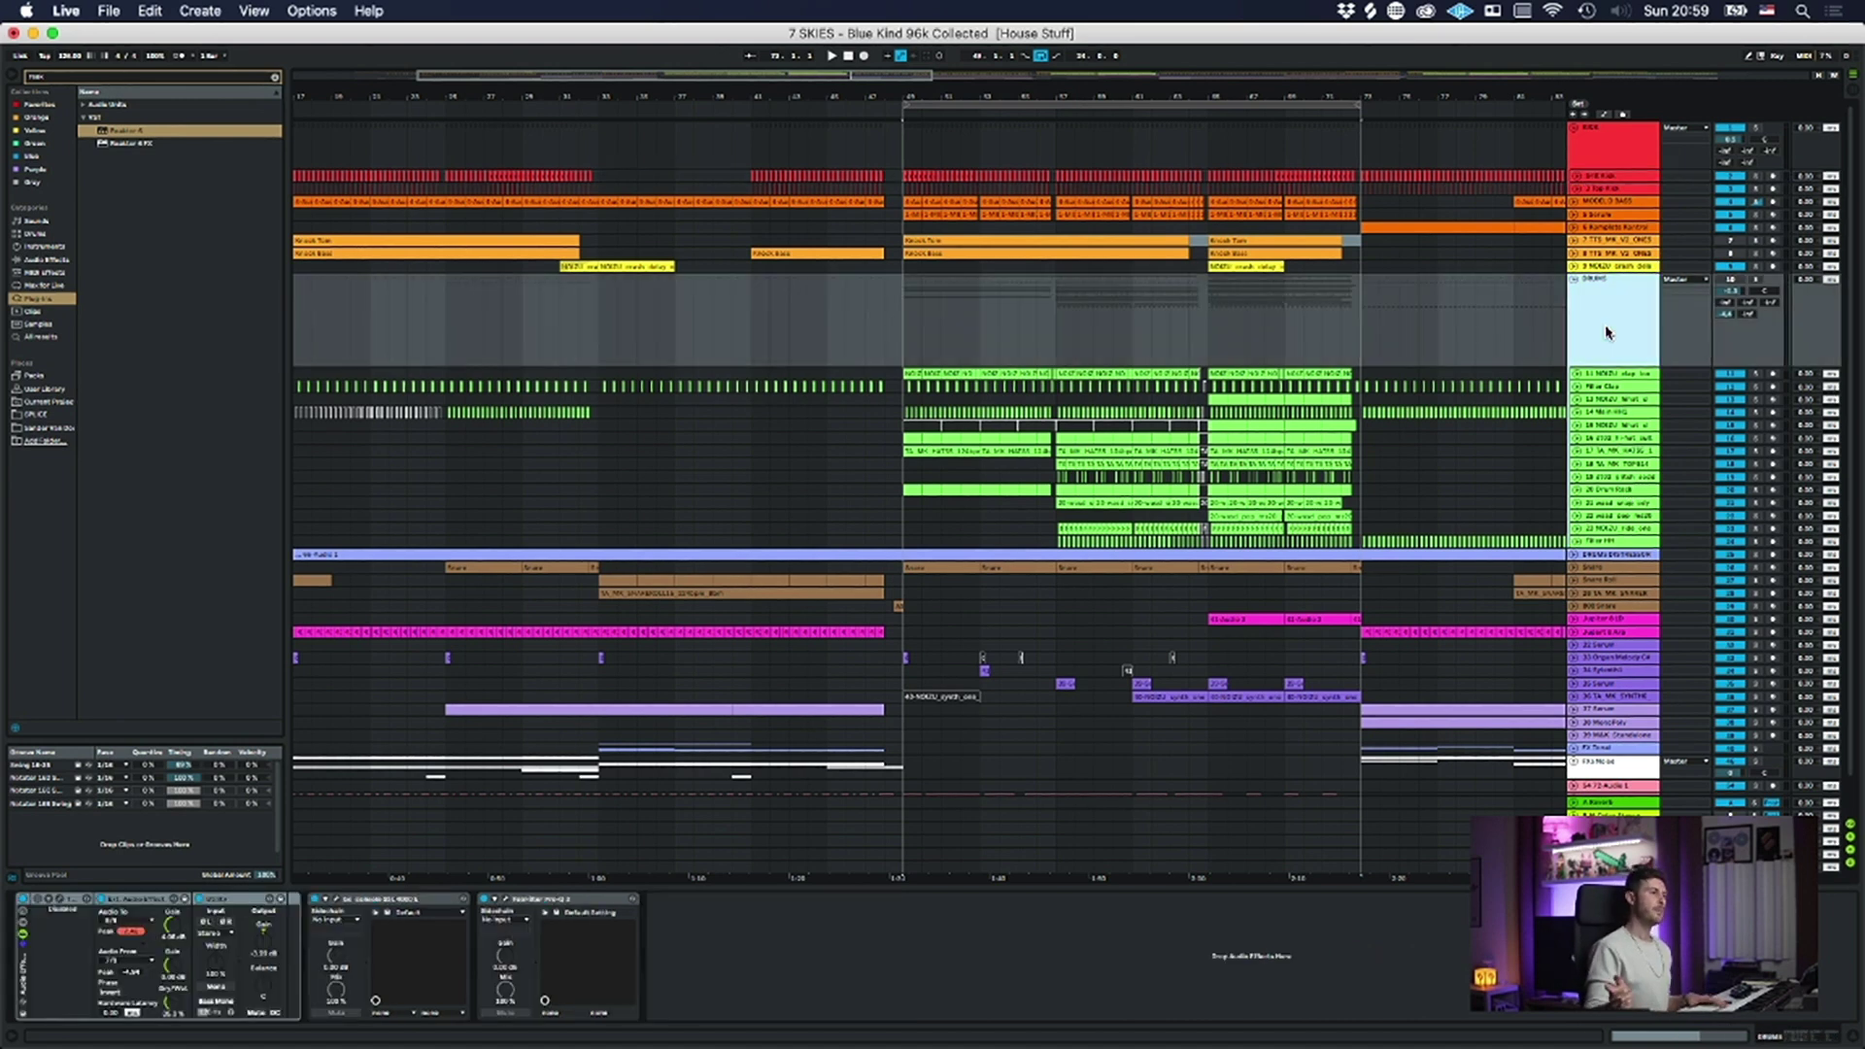
click(1755, 282)
click(1755, 281)
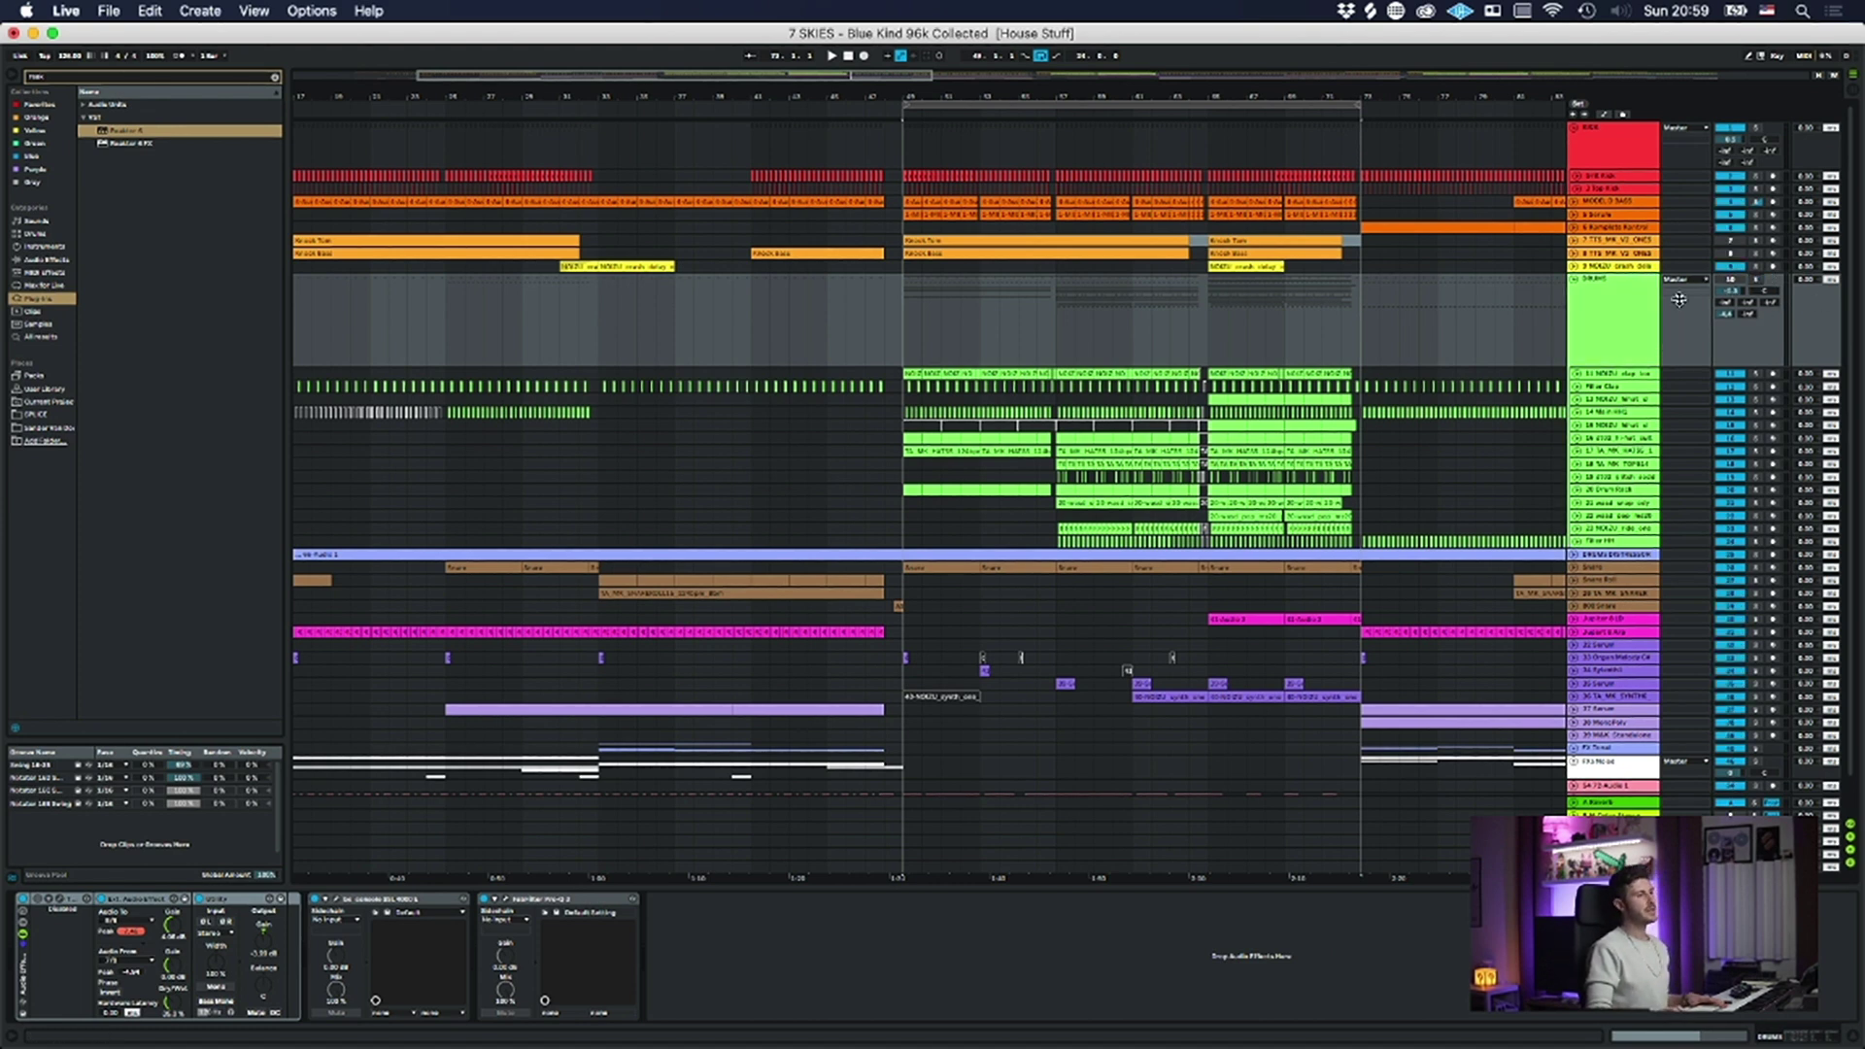
click(1724, 294)
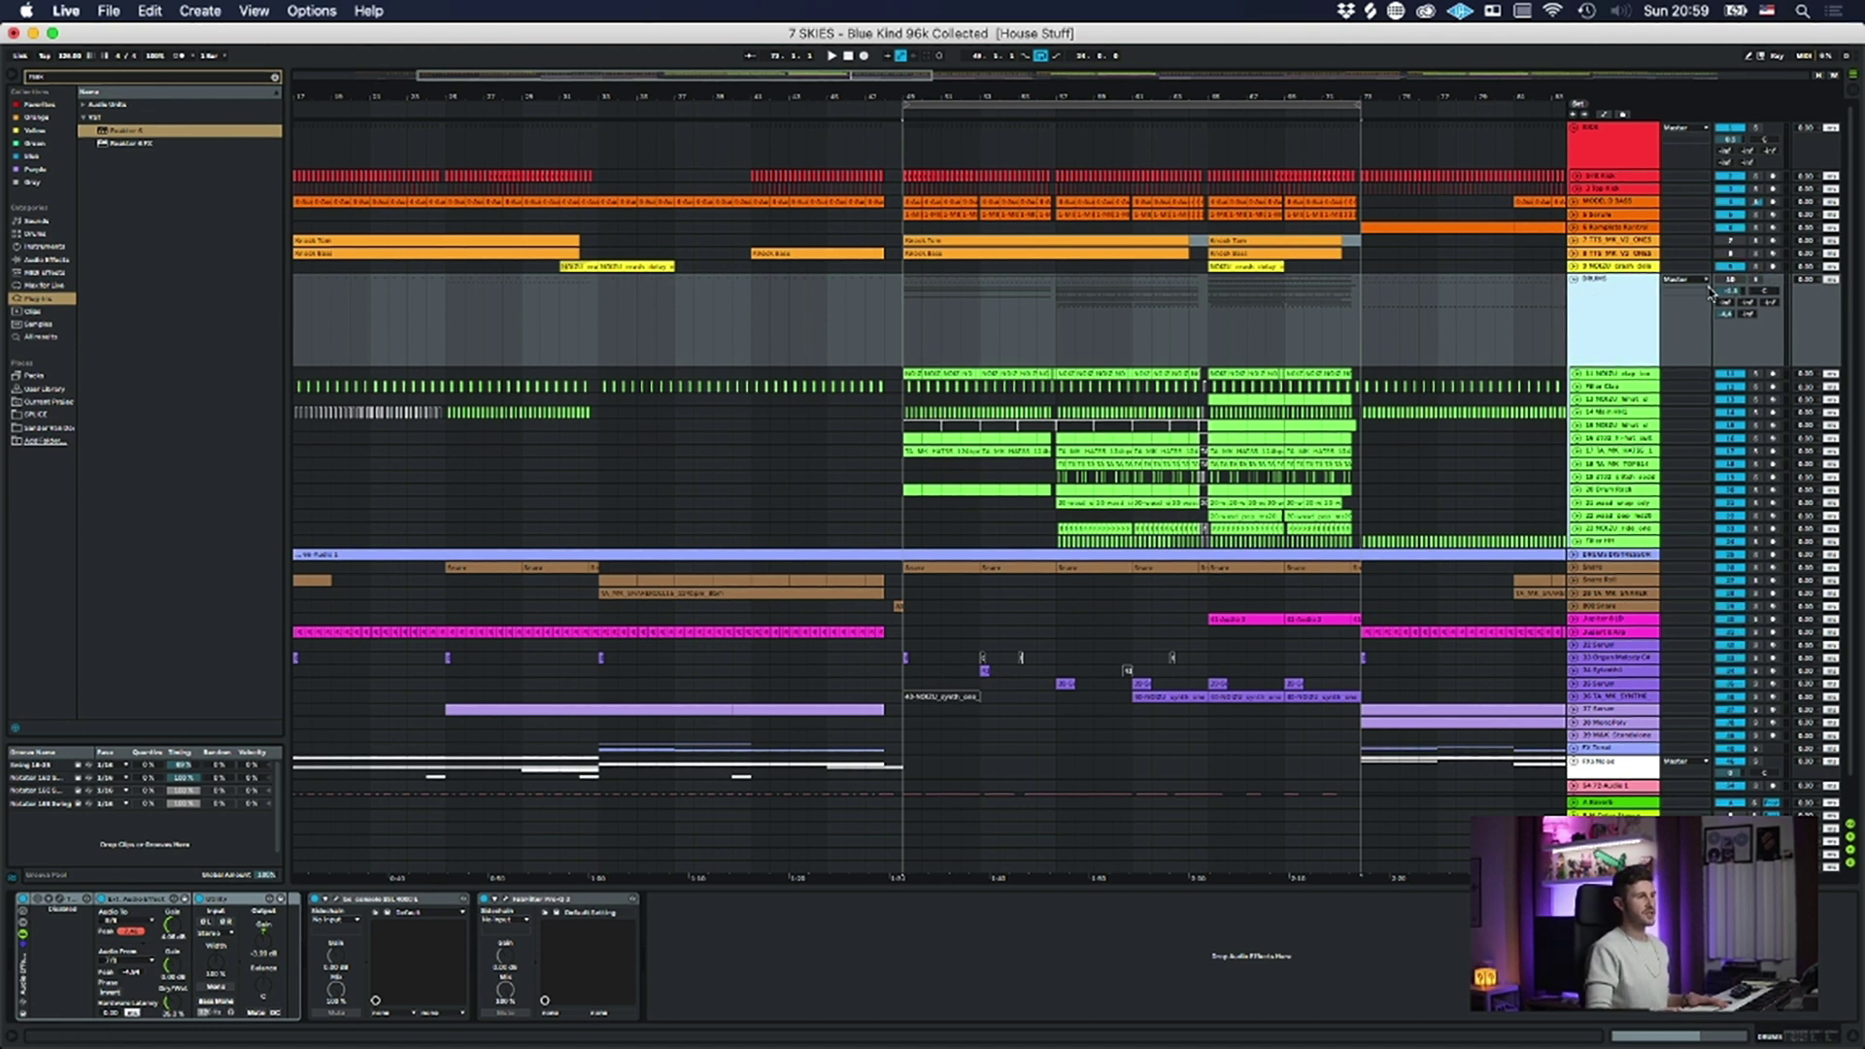
- Unfold the DRUMS DISTRESSOR track, solo it, and select the looped section of its audio clip
click(1575, 554)
click(1626, 563)
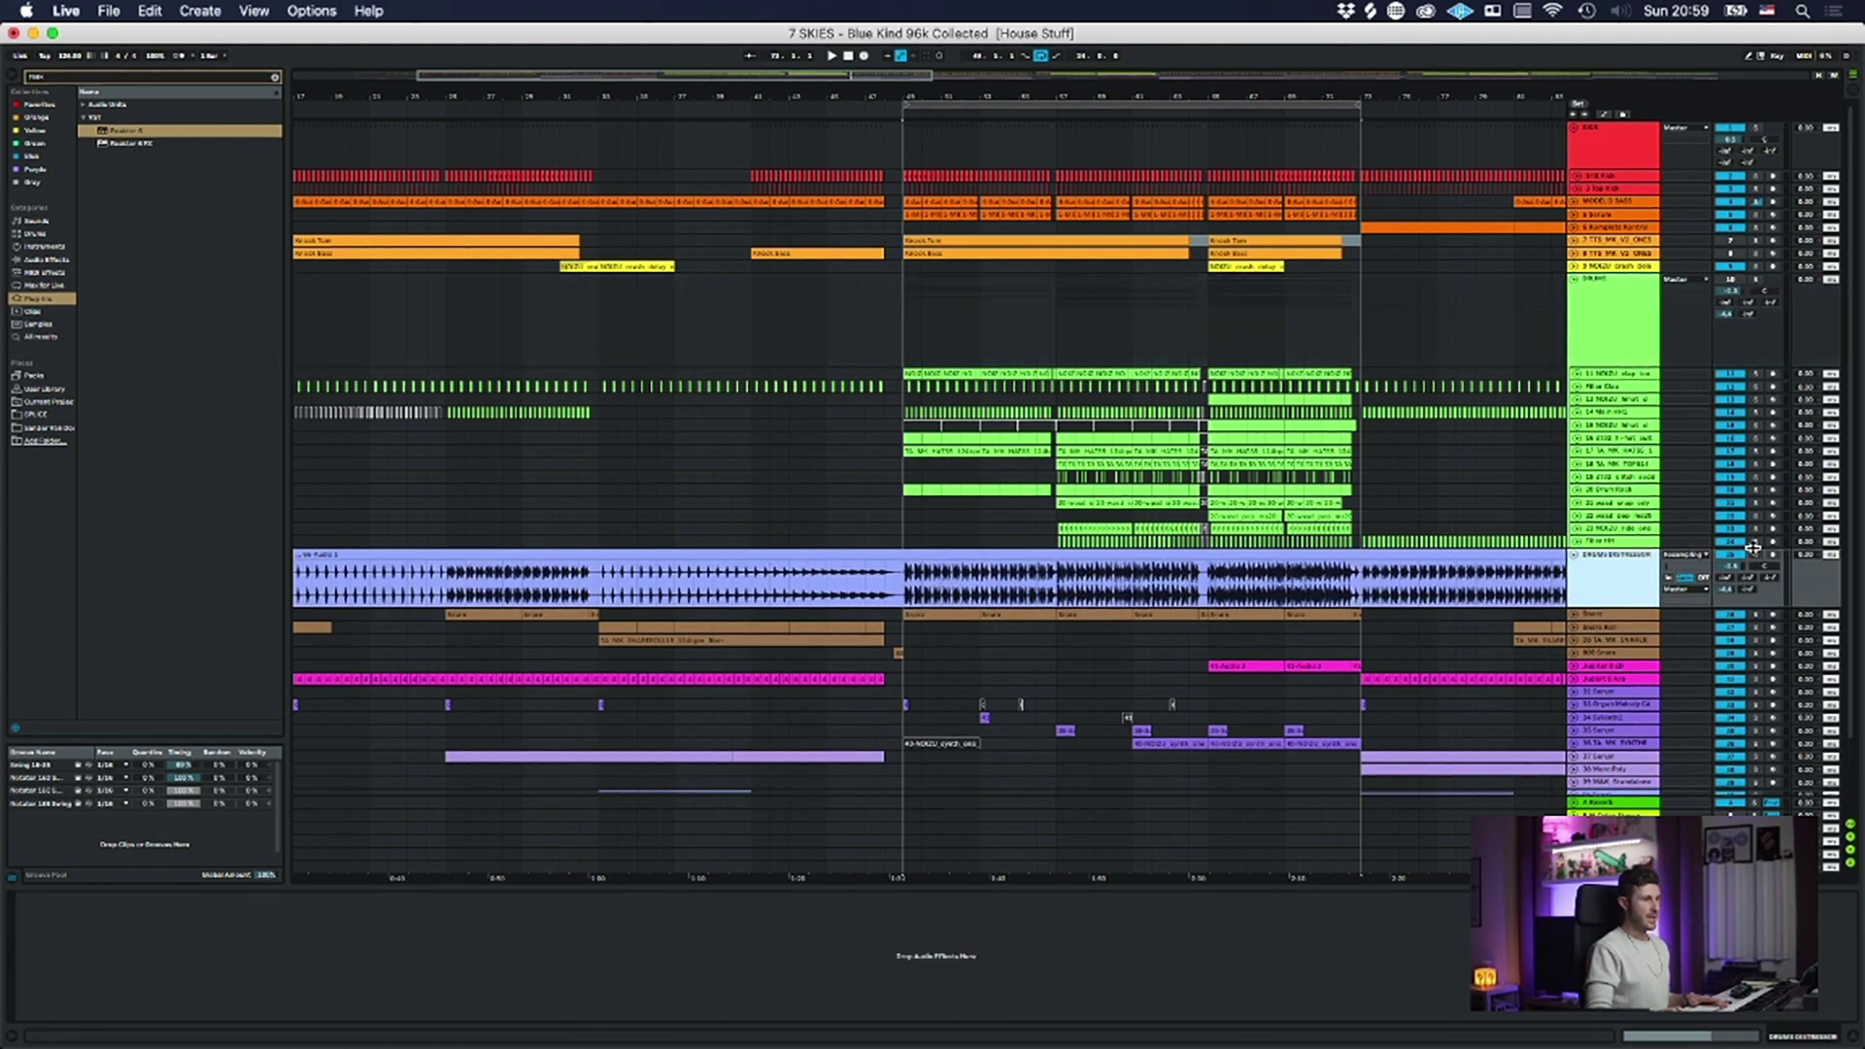
click(1756, 555)
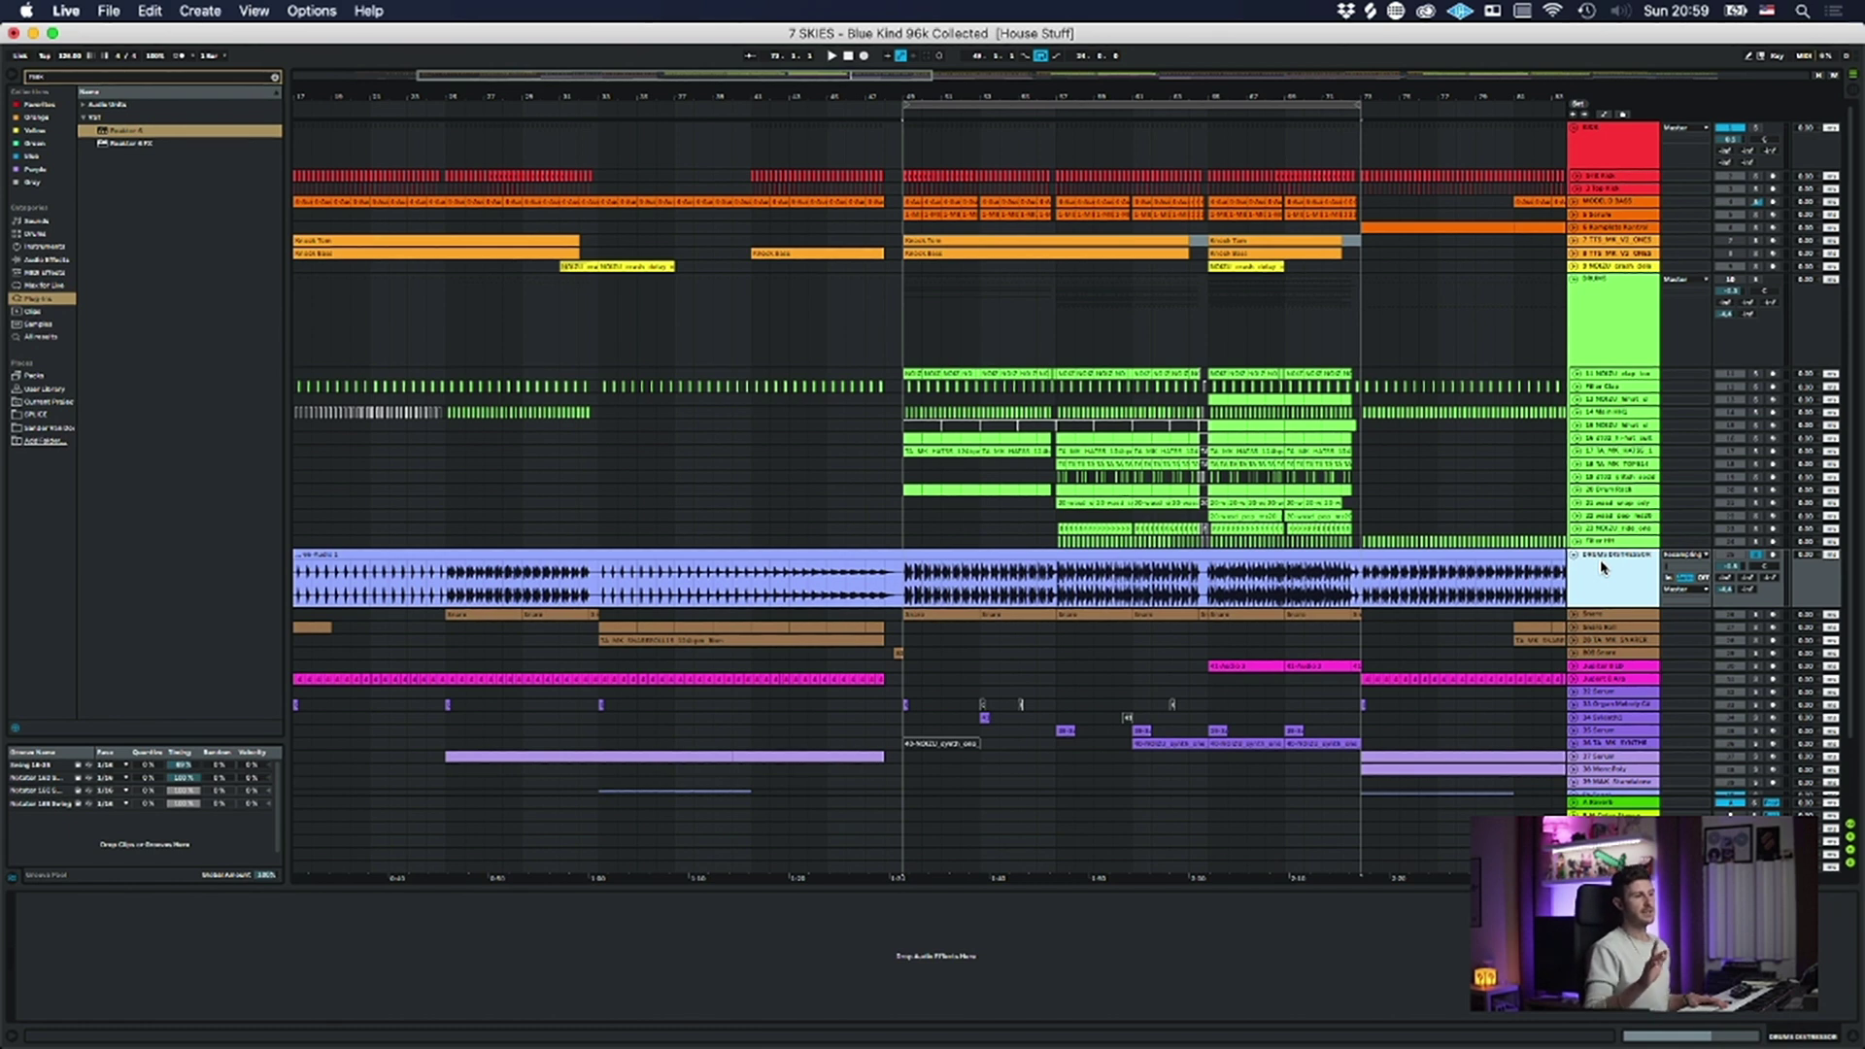
click(907, 573)
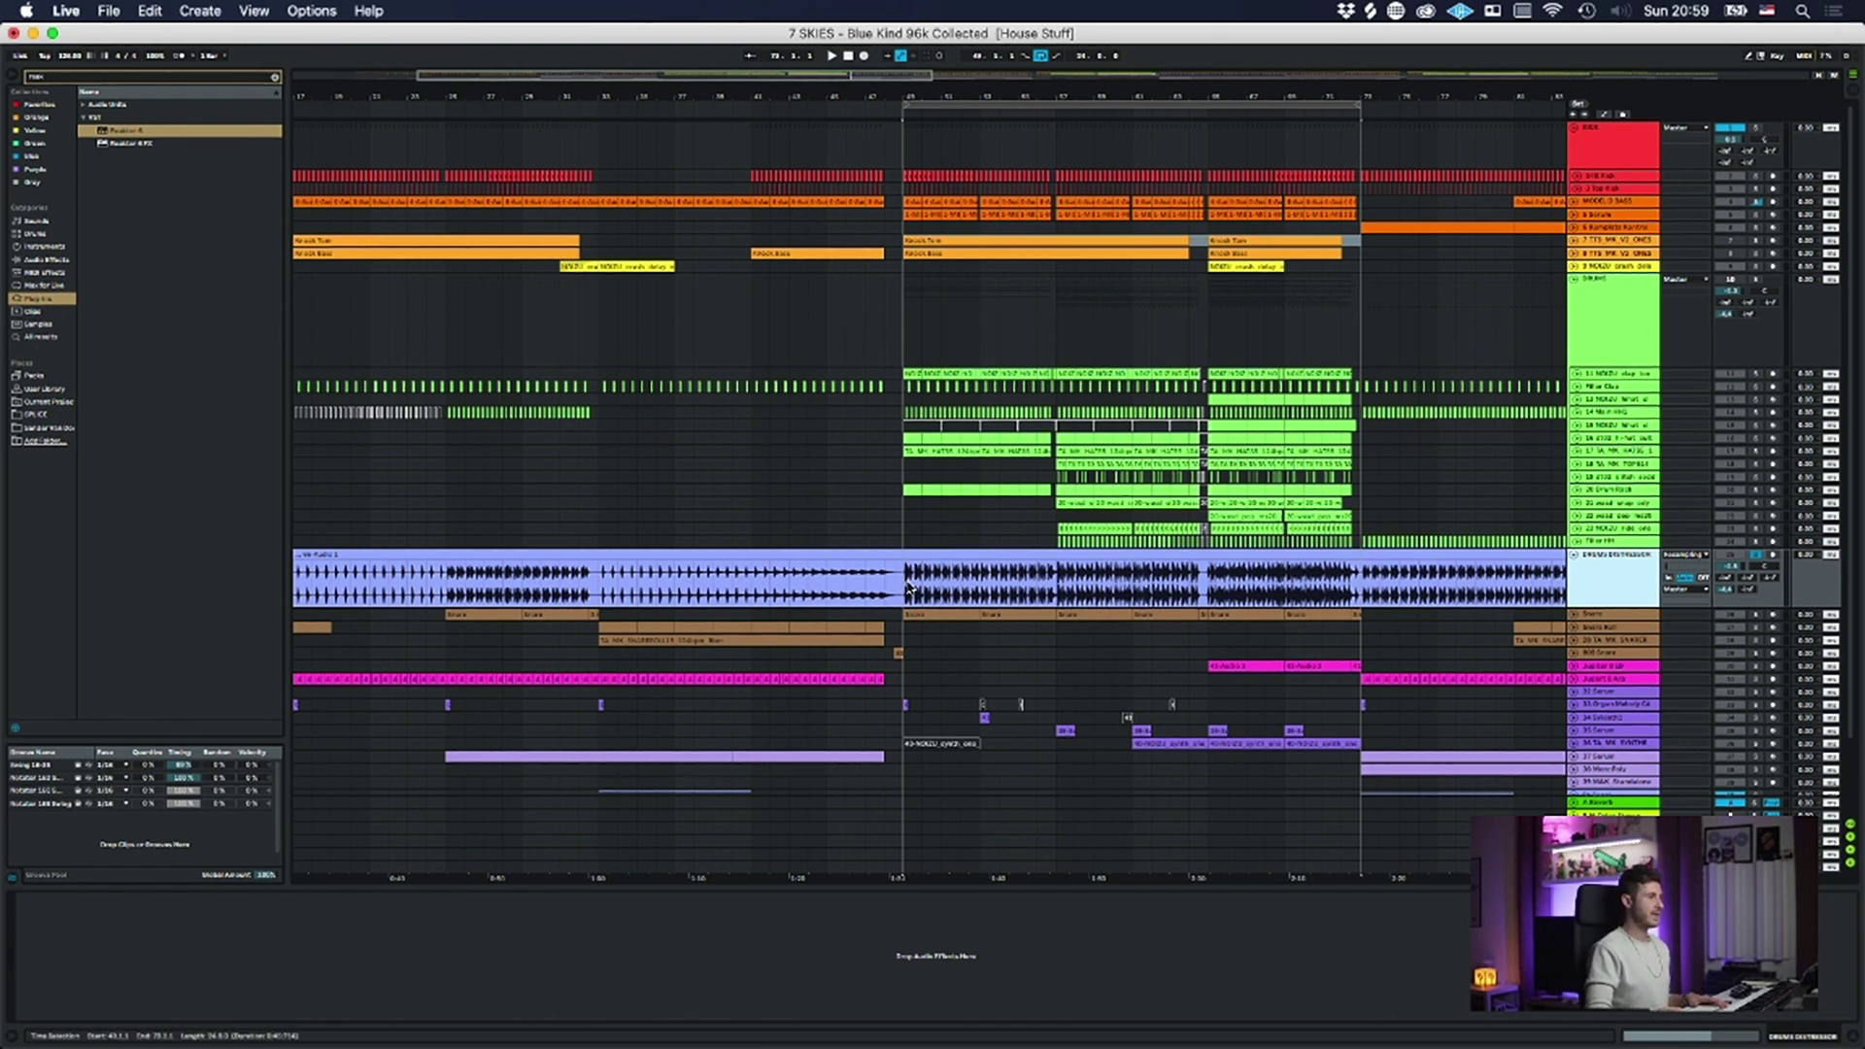
shift+click(1389, 597)
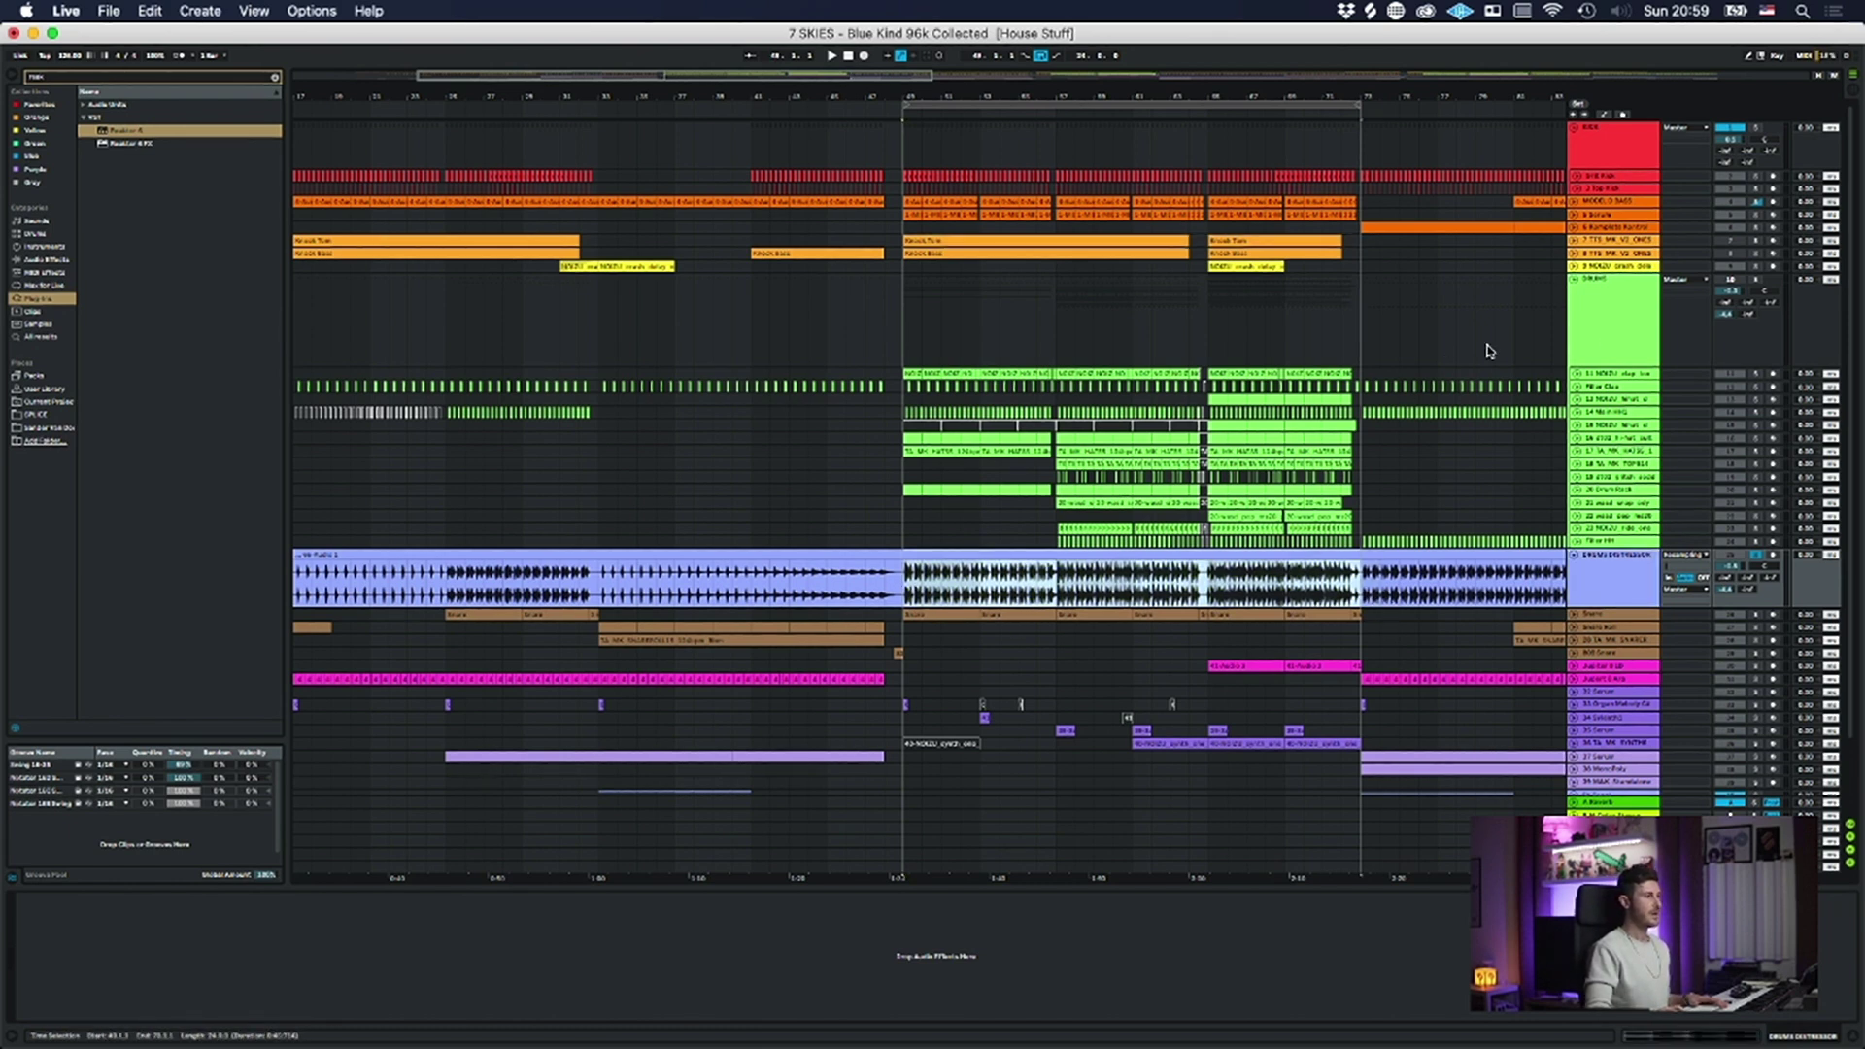
- Compare the device chains of the DRUMS group and the DRUMS DISTRESSOR track, and solo the DRUMS group
click(1634, 340)
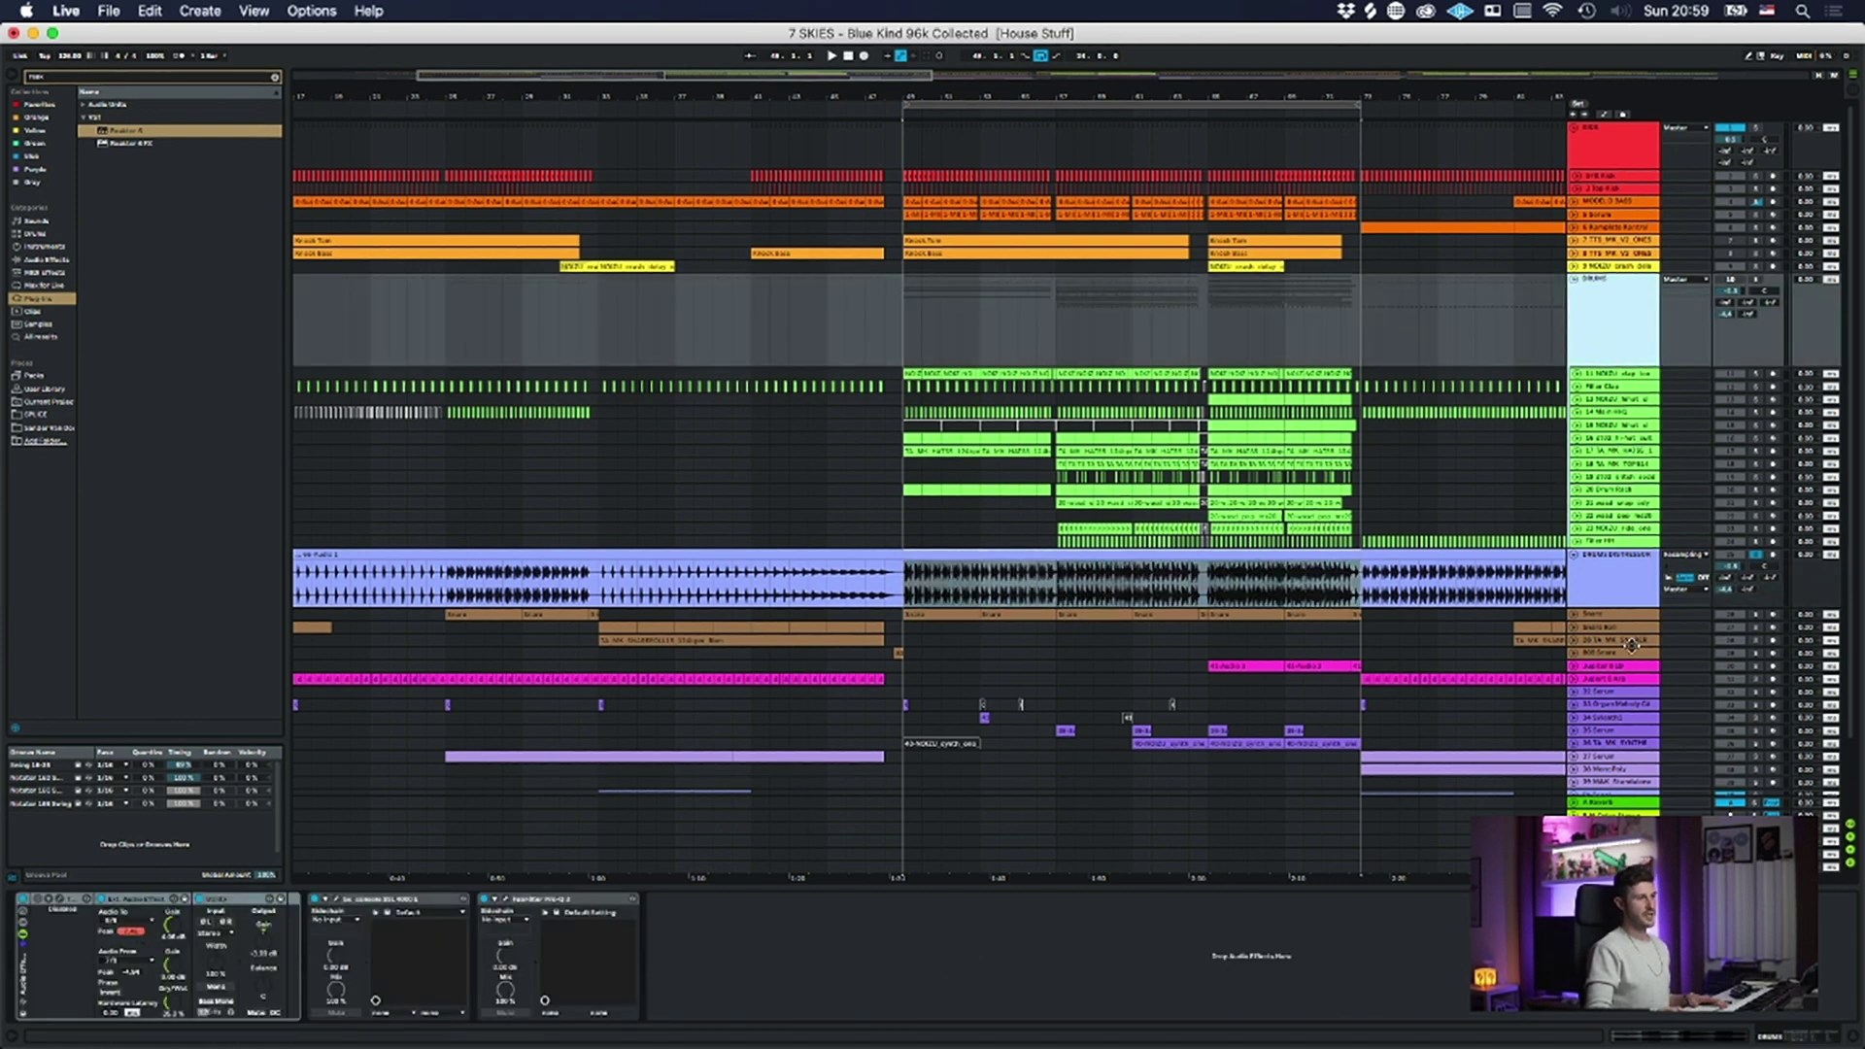
click(1616, 597)
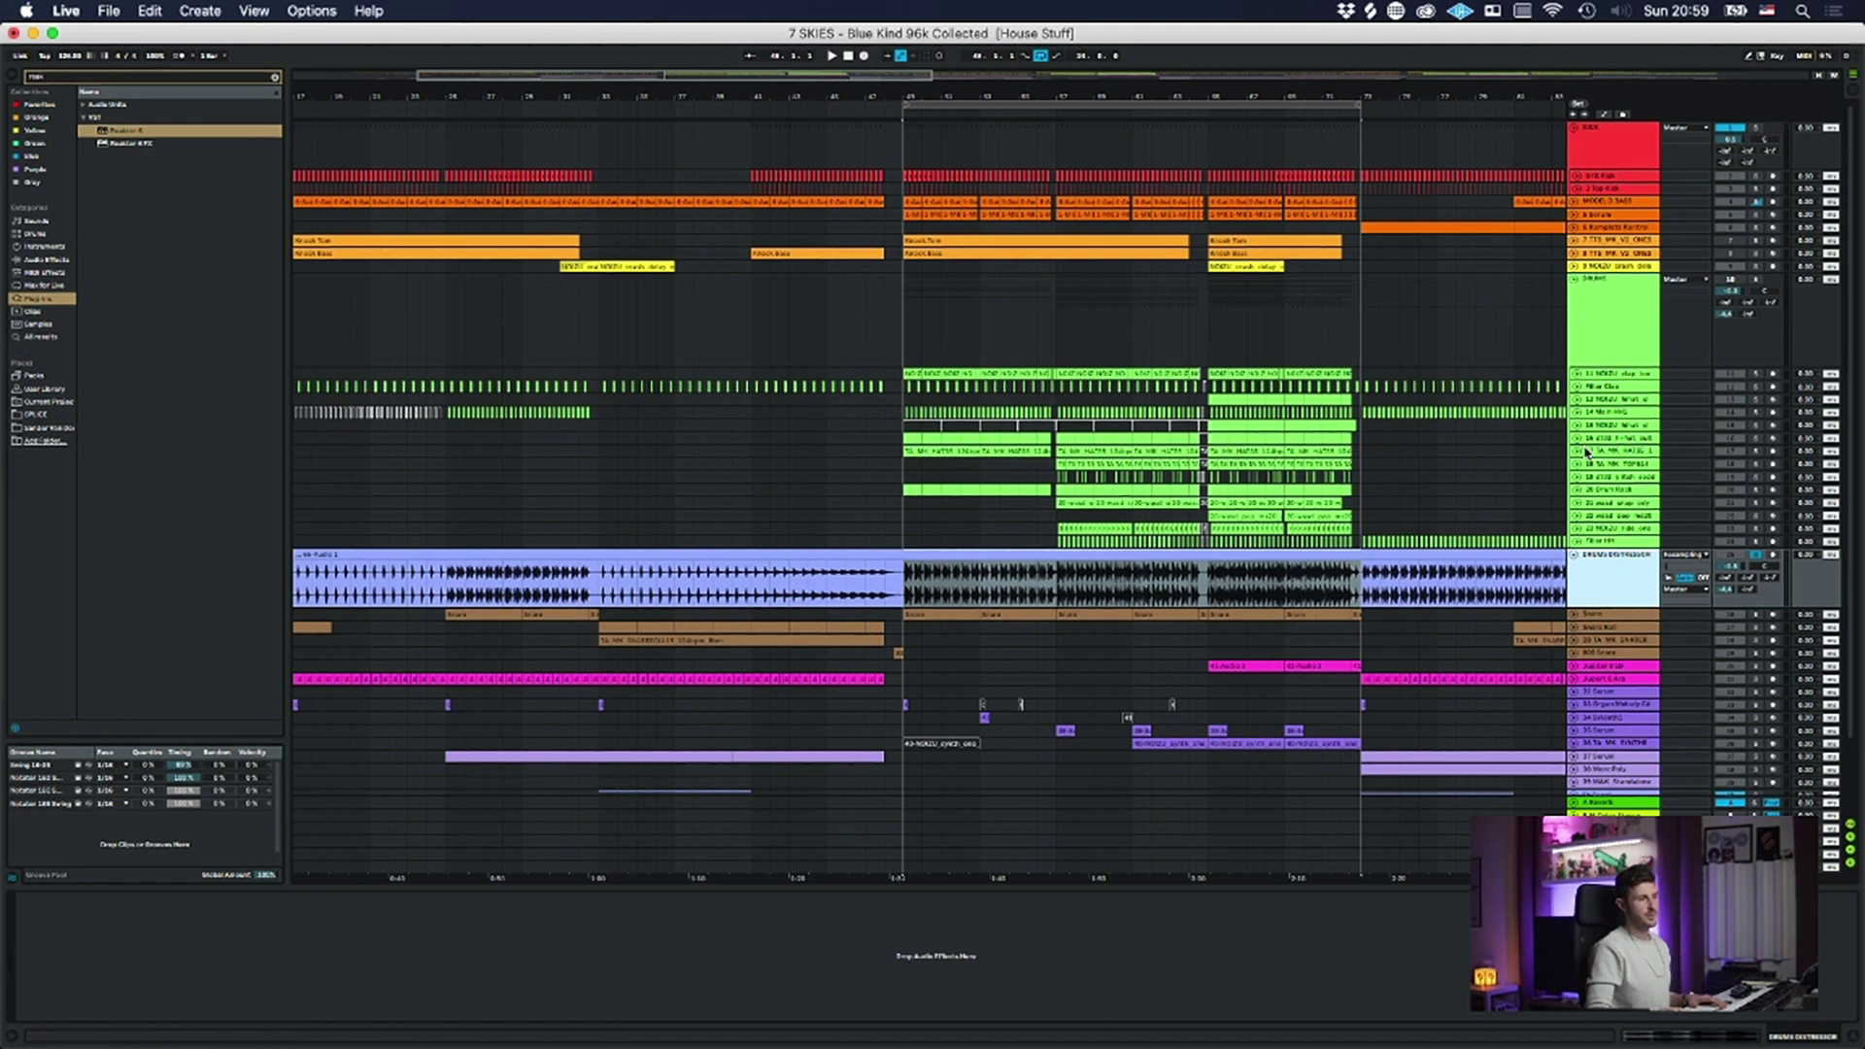
click(1639, 324)
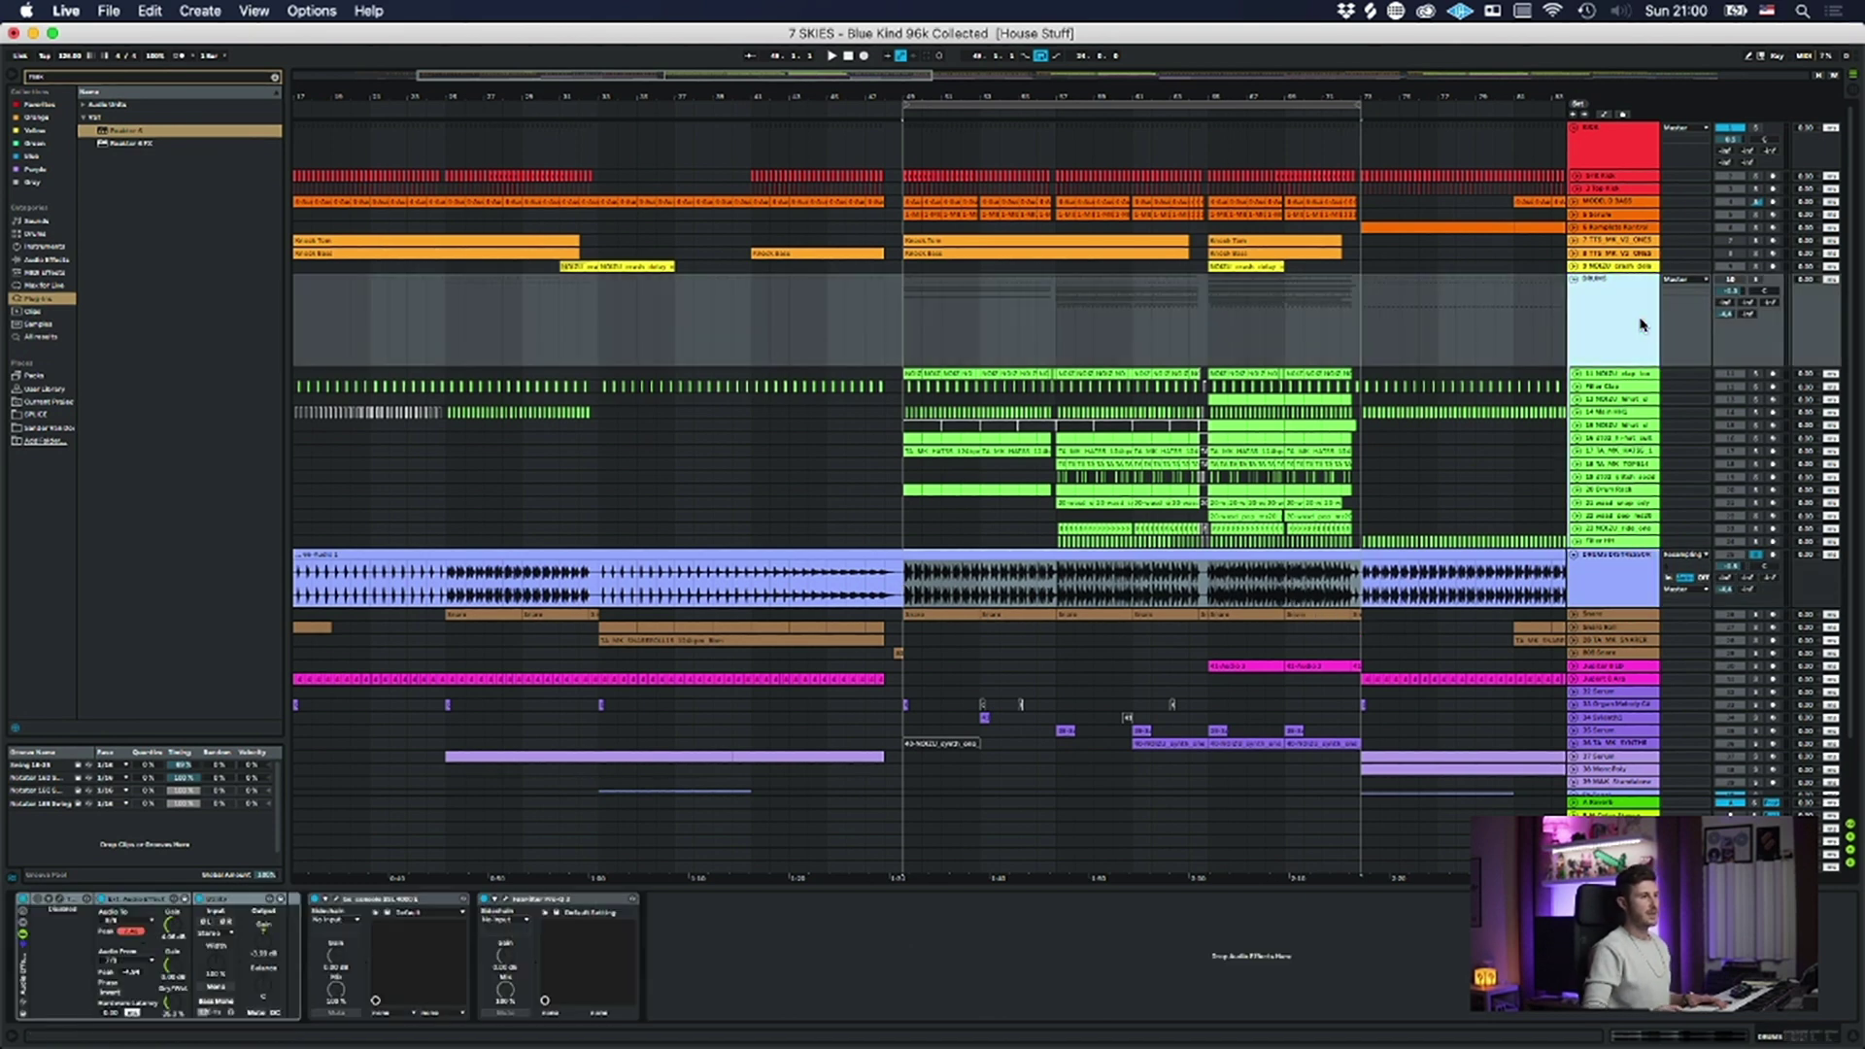
click(1755, 282)
click(1620, 283)
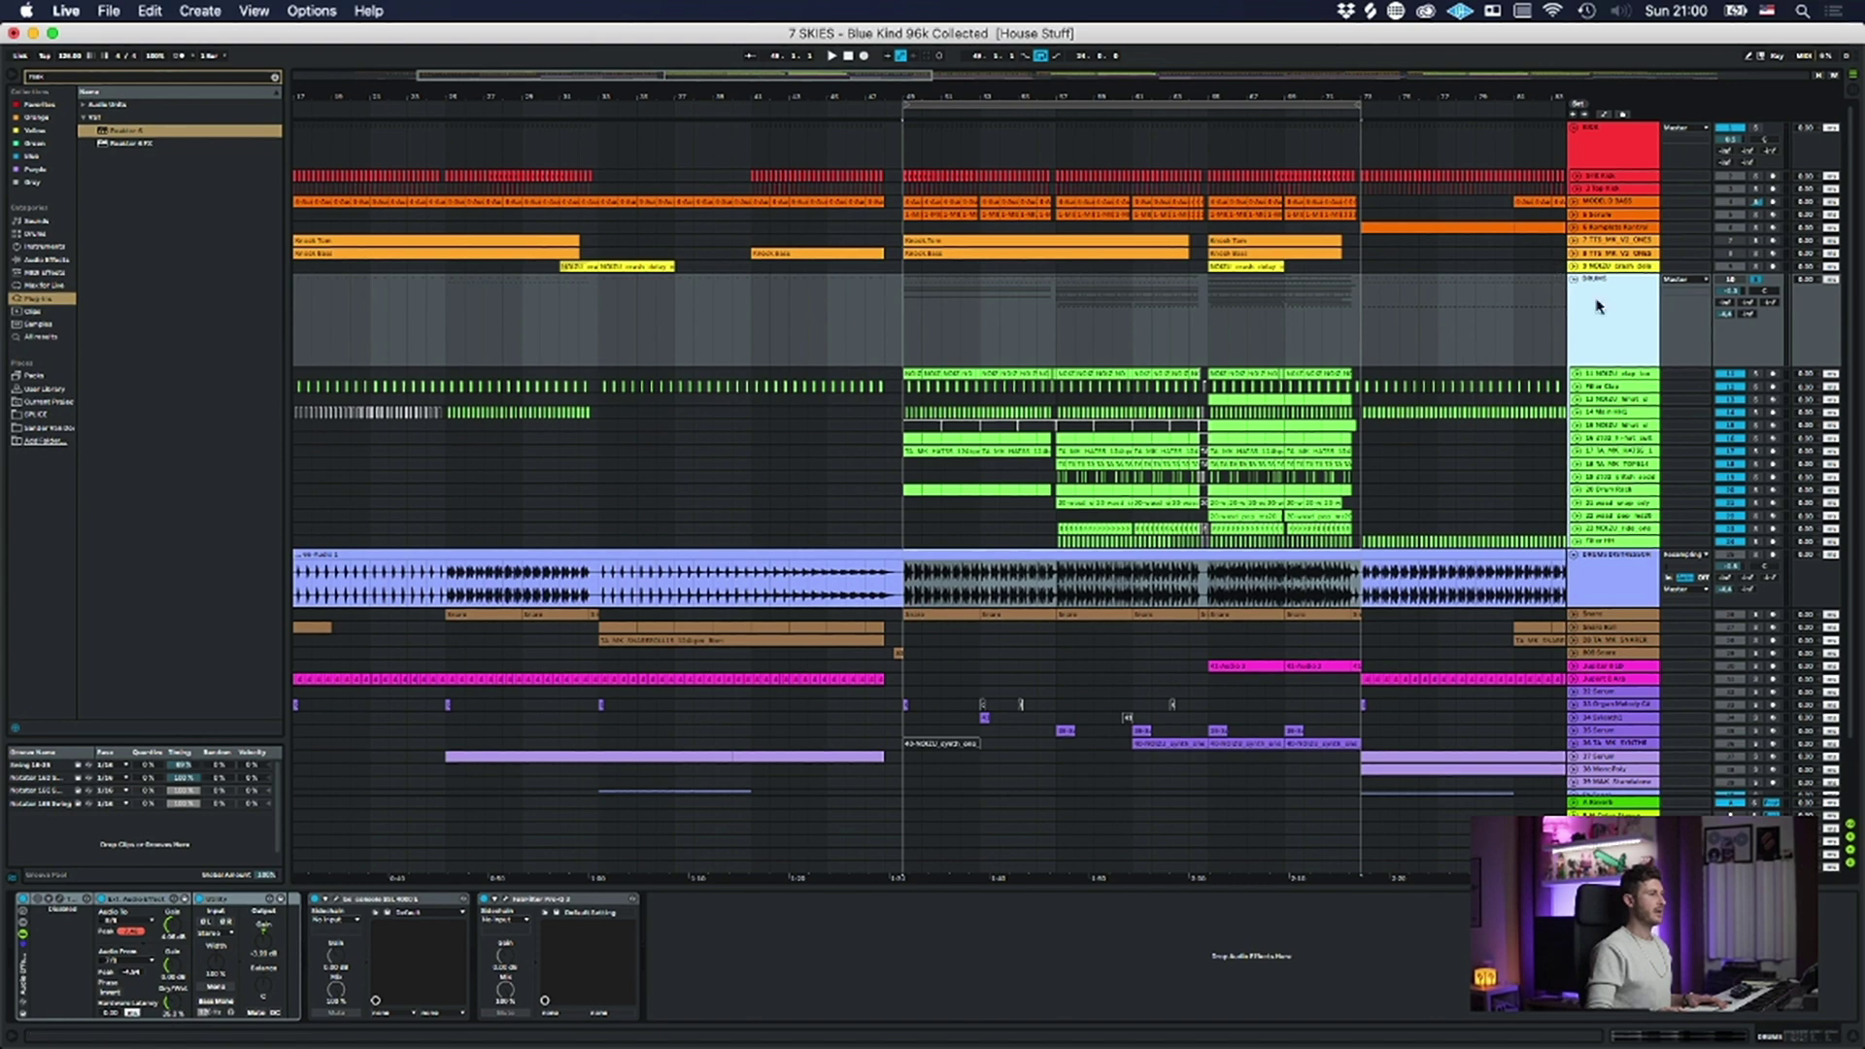
- Unfold all tracks inside the DRUMS group, keeping the Filter Clap track and track 13 below it folded
drag(674, 75, 755, 117)
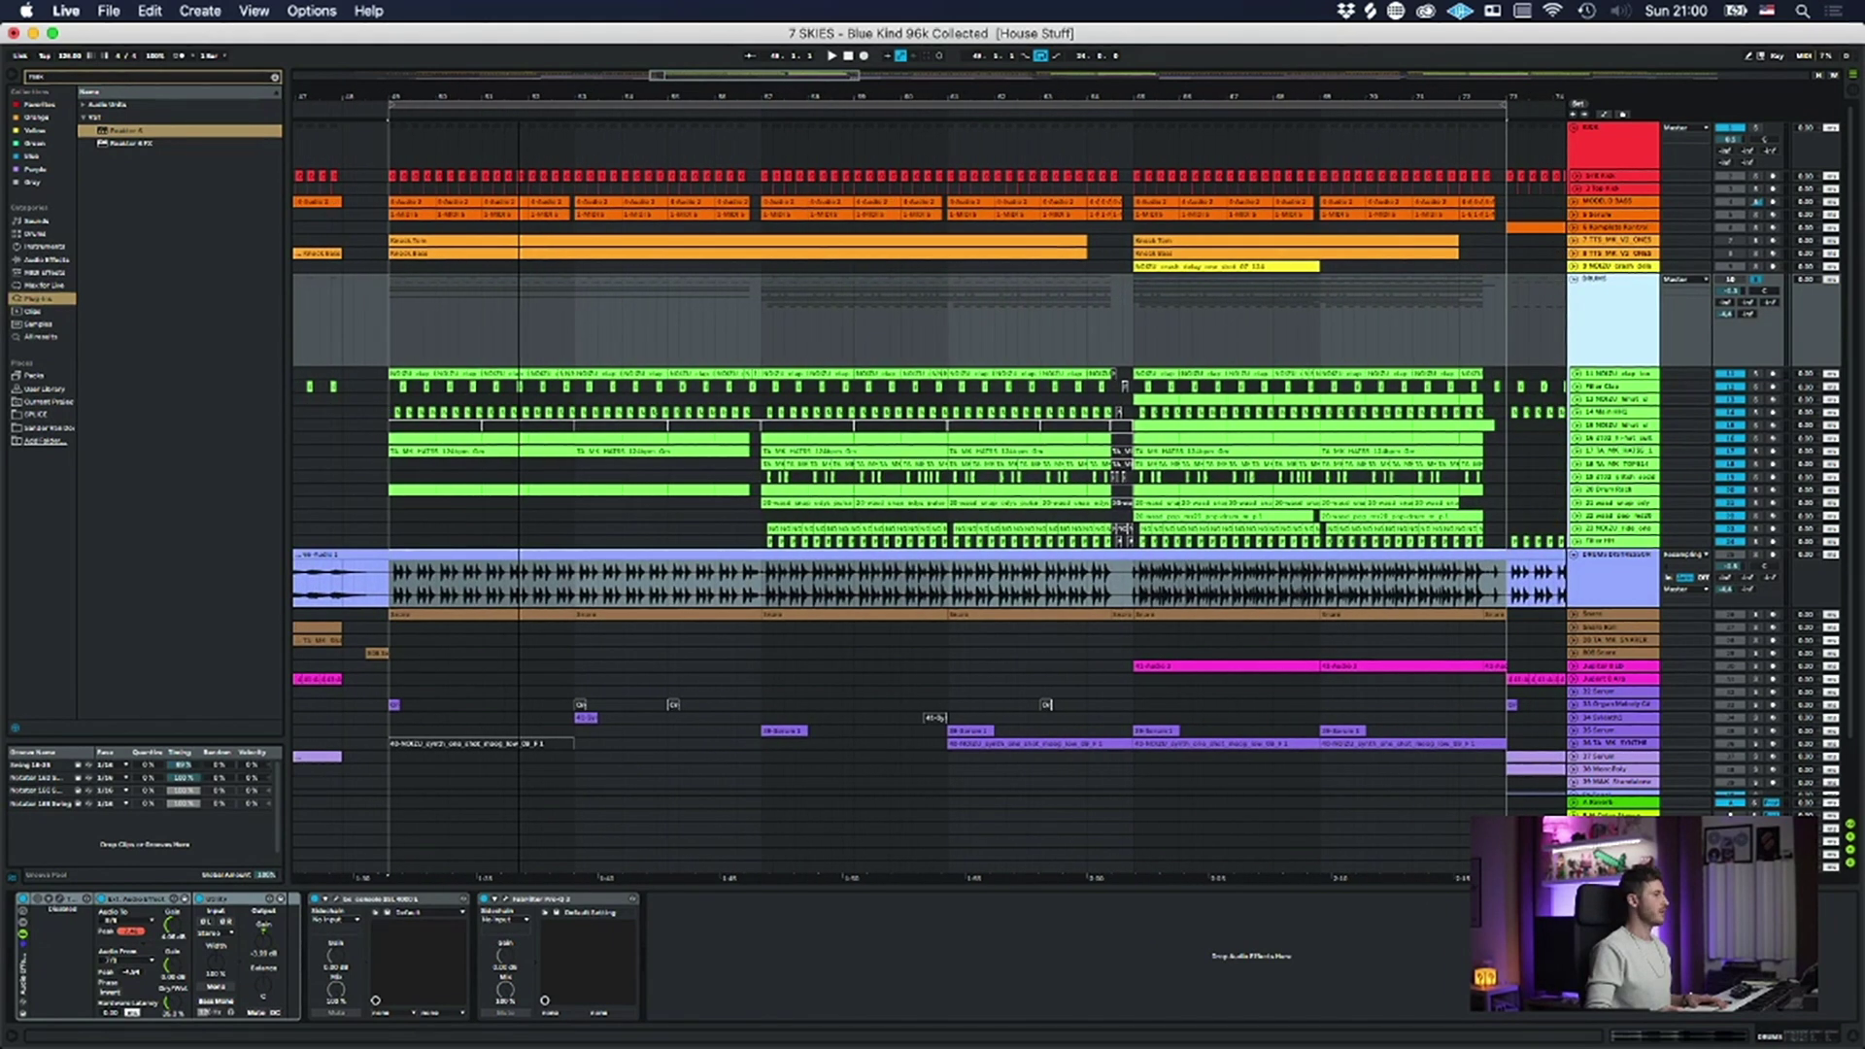
click(390, 467)
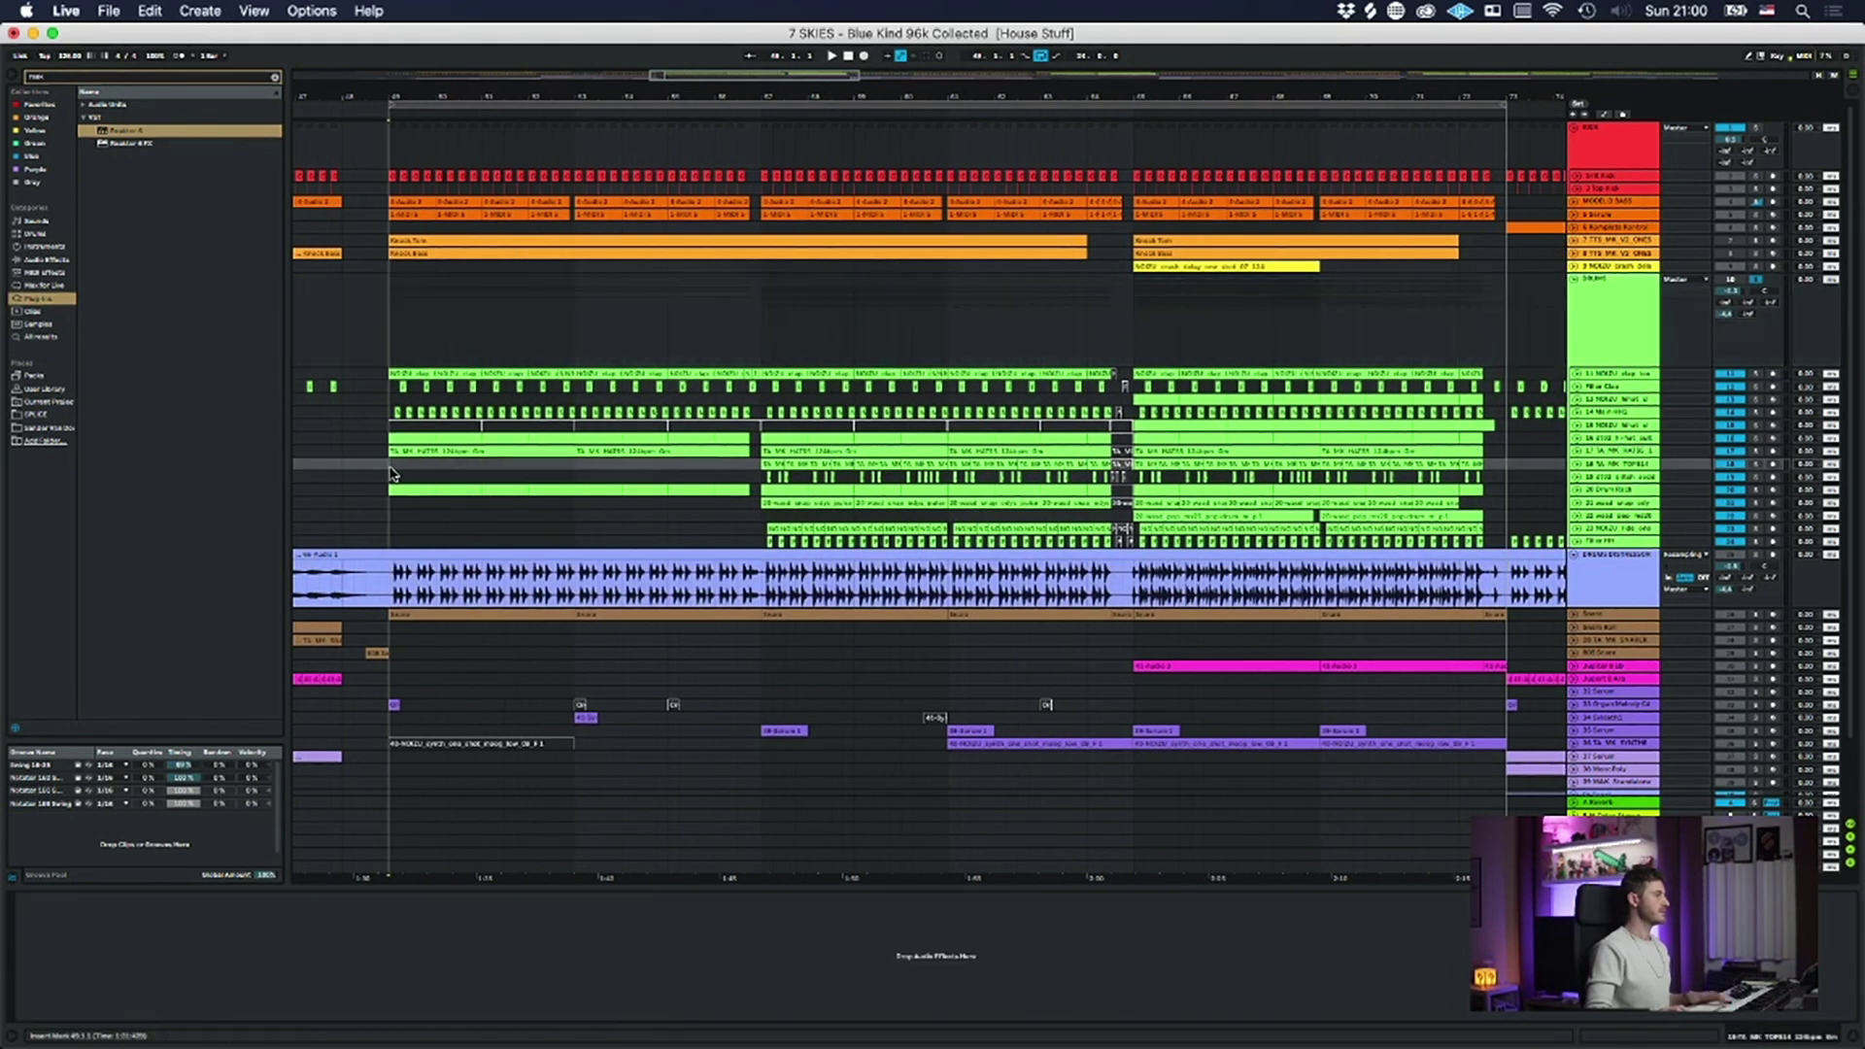
click(1648, 325)
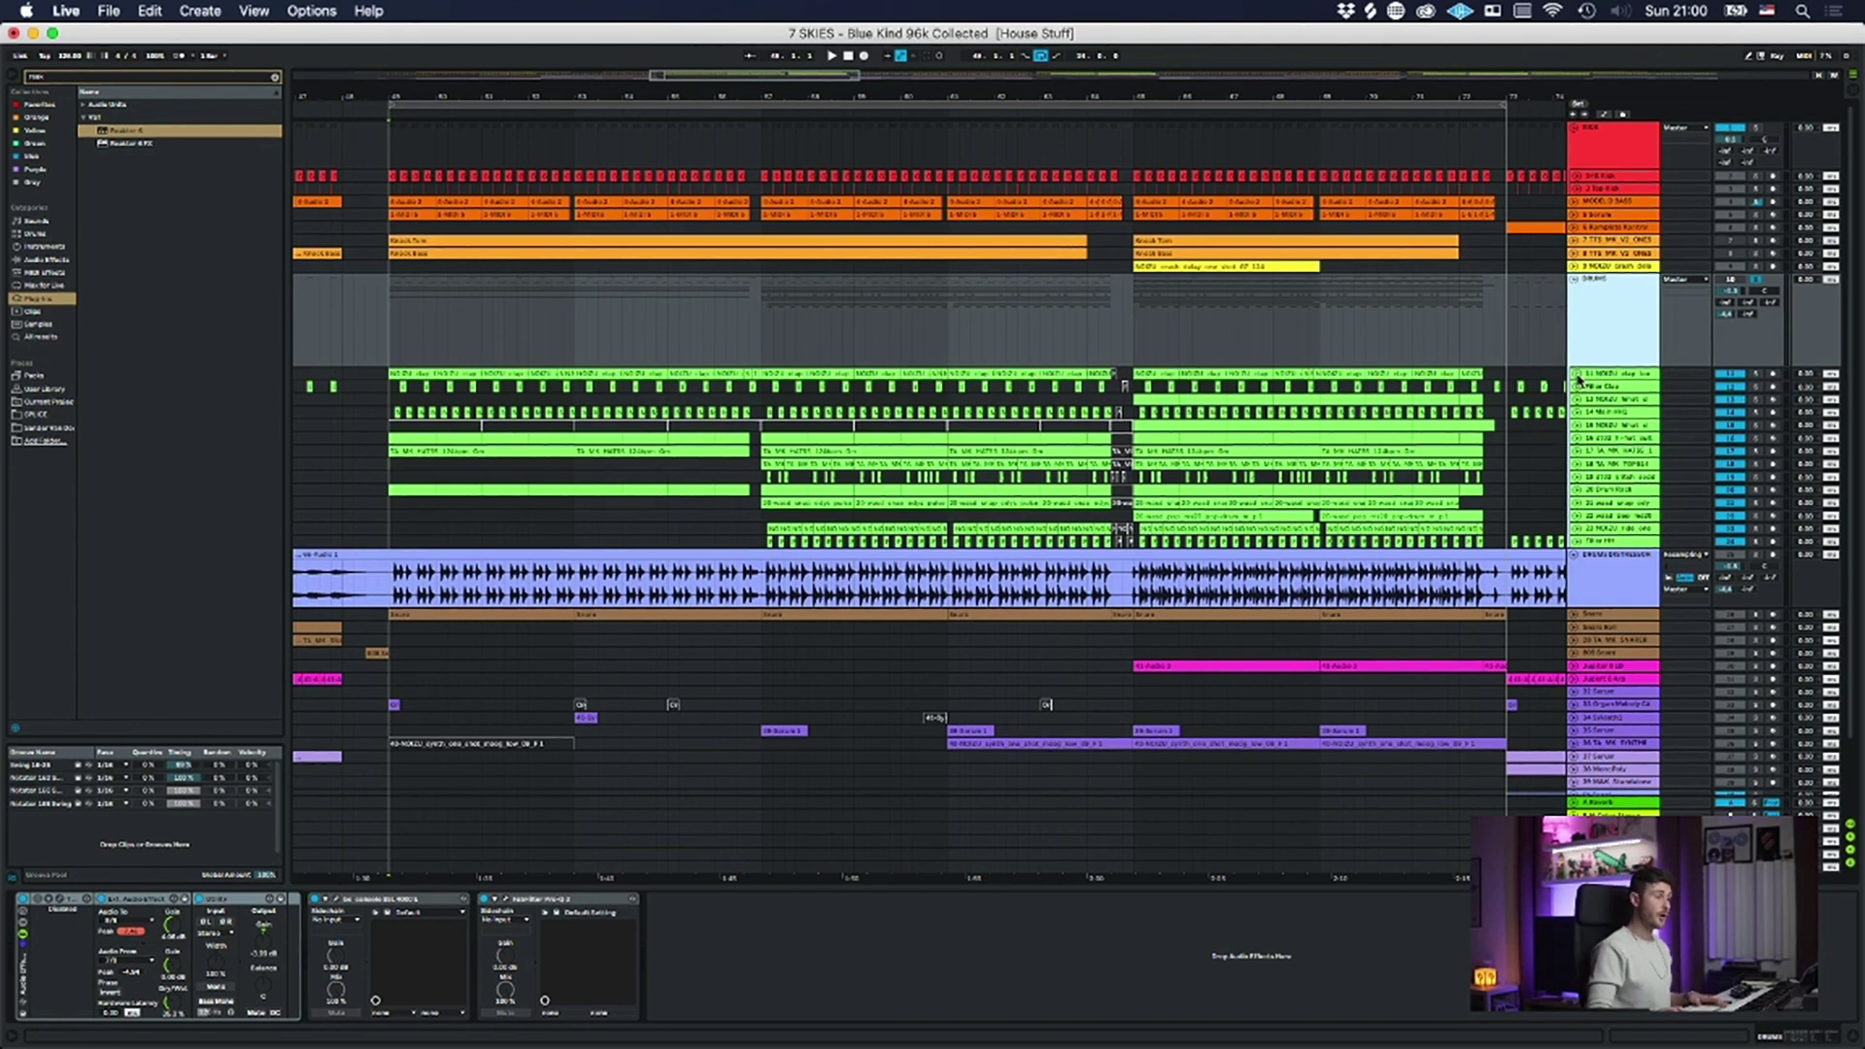
alt+click(1576, 375)
click(1576, 399)
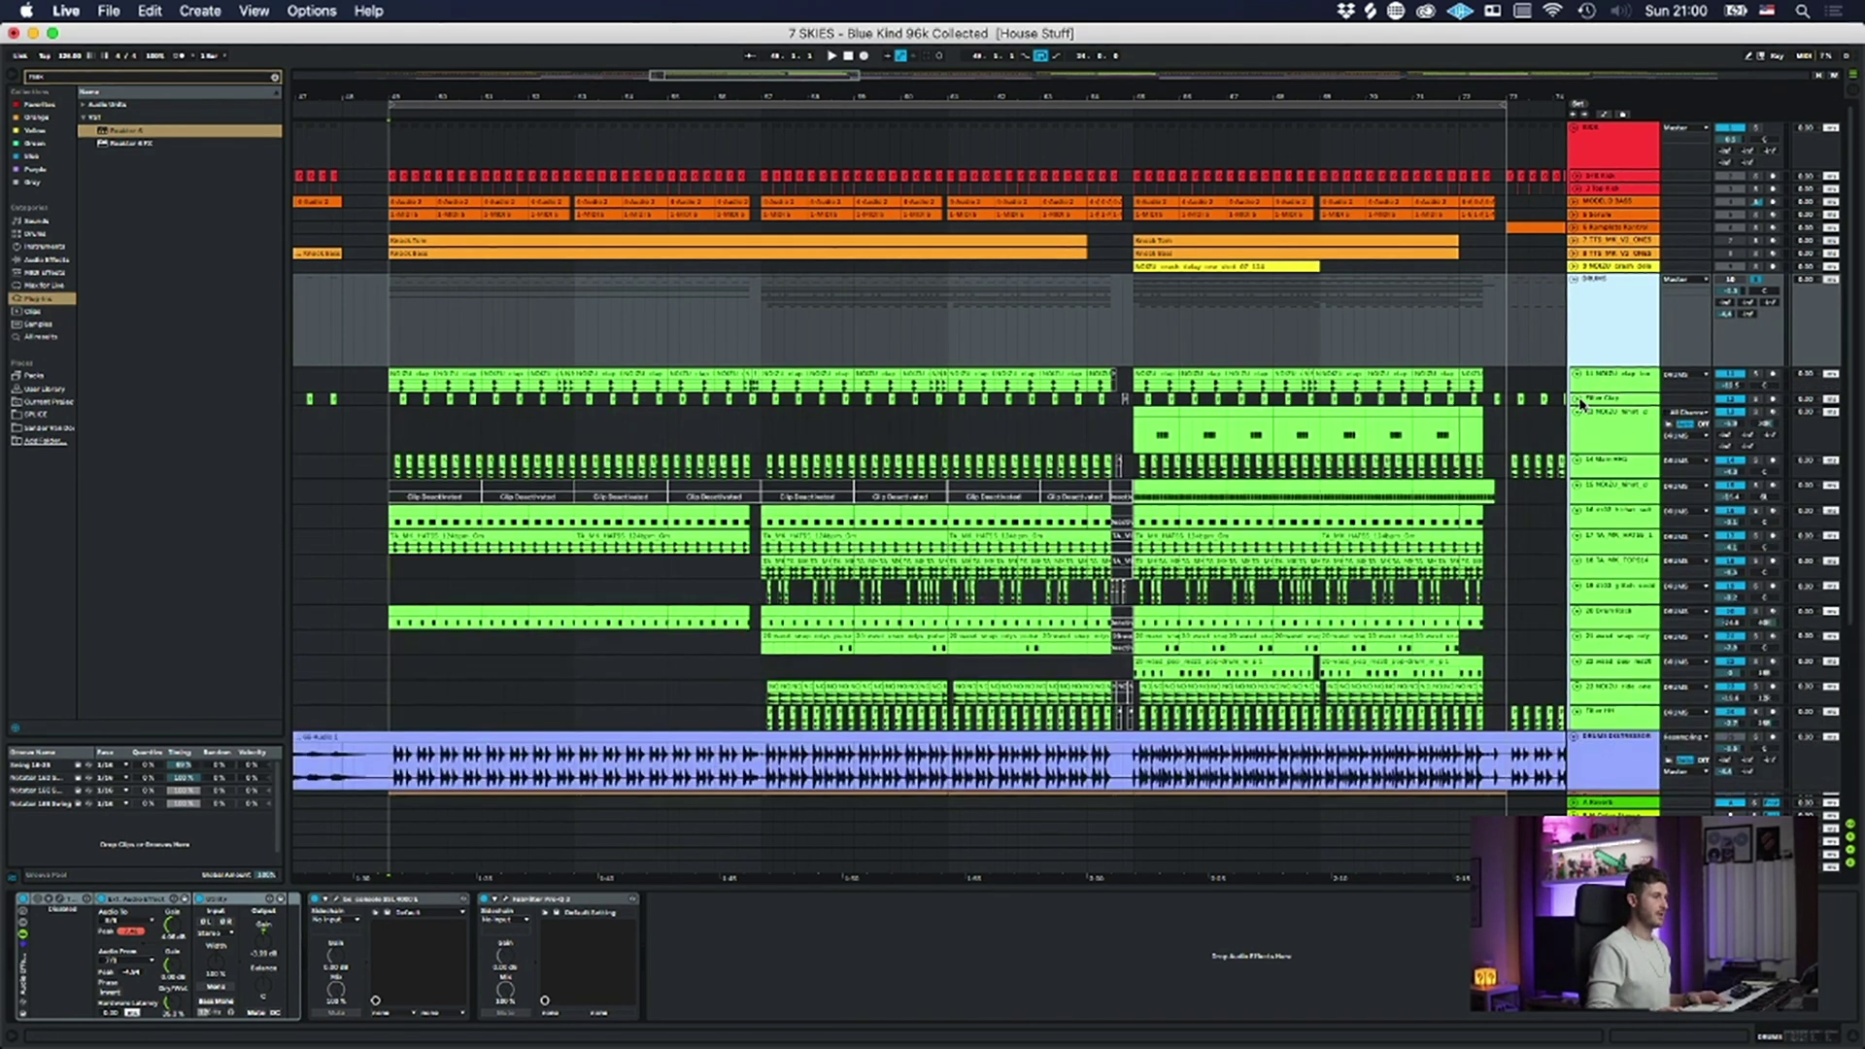
click(1576, 412)
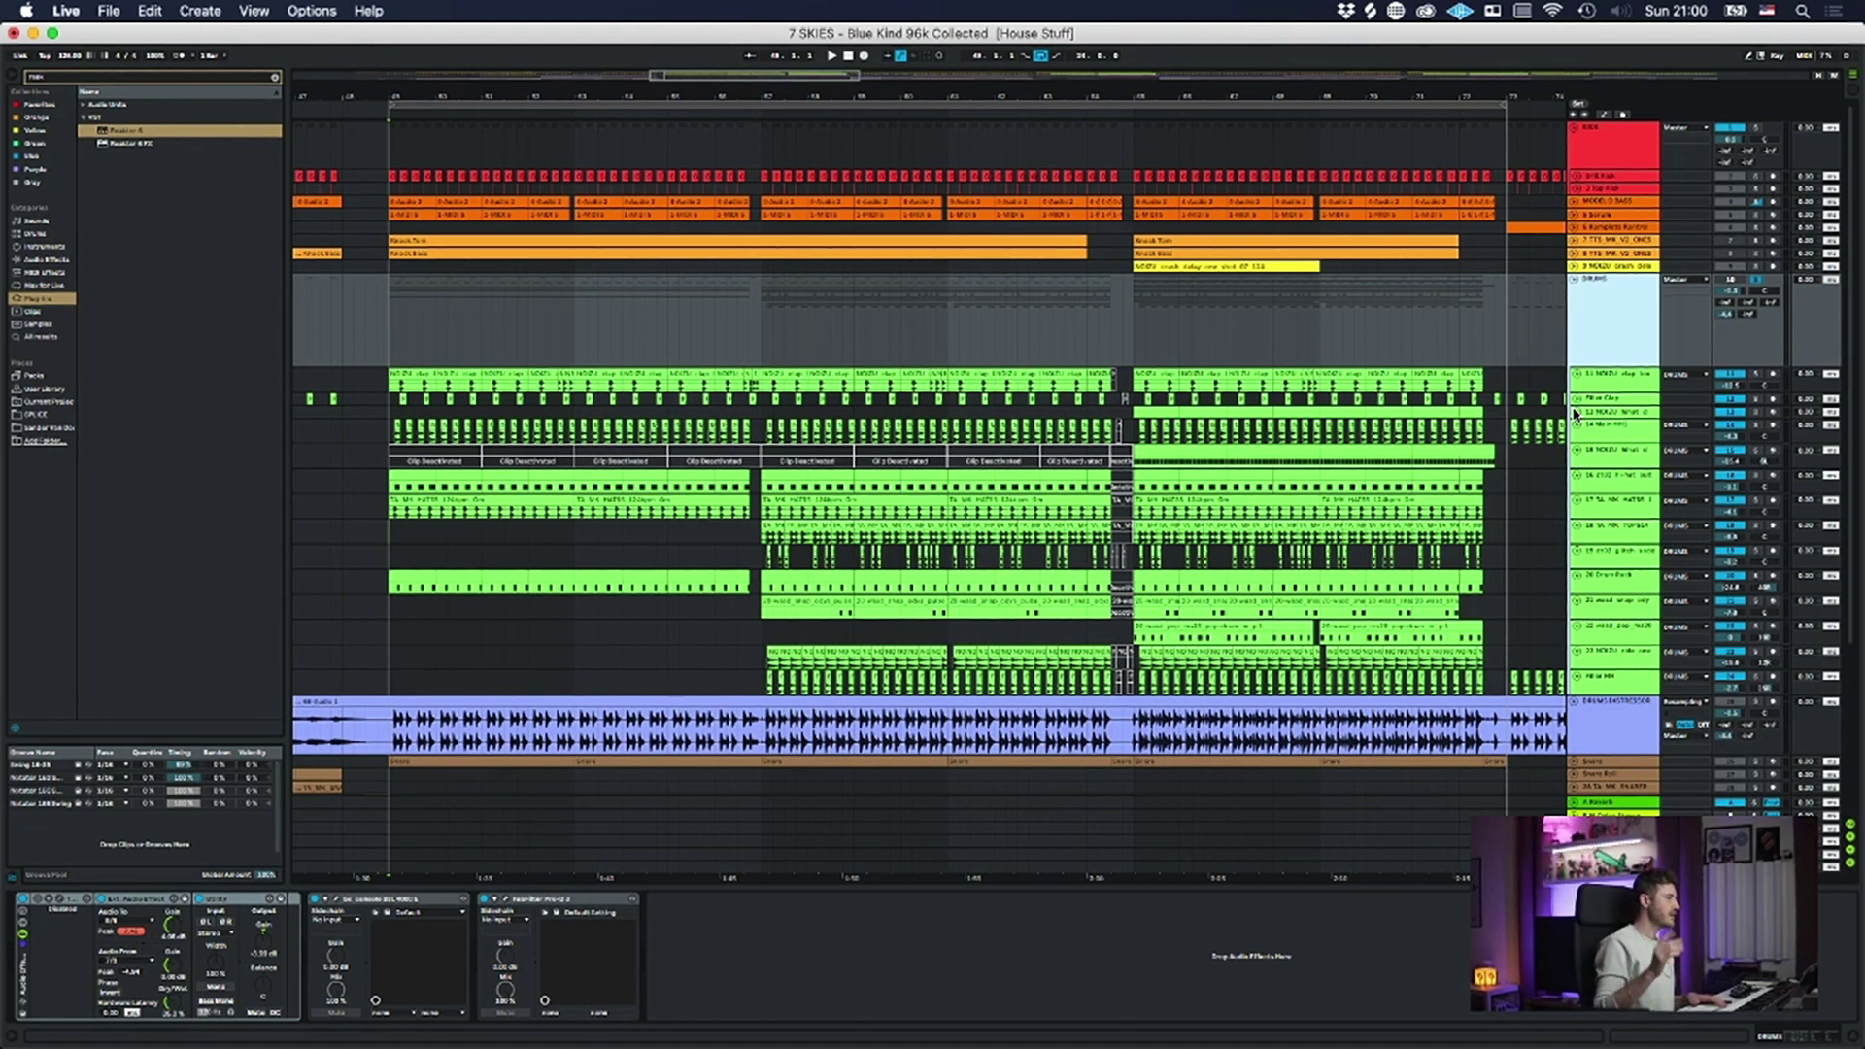
- Select the first clap loop clip, and show the Filter Clap track's Reverb device and unfold that track
click(409, 374)
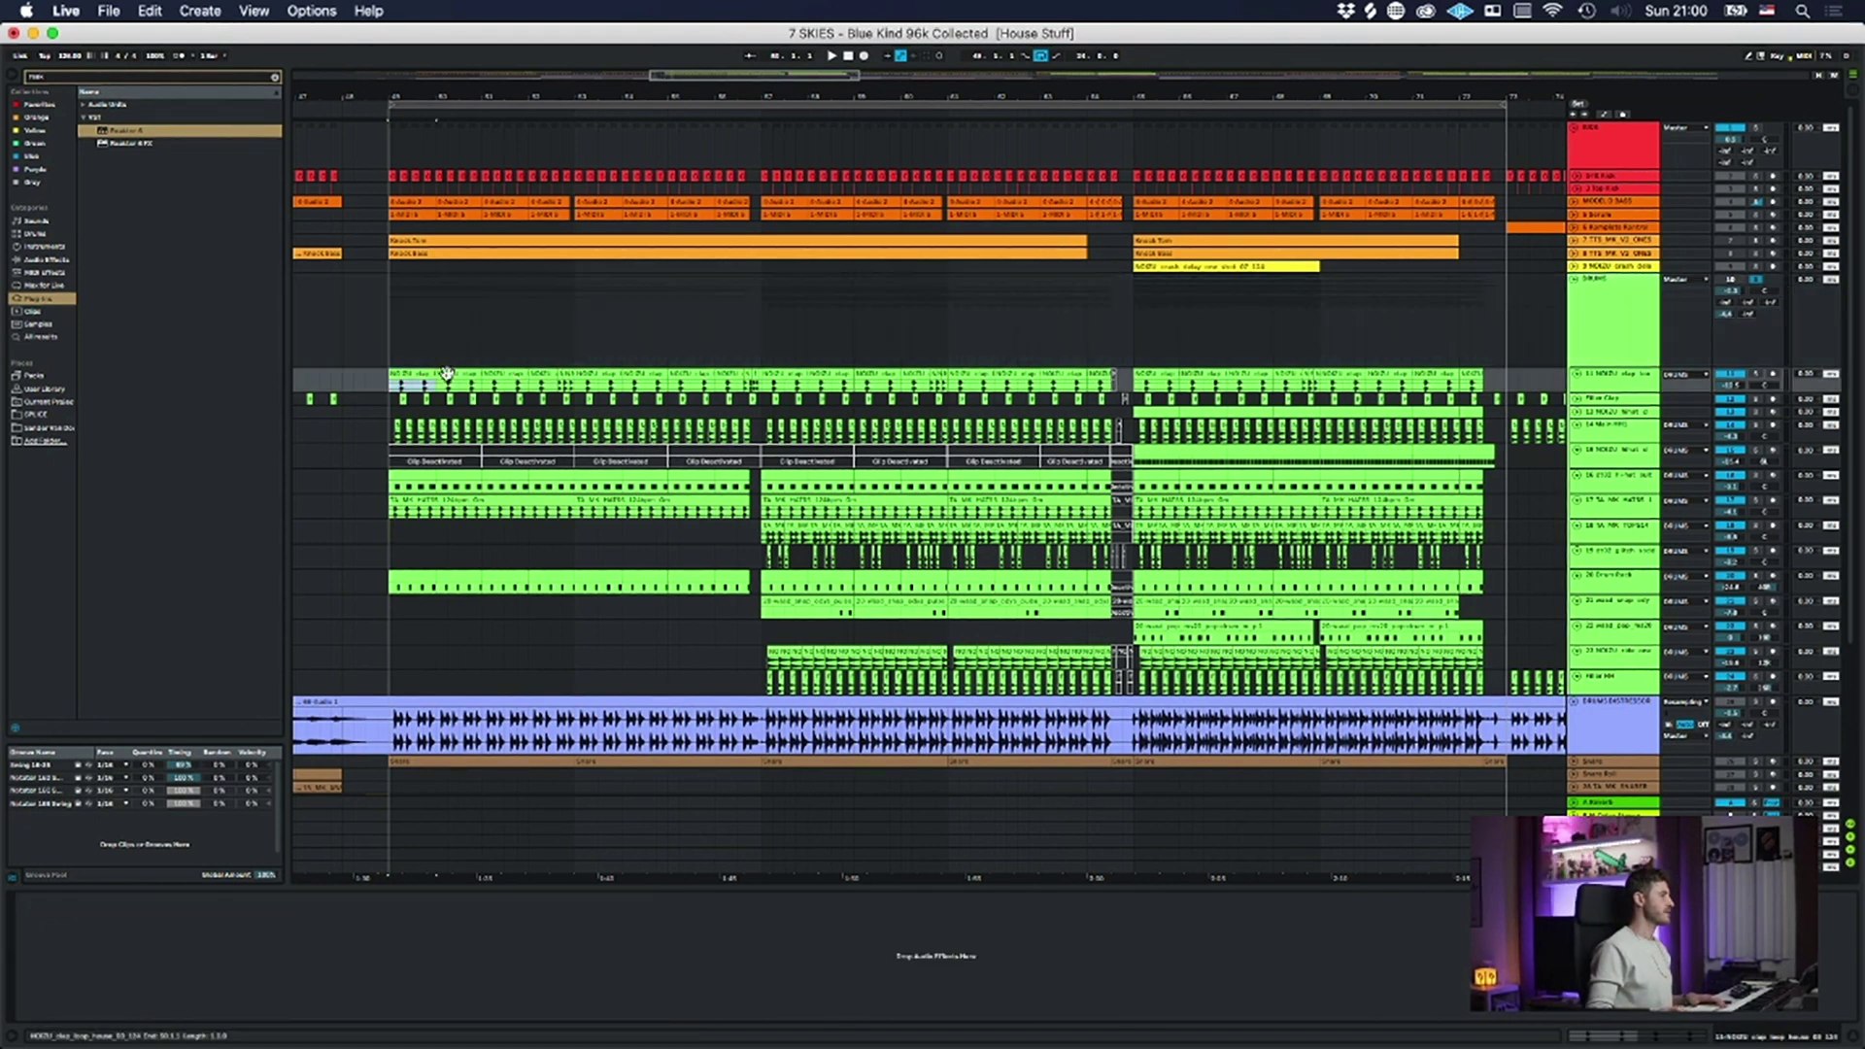
click(1609, 400)
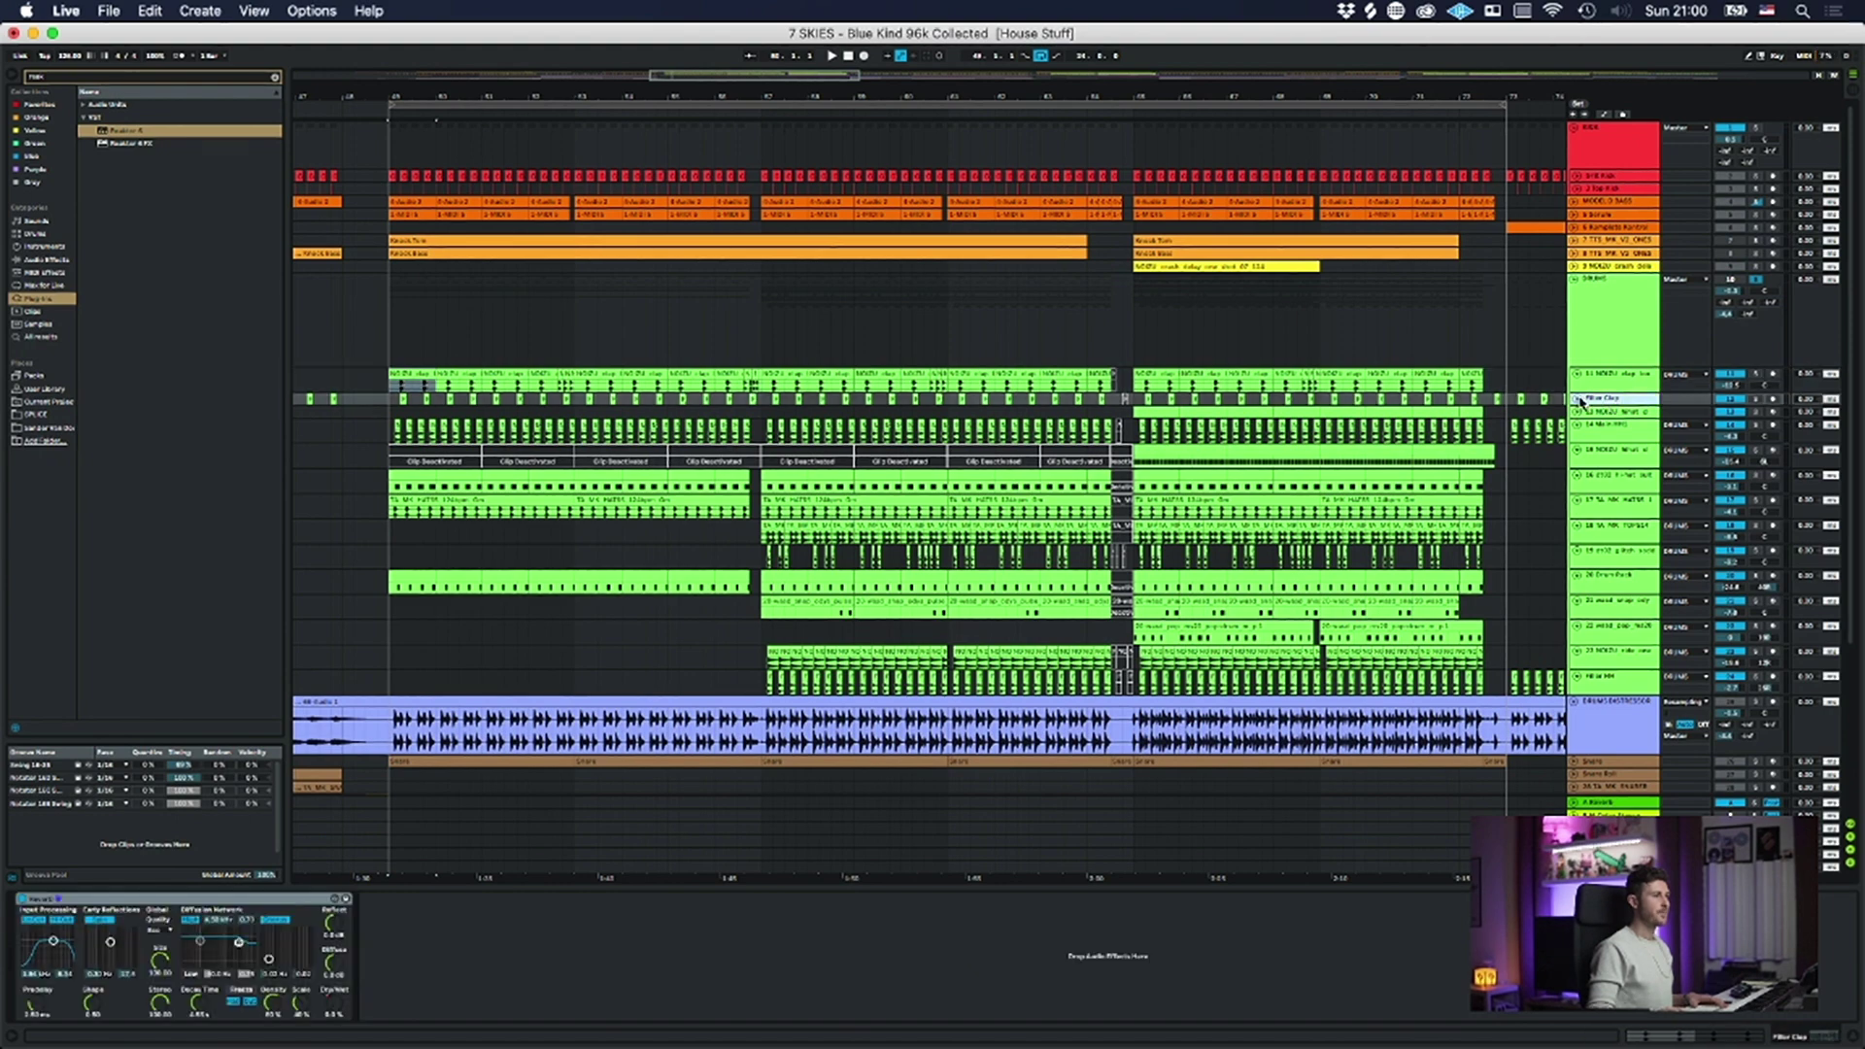
click(1577, 399)
- Select the looped section across all tracks and play the soloed DRUMS group through it
drag(415, 94, 399, 156)
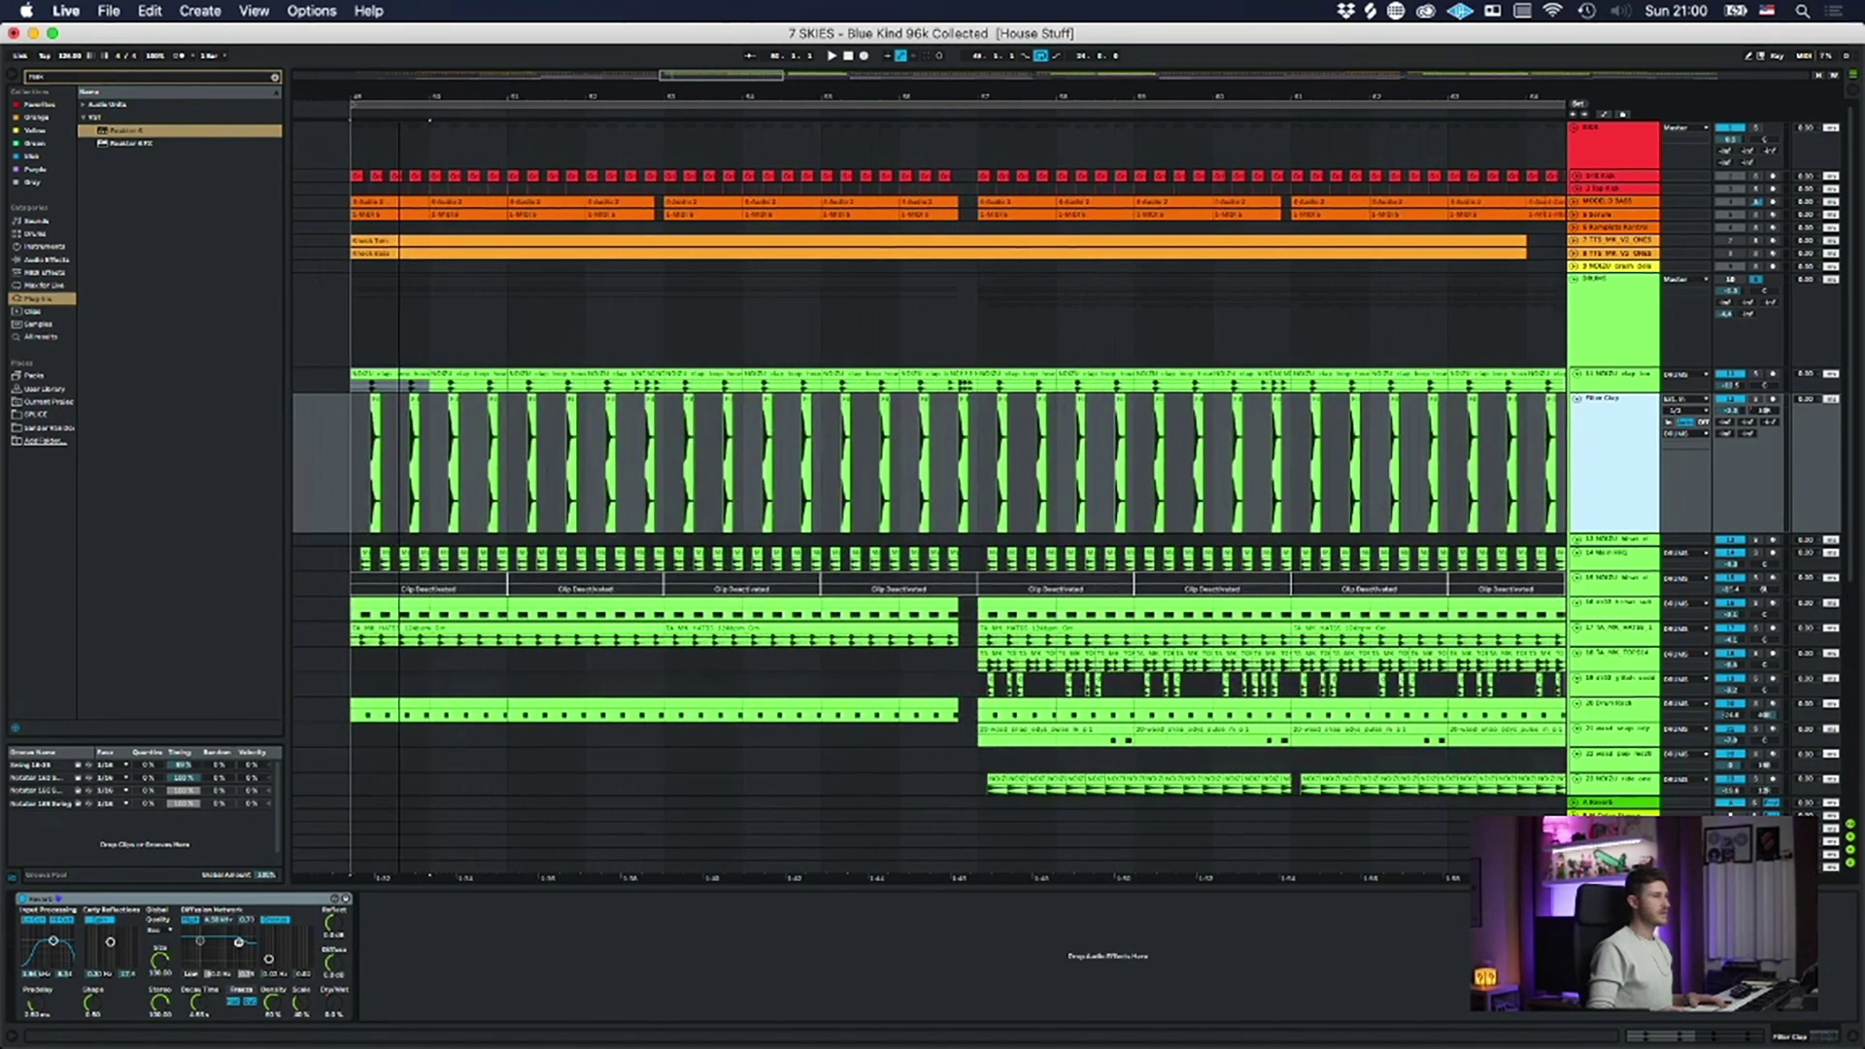
drag(628, 100, 673, 107)
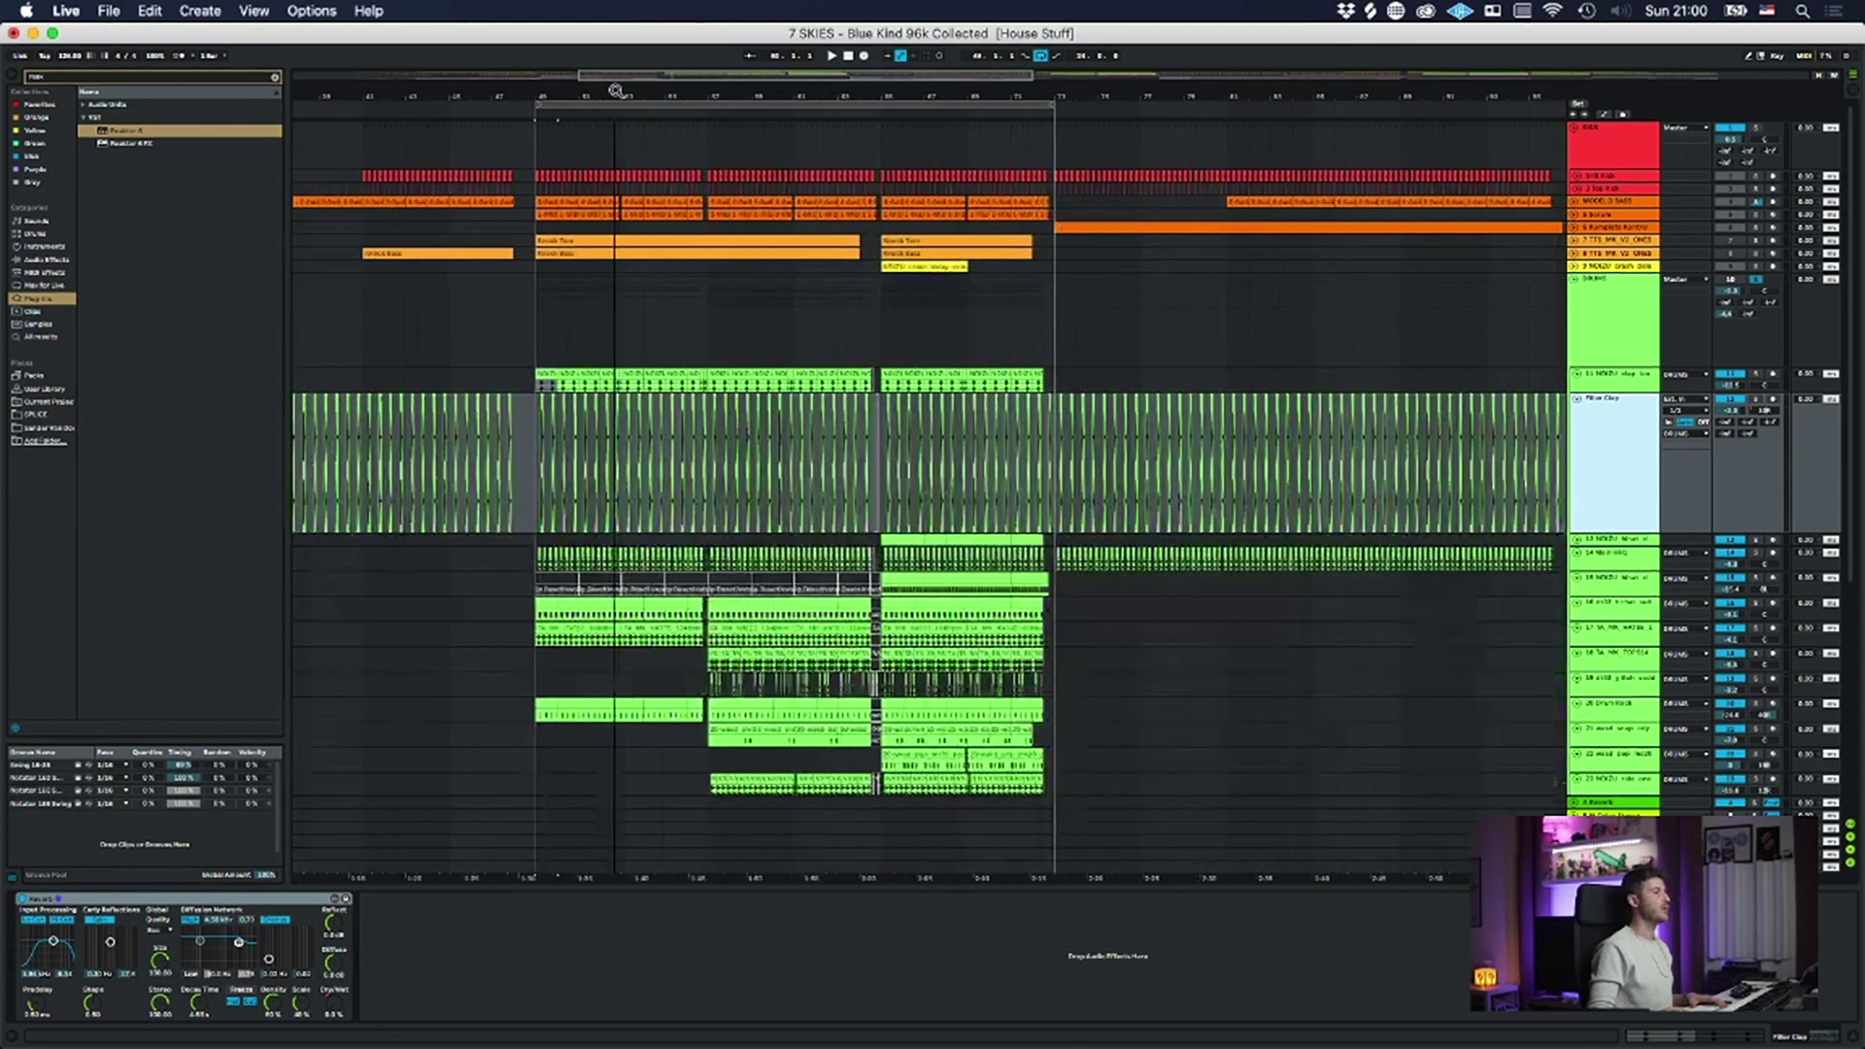
click(673, 105)
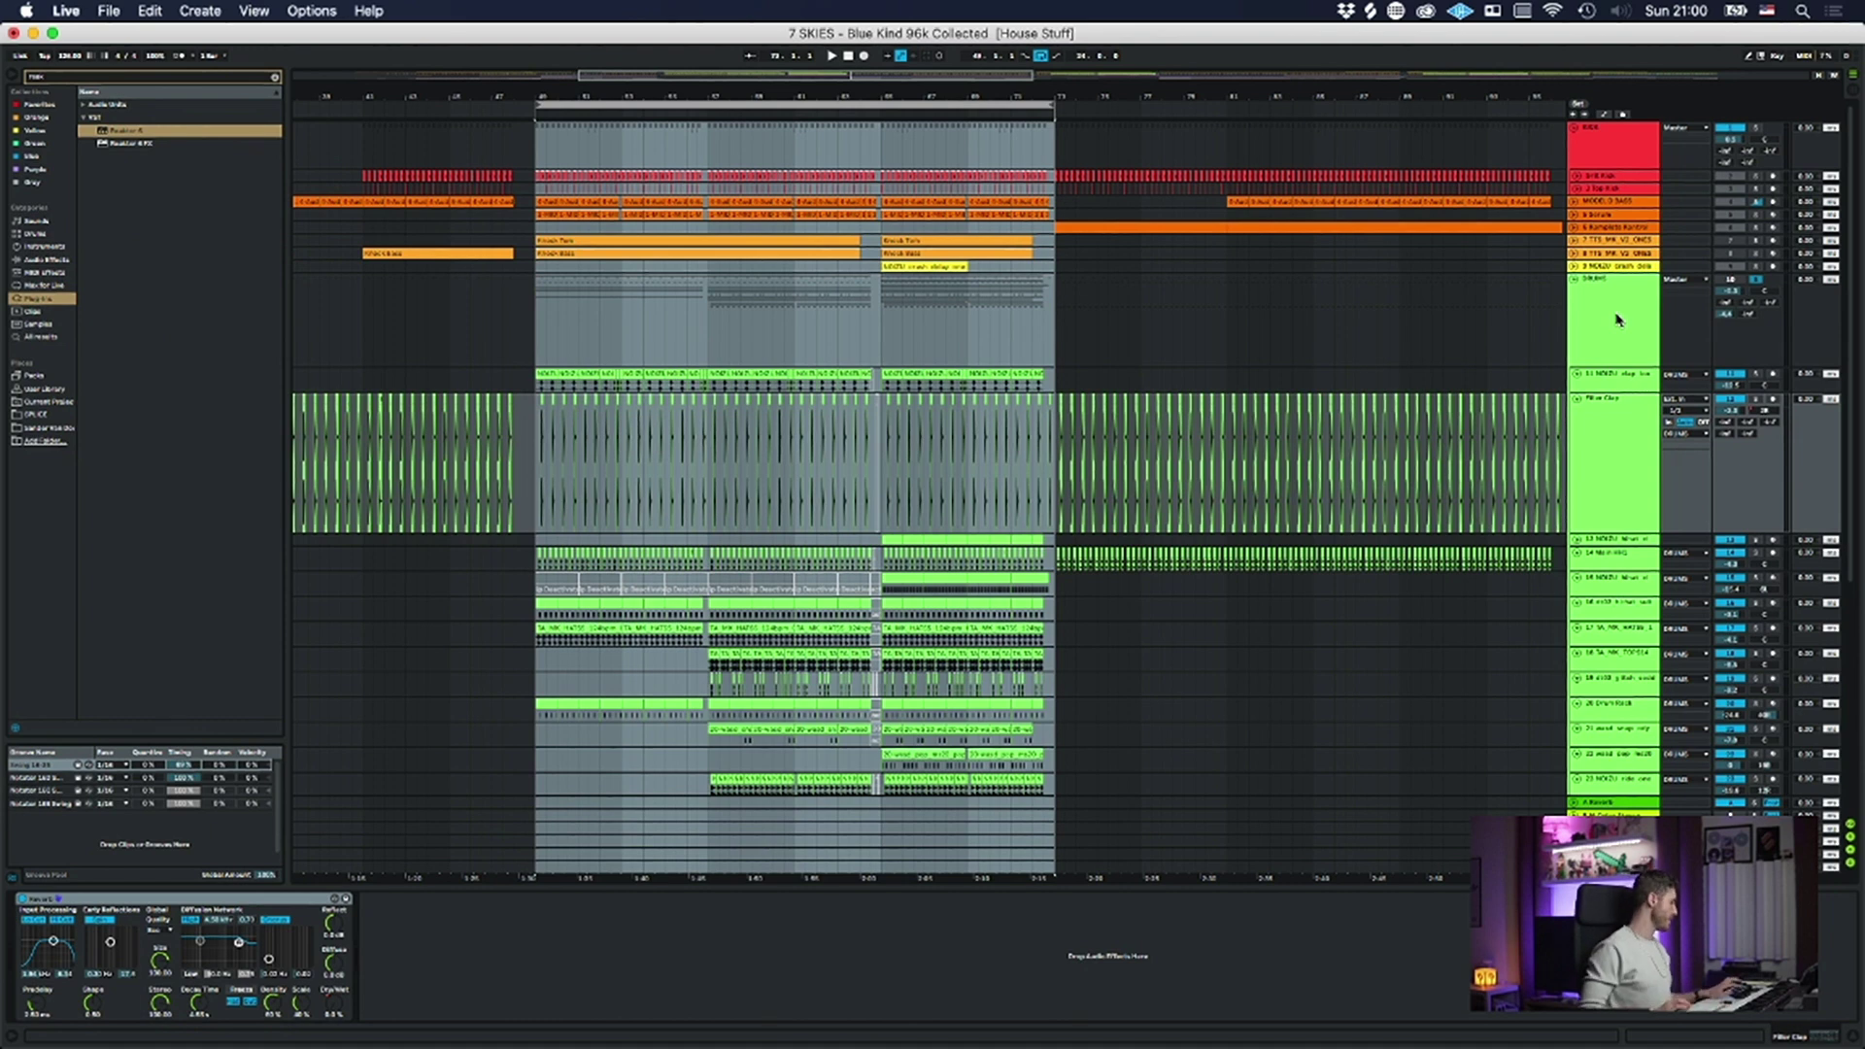
key(space)
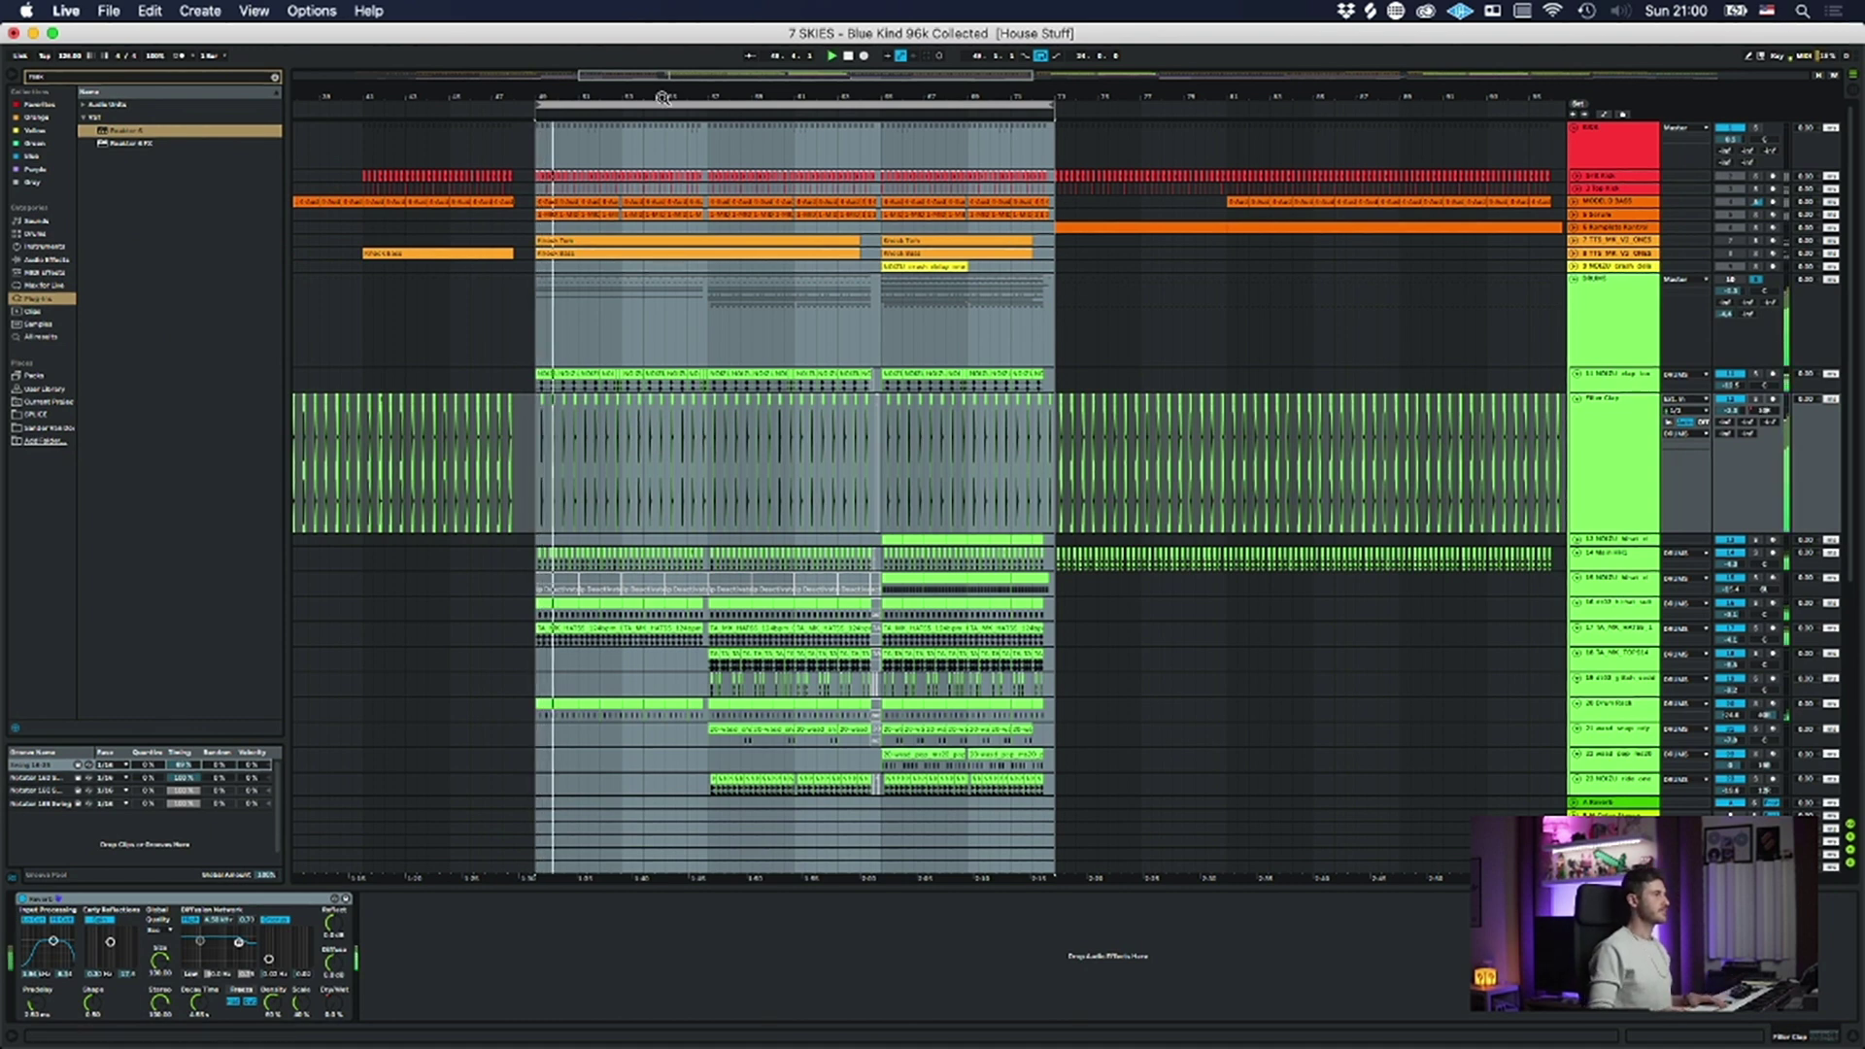
drag(673, 95, 673, 136)
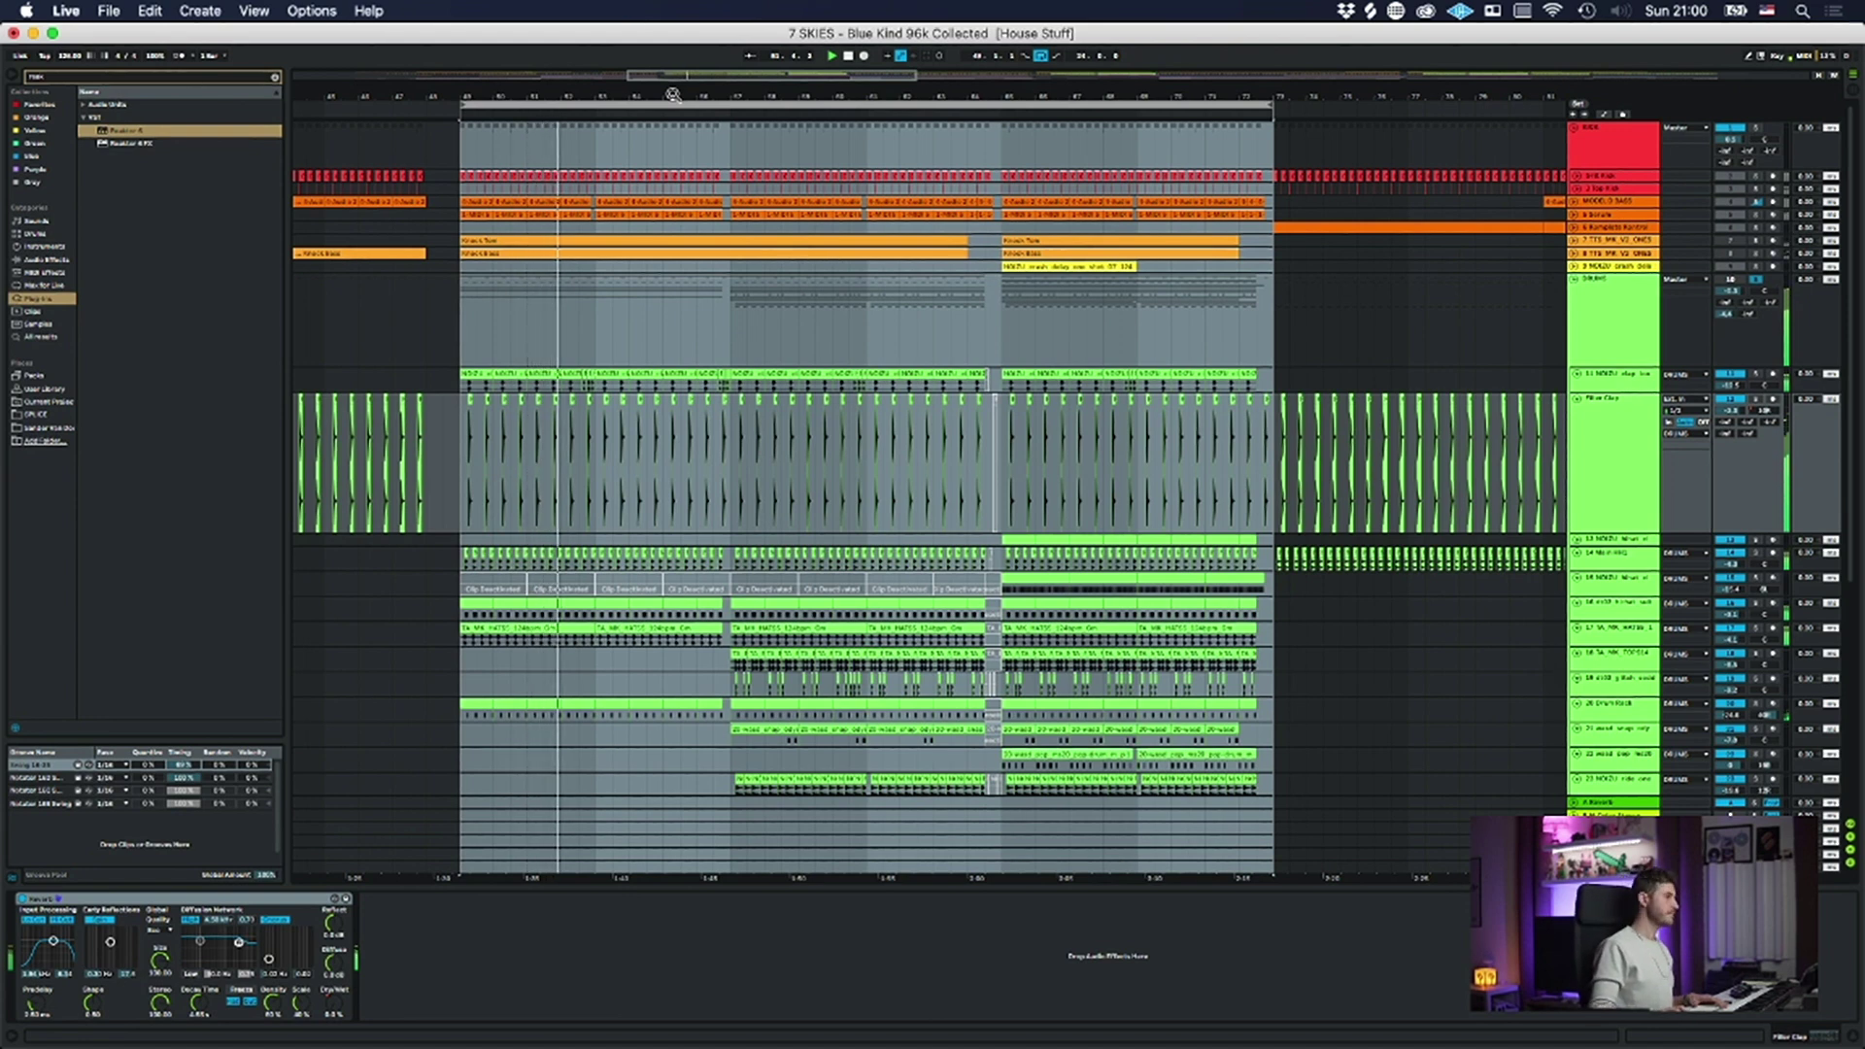
click(673, 102)
scroll(908, 432, down, 2)
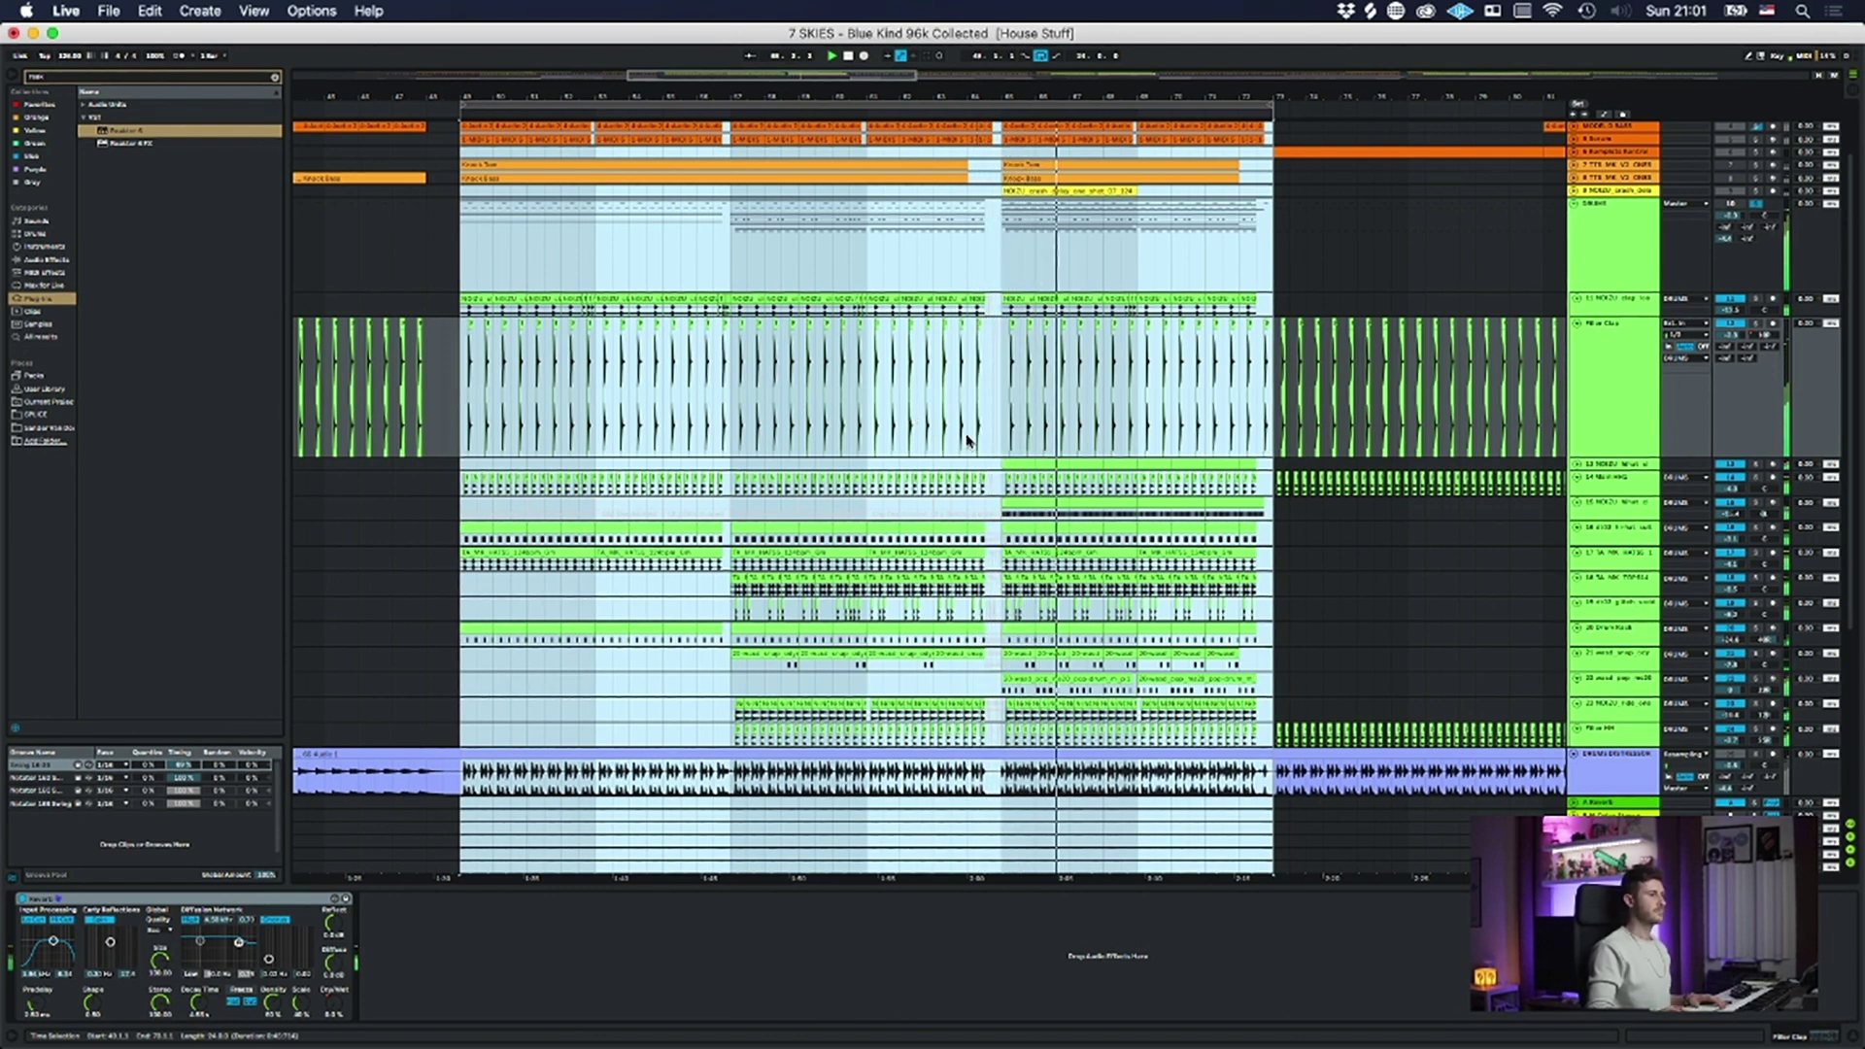
scroll(971, 432, down, 2)
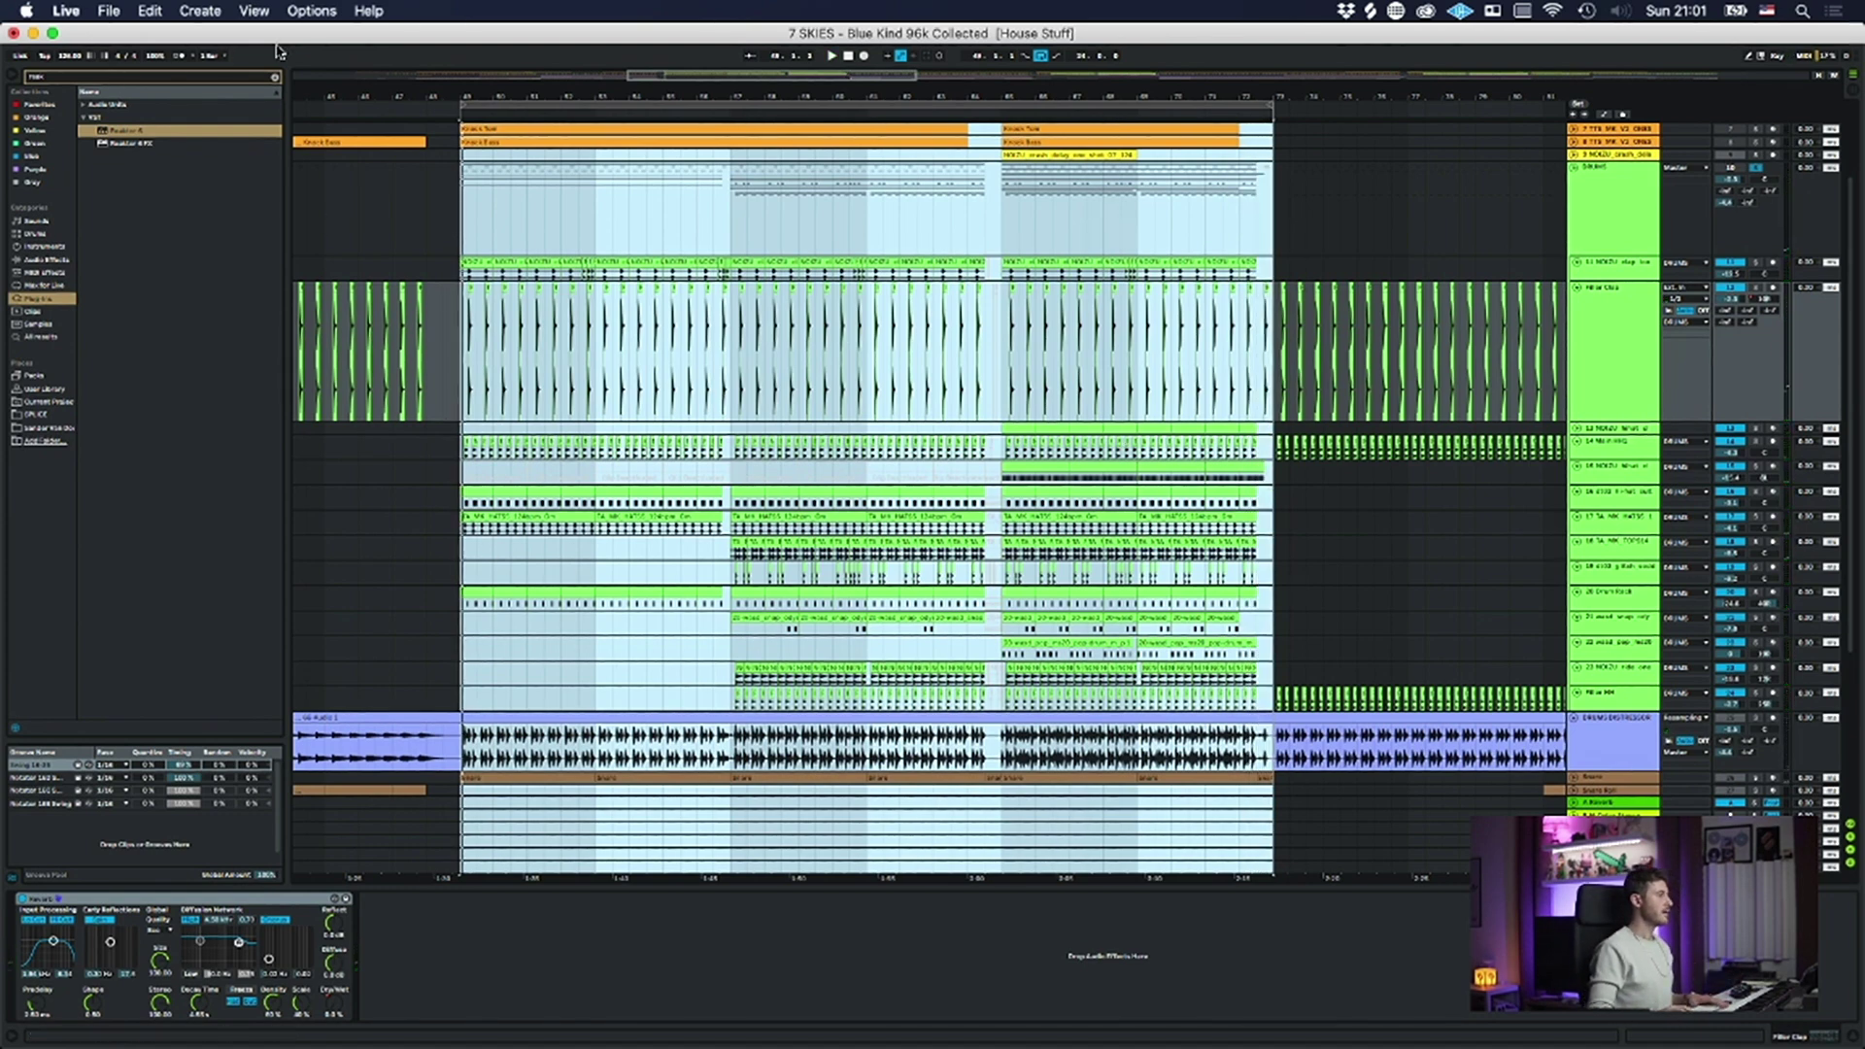
- Select the first clip on the clap loop track, solo that track and audition it from the start of the drop
scroll(1299, 308, left, 2)
scroll(1298, 308, down, 1)
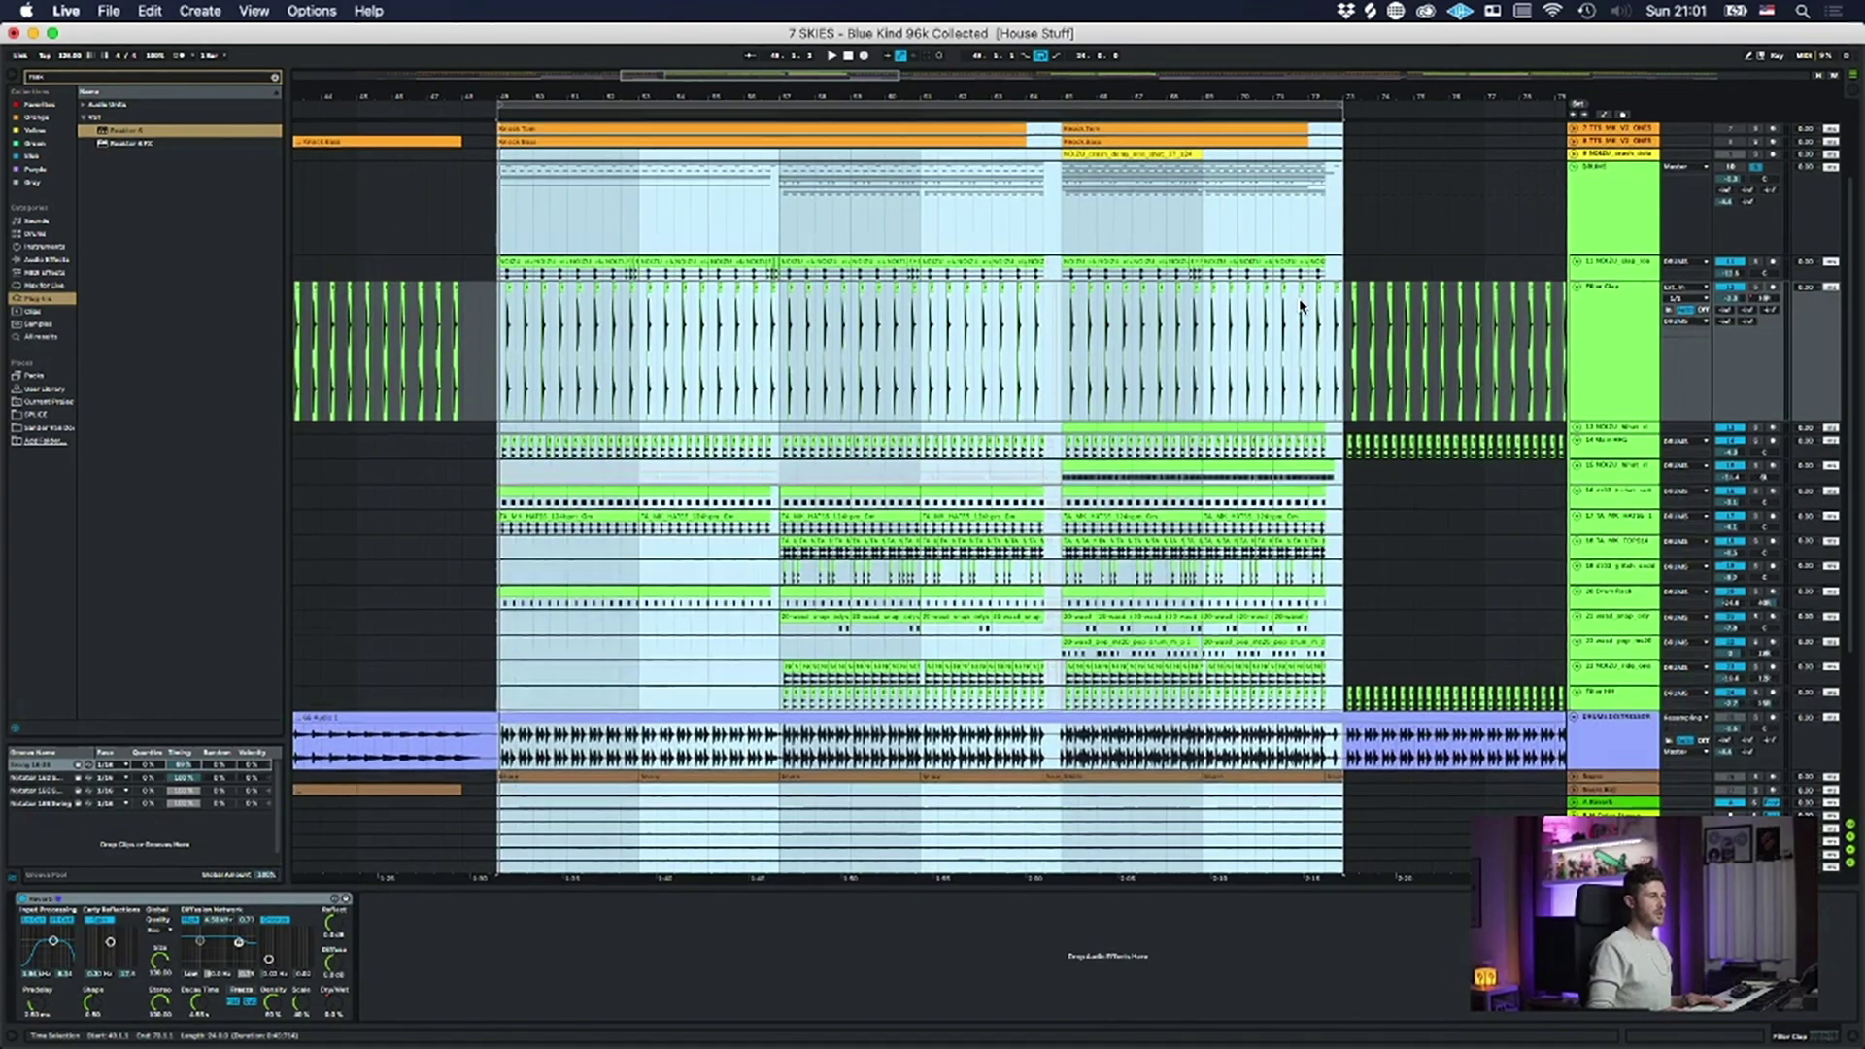
drag(957, 96, 1355, 118)
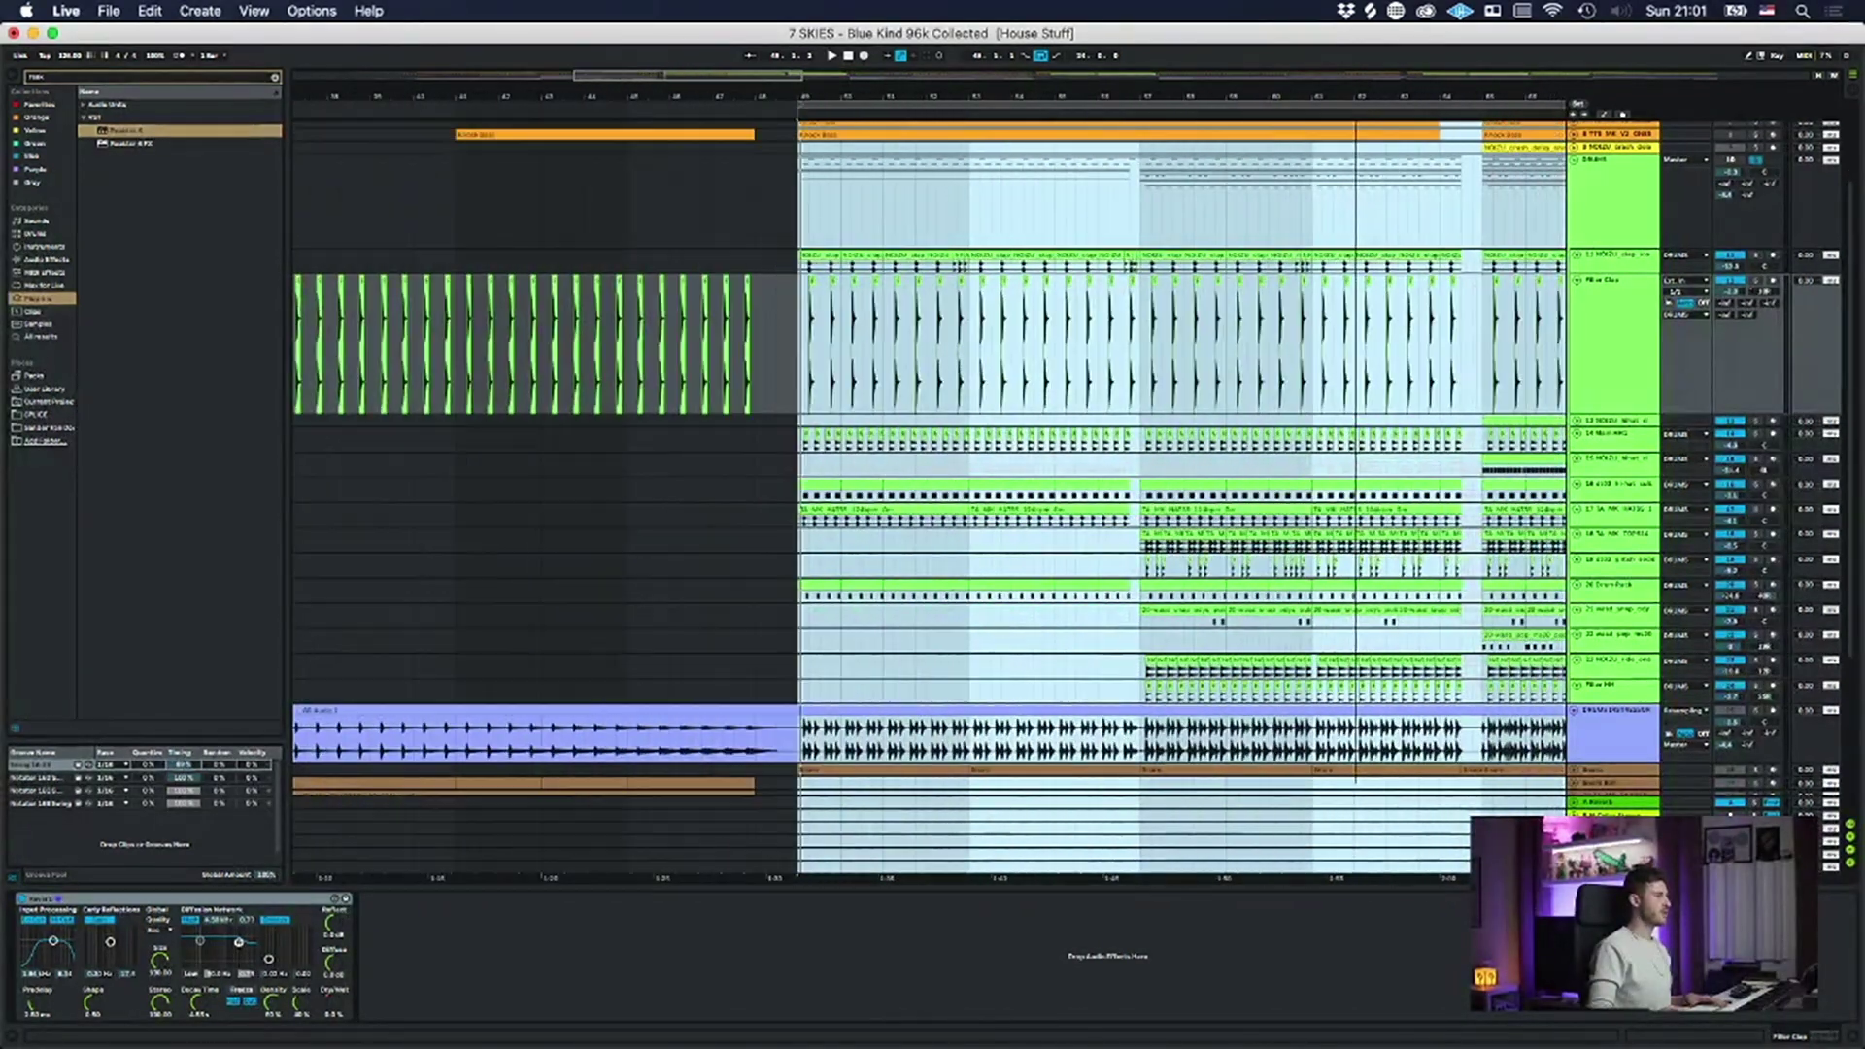
click(750, 426)
click(818, 264)
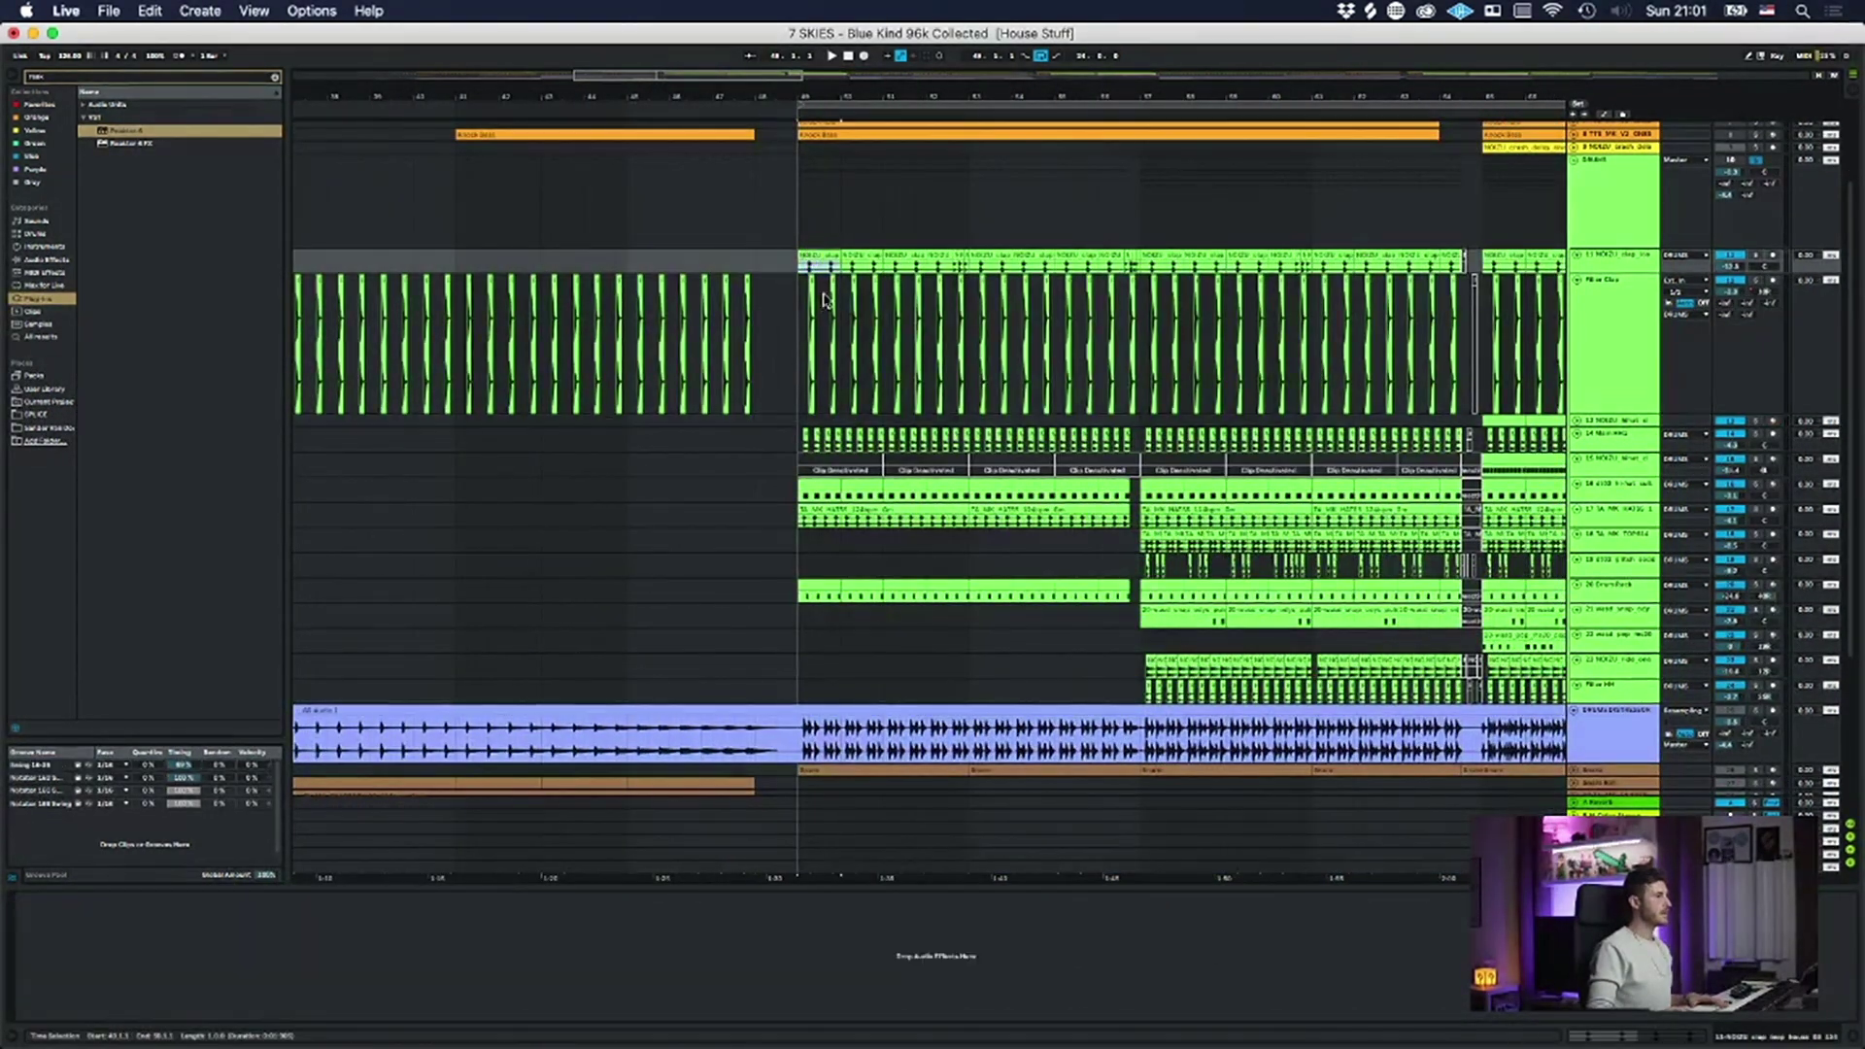
click(1756, 257)
drag(800, 93, 634, 195)
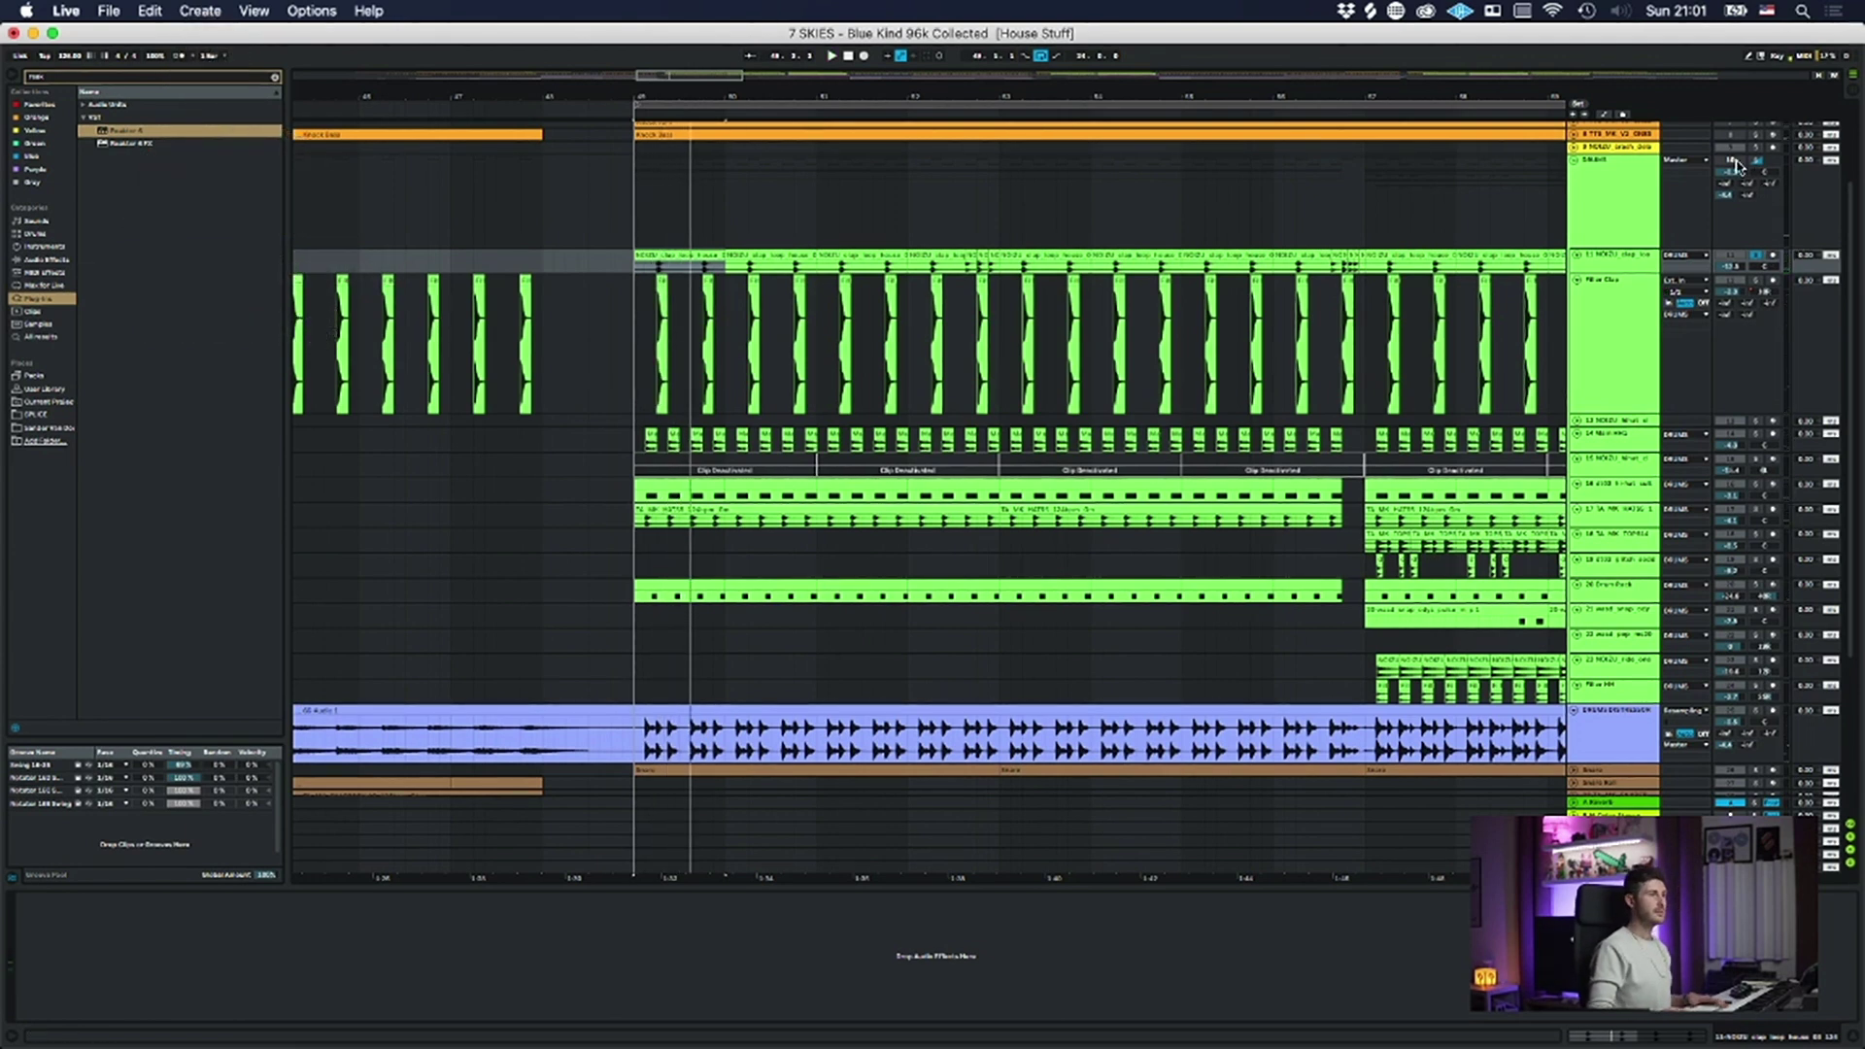
key(space)
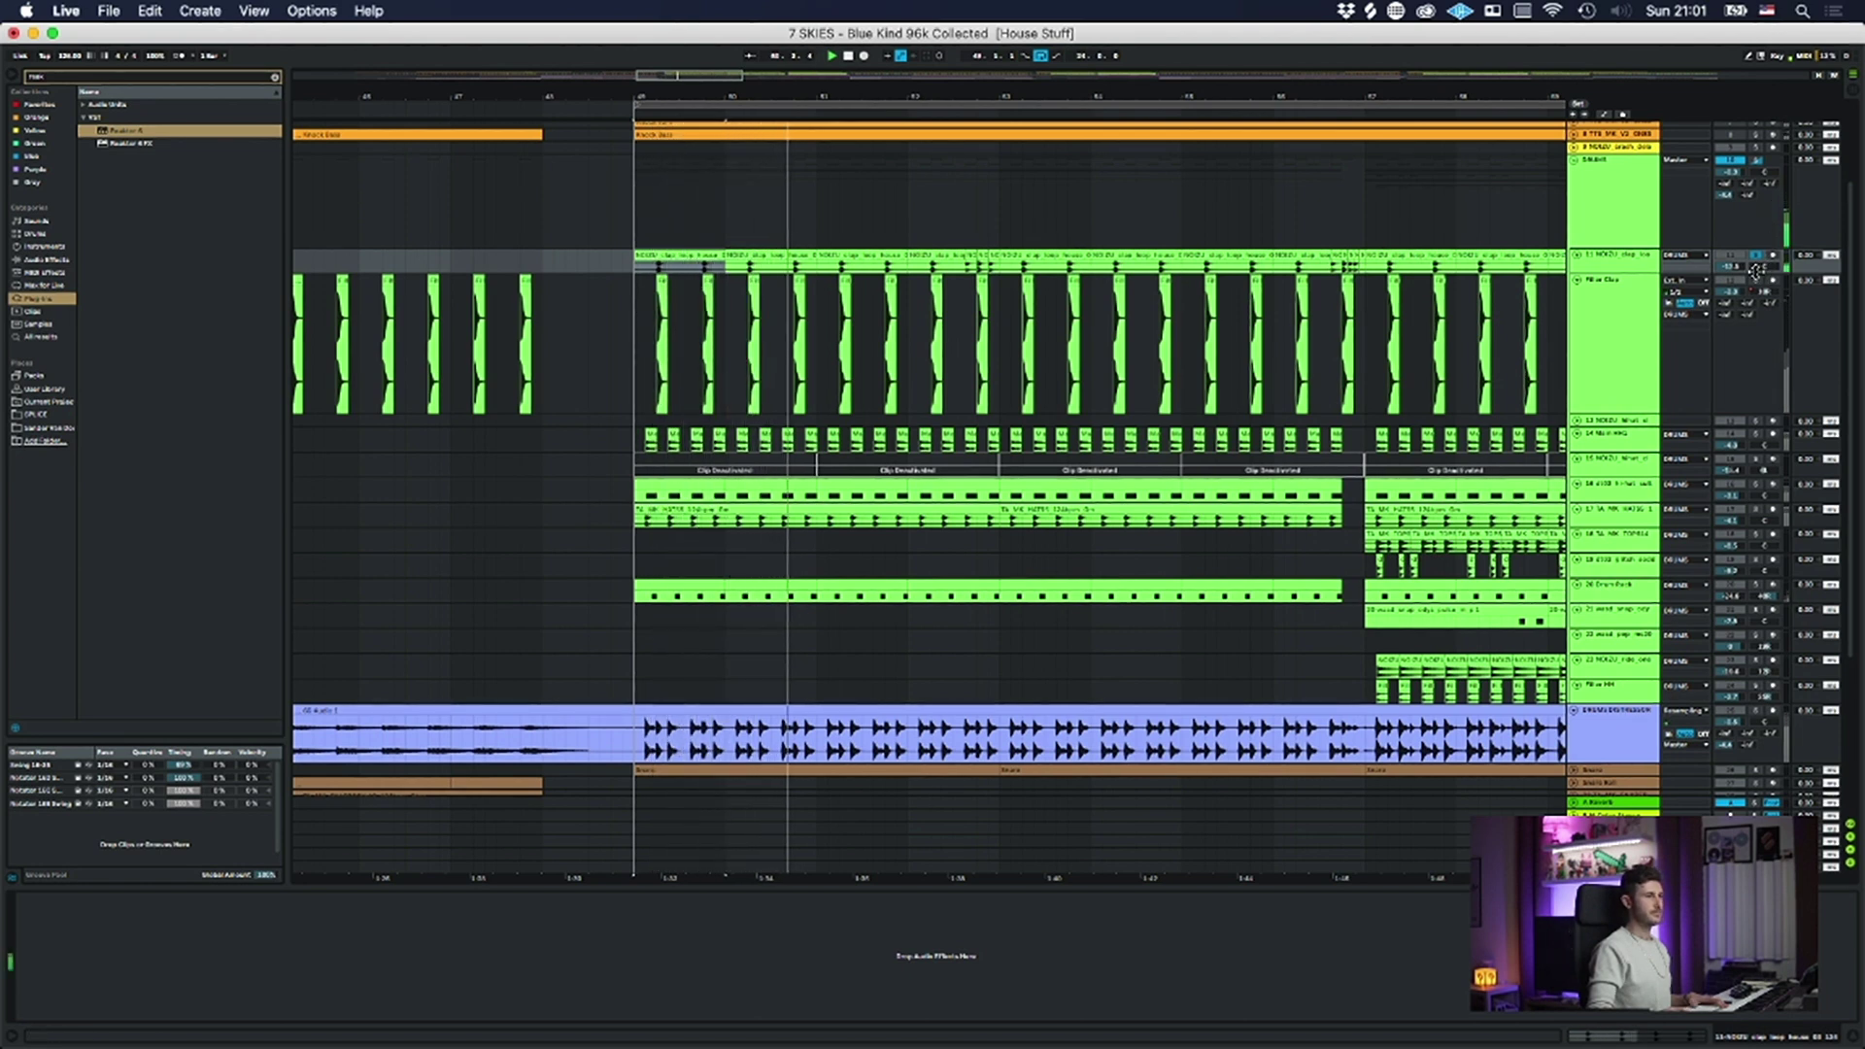
key(space)
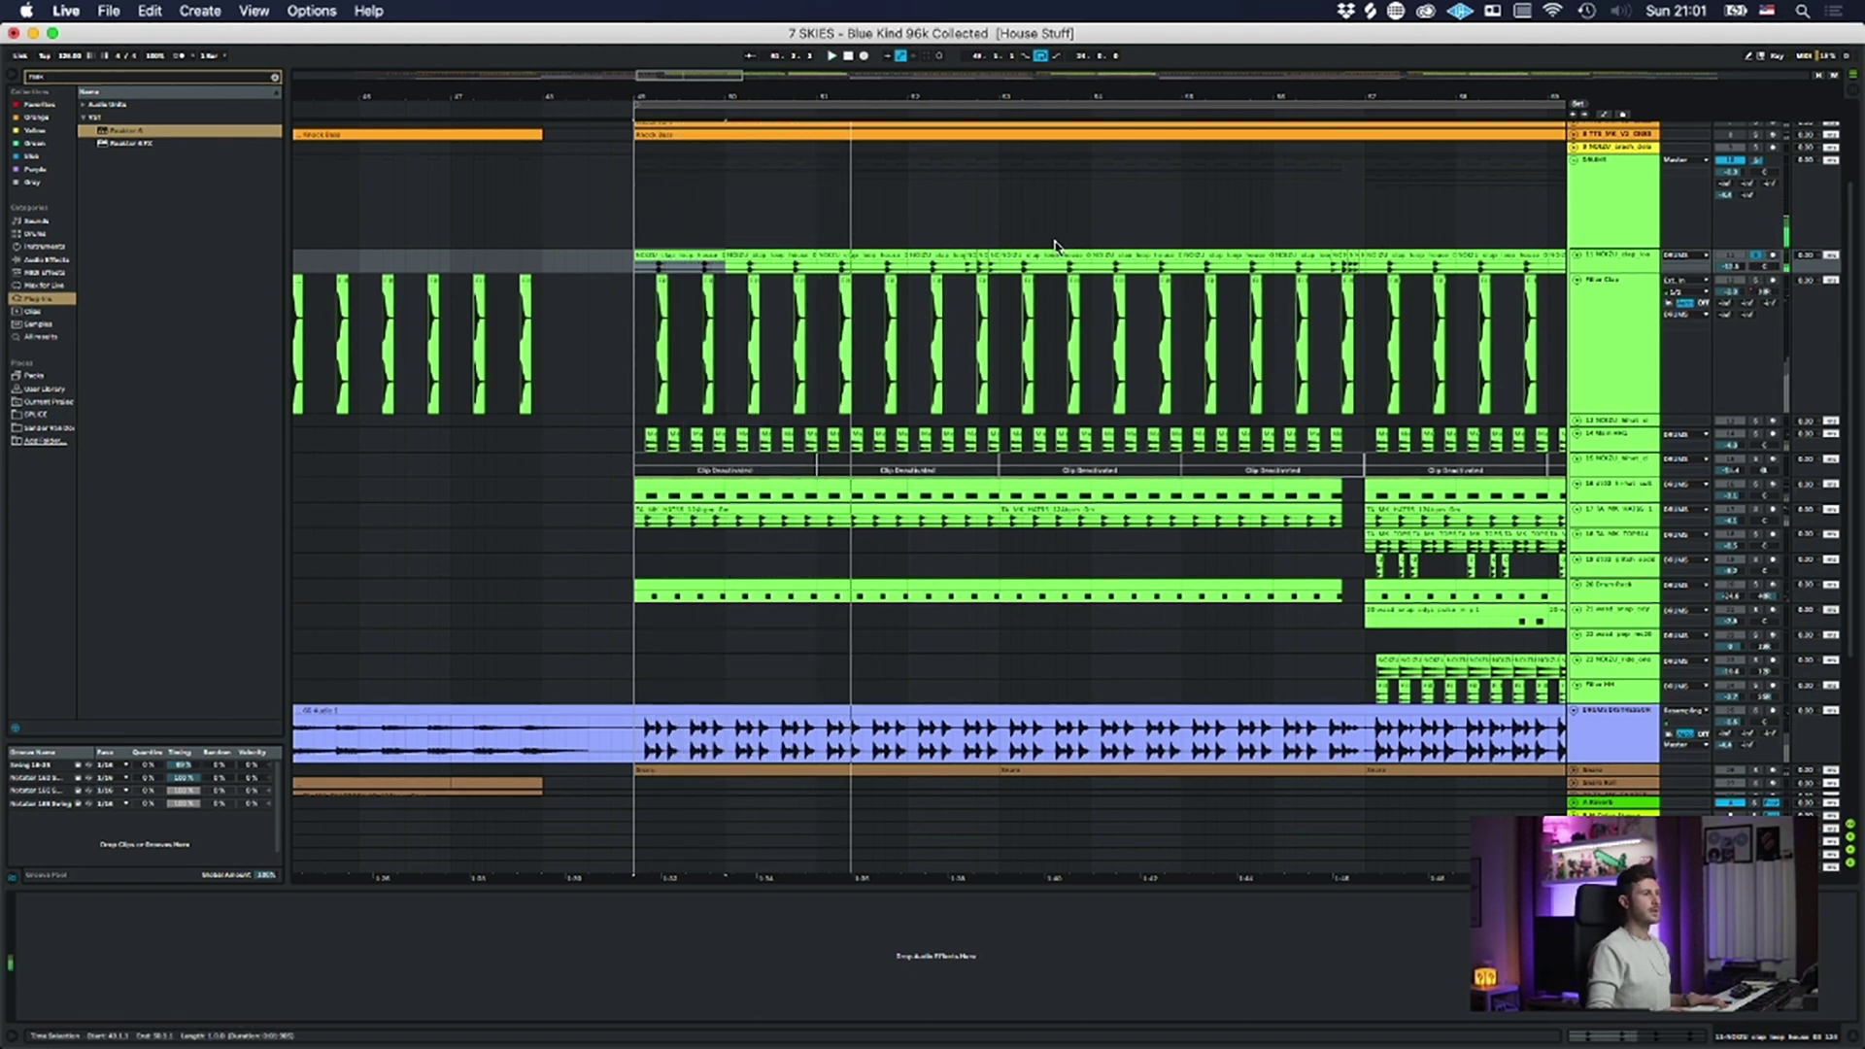
- Increase the clap loop track's height and audition the two clap fills at the end of each phrase
drag(960, 98, 1268, 199)
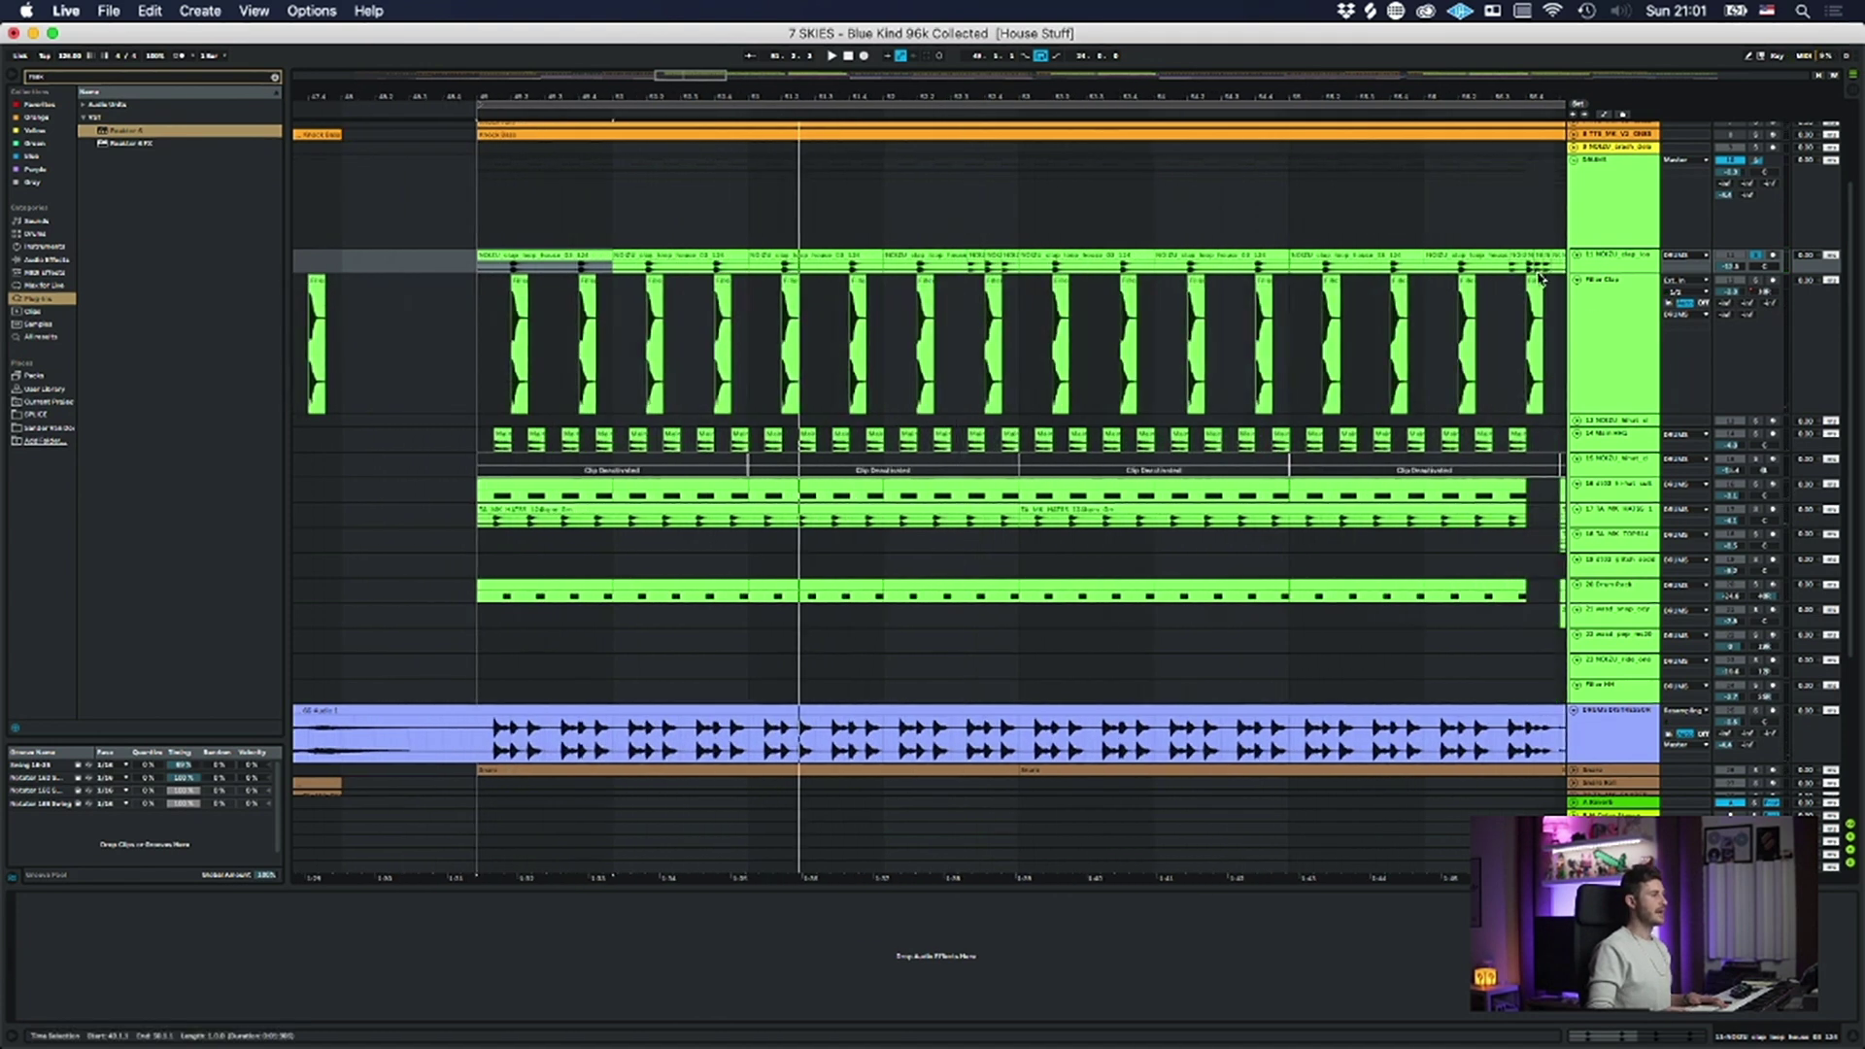
drag(1590, 273, 1589, 377)
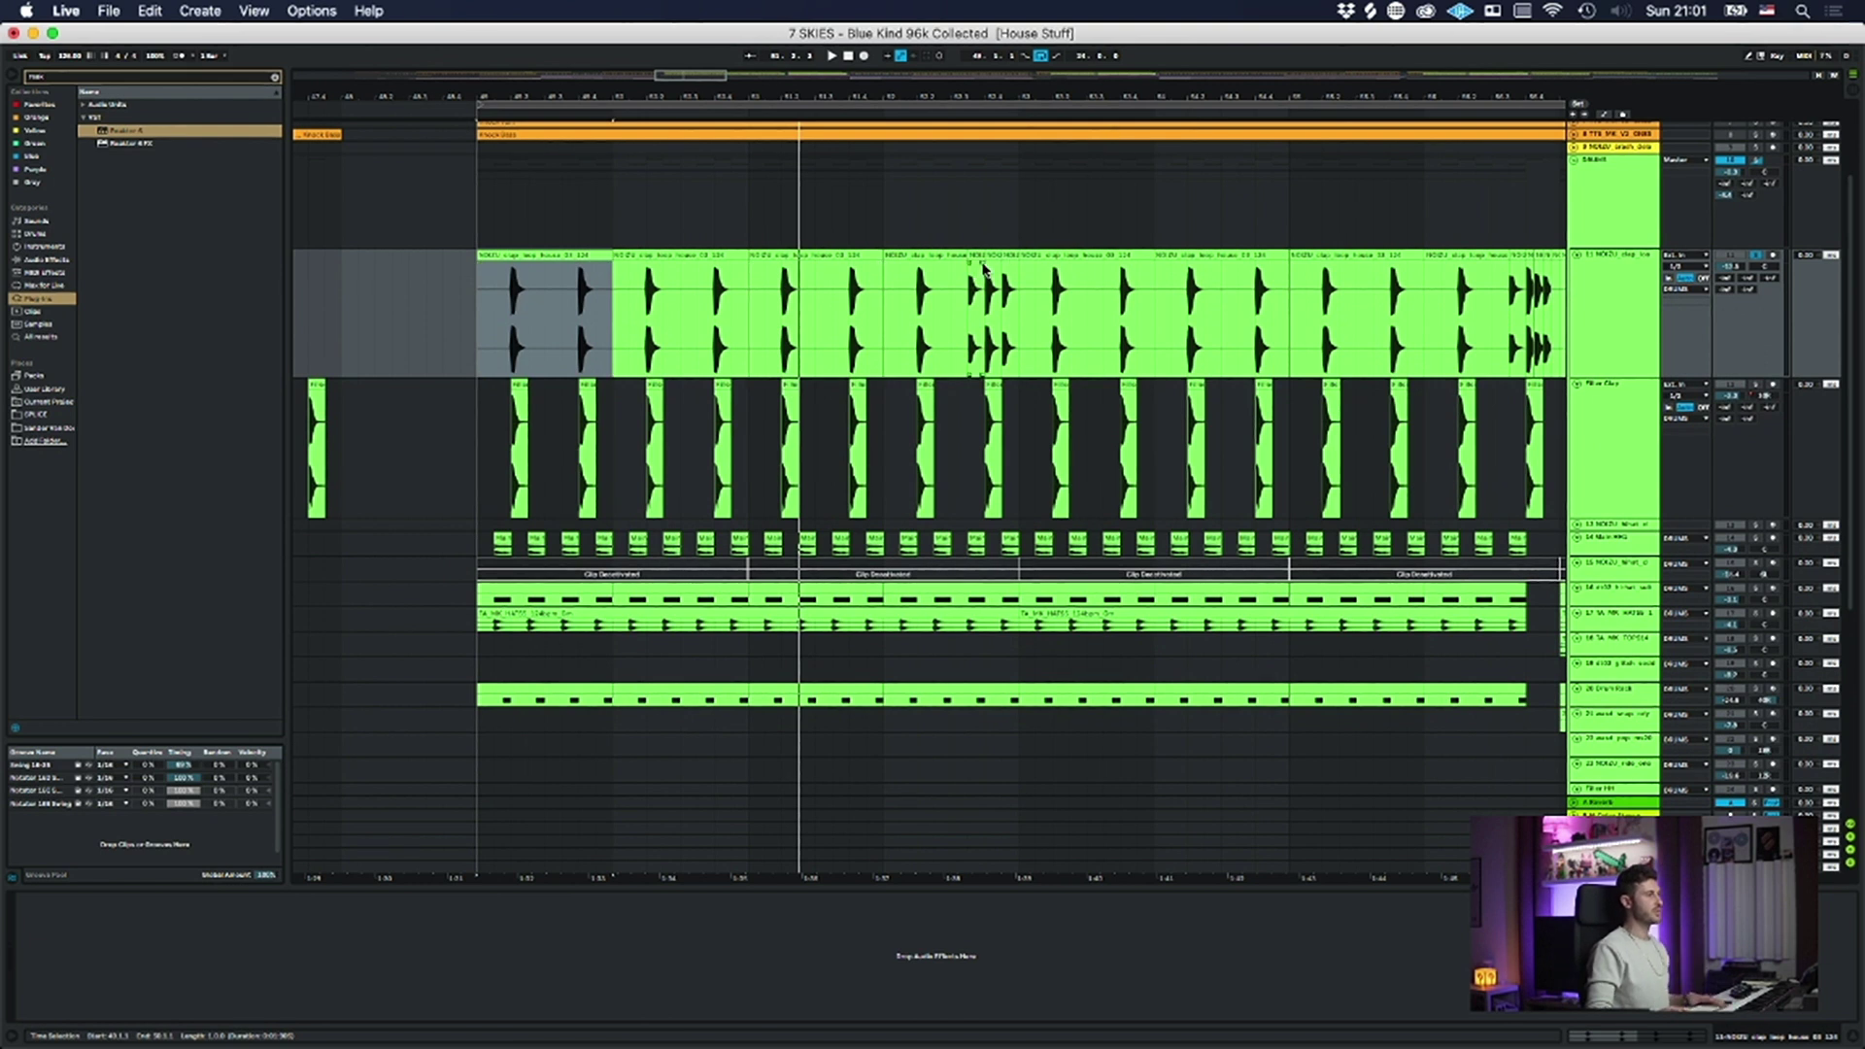
drag(983, 277, 969, 278)
key(space)
key(space)
click(1501, 333)
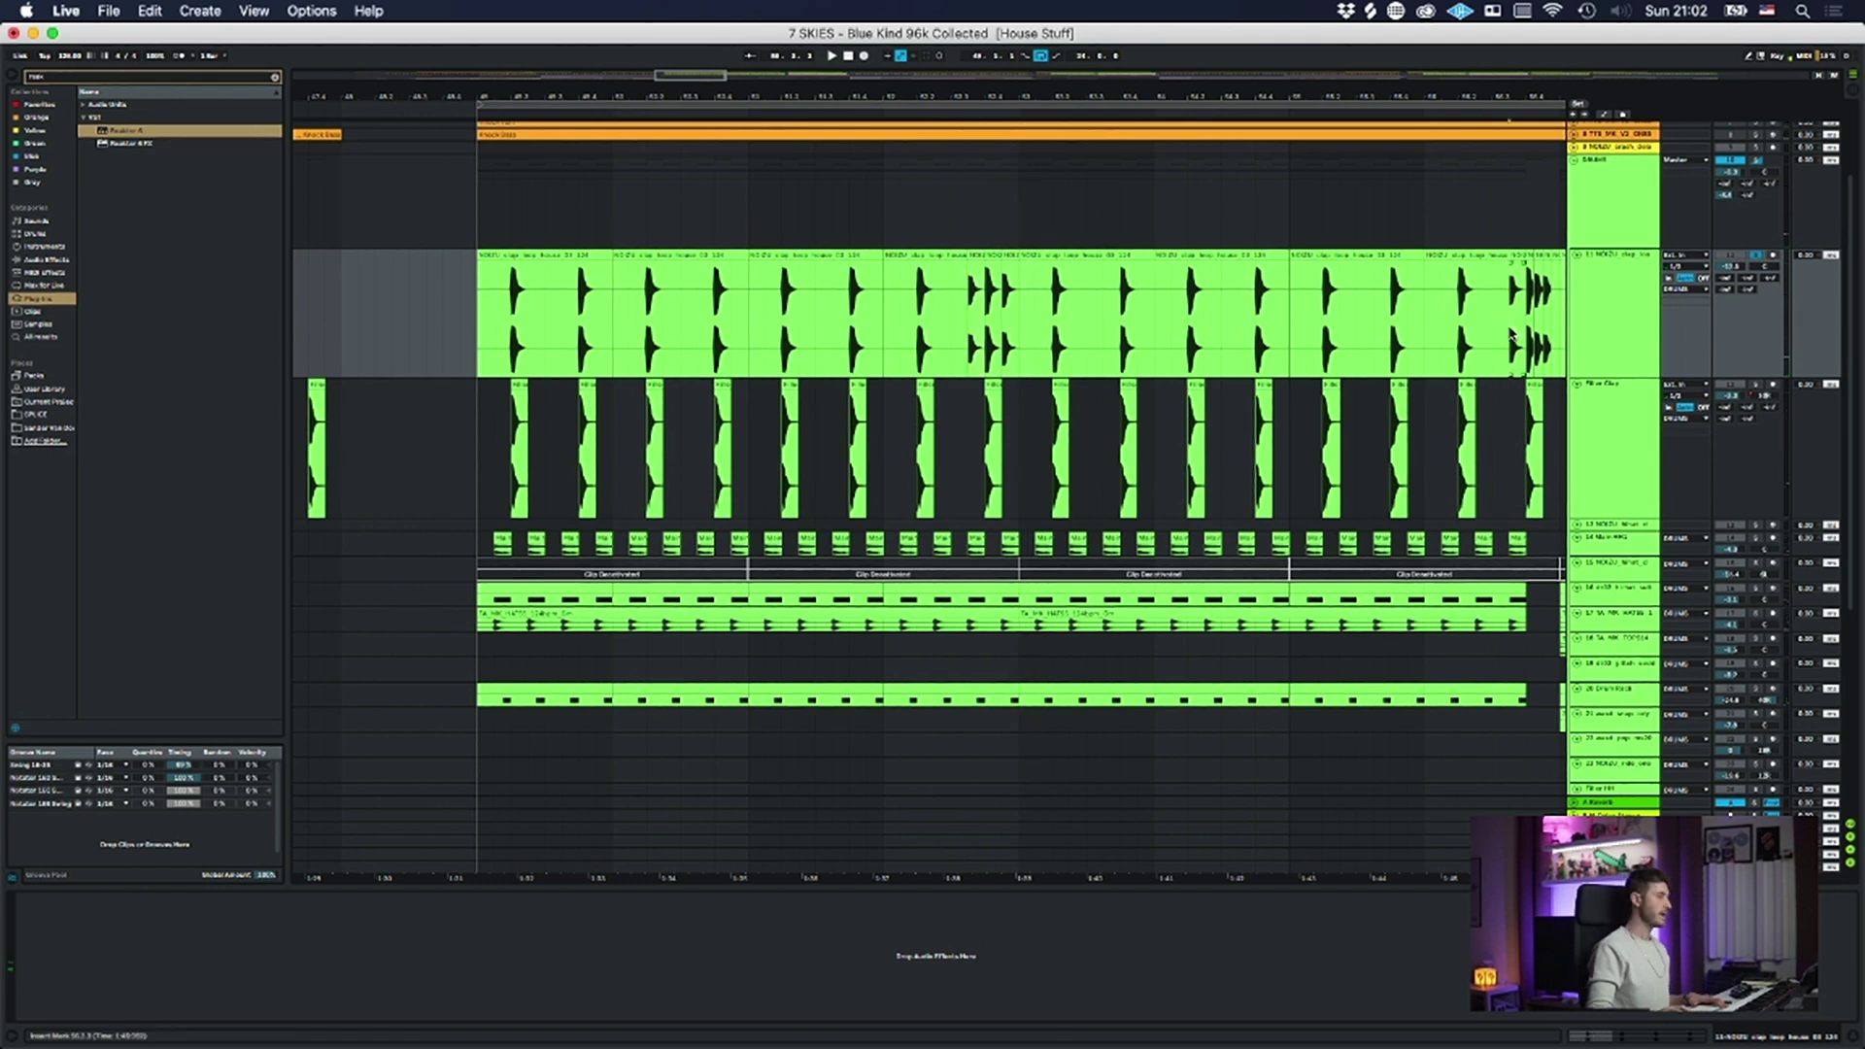
key(space)
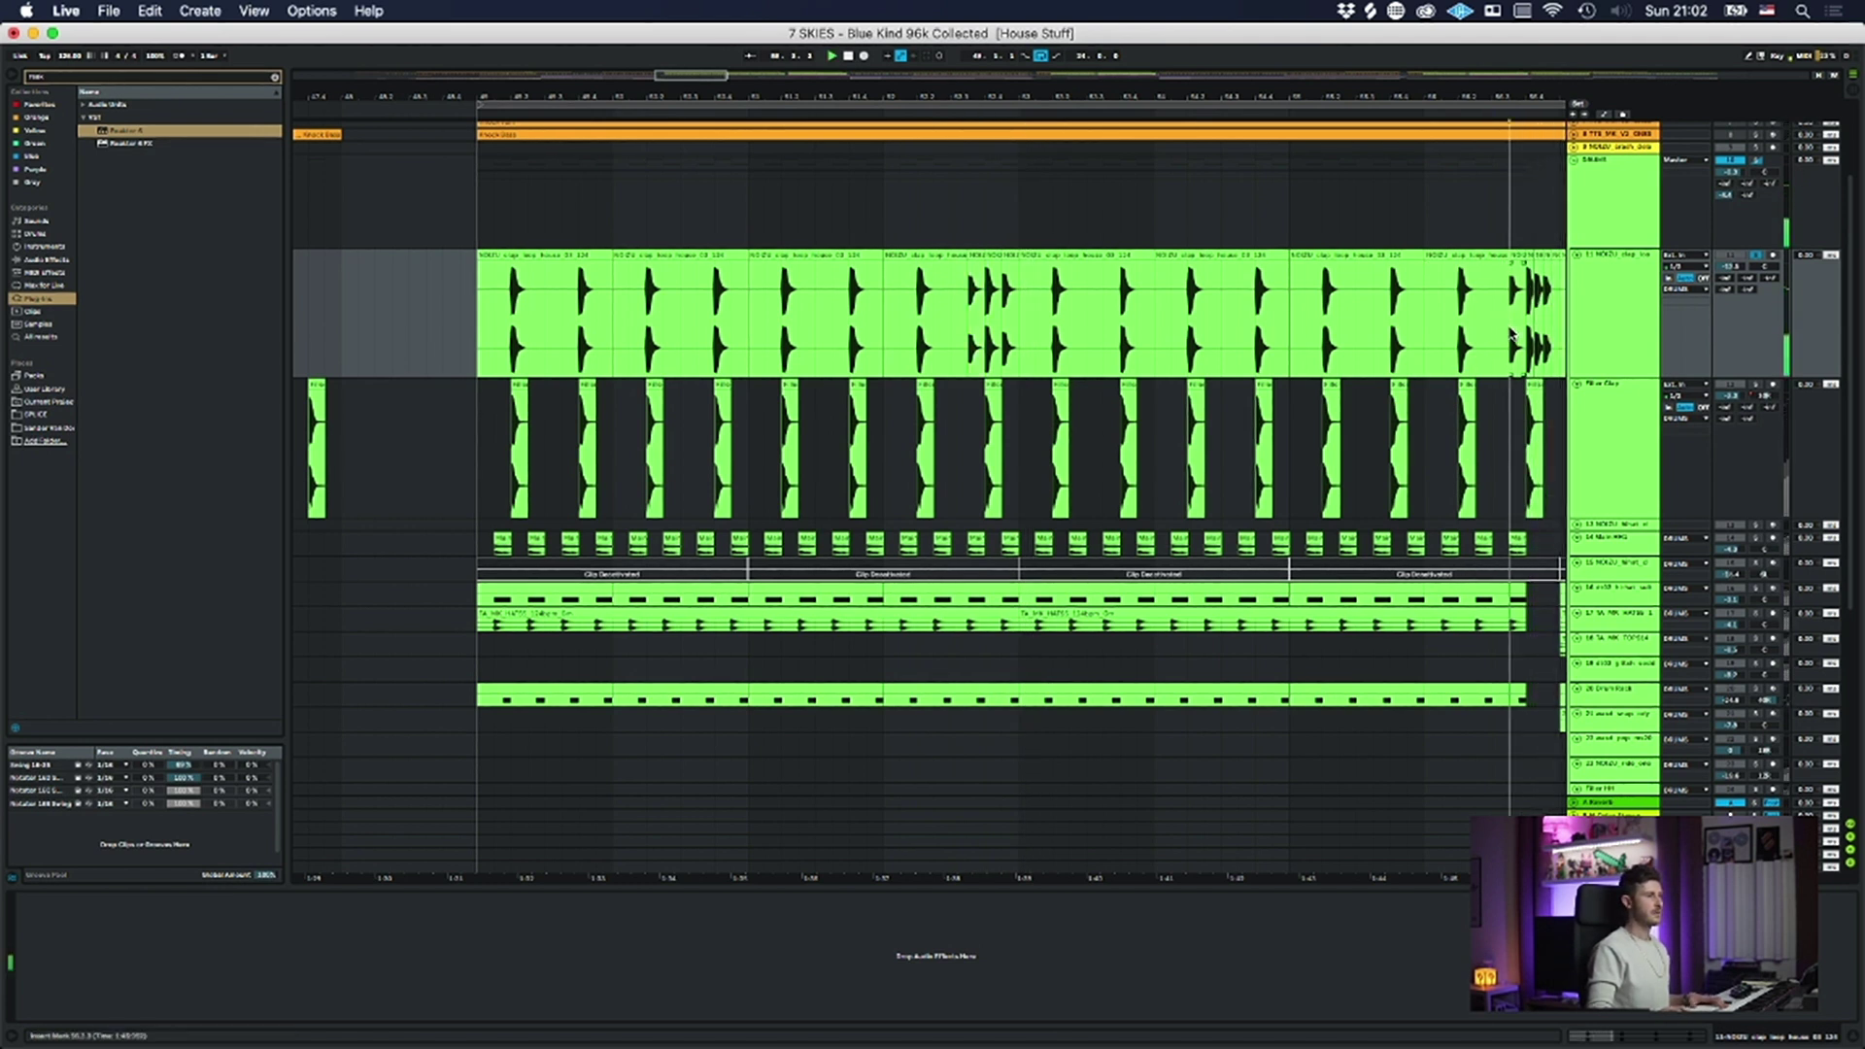
- Inspect the sample settings and waveform of the first short clap slice in the first fill, and close the clip view
drag(1015, 101, 927, 242)
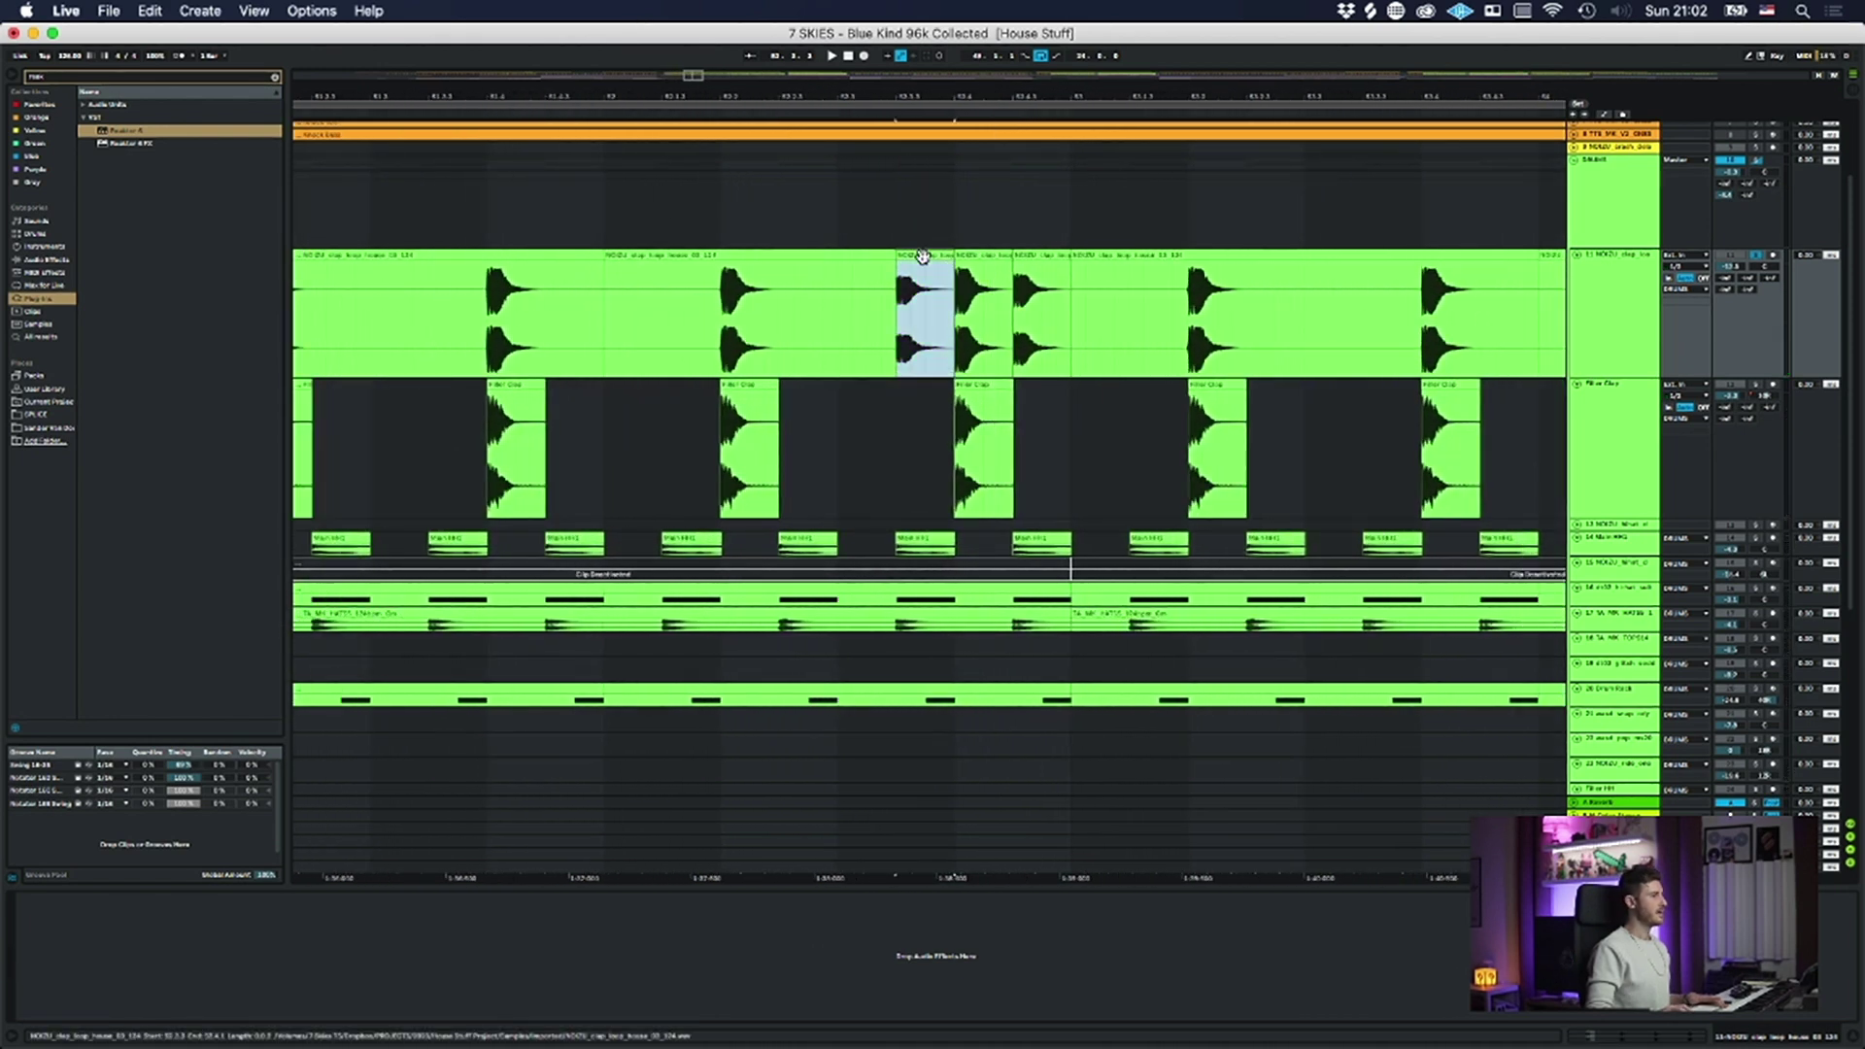
double_click(933, 253)
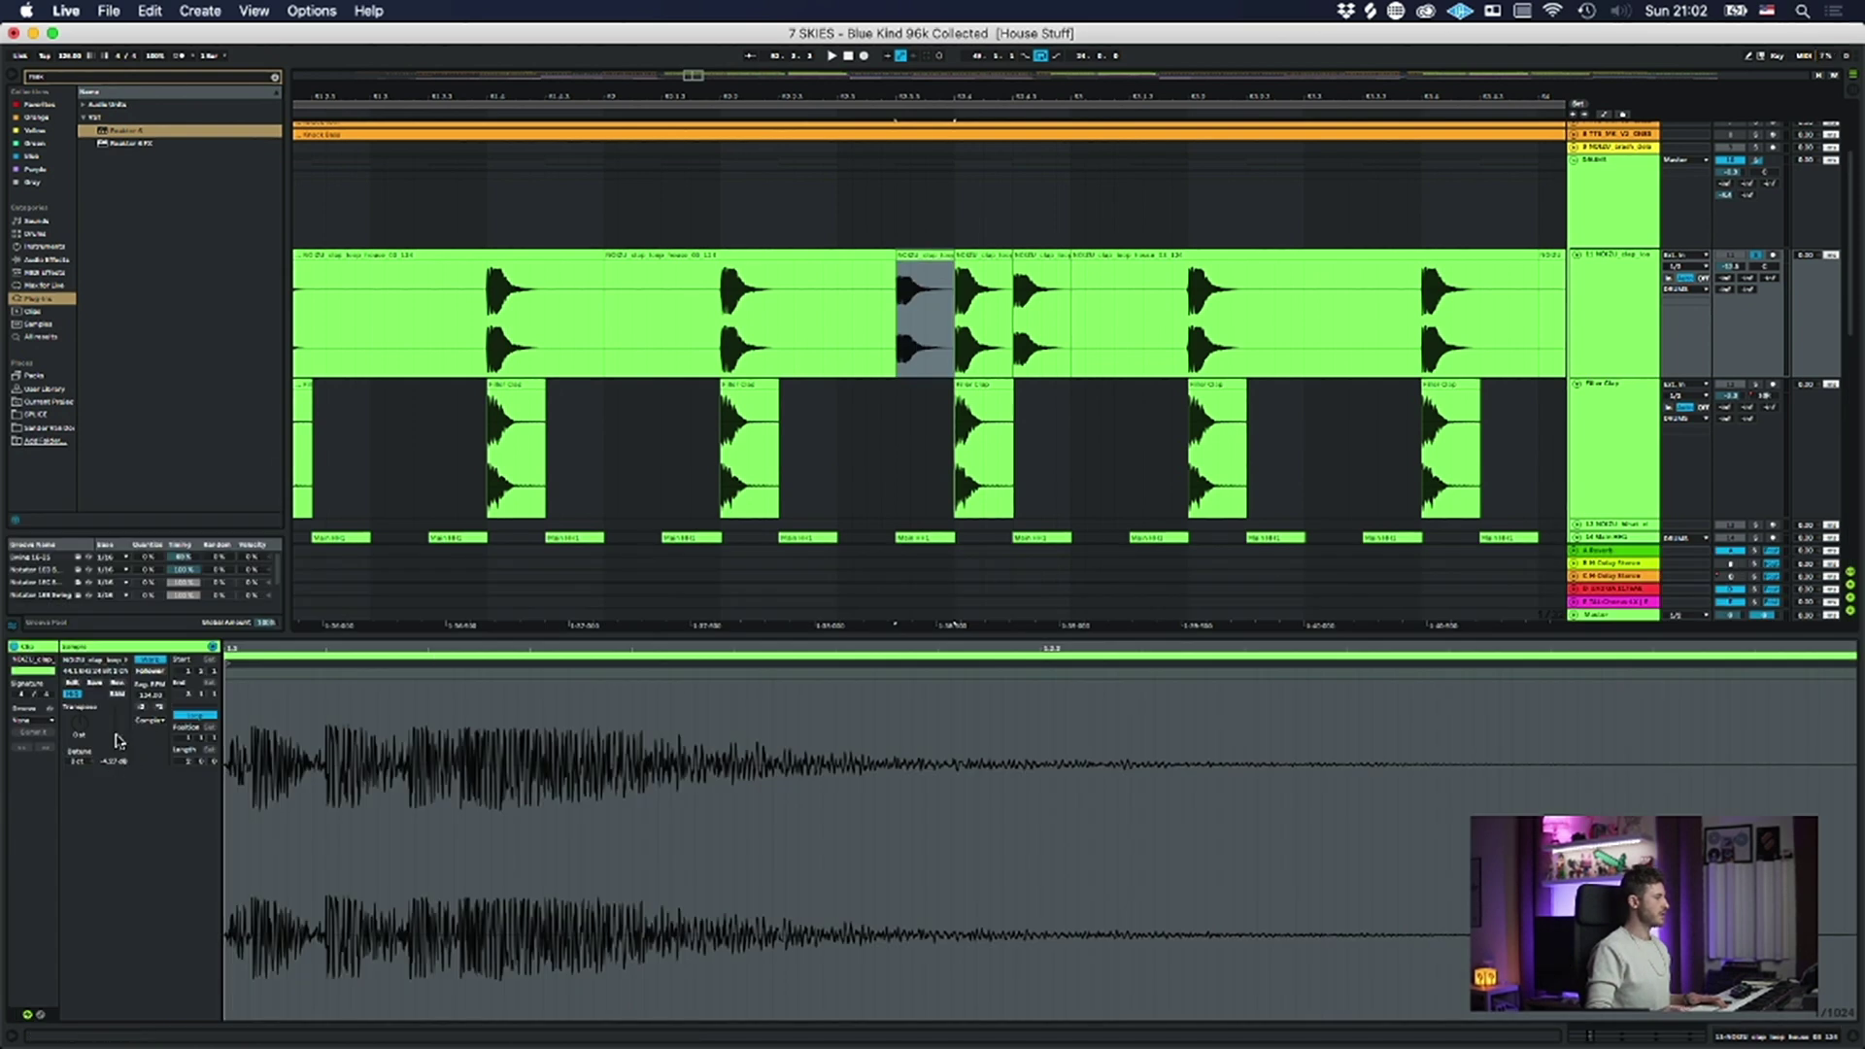
click(827, 239)
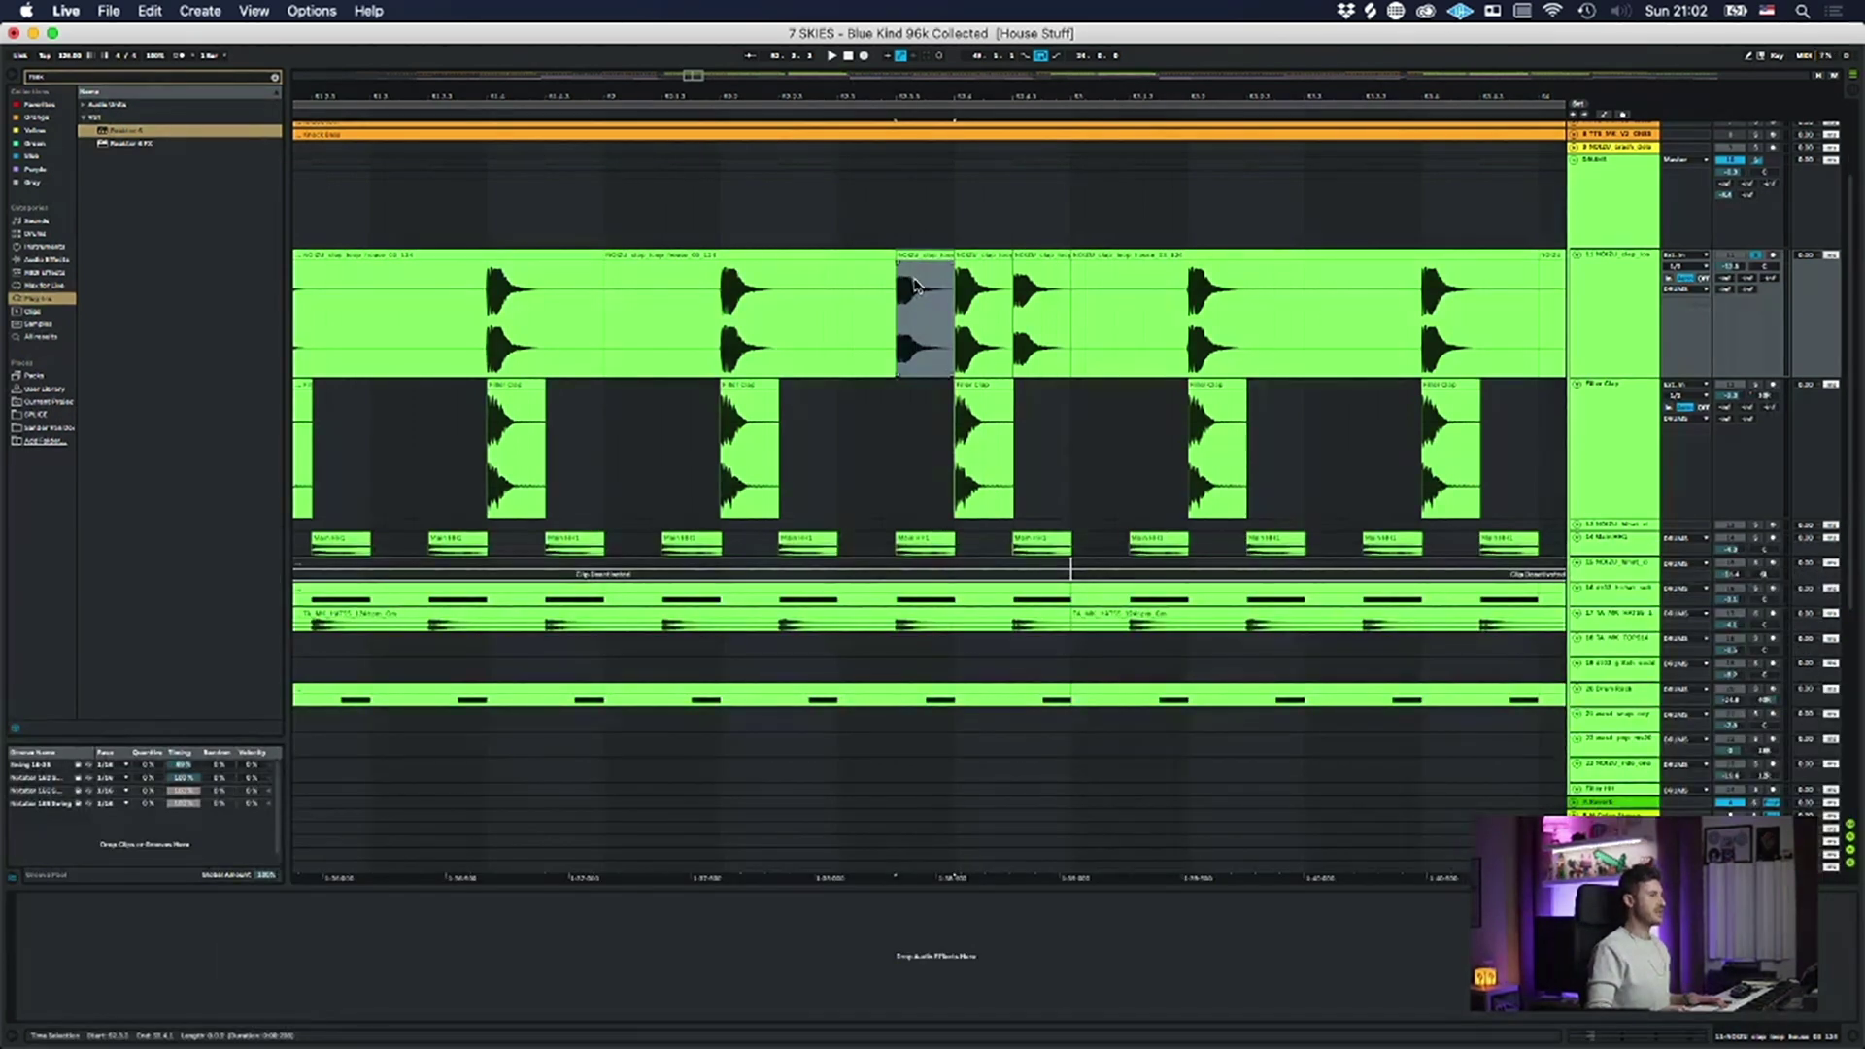
- Audition the first clap fill again, followed by the fill at the end of the next phrase on the soloed clap loop track
drag(947, 98, 947, 93)
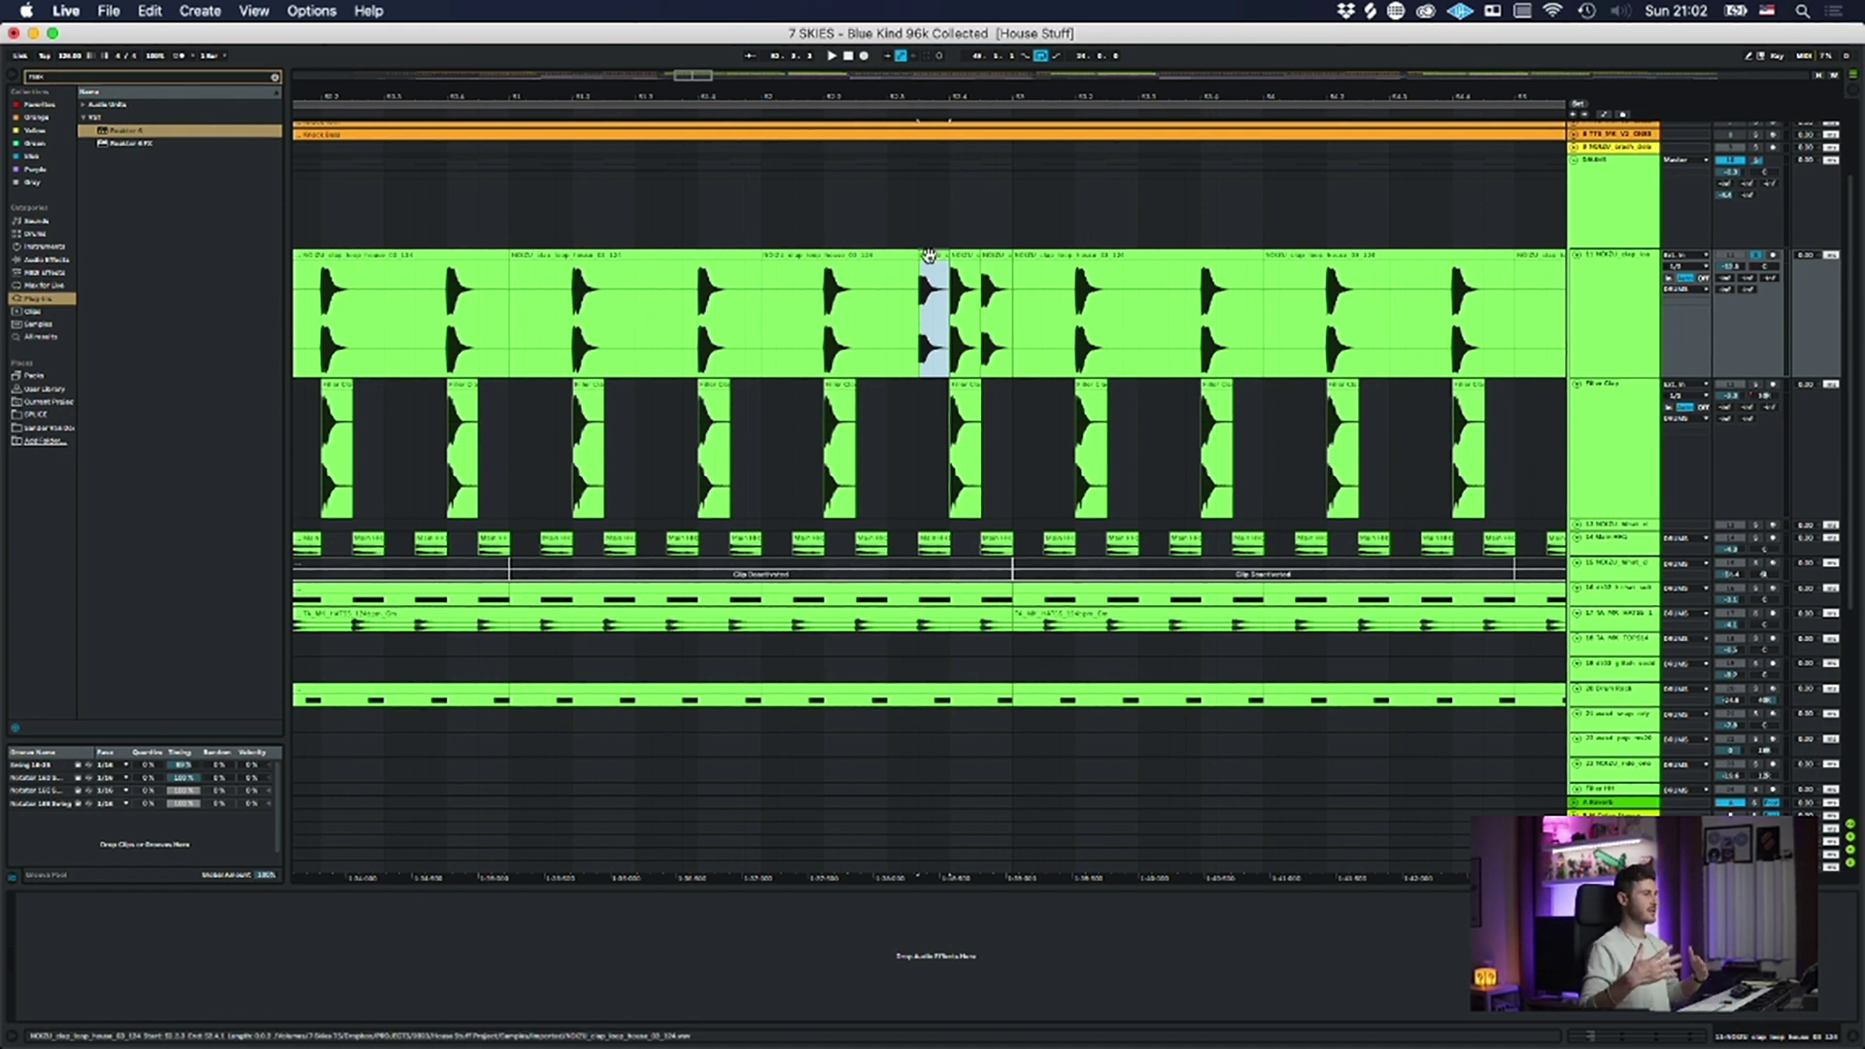
key(space)
key(space)
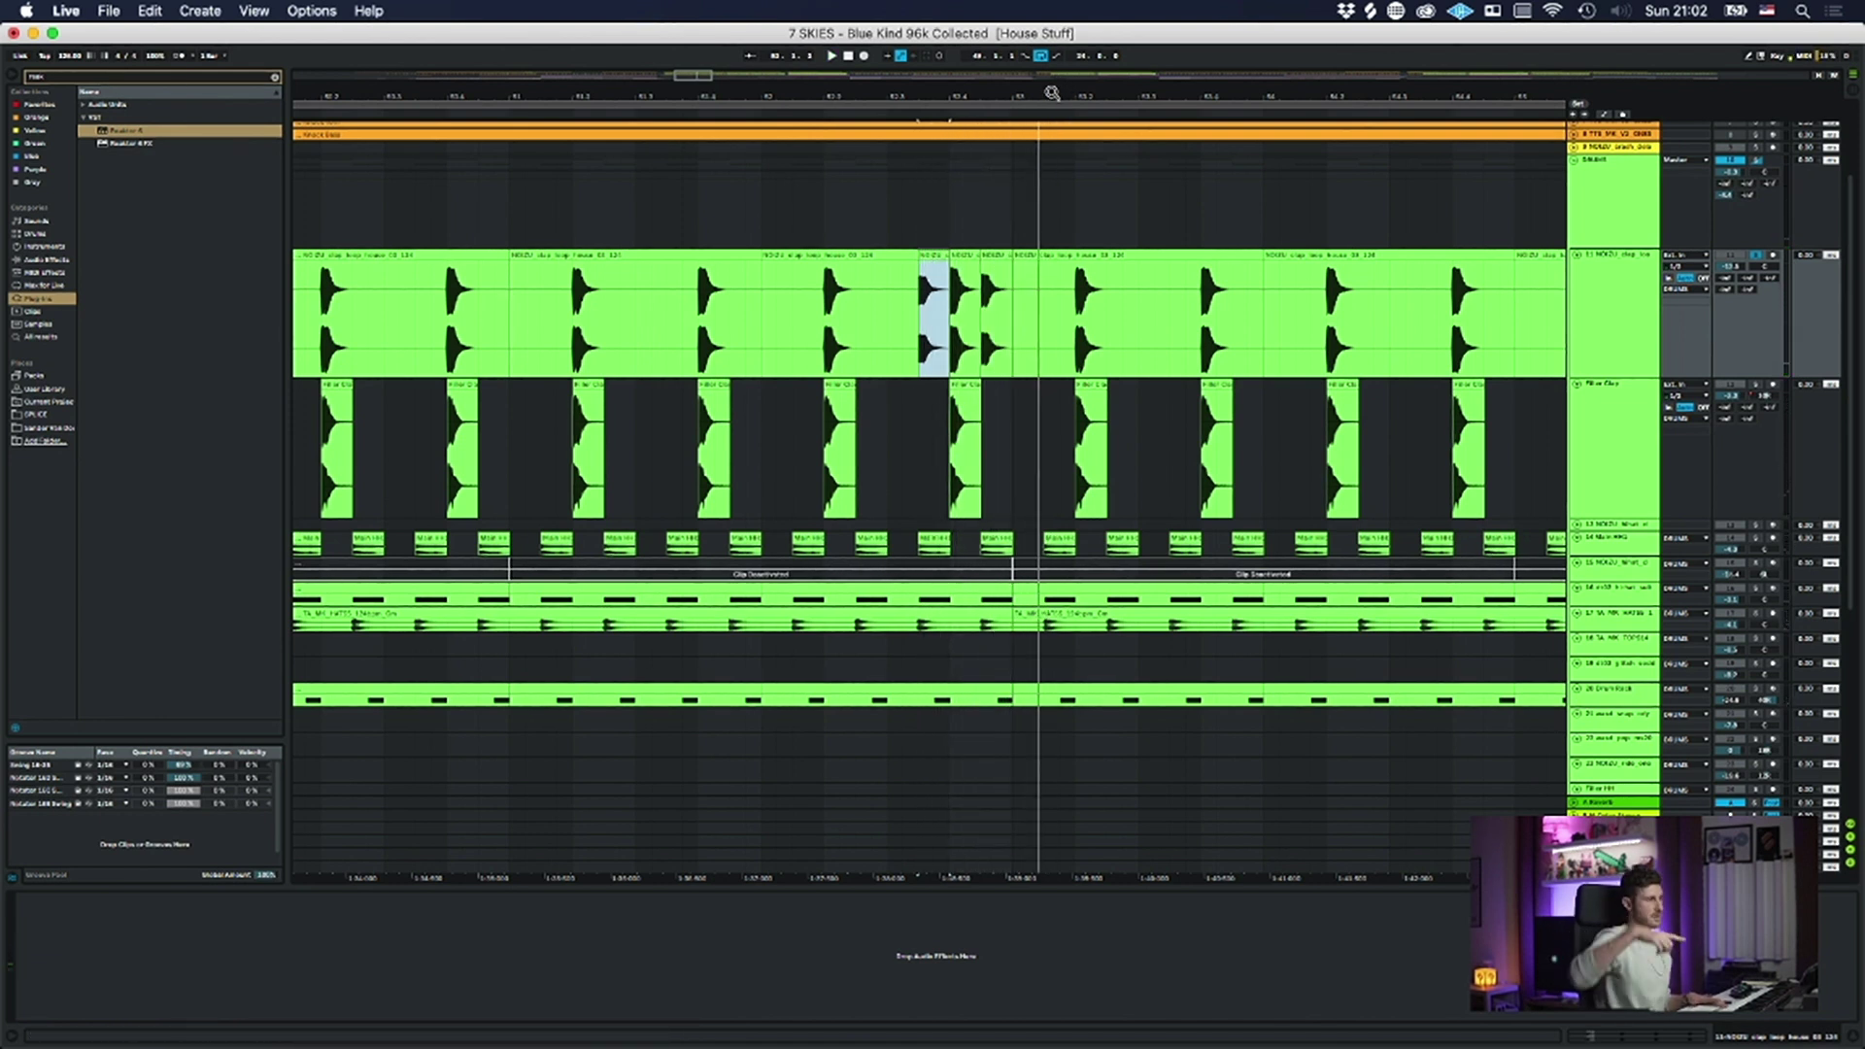
drag(1052, 93, 293, 82)
click(938, 326)
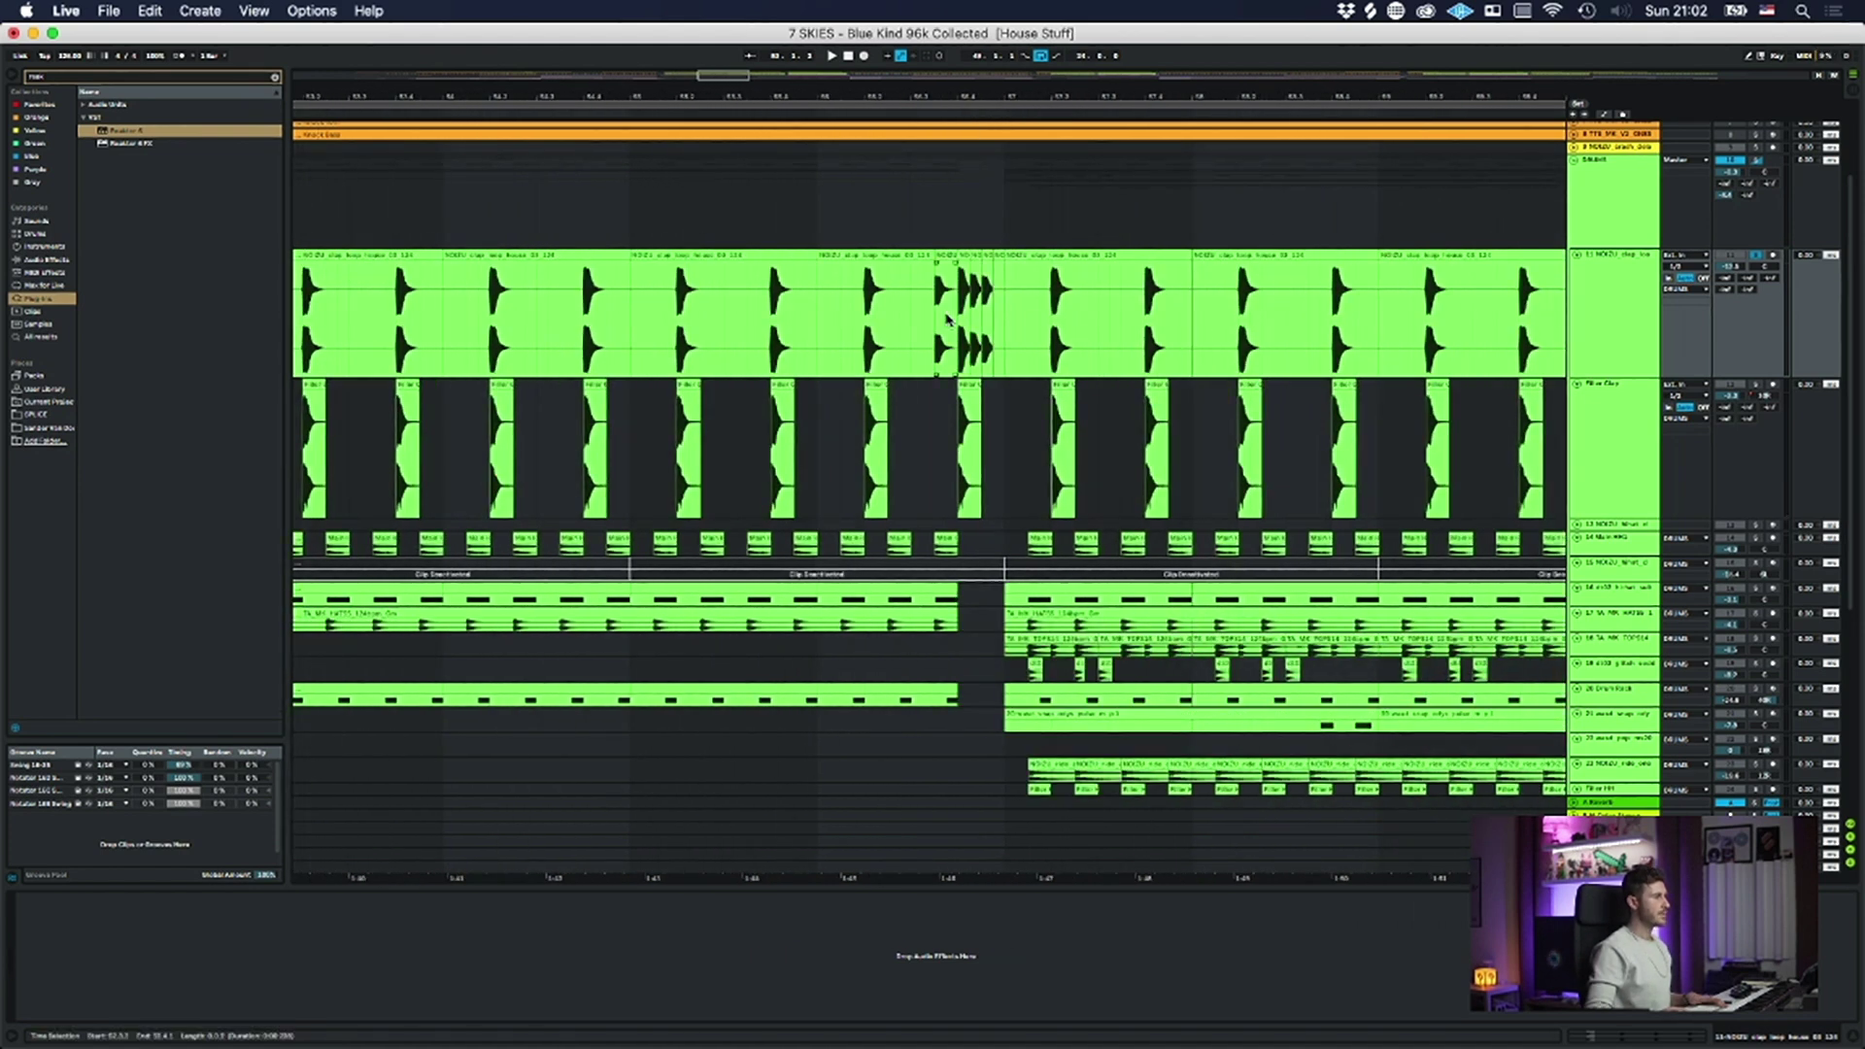
key(space)
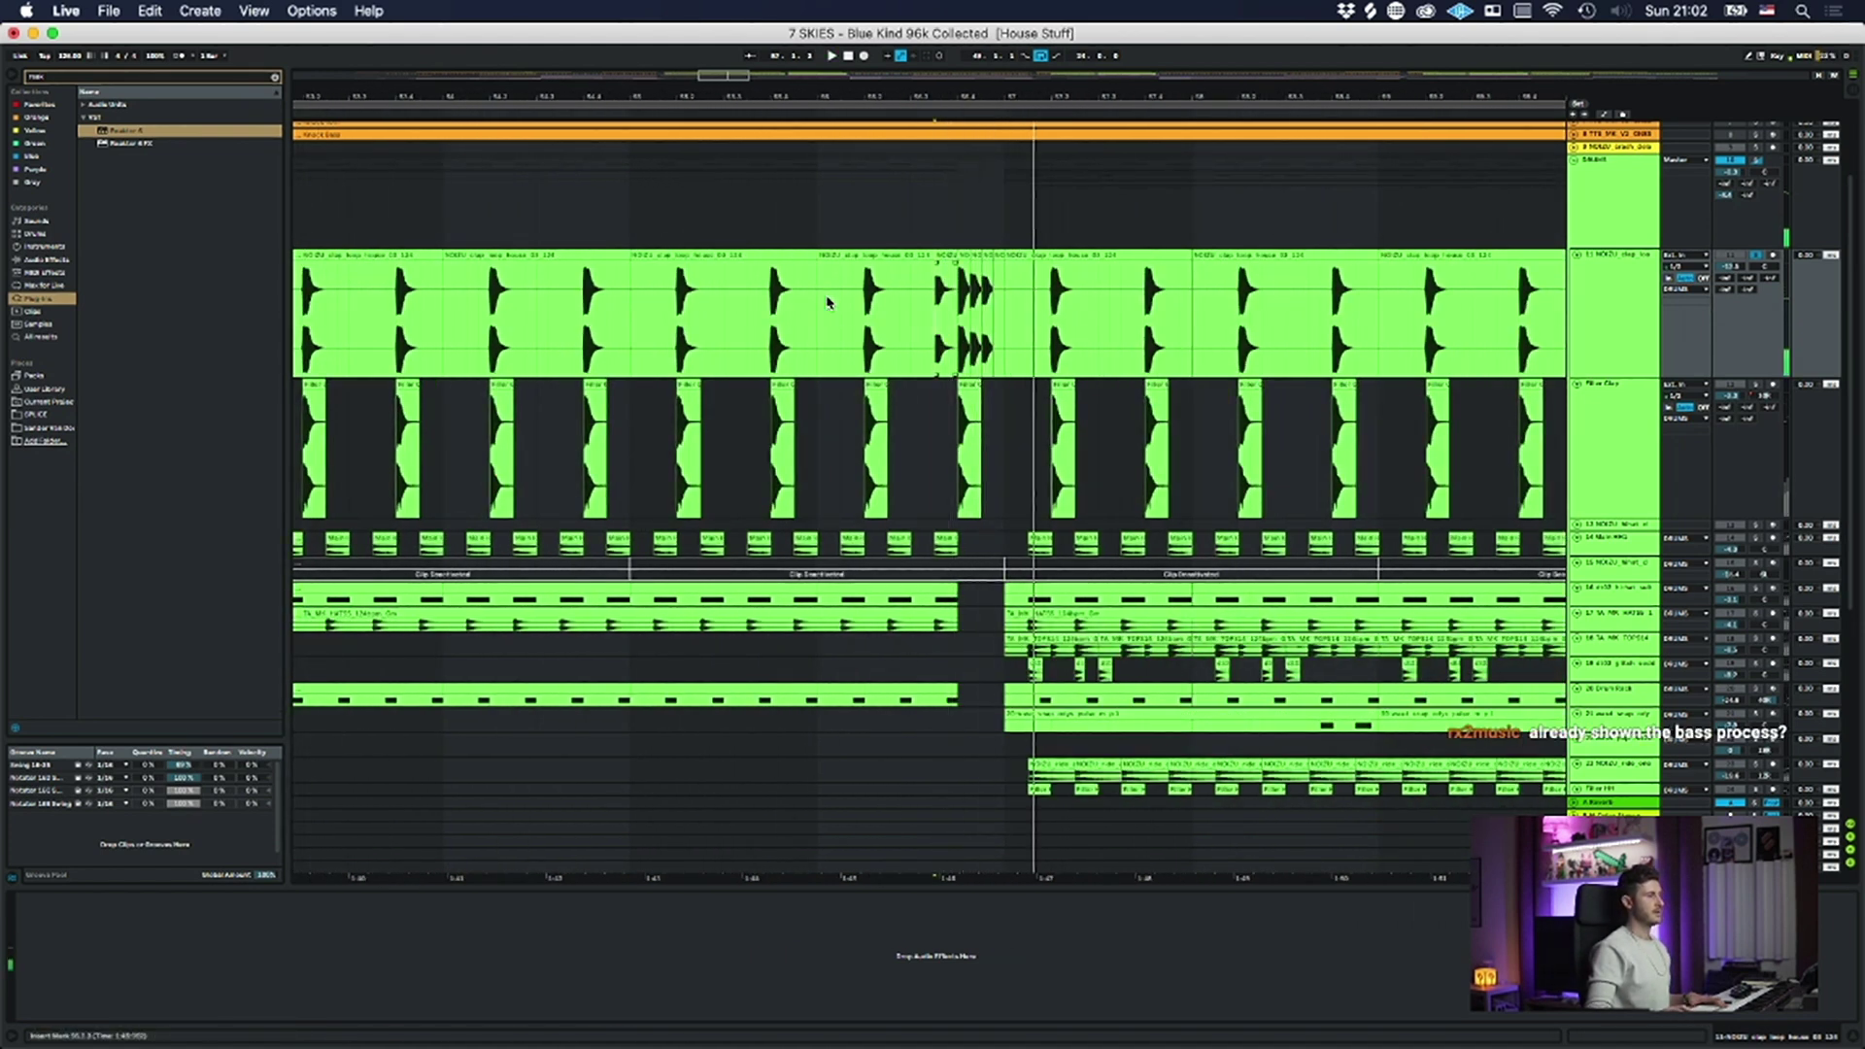
- Select the Filter Clap track, solo it and audition it from the start of the drop
drag(416, 114, 1318, 116)
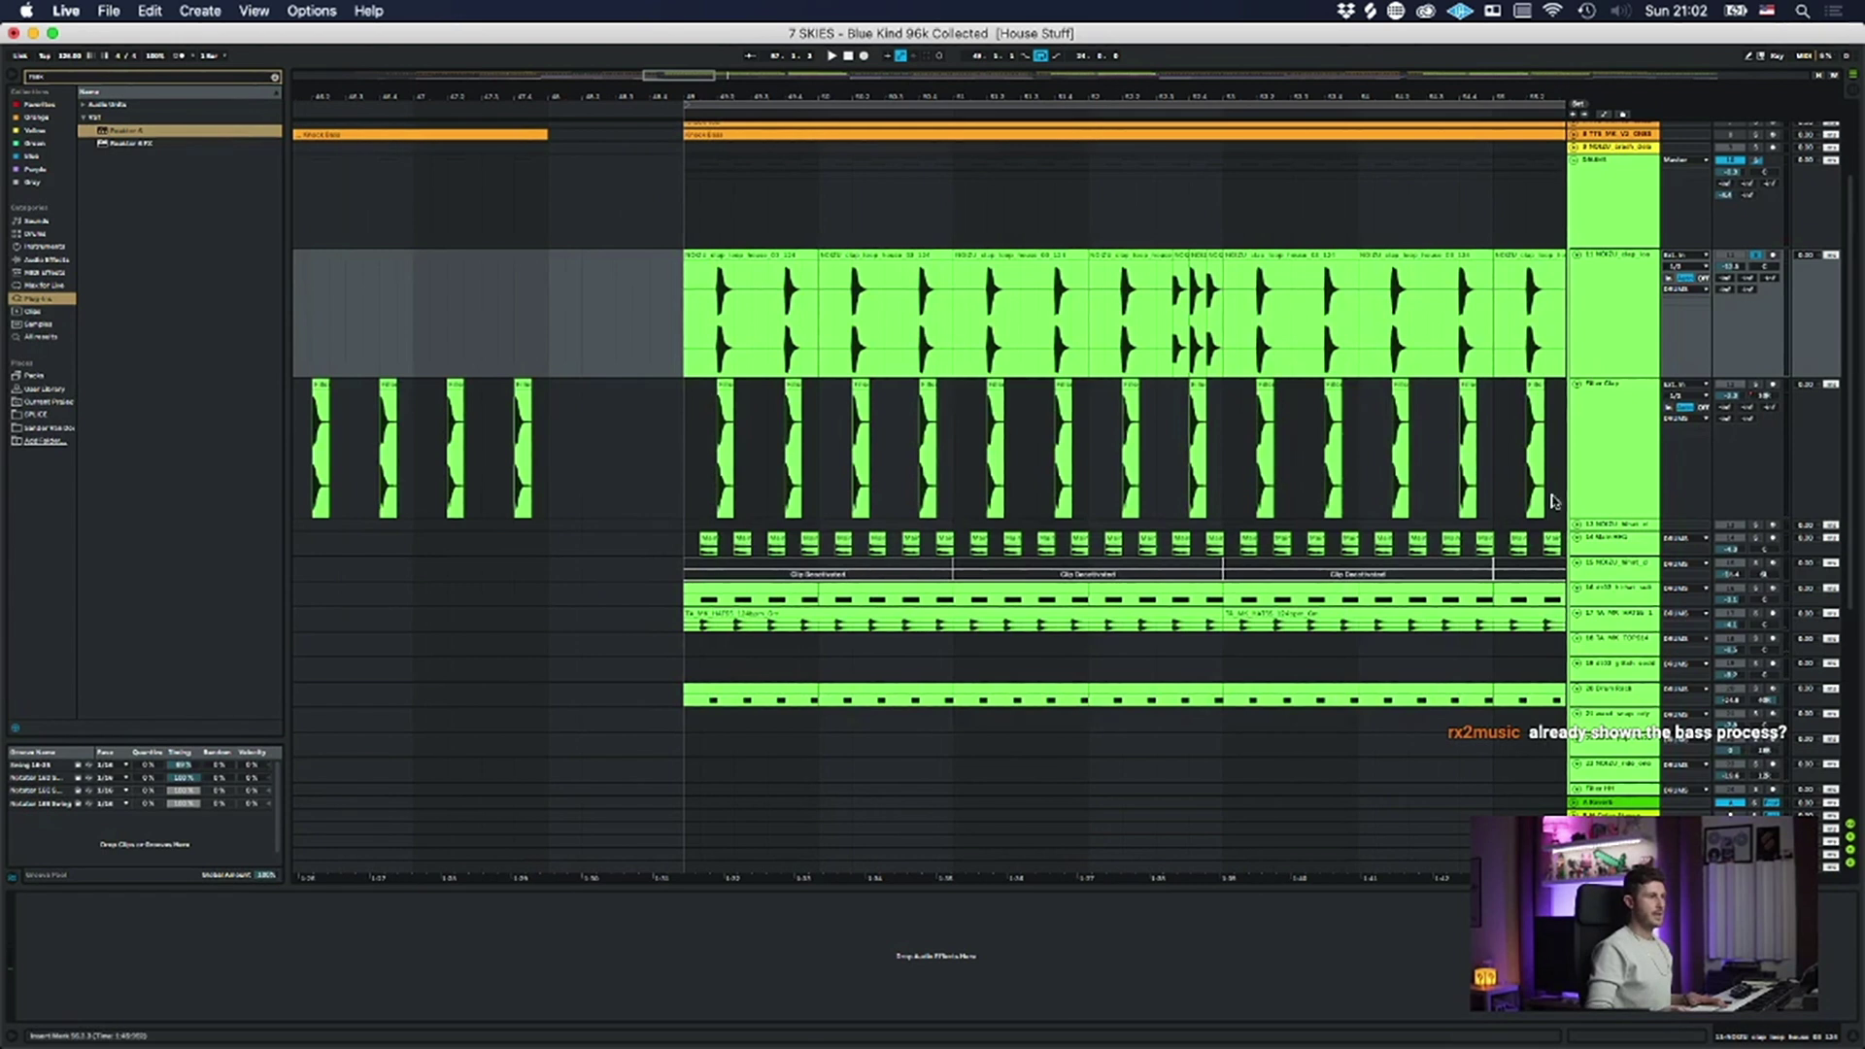
click(1618, 445)
click(1756, 386)
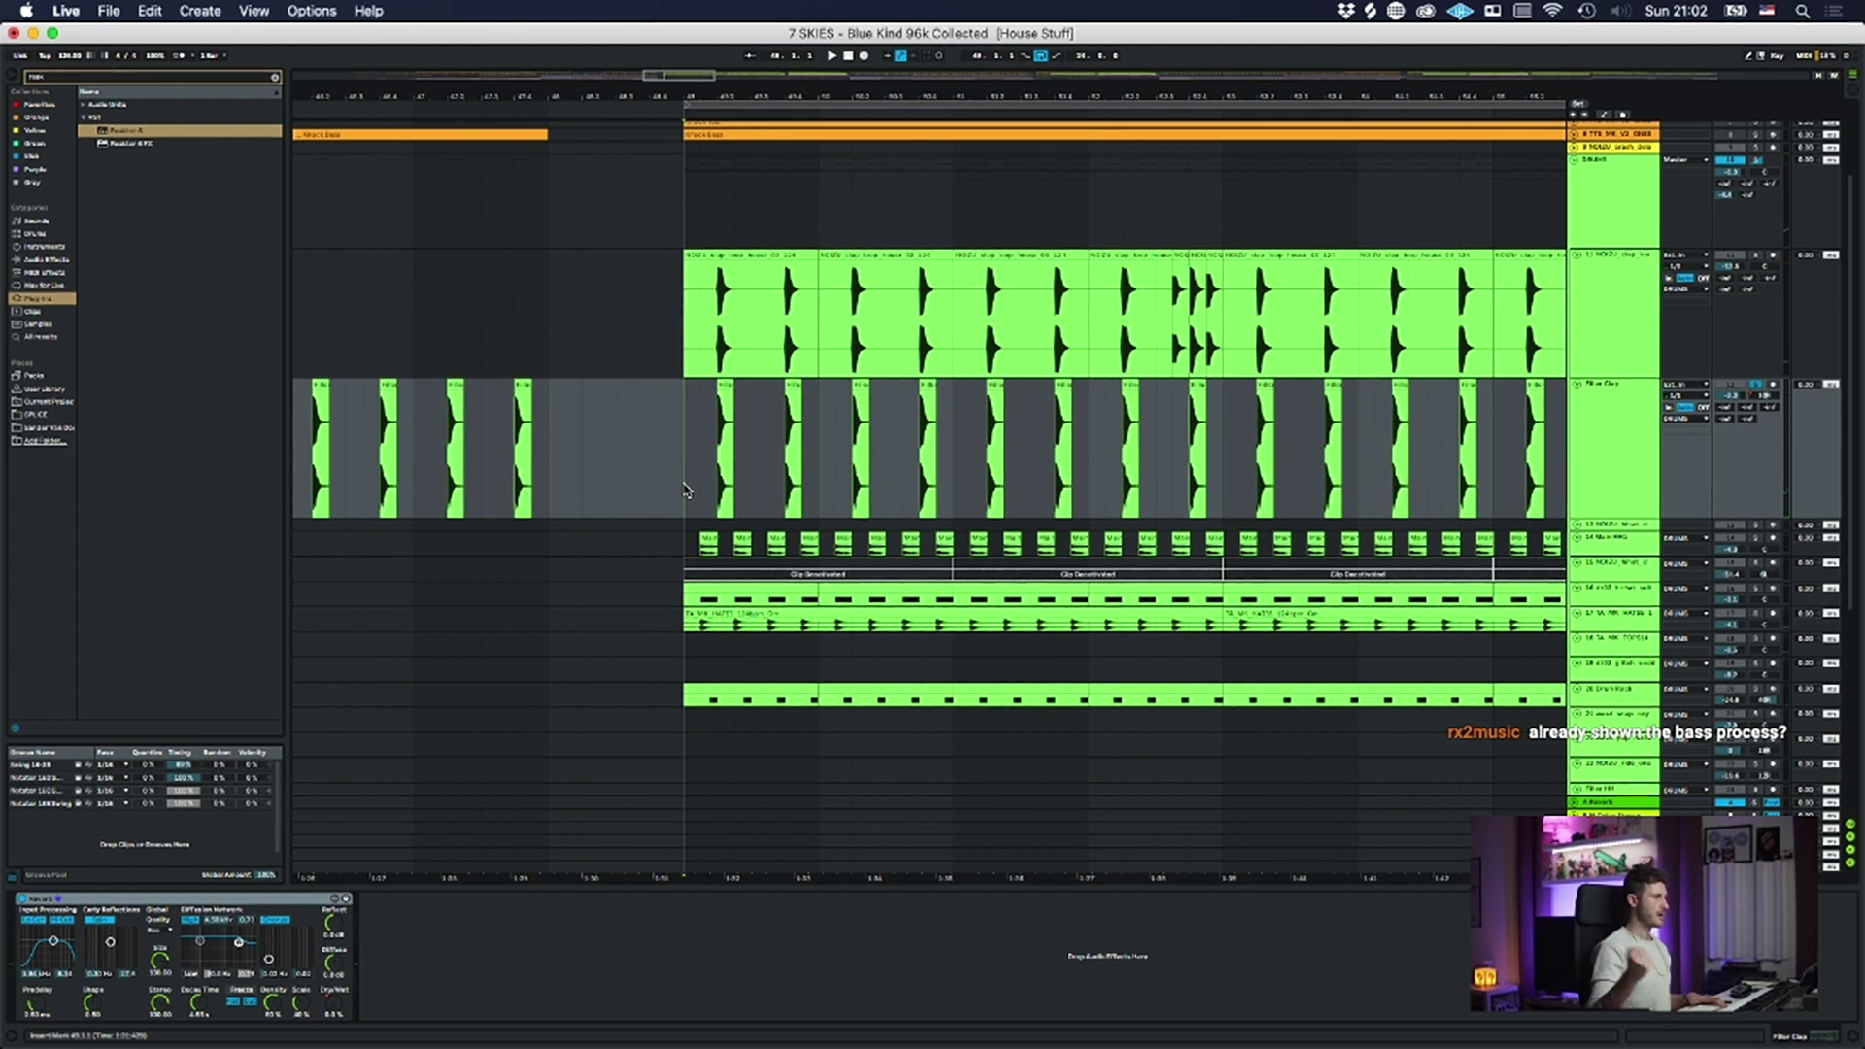
key(space)
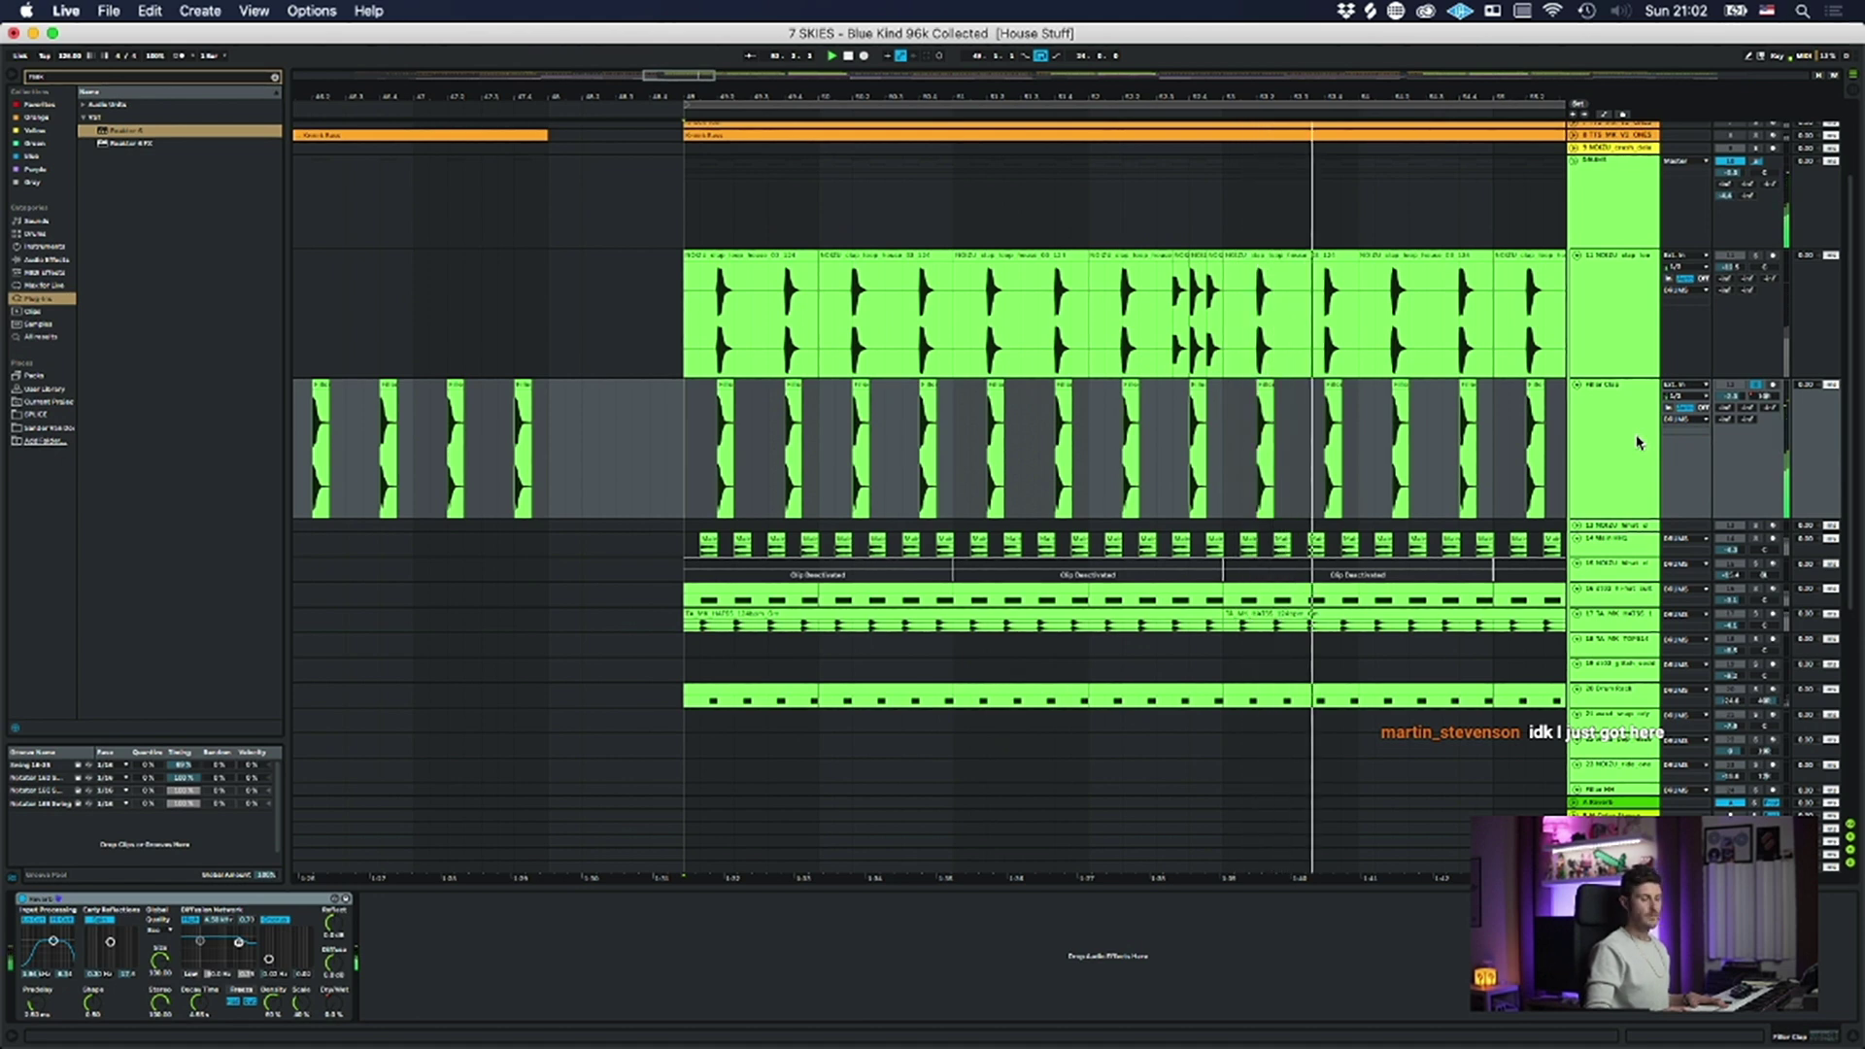
key(space)
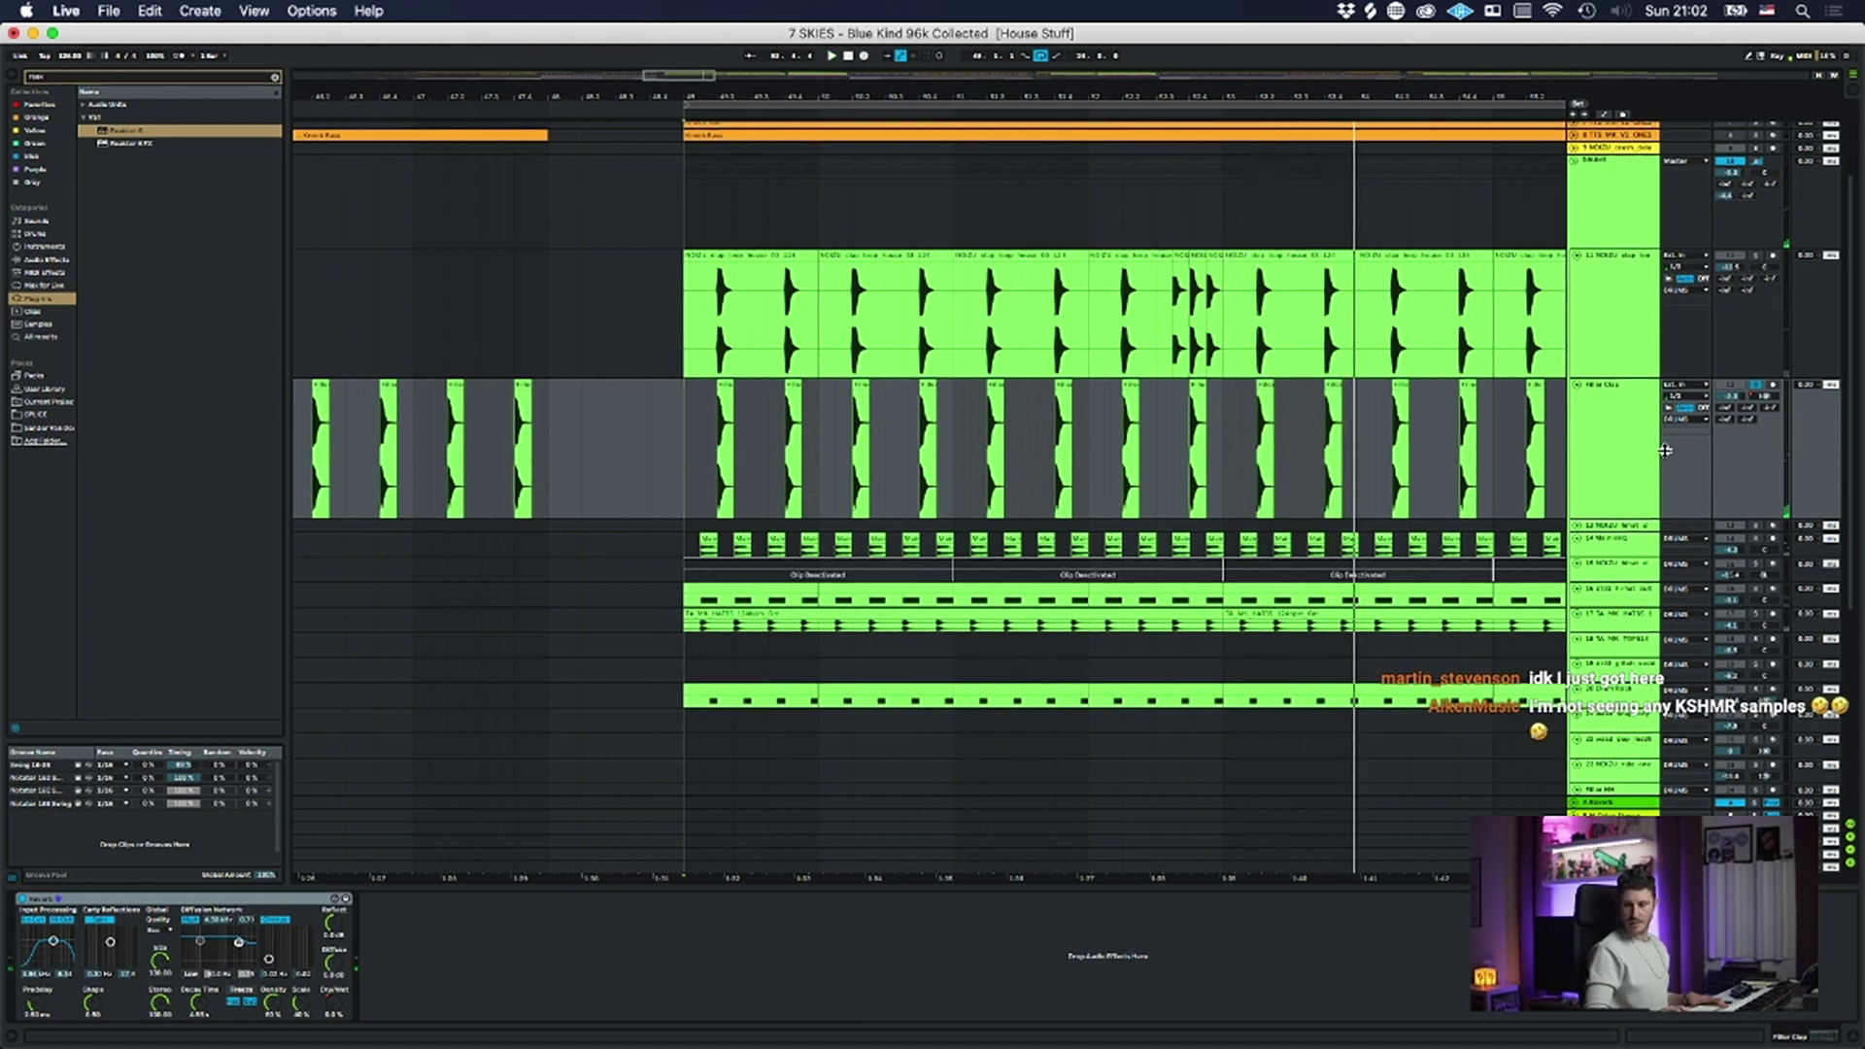
- Solo the Main HHS hi-hat track and audition it from the start of the drop
drag(949, 93, 713, 94)
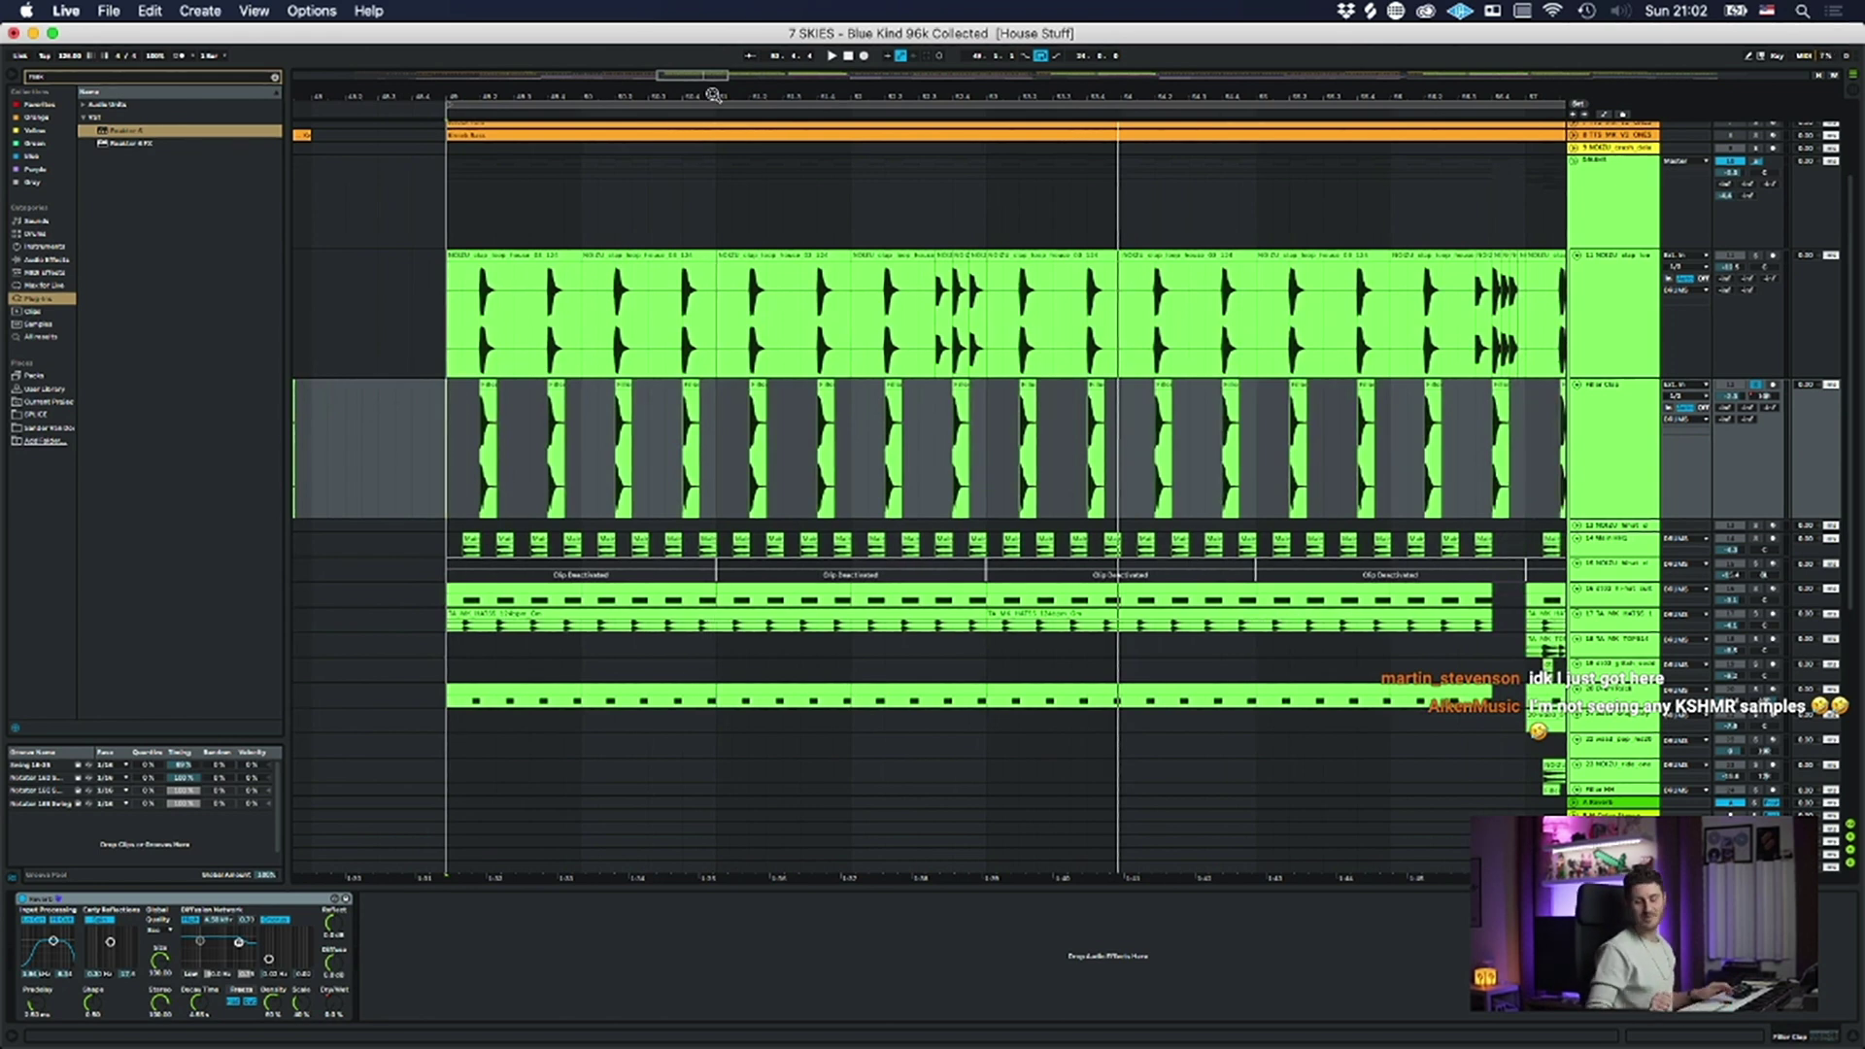
drag(714, 94, 684, 64)
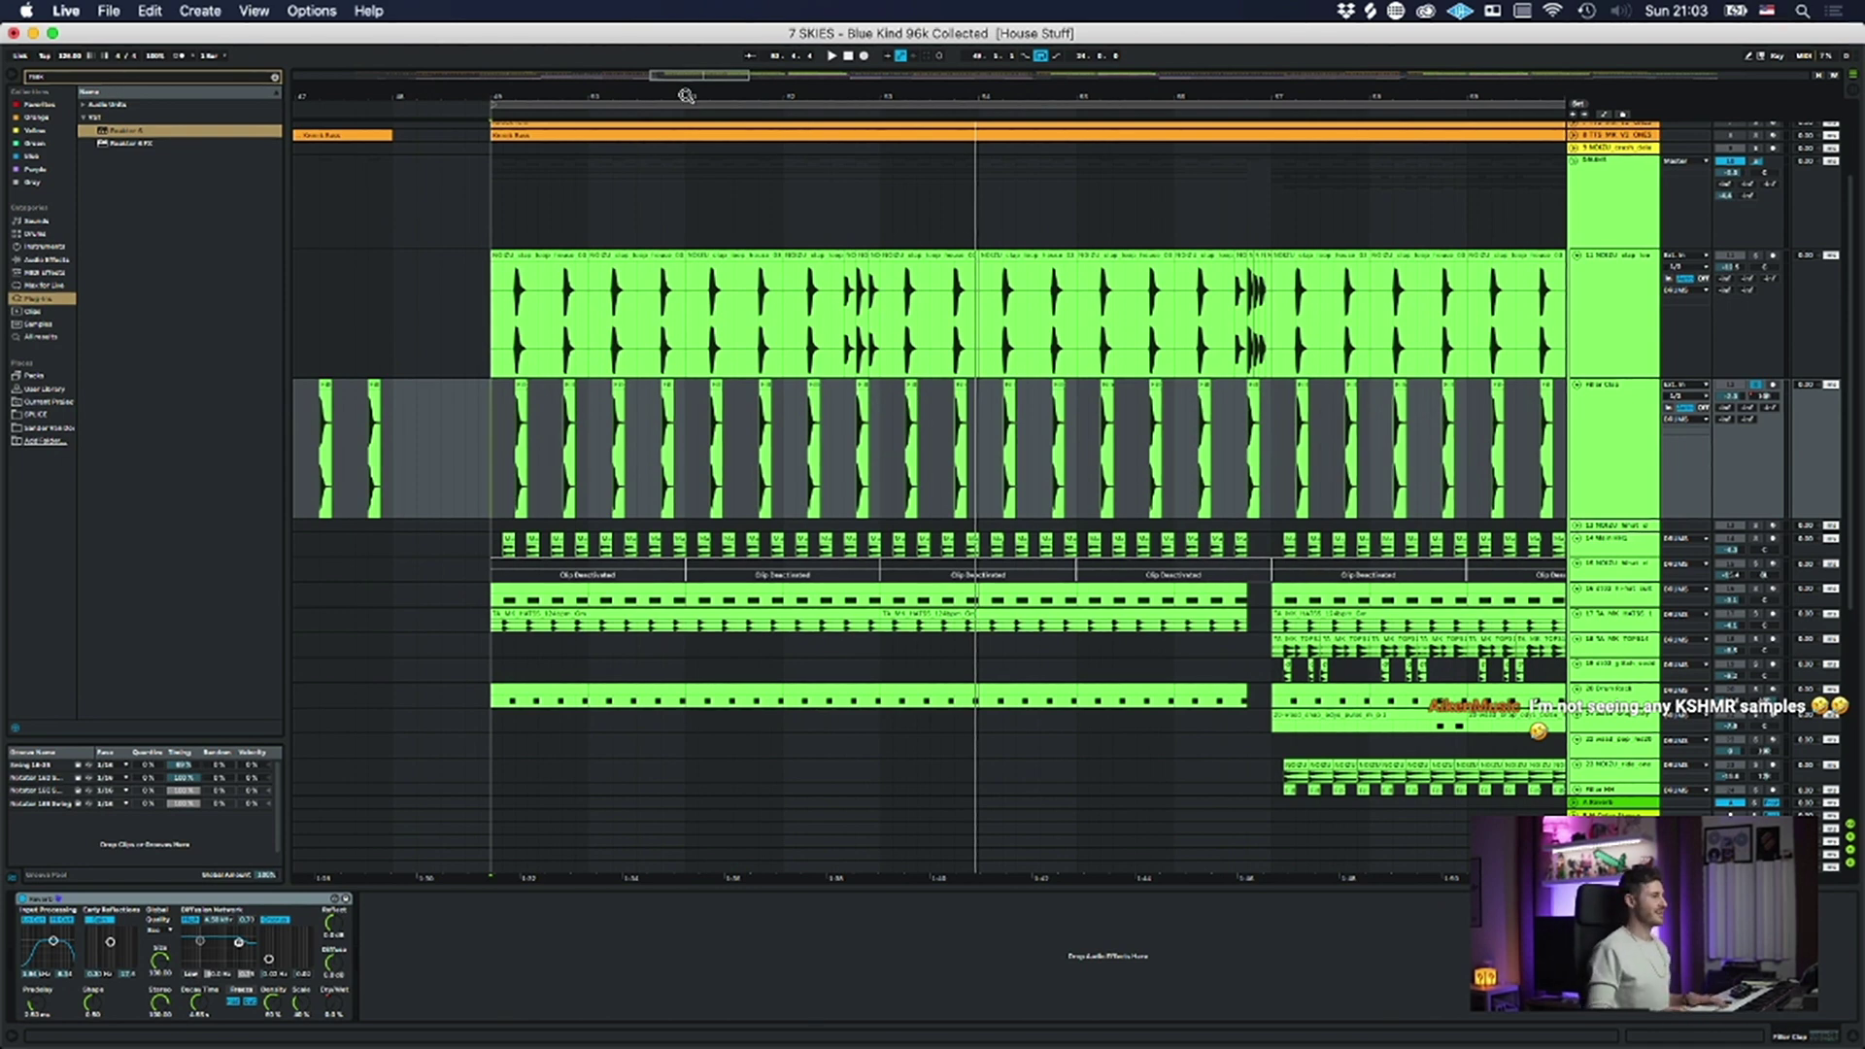
scroll(492, 484, down, 2)
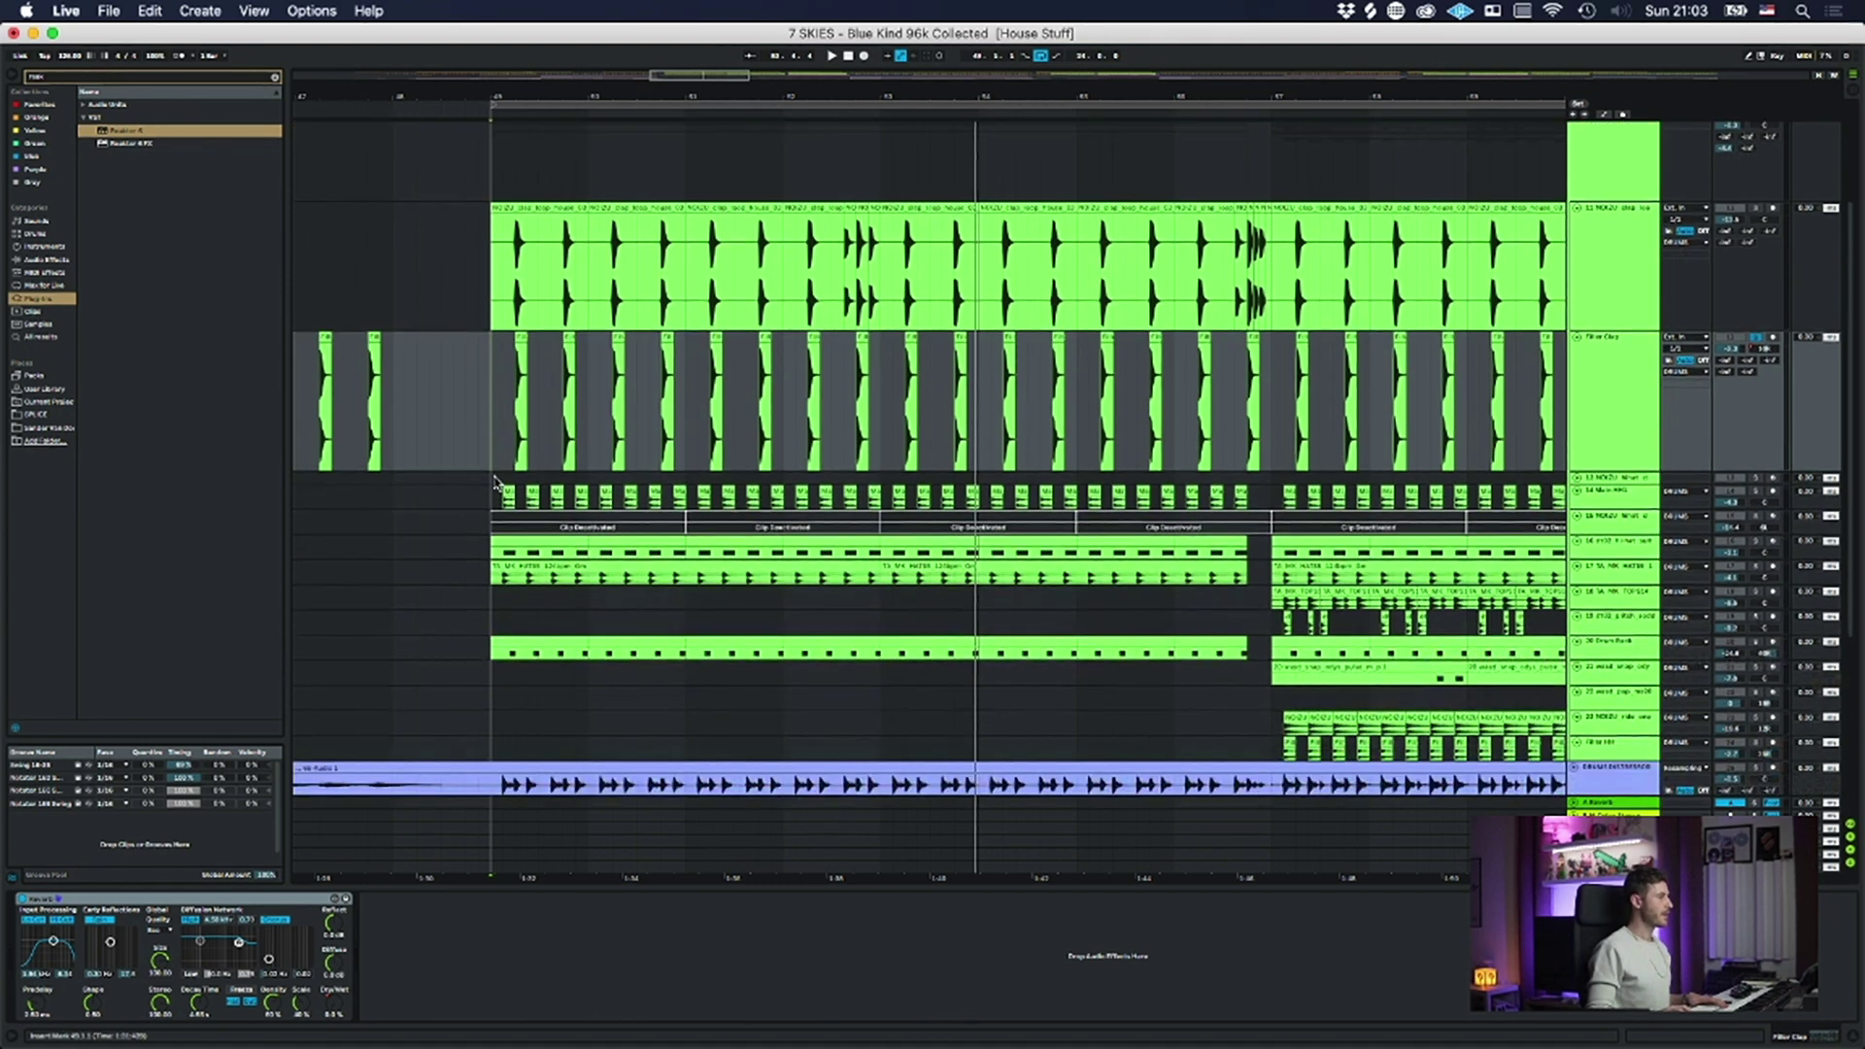
click(491, 496)
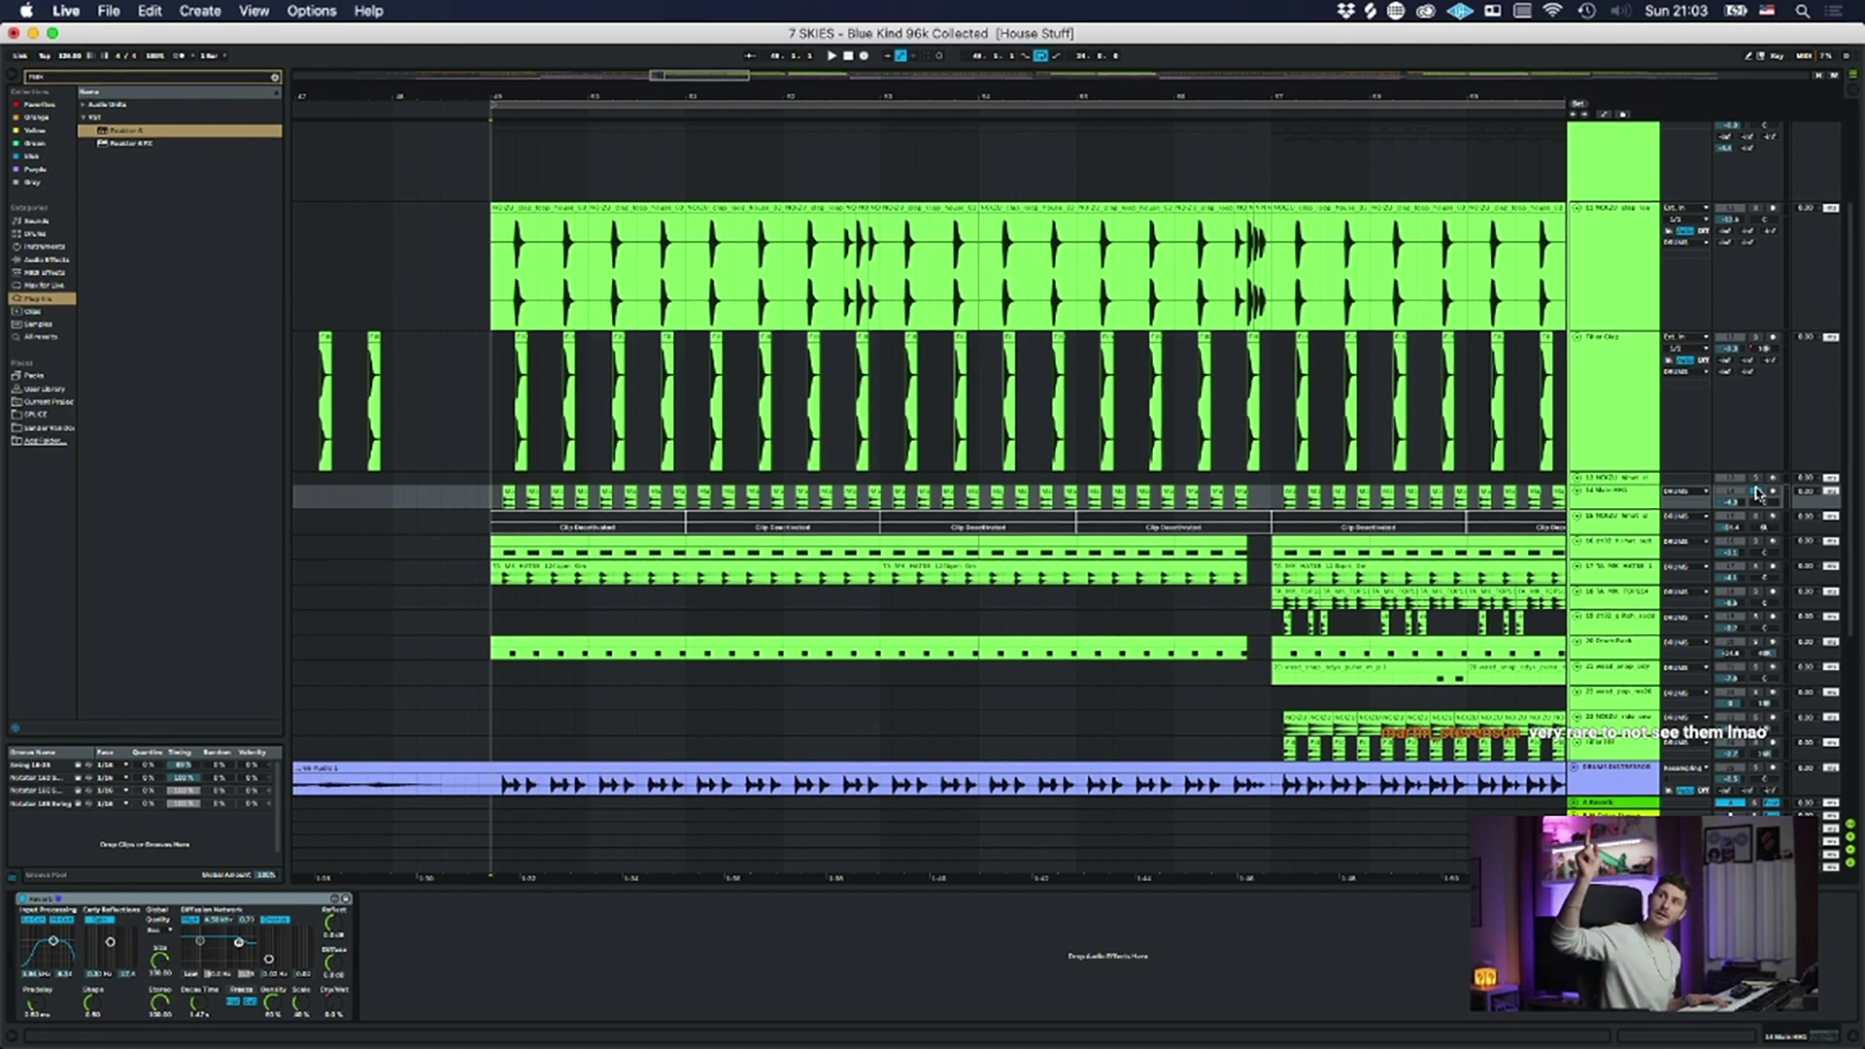
key(space)
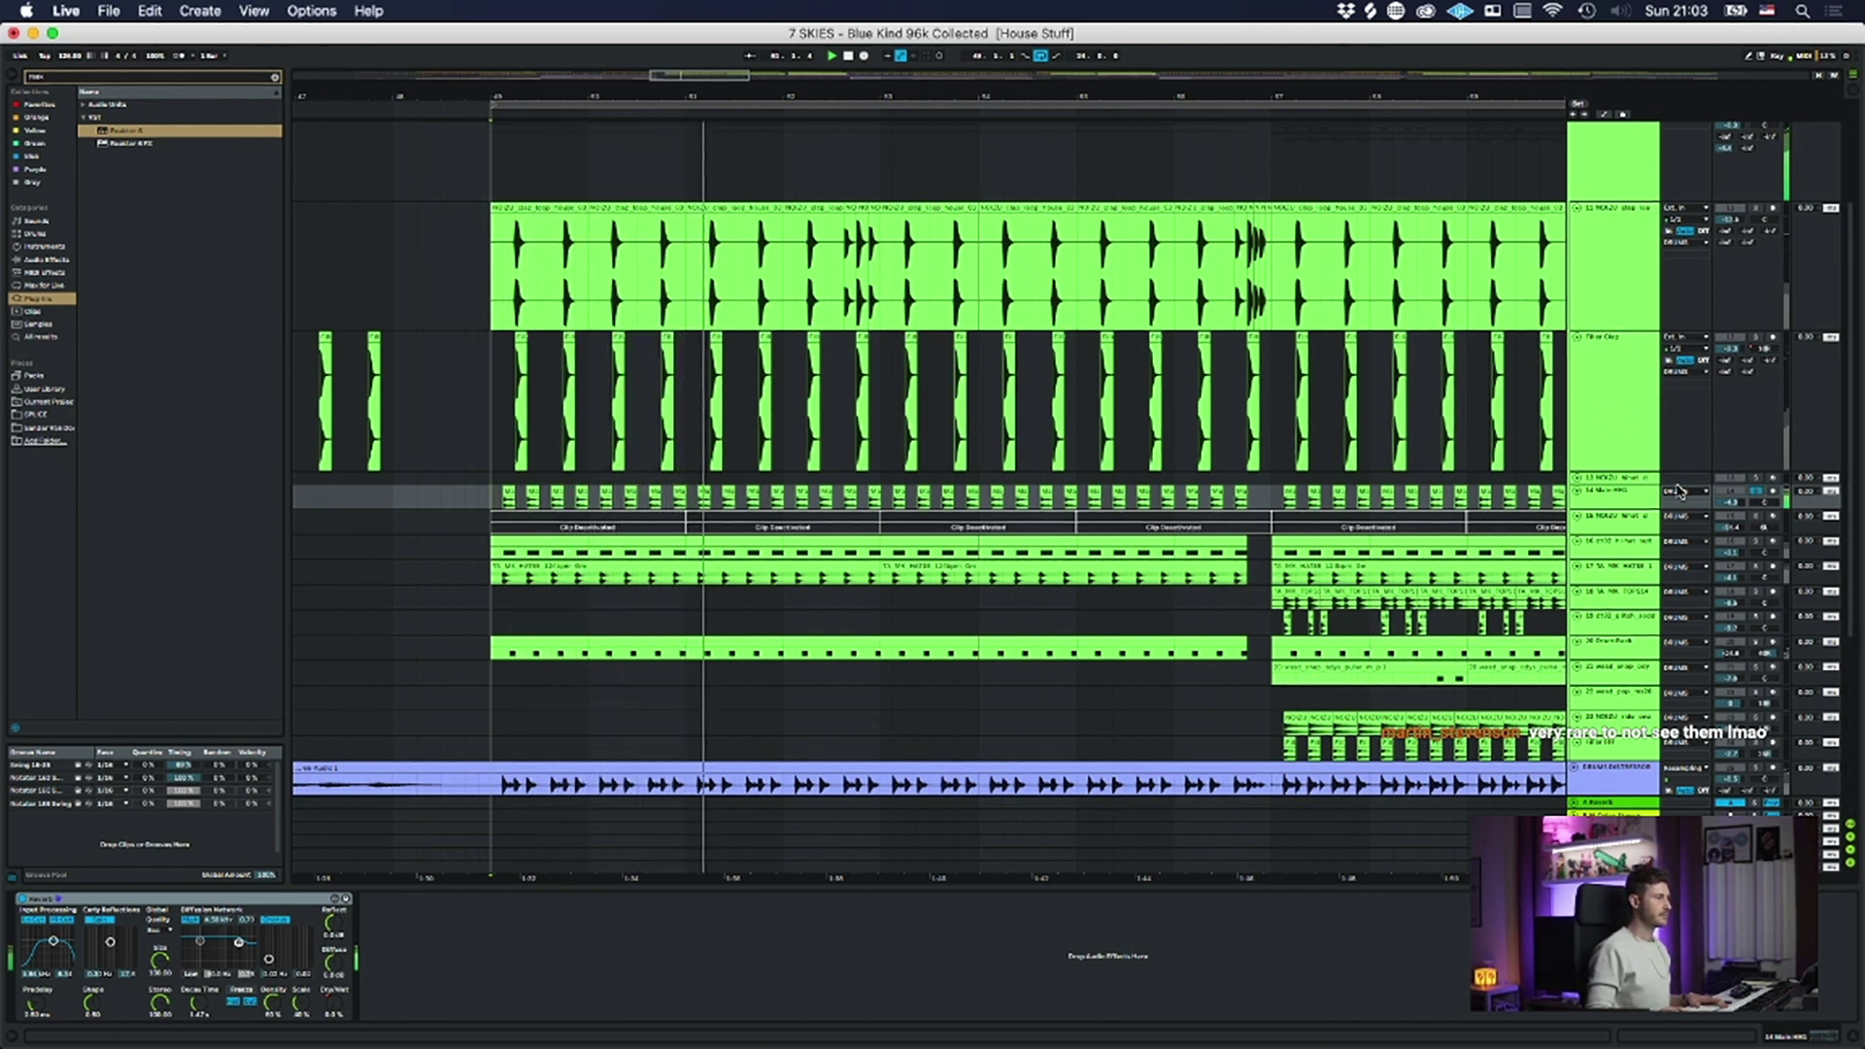
key(space)
- Inspect the devices on hi-hat tracks 15, 16 and 17 and on Main HHS, and unfold the Main HHS track
drag(750, 94, 749, 78)
click(1586, 513)
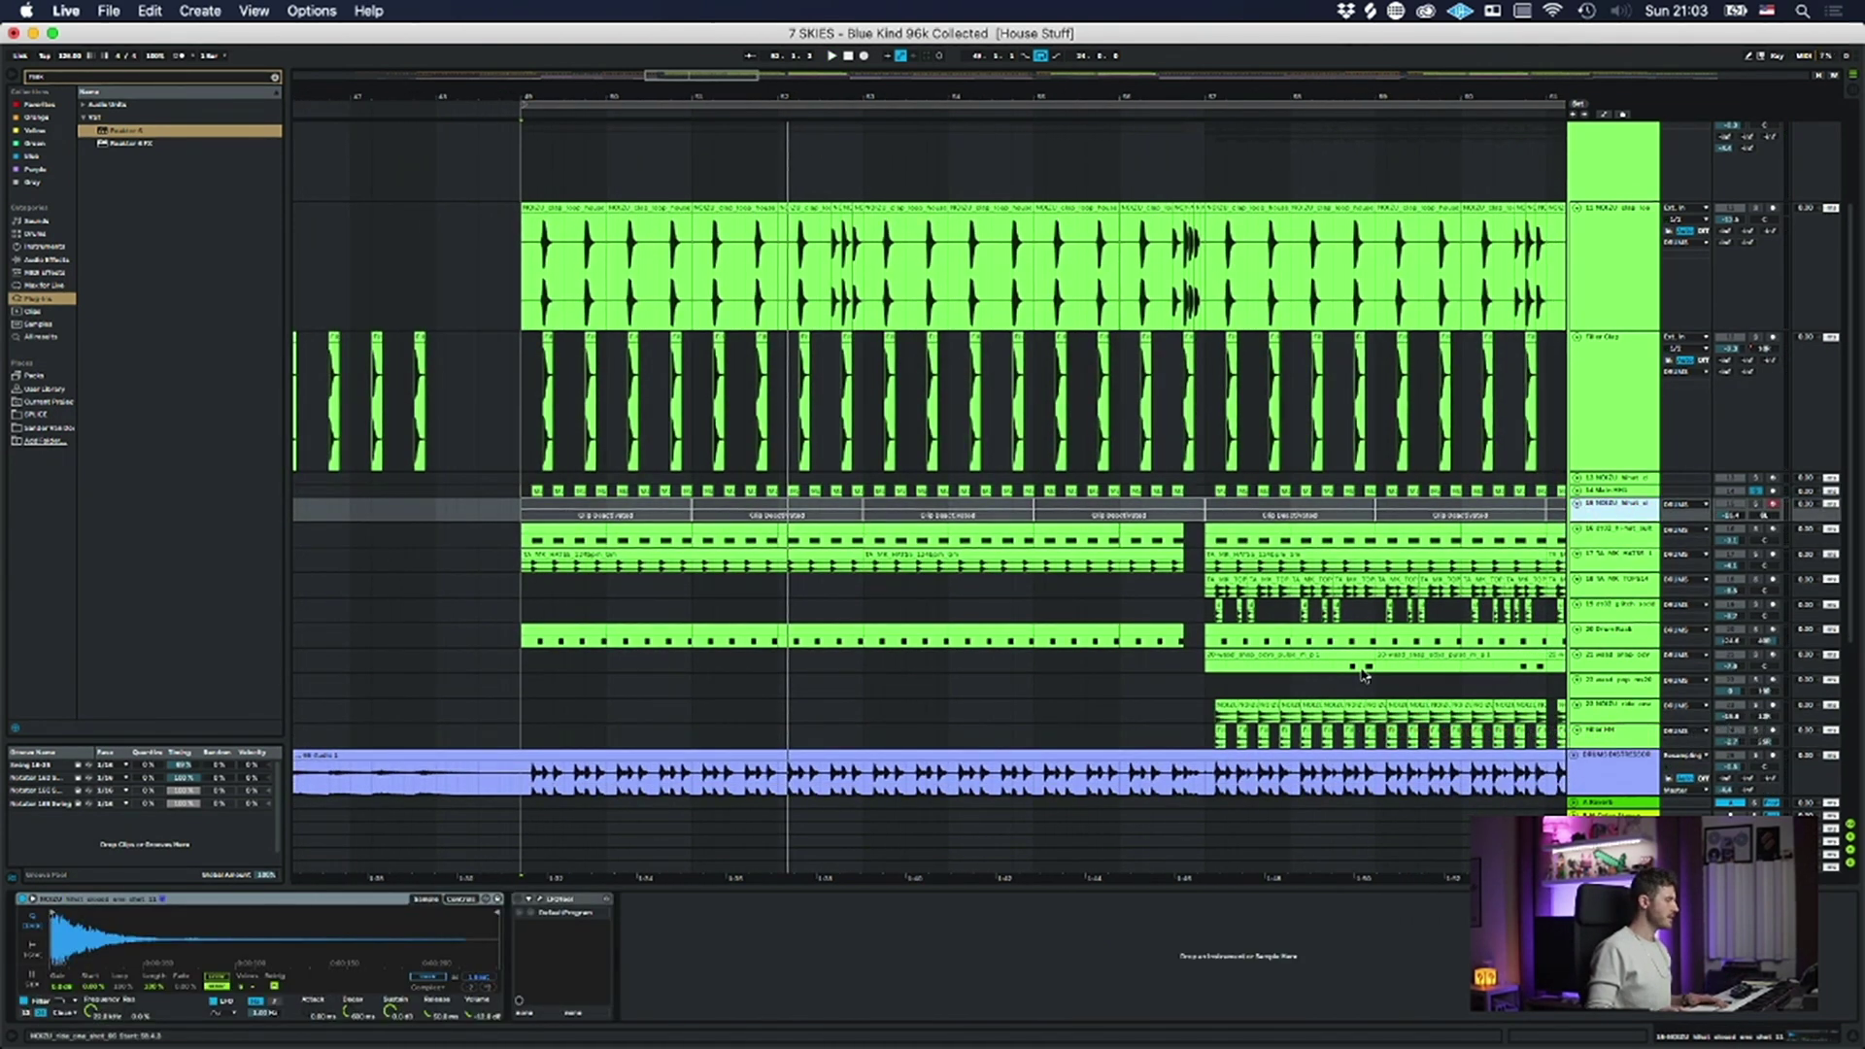
click(1607, 524)
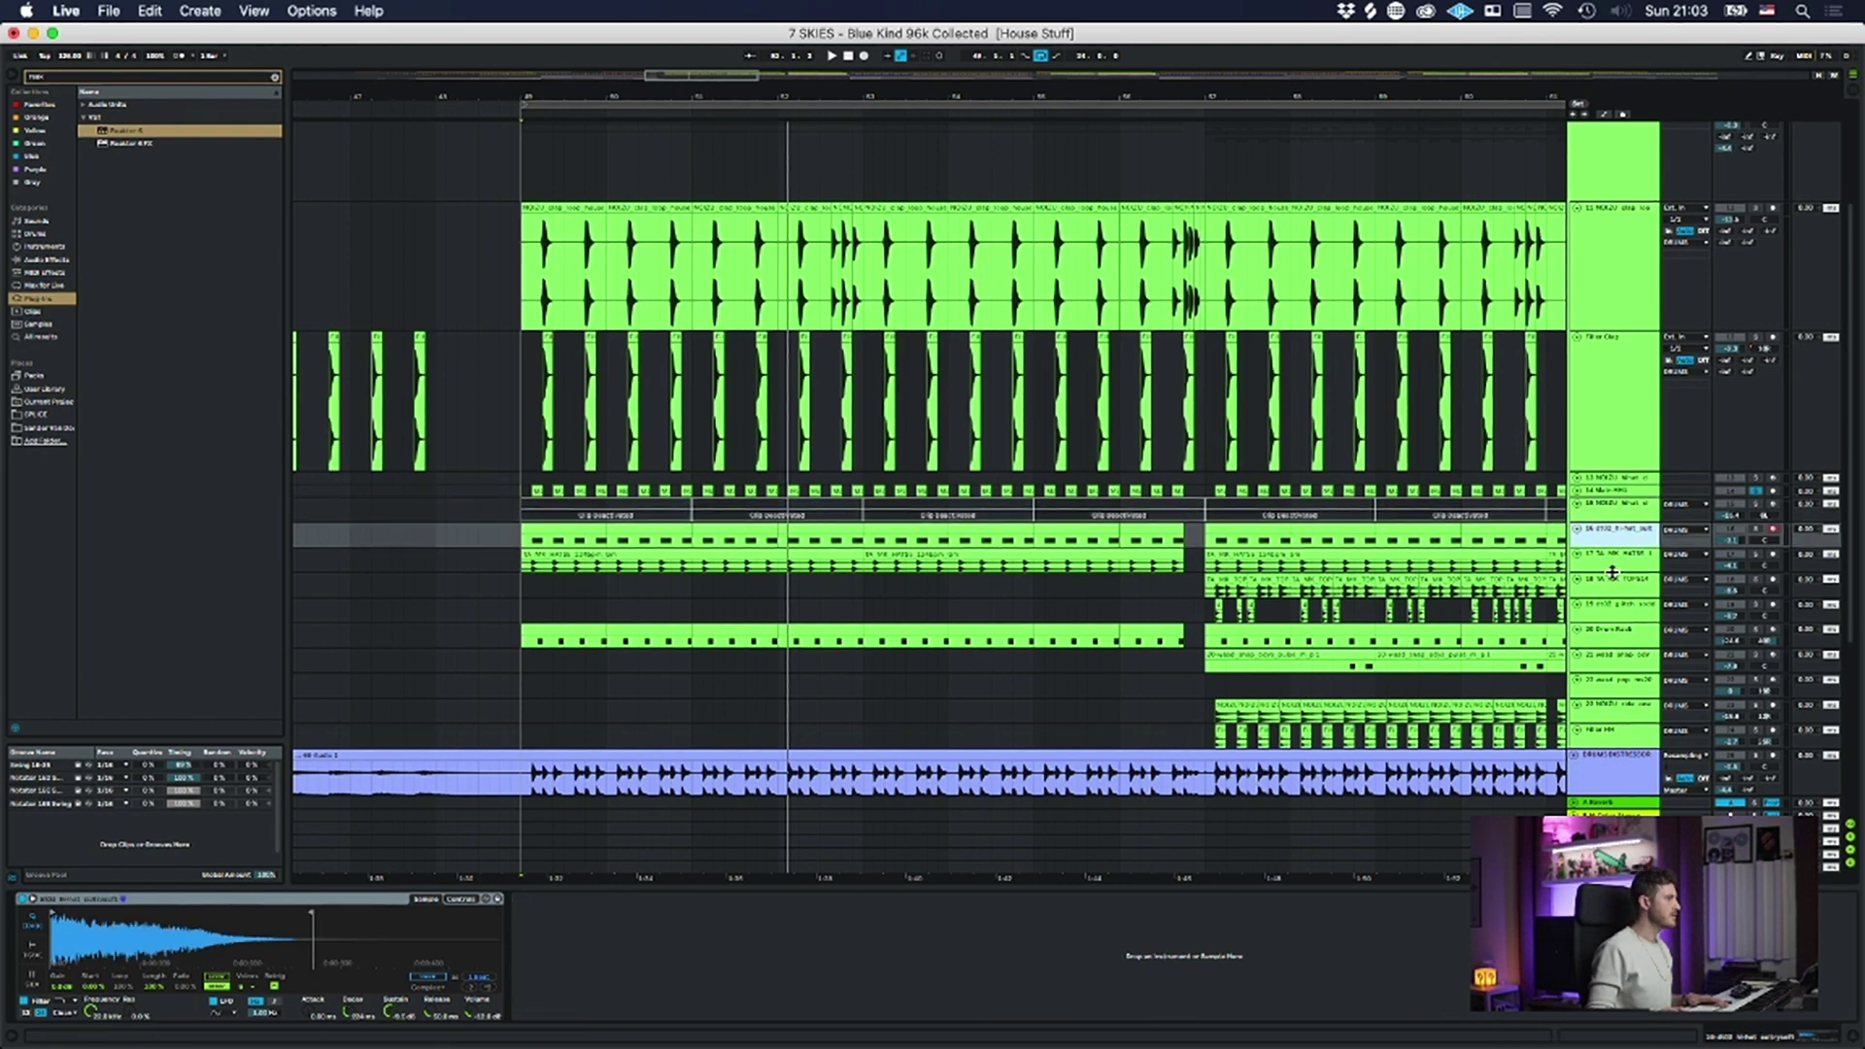
click(1615, 556)
click(1617, 486)
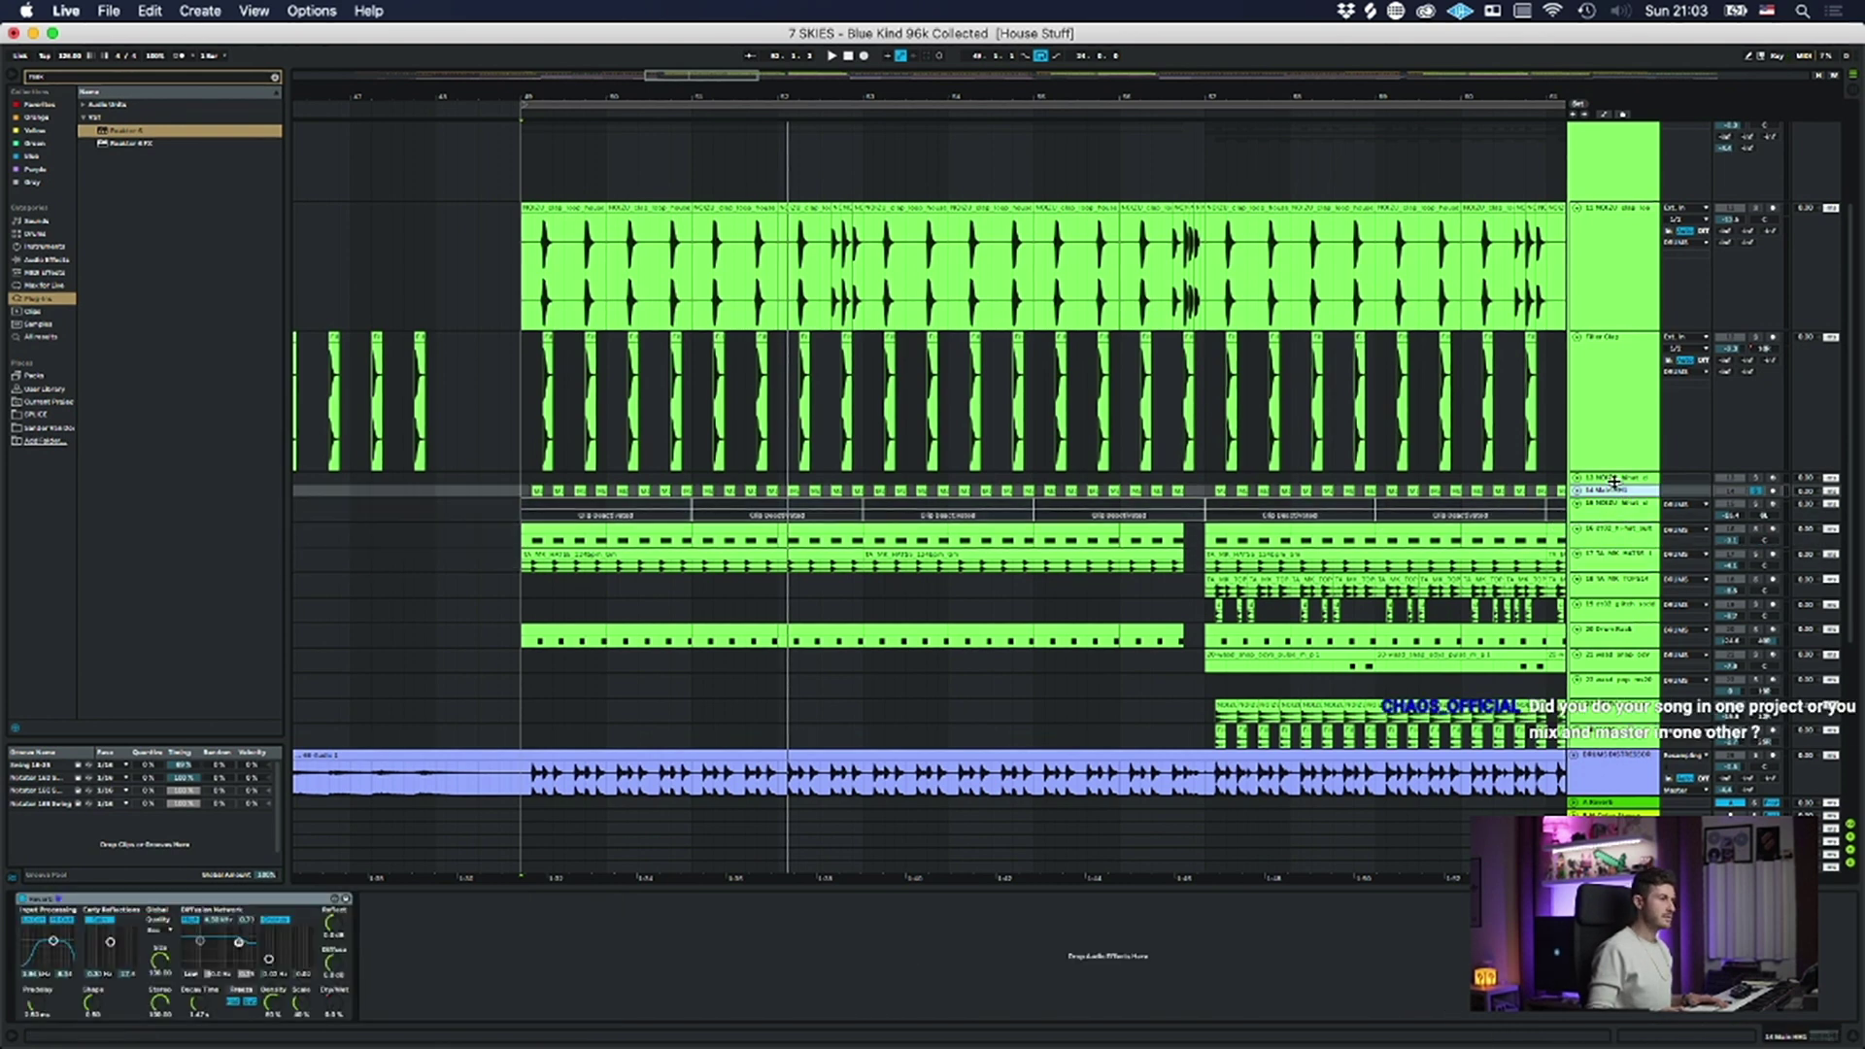
click(1577, 492)
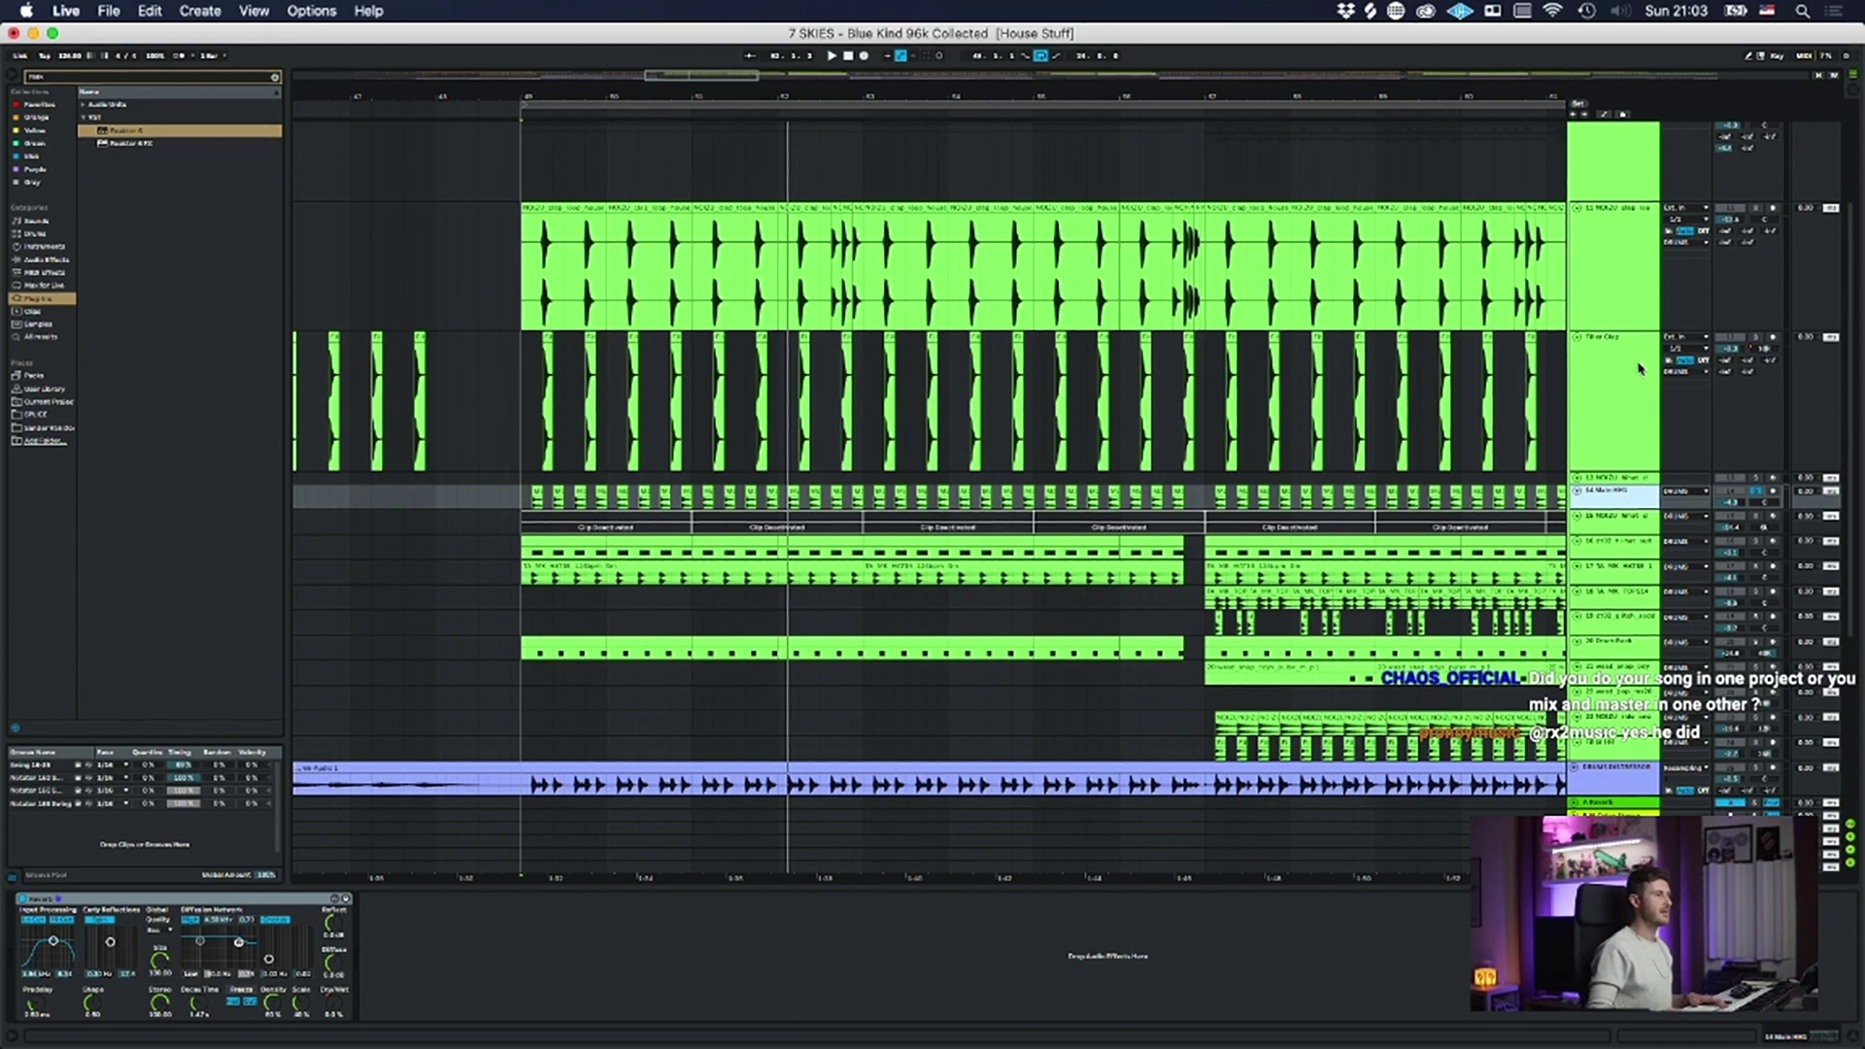
scroll(1611, 430, up, 5)
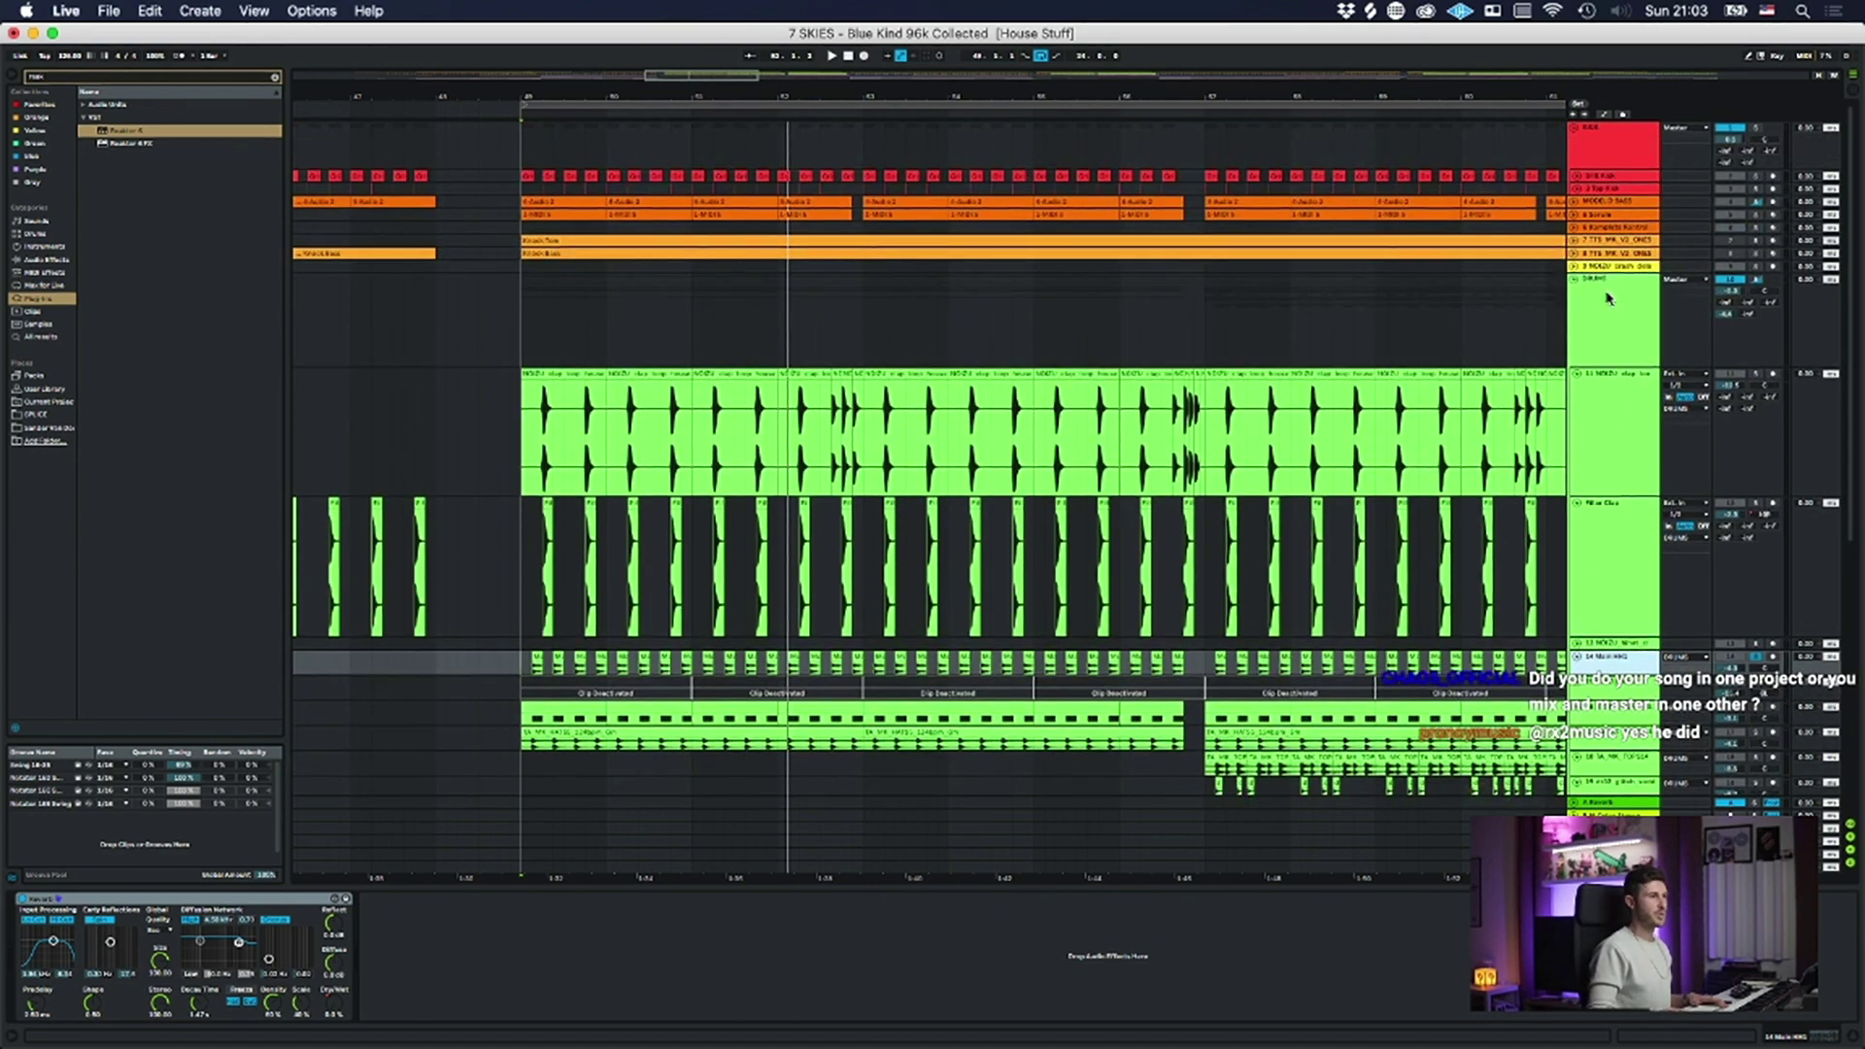
scroll(1612, 485, down, 5)
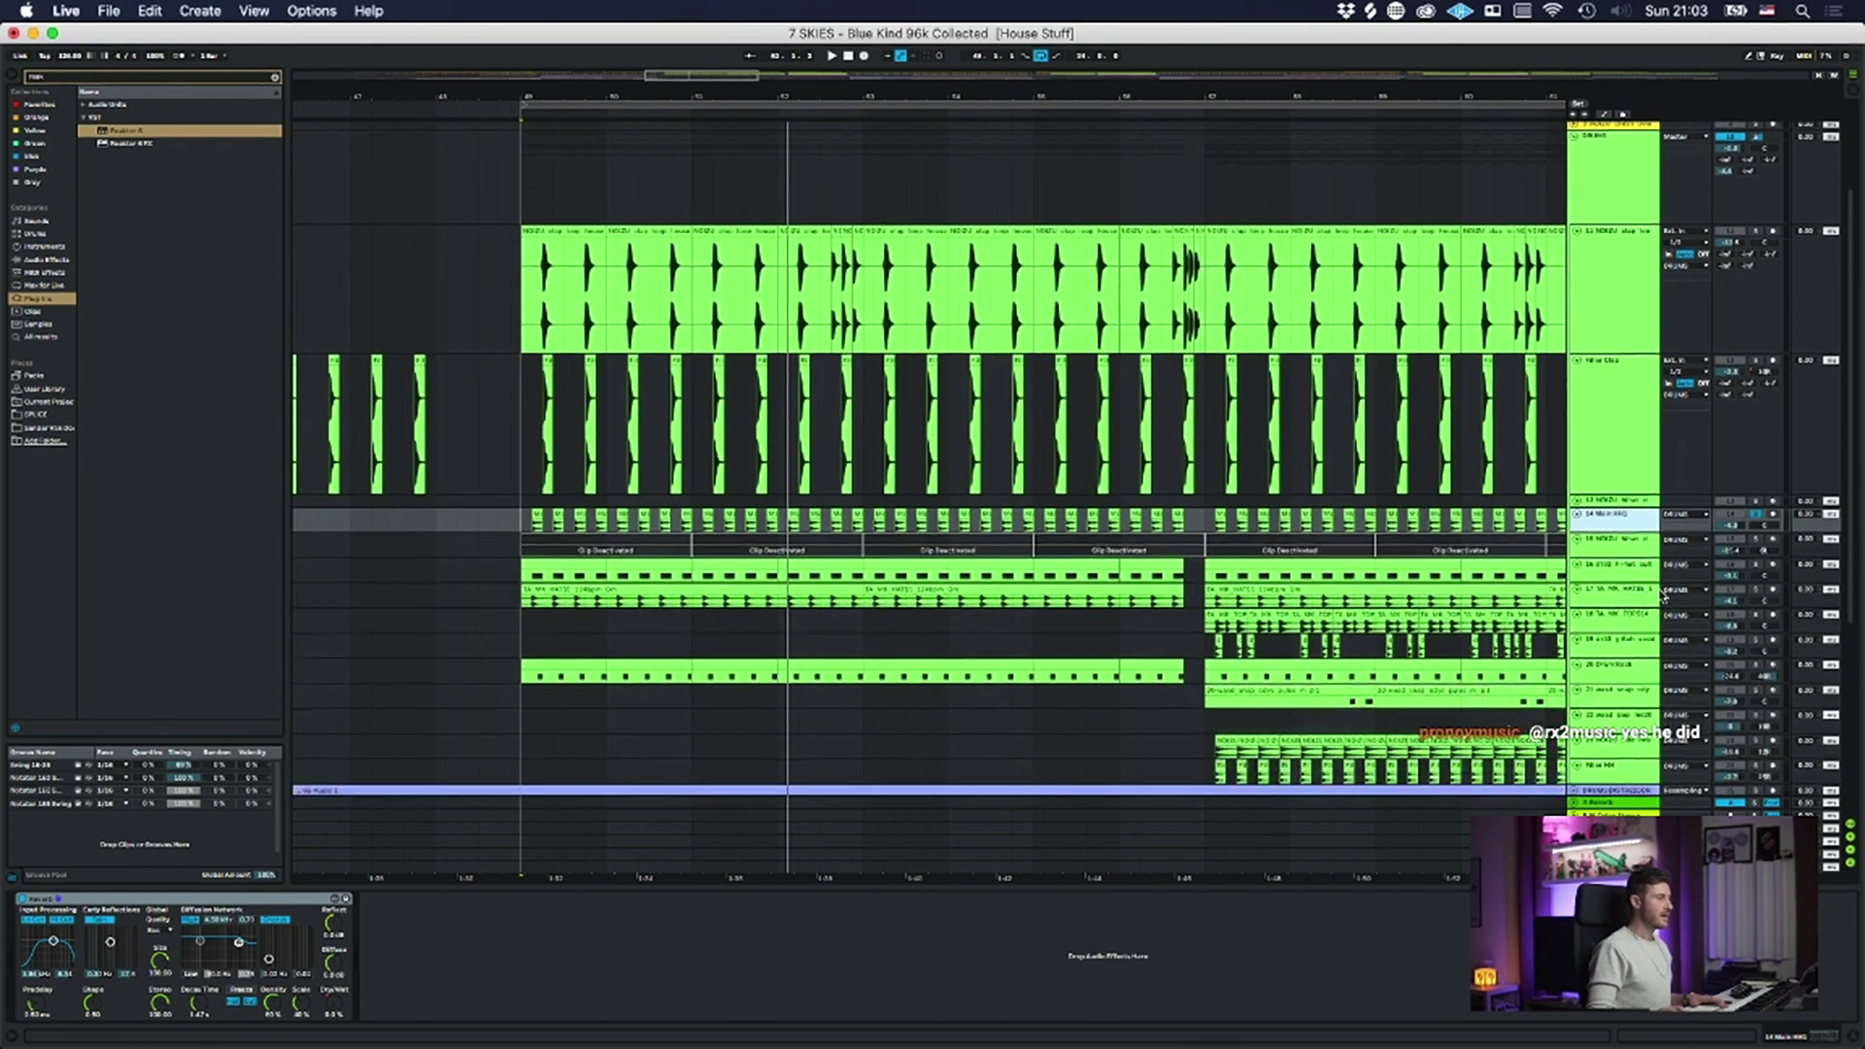
- Select hi-hat MIDI track 16, solo it and audition it from the start of the drop
click(1585, 564)
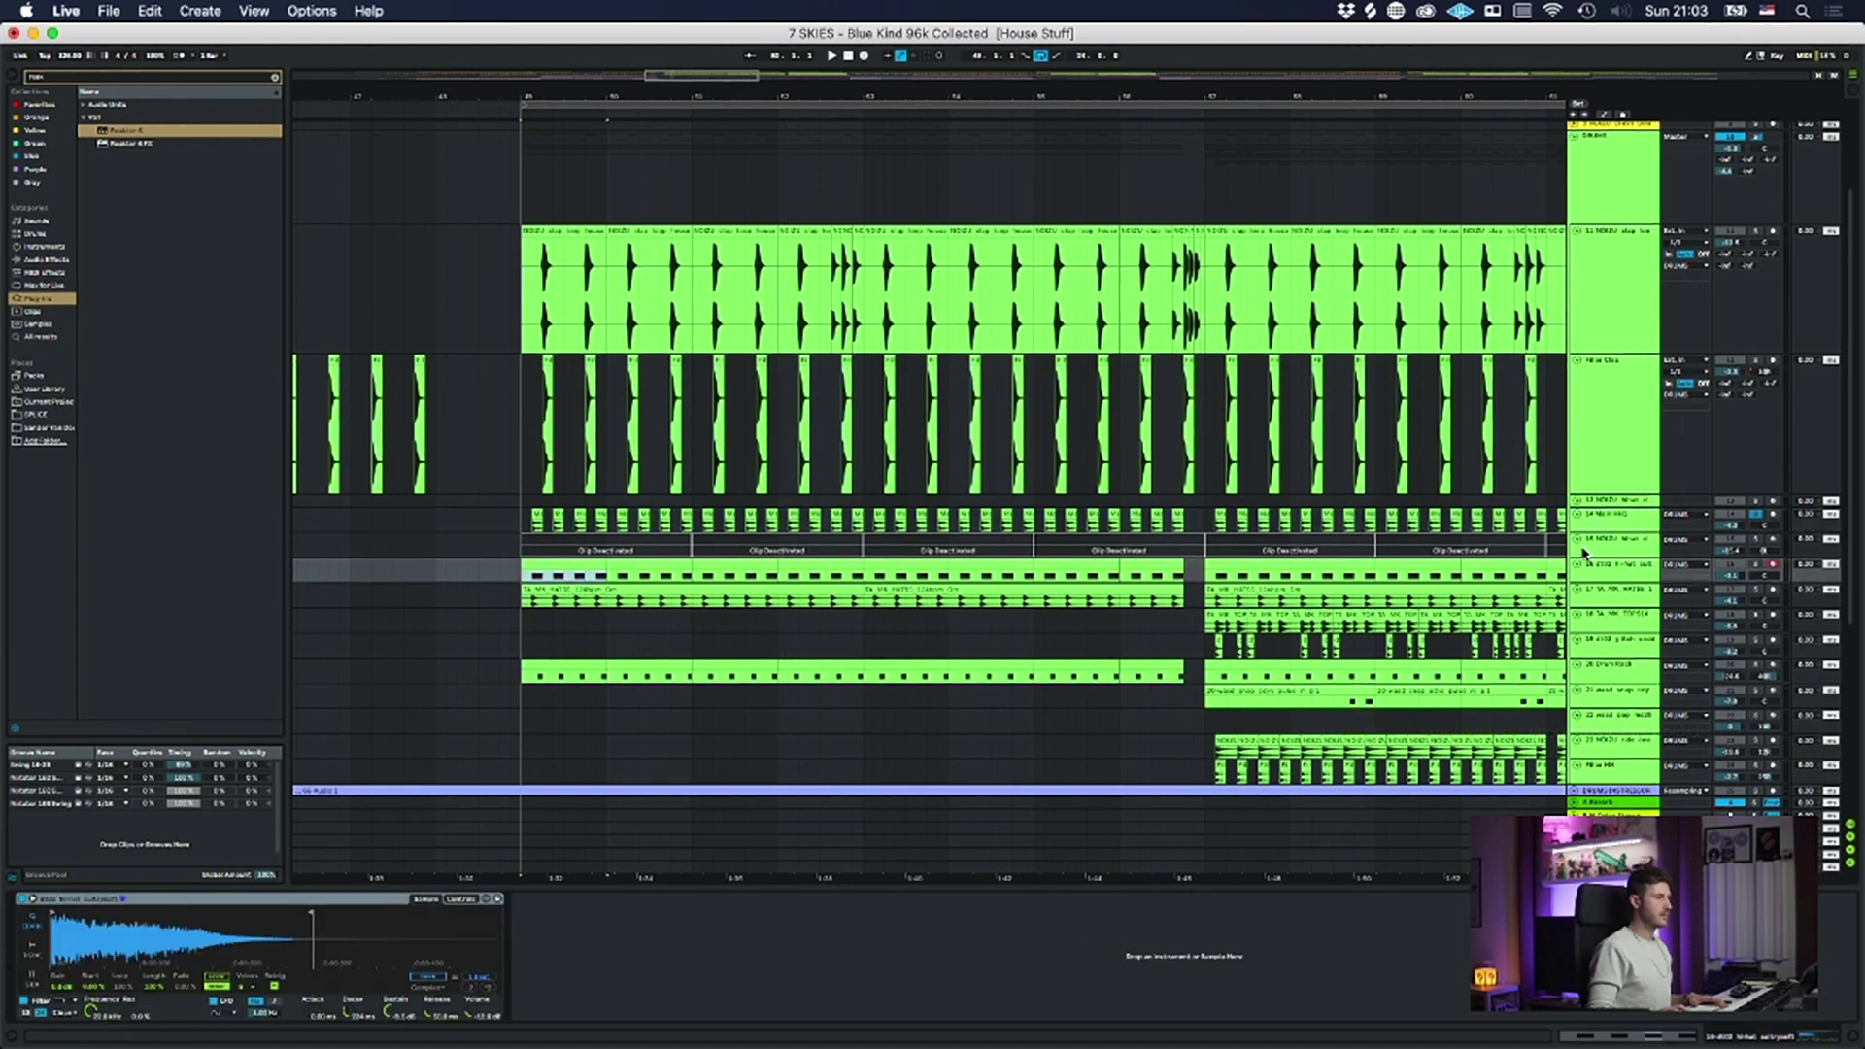
click(1756, 565)
click(1629, 573)
key(space)
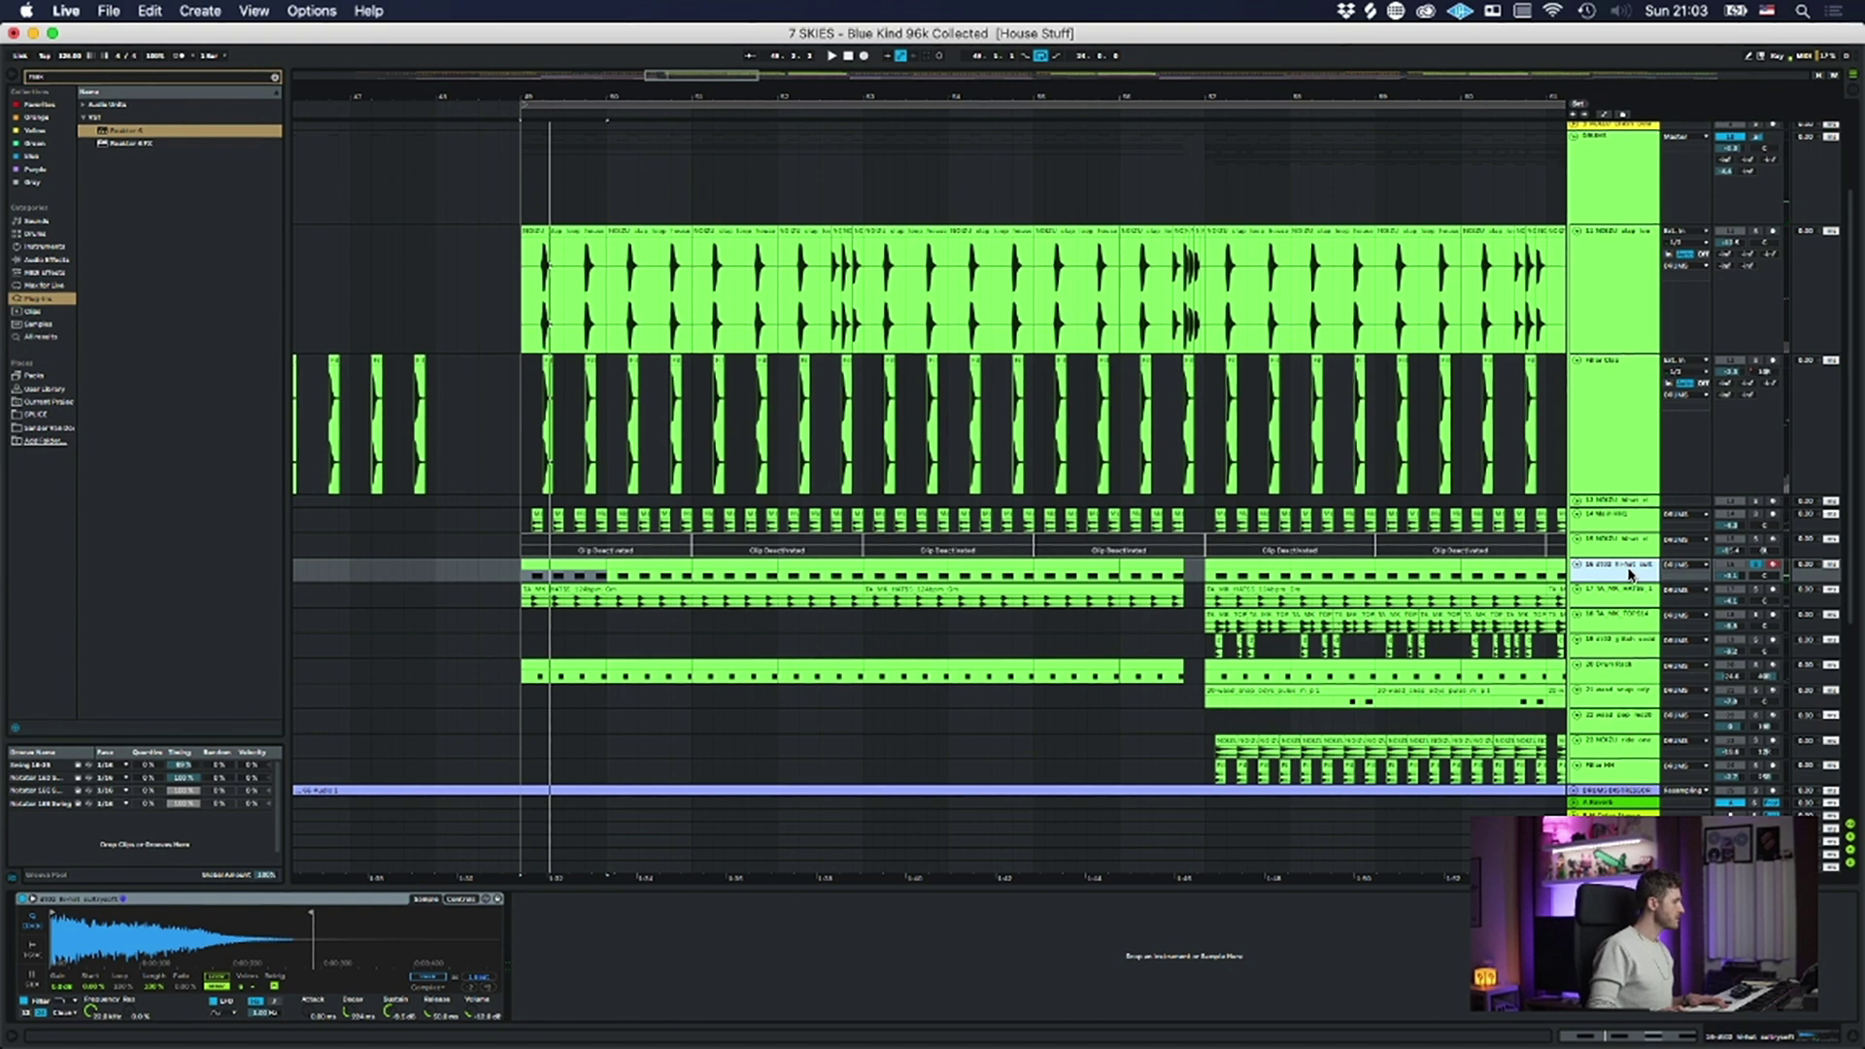
- Solo and audition hat loop track 17, followed by the Drum Rack track, from the start of the drop
click(1756, 589)
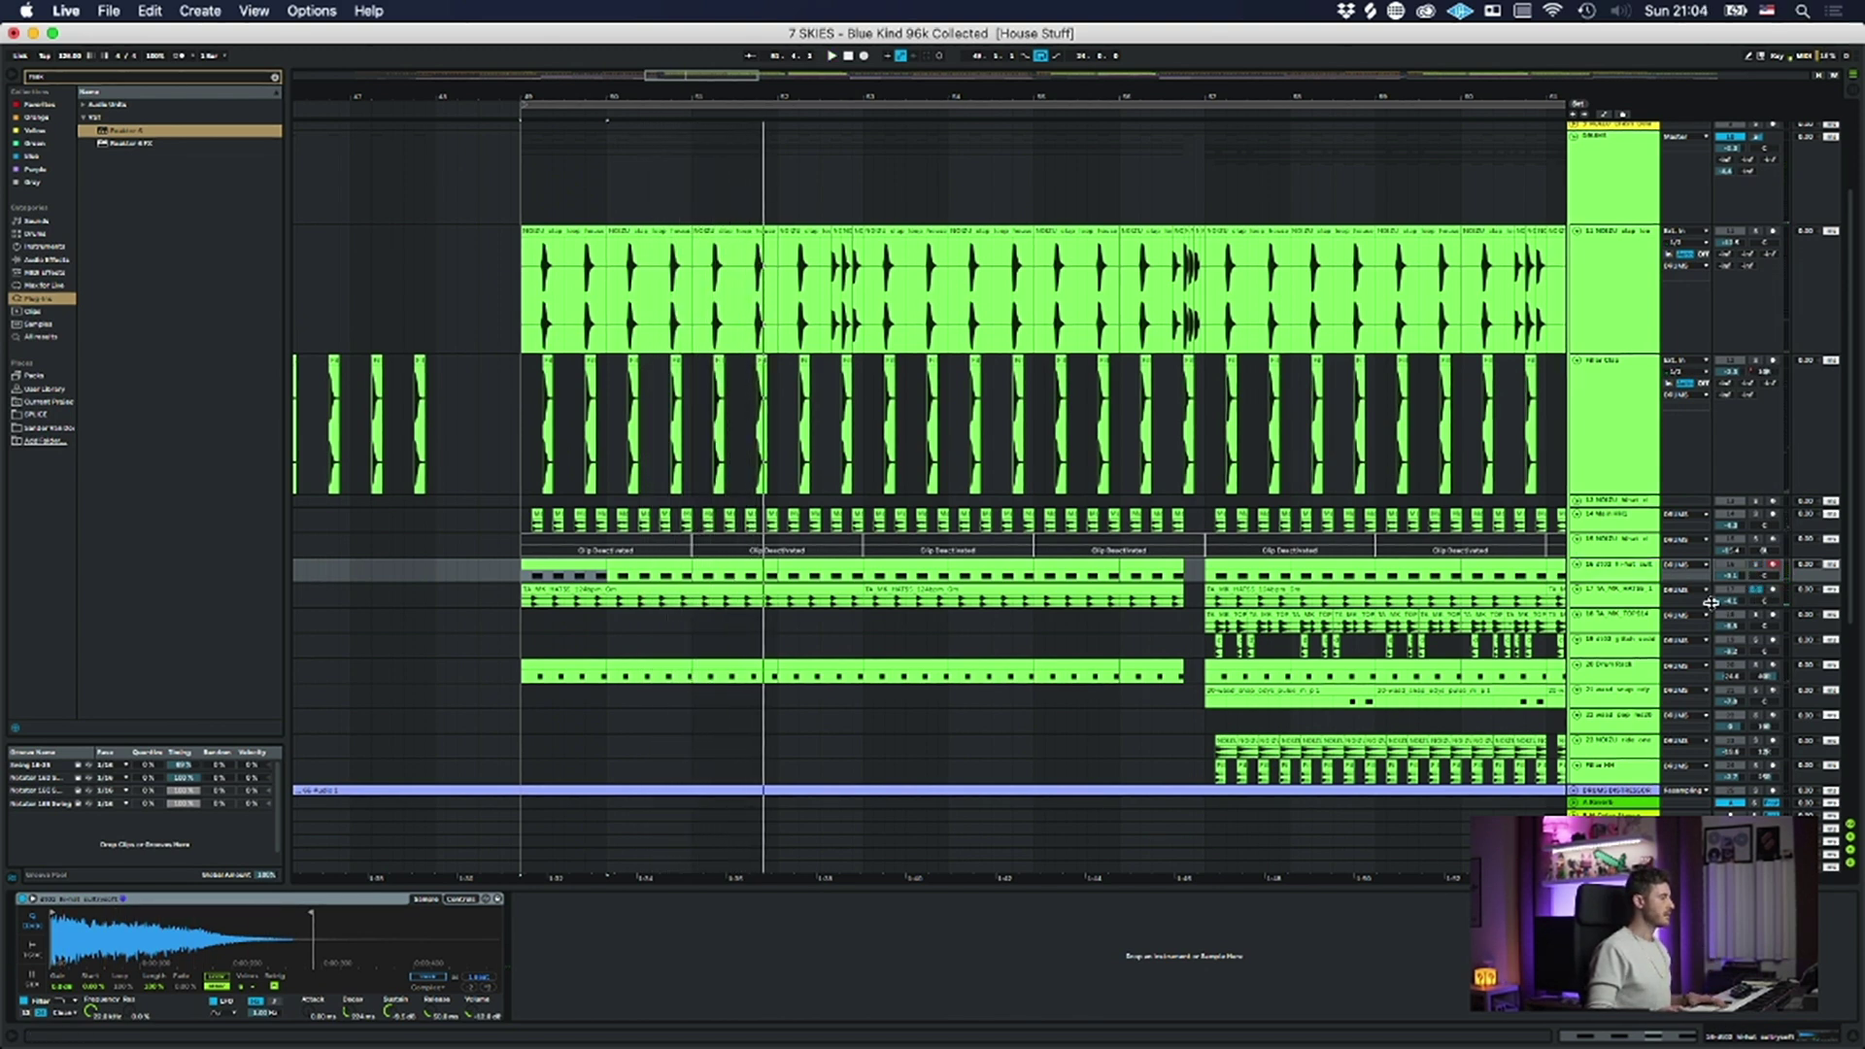
click(1619, 594)
key(space)
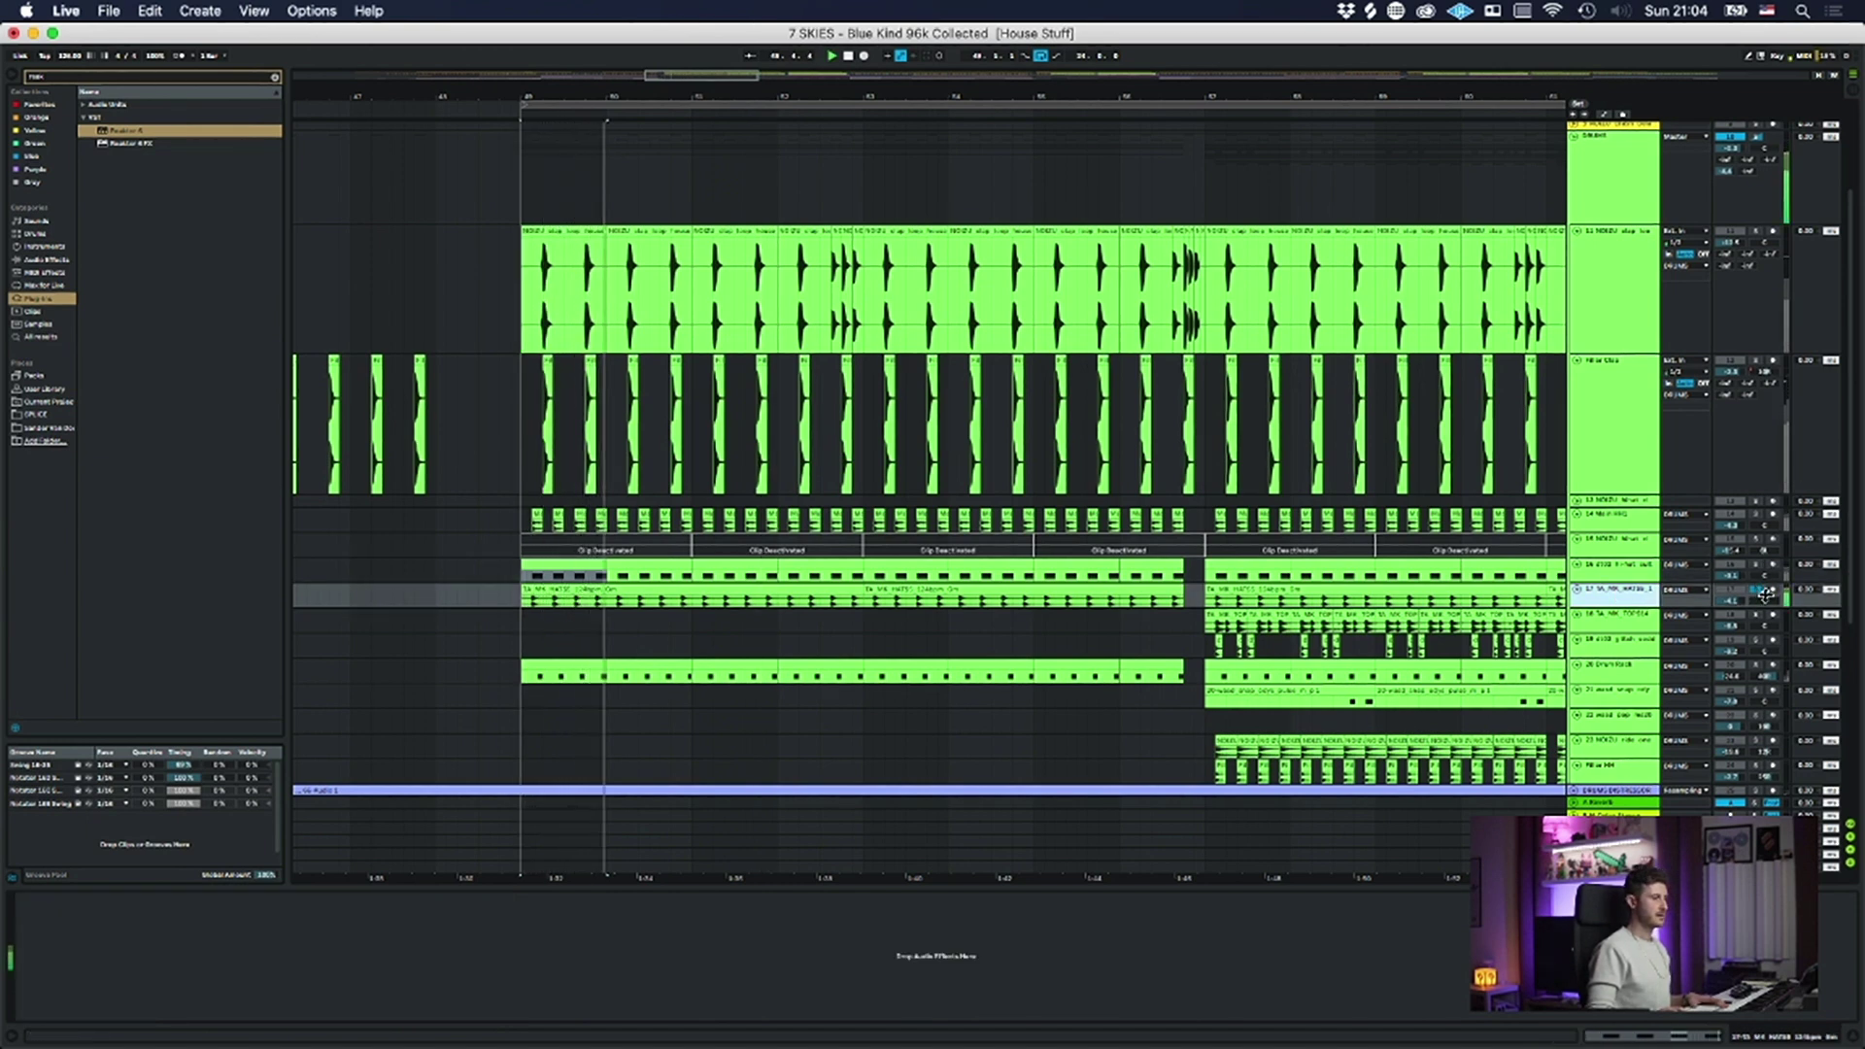
key(space)
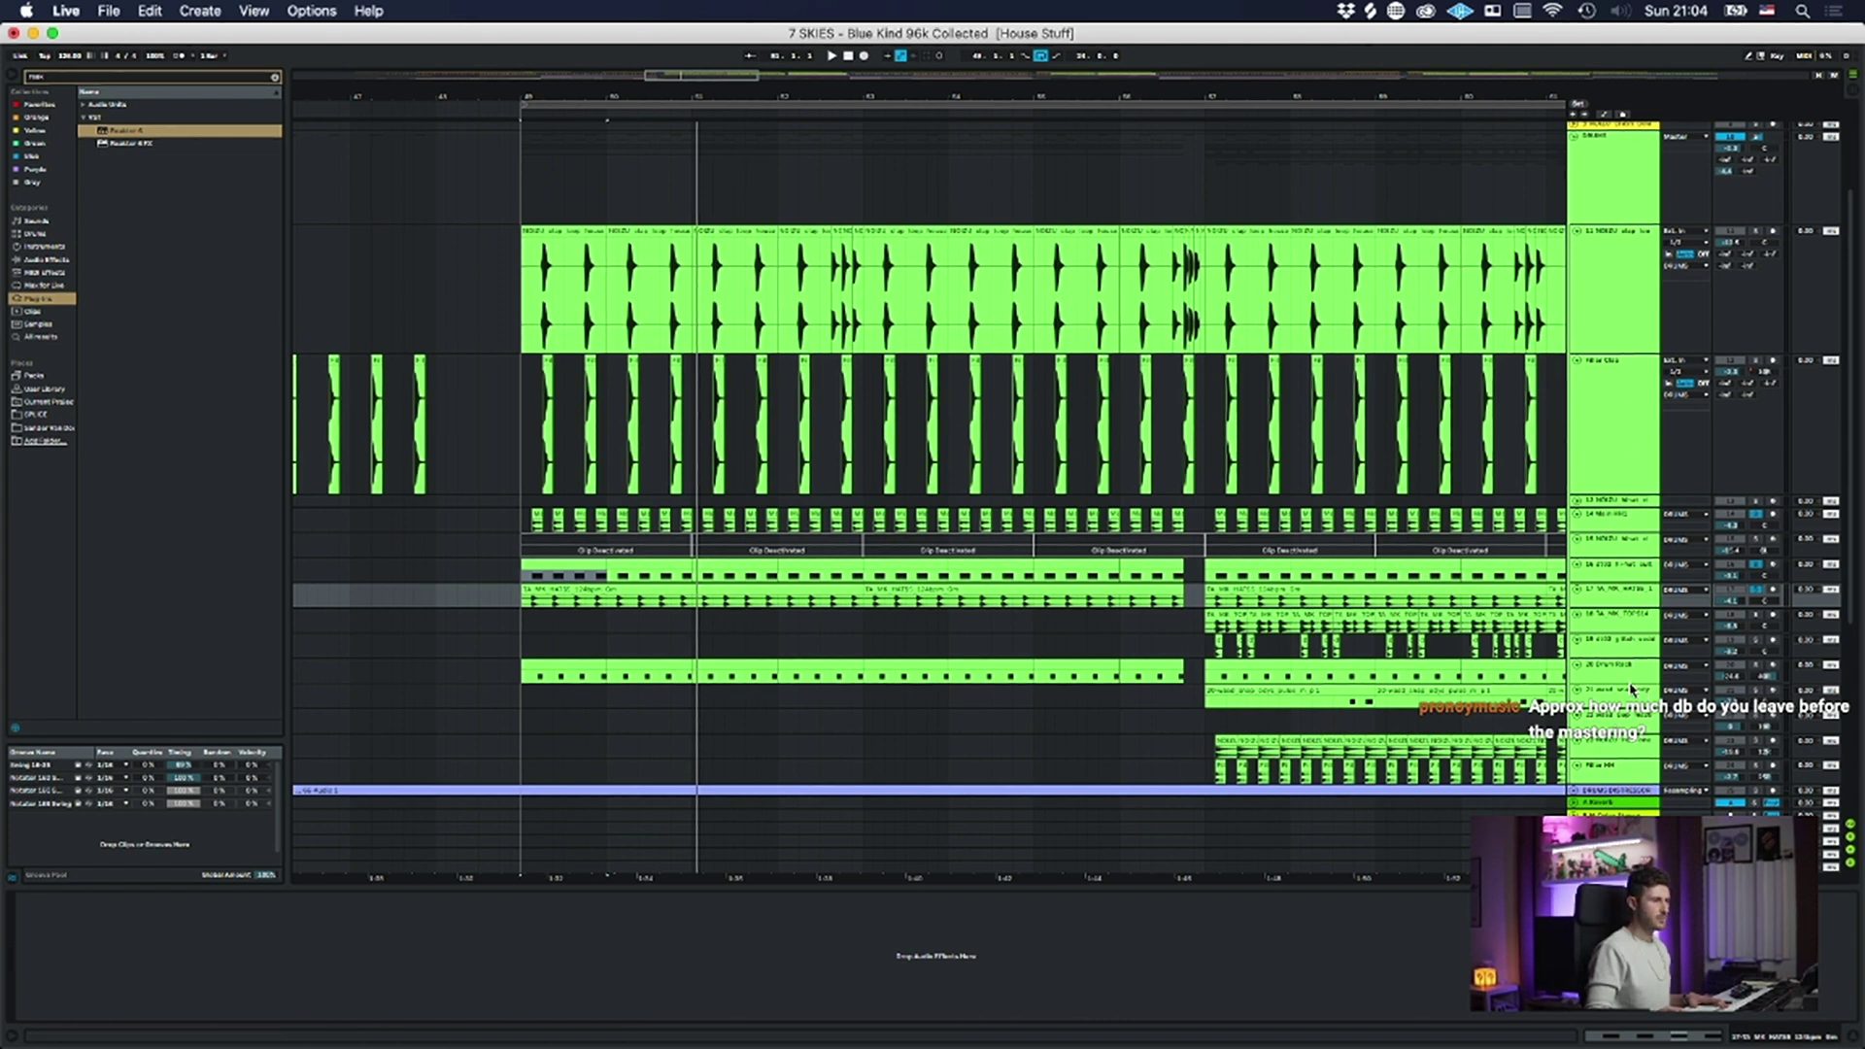
click(1630, 669)
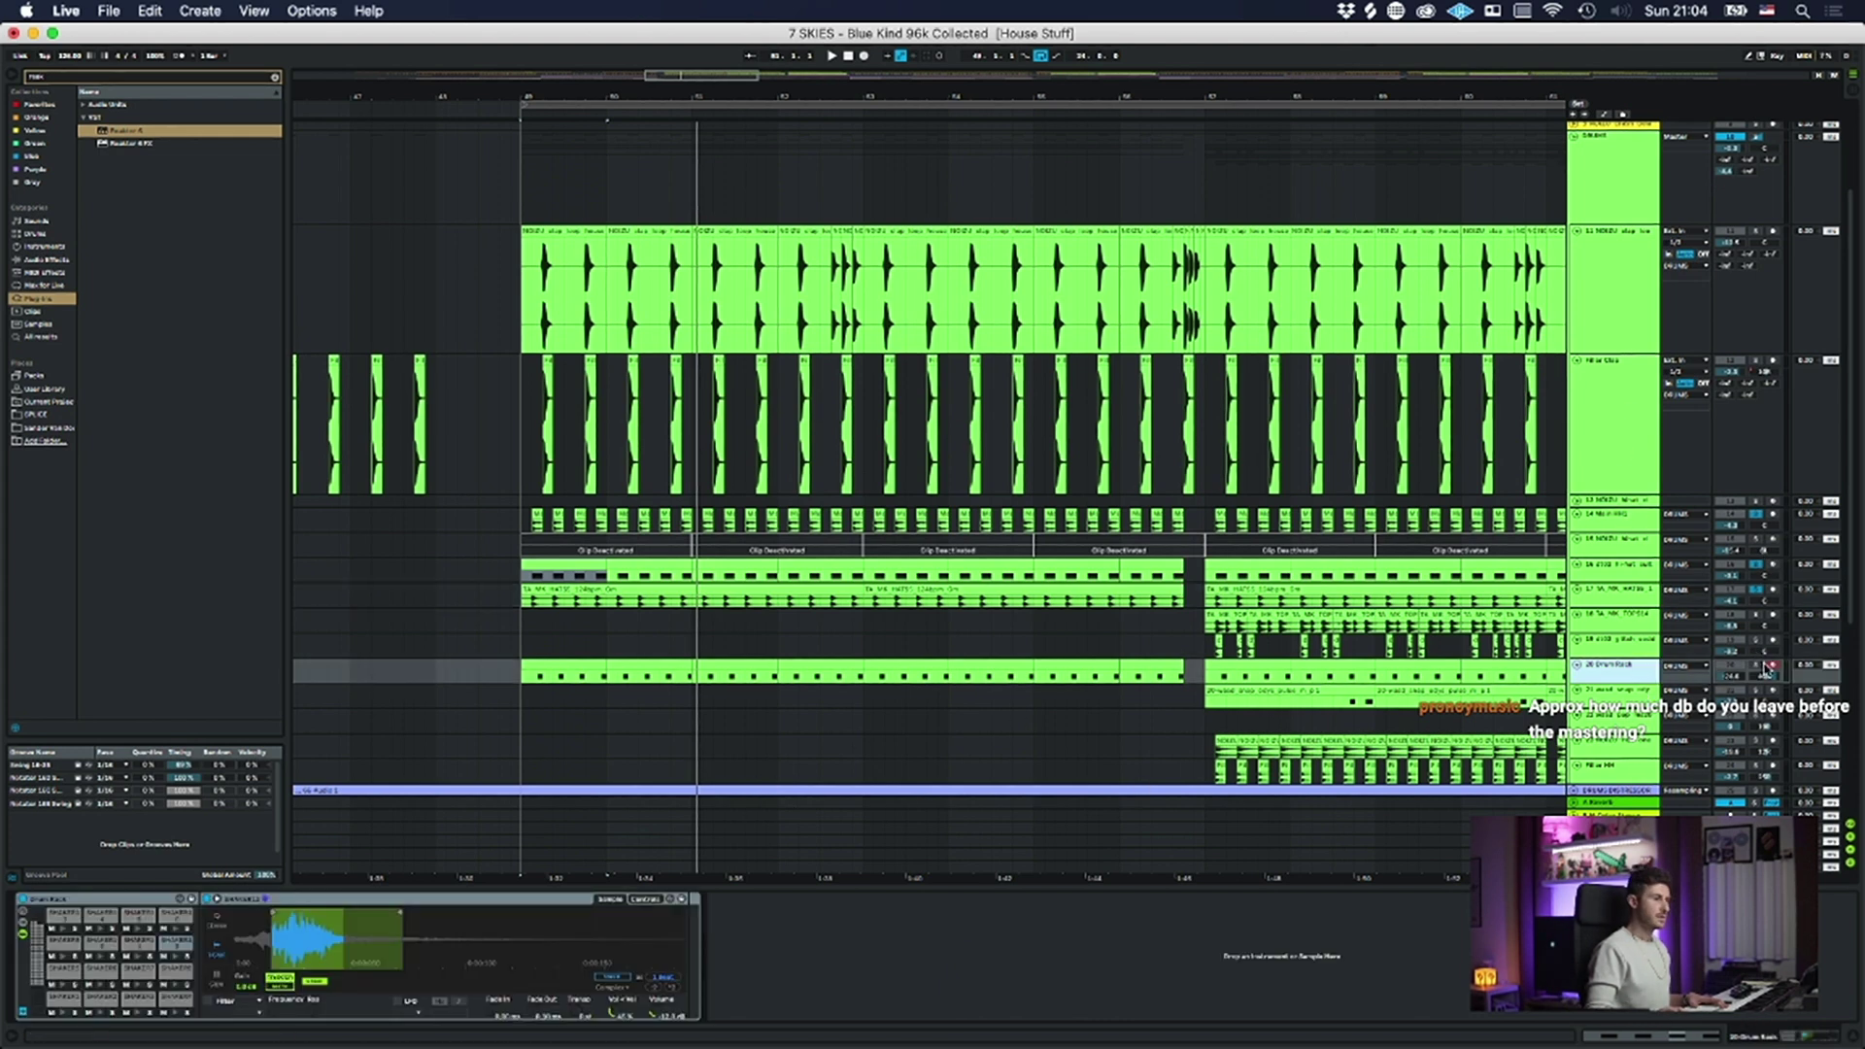
key(space)
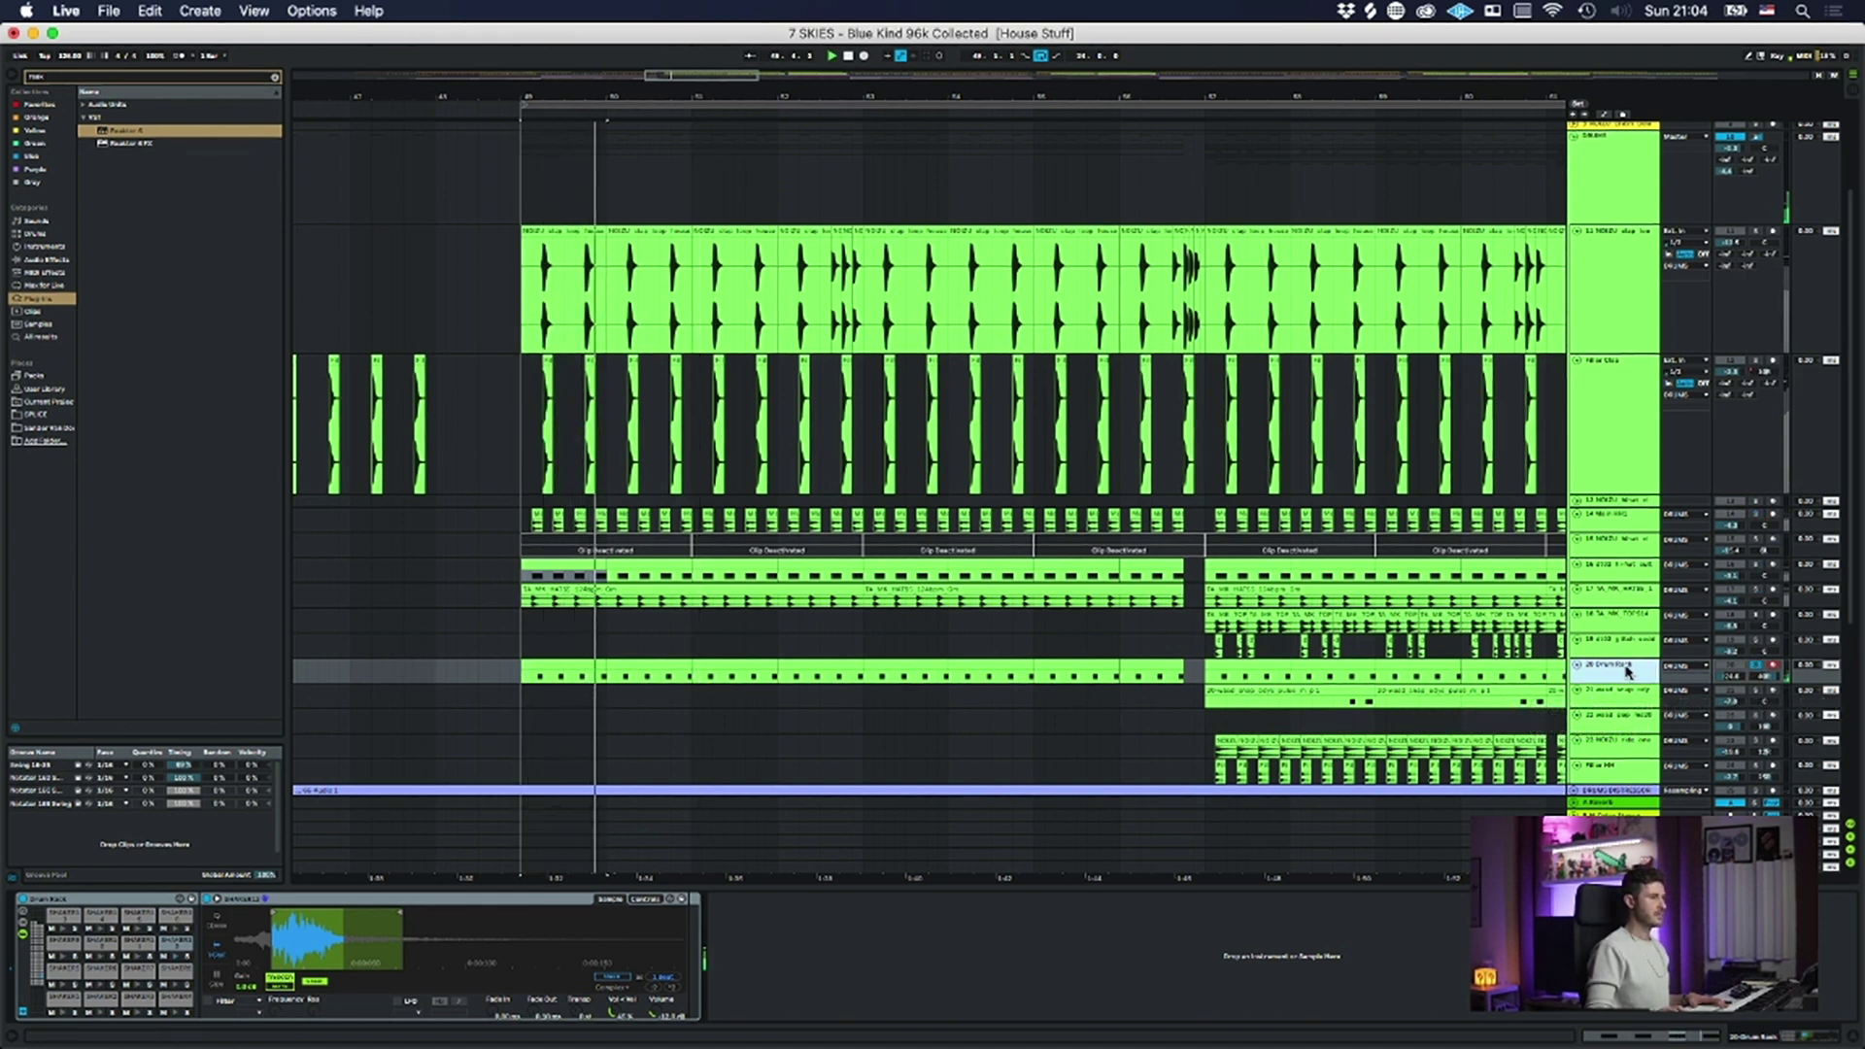
- Select tracks 16, 17 and Main HHS together, solo all three hat layers and audition them from the start of the drop
click(1617, 571)
click(1621, 600)
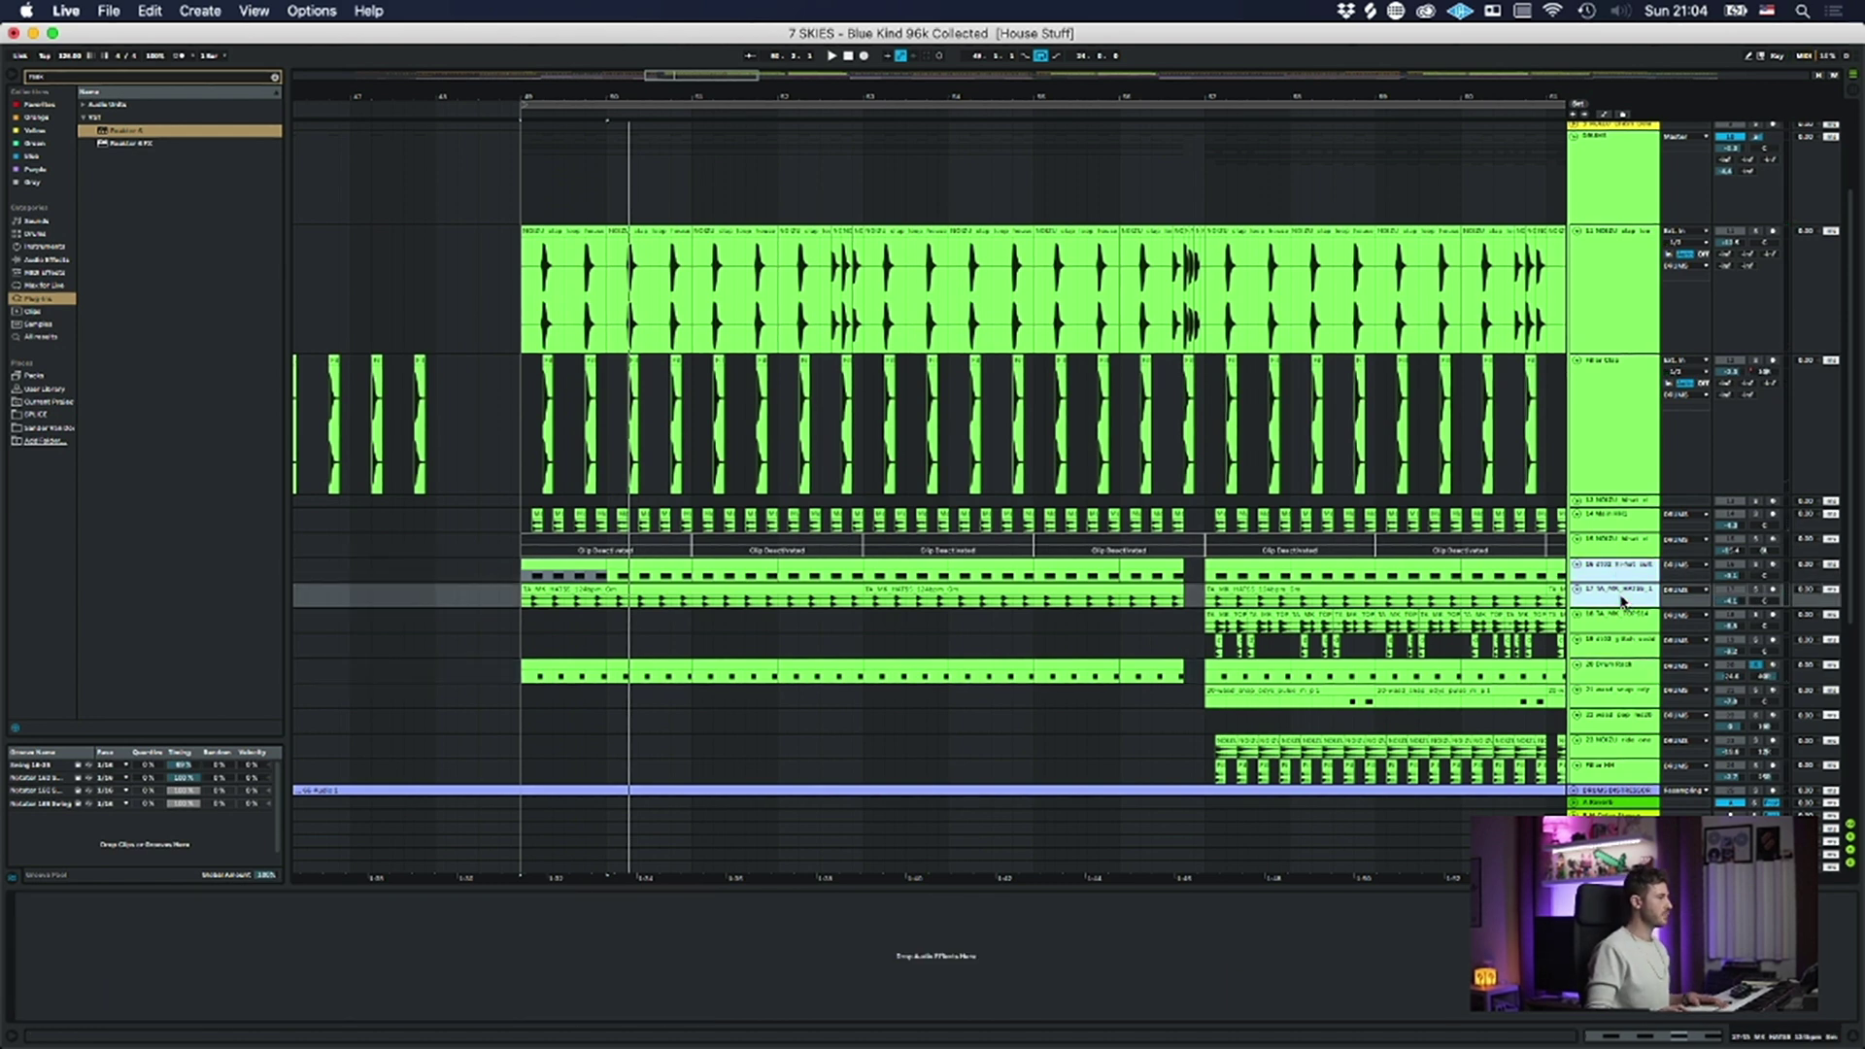
click(1623, 522)
click(1755, 515)
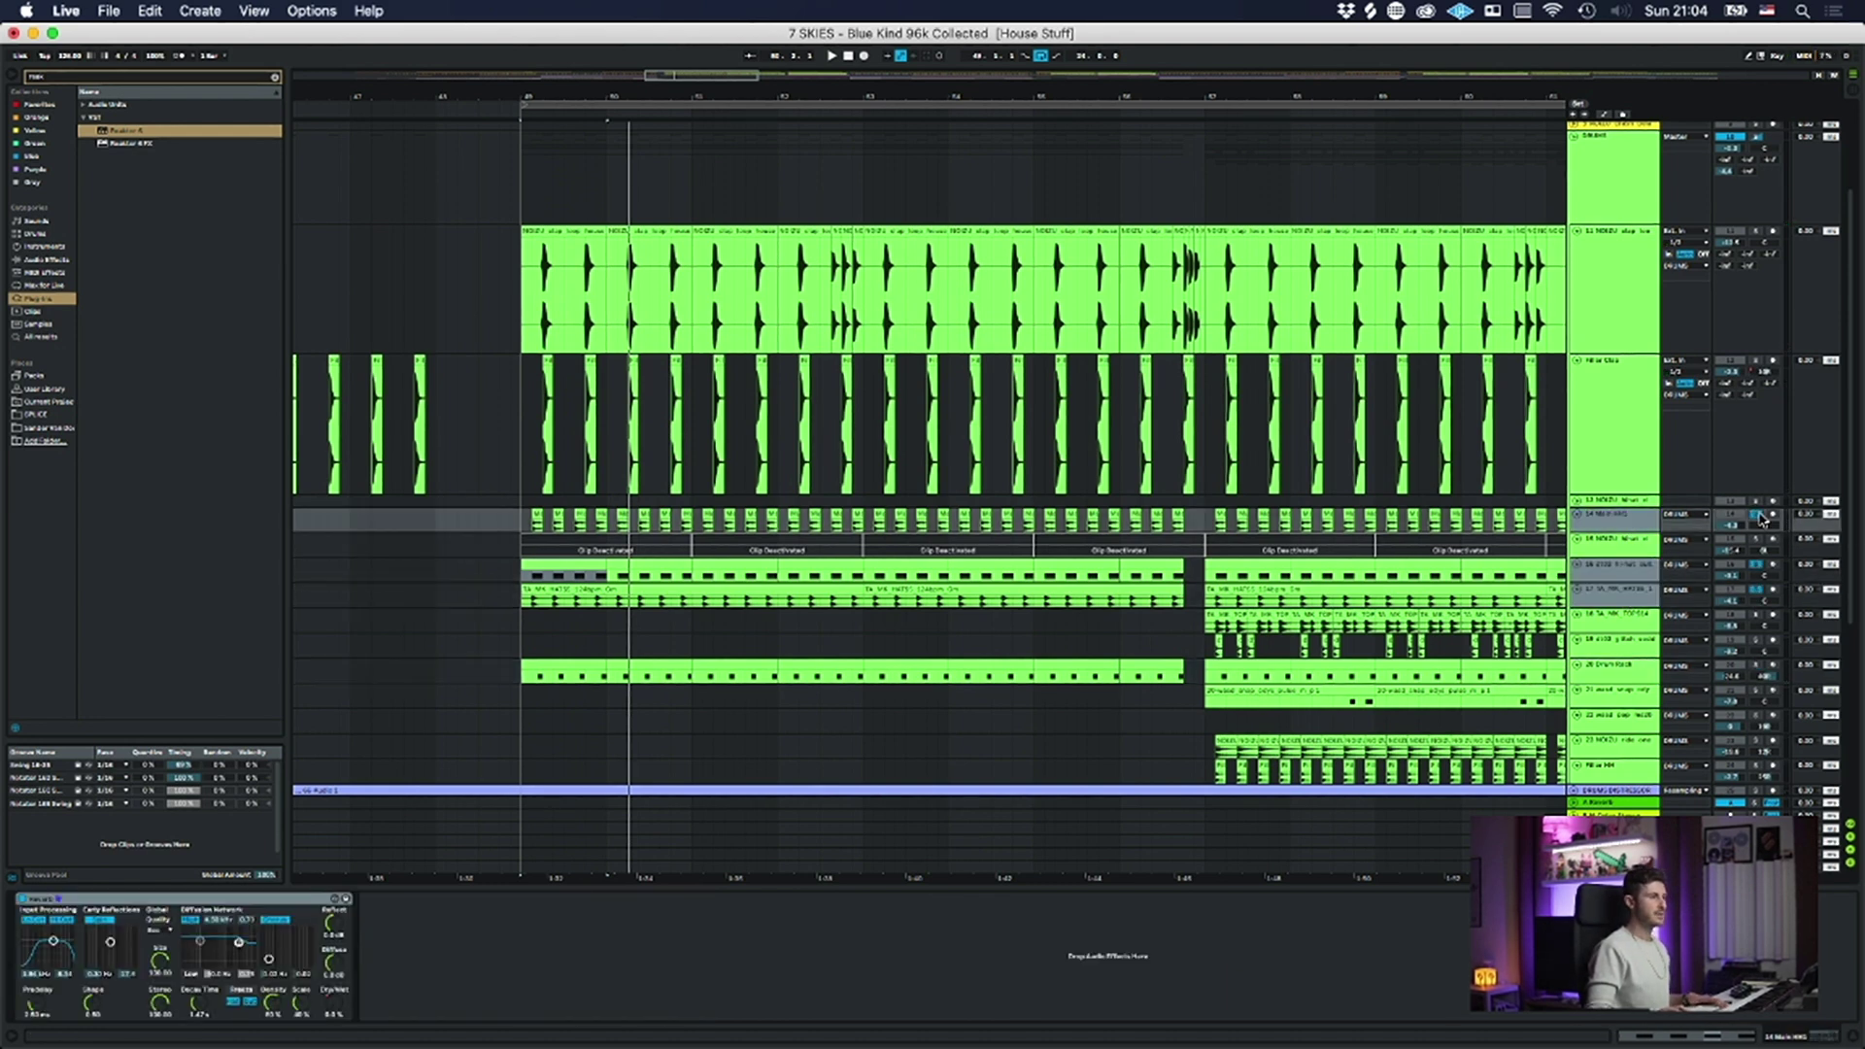
key(space)
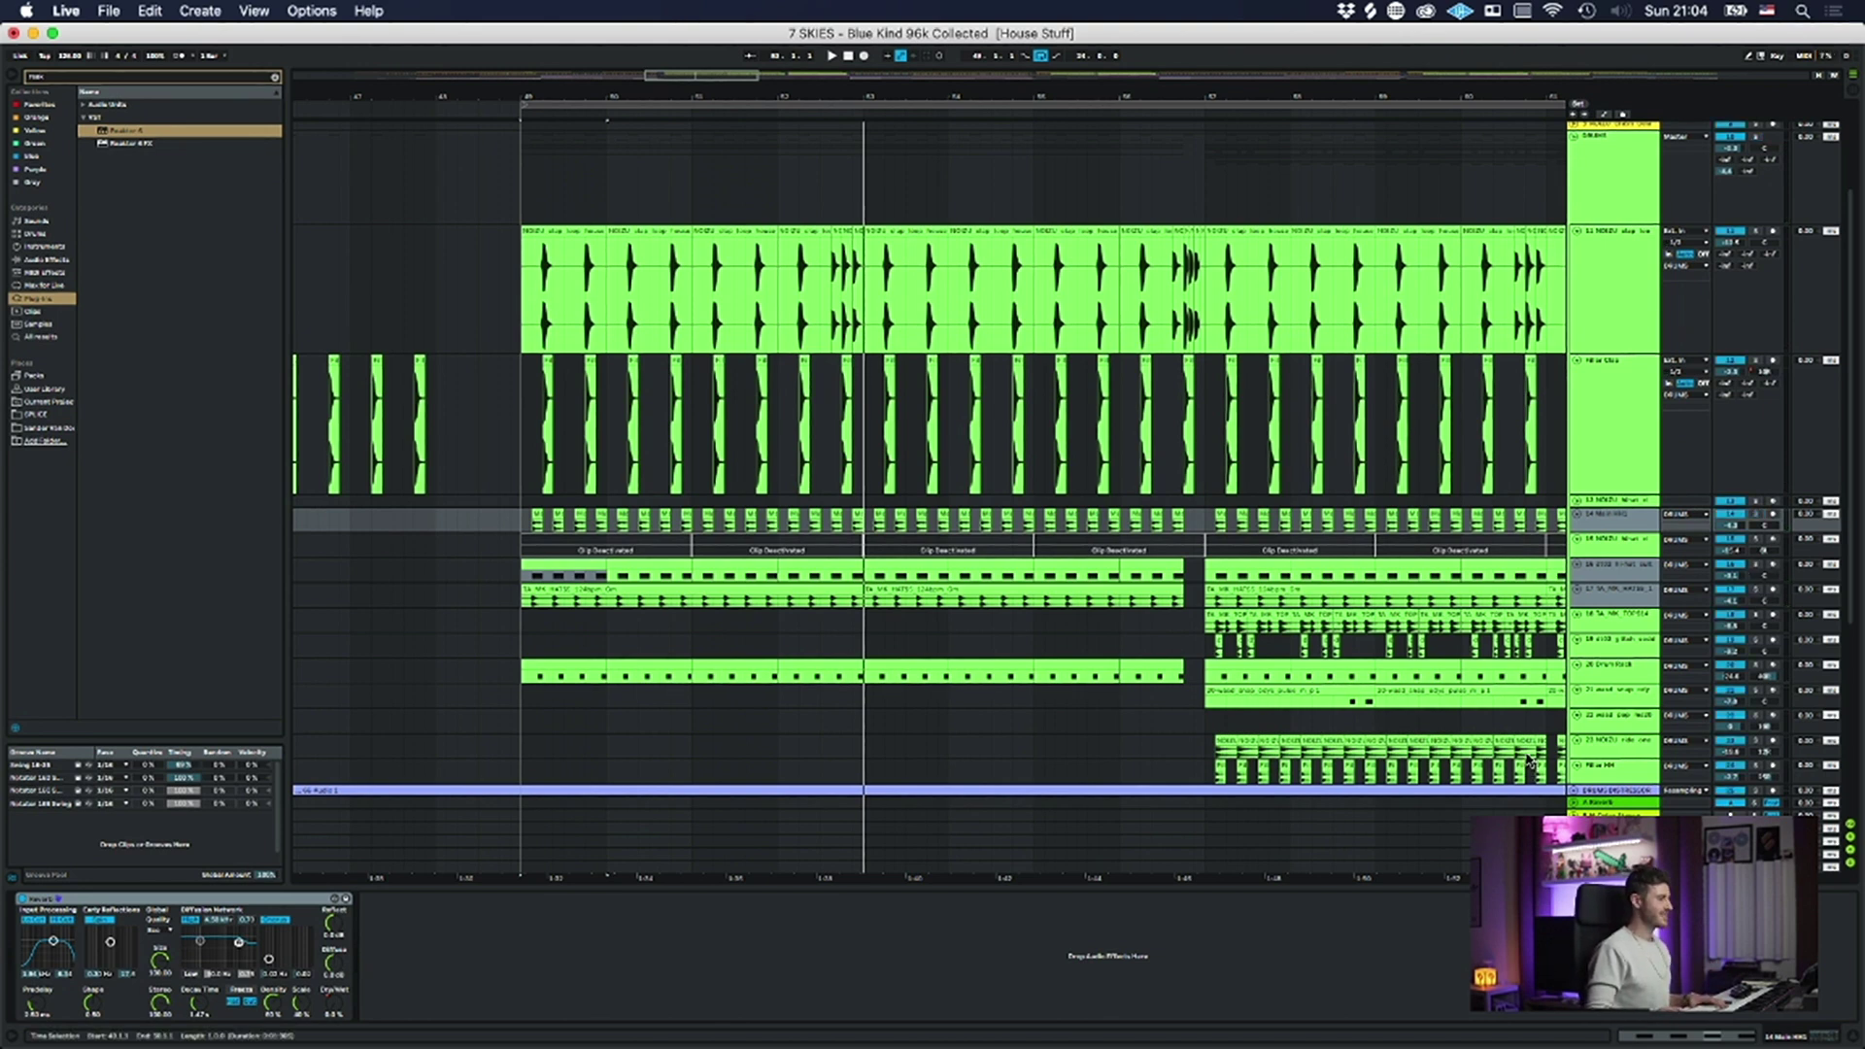
- Solo the Drum Rack track alongside hat loop track 17 and audition both from the start of the drop
click(1618, 665)
click(1756, 667)
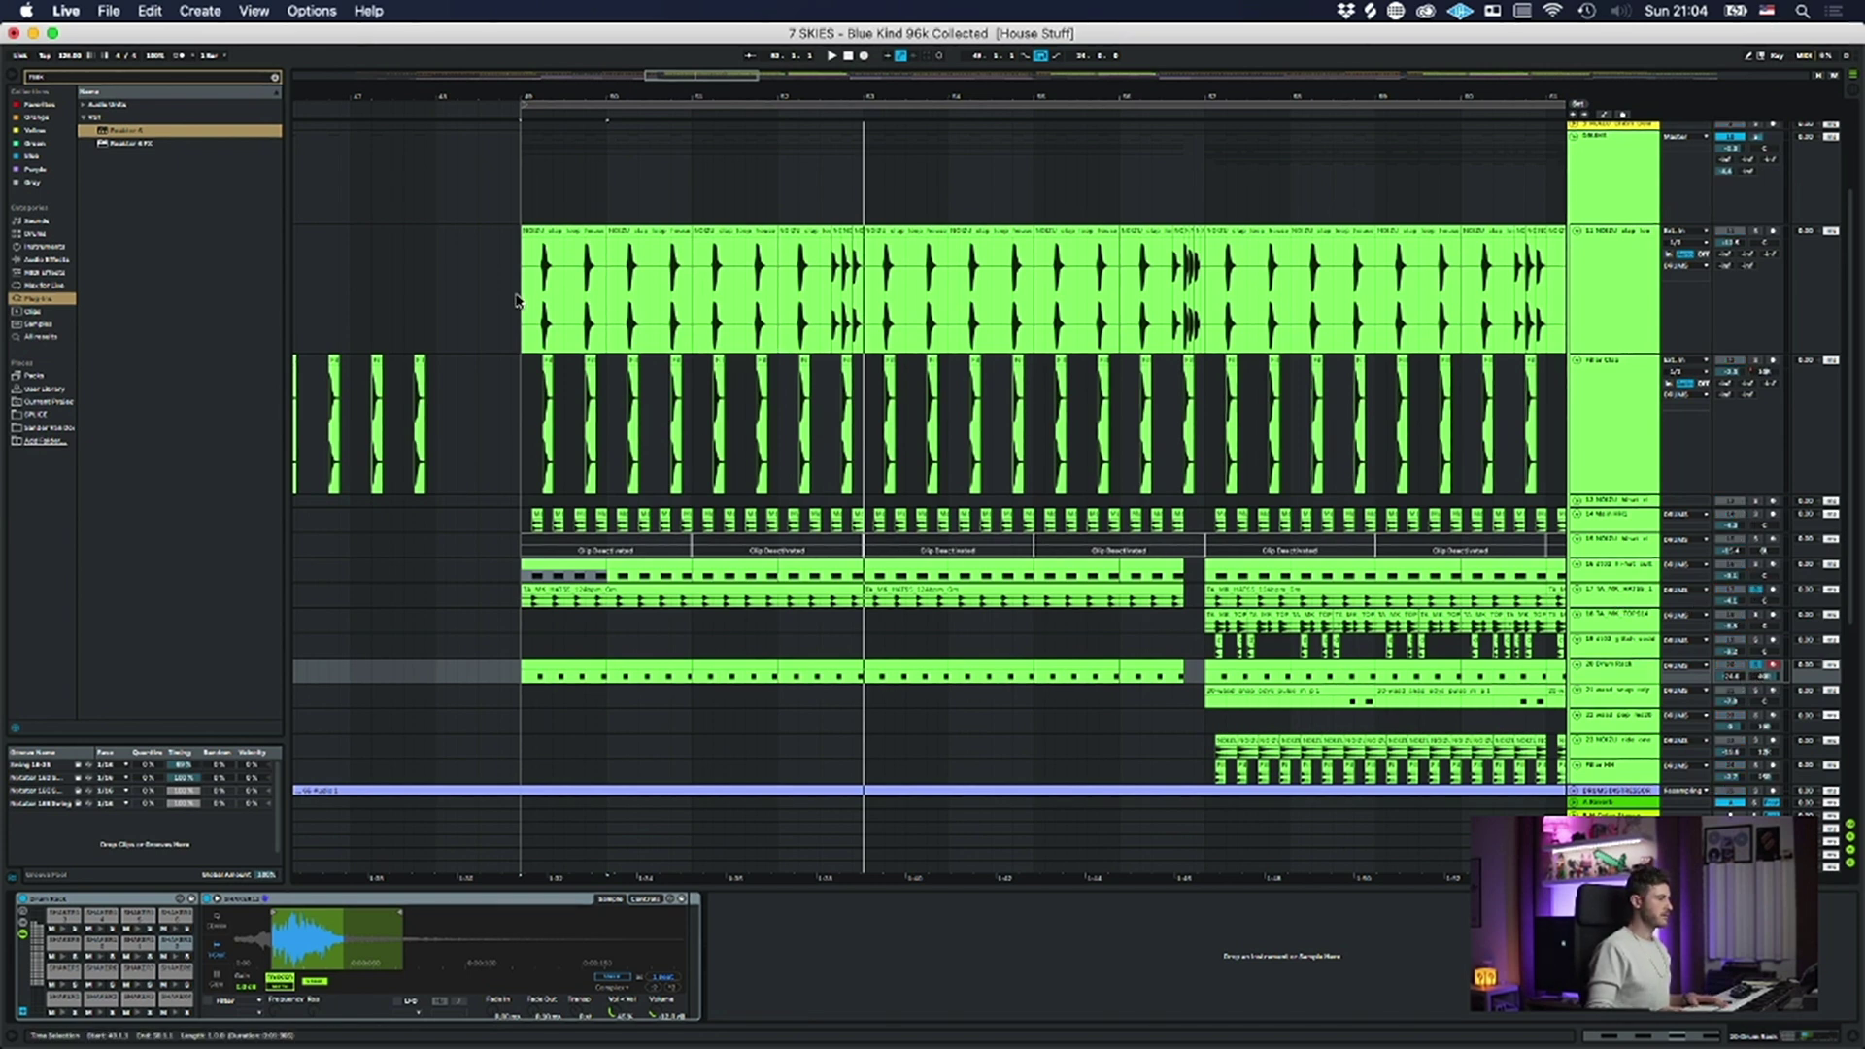
drag(551, 86, 556, 92)
key(space)
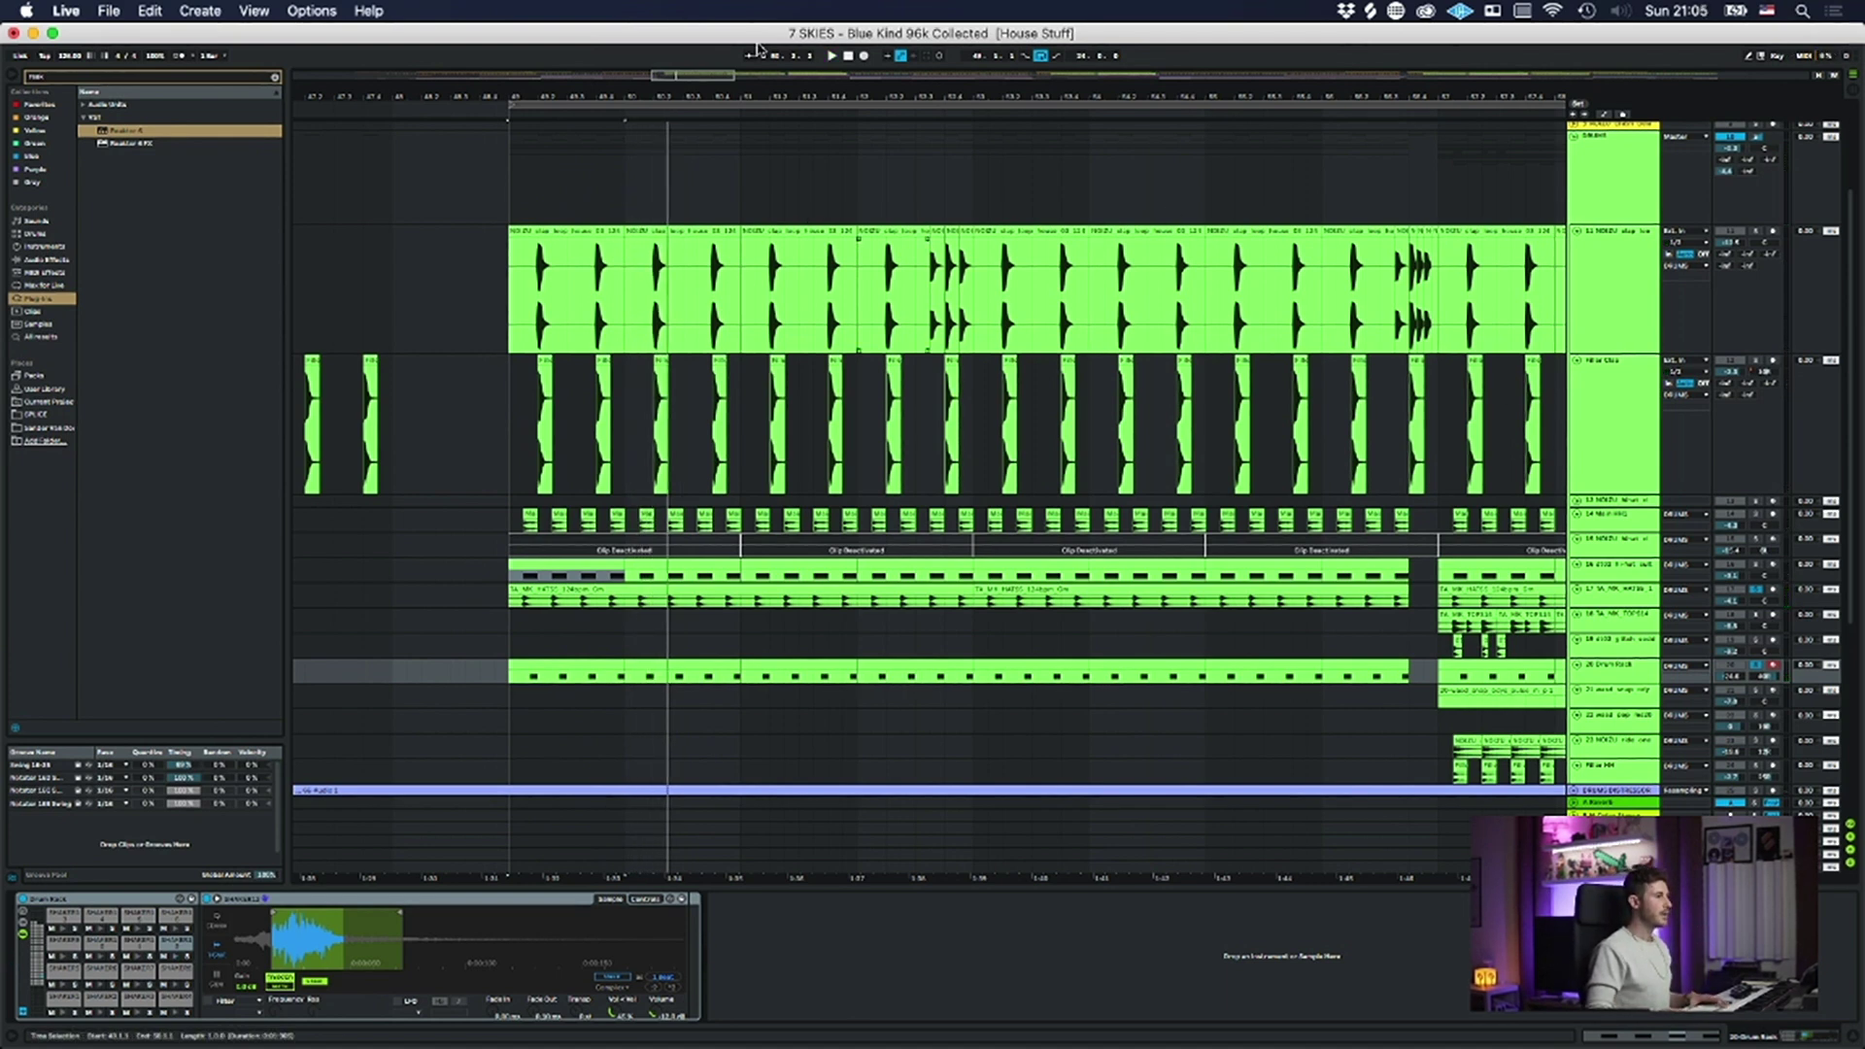
- Select and solo the wood snap track, and audition its first clip in the second phrase of the drop
drag(1148, 94, 734, 86)
scroll(712, 417, down, 5)
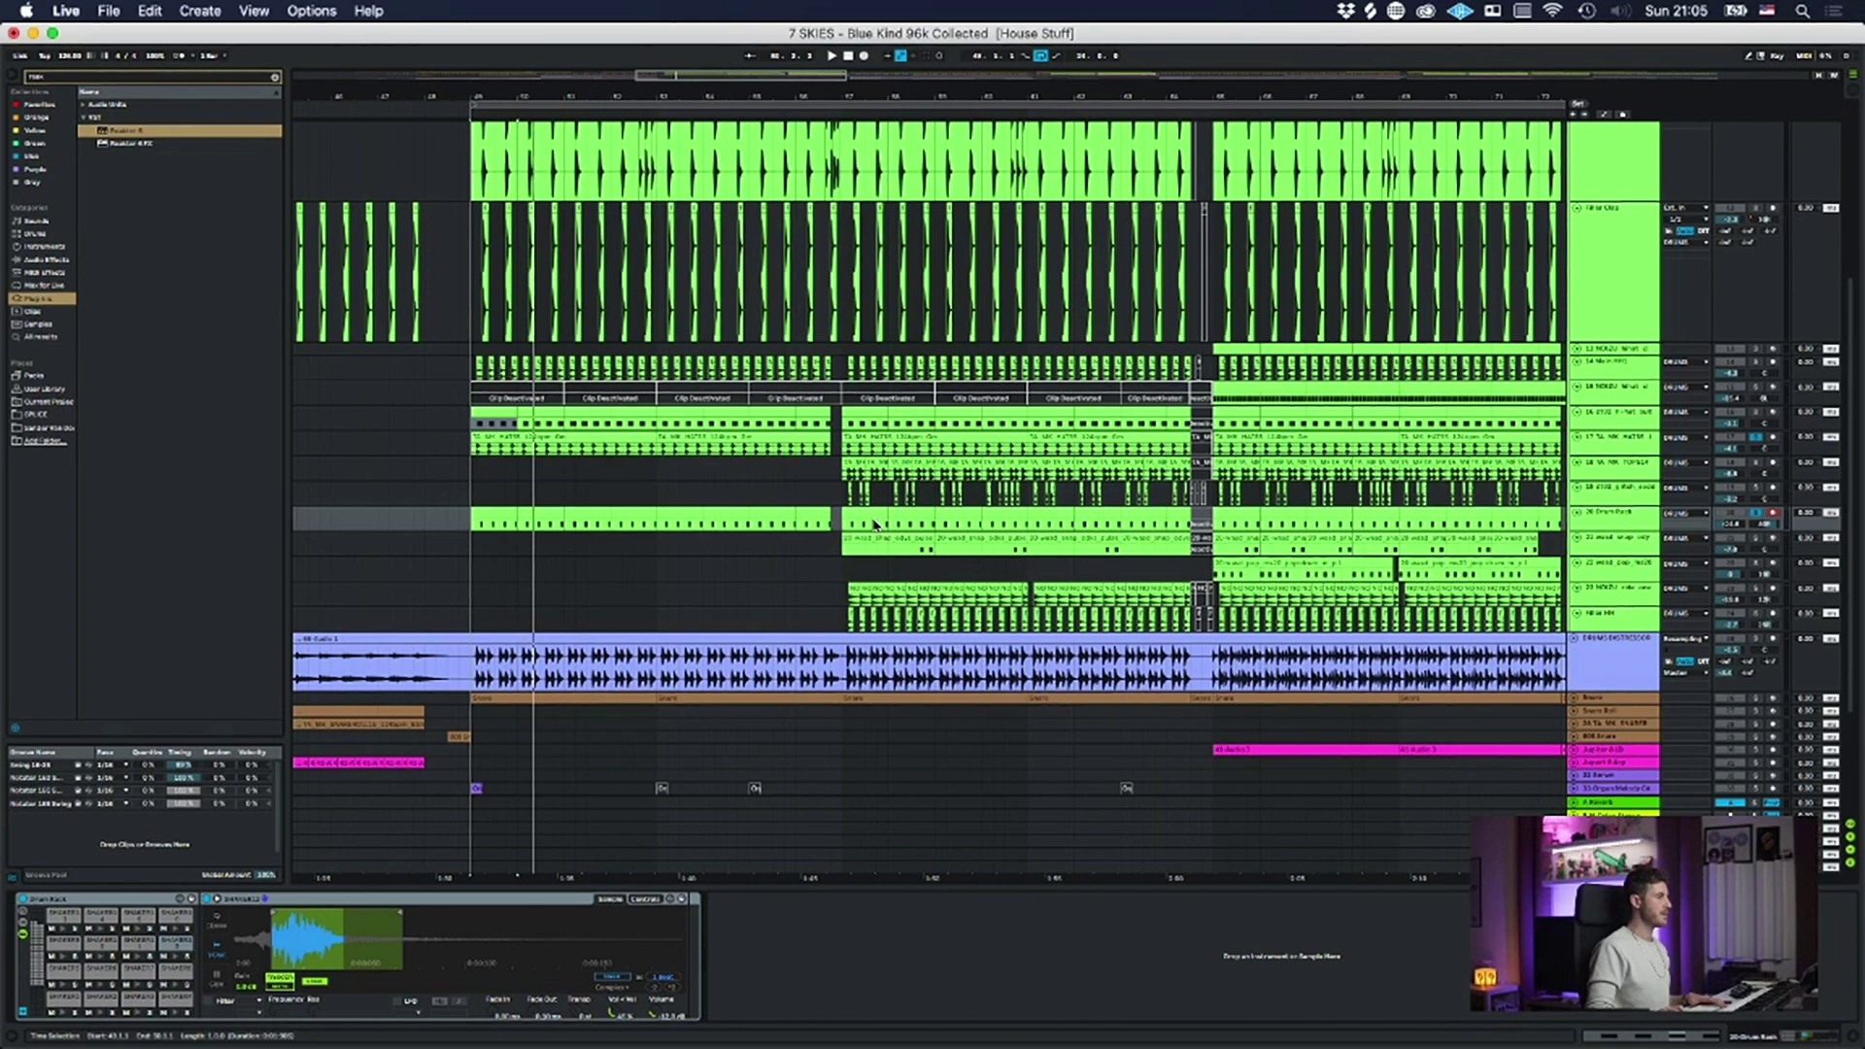
click(904, 544)
click(981, 571)
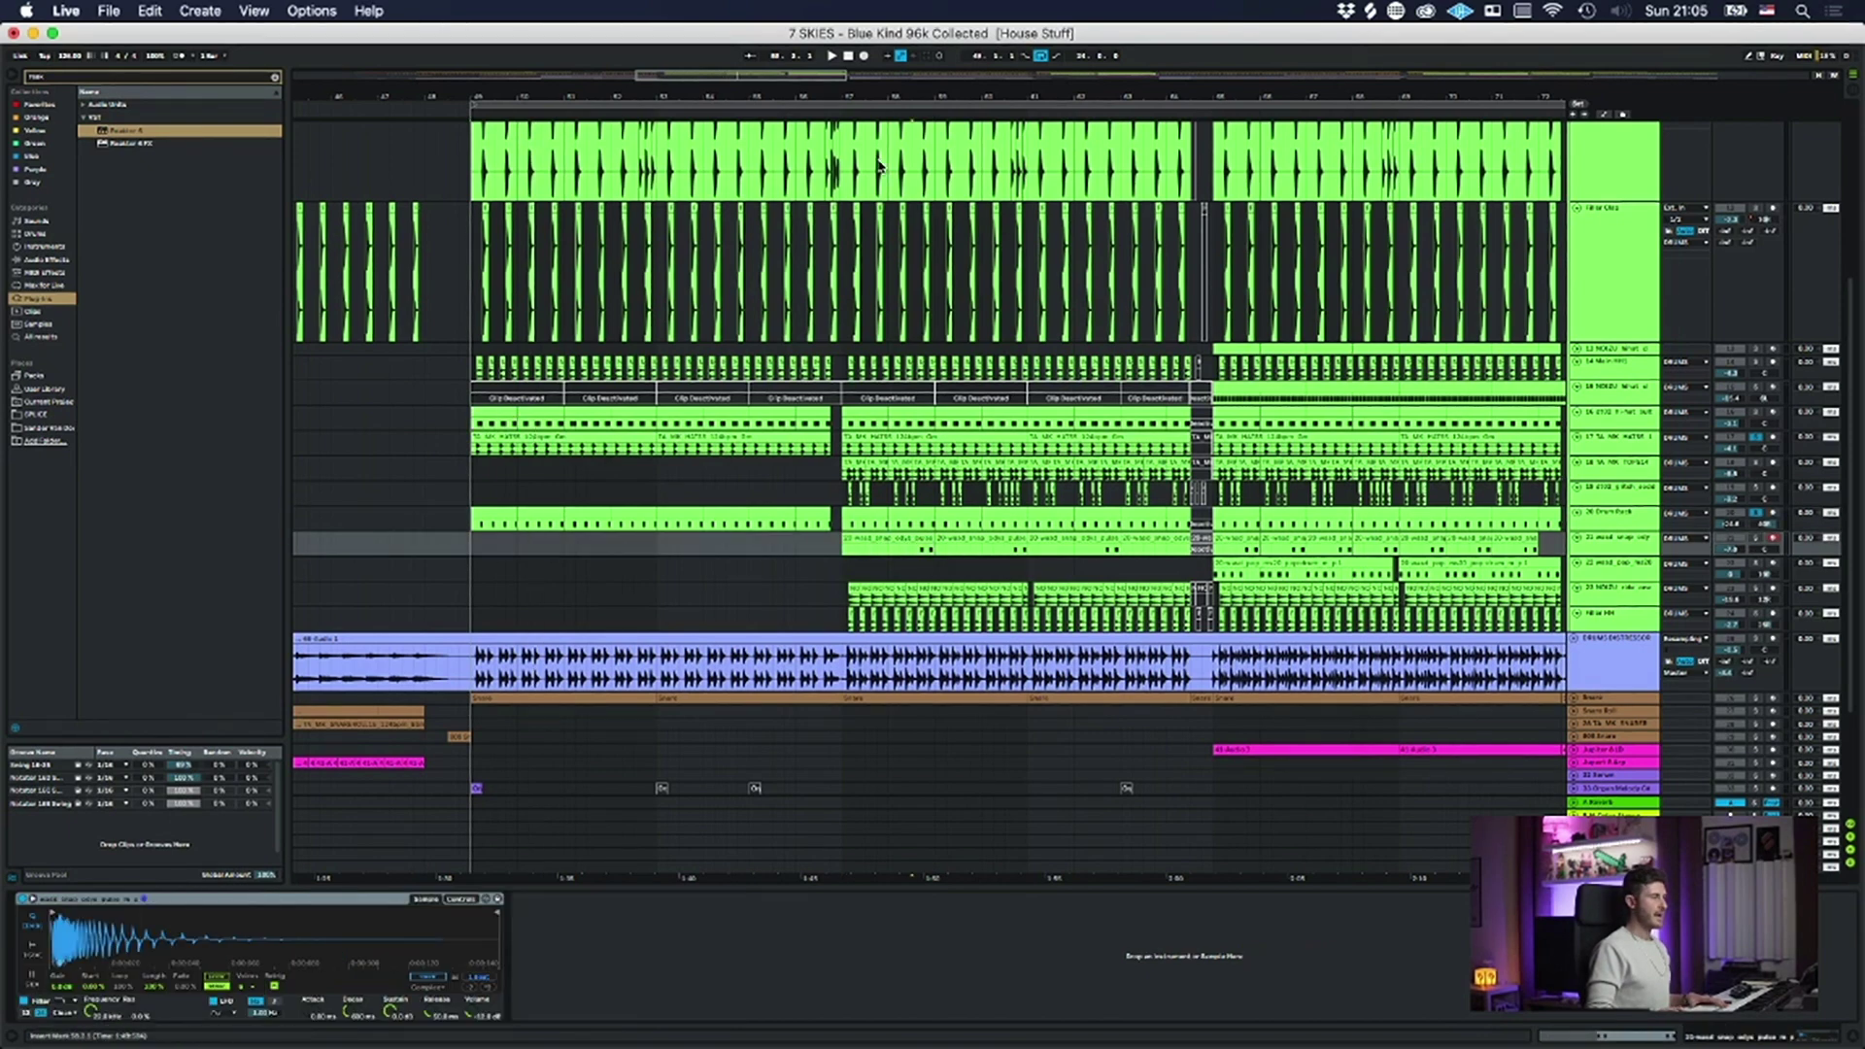
scroll(874, 214, up, 6)
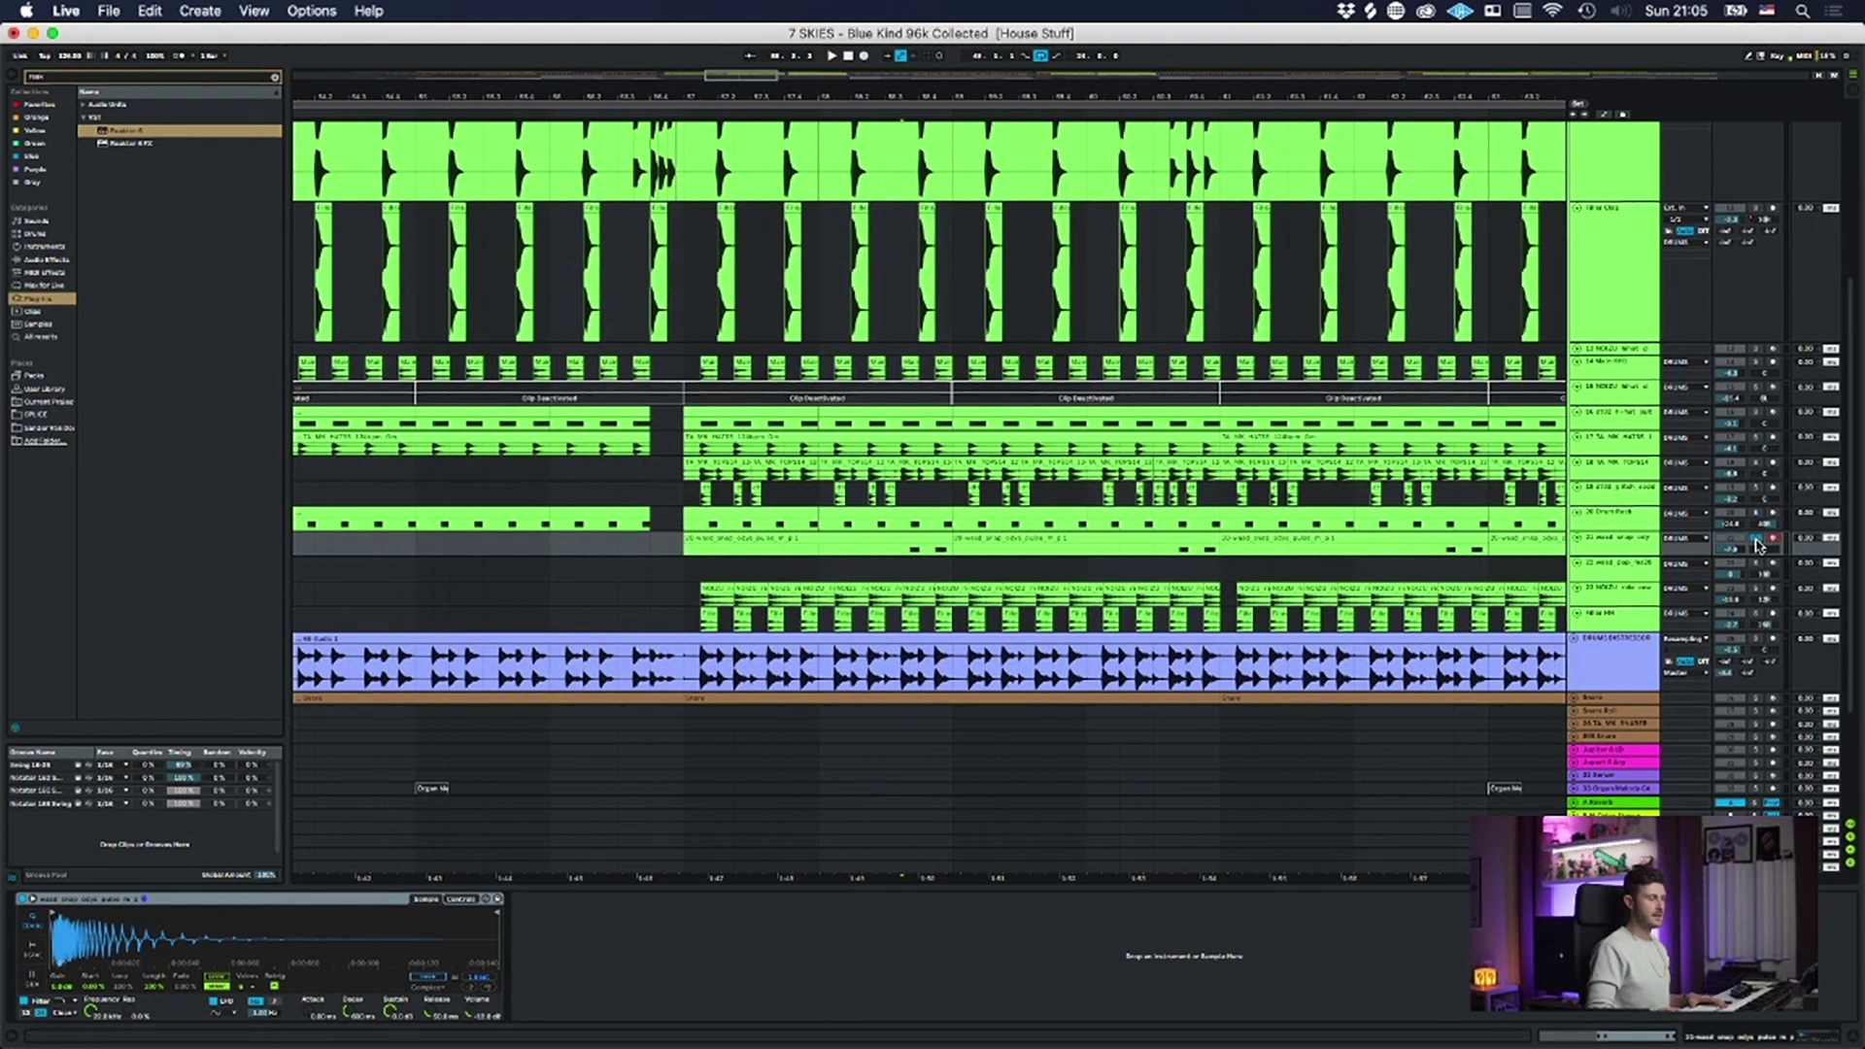
click(901, 542)
key(space)
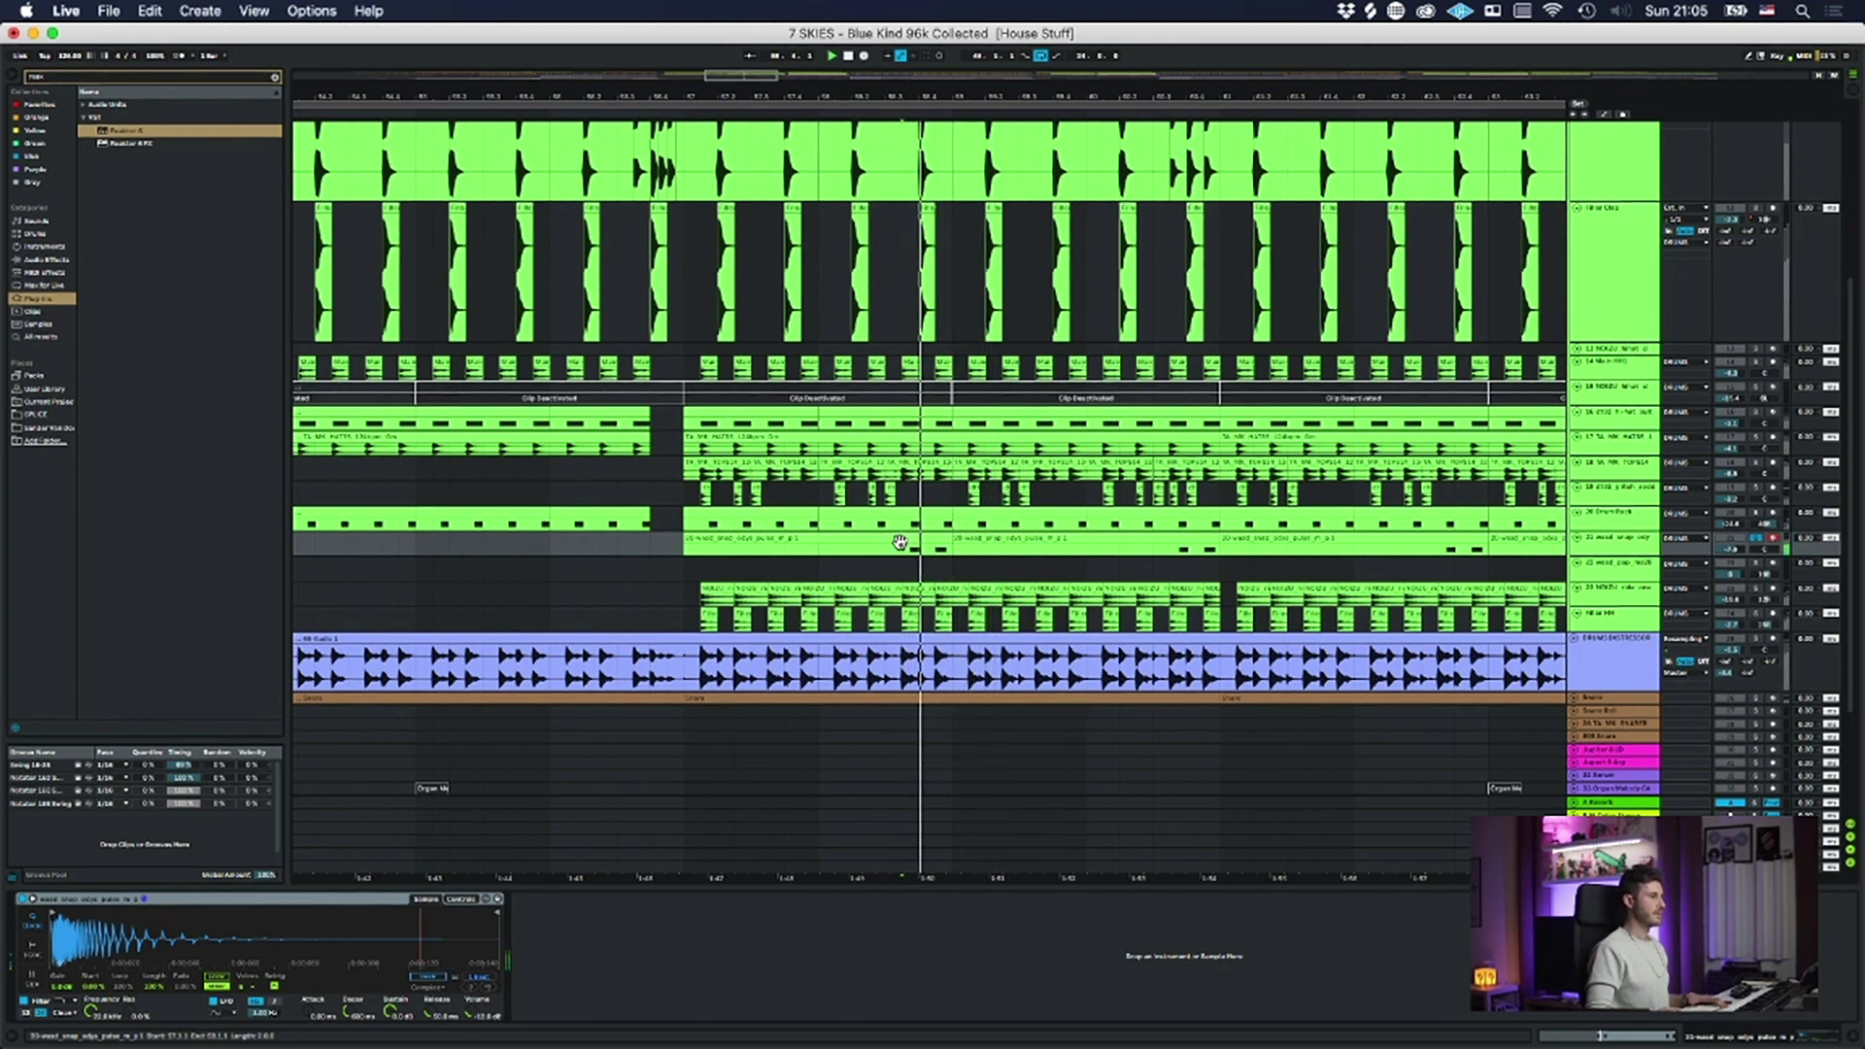
- Solo track 19 and audition it from the start of the drop's second phrase, alone and together with the wood snap track
key(space)
click(686, 495)
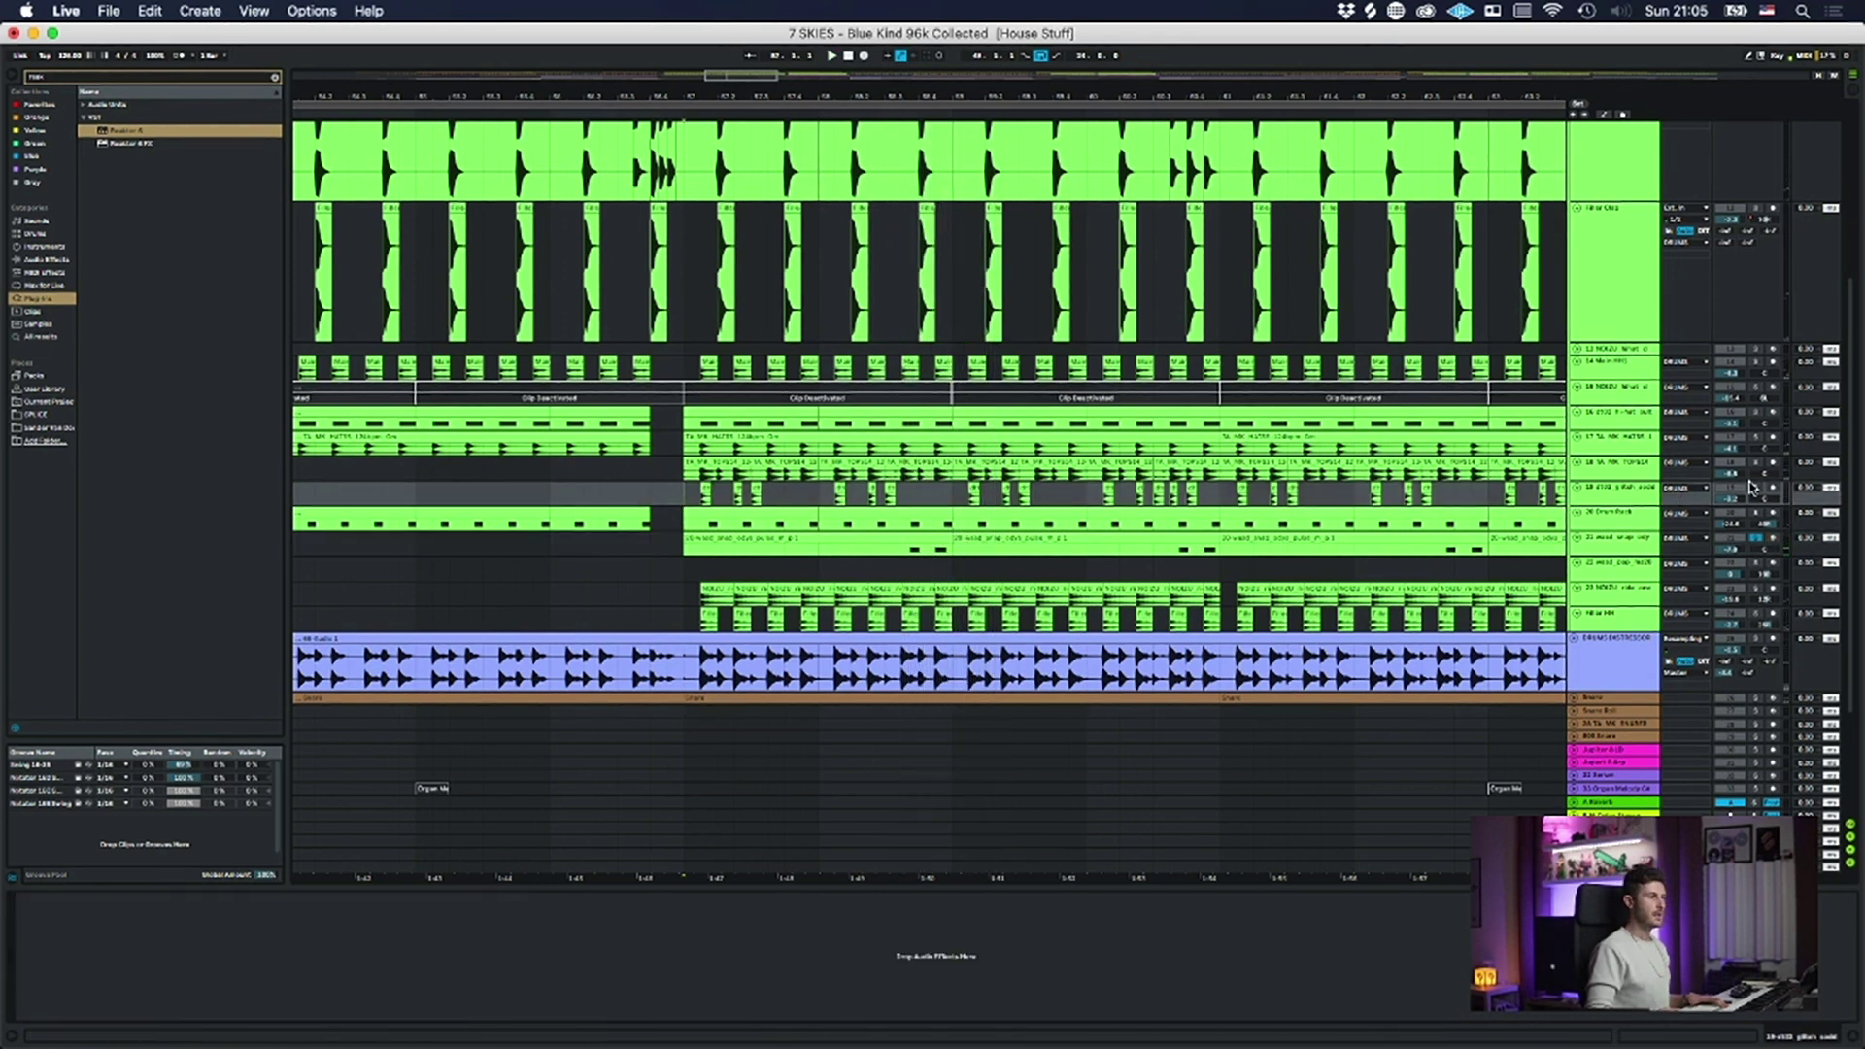
click(695, 460)
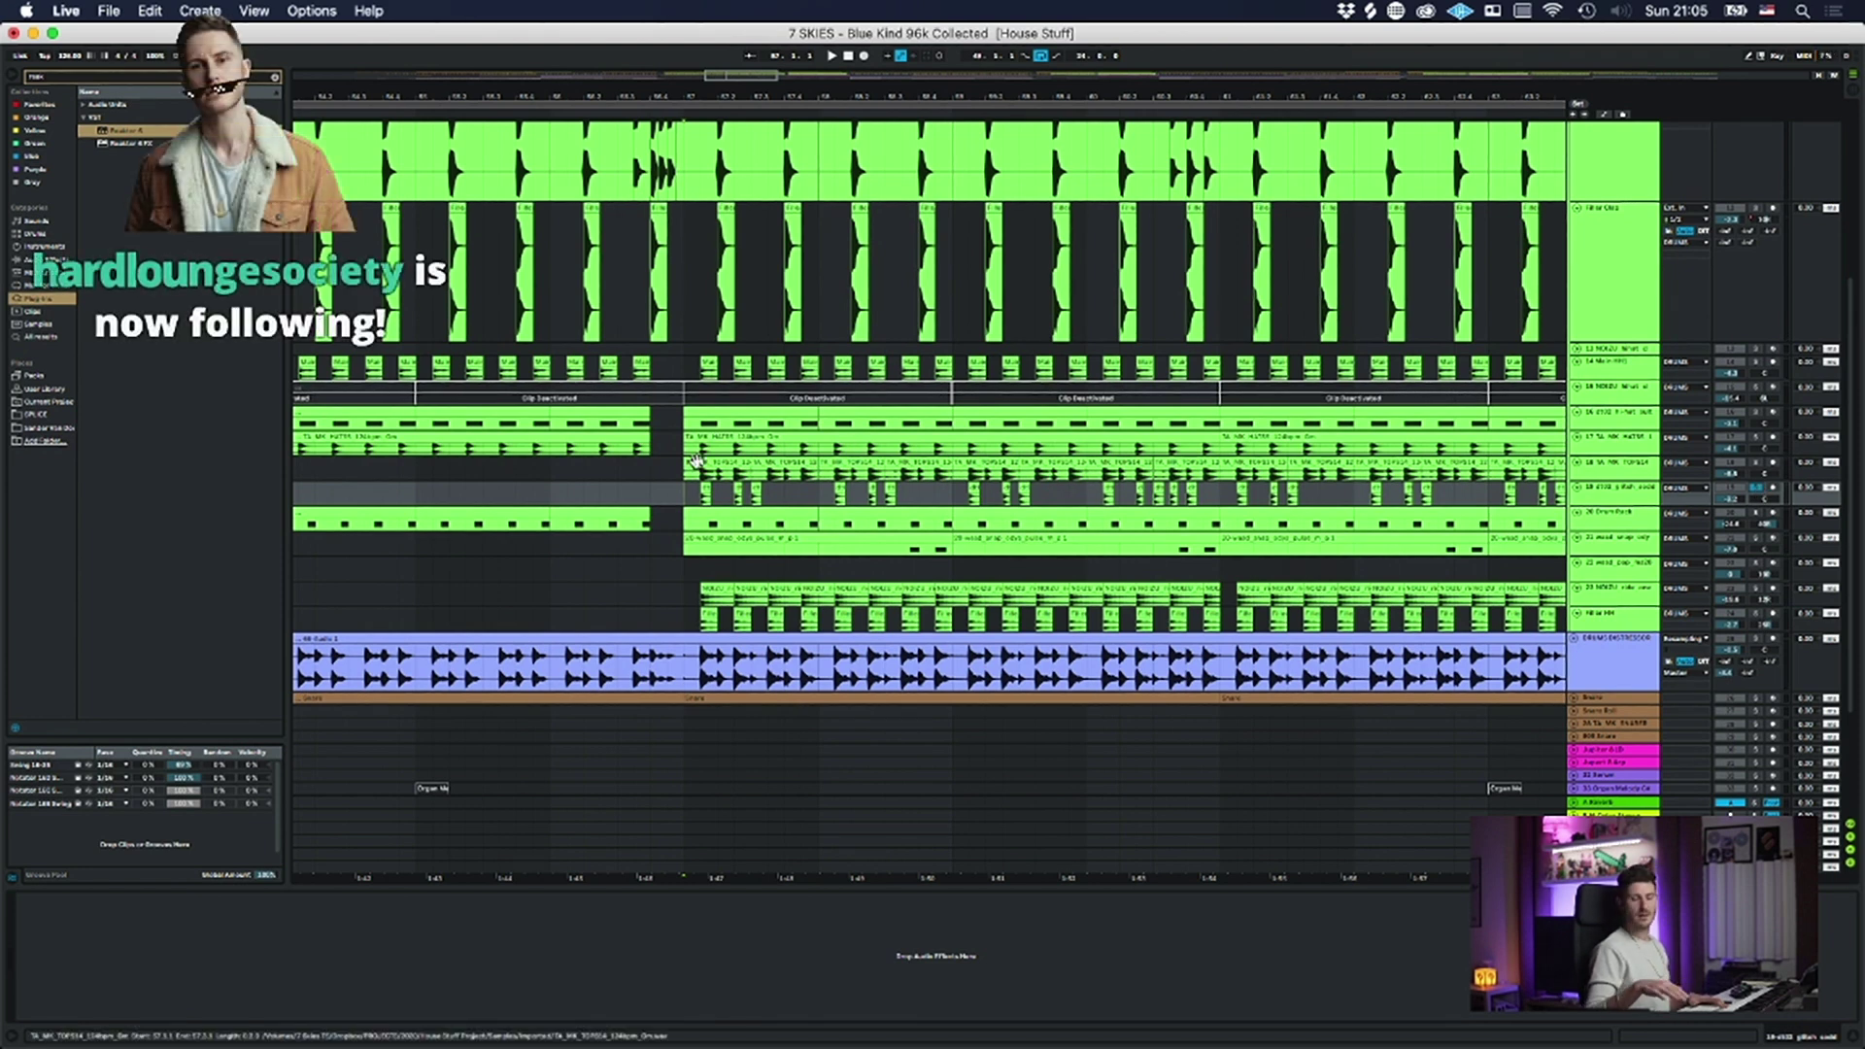
key(space)
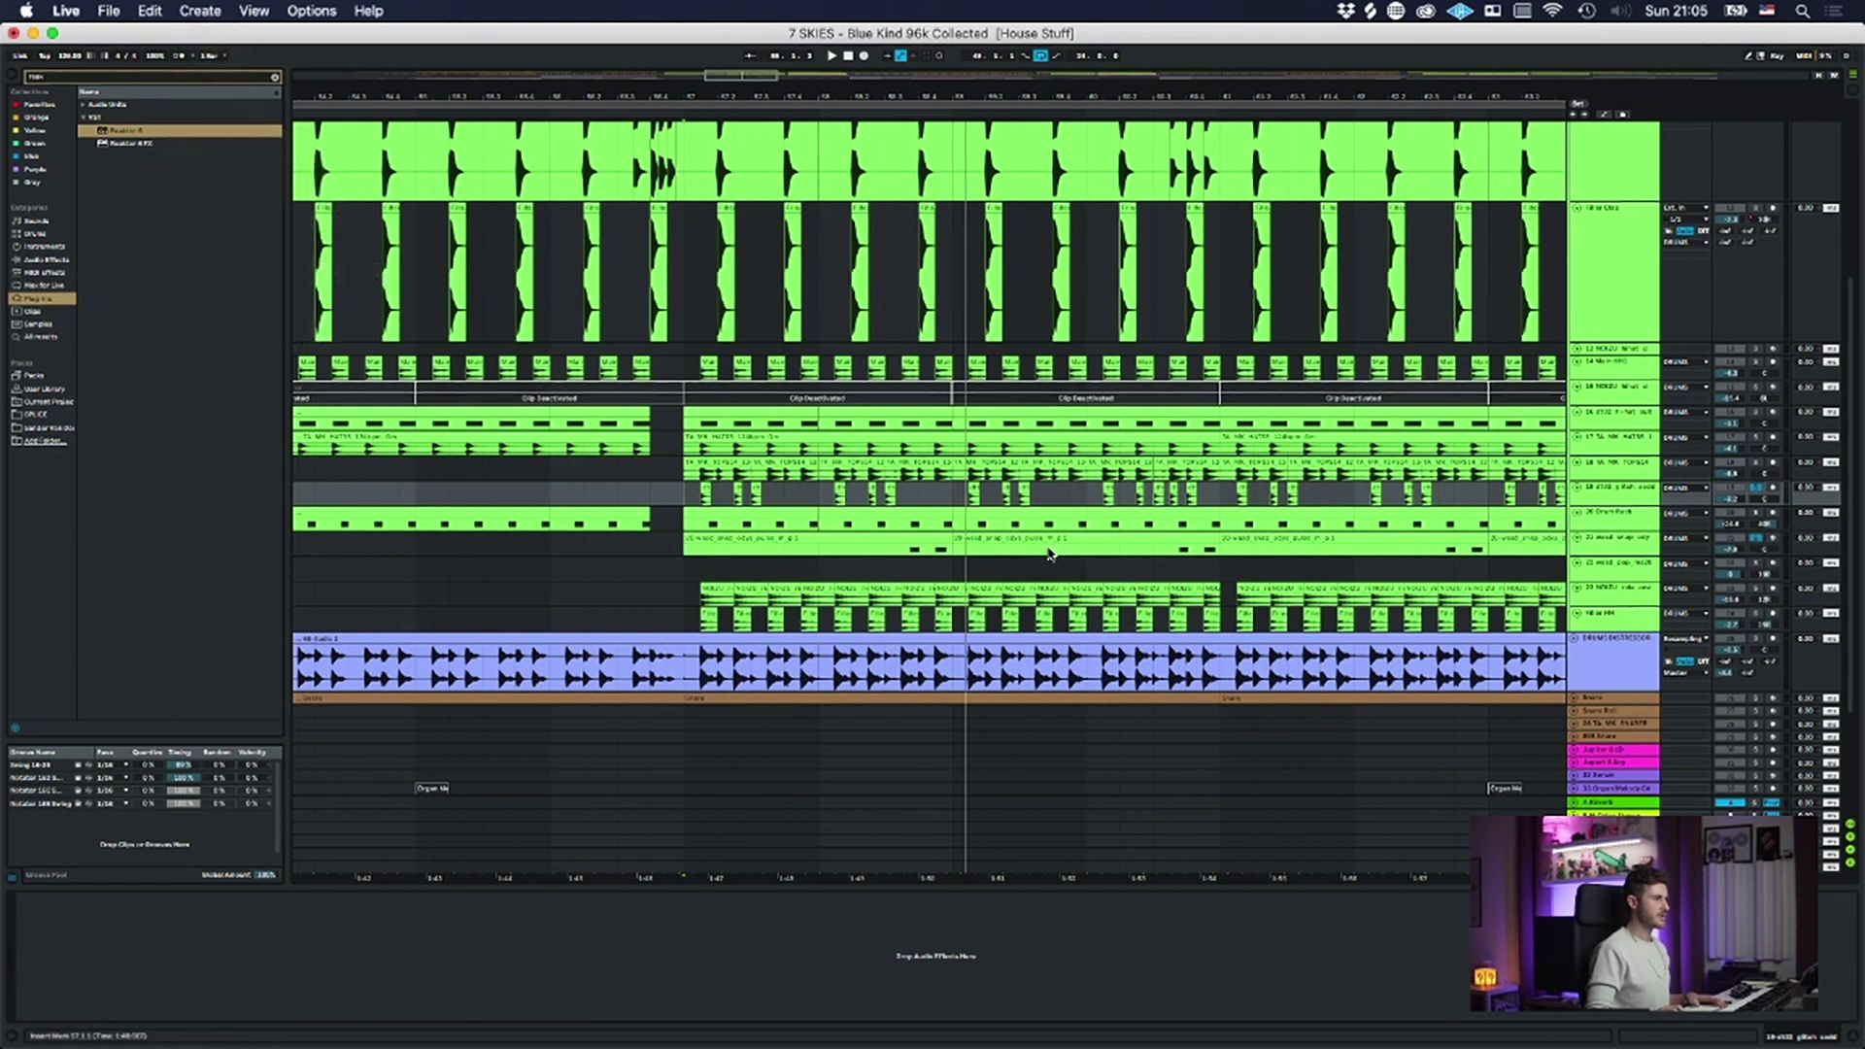
key(space)
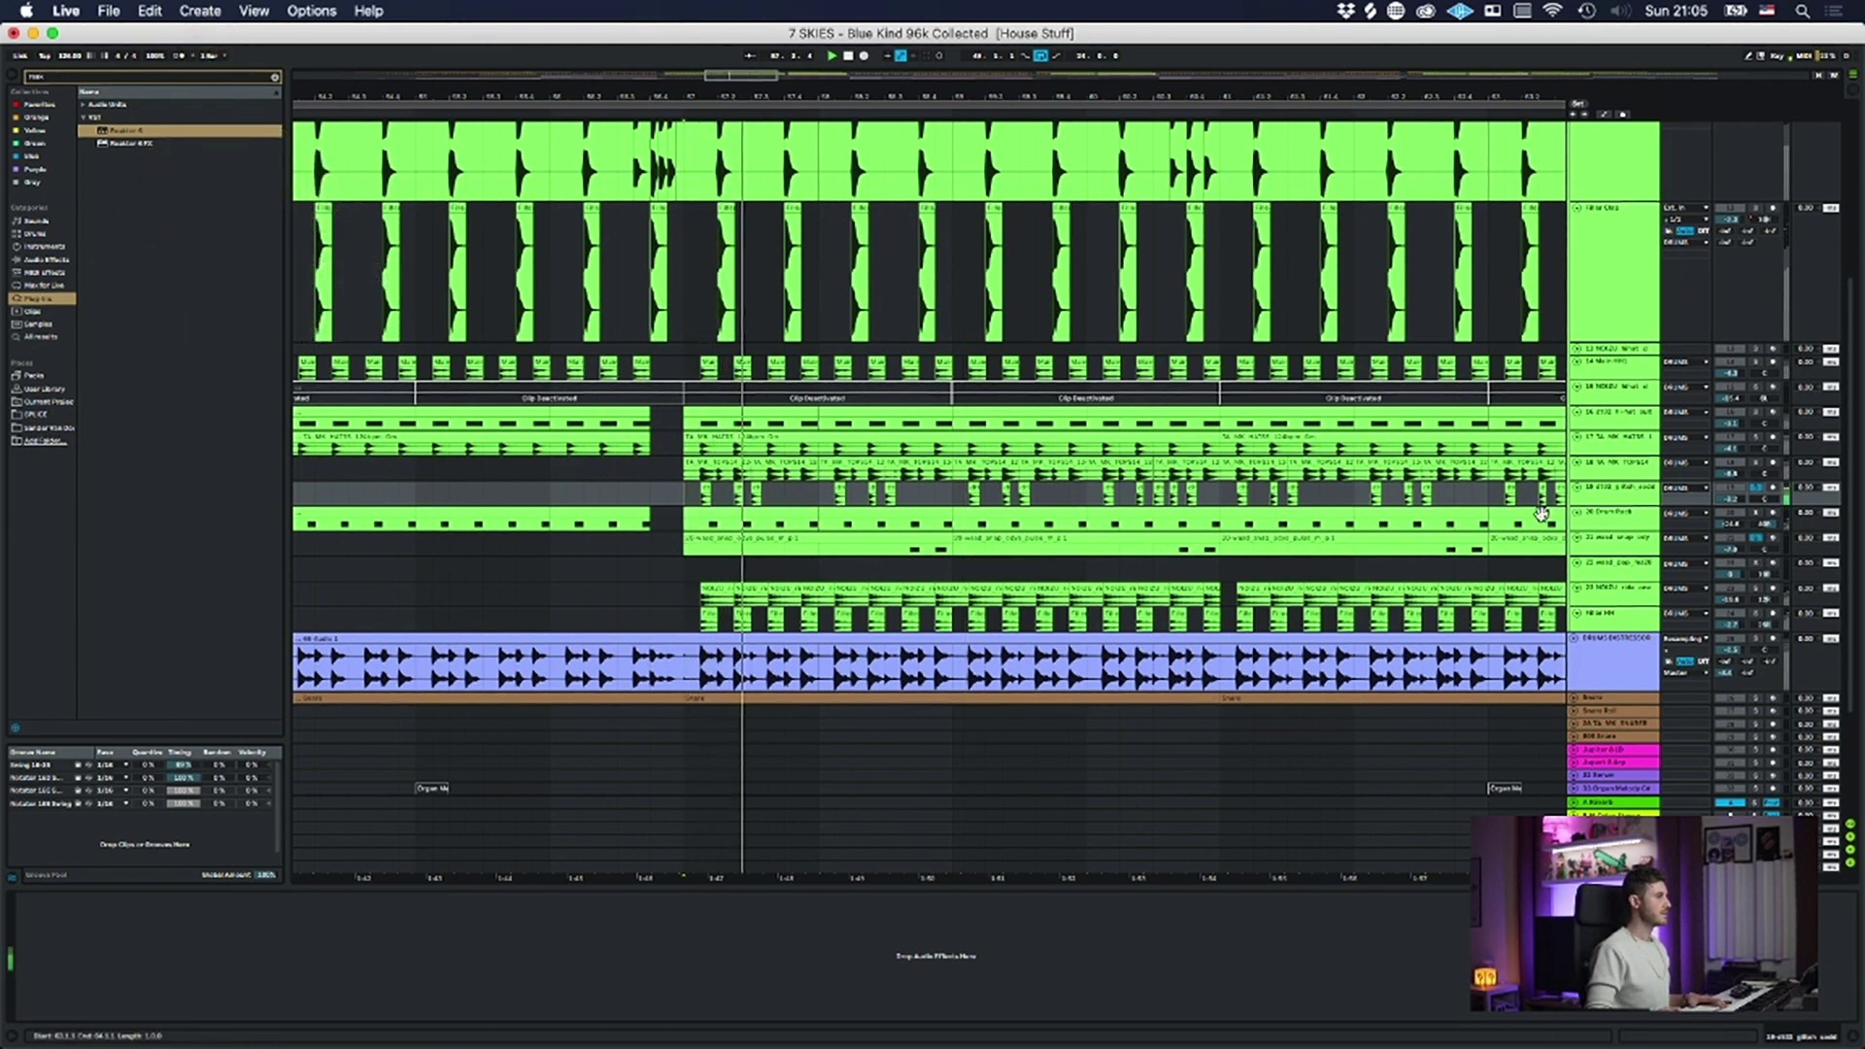
- Select and solo the wood pop track alongside track 19 and wood snap, and audition its first clip in the third phrase
drag(987, 92, 814, 29)
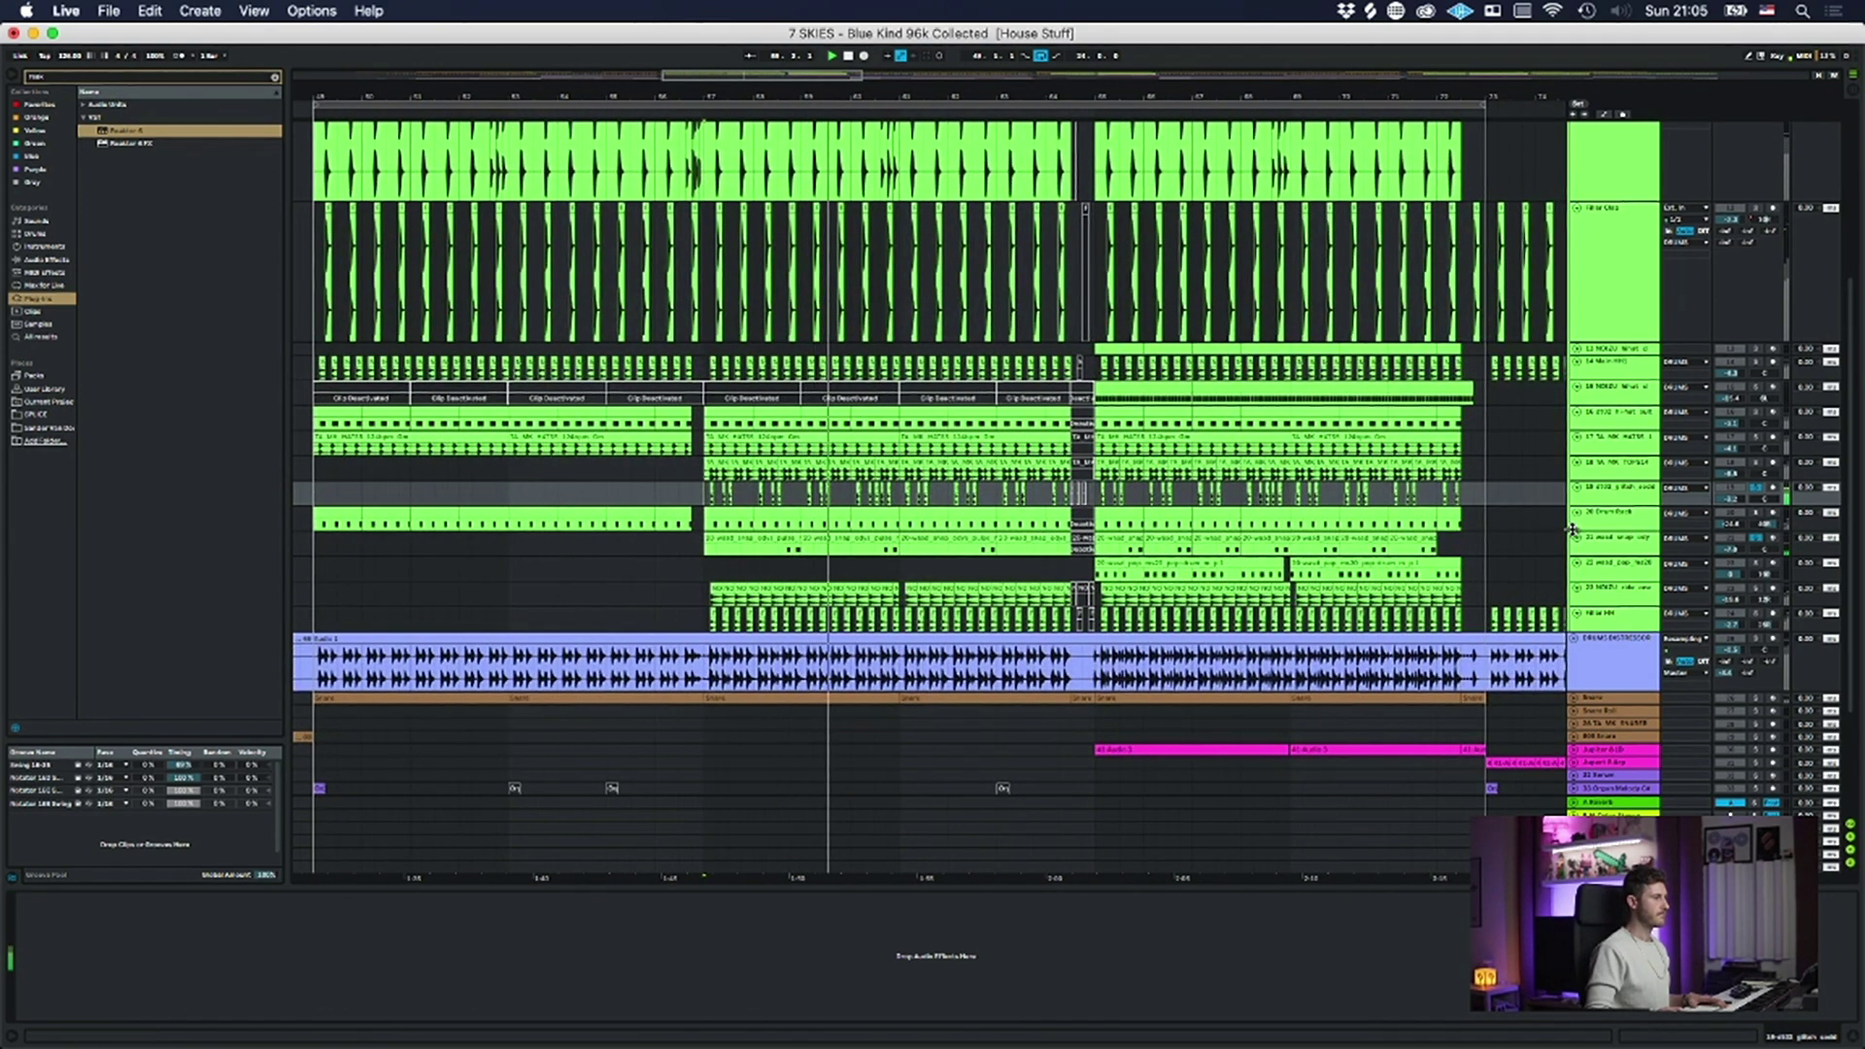
click(1630, 575)
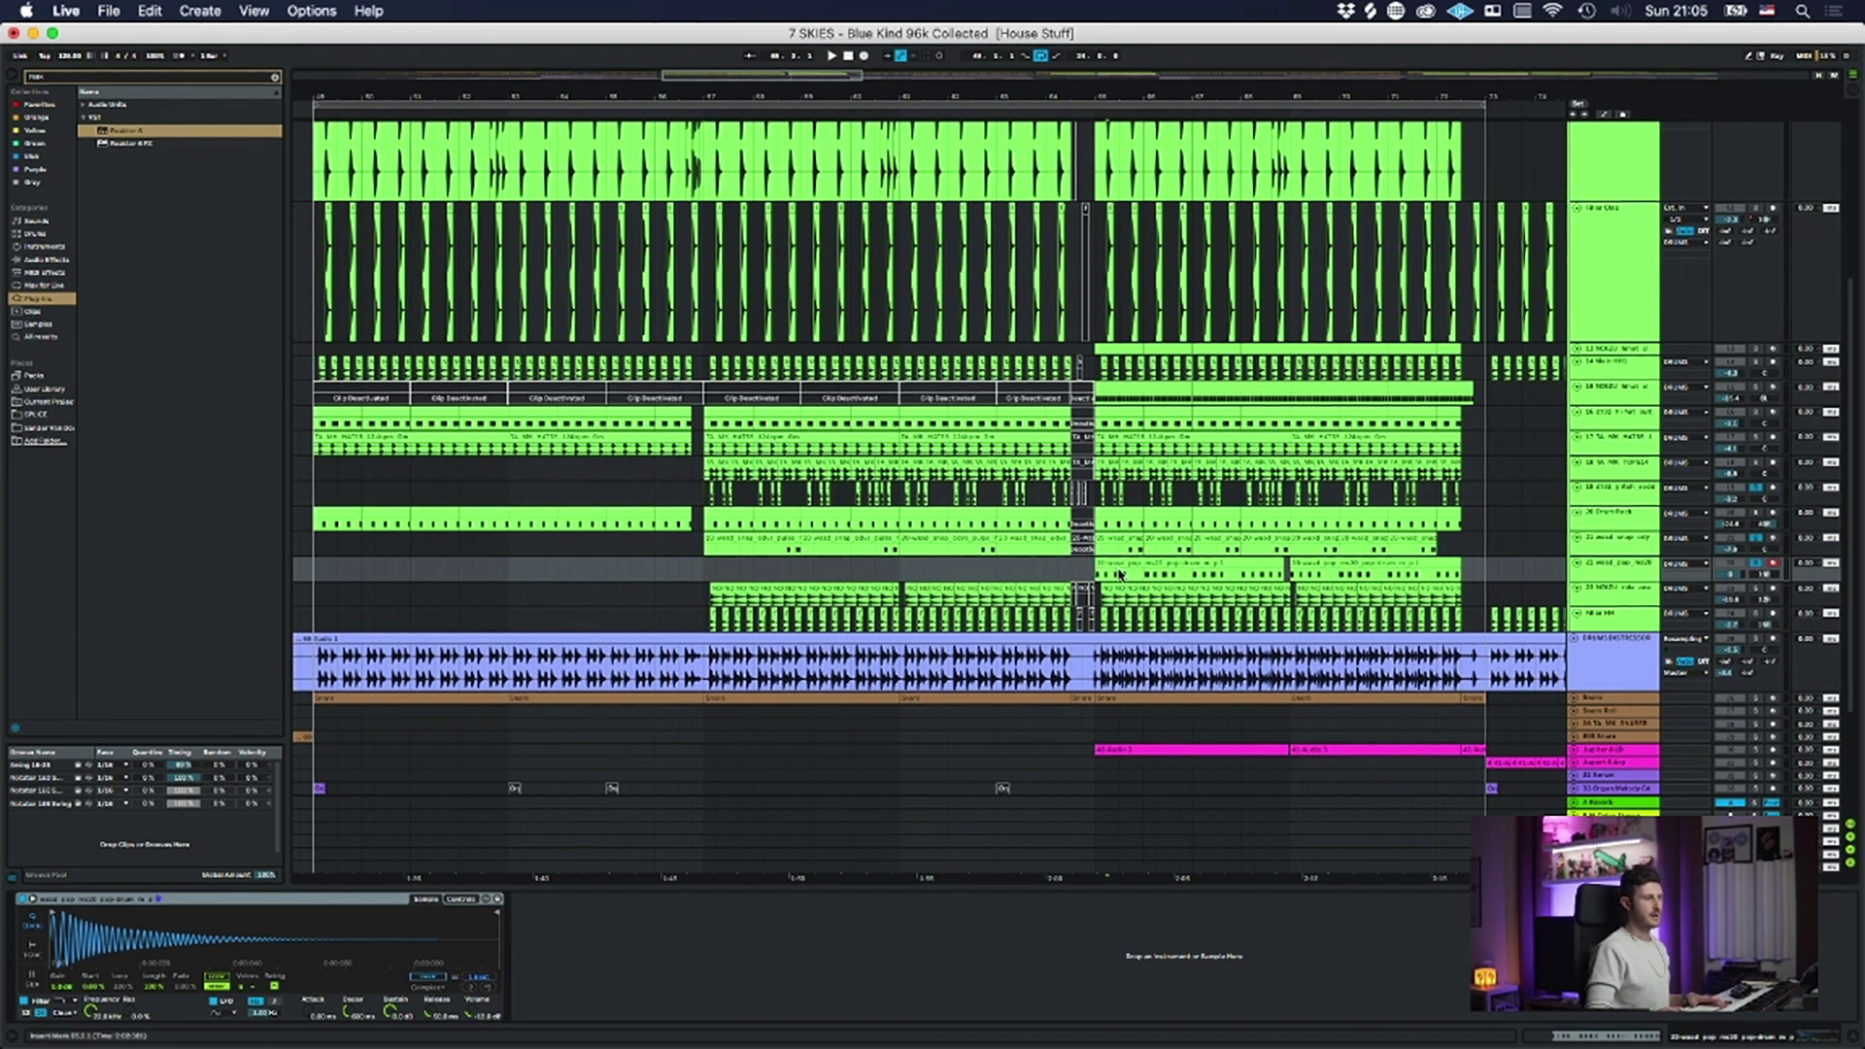
drag(1108, 559, 964, 563)
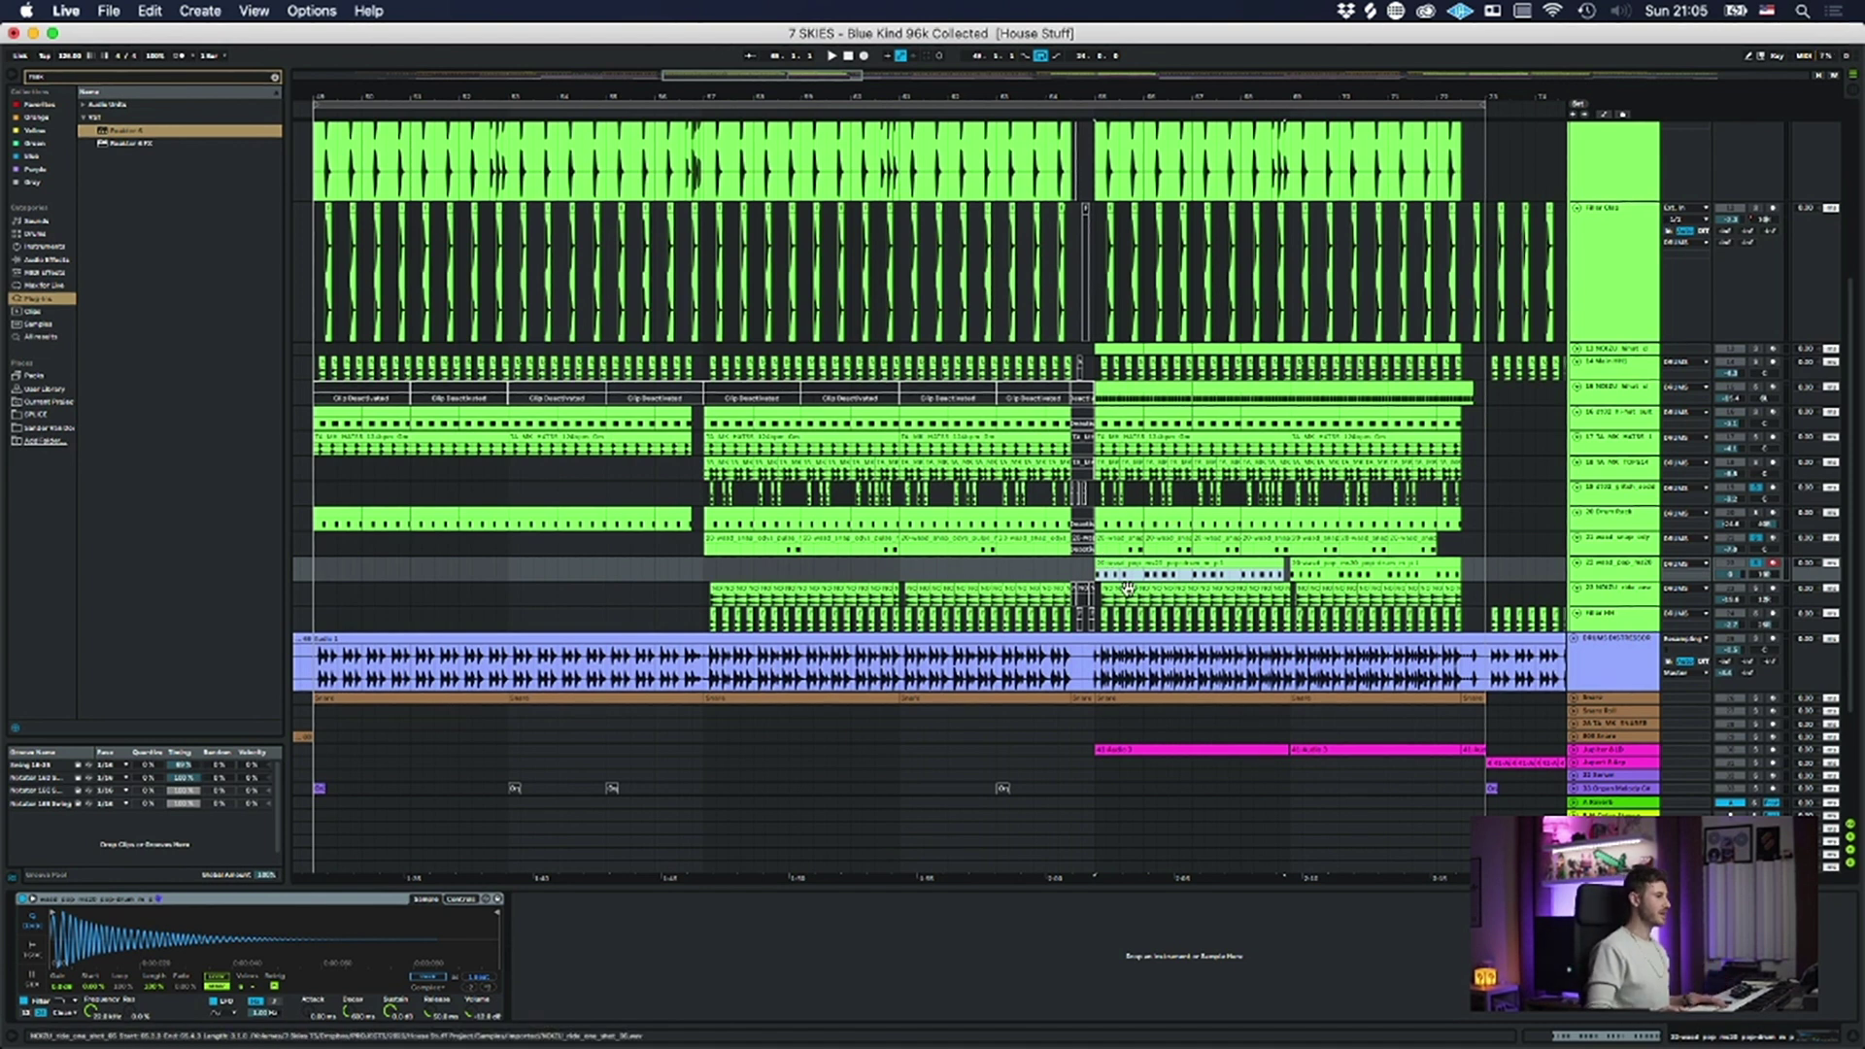
key(space)
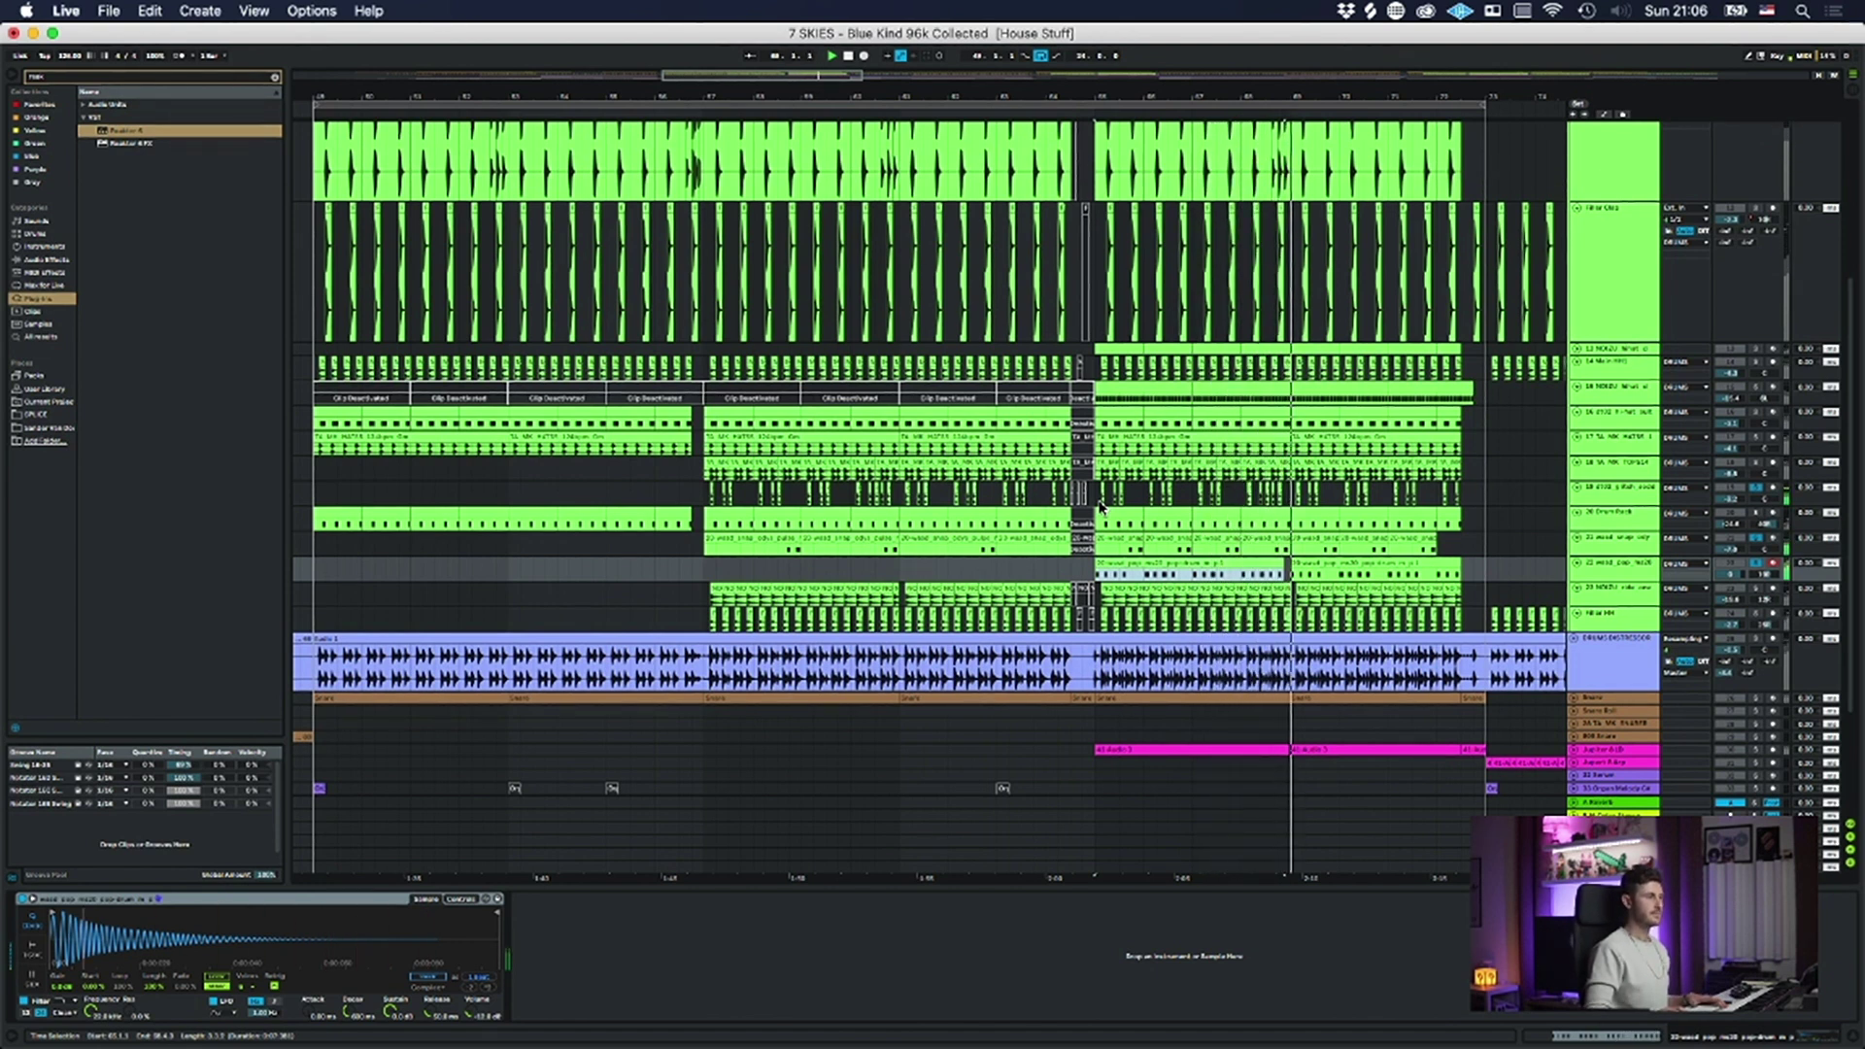
key(space)
click(1439, 502)
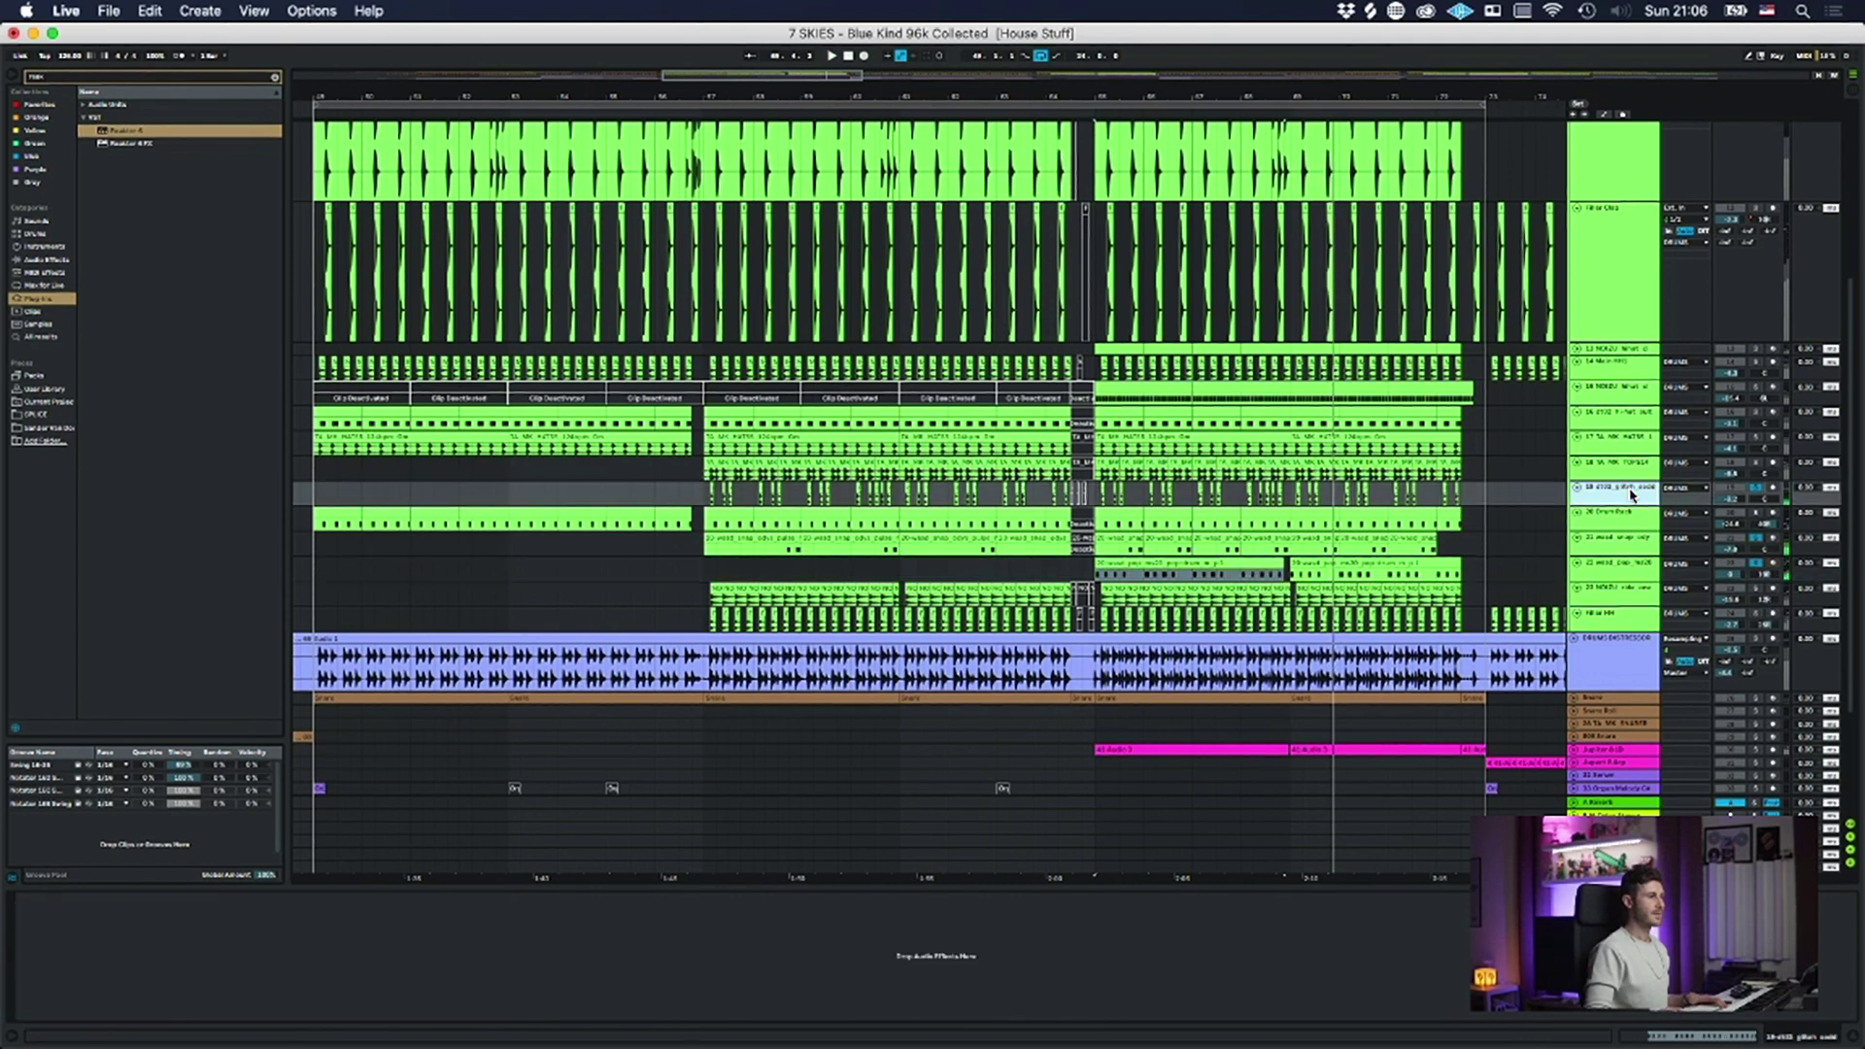
- Solo only the ride one-shot track and audition it from its first clips in the second phrase
click(714, 584)
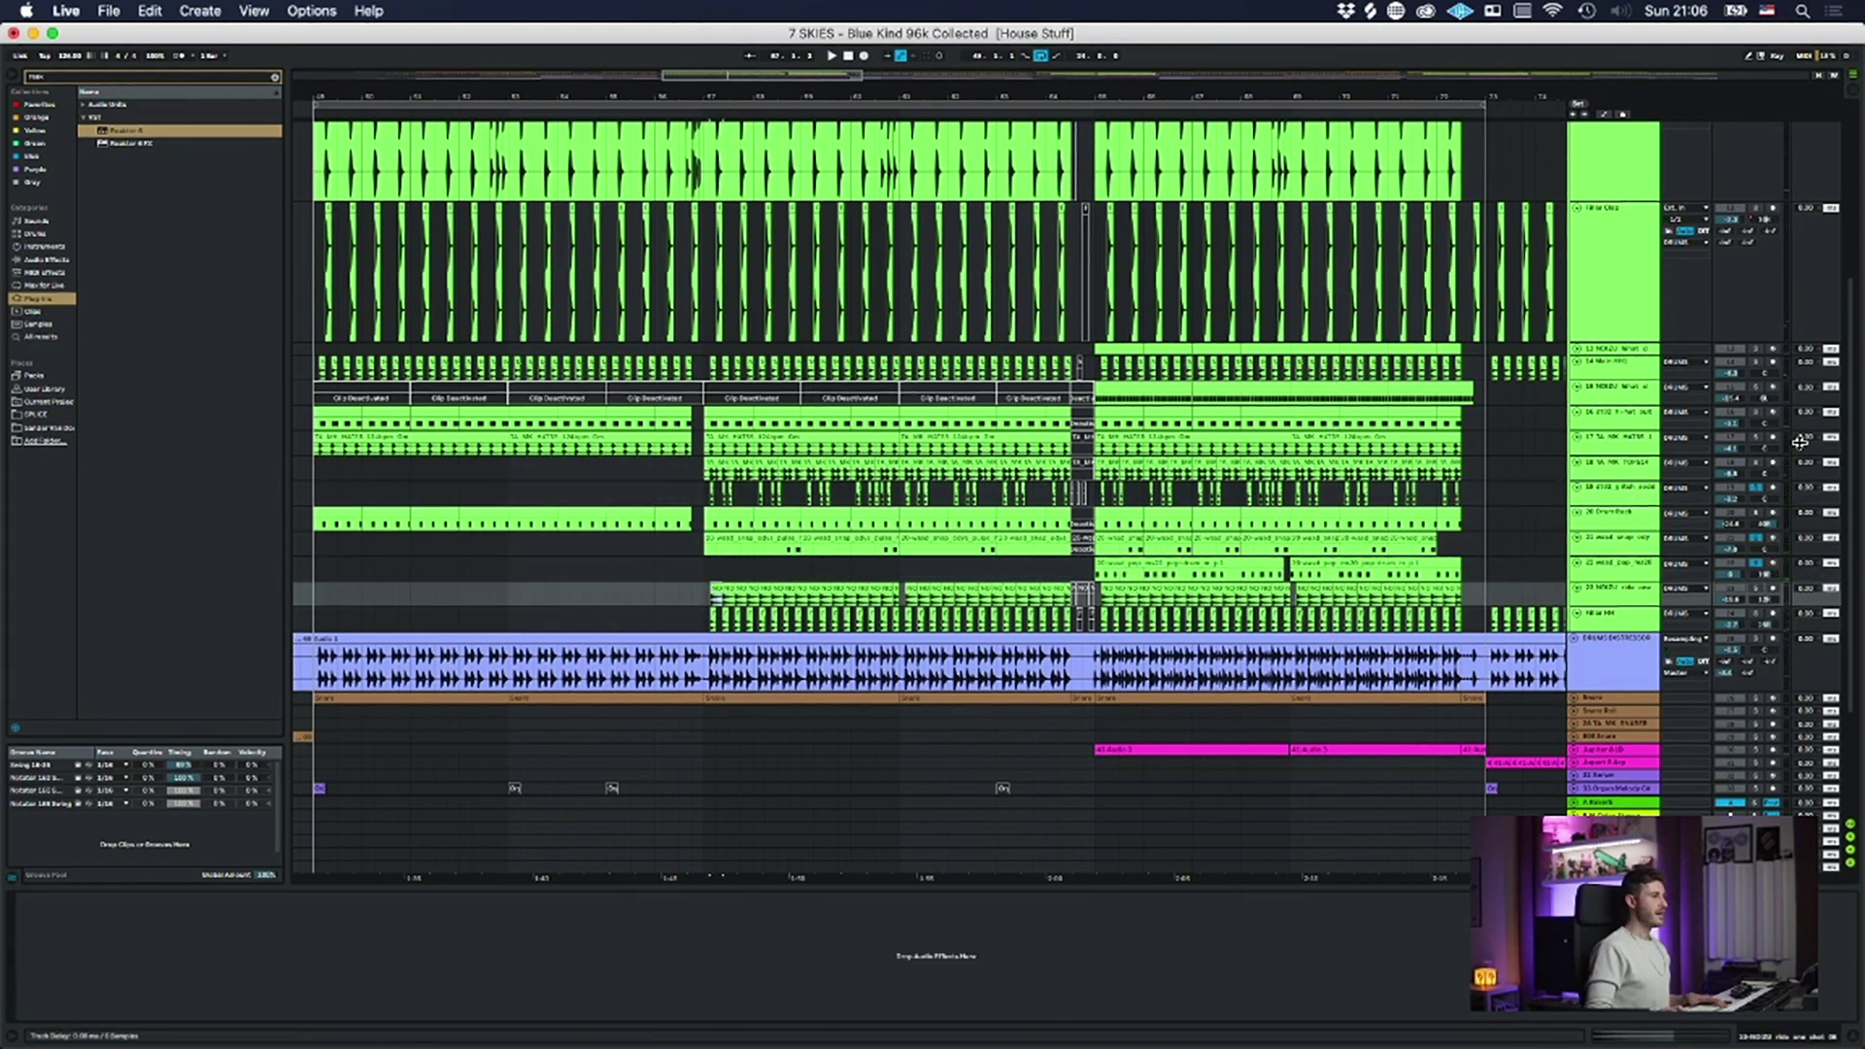
click(1763, 587)
drag(720, 84, 570, 99)
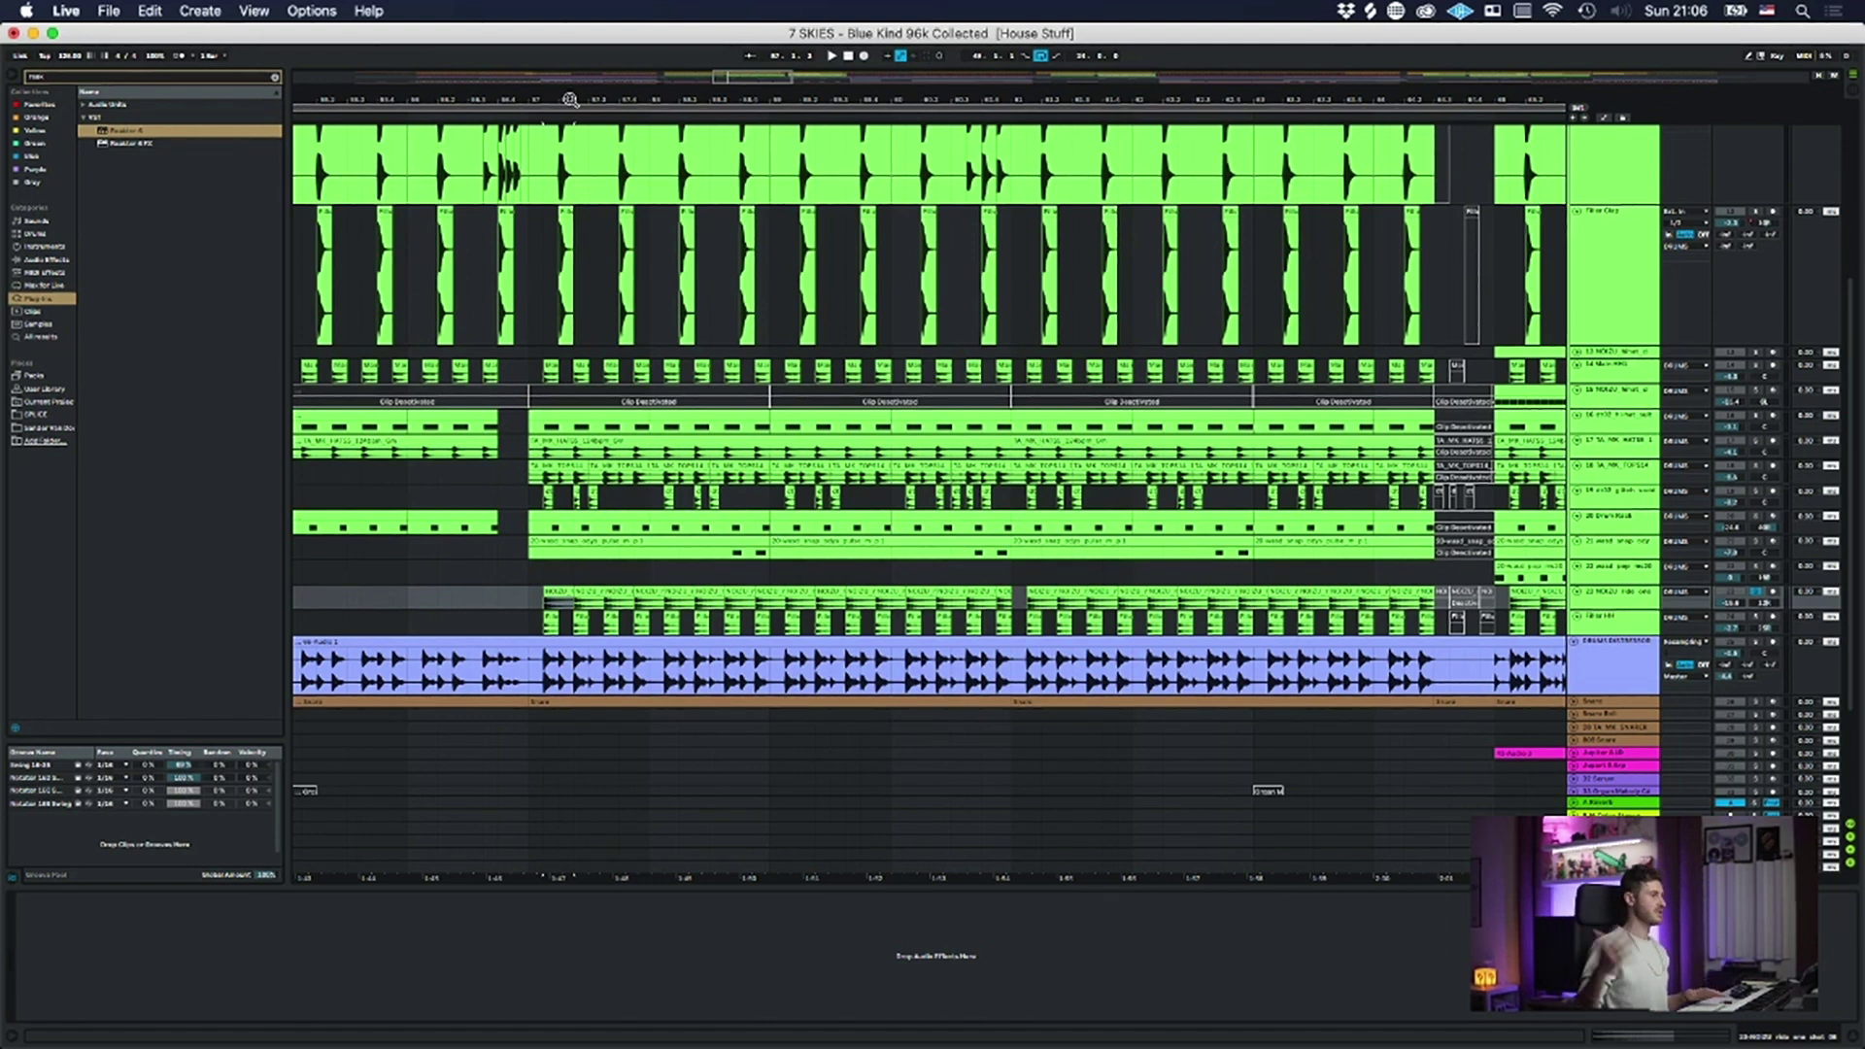
key(space)
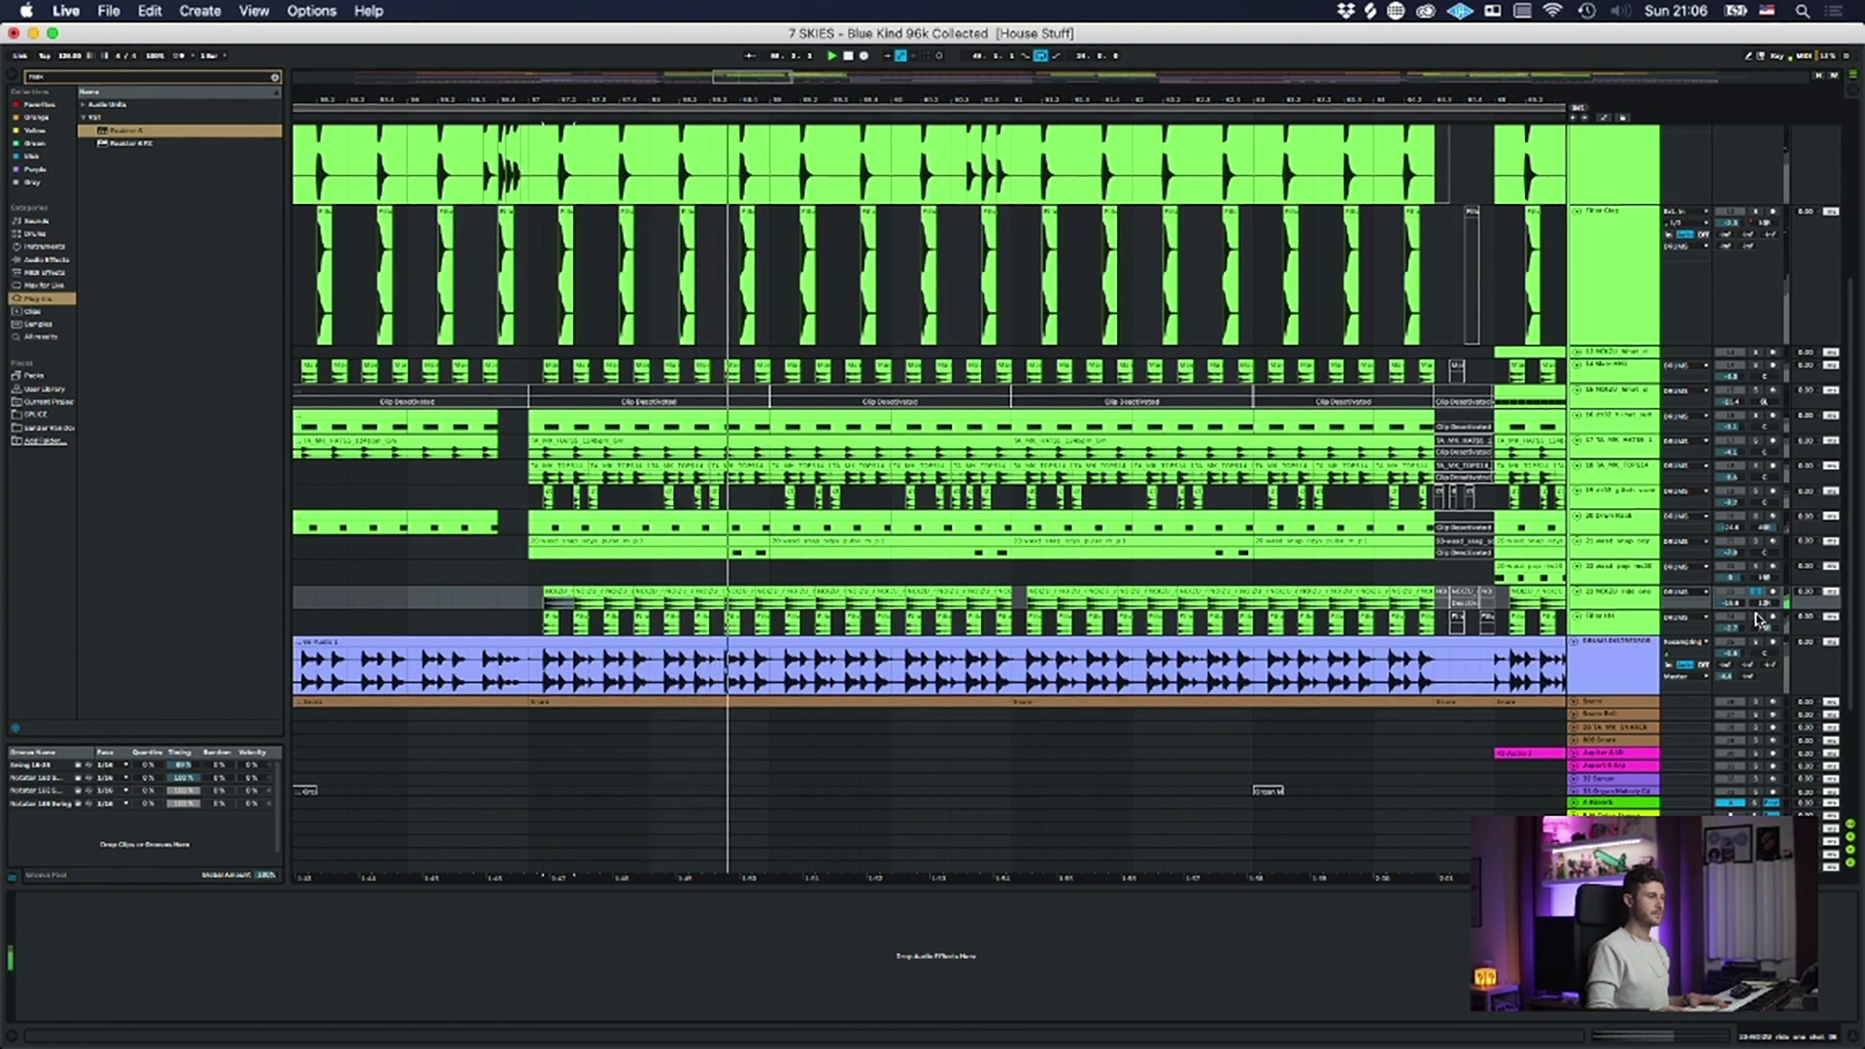
- Solo the HH track below the ride and audition it from the start of the second phrase
click(1620, 617)
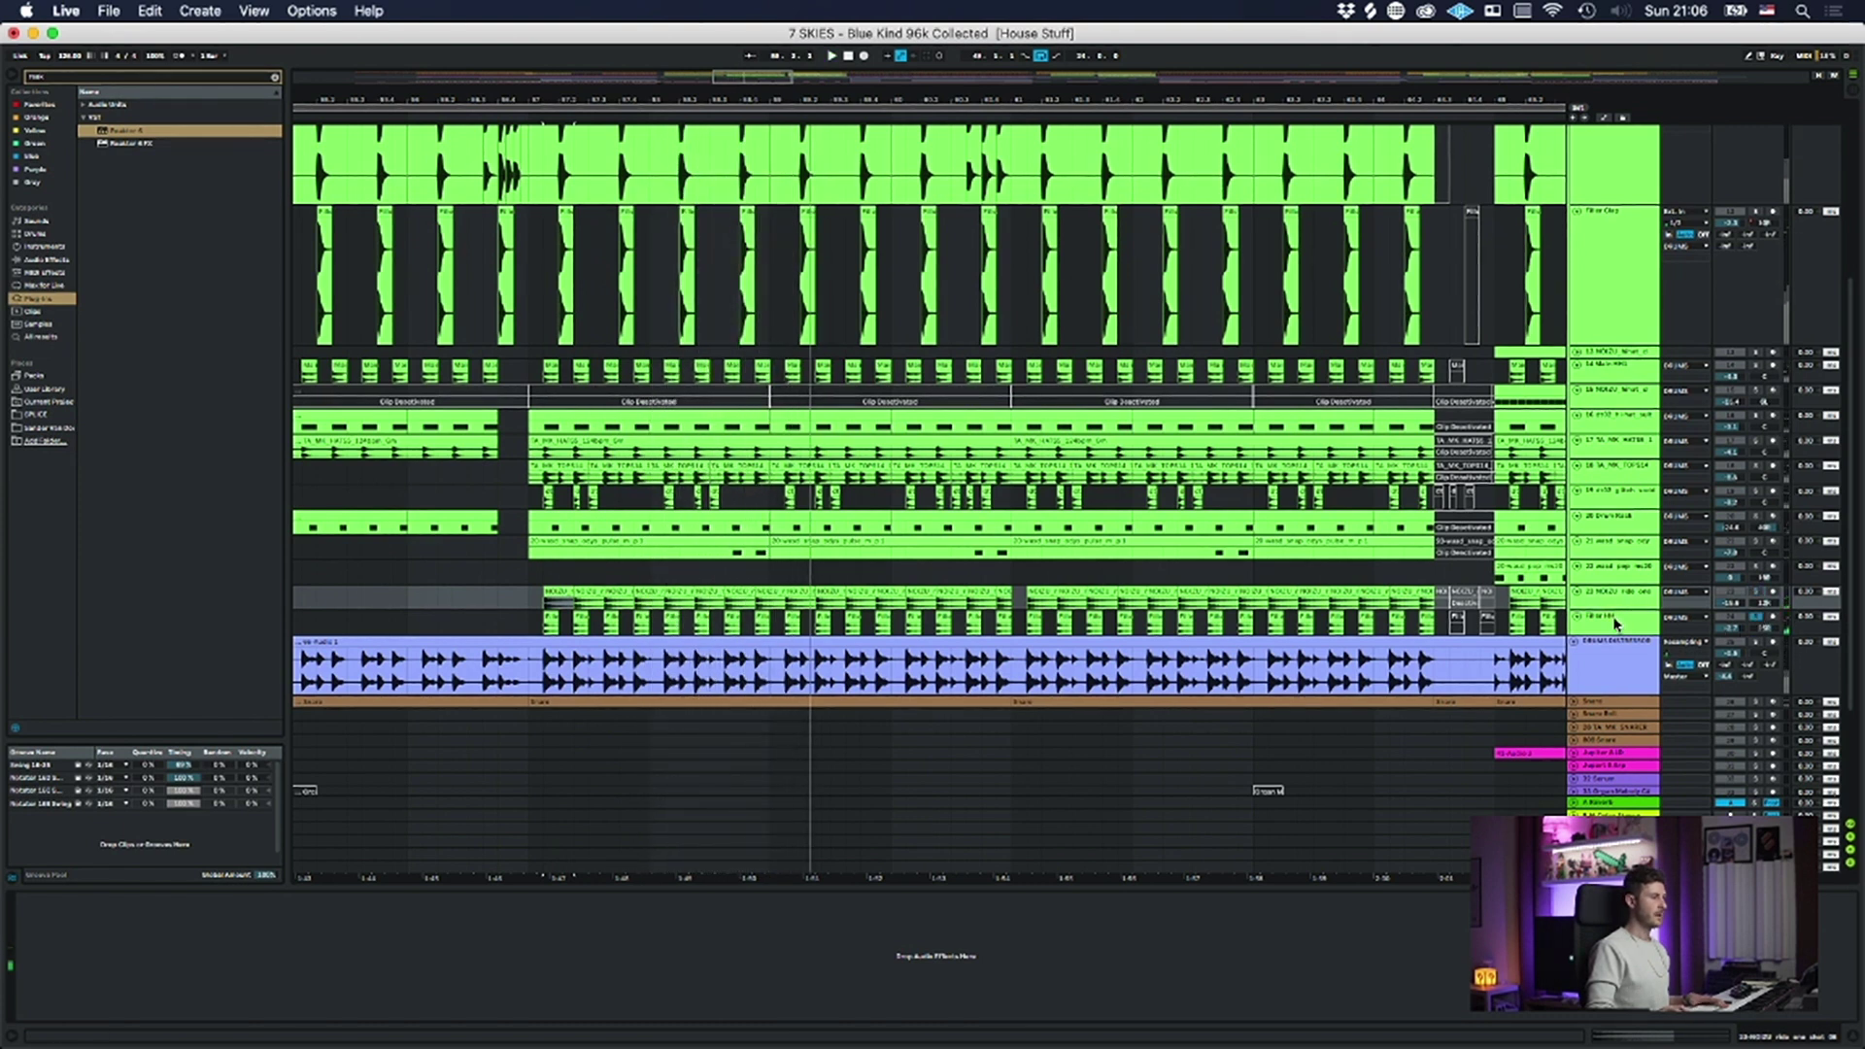
click(540, 629)
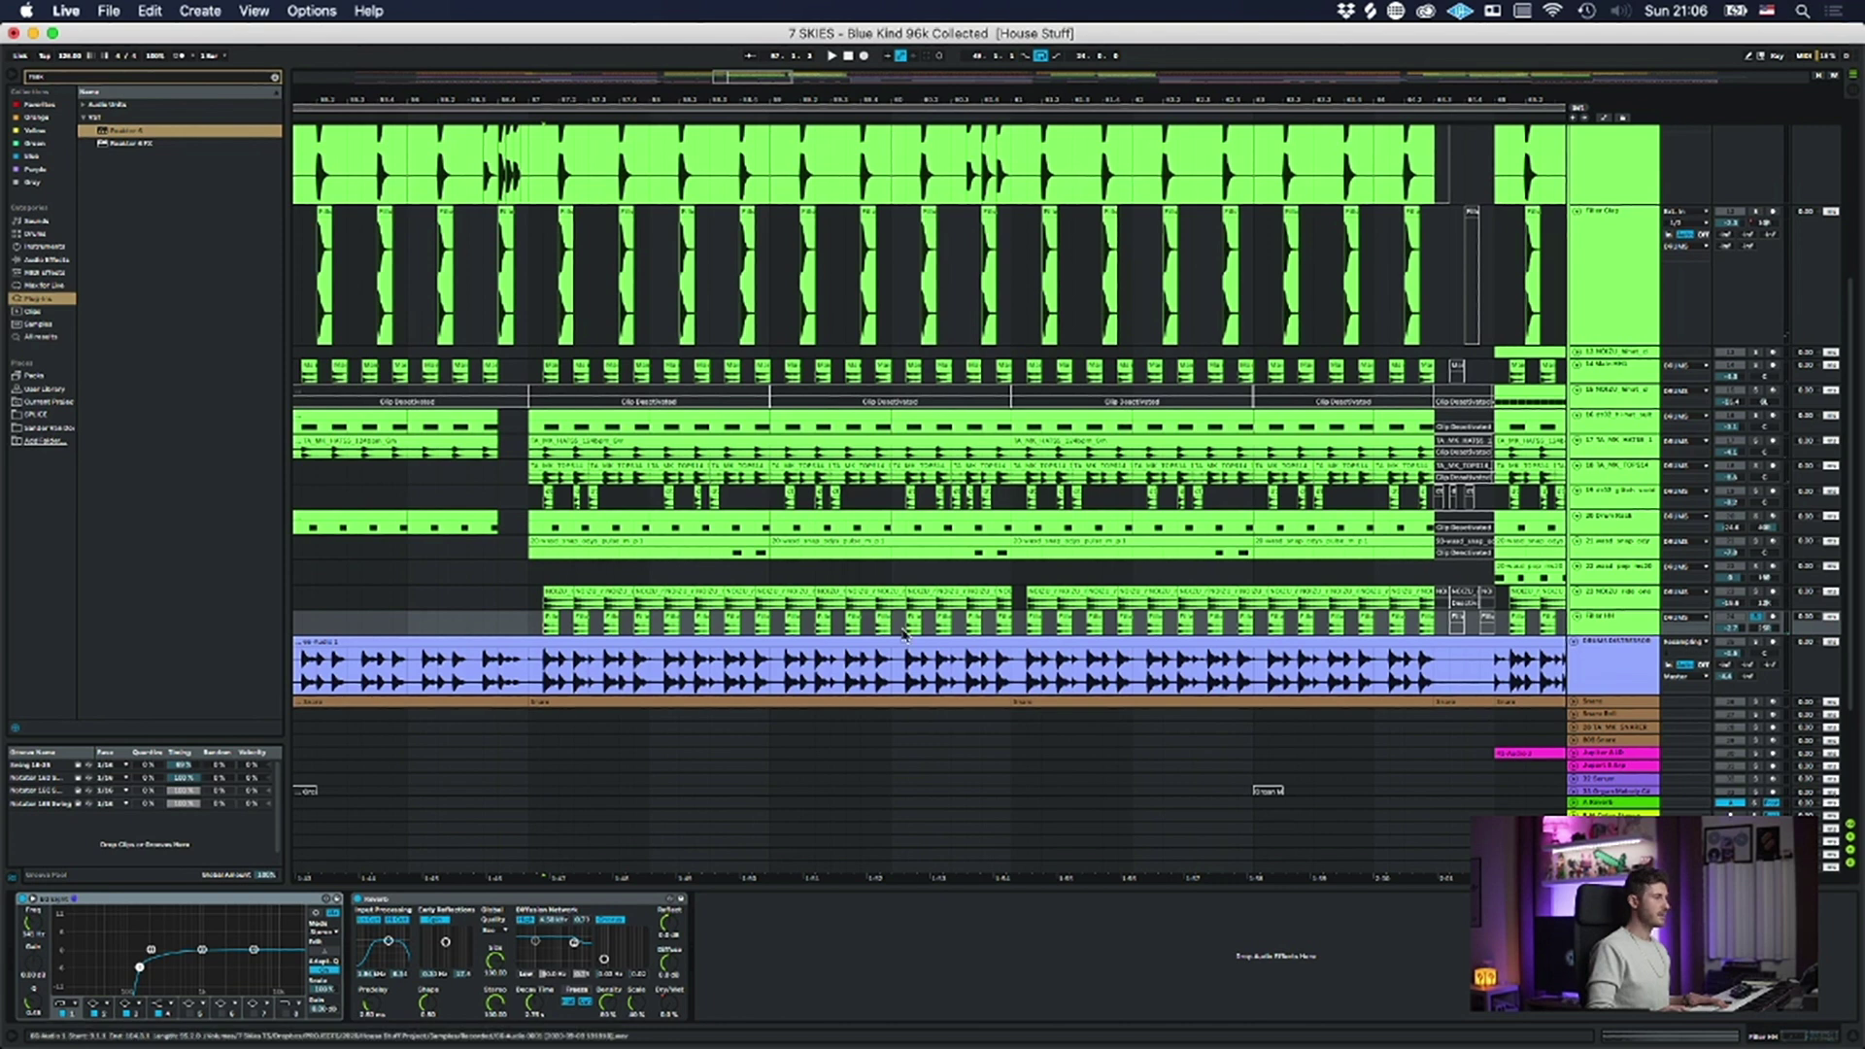
key(space)
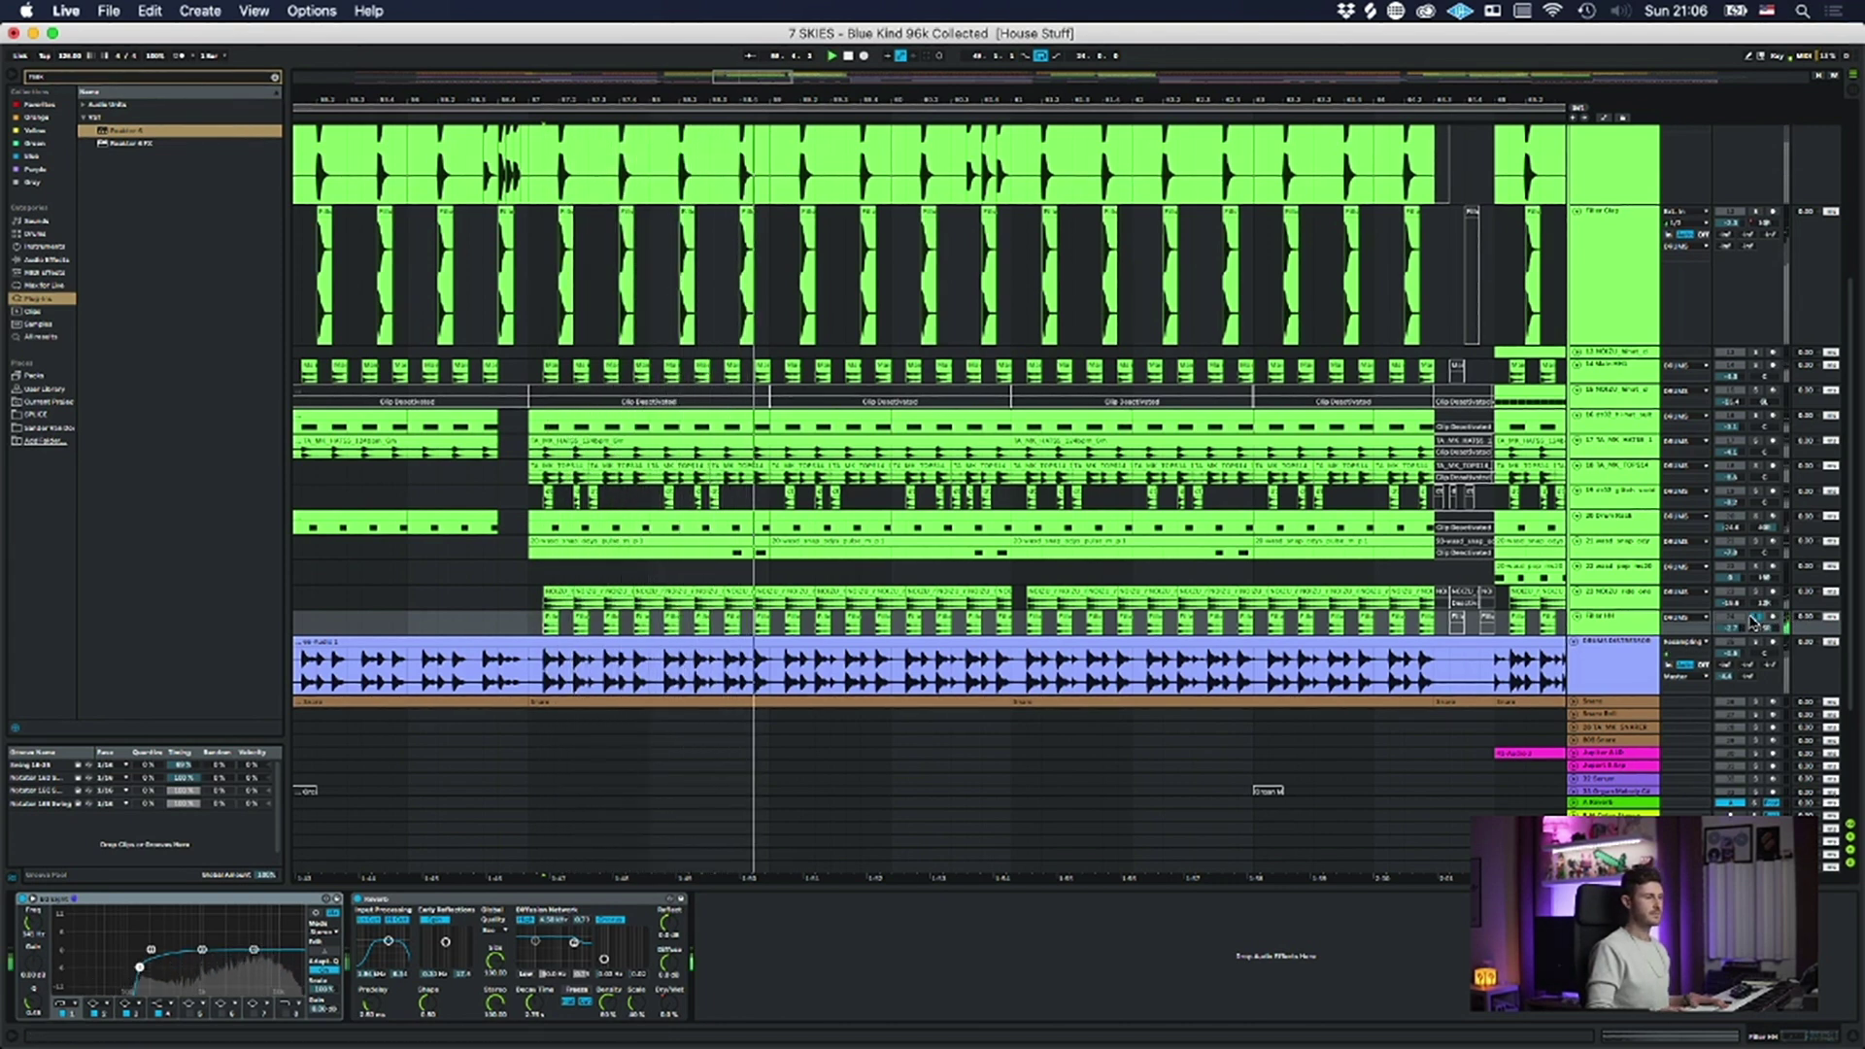
key(space)
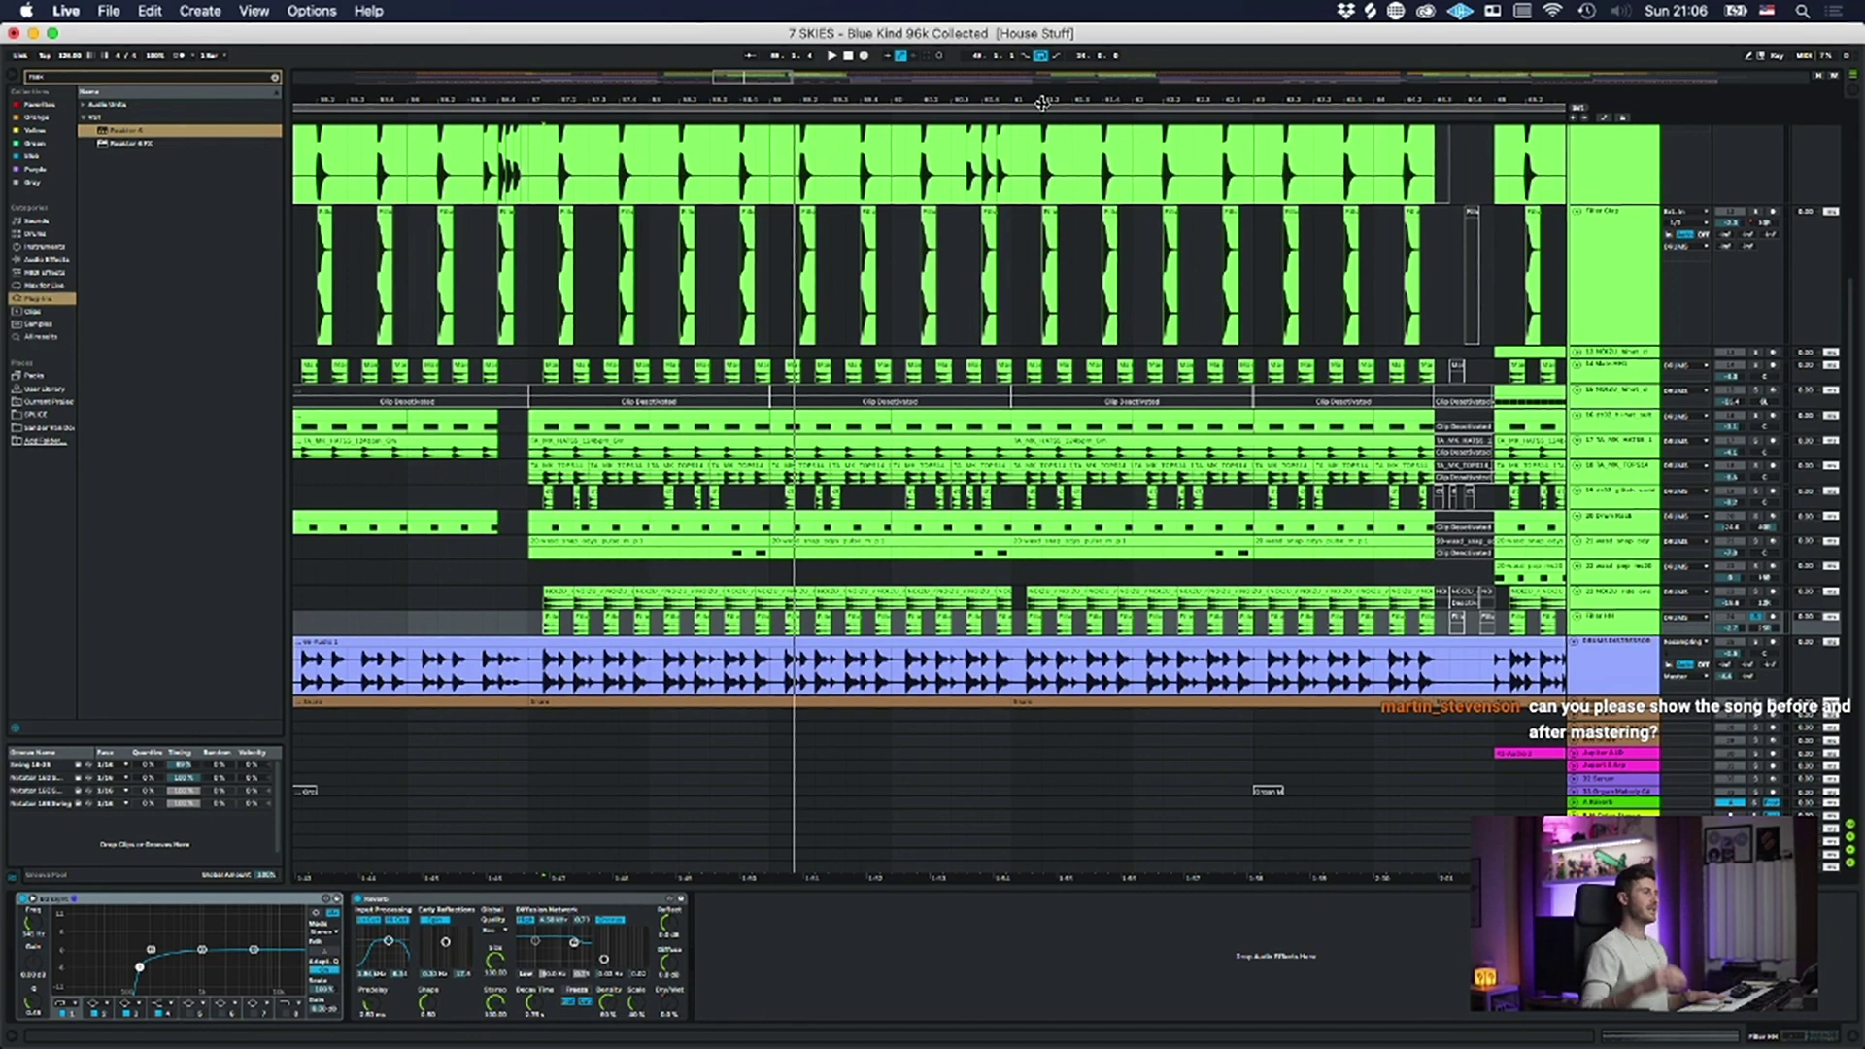
- Play the first wood pop percussion clip in the section after the break and stop playback
drag(1042, 103, 1046, 72)
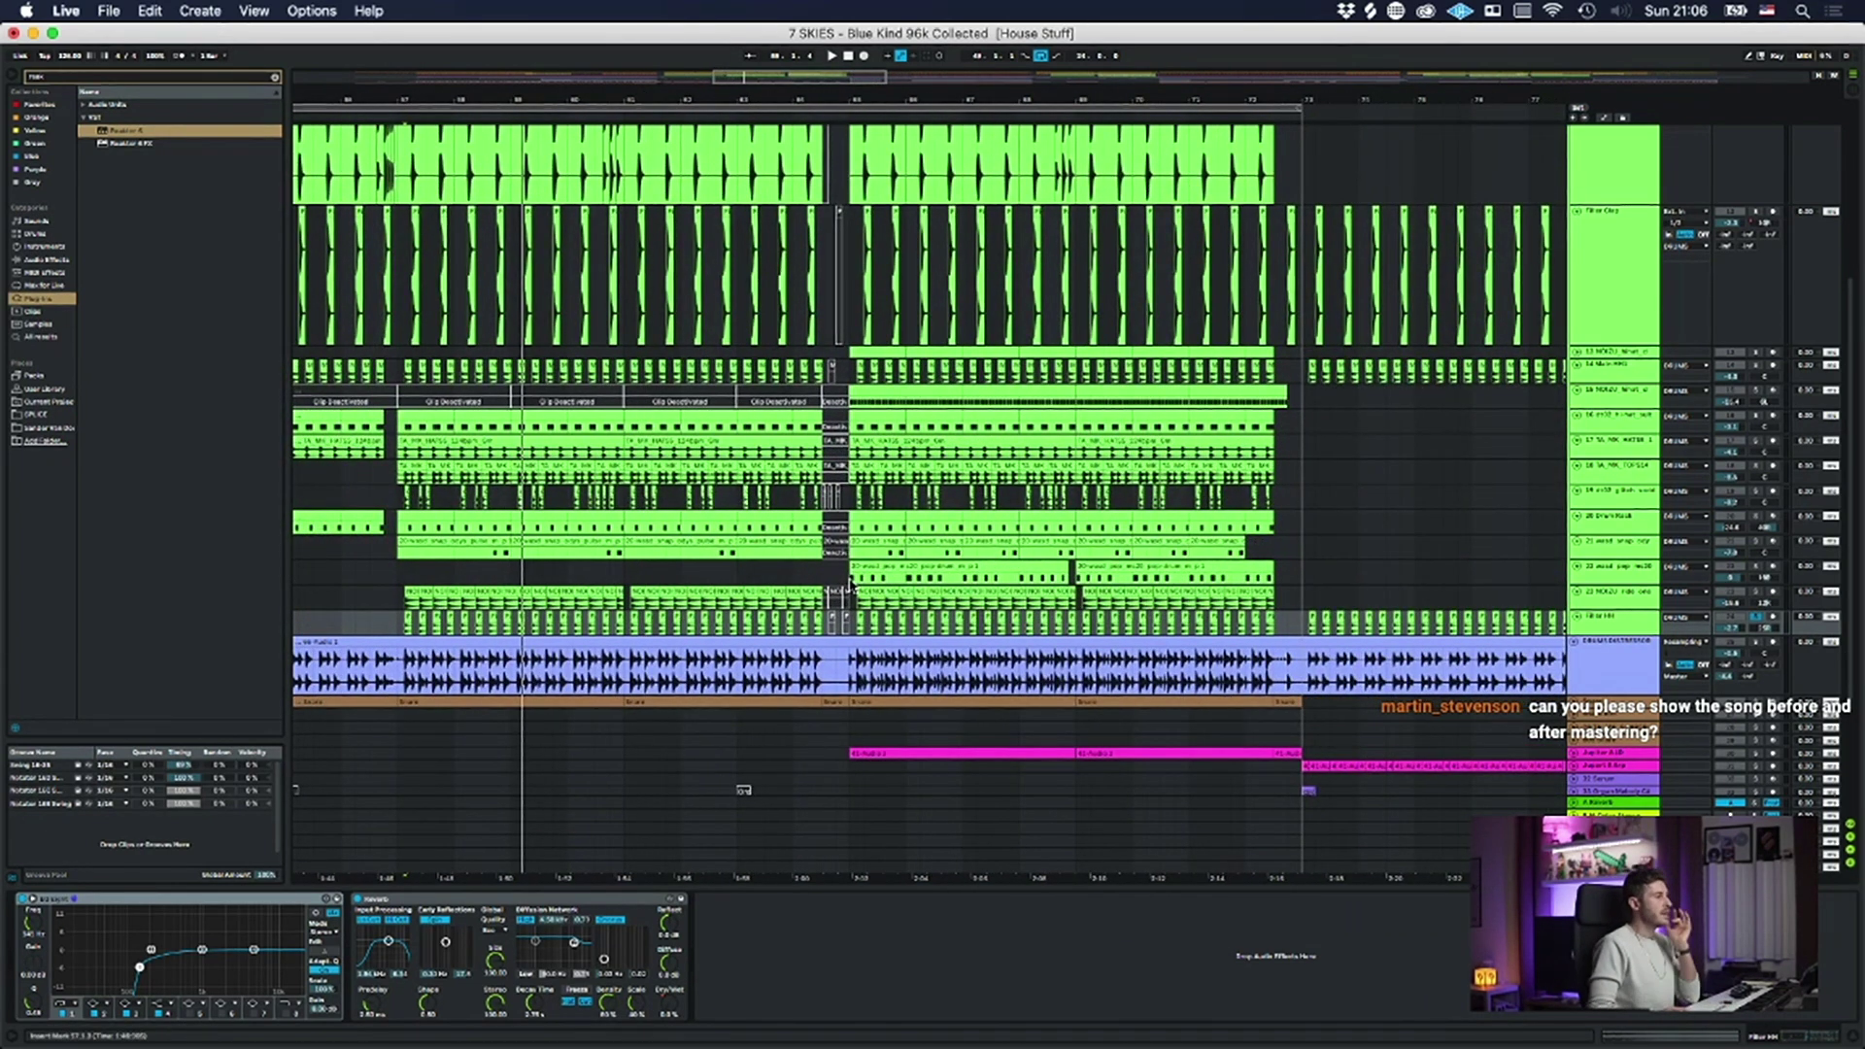
click(848, 579)
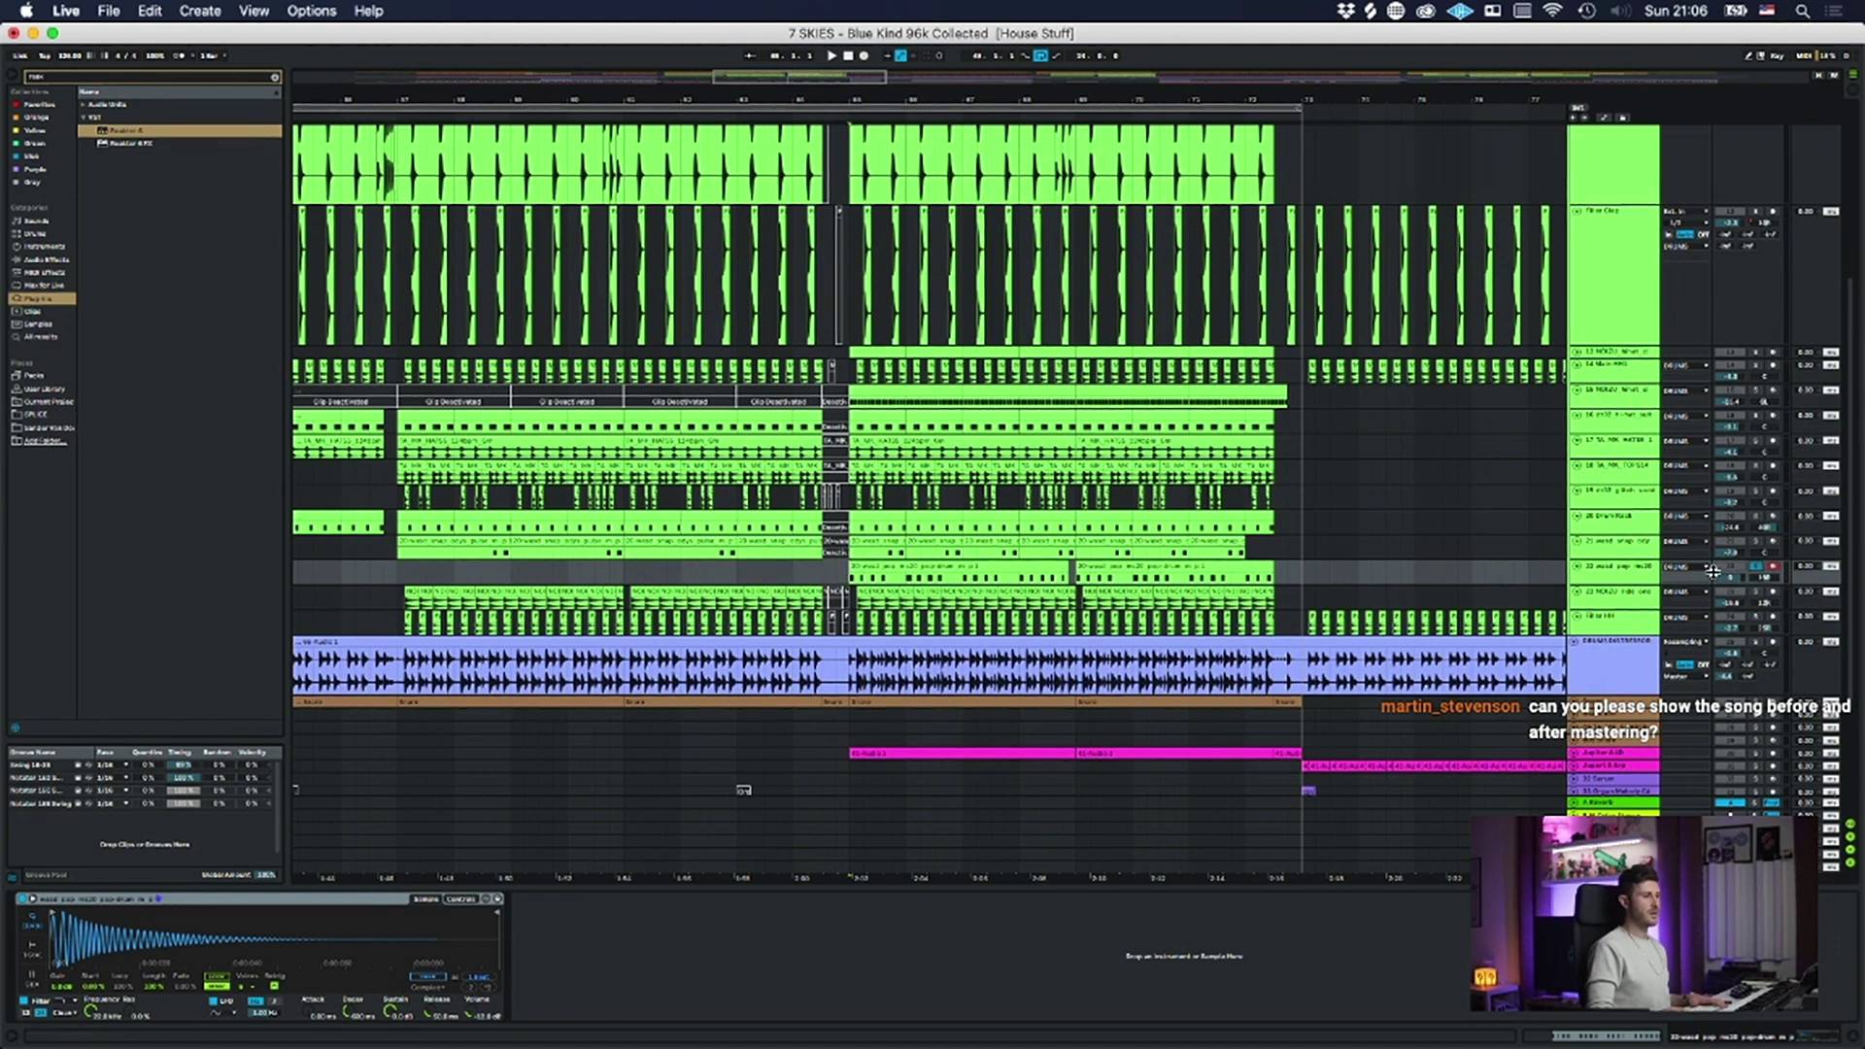
click(889, 567)
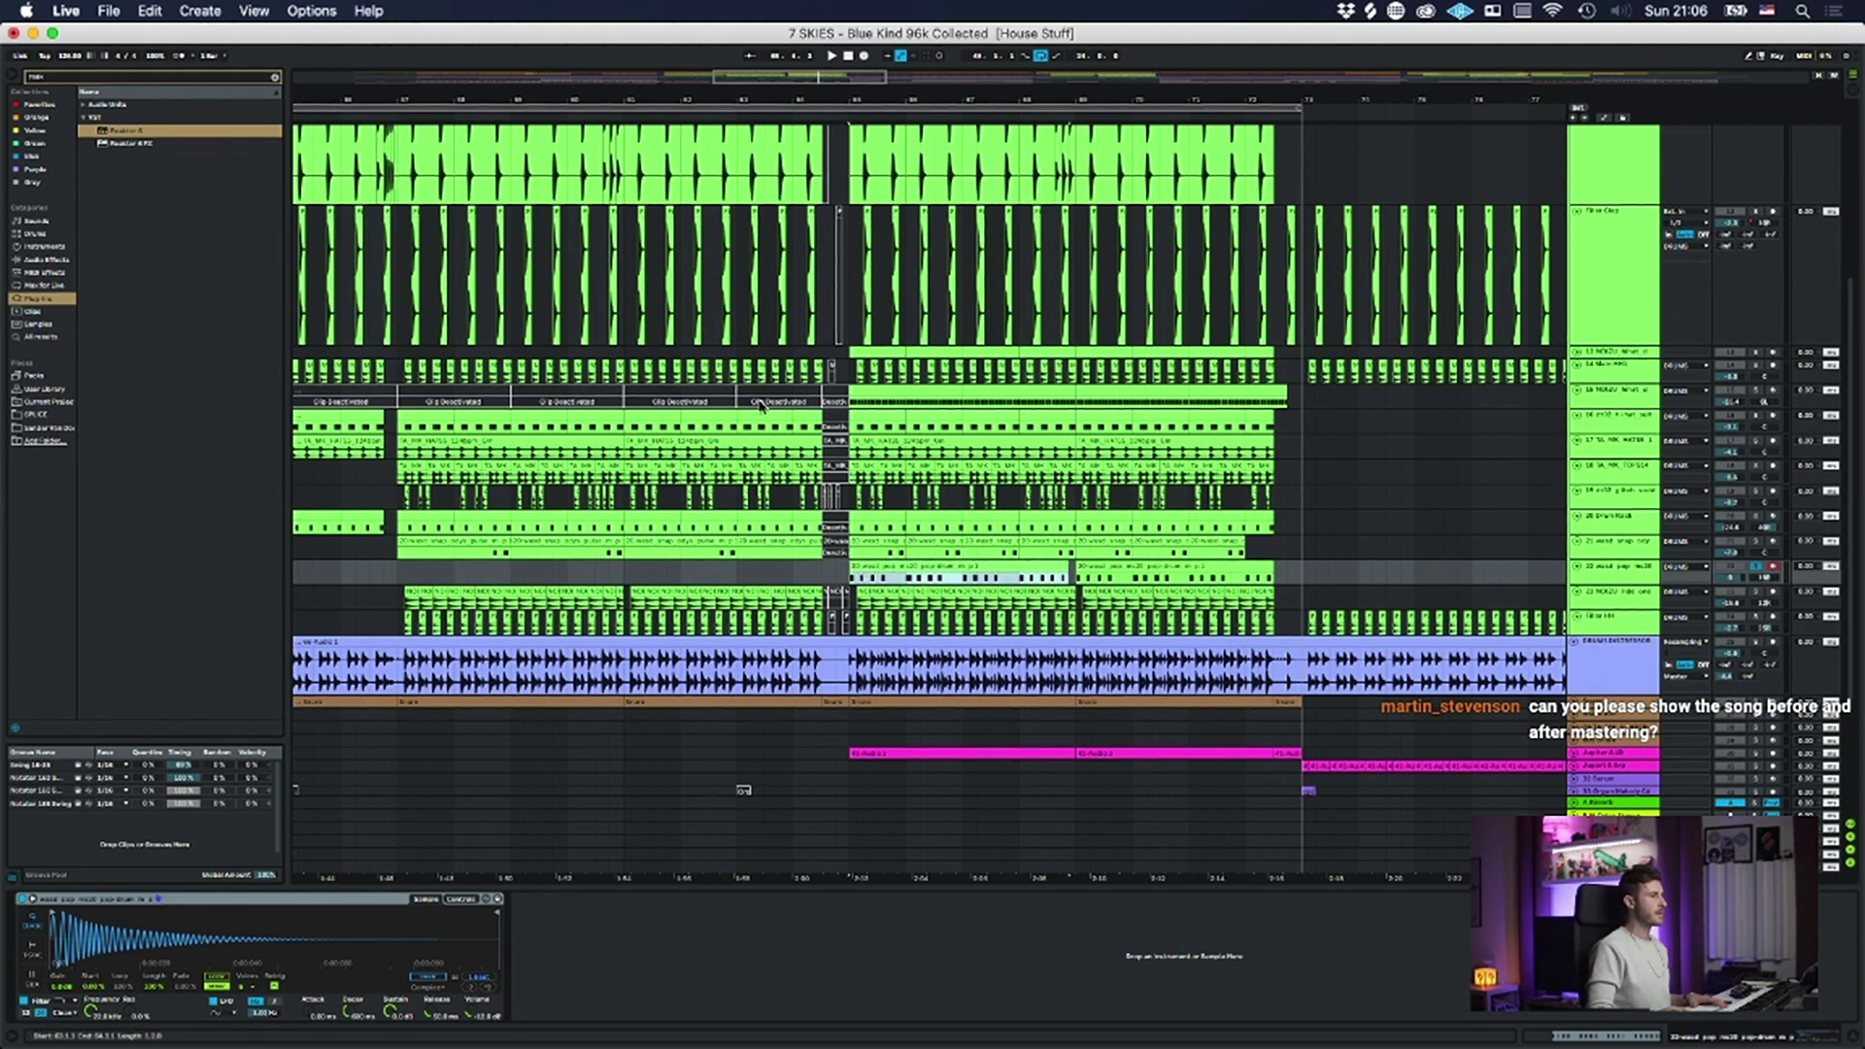
key(space)
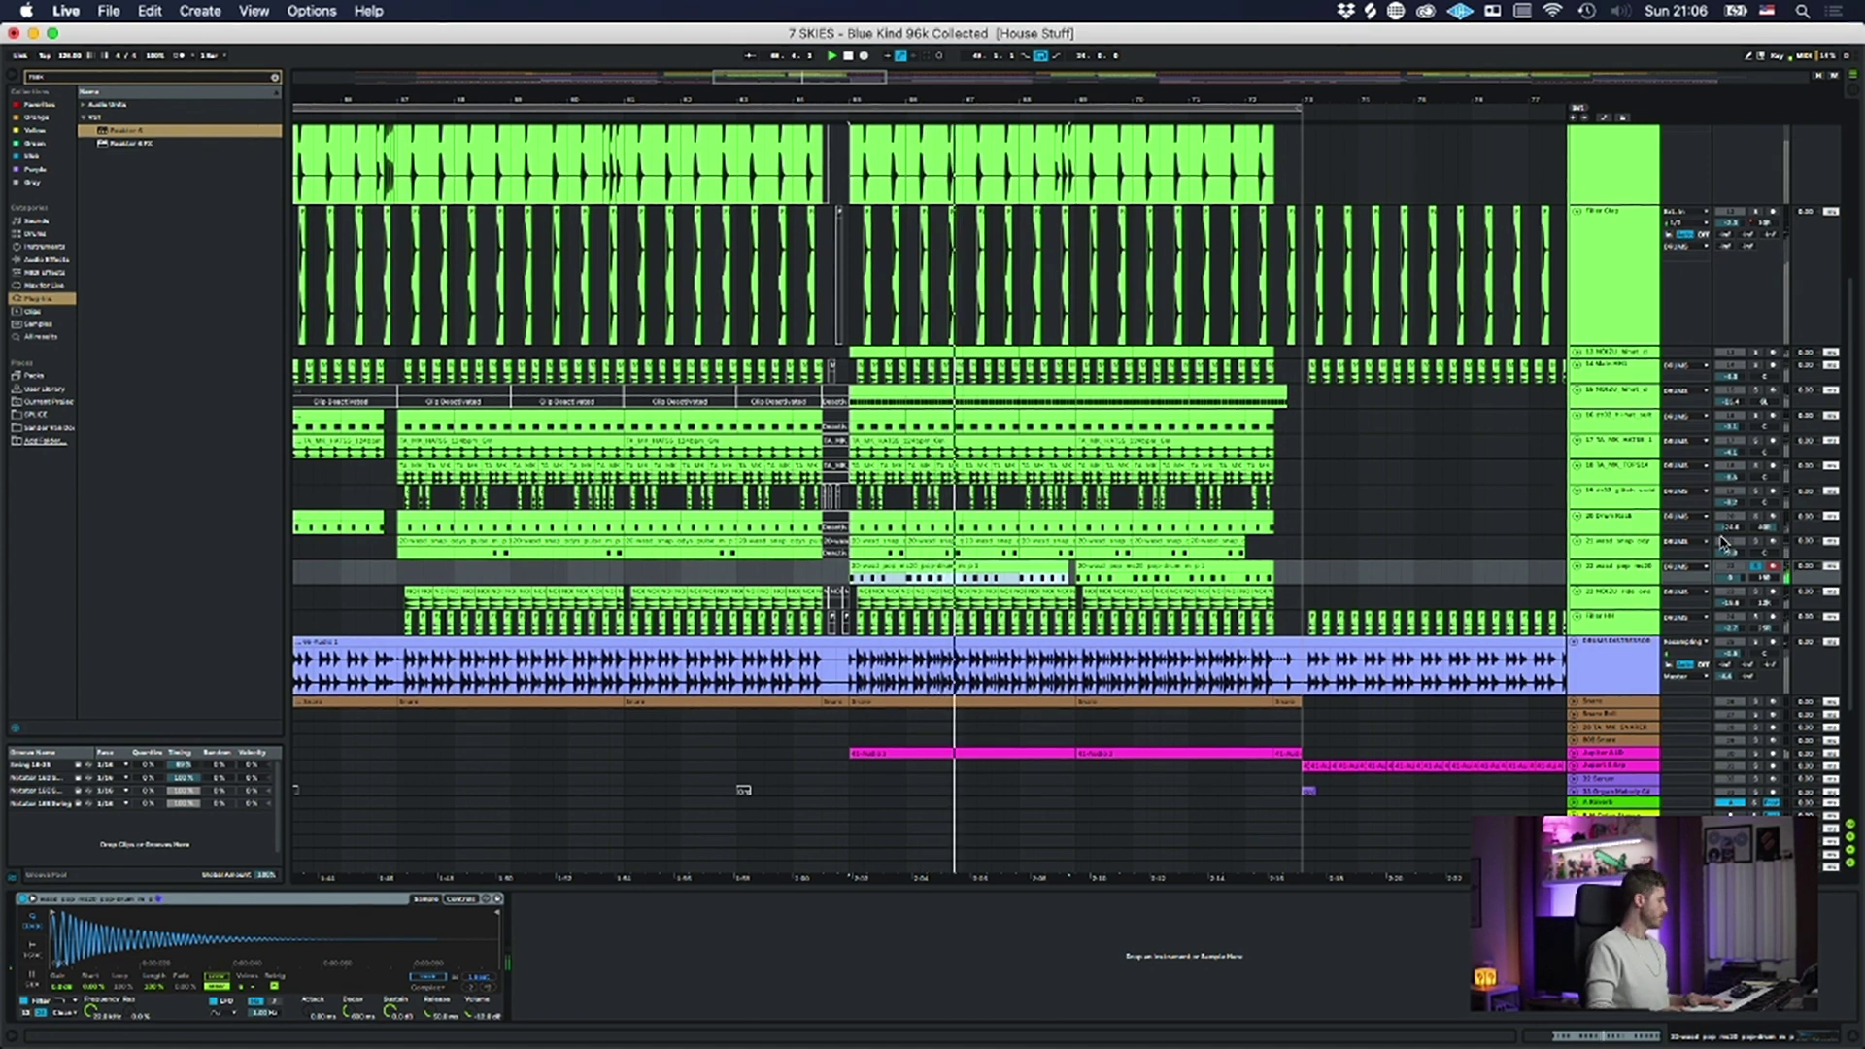
key(space)
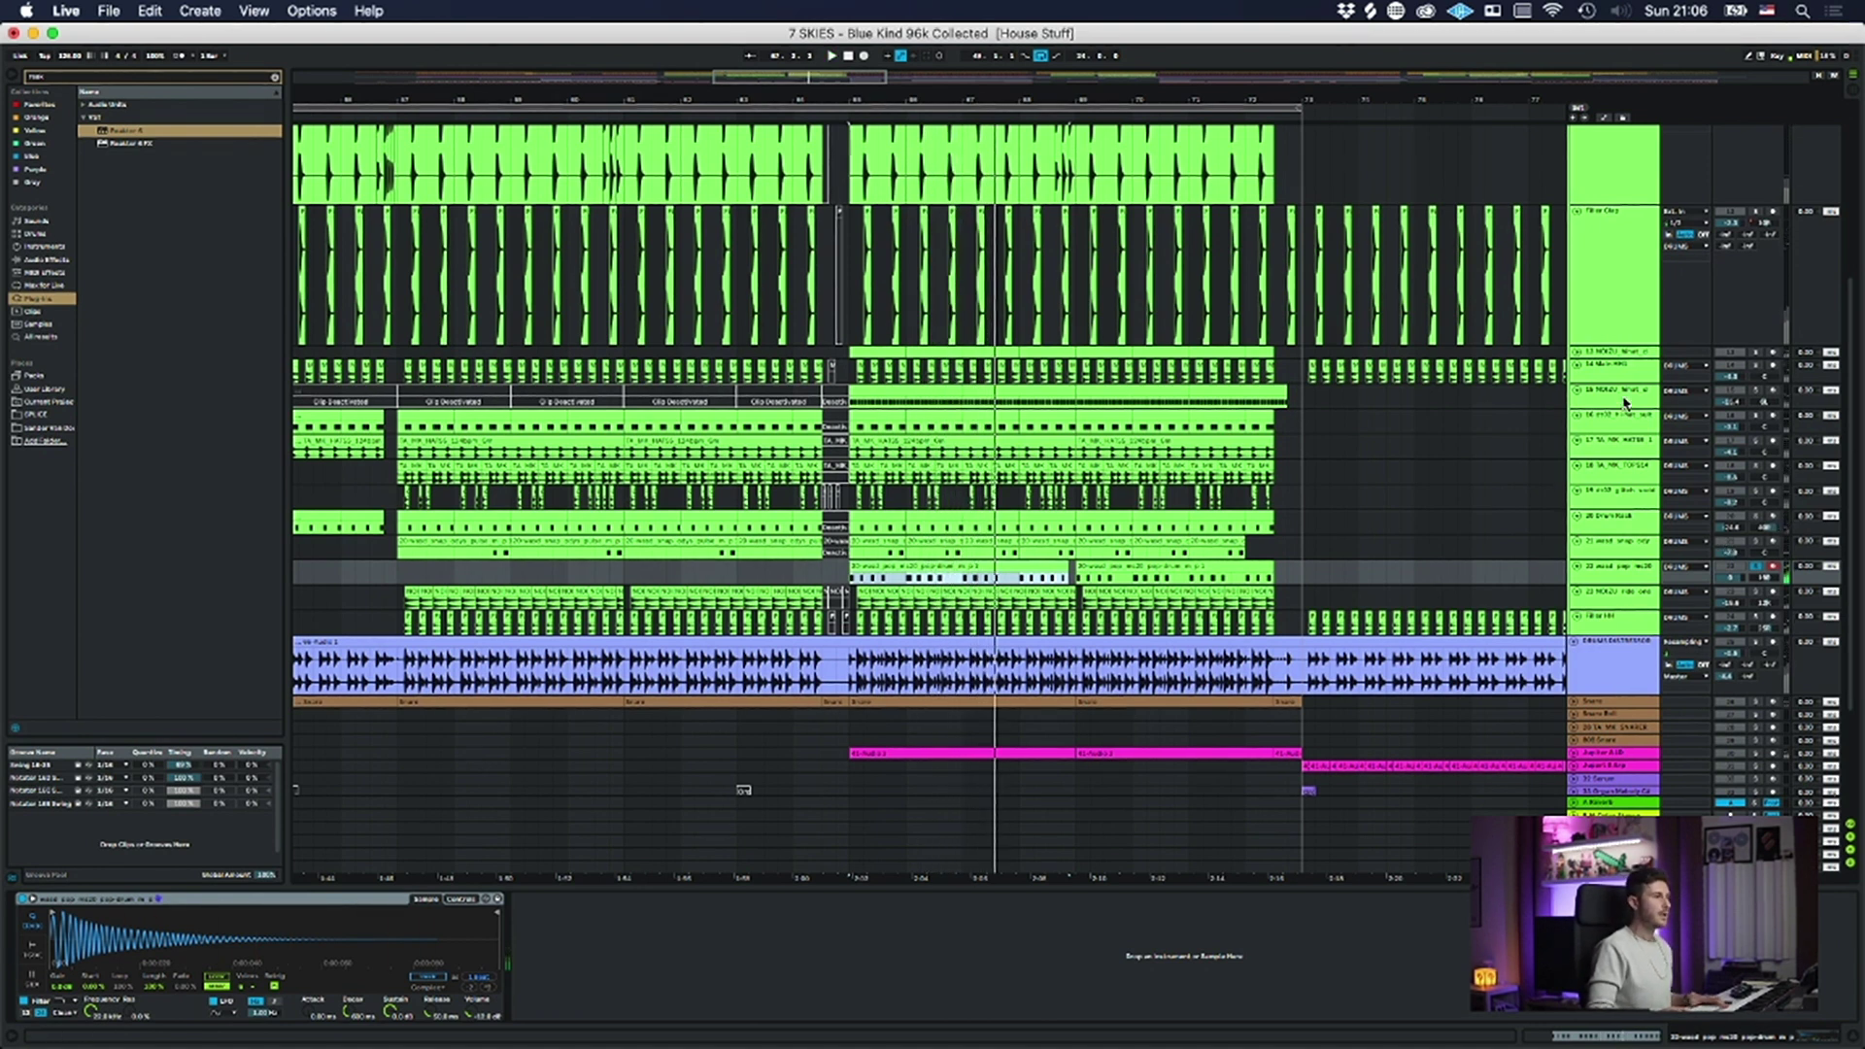
- Audition the MOUZU closed hi-hat track from the start of its active clip after the break
click(1798, 400)
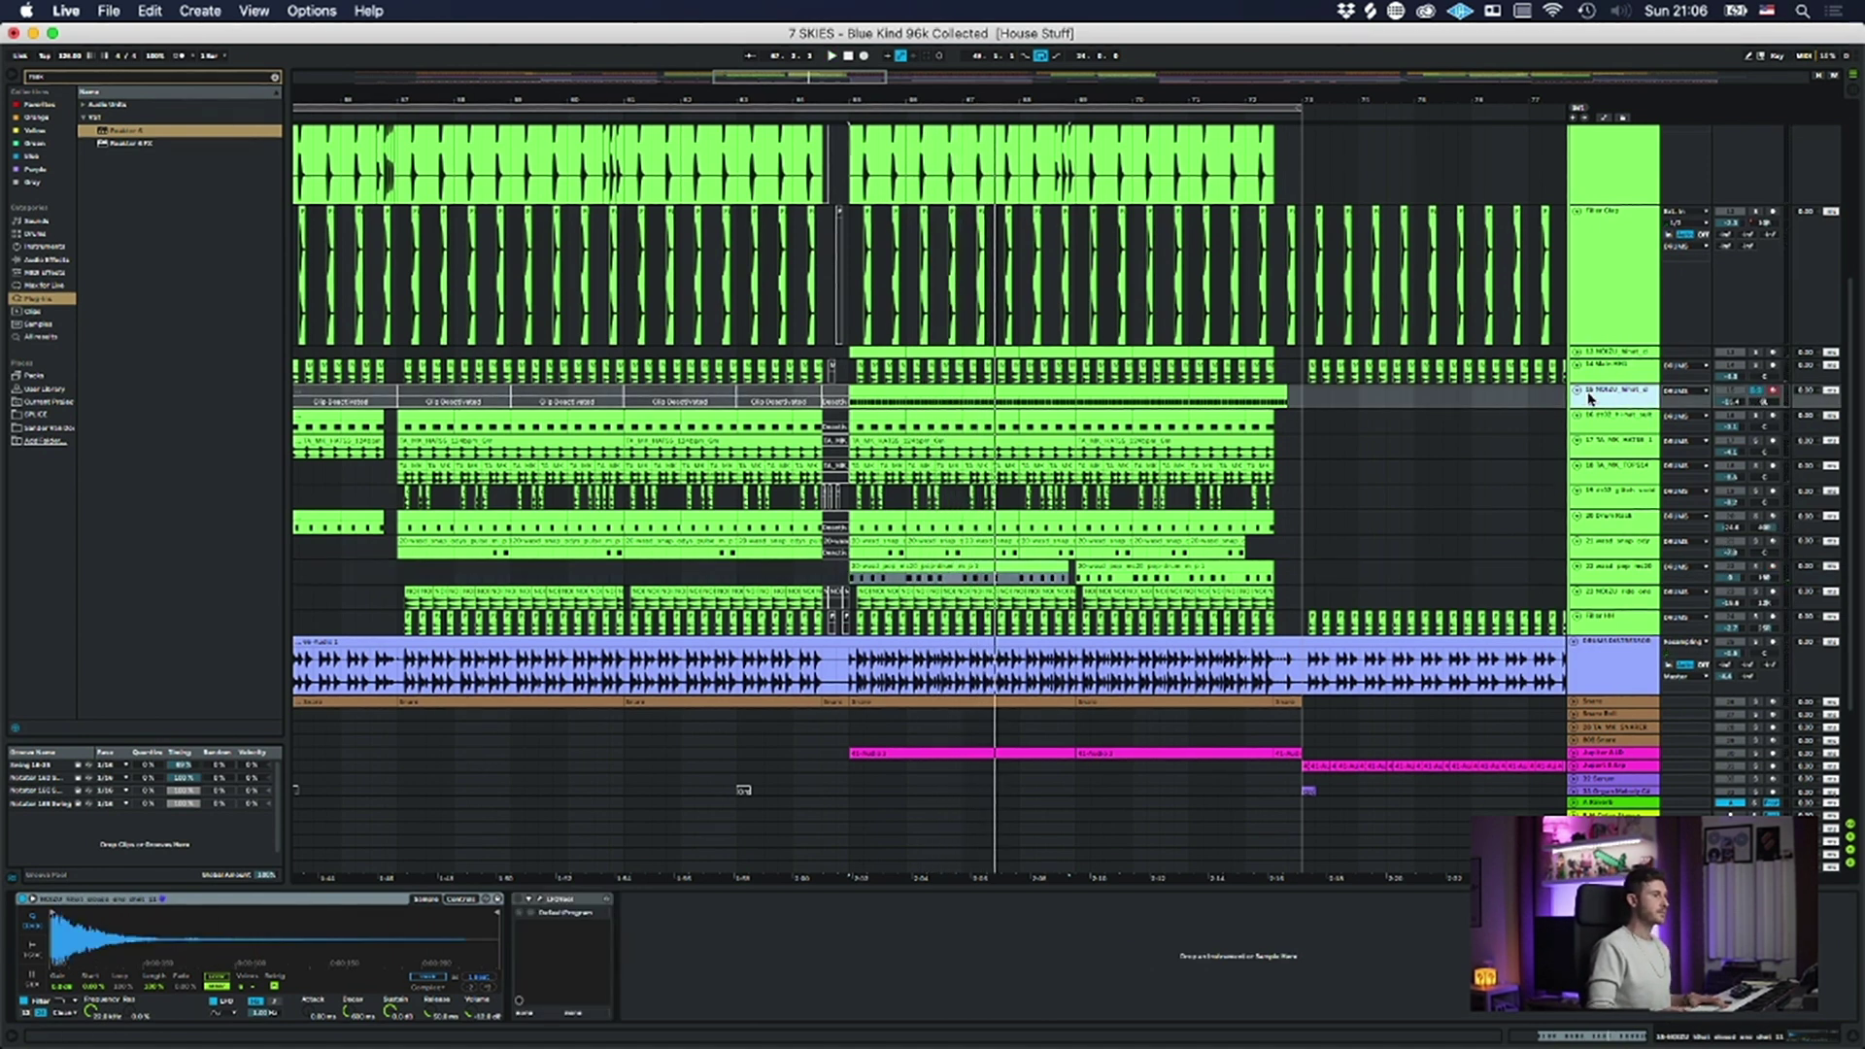
click(854, 395)
key(space)
click(854, 395)
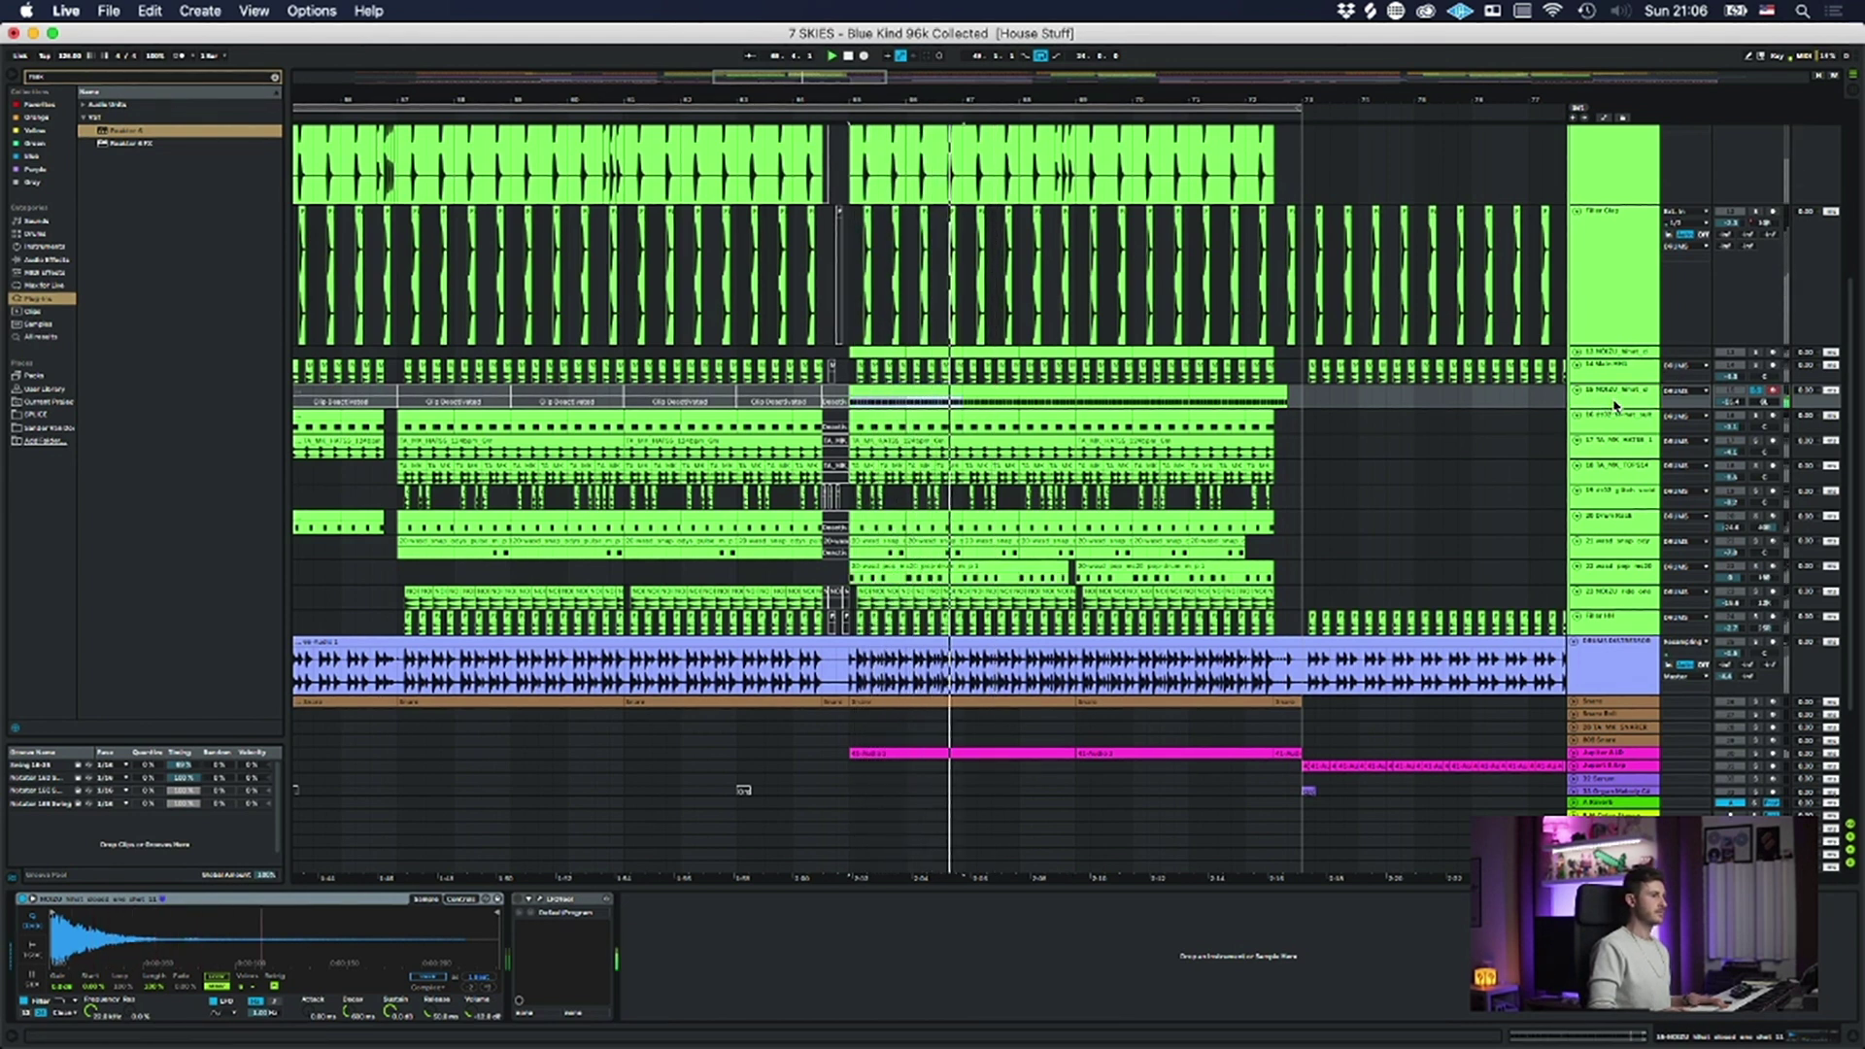
key(space)
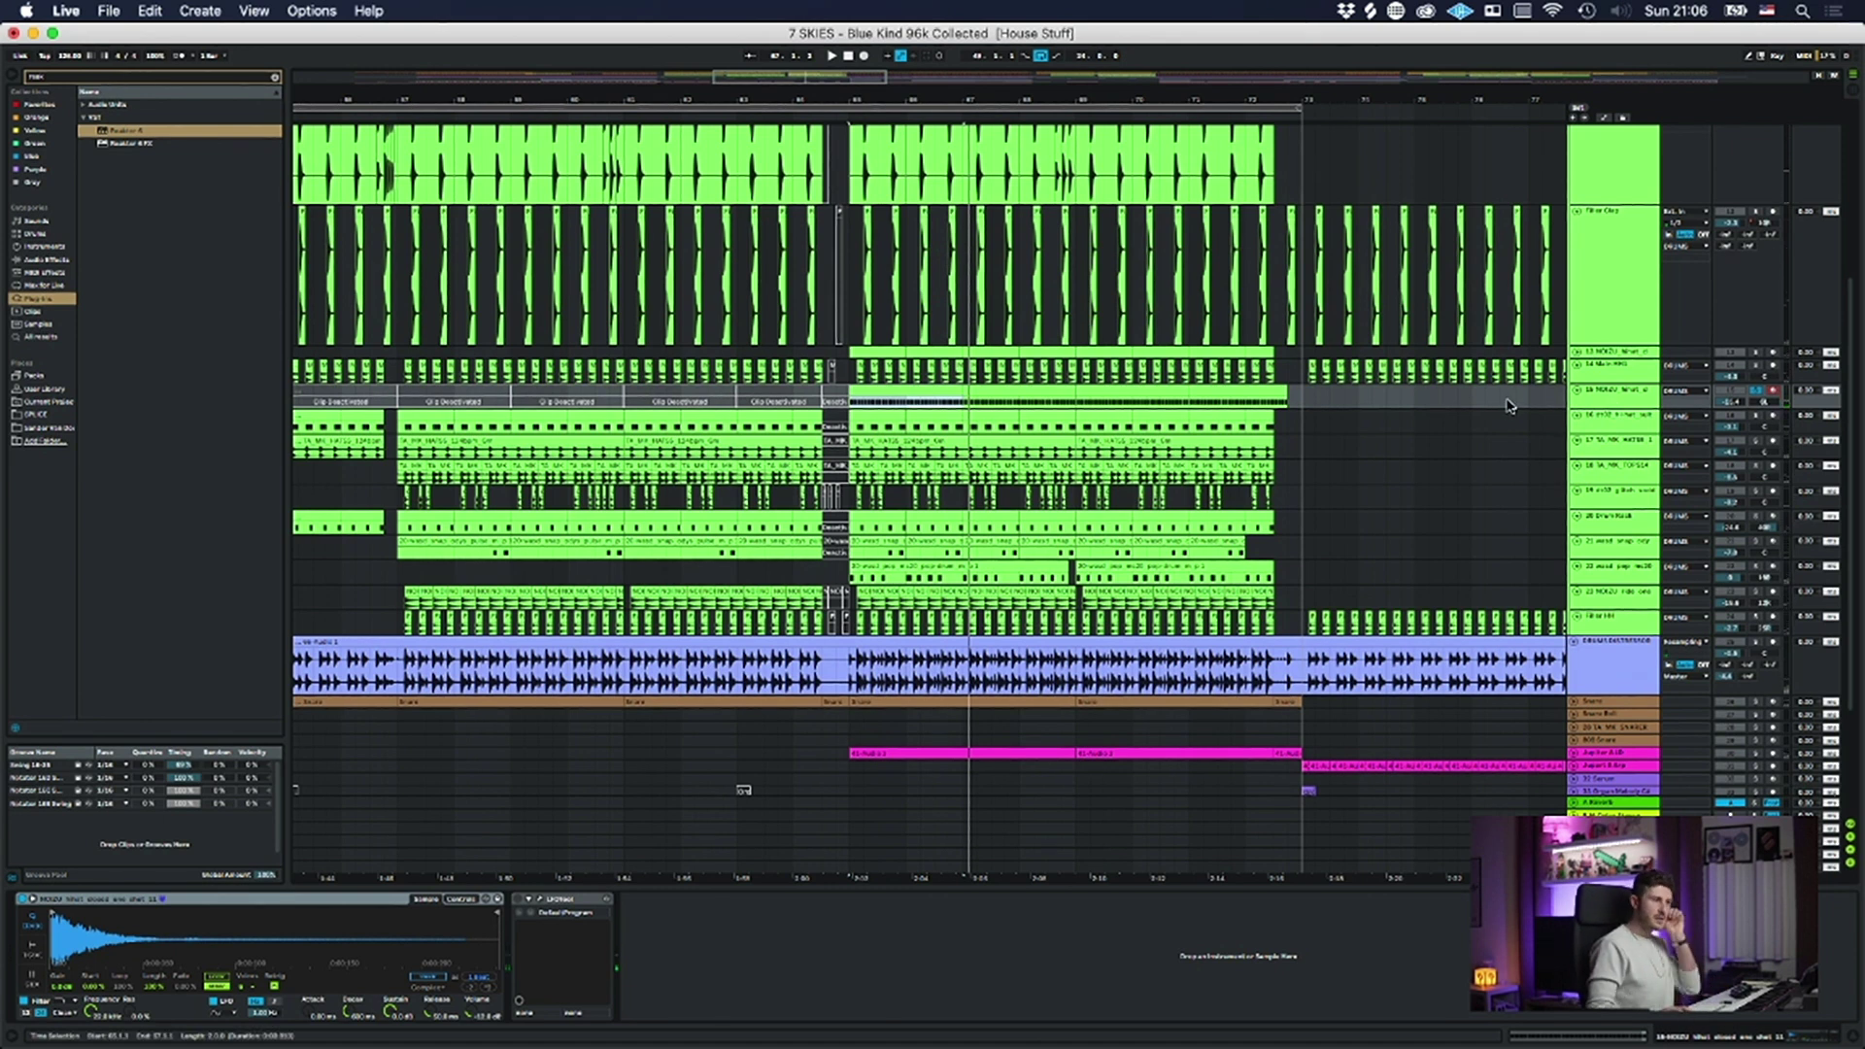
- View the MIDI notes of the active closed hi-hat clip and return to the track's devices
click(1624, 396)
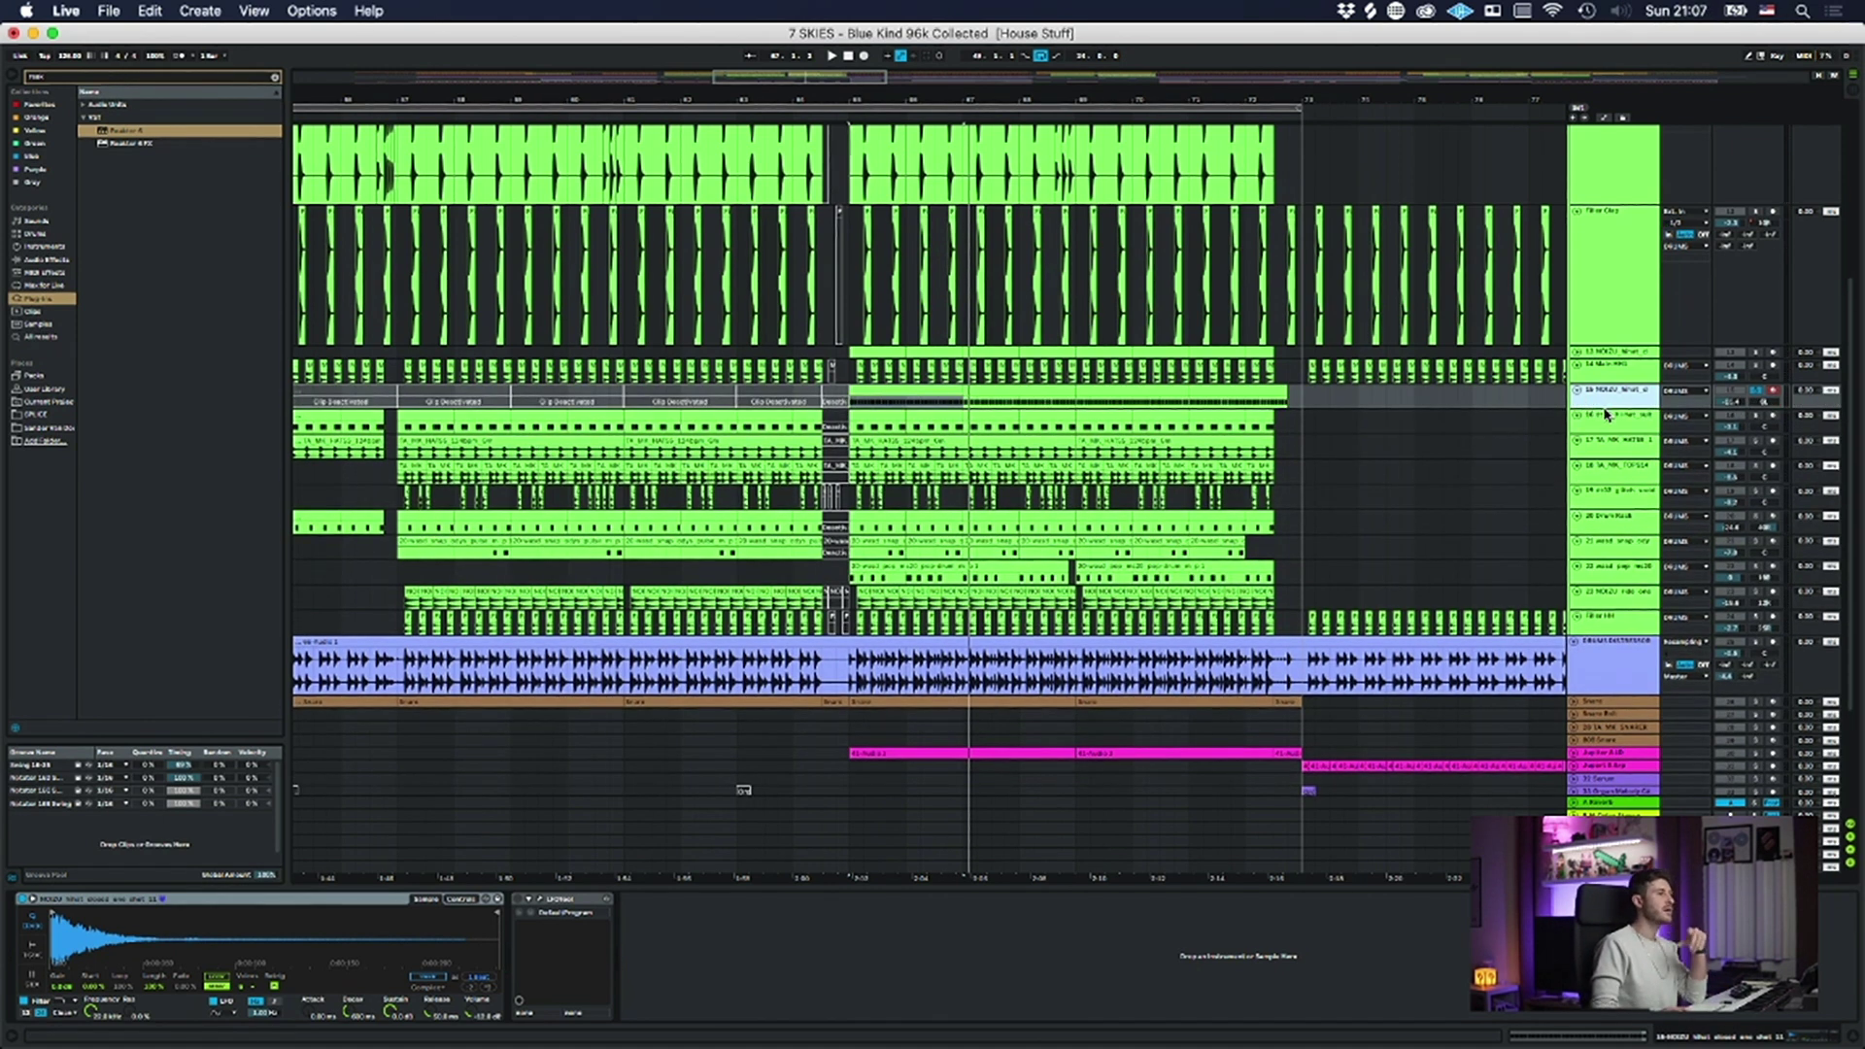
click(885, 388)
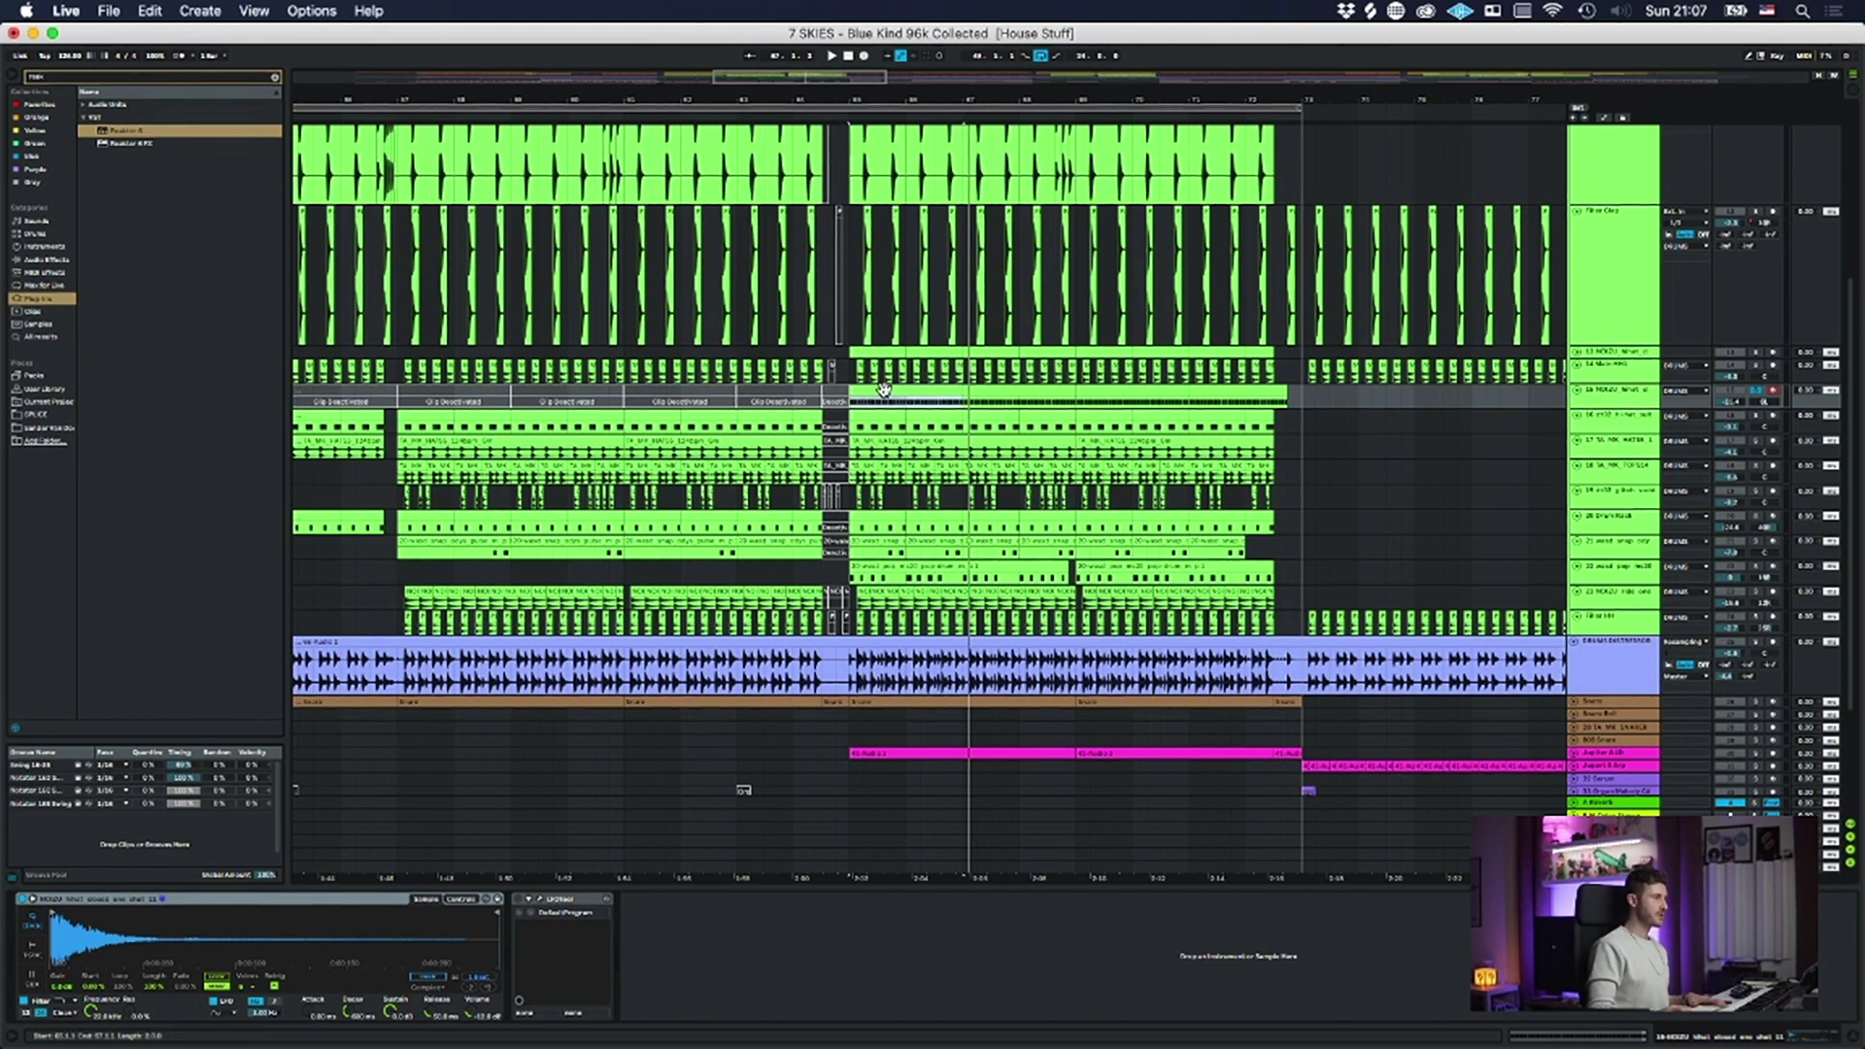
double_click(884, 389)
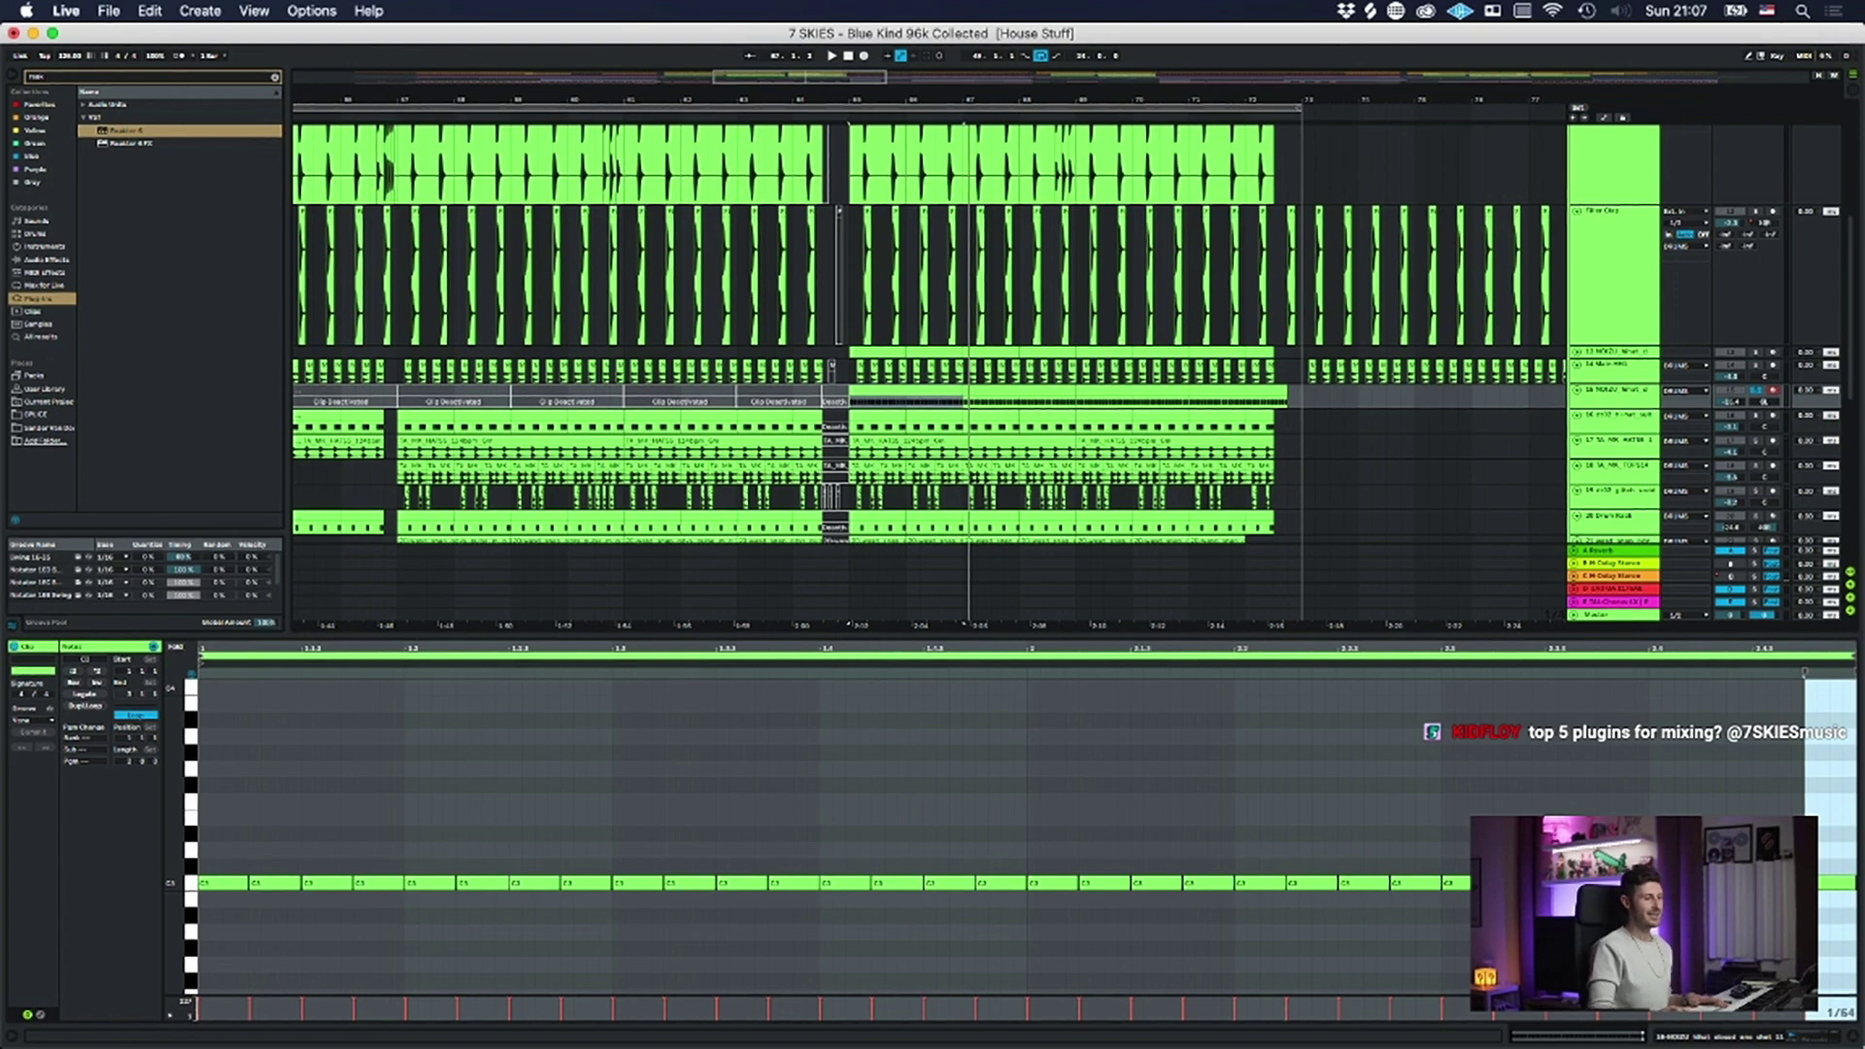
click(986, 391)
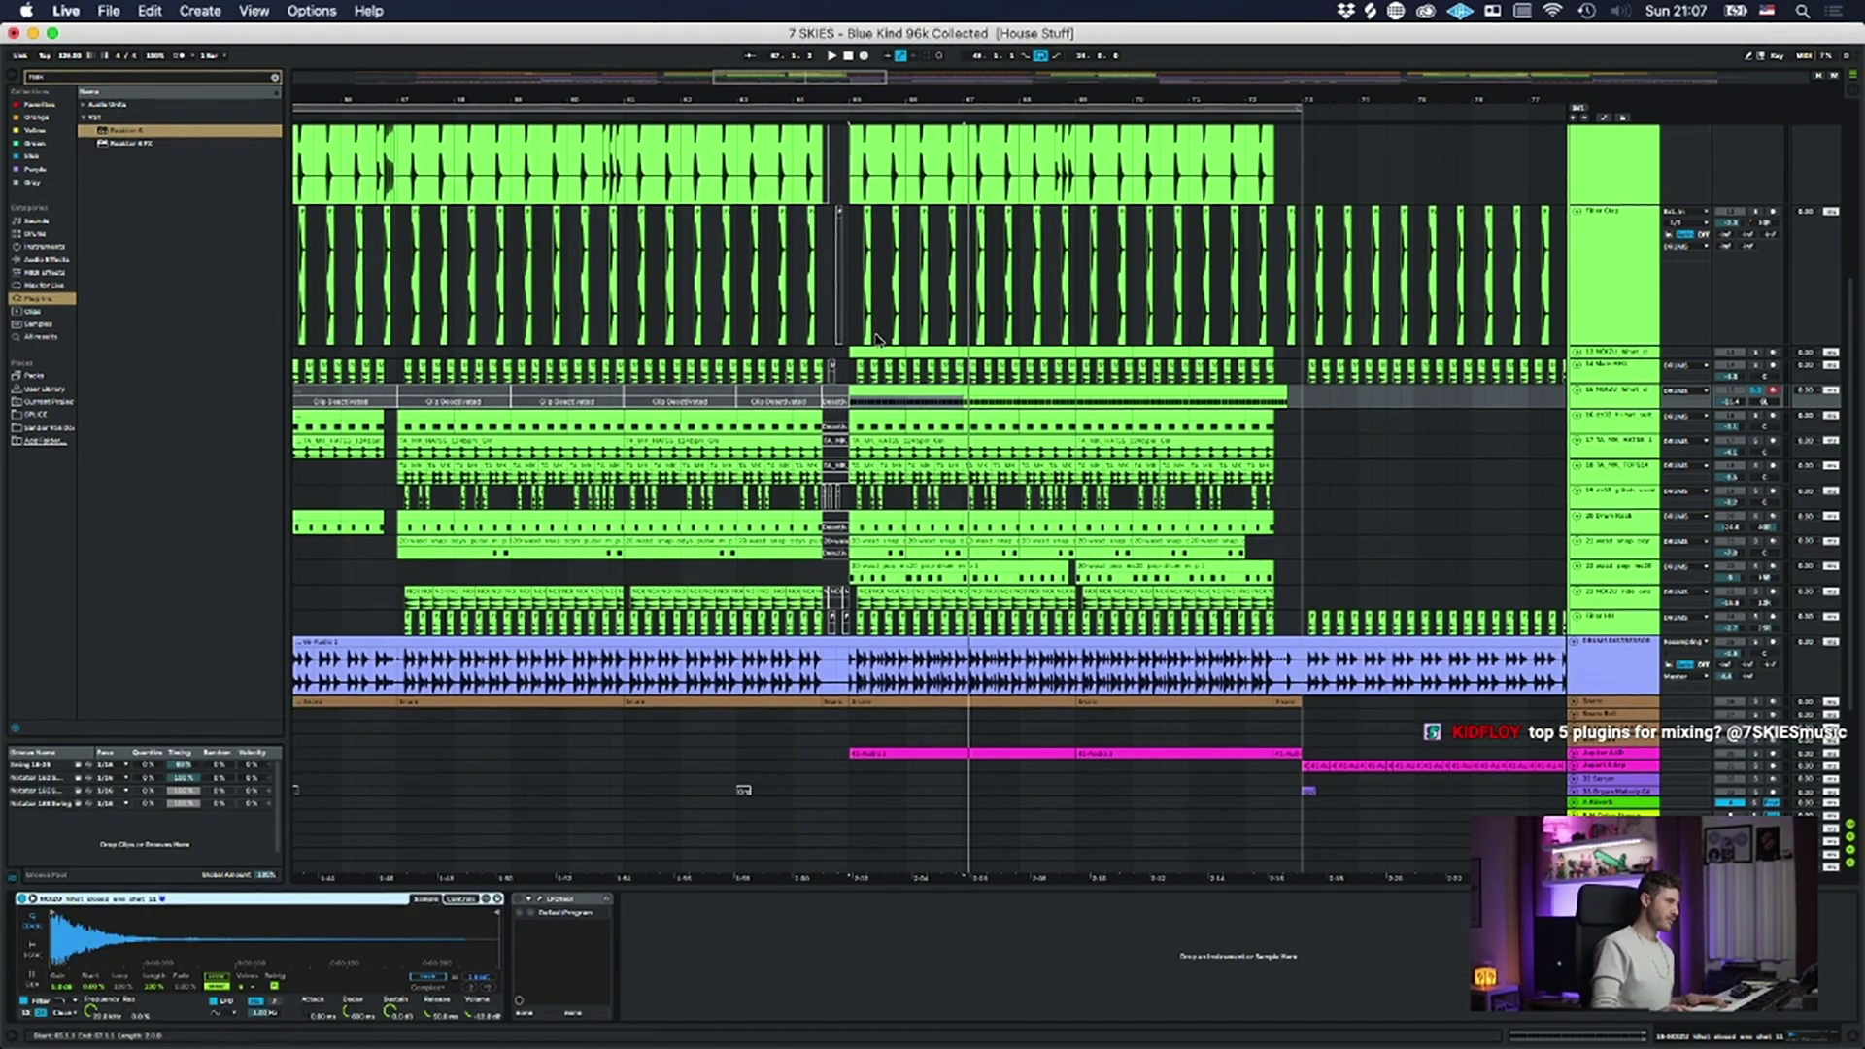
- Examine the closed hi-hat track's deactivated clips before the break and compare them with the active clip after it
drag(863, 97, 796, 158)
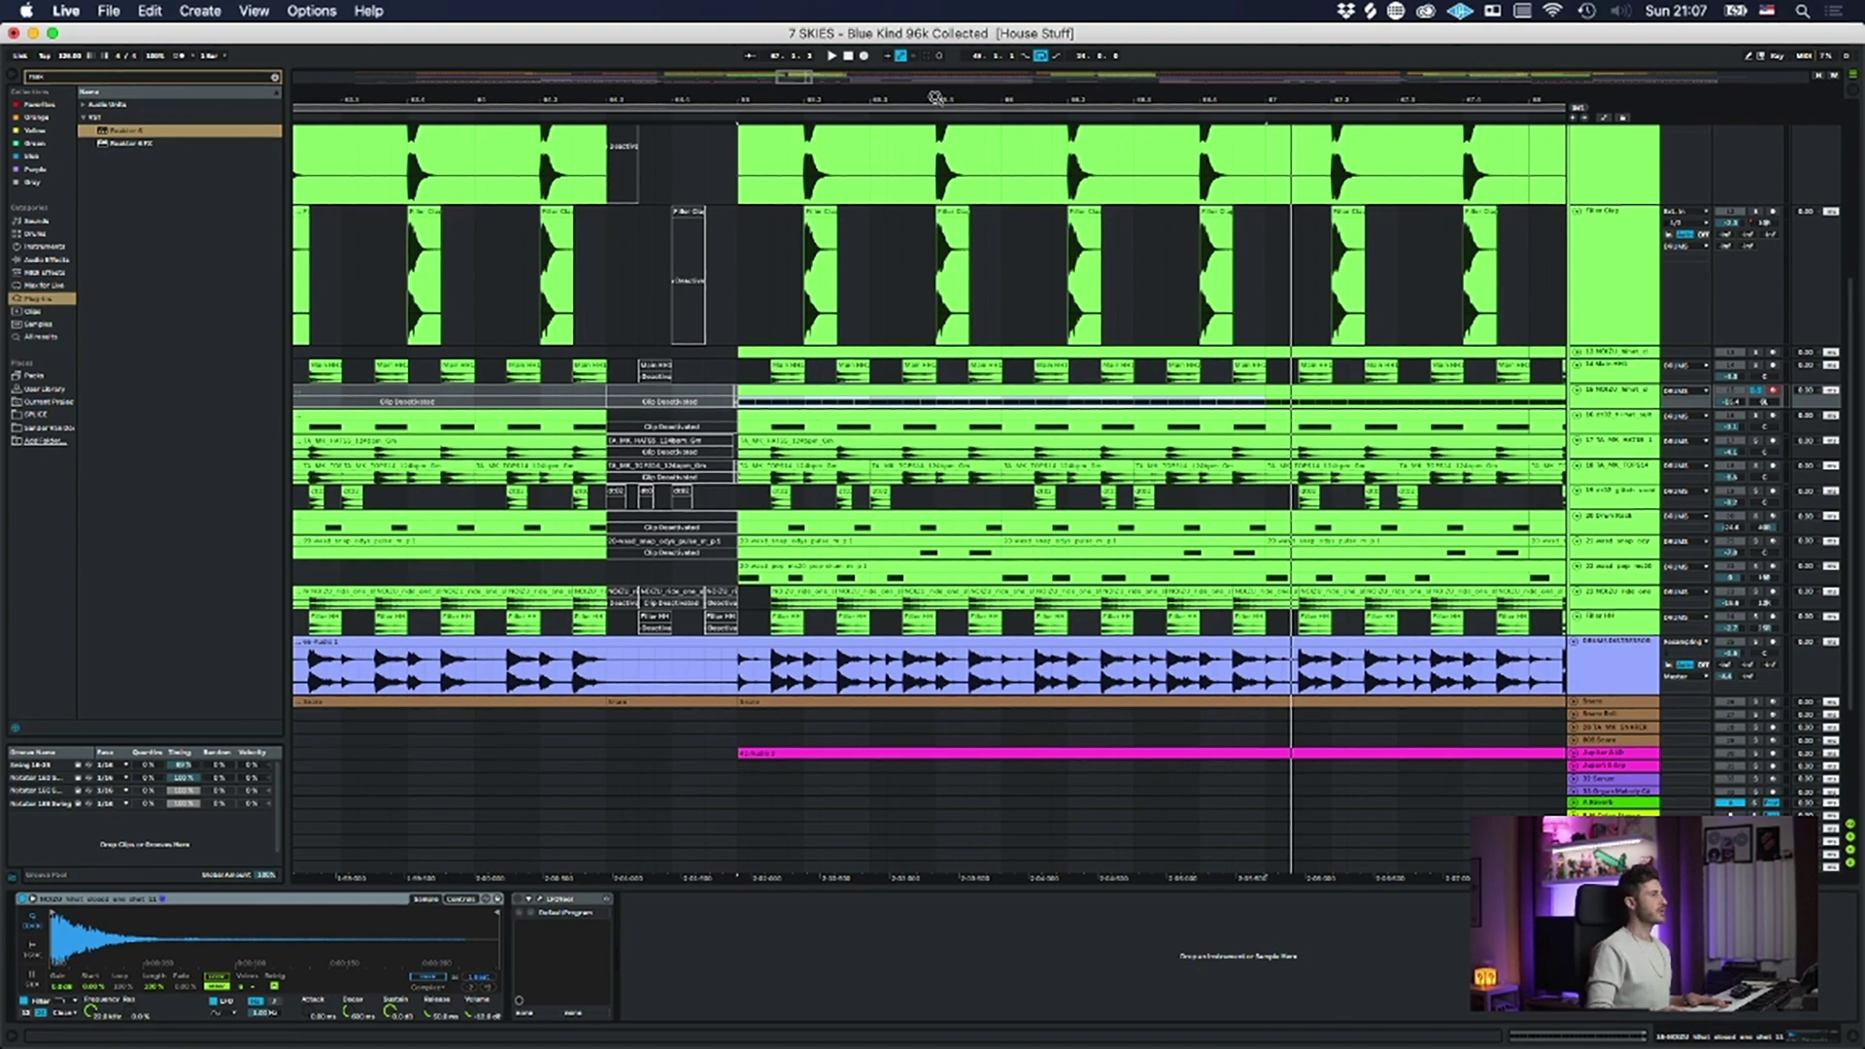
key(minus)
key(minus)
key(minus)
key(minus)
key(plus)
key(plus)
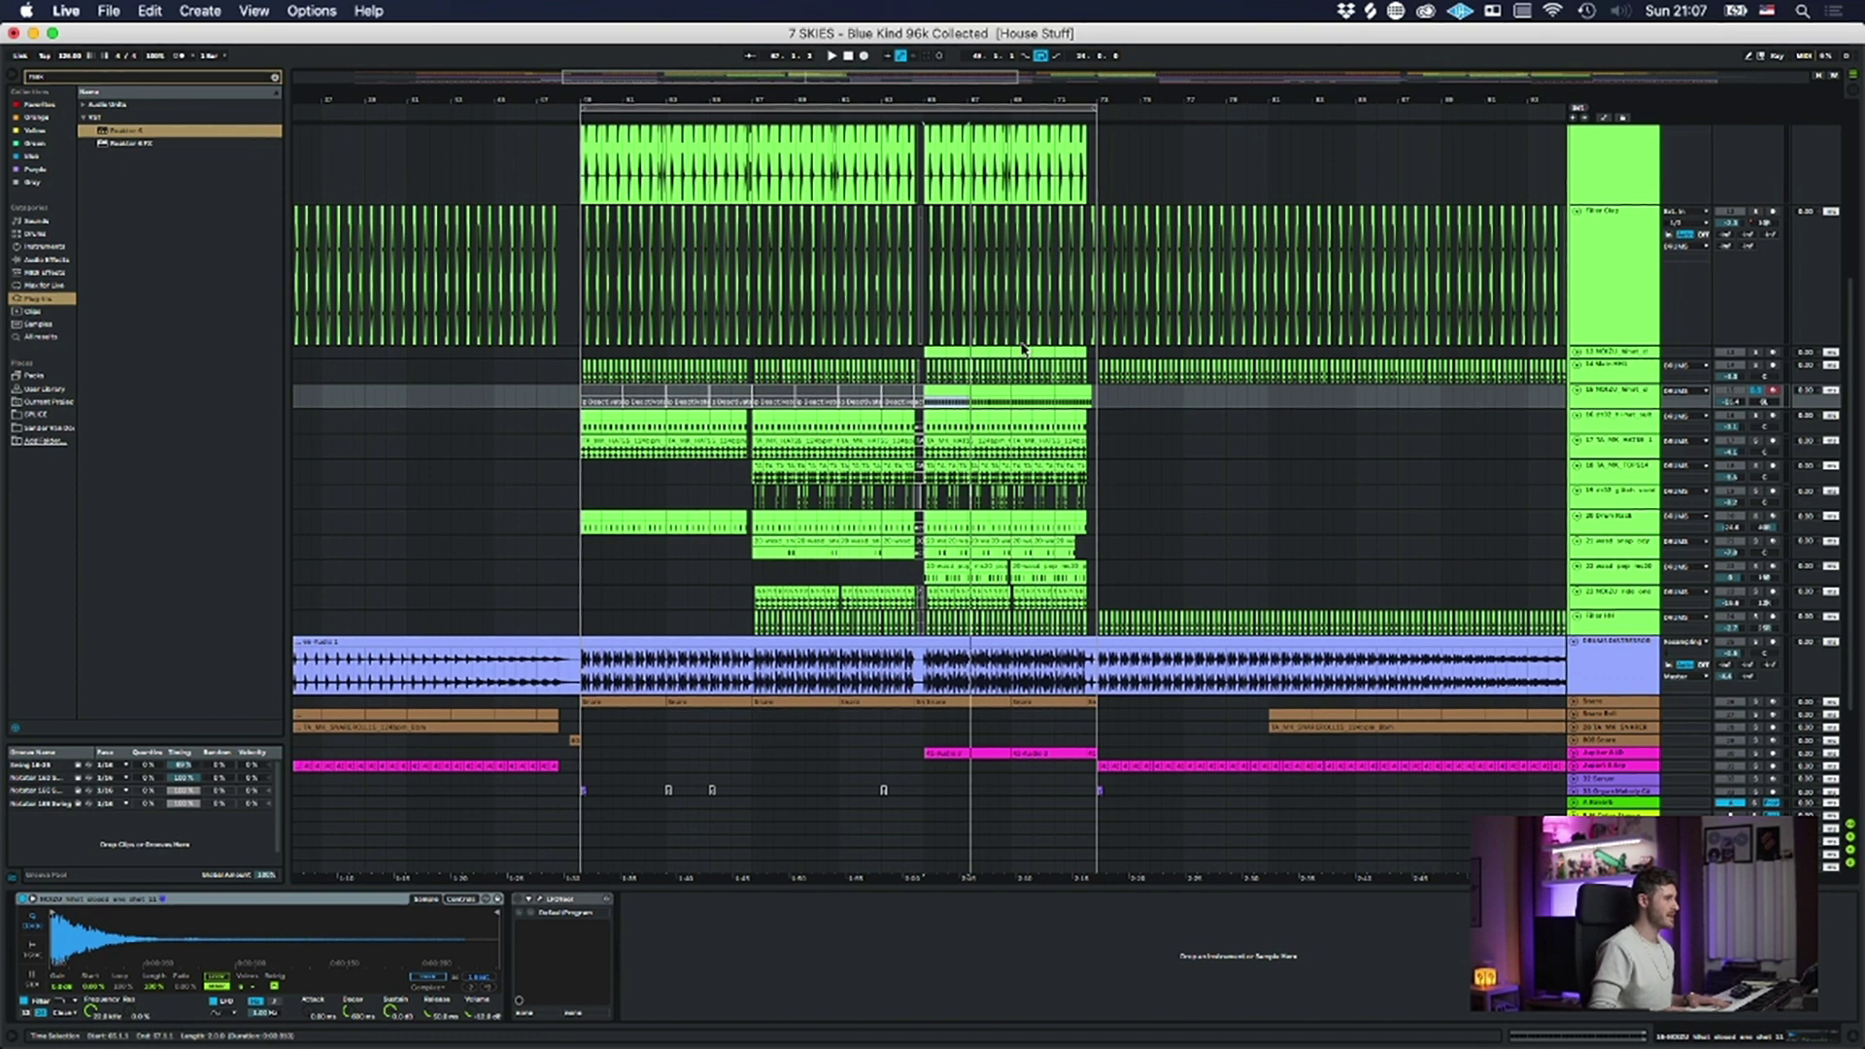
drag(579, 399, 895, 406)
click(524, 393)
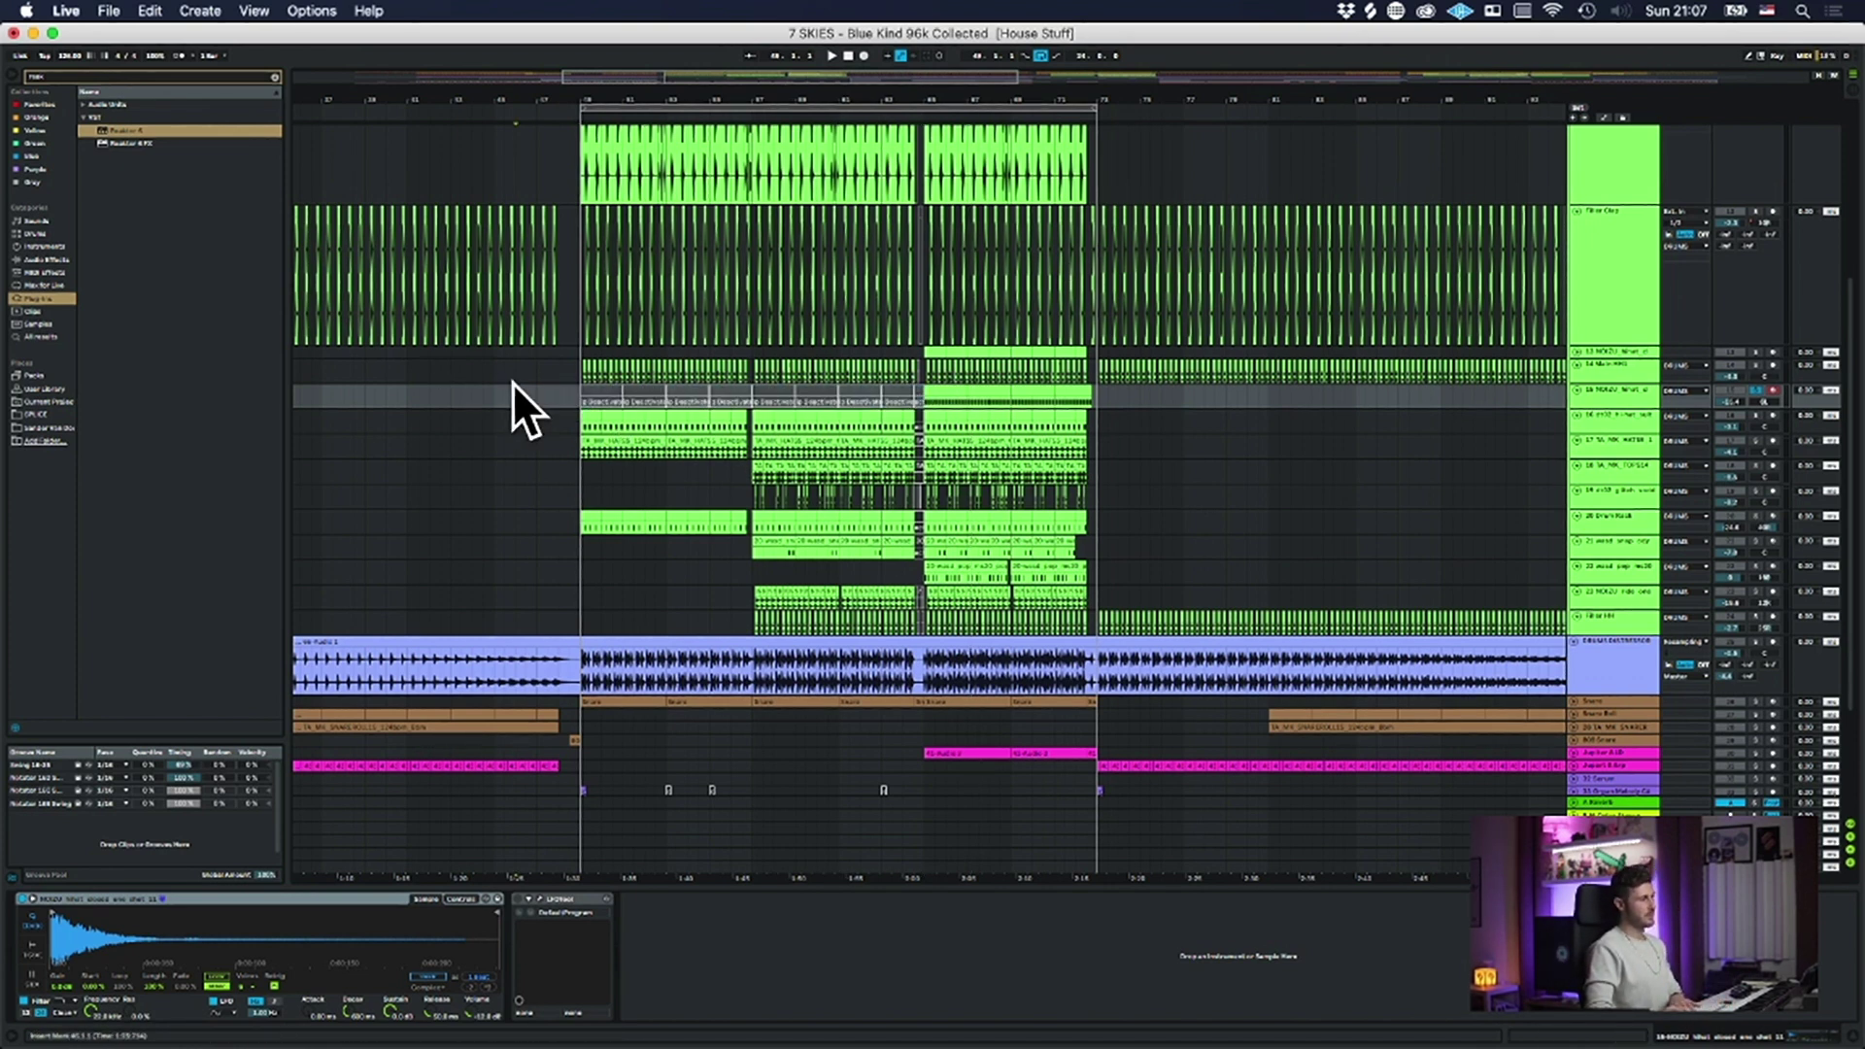
click(594, 390)
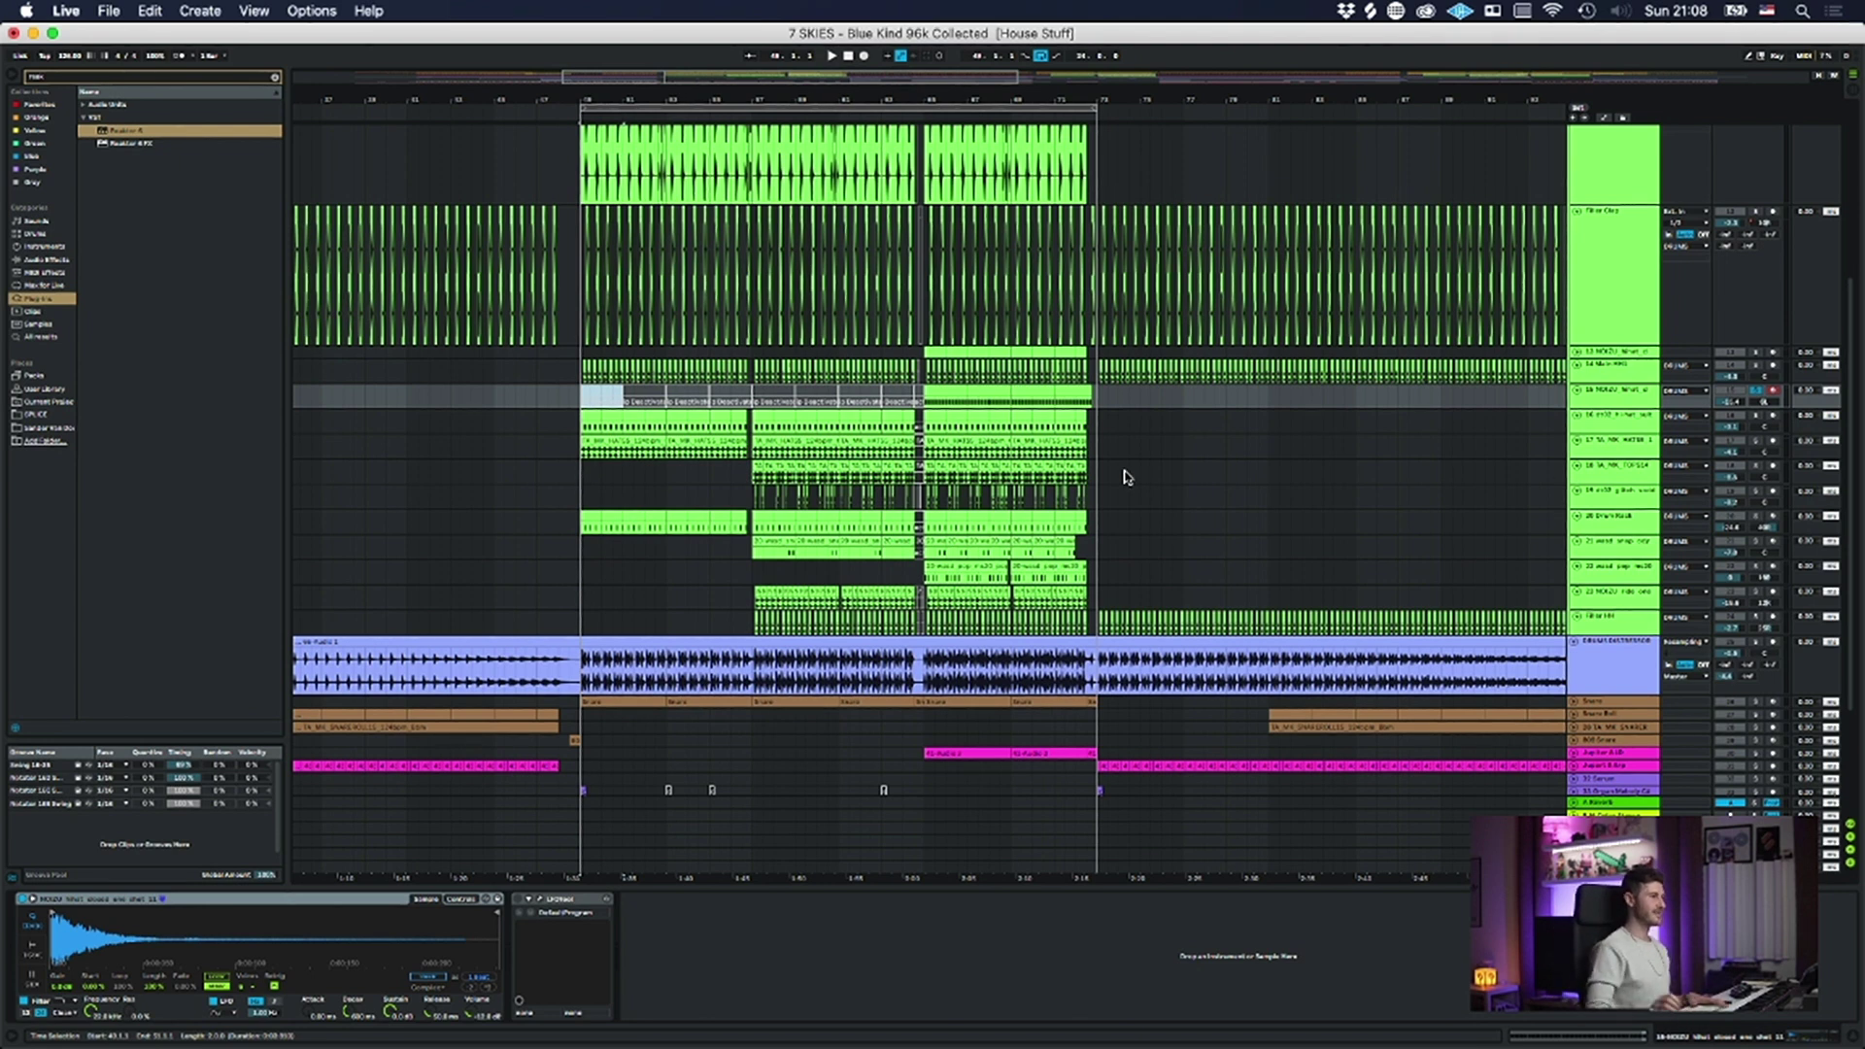
click(932, 393)
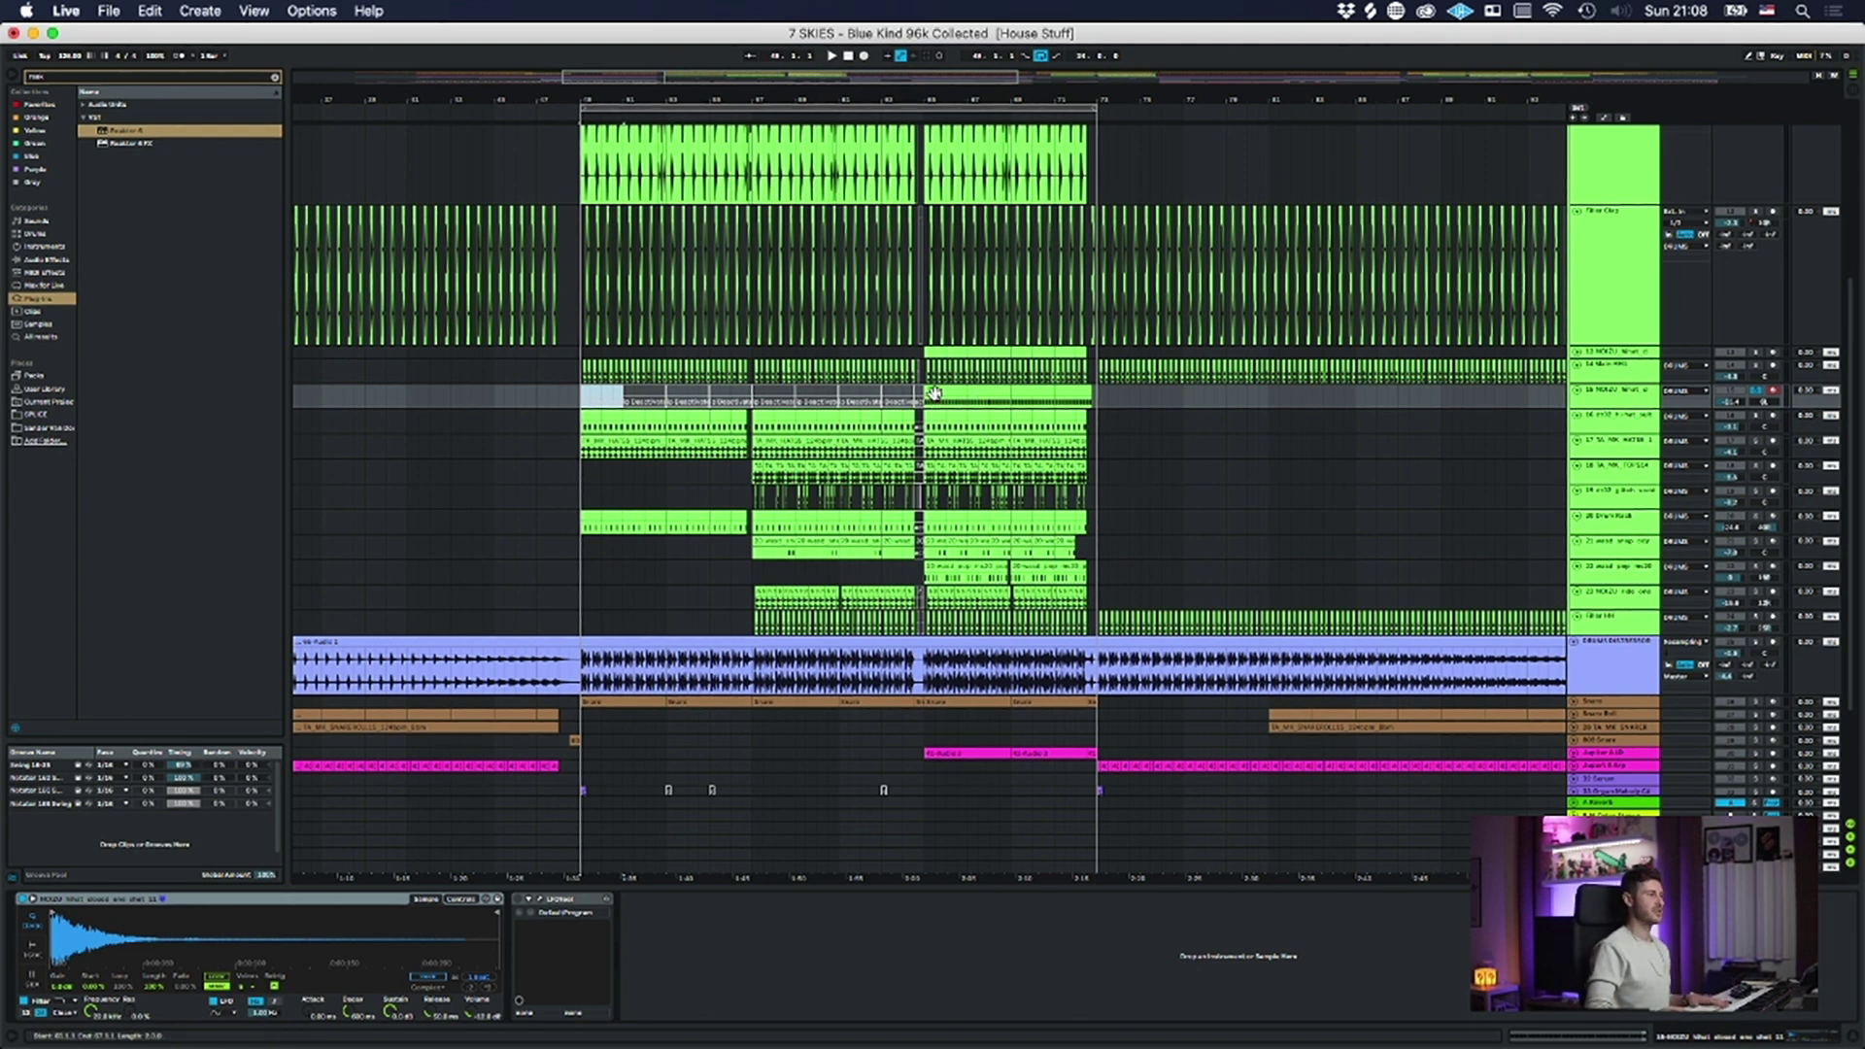
drag(932, 393, 969, 396)
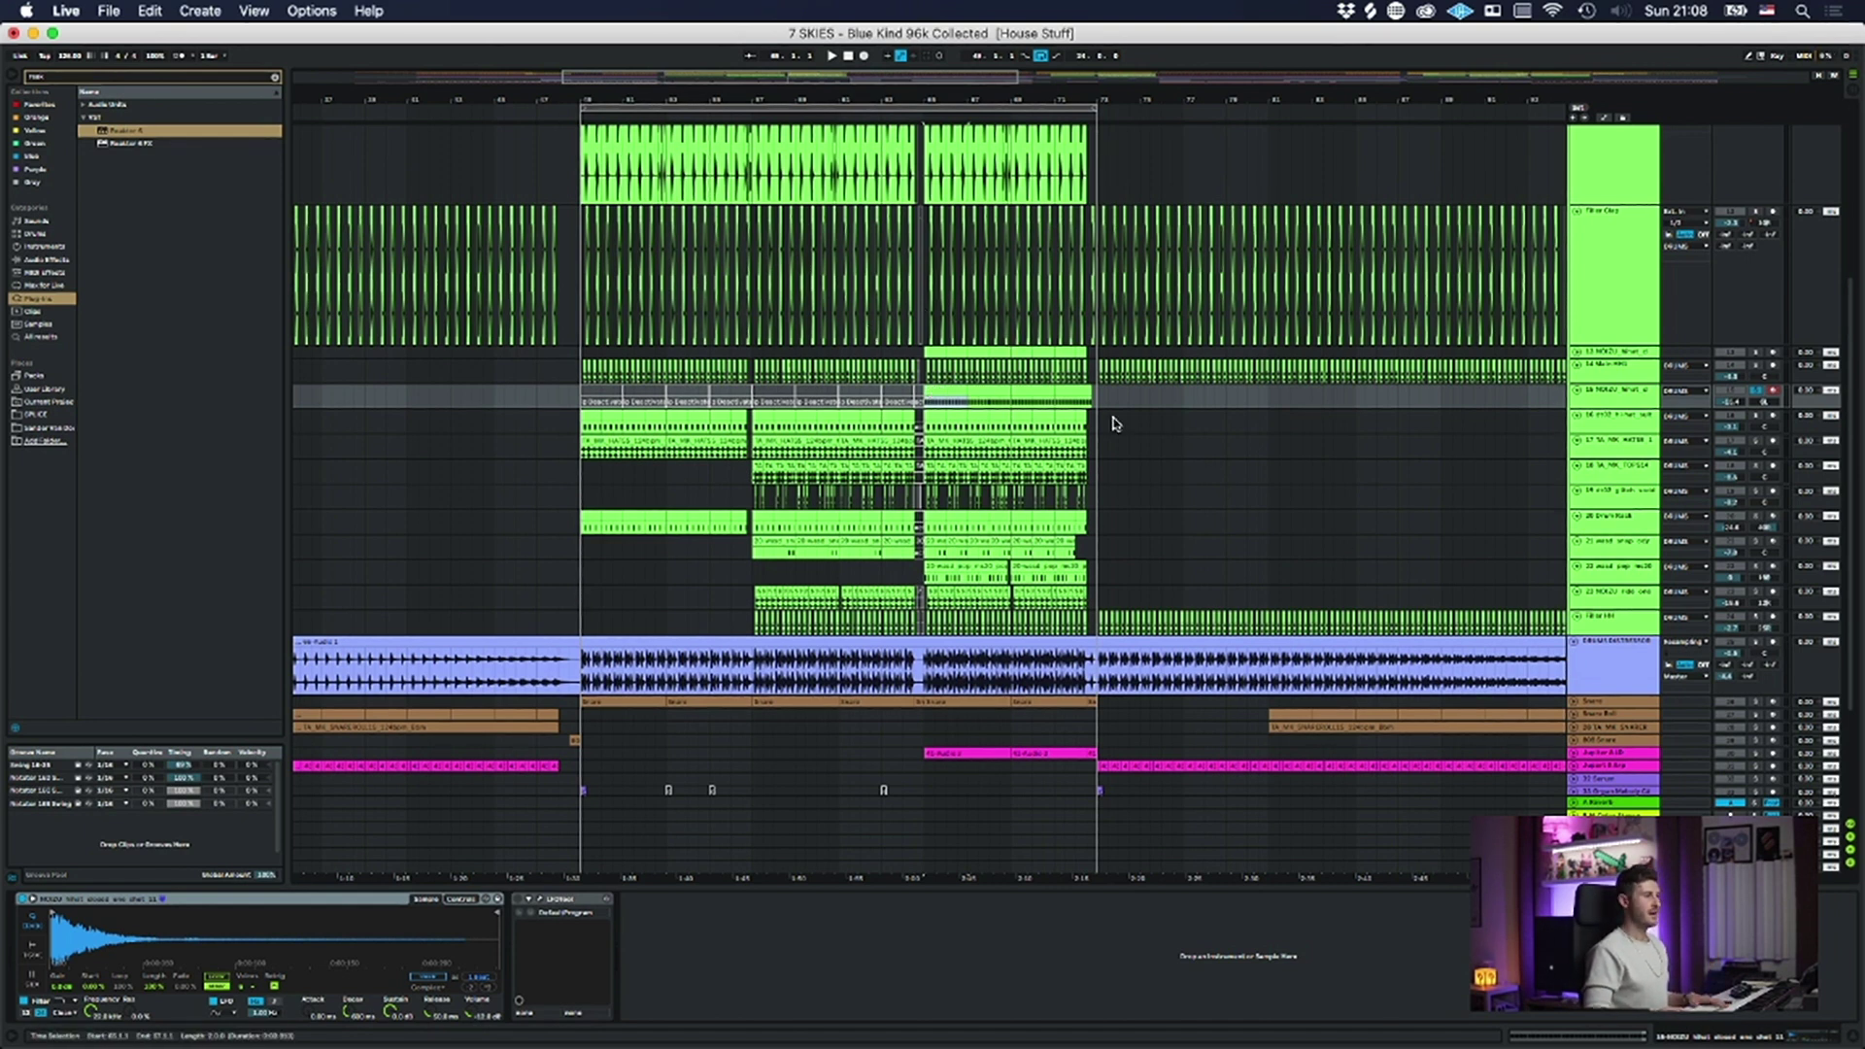
- Check the note pattern of the first active closed hi-hat clip and go back to its Simpler device
drag(939, 101, 944, 394)
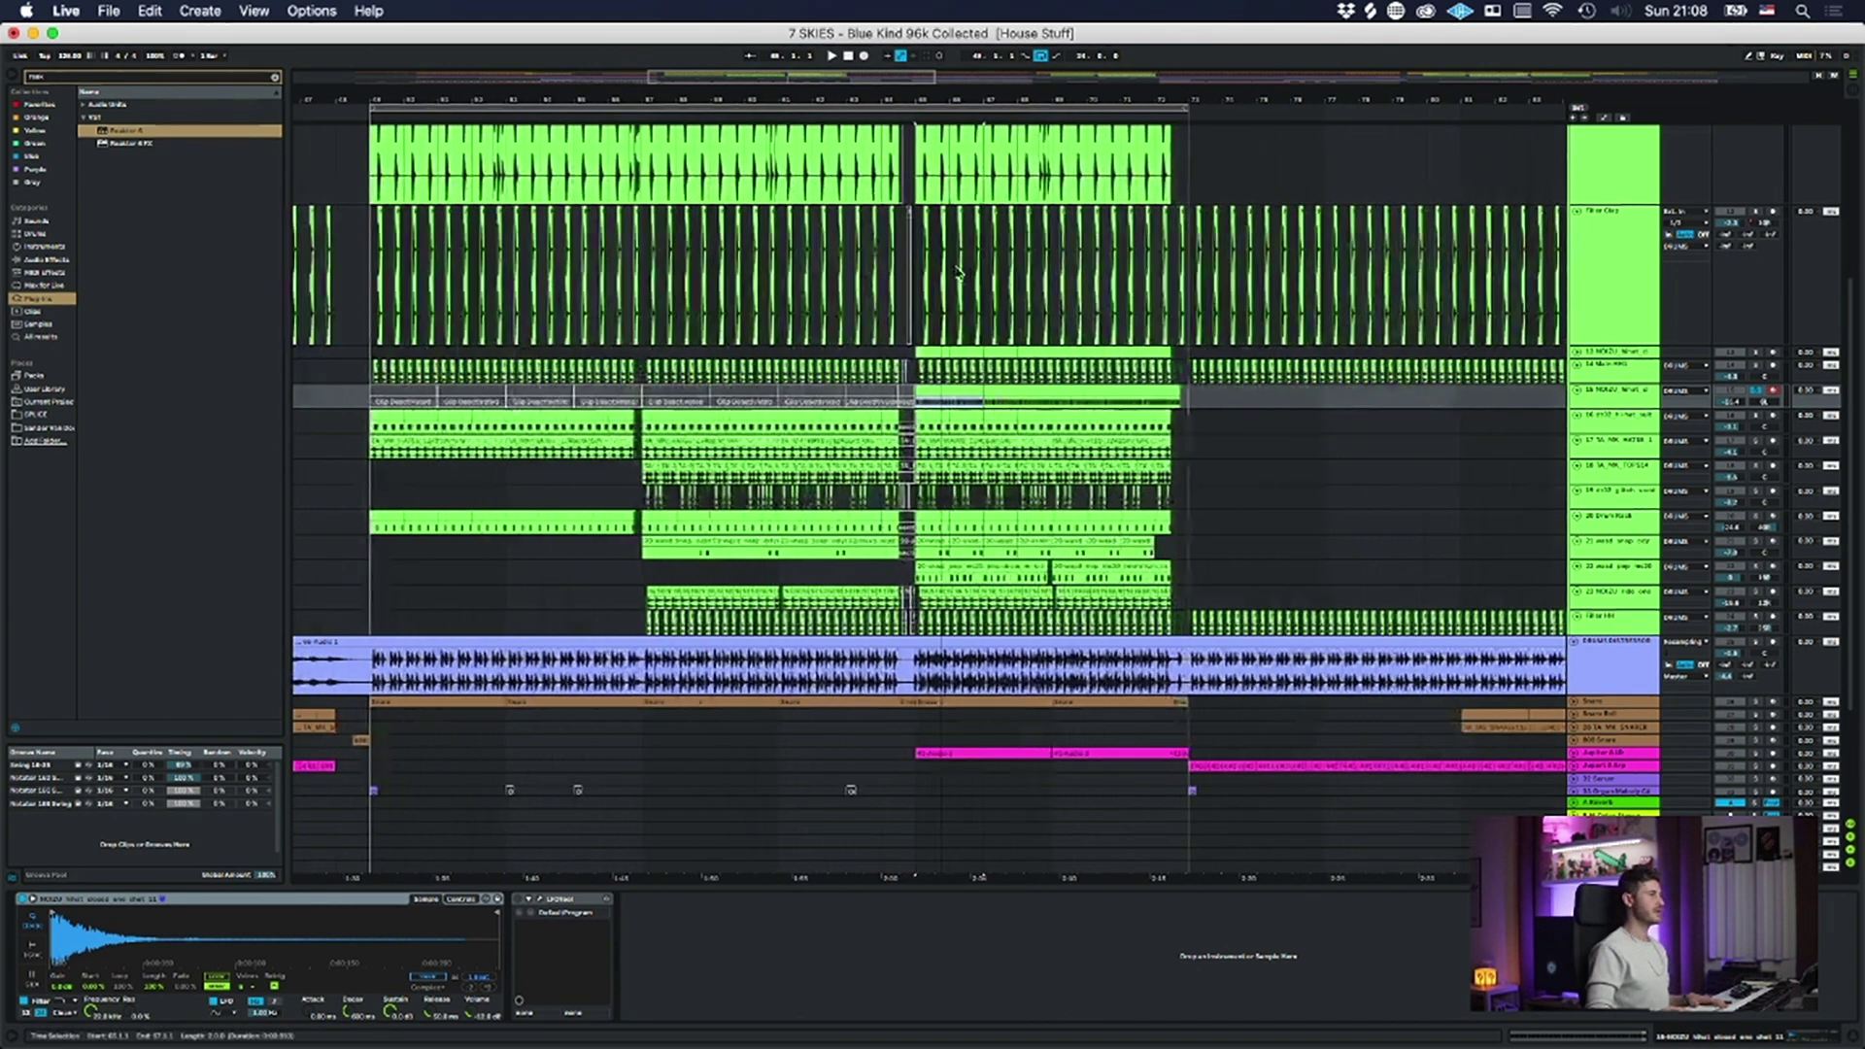
double_click(943, 393)
click(233, 842)
key(space)
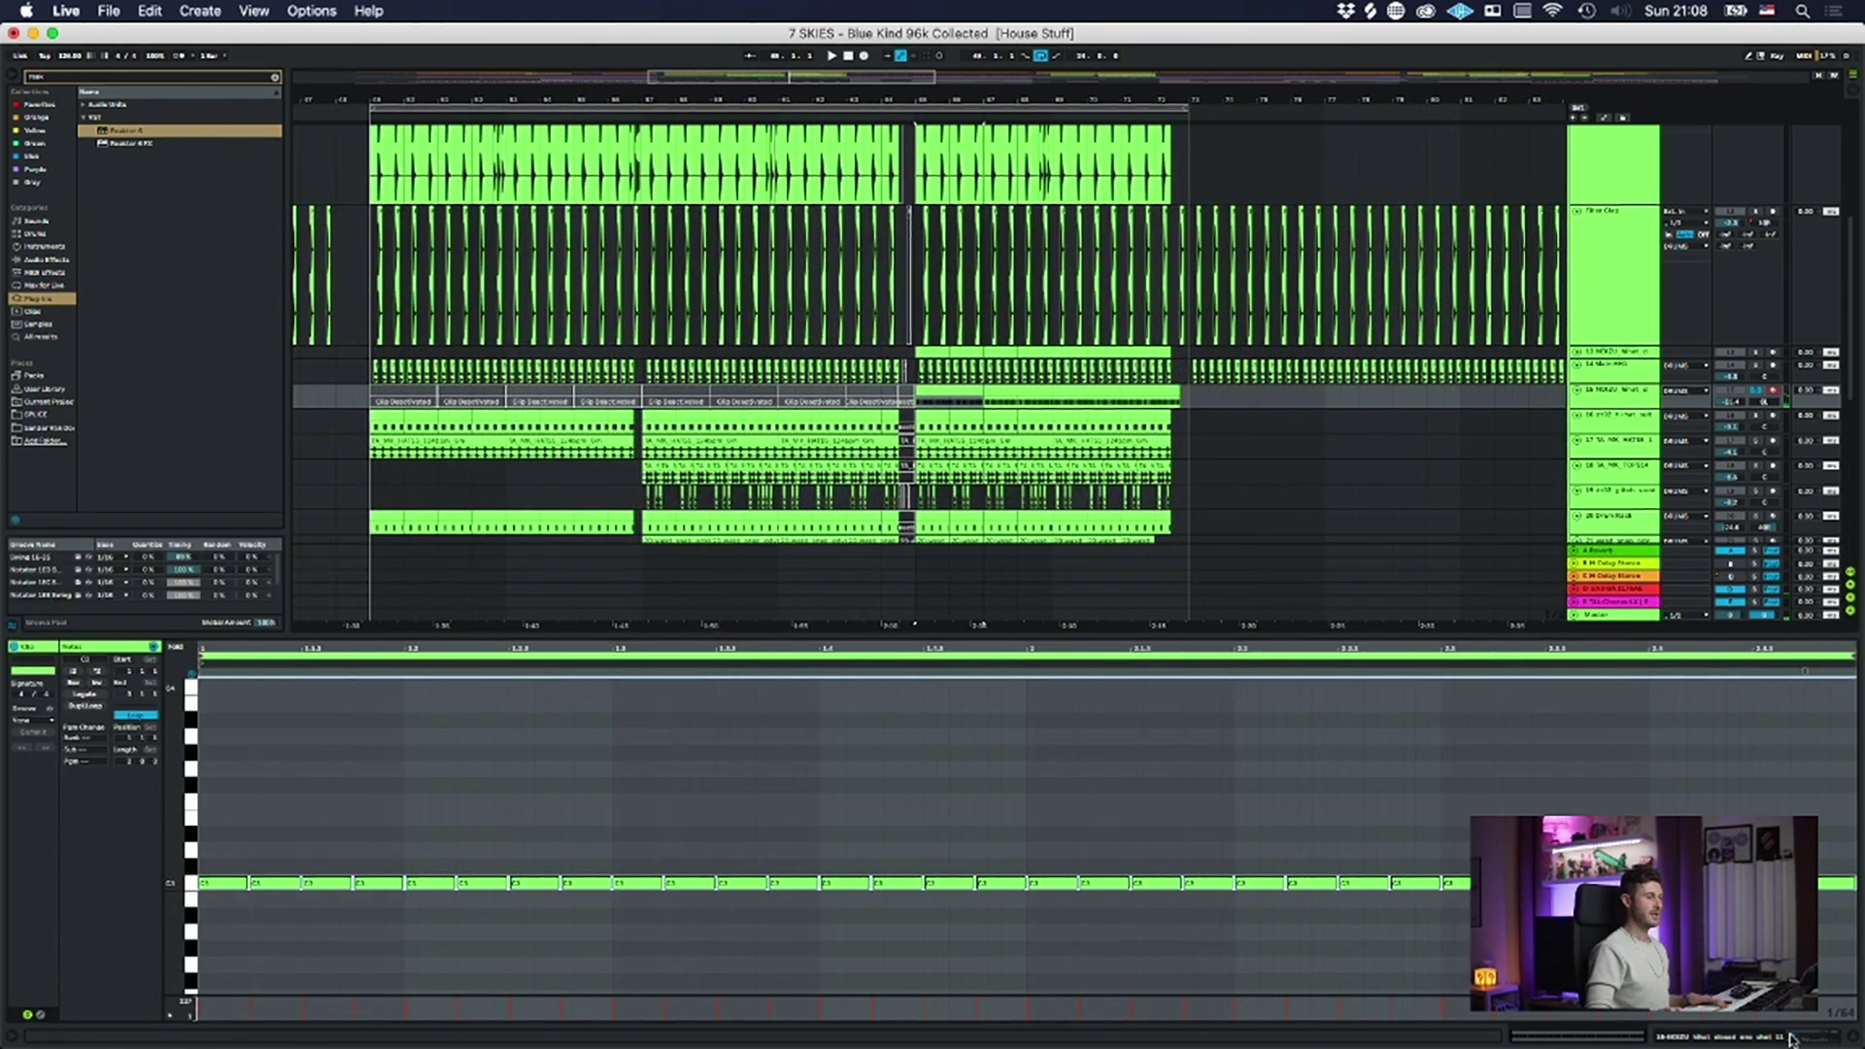
click(1795, 1039)
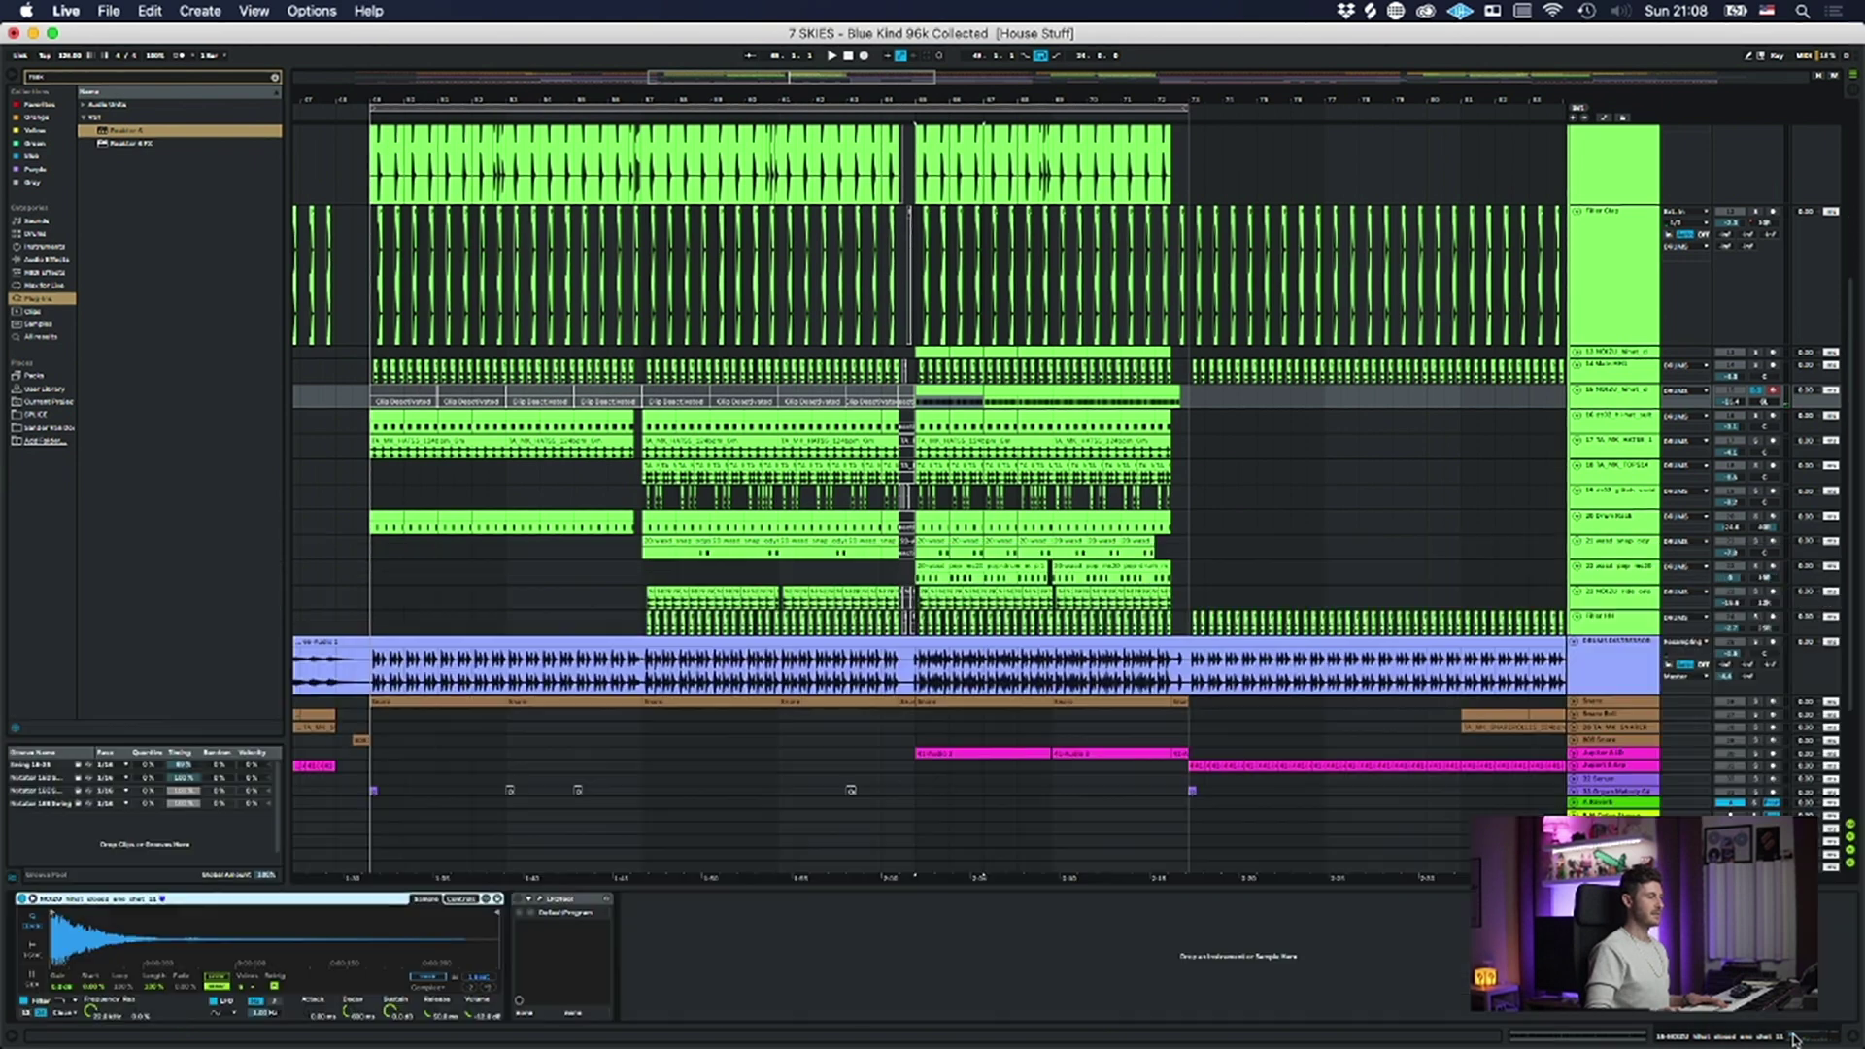
- Enlarge the velocity lane of the closed hi-hat clip and draw varied velocities across its notes
click(941, 394)
double_click(941, 395)
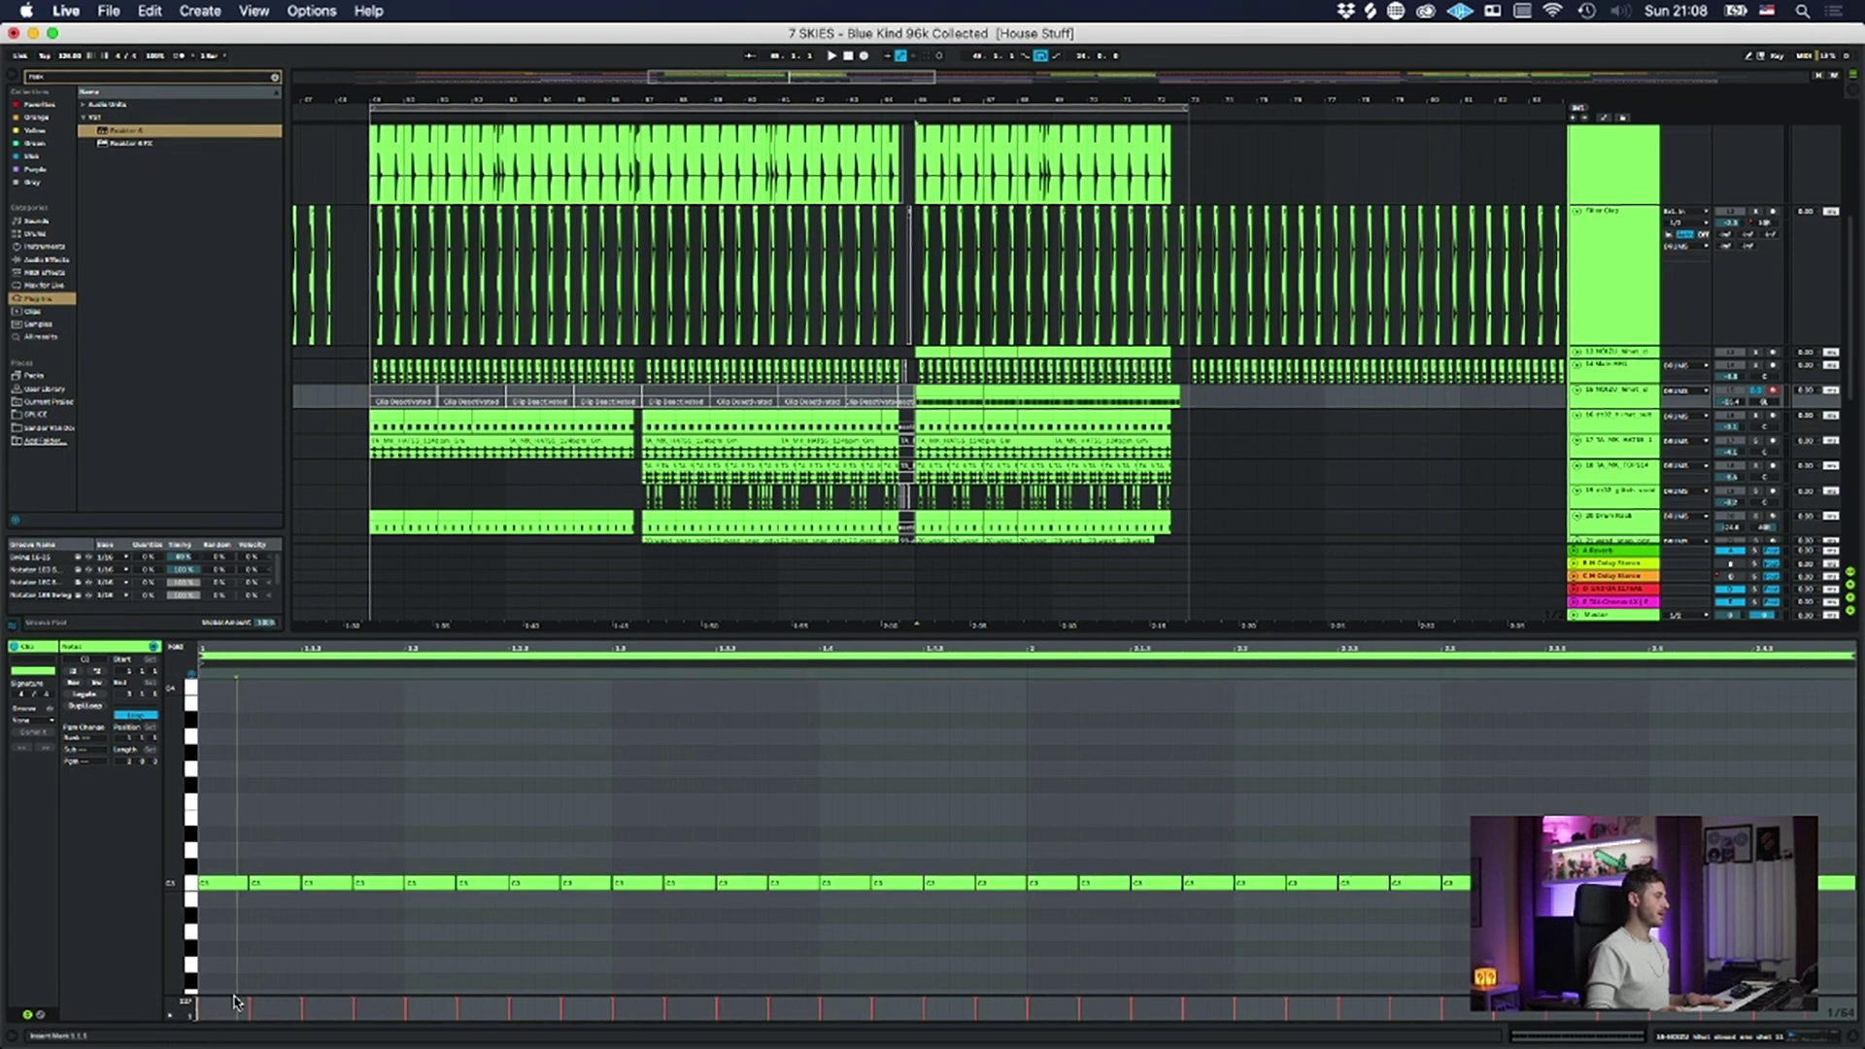
drag(231, 995, 194, 823)
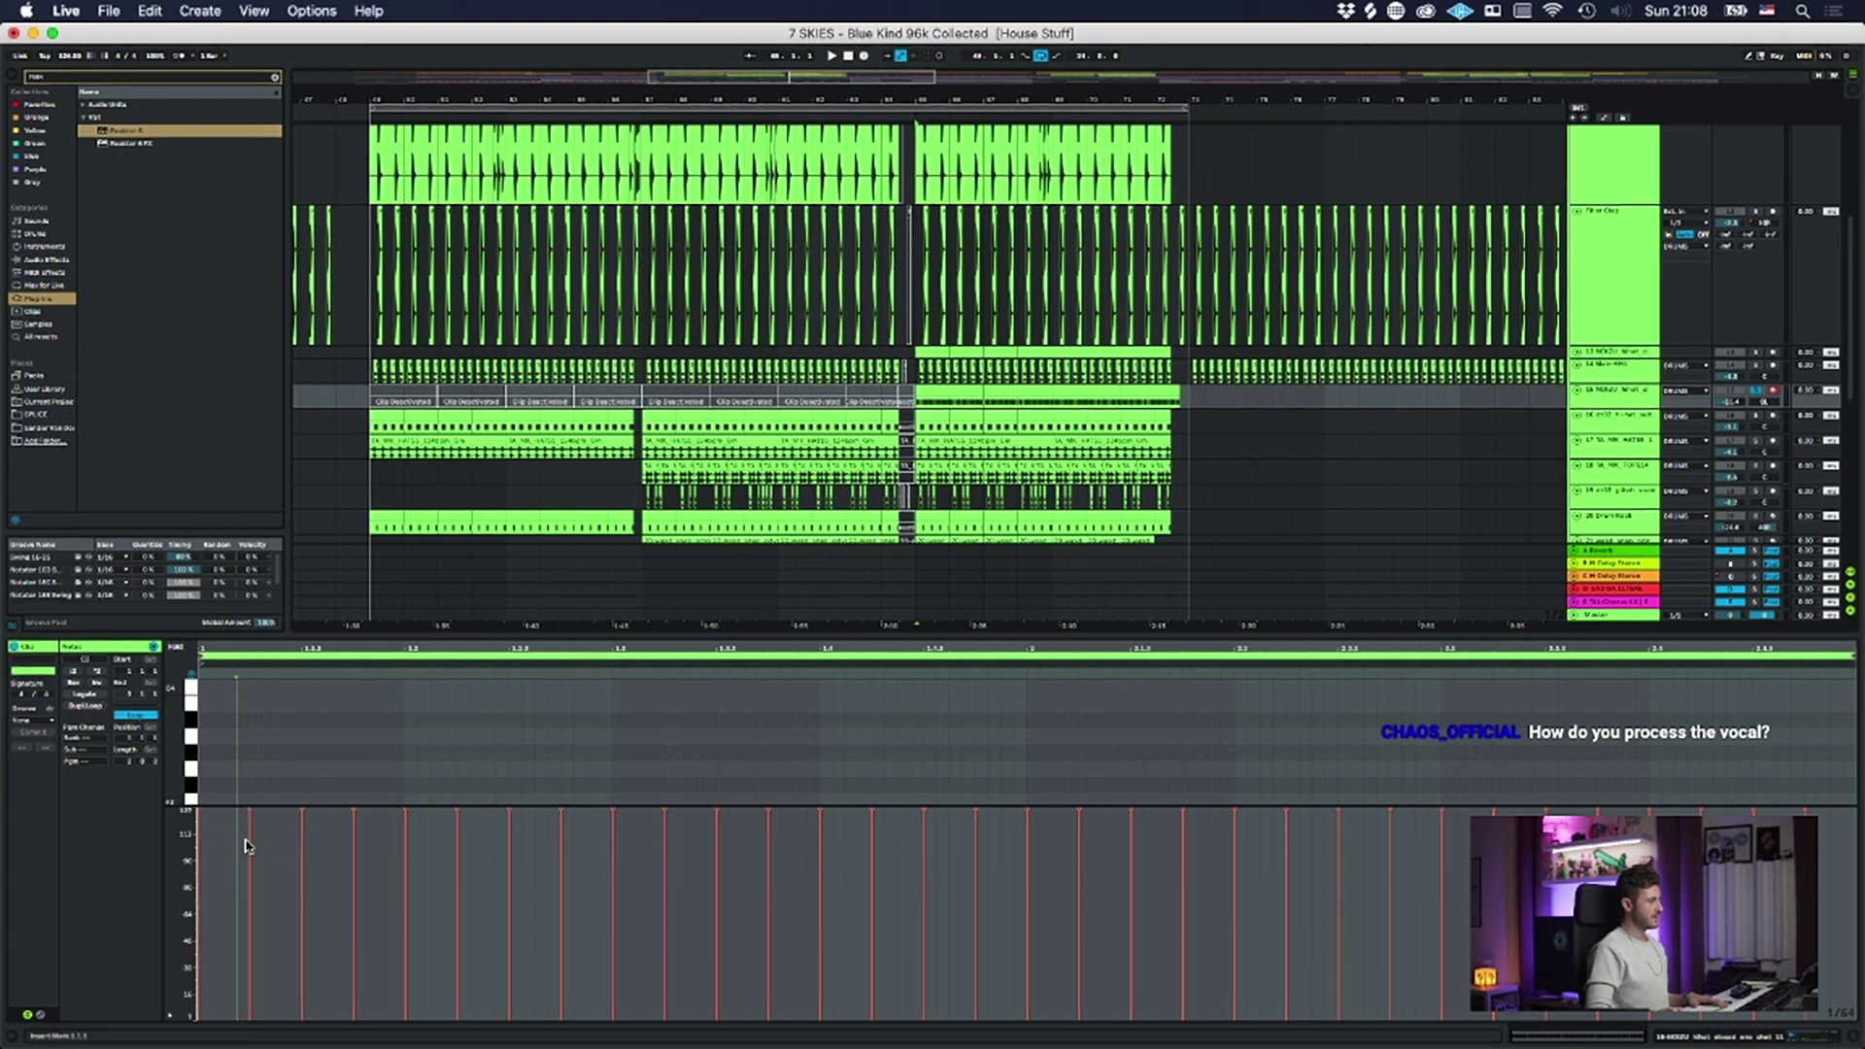
mouse_move(201, 819)
mouse_down()
mouse_move(308, 865)
mouse_move(508, 833)
mouse_move(737, 870)
mouse_move(1097, 859)
mouse_move(1386, 803)
mouse_up()
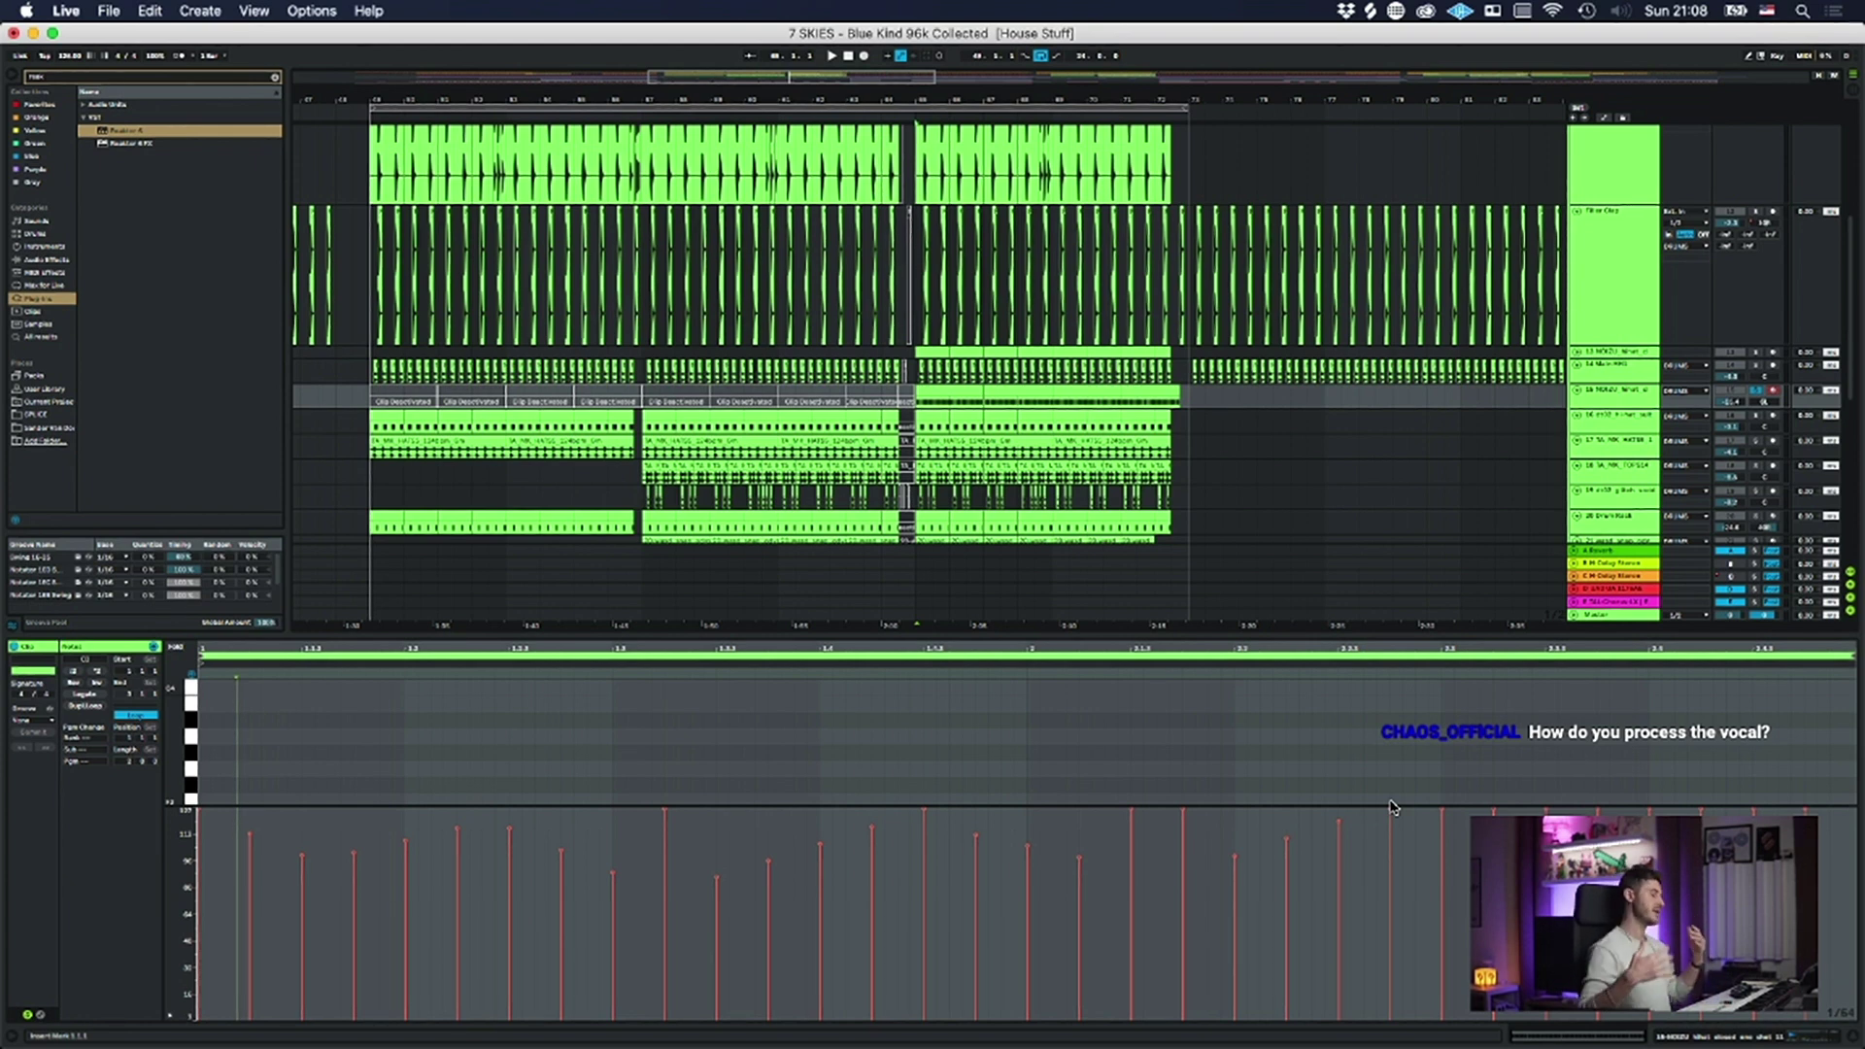
- Undo the drawn velocity changes on the closed hi-hat notes and return to the track's devices
key(super+z)
key(super+z)
key(super+z)
key(super+z)
key(super+z)
key(super+z)
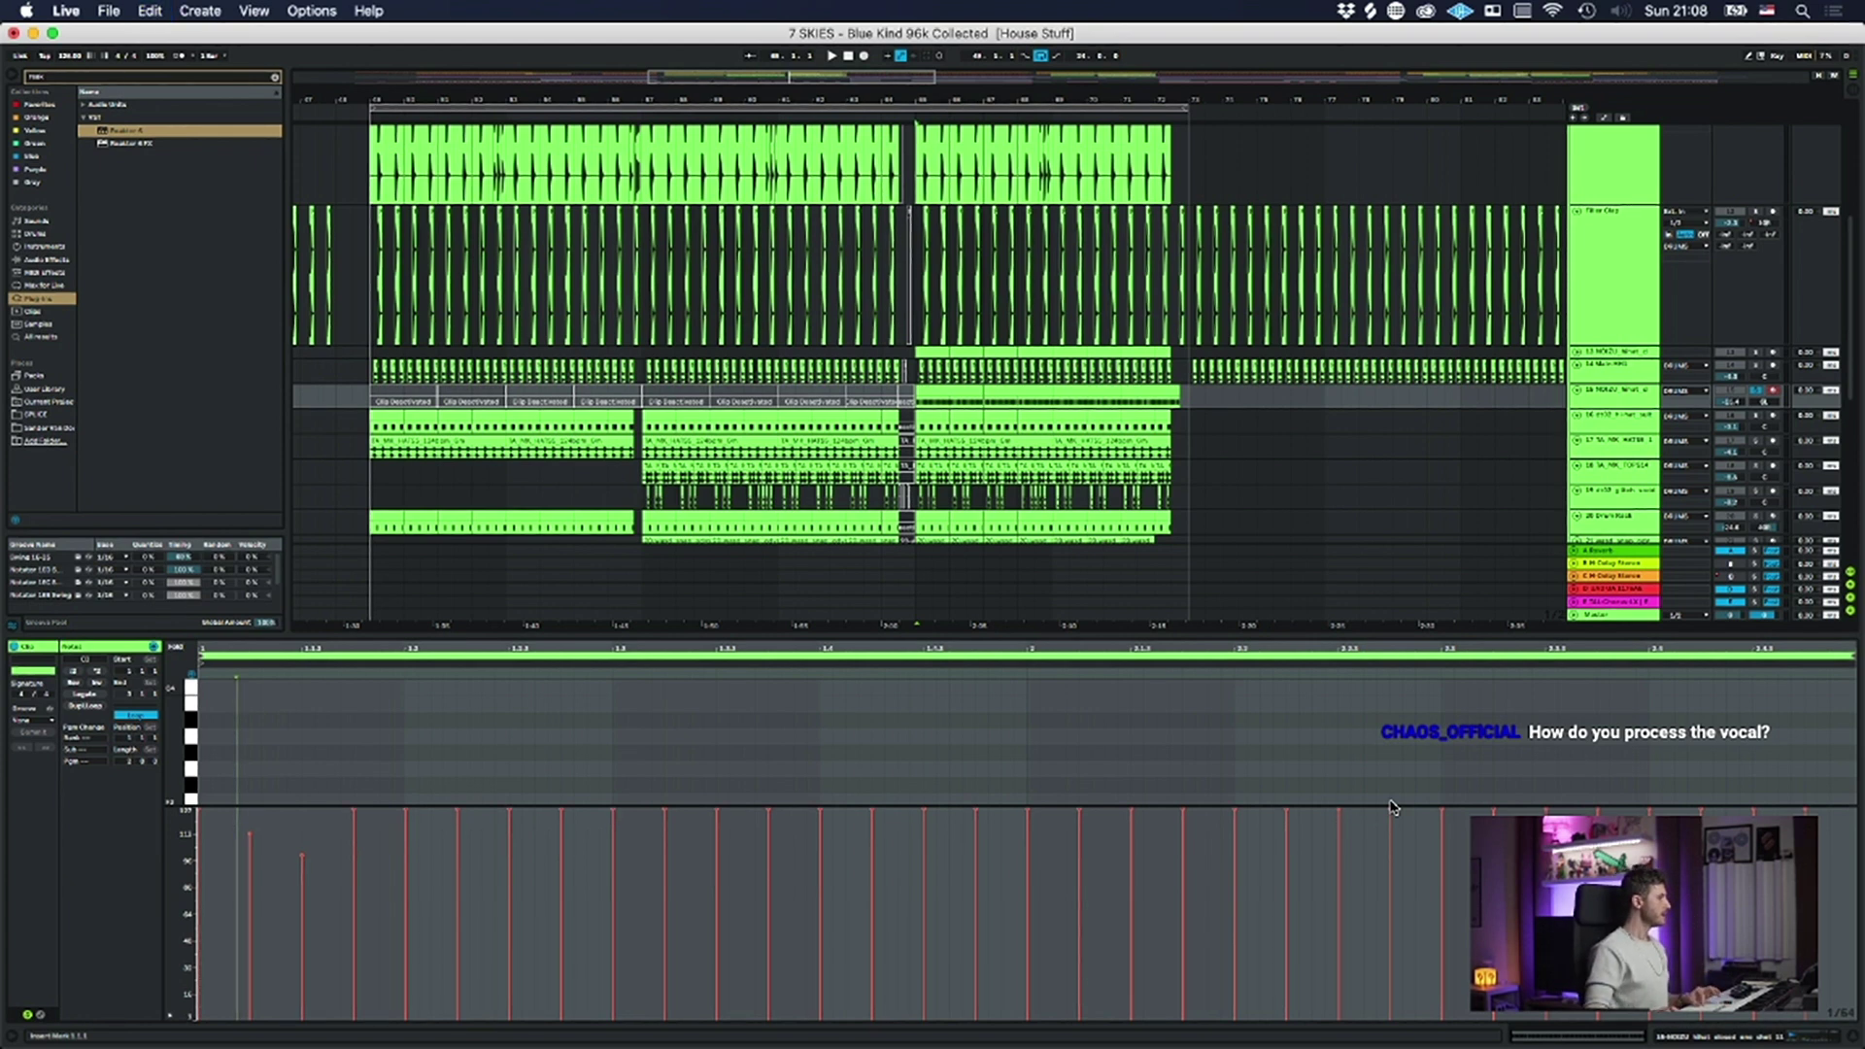
click(1796, 1039)
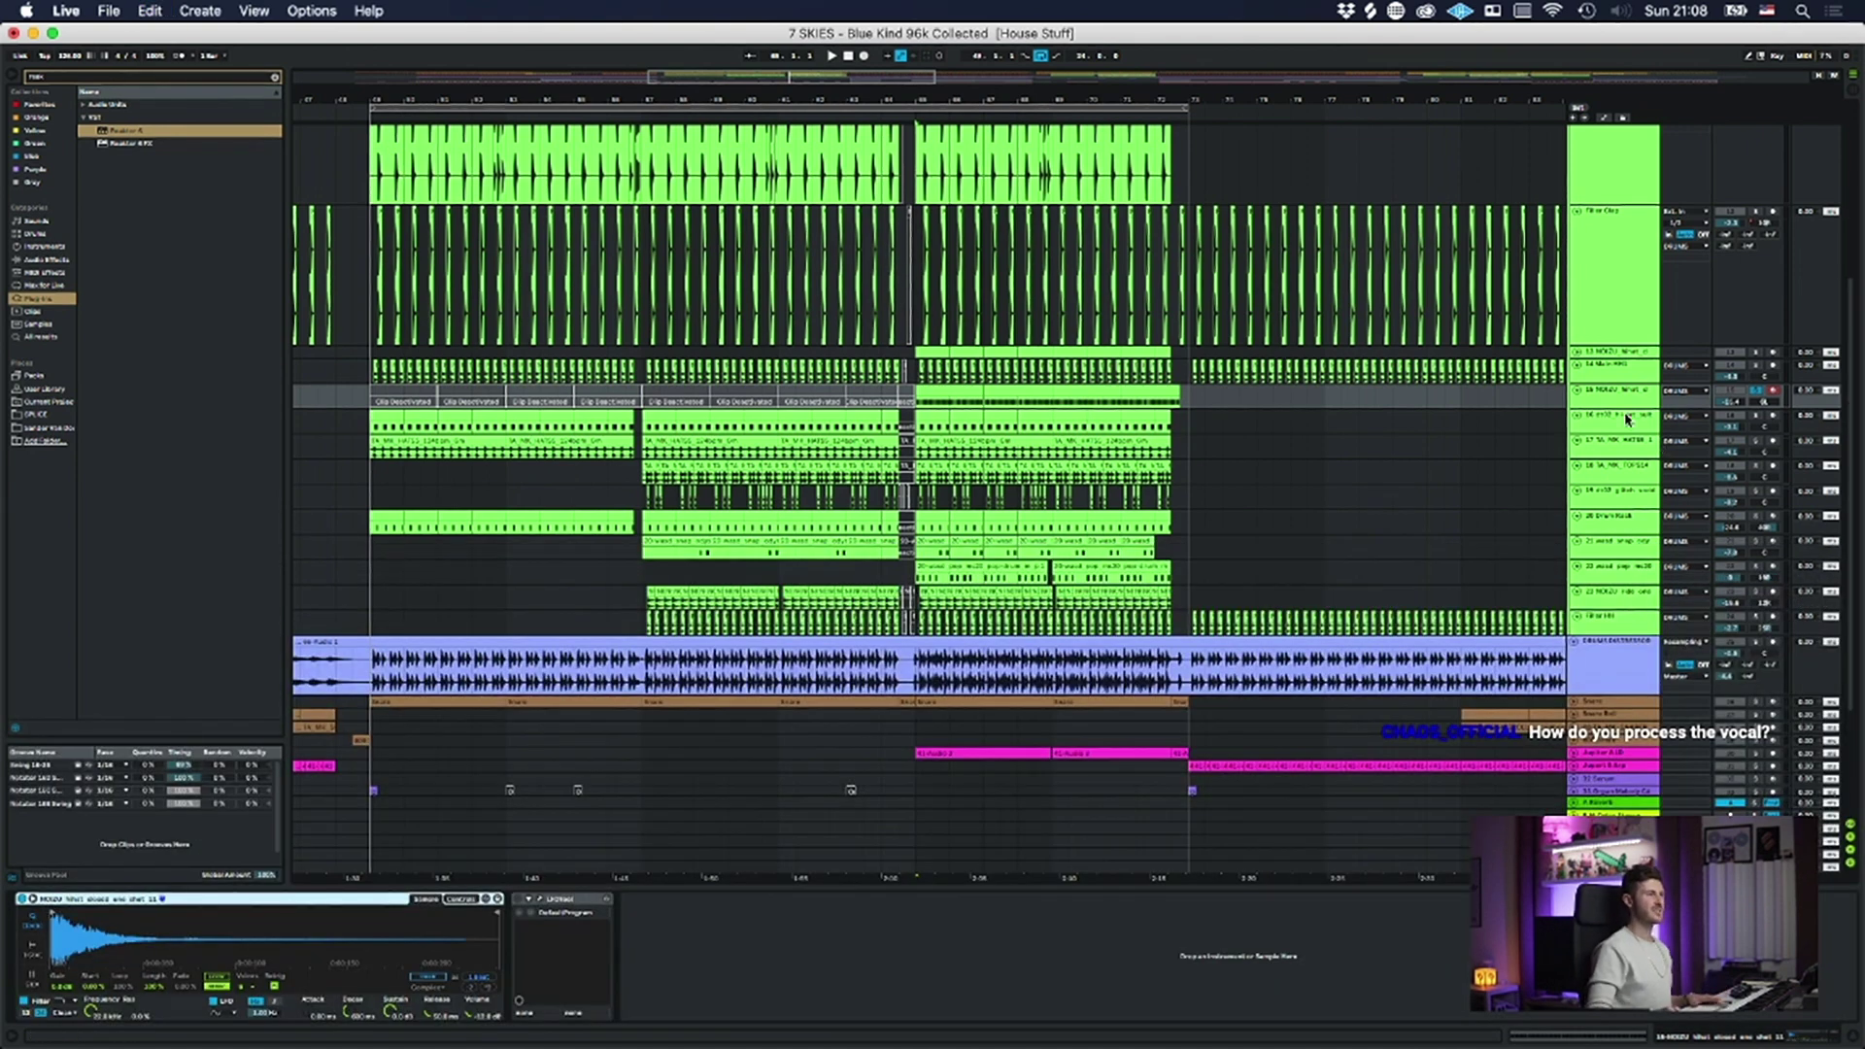
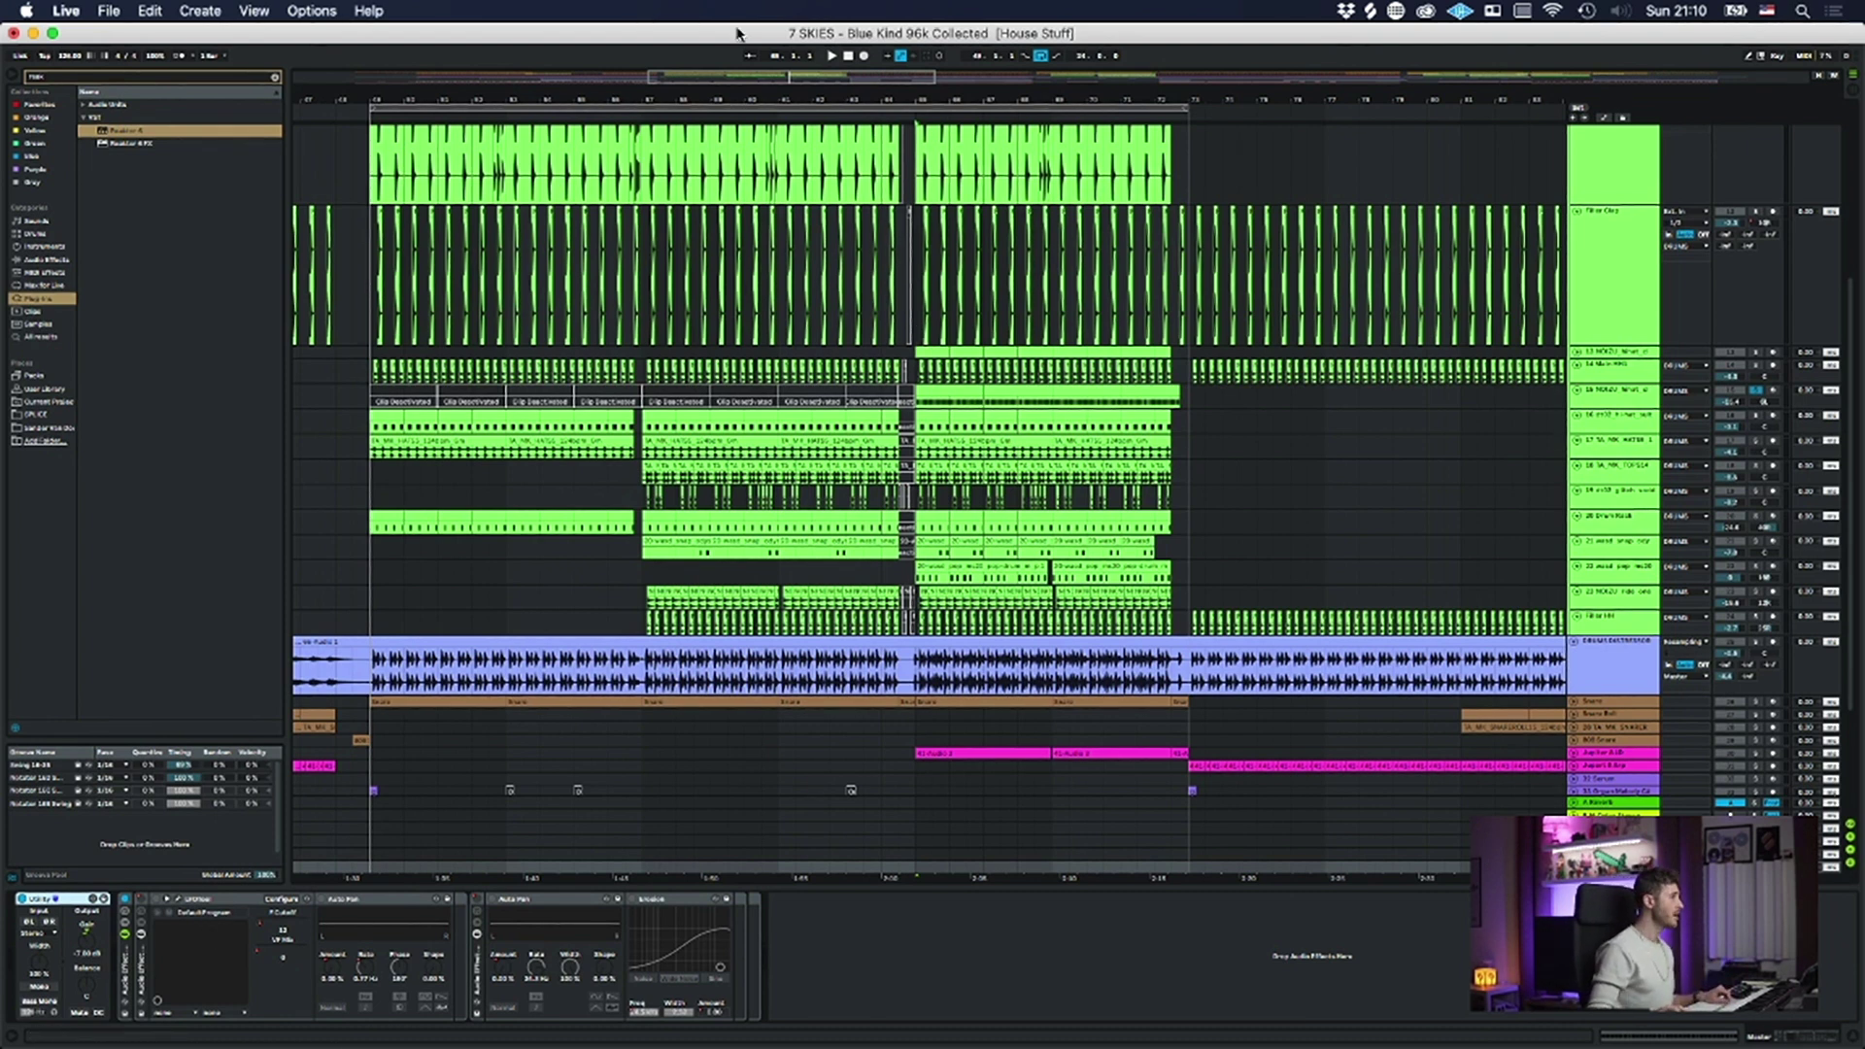
- Bring up the effect chain of the DRUMS group track
drag(760, 100, 771, 97)
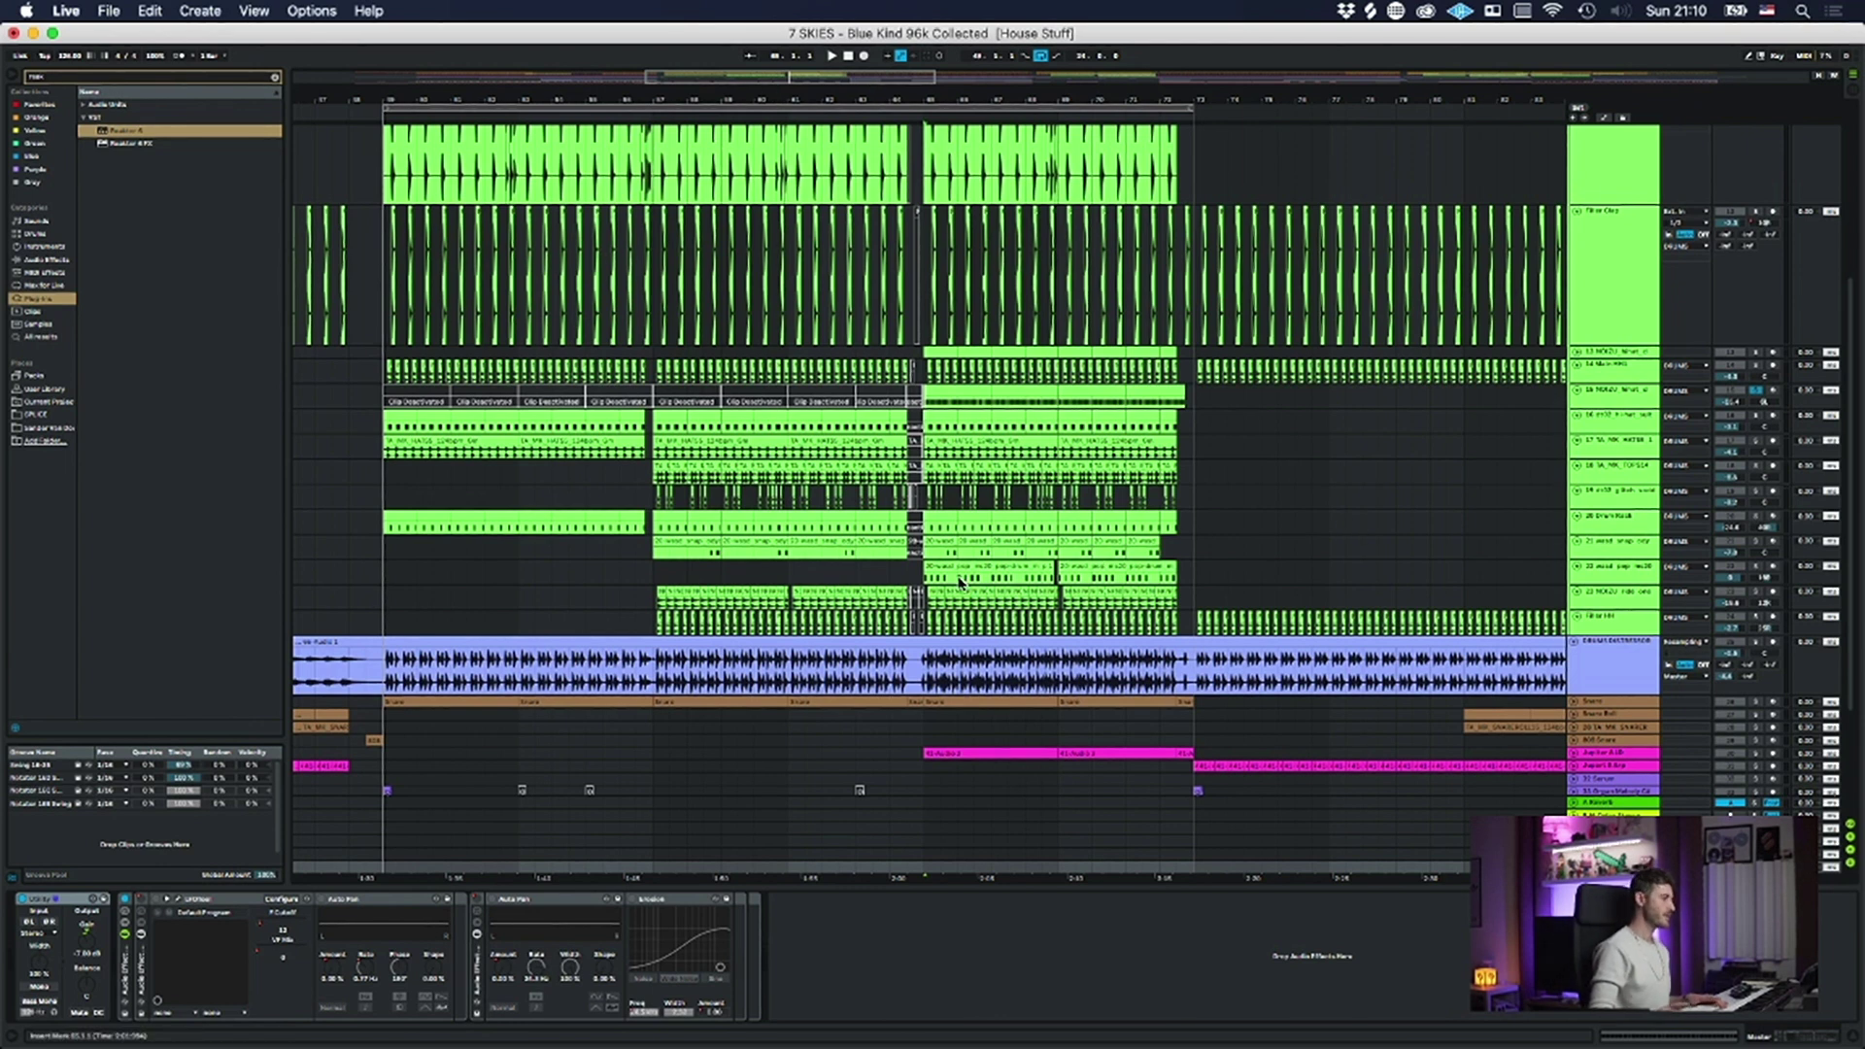
scroll(1253, 398, down, 3)
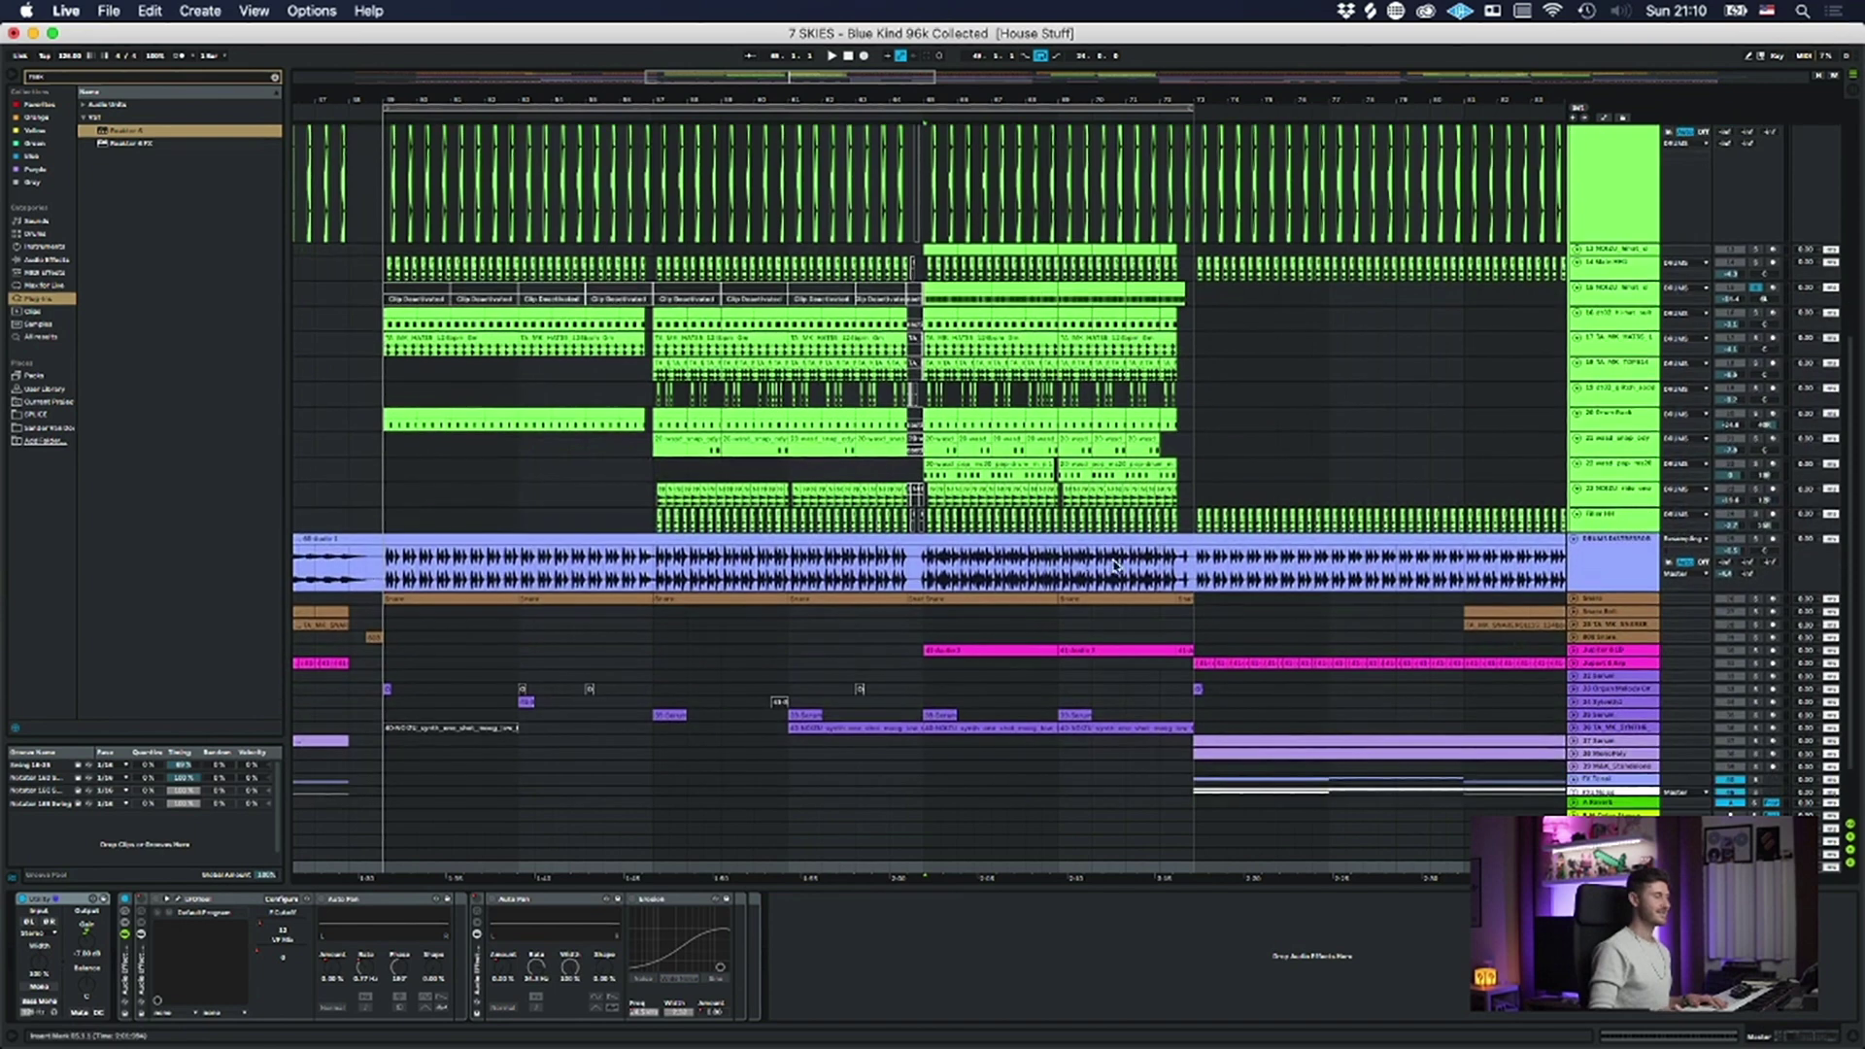
click(1462, 588)
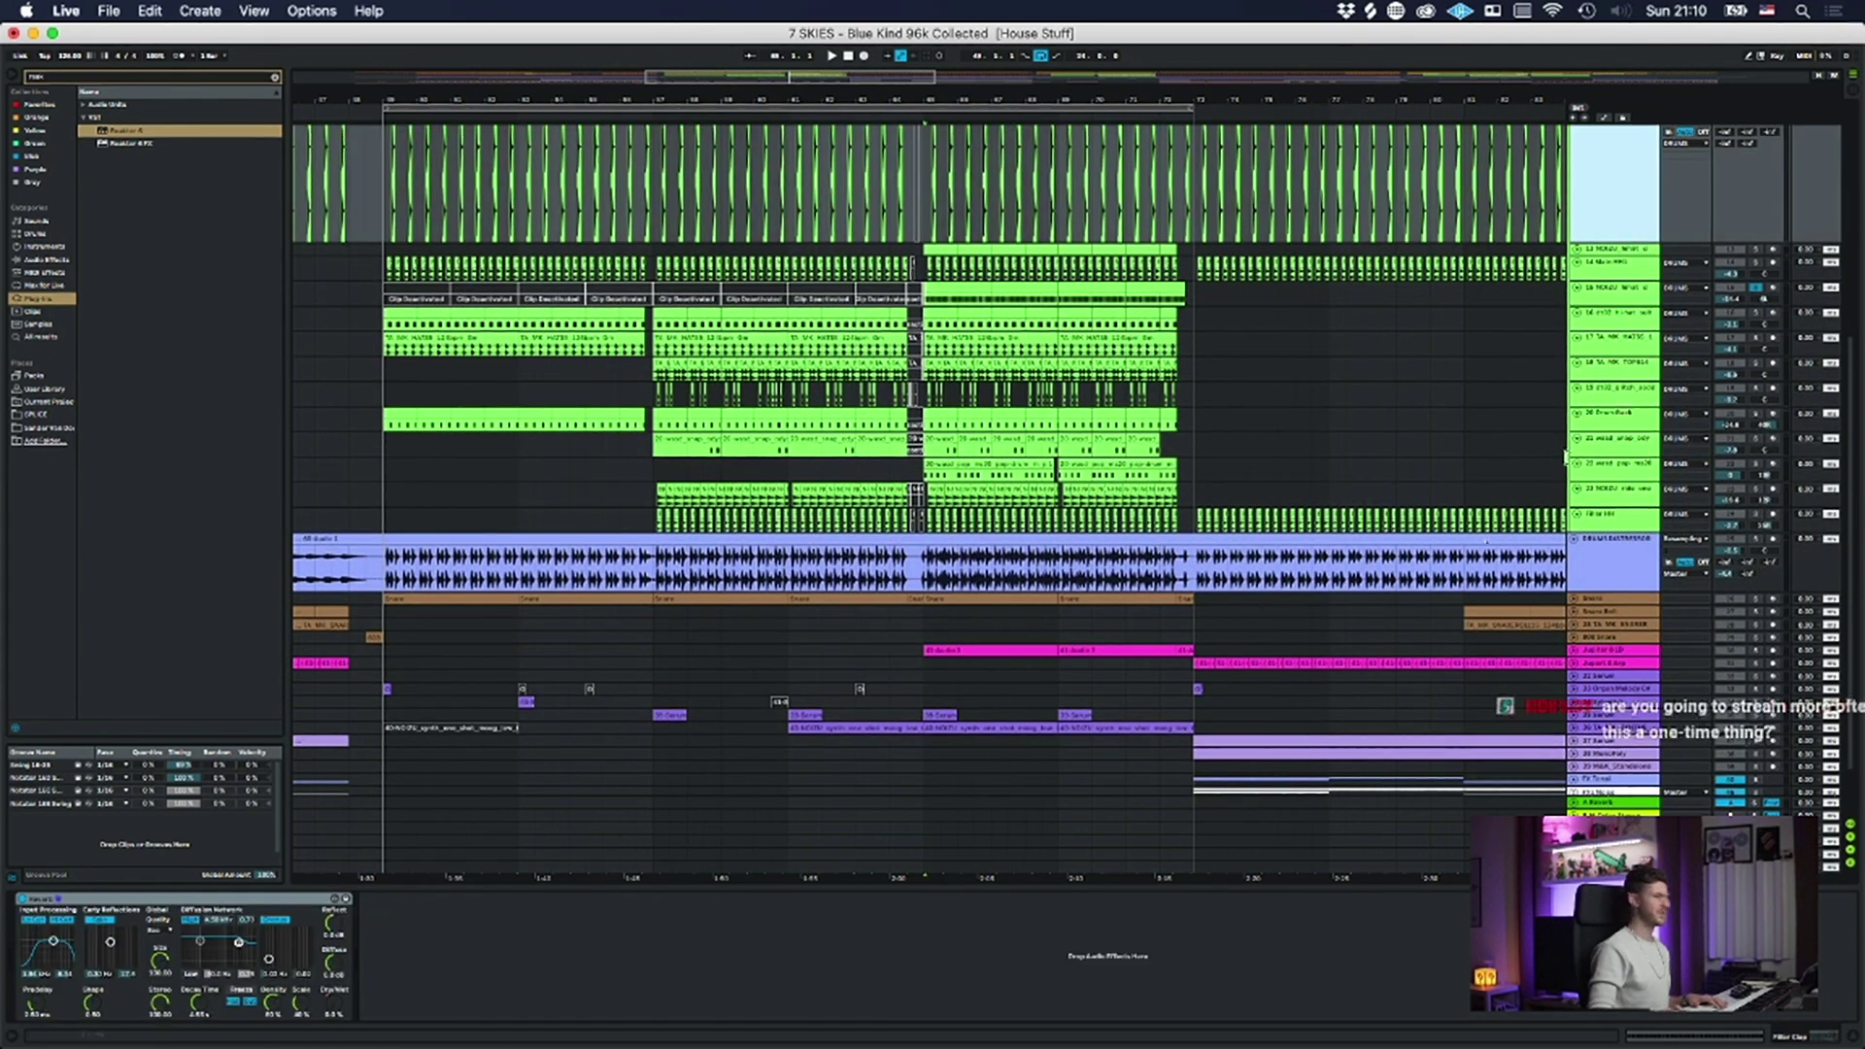
scroll(1544, 300, up, 6)
click(1602, 281)
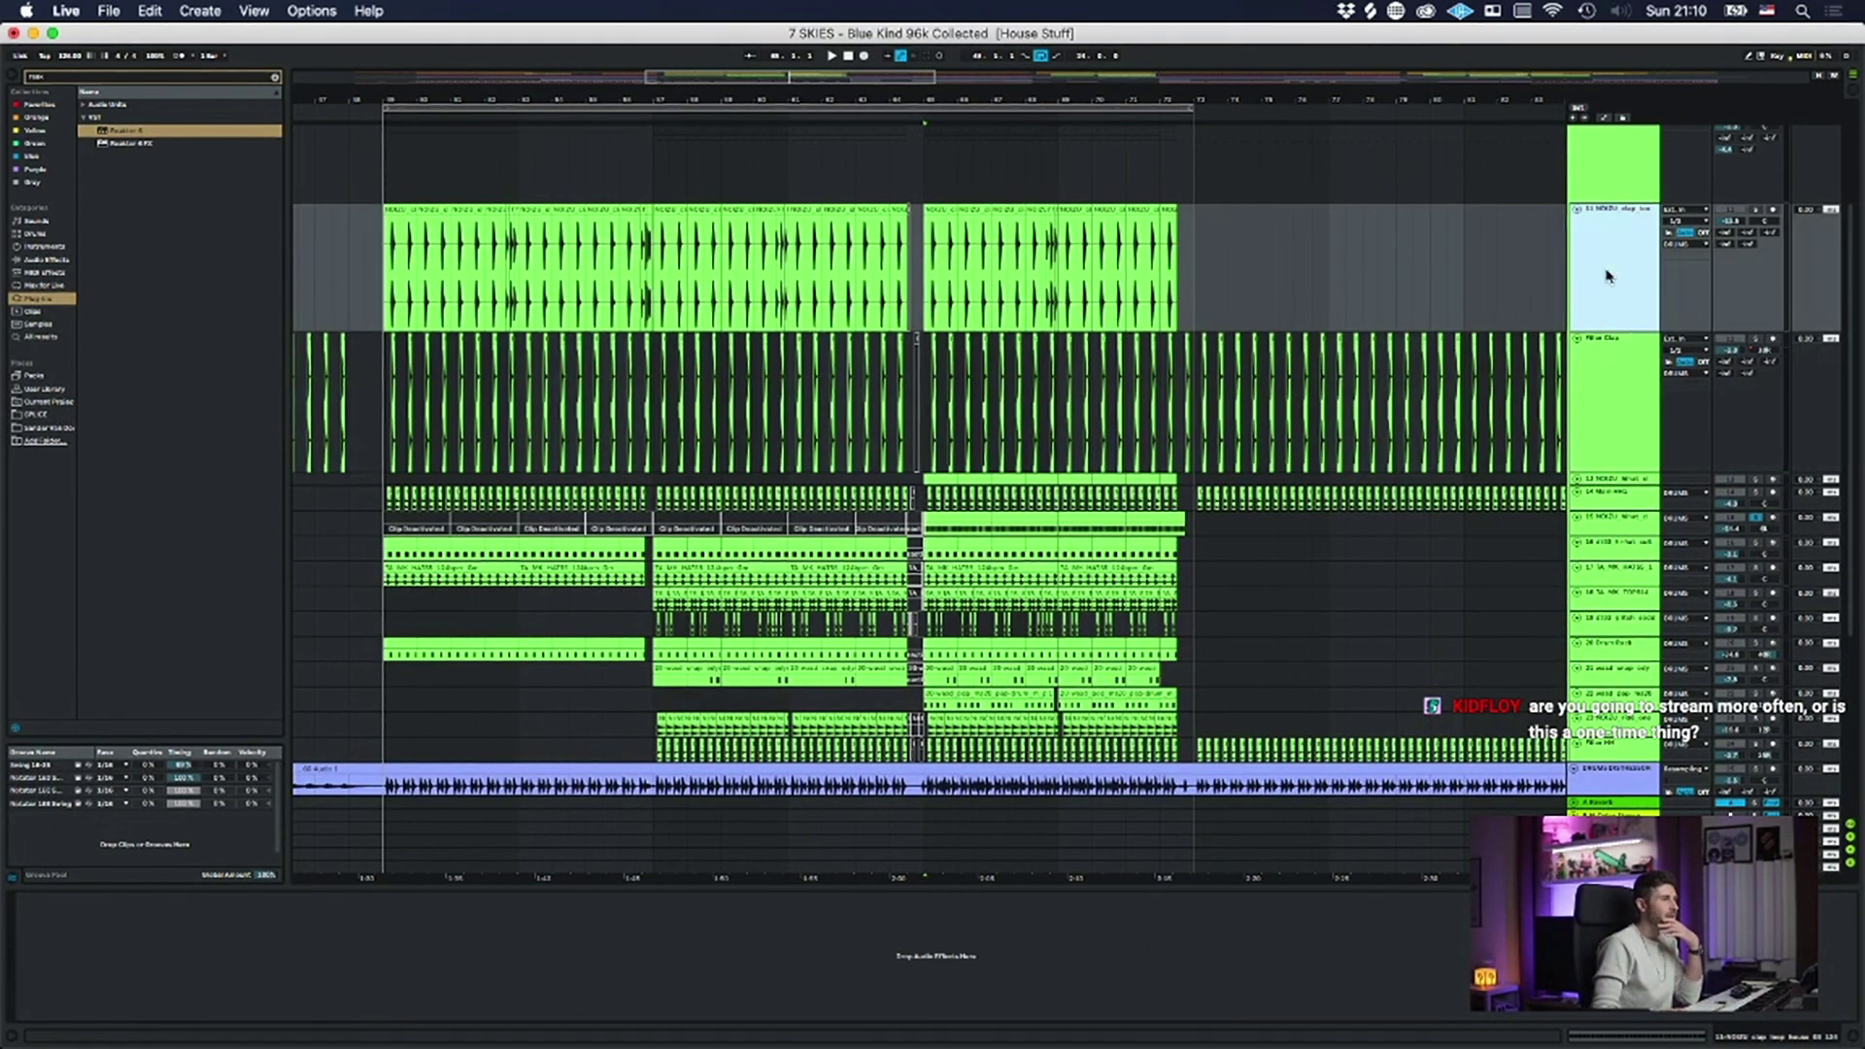
scroll(1601, 252, up, 5)
click(1612, 357)
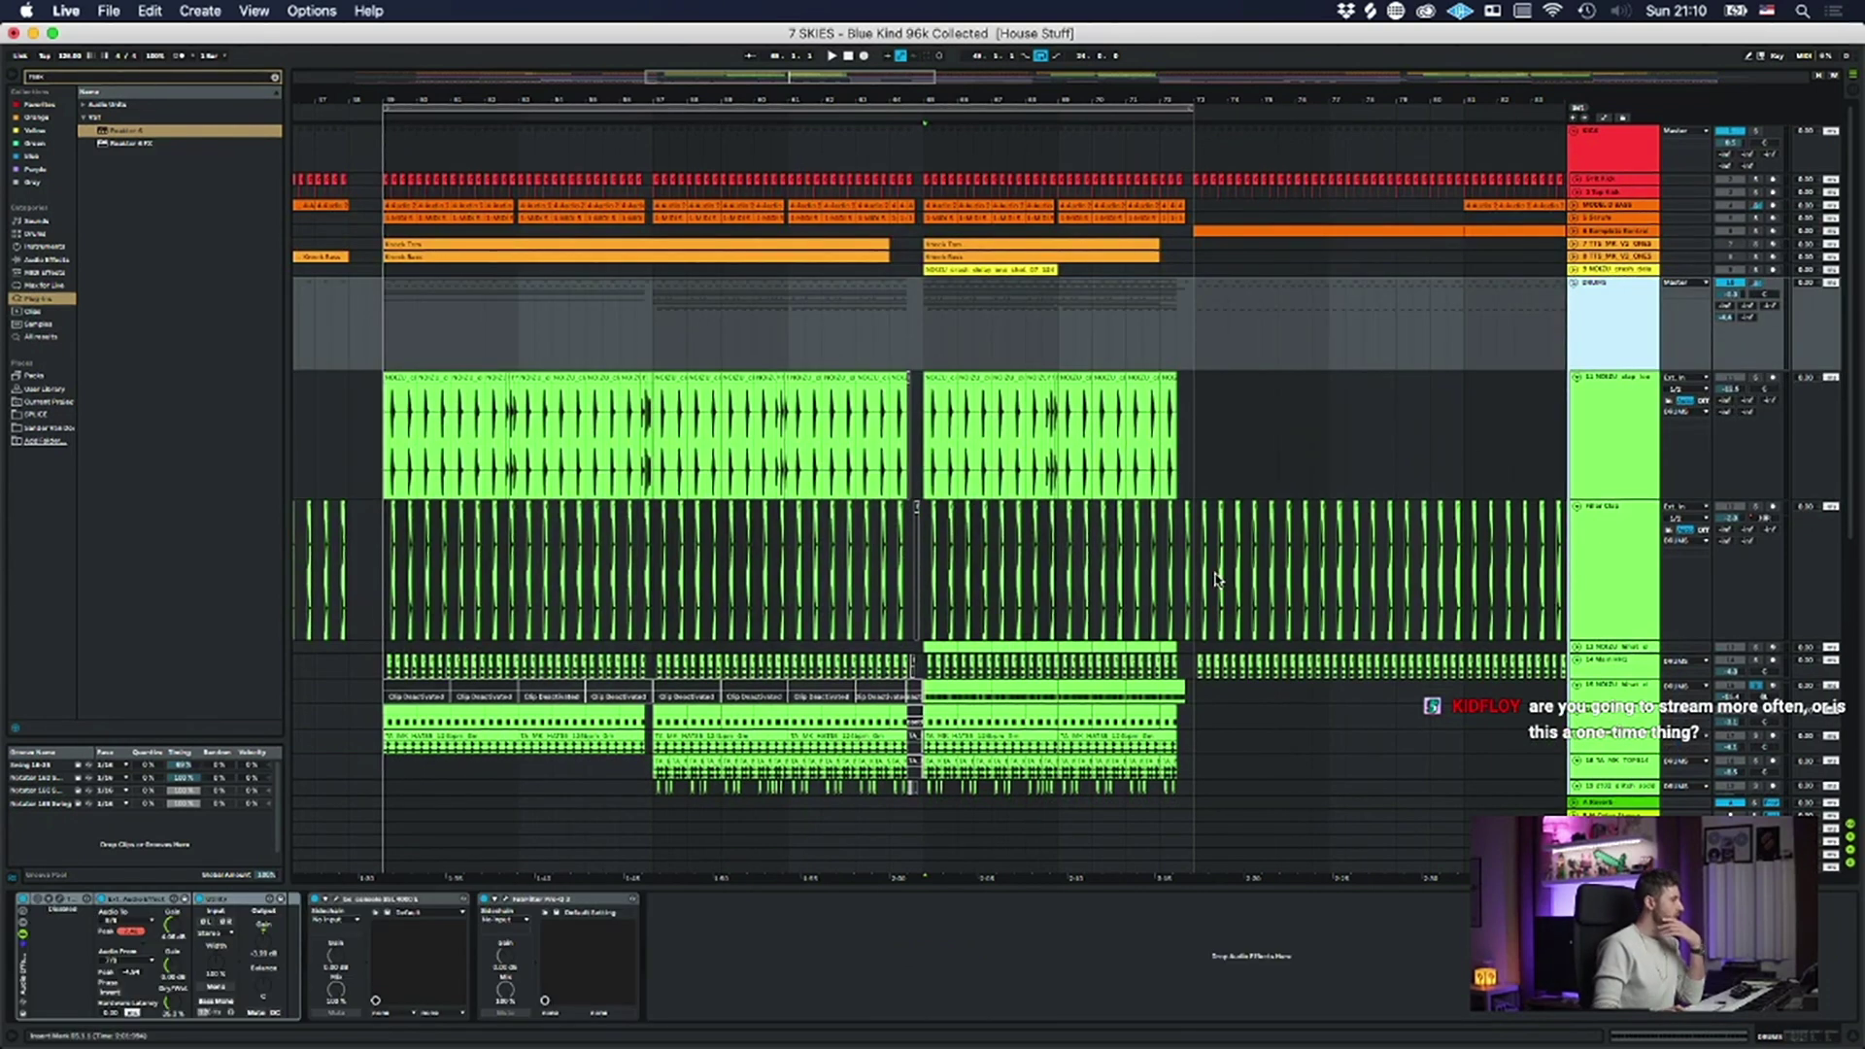
- Inspect the External Audio Effect and Utility devices in the DRUMS group's effect rack
click(136, 900)
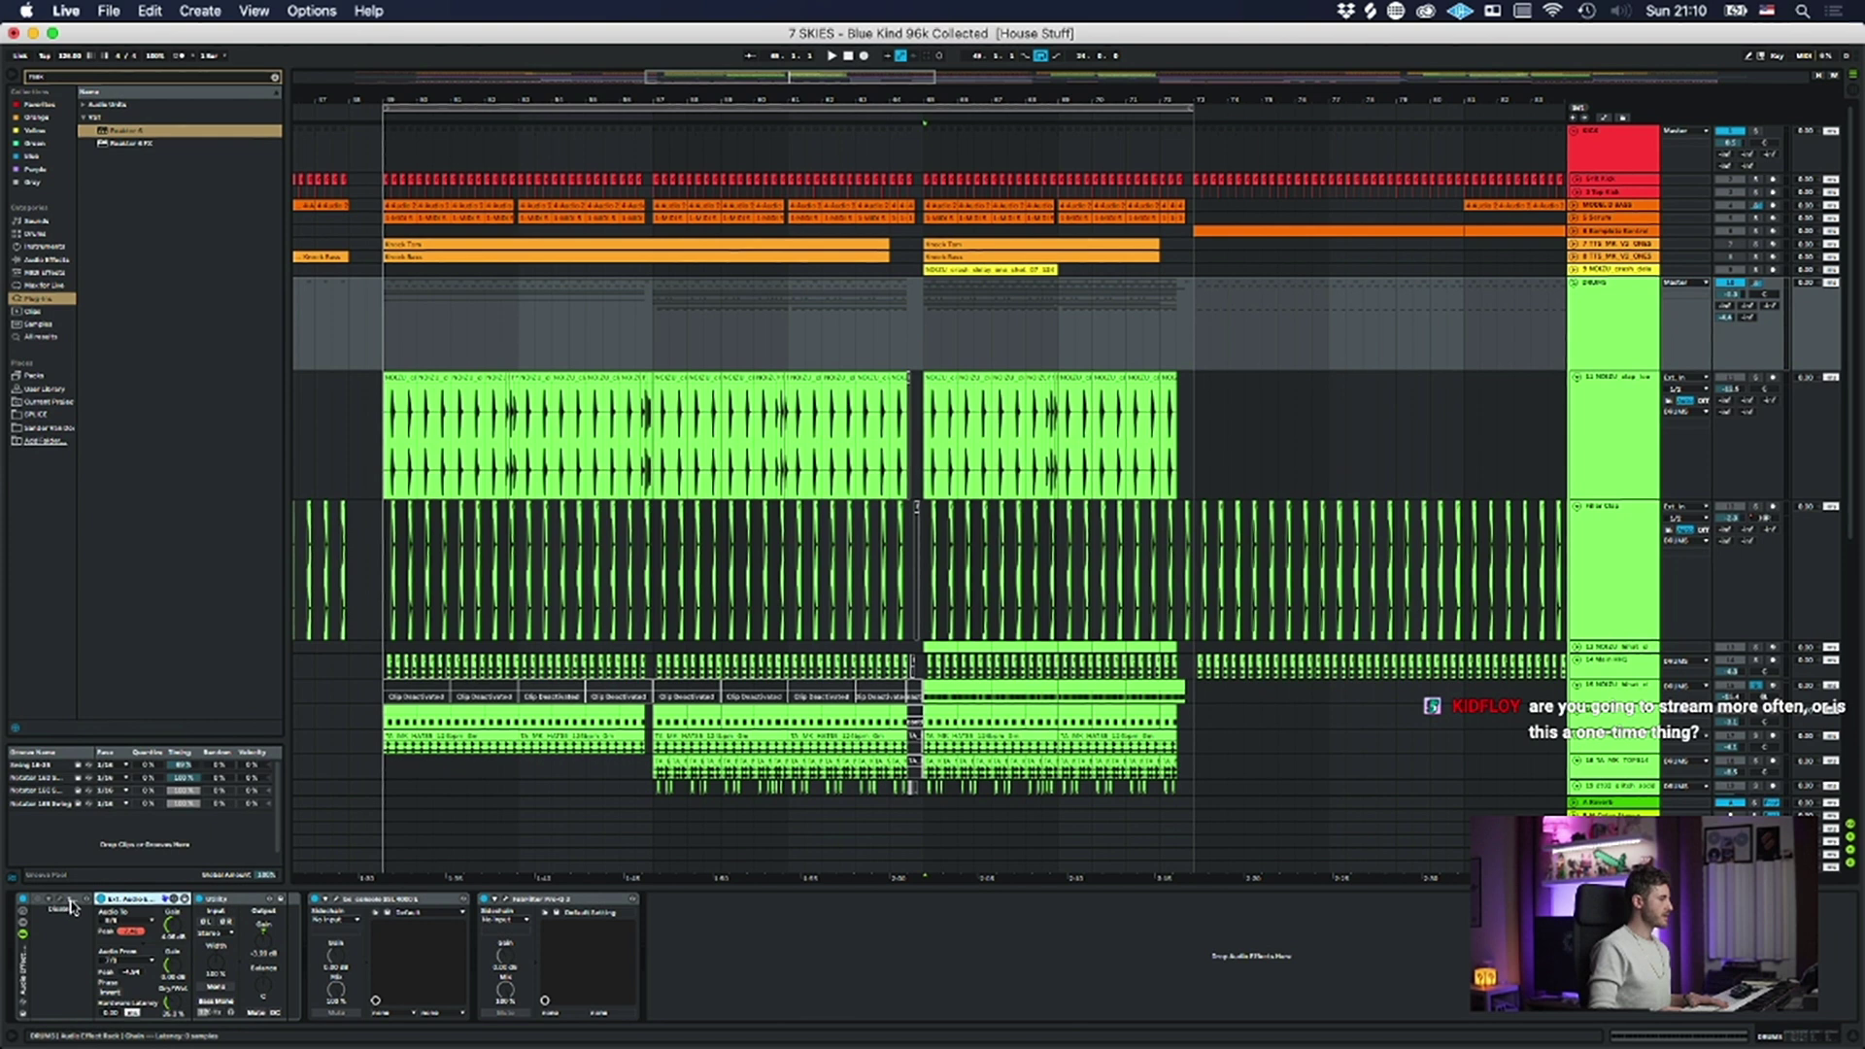
click(229, 899)
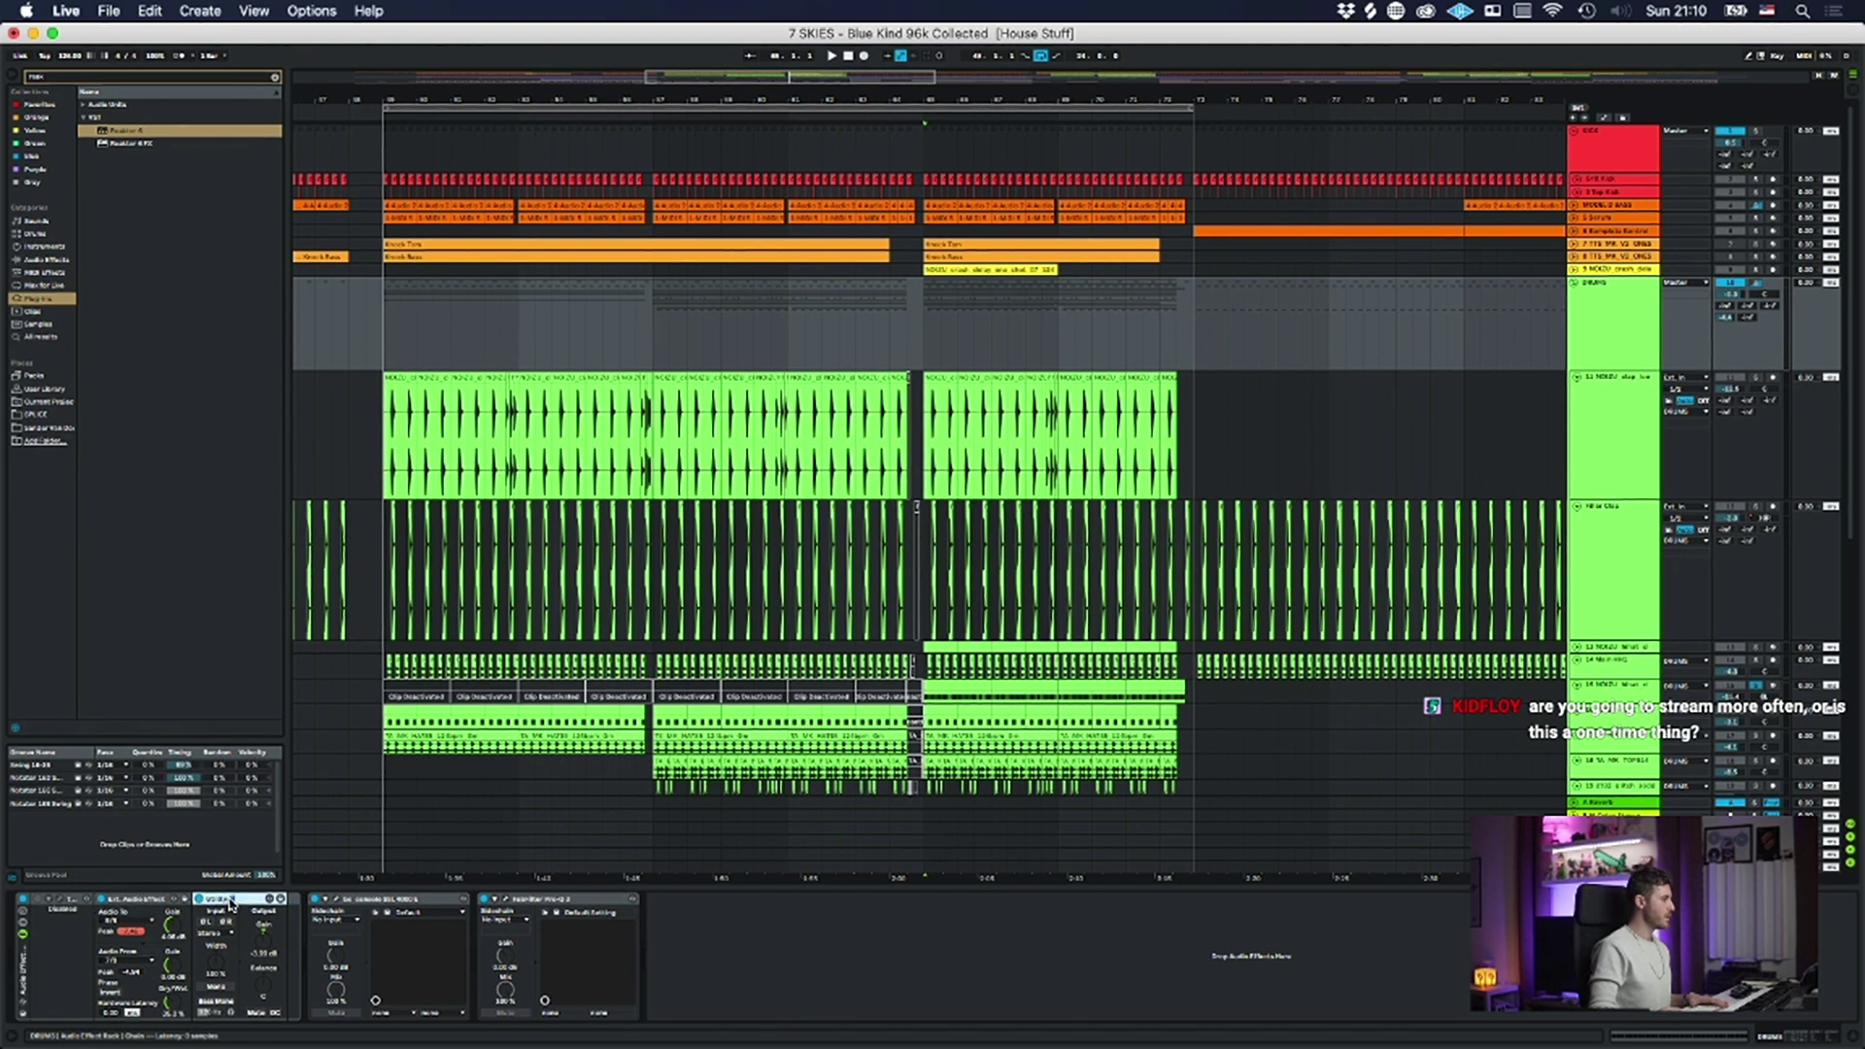
click(152, 899)
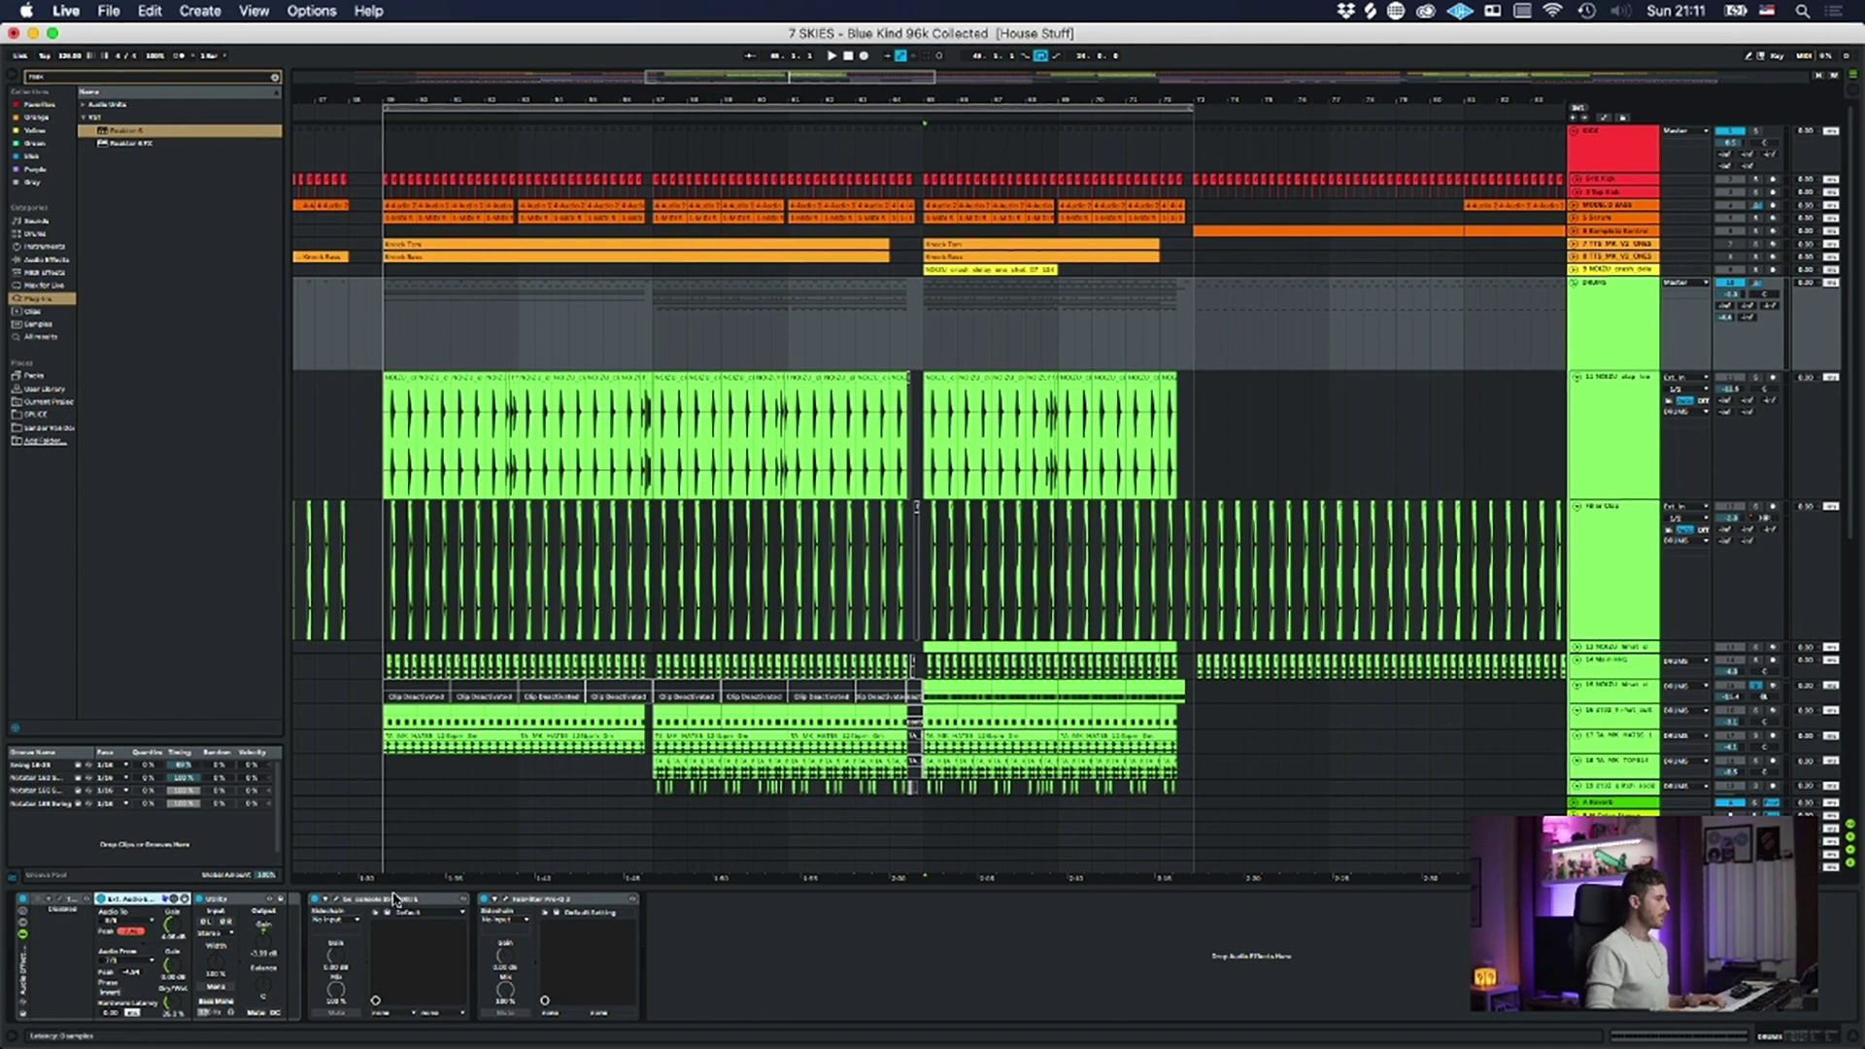
- Show the bx_console SSL 4000 E plugin of the DRUMS group and place its window over the centre of the arrangement
click(336, 899)
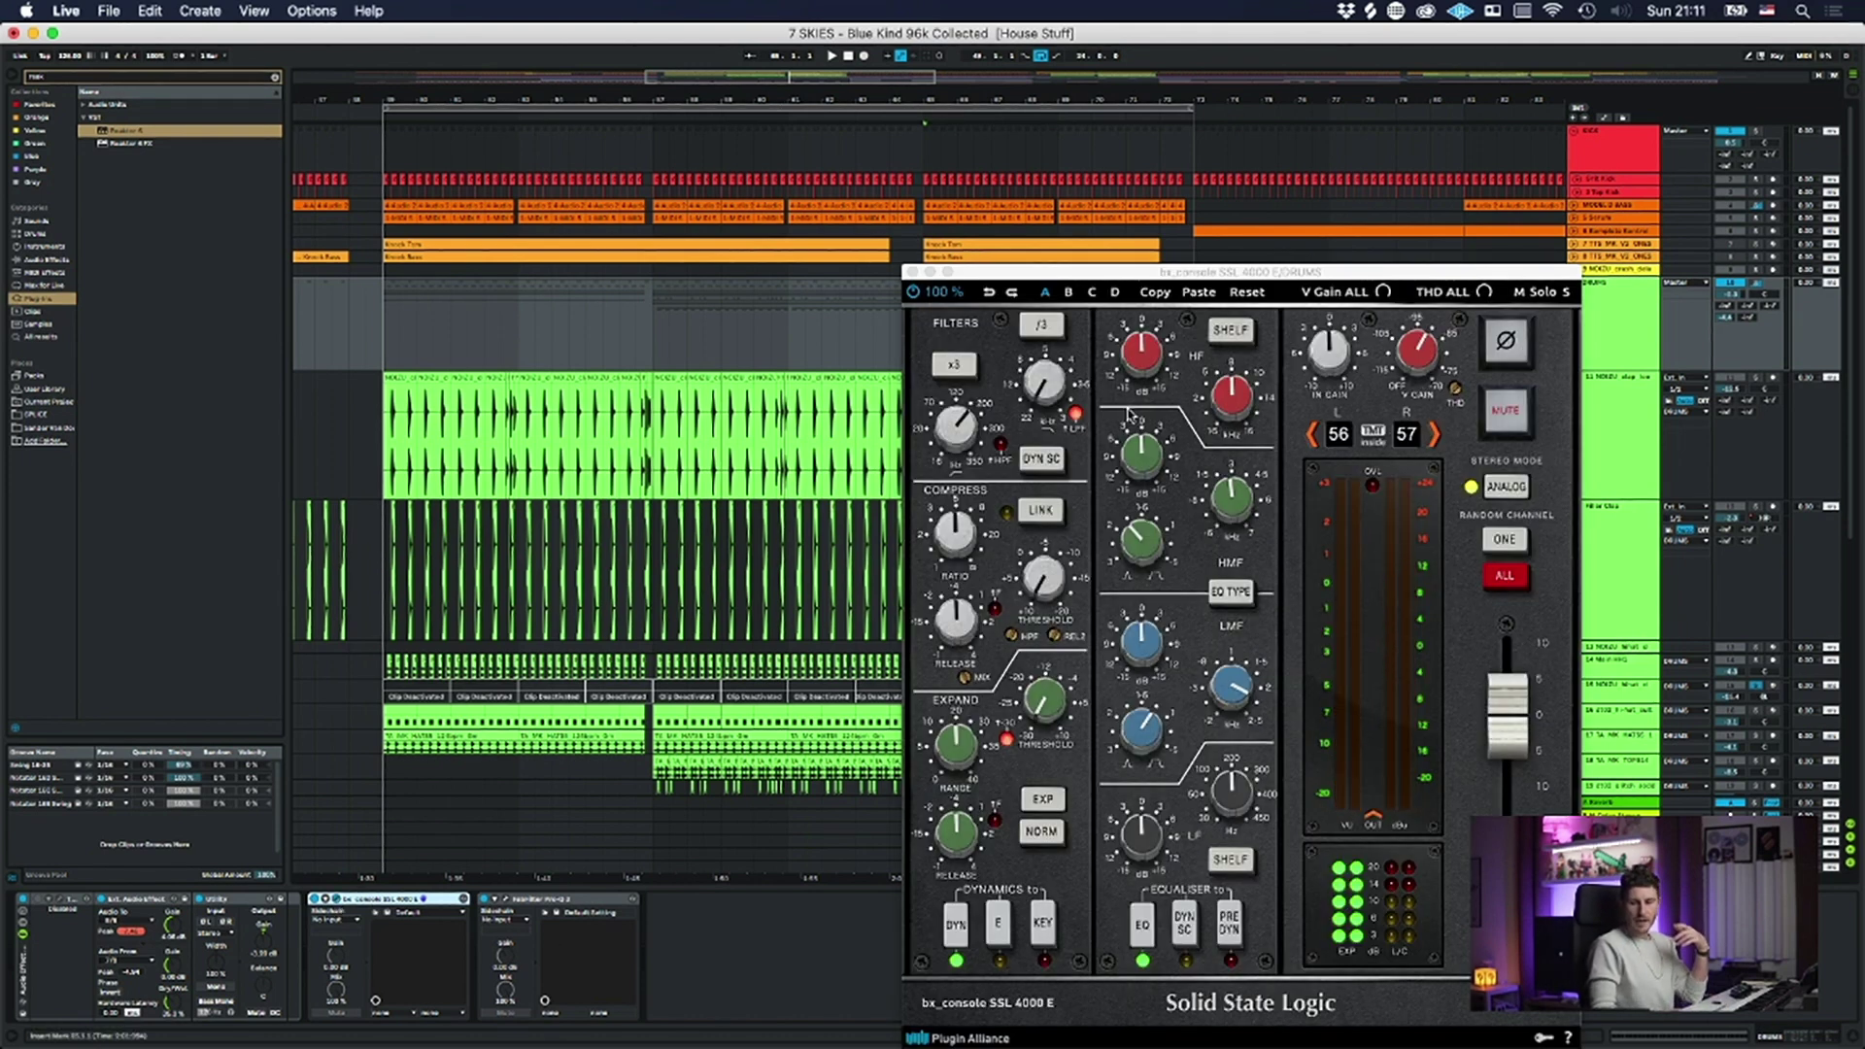
drag(1164, 278, 1001, 195)
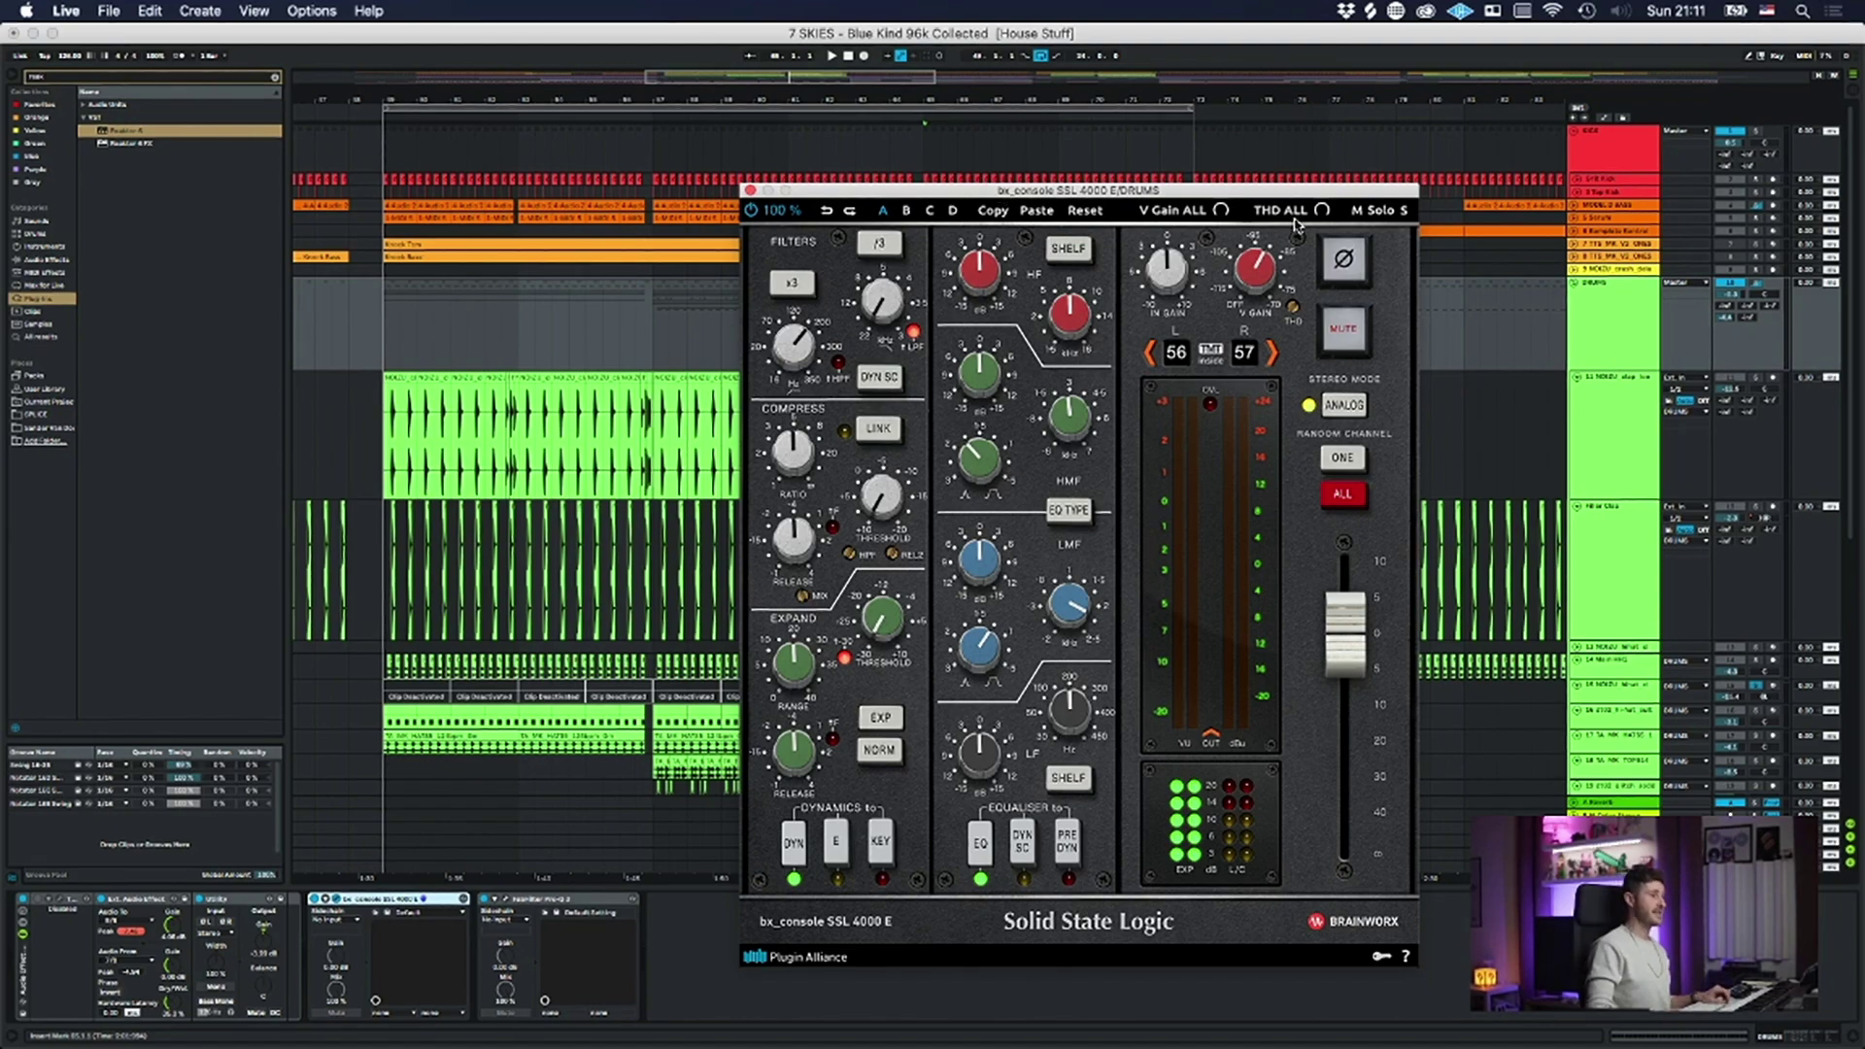
drag(1199, 193, 1104, 148)
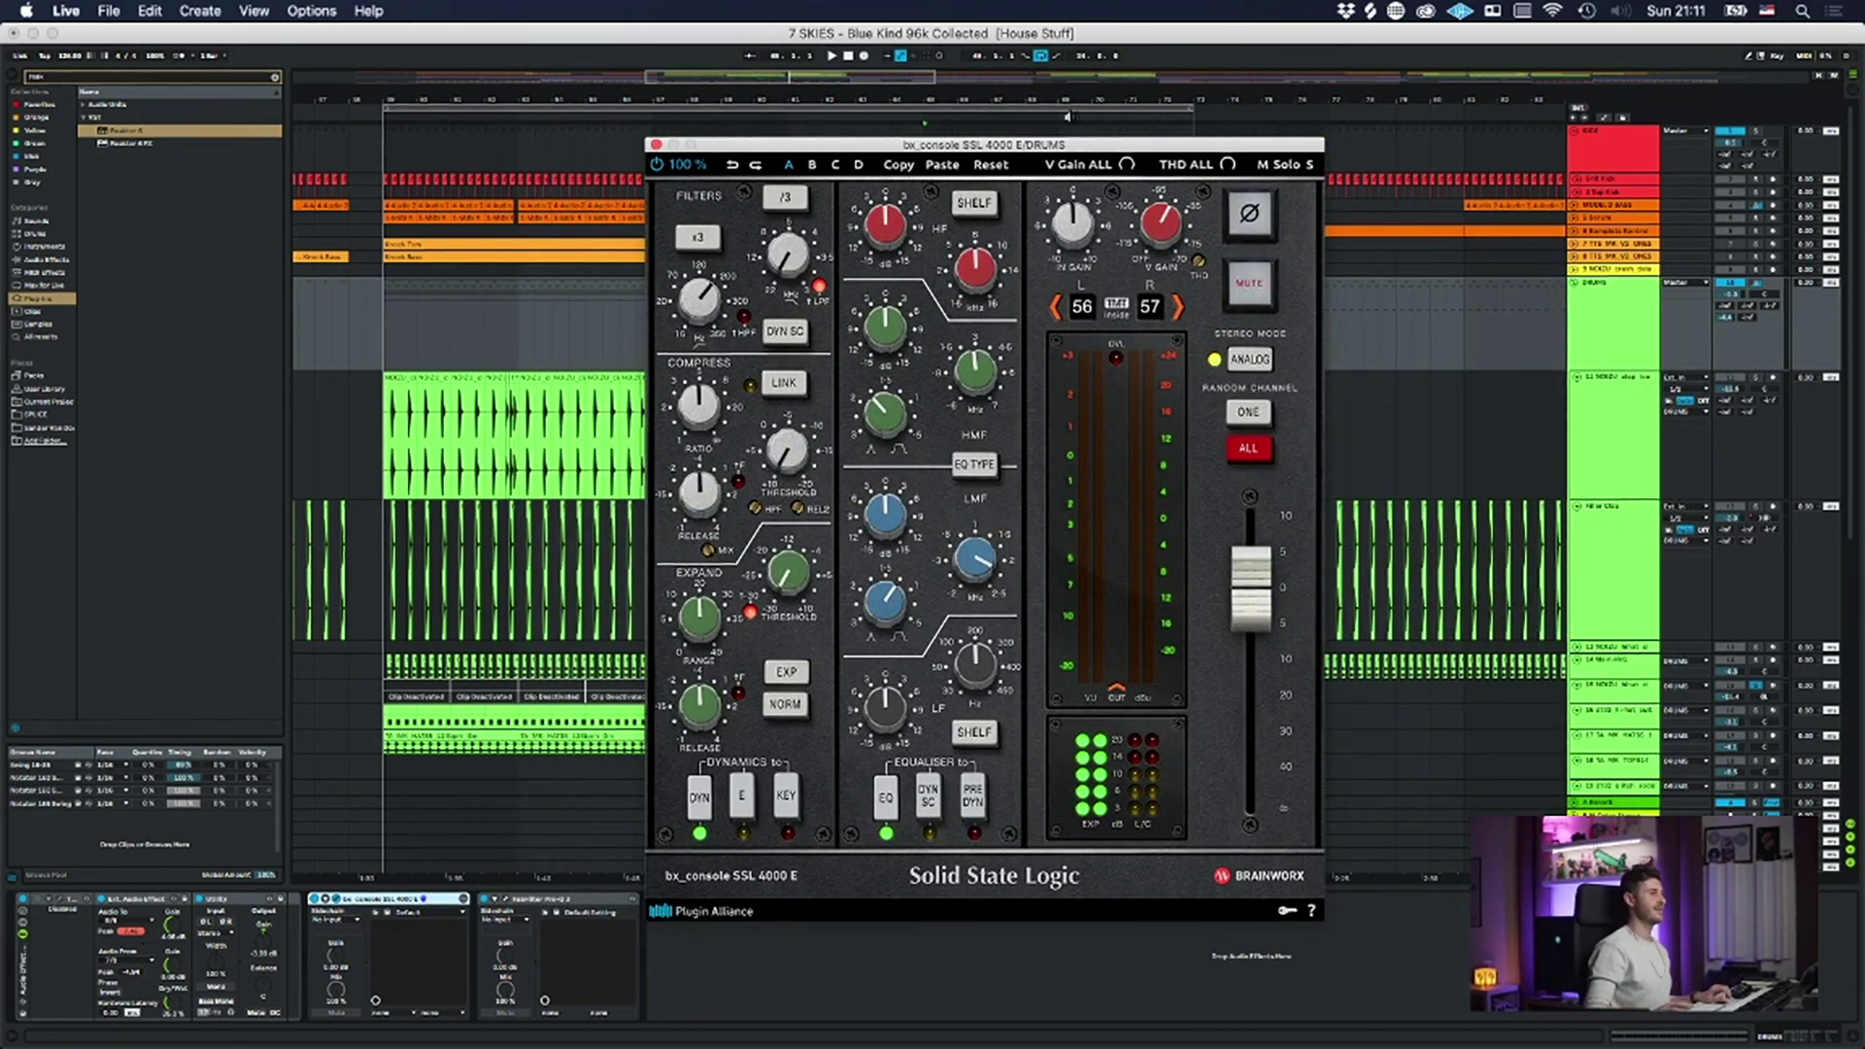
- Solo the DRUMS group and start playback to hear it alone
click(1632, 309)
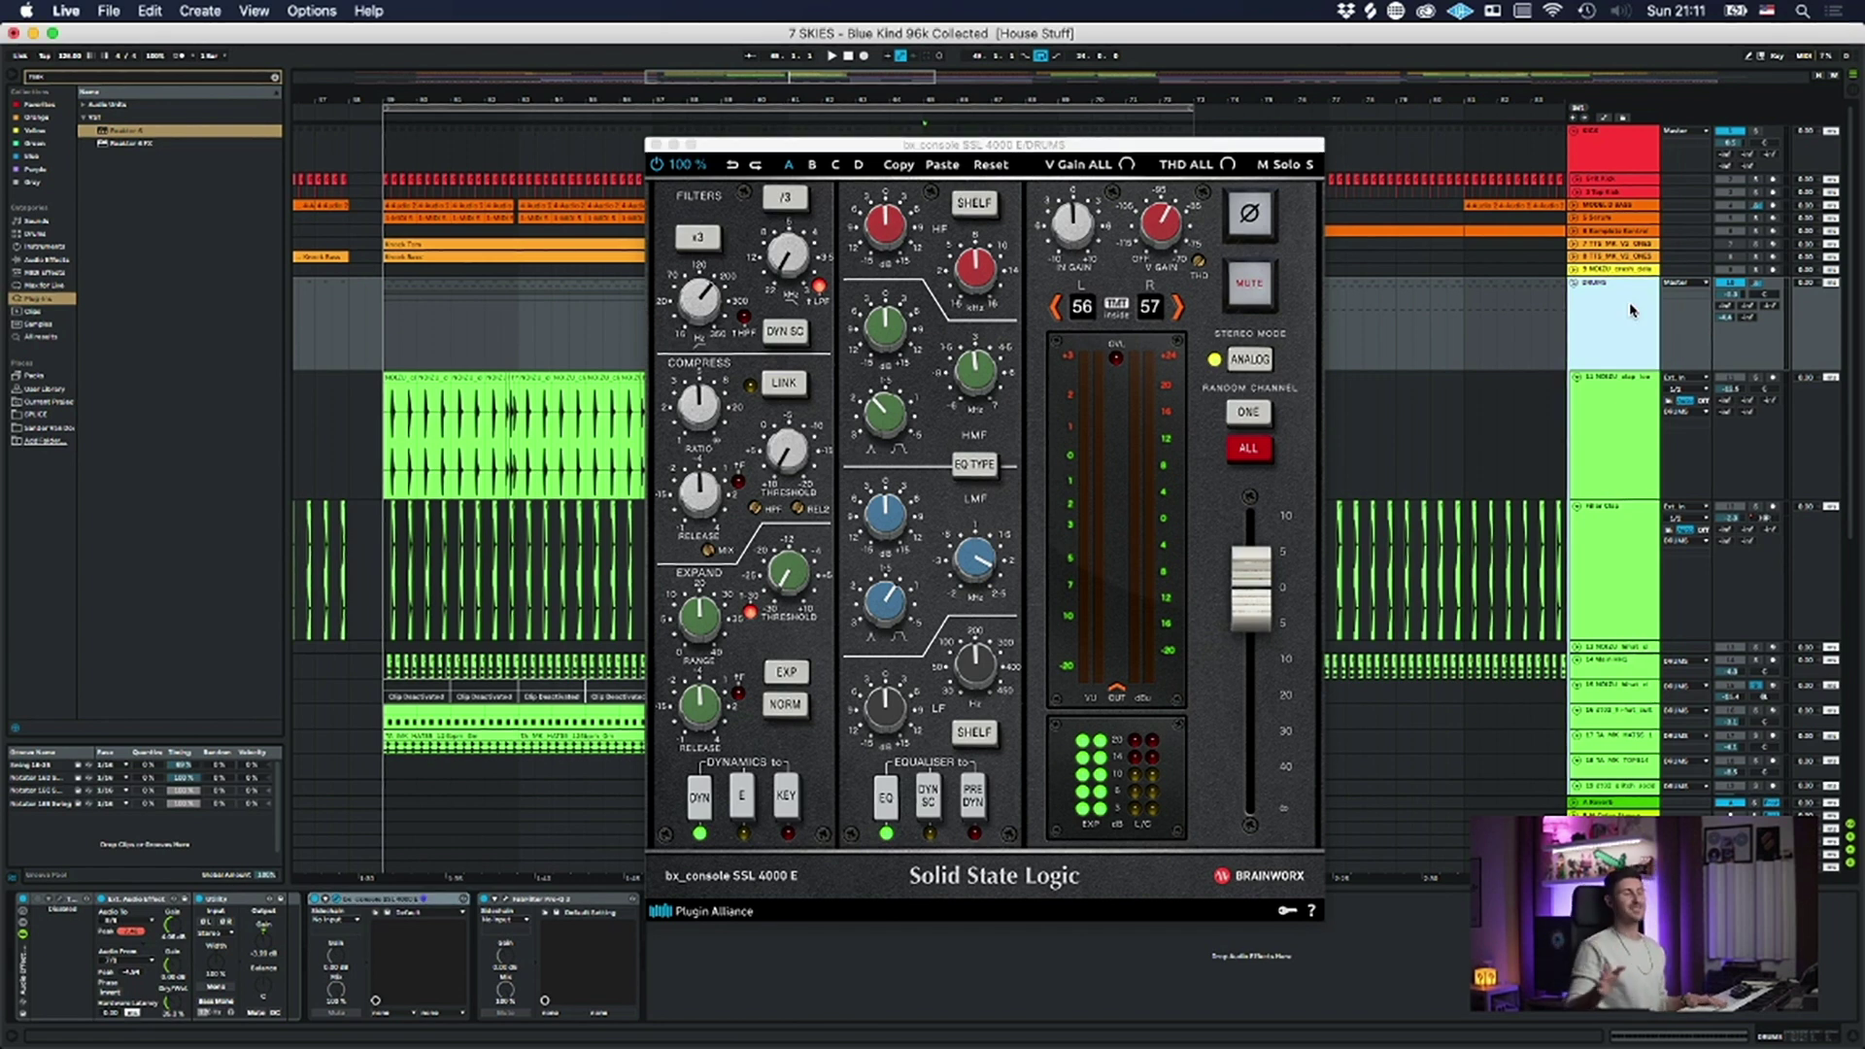
click(1730, 283)
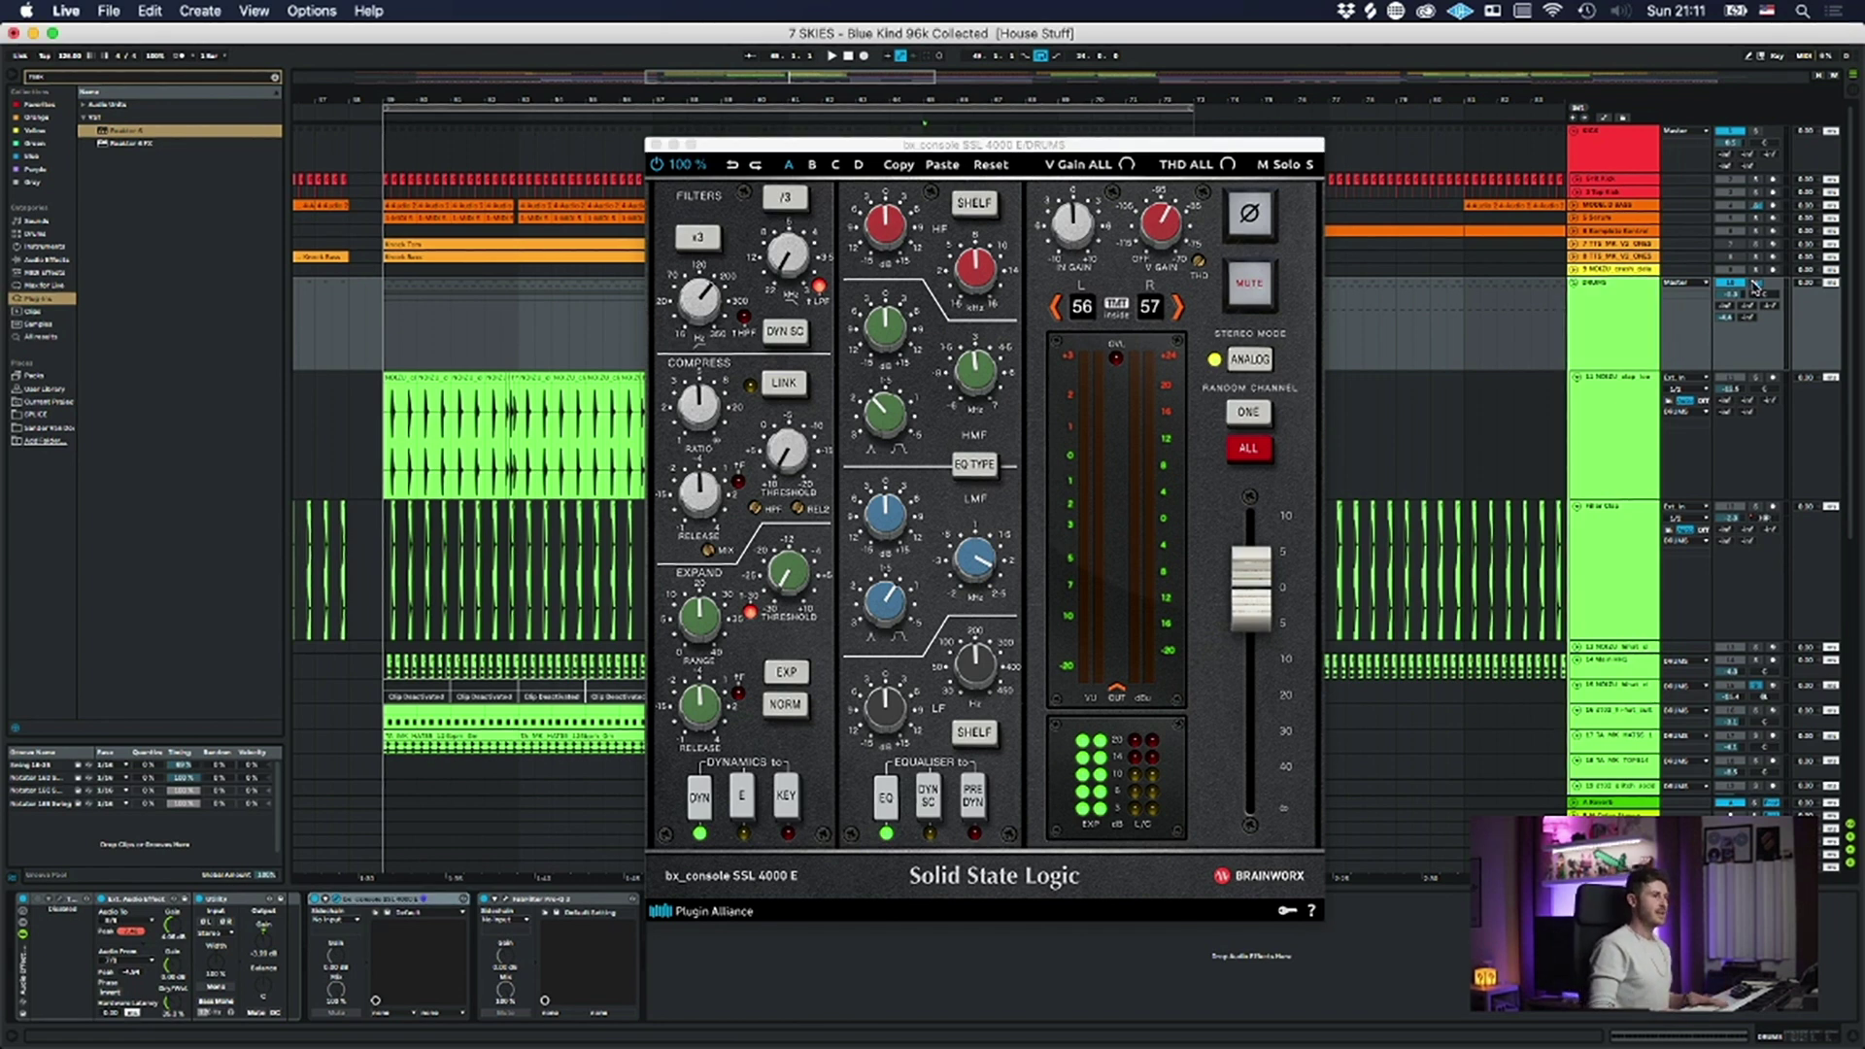
click(1632, 308)
key(space)
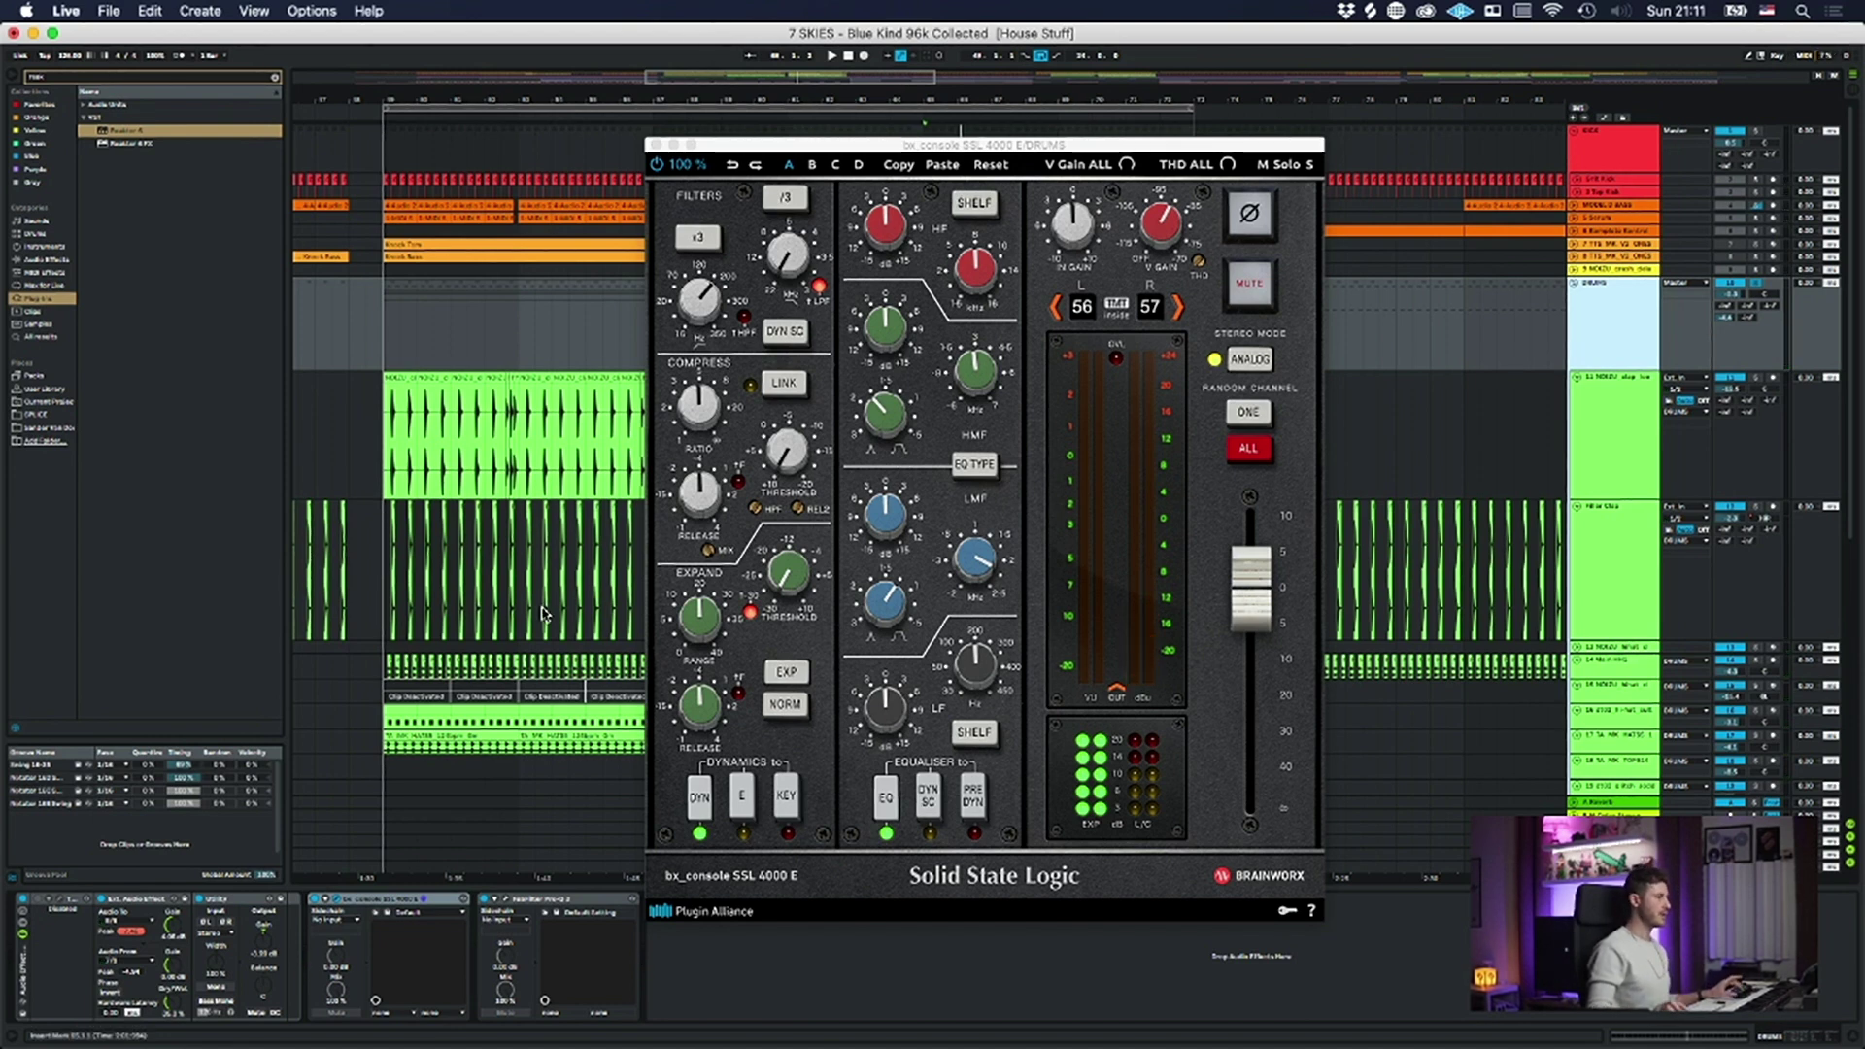
key(space)
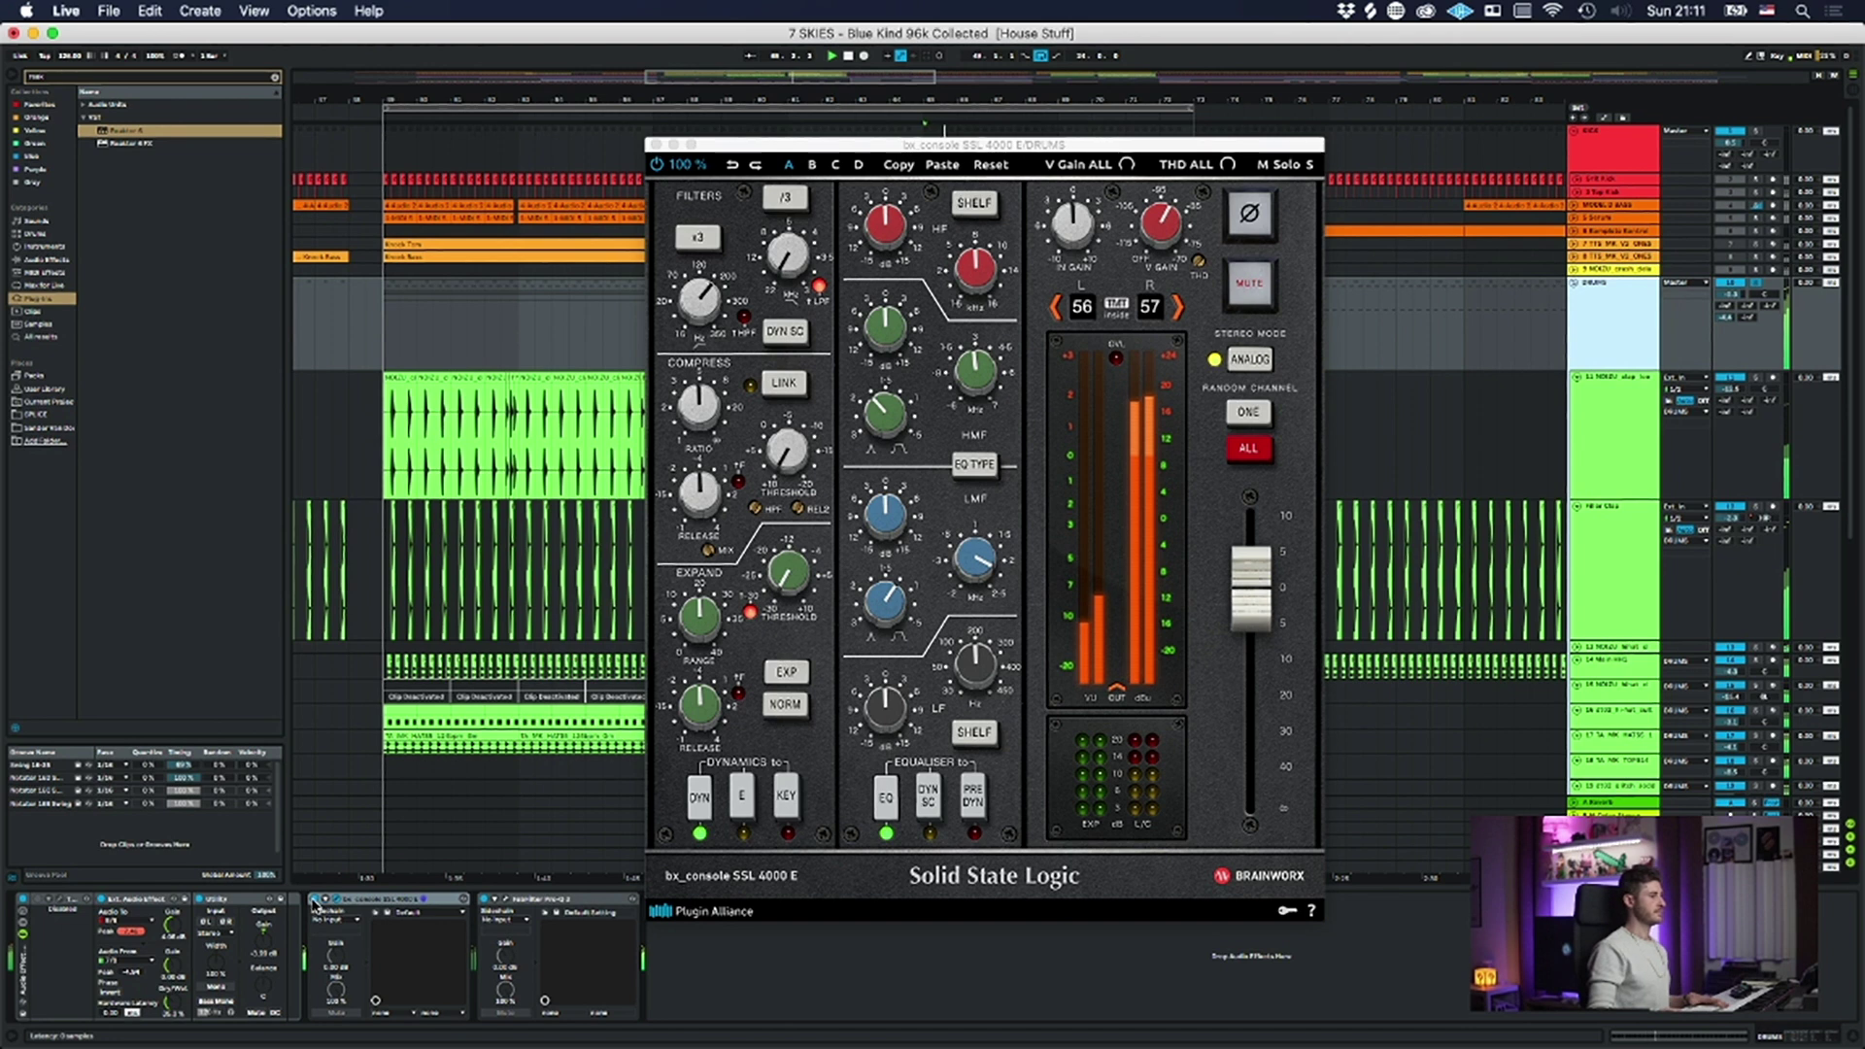
- Compare the playing drums with the bx_console SSL 4000 E bypassed and enabled
click(314, 901)
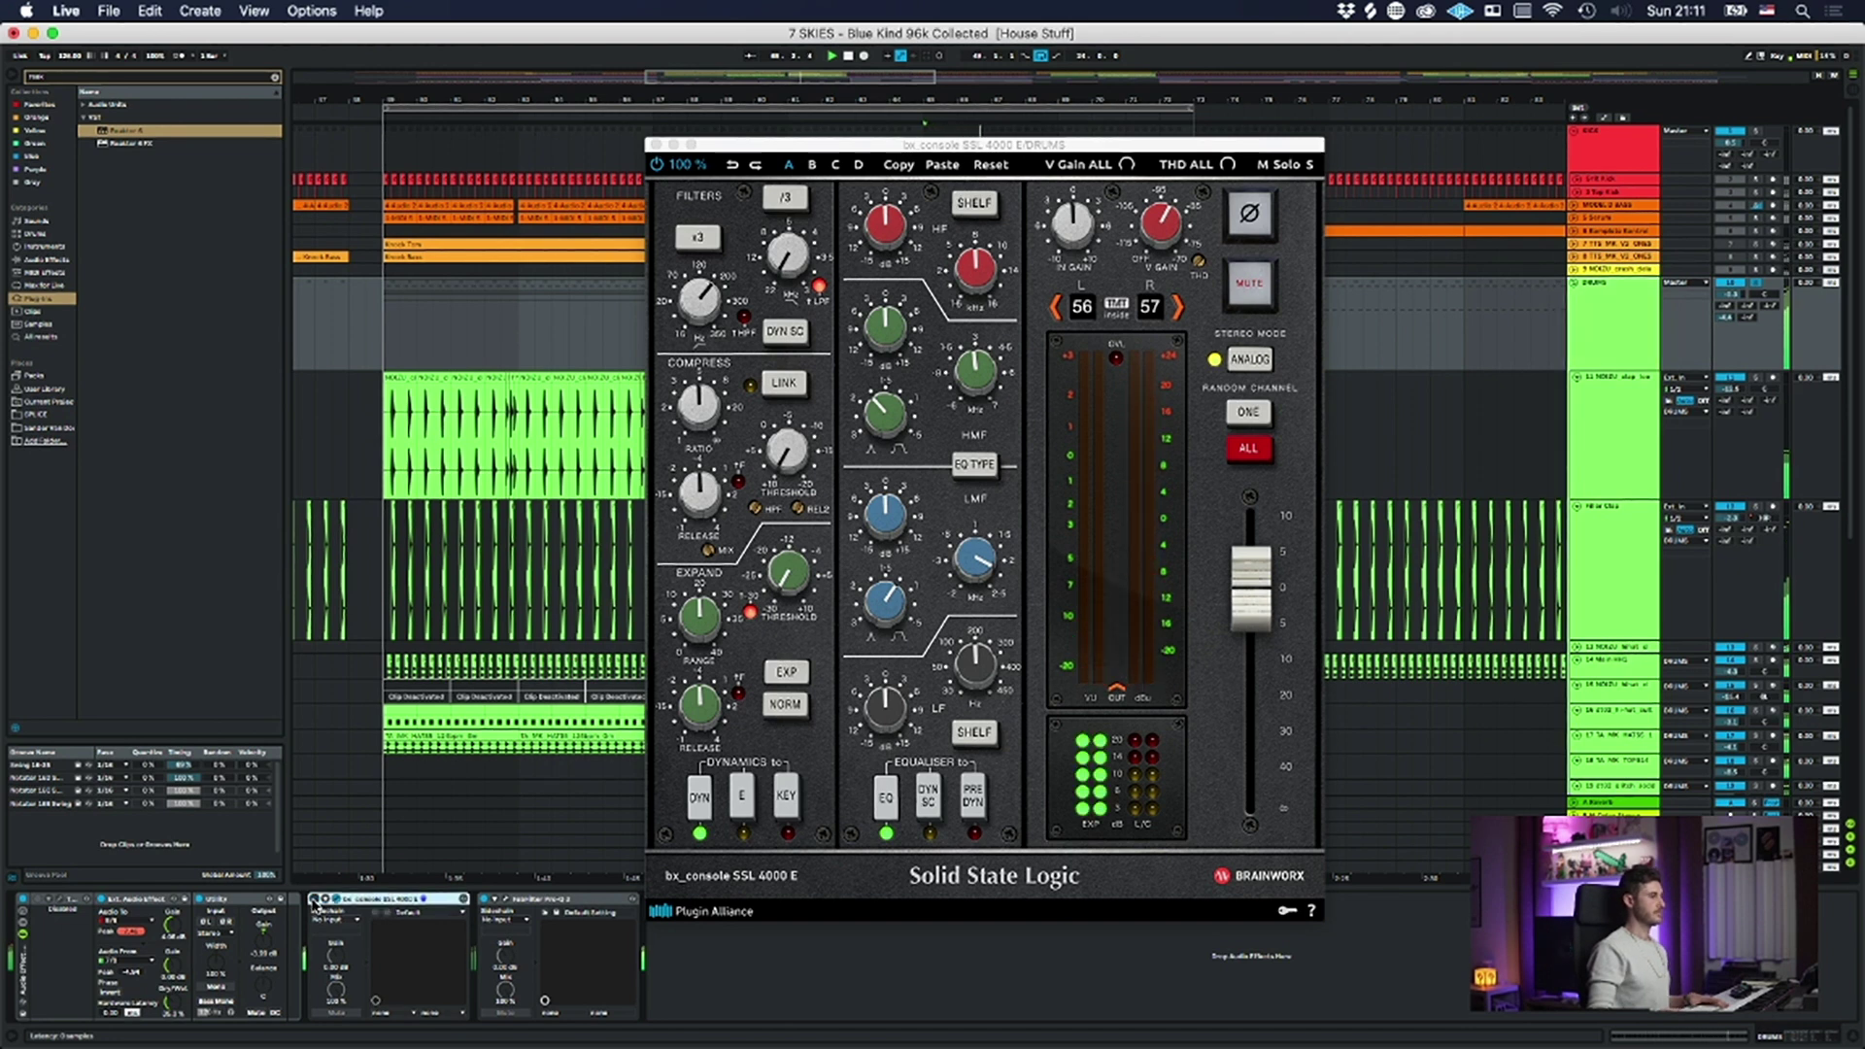
click(314, 901)
key(space)
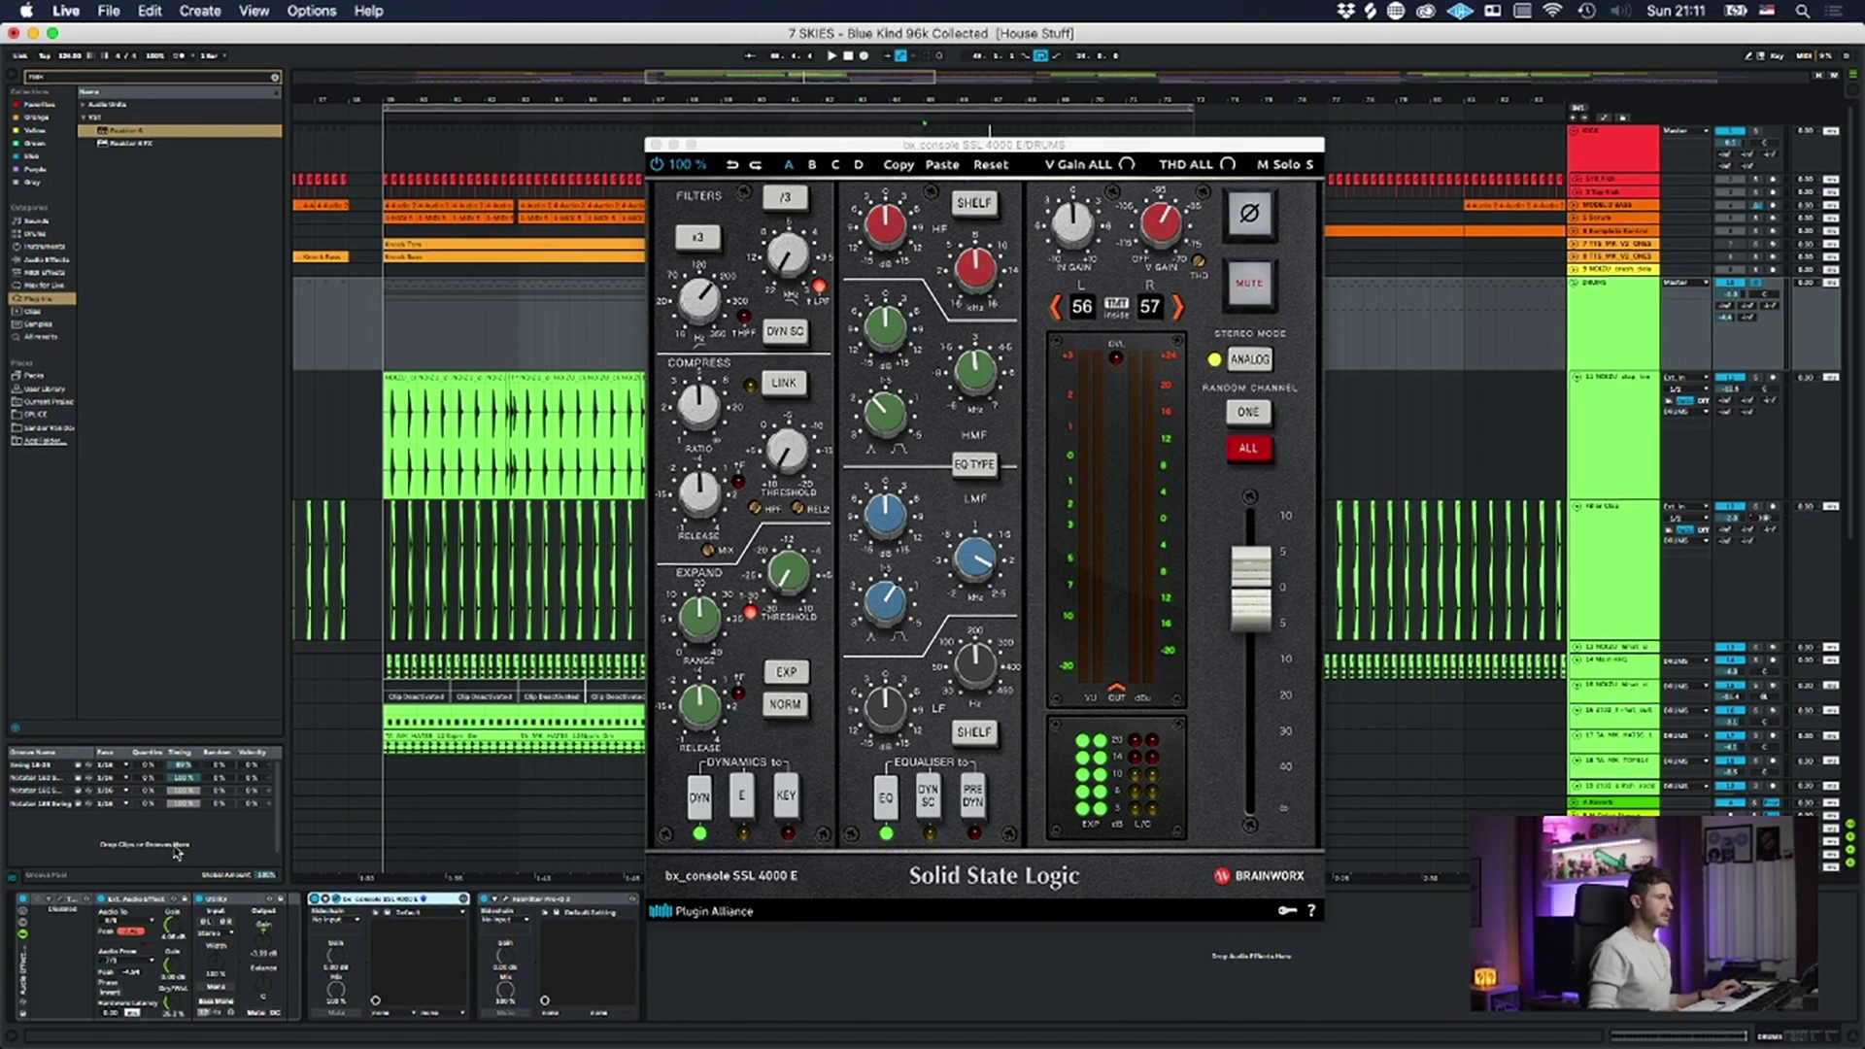
key(space)
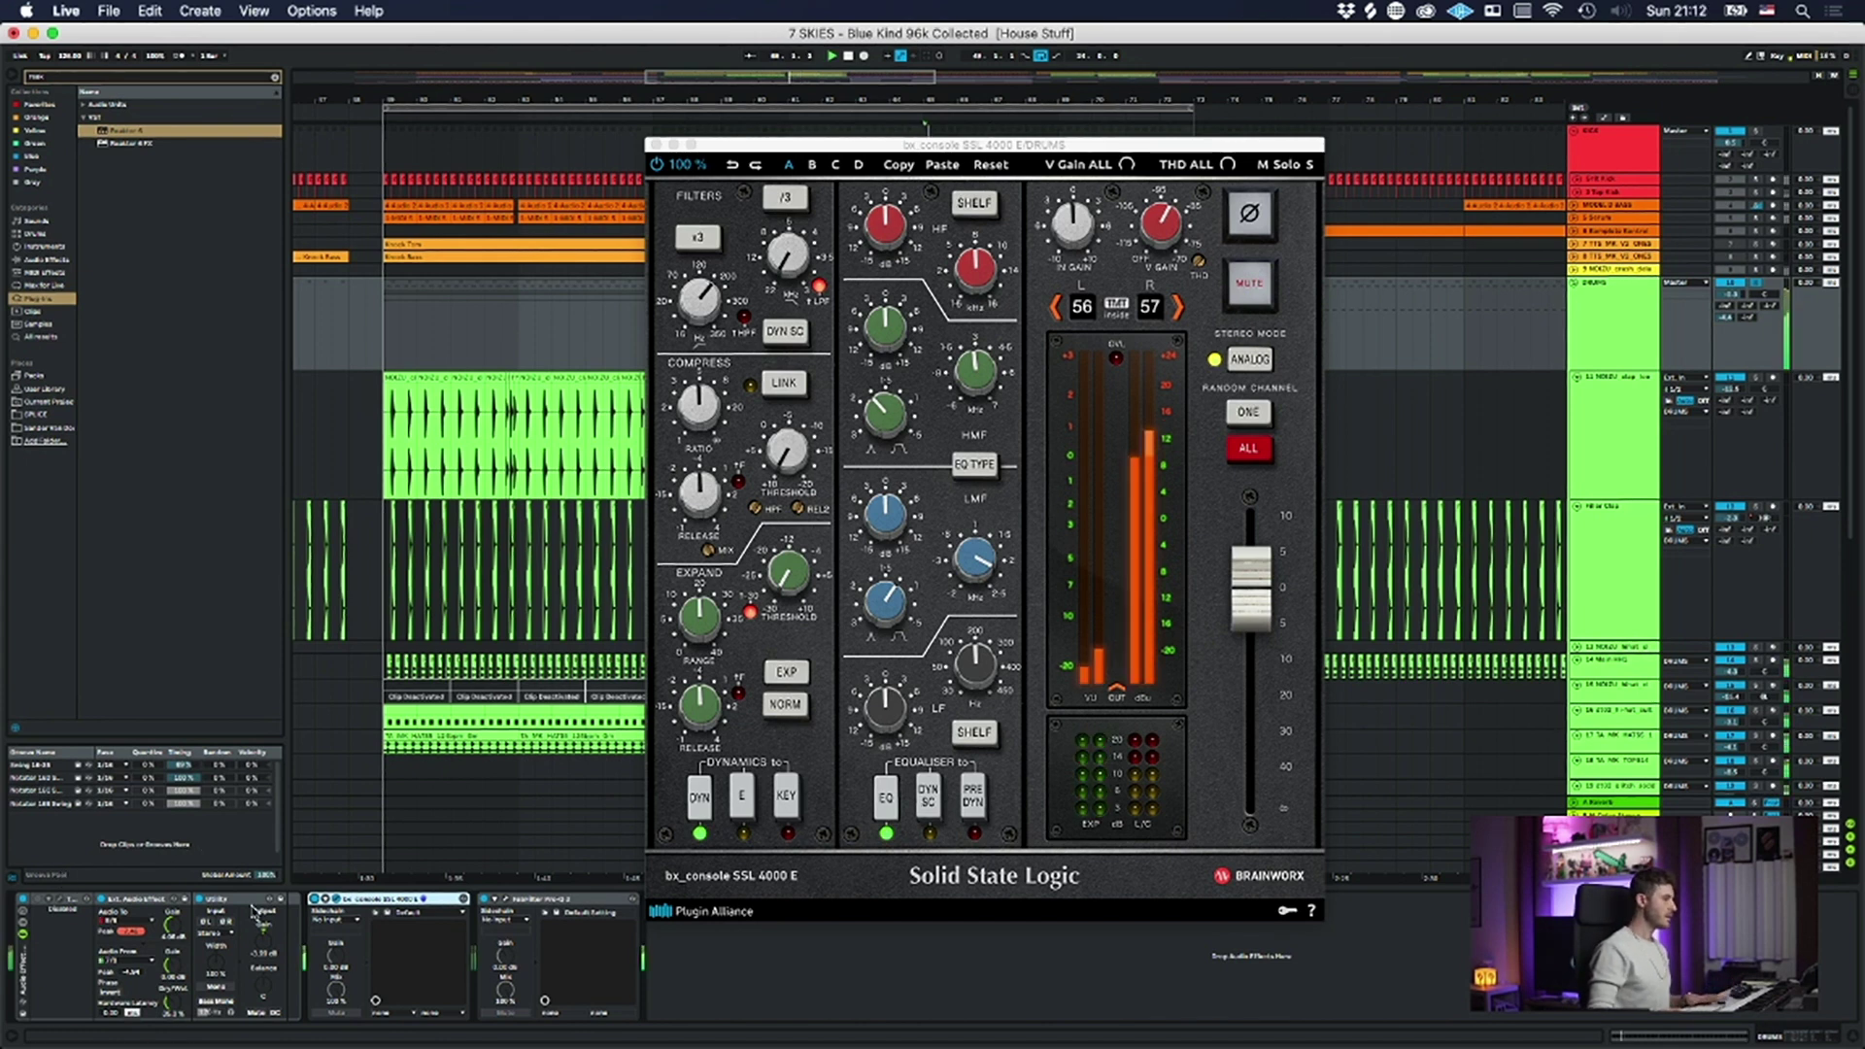
click(314, 901)
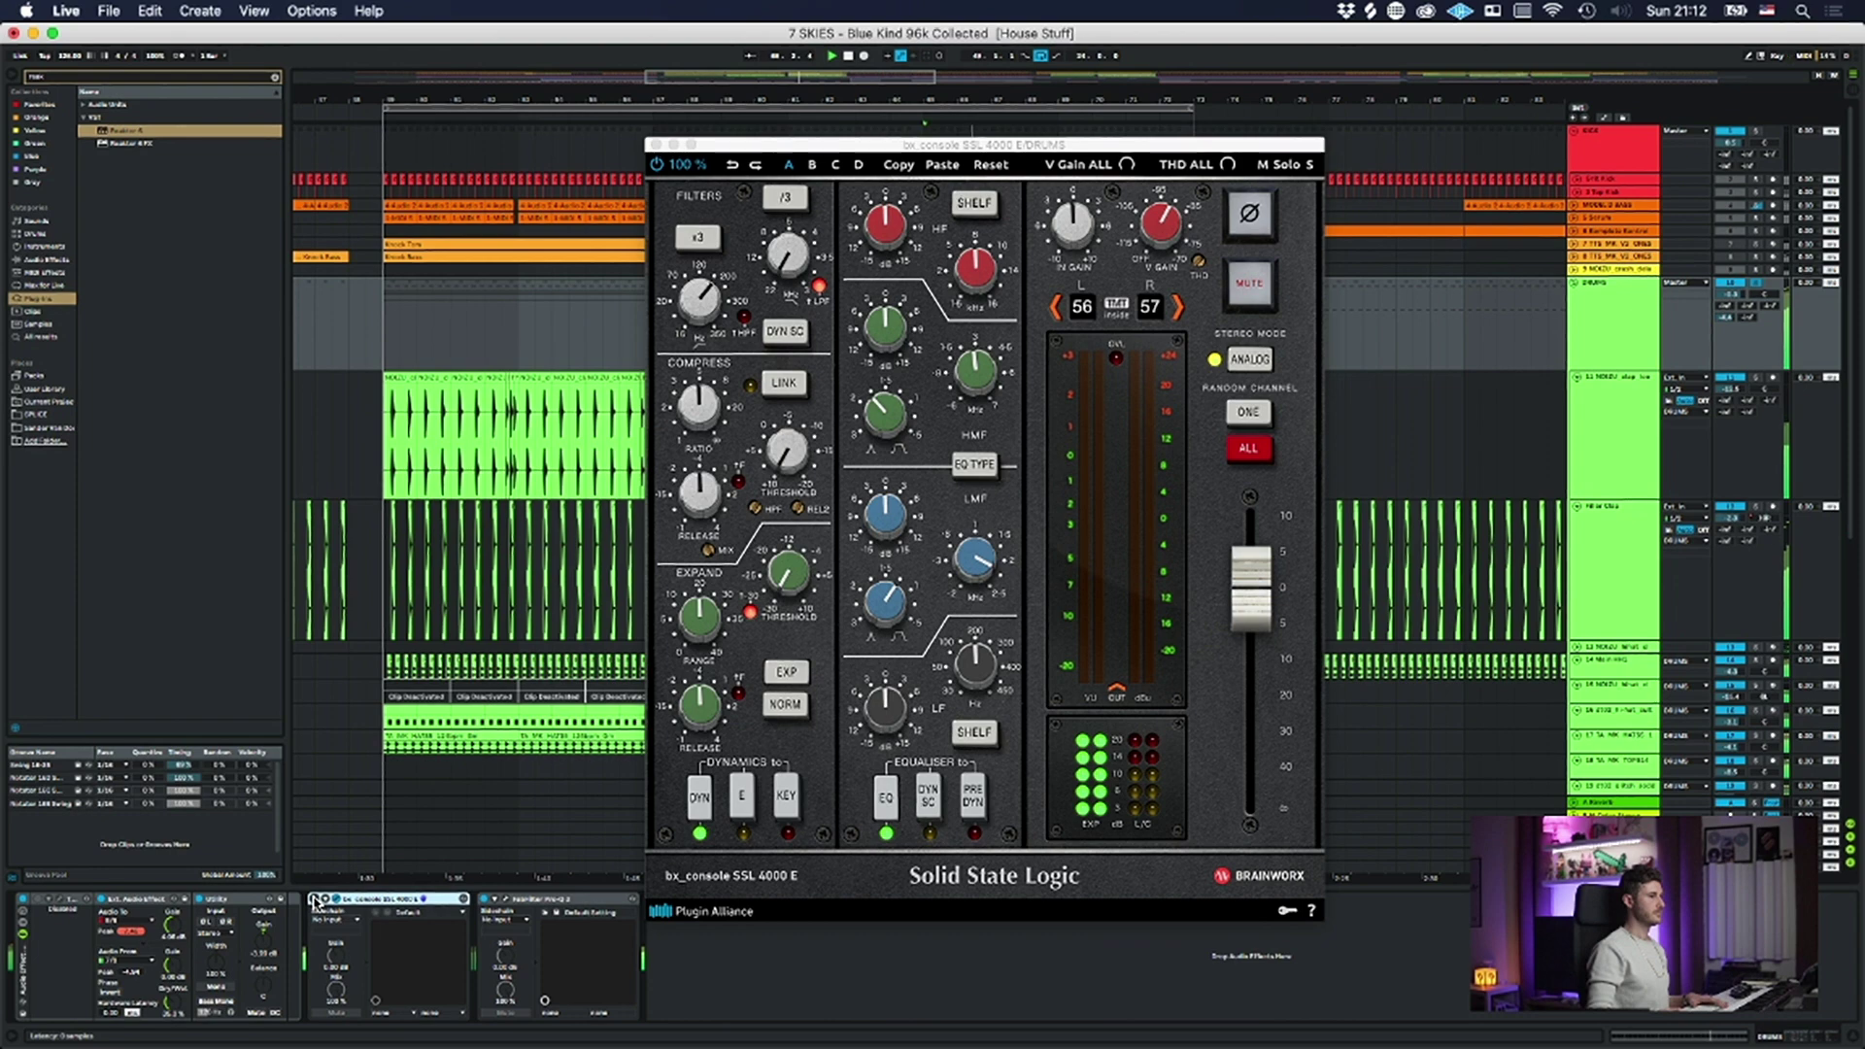
scroll(1663, 607, down, 5)
scroll(1663, 607, up, 5)
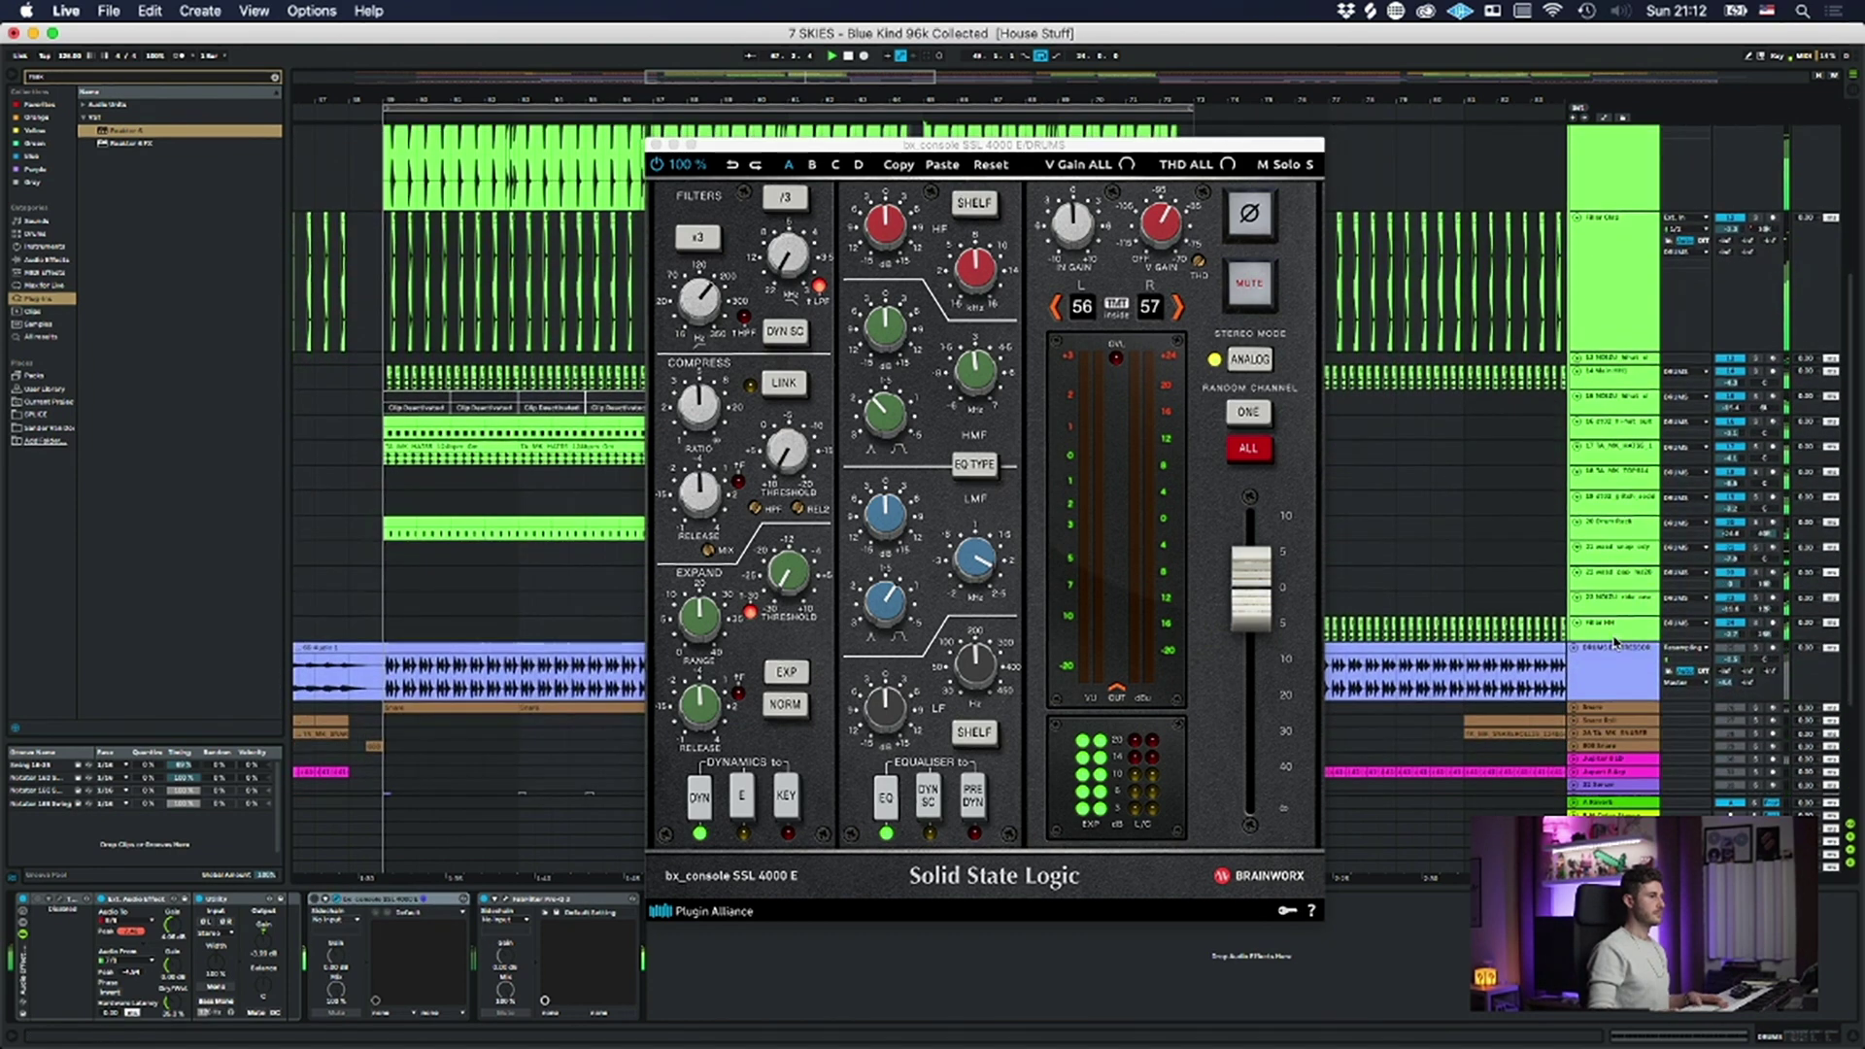
click(314, 902)
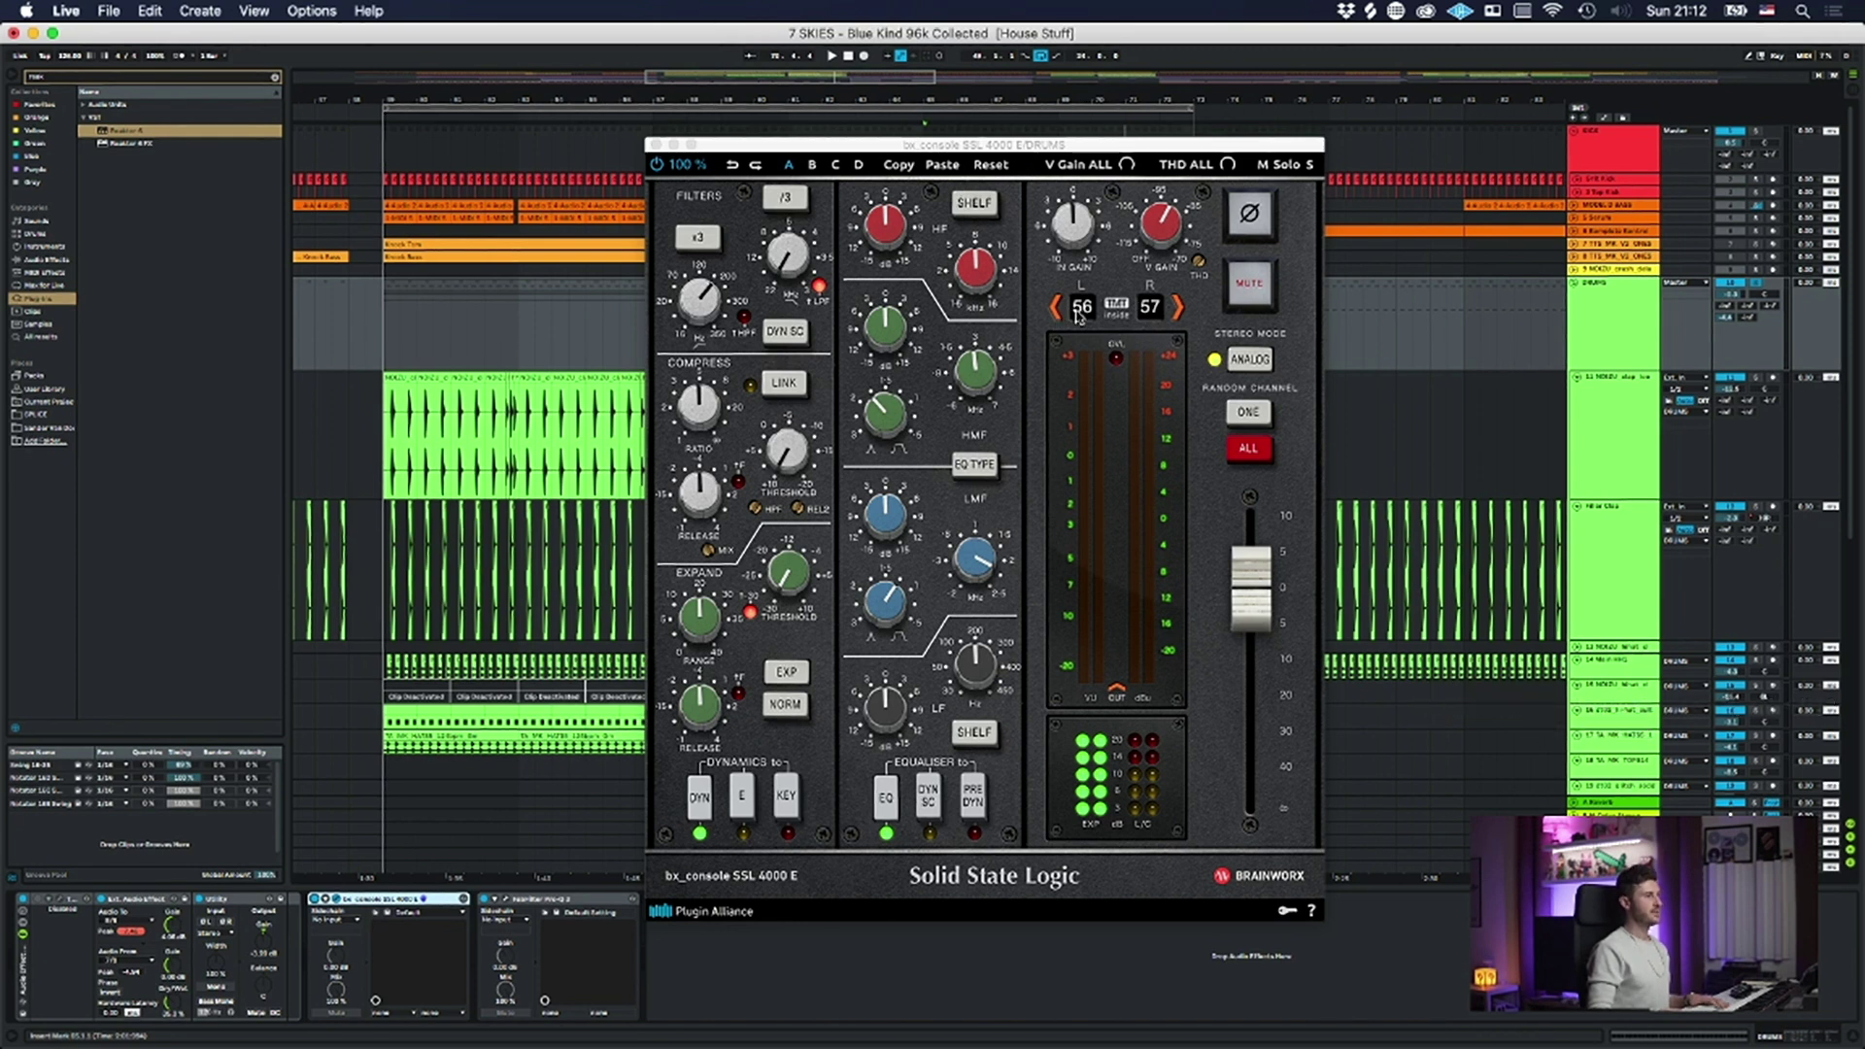
- Look through the effect chain of the MODEL D BASS track, then close the DRUMS group's open console plugin window
click(1609, 206)
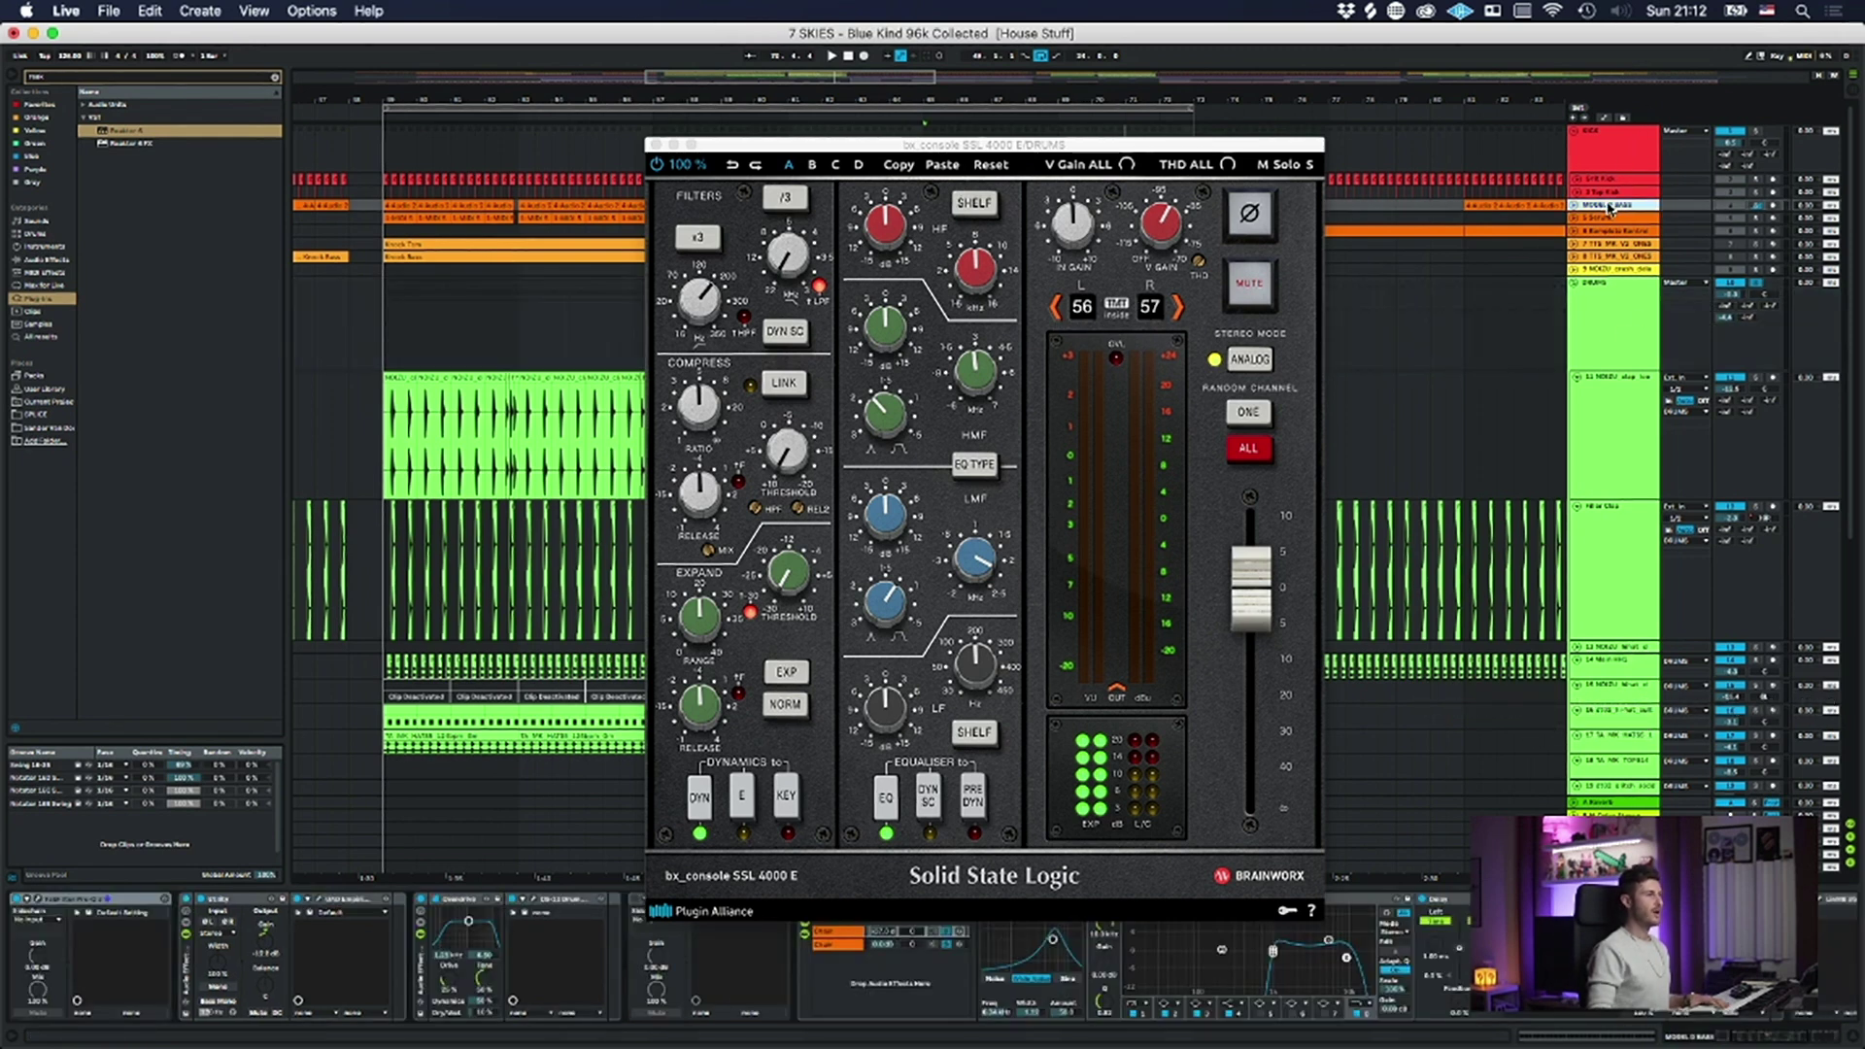
scroll(739, 961, right, 10)
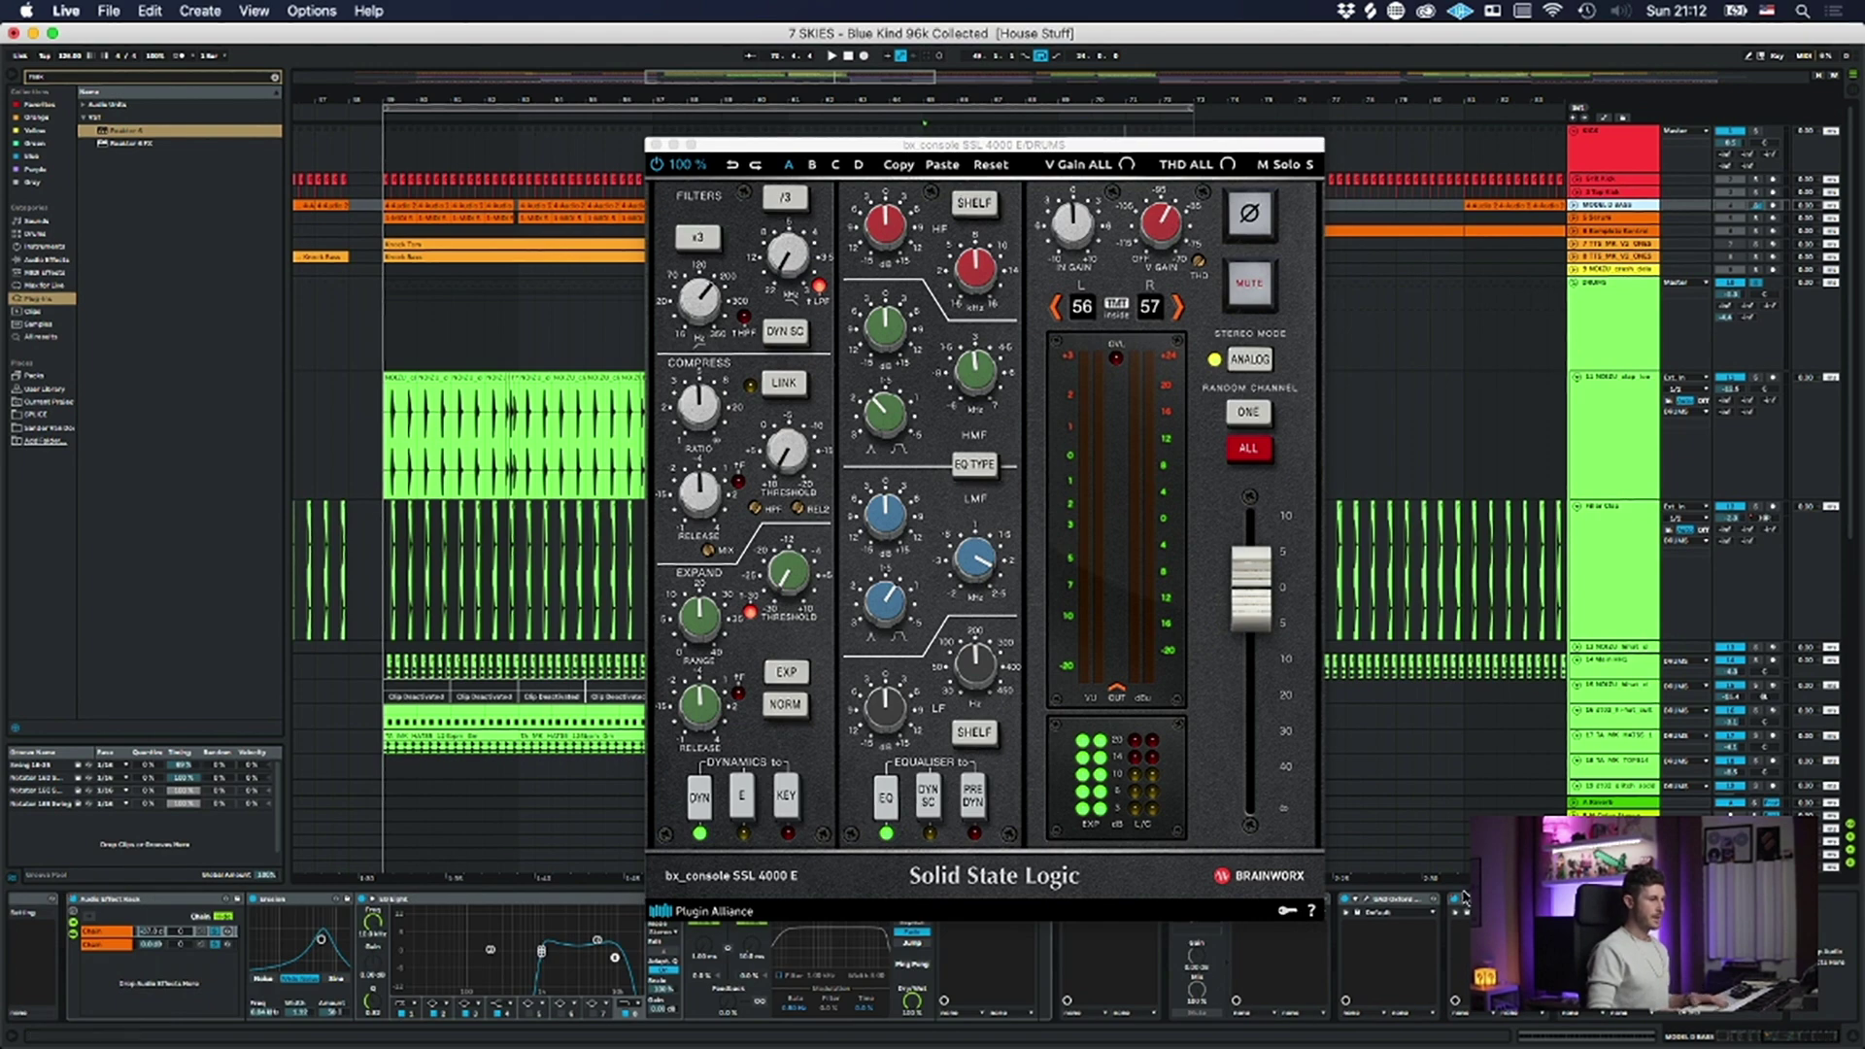
scroll(738, 962, left, 5)
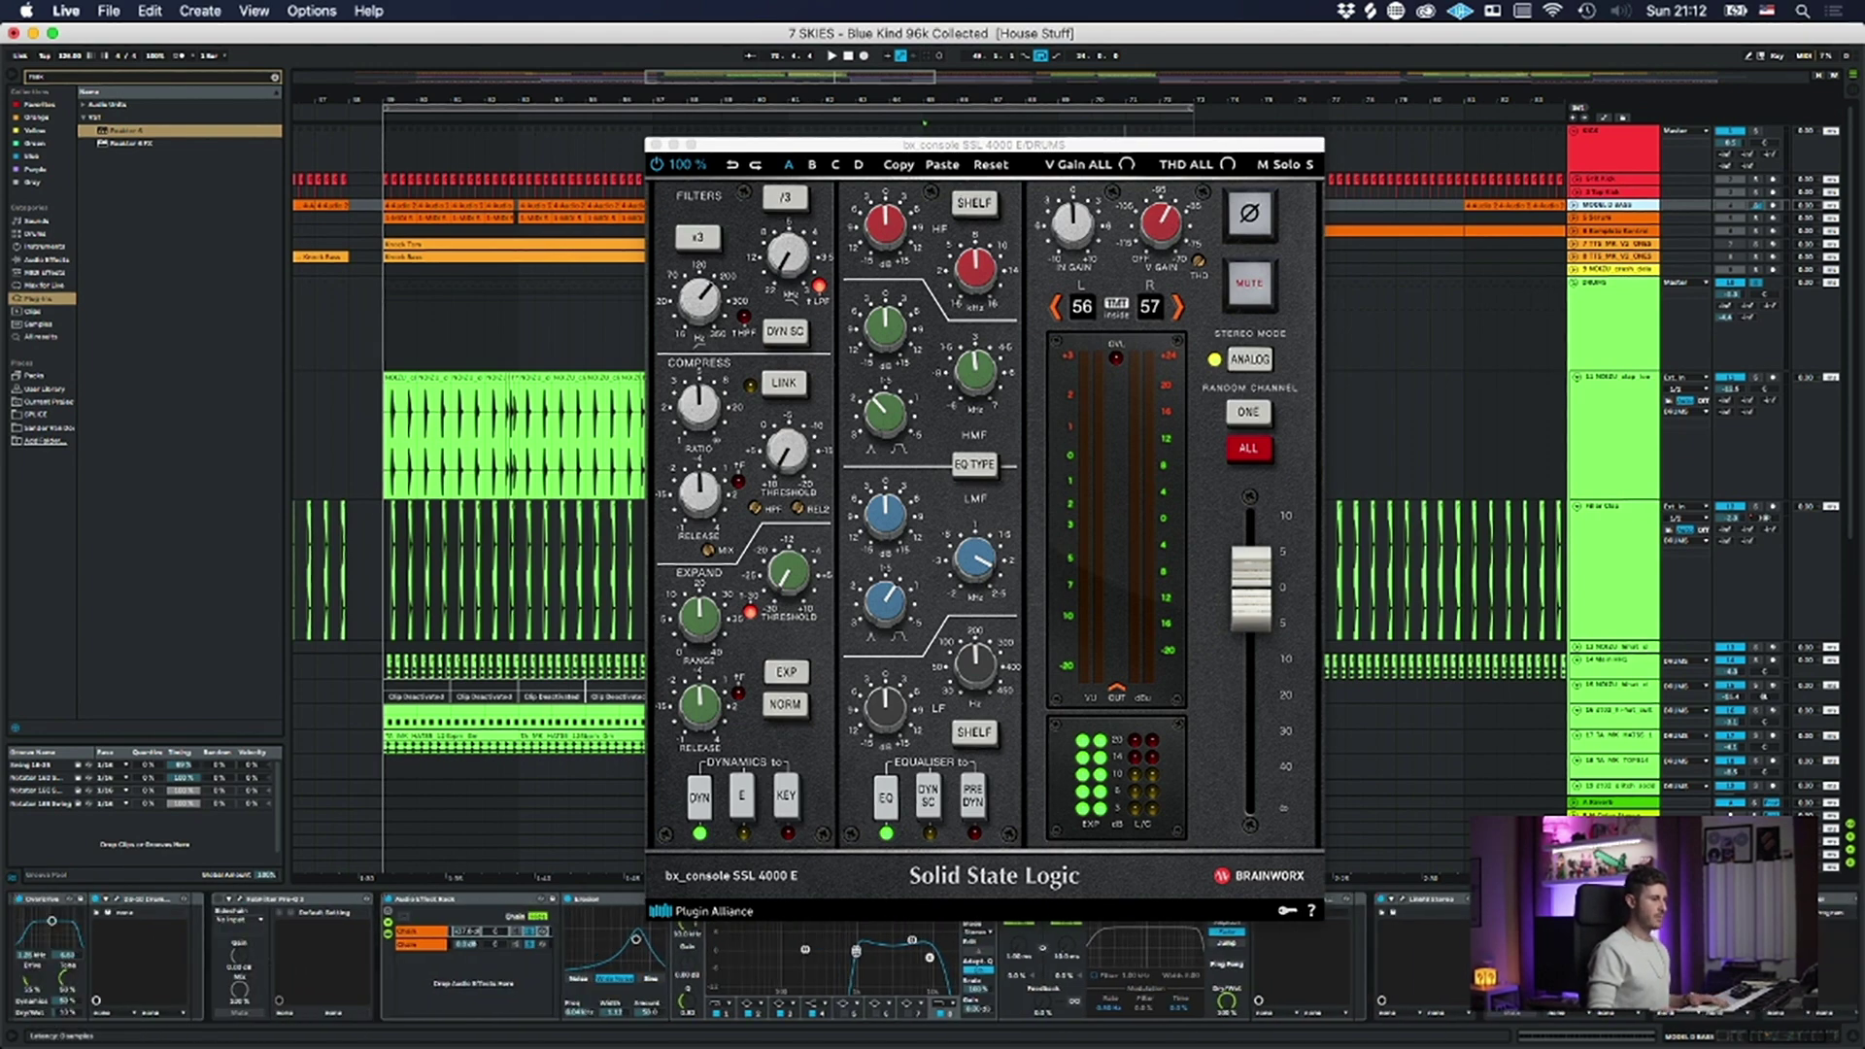
click(1523, 900)
drag(803, 119, 1324, 150)
click(1155, 153)
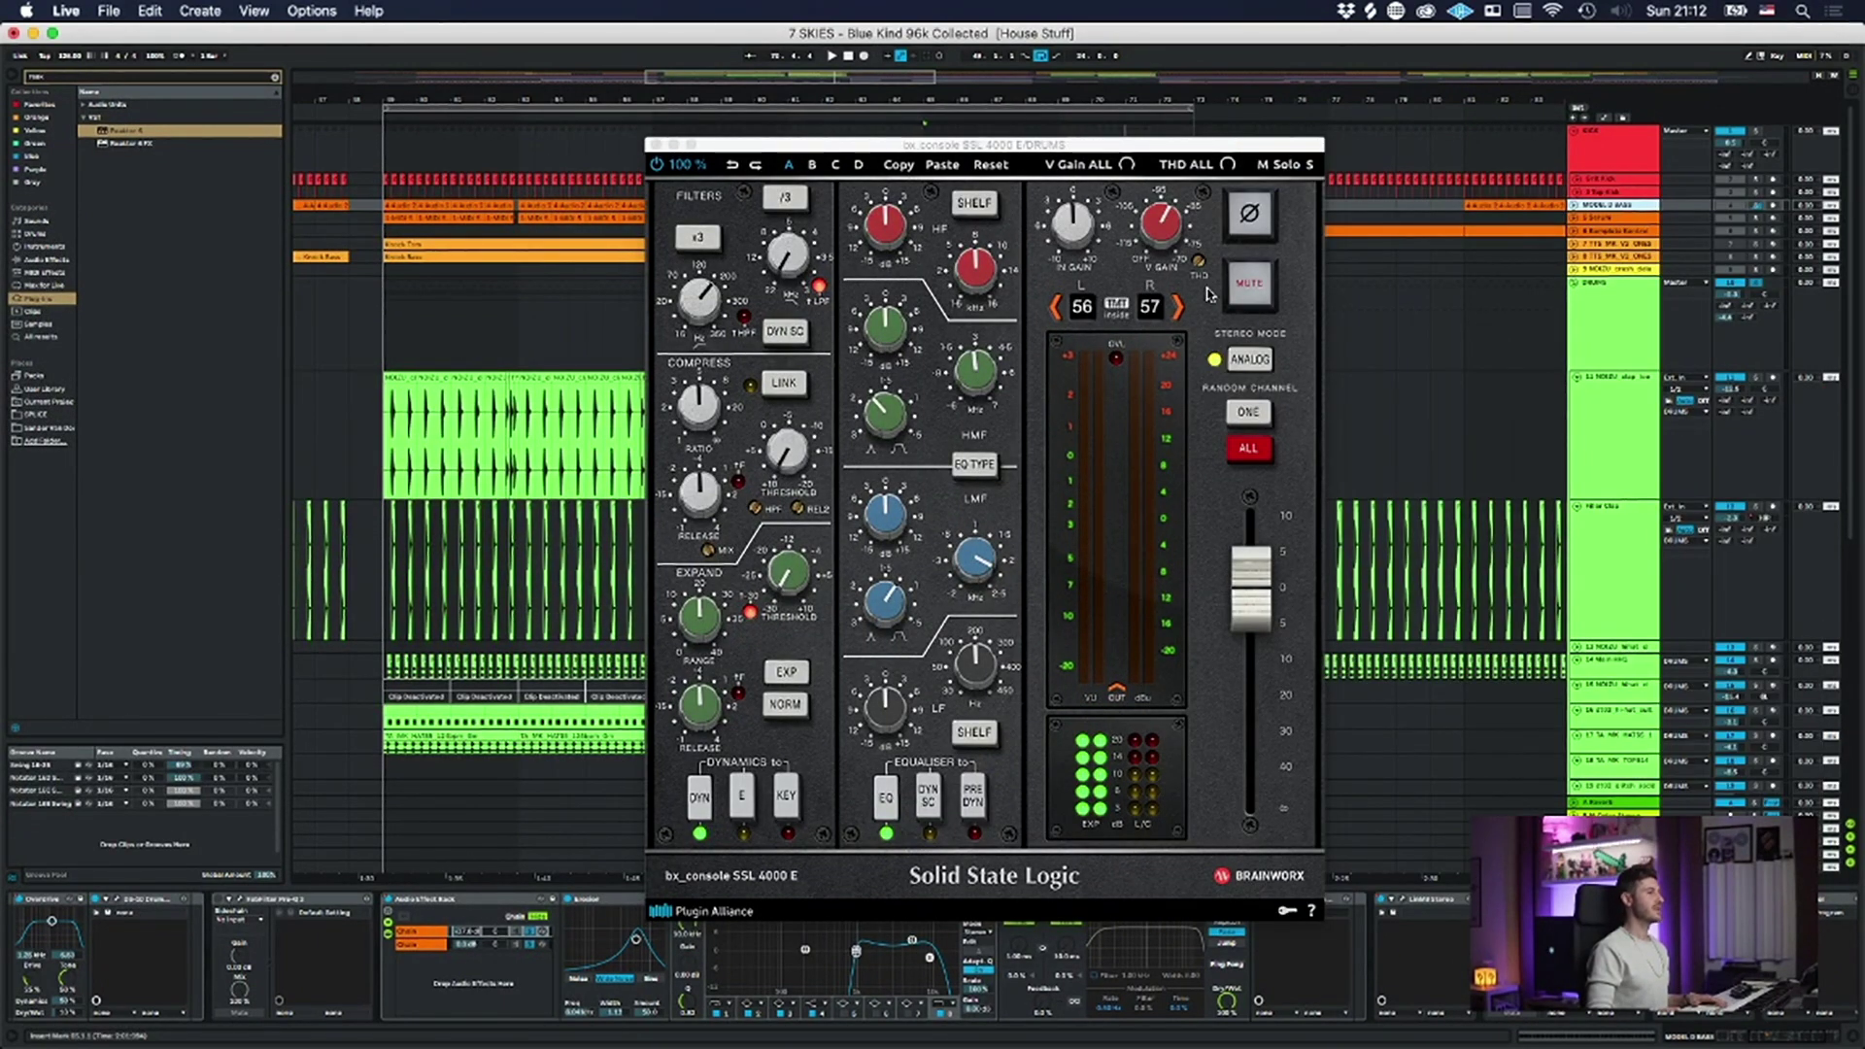
click(656, 147)
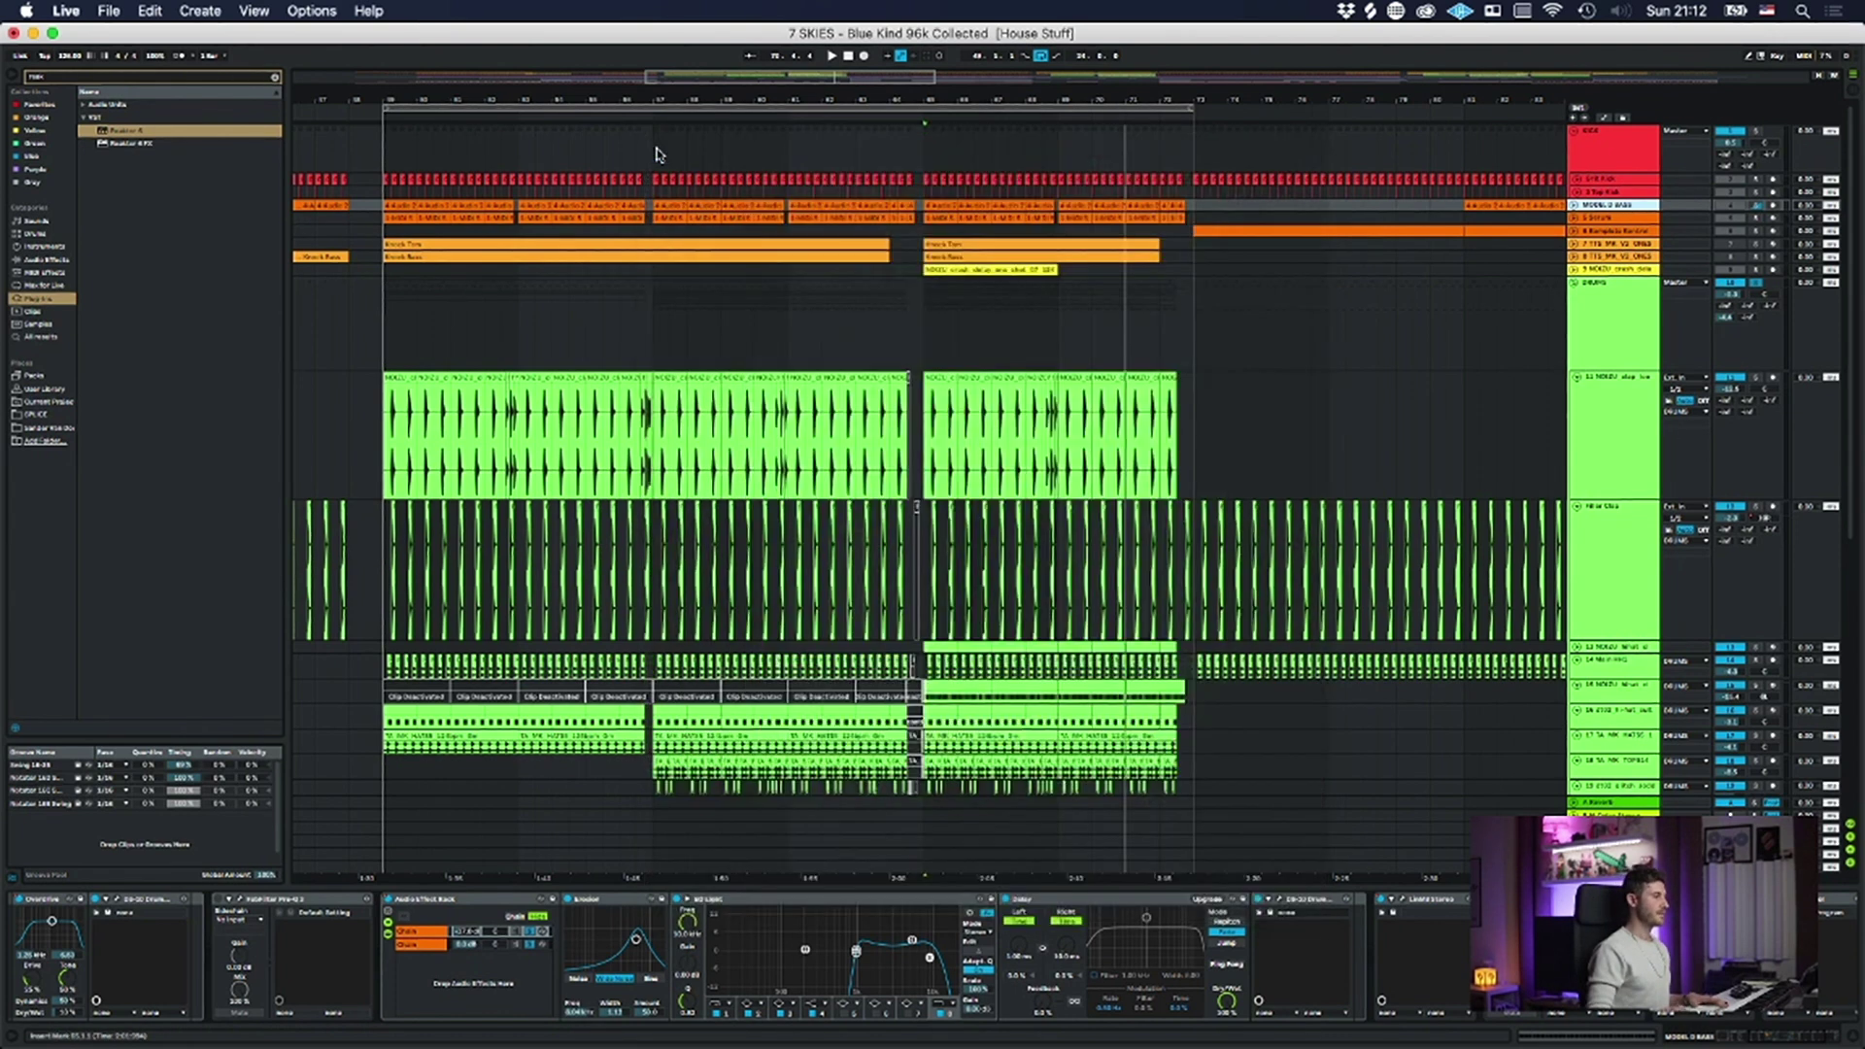
- Inspect the EQ cuts in the DRUMS group's FabFilter Pro-Q 3 and close the plugin window
click(1590, 340)
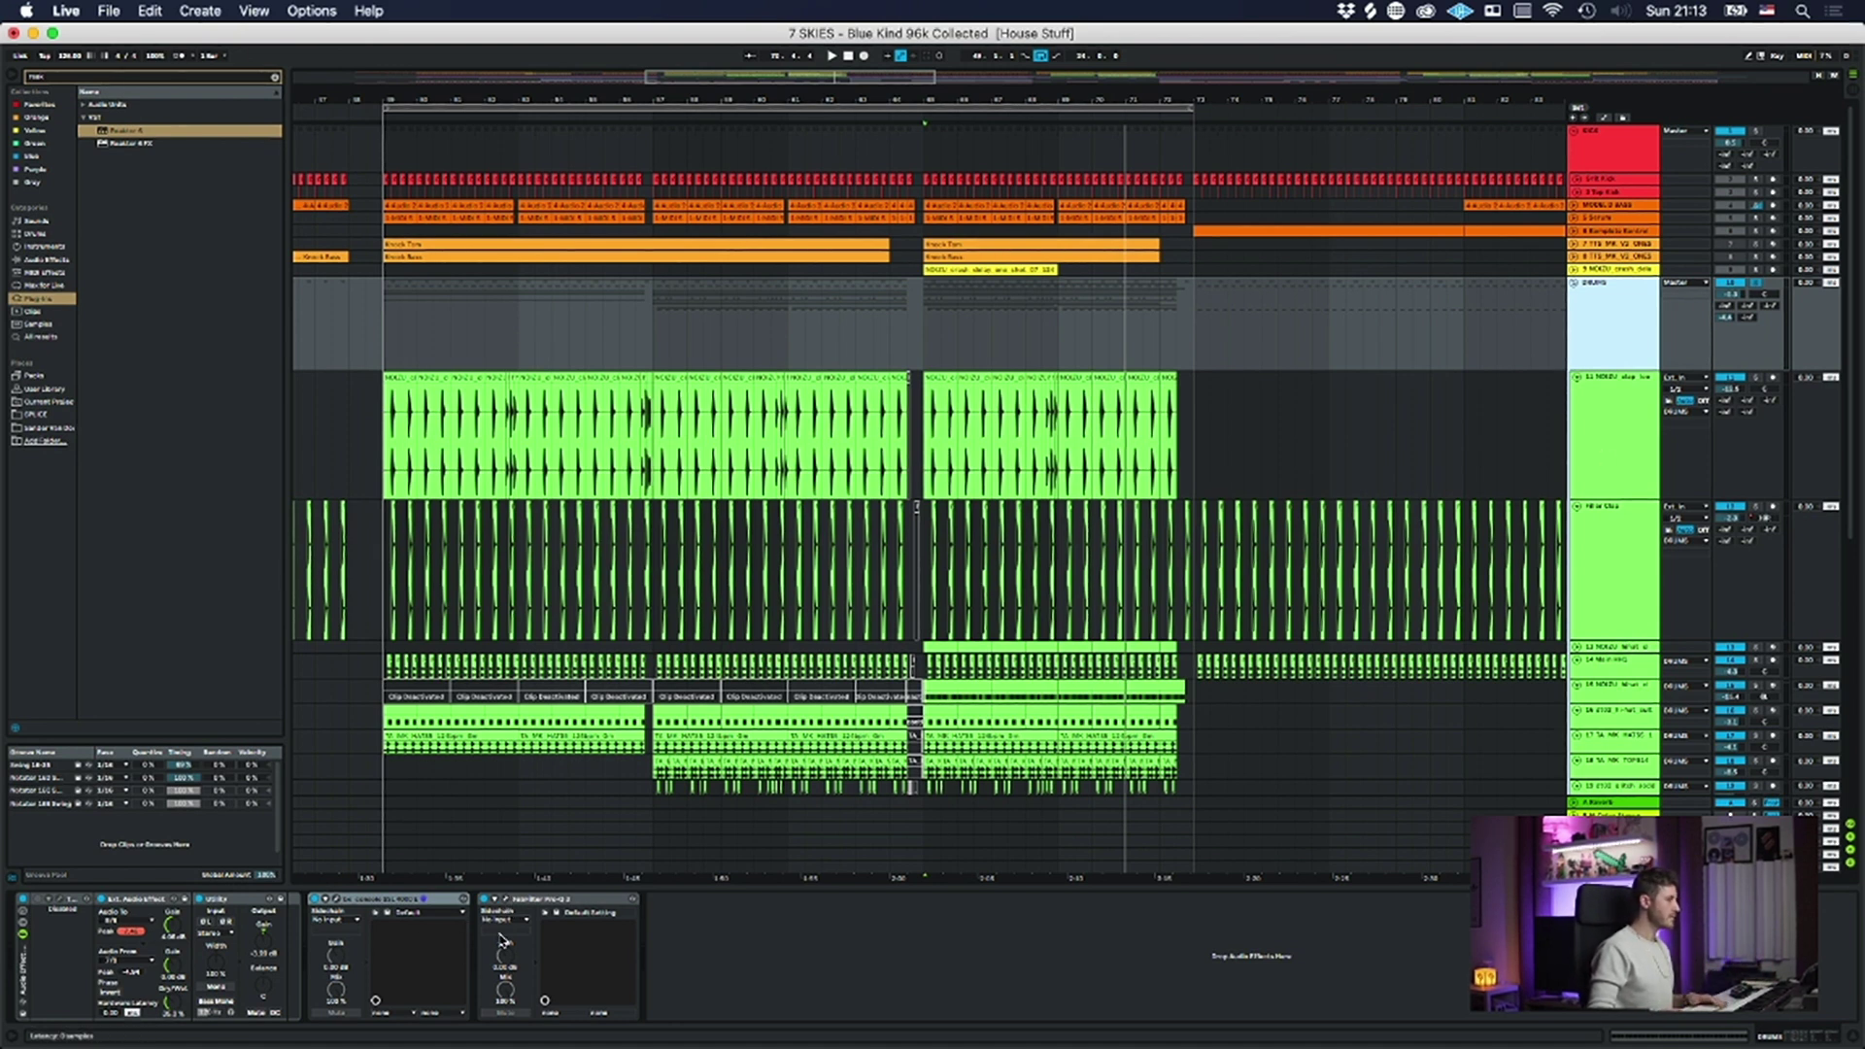
click(504, 899)
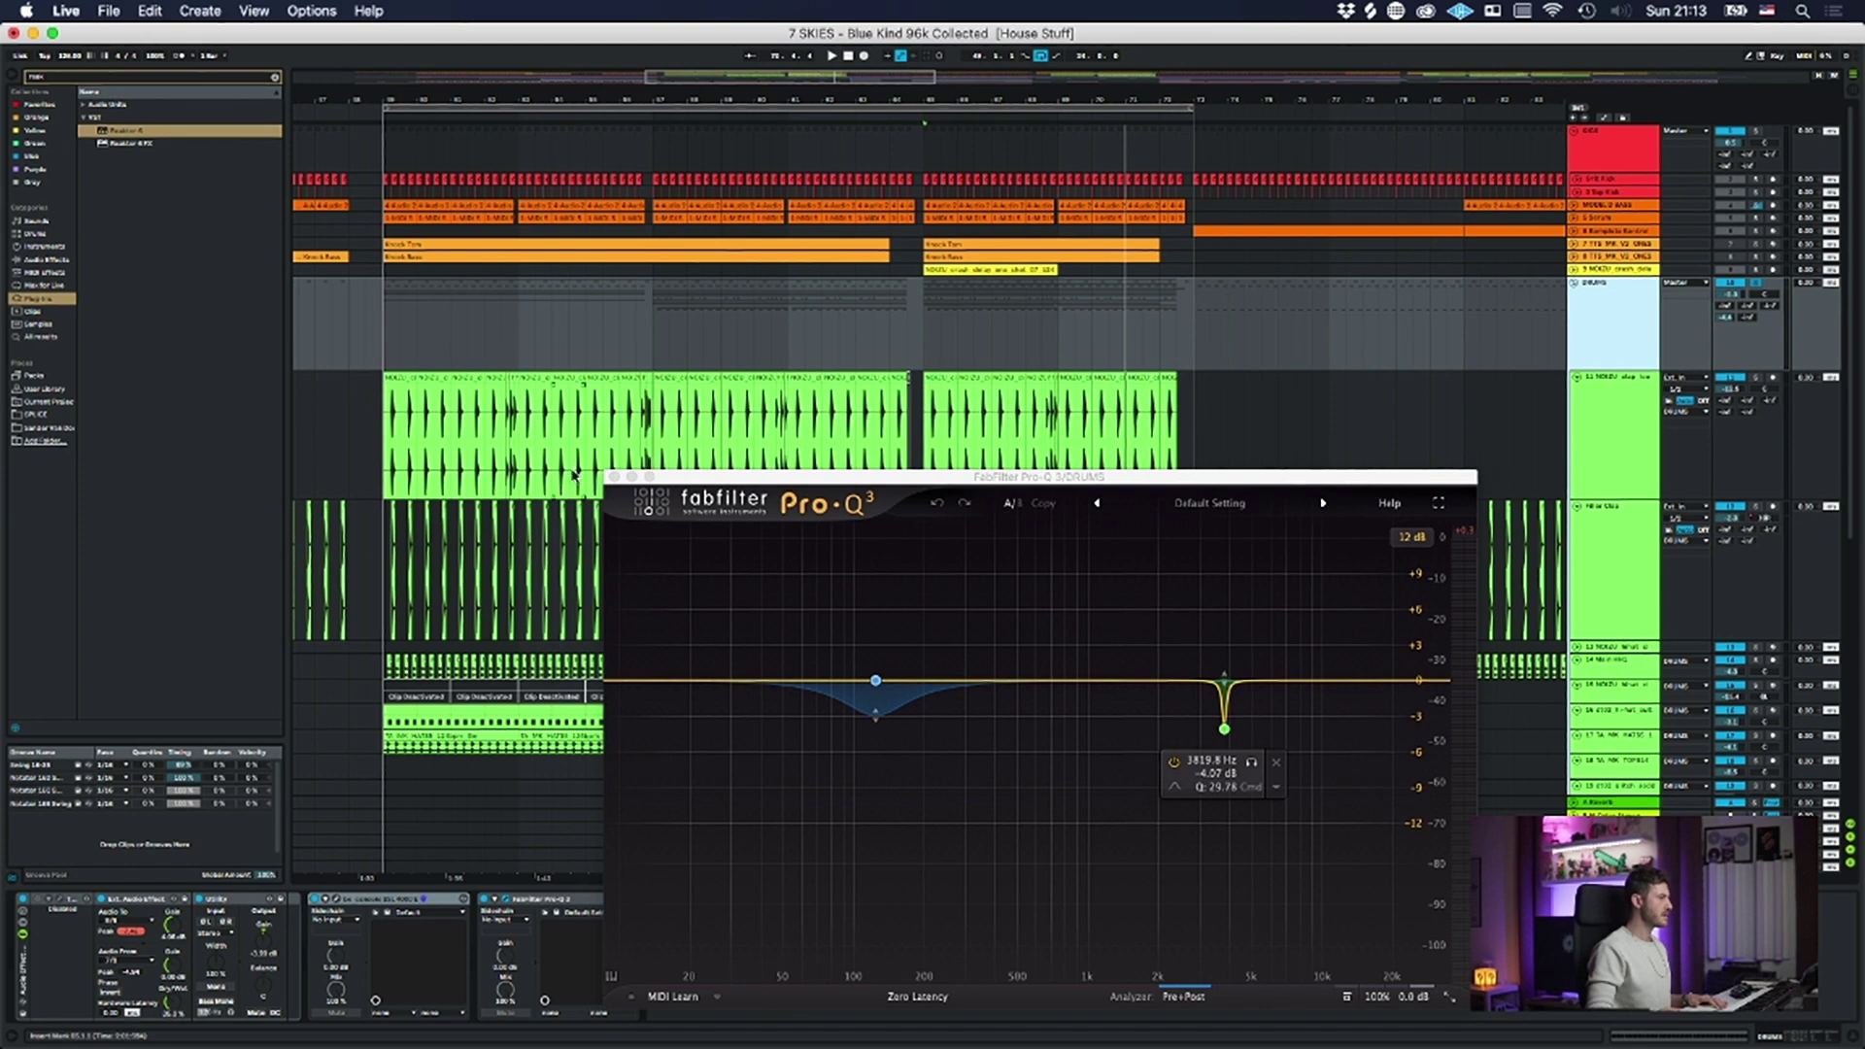
click(613, 477)
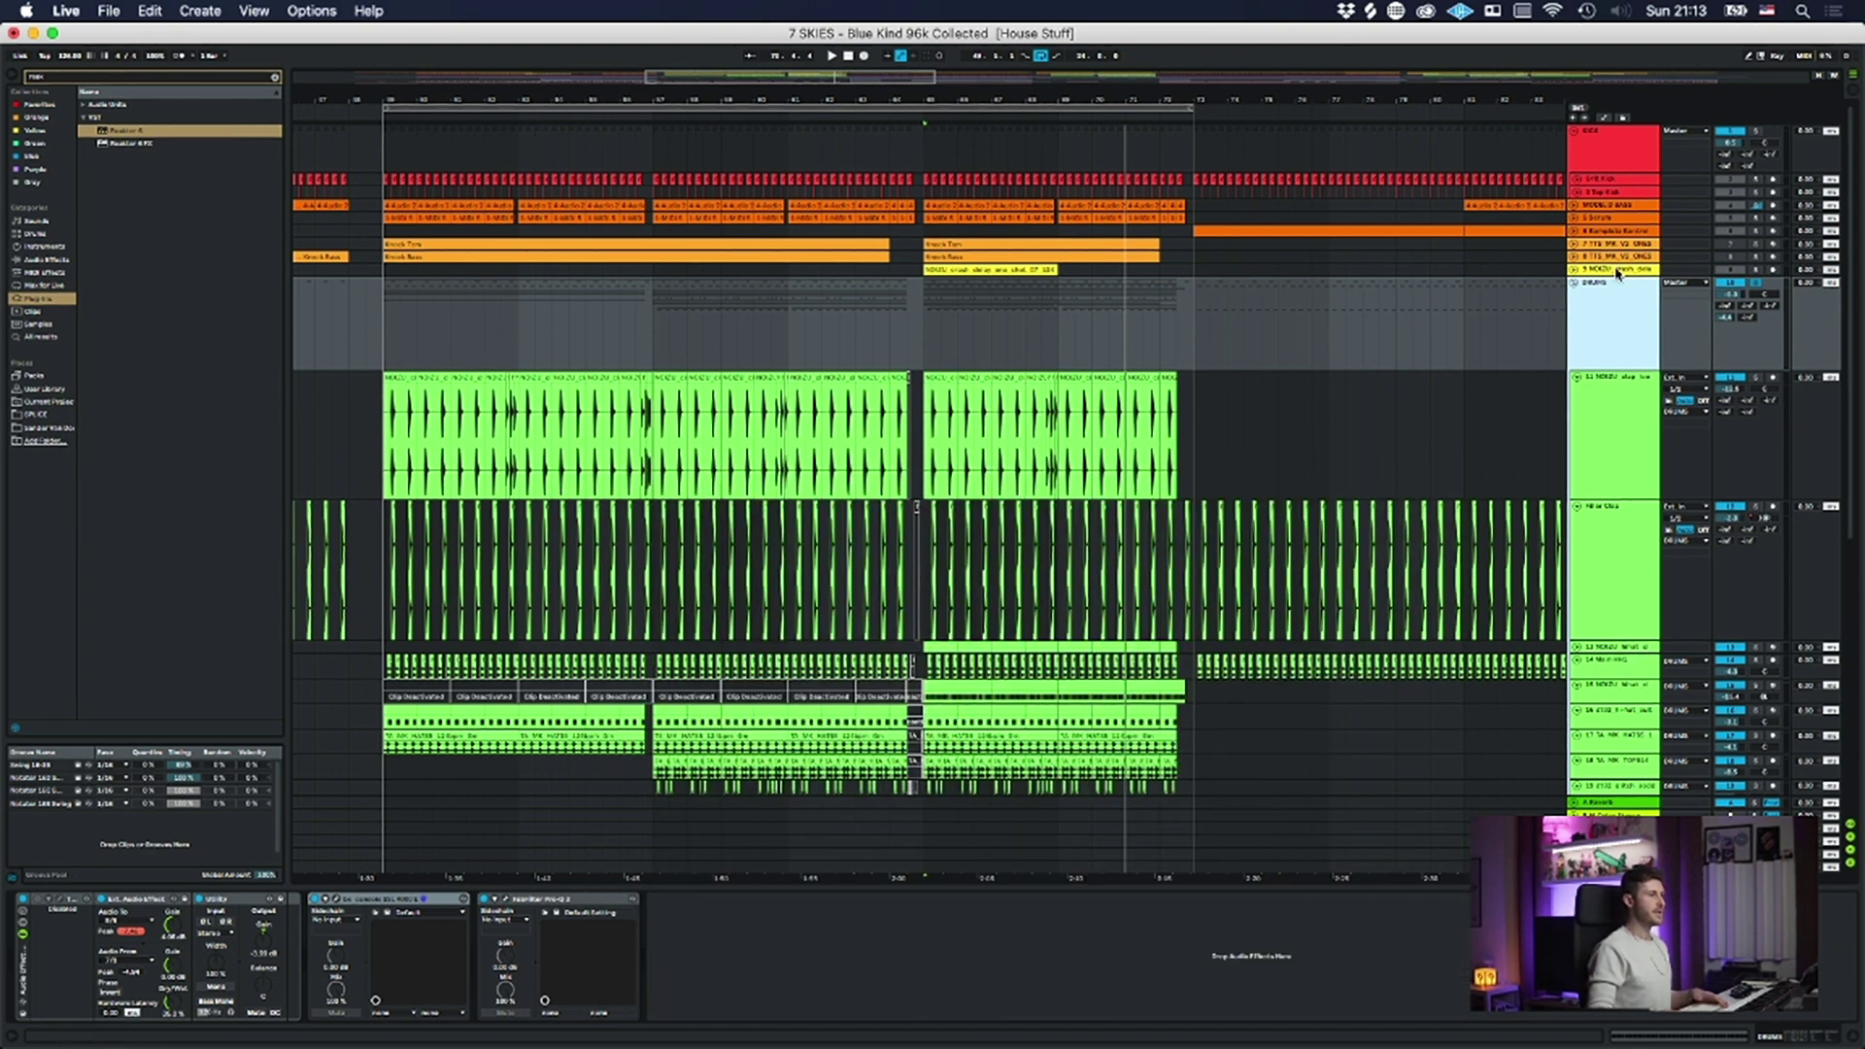
- Collapse the DRUMS group and select the recorded DRUMS DISTRESSOR track beneath it
click(1575, 283)
click(1597, 328)
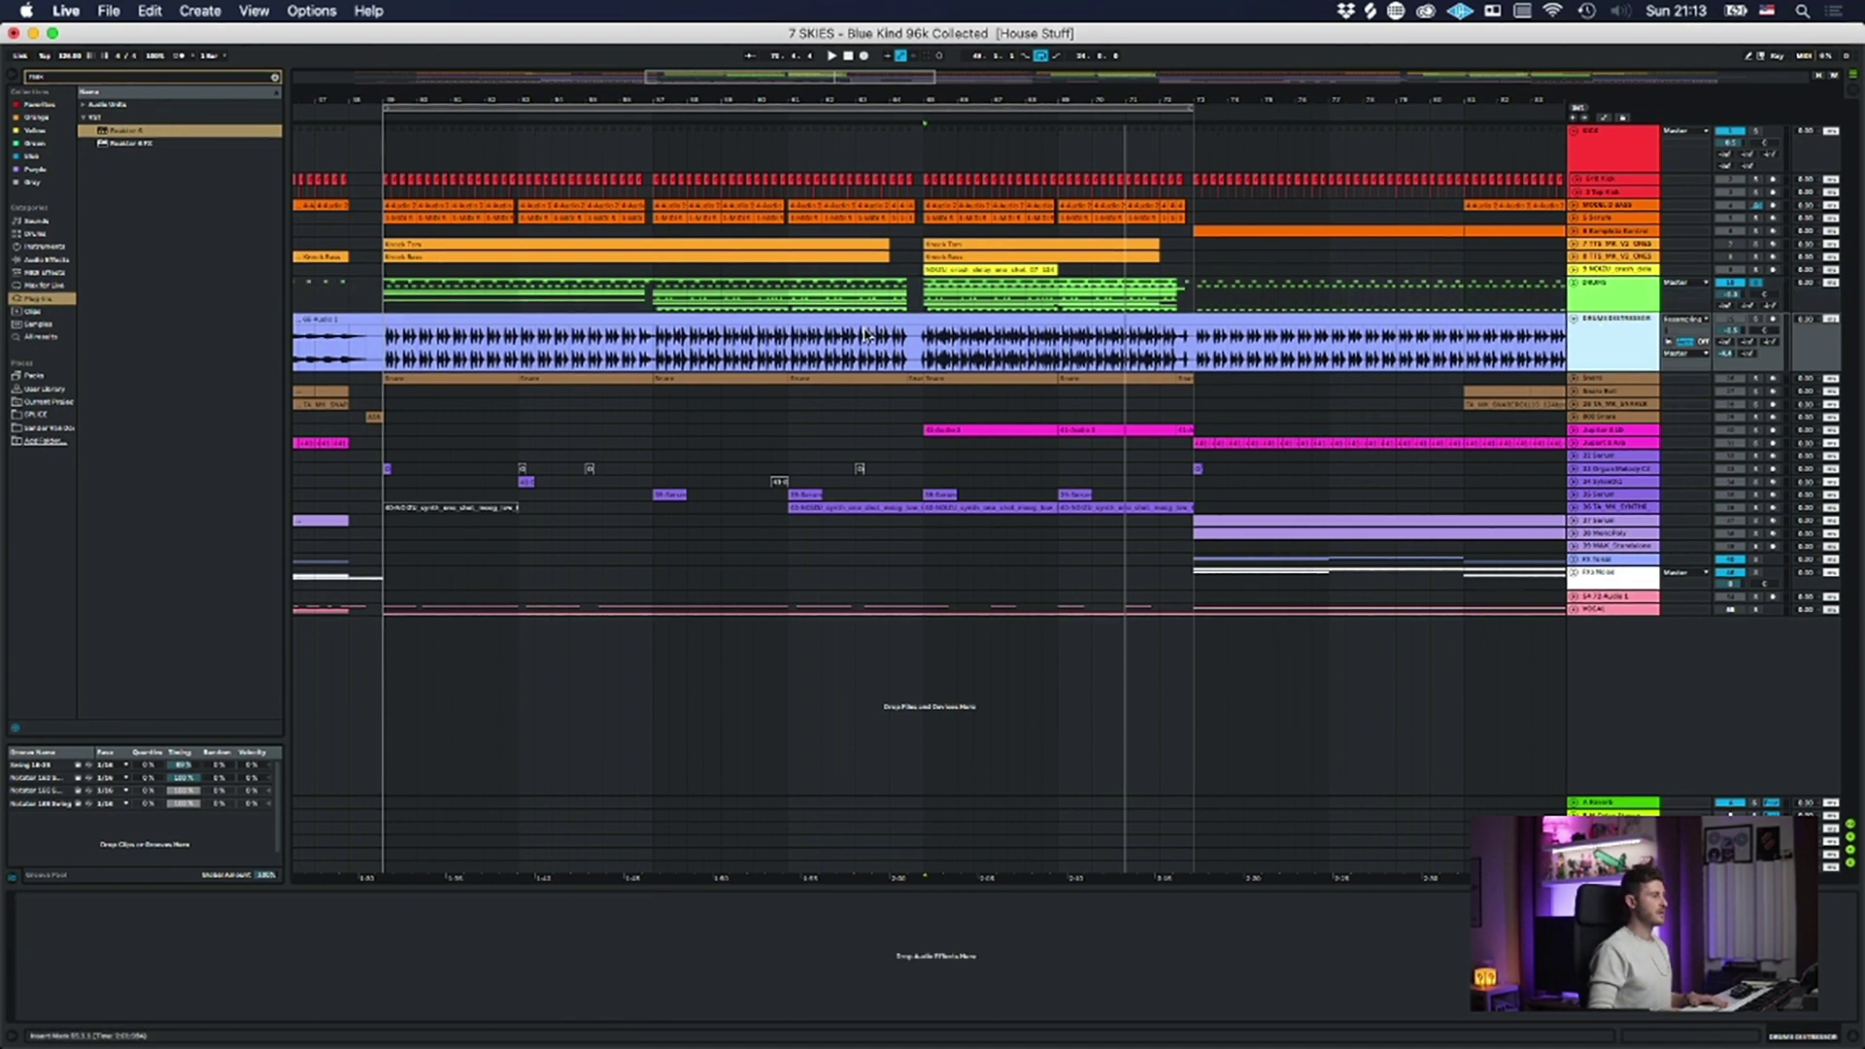
click(1644, 287)
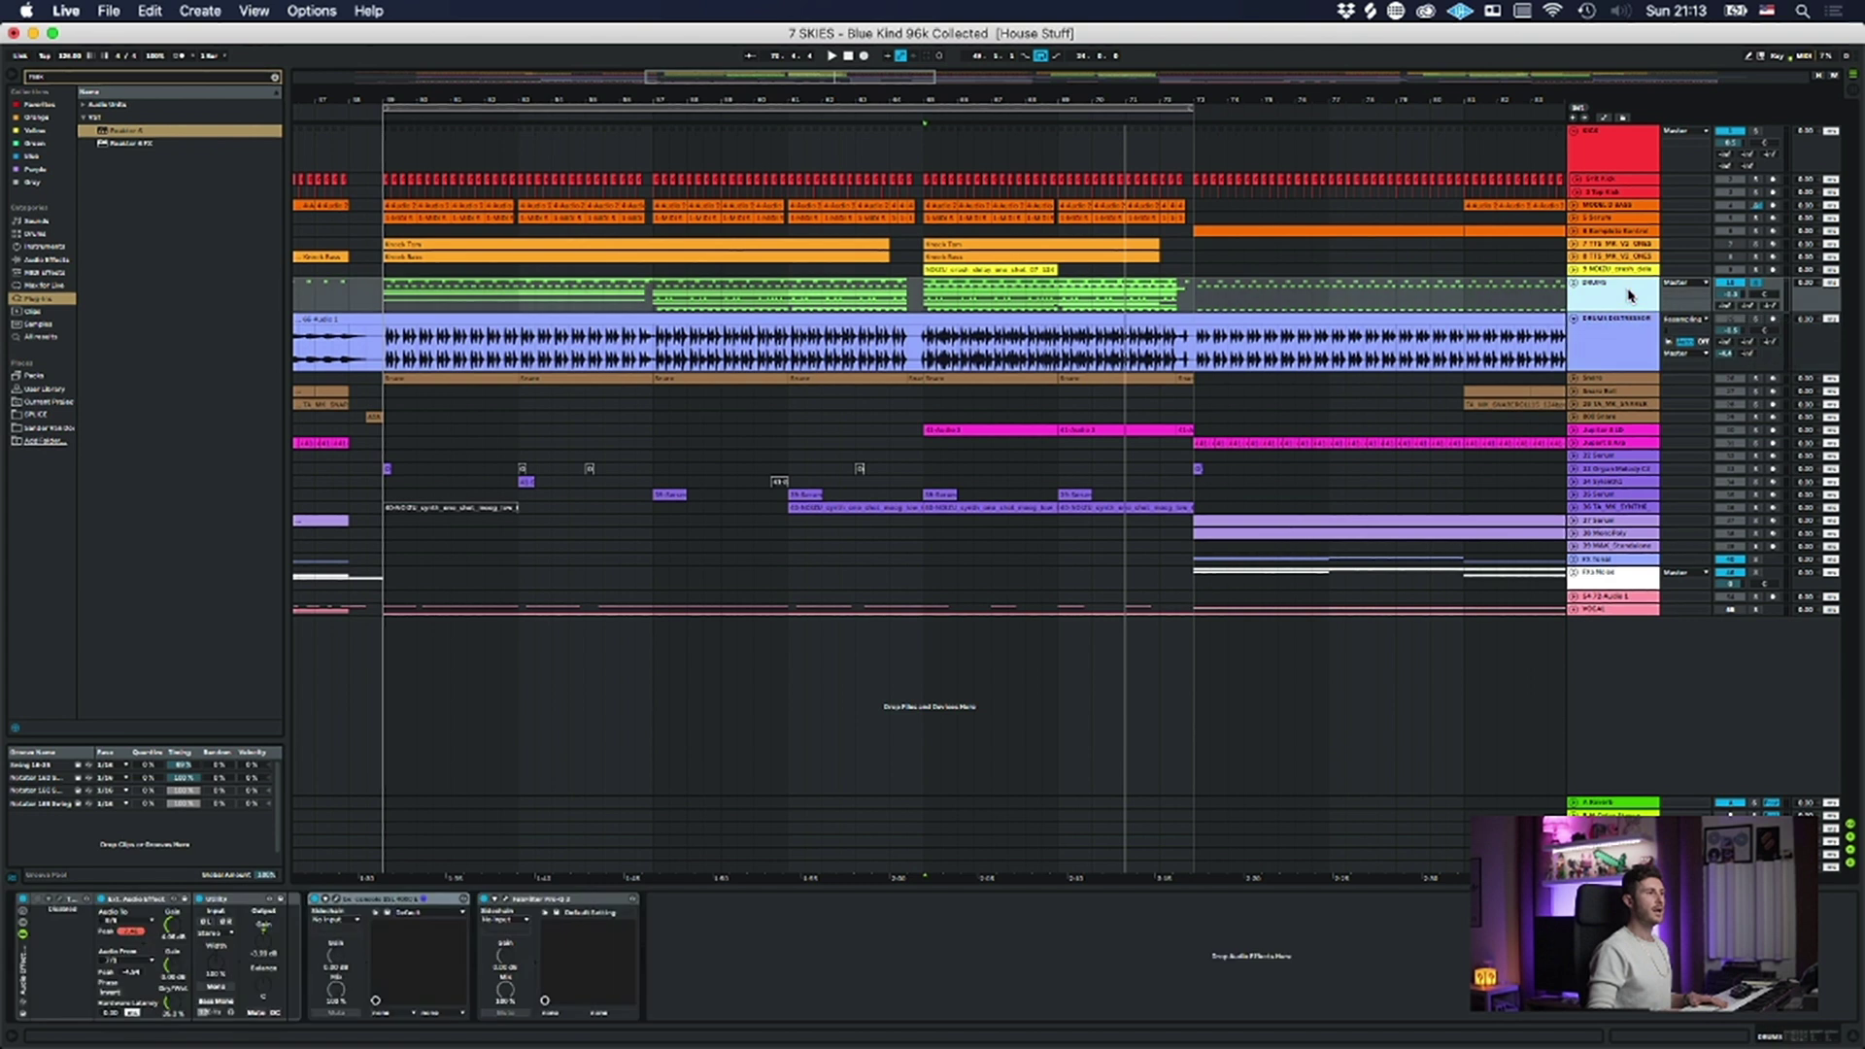
click(1608, 338)
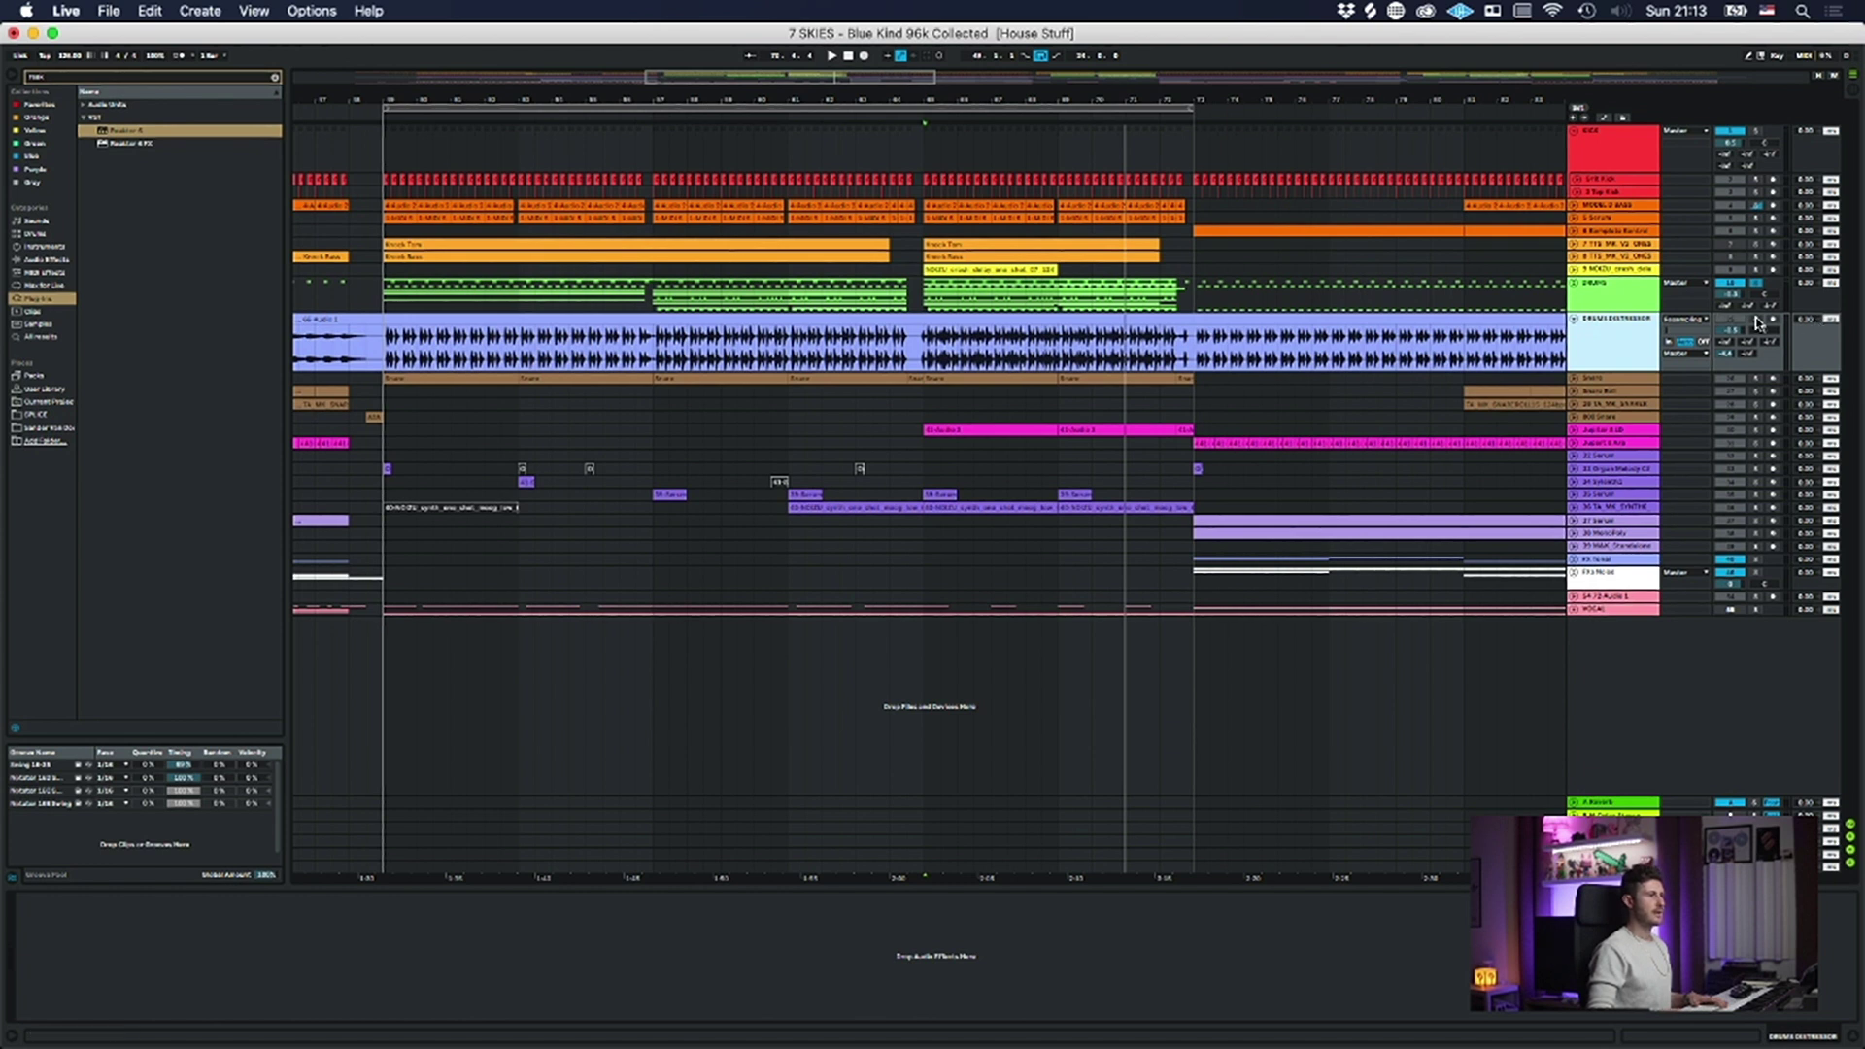
- Listen to the soloed DRUMS DISTRESSOR track from the loop start, then take it out of solo
click(387, 360)
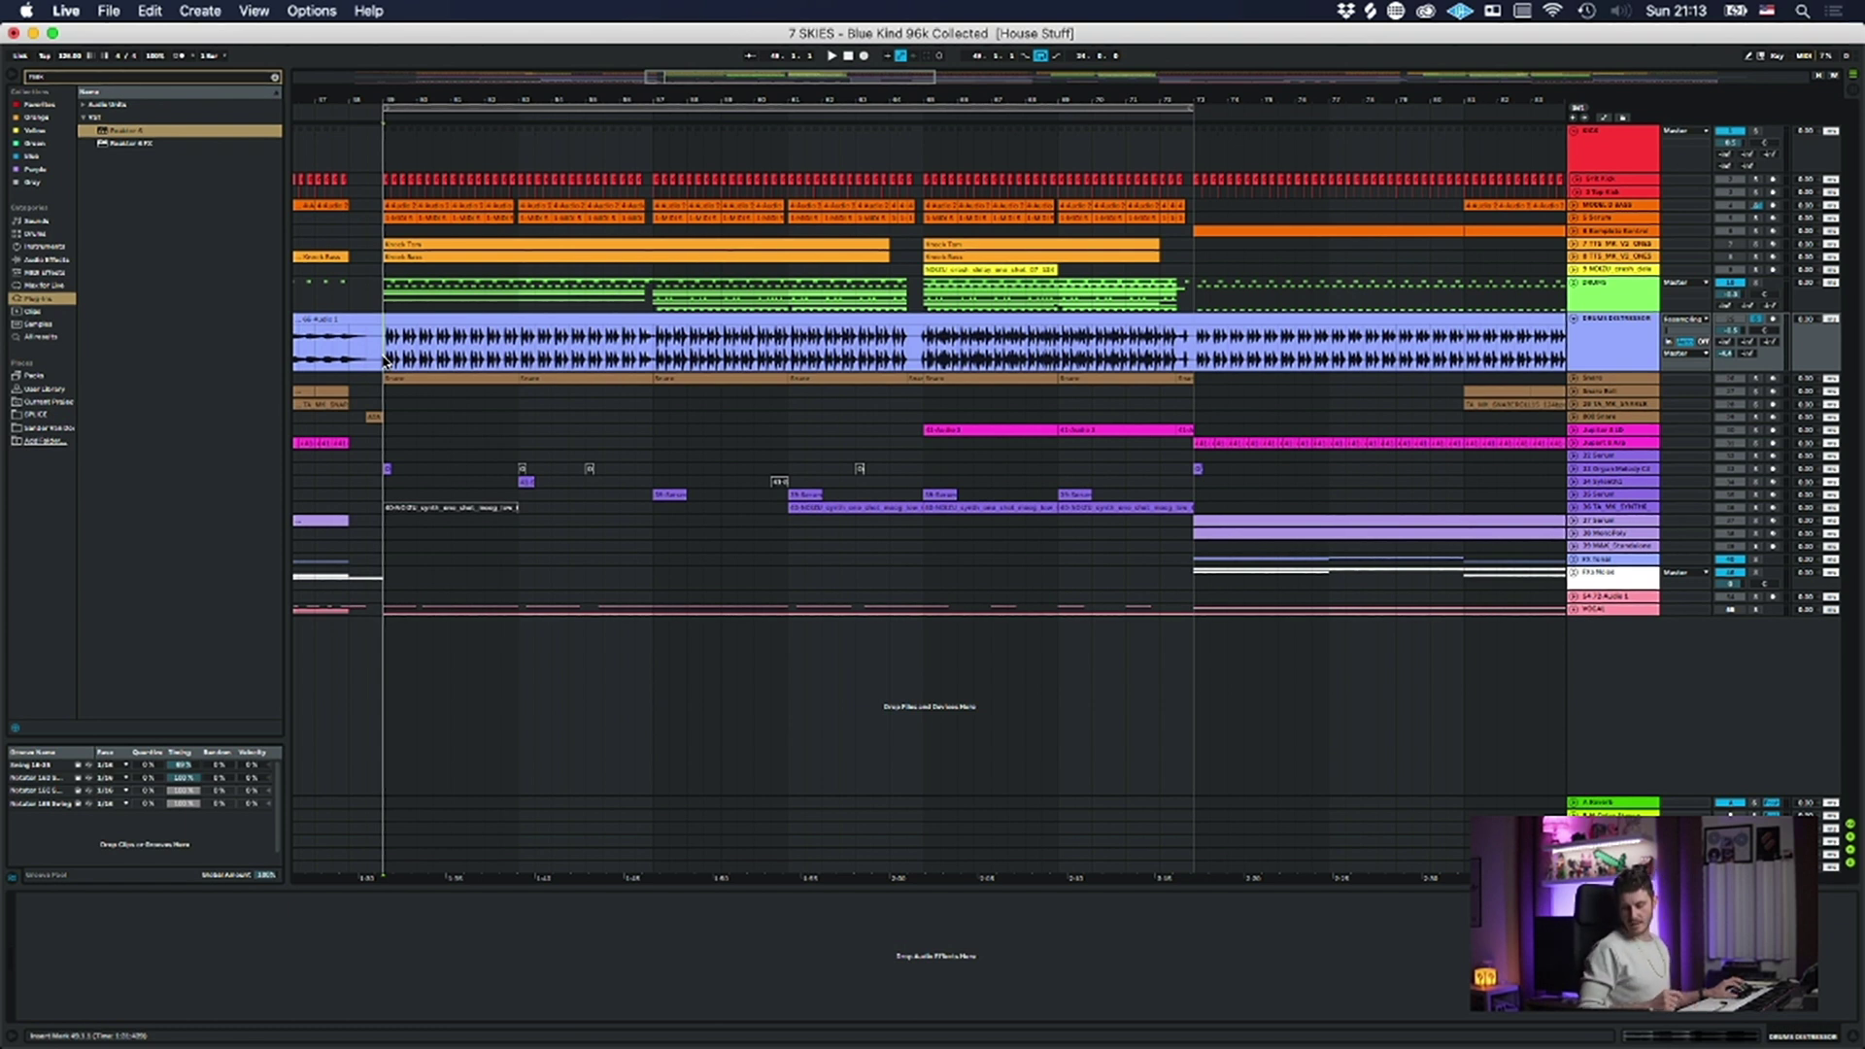
key(space)
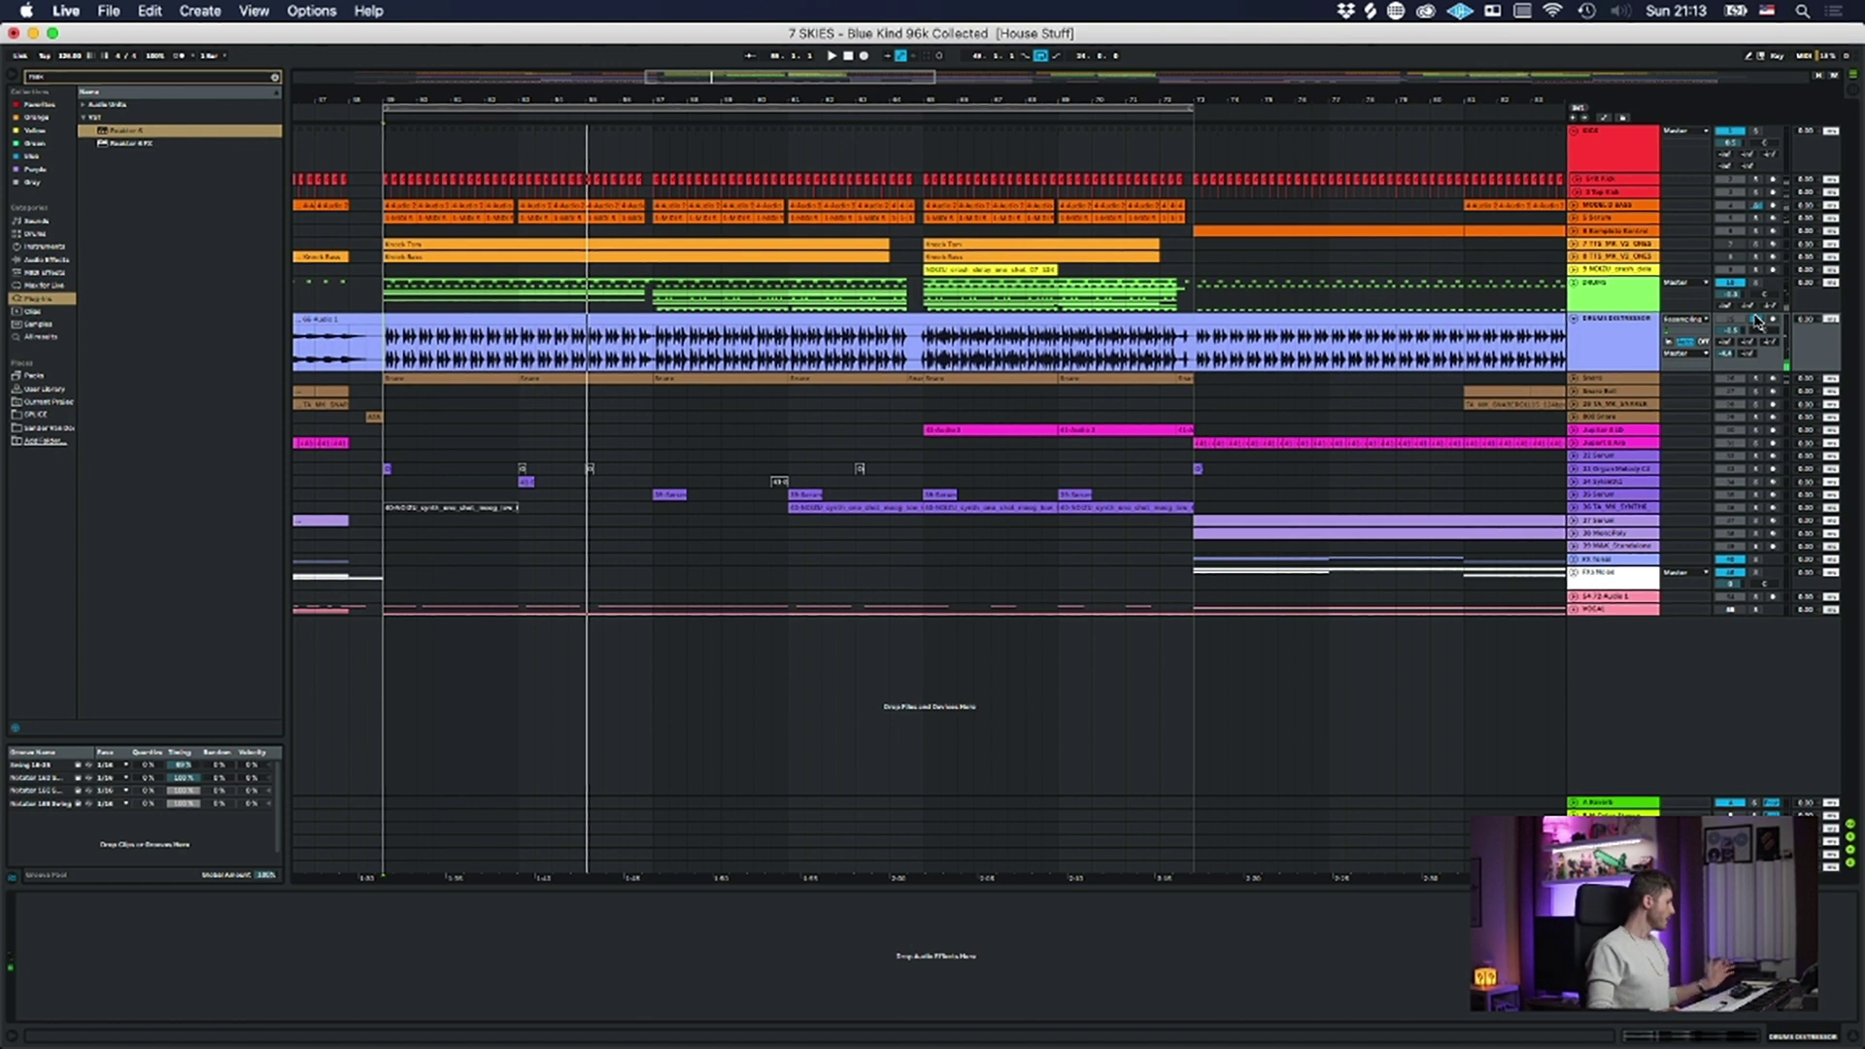
click(1591, 288)
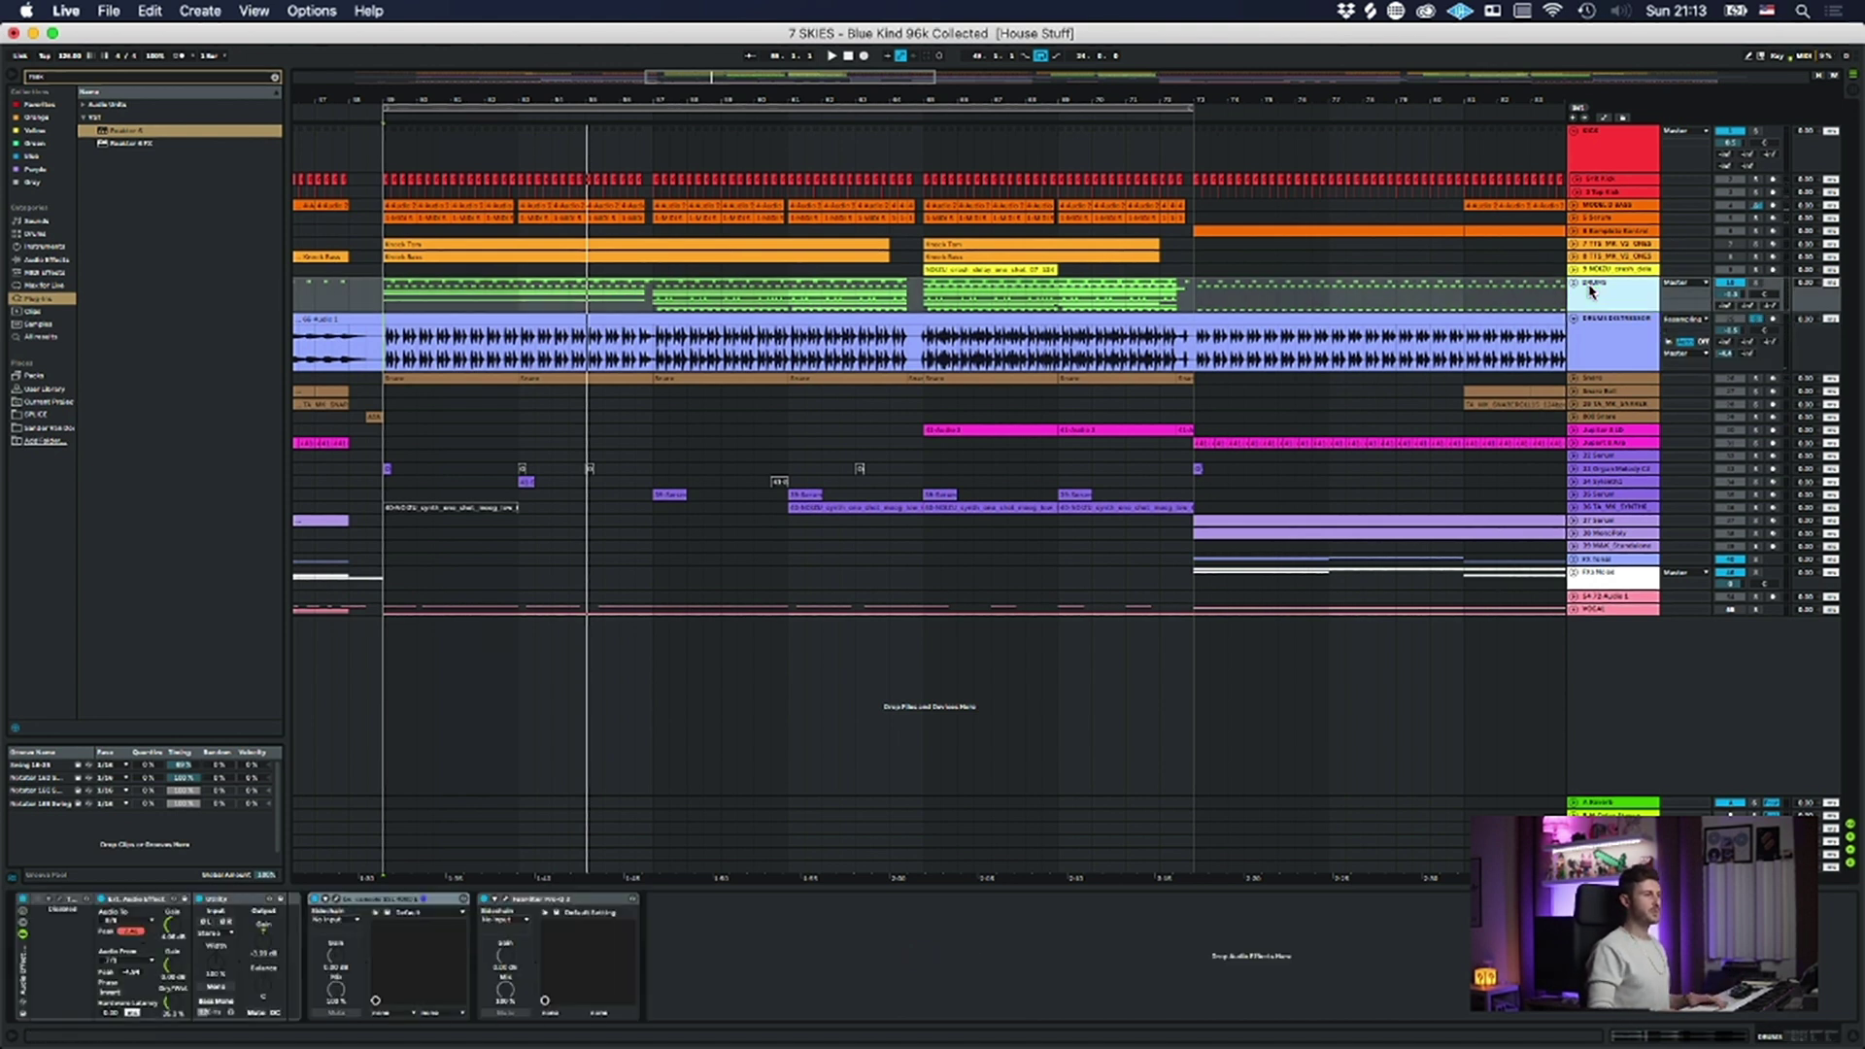
click(1612, 334)
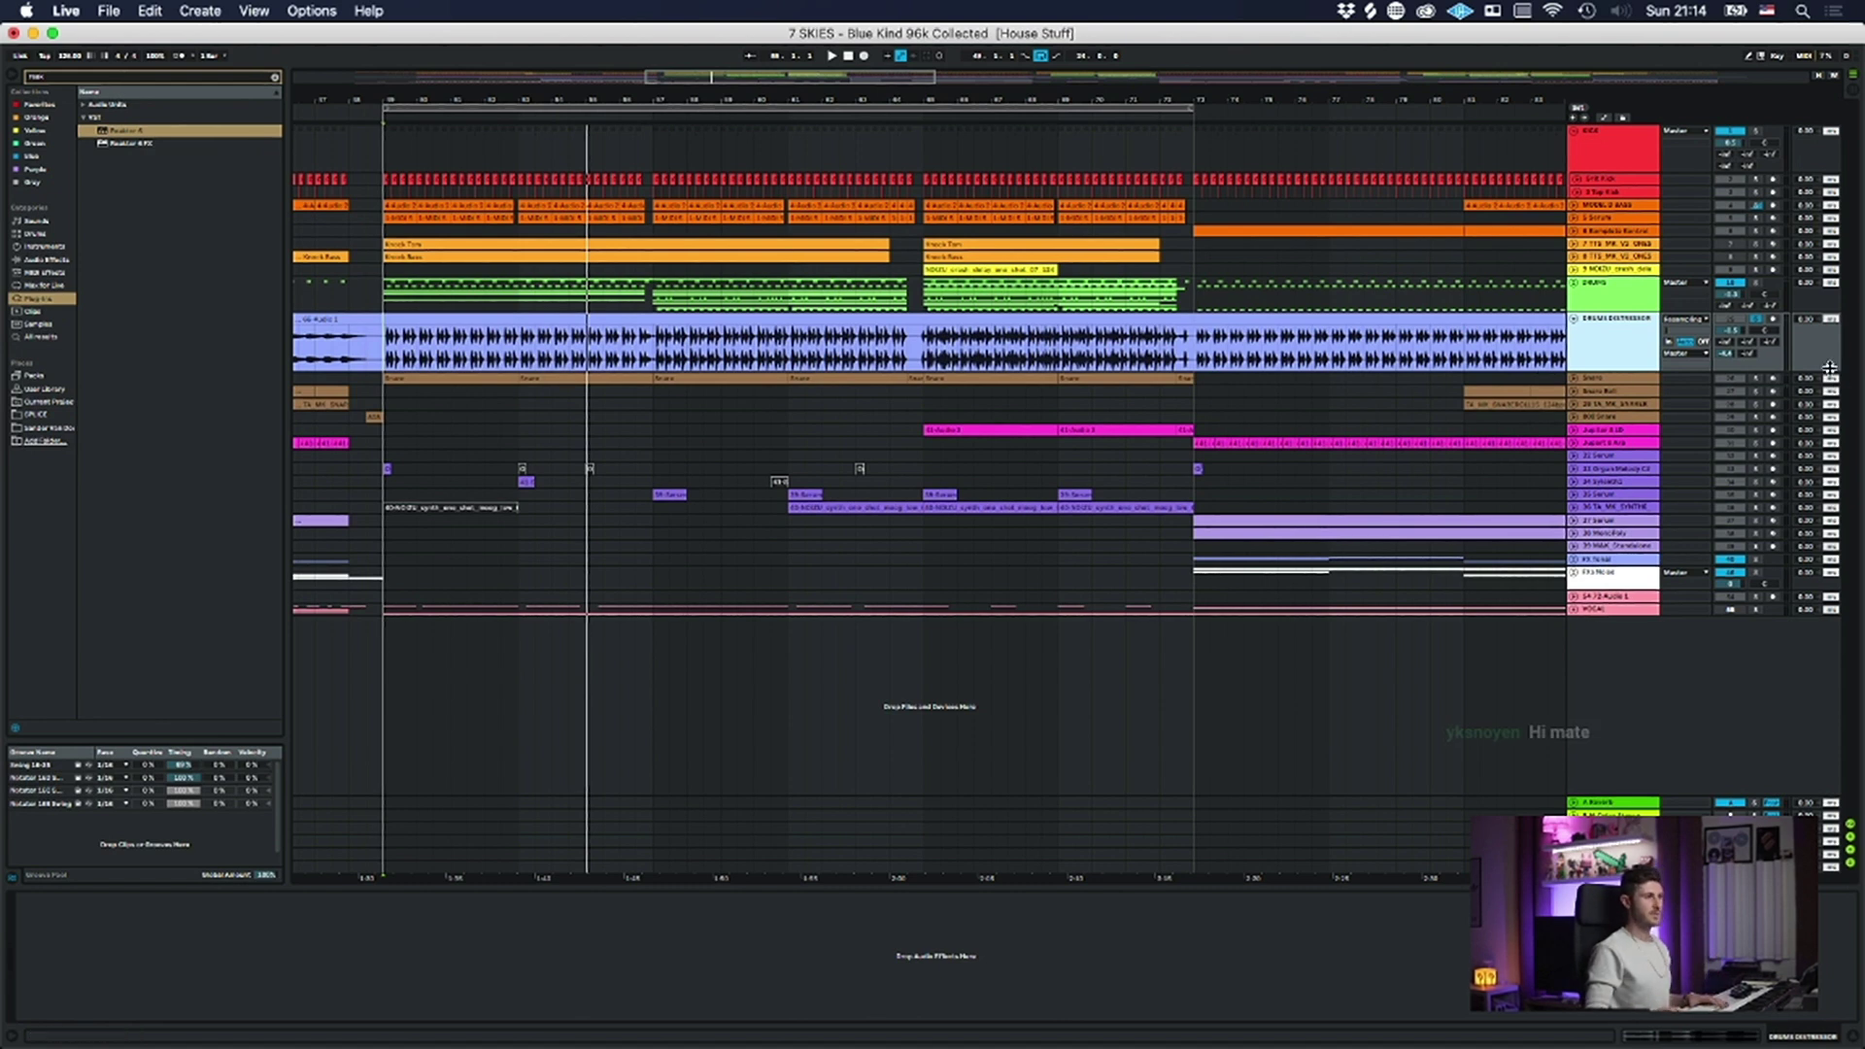
click(1758, 321)
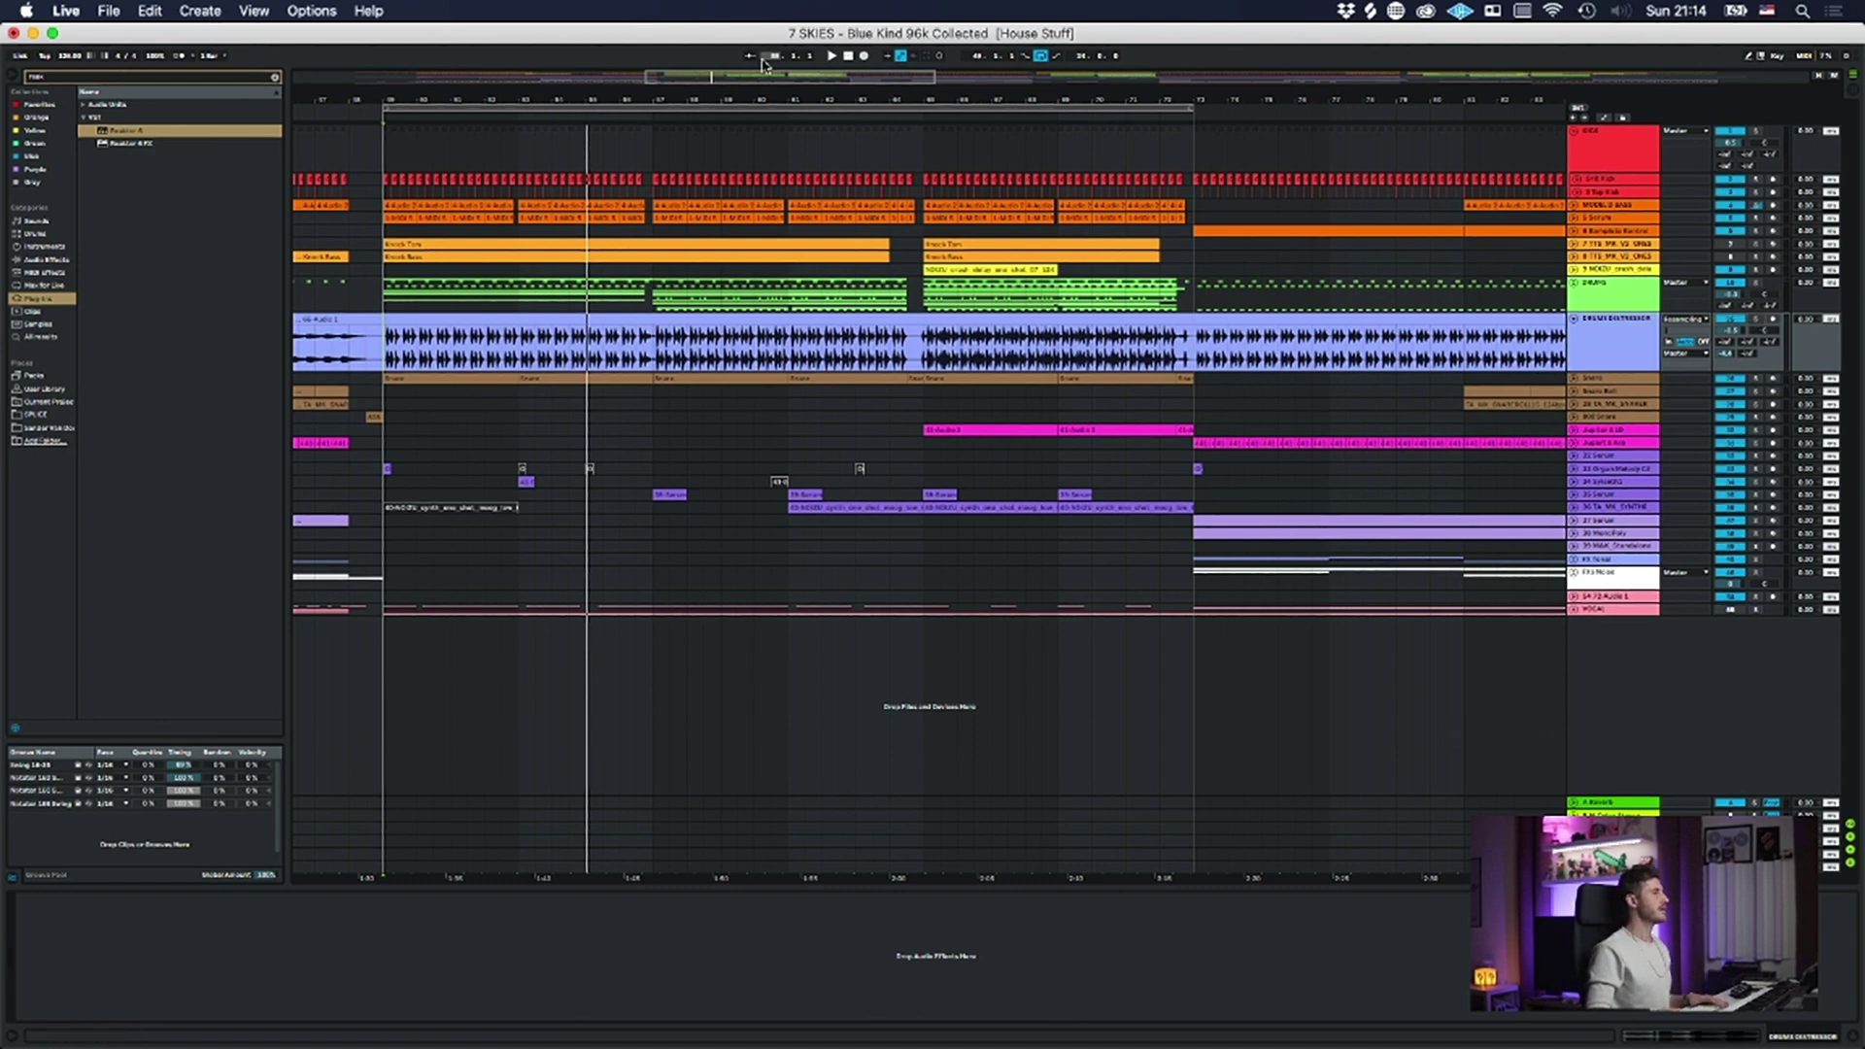
- Unfold the Komplete Kontrol track and move the loop to the section starting at bar 73, where its clips begin
drag(755, 101, 755, 89)
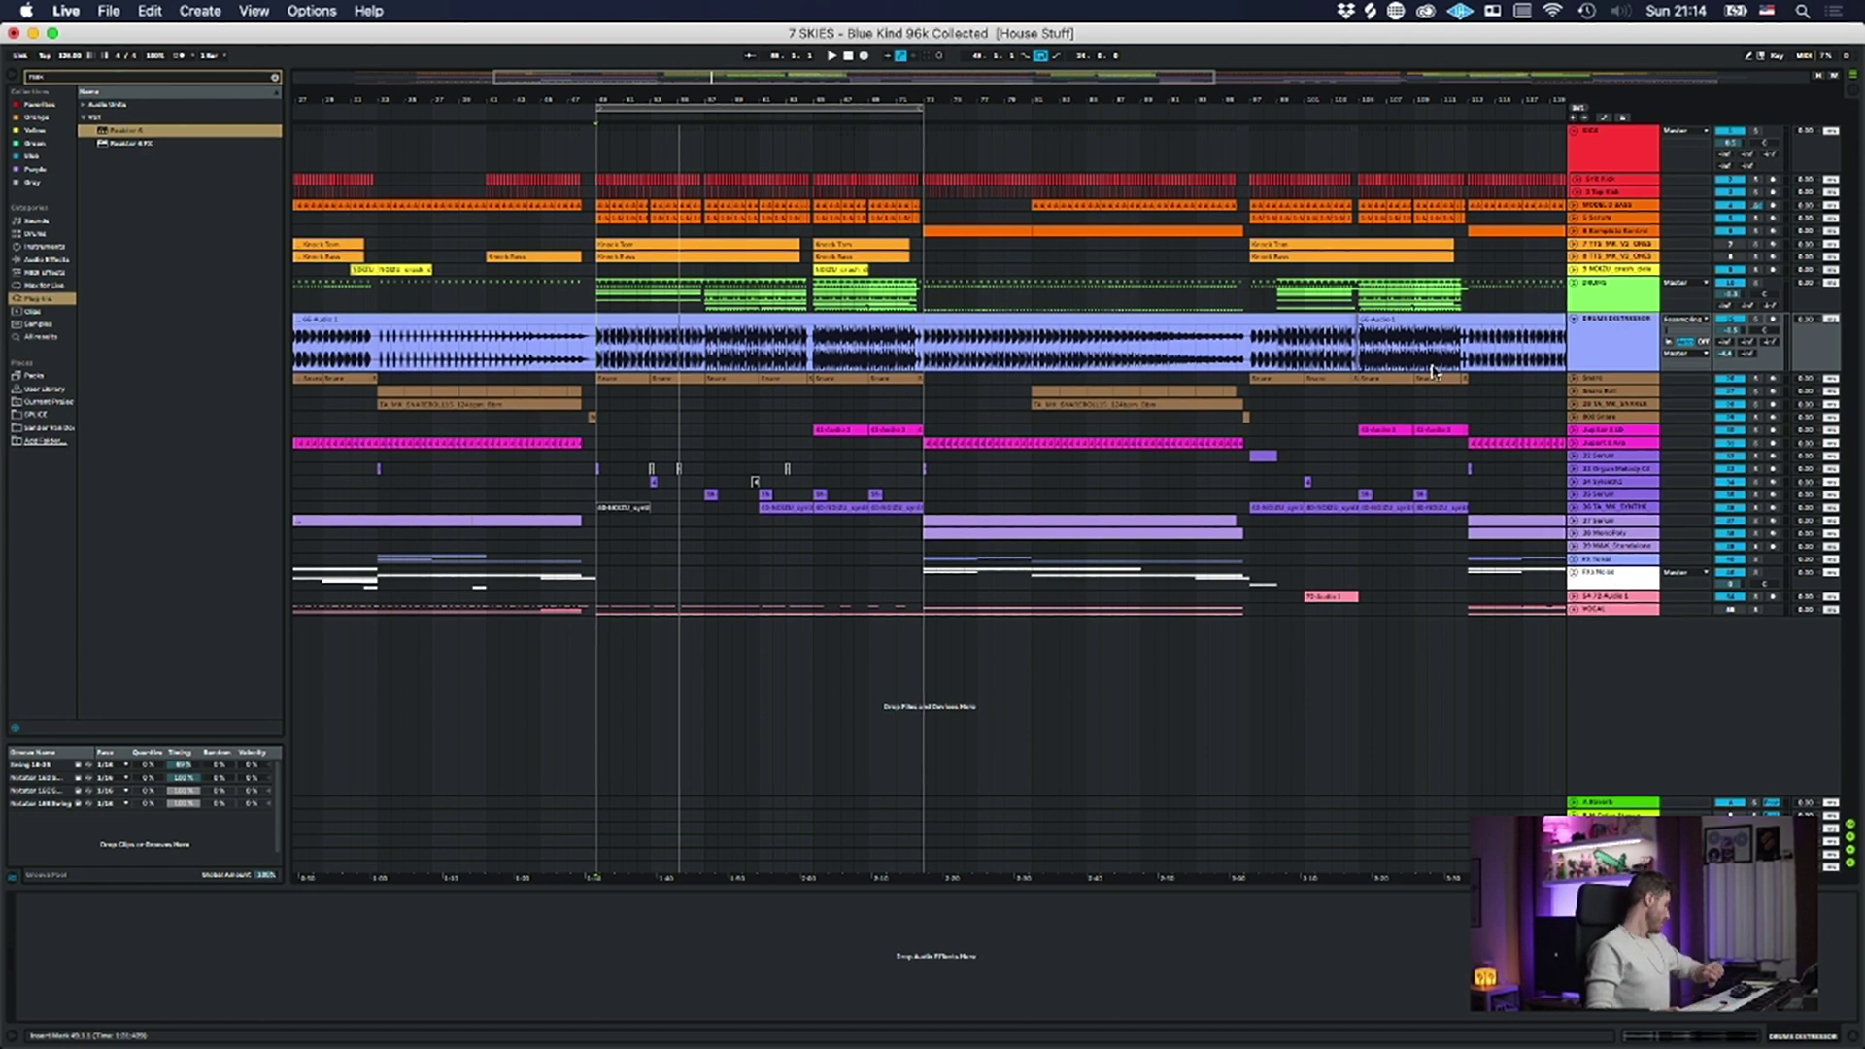
drag(789, 101, 746, 98)
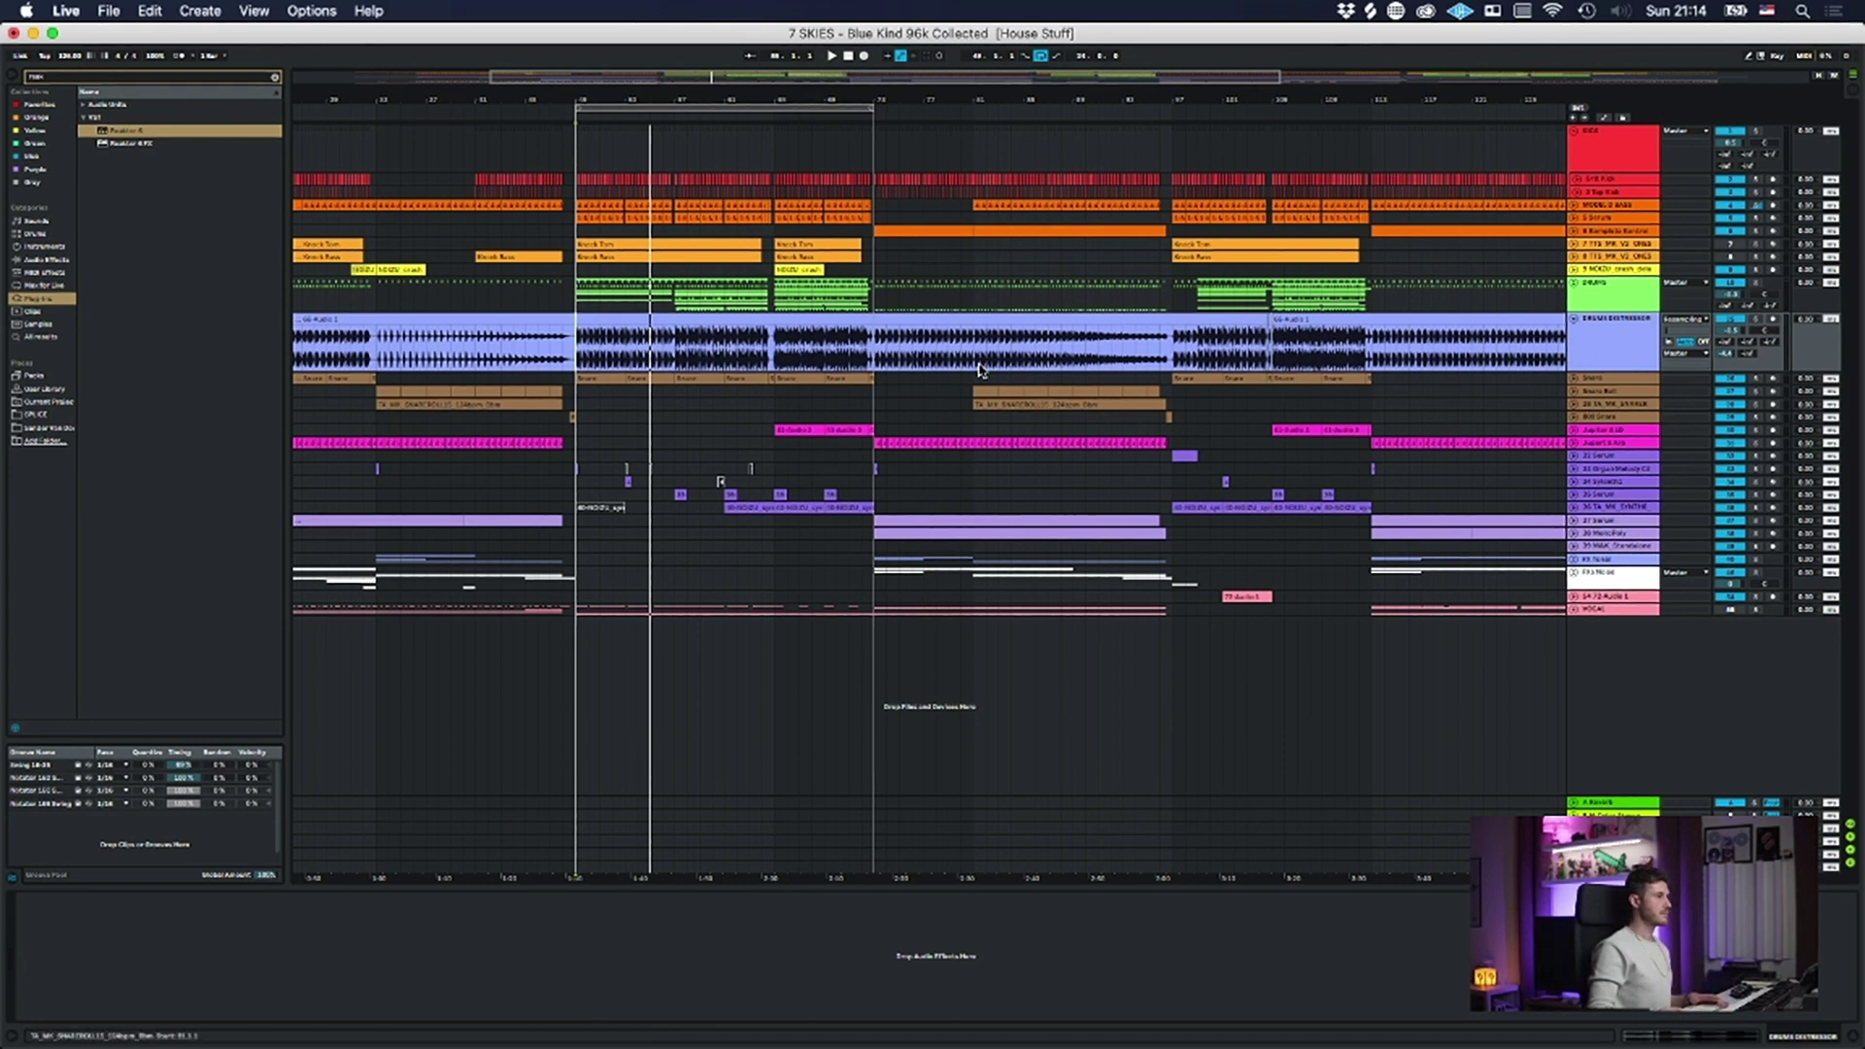
click(898, 232)
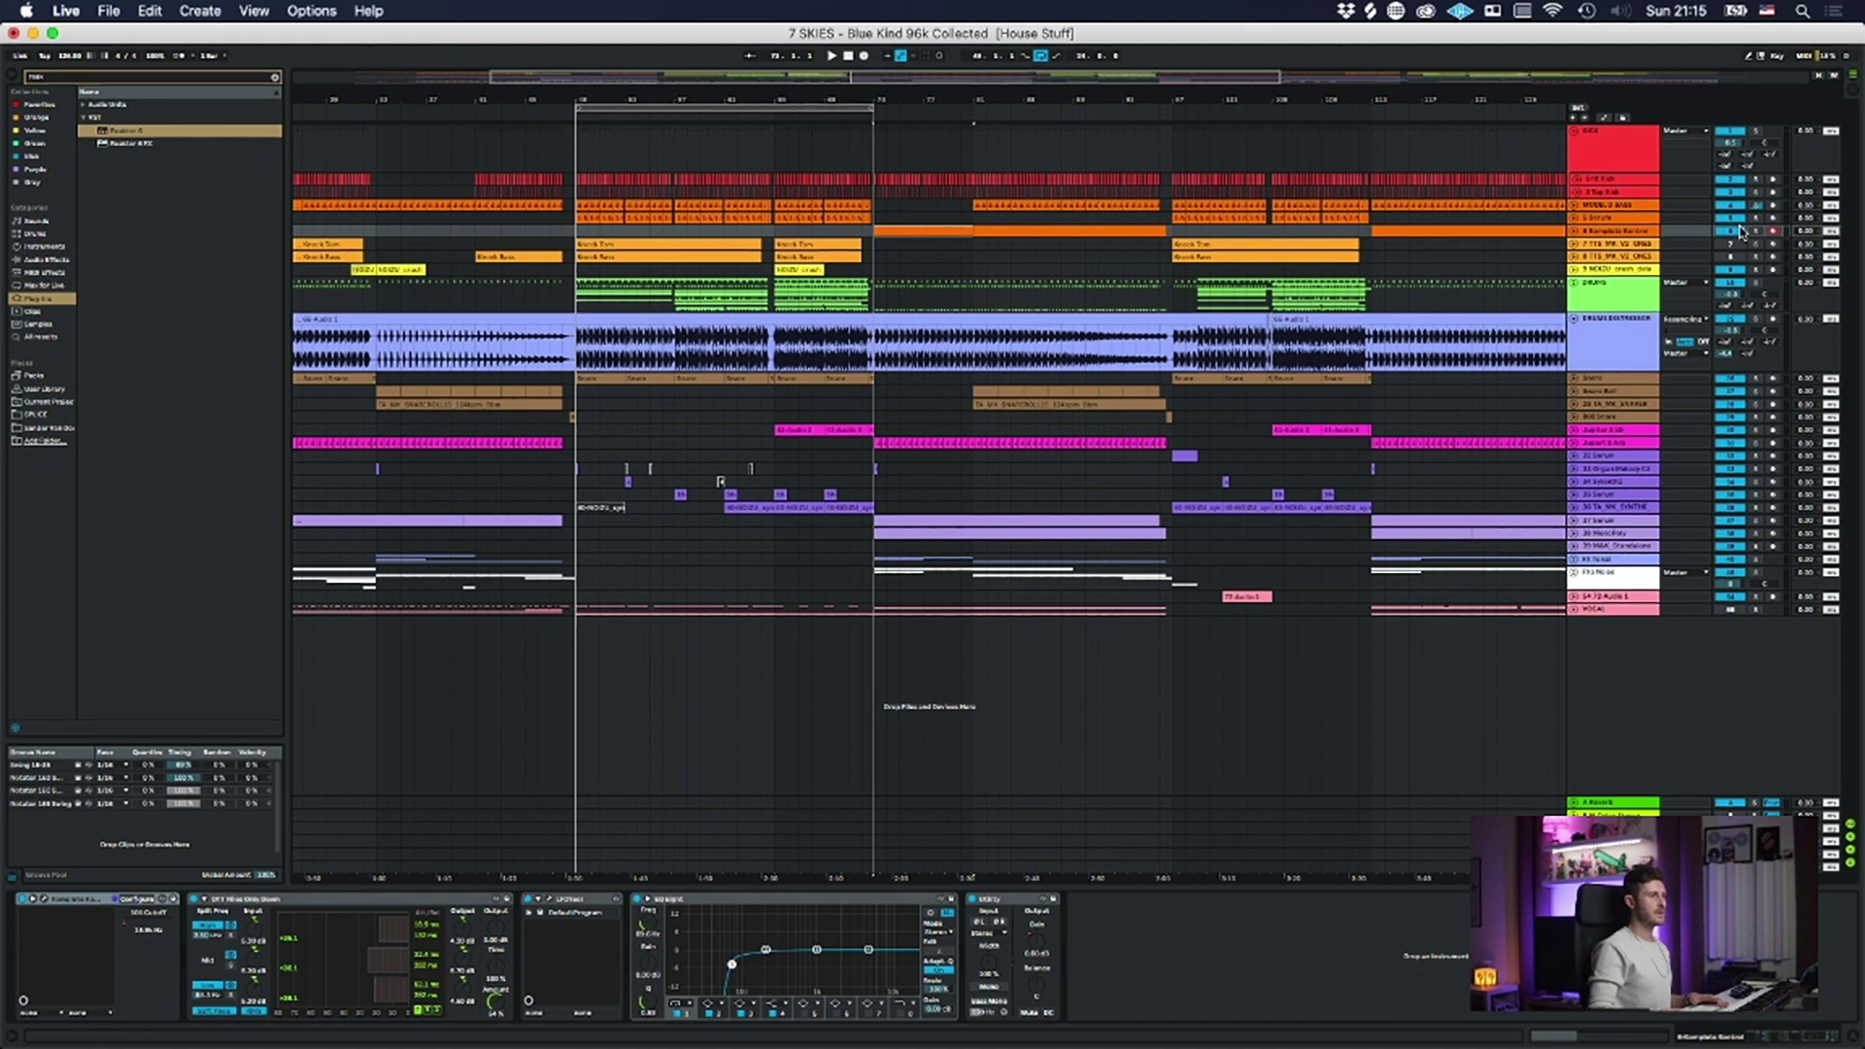
click(1575, 231)
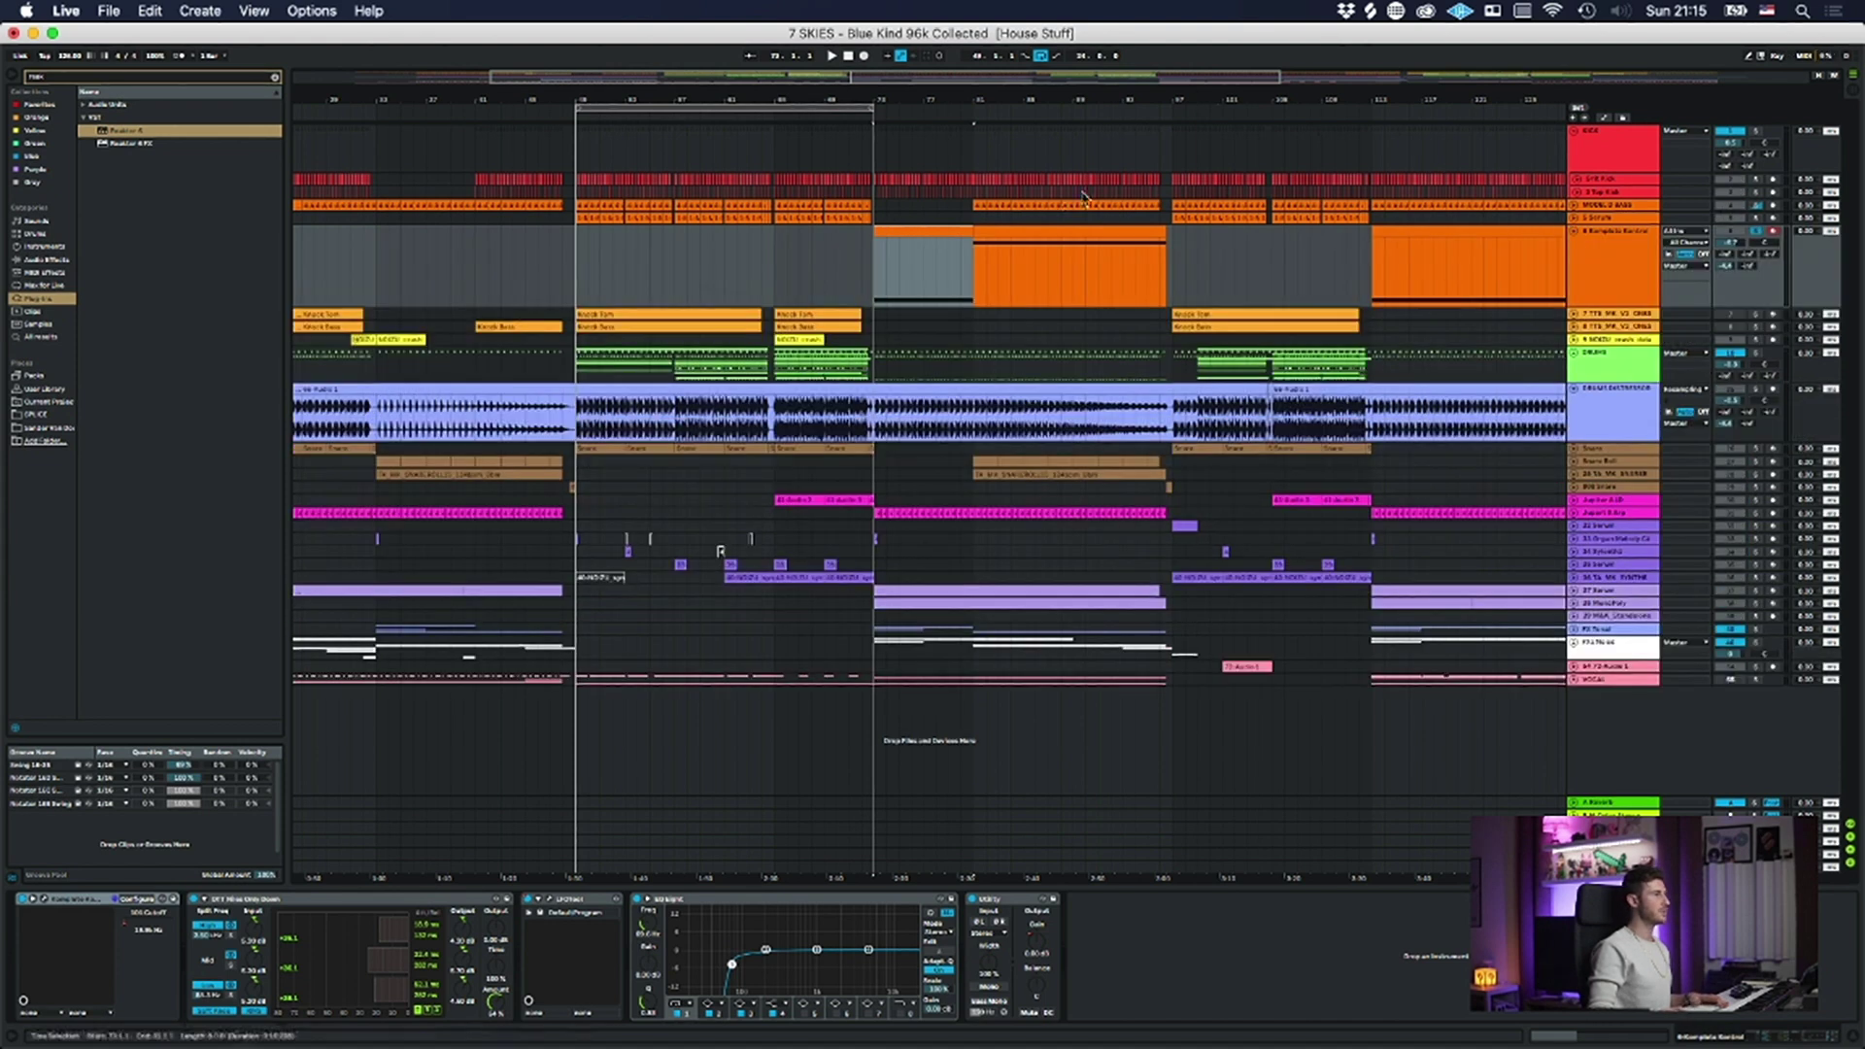
drag(786, 107, 1082, 113)
- Select the upper Jupiter 8 track with the magenta audio clips and solo it
click(798, 500)
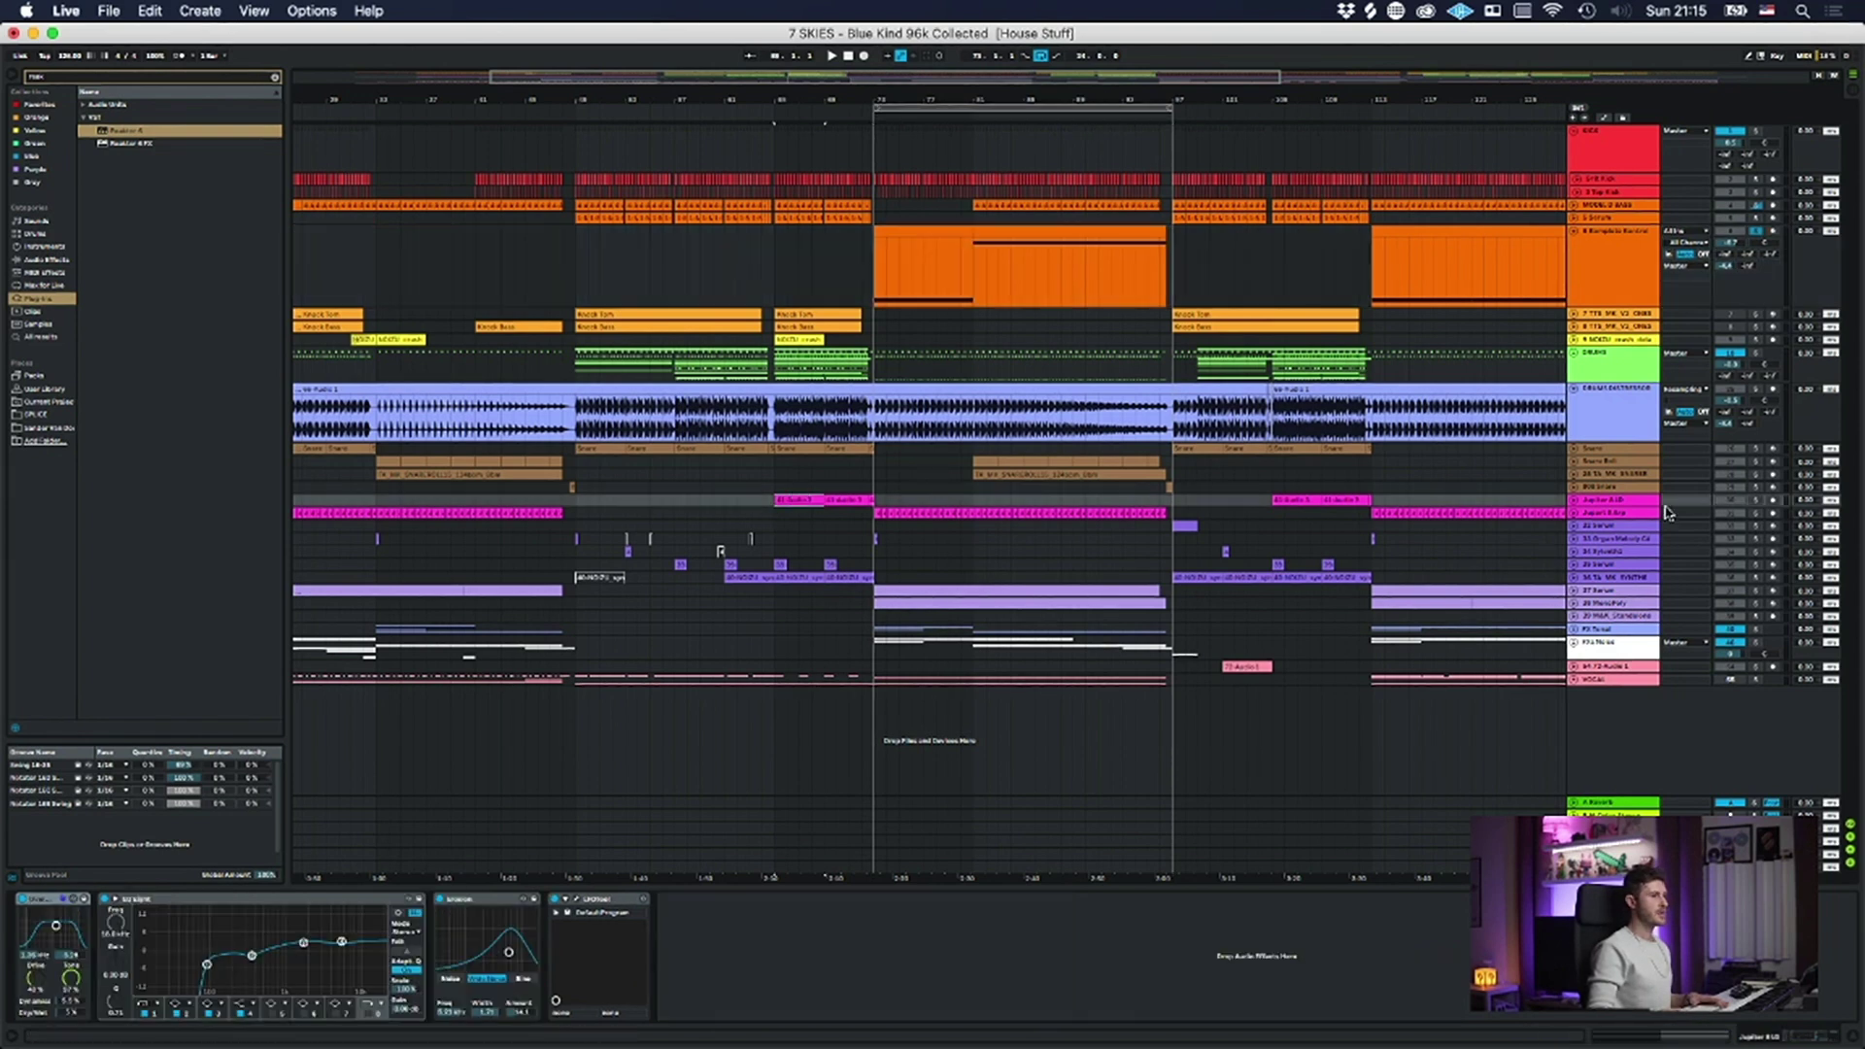
click(1612, 502)
click(1756, 499)
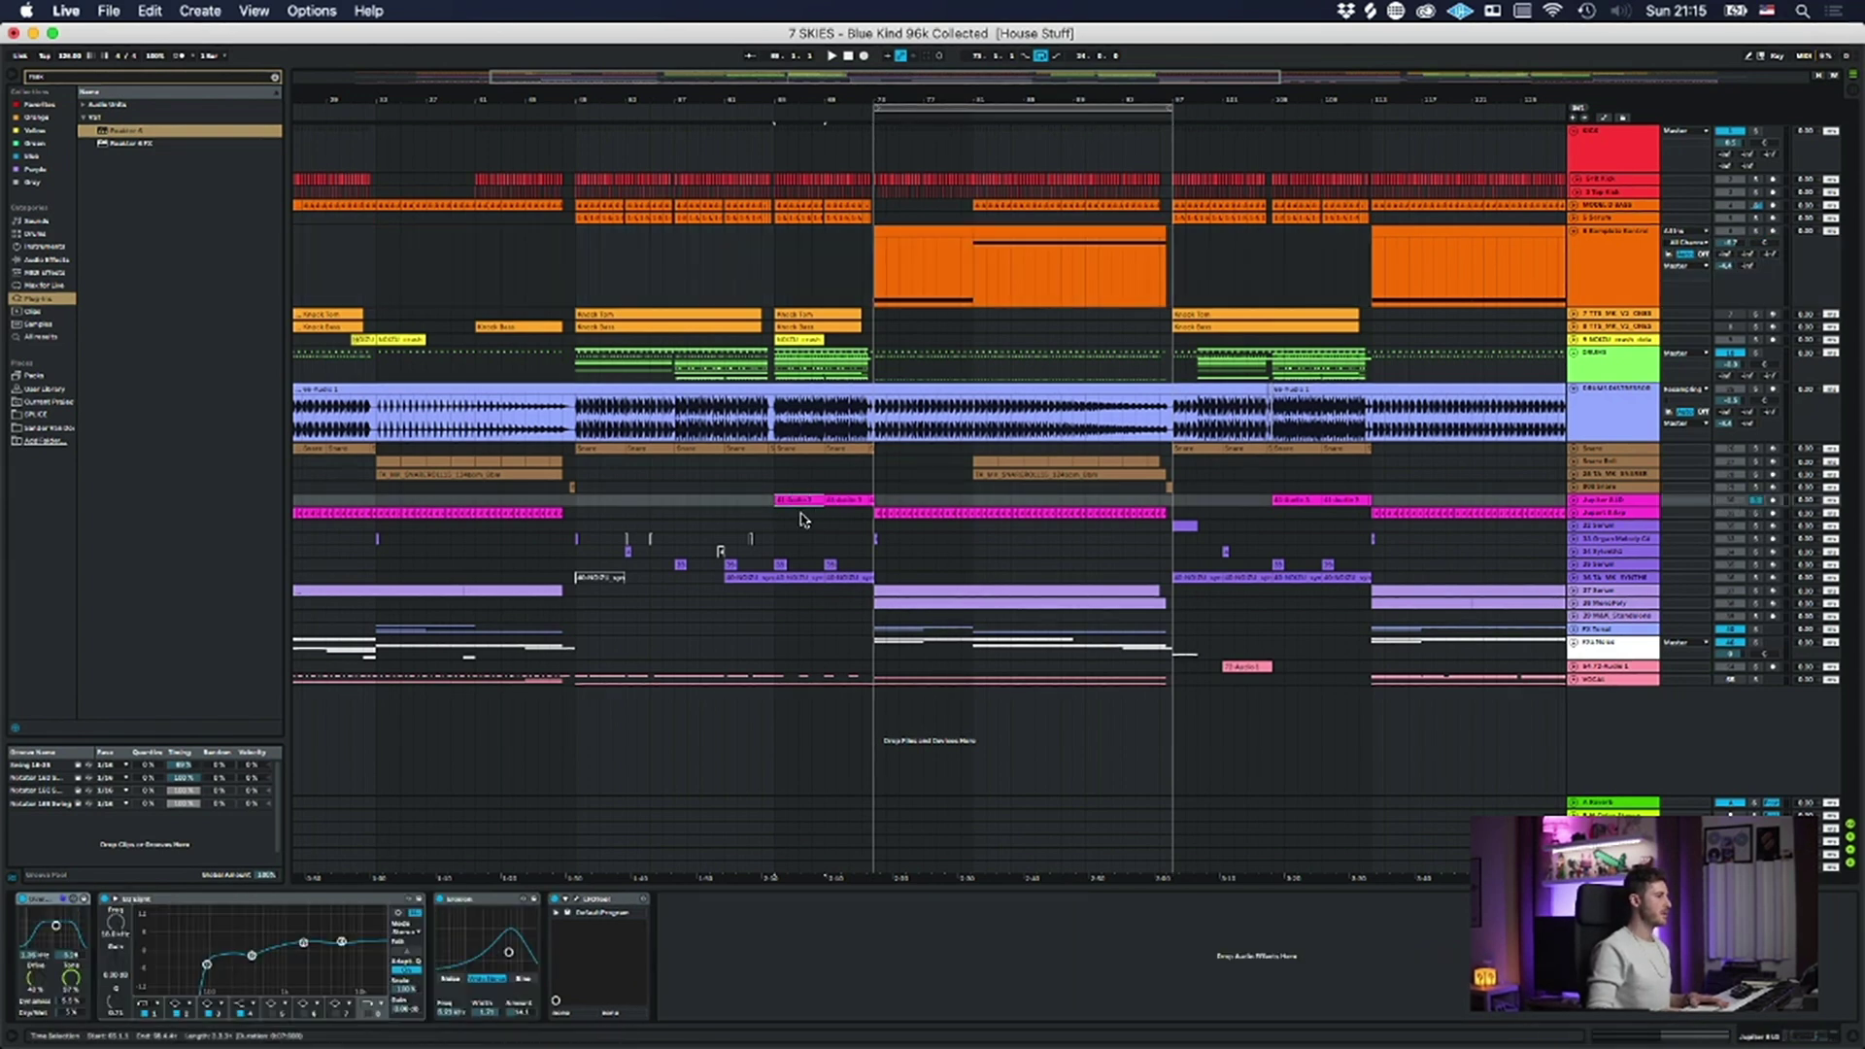
- Set the loop around the upper Jupiter 8 track's clips just before bar 73 and listen to the soloed track
click(959, 604)
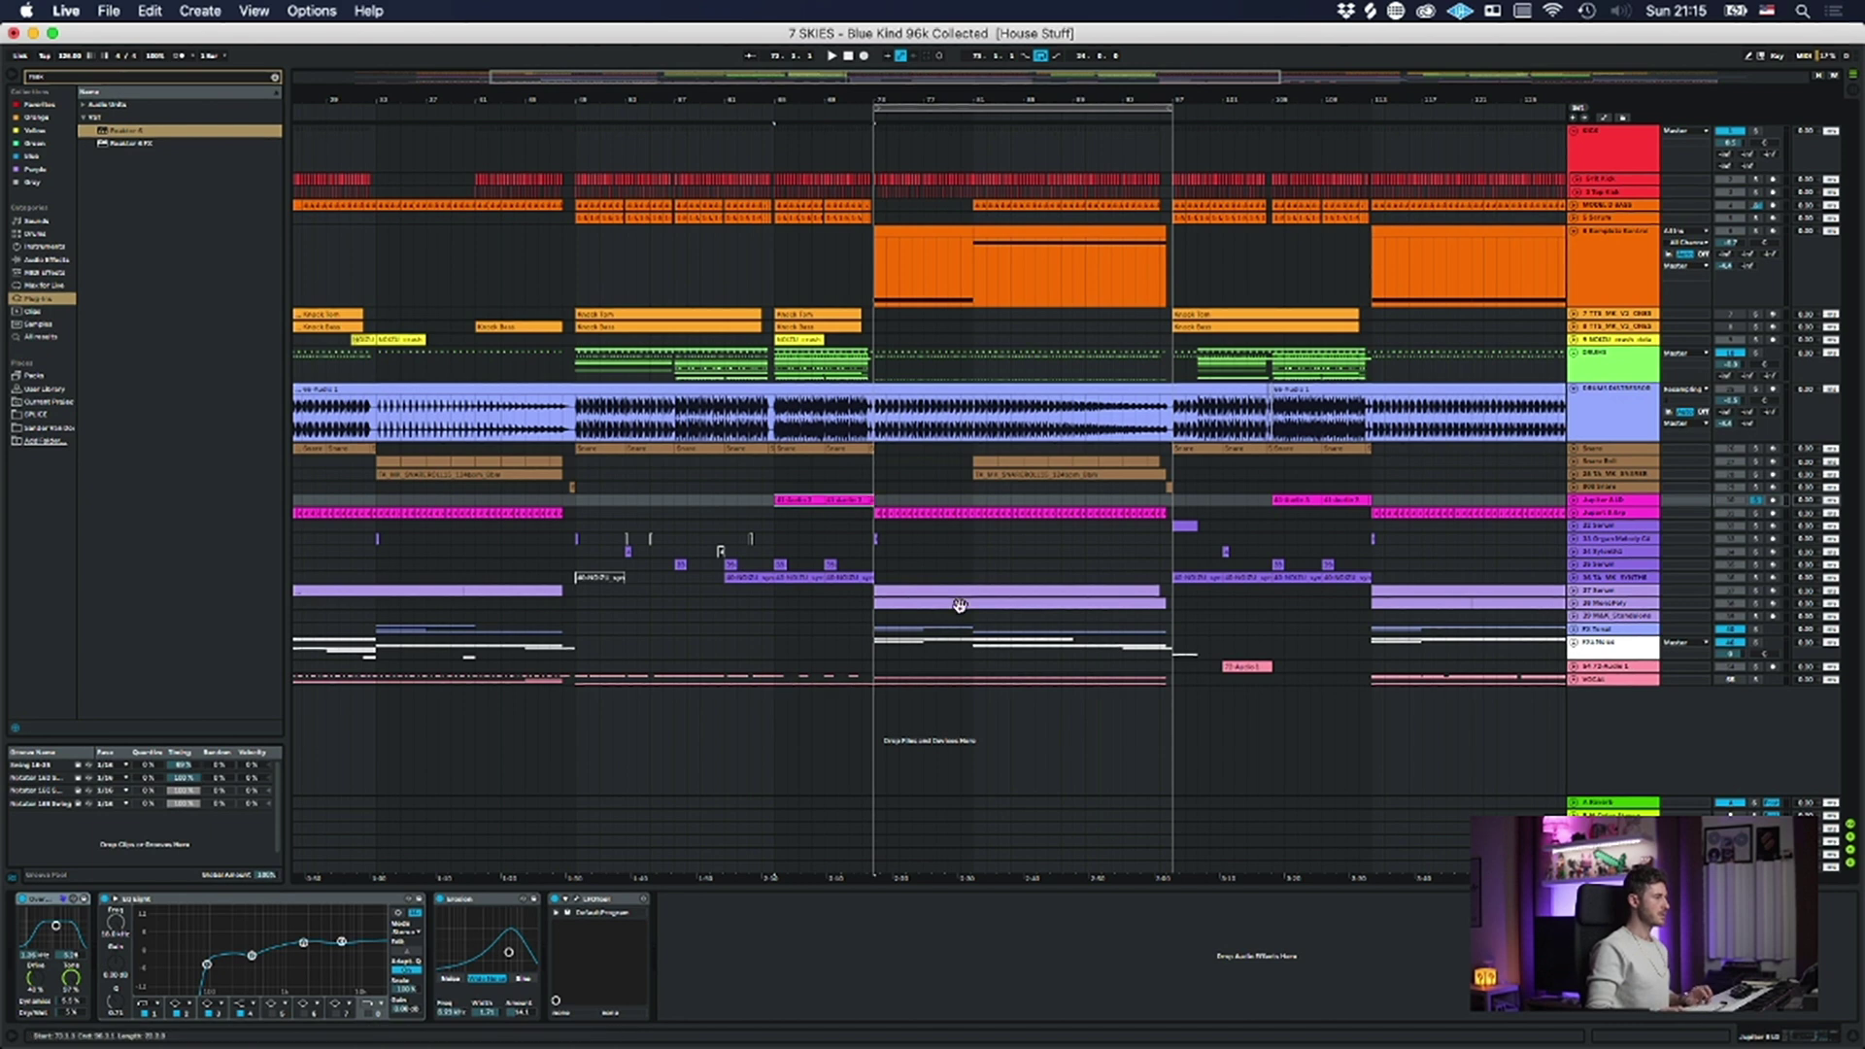
key(super+l)
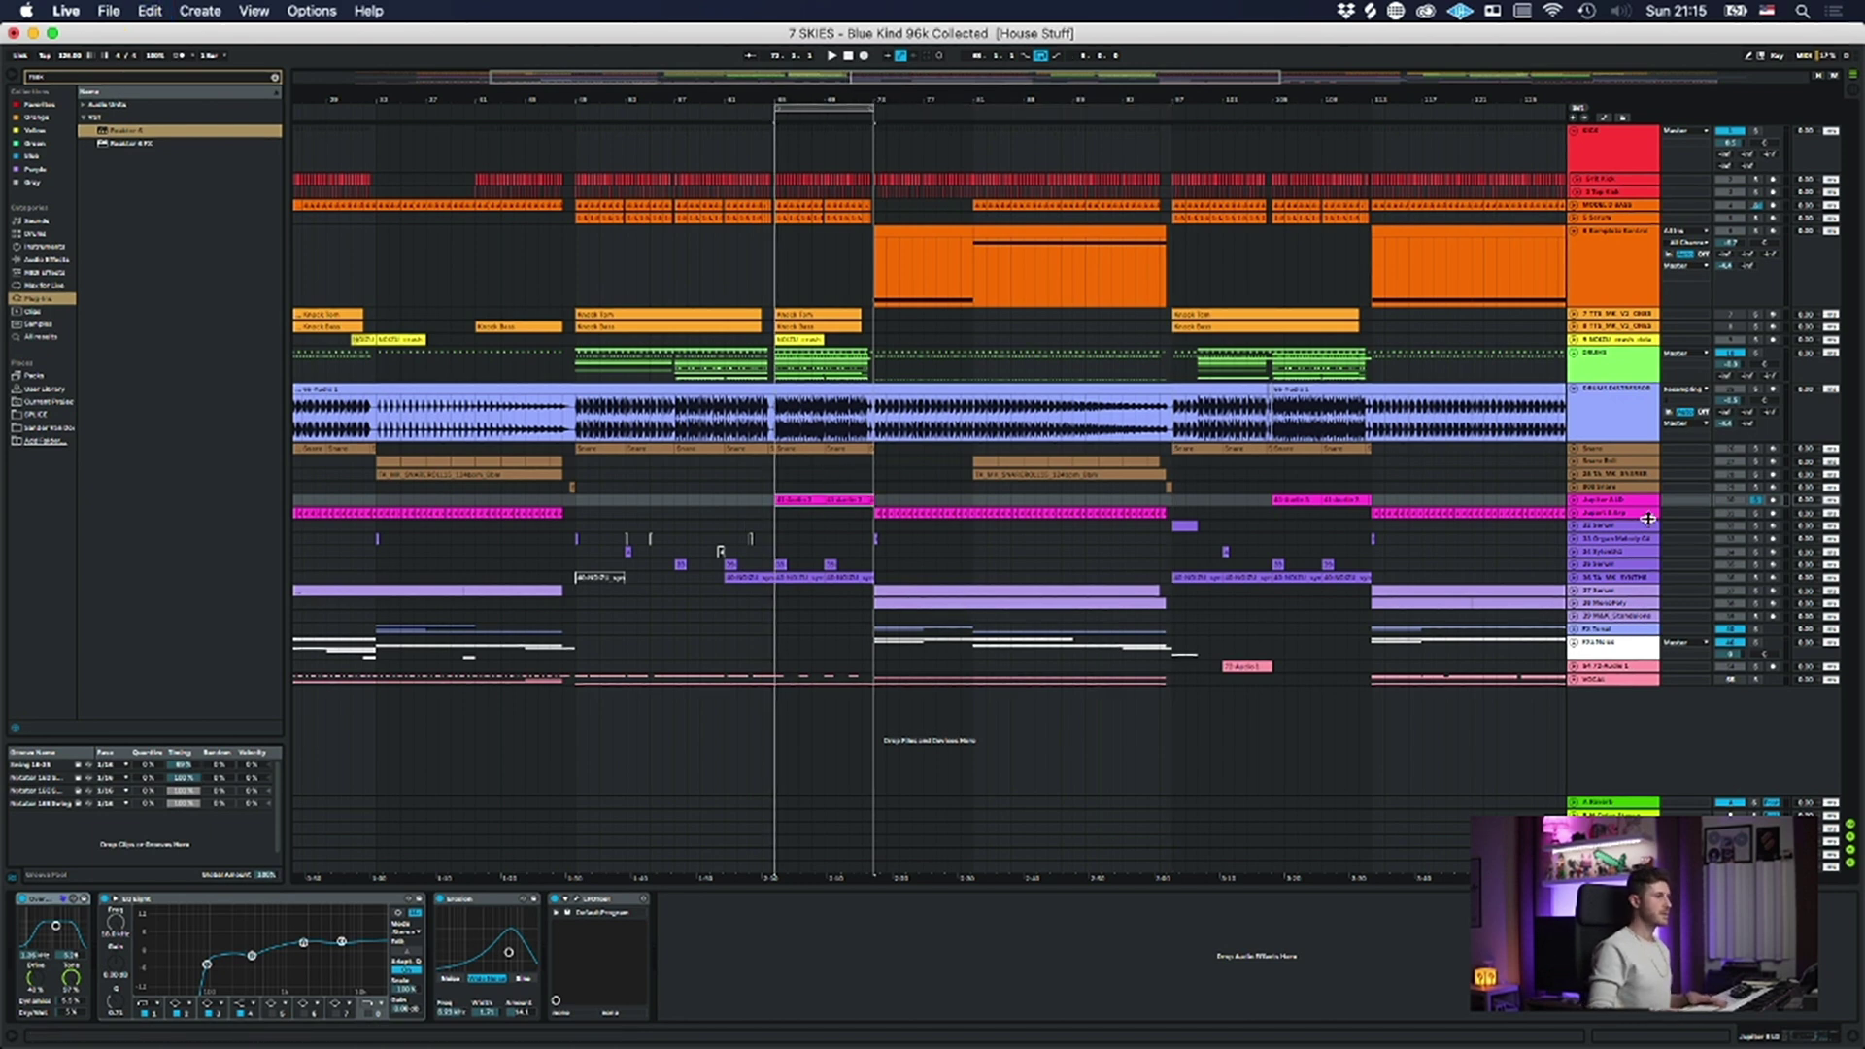
click(1610, 502)
key(space)
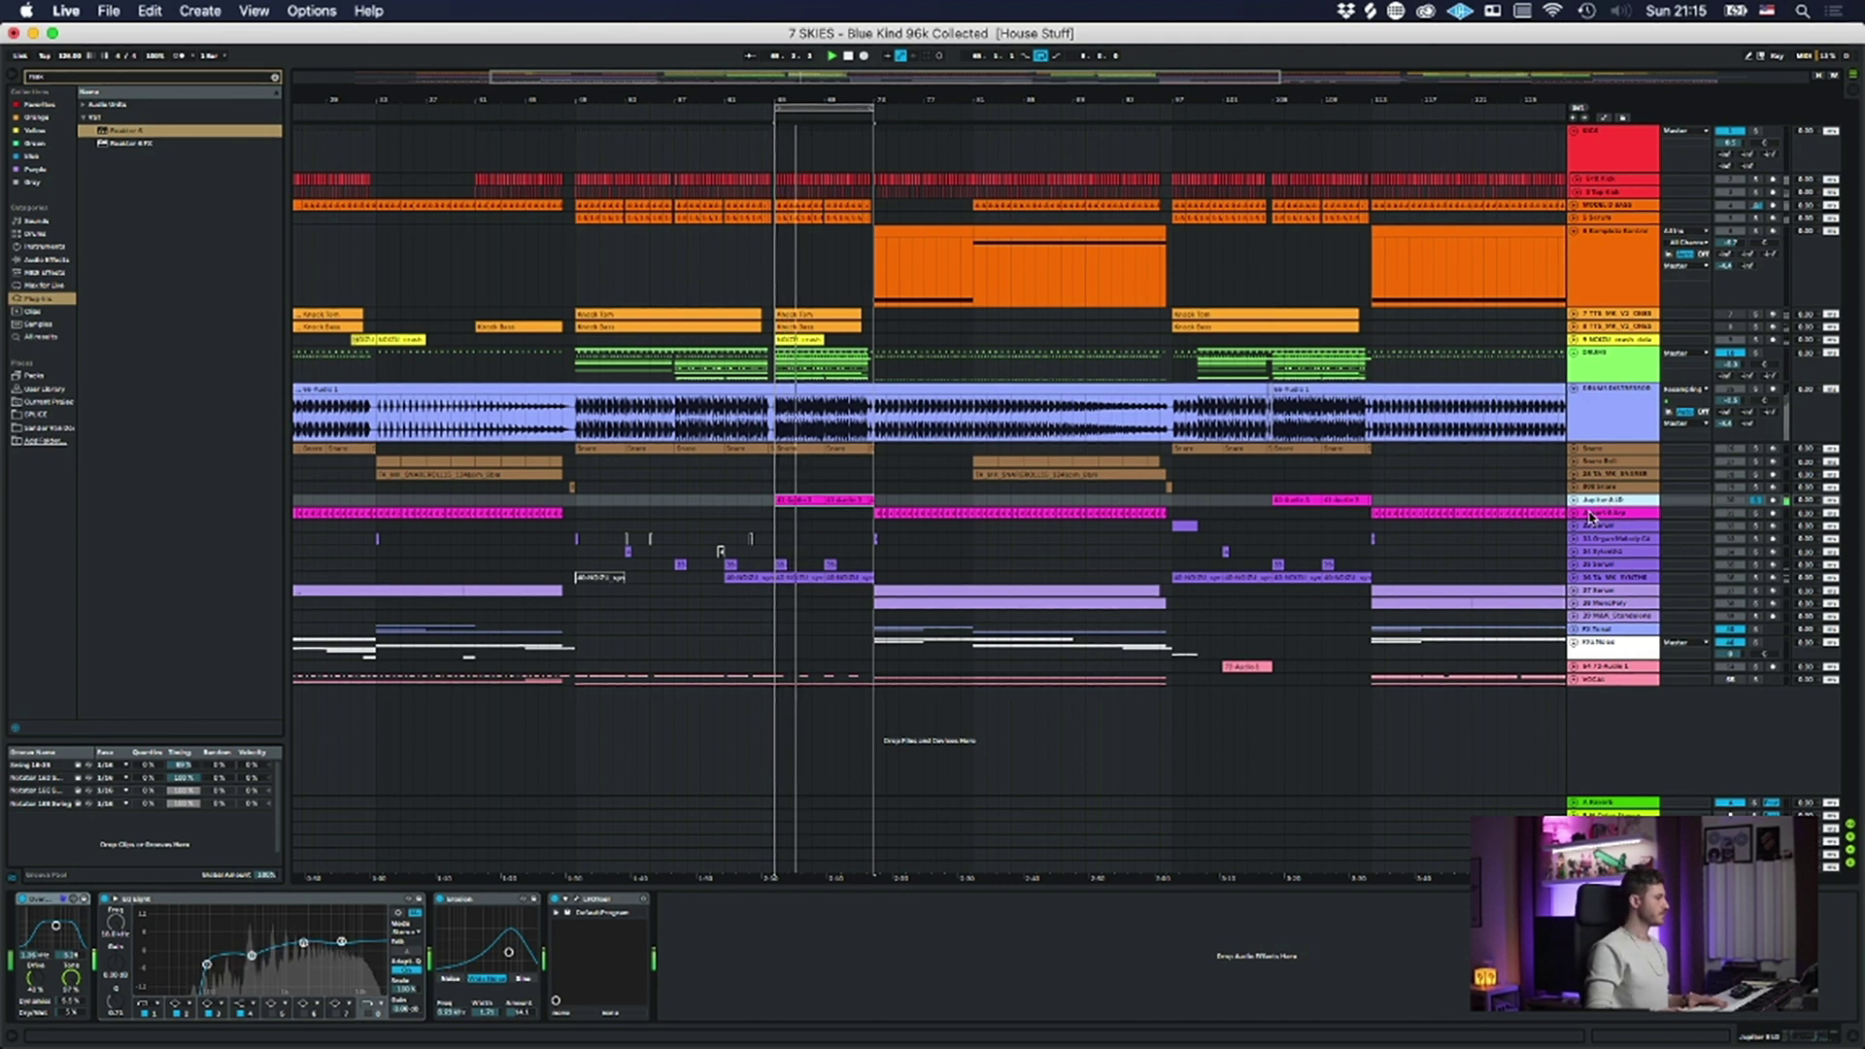
click(813, 499)
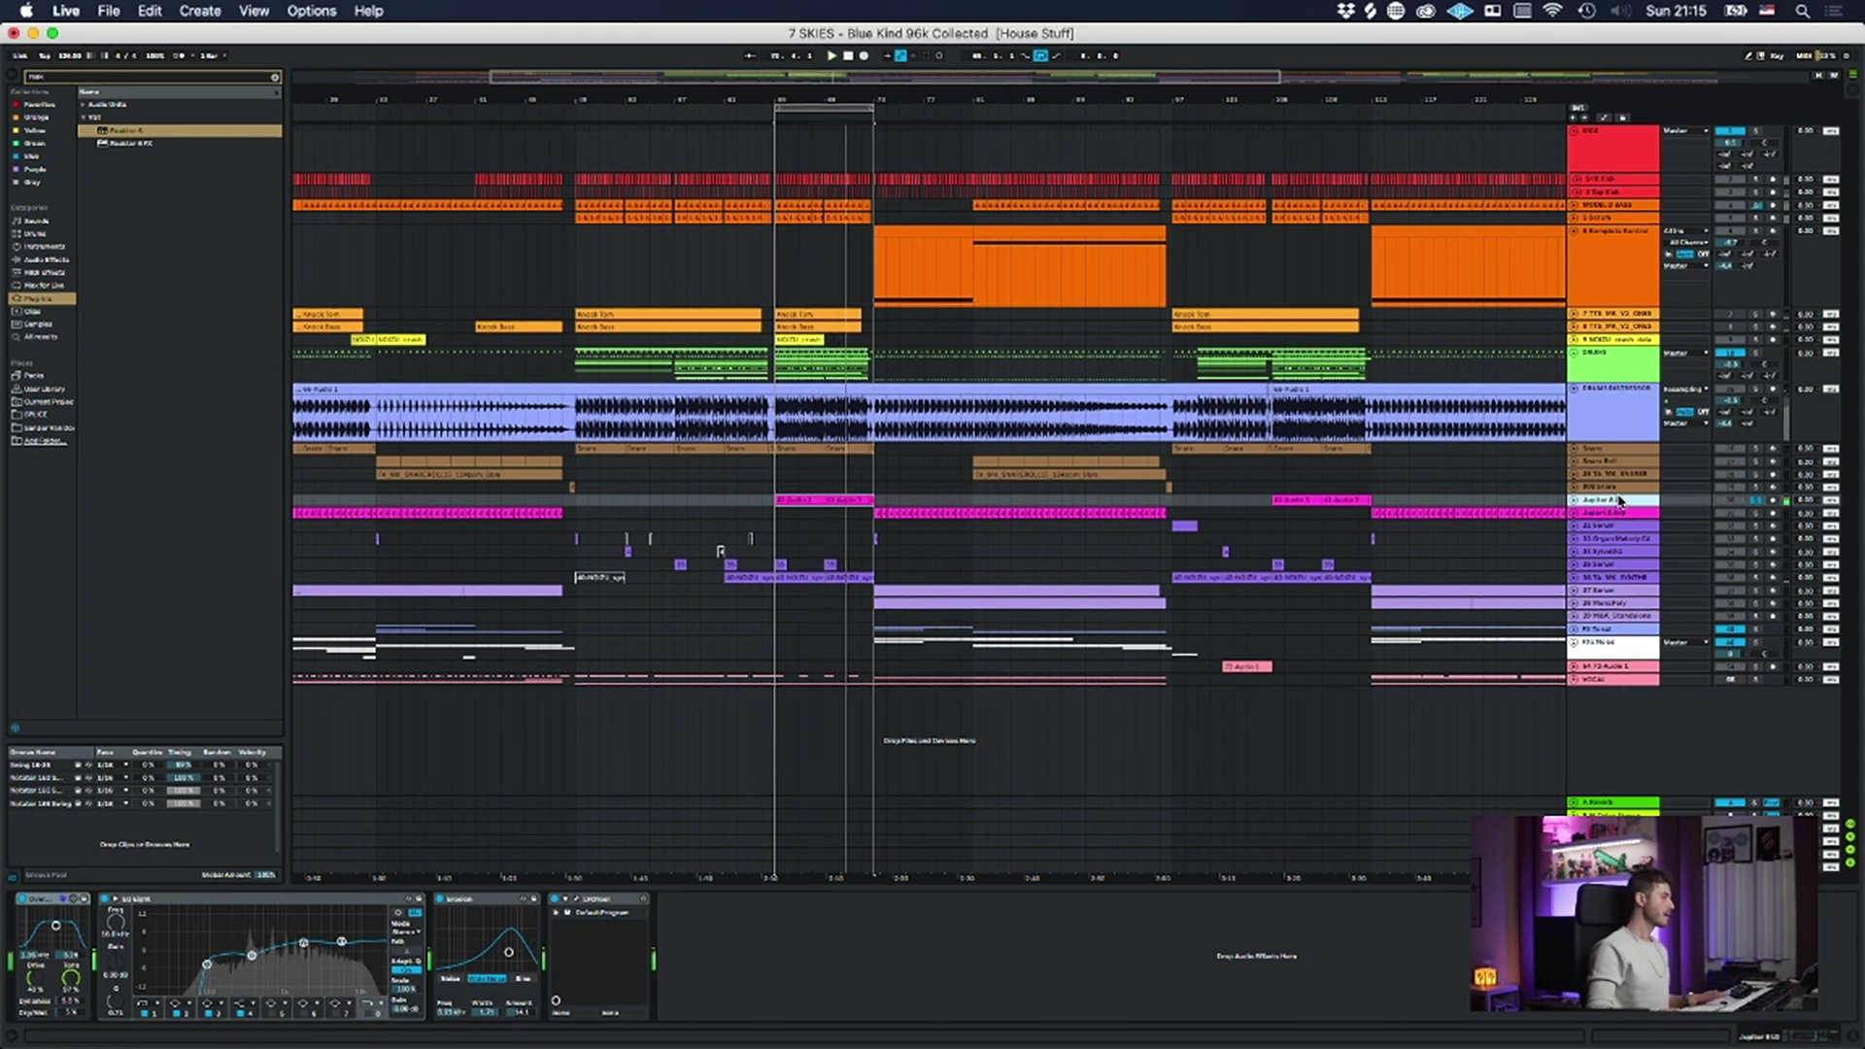
- Unfold the upper Jupiter 8 track, inspect its LFOTool plugin window, and close the window again
click(1575, 499)
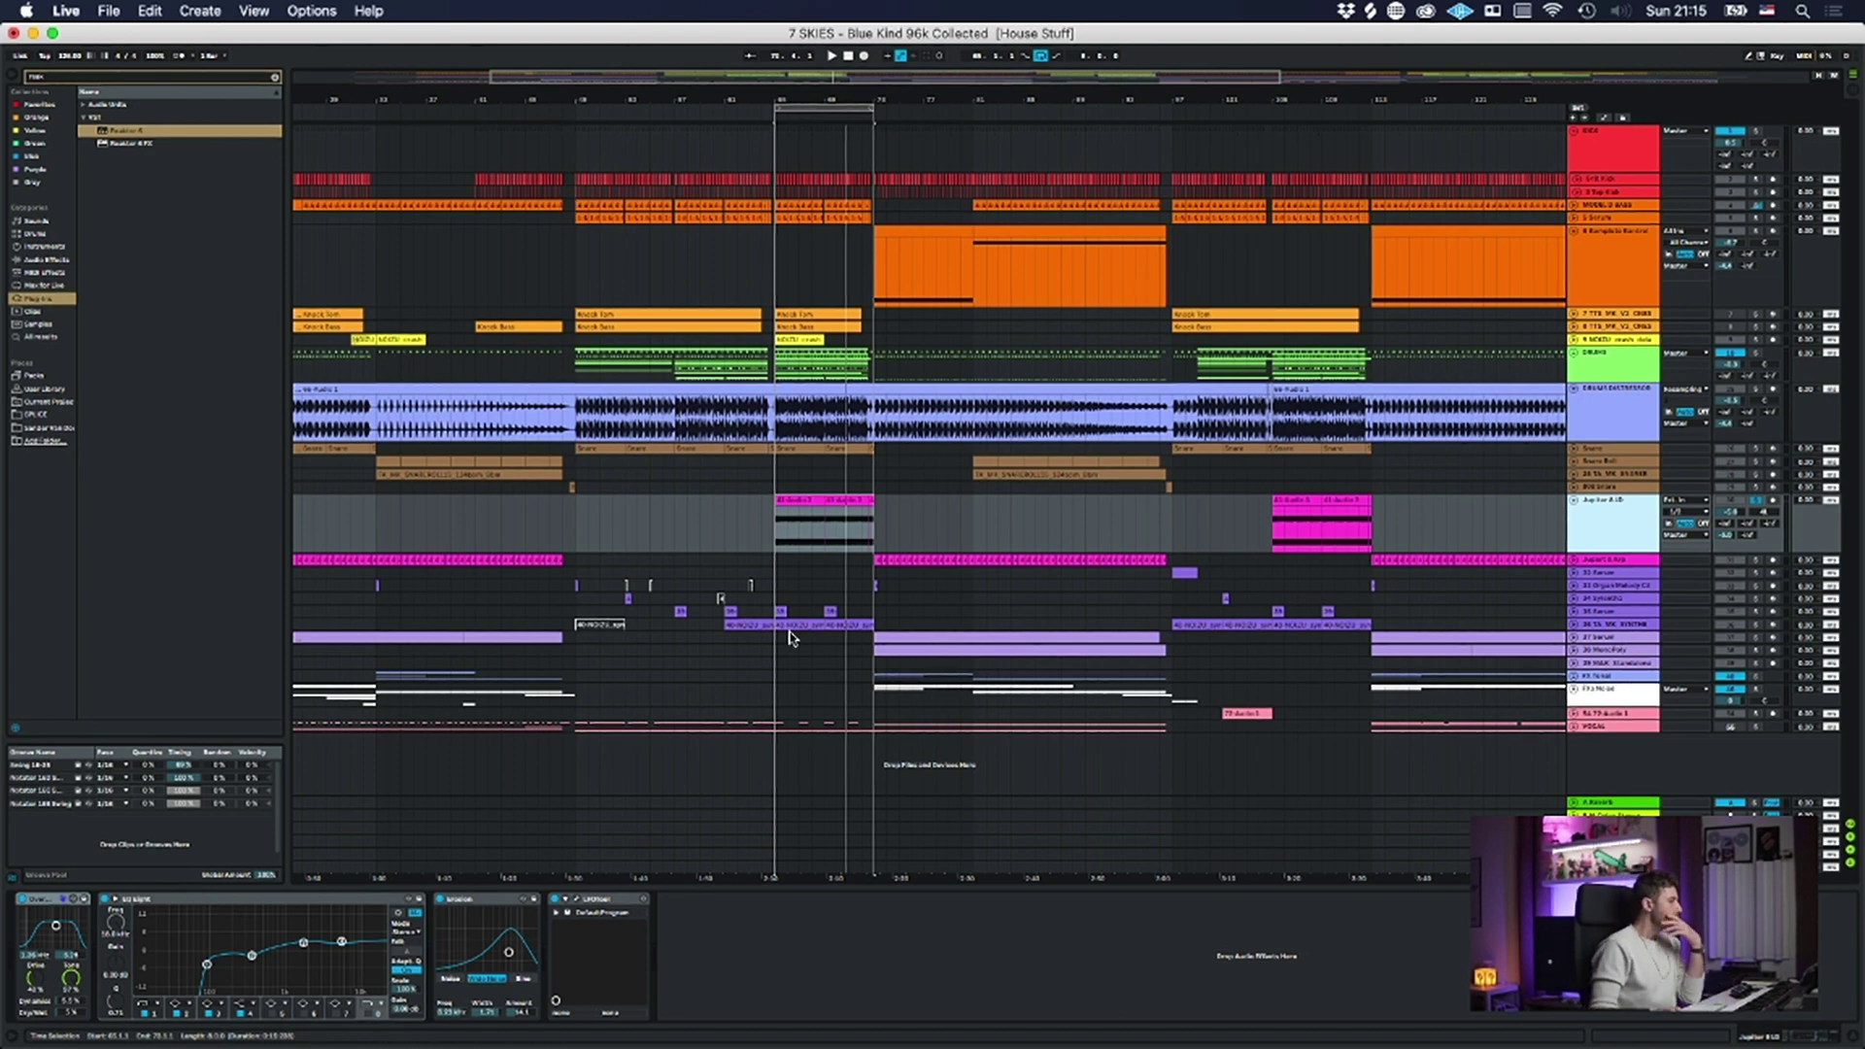
click(556, 908)
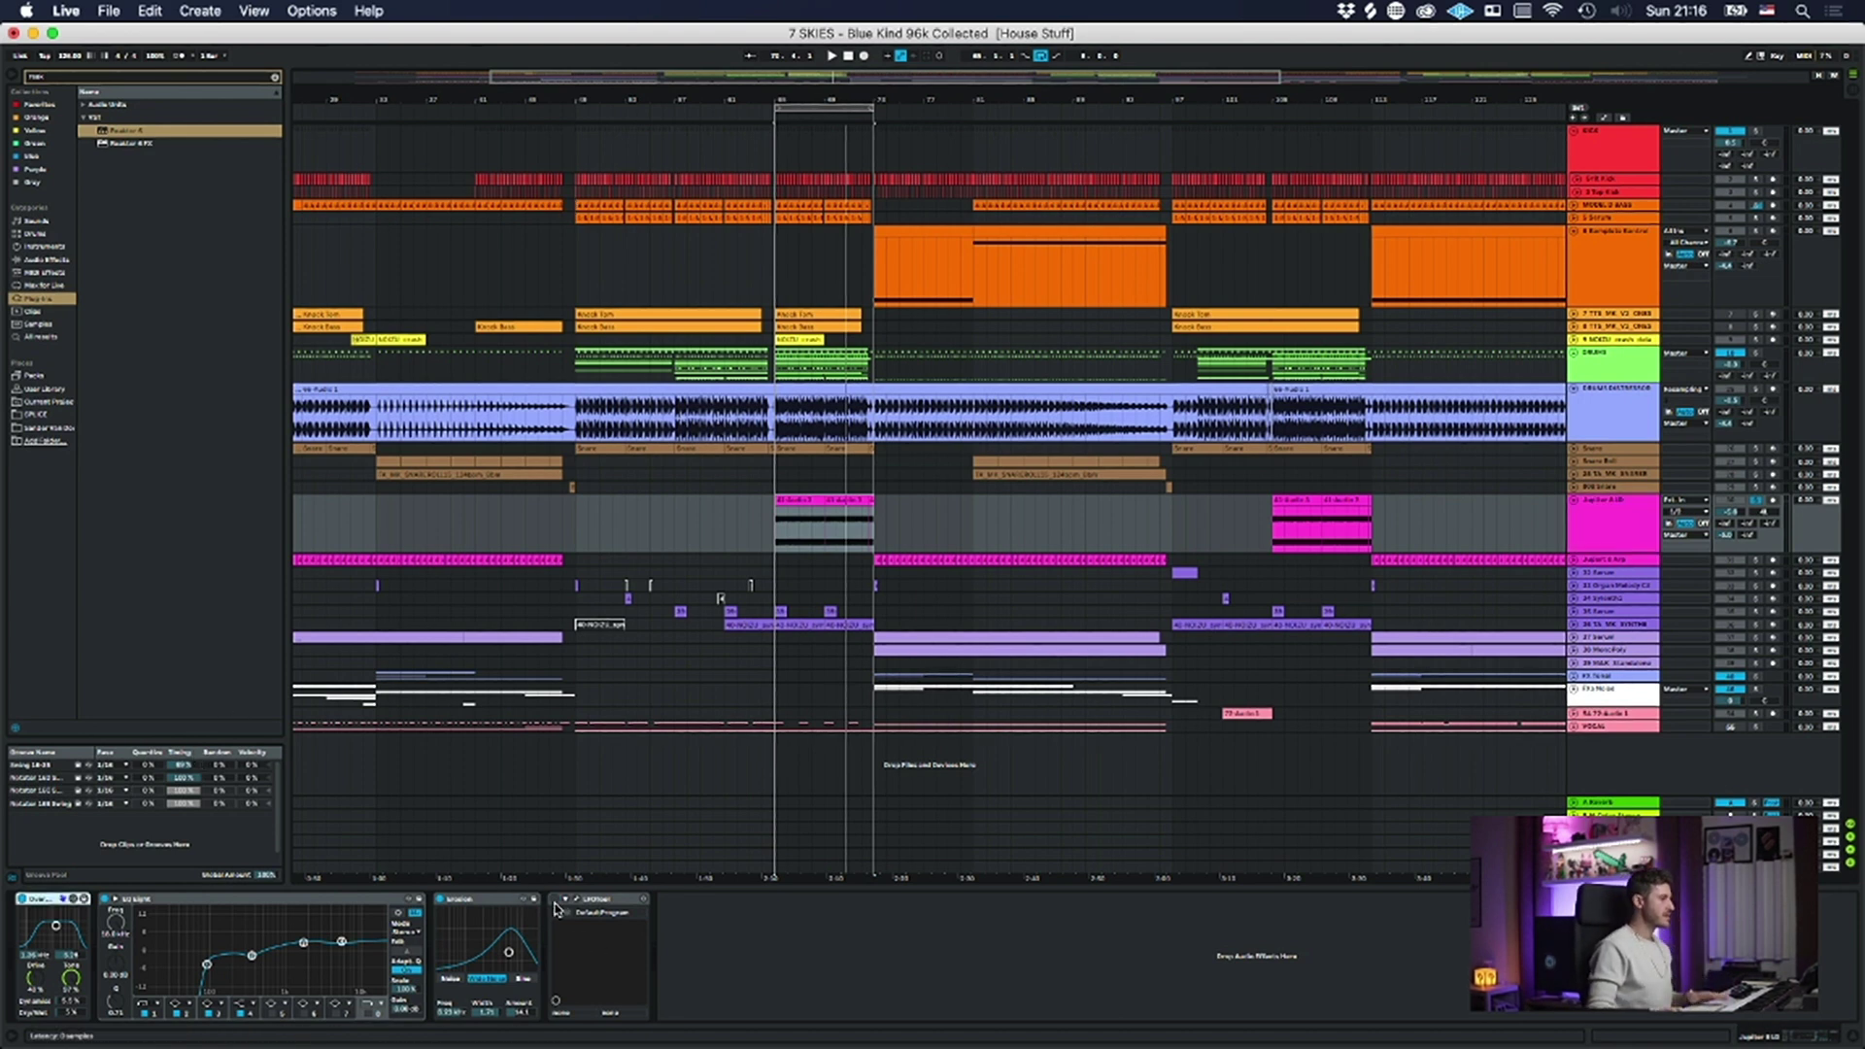
click(797, 500)
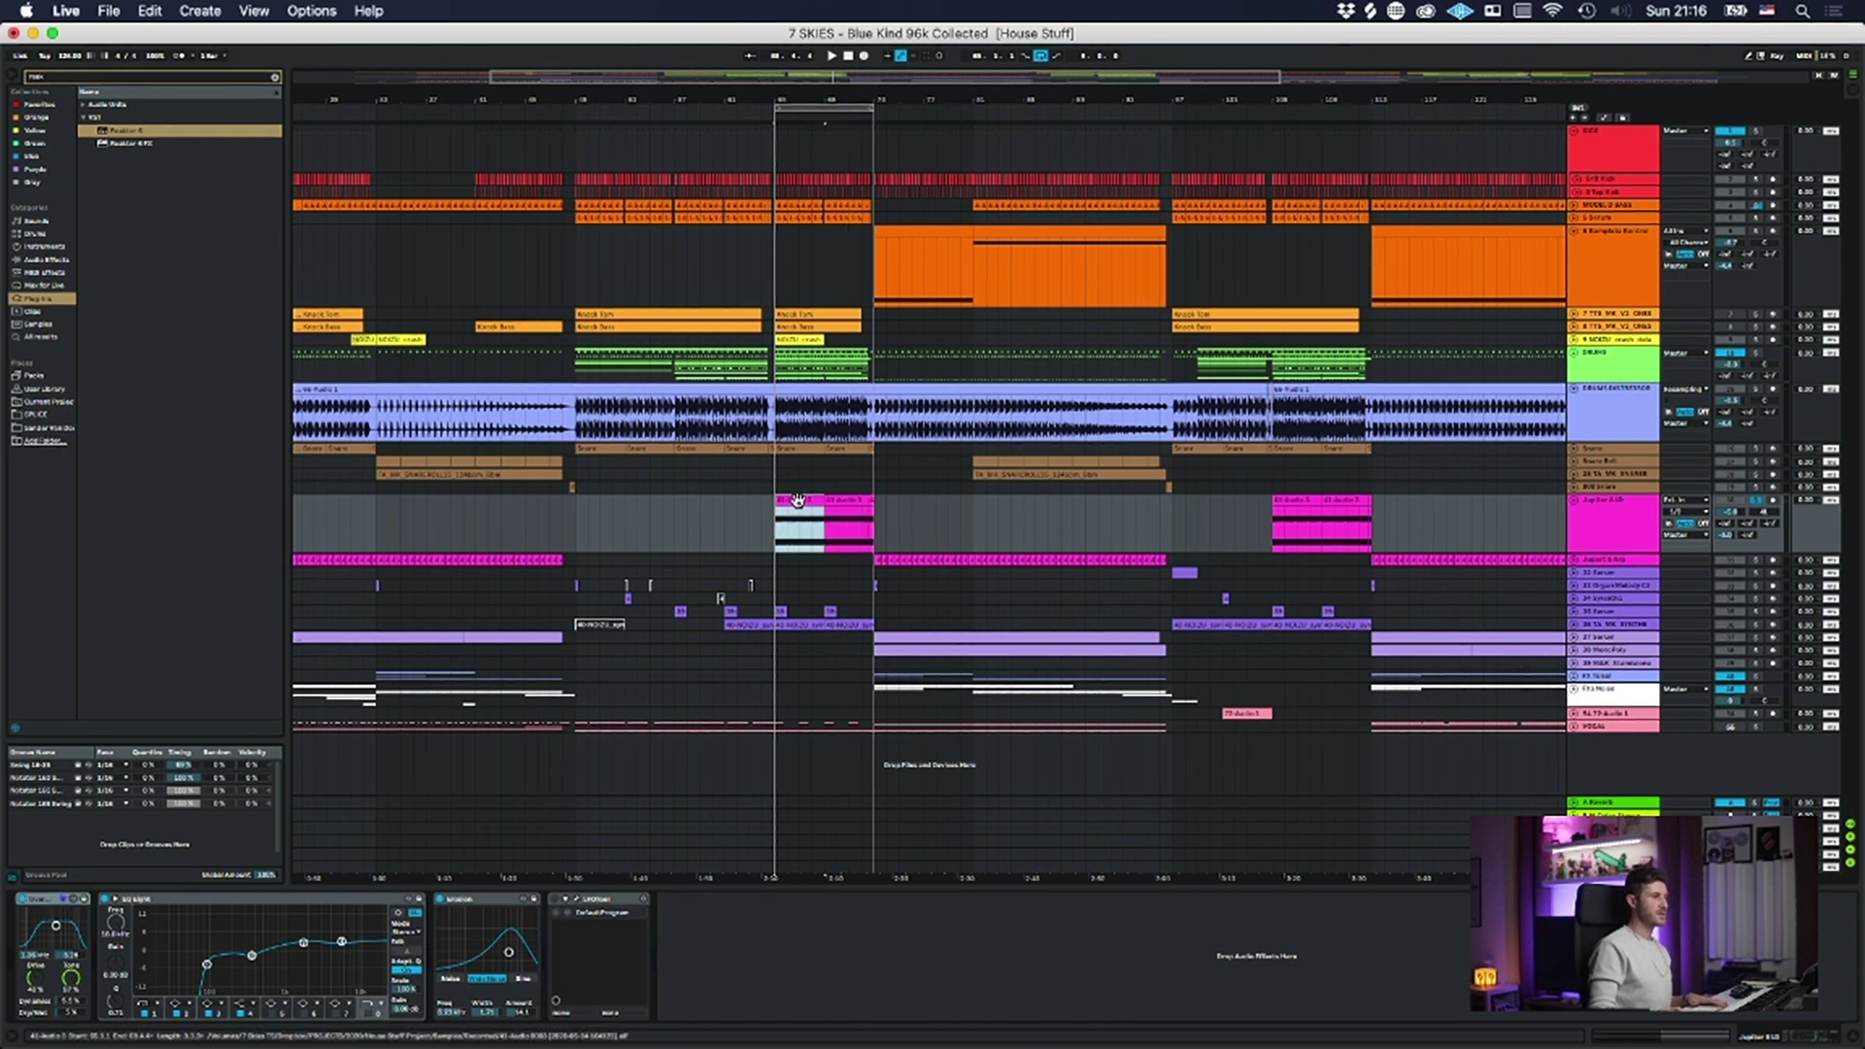
click(577, 900)
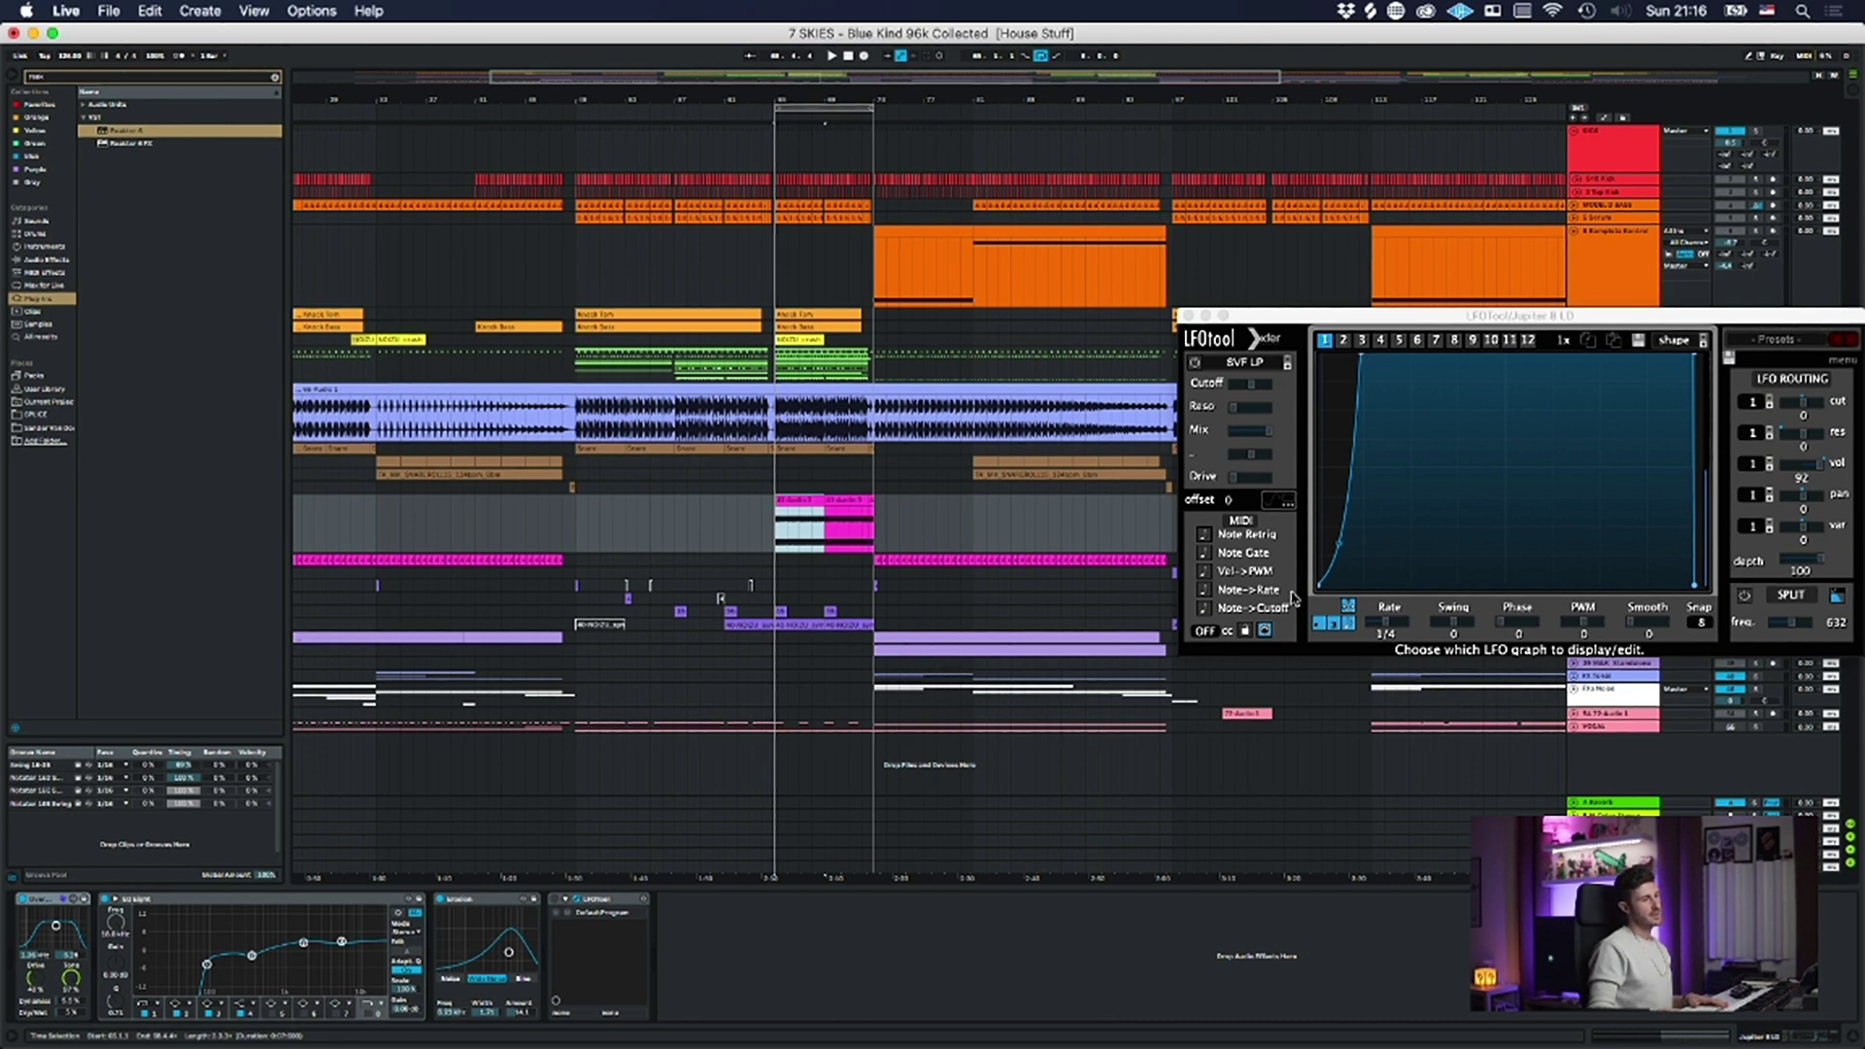
click(1187, 316)
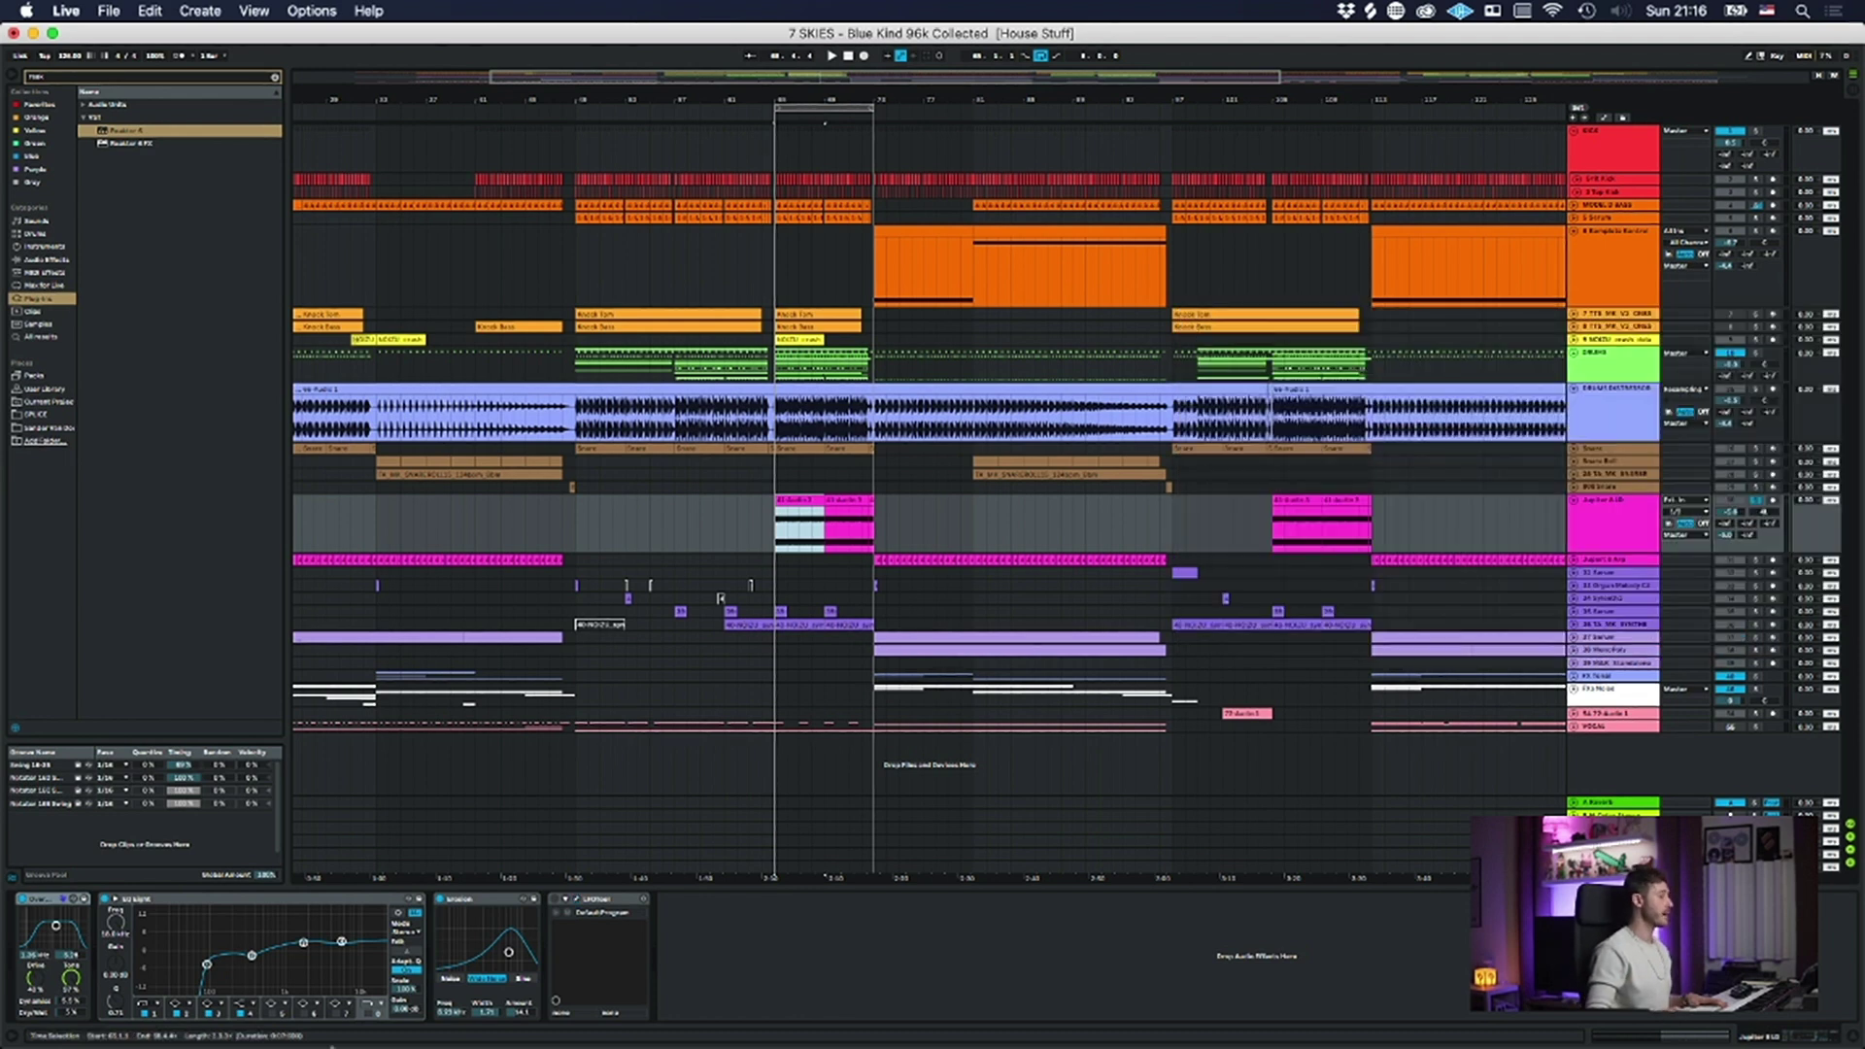
- Audition the soloed Jupiter 8 loop with Erosion bypassed, switch Erosion back on, and select the EQ Eight
click(464, 901)
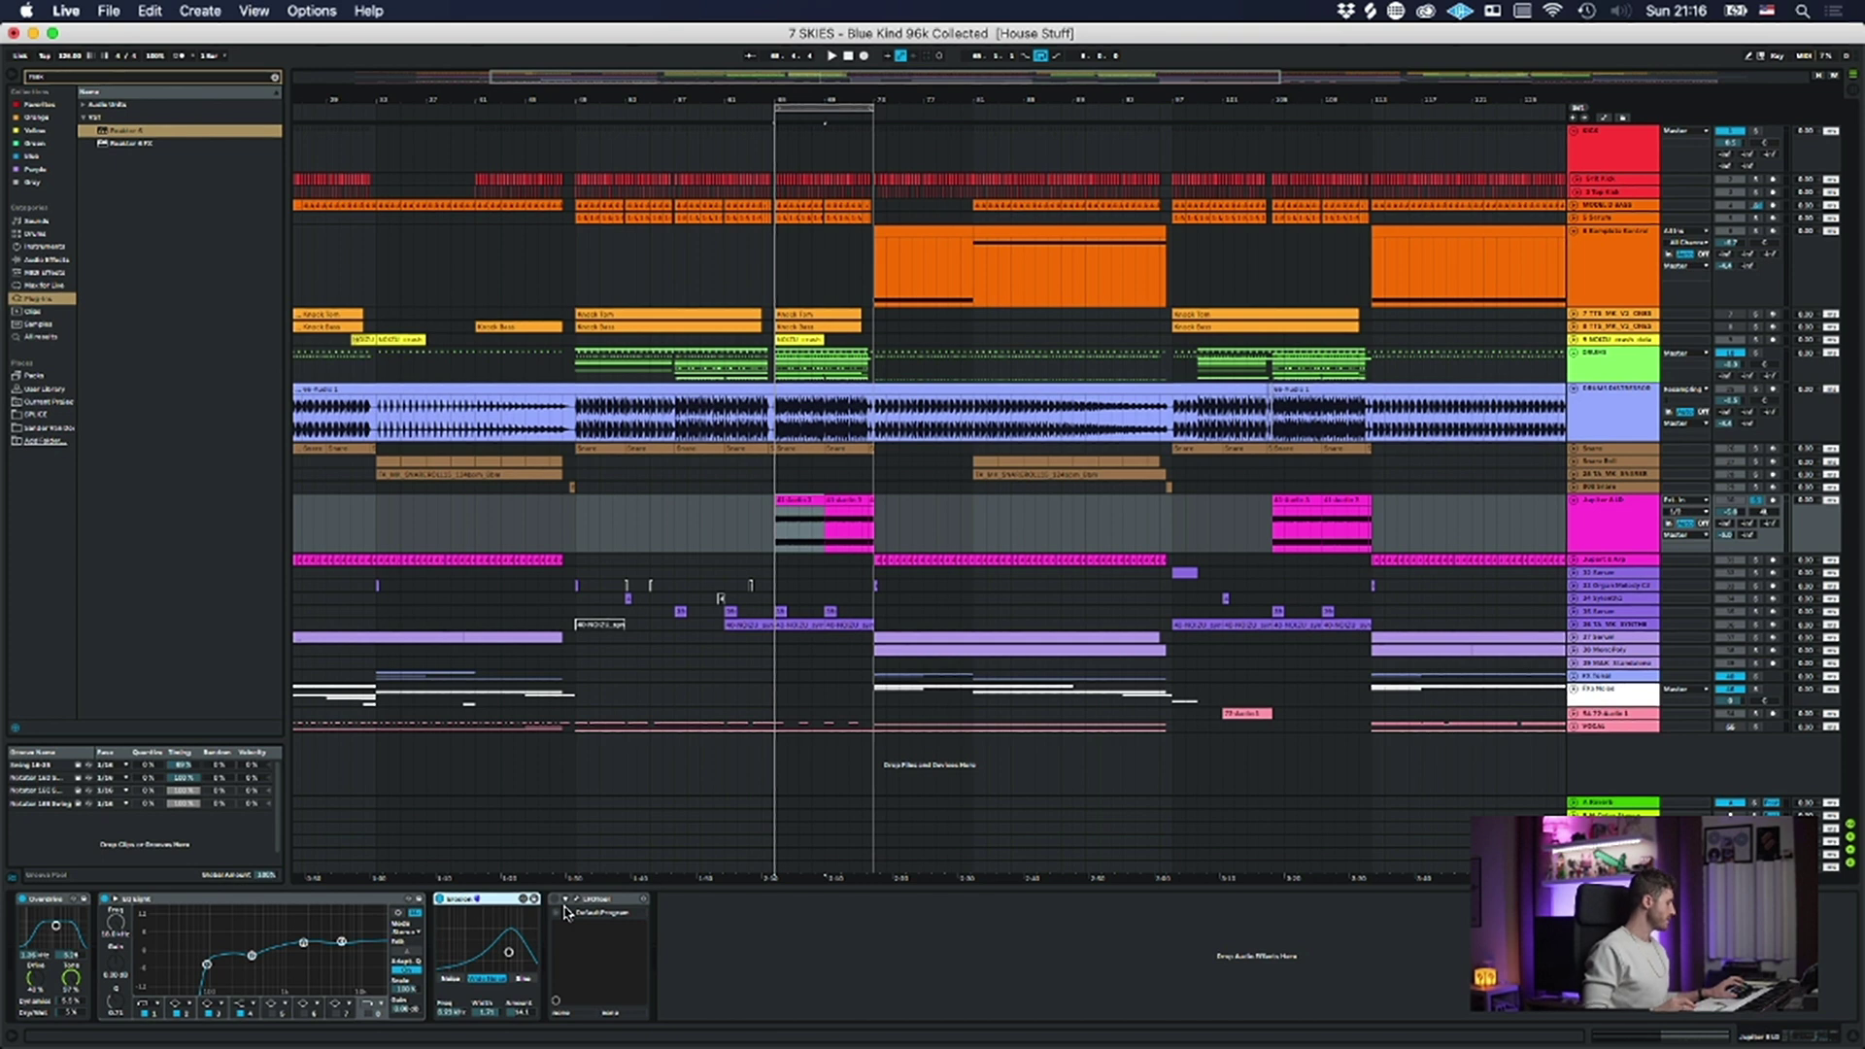
key(space)
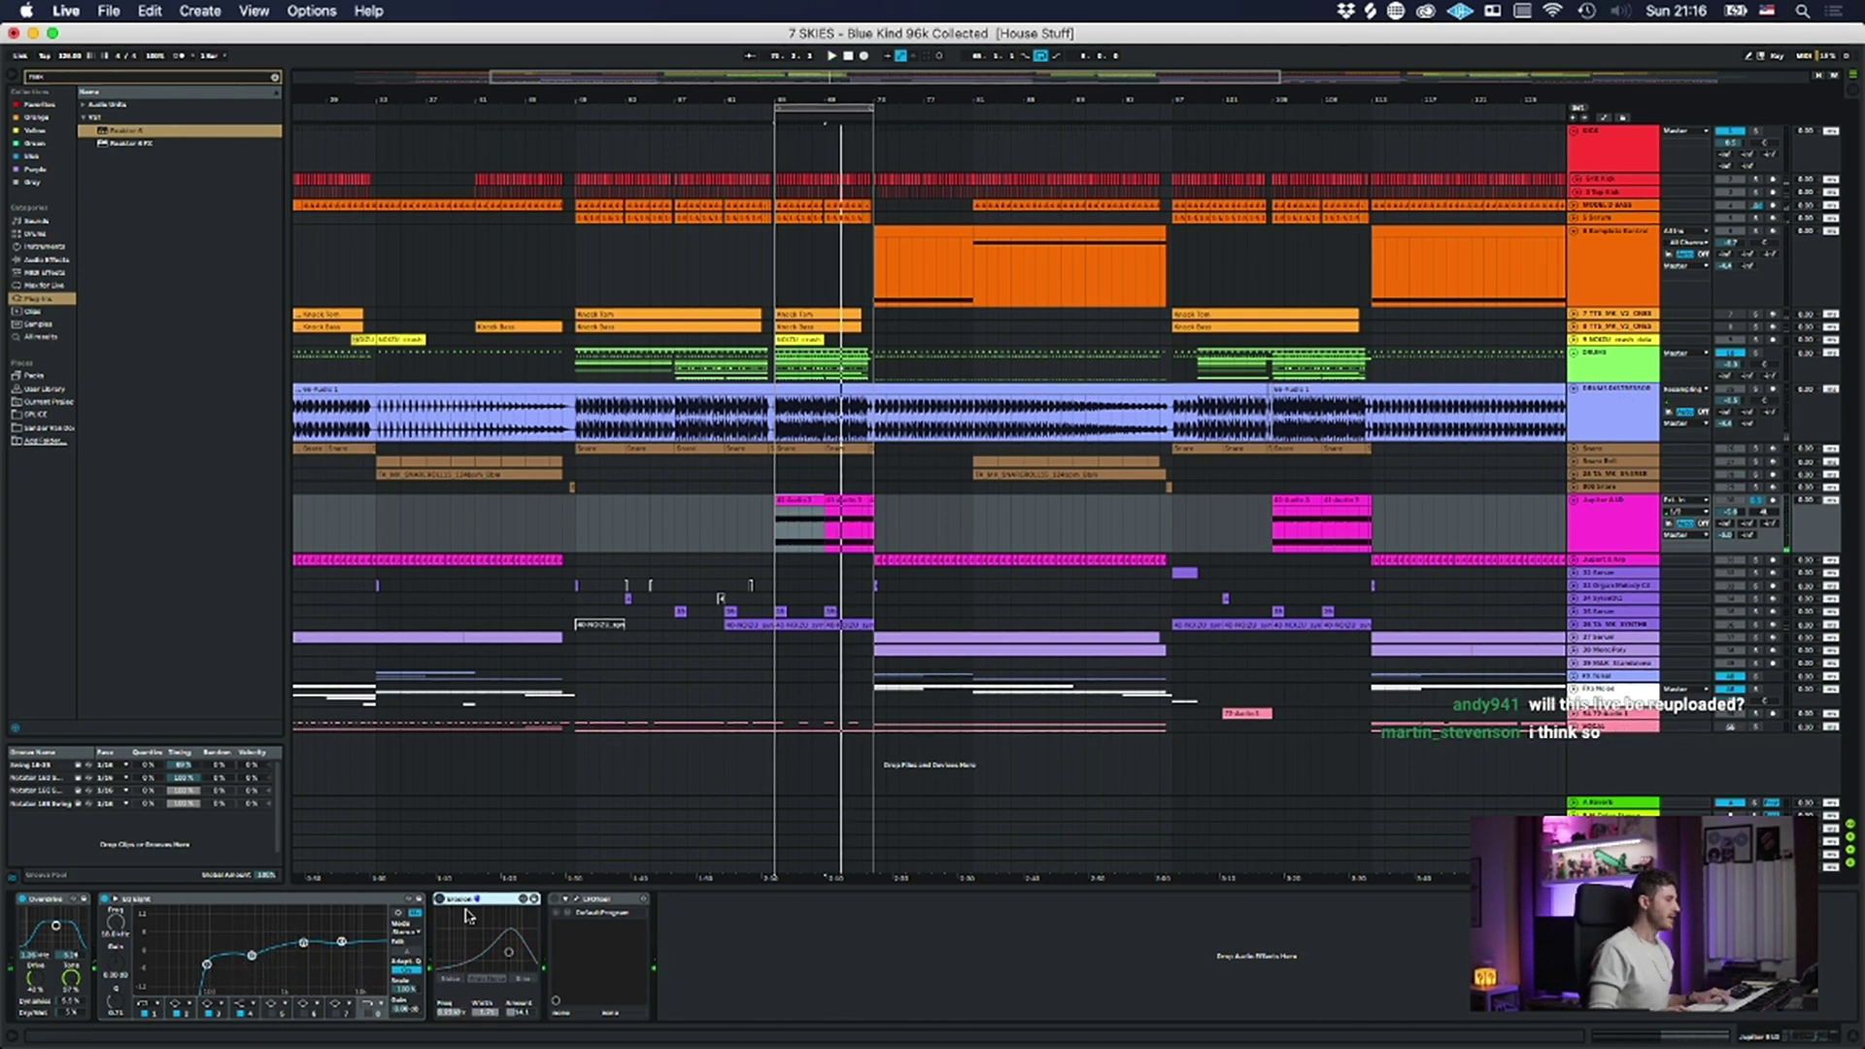
click(440, 900)
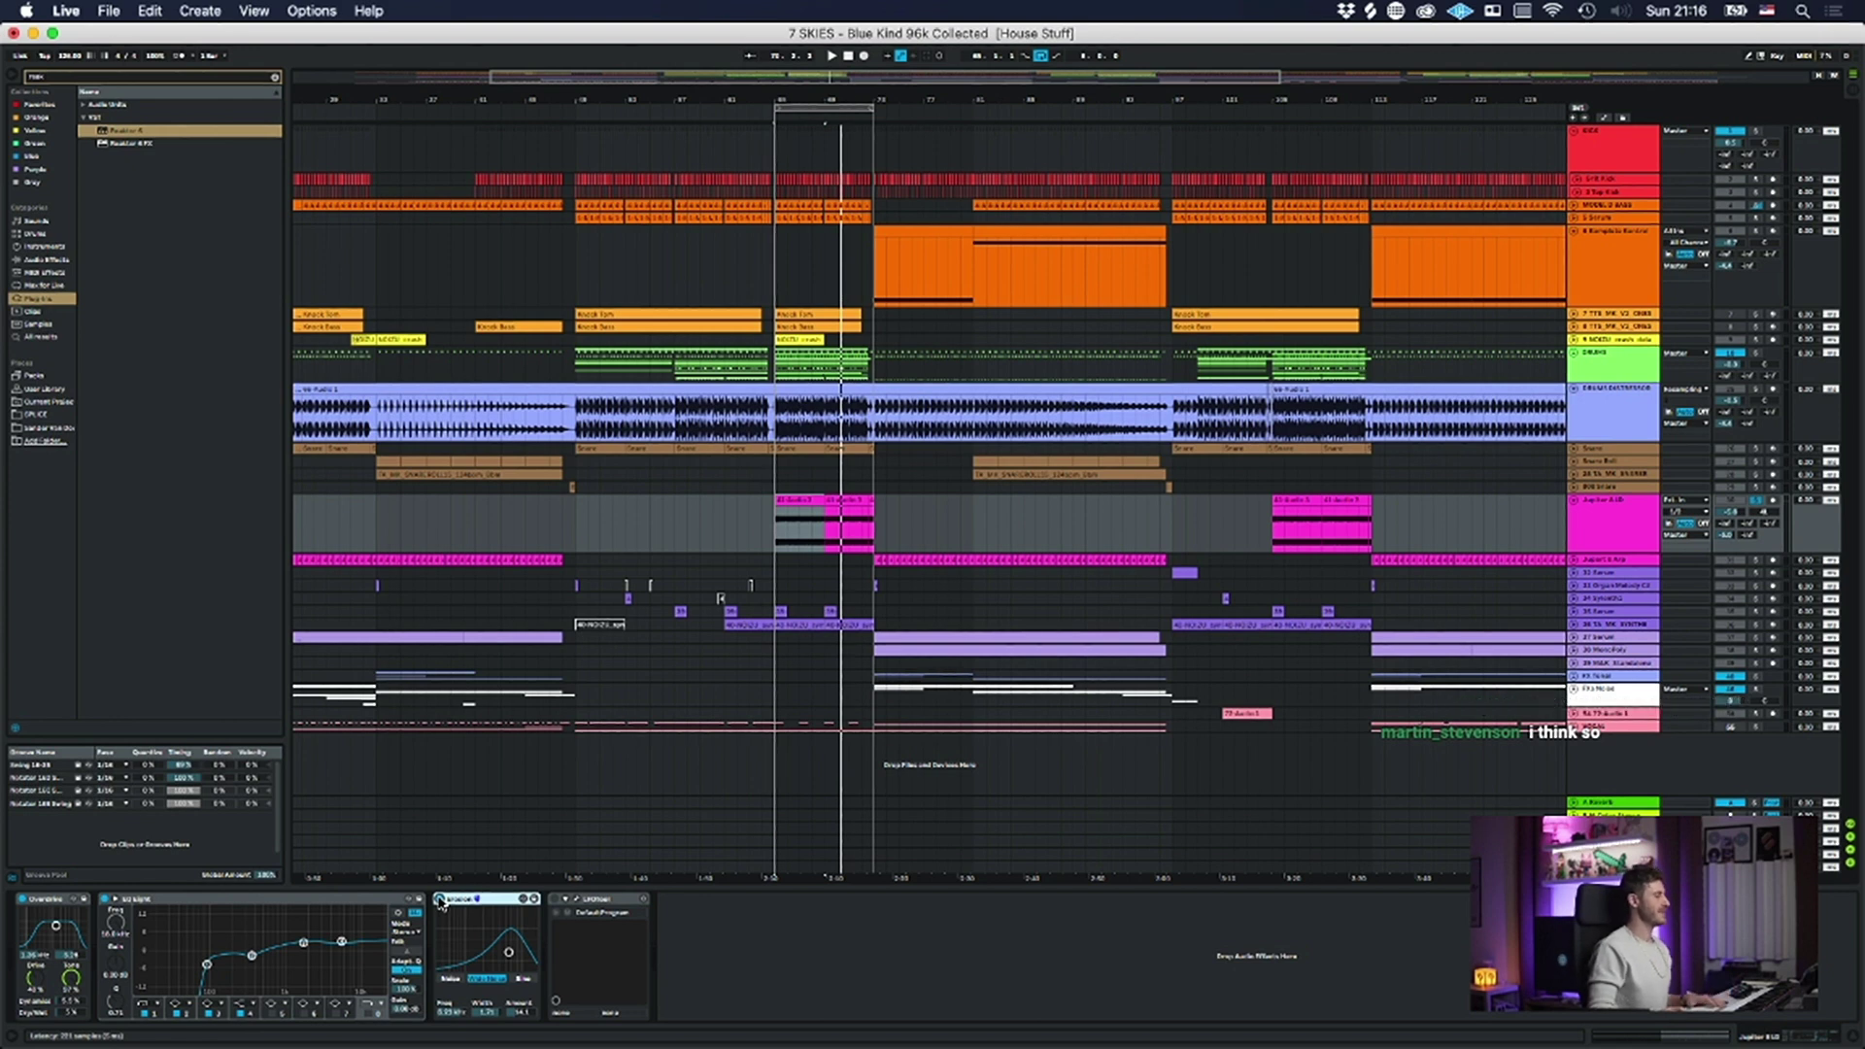
click(169, 918)
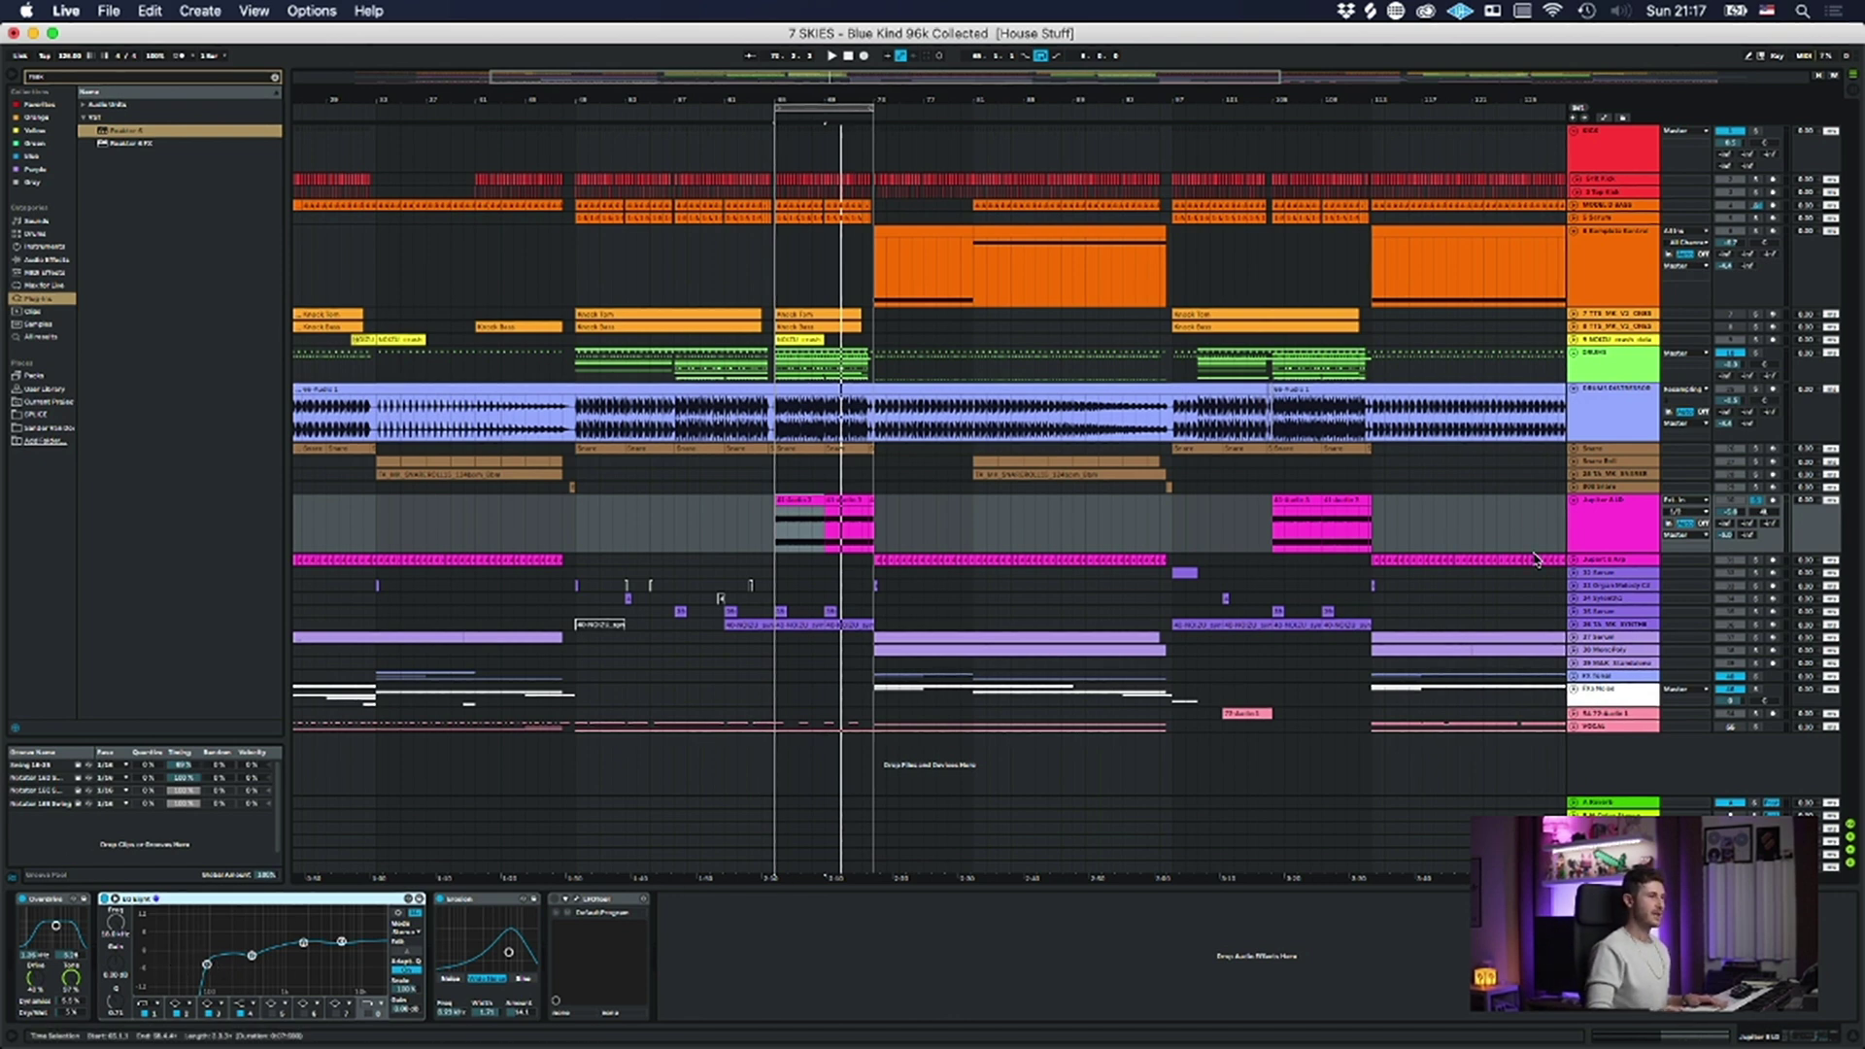
- Inspect the filter section of the bx_console SSL 4000 E on the DRUMS group, then close the plugin window
click(1628, 364)
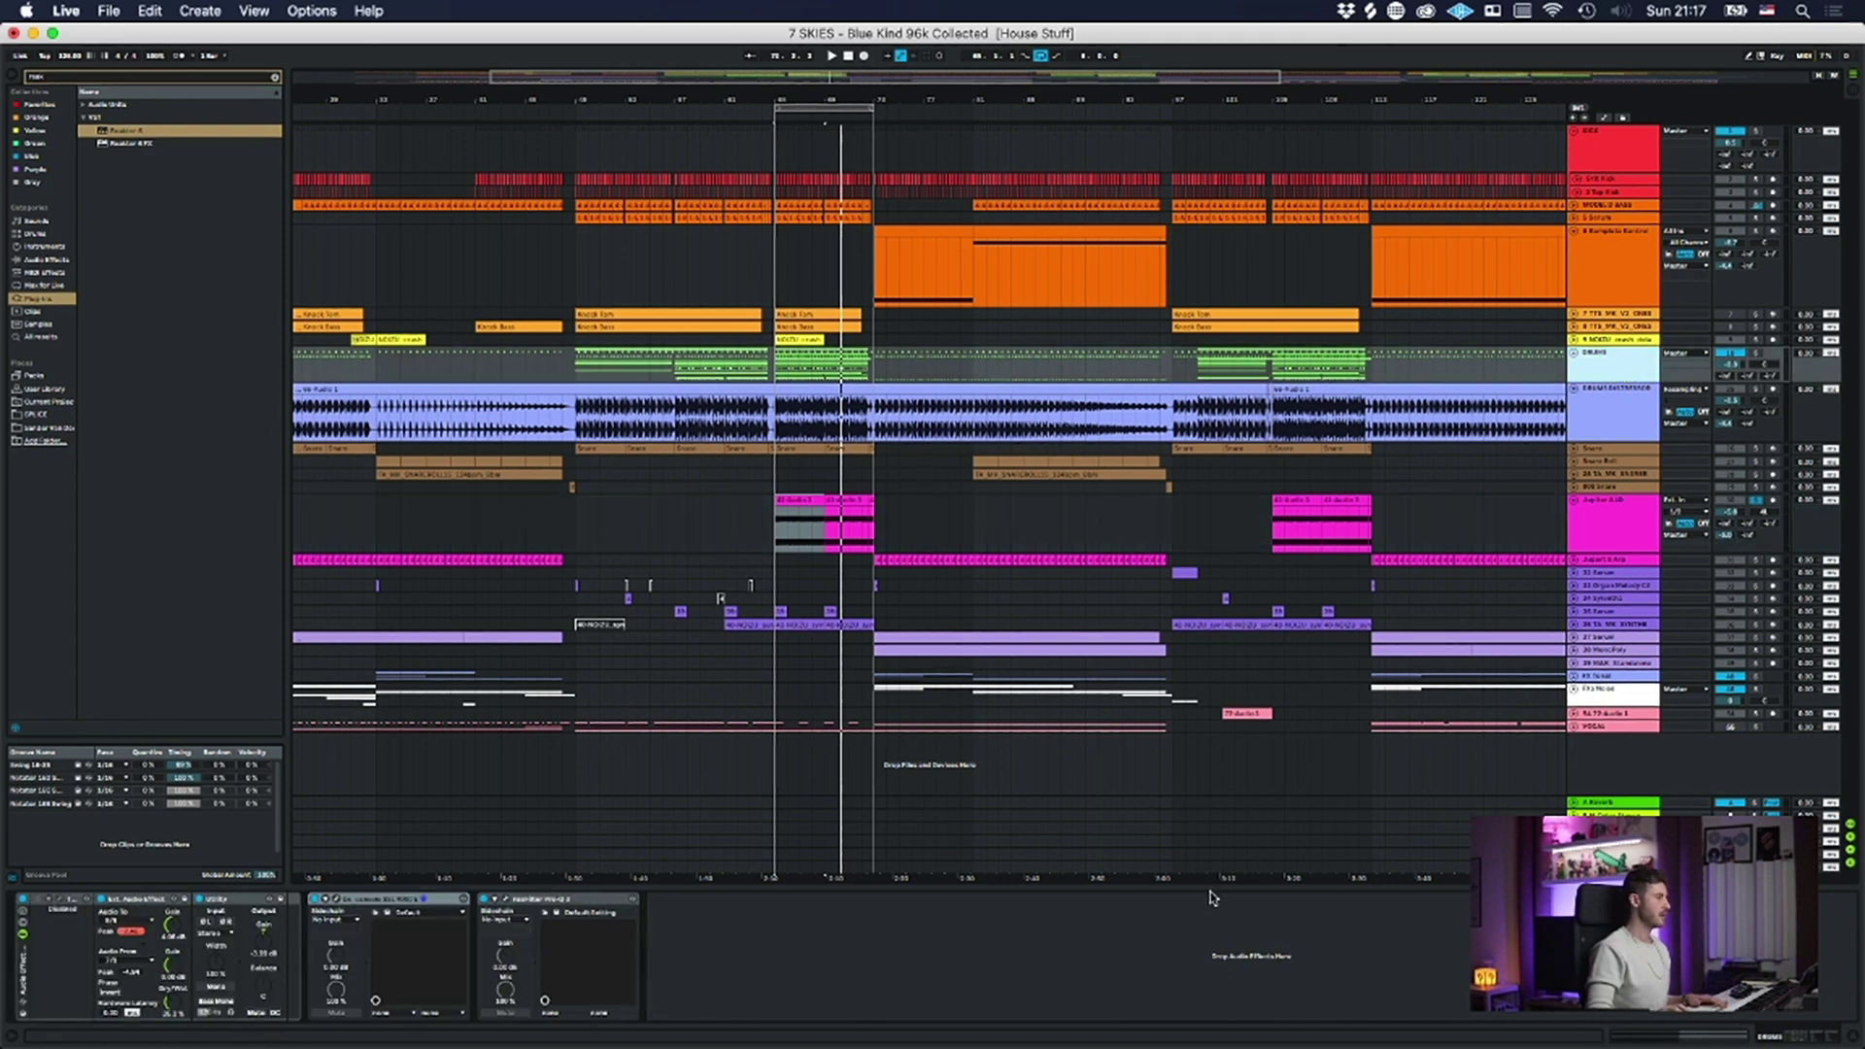
click(336, 904)
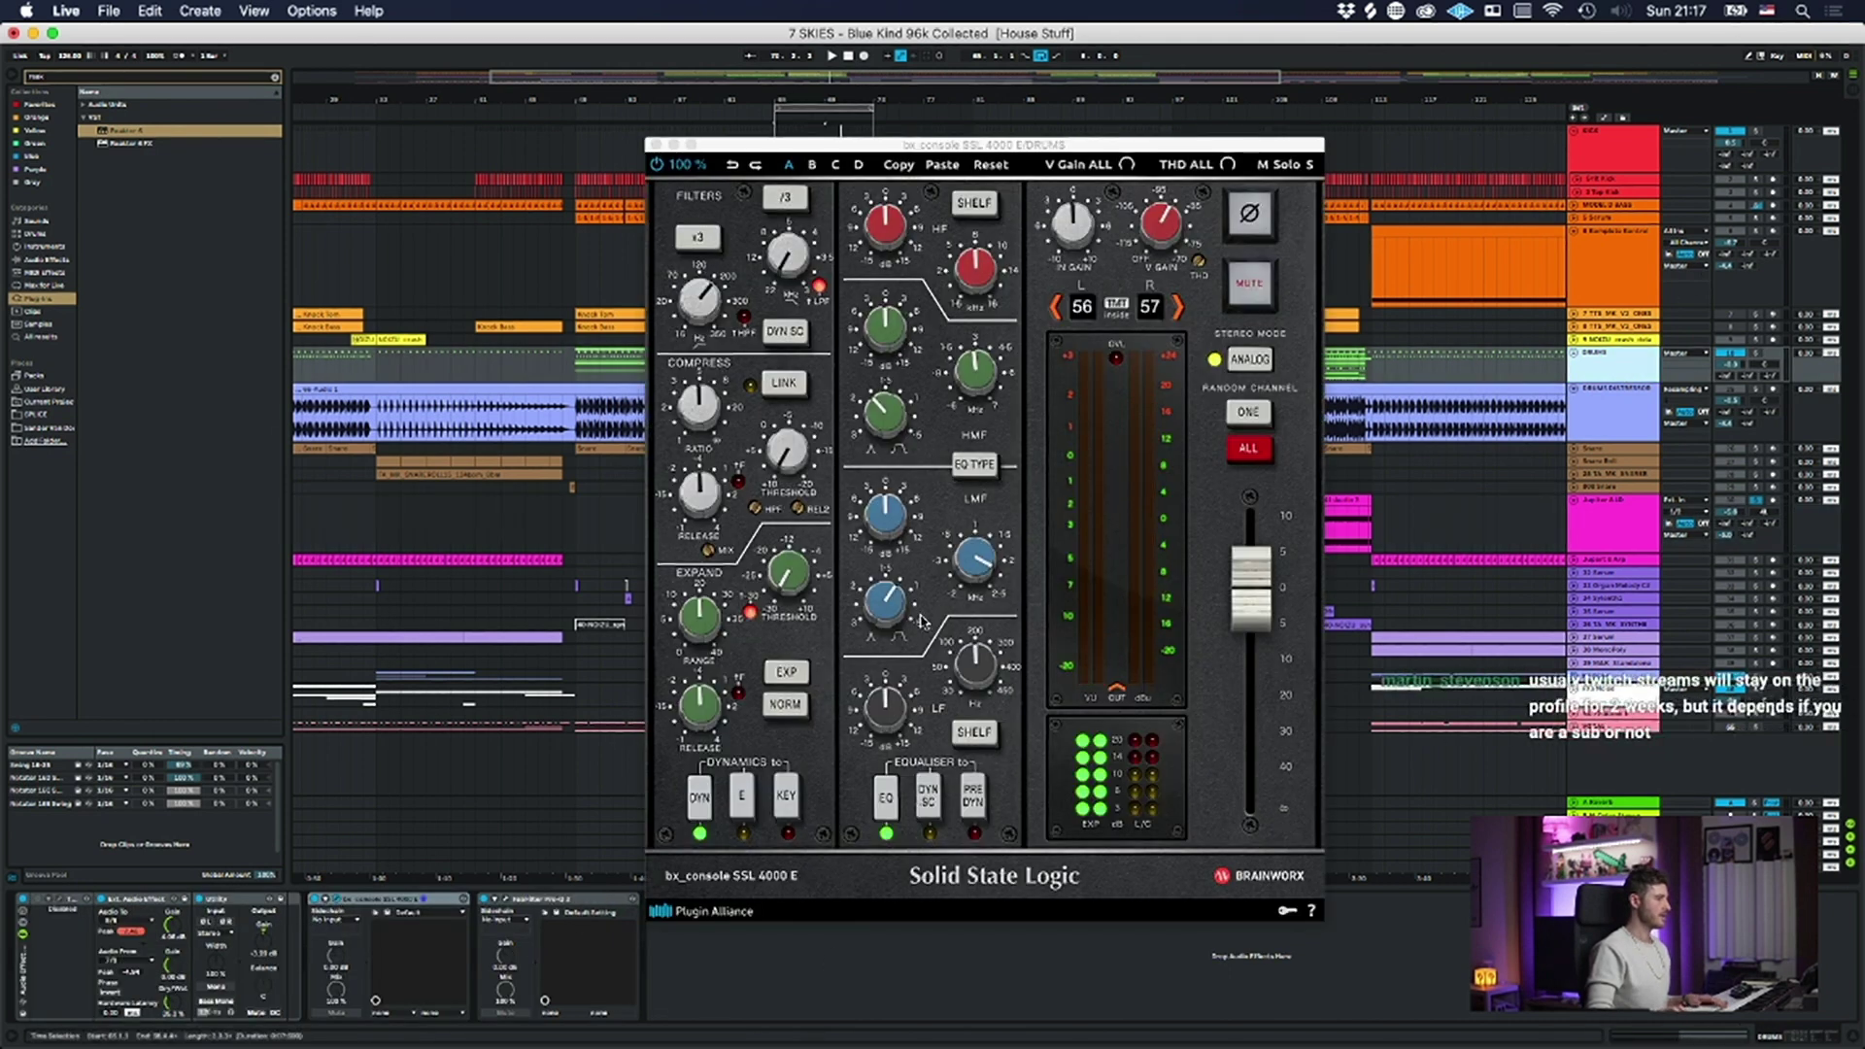
drag(687, 293, 698, 309)
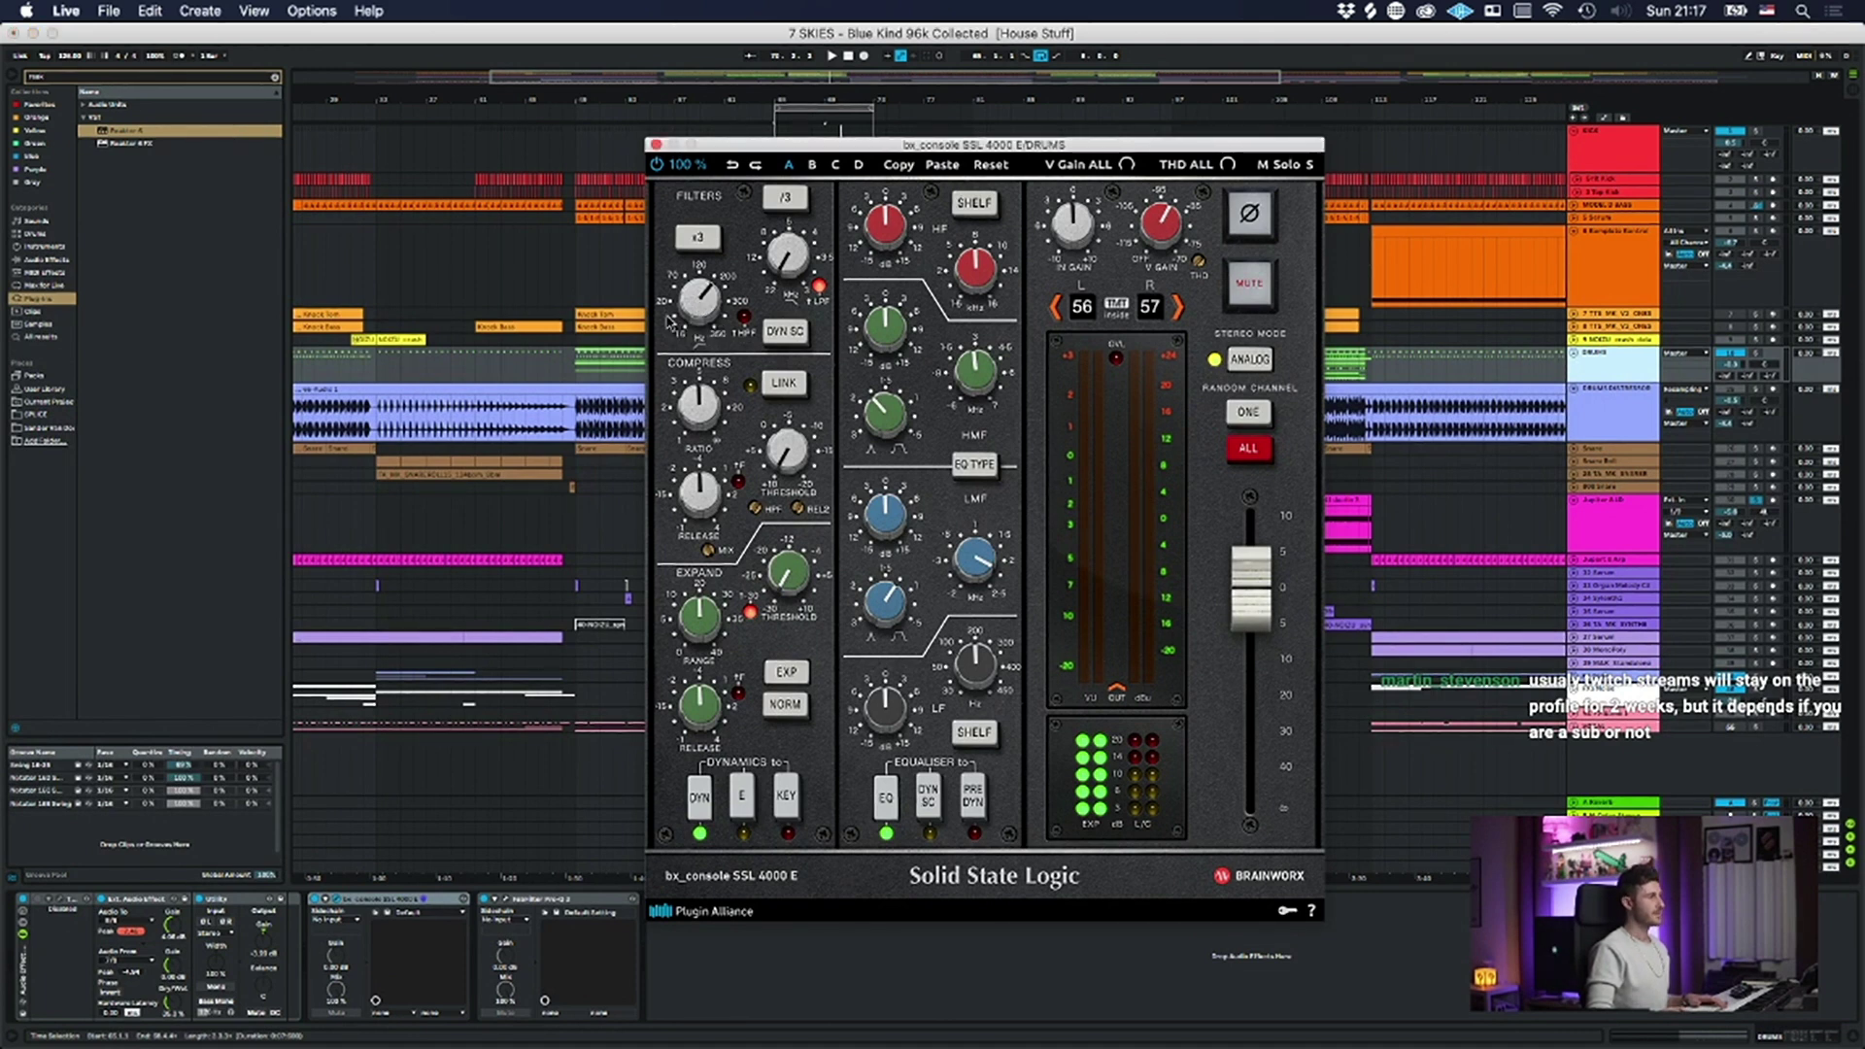
click(655, 144)
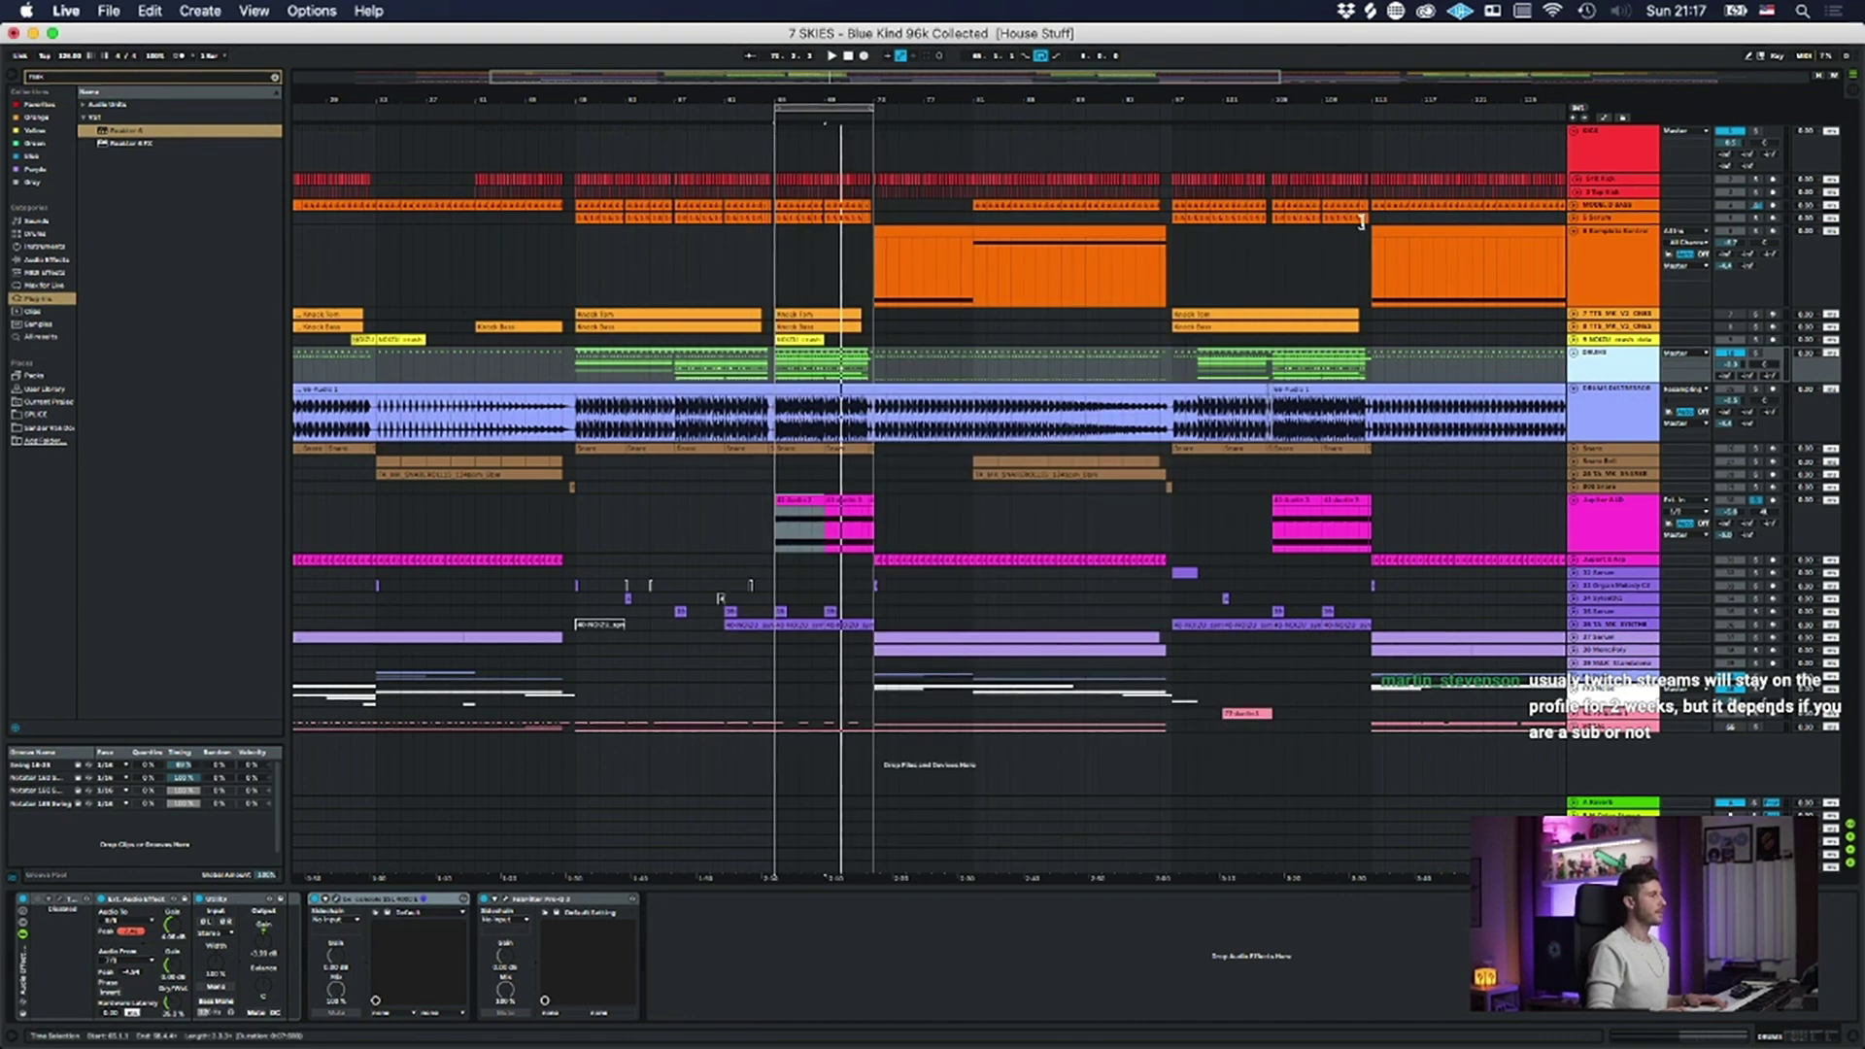
- Compare the soloed upper Jupiter 8 loop with its Overdrive, EQ Eight and Erosion bypassed and re-enabled, then stop playback
click(1620, 524)
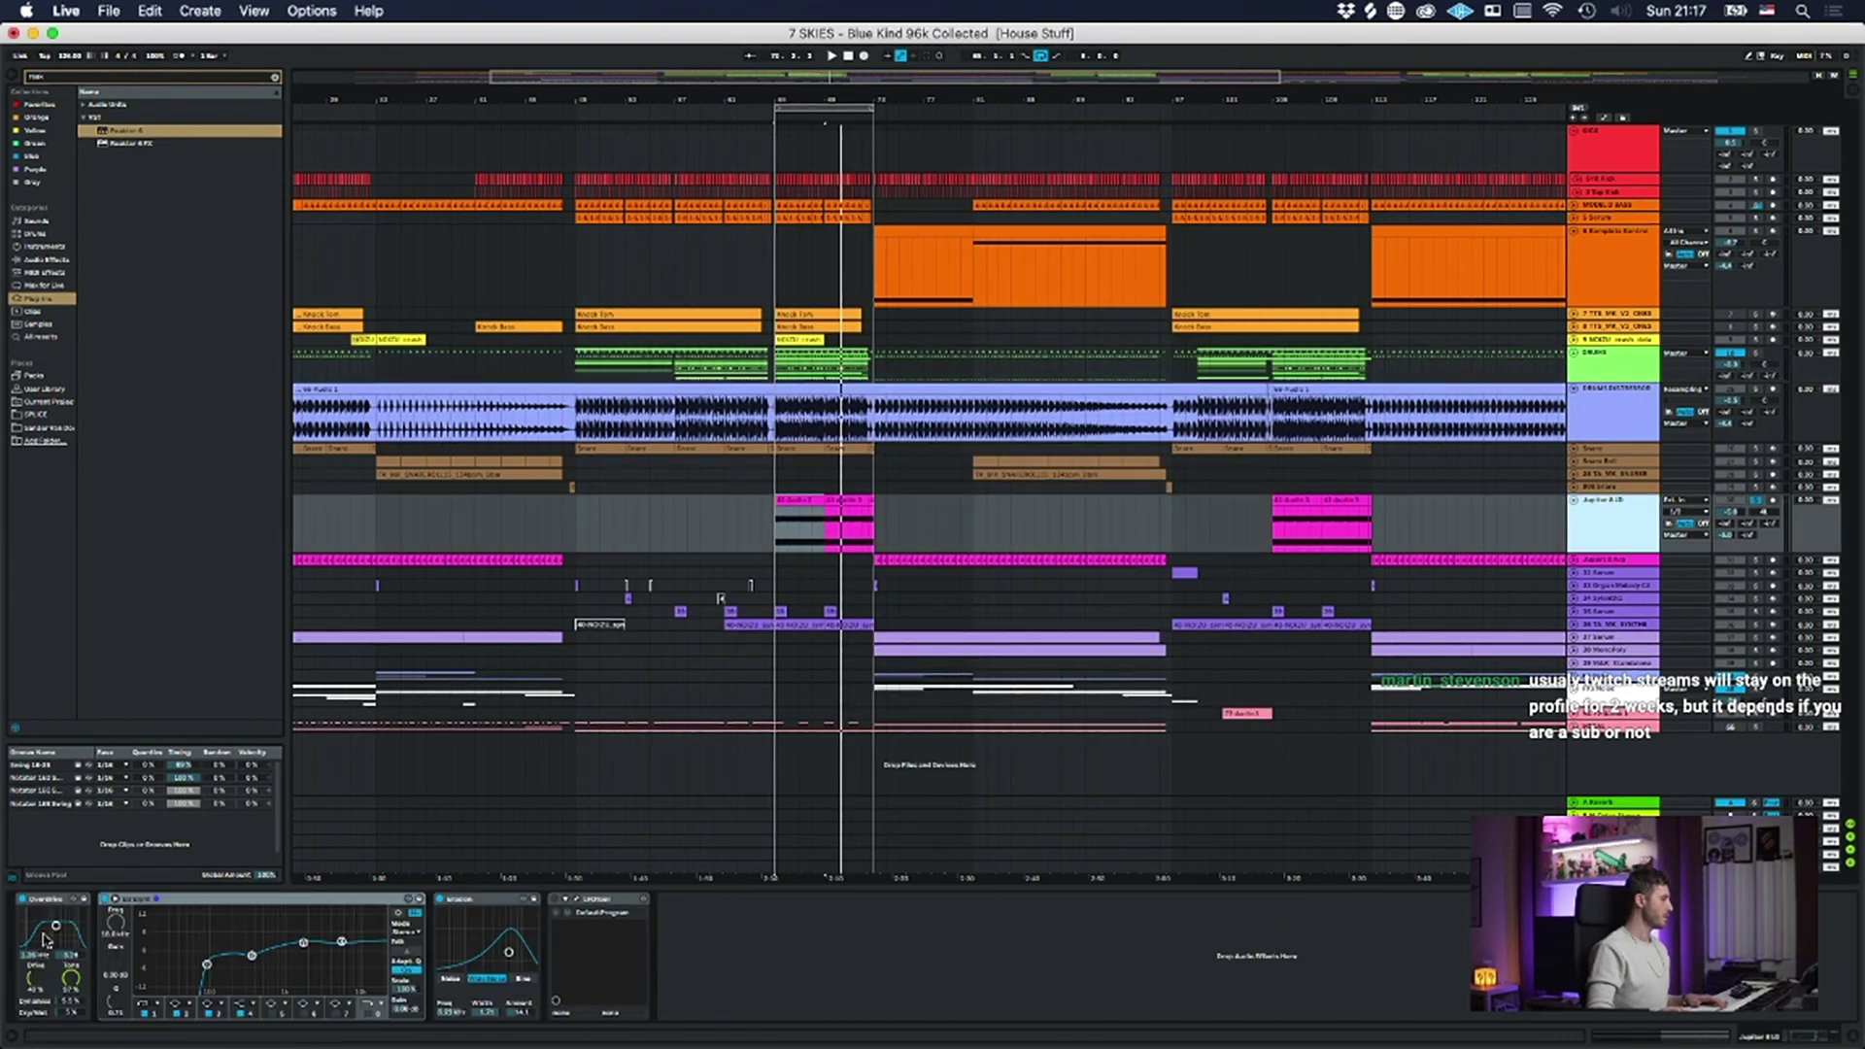
click(39, 898)
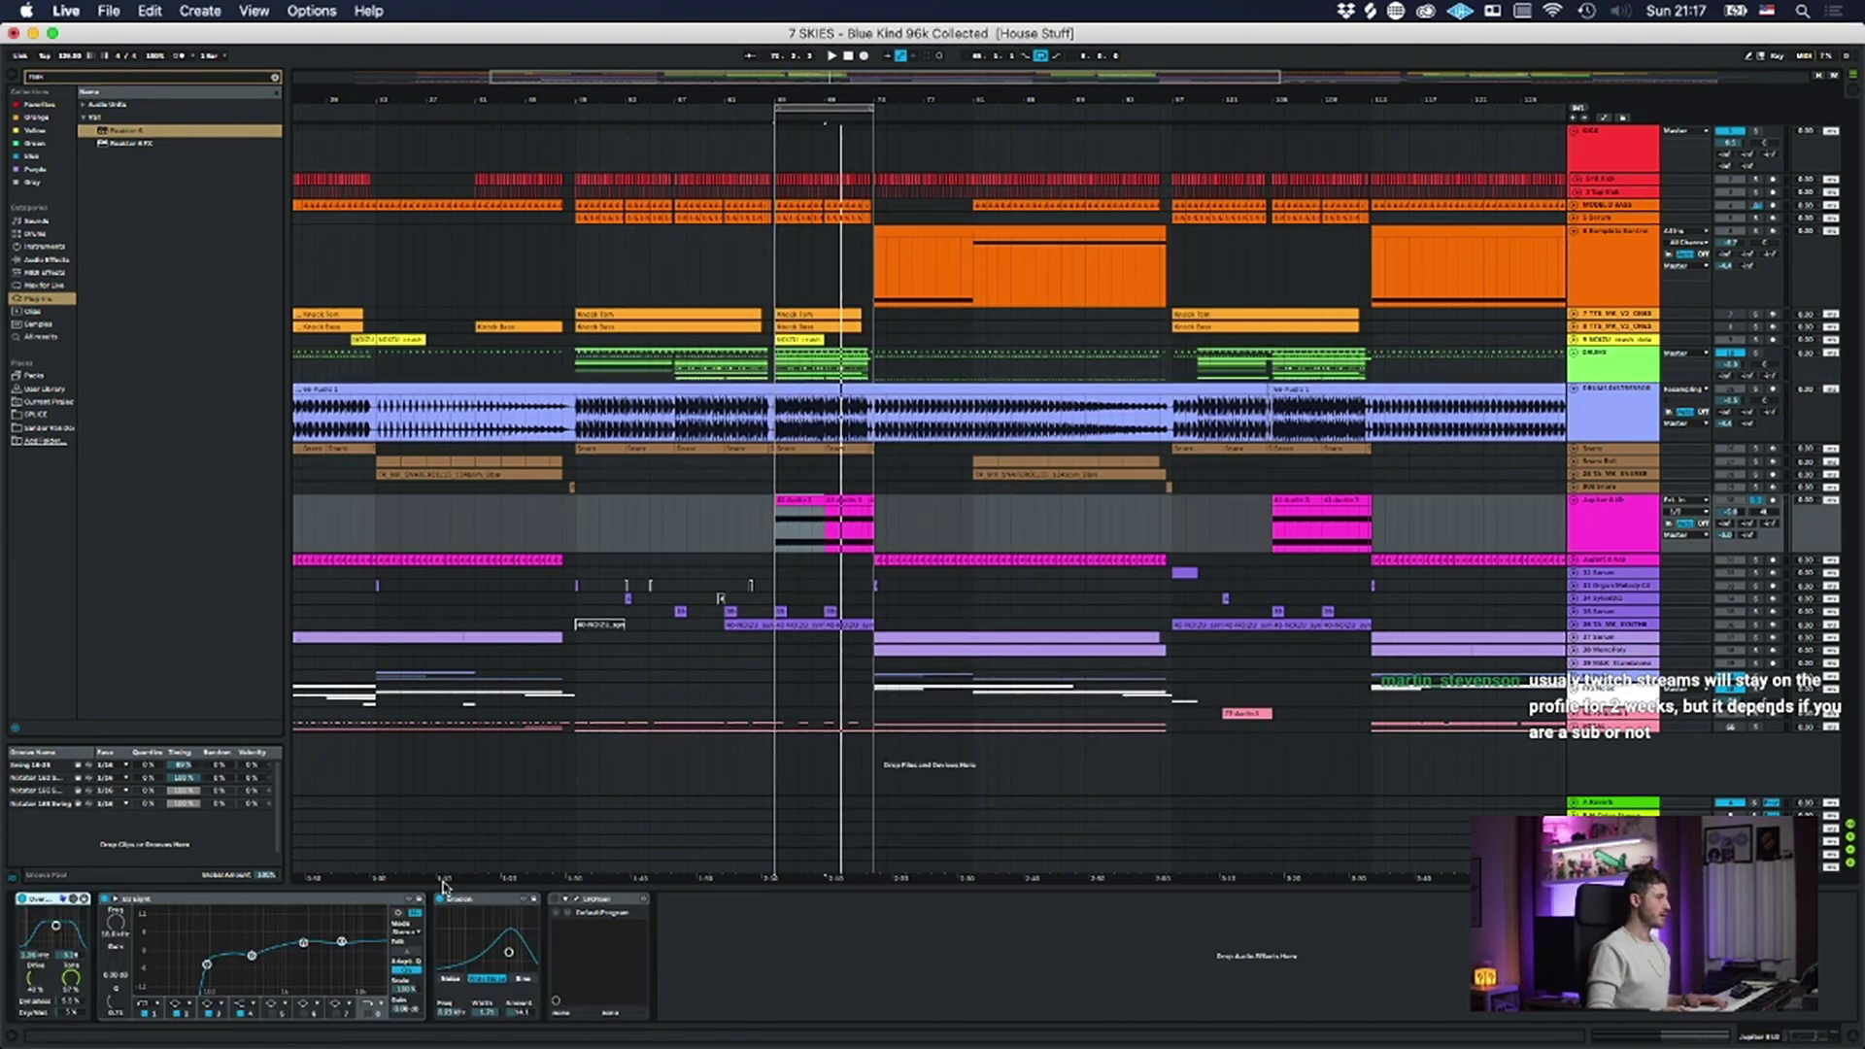
click(1579, 536)
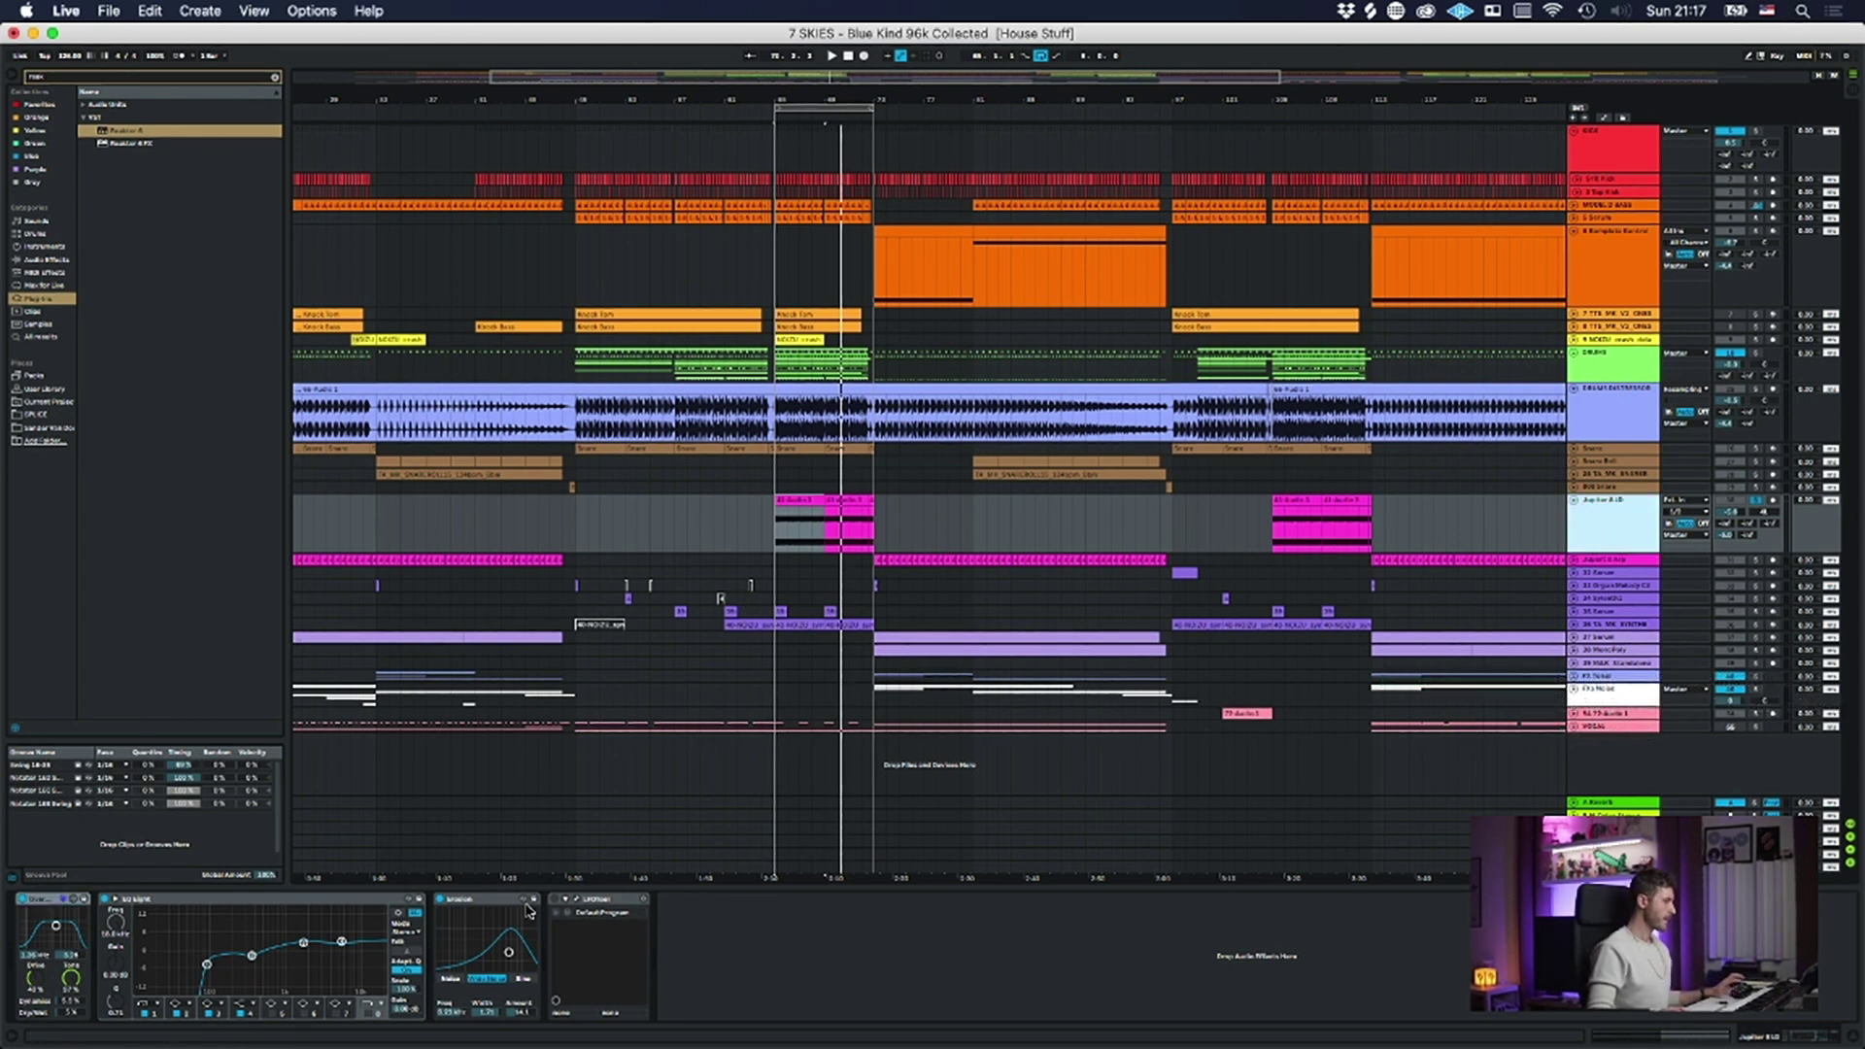
click(60, 900)
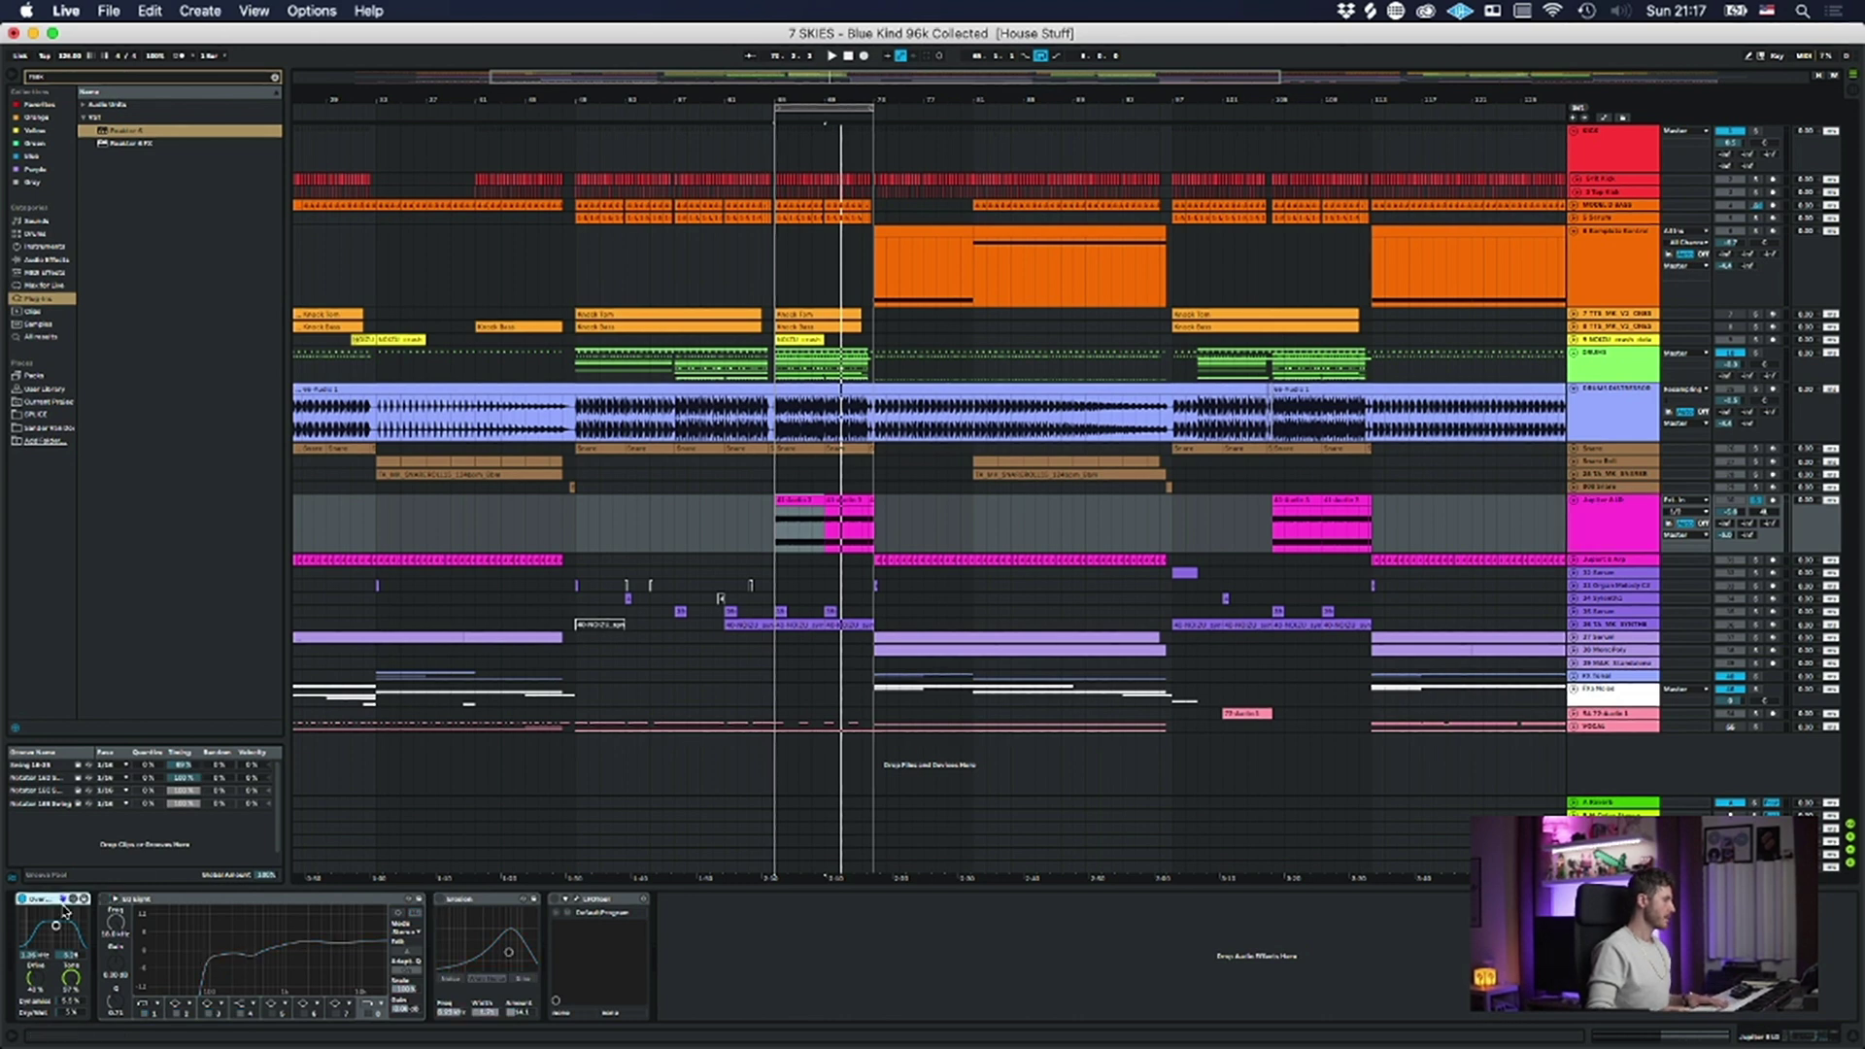
key(space)
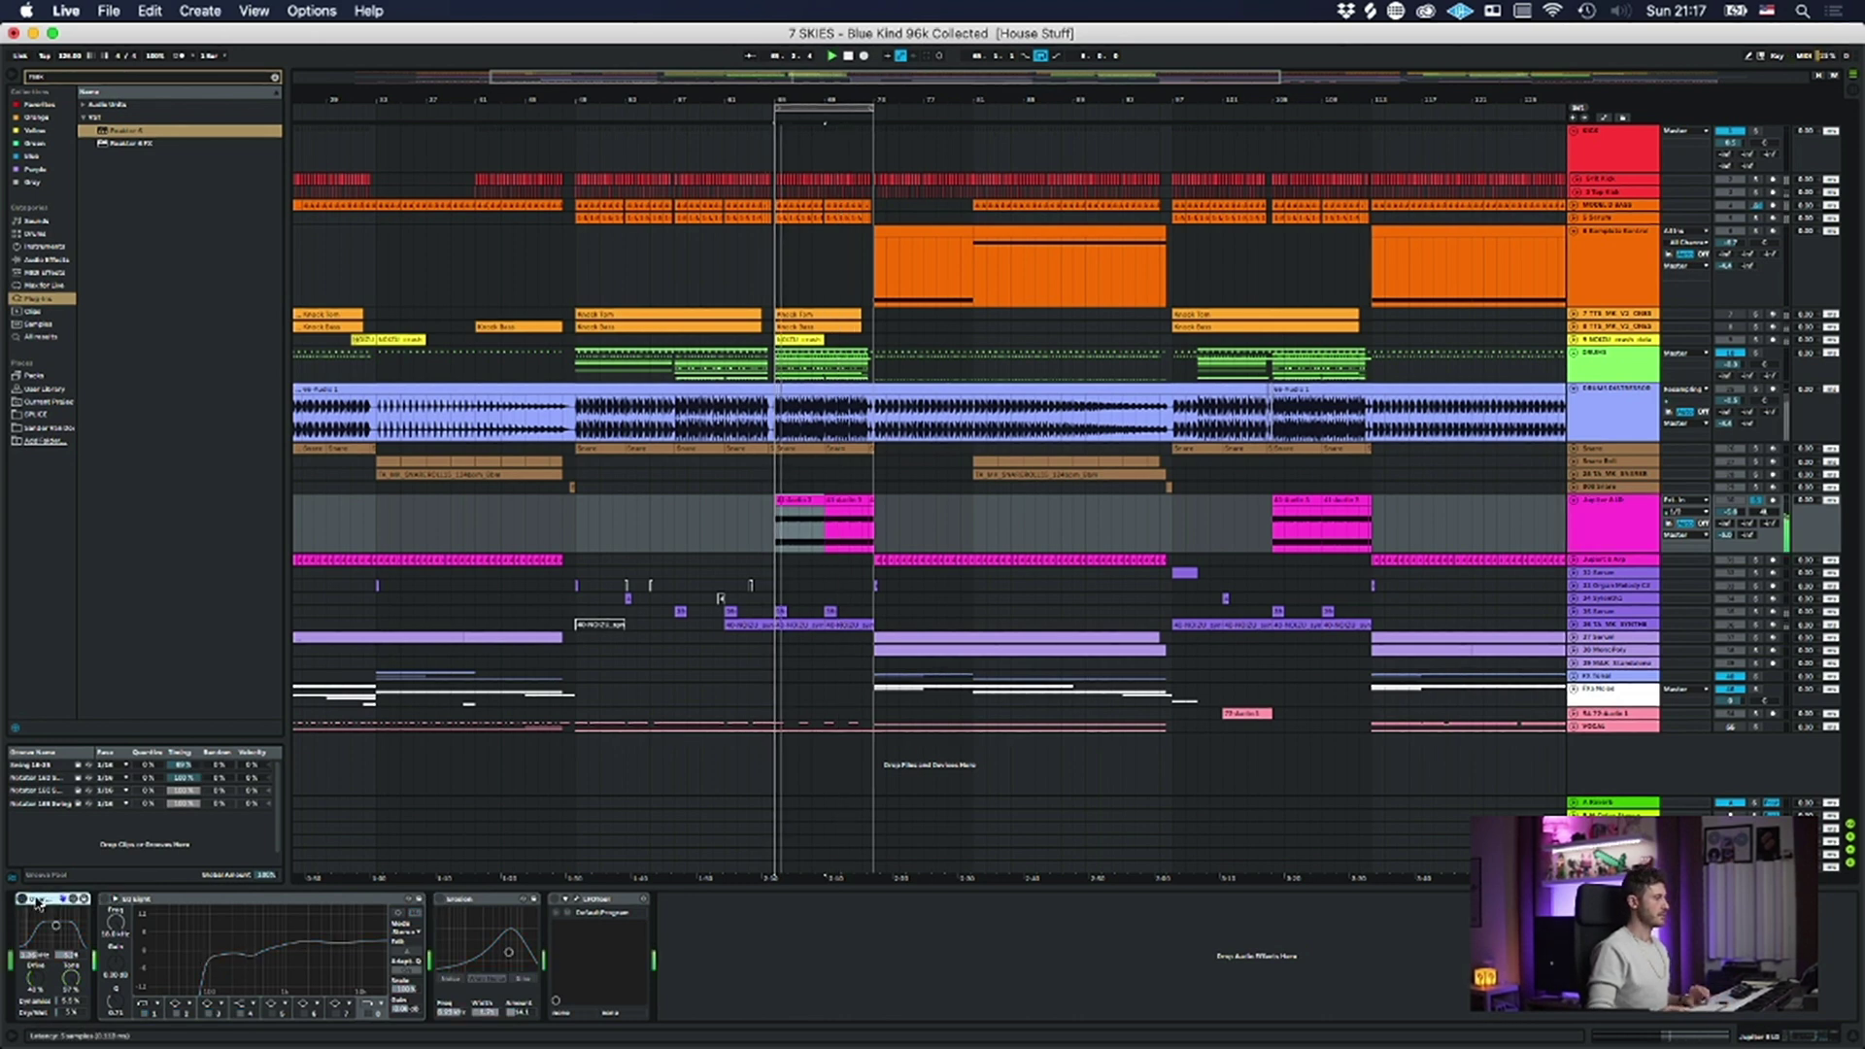
key(super+a)
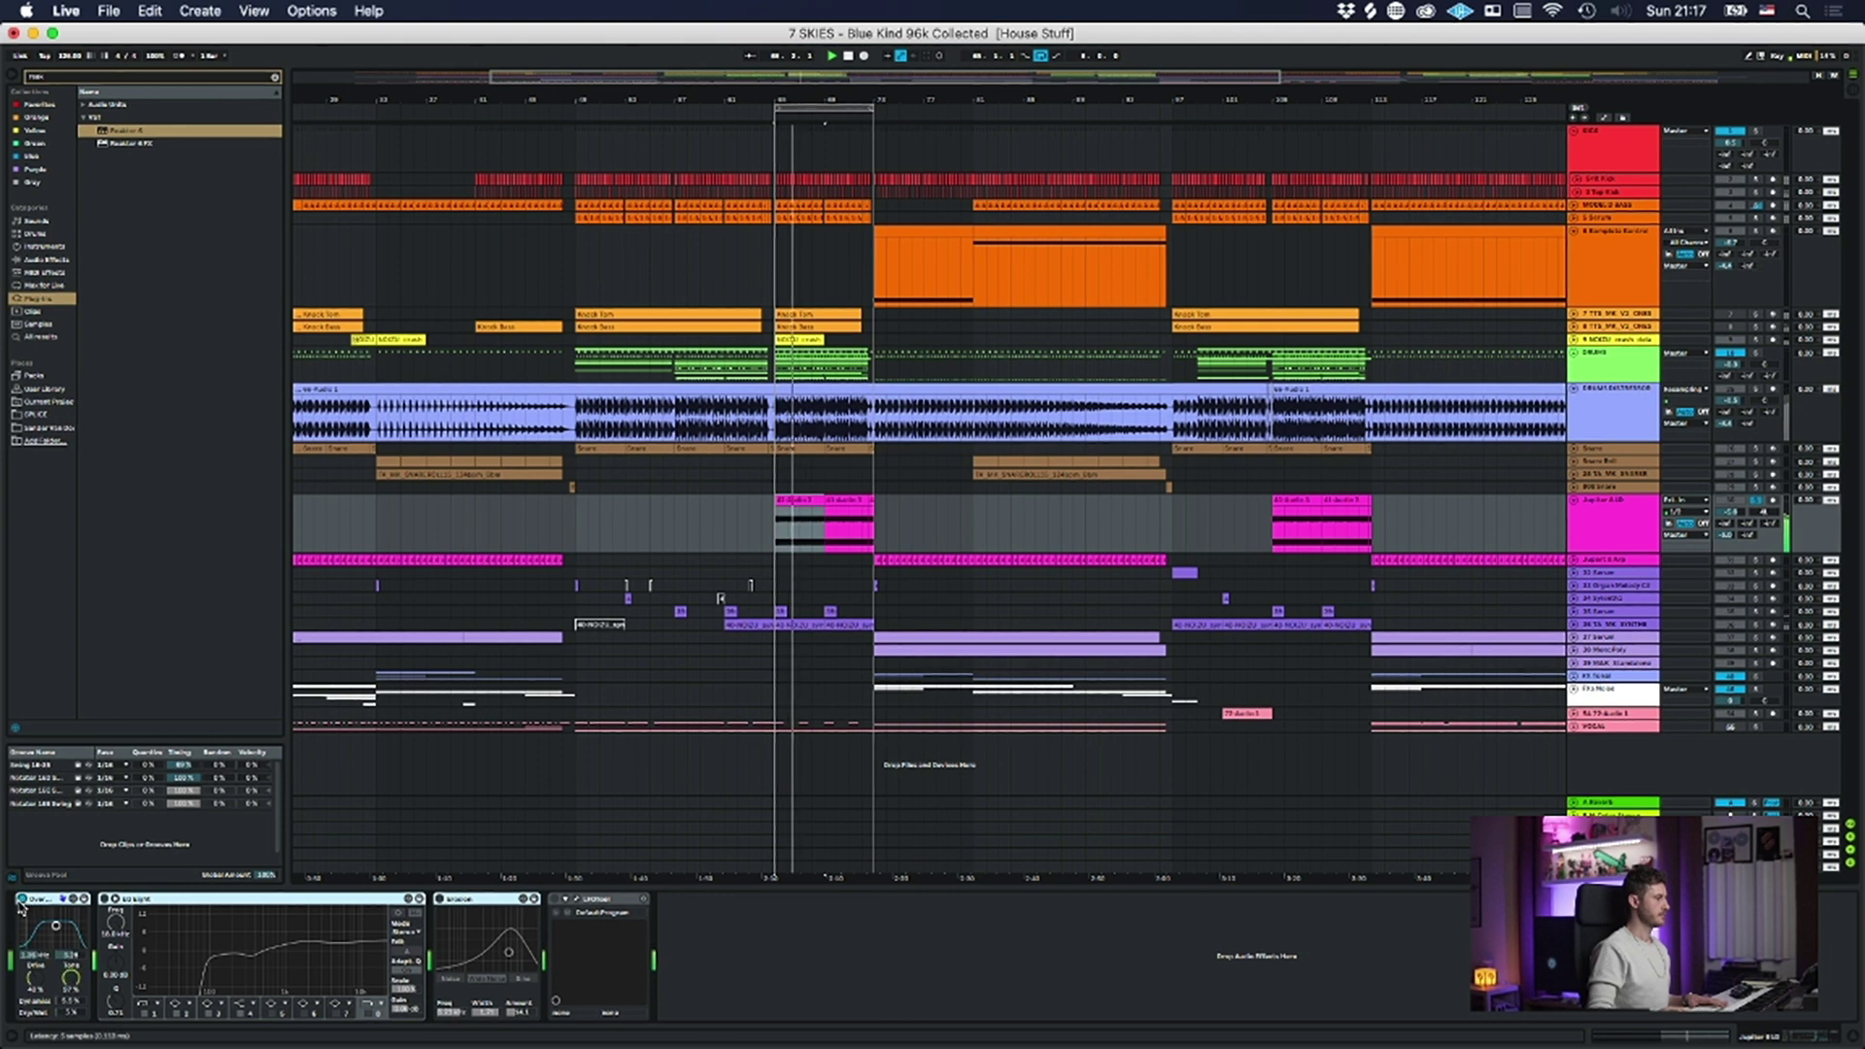
click(104, 898)
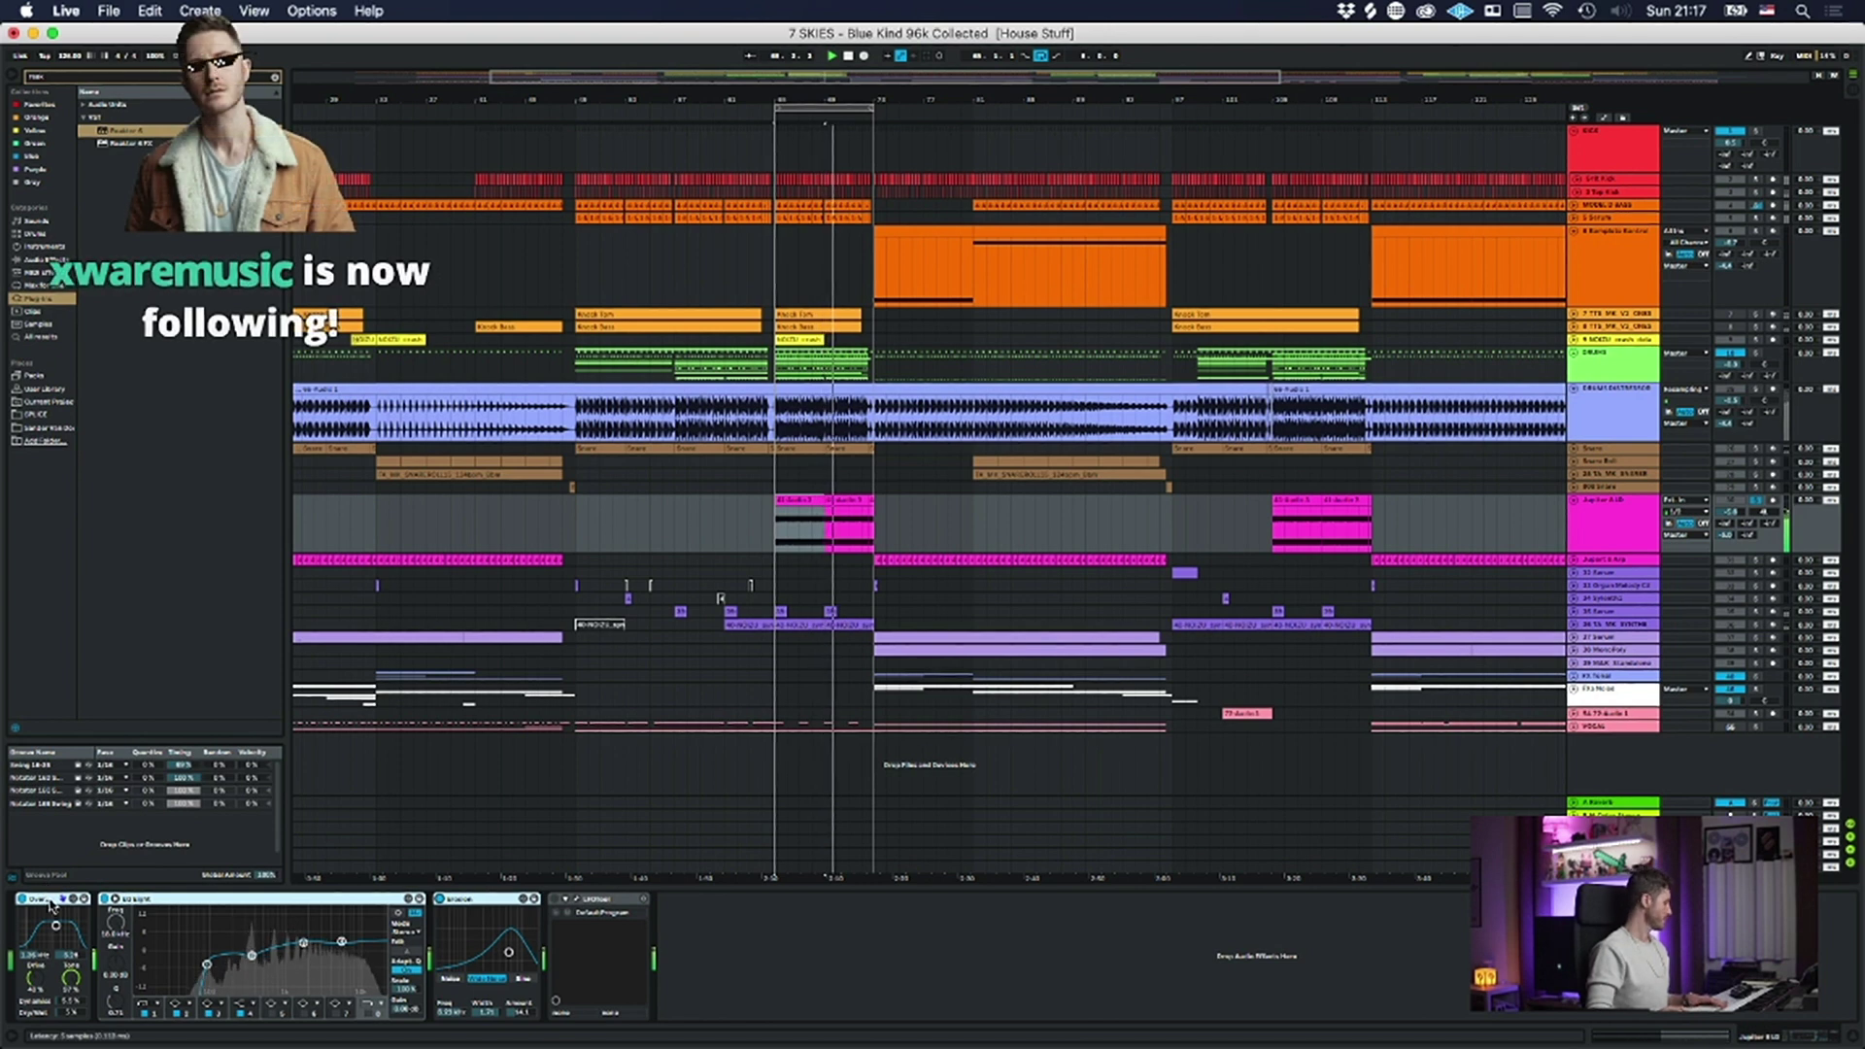
key(space)
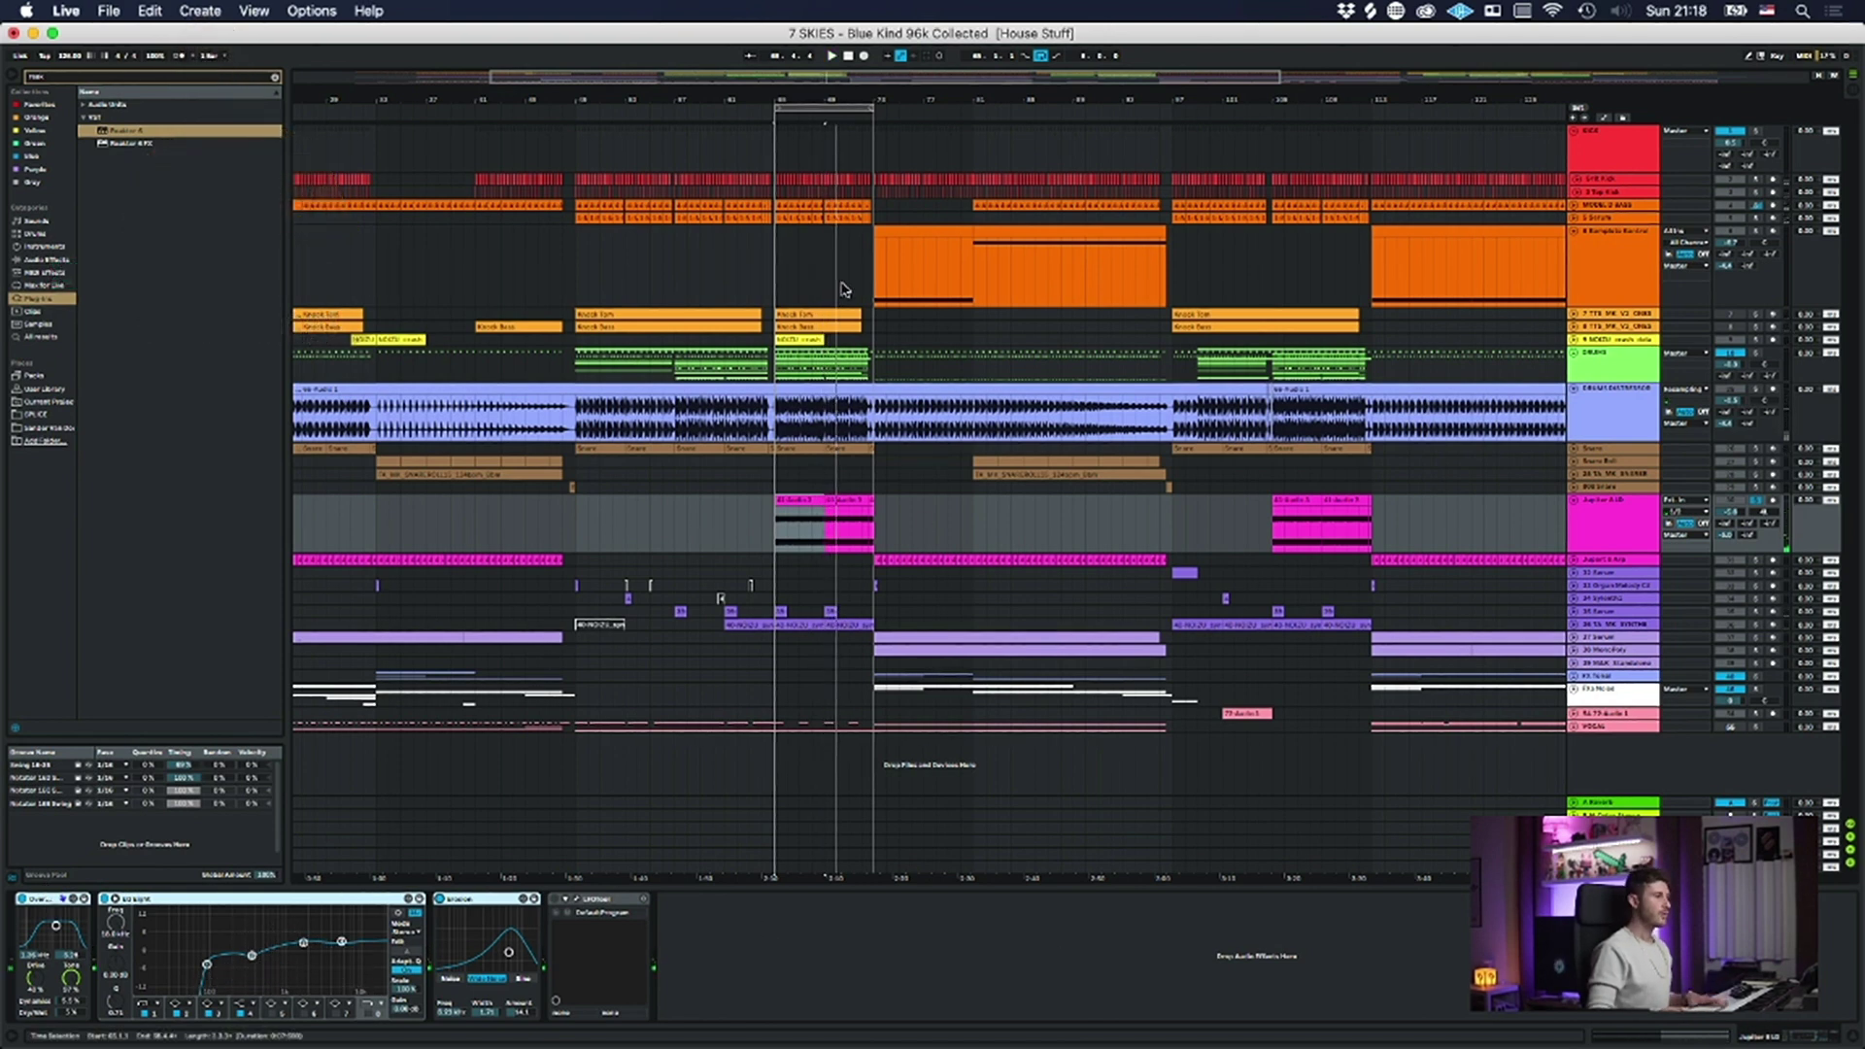
- Unfold the lower Jupiter 8 track, loop its clip section starting at bar 73, and place the insert marker at that bar
click(1576, 562)
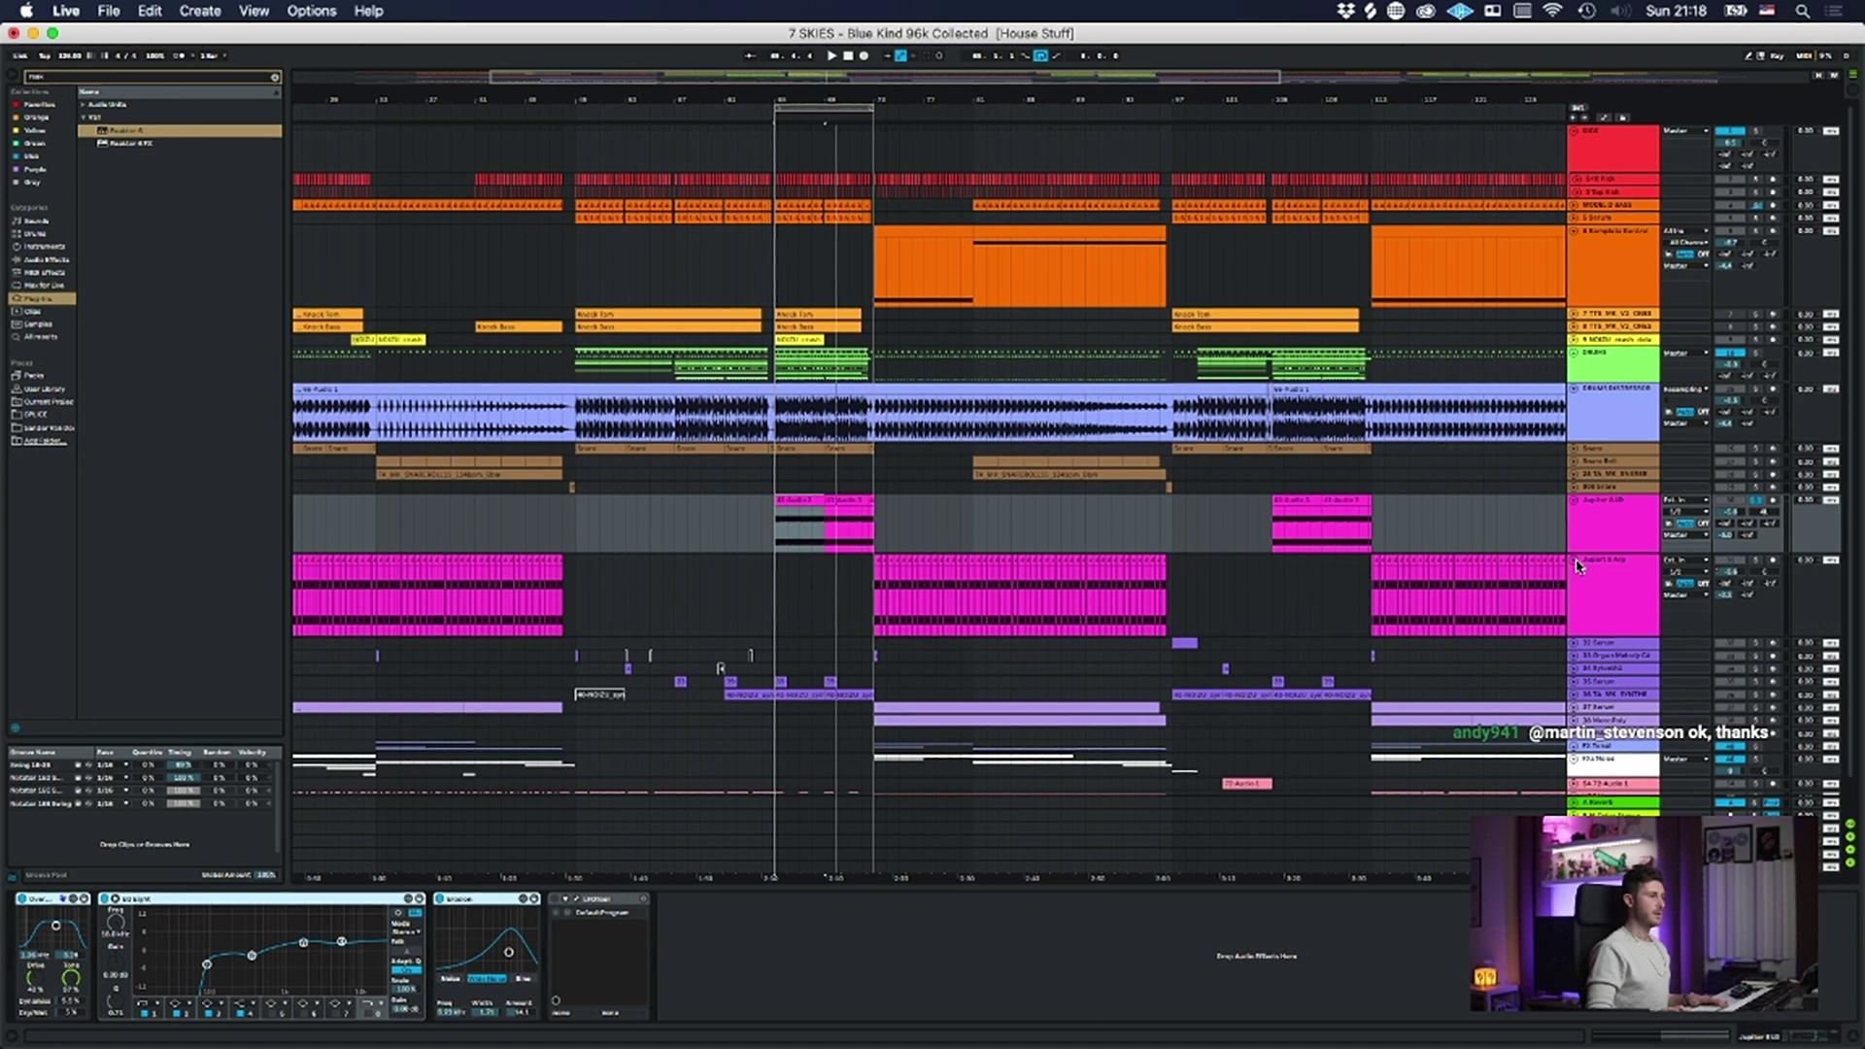
click(871, 604)
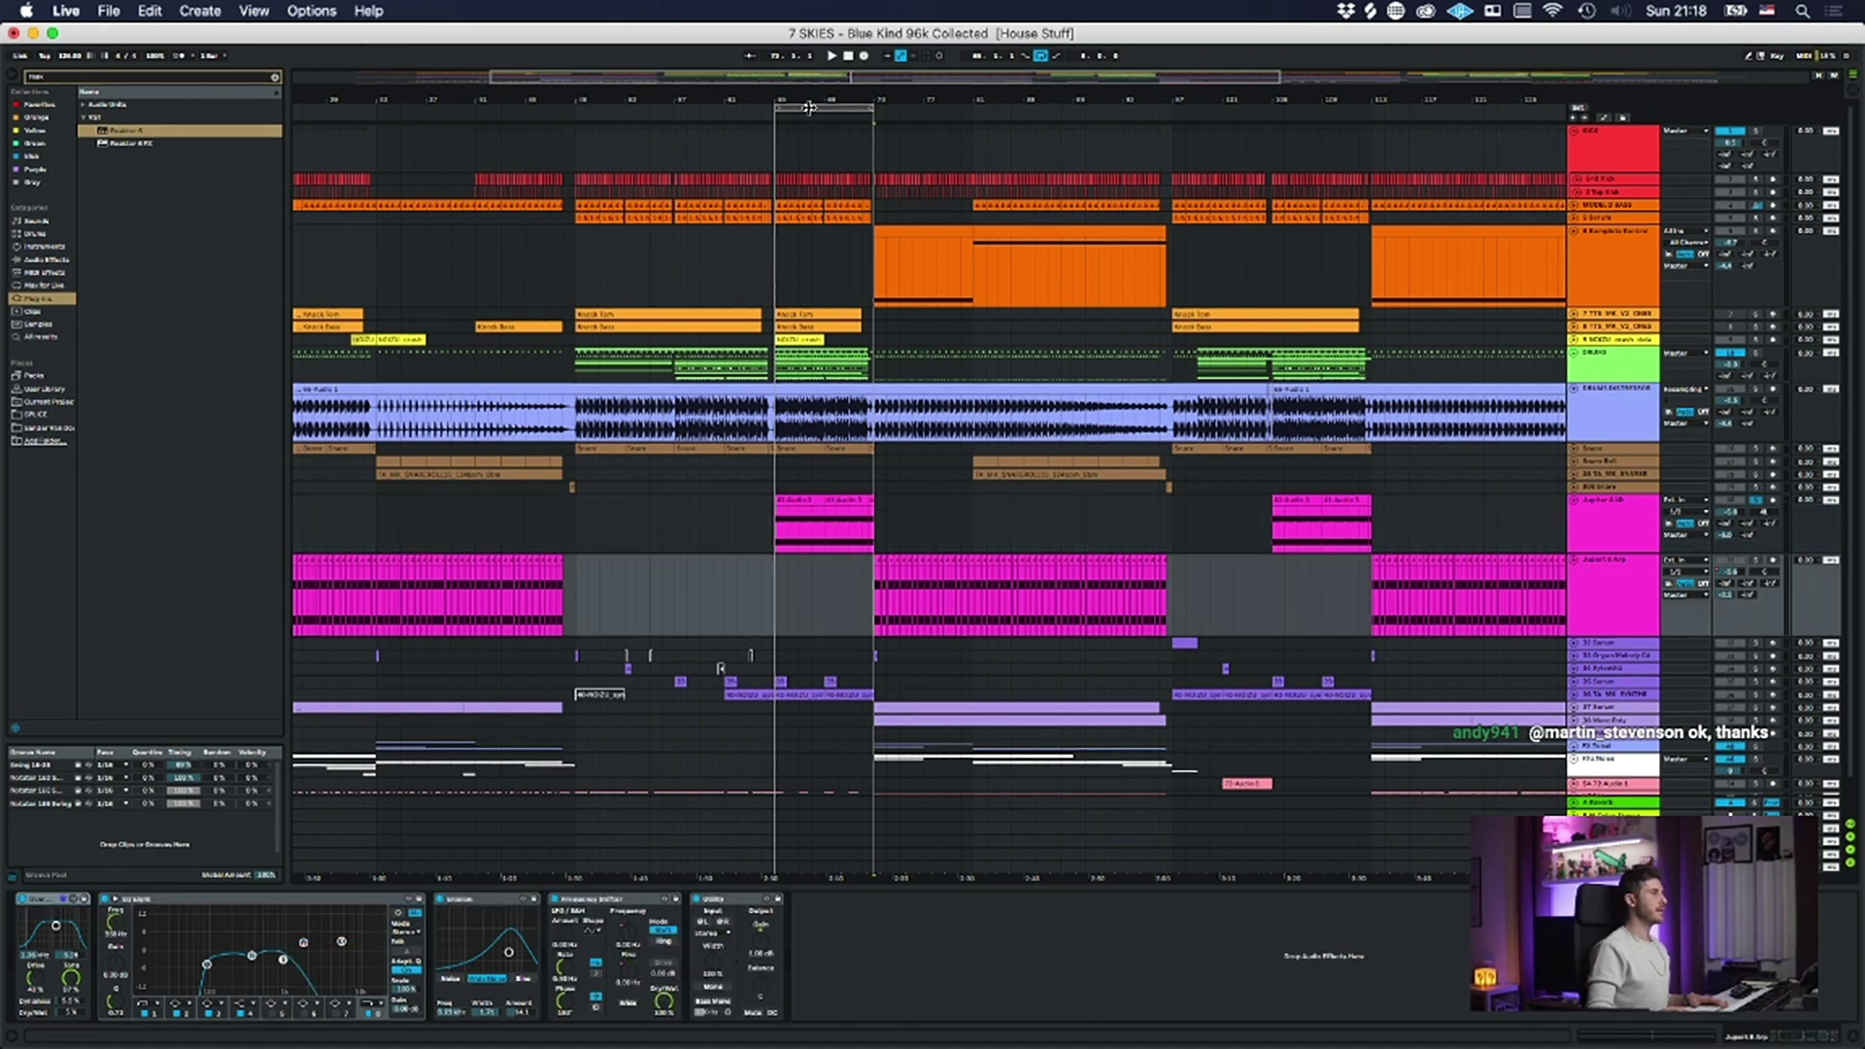
drag(808, 107, 1172, 109)
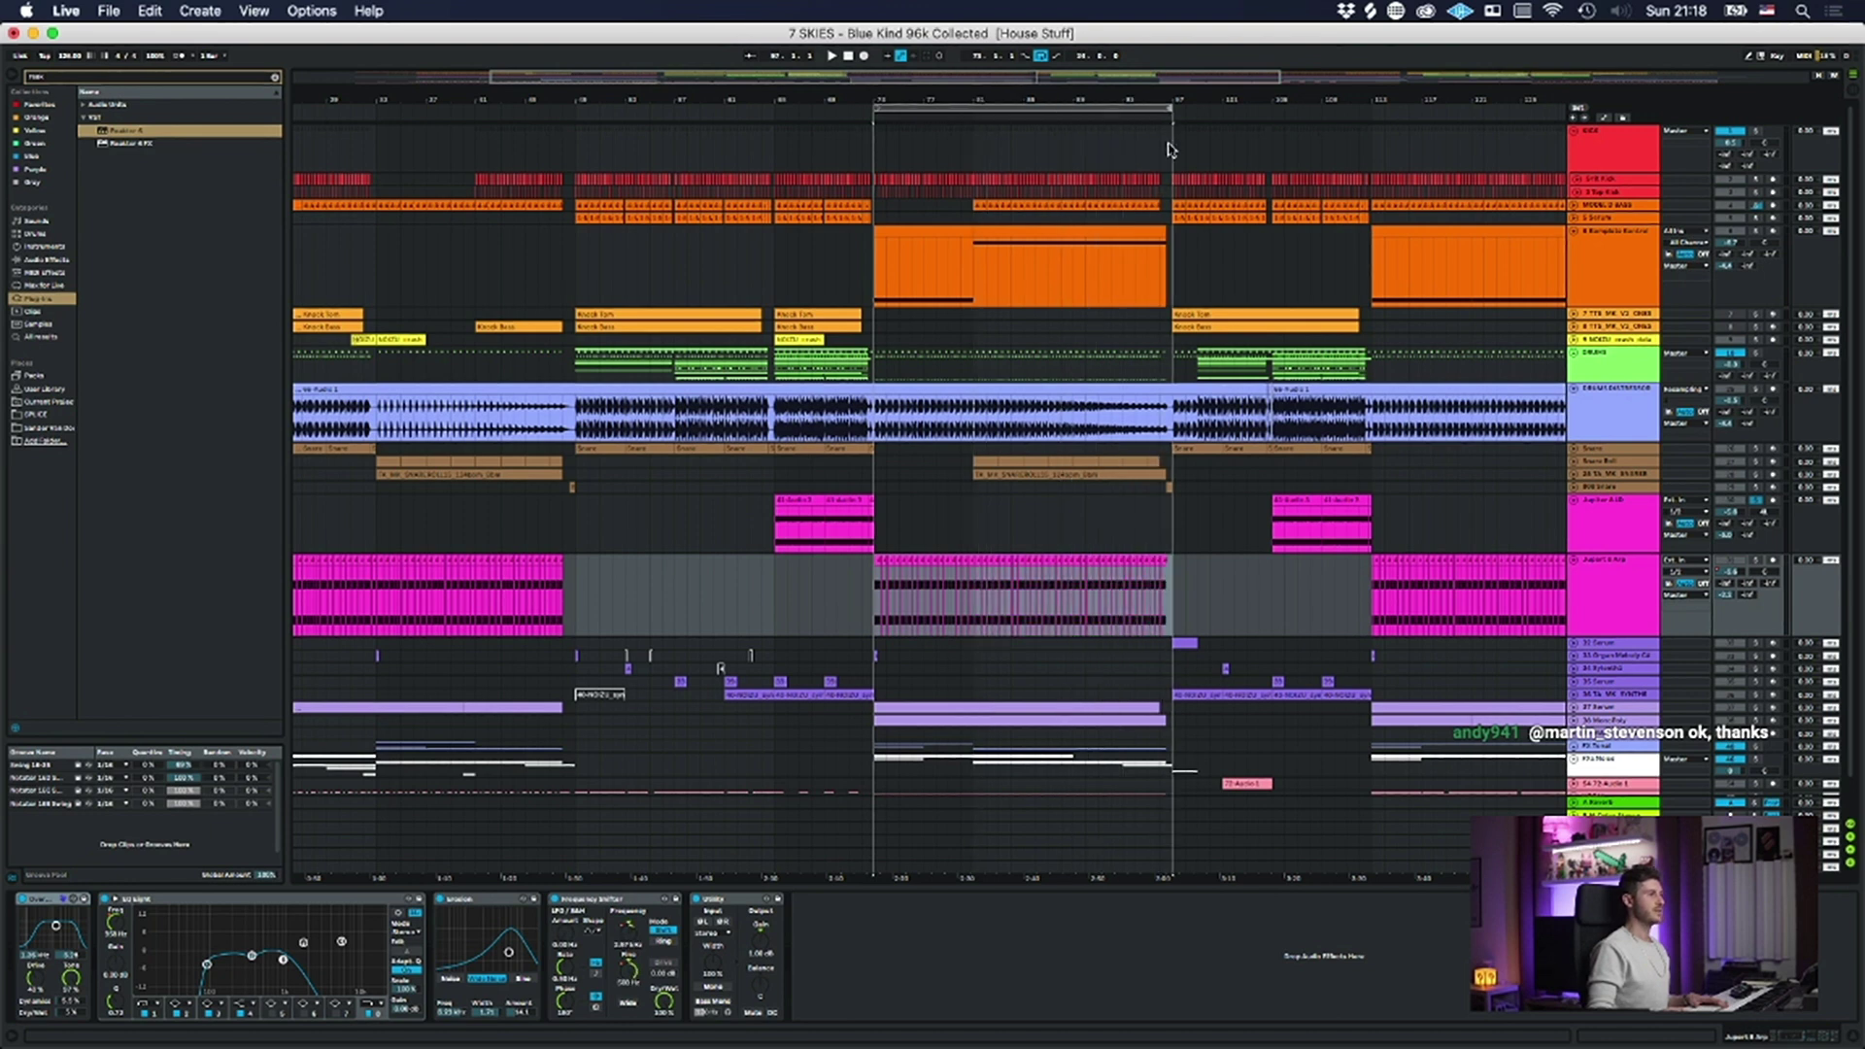
click(874, 603)
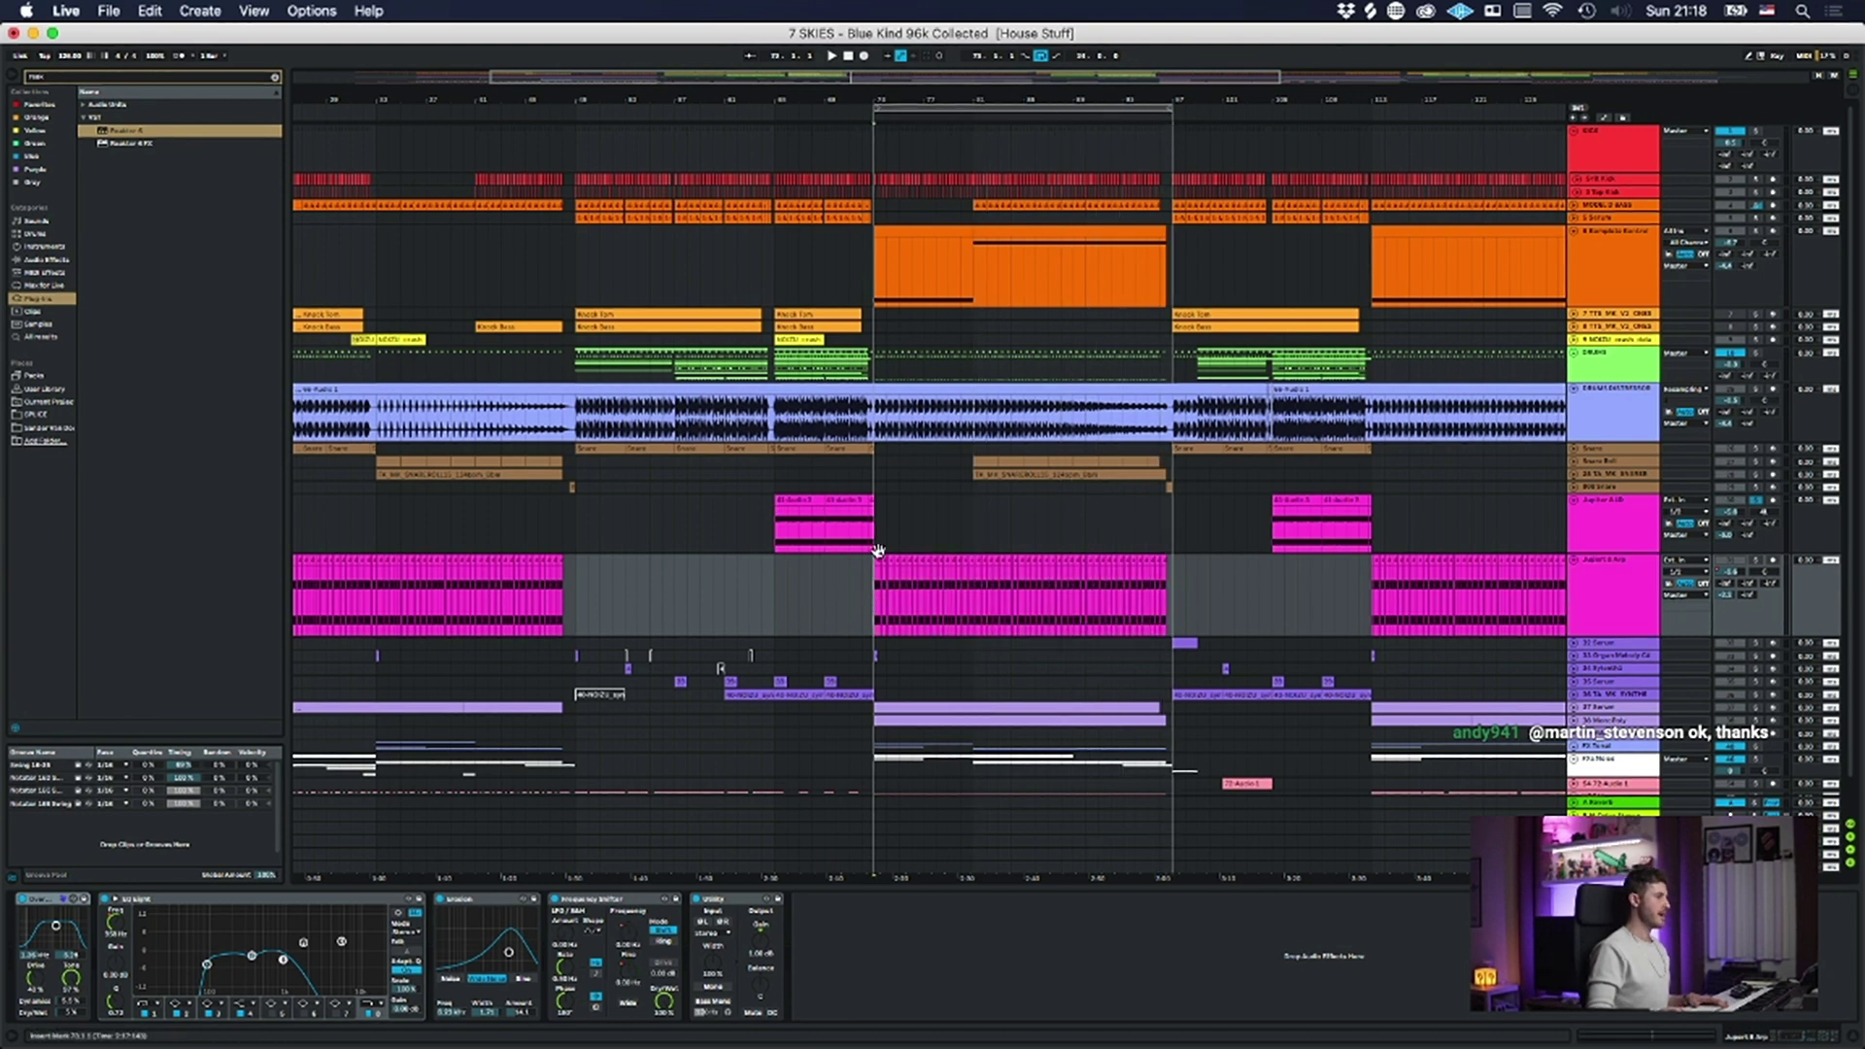
key(plus)
key(plus)
key(plus)
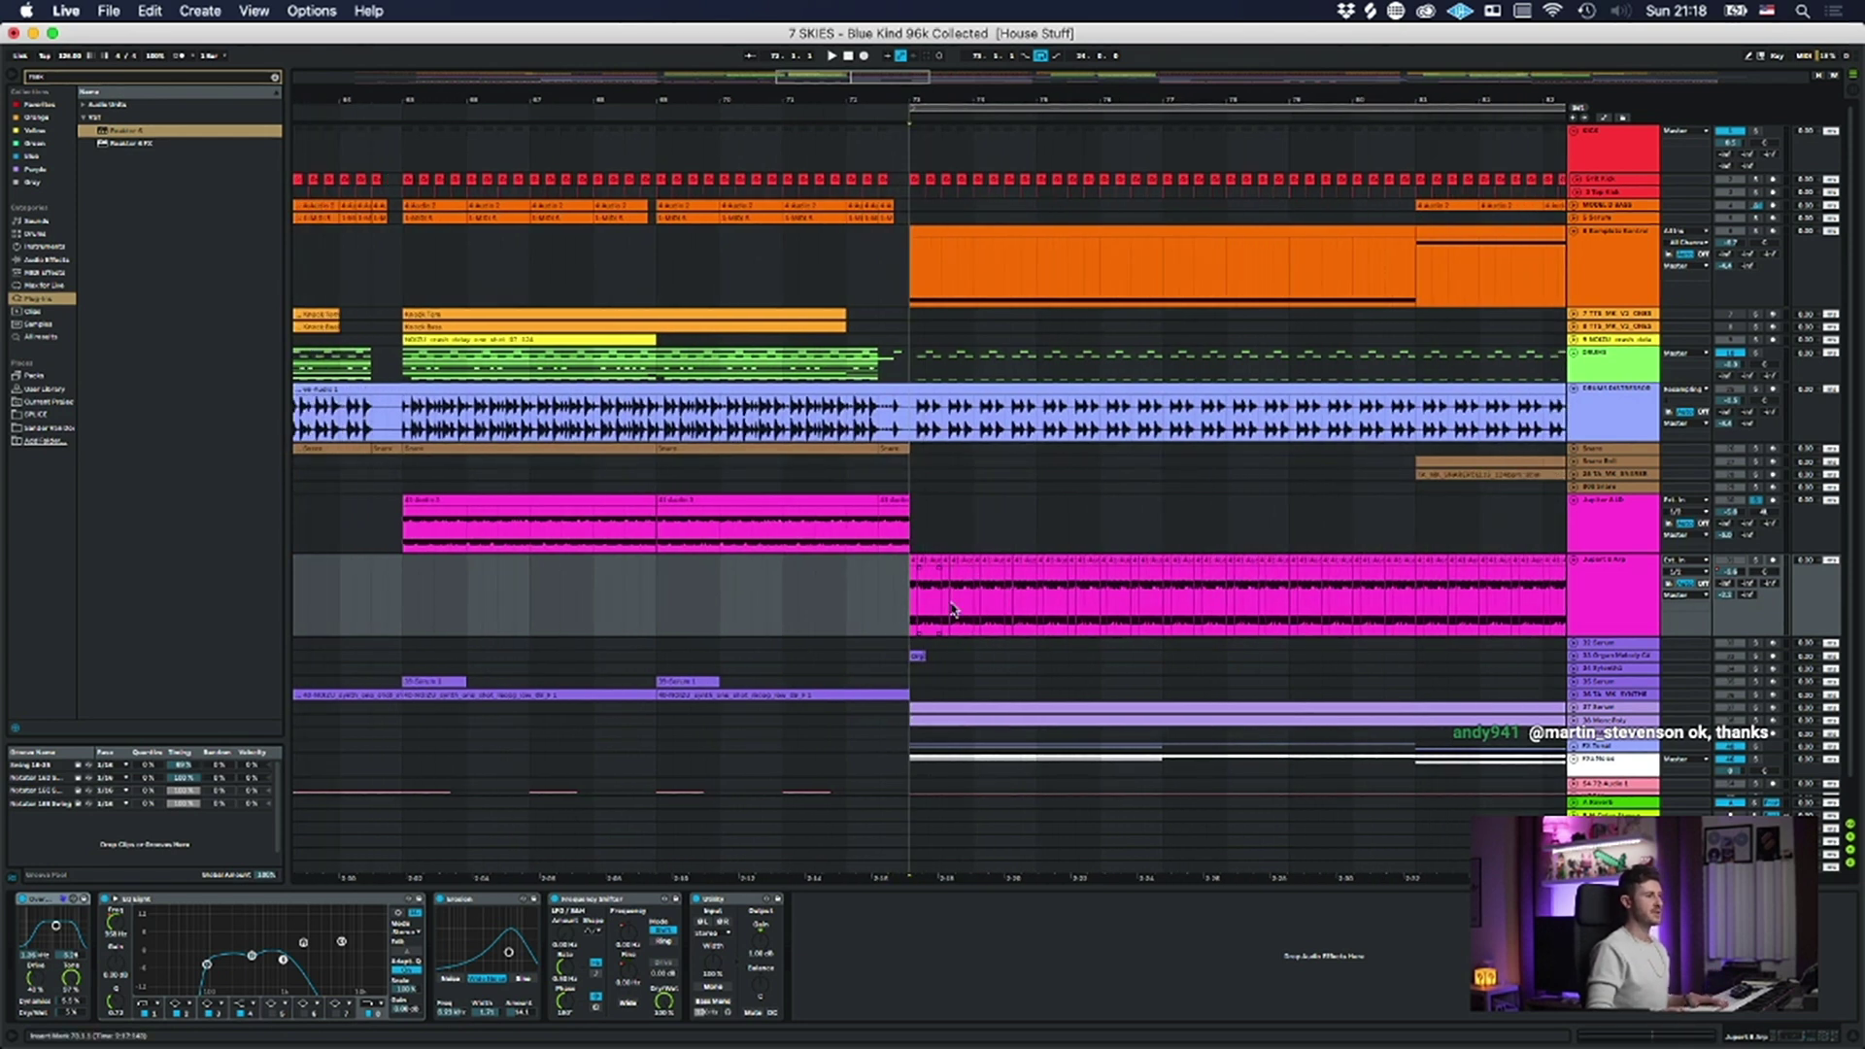
- Solo the lower Jupiter 8 track and listen to it from its first clip in the loop at bar 73
click(1637, 587)
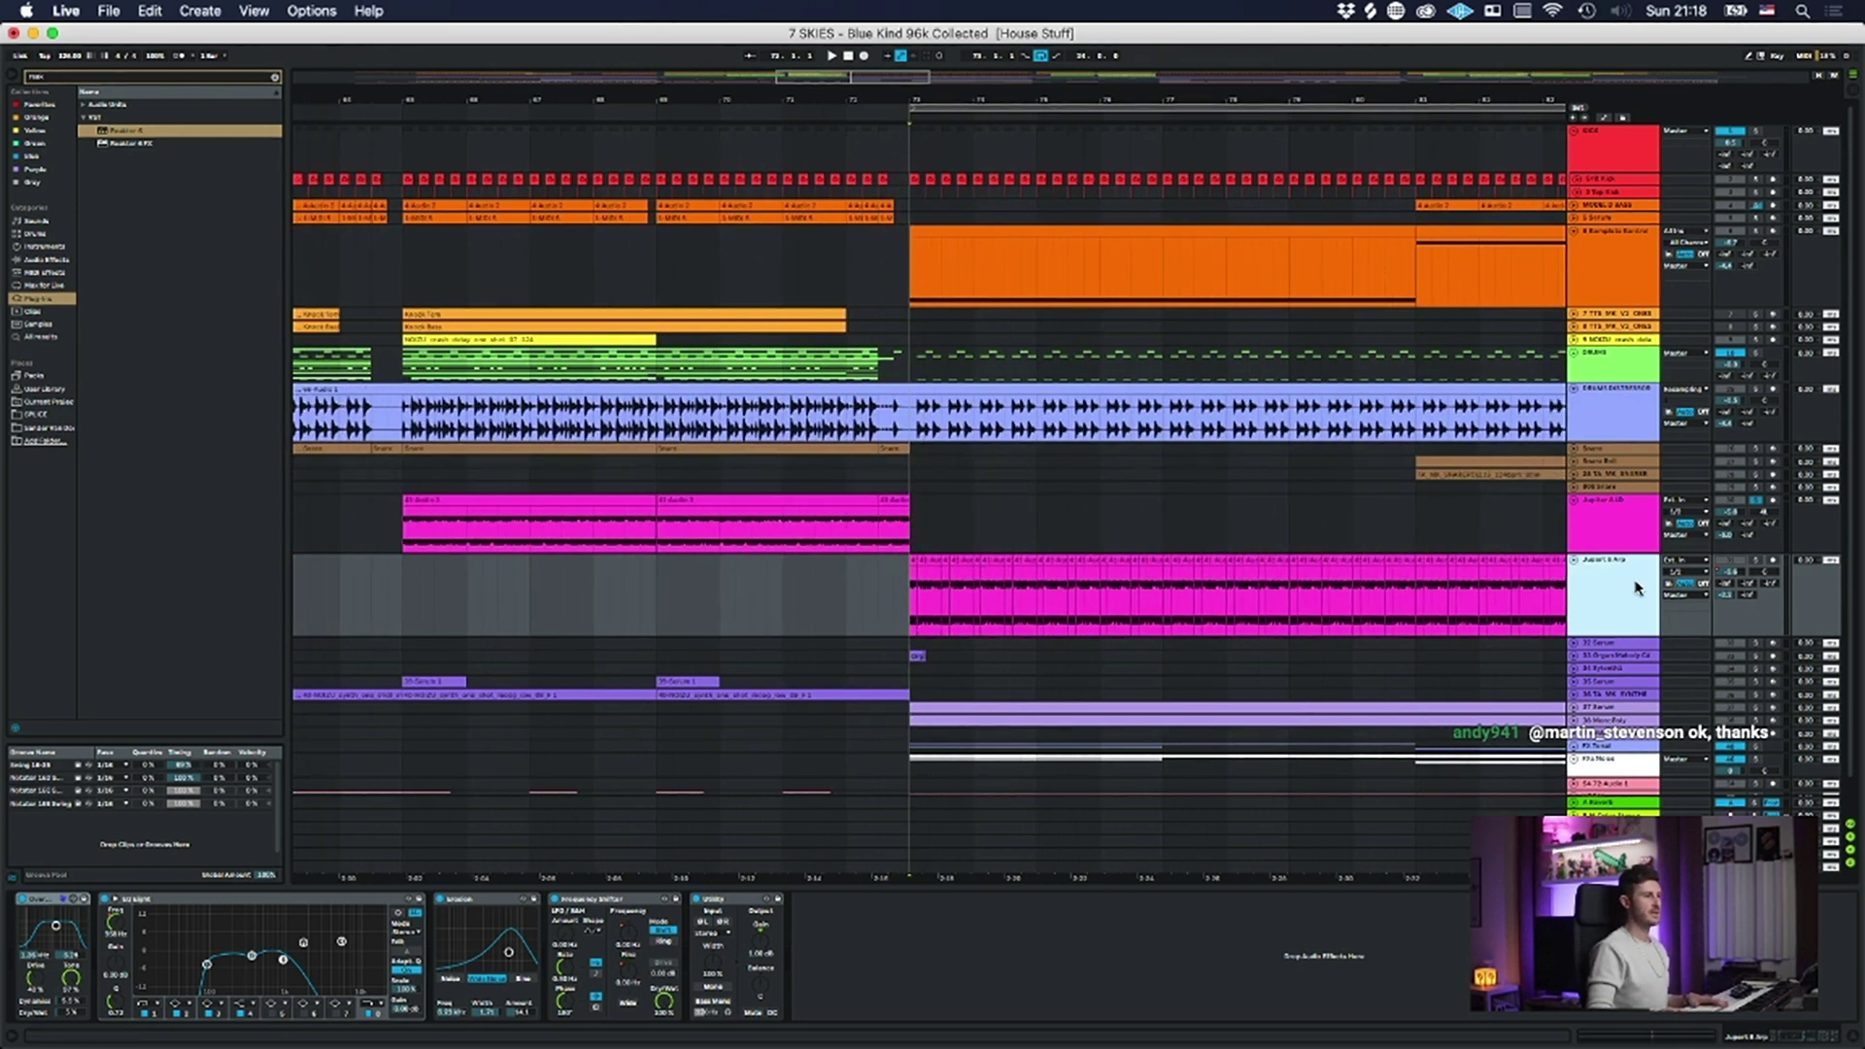
click(1755, 562)
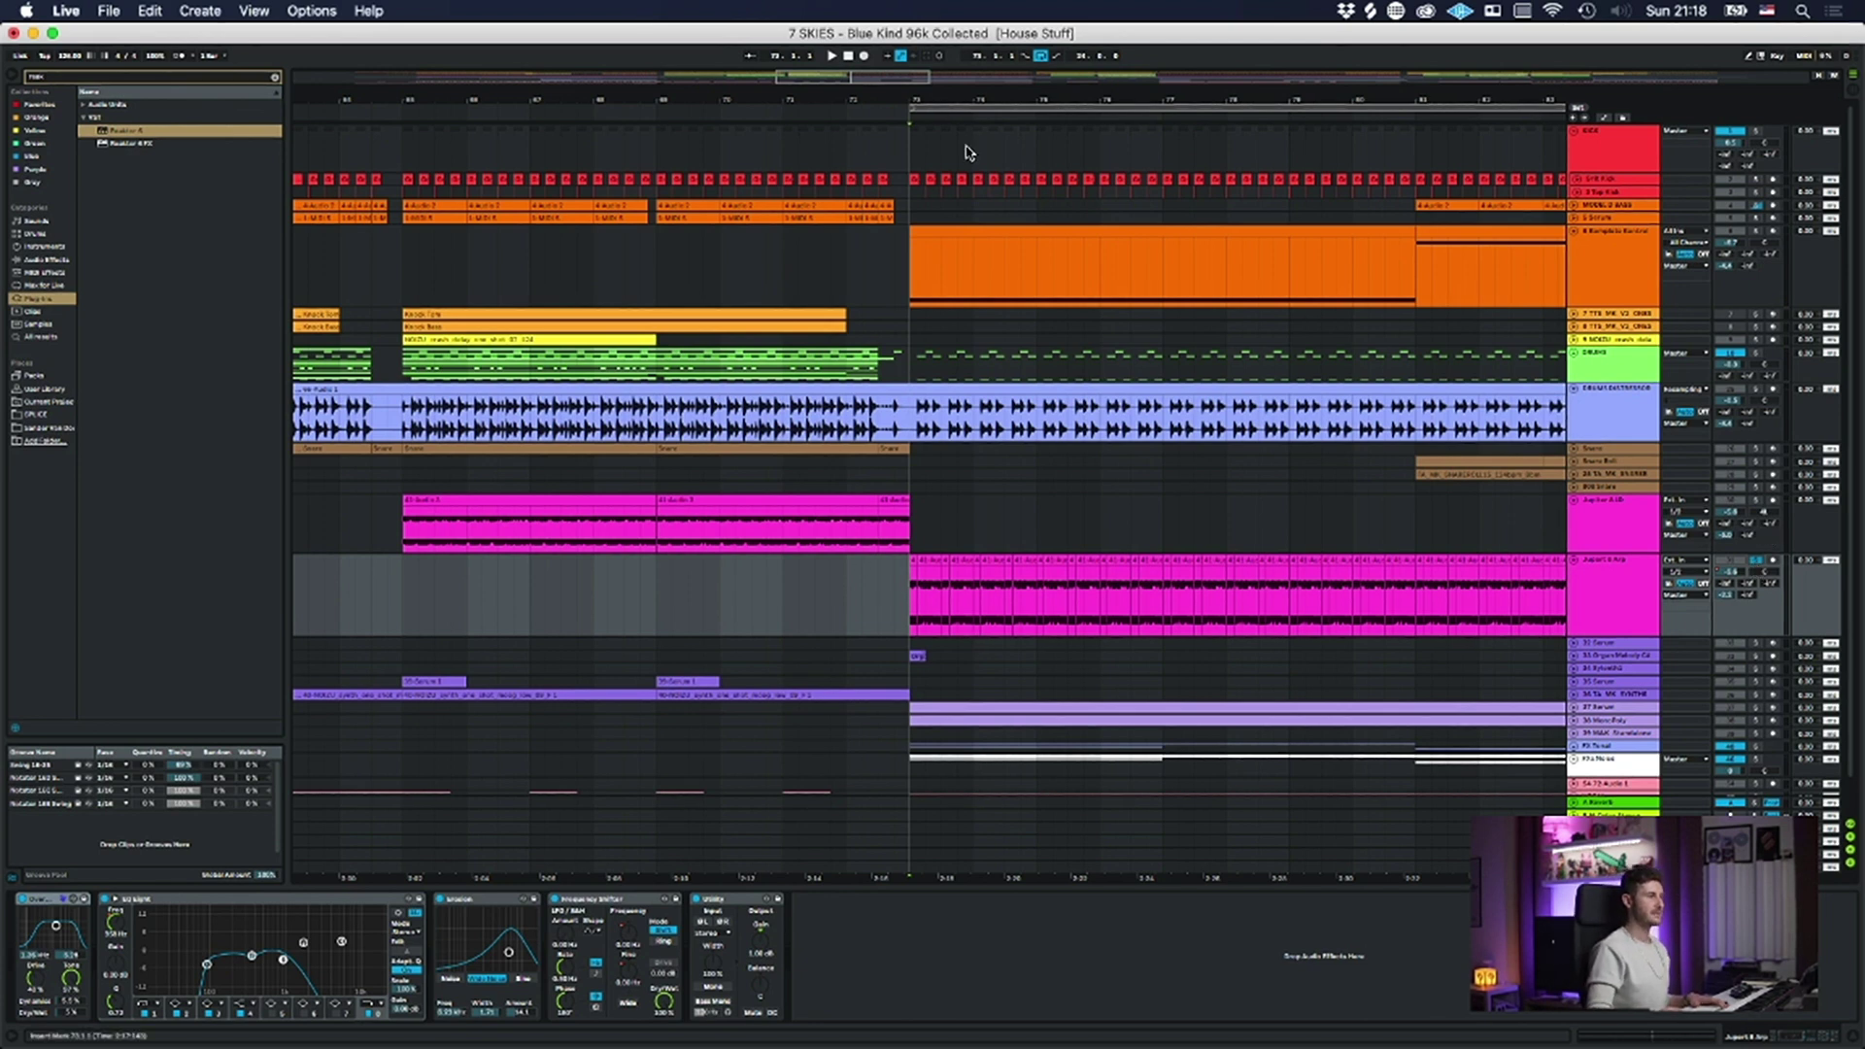
drag(940, 104, 923, 253)
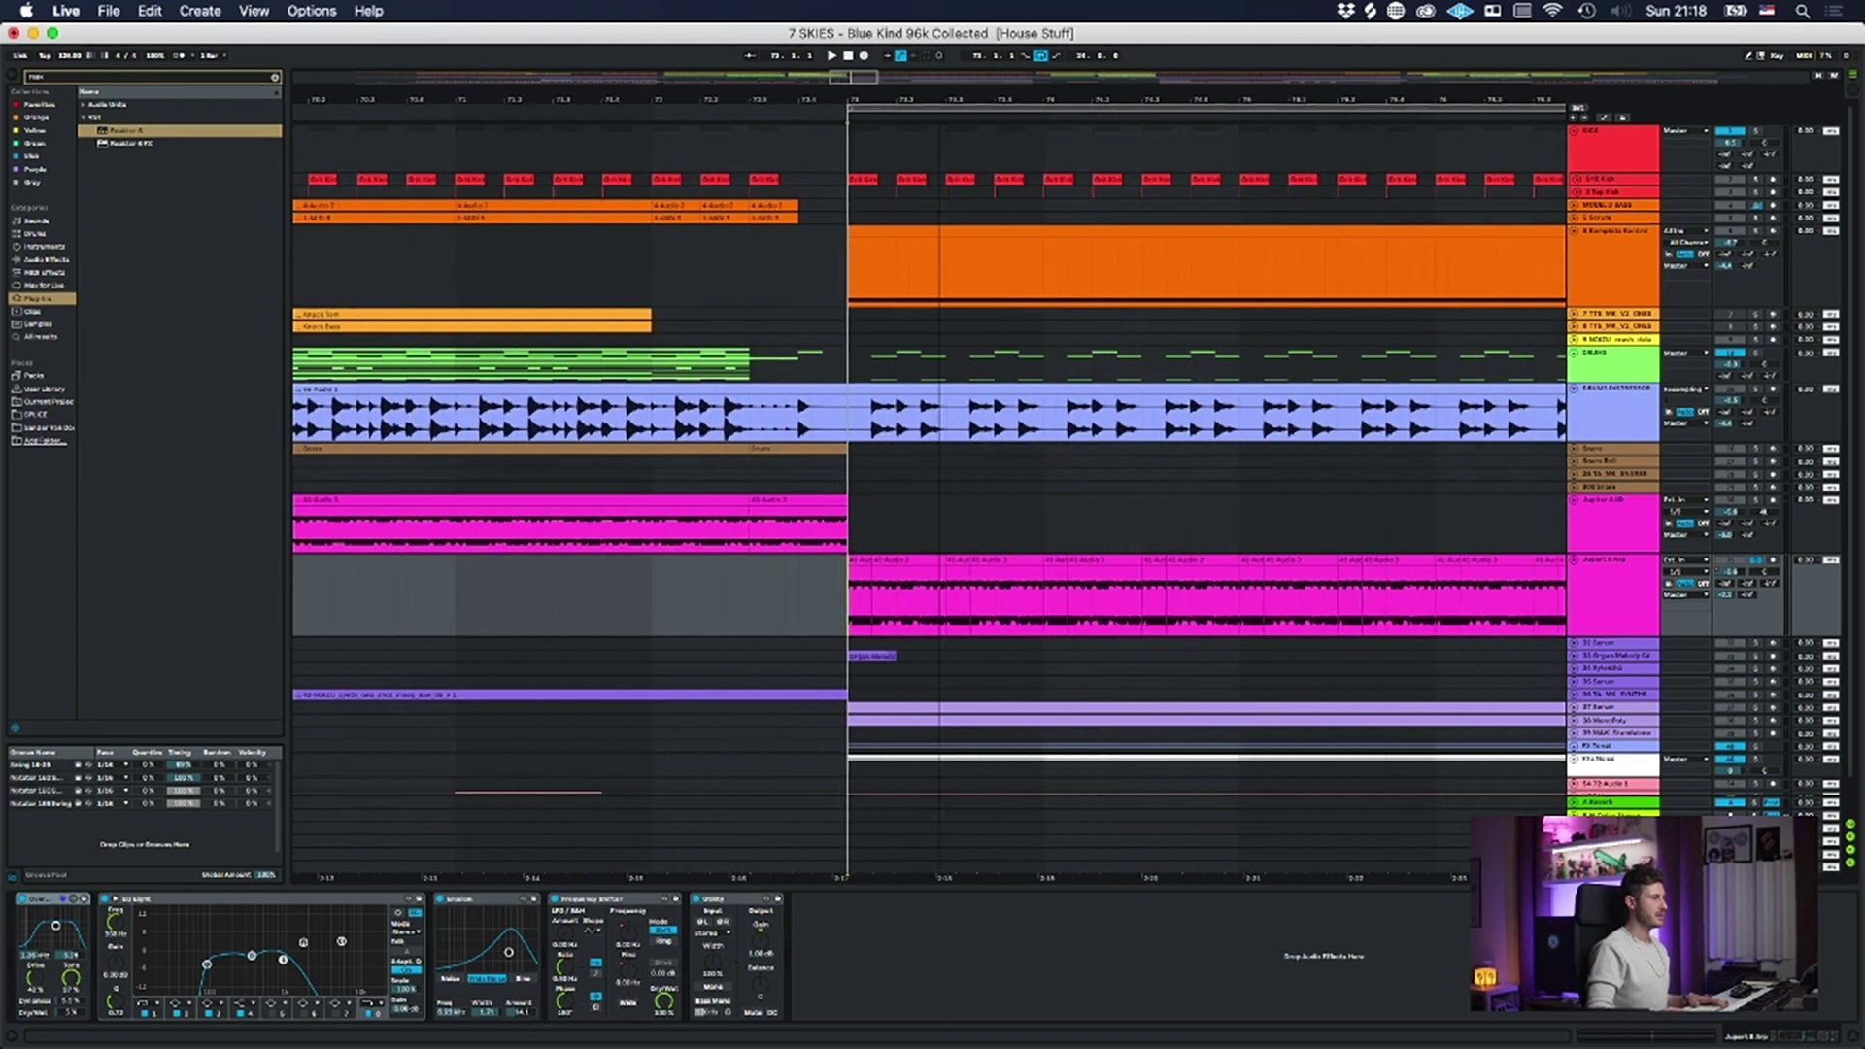
click(857, 561)
key(space)
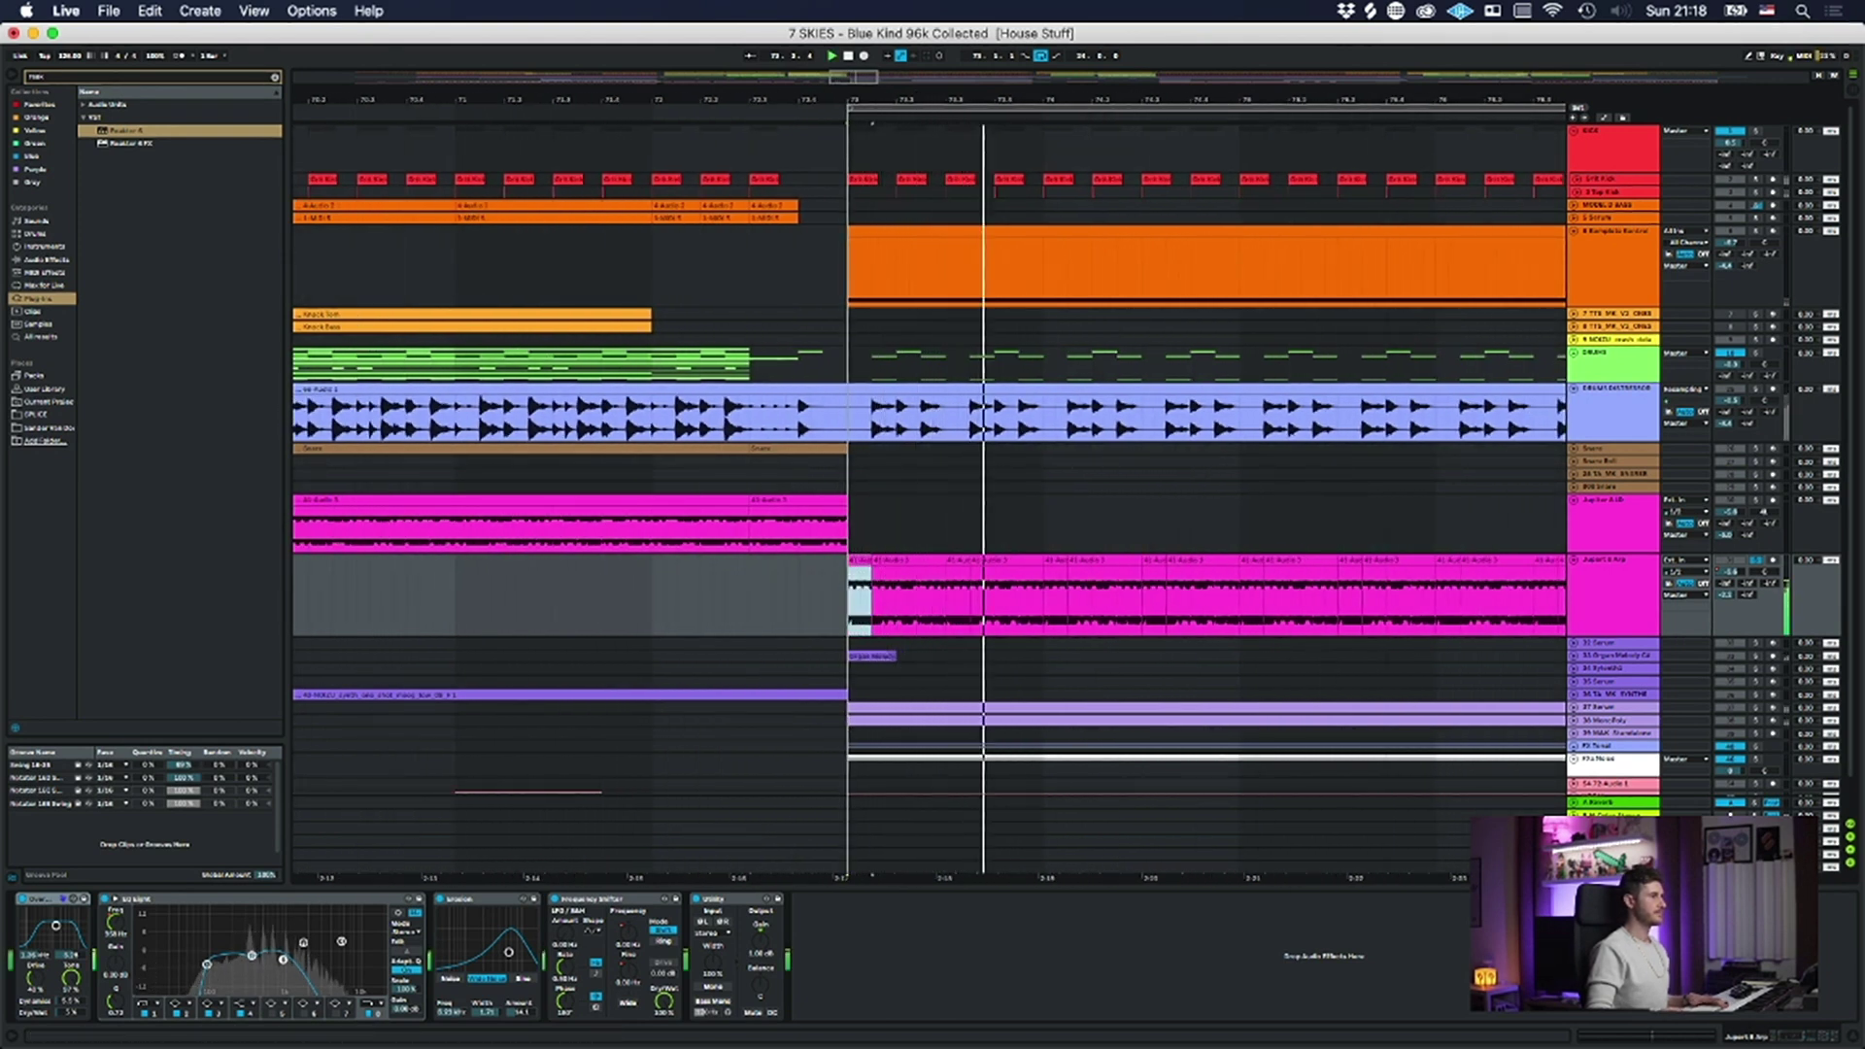
drag(950, 102, 961, 15)
click(1589, 586)
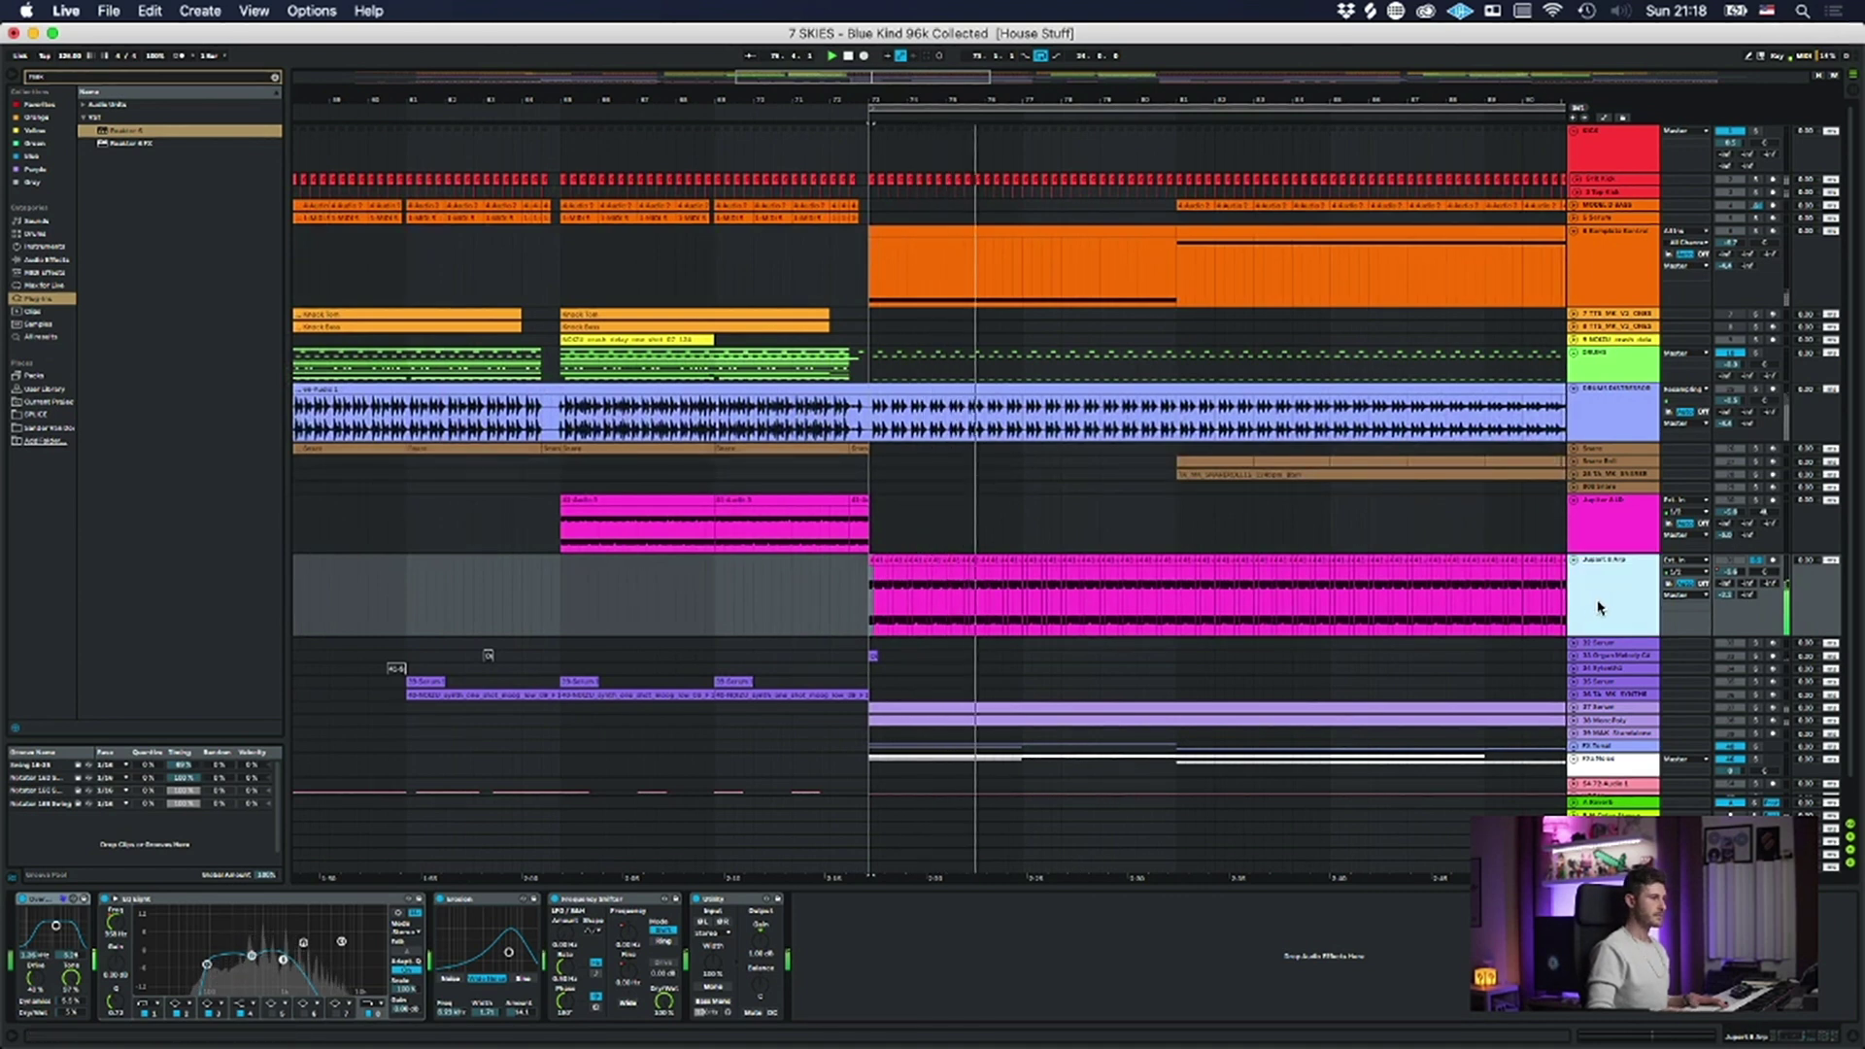
- Stop playback and examine the EQ Eight band 8 frequency automation on the lower Jupiter 8 track across the arrangement
key(space)
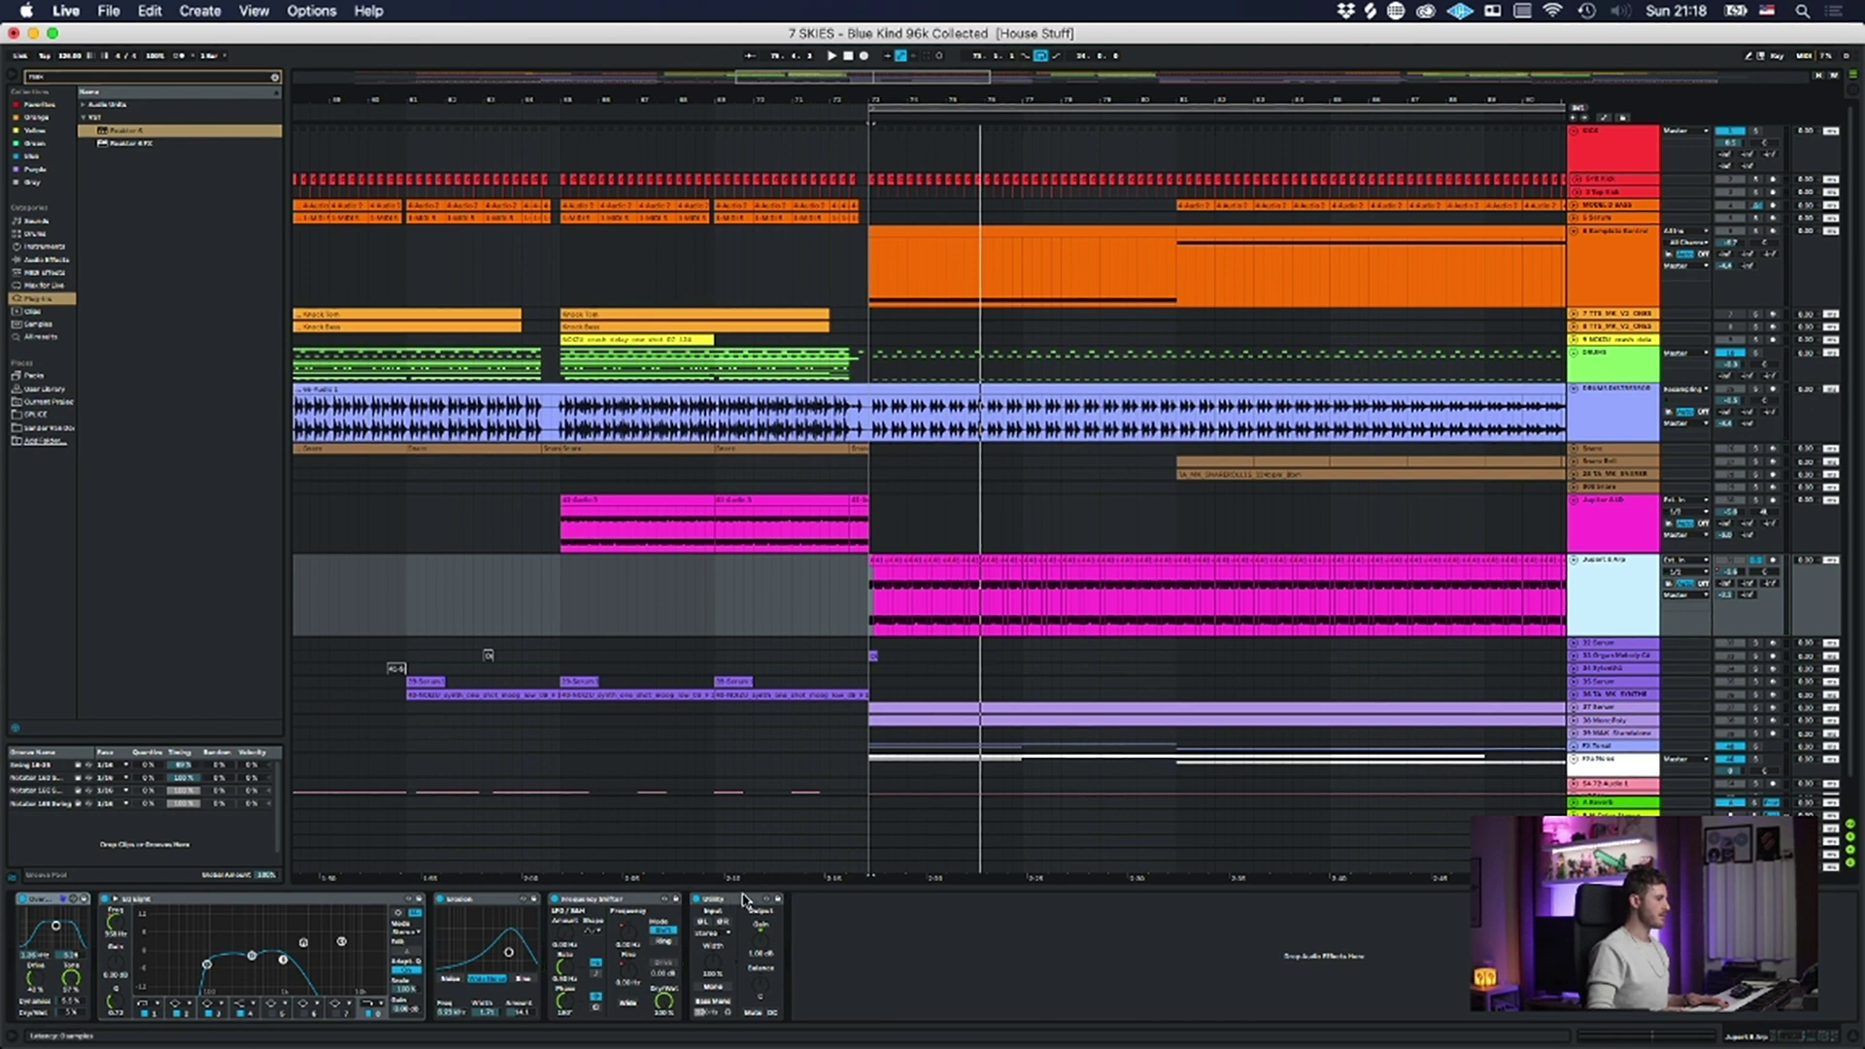
click(369, 1014)
click(369, 1014)
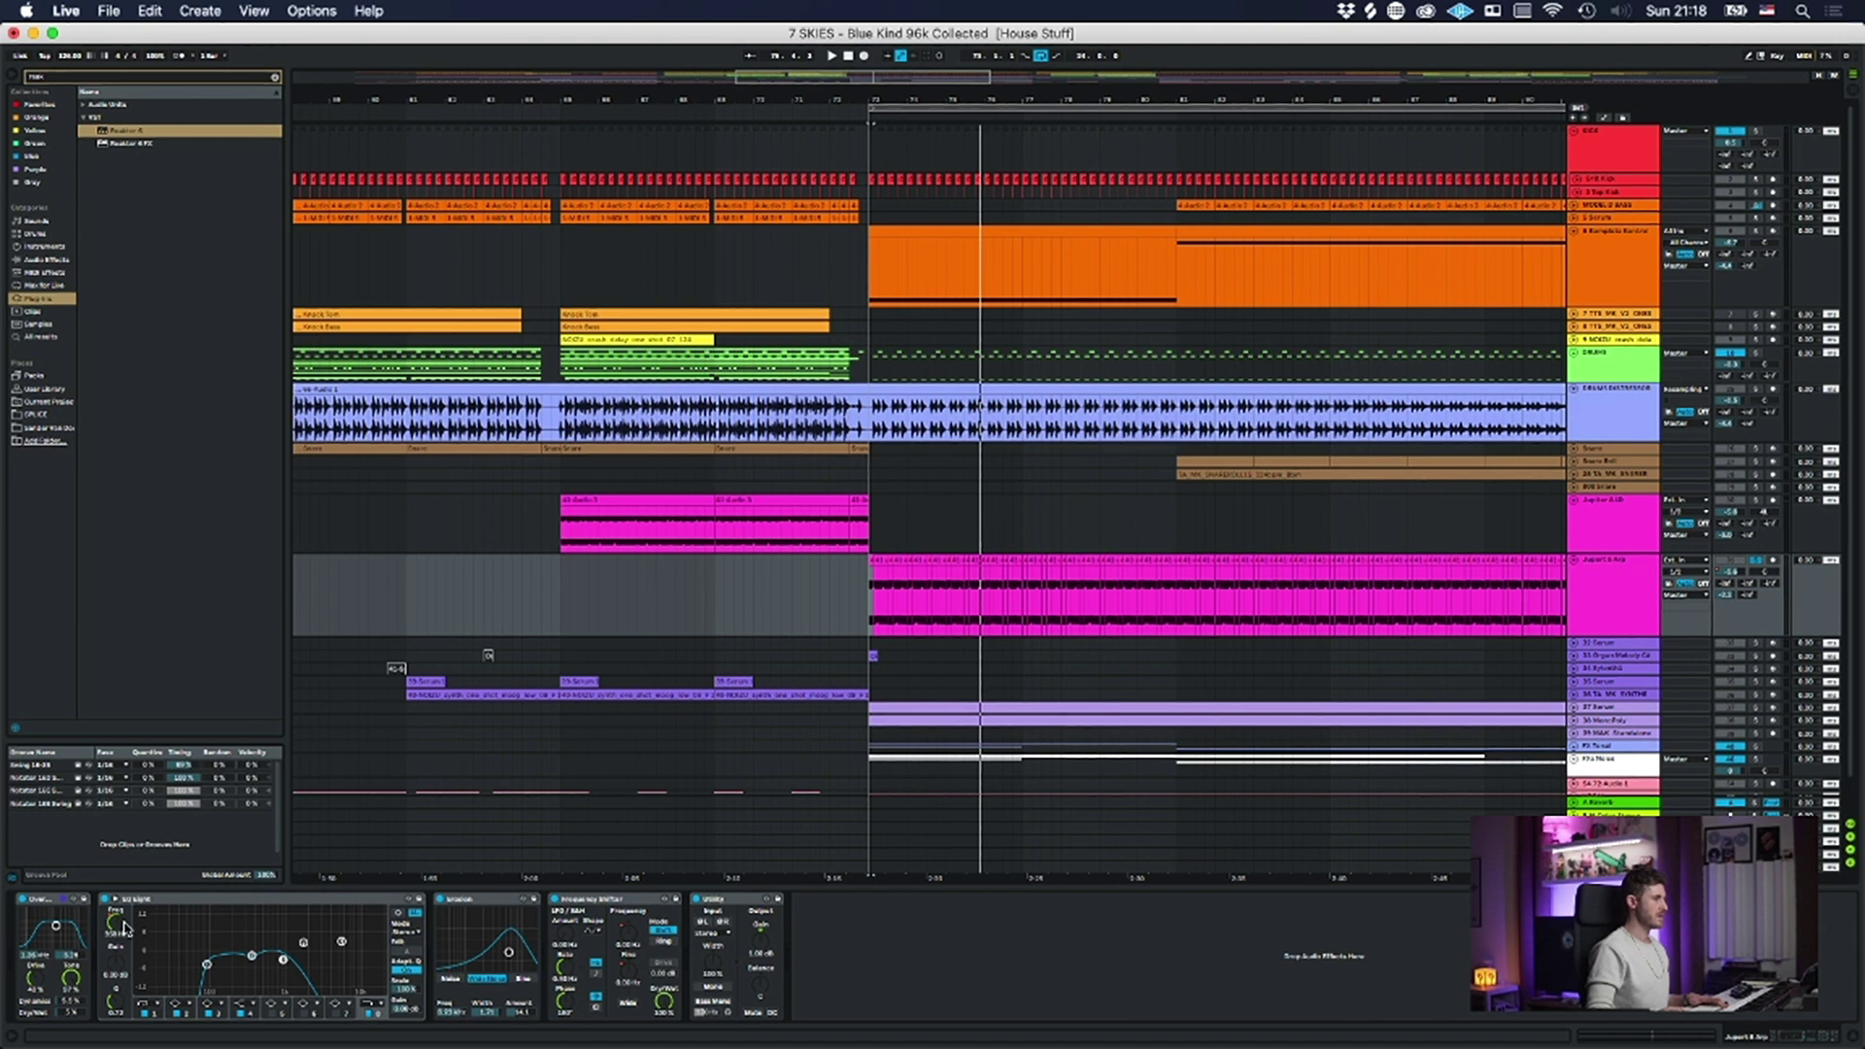
key(a)
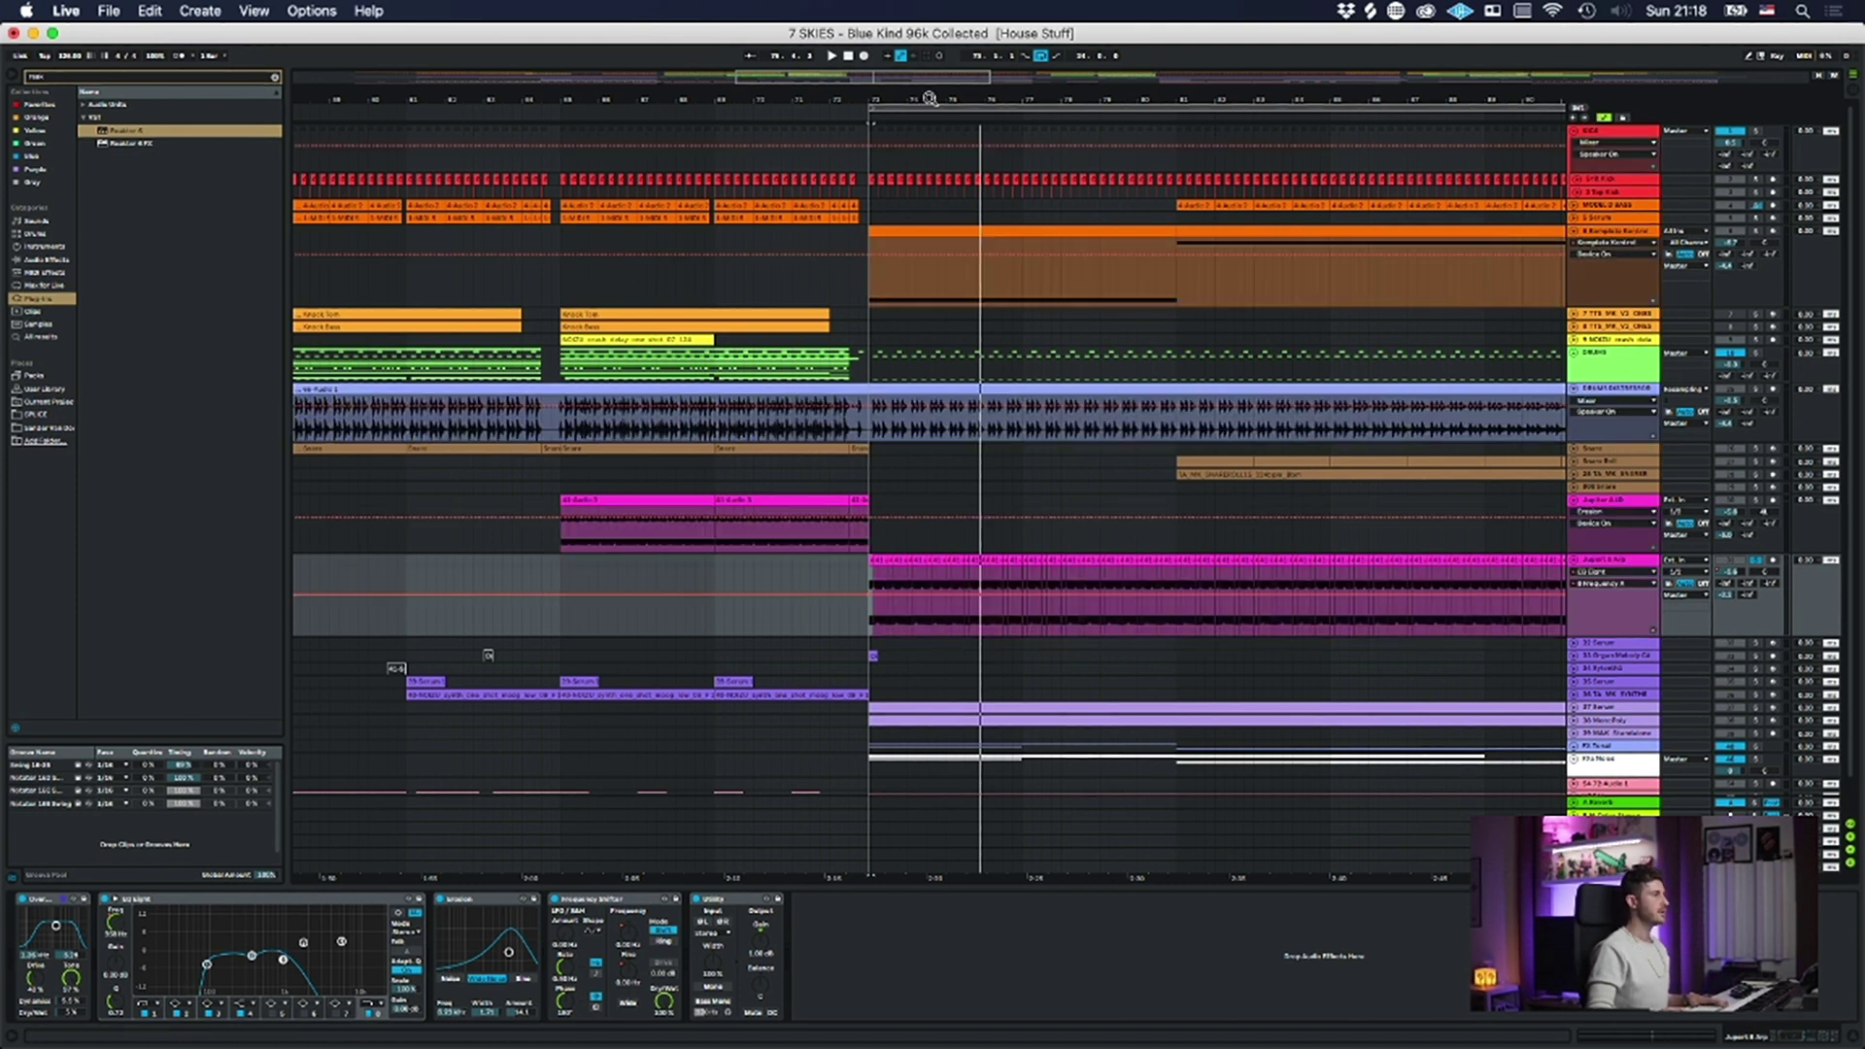
drag(930, 98, 621, 67)
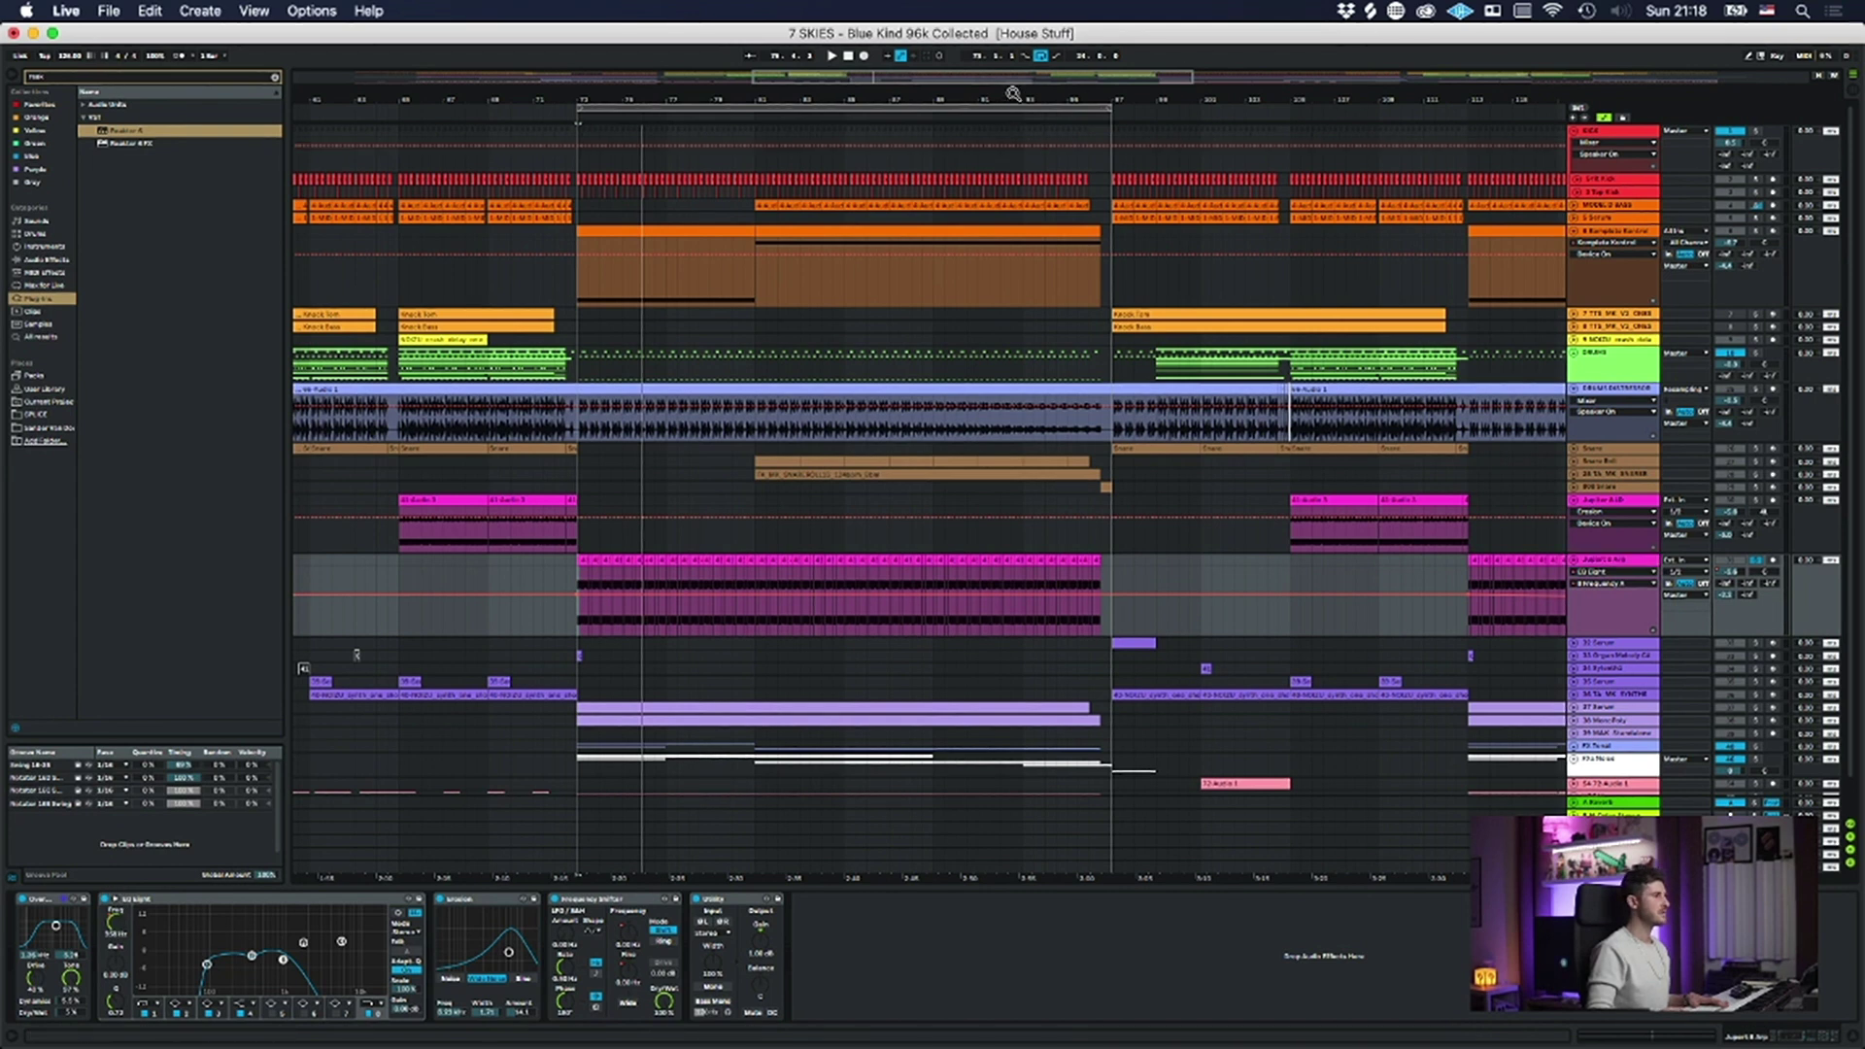
drag(1013, 93, 1229, 64)
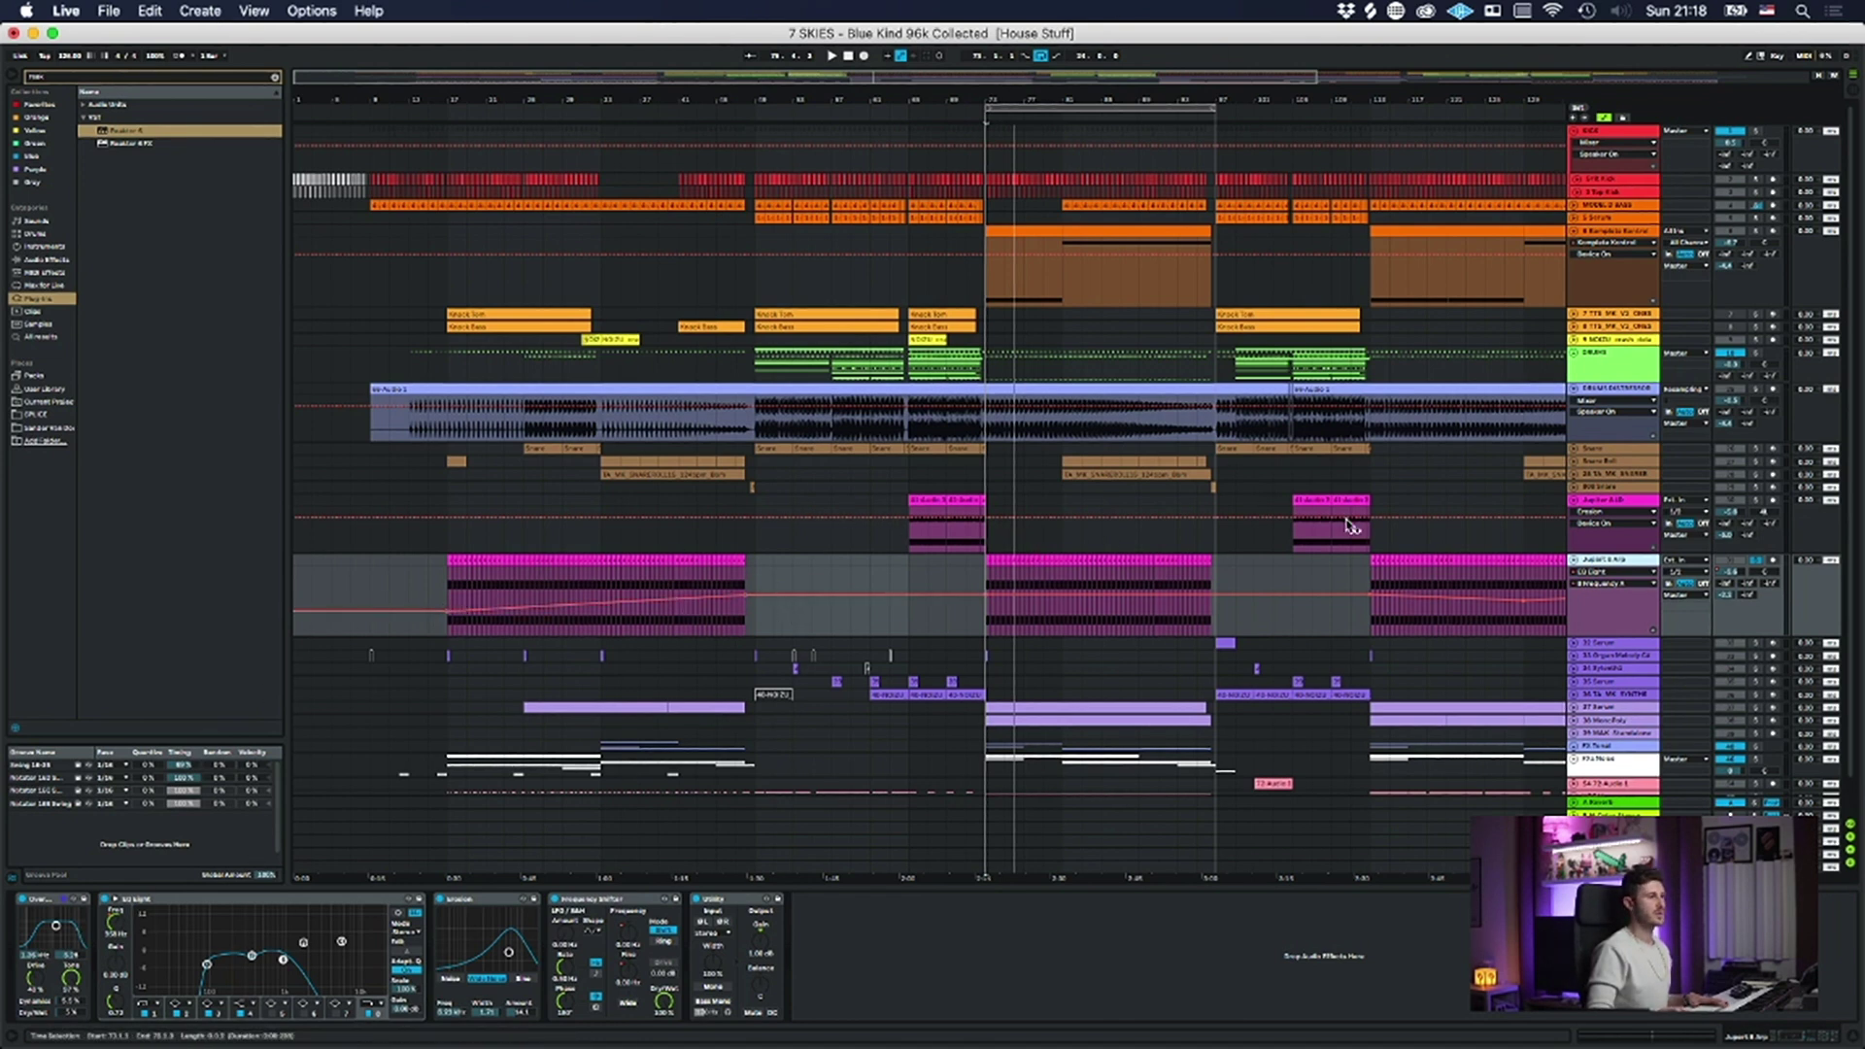
scroll(786, 502, right, 2)
scroll(893, 577, right, 10)
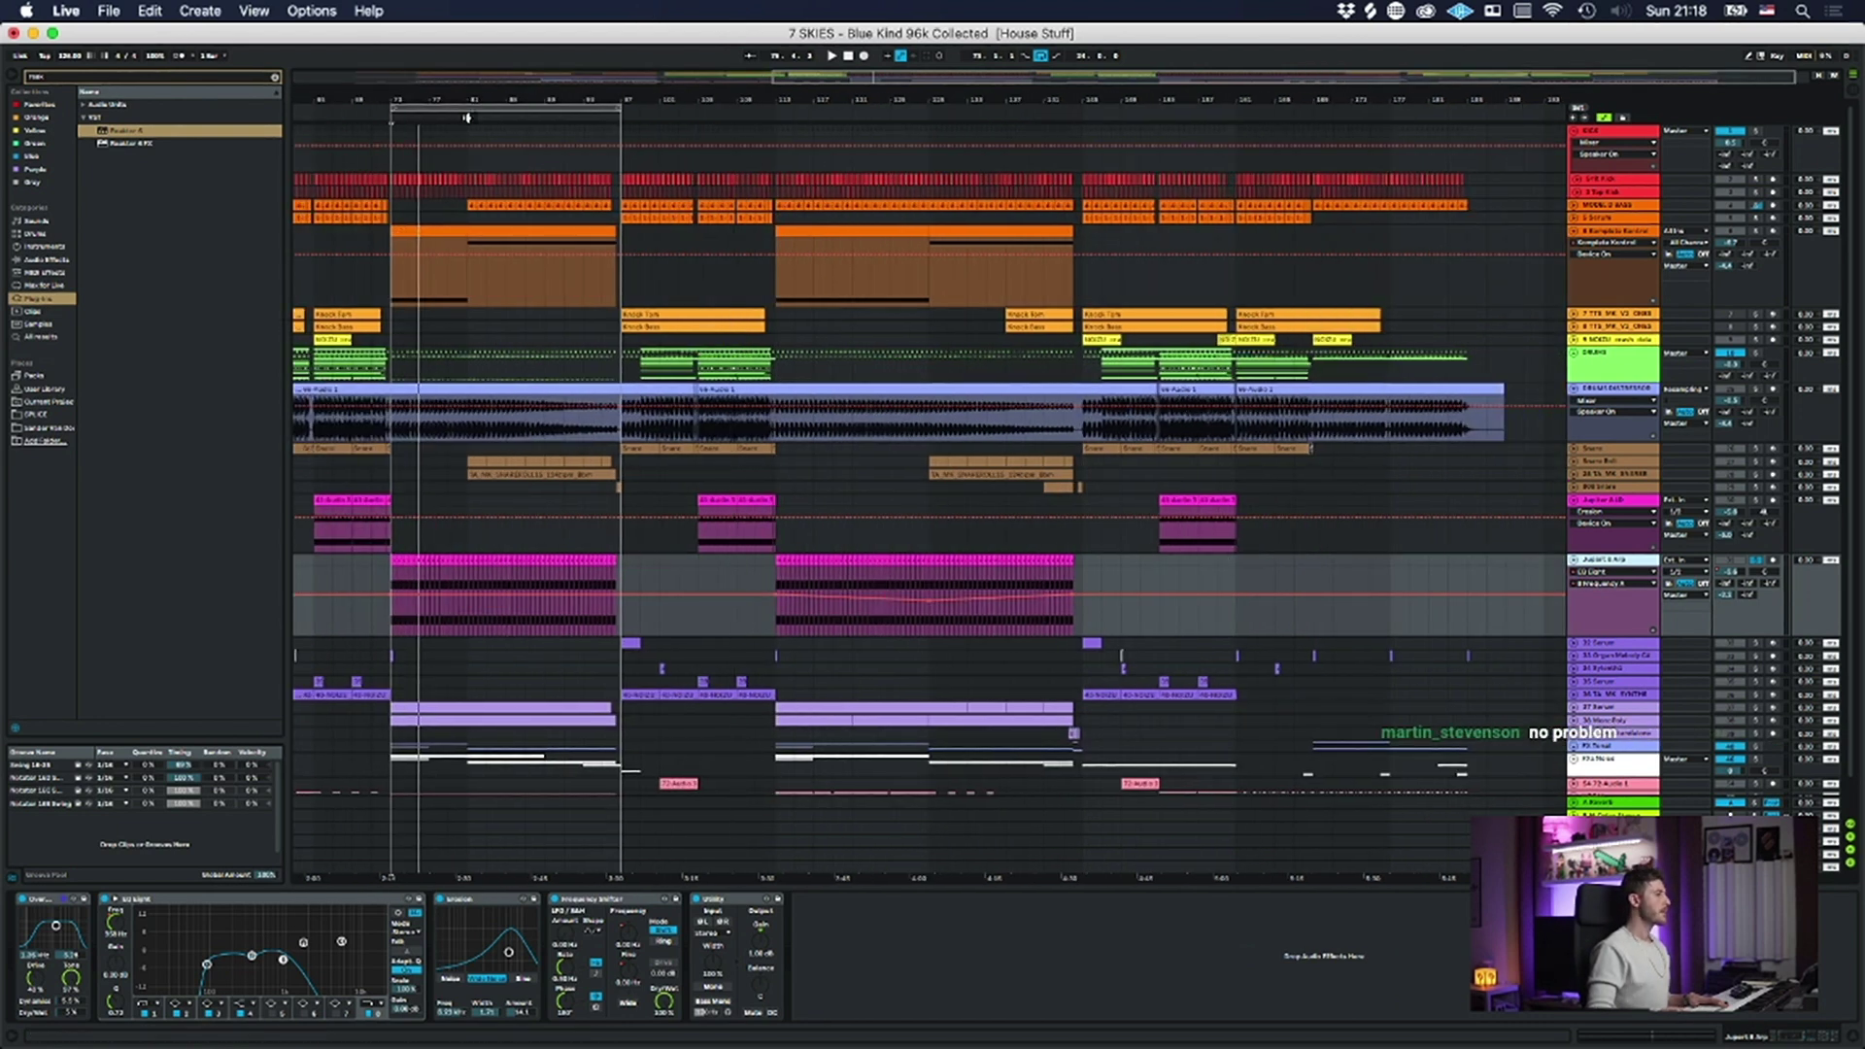
drag(443, 95, 536, 97)
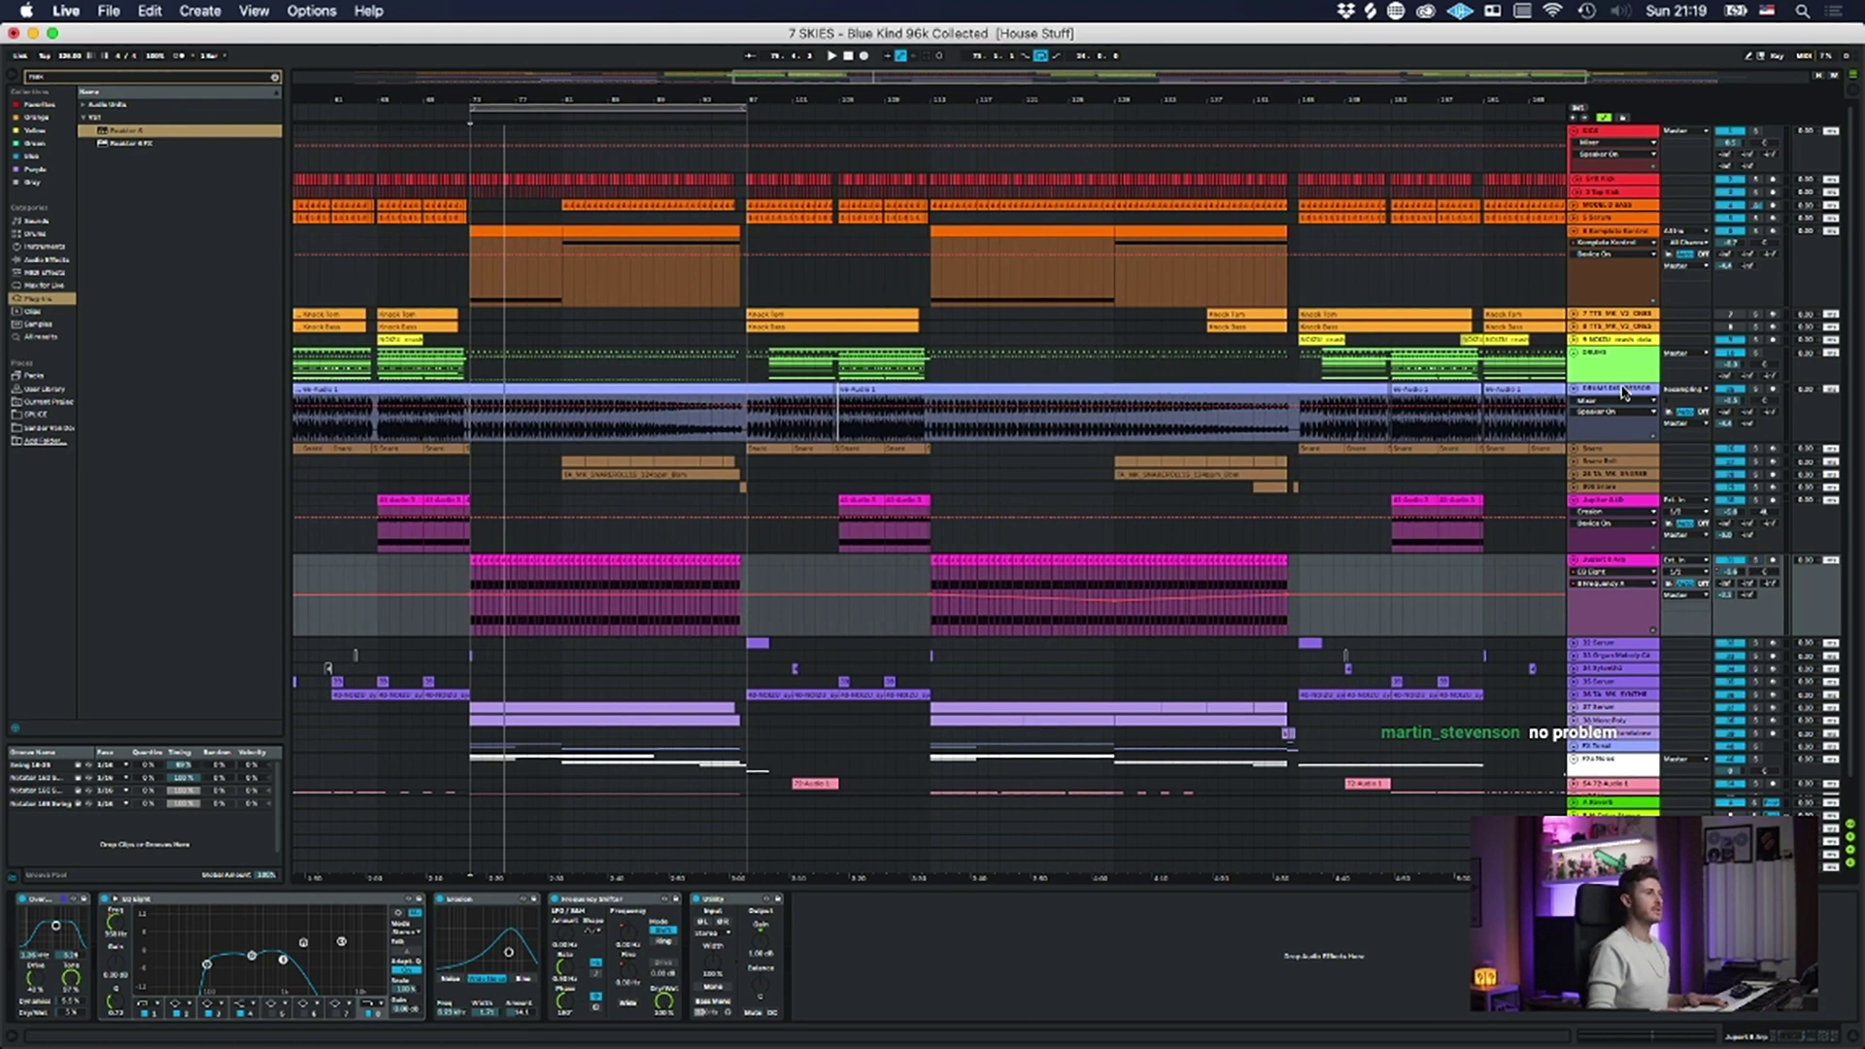
- Select the Komplete Kontrol track, hide the automation lanes, and frame its clip starting at bar 73
click(1608, 237)
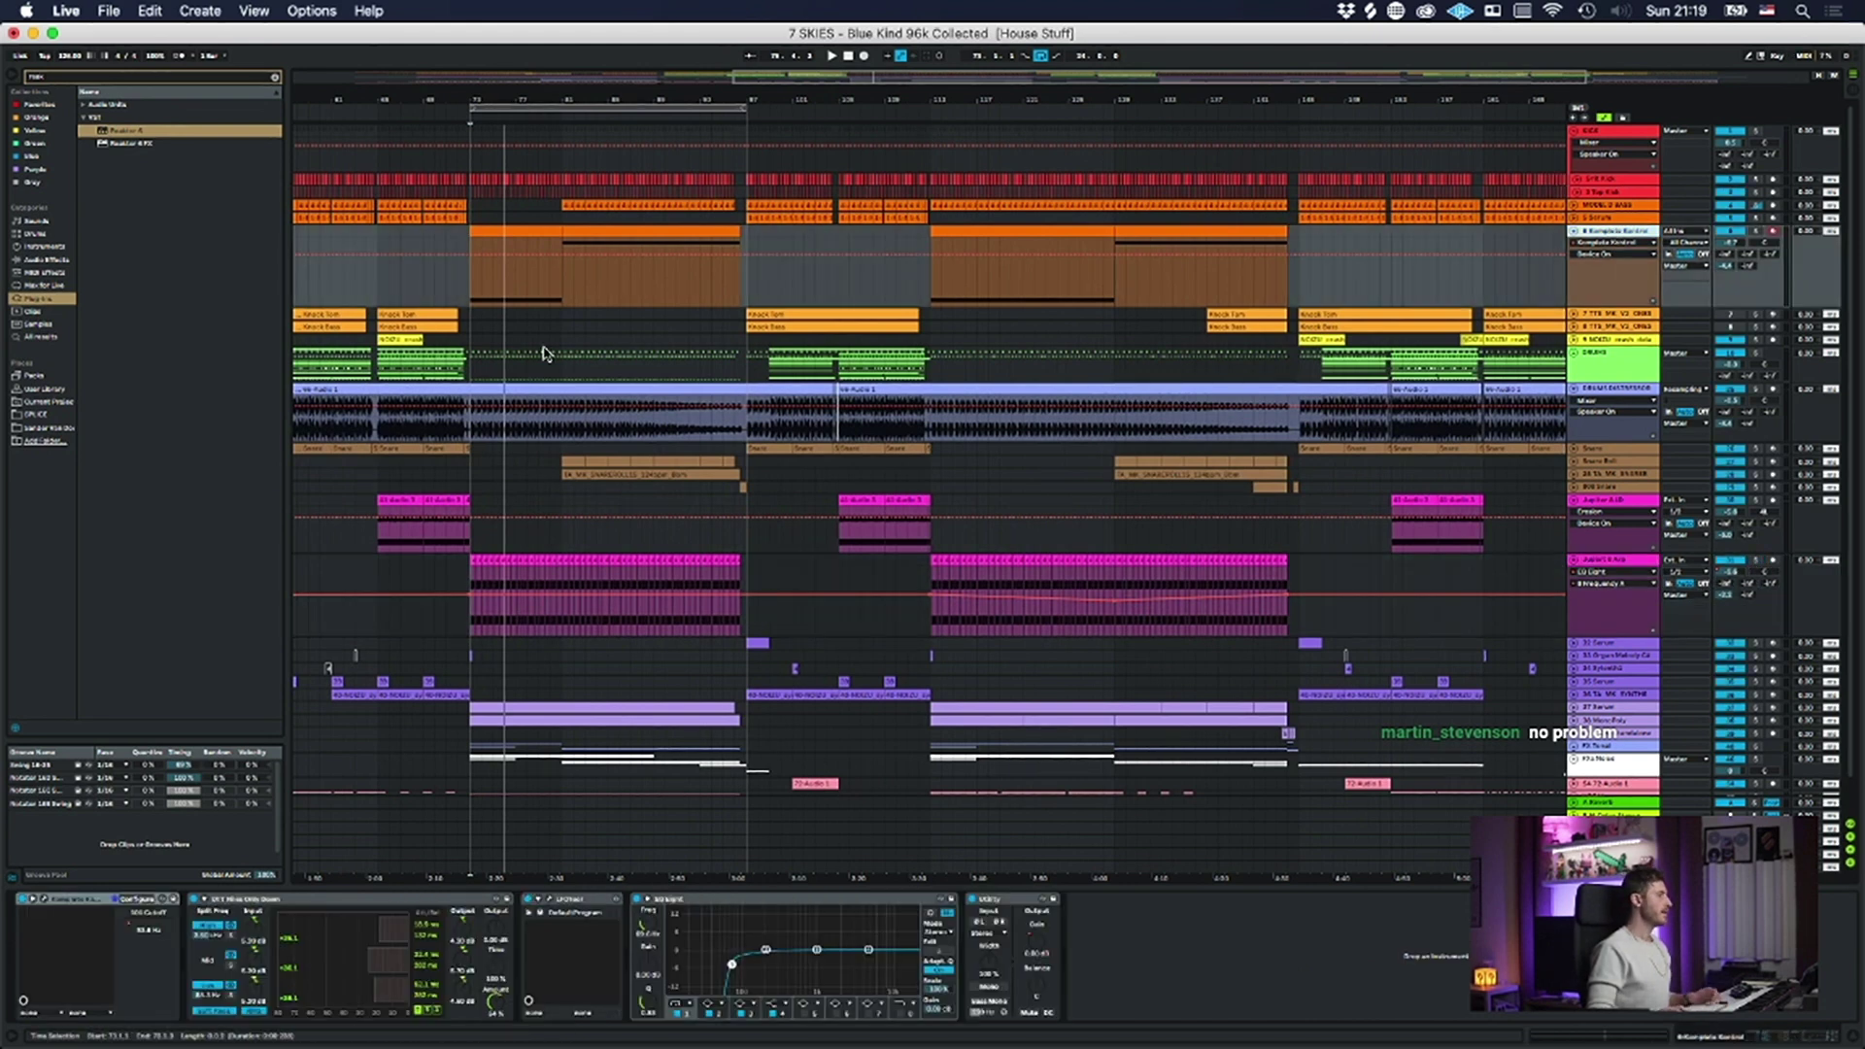
key(a)
click(497, 252)
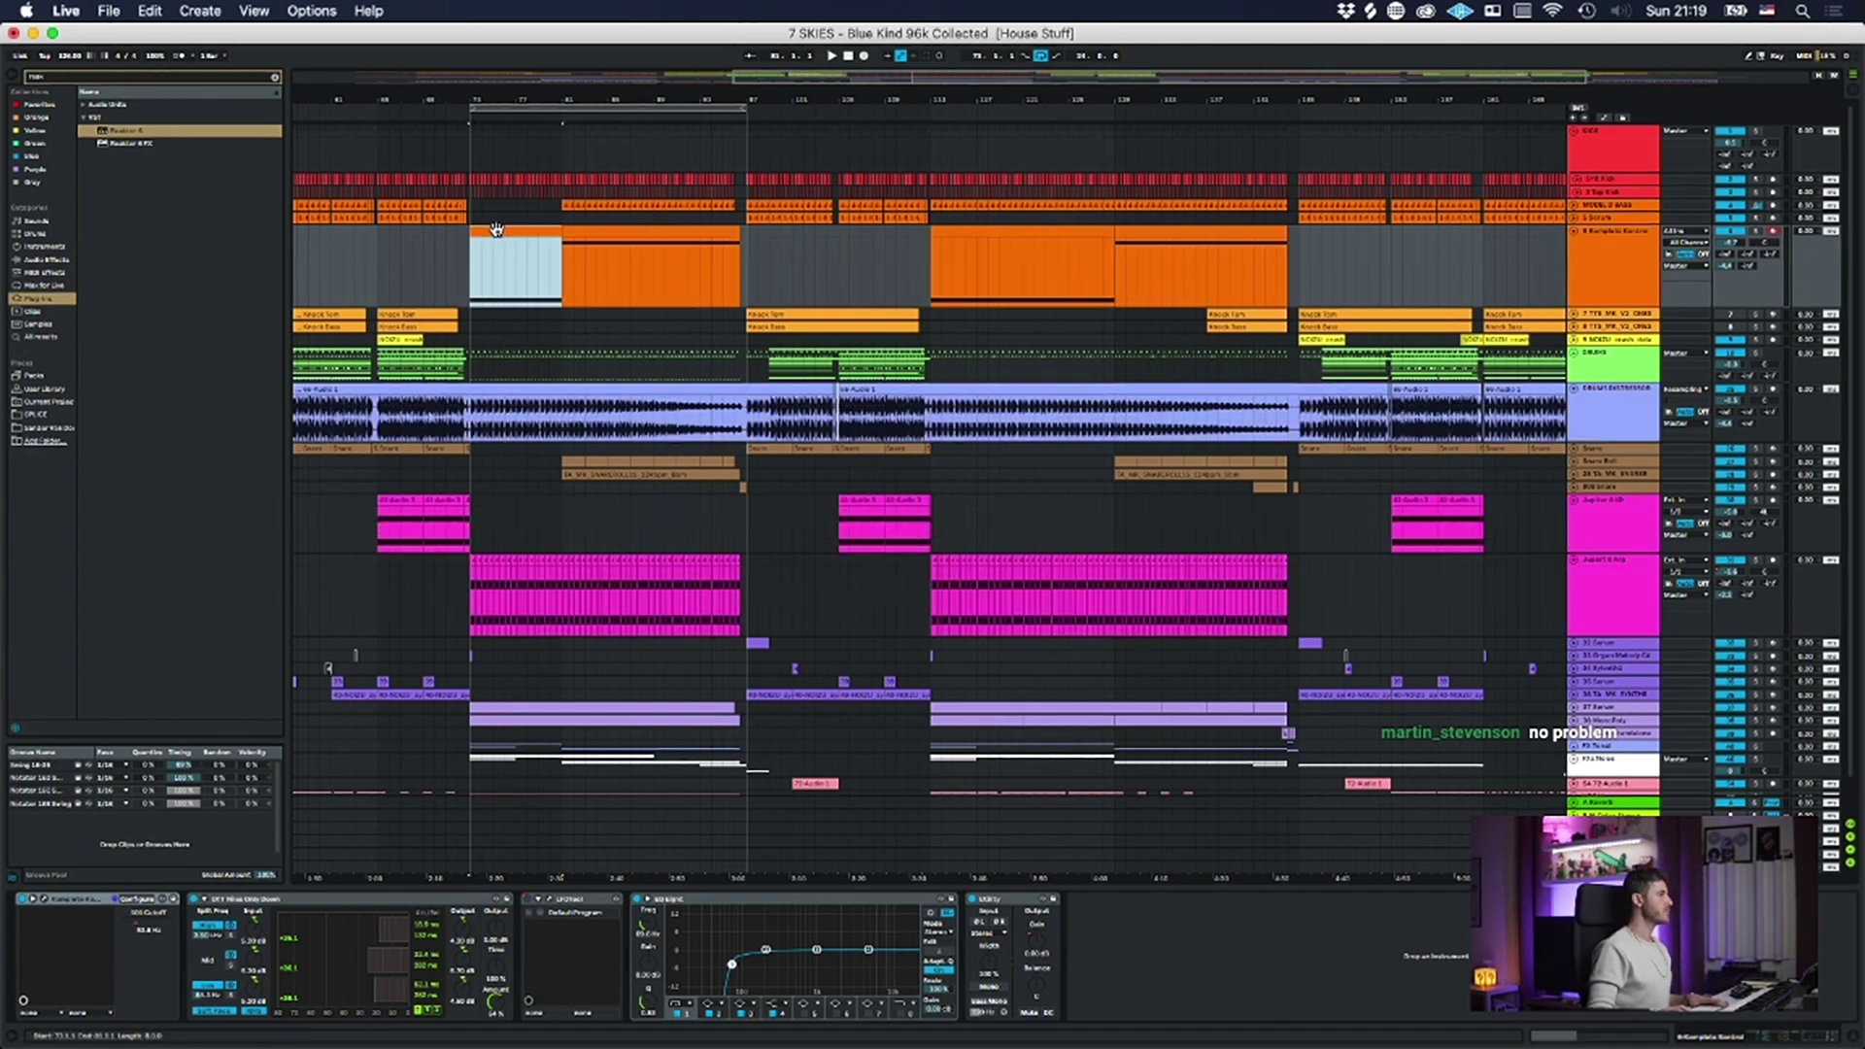
key(0)
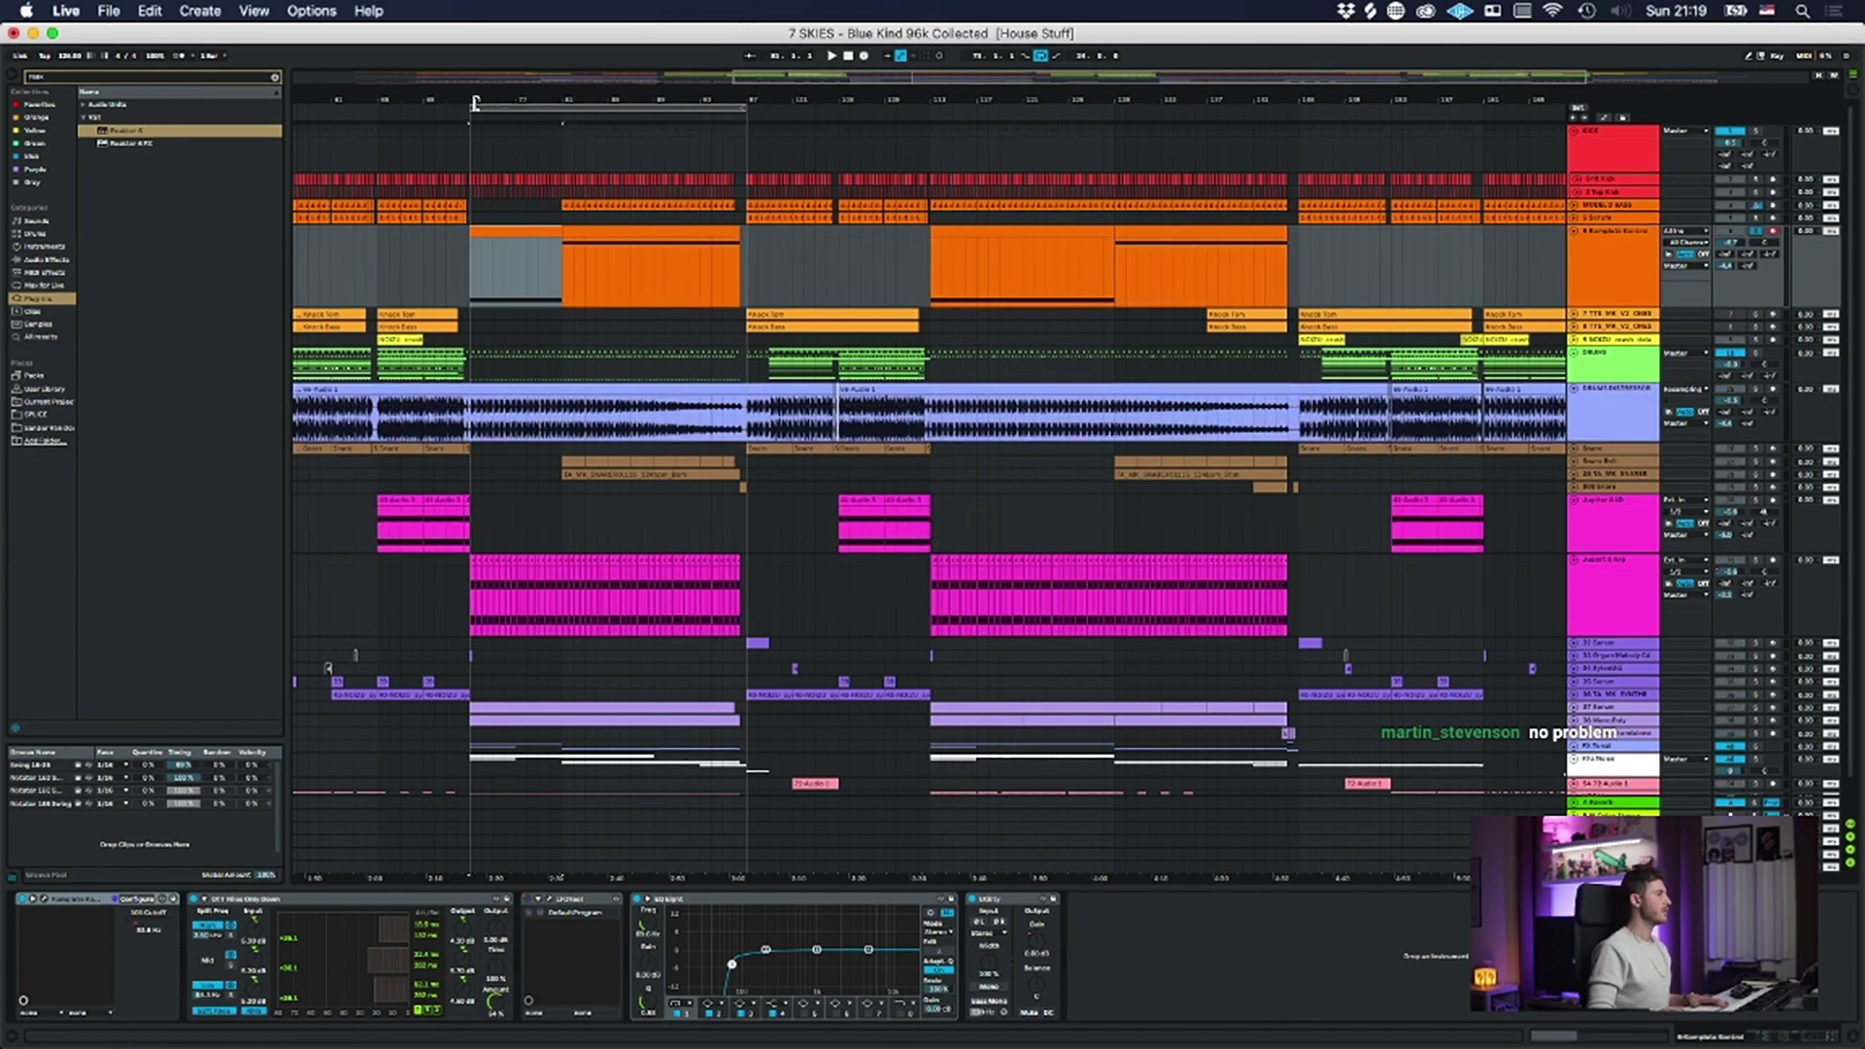
drag(496, 100, 798, 100)
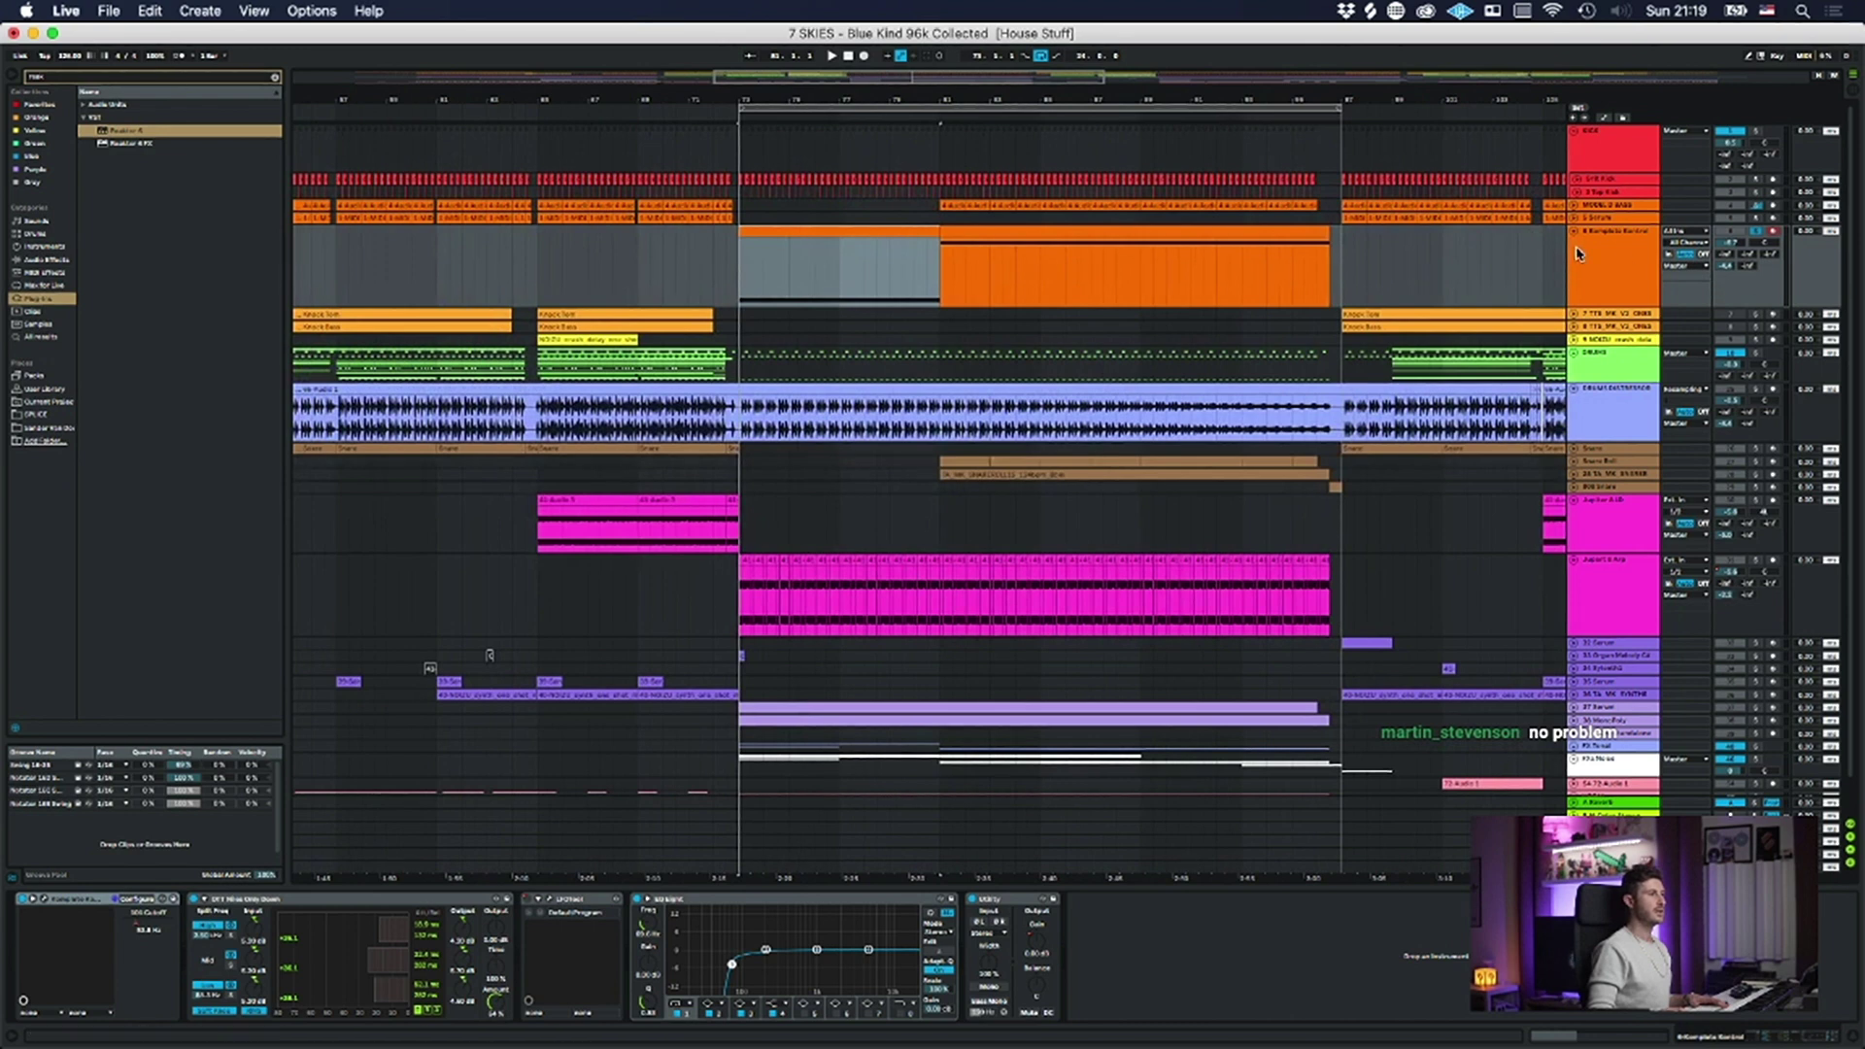
- Inspect the GETLOW instrument with the AR - Dark Techno preset in the Komplete Kontrol plugin window, then close it
click(1593, 272)
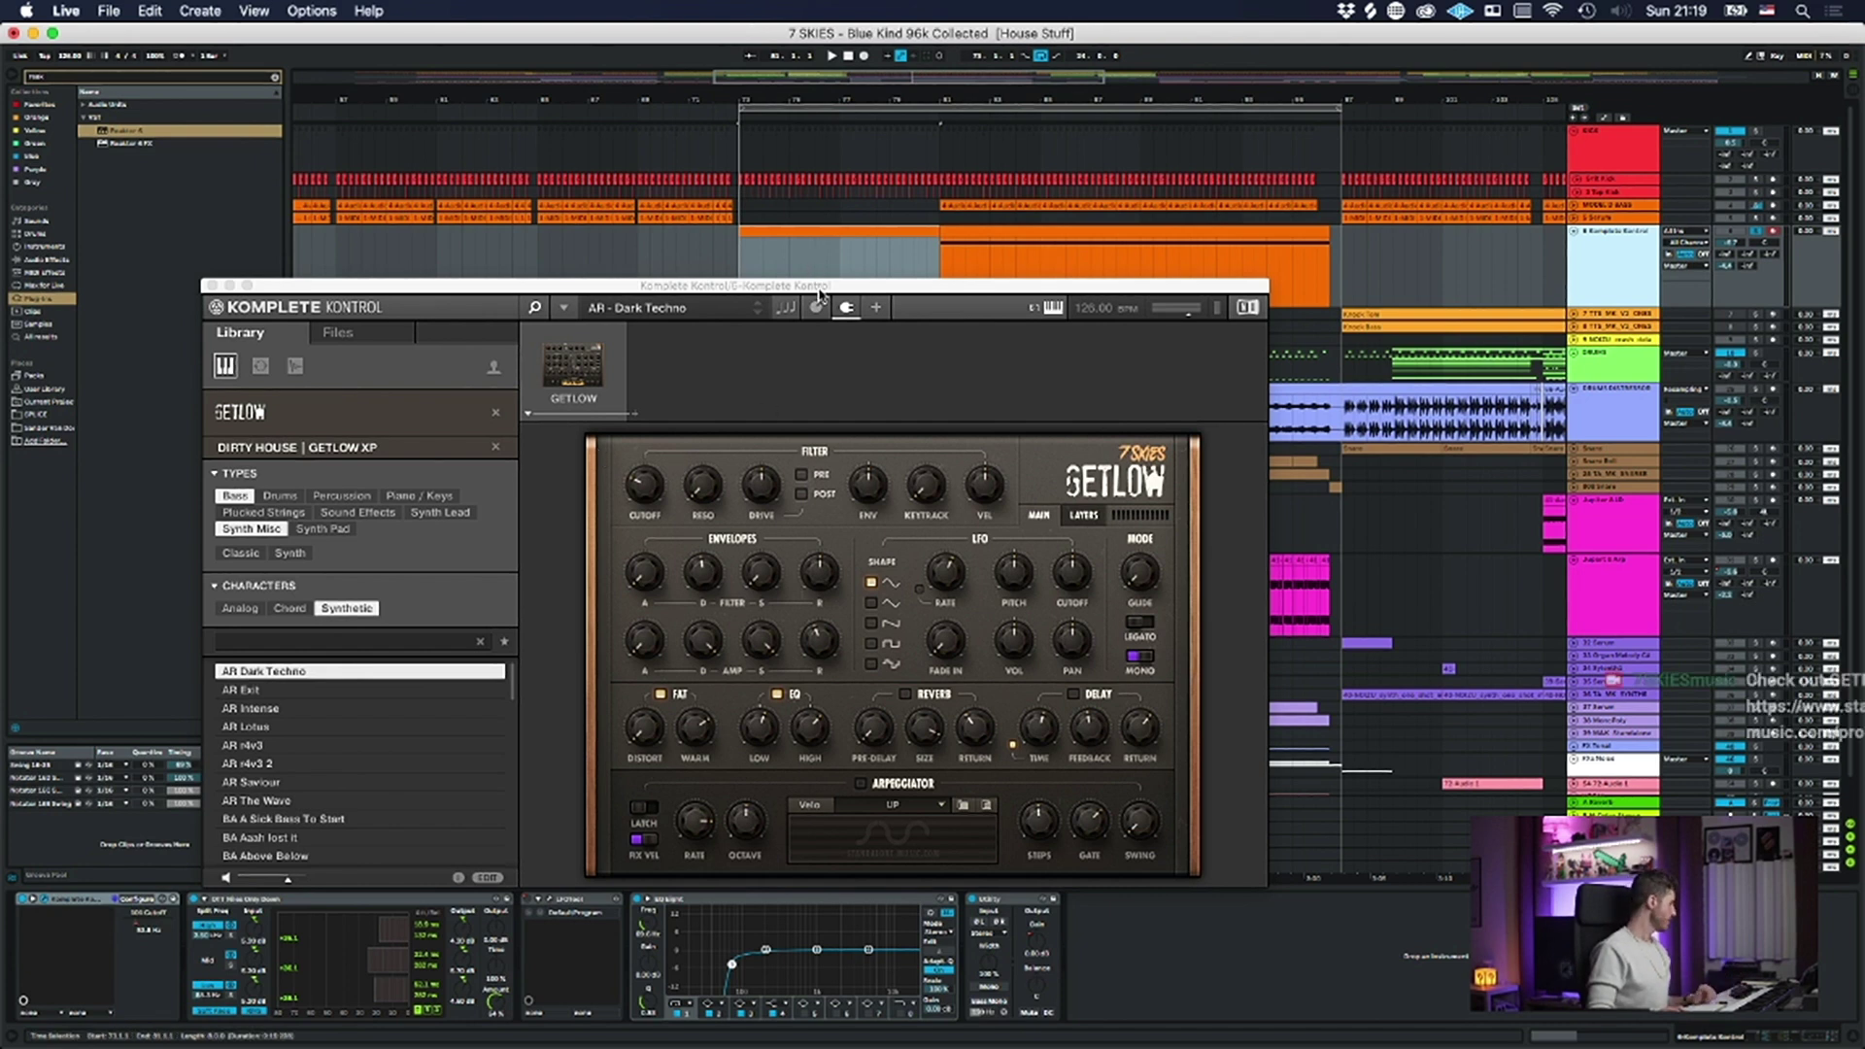
drag(819, 286, 1094, 165)
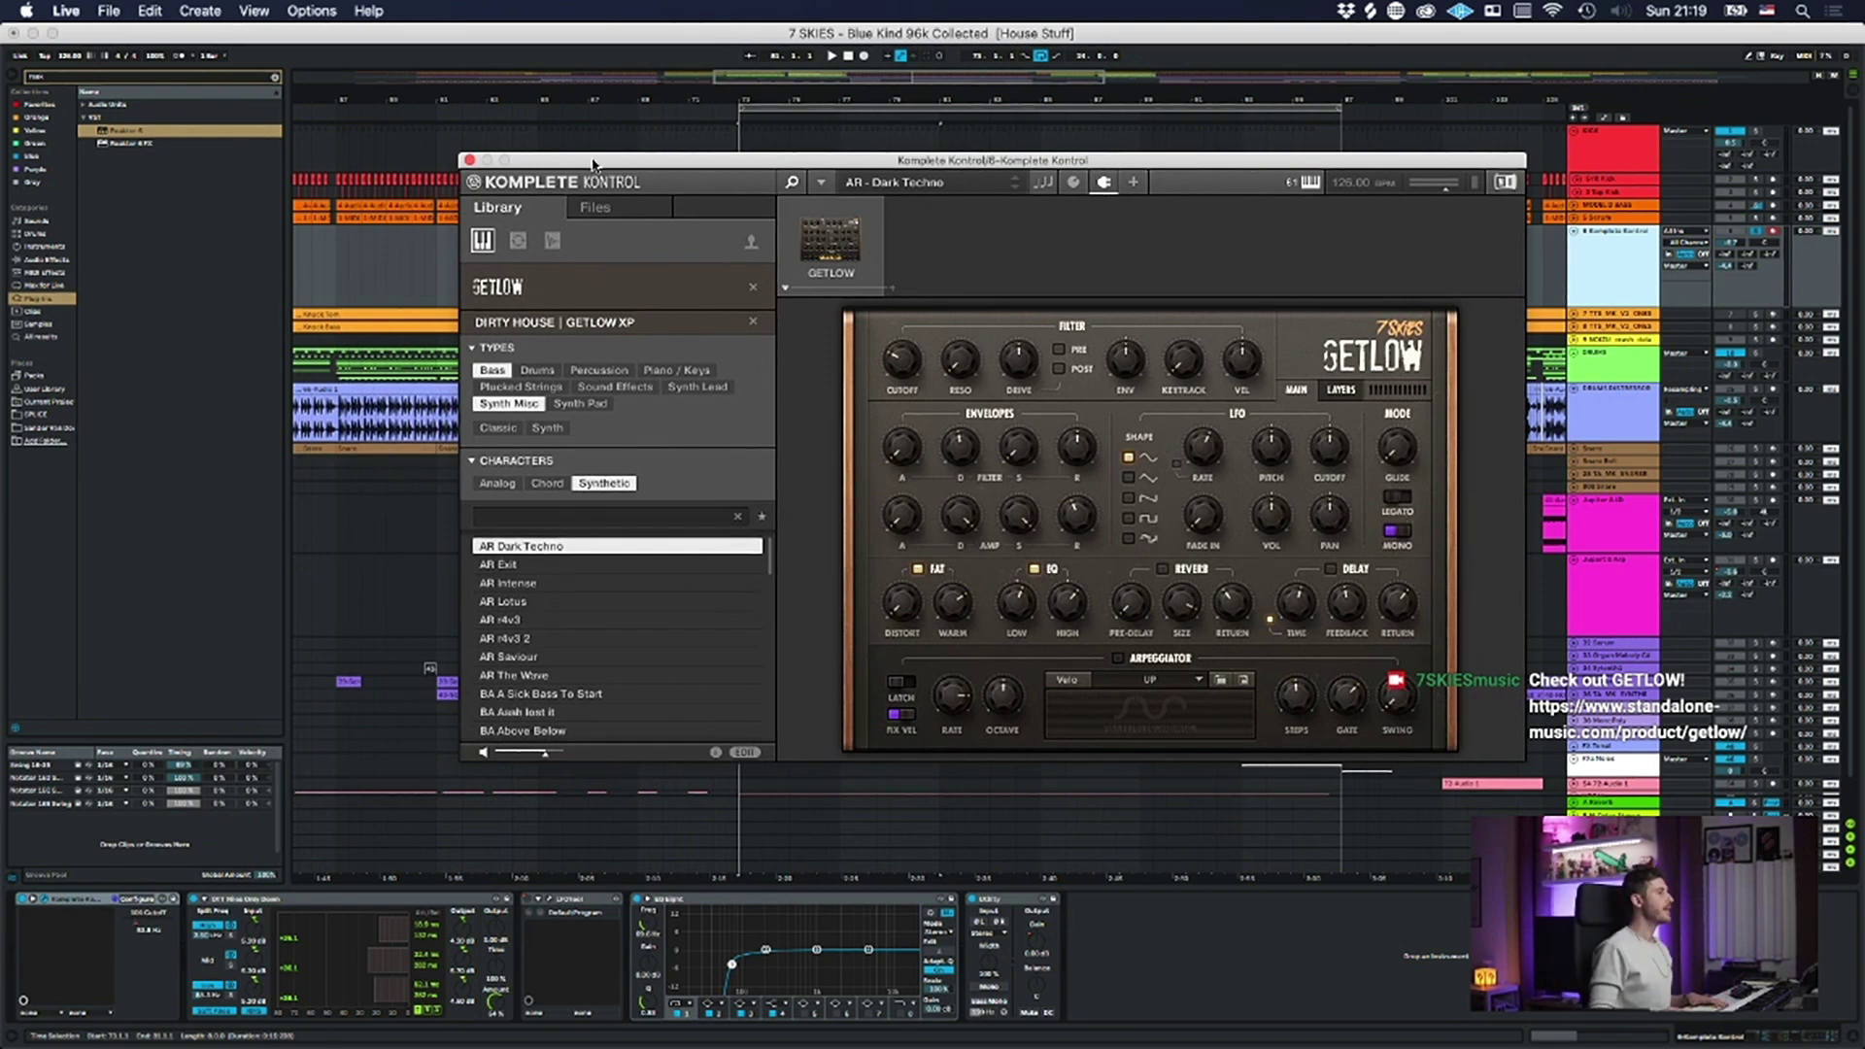
drag(591, 162, 456, 499)
drag(1010, 503, 1100, 199)
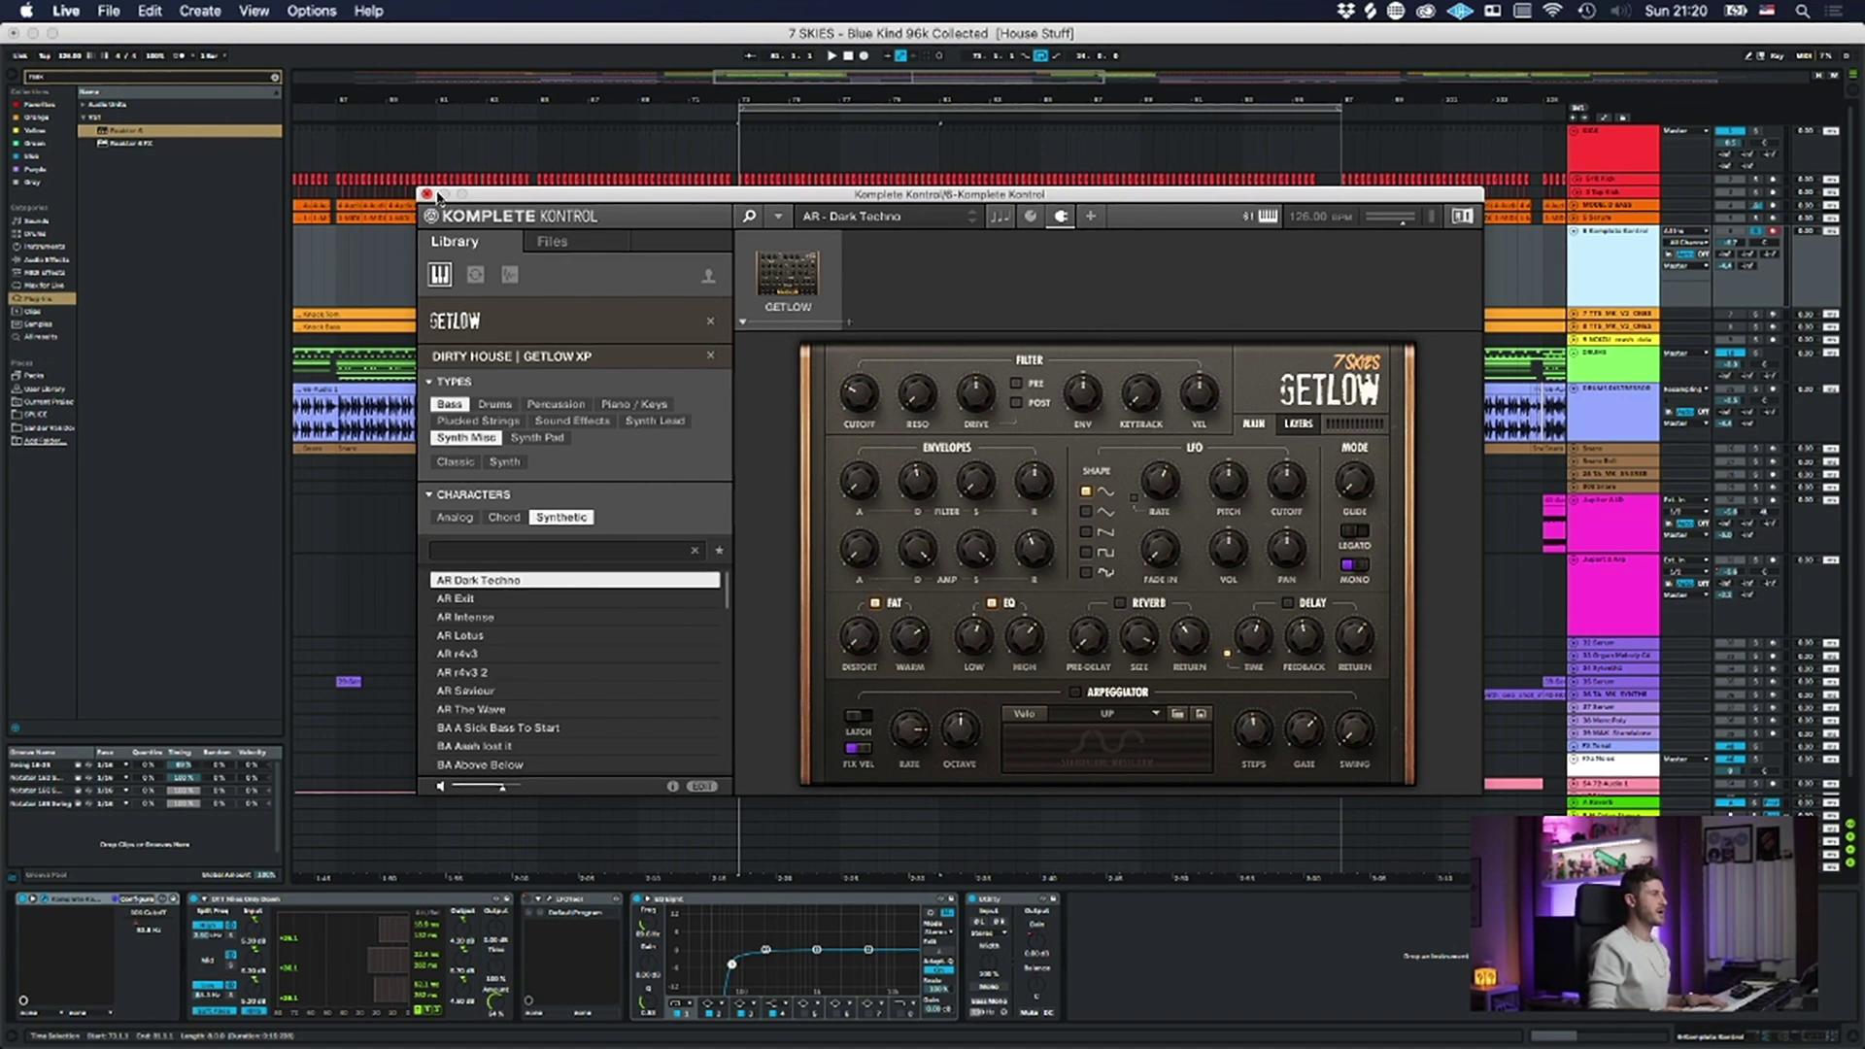
drag(576, 191, 600, 272)
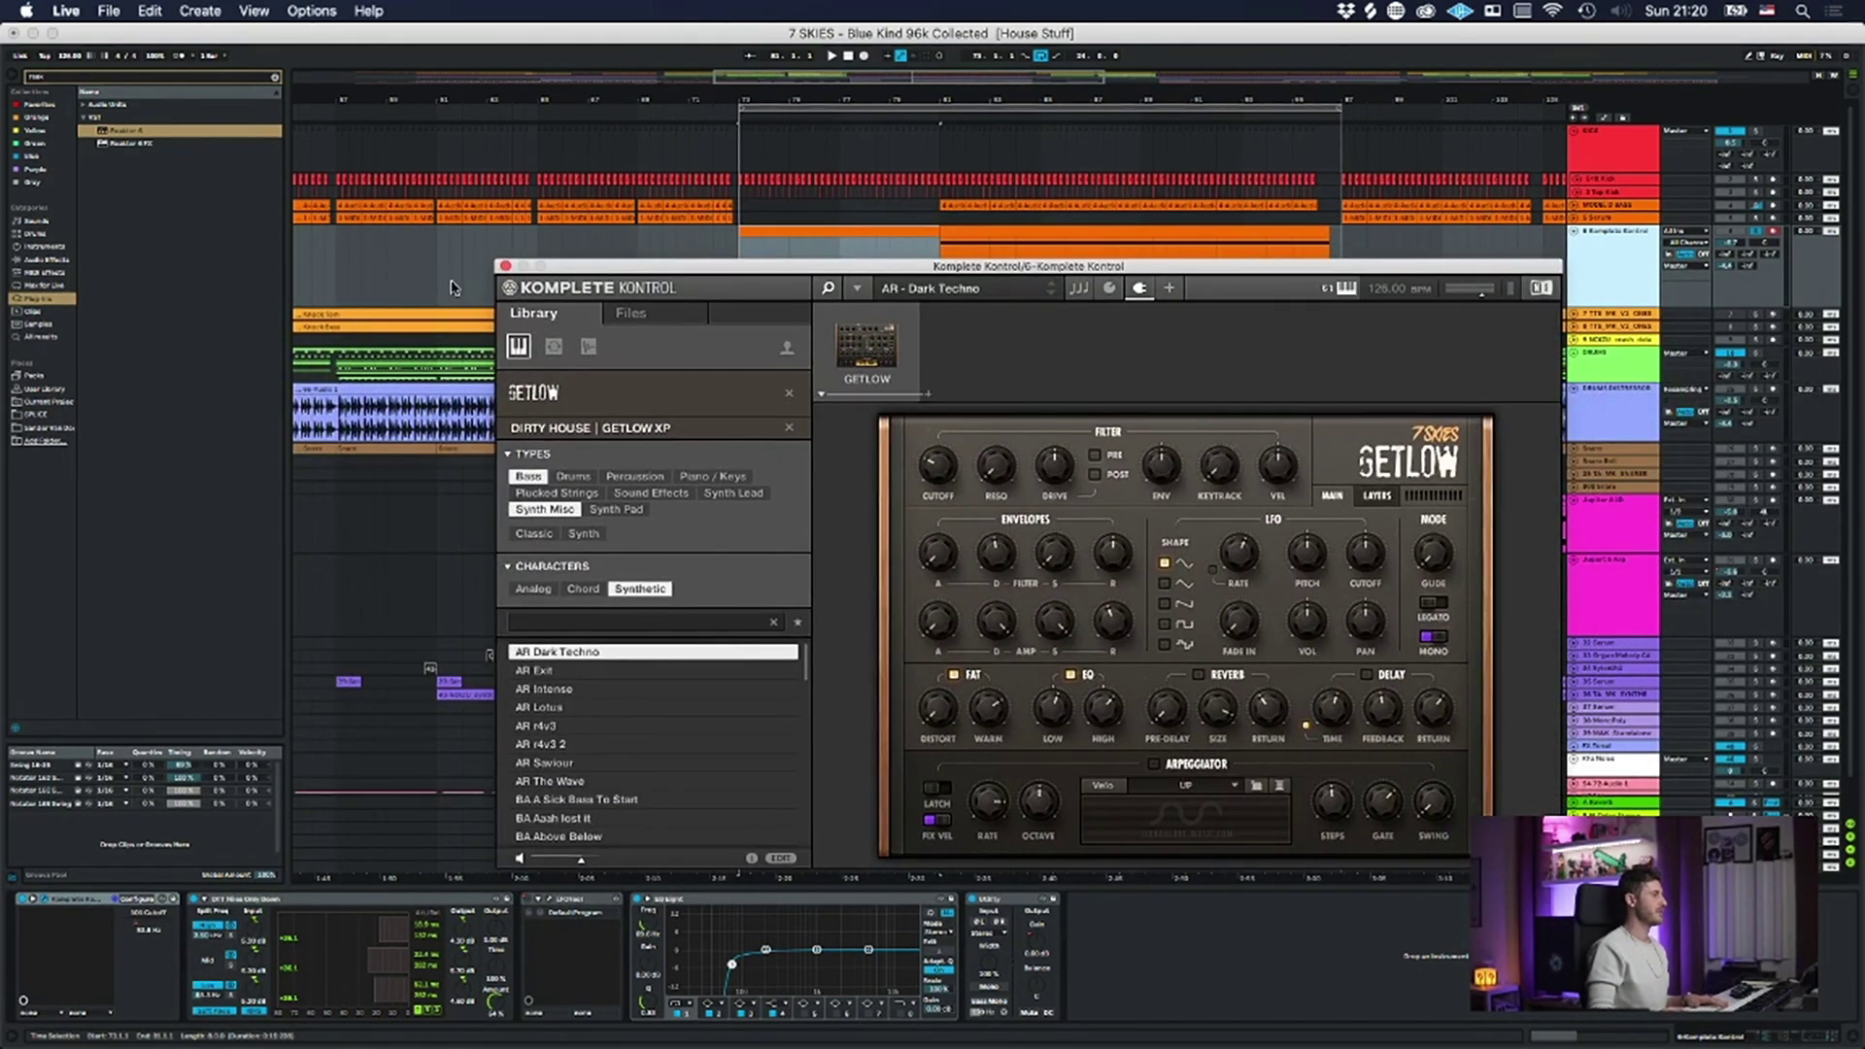
click(505, 267)
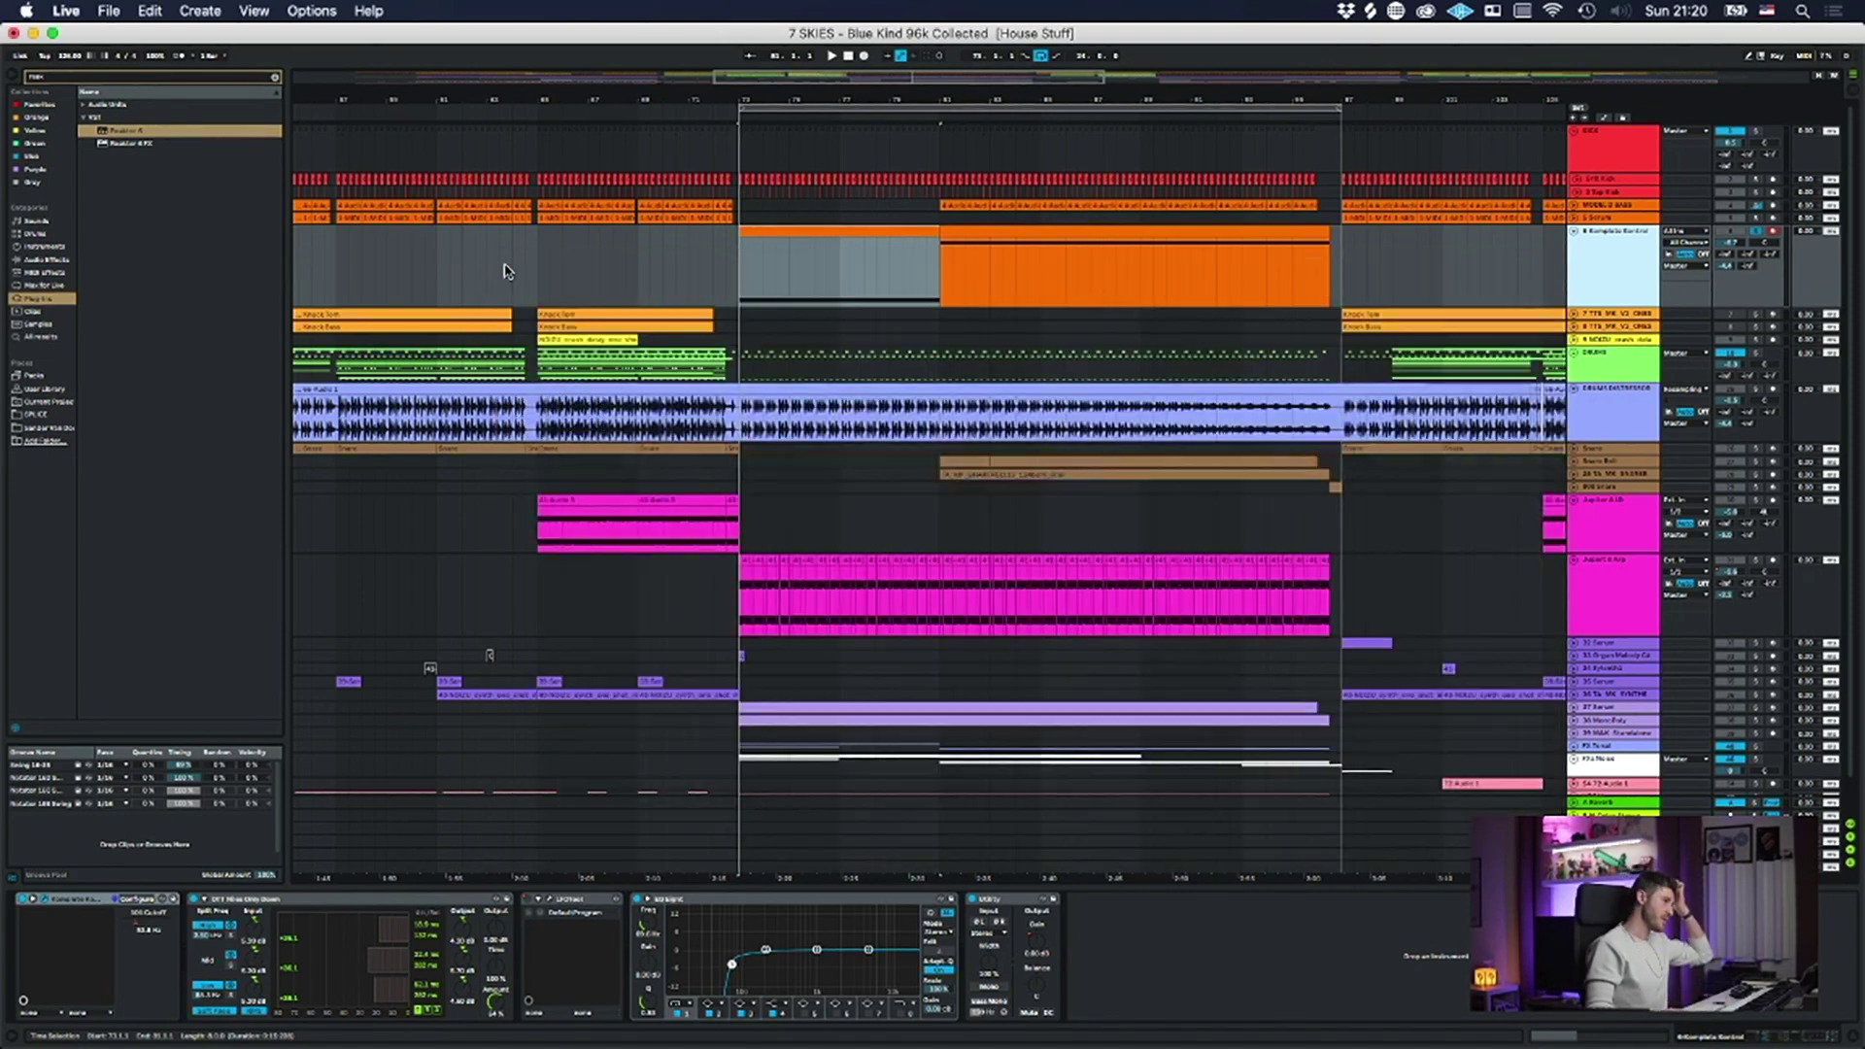
- Solo the Komplete Kontrol track and listen to it from its clip at bar 73
click(811, 237)
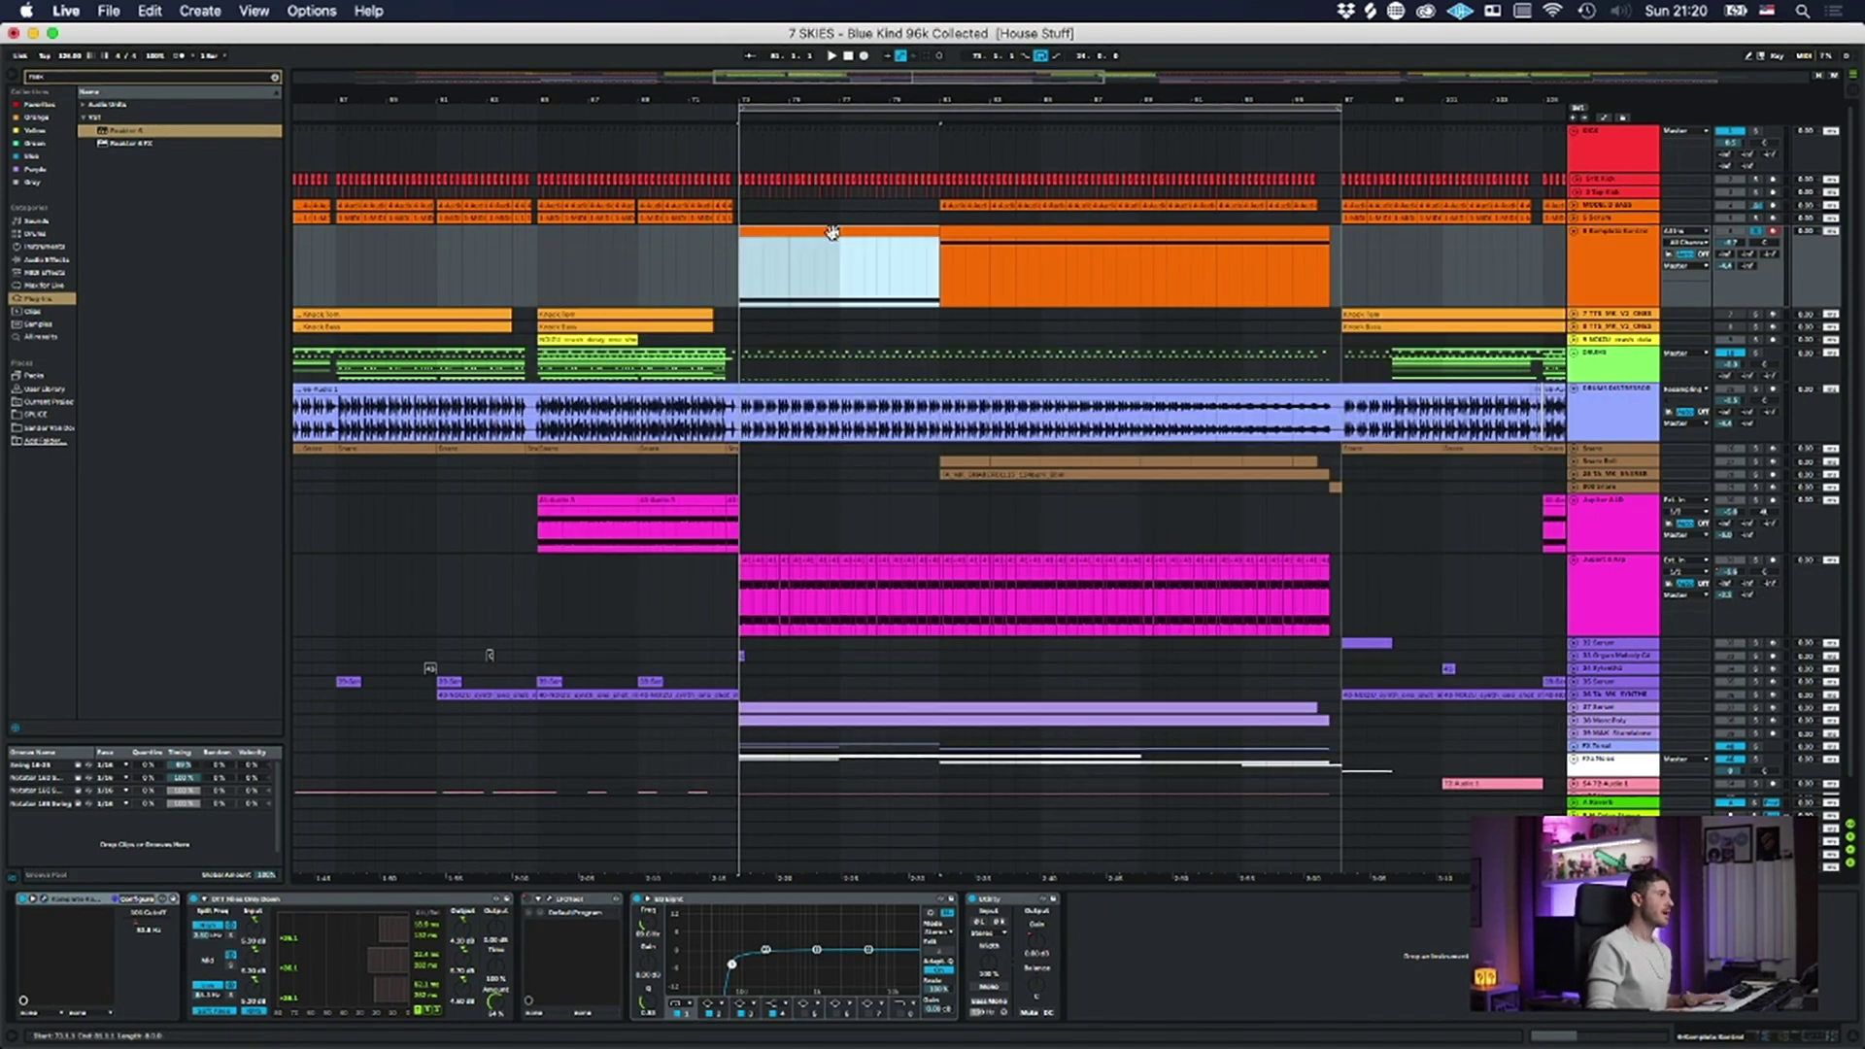
click(1756, 233)
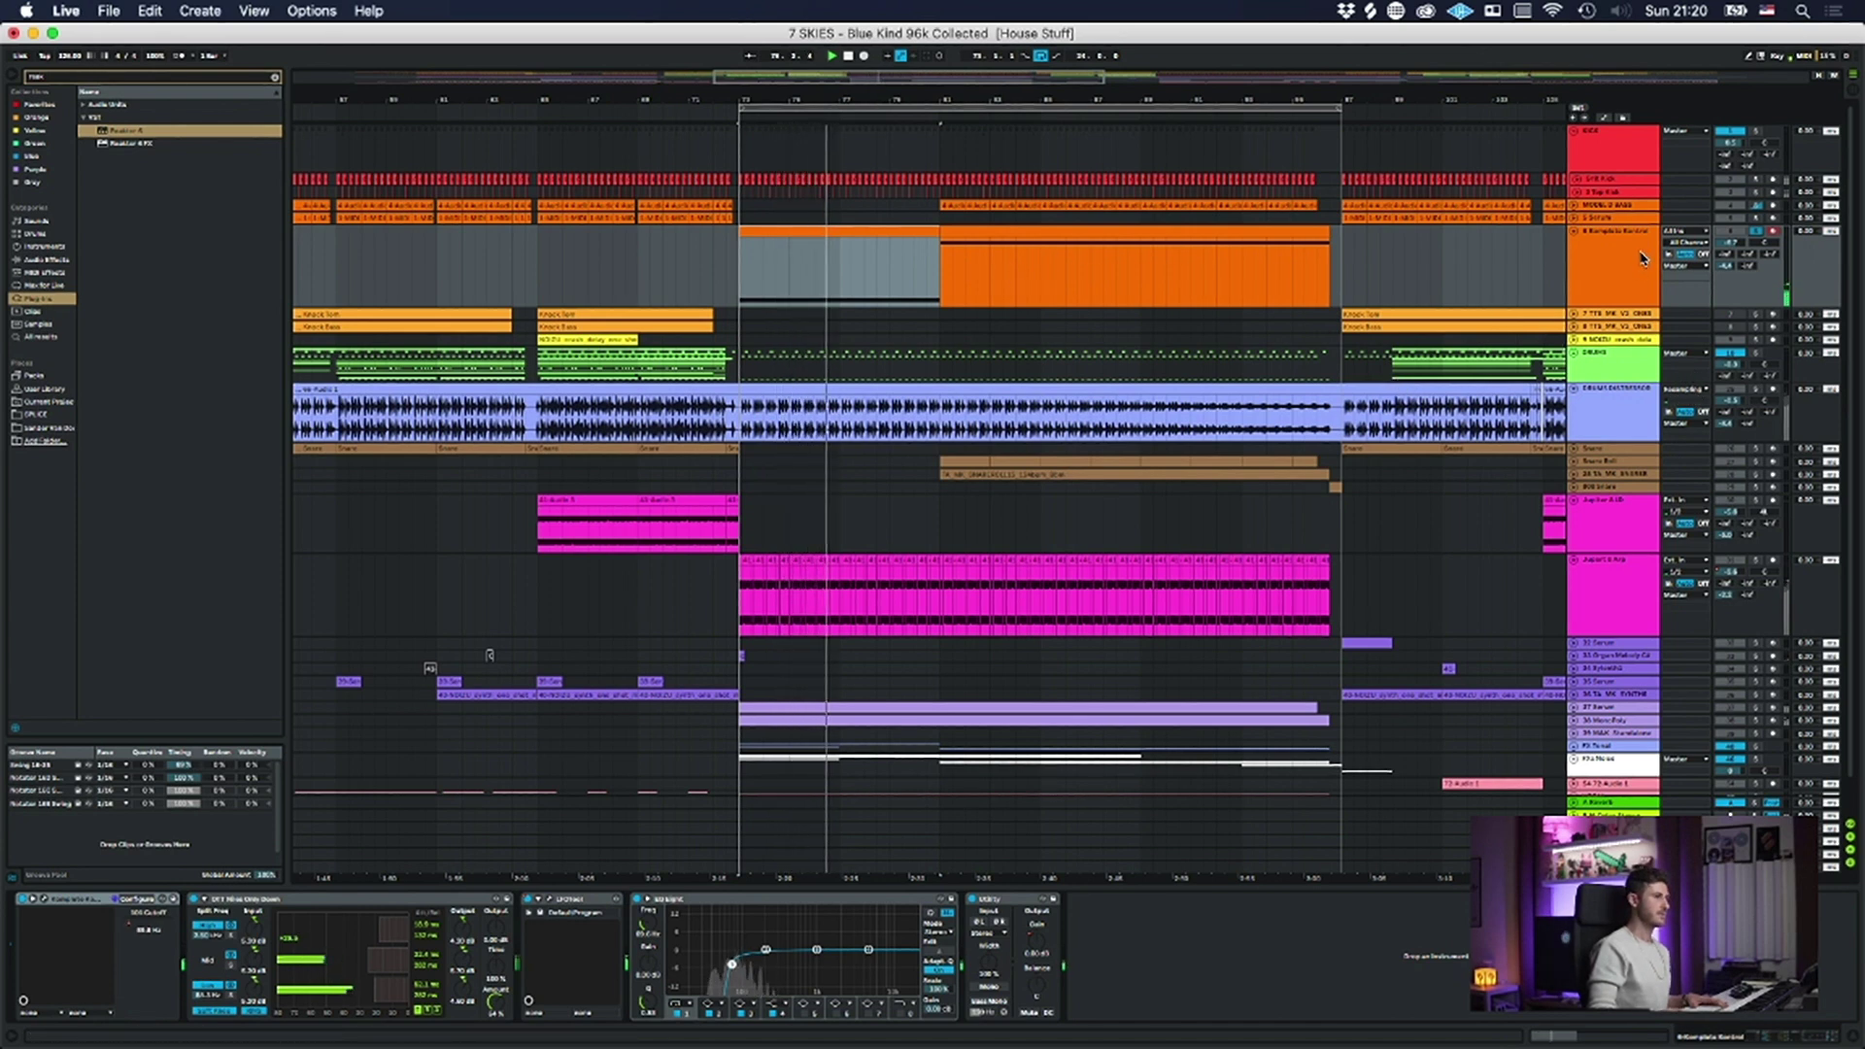
click(1632, 317)
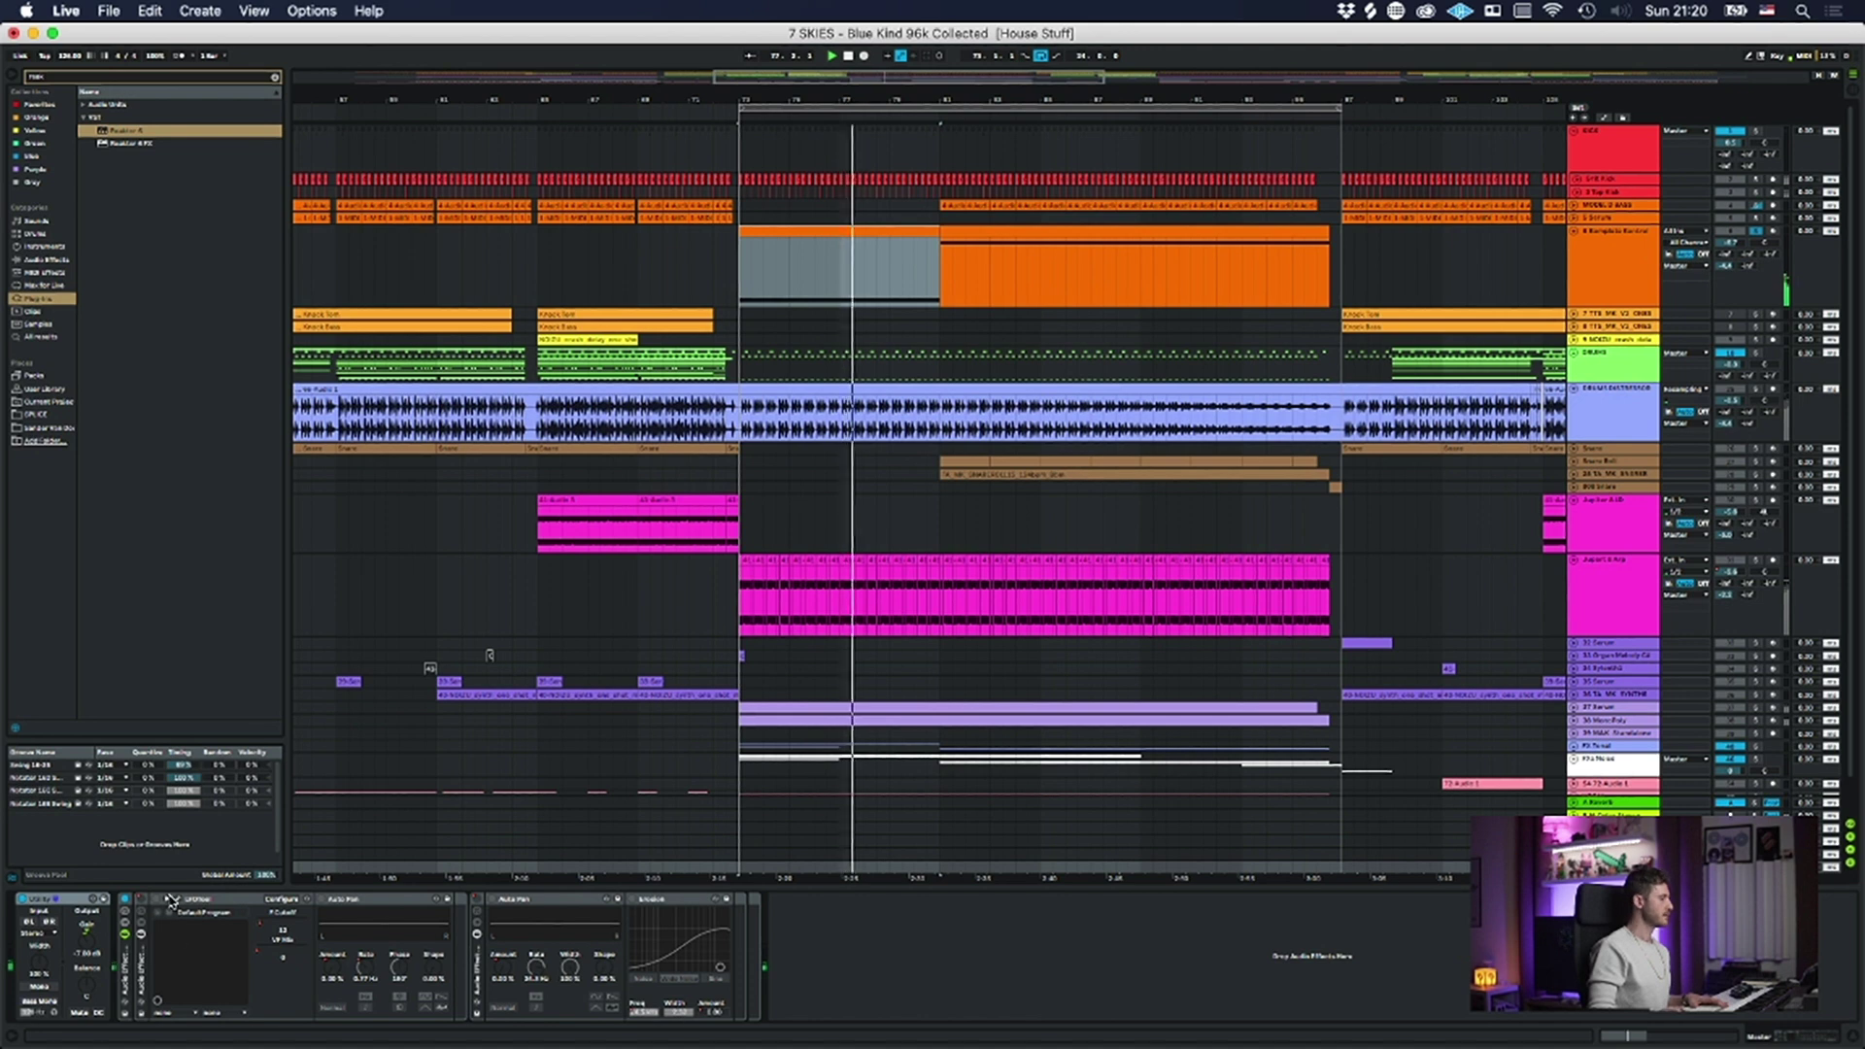
key(space)
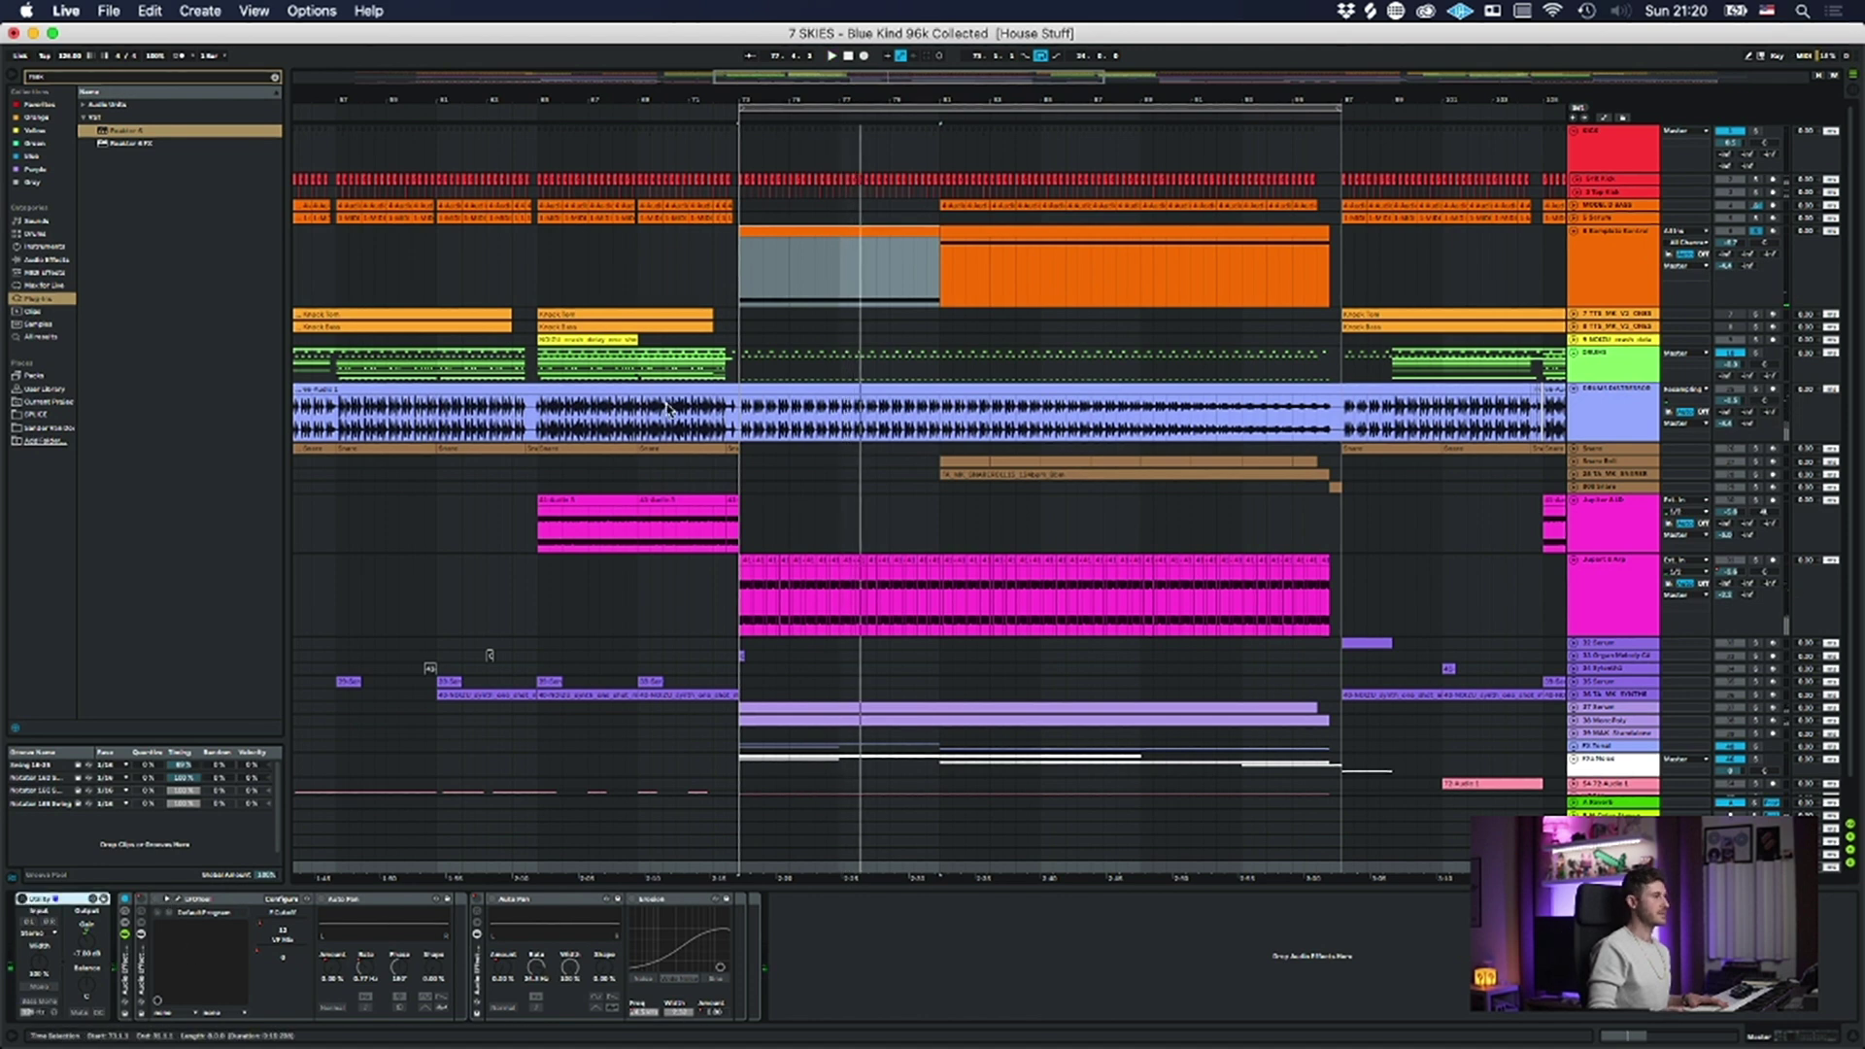
click(761, 249)
key(space)
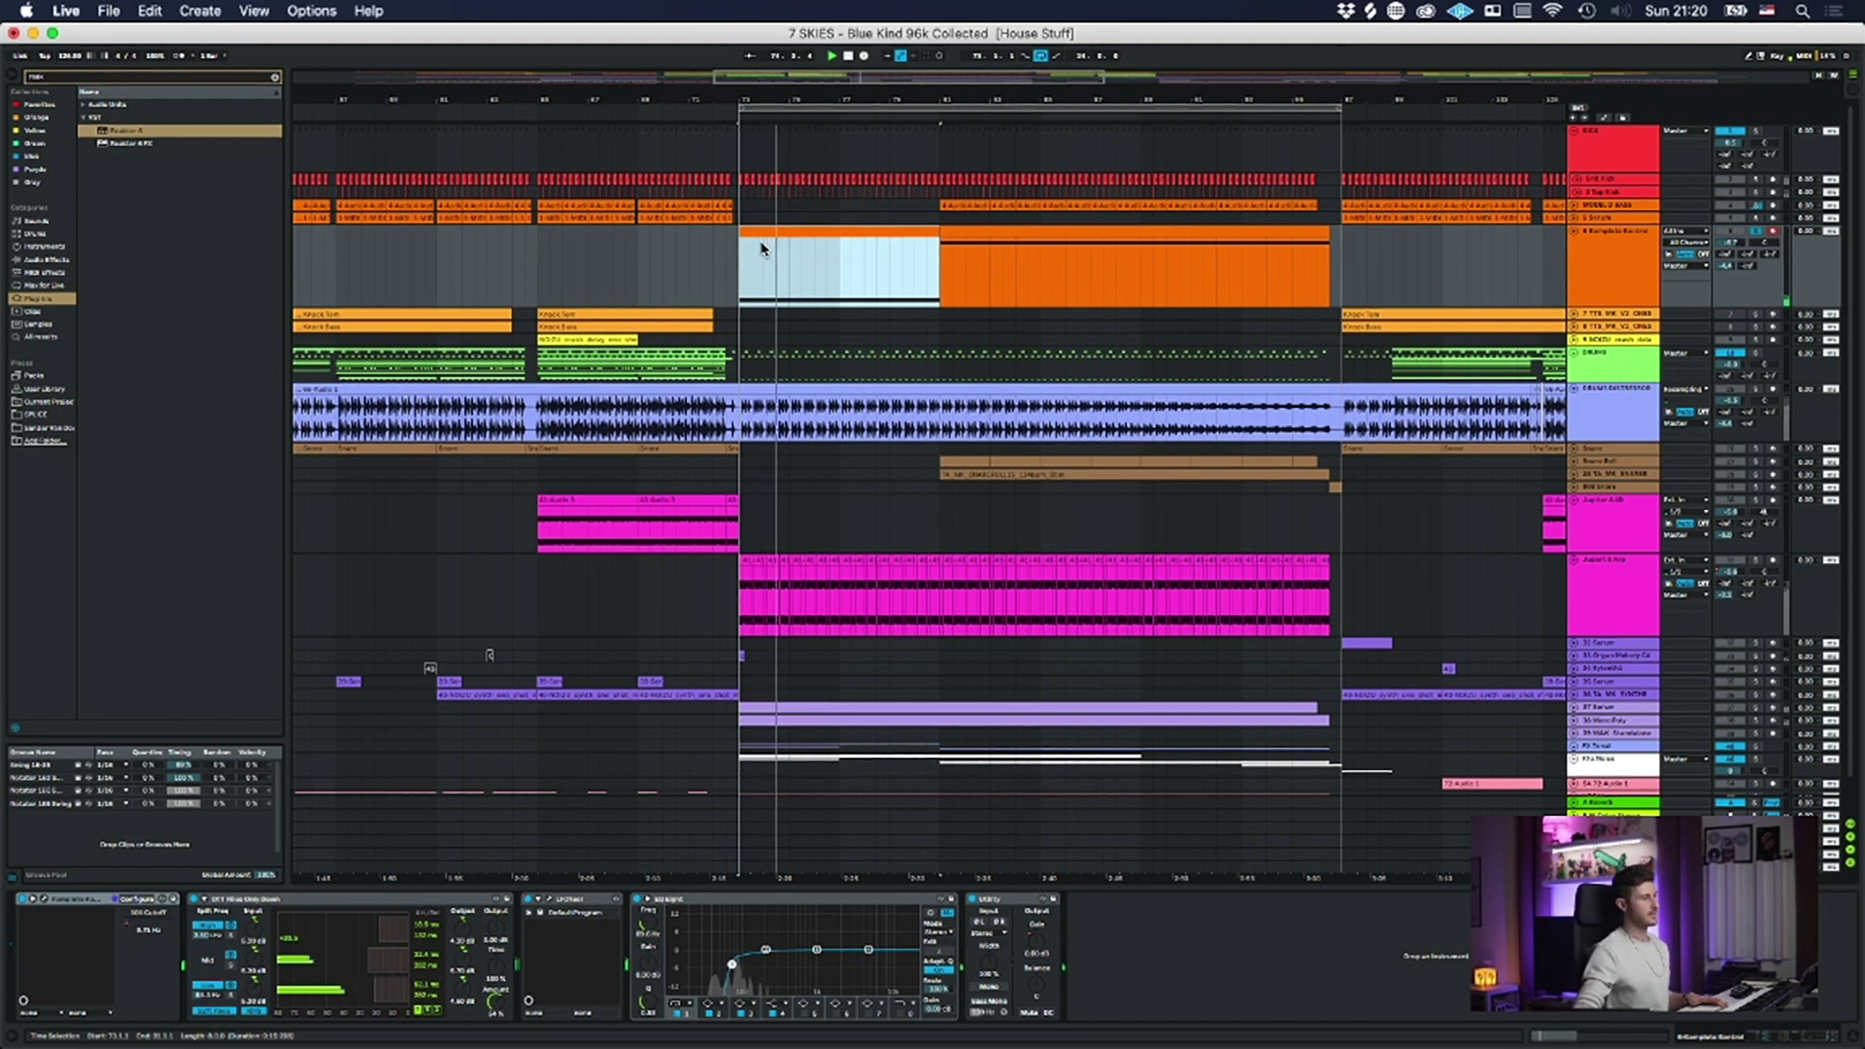
click(1438, 296)
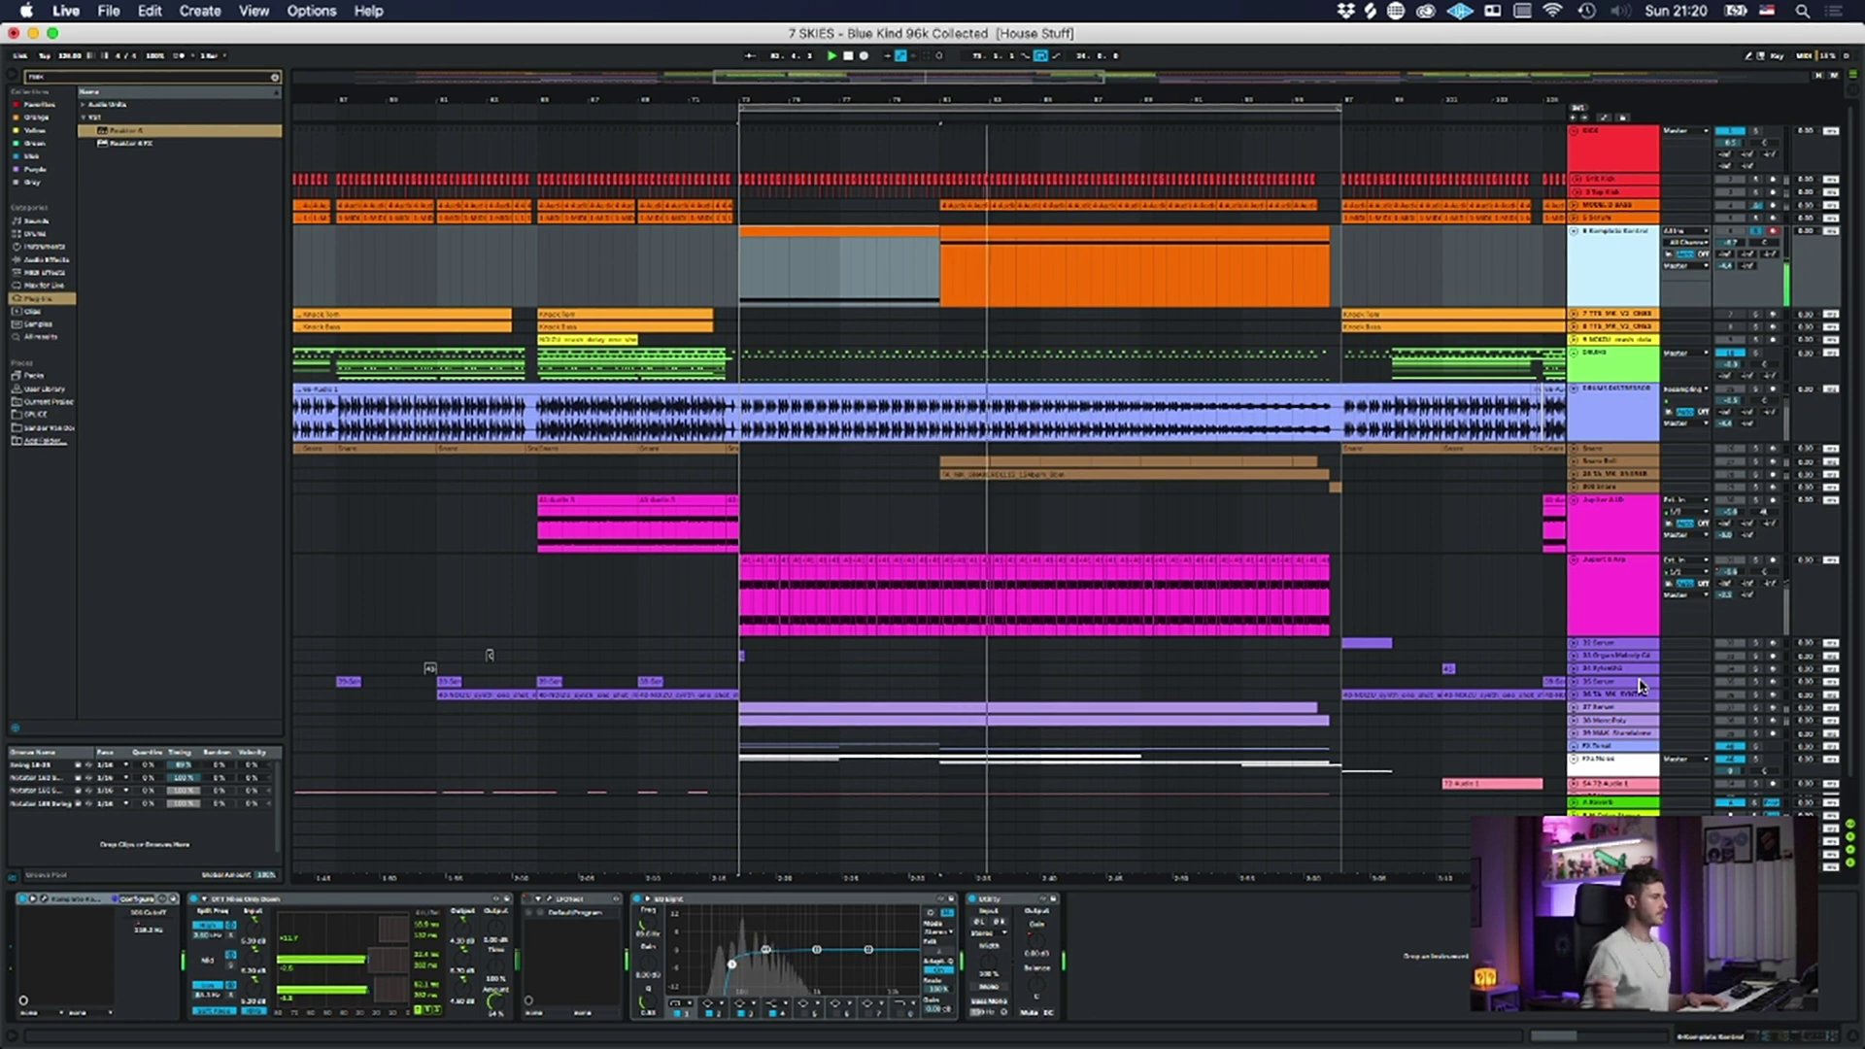
- Extend the loop starting at bar 73 to the end of the second Komplete Kontrol section, then select the track's clip starting at bar 81
drag(1042, 100, 1044, 75)
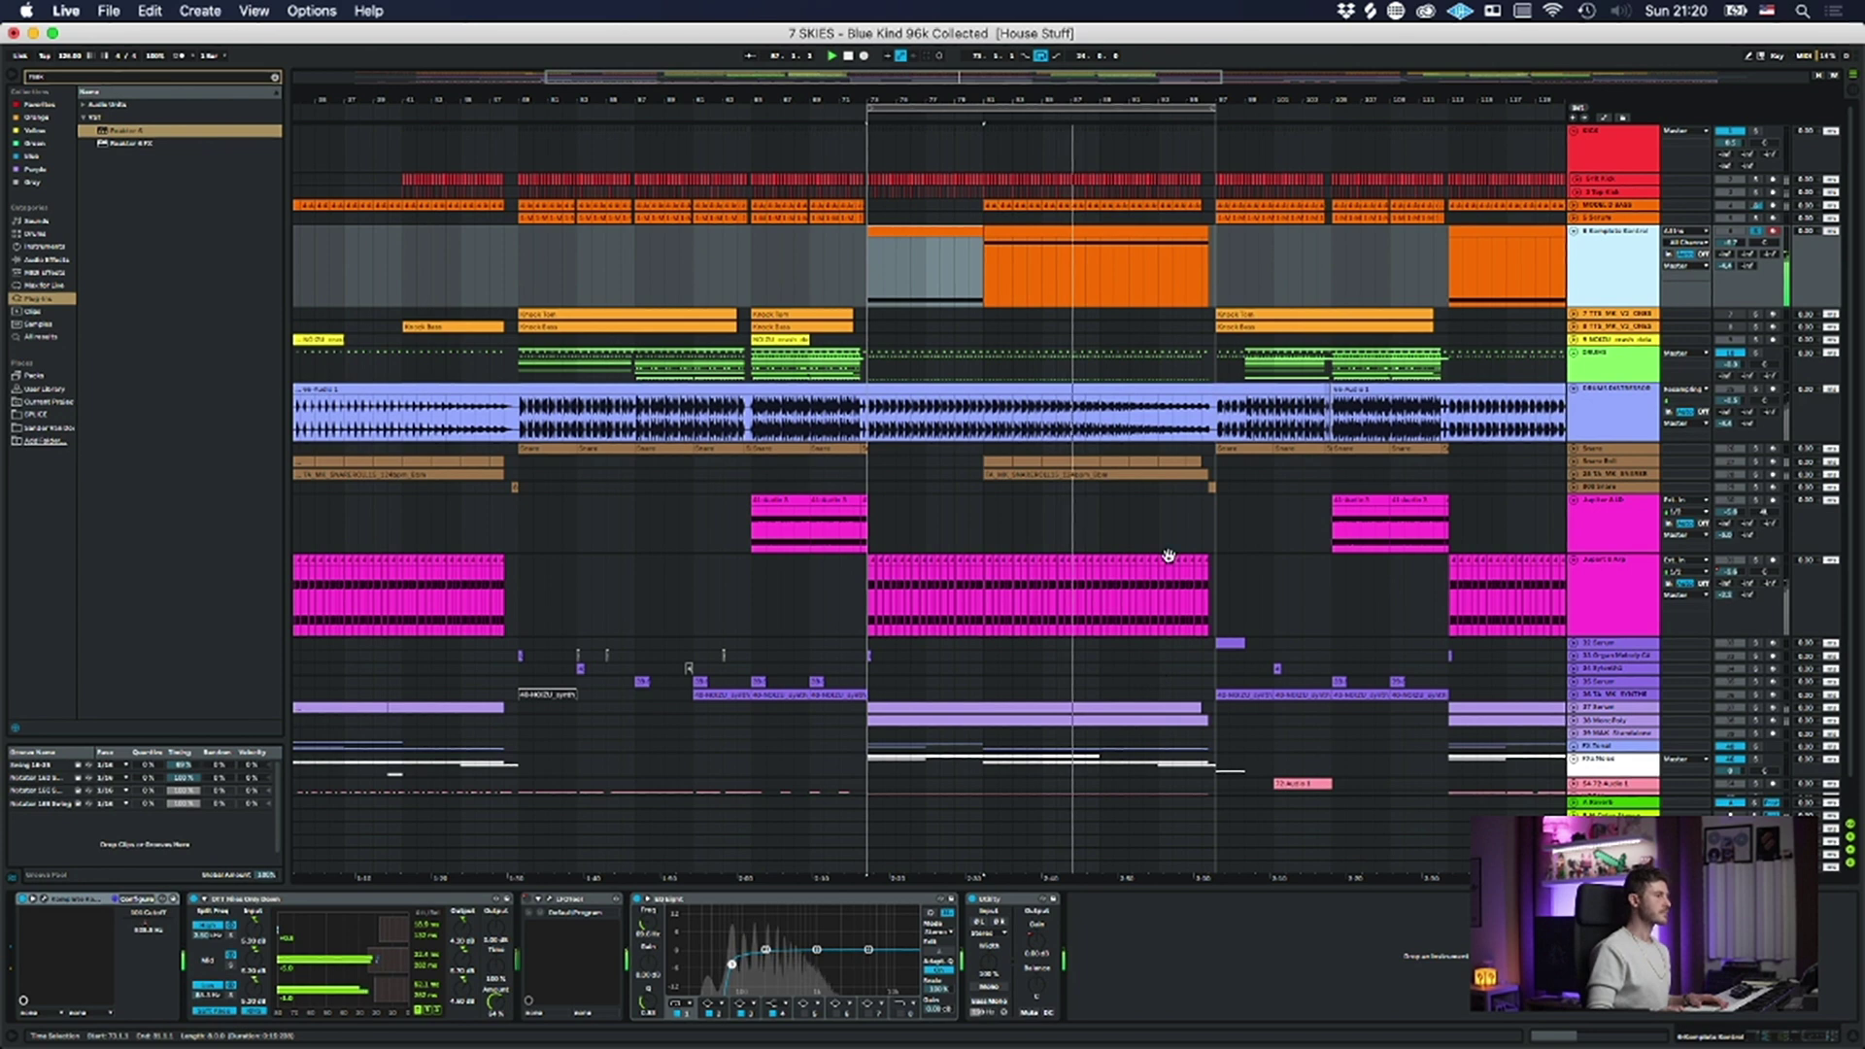
drag(1045, 95, 1045, 76)
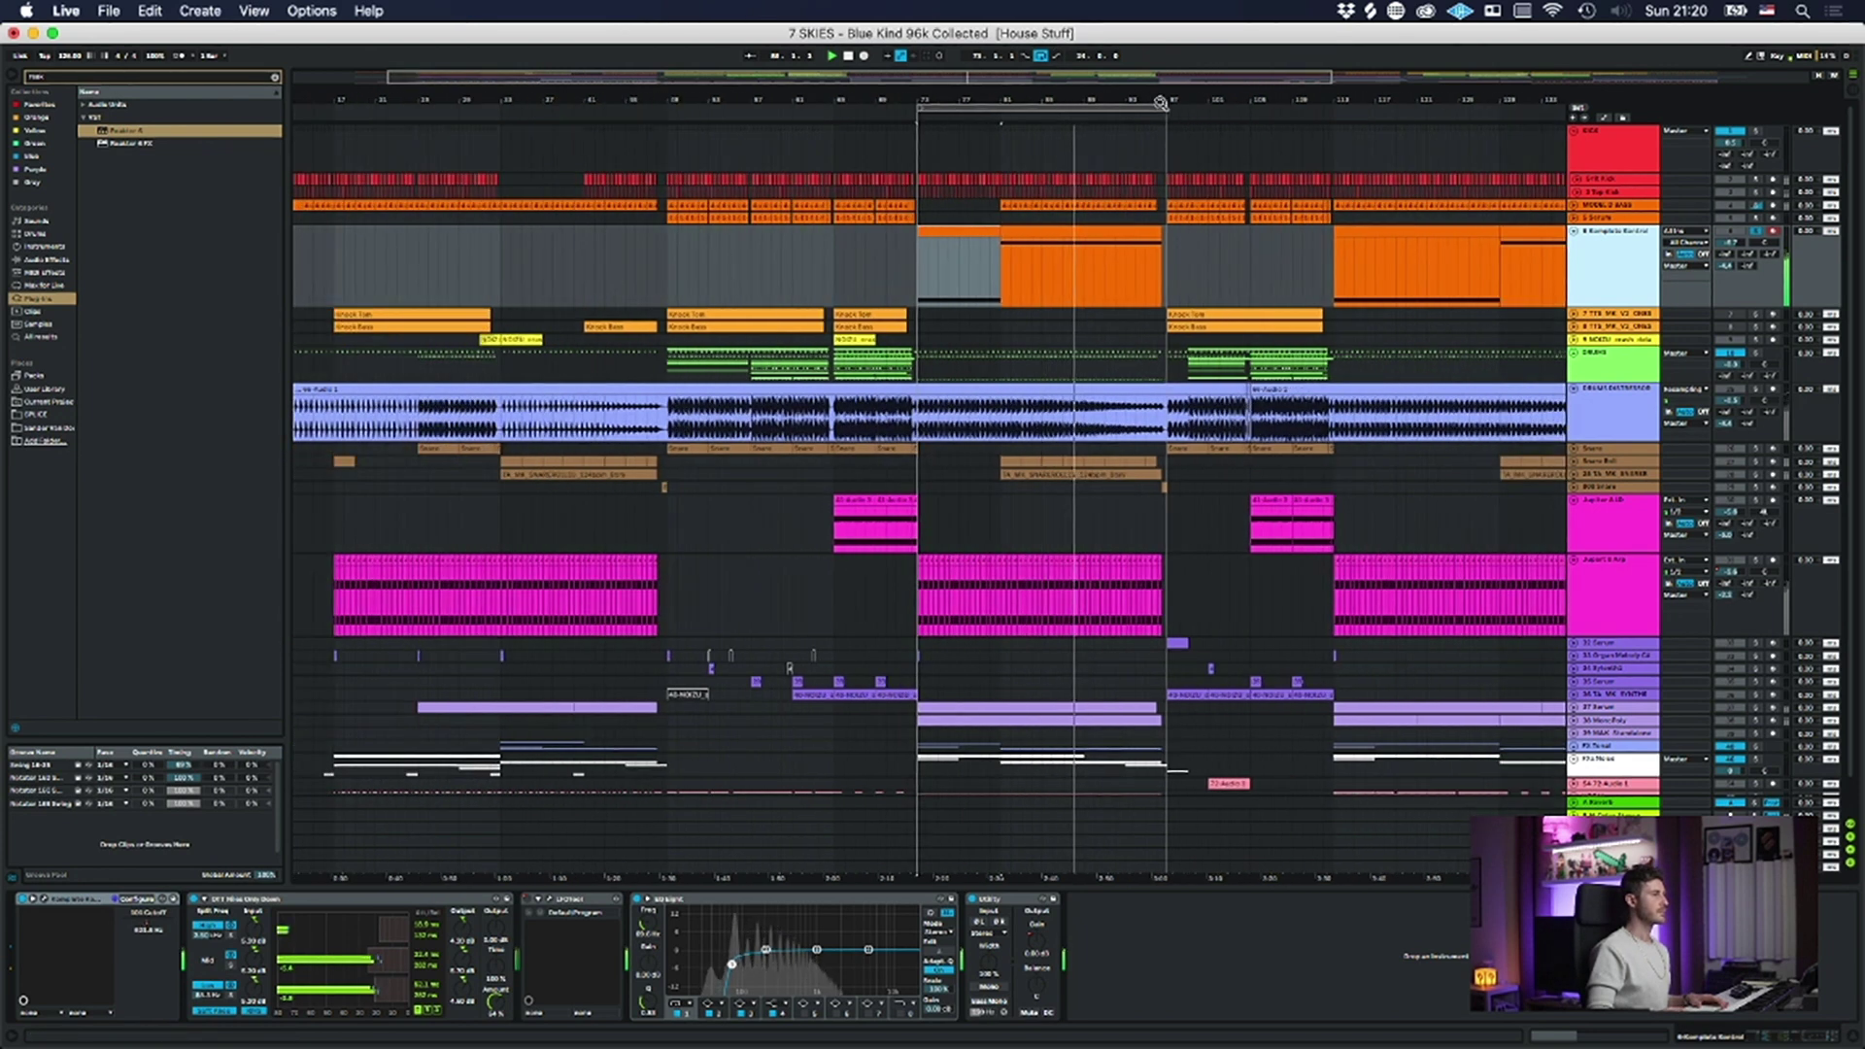
drag(1163, 107, 1544, 182)
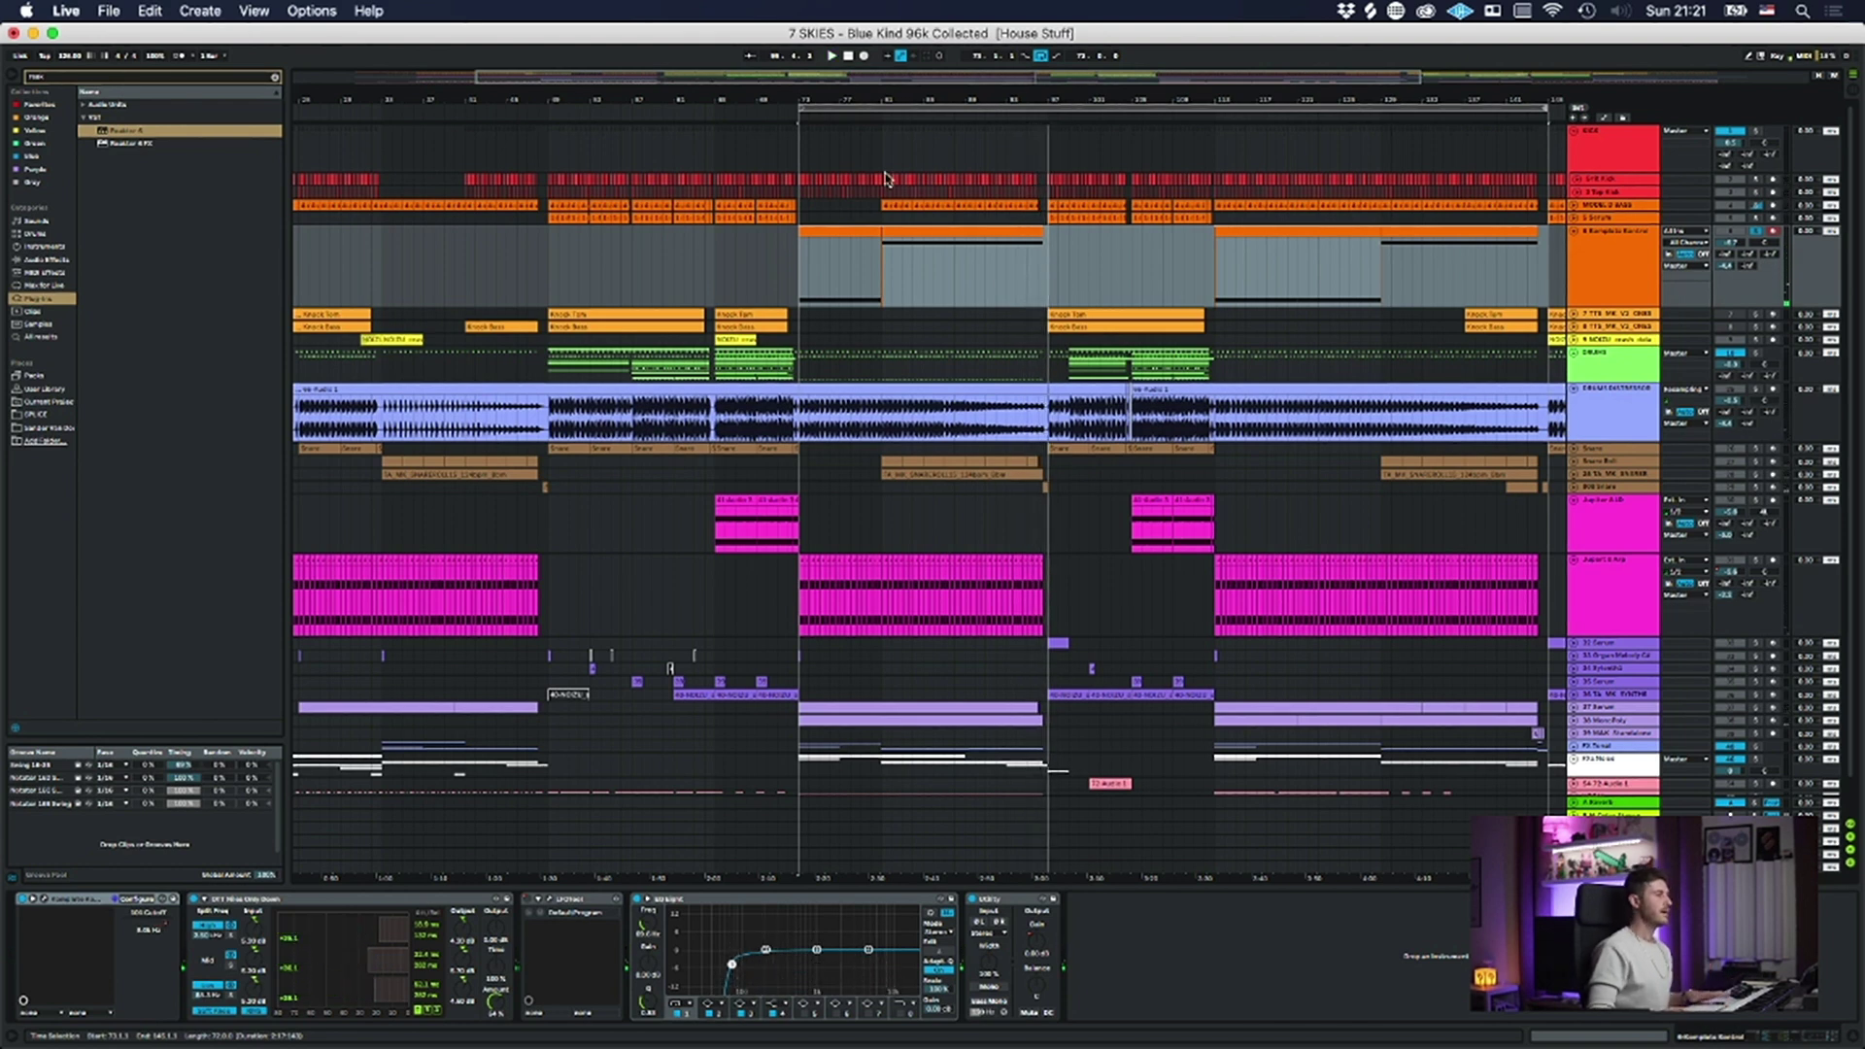
click(977, 245)
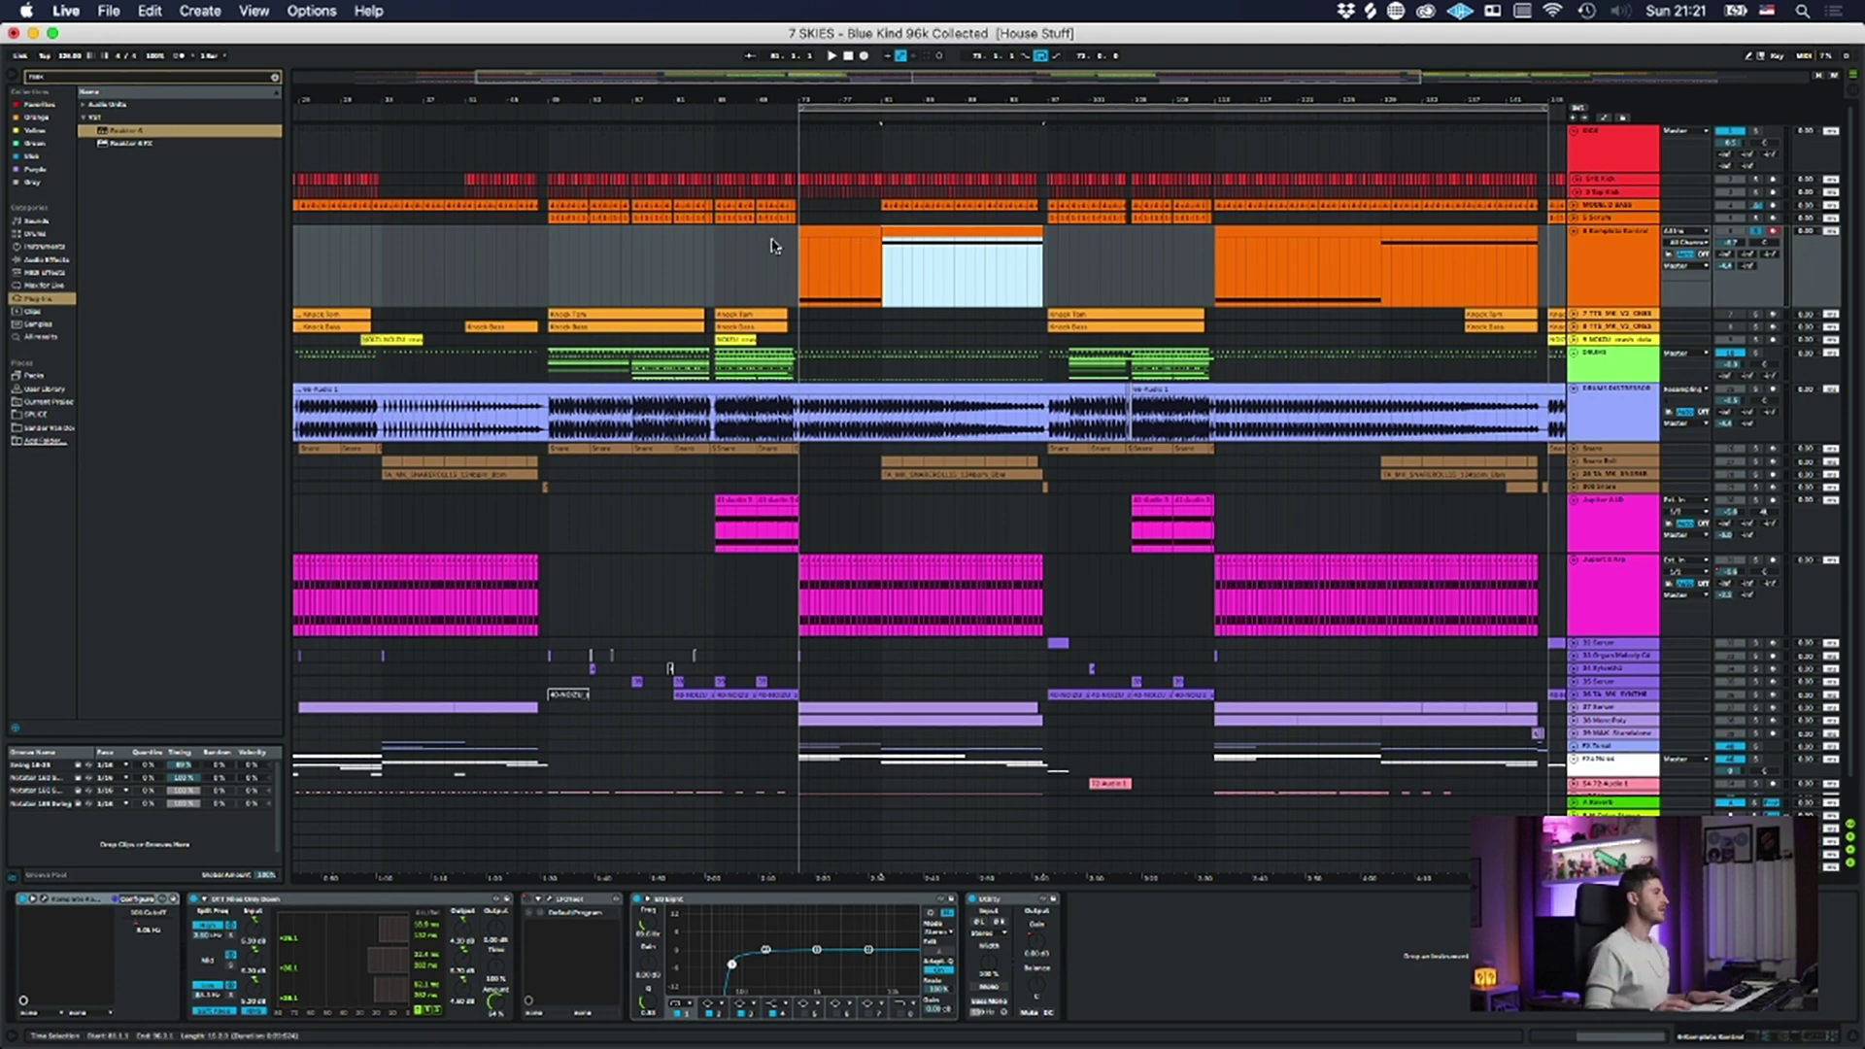
- Select and unfold the Master track, place the insert marker shortly before bar 97, and frame that transition
scroll(1639, 276, down, 2)
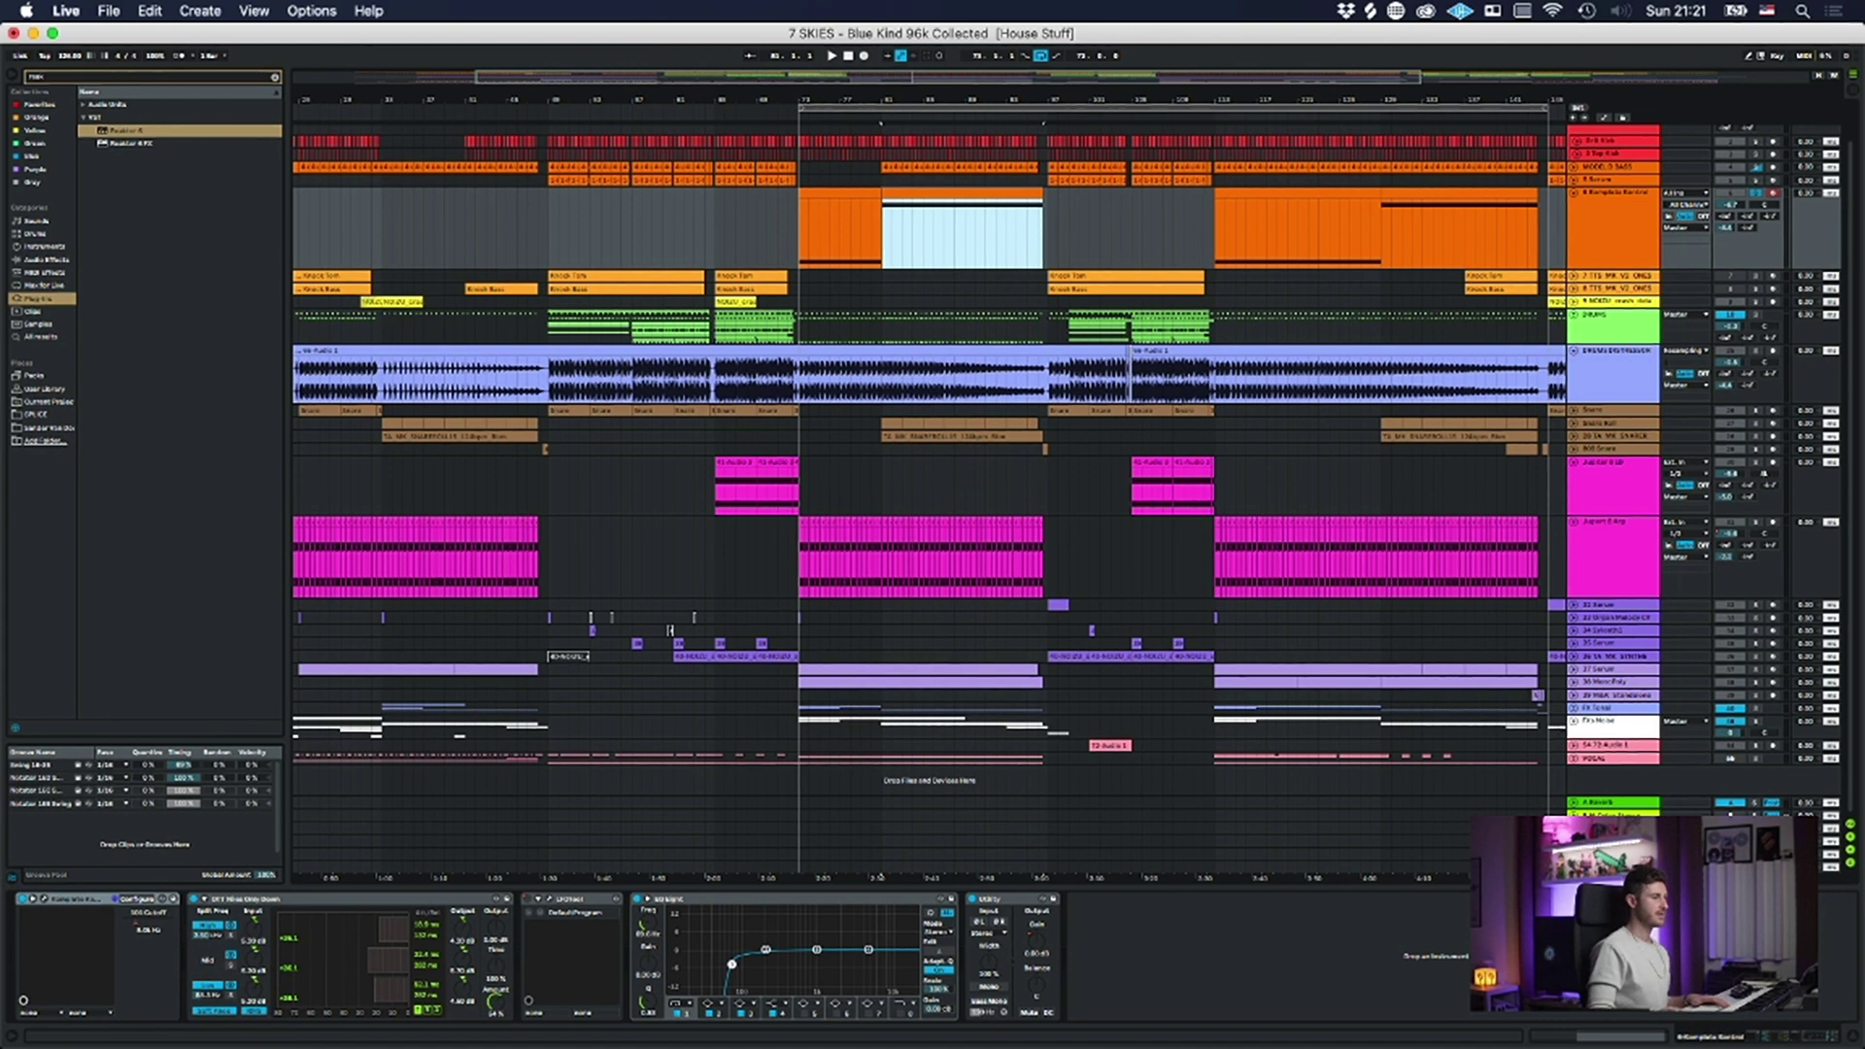
click(580, 802)
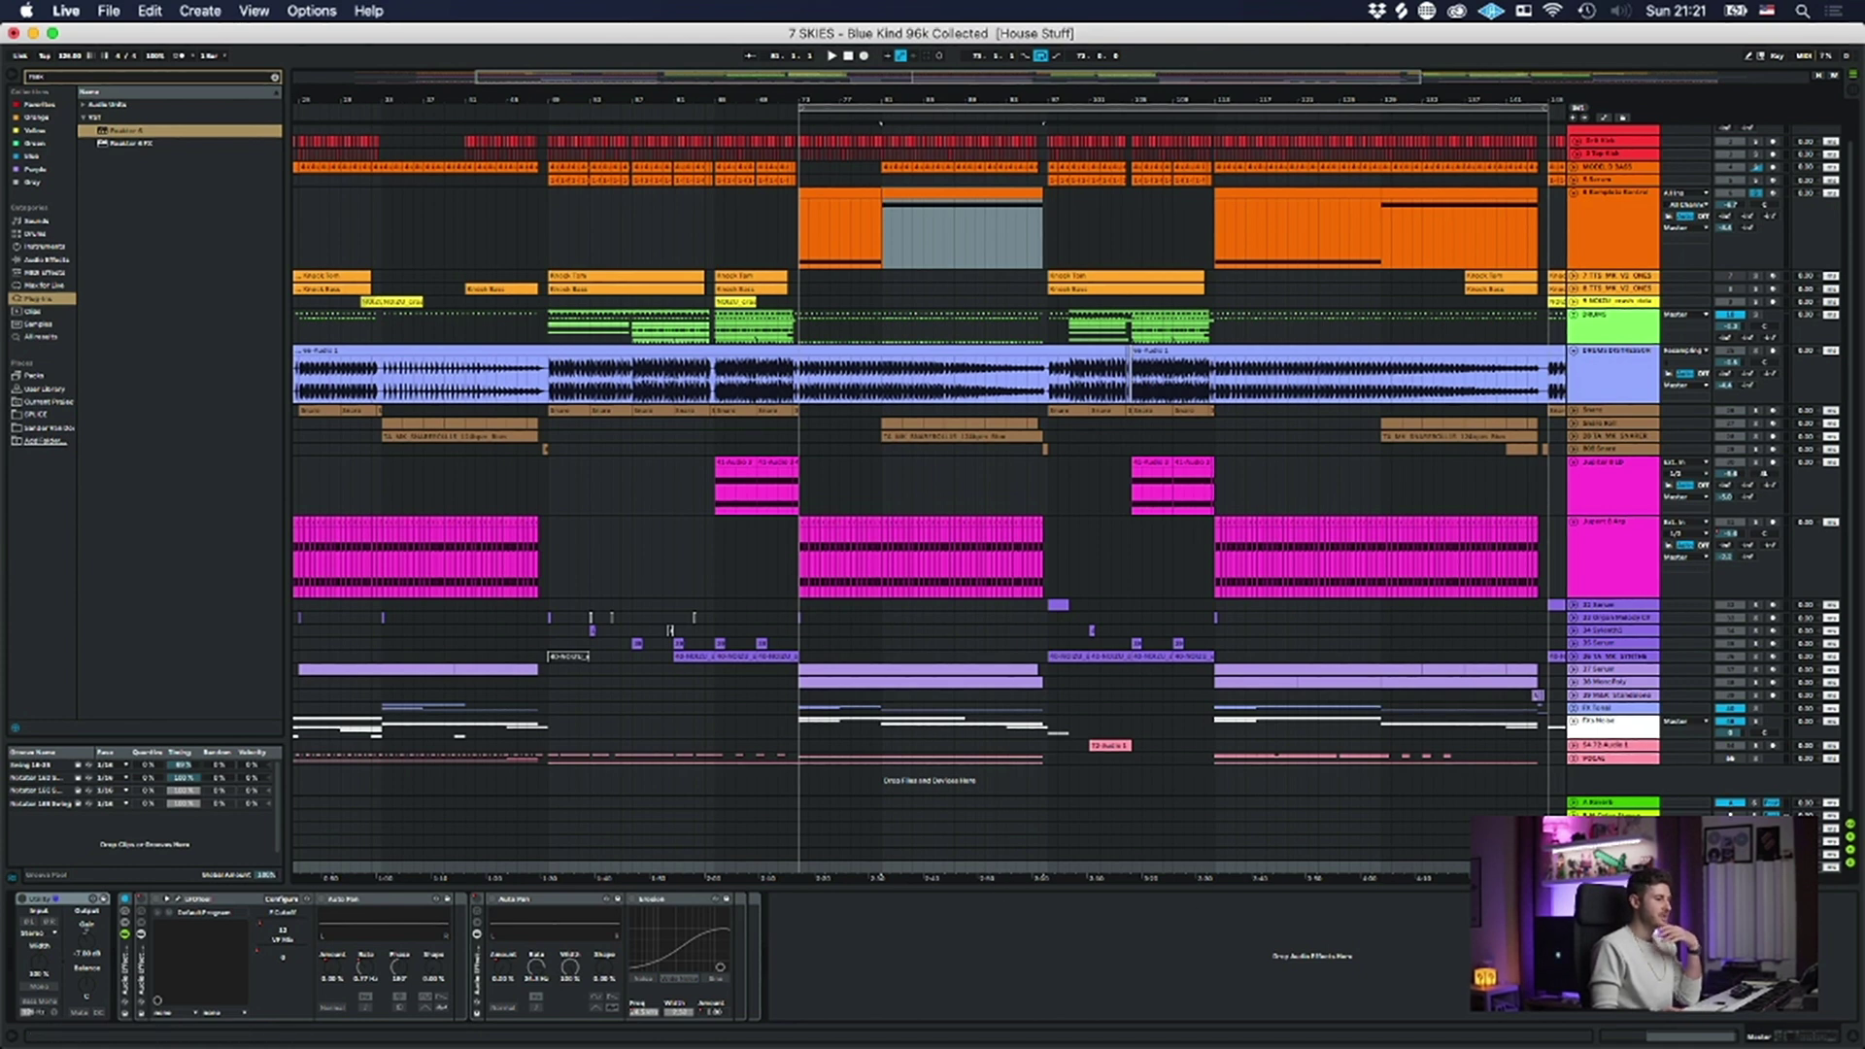
click(1574, 866)
scroll(947, 370, right, 5)
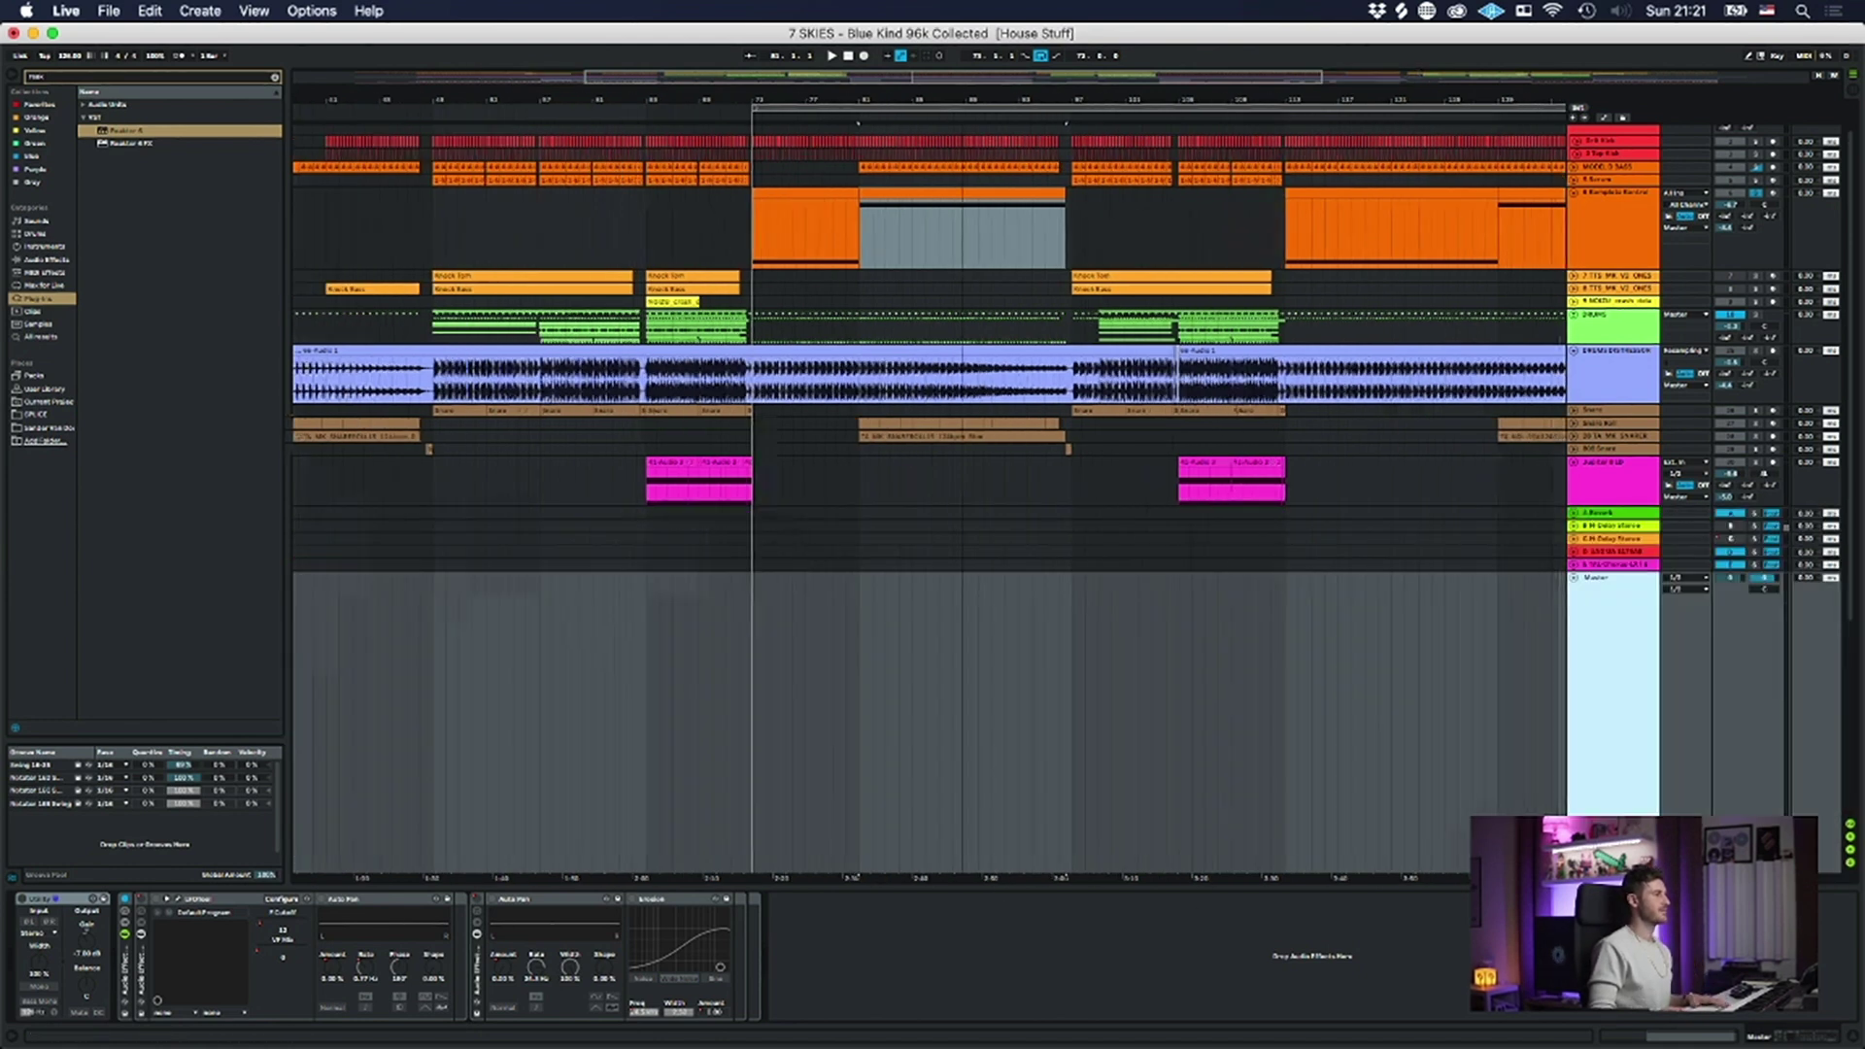
click(970, 835)
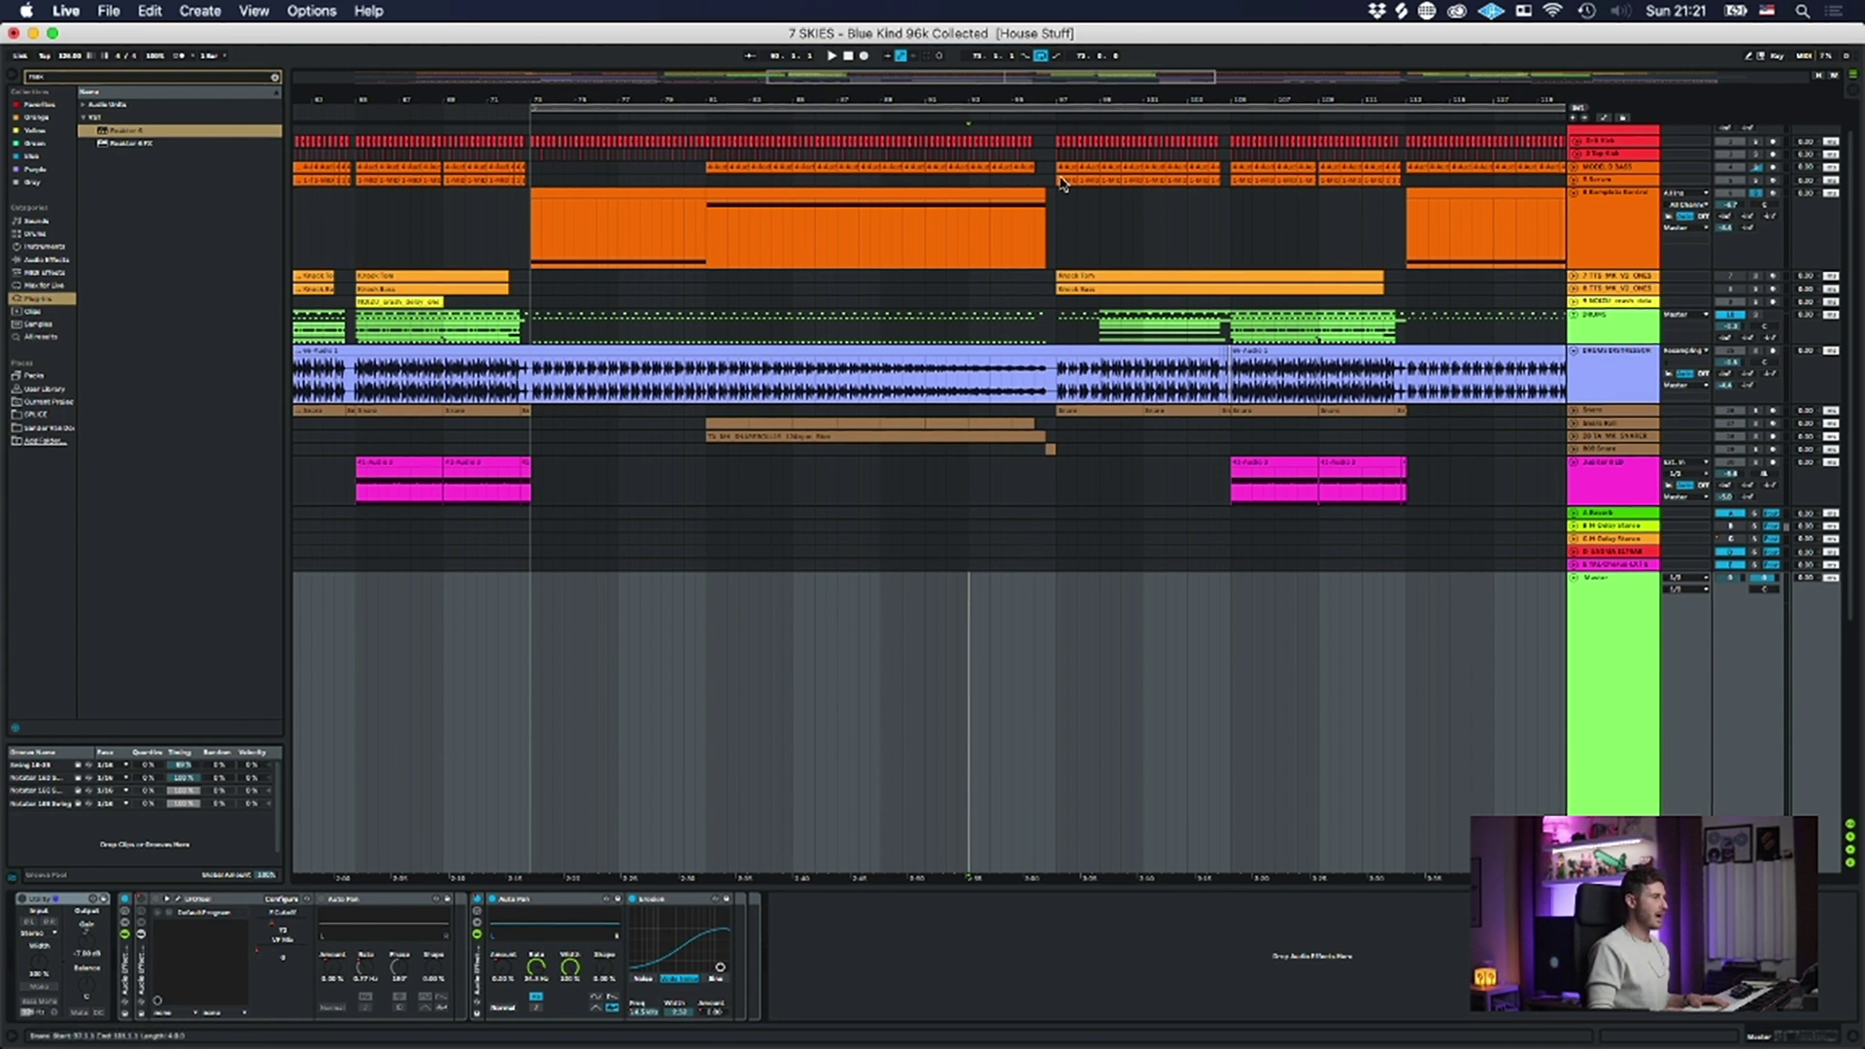
drag(1027, 104, 1028, 212)
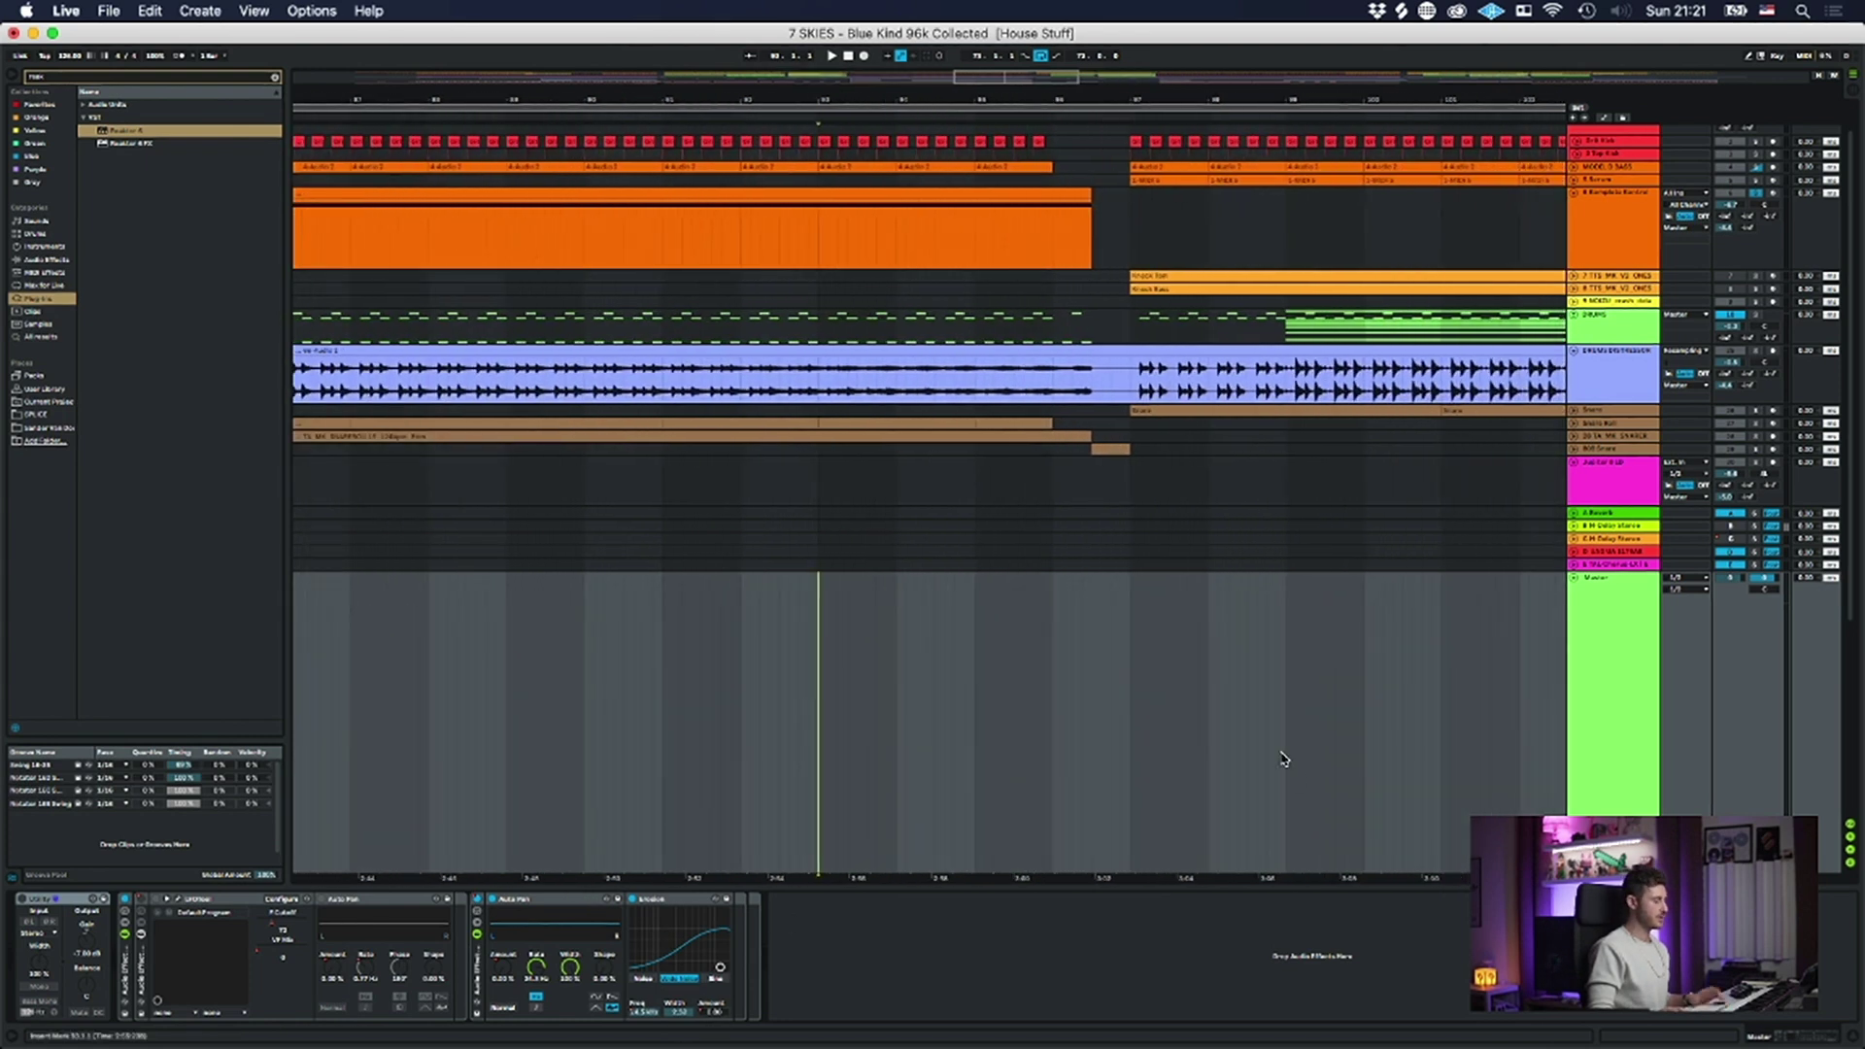
- Show the Master track's automation and examine the Erosion Amount, Erosion Frequency and Auto Pan Amount curves before bar 97
key(a)
click(714, 1011)
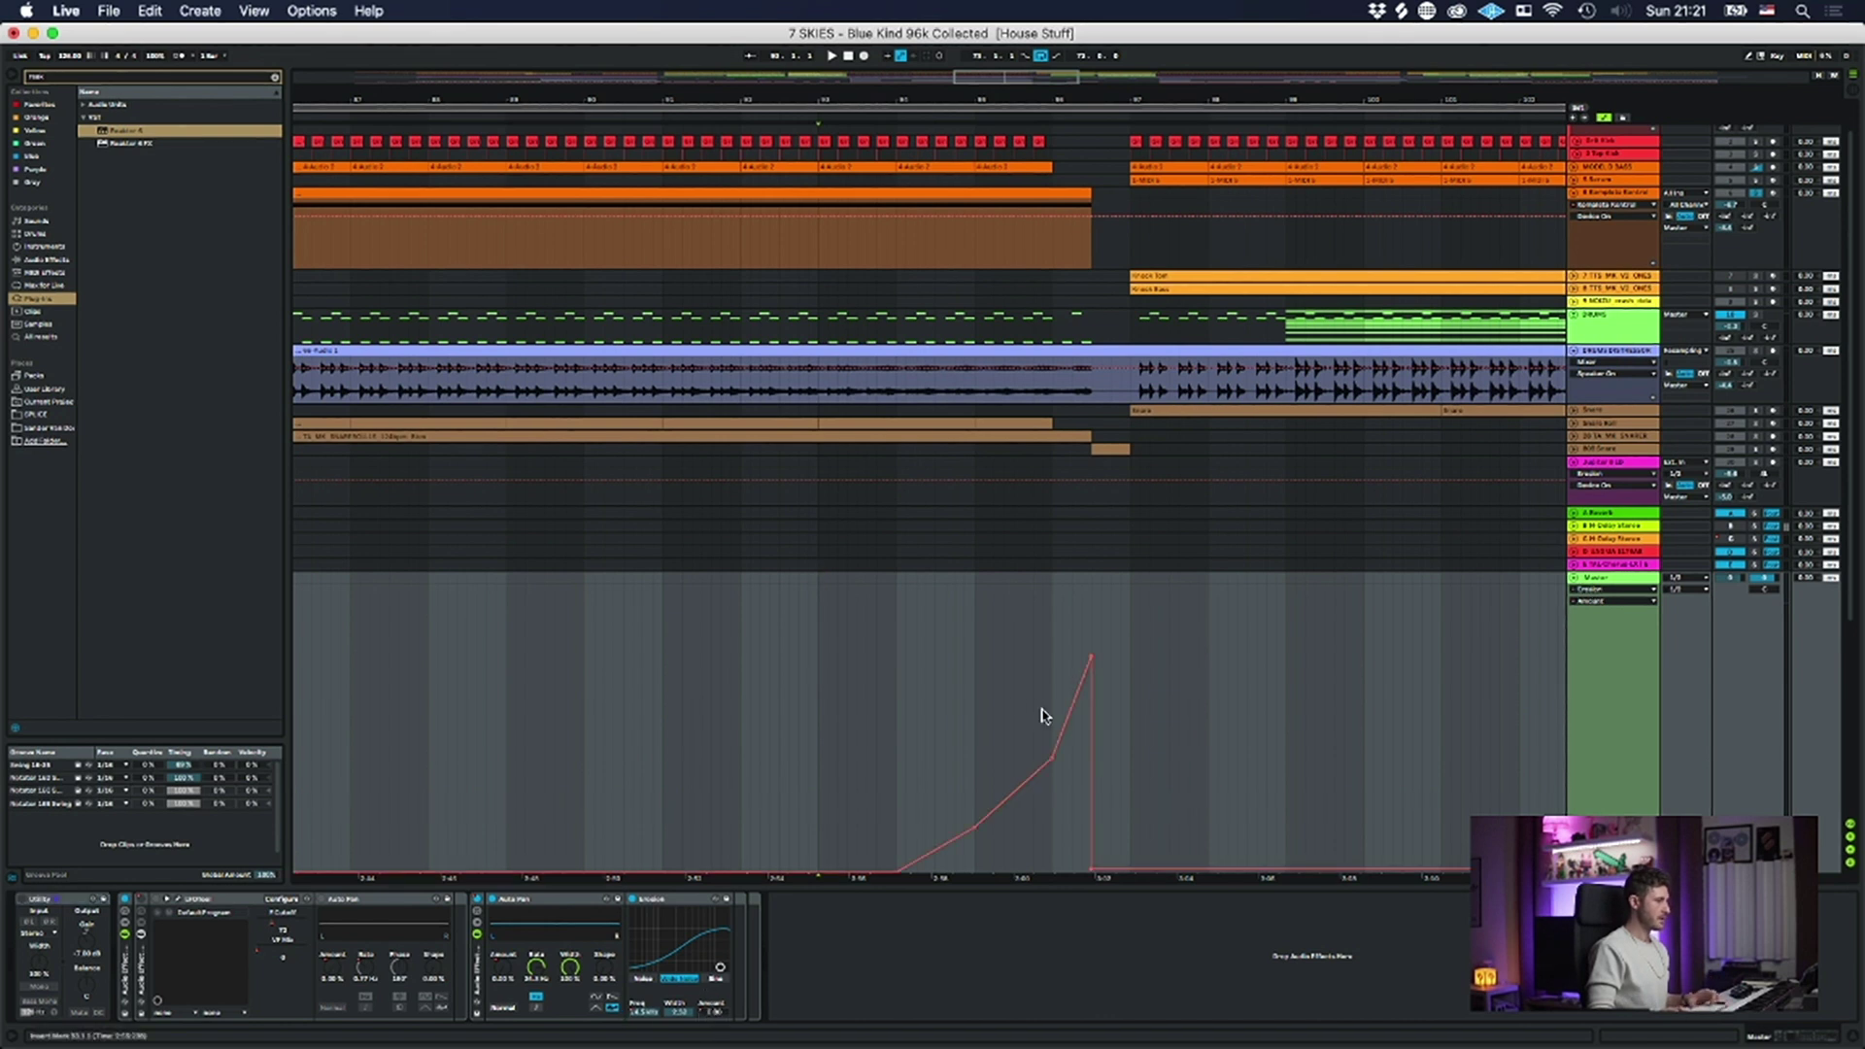
click(653, 1013)
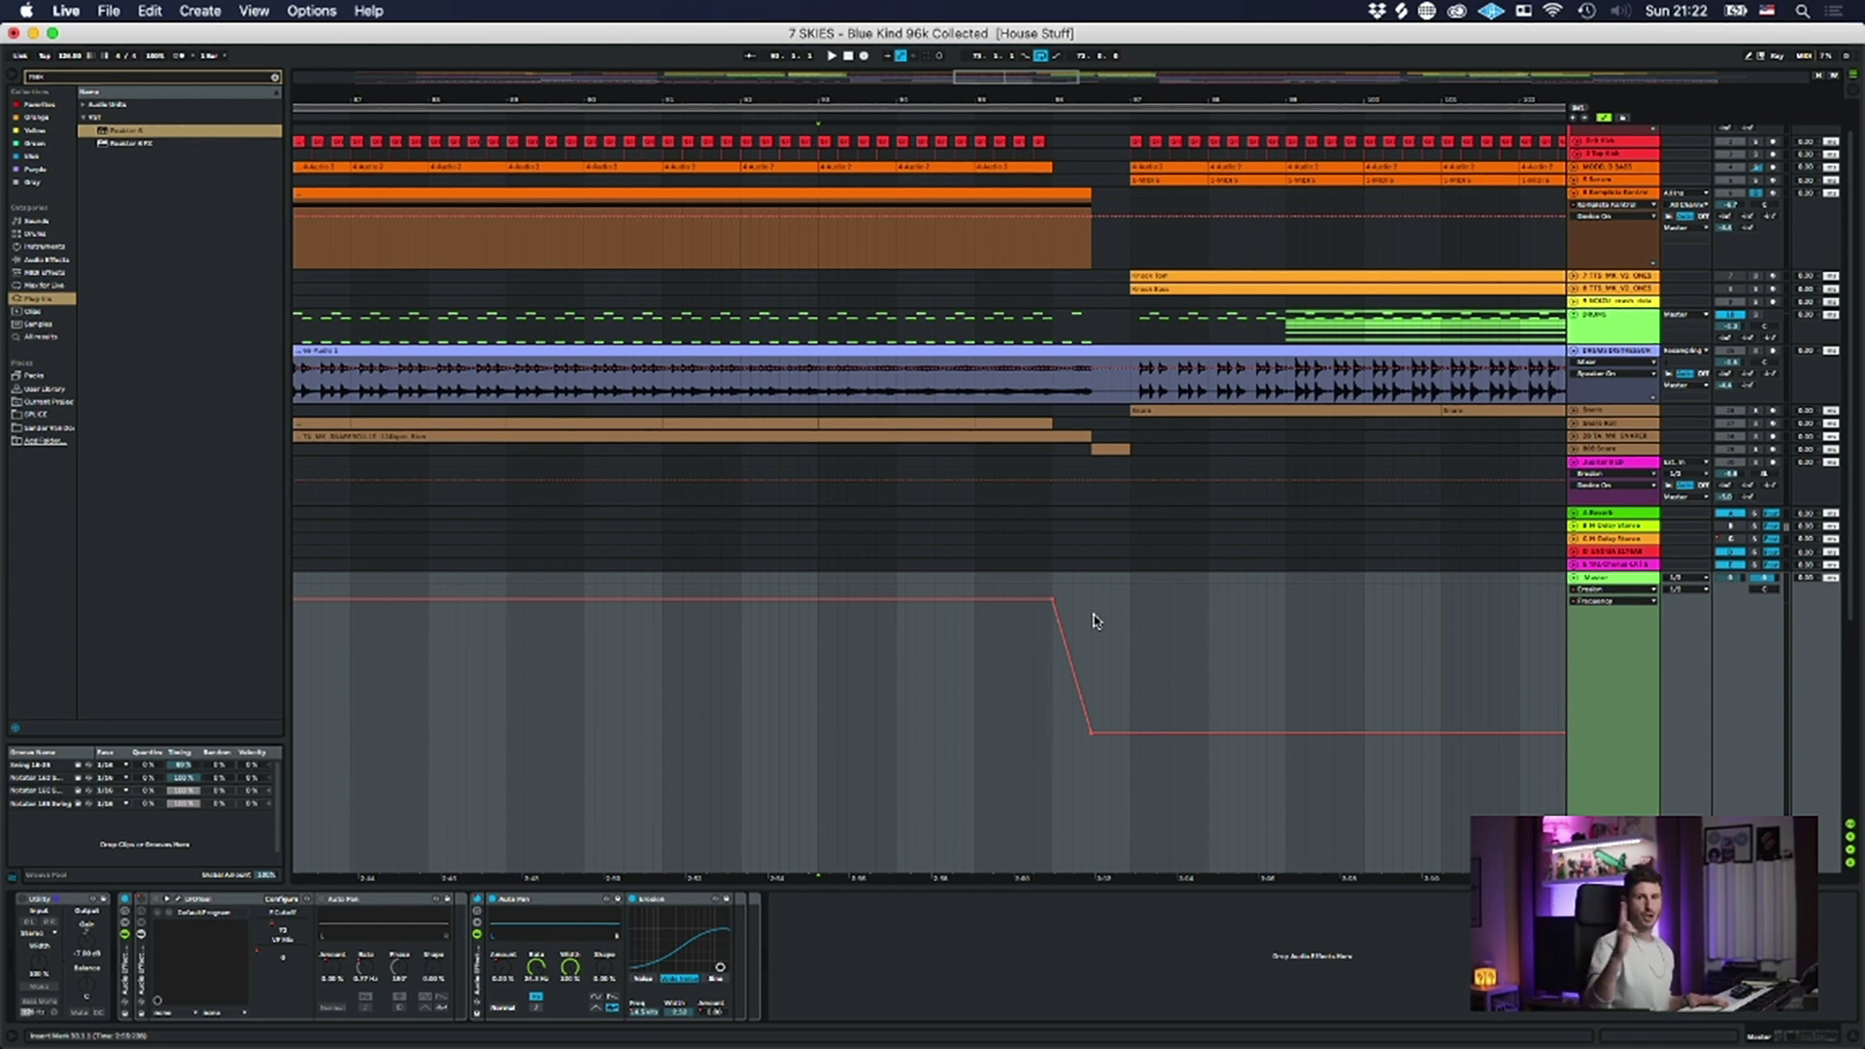
click(563, 934)
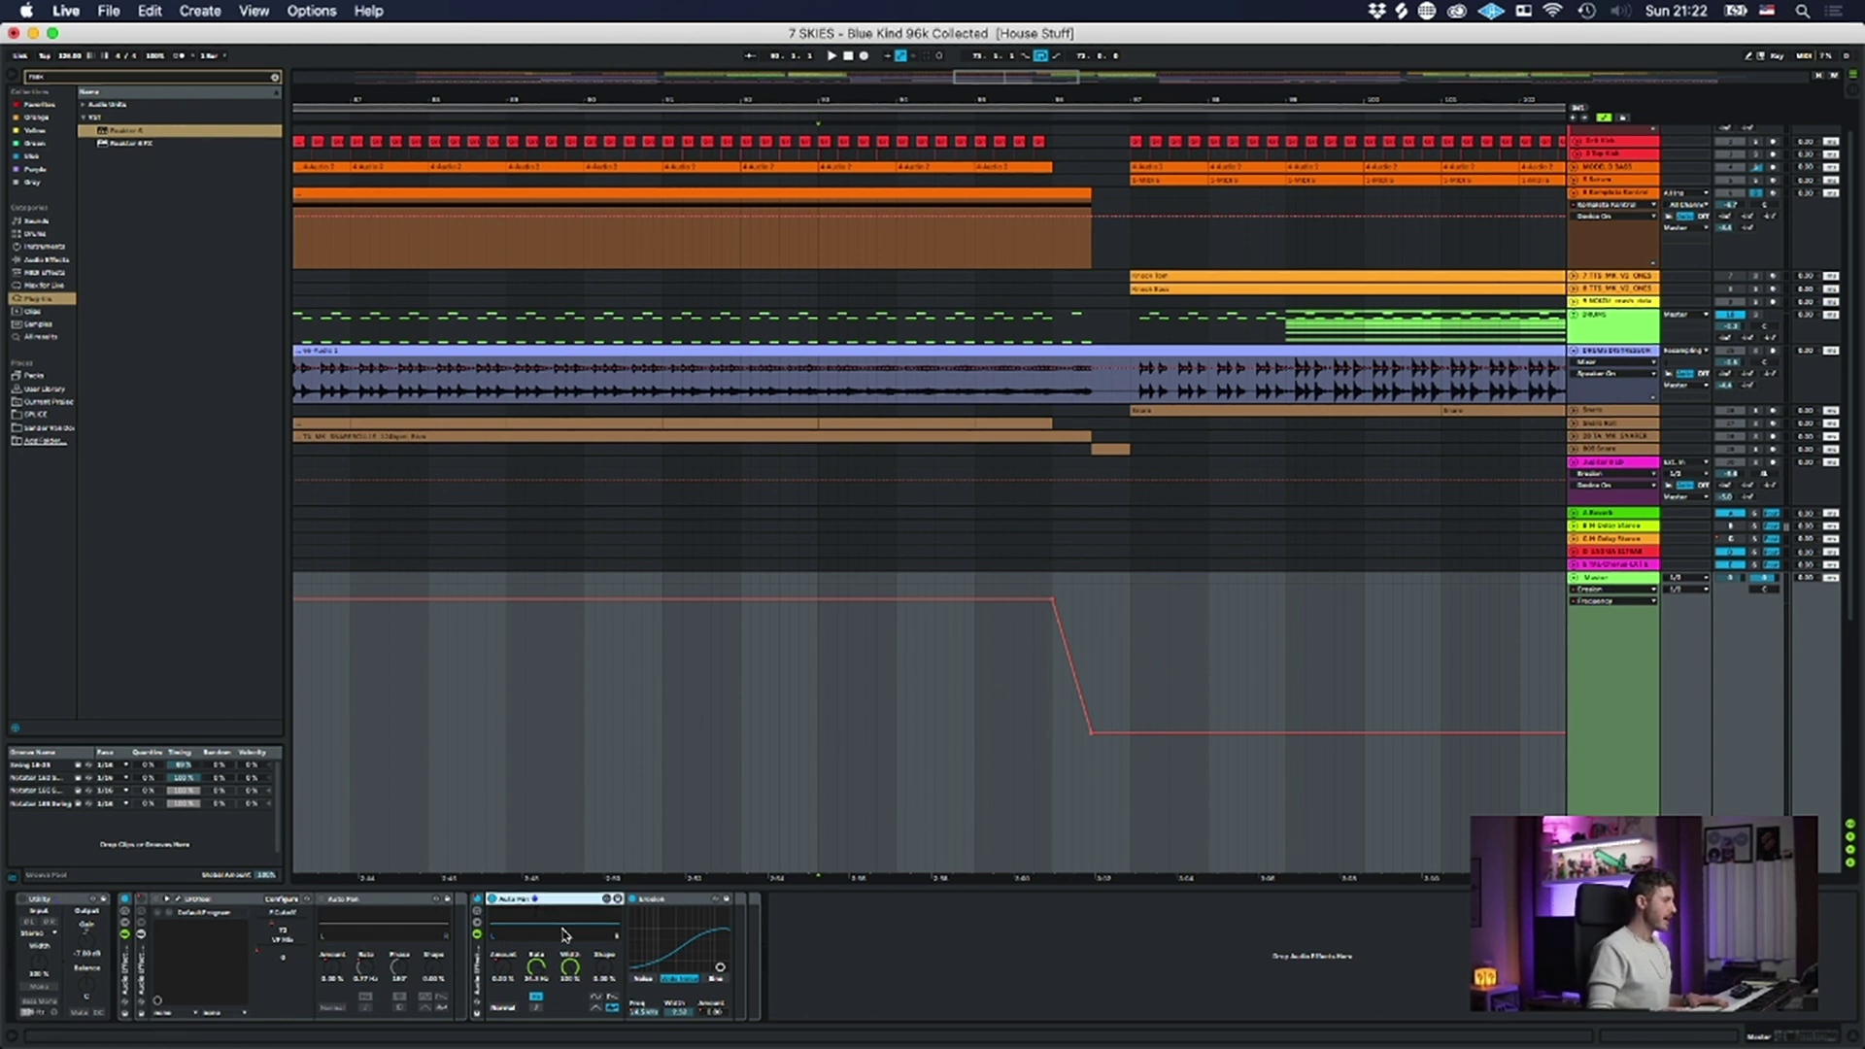
click(504, 970)
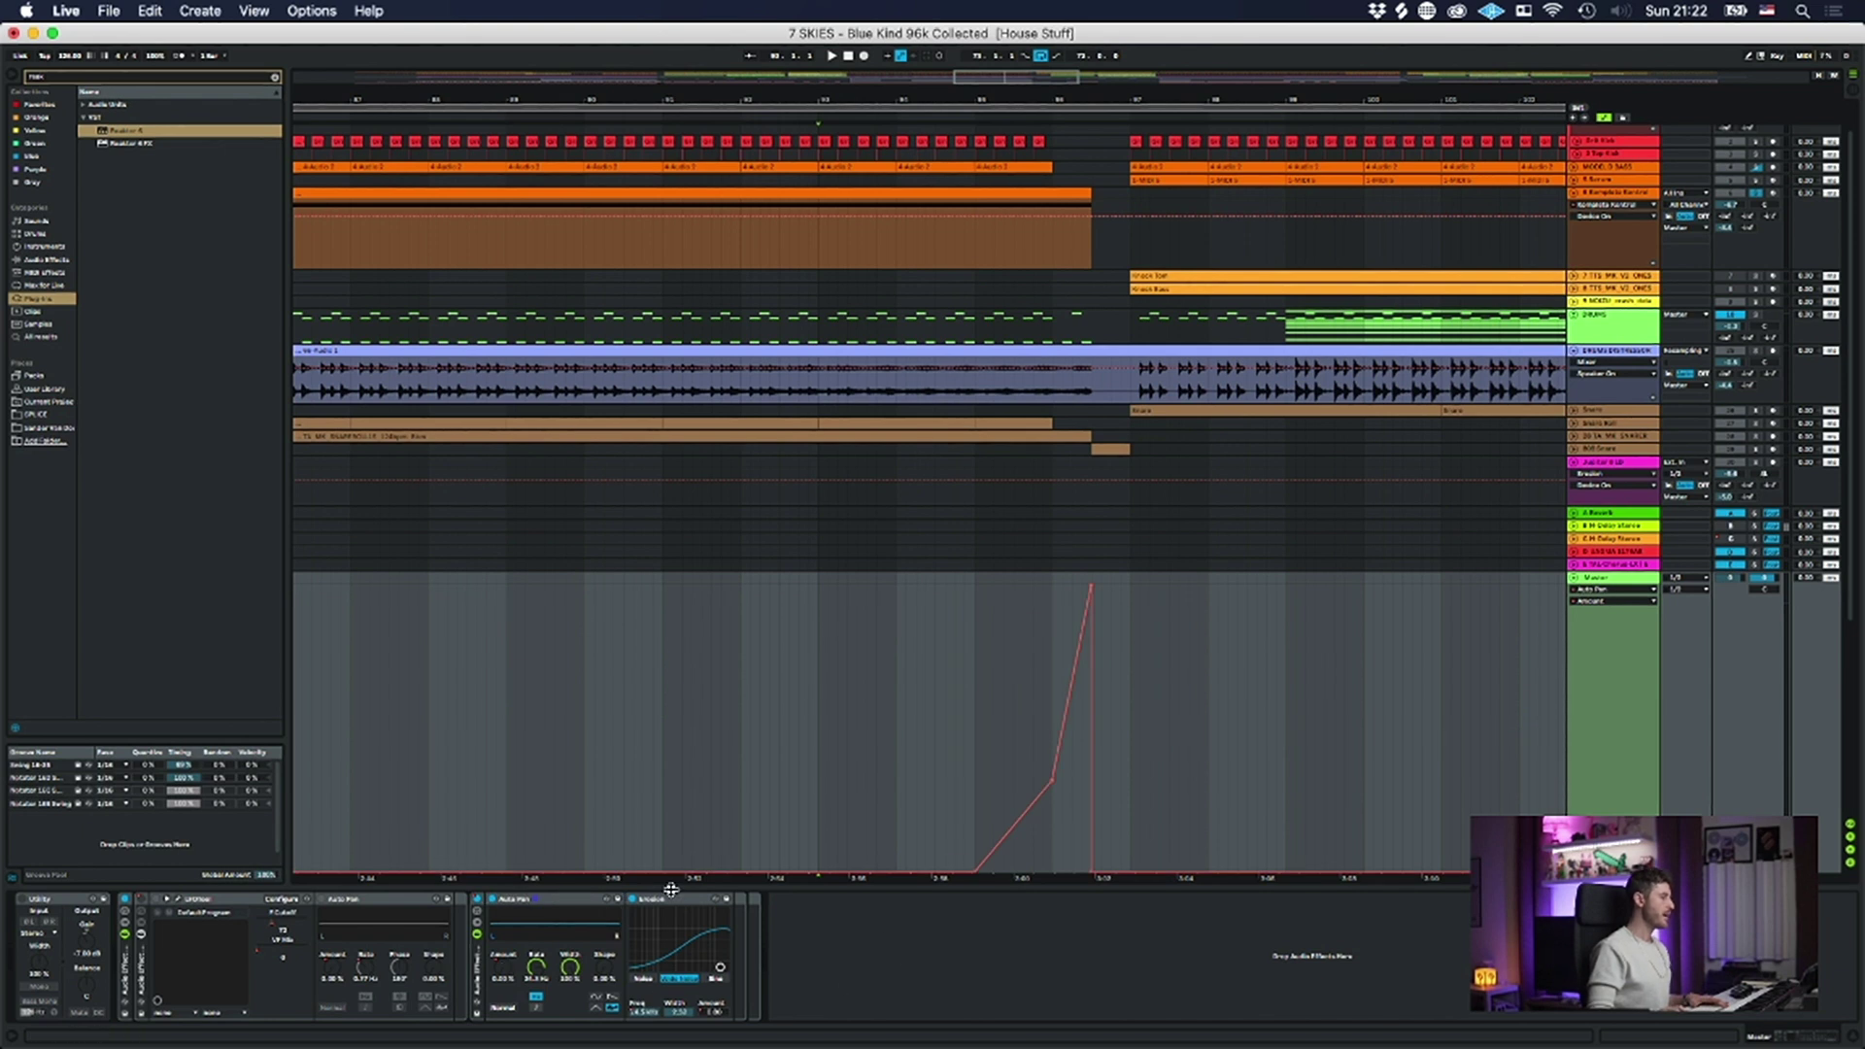
- Place the insert marker at bar 95 and listen to the Master track's Auto Pan and Erosion transition into bar 97
click(329, 974)
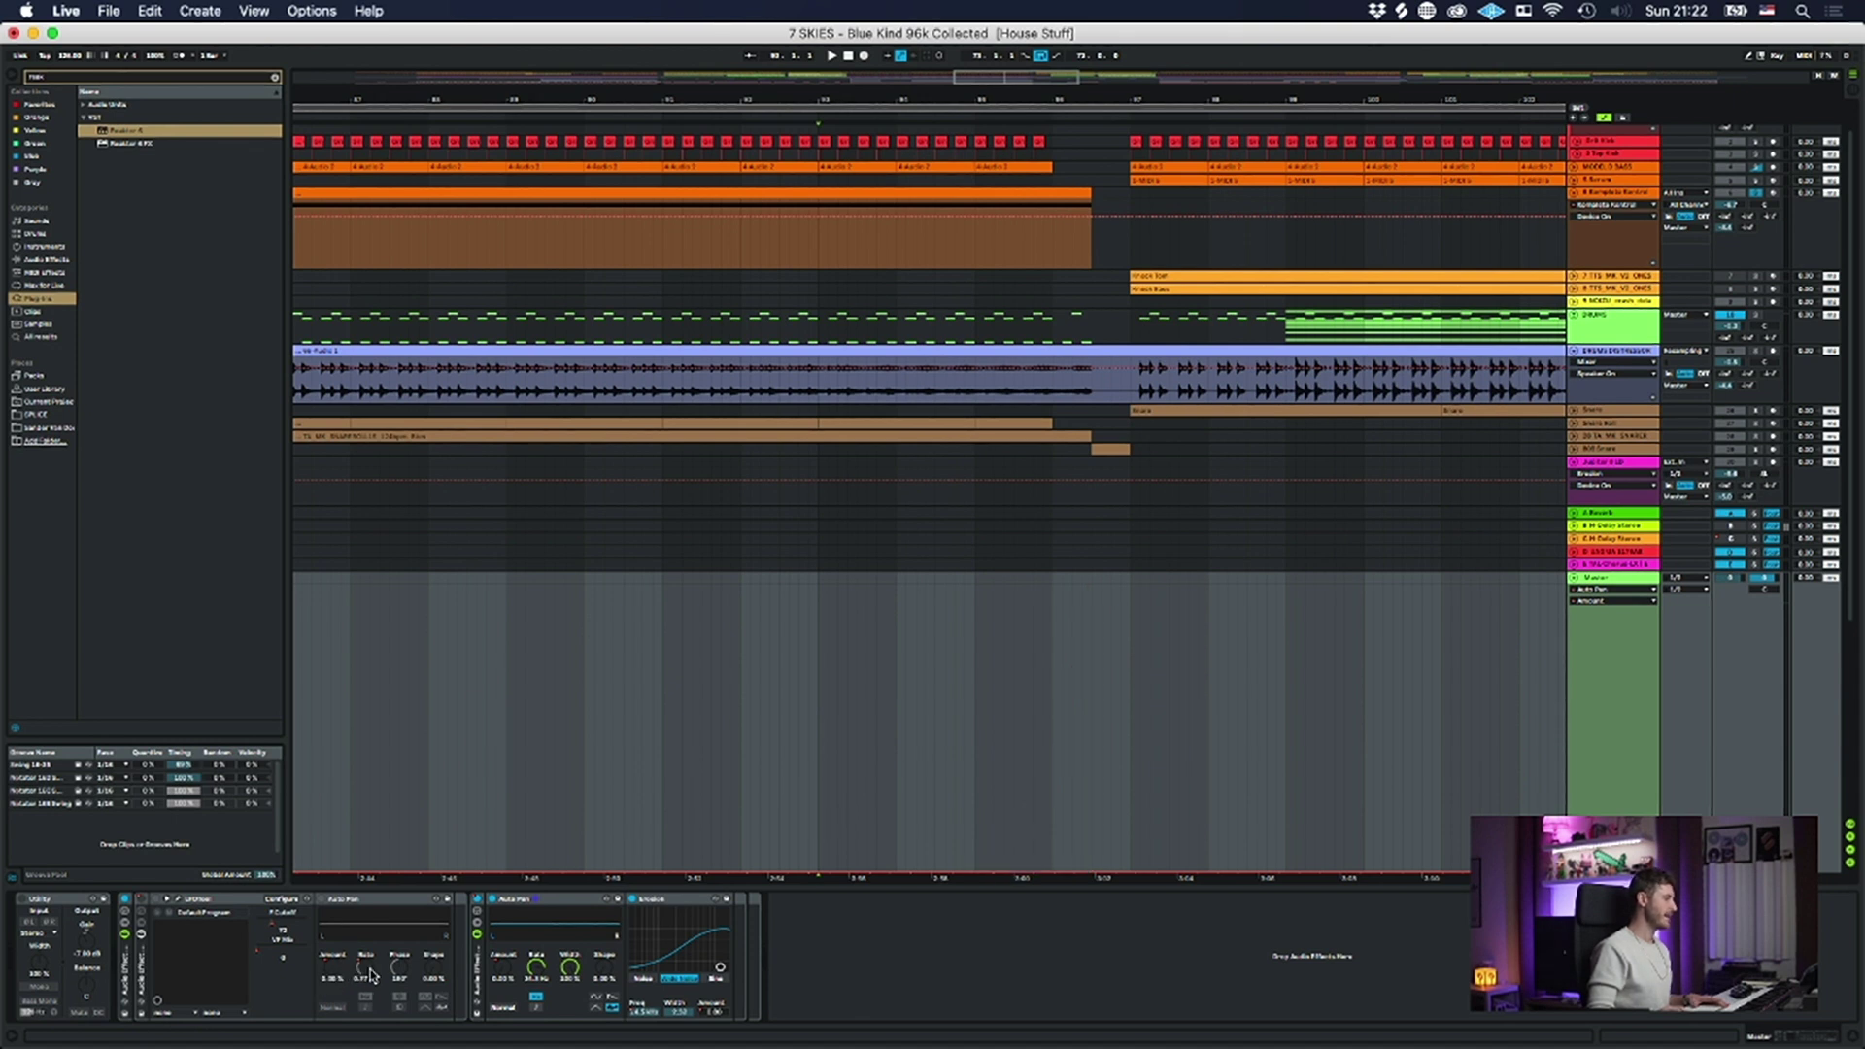
click(974, 741)
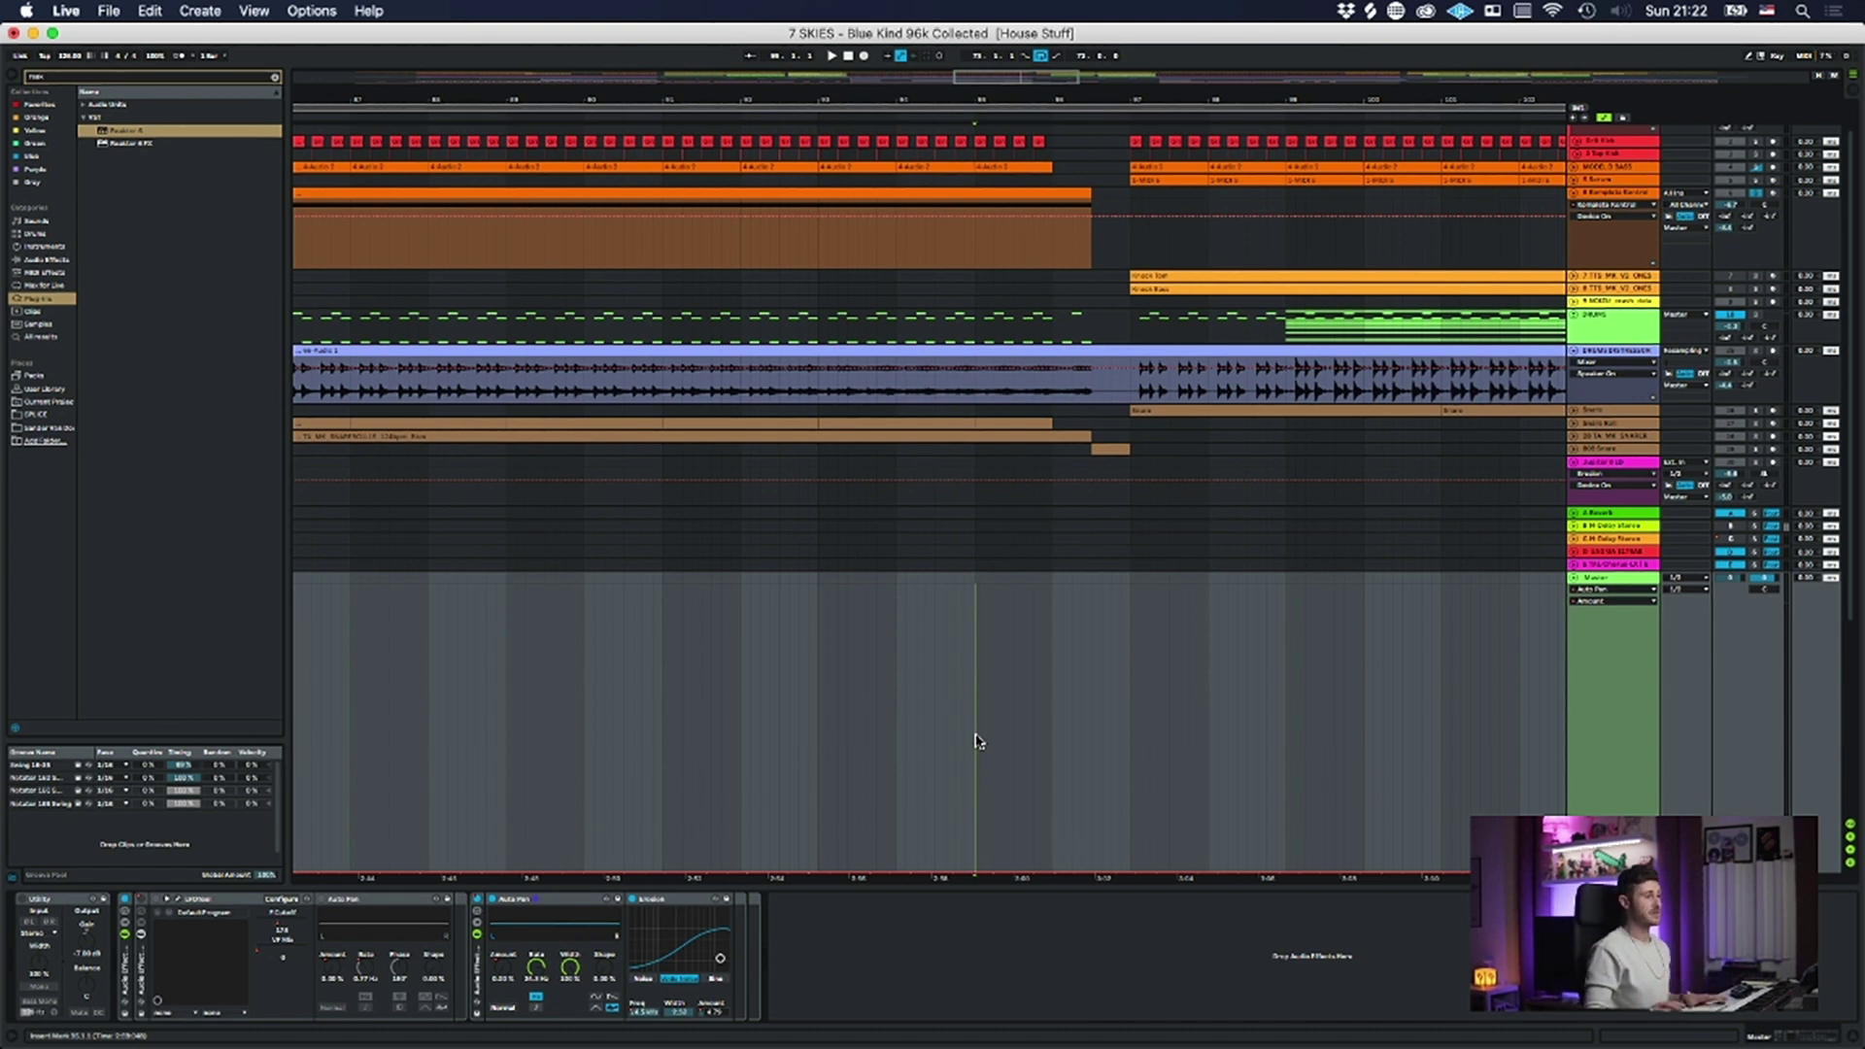
key(space)
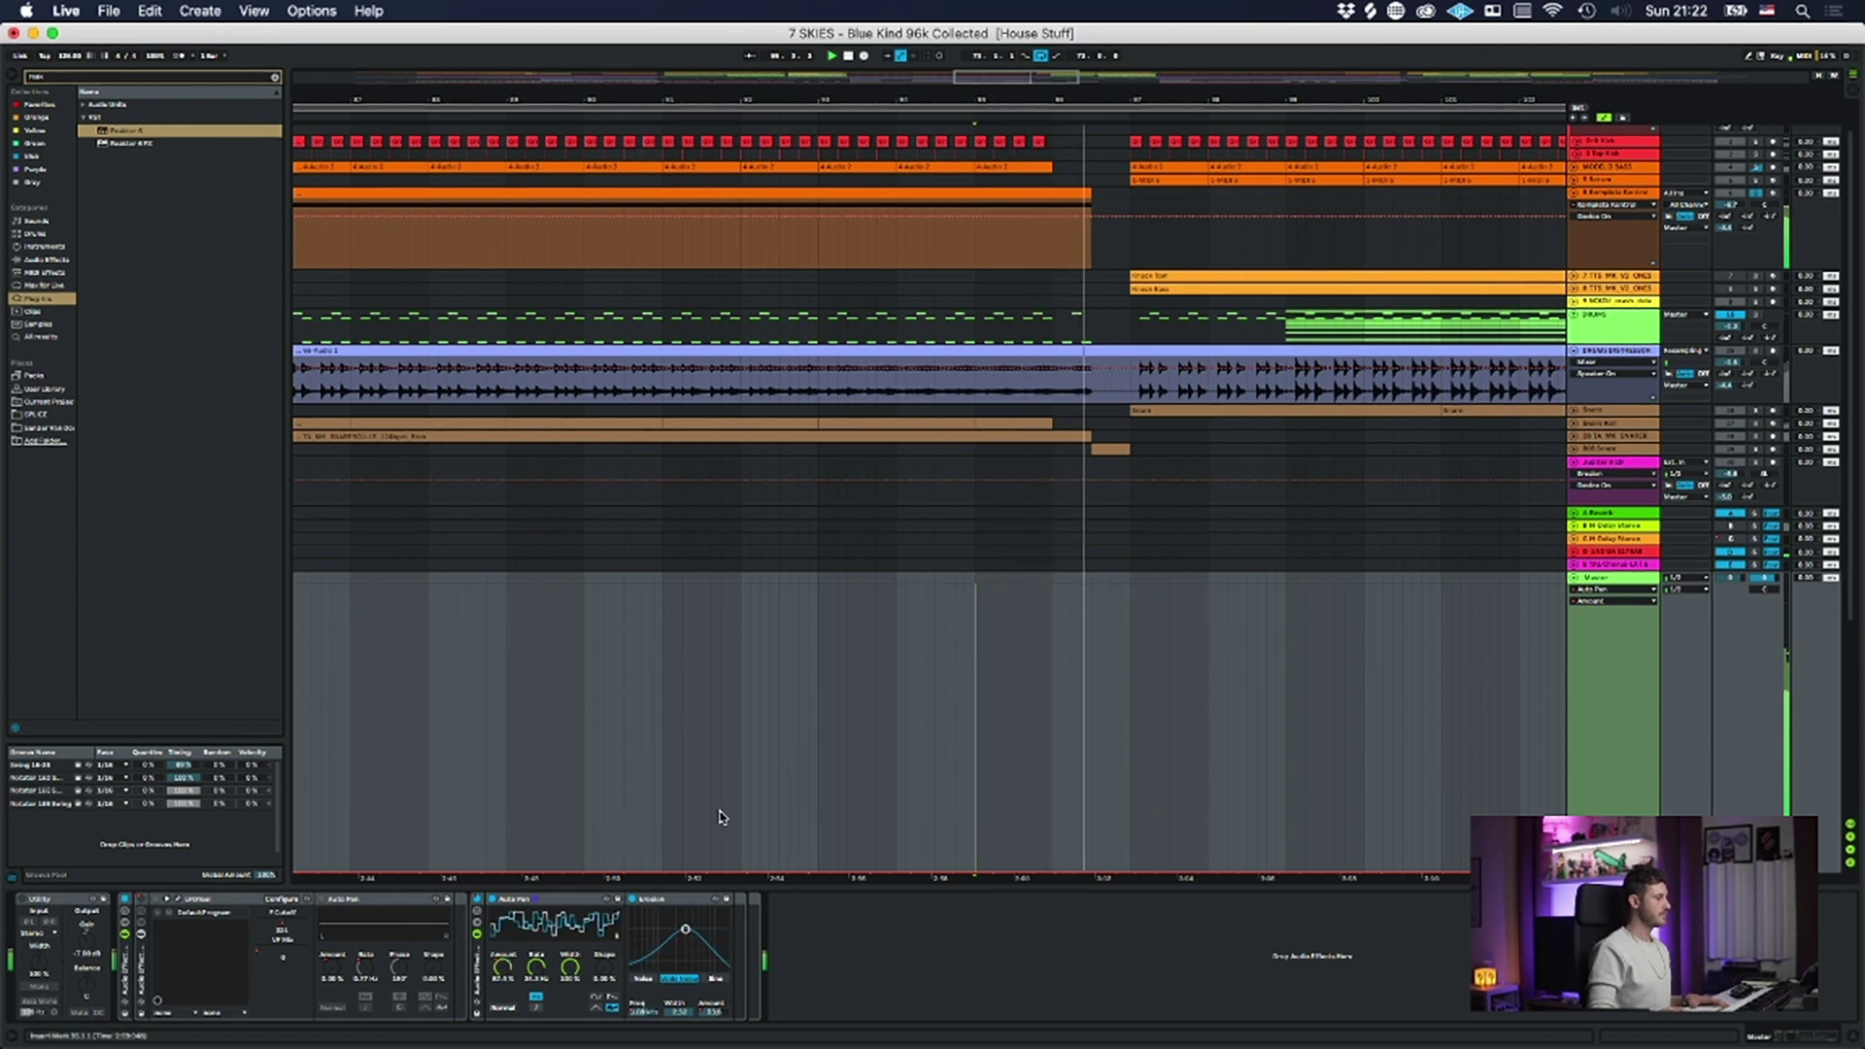
key(space)
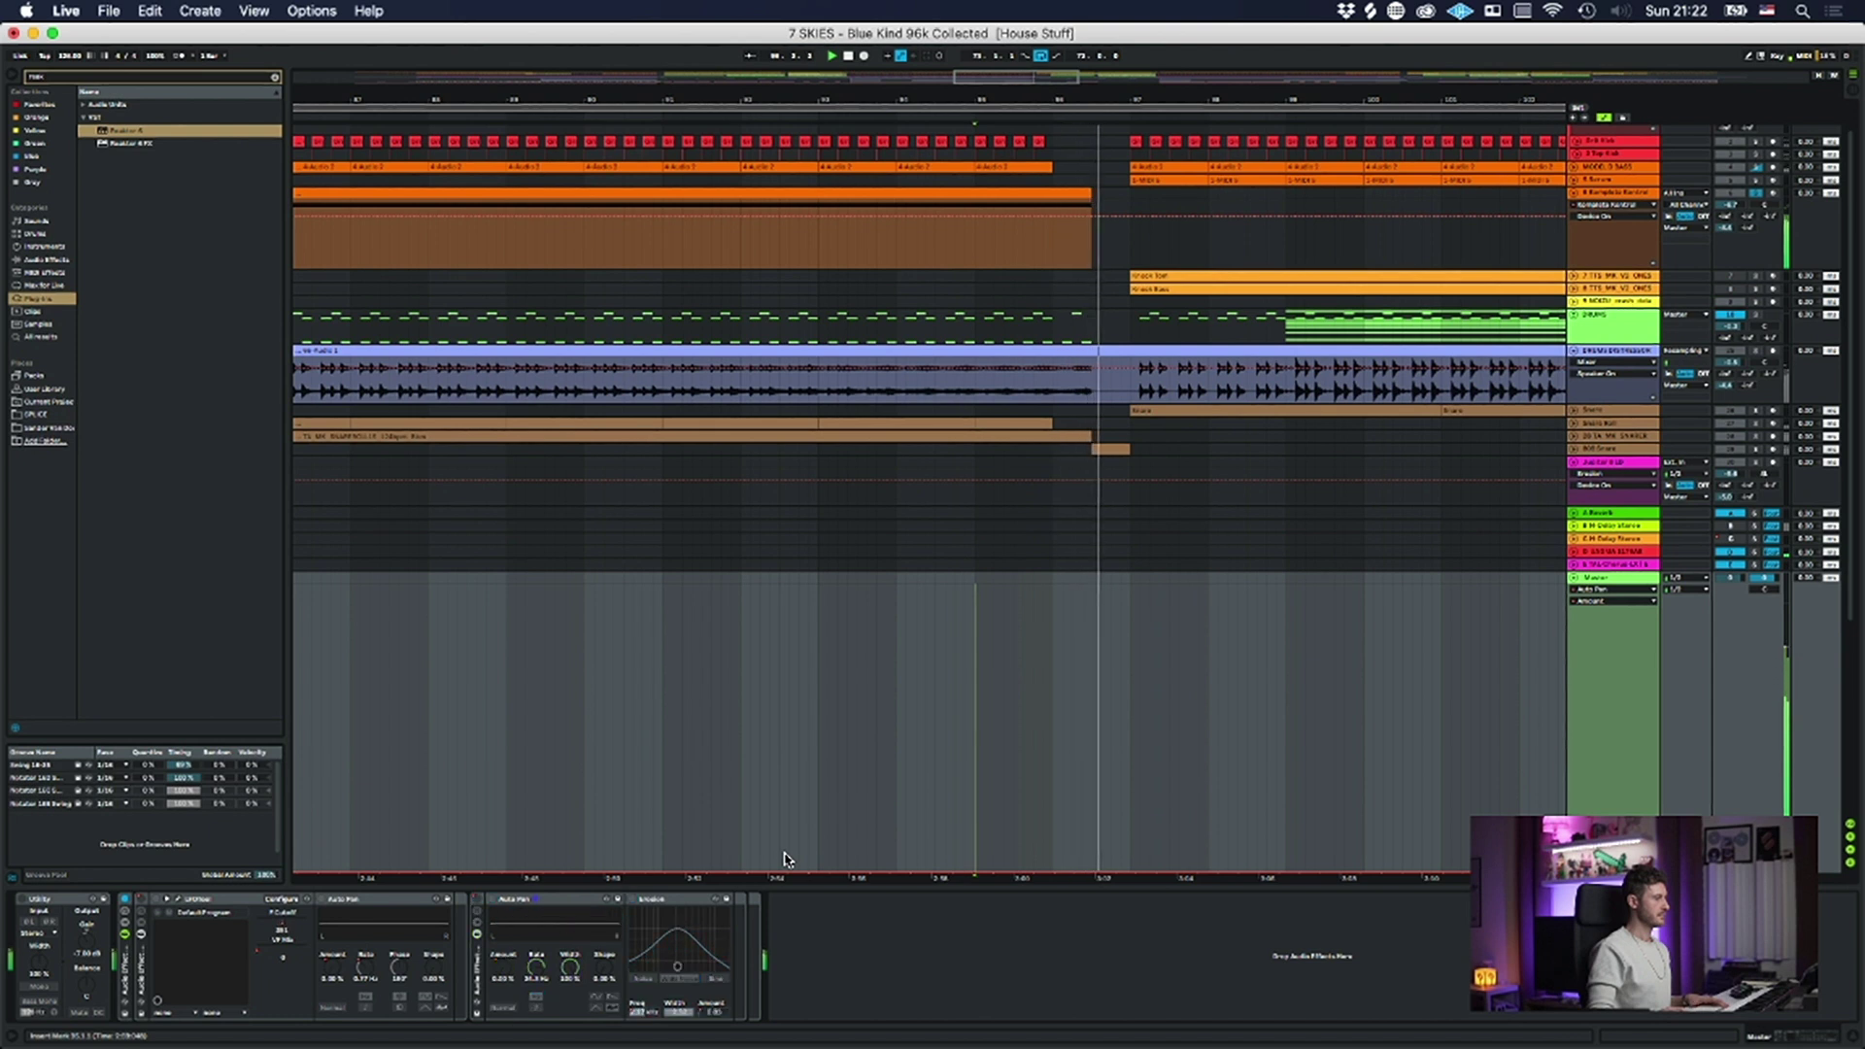
key(space)
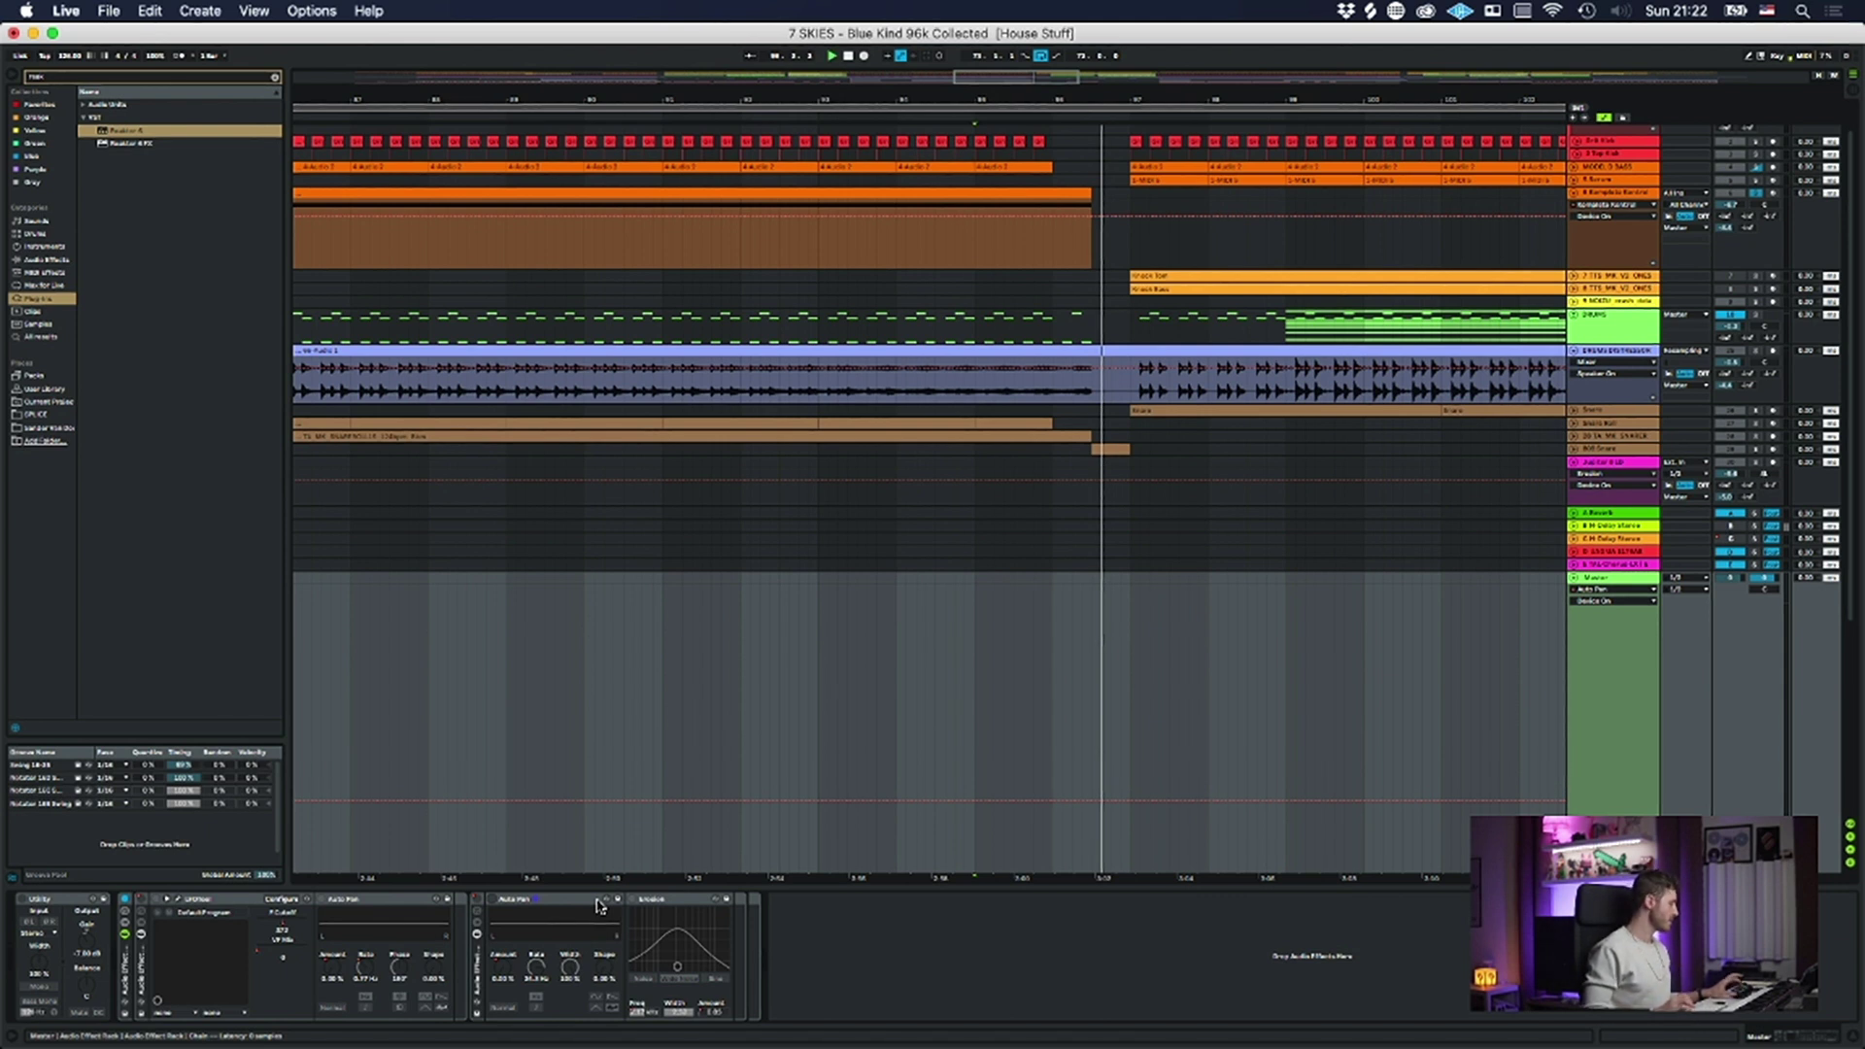
key(space)
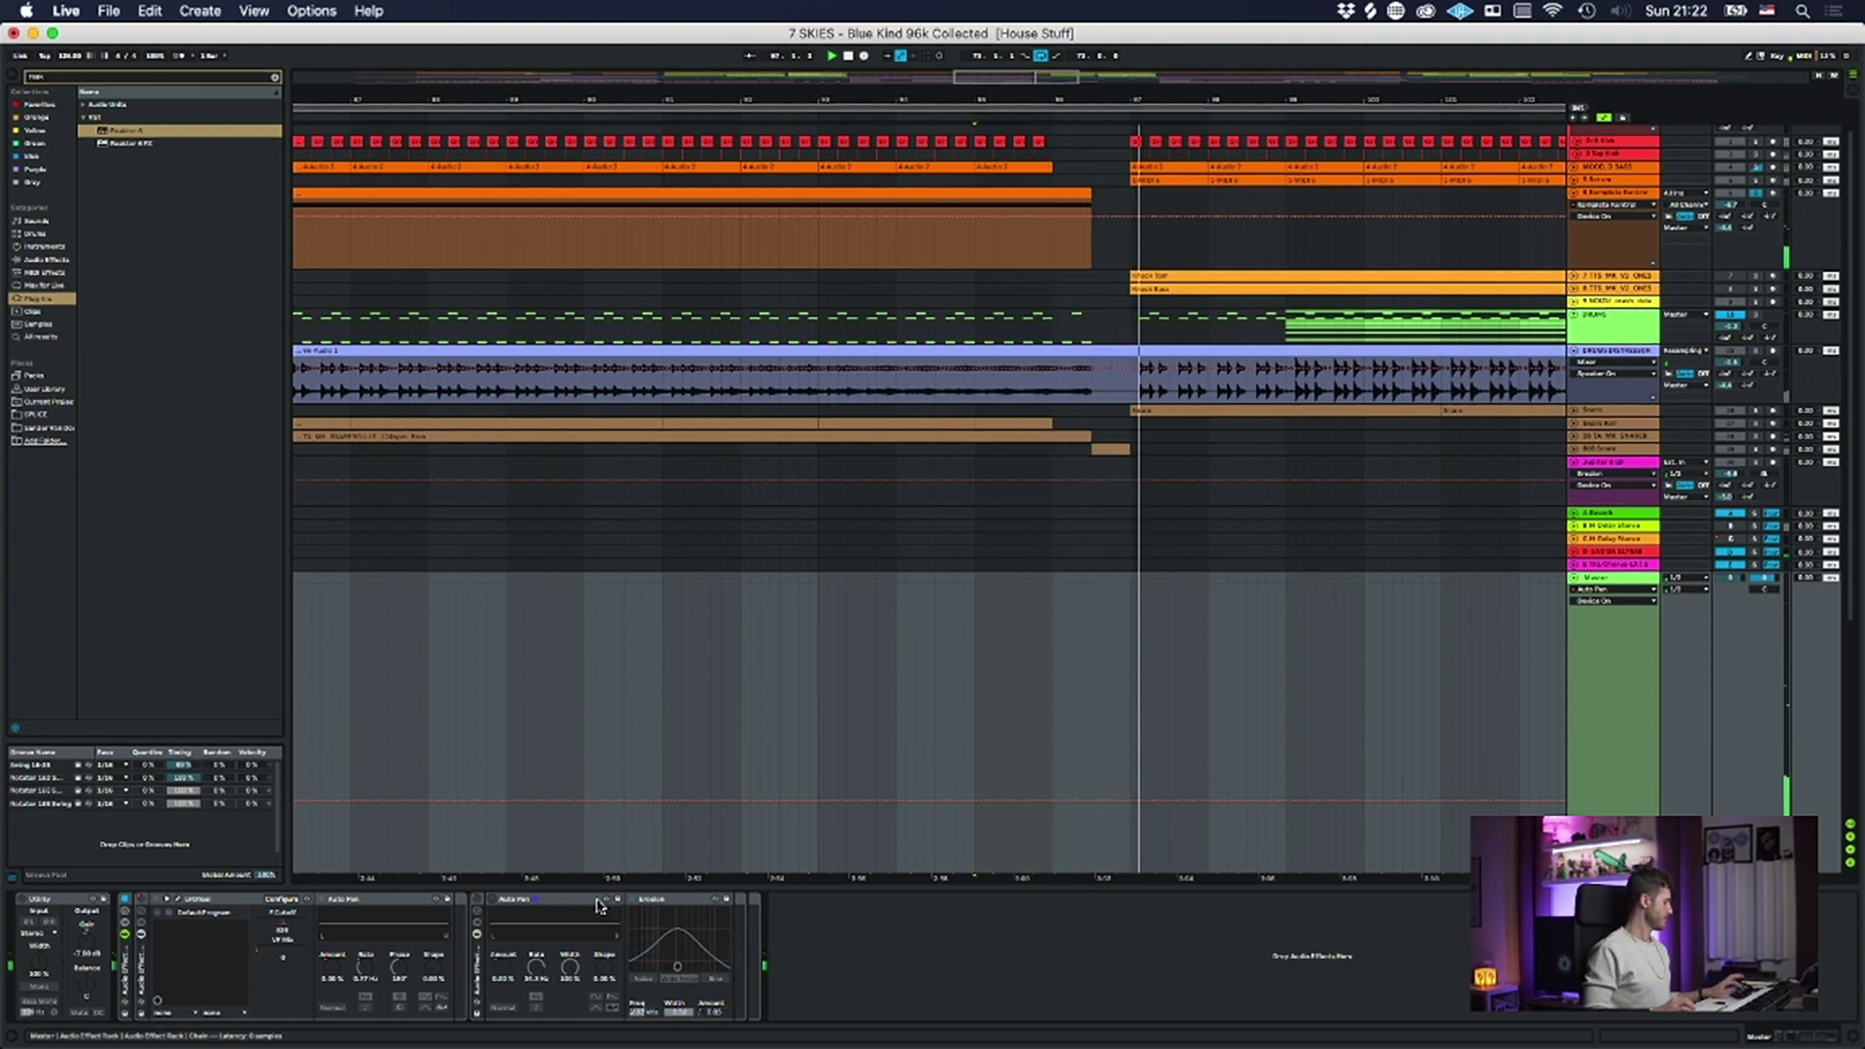
key(space)
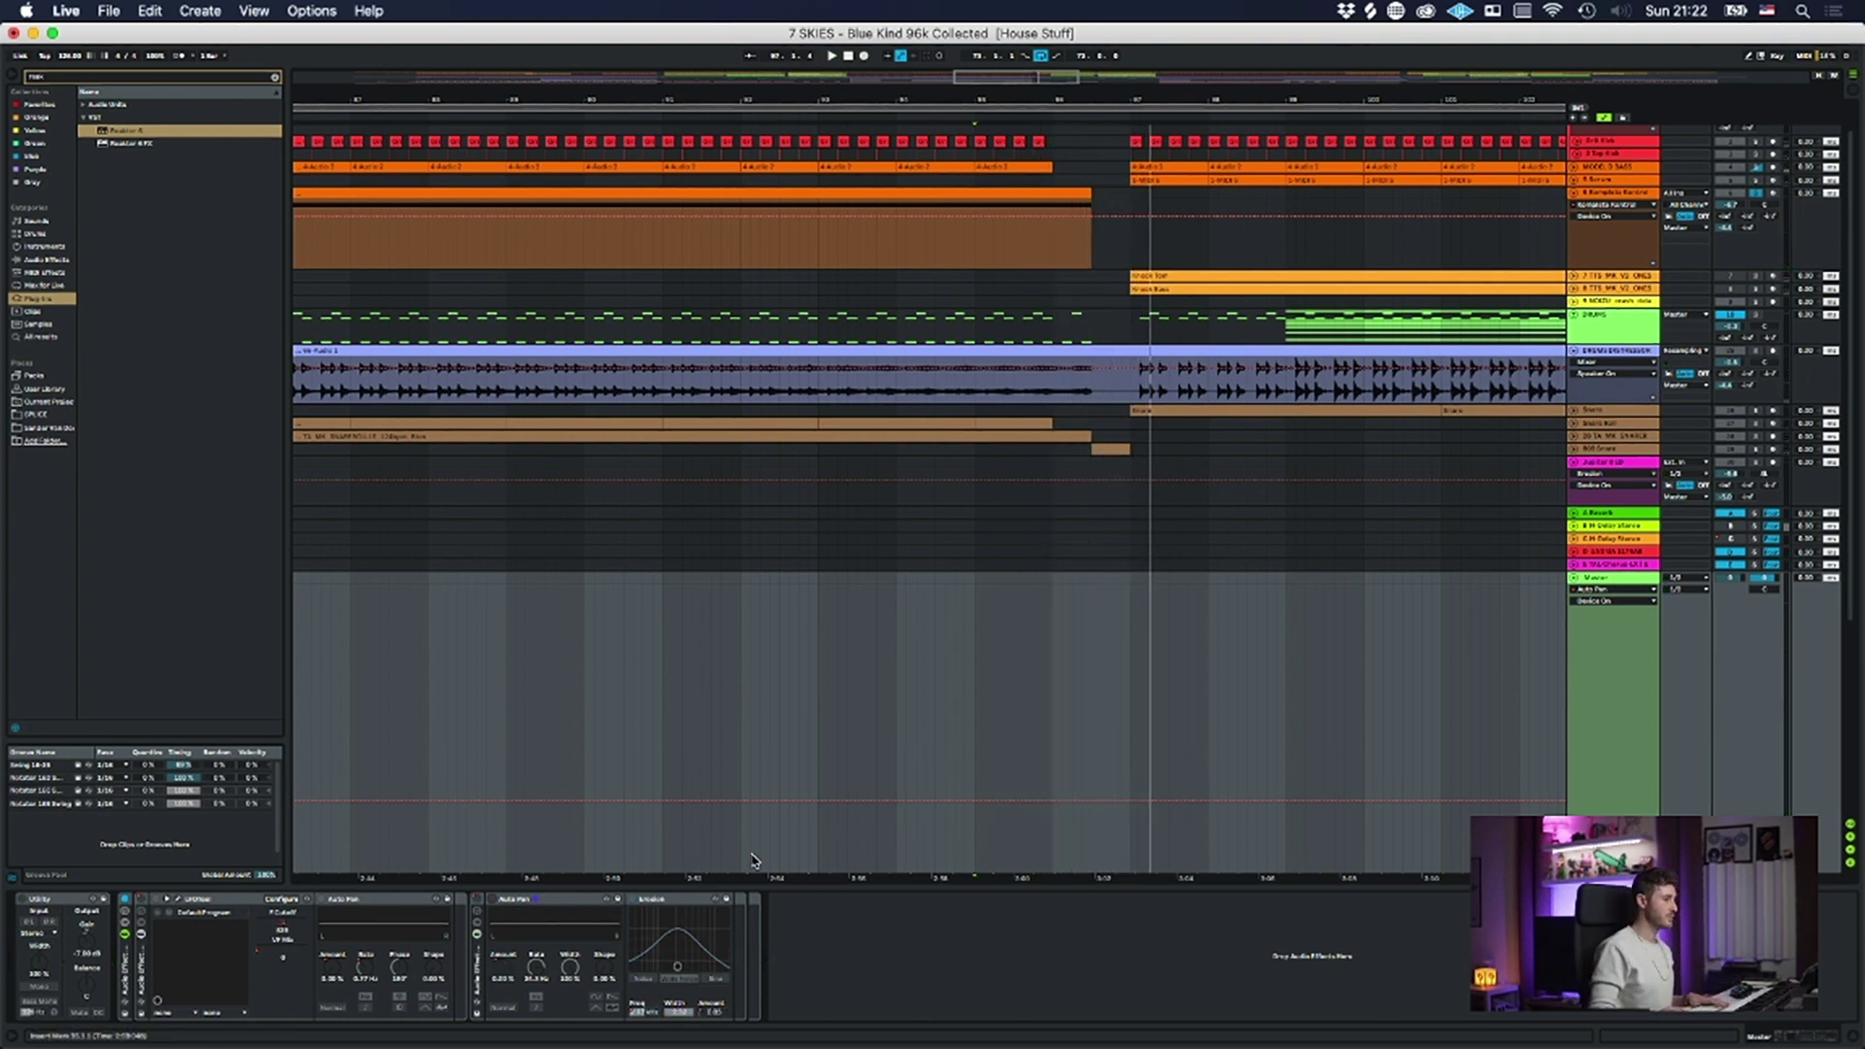
- Show the Audio Effect Rack's Device On automation on the Master track and examine it around the transition before bar 97
click(664, 901)
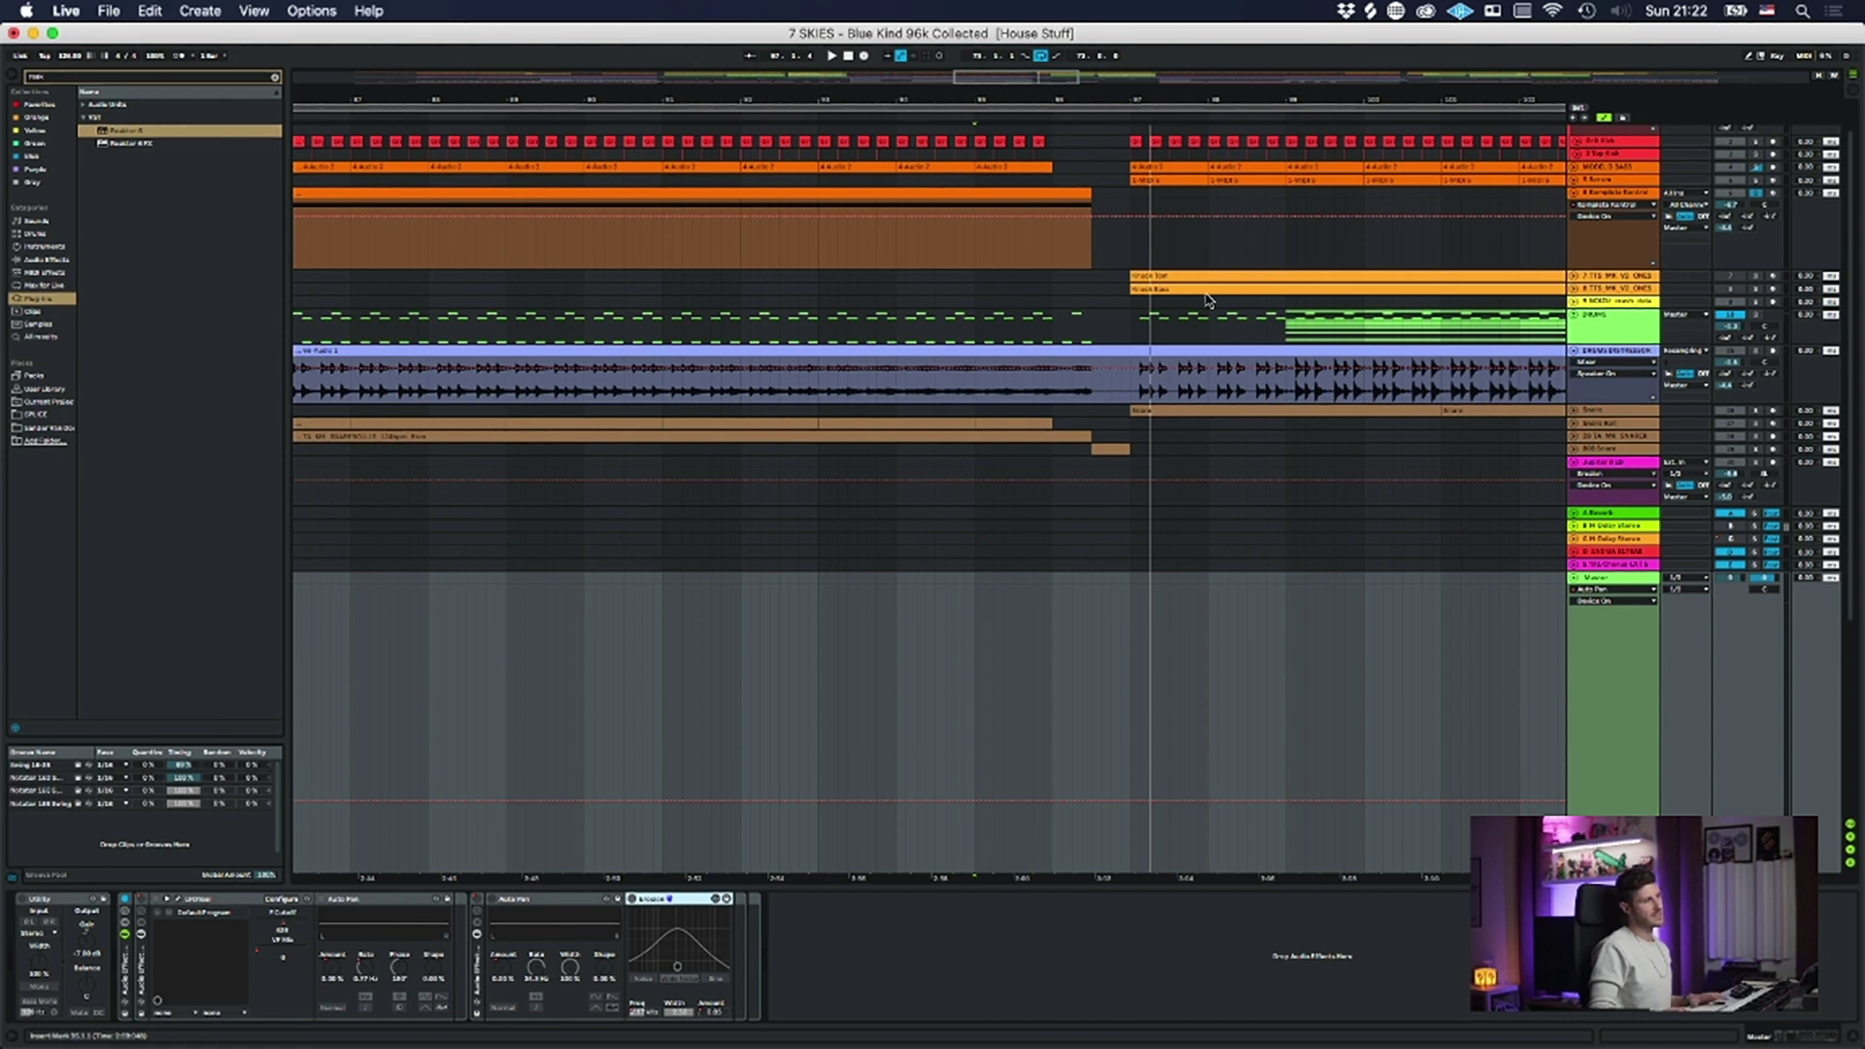
mouse_move(1091, 103)
mouse_down()
mouse_move(1090, 54)
mouse_move(1091, 92)
mouse_up()
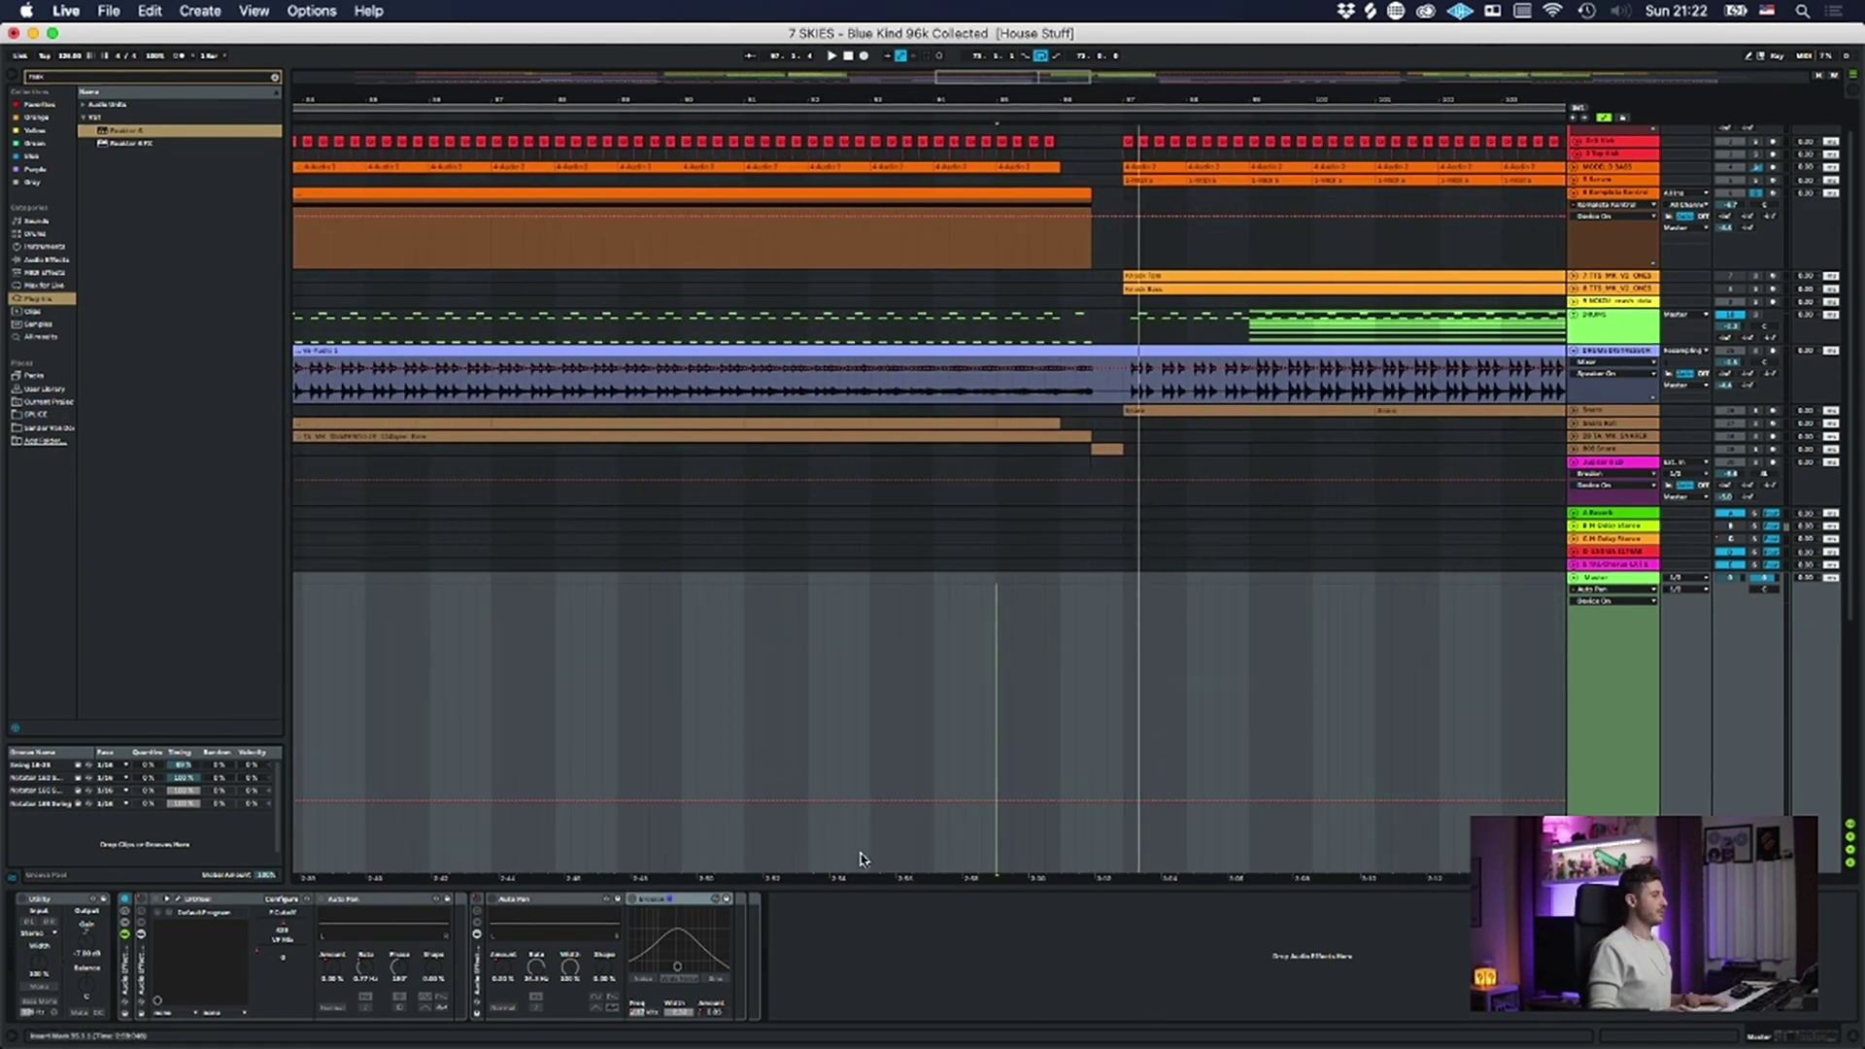
click(477, 905)
click(914, 57)
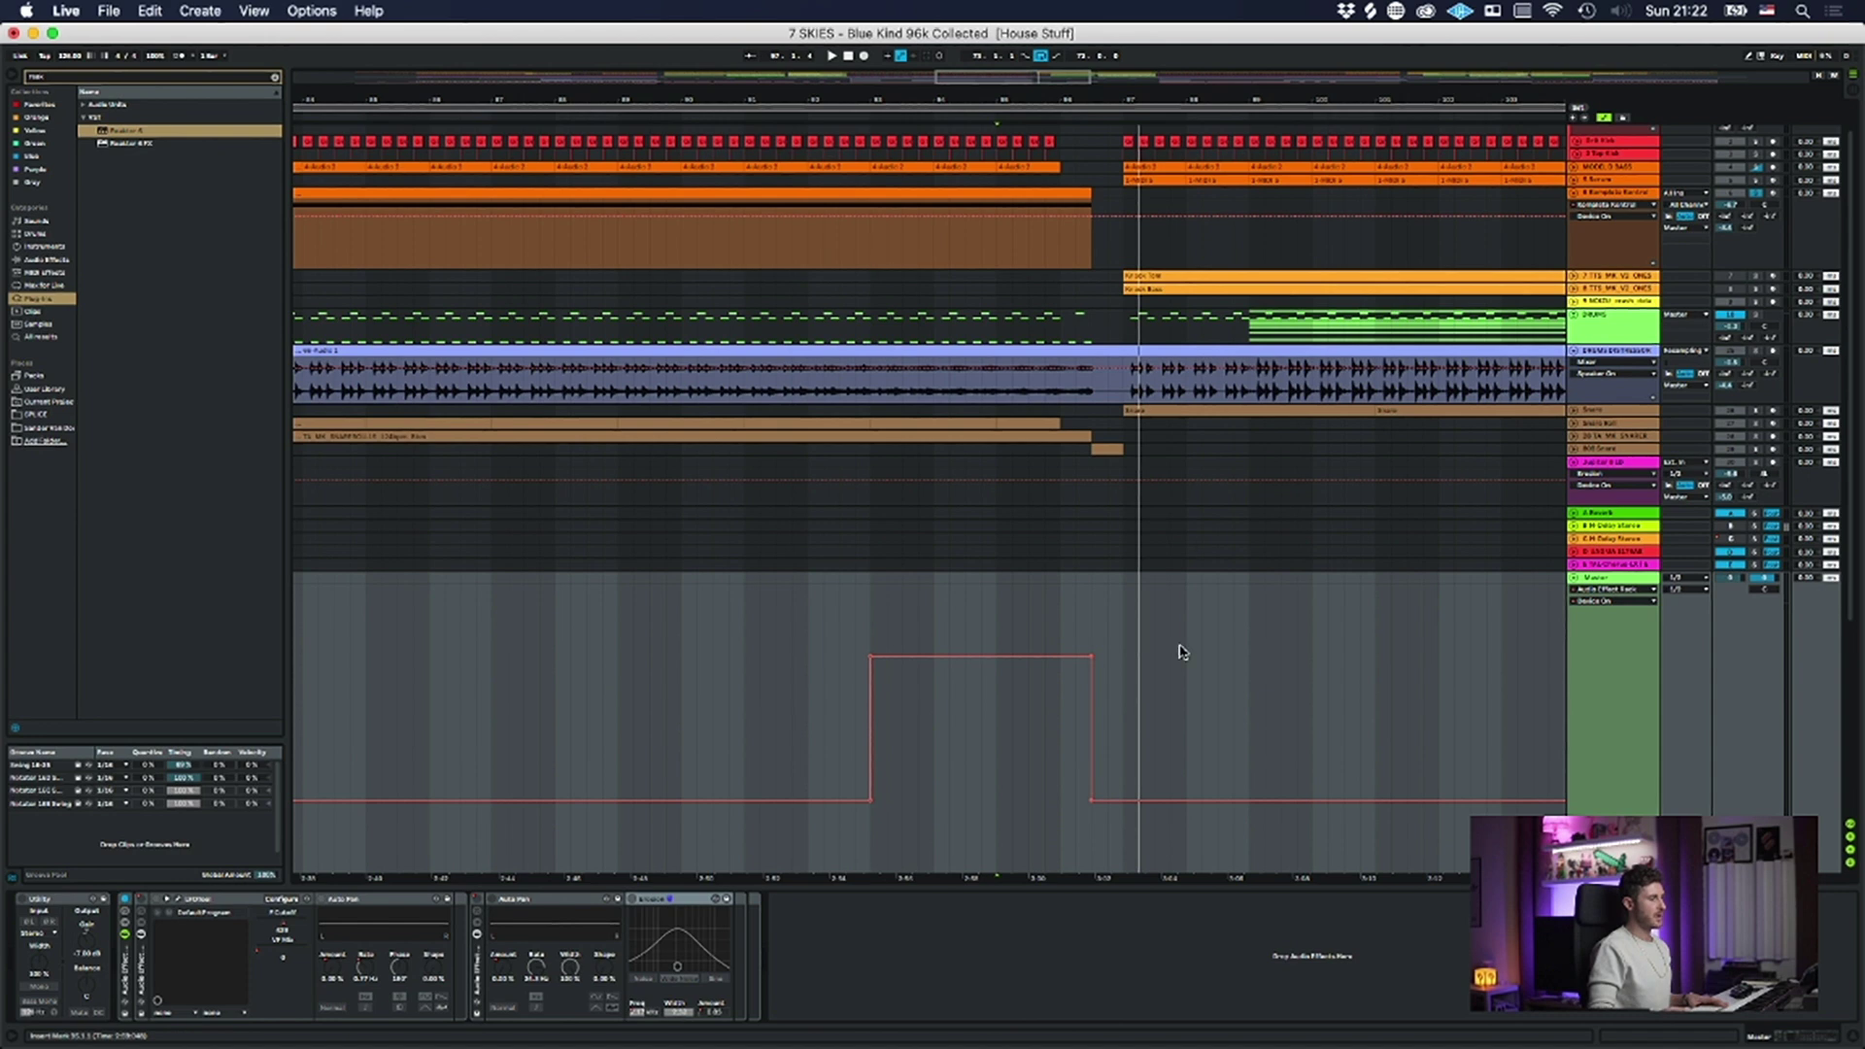
drag(1105, 94, 1183, 368)
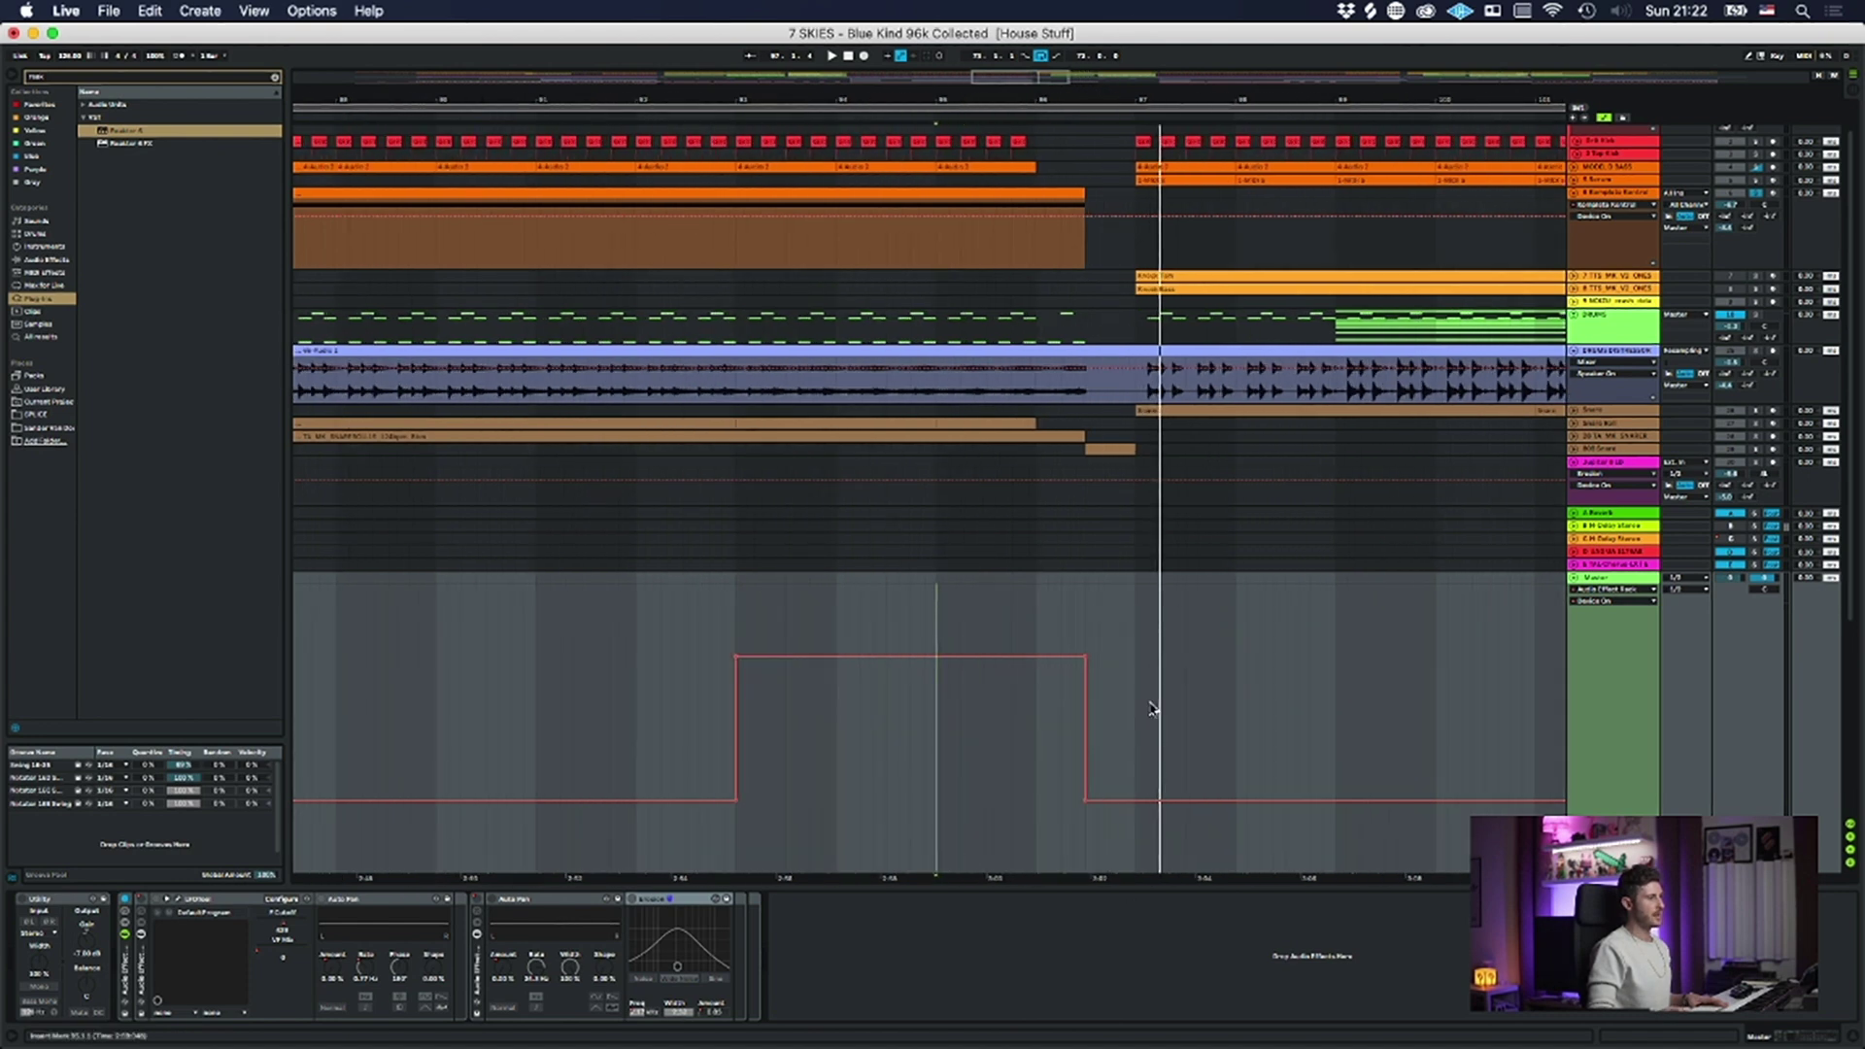
- Fold the Master track and hide the automation across the arrangement
click(1575, 588)
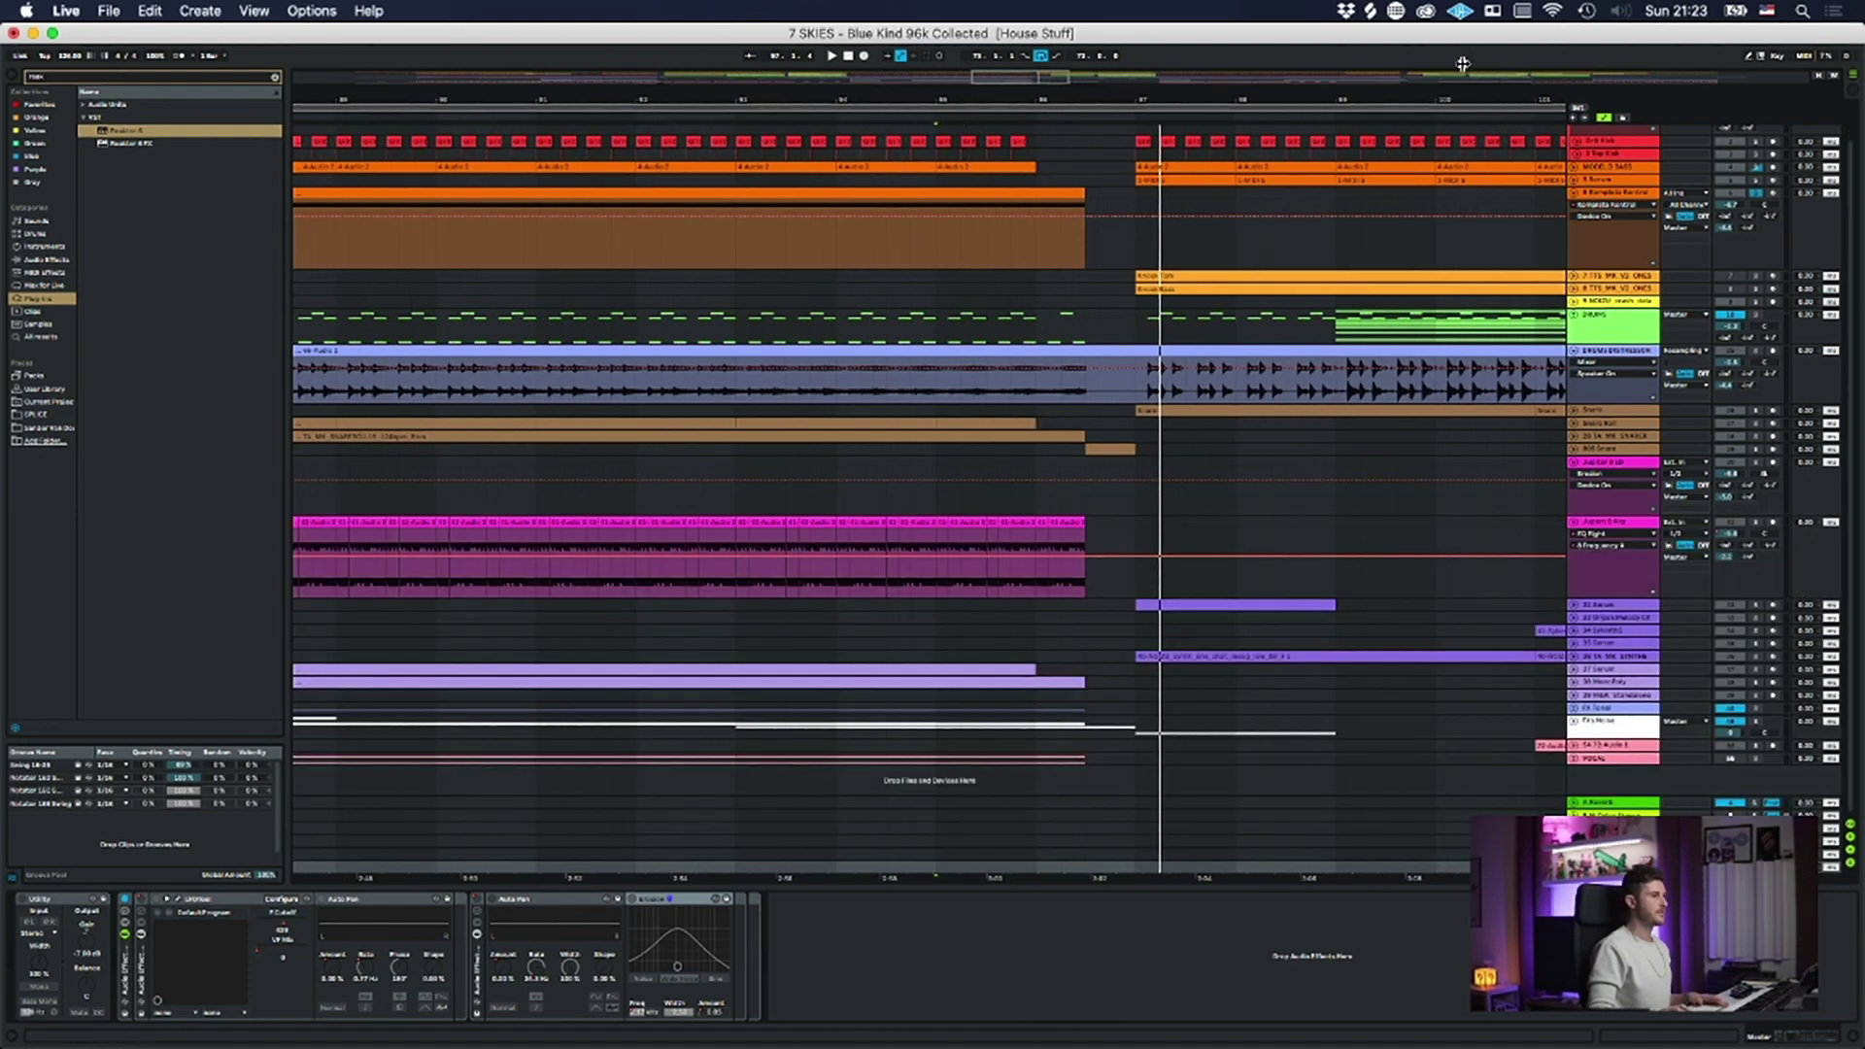
drag(1084, 96, 1084, 10)
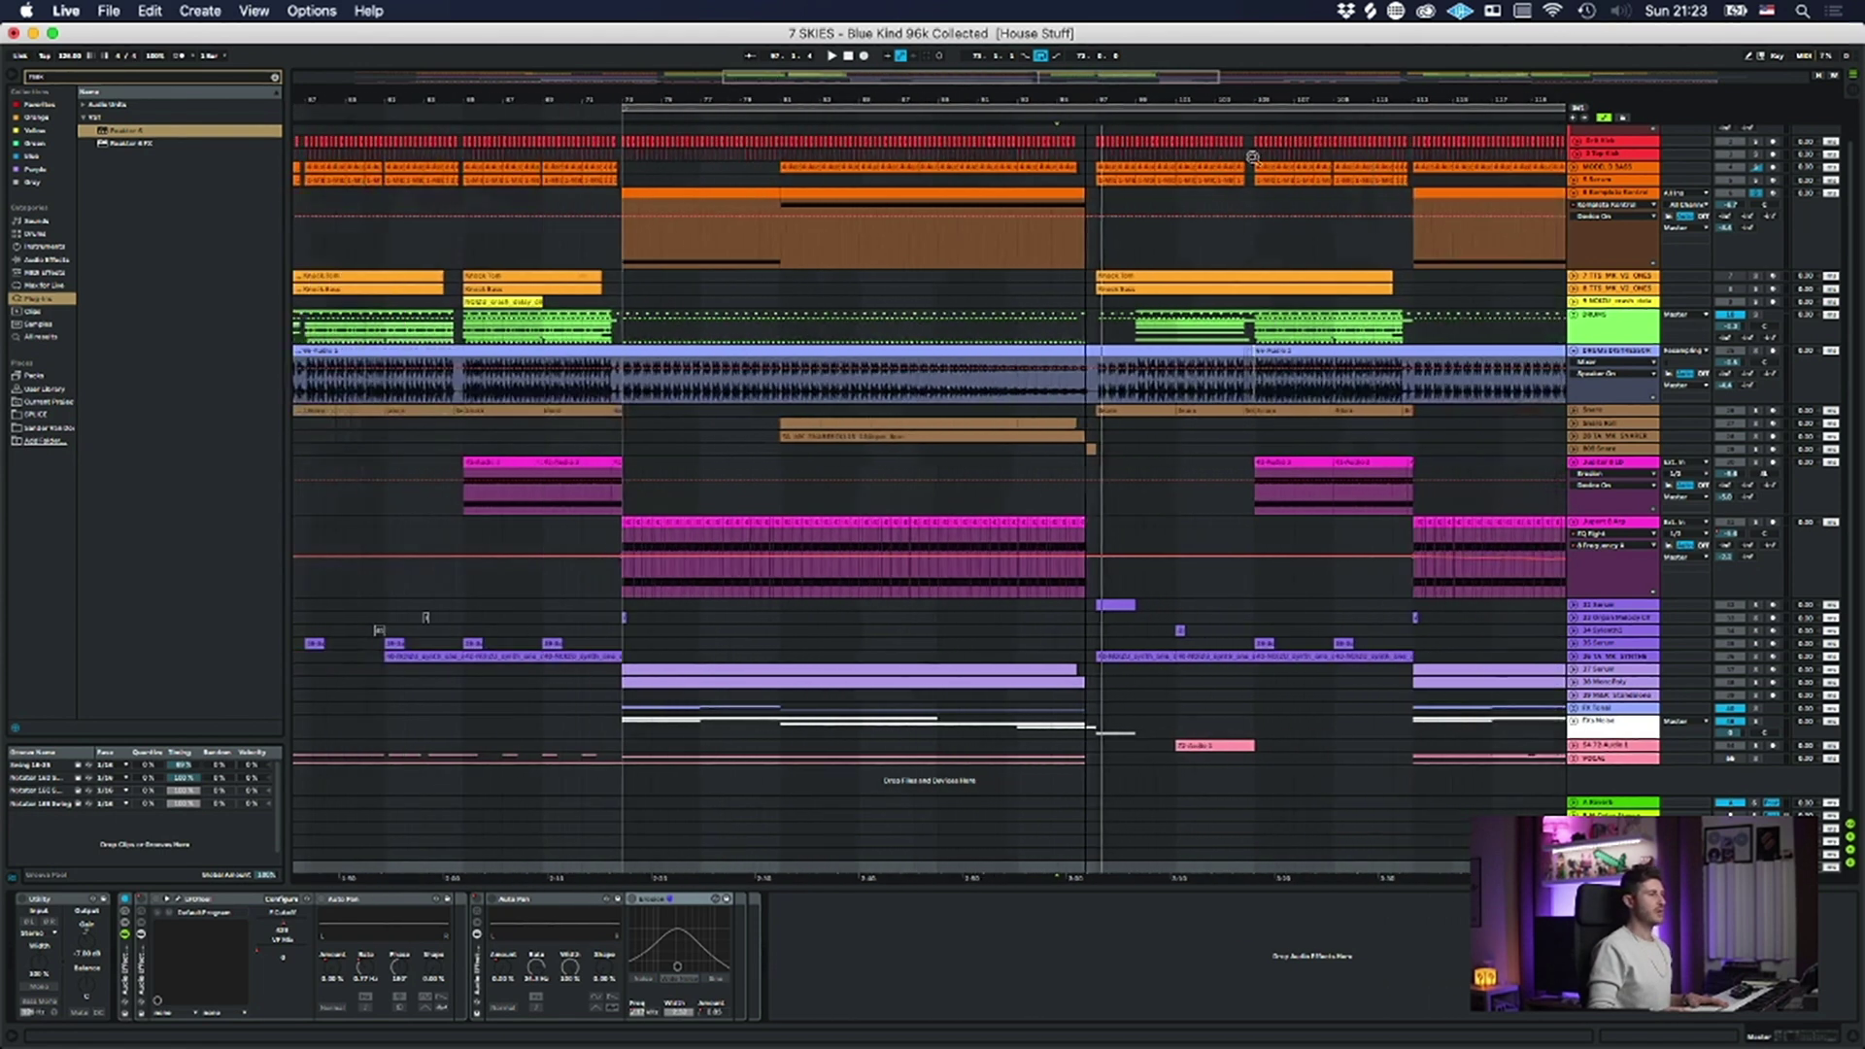
key(a)
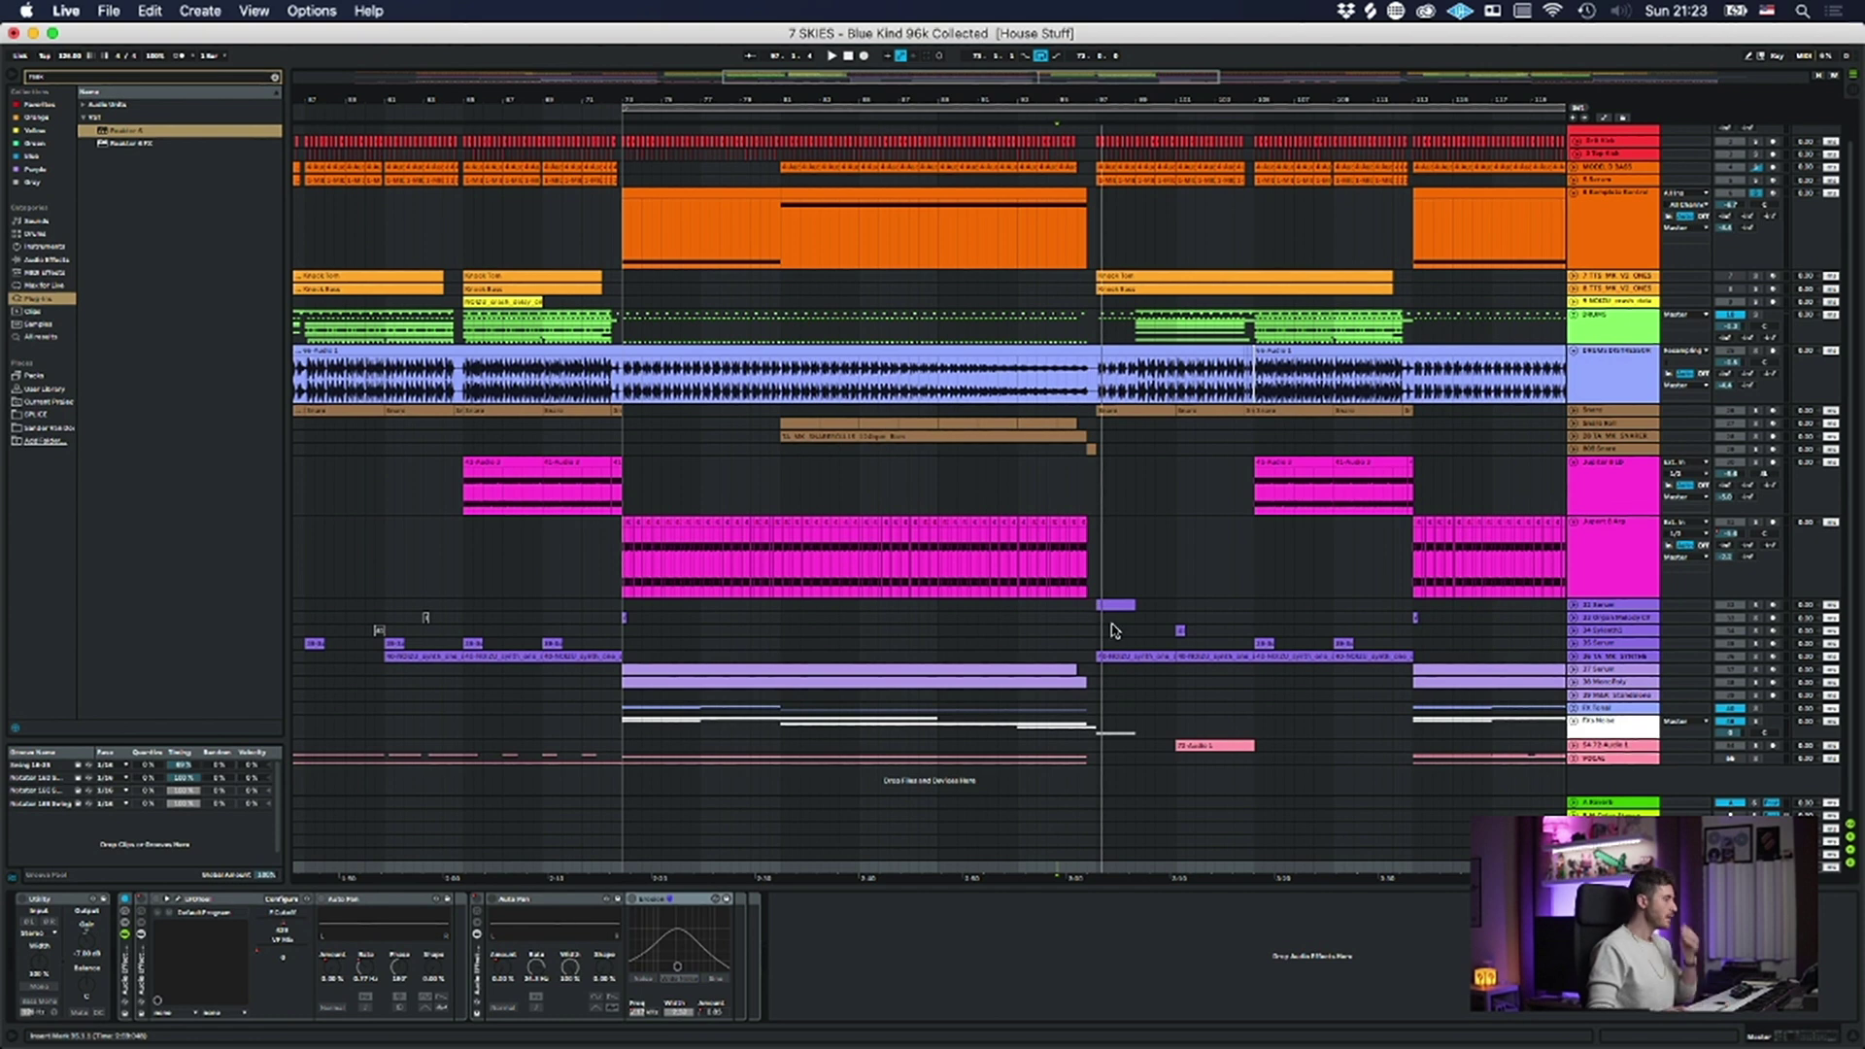
- Unfold all tracks in the arrangement, including those inside the drum and FX groups
scroll(1117, 622, up, 2)
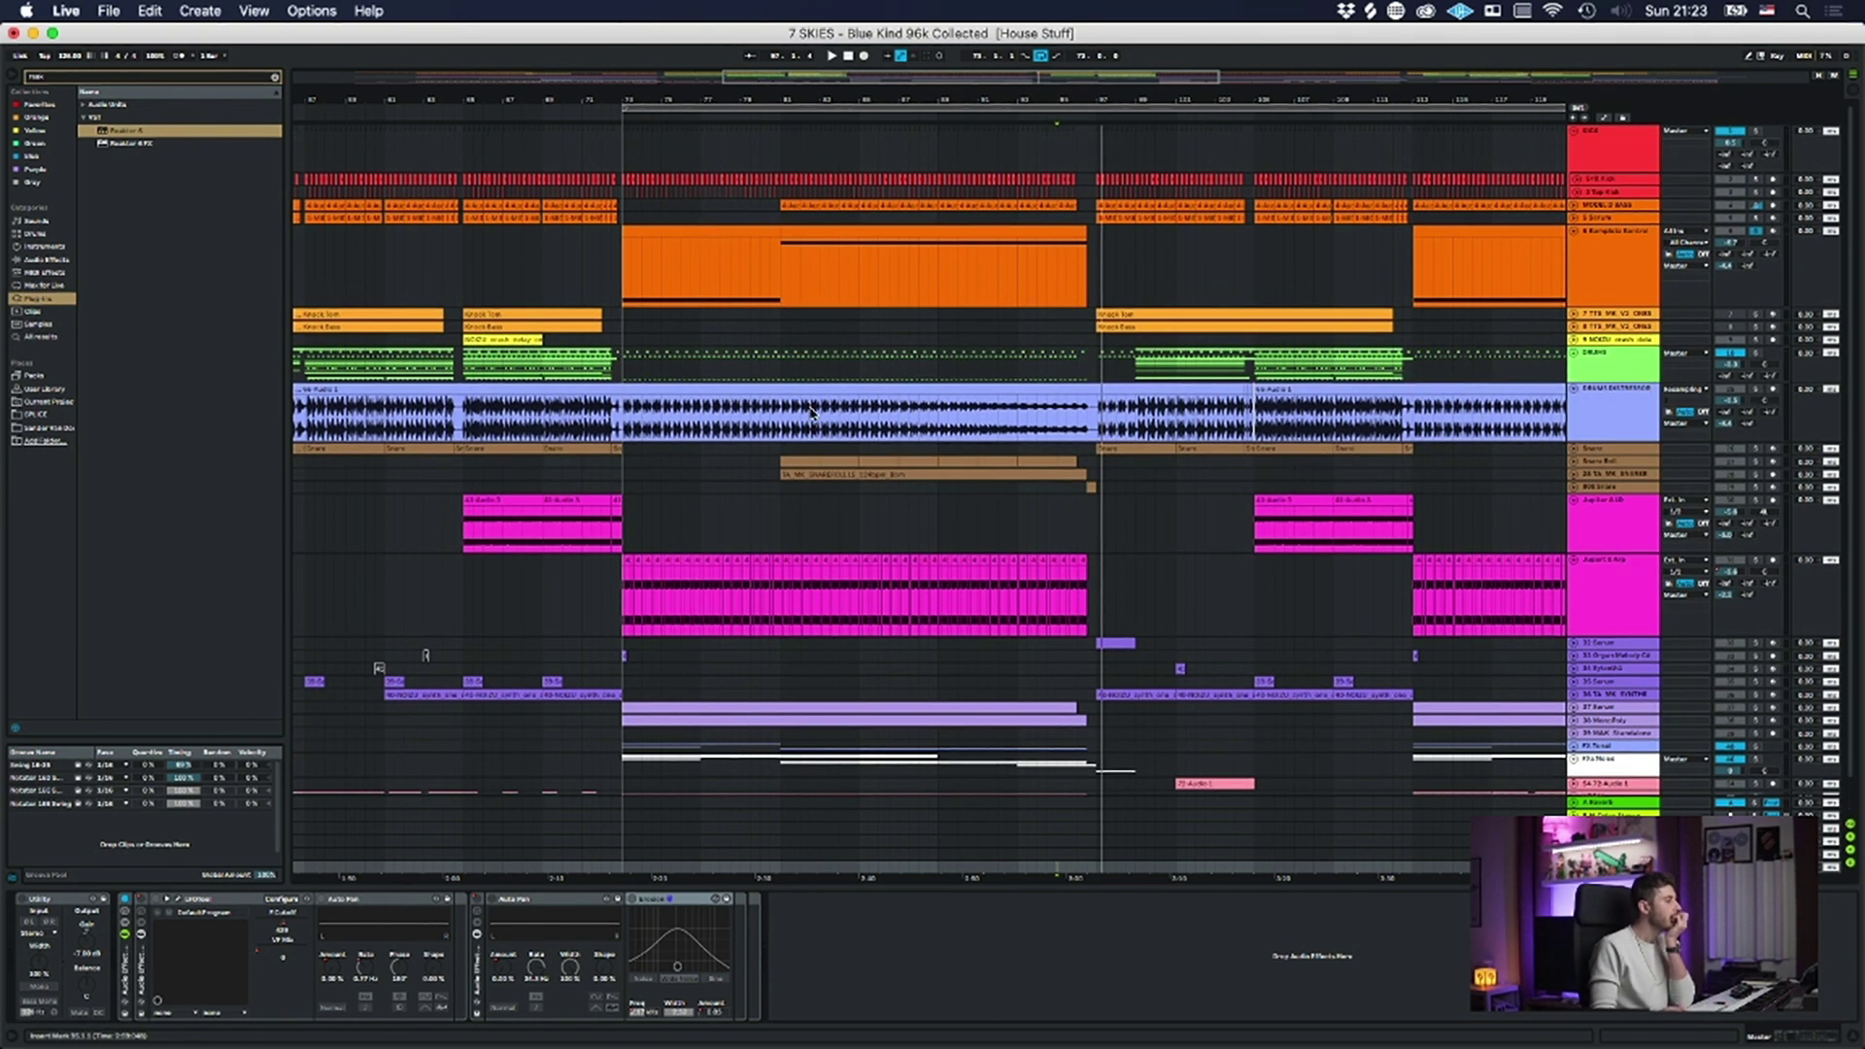
scroll(822, 466, down, 2)
alt+click(1574, 670)
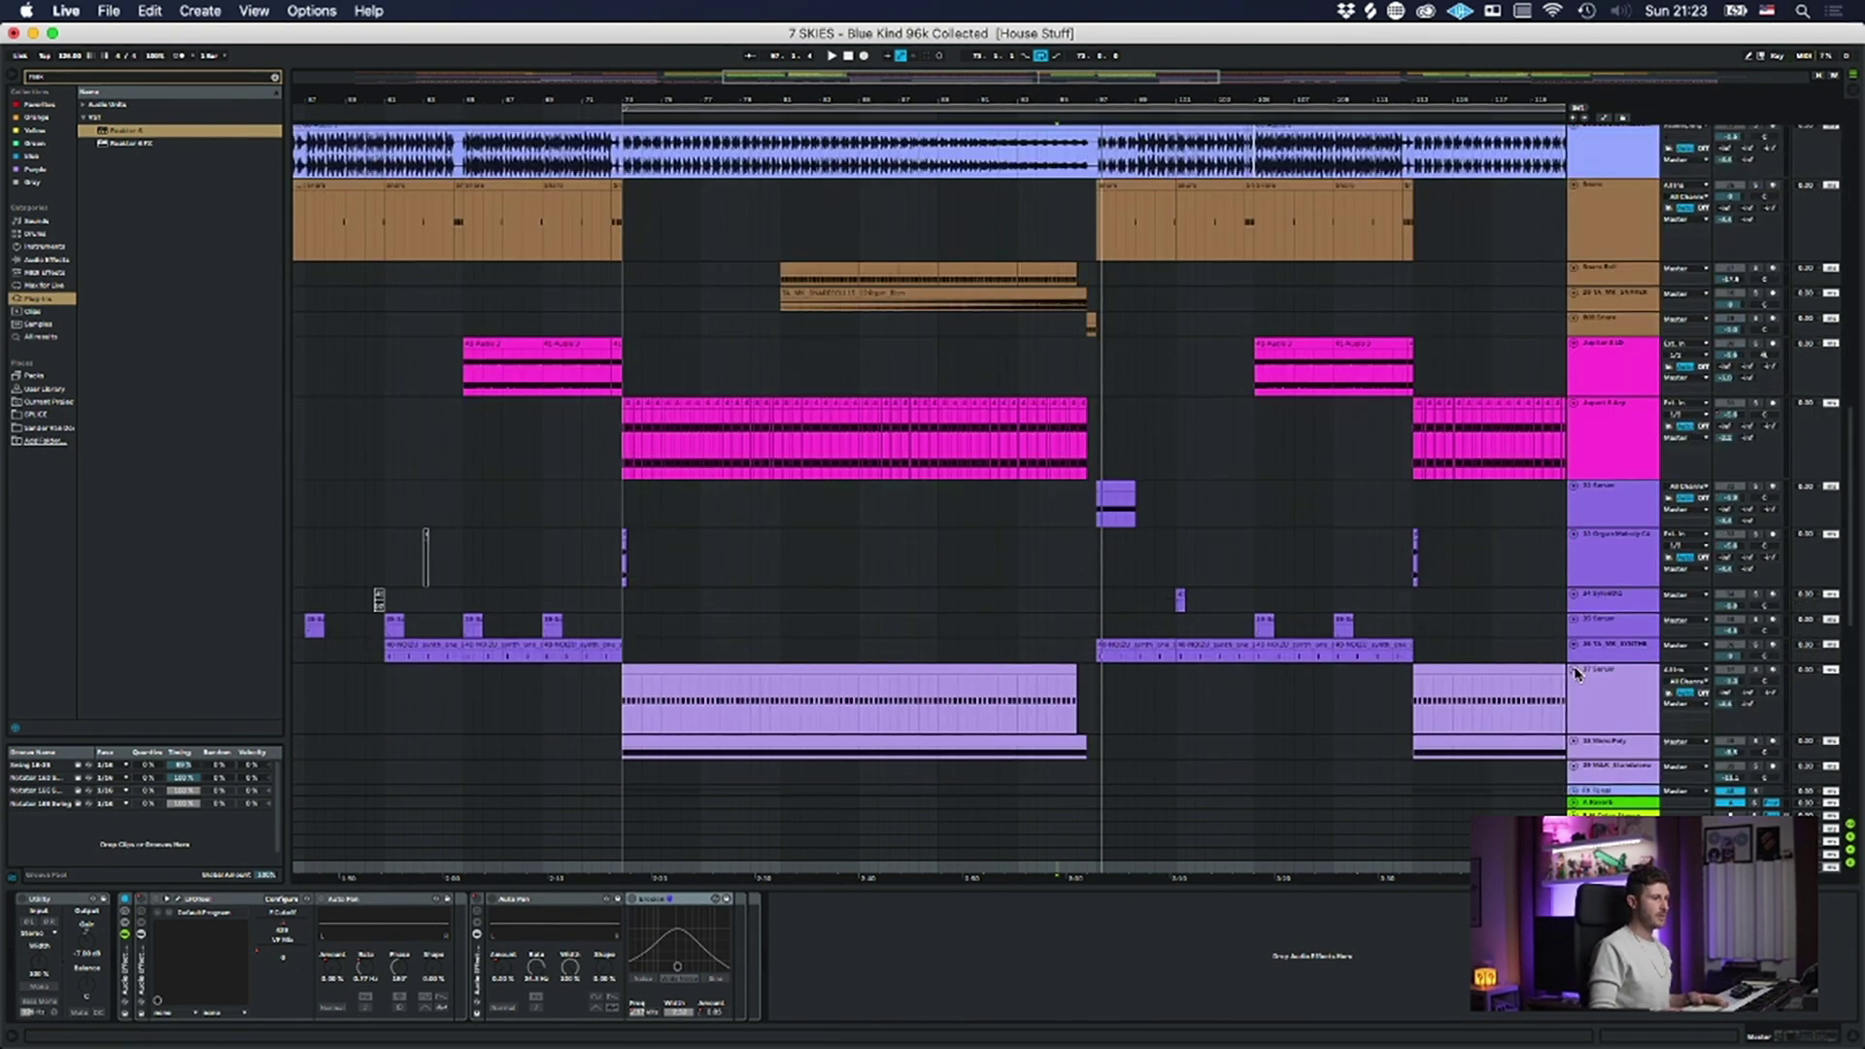
scroll(1576, 670, down, 10)
scroll(1577, 667, up, 6)
alt+click(1575, 583)
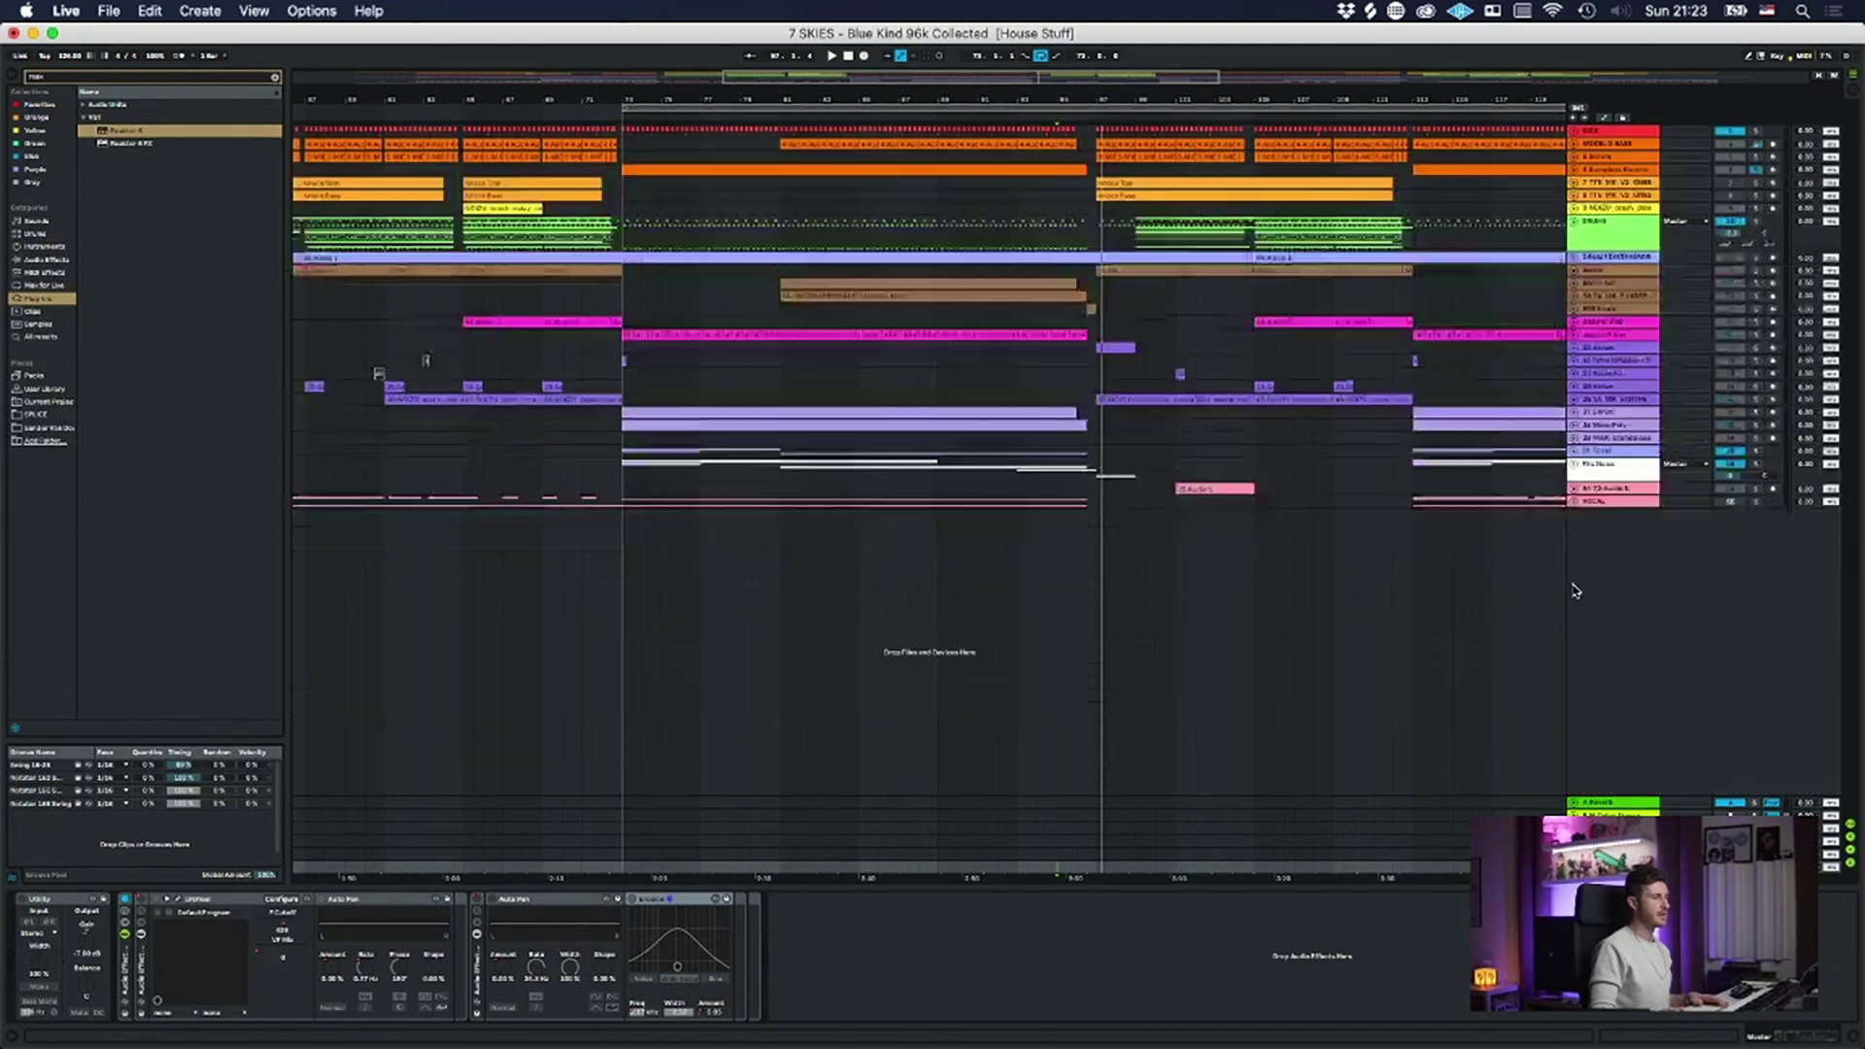
click(1575, 415)
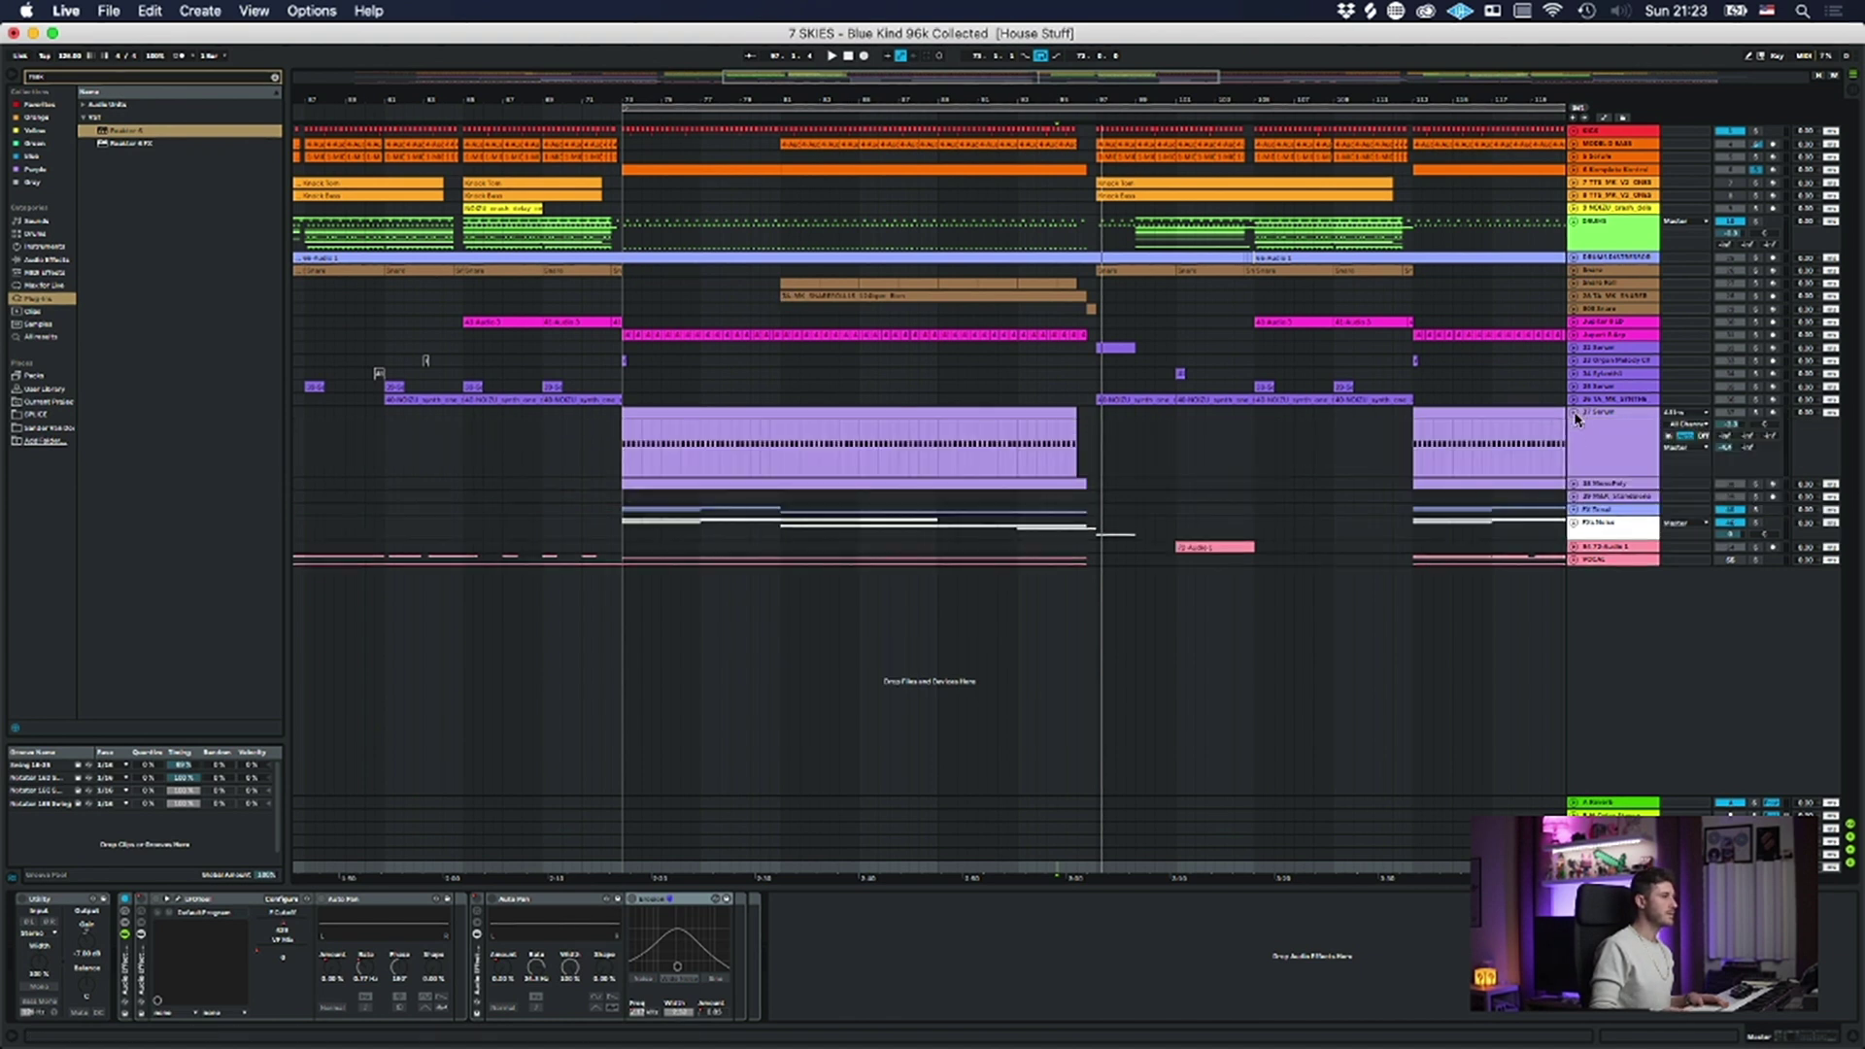
alt+click(1576, 347)
scroll(1563, 408, up, 10)
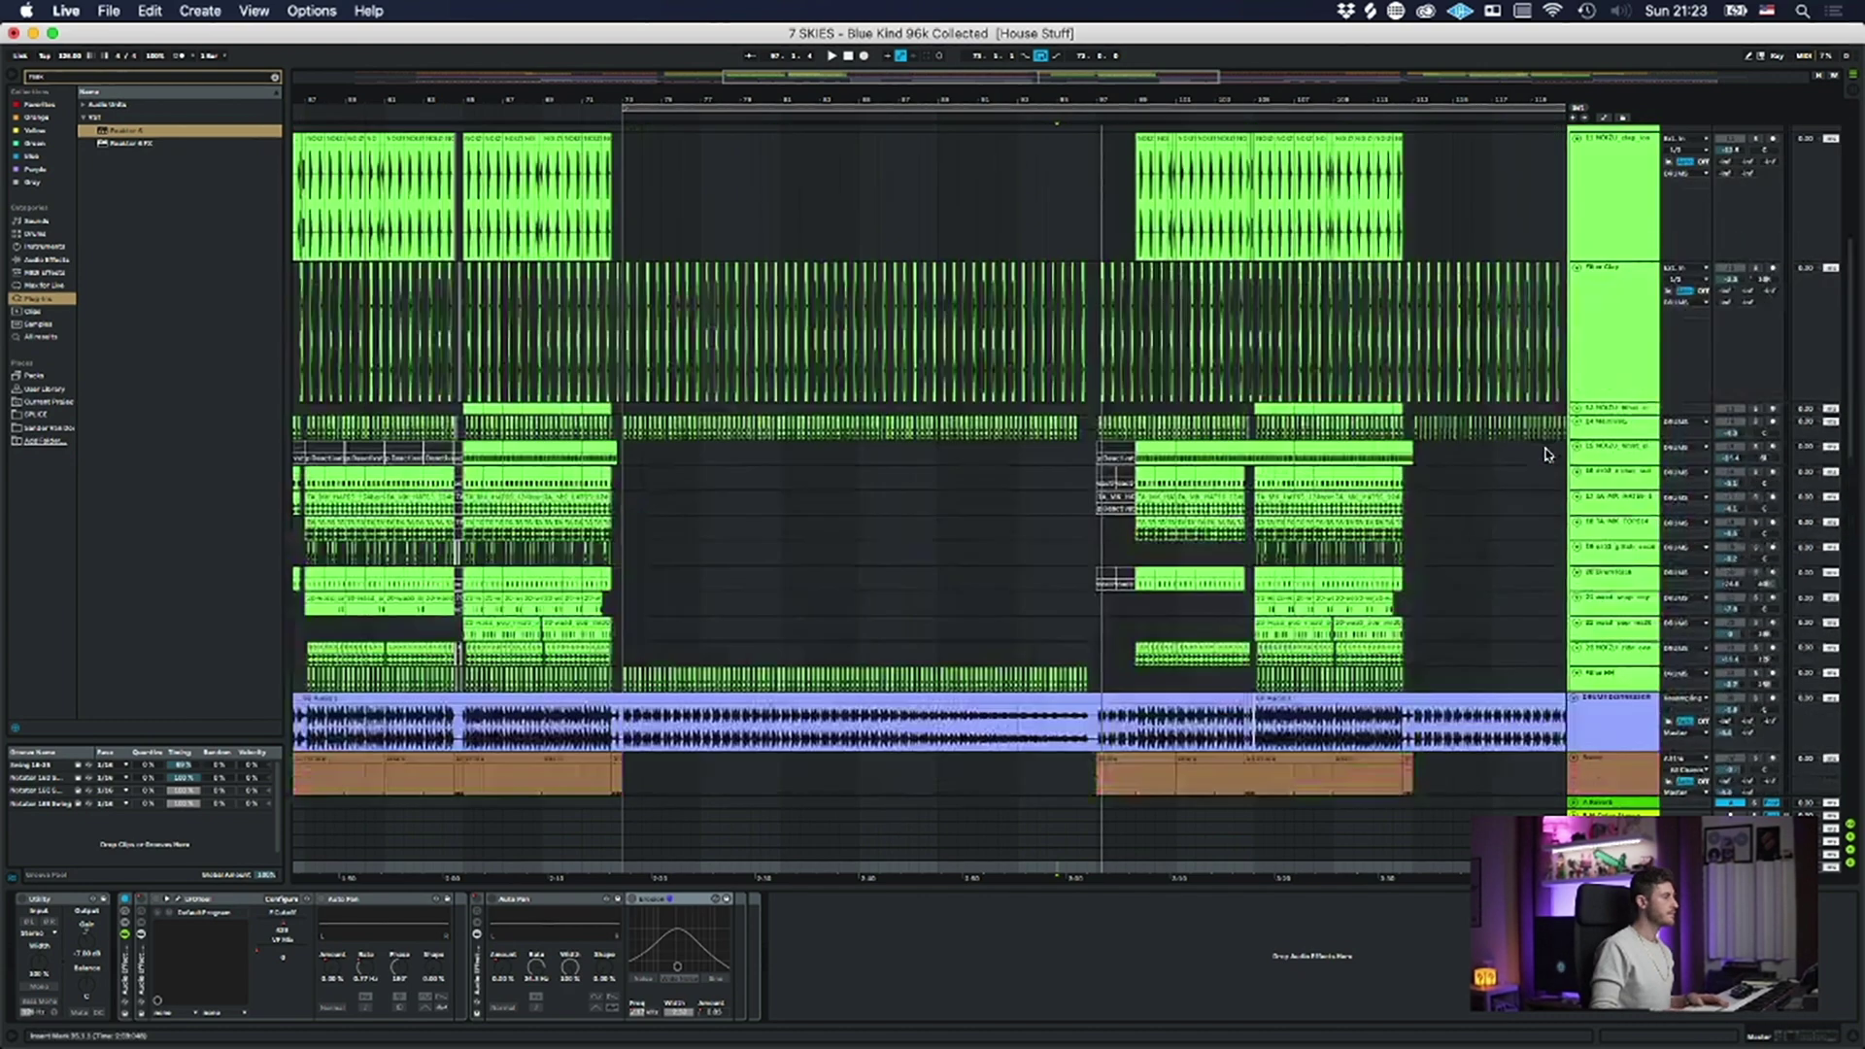
- Select the Komplete Kontrol clip starting at bar 113 in the FX Tonal group
scroll(1547, 453, down, 5)
scroll(1547, 453, down, 5)
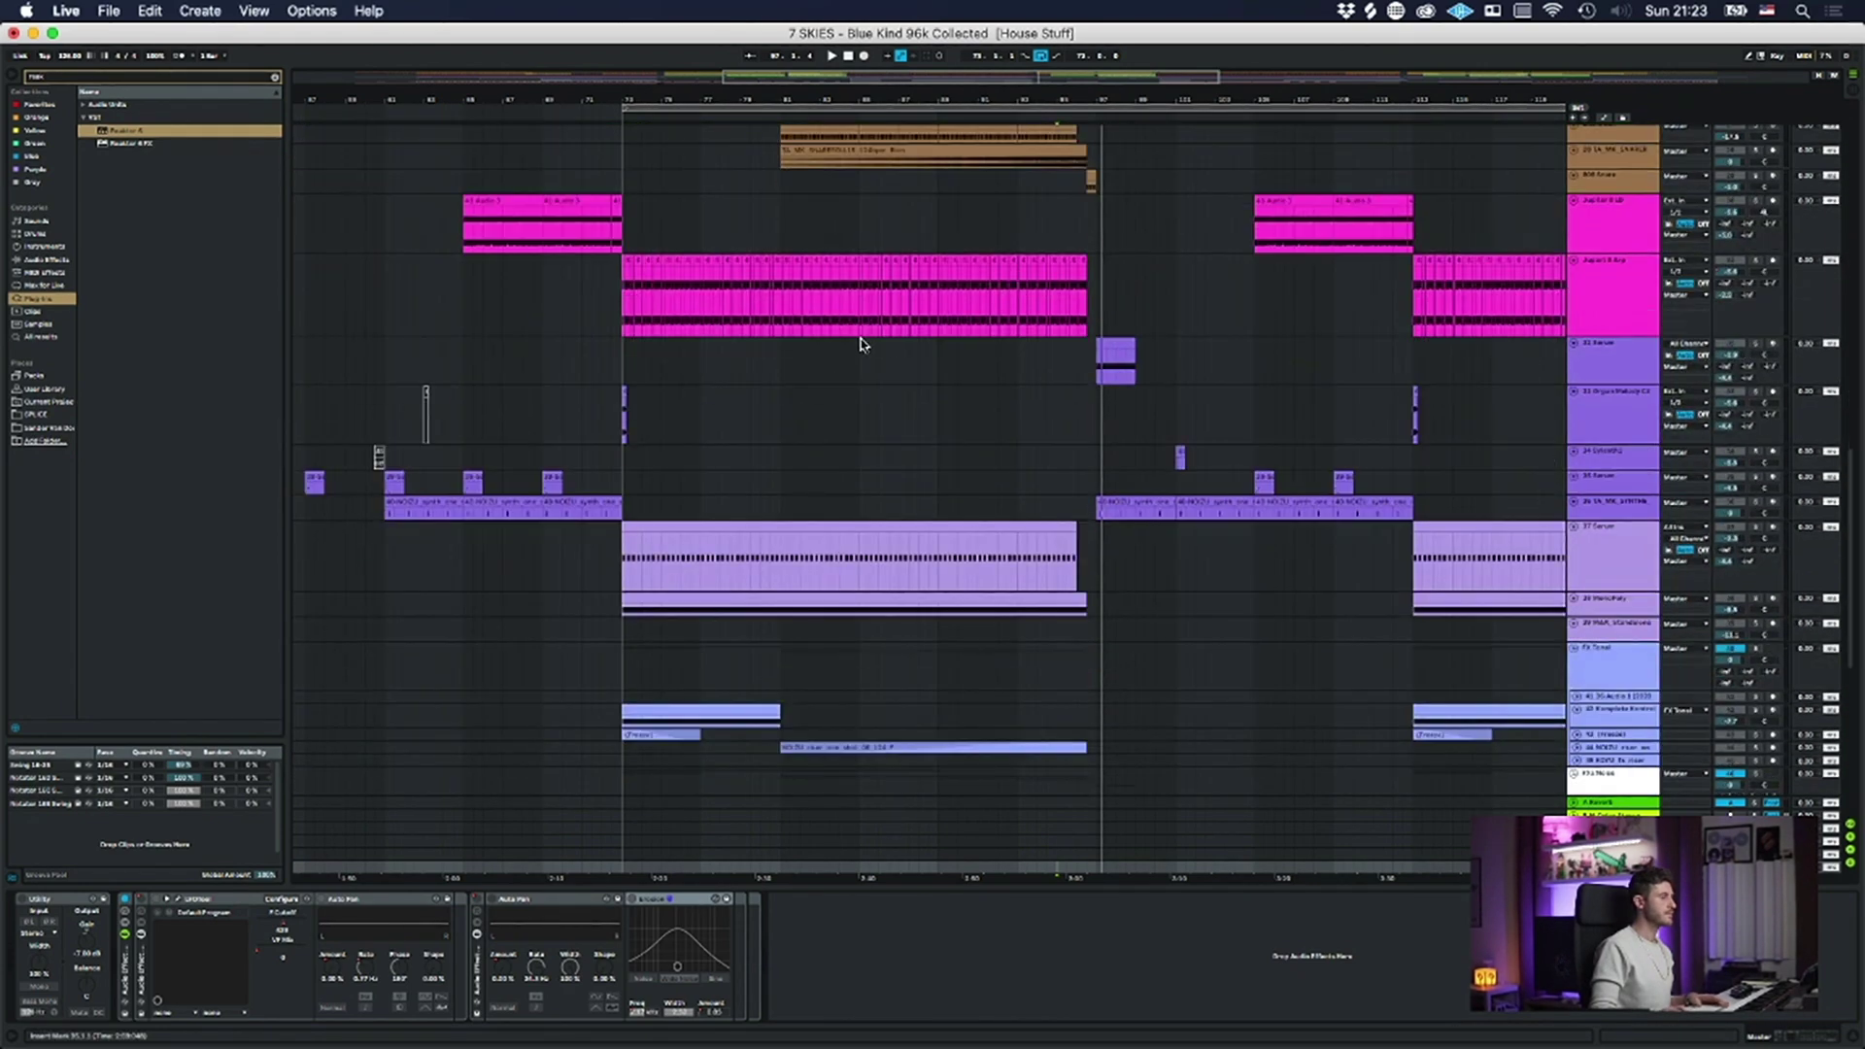
scroll(859, 369, up, 15)
scroll(855, 401, down, 15)
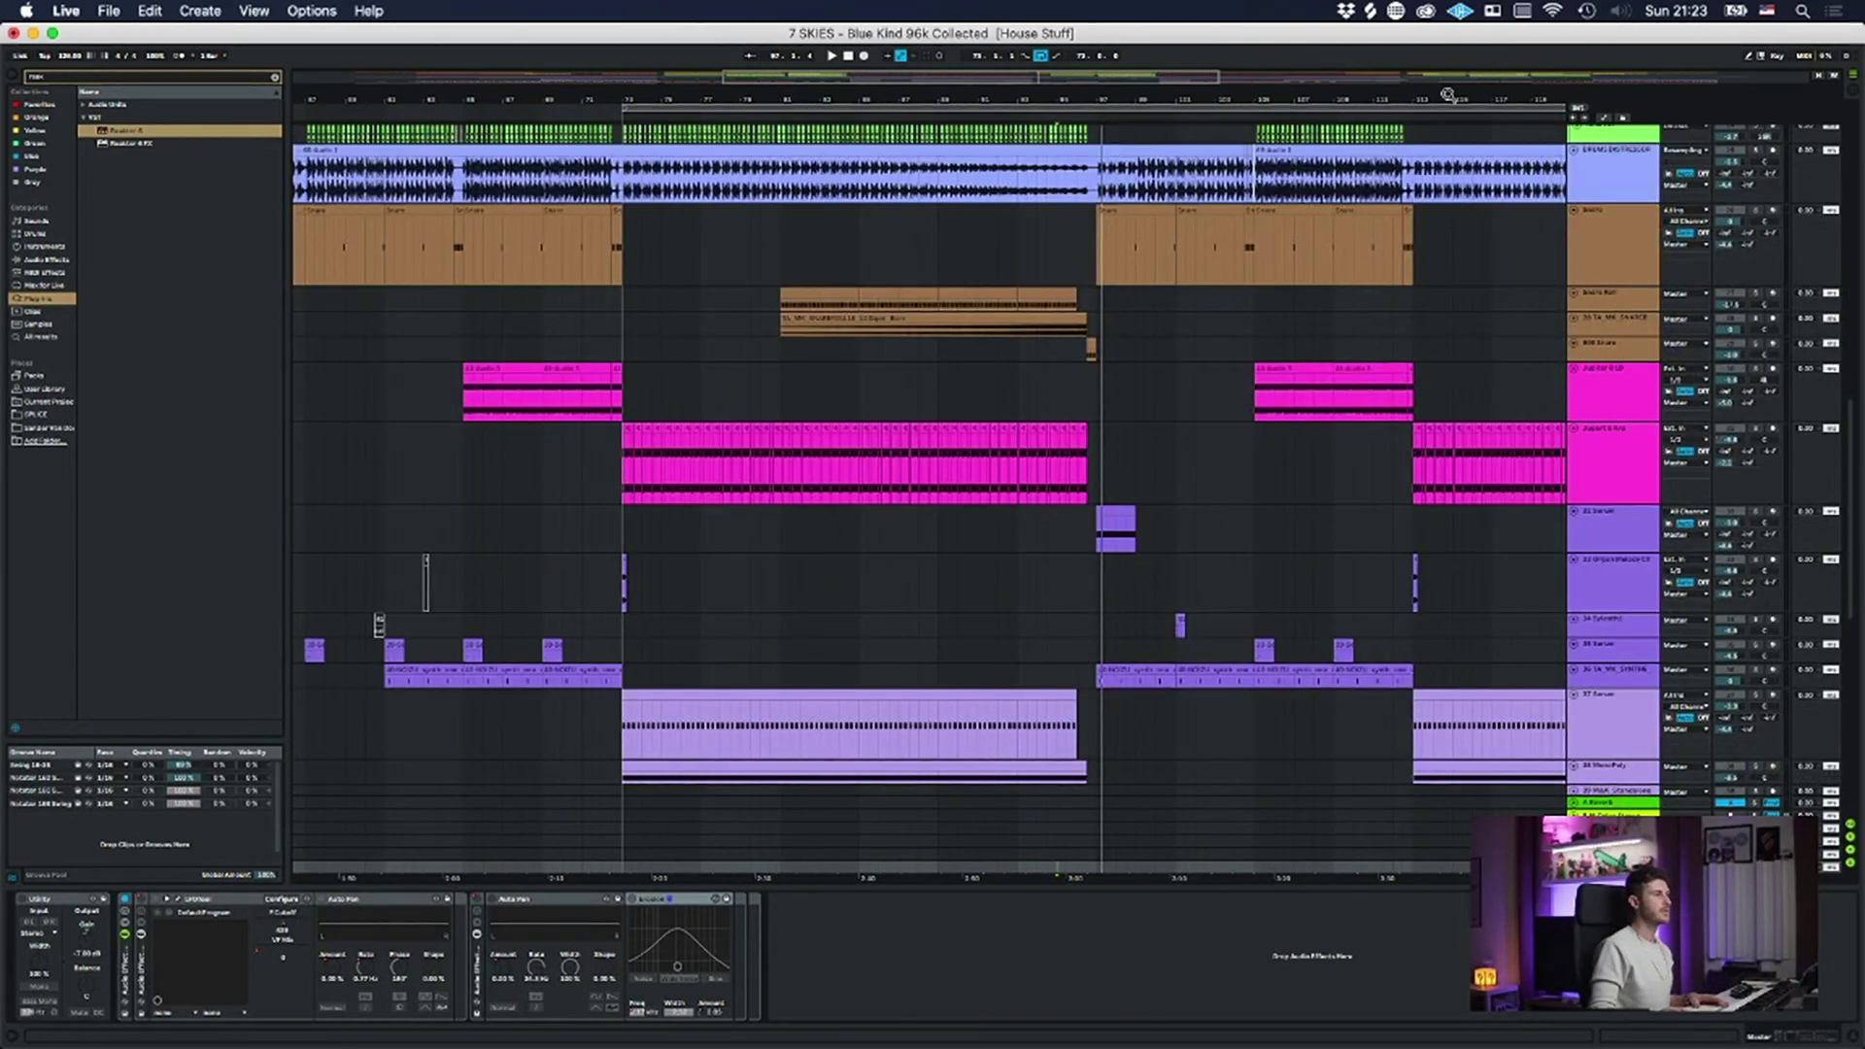
scroll(1032, 480, down, 10)
scroll(1033, 480, right, 5)
click(940, 420)
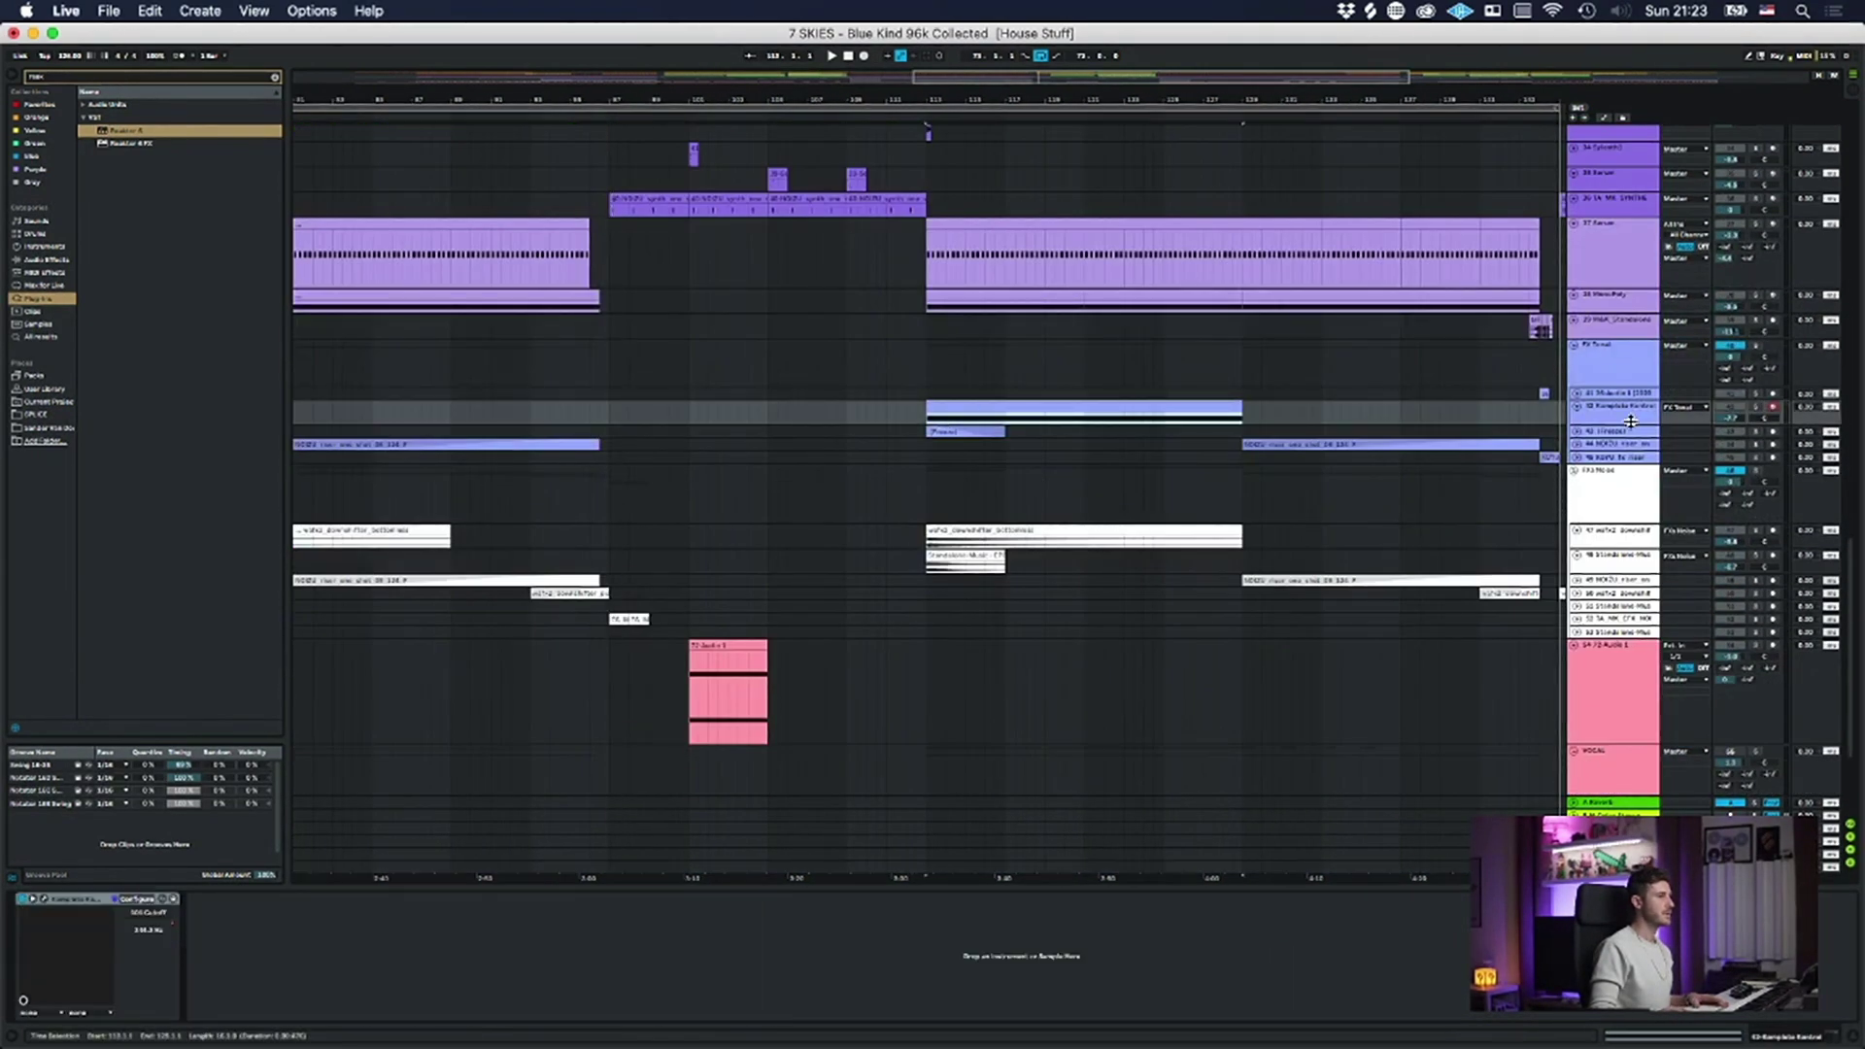
- Solo the FX Komplete Kontrol track, check its GETLOW preset in the plug-in window, and listen to it from bar 113
click(1754, 407)
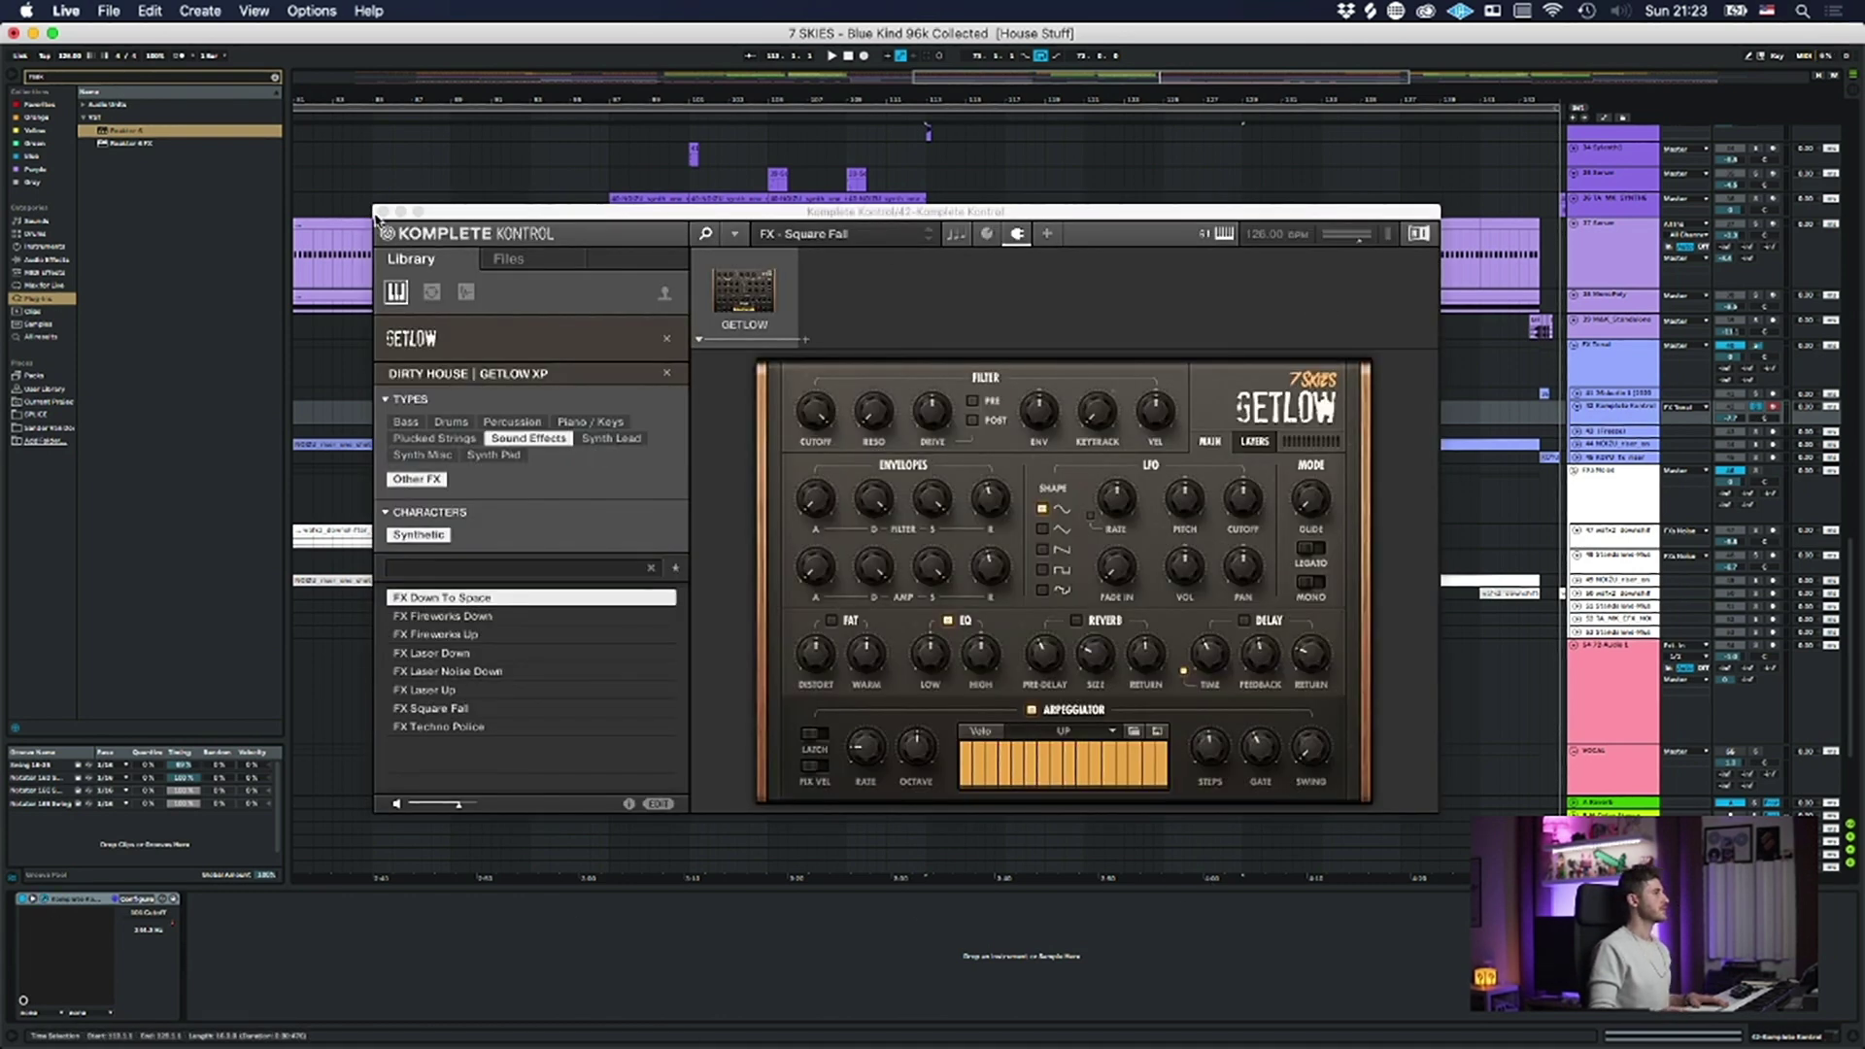
click(385, 210)
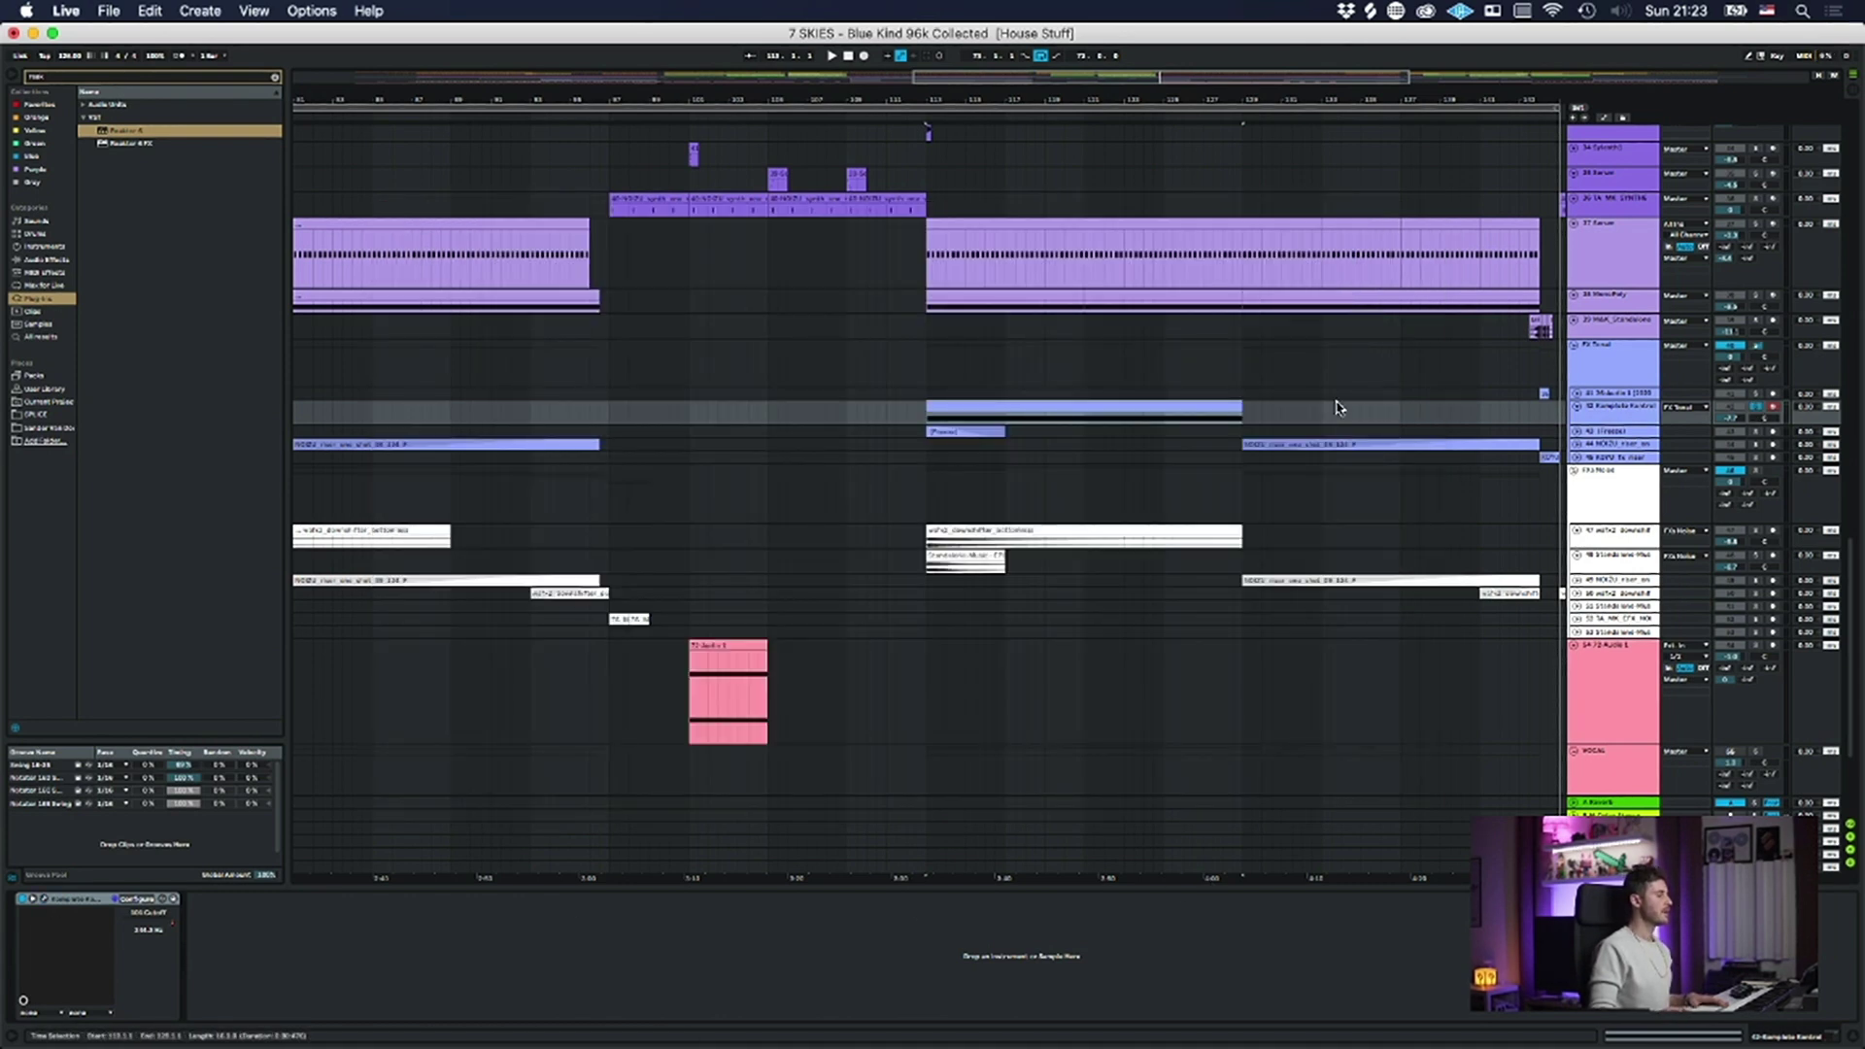
key(space)
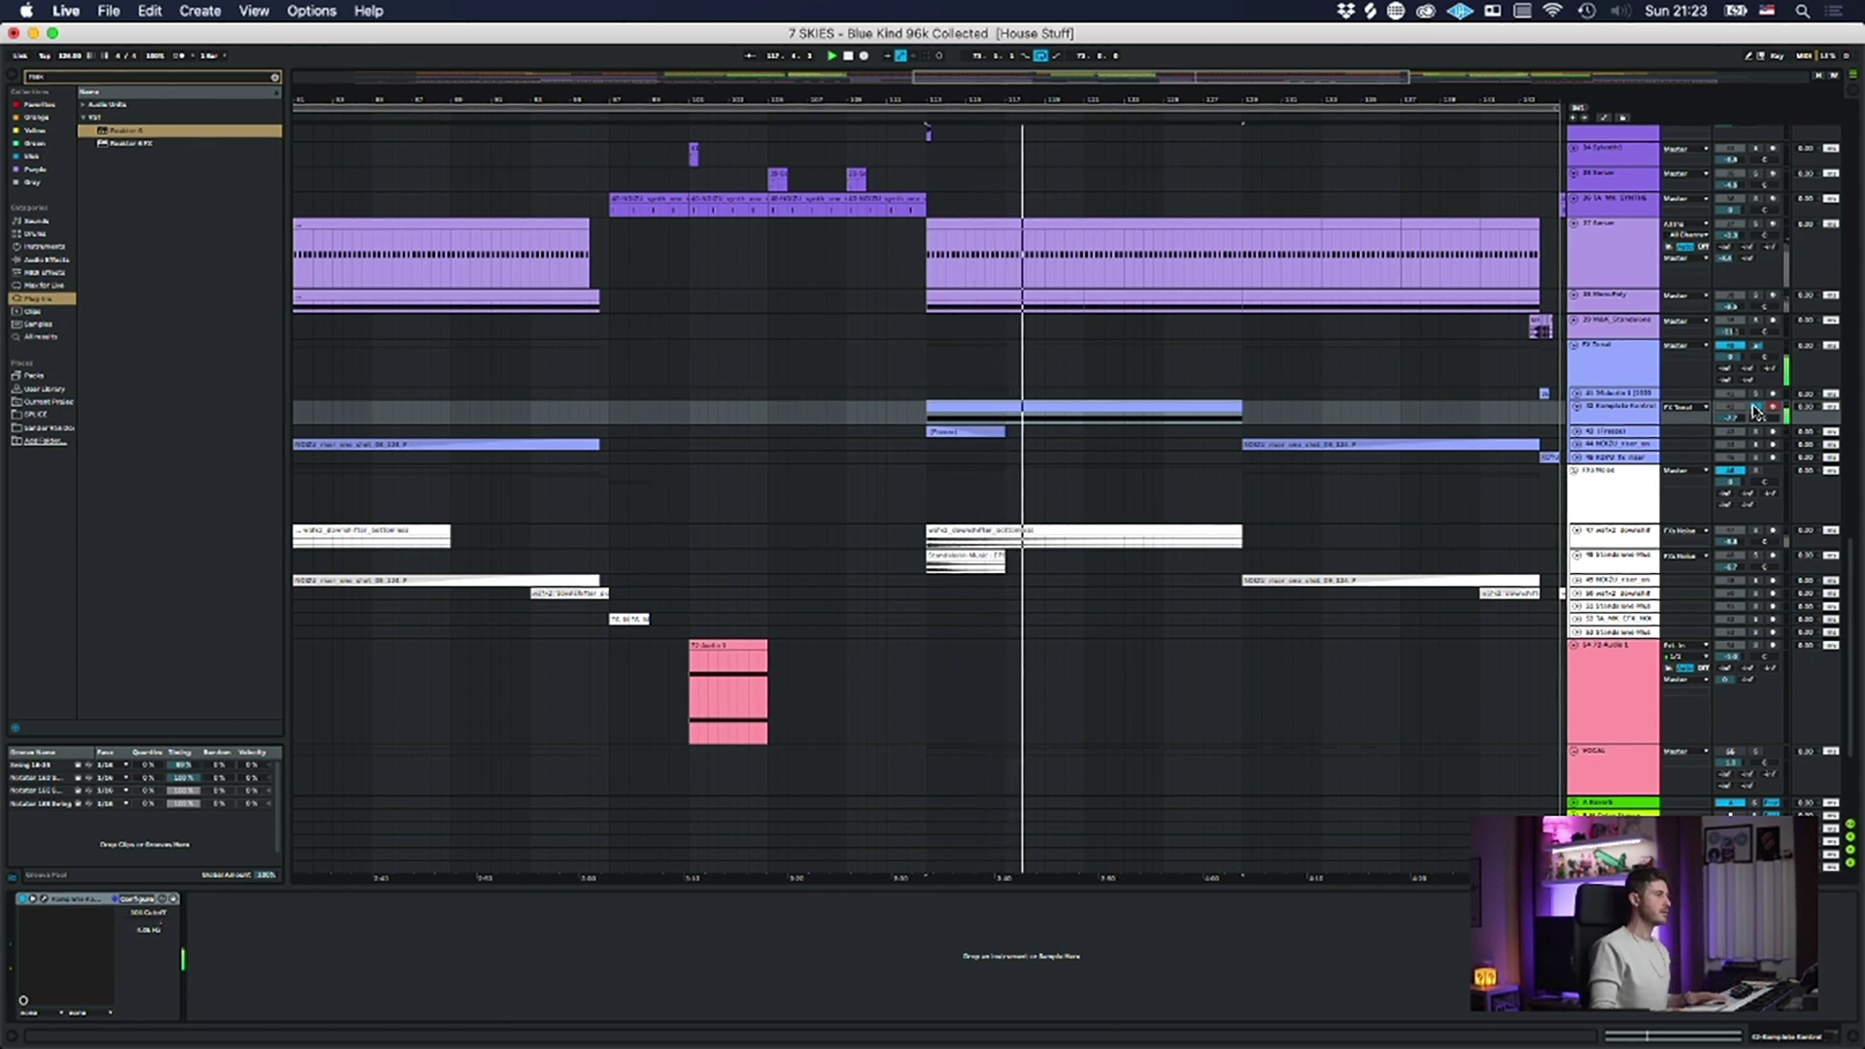
key(space)
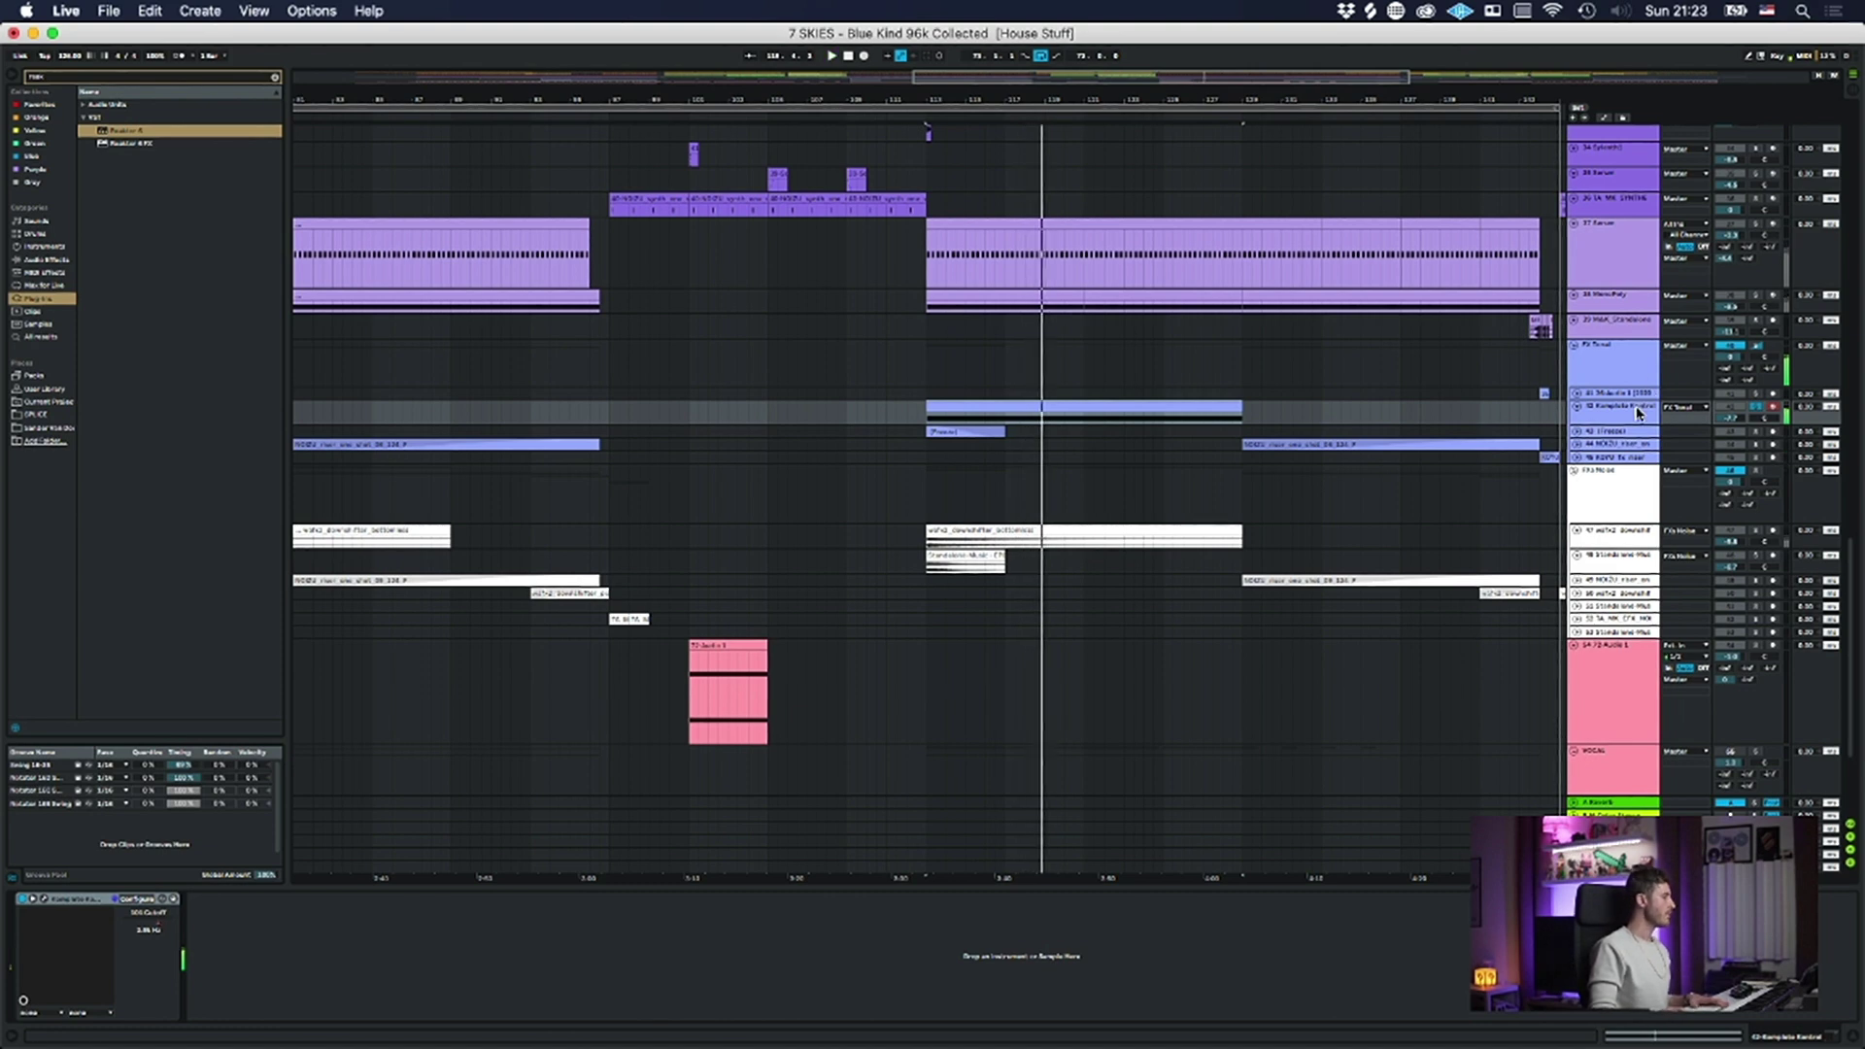
- Solo the 37 Serum track and view its LD - On Beat Organ preset in the Serum plug-in window
scroll(1610, 417, down, 3)
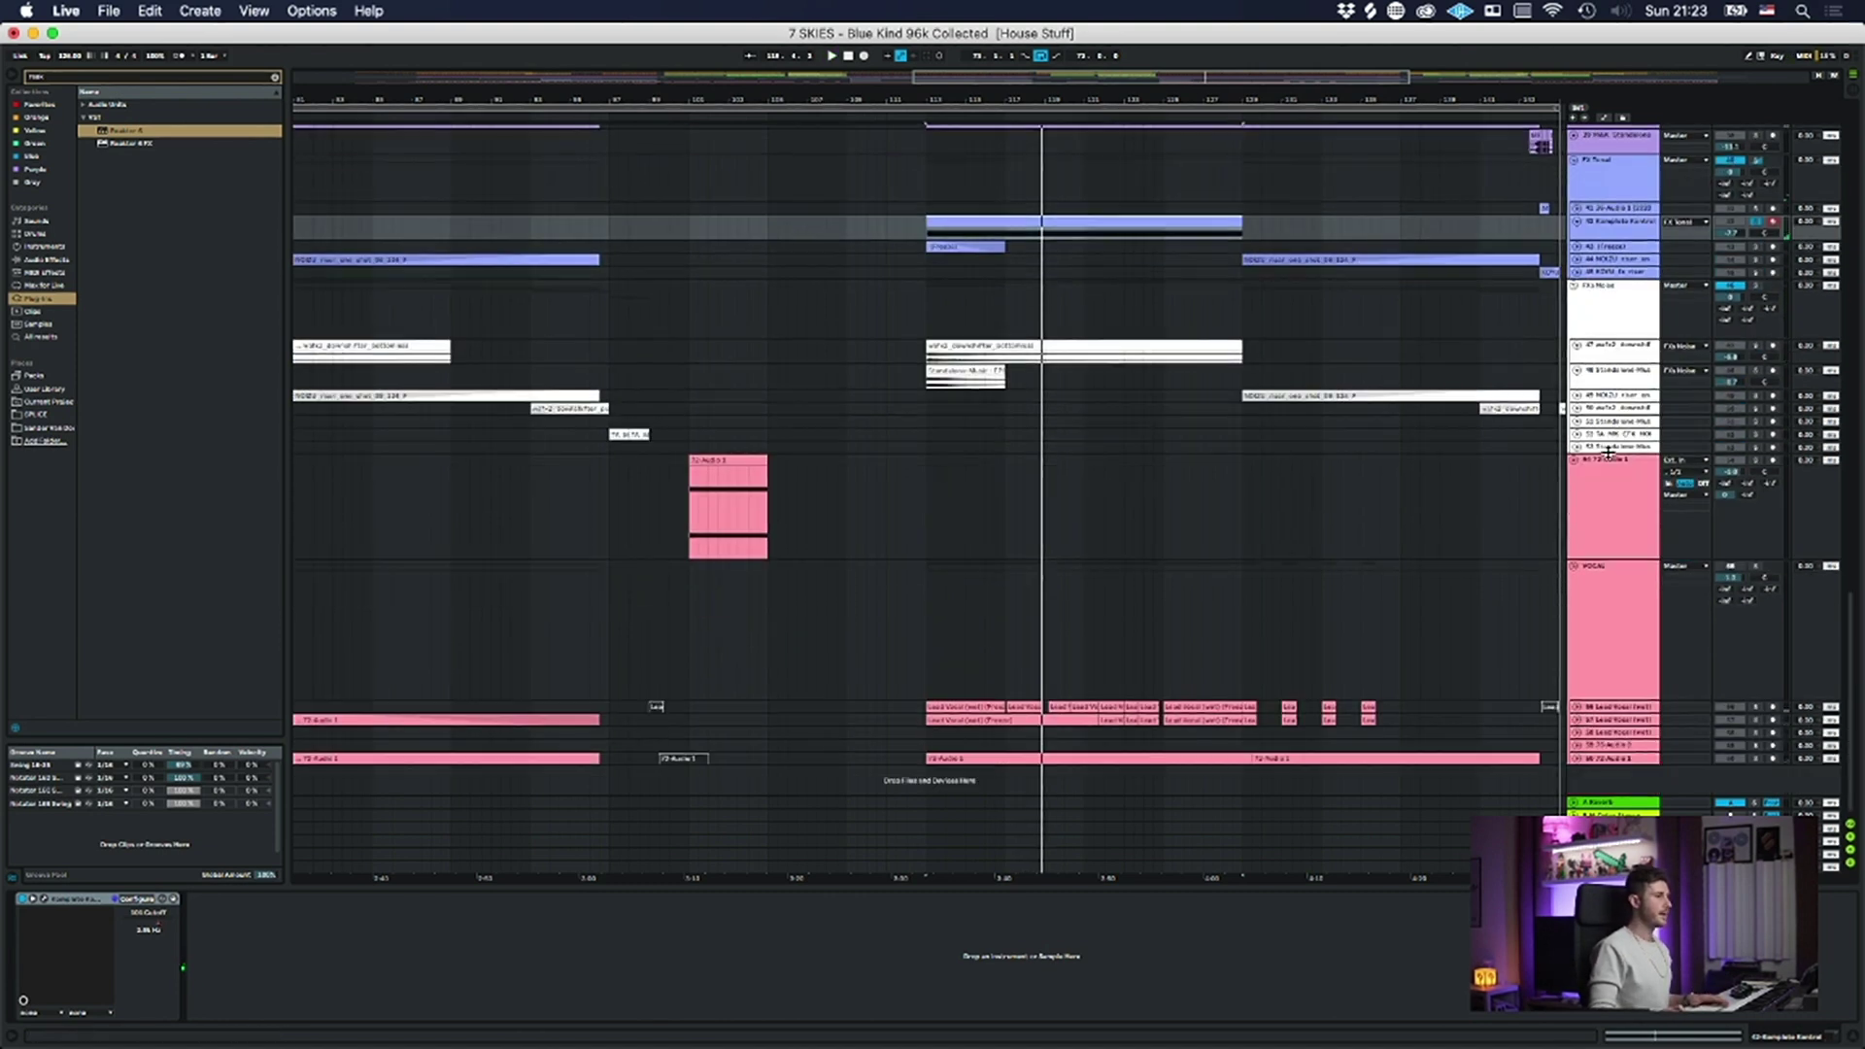
scroll(1528, 554, up, 8)
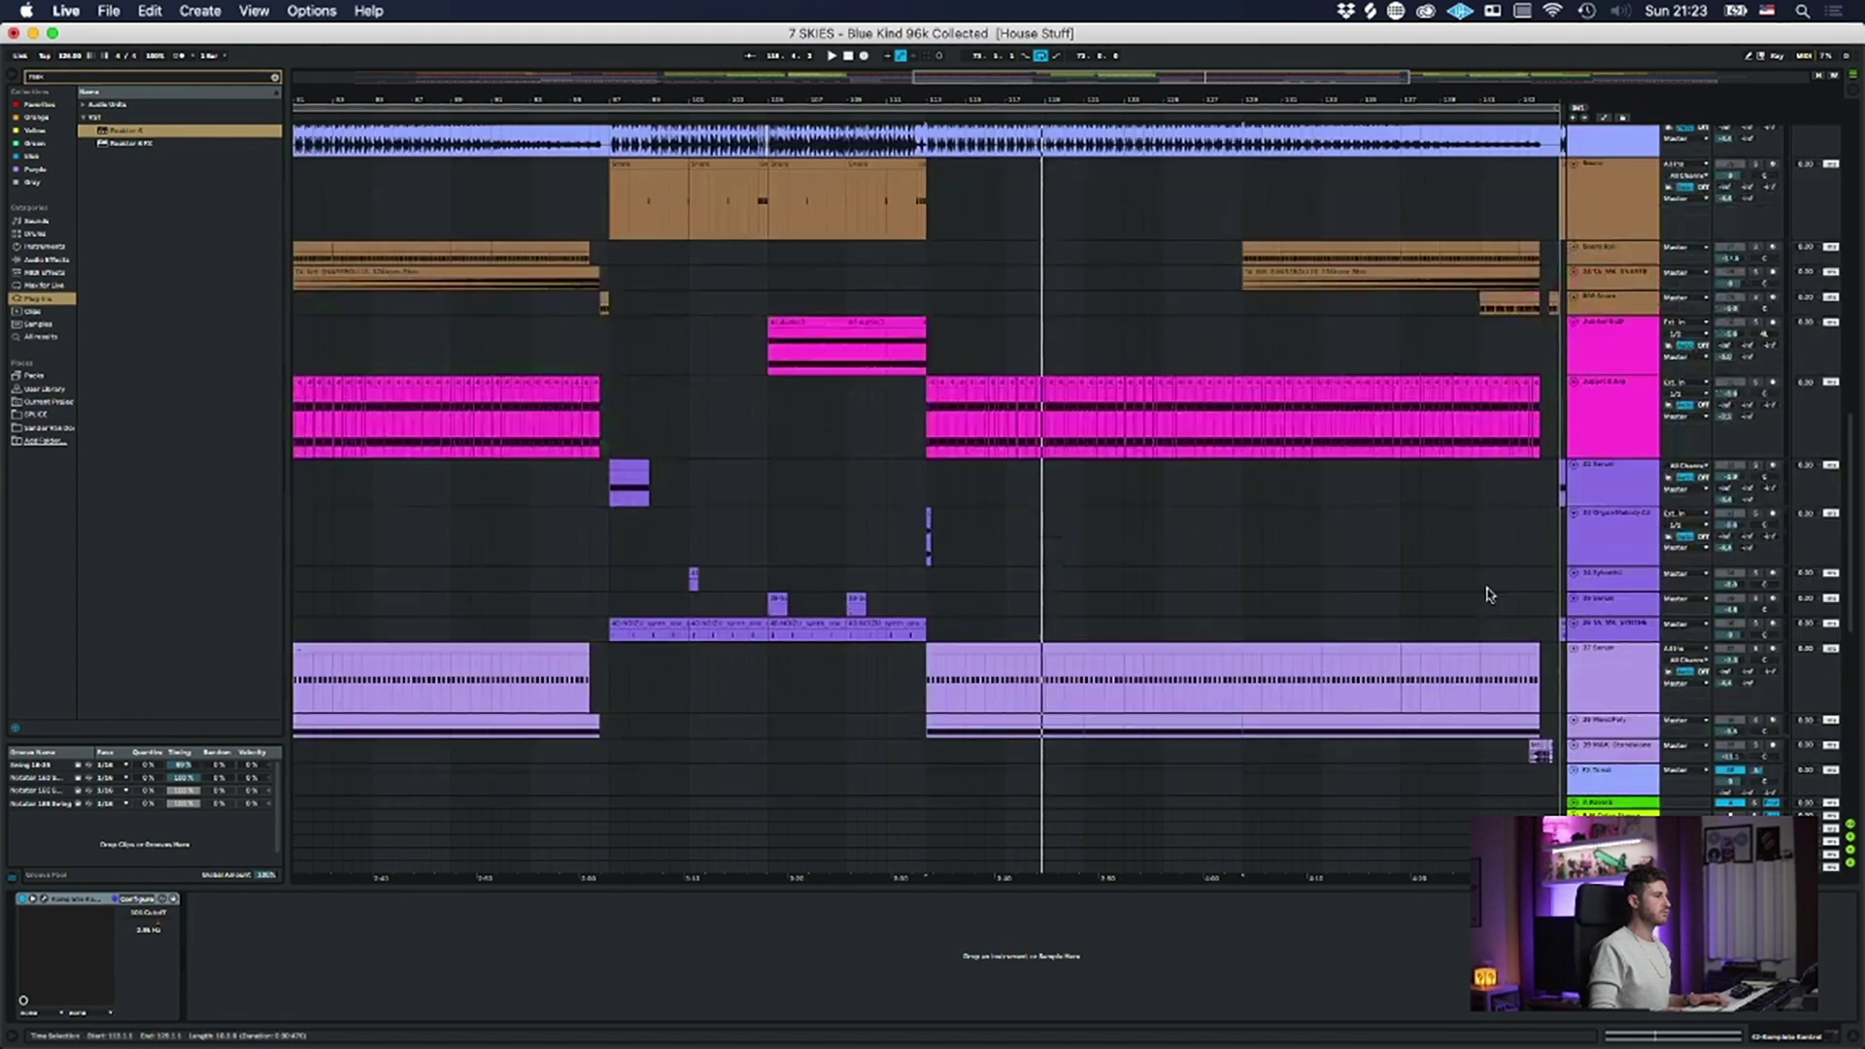
click(1595, 670)
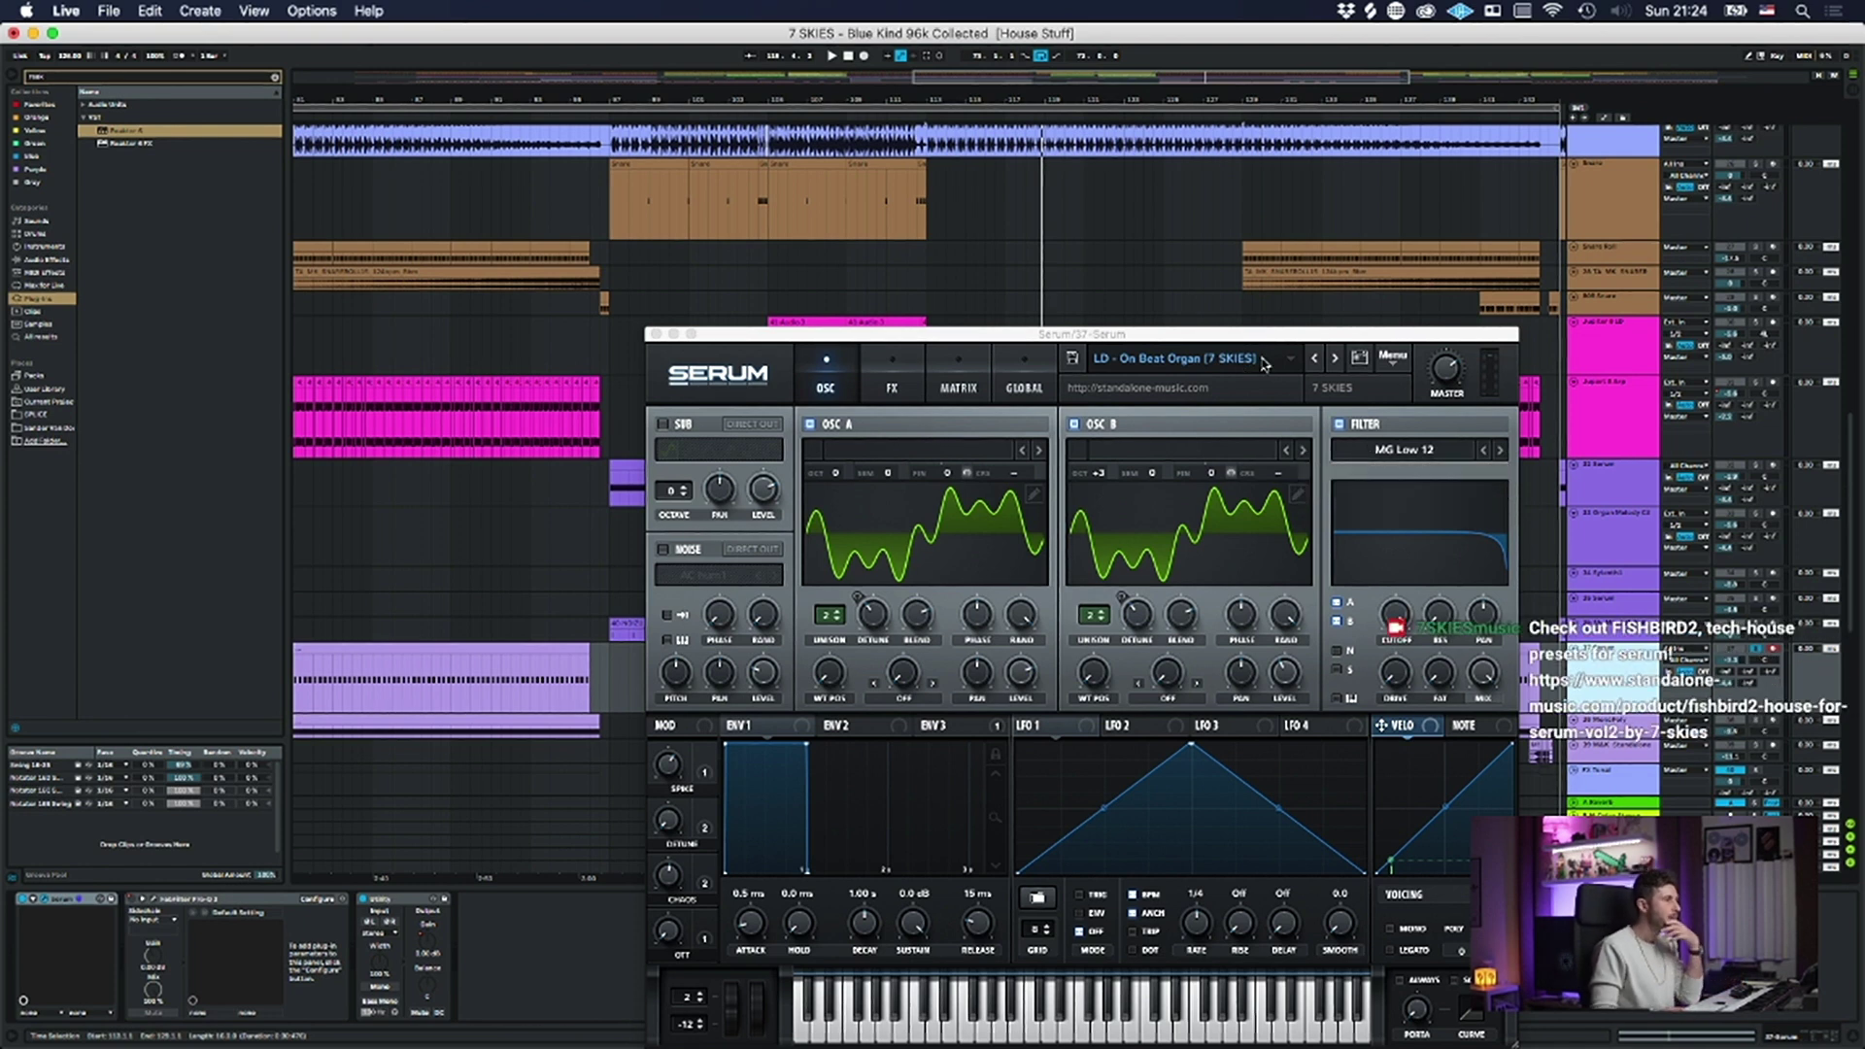
click(655, 335)
scroll(1380, 661, down, 3)
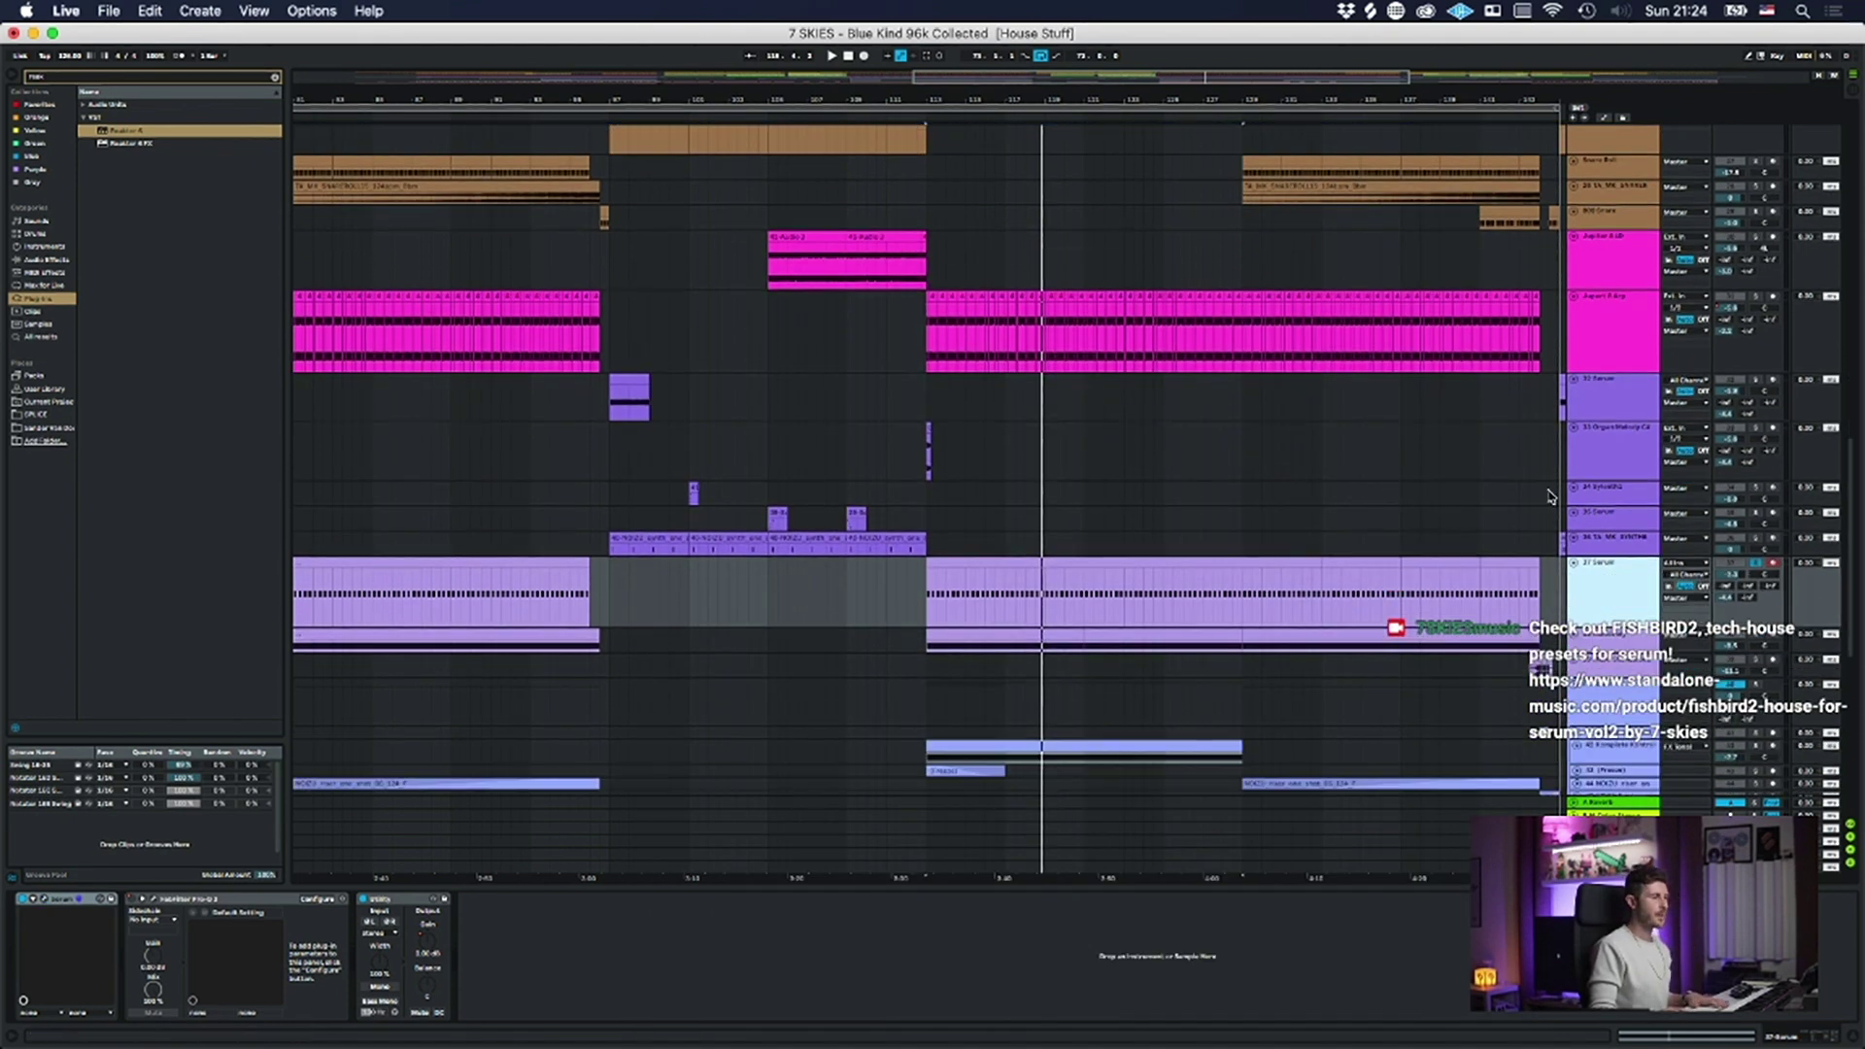
- Listen to the soloed 37 Serum track from bar 113
drag(929, 97, 1020, 90)
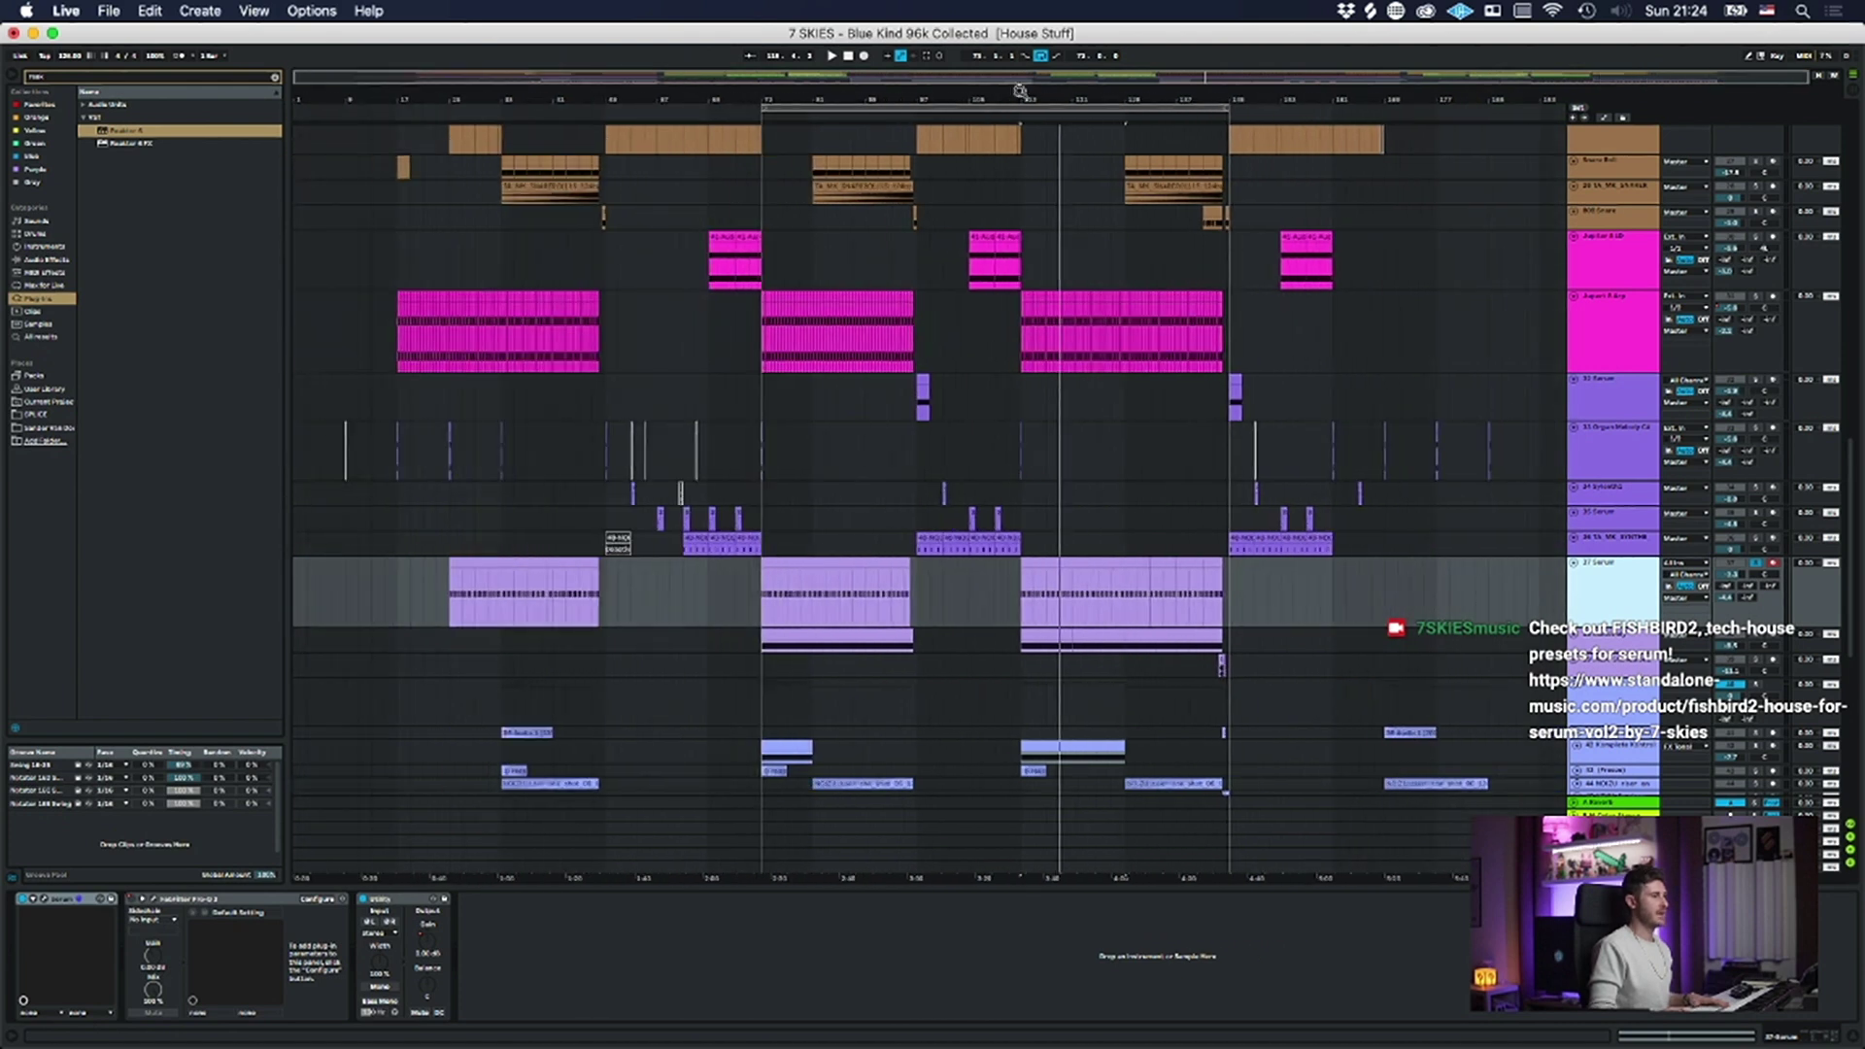
scroll(1690, 602, down, 5)
key(space)
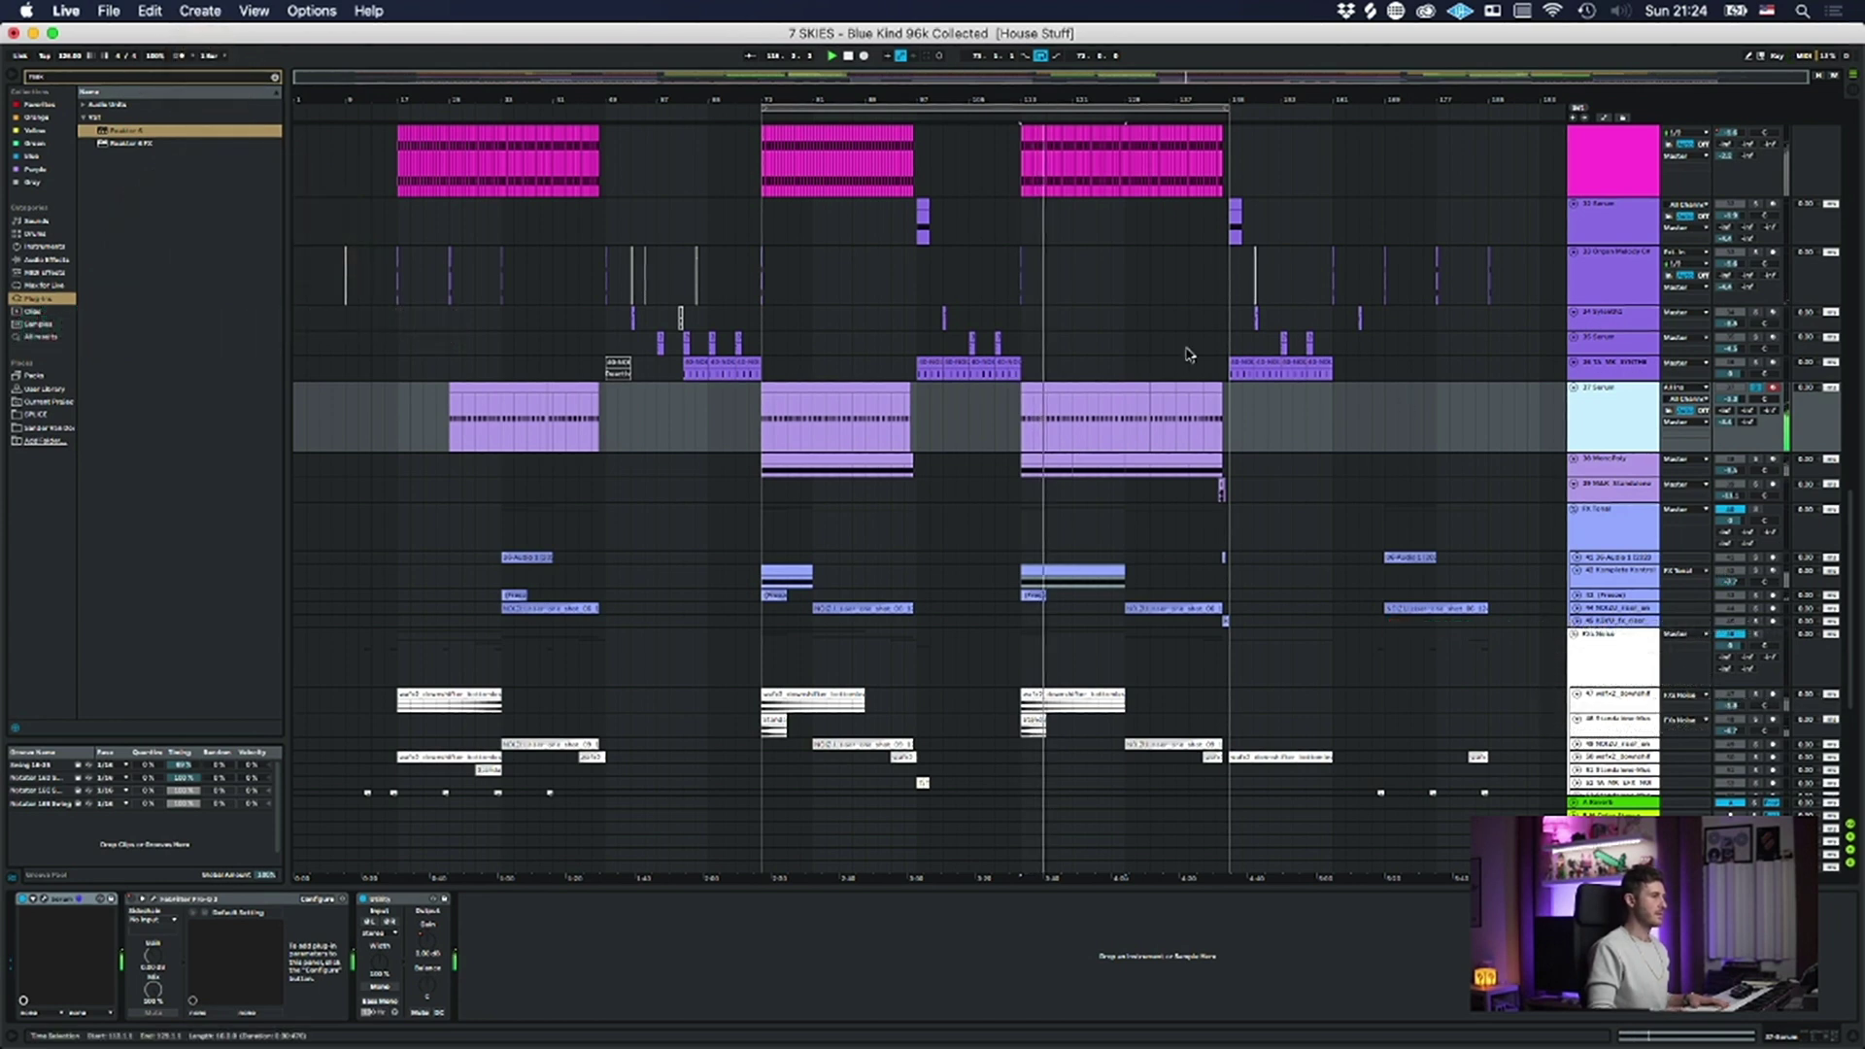
key(space)
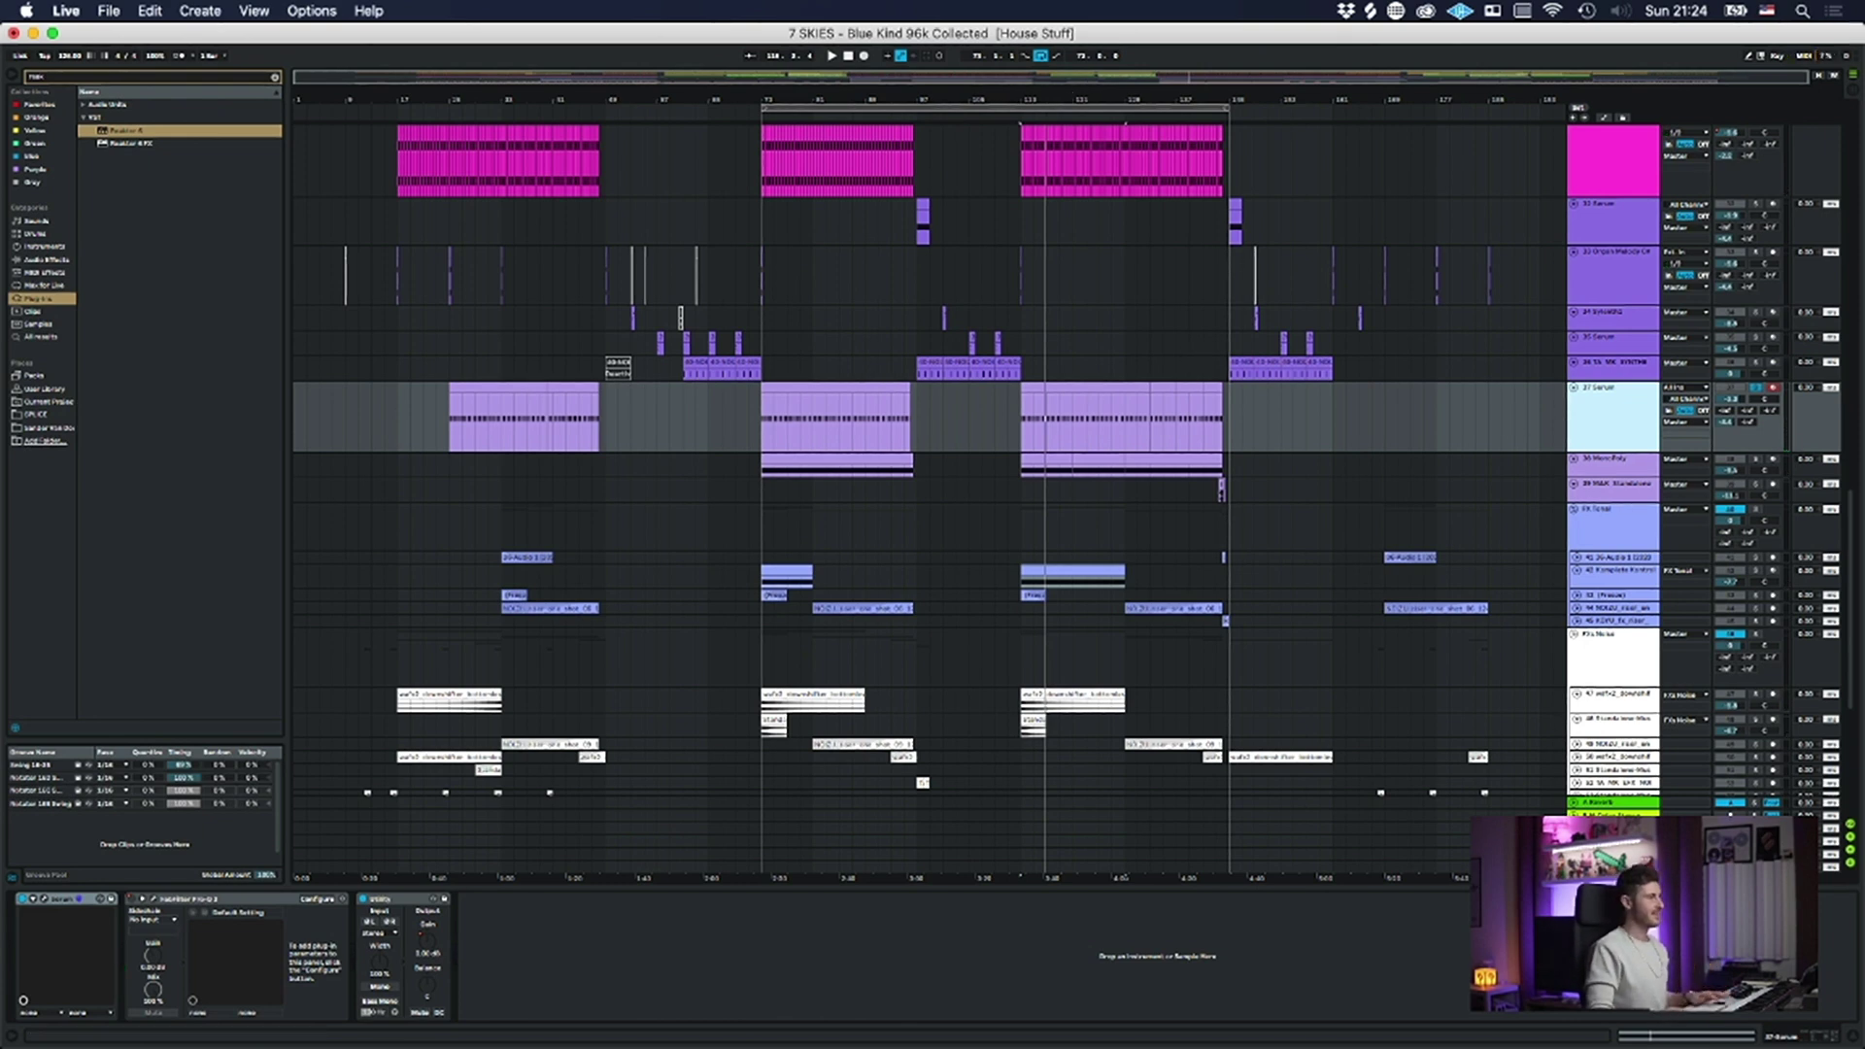
drag(964, 98, 967, 128)
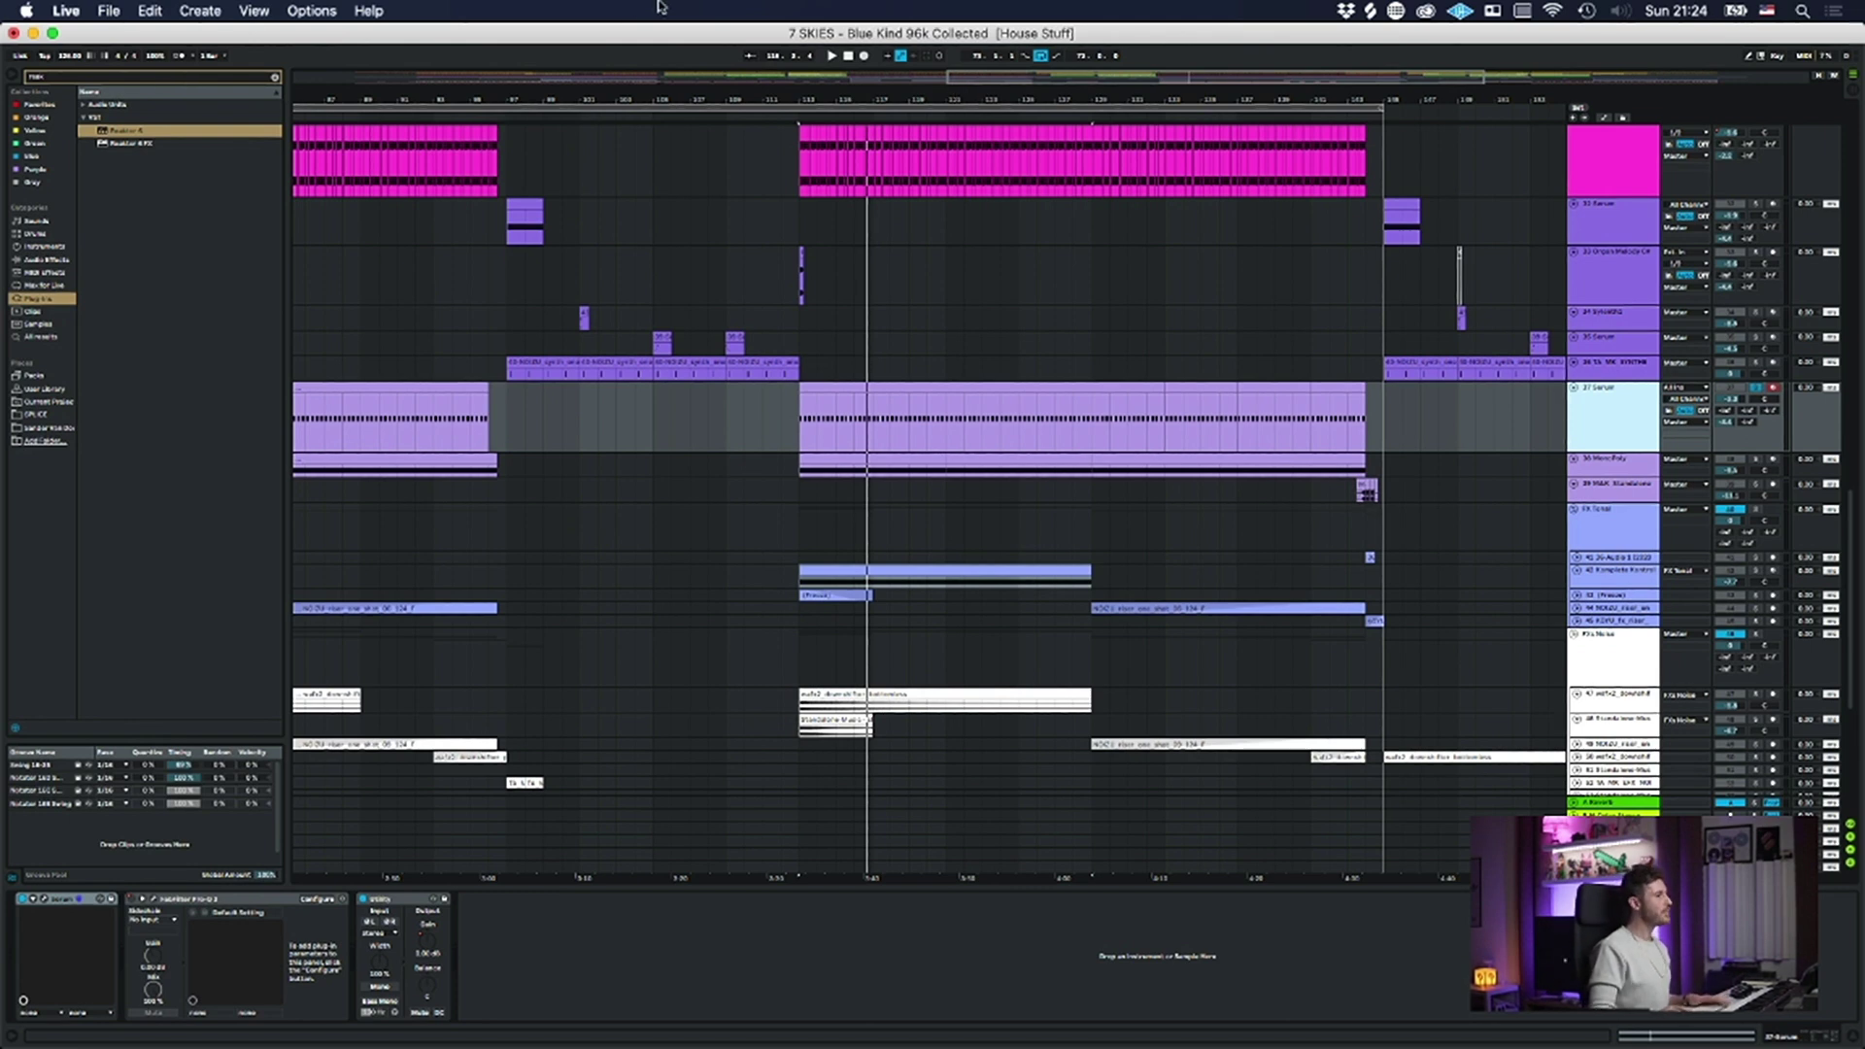
drag(1107, 100, 1112, 58)
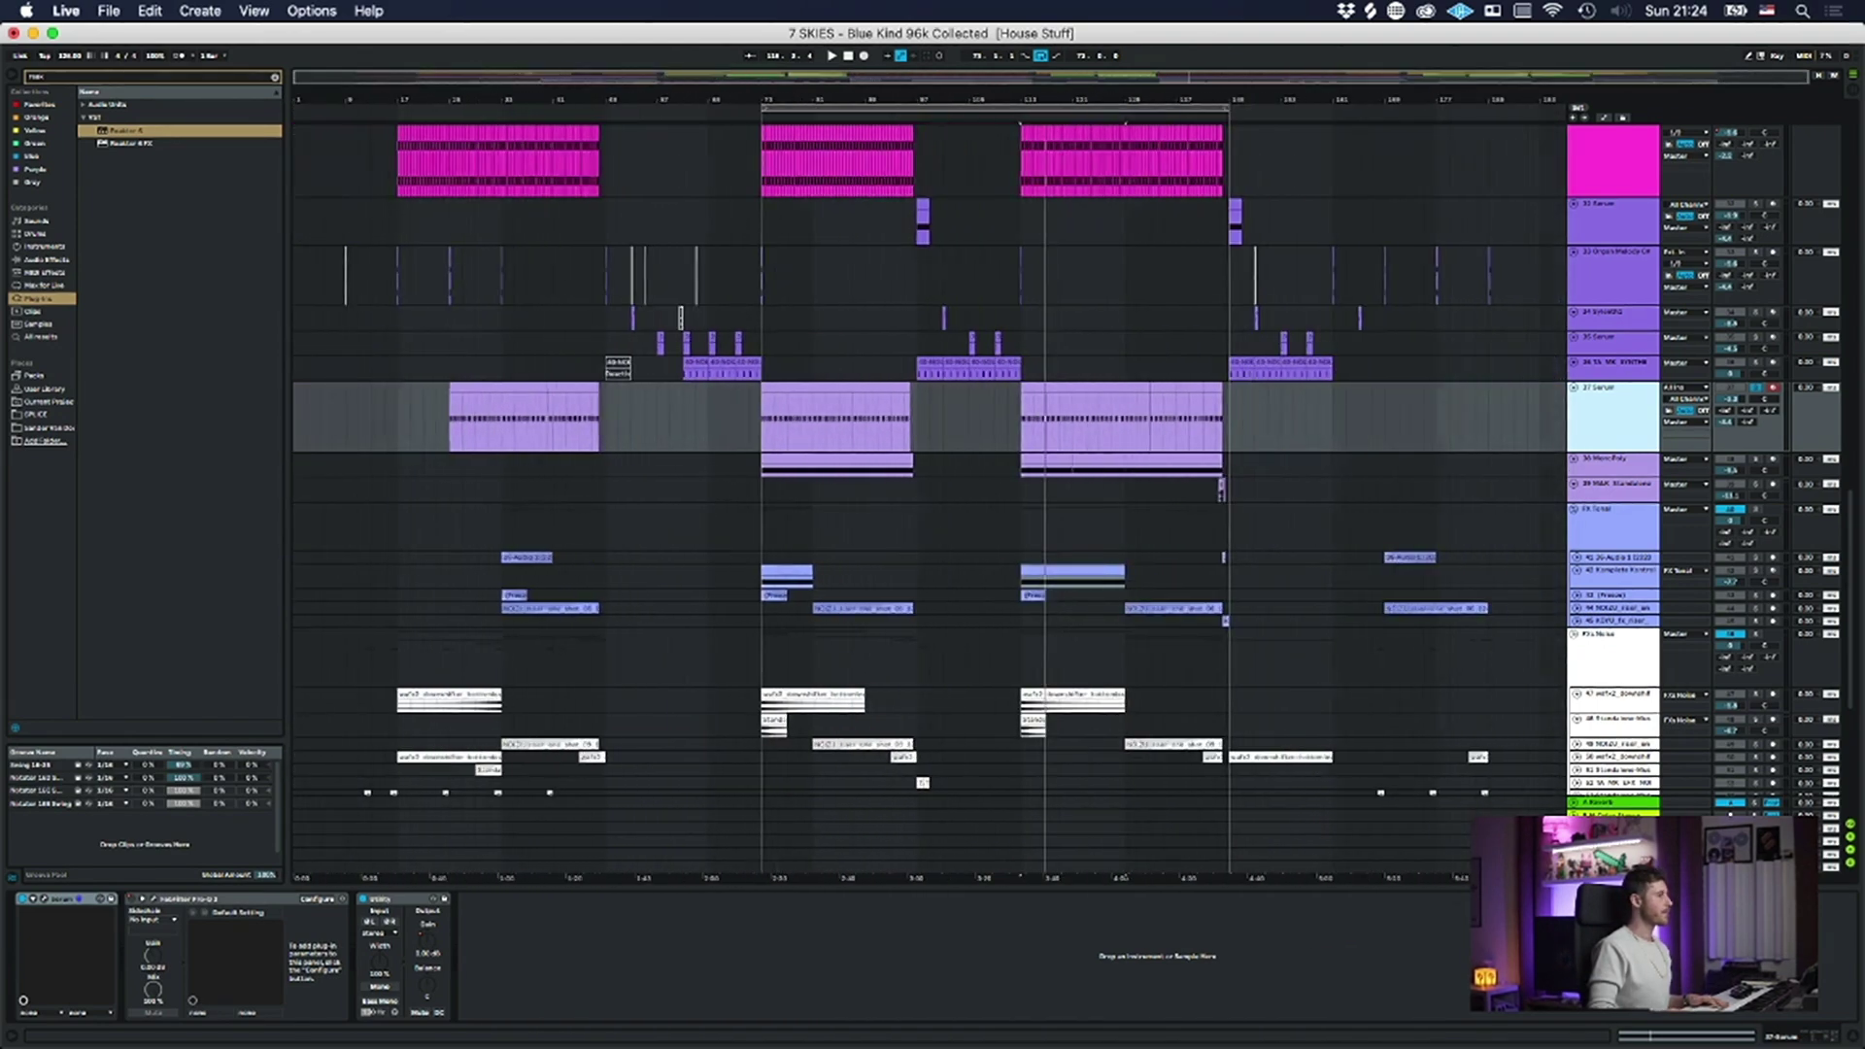
- Solo and expand the 38 MonoPoly track, and view its 054 preset from the Motion category in the plug-in window
scroll(1112, 490, down, 5)
scroll(1112, 491, down, 3)
scroll(1102, 404, up, 8)
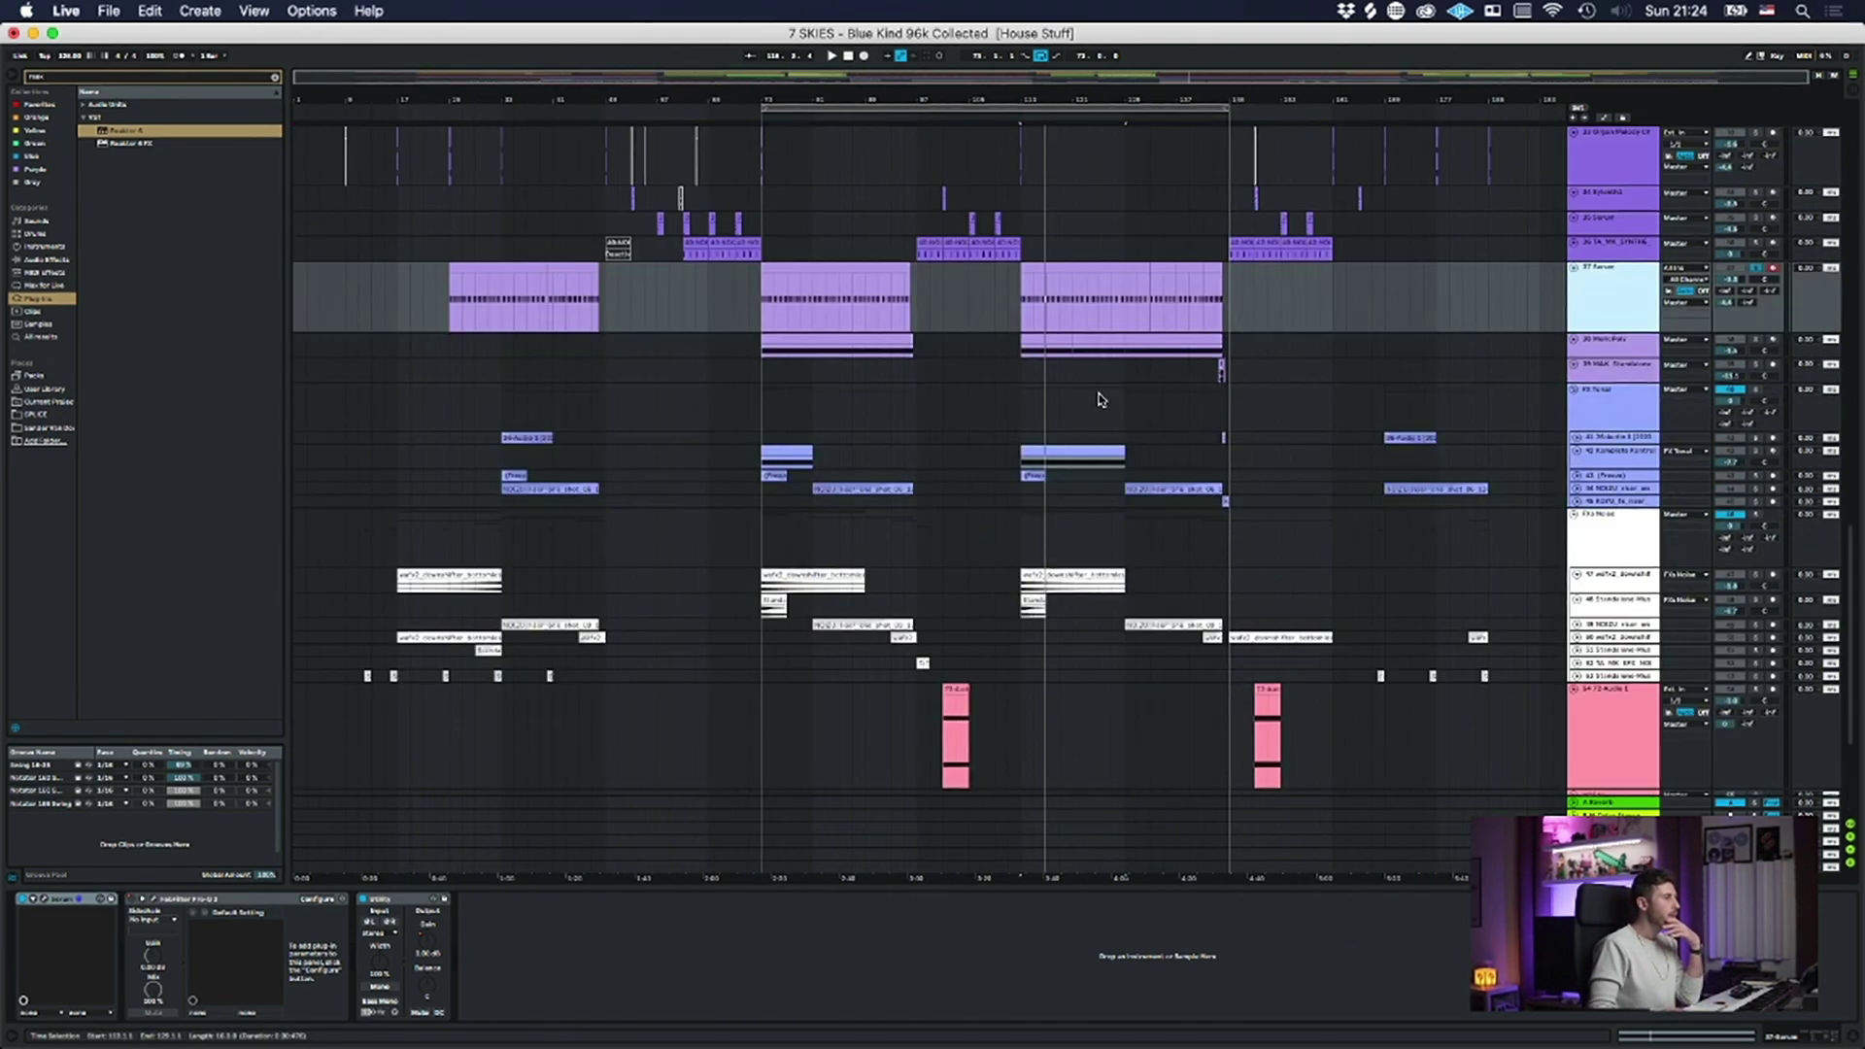
scroll(1129, 401, down, 3)
click(1604, 313)
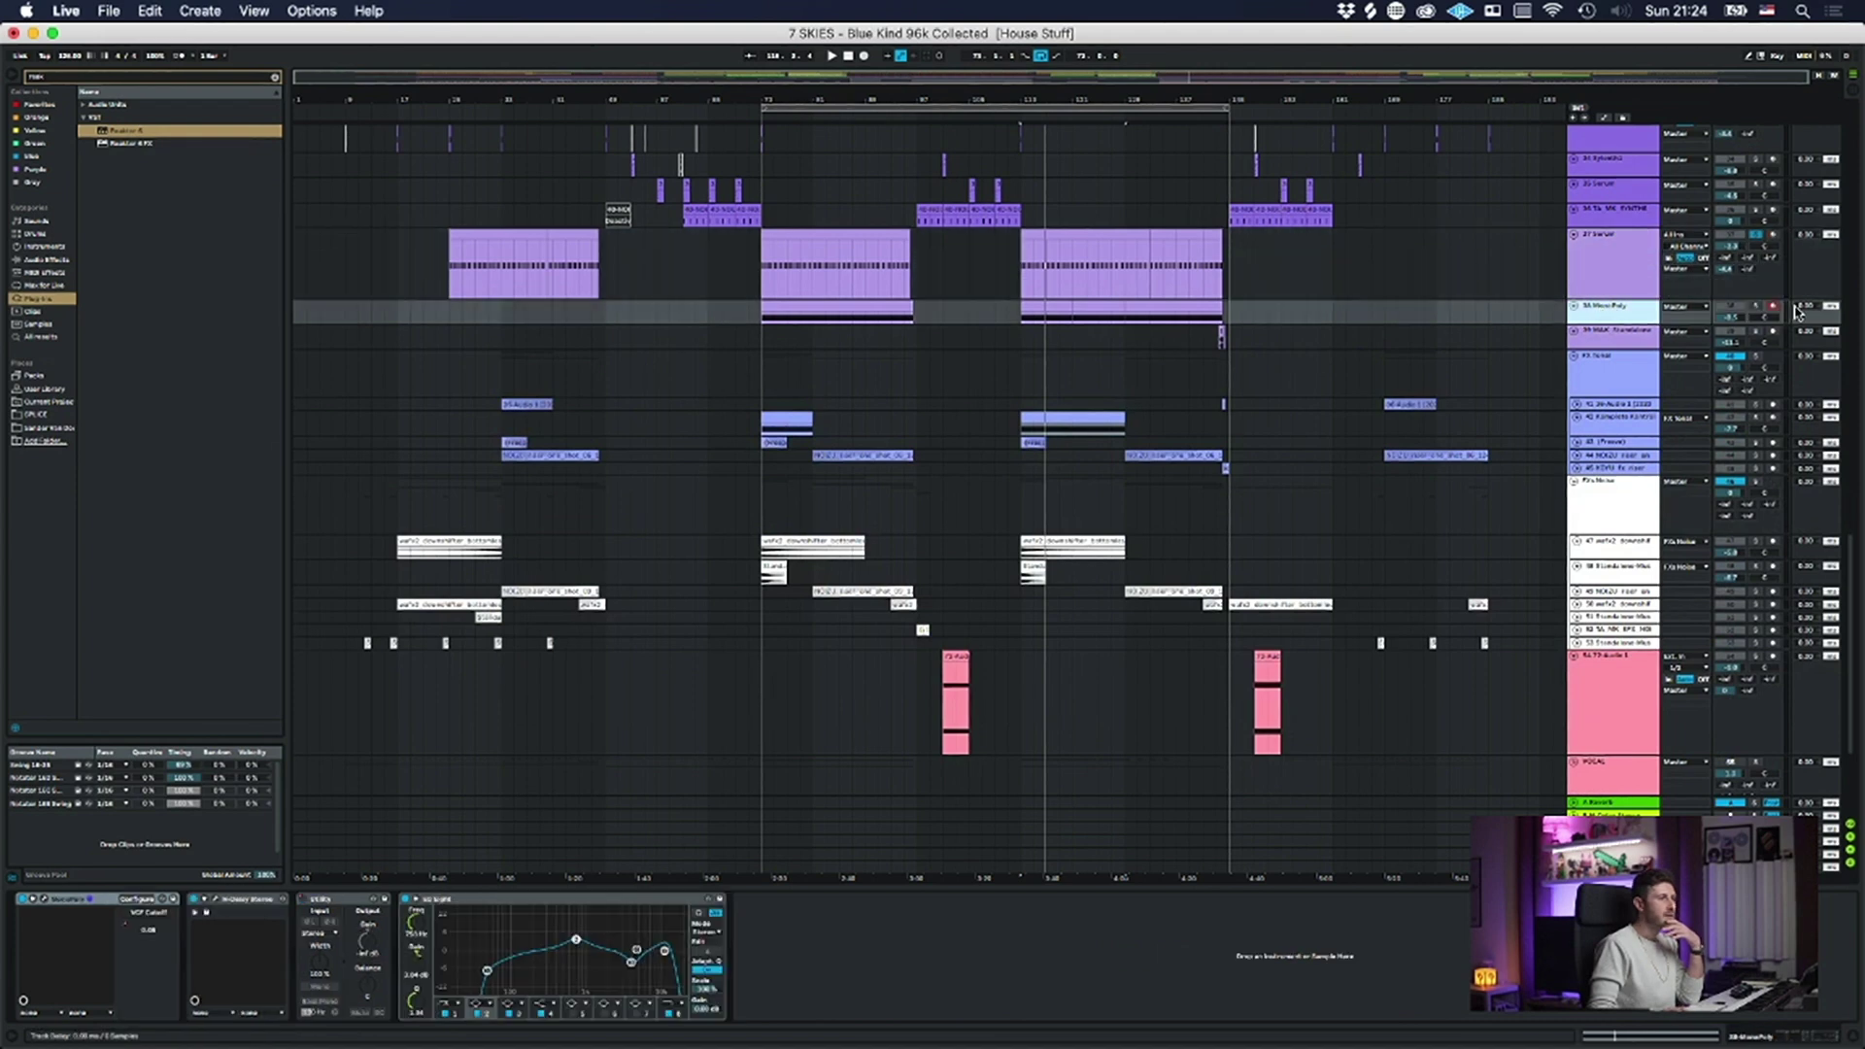
drag(1593, 321, 1592, 404)
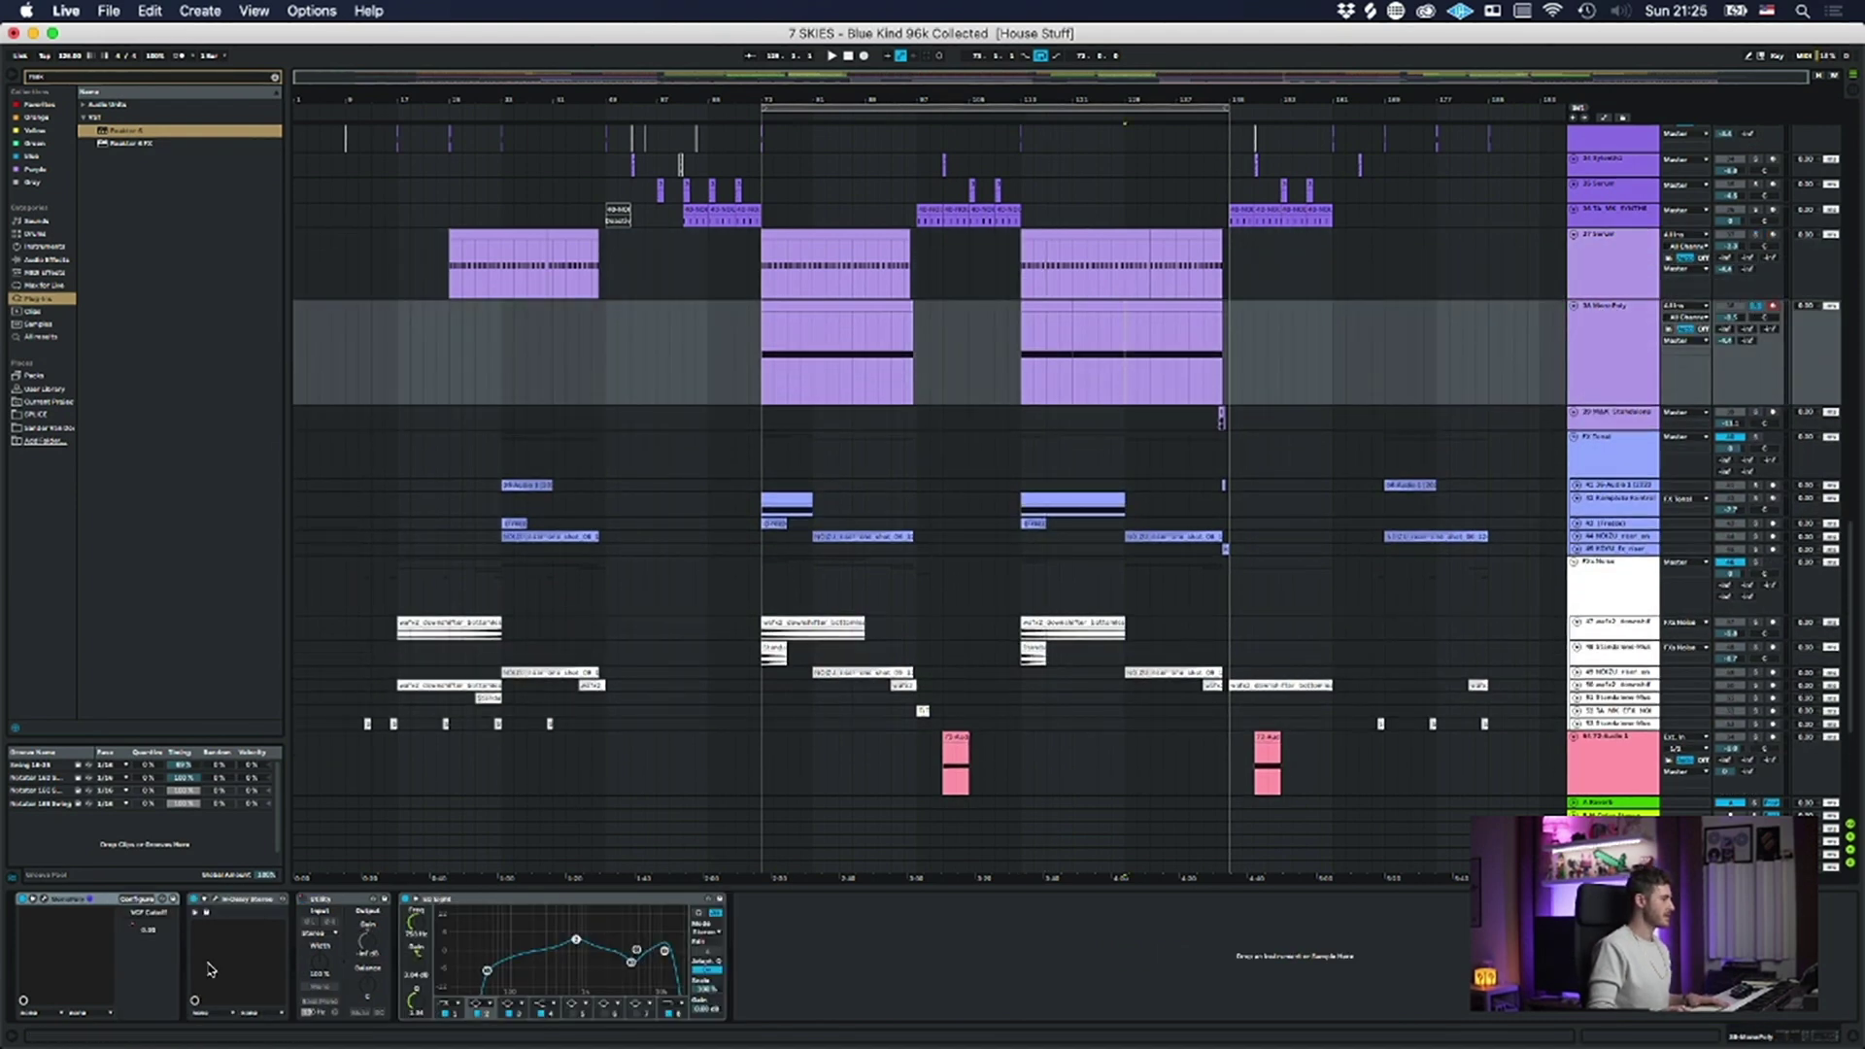
click(42, 898)
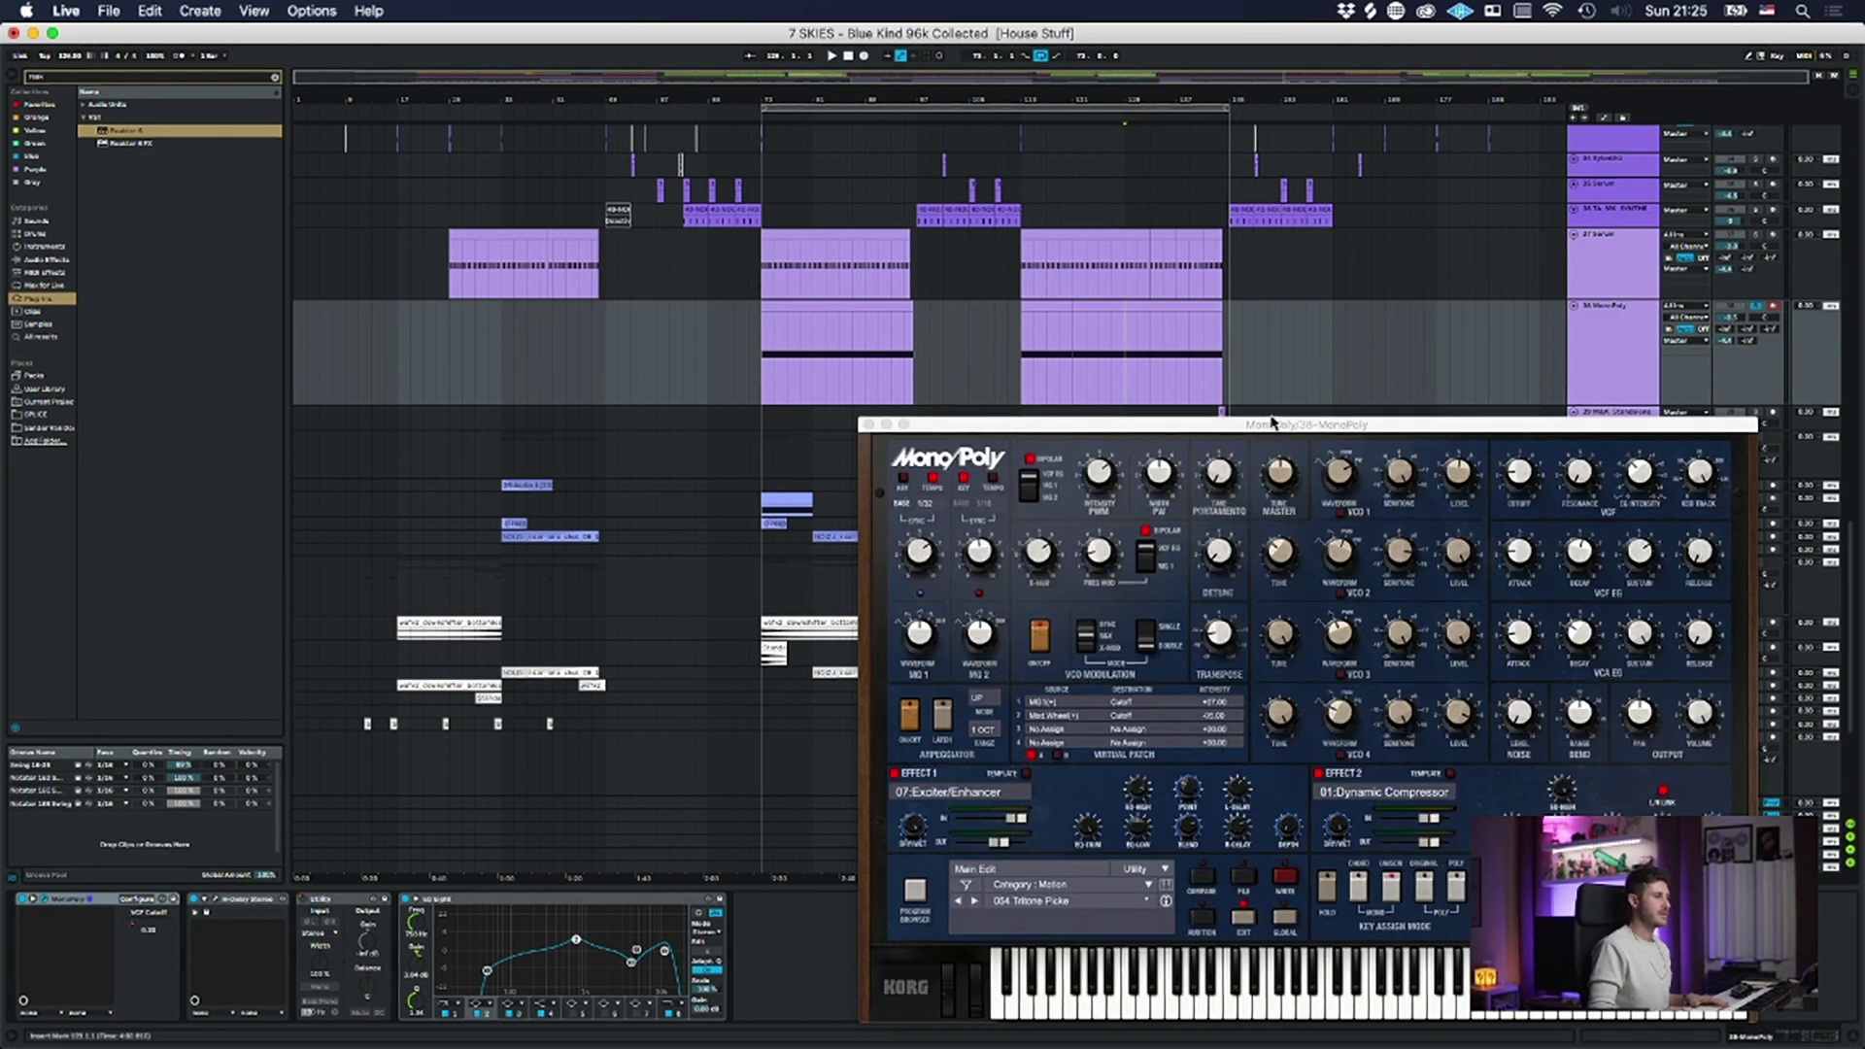
drag(1273, 425, 607, 324)
- Listen to the soloed 38 MonoPoly track from bar 121 and close its plug-in window
key(space)
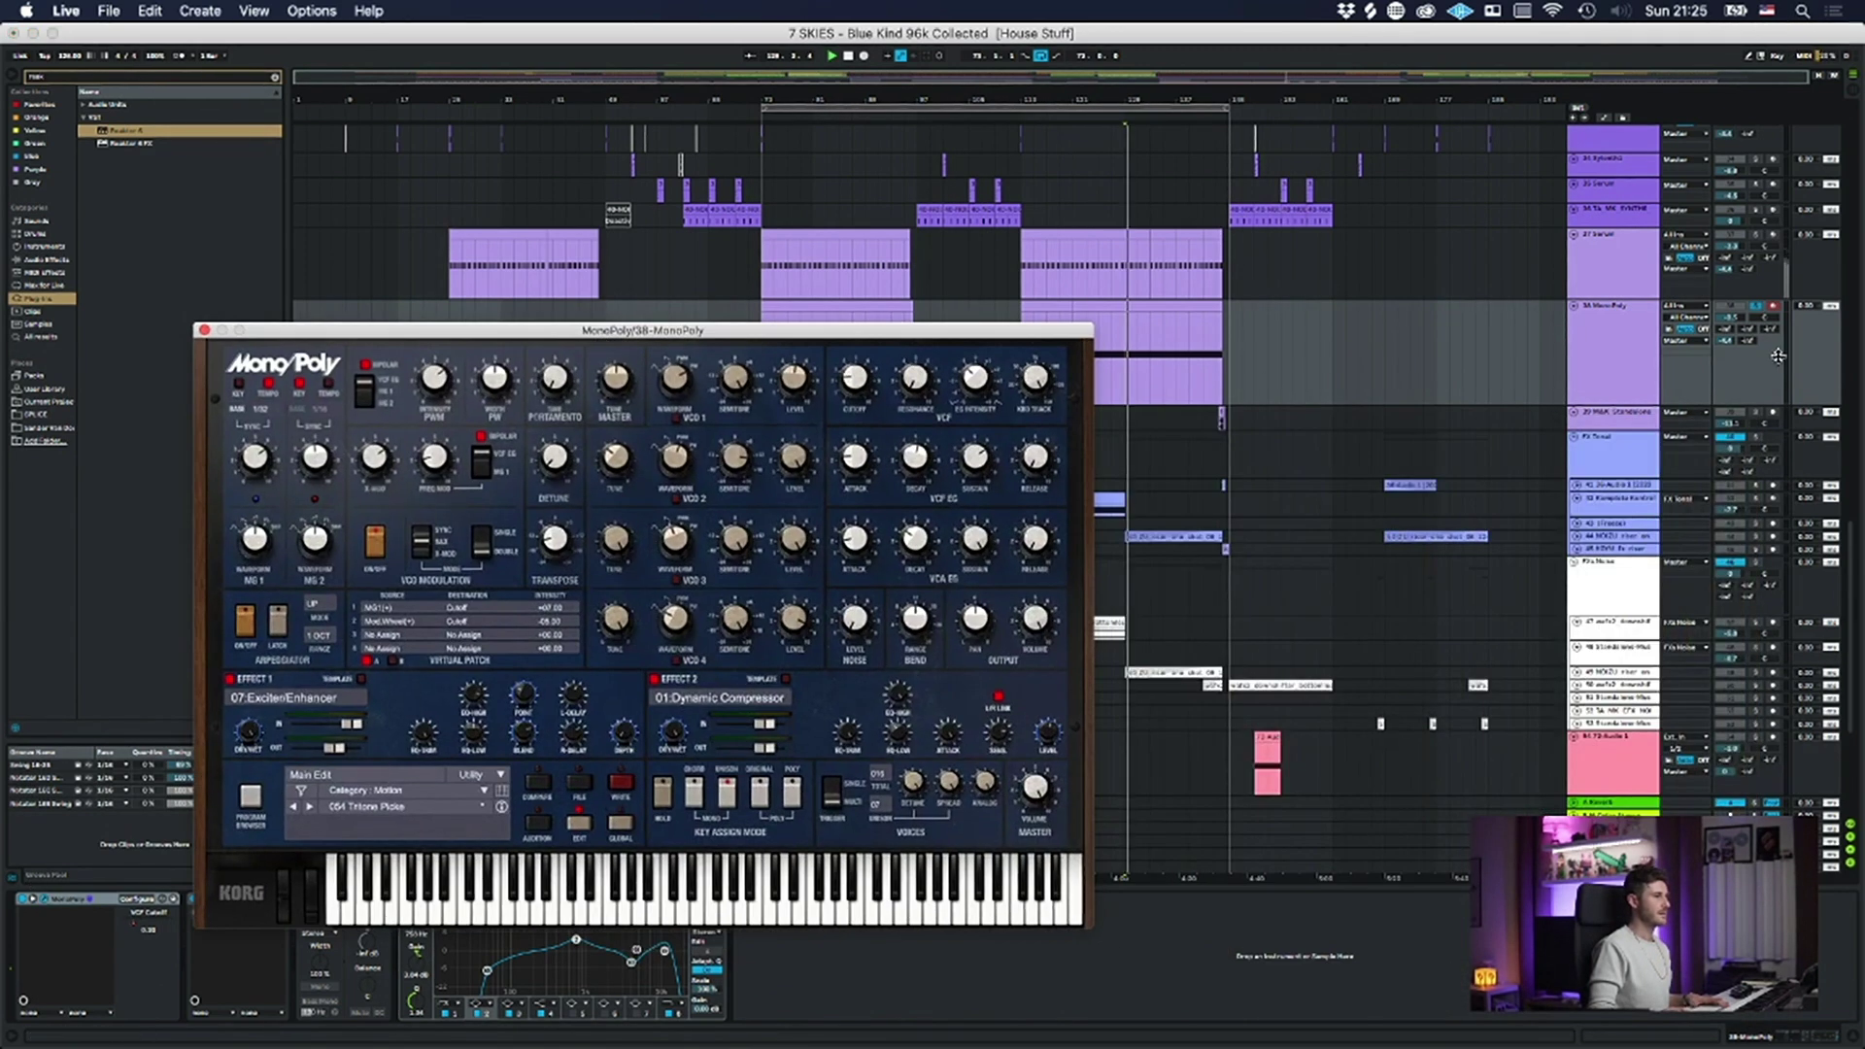
click(1631, 346)
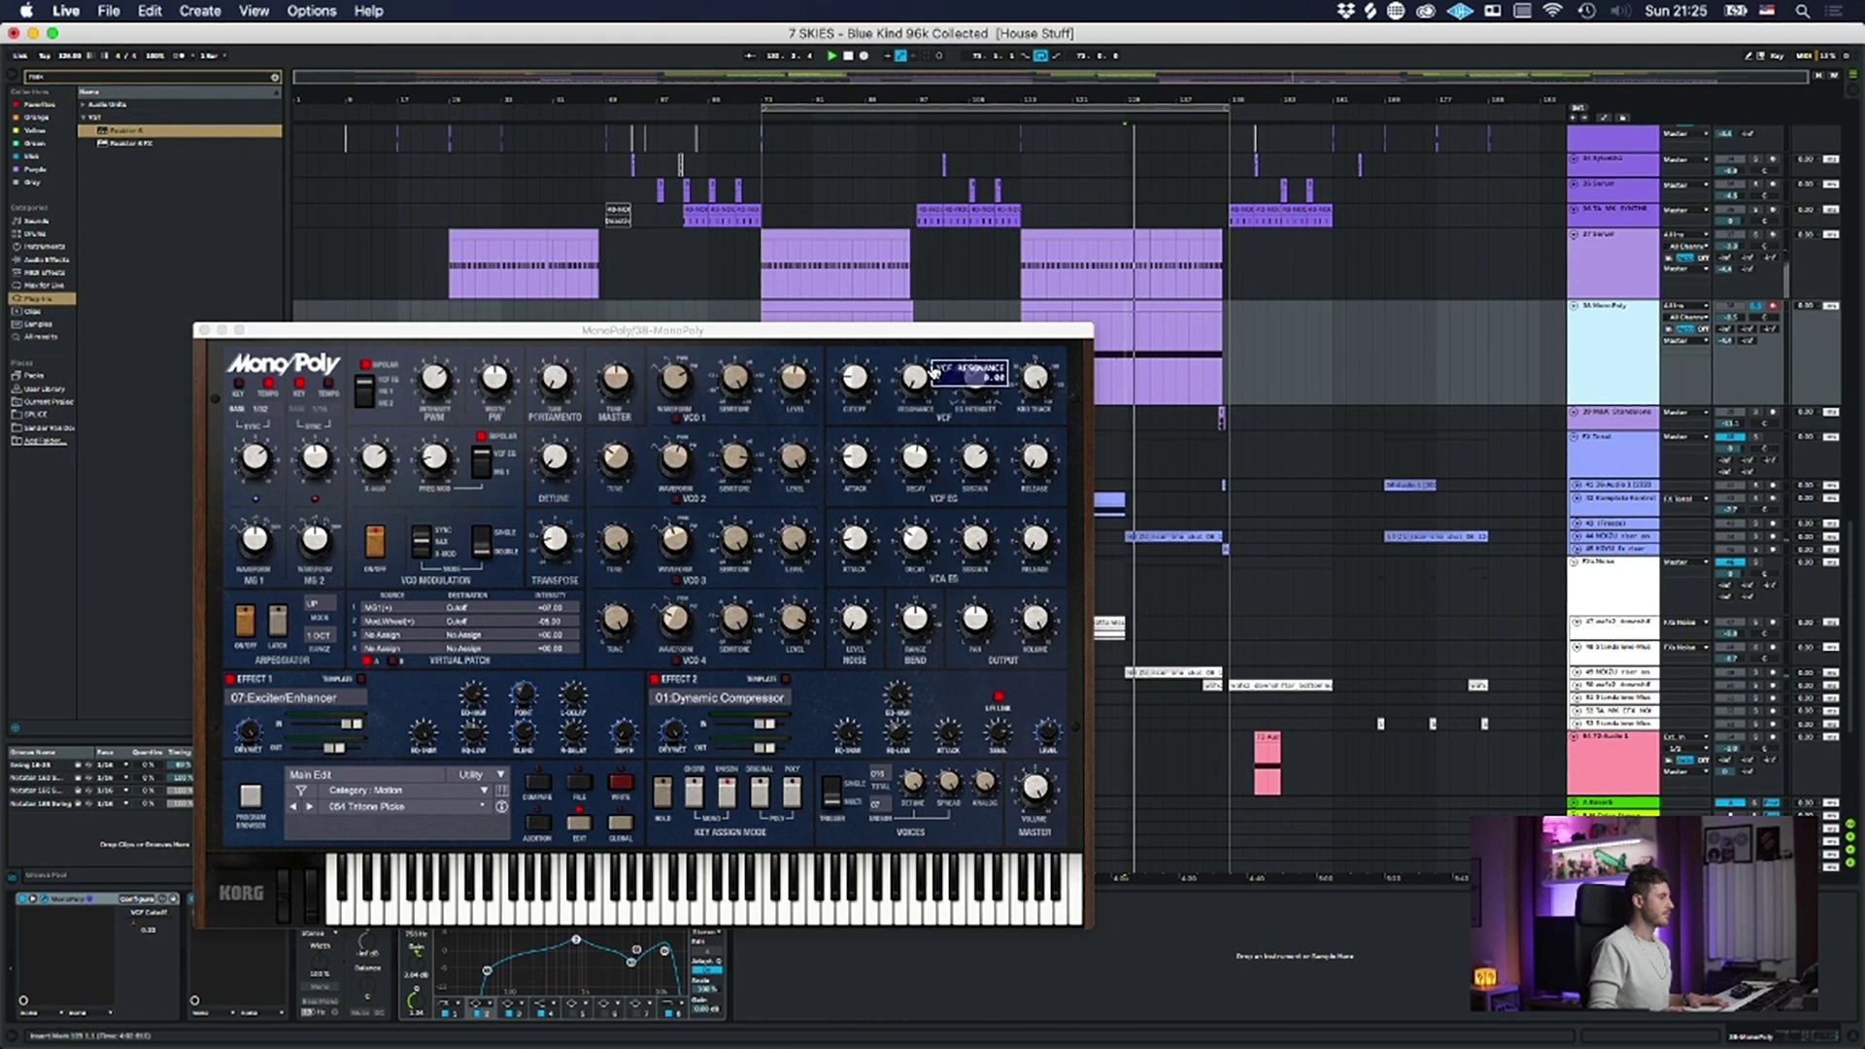
key(space)
drag(1051, 305, 1099, 307)
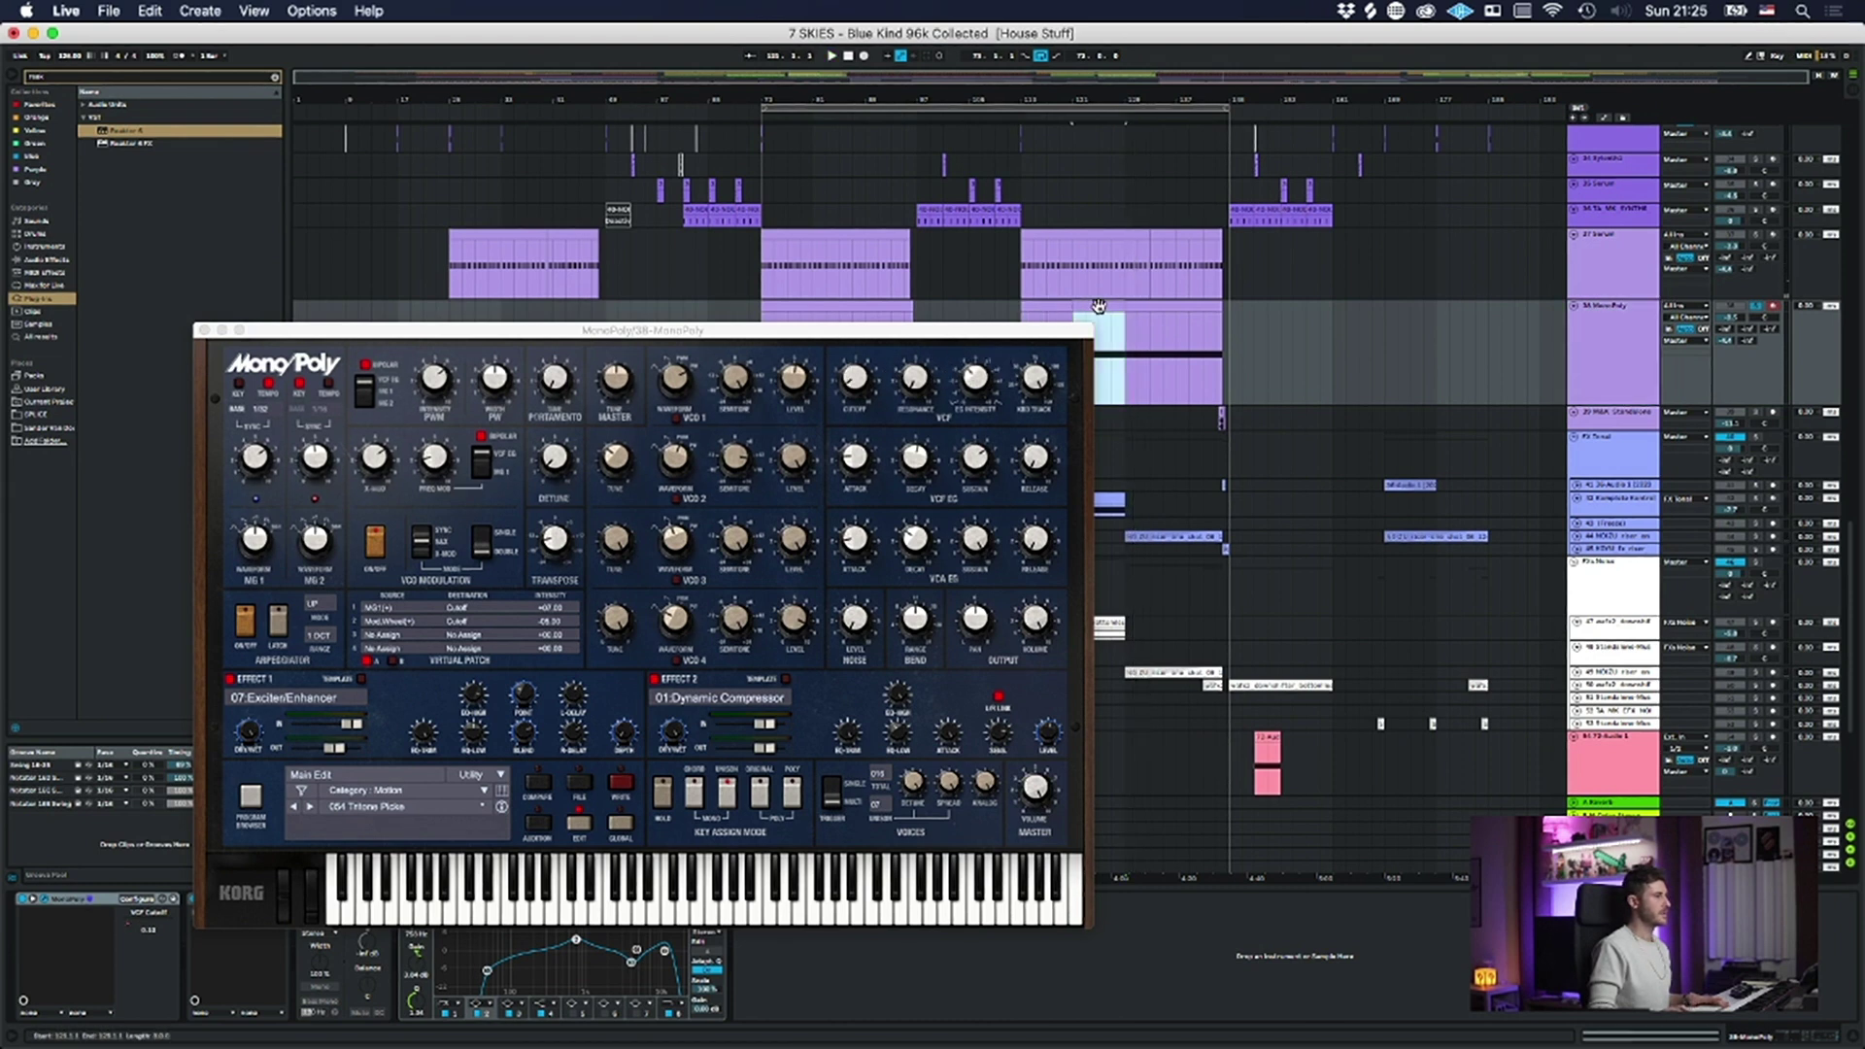
key(space)
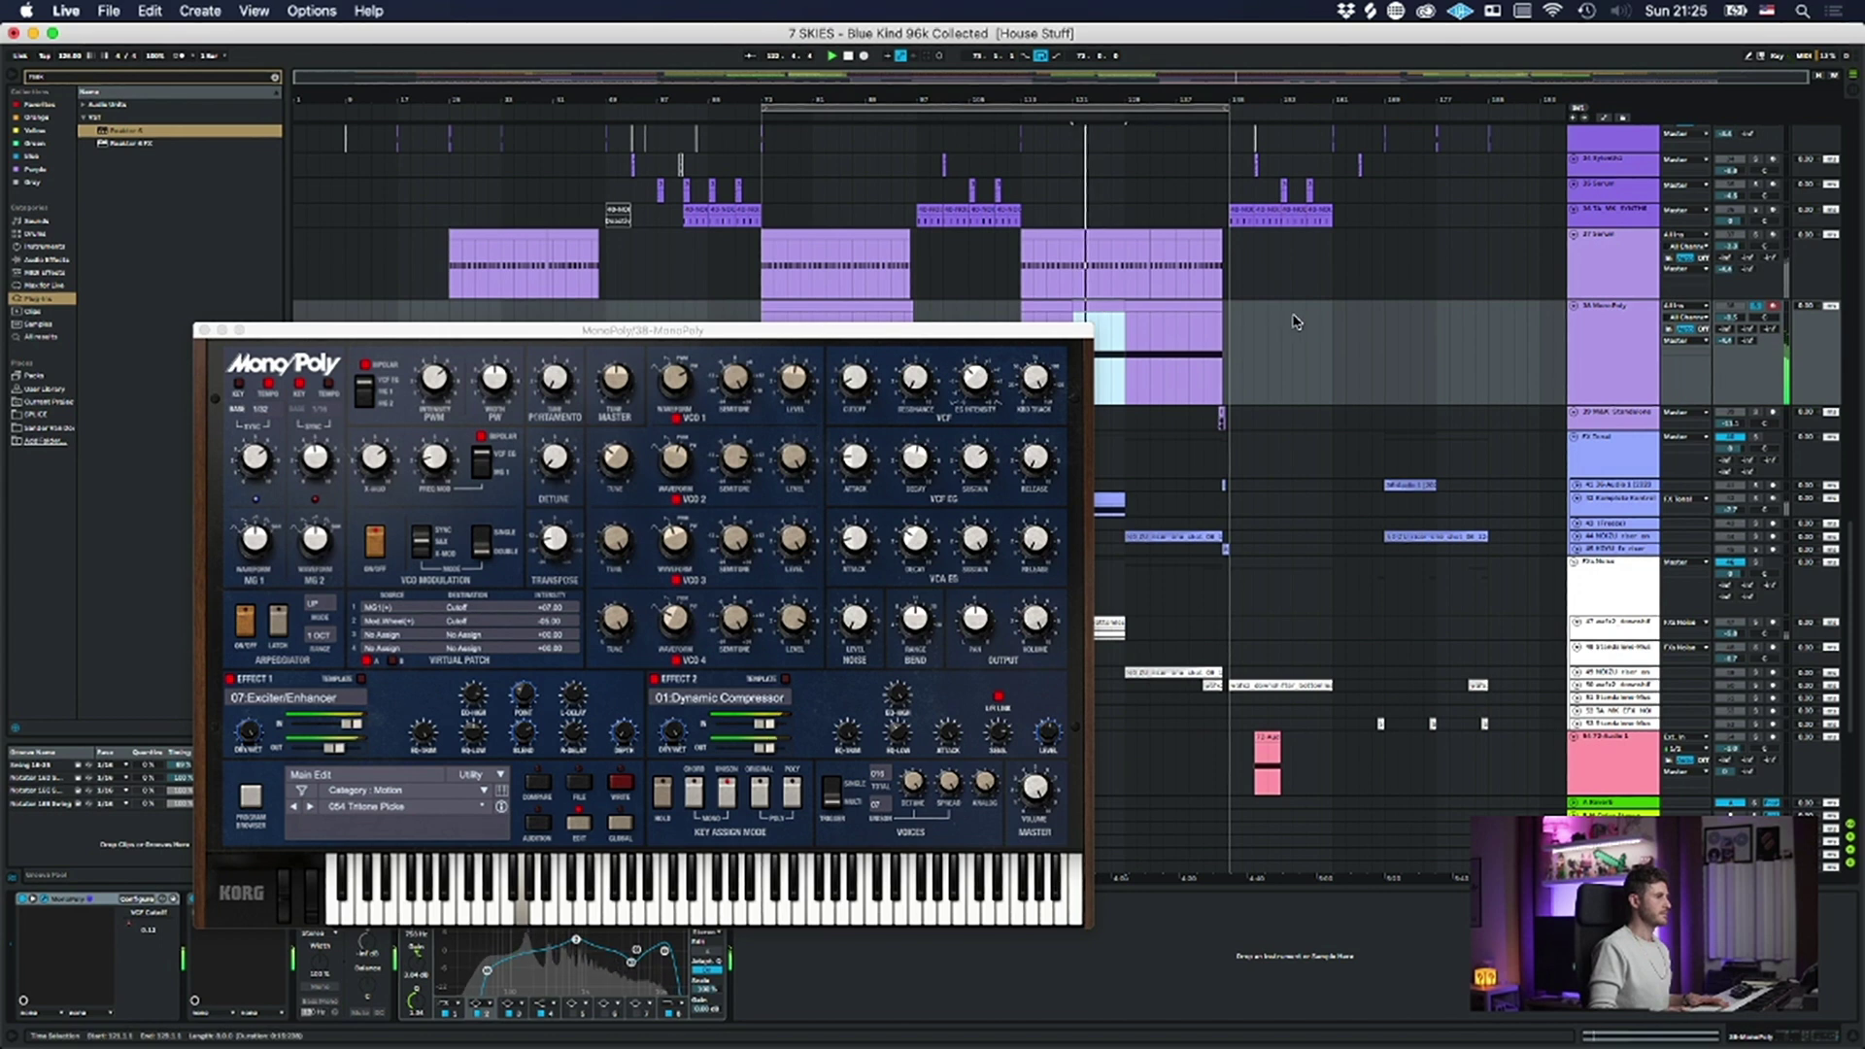
click(1164, 307)
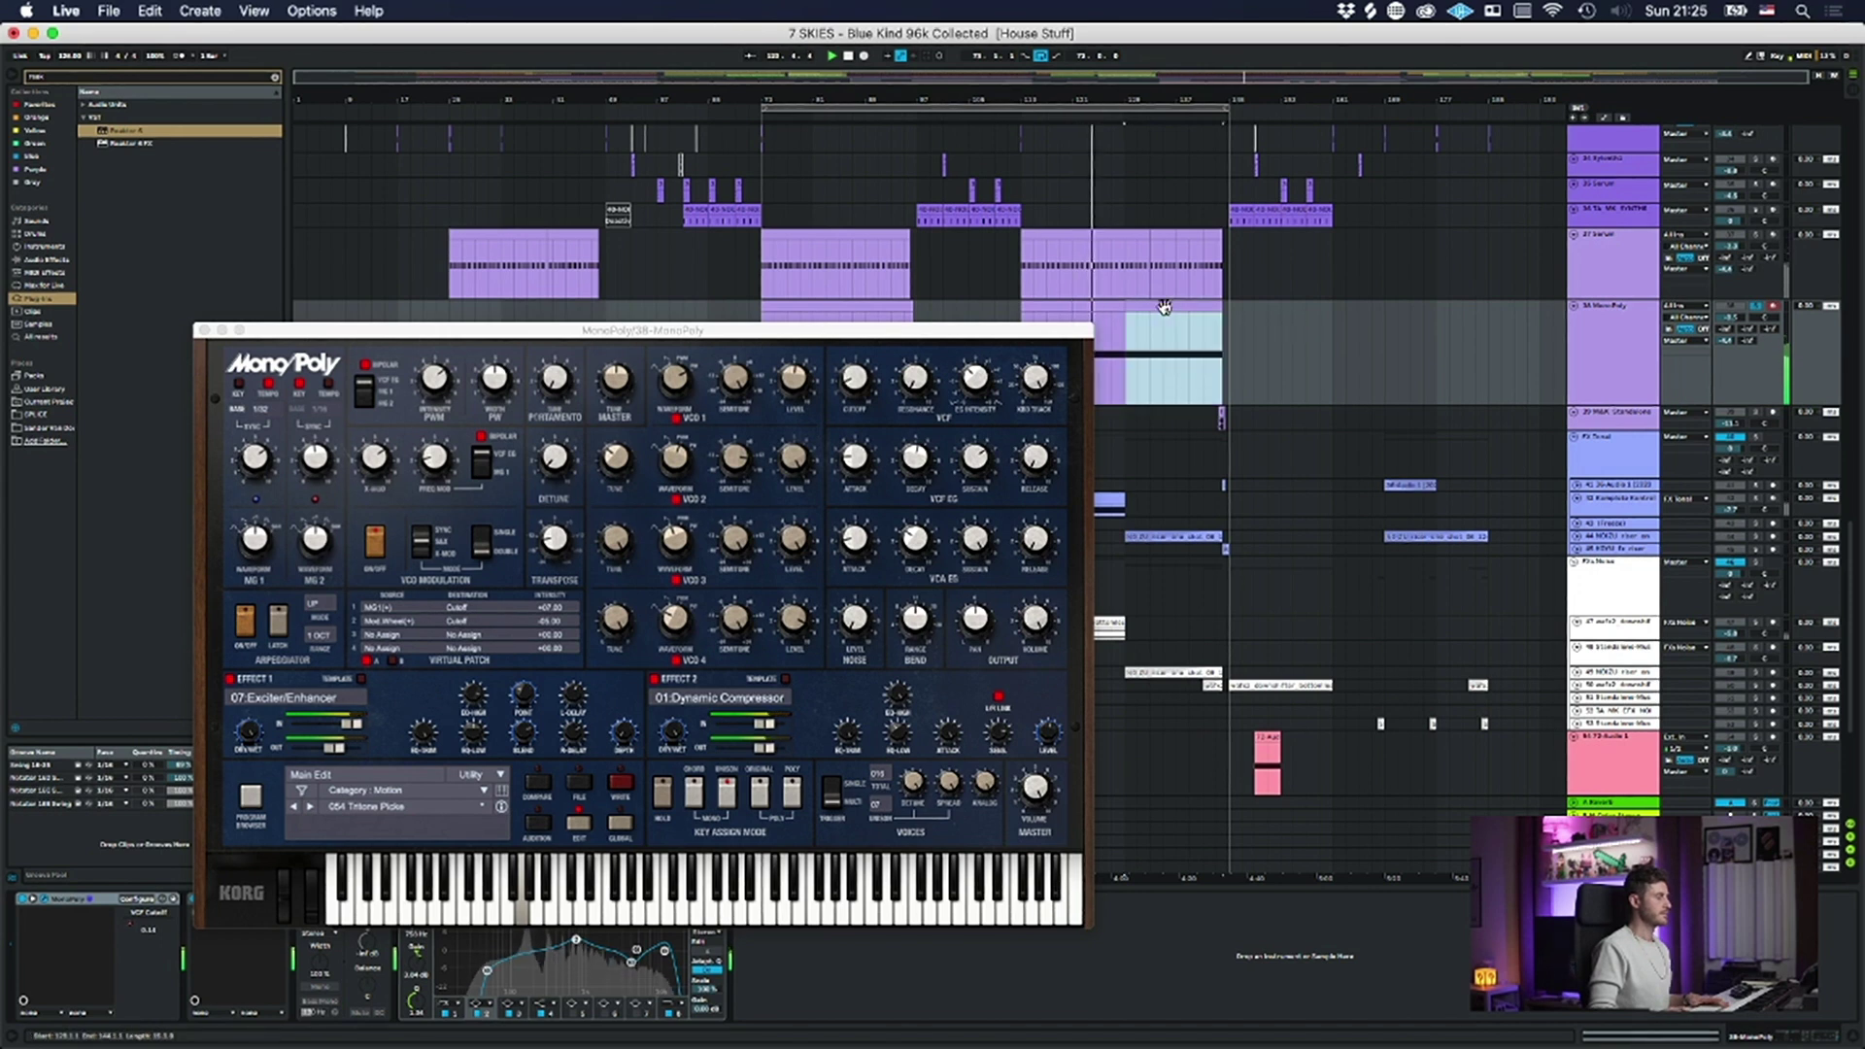
click(291, 883)
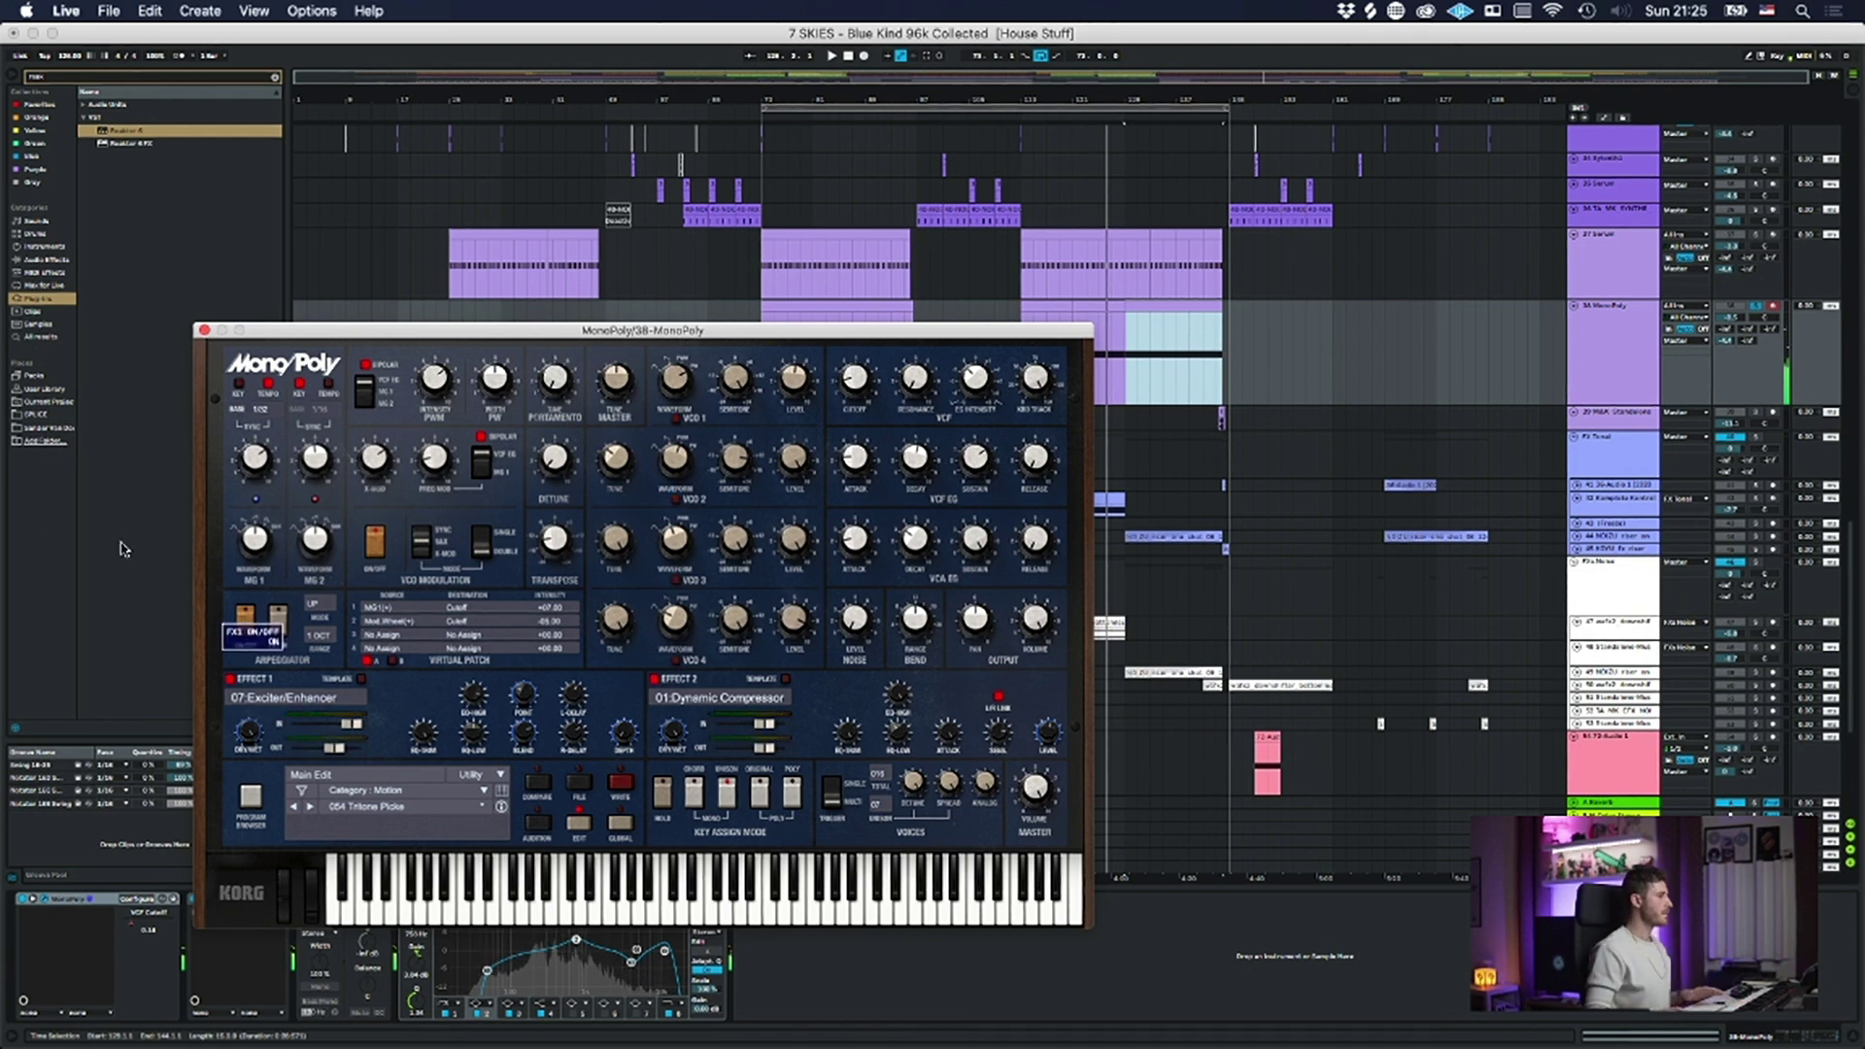
click(205, 331)
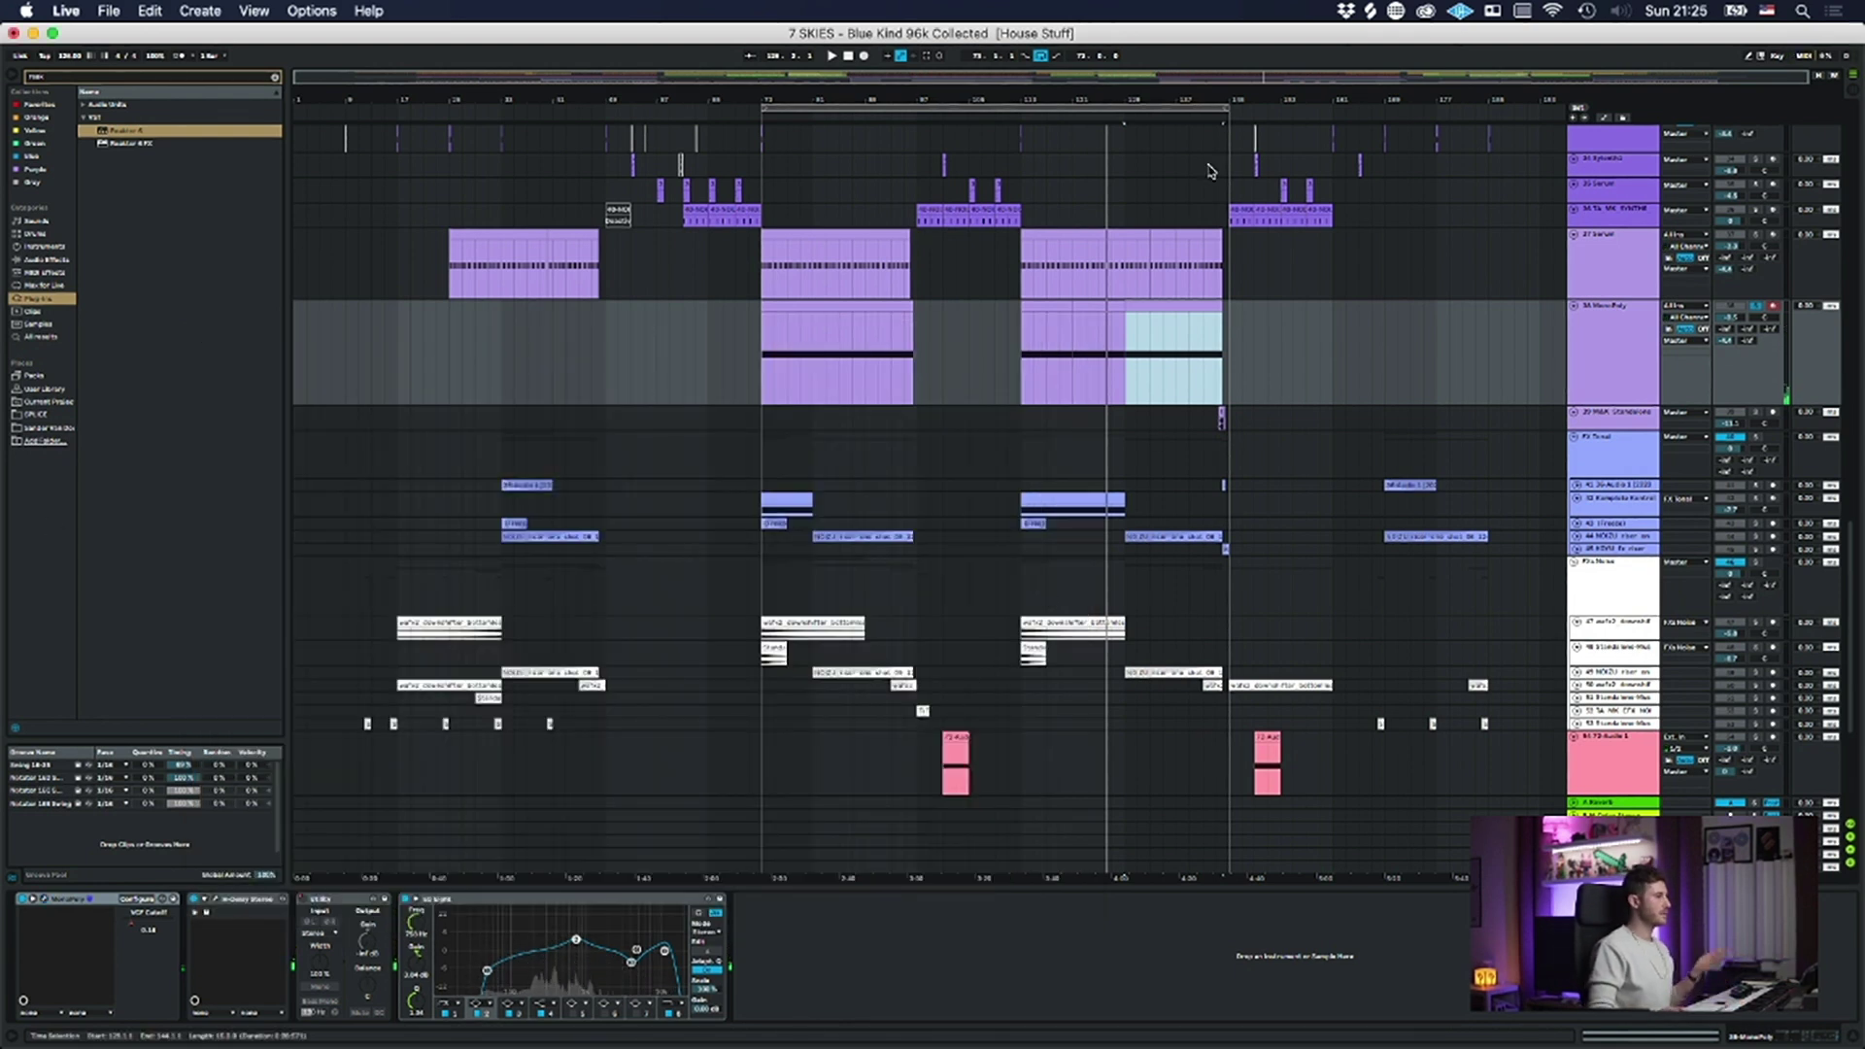
- Collapse all tracks, expand only the 37 Serum track again, and select the 35 Serum track
click(1577, 309)
alt+click(1574, 306)
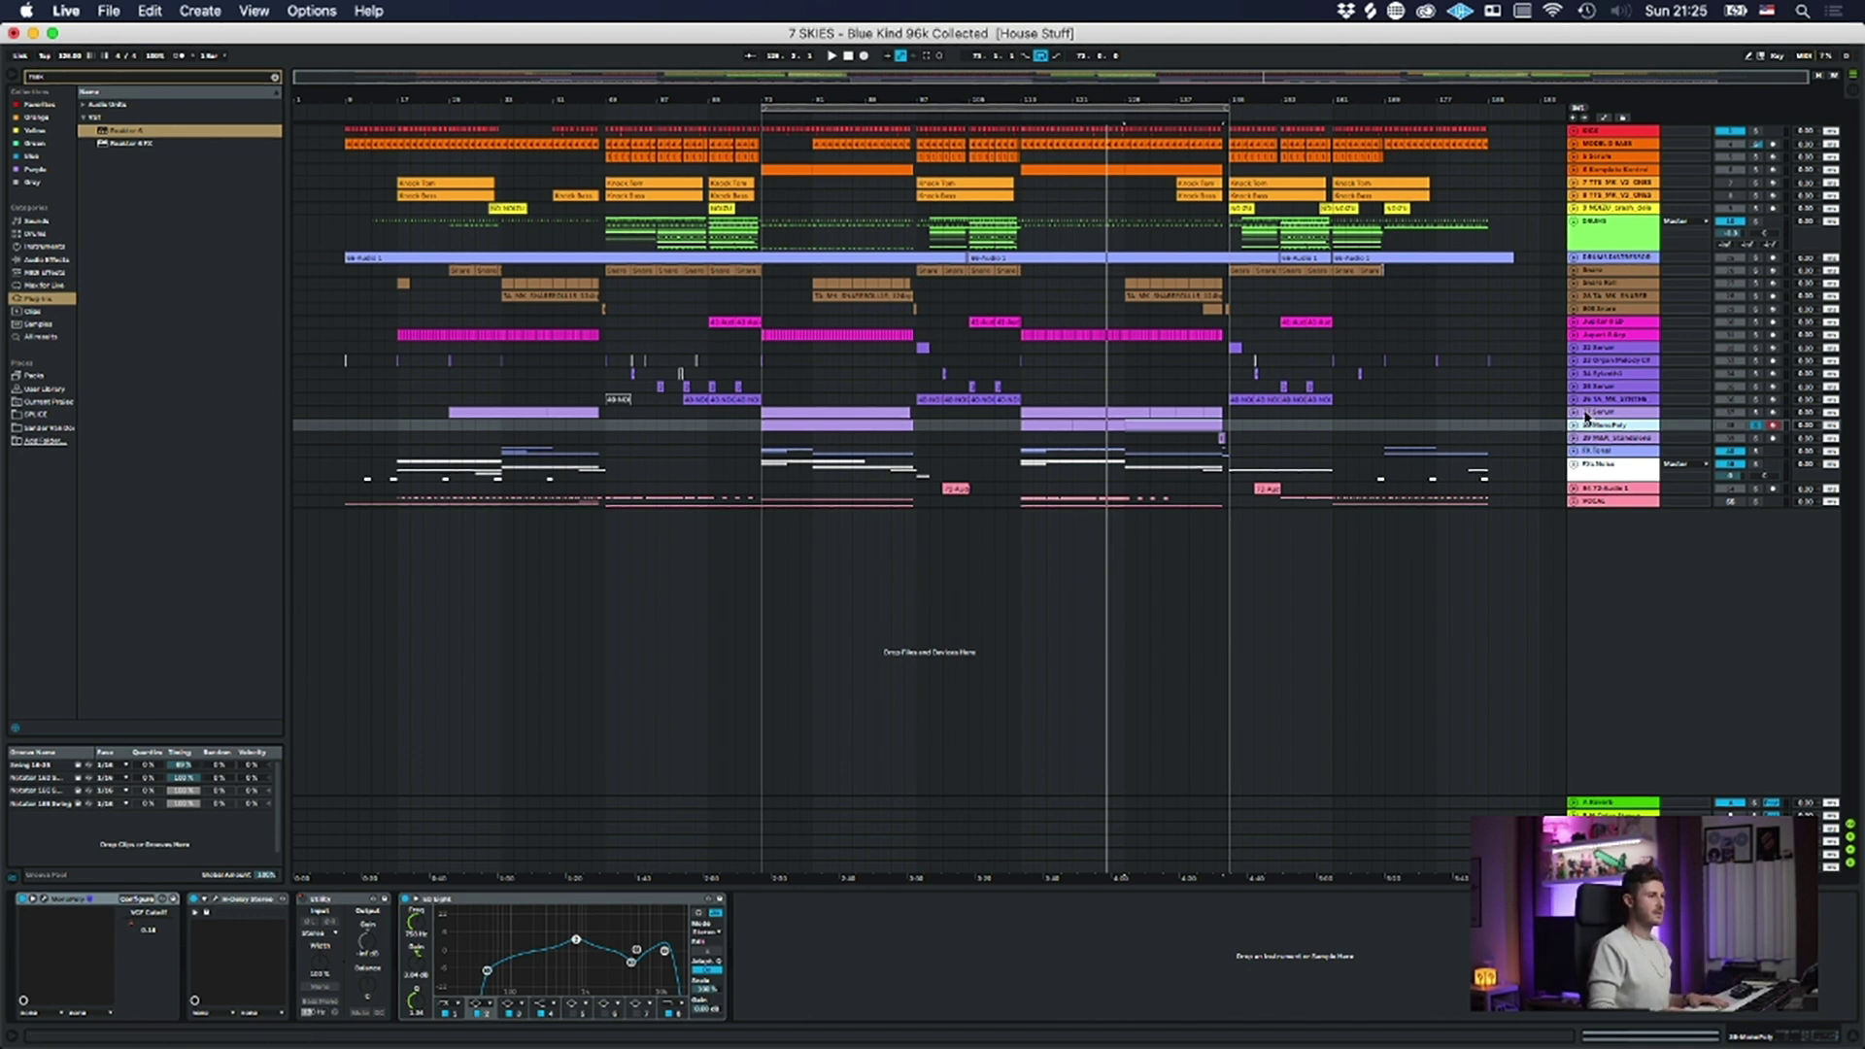
click(1572, 413)
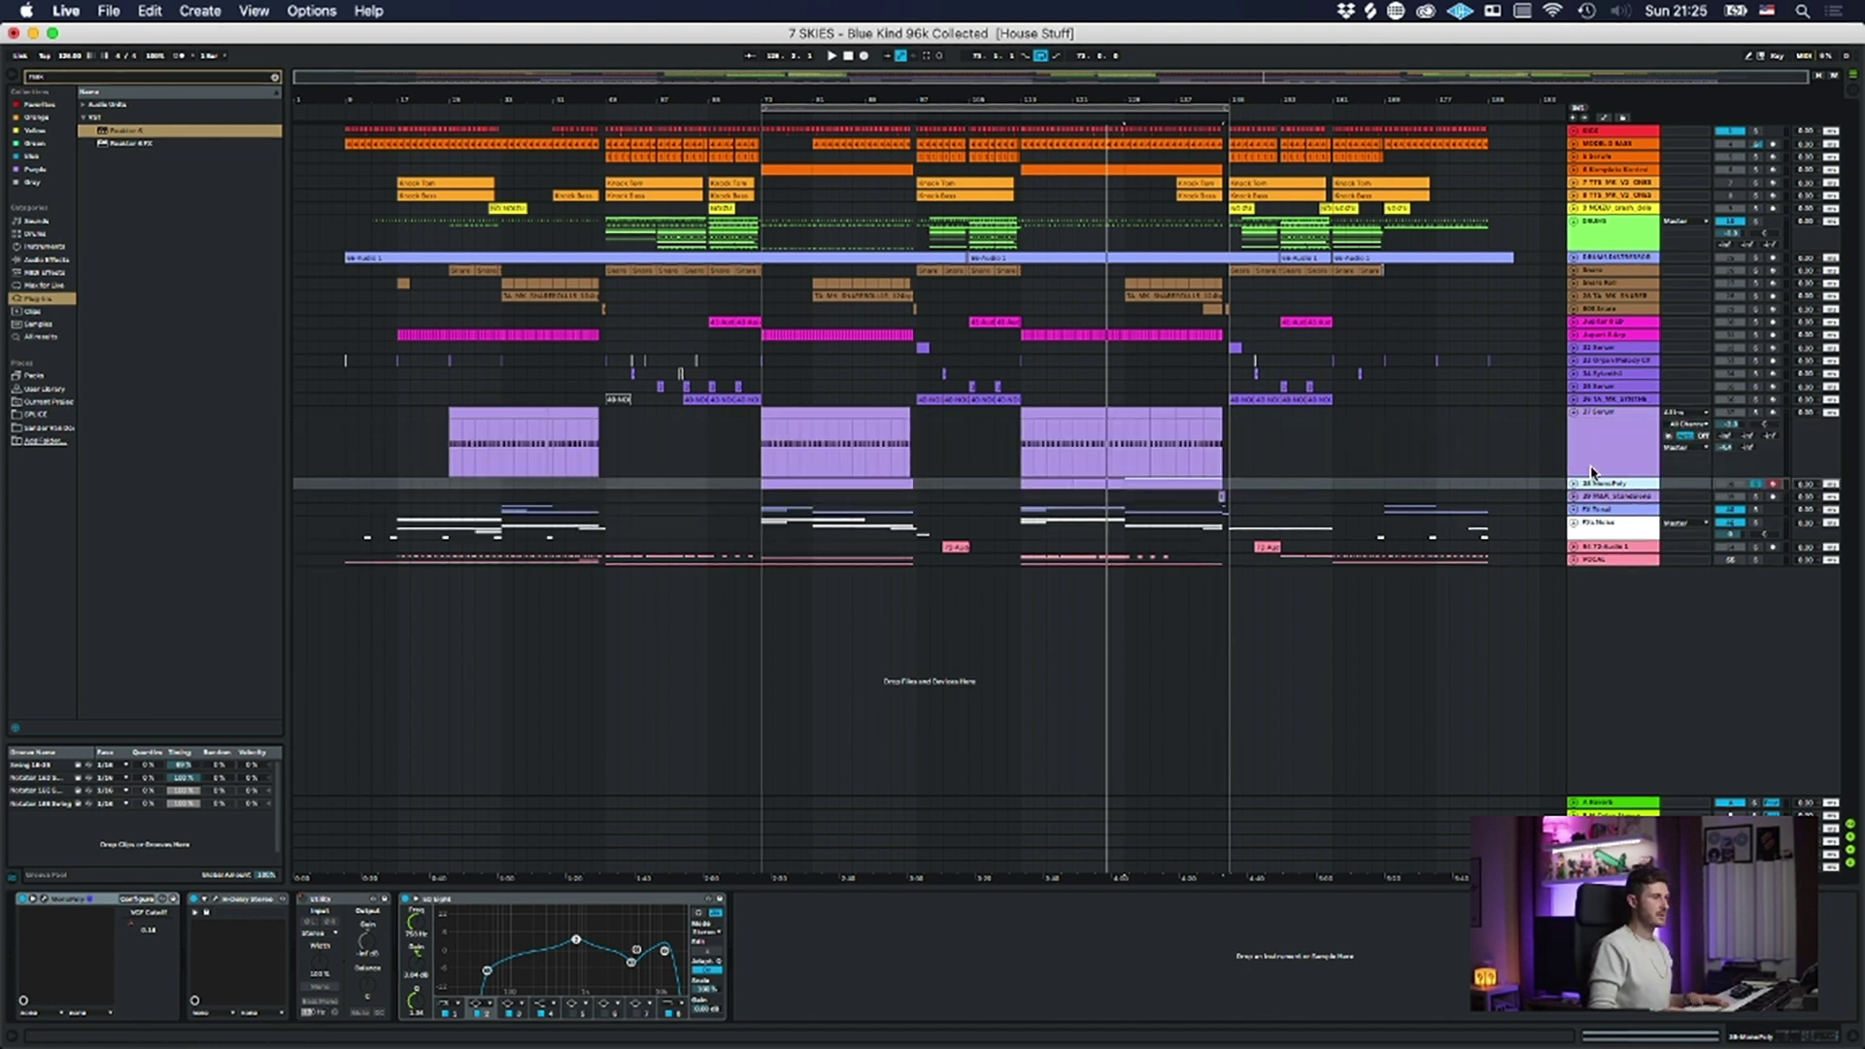
click(1568, 440)
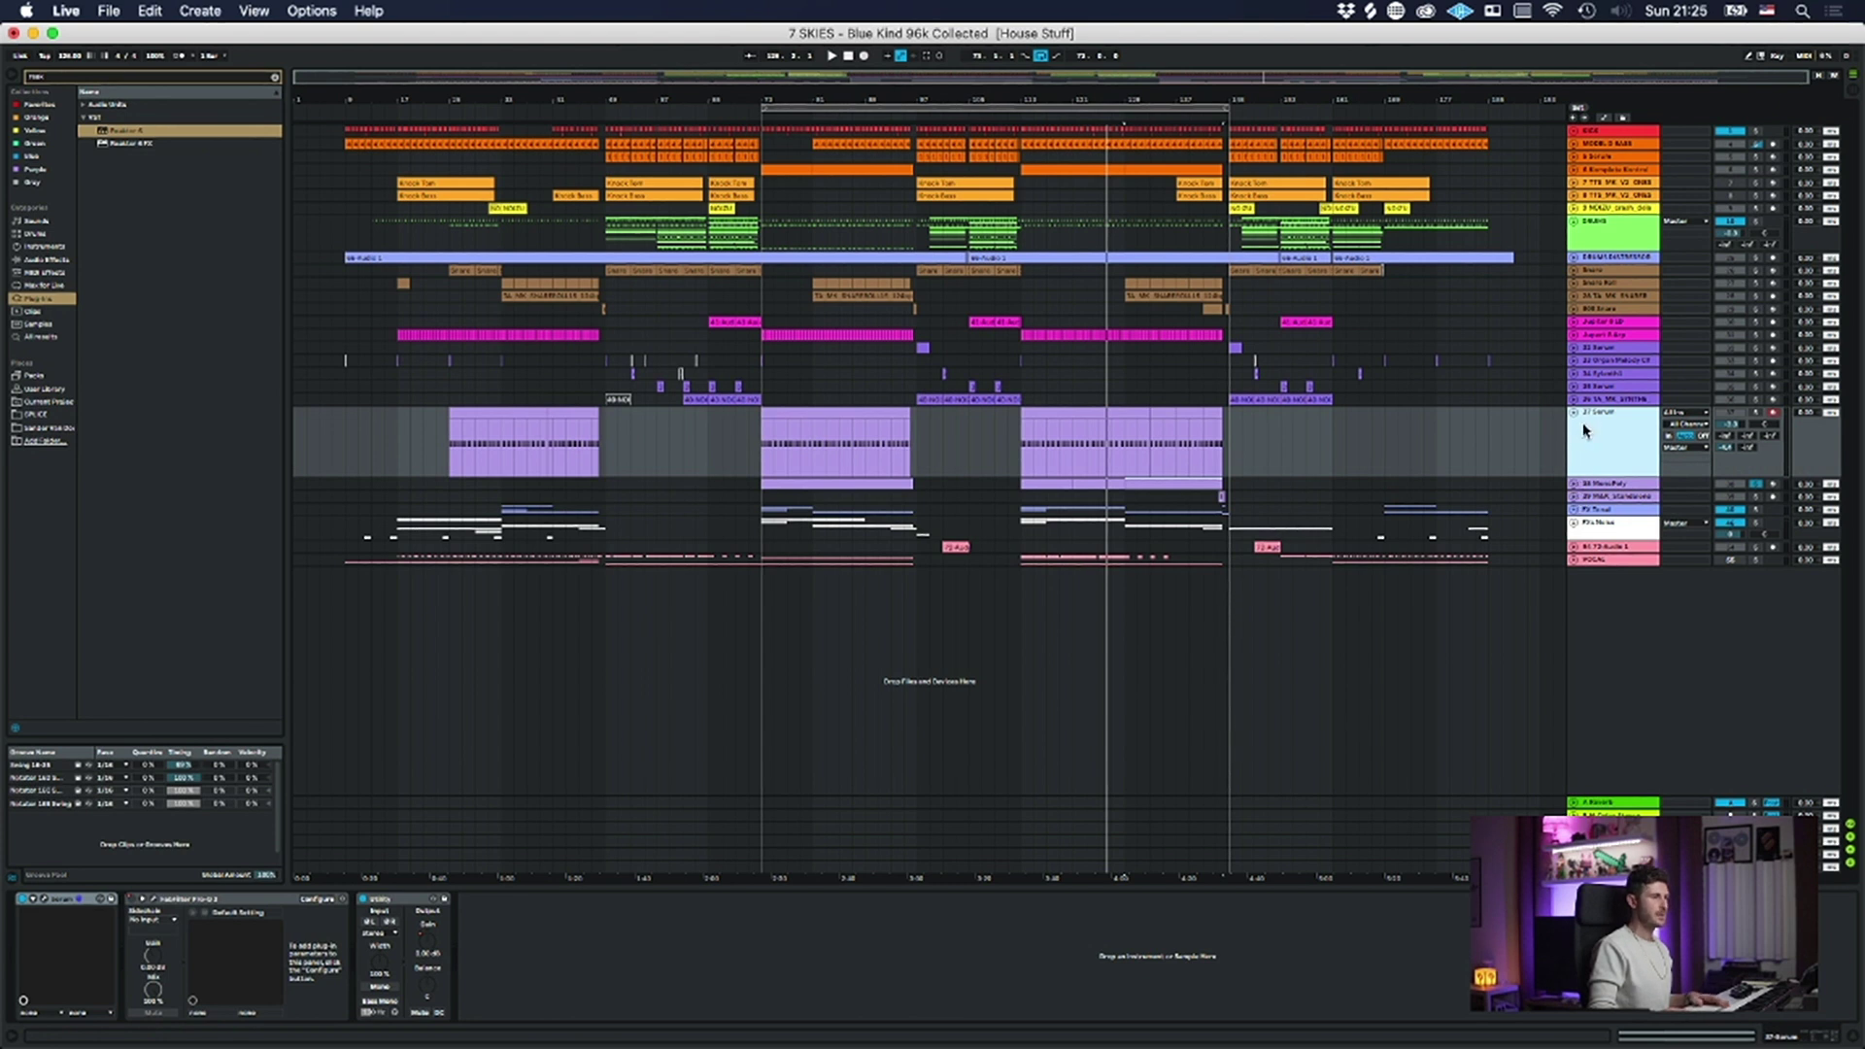
click(1586, 389)
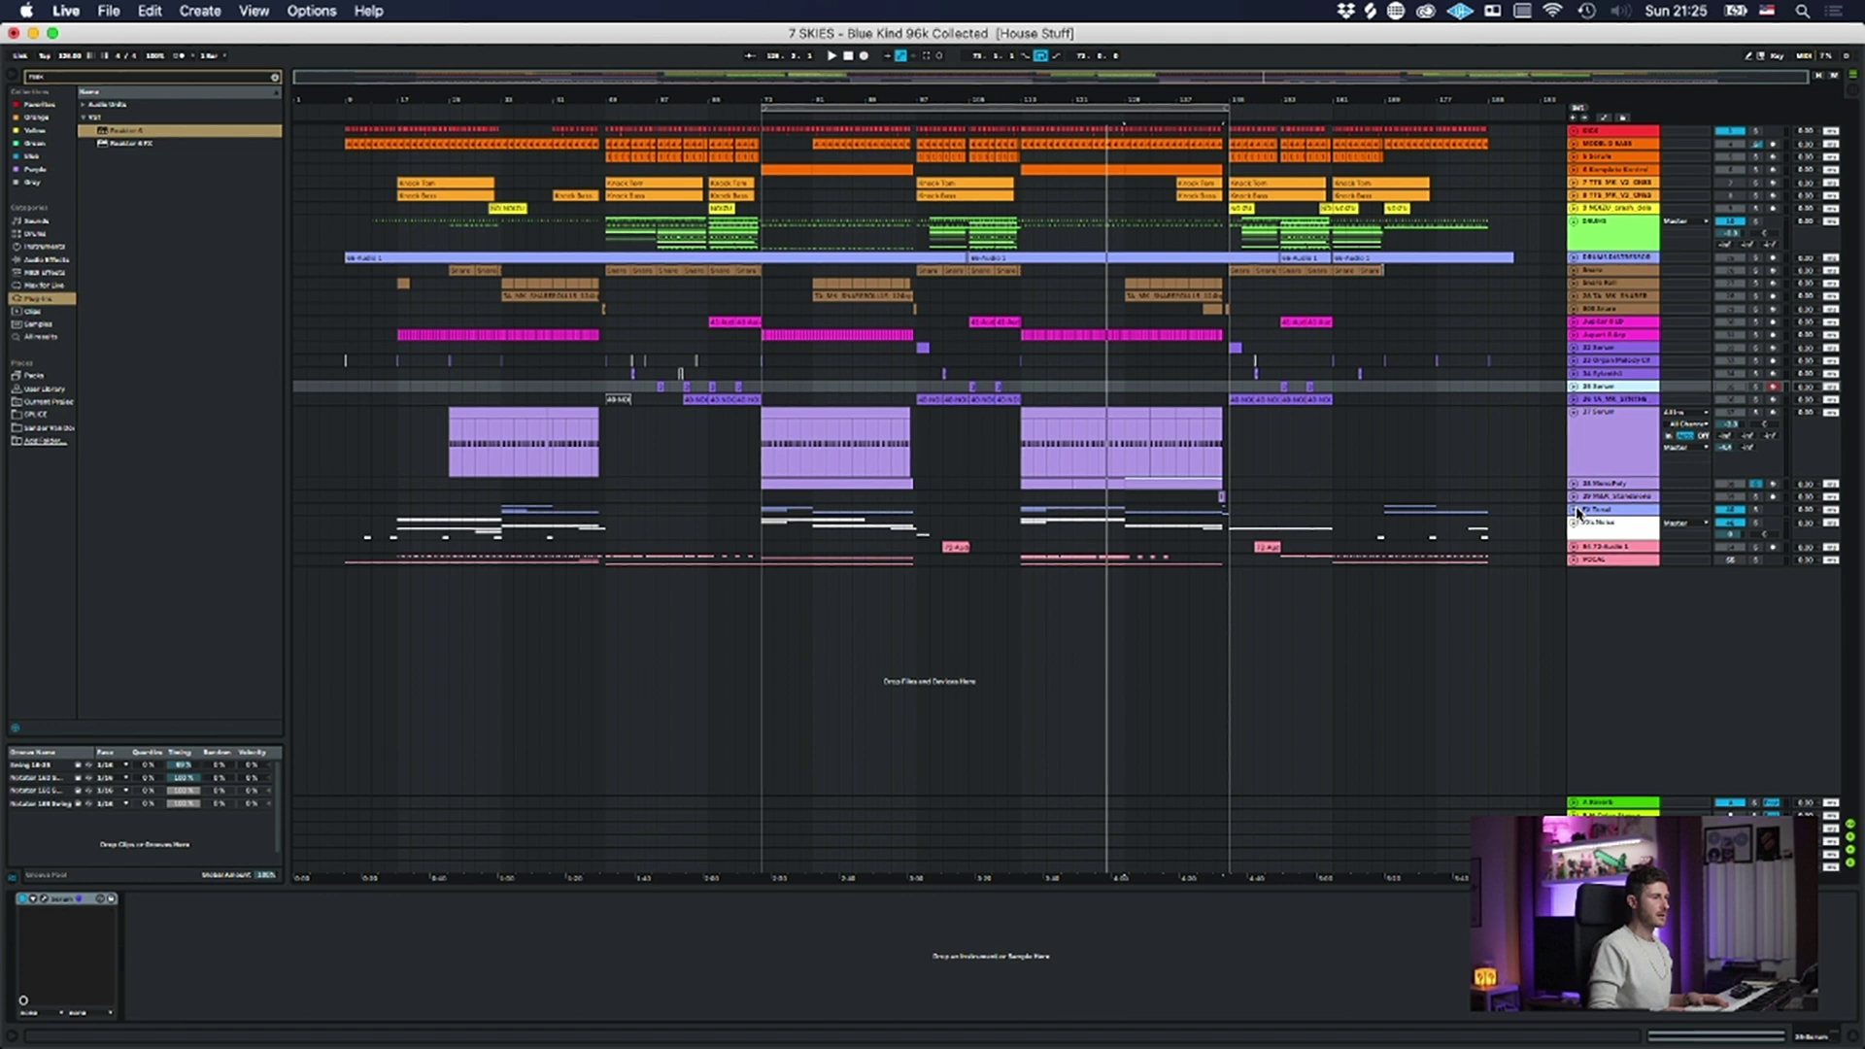
- Expand the FX Tonal group, solo its Komplete Kontrol track, and listen to it from bar 73
click(1574, 511)
click(1808, 583)
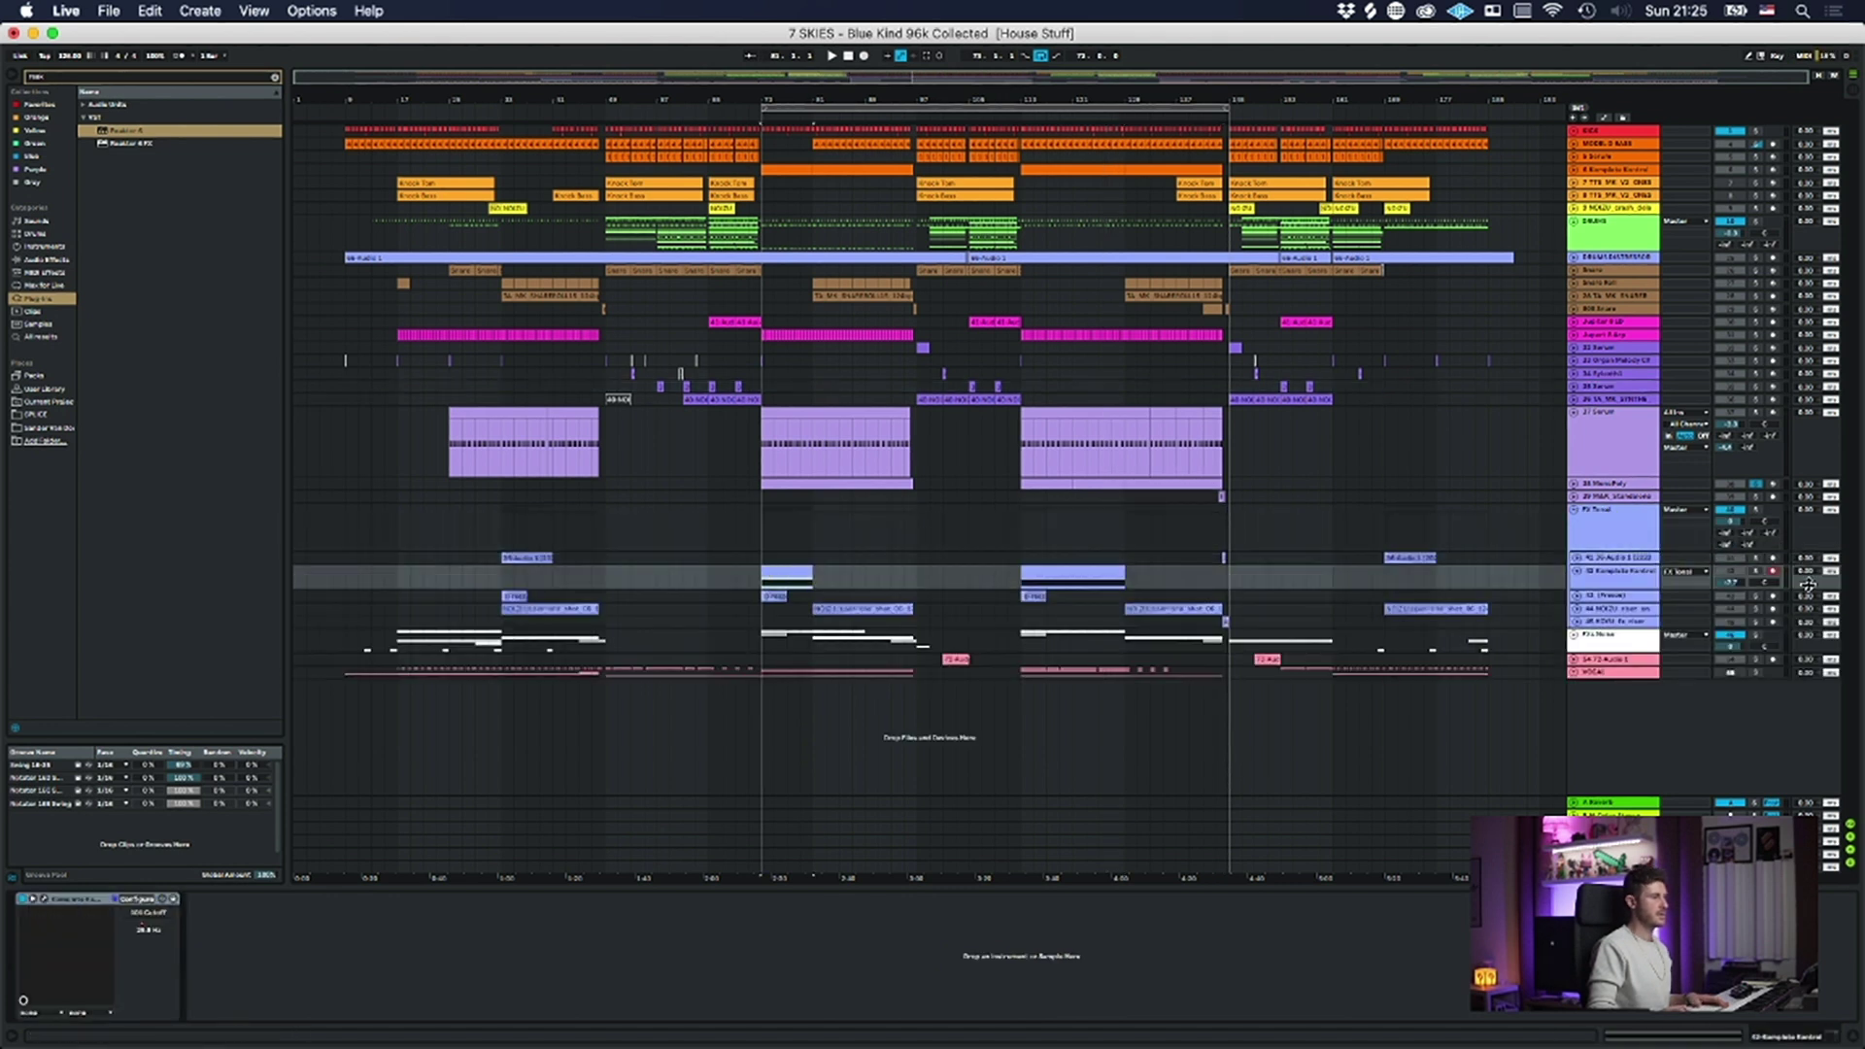
click(1756, 571)
click(1619, 573)
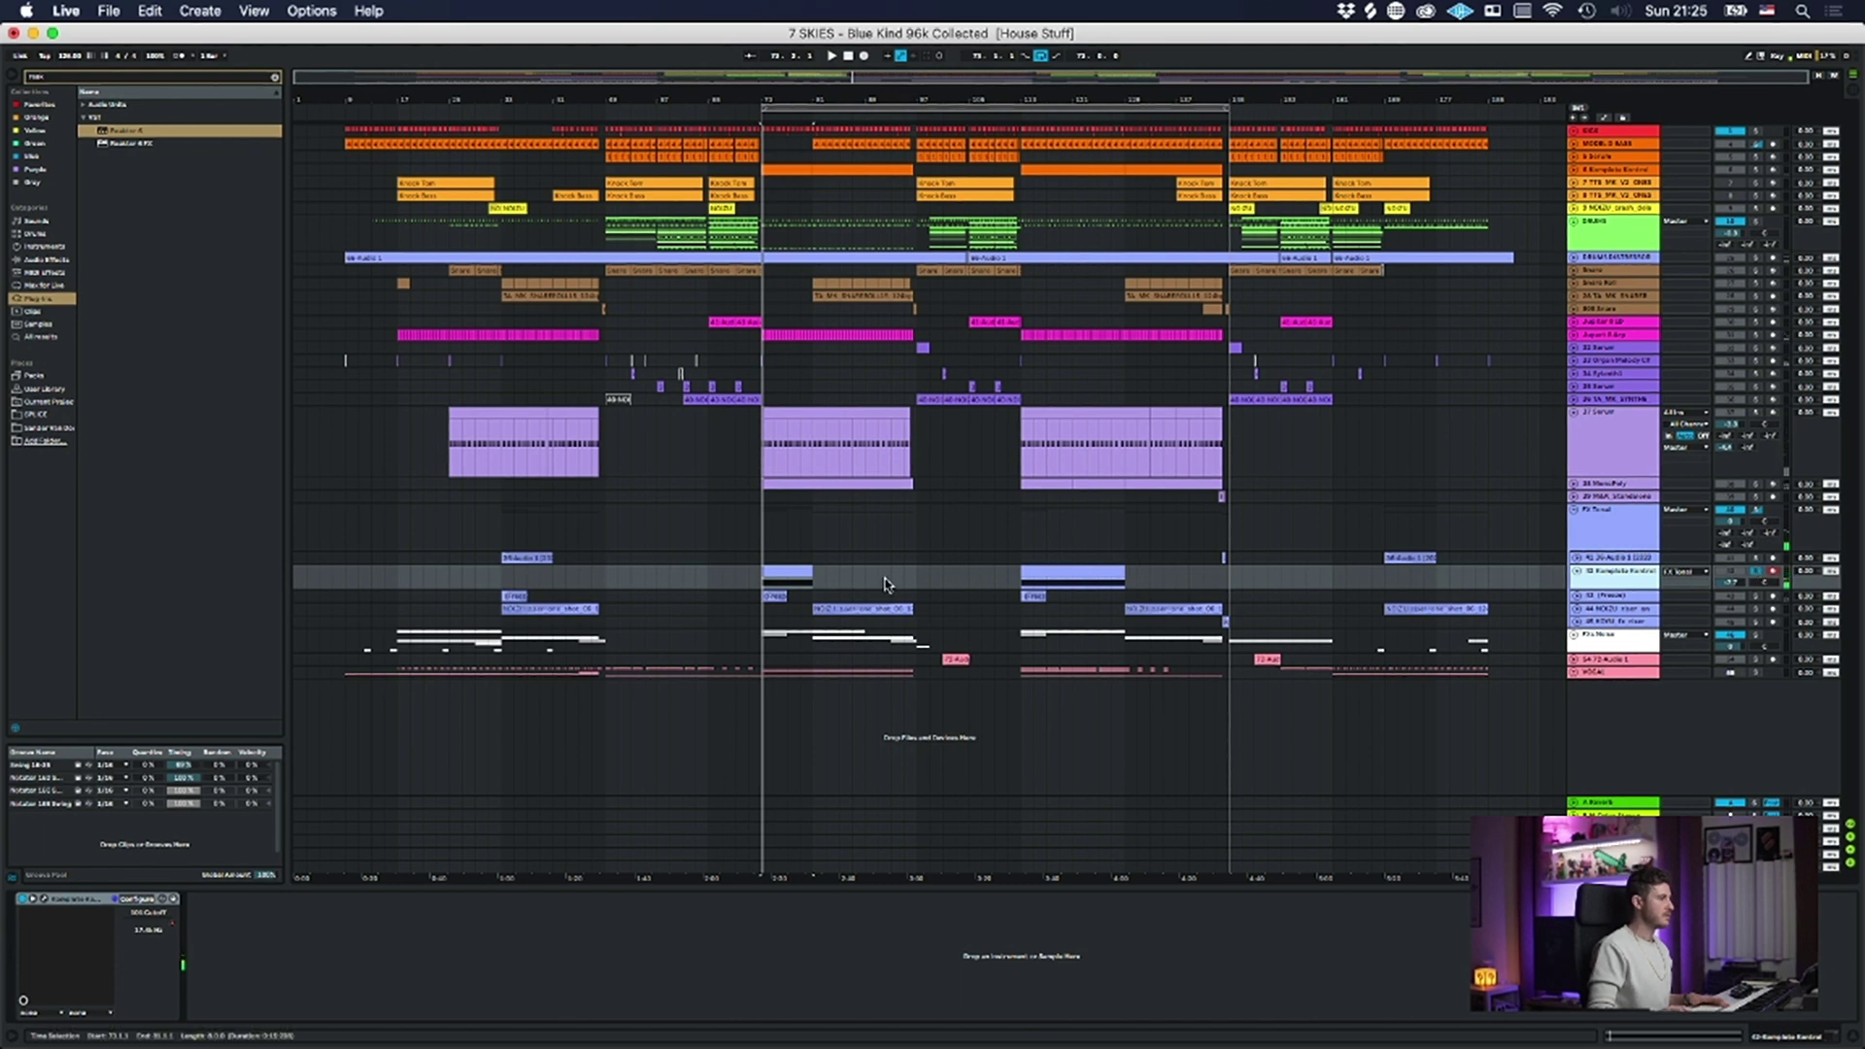
- Solo and expand the 32 Serum track and listen to its short clip from bar 97
click(916, 583)
click(1607, 348)
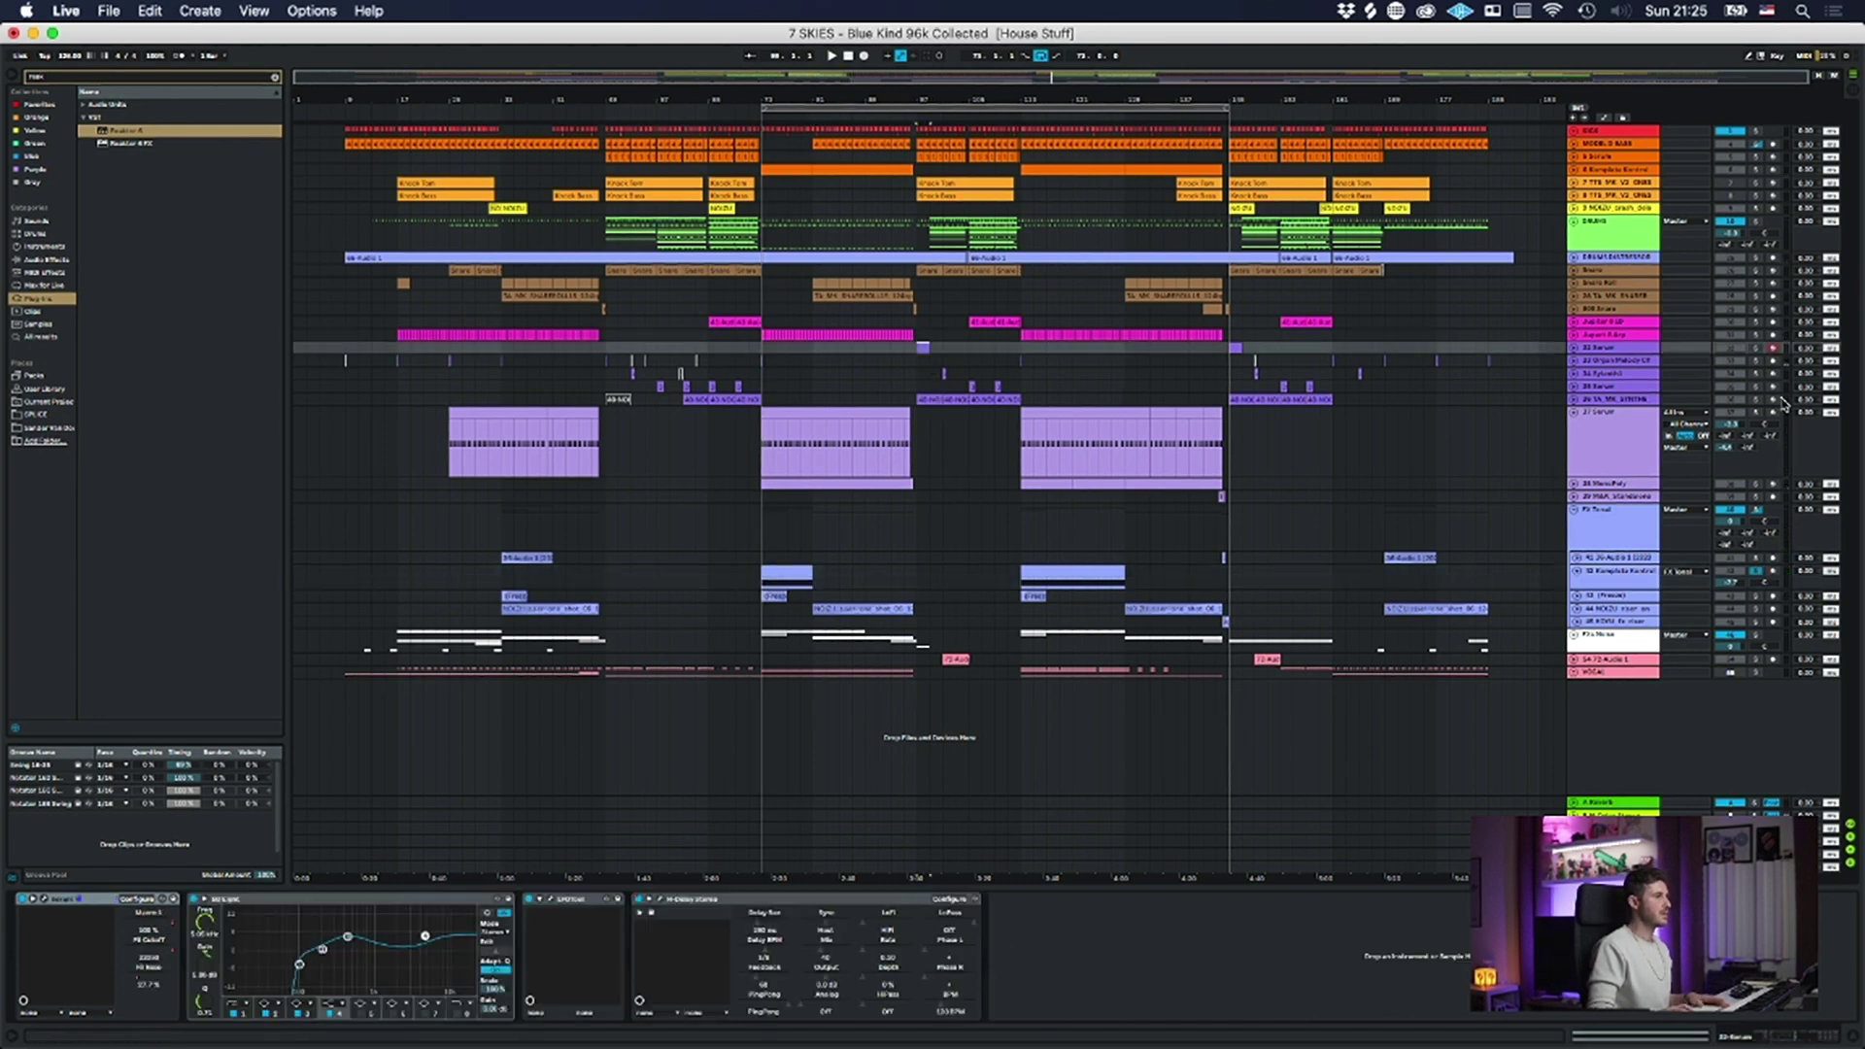
click(1575, 348)
key(space)
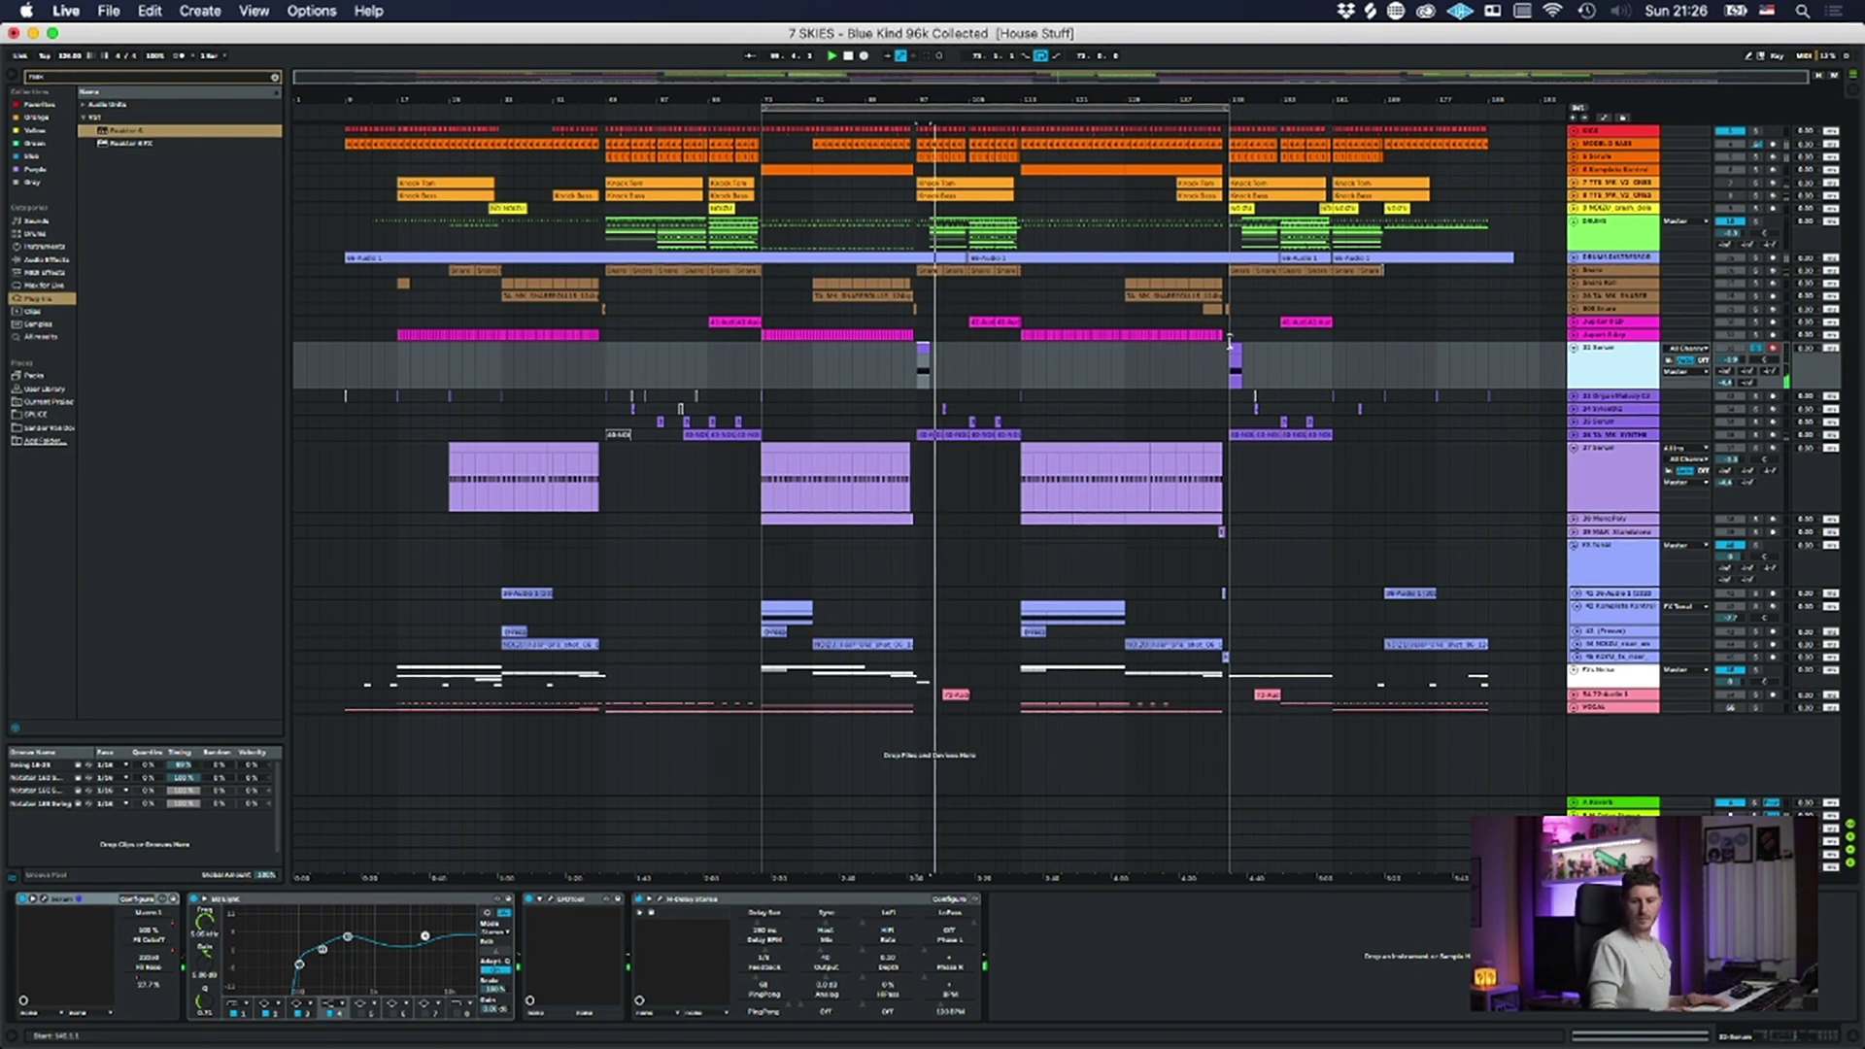
key(space)
- Select the 32 Serum clip at bar 97 and open the track's Serum plug-in window
click(922, 350)
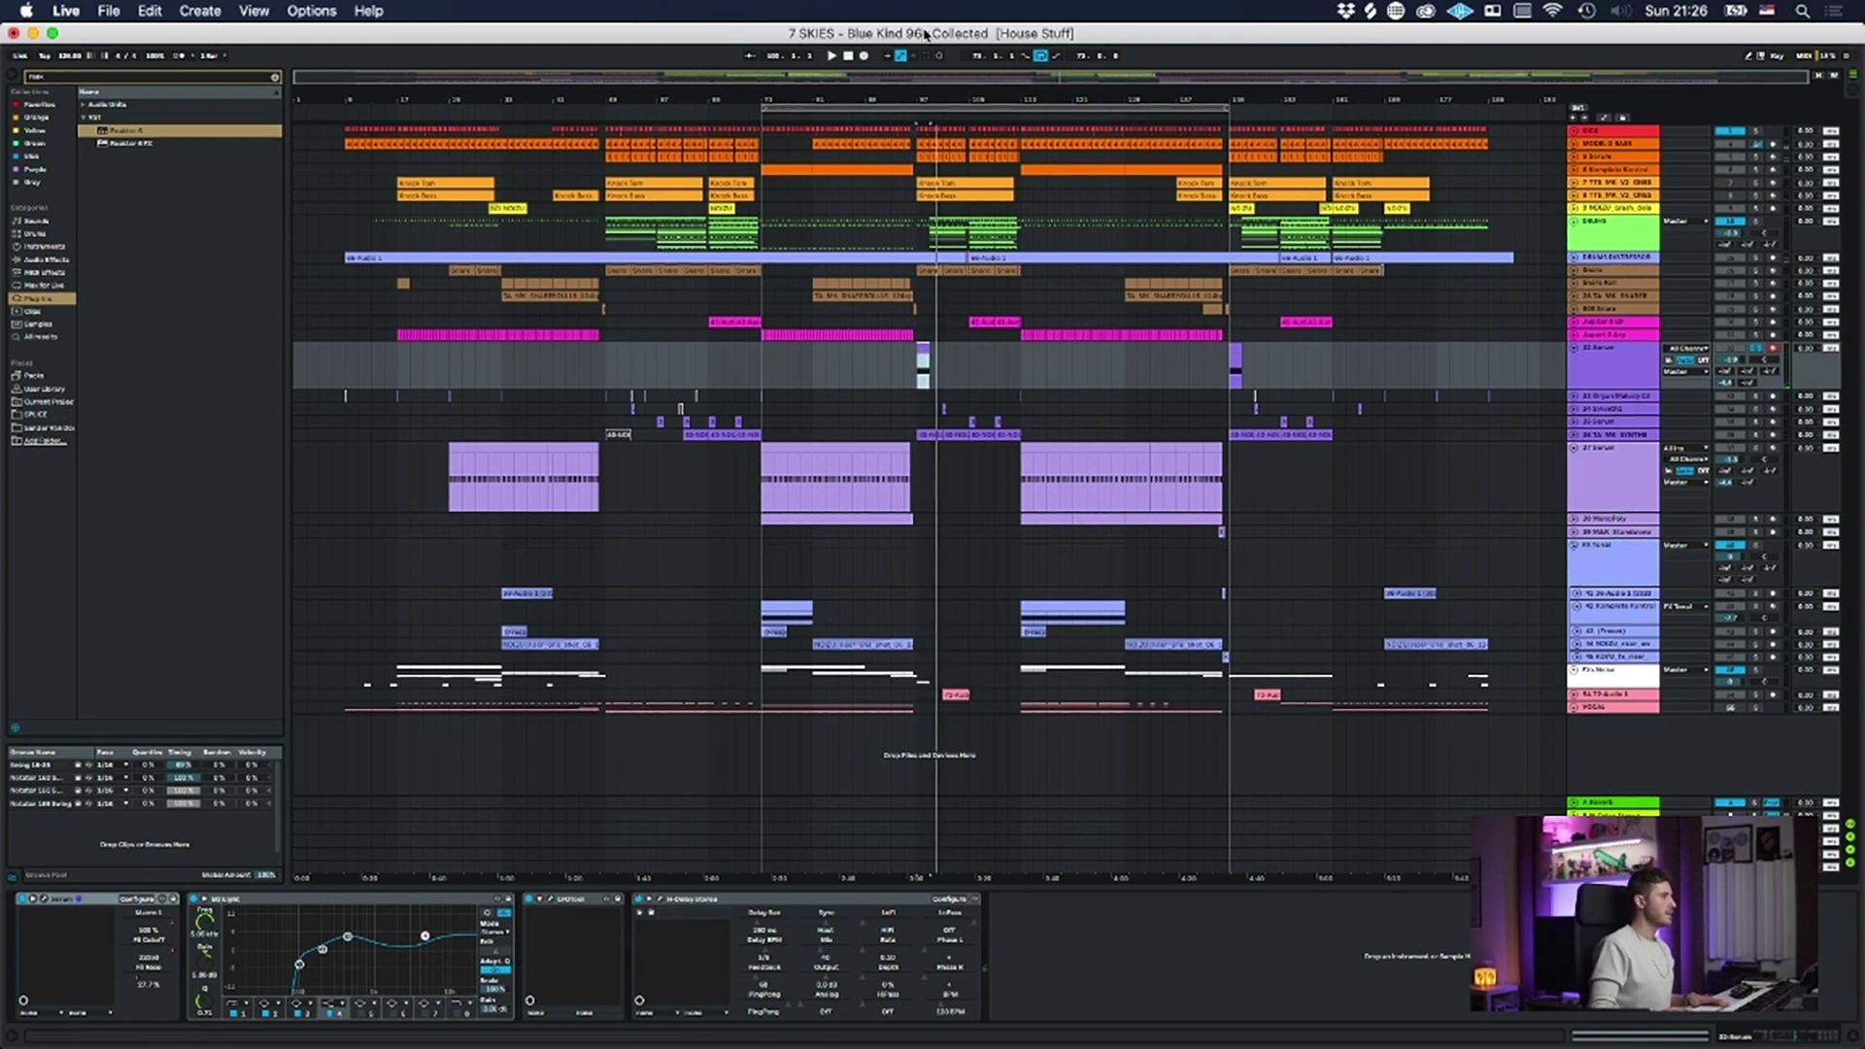
drag(929, 98, 929, 253)
click(1599, 393)
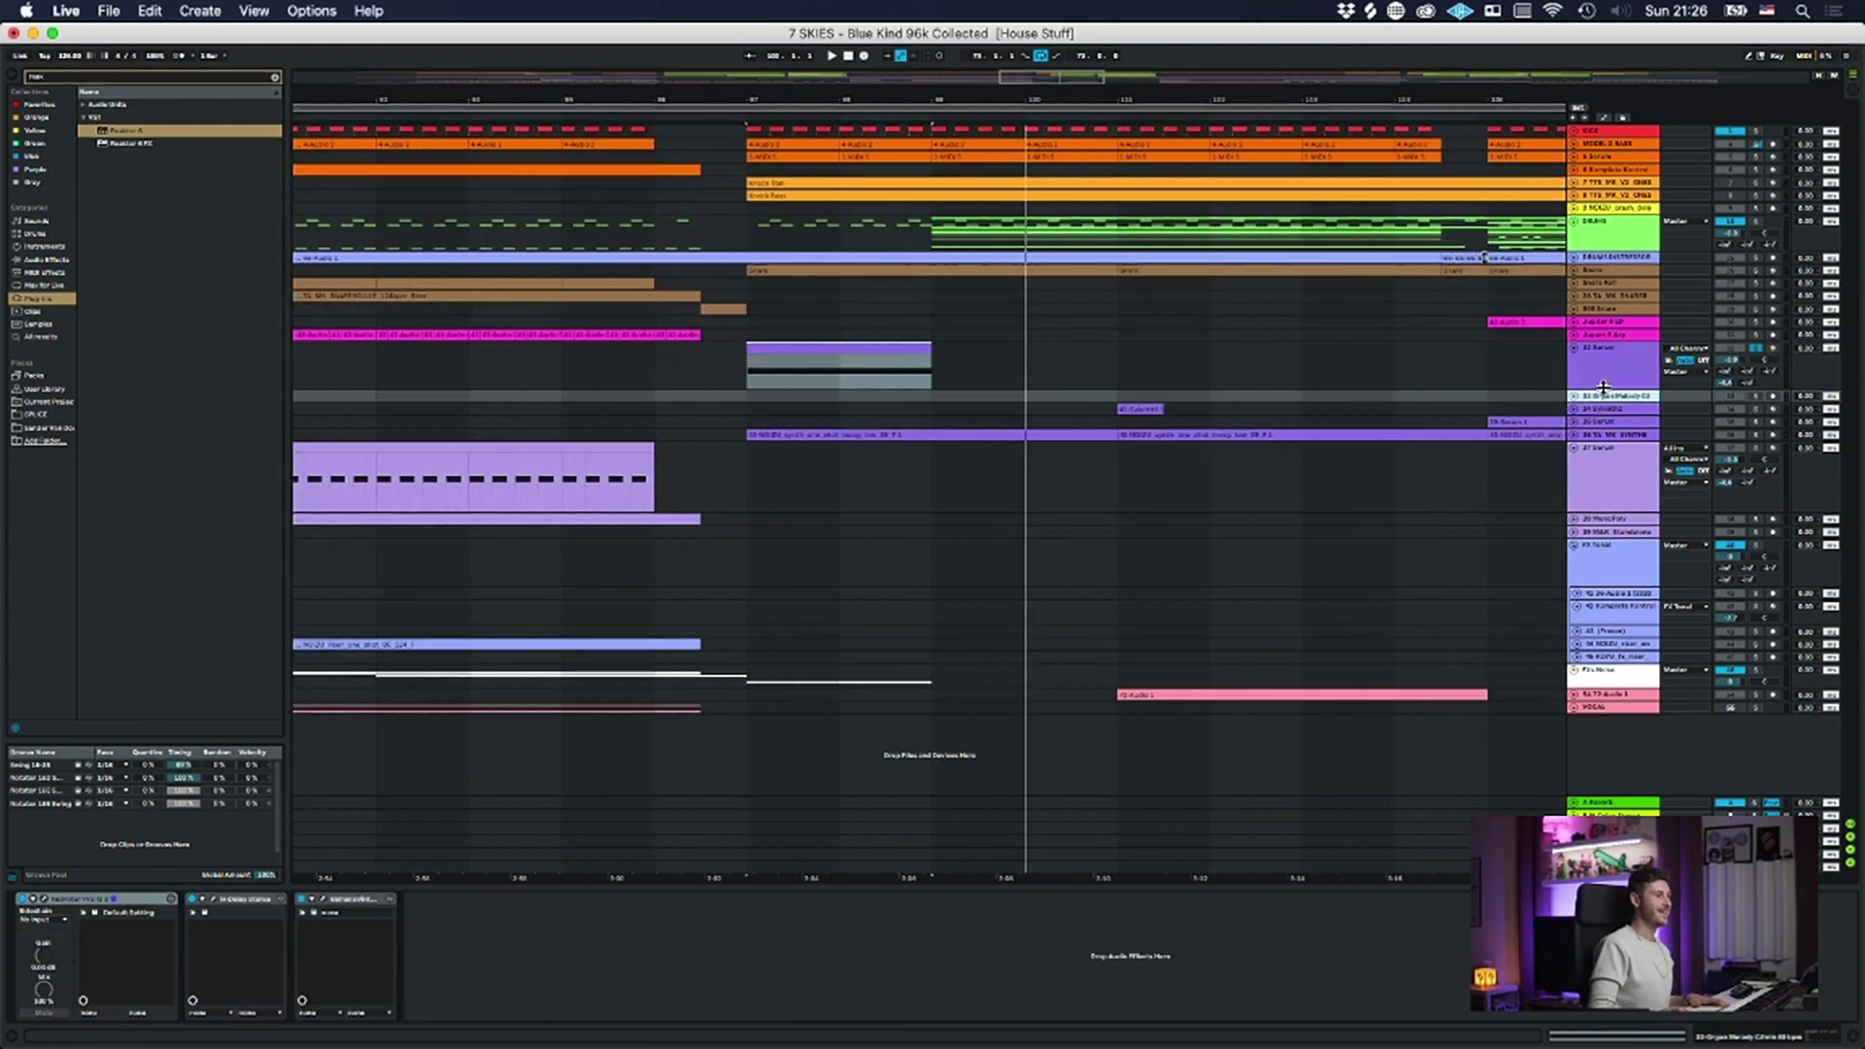
click(1614, 370)
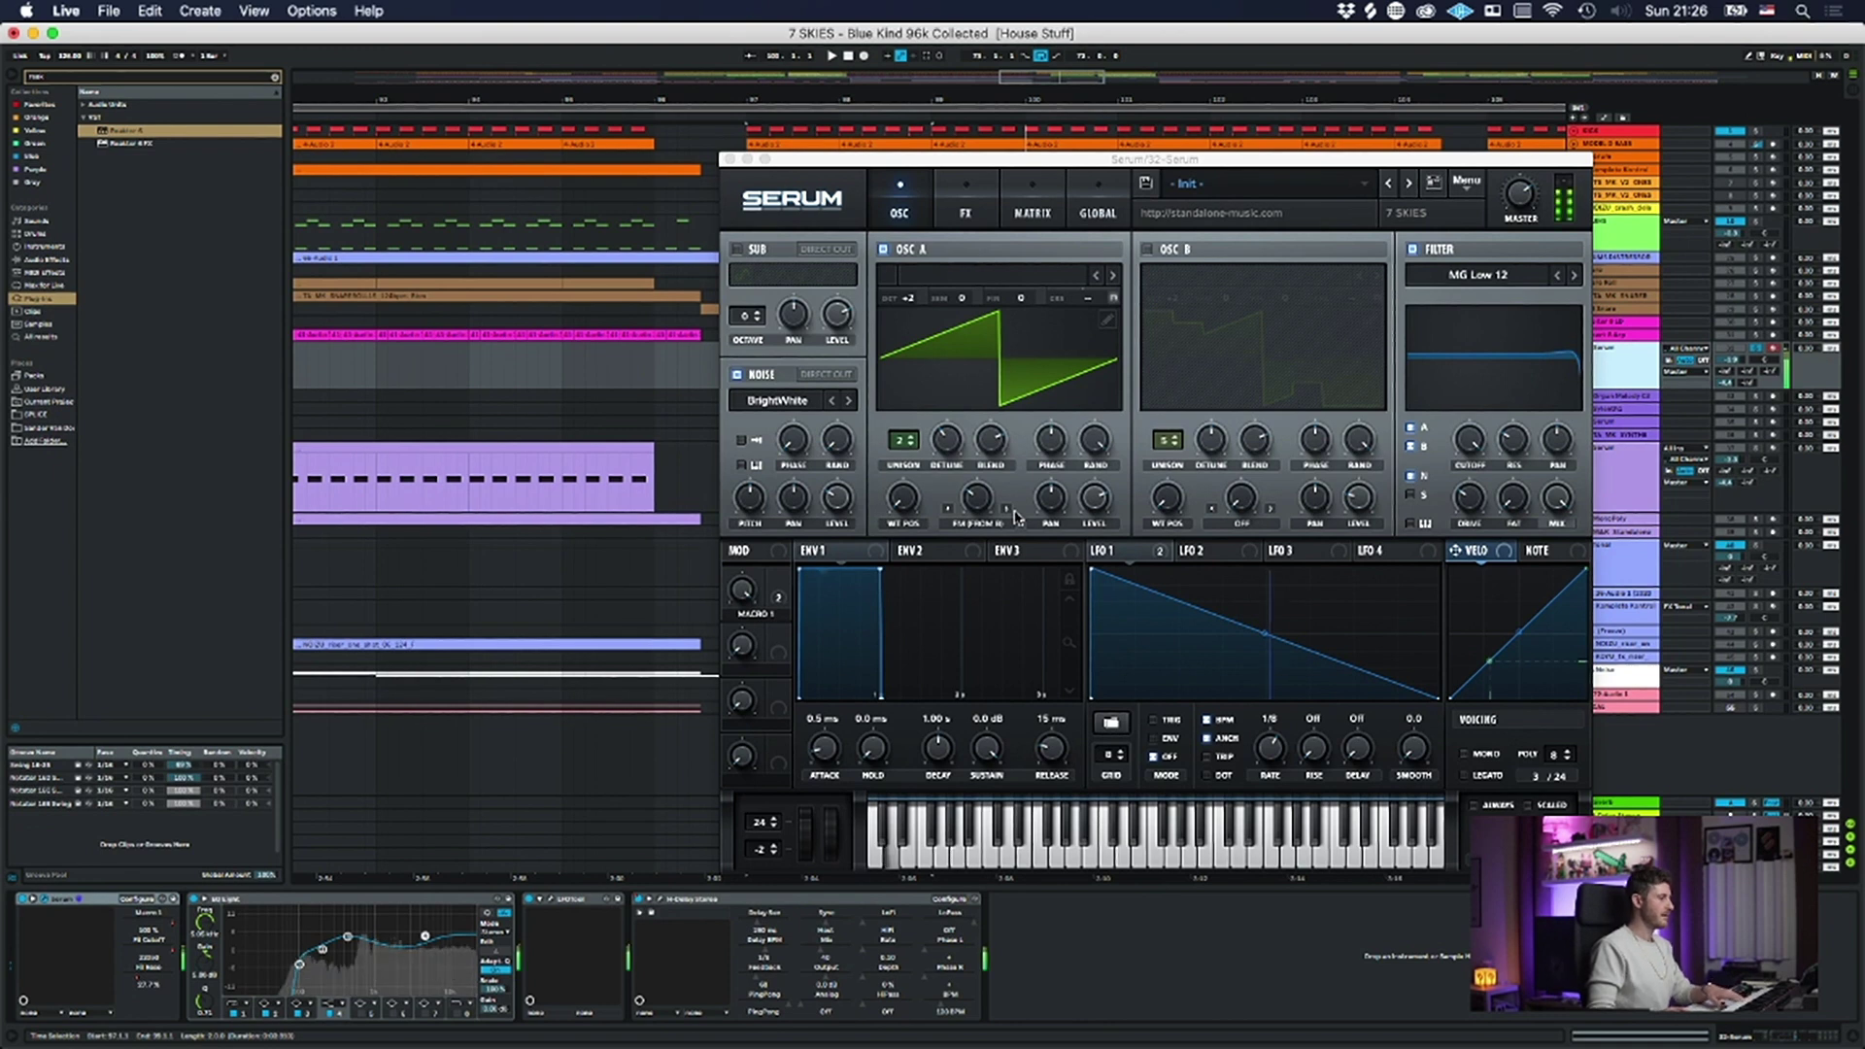
- Try Serum's Macro 1 turned down and up, and check the LFO 1 to coarse pitch routings in the modulation matrix
drag(736, 591, 696, 858)
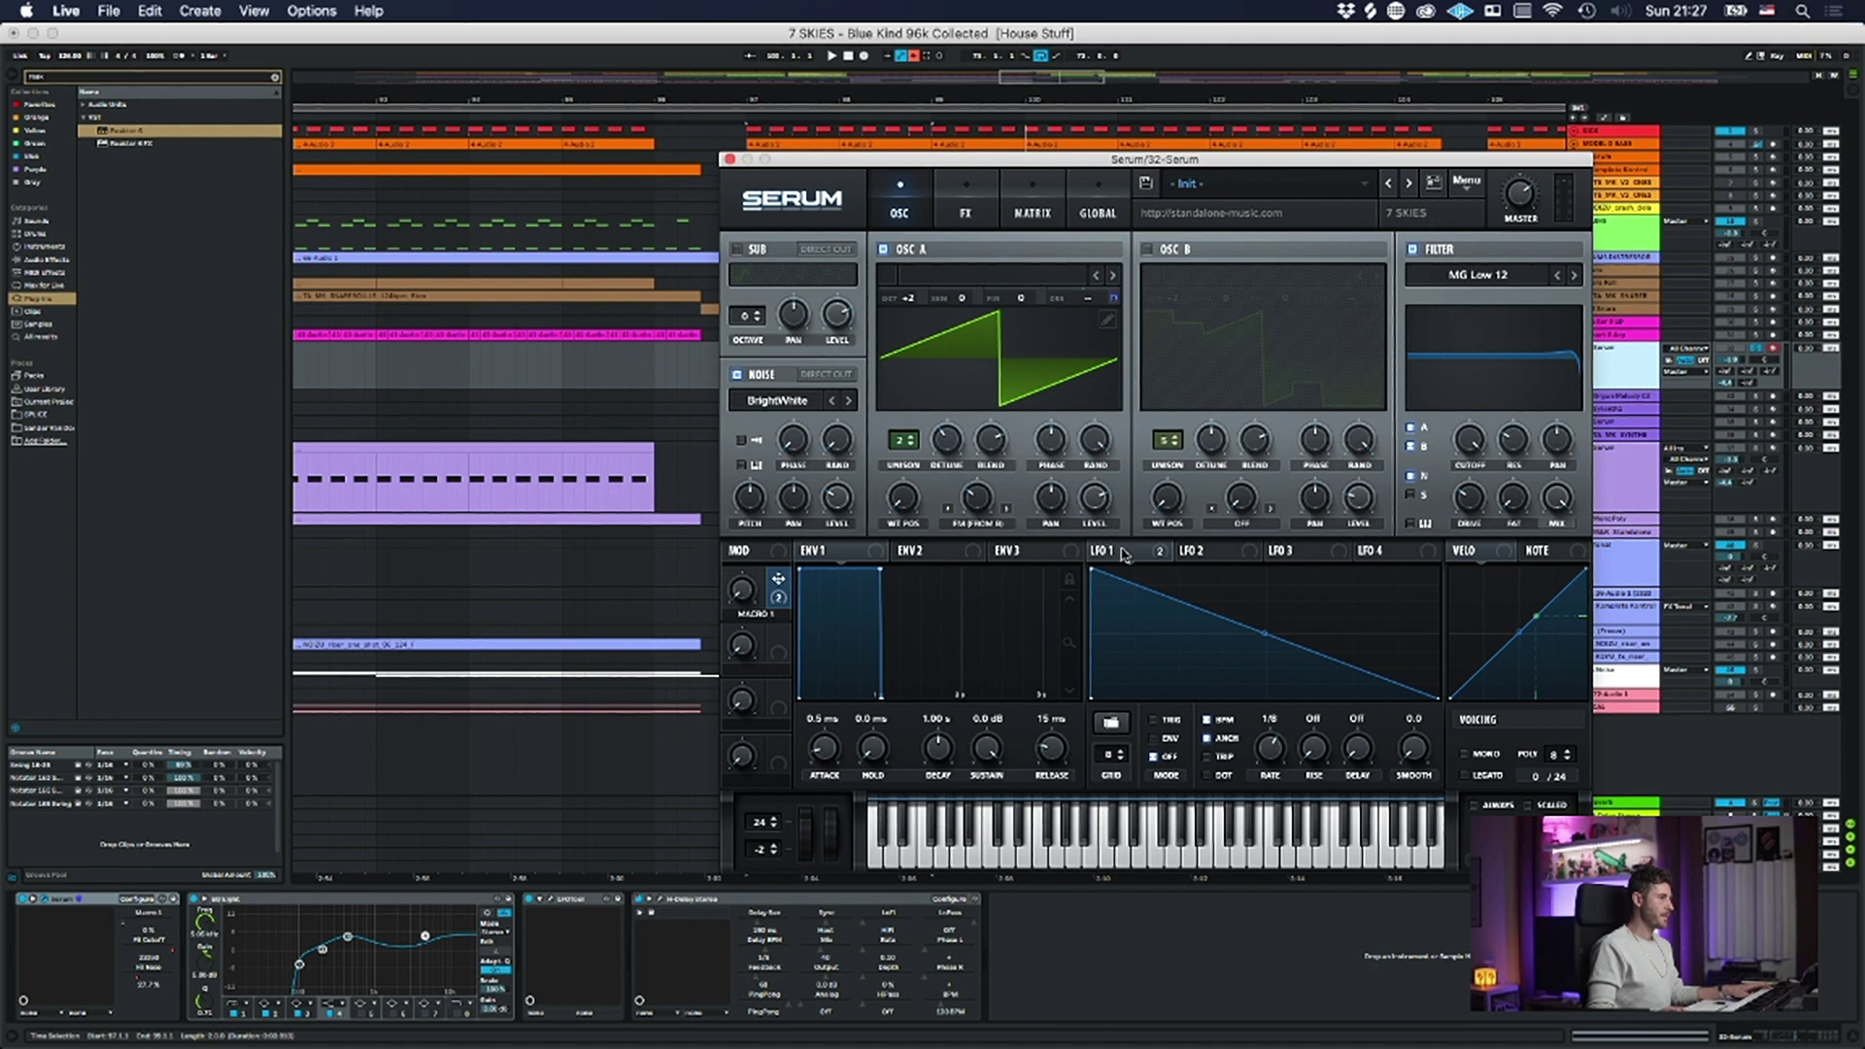
click(1038, 188)
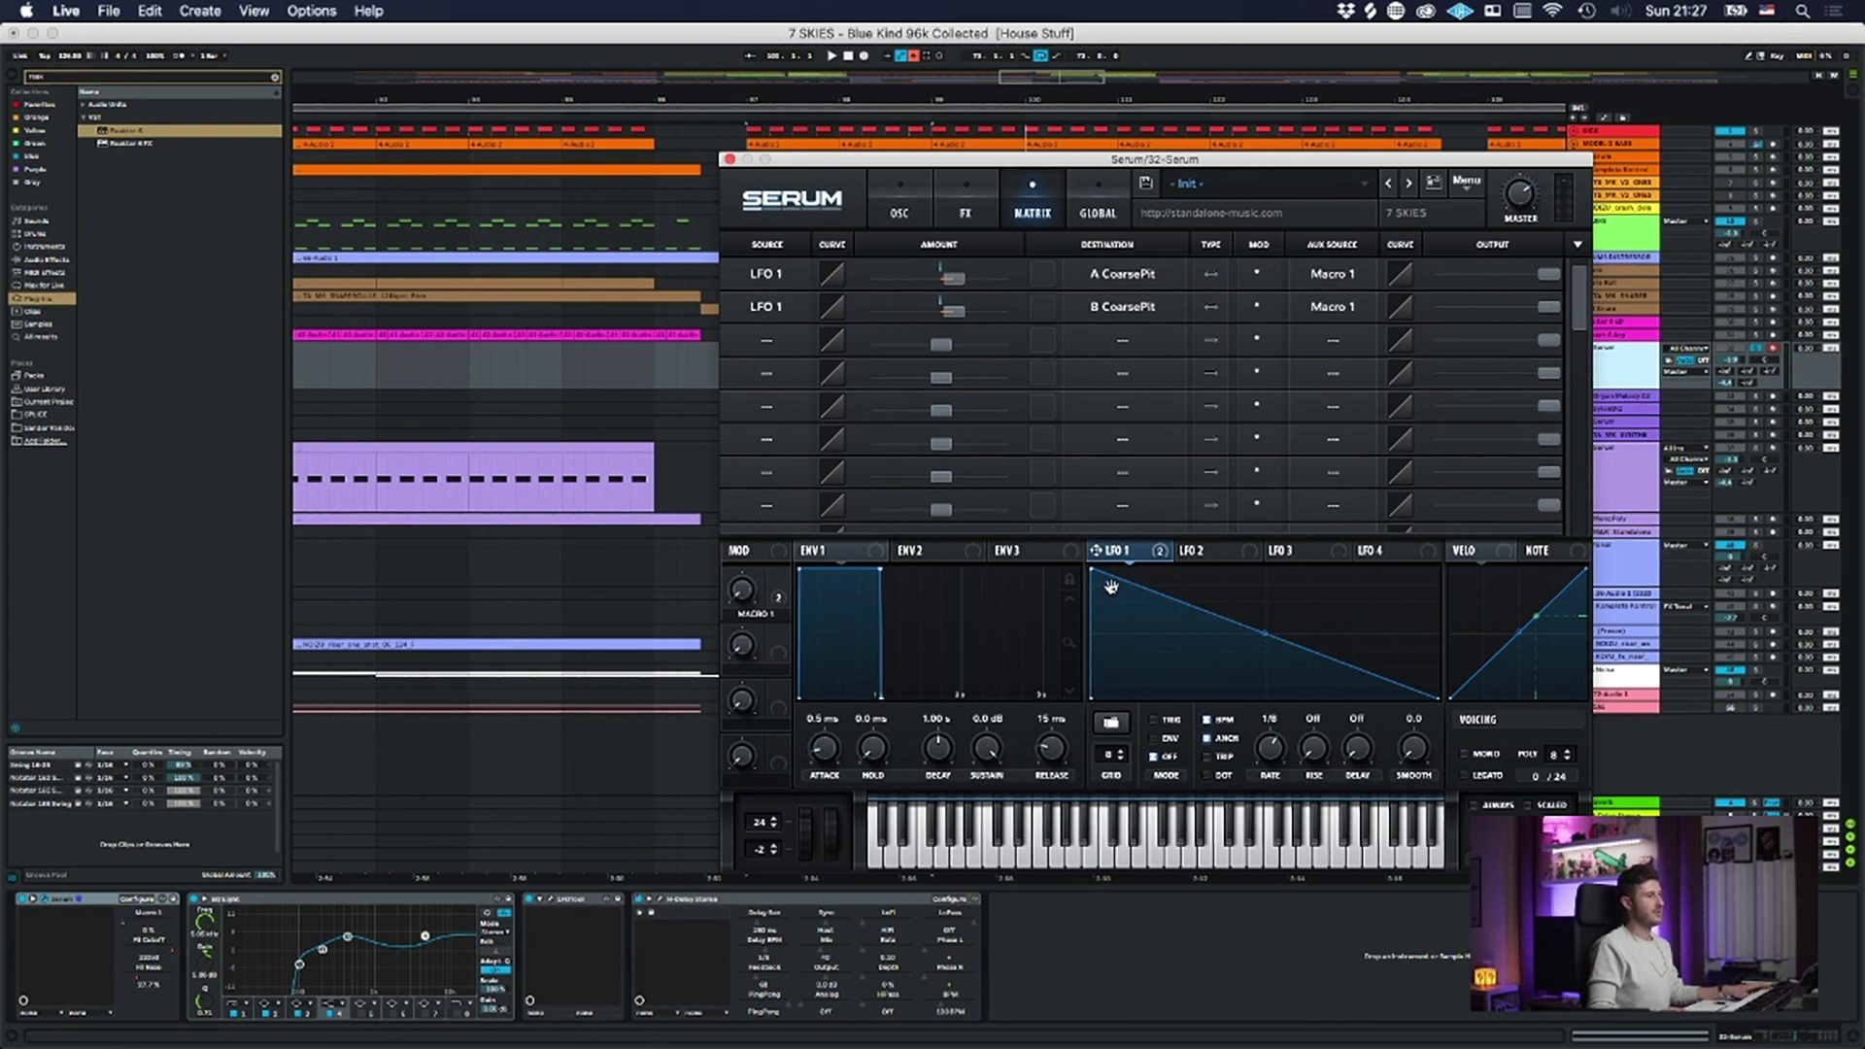
click(900, 199)
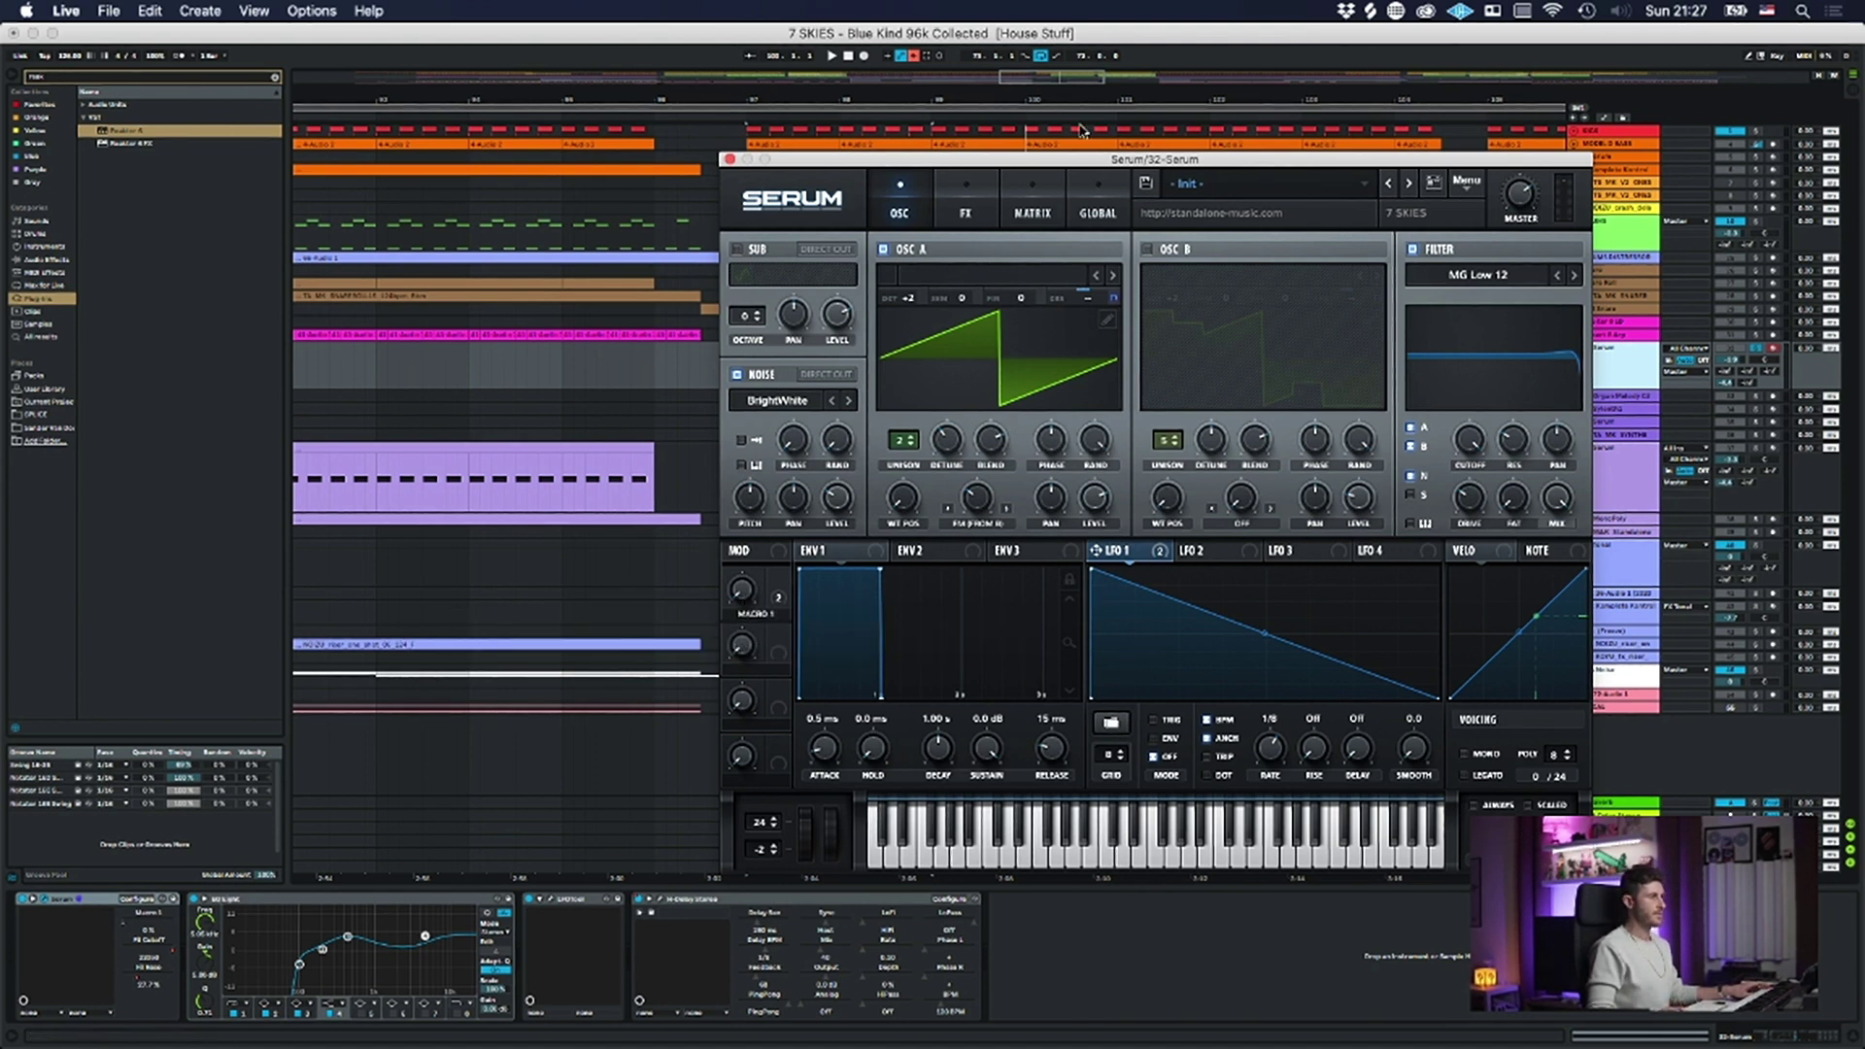
mouse_move(1139, 551)
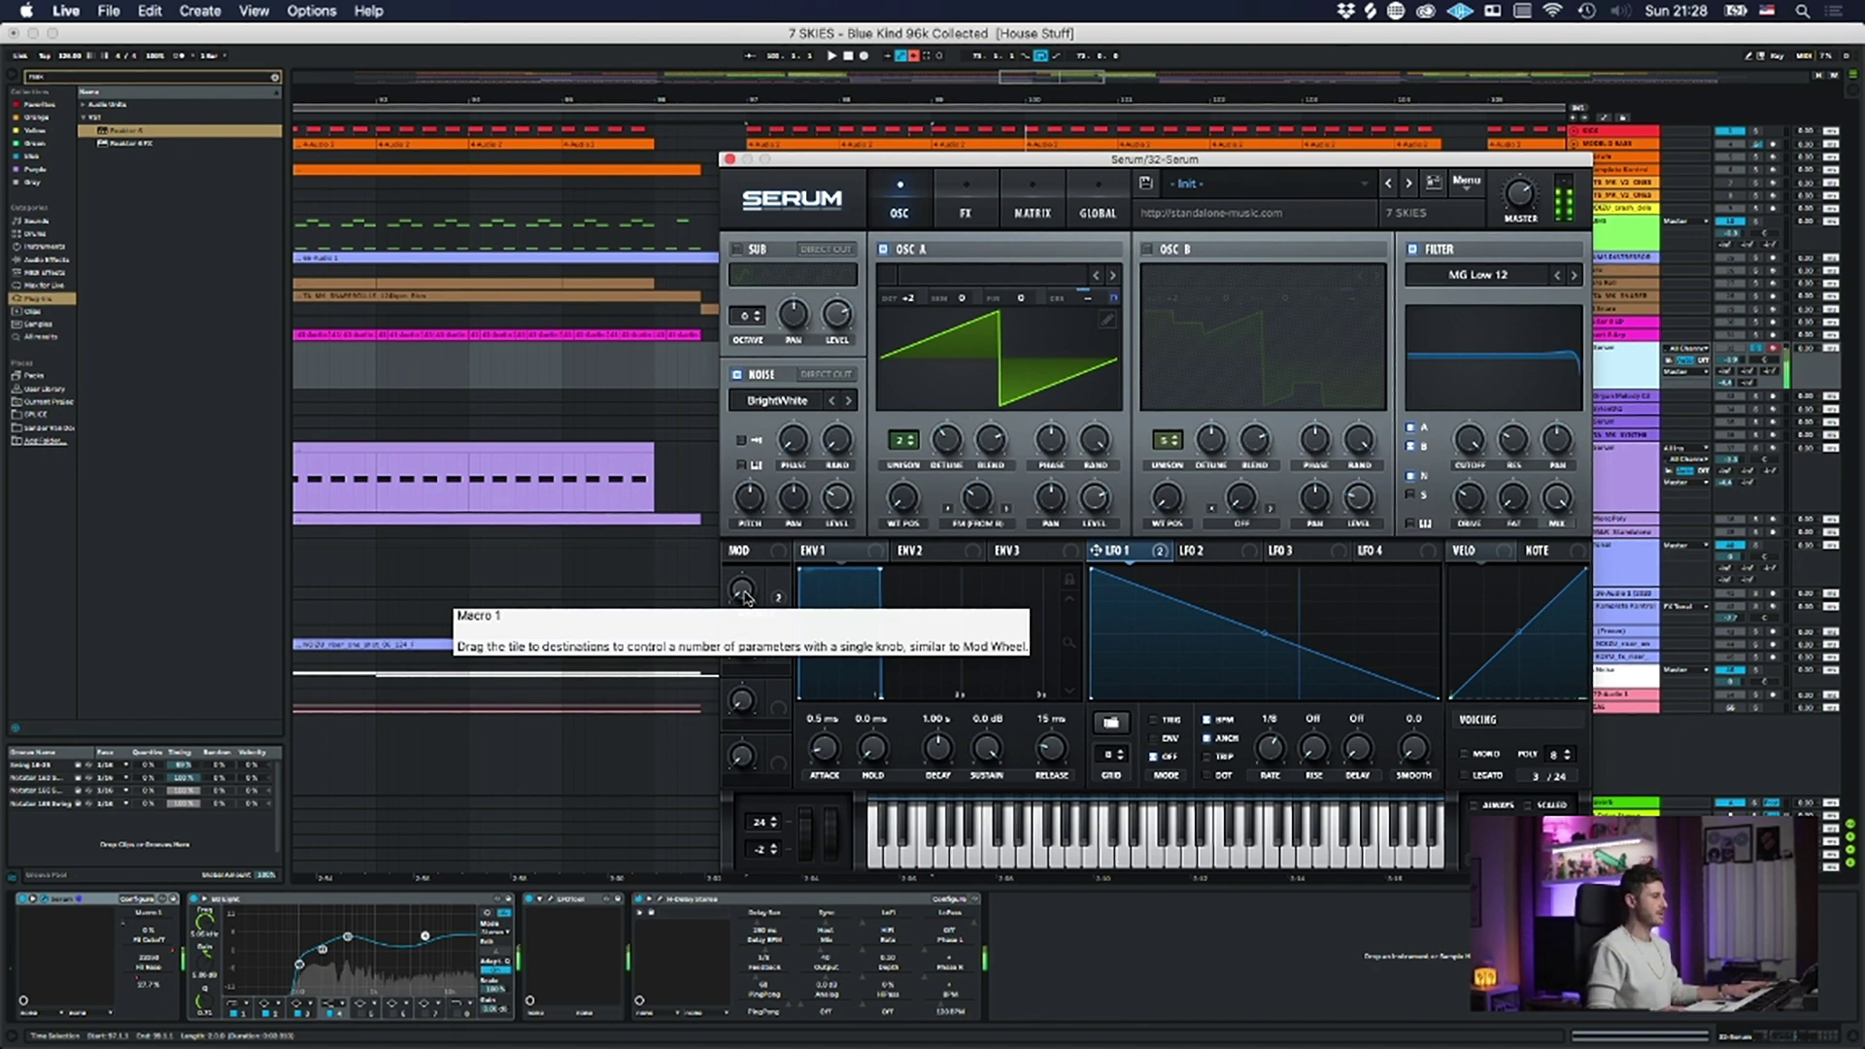
drag(743, 596, 802, 379)
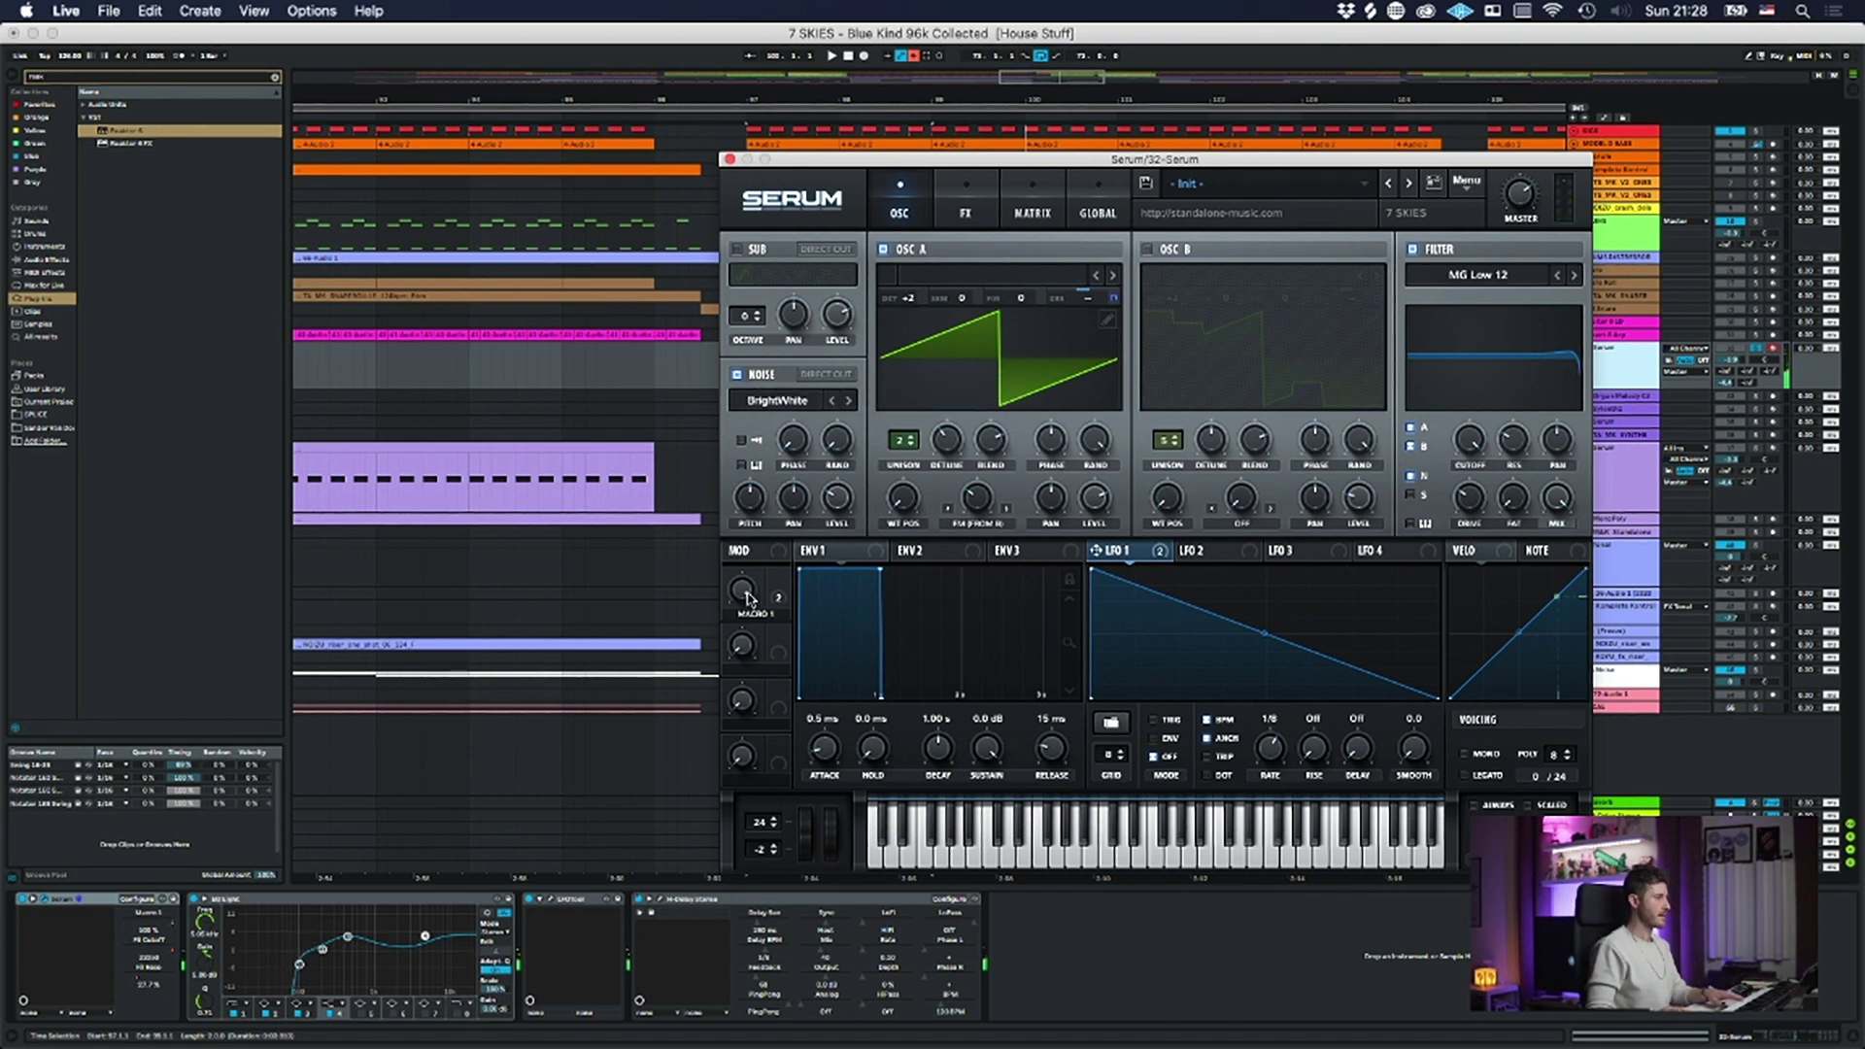
- Review Serum's Compressor effect and modulation matrix, and return to the oscillator page
click(965, 199)
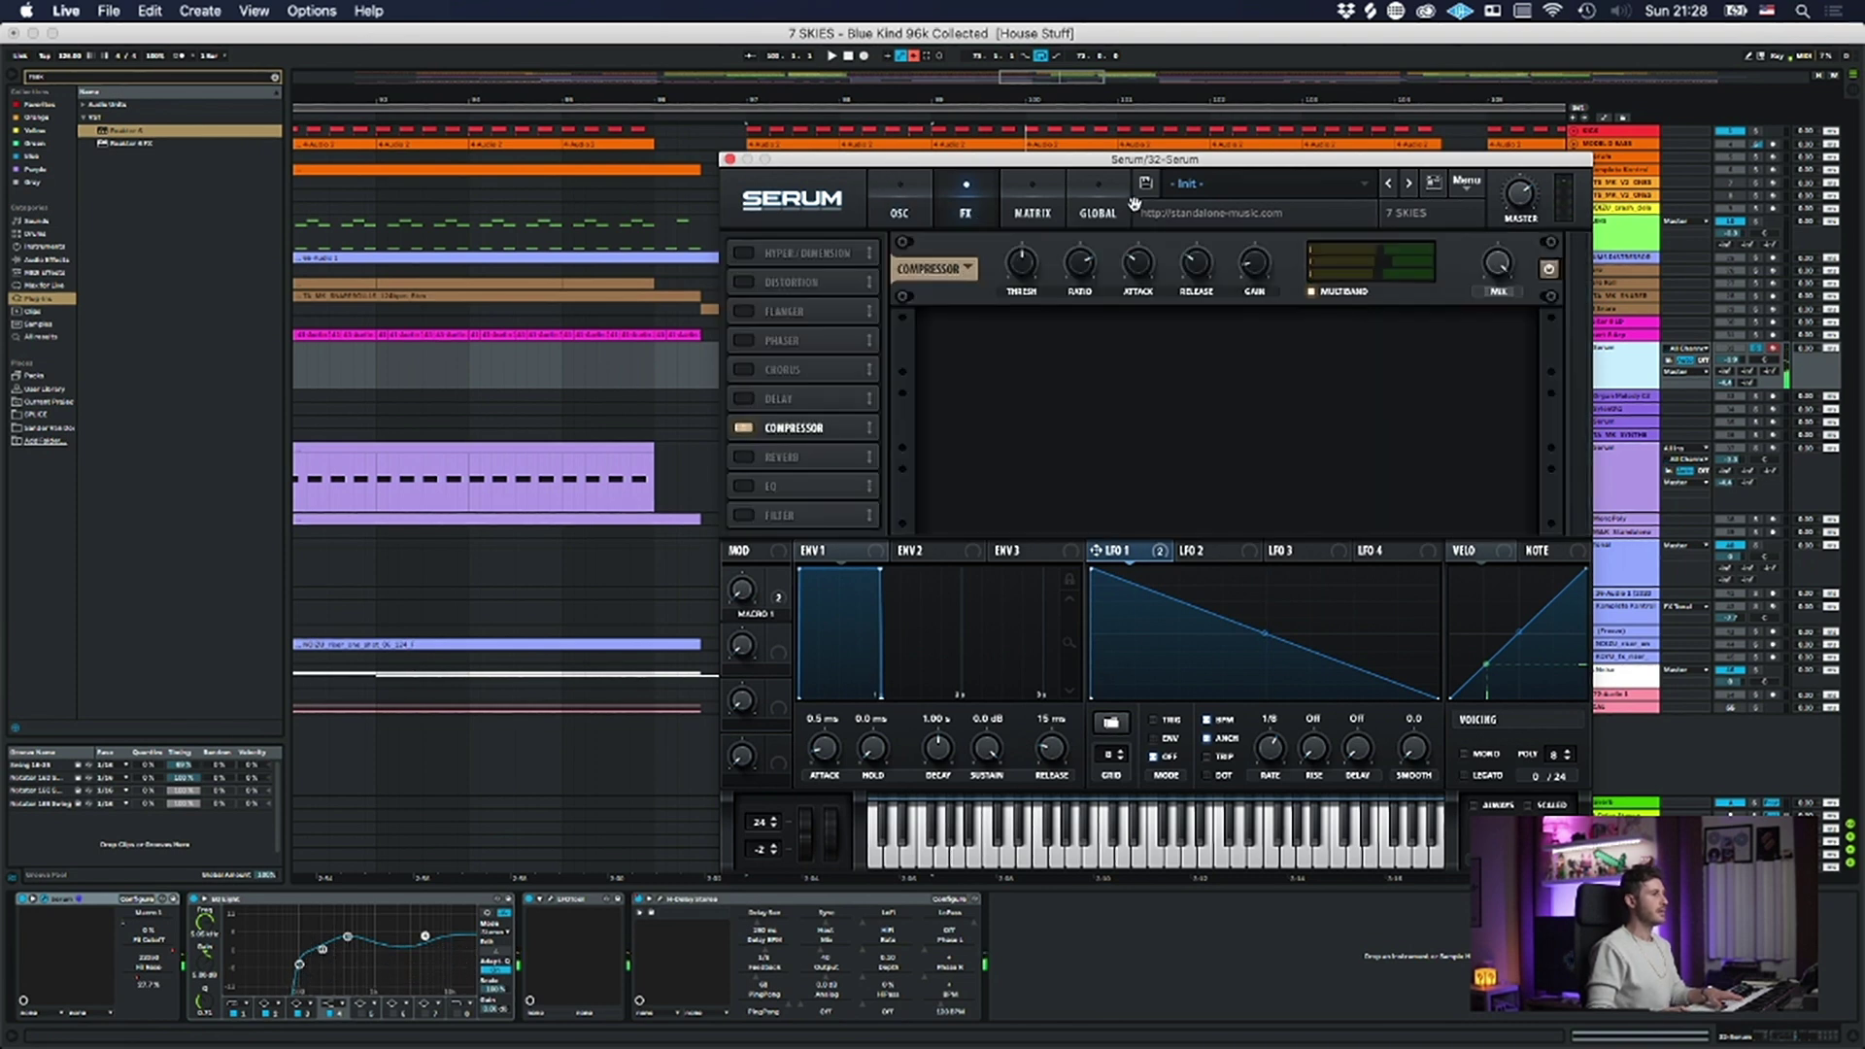
click(1037, 205)
click(972, 211)
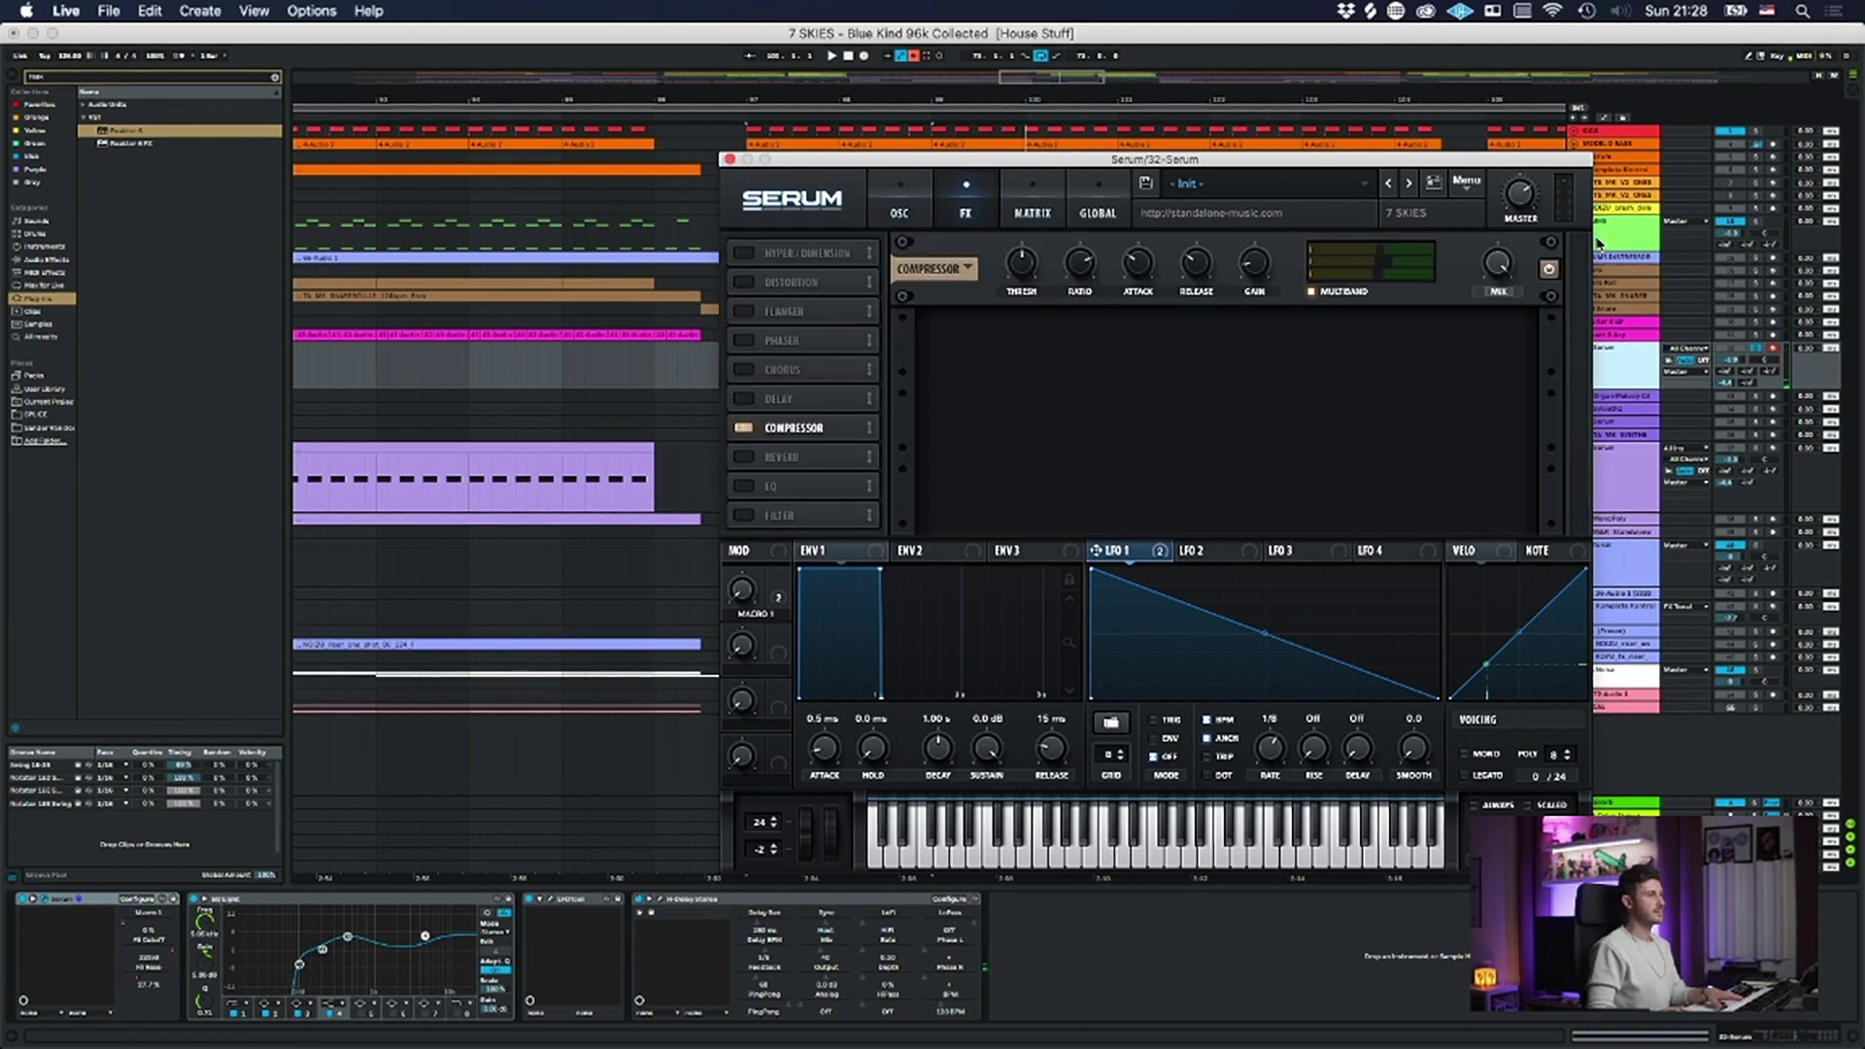
click(903, 211)
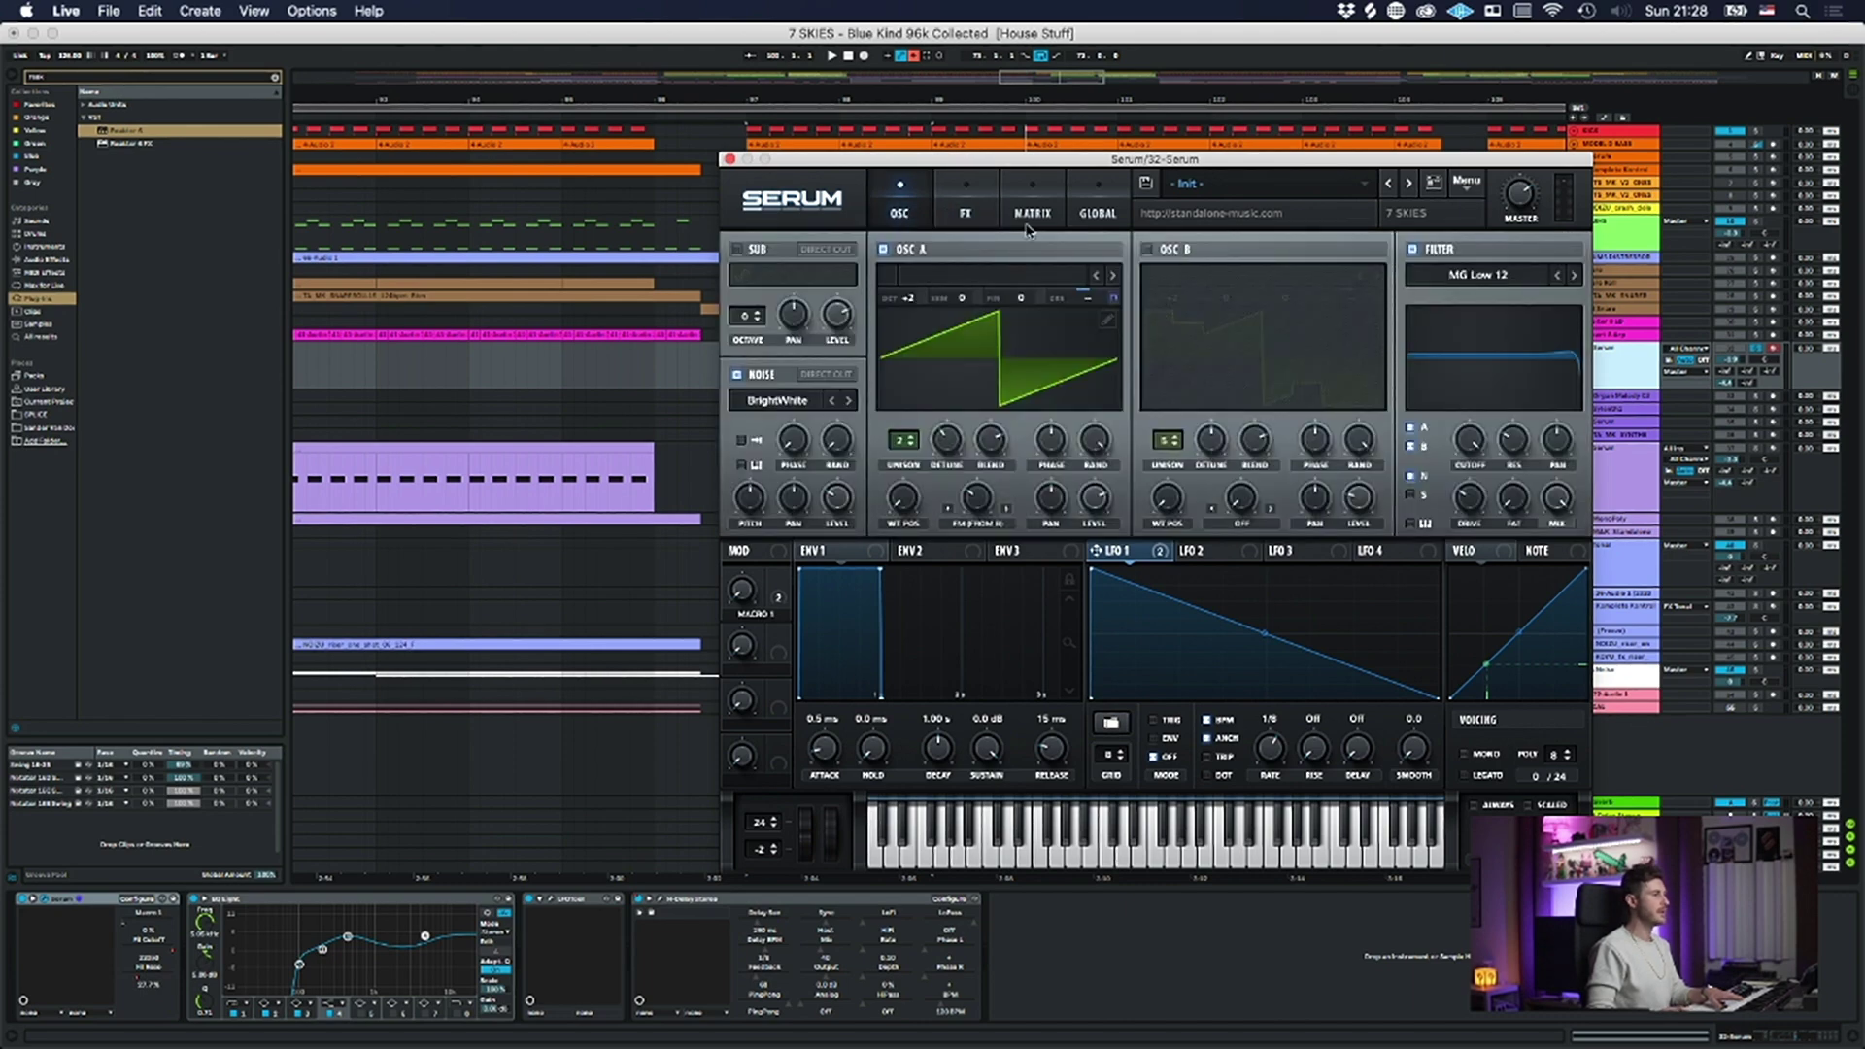
- Display the Macro 1 automation on the 32 Serum track and re-enable the overridden automation
drag(798, 158, 905, 474)
key(a)
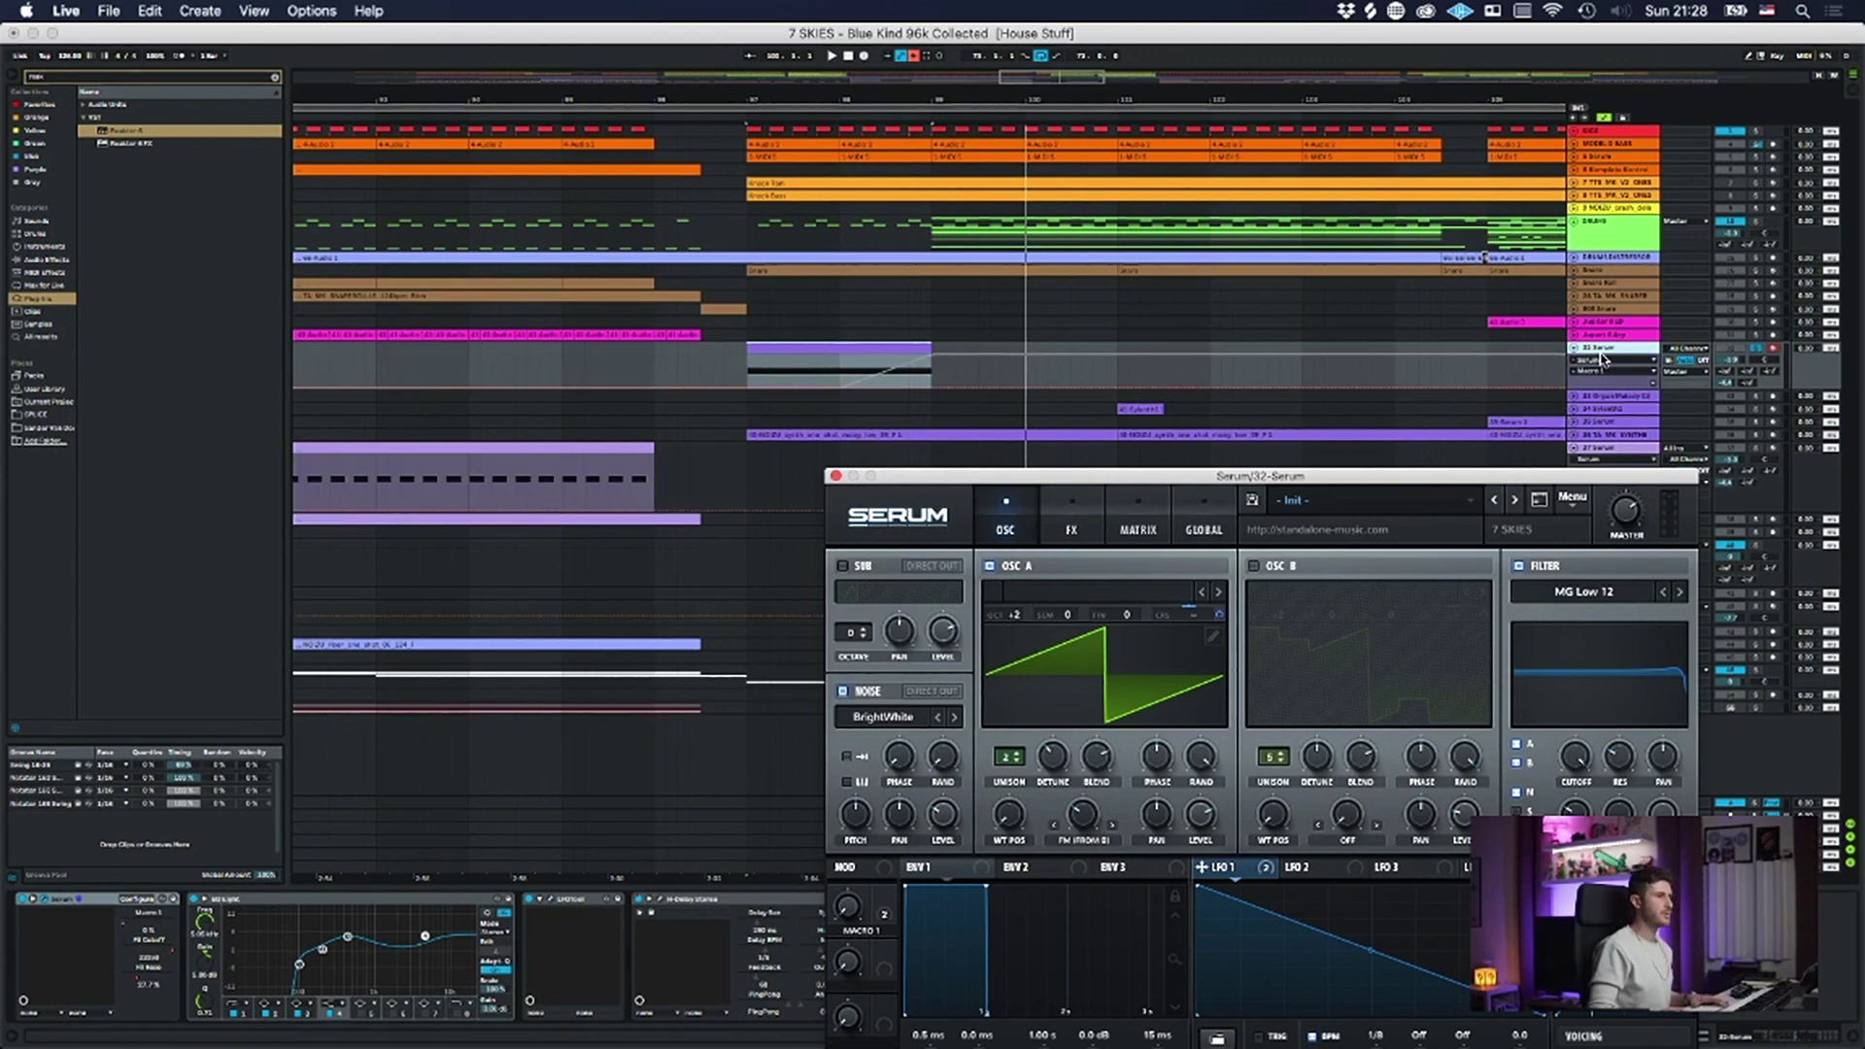
click(913, 56)
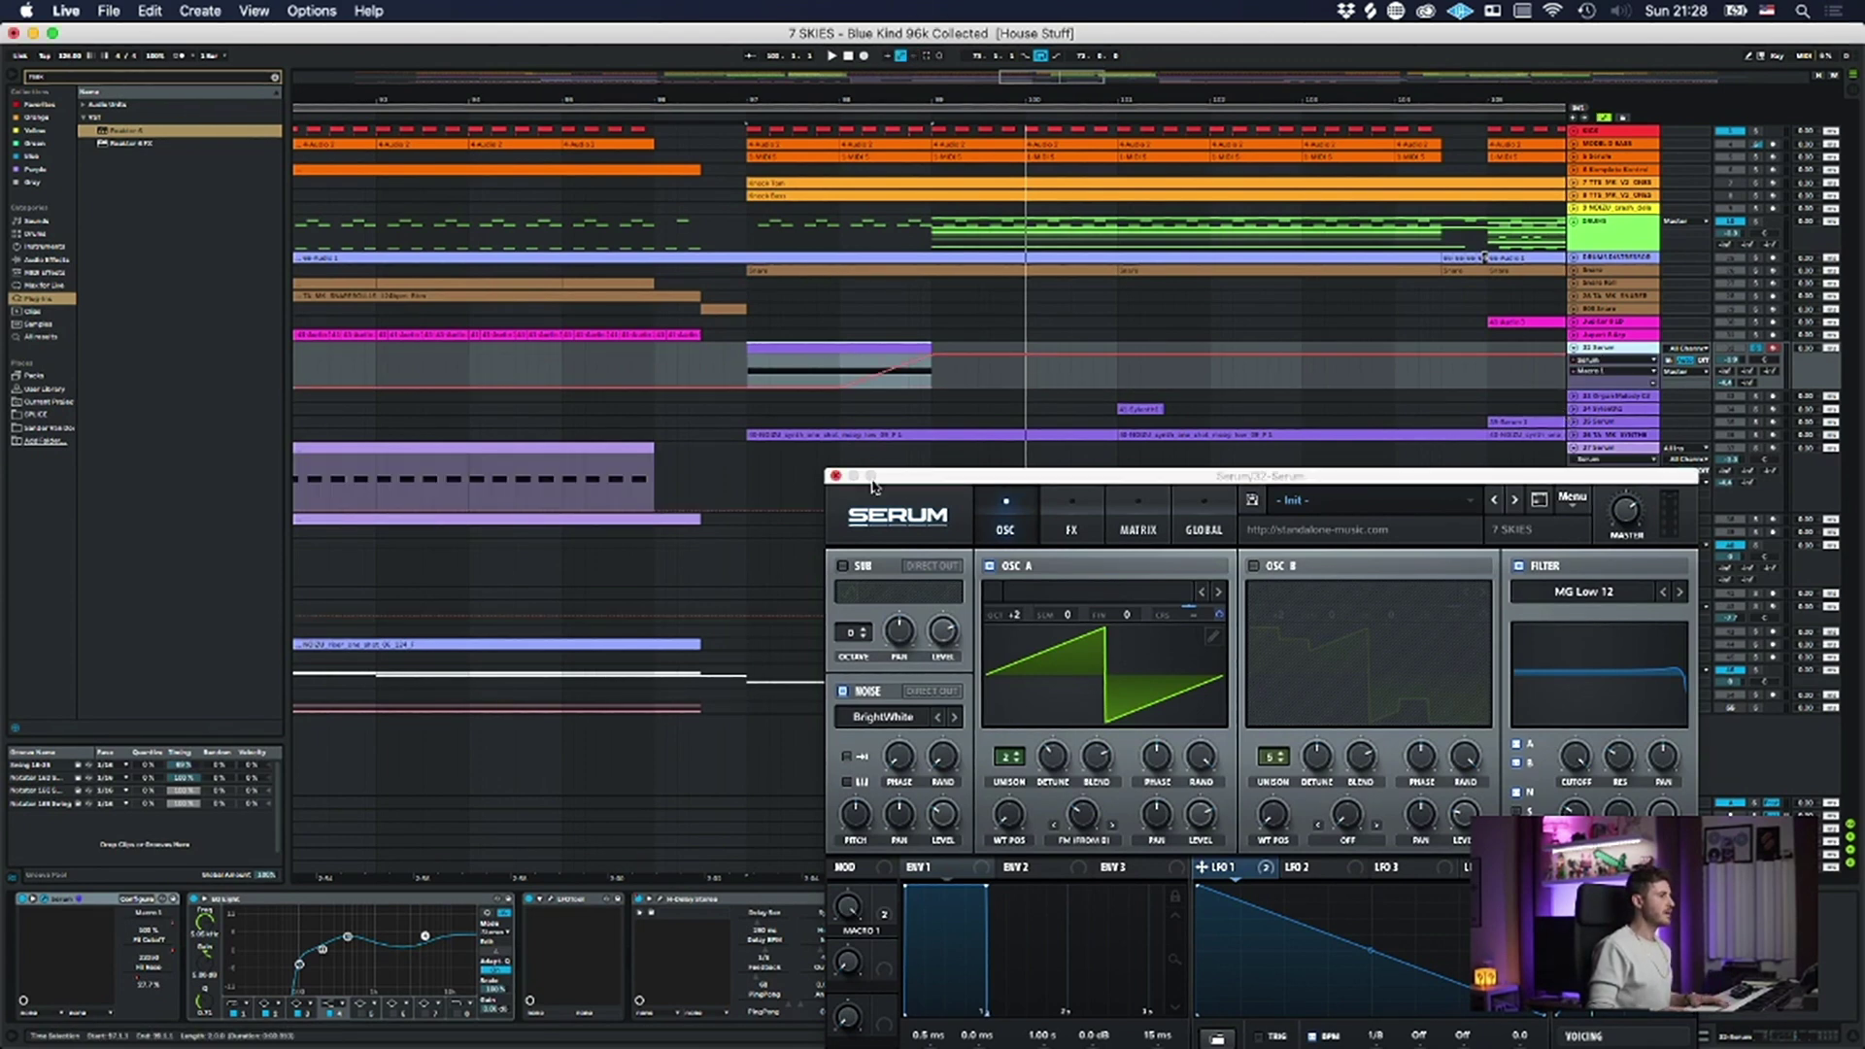
- Close the Serum window and examine the rising Macro 1 automation ramp over the 32 Serum clip at close range
click(834, 477)
drag(966, 393, 808, 402)
click(825, 393)
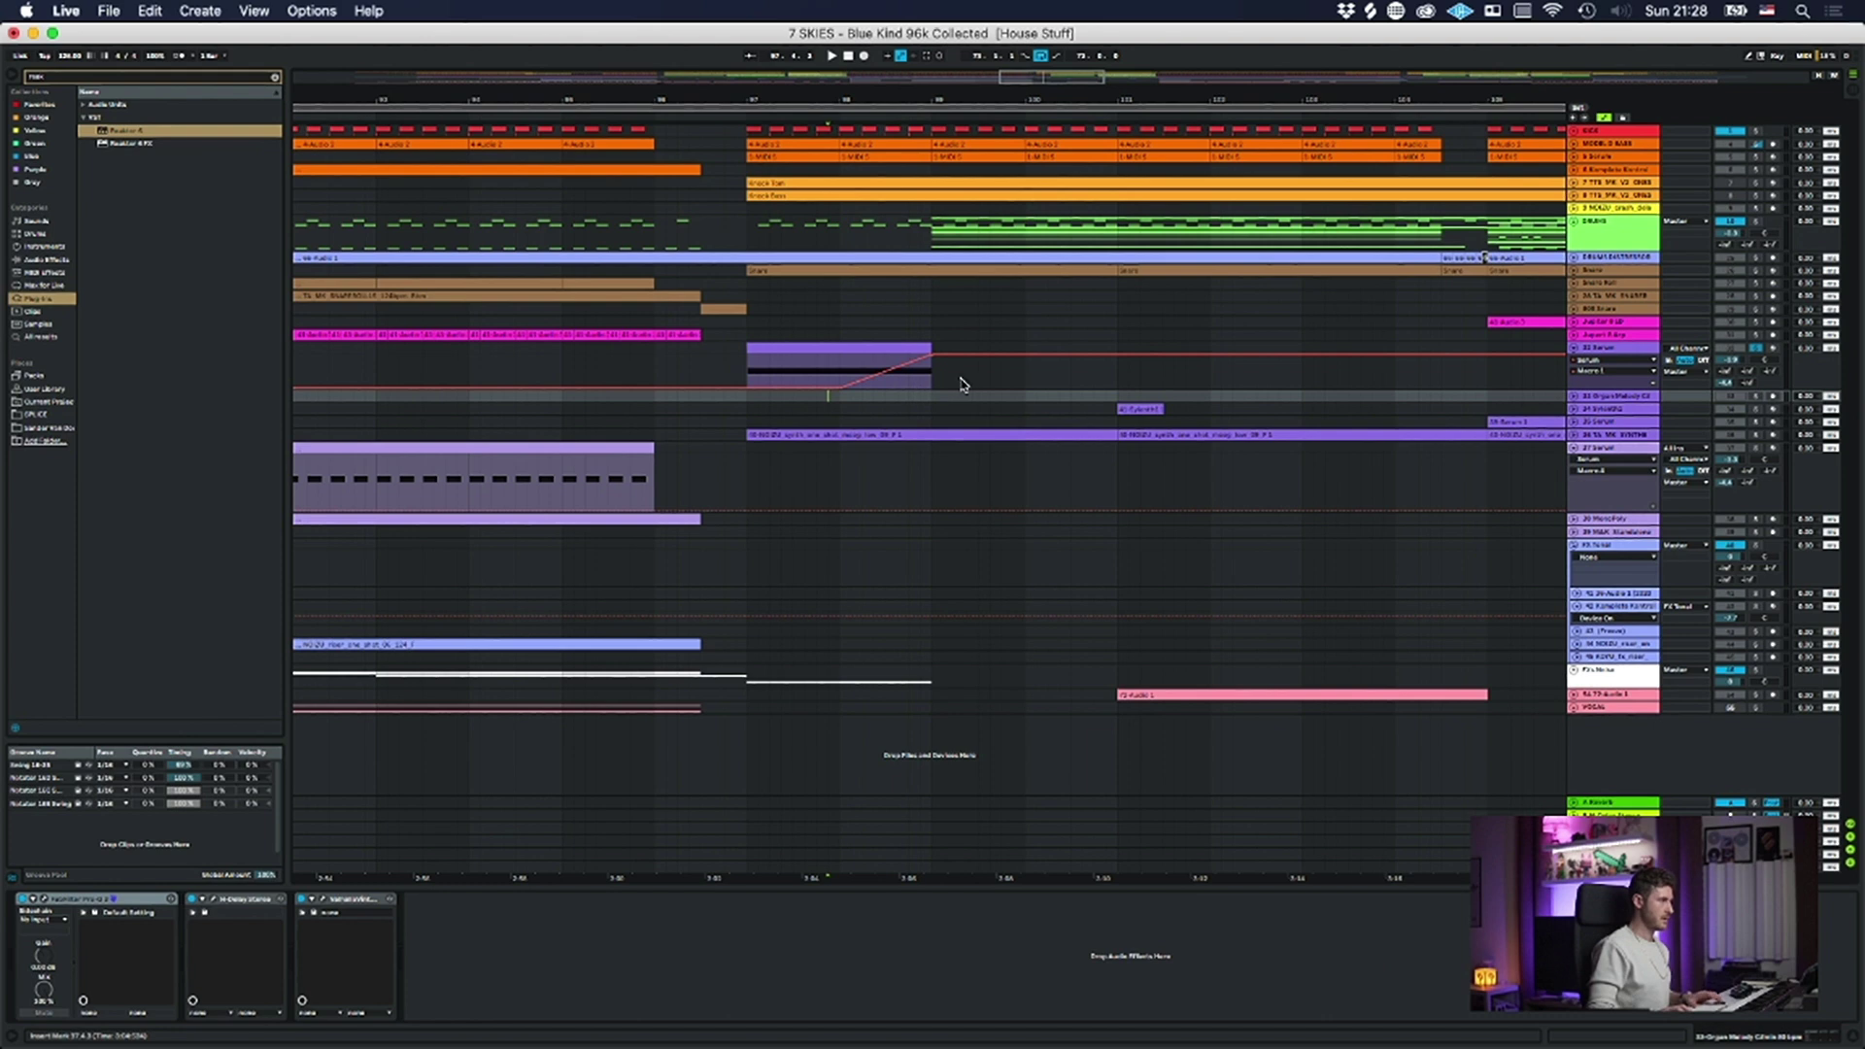
drag(965, 380, 750, 354)
key(z)
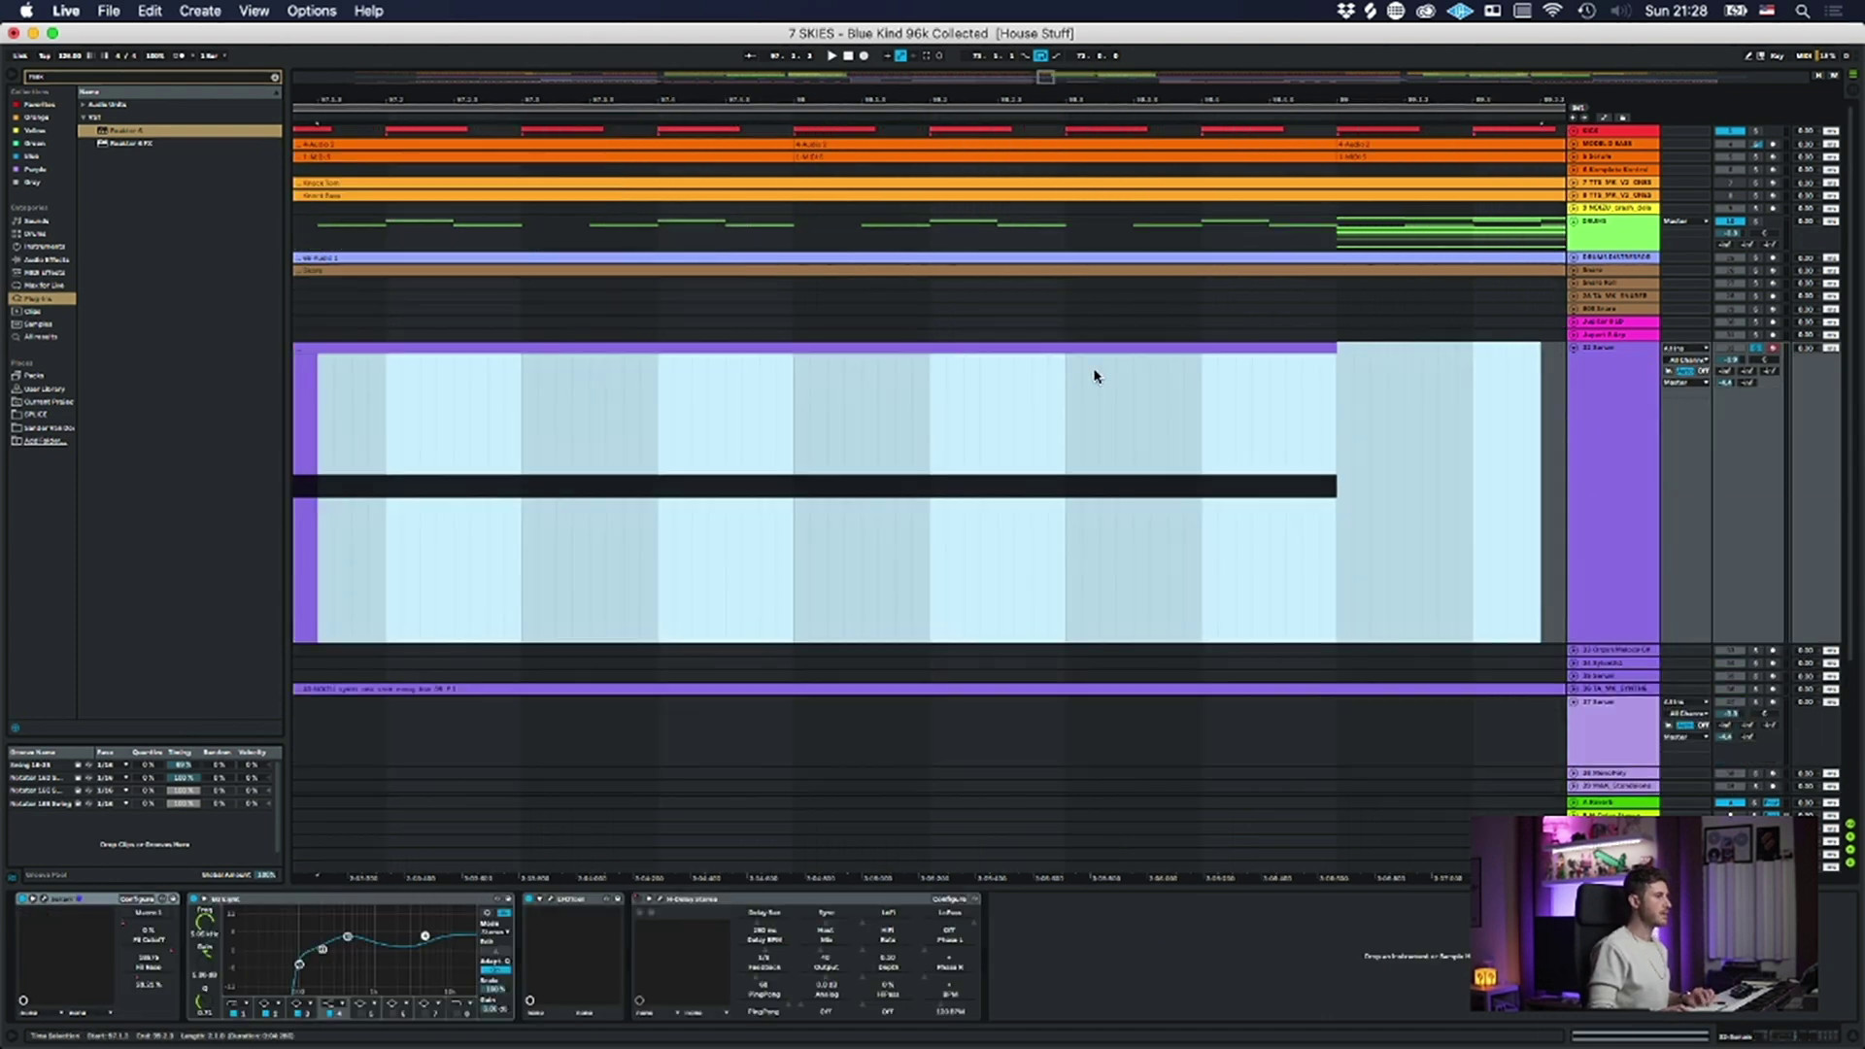
click(829, 536)
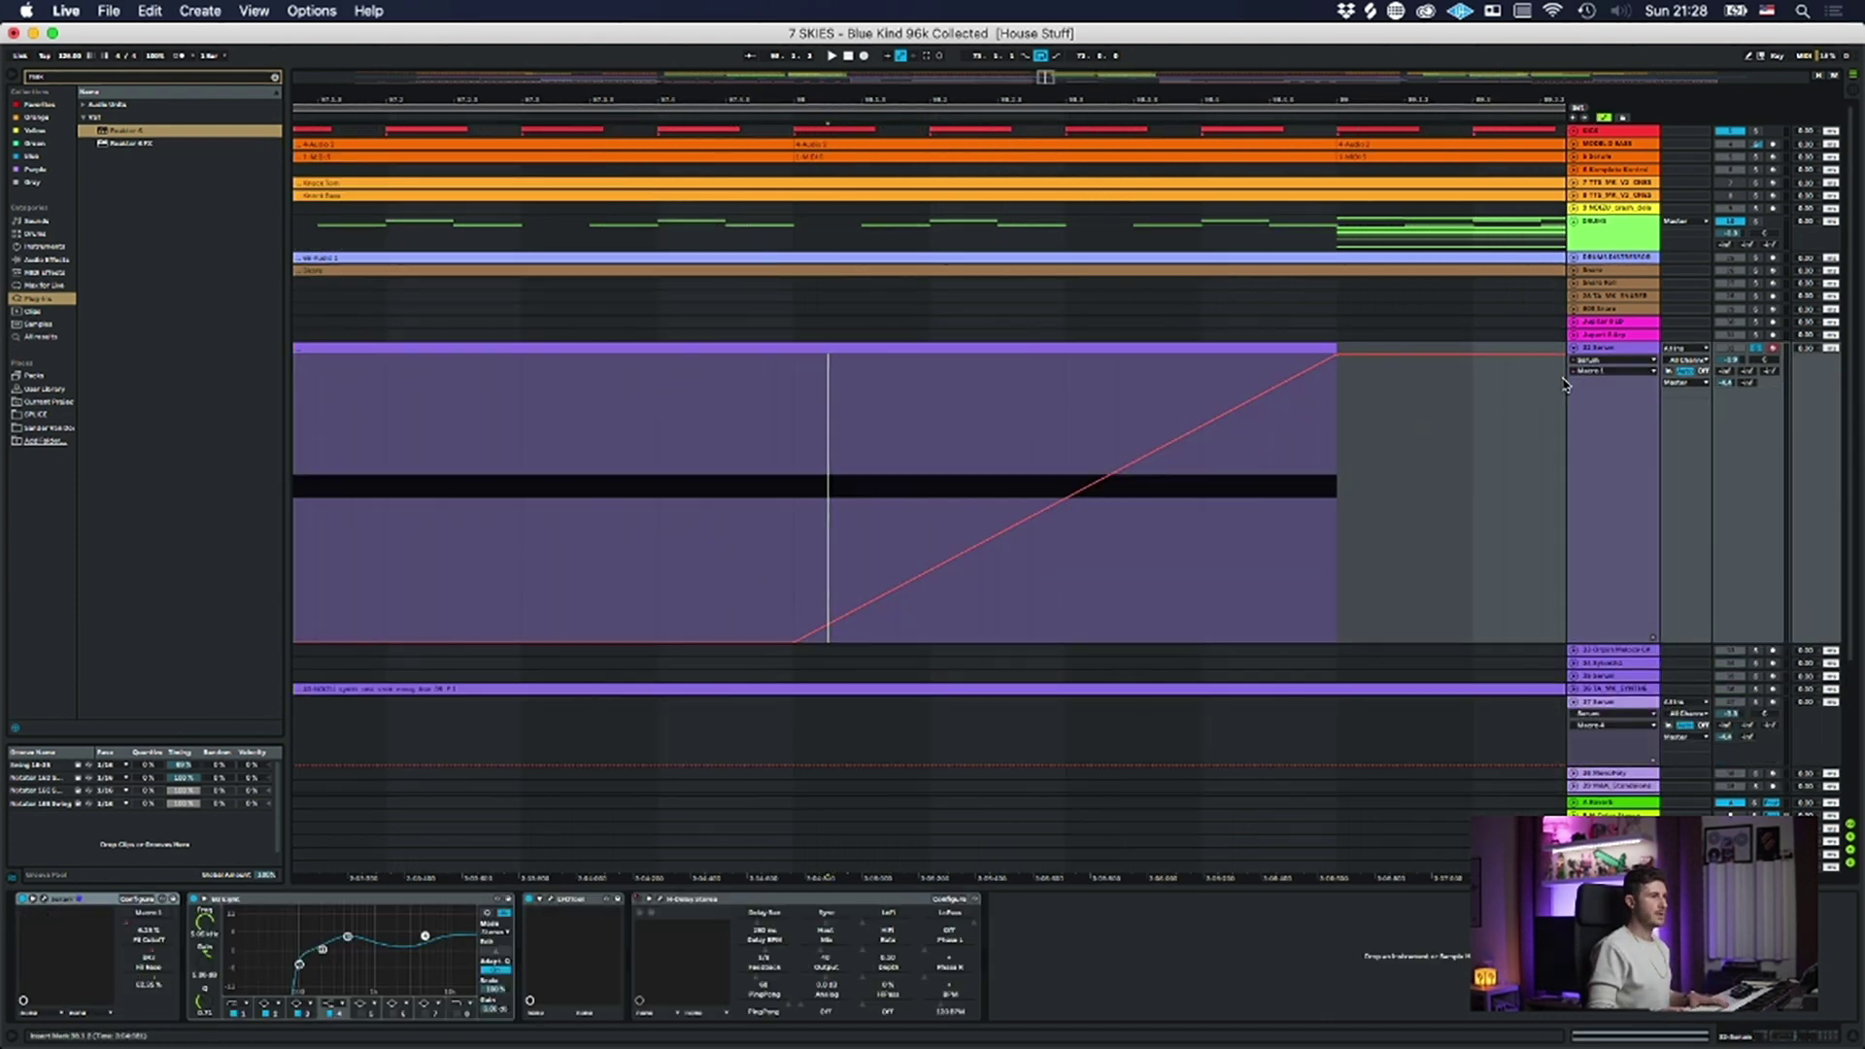
- Reopen Serum on the 32 Serum track and play its clip with the rising Macro 1 automation
click(43, 898)
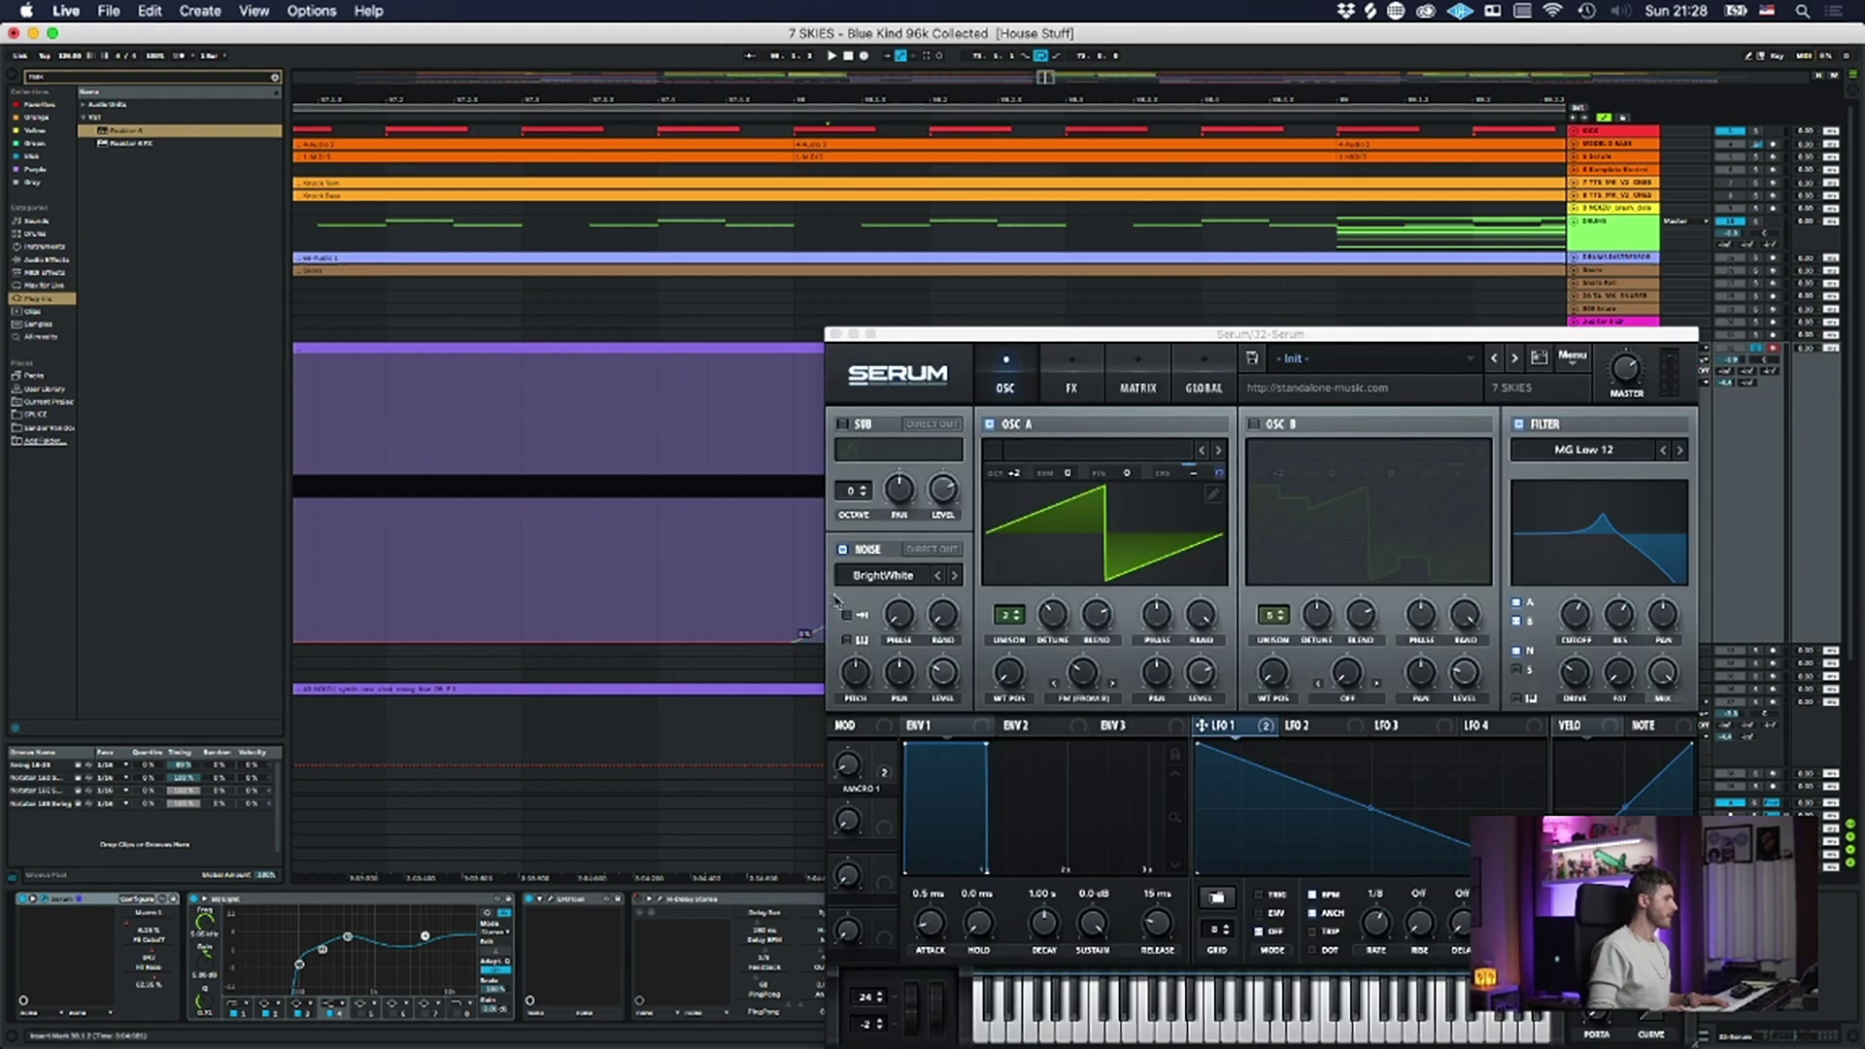
drag(1028, 346, 1076, 573)
drag(561, 102, 723, 74)
click(654, 348)
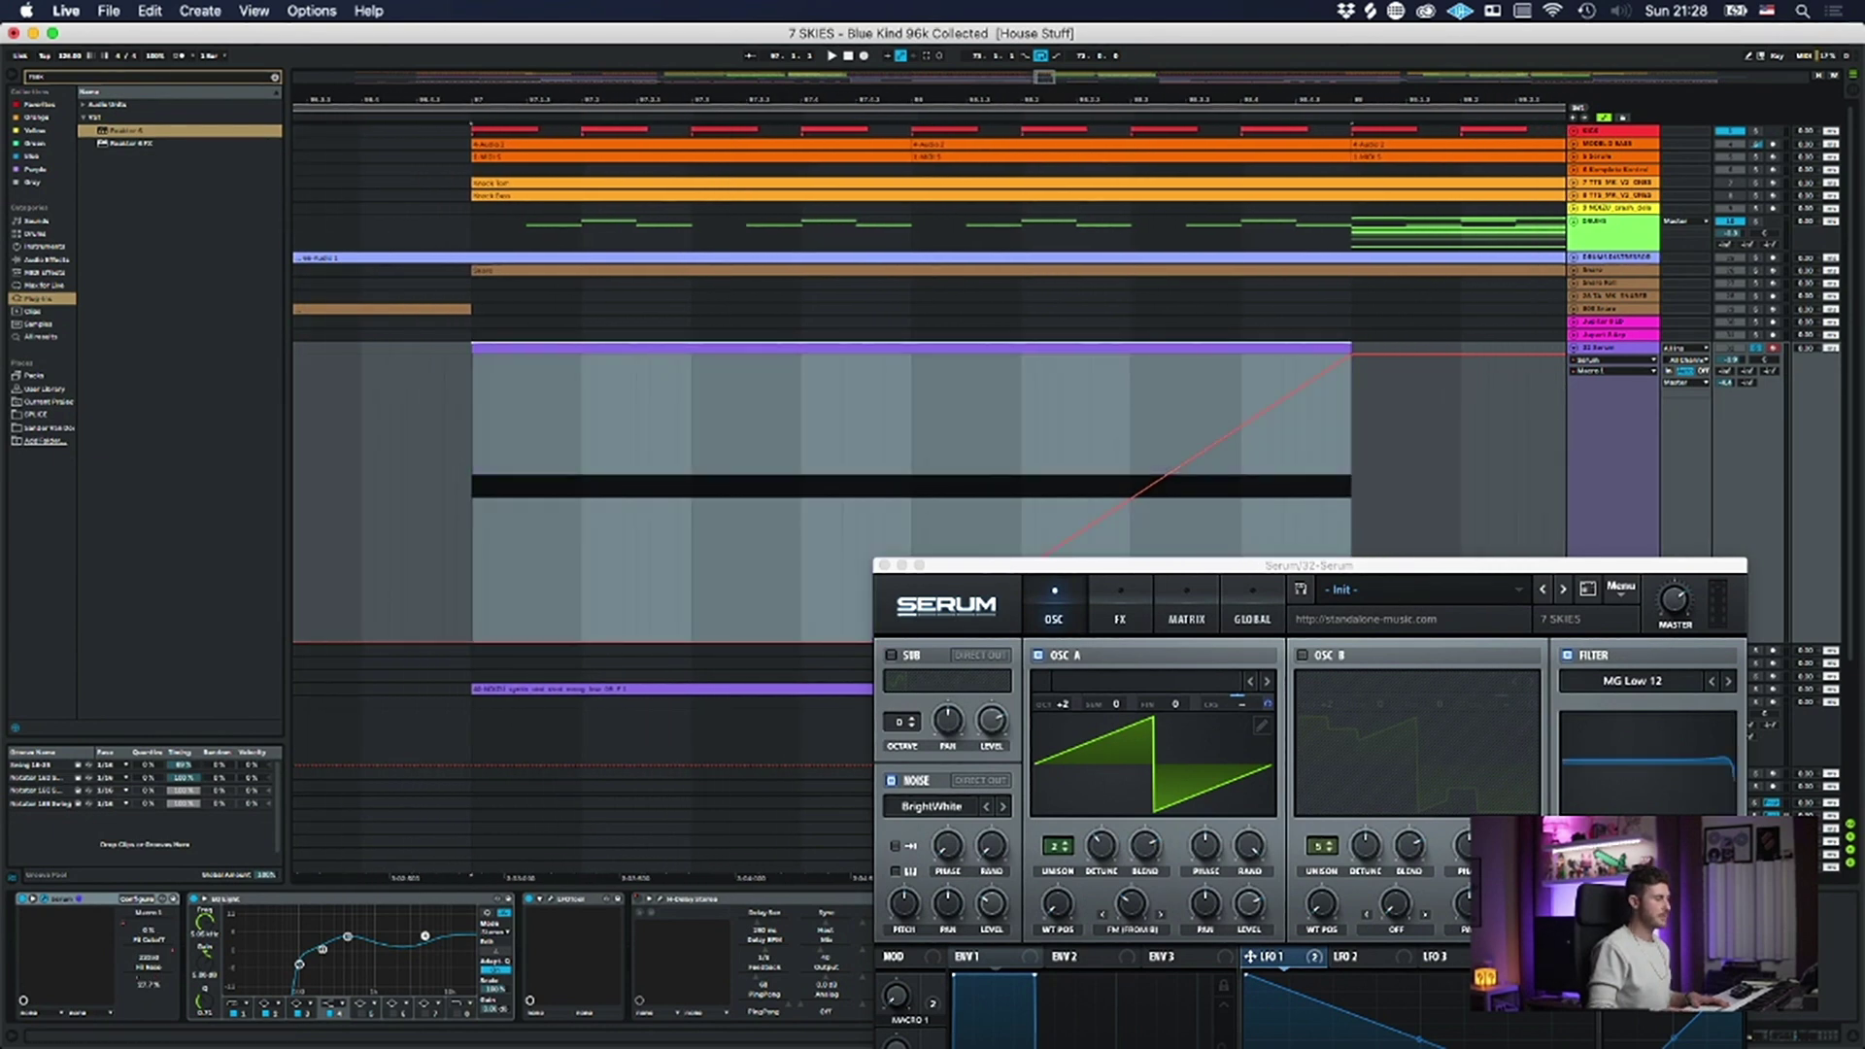
key(space)
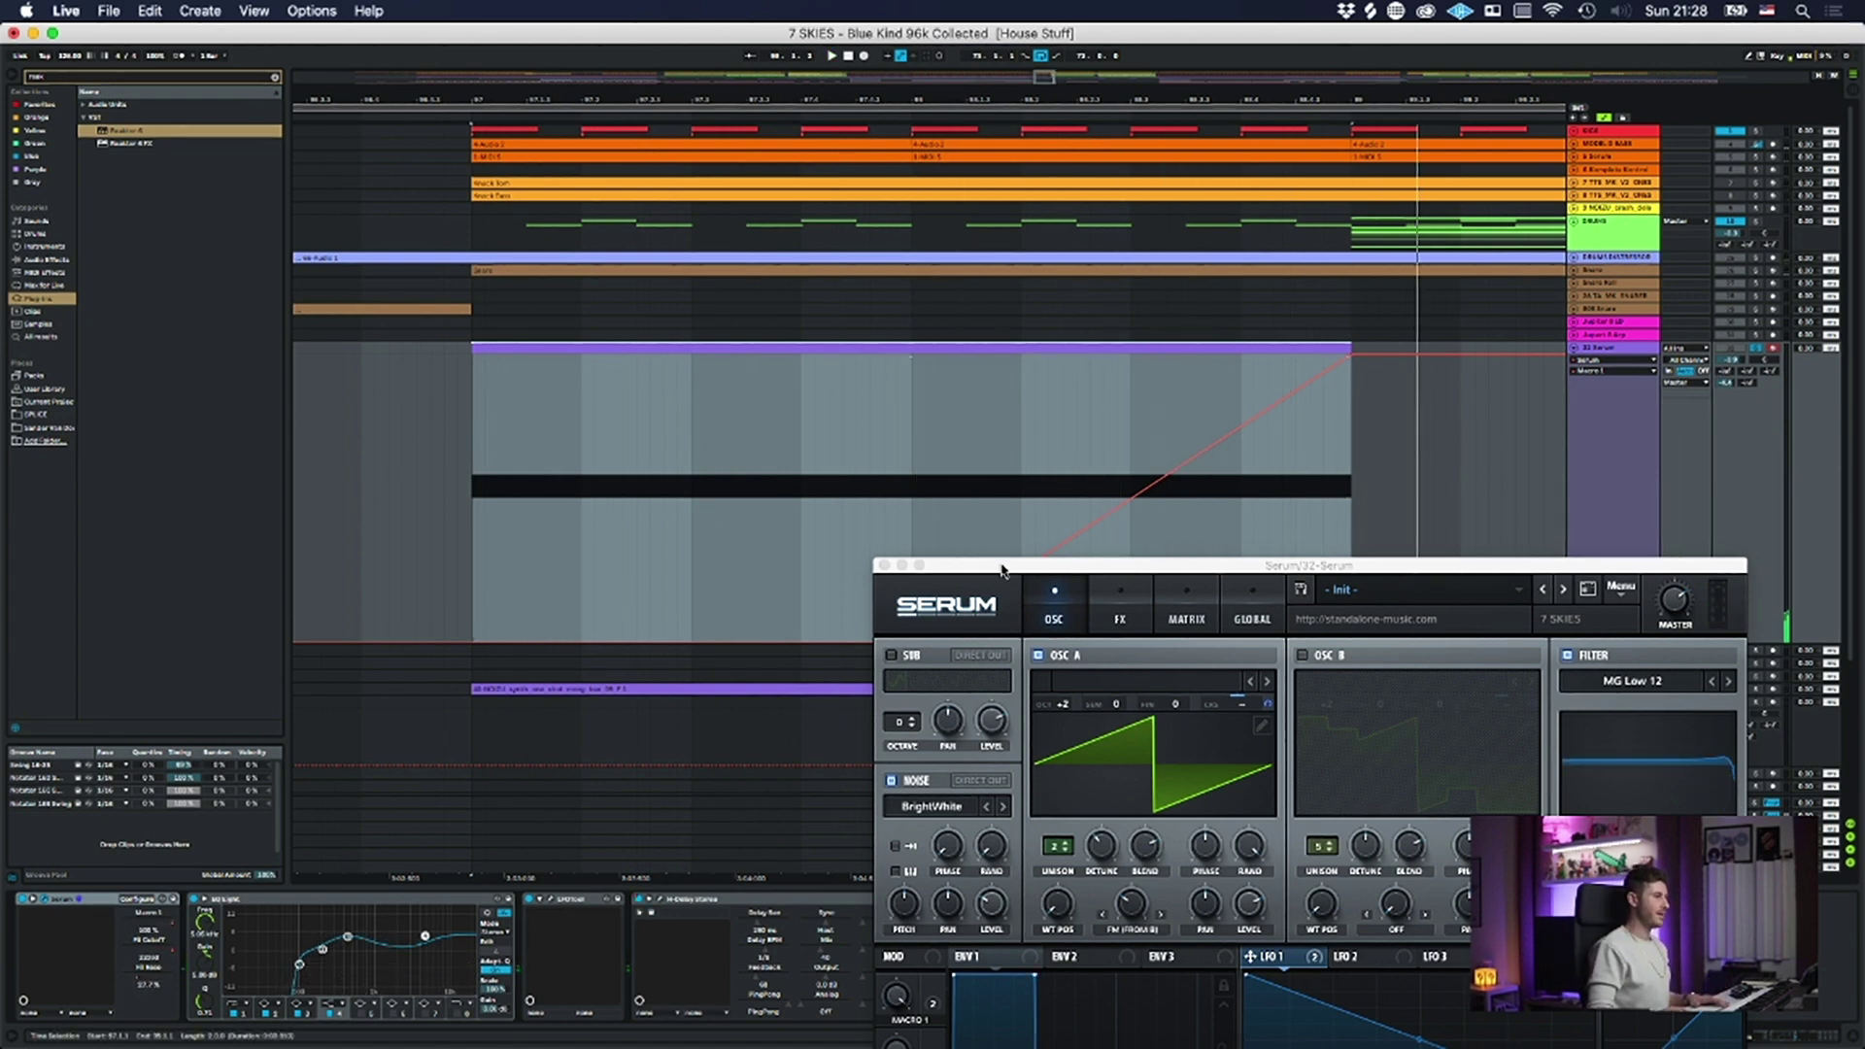
- Display Serum's filter cutoff and resonance automation curves with overridden automation re-enabled, and play the 32 Serum clip
click(1586, 846)
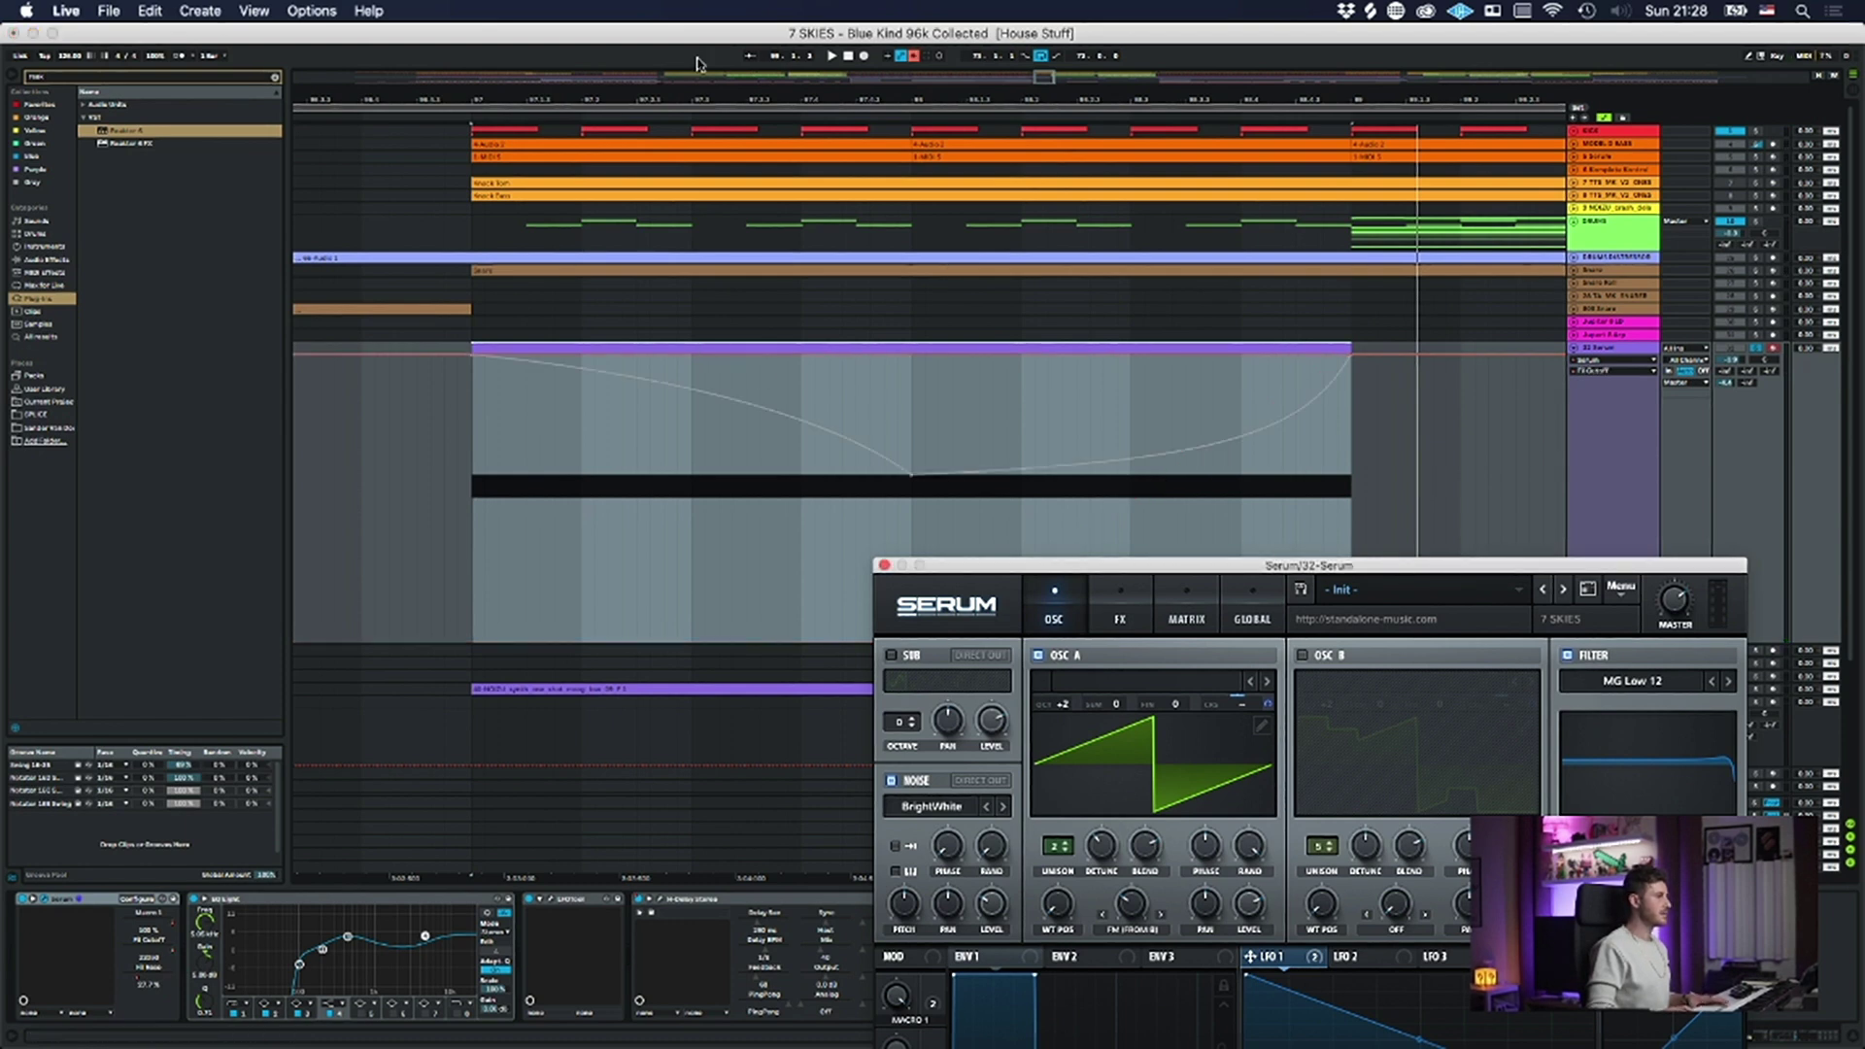
click(915, 60)
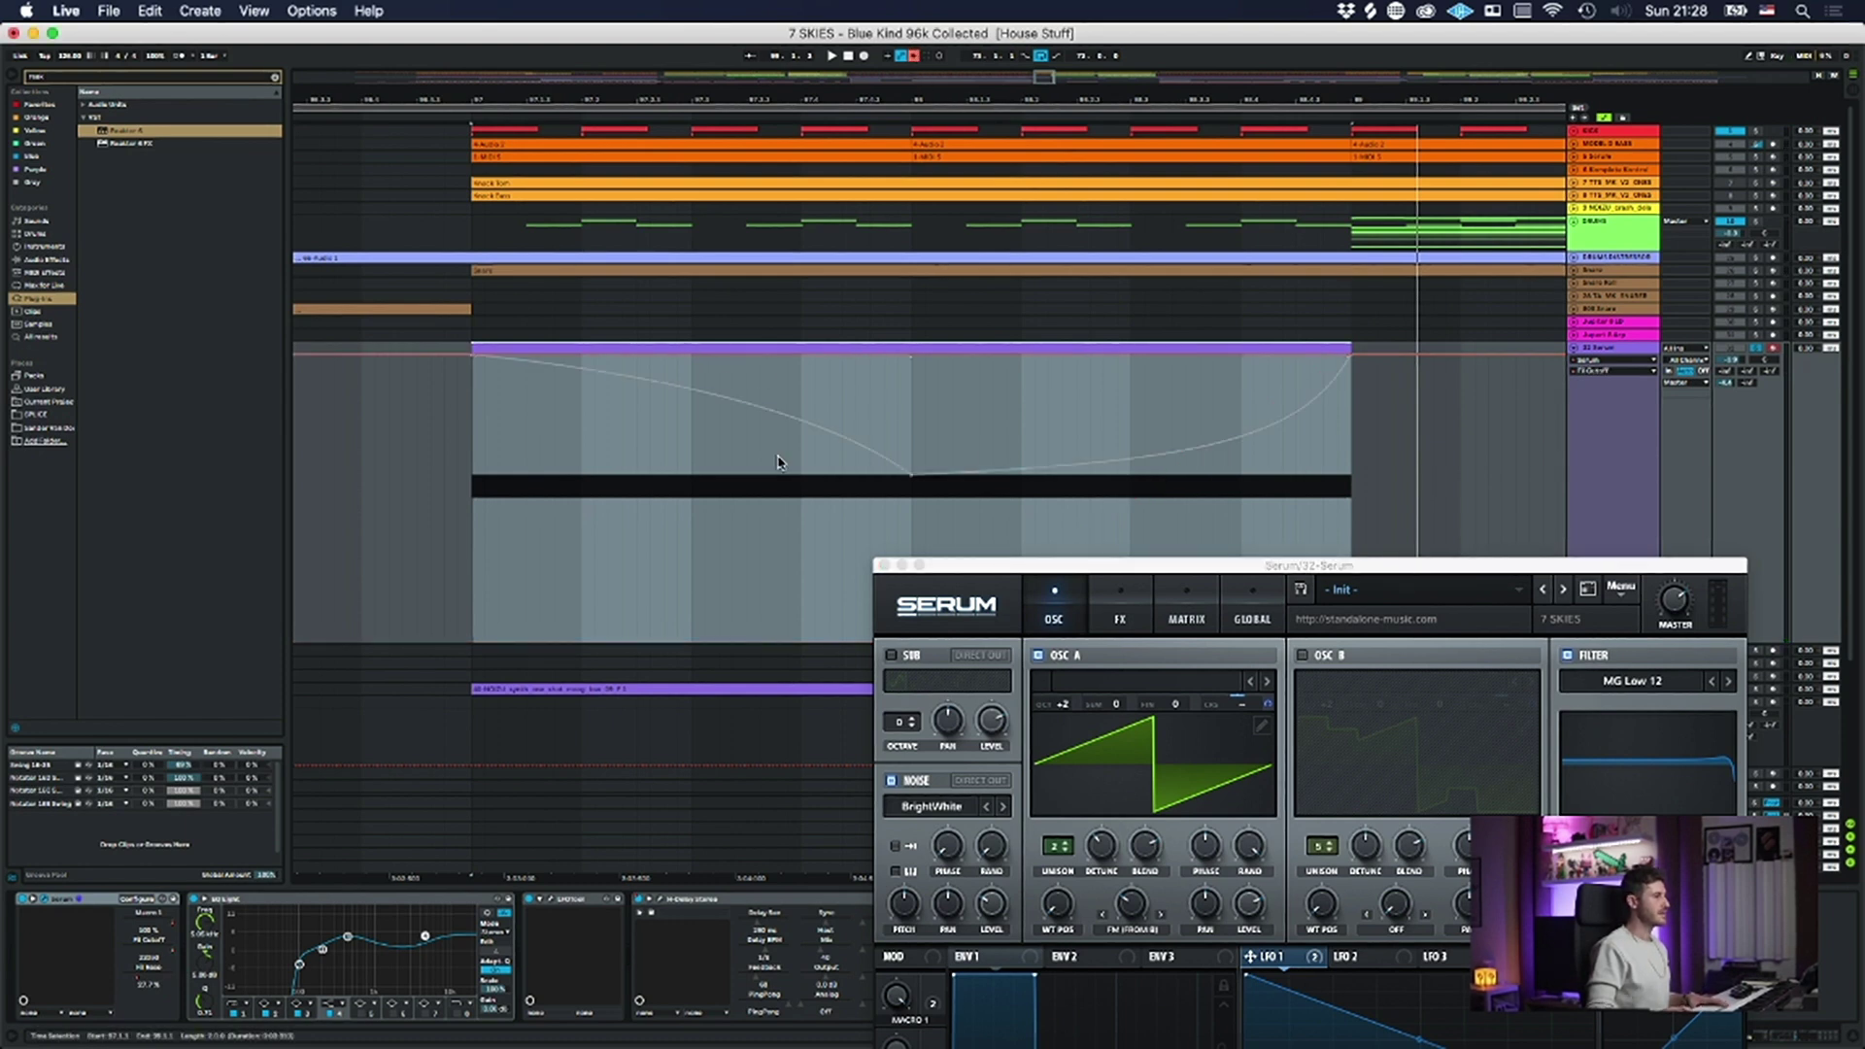
click(914, 56)
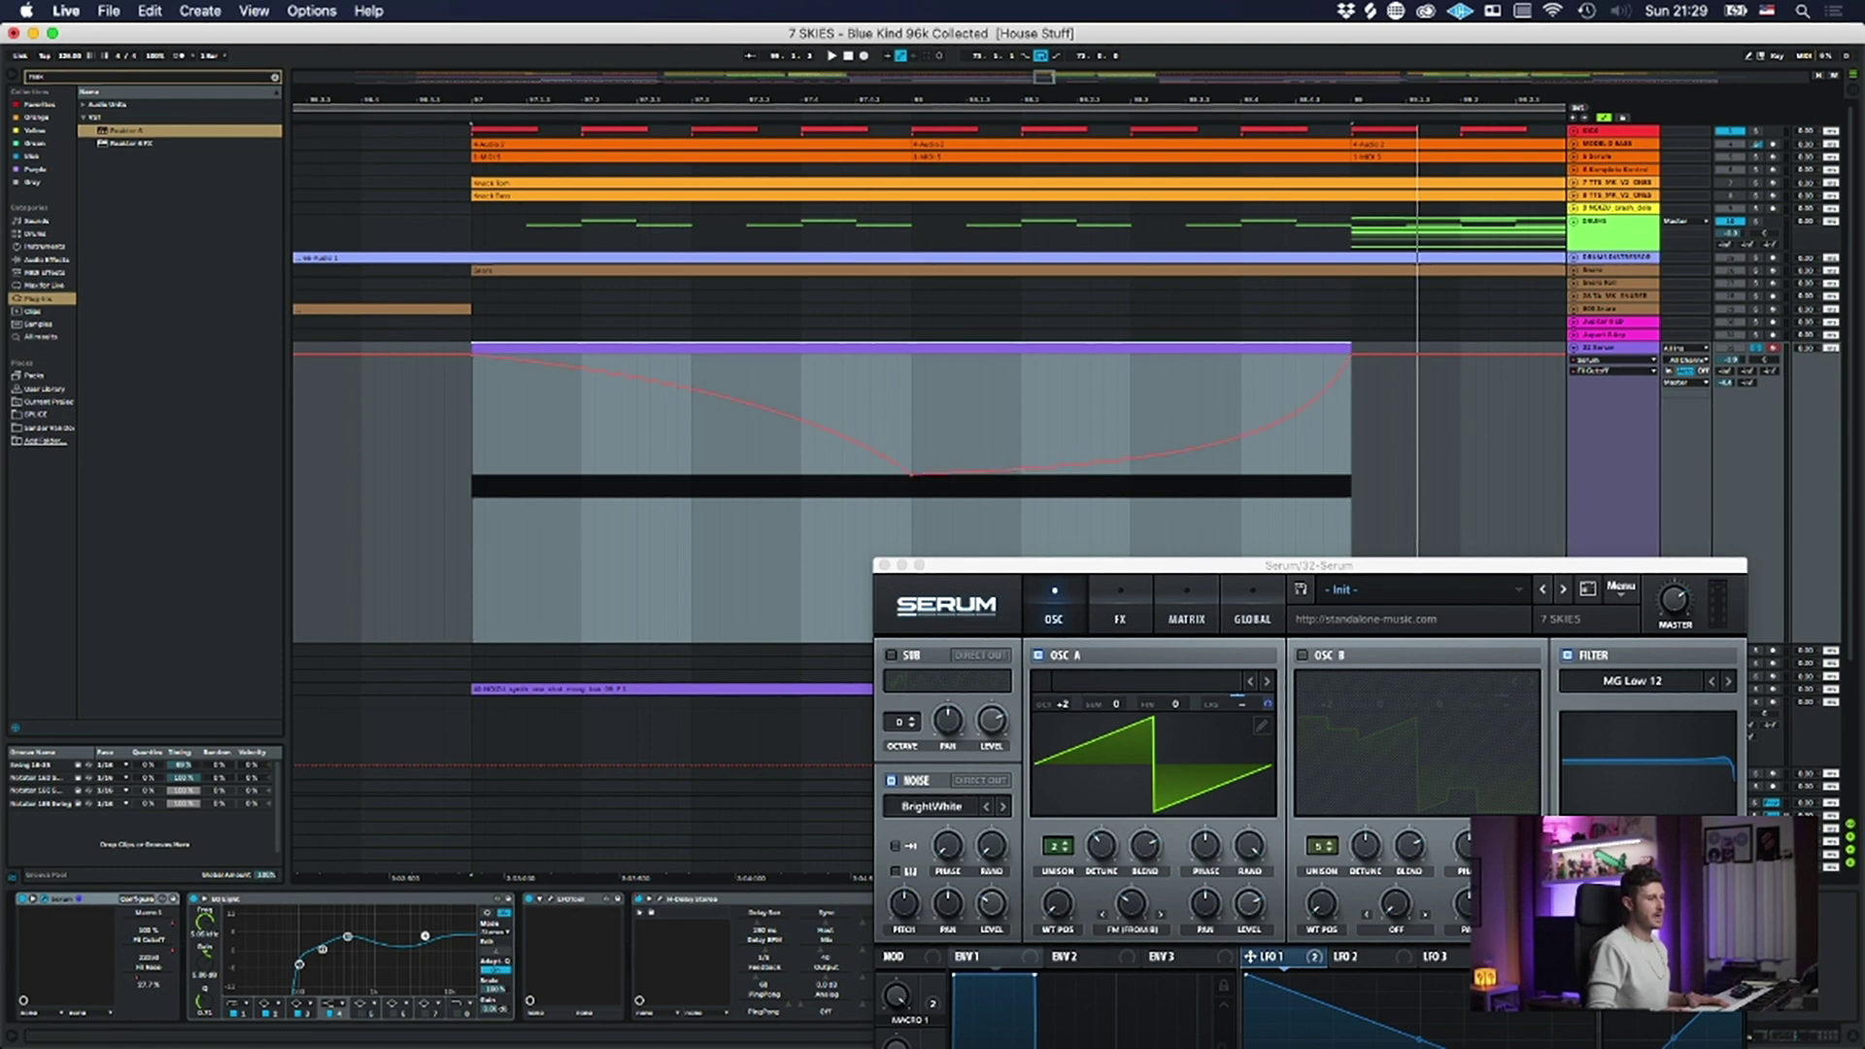
click(1648, 845)
click(913, 55)
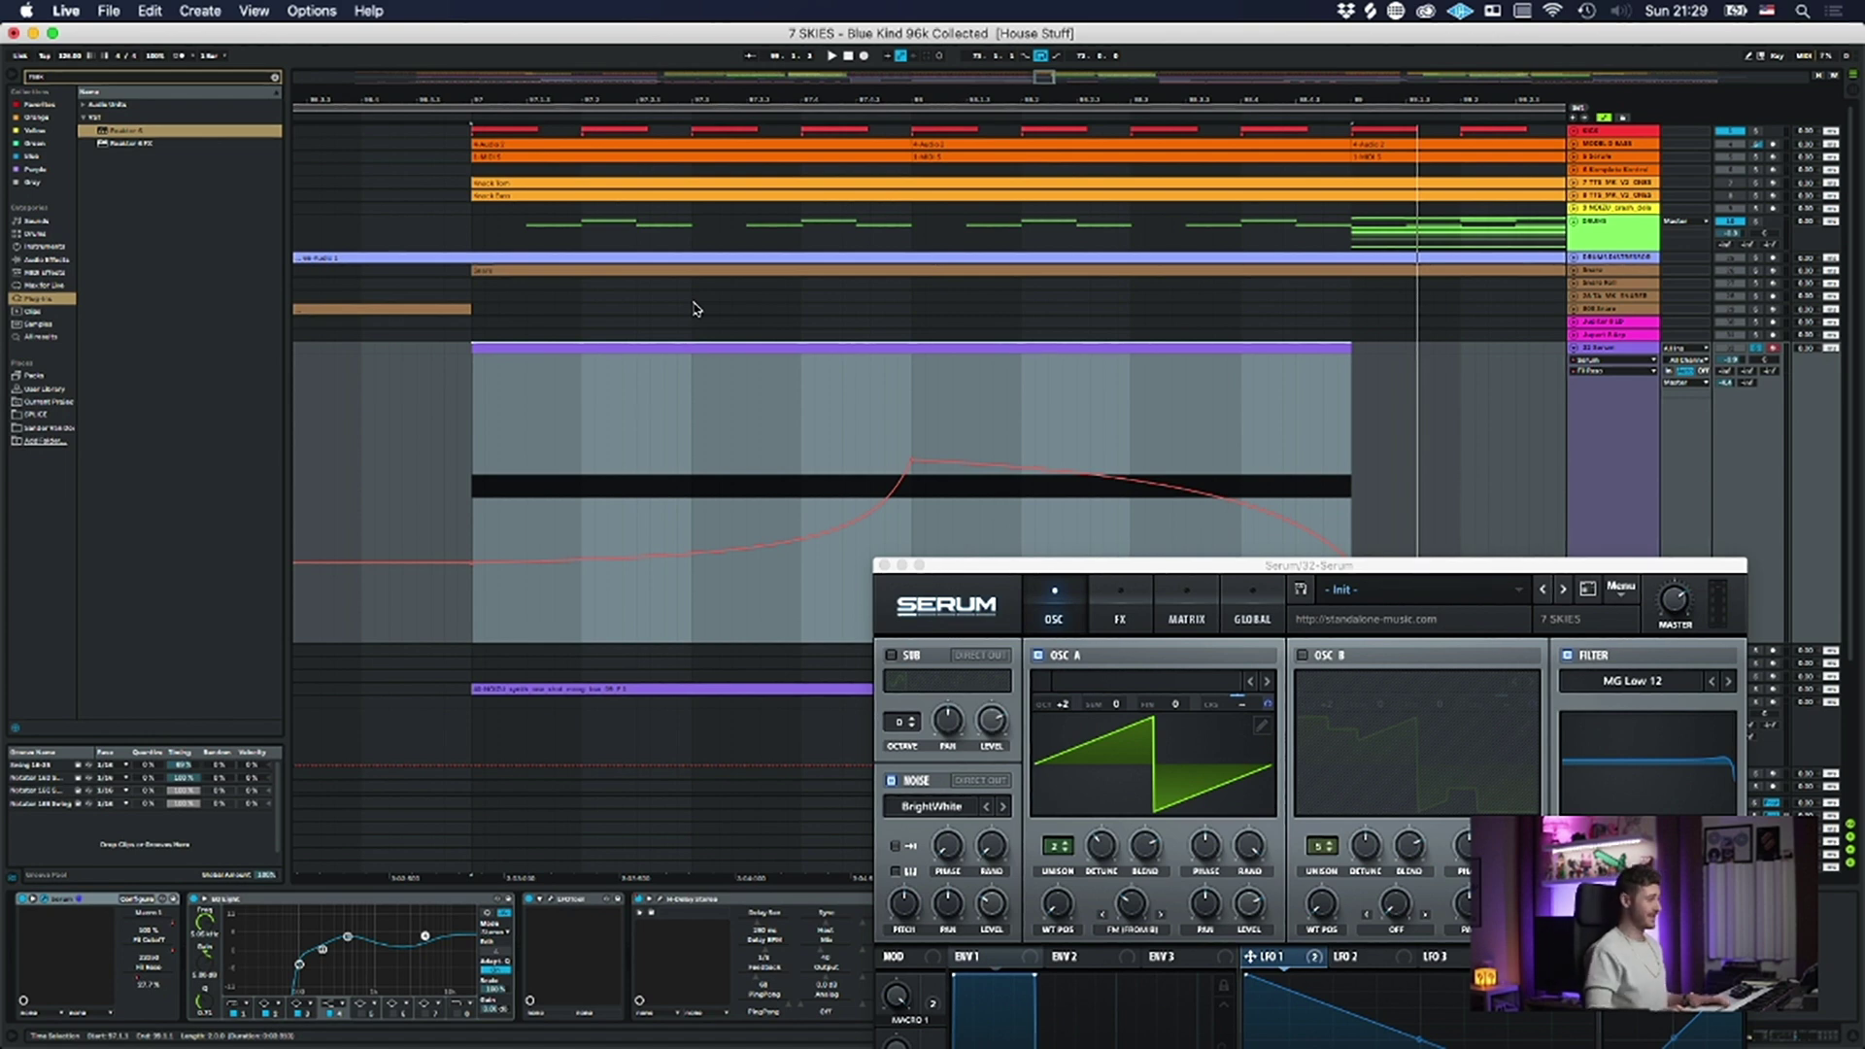
key(space)
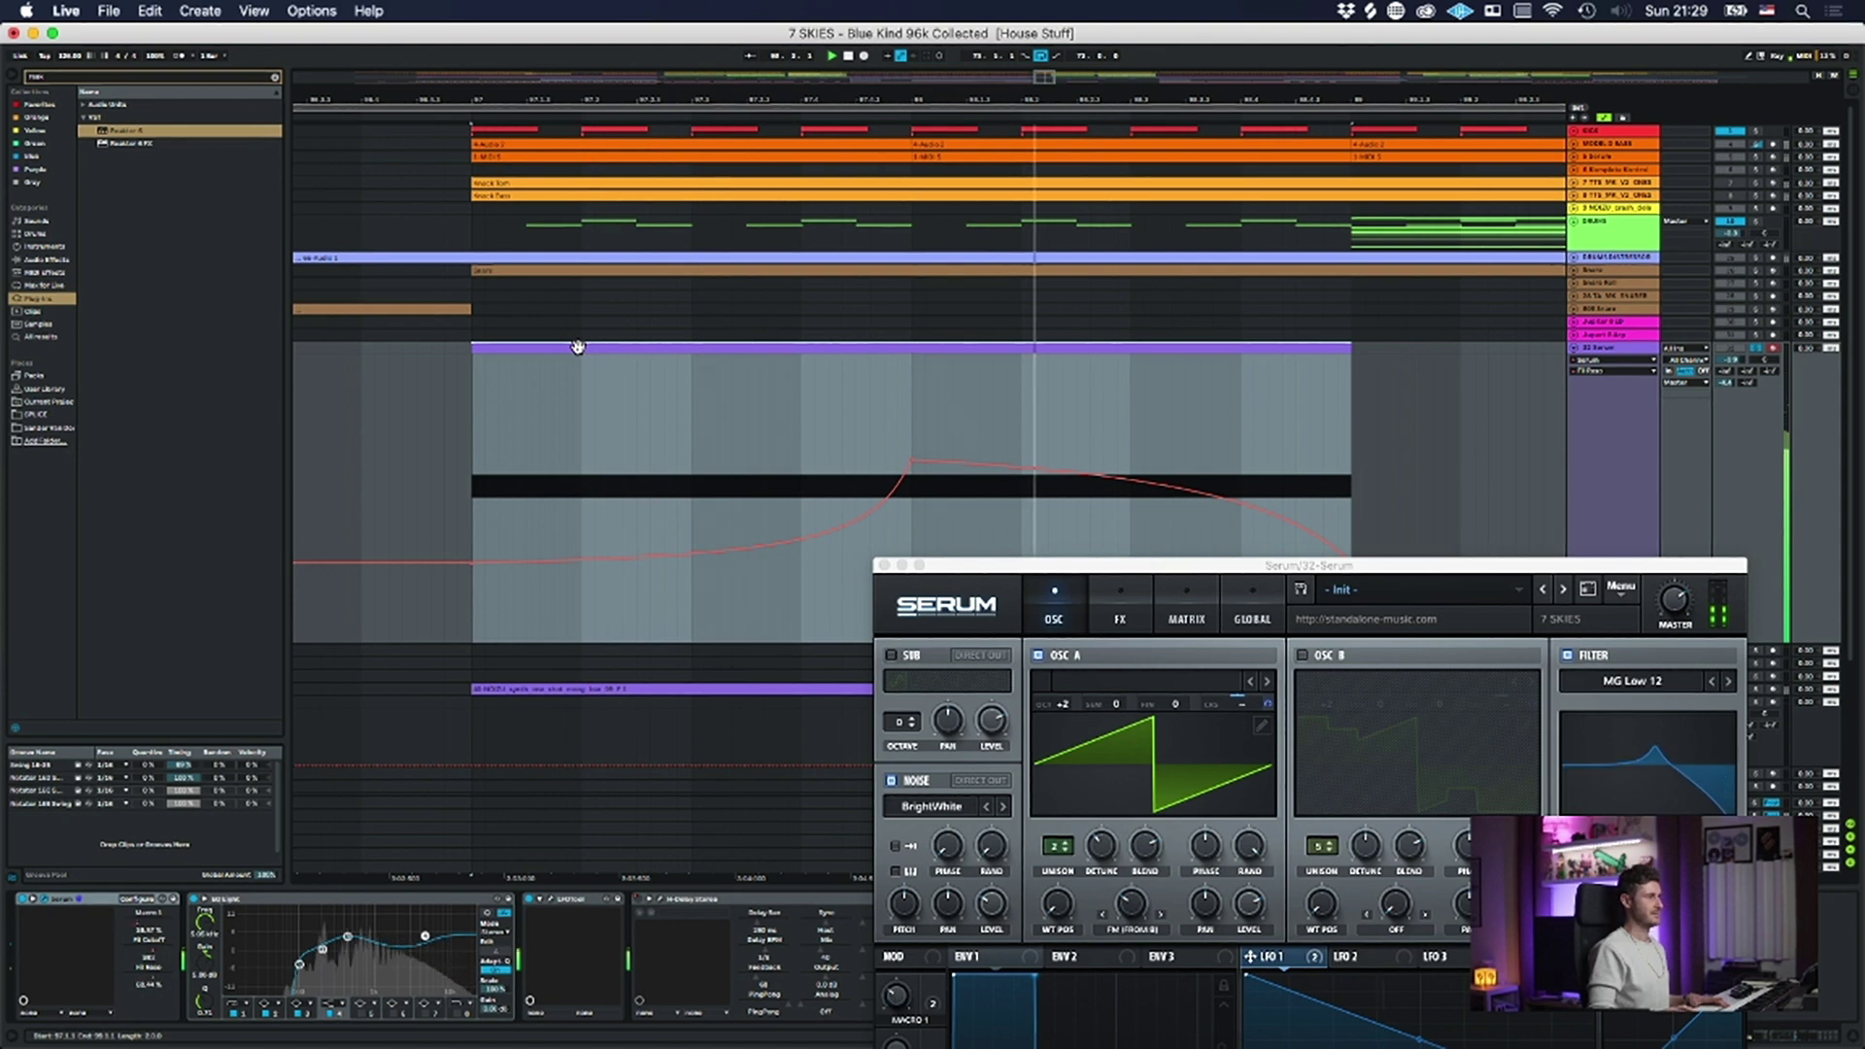
key(space)
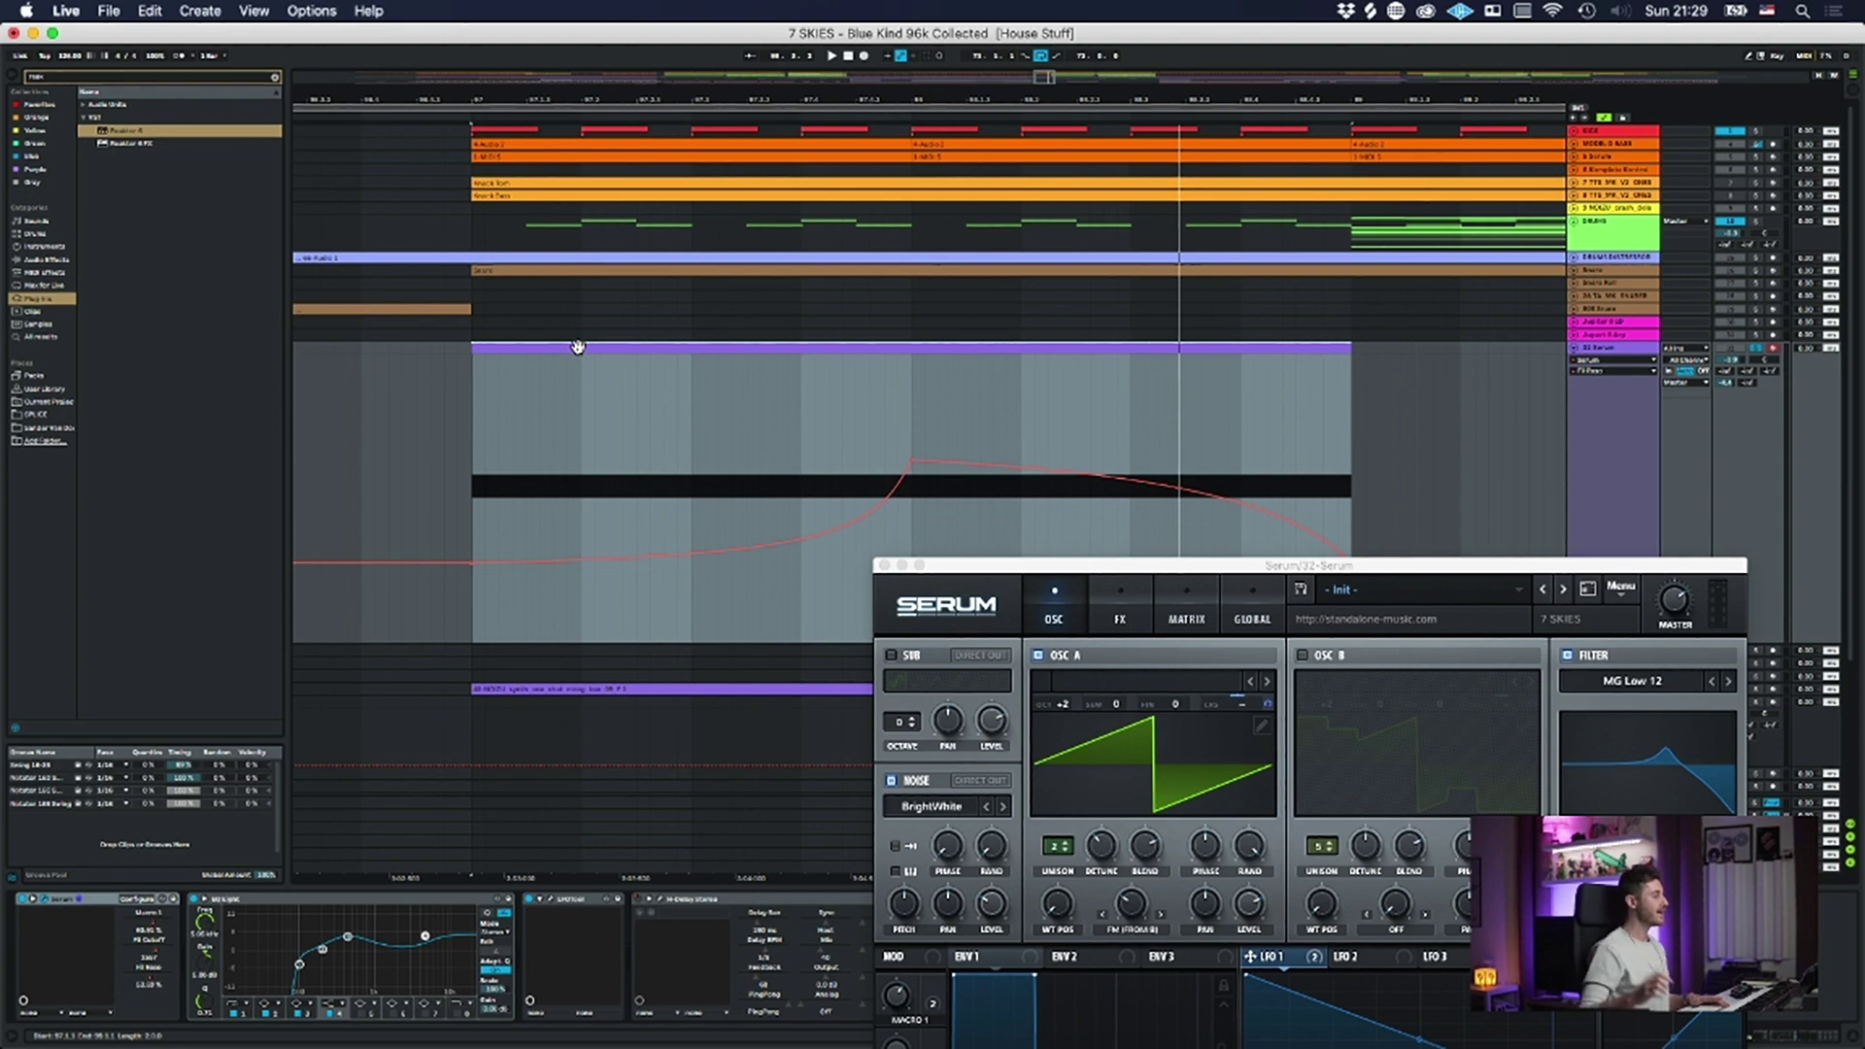
- Display Serum's pitch bend automation lane, listen to the clip again, and close the Serum window
drag(1048, 570, 1125, 249)
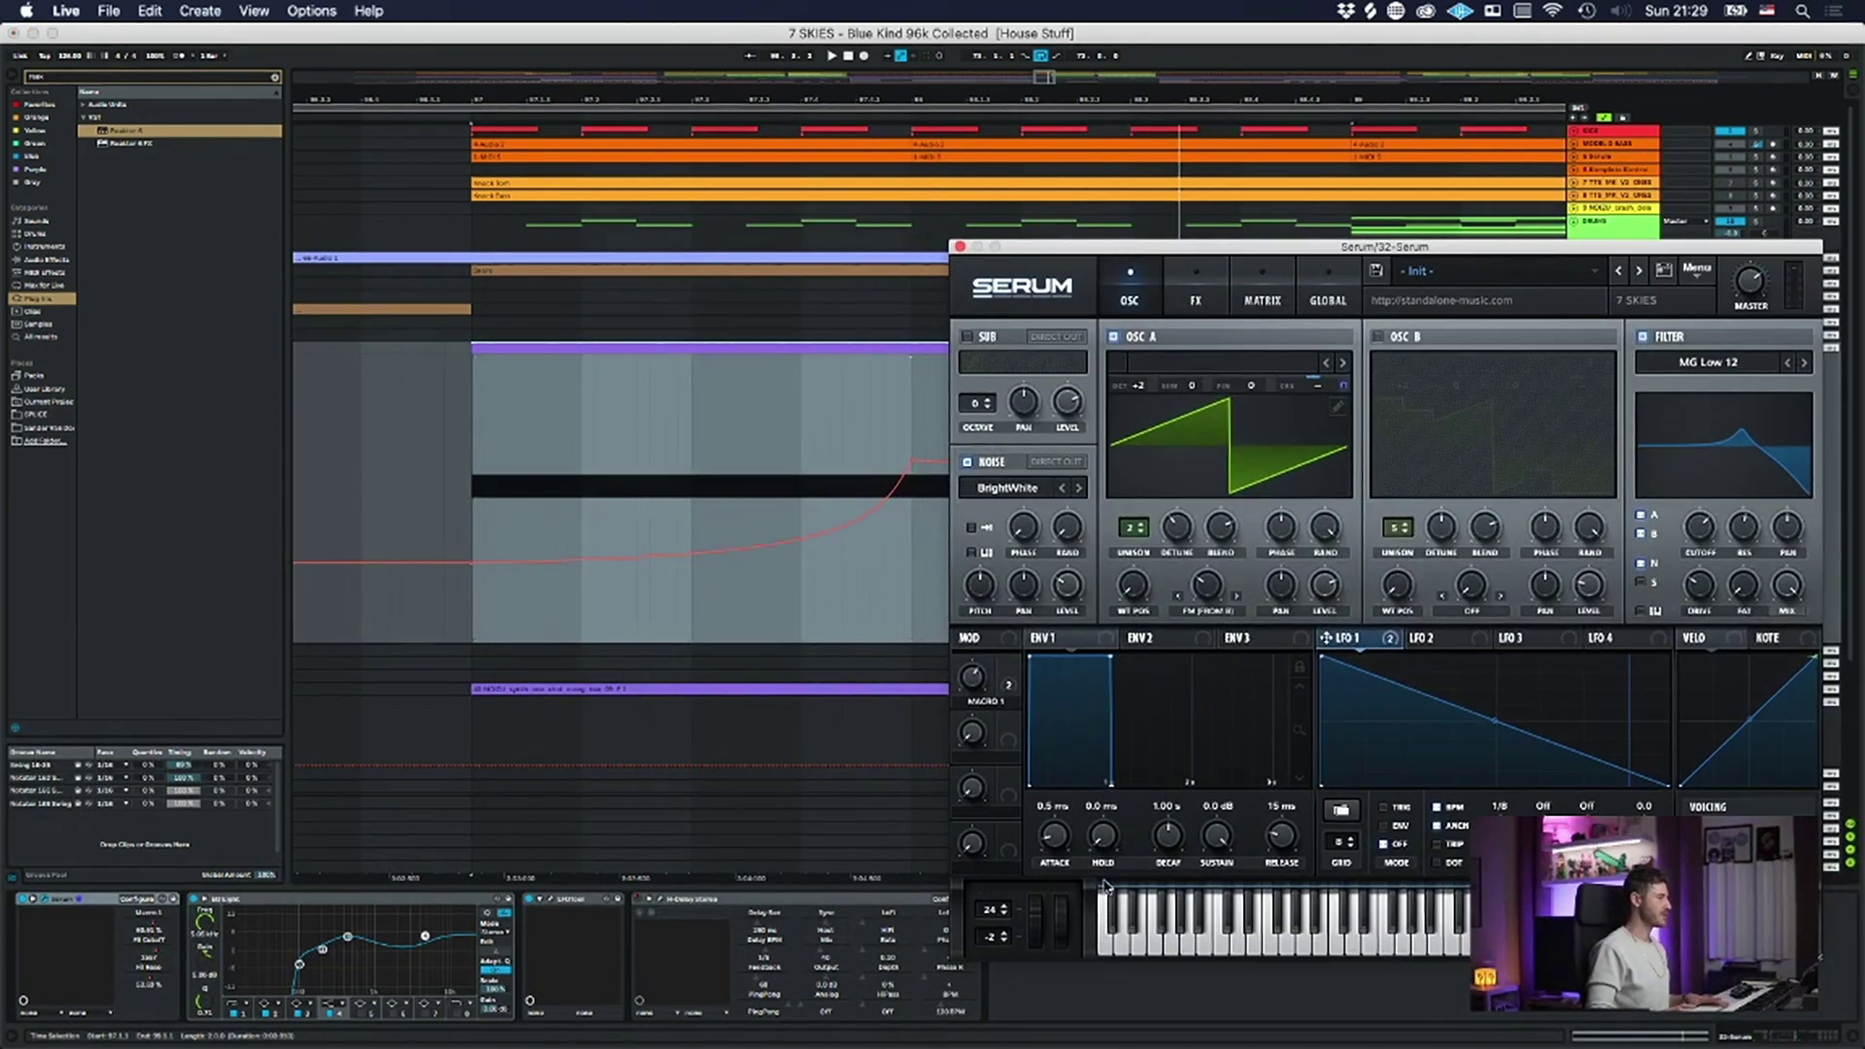
click(1038, 927)
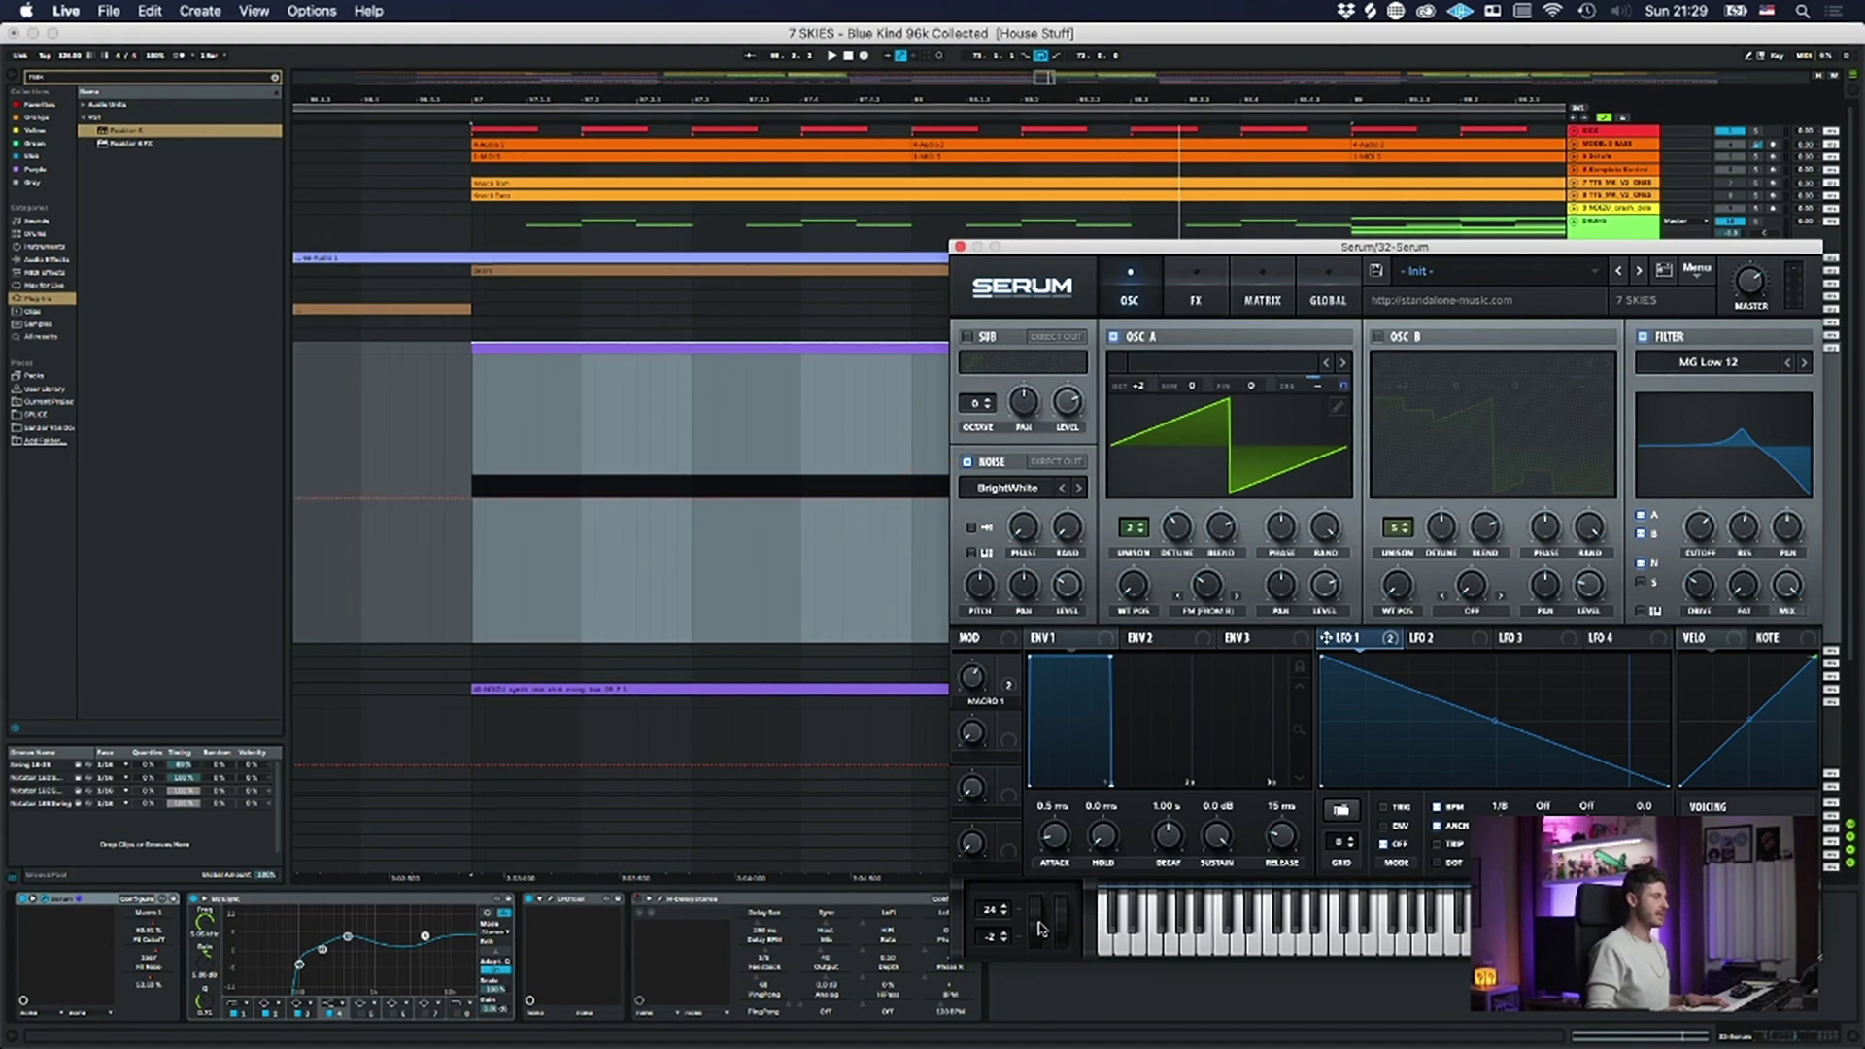
drag(1065, 254, 804, 471)
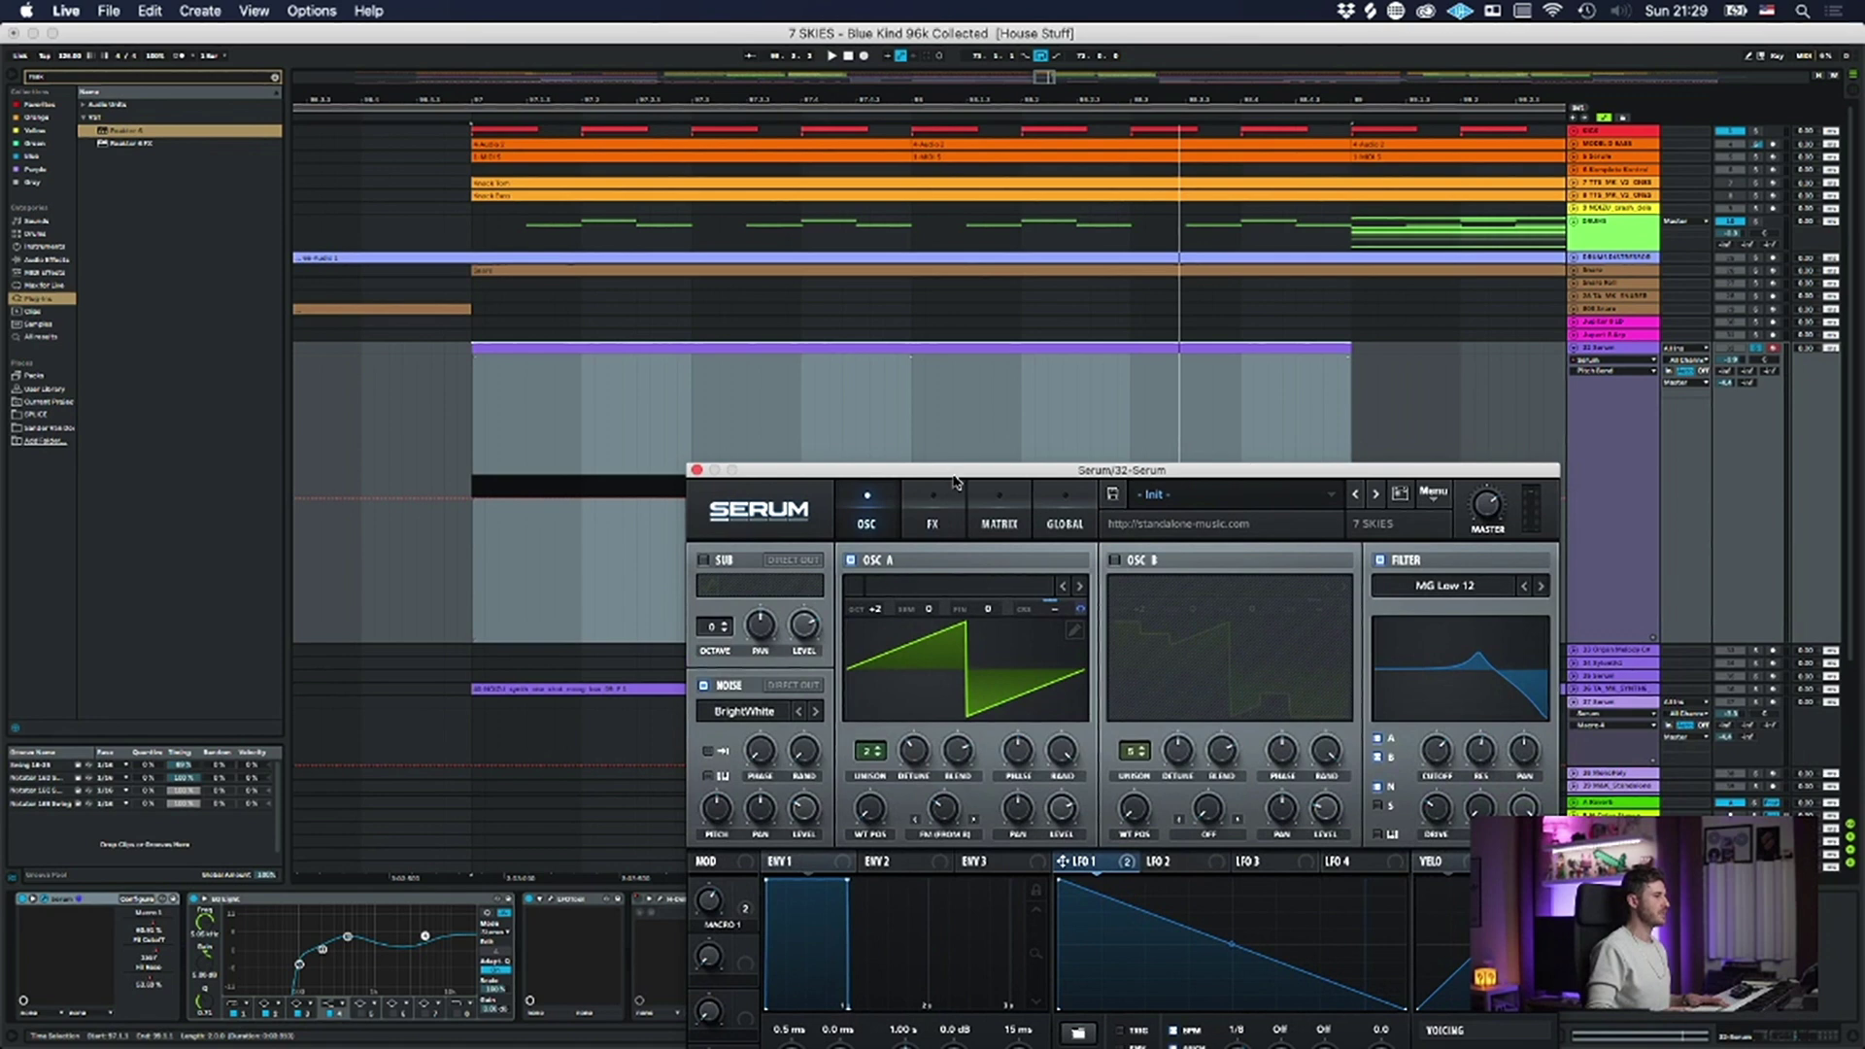
drag(955, 480, 1142, 90)
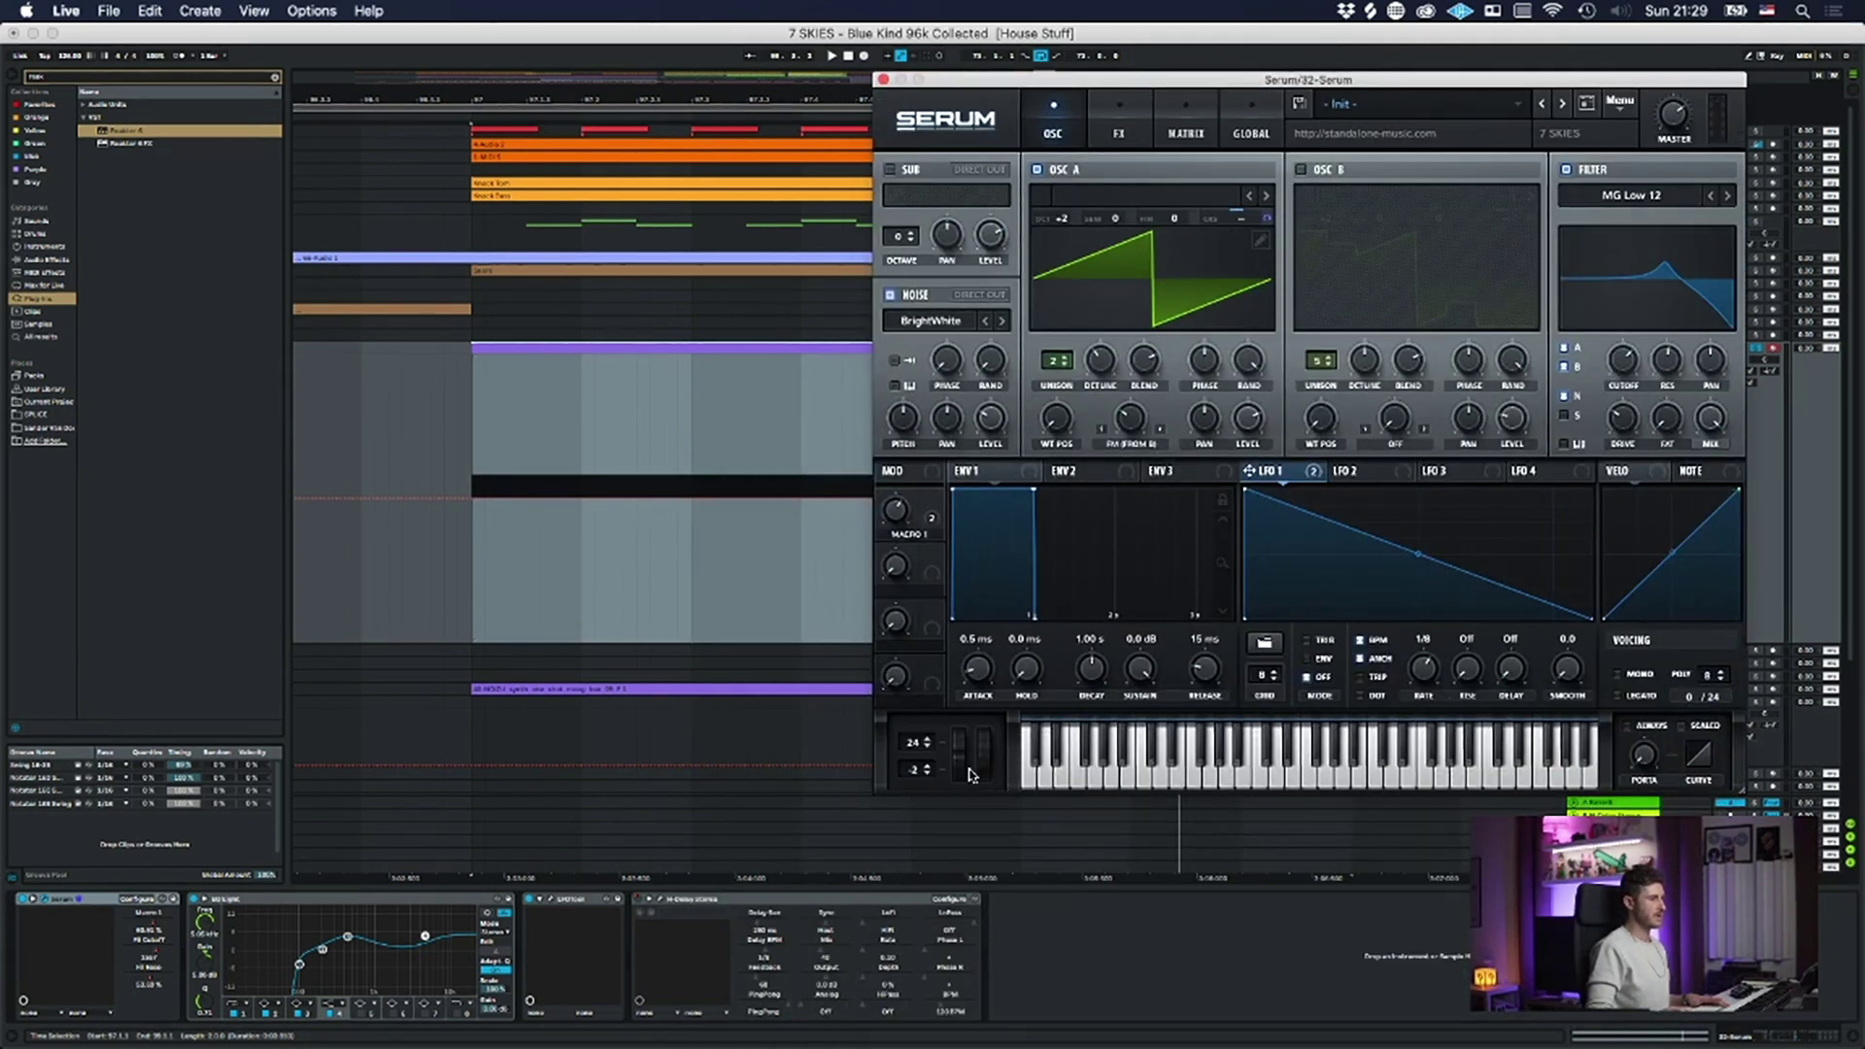
key(space)
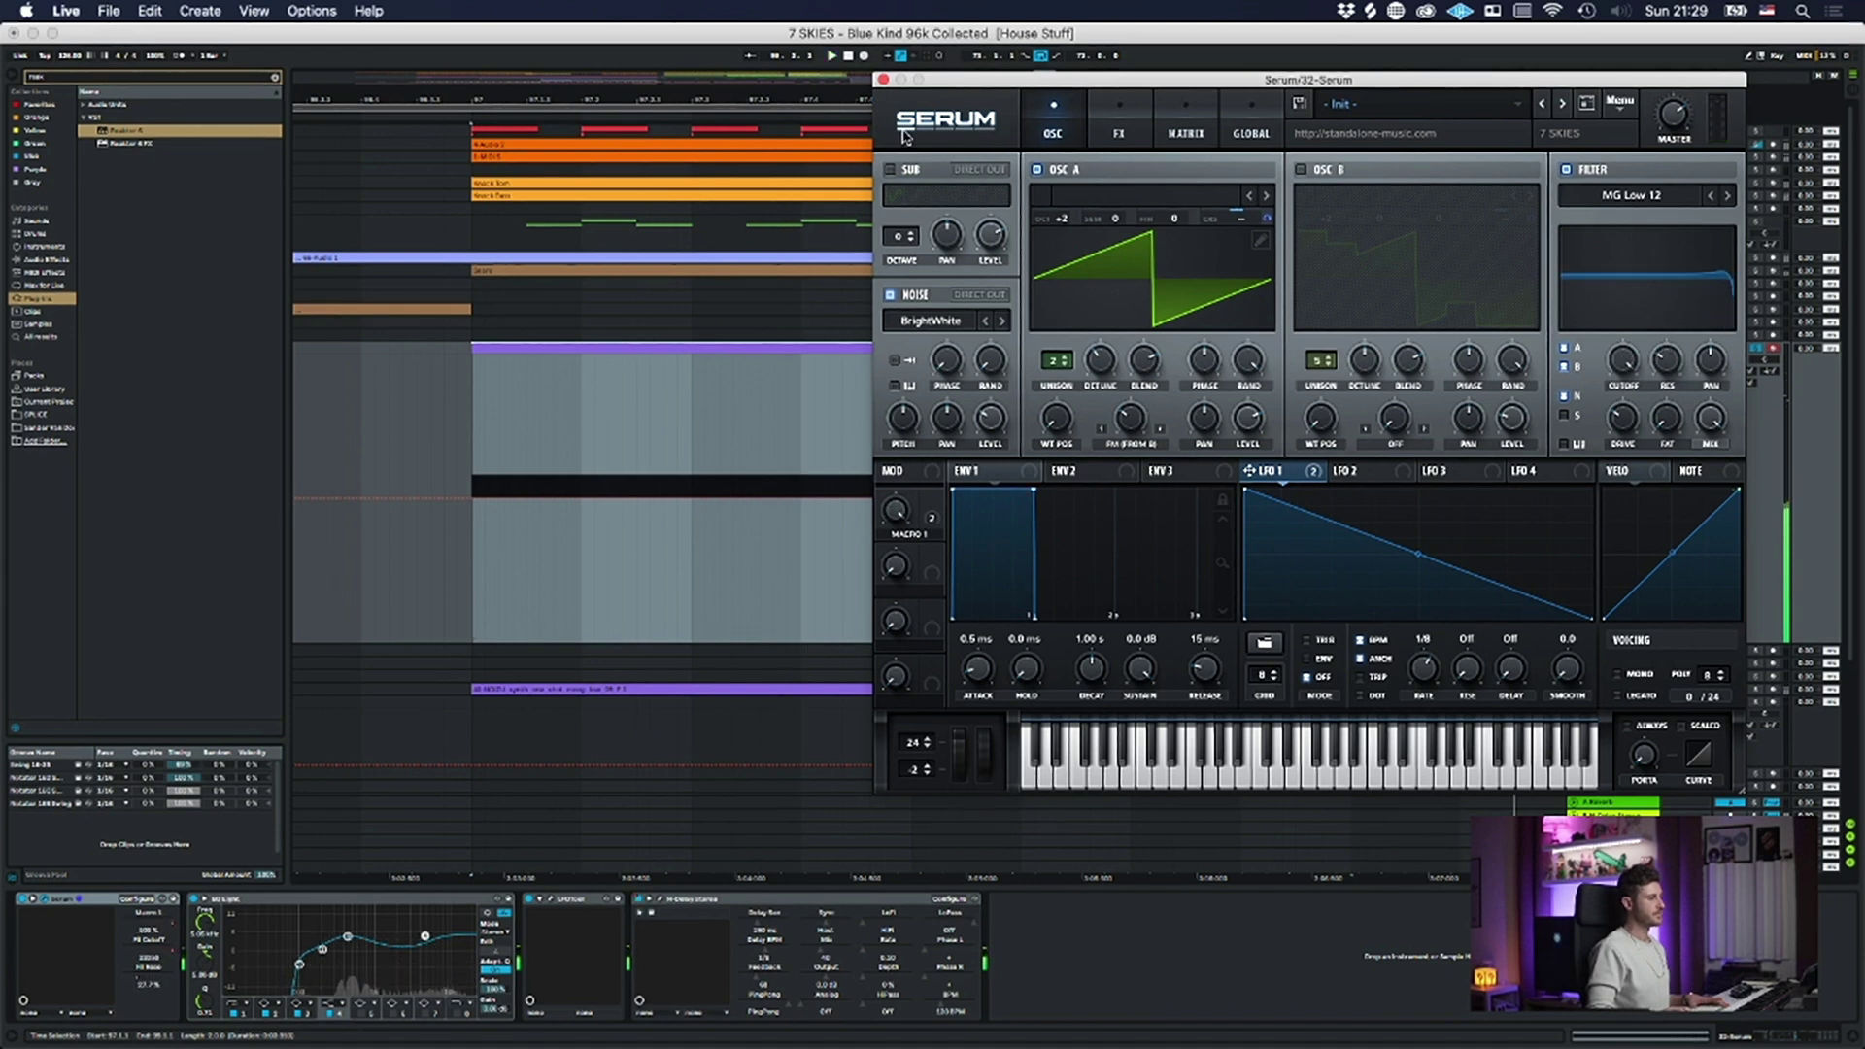
click(883, 79)
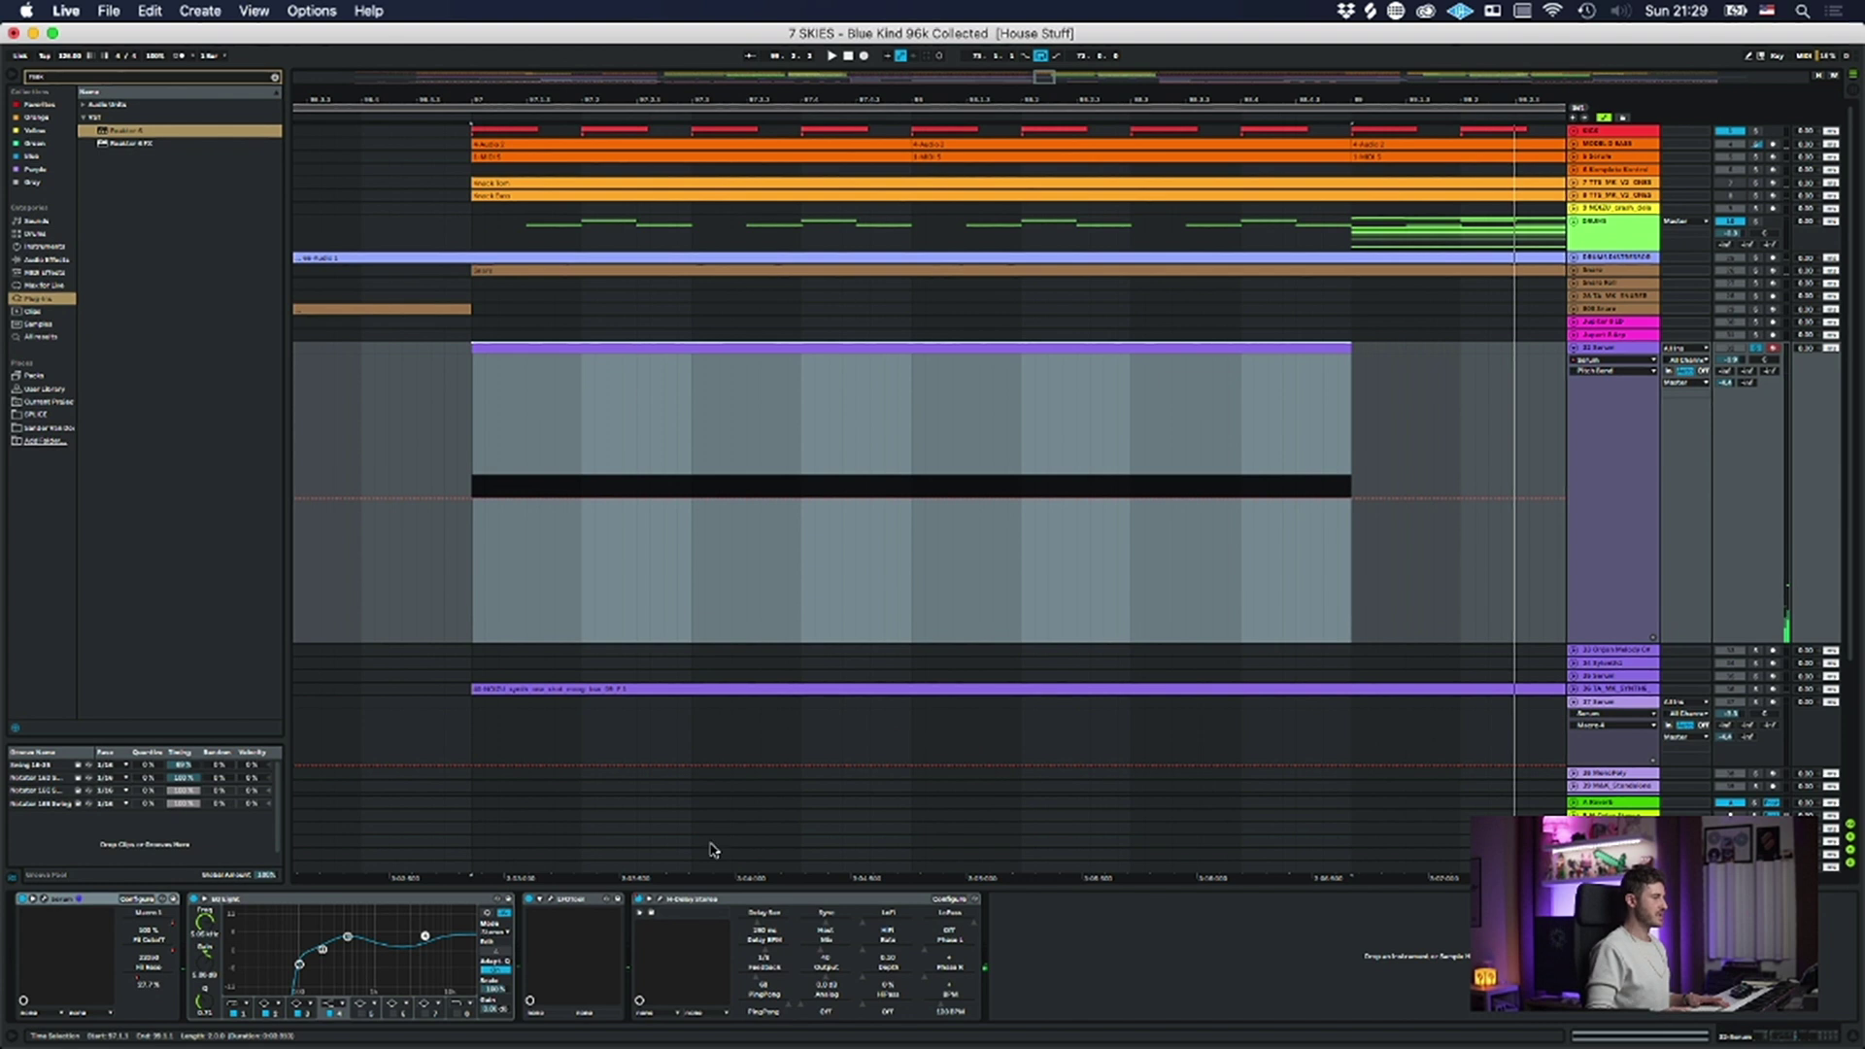
- Open the H-Delay Stereo effect on the 32 Serum track, listen to the clip with its ping-pong delay, and close the window
click(666, 903)
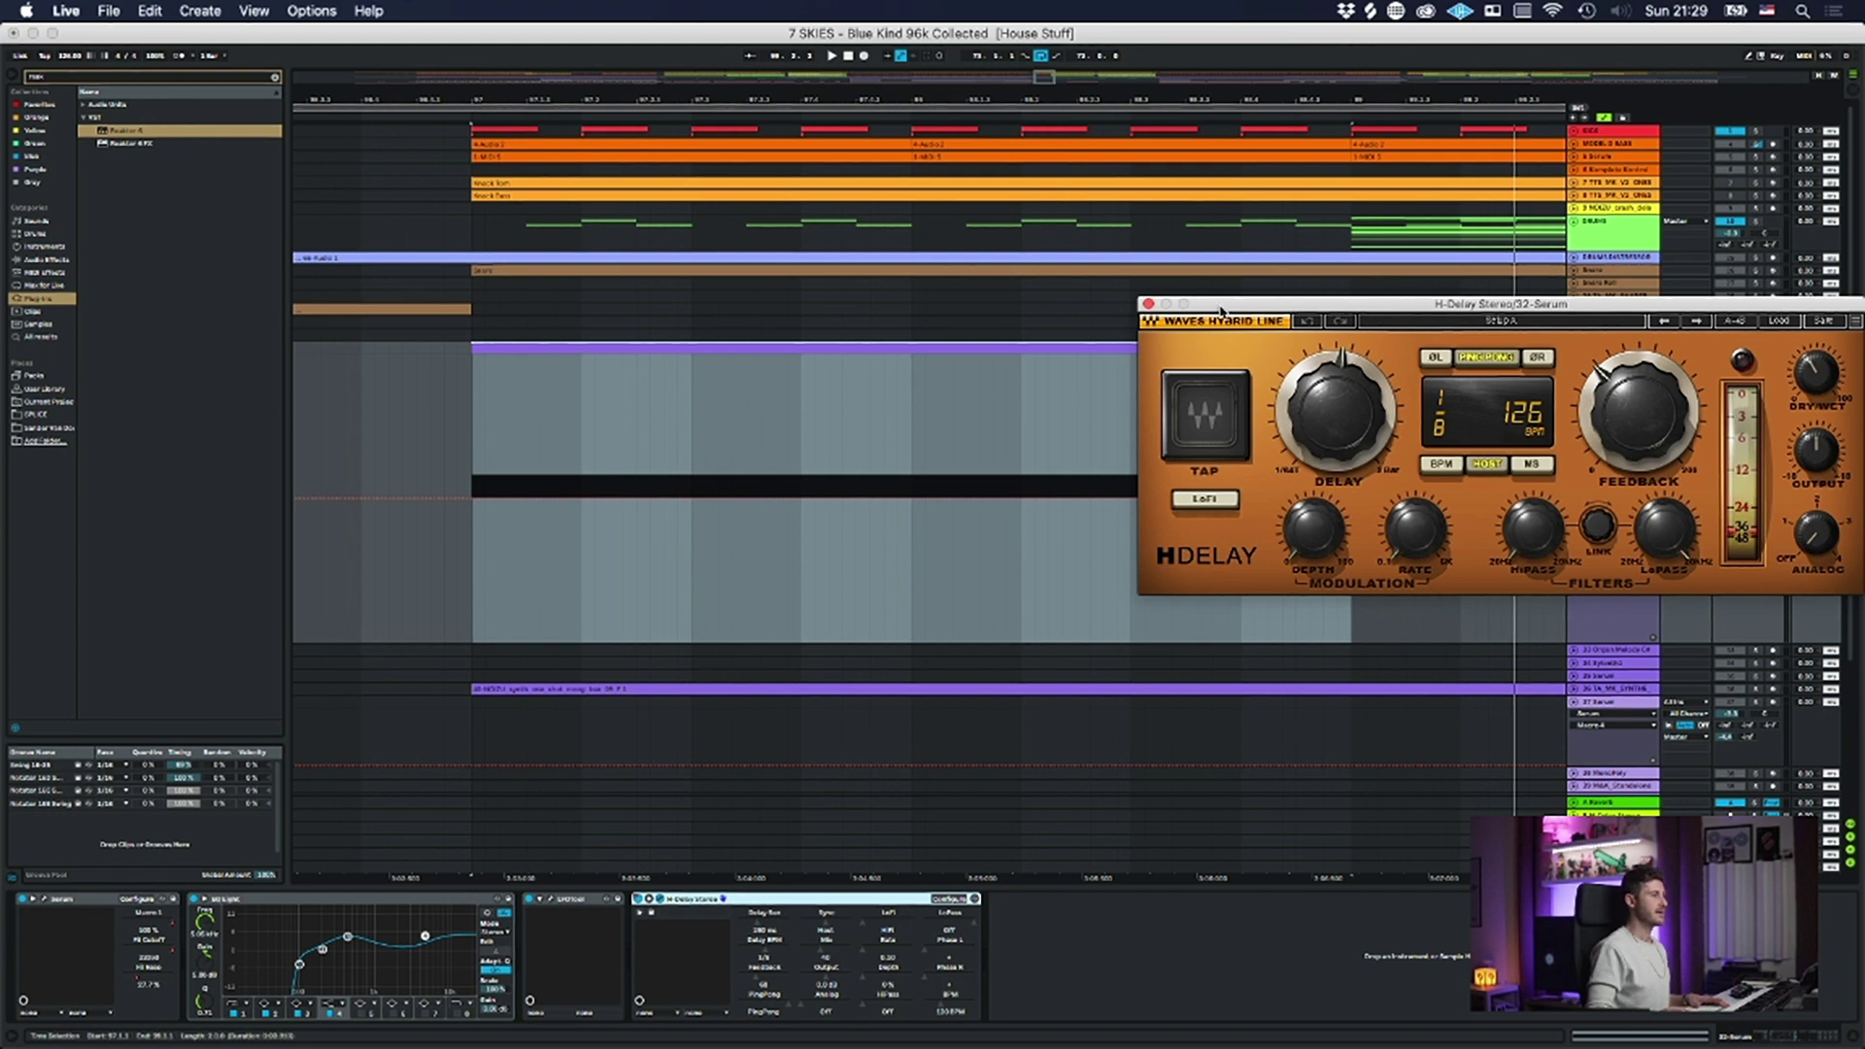
drag(1222, 305, 533, 619)
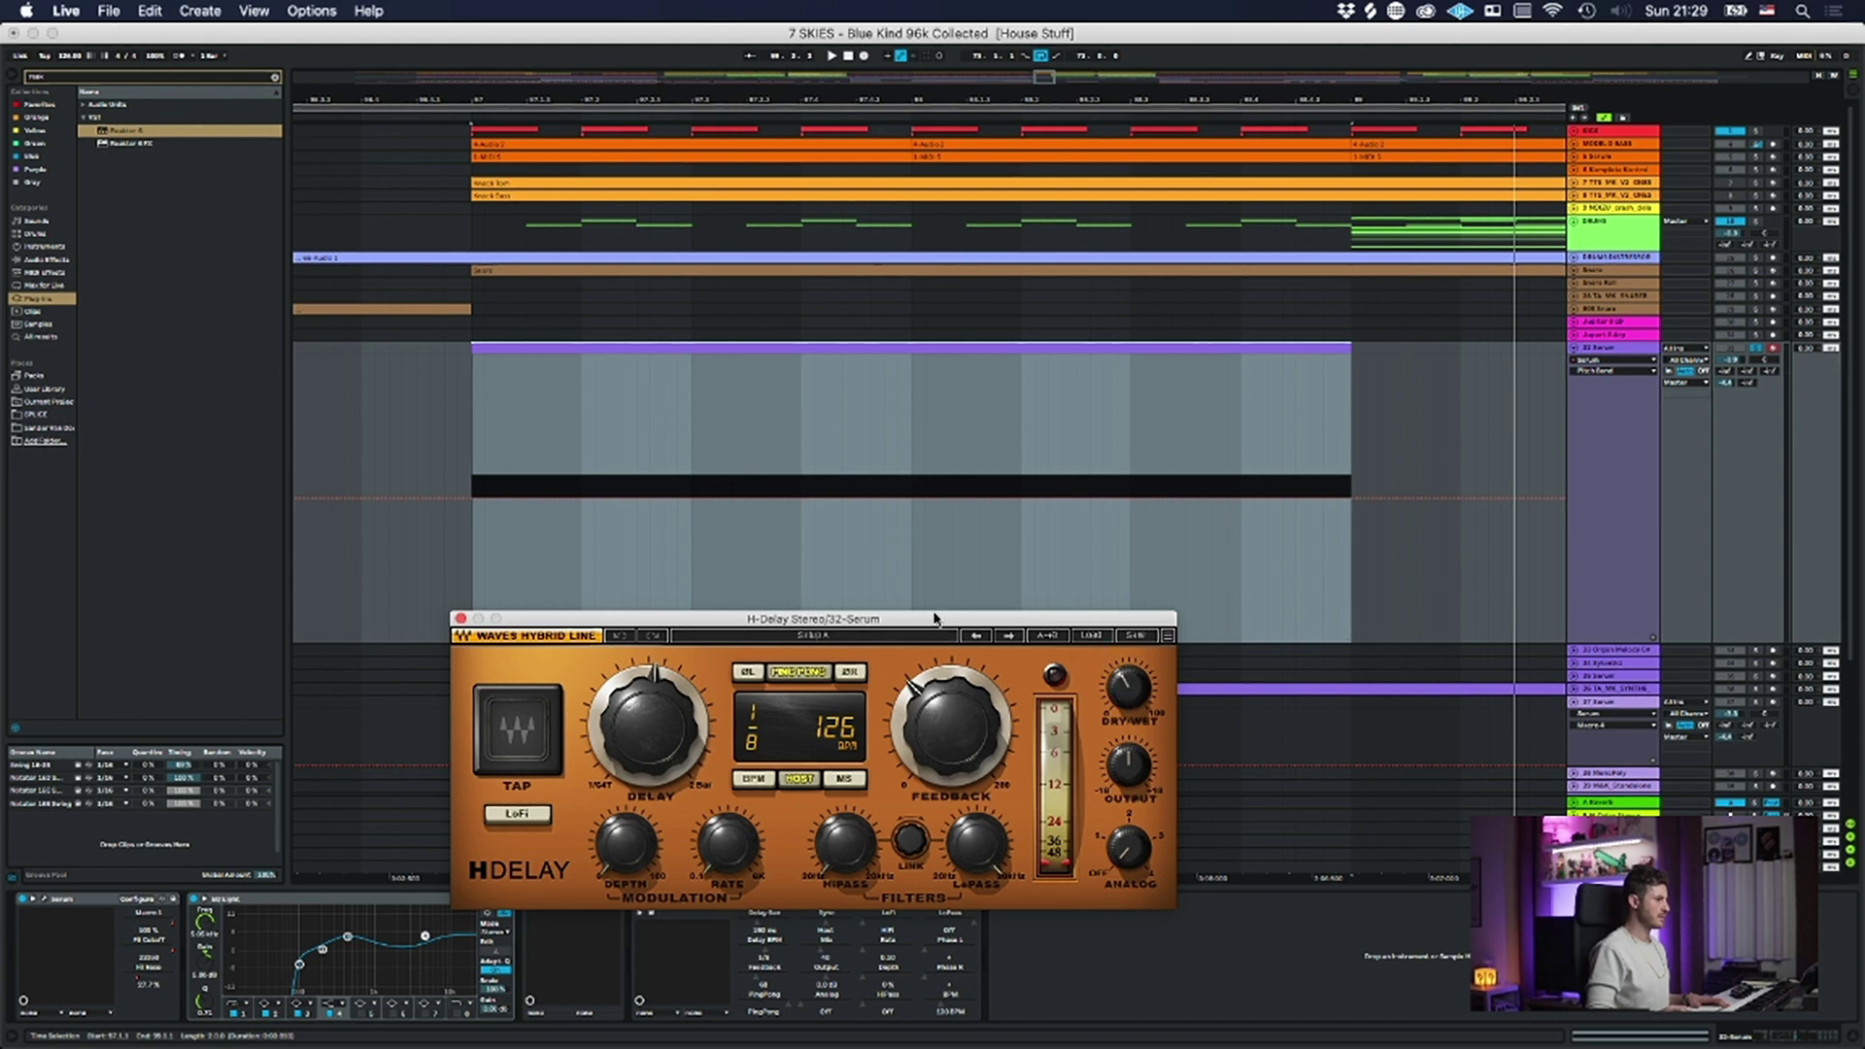
key(space)
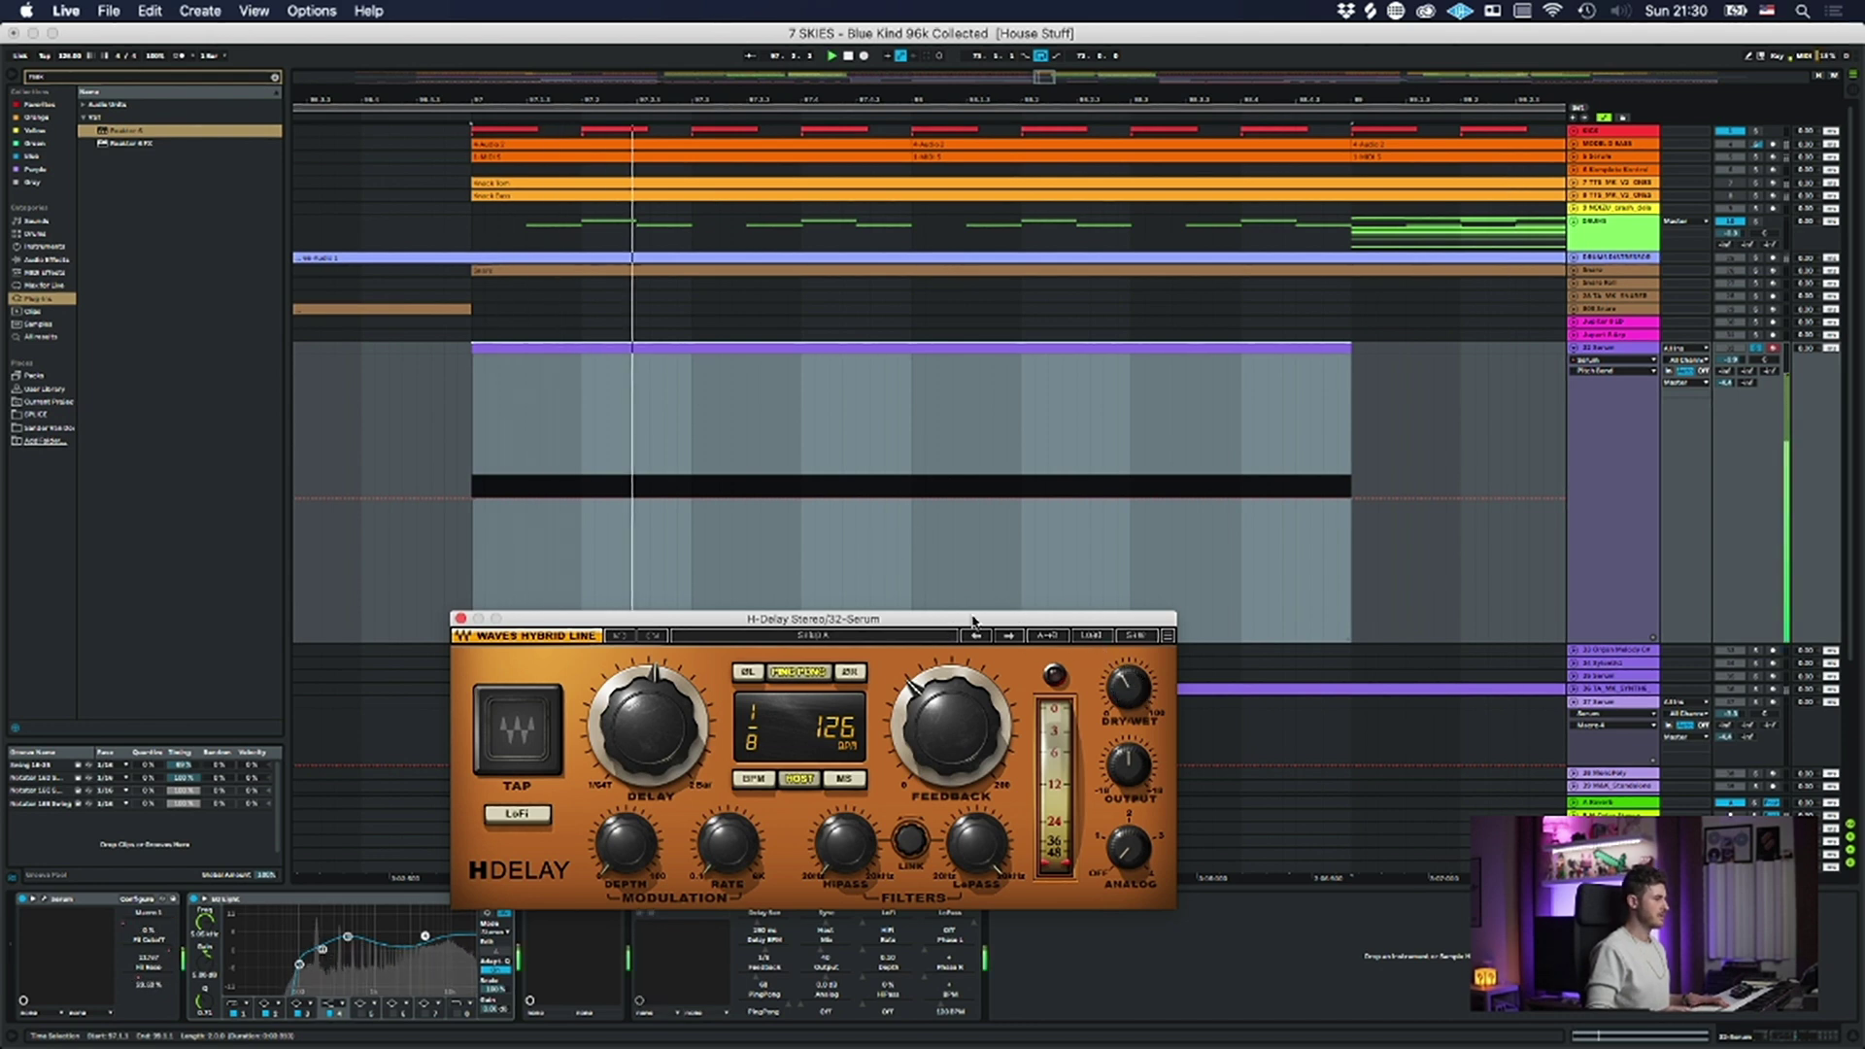
drag(860, 619, 828, 551)
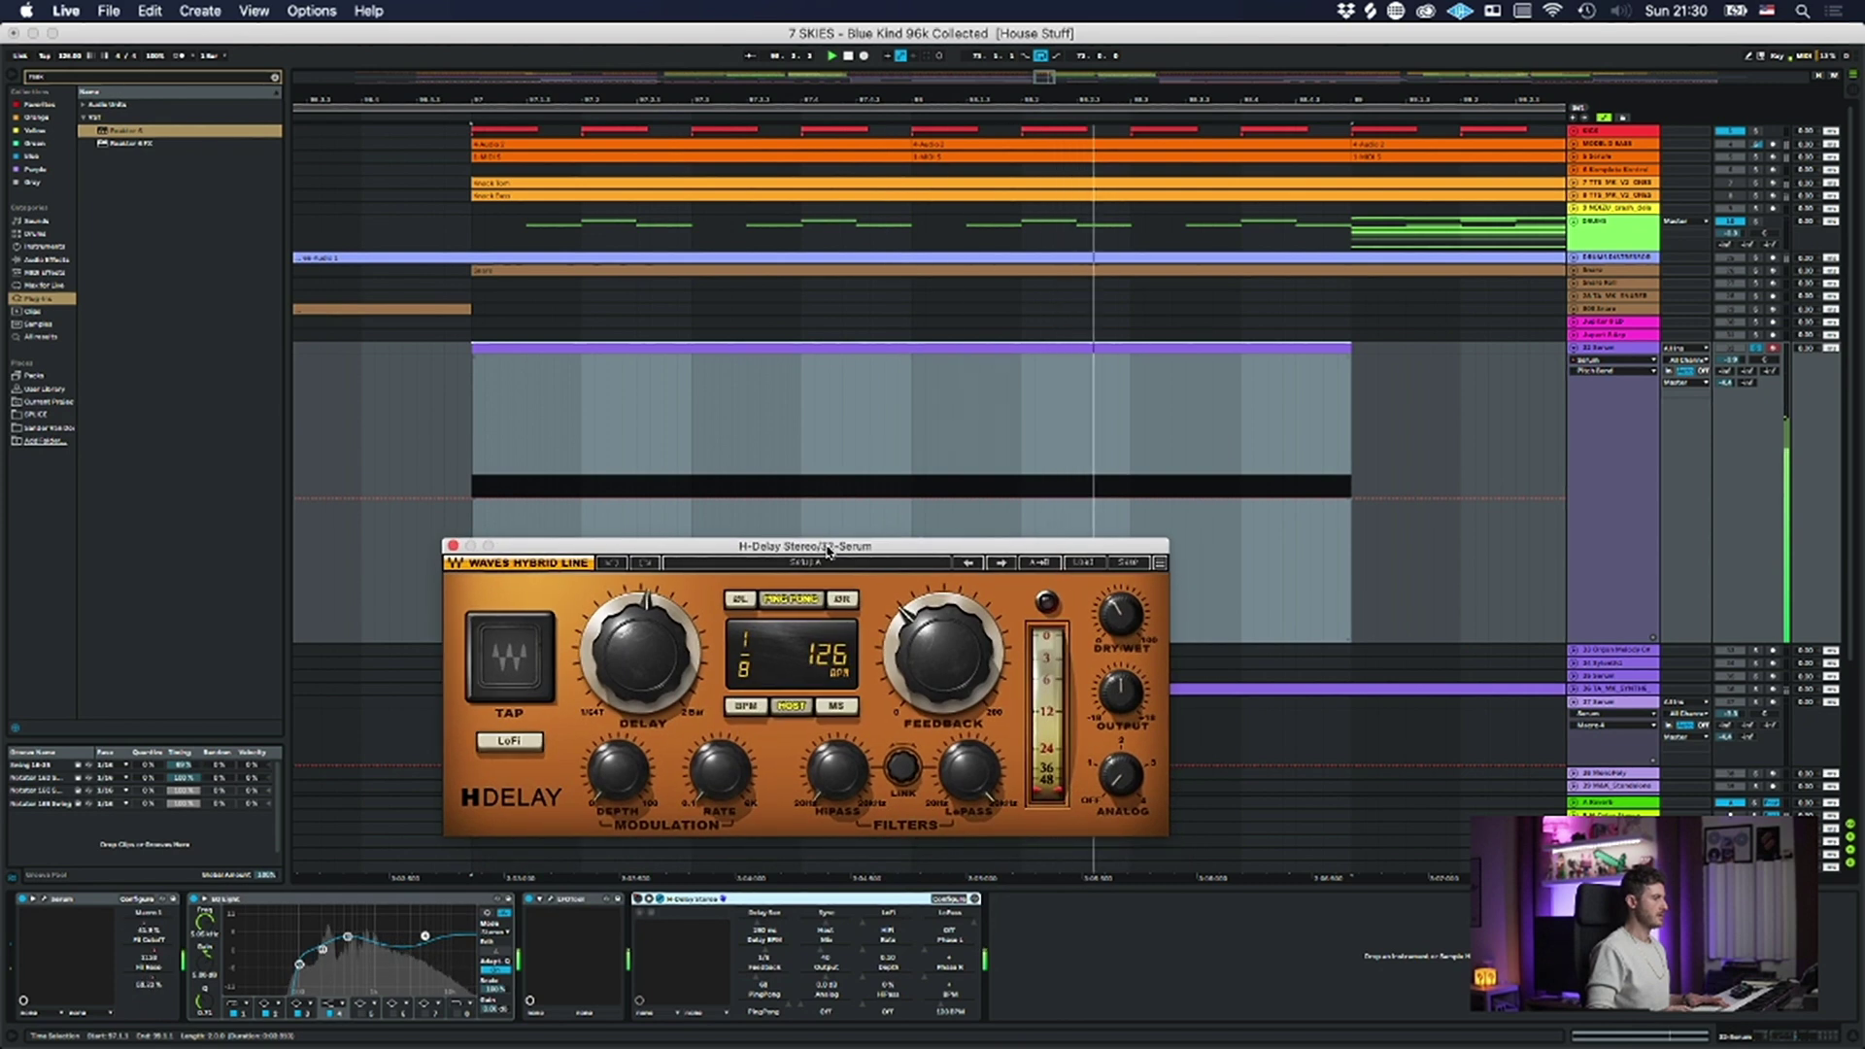
key(space)
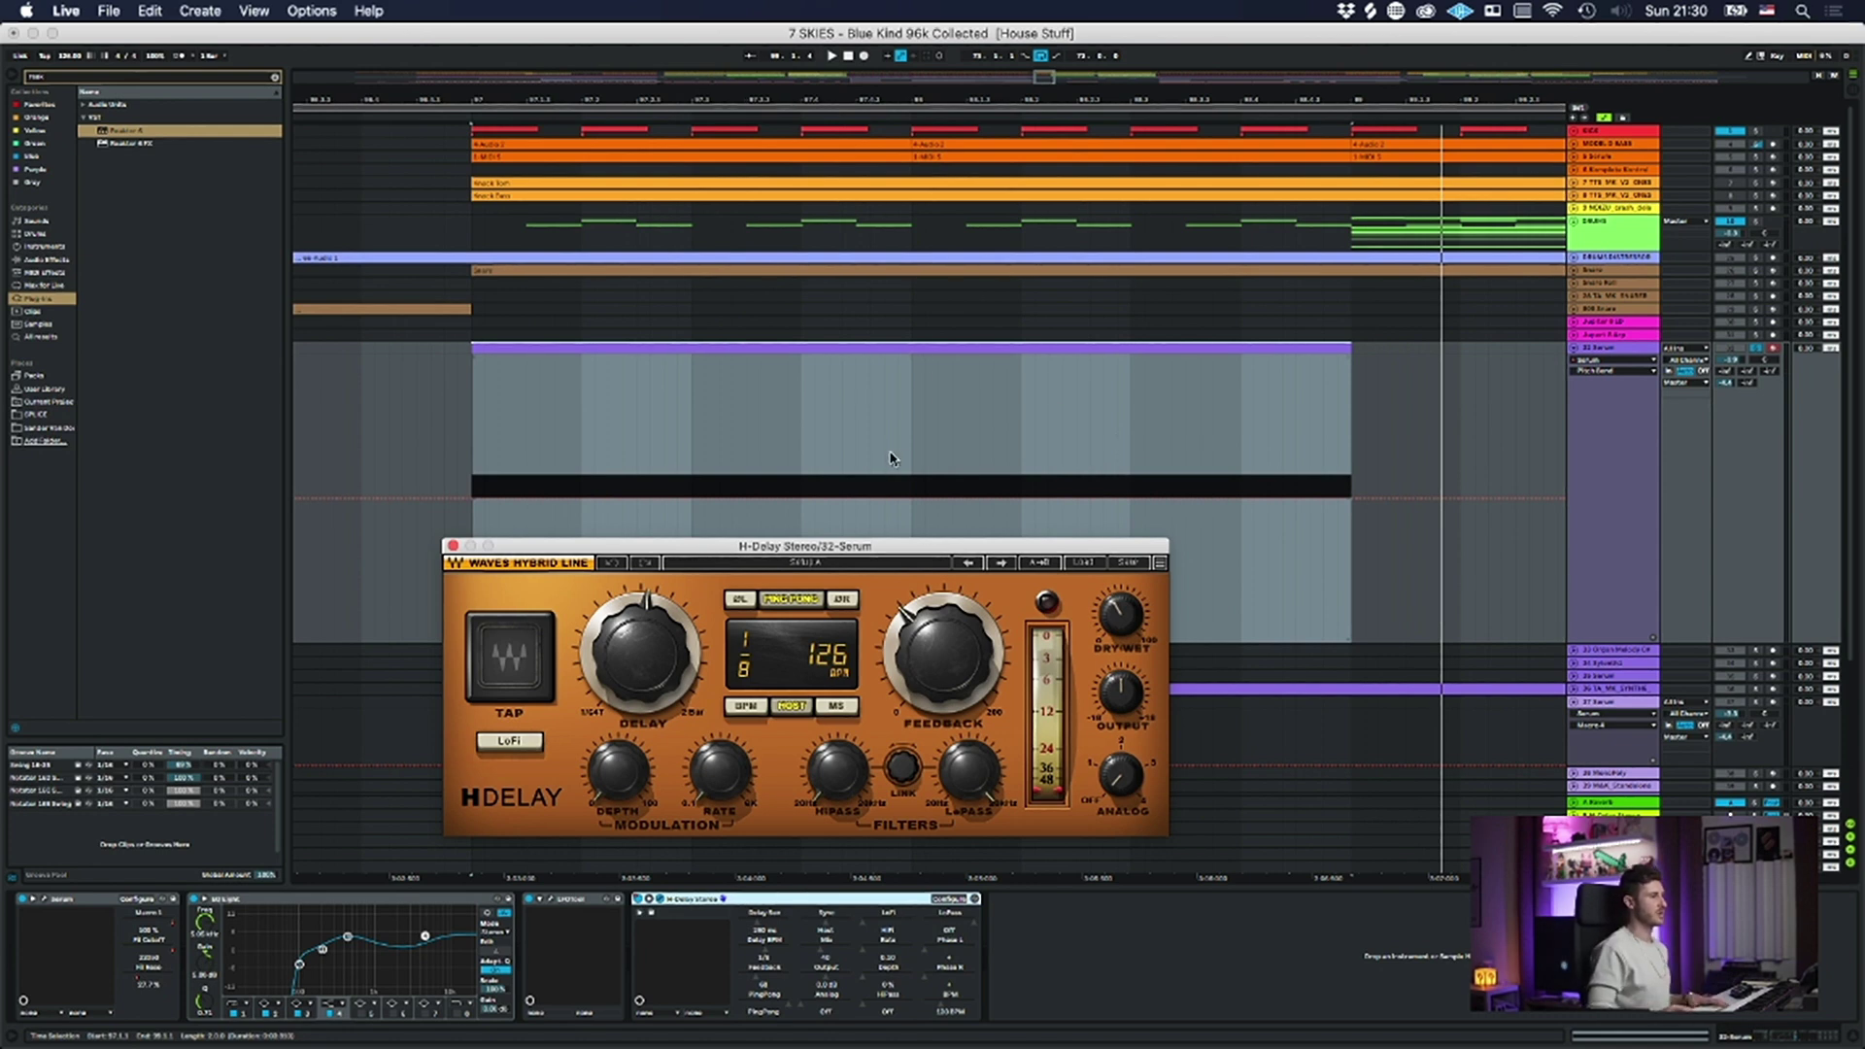
key(space)
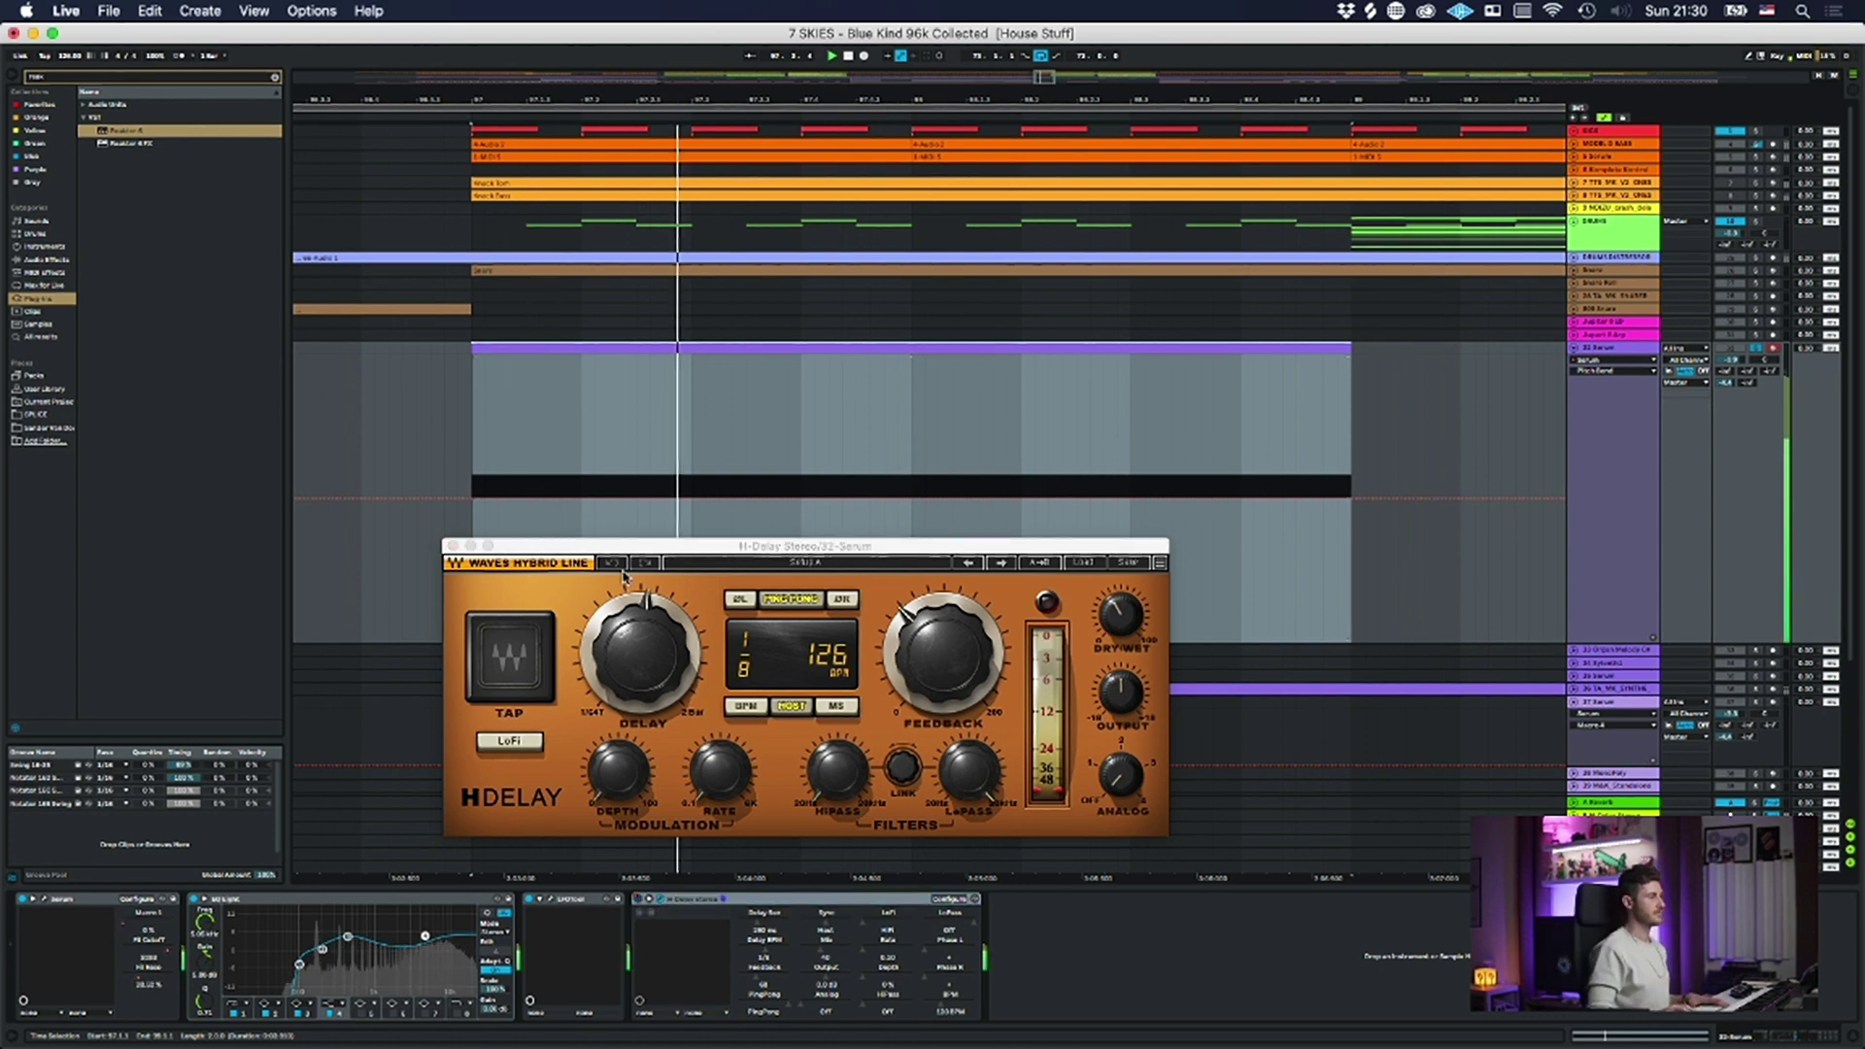
click(453, 546)
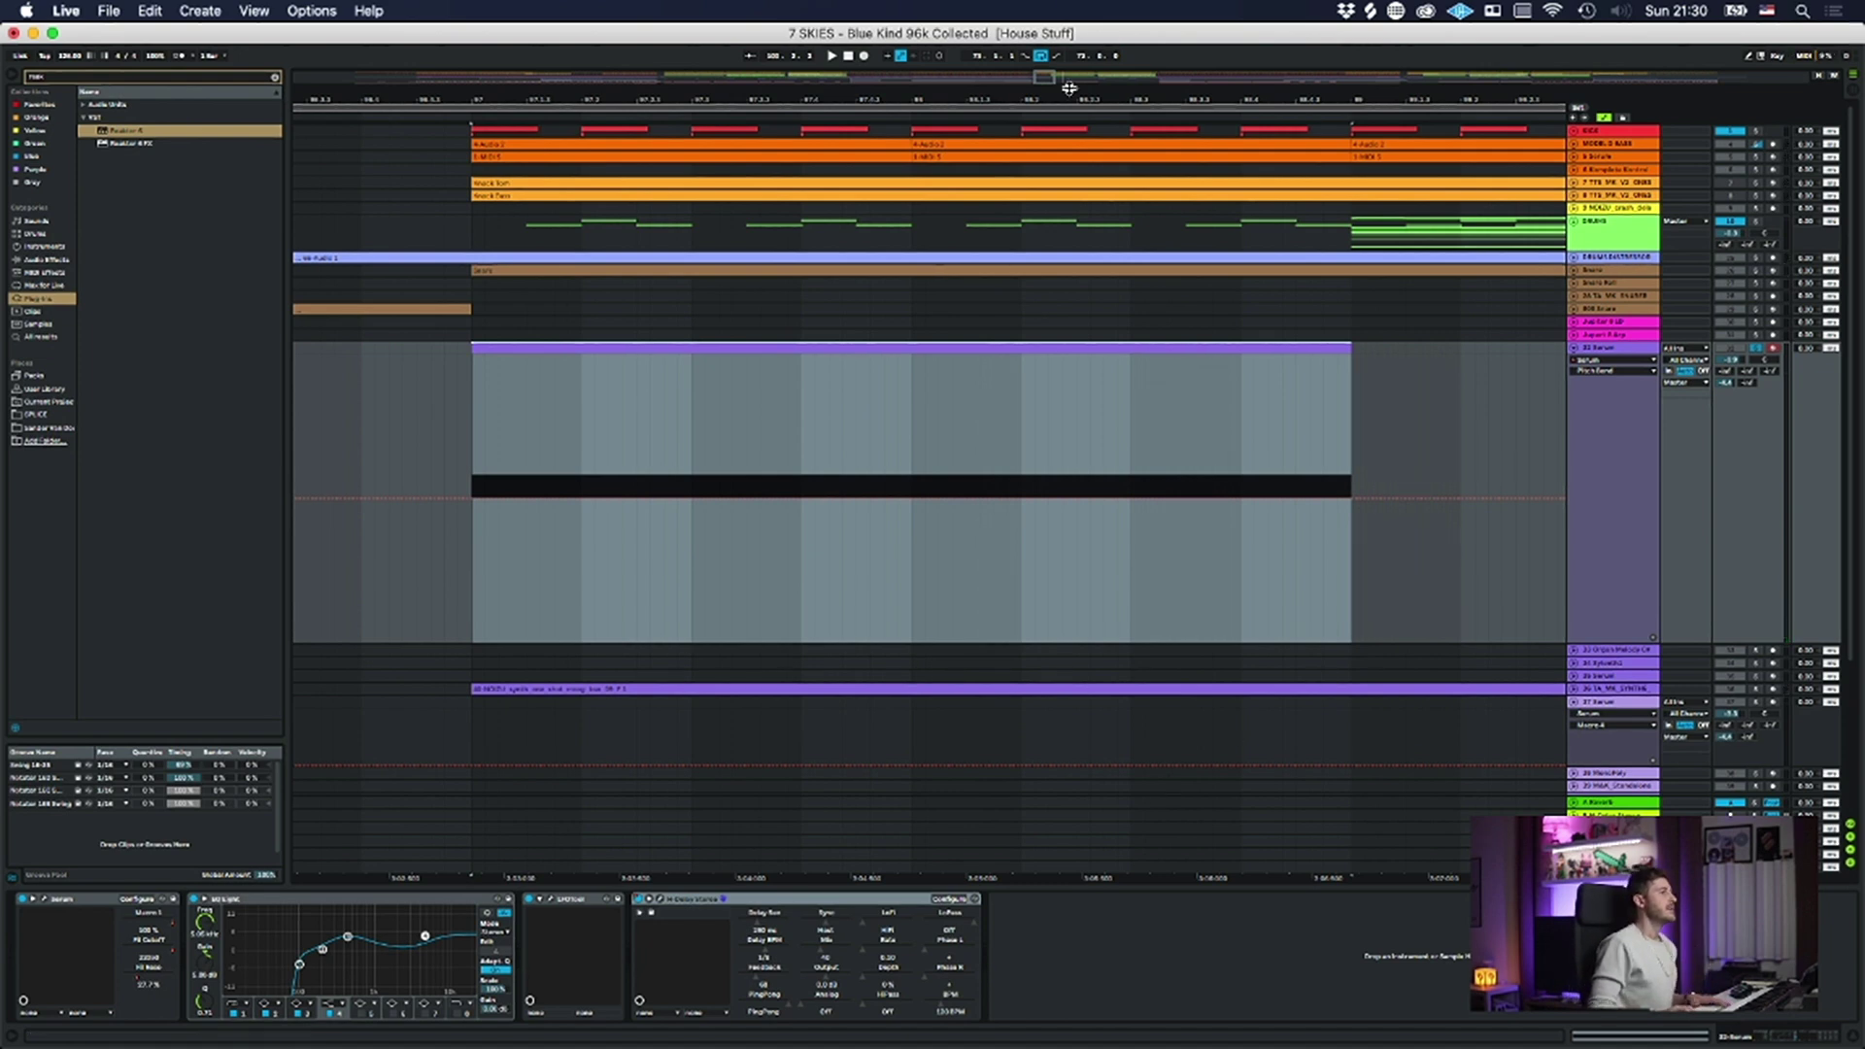
- Fold all tracks and set the arrangement loop to the eight bars from bar 97 to bar 105
drag(1066, 96, 945, 111)
scroll(1747, 546, down, 3)
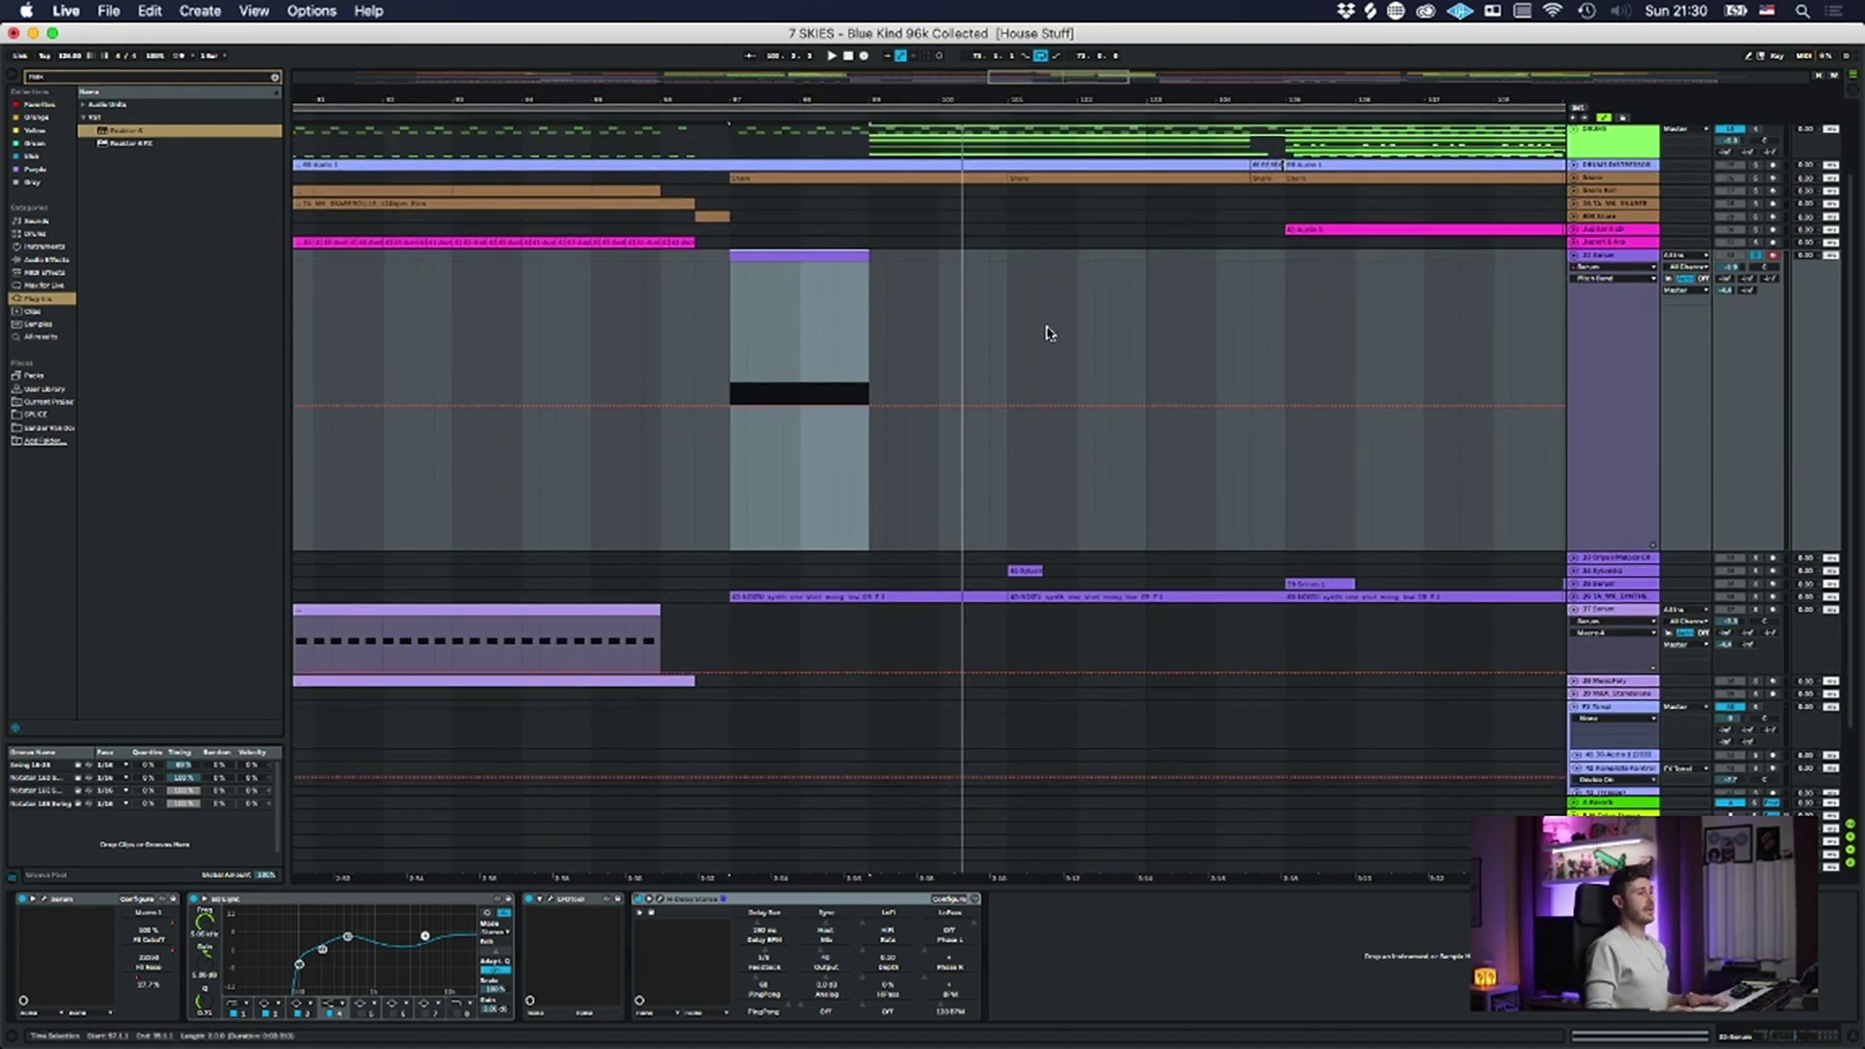
alt+click(1573, 256)
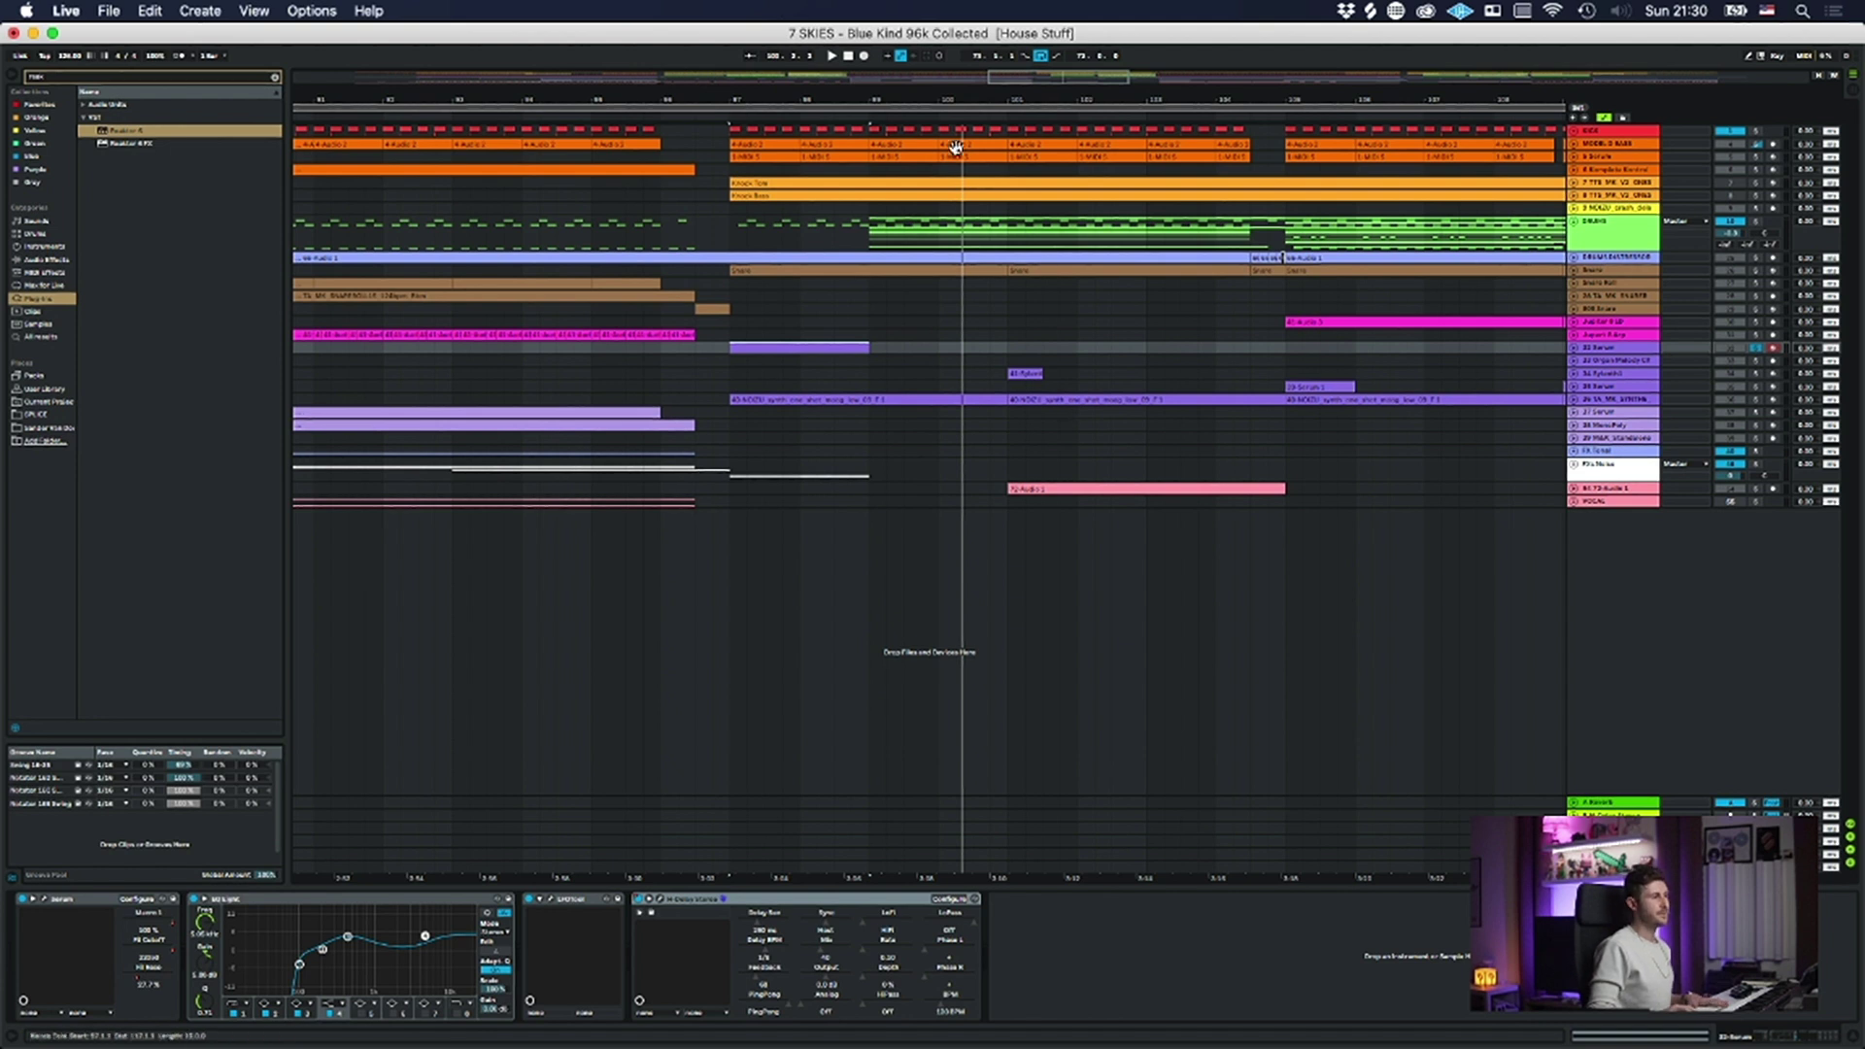
drag(731, 317, 1281, 352)
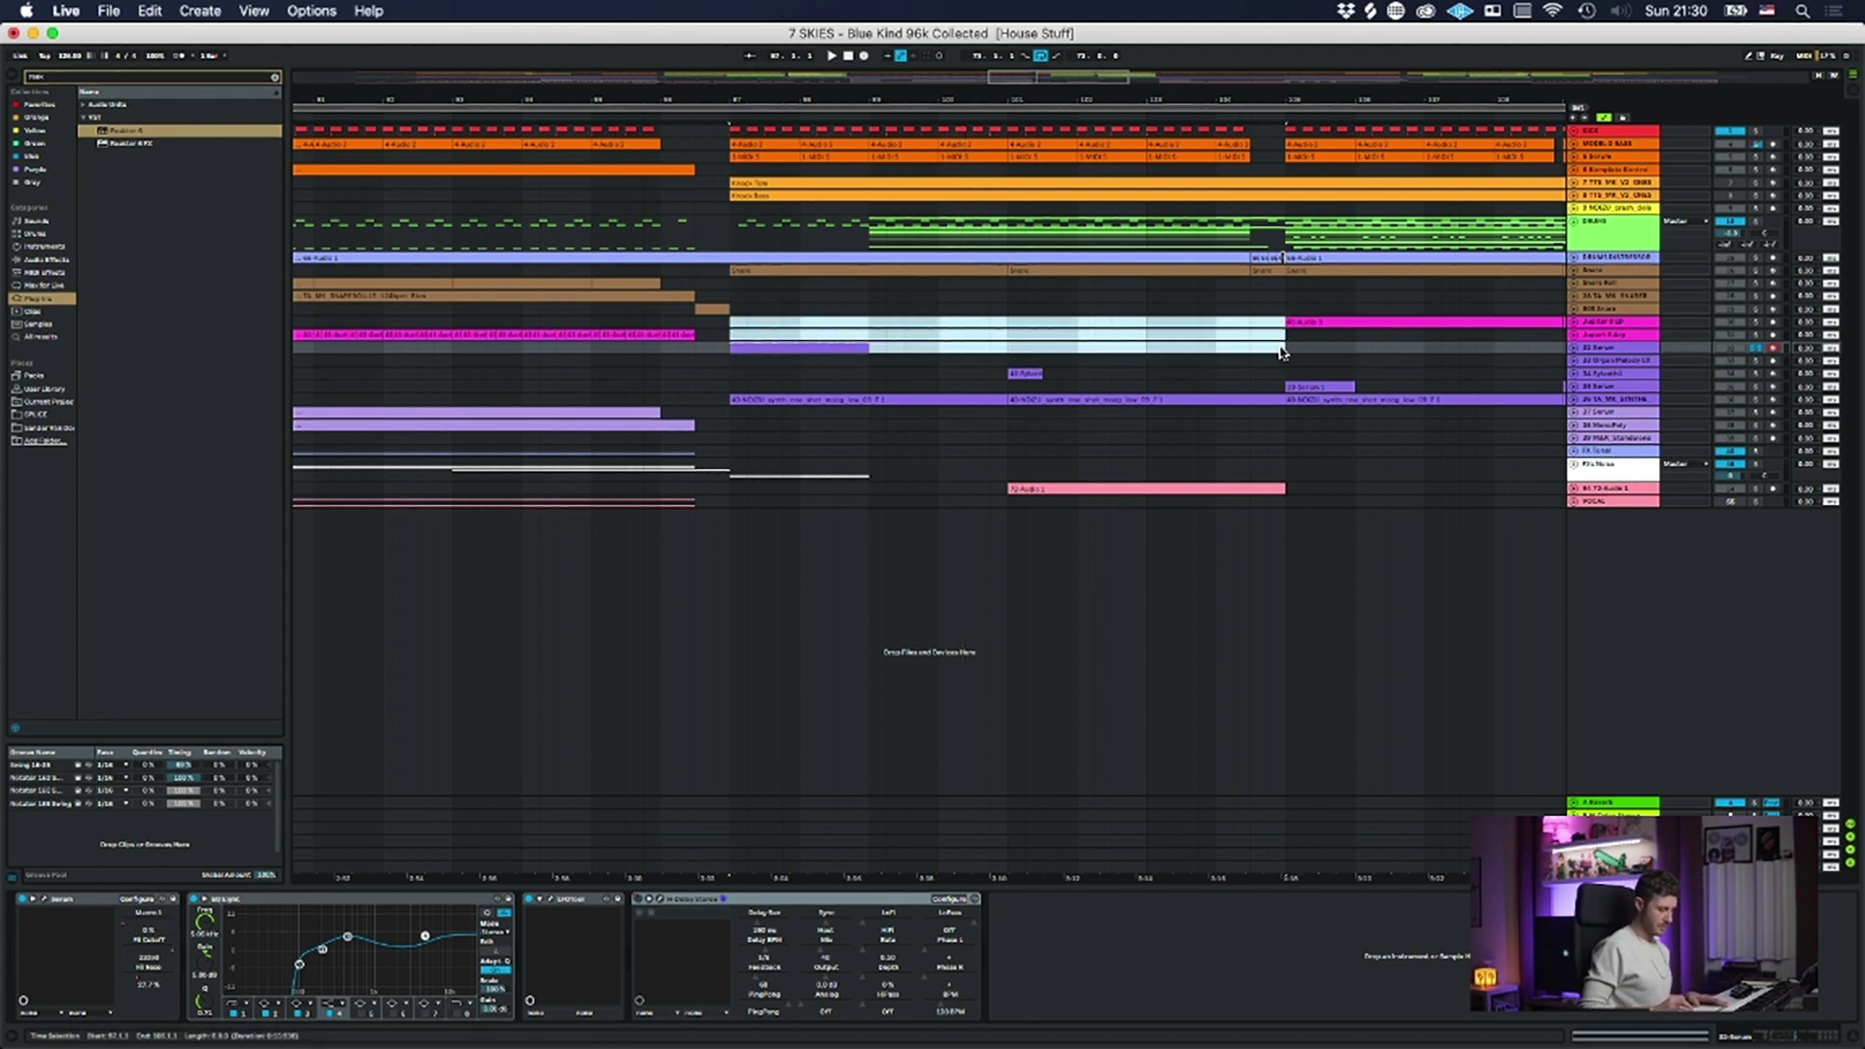
key(super+l)
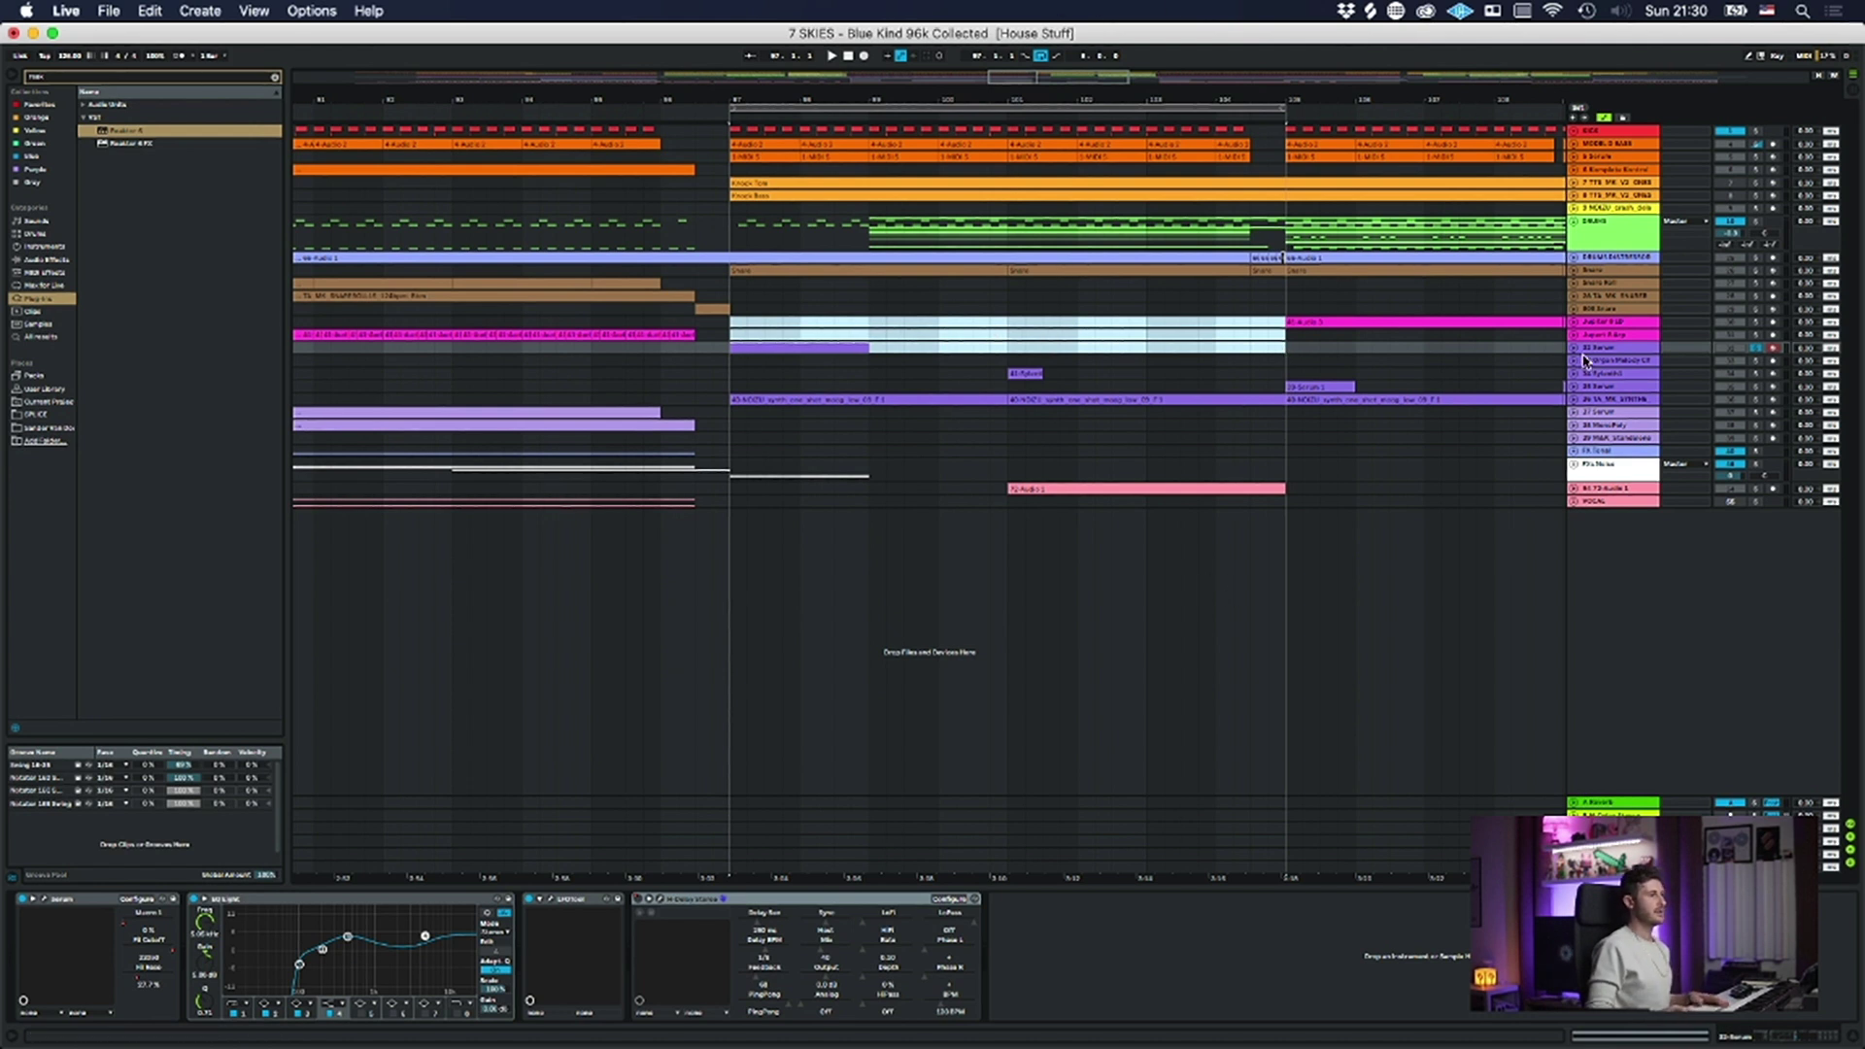
- Unfold the 32 Serum track with its automation lanes hidden and reduce the track's height
click(938, 323)
click(1632, 349)
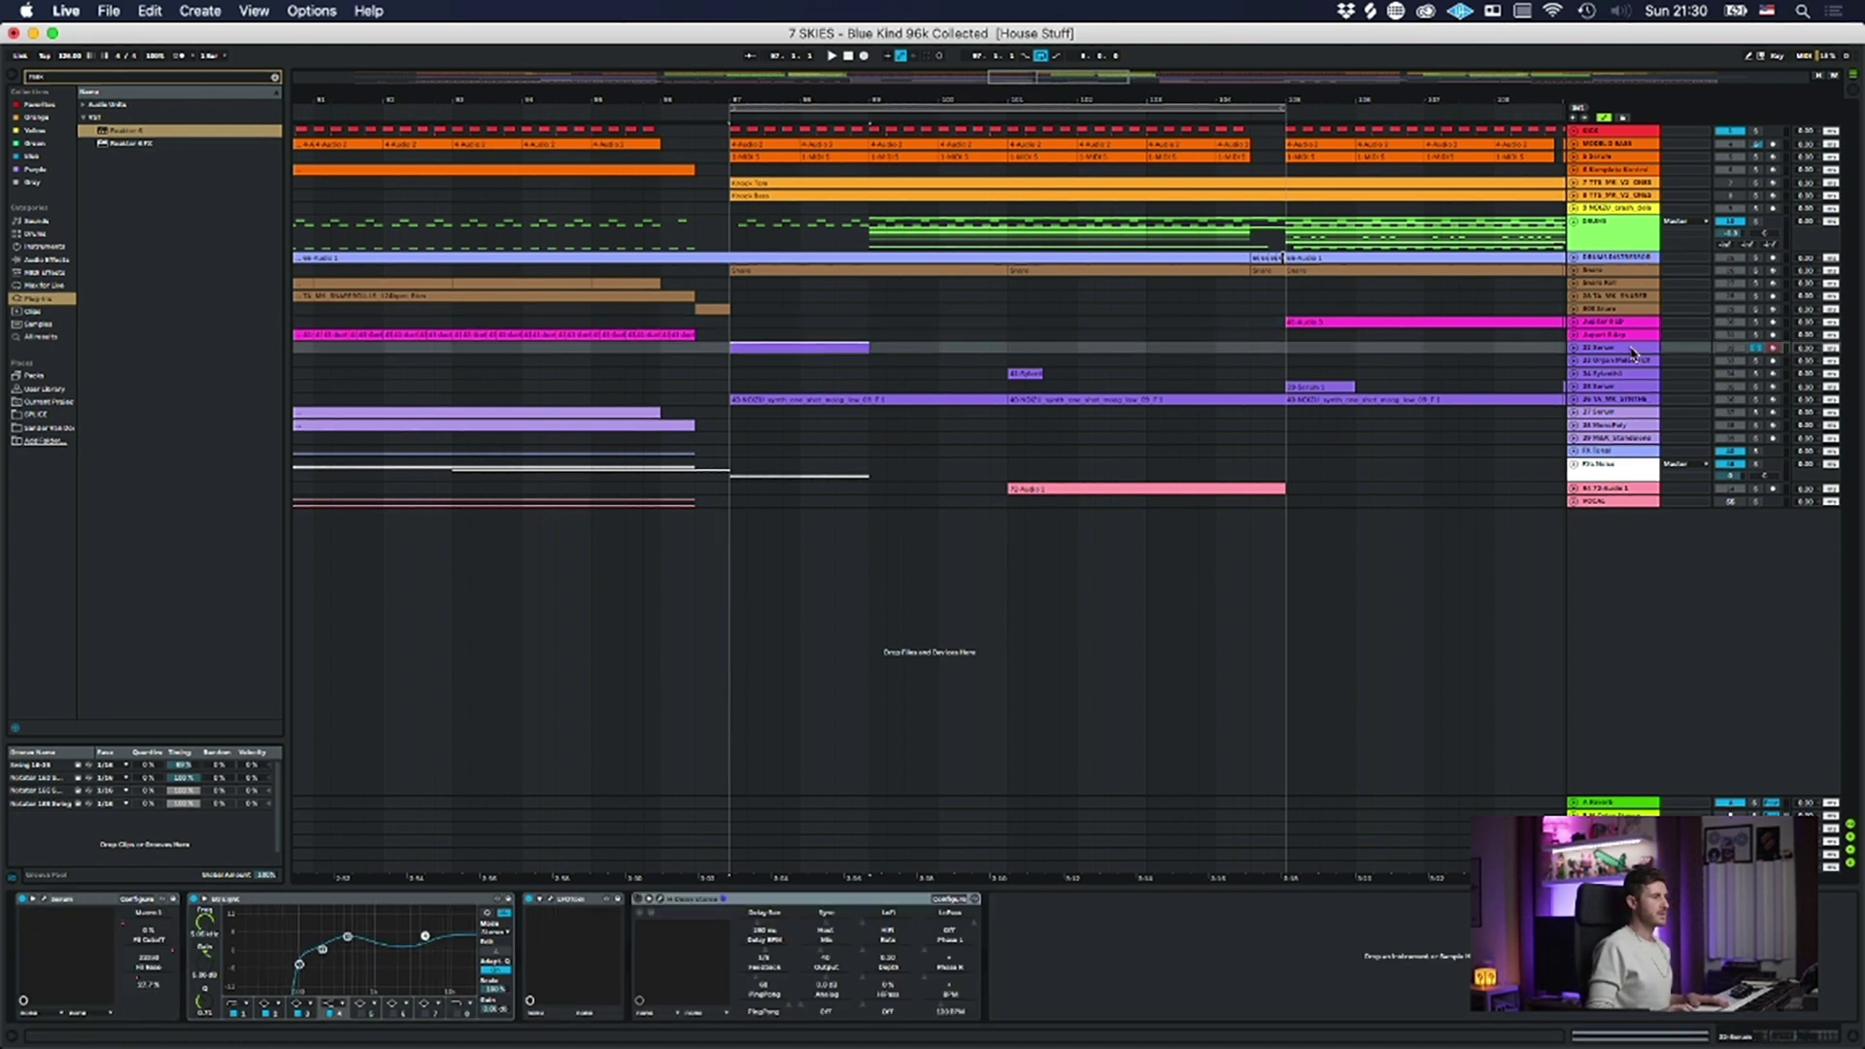
click(1574, 346)
key(a)
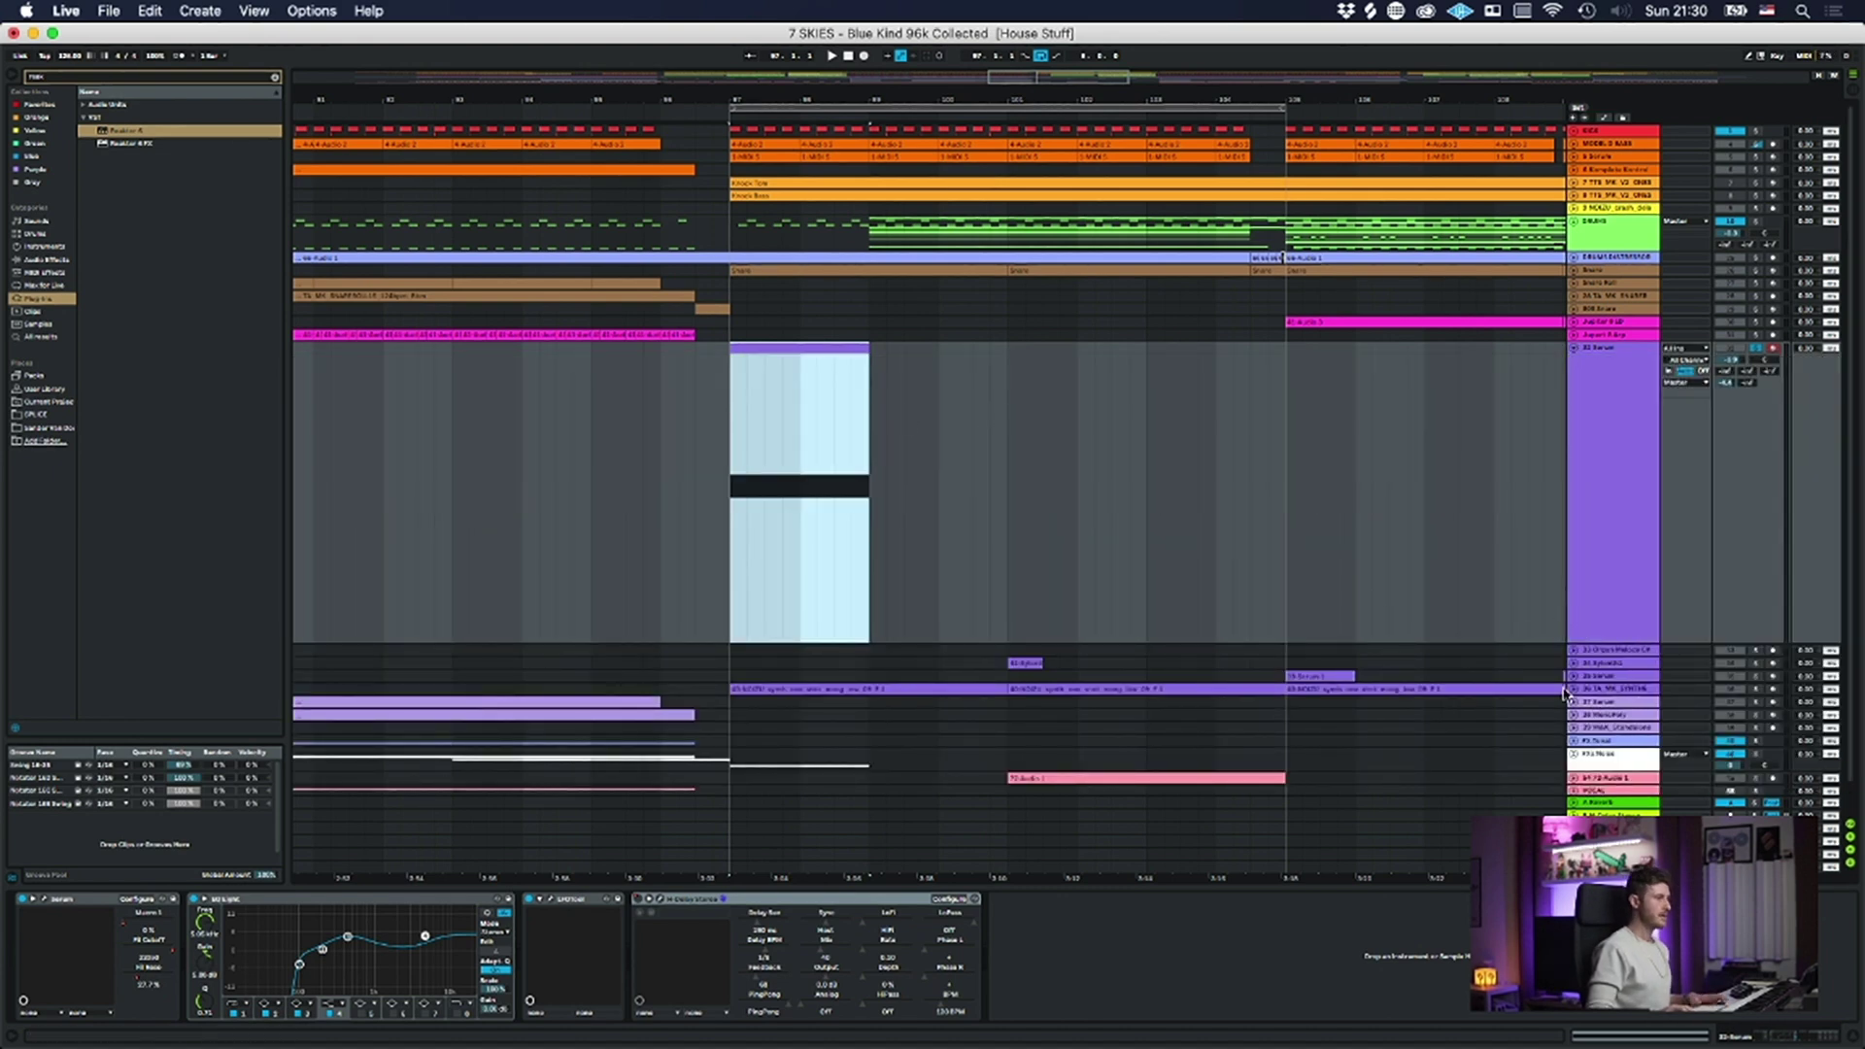
drag(1609, 647, 1619, 394)
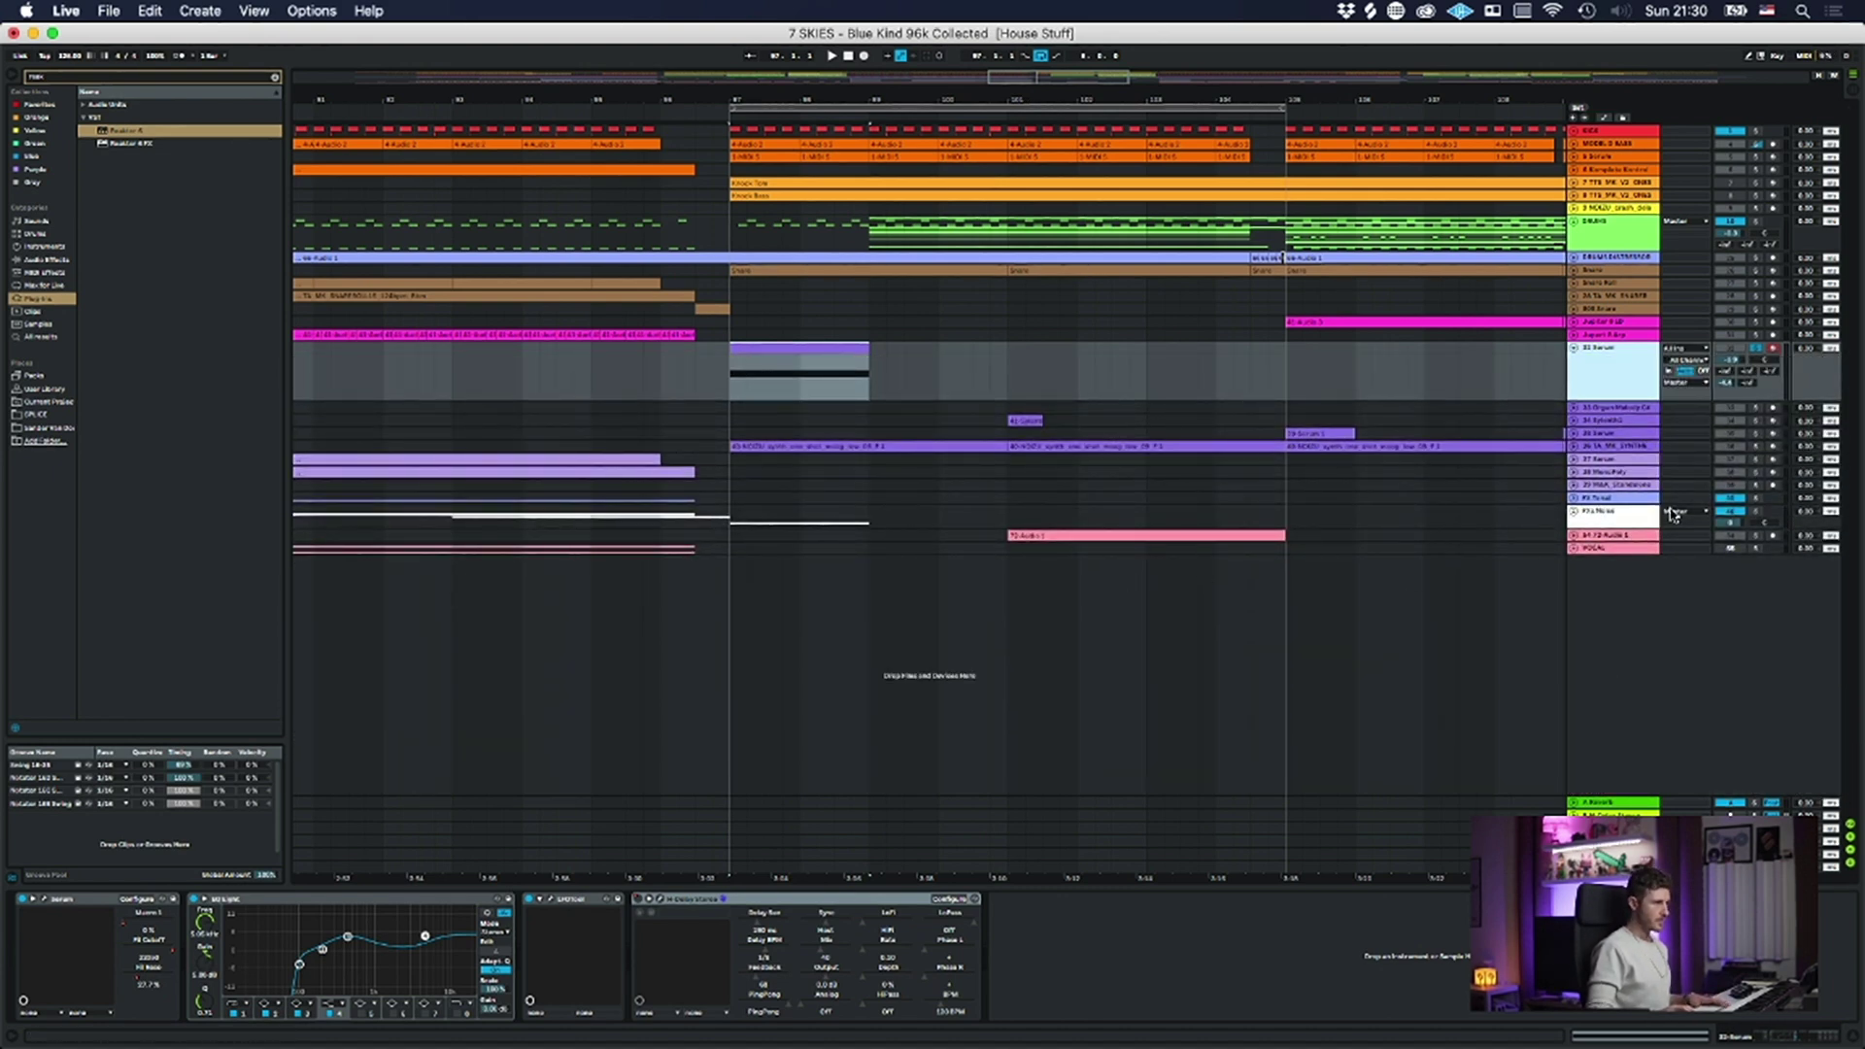
- Unfold the pink audio track below the white noise group, solo it, and select its clip at bar 101
click(1616, 520)
click(1593, 534)
click(1573, 535)
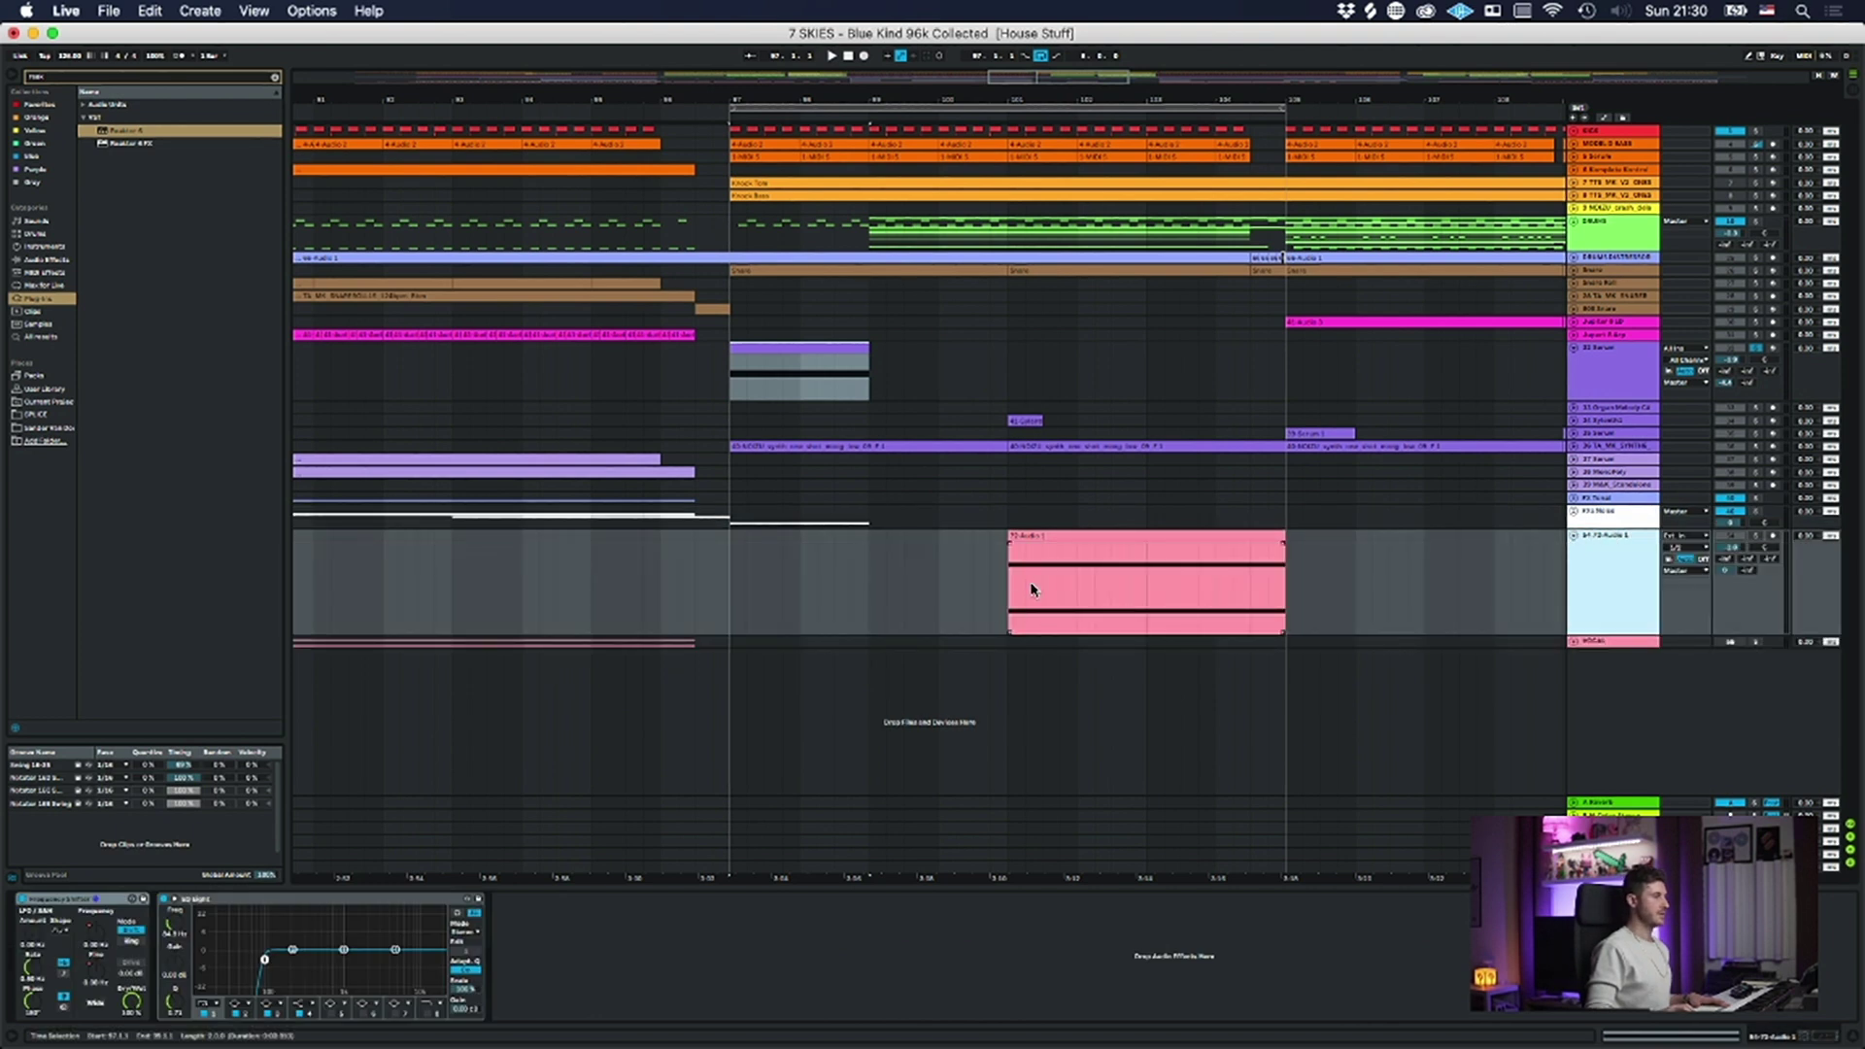
click(1056, 535)
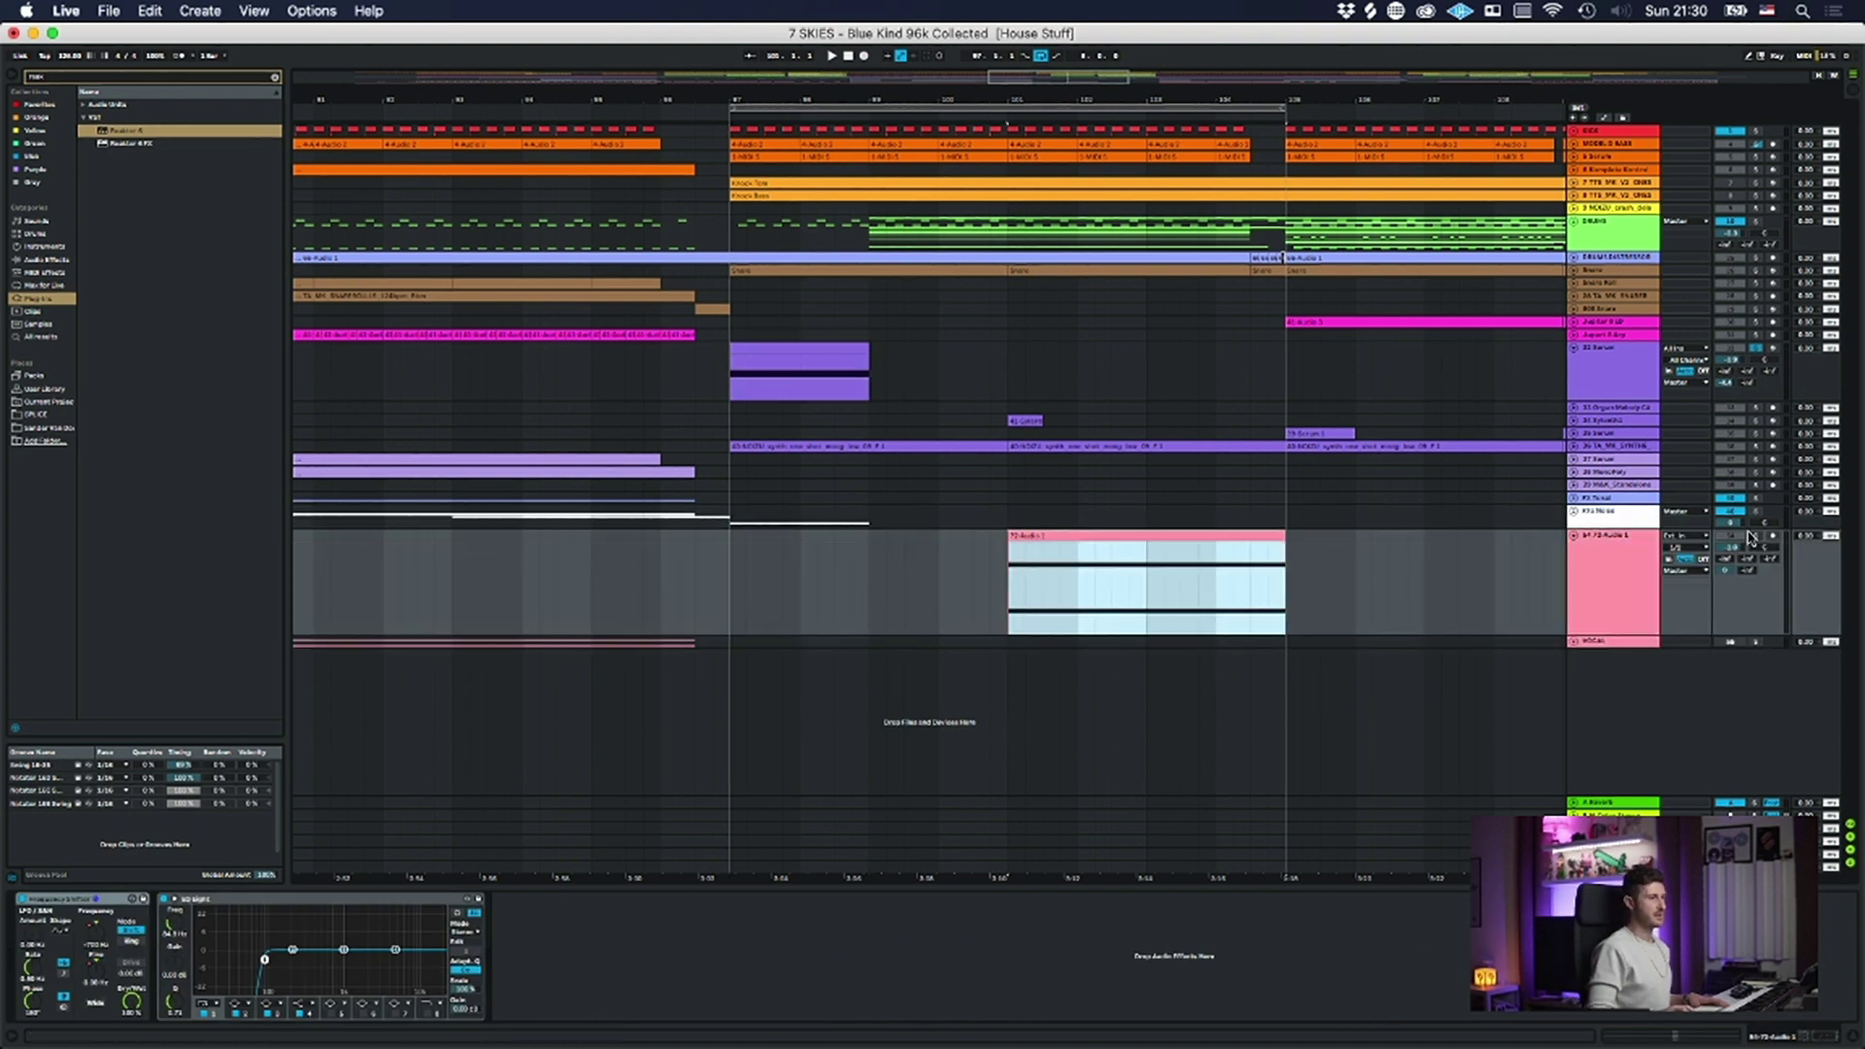
click(1758, 544)
click(1028, 534)
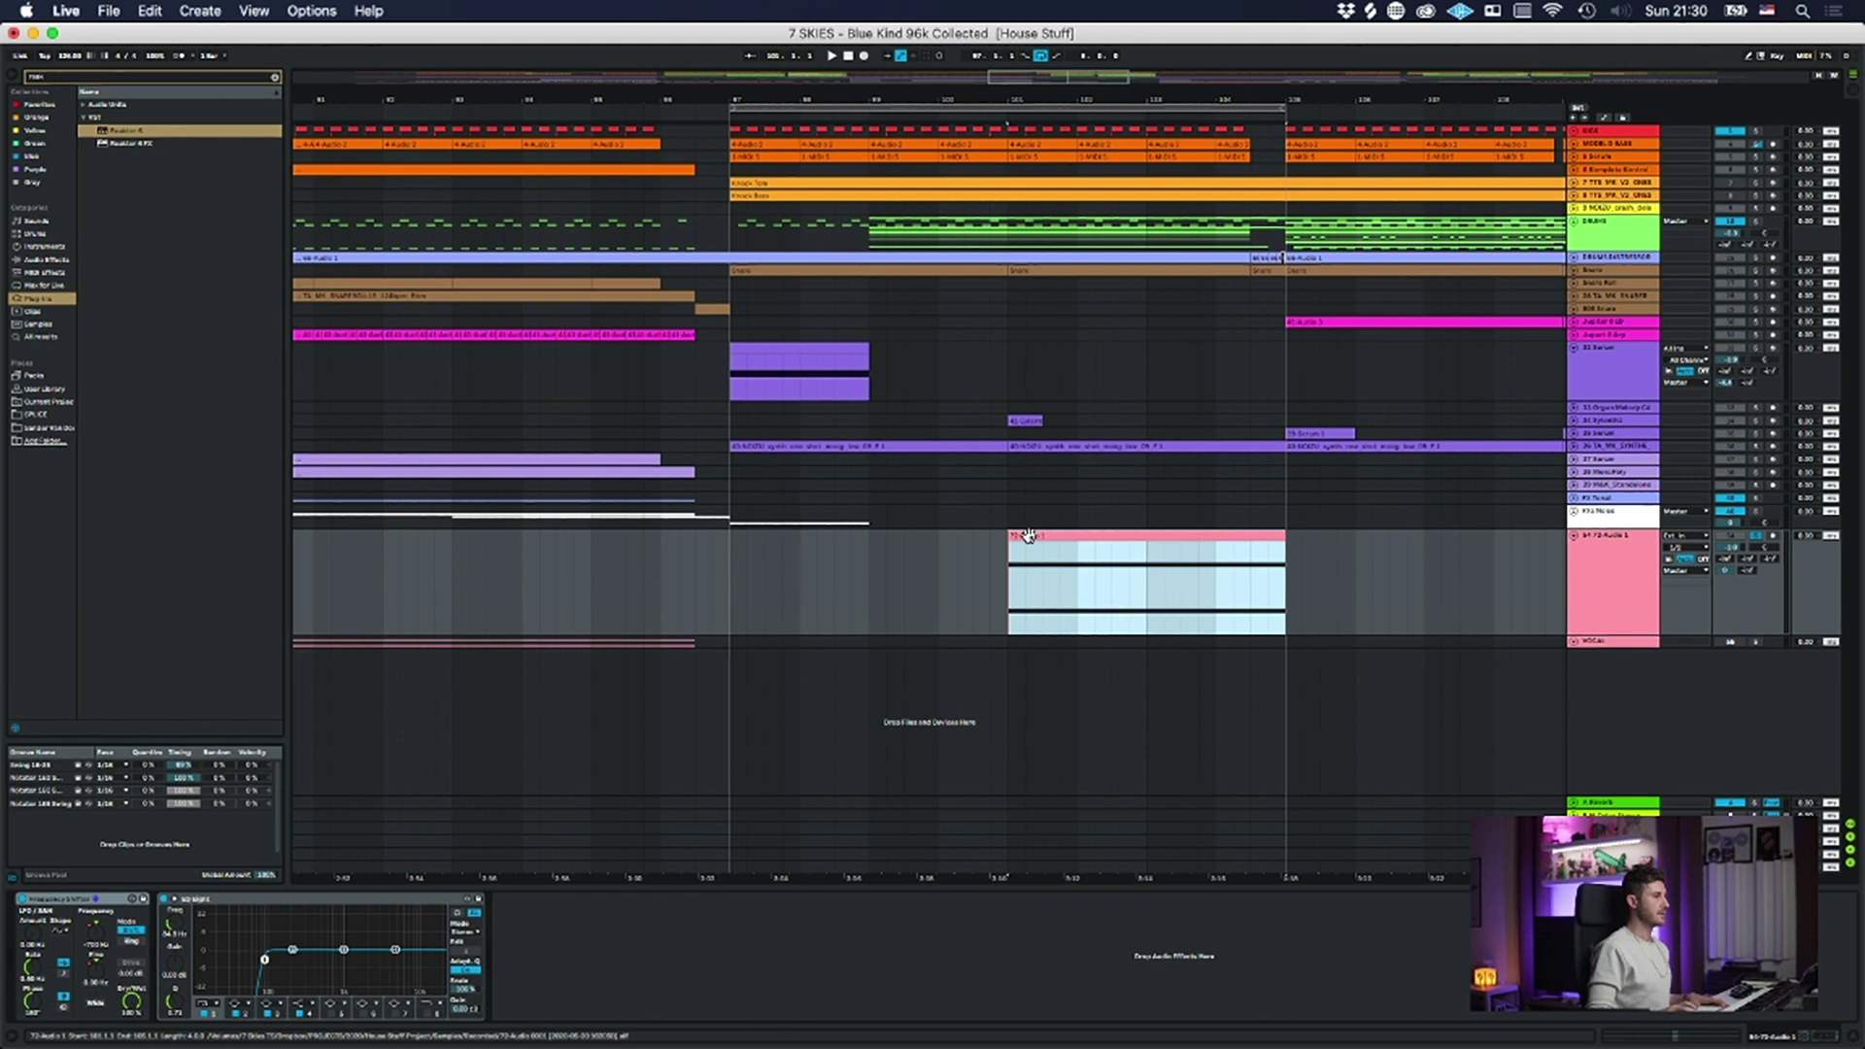
- Listen to the soloed pink audio clip and select the 32 Serum track
key(space)
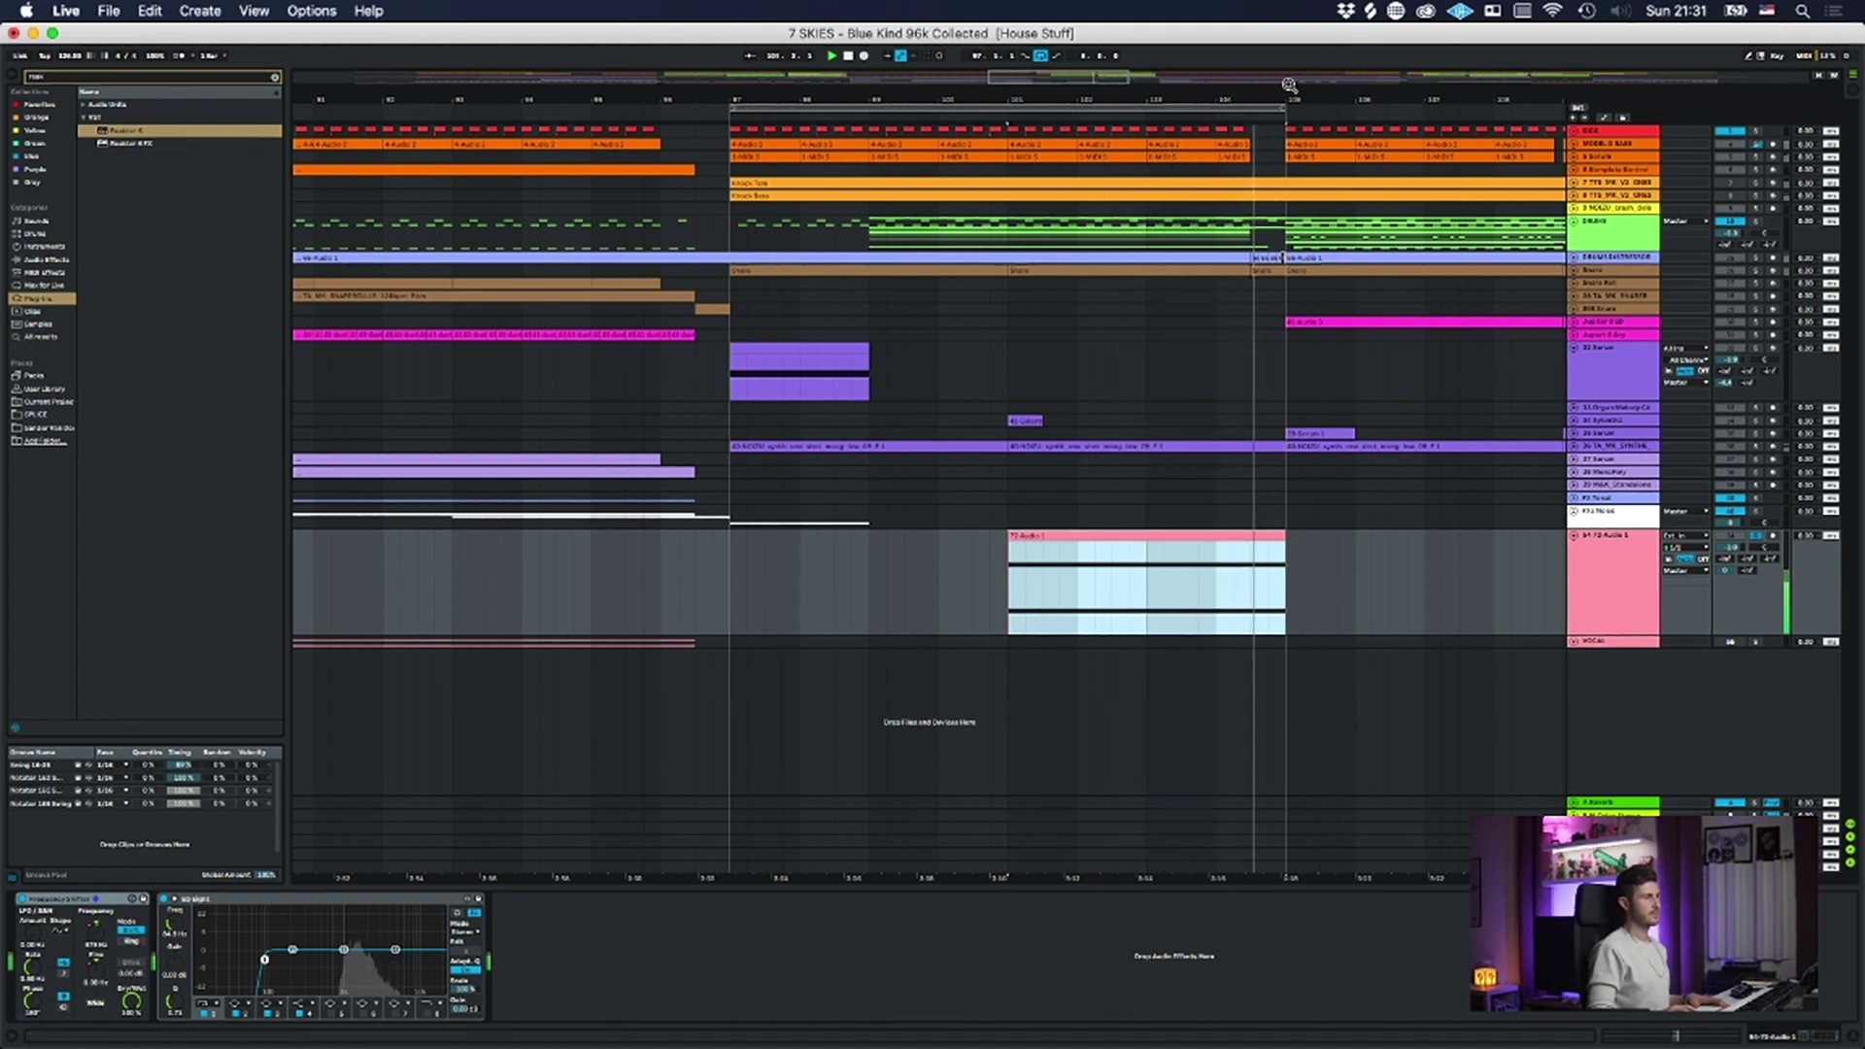
key(space)
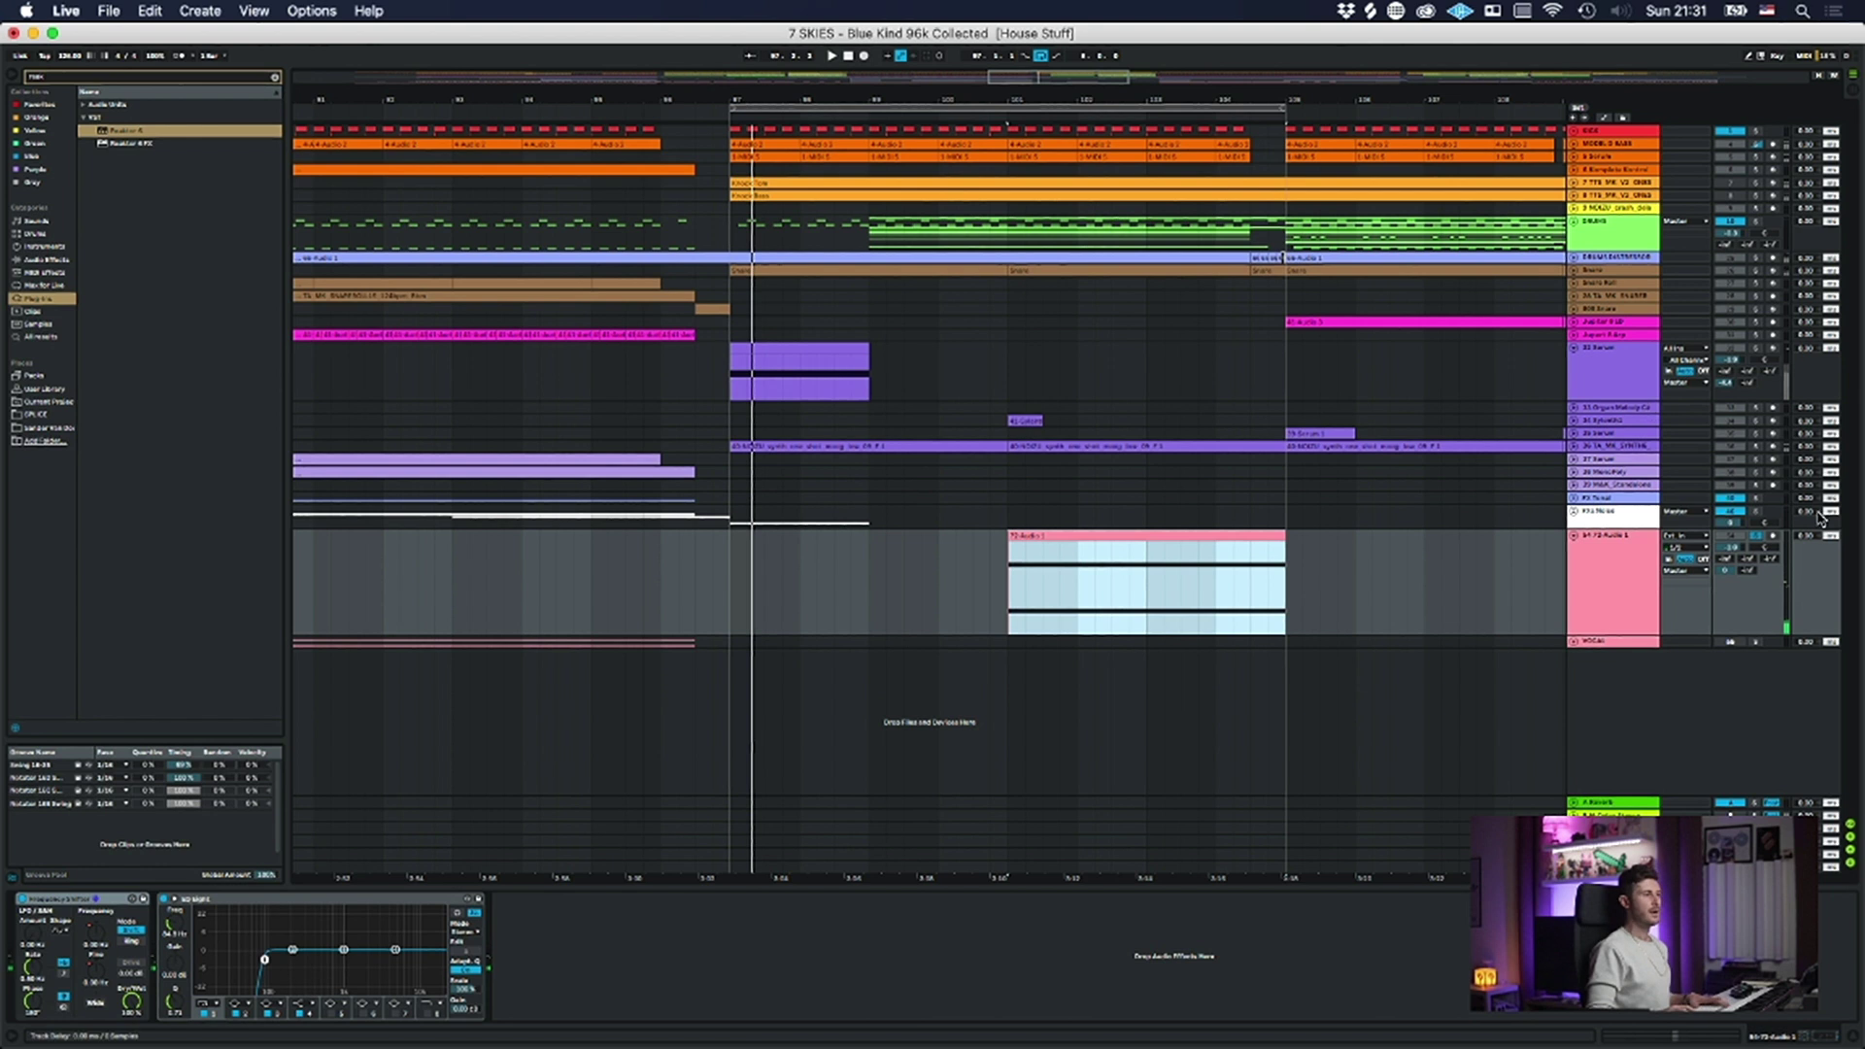
click(1597, 353)
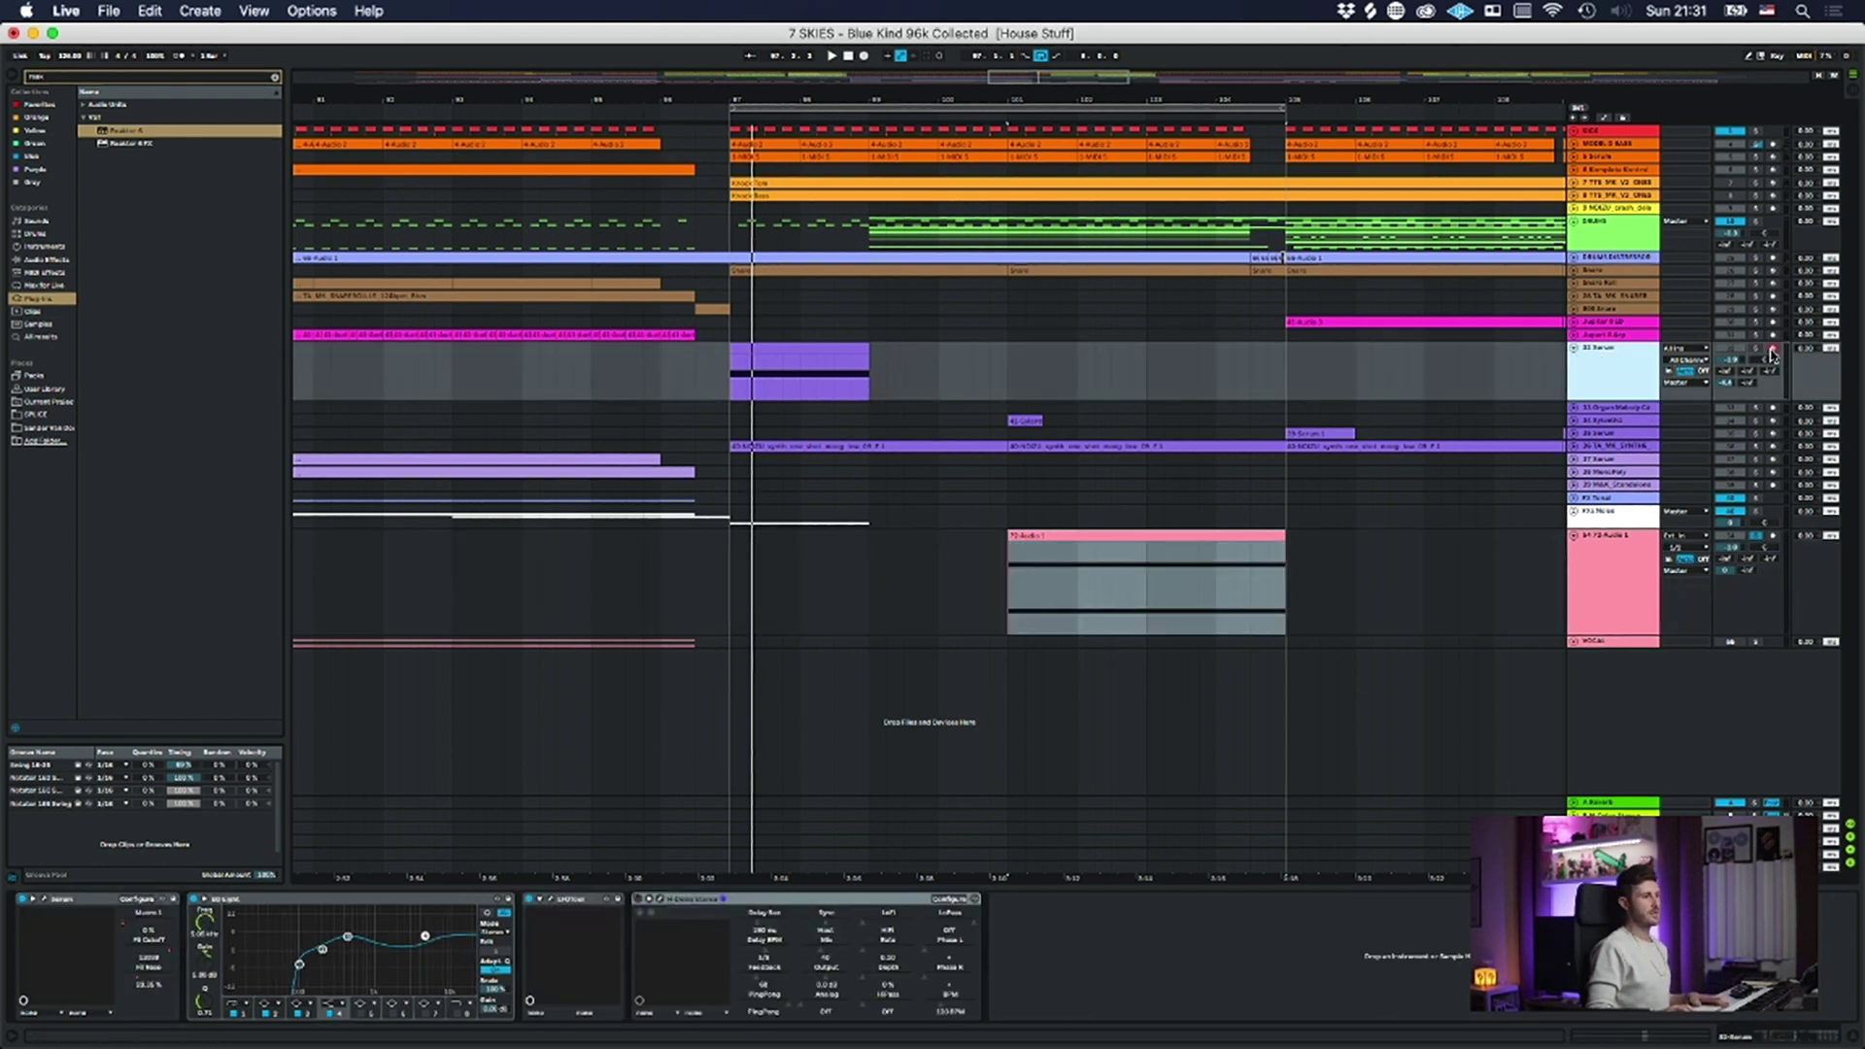
- Solo the MODEL D BASS track alongside the pink audio track and listen to the looped section from bar 97
click(1614, 144)
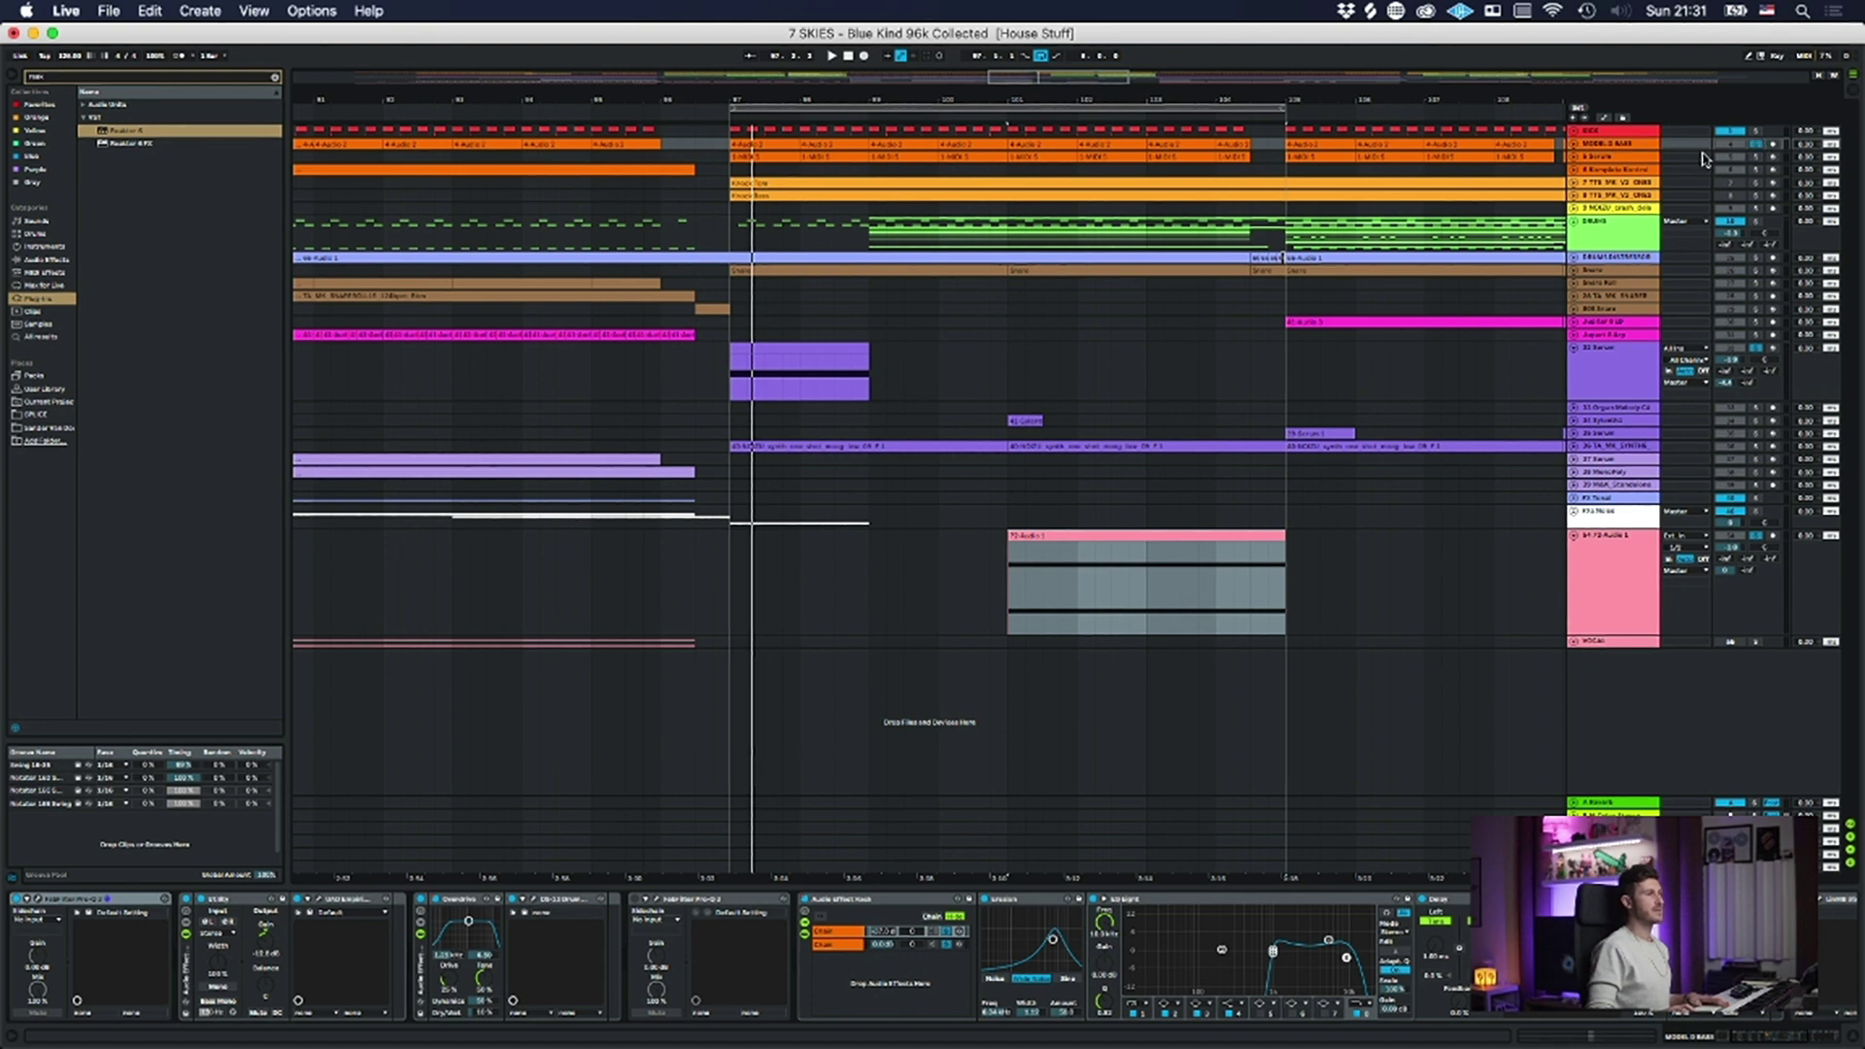
key(space)
key(space)
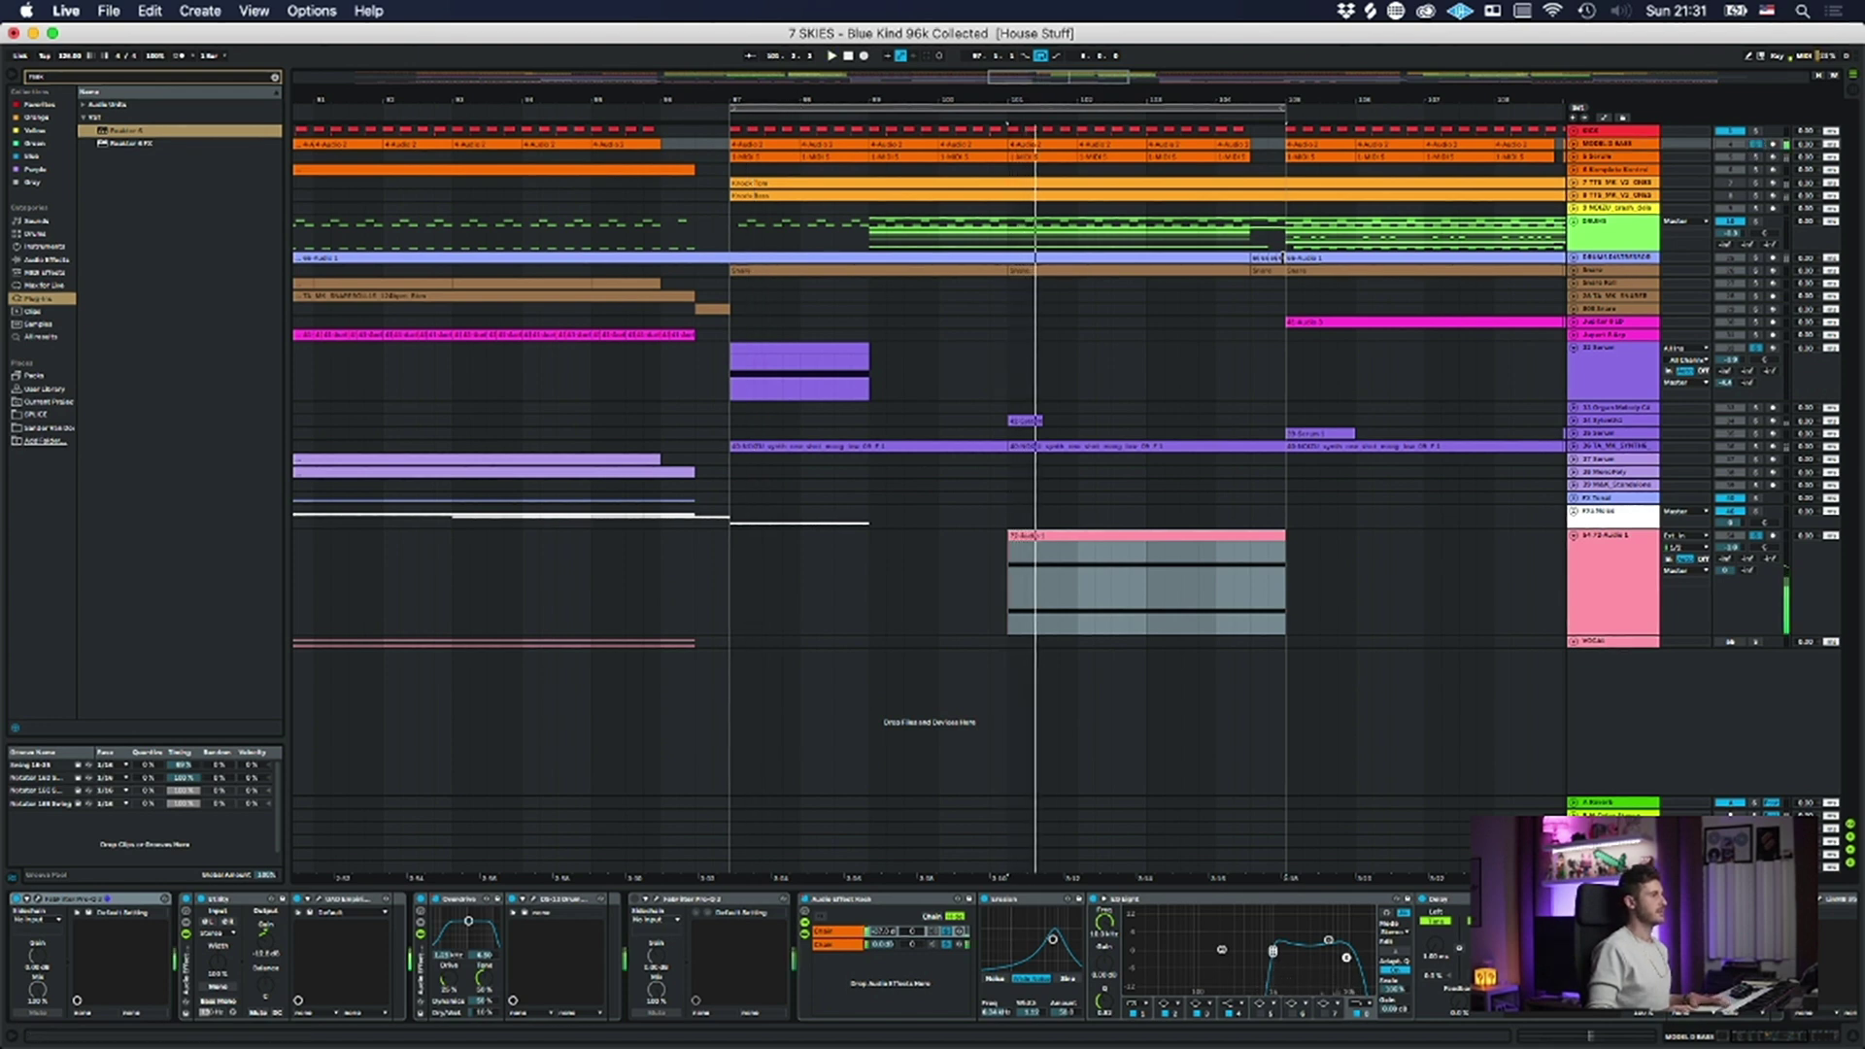
click(763, 107)
key(space)
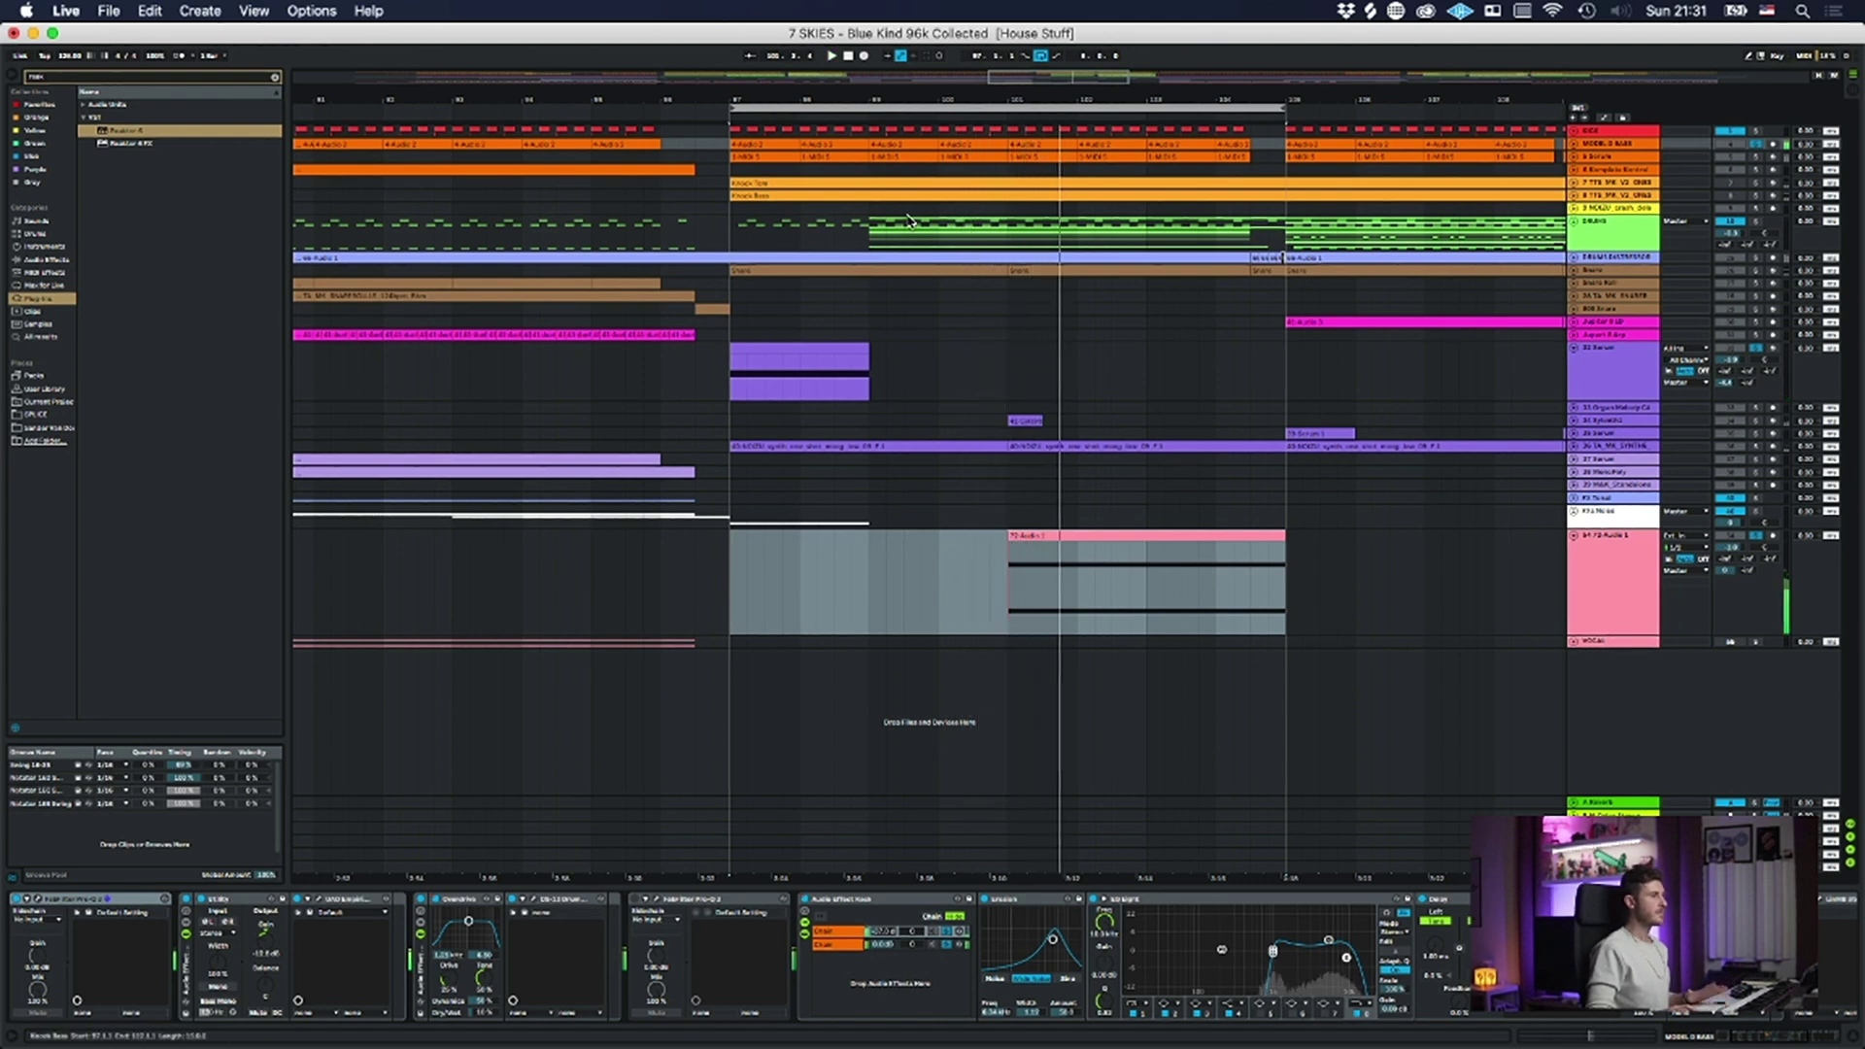
- Select the 32 Serum clip at bar 97, inspect the Dry/Wet control of the track's H-Delay, and close the plugin window
click(872, 375)
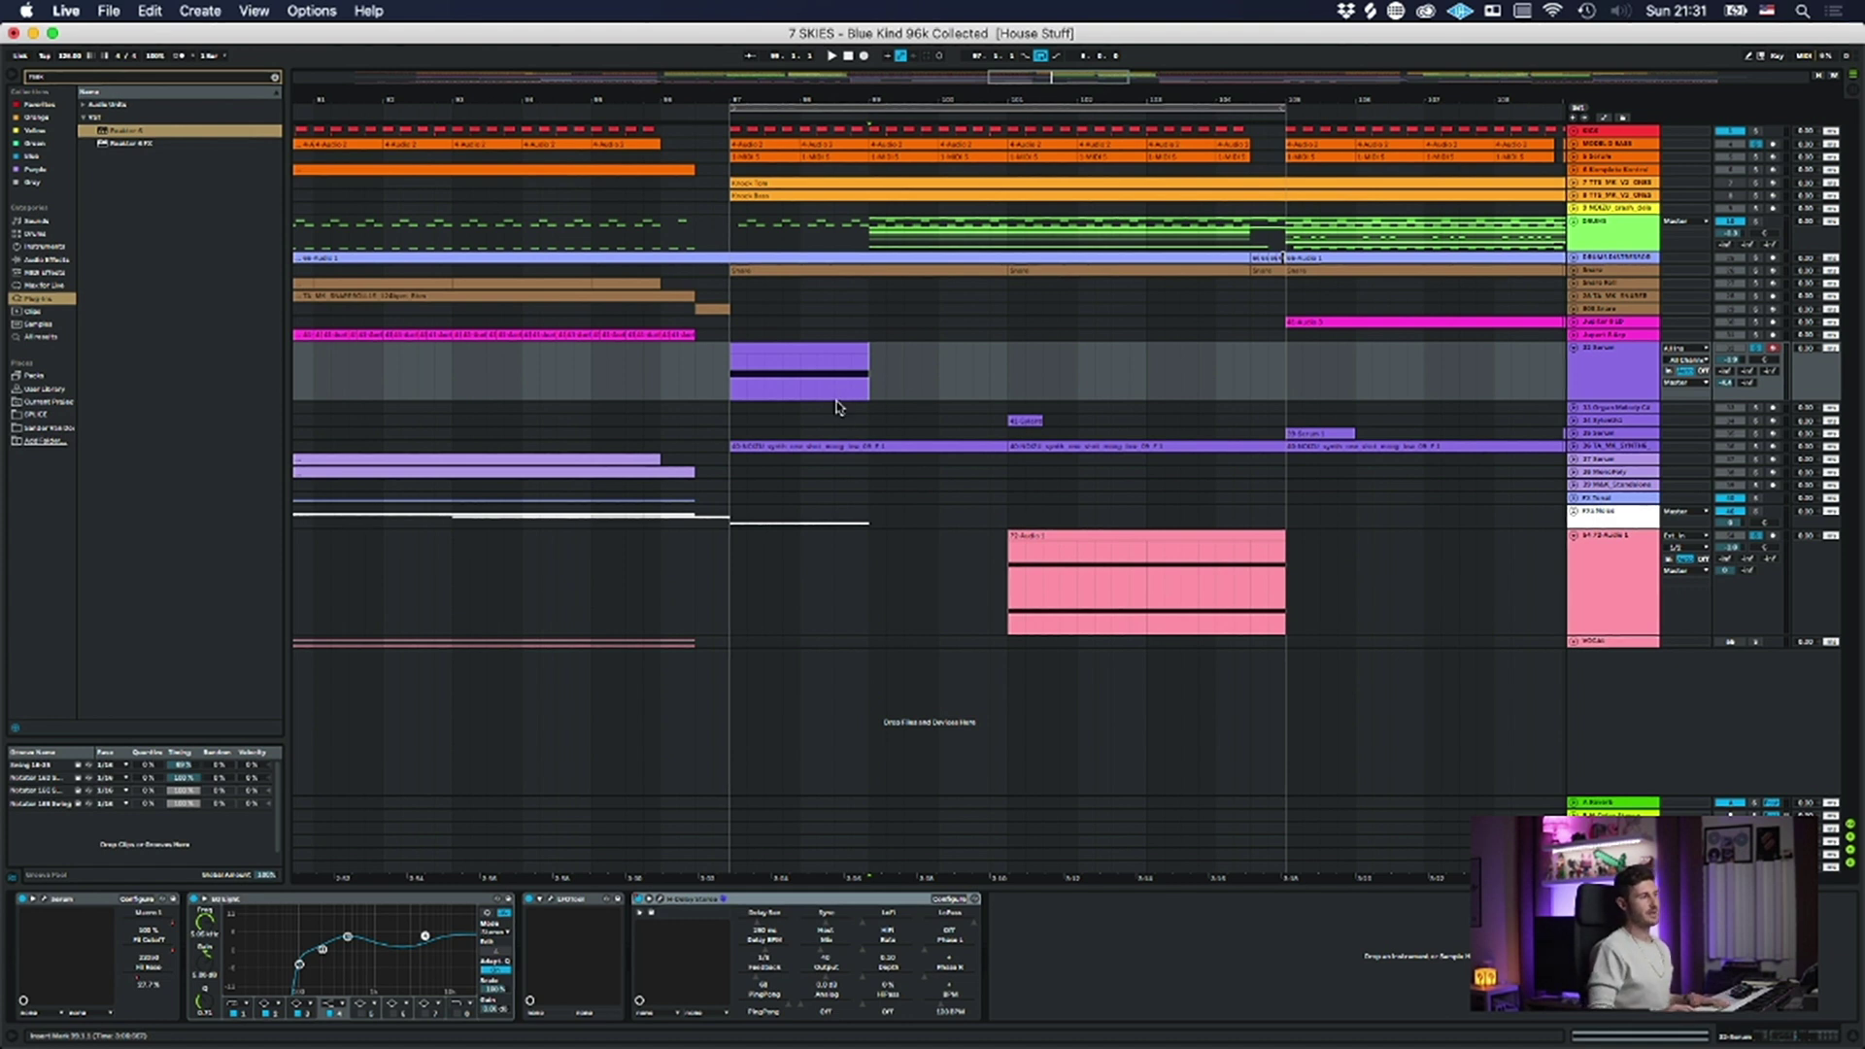
click(821, 348)
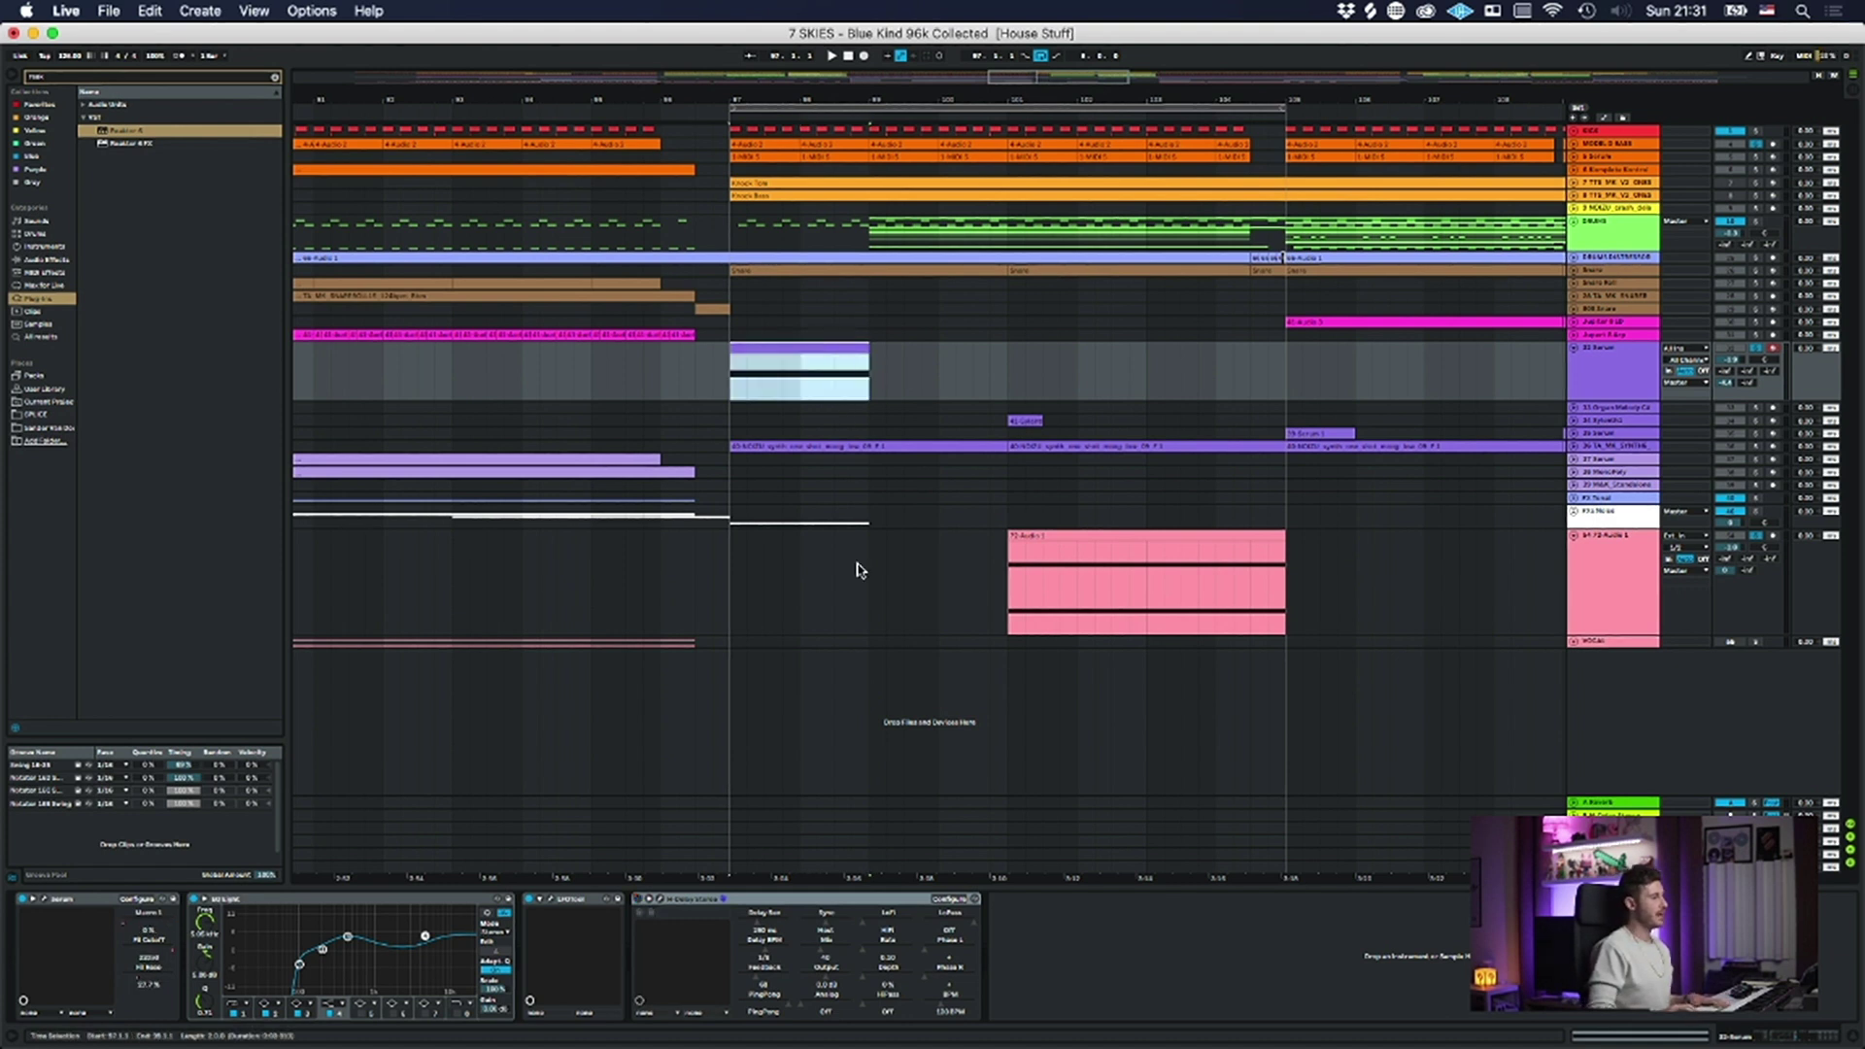
click(660, 898)
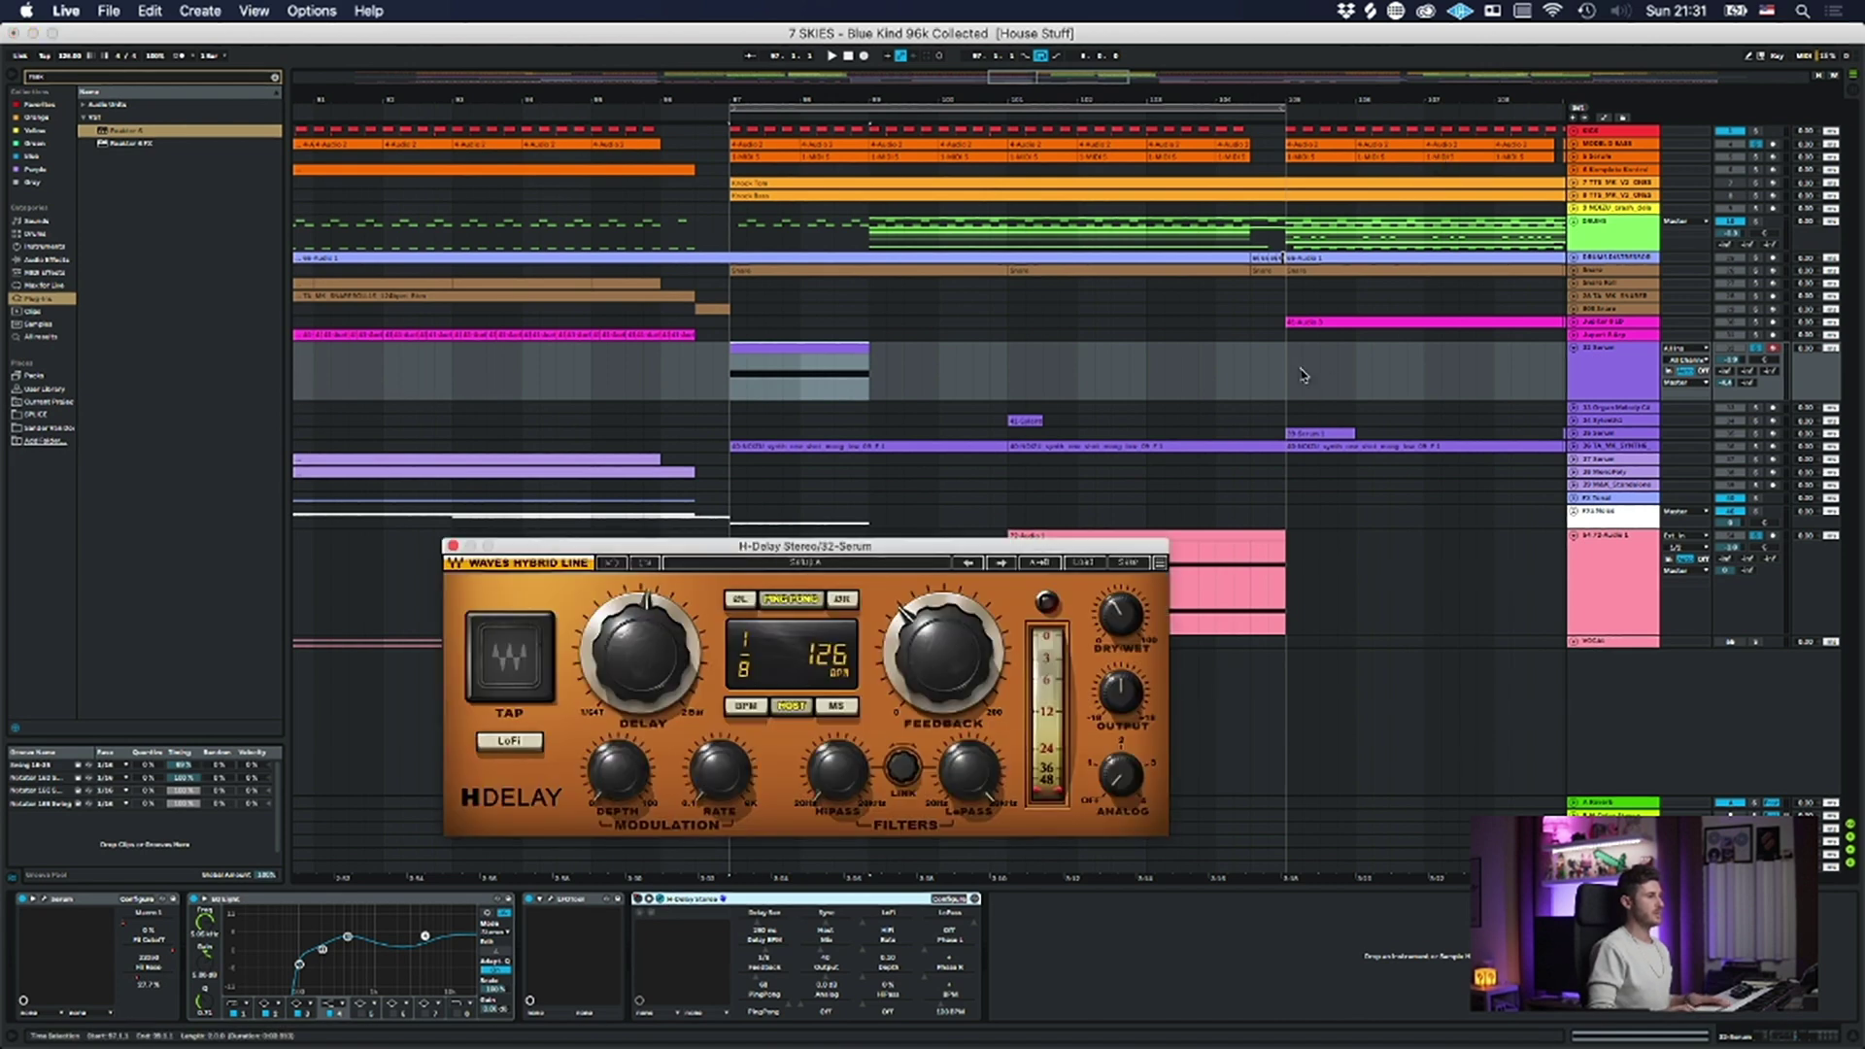
drag(1117, 613, 1113, 621)
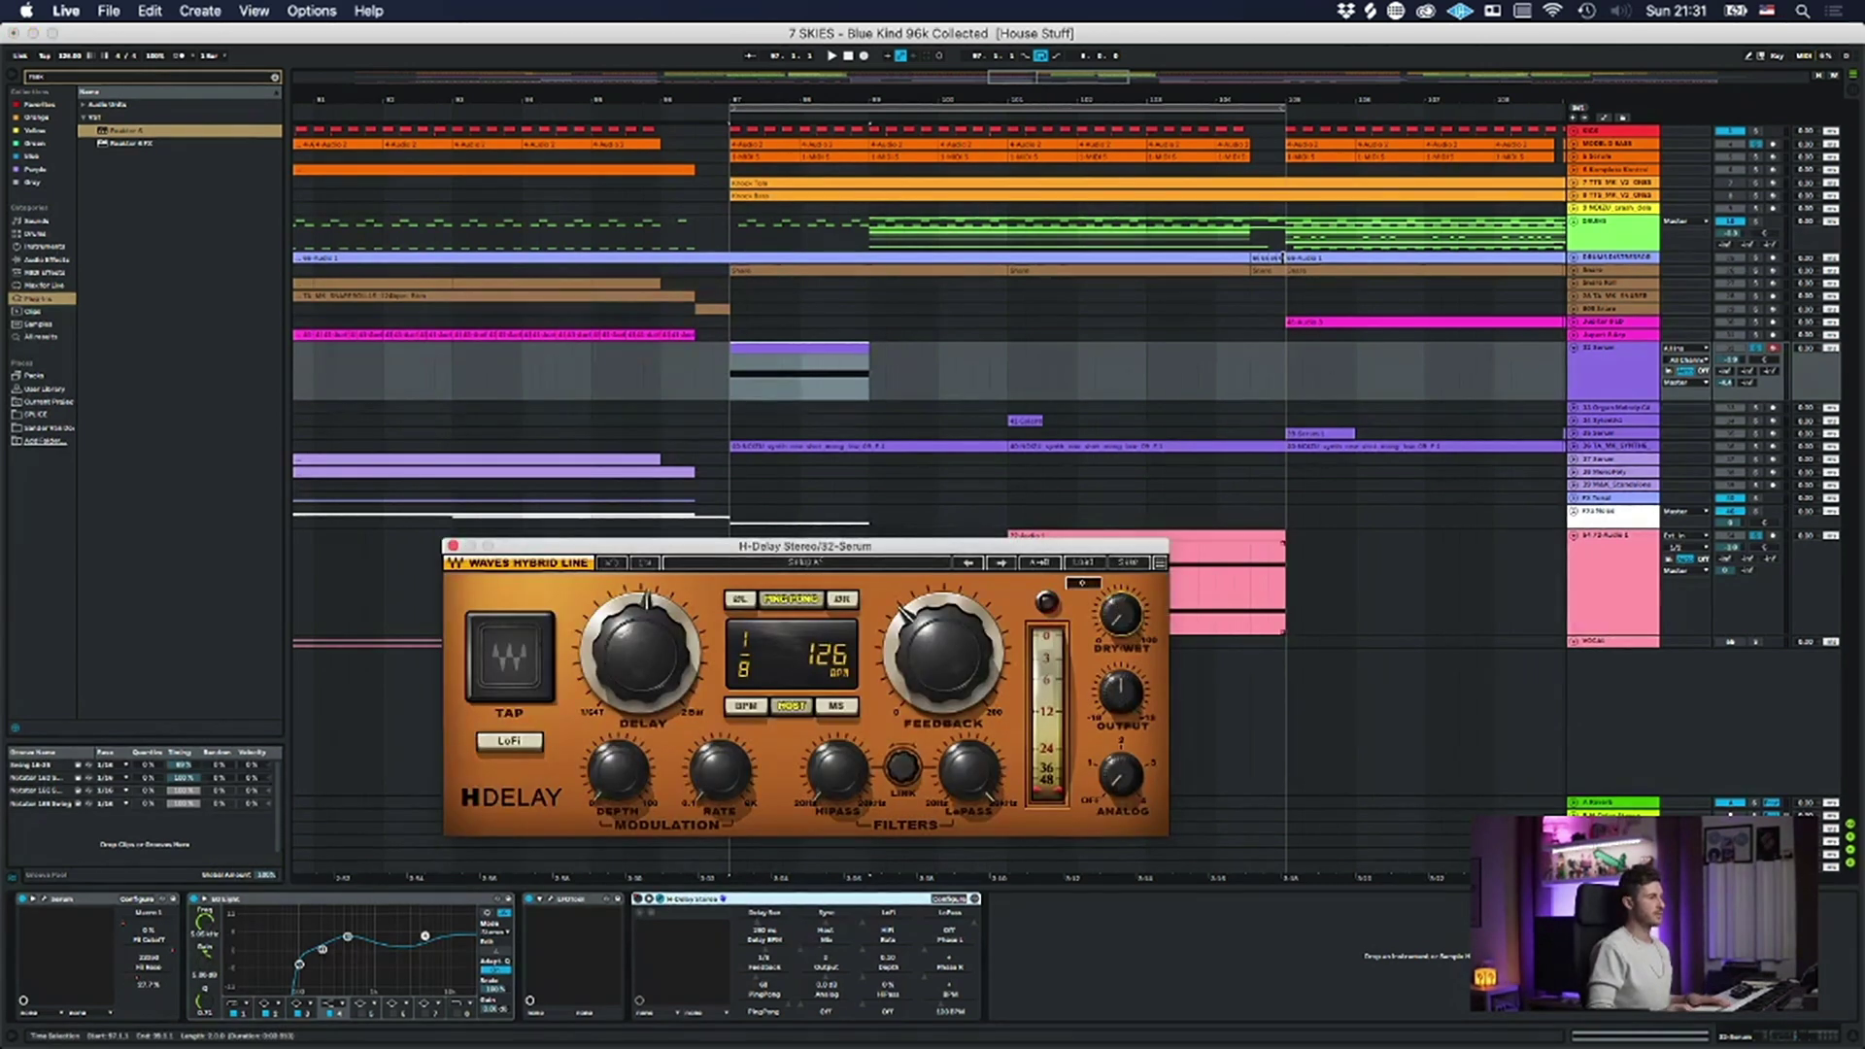
click(452, 546)
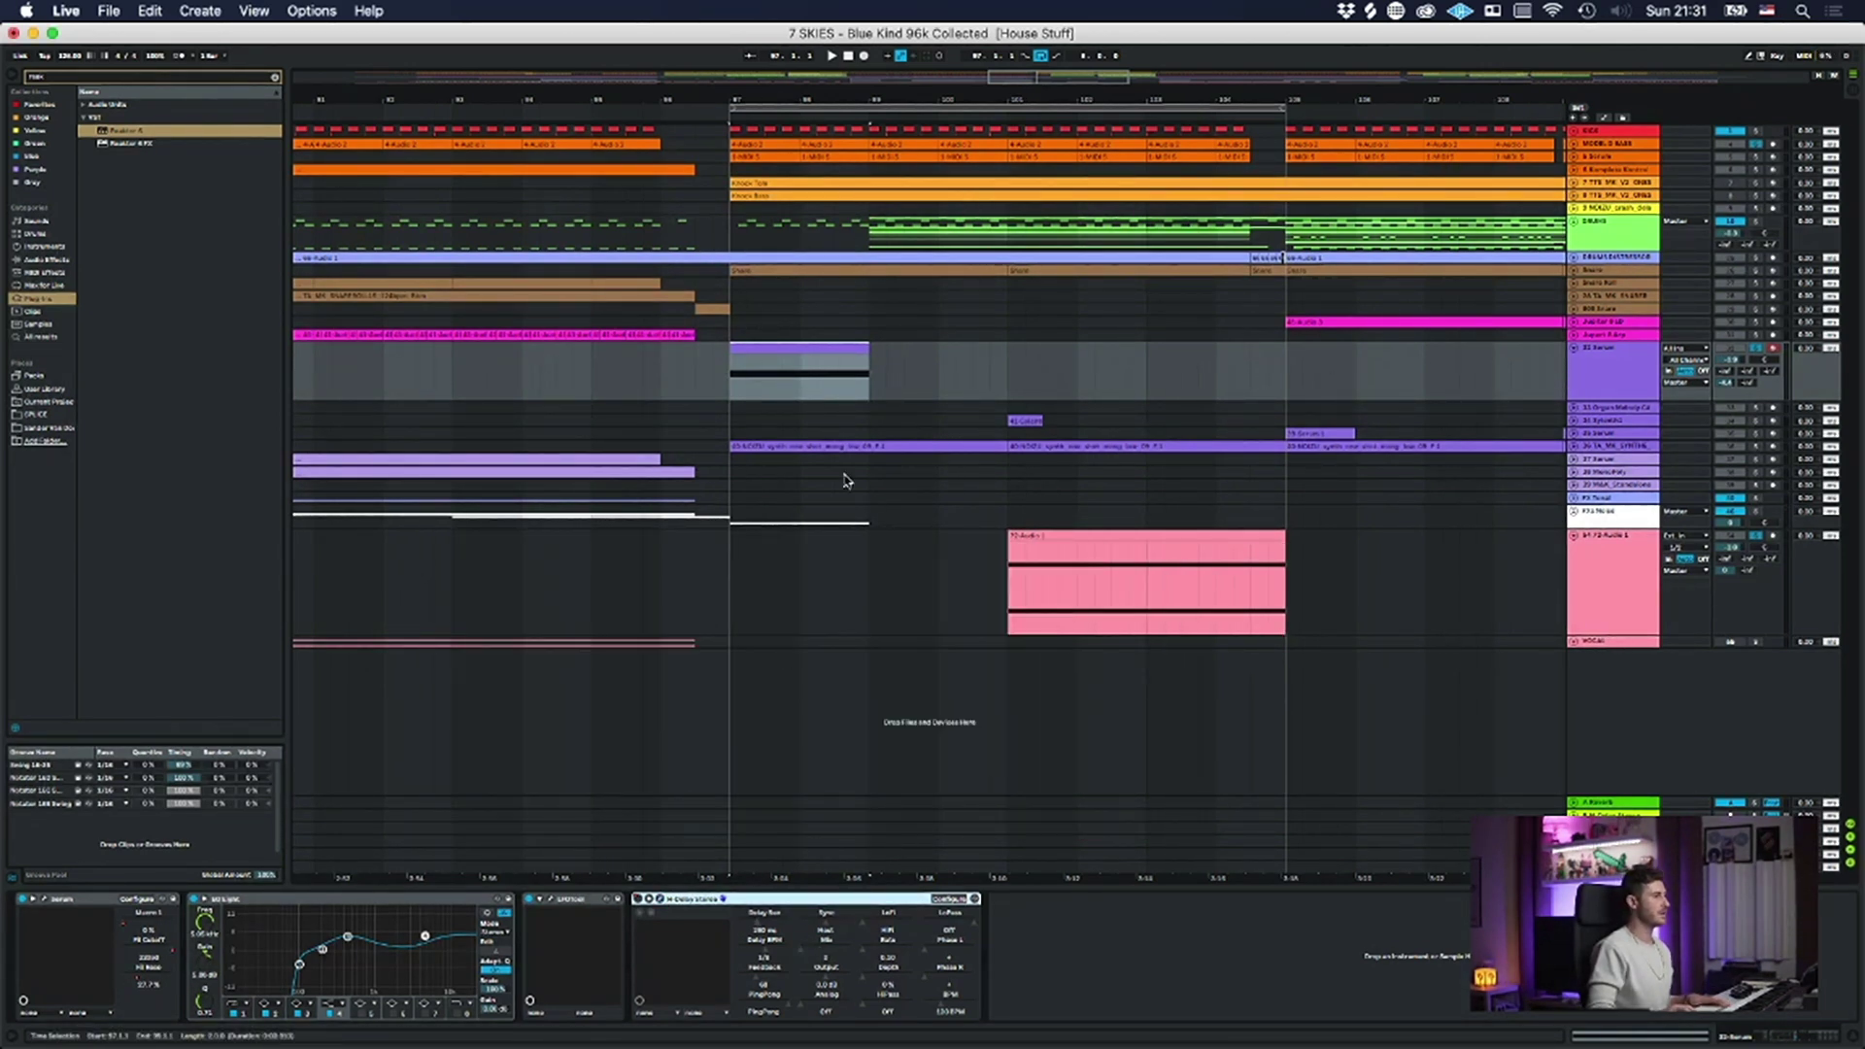
- Listen to the 32 Serum clip at bar 97 and its delay tail across the empty bars 99 to 101
click(798, 391)
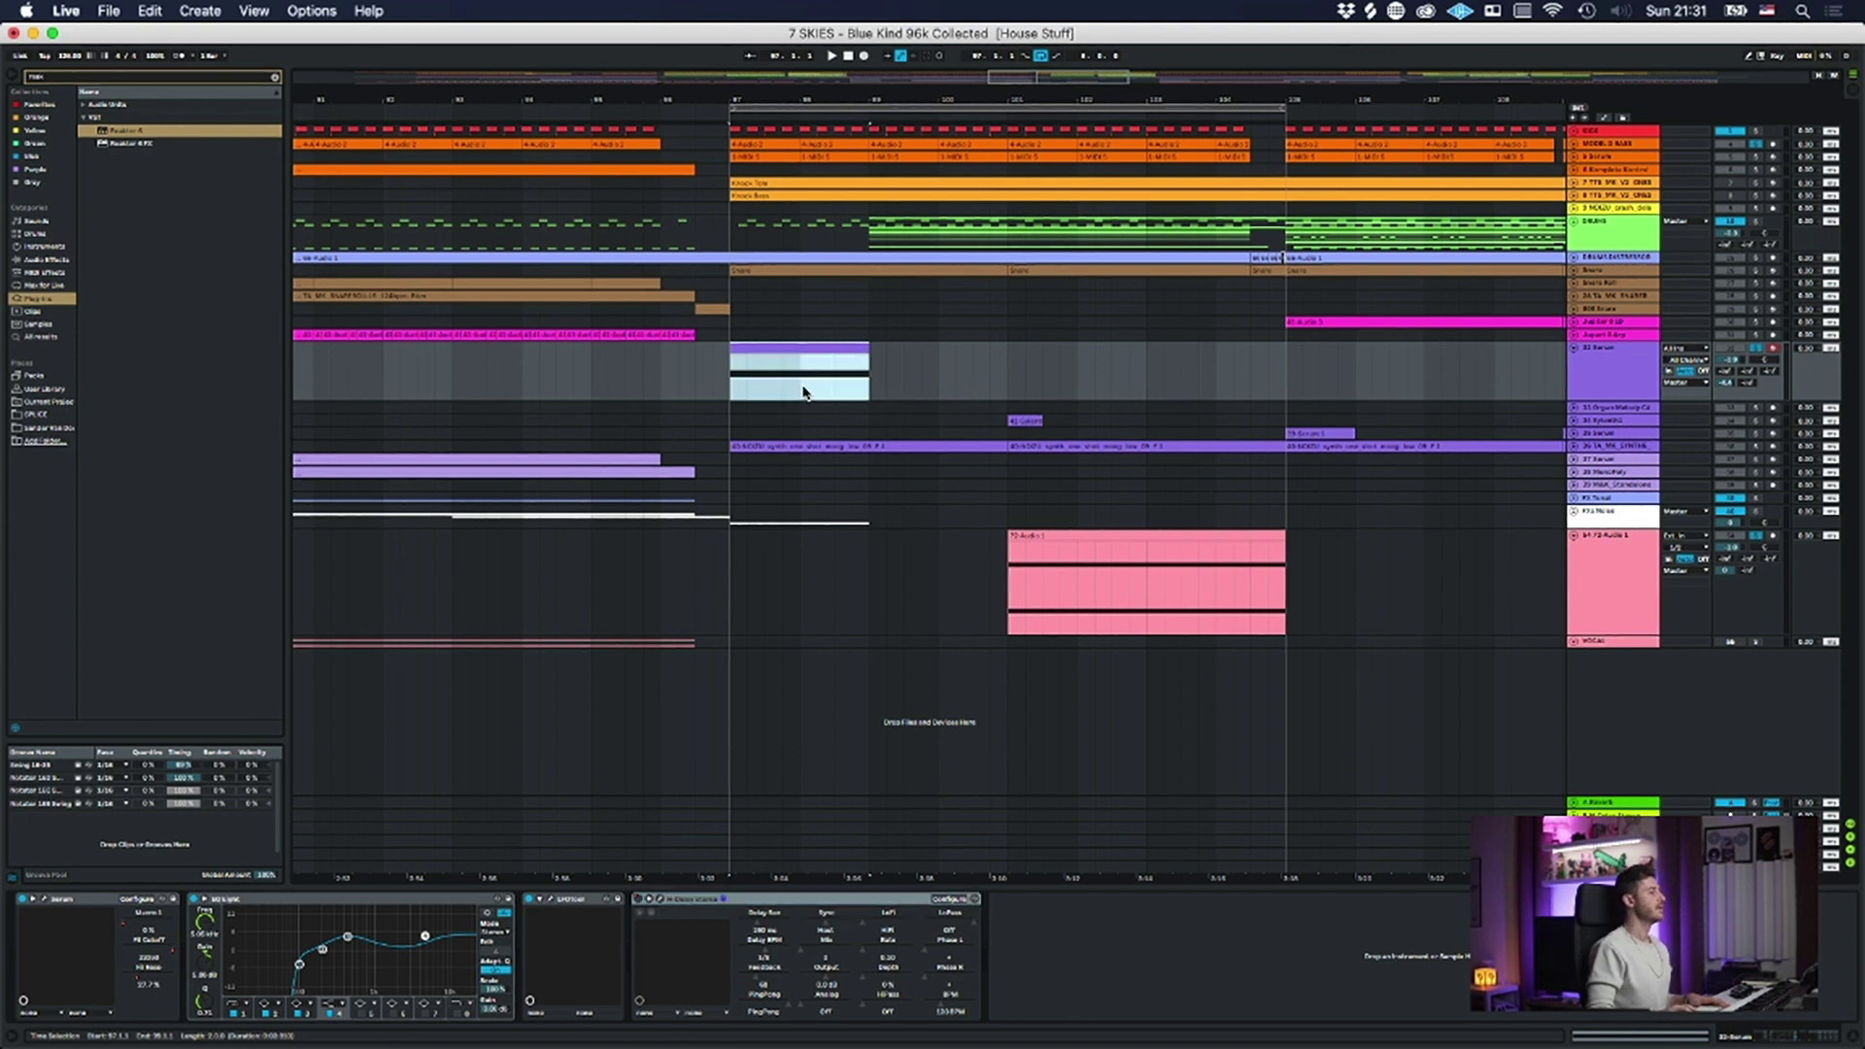
click(800, 393)
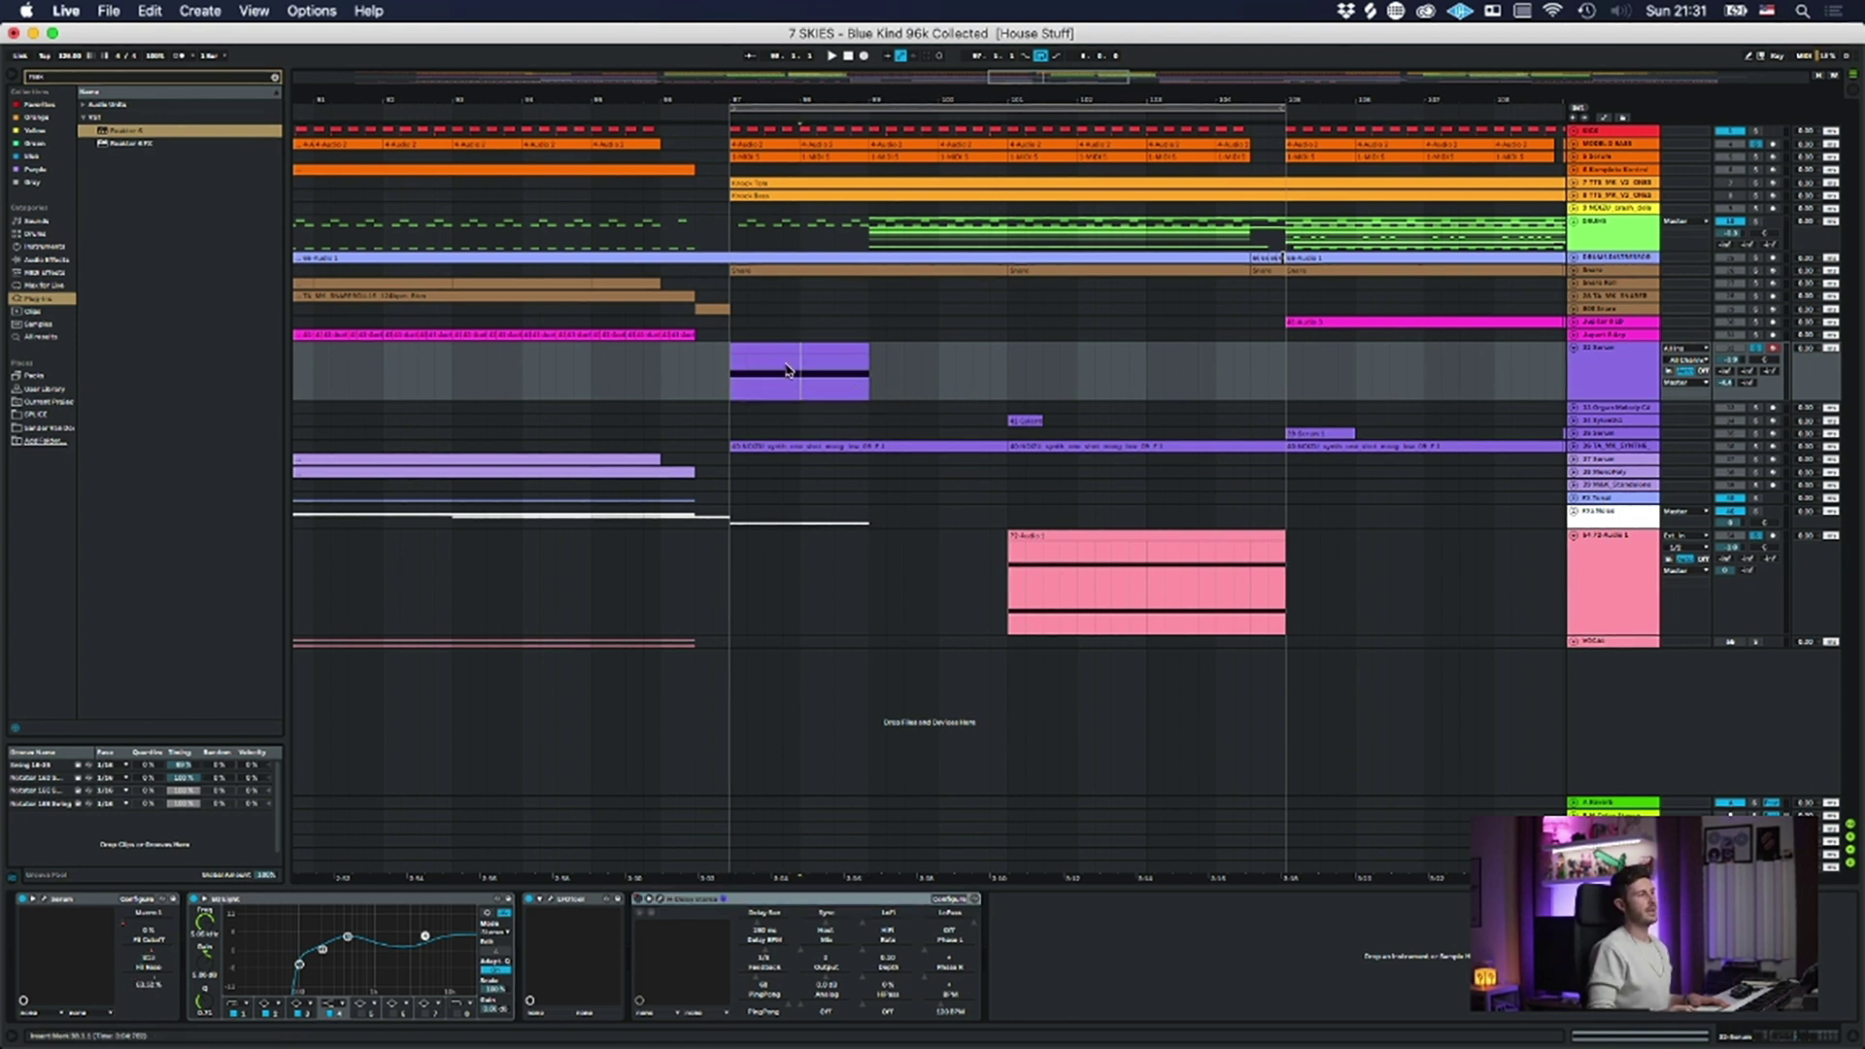
click(801, 343)
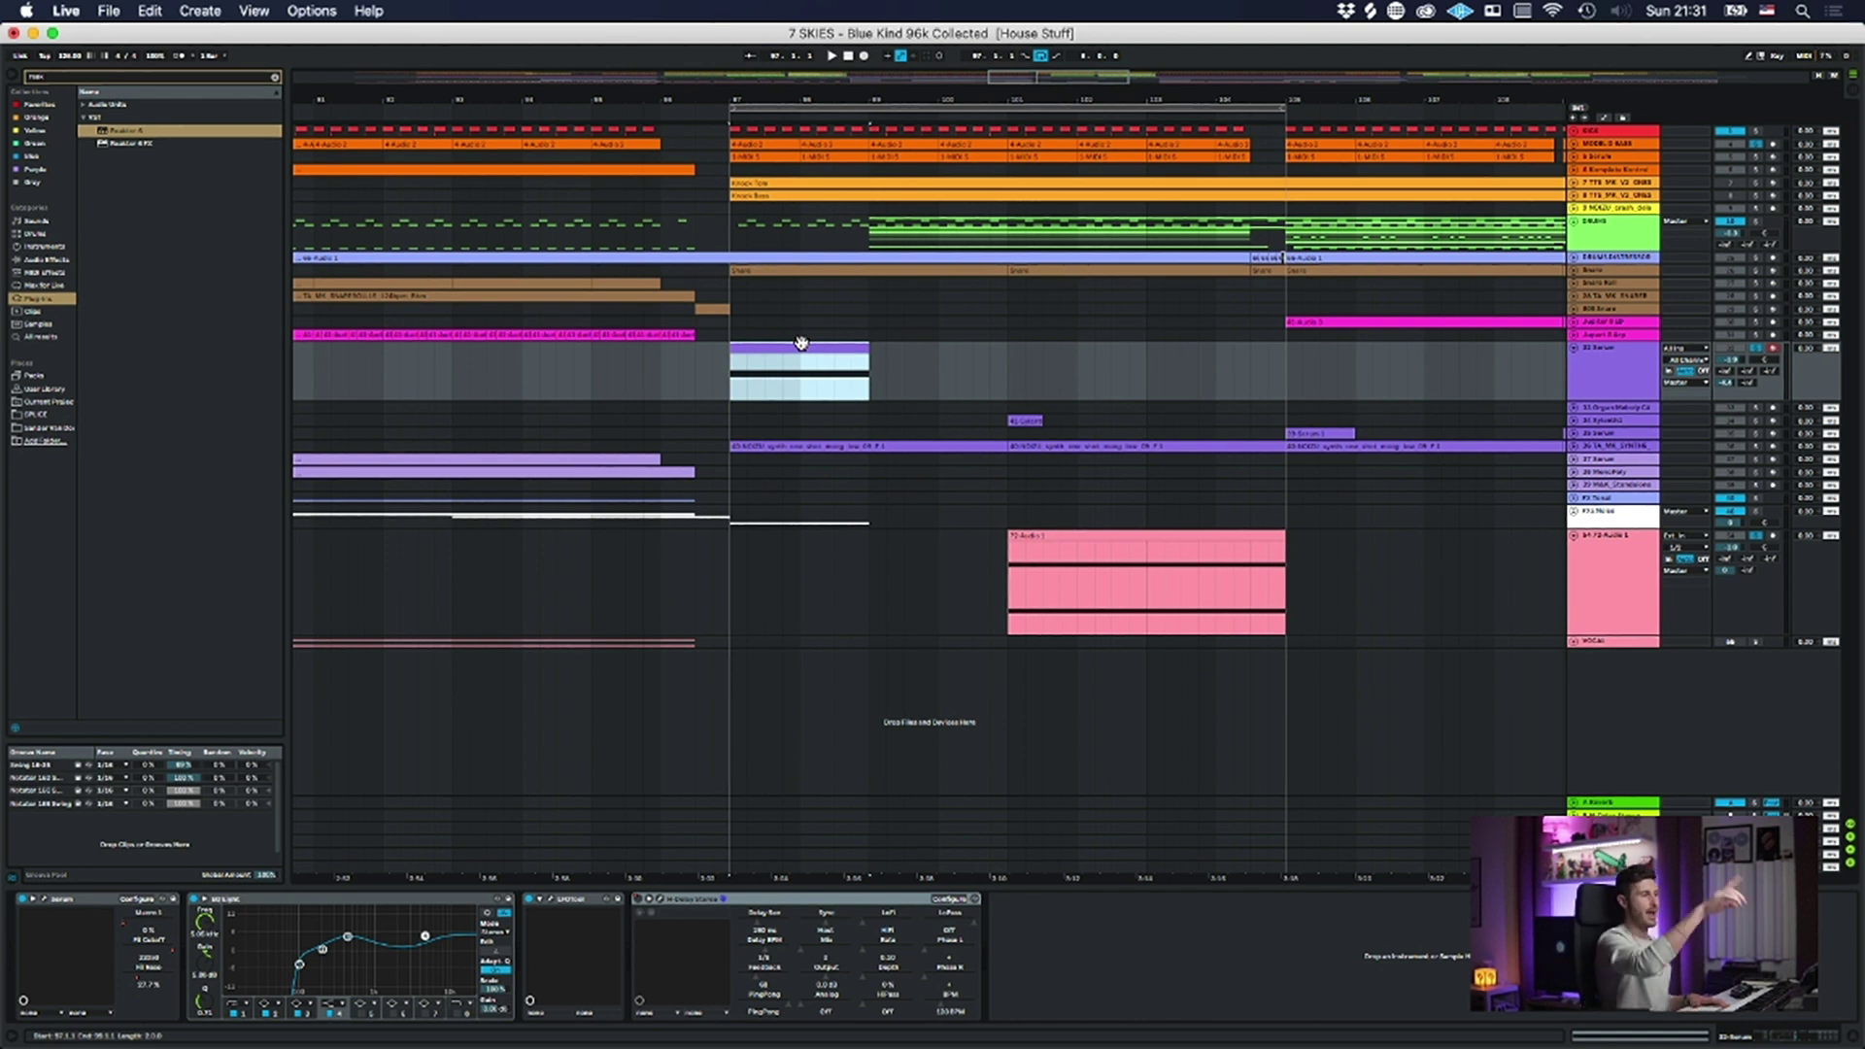
drag(879, 382, 1007, 379)
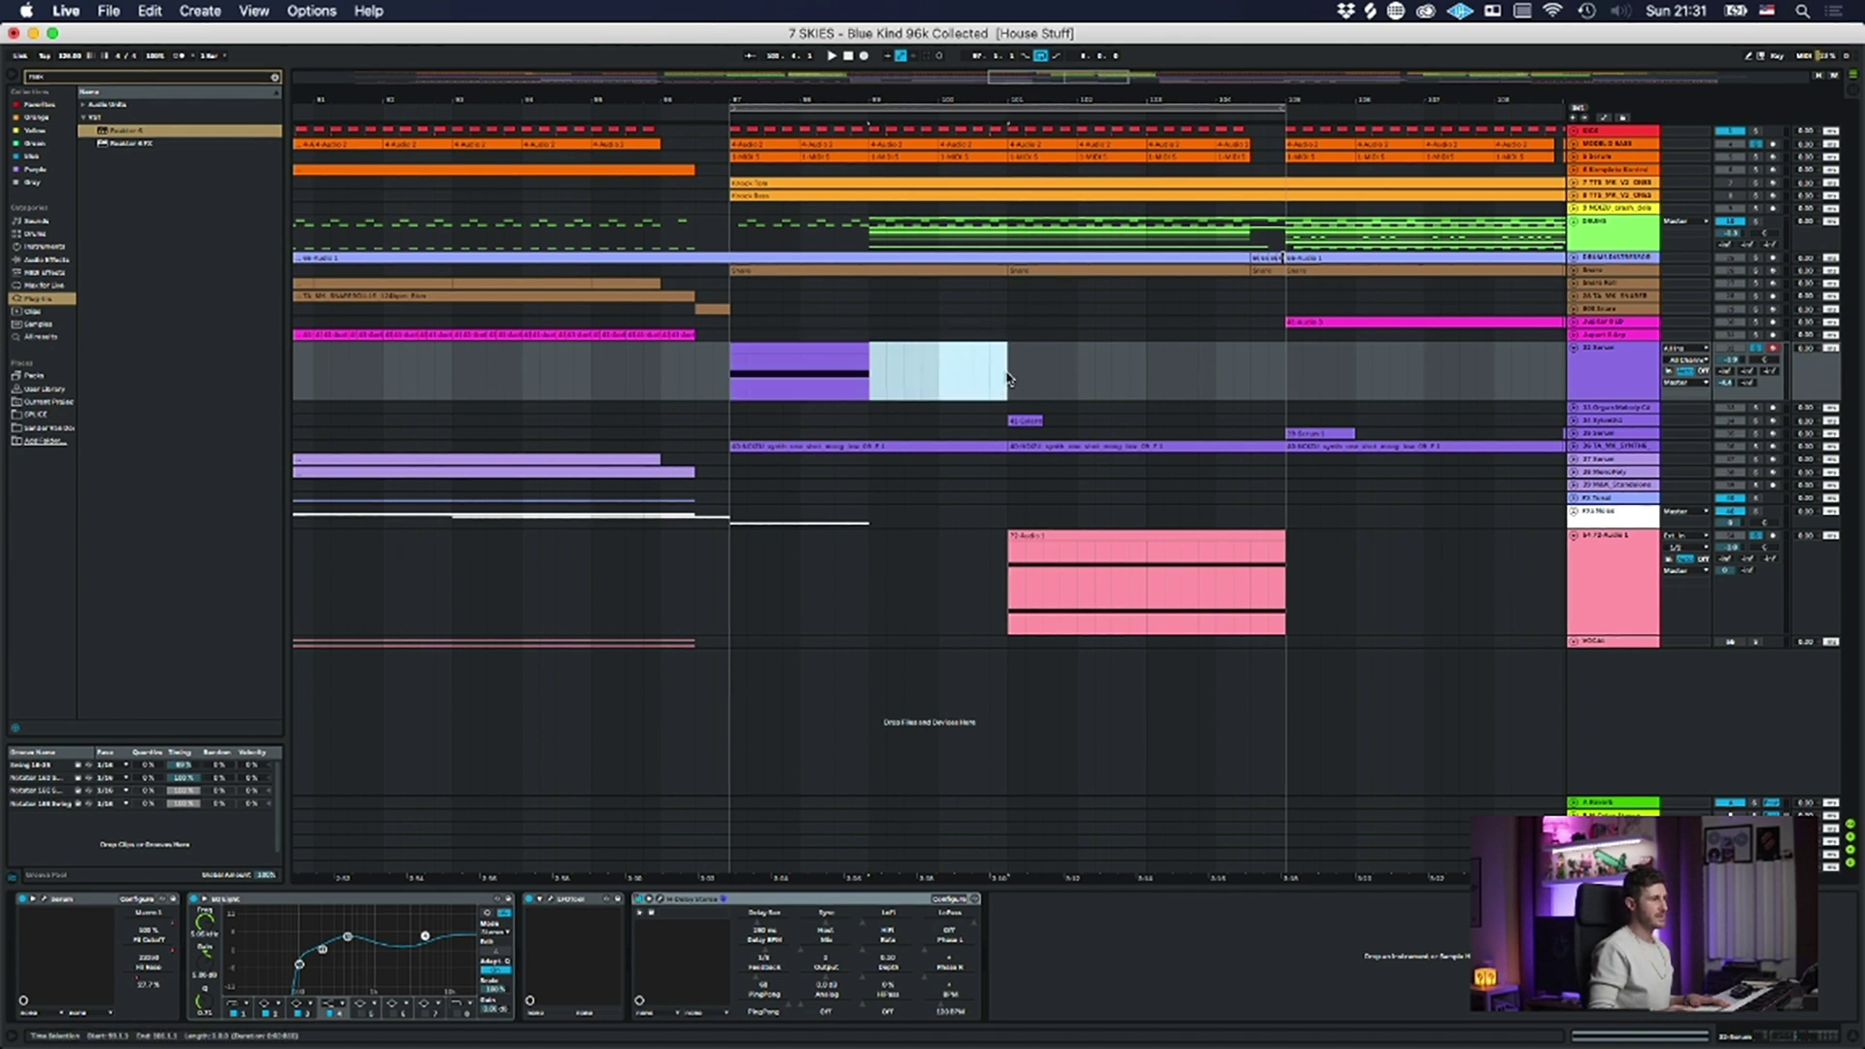
key(space)
key(space)
click(803, 348)
key(space)
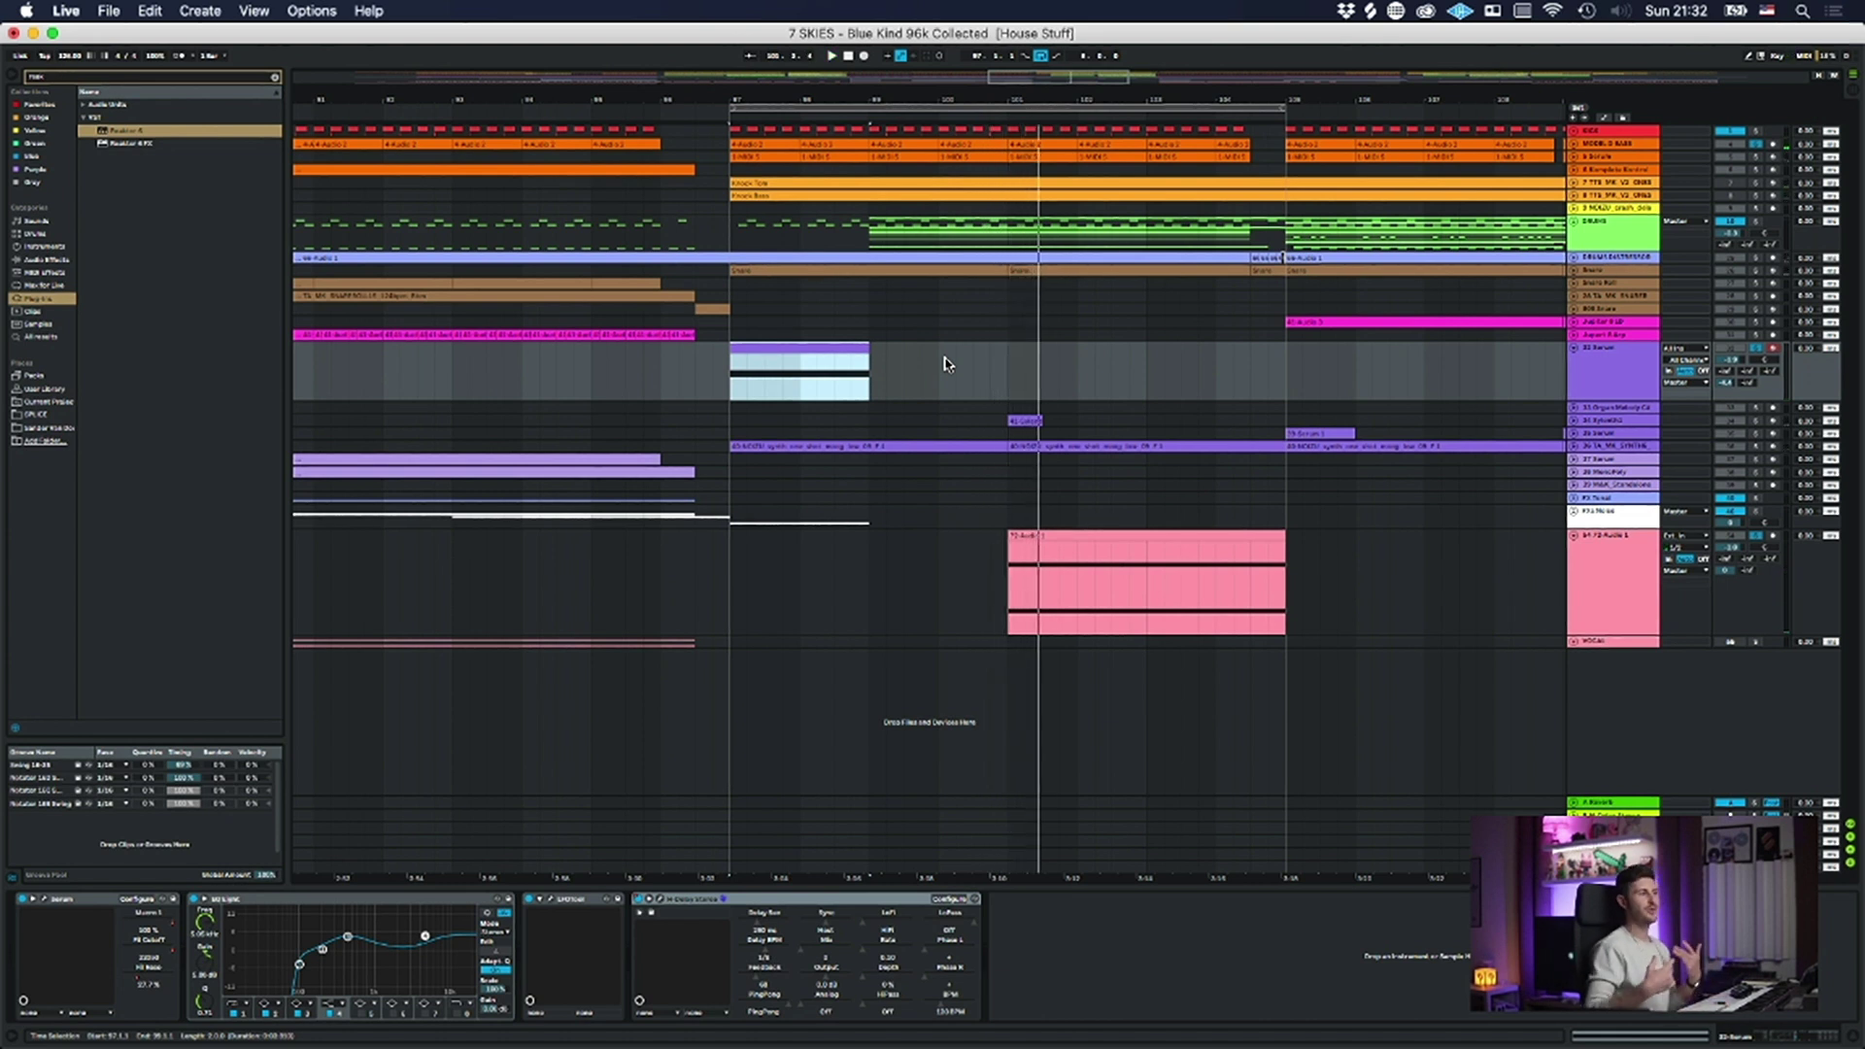
- Review the H-Delay on 32 Serum again and highlight the end of its delay tail just before bar 101
key(super+alt+p)
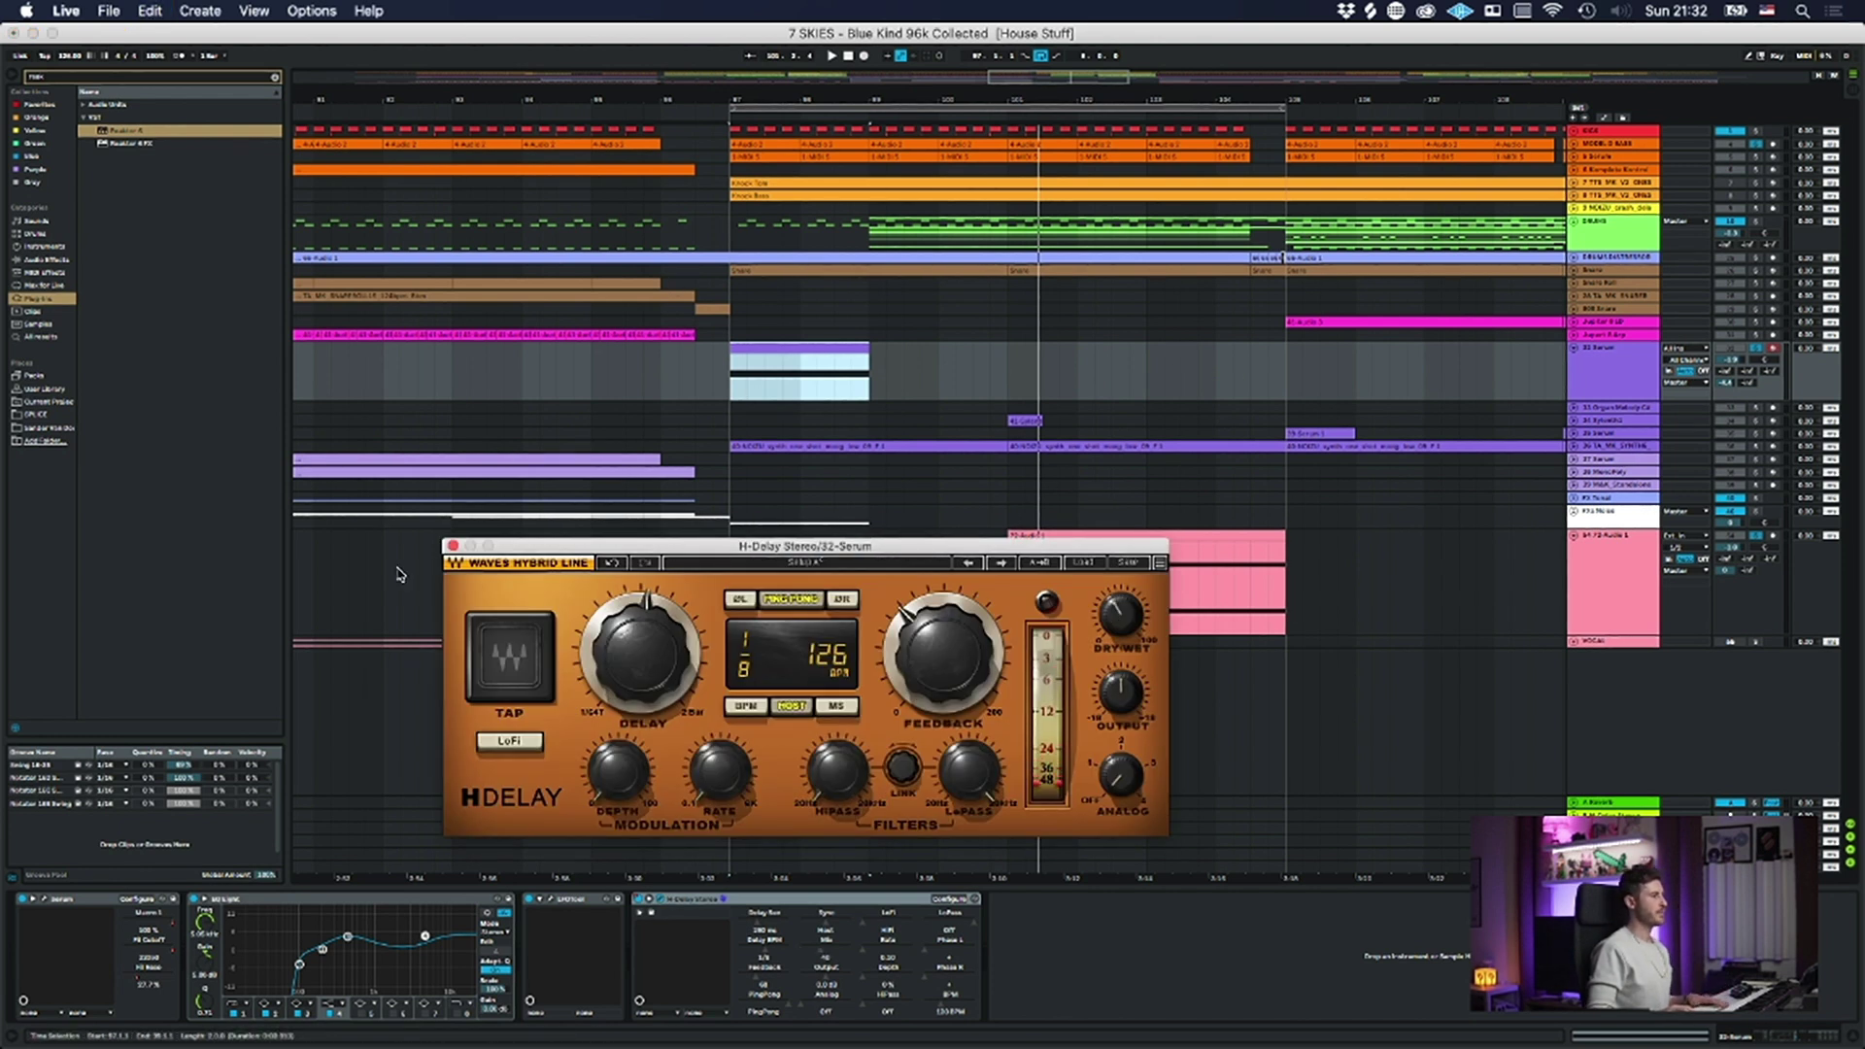
click(452, 547)
key(space)
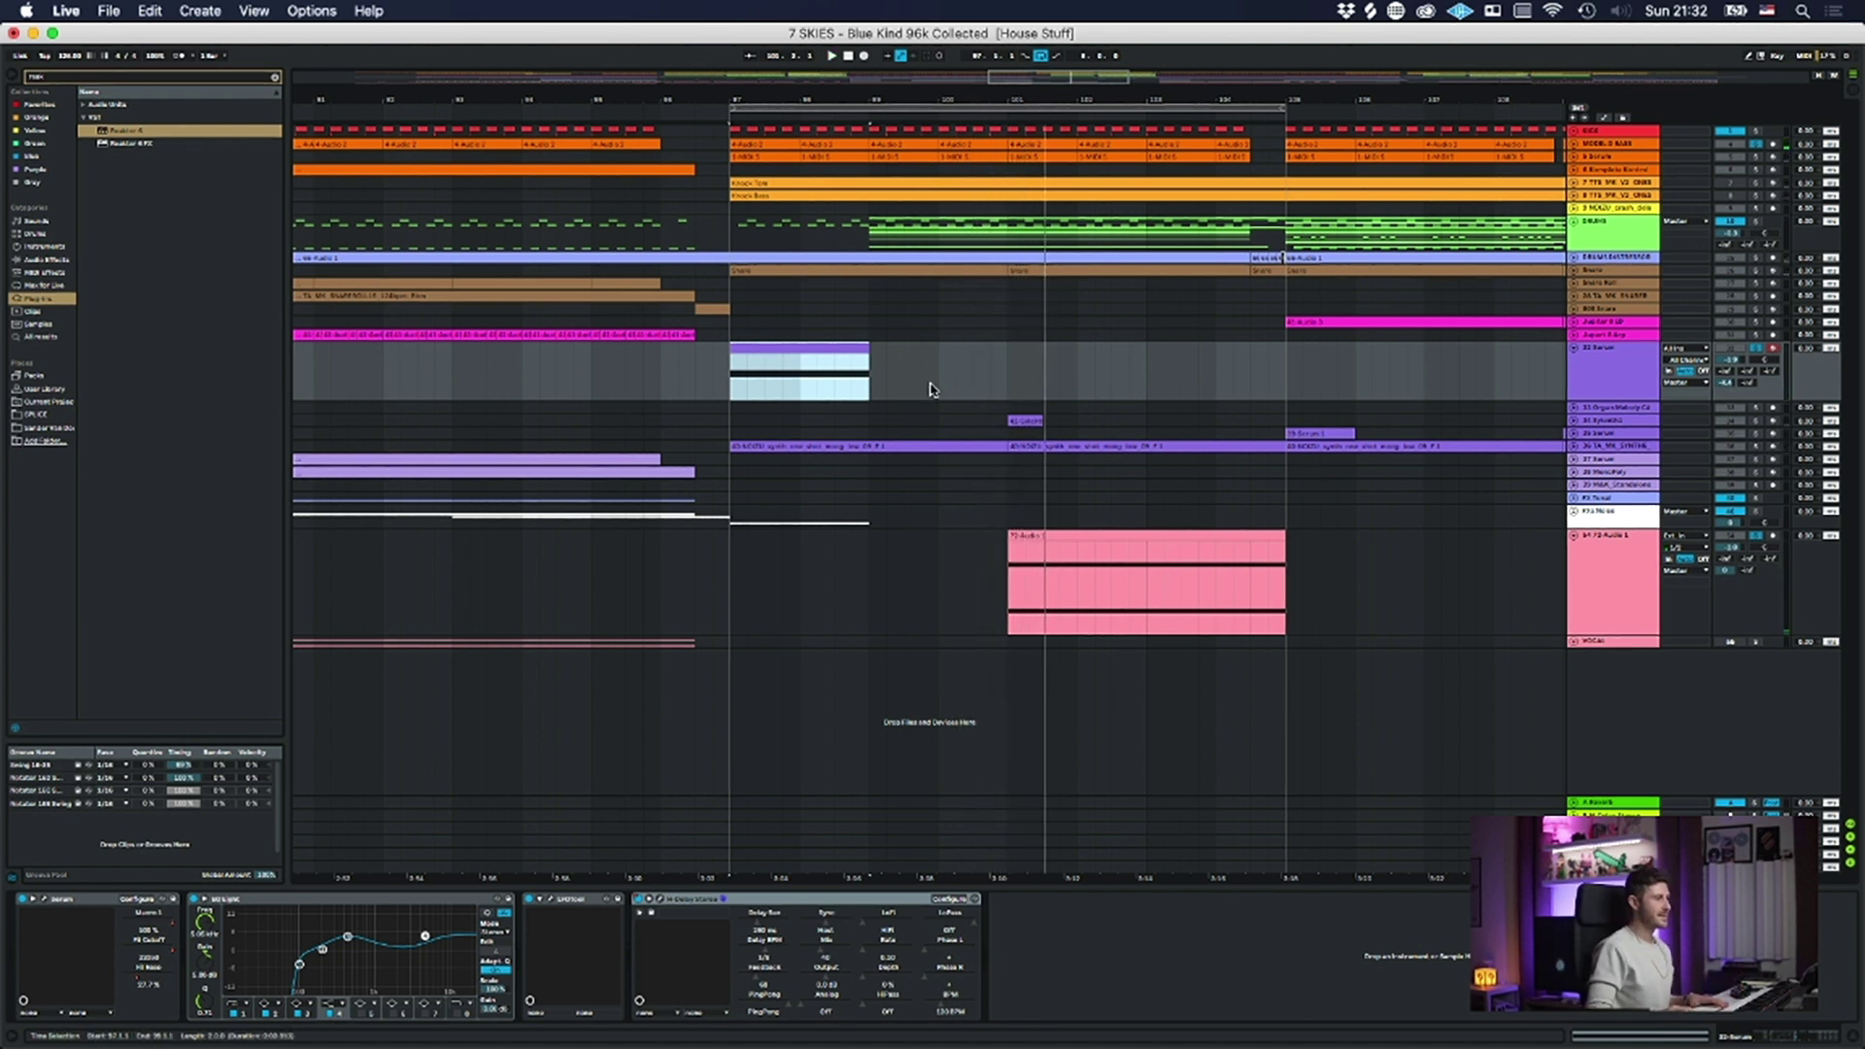
drag(934, 389, 1006, 381)
click(1006, 390)
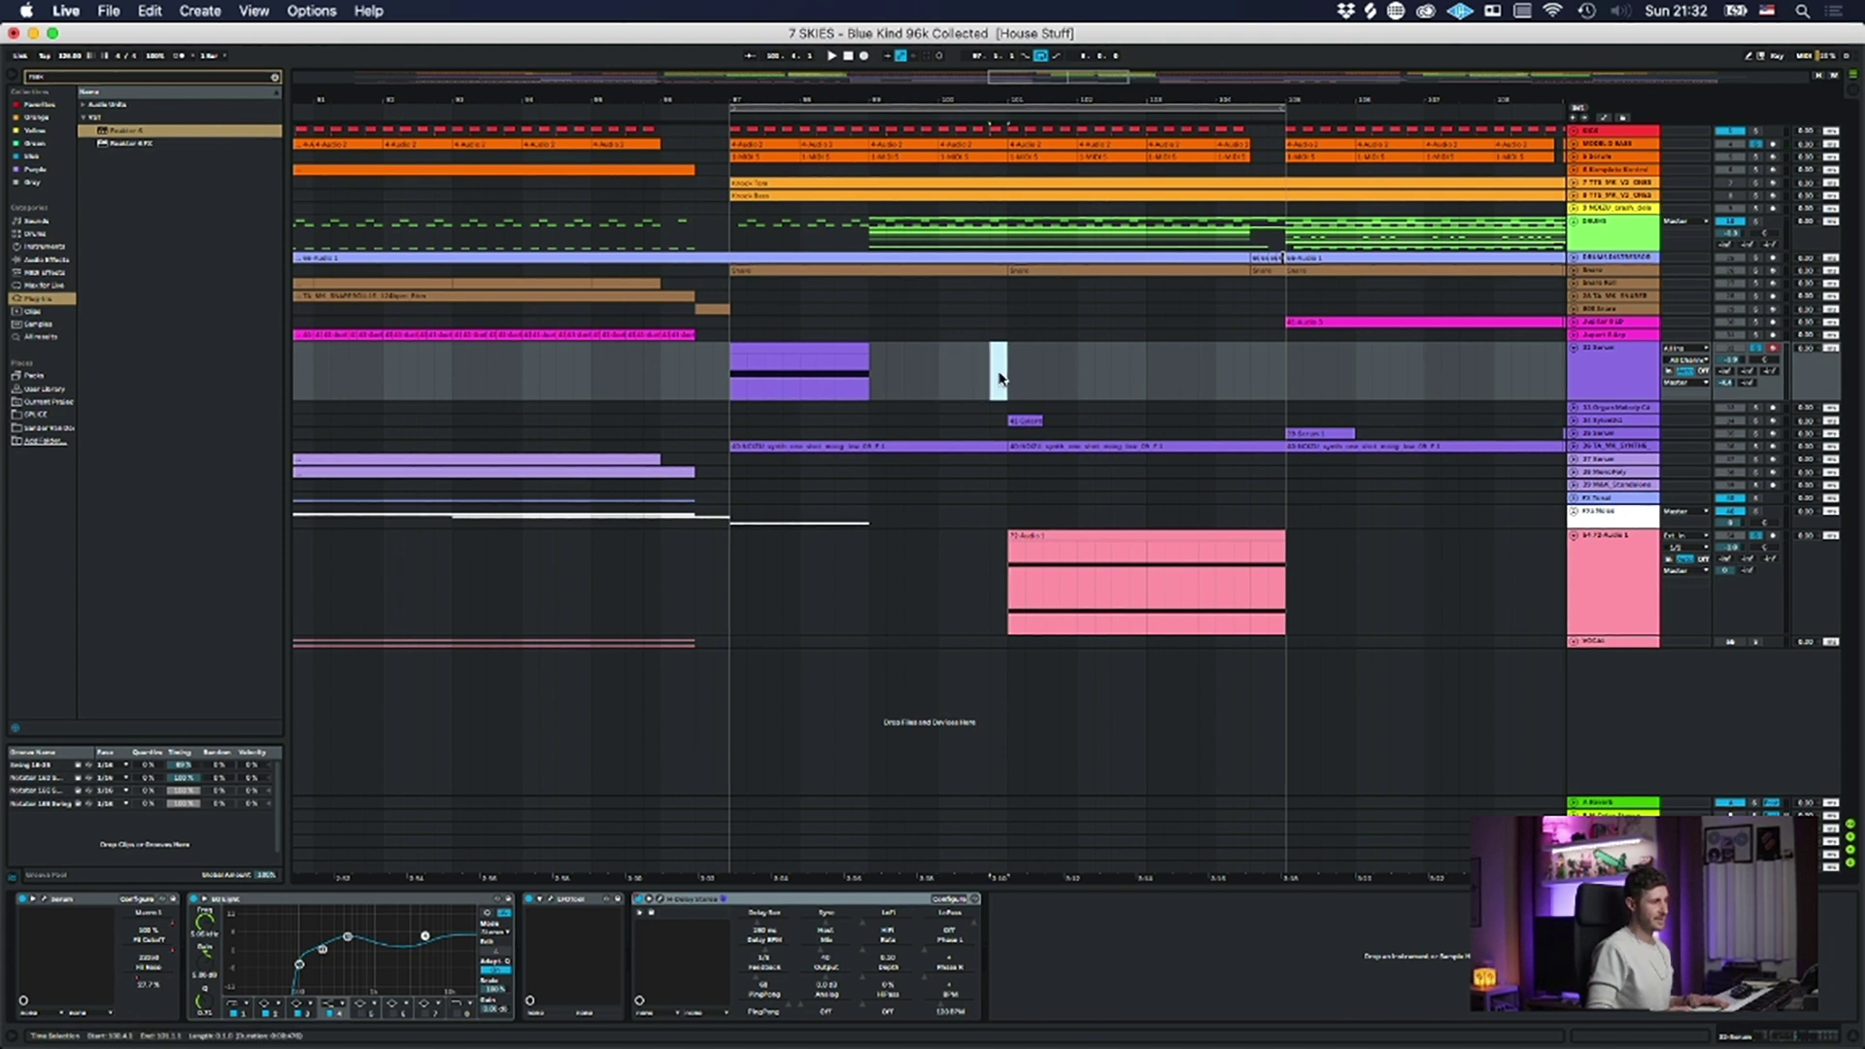
- Select the 34 Sylenth1 clip at bar 101 and extend the arrangement loop to 16 bars, ending at bar 113
click(1037, 537)
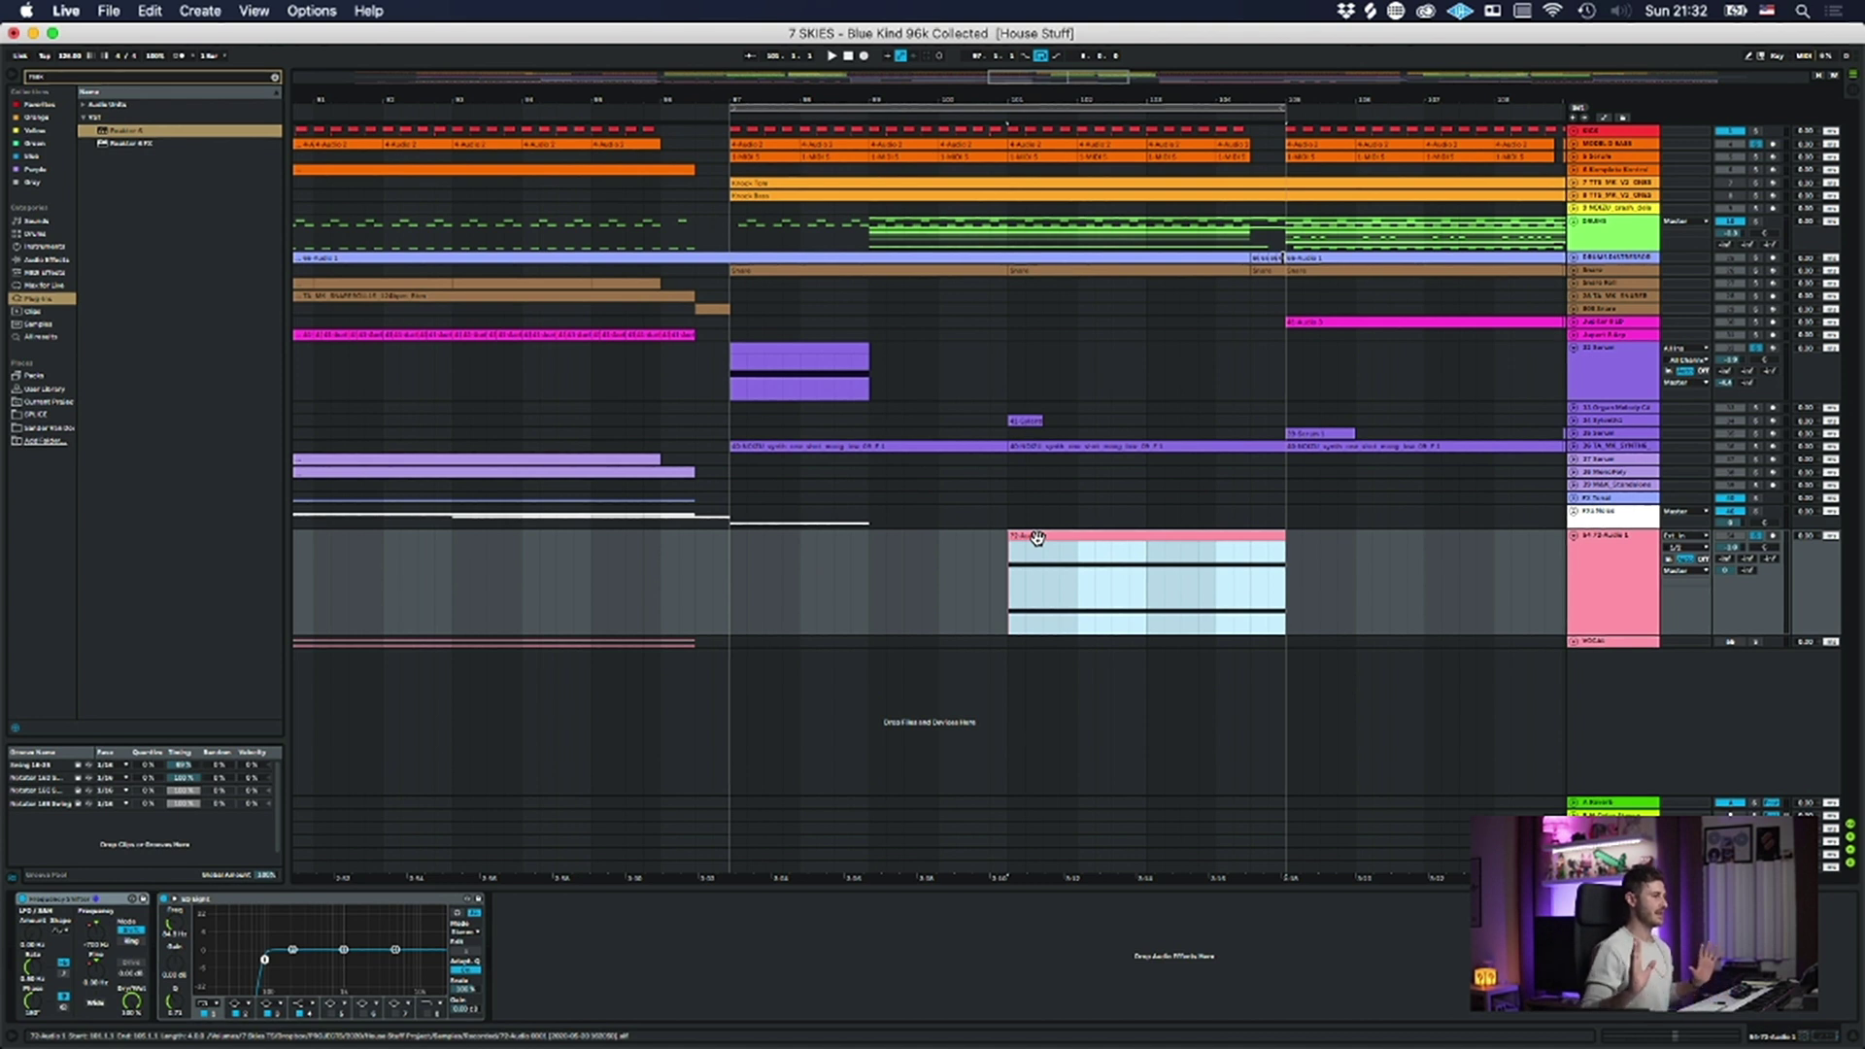
click(1013, 420)
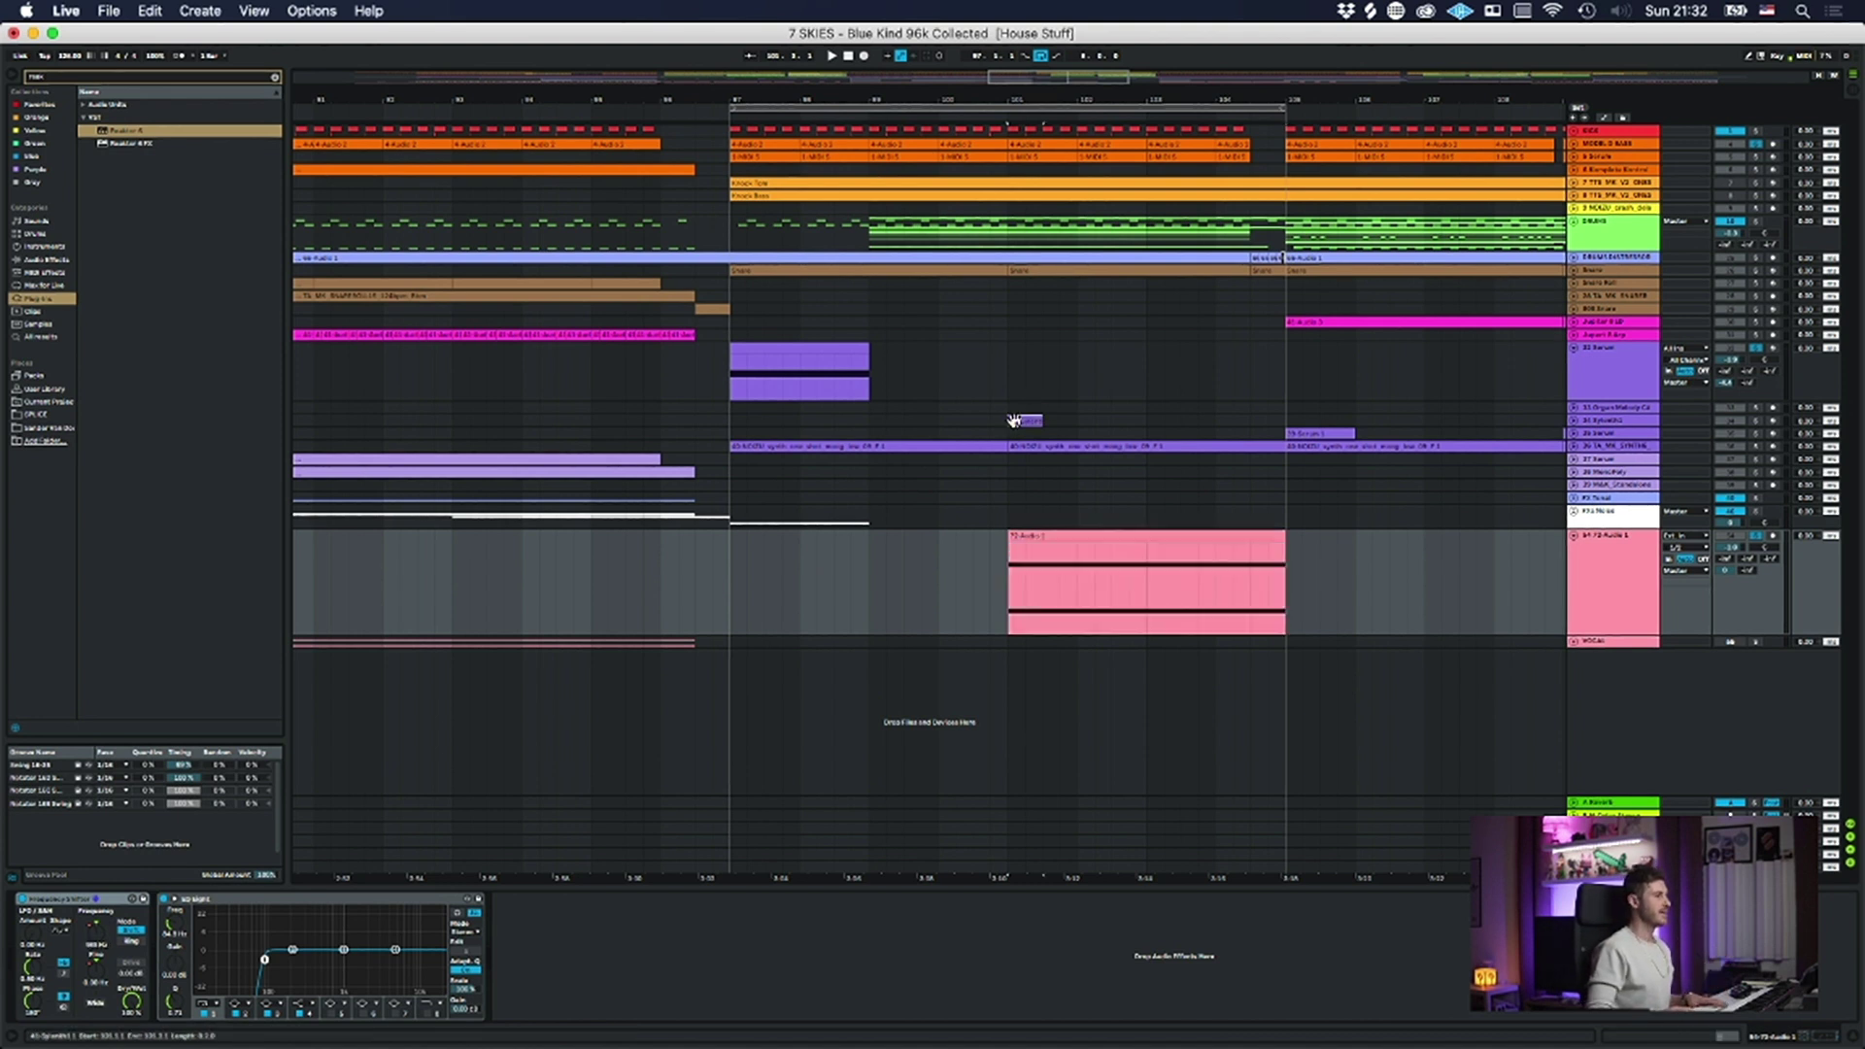
click(1755, 434)
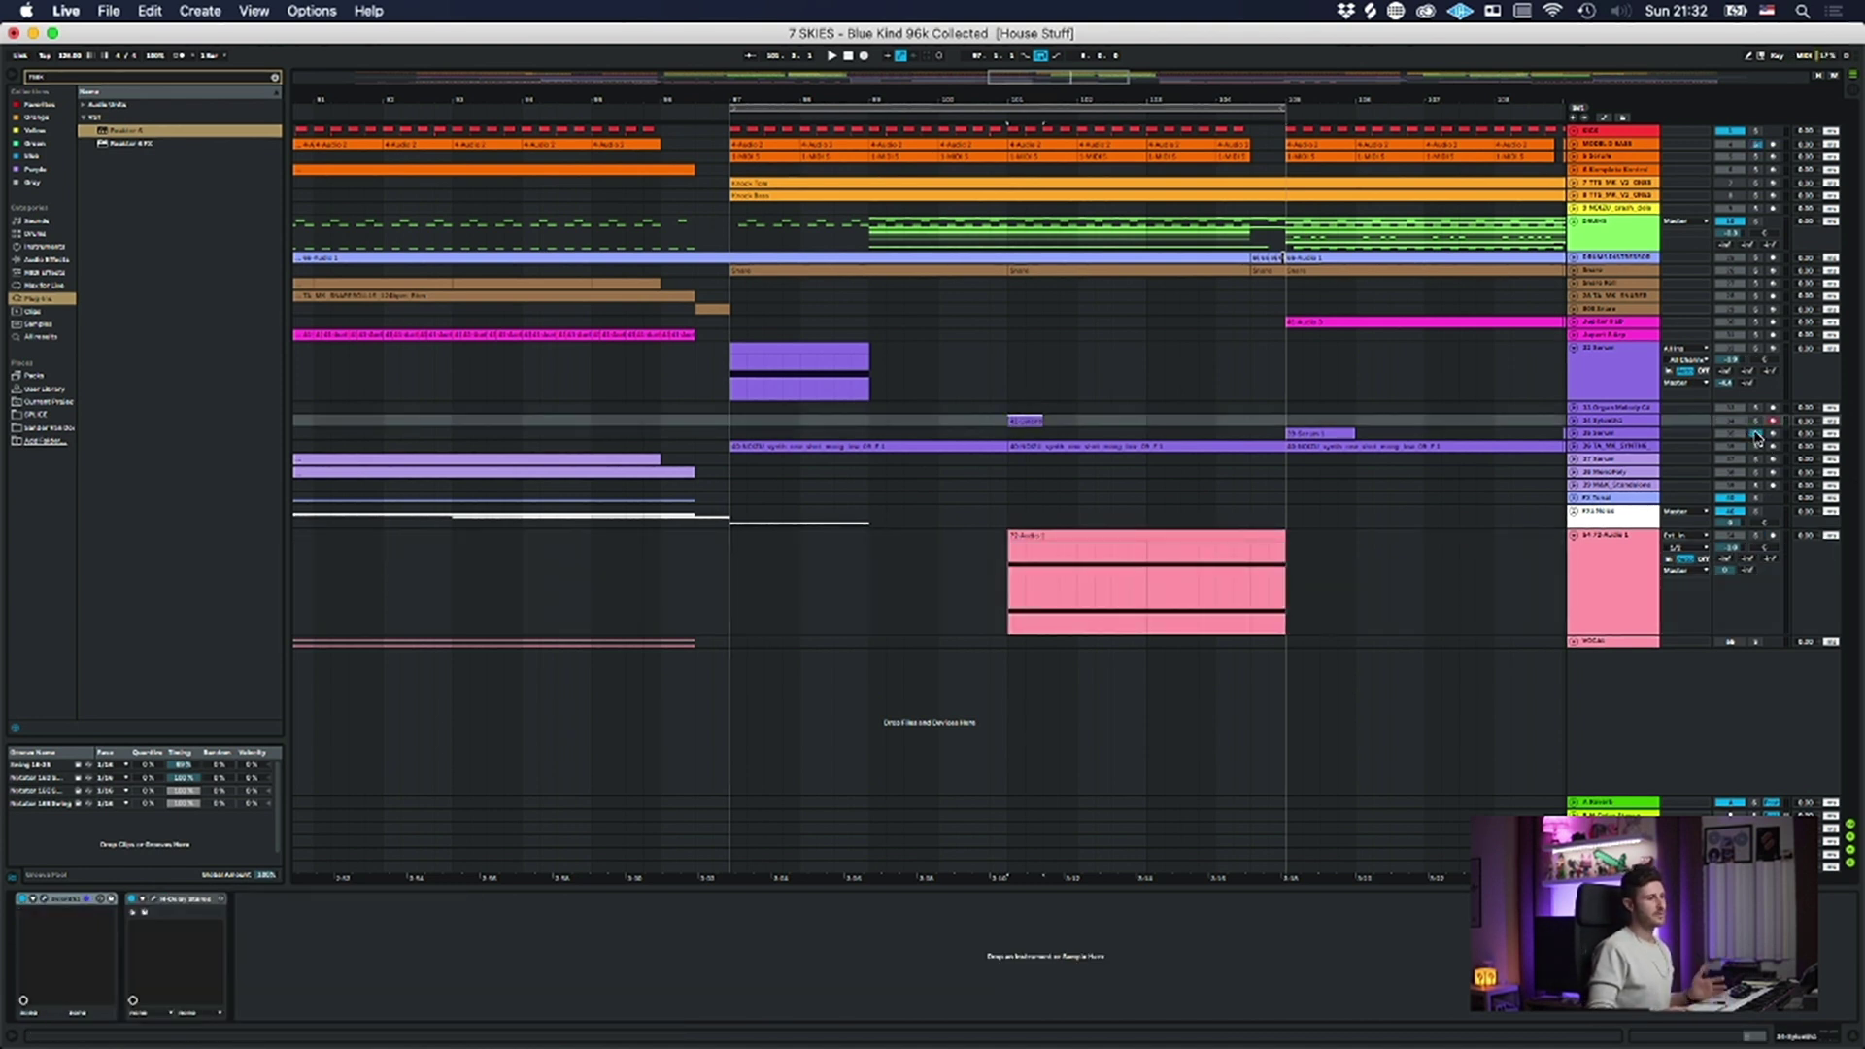
mouse_move(1019, 97)
mouse_down()
mouse_move(724, 110)
mouse_move(1042, 110)
mouse_up()
click(1044, 175)
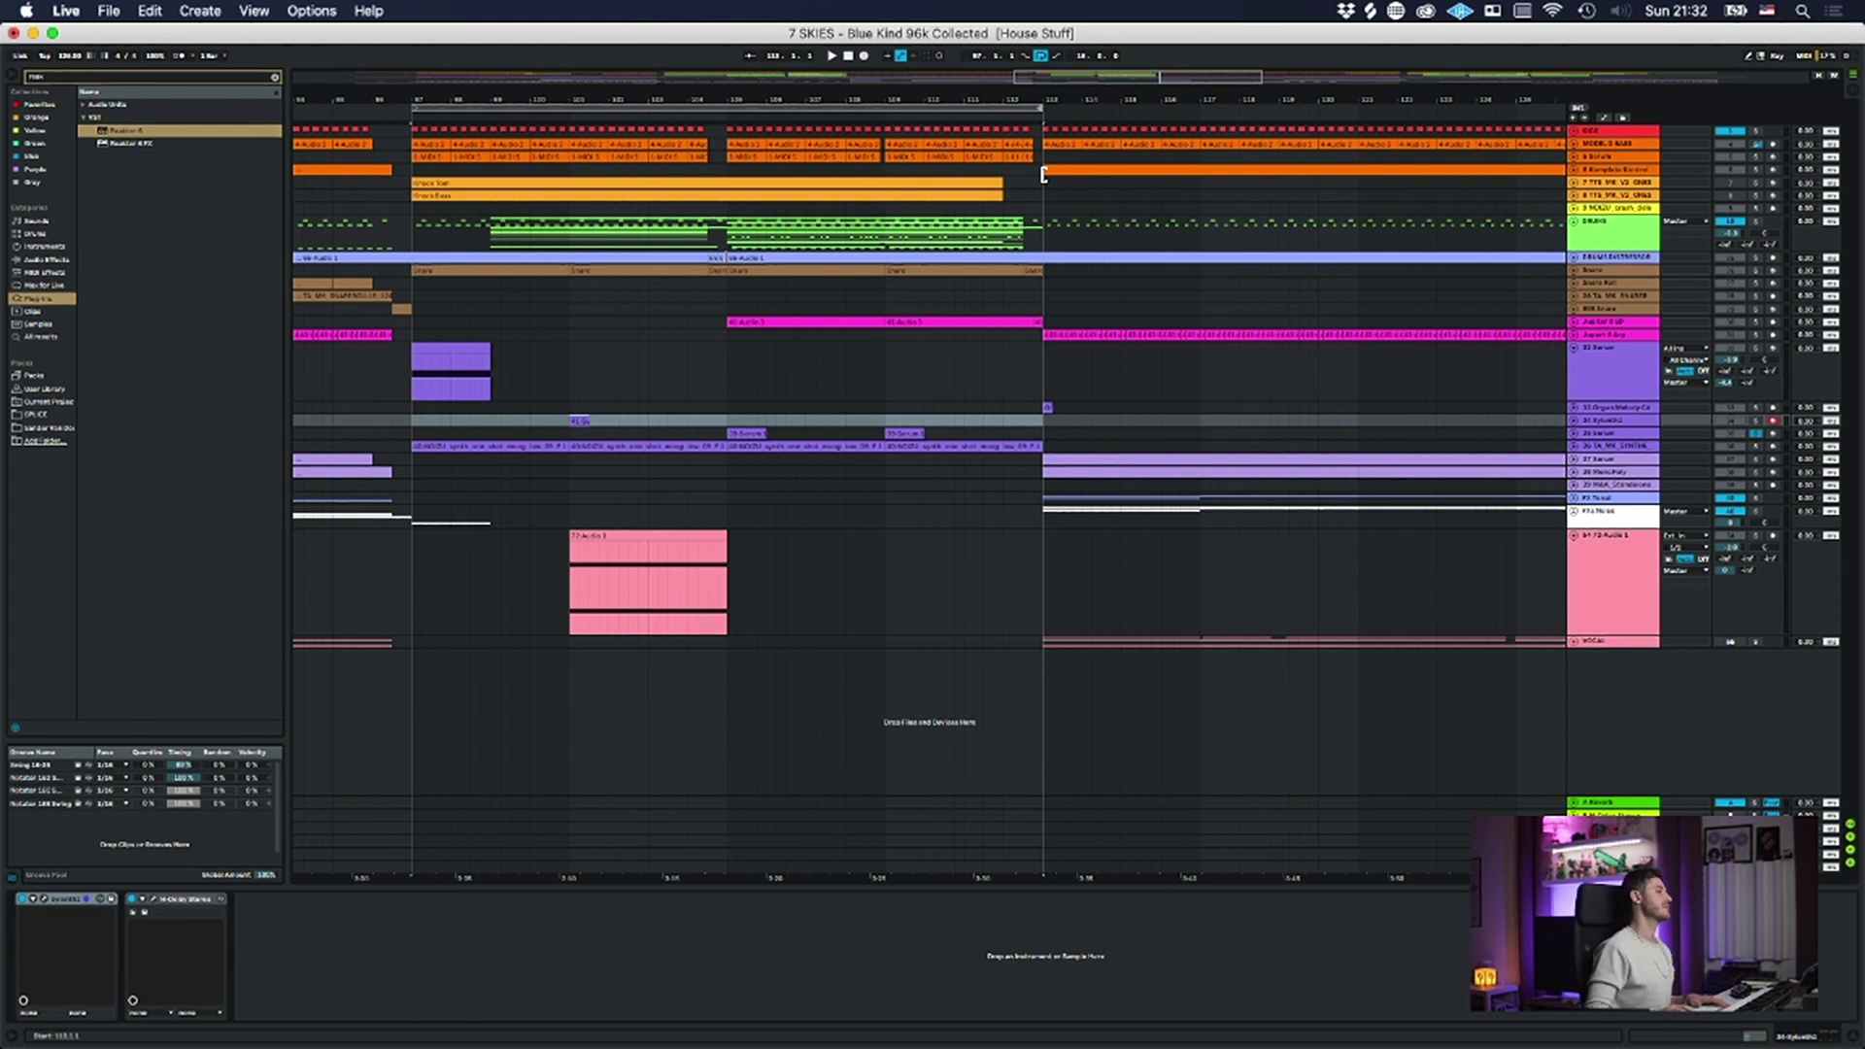
- Solo and unfold the 34 Sylenth1 track and listen to its clip at bar 101
click(579, 420)
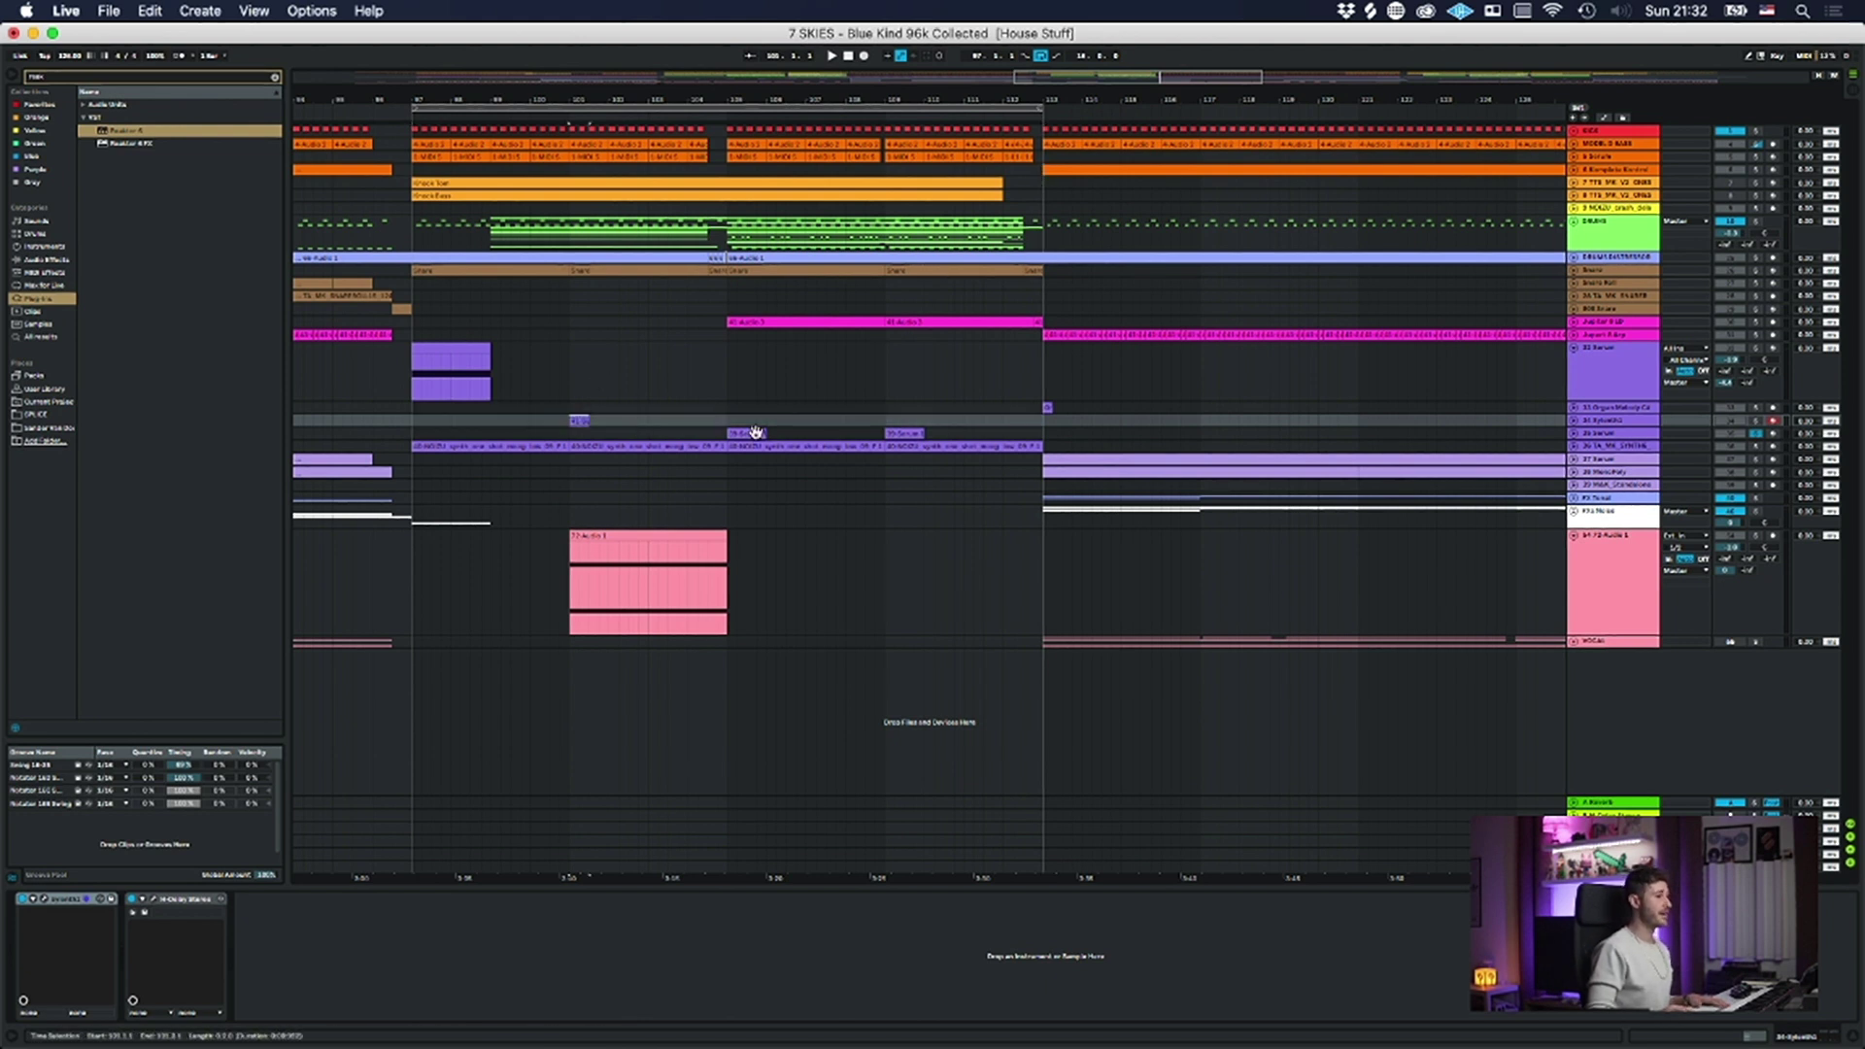
click(1600, 434)
click(1598, 422)
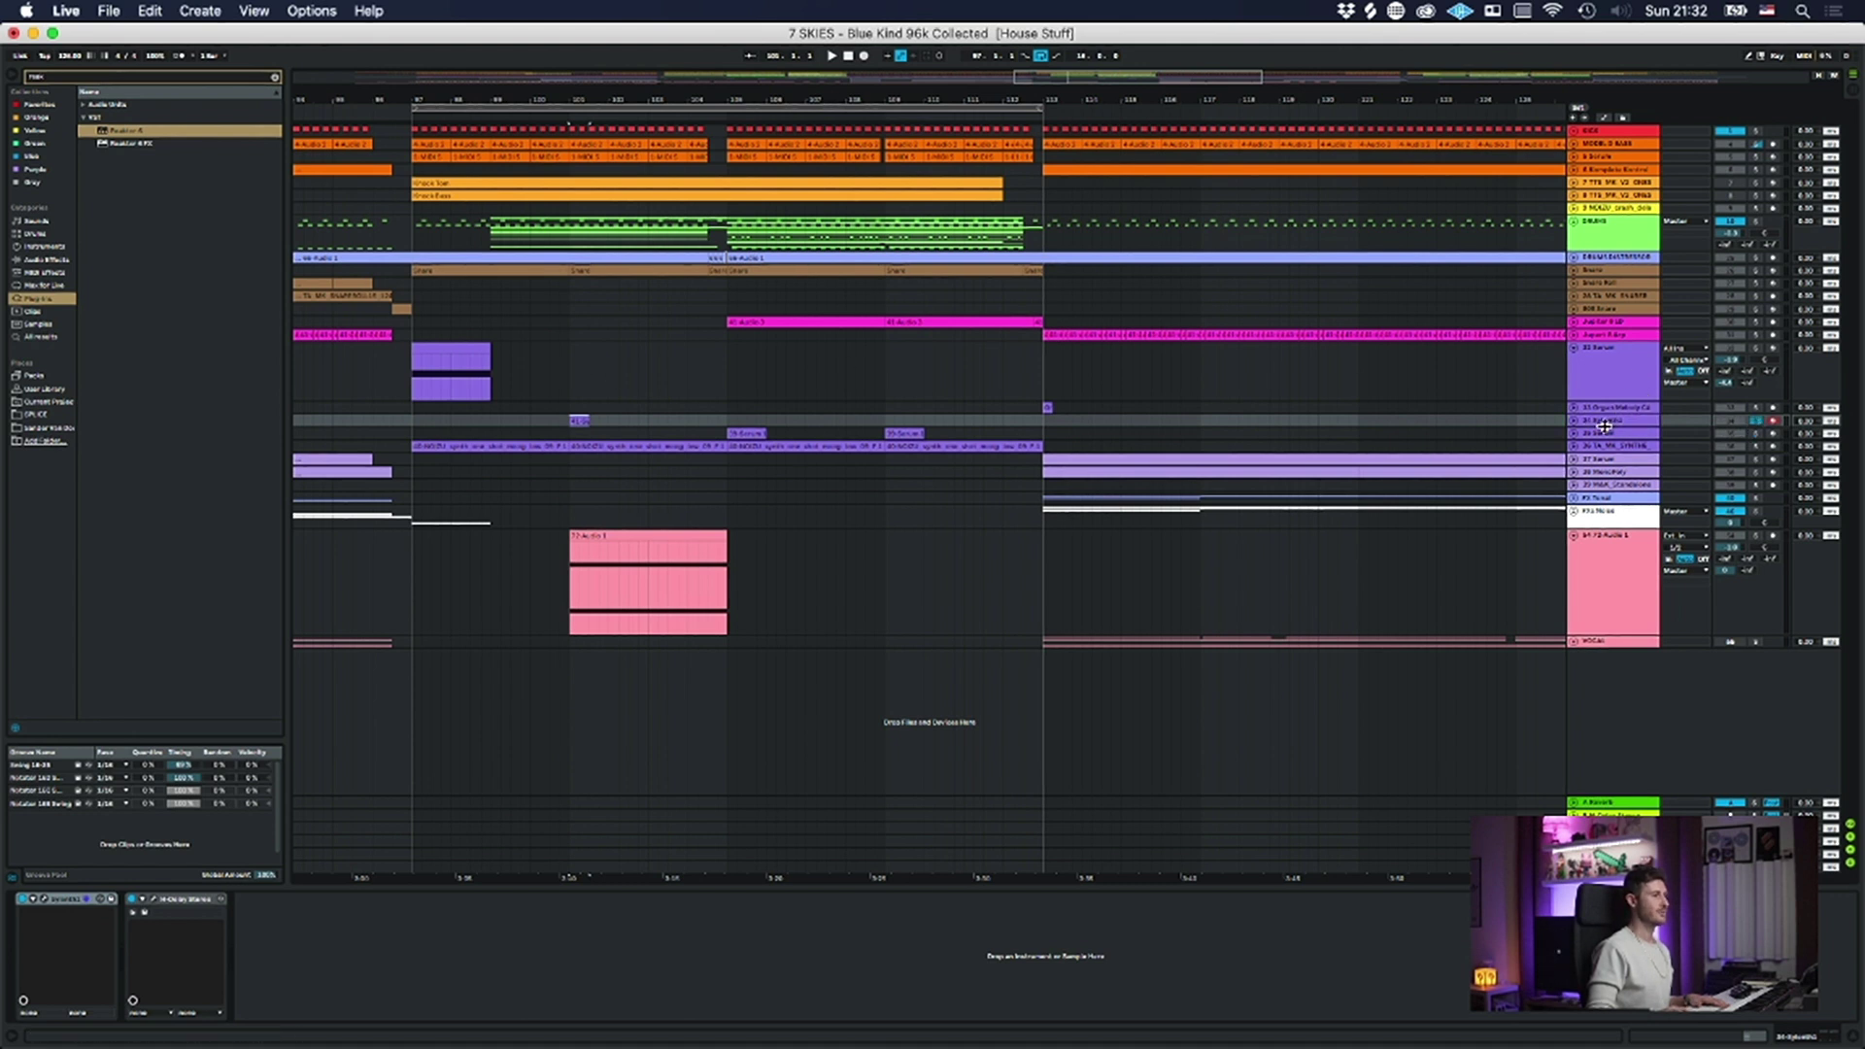
click(1586, 422)
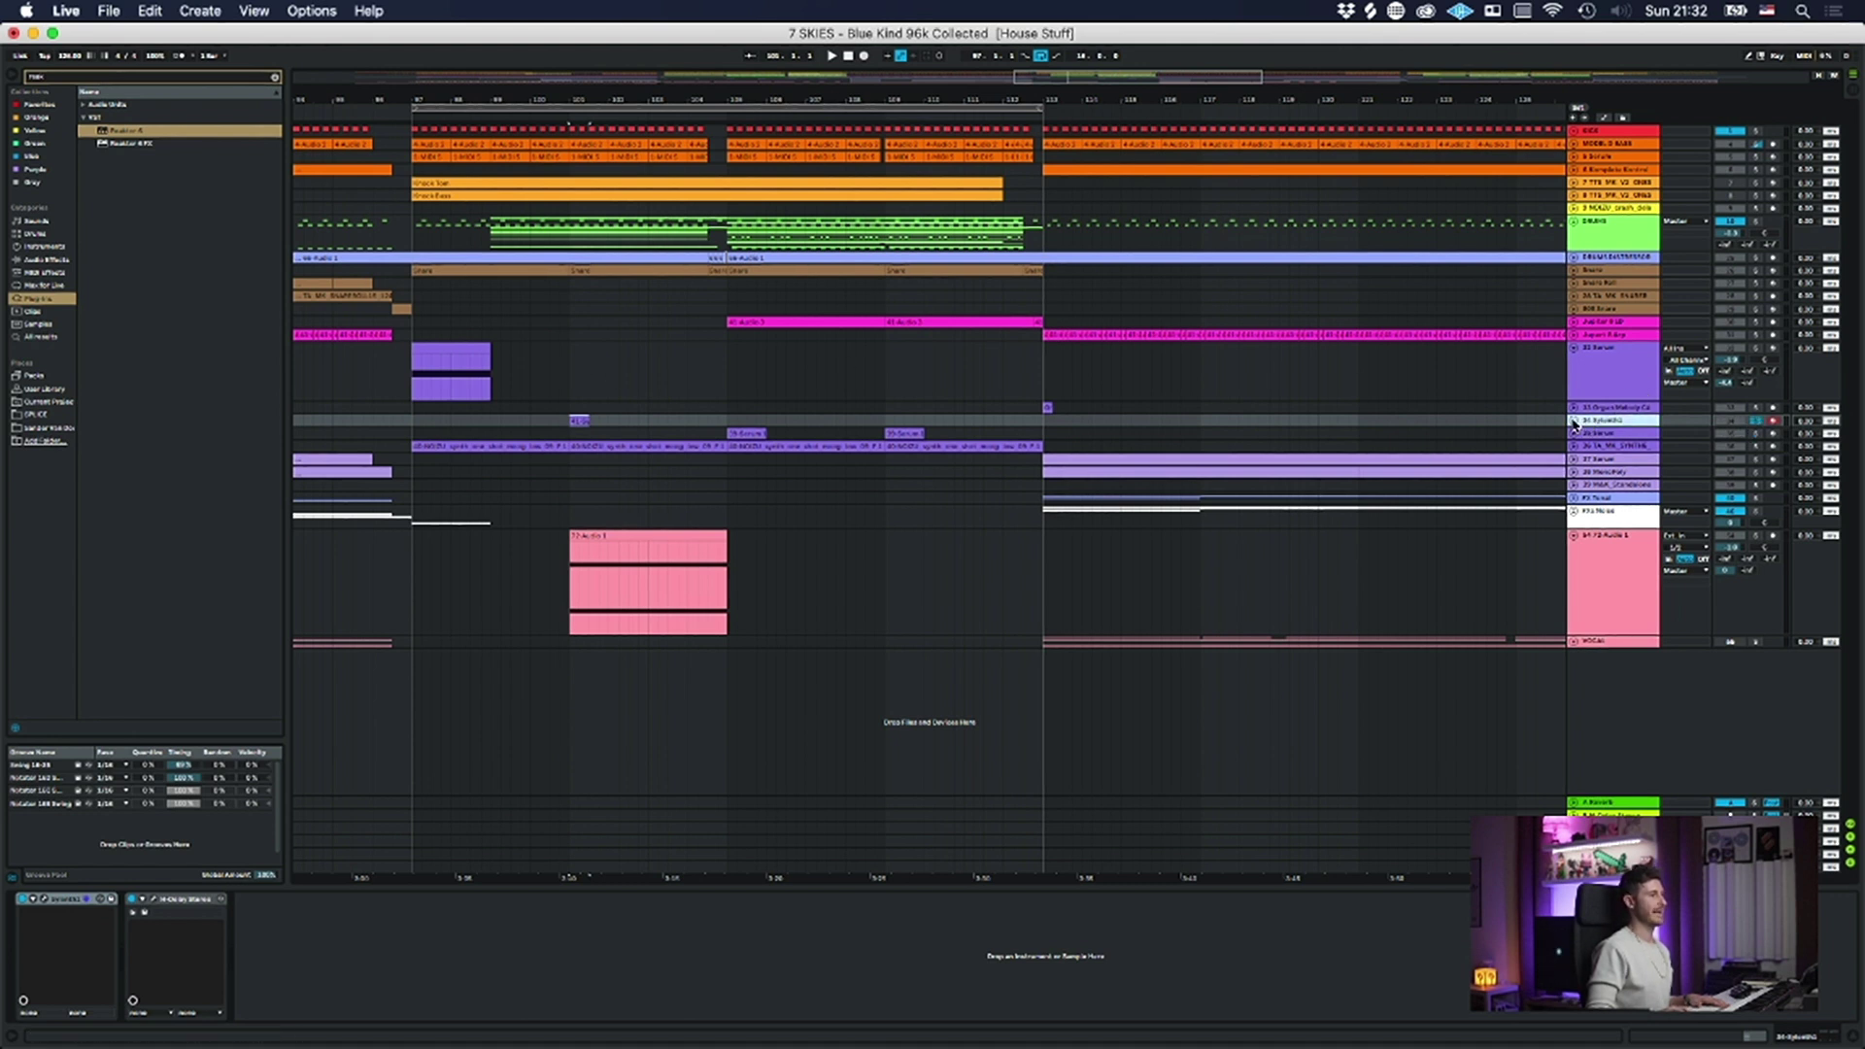
click(575, 423)
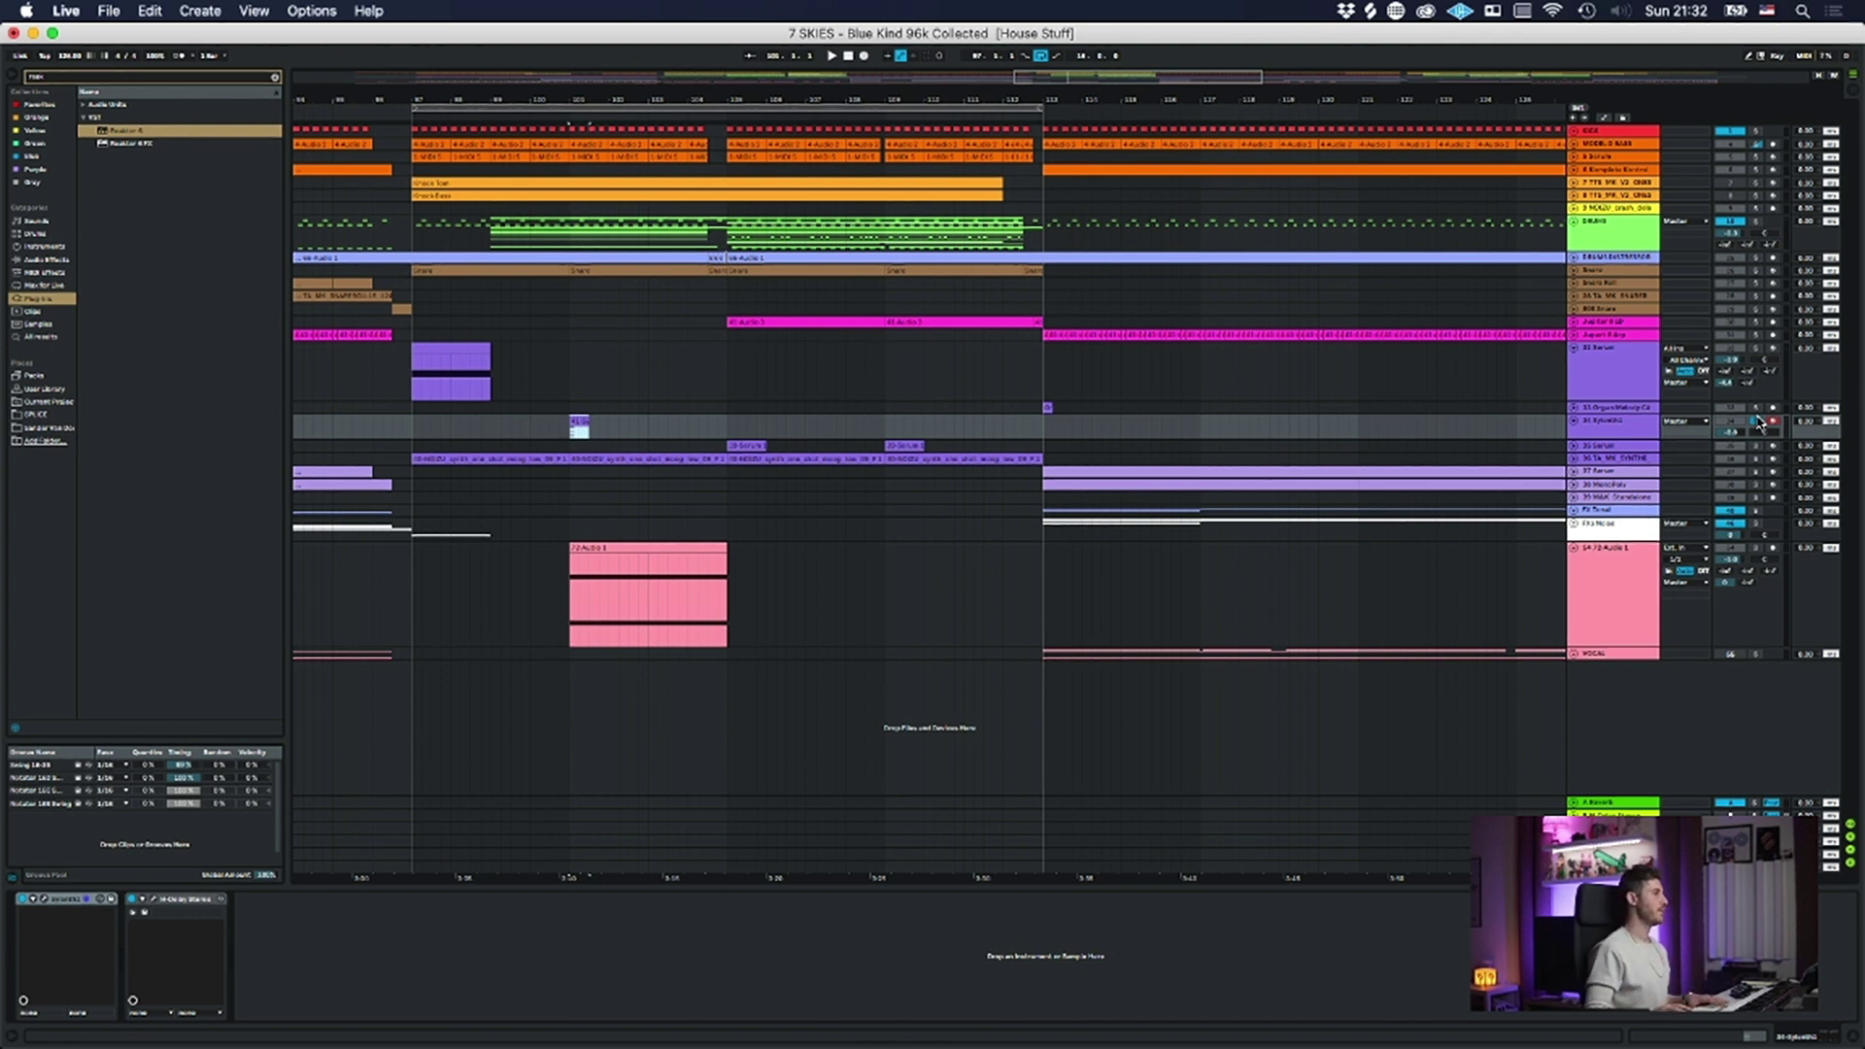
click(1633, 428)
key(space)
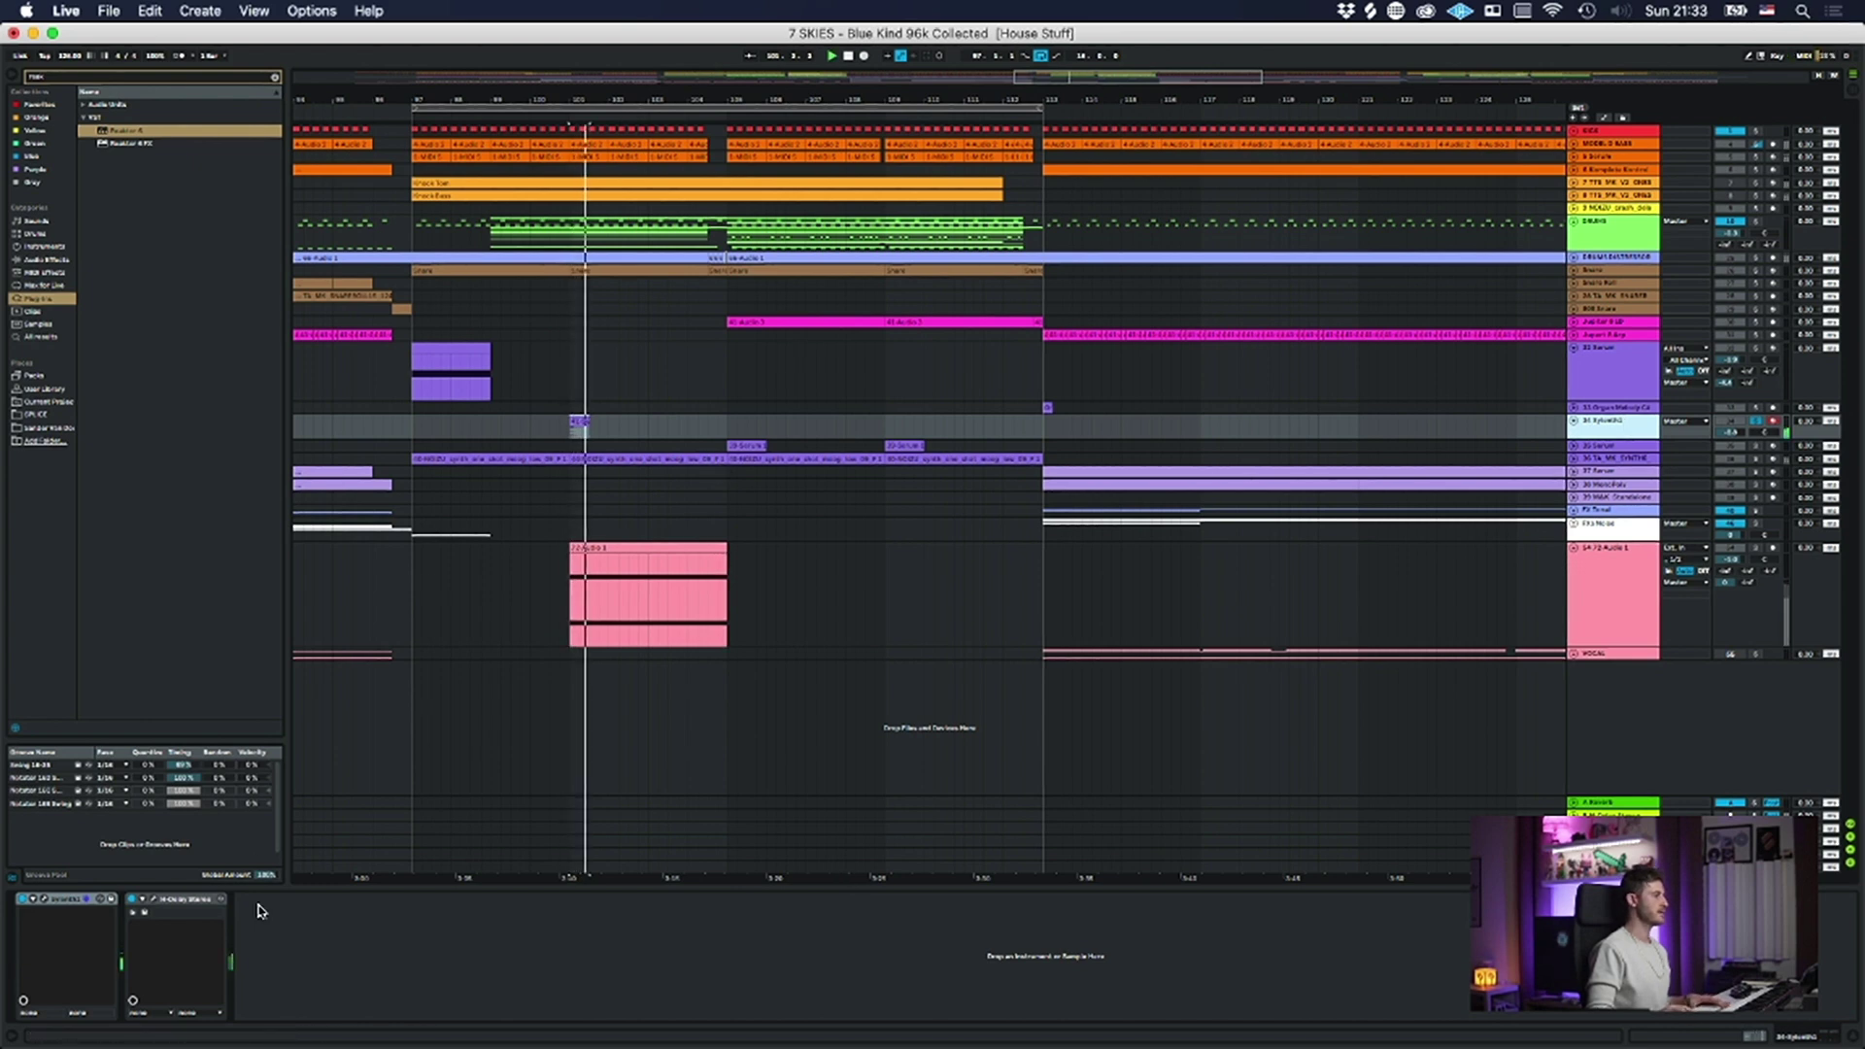
key(space)
- Open the Sylenth1 instrument on track 34, reposition its window to view the patch settings, and close it
click(44, 900)
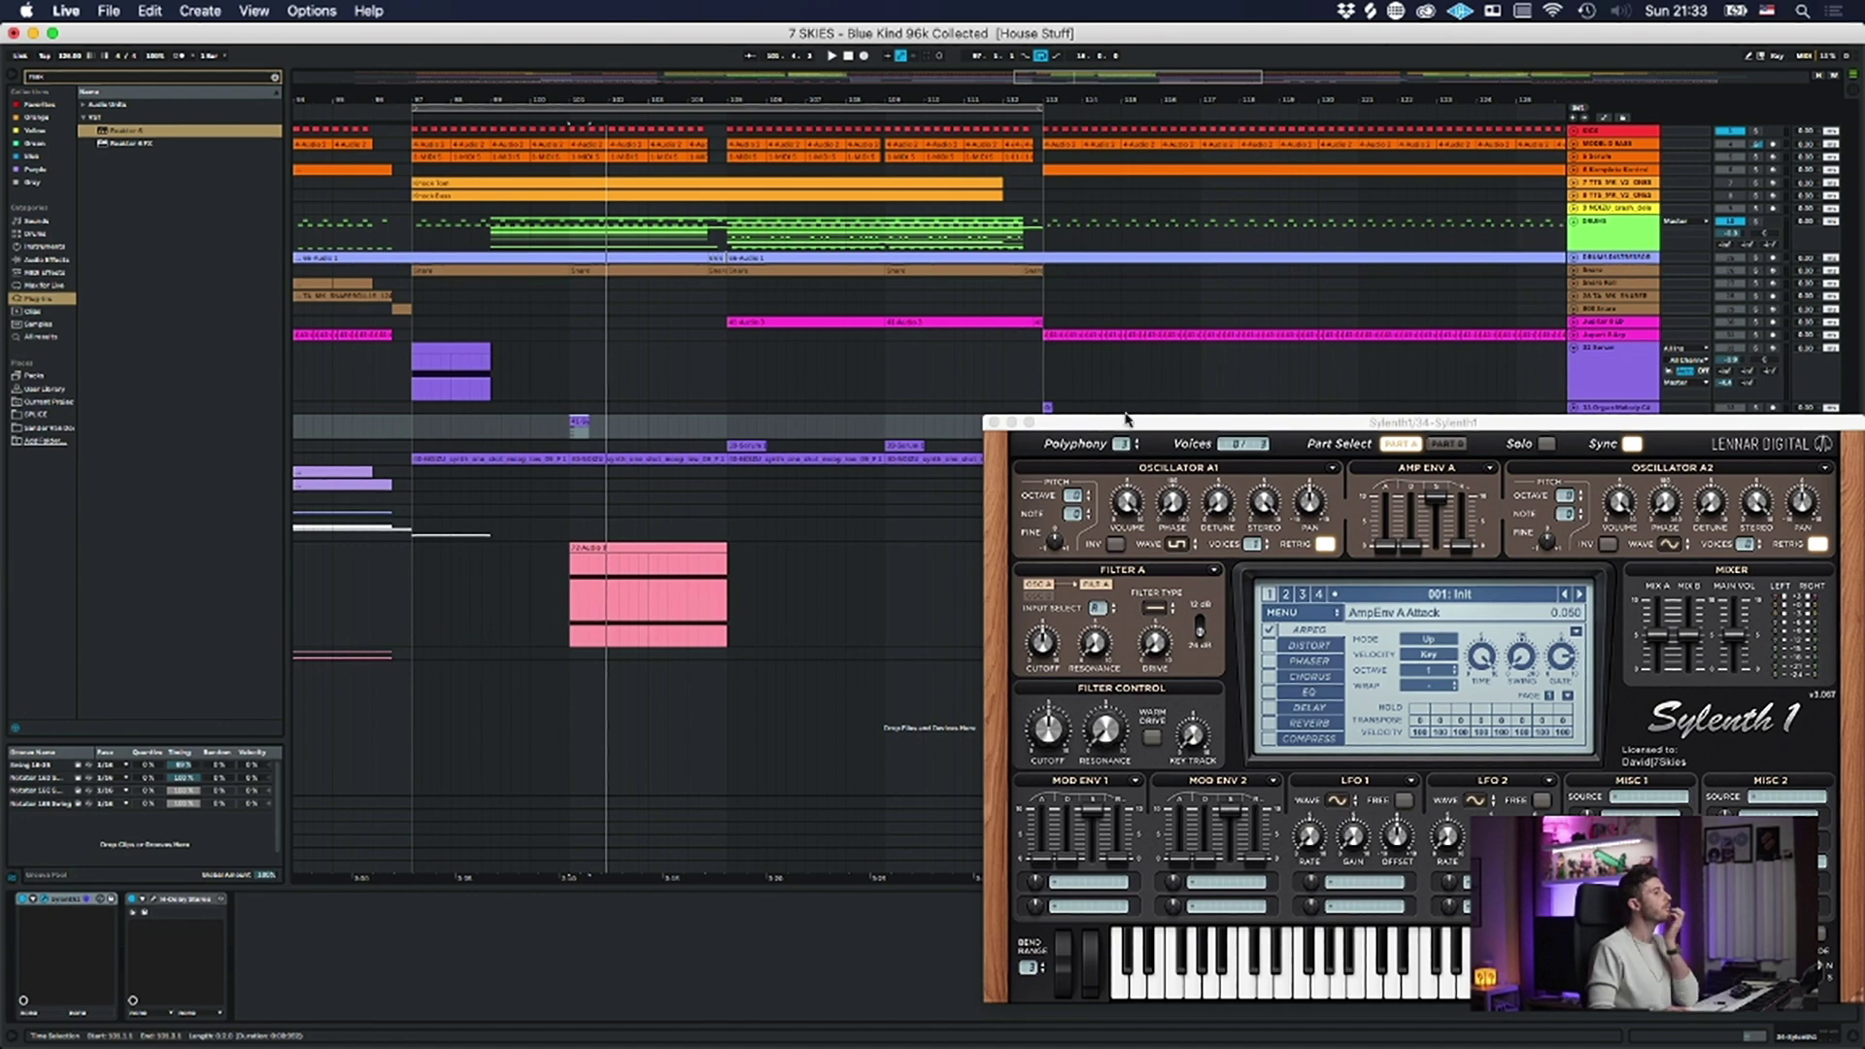
drag(1126, 420, 1027, 315)
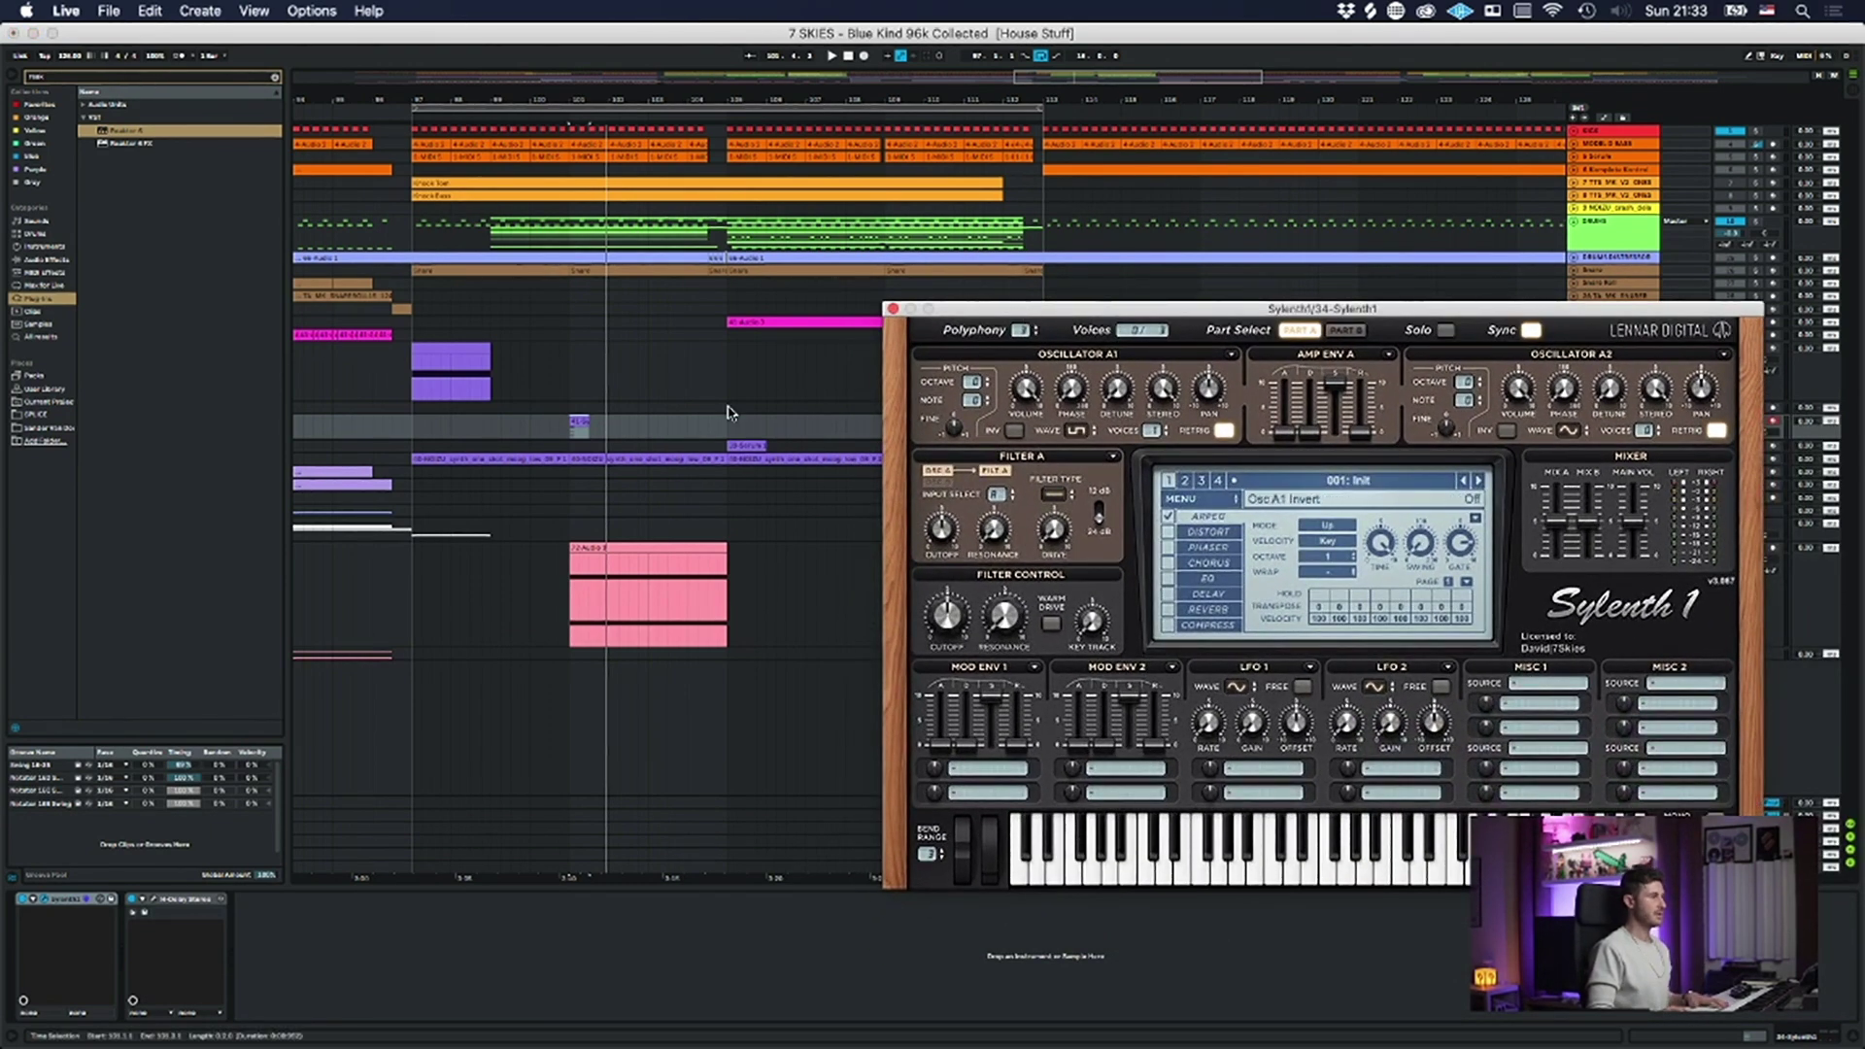
drag(1557, 317, 1444, 312)
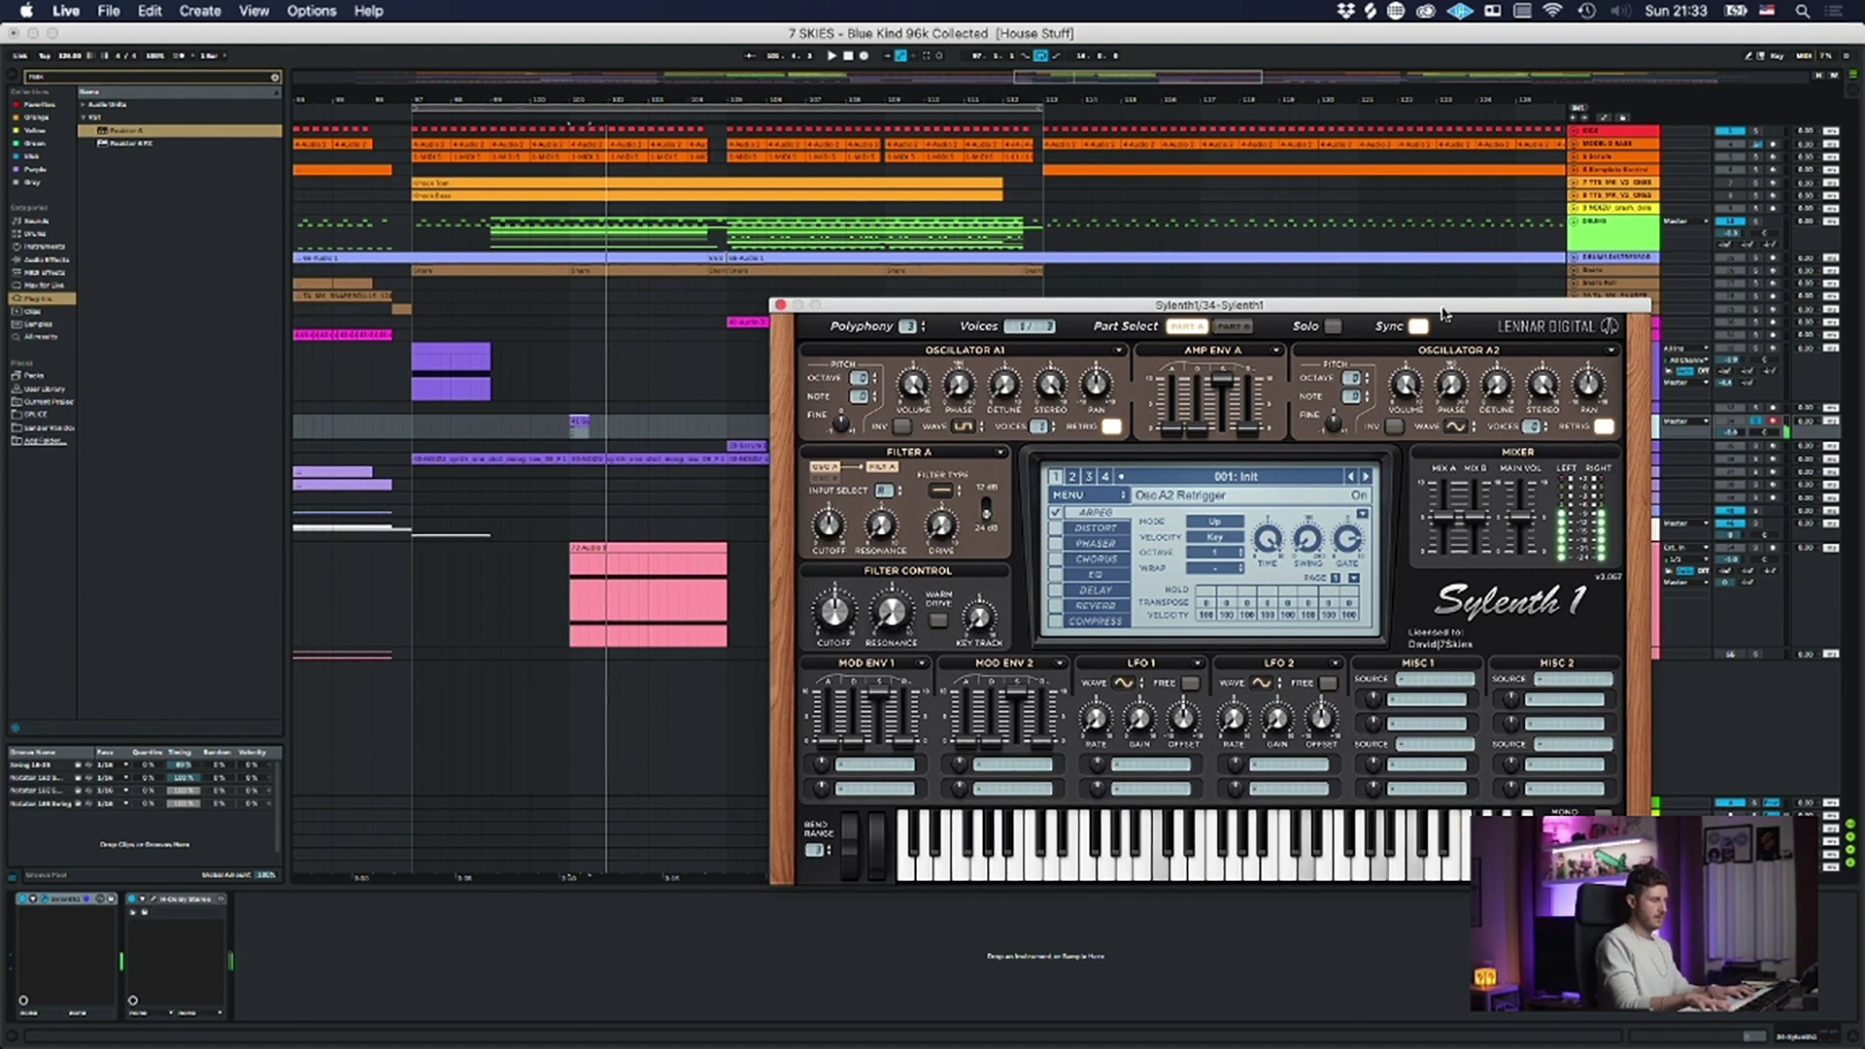
click(780, 305)
- Open the notes of the Sylenth1 clip at bar 101, shrink the velocity lane, play the chord, and return to the device view
click(579, 425)
double_click(579, 424)
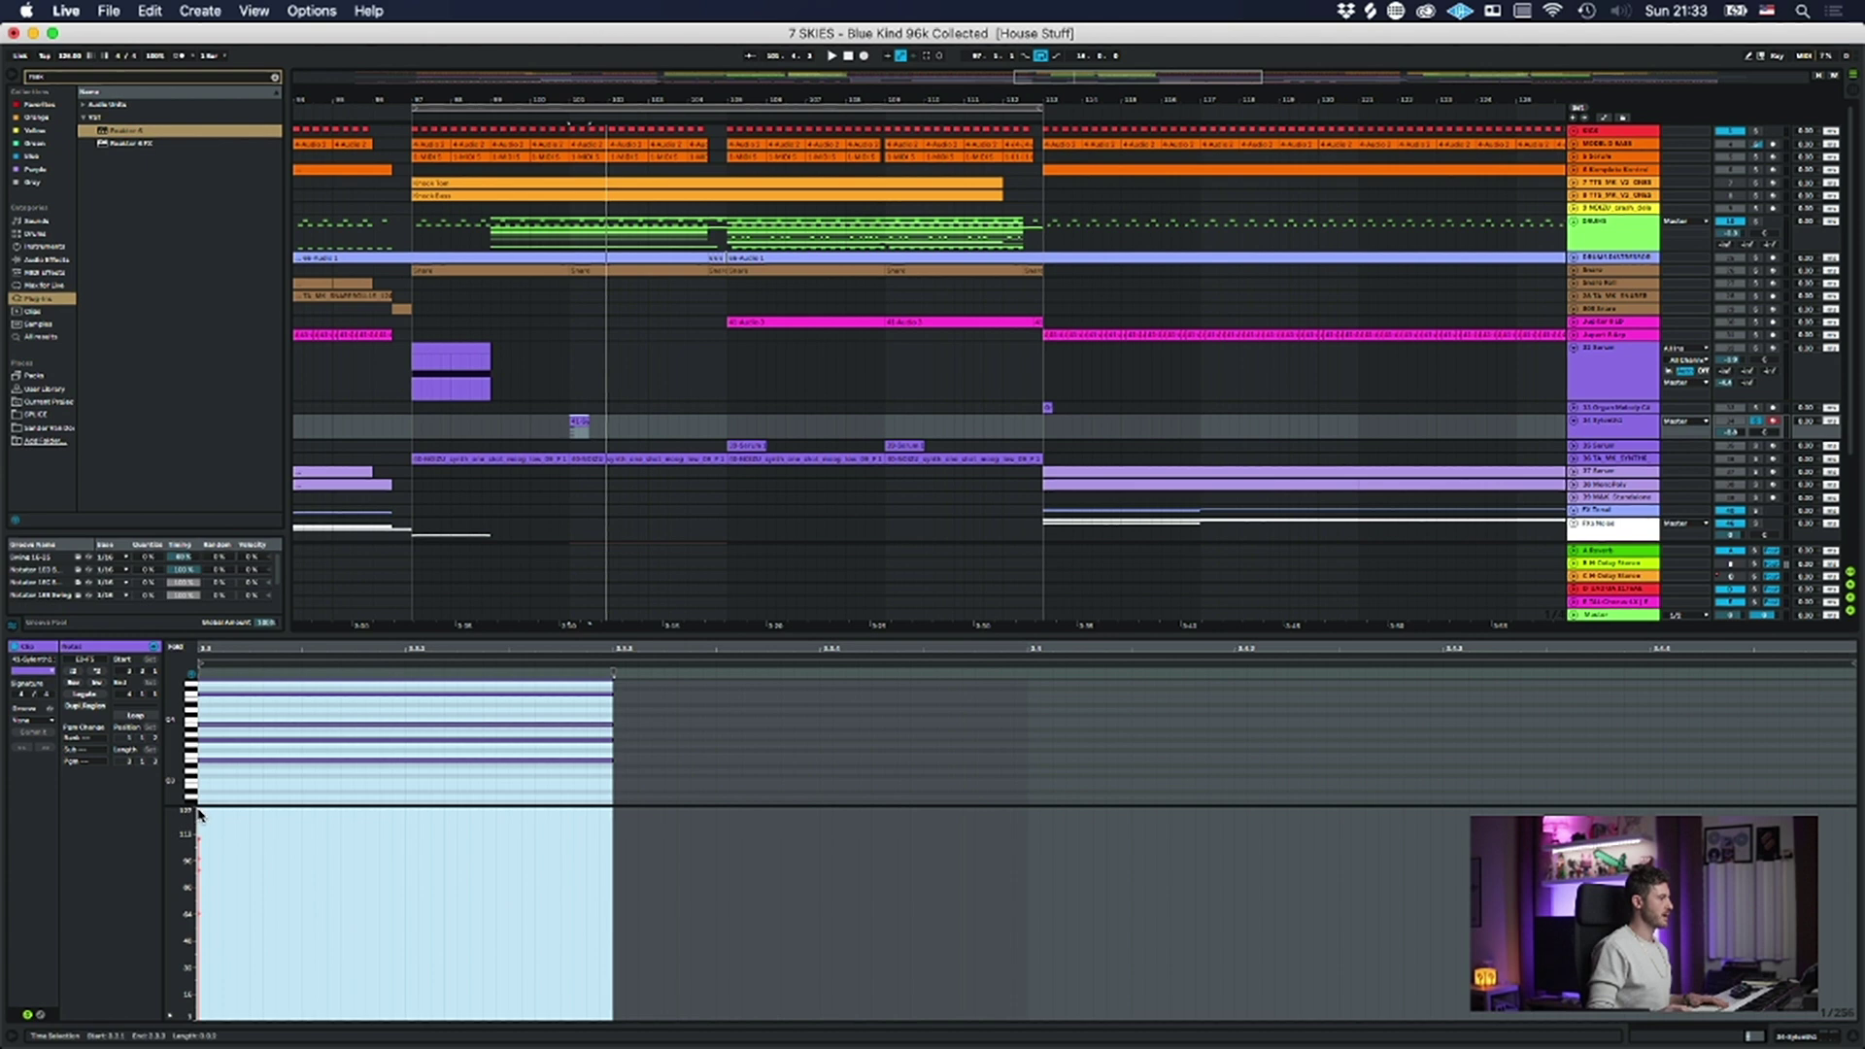
drag(193, 806, 192, 987)
scroll(321, 815, up, 4)
key(space)
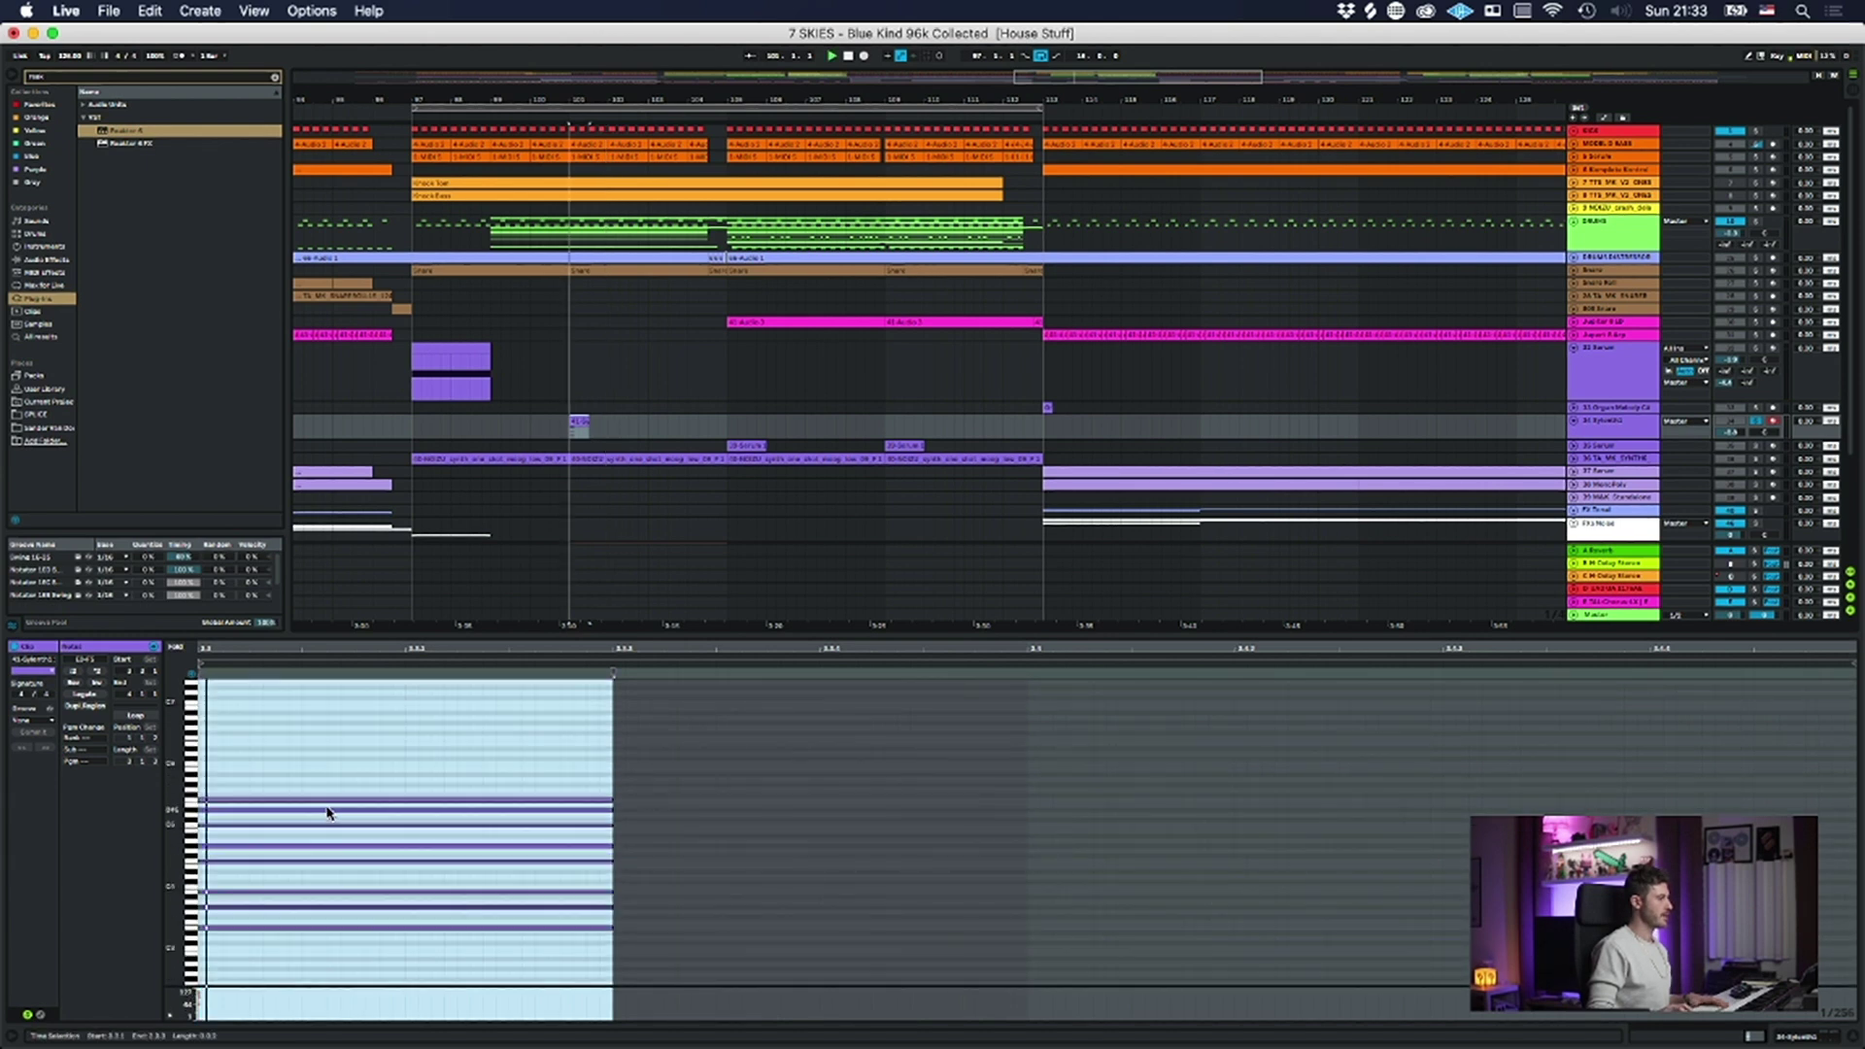
key(space)
click(1794, 1036)
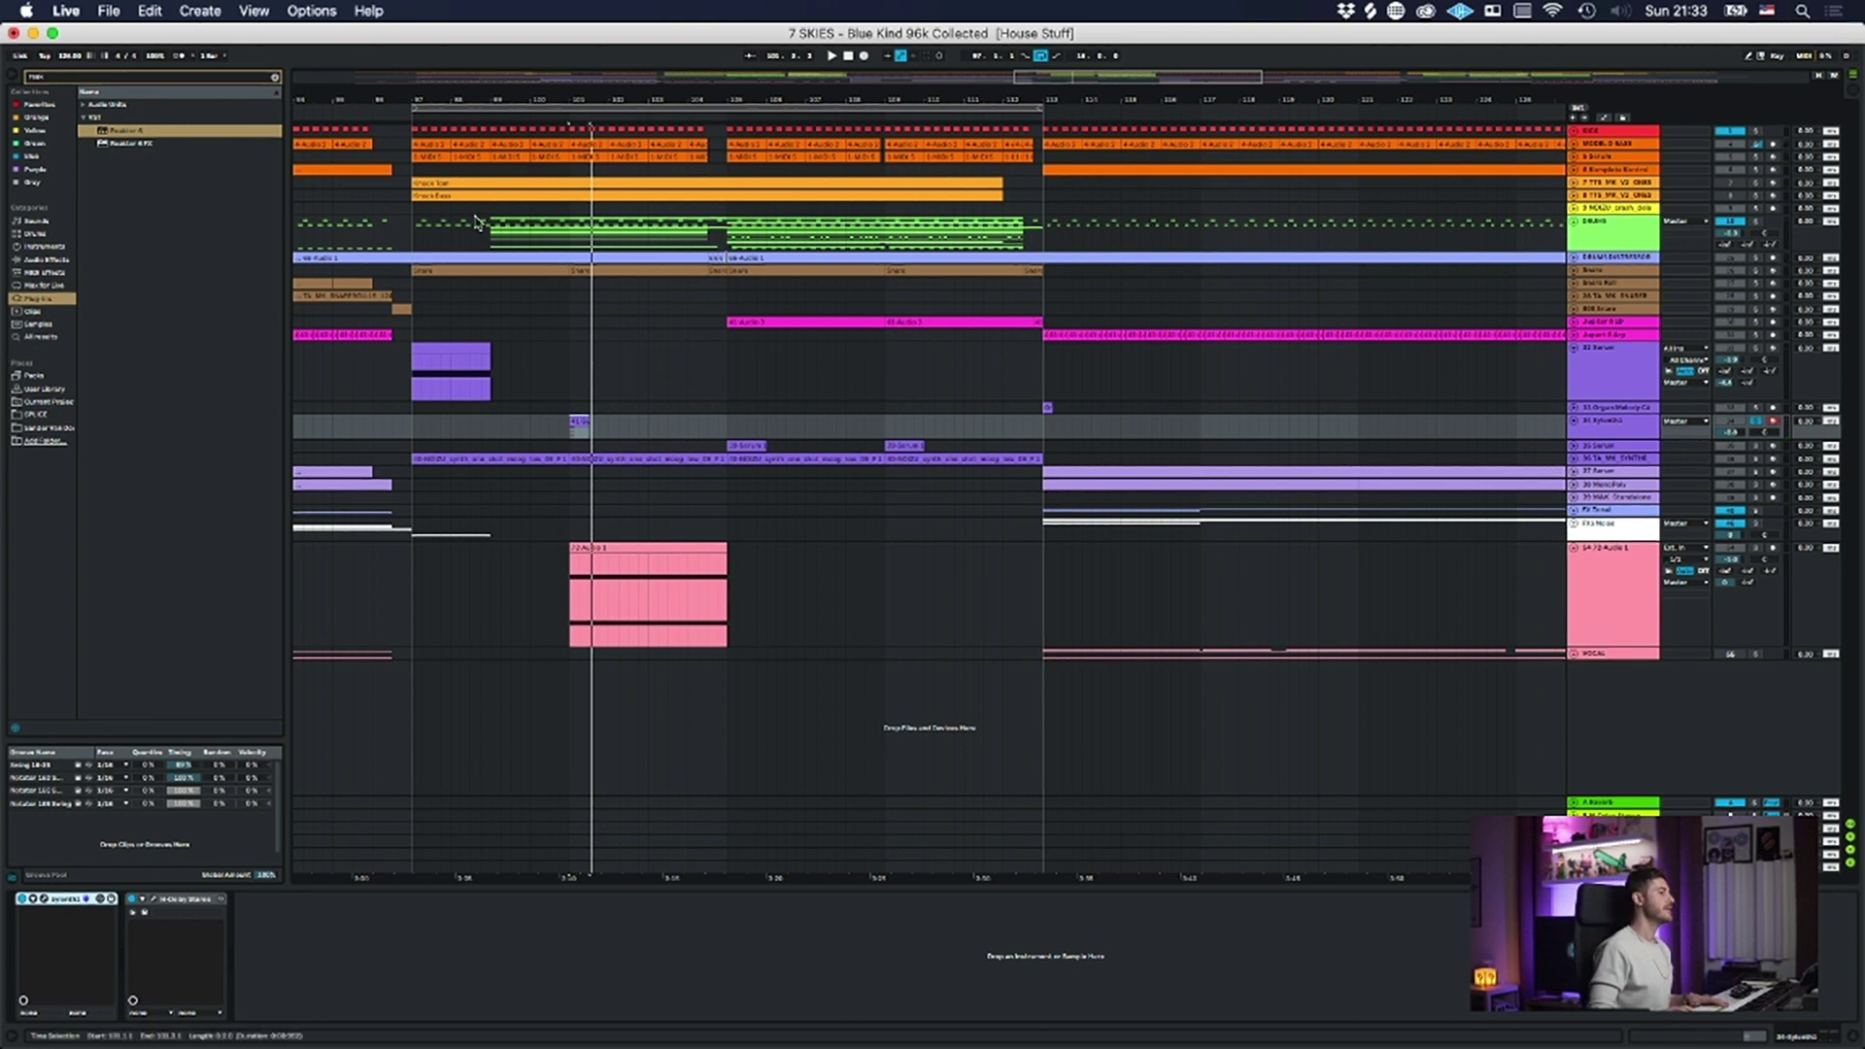
- Solo and unfold the 35 Serum track and listen to its clips at bars 105 and 109
click(739, 444)
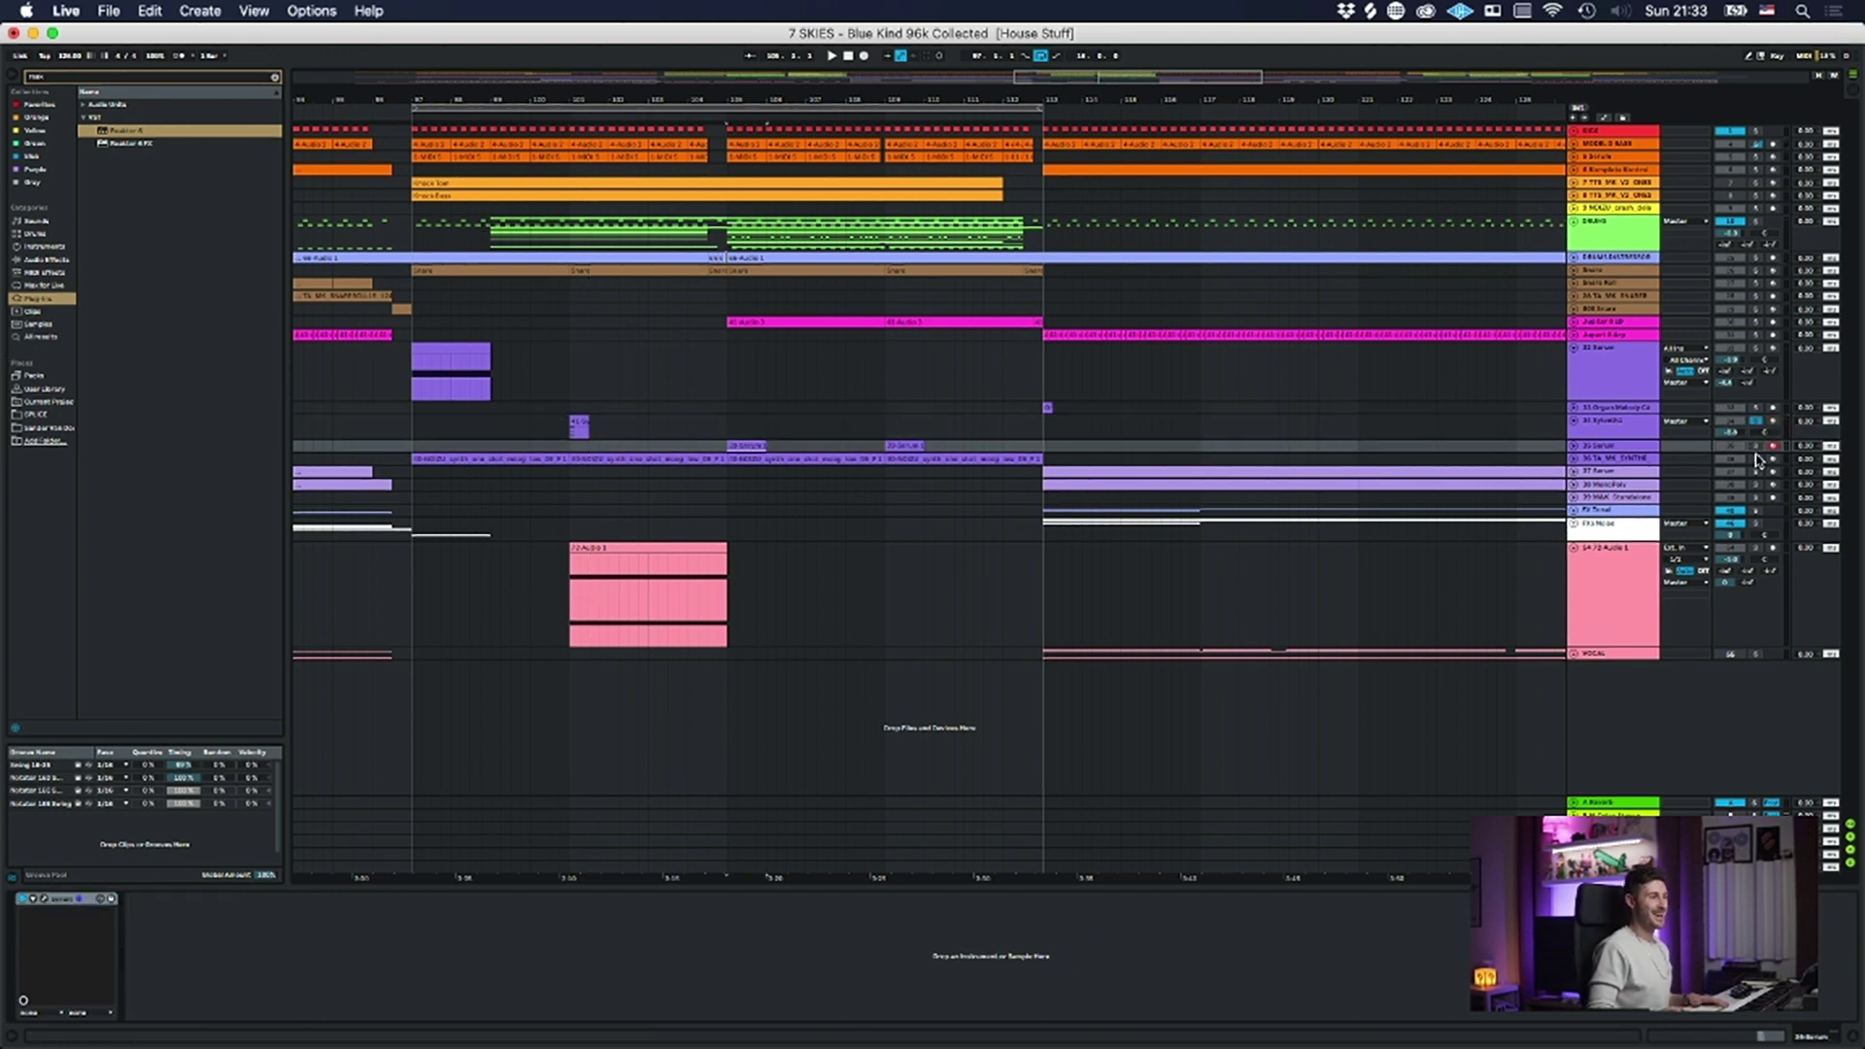
click(1574, 446)
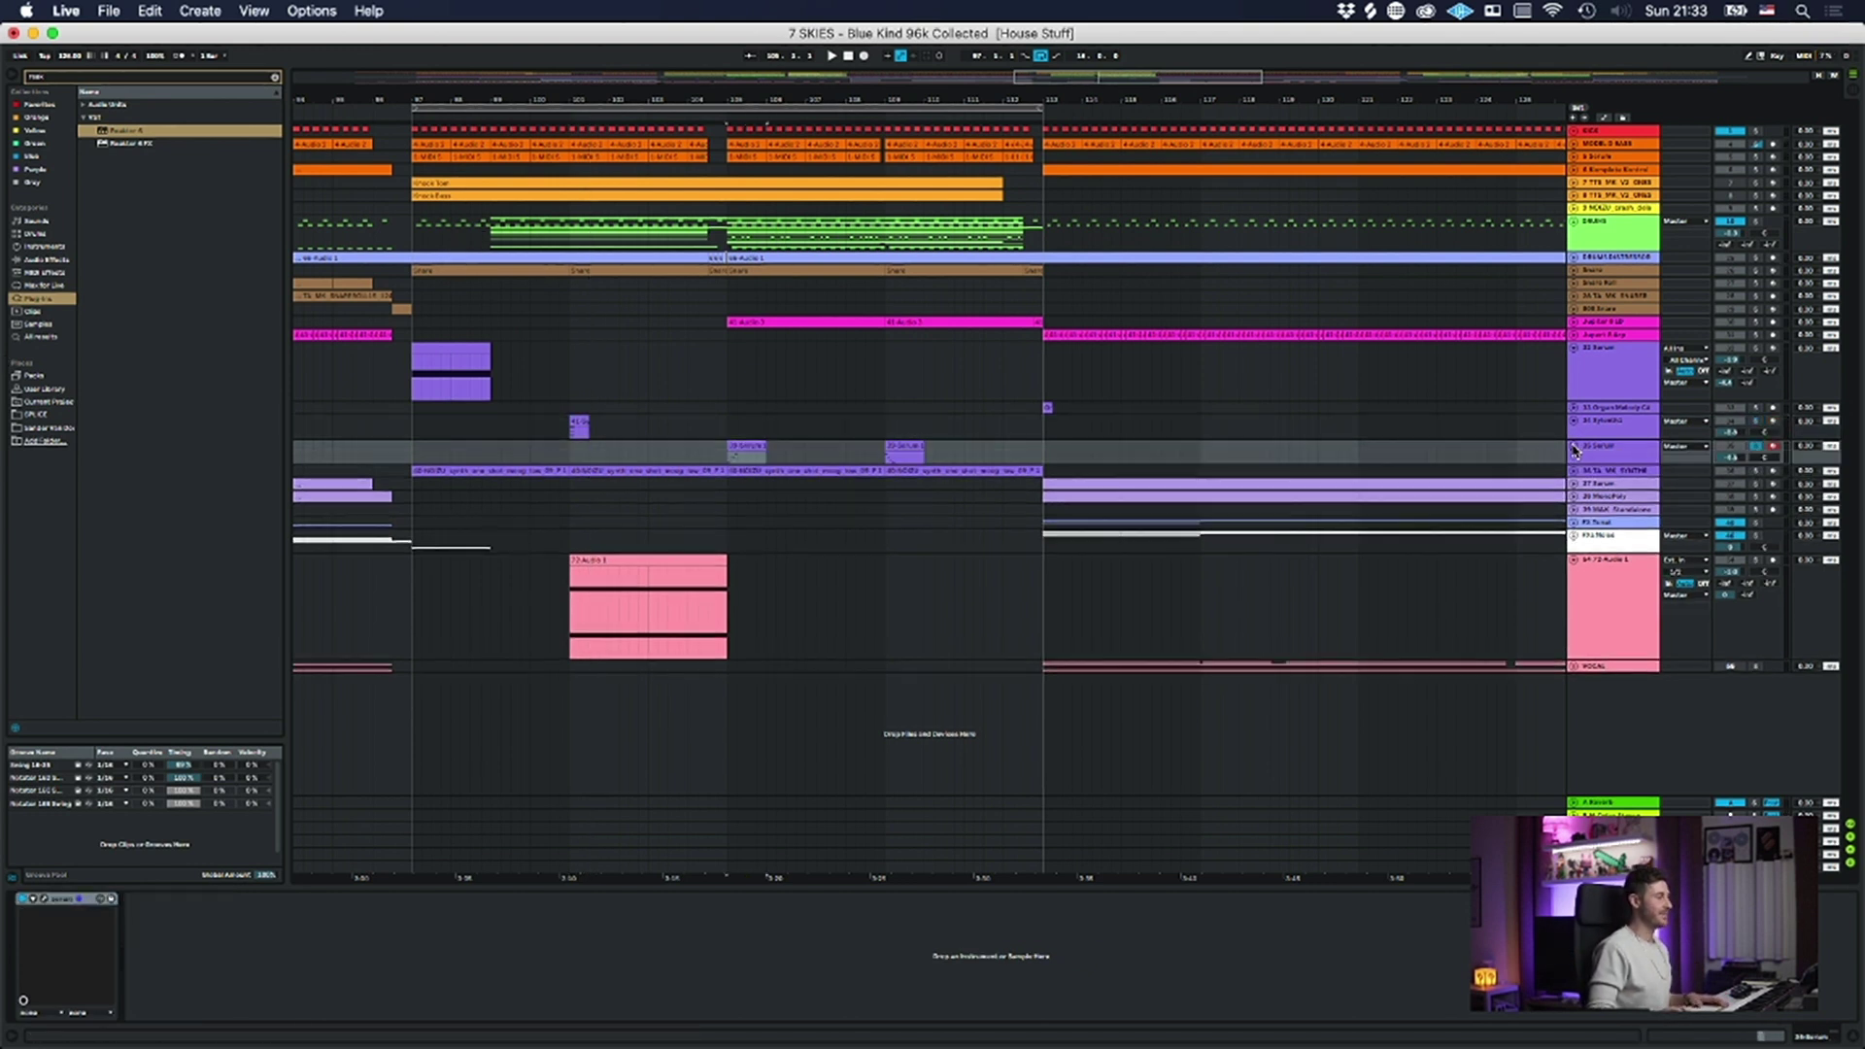
click(743, 450)
key(space)
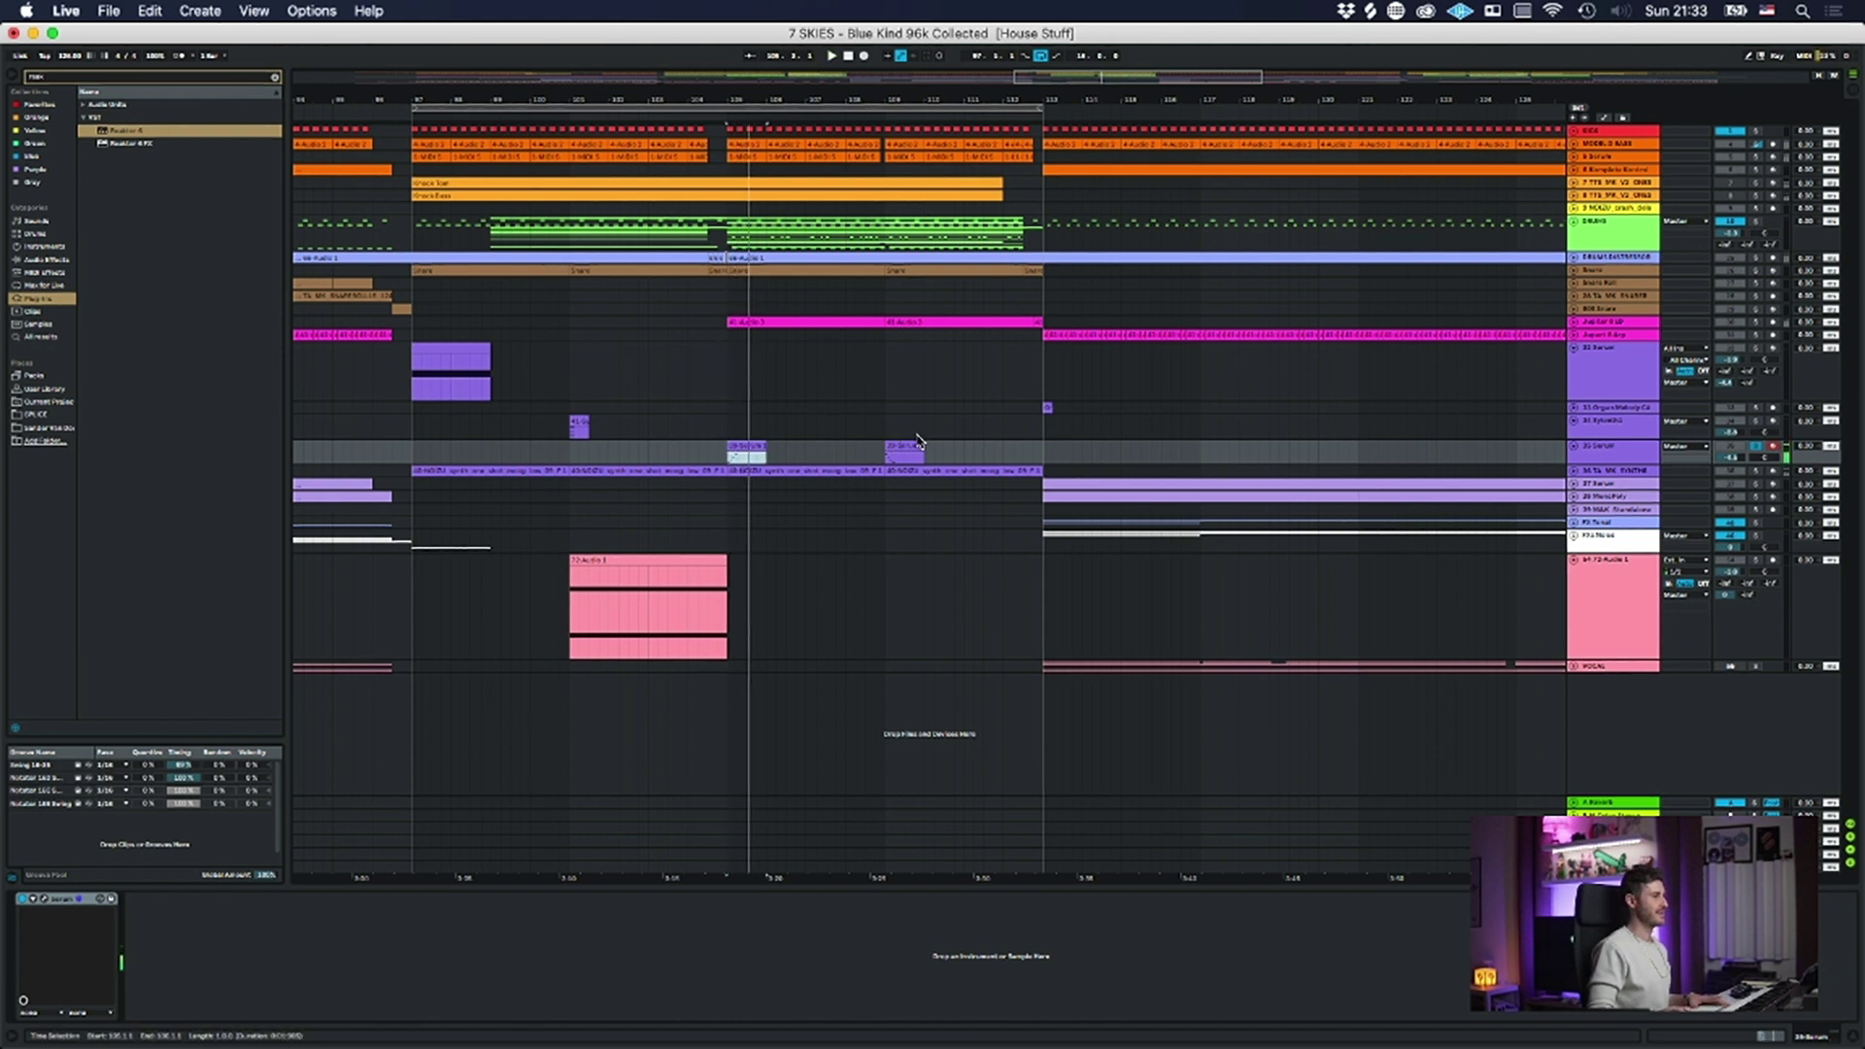
click(890, 452)
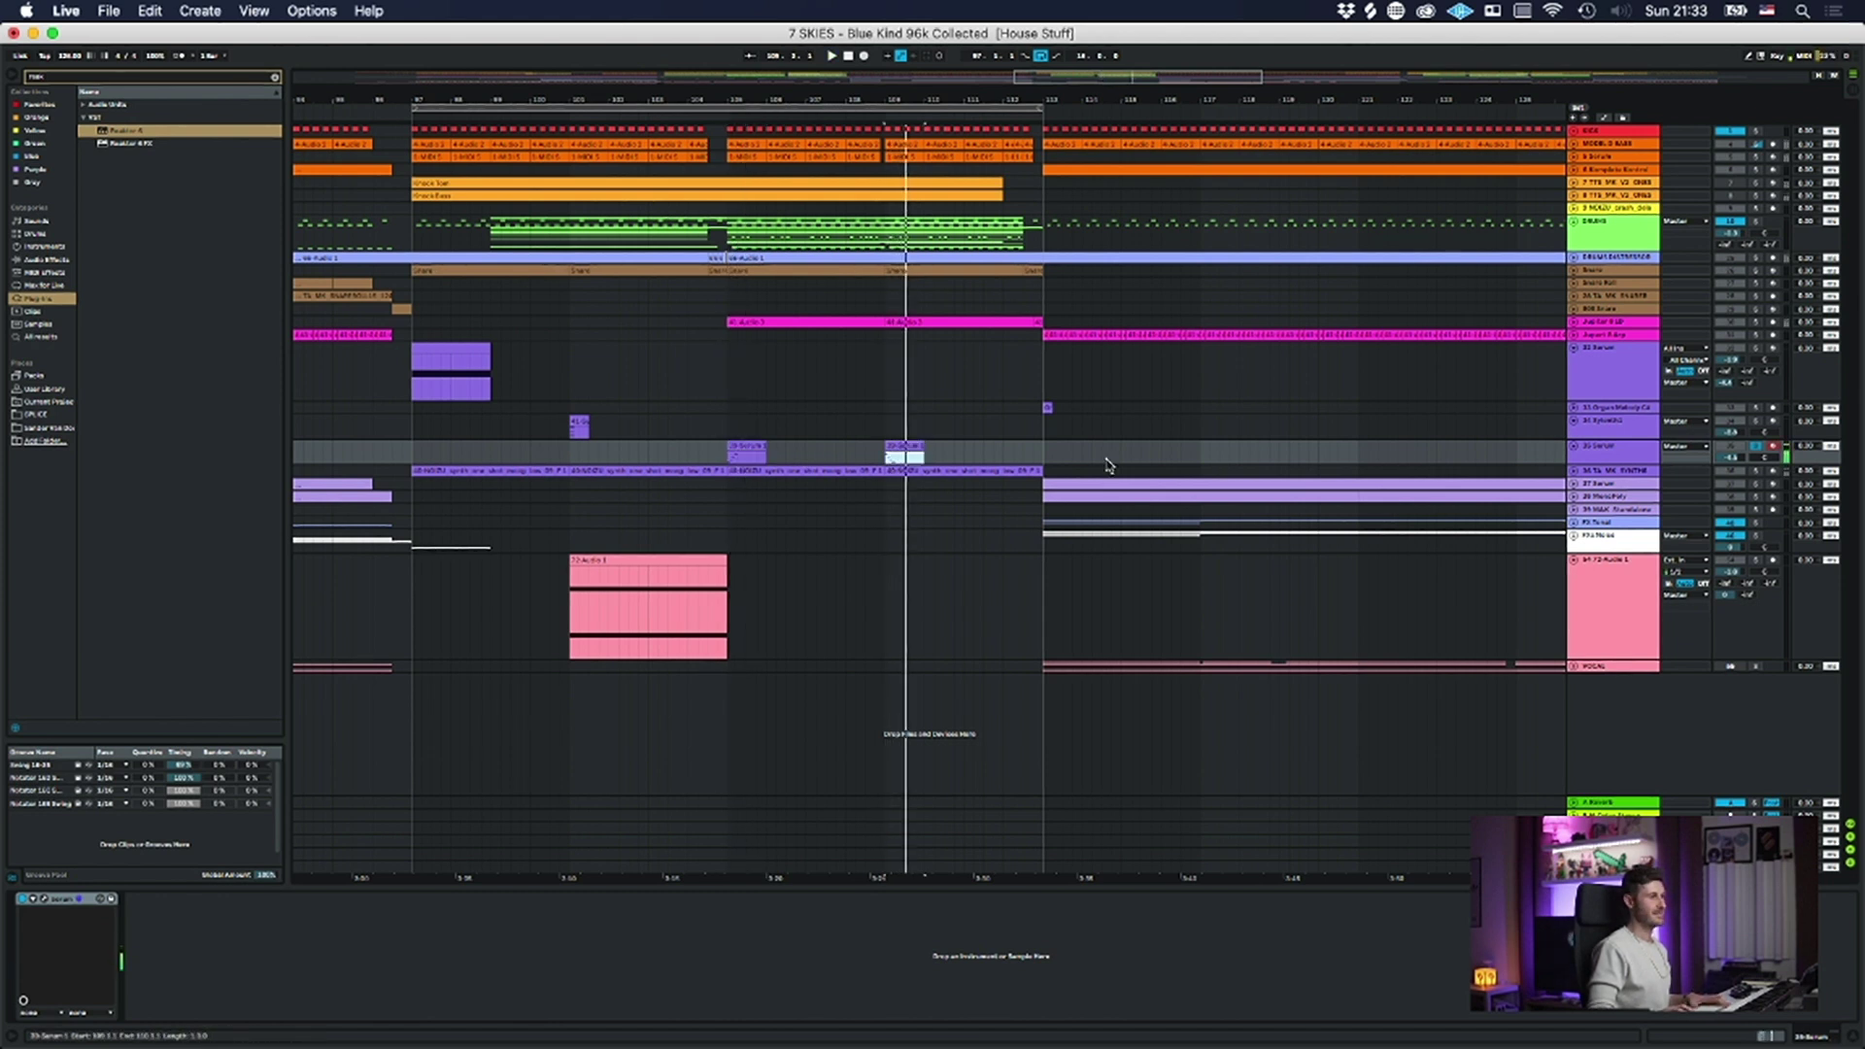
- Unsolo the 35 Serum track and fold it back to its compact height
click(1755, 446)
click(1574, 447)
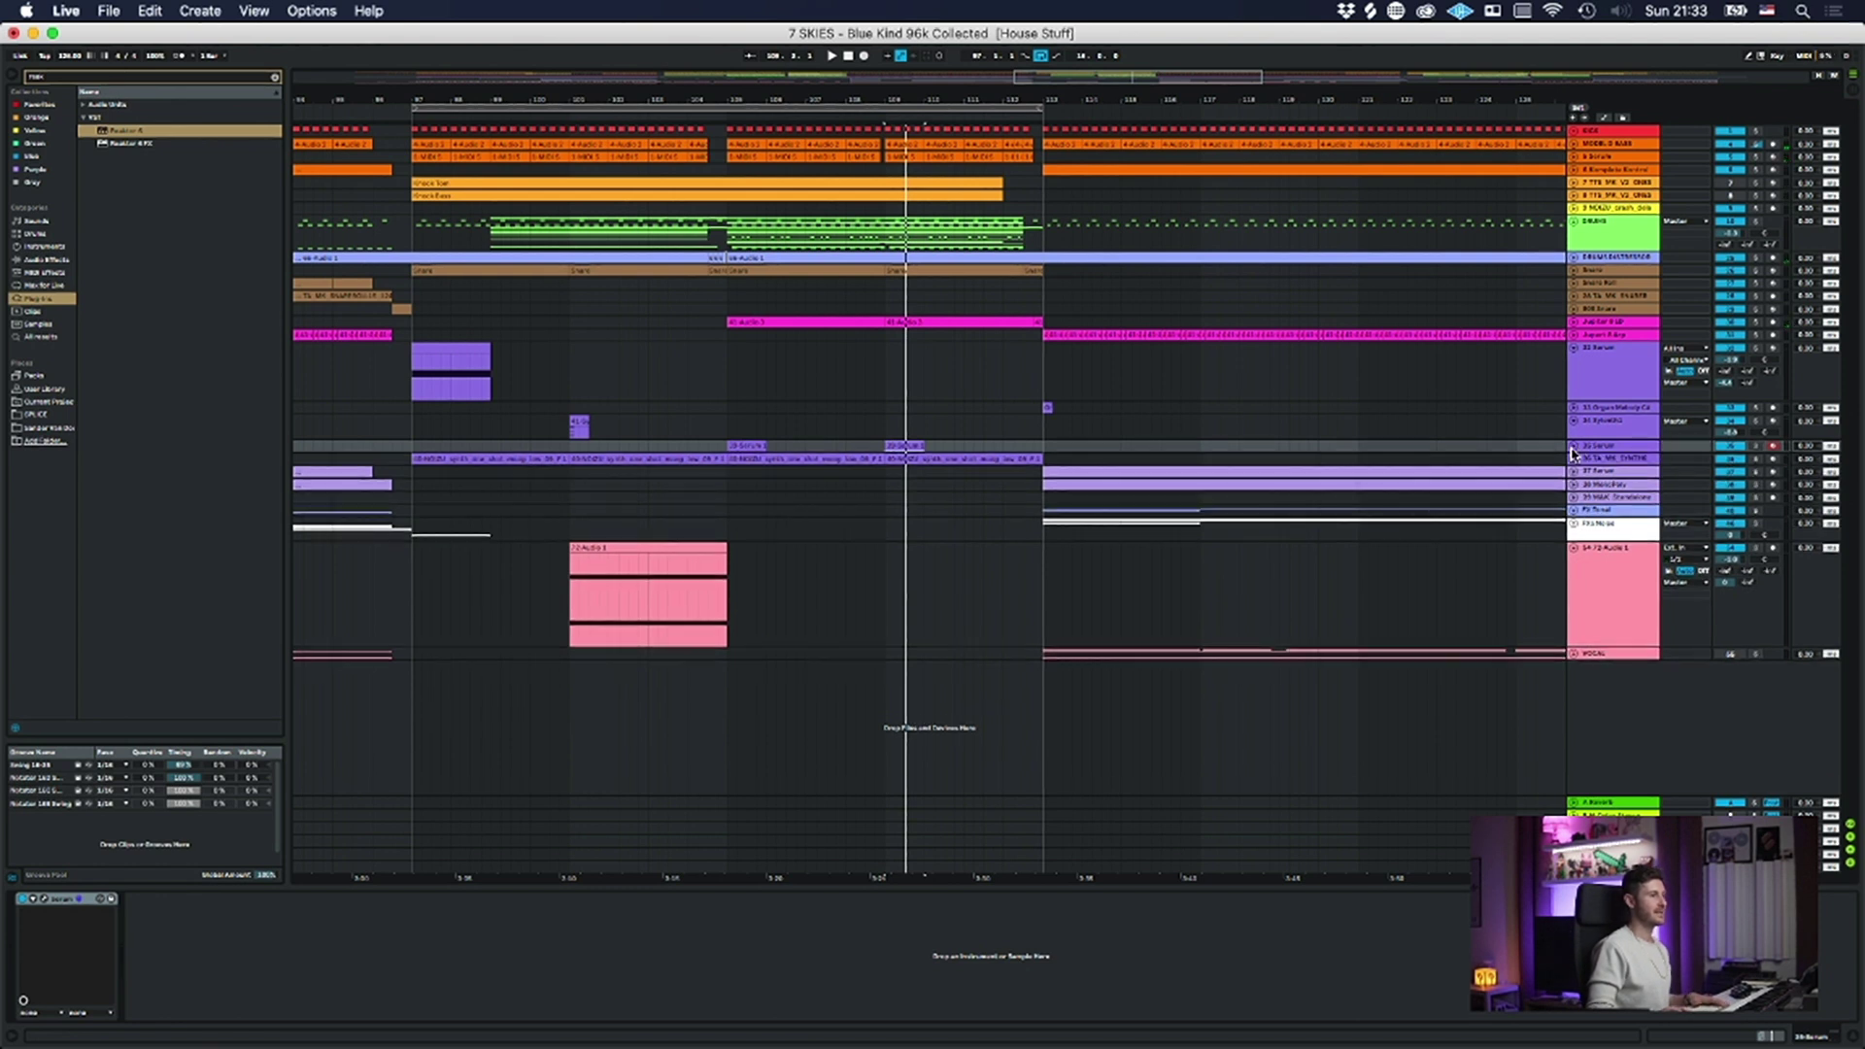
click(1598, 445)
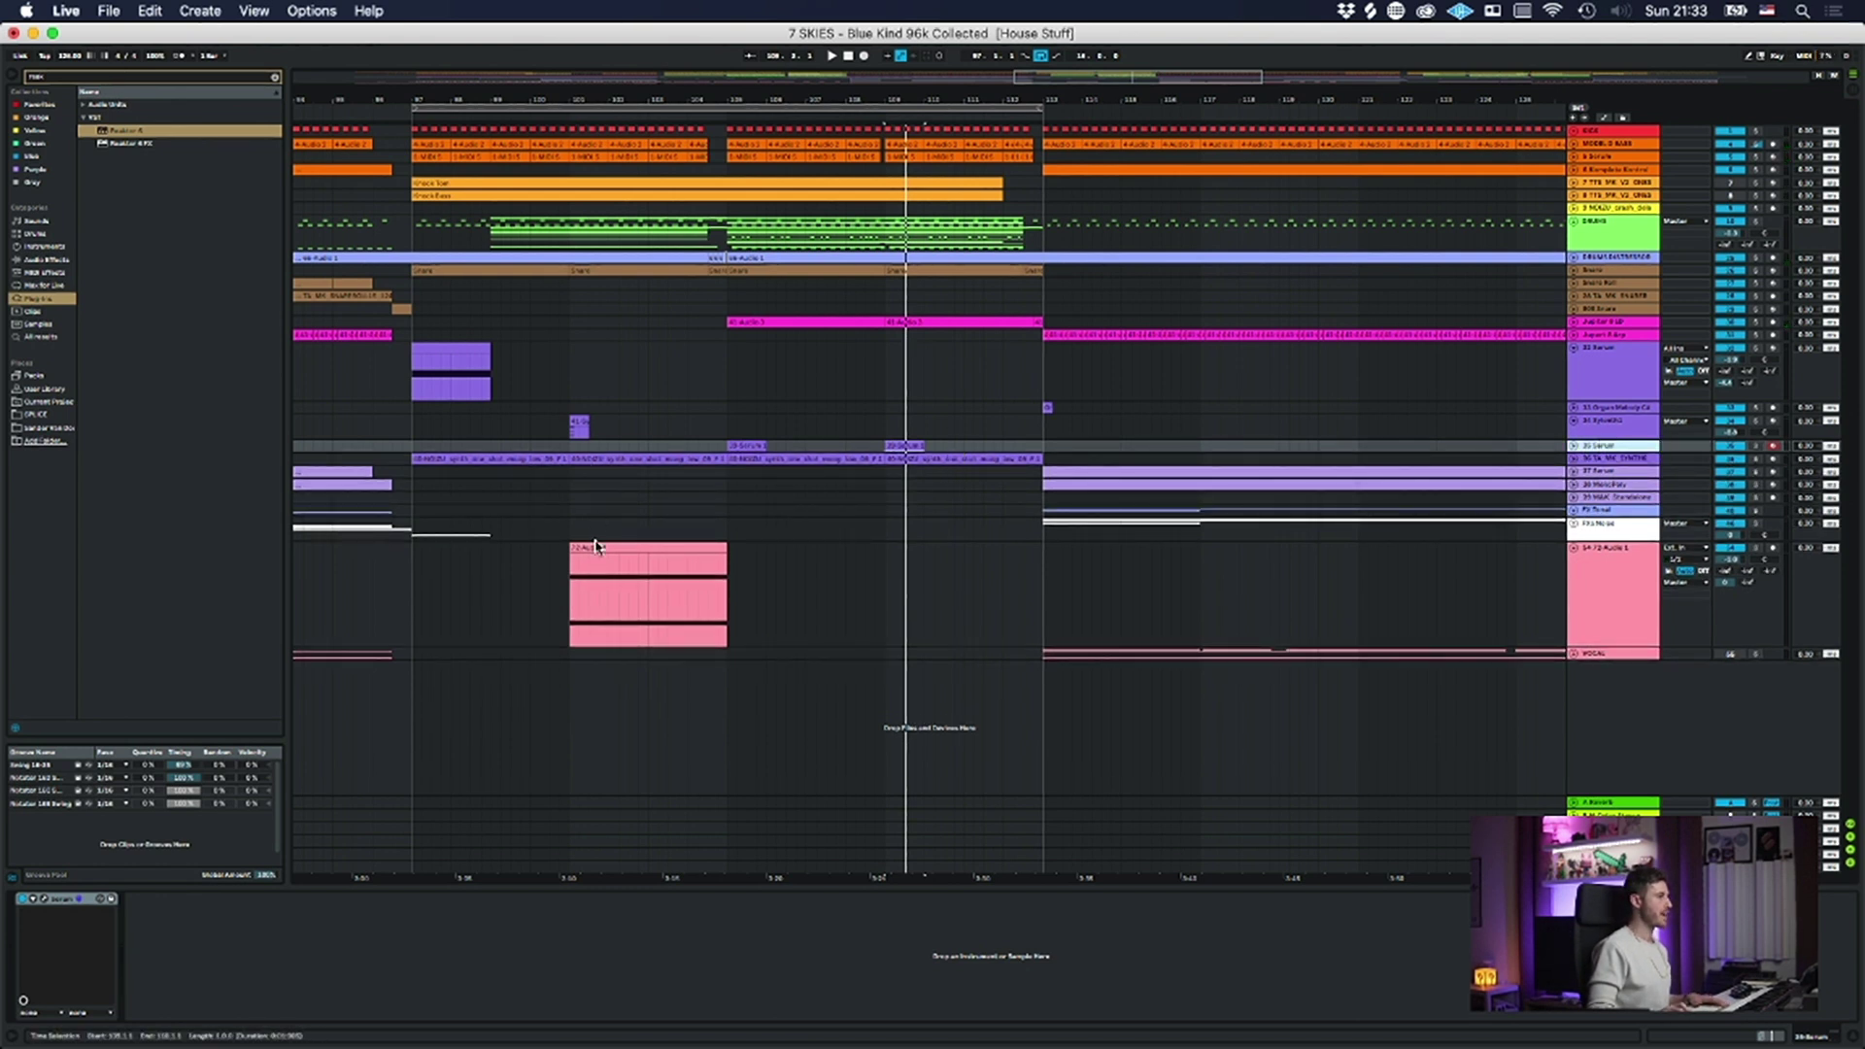
- Select the pink audio clip at bar 101 and turn off its track's Frequency Shifter and EQ Eight
click(596, 546)
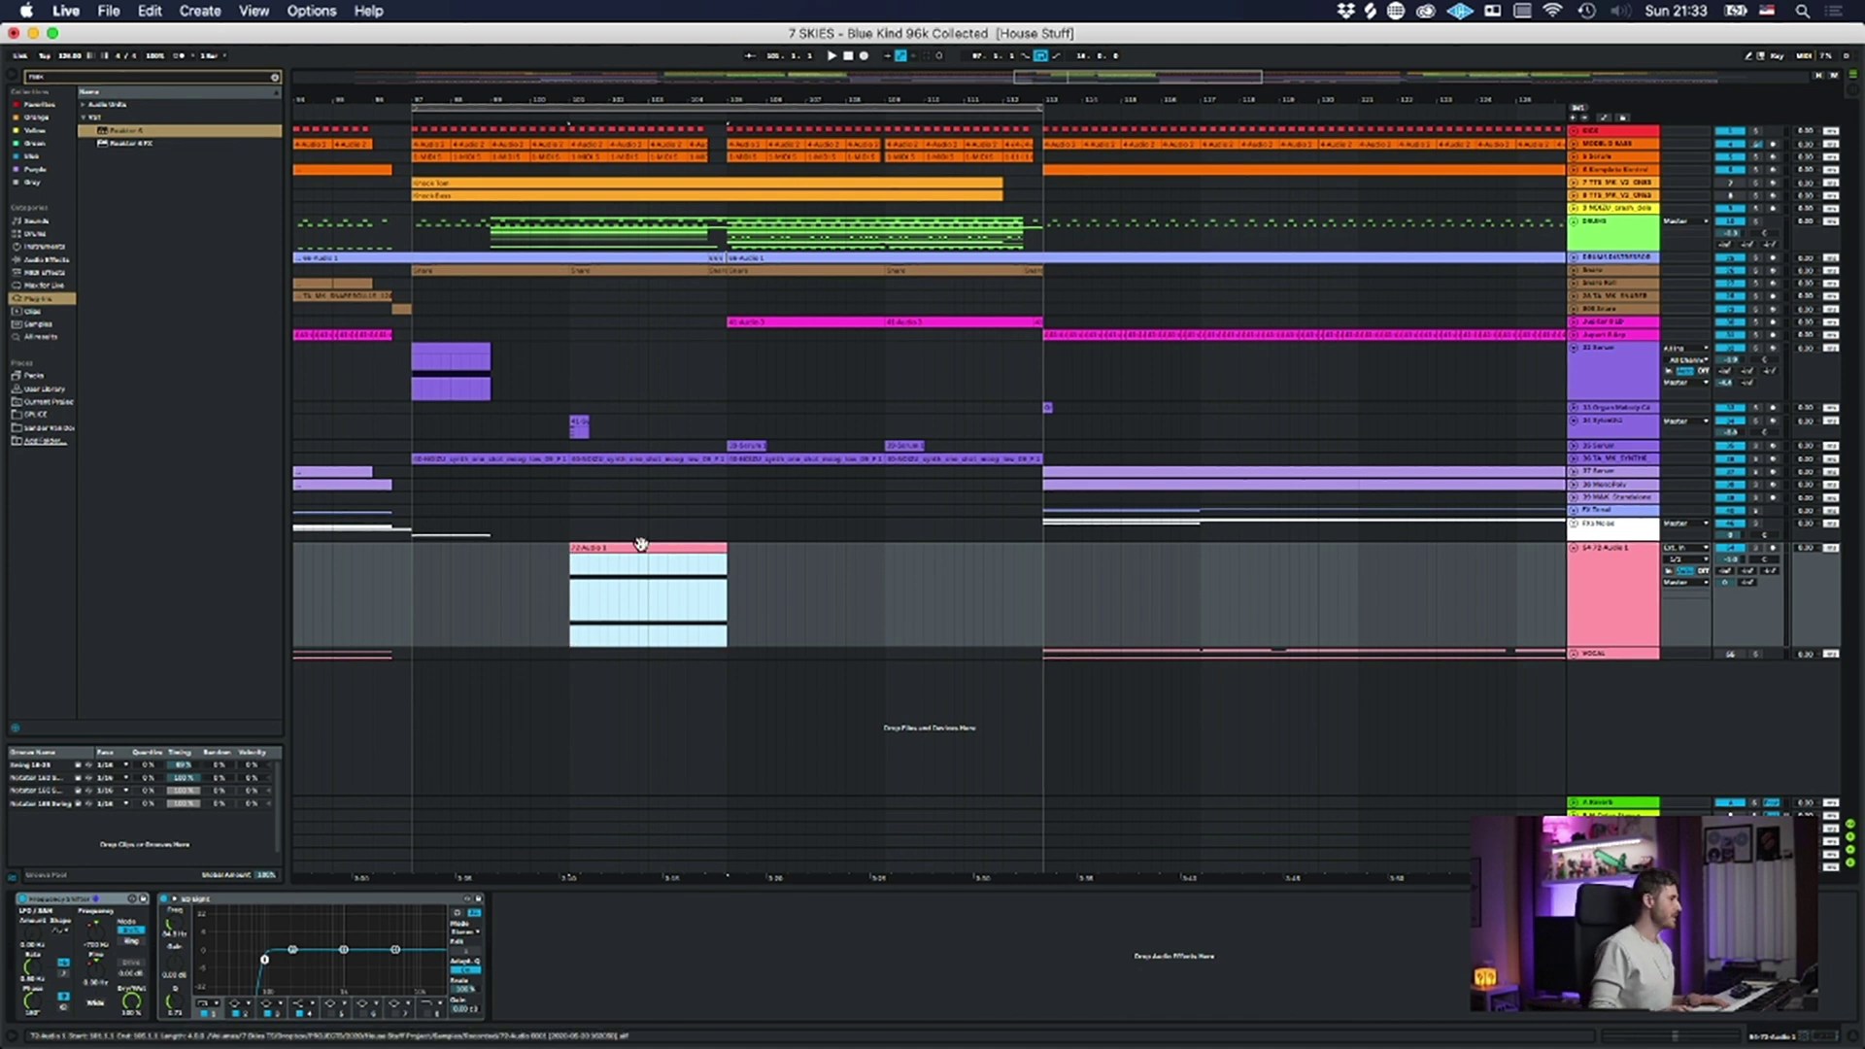
drag(555, 101, 699, 98)
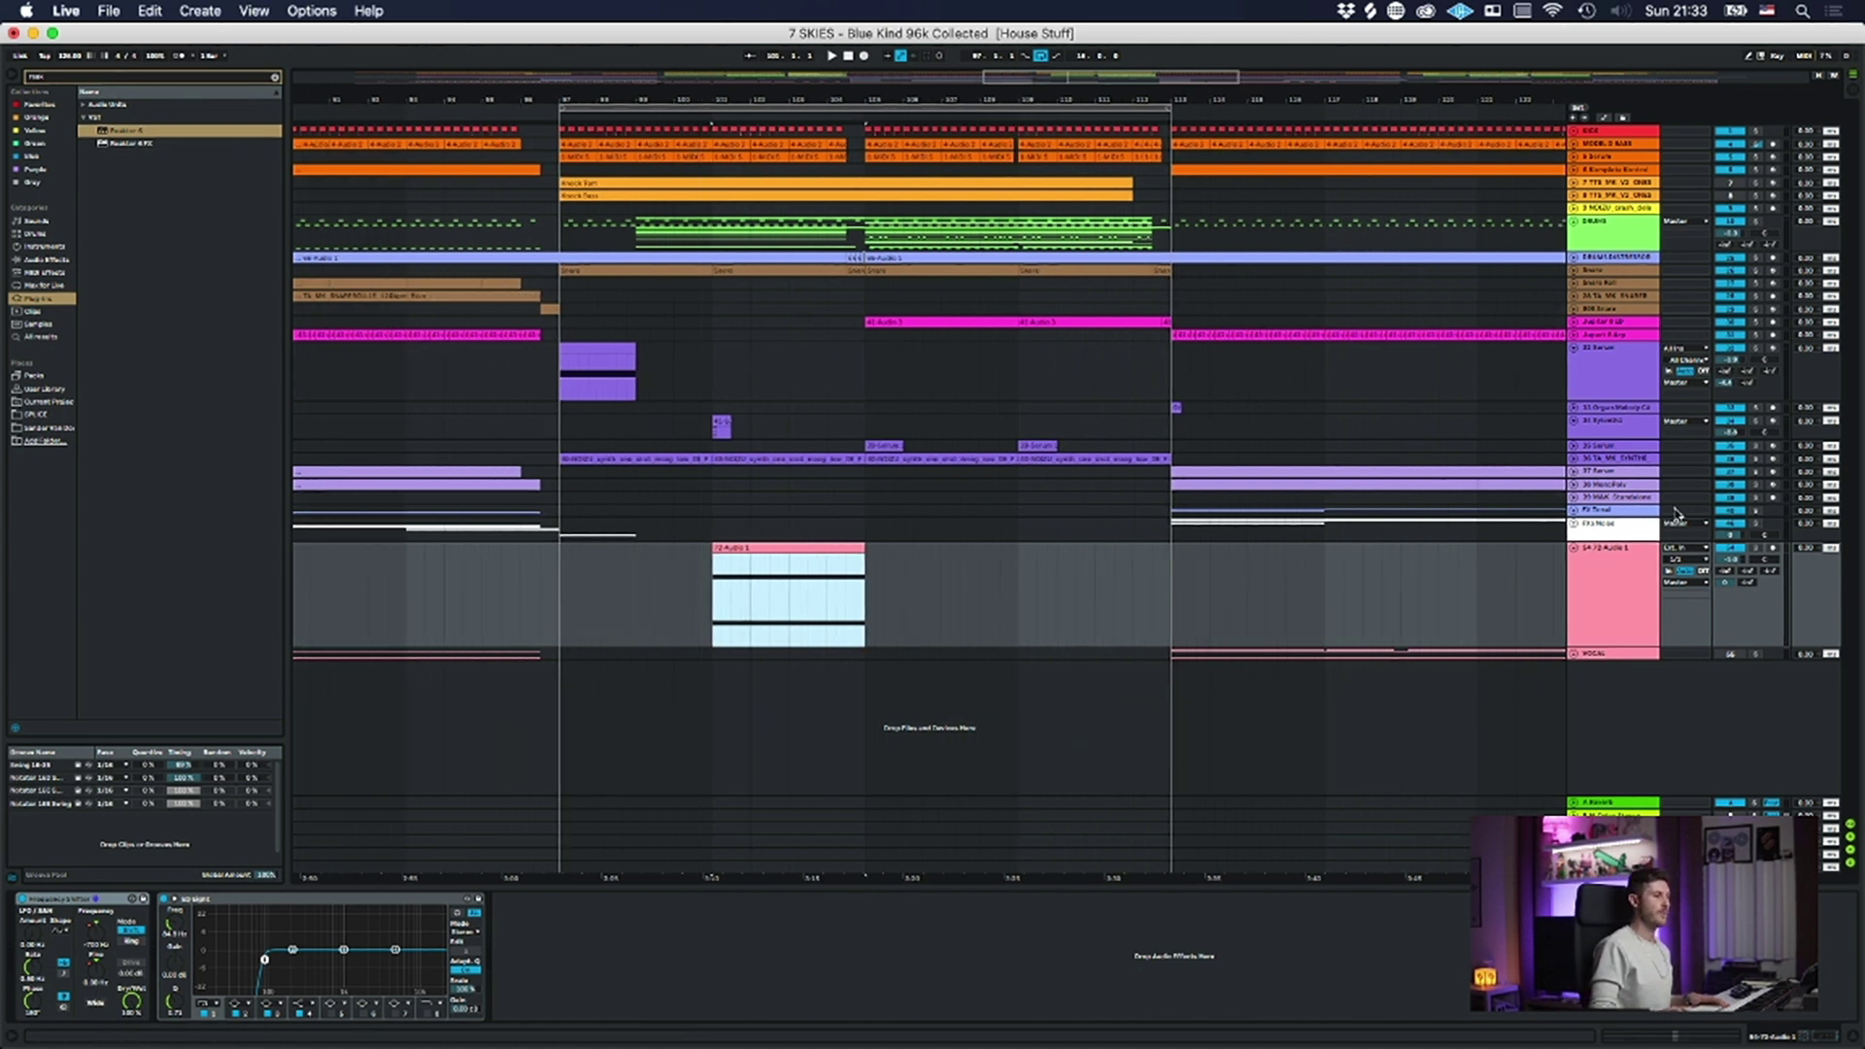
click(29, 913)
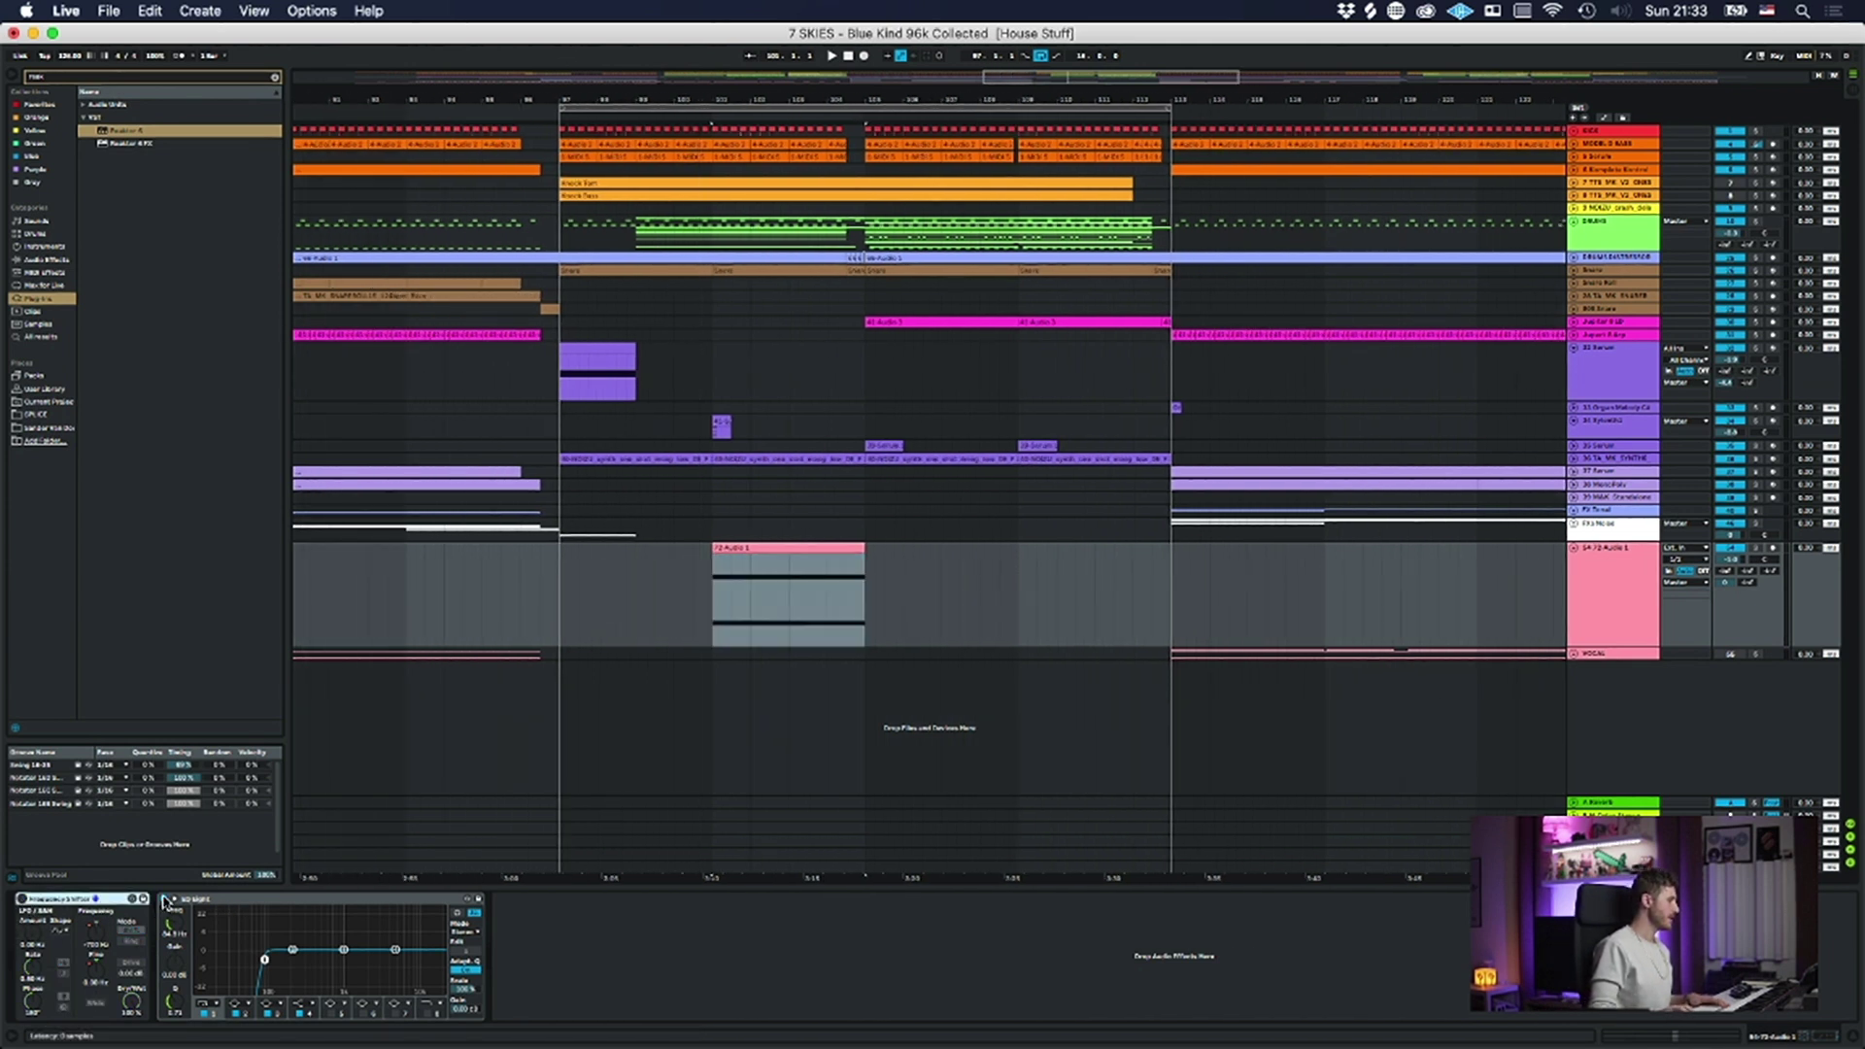
- Unfold the VOCAL group to expose its tracks and reselect the pink audio clip at bar 101
click(1574, 655)
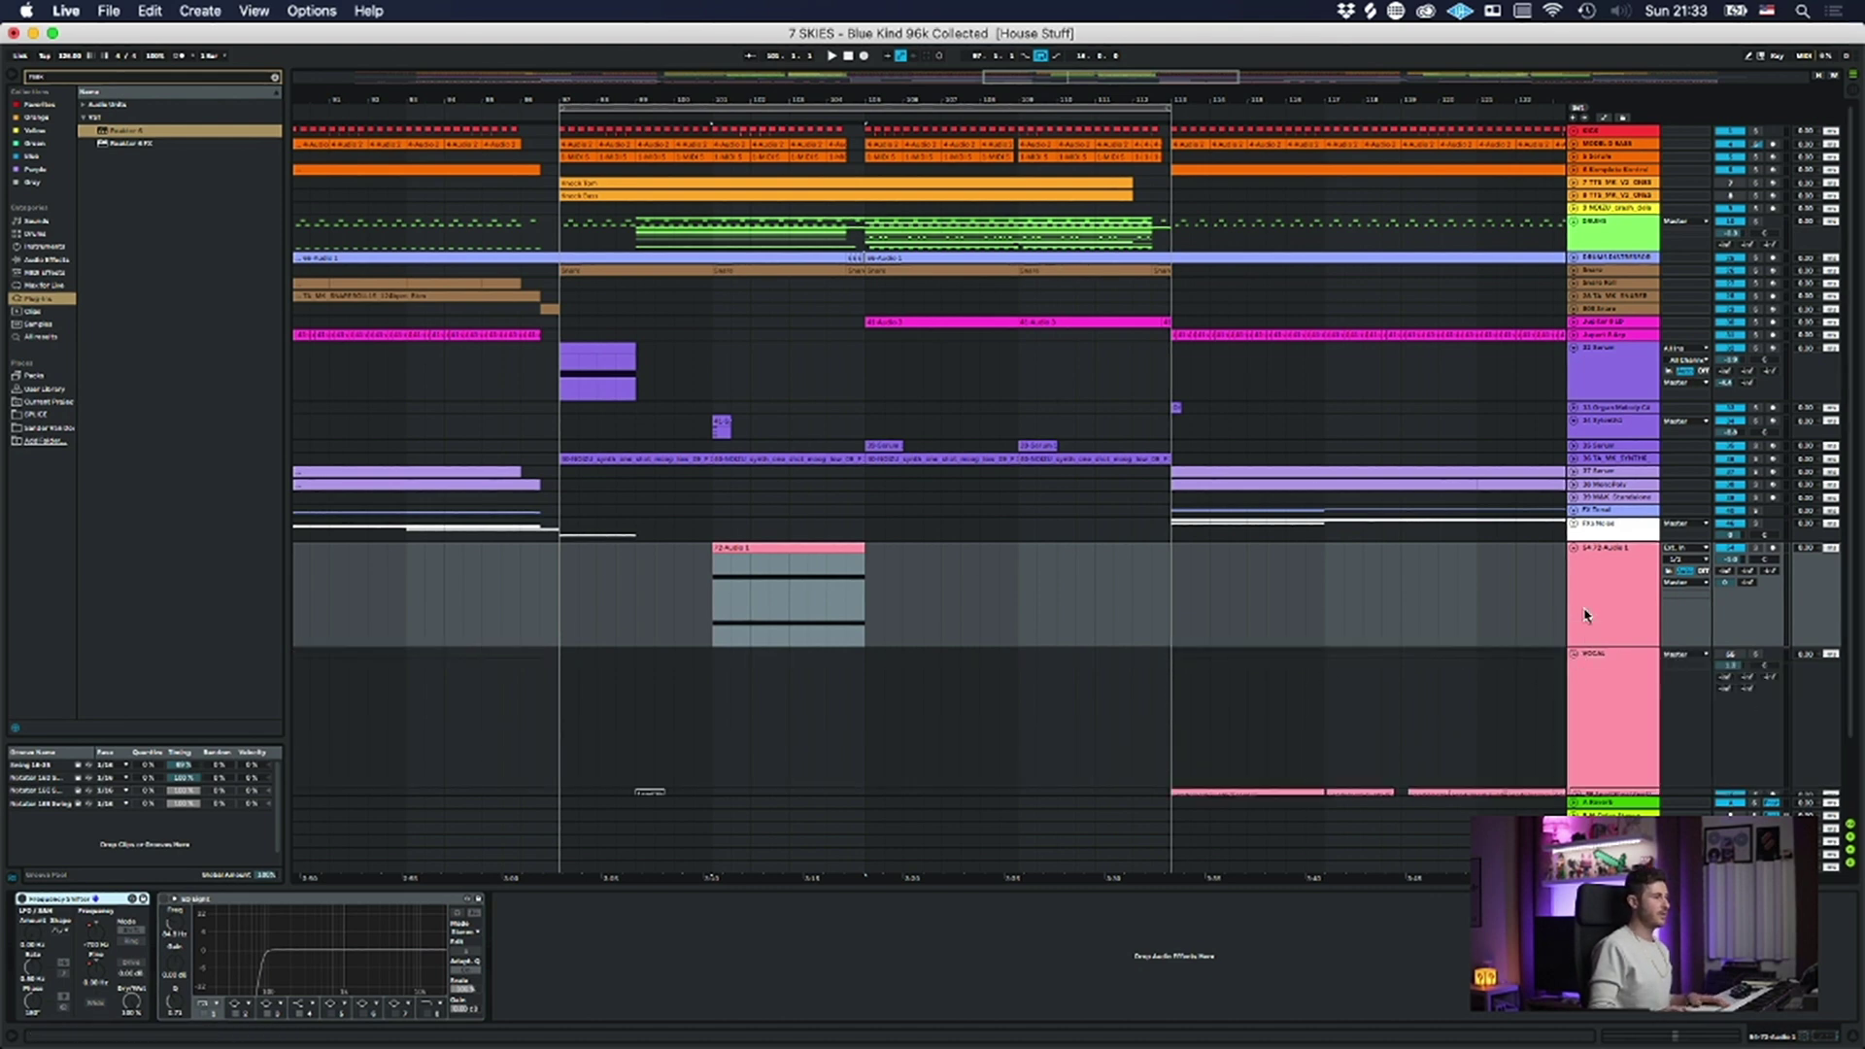
click(1603, 582)
scroll(803, 488, down, 3)
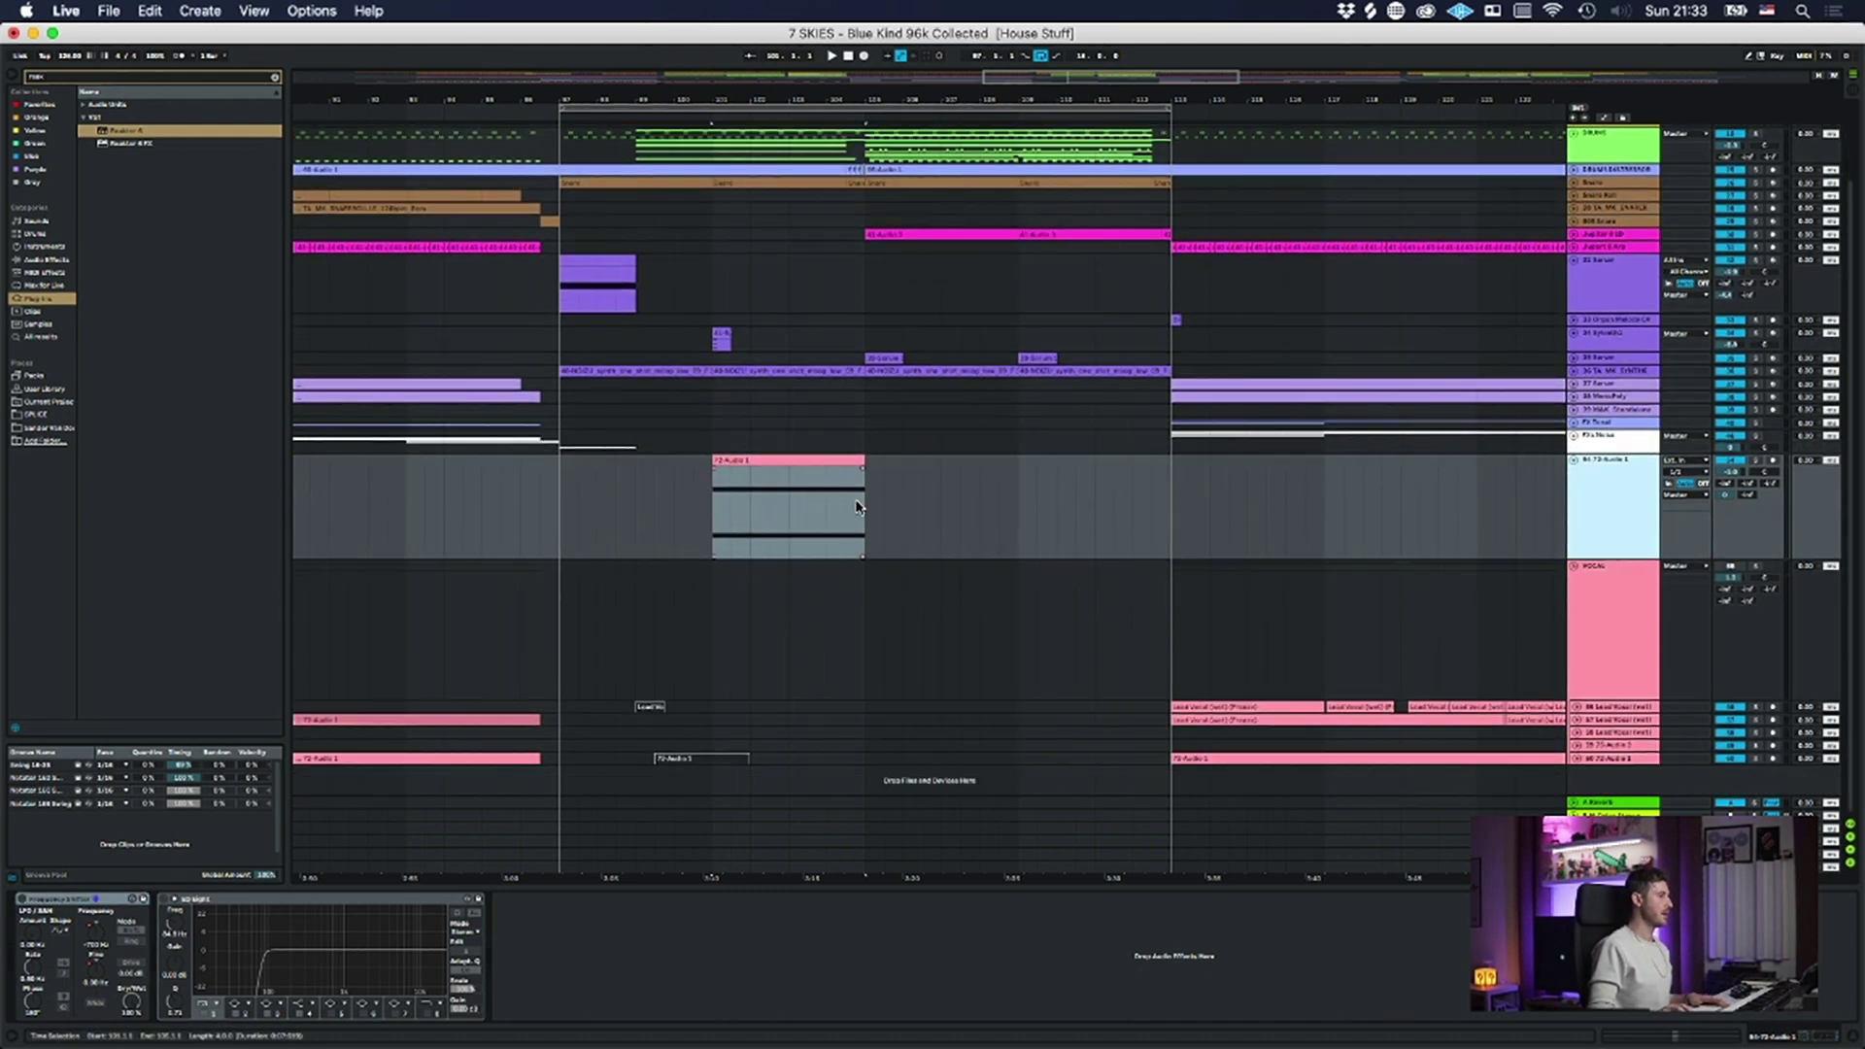
click(755, 460)
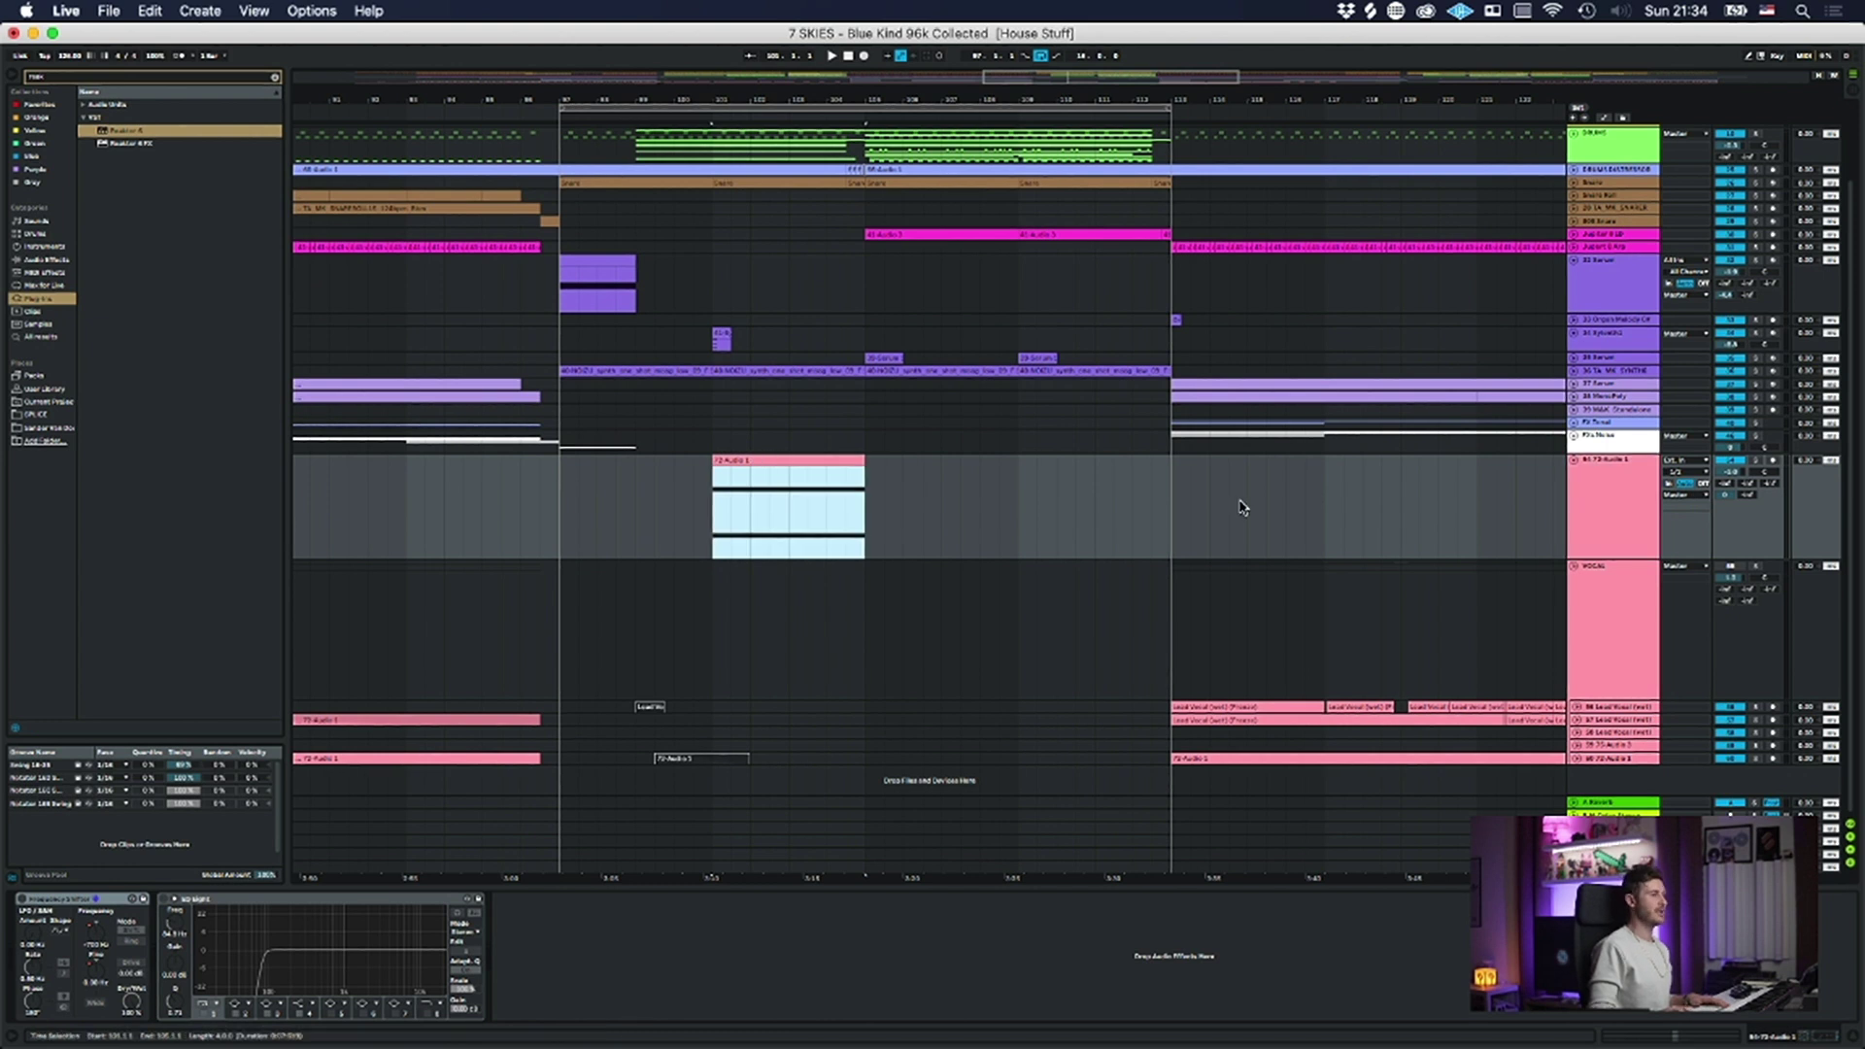
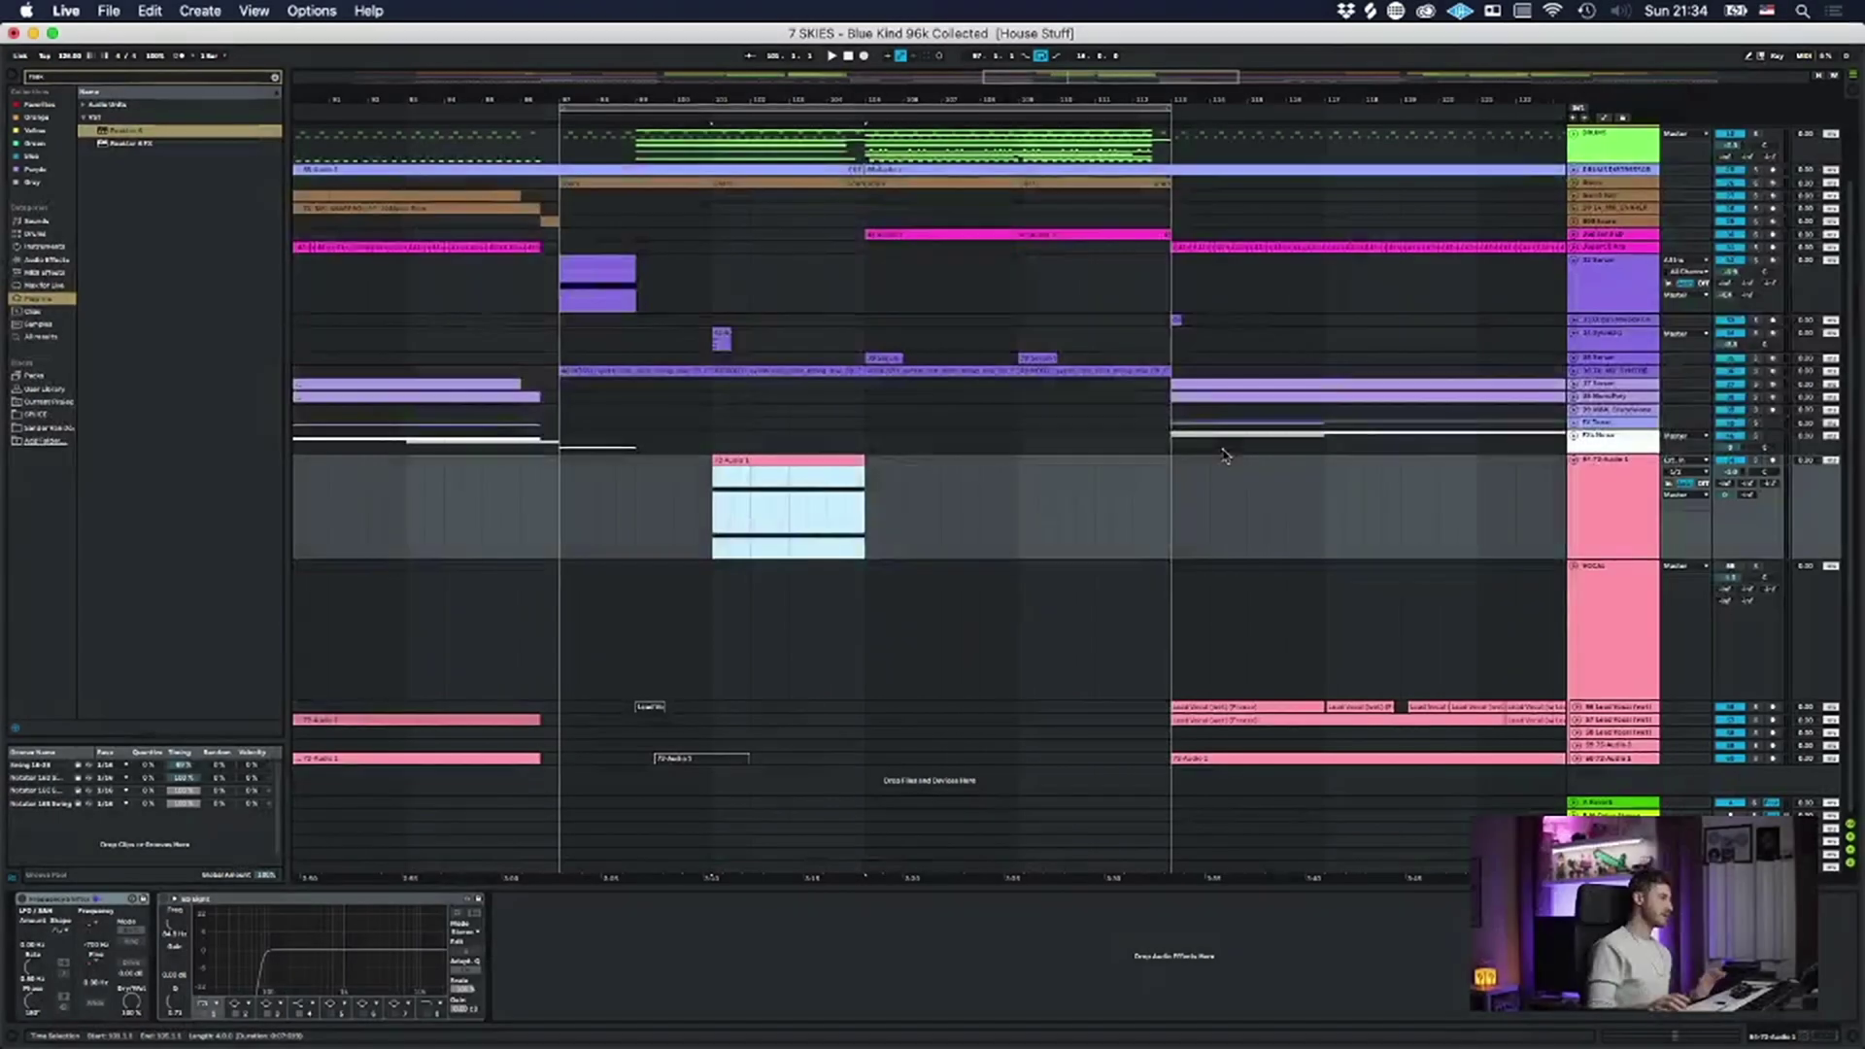
- Play the pink audio clip from bar 101, solo its track, and listen to it without its effects
click(774, 462)
key(space)
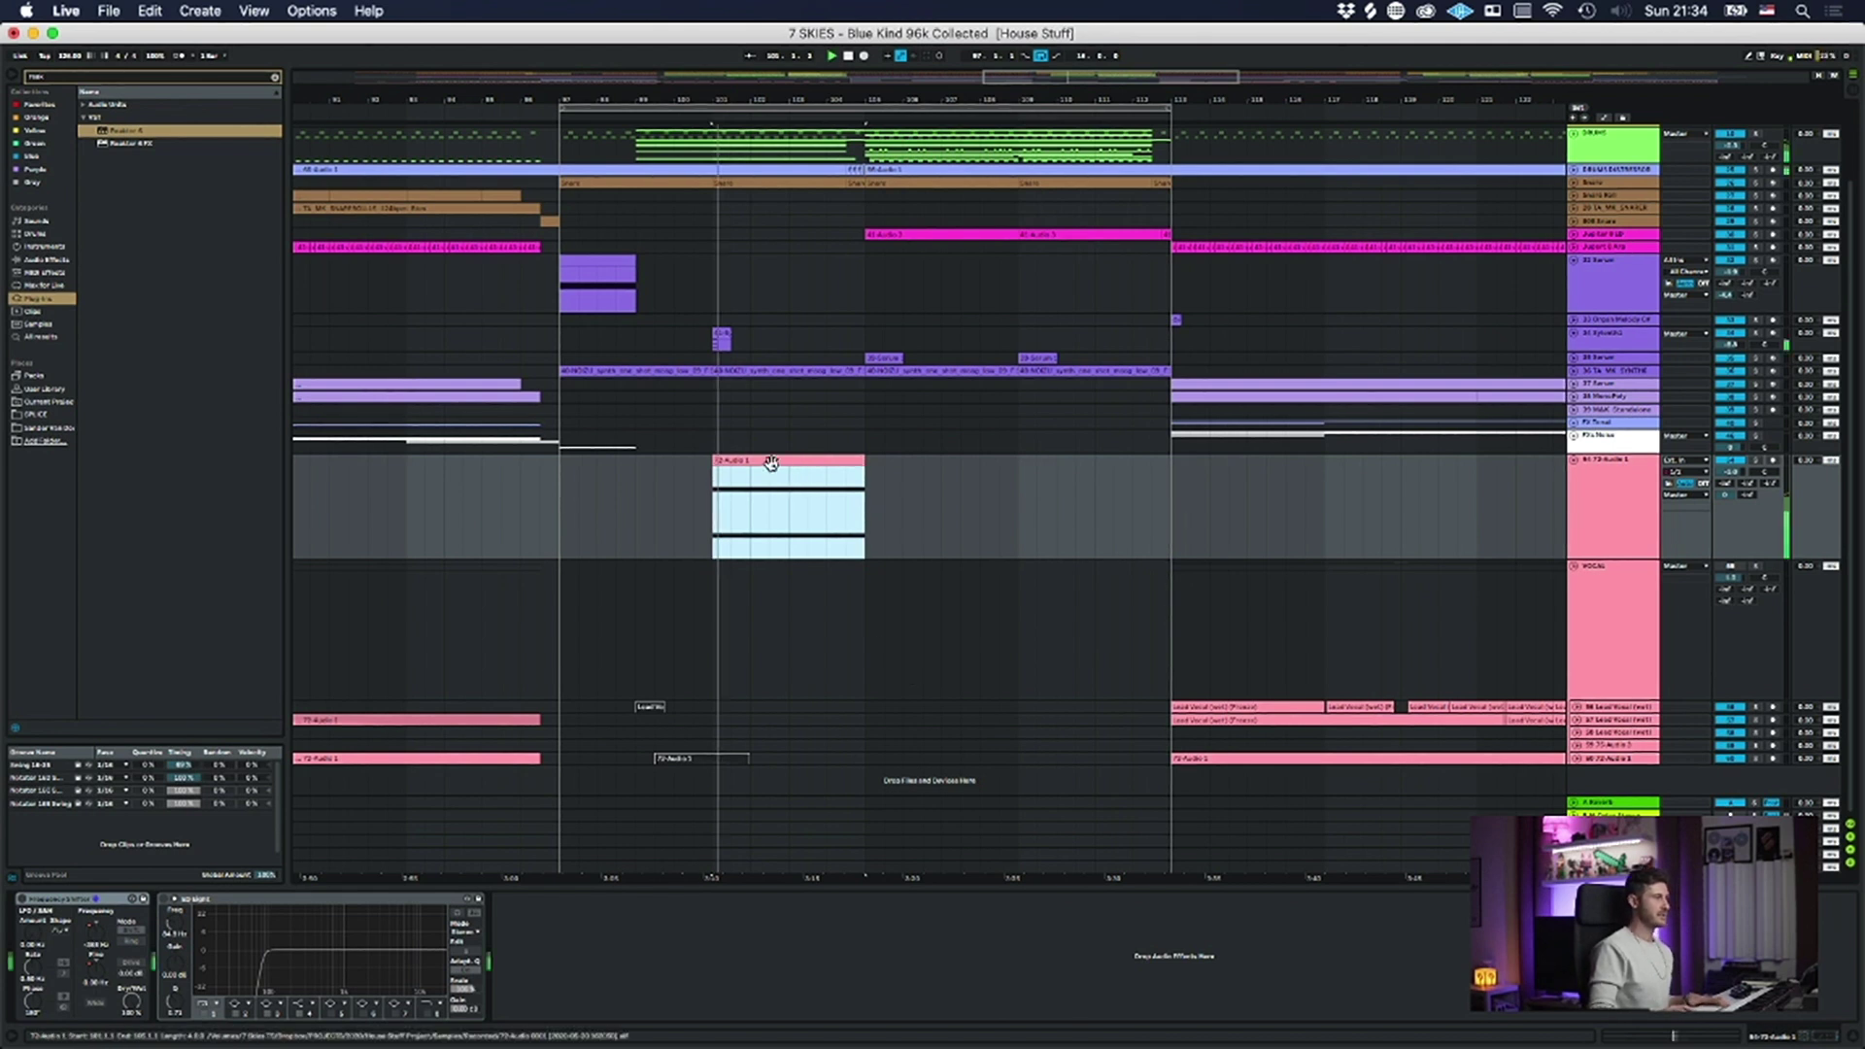
click(1755, 461)
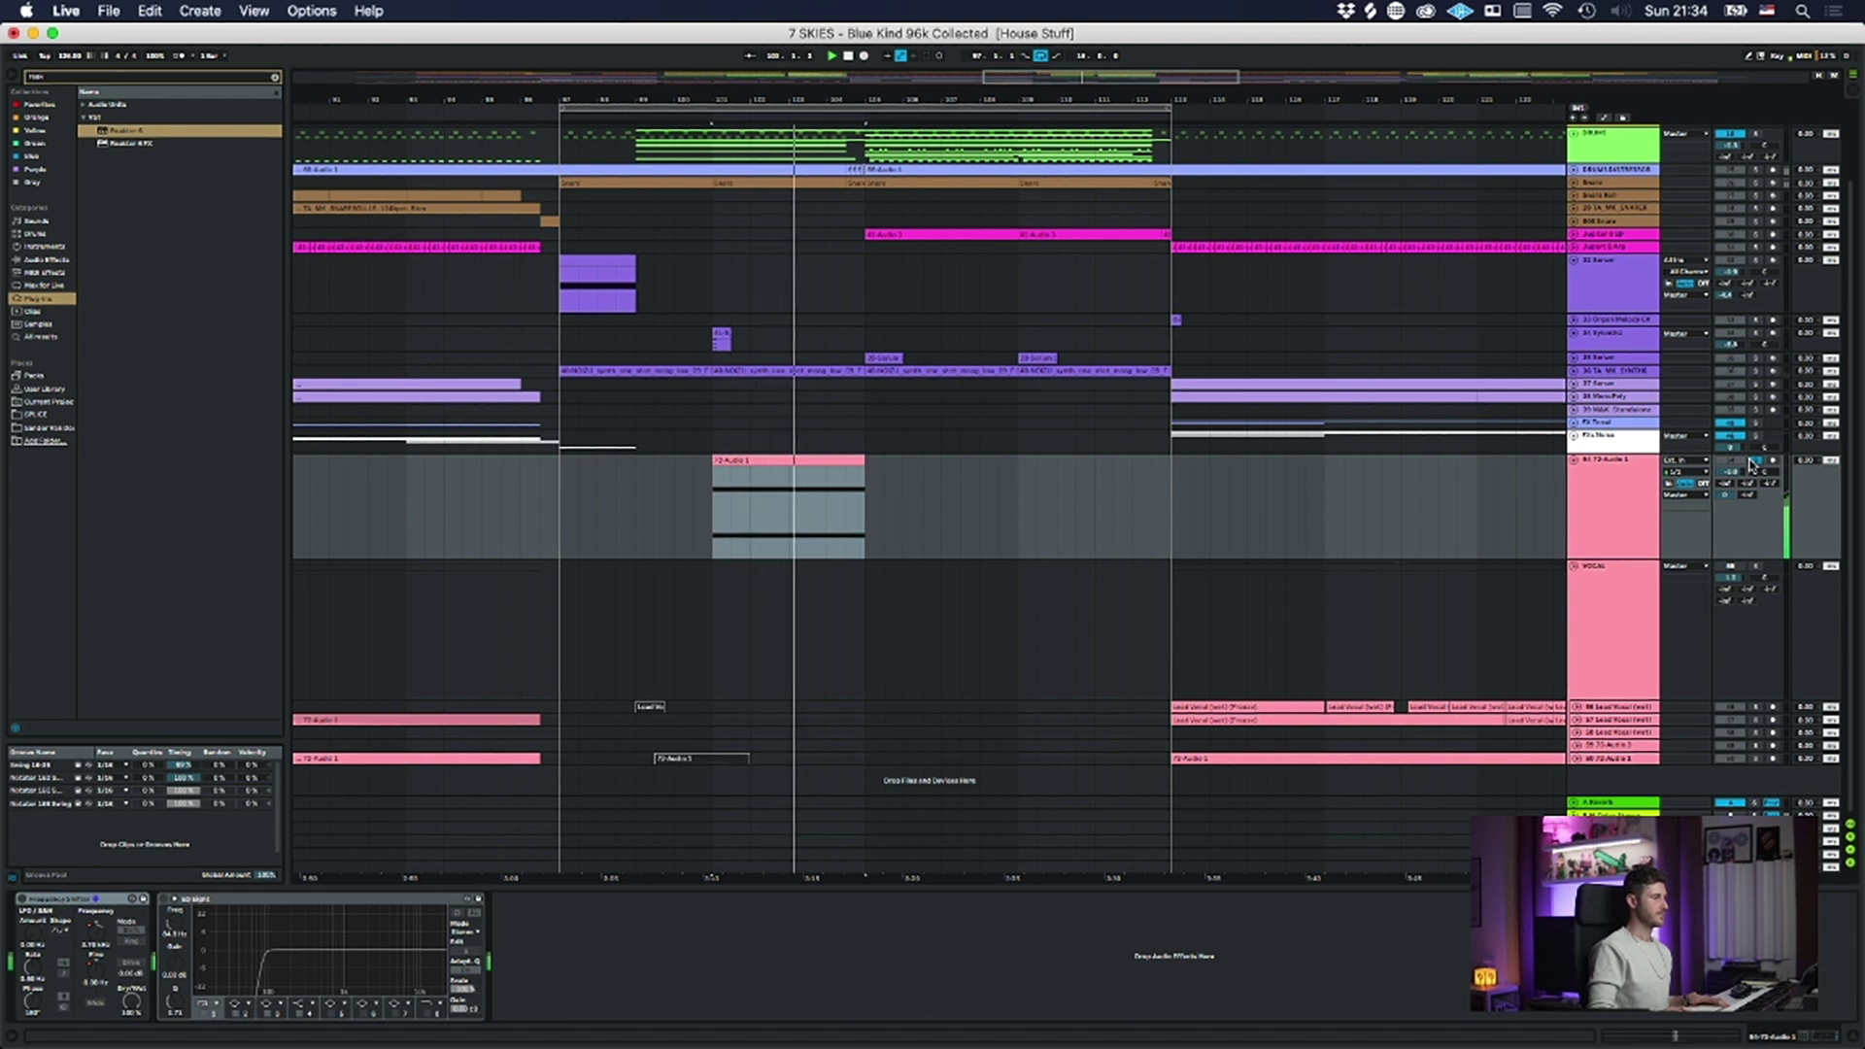
click(732, 459)
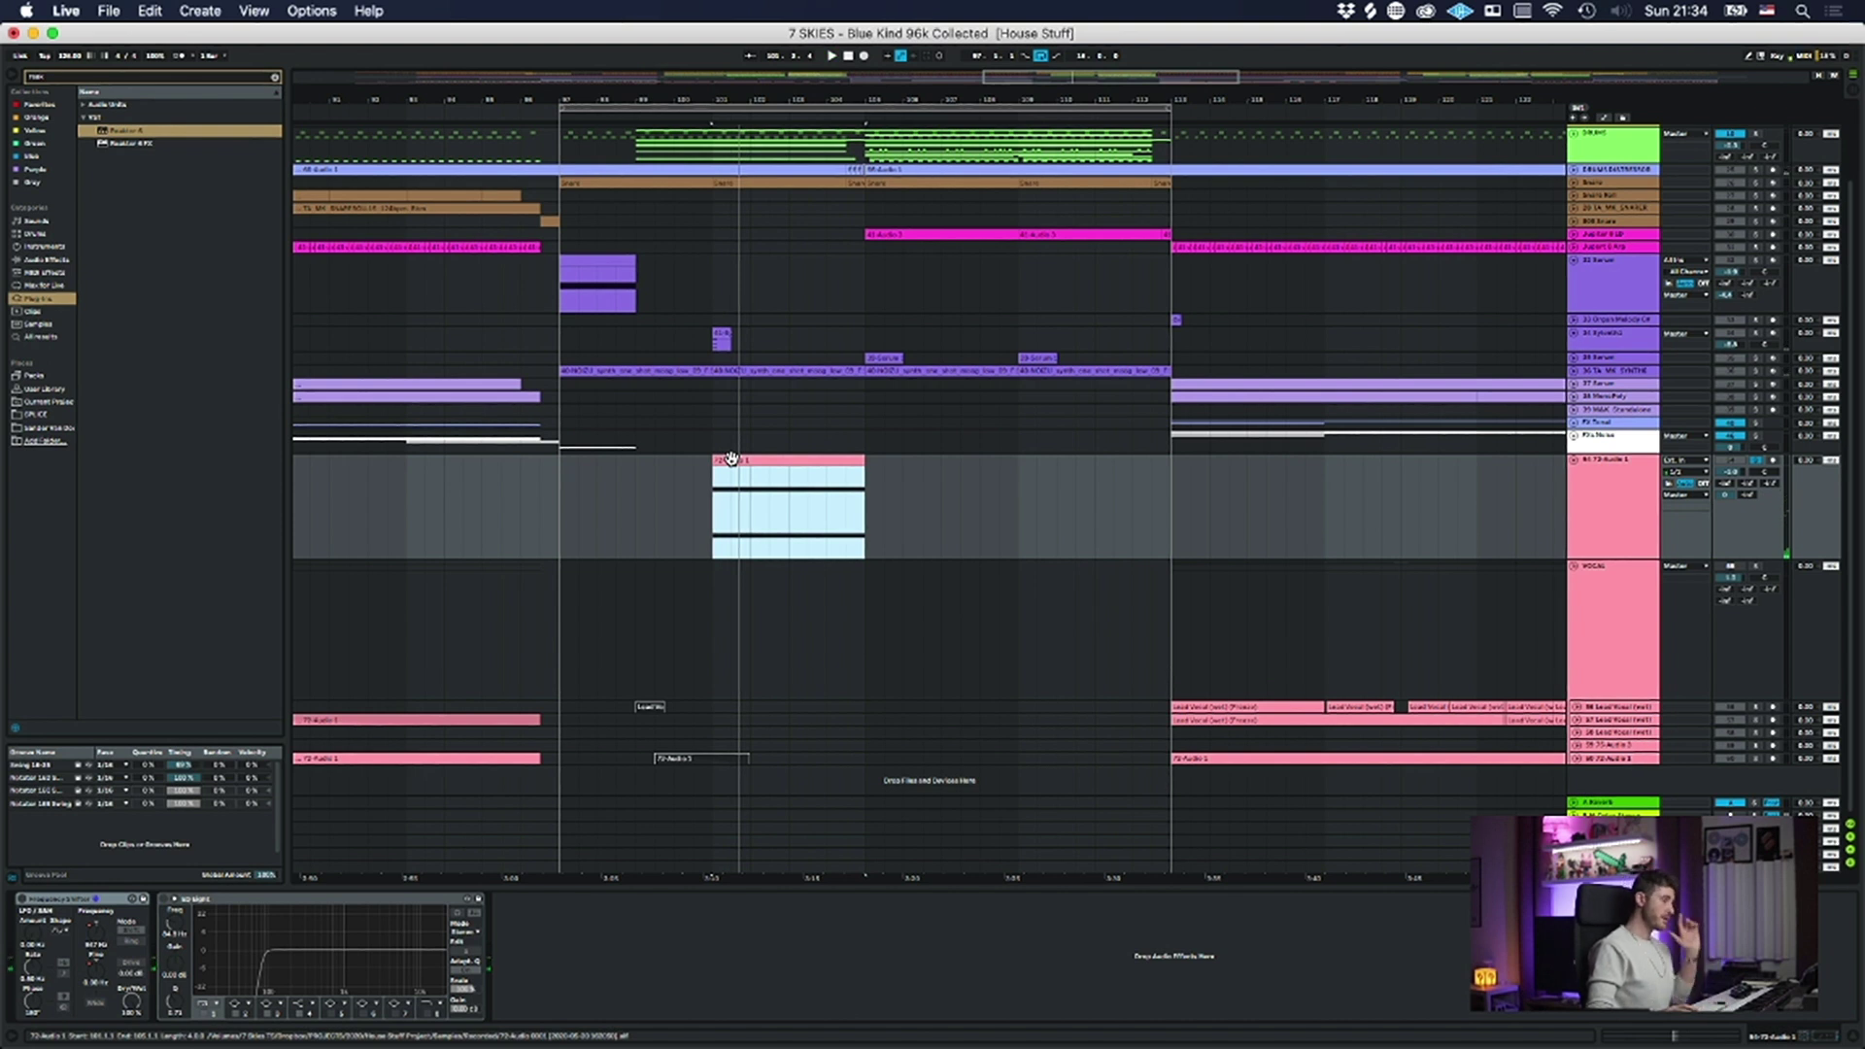
- Select the first Lead Vocal track in the VOCAL group to show its device chain
click(1007, 503)
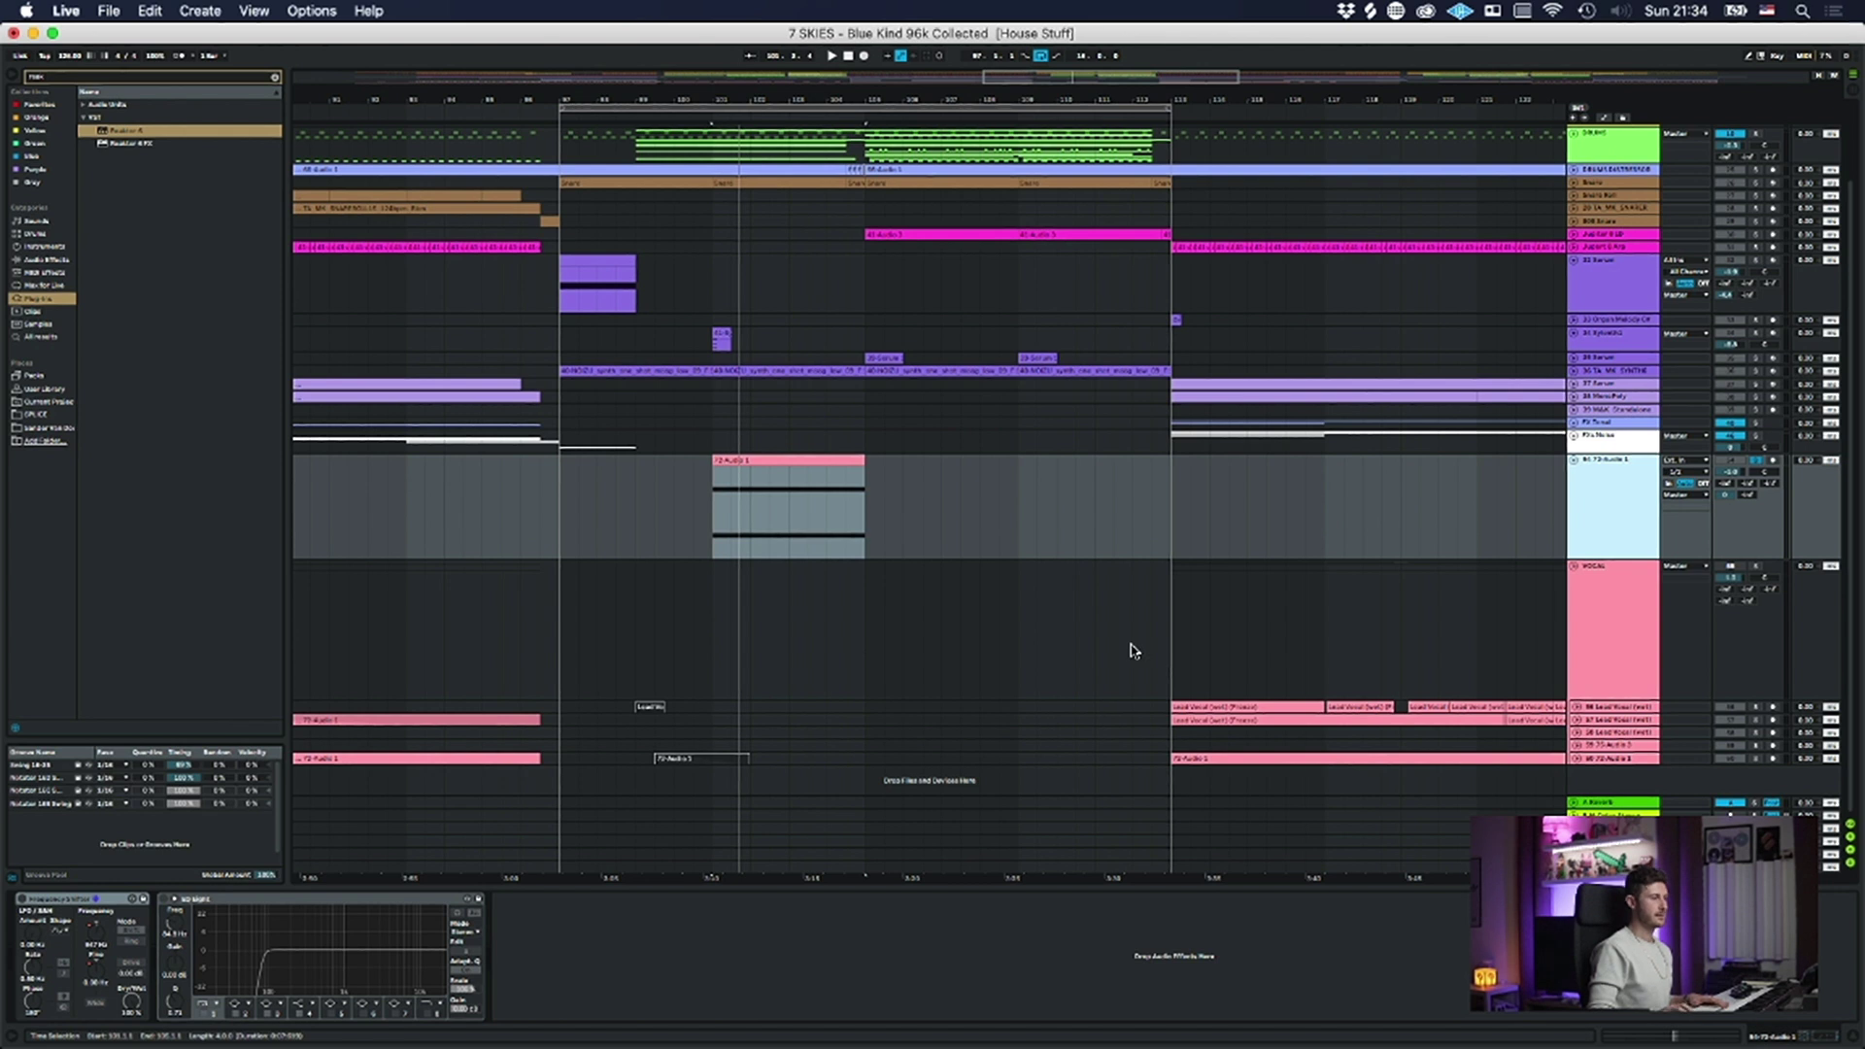
click(1598, 712)
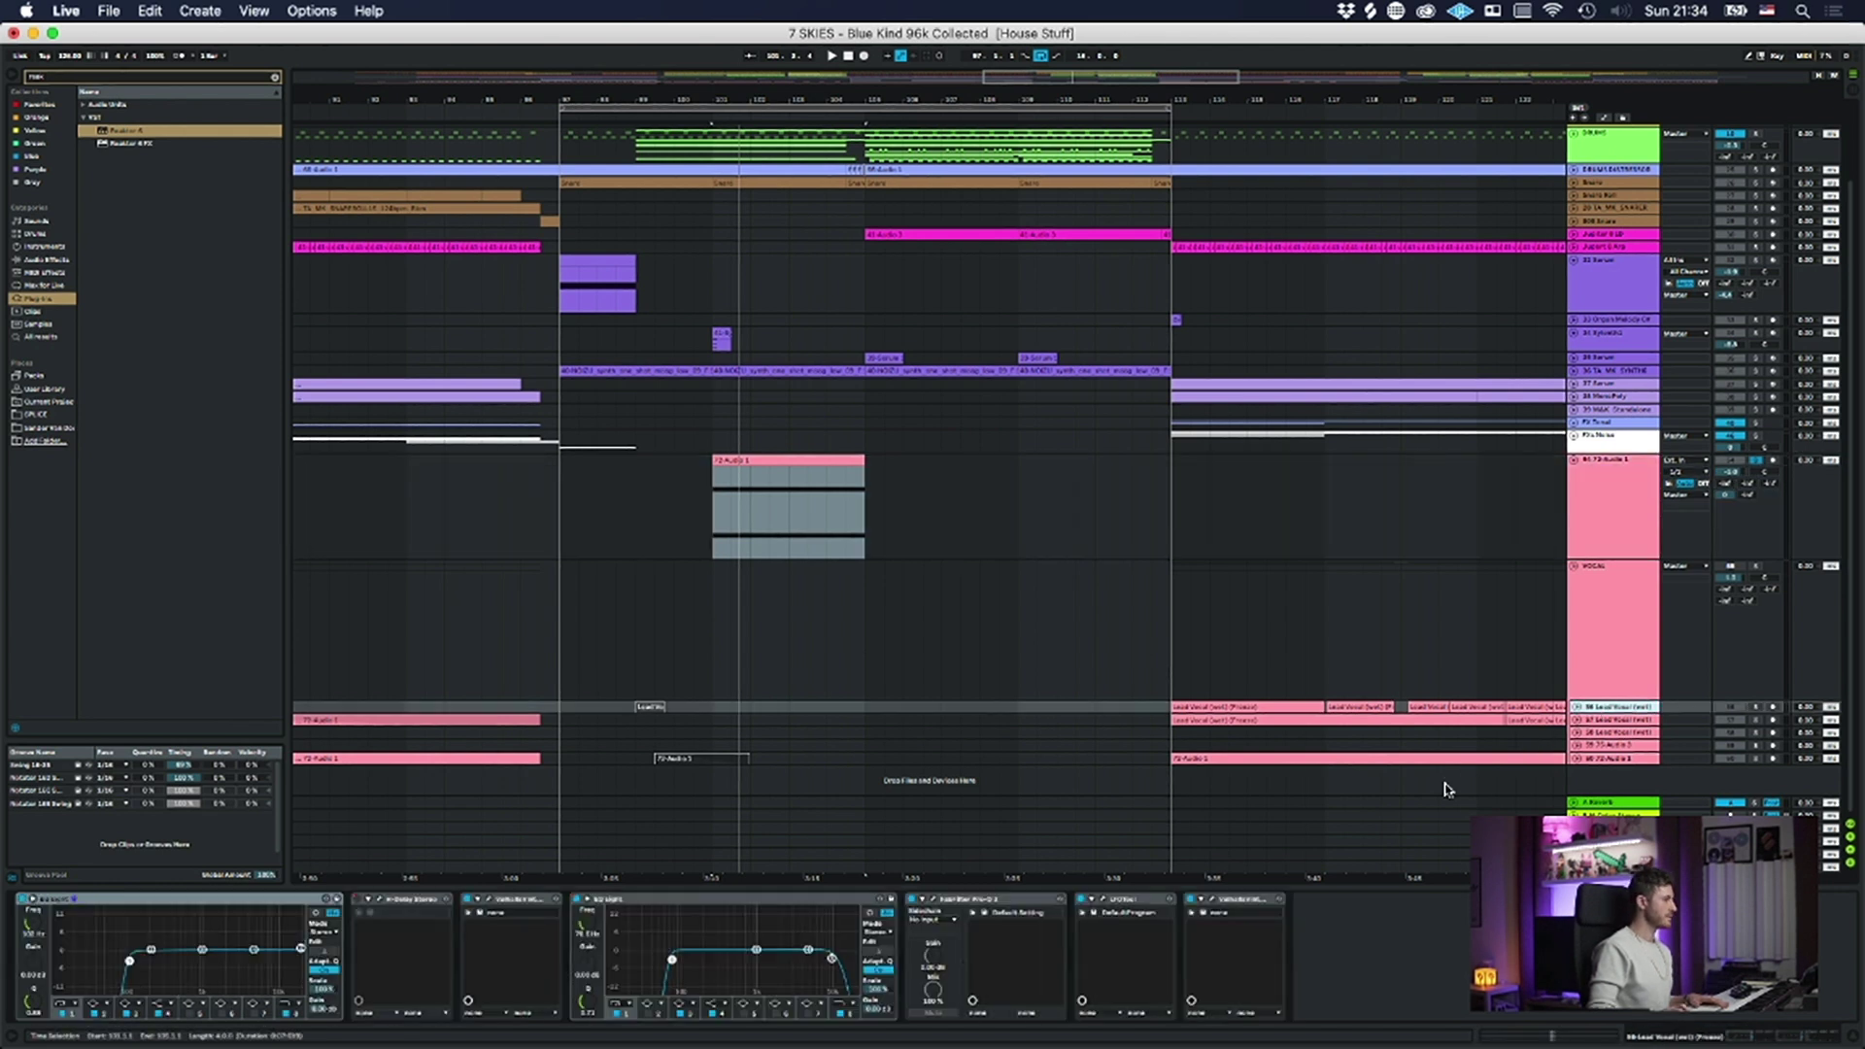
- Show the whole song in the arrangement and unfold all tracks so the vocal waveforms are visible
click(1603, 758)
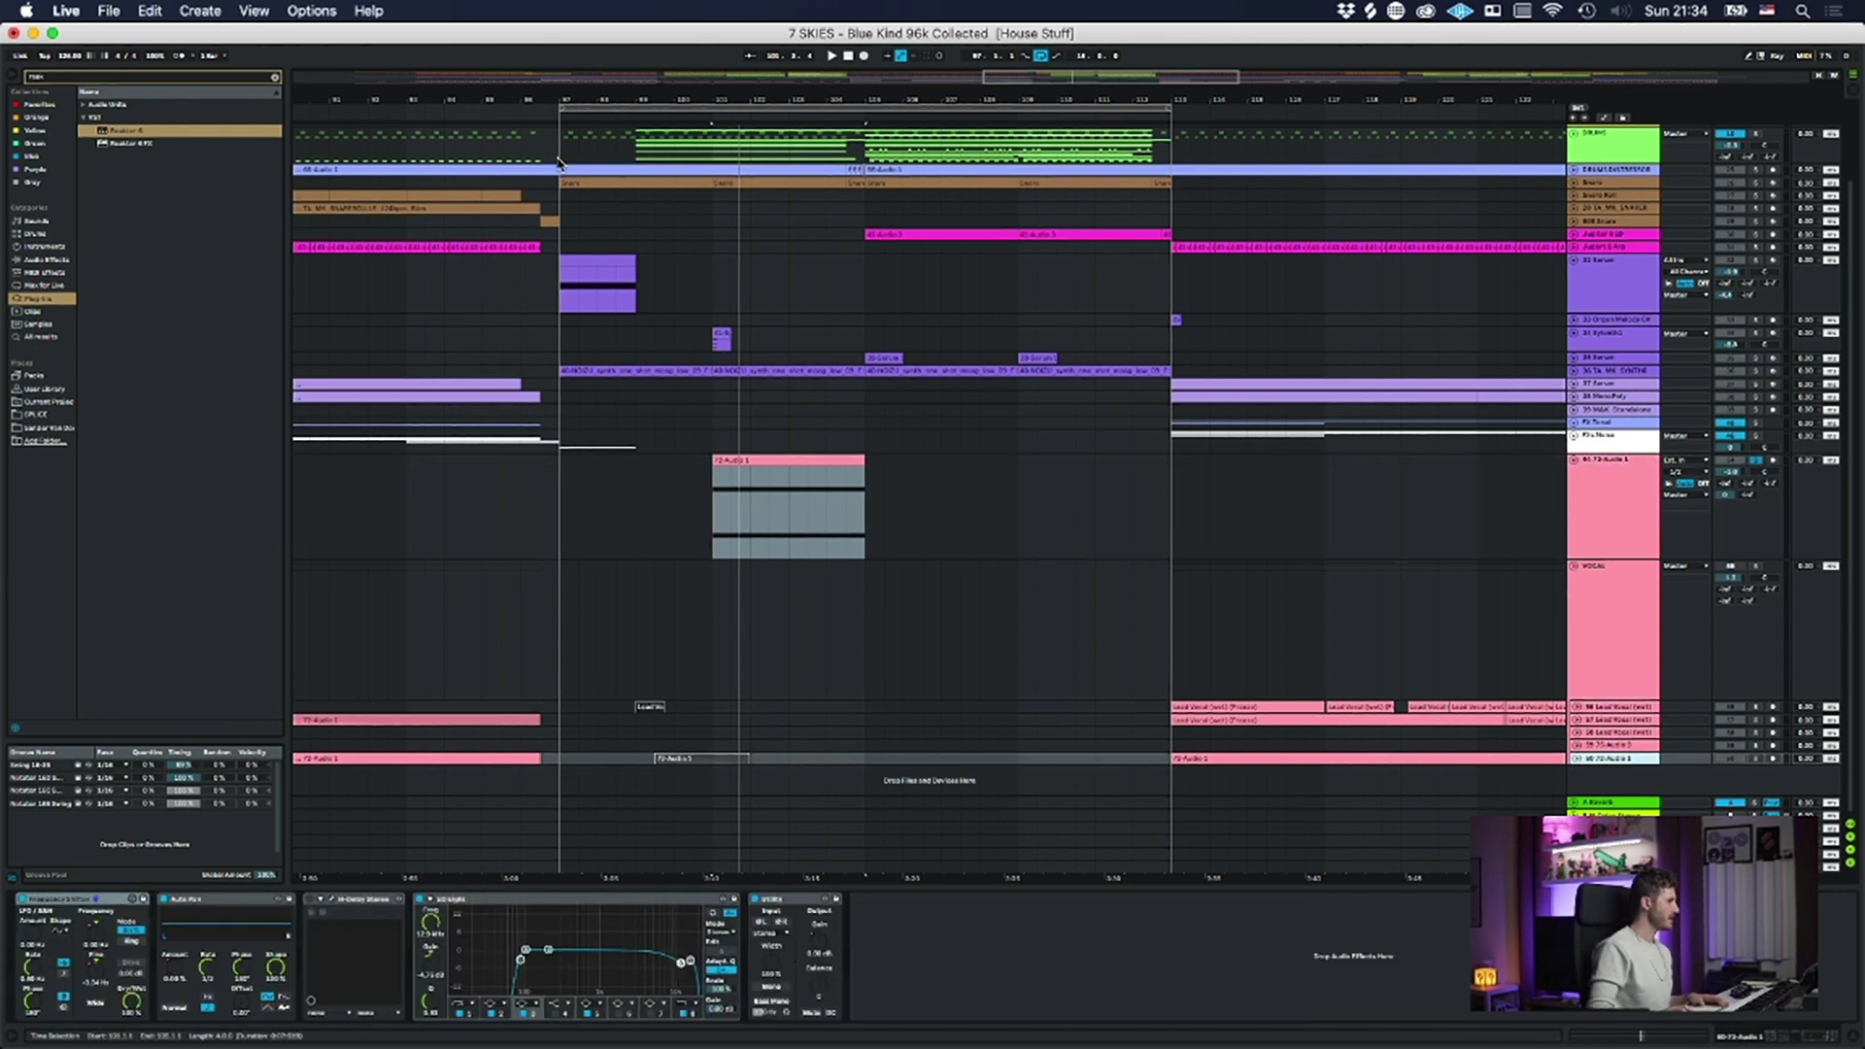
drag(711, 102, 942, 19)
alt+click(1578, 721)
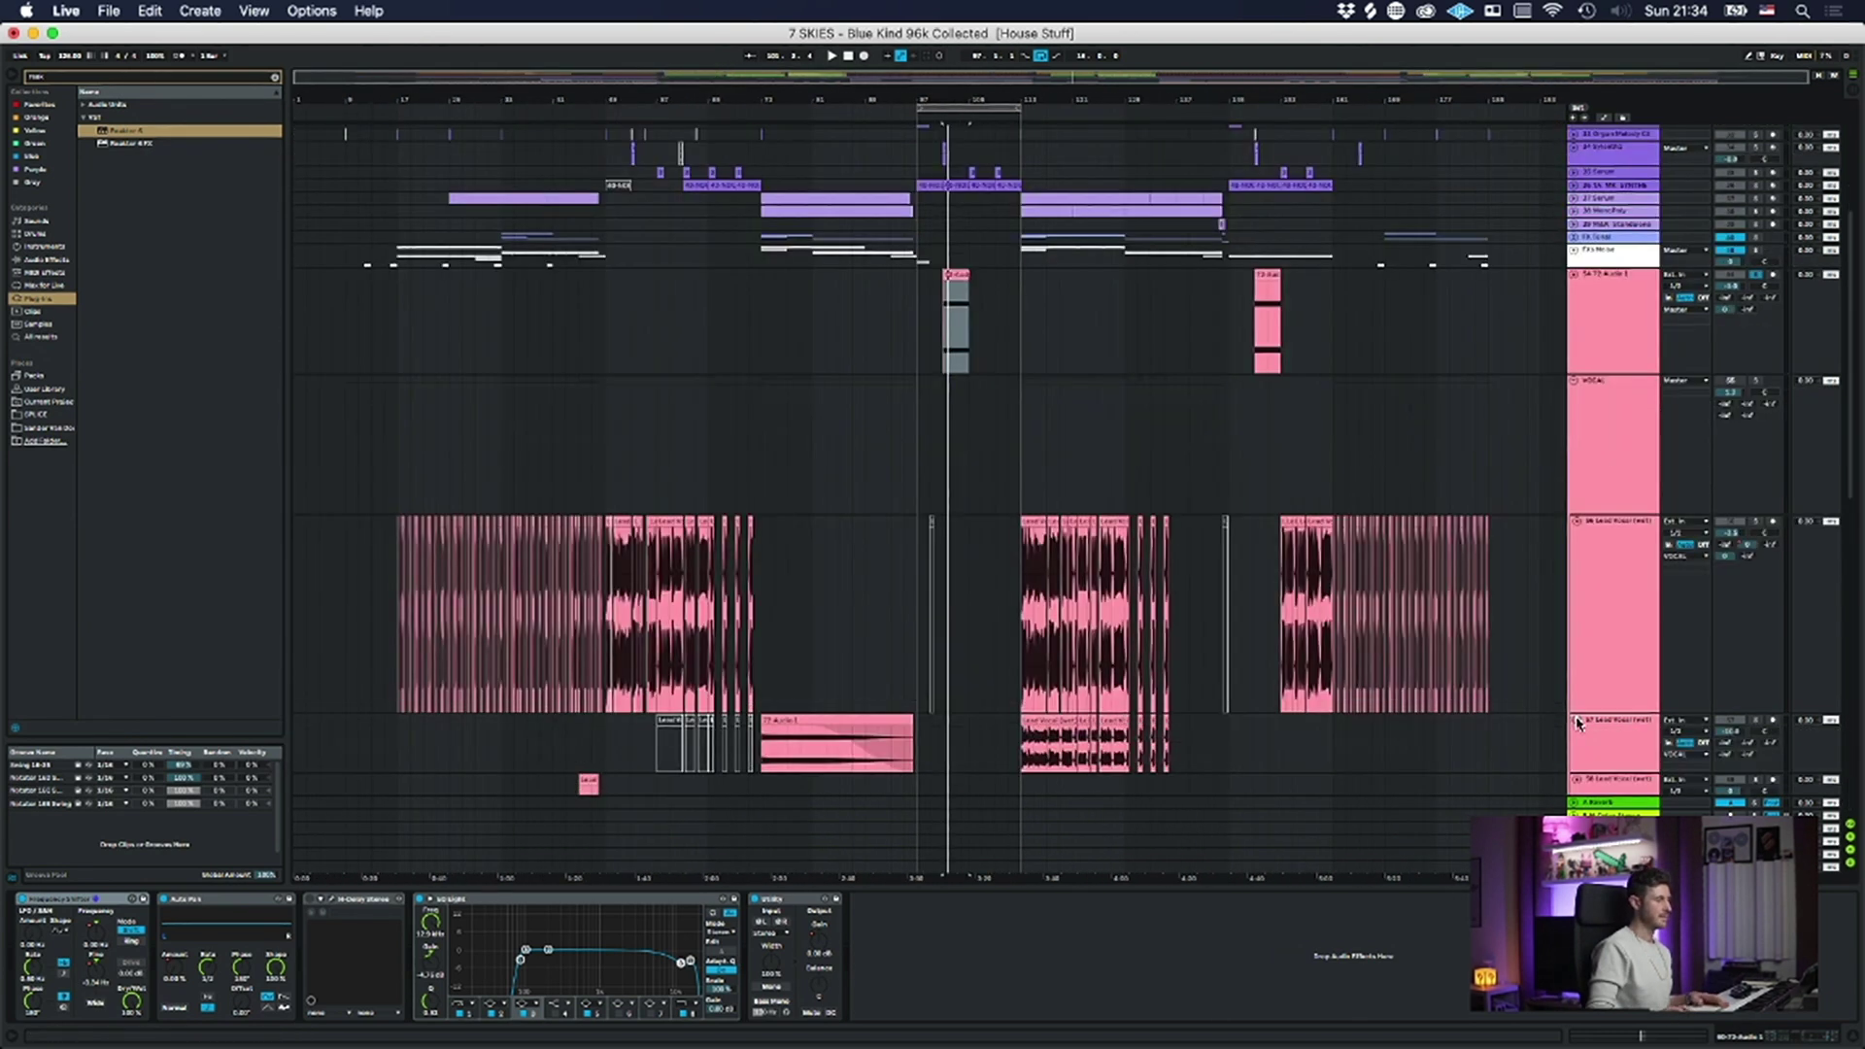
- Enable the VOCAL group and play the long audio clip on the second lead vocal track in solo
scroll(825, 404, down, 5)
click(780, 398)
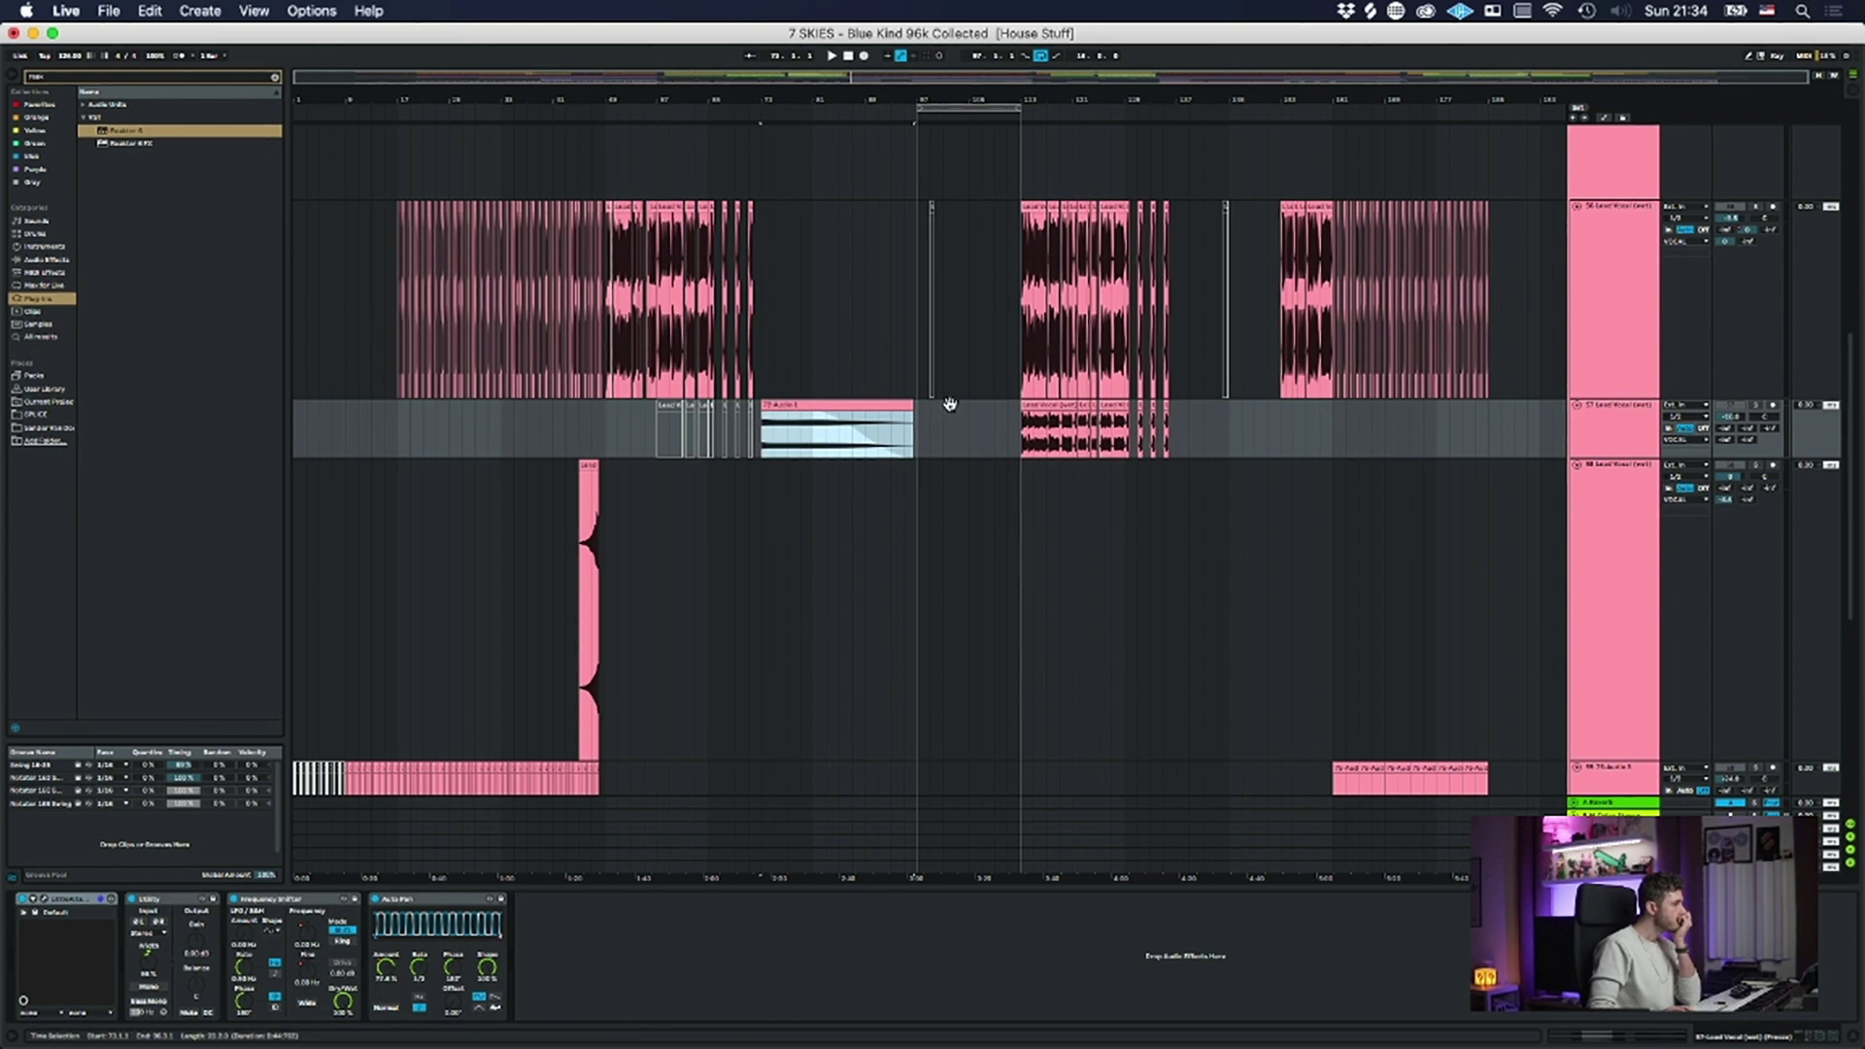
key(space)
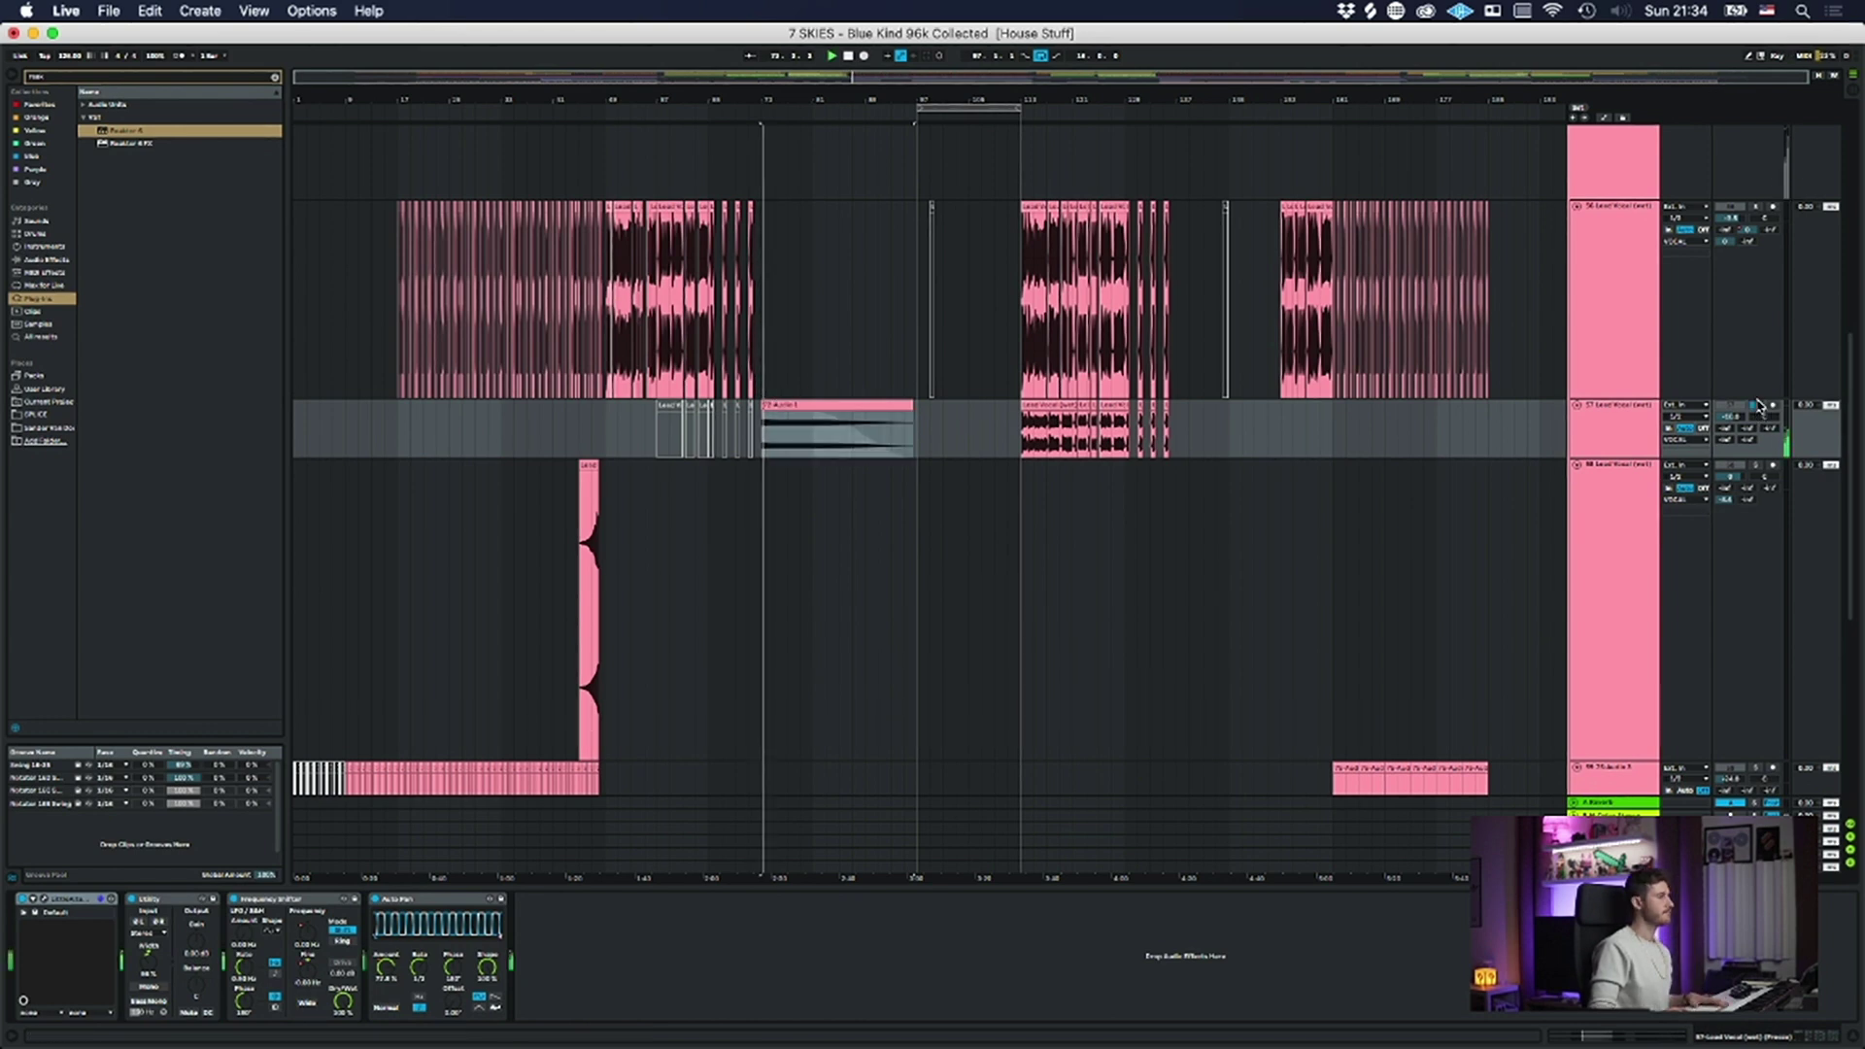
scroll(1623, 456, up, 4)
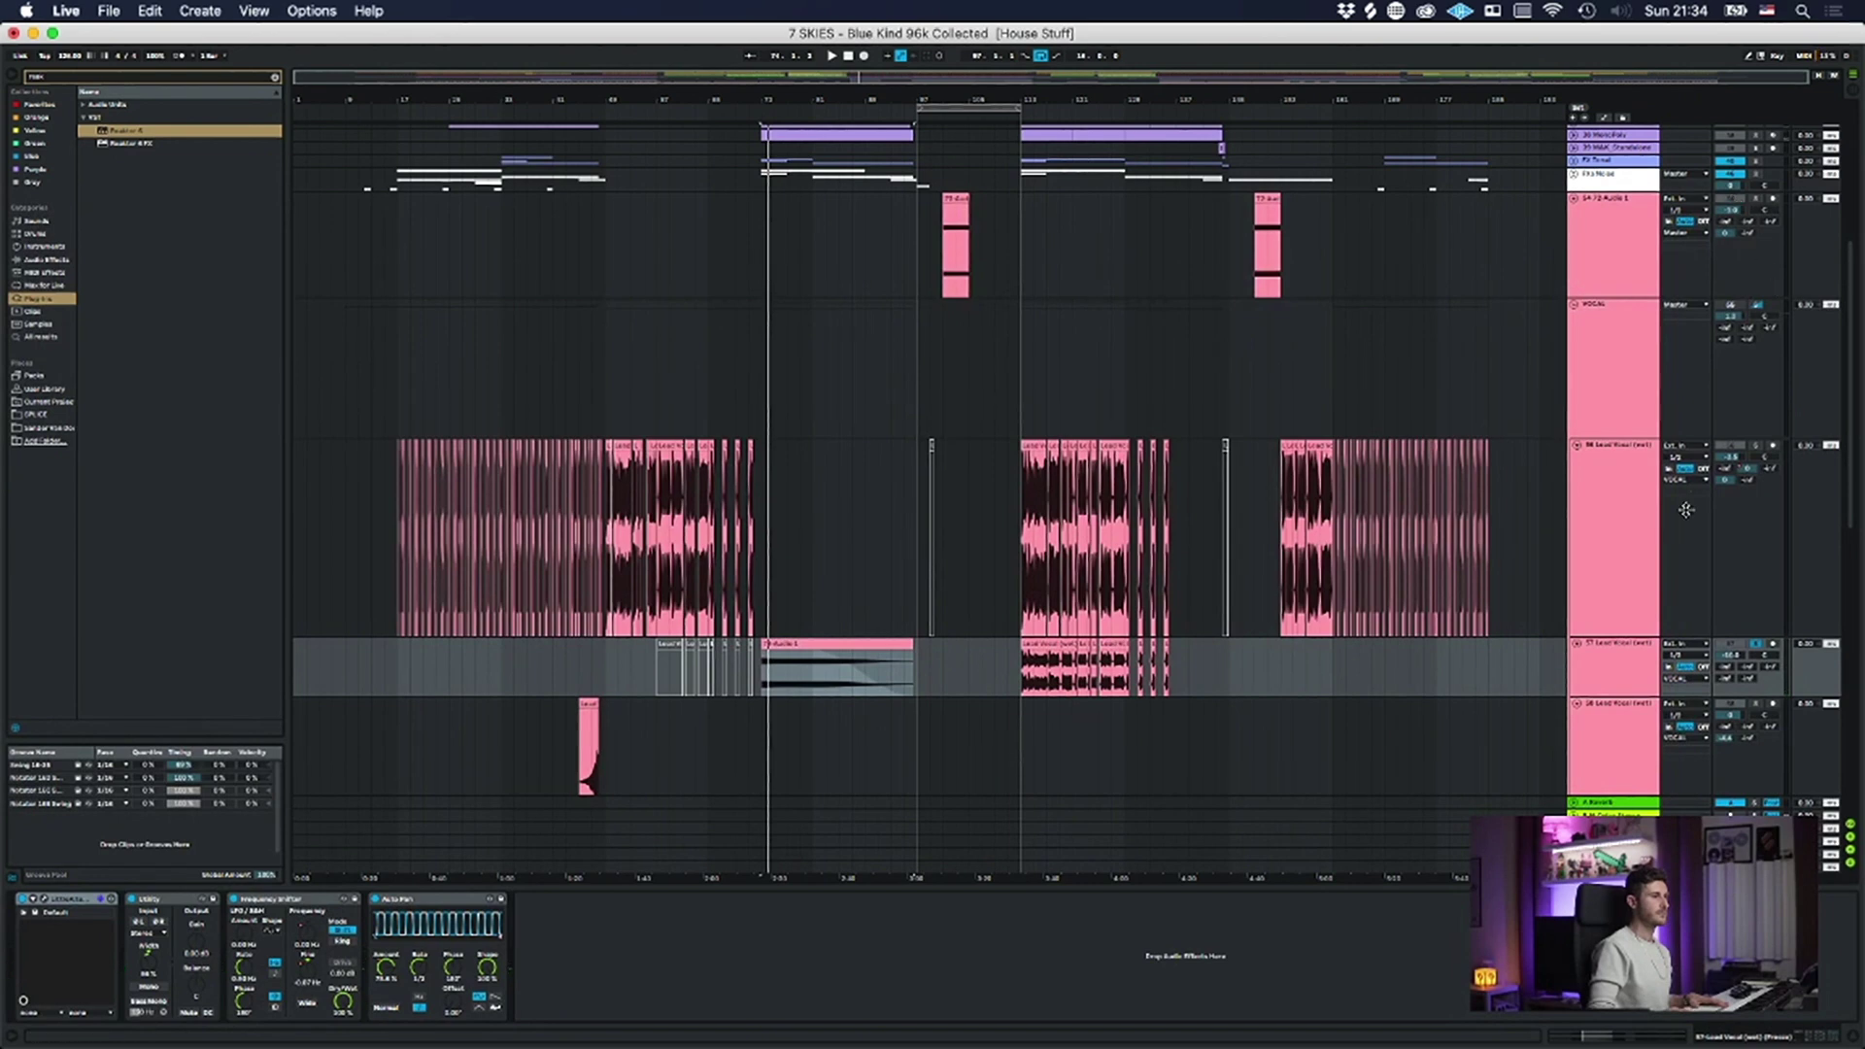
click(1730, 306)
scroll(1786, 661, down, 5)
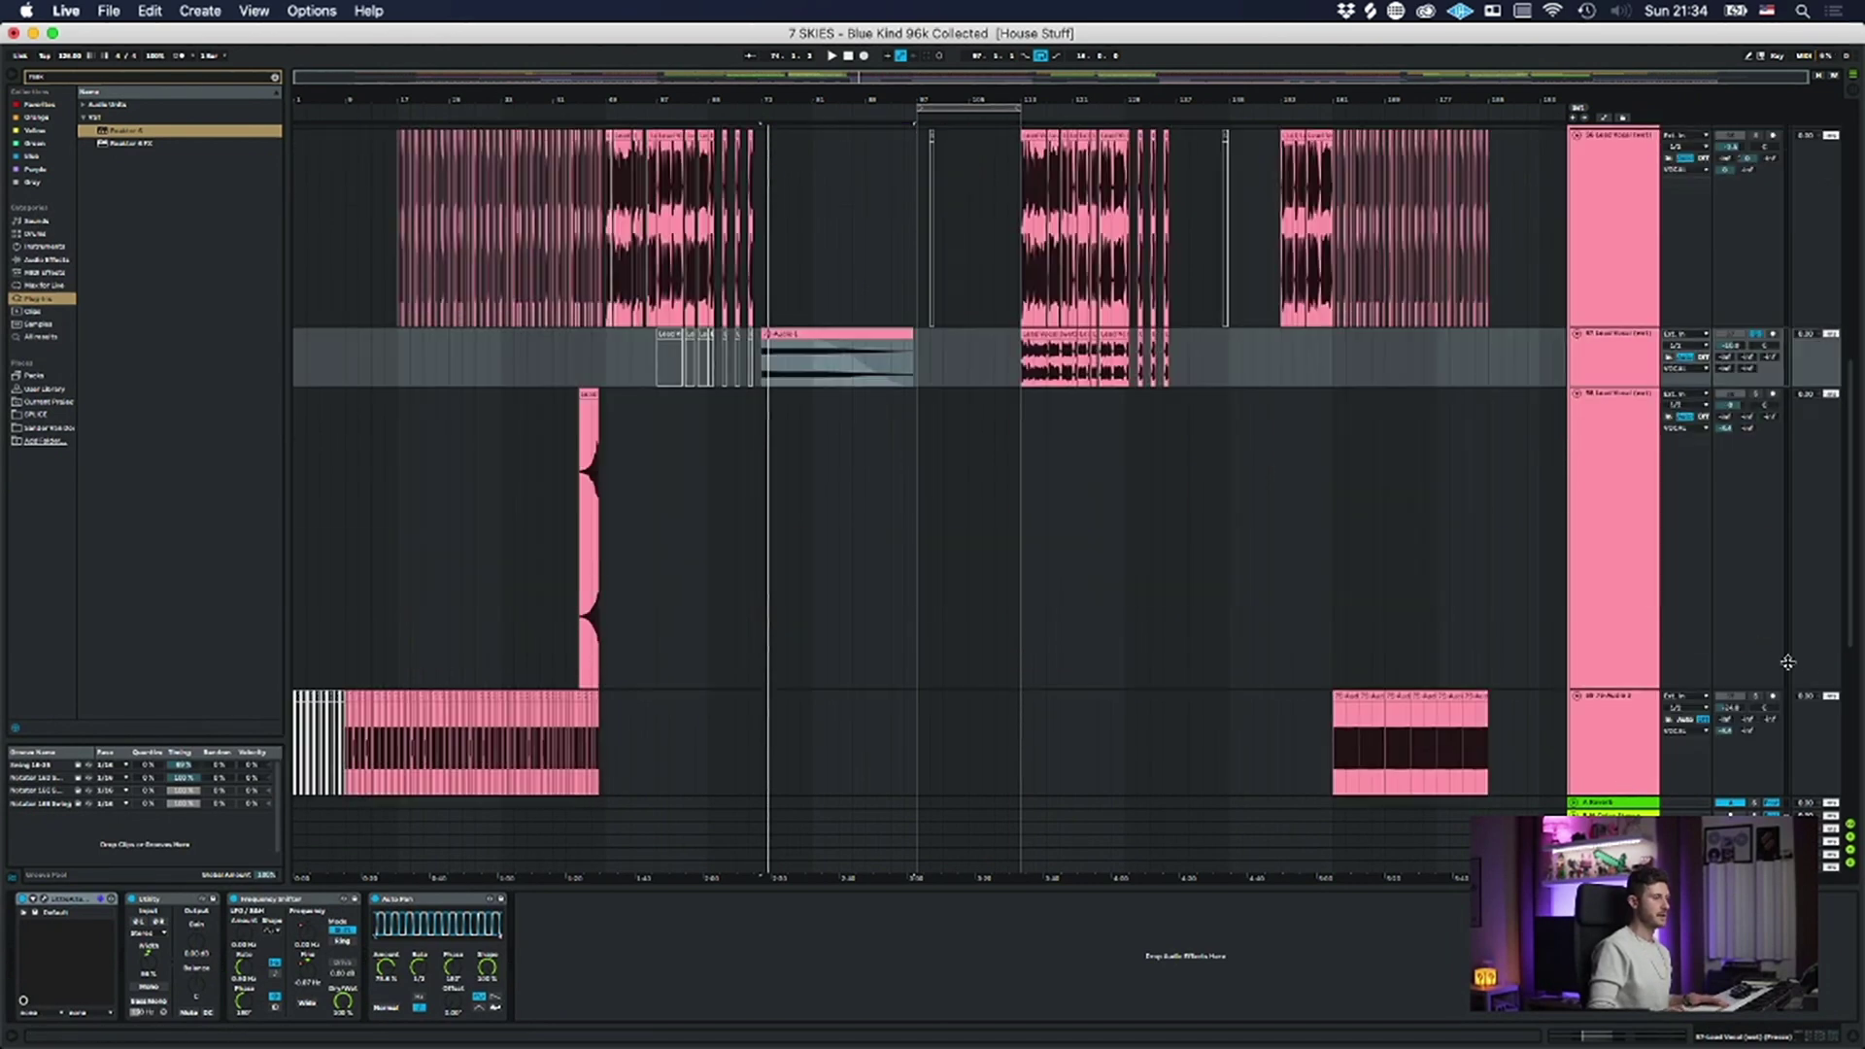
key(space)
key(space)
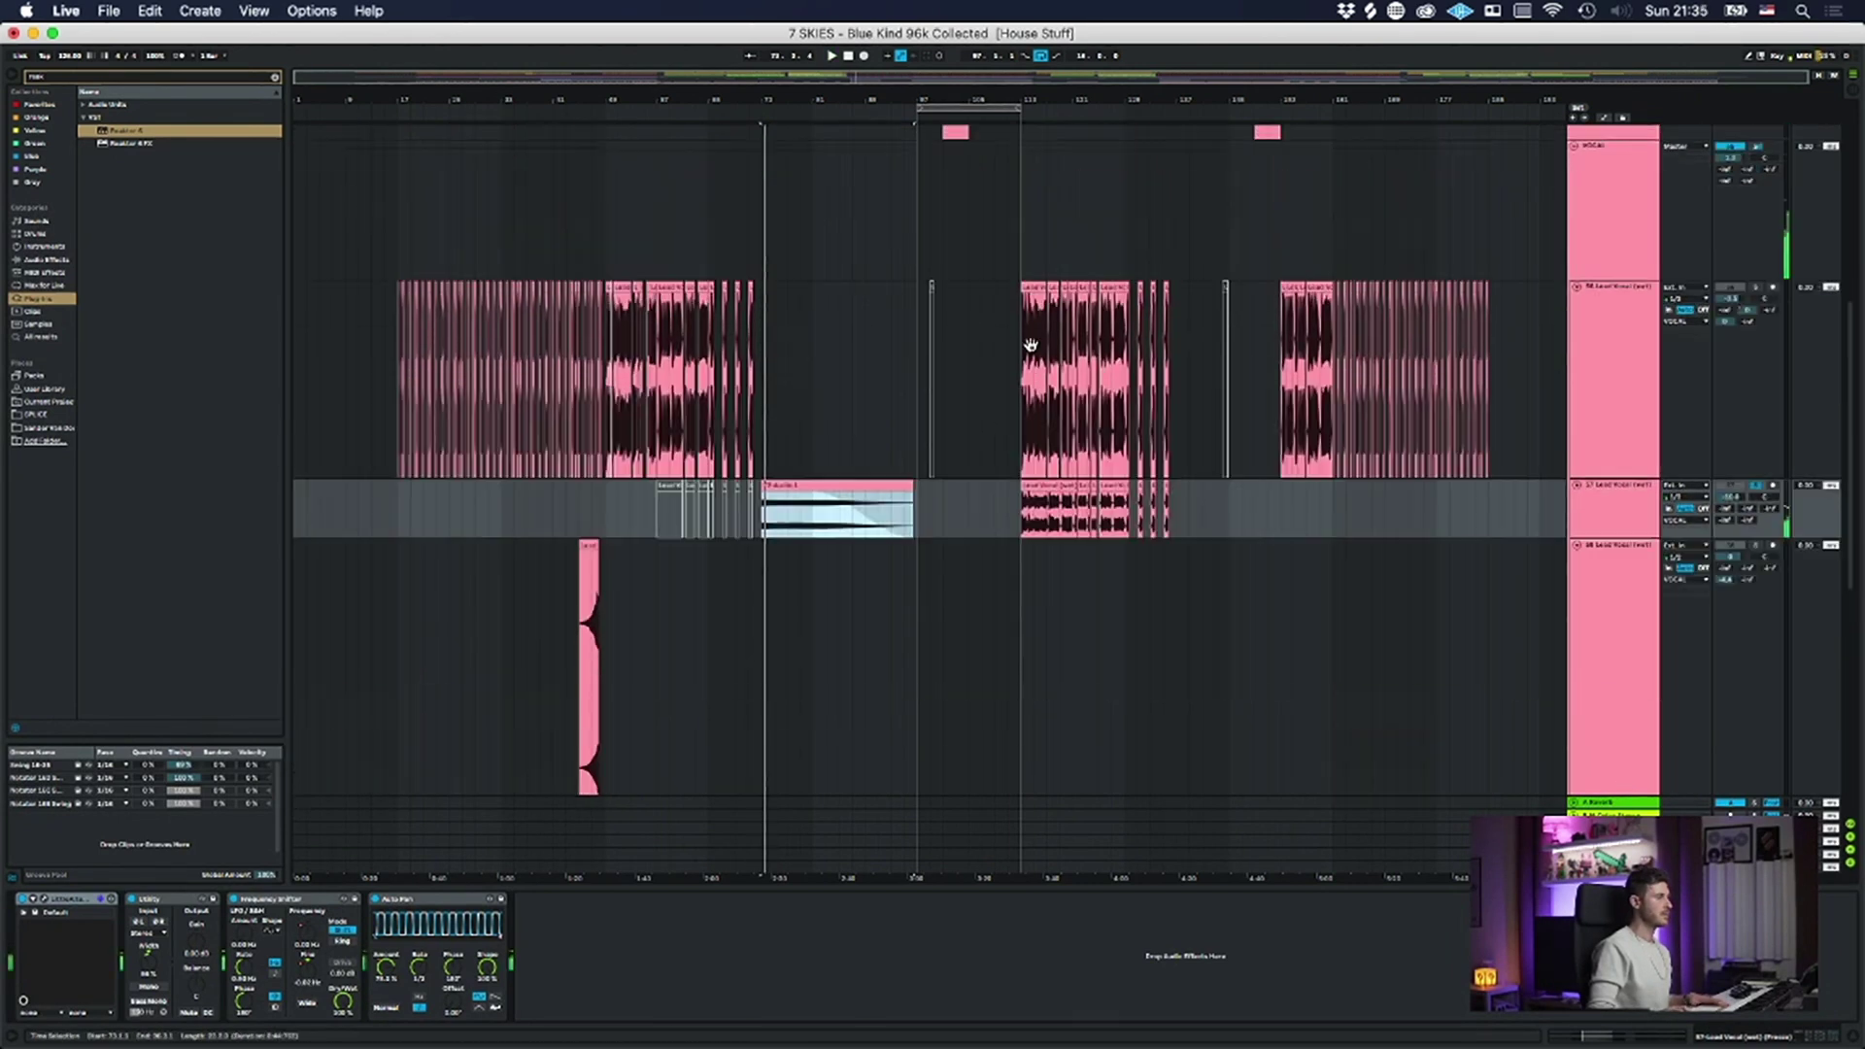
- Solo the lowest audio track of the vocal group and play the middle of its long clip before the break
scroll(1039, 437, up, 4)
click(1039, 554)
scroll(1048, 539, down, 8)
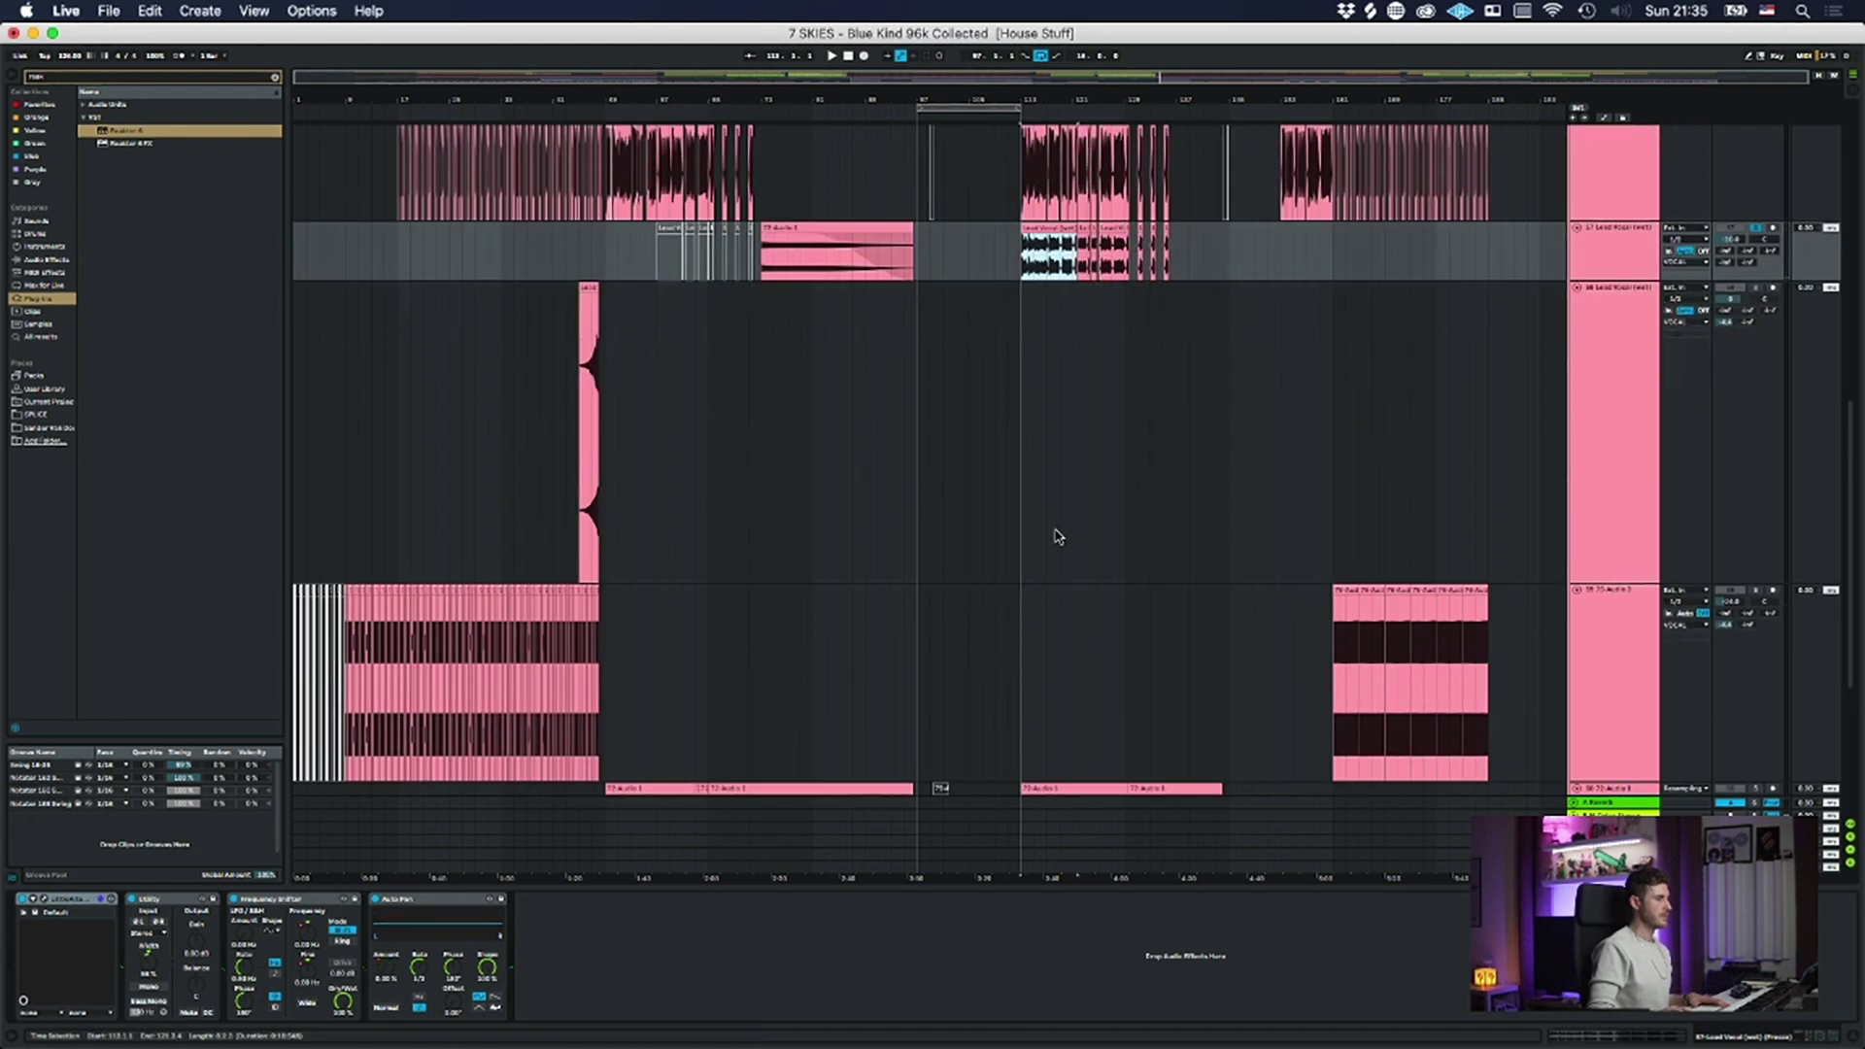
scroll(697, 480, down, 2)
click(826, 595)
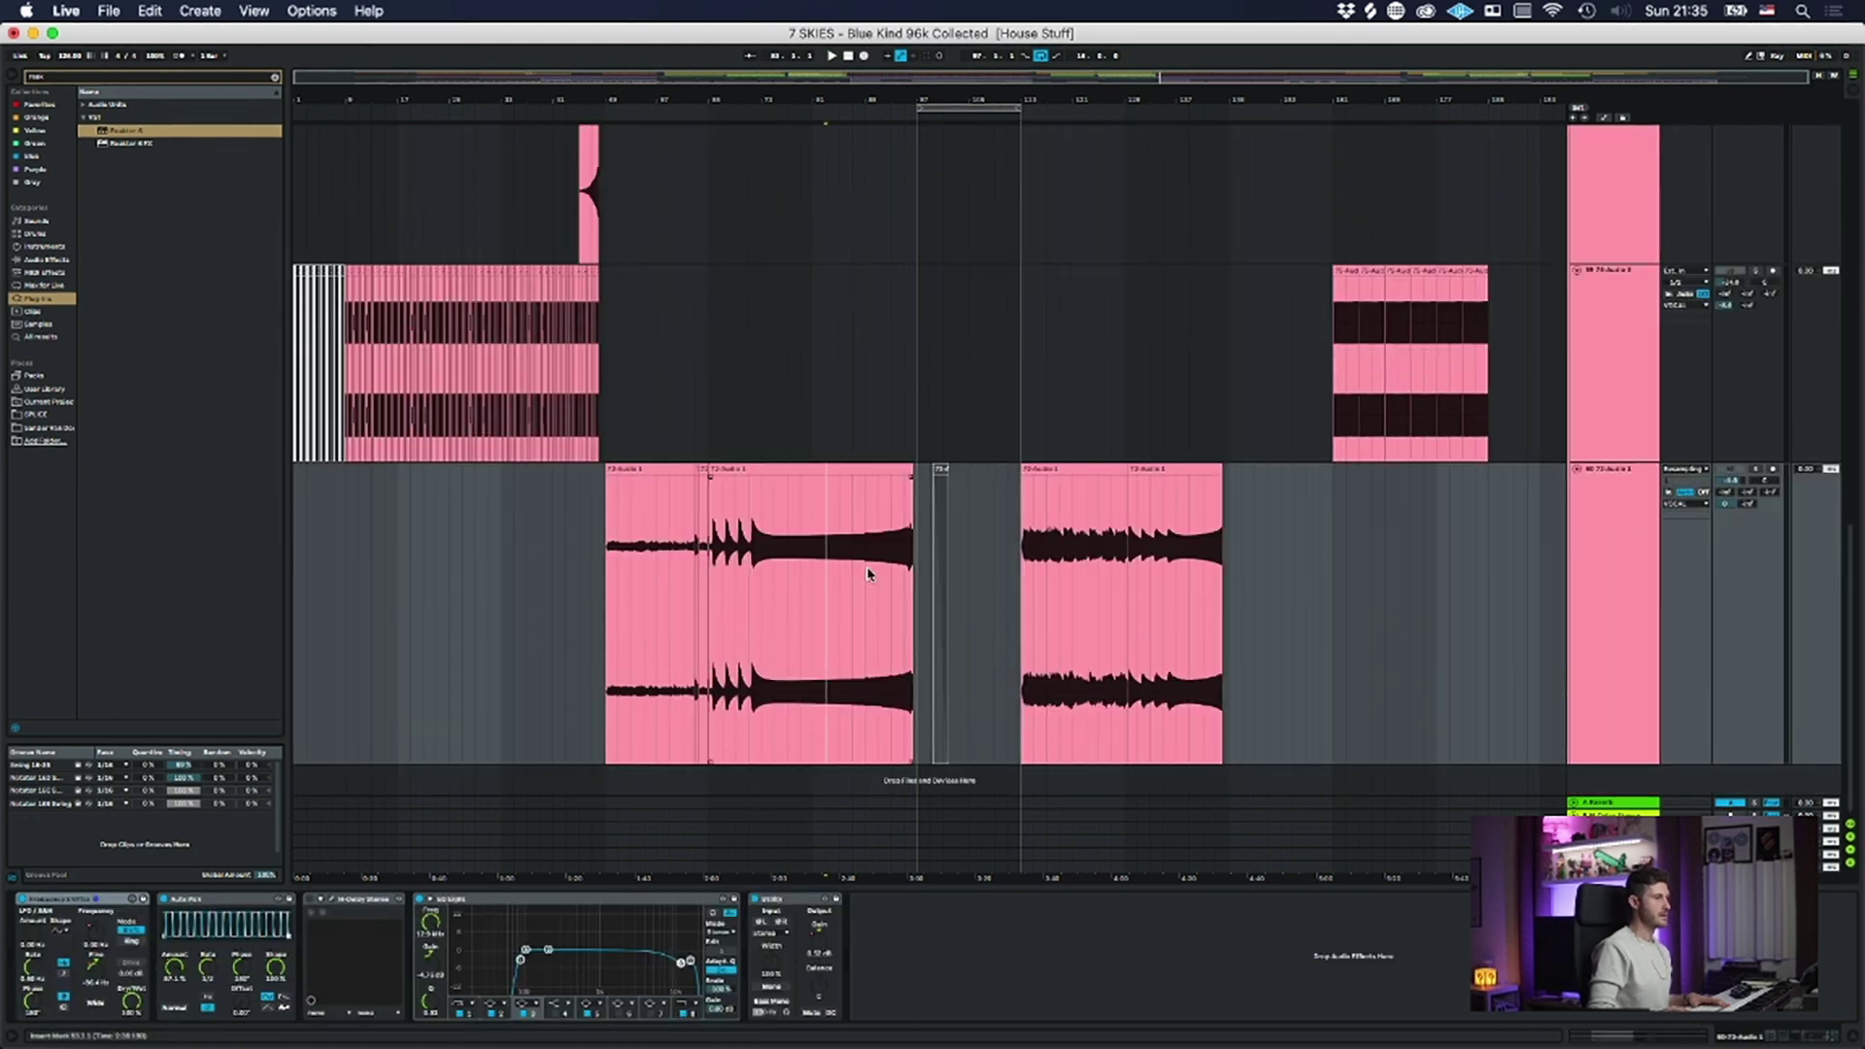
click(1724, 471)
click(1751, 470)
key(space)
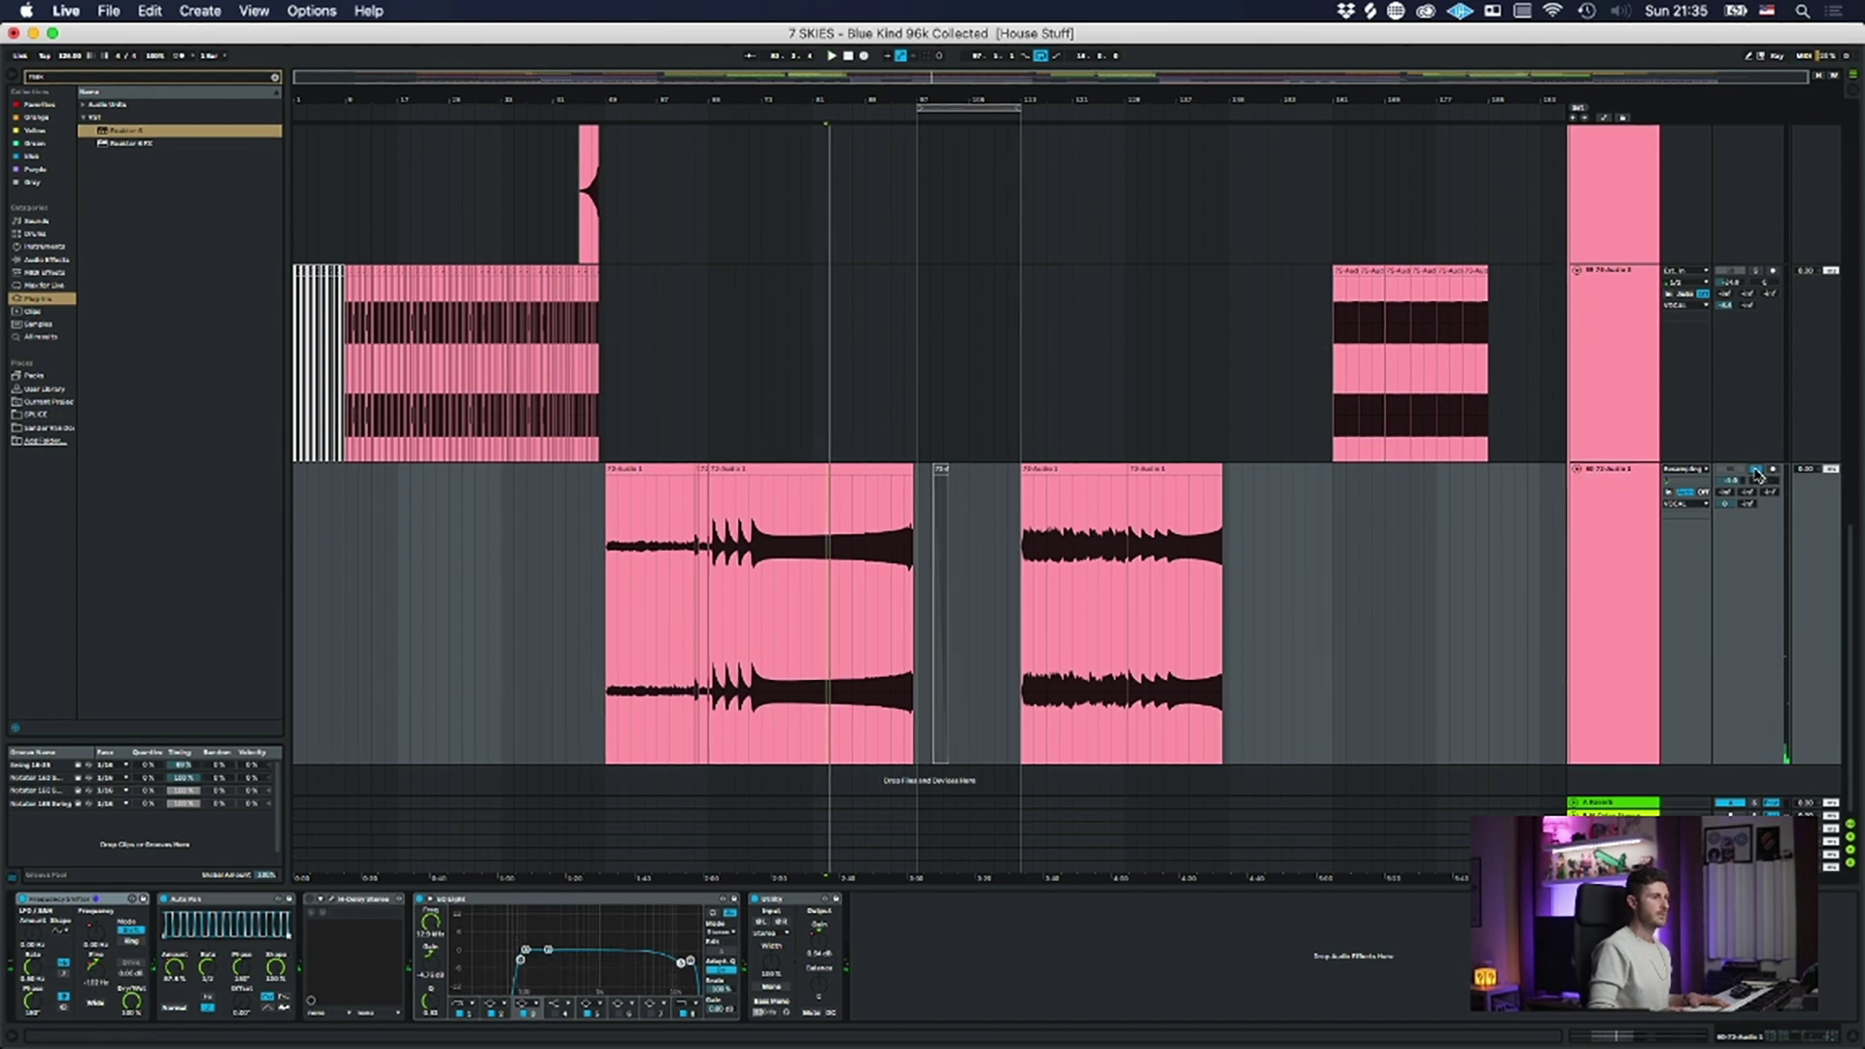
- Inspect the main lead vocal track and open the H-Delay plug-in on the H-Delay Stereo return track
scroll(1423, 529, up, 10)
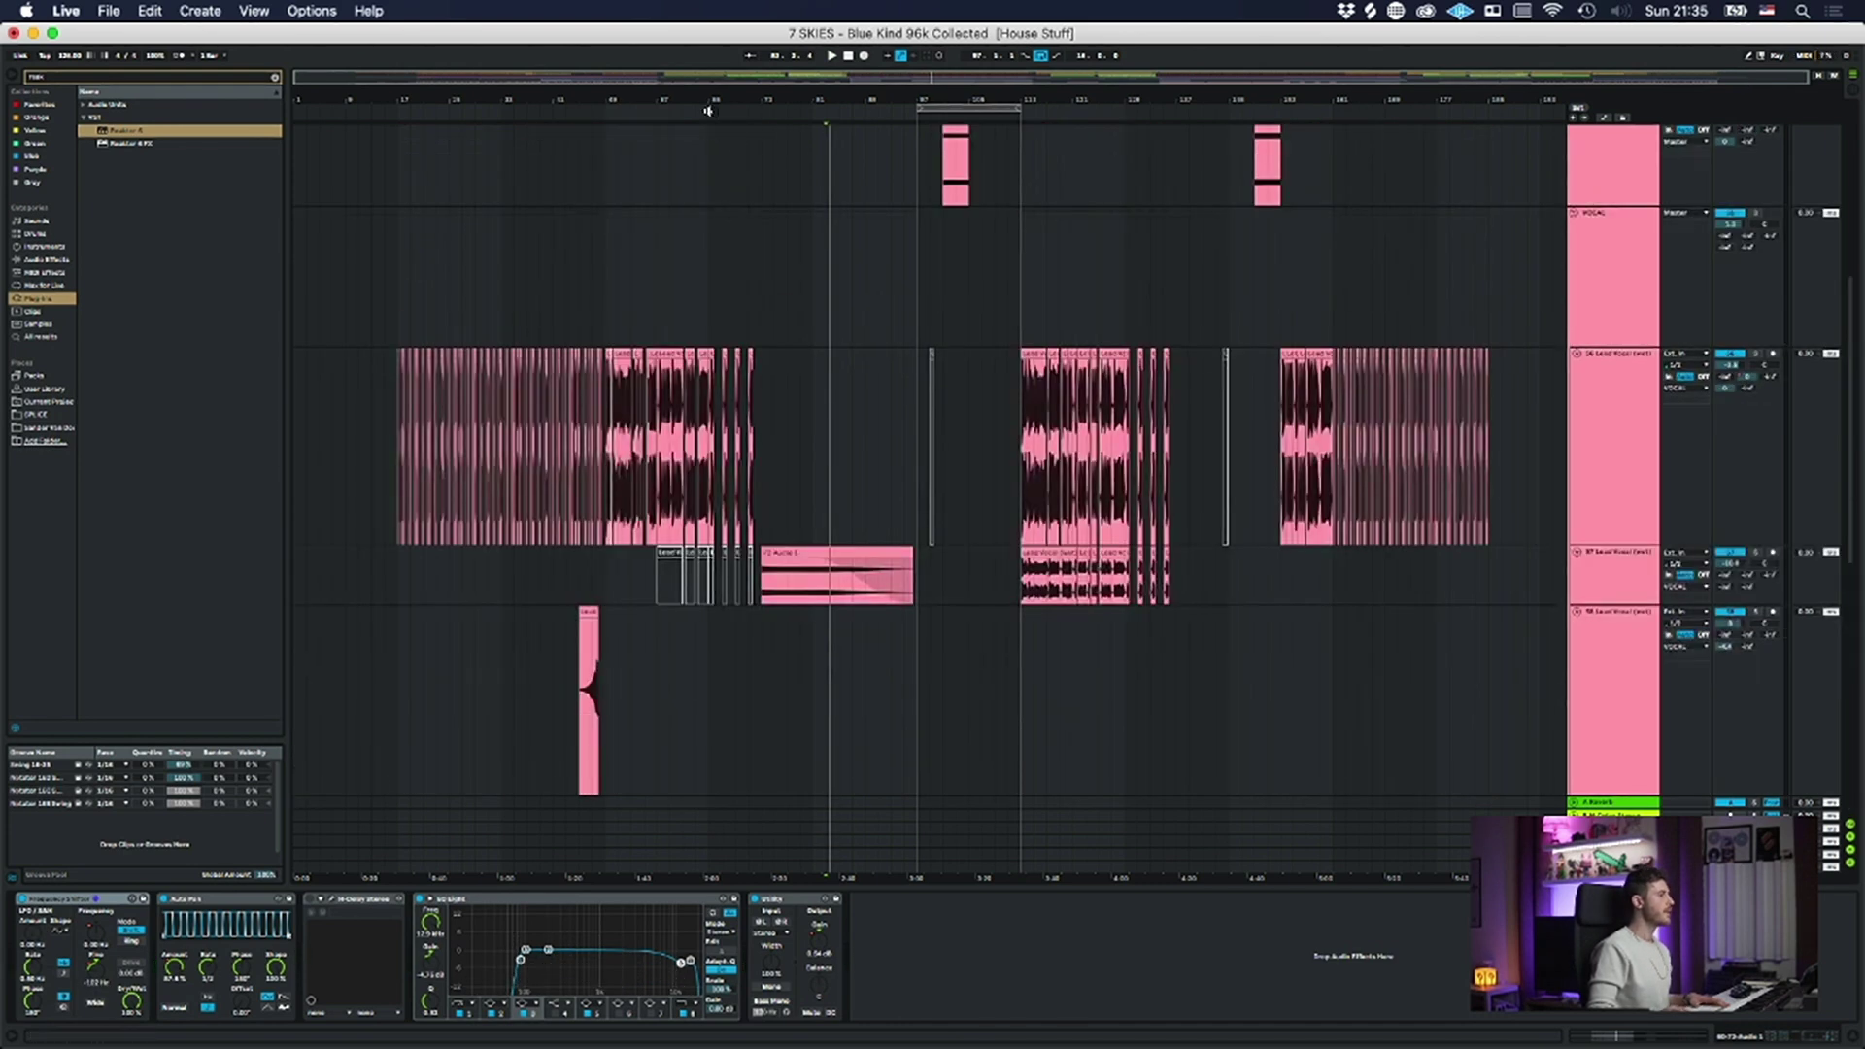
drag(808, 93, 1572, 440)
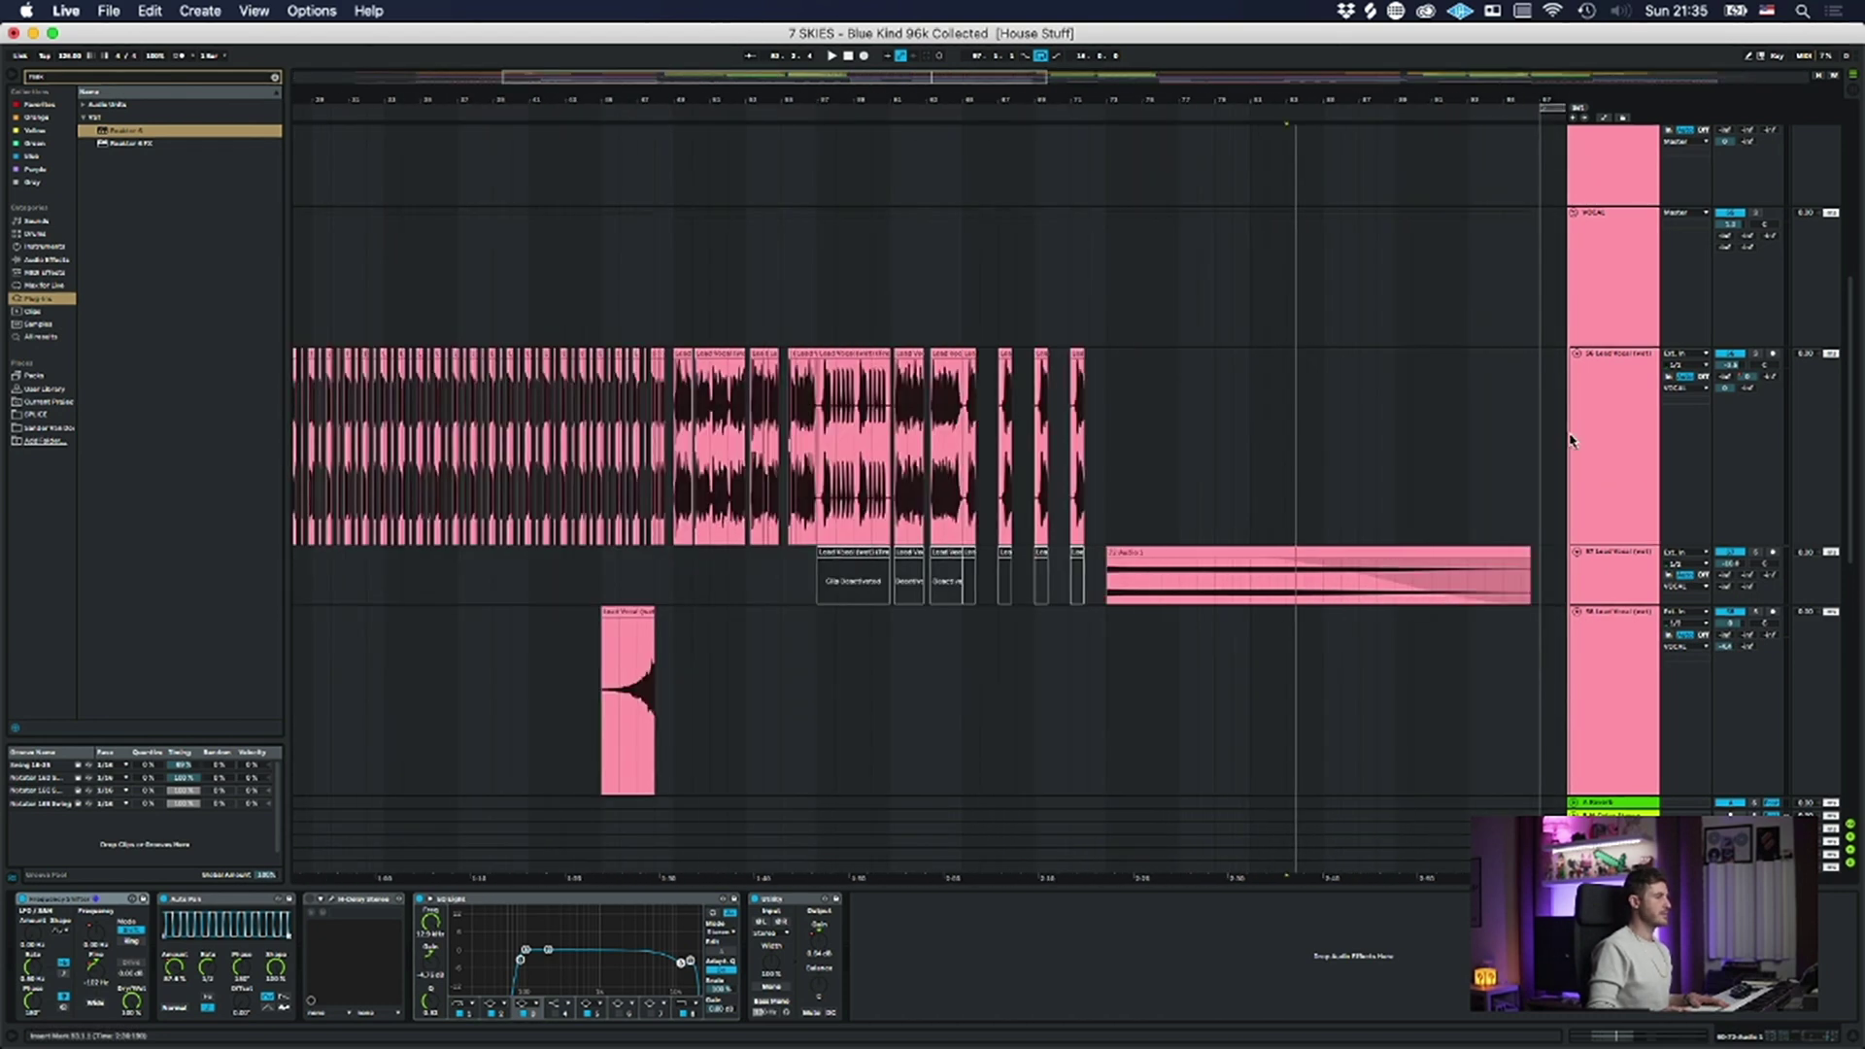
click(1602, 462)
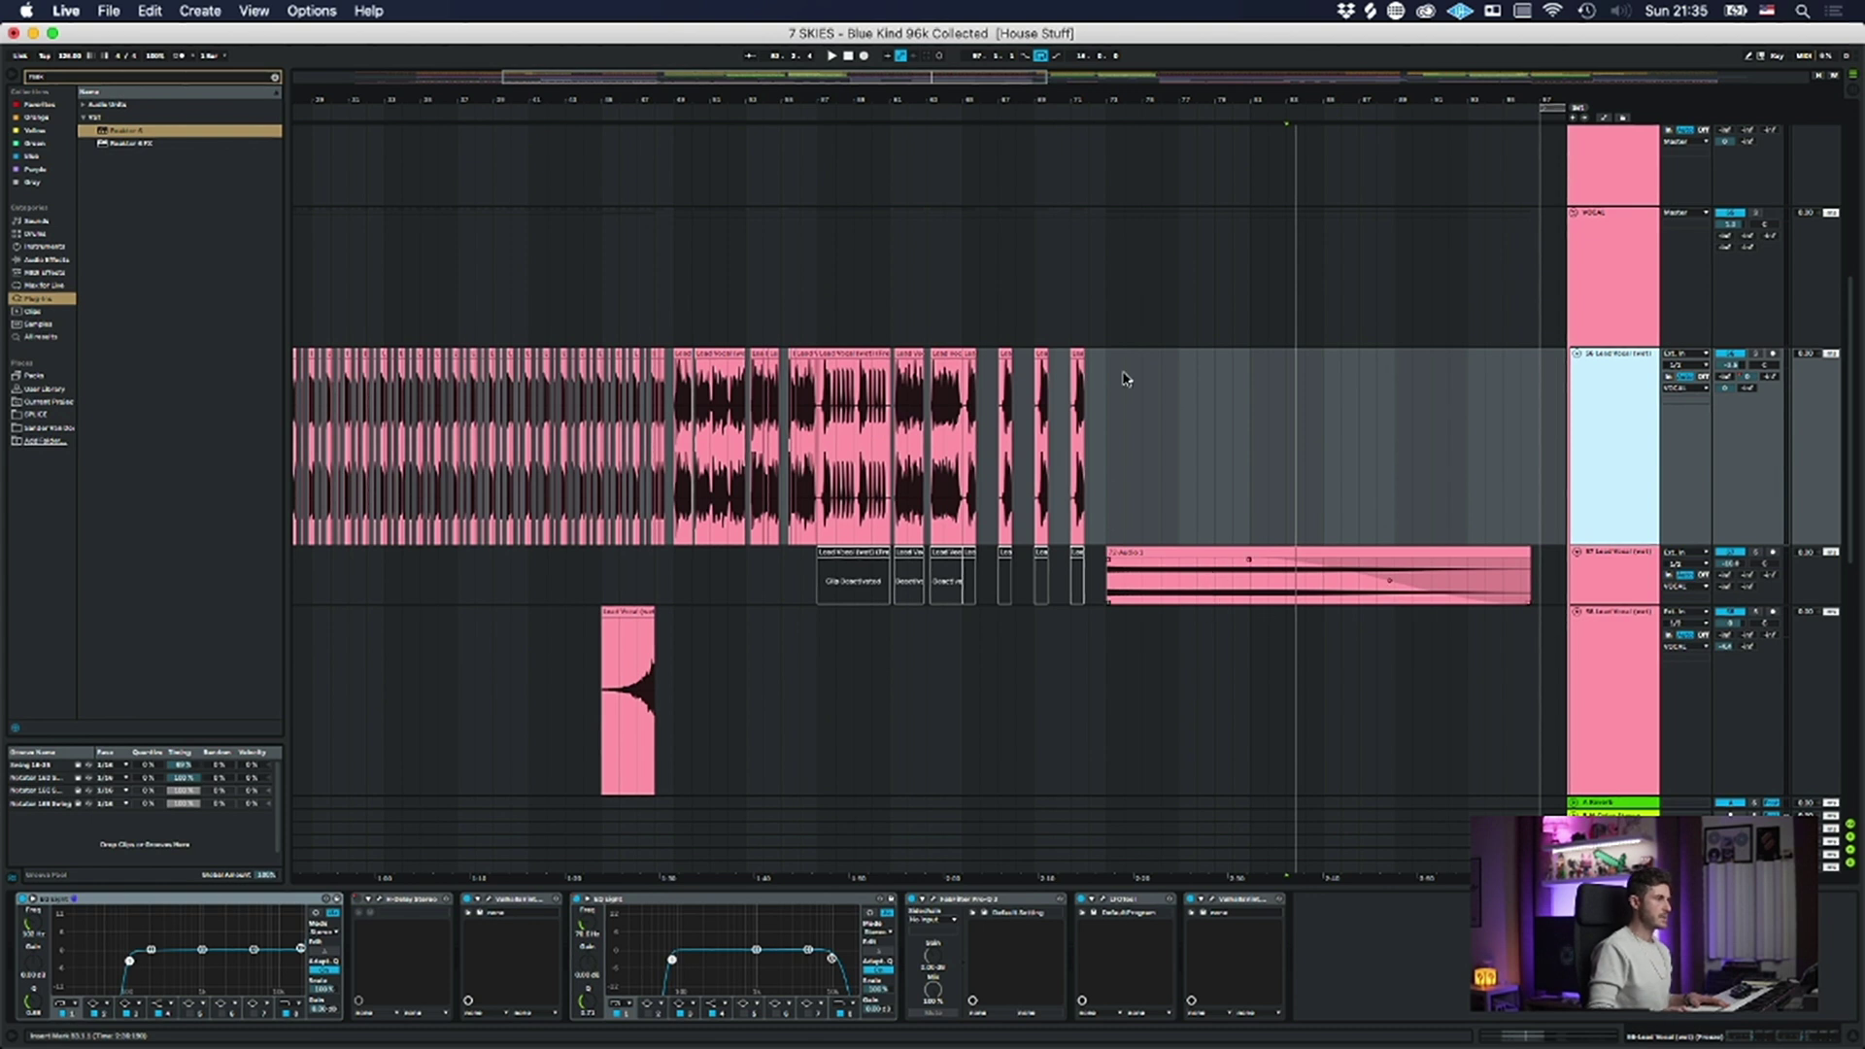
scroll(1641, 608, down, 2)
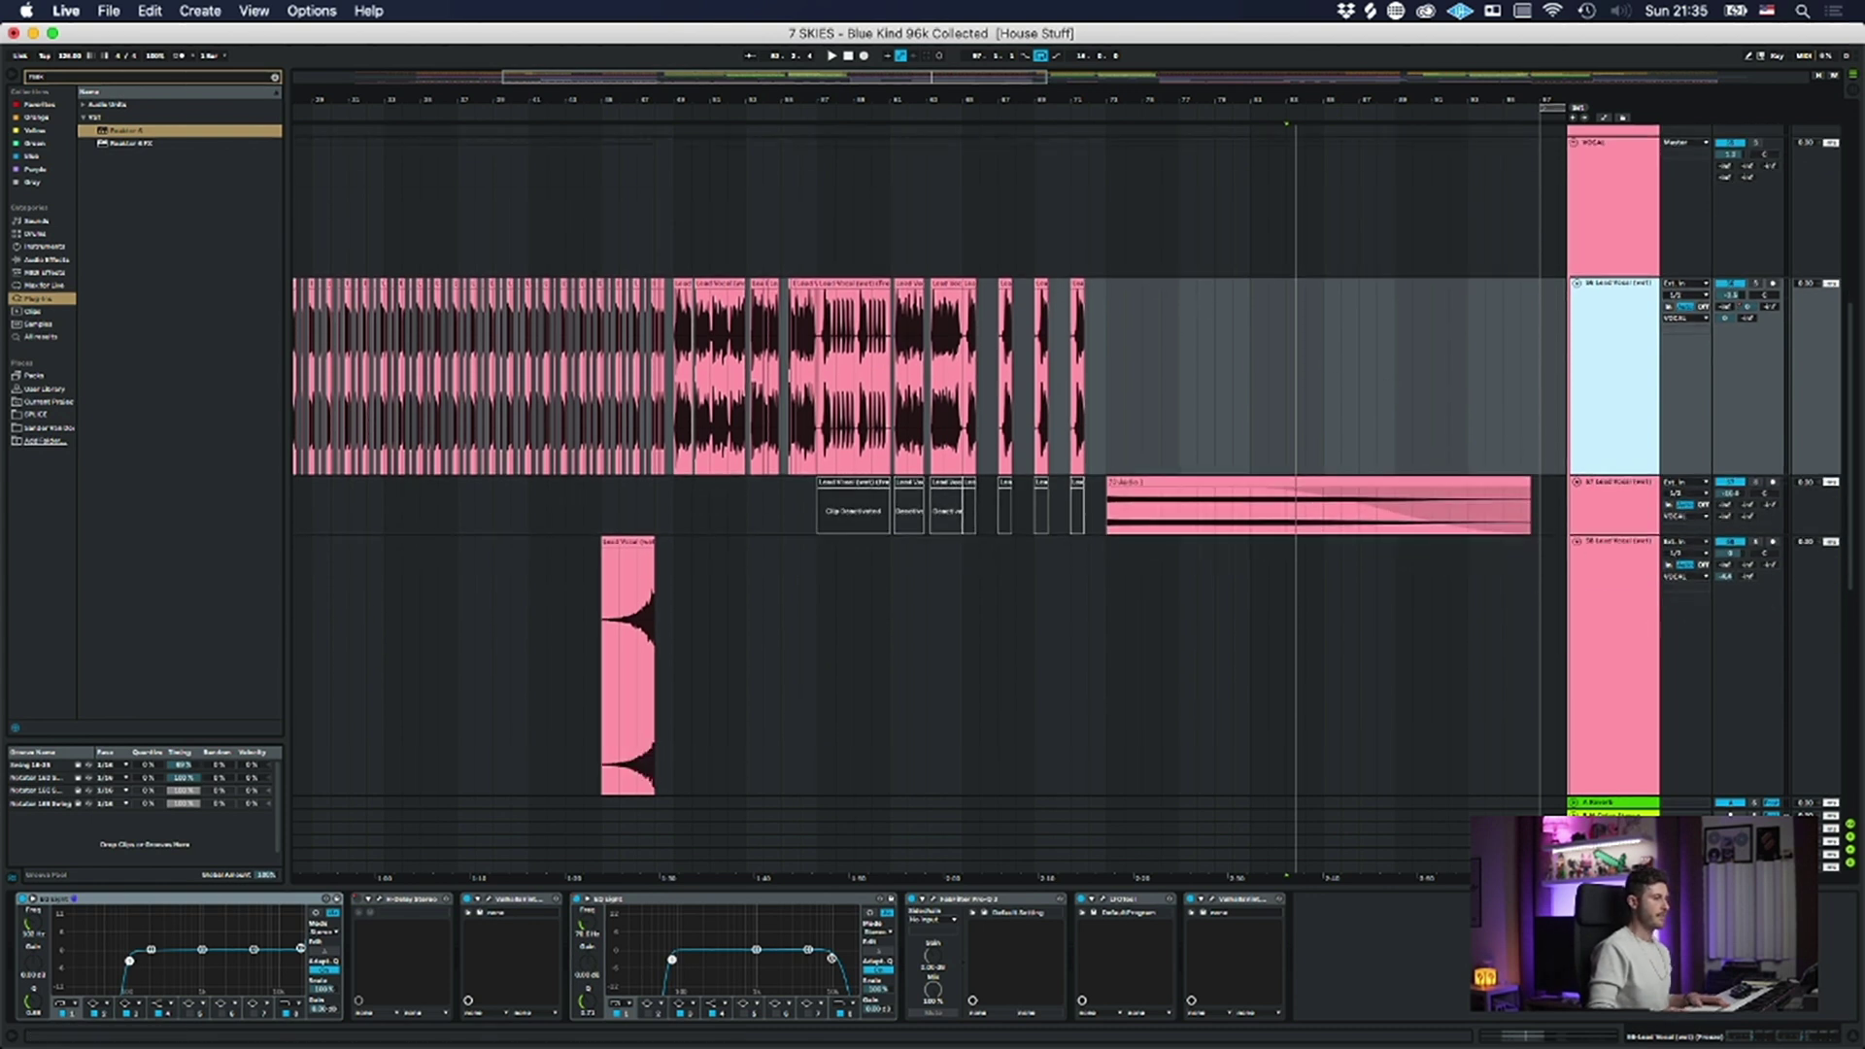
click(1641, 815)
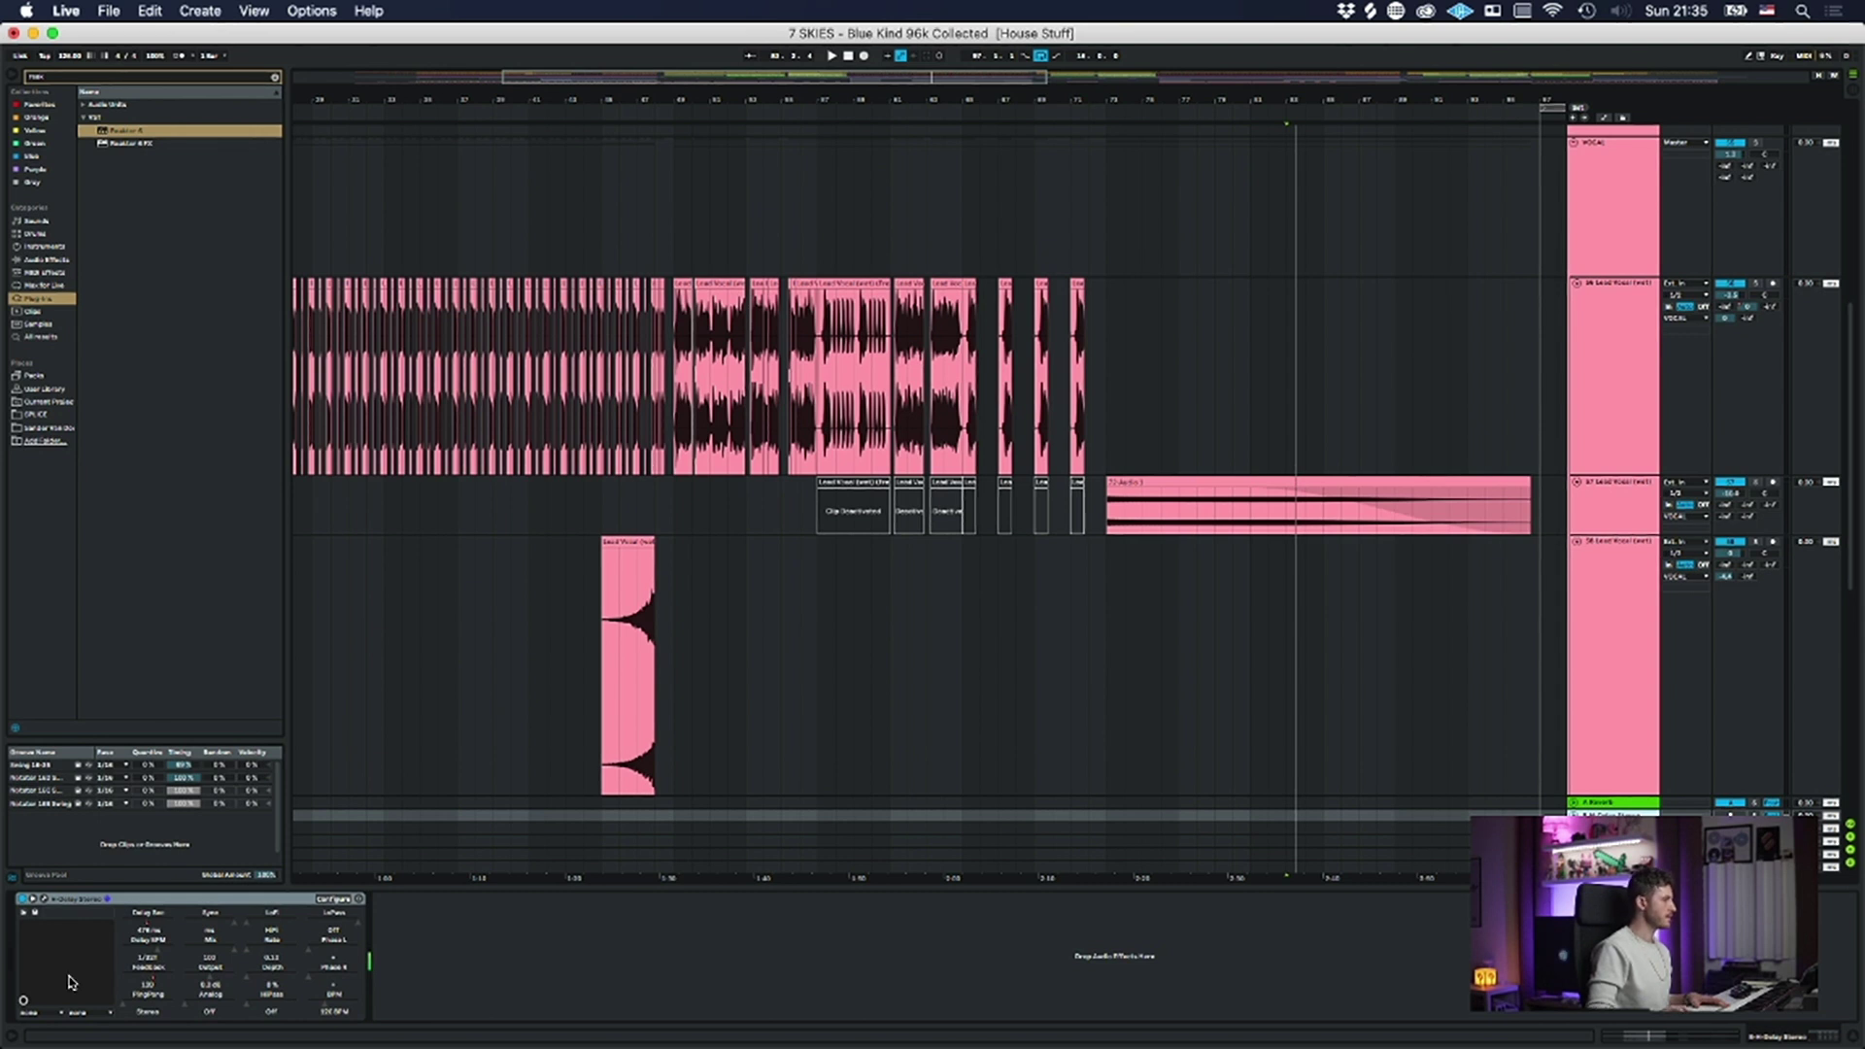
click(43, 898)
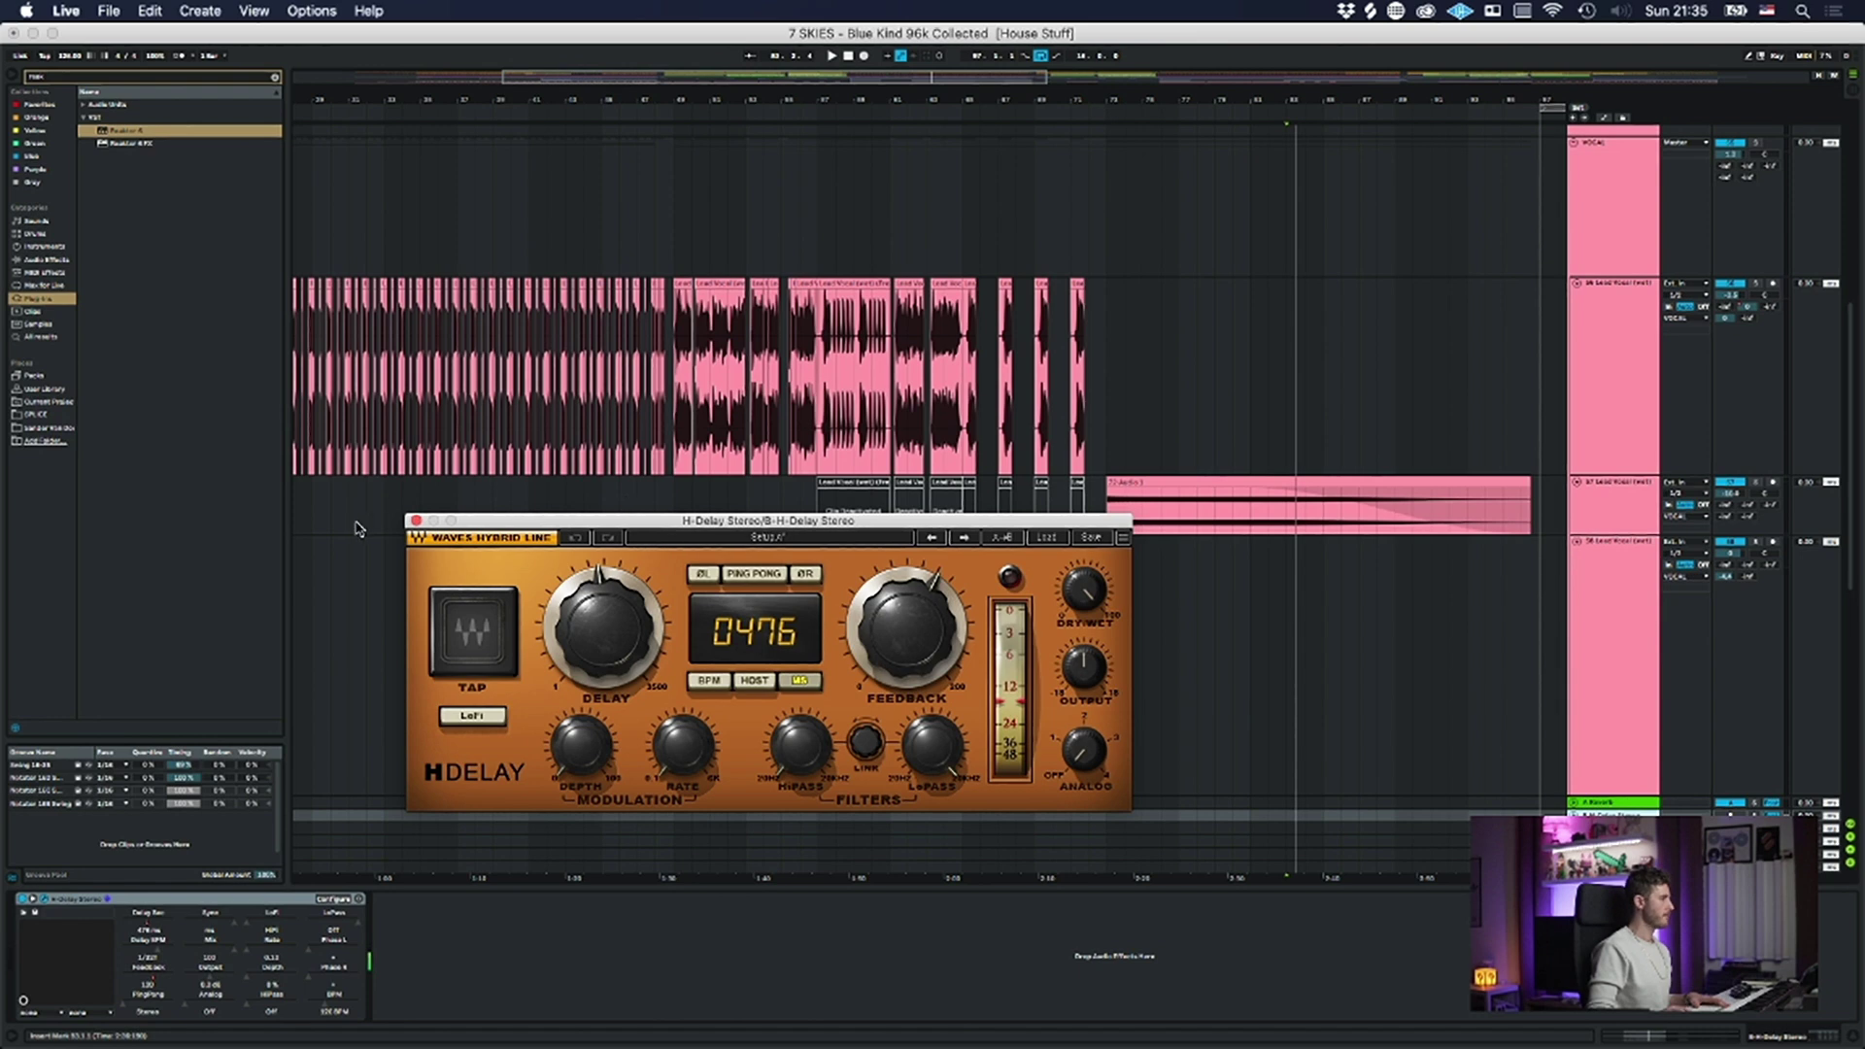
- Unfold the H-Delay Stereo return, display its delay time automation across the song, and close the plug-in window
click(1574, 814)
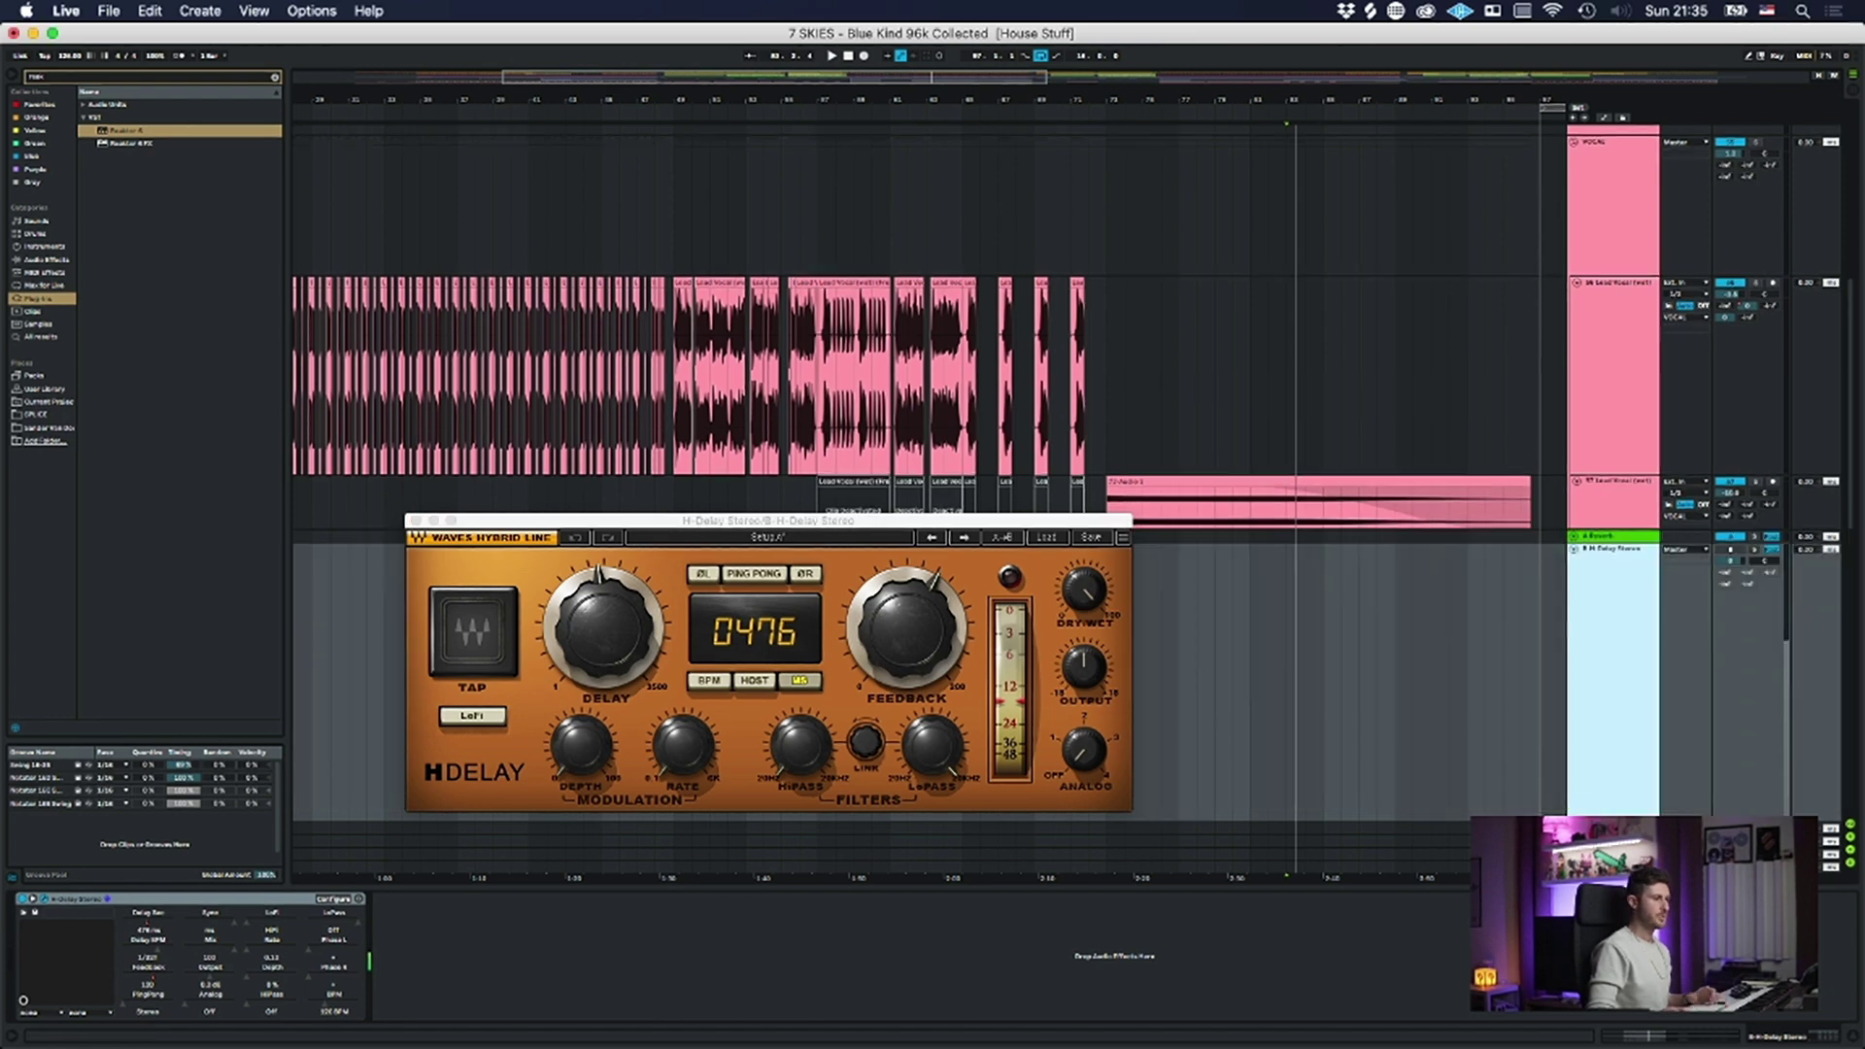
key(a)
drag(1078, 100, 1080, 43)
click(1614, 560)
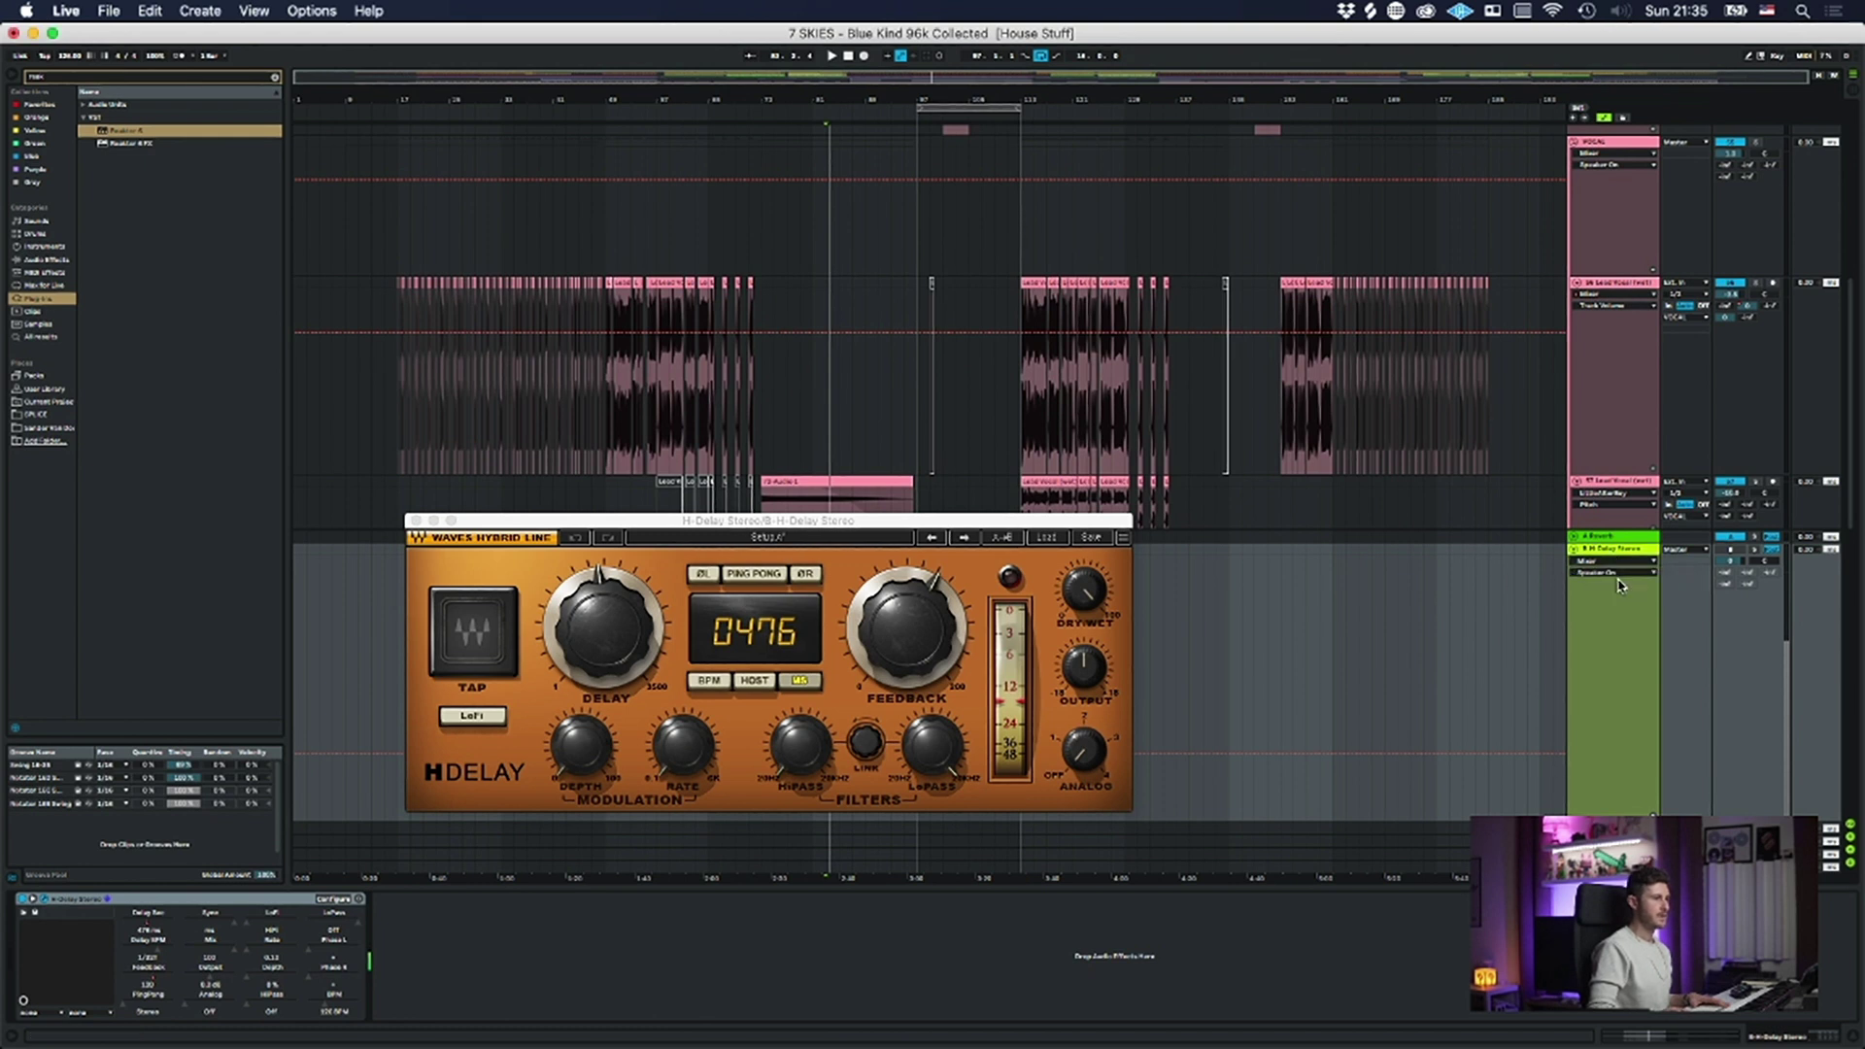
click(1627, 581)
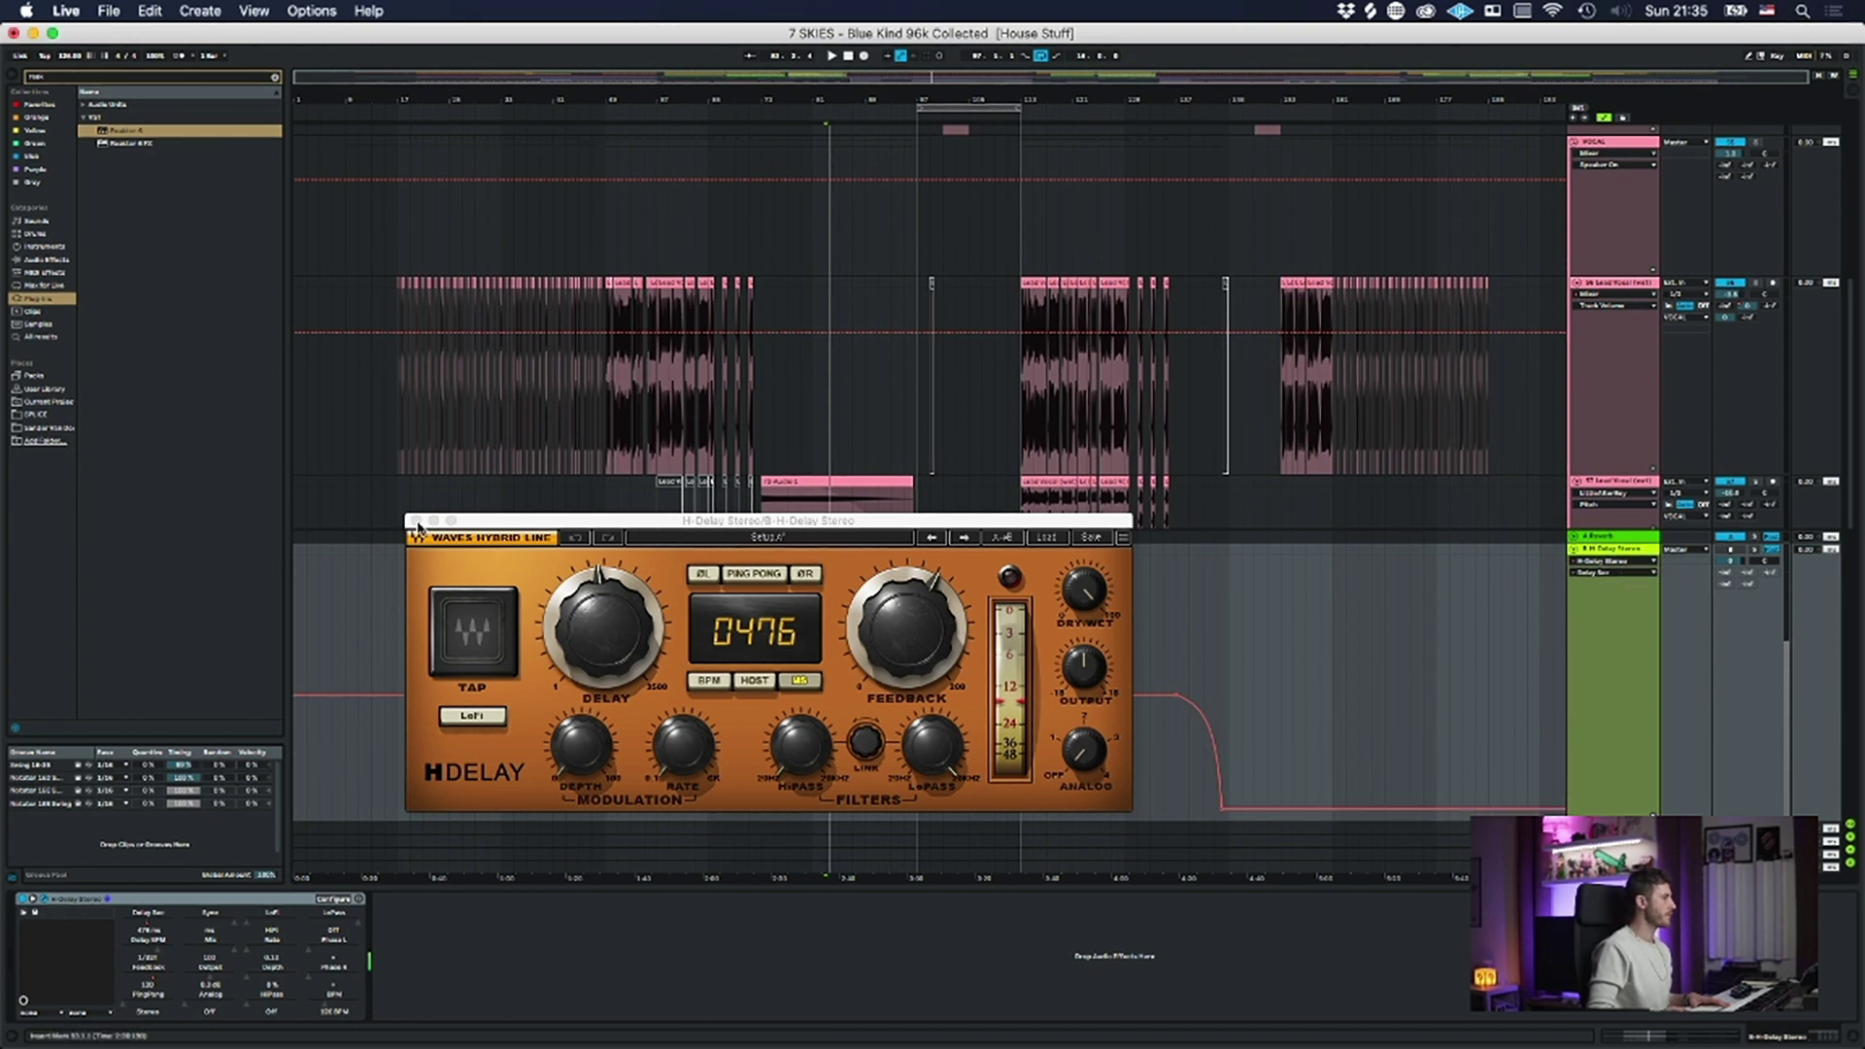
click(416, 521)
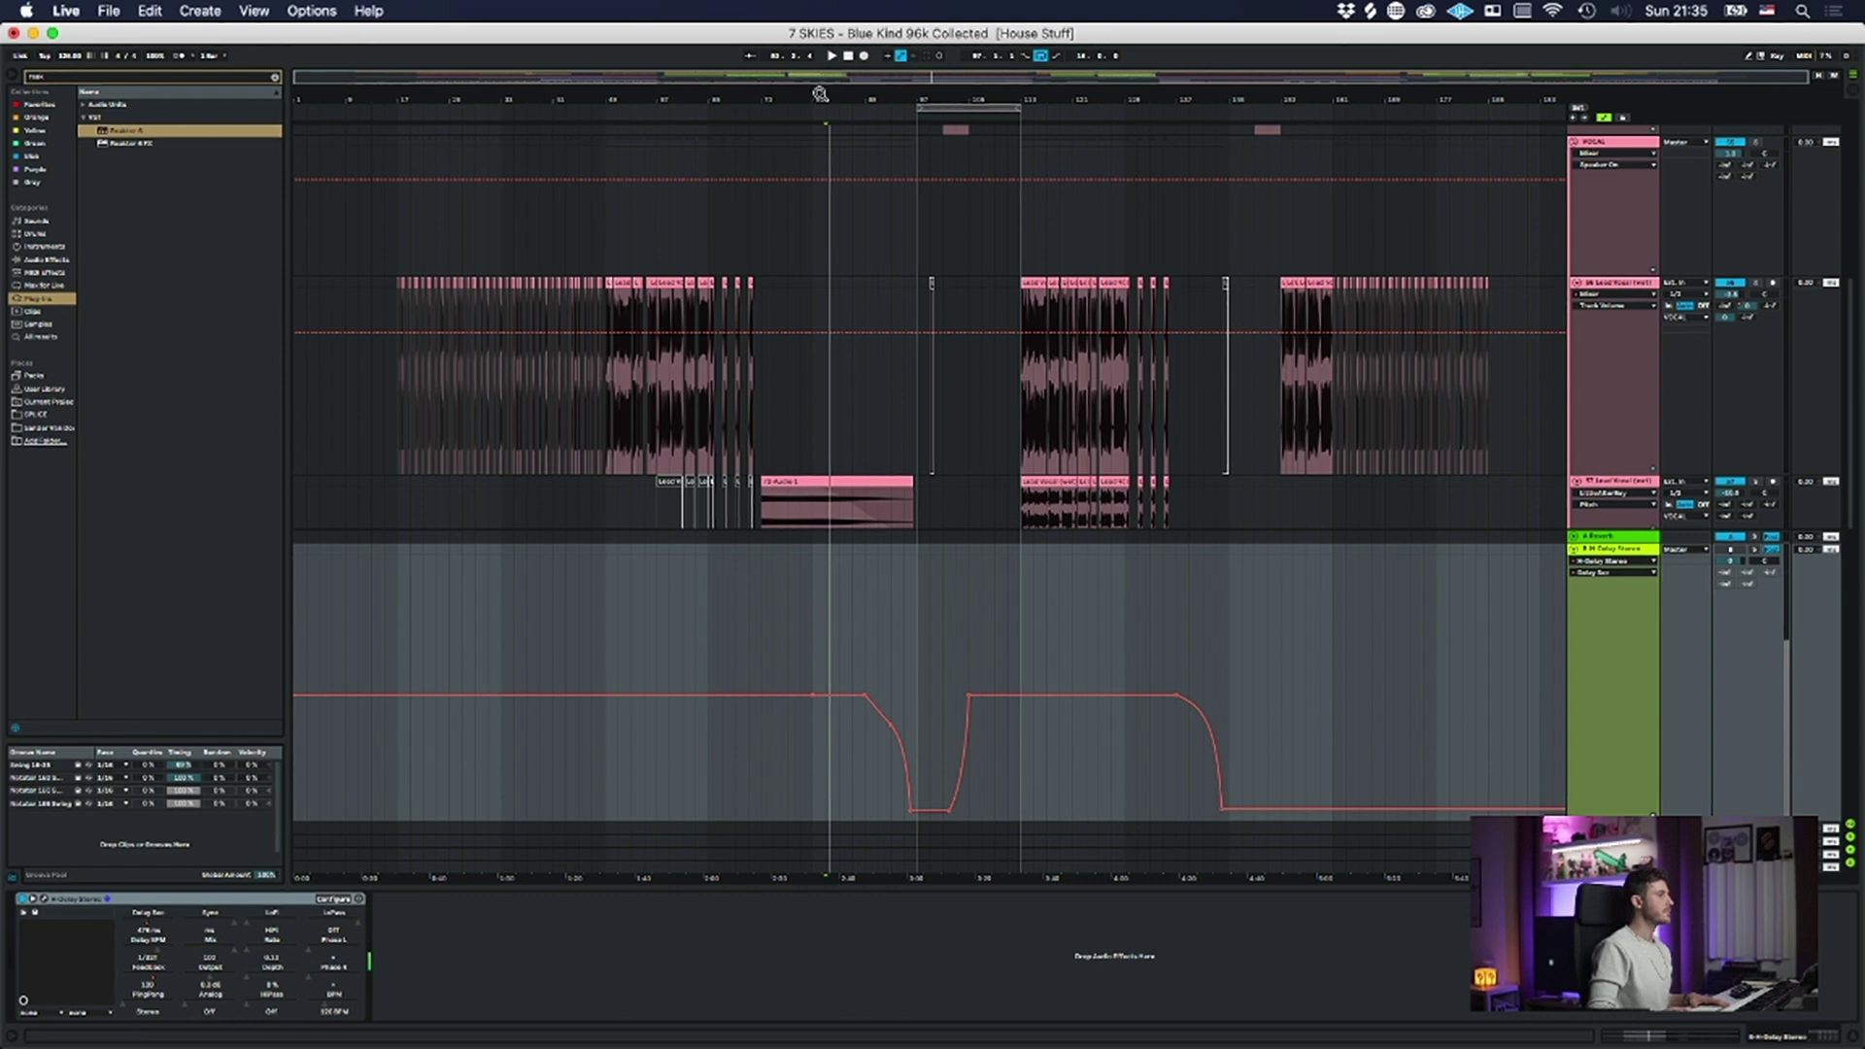
- Copy the last short lead vocal clip before the break into the empty section around bar 85
drag(827, 102, 840, 165)
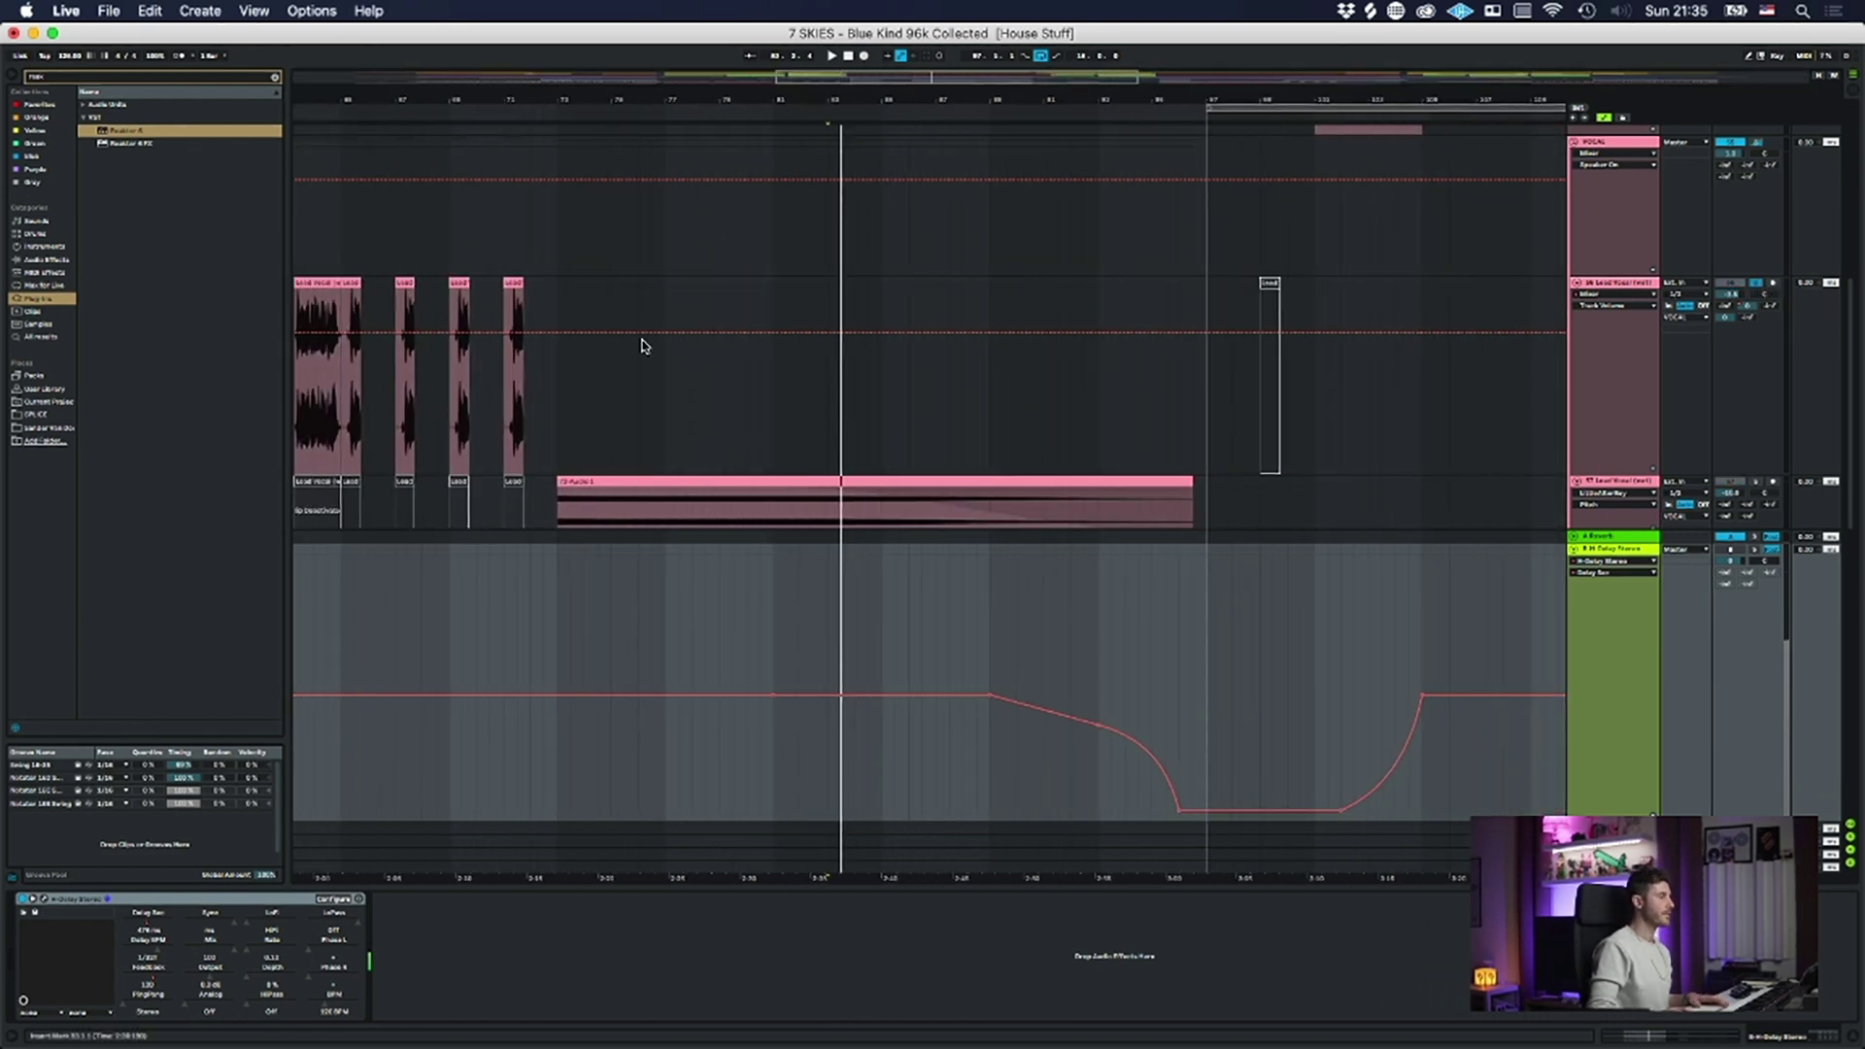
mouse_move(515, 326)
mouse_down()
mouse_move(670, 304)
mouse_move(996, 316)
mouse_move(871, 306)
mouse_up()
click(1636, 256)
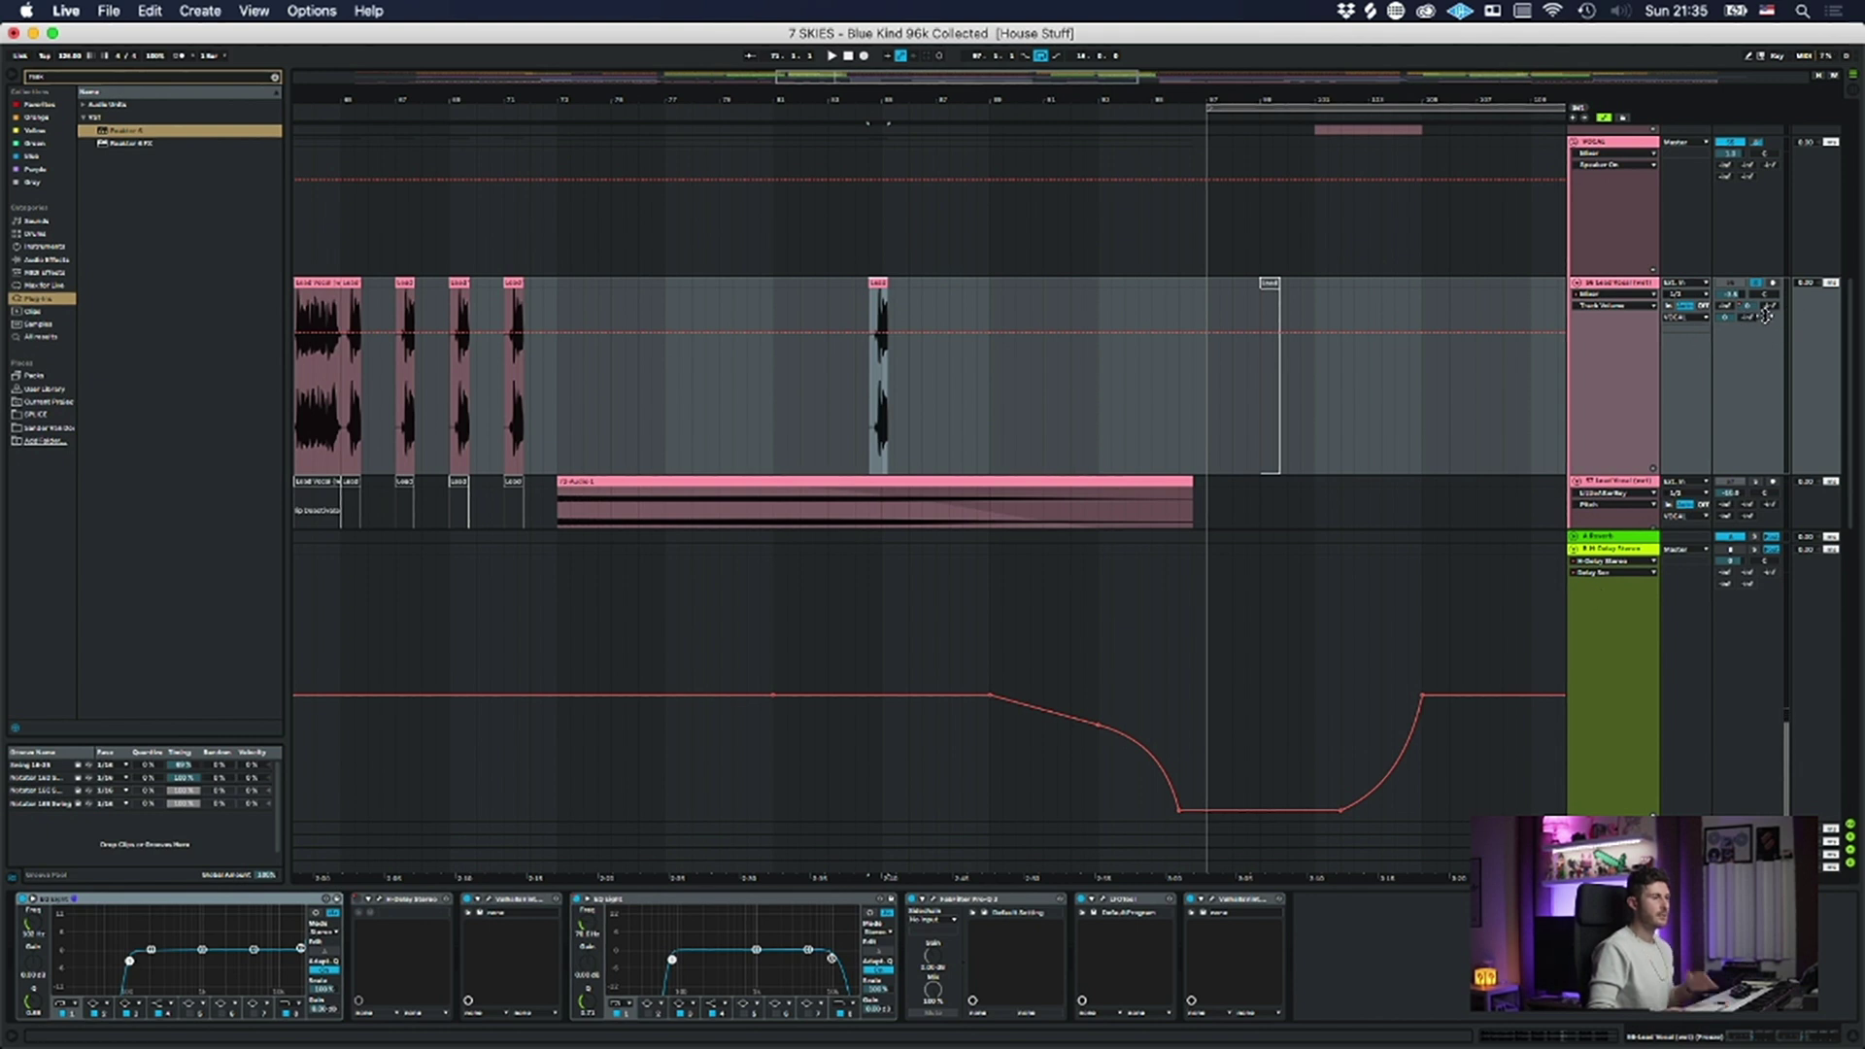
- Turn on the H-Delay Stereo return, audition the copied vocal clip through it, and switch the return off again
click(1734, 549)
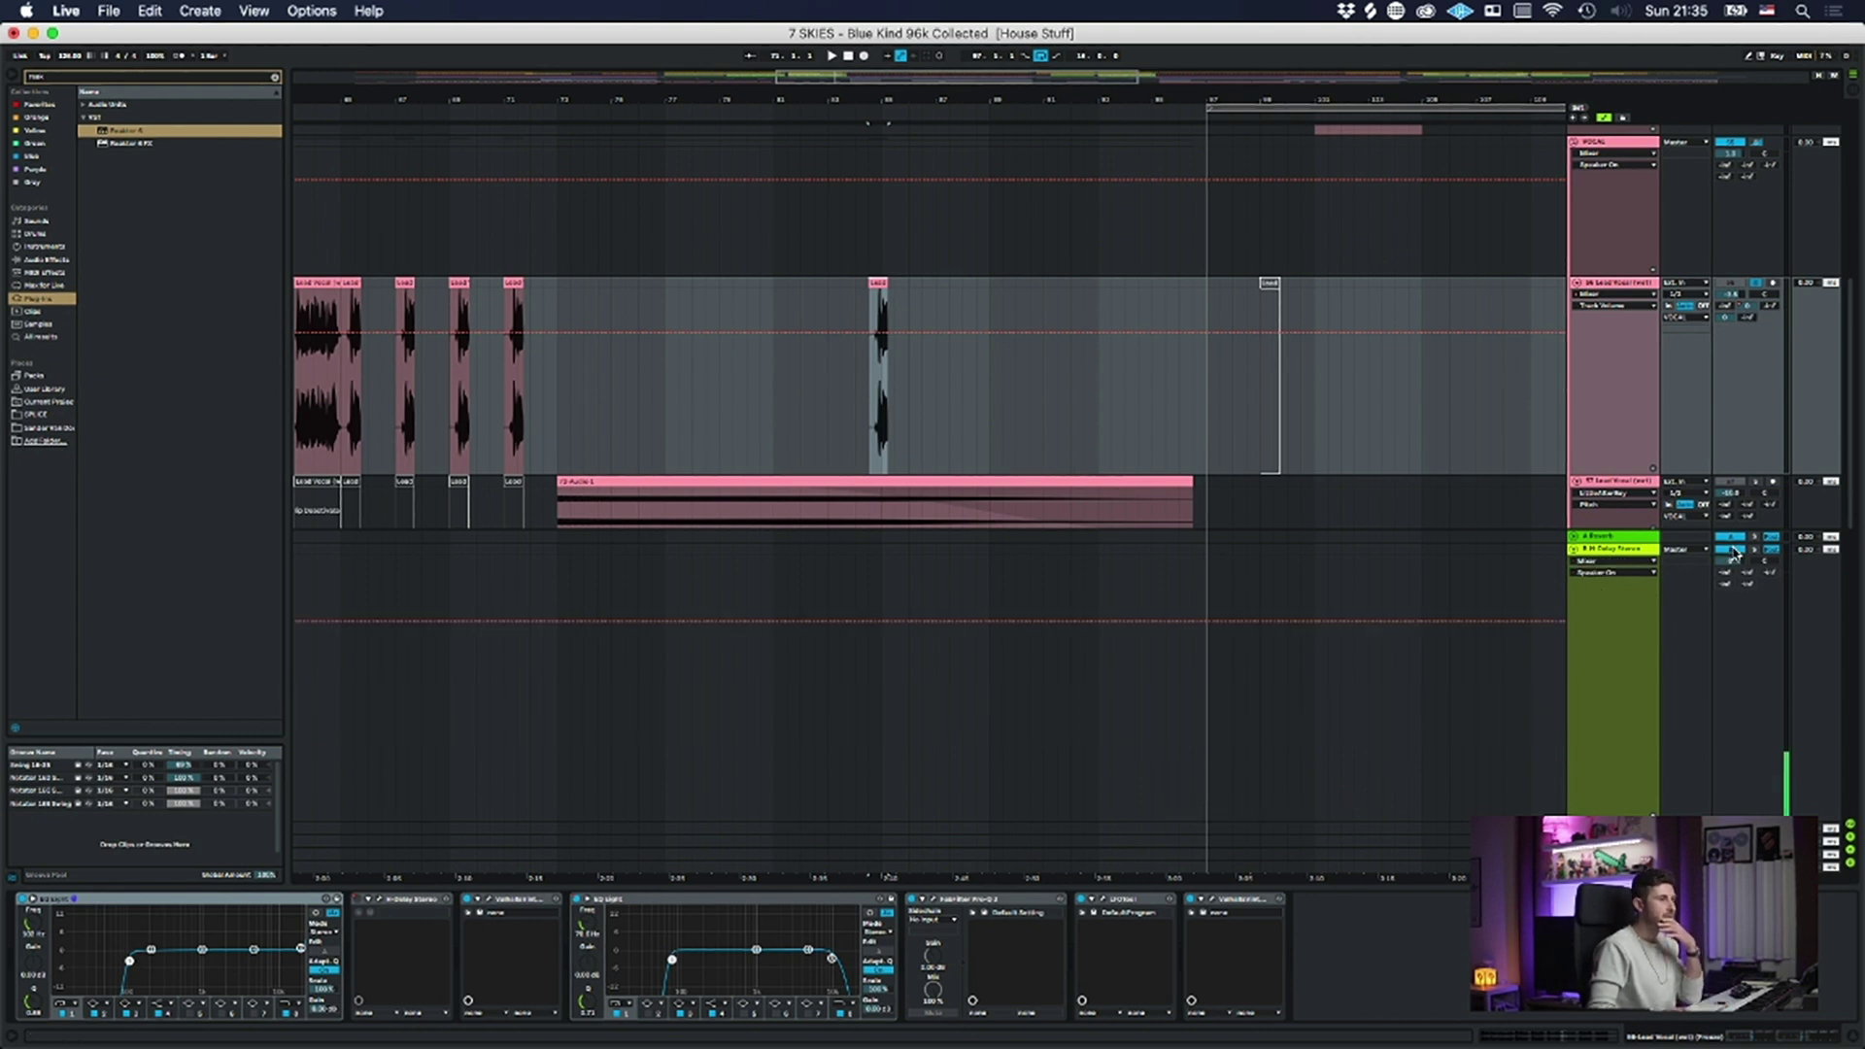
click(875, 356)
key(space)
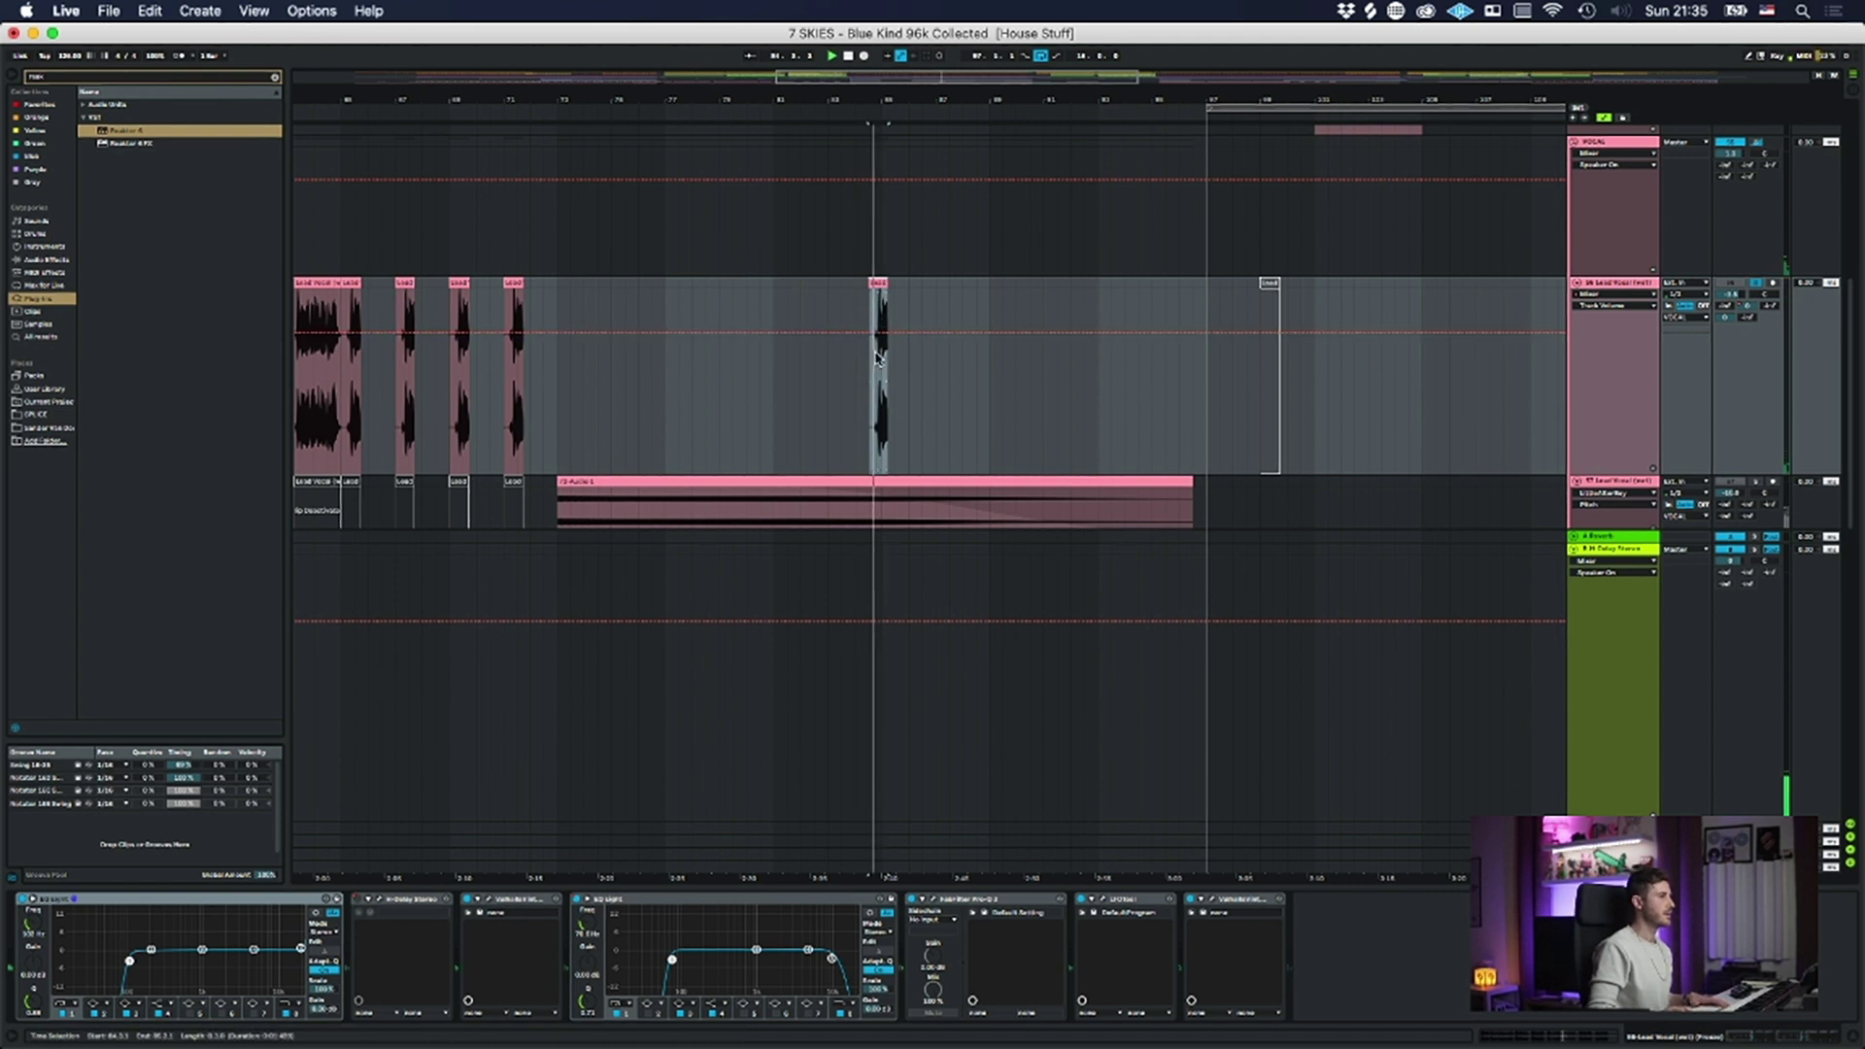
click(881, 358)
key(space)
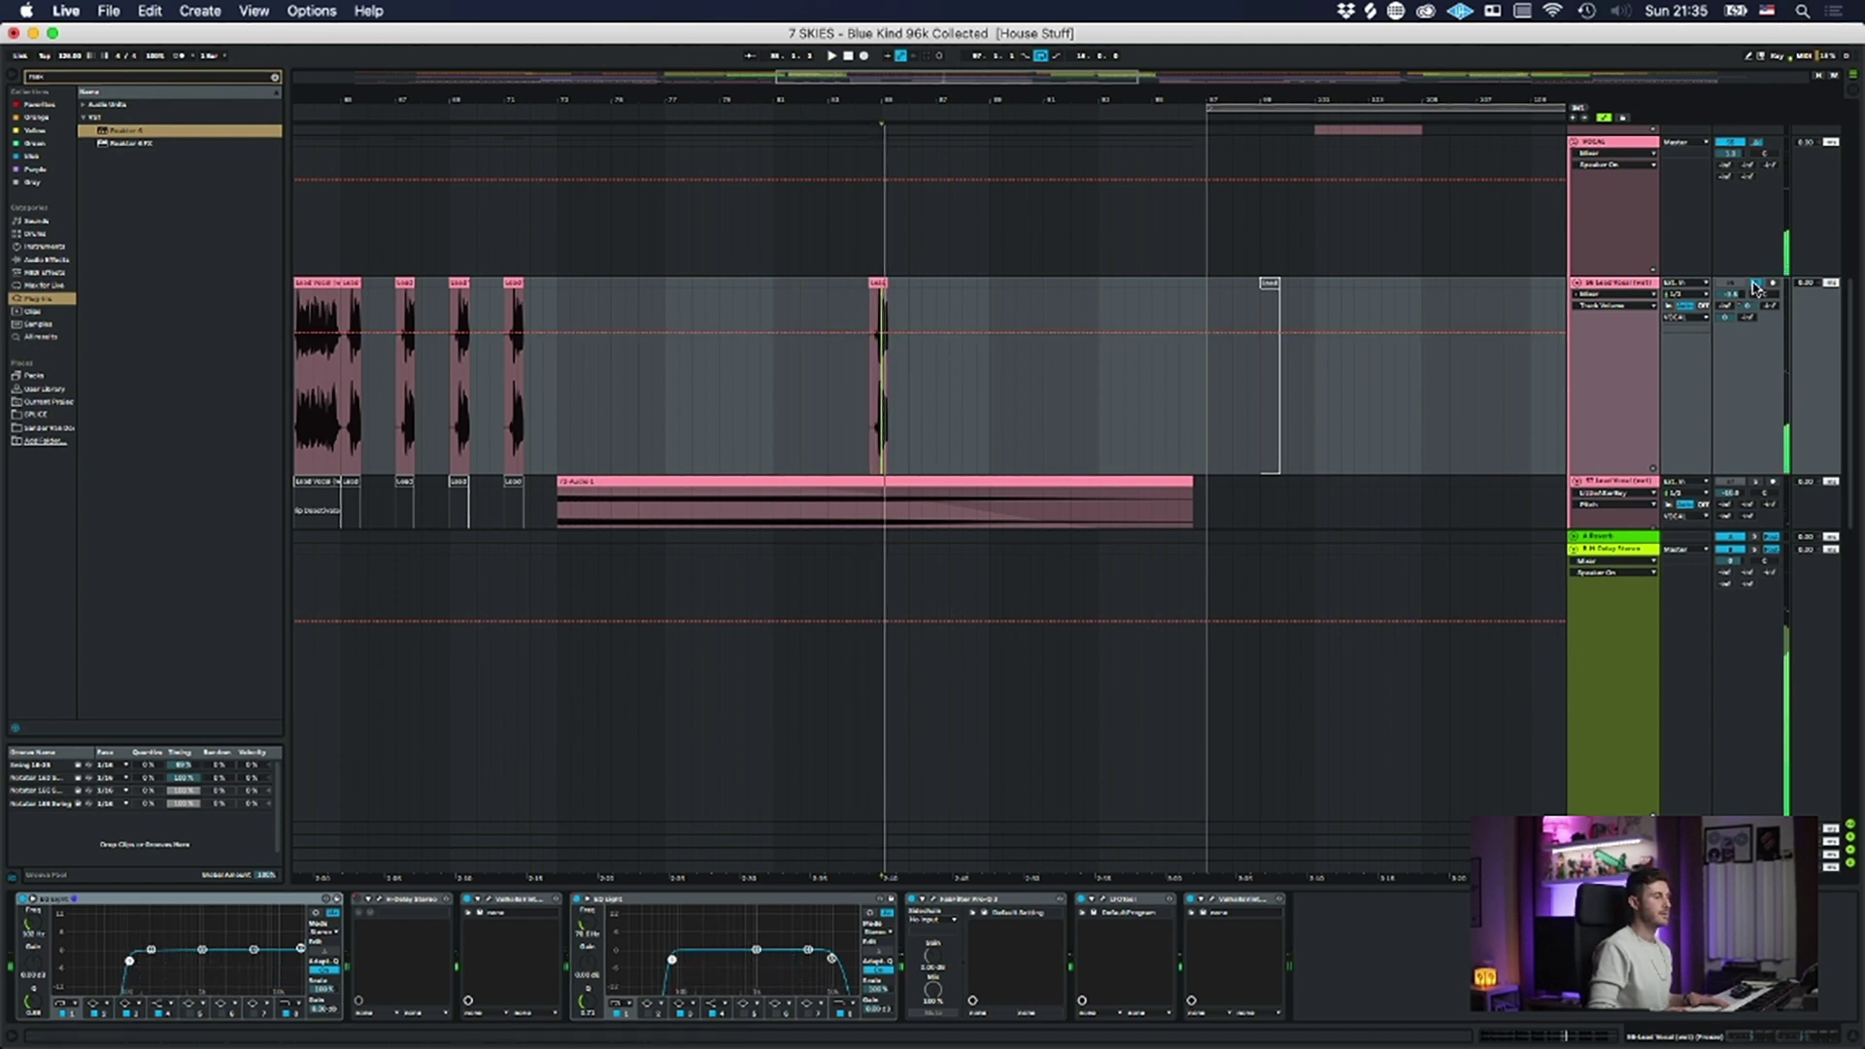
key(space)
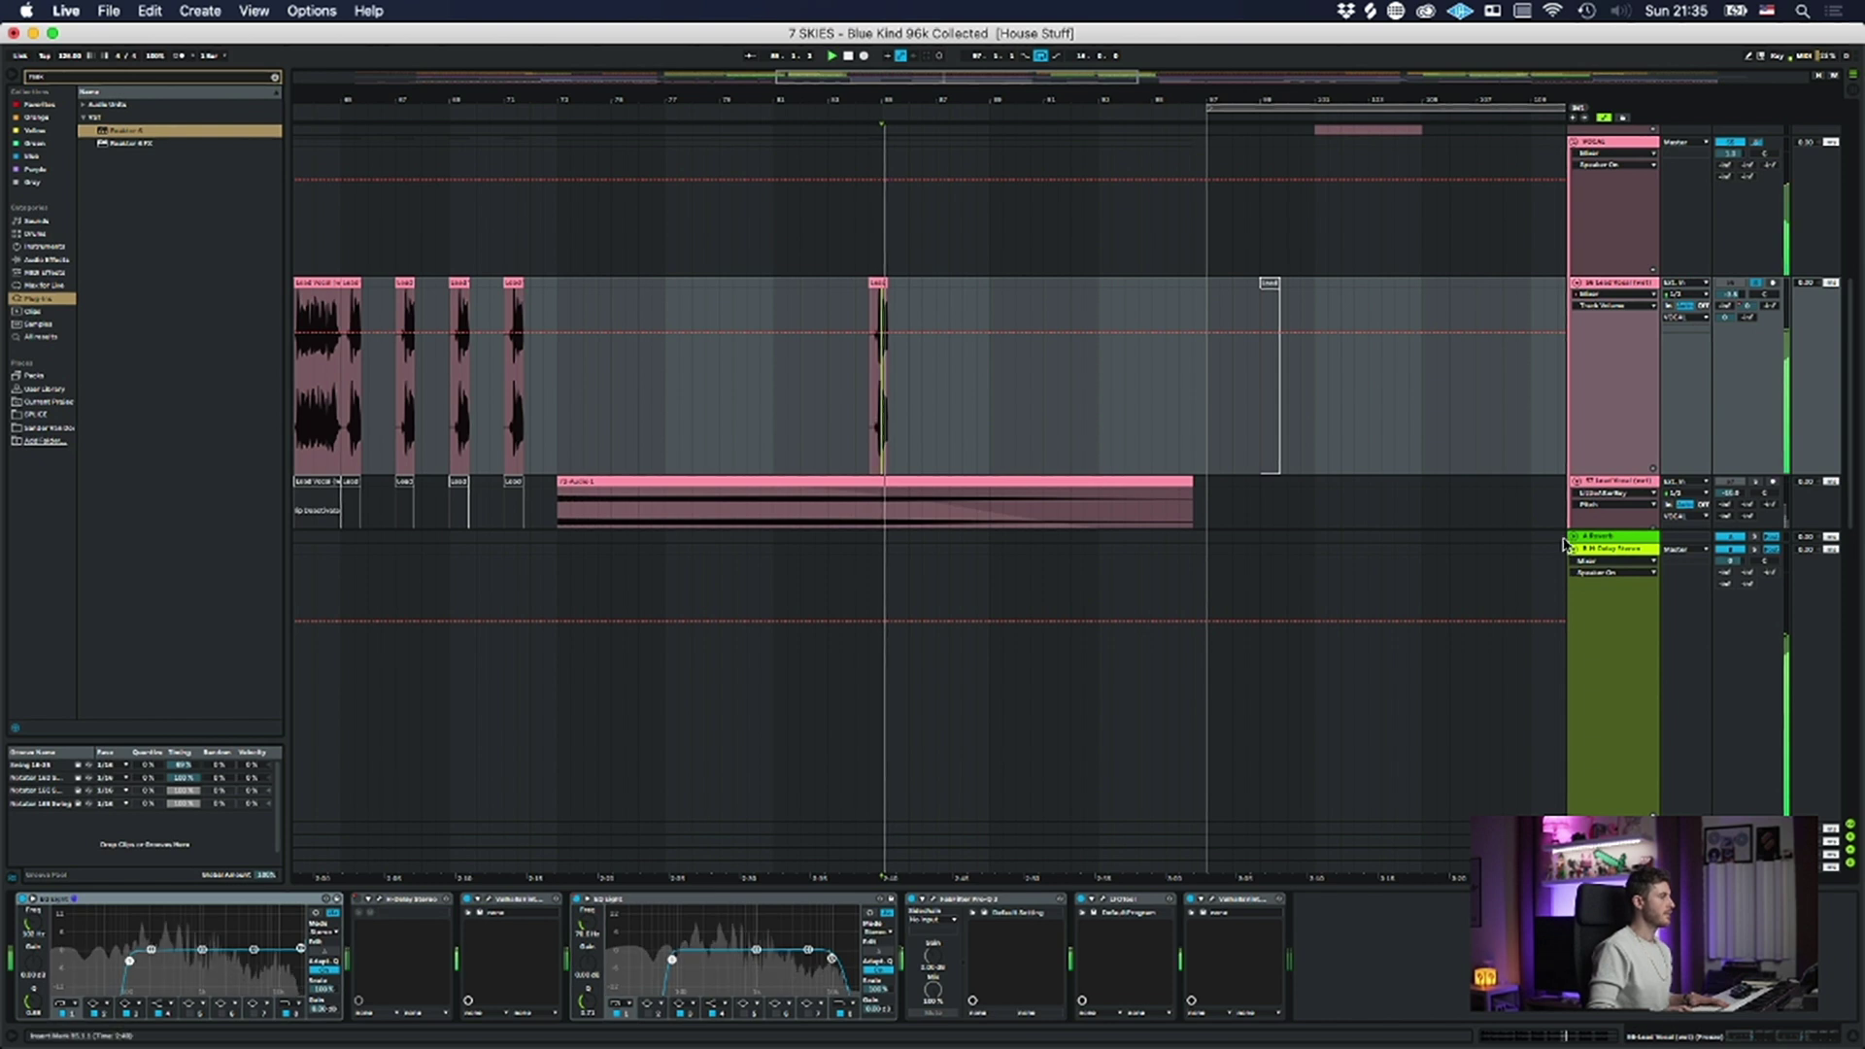
key(space)
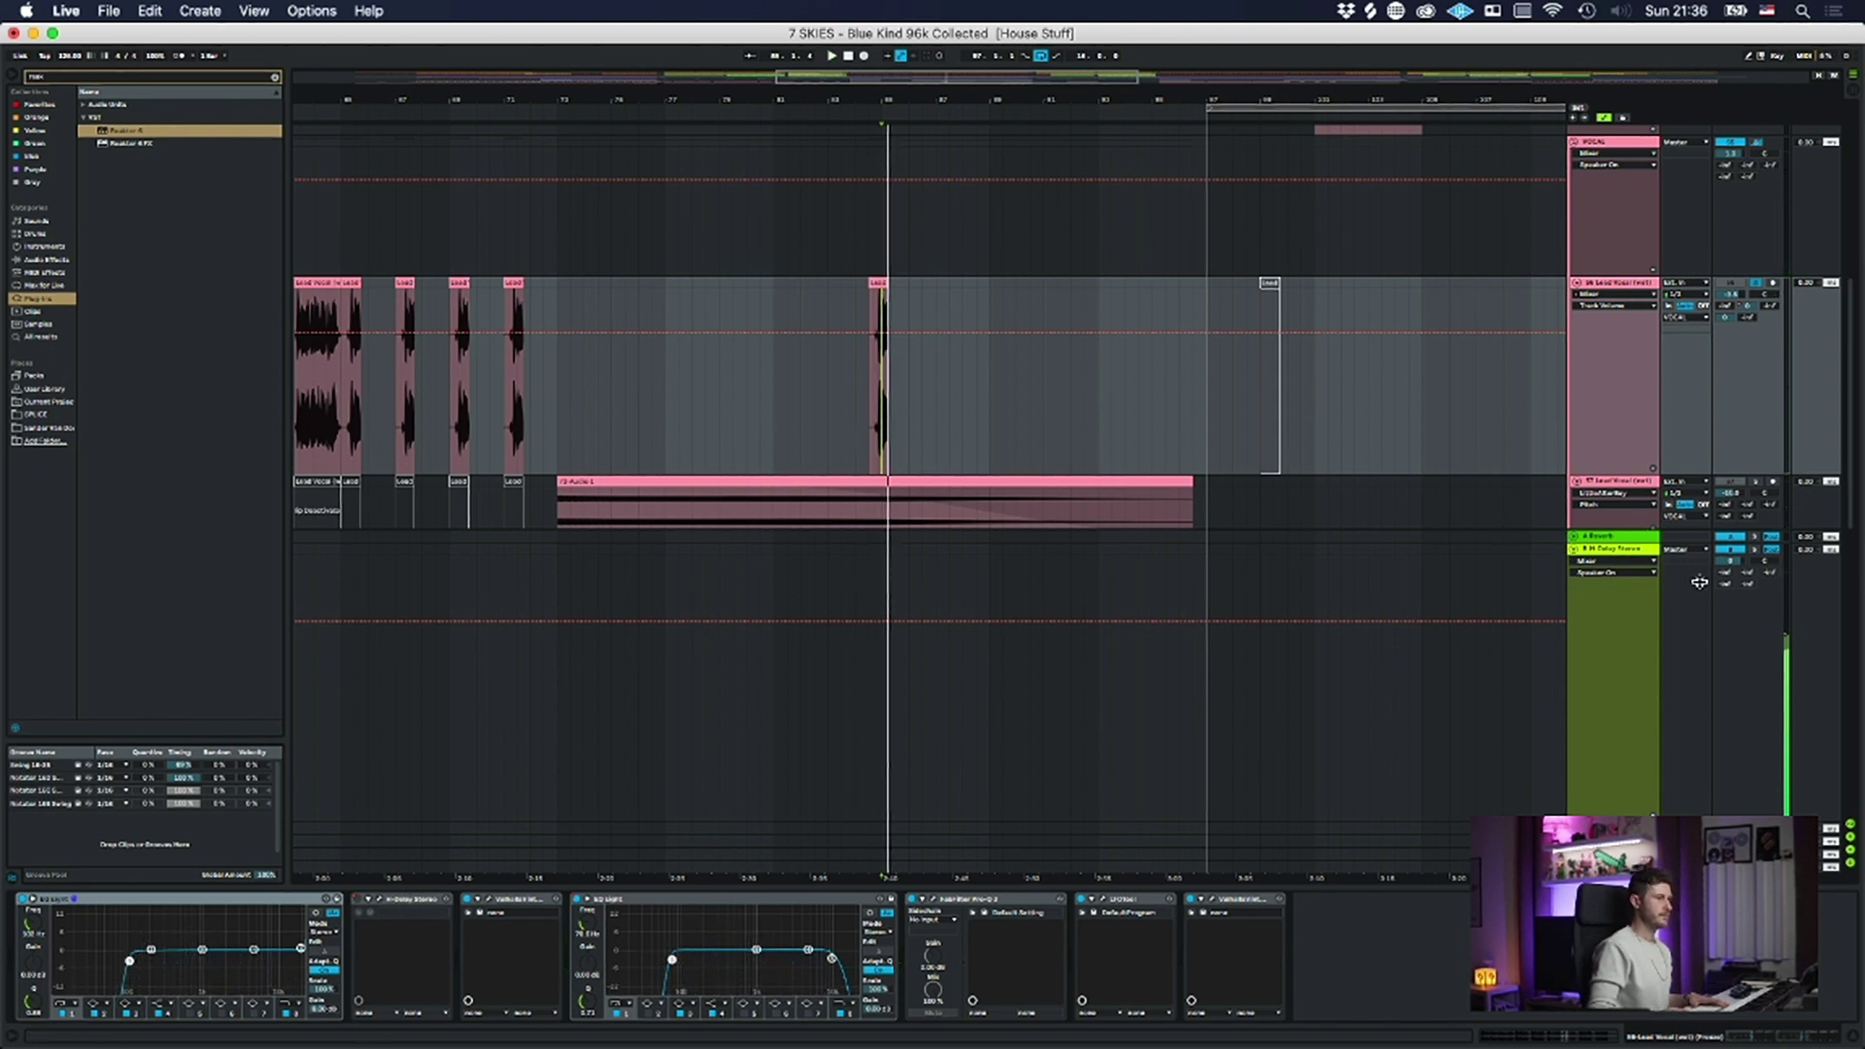
click(1735, 550)
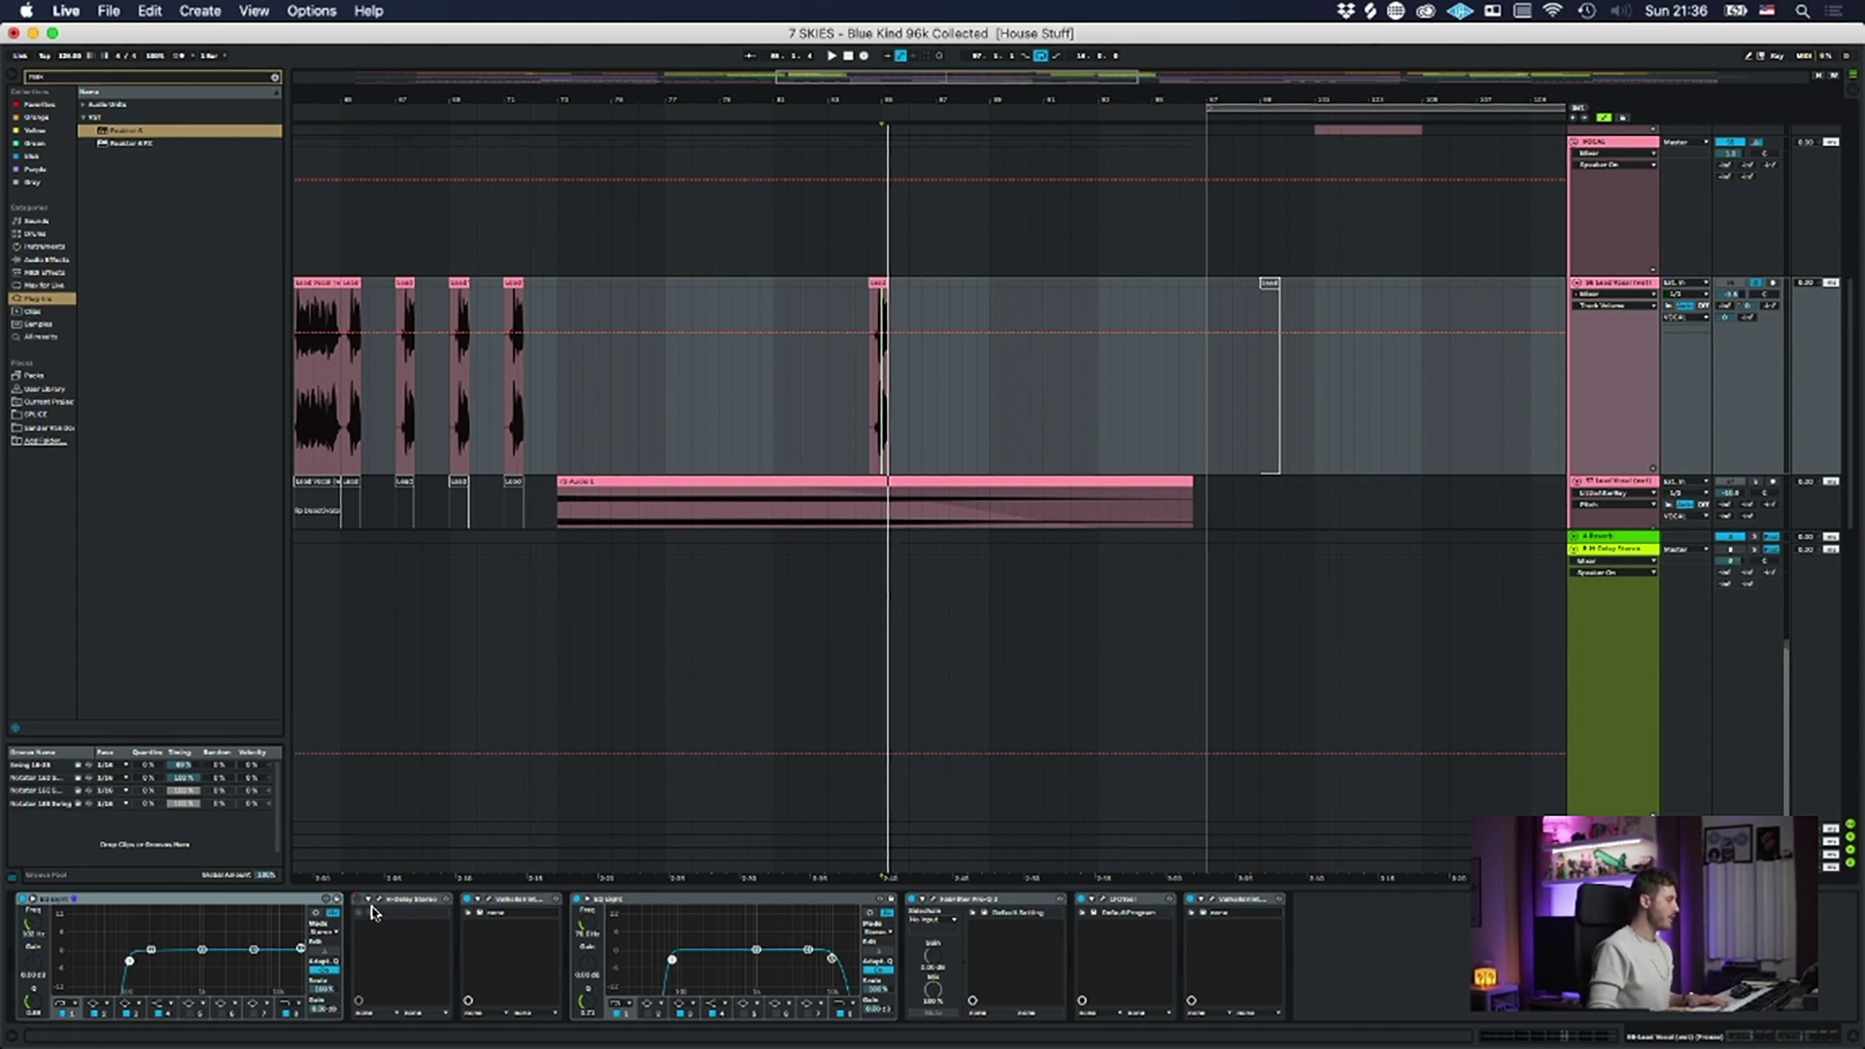
- Examine the device chains of the H-Delay Stereo return, the master, the VOCAL group and the main lead vocal track
click(1618, 552)
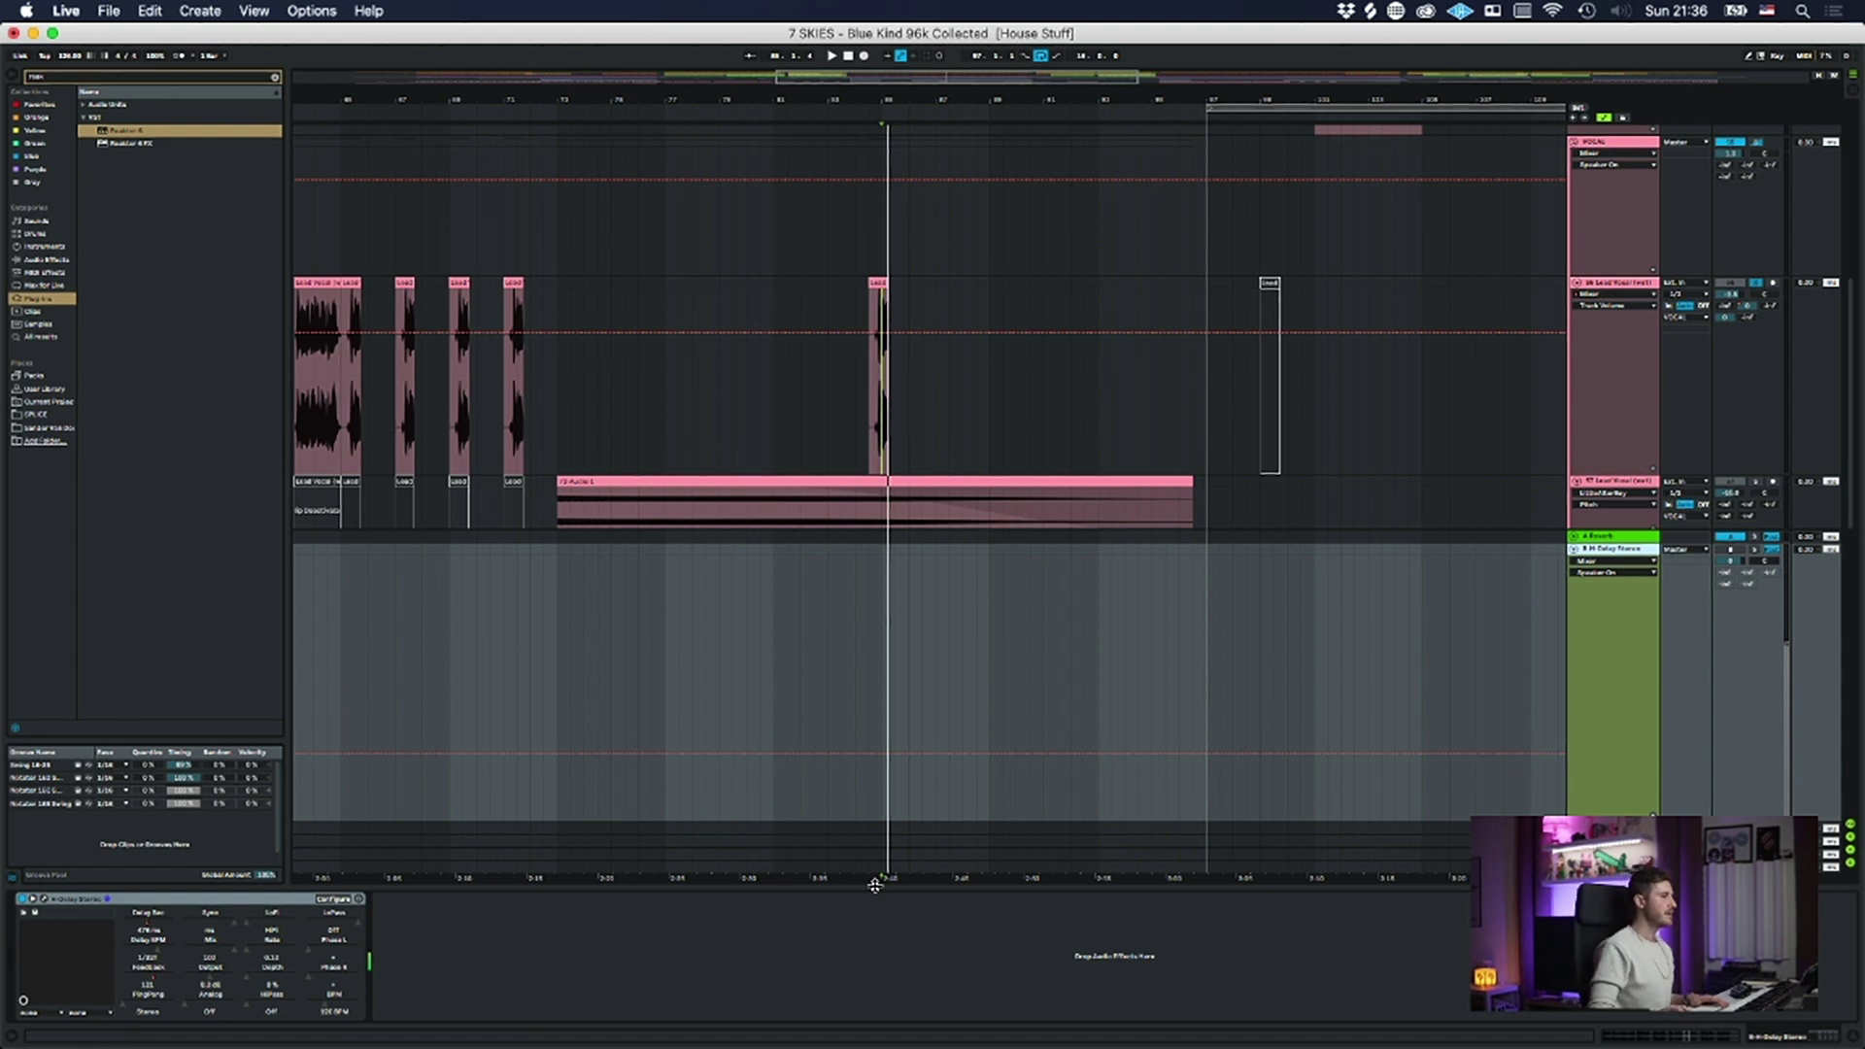
click(304, 849)
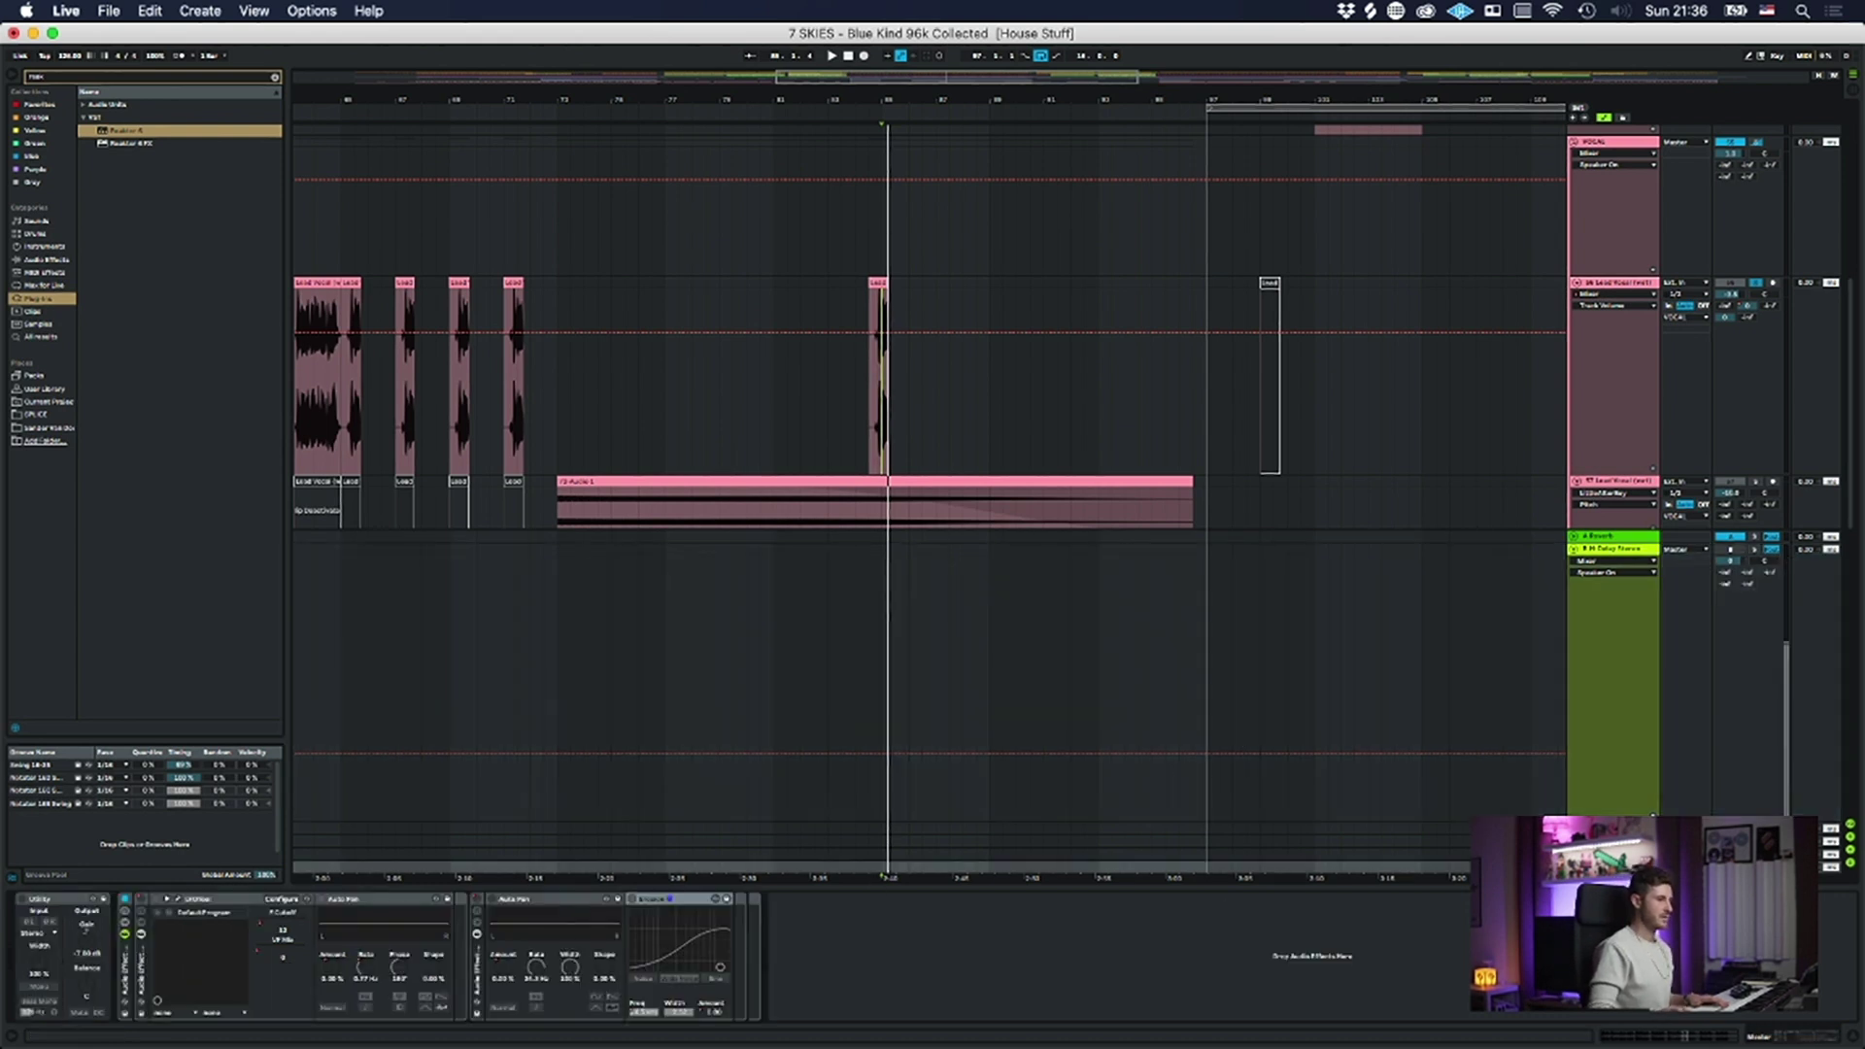
click(27, 899)
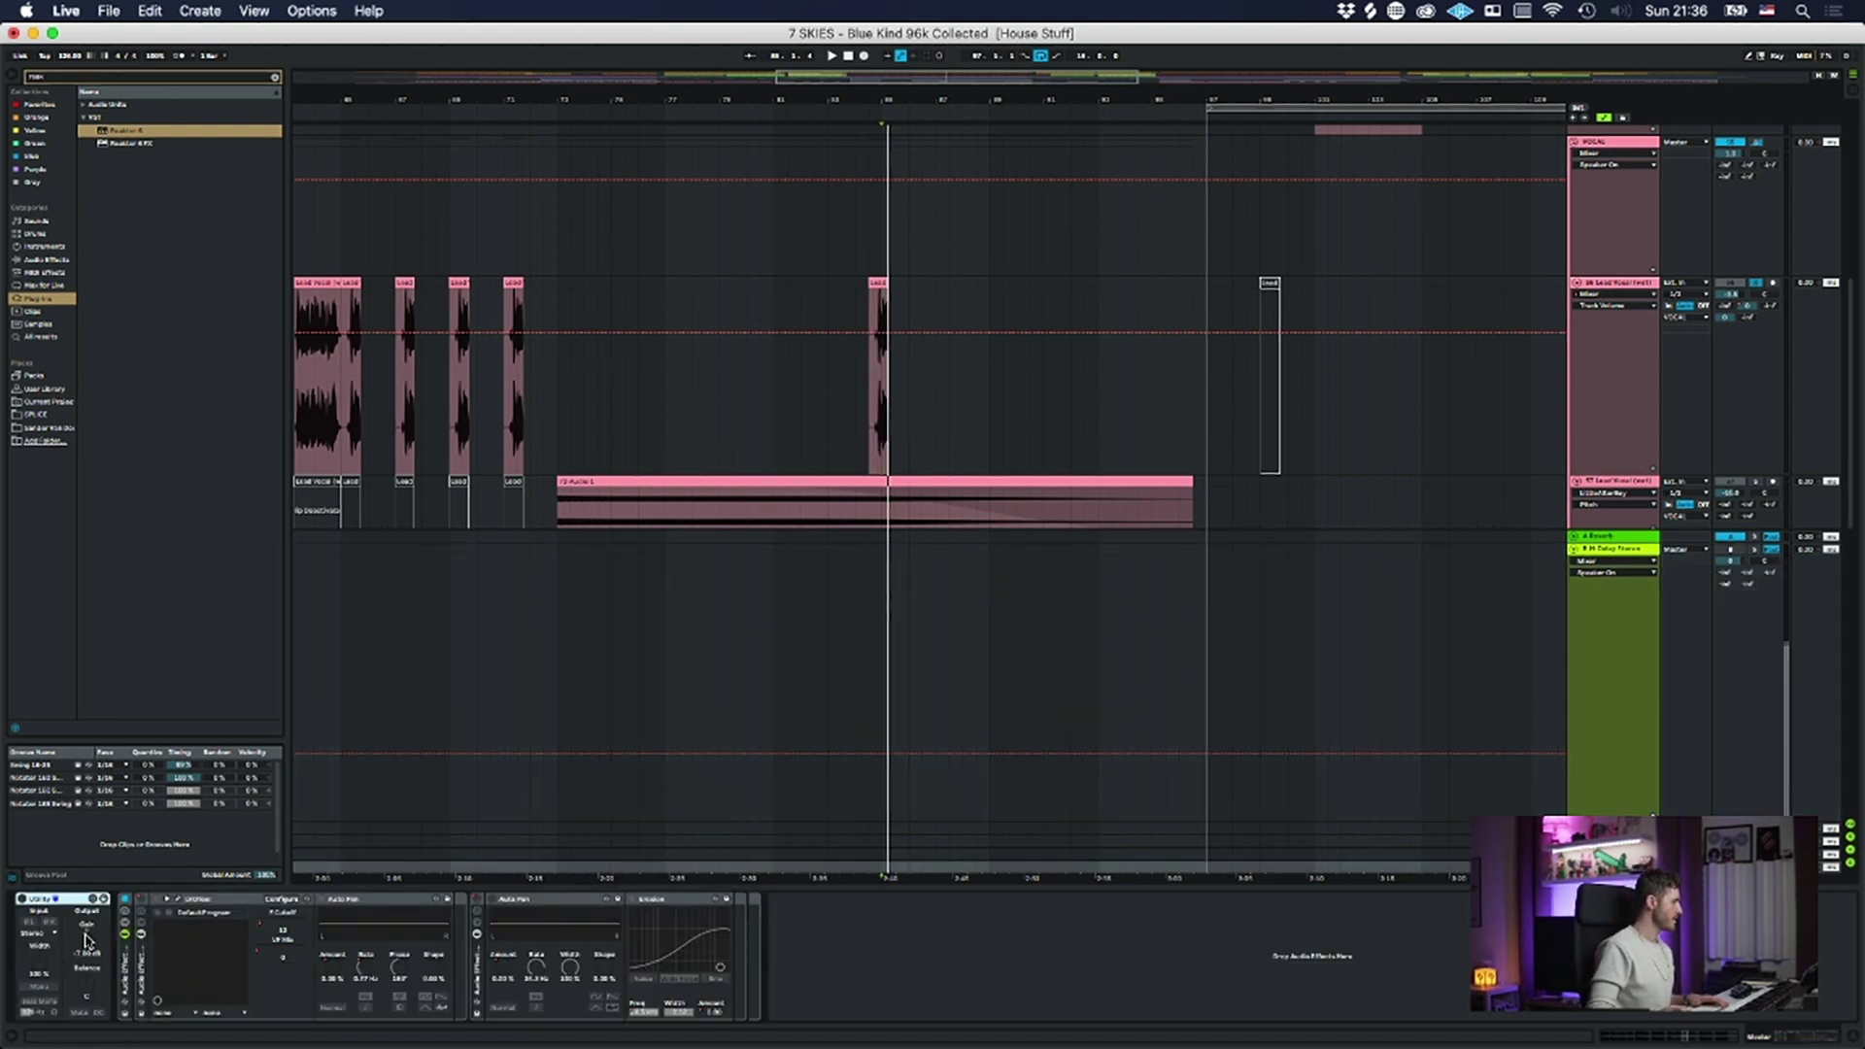
click(1621, 274)
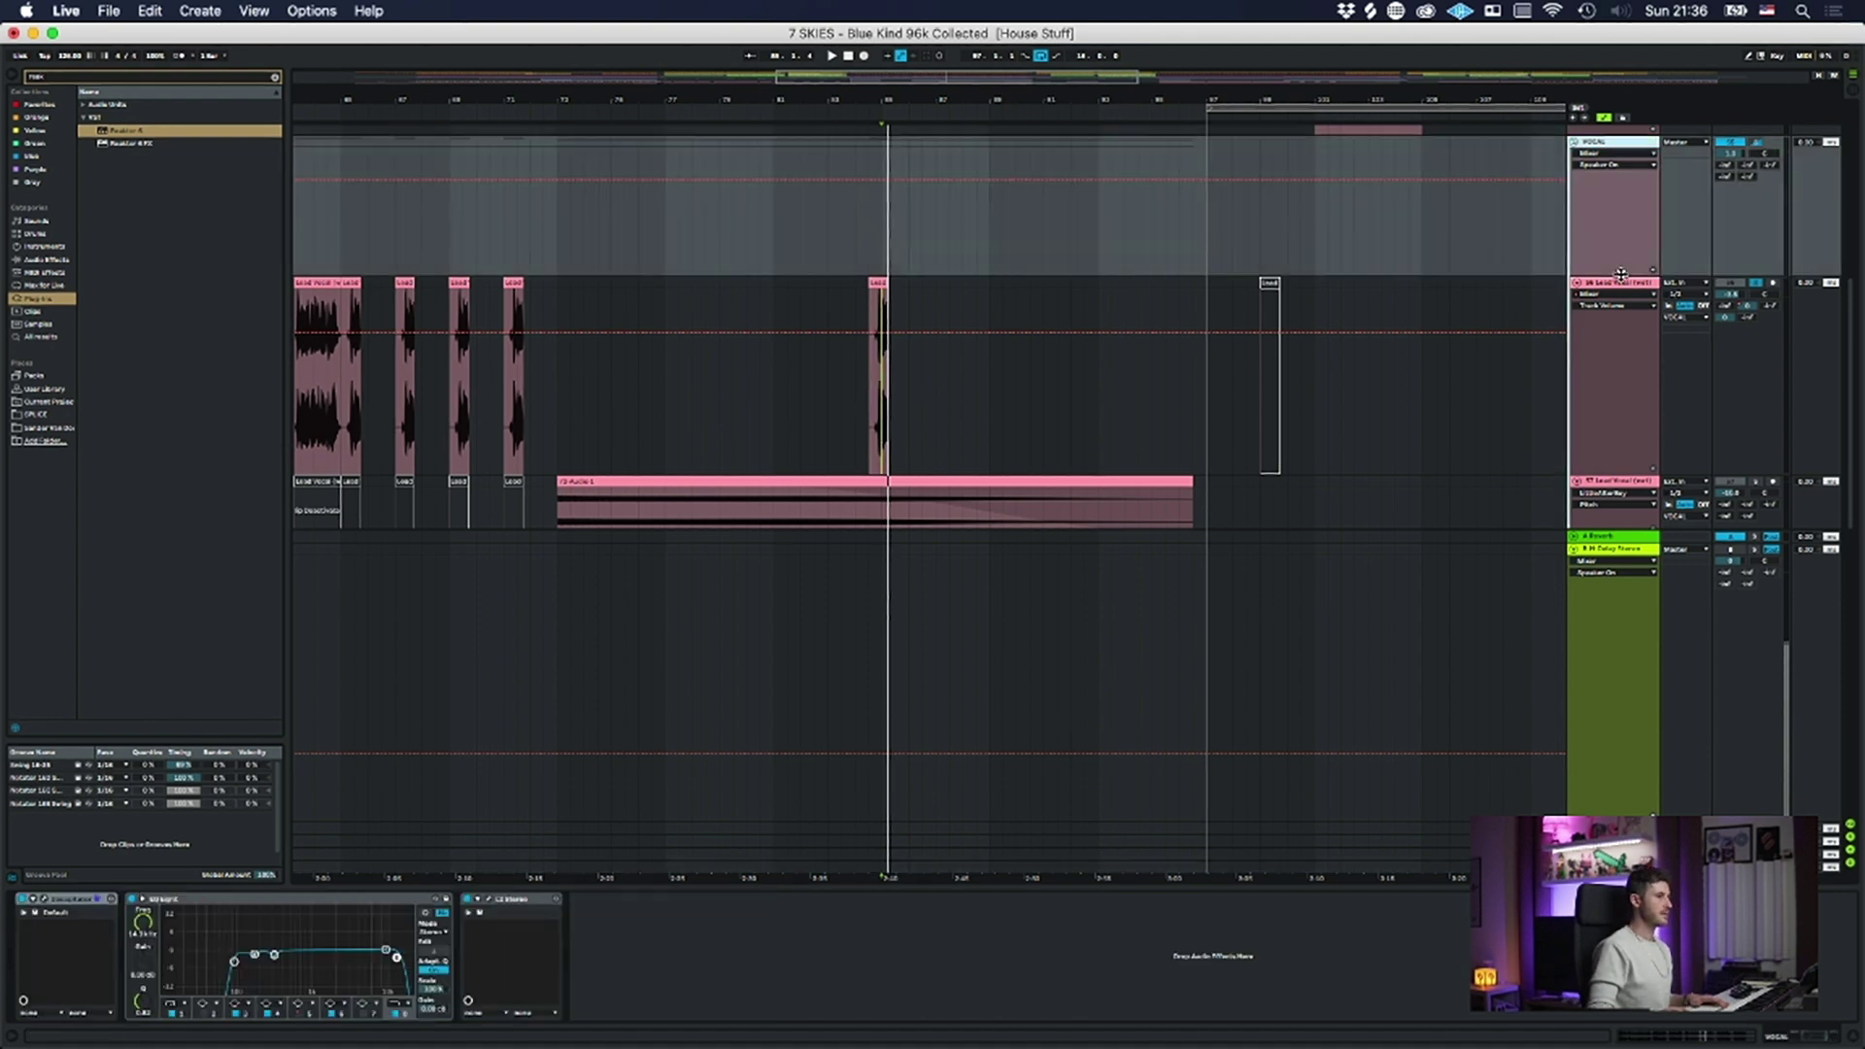
click(1628, 288)
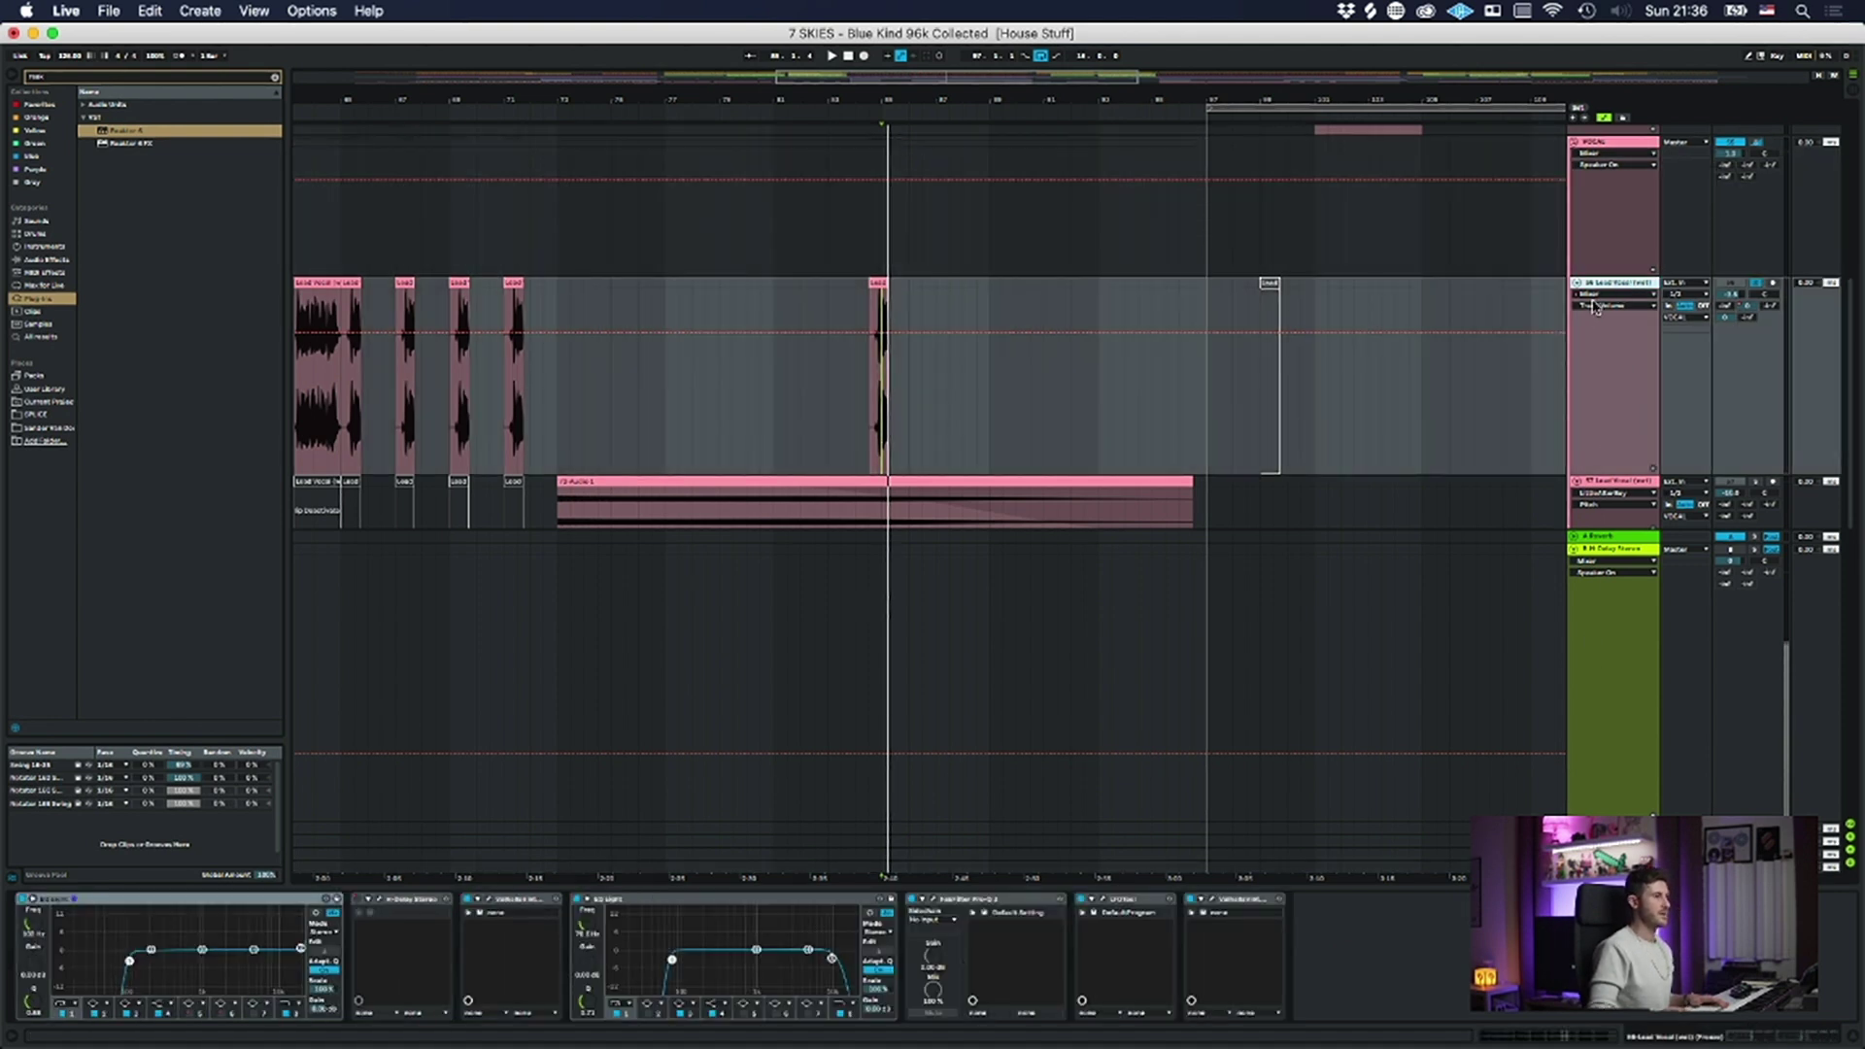
- Hide the automation lanes, place the insert marker in the copied vocal clip, and select the H-Delay Stereo return
click(877, 283)
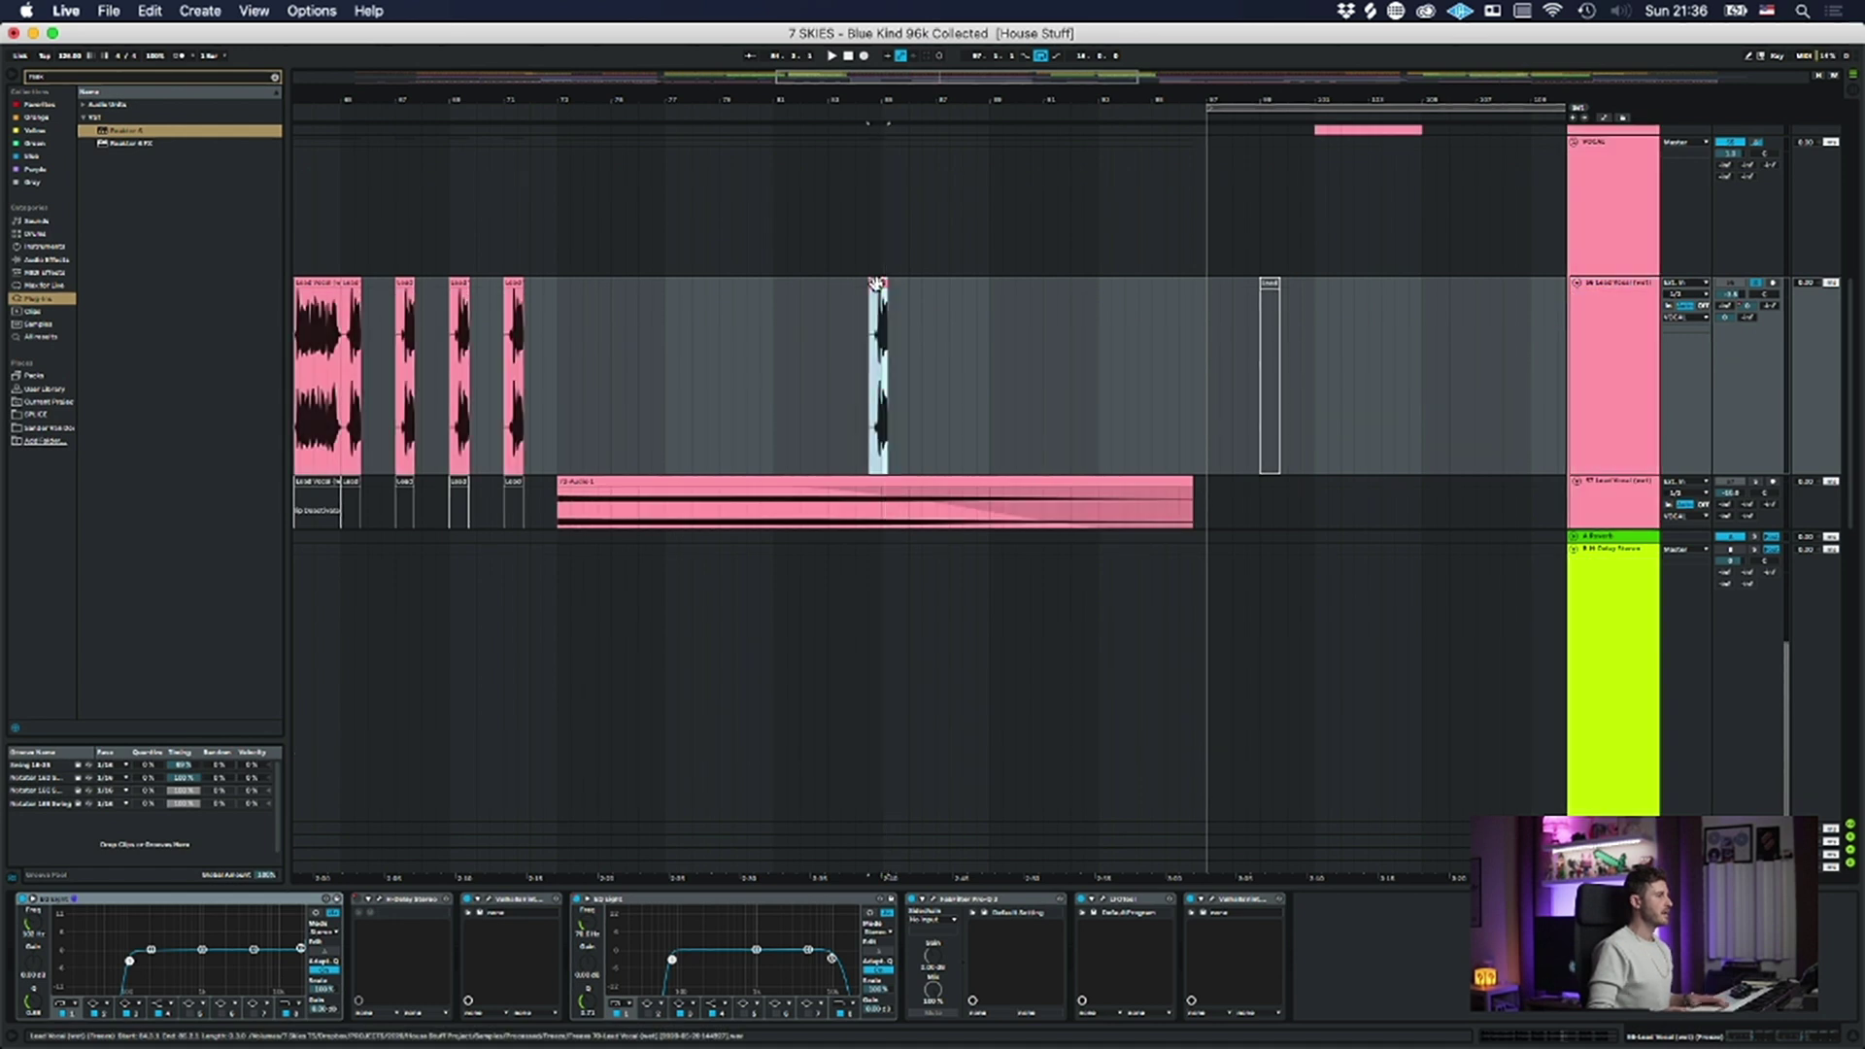
click(879, 338)
click(1598, 619)
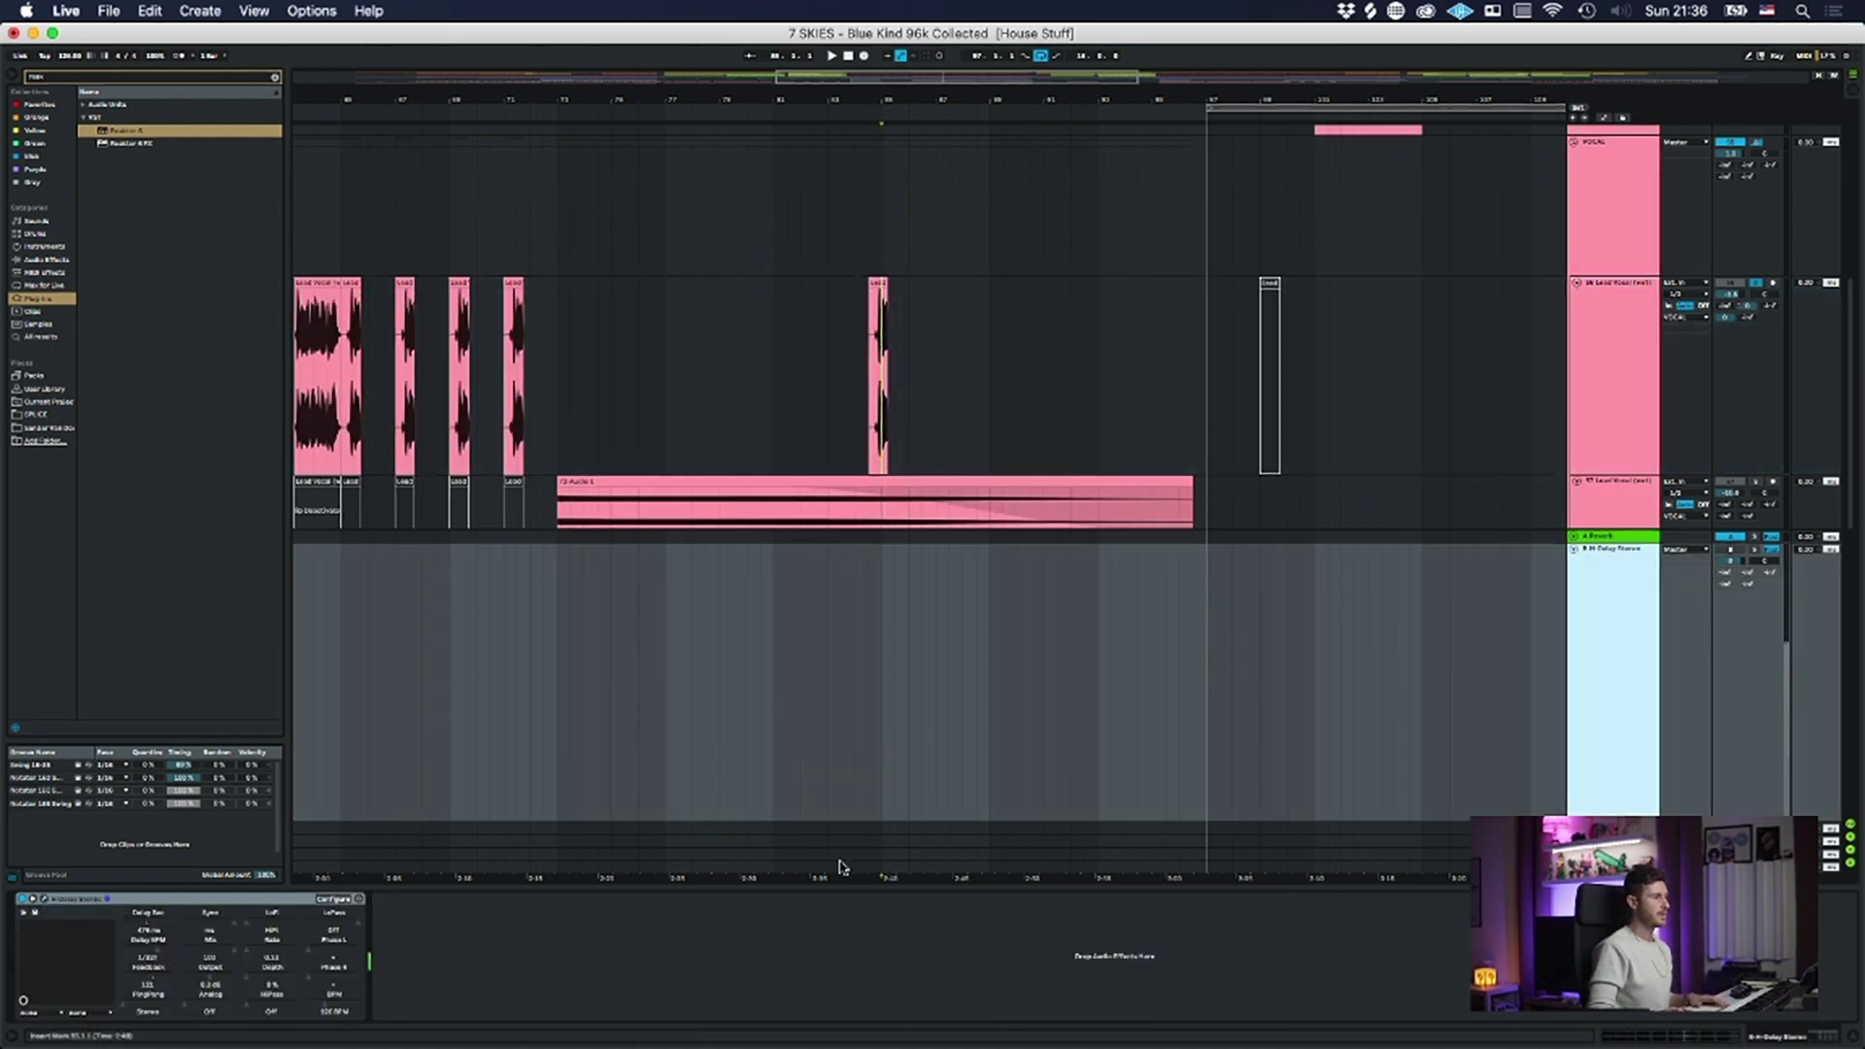
- Open the H-Delay plug-in, turn on its return, and sweep the delay time to 30 ms, 70 ms and 151 ms while listening
click(44, 898)
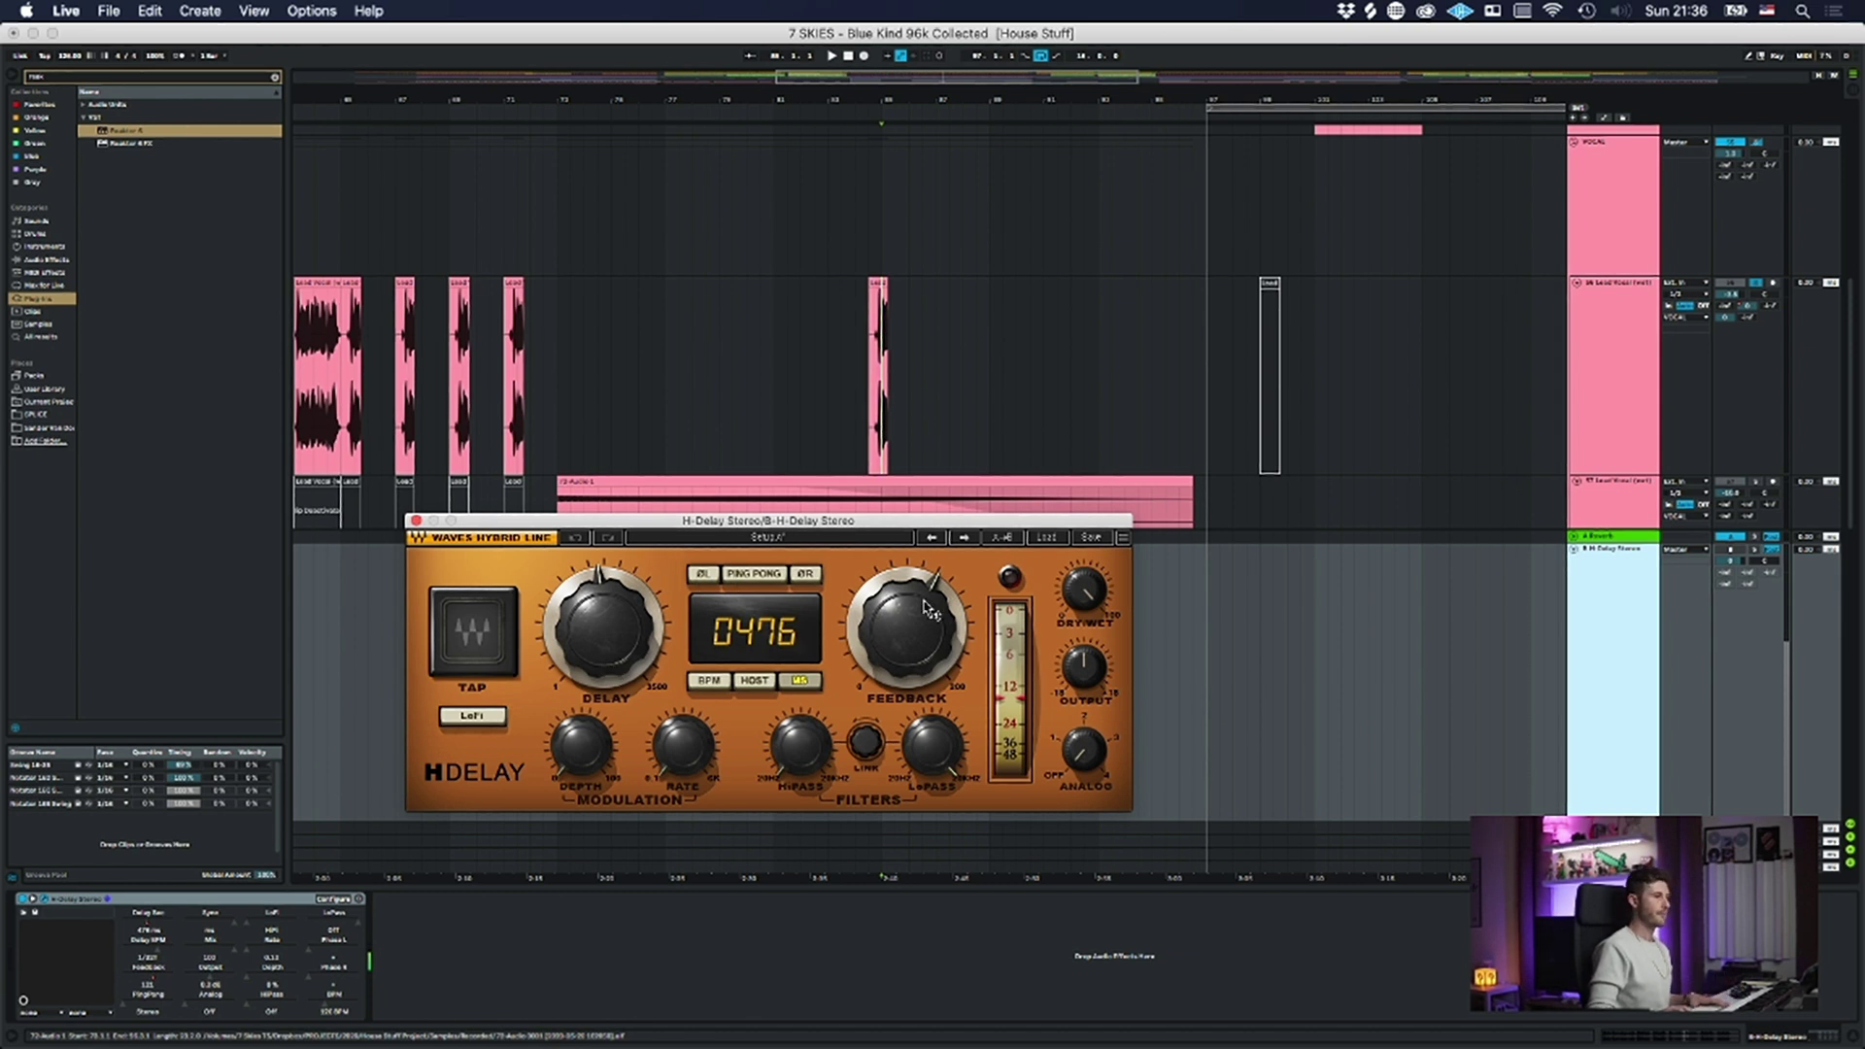
click(1733, 550)
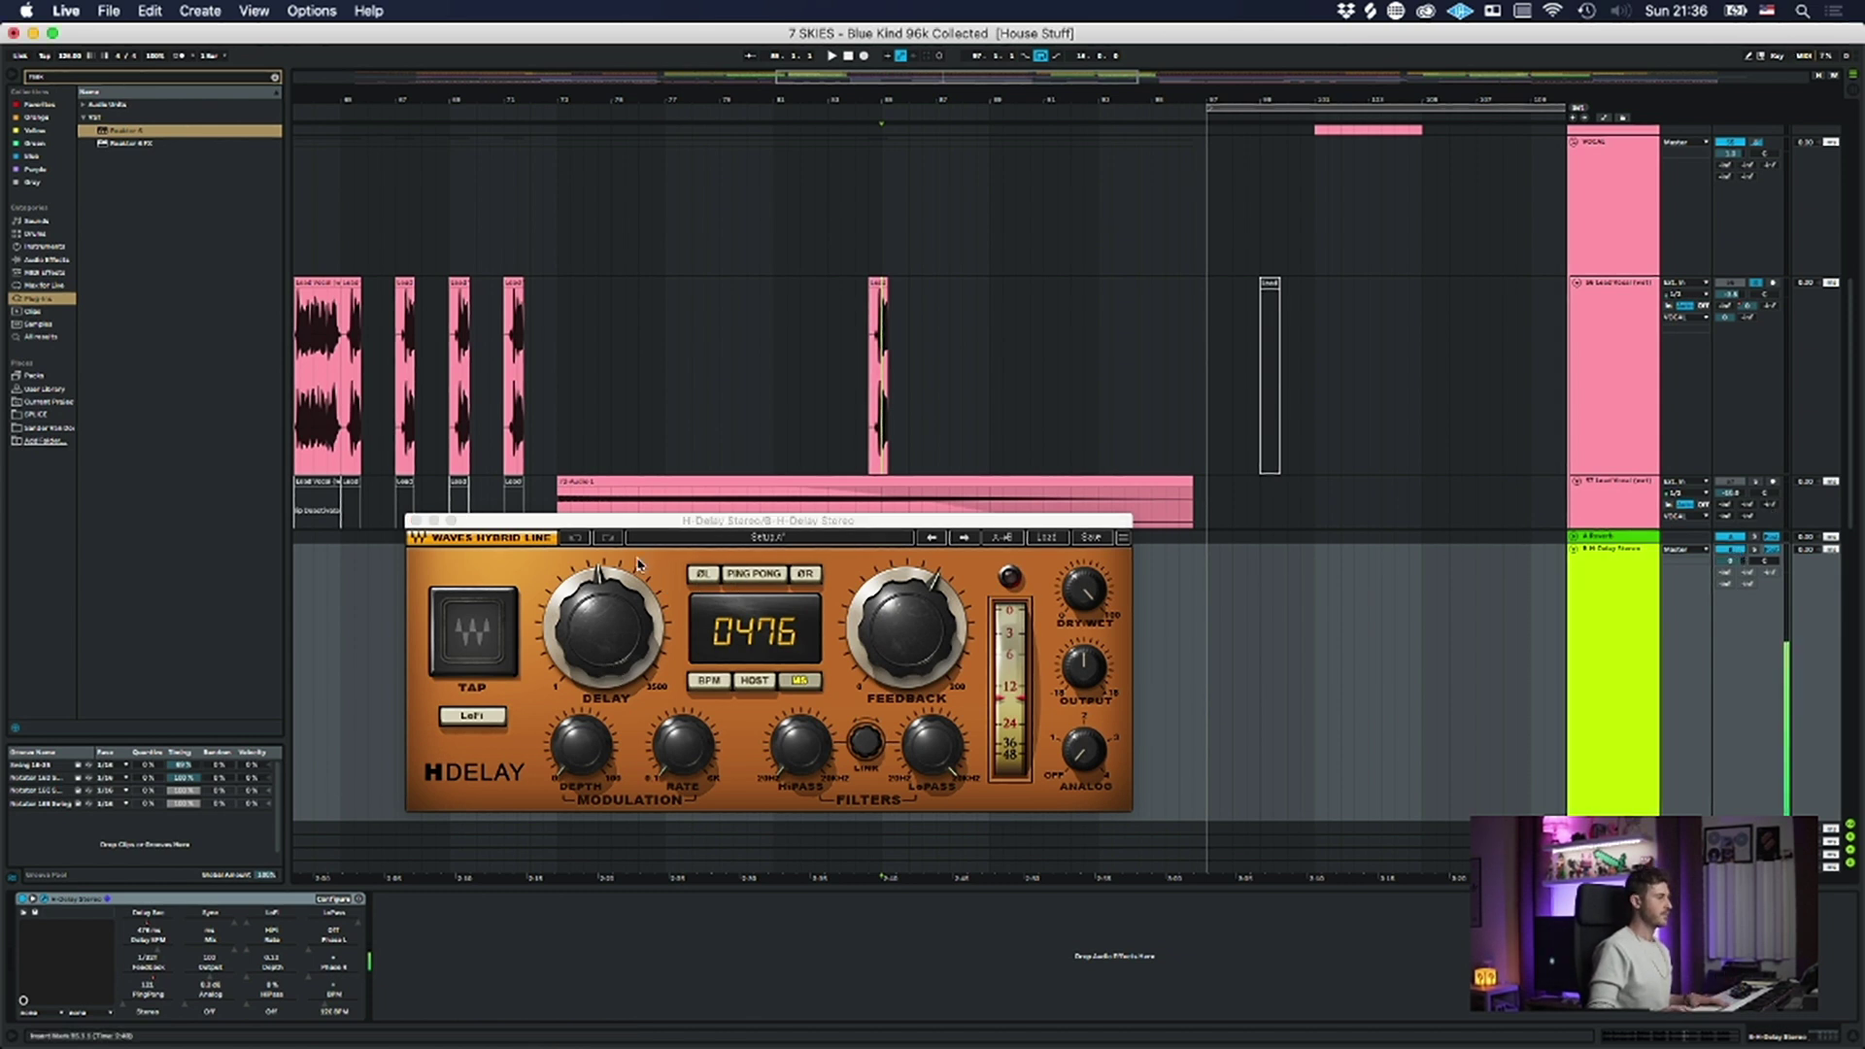
drag(638, 565, 638, 920)
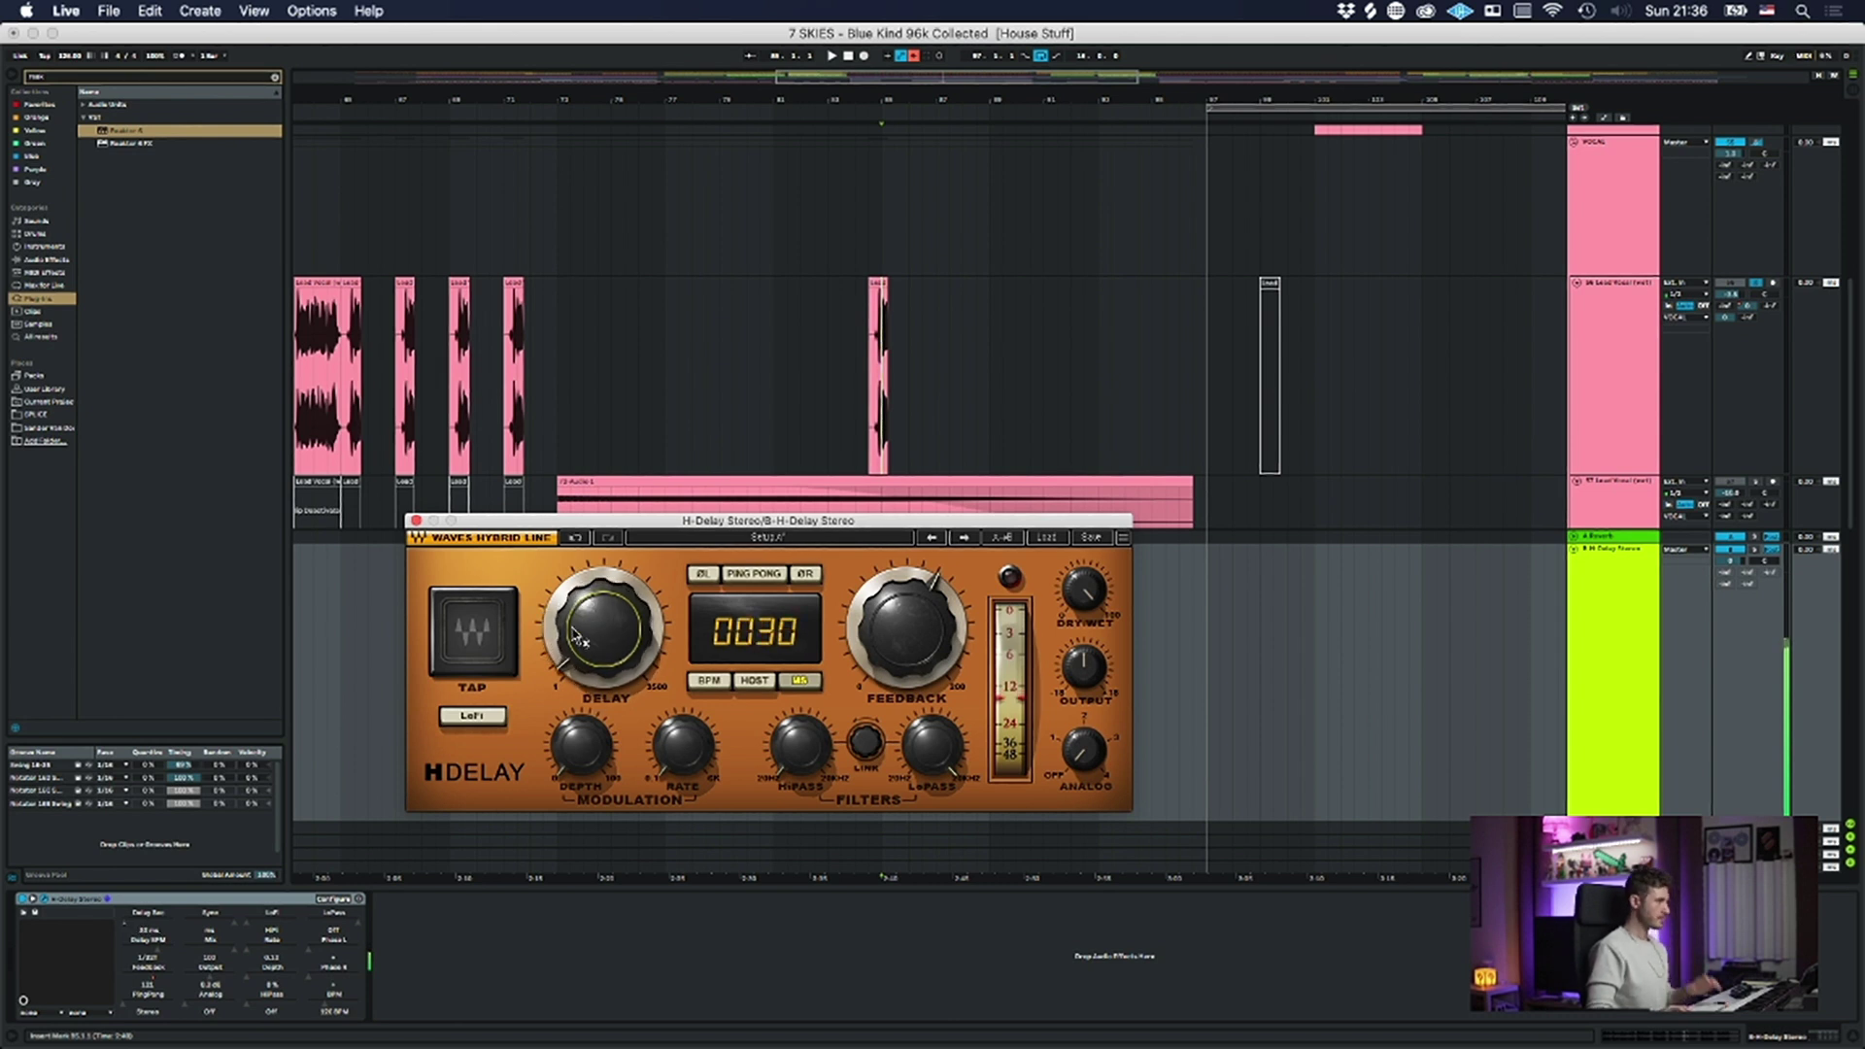
drag(577, 607, 577, 603)
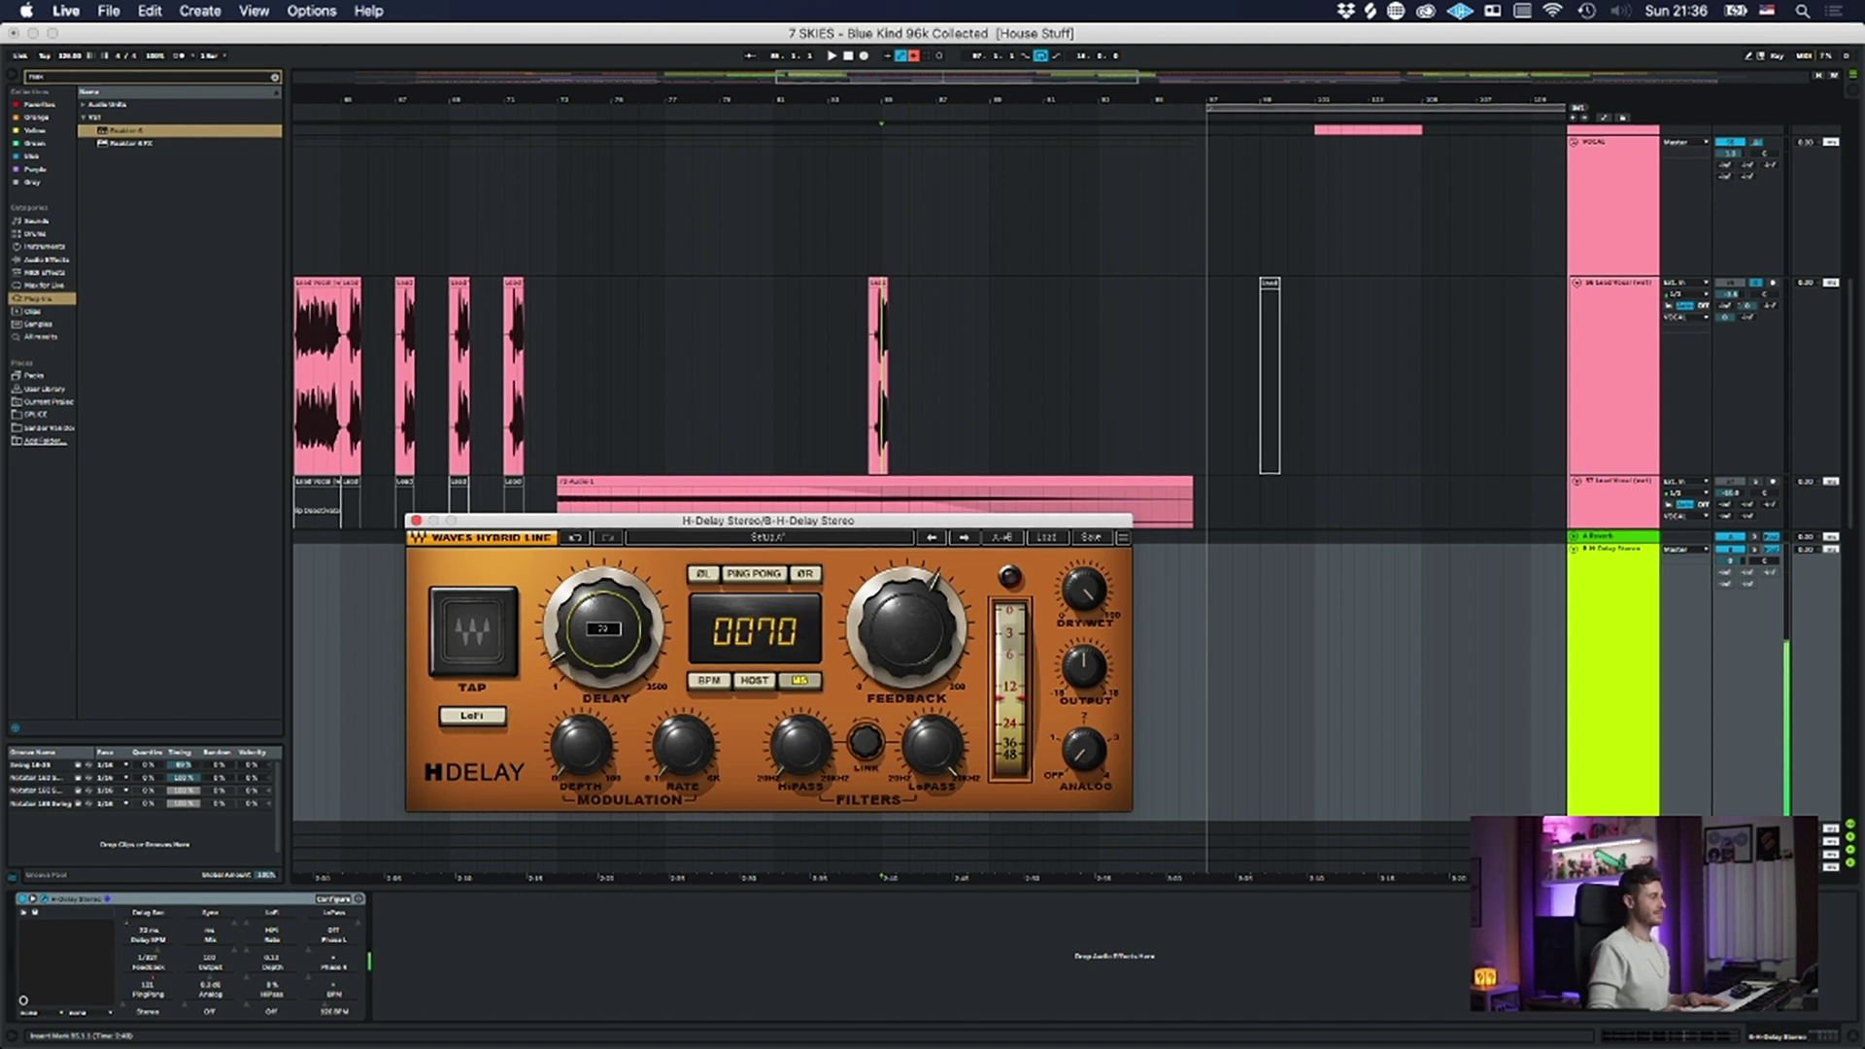
mouse_move(603, 628)
mouse_down()
mouse_move(603, 612)
mouse_move(603, 644)
mouse_move(603, 608)
mouse_move(581, 653)
mouse_up()
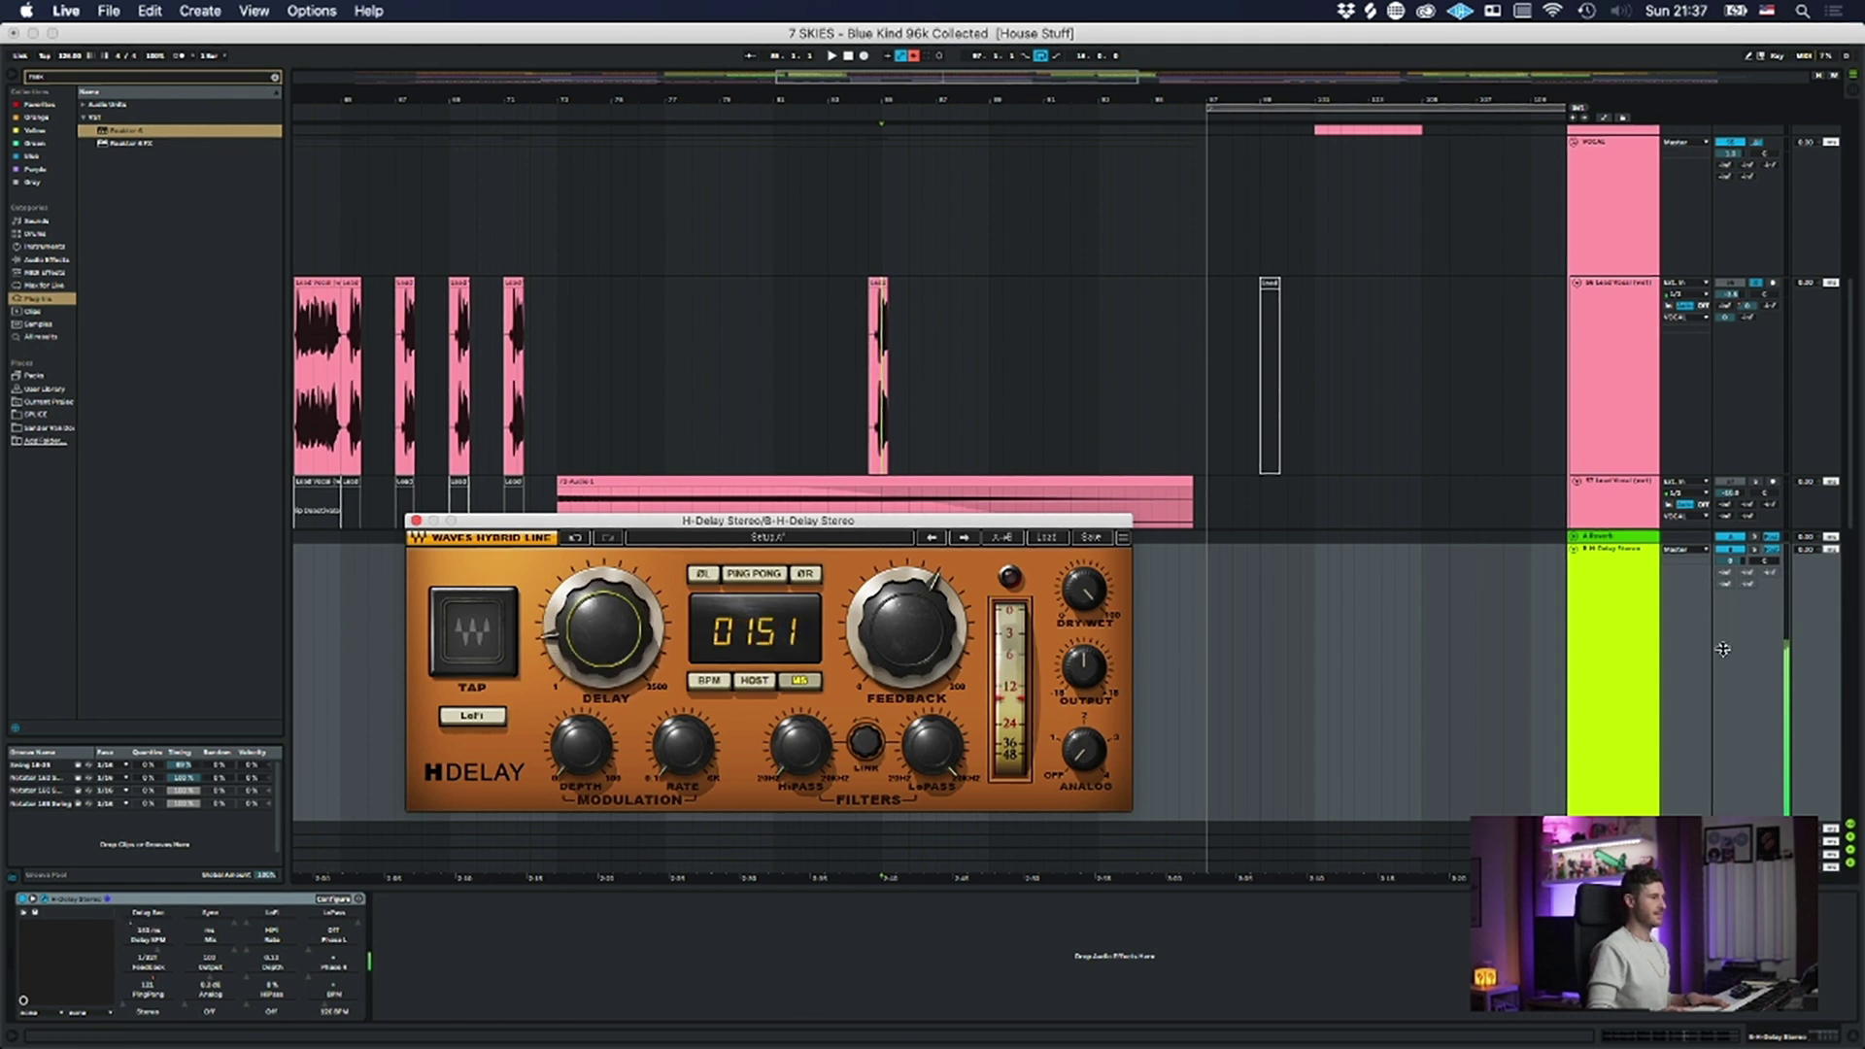
- Re-enable the overridden automation so the delay time follows it again, and close the H-Delay window
click(1196, 581)
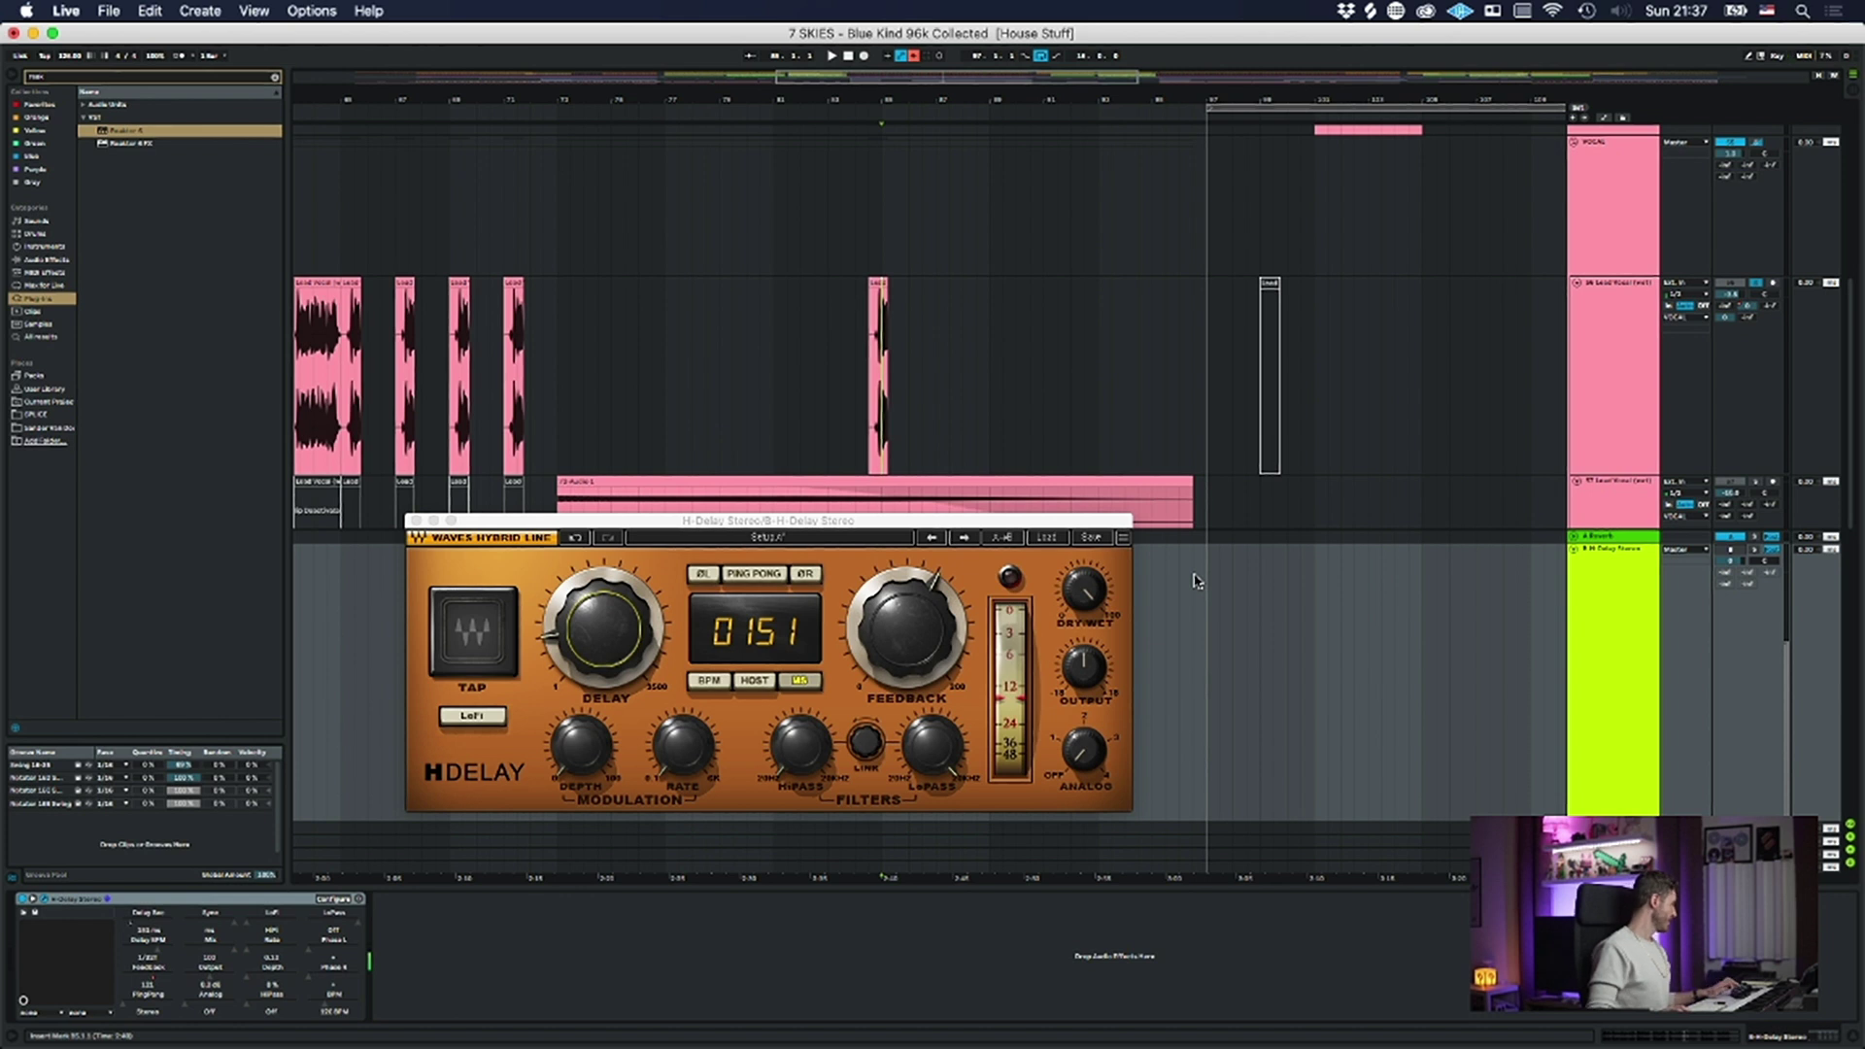
click(913, 56)
click(416, 522)
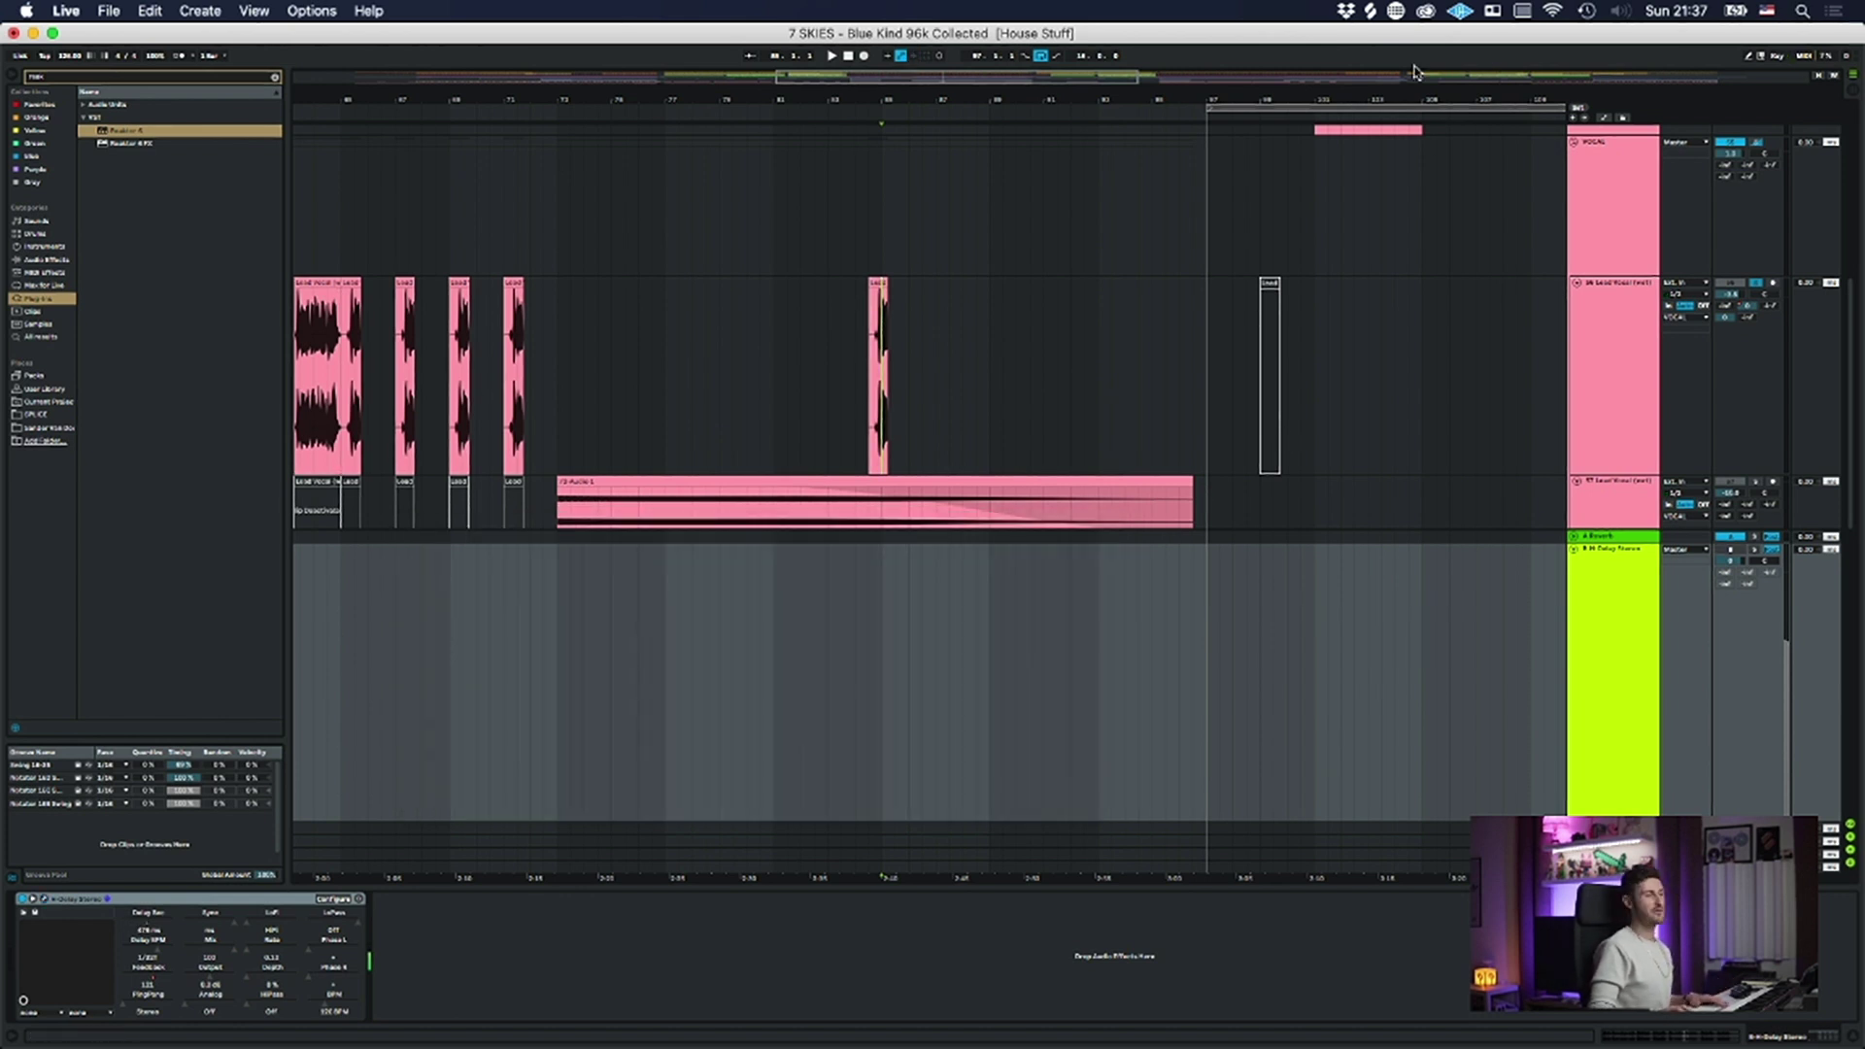
- Select the pink audio clip at bar 149 on the track above the VOCAL group and solo that track
drag(932, 100, 949, 60)
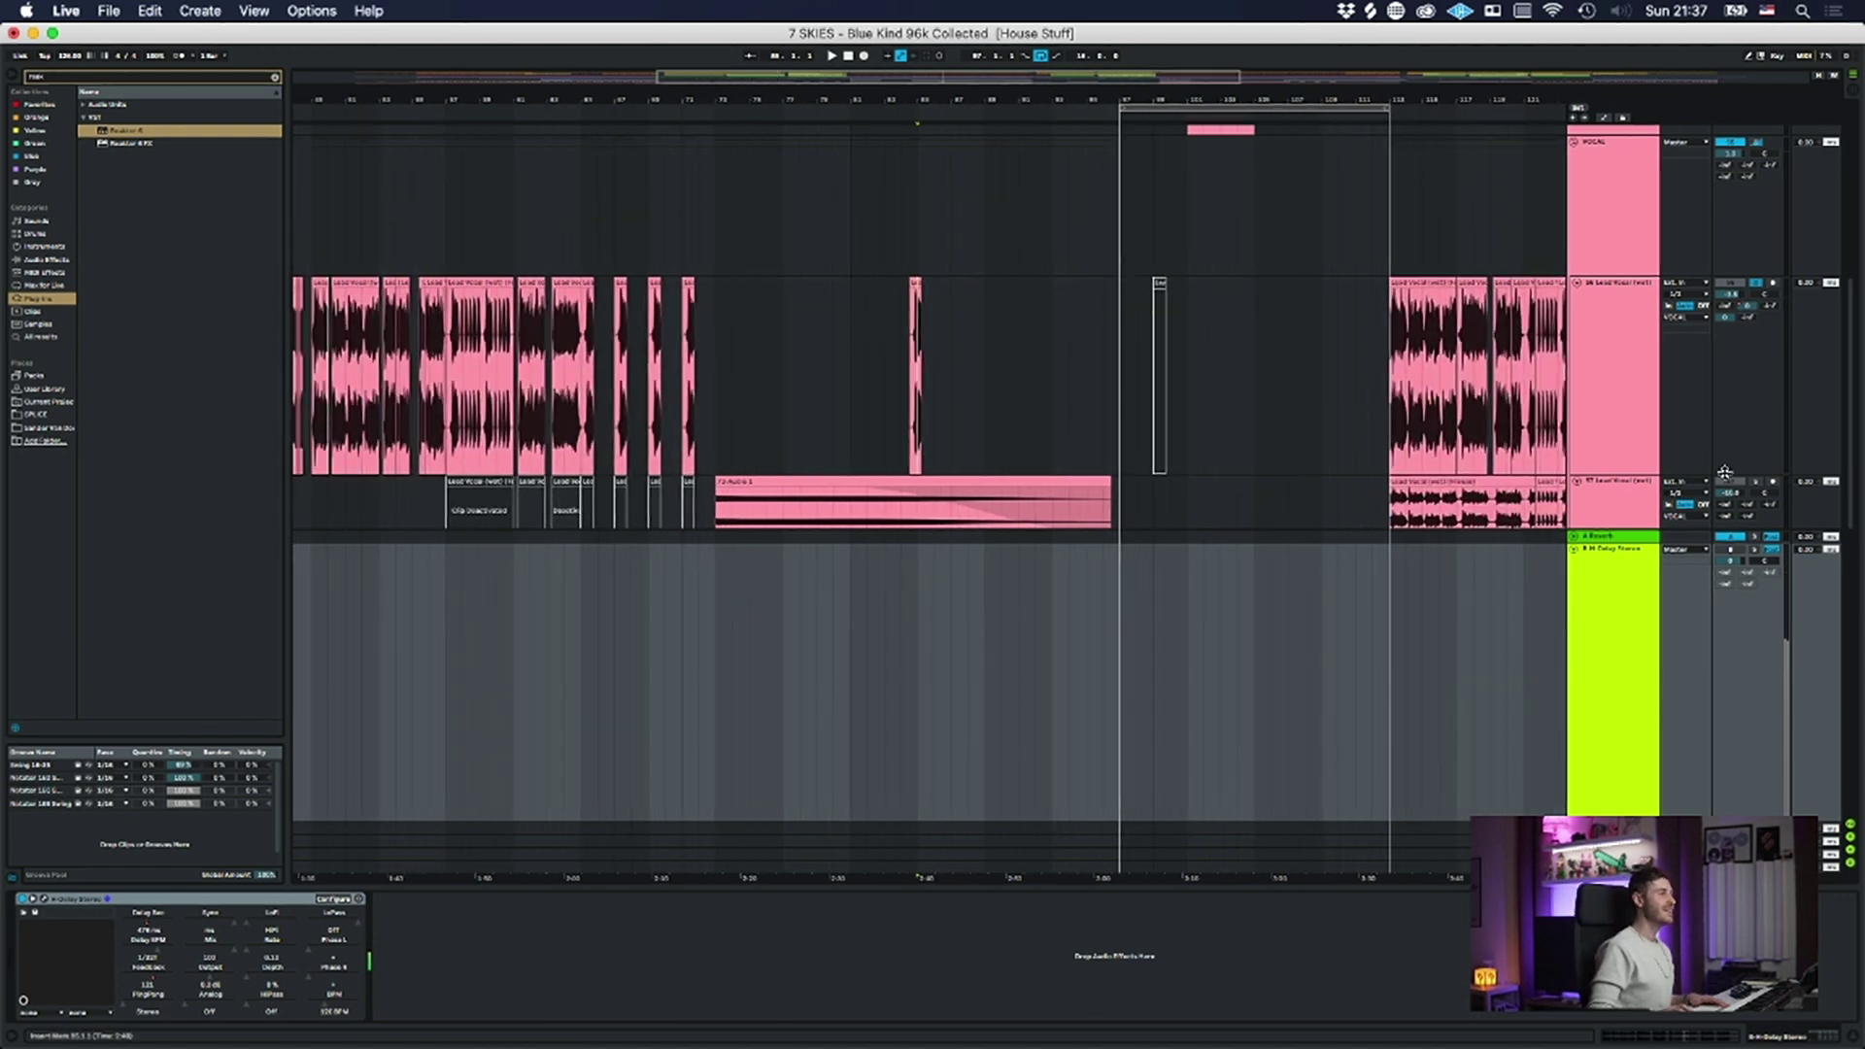
click(1573, 549)
click(908, 408)
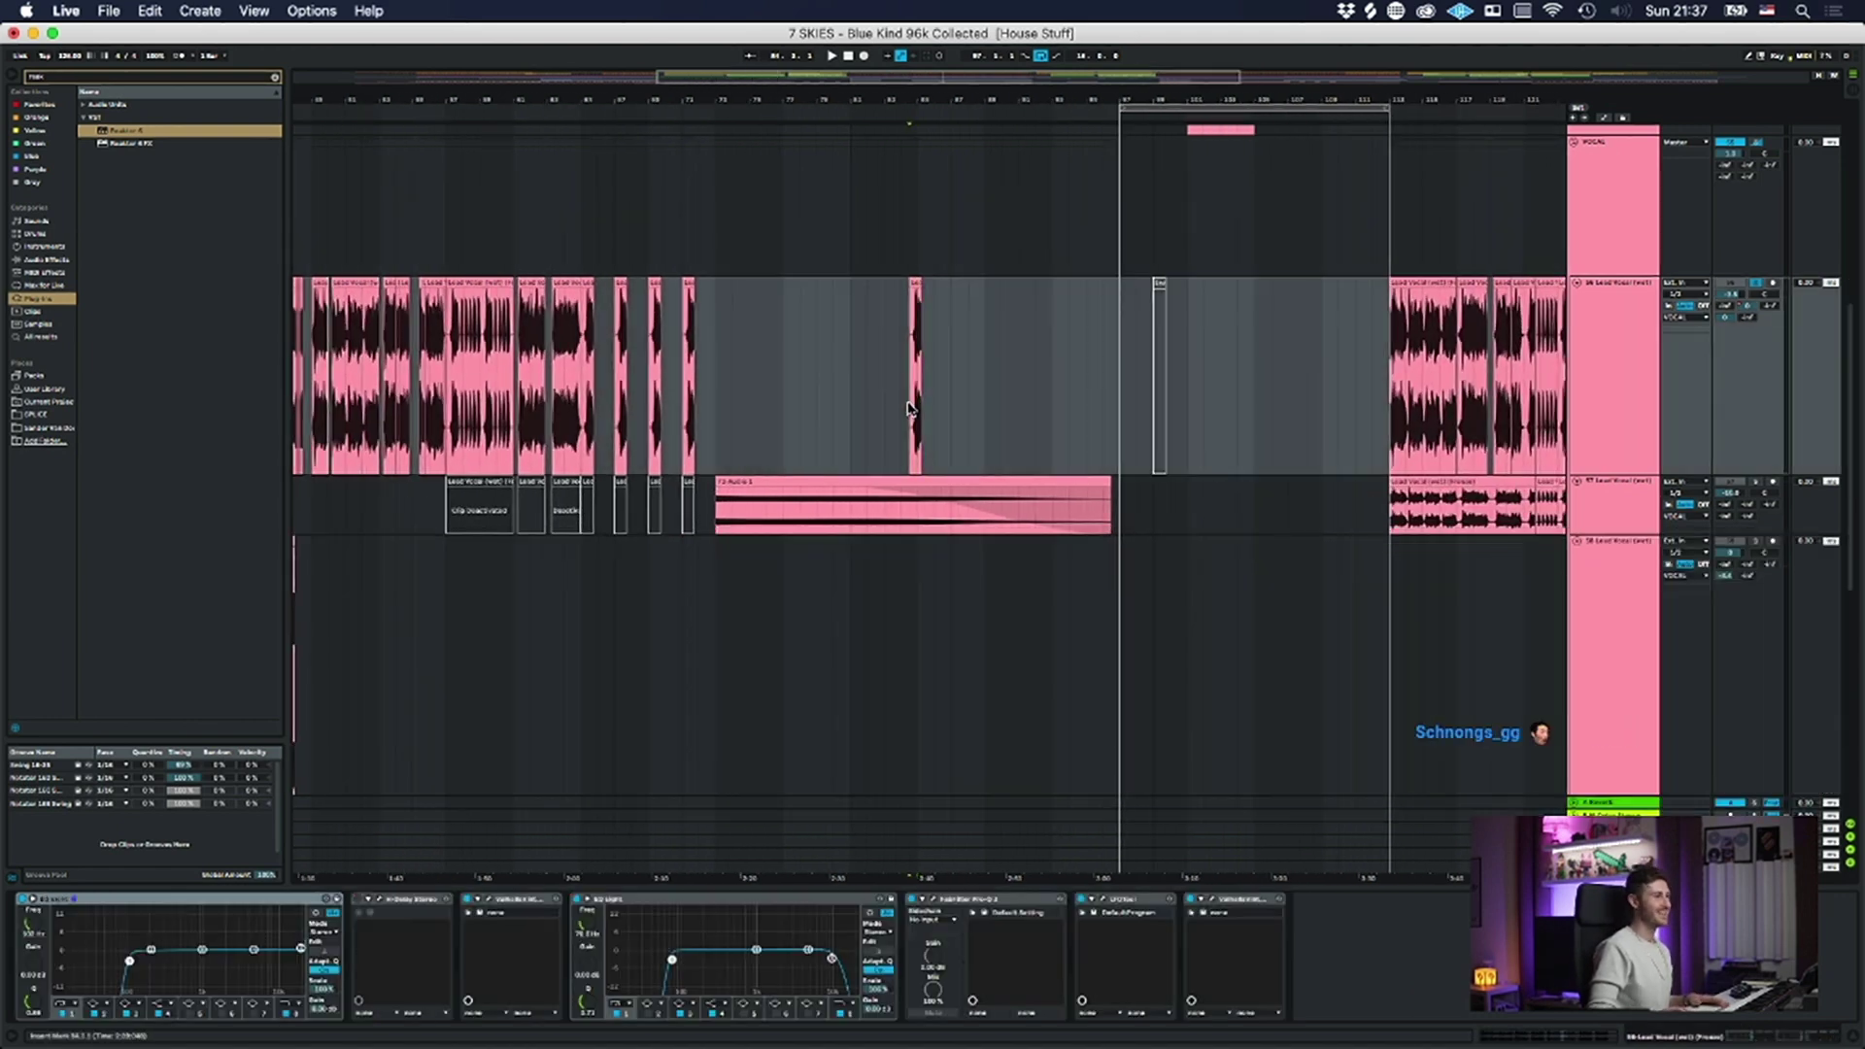
scroll(1128, 278, up, 8)
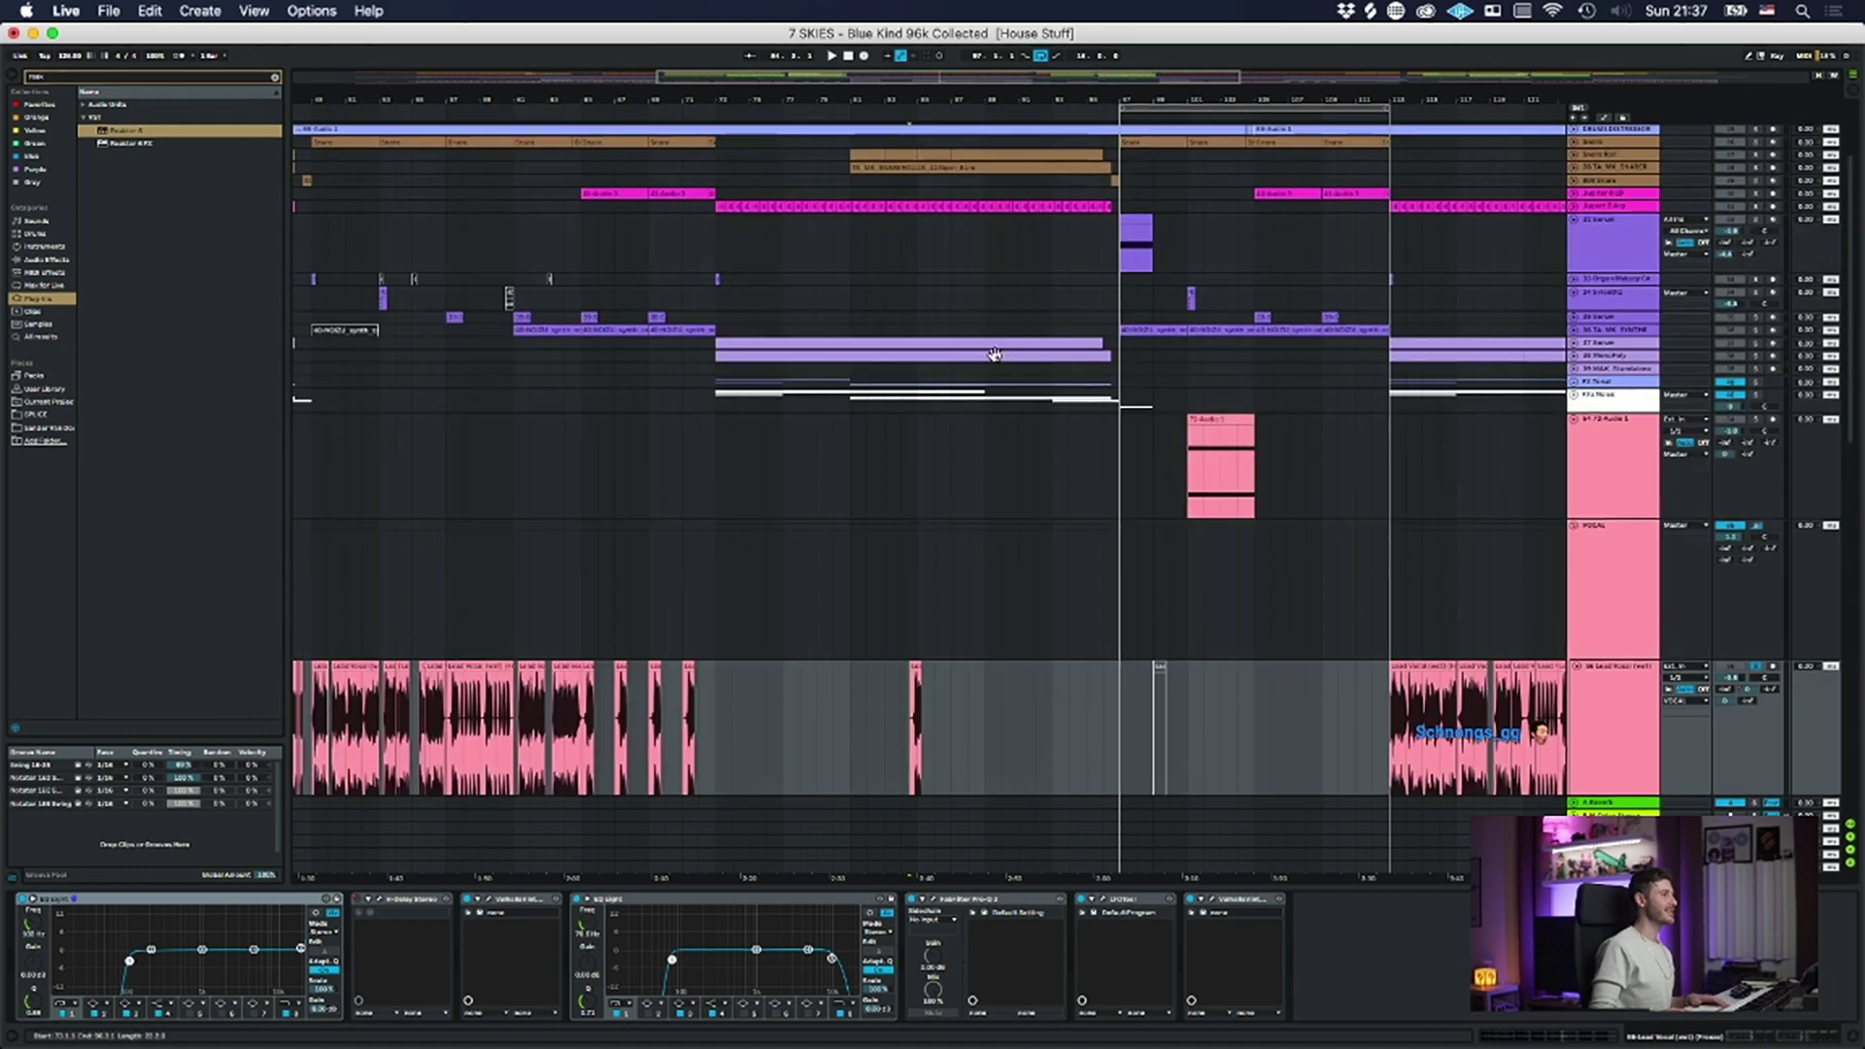
click(1210, 418)
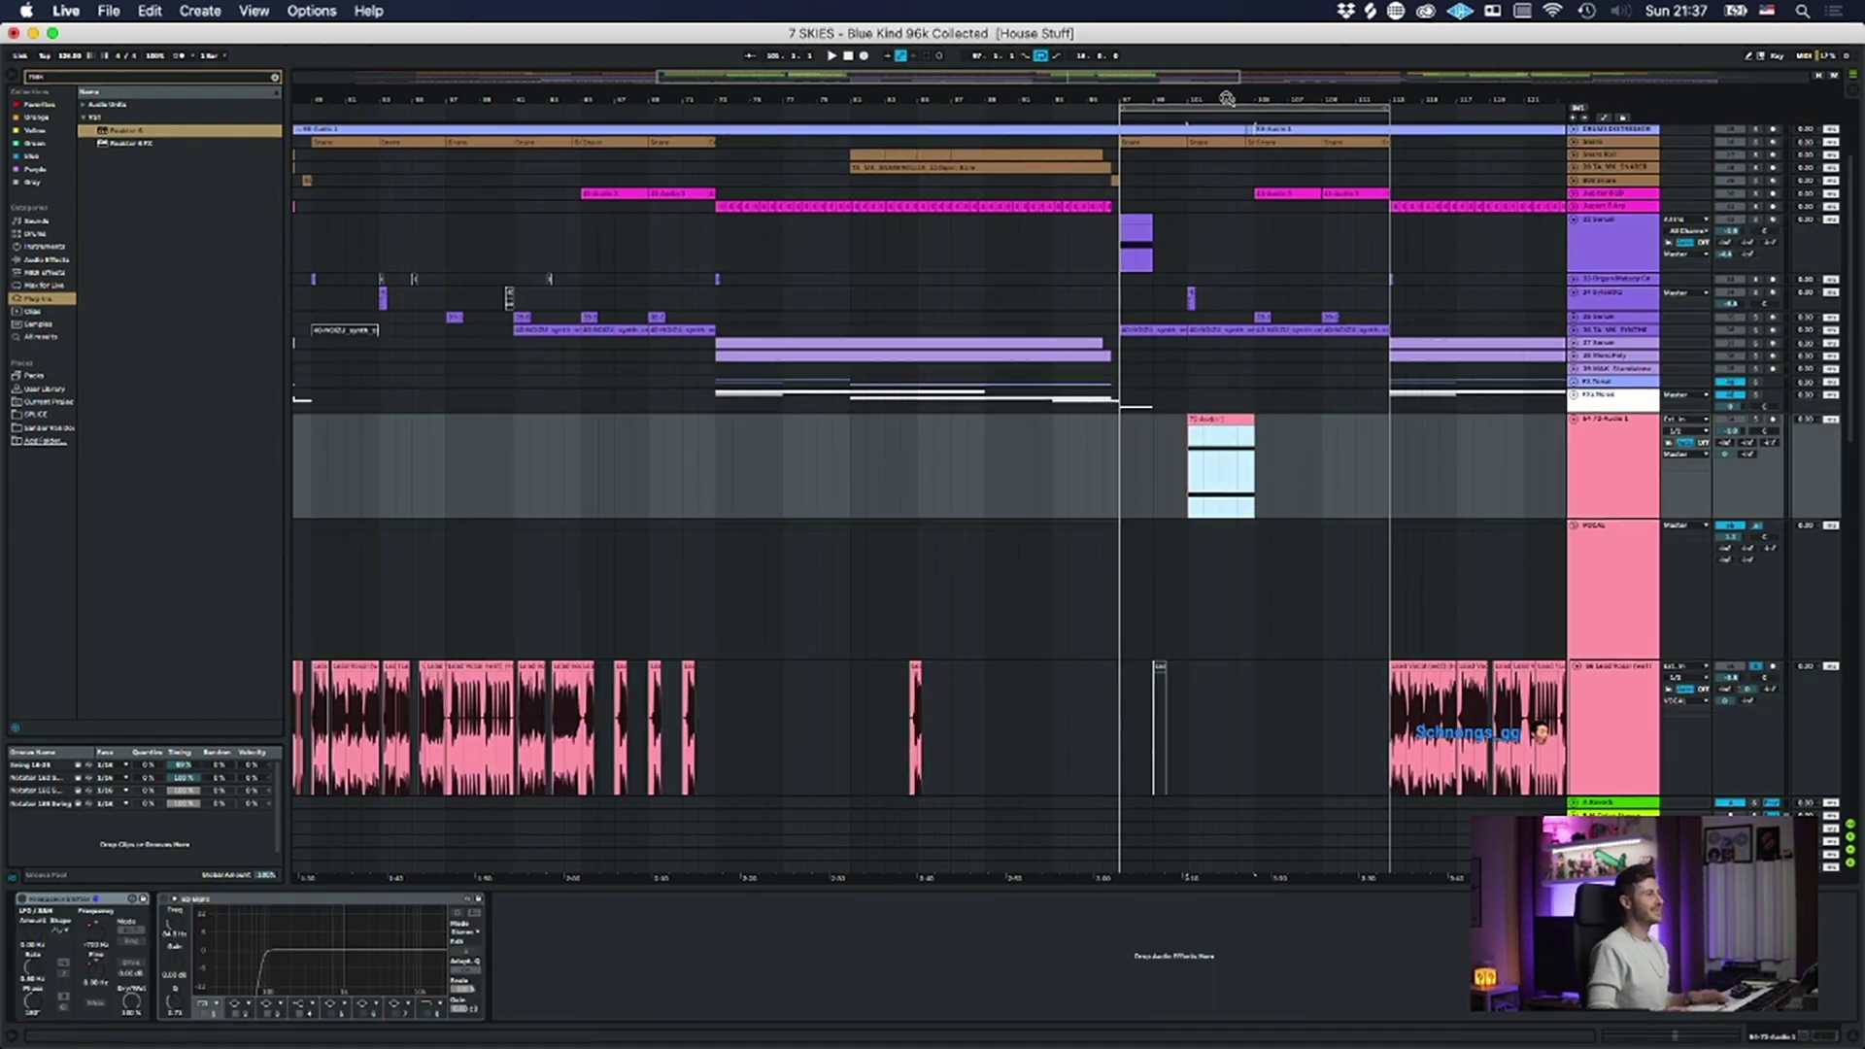
drag(1199, 96, 296, 126)
drag(1293, 100, 742, 131)
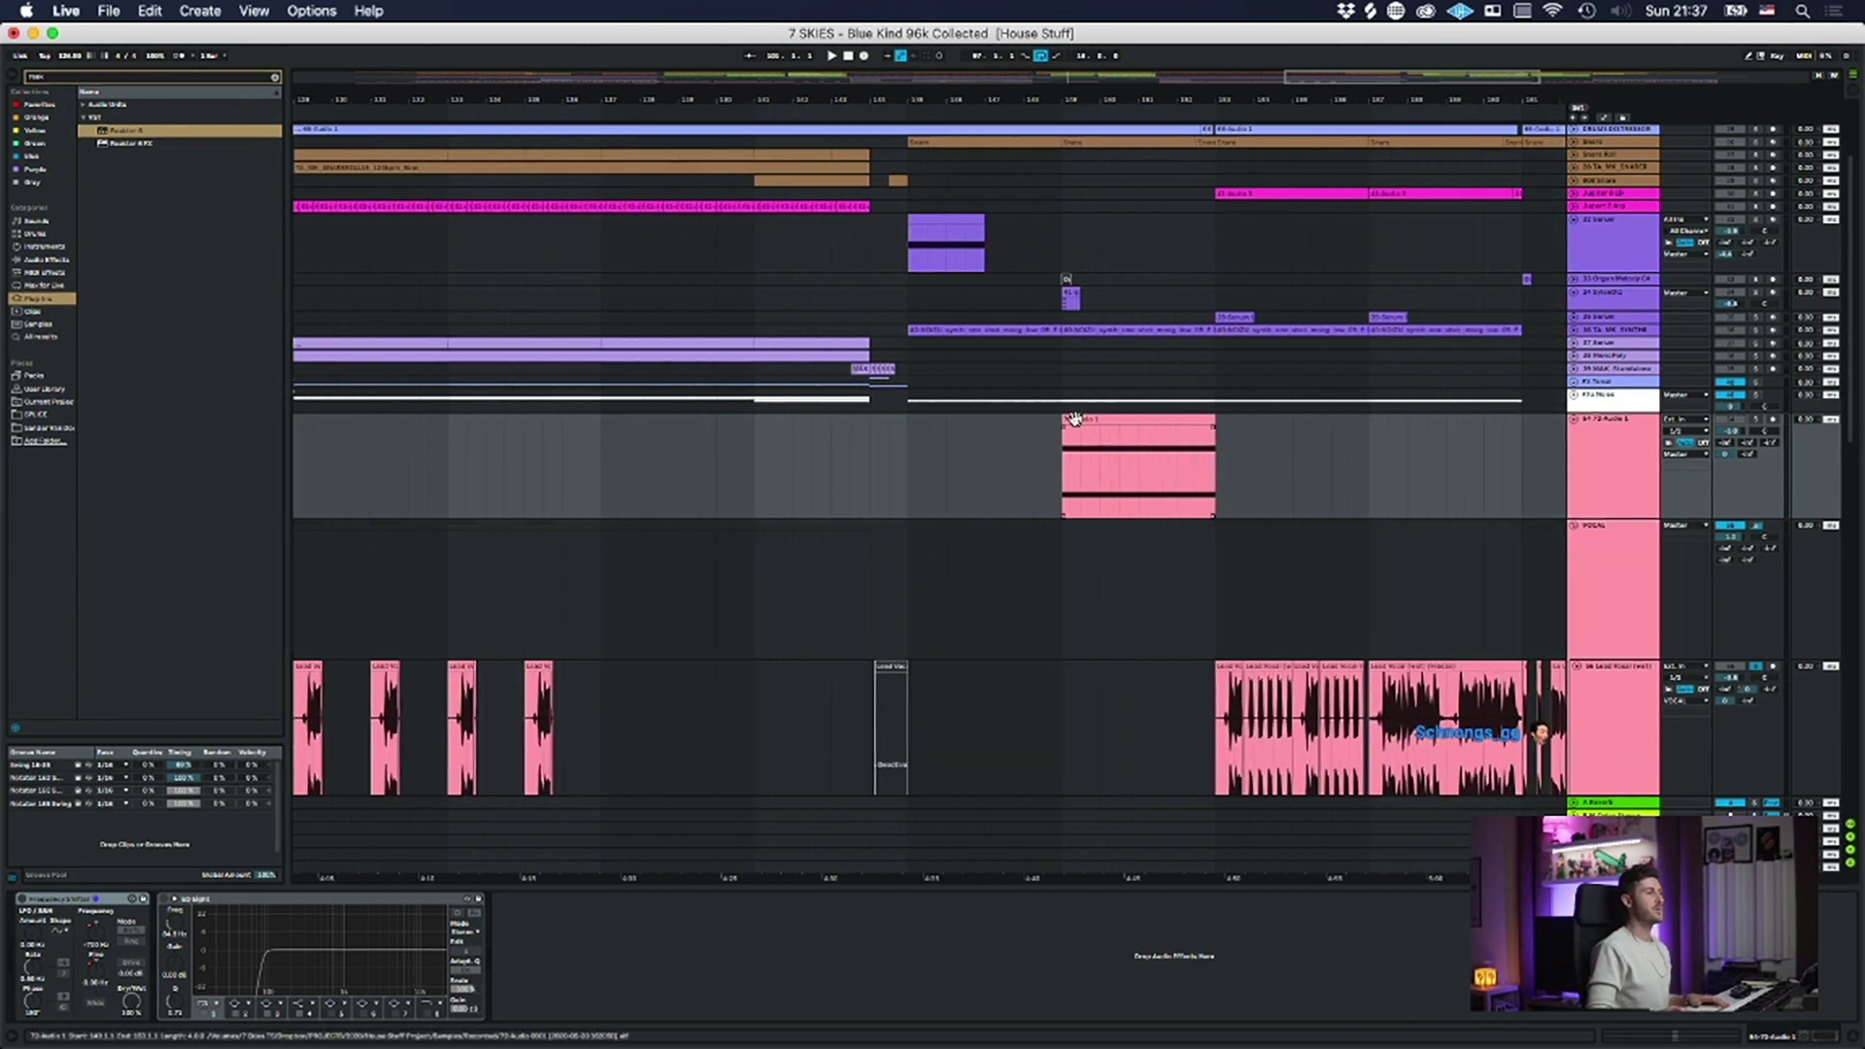
click(1075, 419)
click(1756, 421)
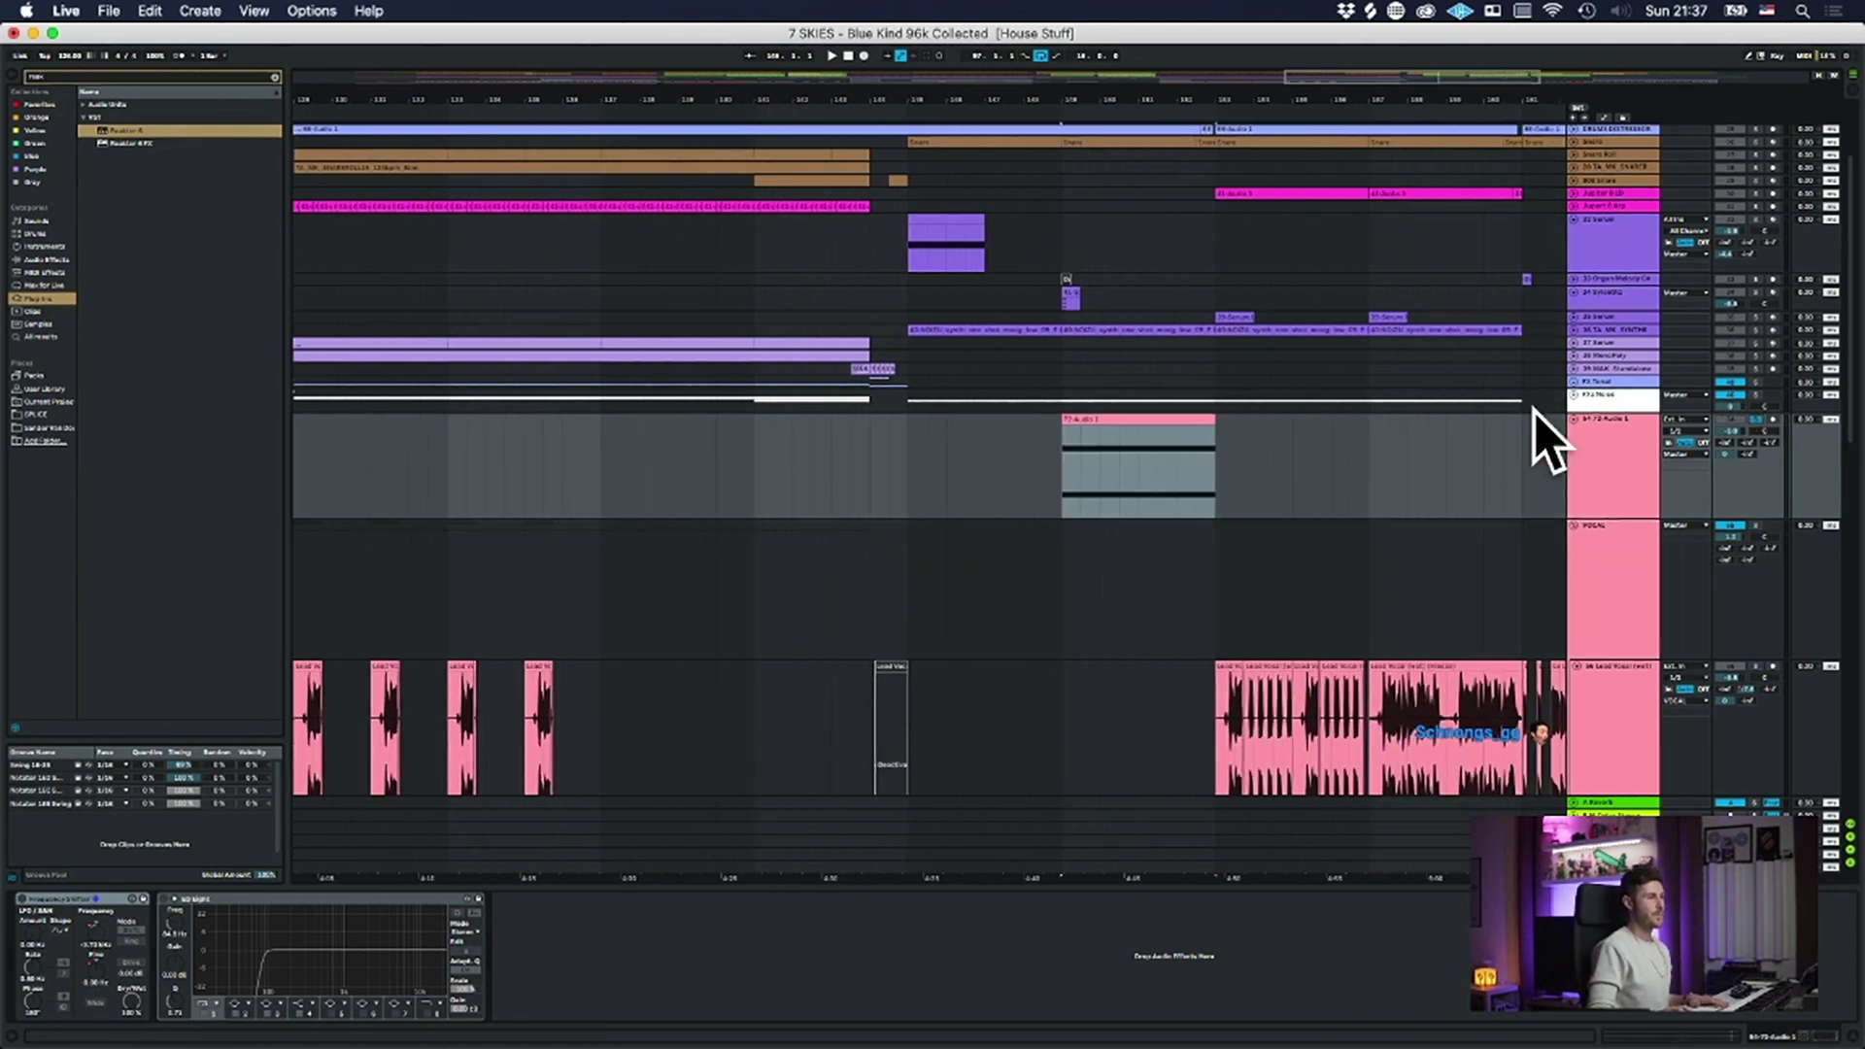
- Audition the soloed audio clip at bar 149 with its Frequency Shifter bypassed
click(1618, 441)
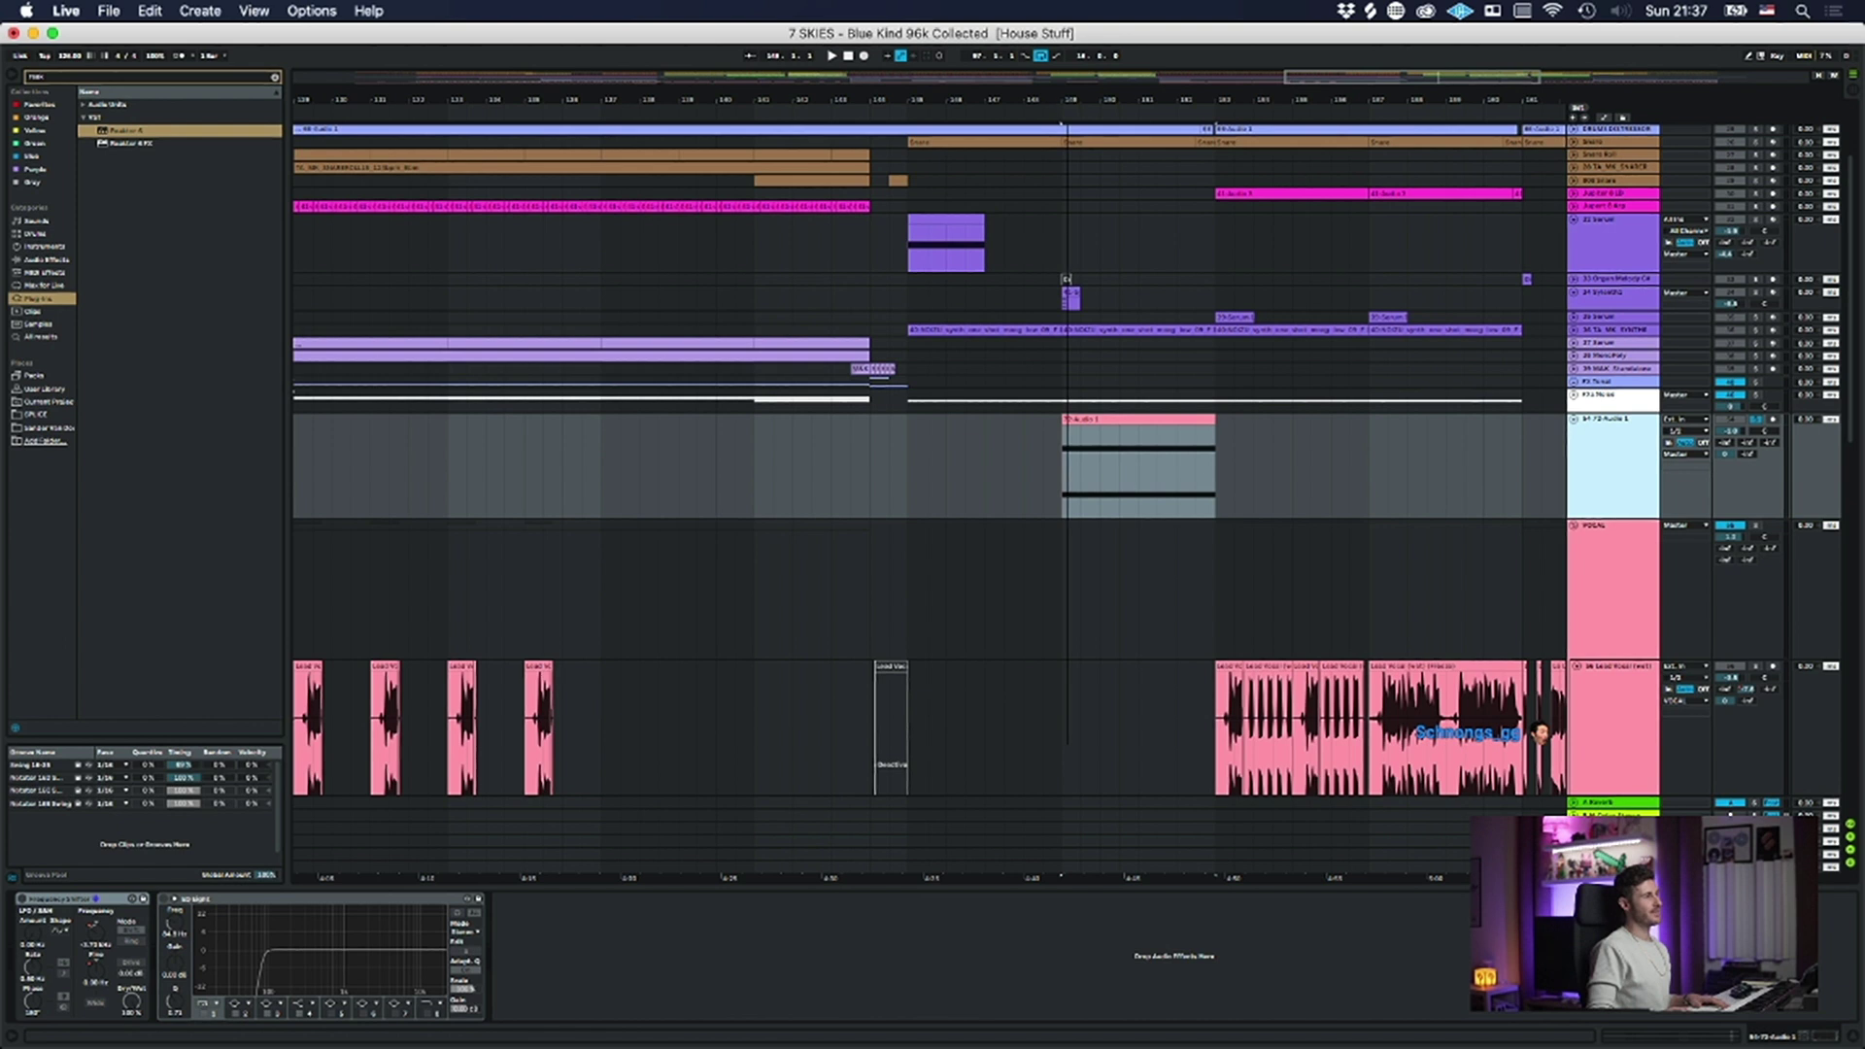
drag(1066, 102, 861, 102)
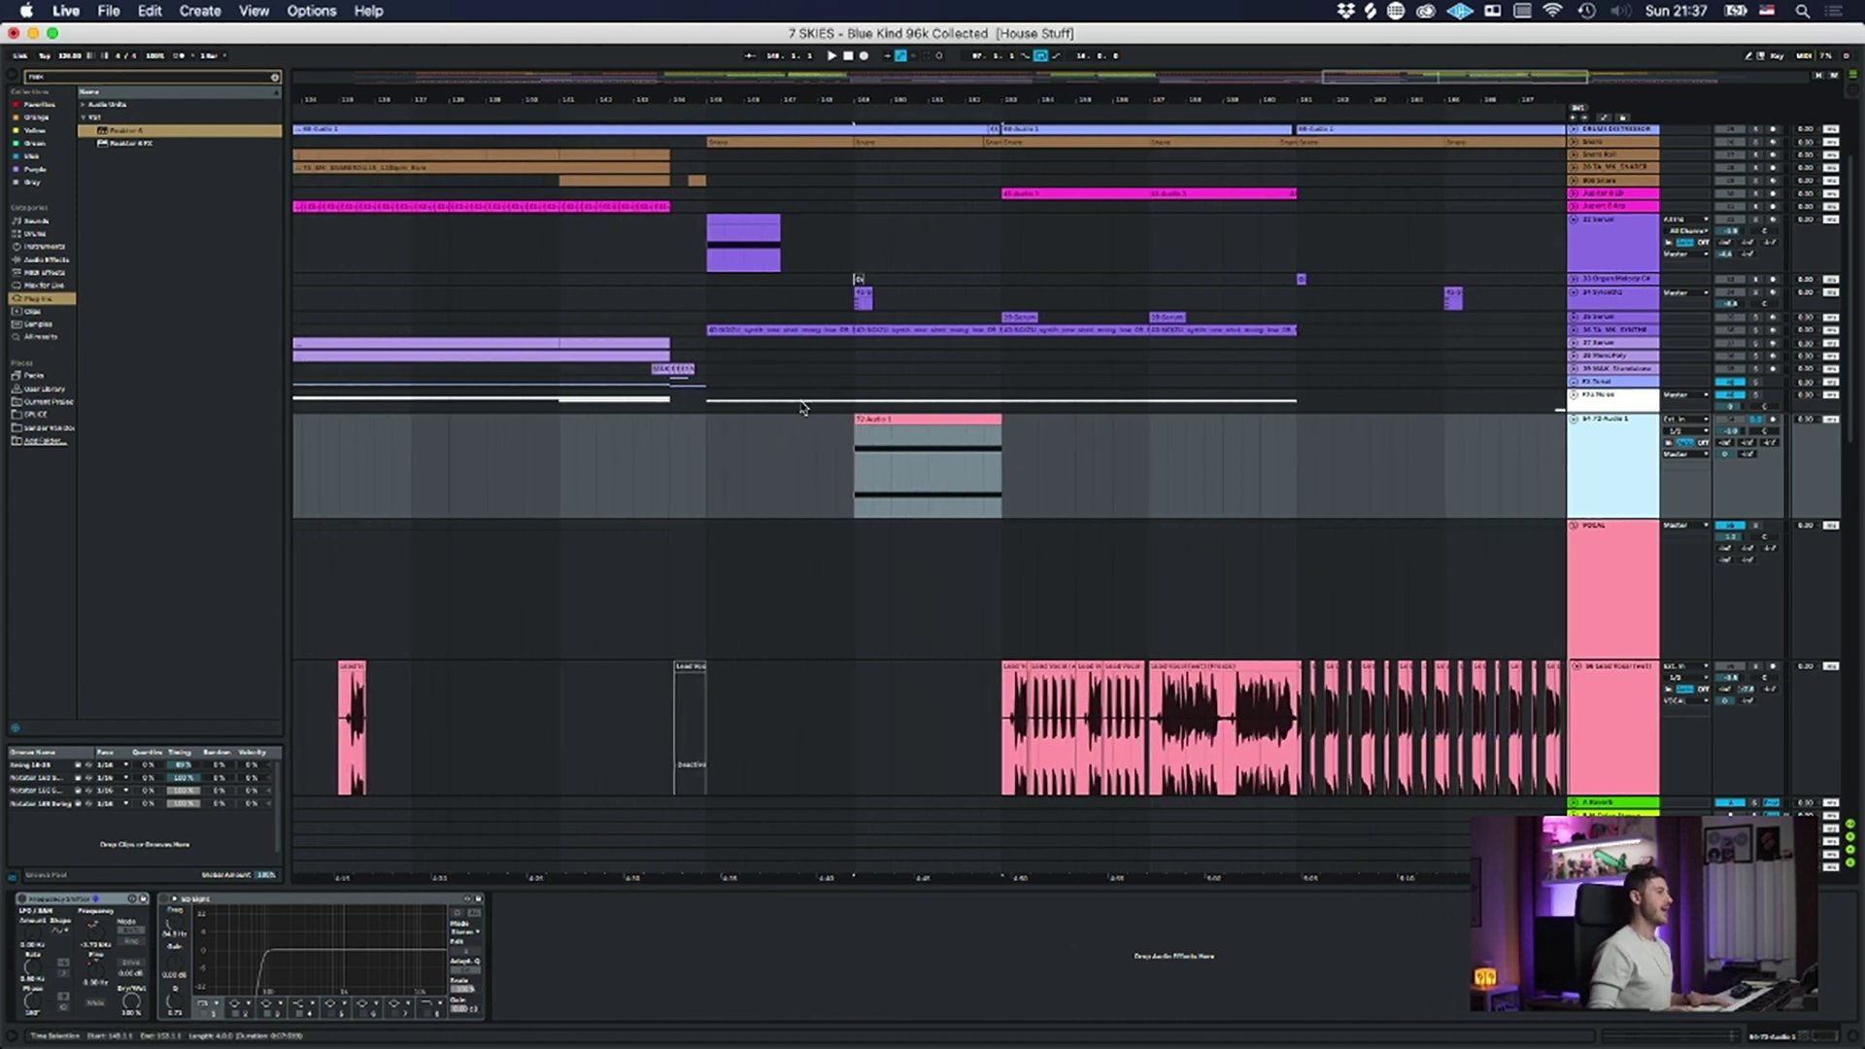
click(912, 420)
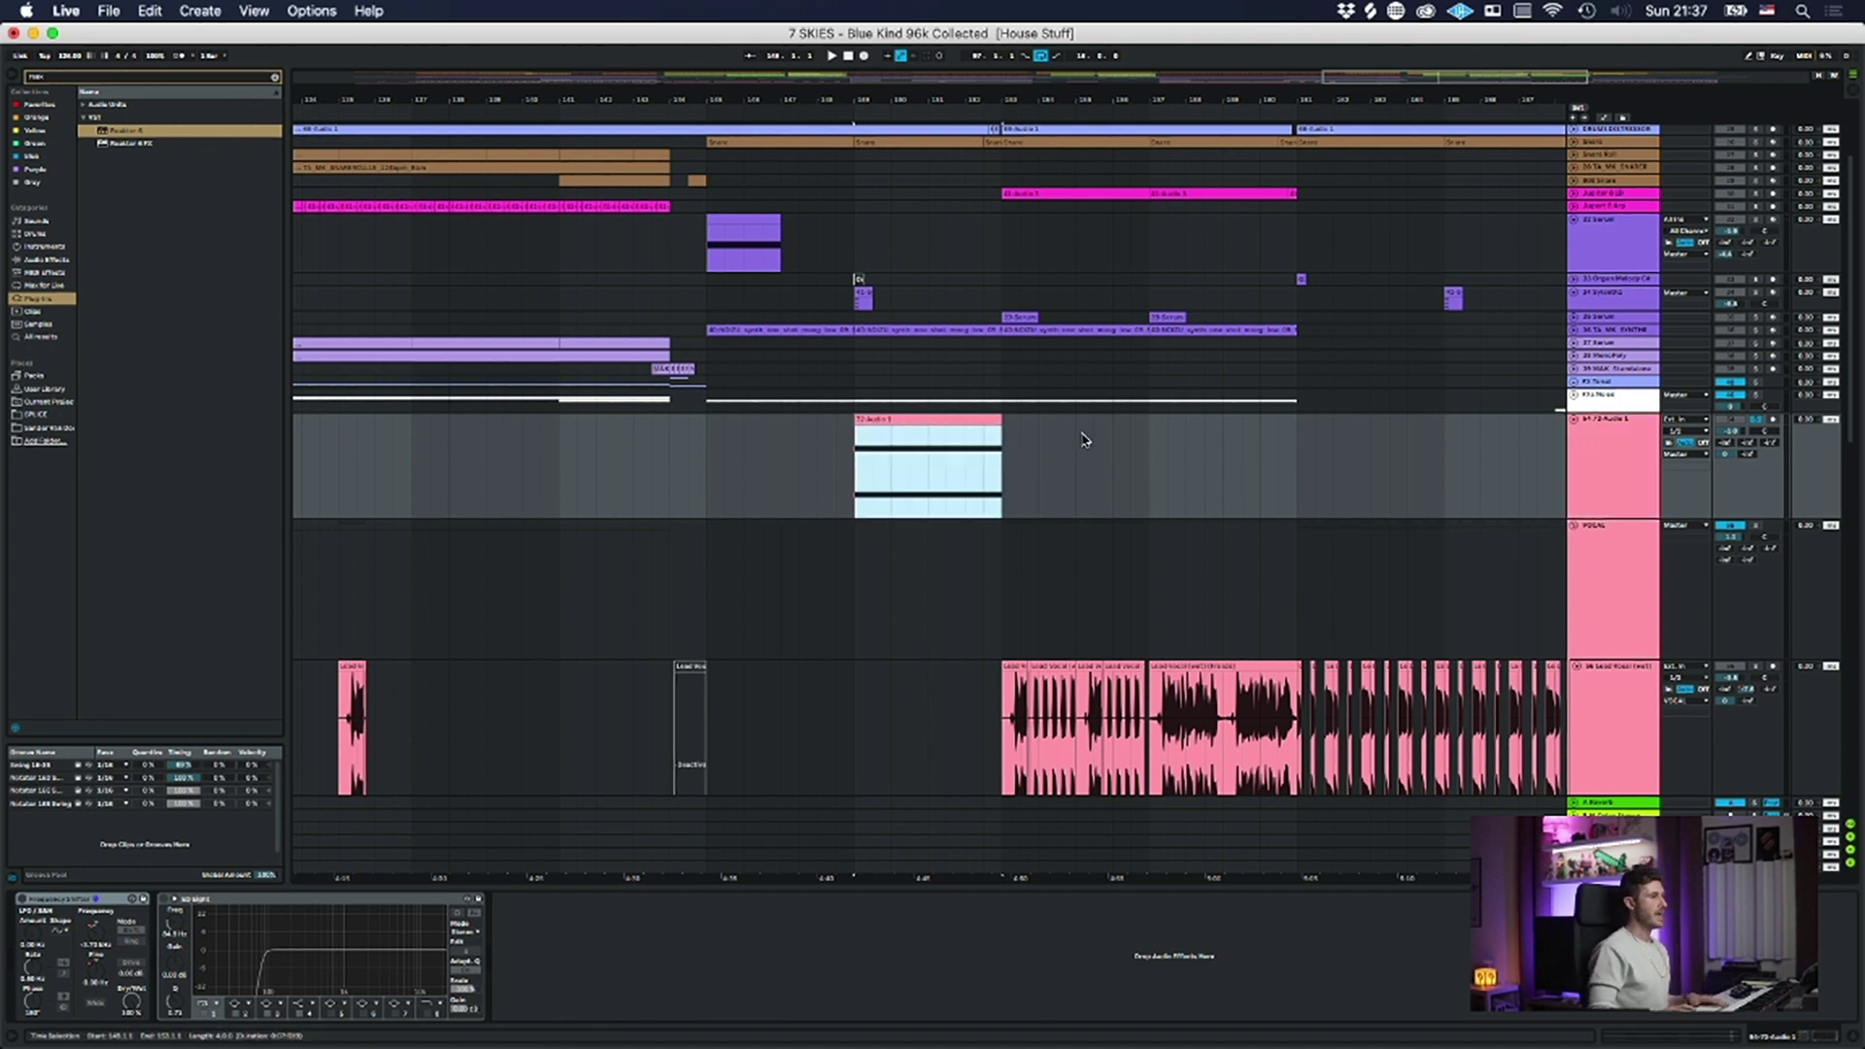
click(1574, 484)
click(904, 417)
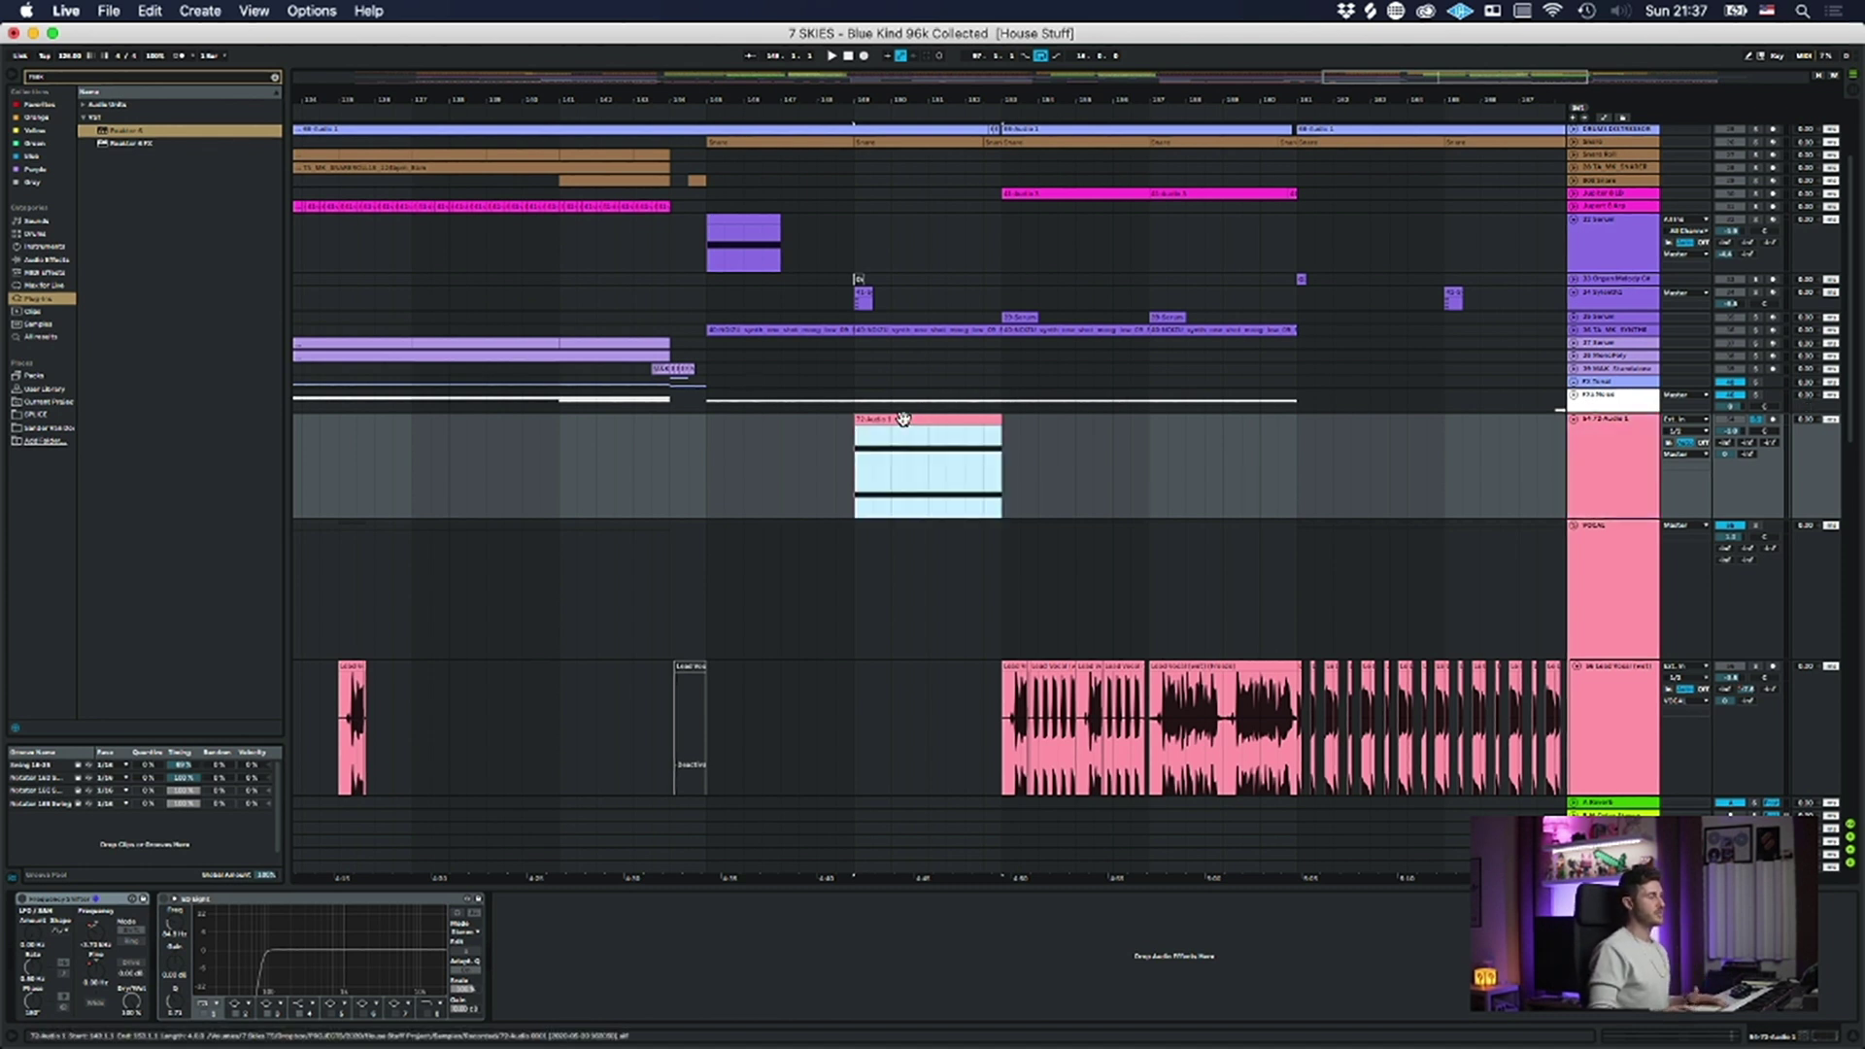
key(space)
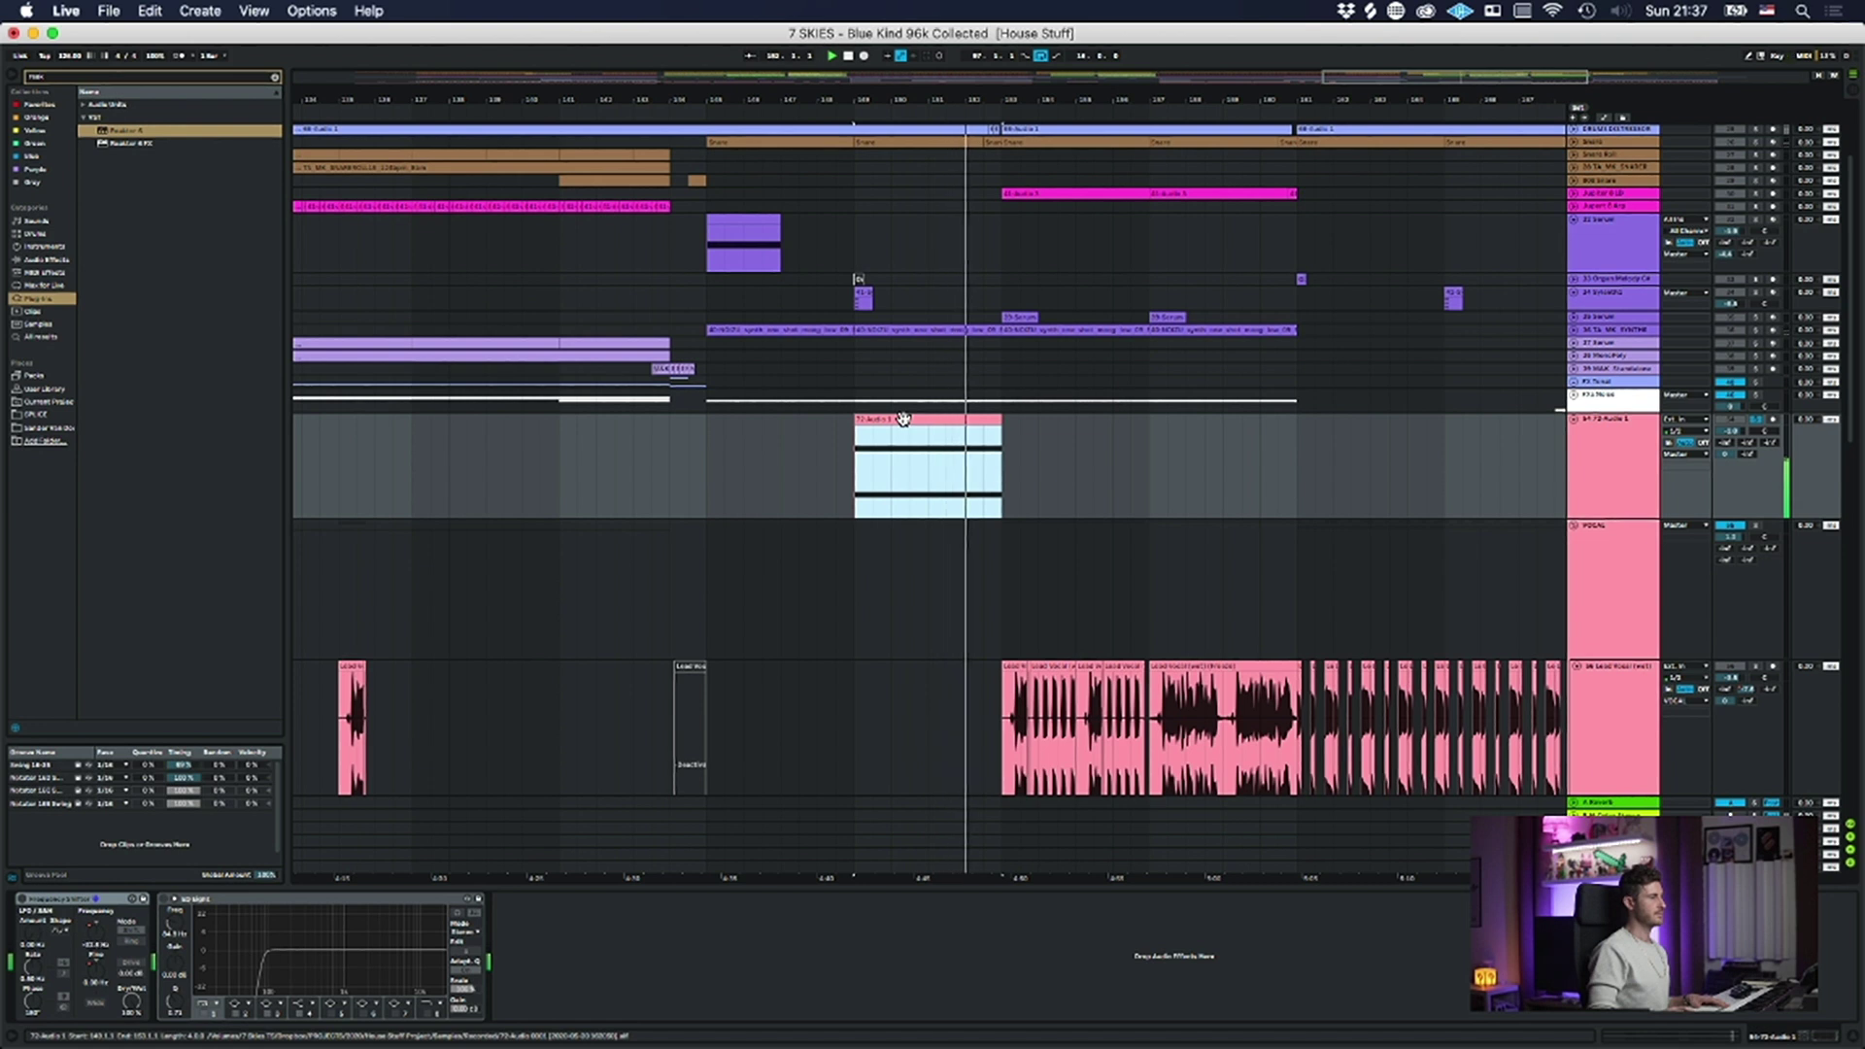
key(space)
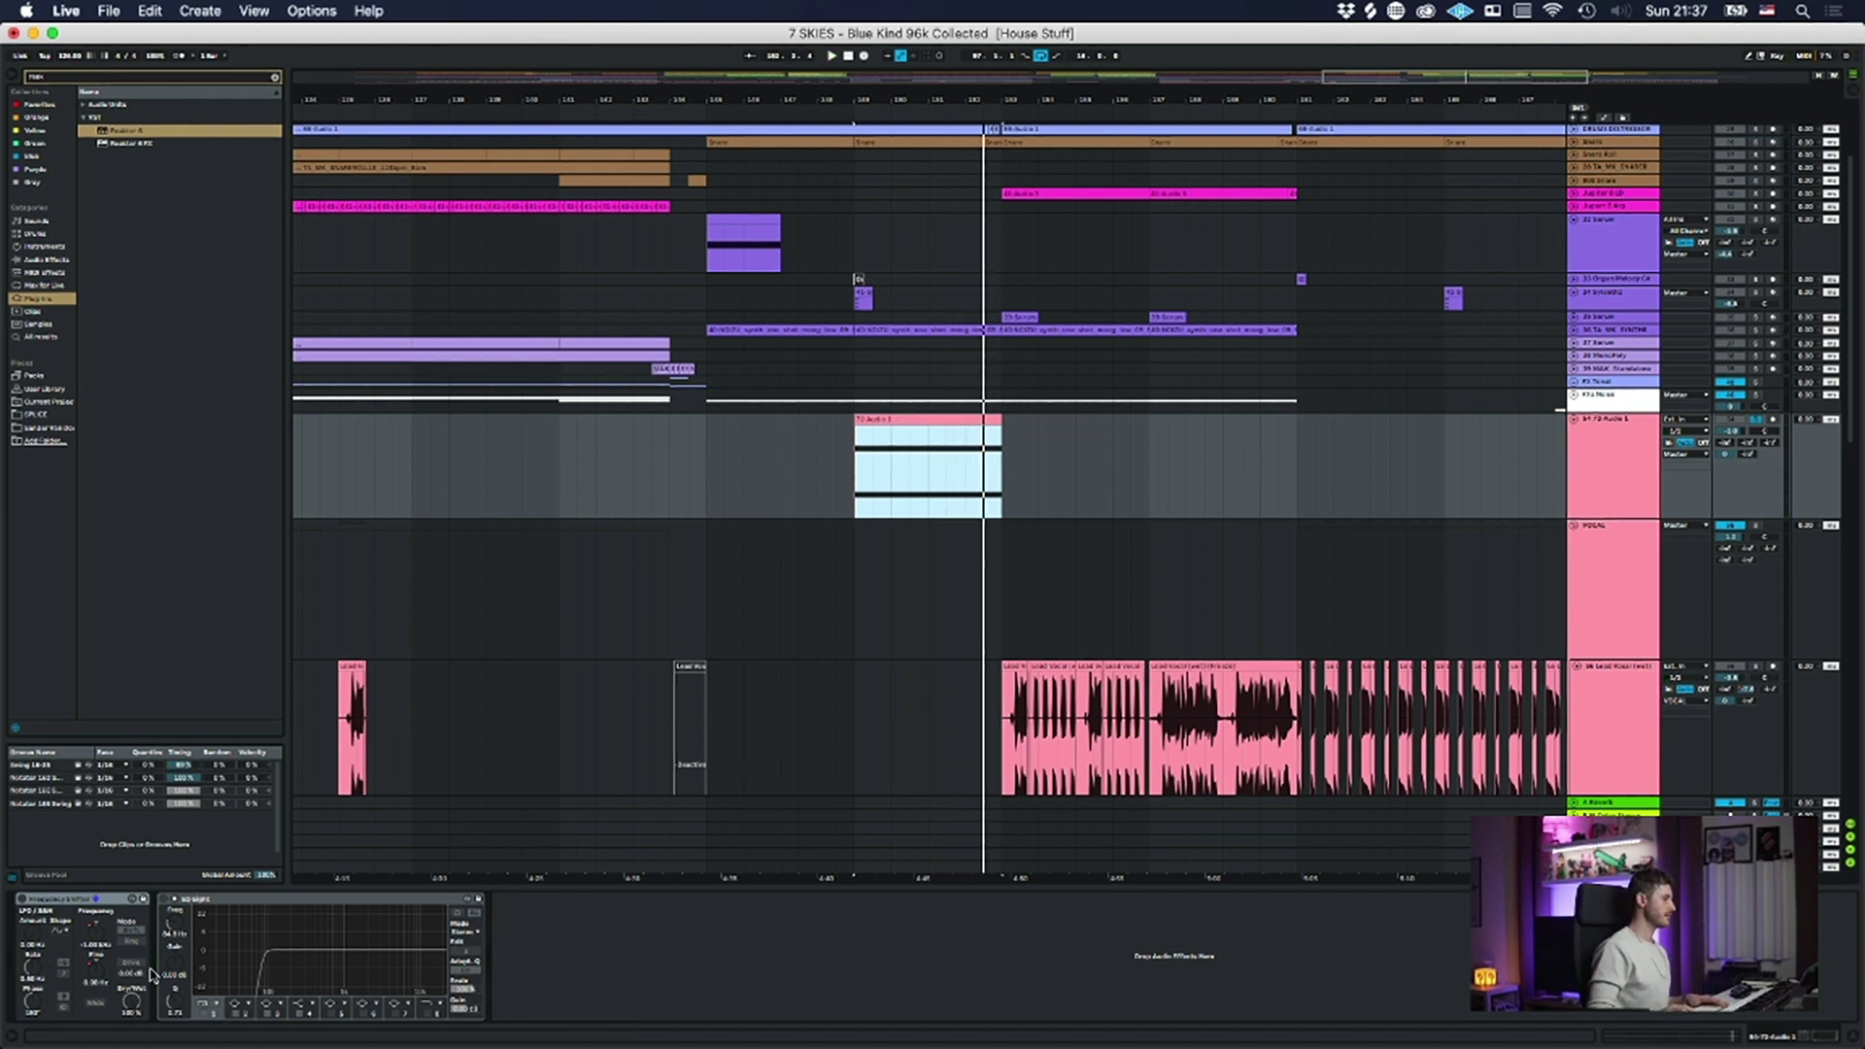
- Switch on the Frequency Shifter on the soloed audio track and audition the clip at bar 149 through it
click(22, 900)
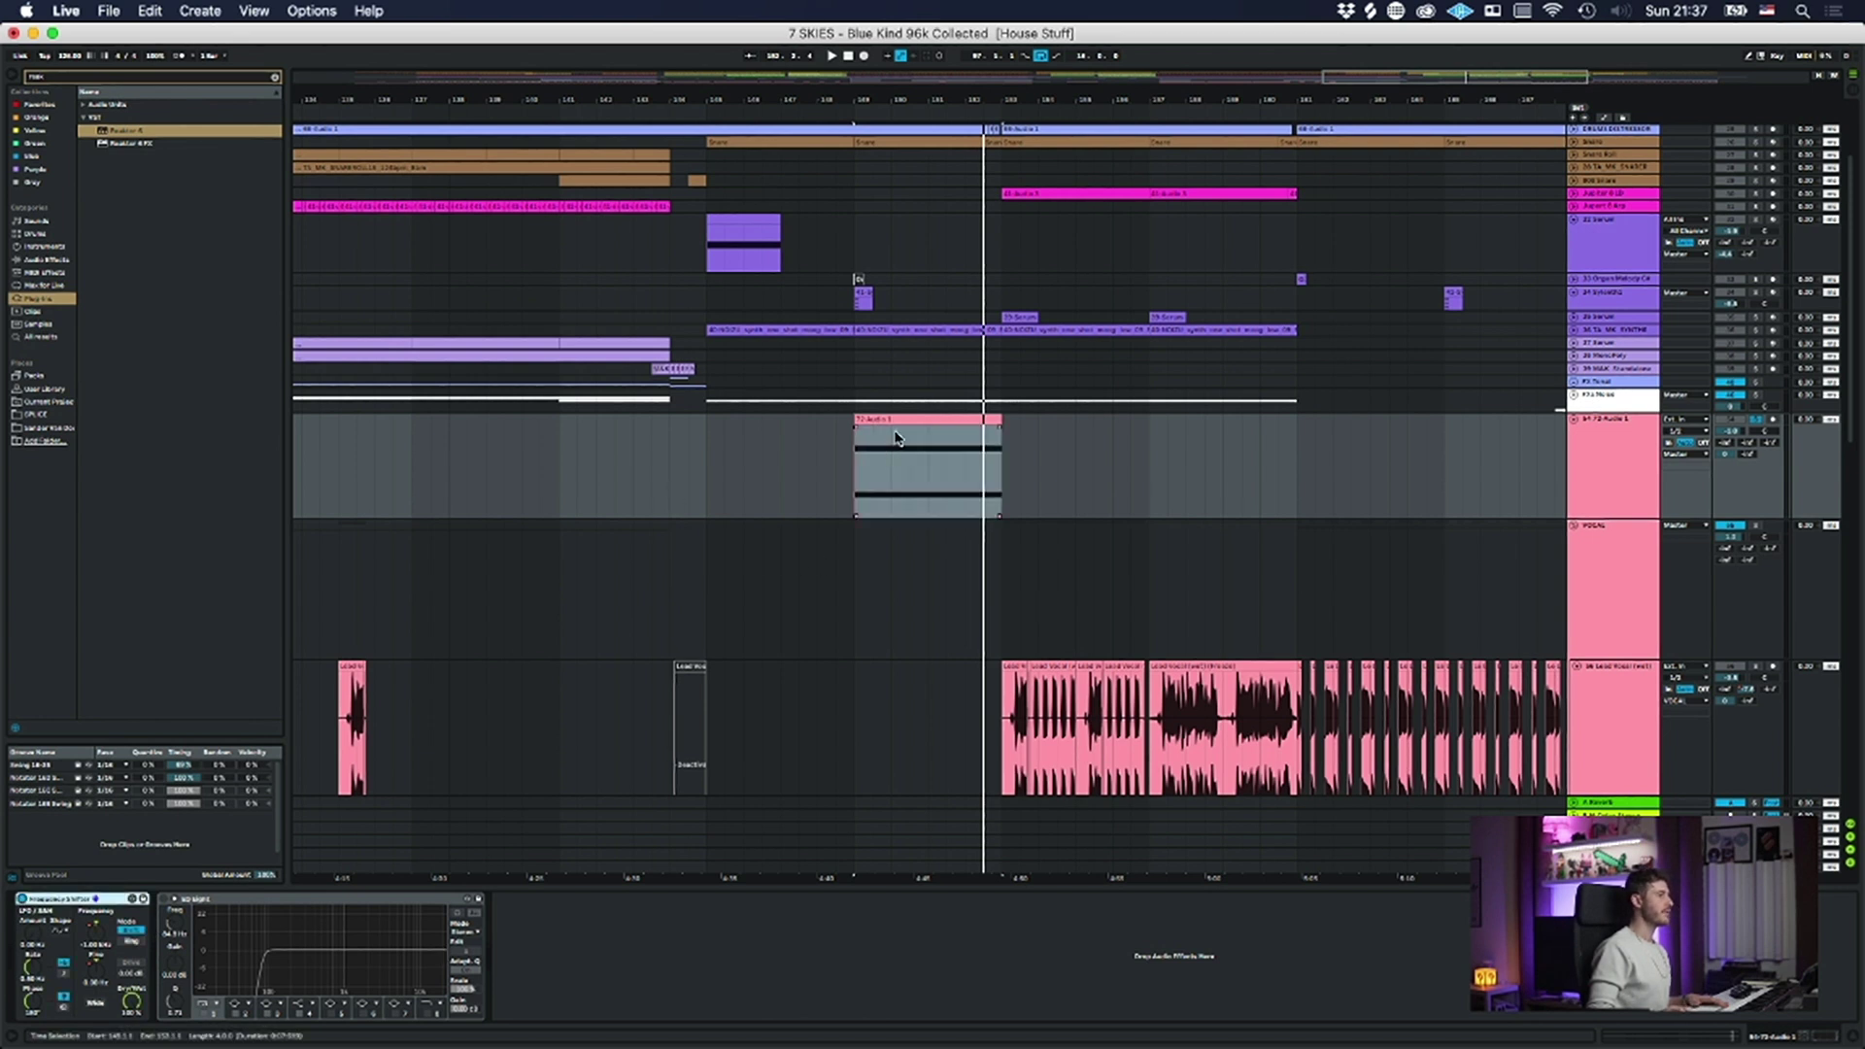
click(78, 900)
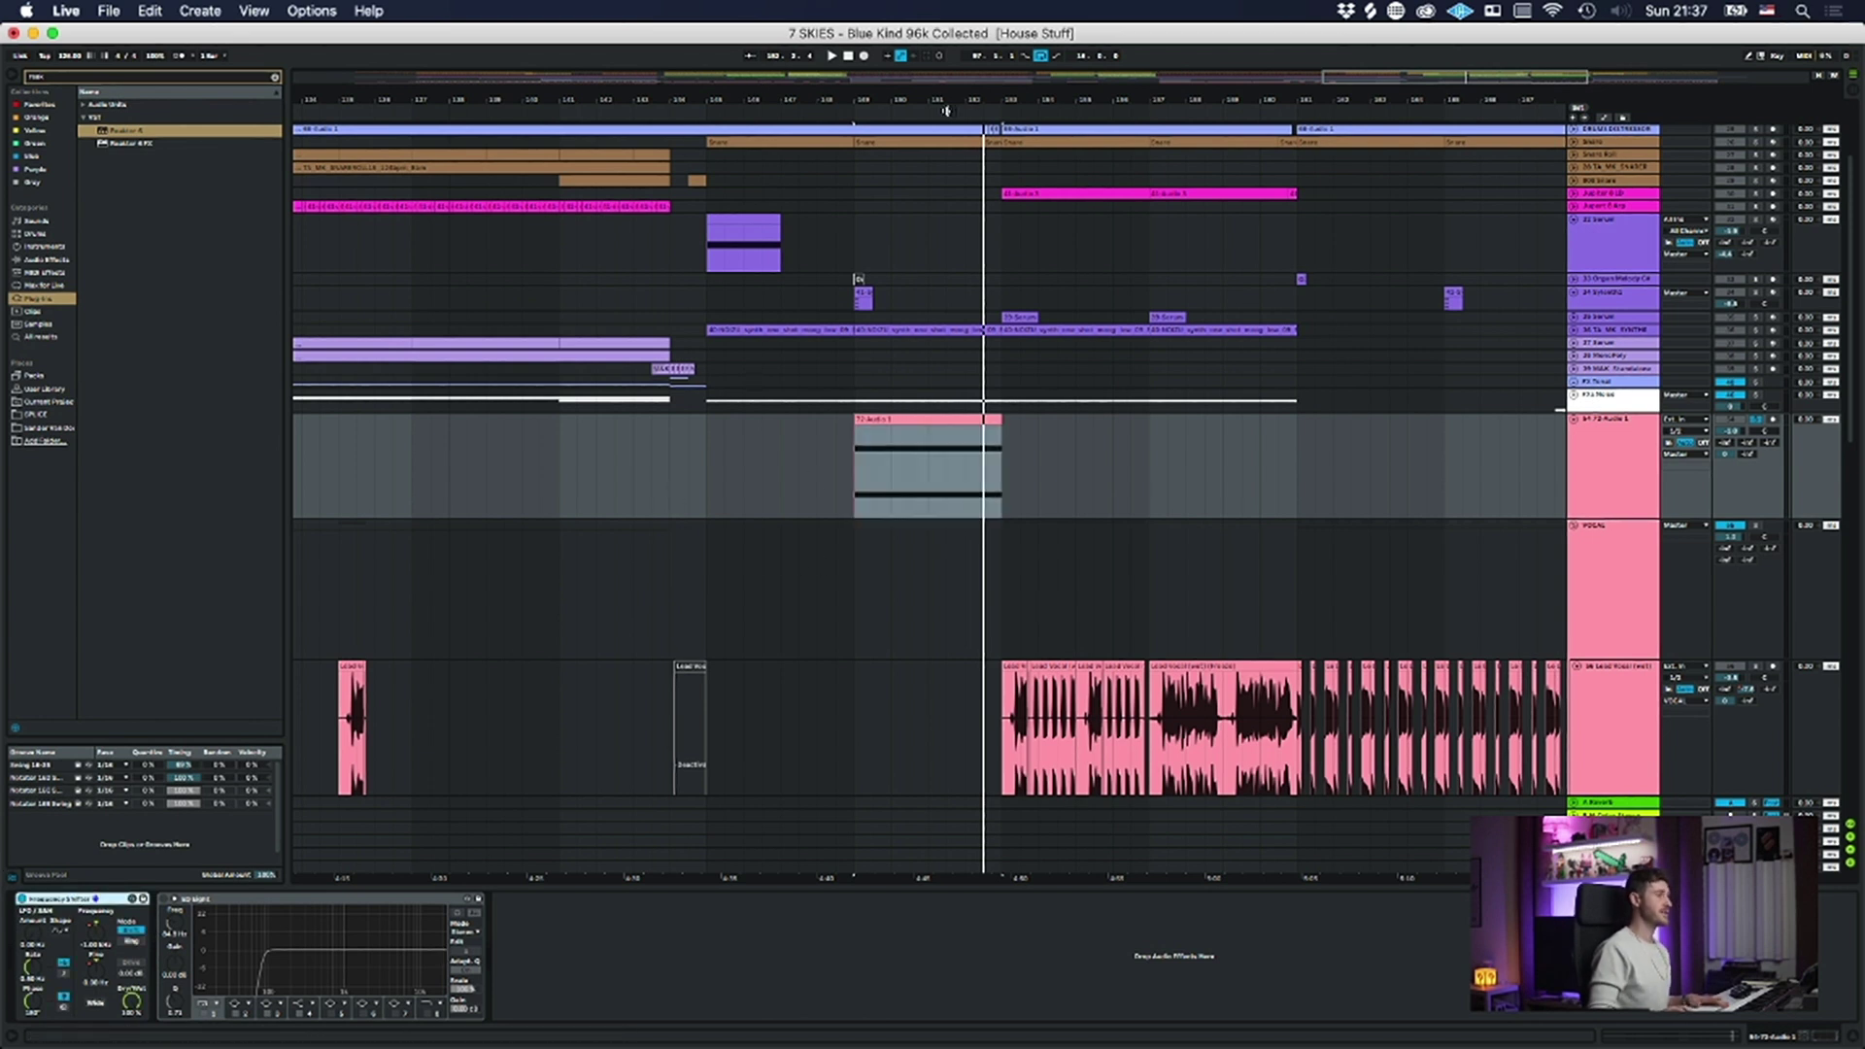
drag(759, 108, 825, 121)
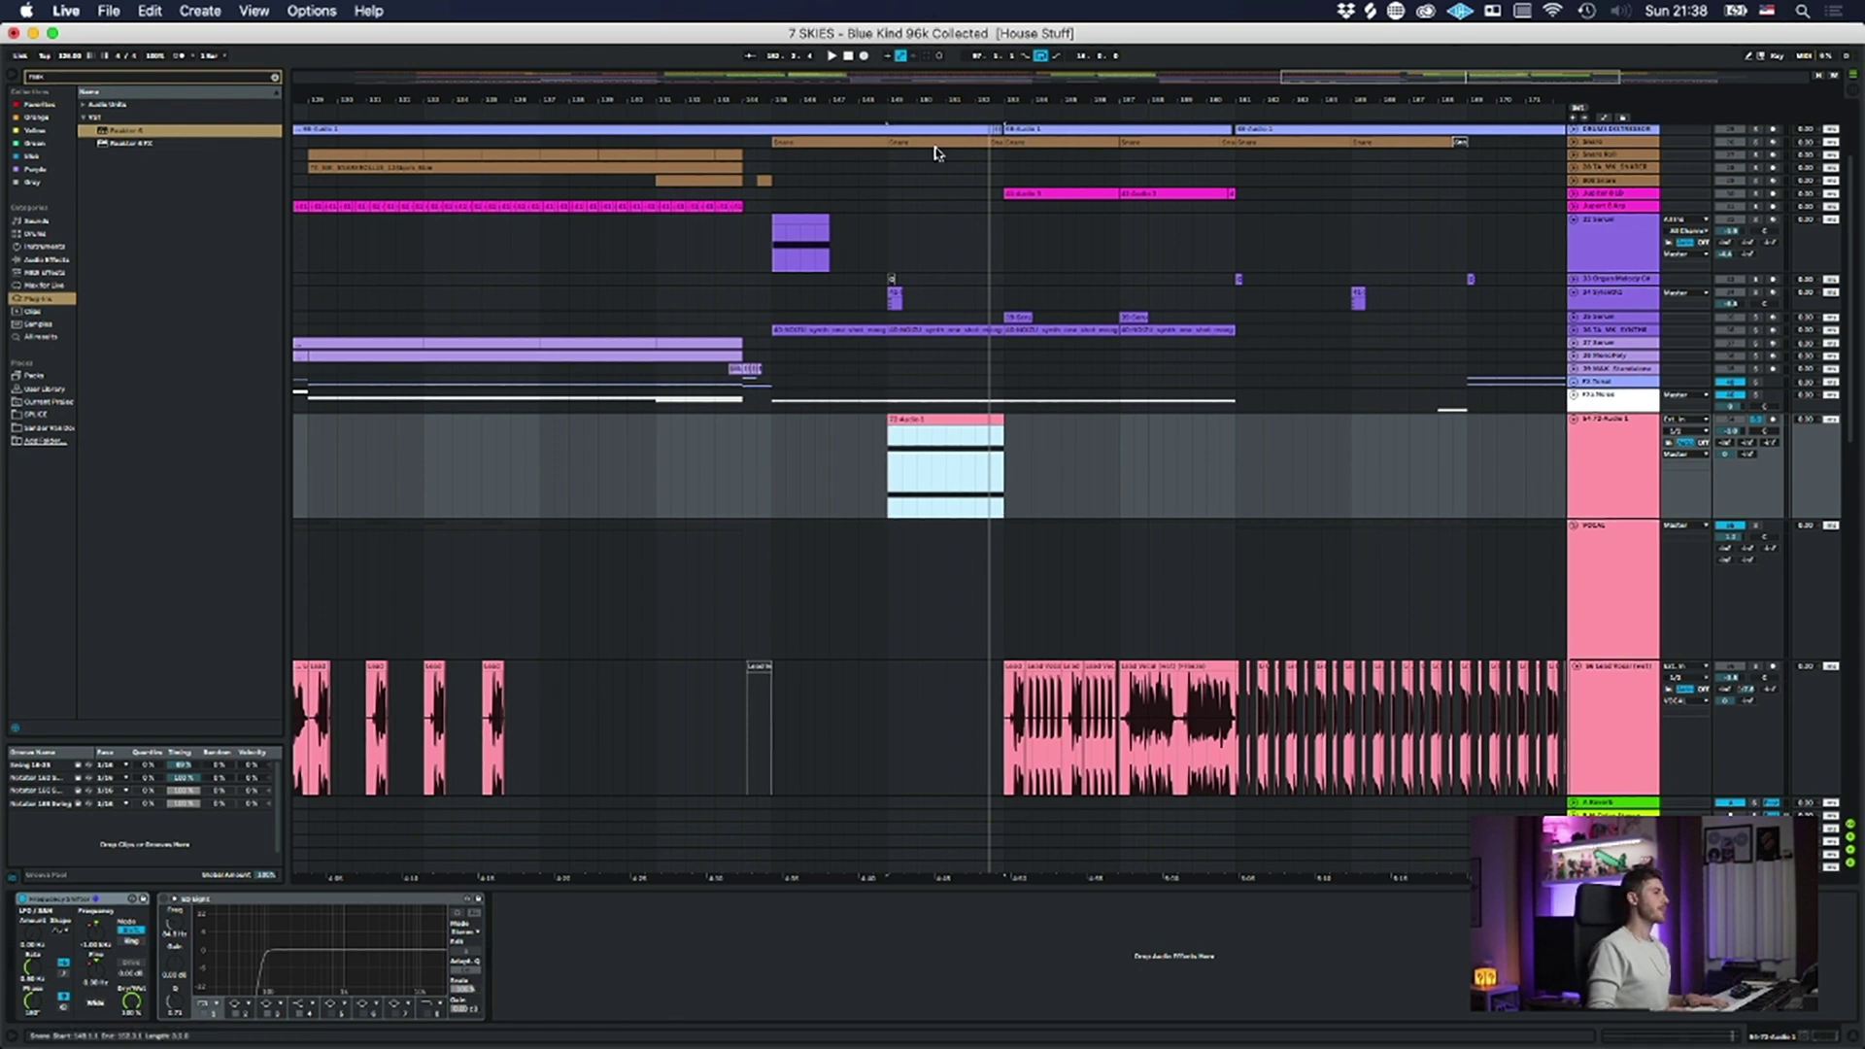
drag(937, 100, 929, 163)
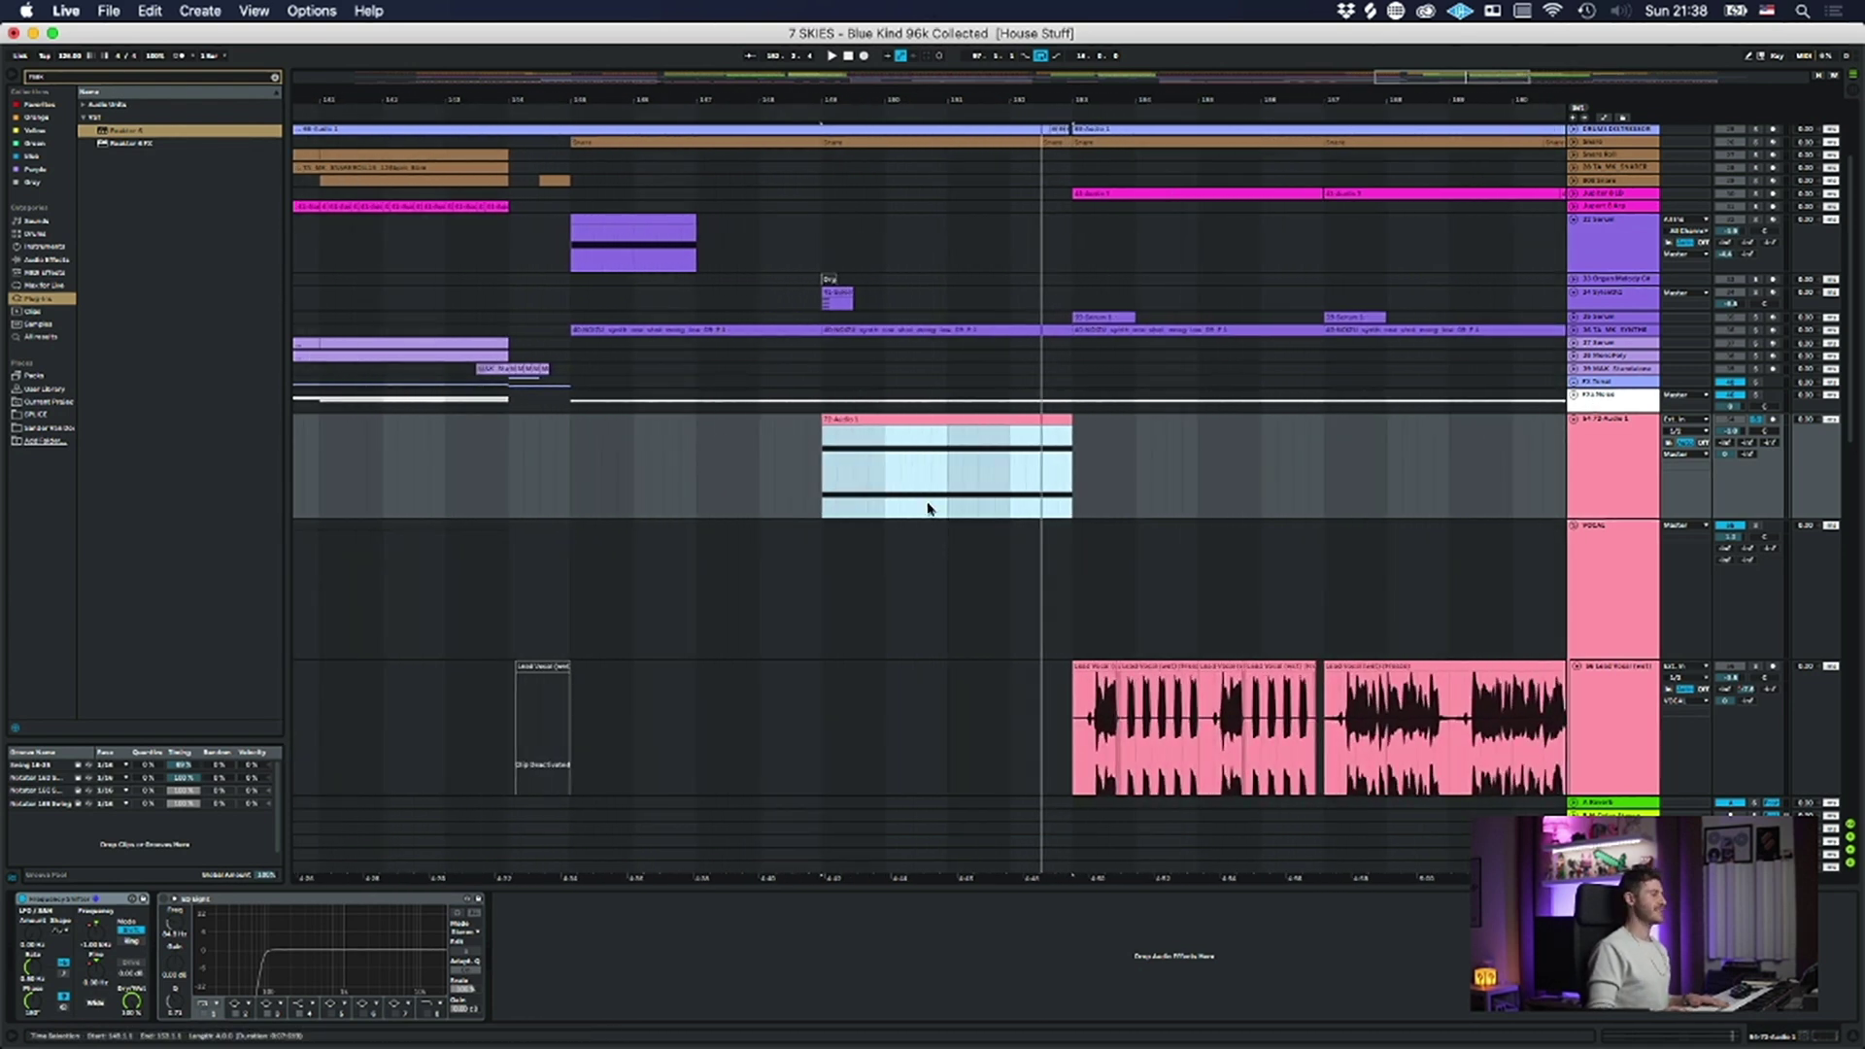
key(space)
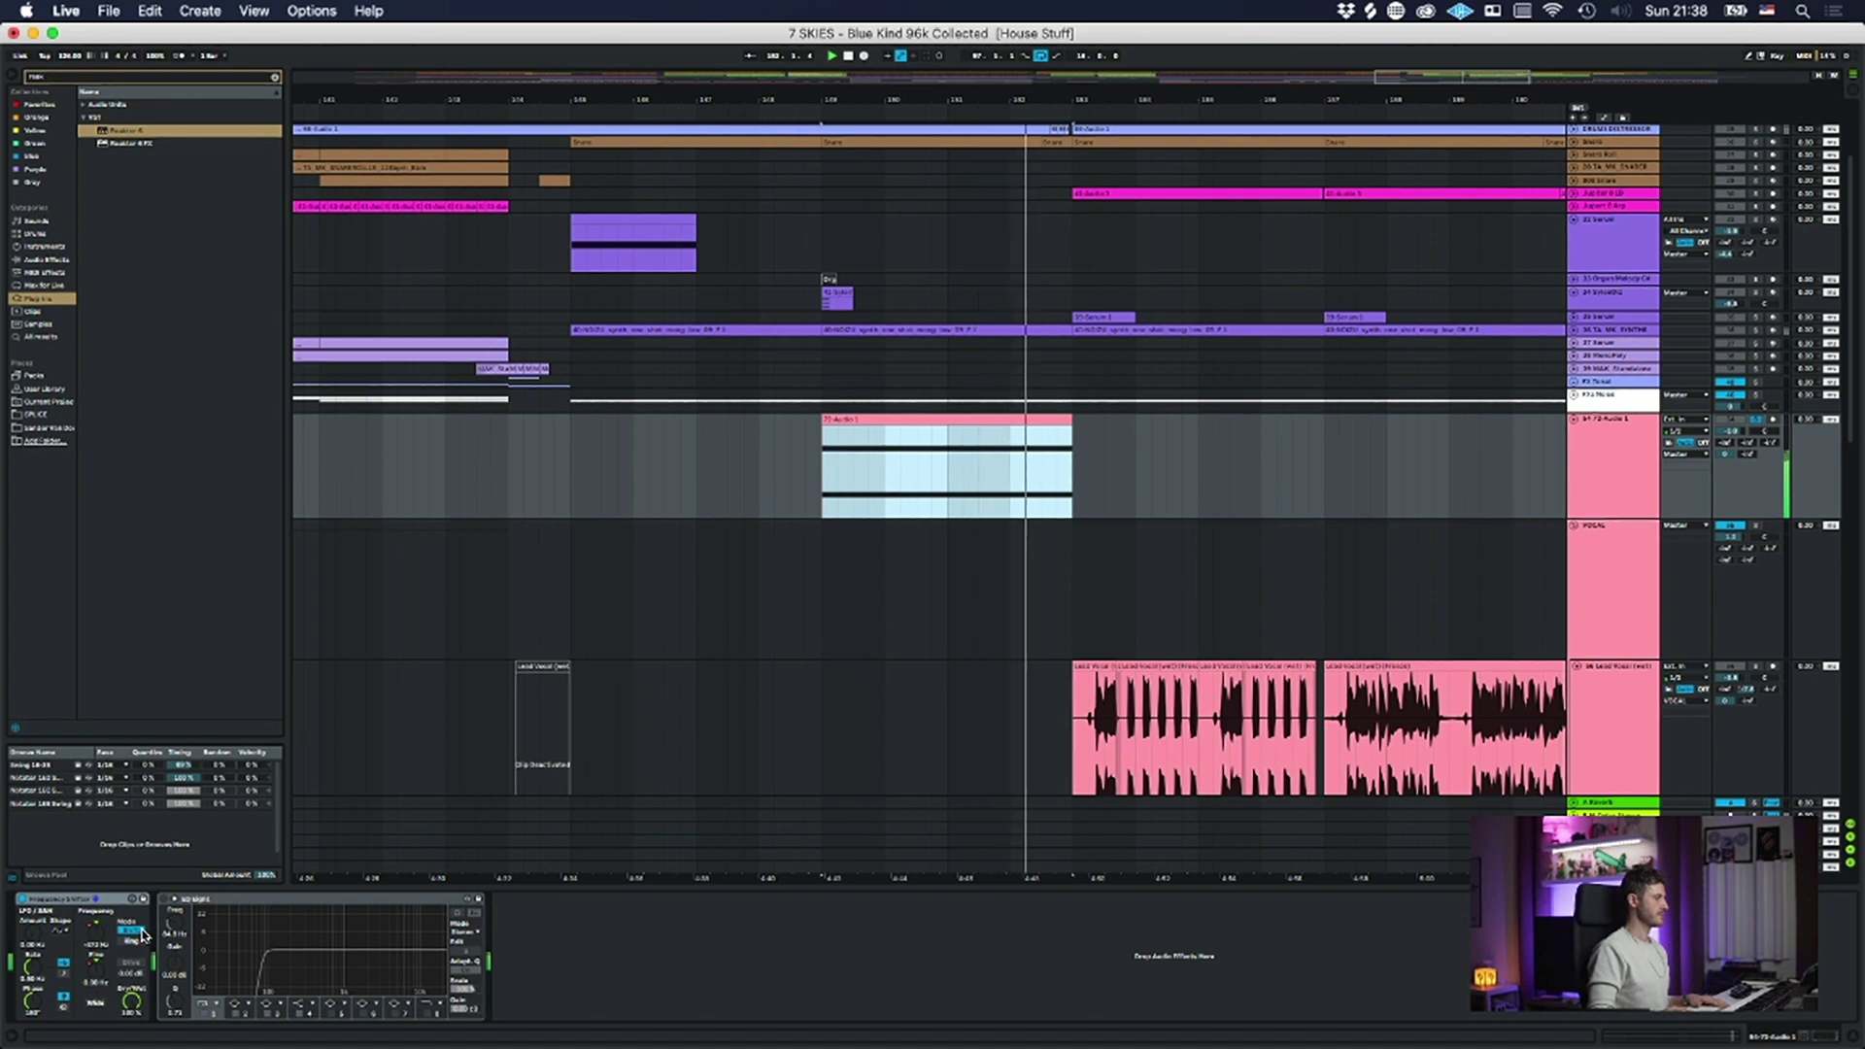
key(space)
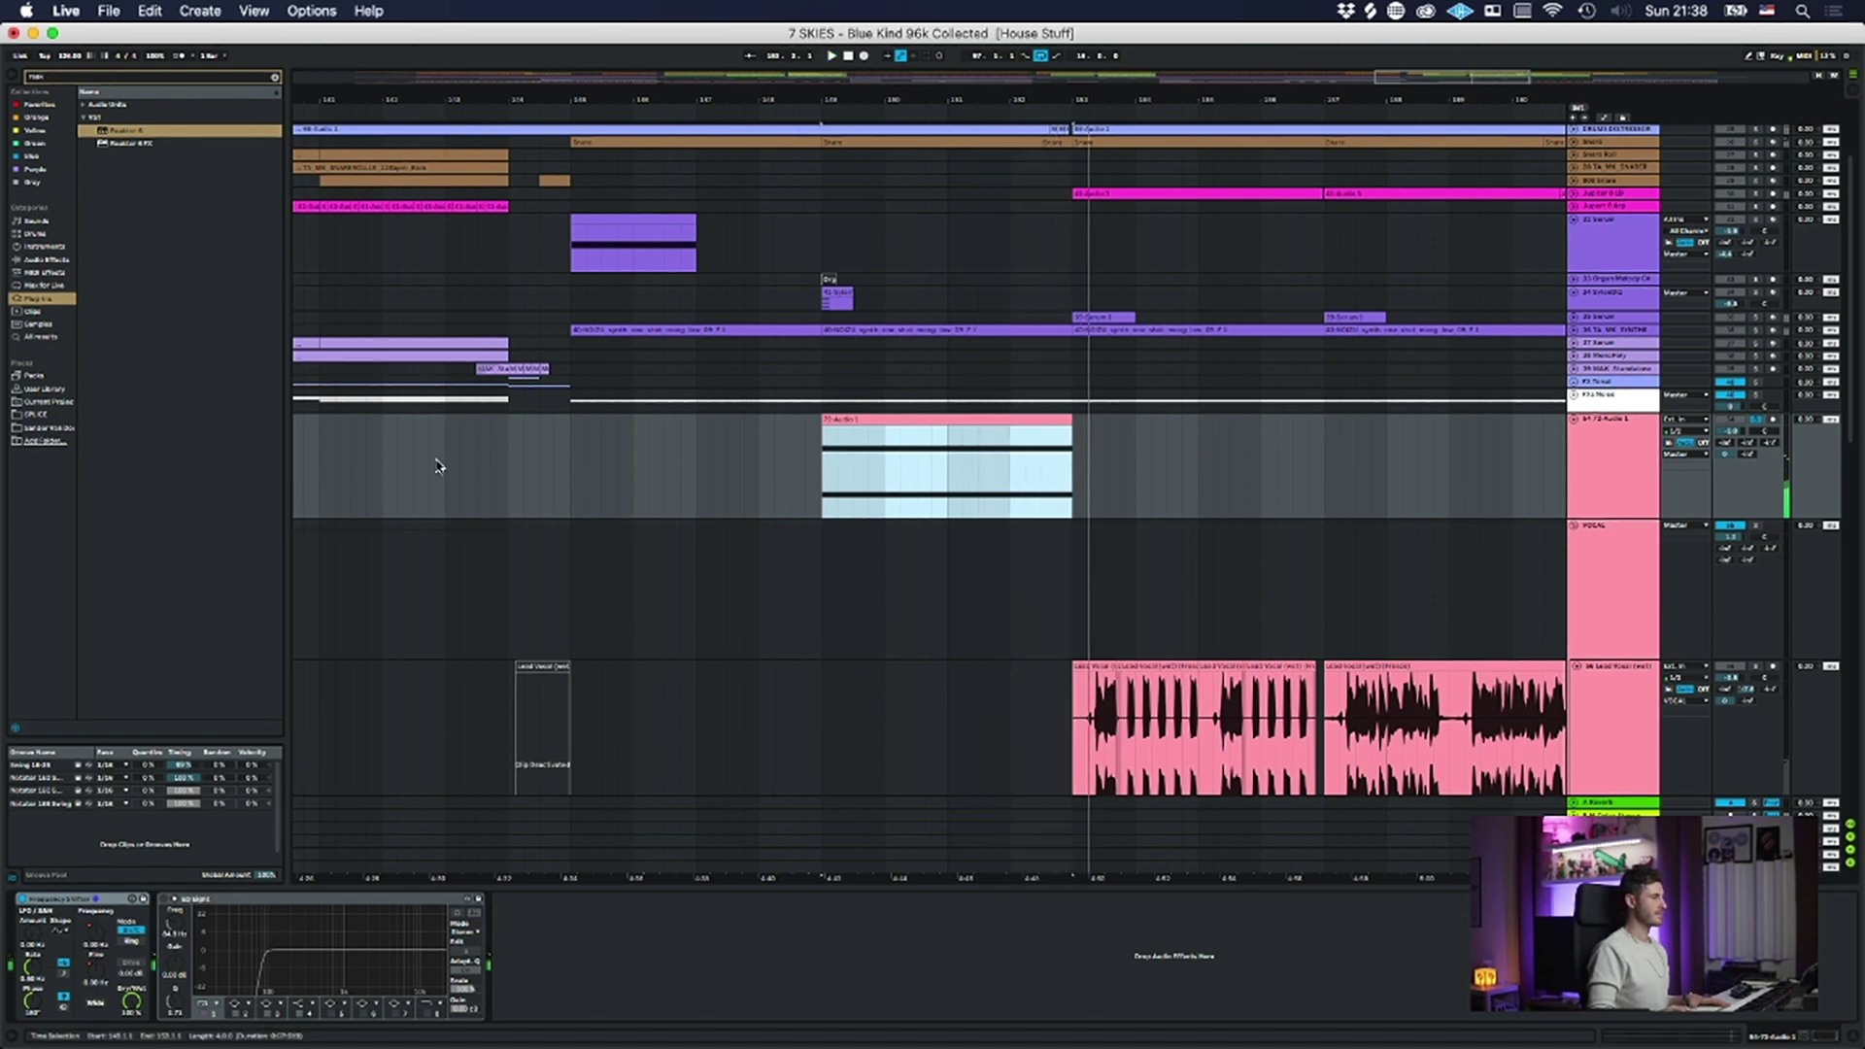
- Enlarge the arrangement overview and bypass the audio track's Frequency Shifter
drag(450, 88, 1349, 141)
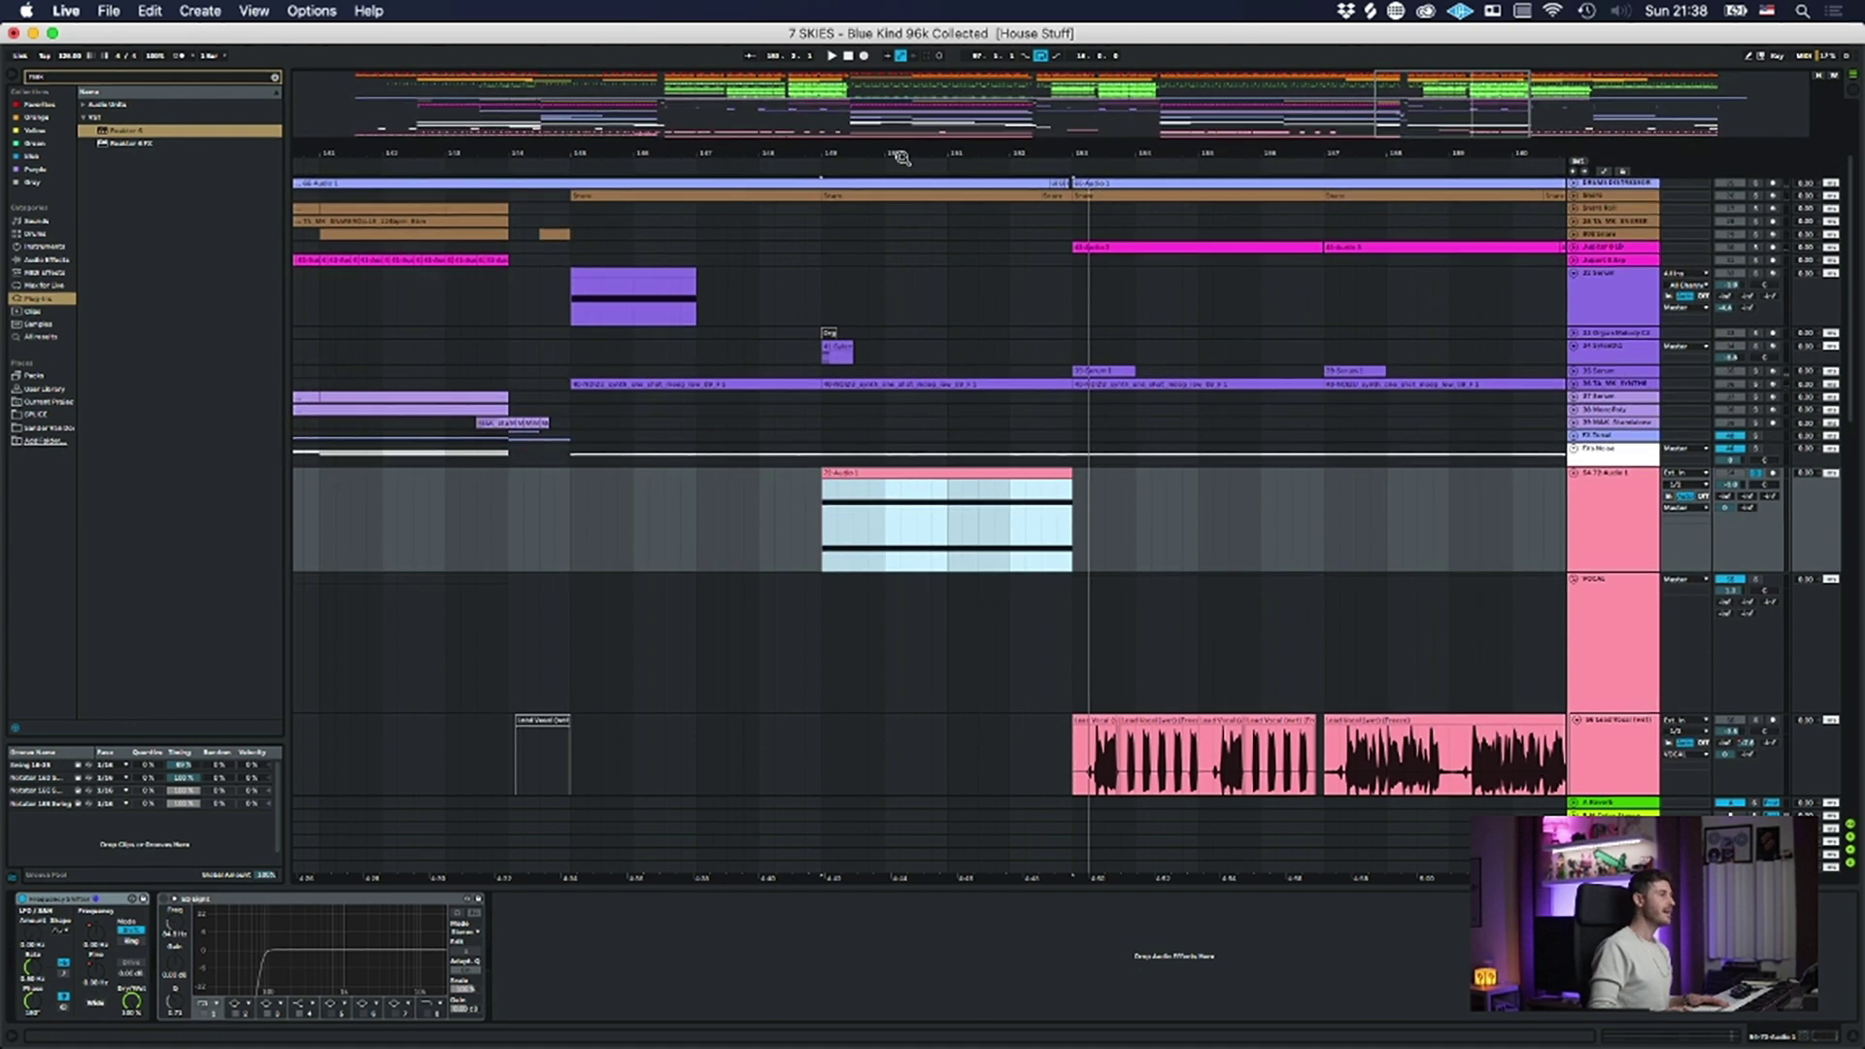
drag(1452, 109, 1401, 85)
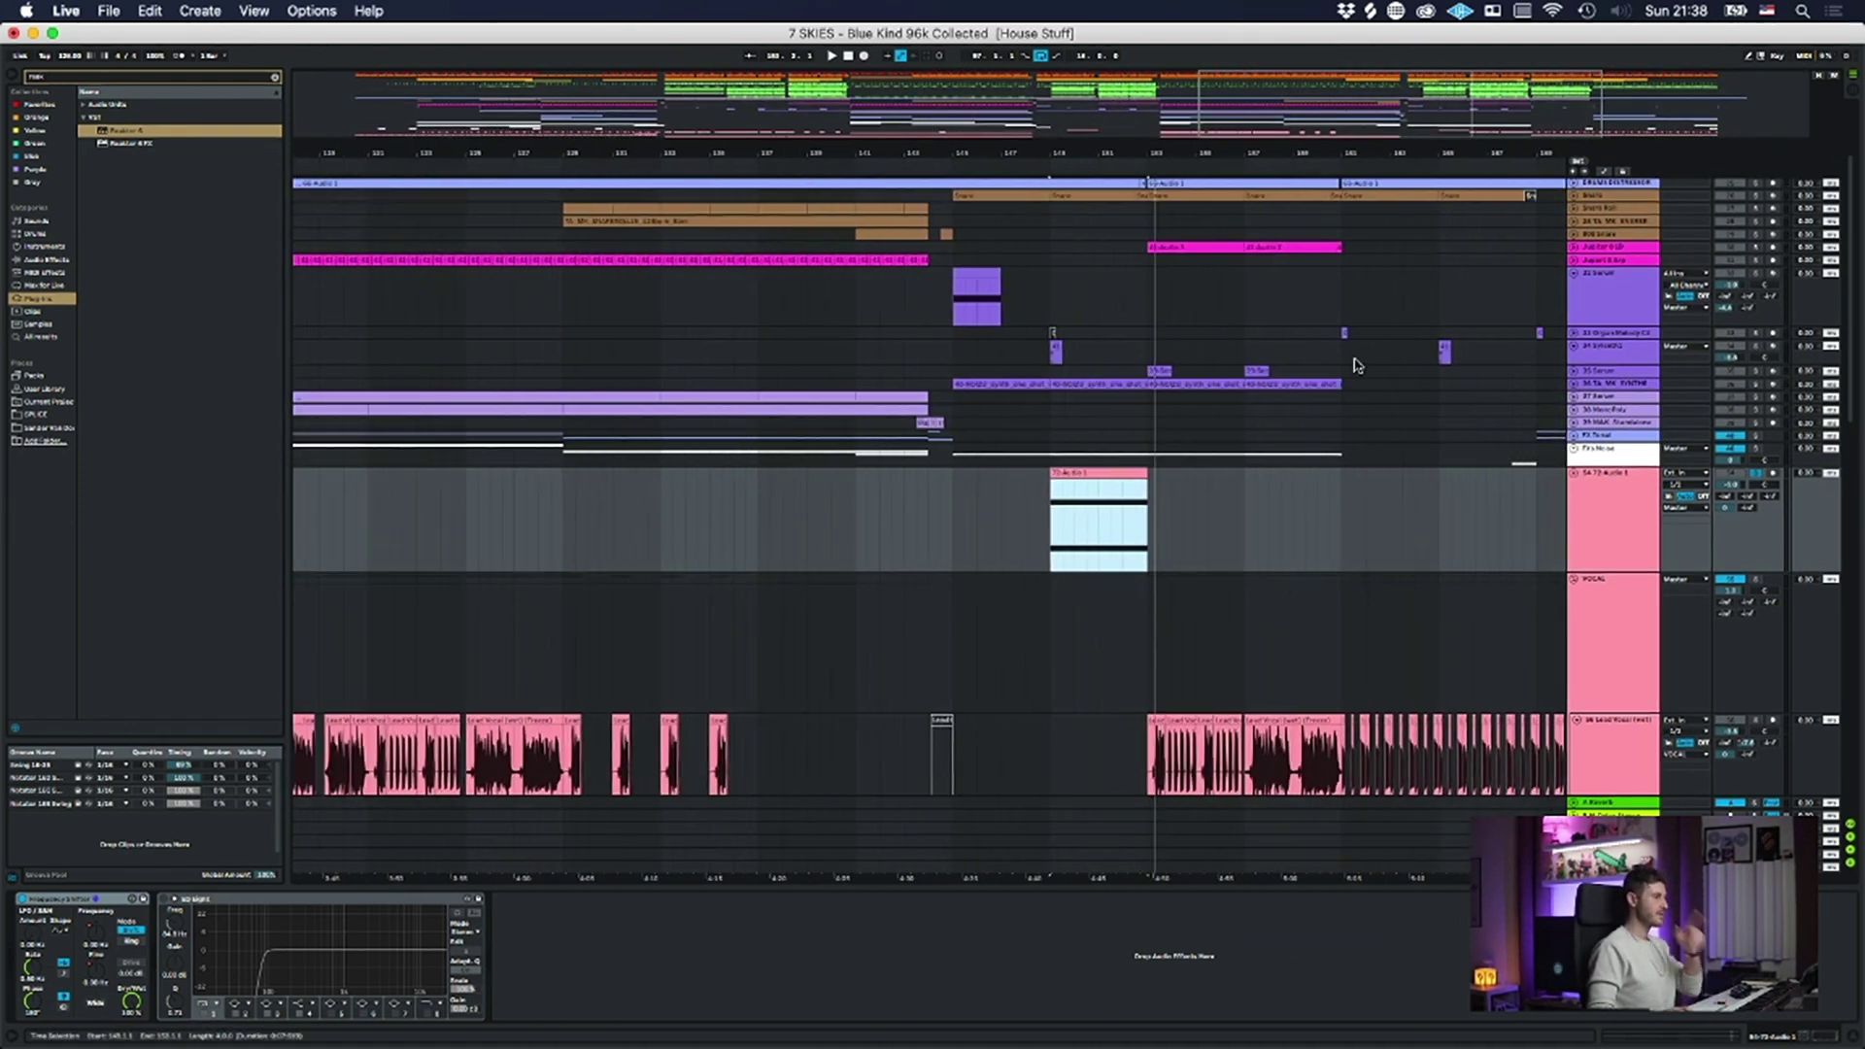
click(23, 899)
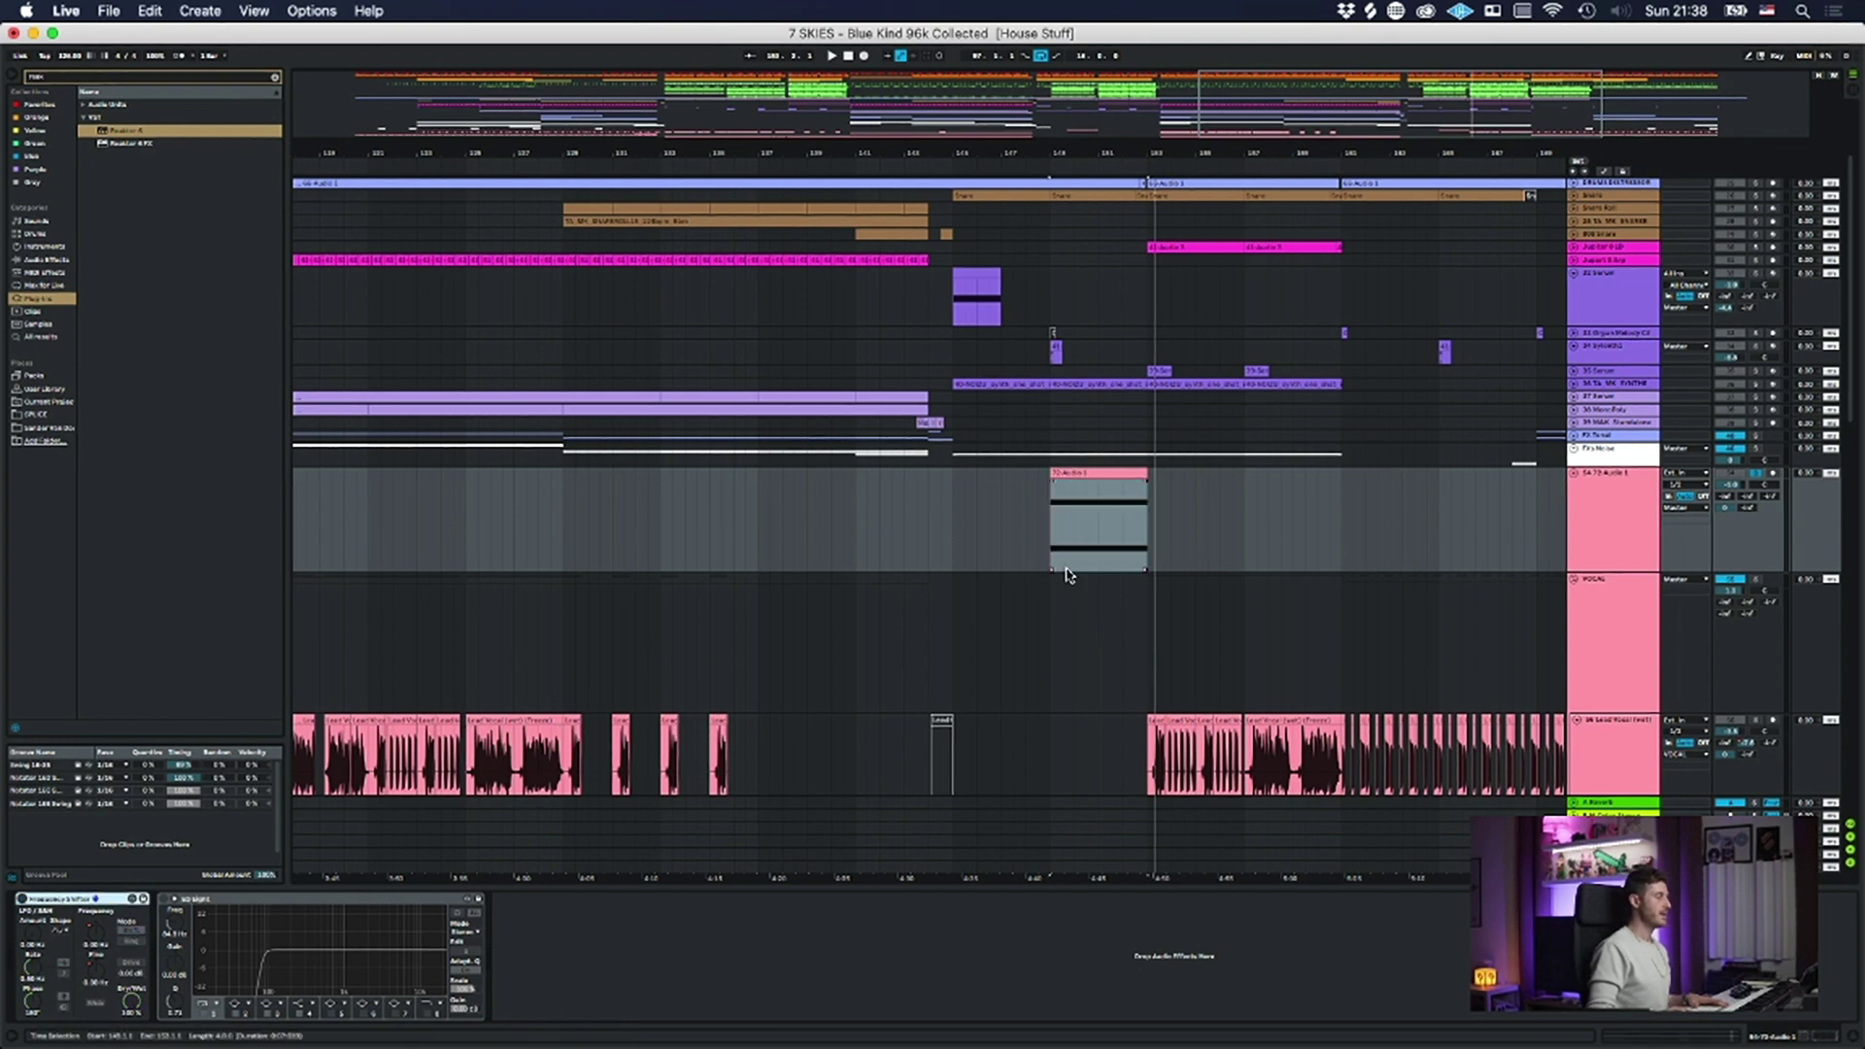
- Select the same track's audio clip at bar 101 and audition it without the Frequency Shifter
click(1110, 518)
scroll(778, 528, left, 12)
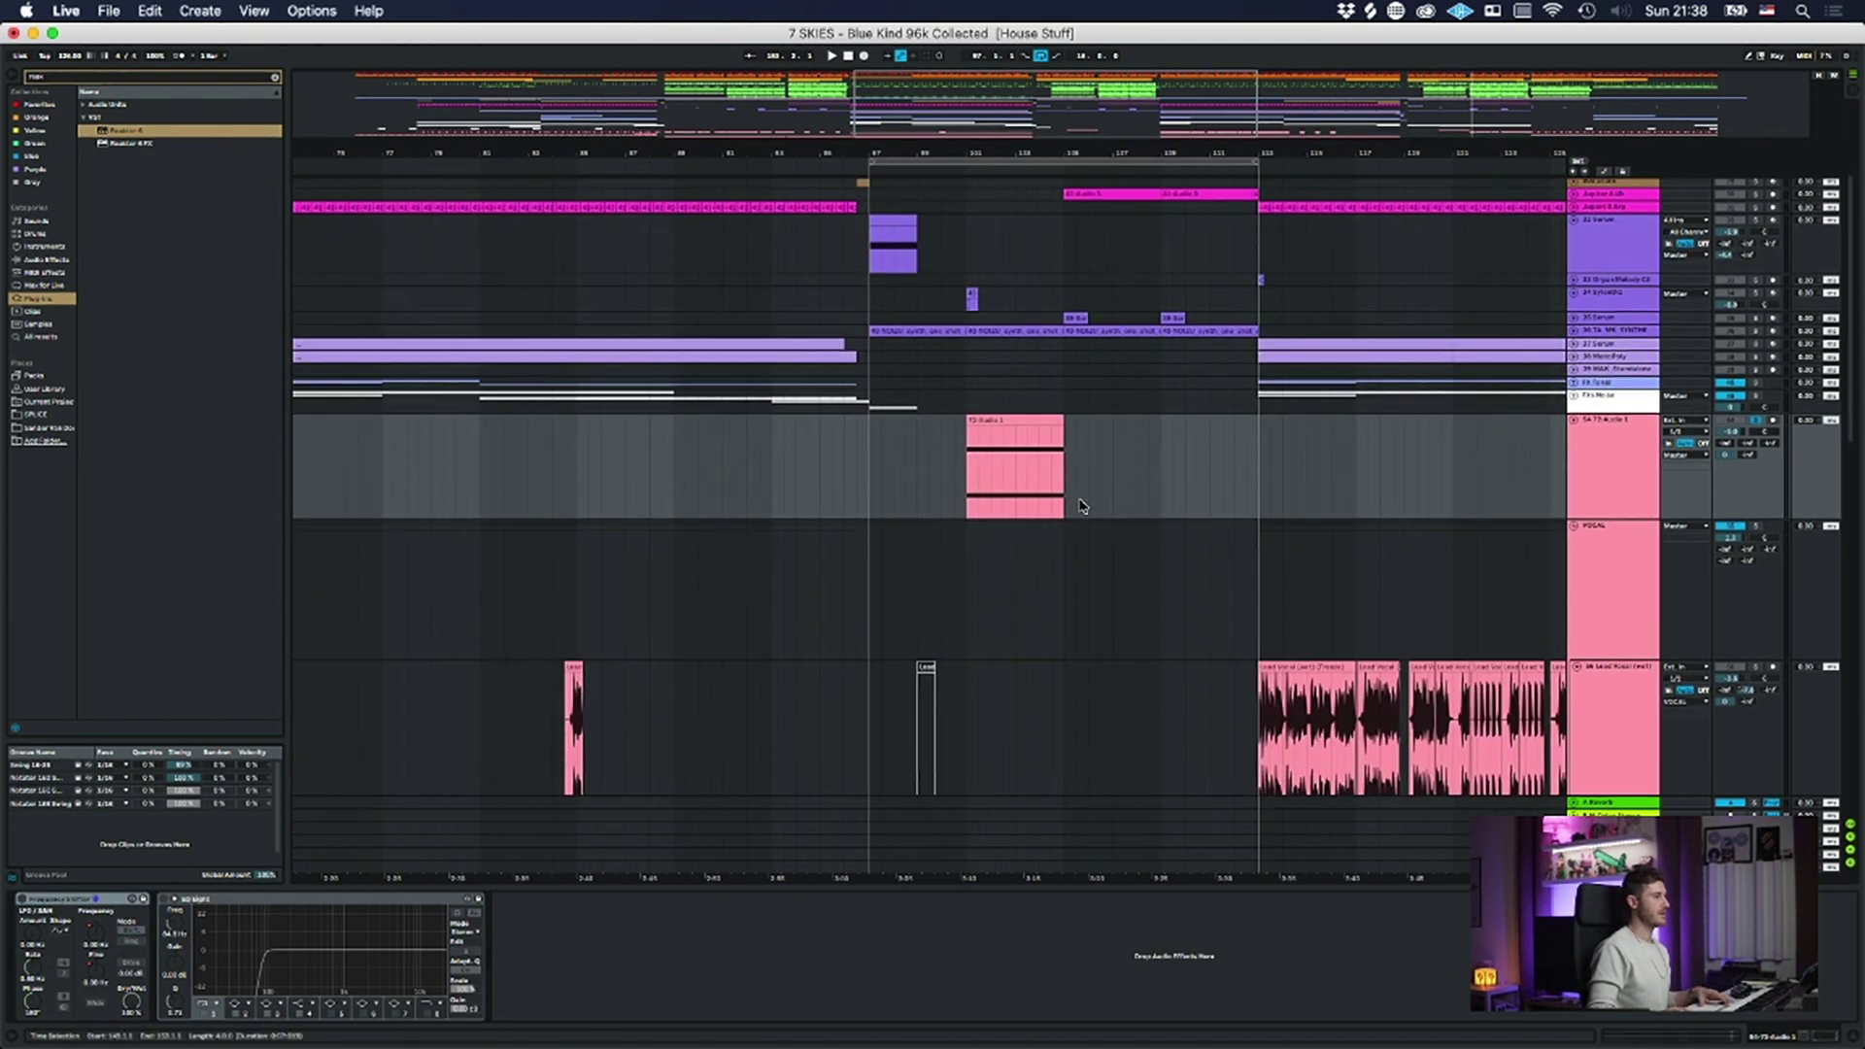
click(999, 412)
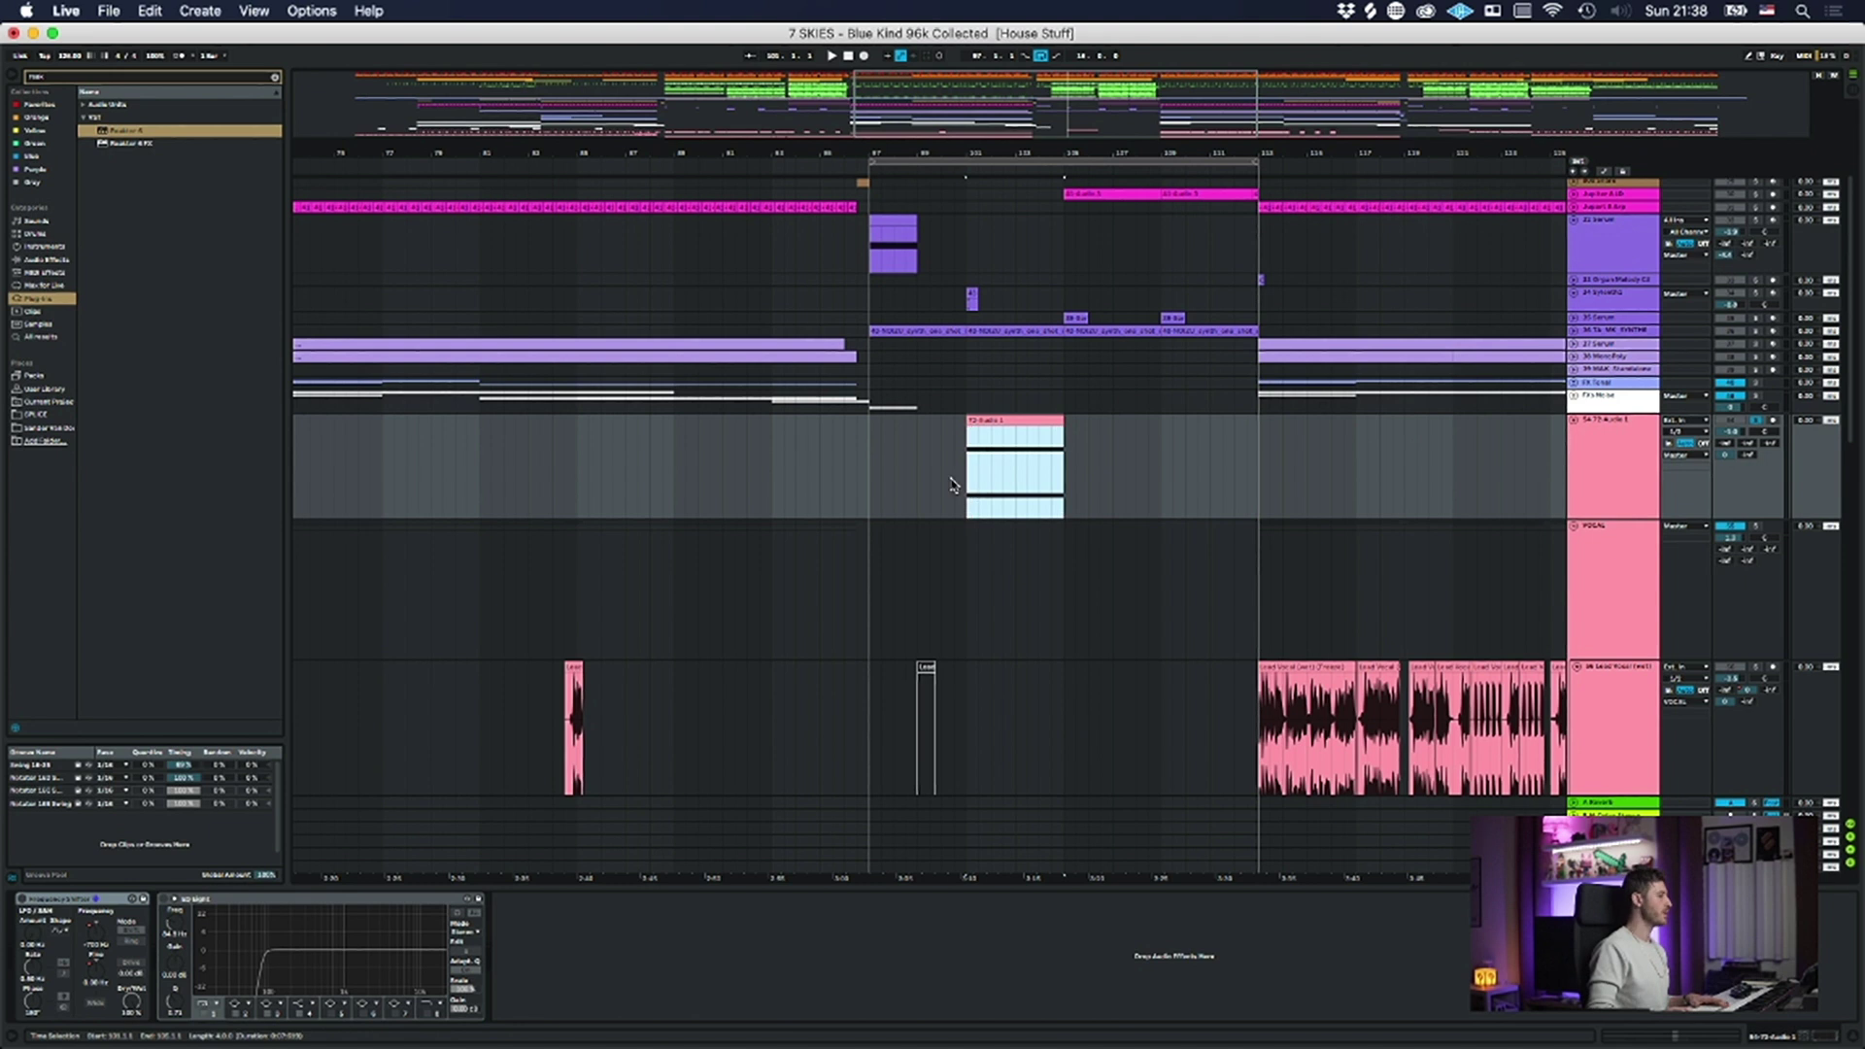
click(1015, 483)
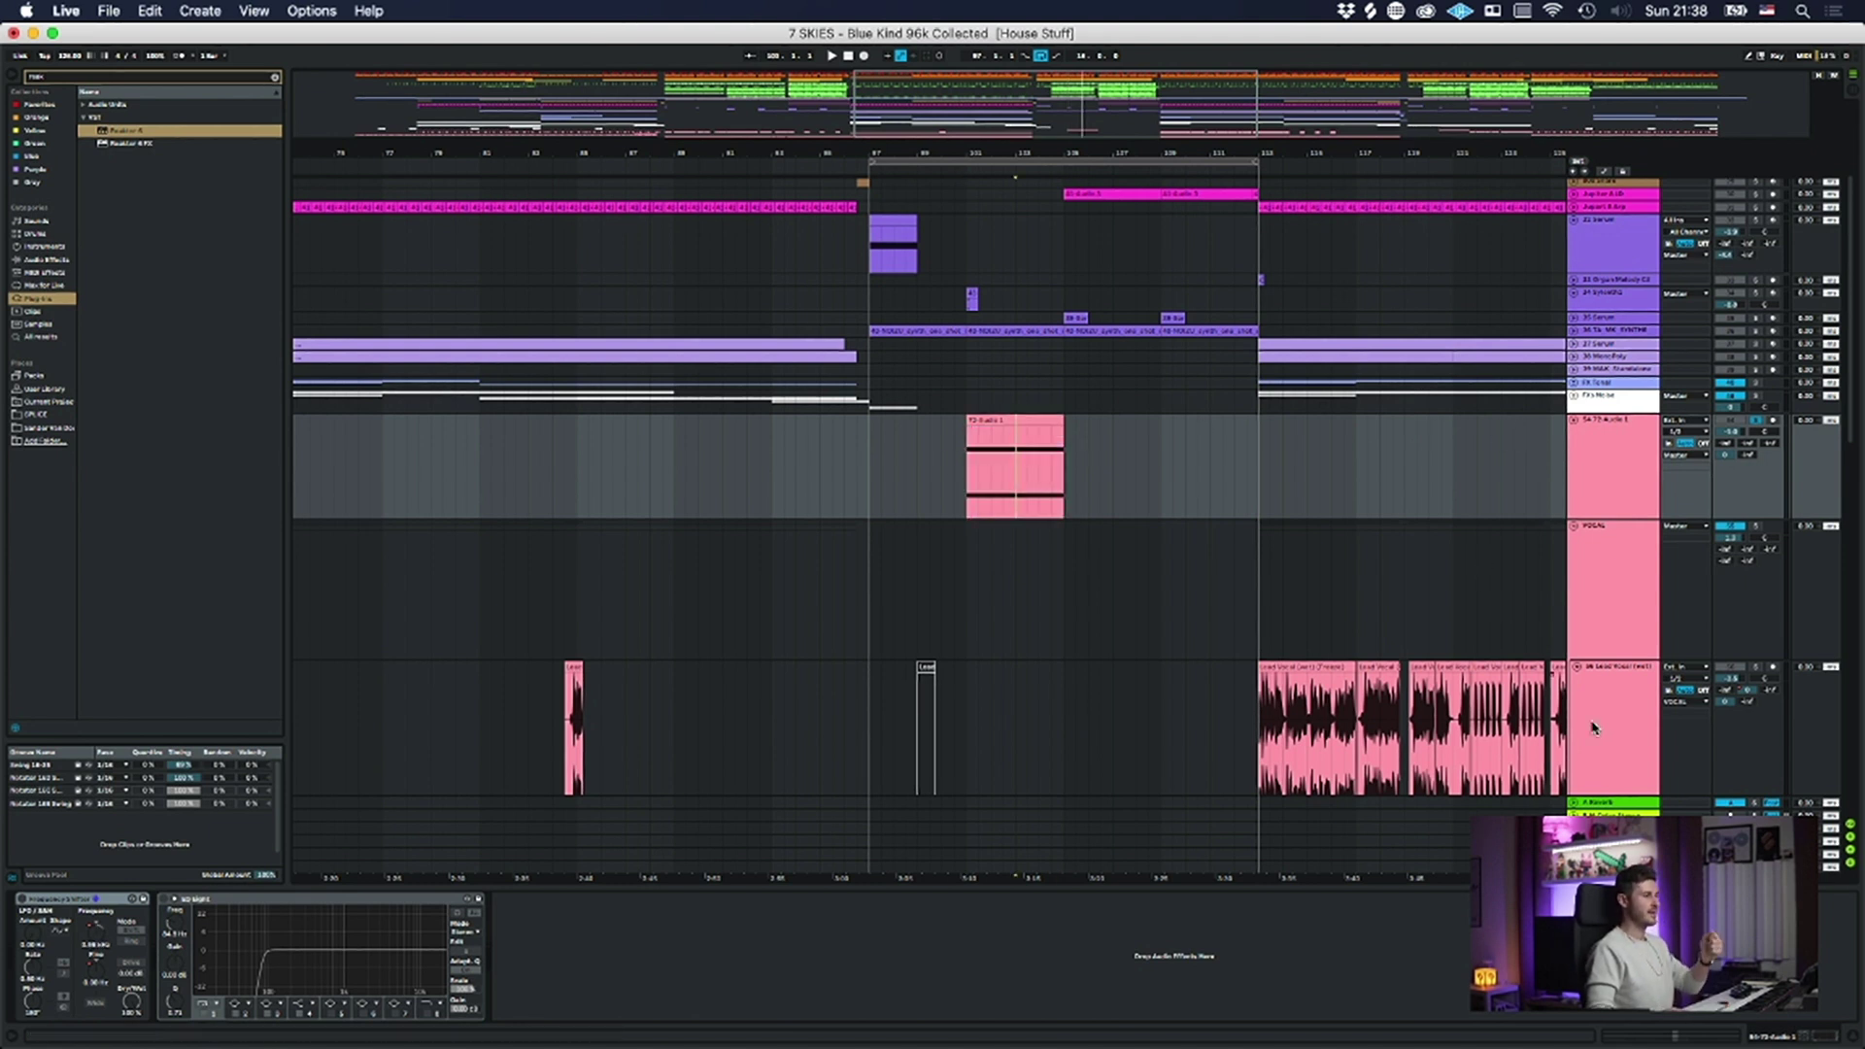
click(985, 420)
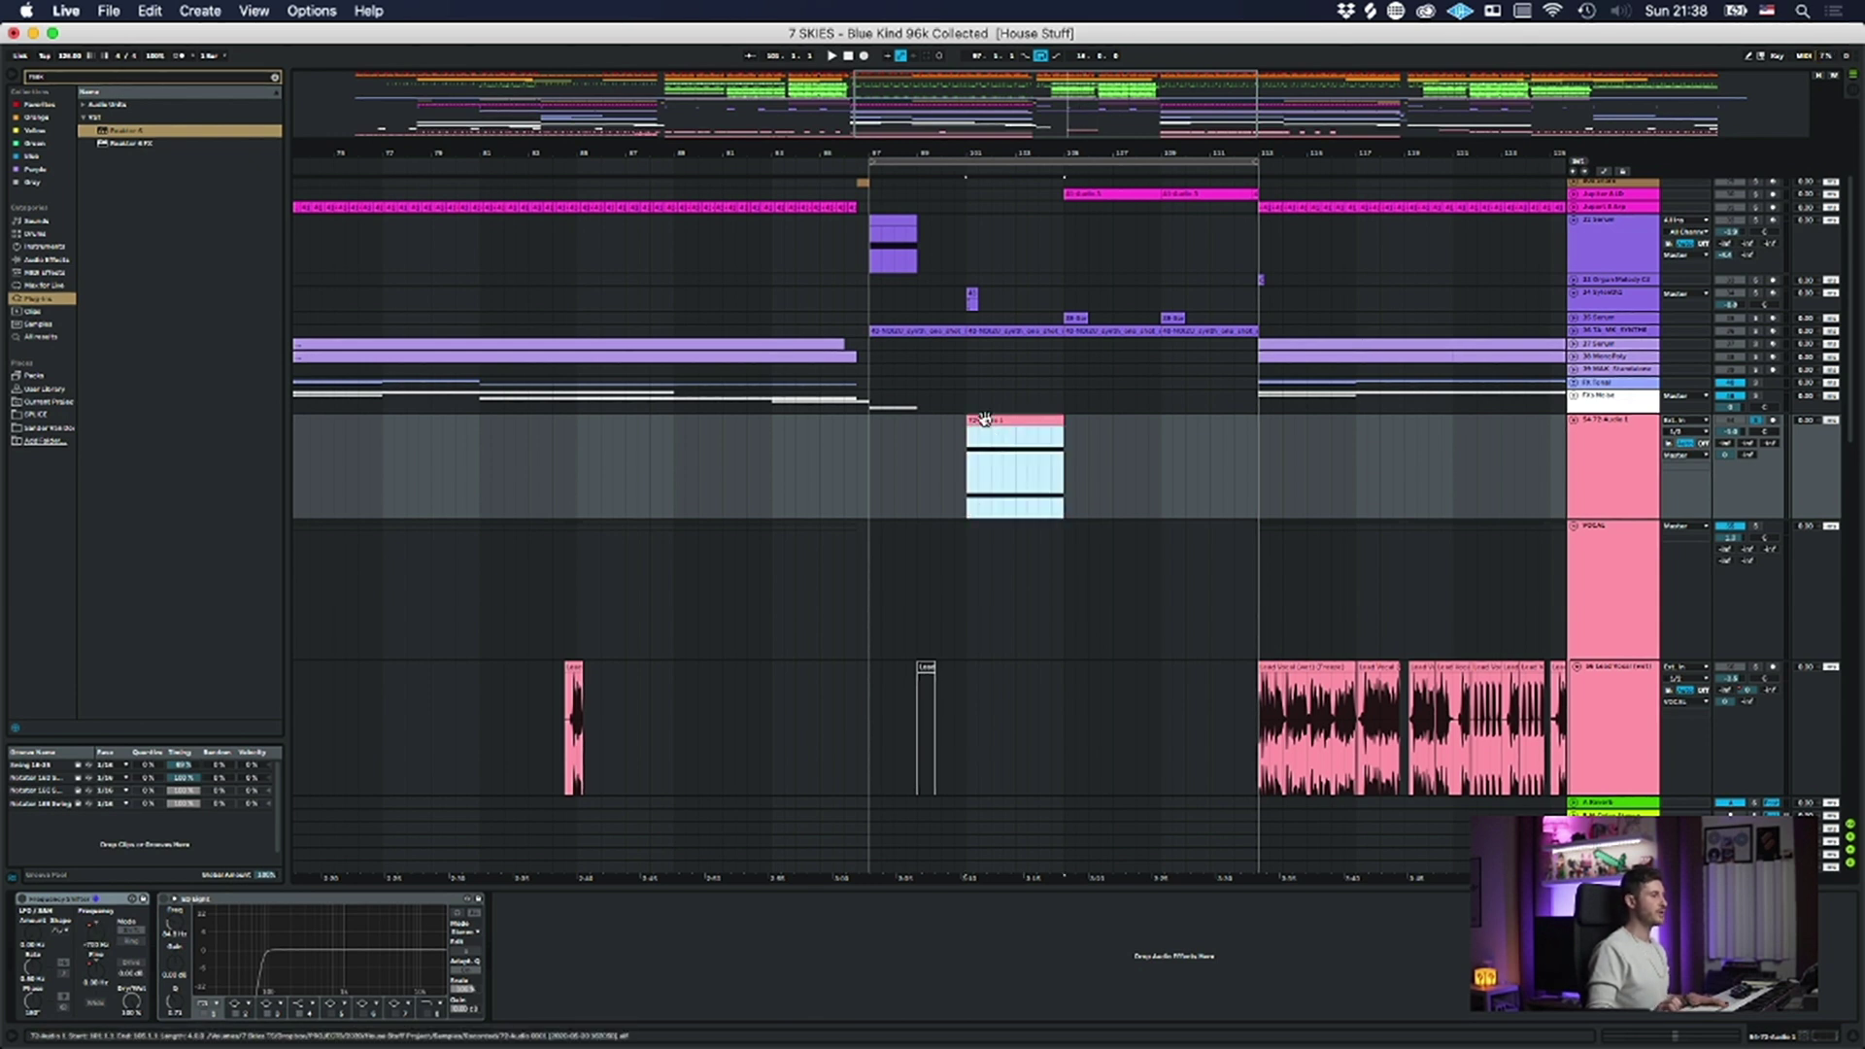
key(space)
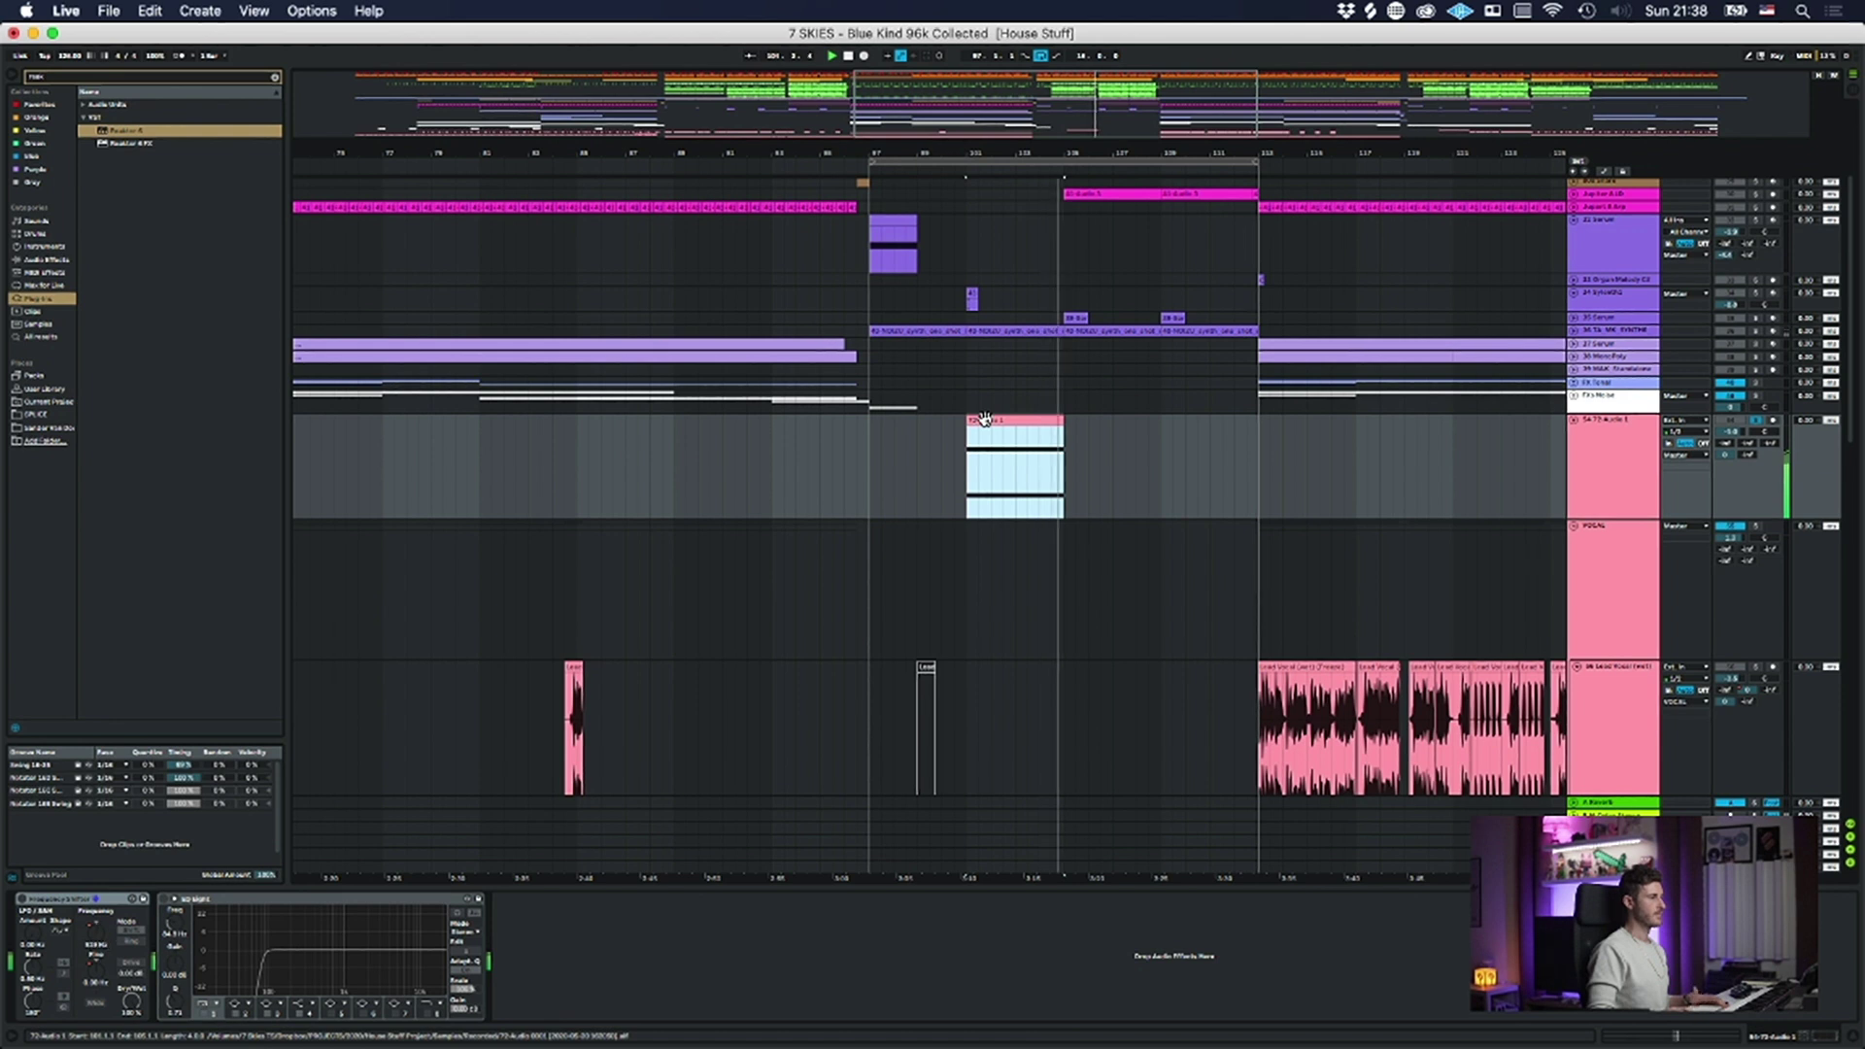
- Switch on the Frequency Shifter on the soloed audio track and audition the clip at bar 101 through it
click(15, 903)
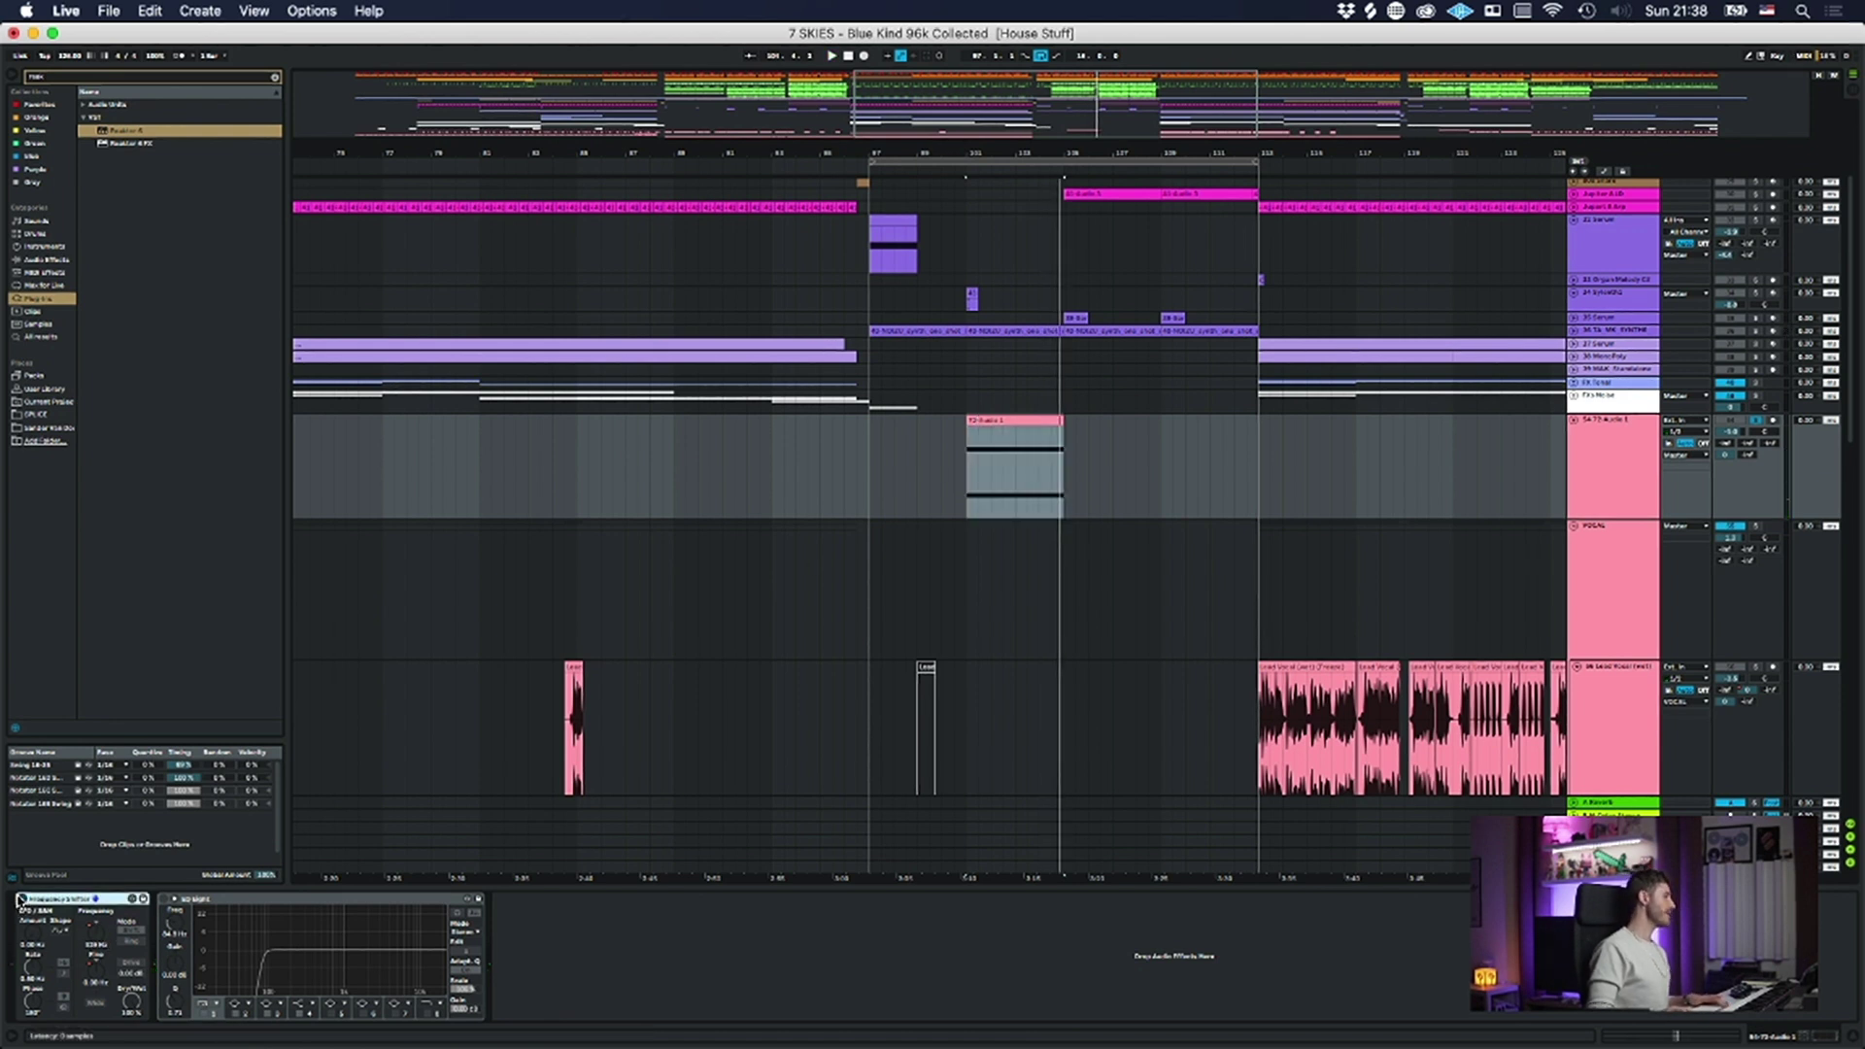
click(985, 419)
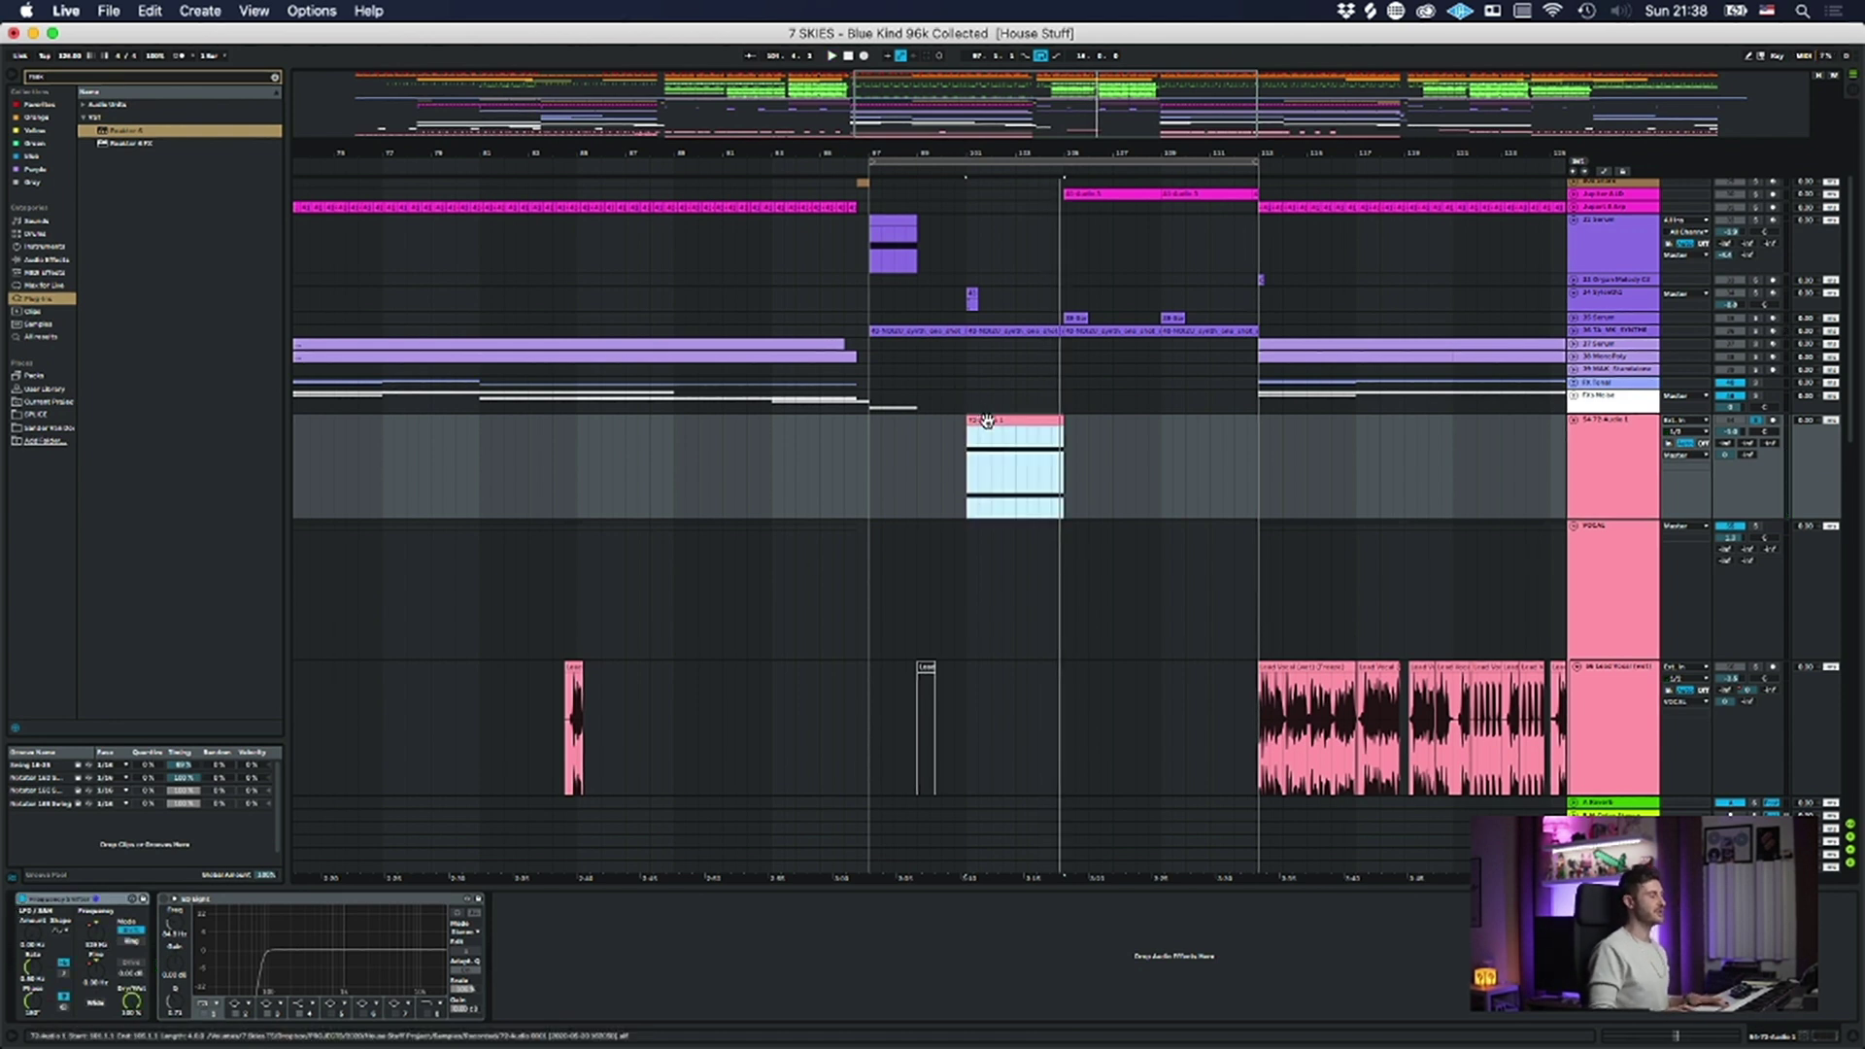
key(space)
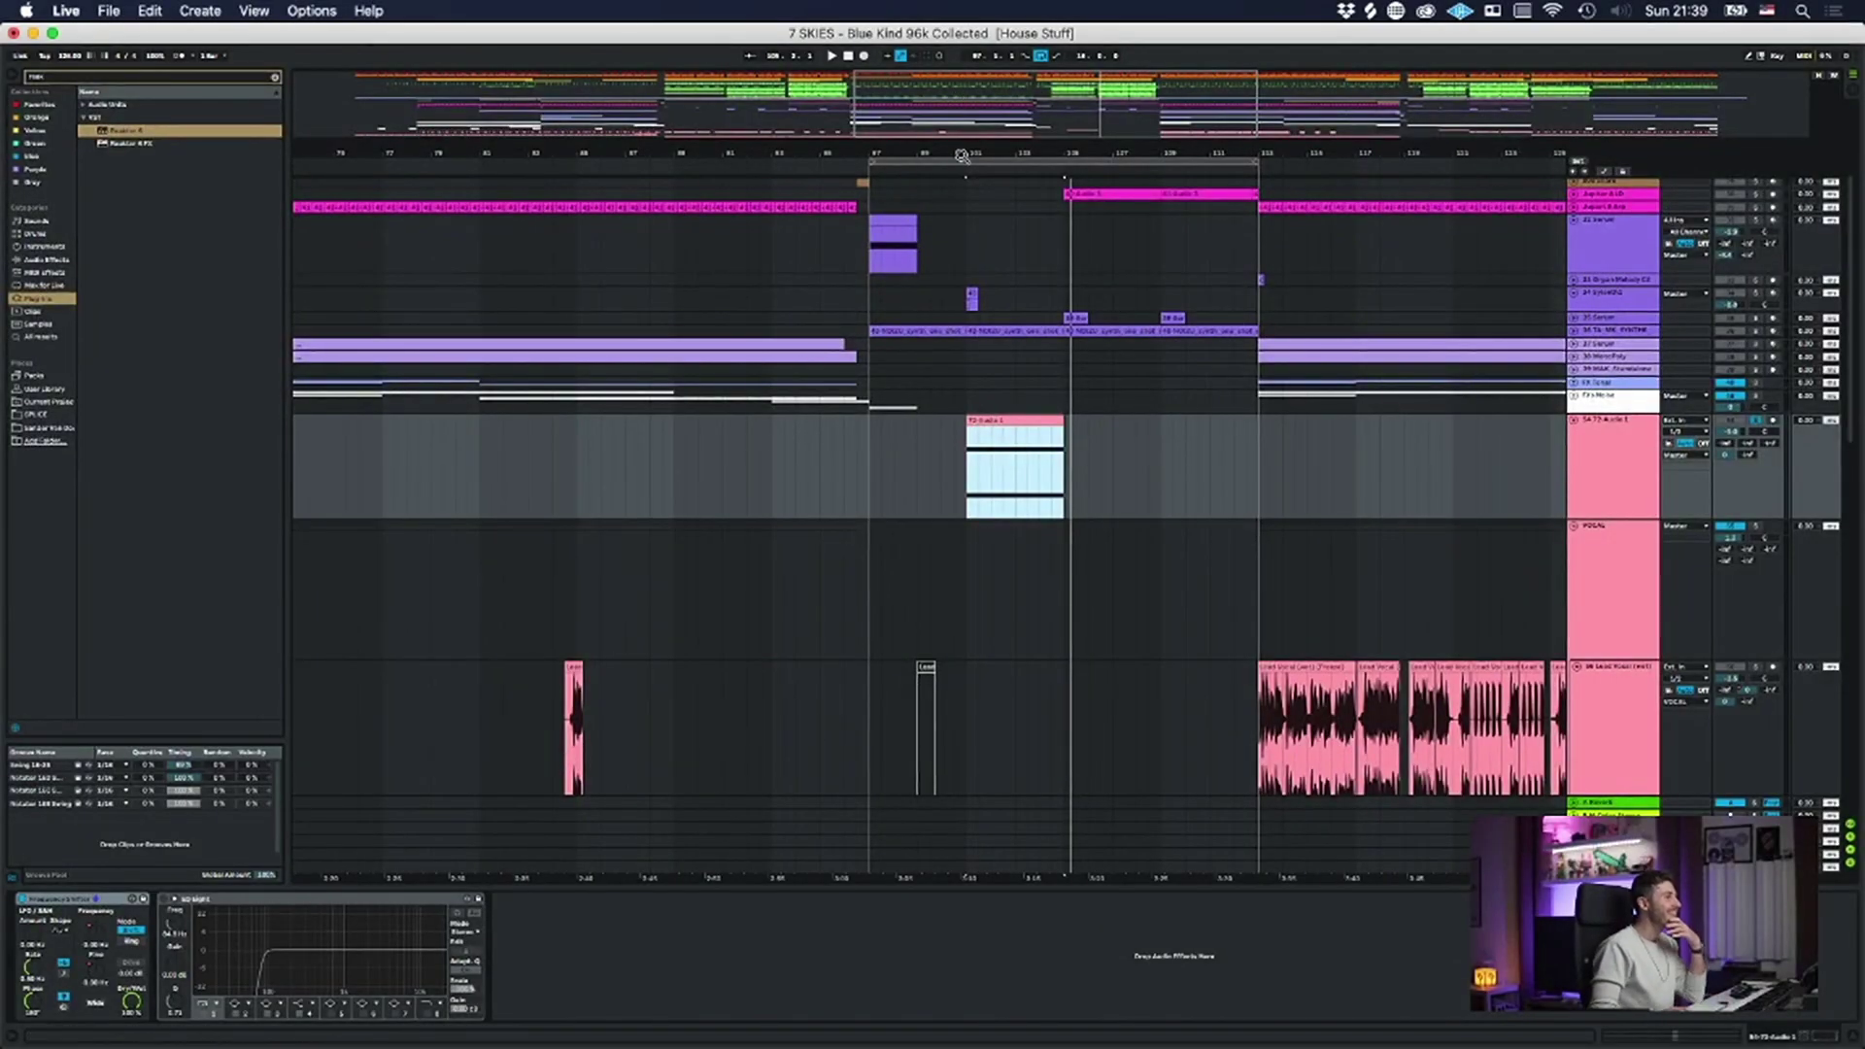
- Fold all tracks of the arrangement, then unfold them to reach the lowest audio tracks of the VOCAL group
drag(962, 155, 955, 150)
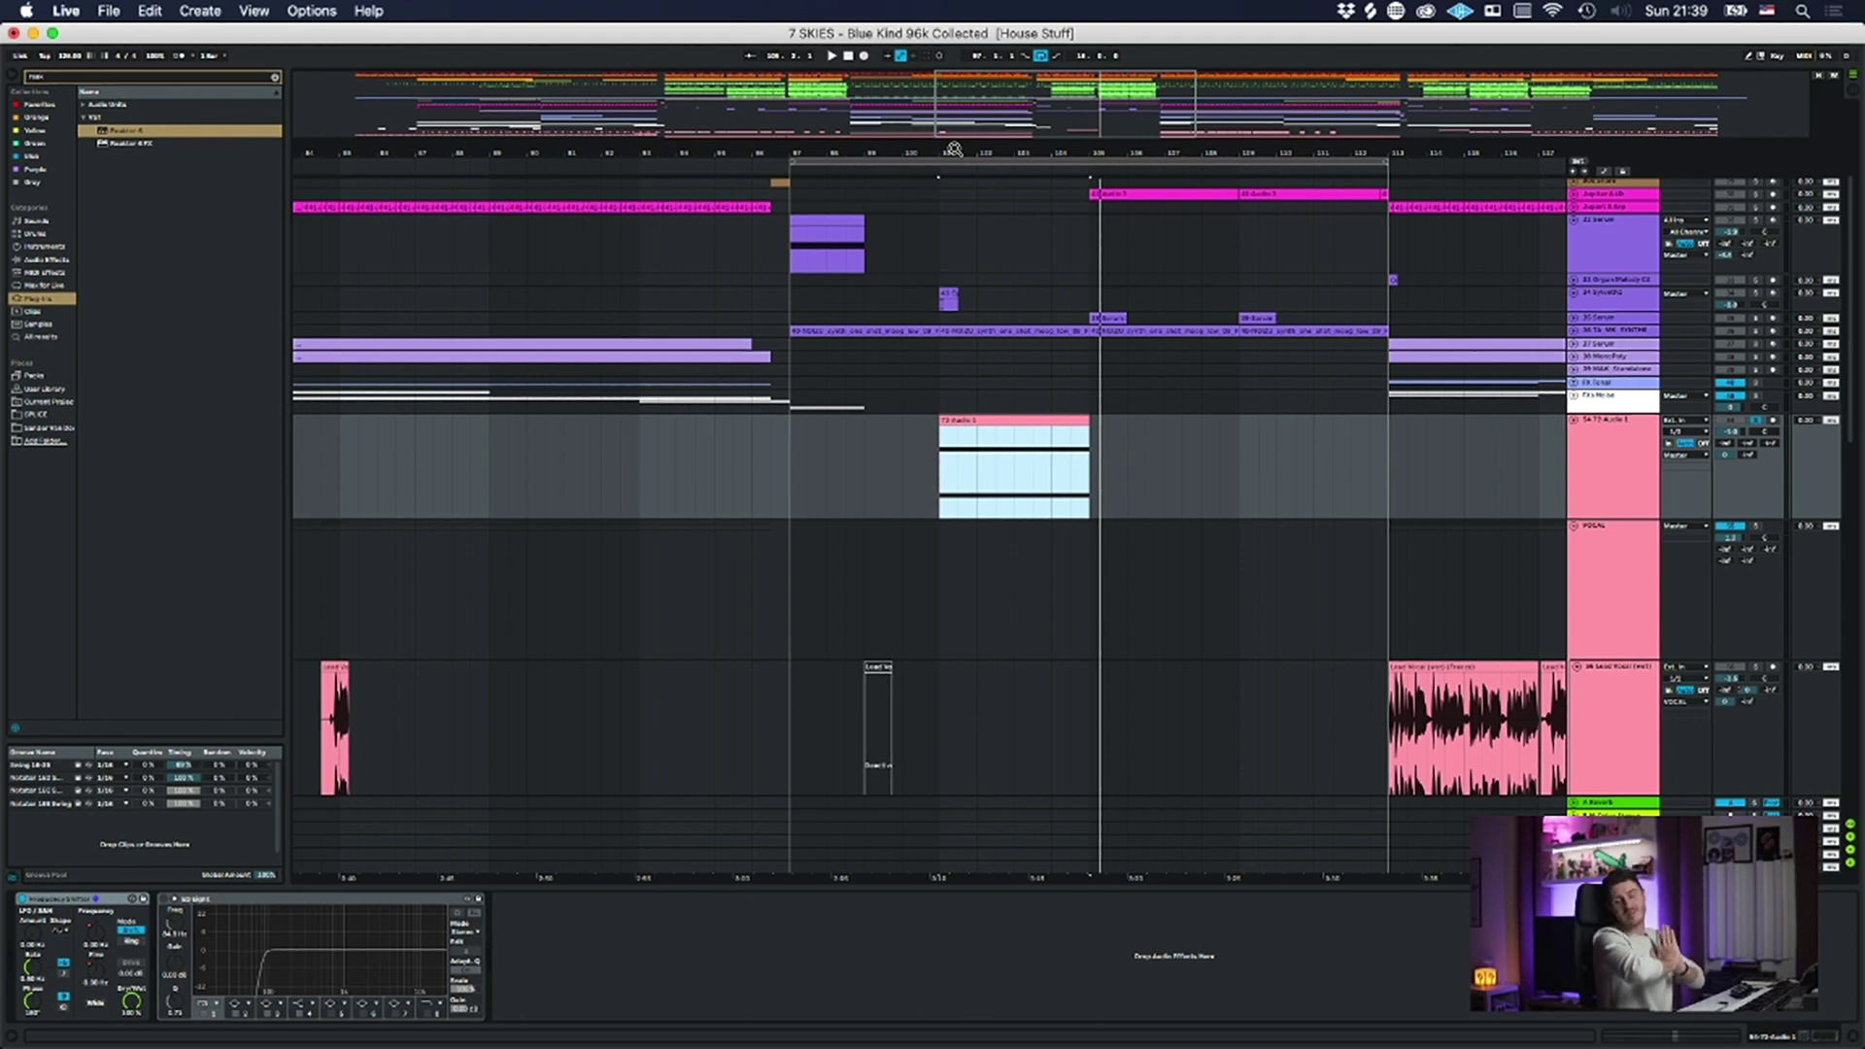
drag(996, 154, 955, 60)
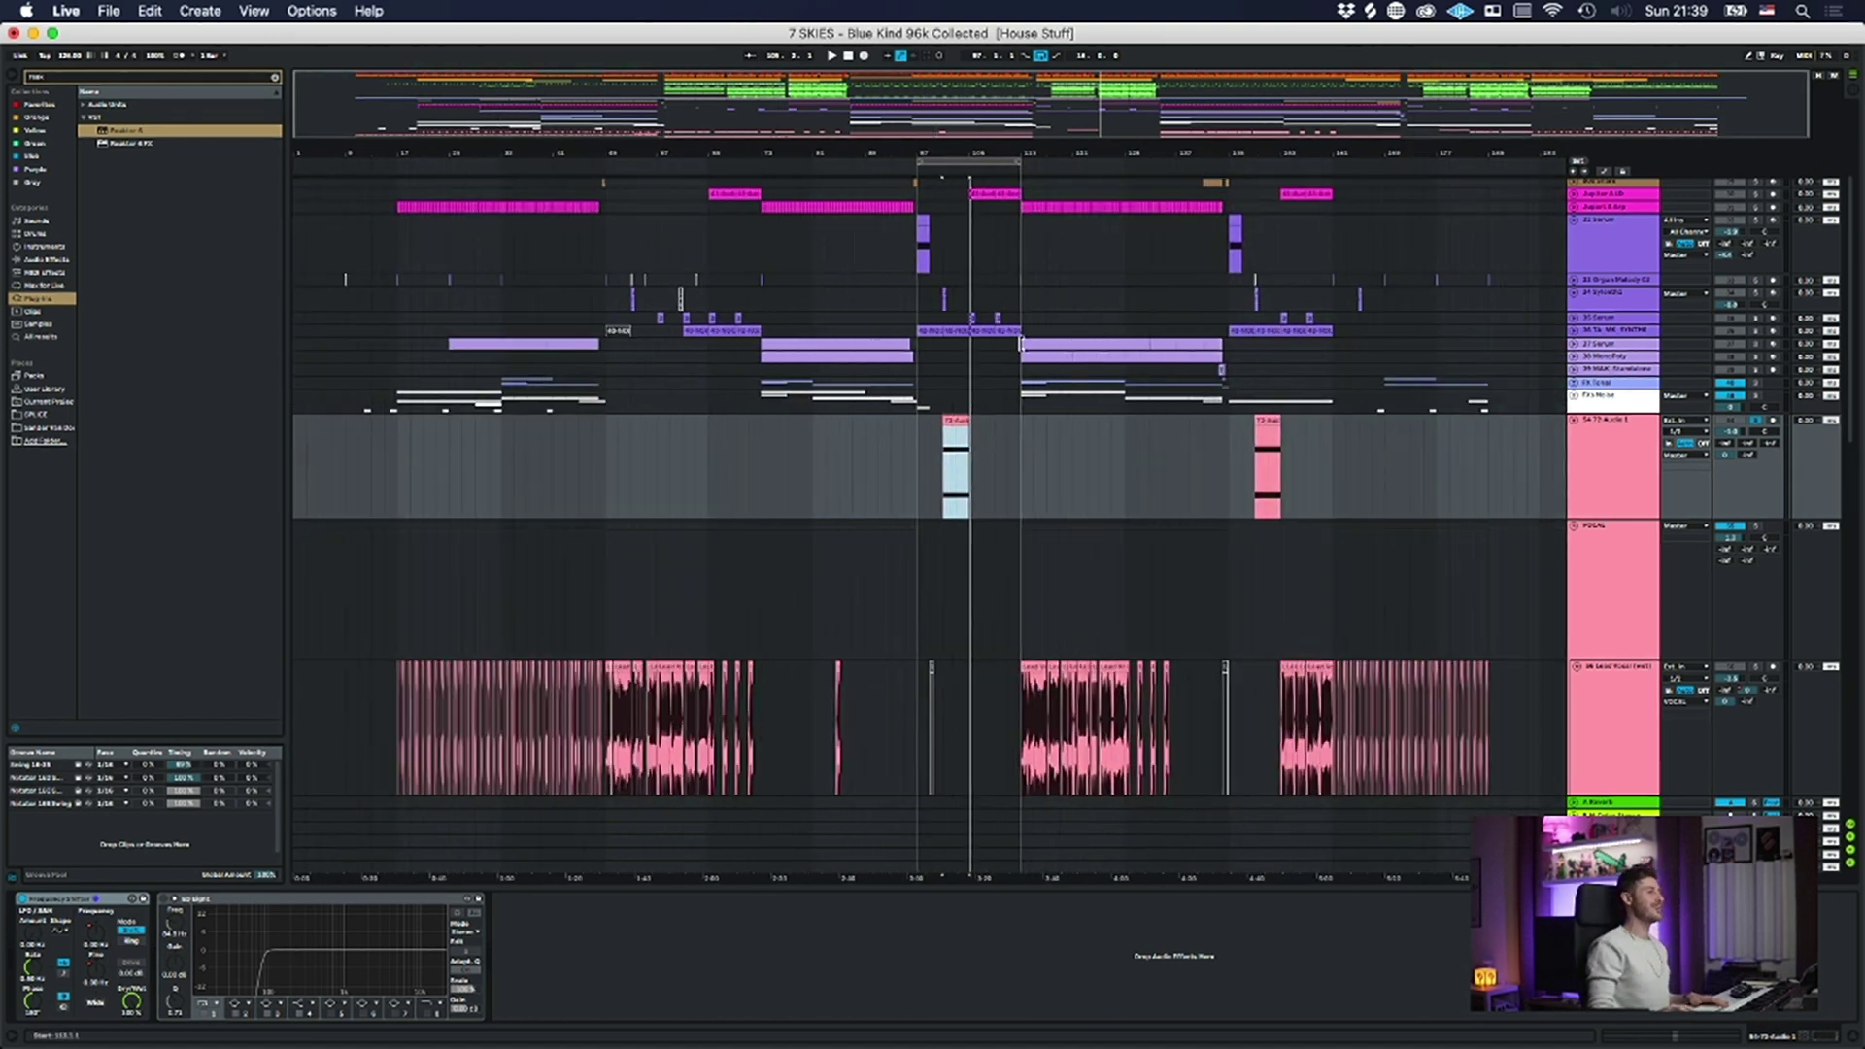
alt+click(1573, 422)
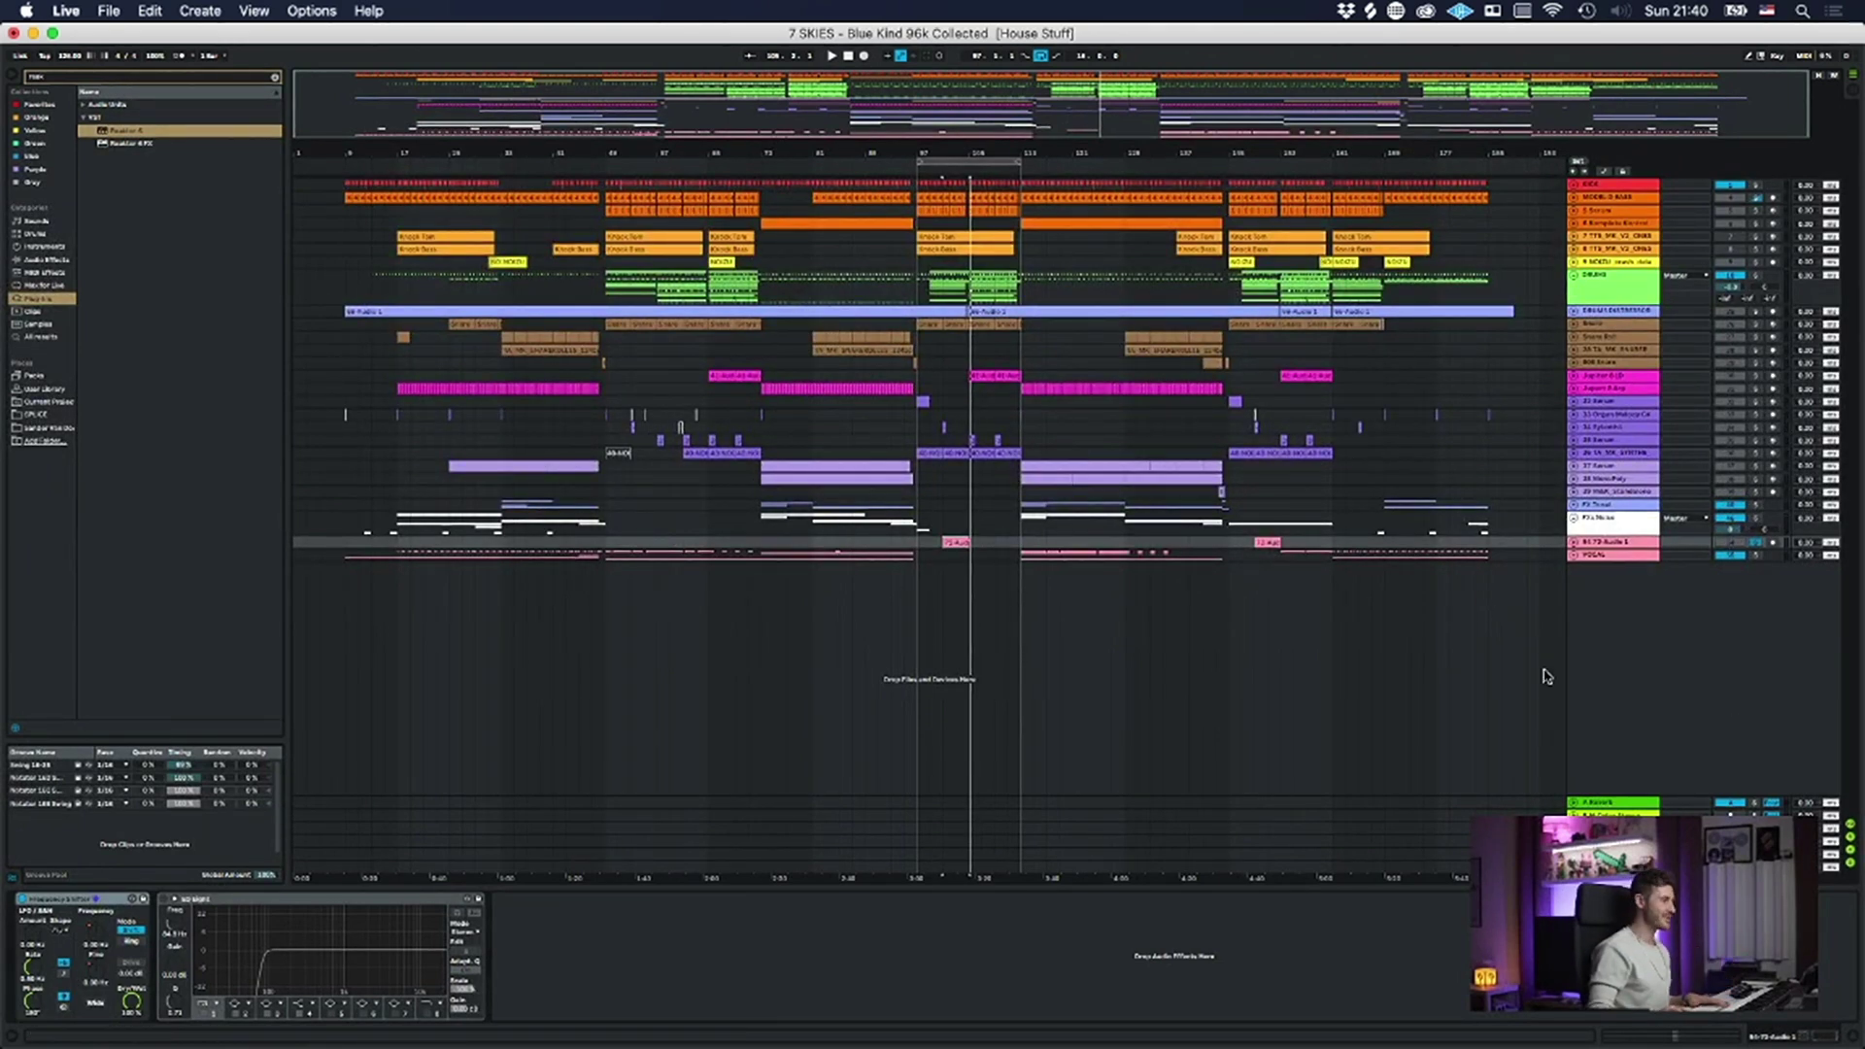
click(1573, 551)
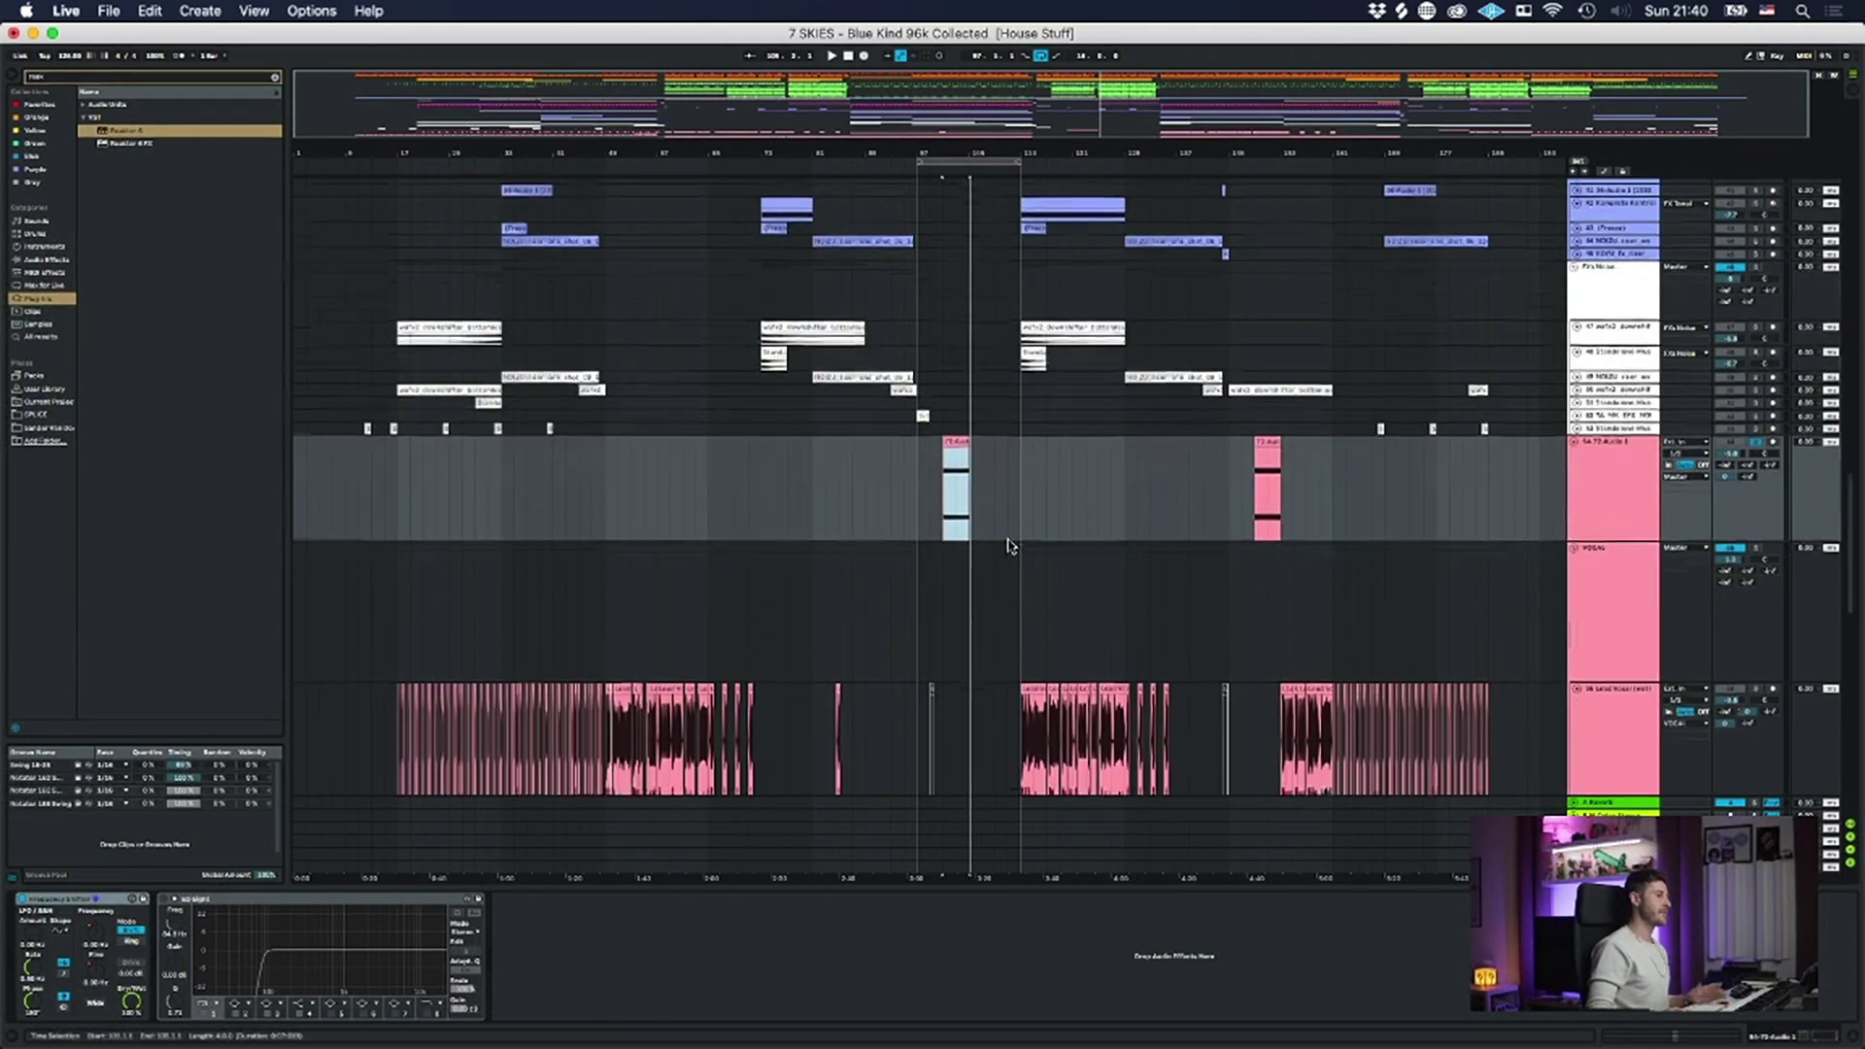
scroll(992, 566, down, 8)
scroll(972, 568, down, 4)
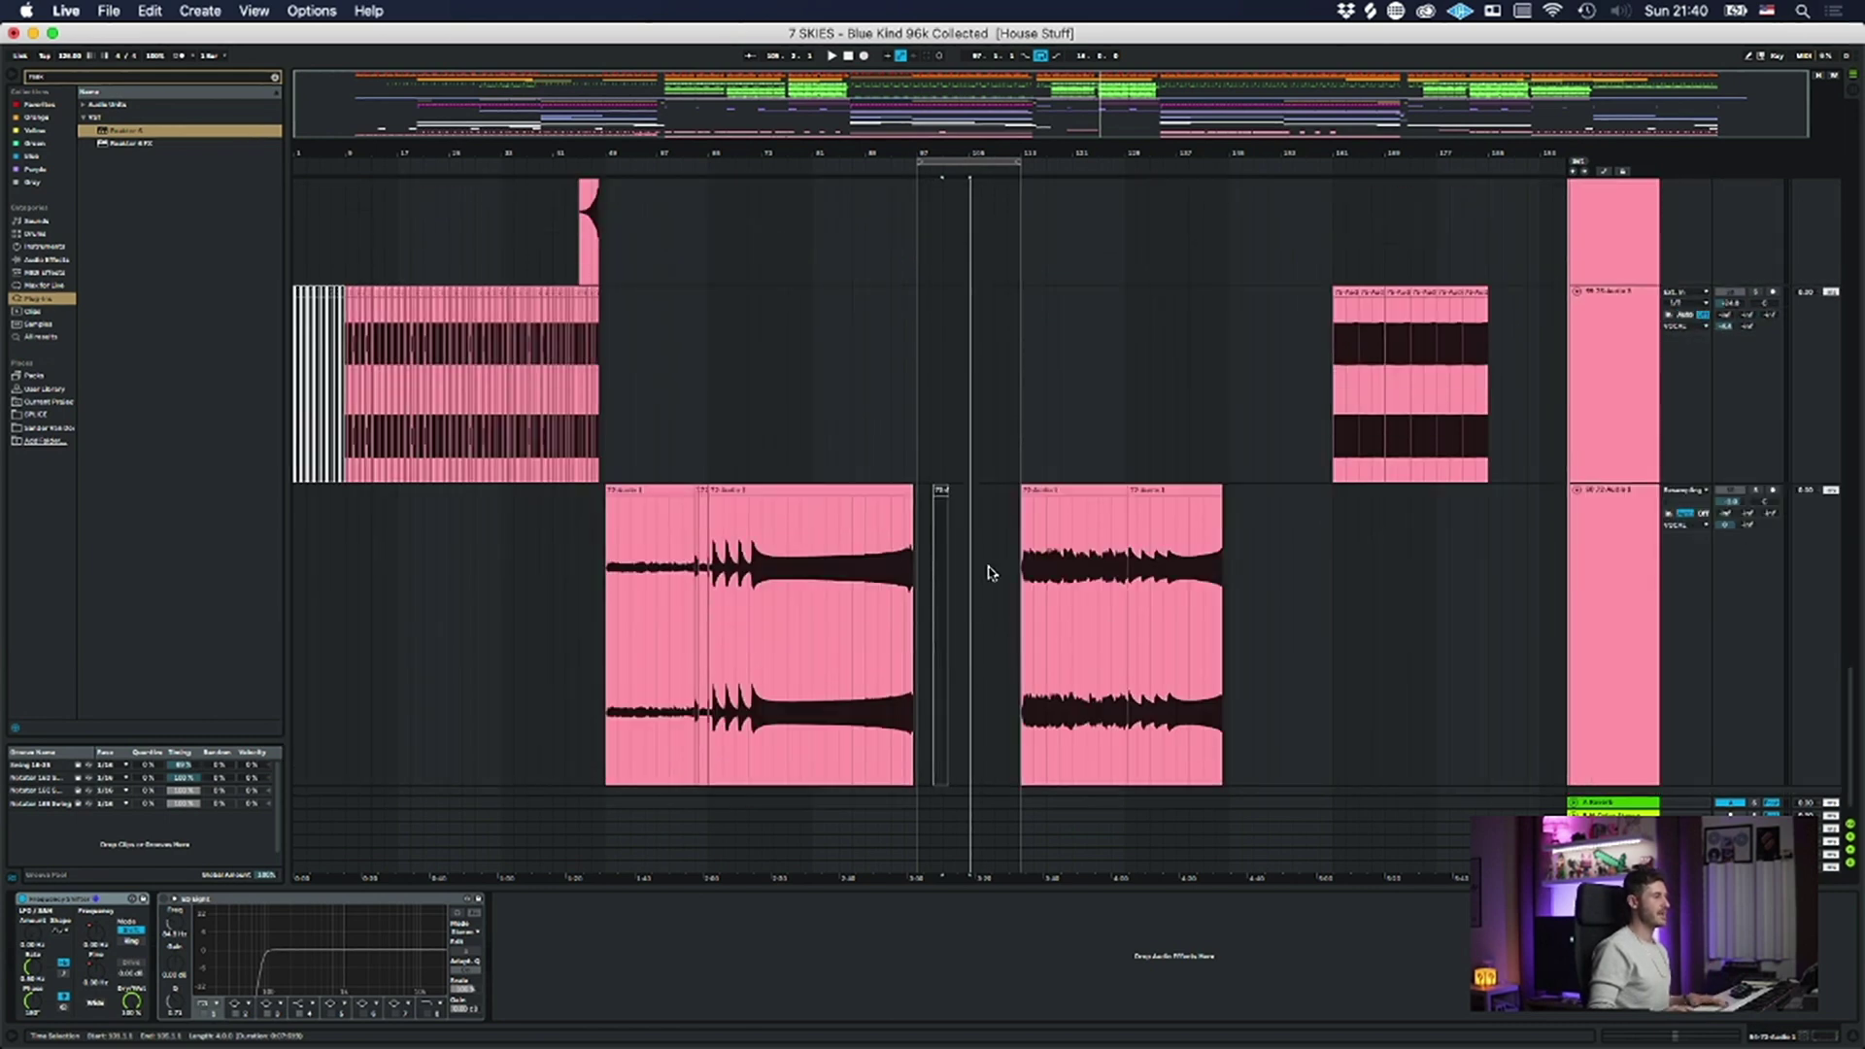
- Select bars 77 to 97 of the long resampled audio clip on the VOCAL group's last track for playback
click(802, 646)
drag(826, 153, 1000, 247)
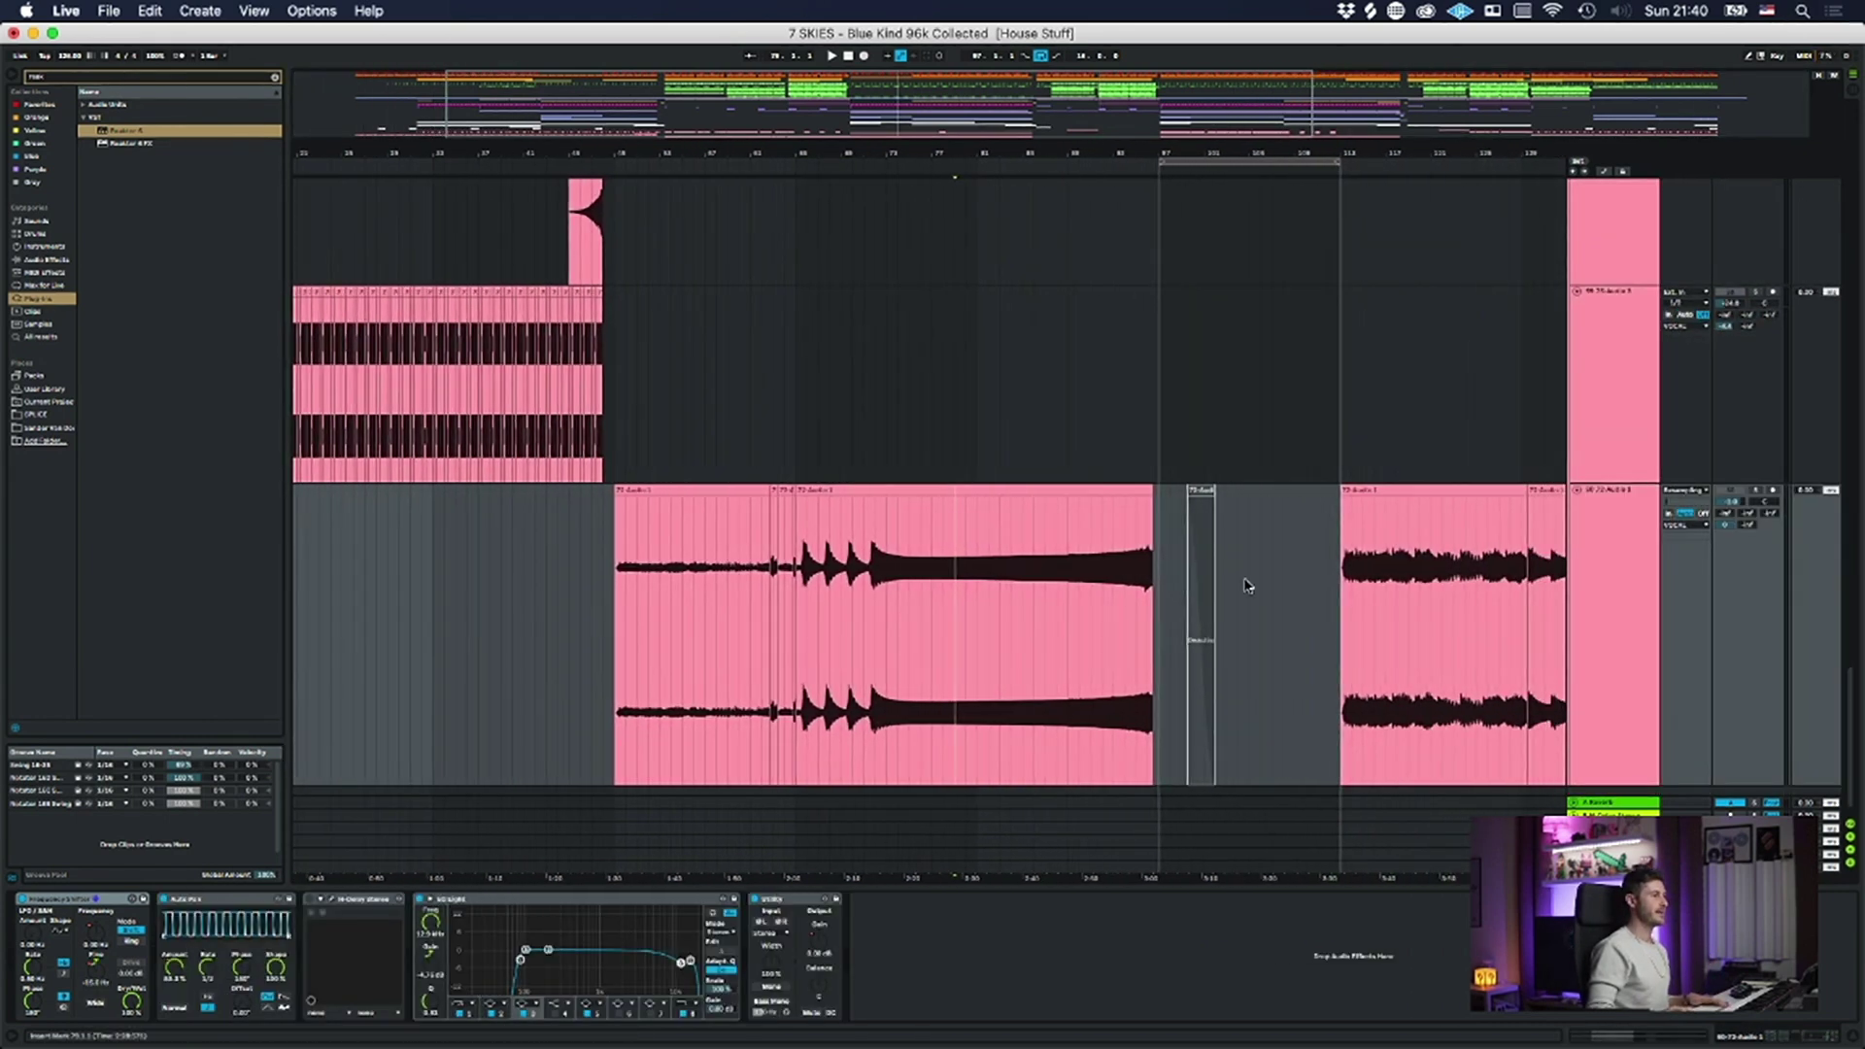
click(1066, 629)
scroll(1015, 540, up, 1)
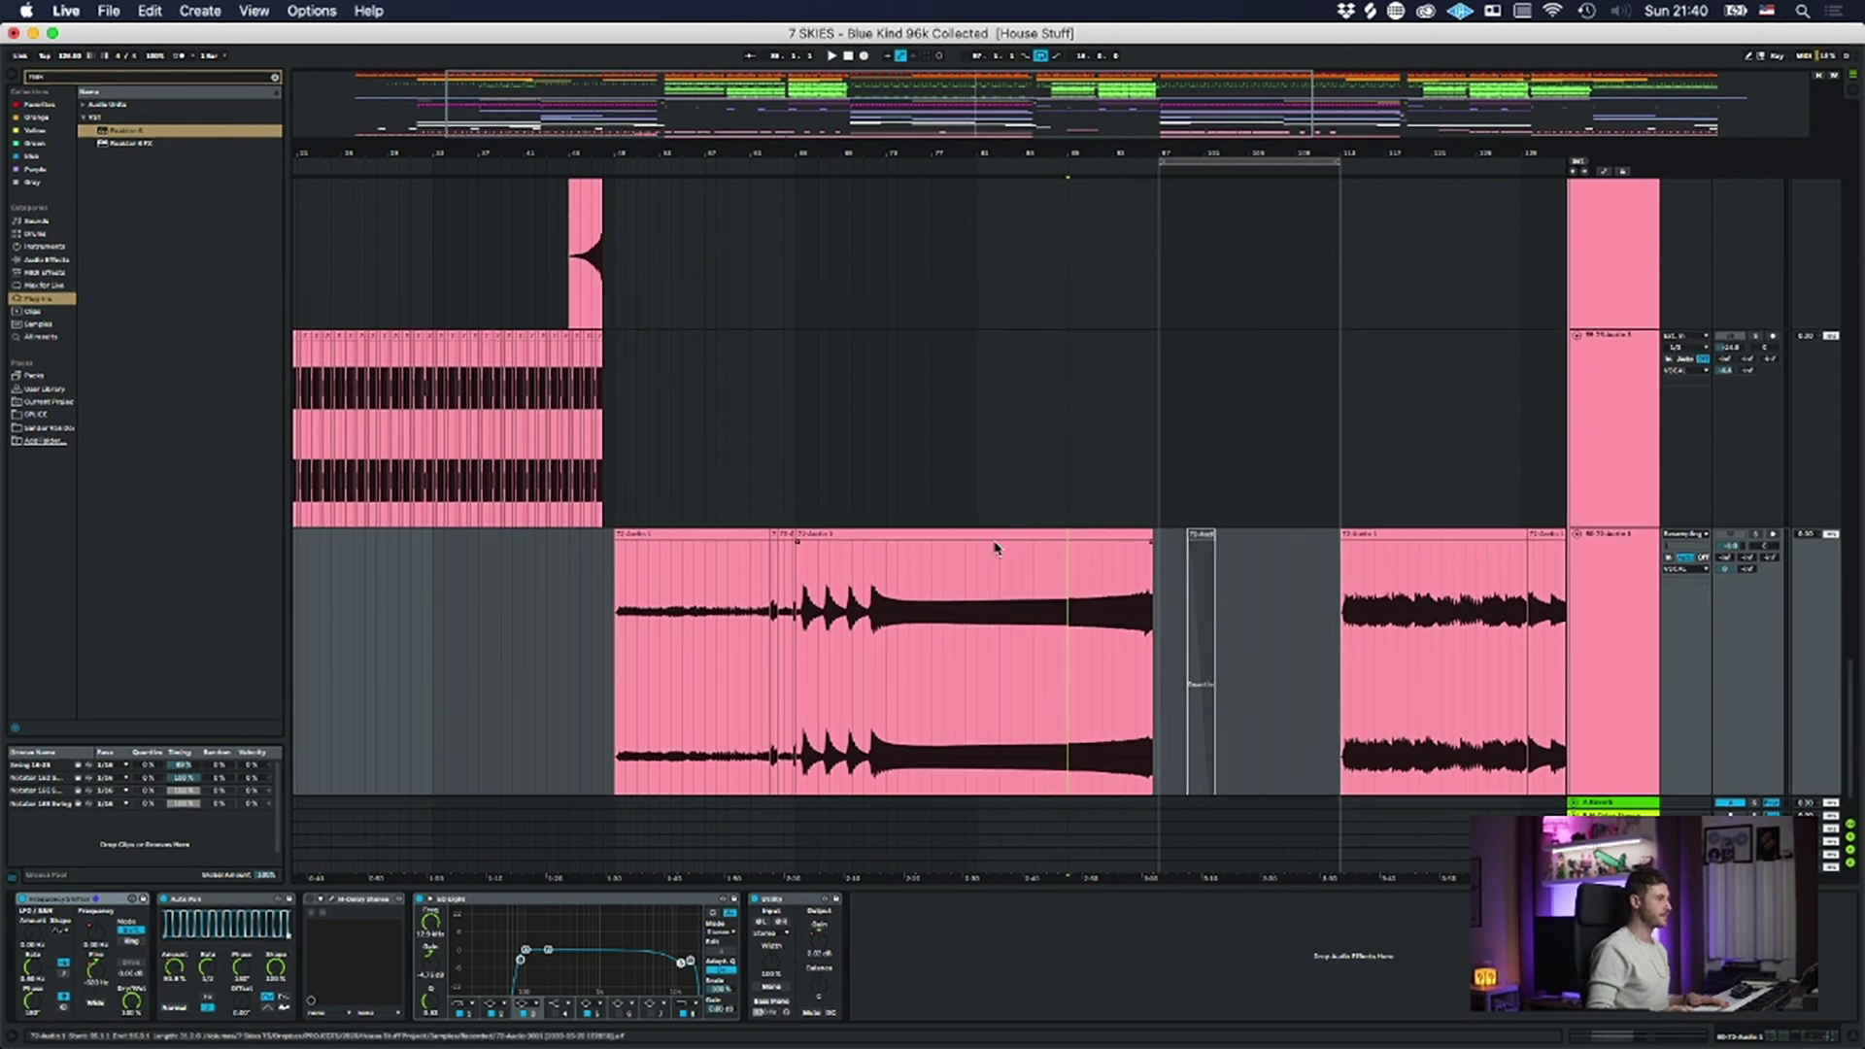
drag(933, 651, 1159, 664)
key(space)
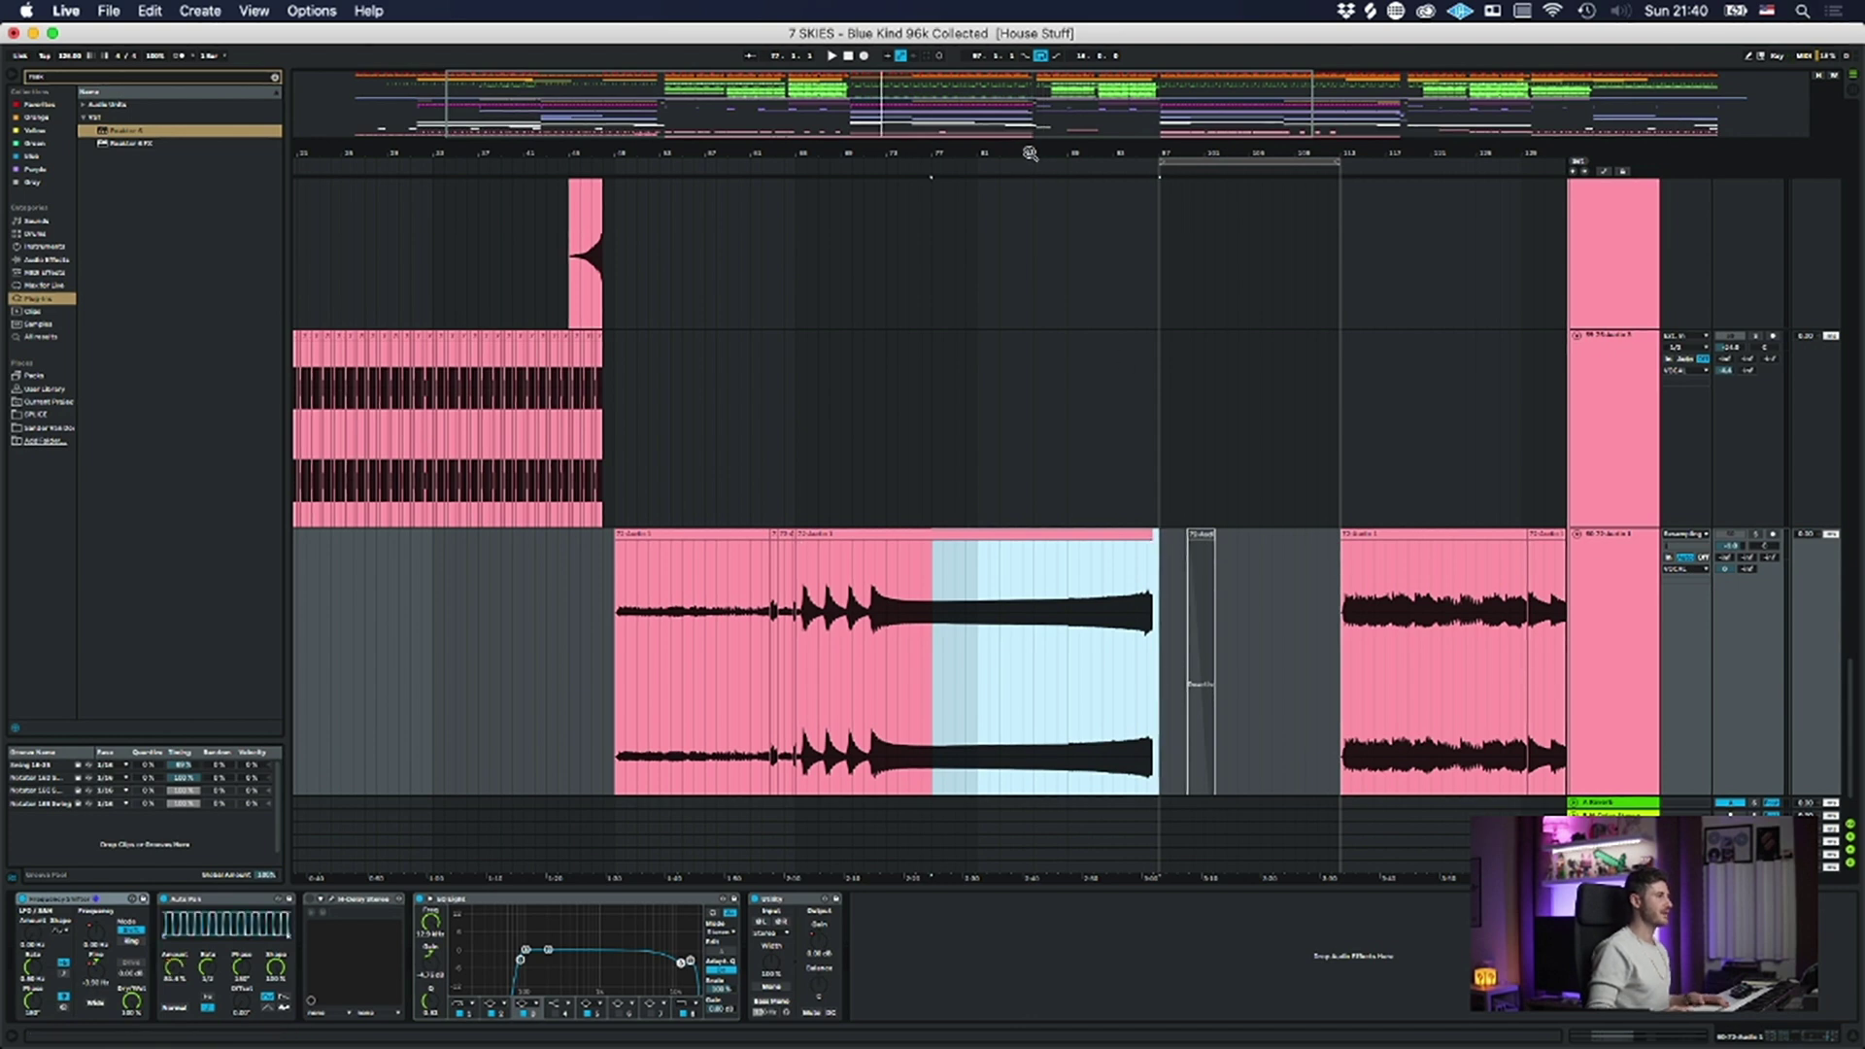
- Set the playback start at about bar 65 on the resampled audio track and inspect its H-Delay settings
mouse_move(1030, 154)
mouse_down()
mouse_move(1031, 200)
mouse_move(1031, 132)
mouse_up()
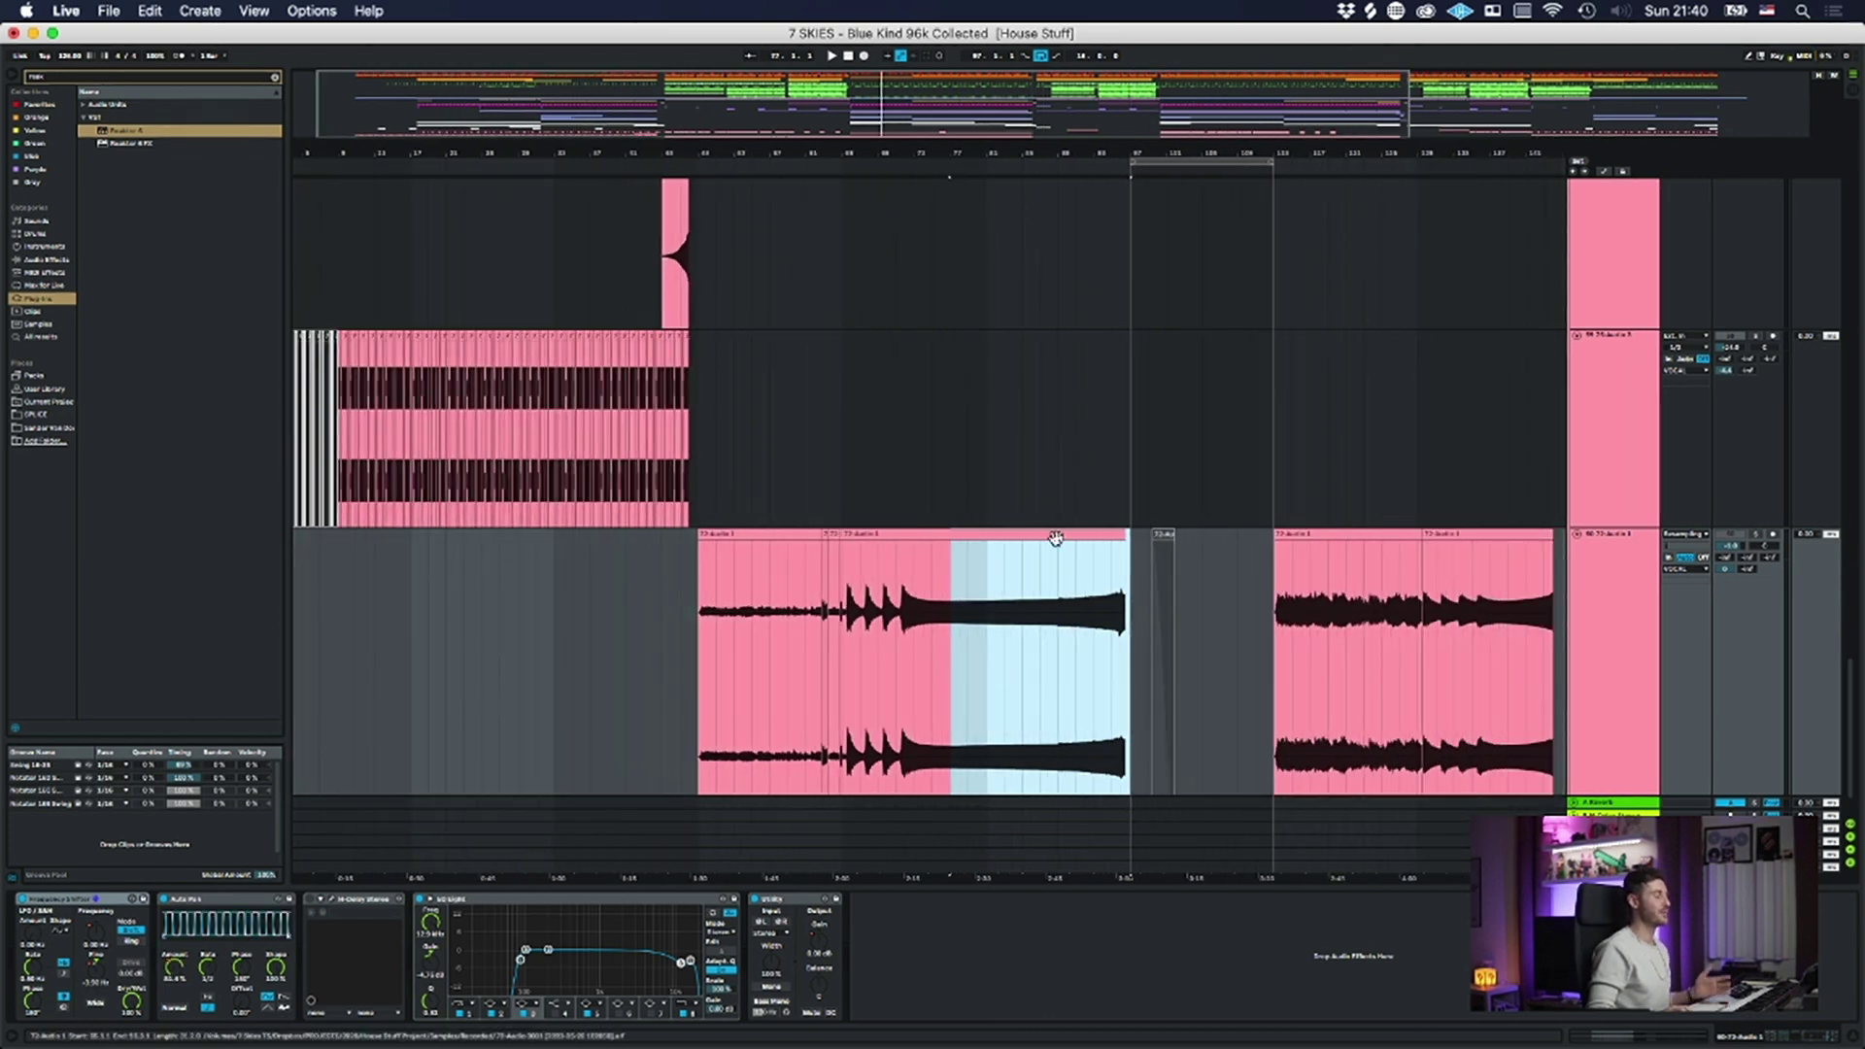
click(987, 724)
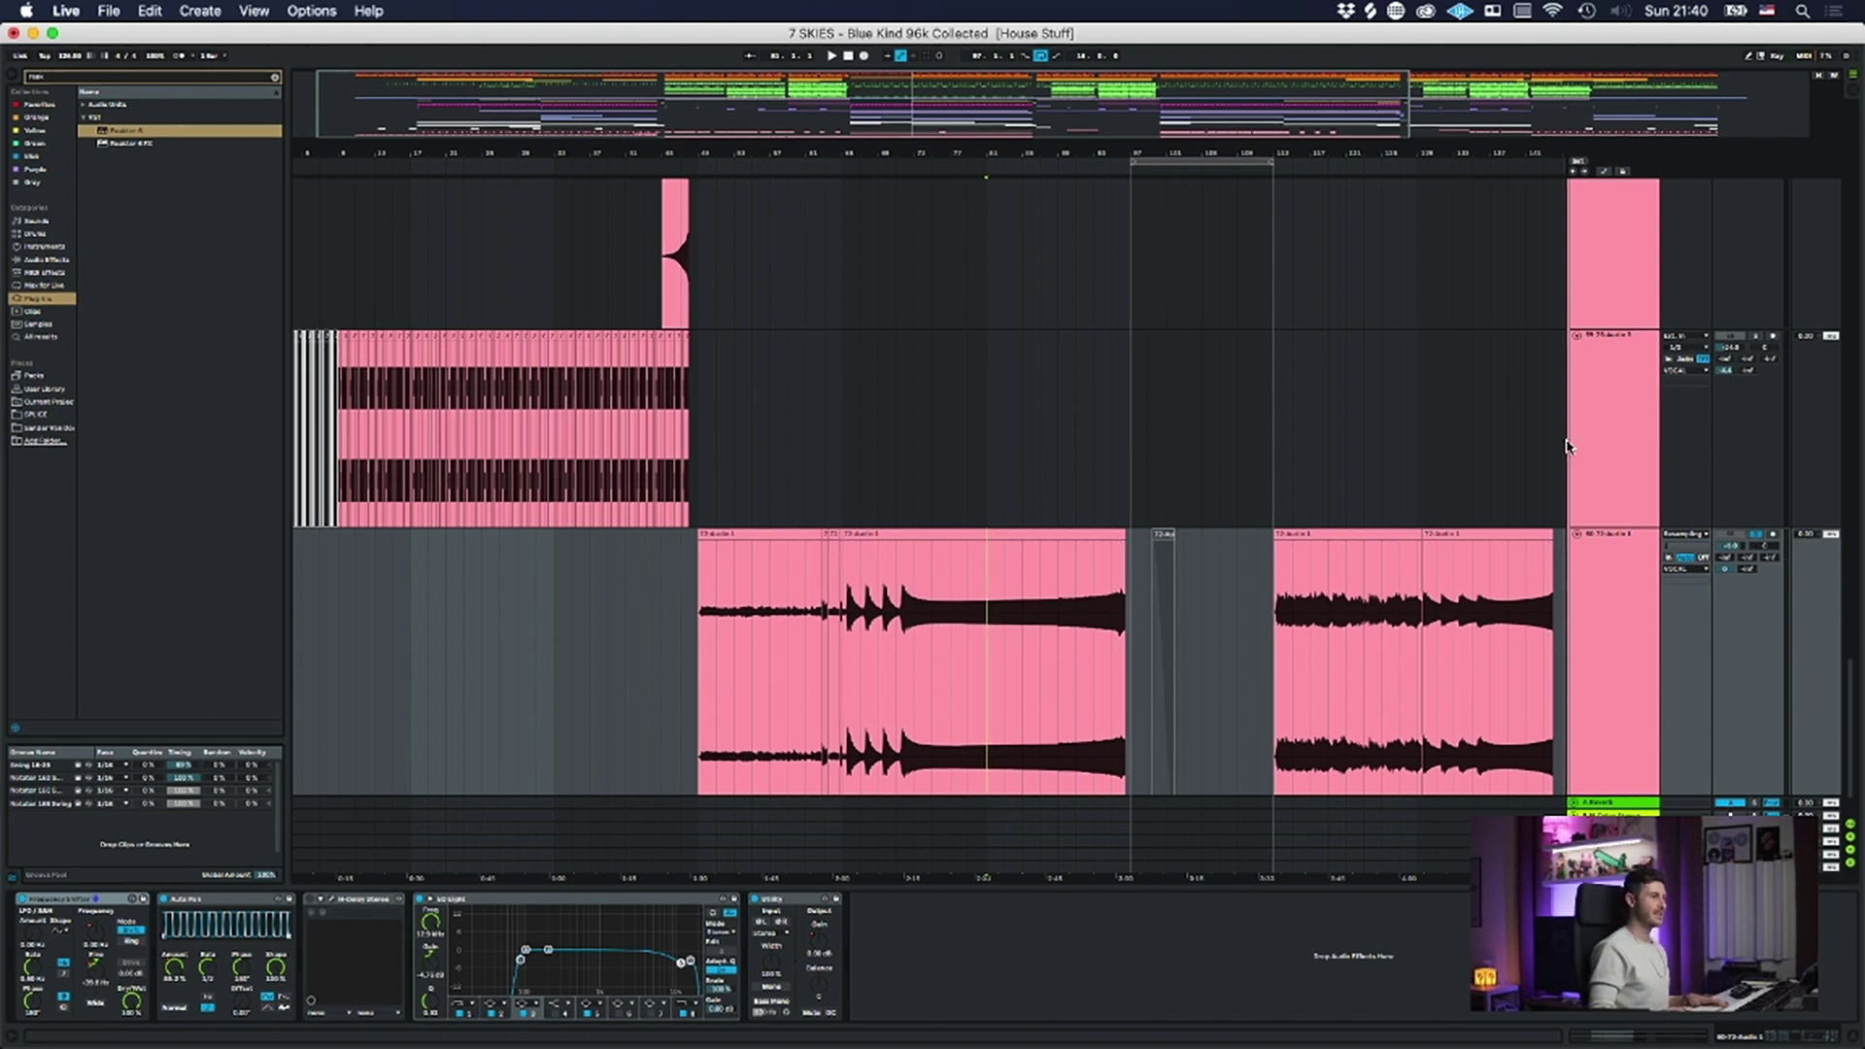
click(839, 691)
scroll(1624, 749, down, 2)
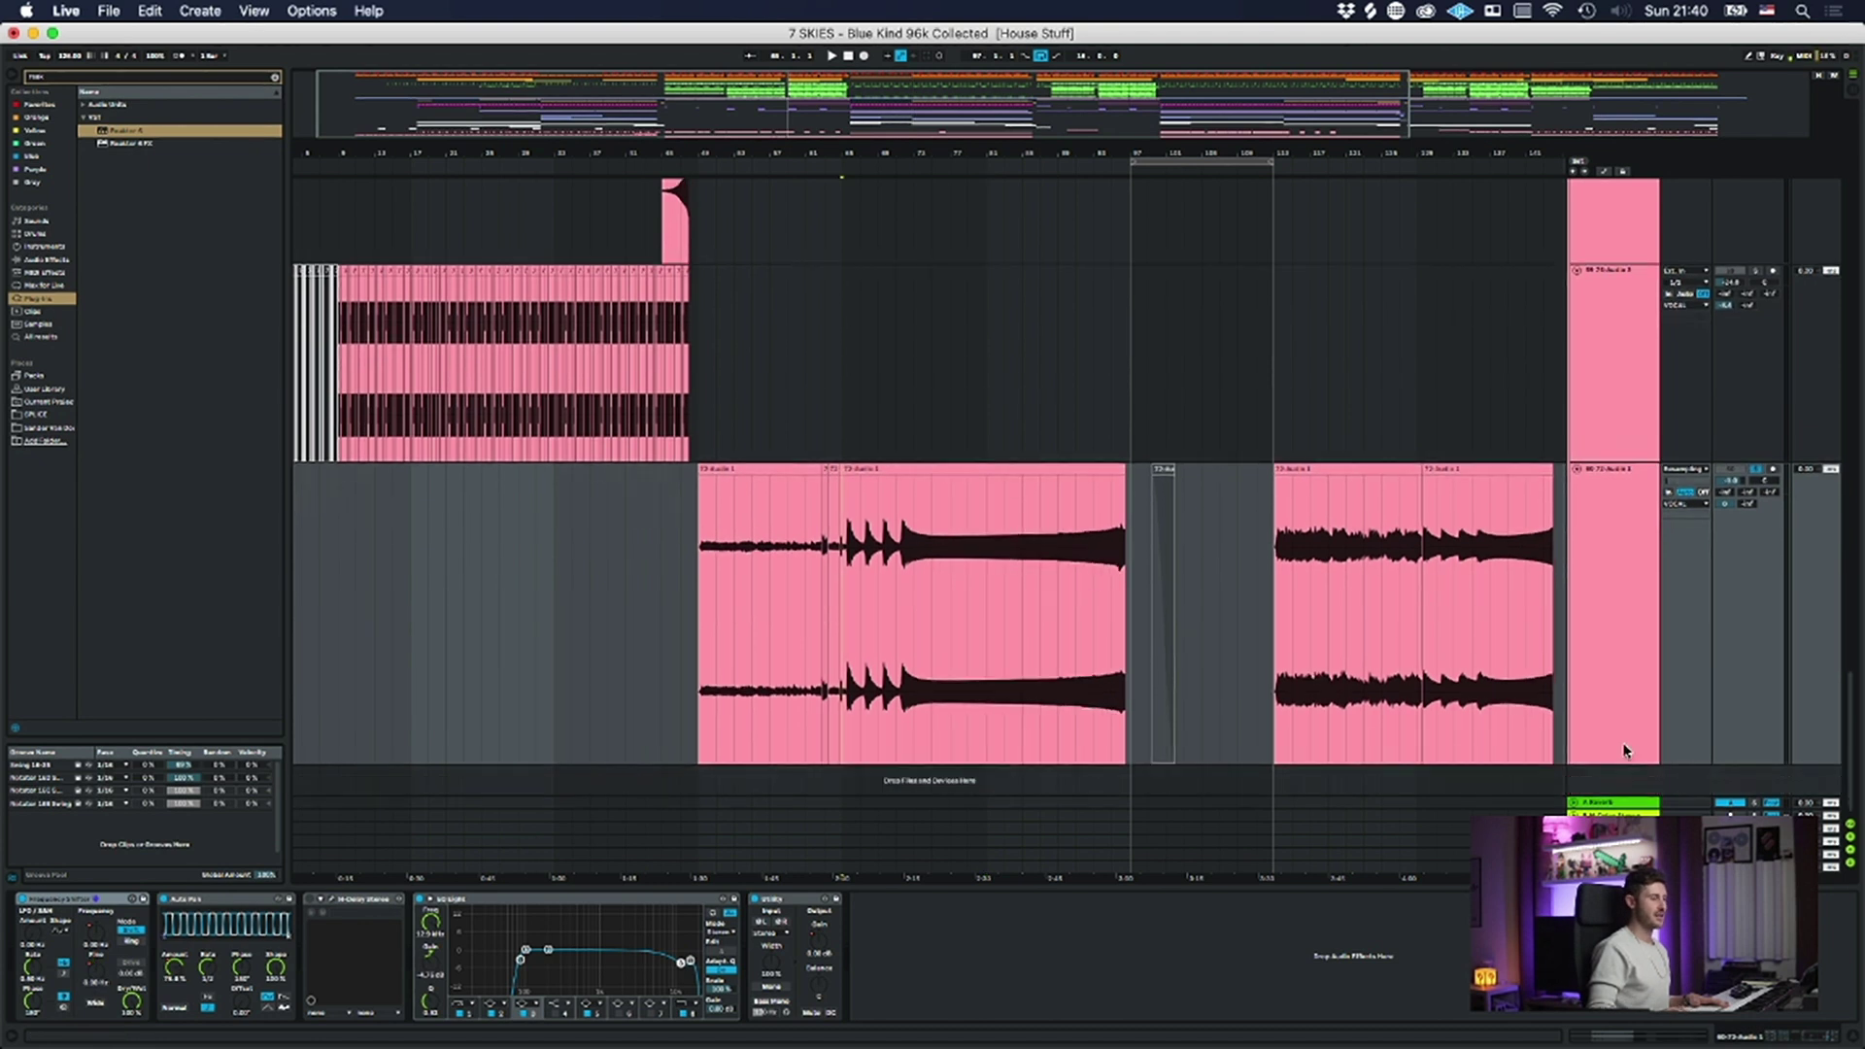
click(328, 902)
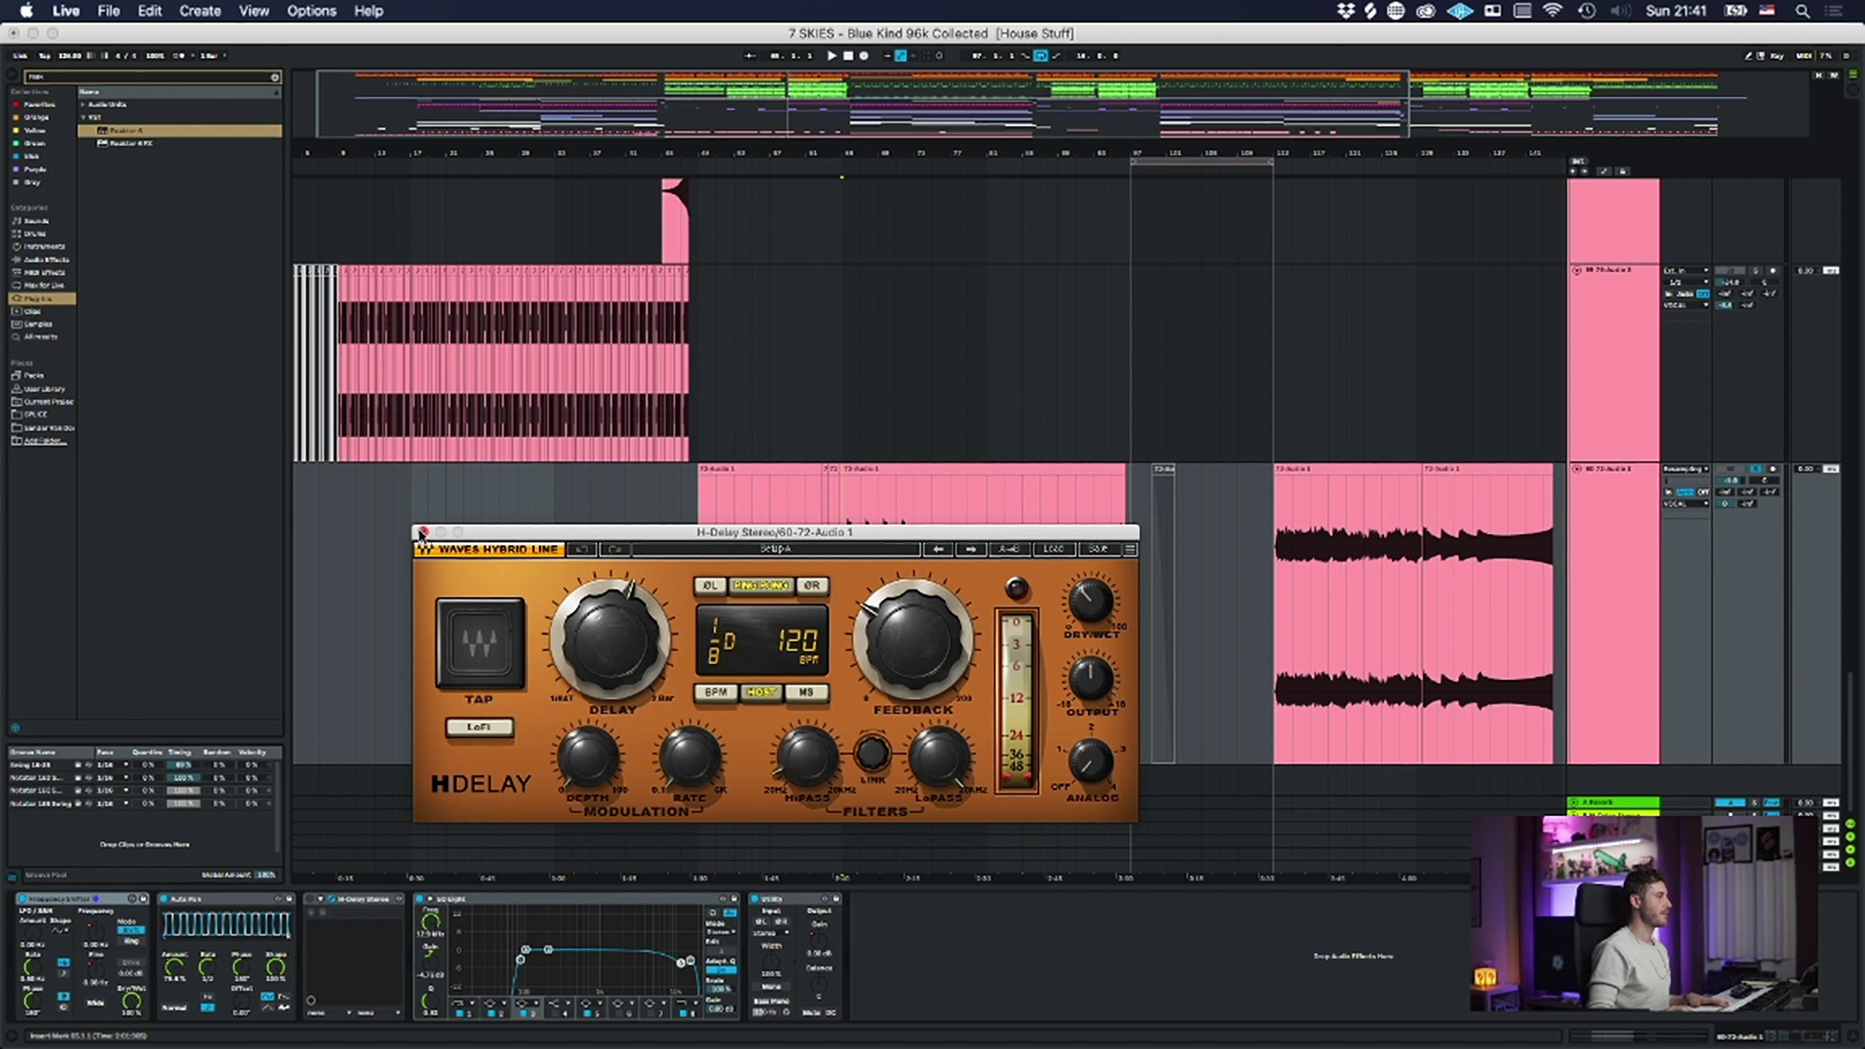
click(422, 532)
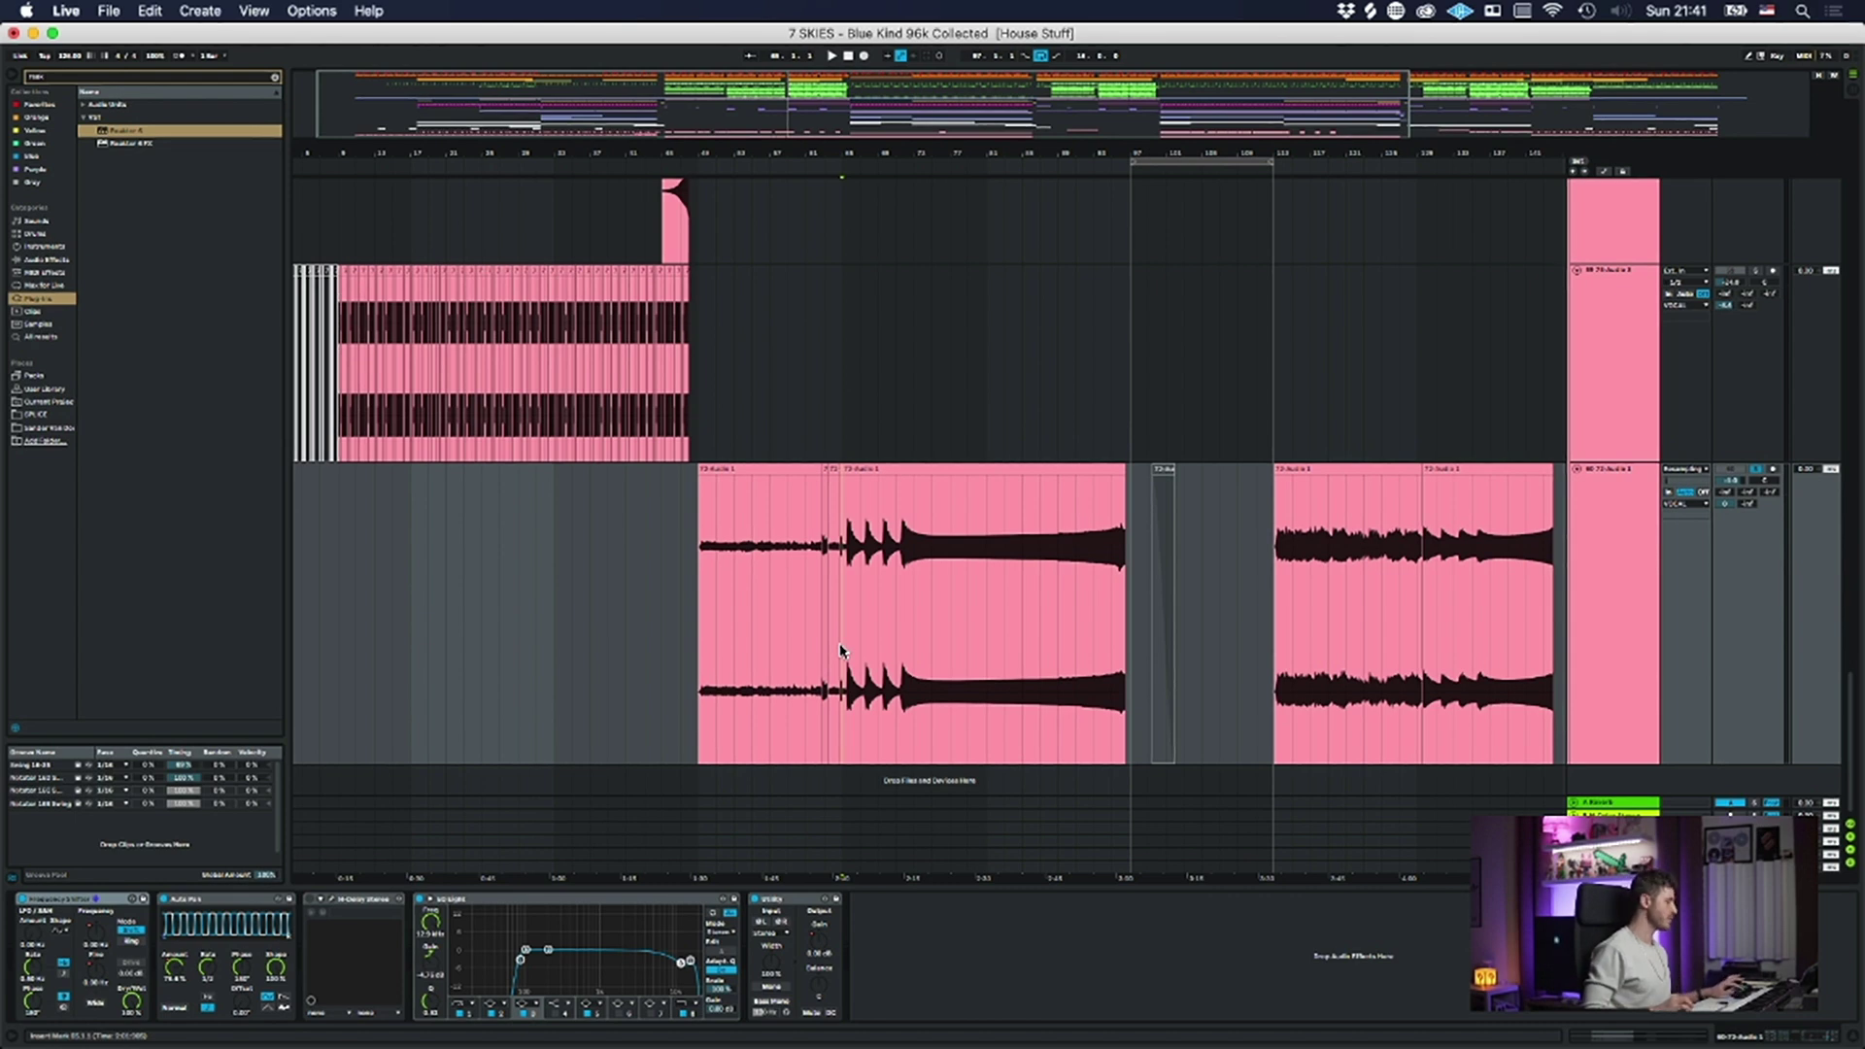
- Audition the soloed resampled track through its long delay tail up to bar 97, briefly checking its H-Delay during playback
key(space)
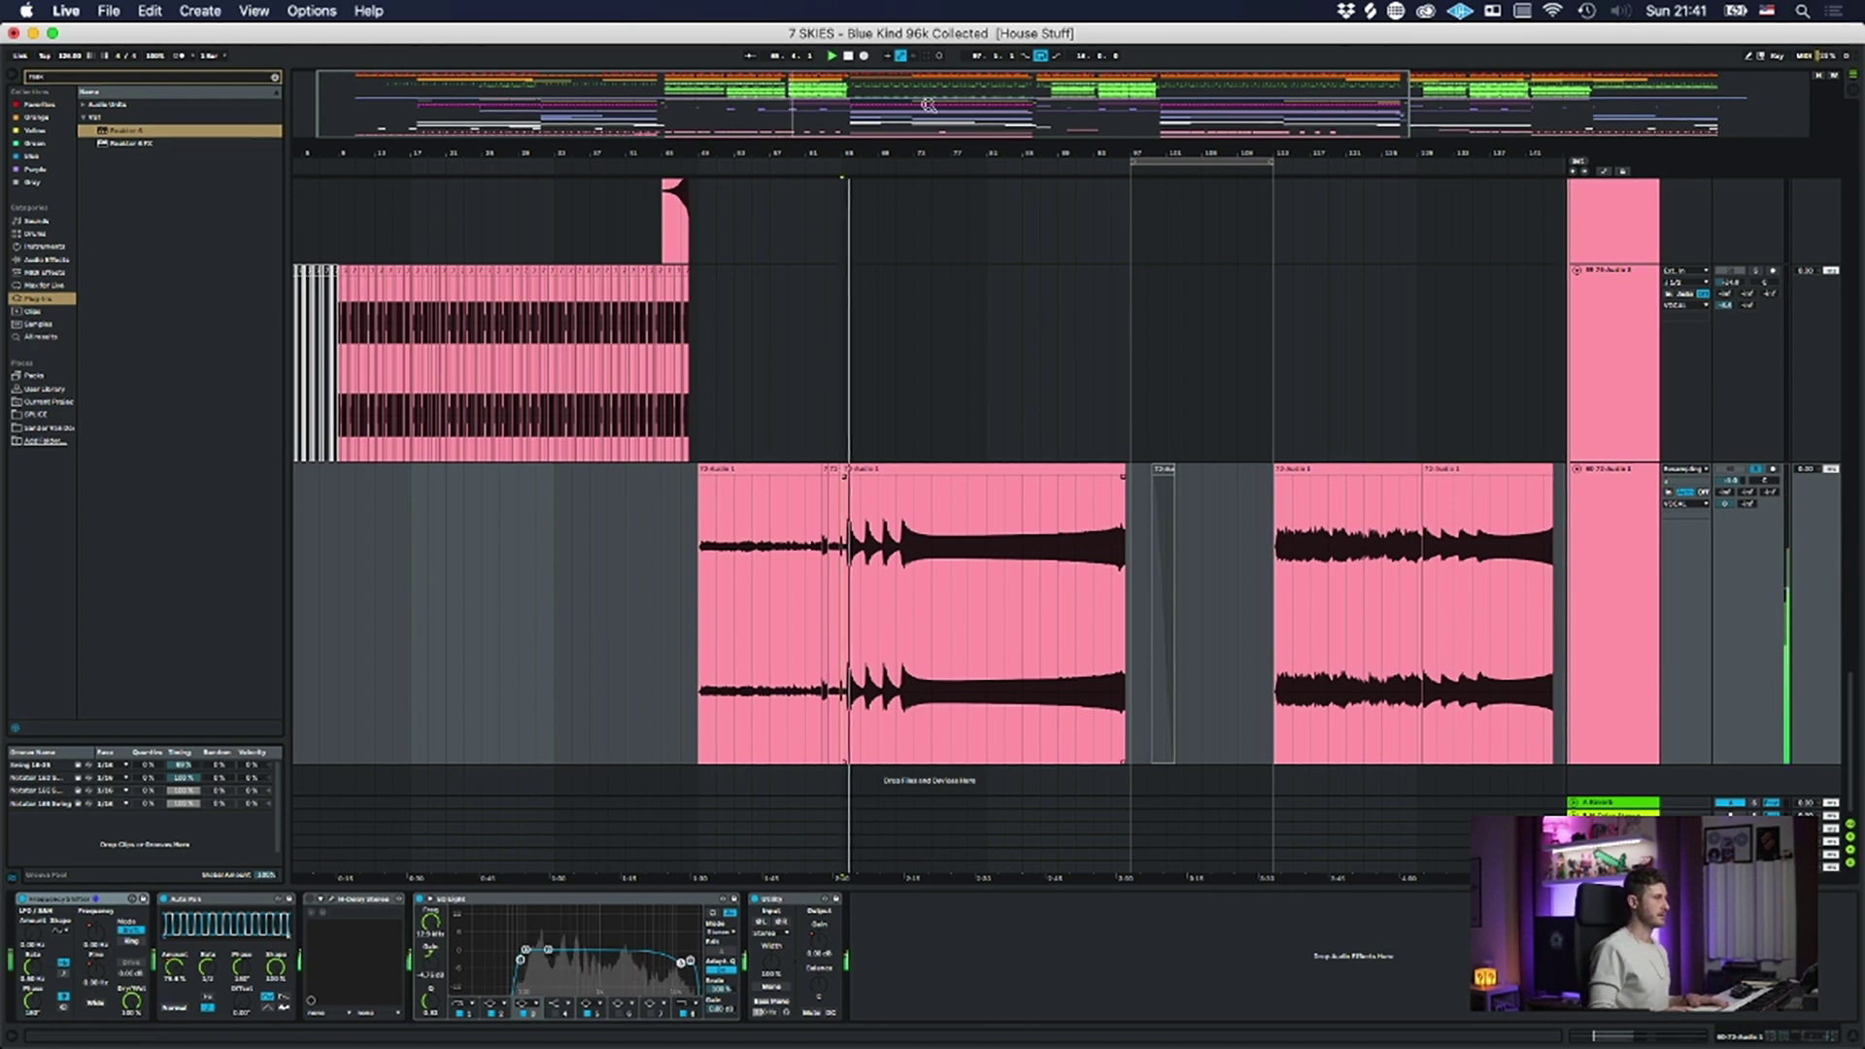
drag(927, 104, 872, 147)
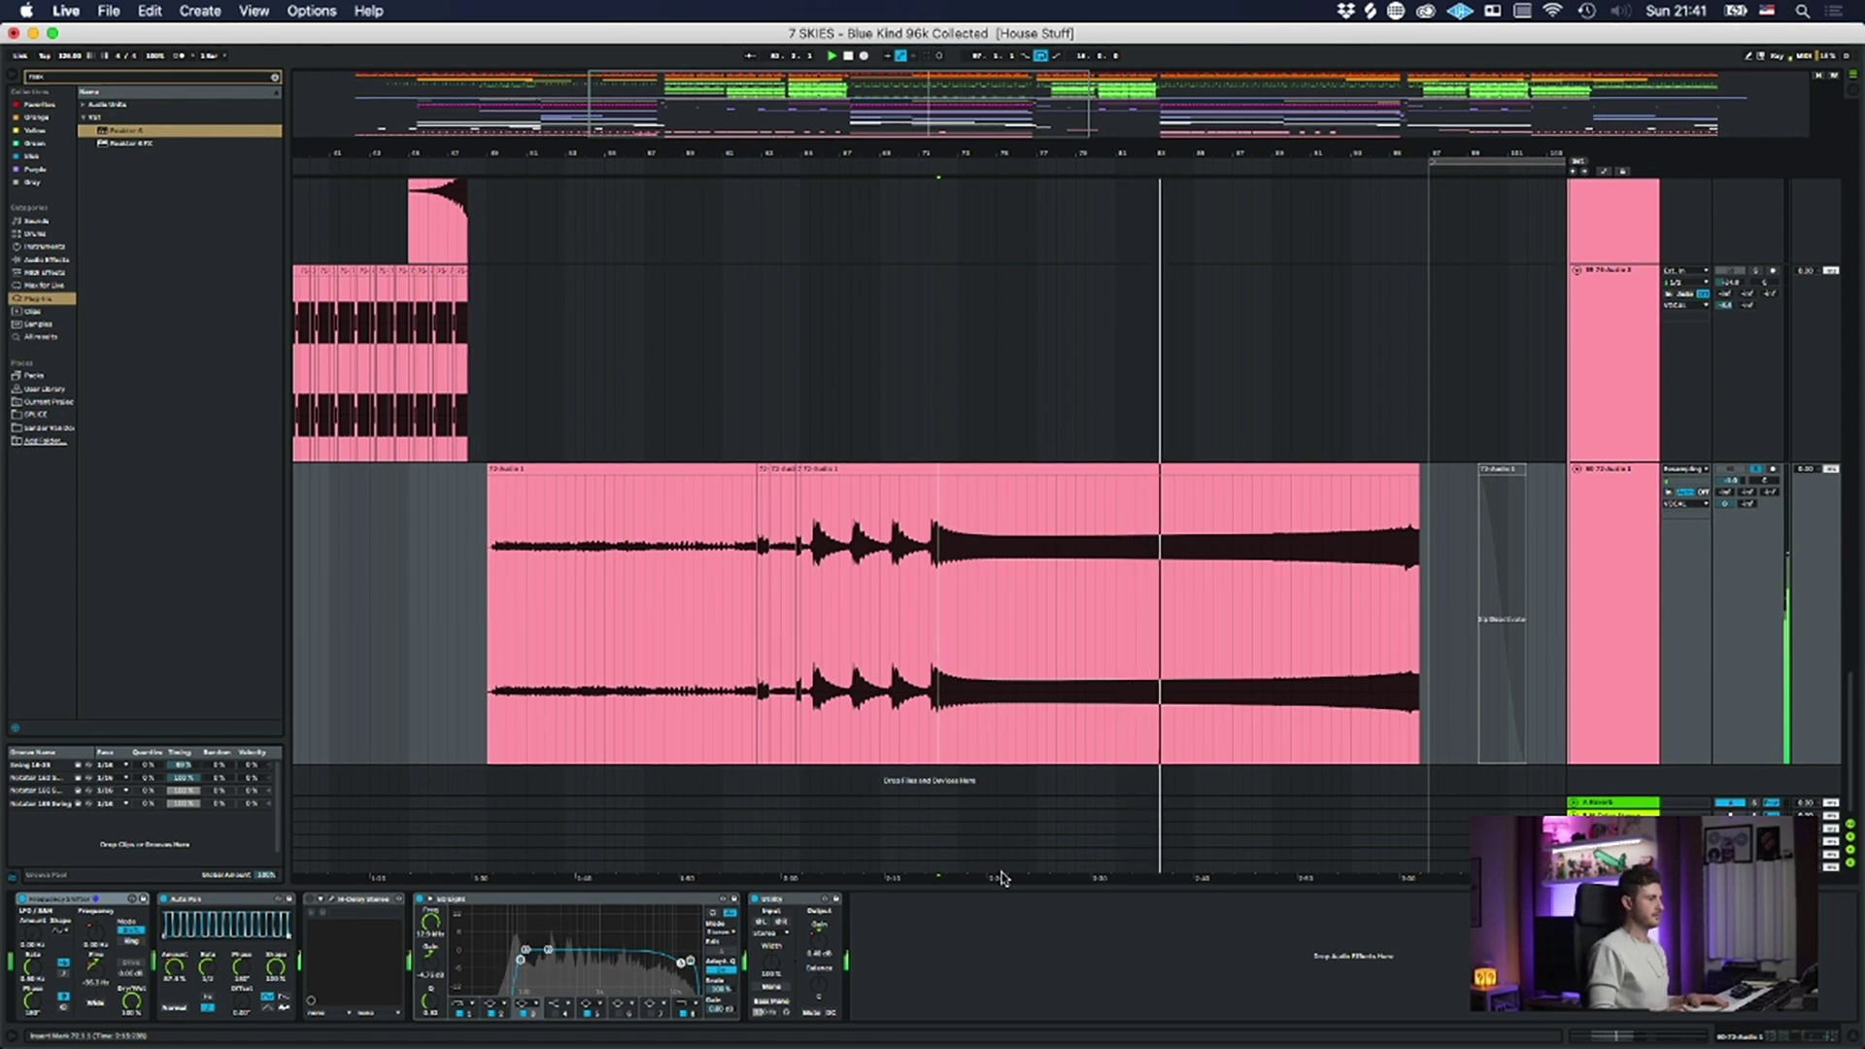
click(329, 901)
click(329, 900)
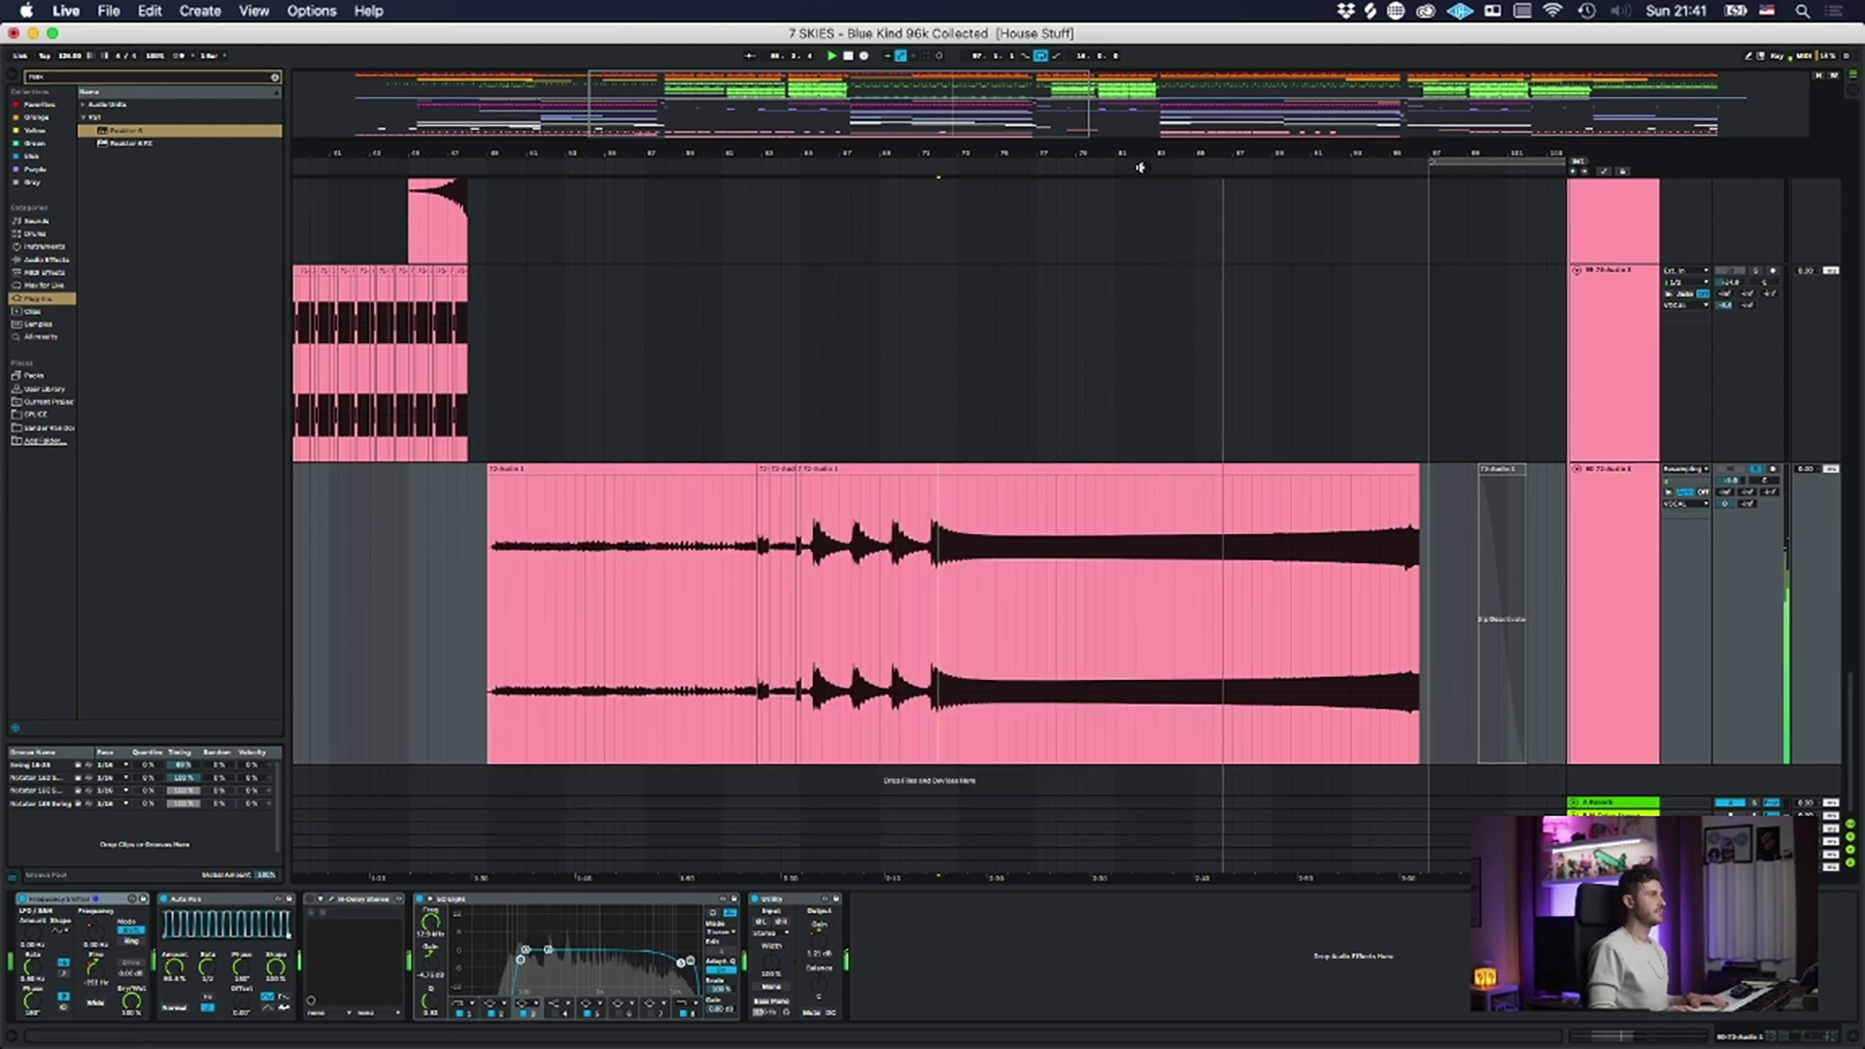
drag(1140, 167, 1091, 148)
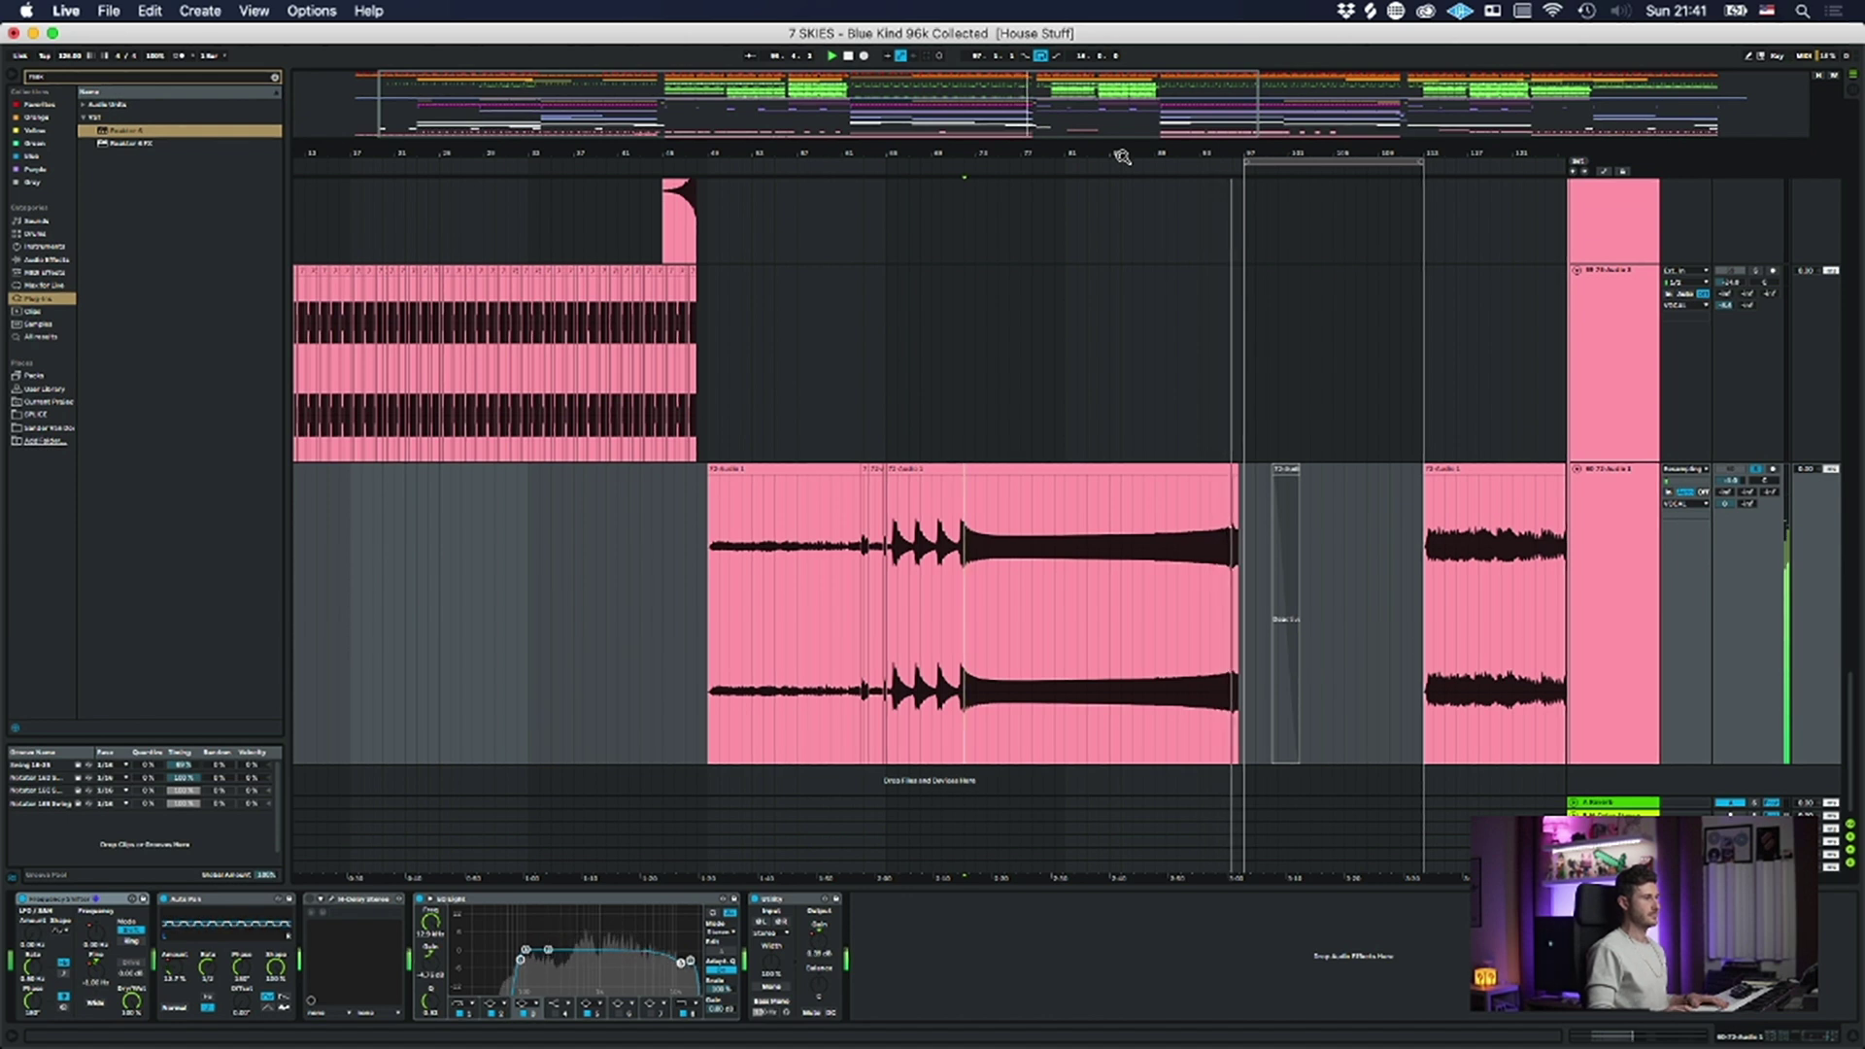
key(space)
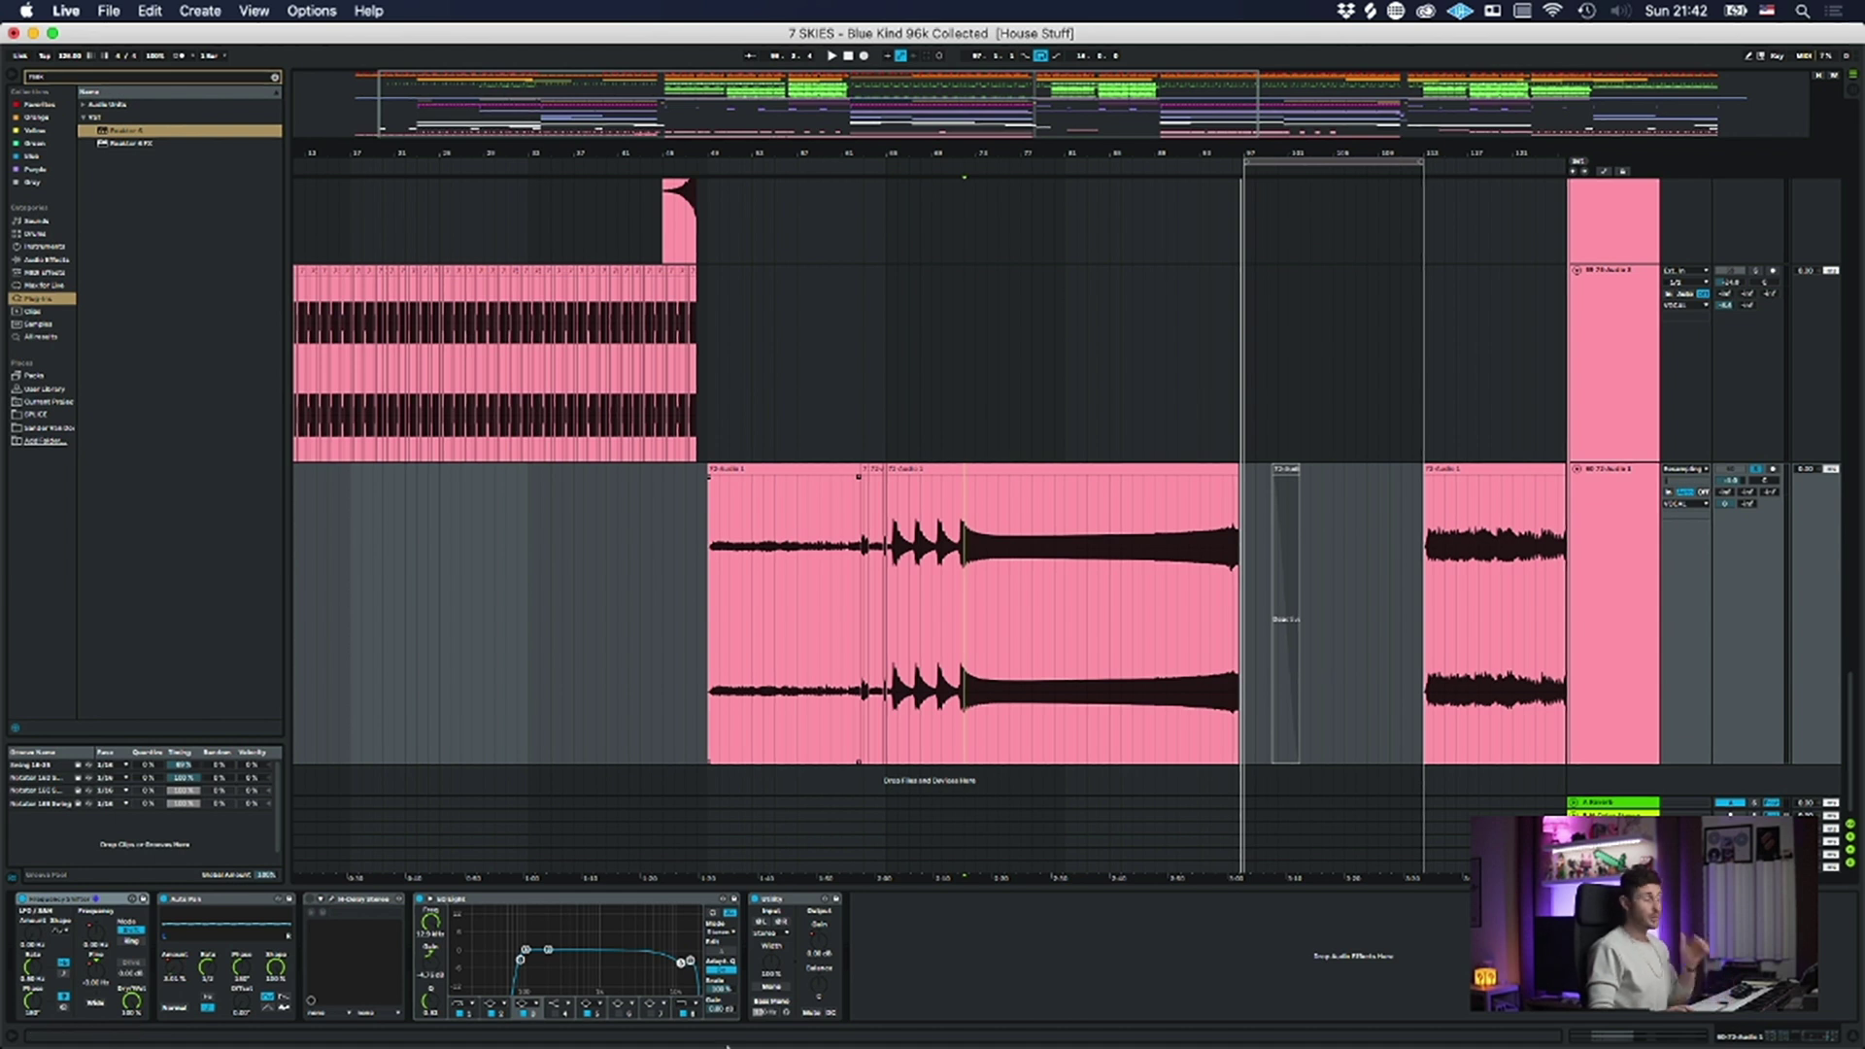
- Reopen the resampled track's H-Delay and step its host-synced delay time to 1/8, then to 1/8 triplet
click(326, 901)
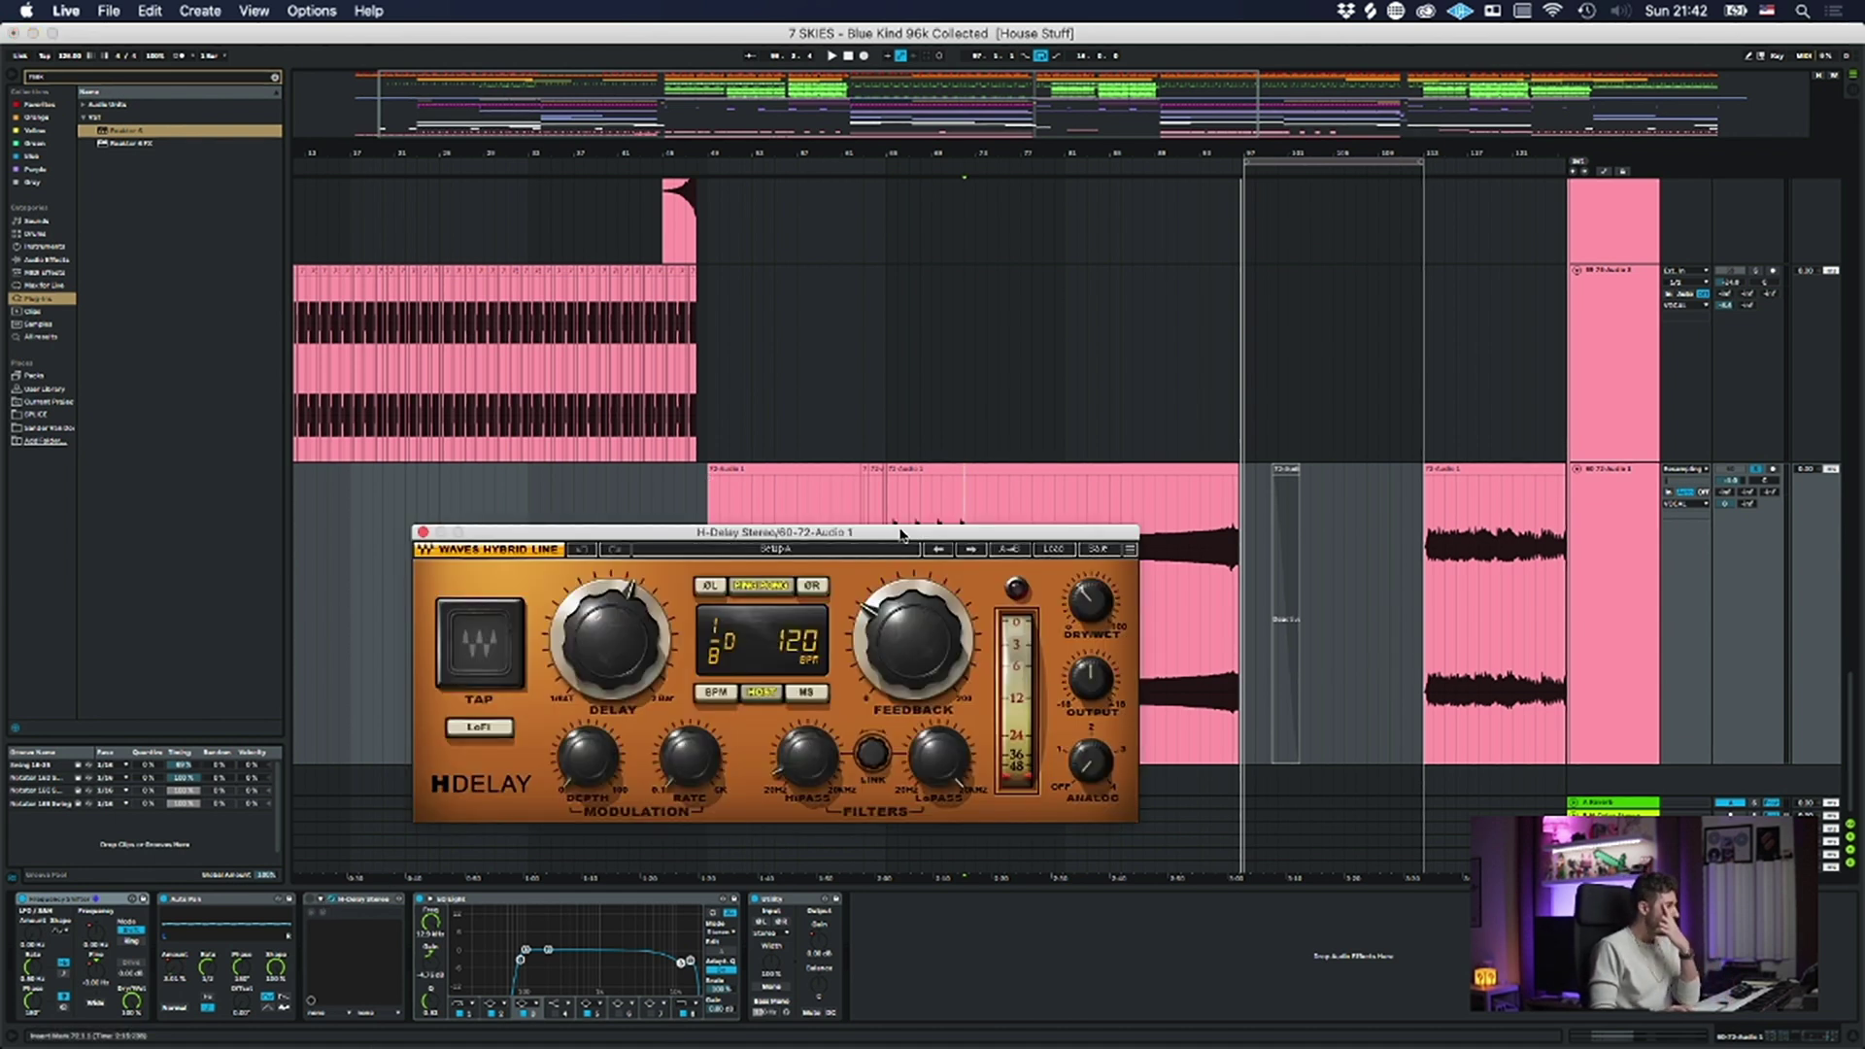
drag(785, 532, 1051, 384)
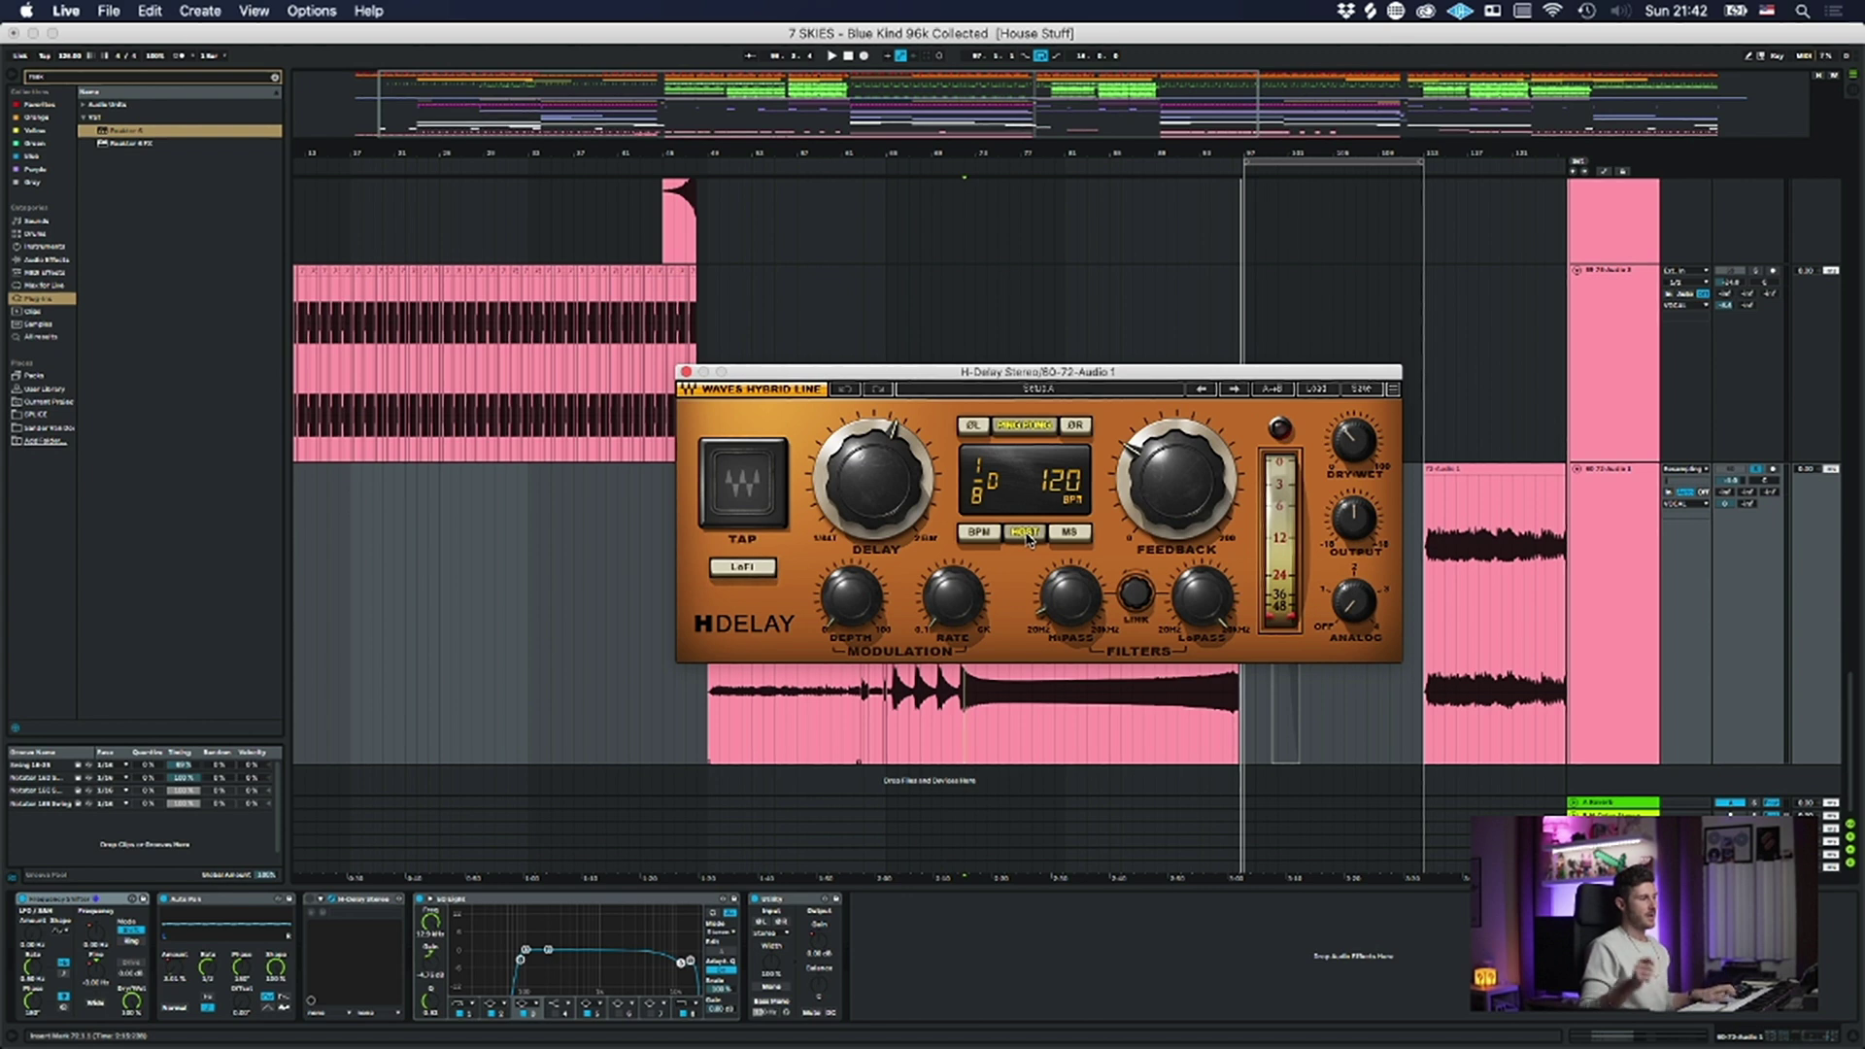
drag(875, 480, 875, 466)
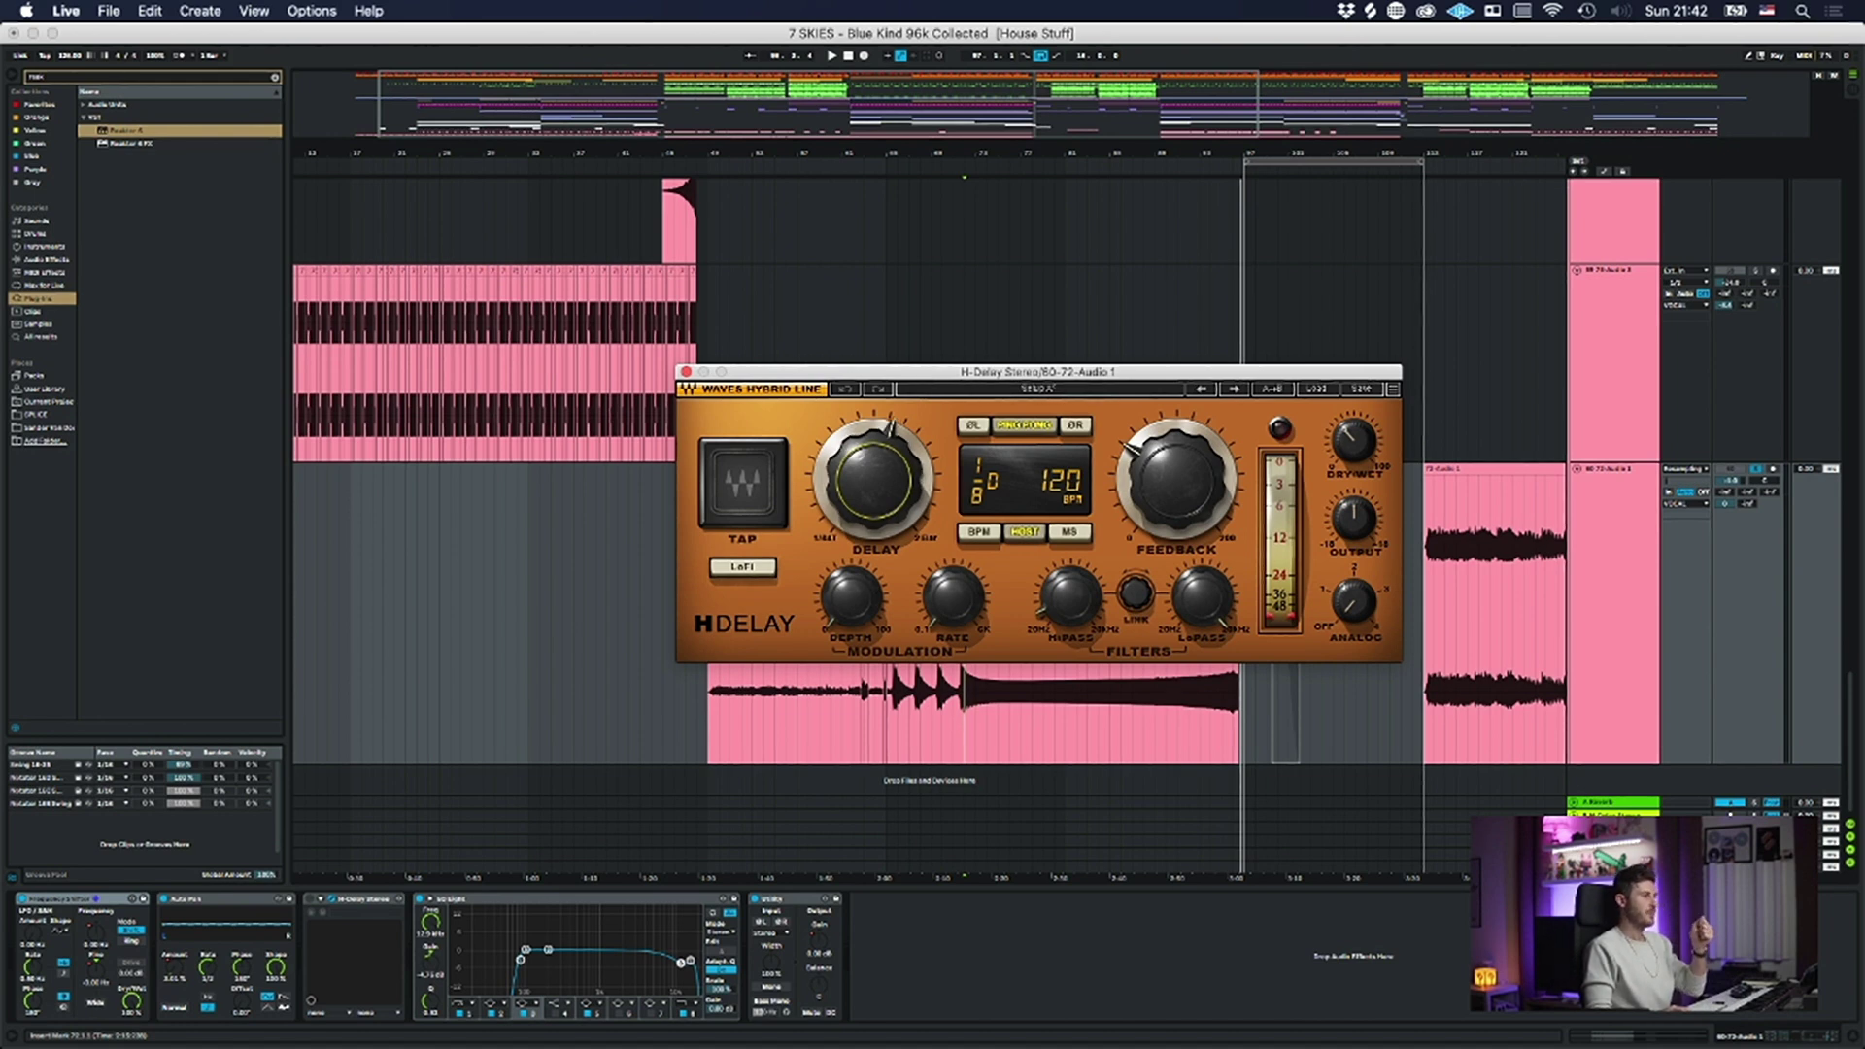
drag(875, 481, 875, 495)
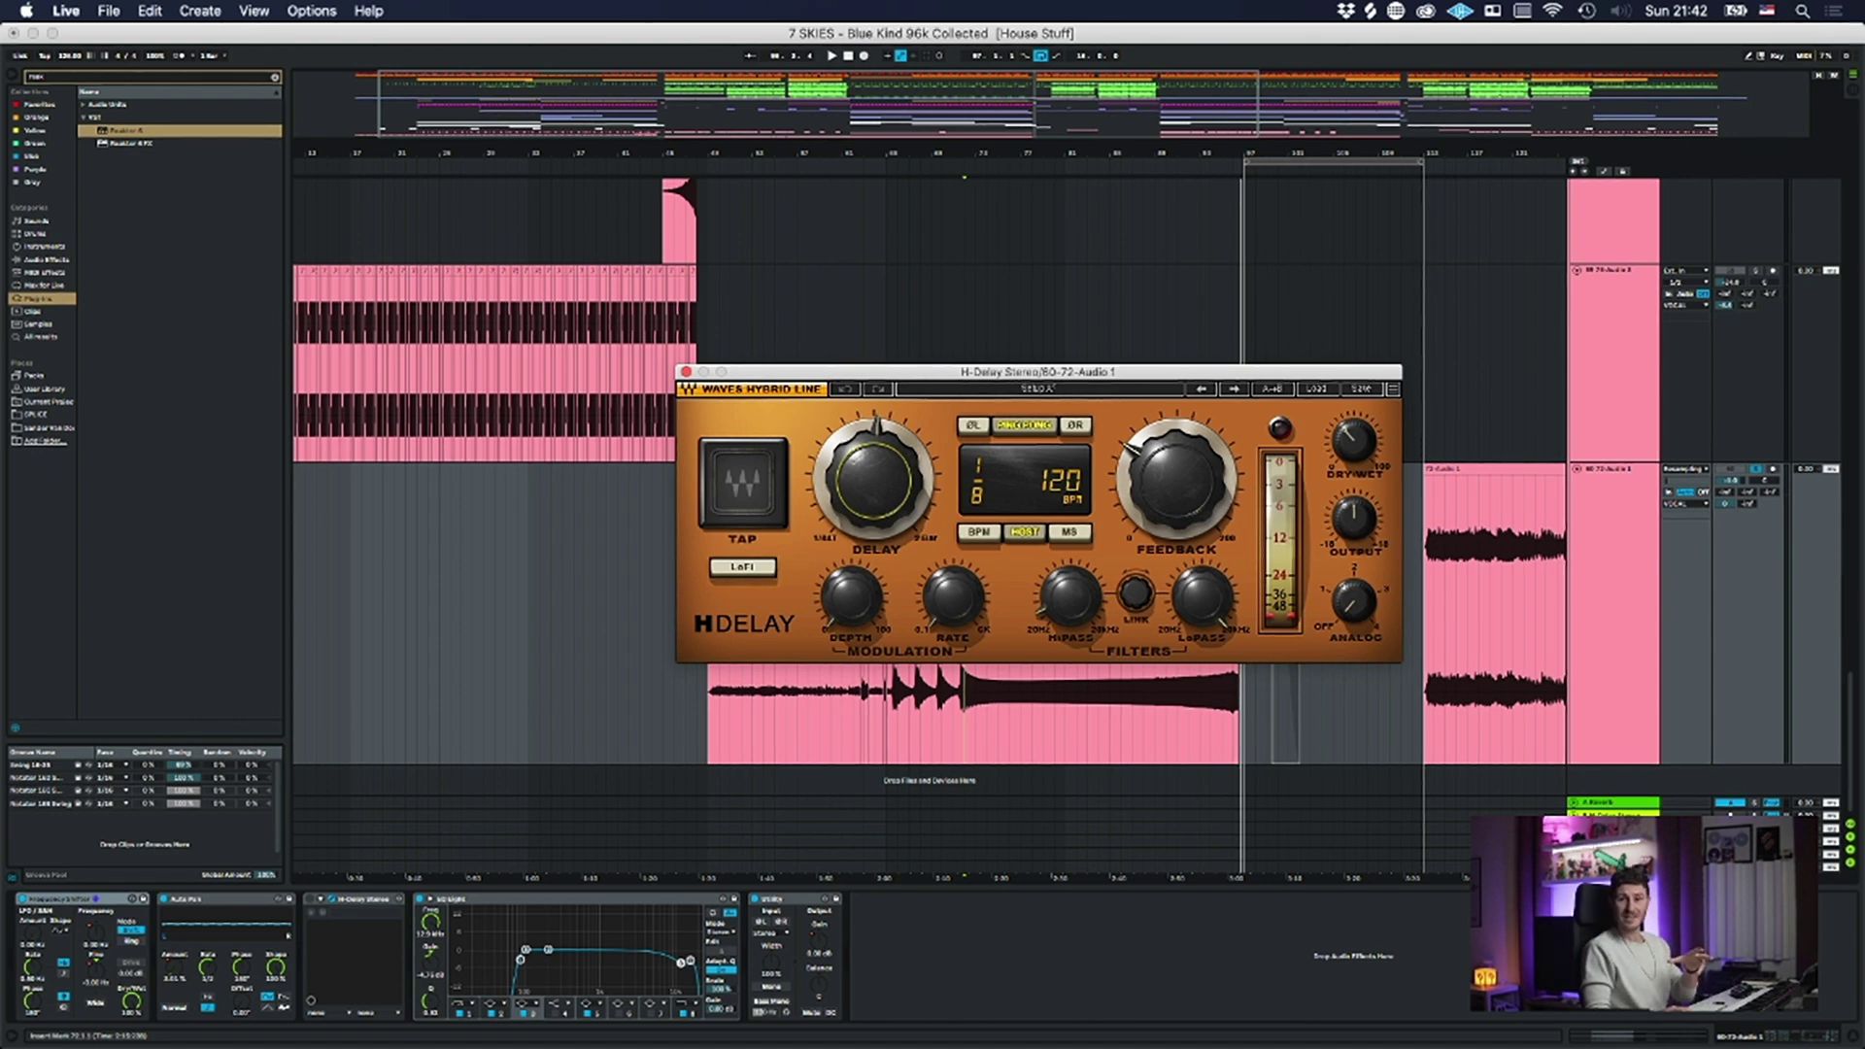
drag(875, 481, 875, 495)
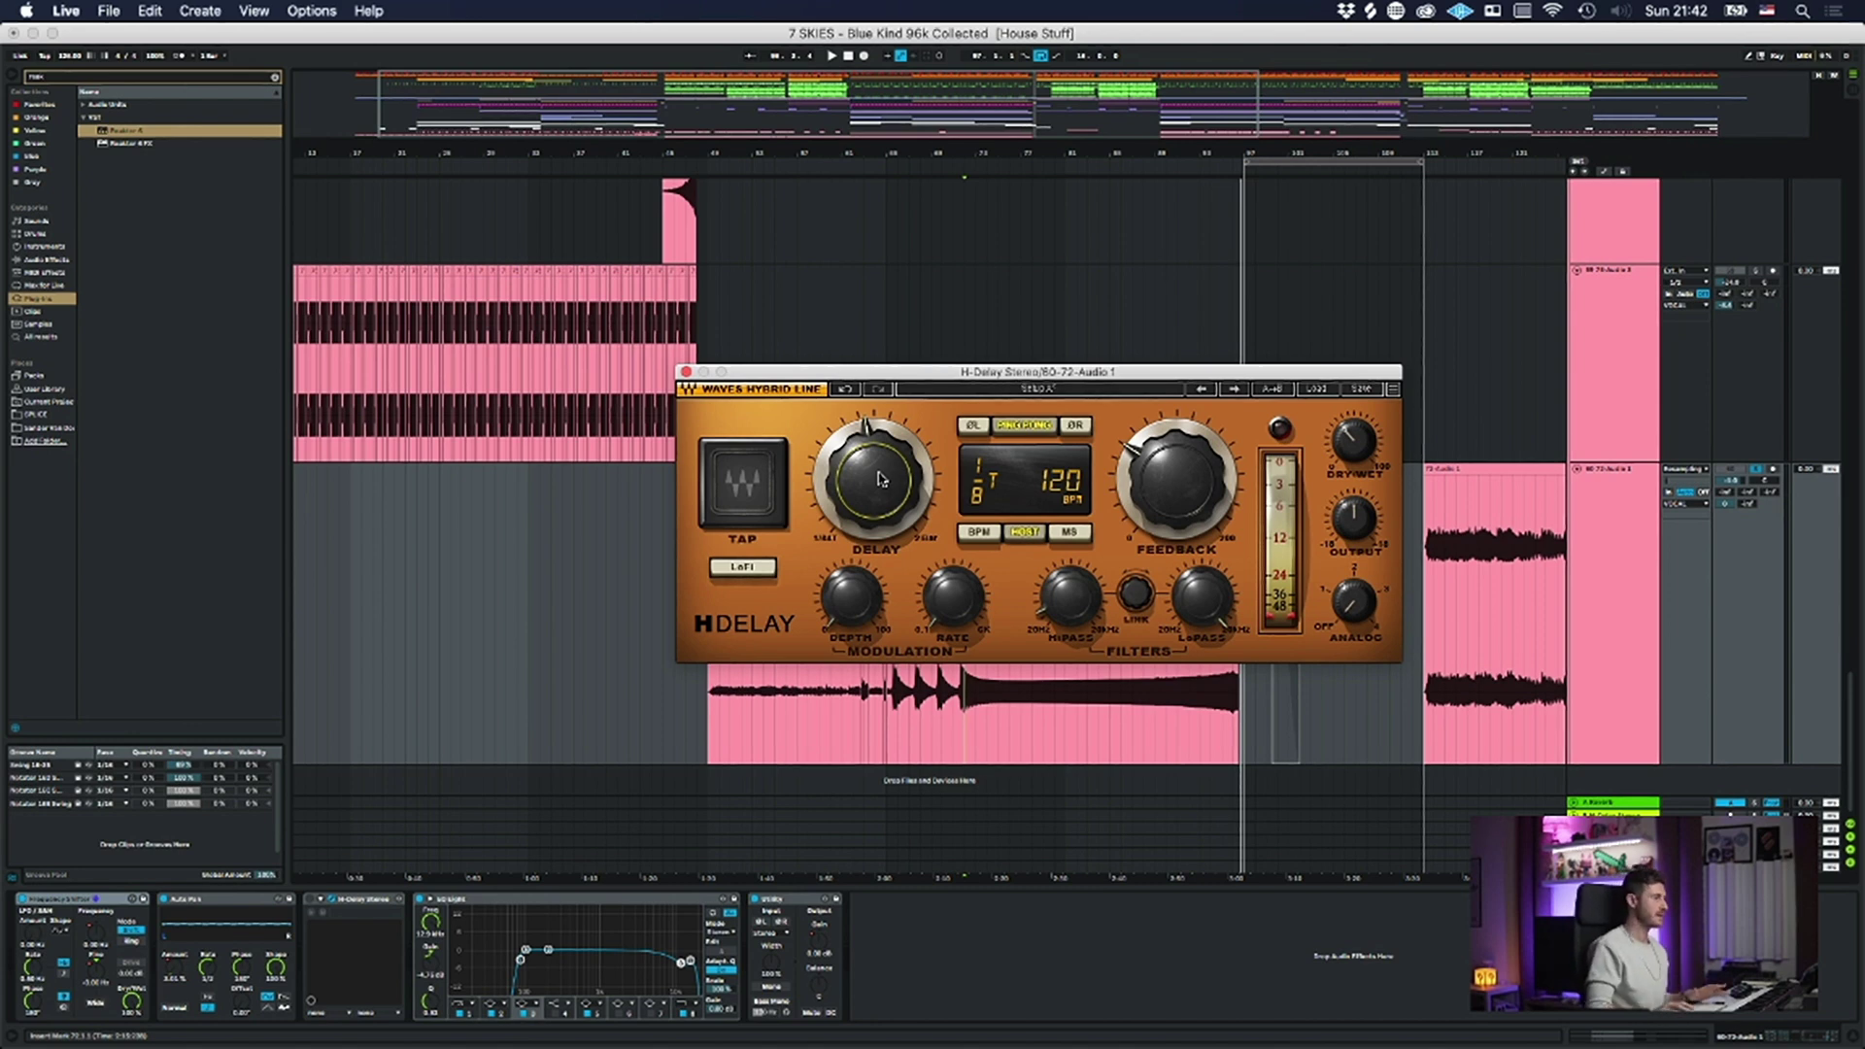
- Compare H-Delay's millisecond and BPM modes with a 1/4 triplet delay, leave it in milliseconds at 333, and close the plug-in
click(1069, 532)
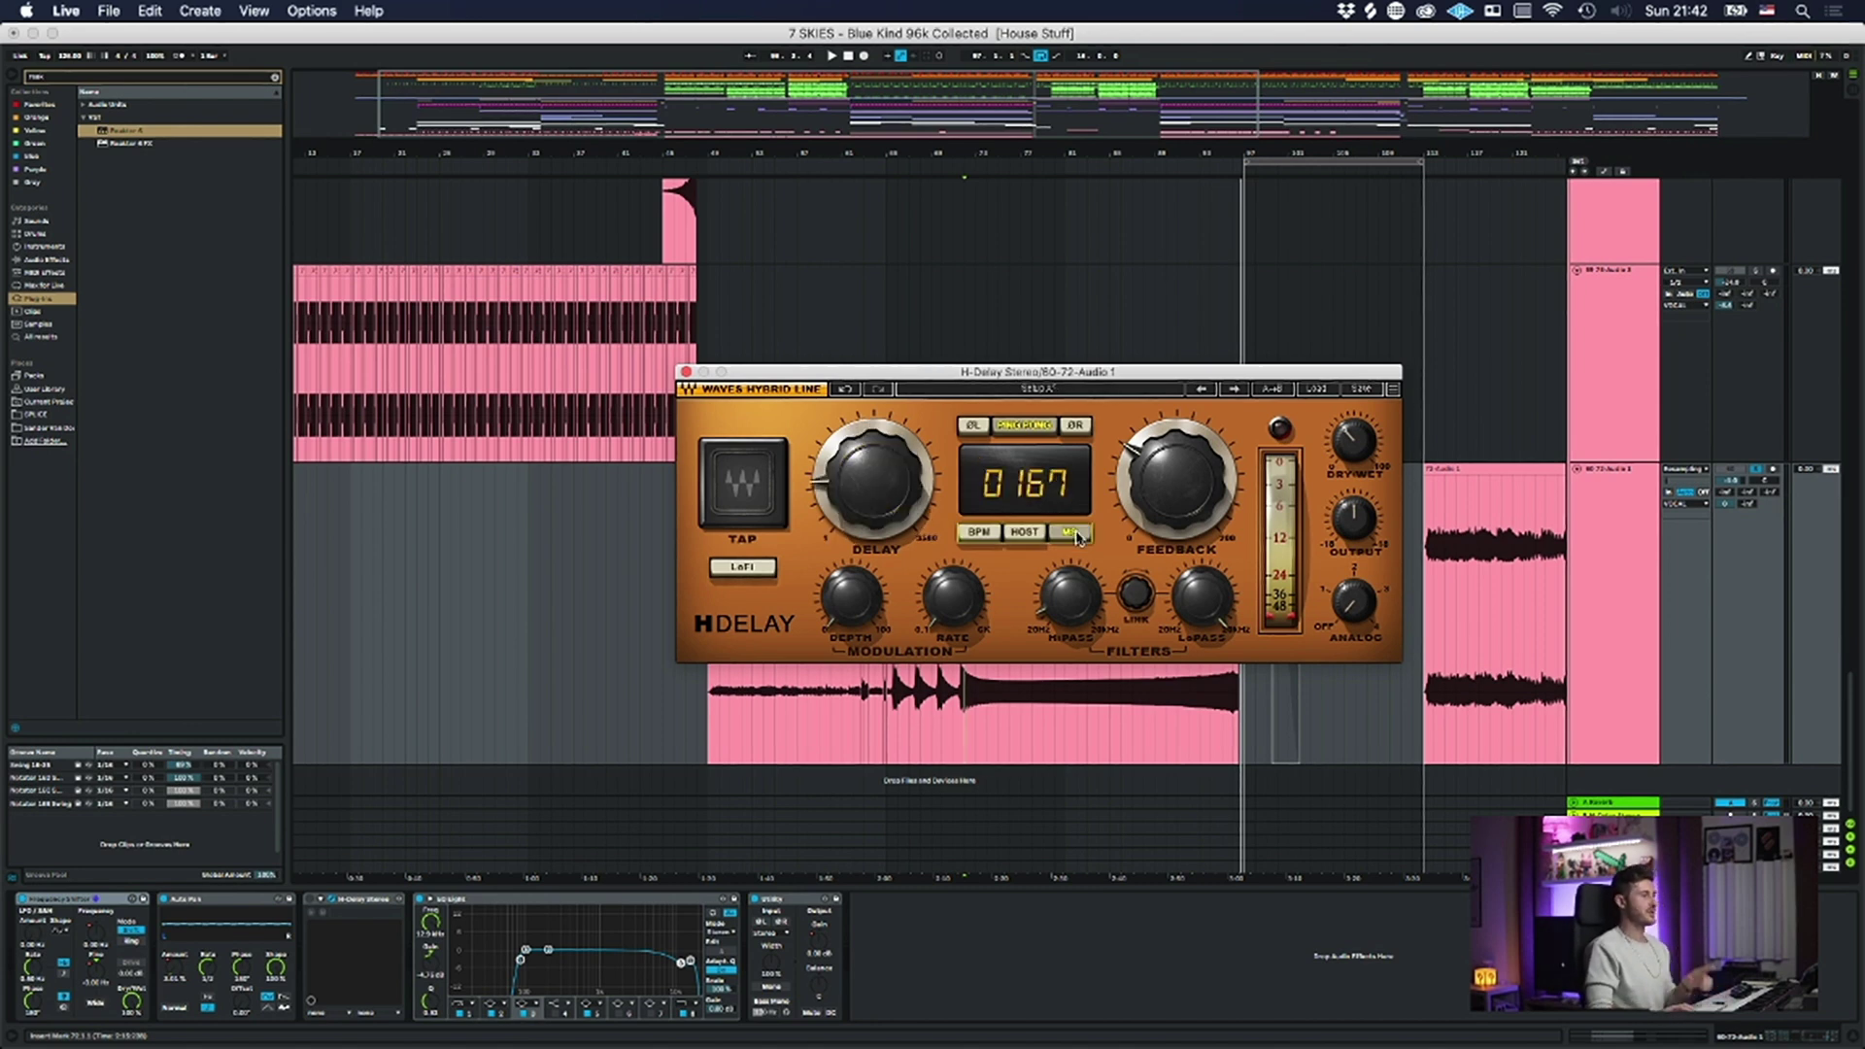
drag(817, 507, 886, 476)
click(979, 532)
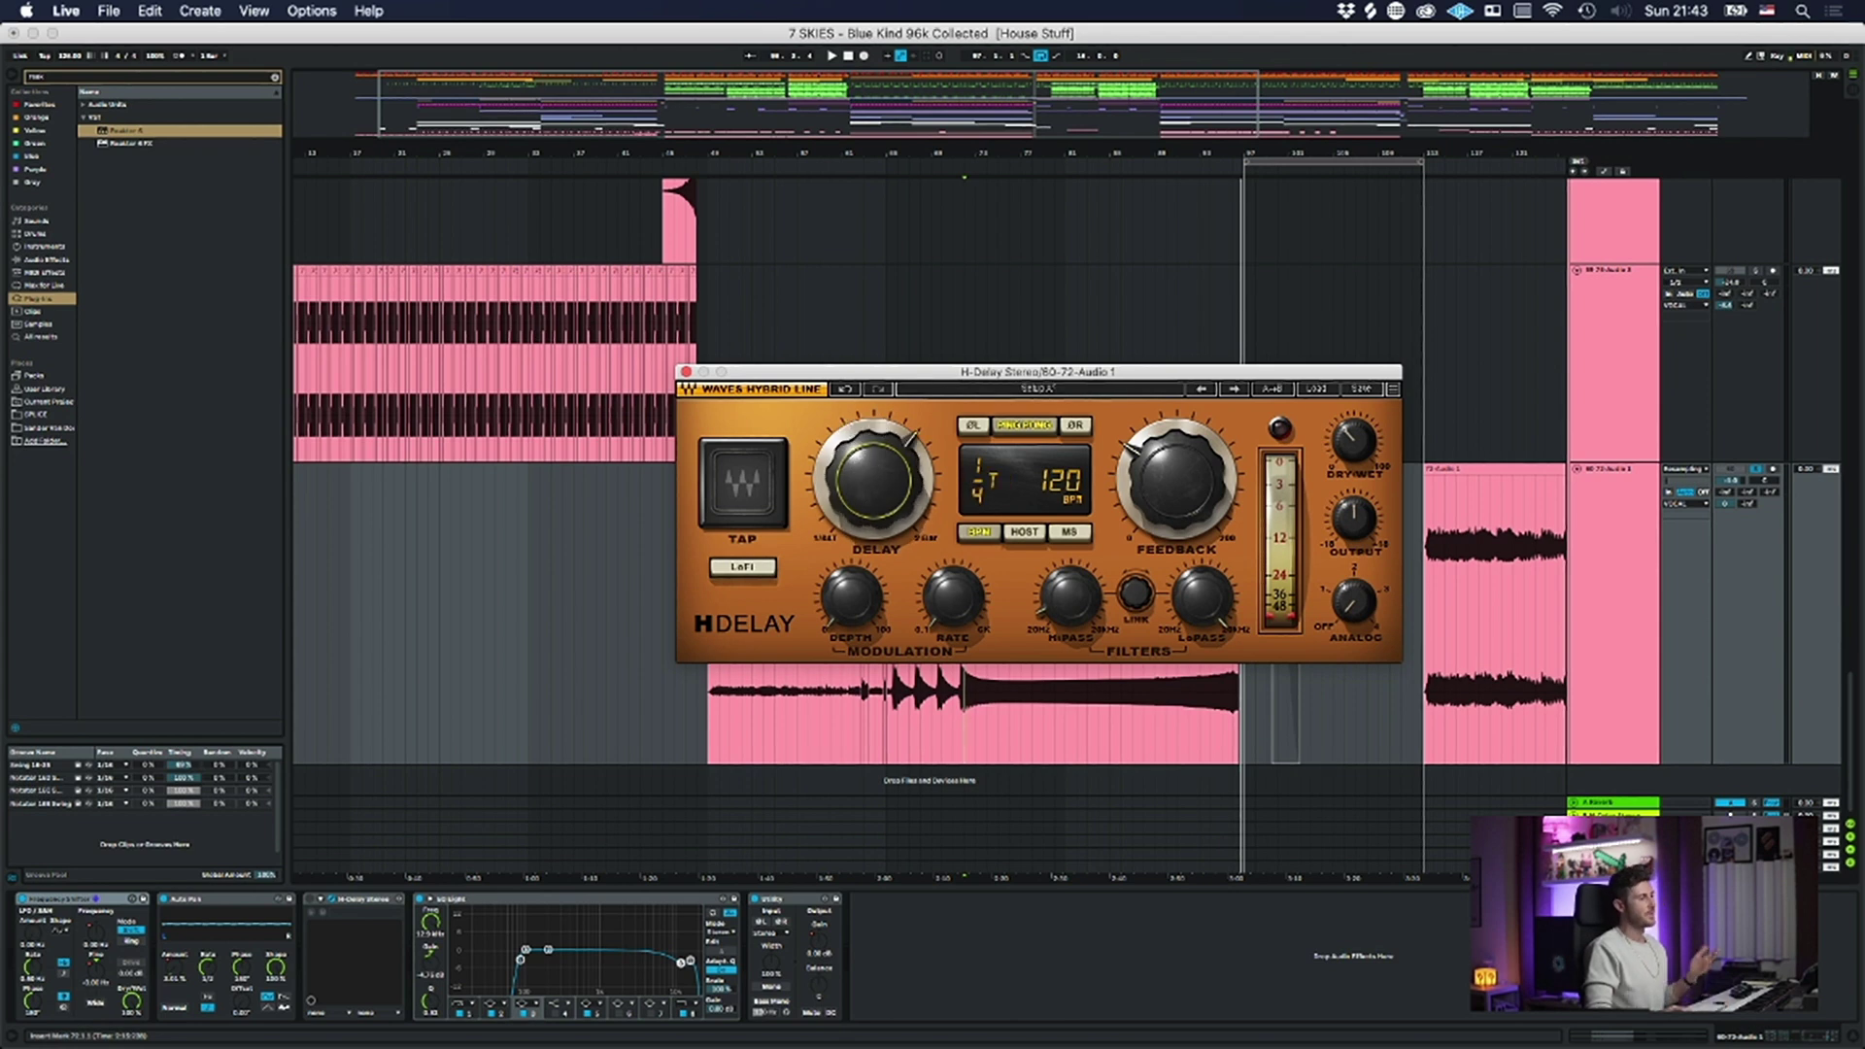
click(1069, 532)
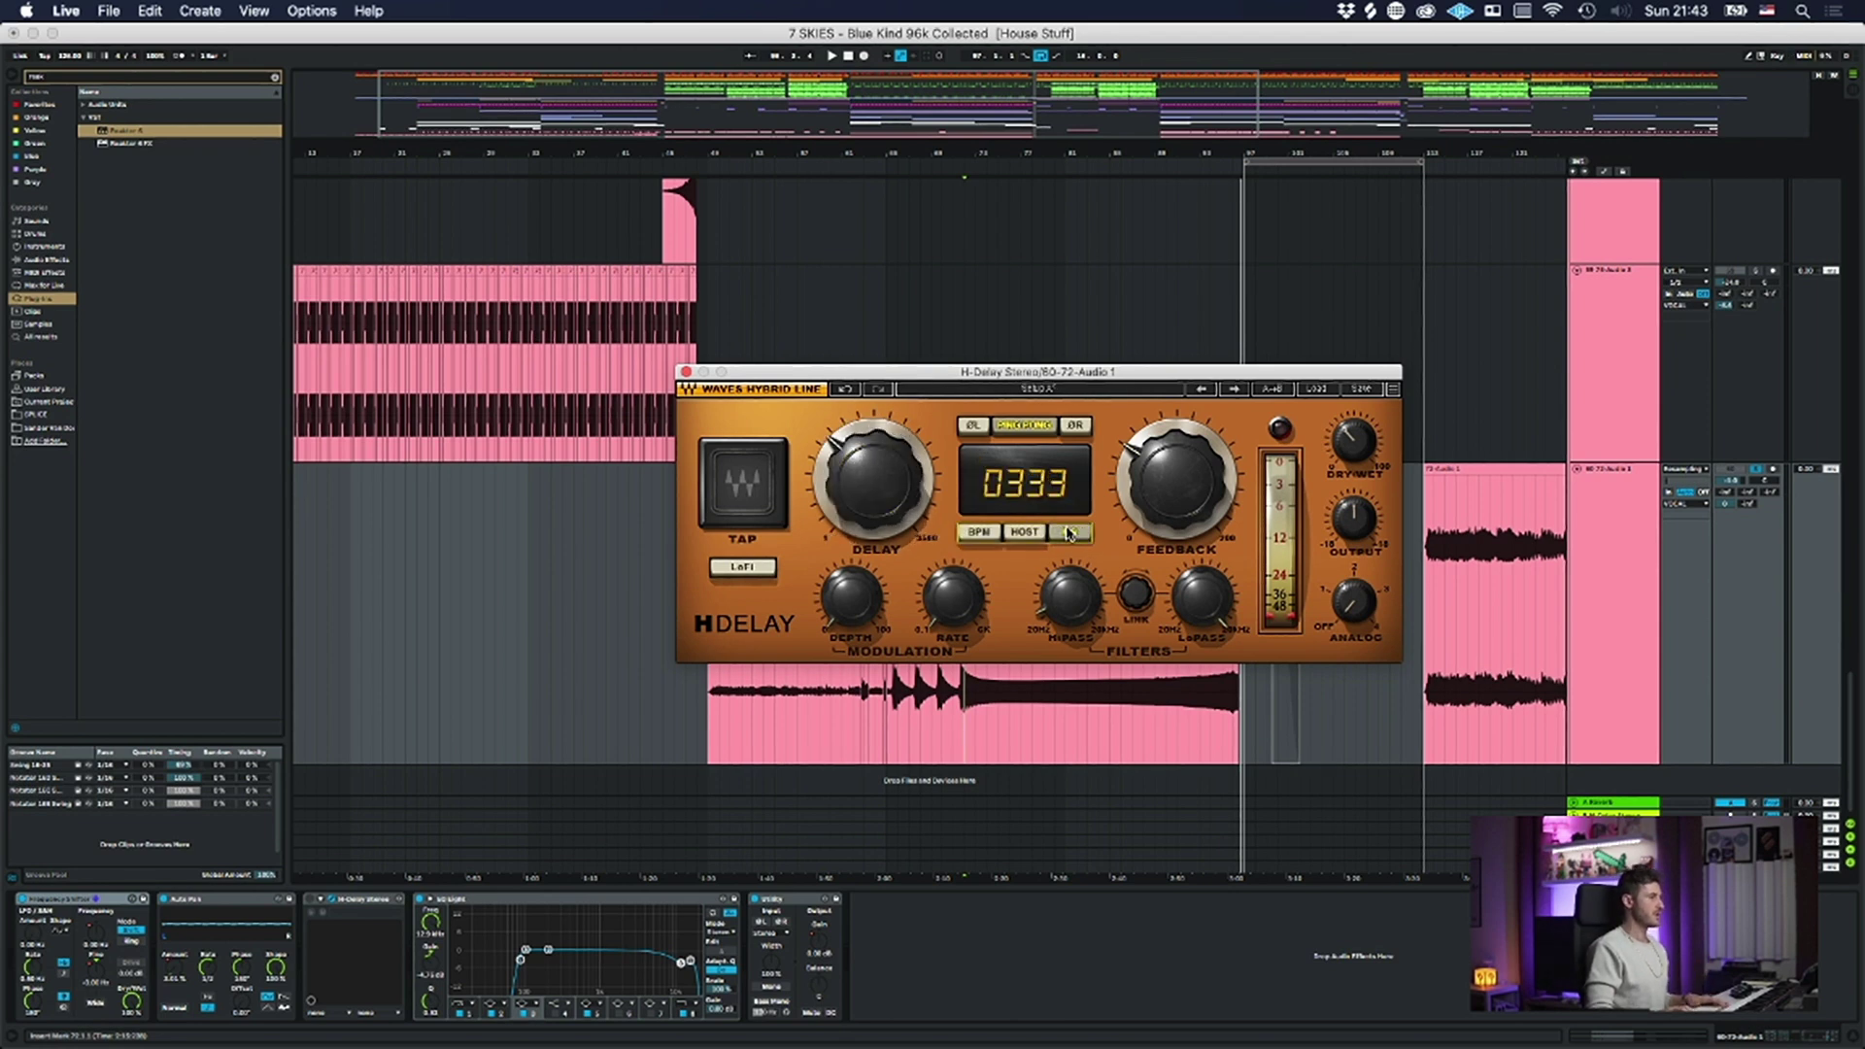
click(685, 372)
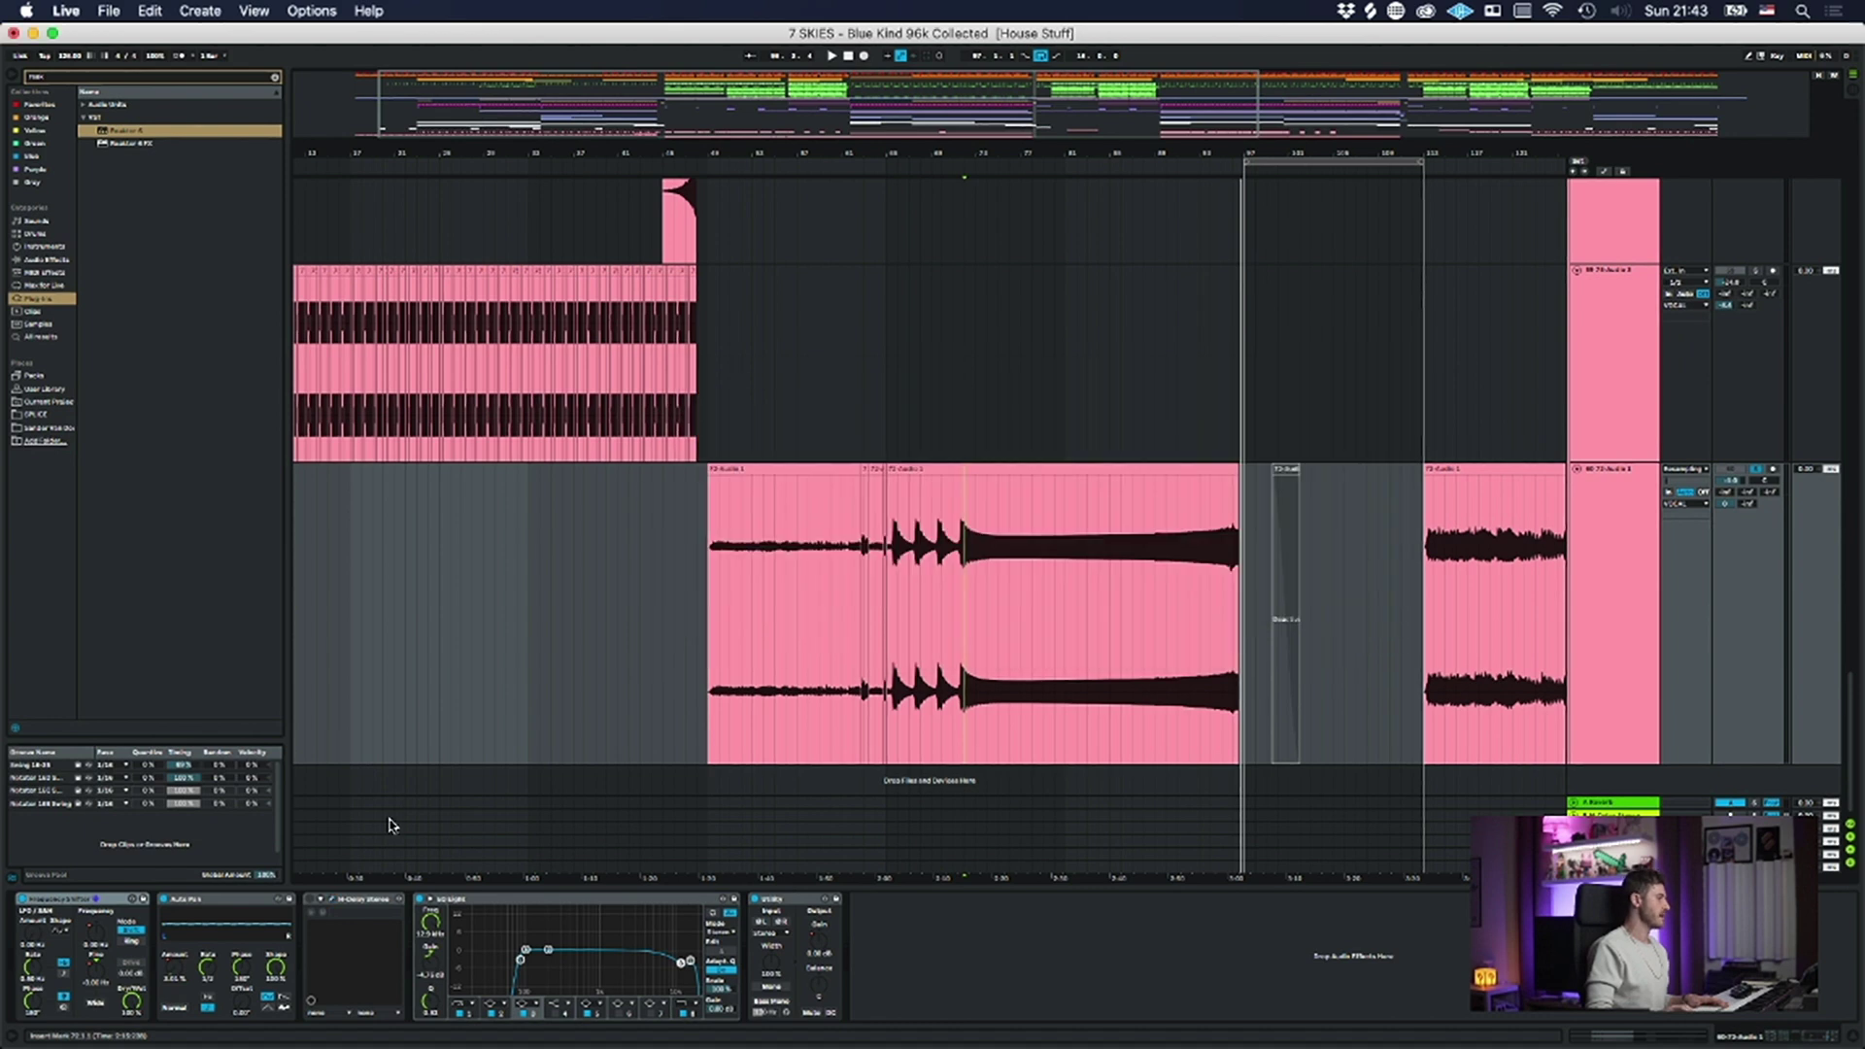
- Fold the vocal audio tracks, select the VOCAL group to show its effects, and unfold its lead vocal tracks
click(1636, 505)
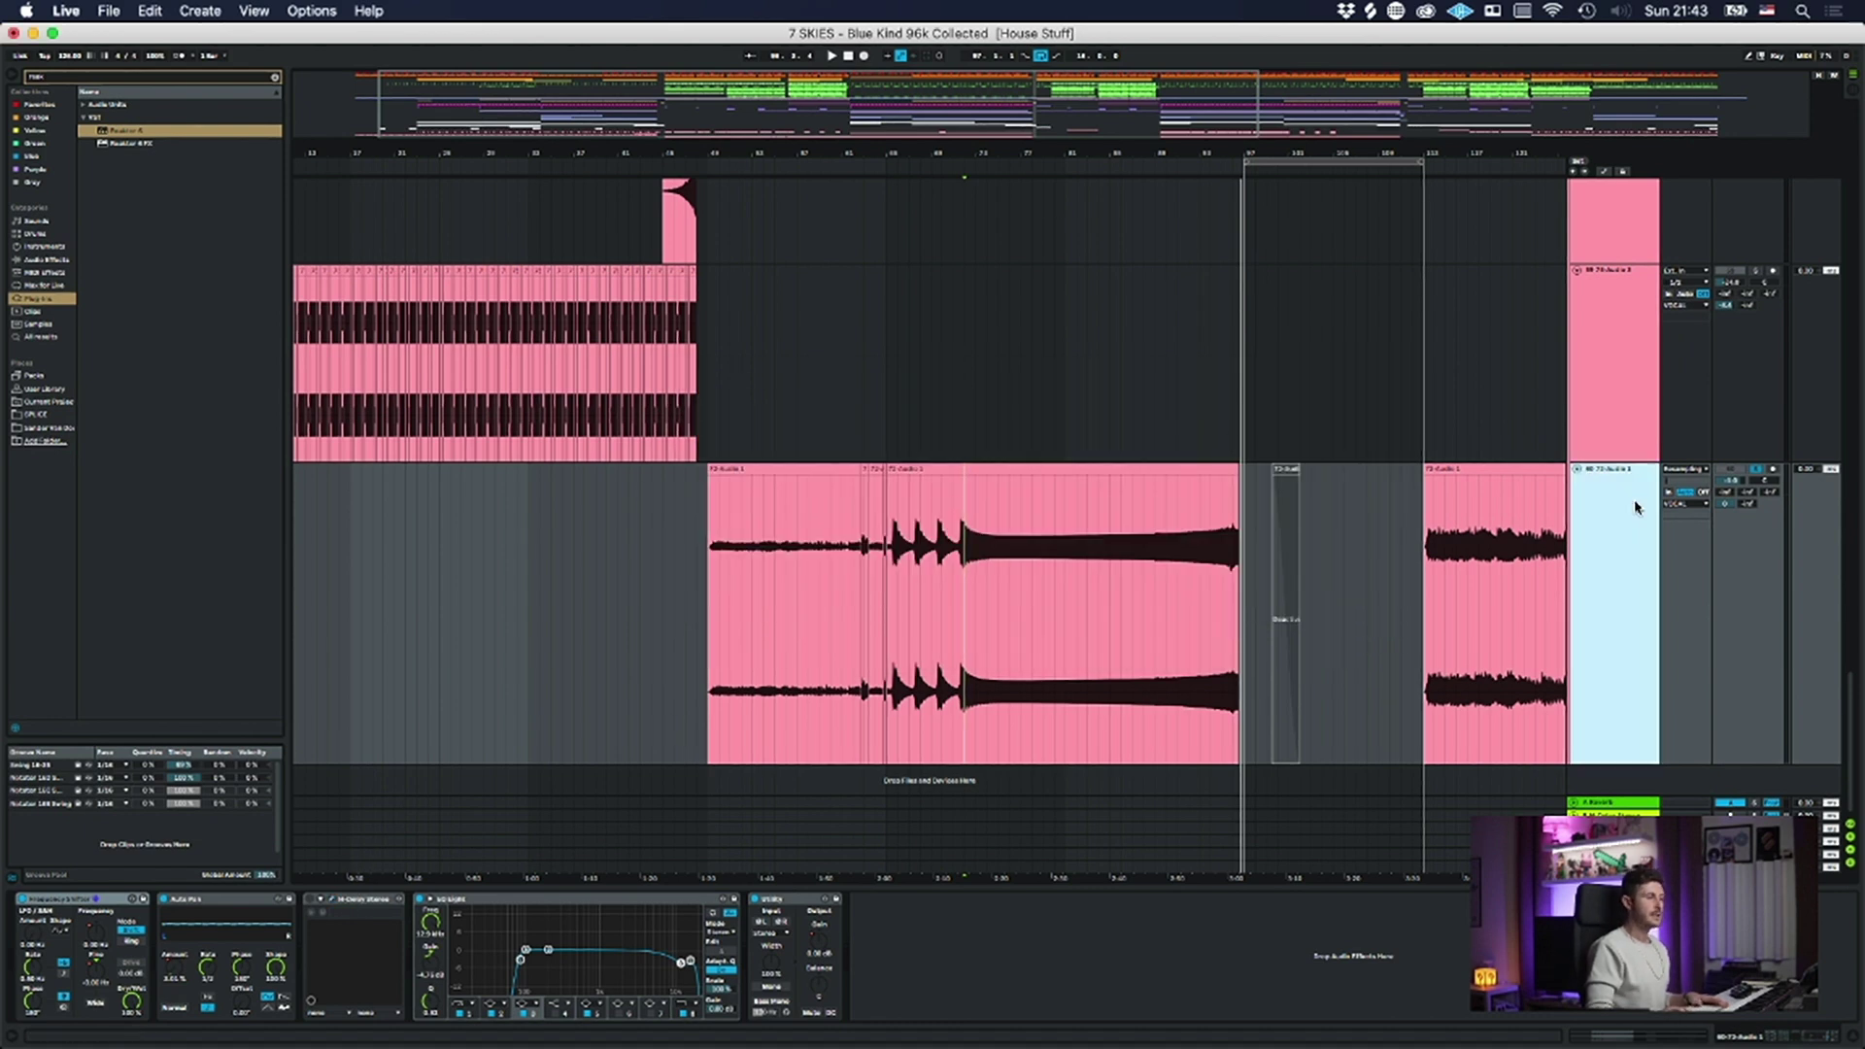
alt+click(1575, 471)
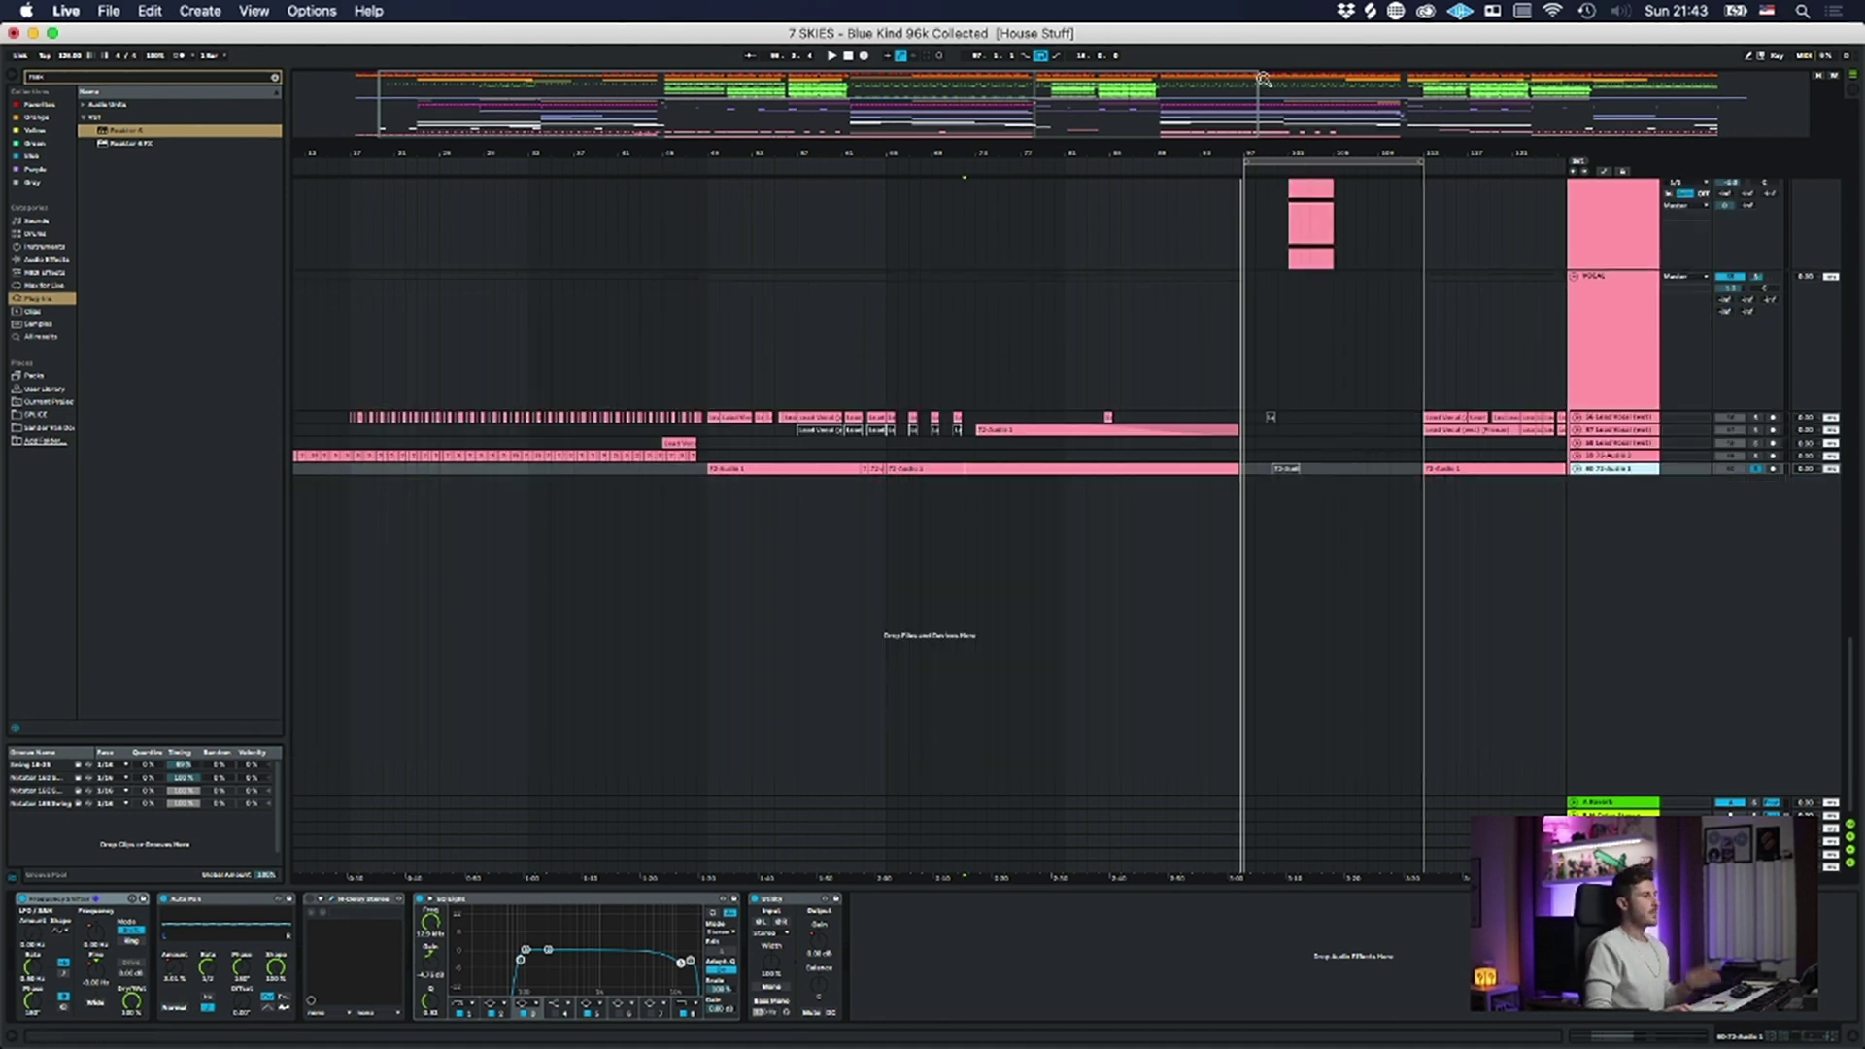
drag(1133, 149, 1132, 87)
scroll(1457, 388, up, 3)
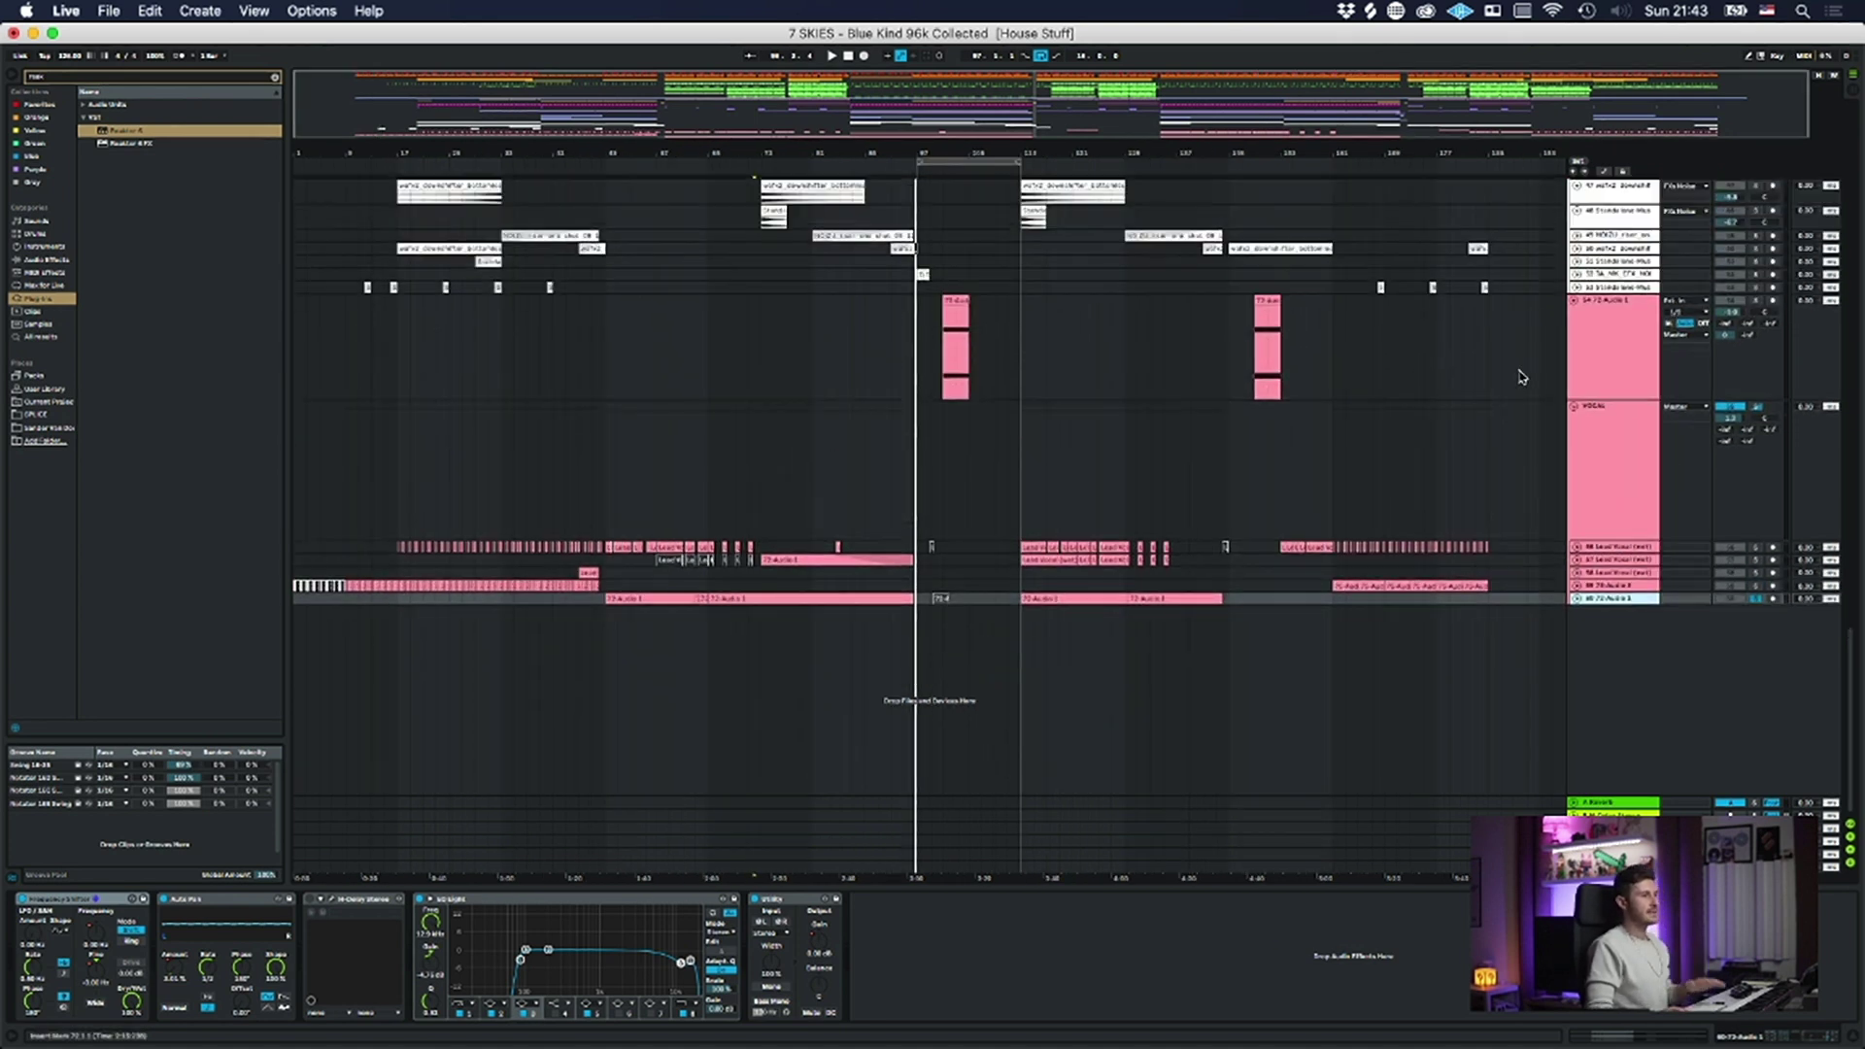
click(1634, 460)
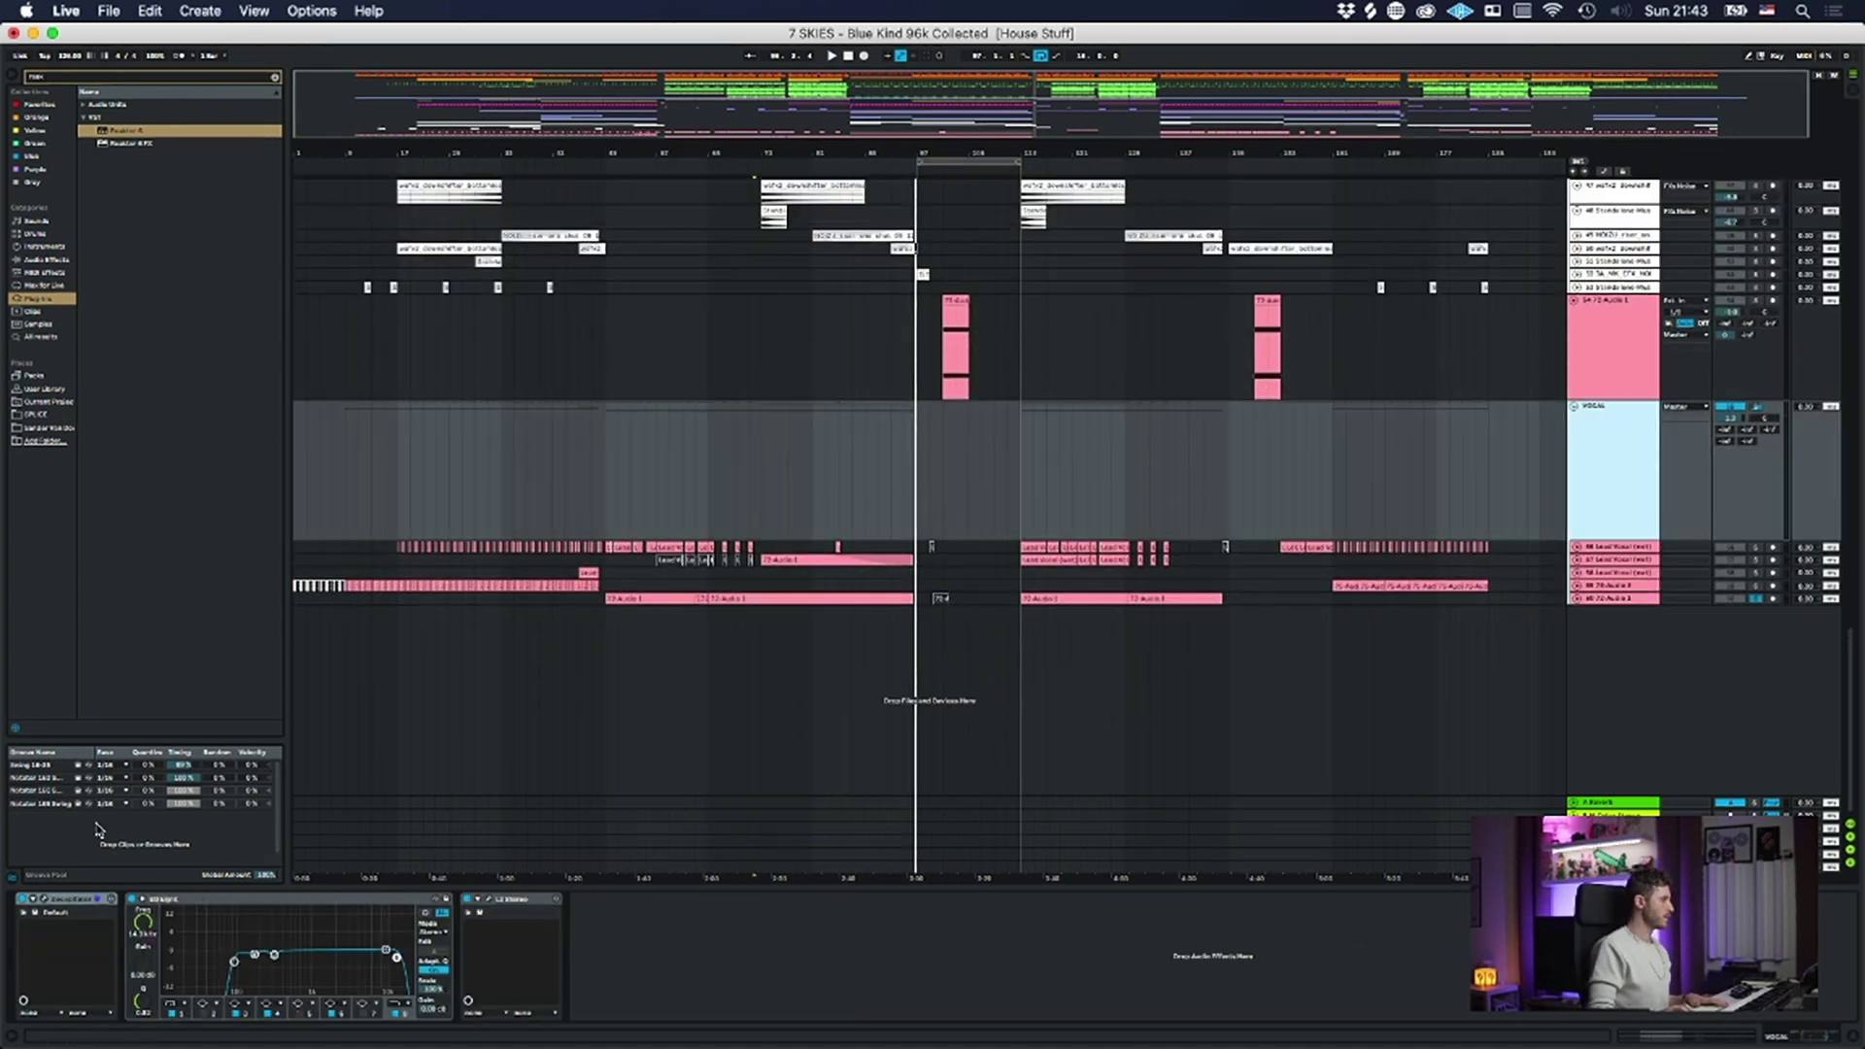
click(1576, 550)
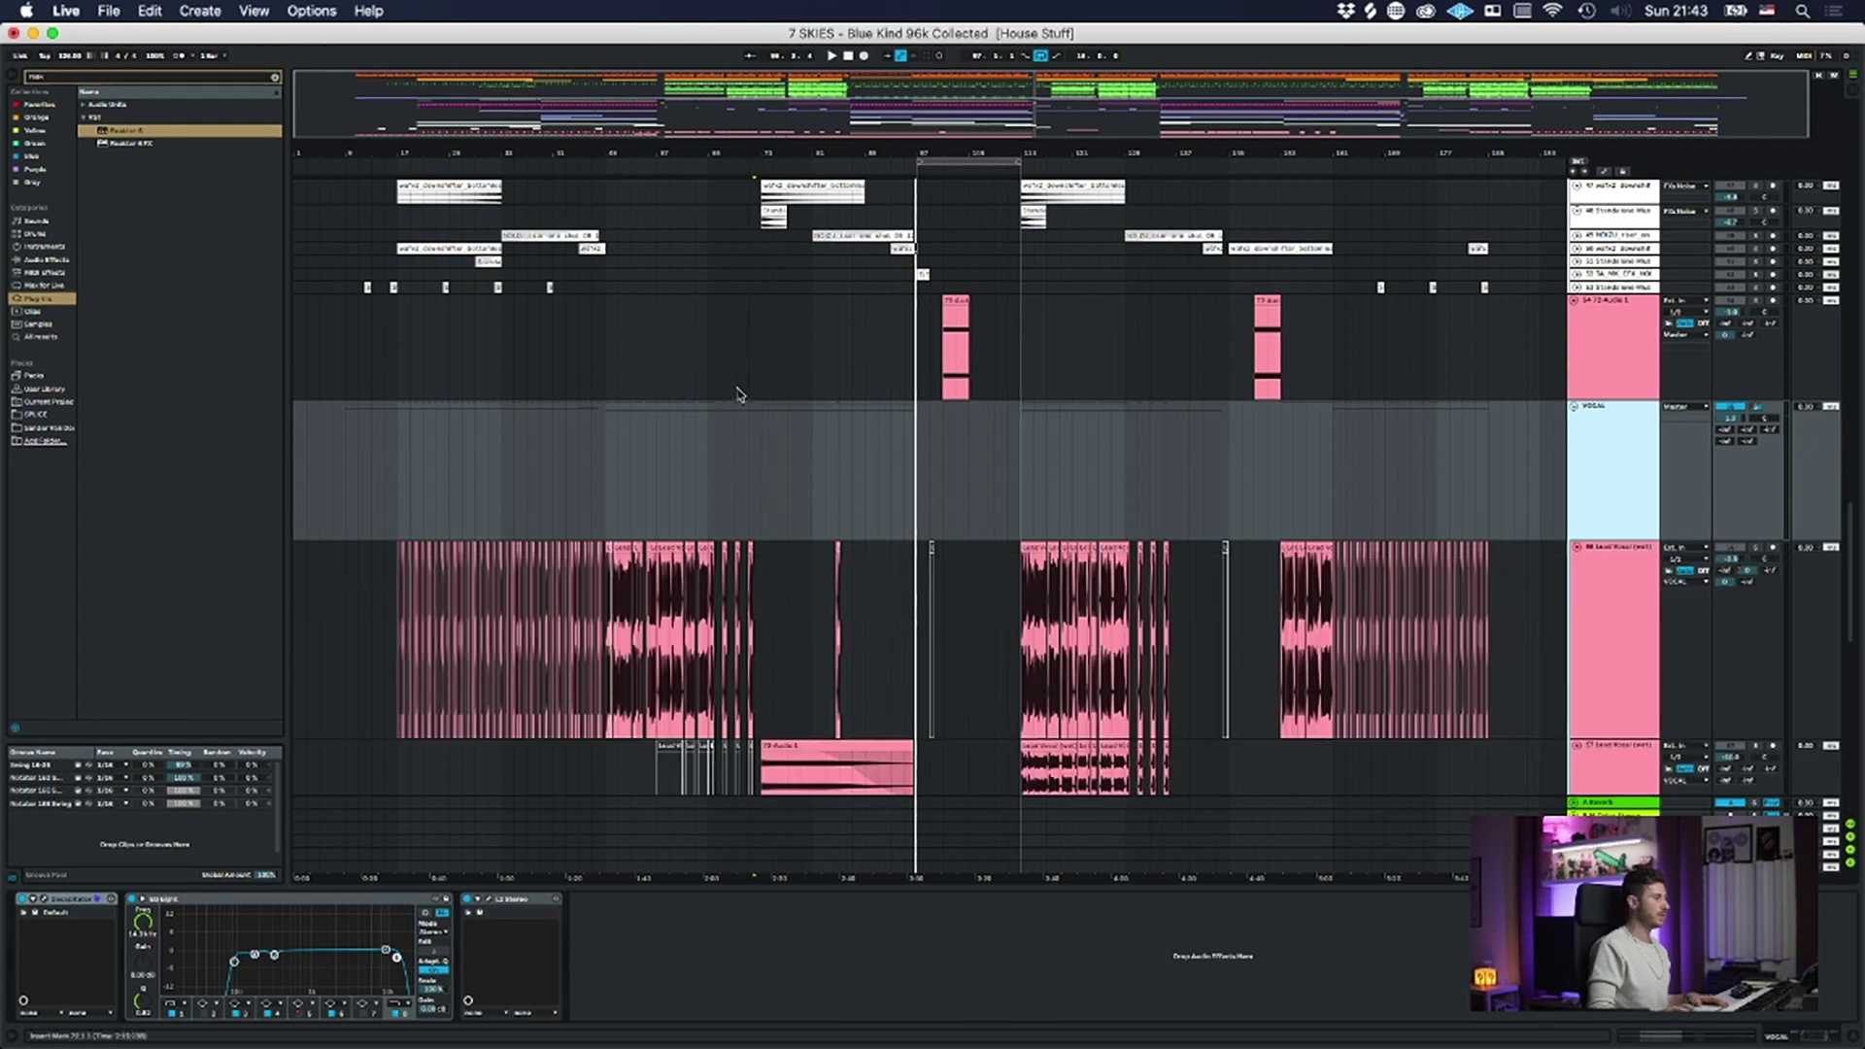
- Loop the run of longer lead vocal clips before the gaps begin, and show the effects of that lead vocal track
drag(645, 153, 1052, 214)
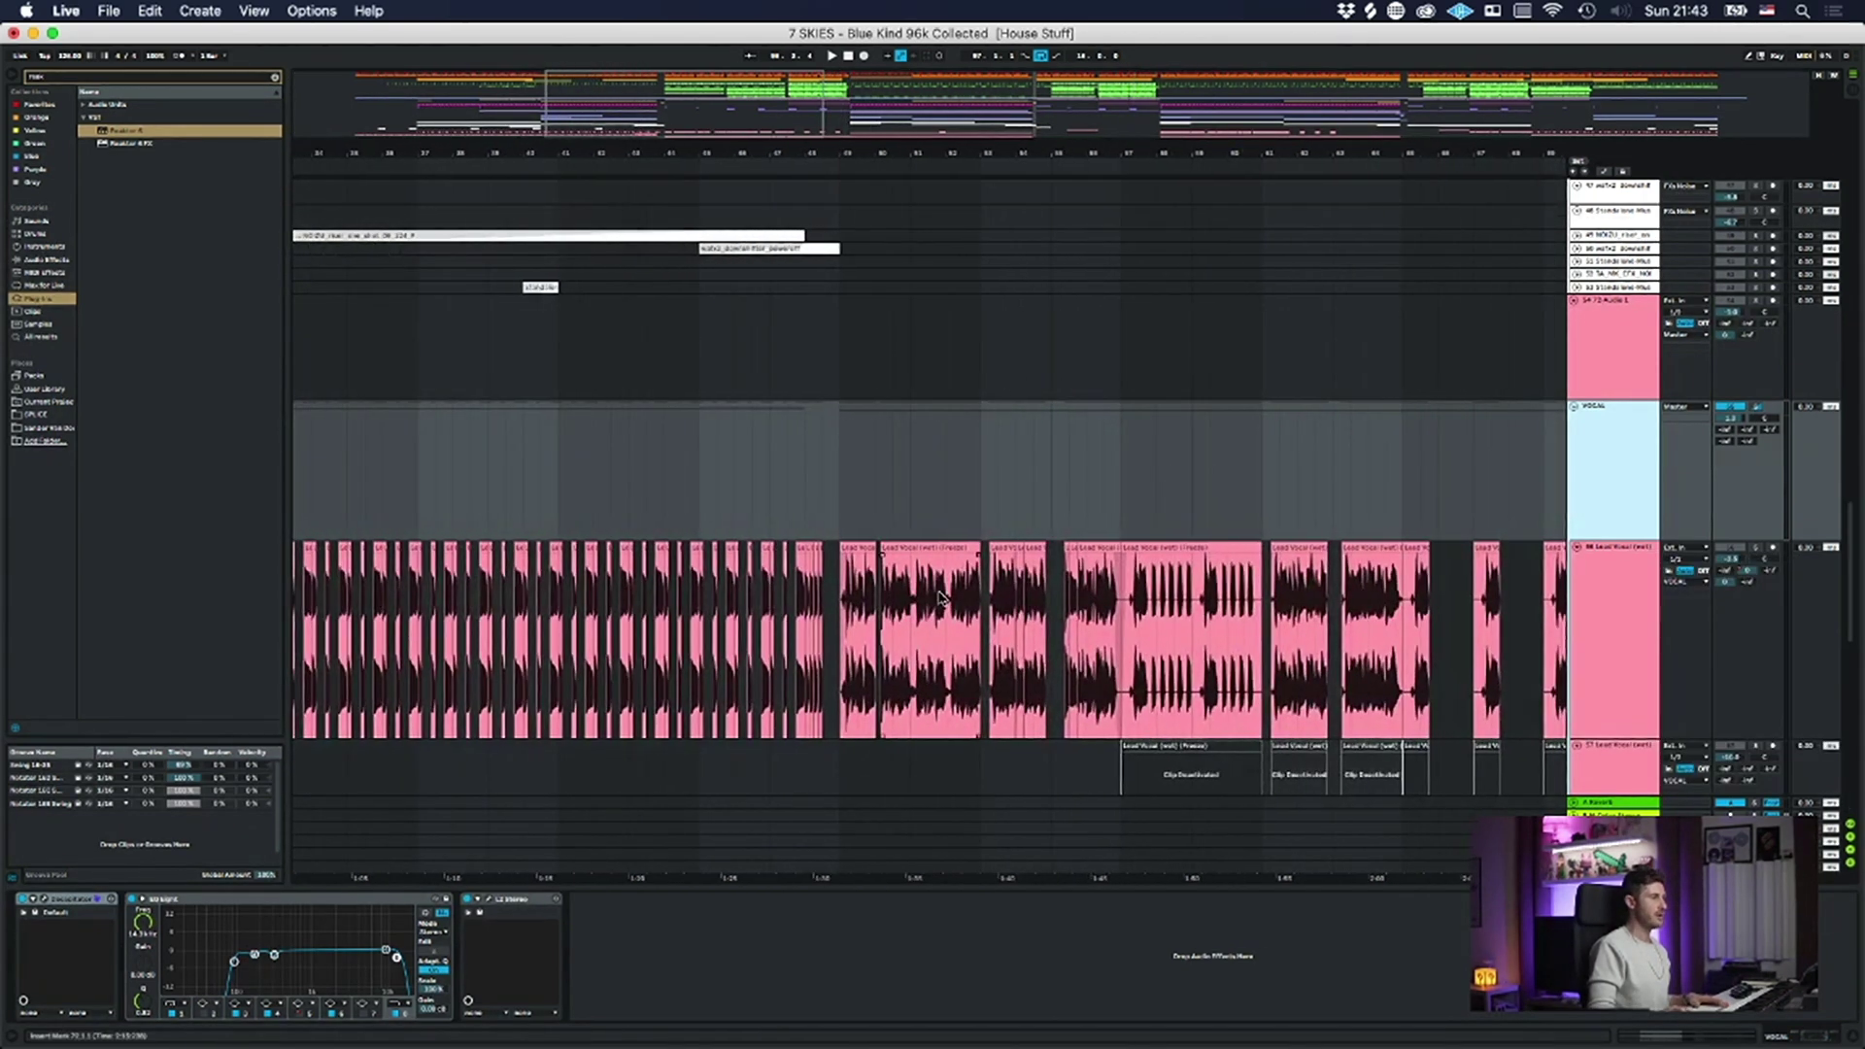
click(856, 547)
drag(842, 602, 1401, 636)
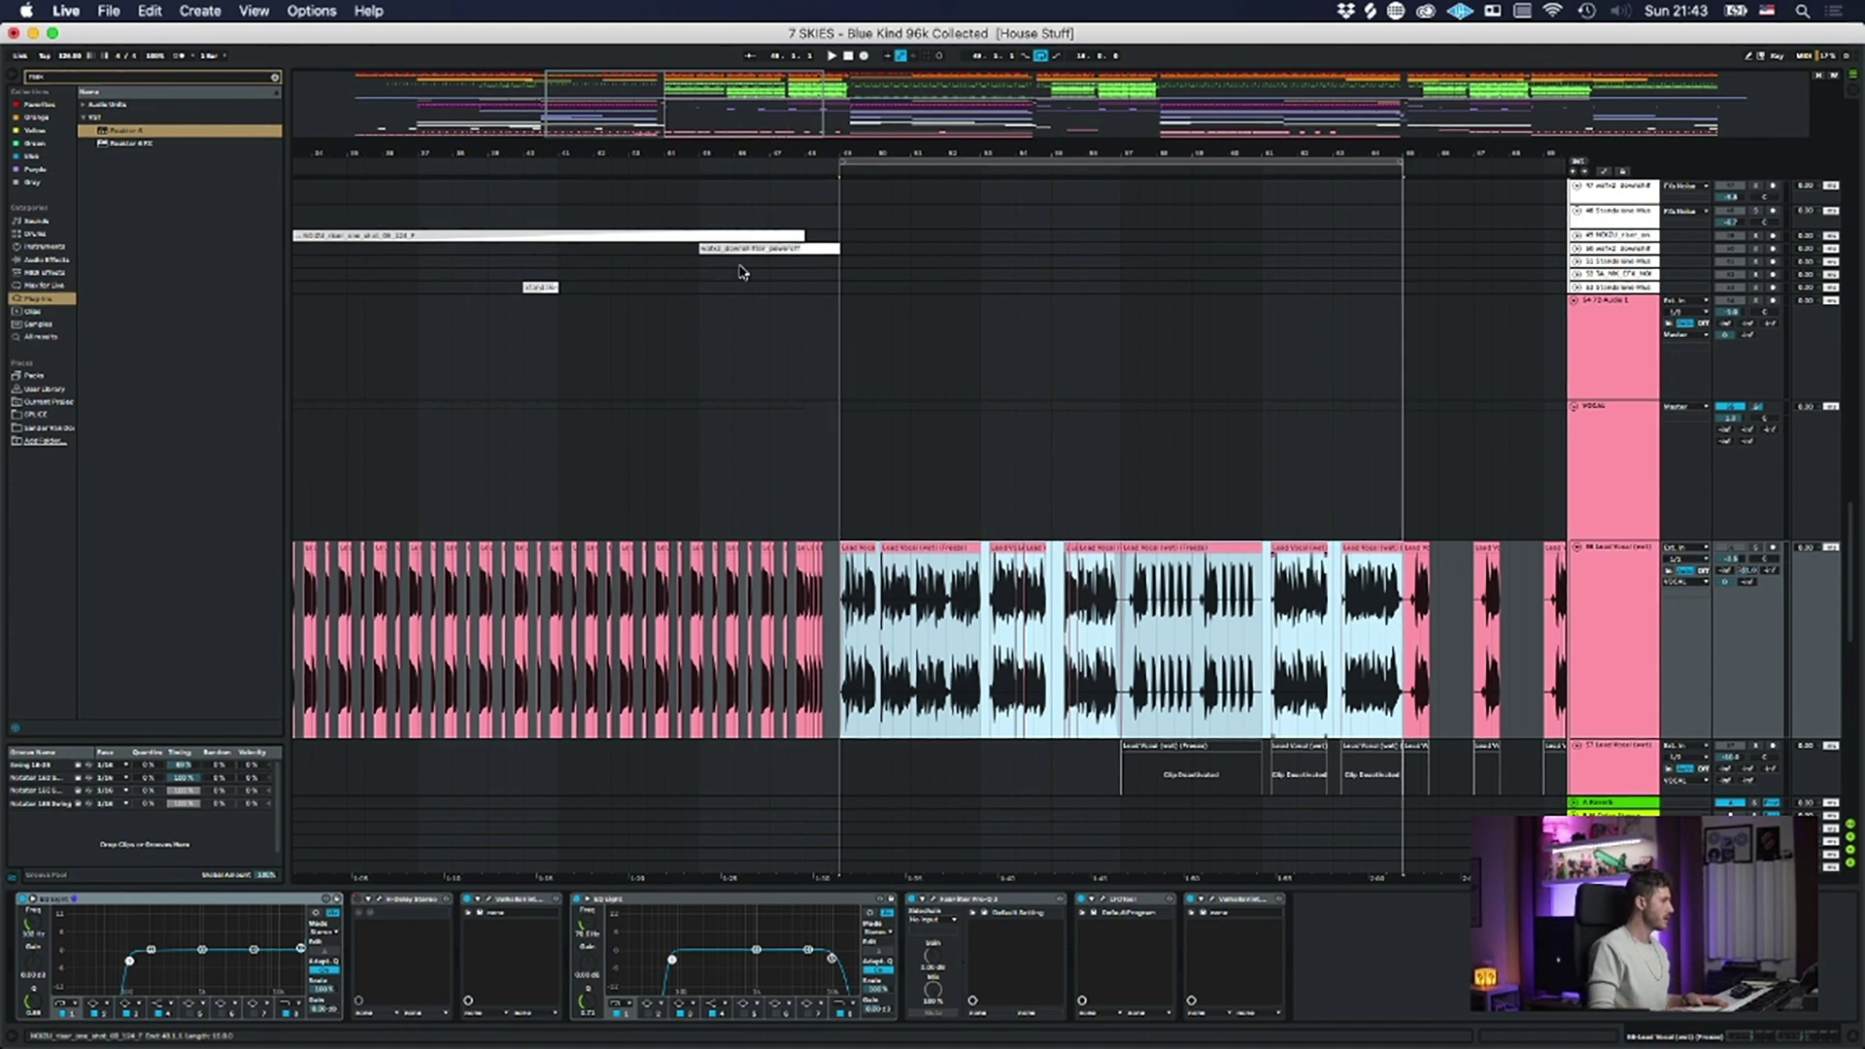
click(1602, 537)
click(1658, 687)
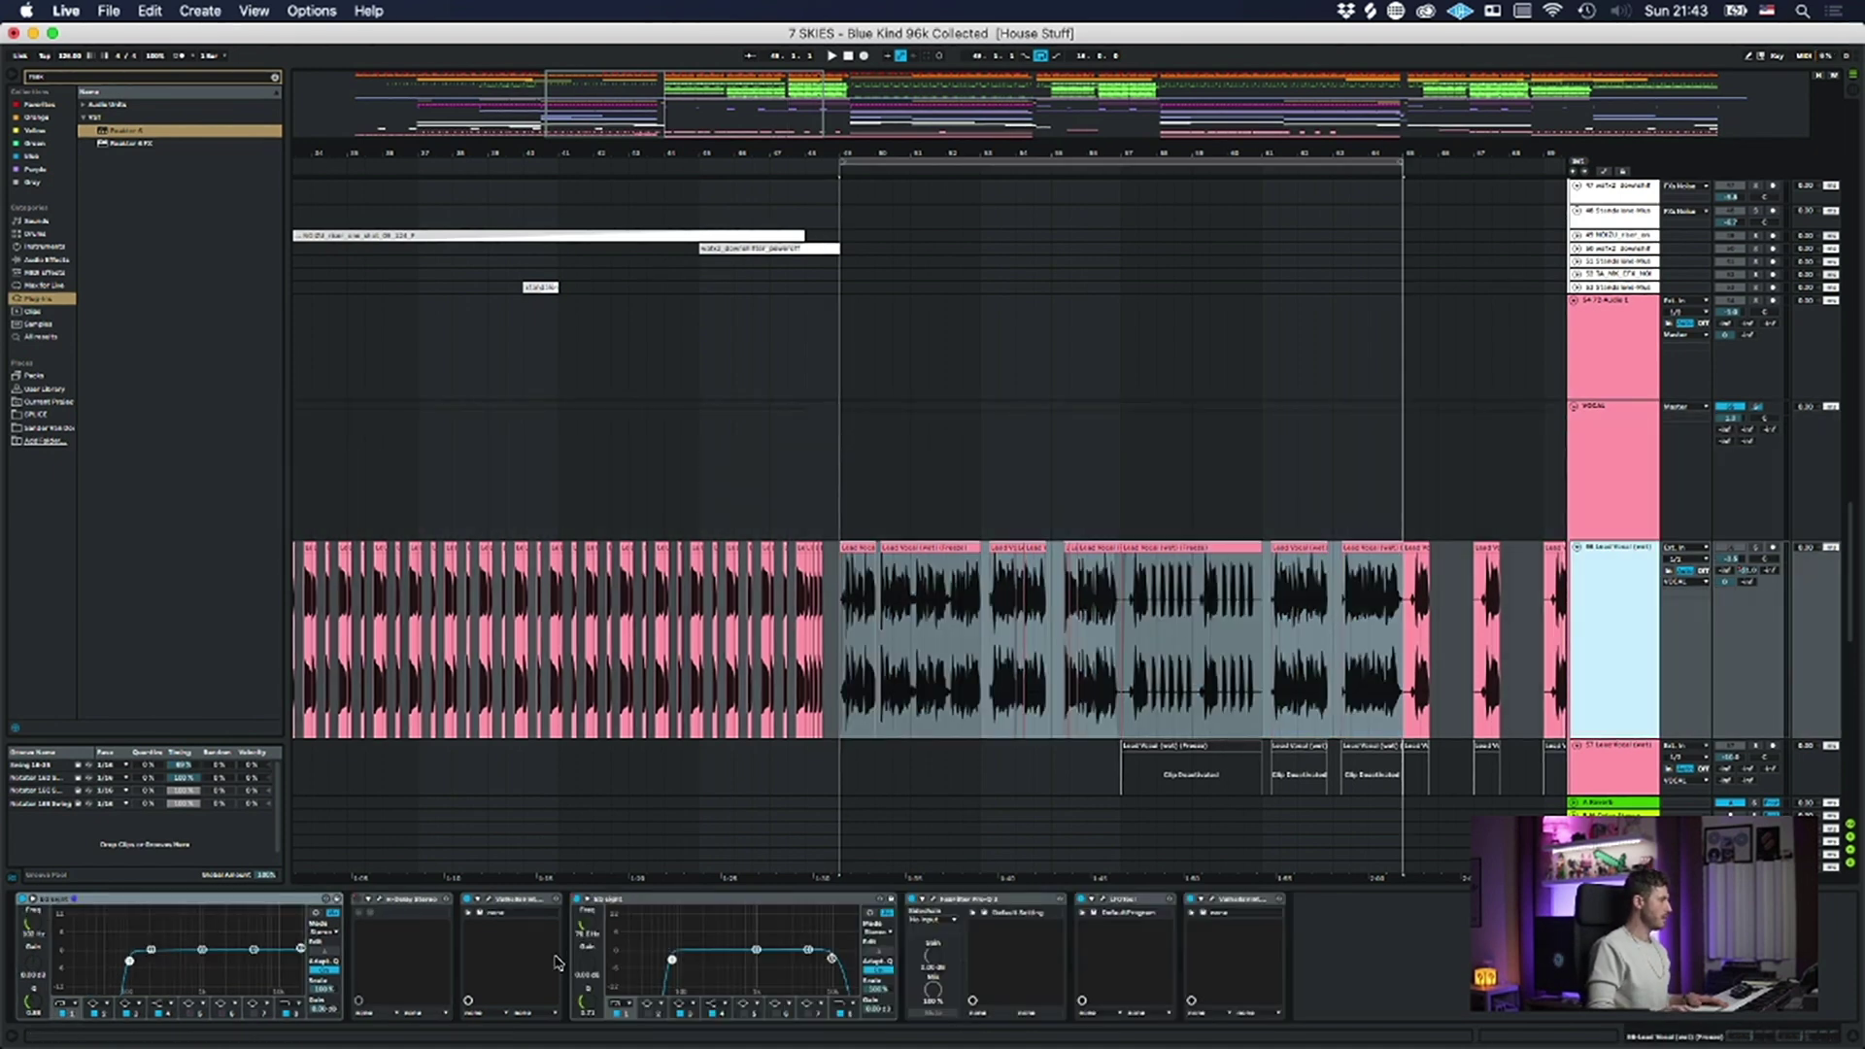
- Inspect the lead vocal's first ValhallaVintageVerb and its FabFilter Pro-Q 3 curve, closing each plug-in after viewing
click(487, 901)
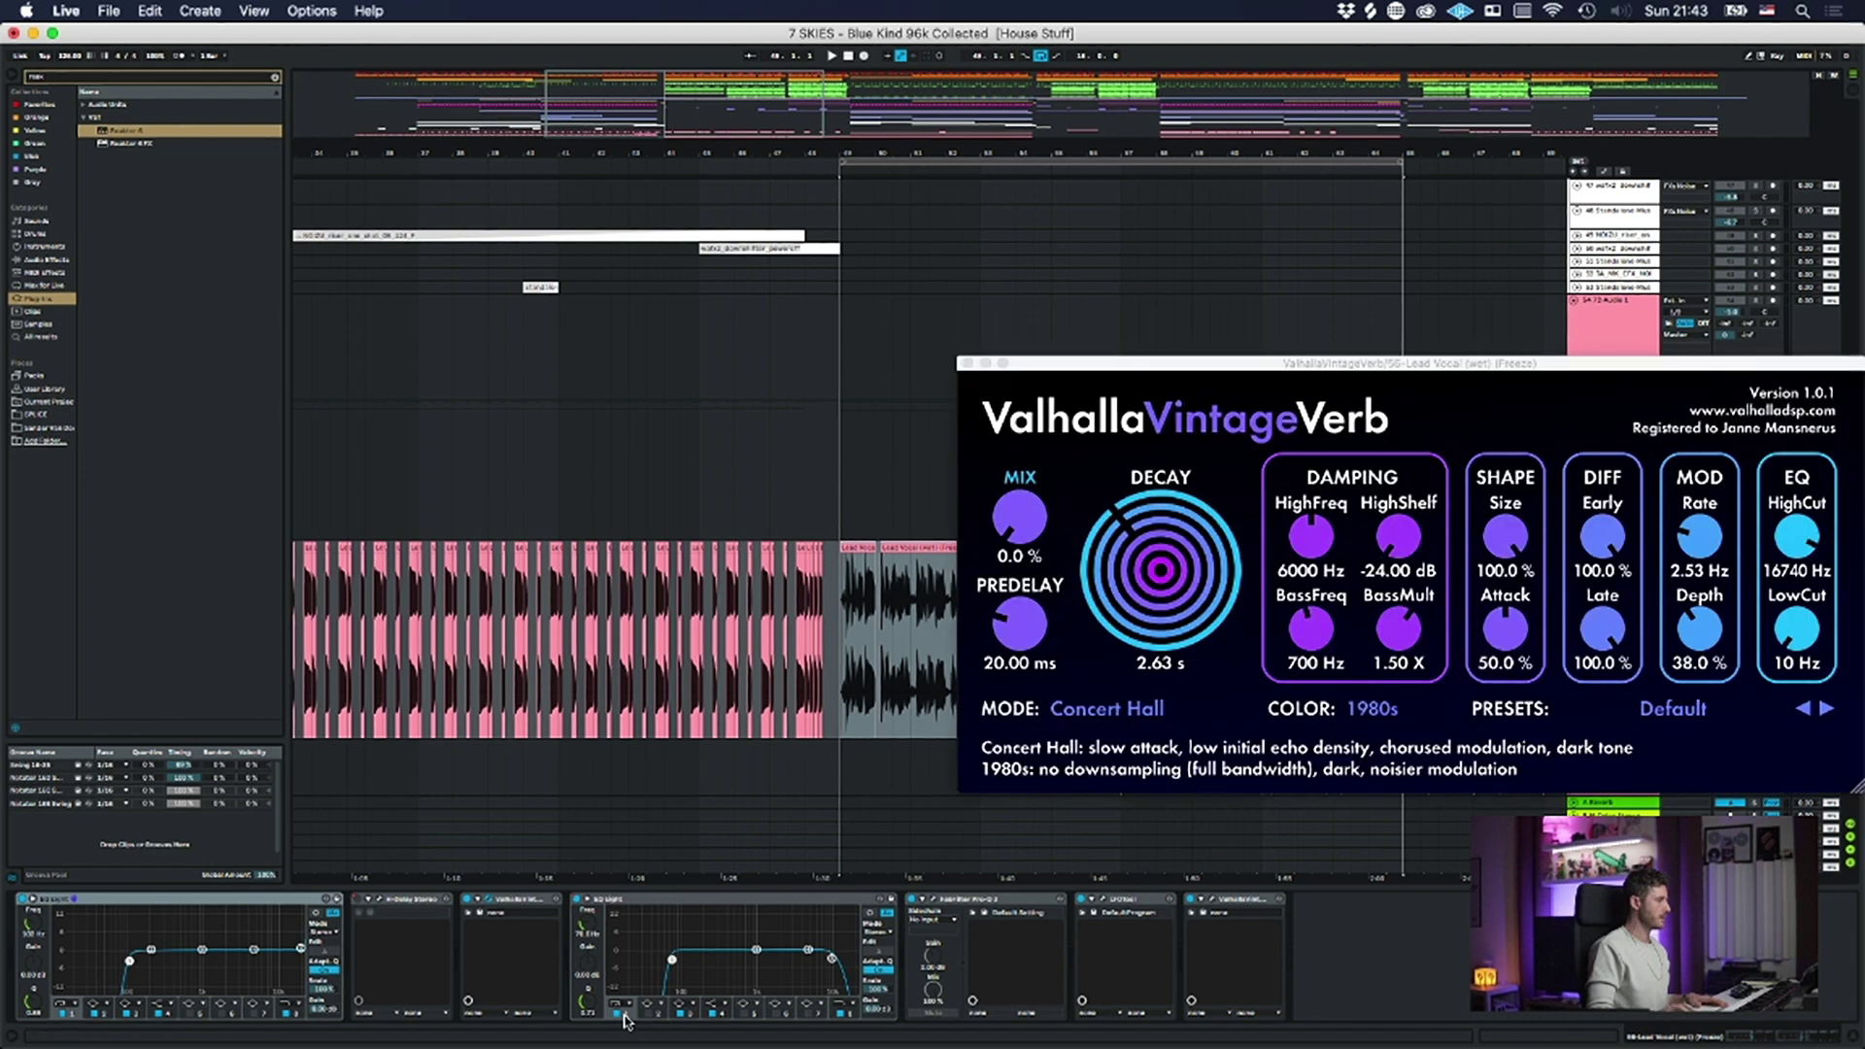
click(968, 363)
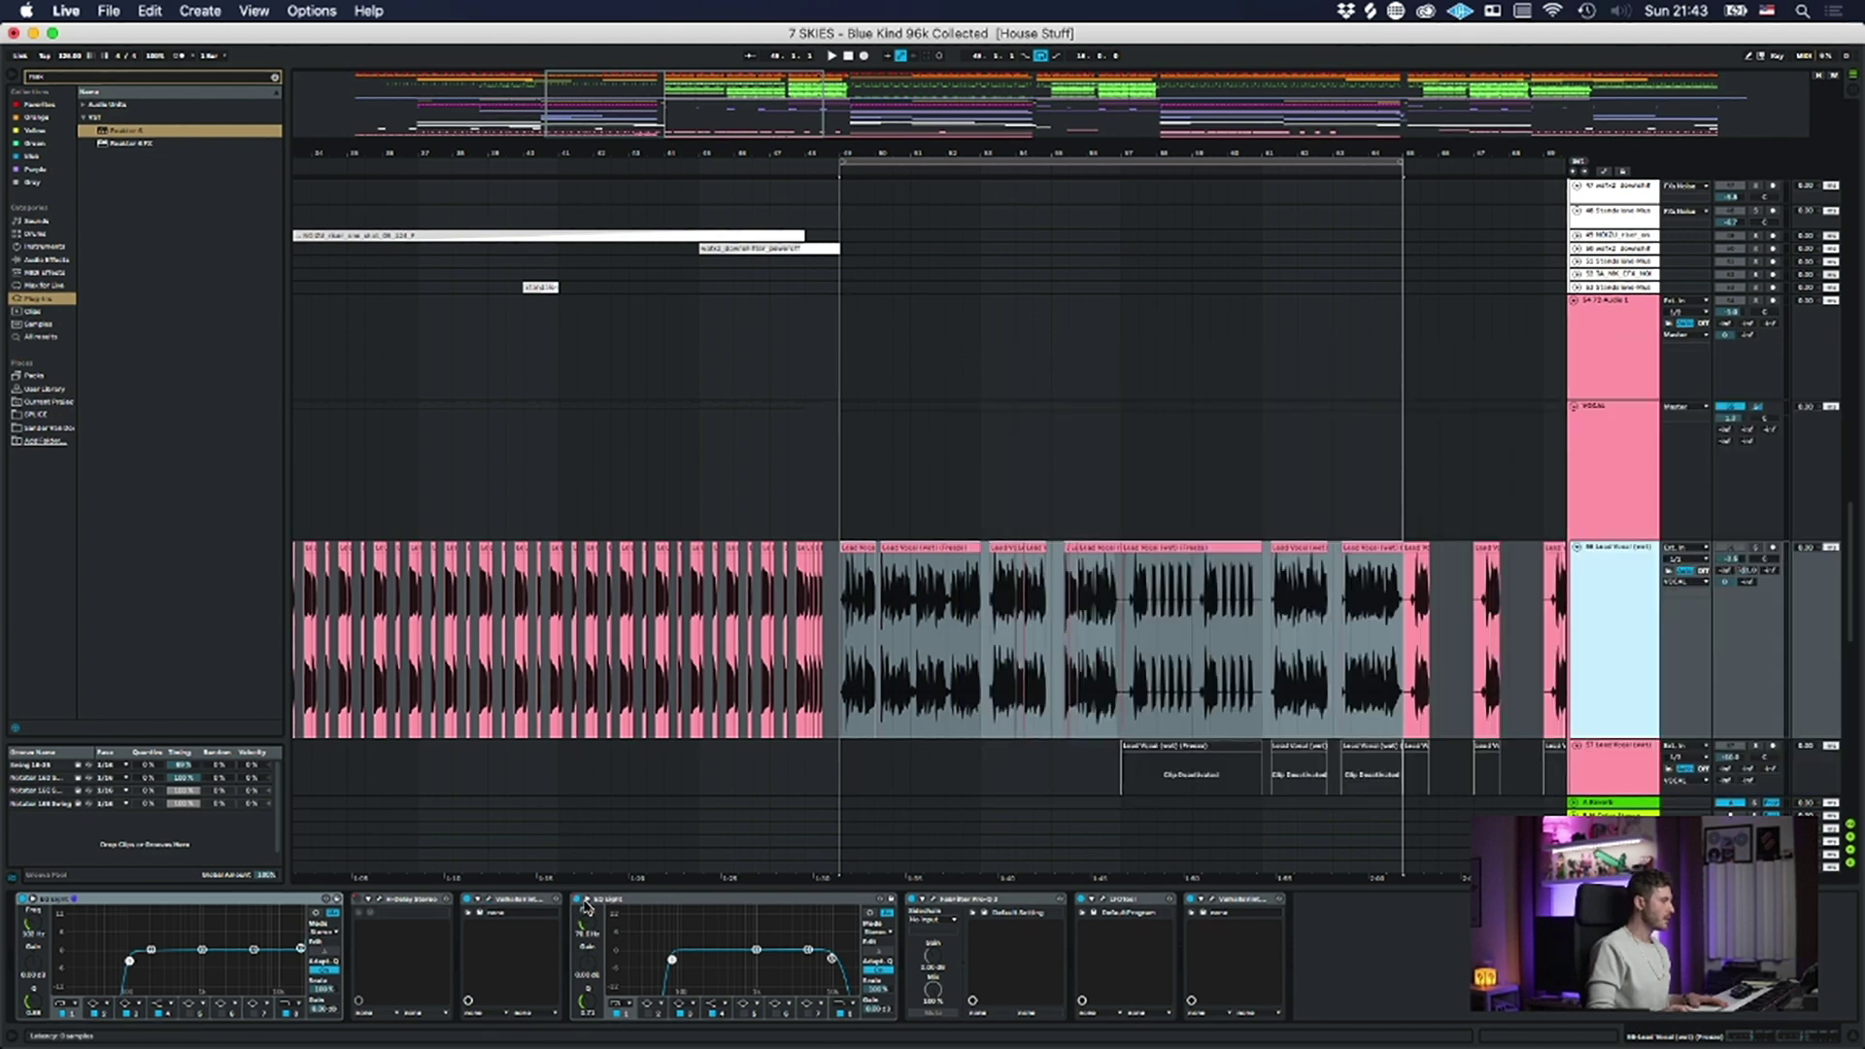
click(934, 900)
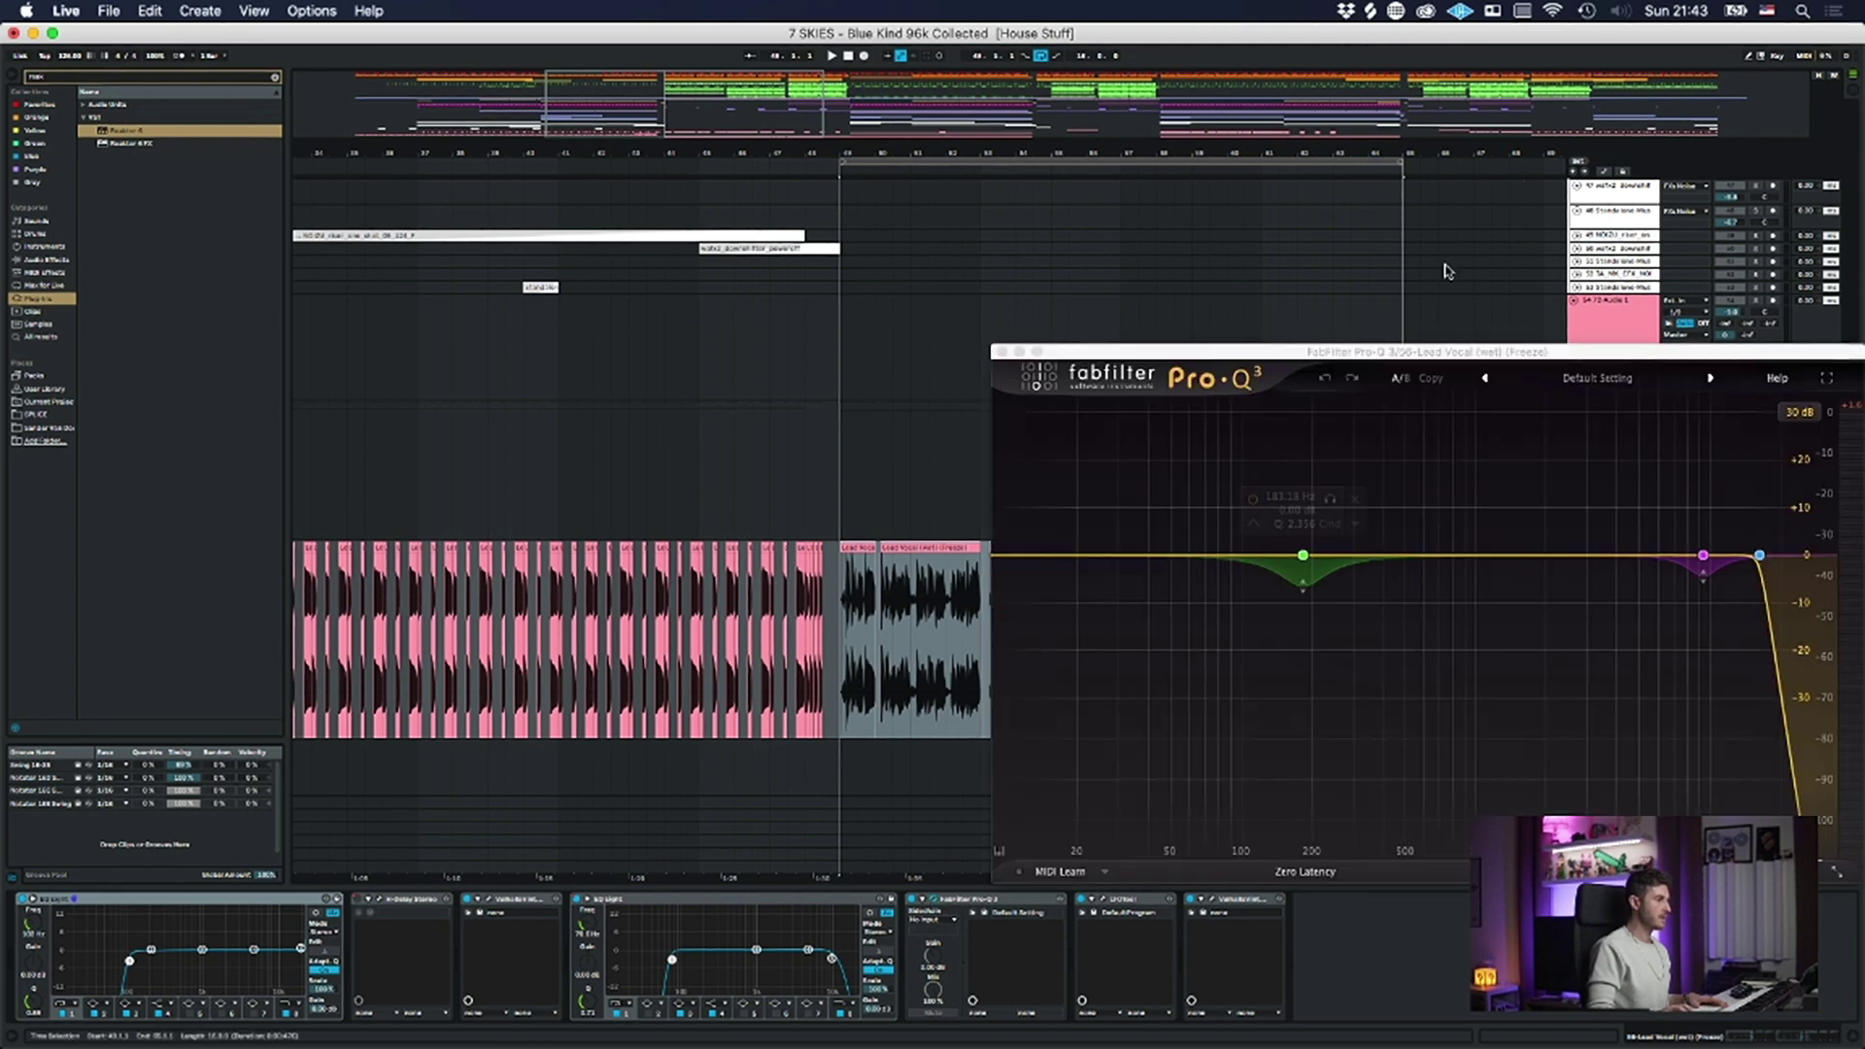
drag(1410, 352, 592, 232)
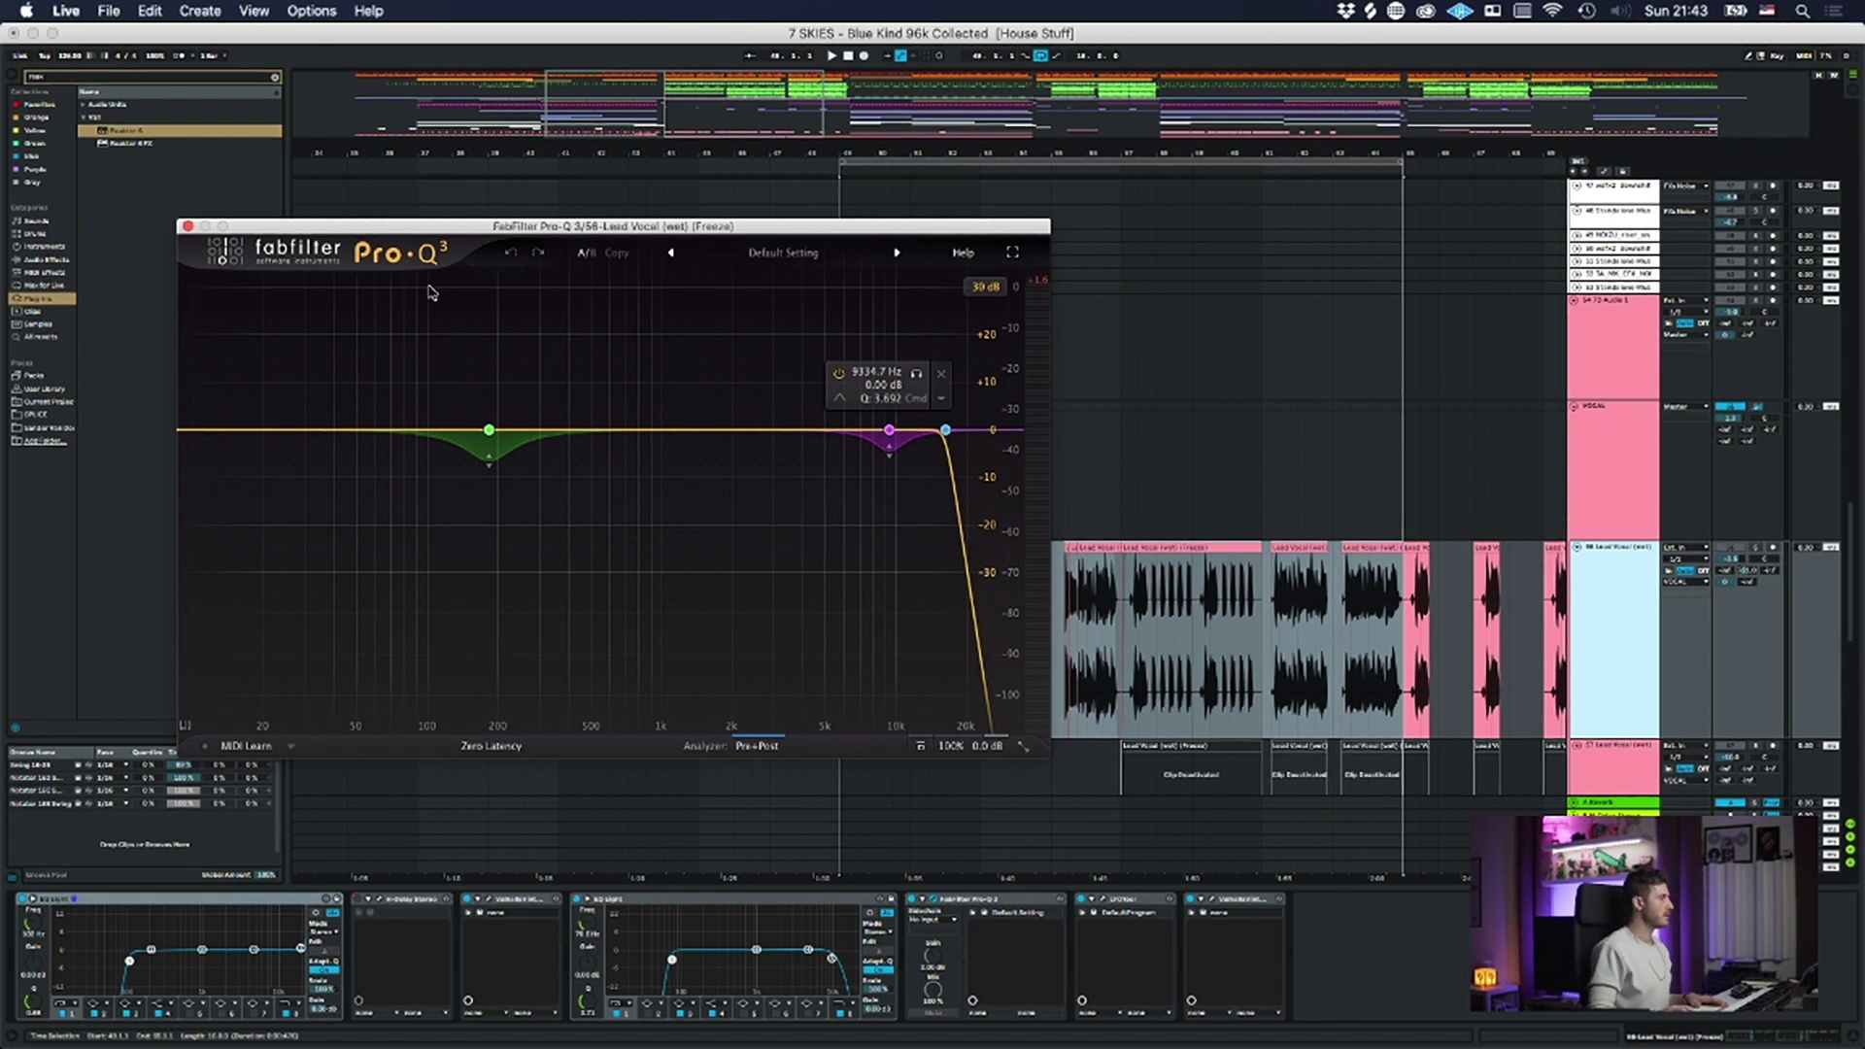
drag(291, 230, 405, 236)
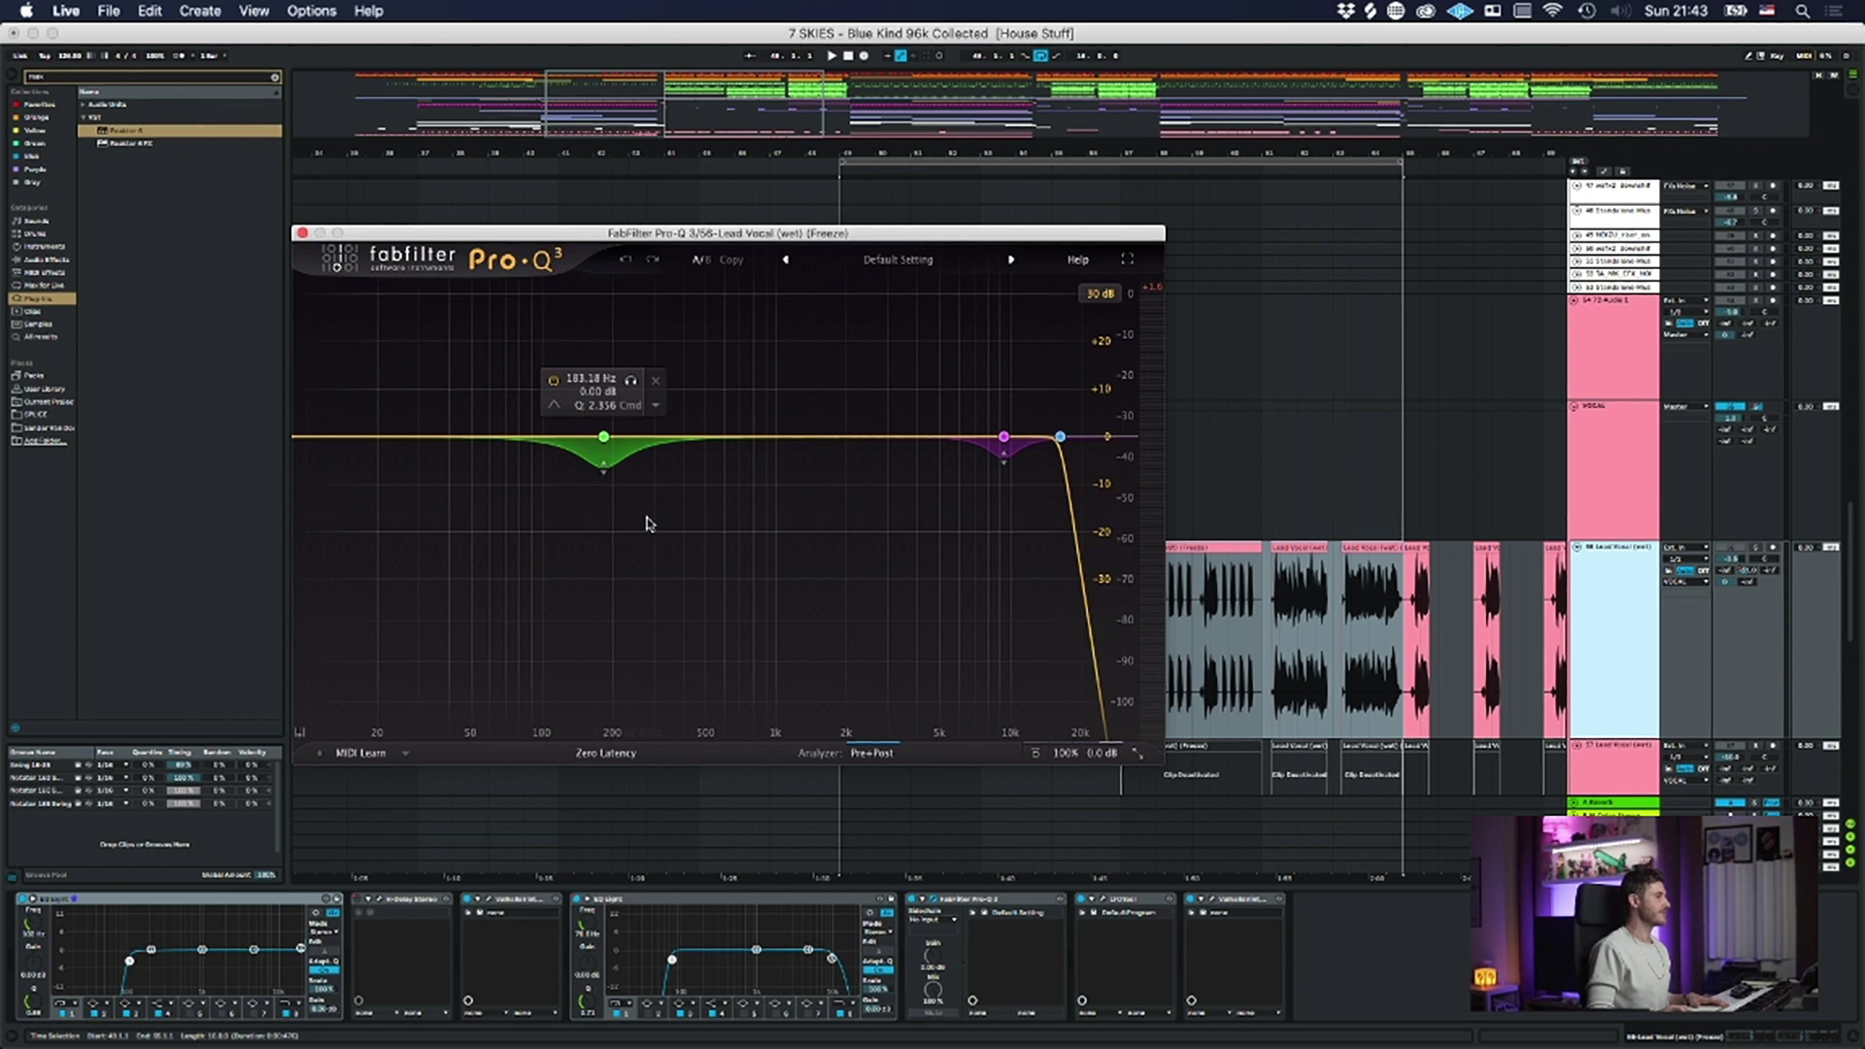
click(302, 233)
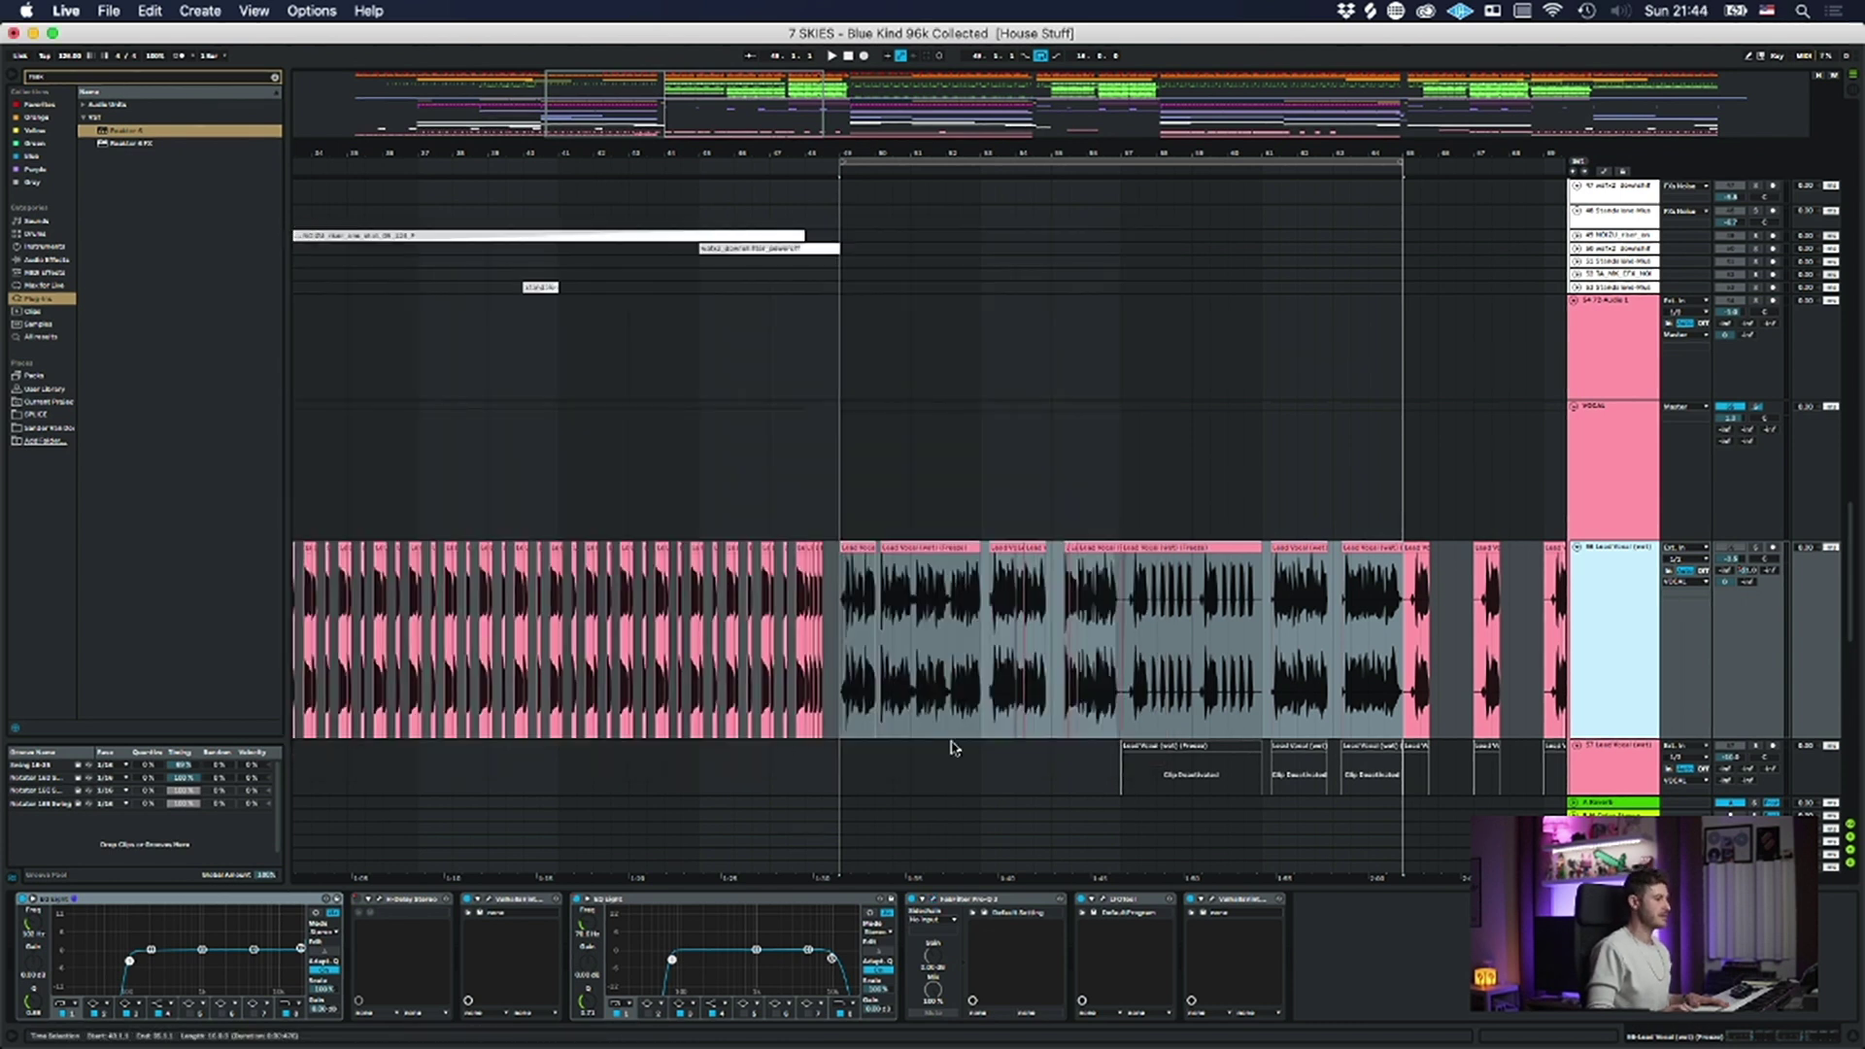
- Inspect the lead vocal's LFOTool and its second ValhallaVintageVerb, closing both plug-ins after viewing
click(1105, 901)
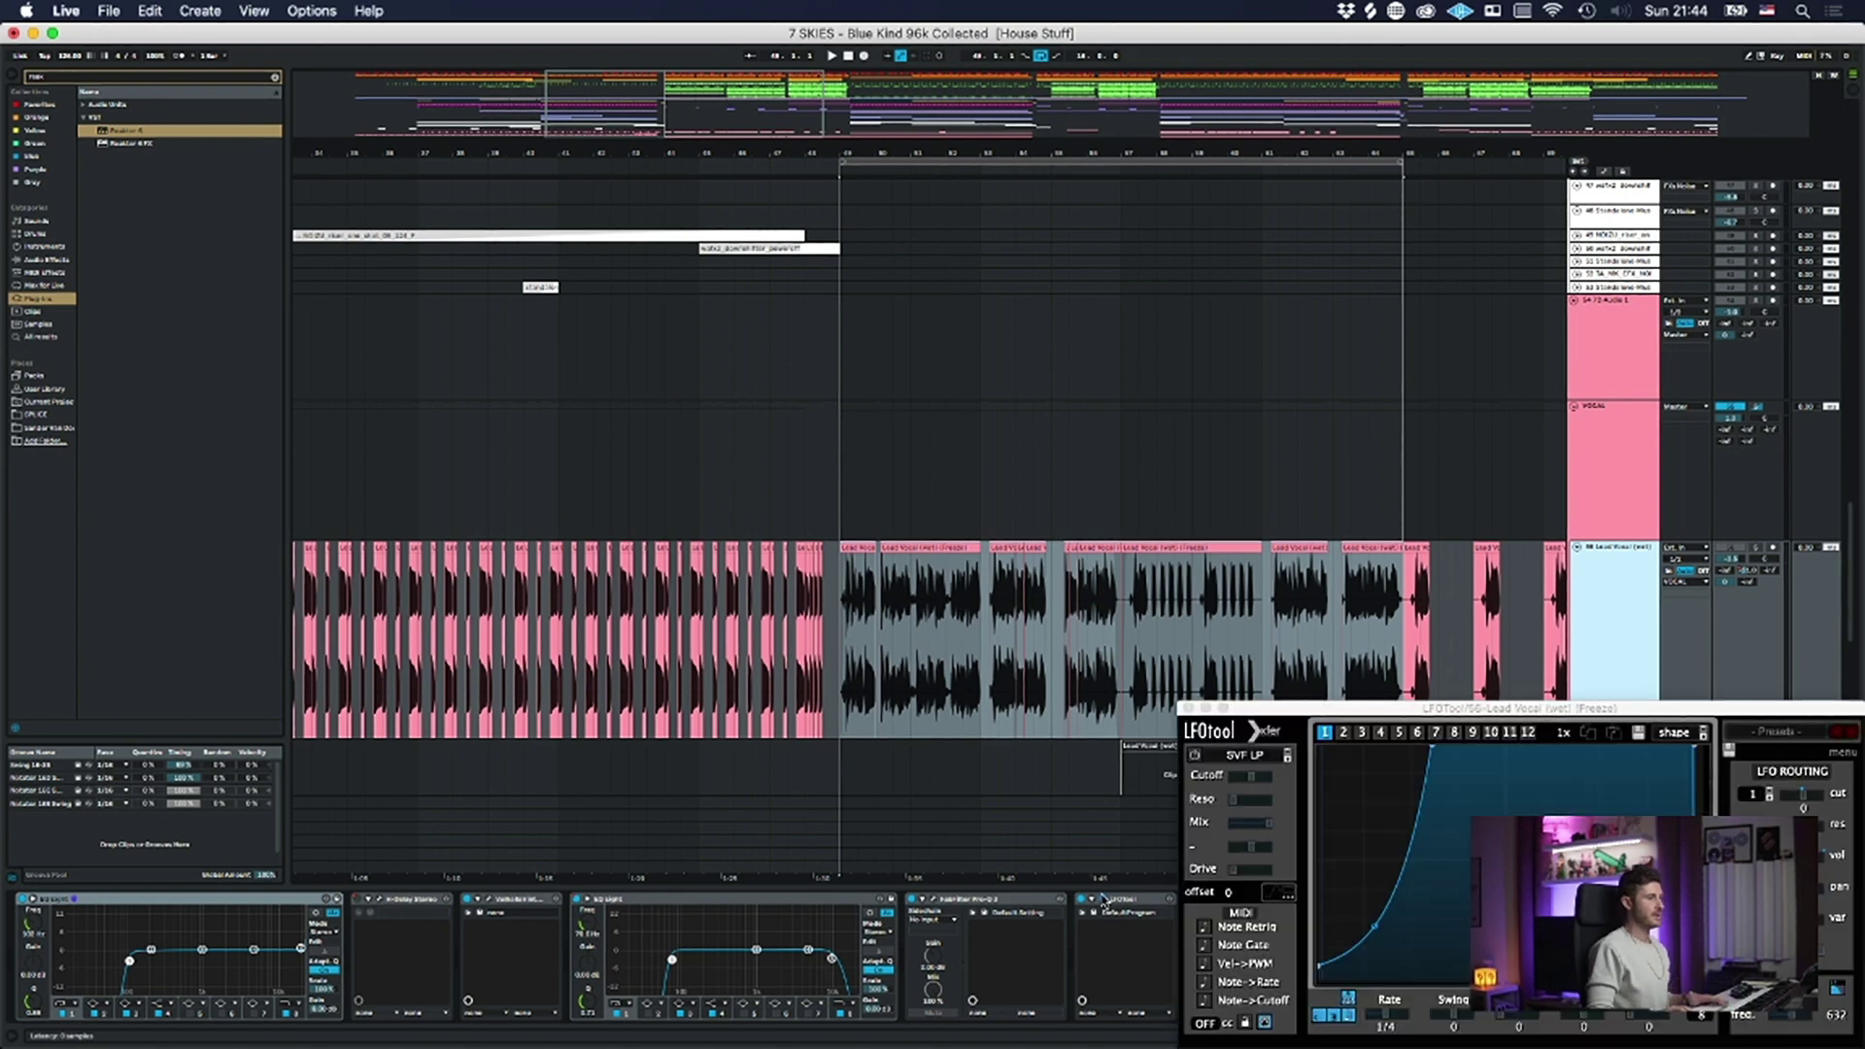
click(1104, 901)
click(1214, 902)
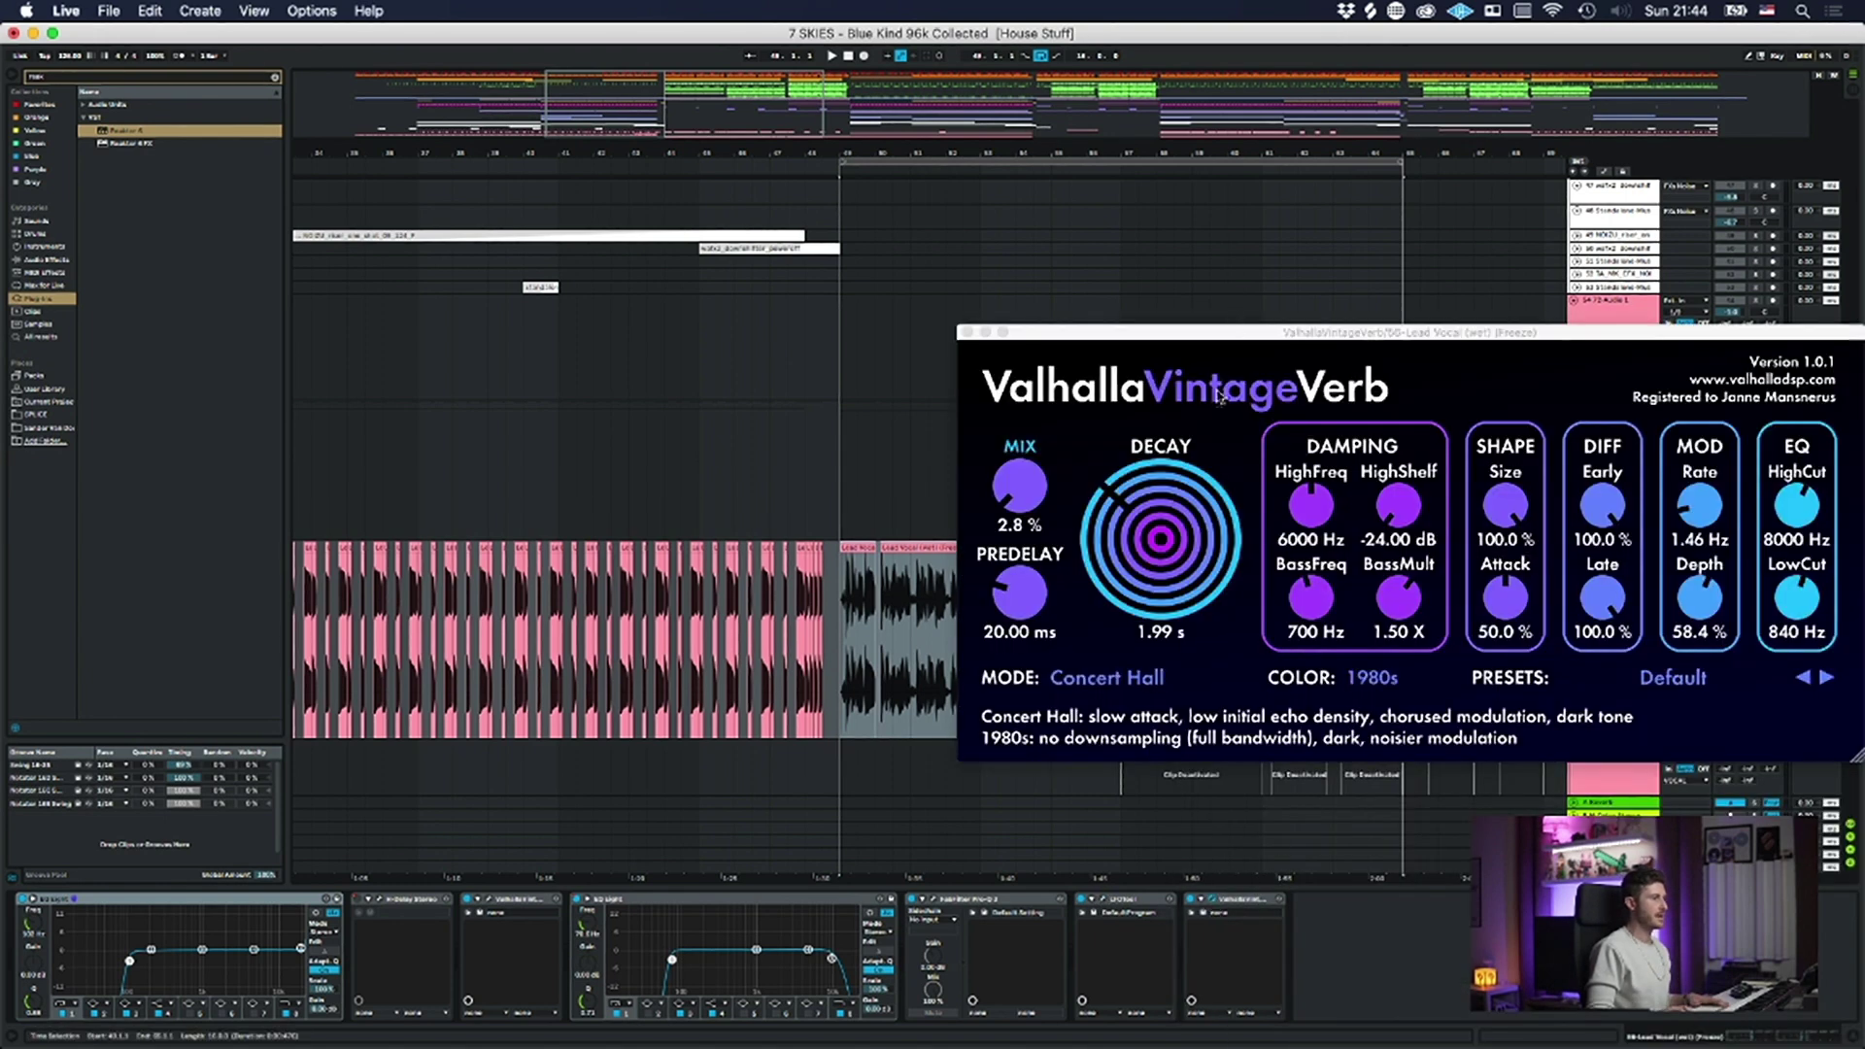
click(967, 333)
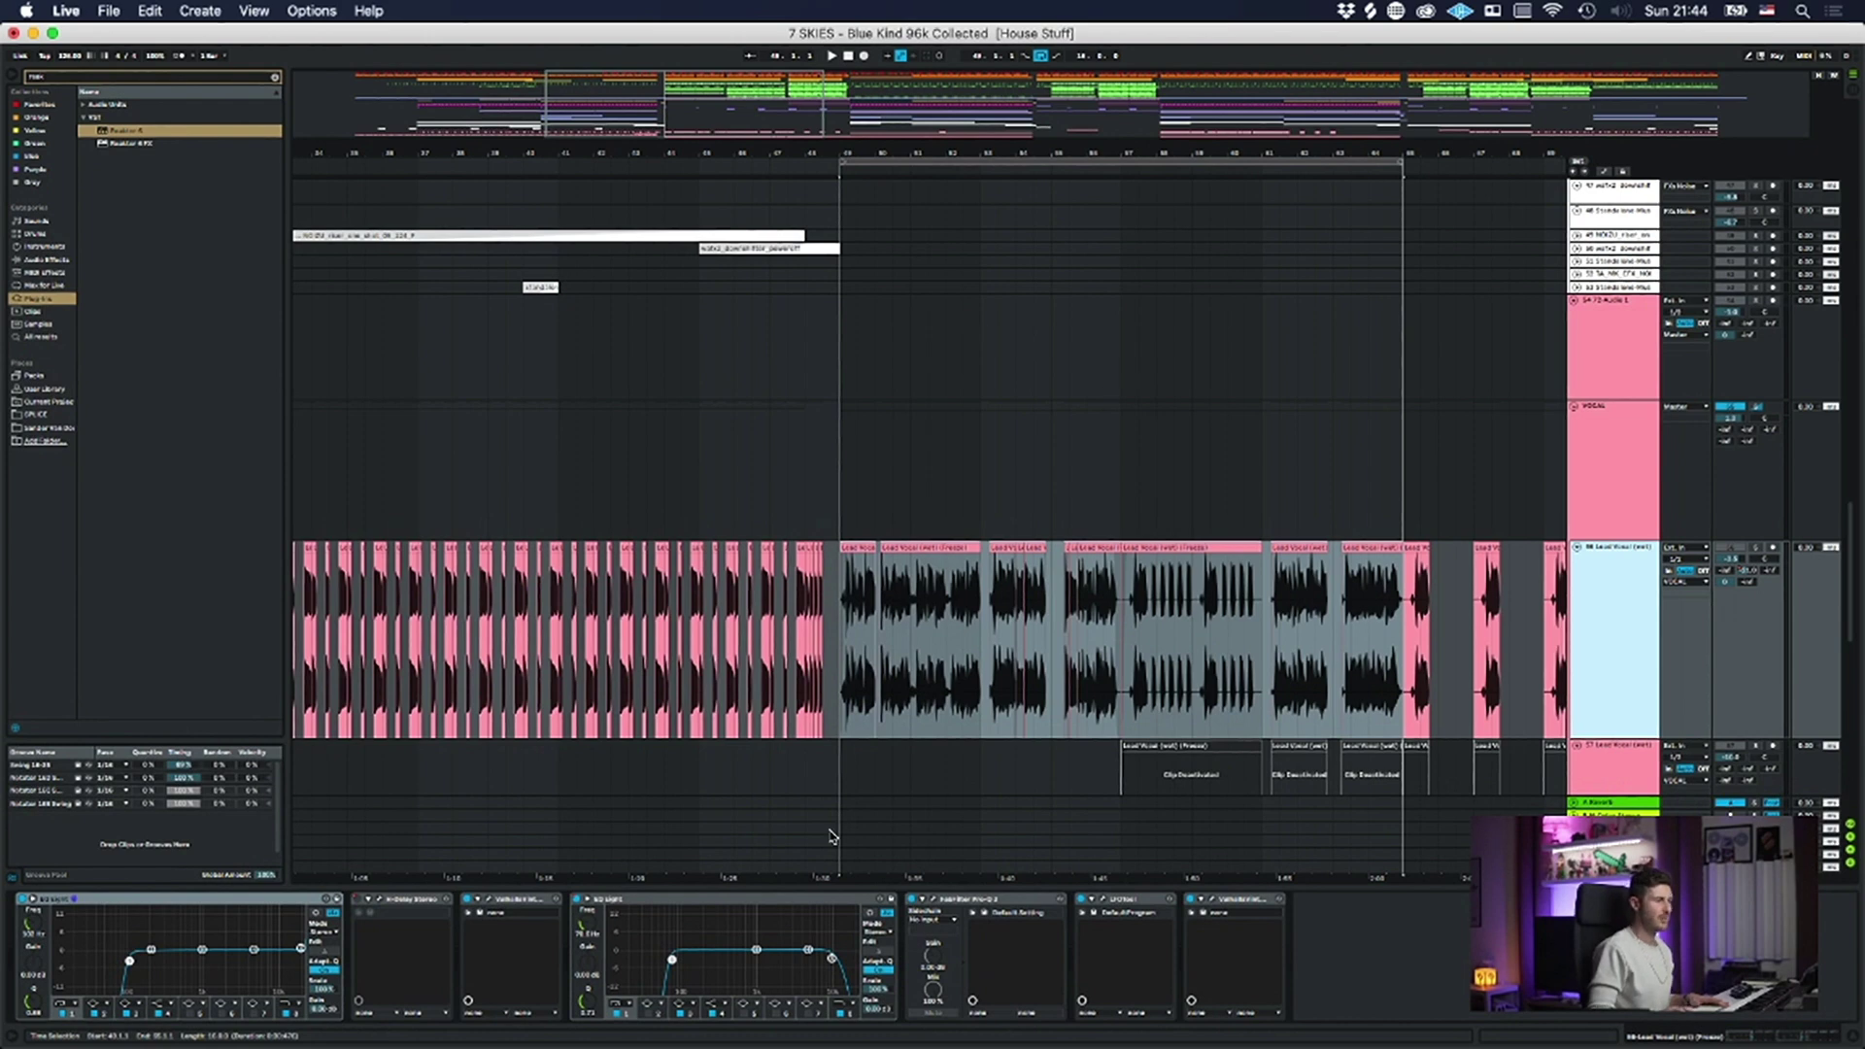
- Open the VOCAL group's Decapitator and place its window above the lead vocal clips
click(1610, 455)
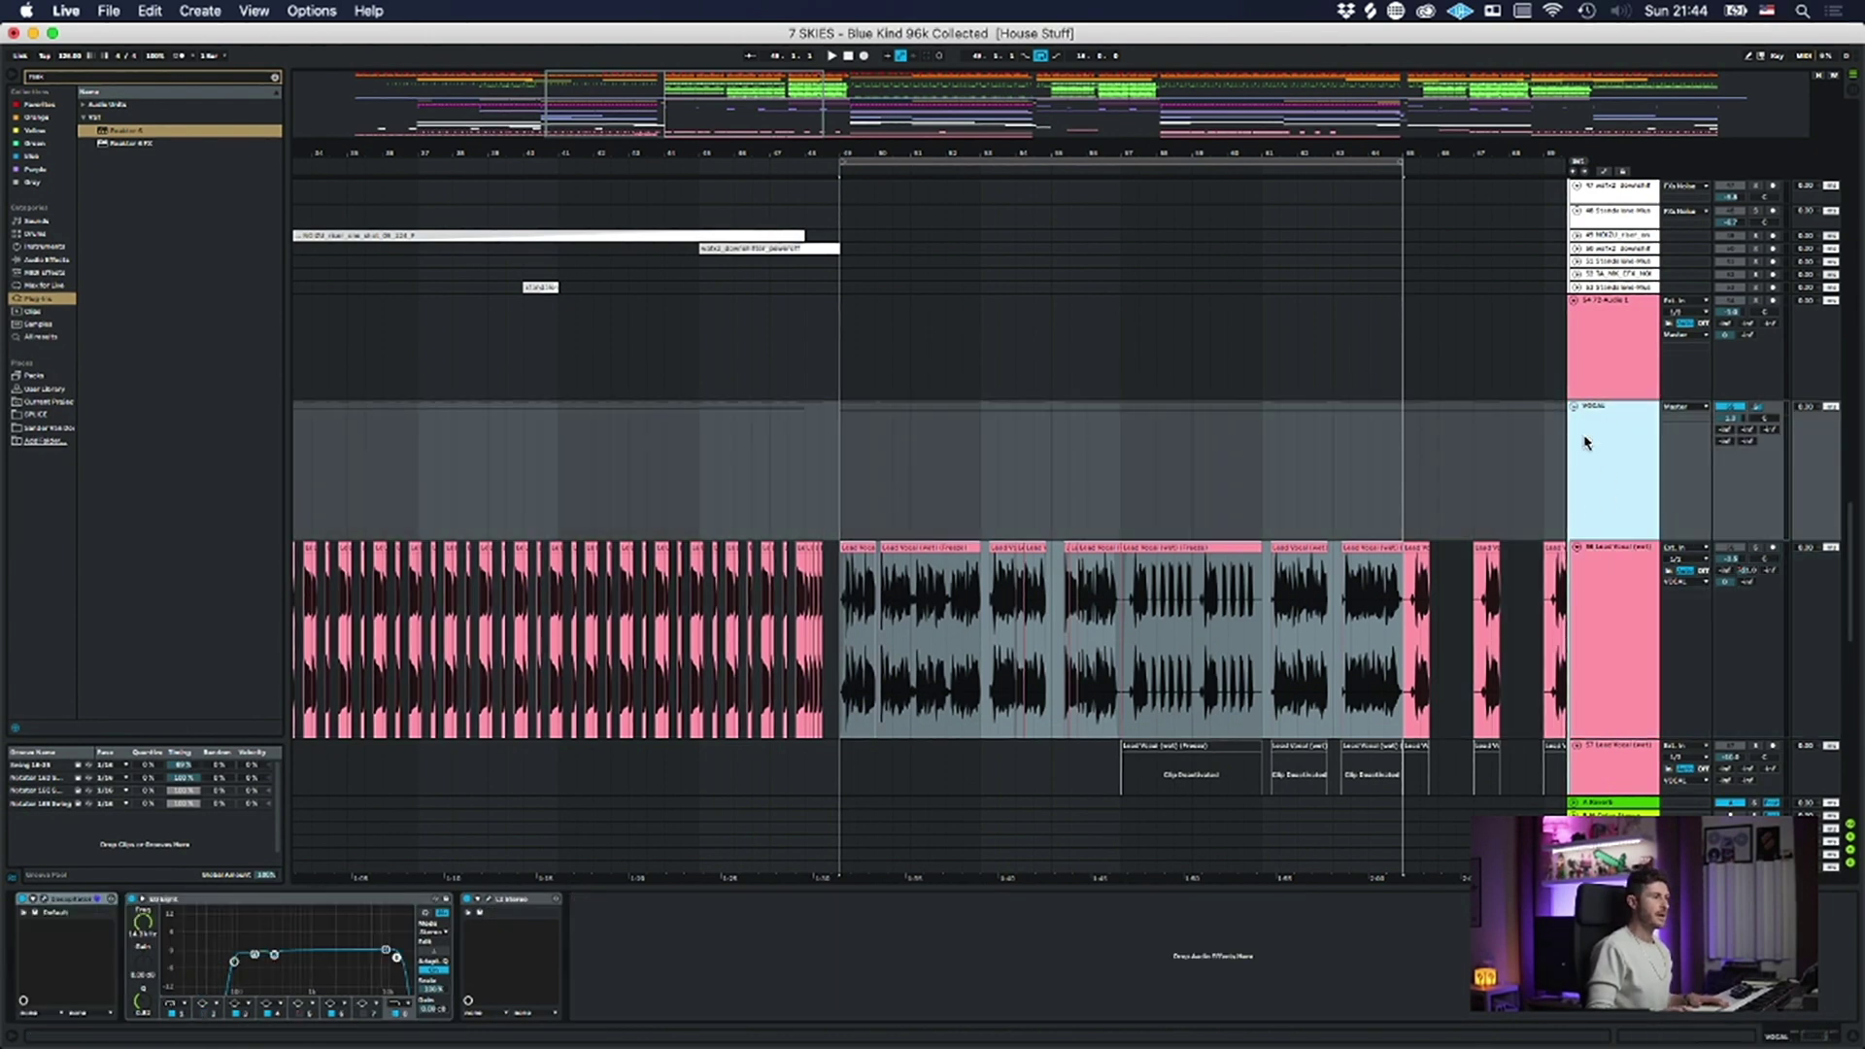
click(45, 903)
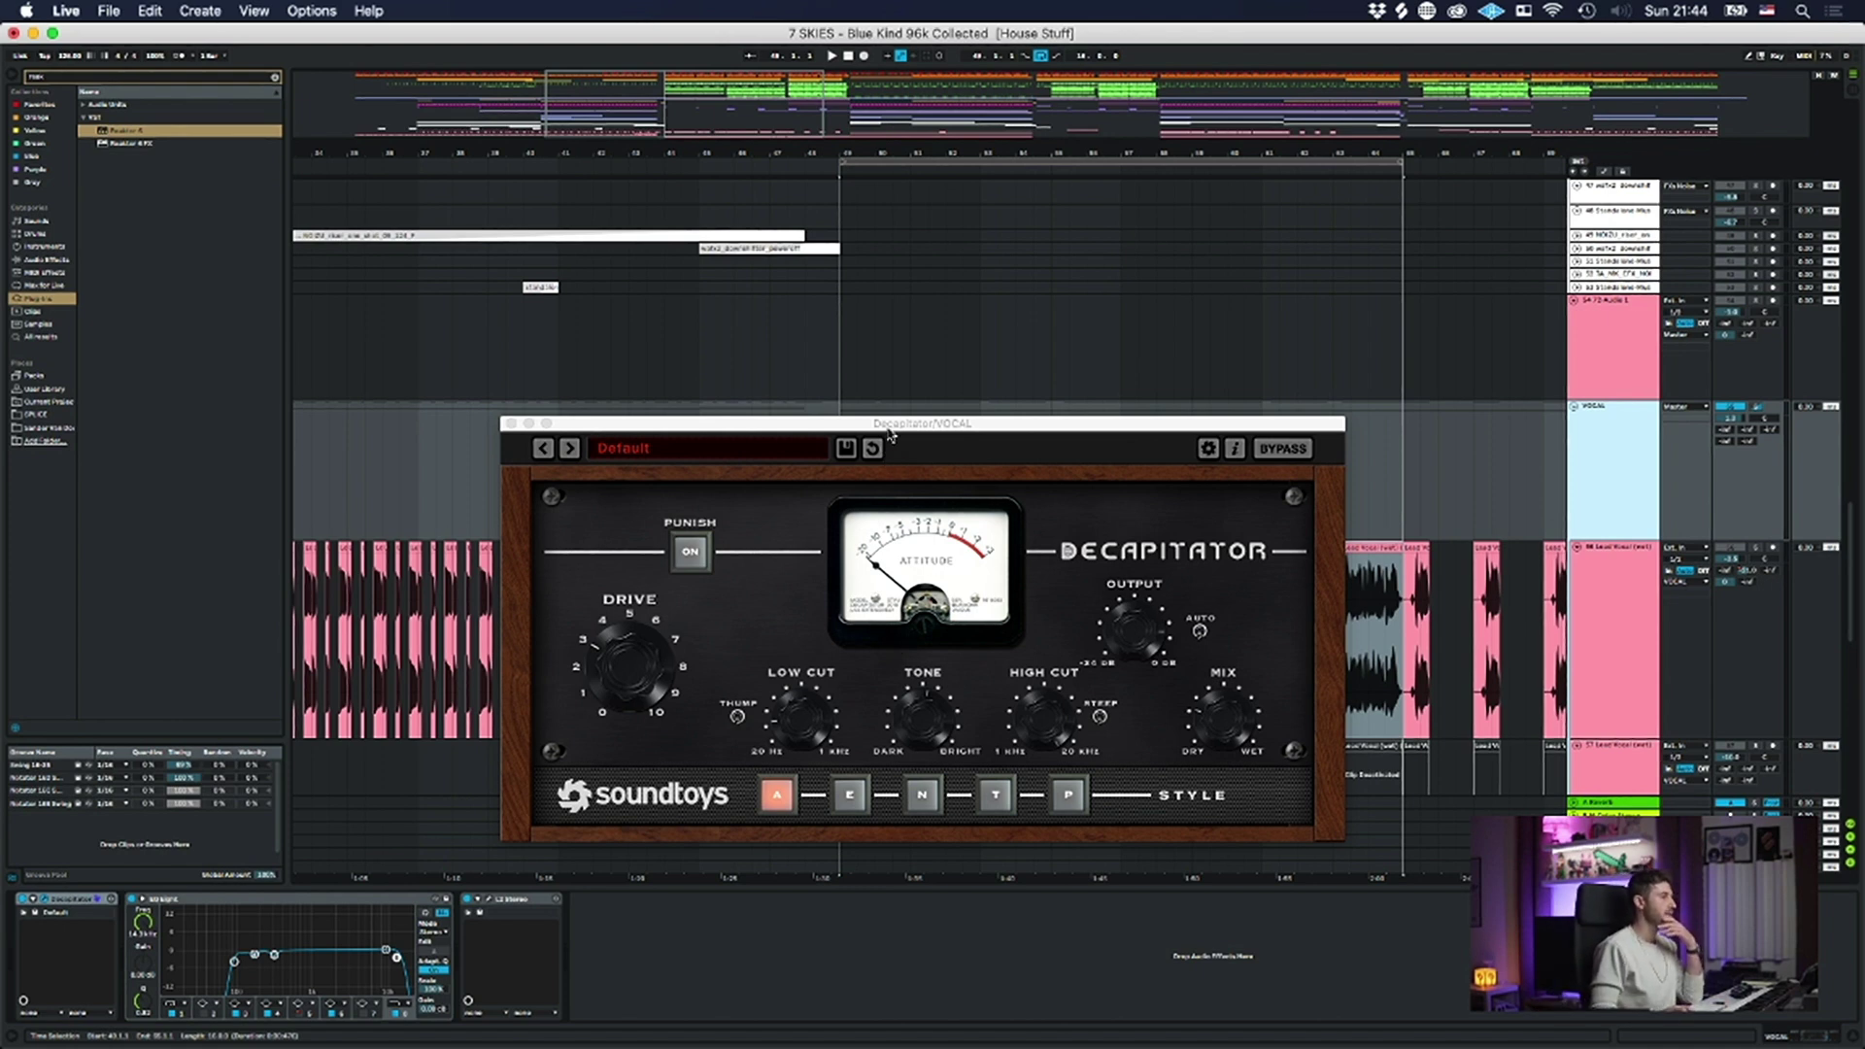
drag(889, 429, 854, 401)
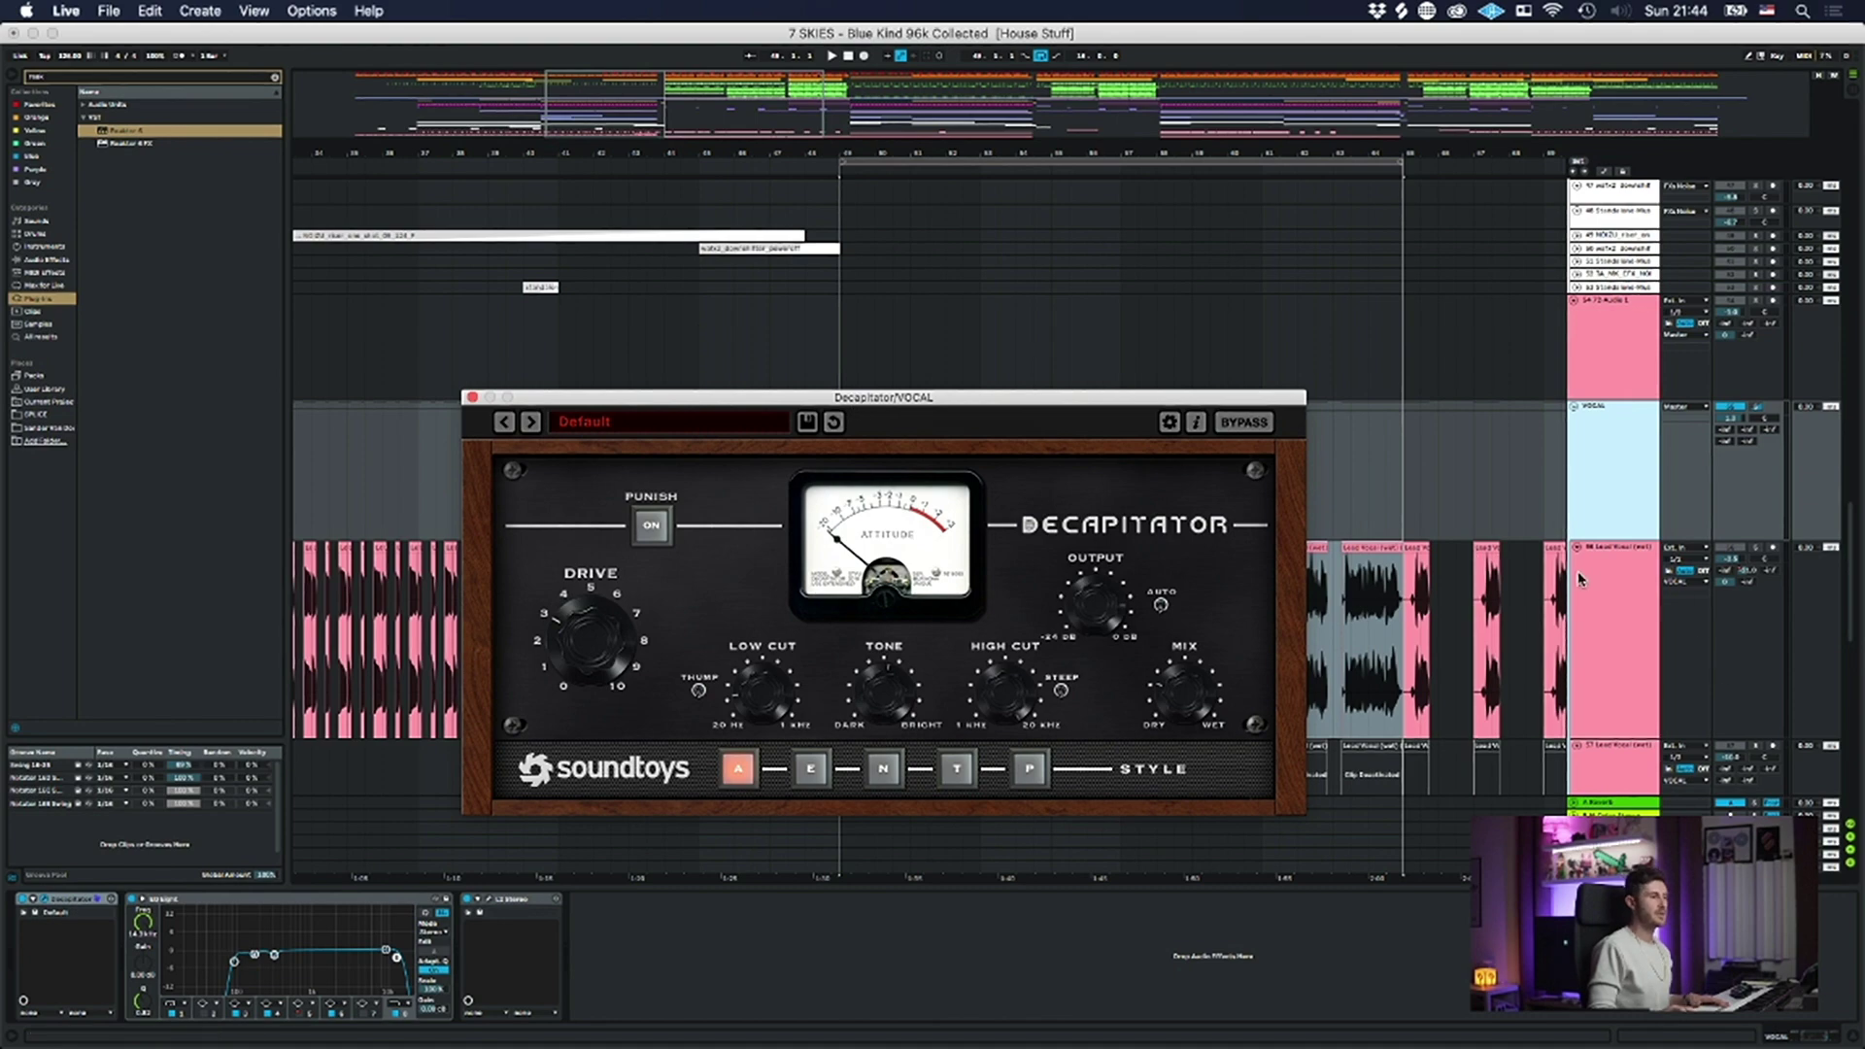
drag(531, 401, 639, 91)
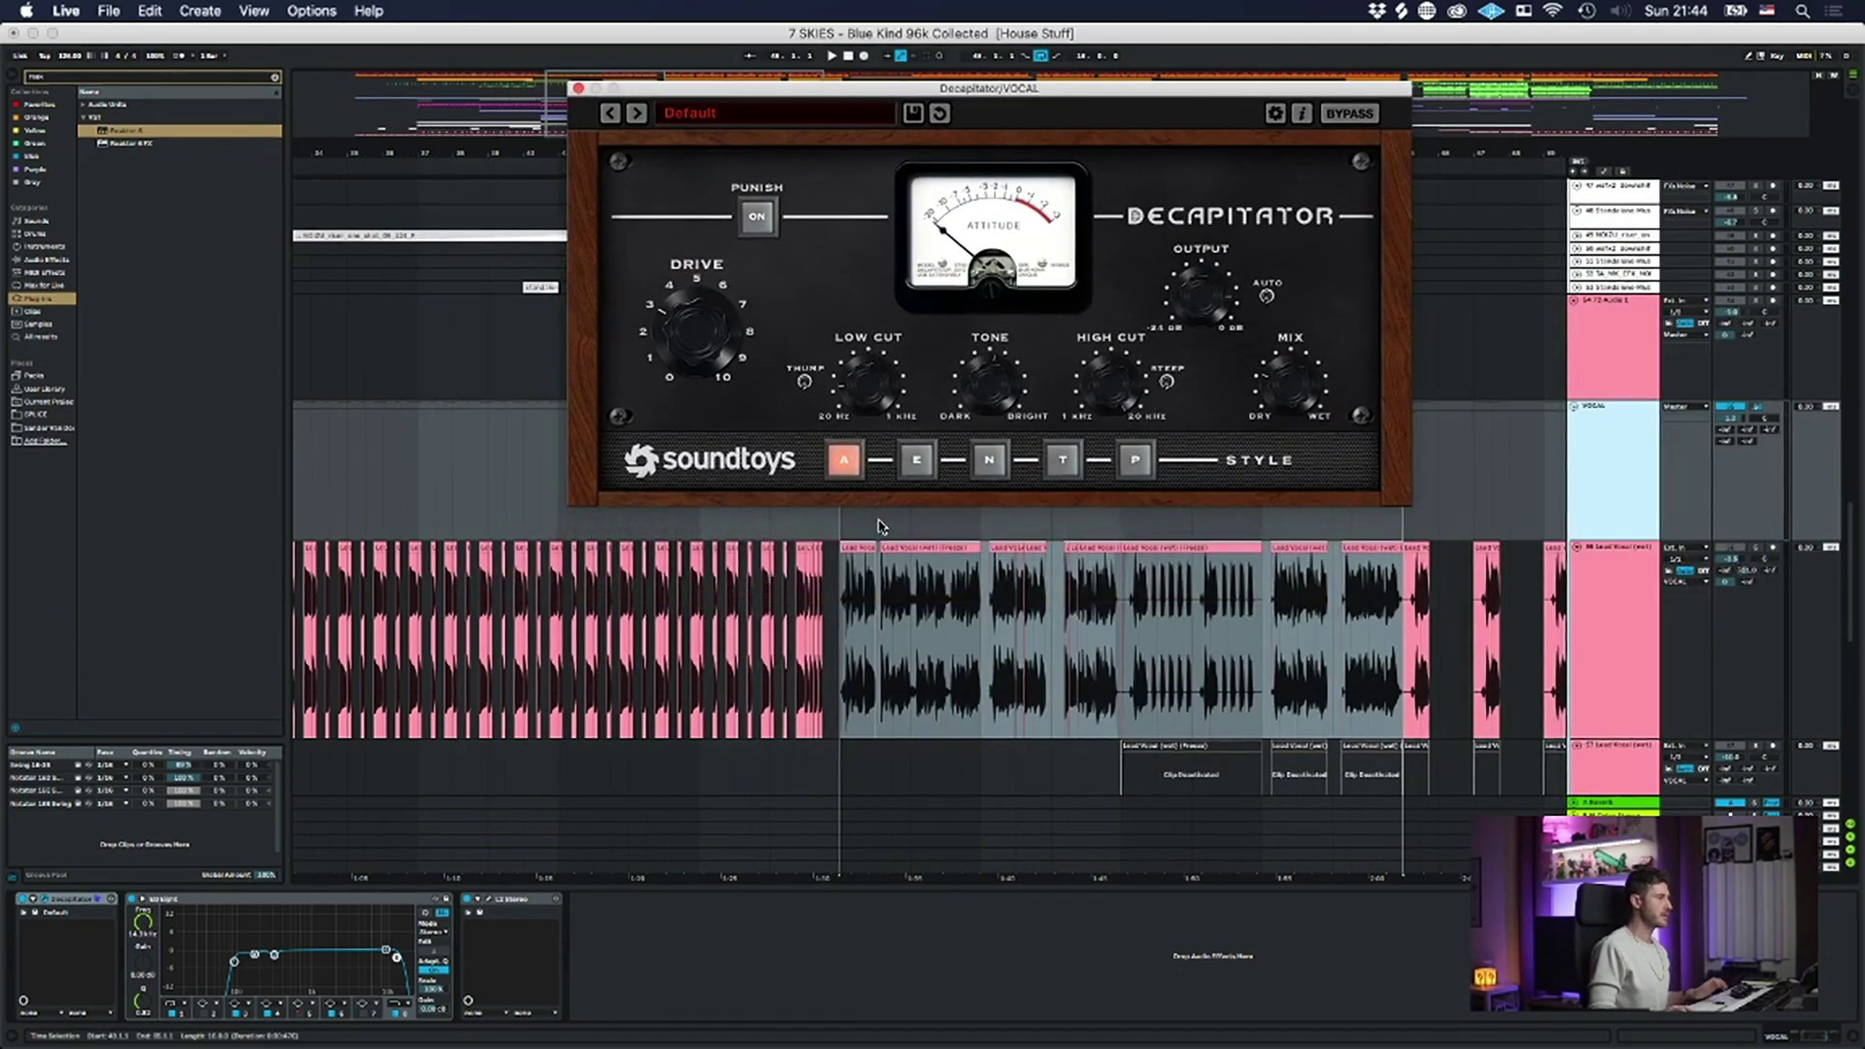
- Audition the looped section with the lead vocal soloed, and check the VOCAL group's L2 limiter during playback
key(space)
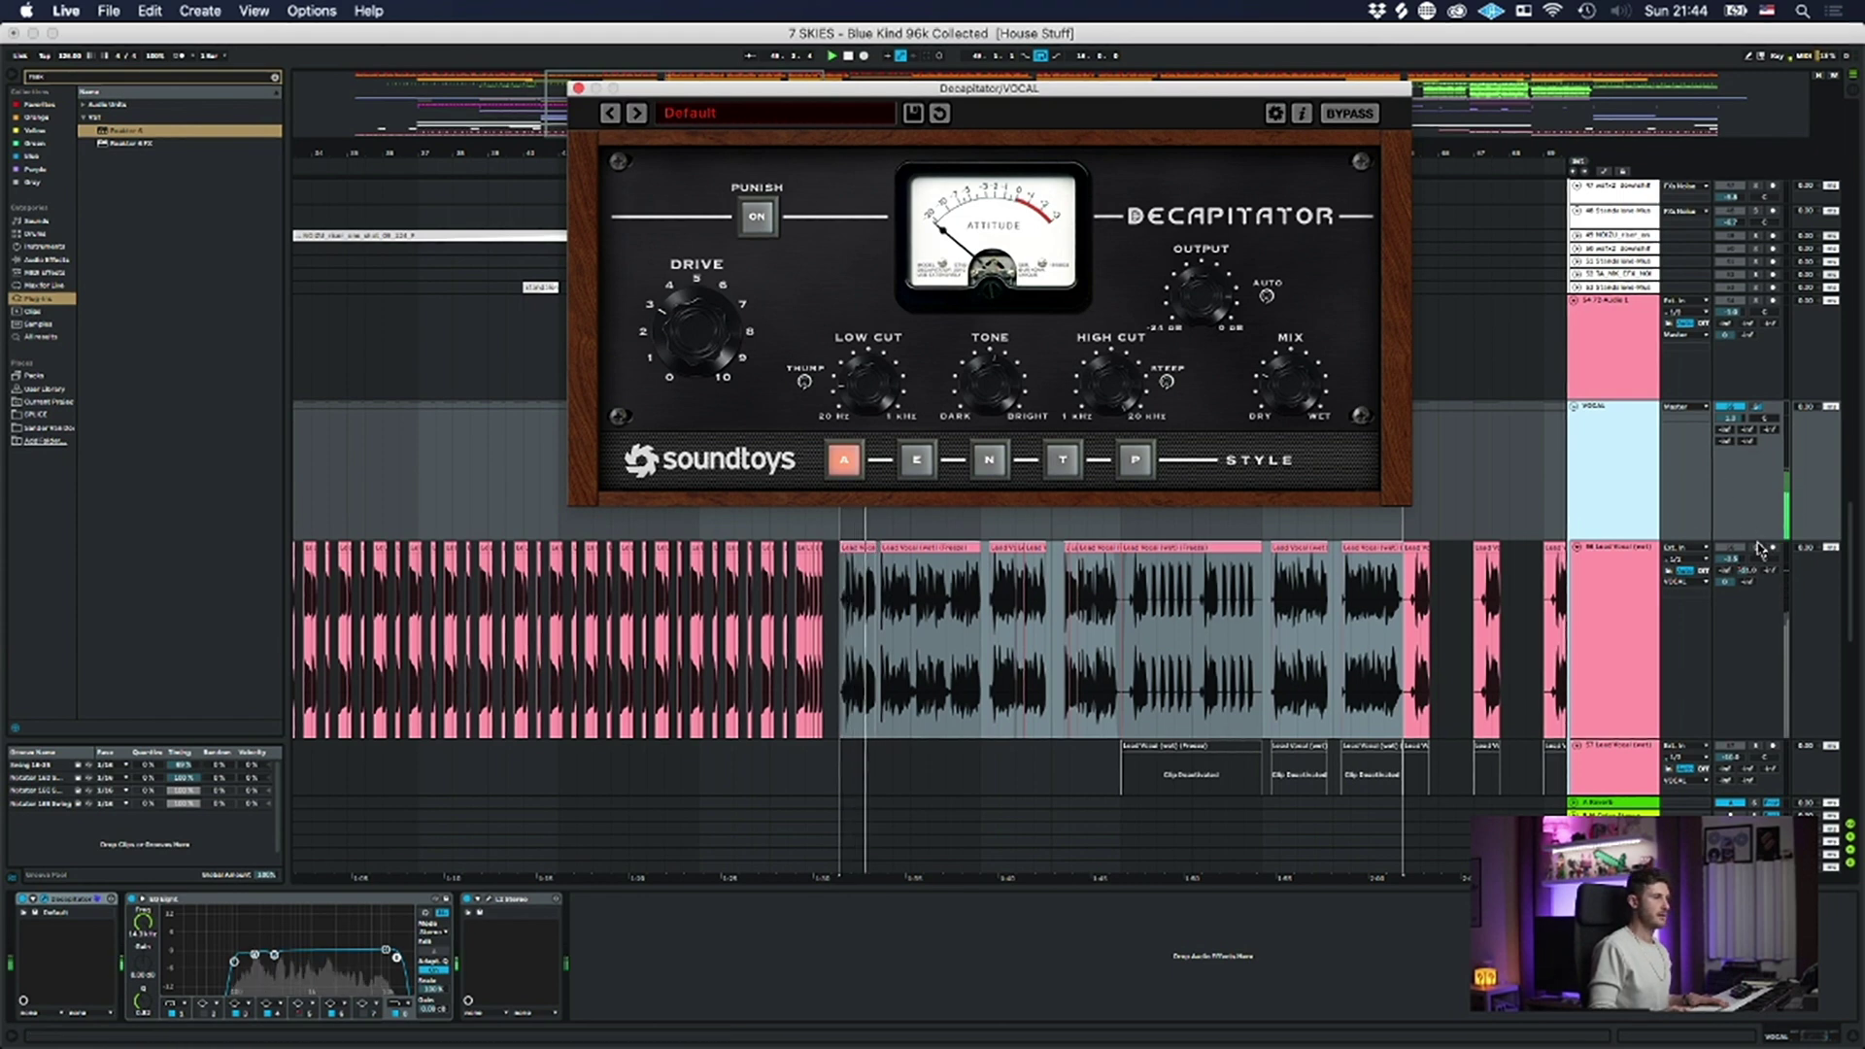
click(1753, 550)
key(space)
key(space)
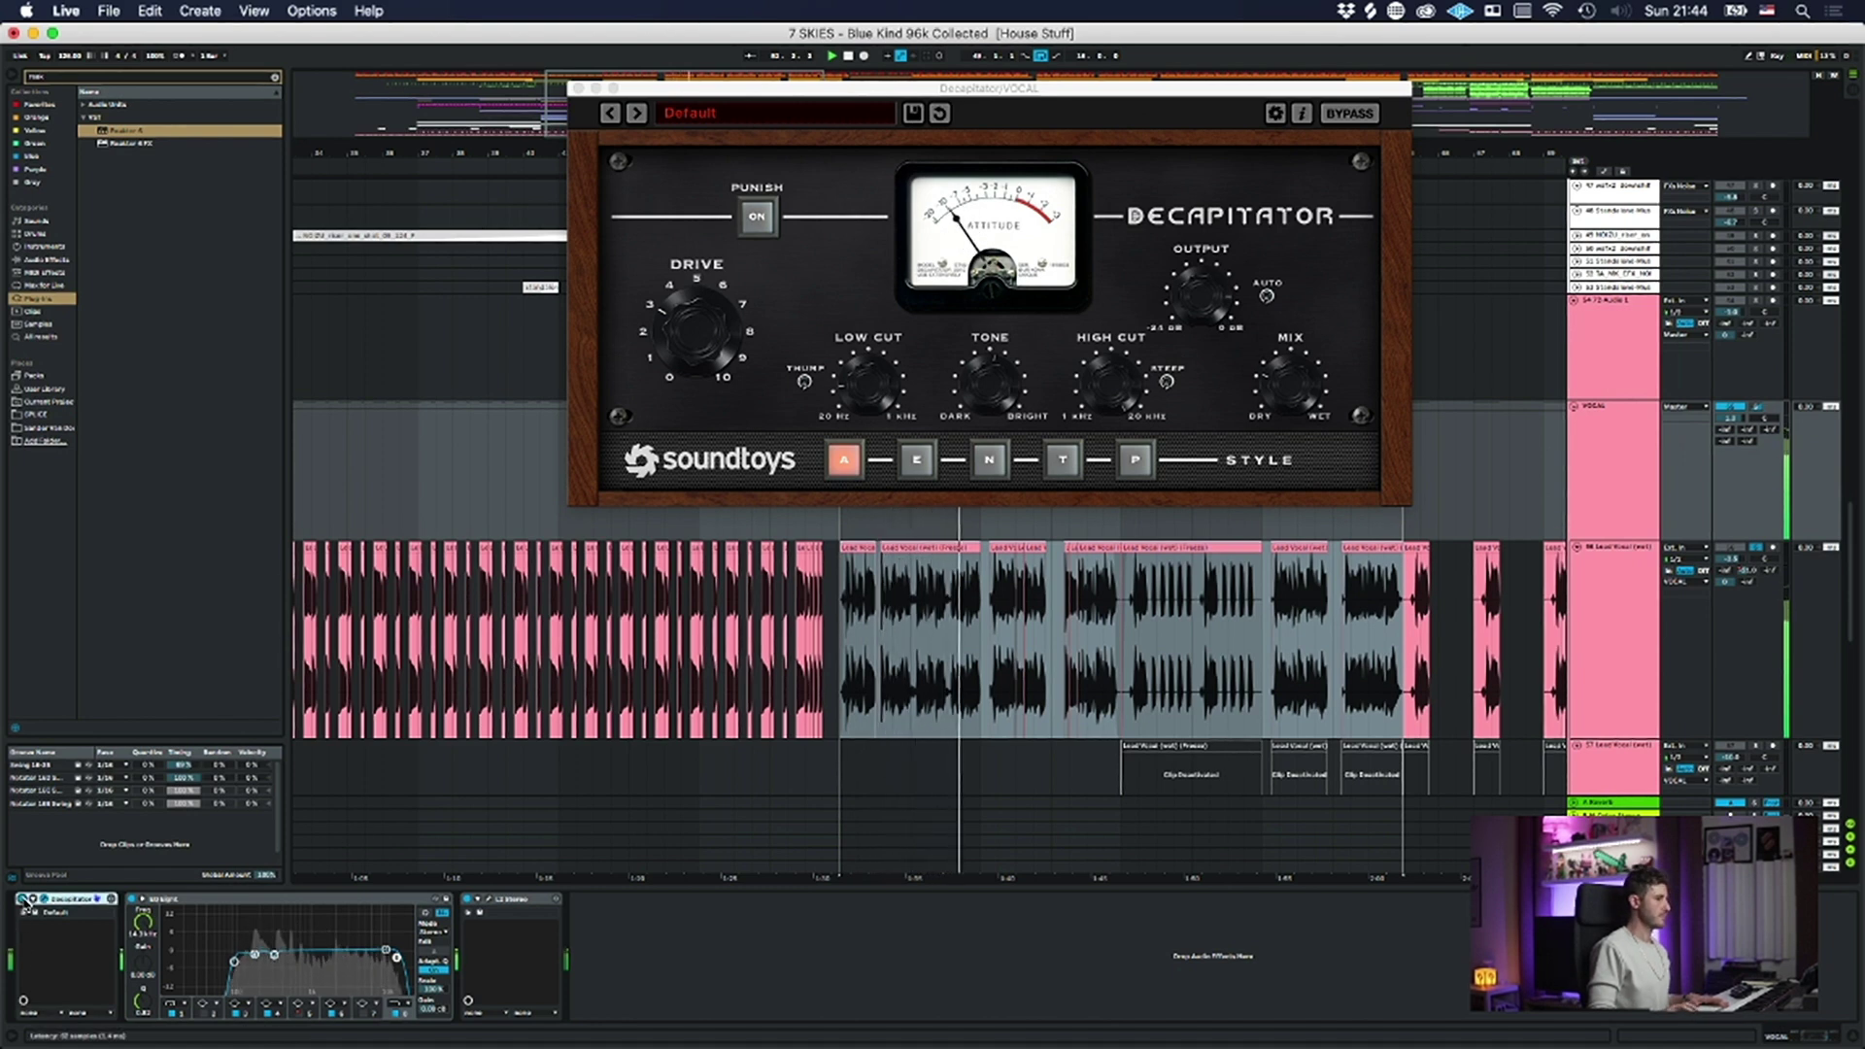
click(479, 899)
click(483, 901)
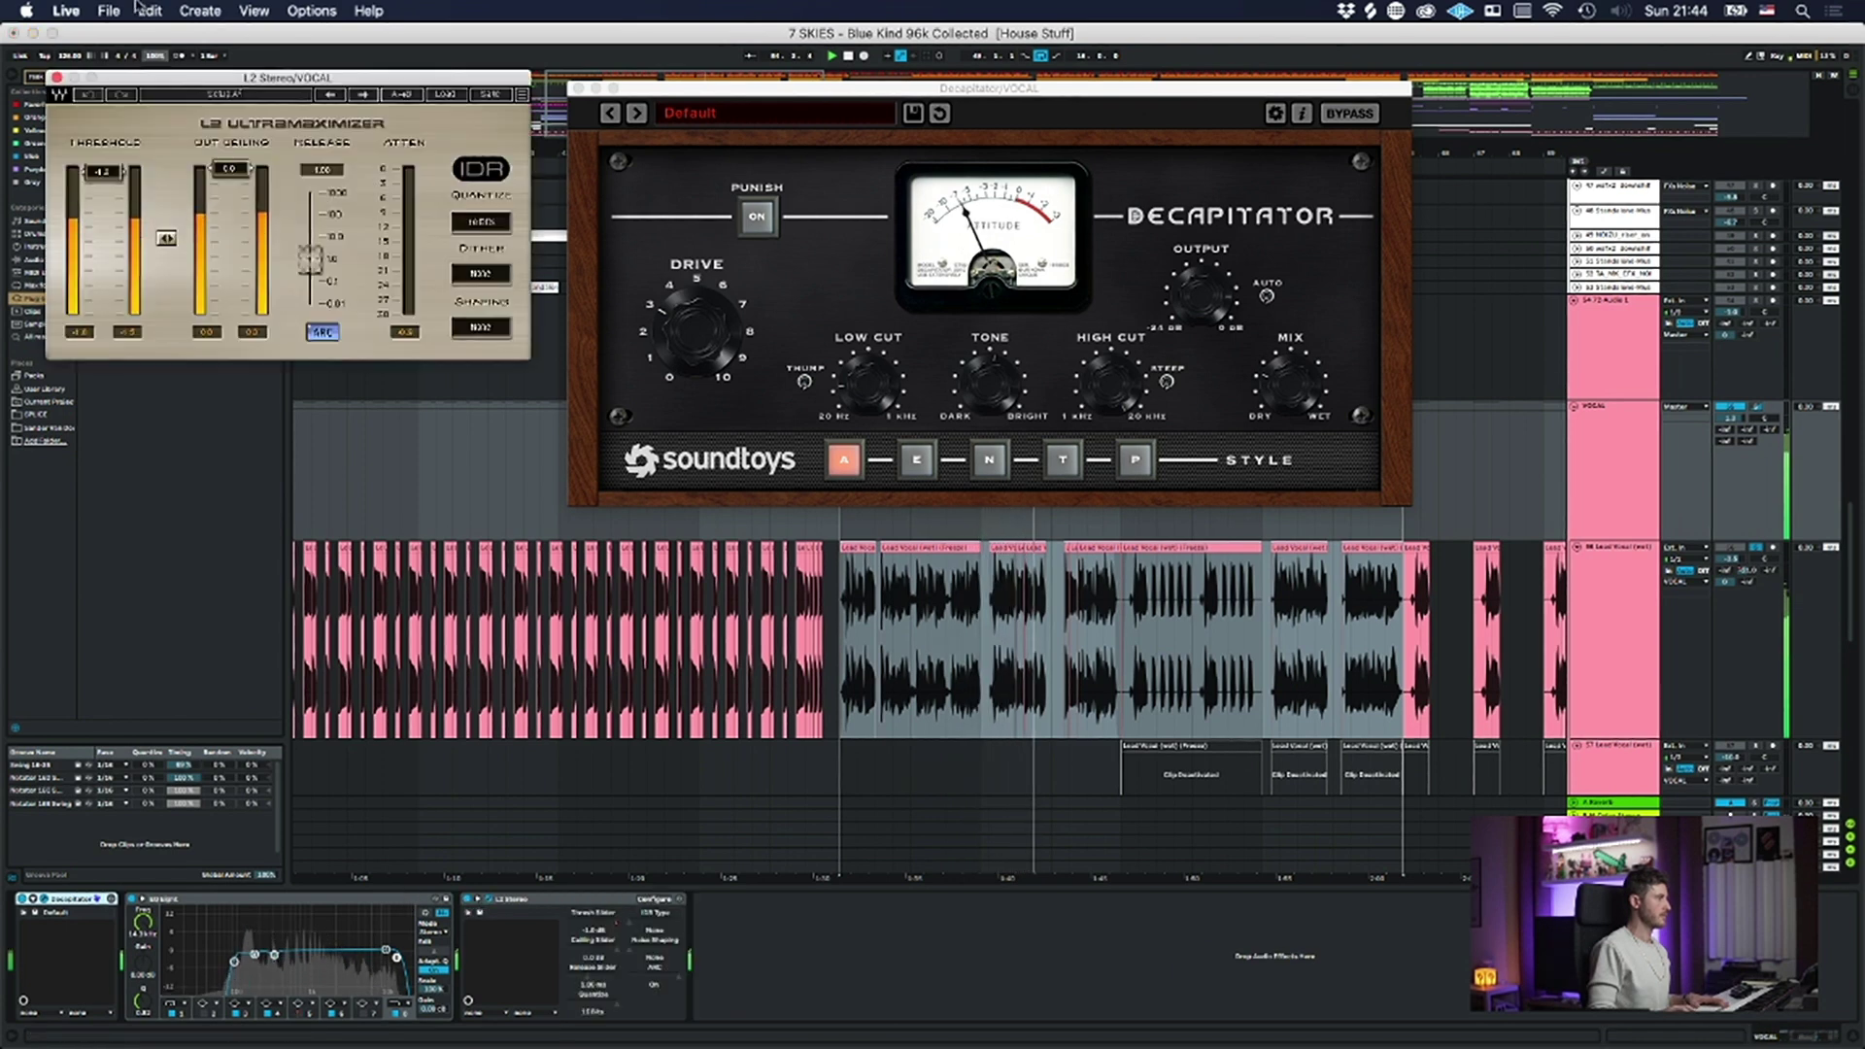
click(56, 77)
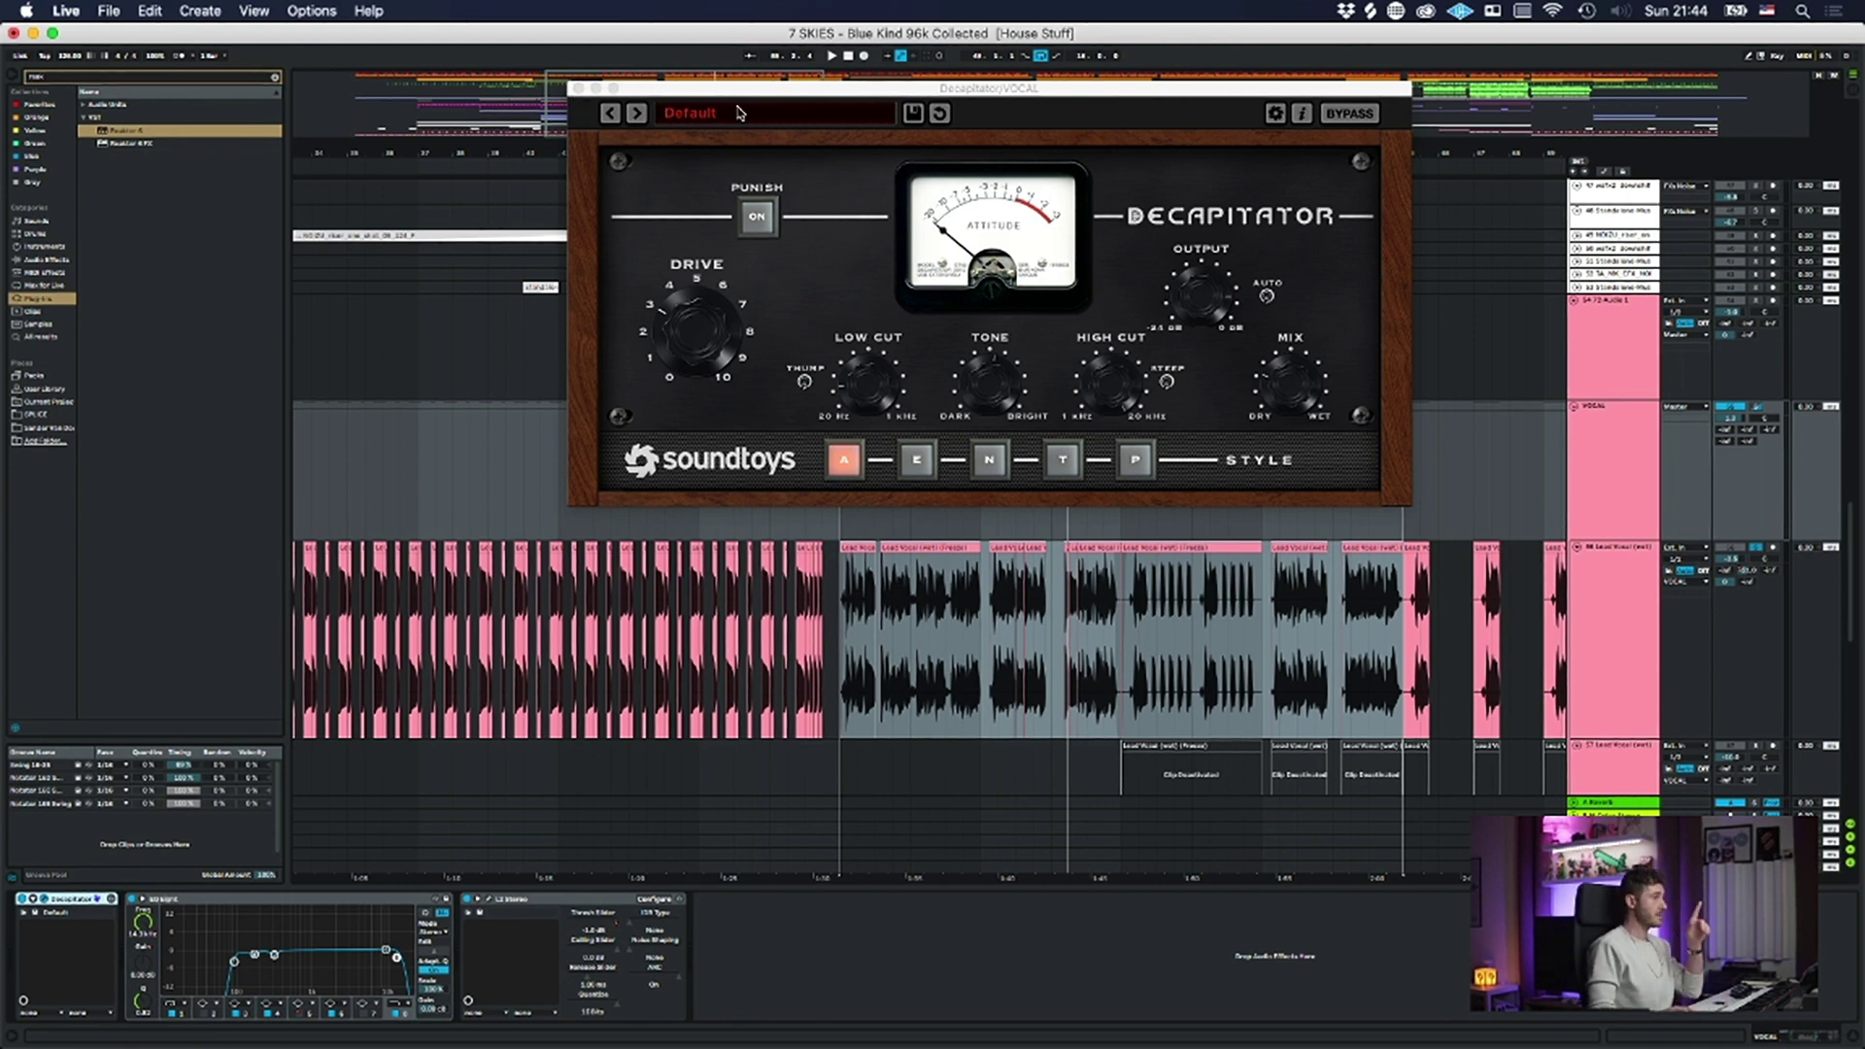
- Close Decapitator, fold the lead vocal tracks, the audio track above and the VOCAL group, and show the whole arrangement
drag(740, 98, 882, 342)
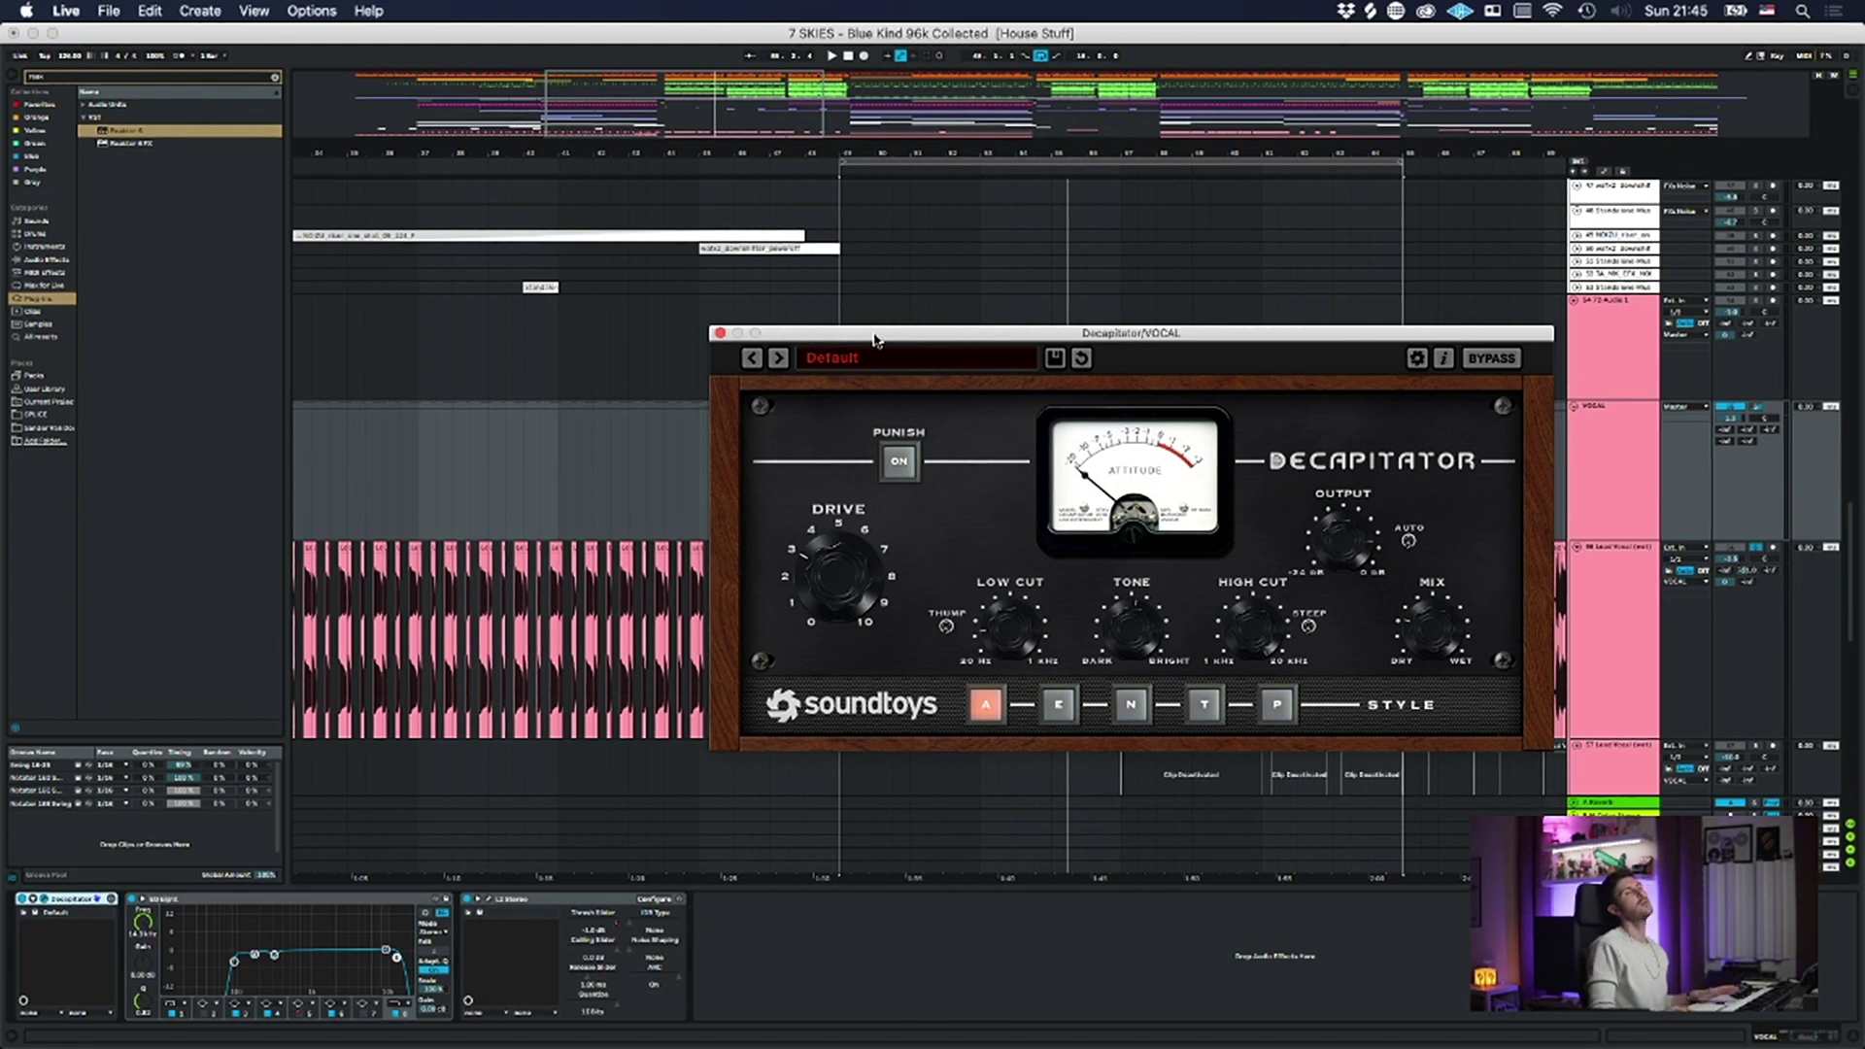
click(719, 333)
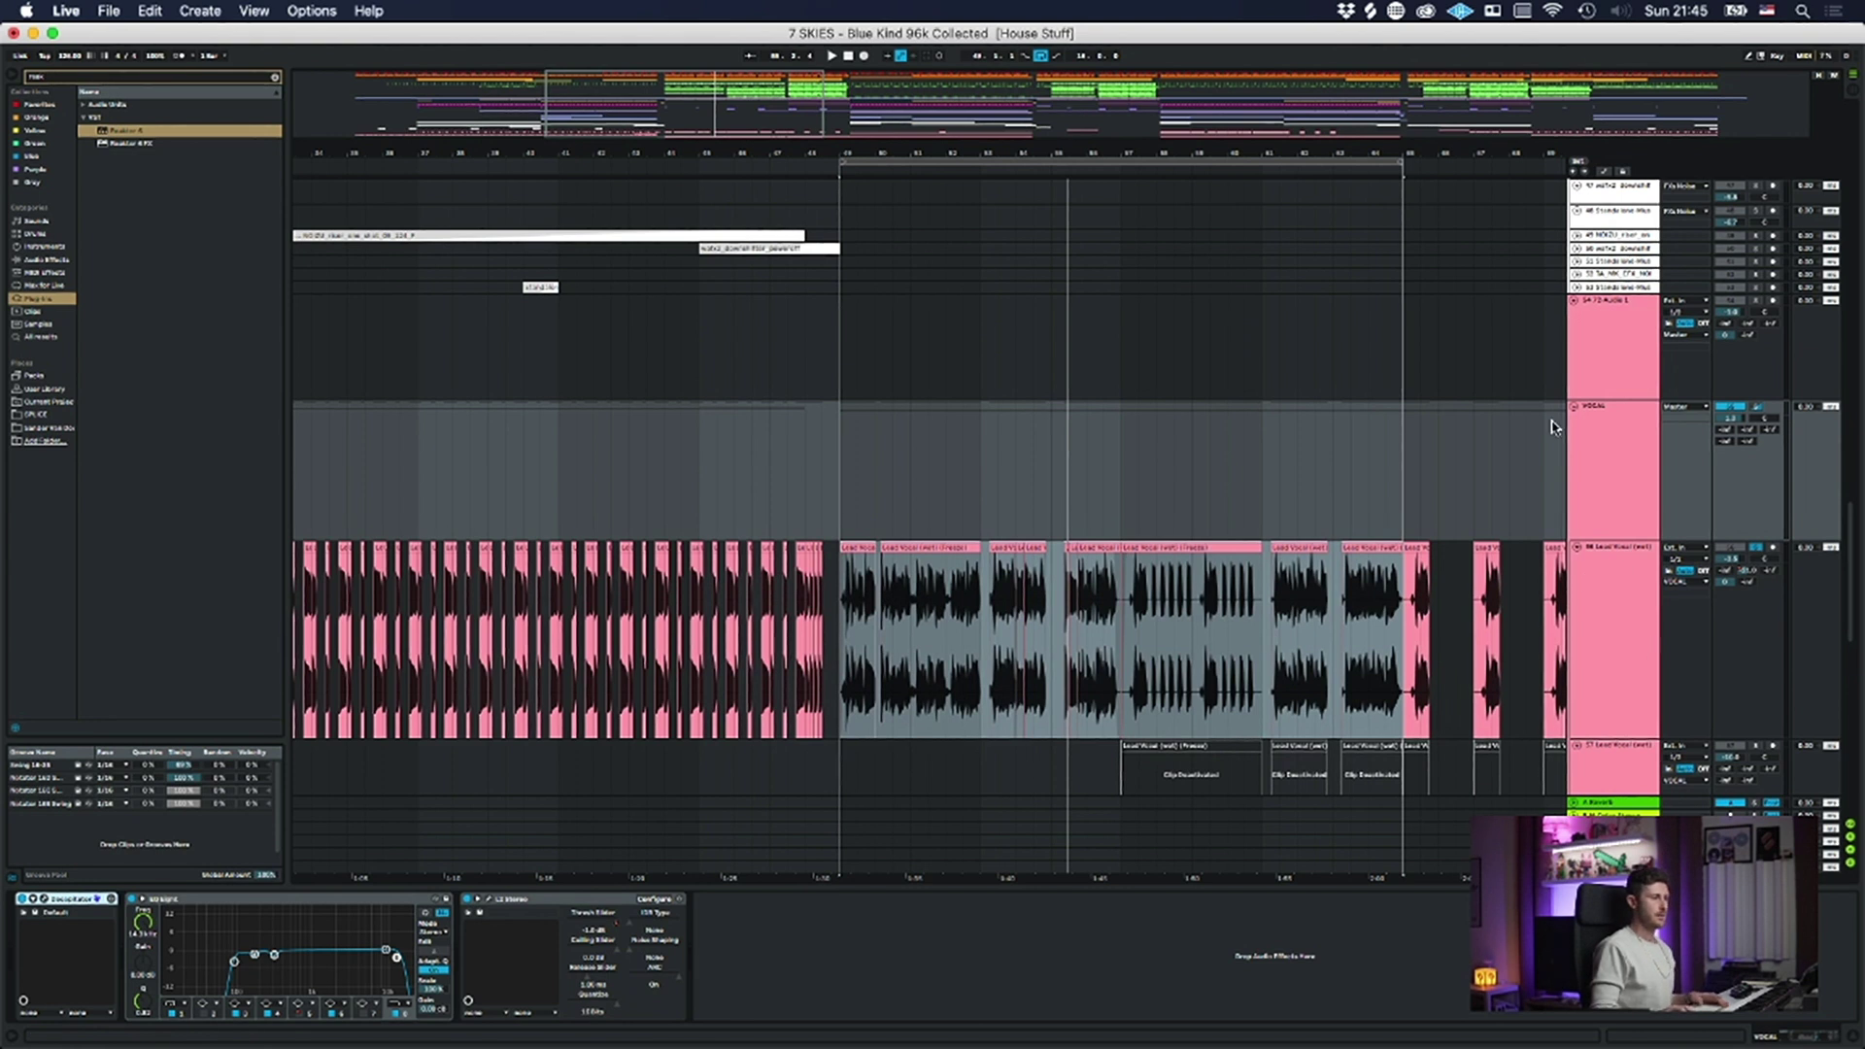
click(1576, 548)
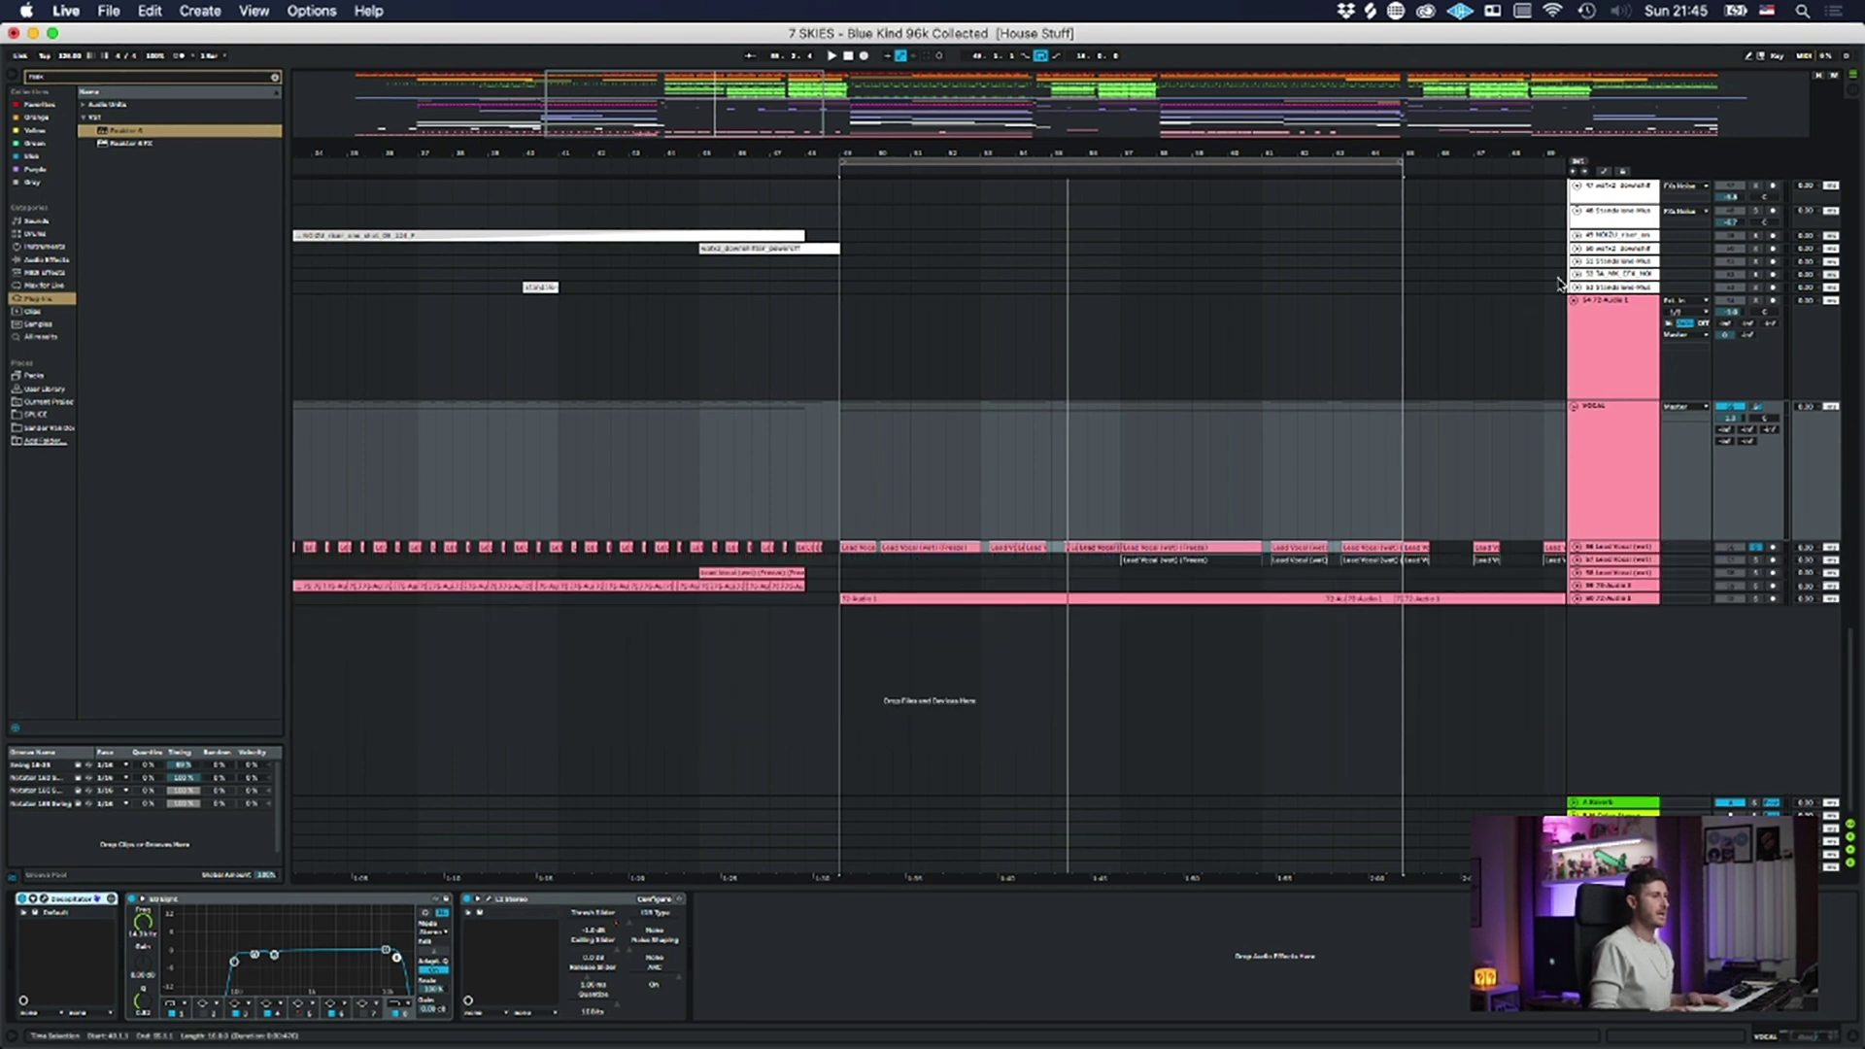
click(1574, 301)
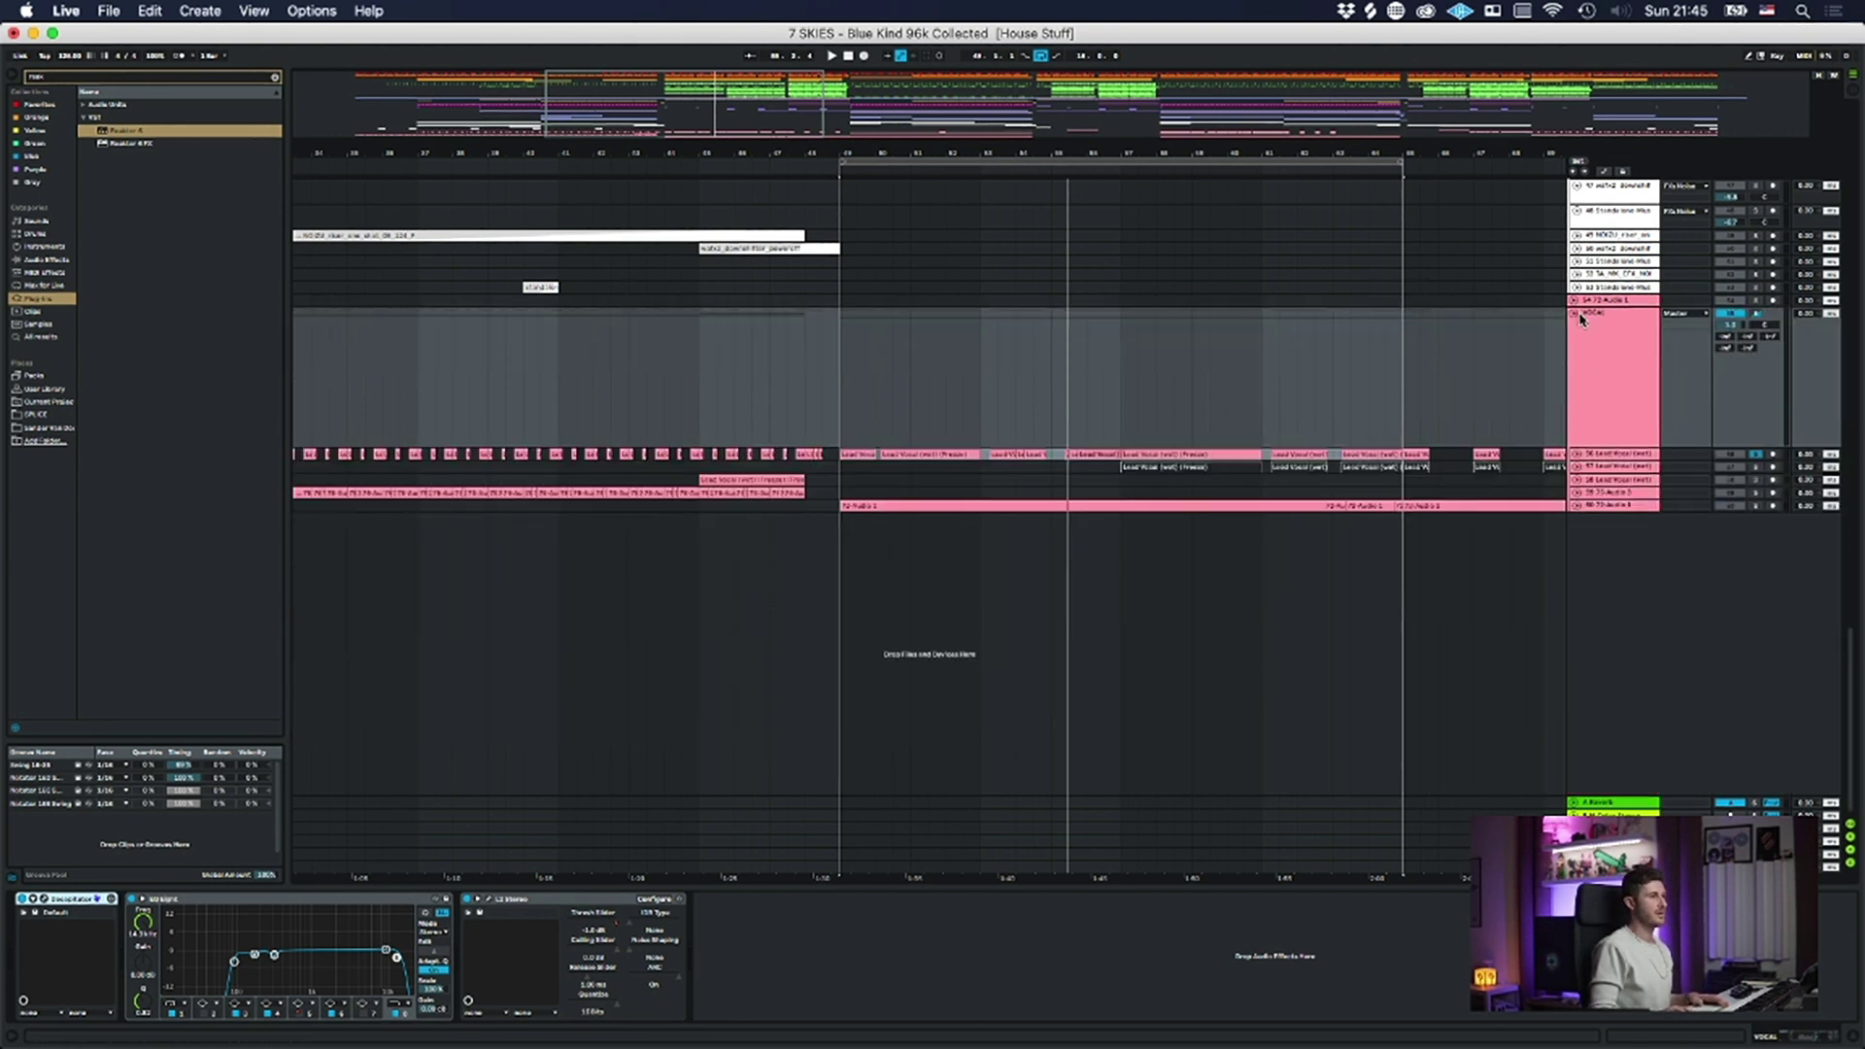
click(1575, 311)
drag(1013, 149, 646, 141)
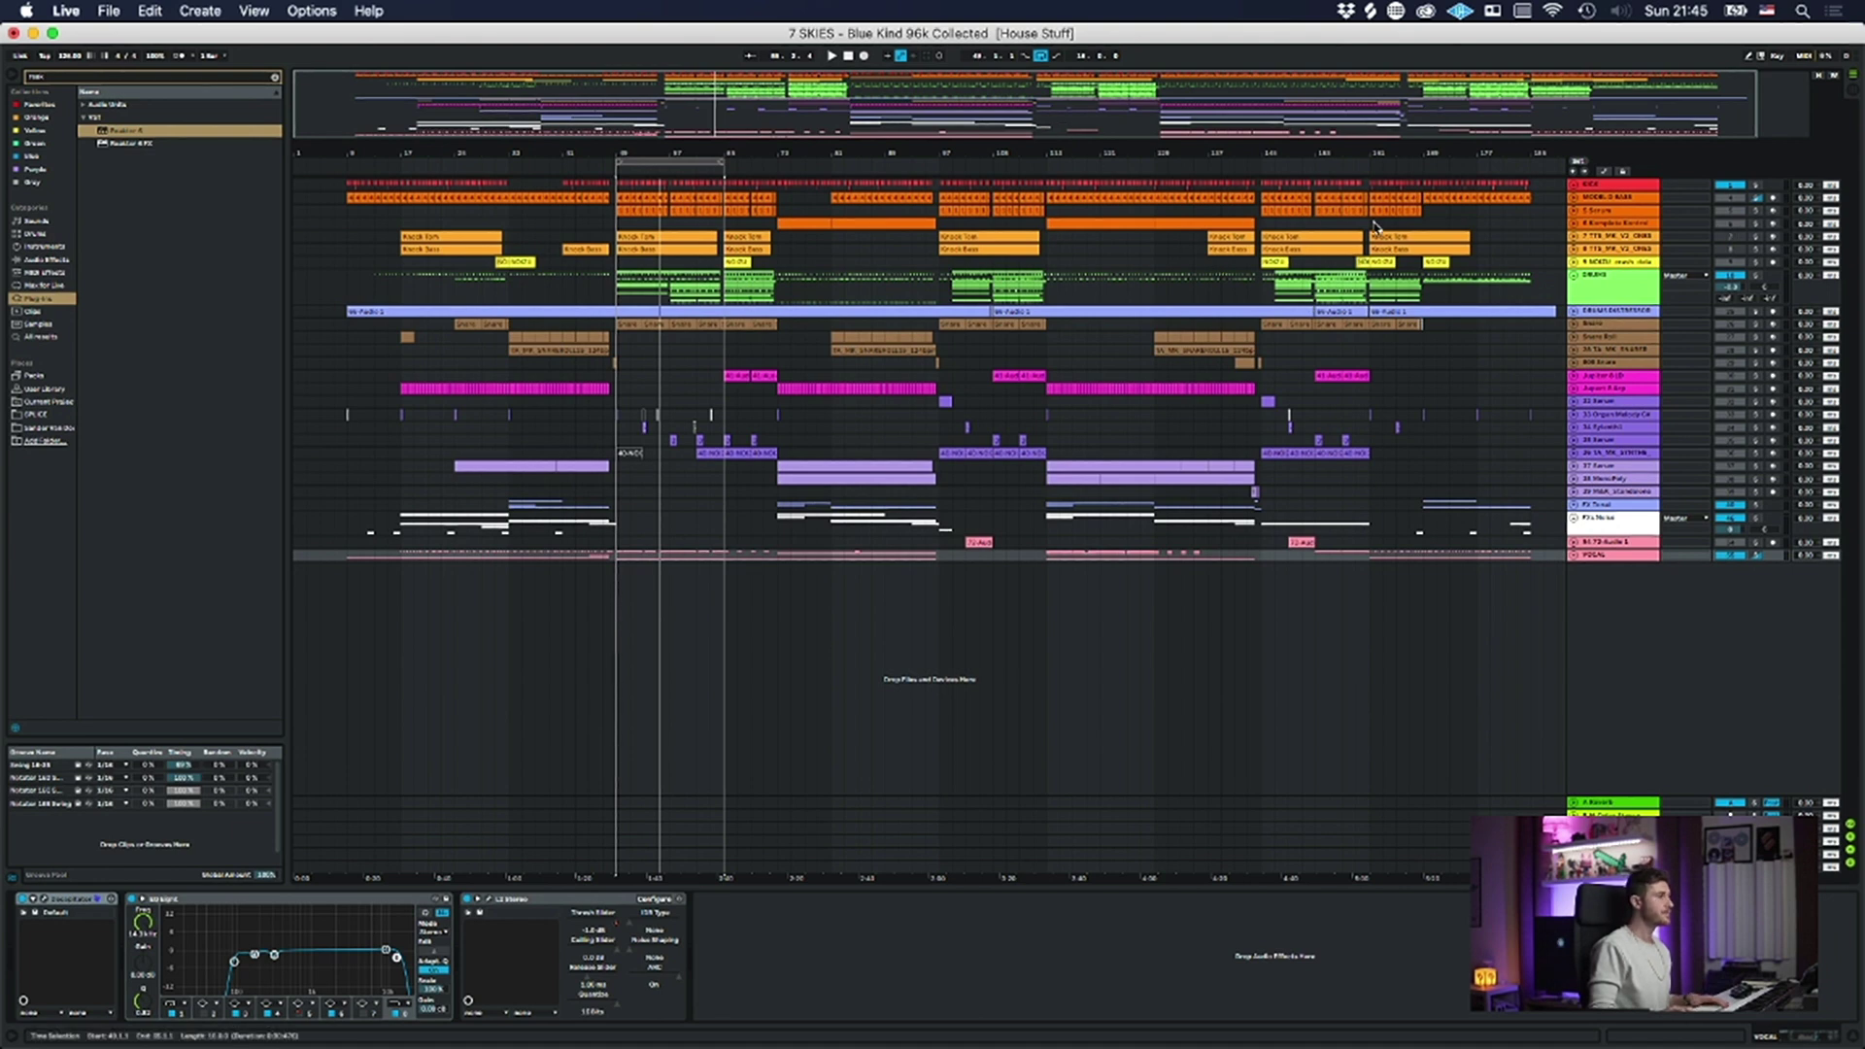
mouse_move(1280, 153)
mouse_down()
mouse_move(1231, 154)
mouse_move(1303, 169)
mouse_move(1266, 153)
mouse_up()
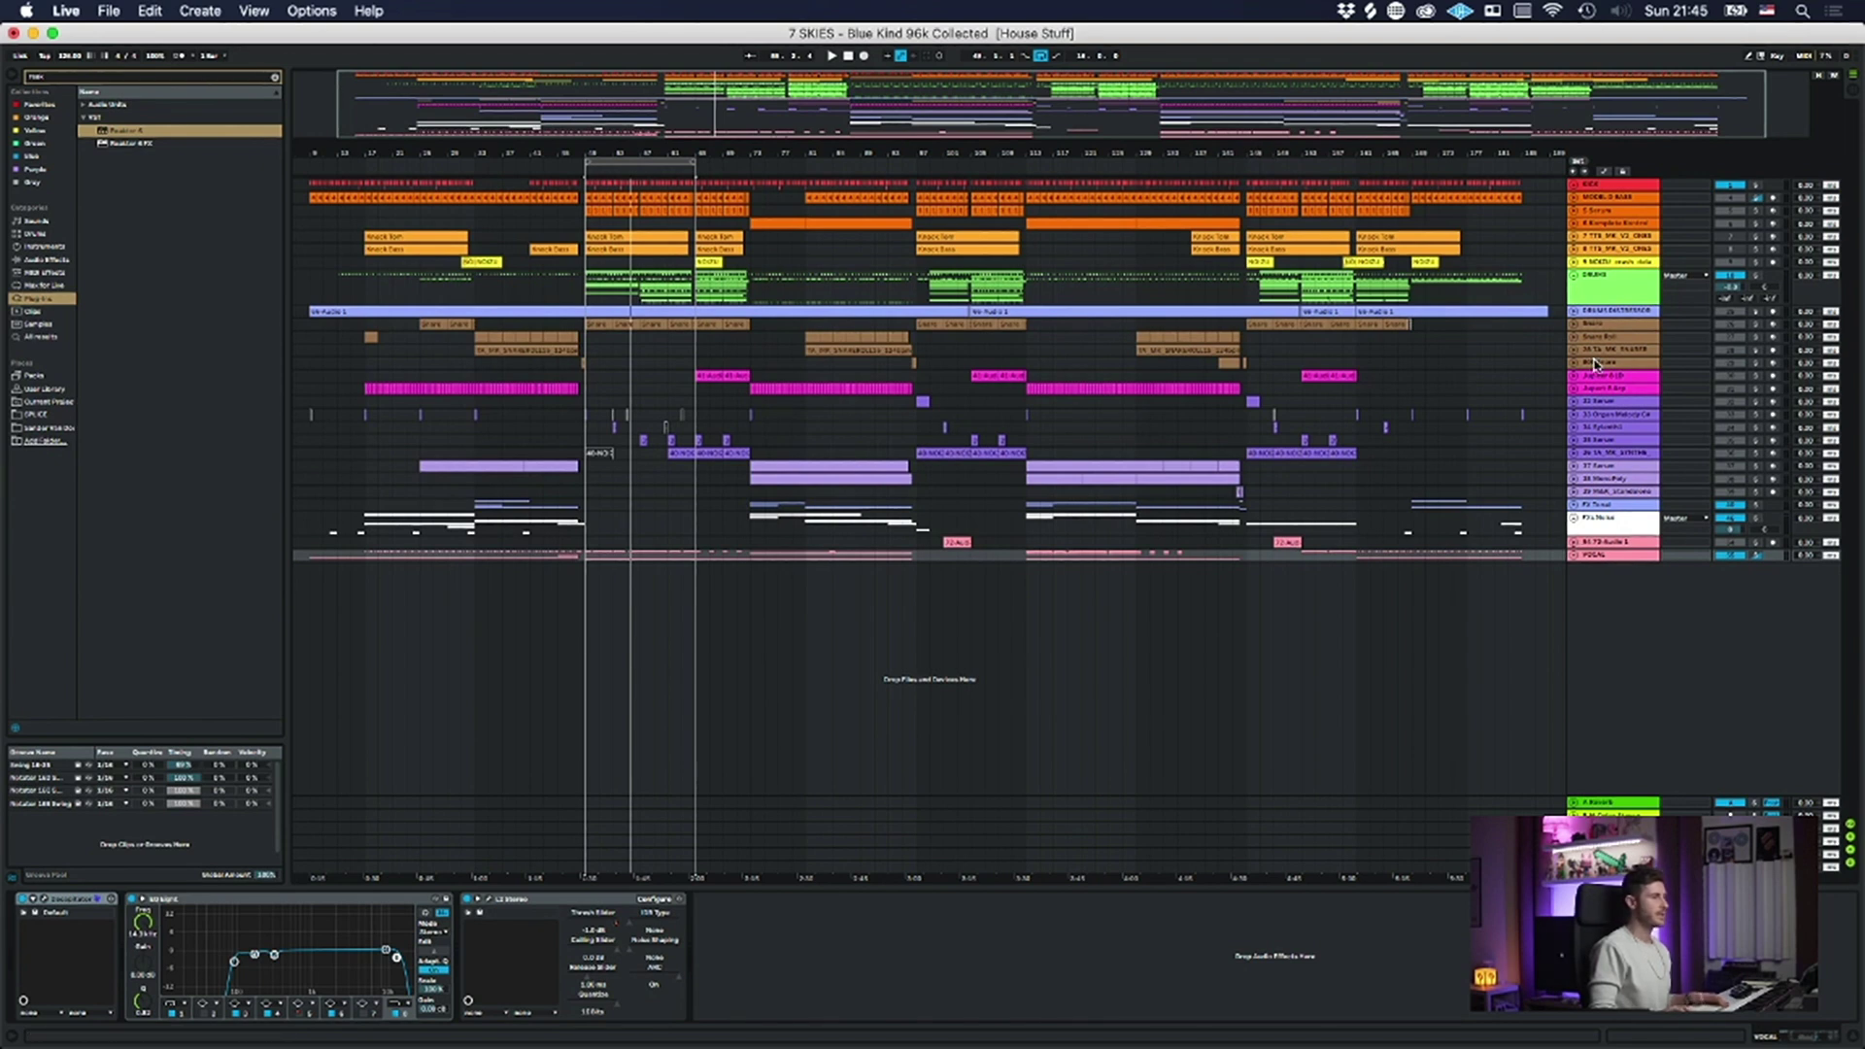
- Extend the loop to near the end of the song and unfold the Organ Melody track to show its clips
click(1615, 416)
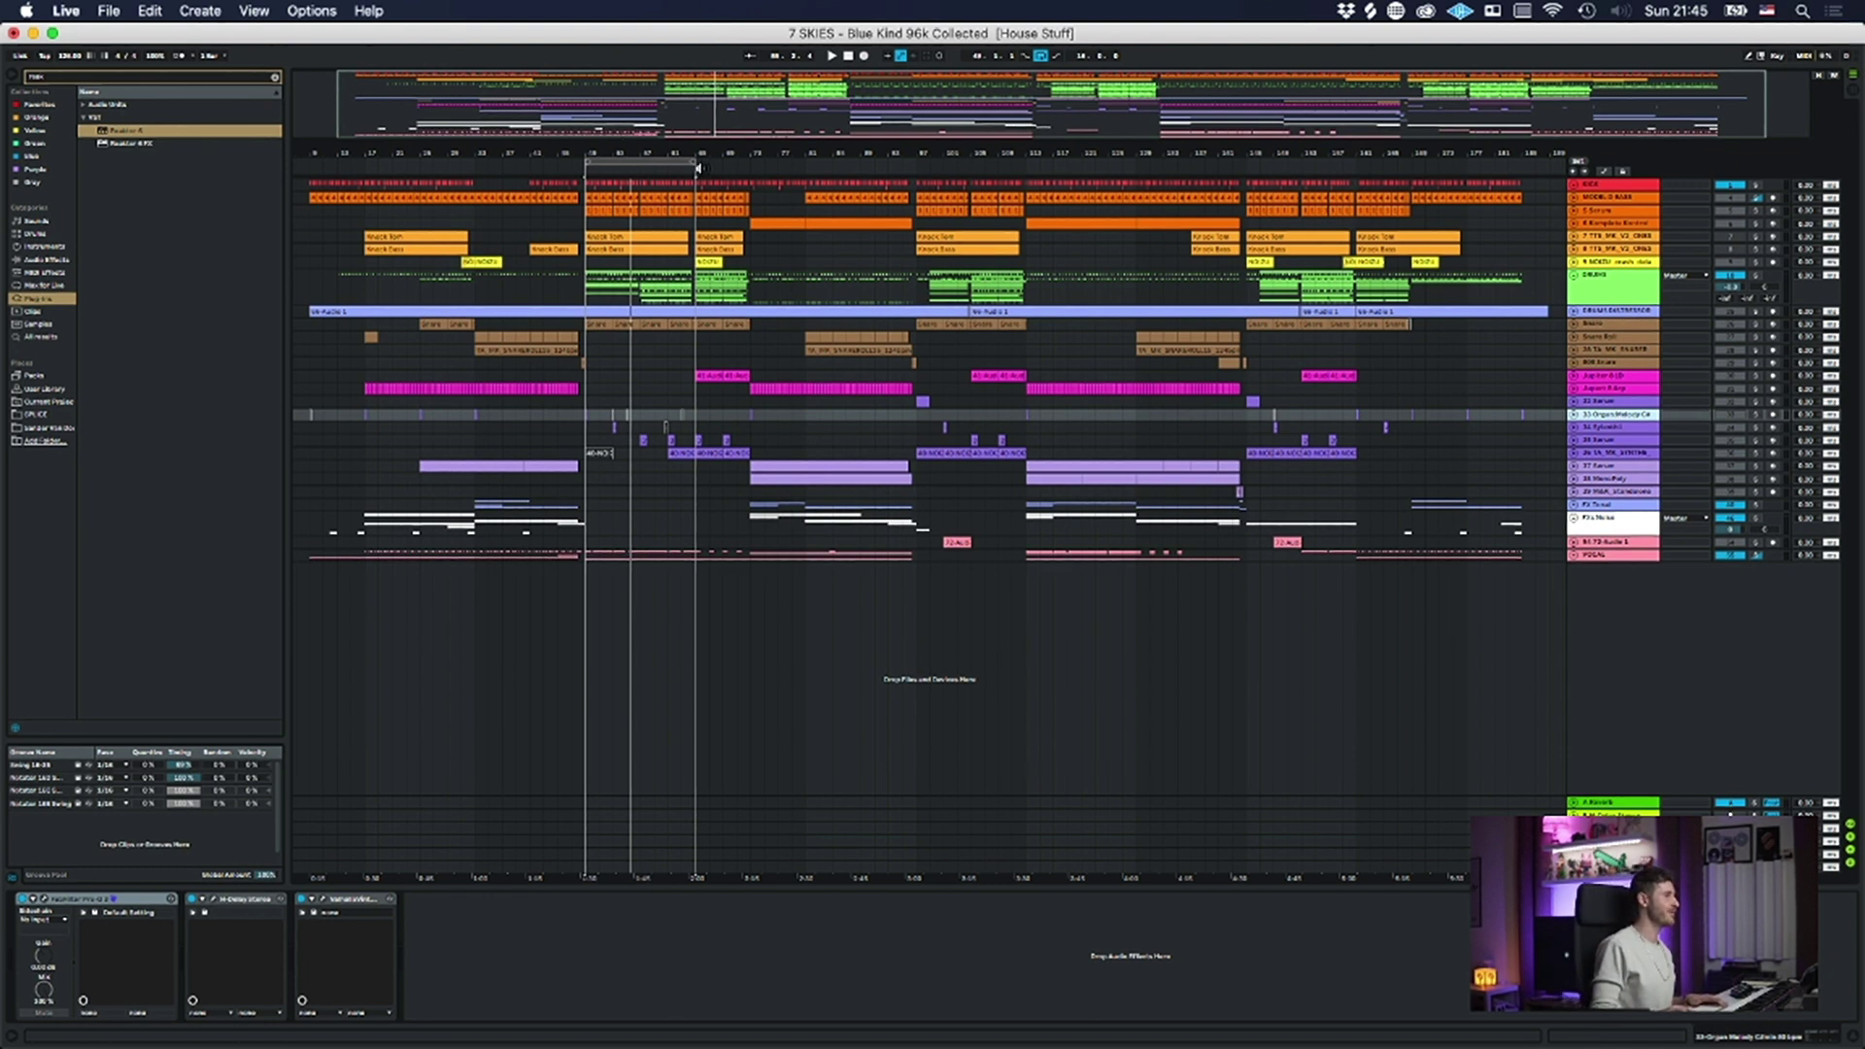
drag(688, 161, 1511, 251)
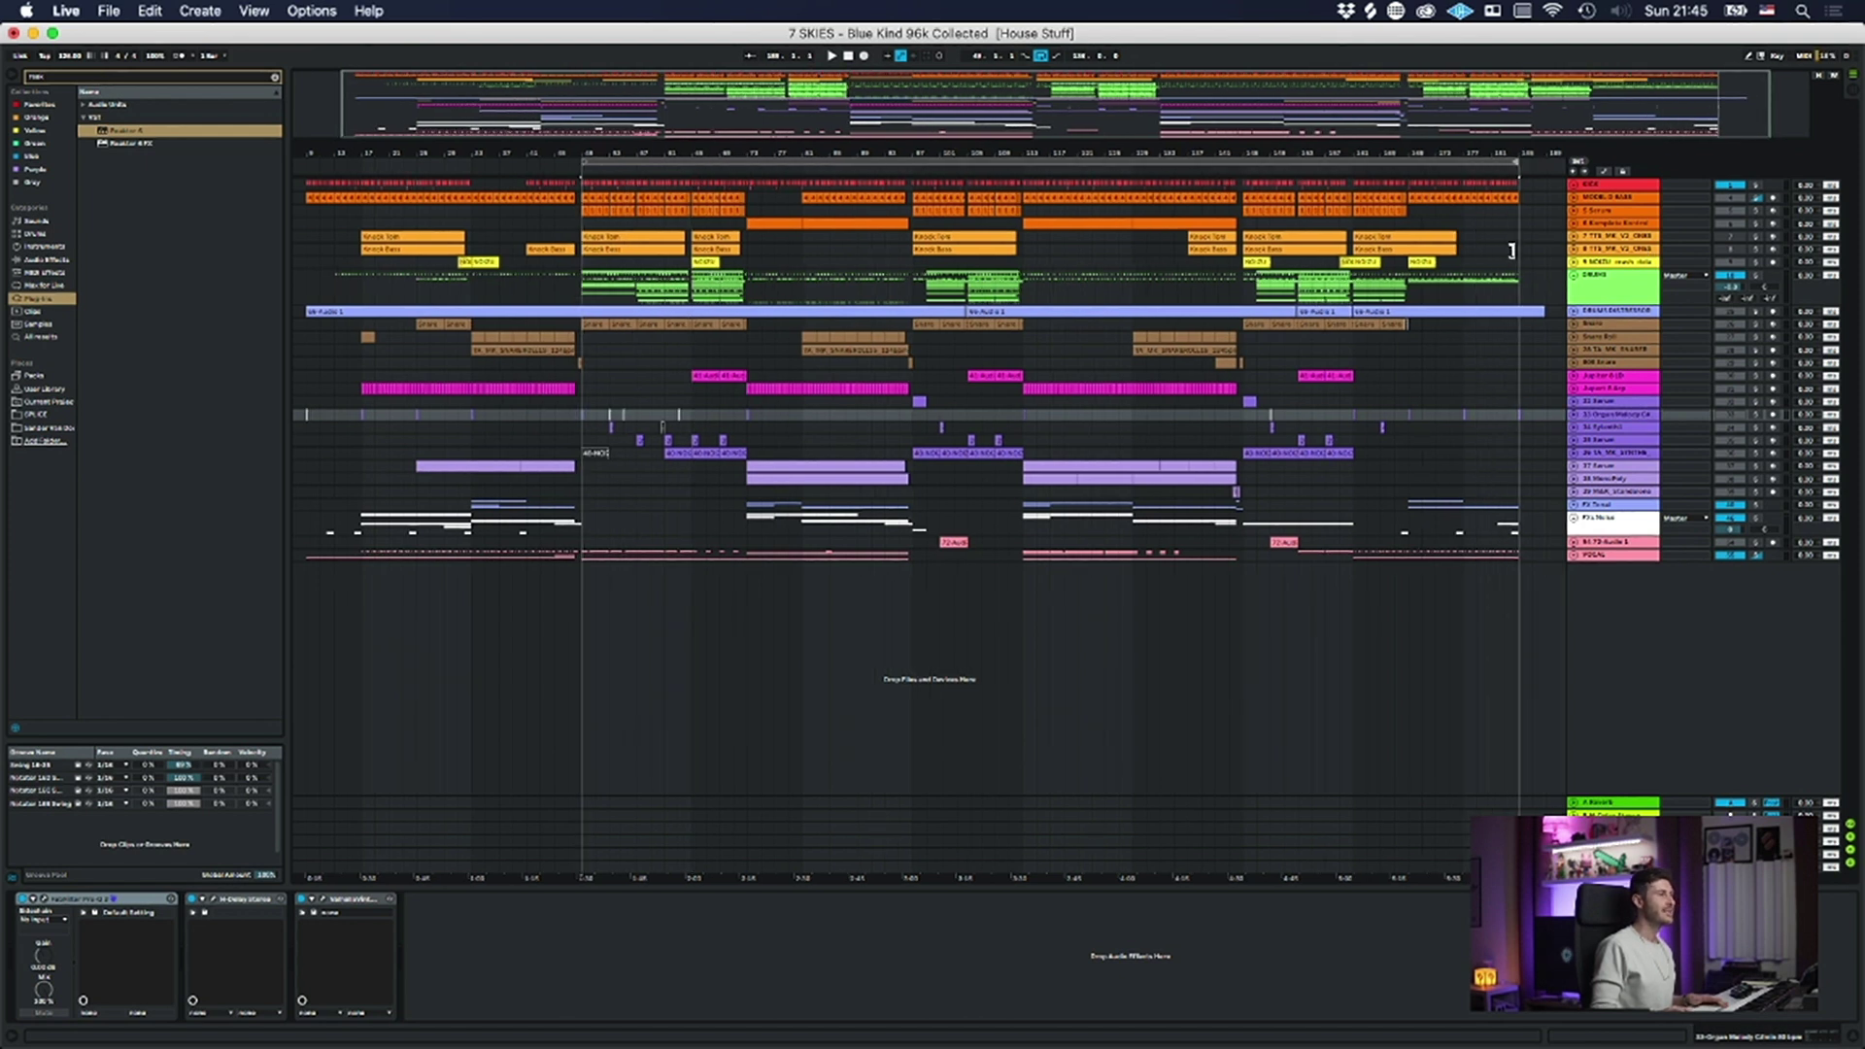
click(1590, 413)
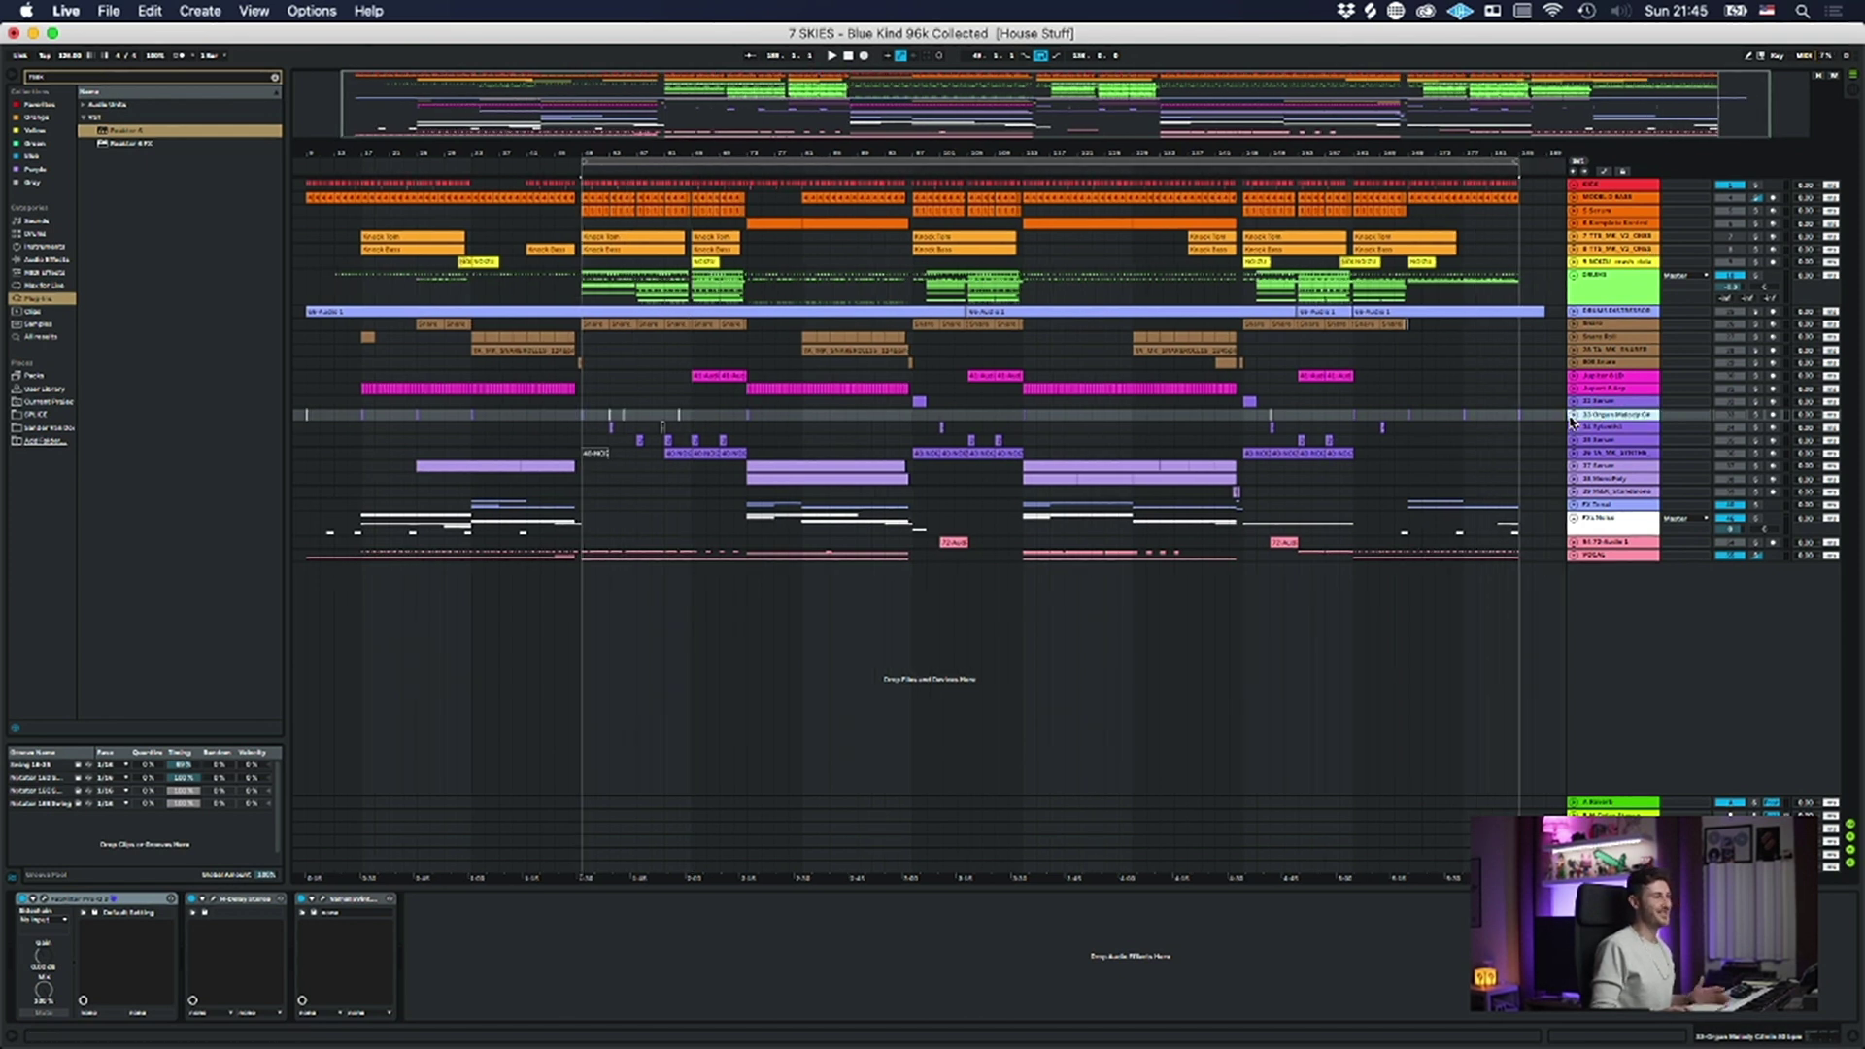
click(1574, 415)
drag(594, 153, 595, 292)
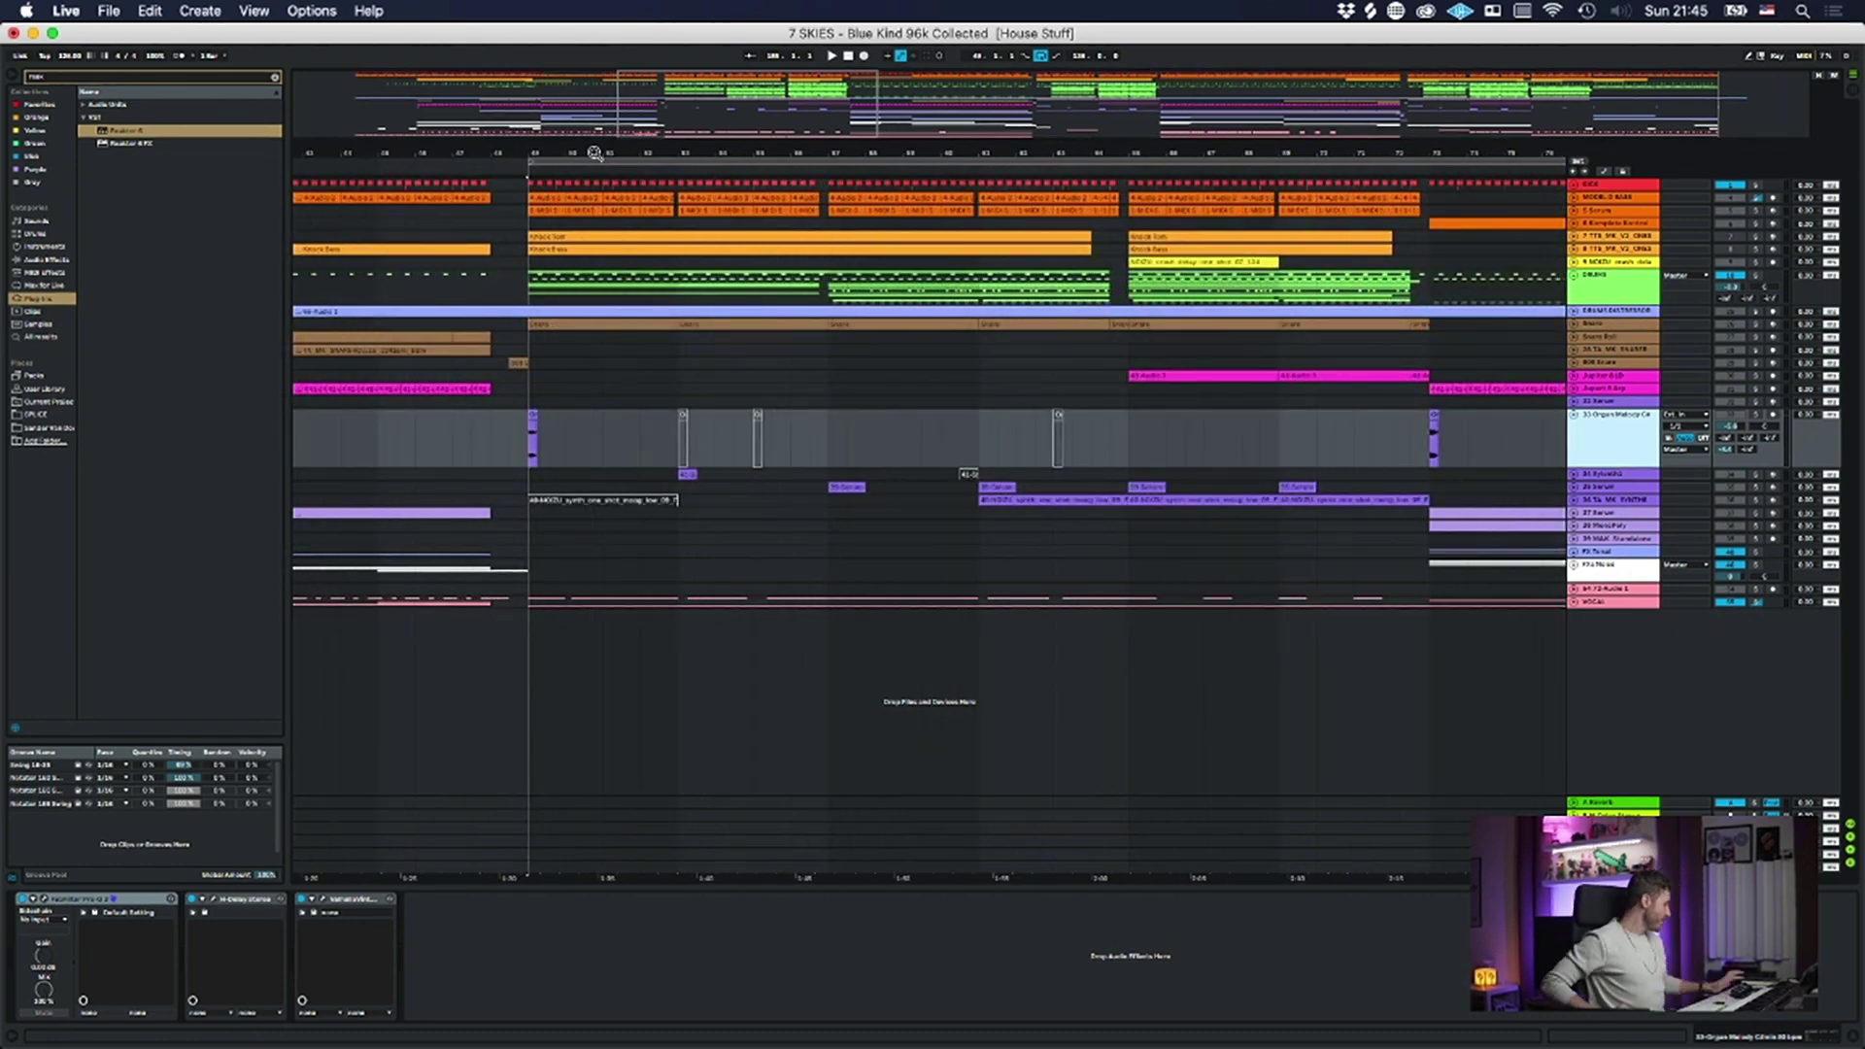
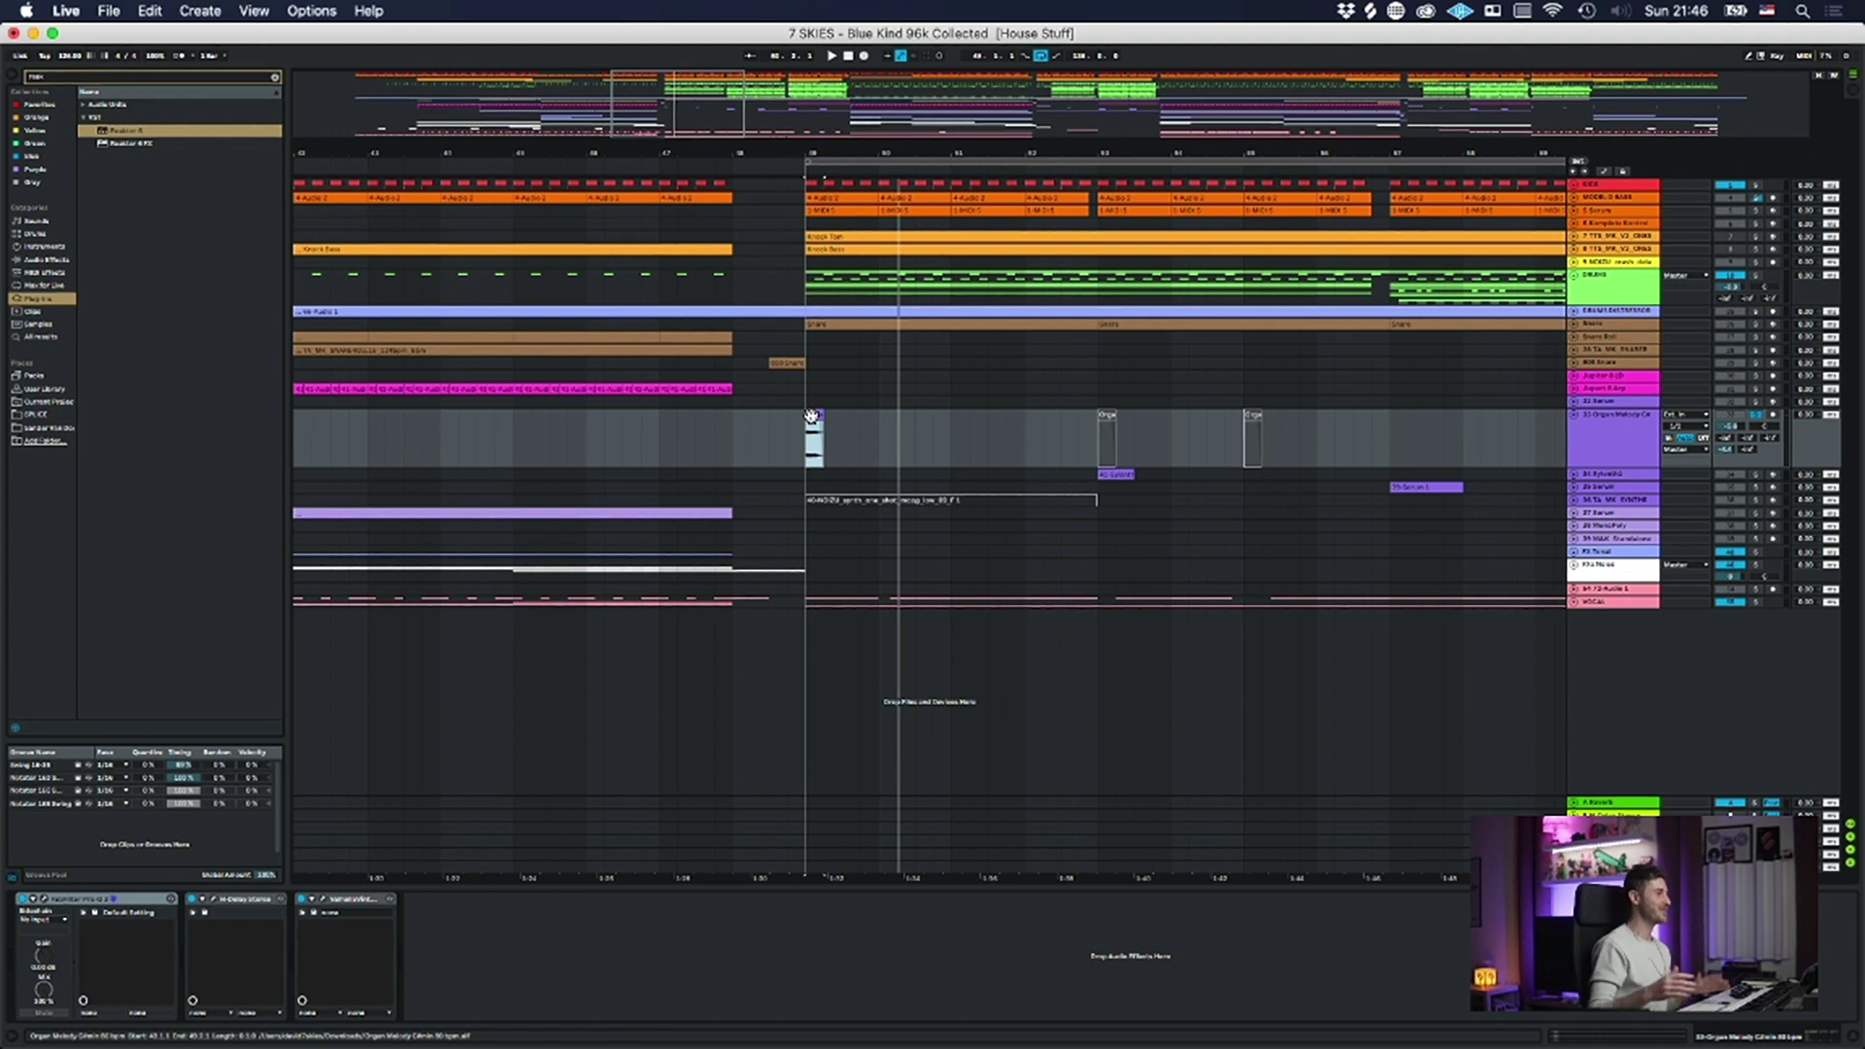
- Select the loop's time range on the Organ Melody track and examine its clips within the arrangement
click(1637, 443)
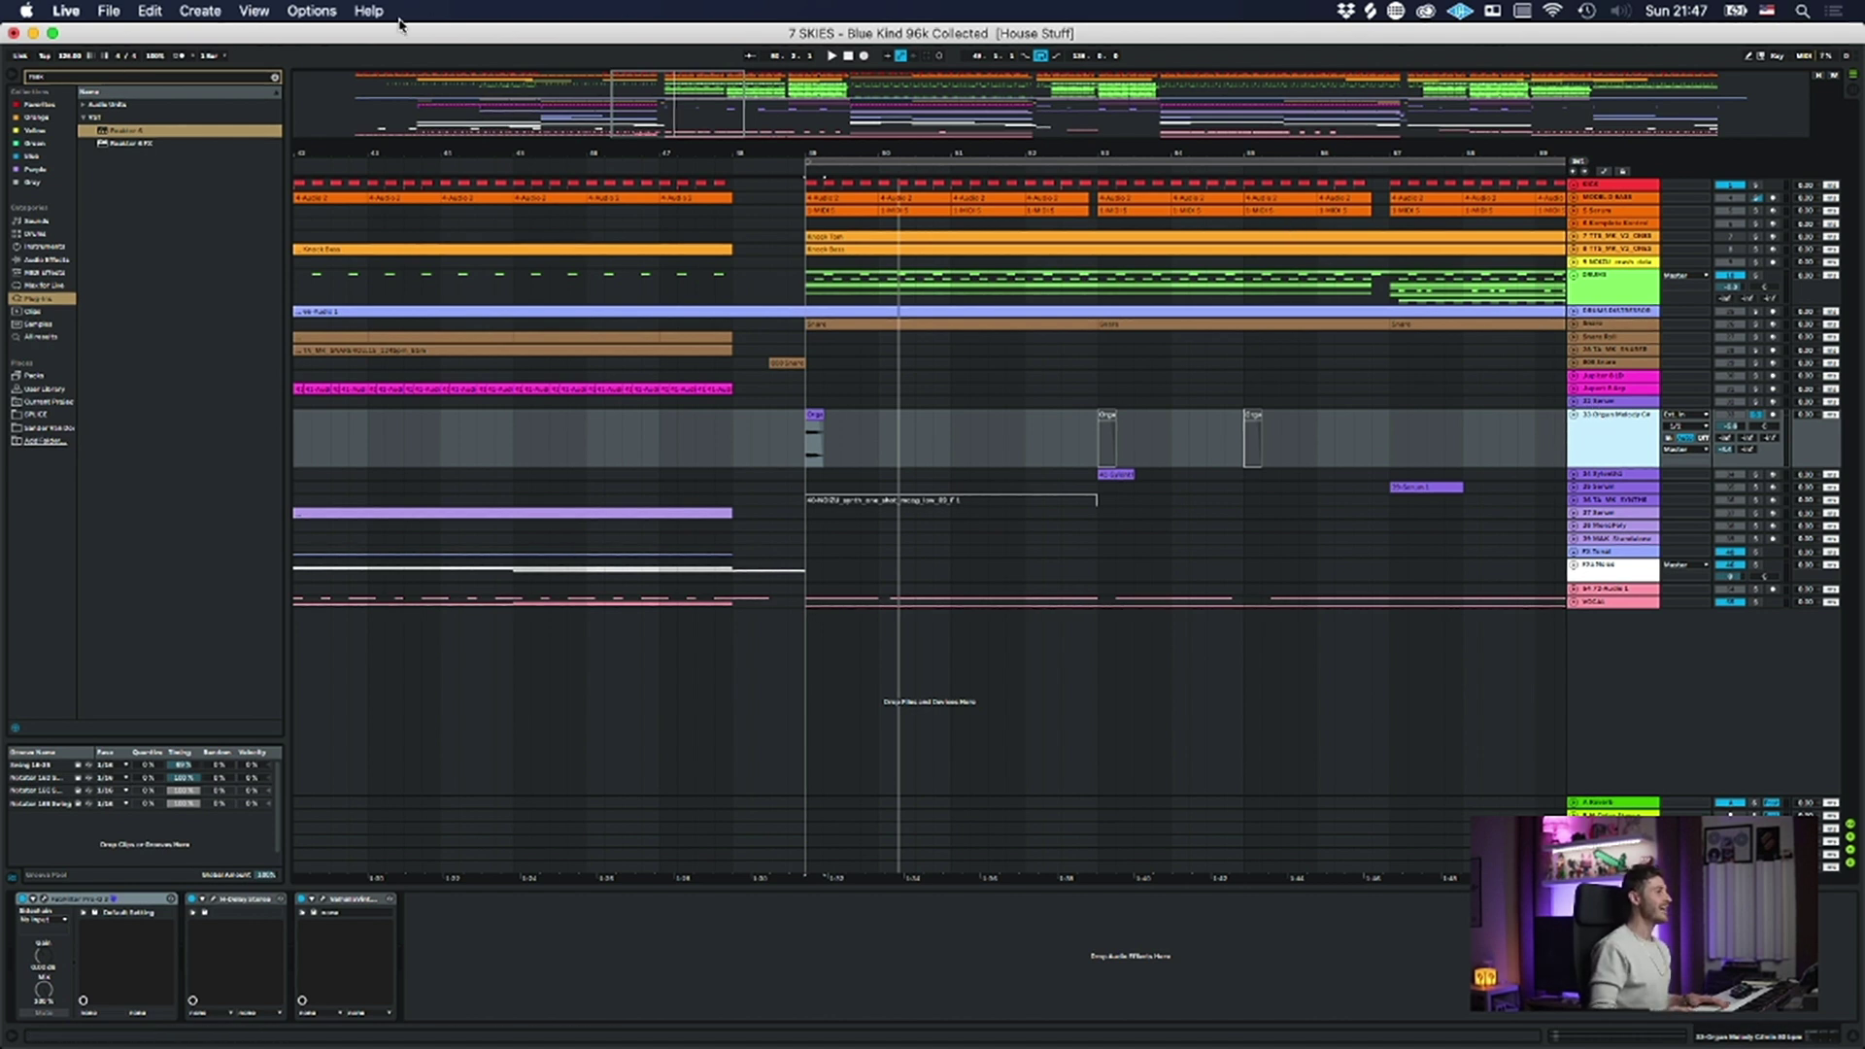
click(819, 160)
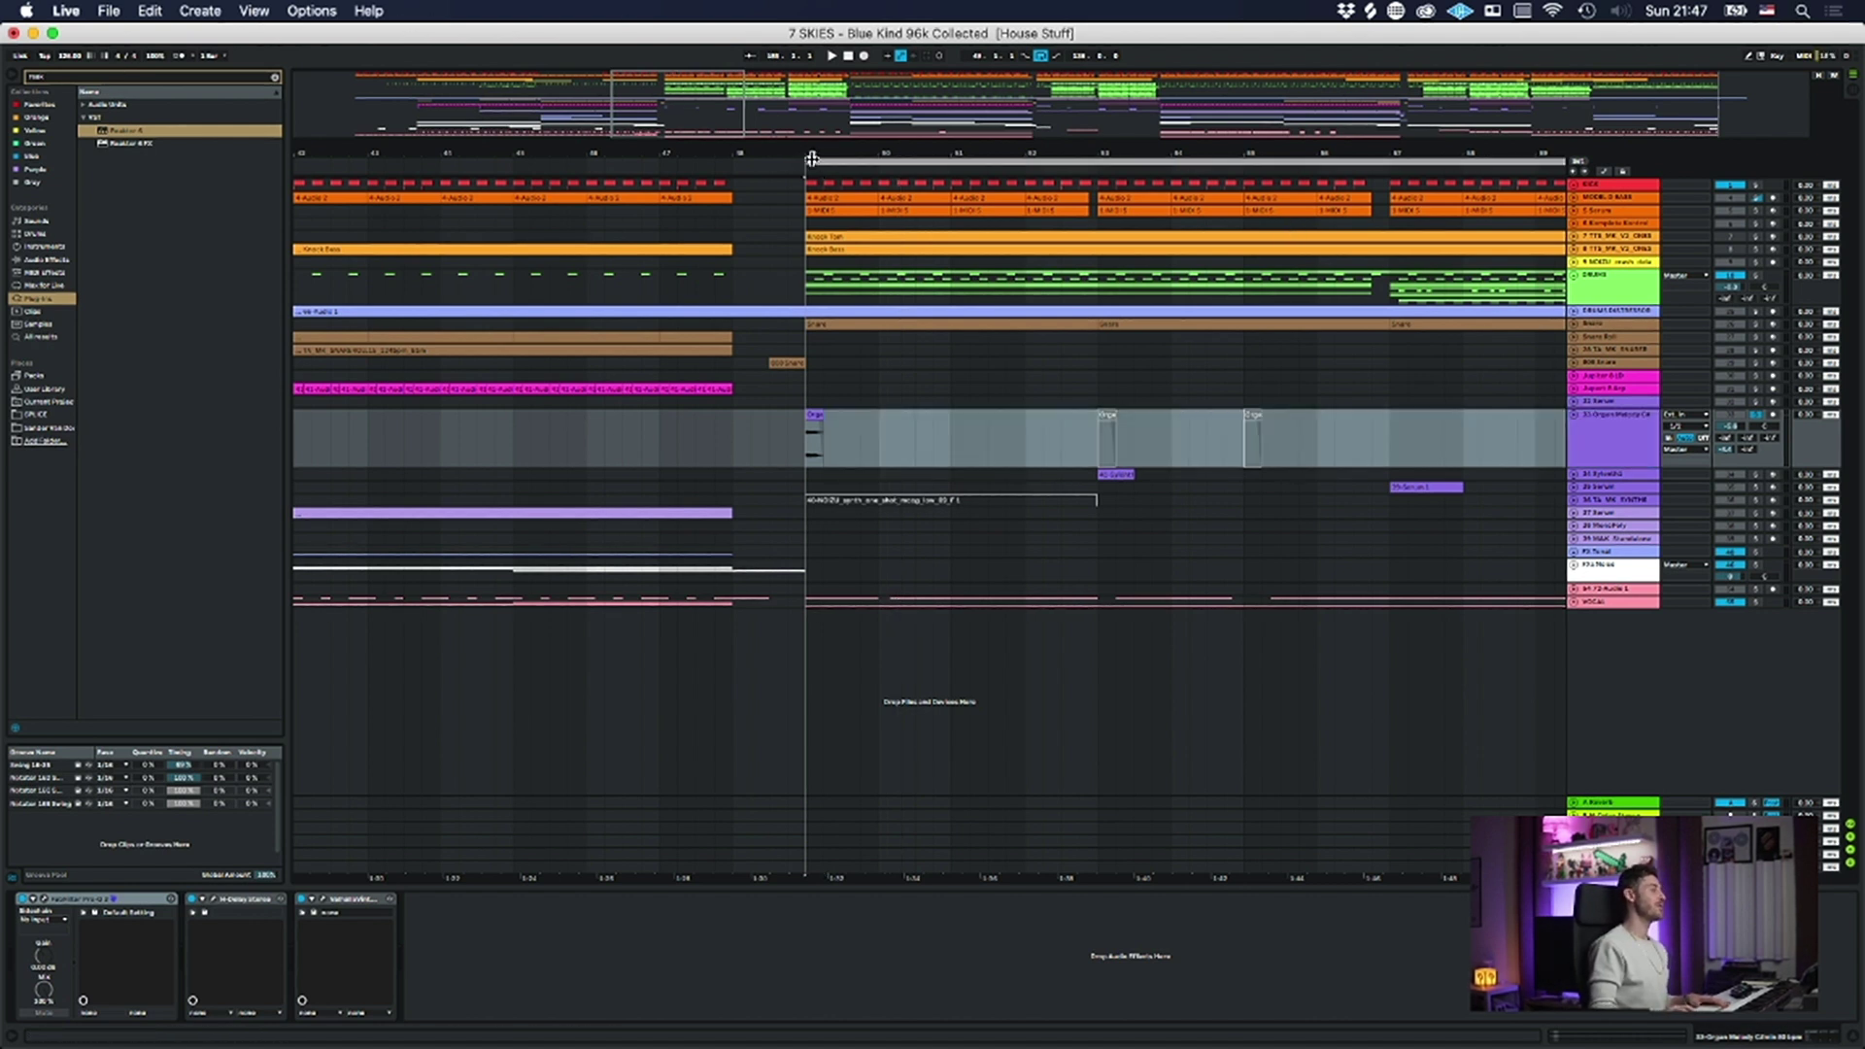
drag(812, 149, 740, 32)
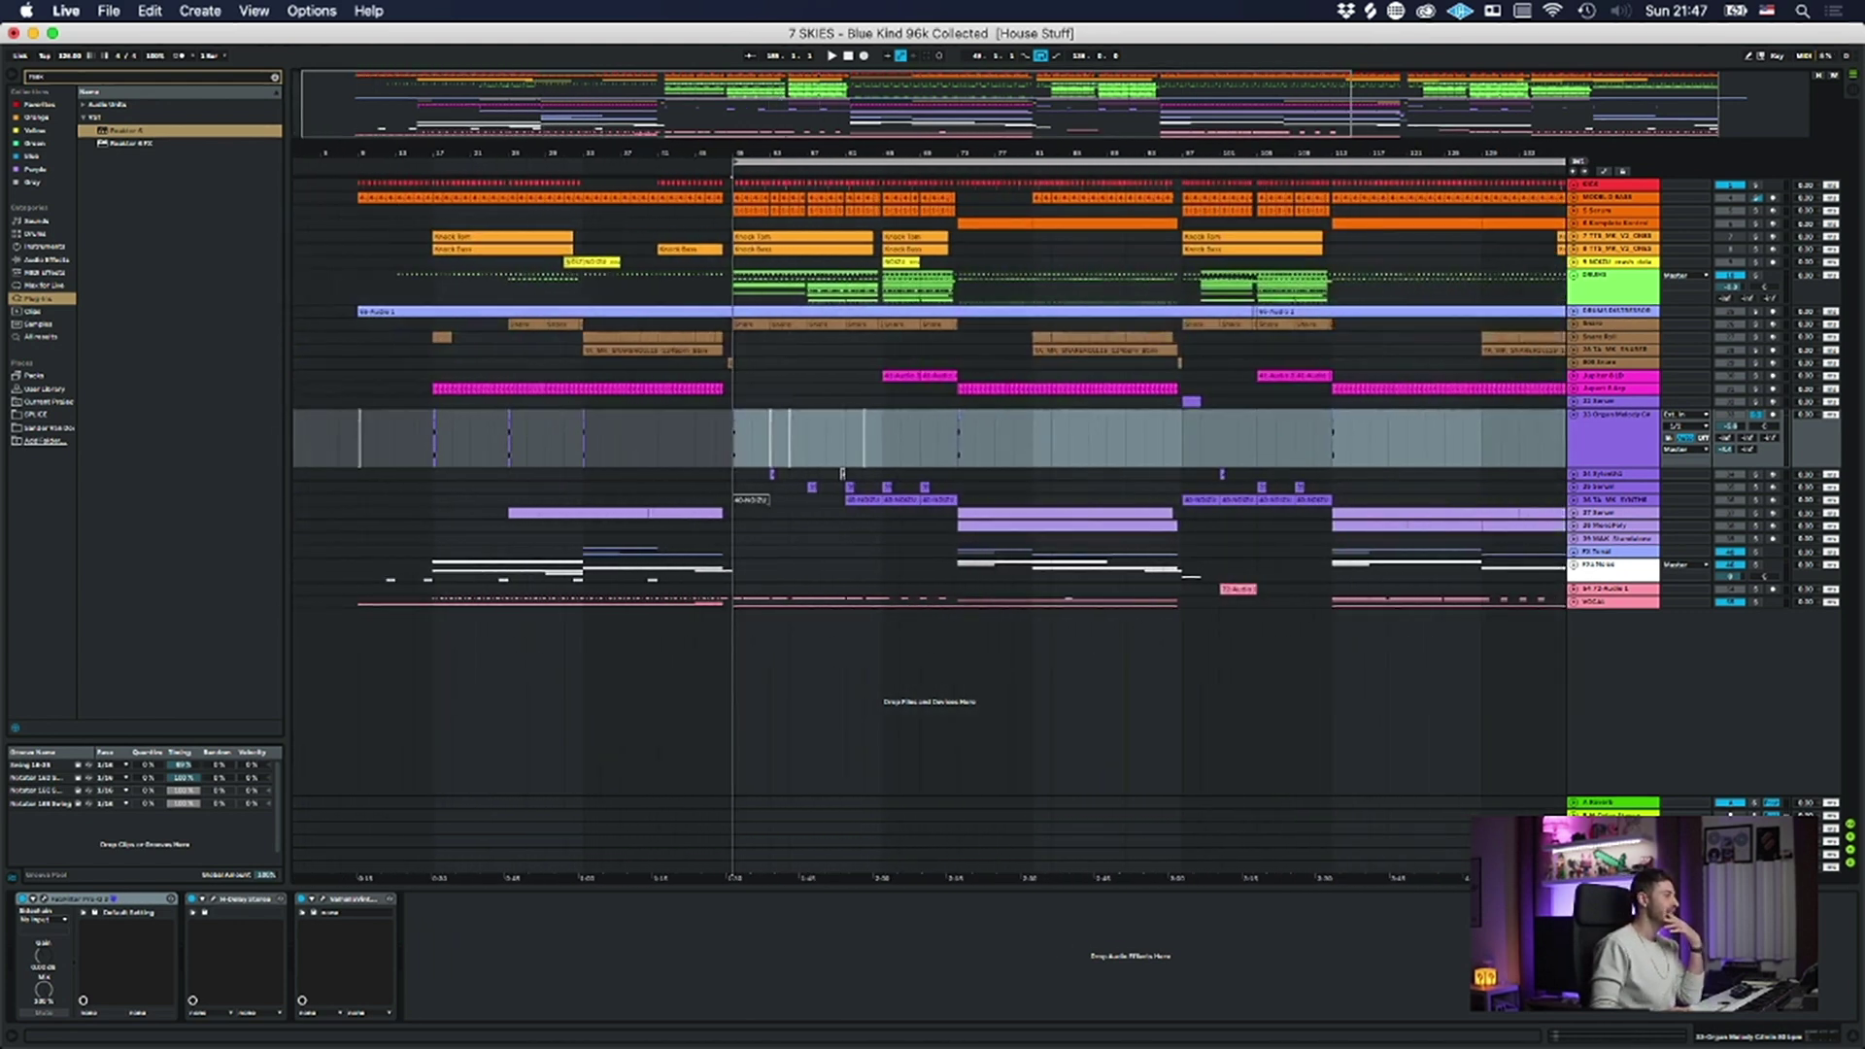
drag(733, 153, 734, 194)
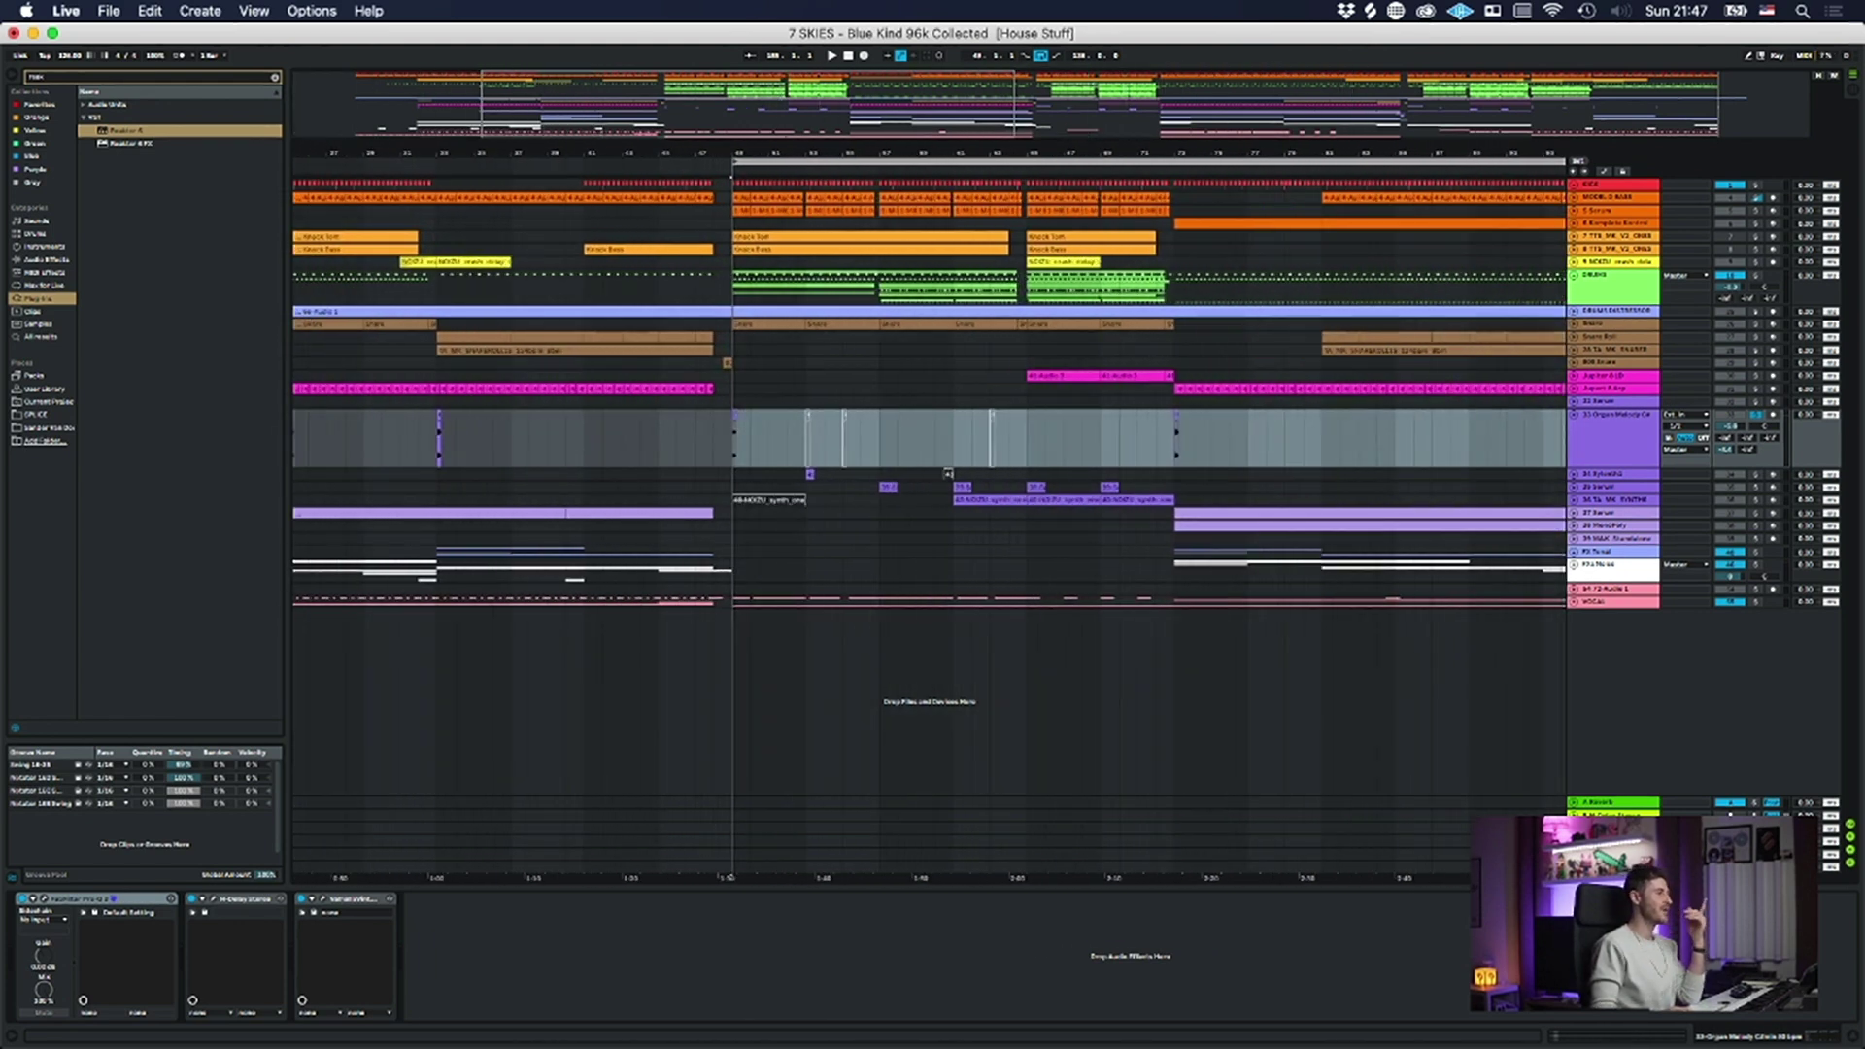
- Examine how the Organ Melody clips are placed at the section starts across the arrangement
scroll(929, 388, right, 10)
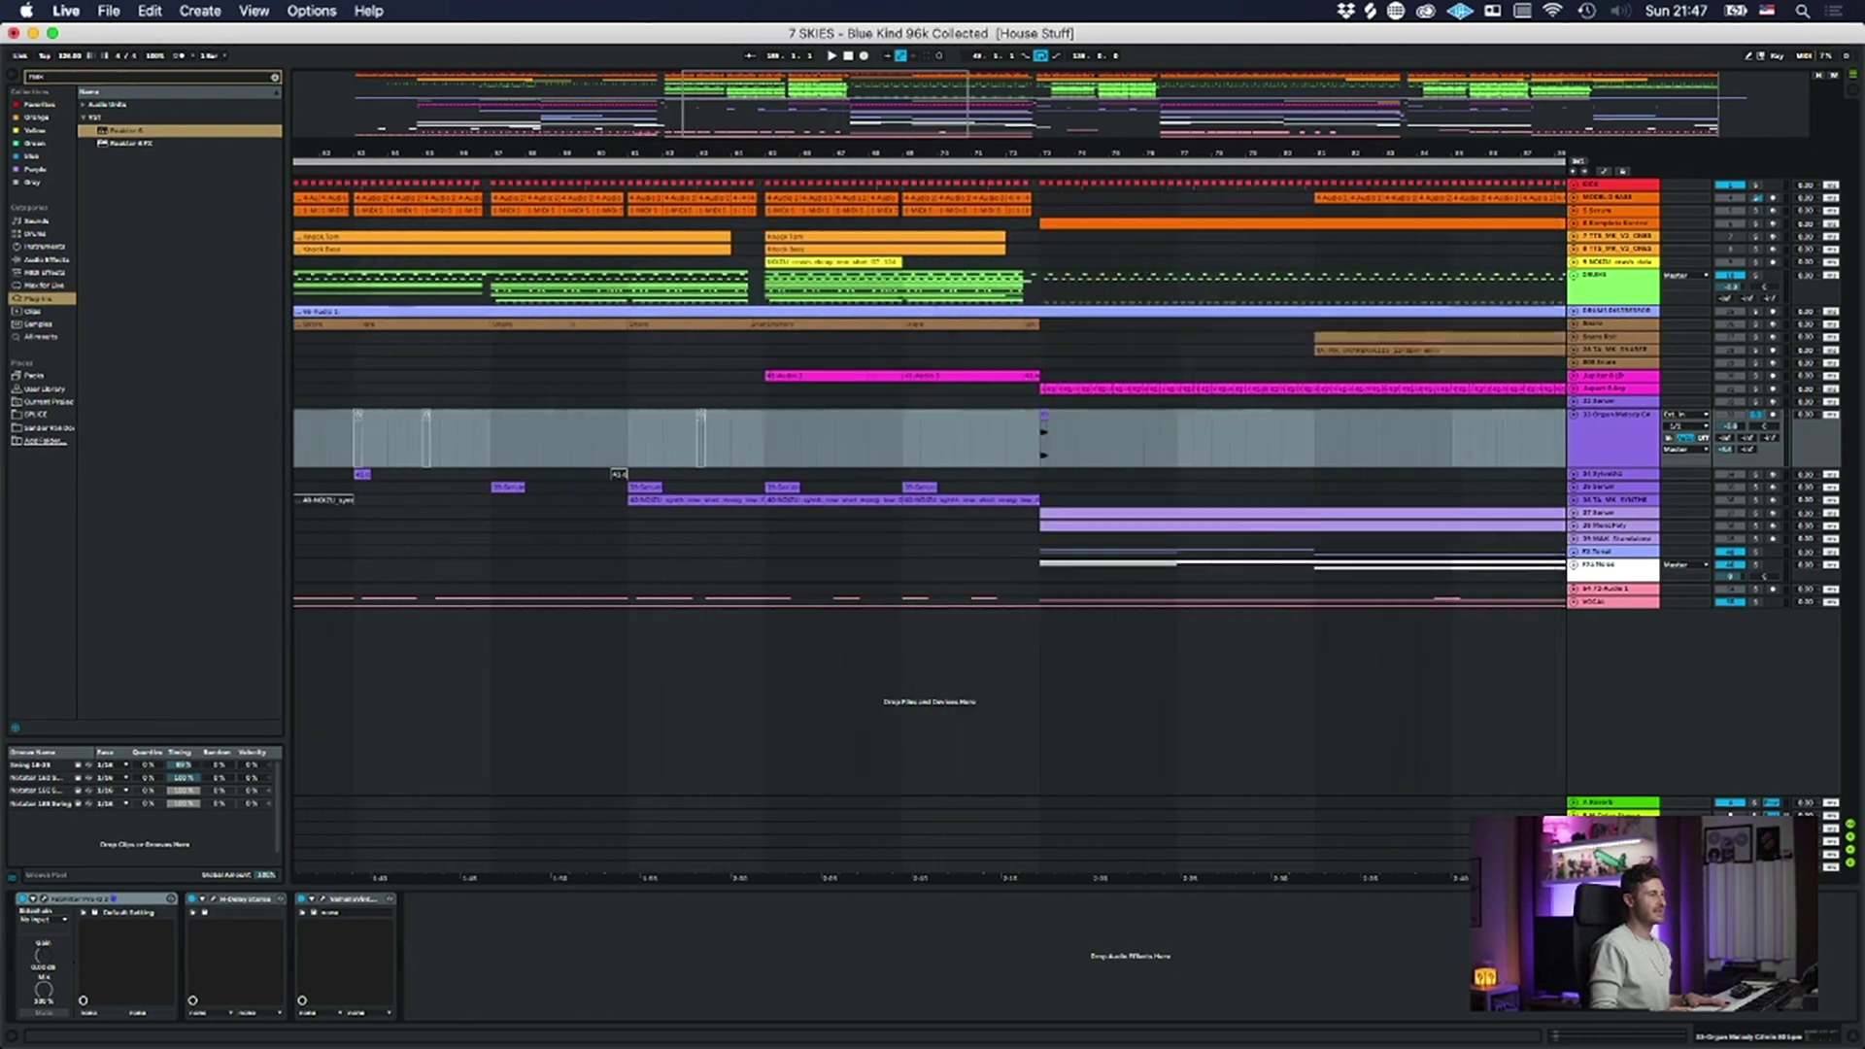
drag(294, 156, 812, 147)
click(798, 451)
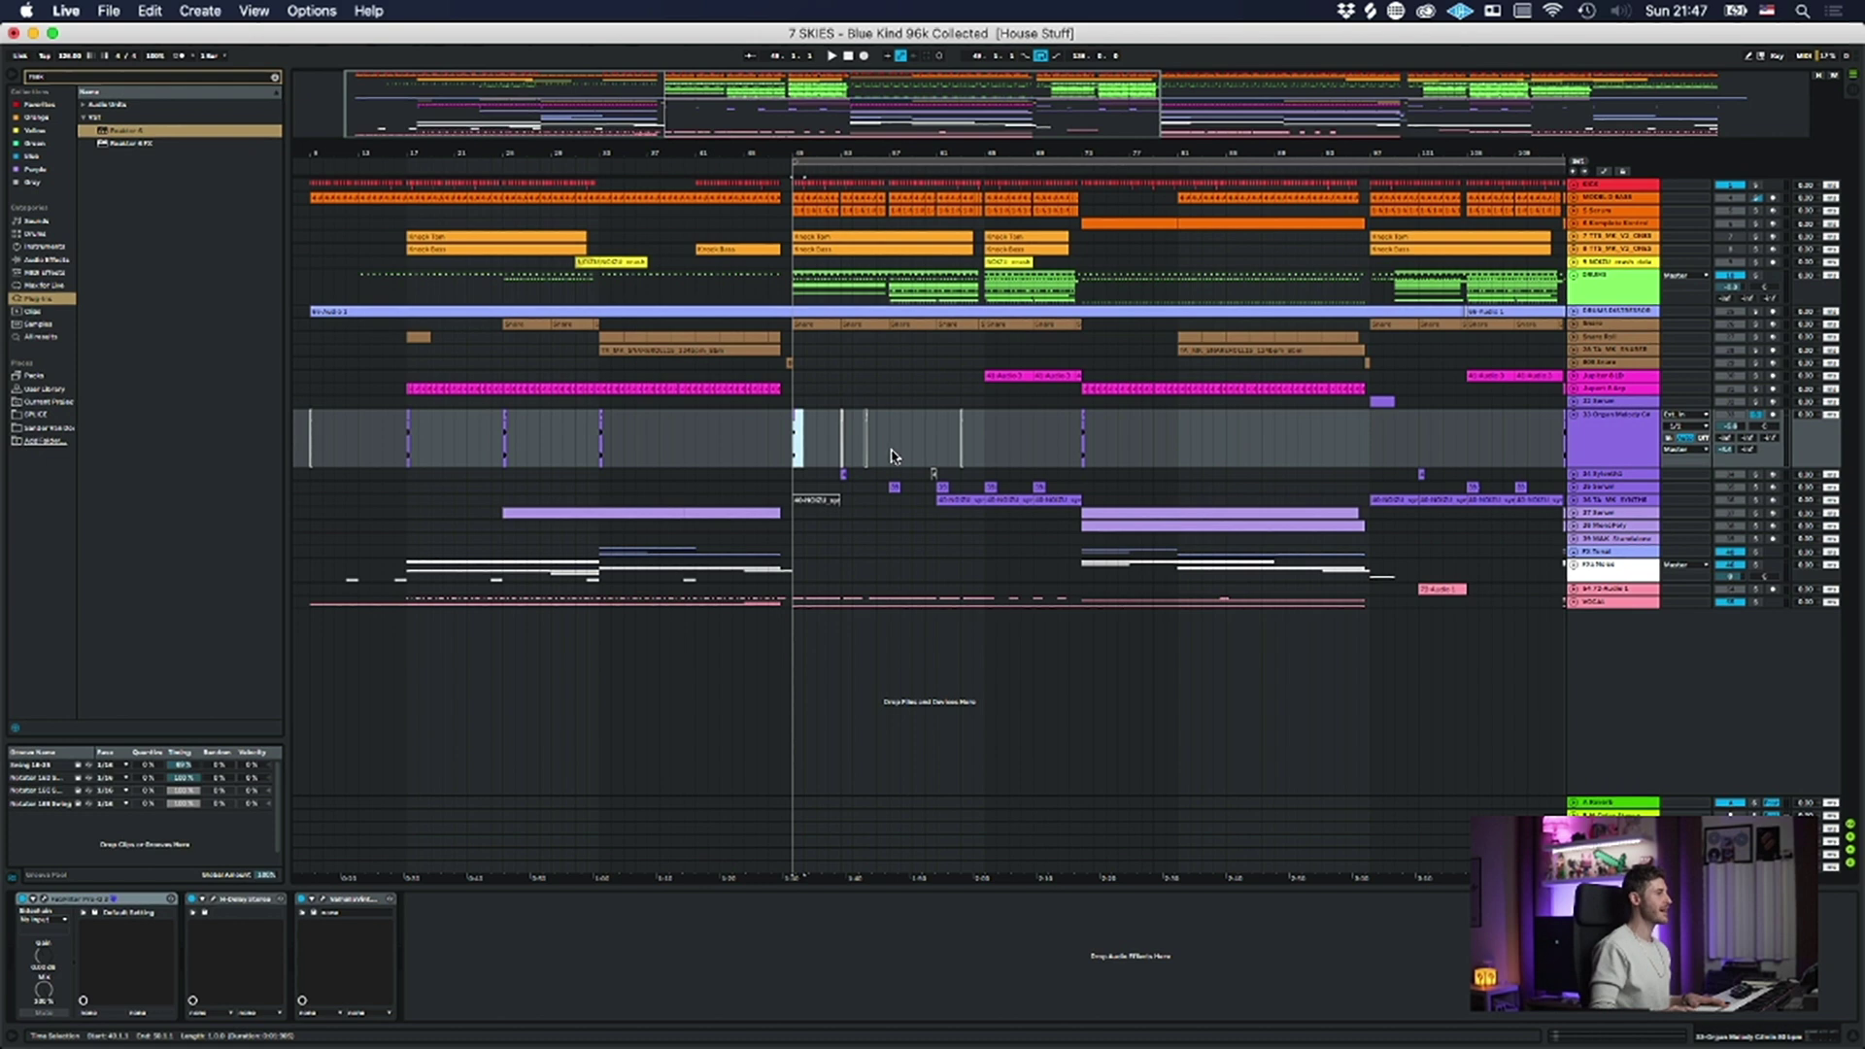
click(599, 467)
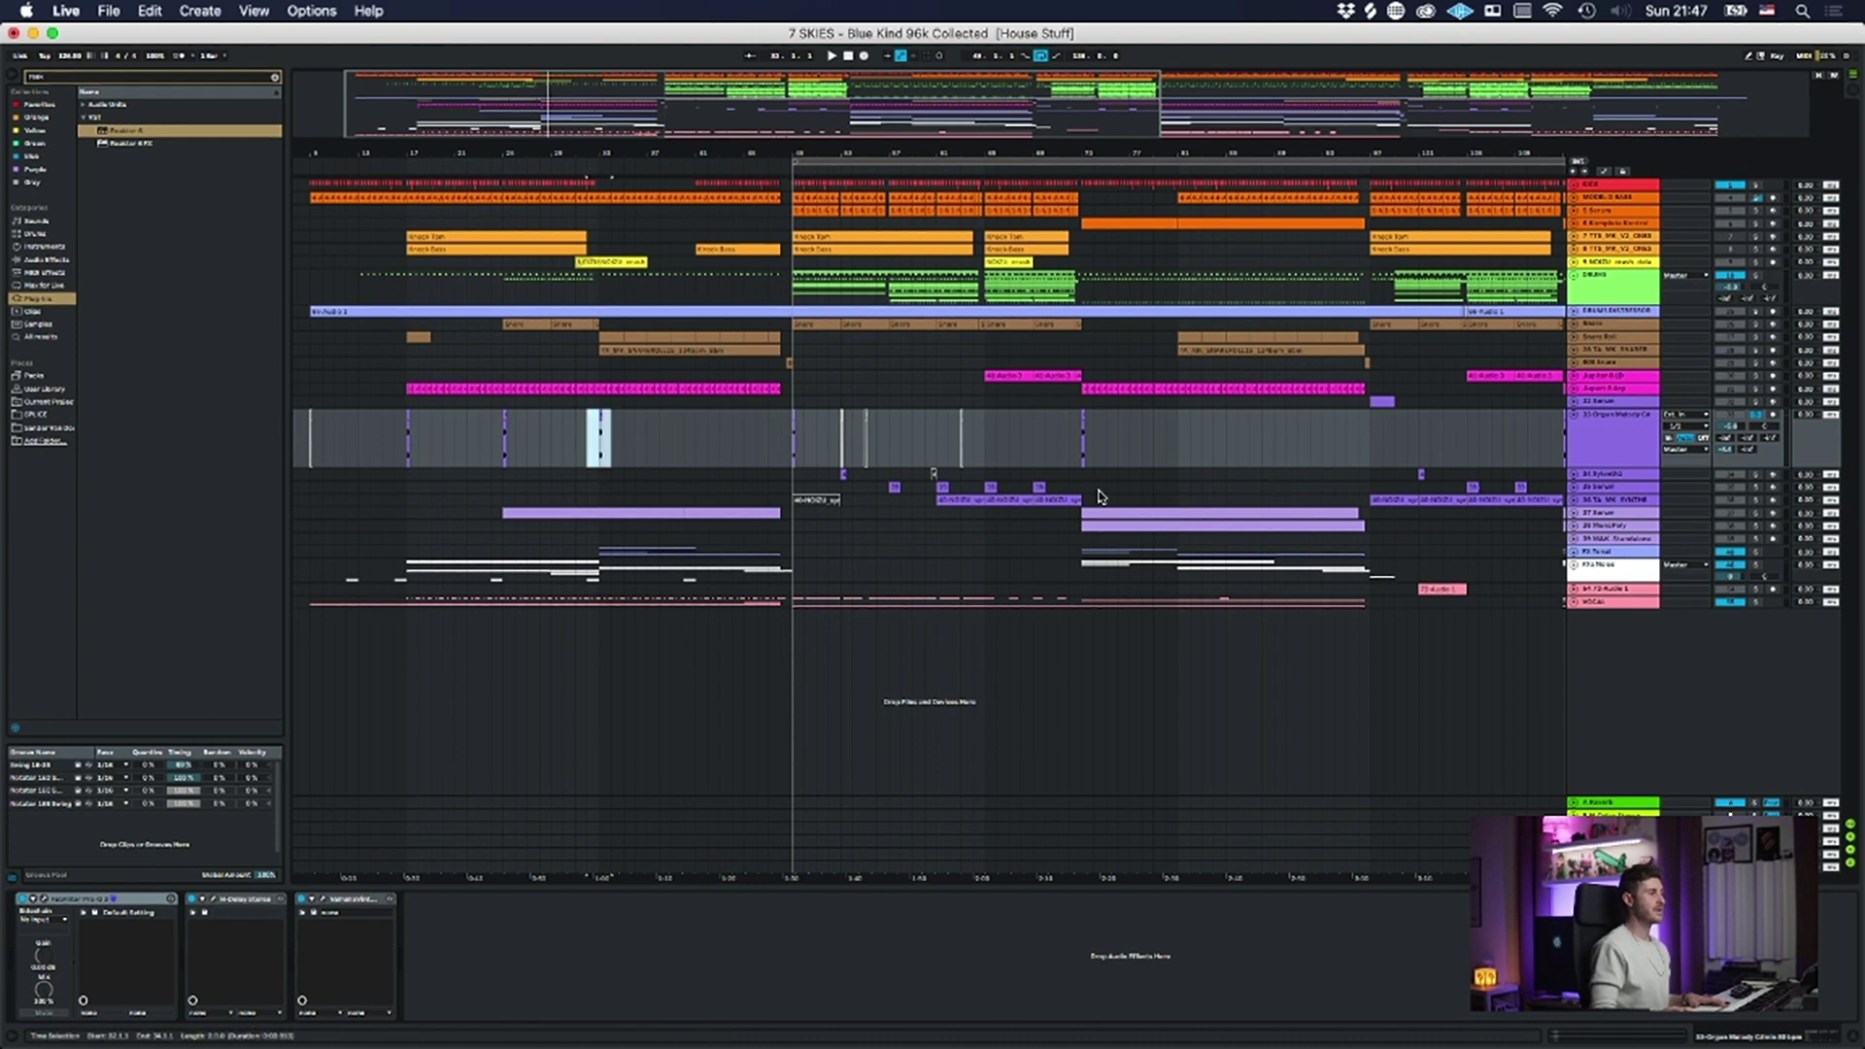
drag(1082, 452, 1130, 459)
drag(582, 122, 235, 425)
- Audition the soloed Organ Melody track from bar 17 and again from bar 25
click(560, 458)
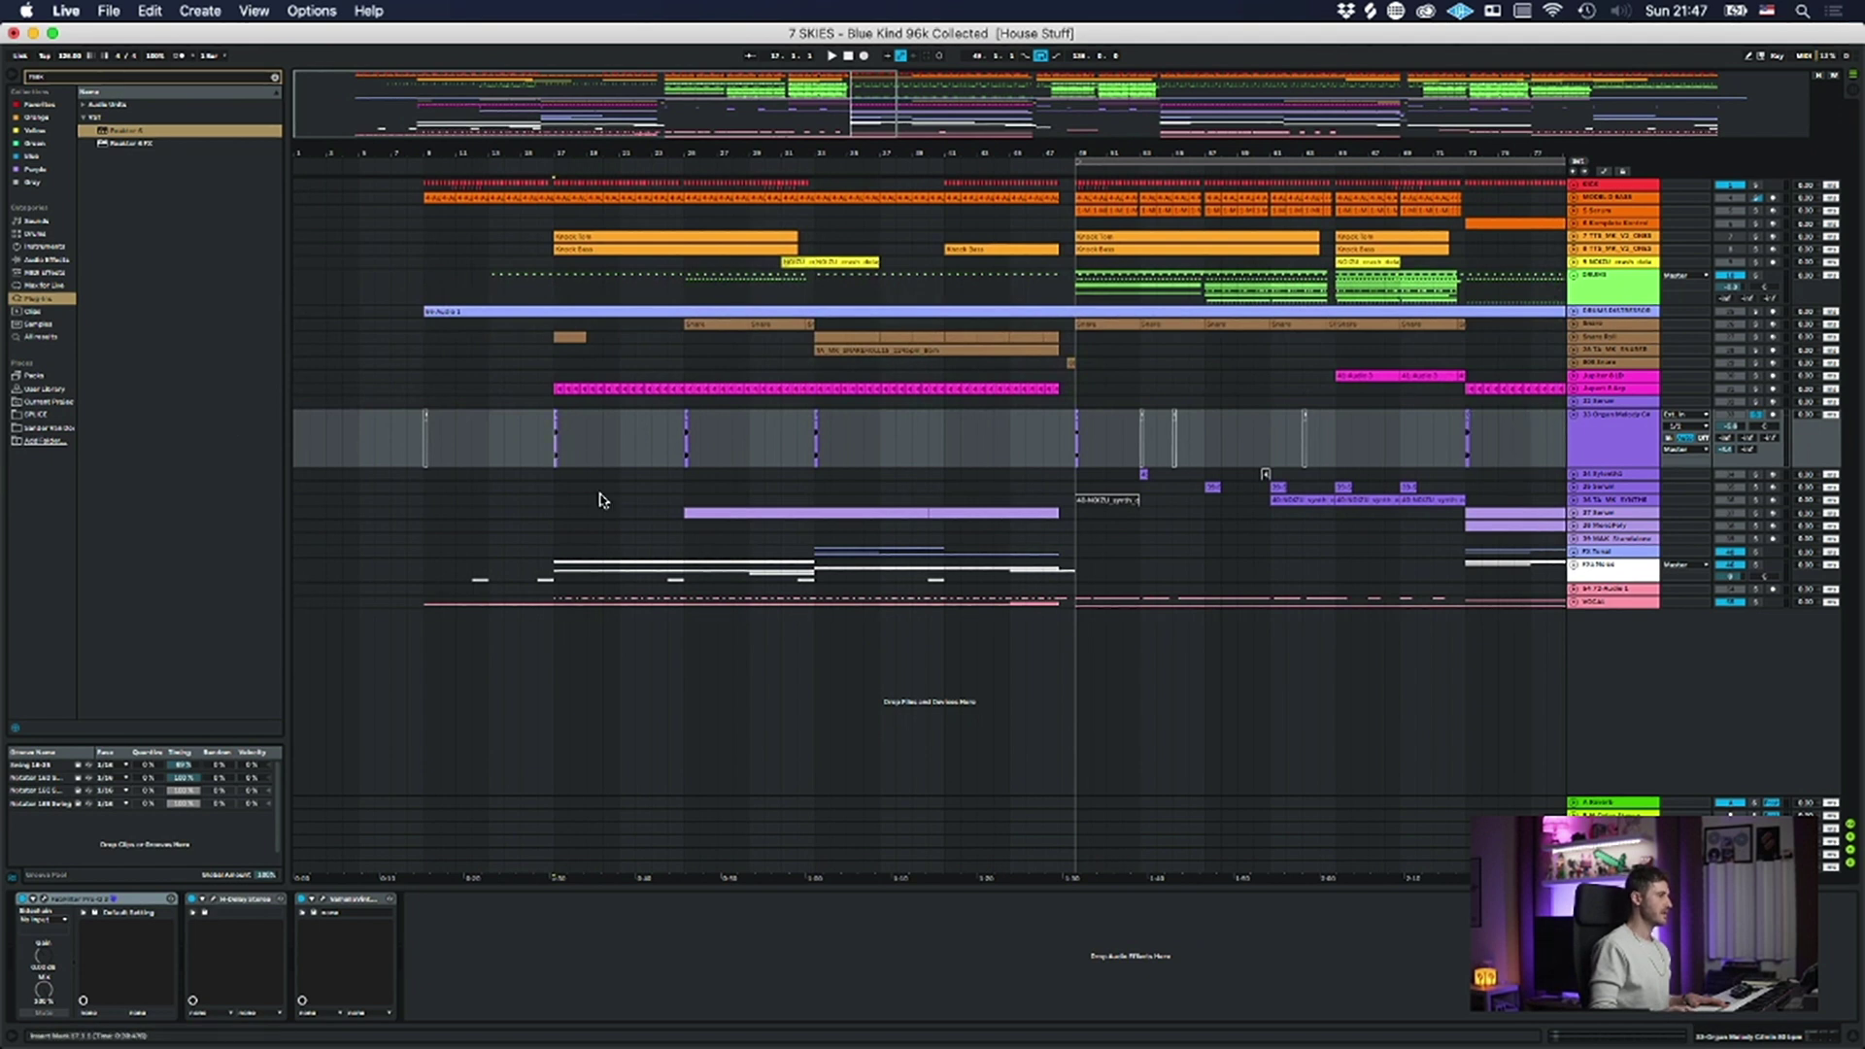
key(space)
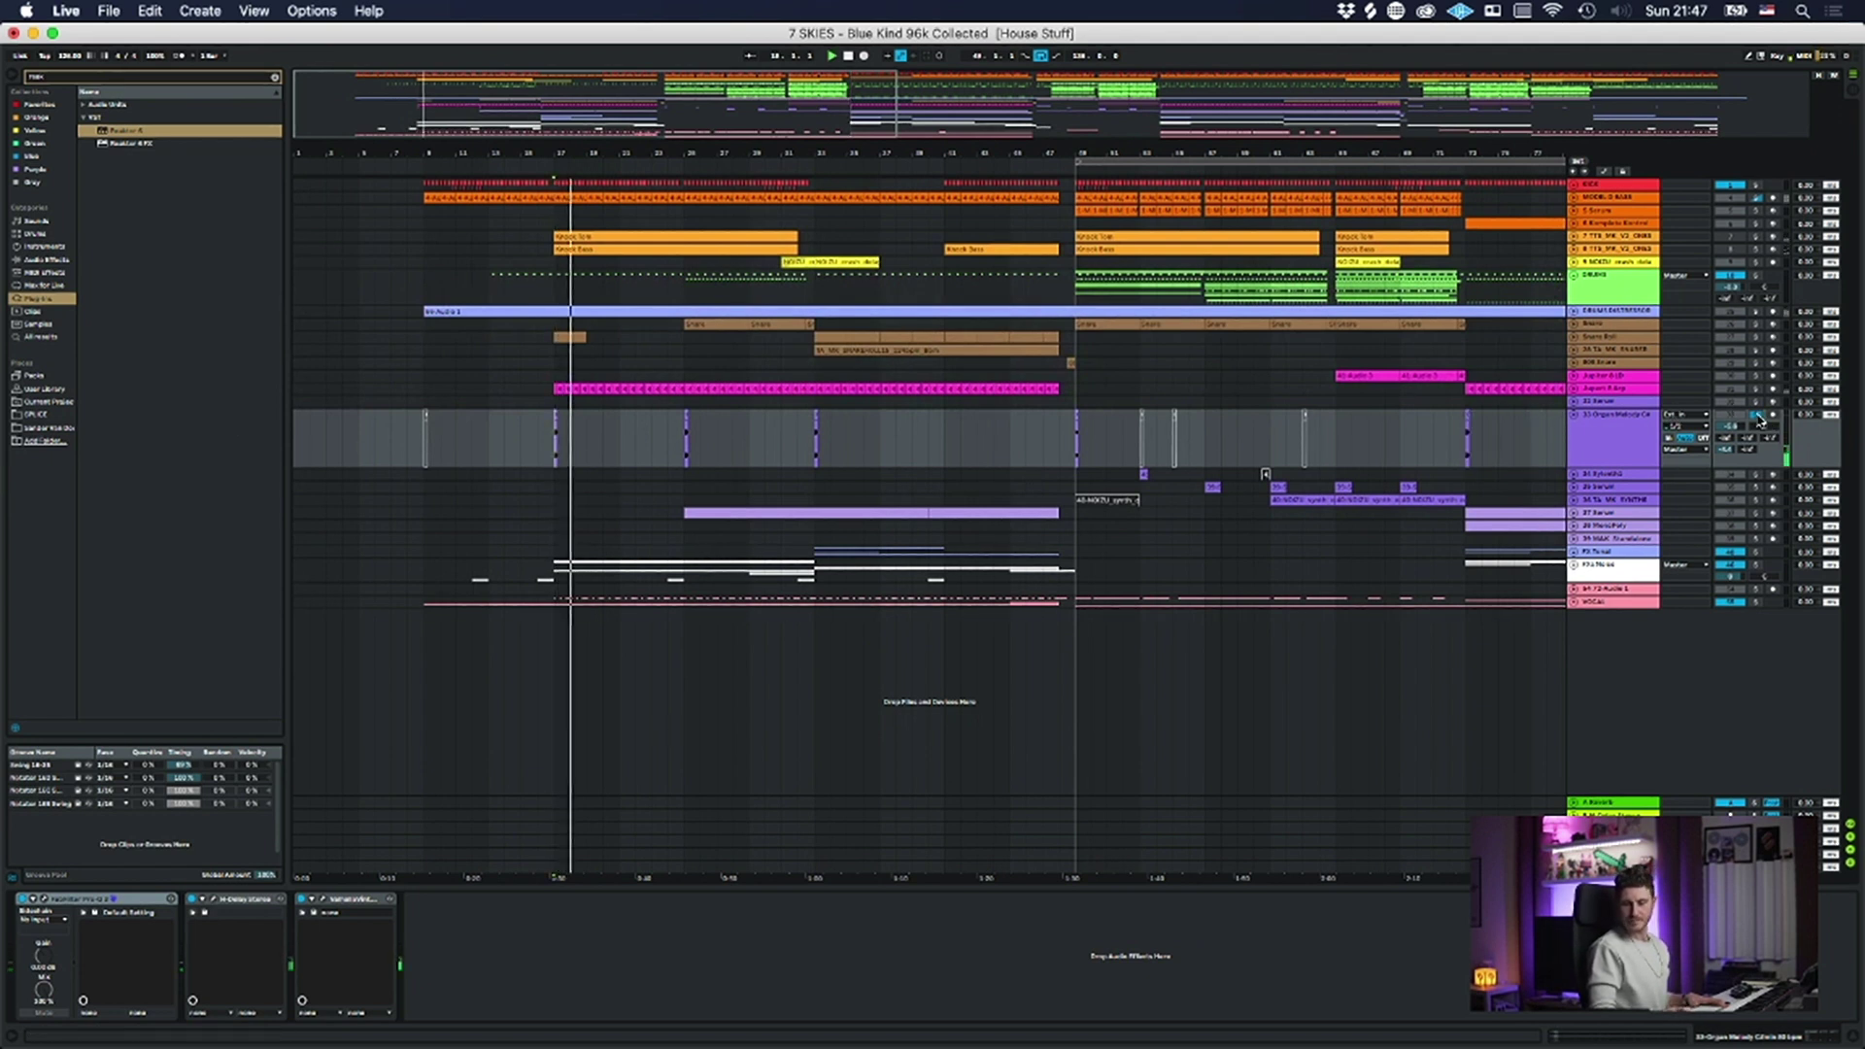
click(685, 449)
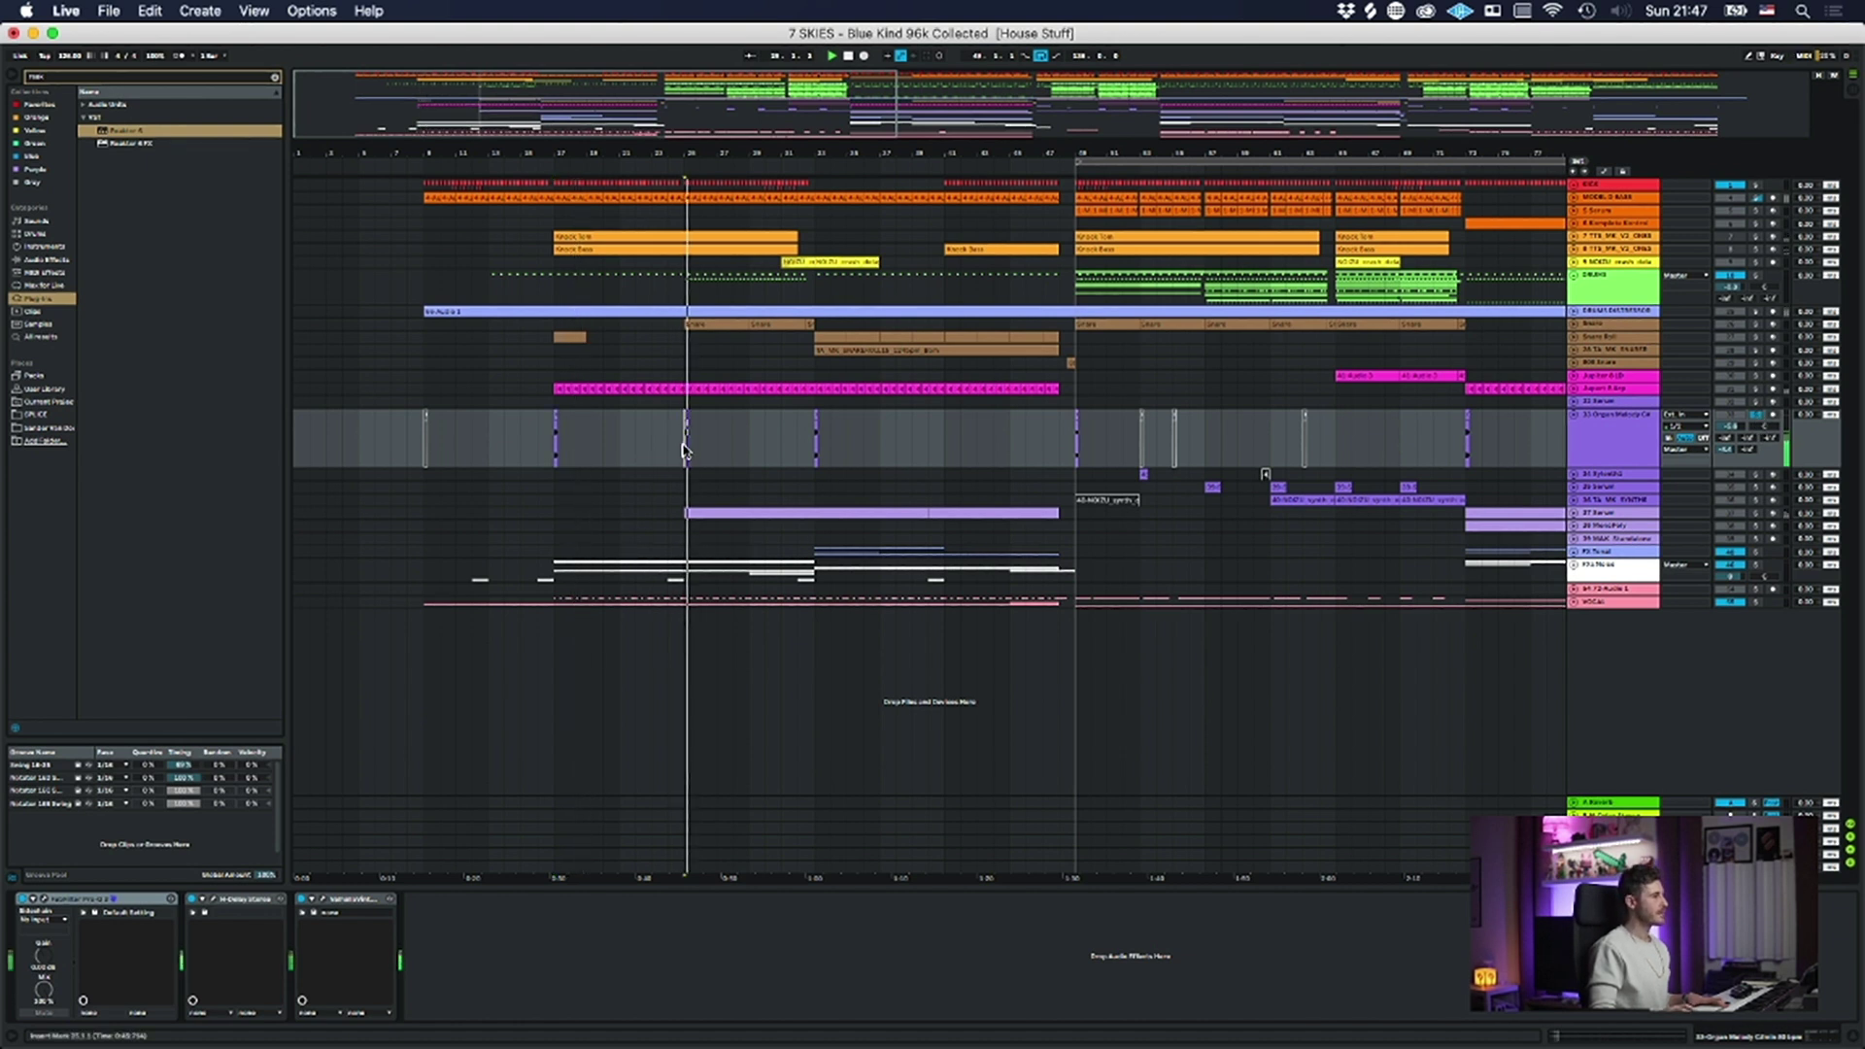
key(space)
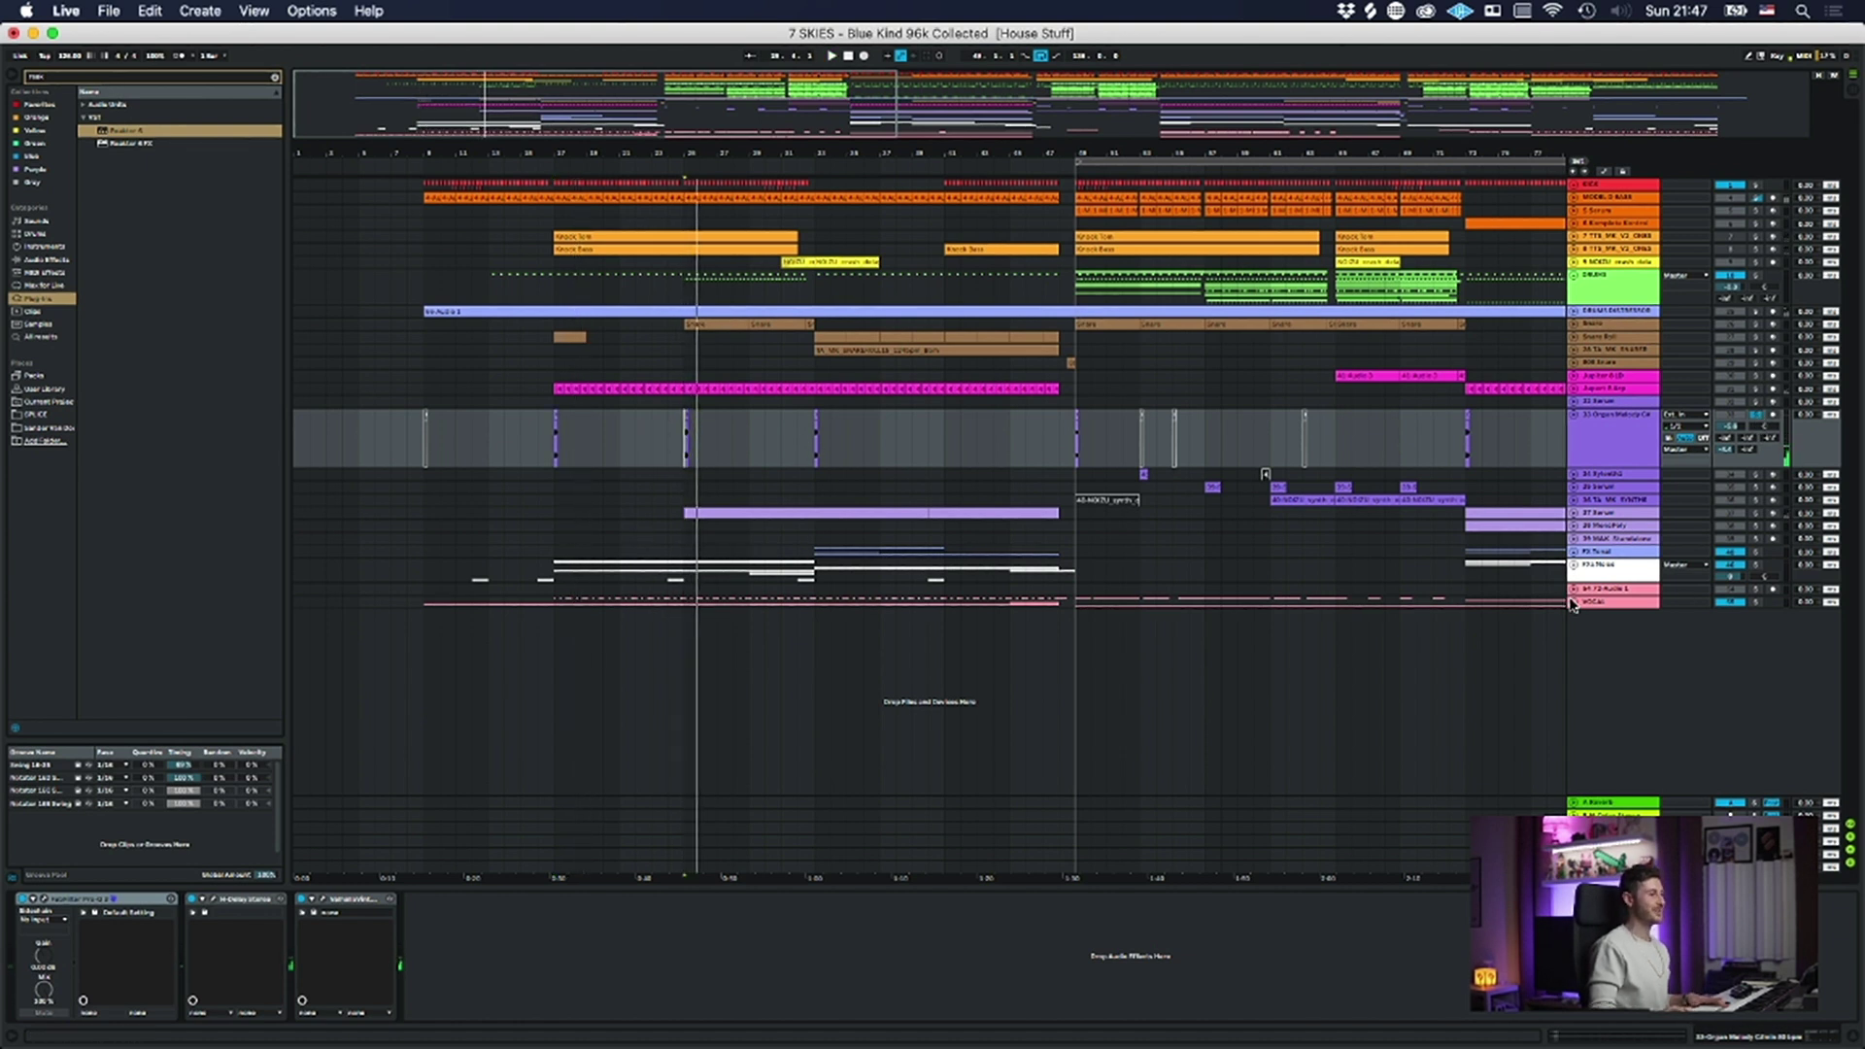
- Unfold the VOCAL group and its 75-Audio 3 track, and show that track's device chain
click(1575, 604)
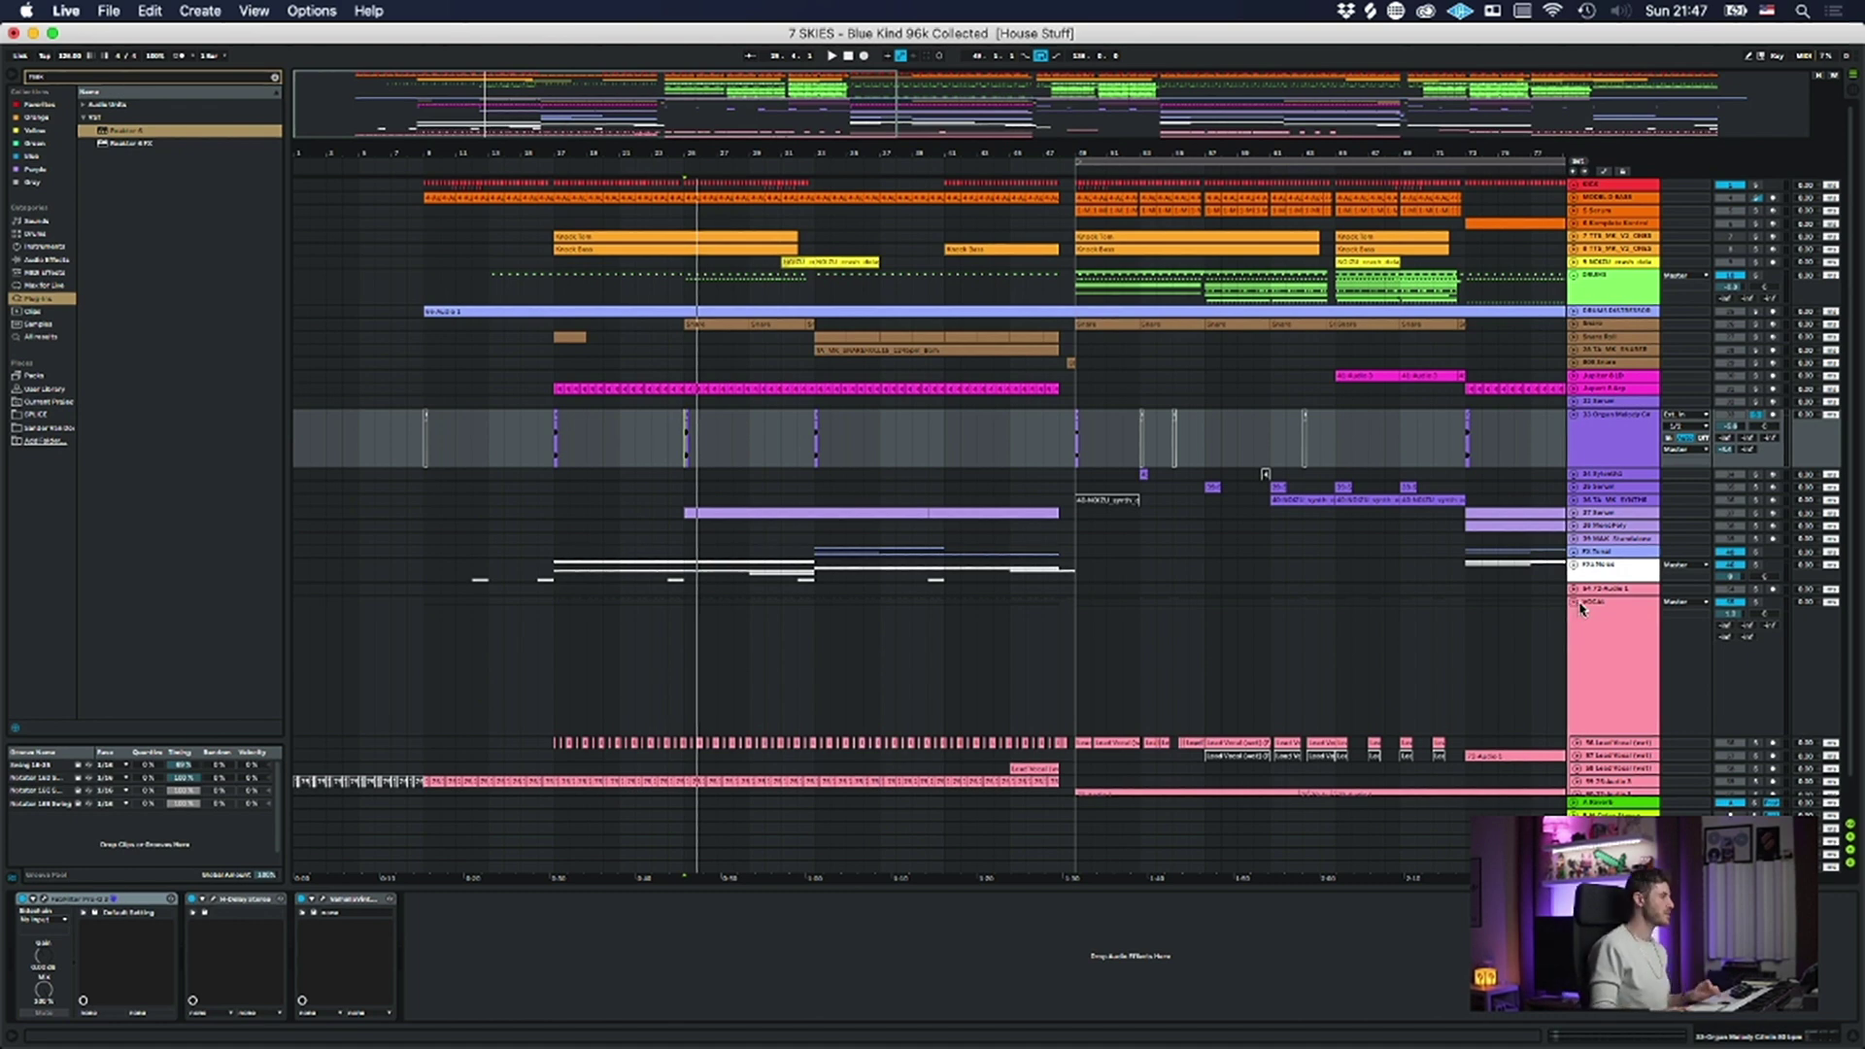
scroll(1068, 646, down, 1)
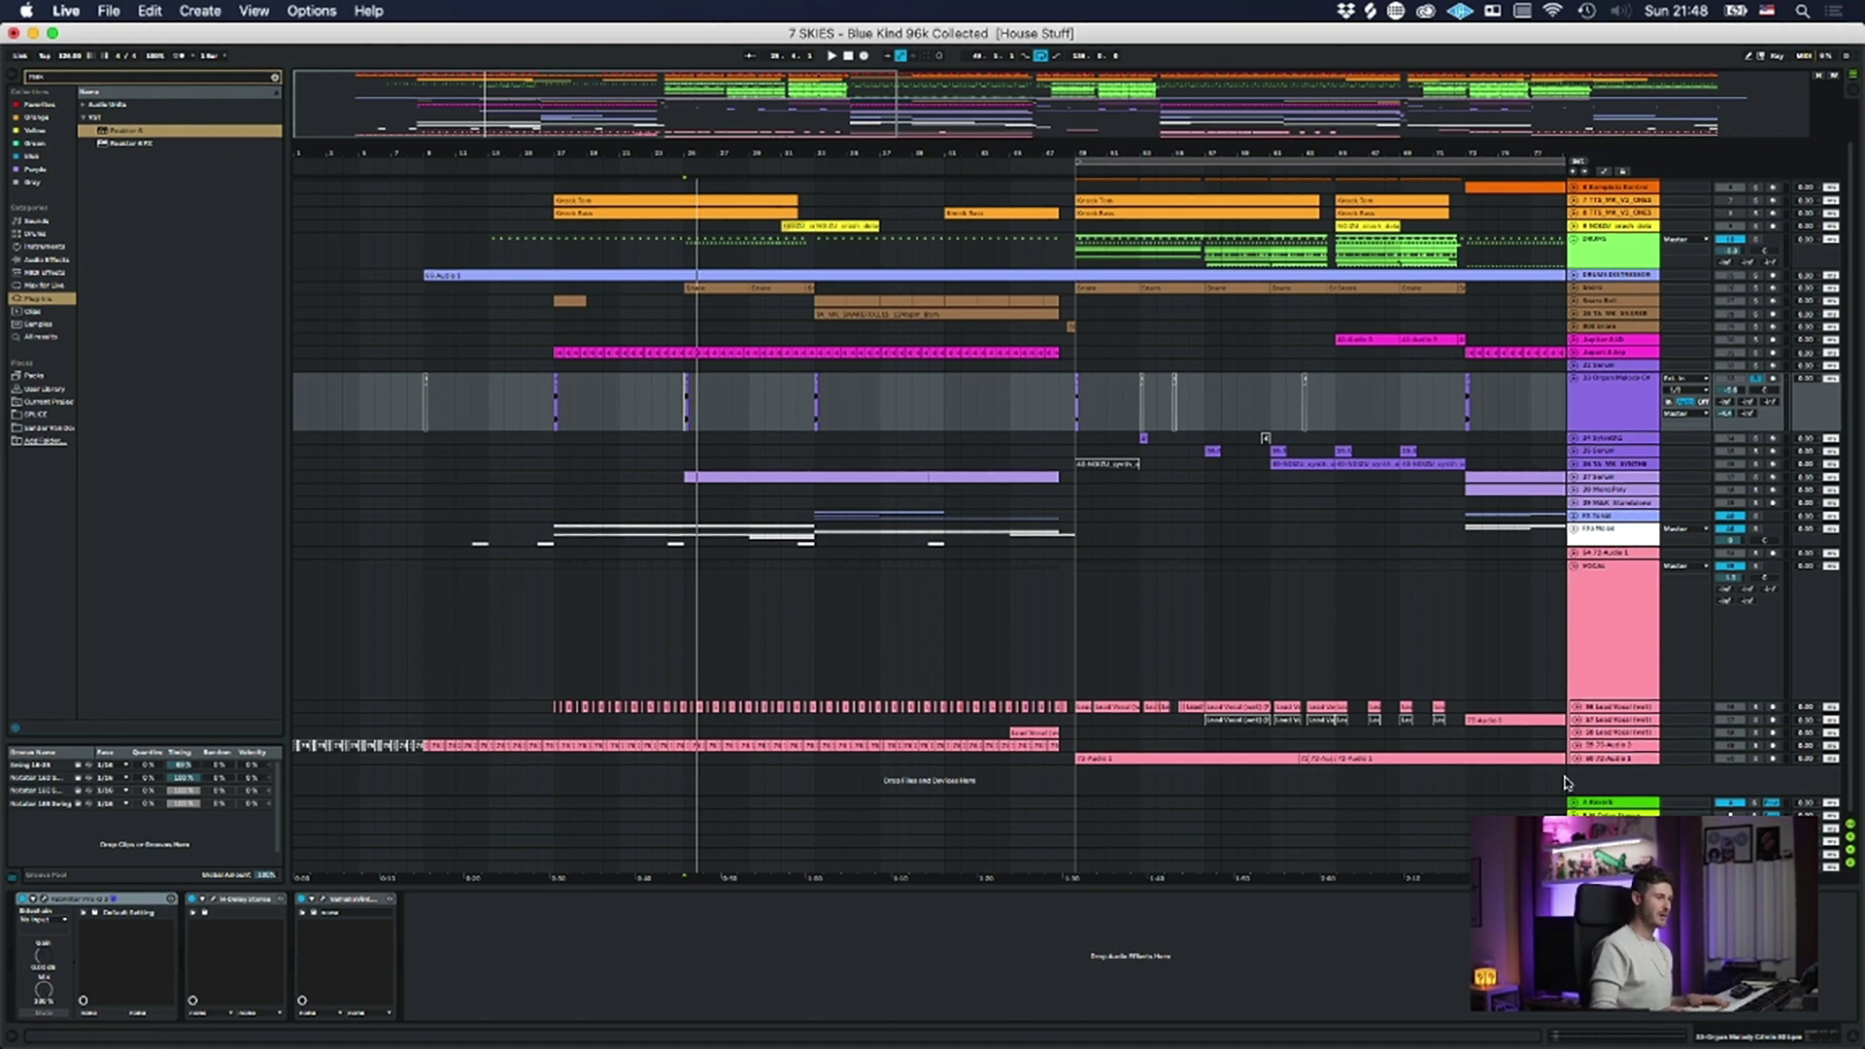
click(1576, 746)
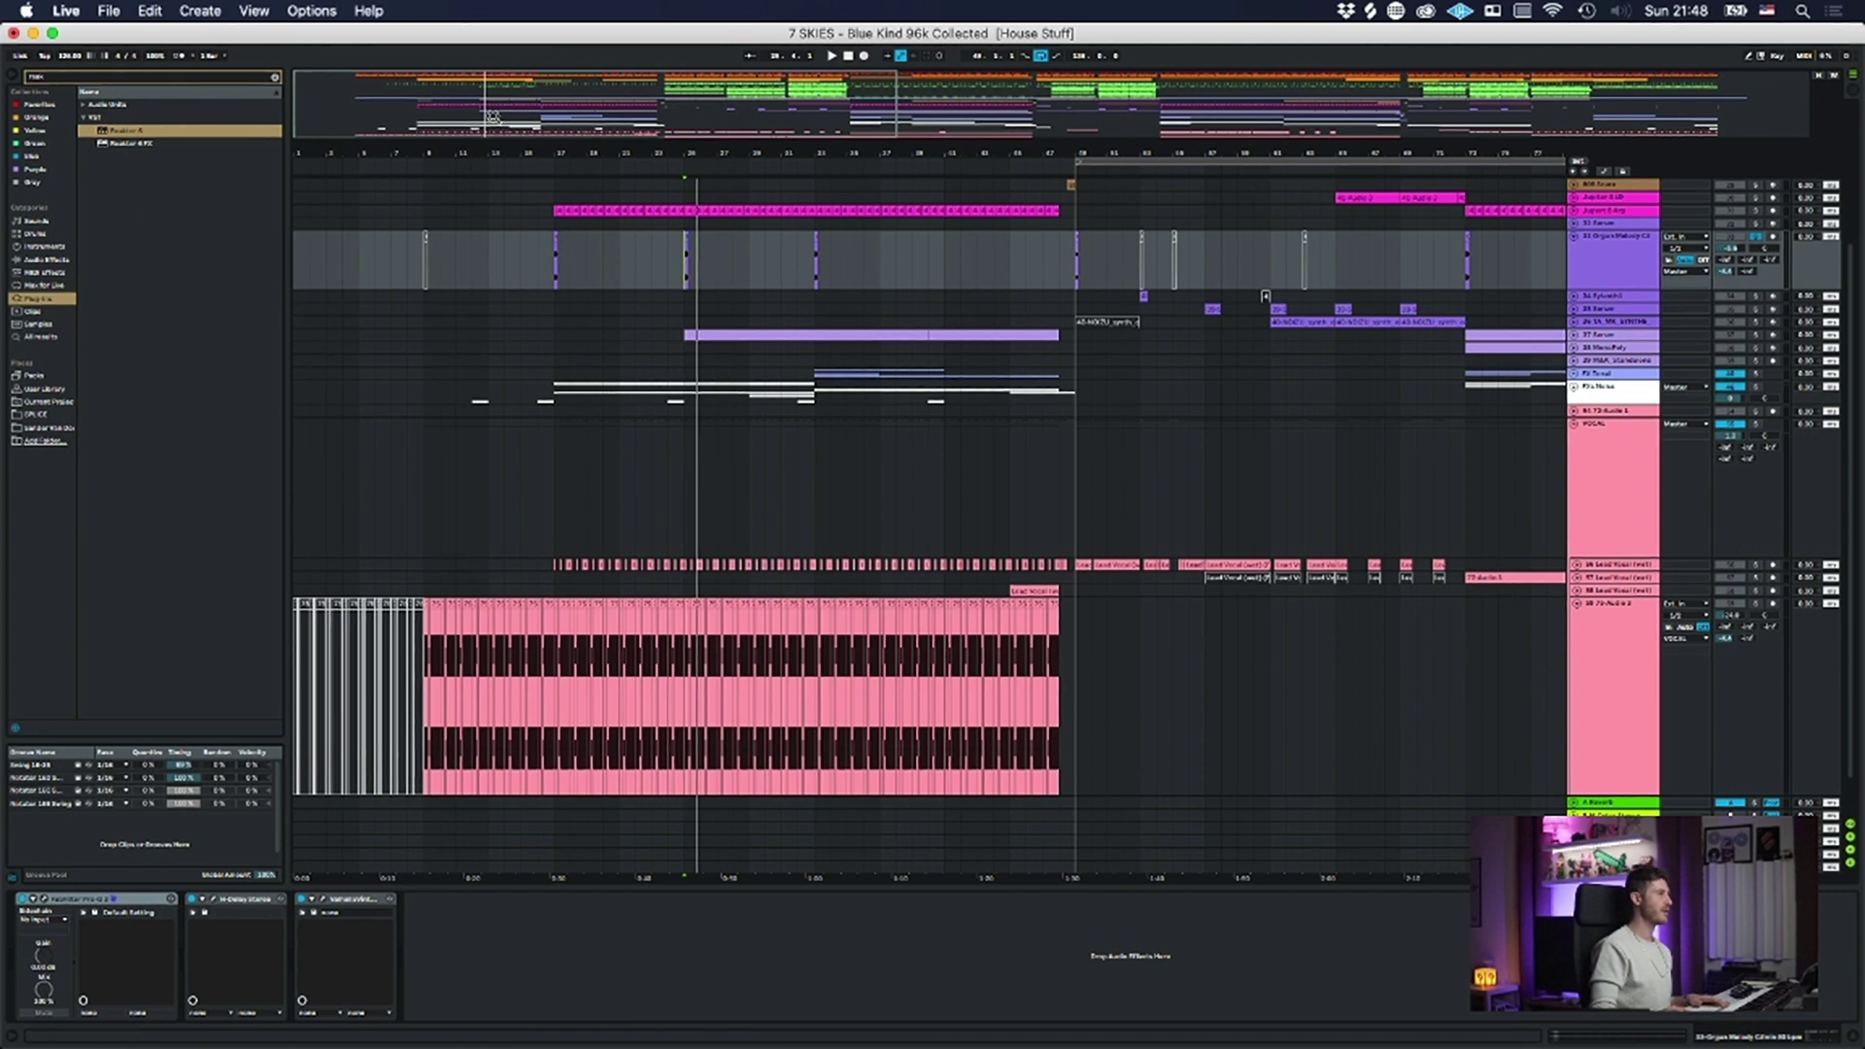
mouse_move(421, 155)
mouse_down()
mouse_move(423, 199)
mouse_move(359, 209)
mouse_move(386, 154)
mouse_up()
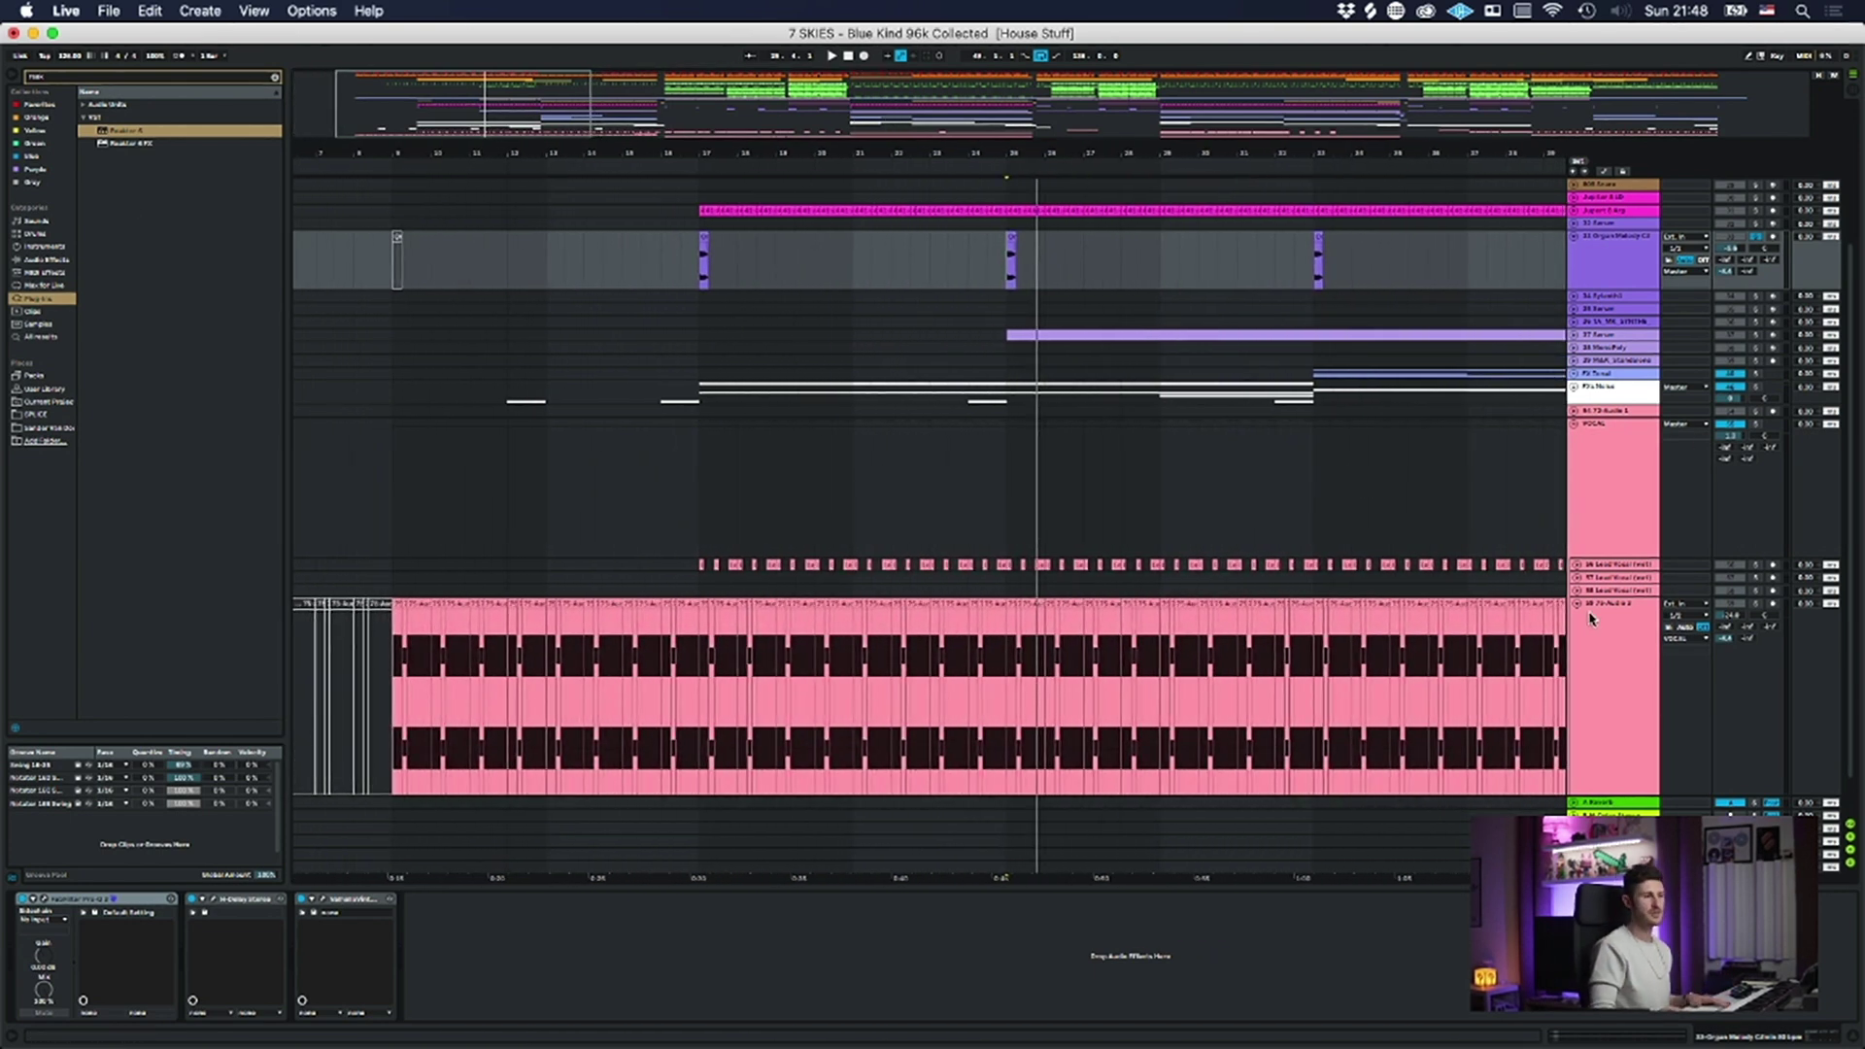
click(1630, 616)
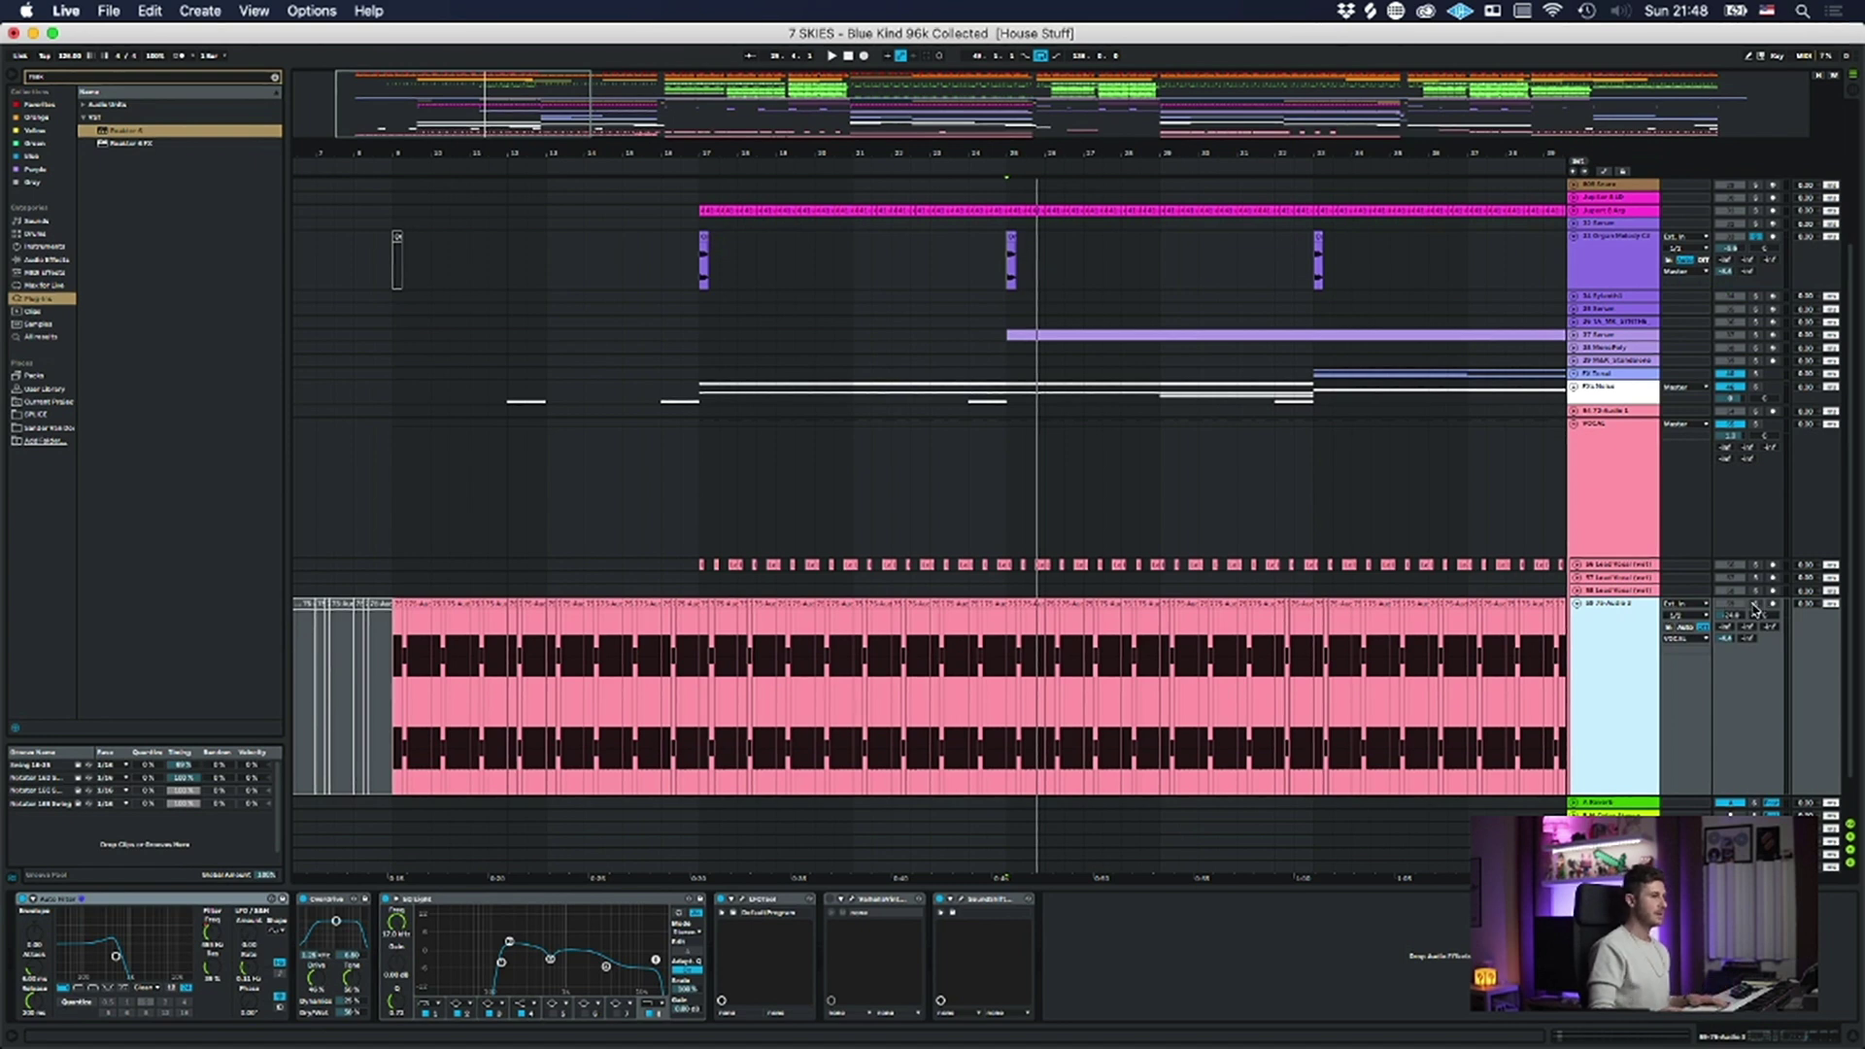
- Select the first active clip on the 75-Audio 3 track and examine where the track's clips fall in the arrangement
scroll(583, 544, down, 2)
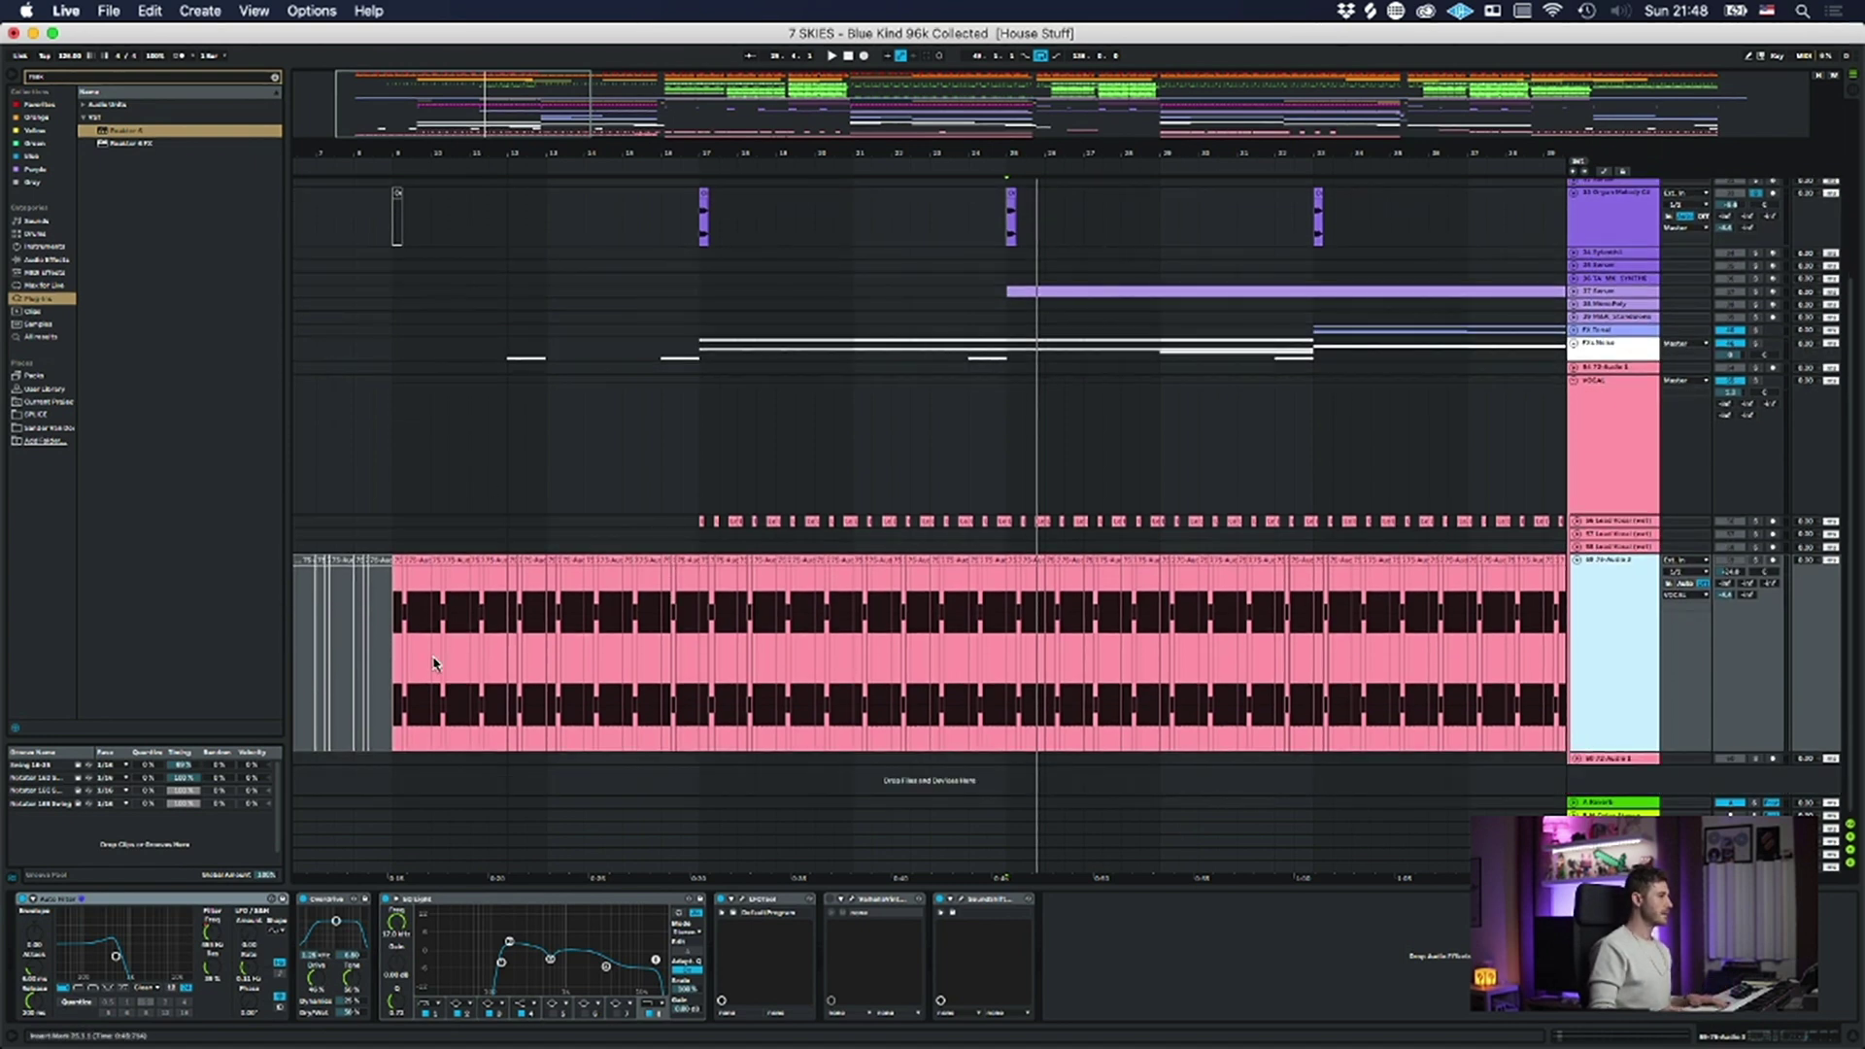
click(400, 573)
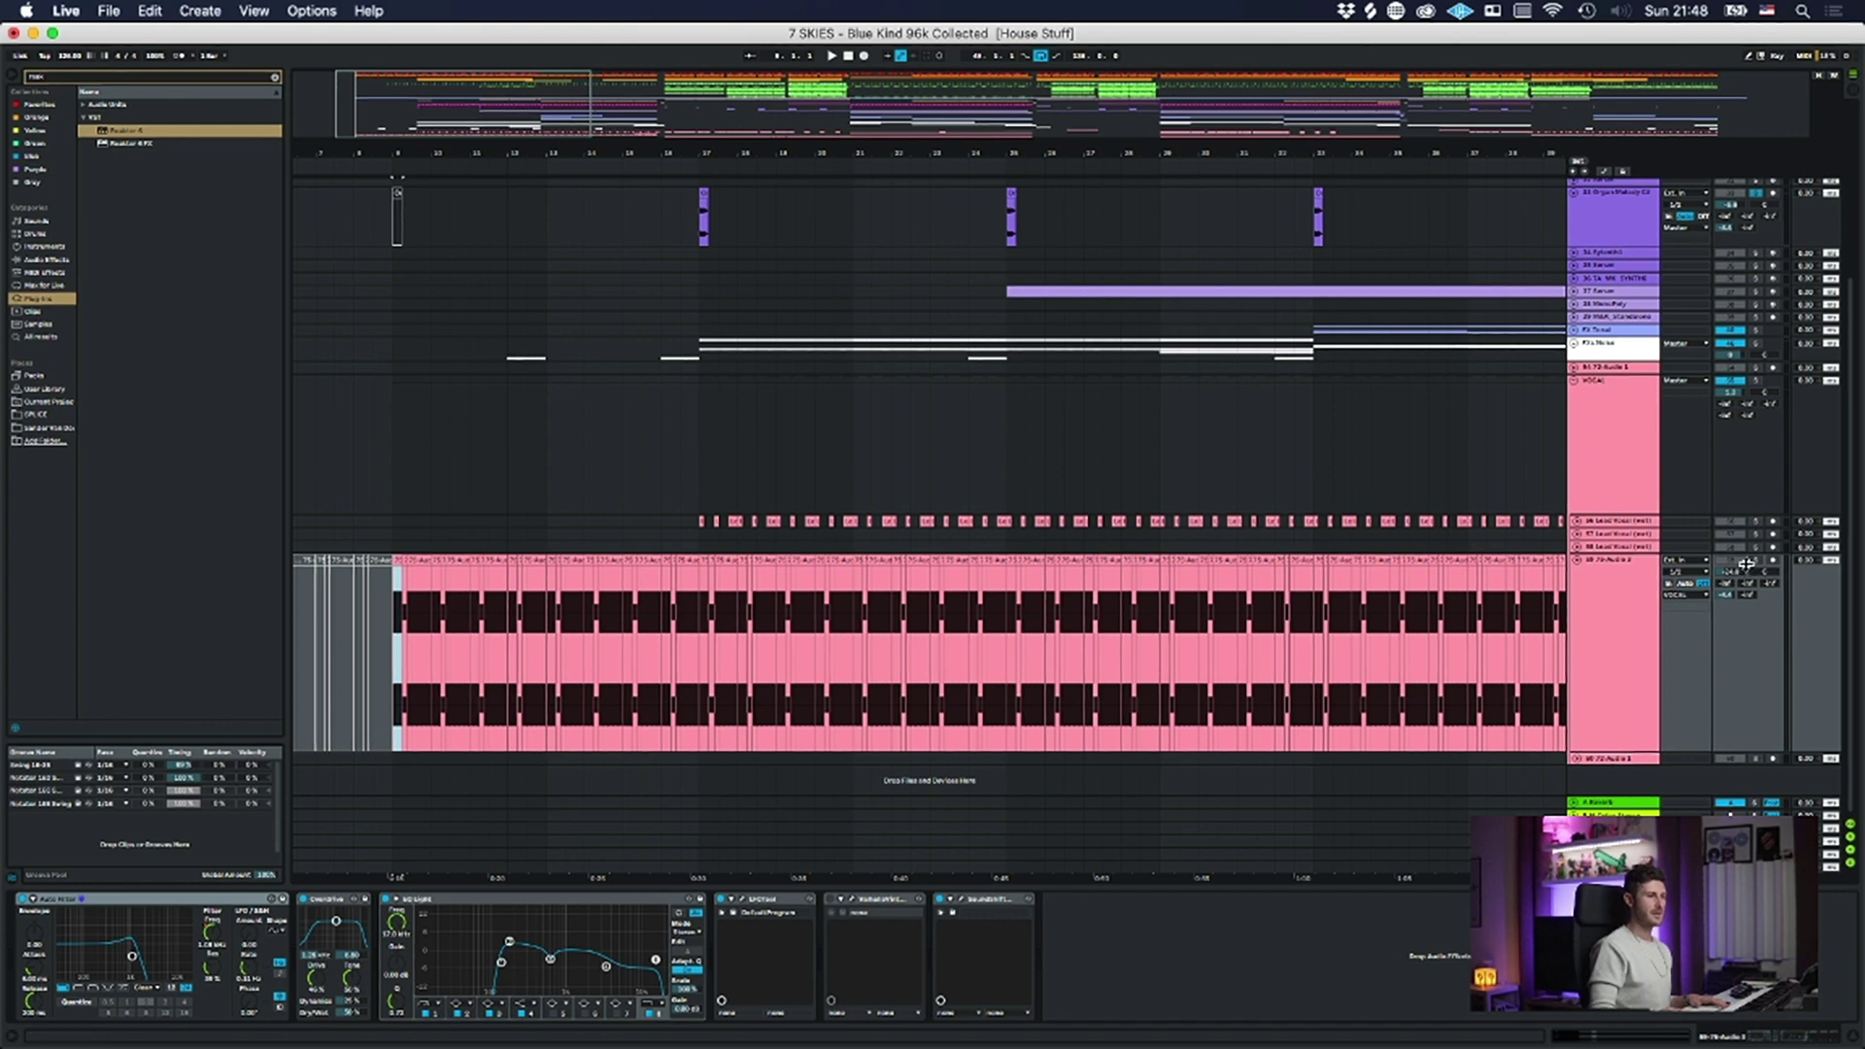
click(1619, 613)
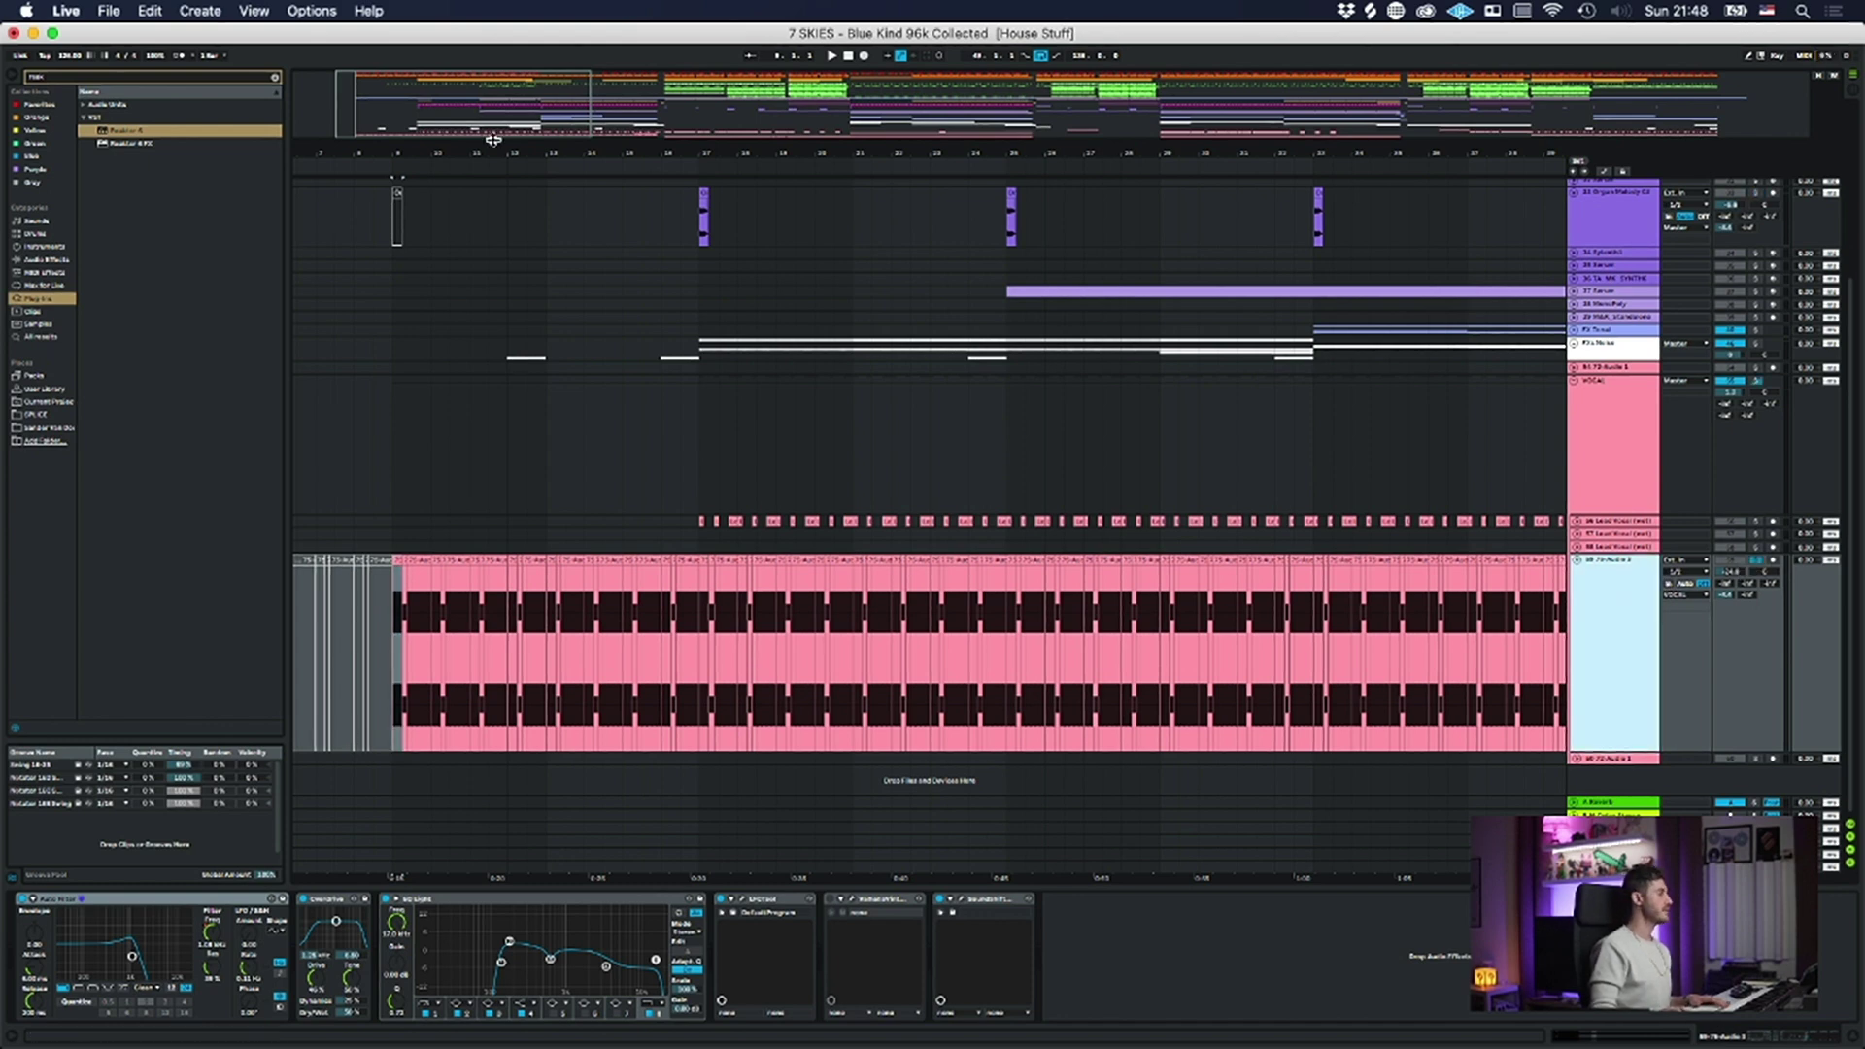
drag(430, 149, 423, 493)
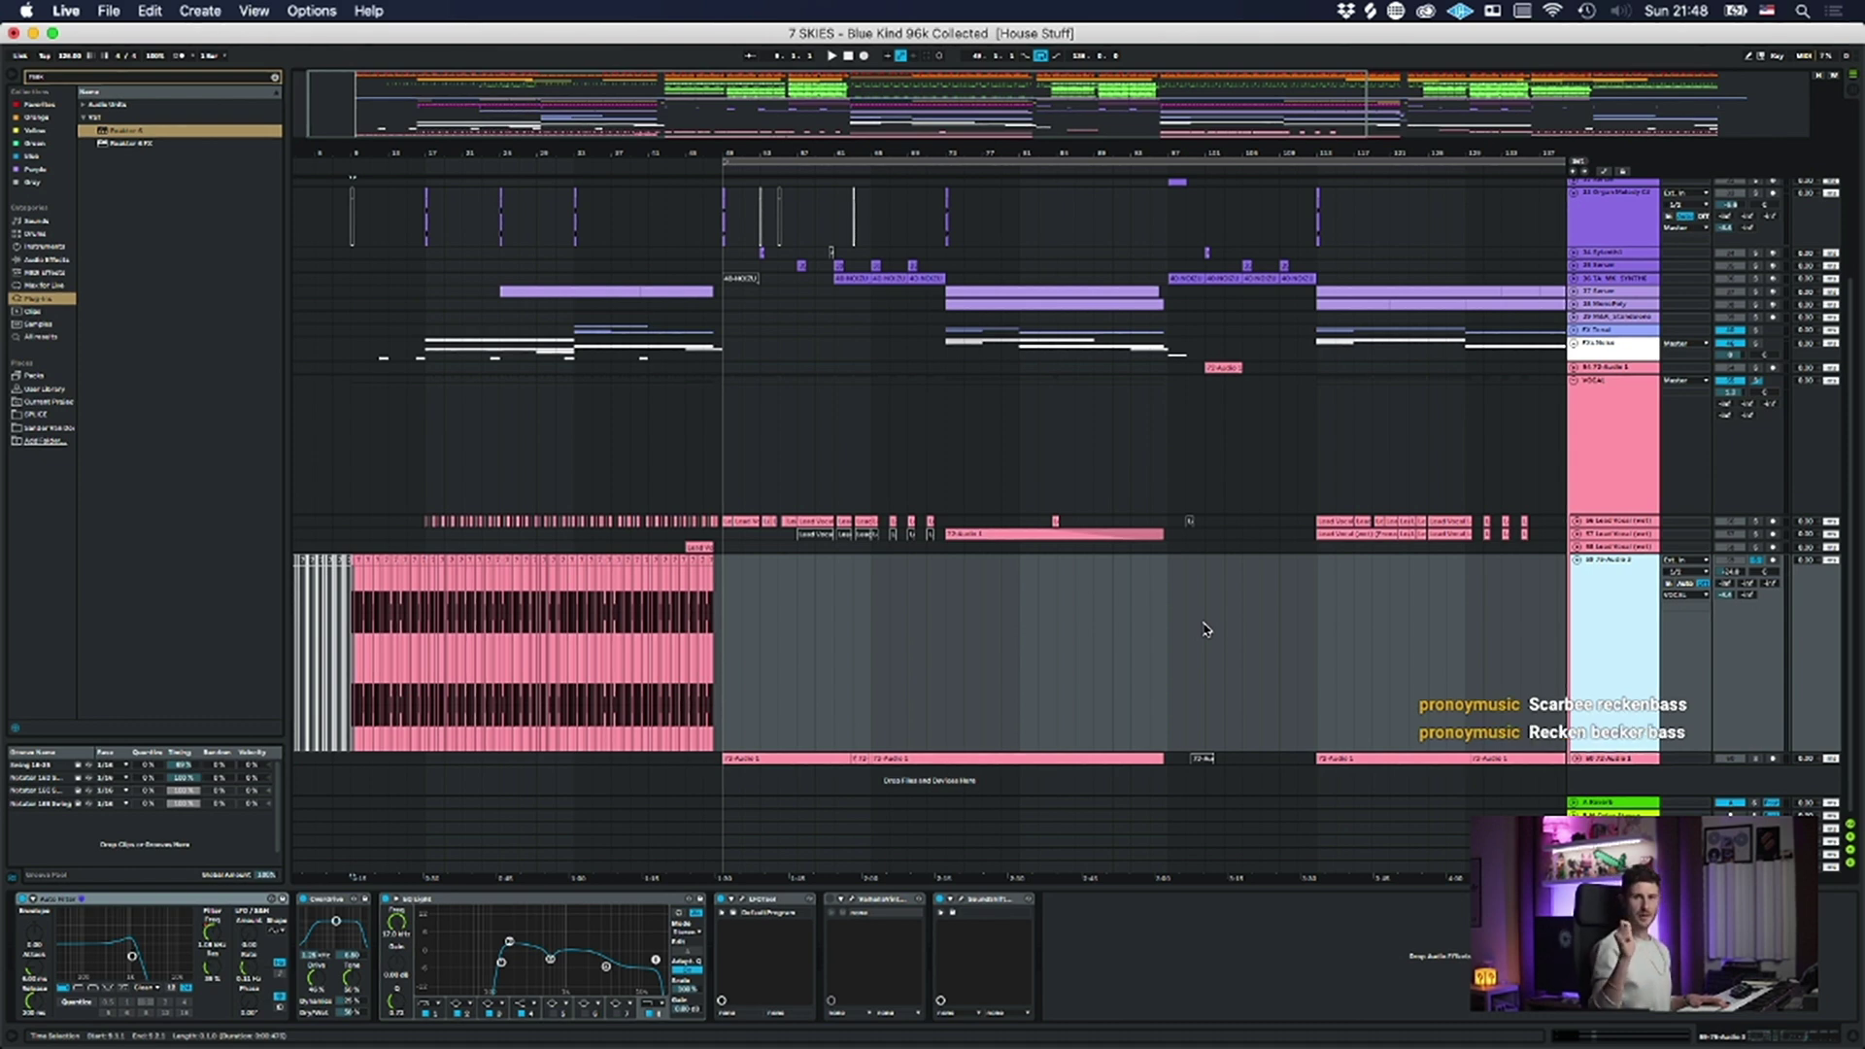
drag(388, 148, 396, 153)
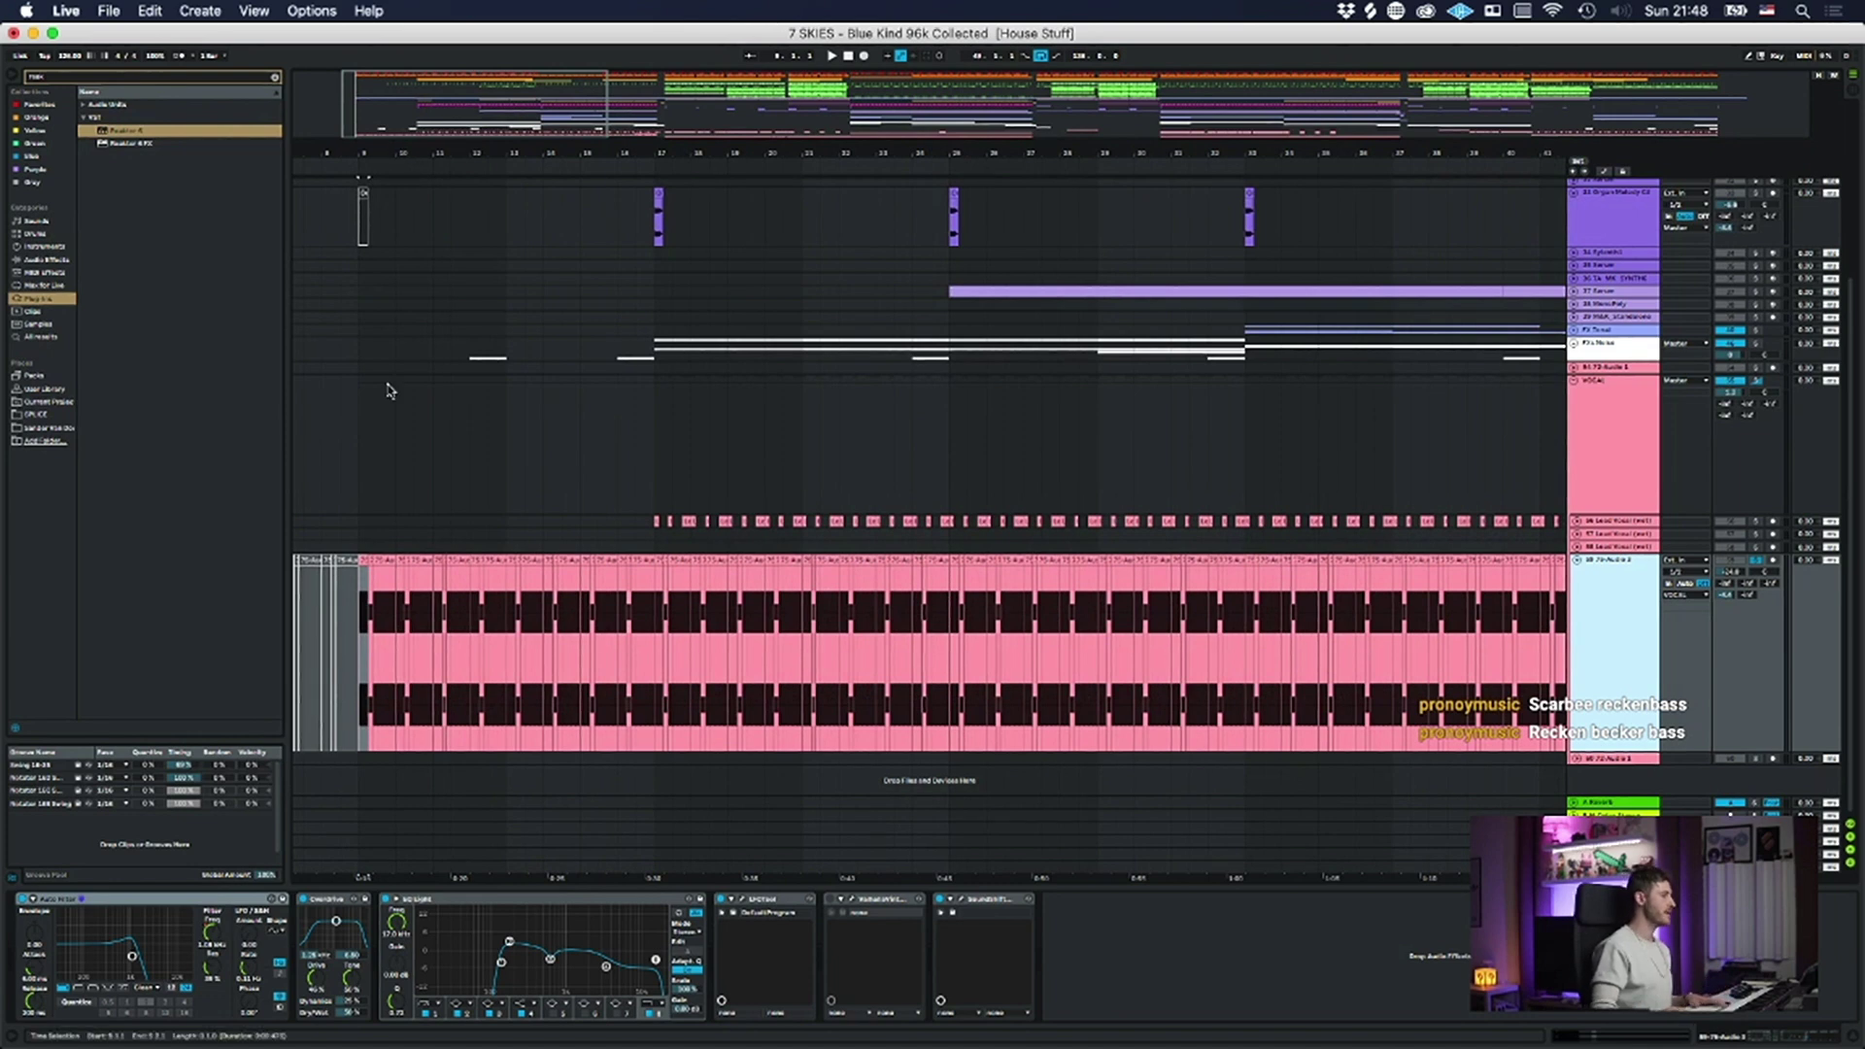
- Audition the soloed 75-Audio 3 track from bar 9 and loop its first four bars of active clips
click(363, 560)
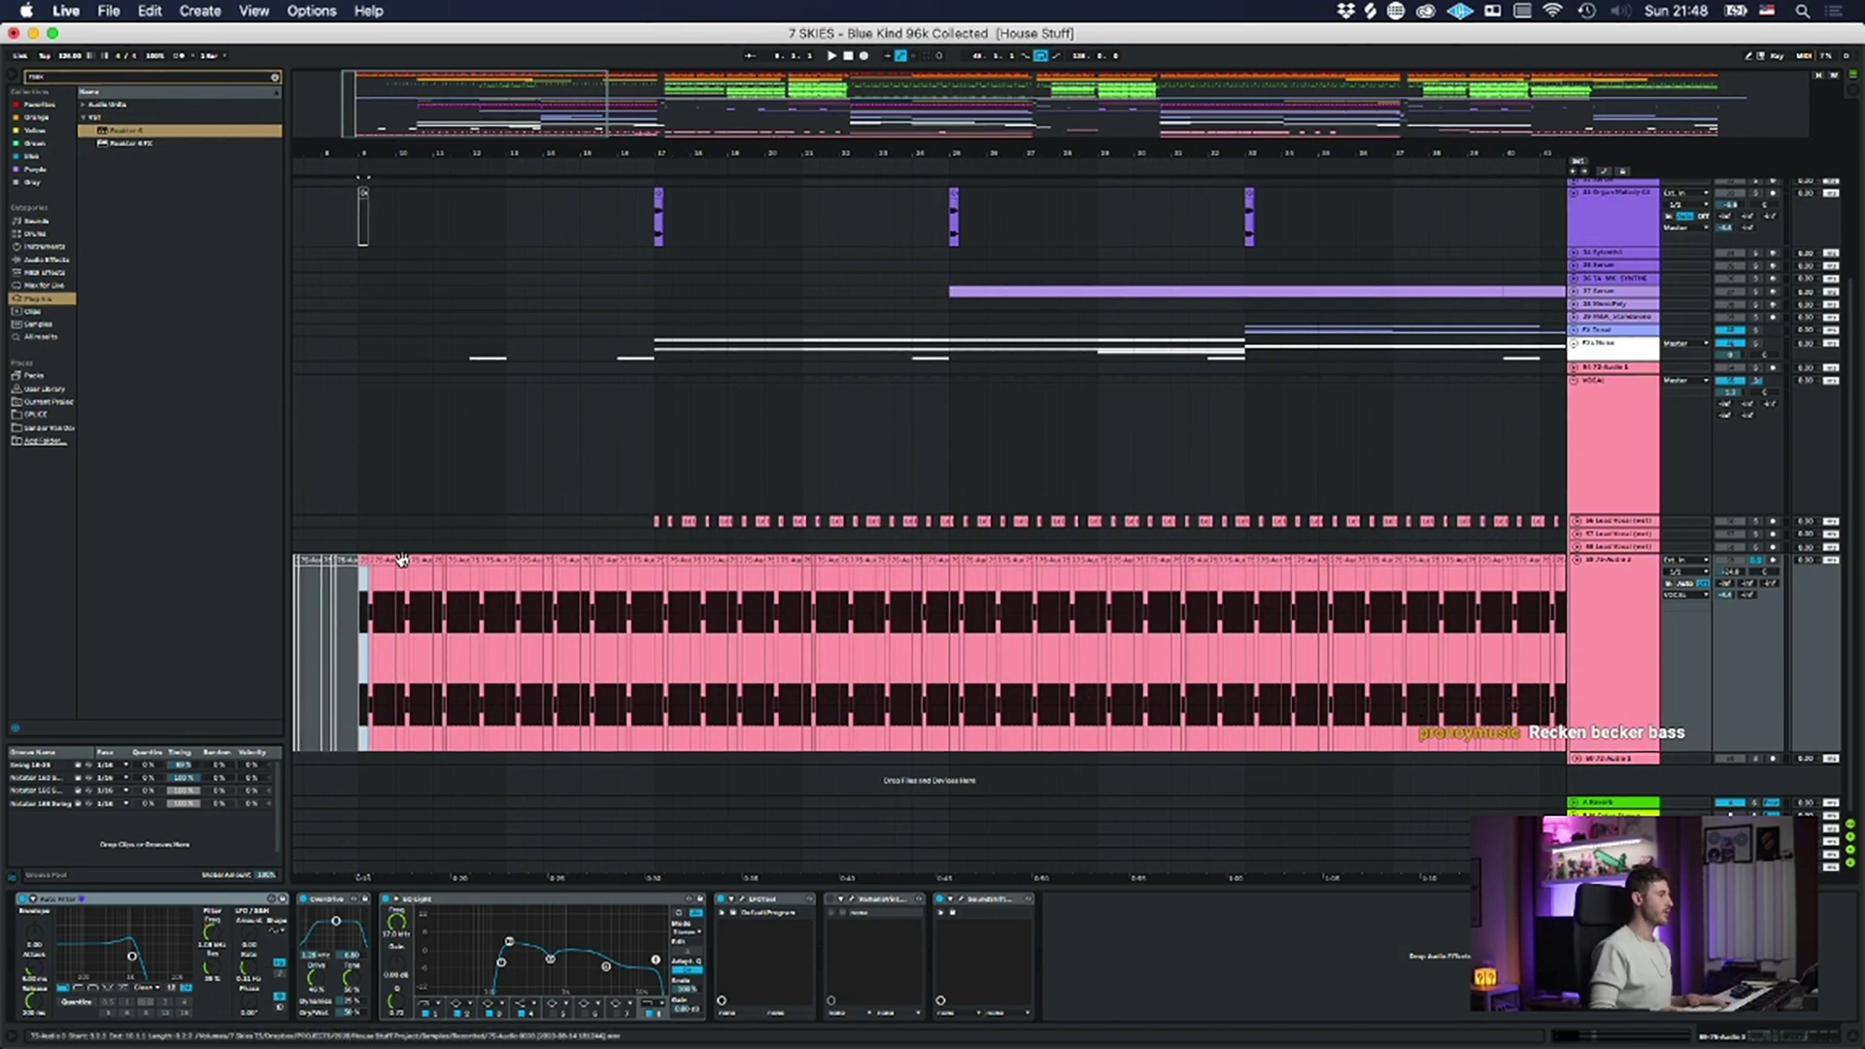
click(1758, 565)
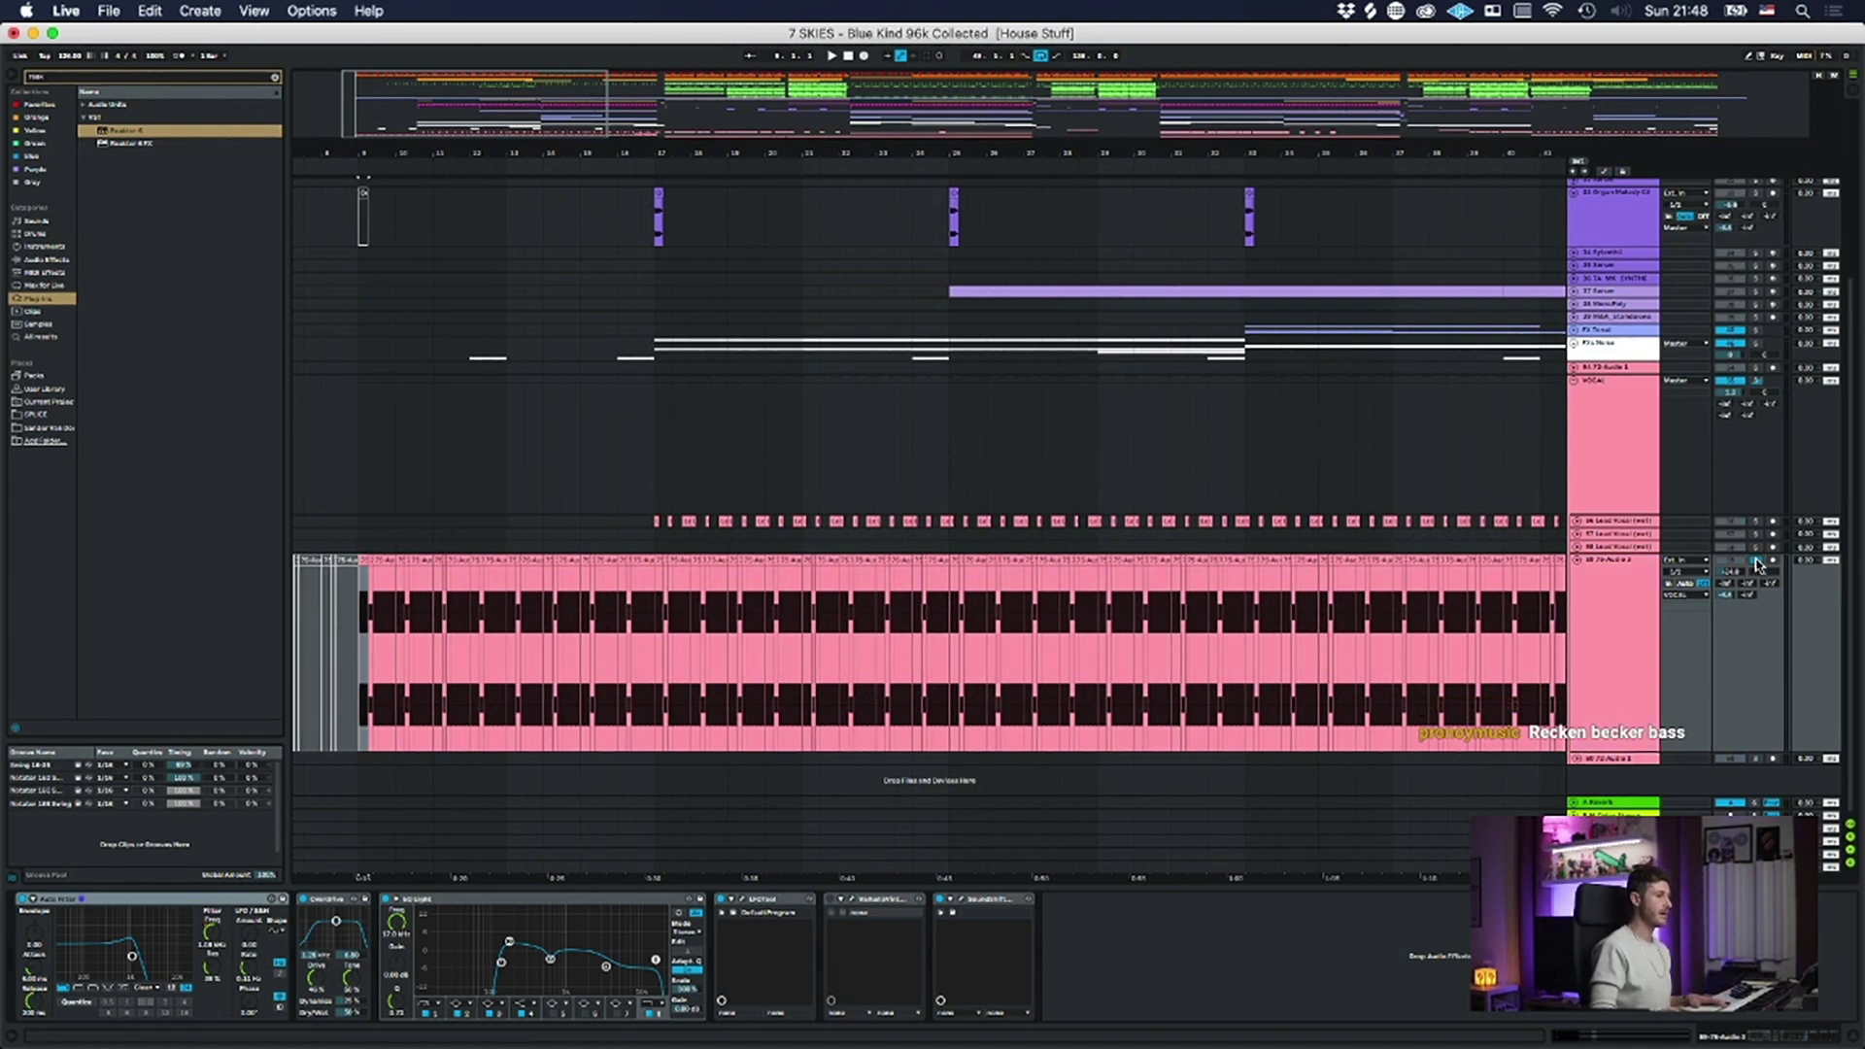
key(space)
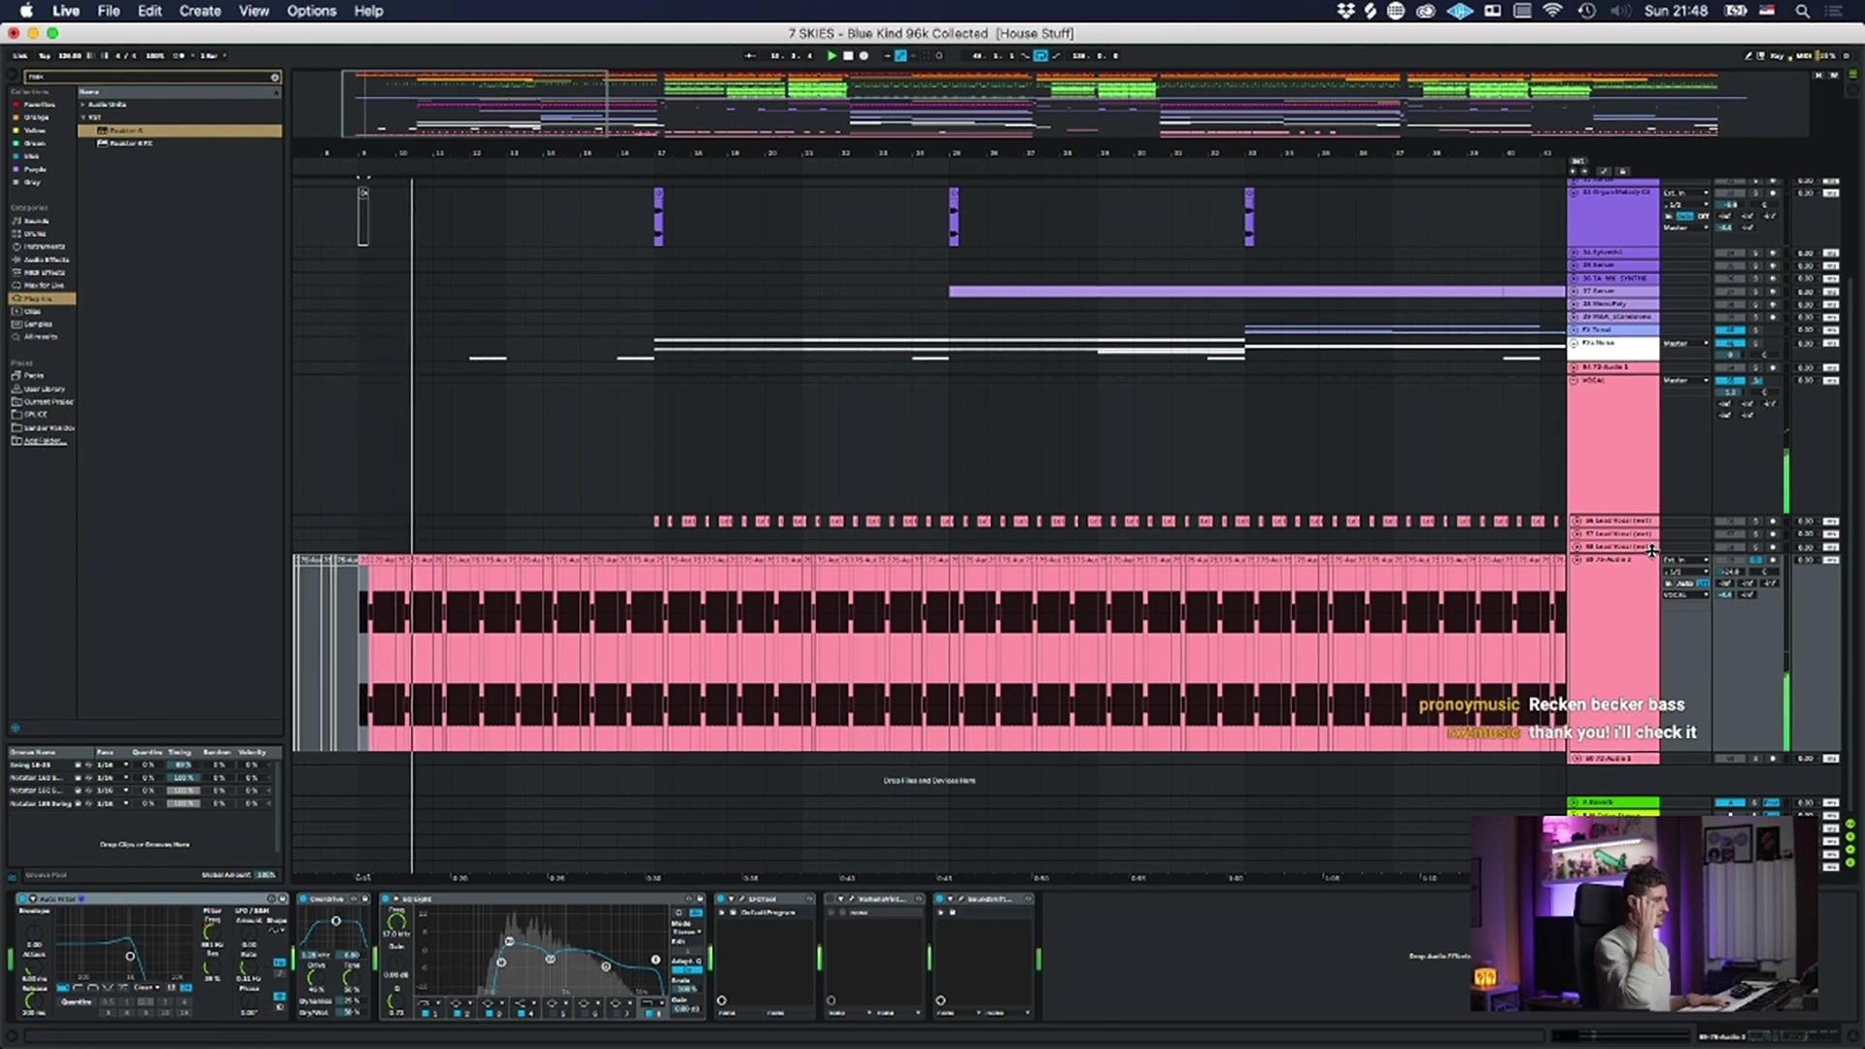
drag(507, 573, 358, 582)
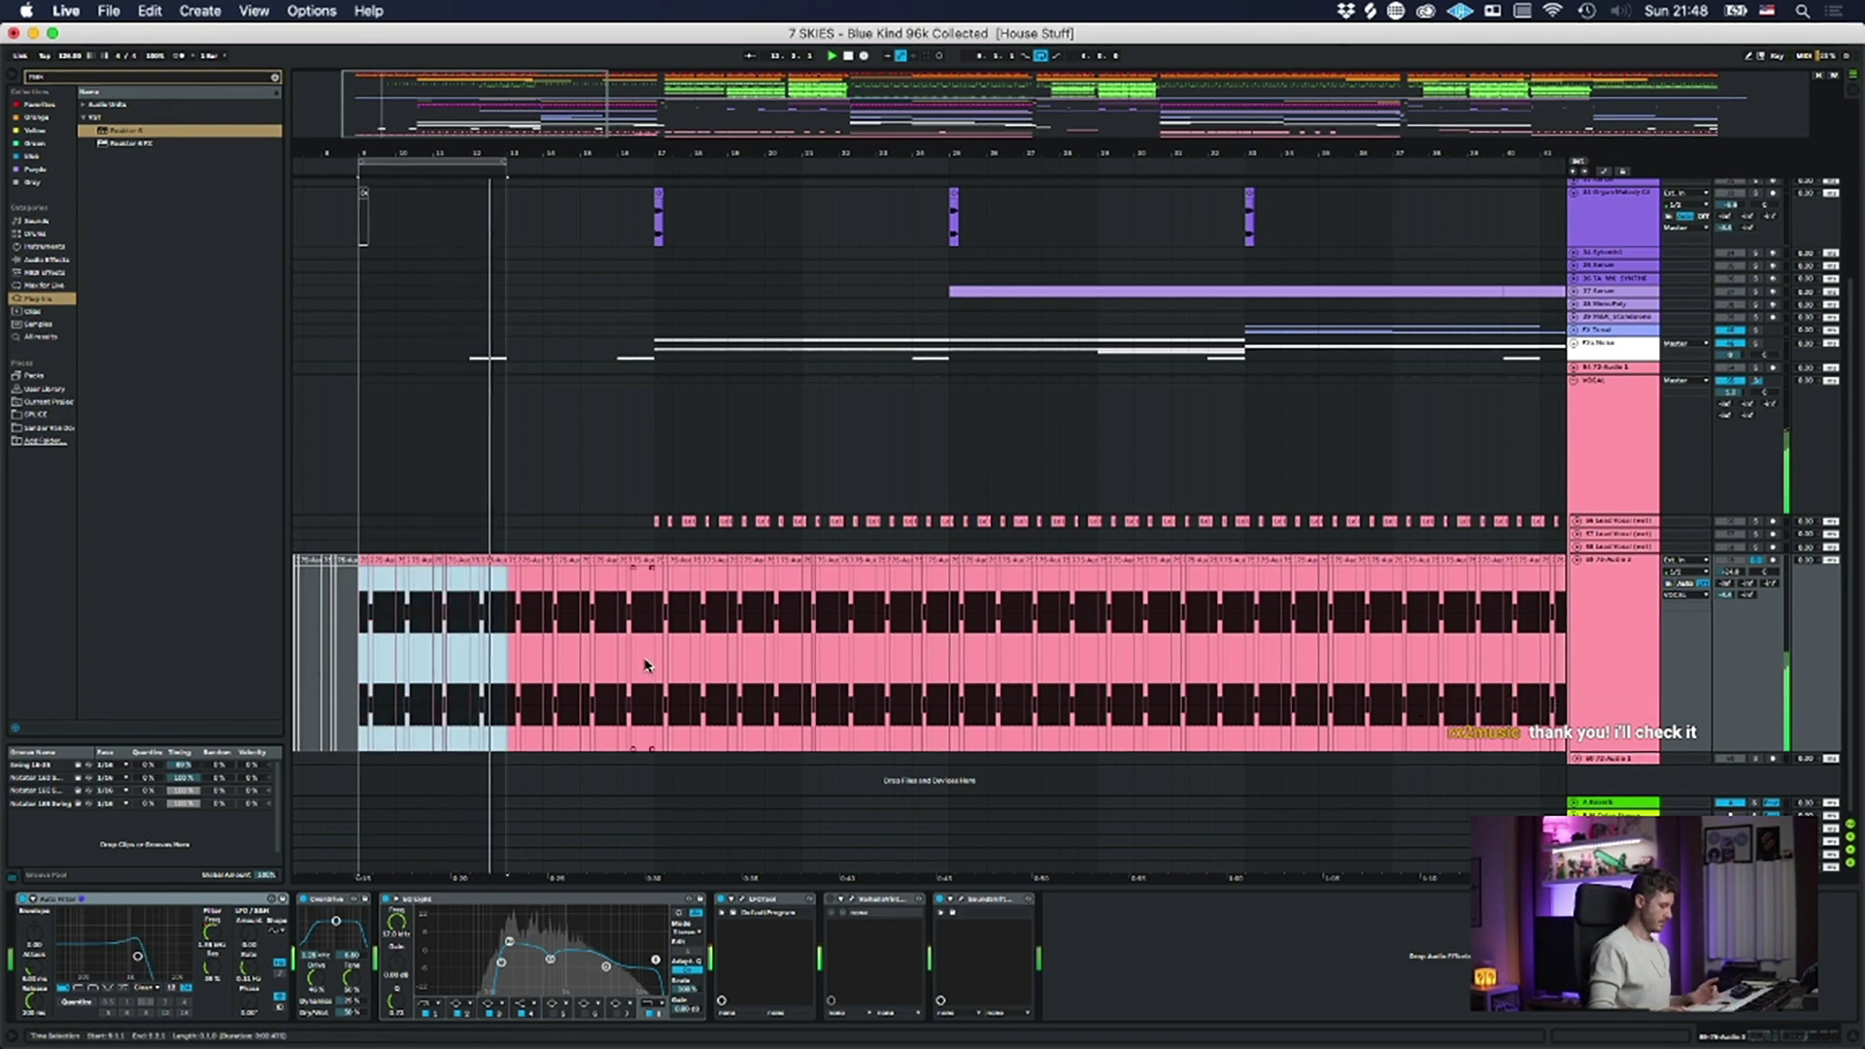
key(z)
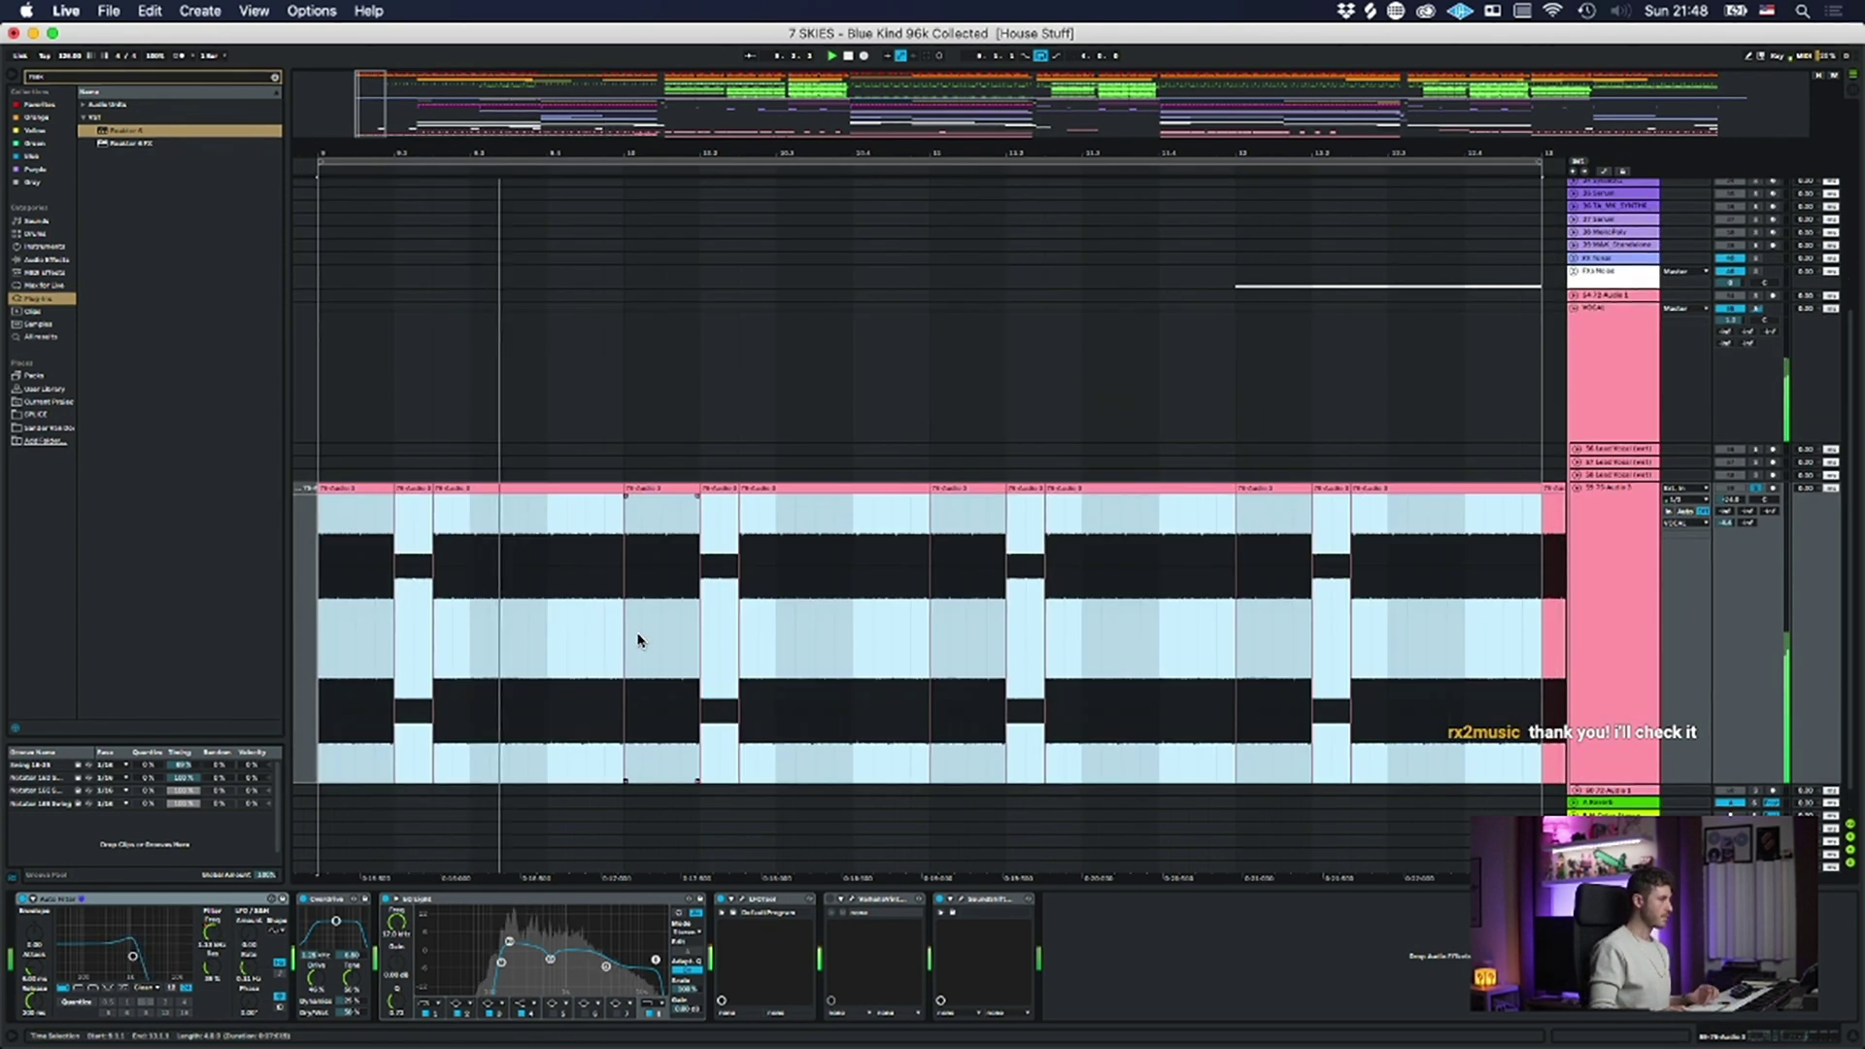
- Inspect the sample waveform of the first looped 75-Audio 3 clip, return to the track's devices and set playback to start inside that clip
click(353, 484)
double_click(353, 484)
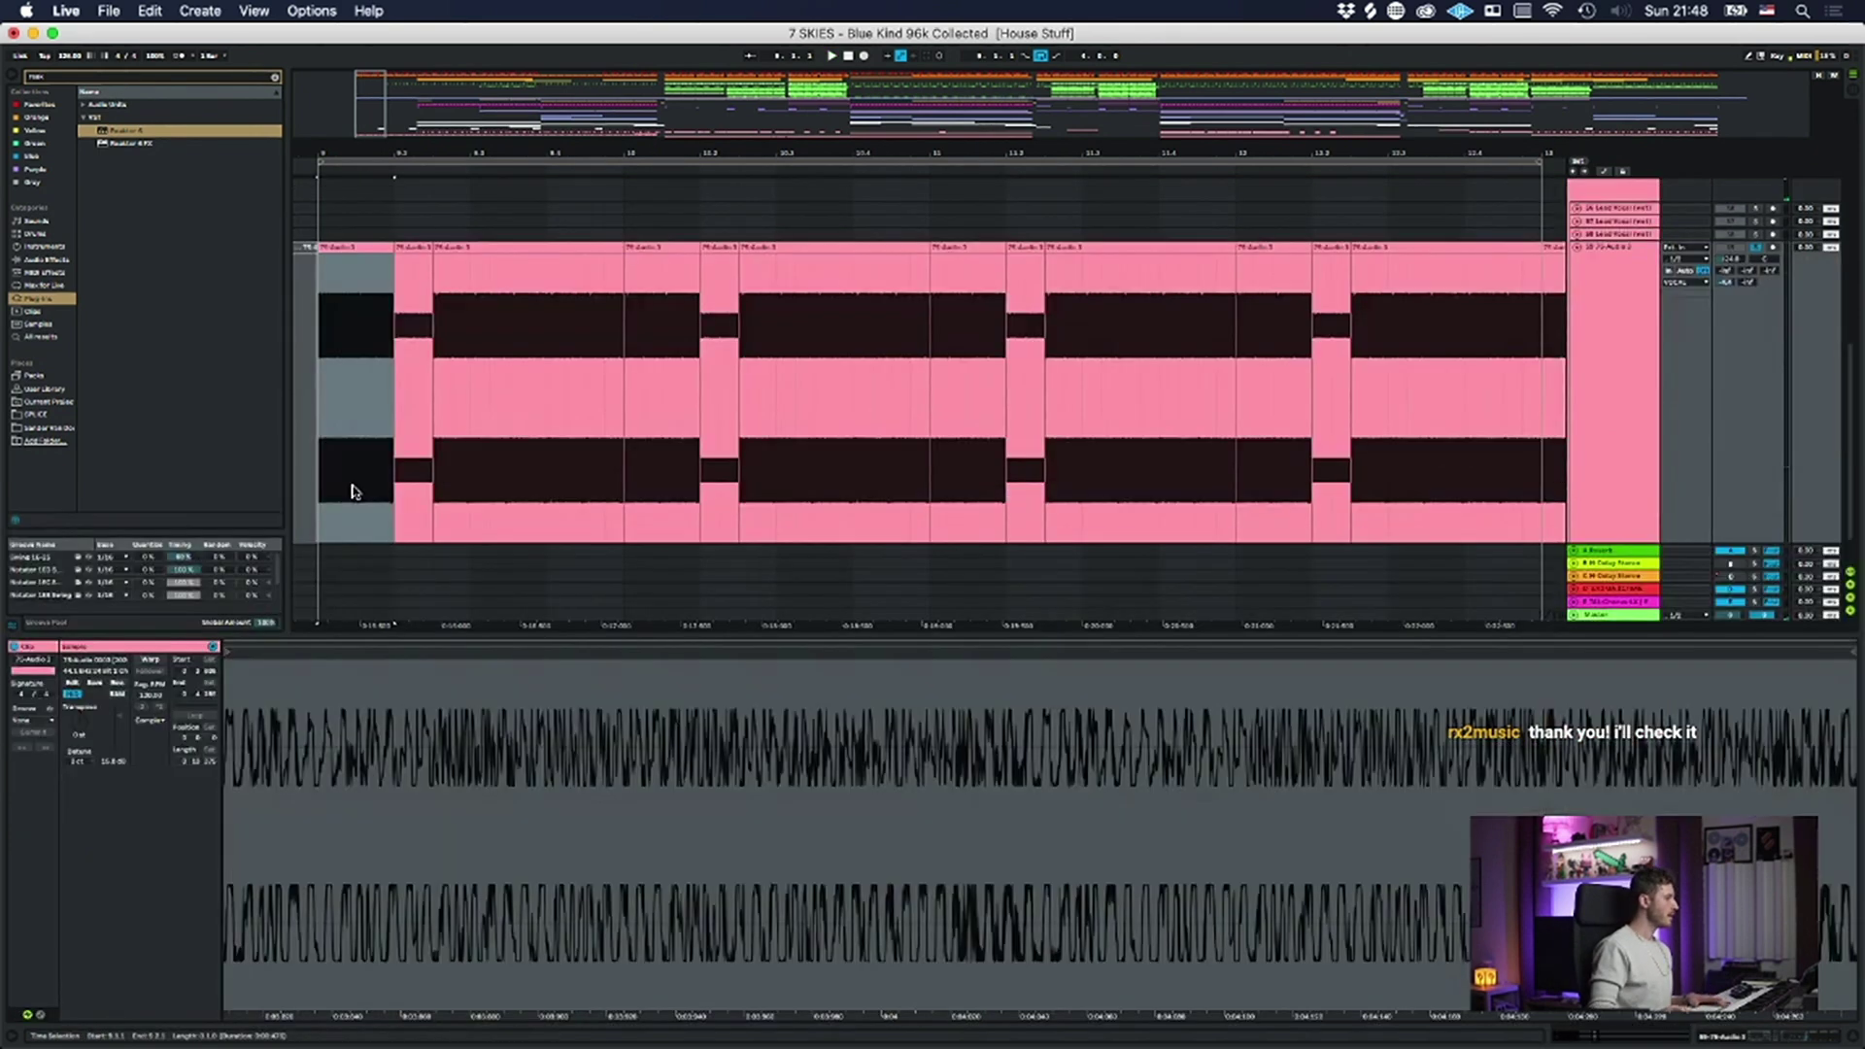
click(409, 250)
click(540, 263)
click(363, 252)
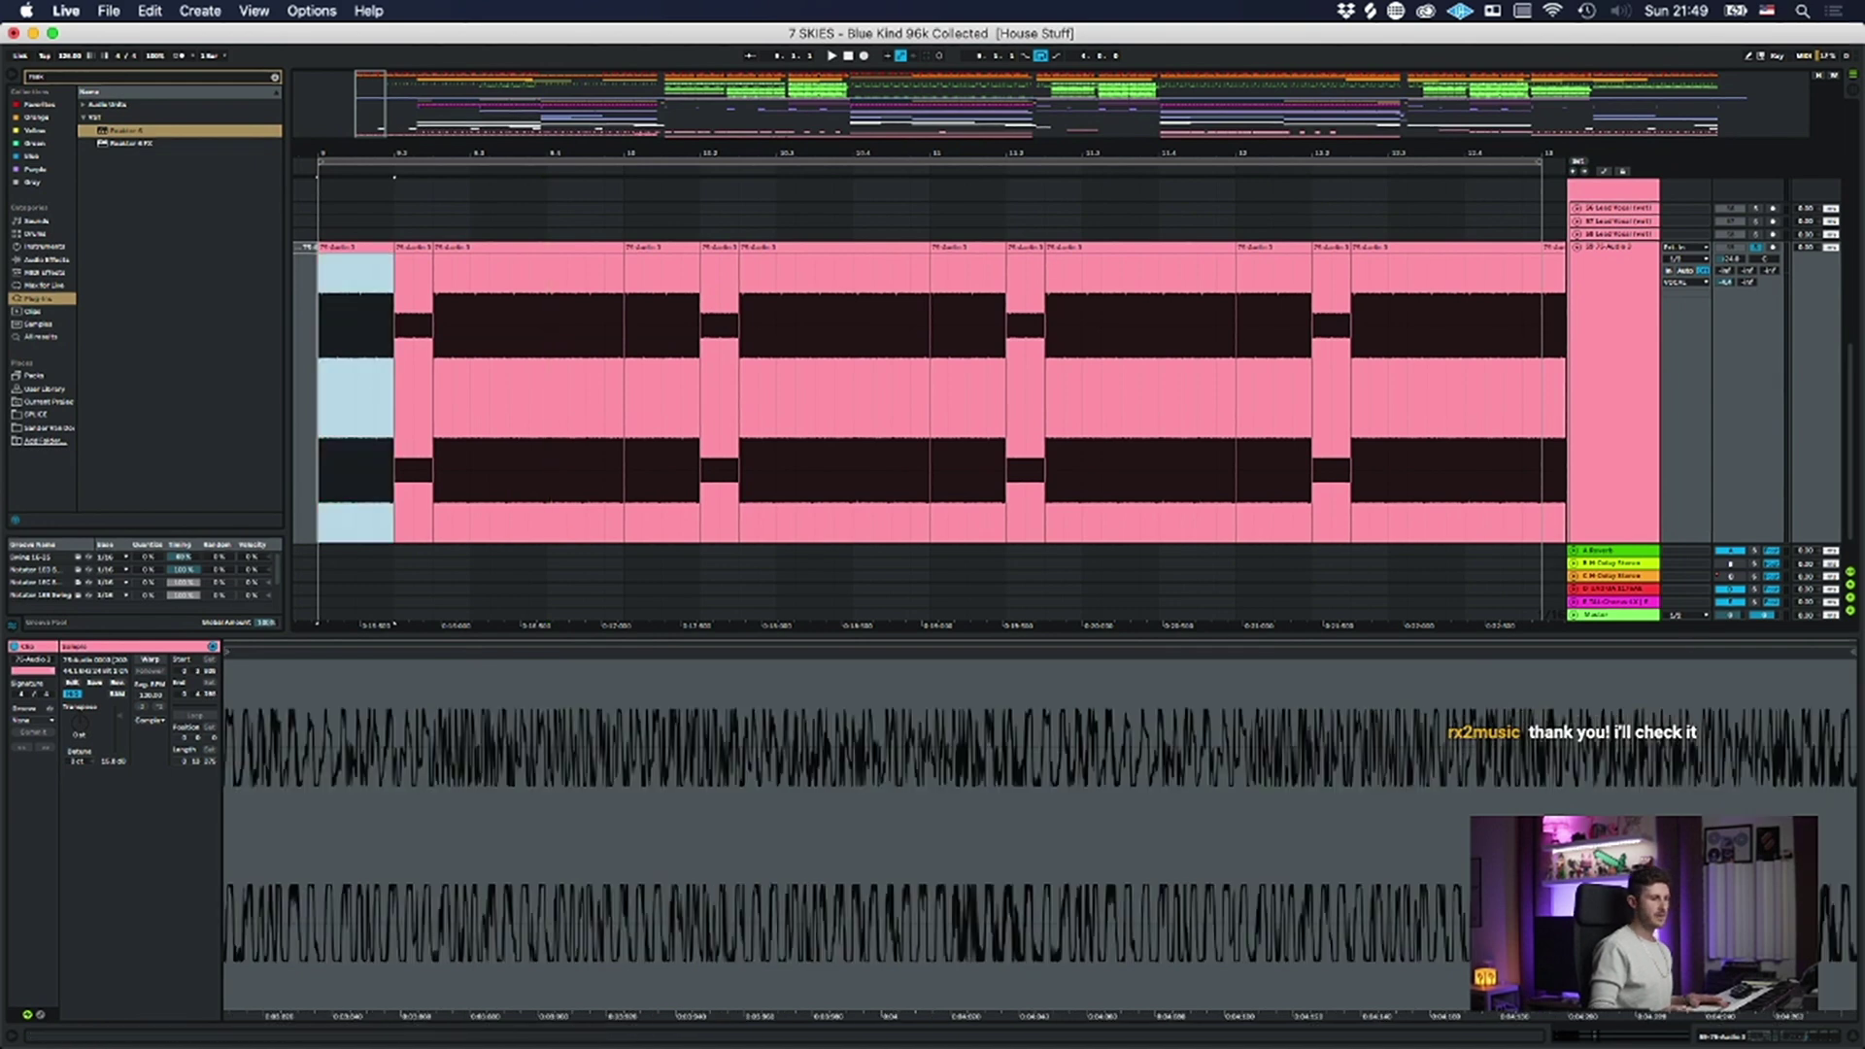
click(1805, 1031)
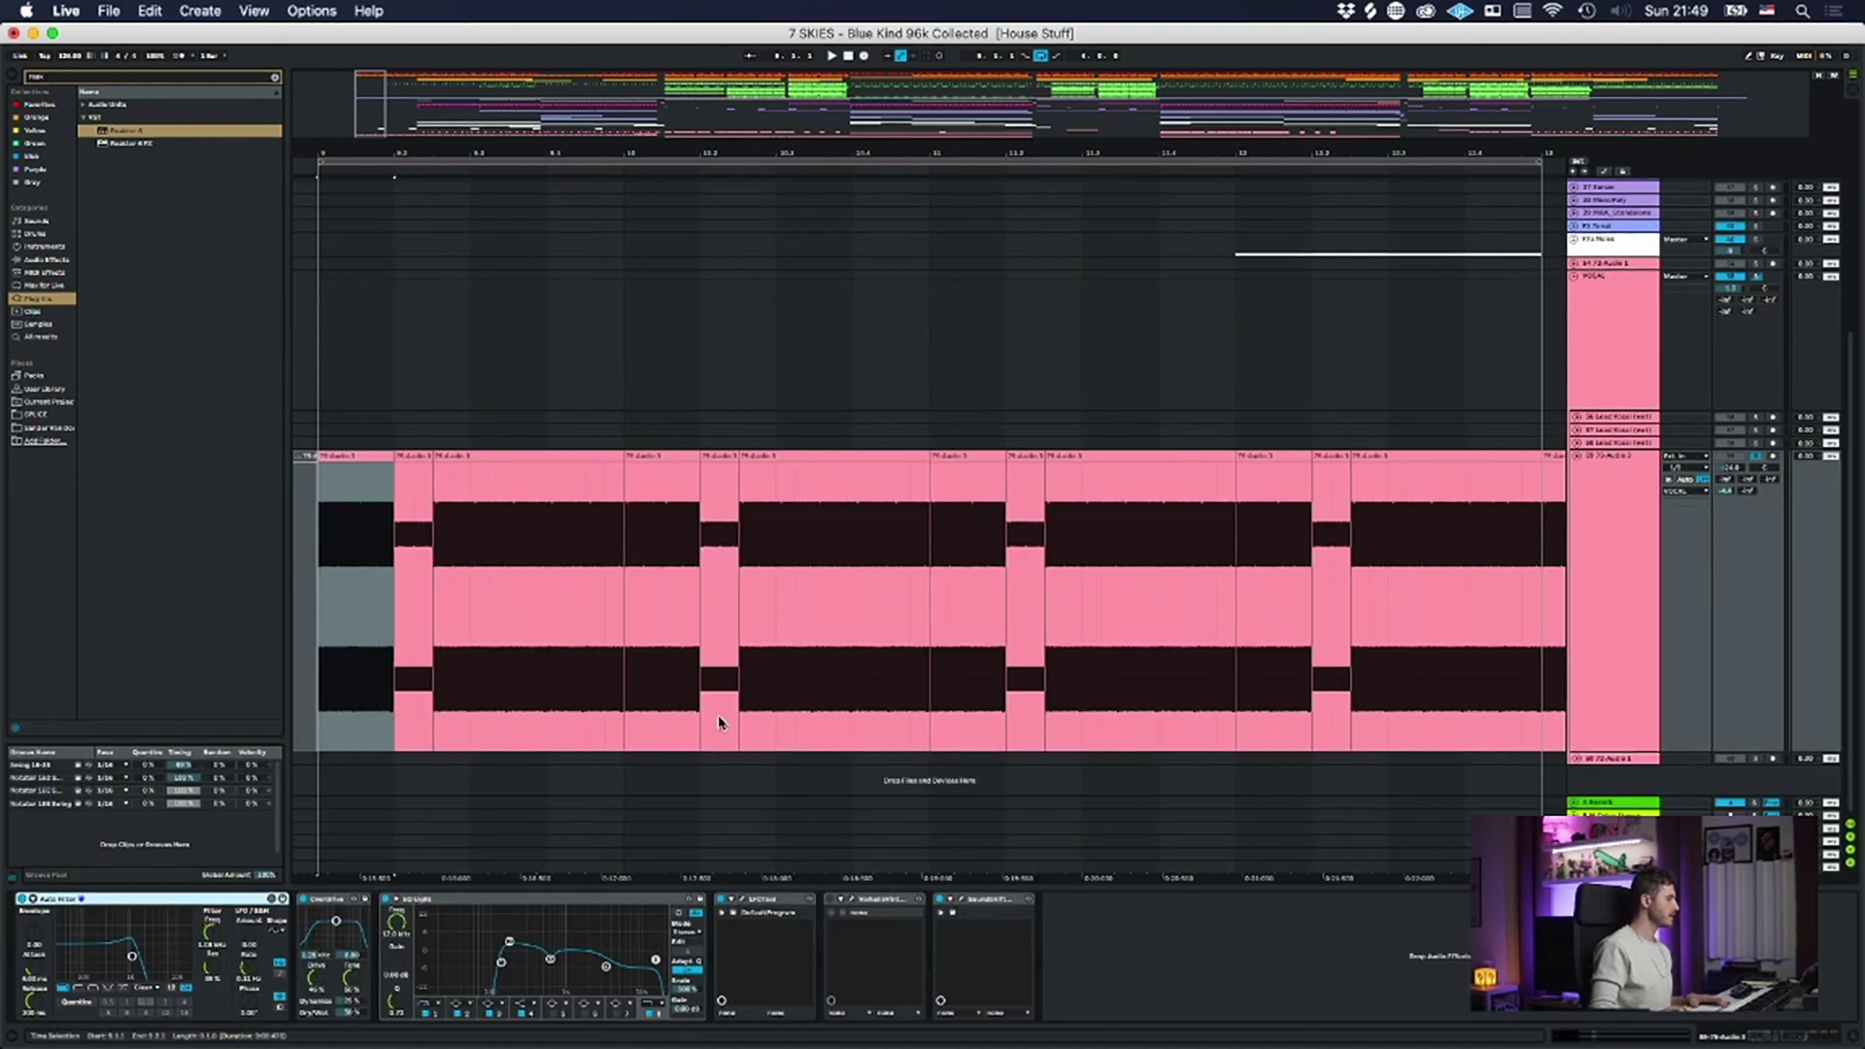
click(355, 550)
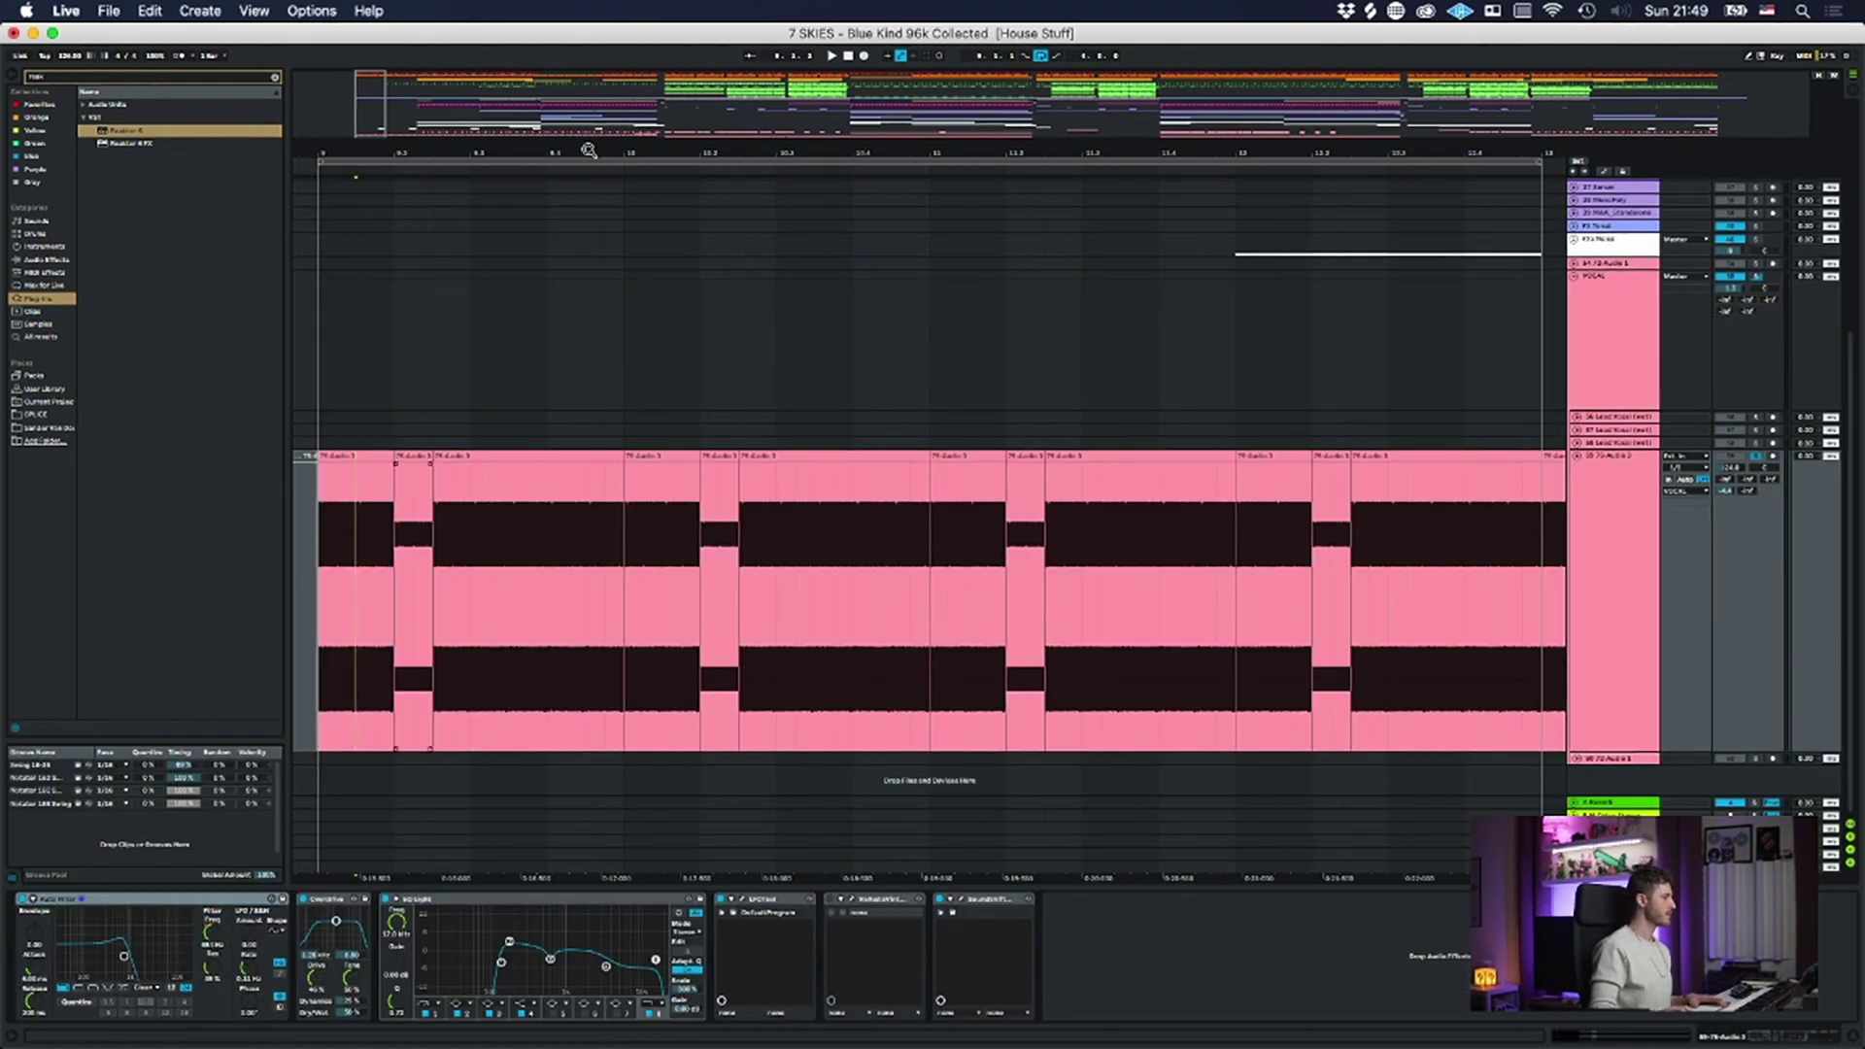
drag(448, 154, 453, 122)
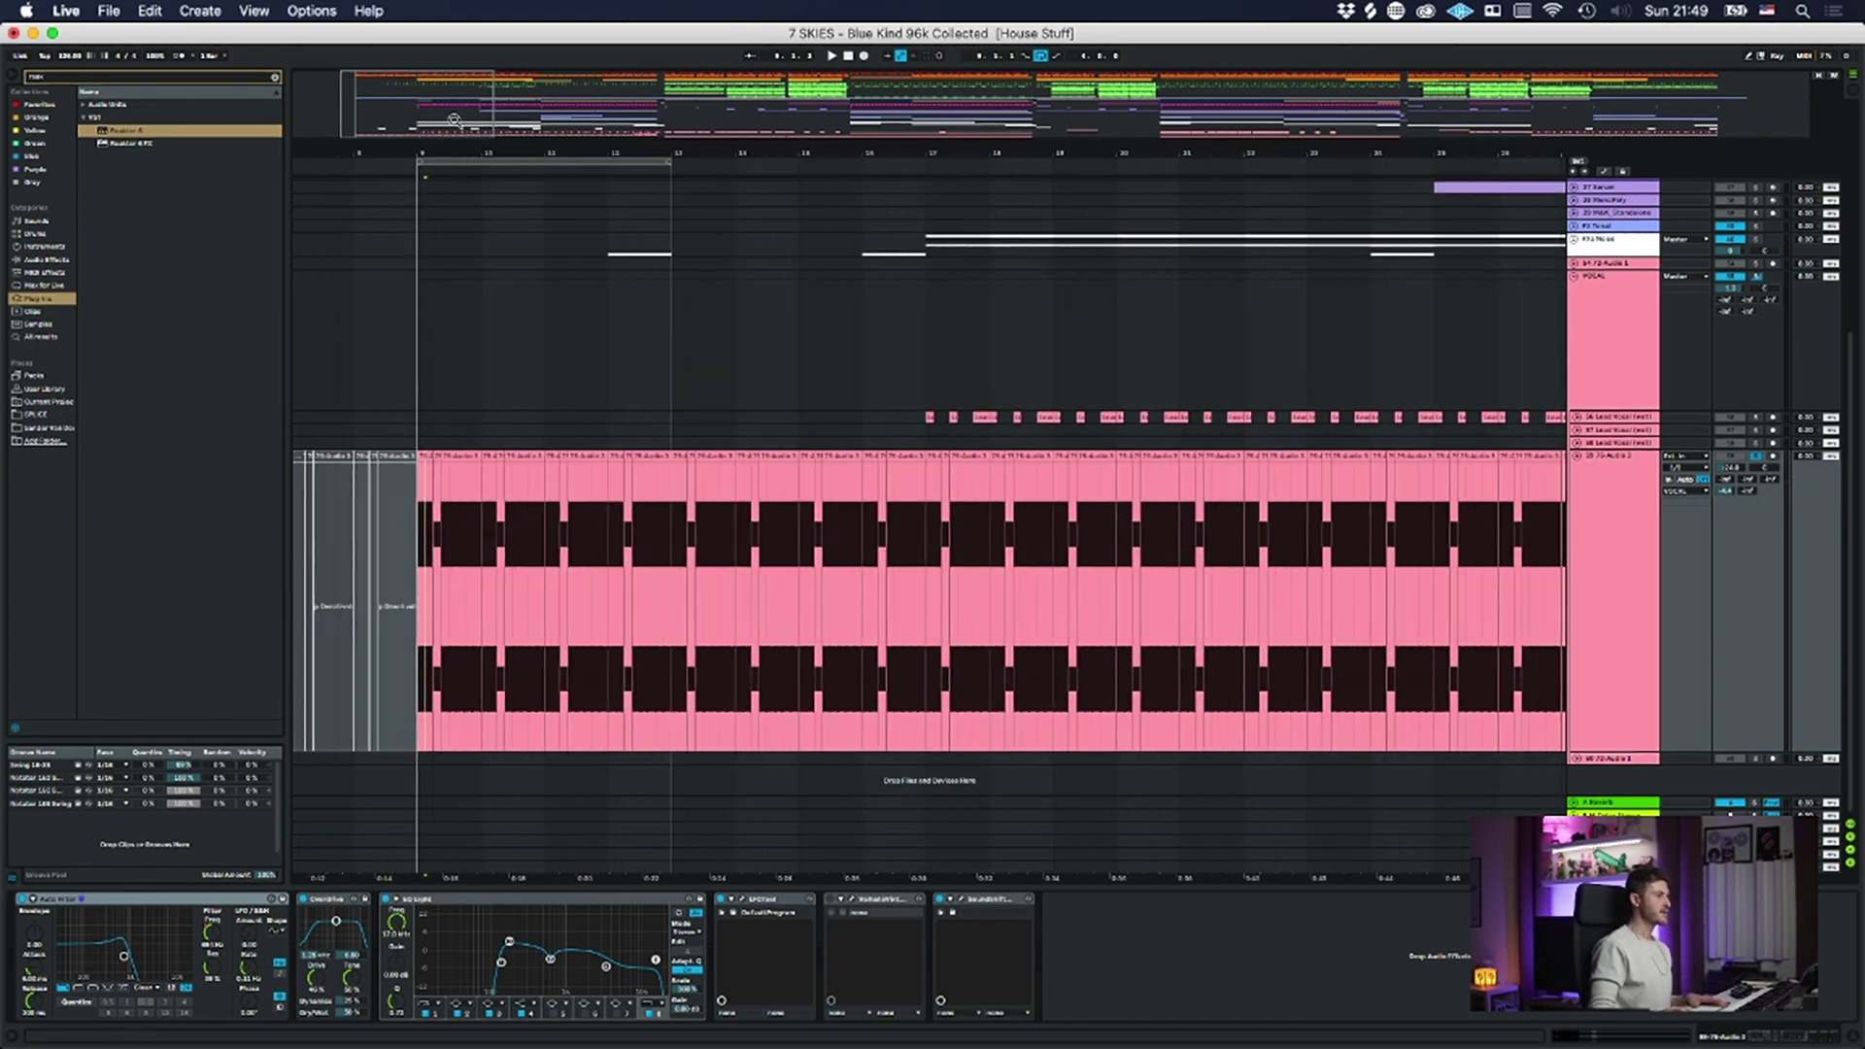
- Check the SoundShifter Pitch window, bypass SoundShifter, Auto Filter, Overdrive and EQ Eight on the 75-Audio 3 track, and play the loop
click(960, 902)
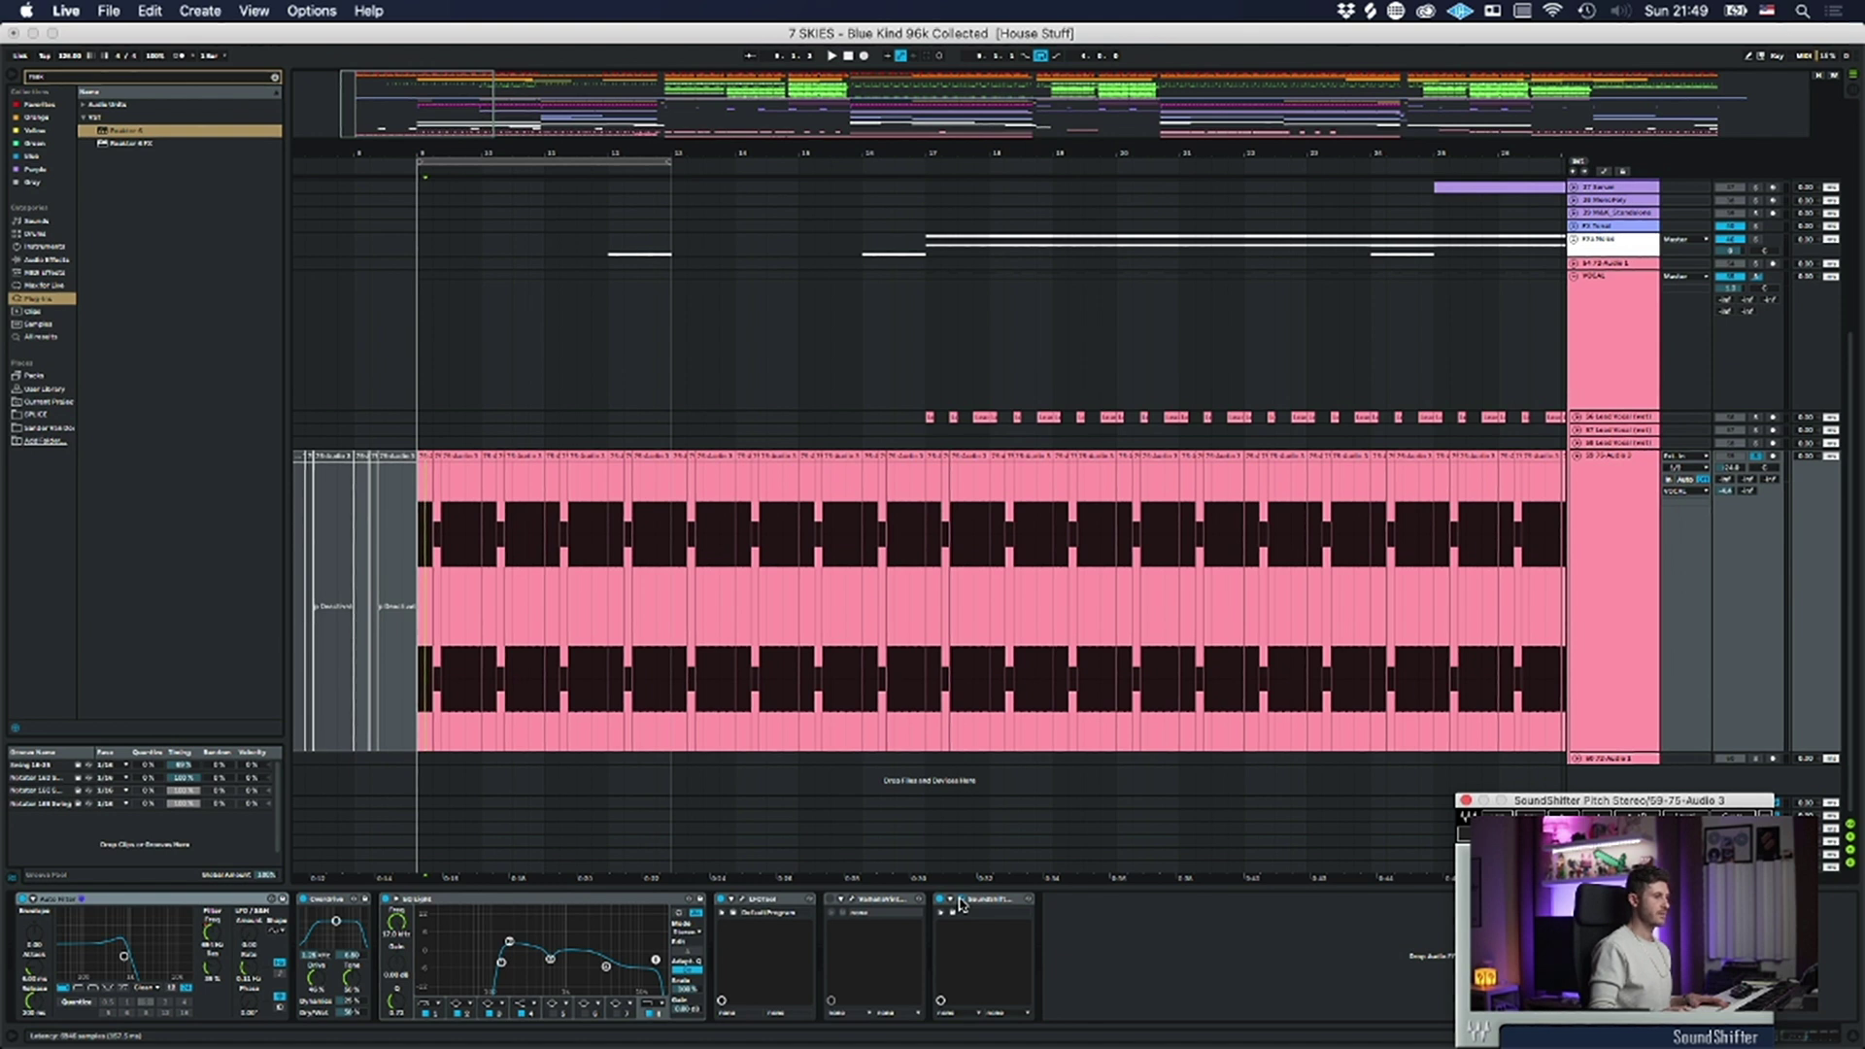
click(960, 902)
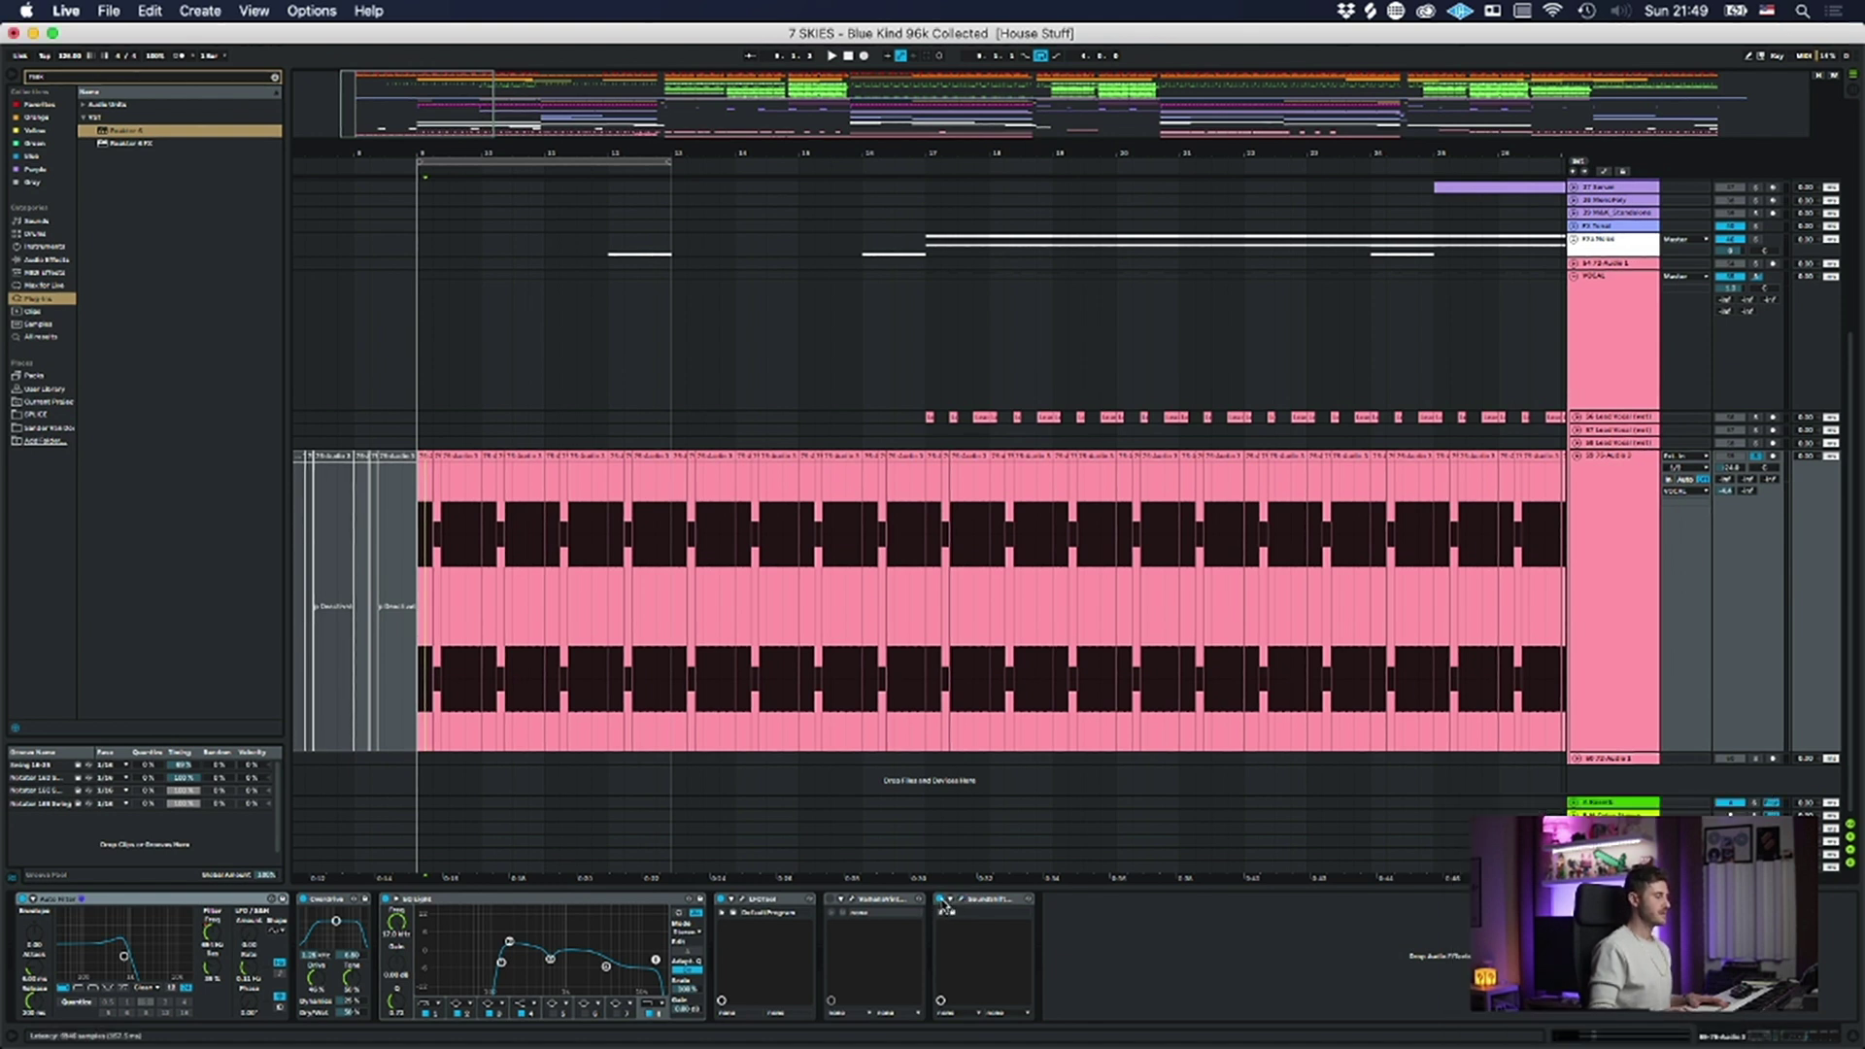
click(940, 899)
click(453, 586)
click(21, 899)
click(305, 899)
click(385, 900)
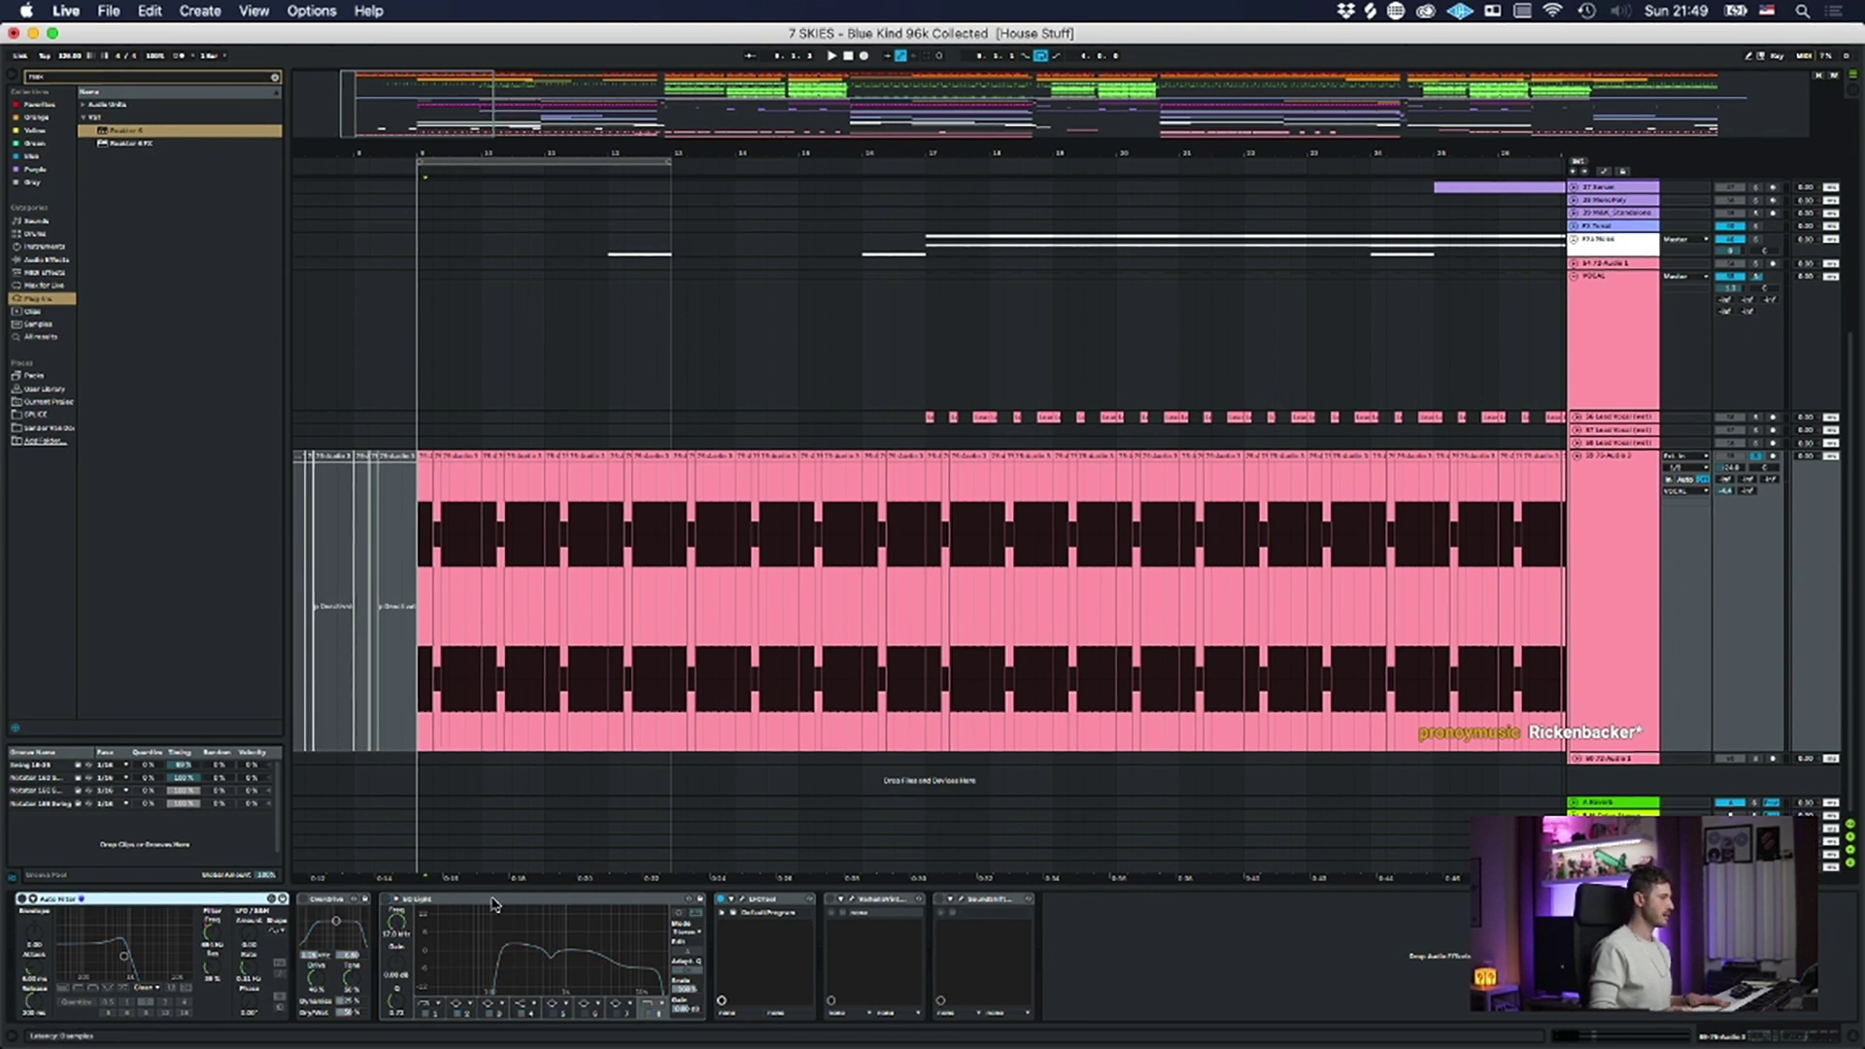
key(space)
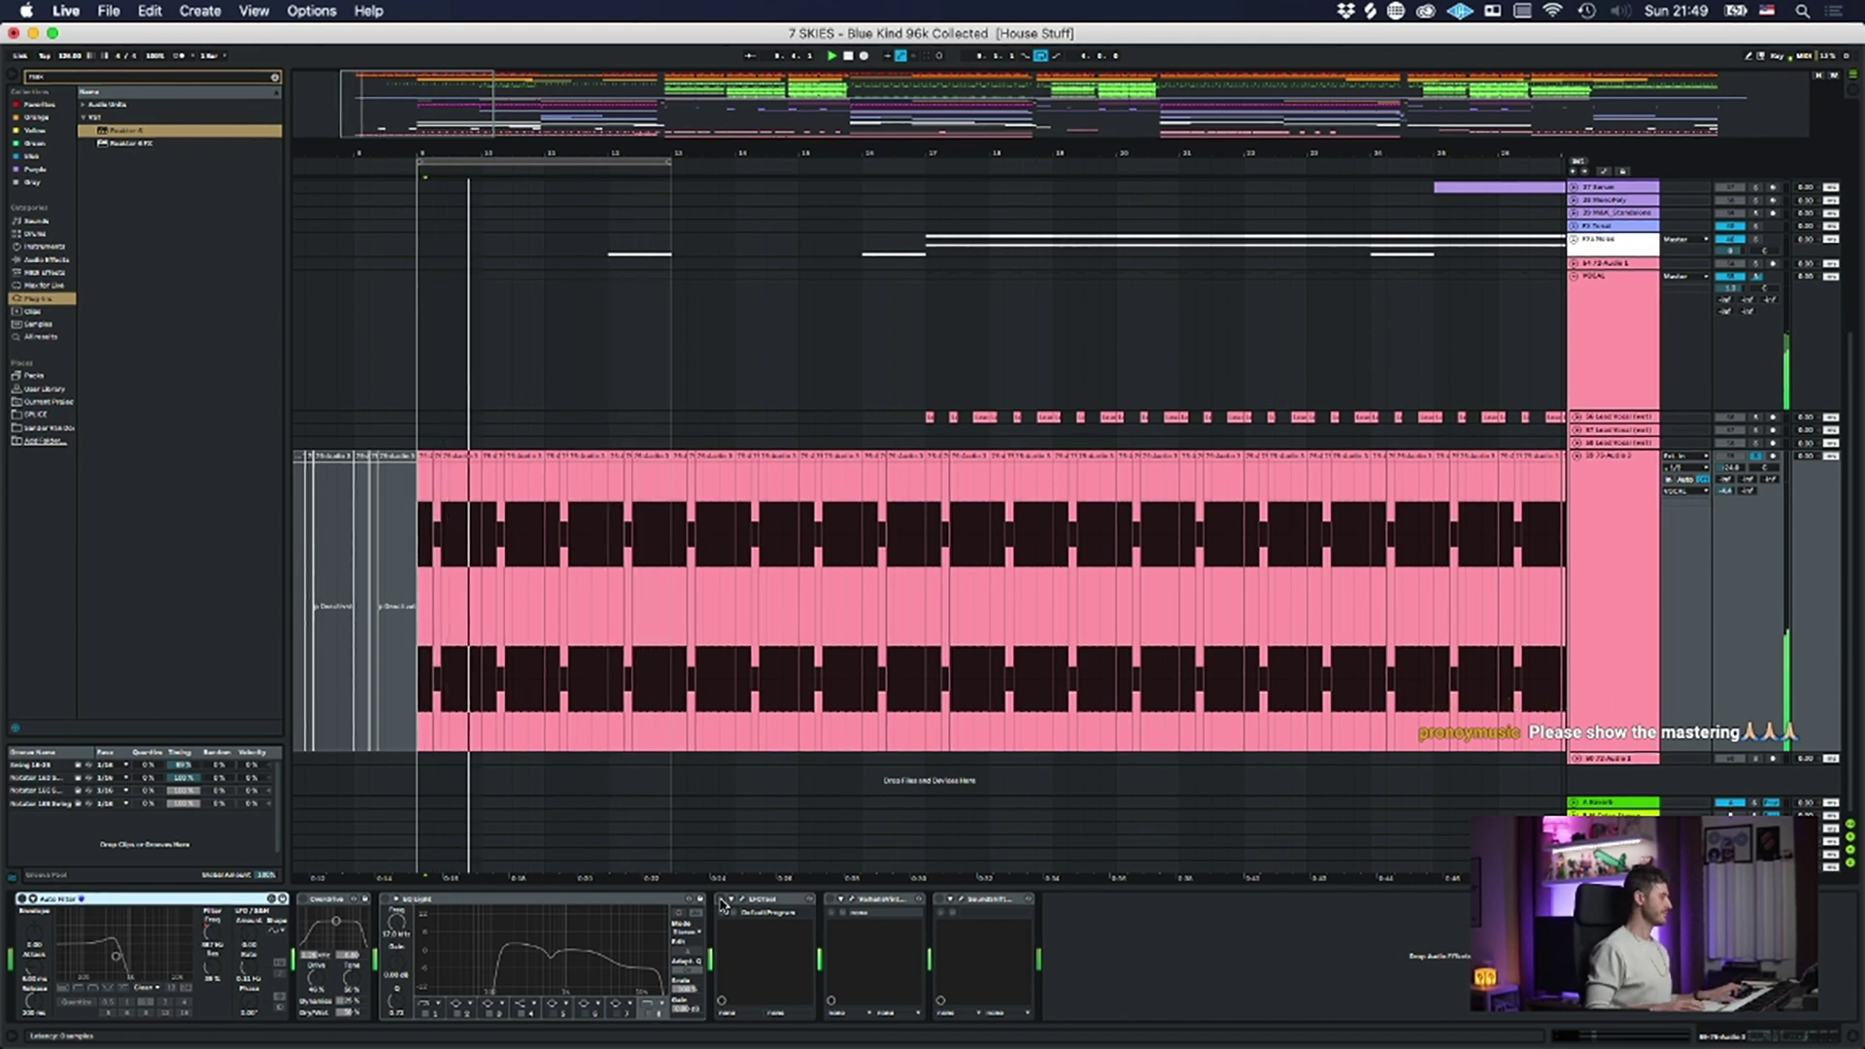
- View the transpose settings of the re-enabled SoundShifter Pitch on the 75-Audio 3 track, close its window and audition the loop
click(954, 903)
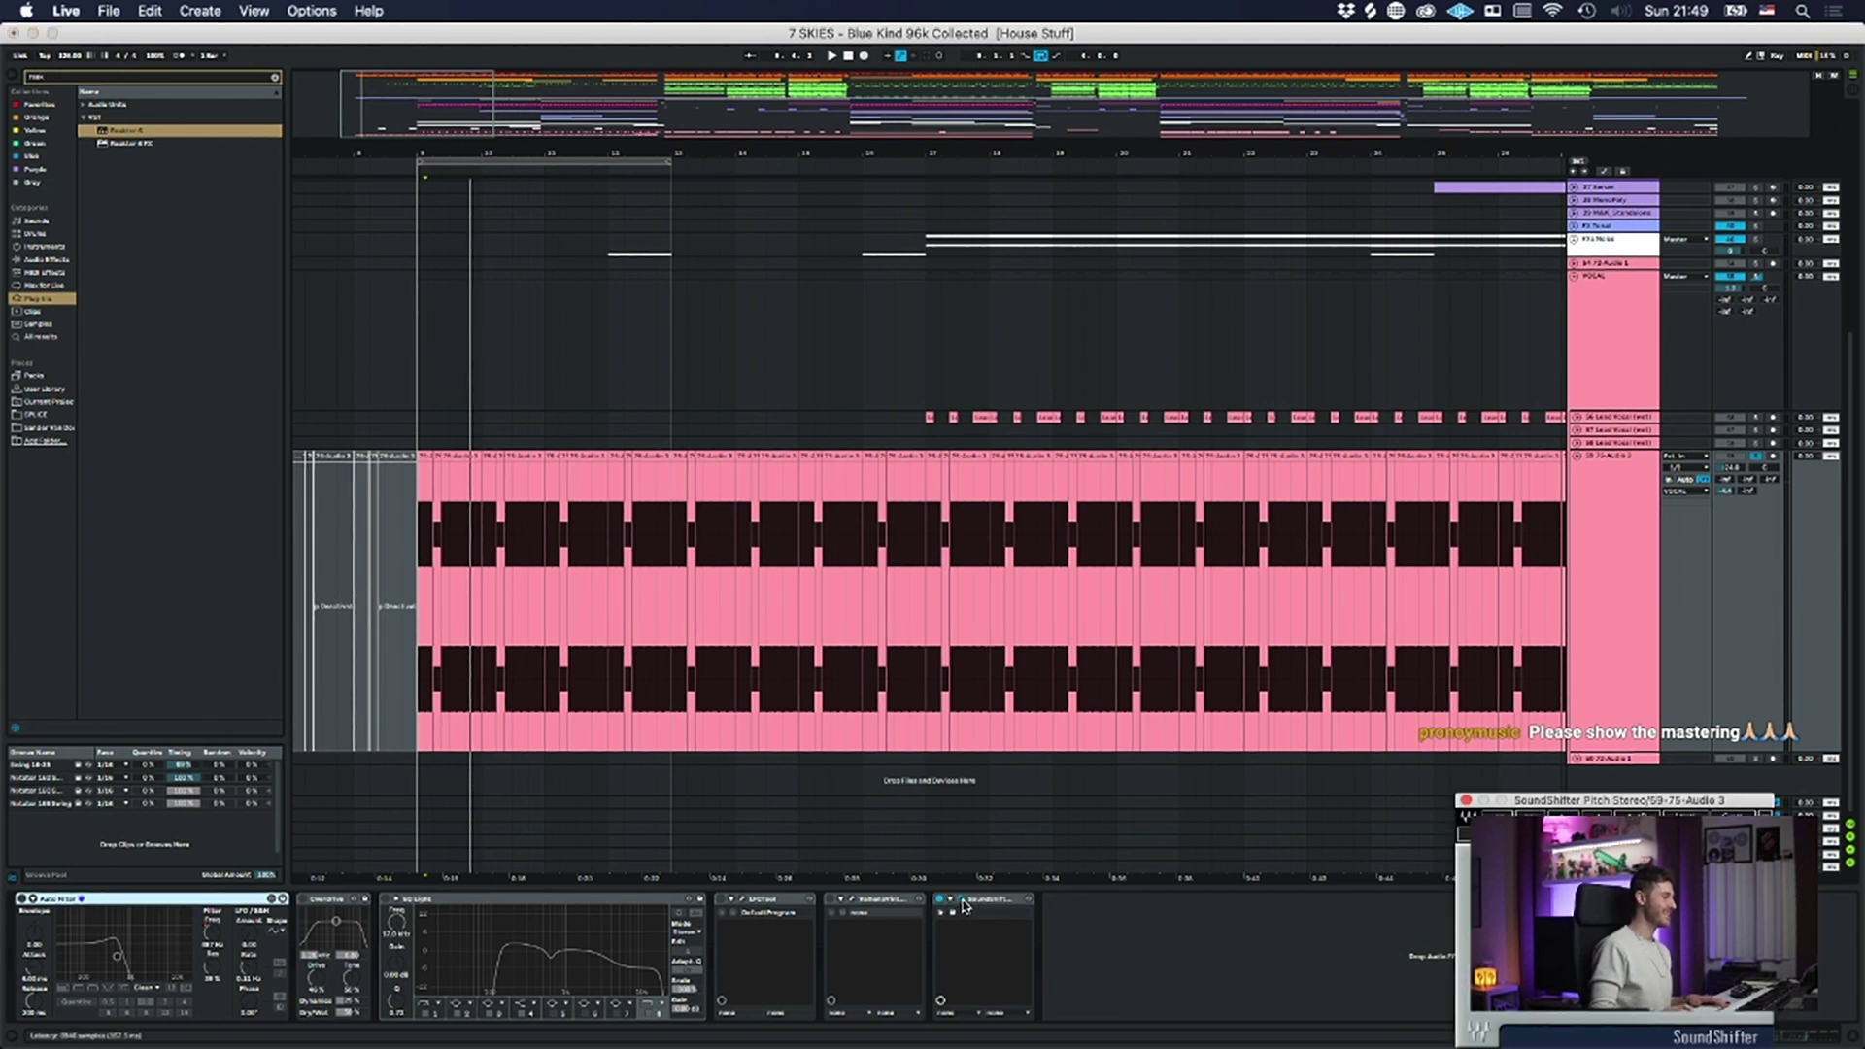
drag(1552, 791, 1598, 663)
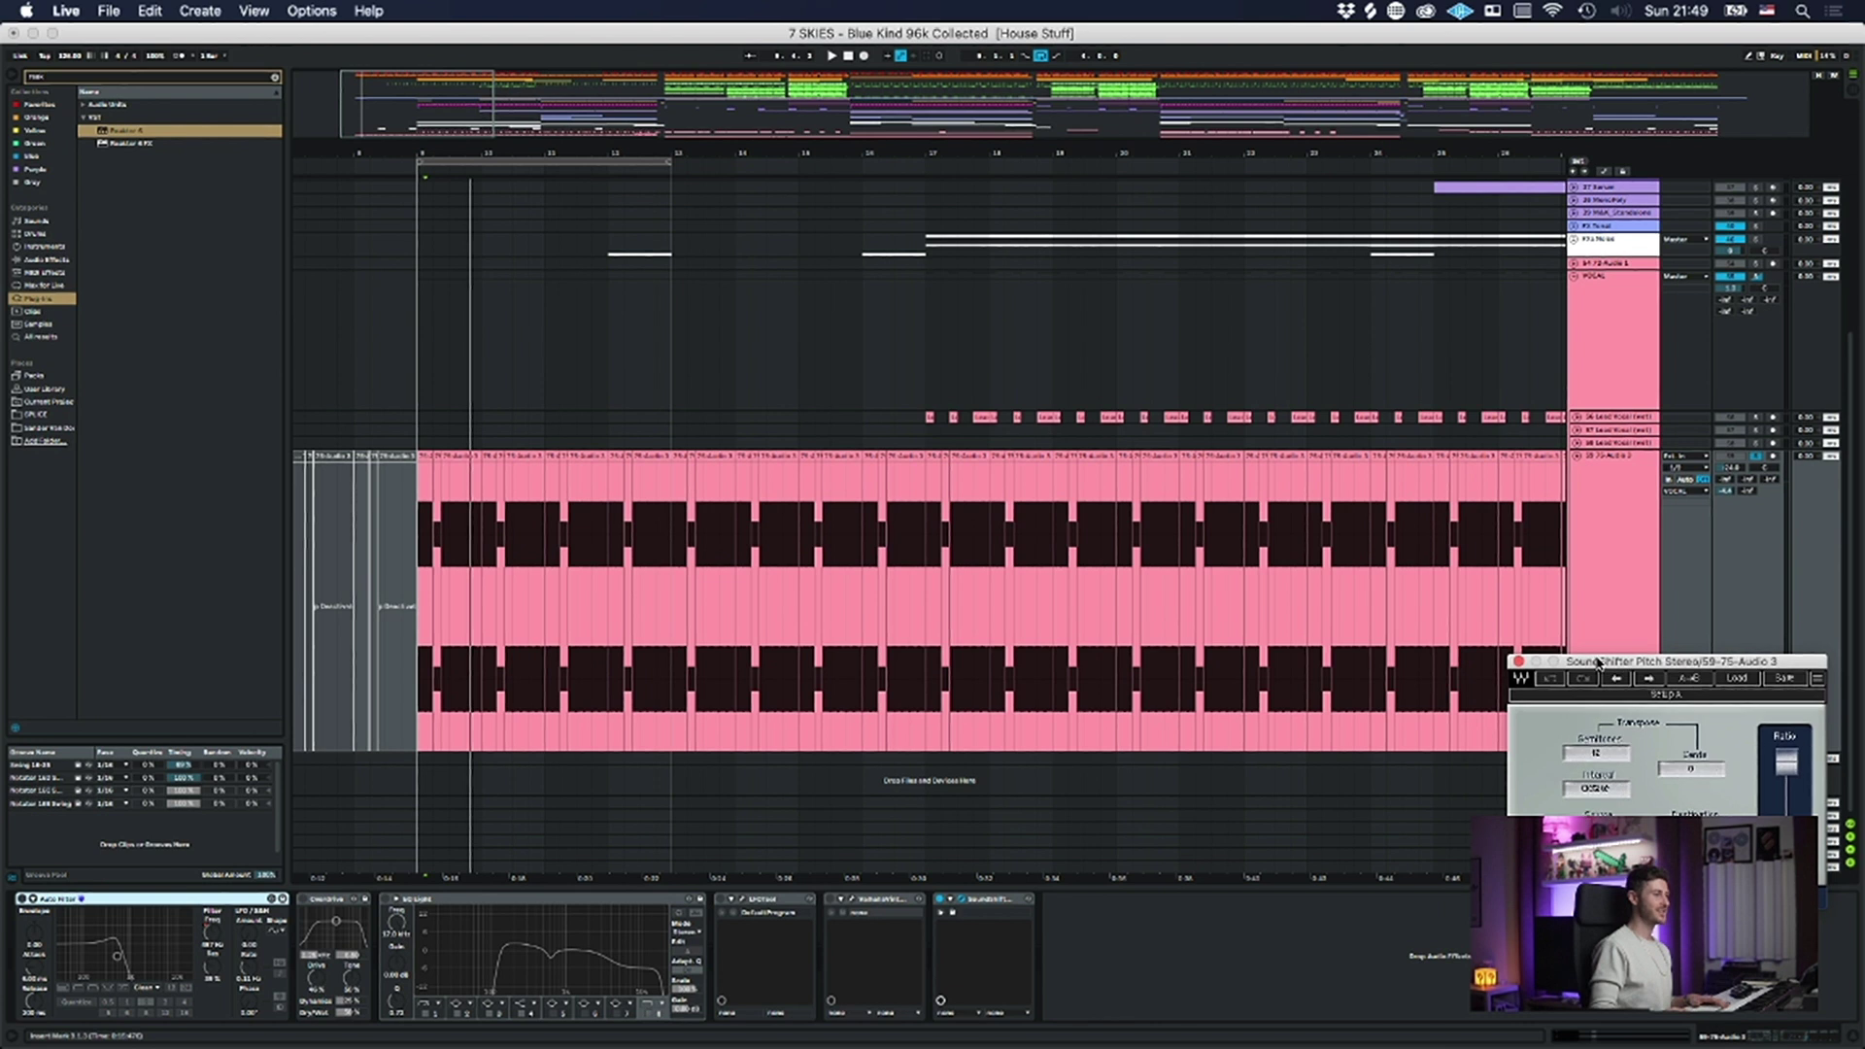
click(1517, 660)
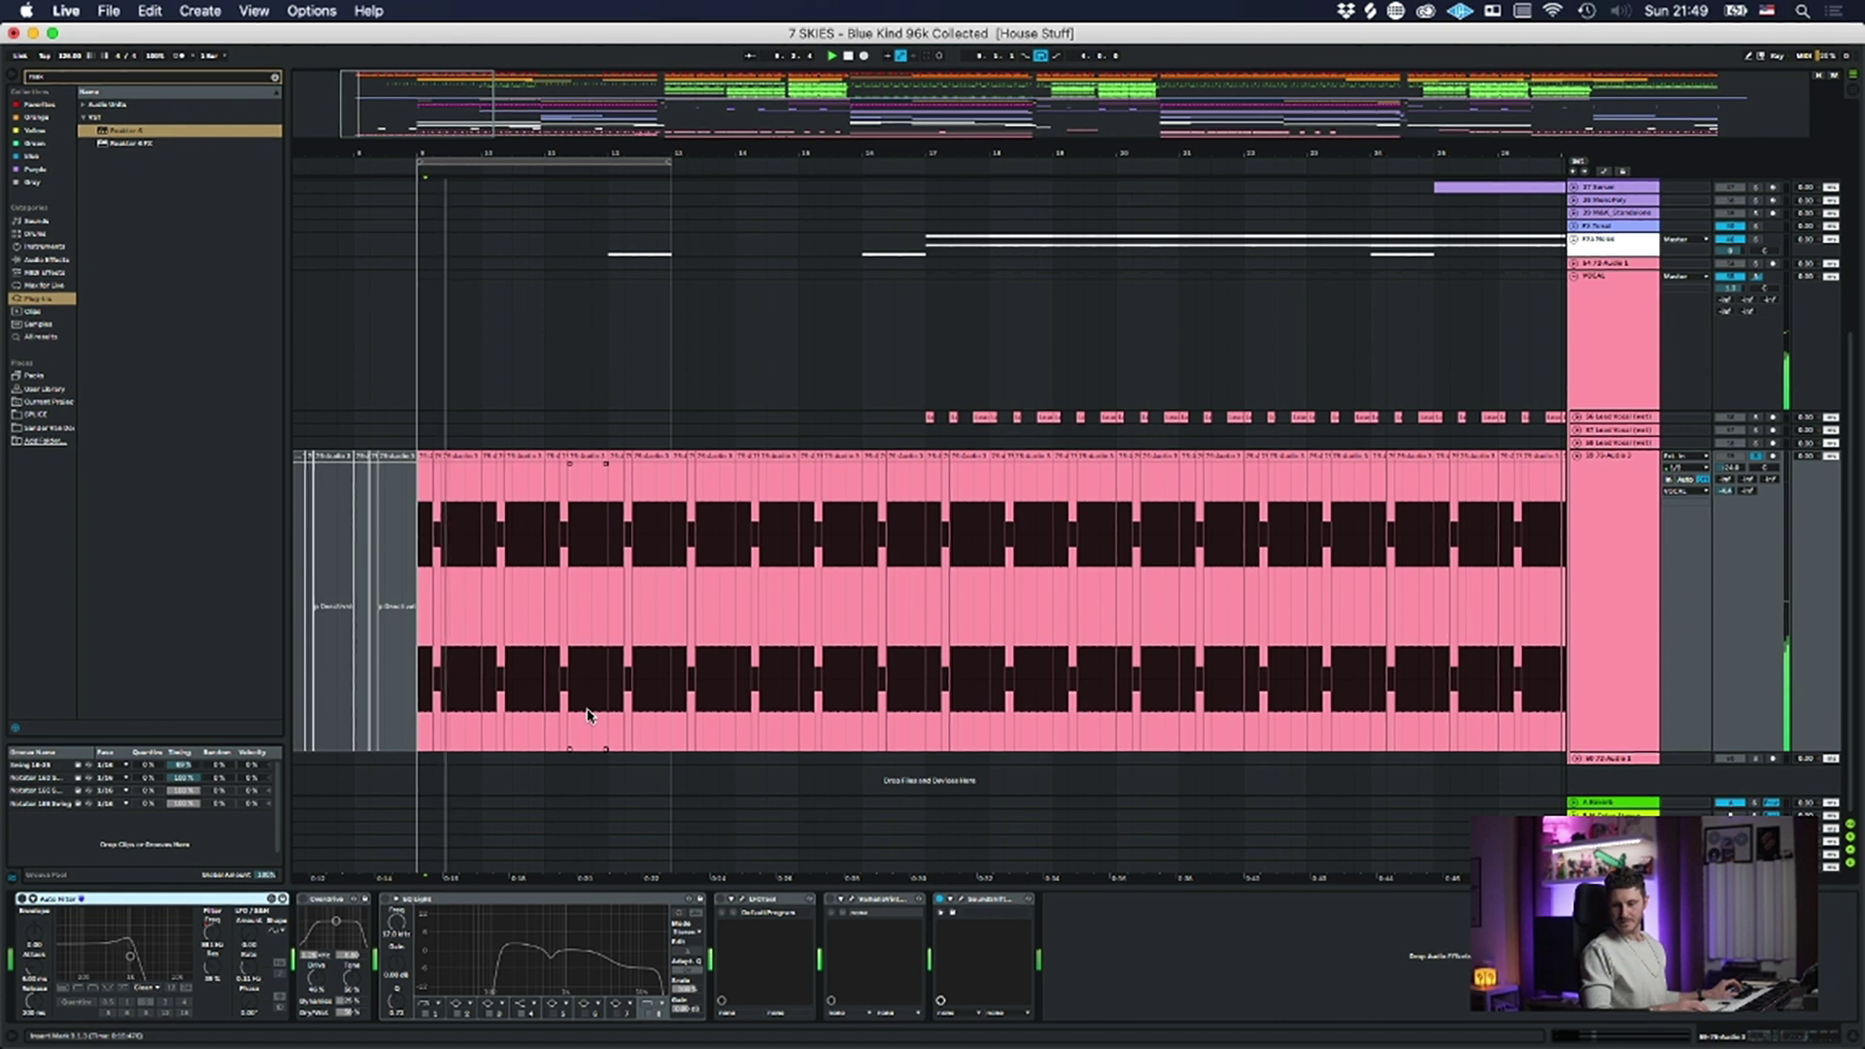
key(space)
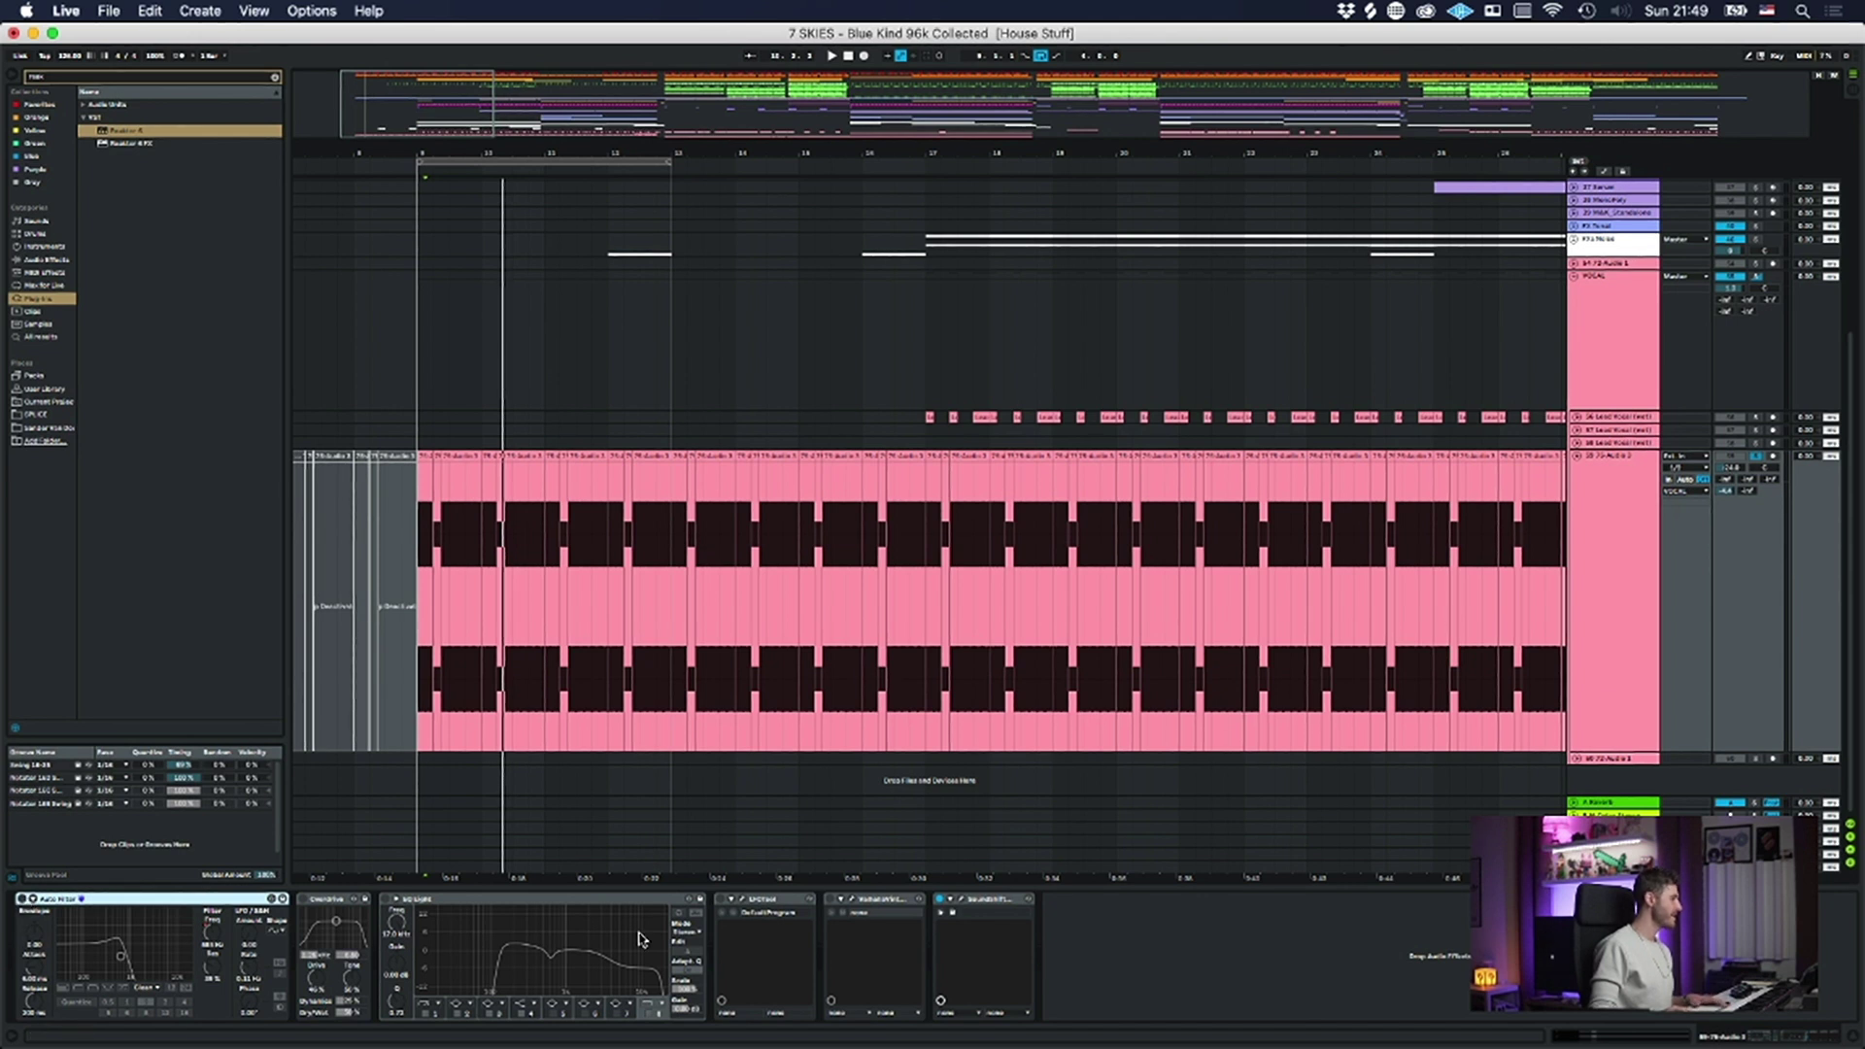
- Re-enable Overdrive on the 75-Audio 3 track and compare EQ Eight on and off while playing the loop
click(303, 898)
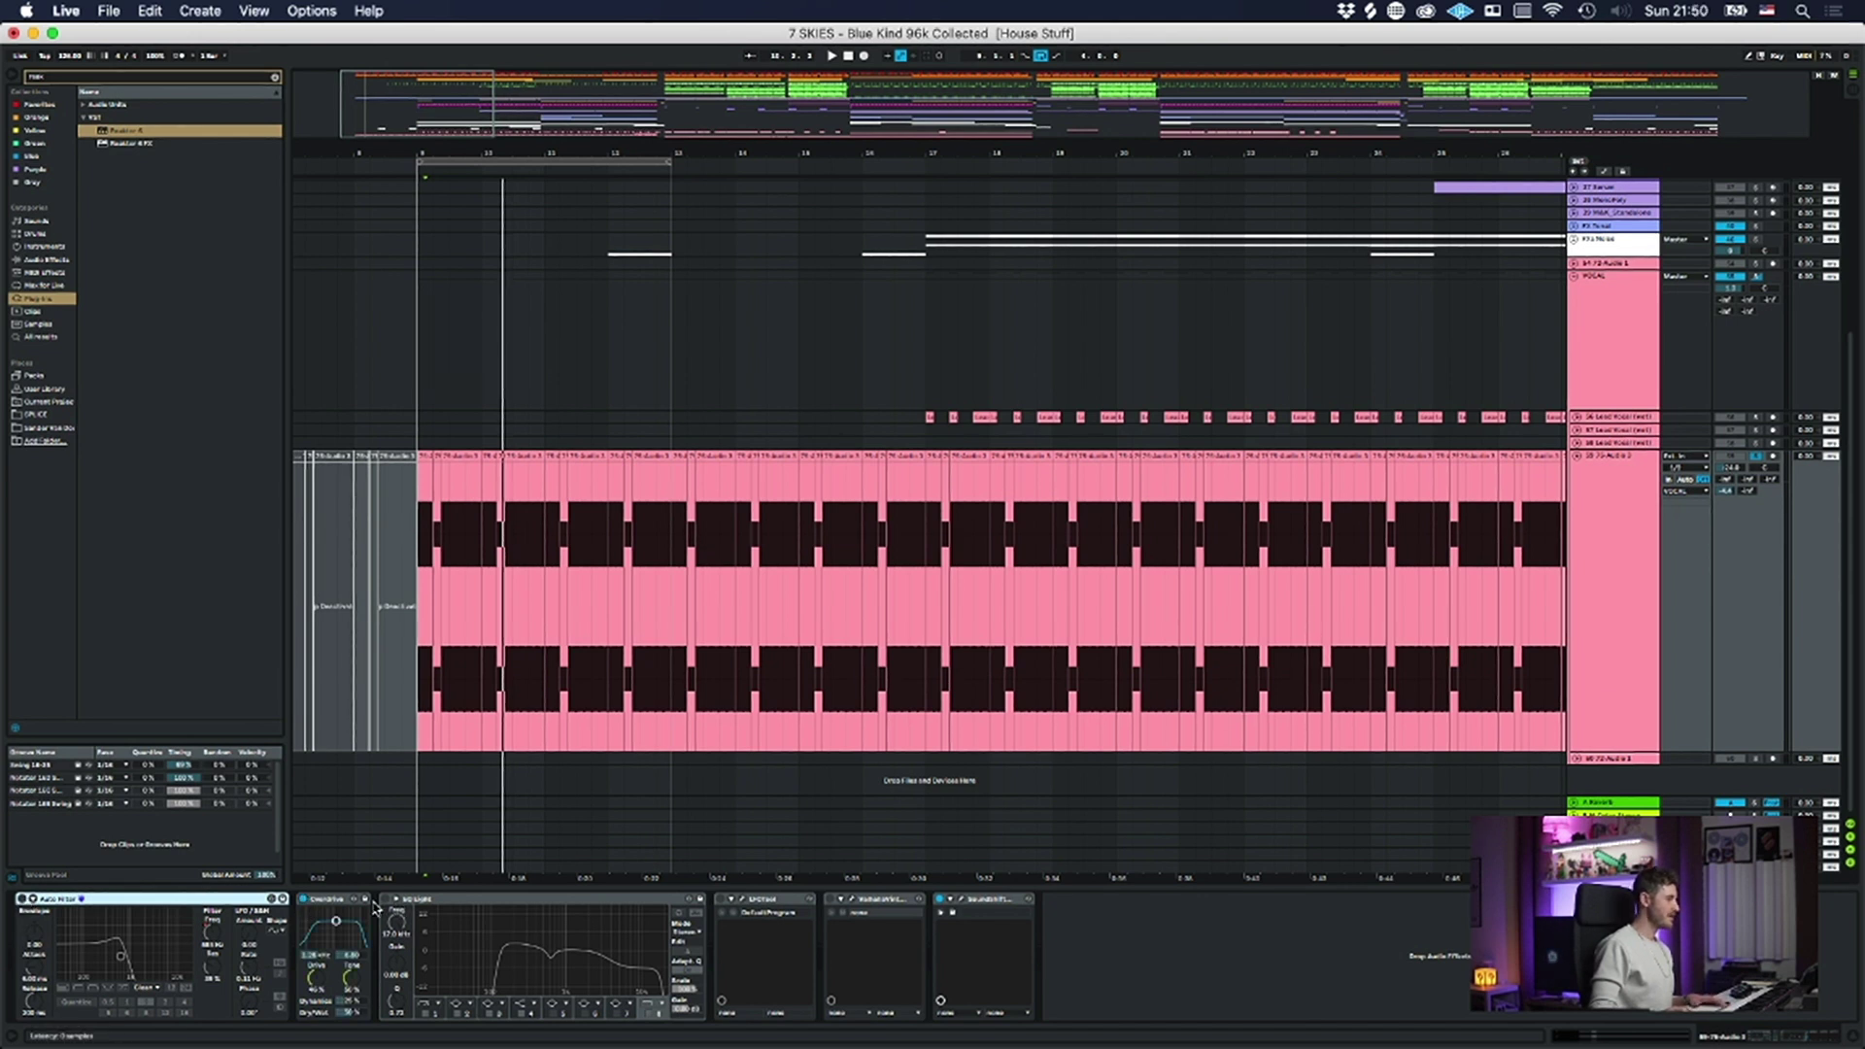
click(386, 900)
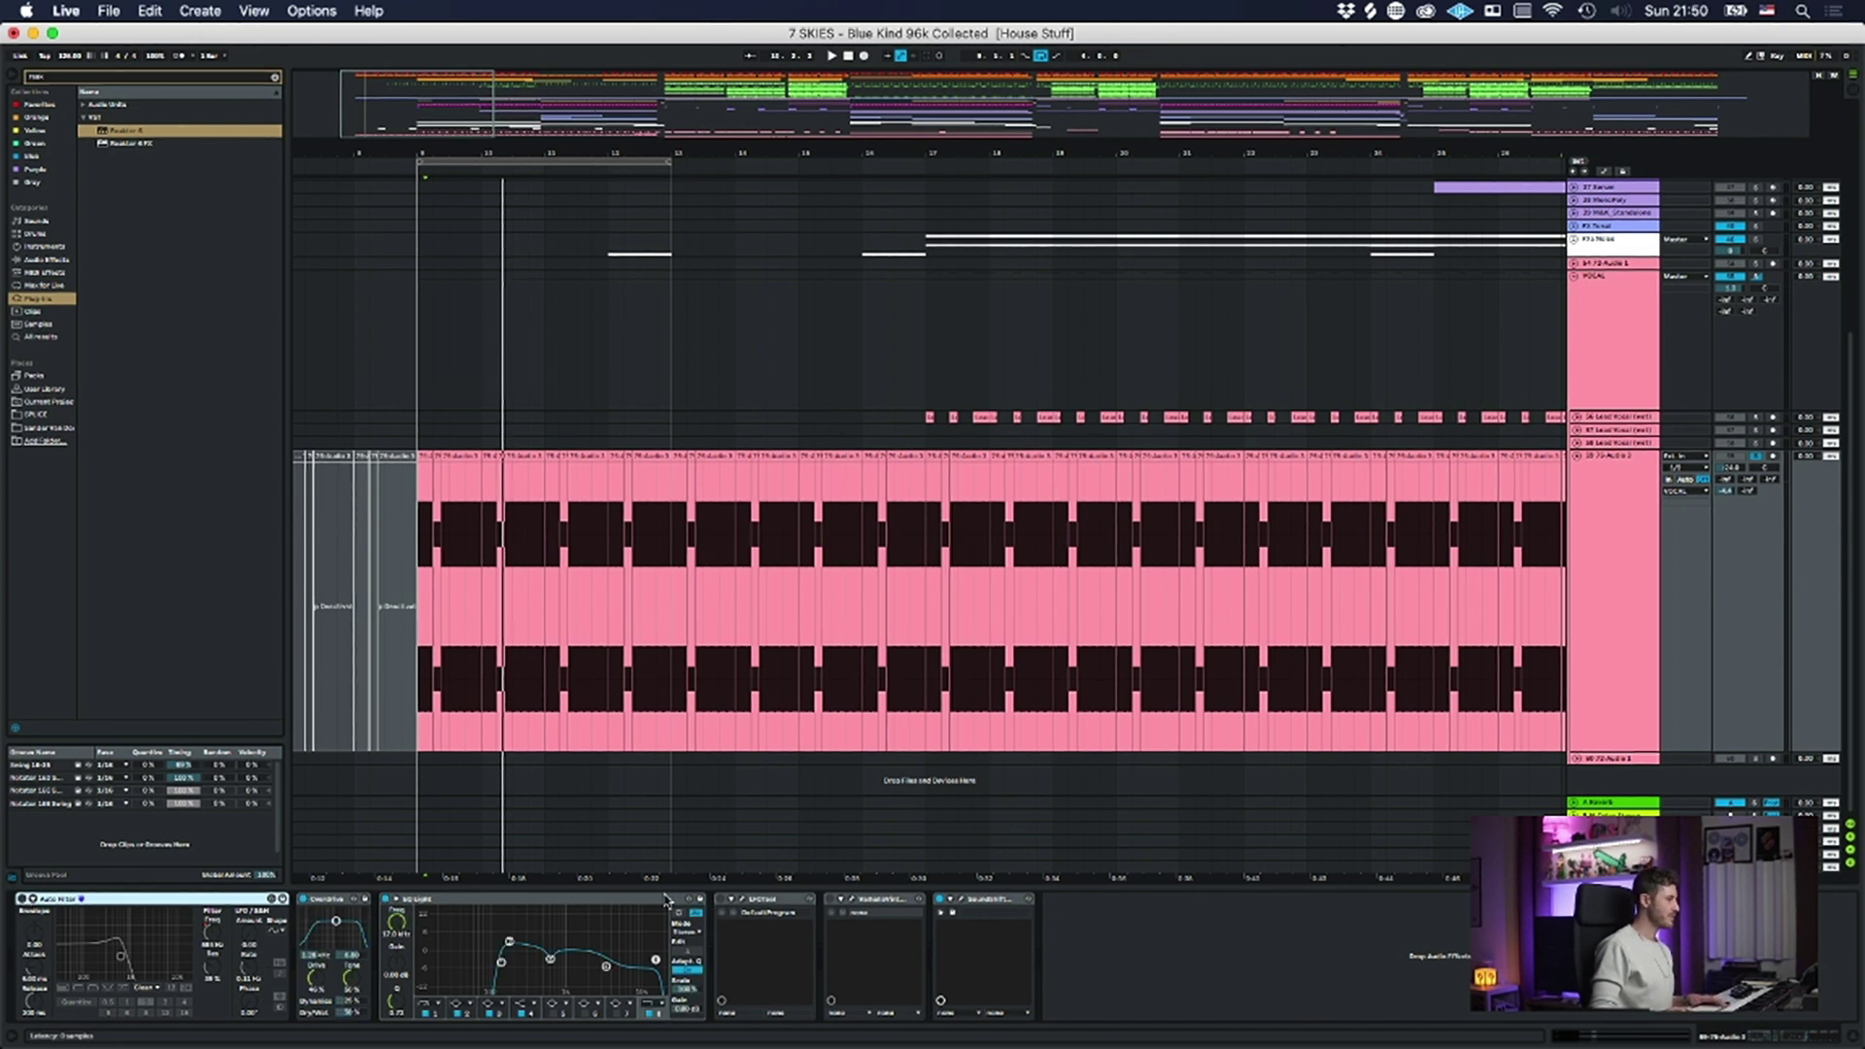
key(space)
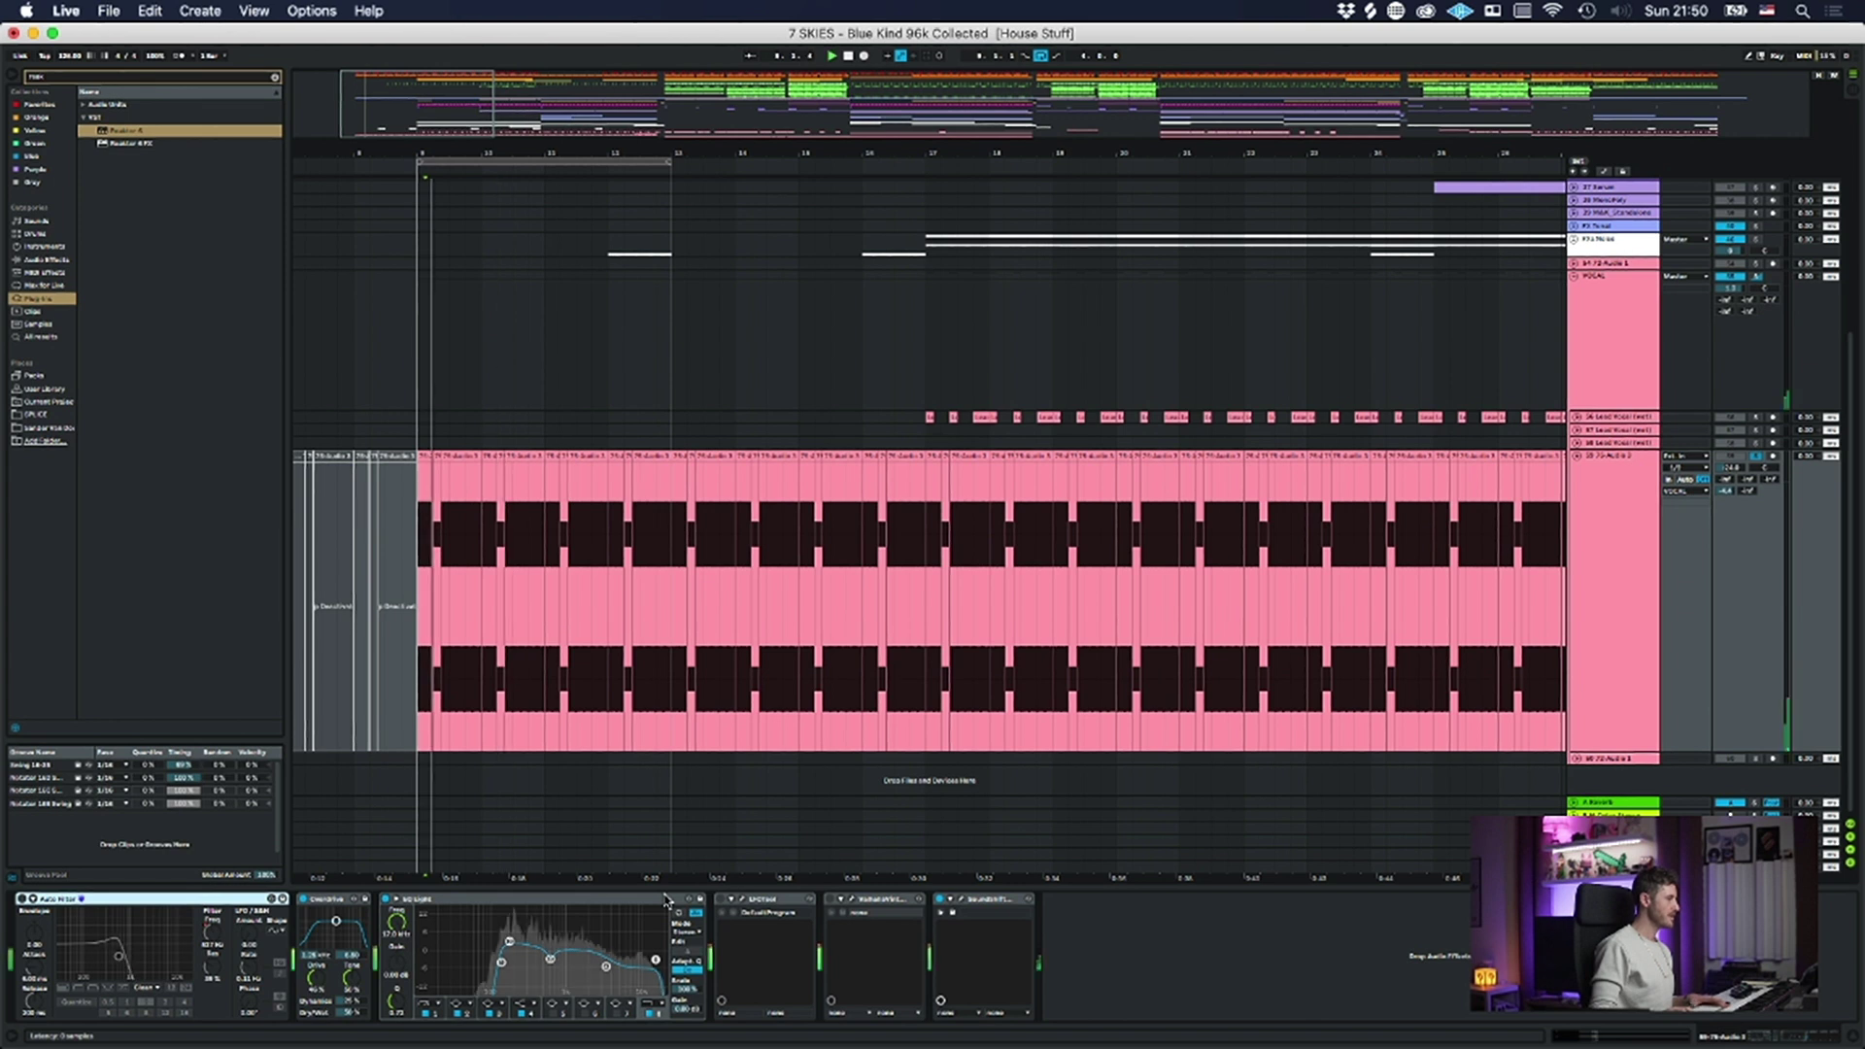
click(386, 901)
key(space)
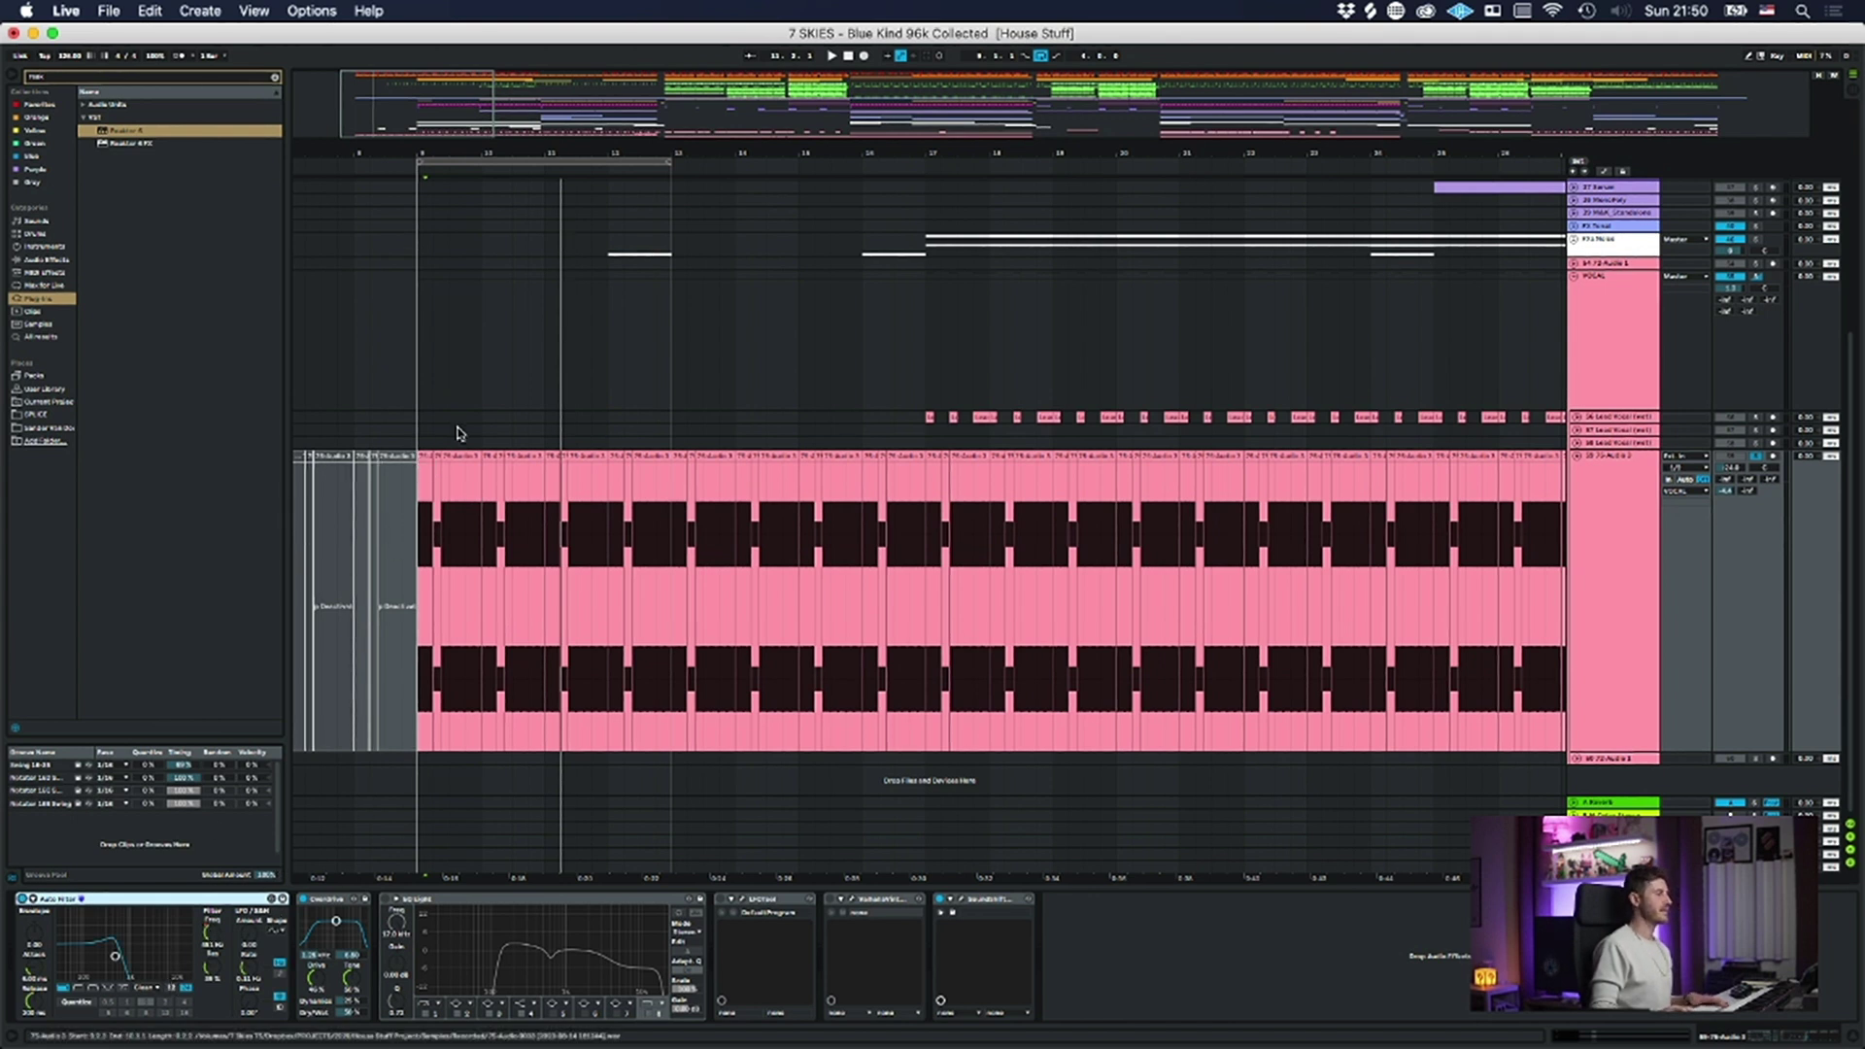
- Select the loop range, play it and re-enable EQ Eight on the 75-Audio 3 track to hear the full chain
click(481, 160)
key(space)
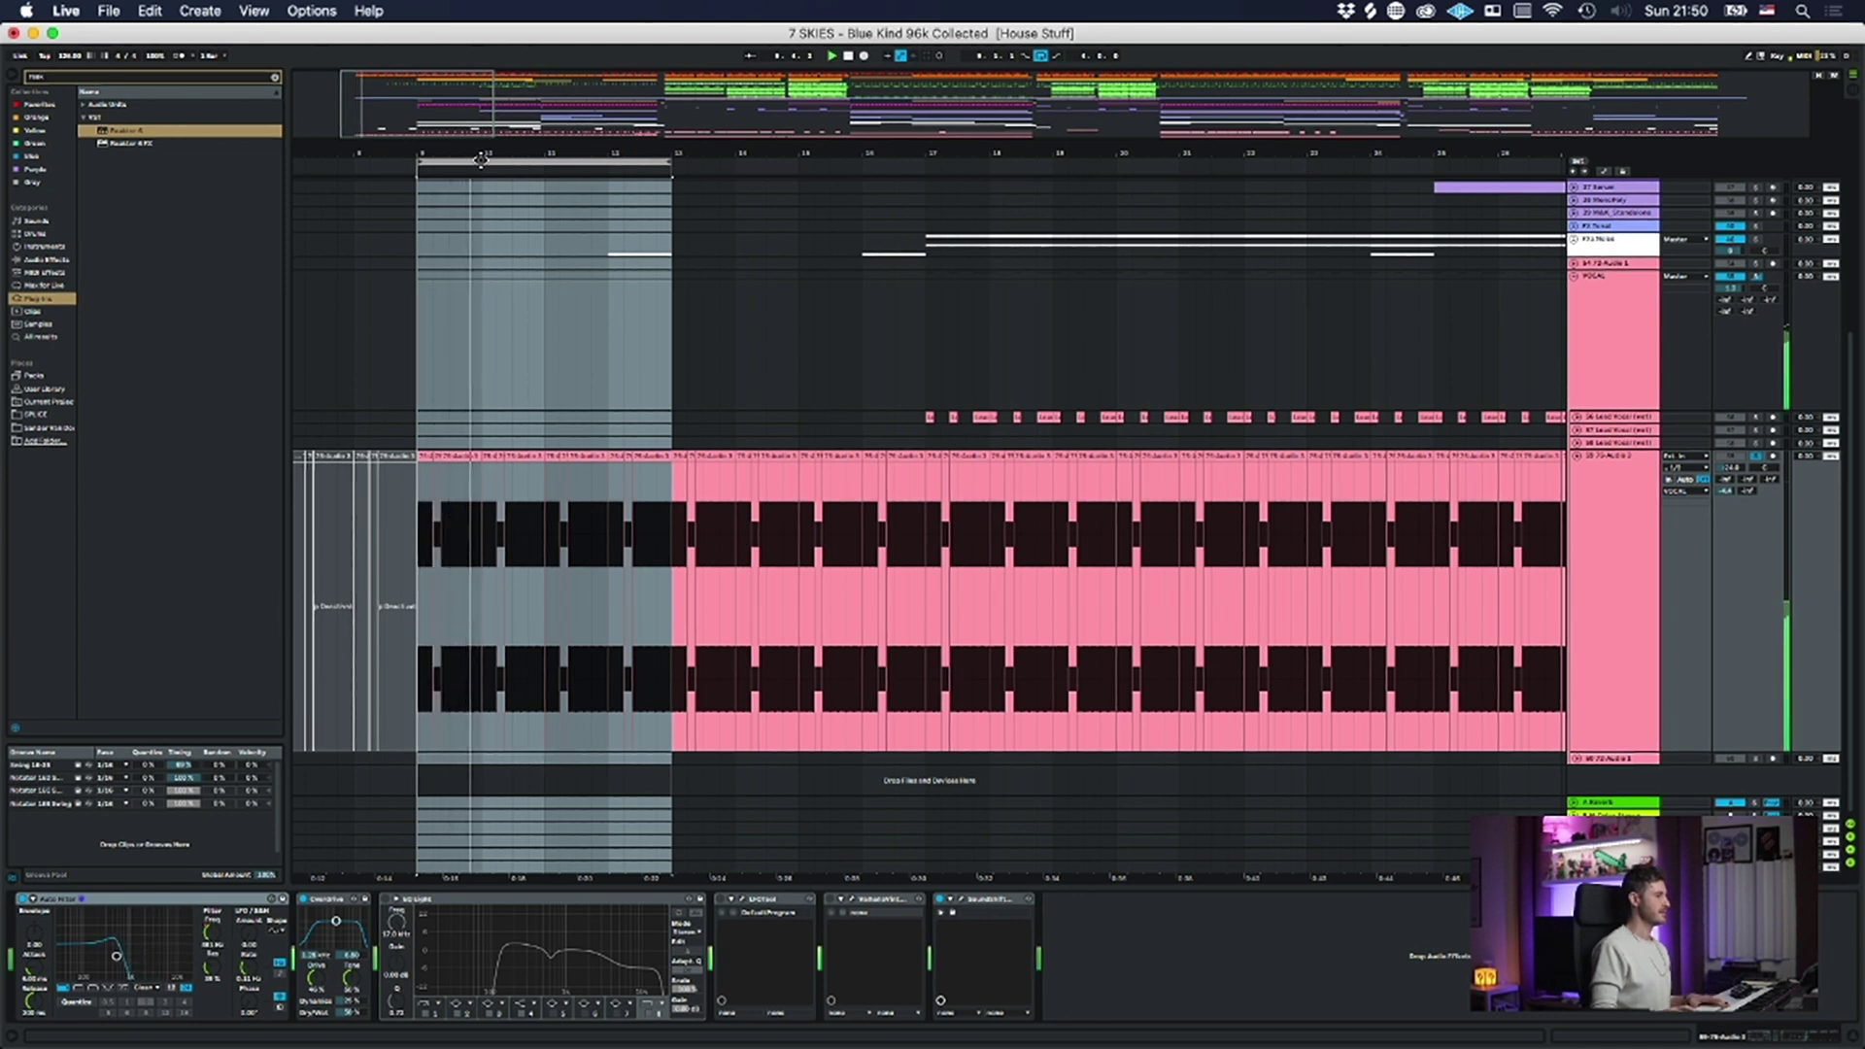
click(386, 902)
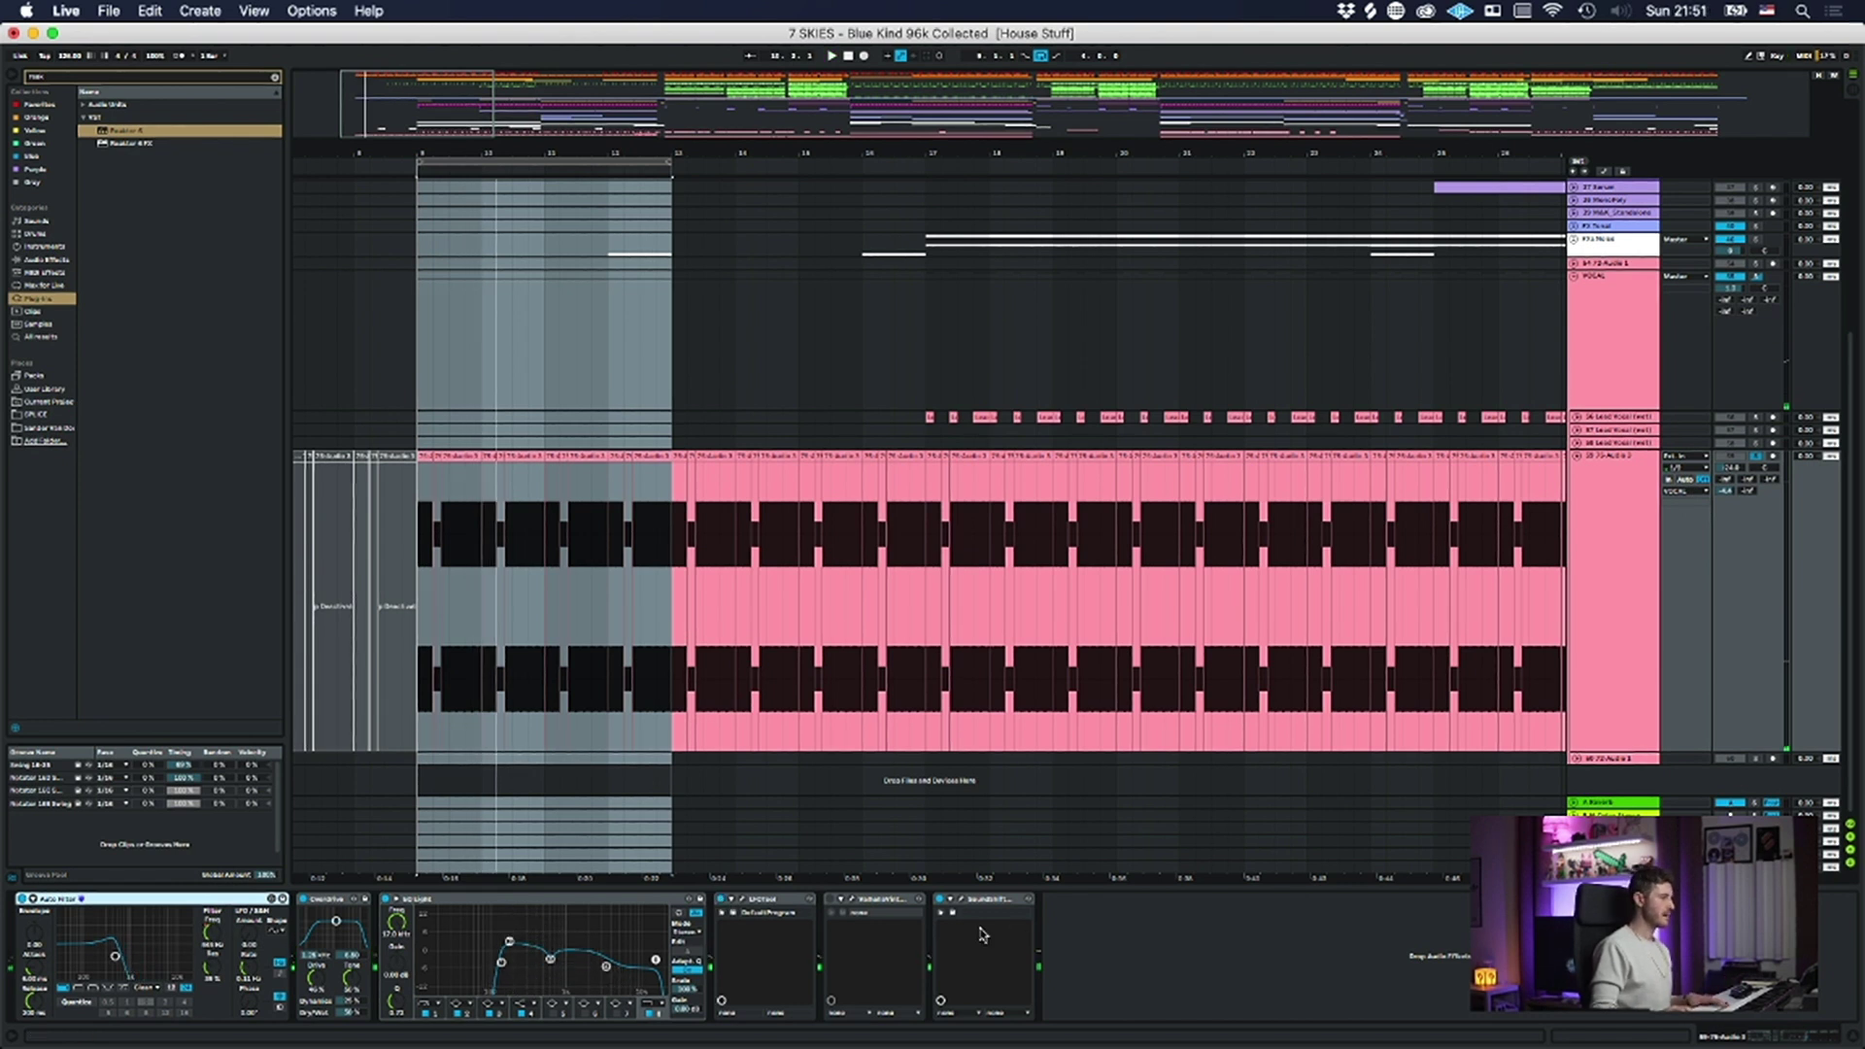
key(space)
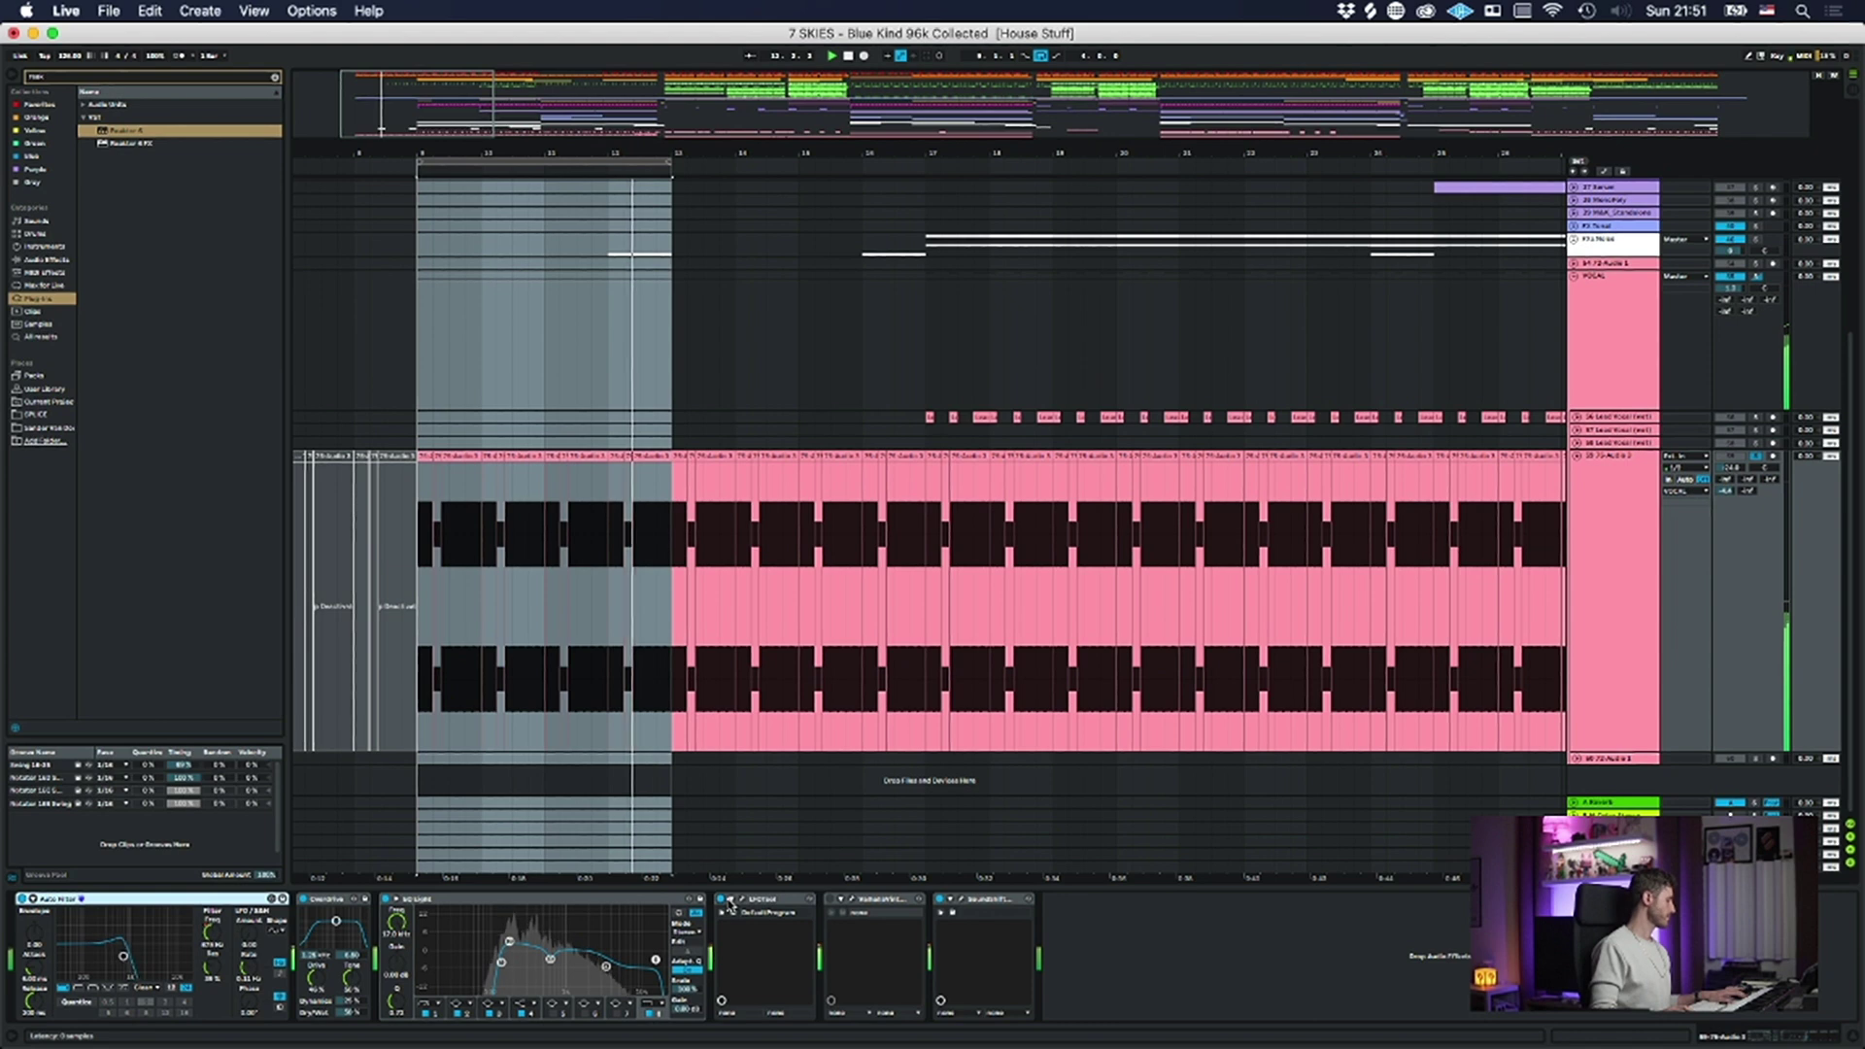
key(space)
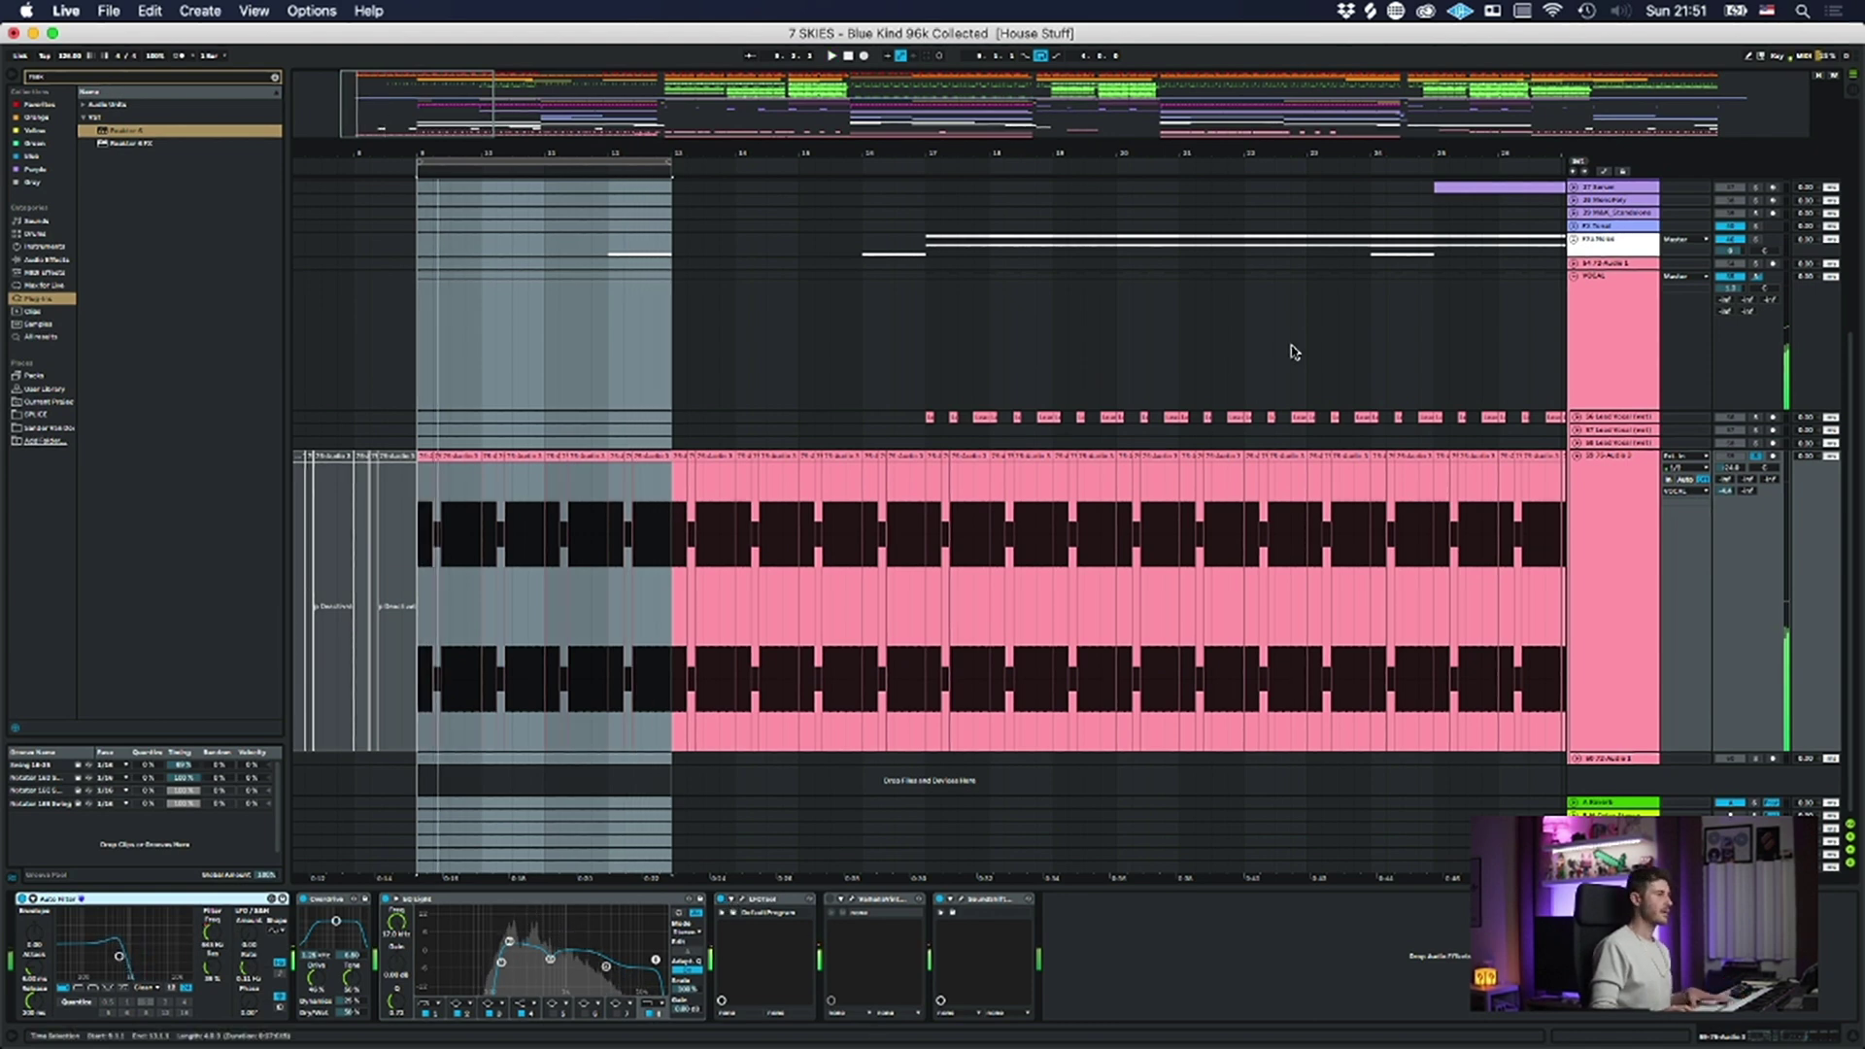
- Solo the first Lead Vocal (wet) track alongside 75-Audio 3 and loop bars 17 to 25
drag(936, 152, 777, 128)
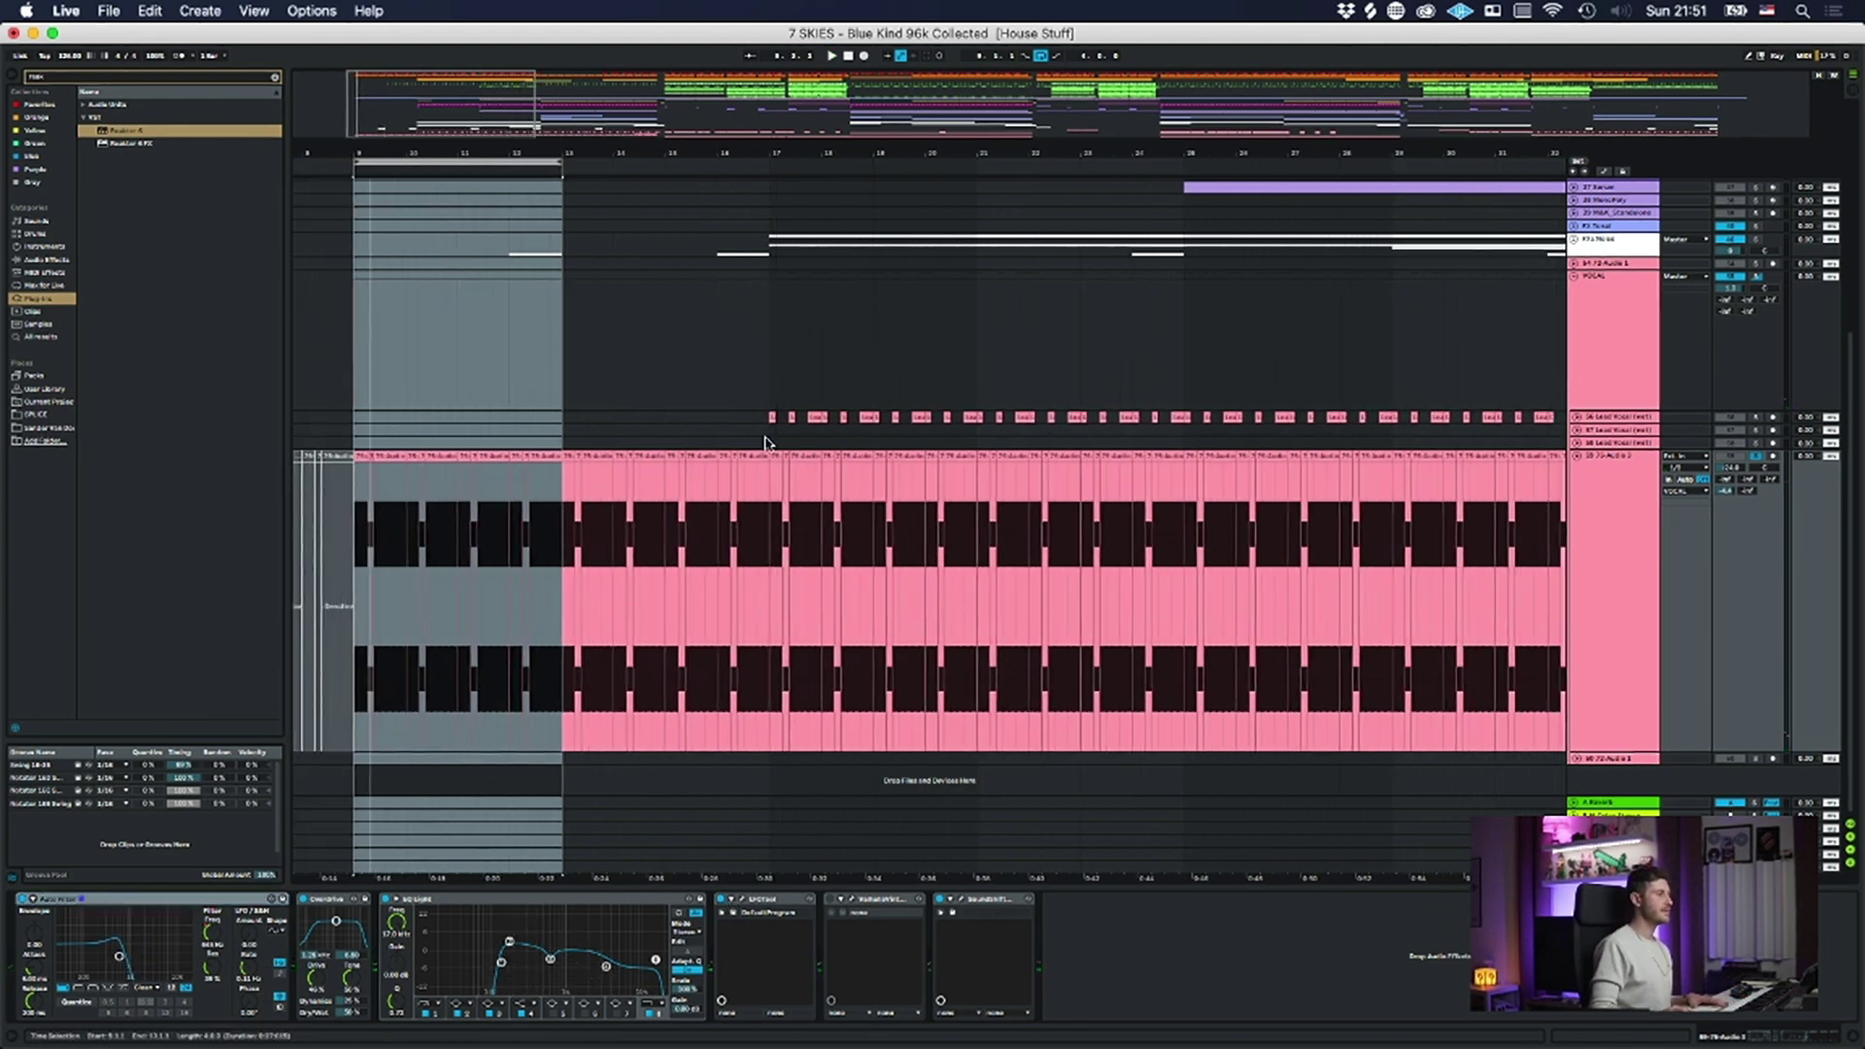
click(767, 419)
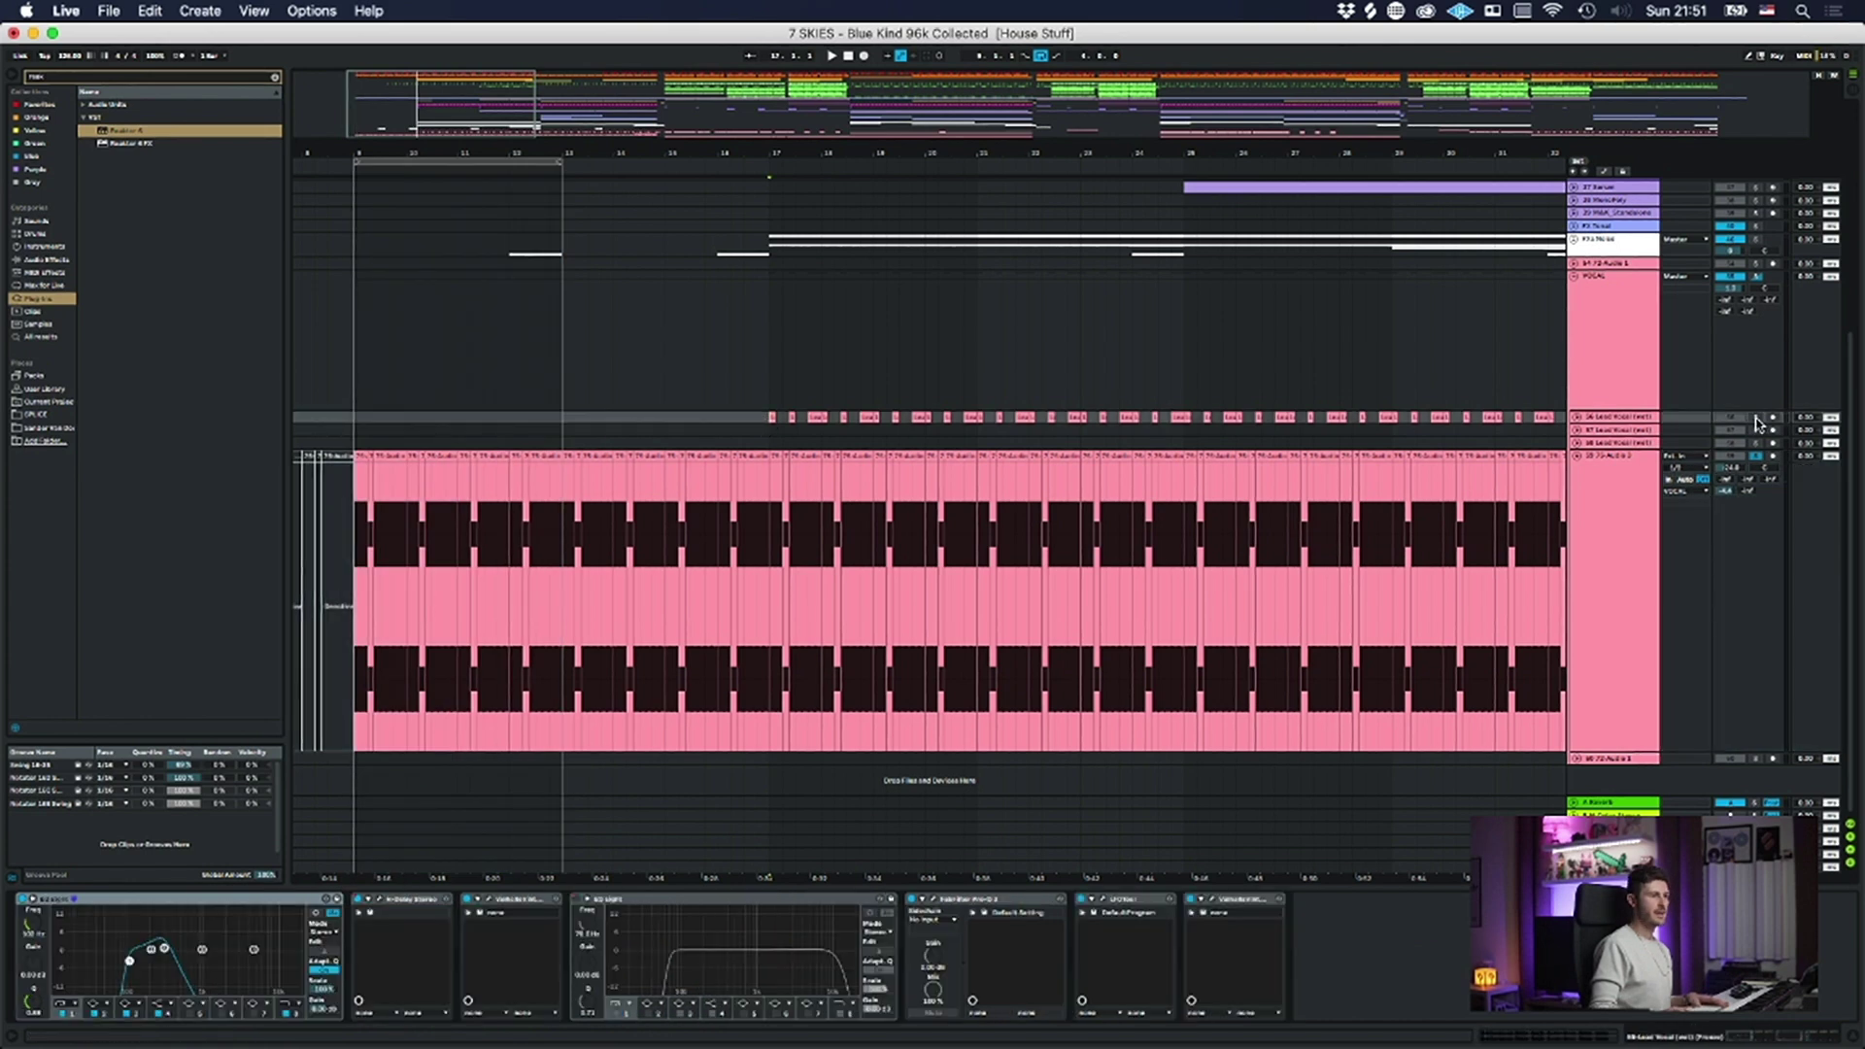
drag(767, 629, 1185, 641)
key(super+l)
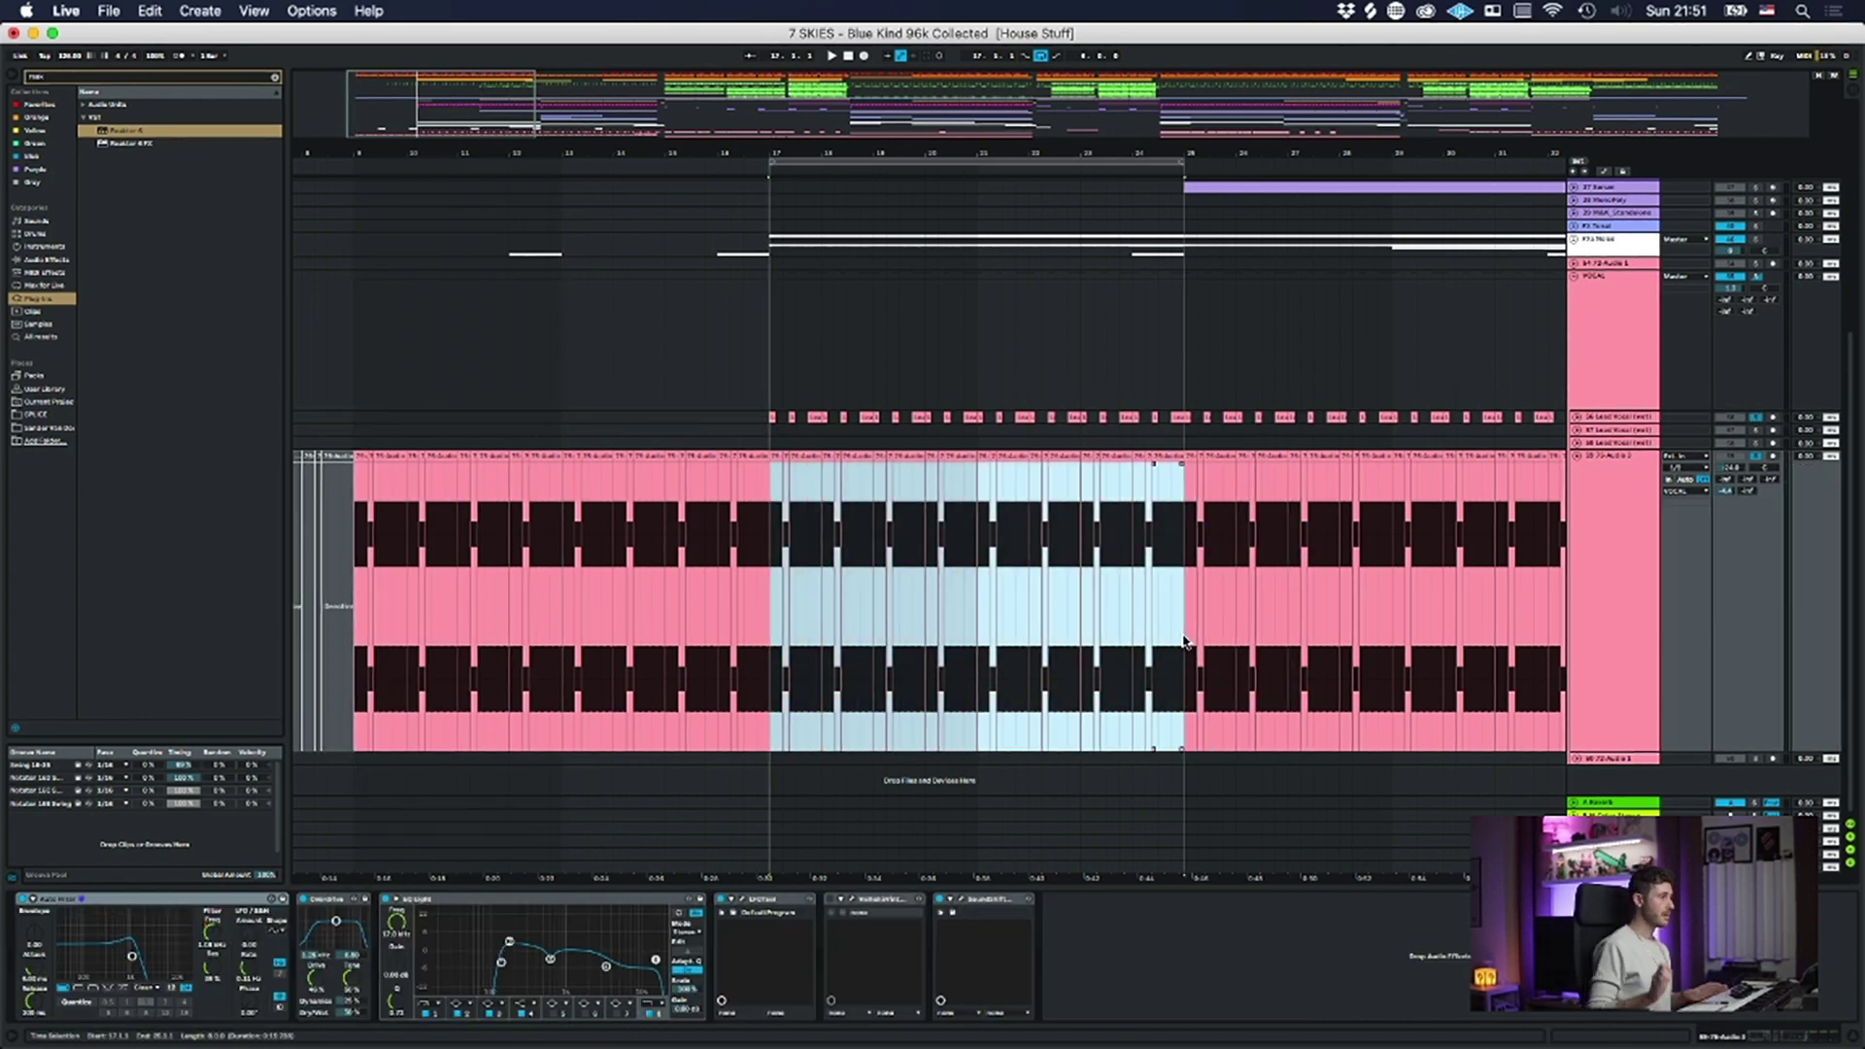
- Unfold the first Lead Vocal (wet) track to show its chopped clips and play them from bar 17
click(1615, 421)
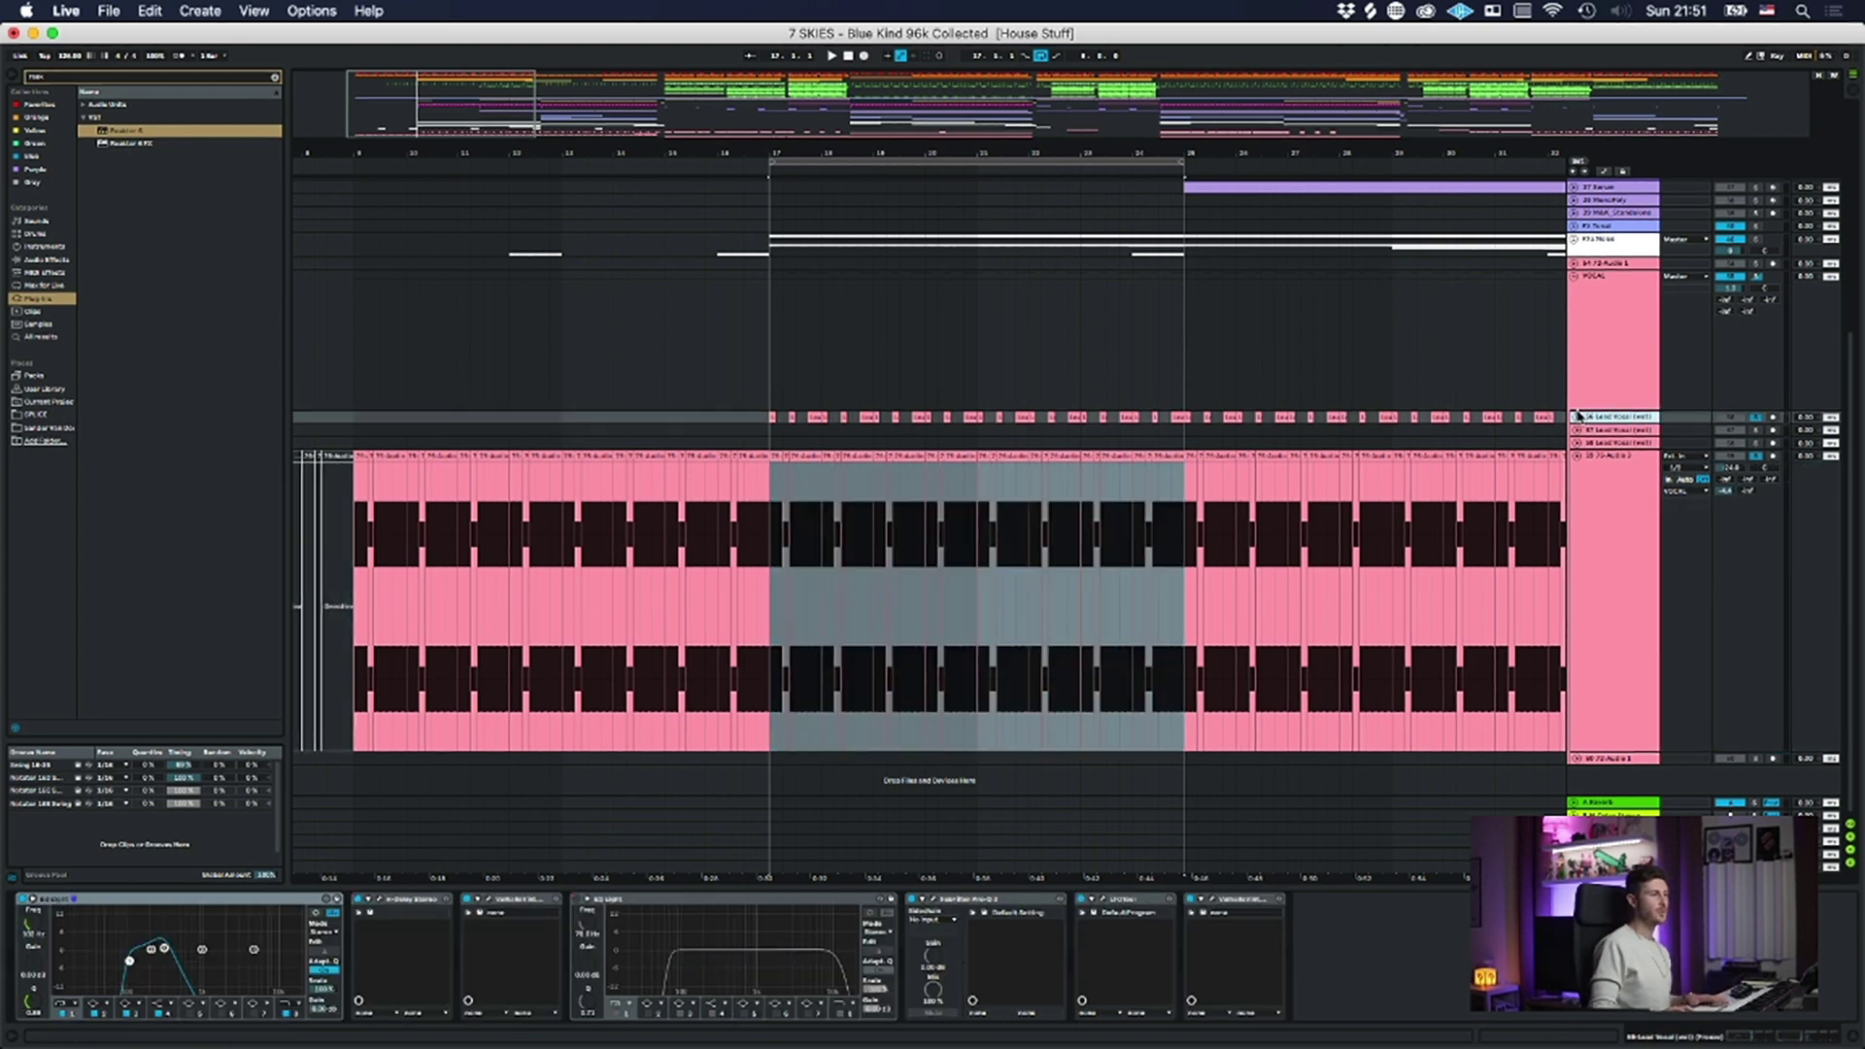
click(1576, 418)
drag(825, 157, 825, 179)
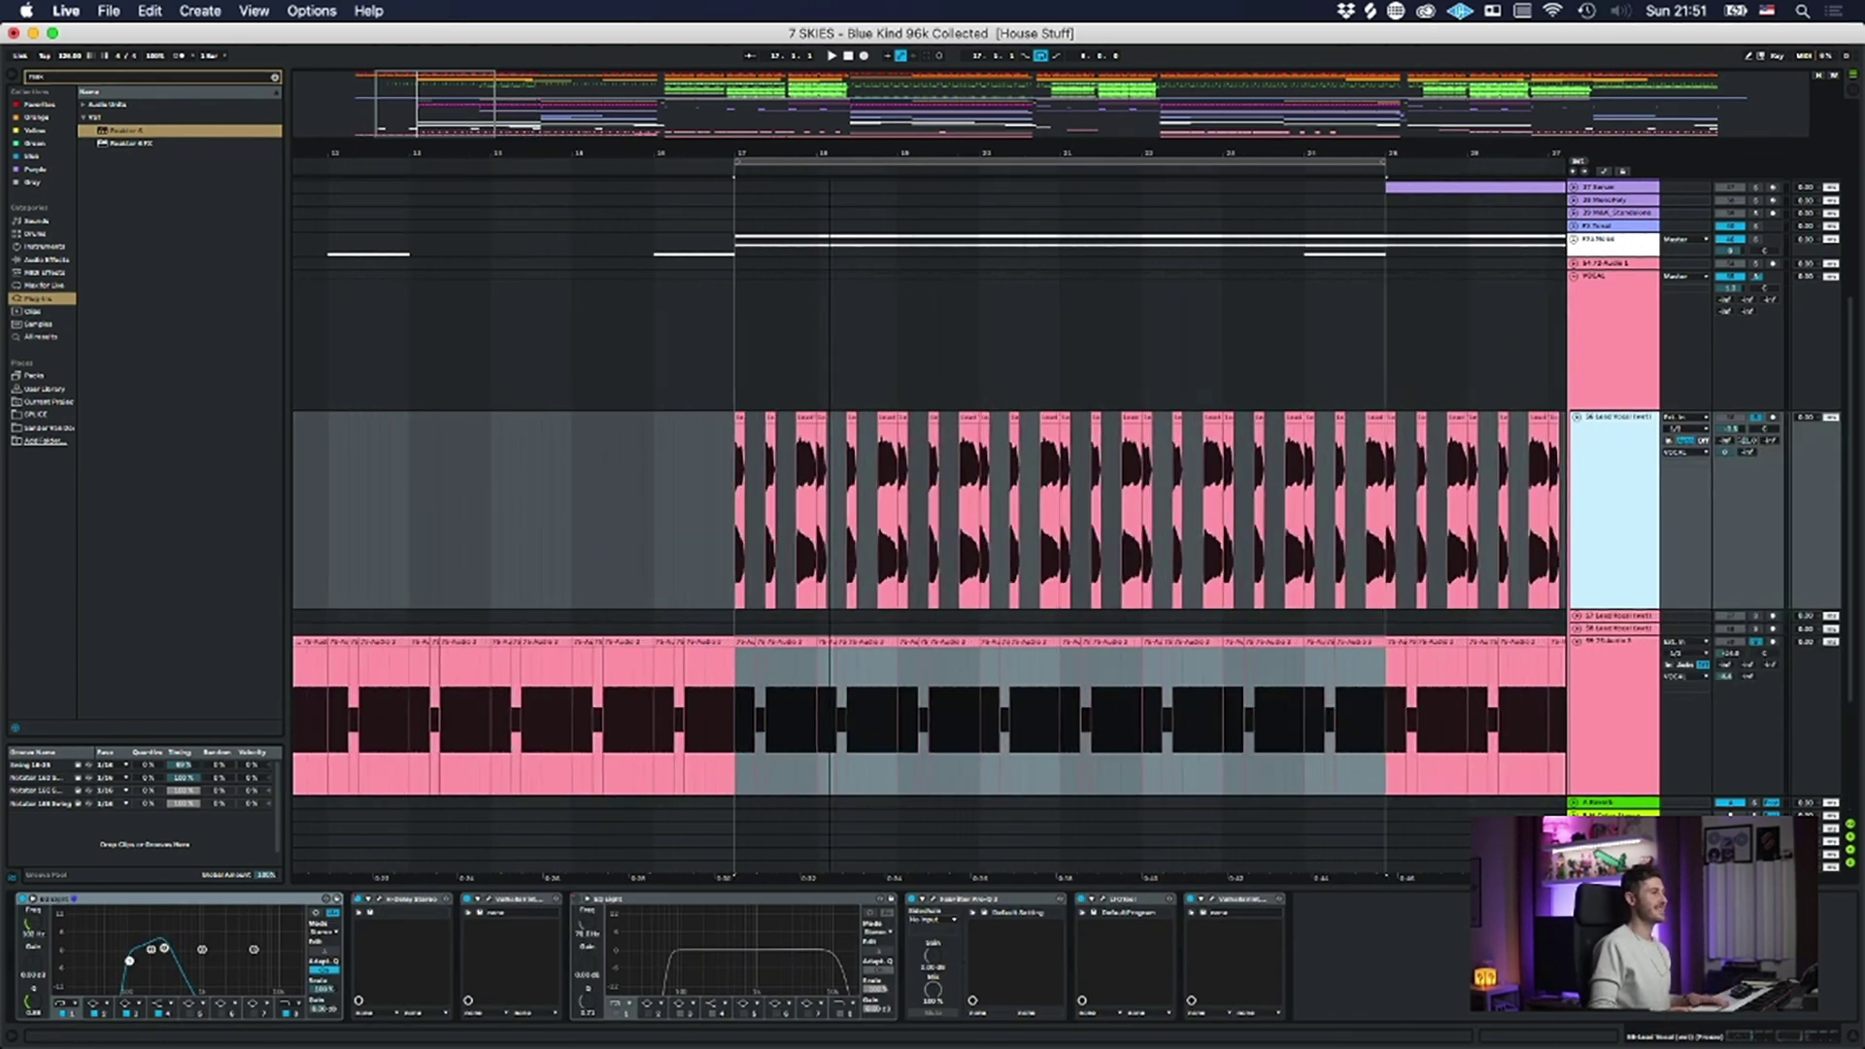
key(space)
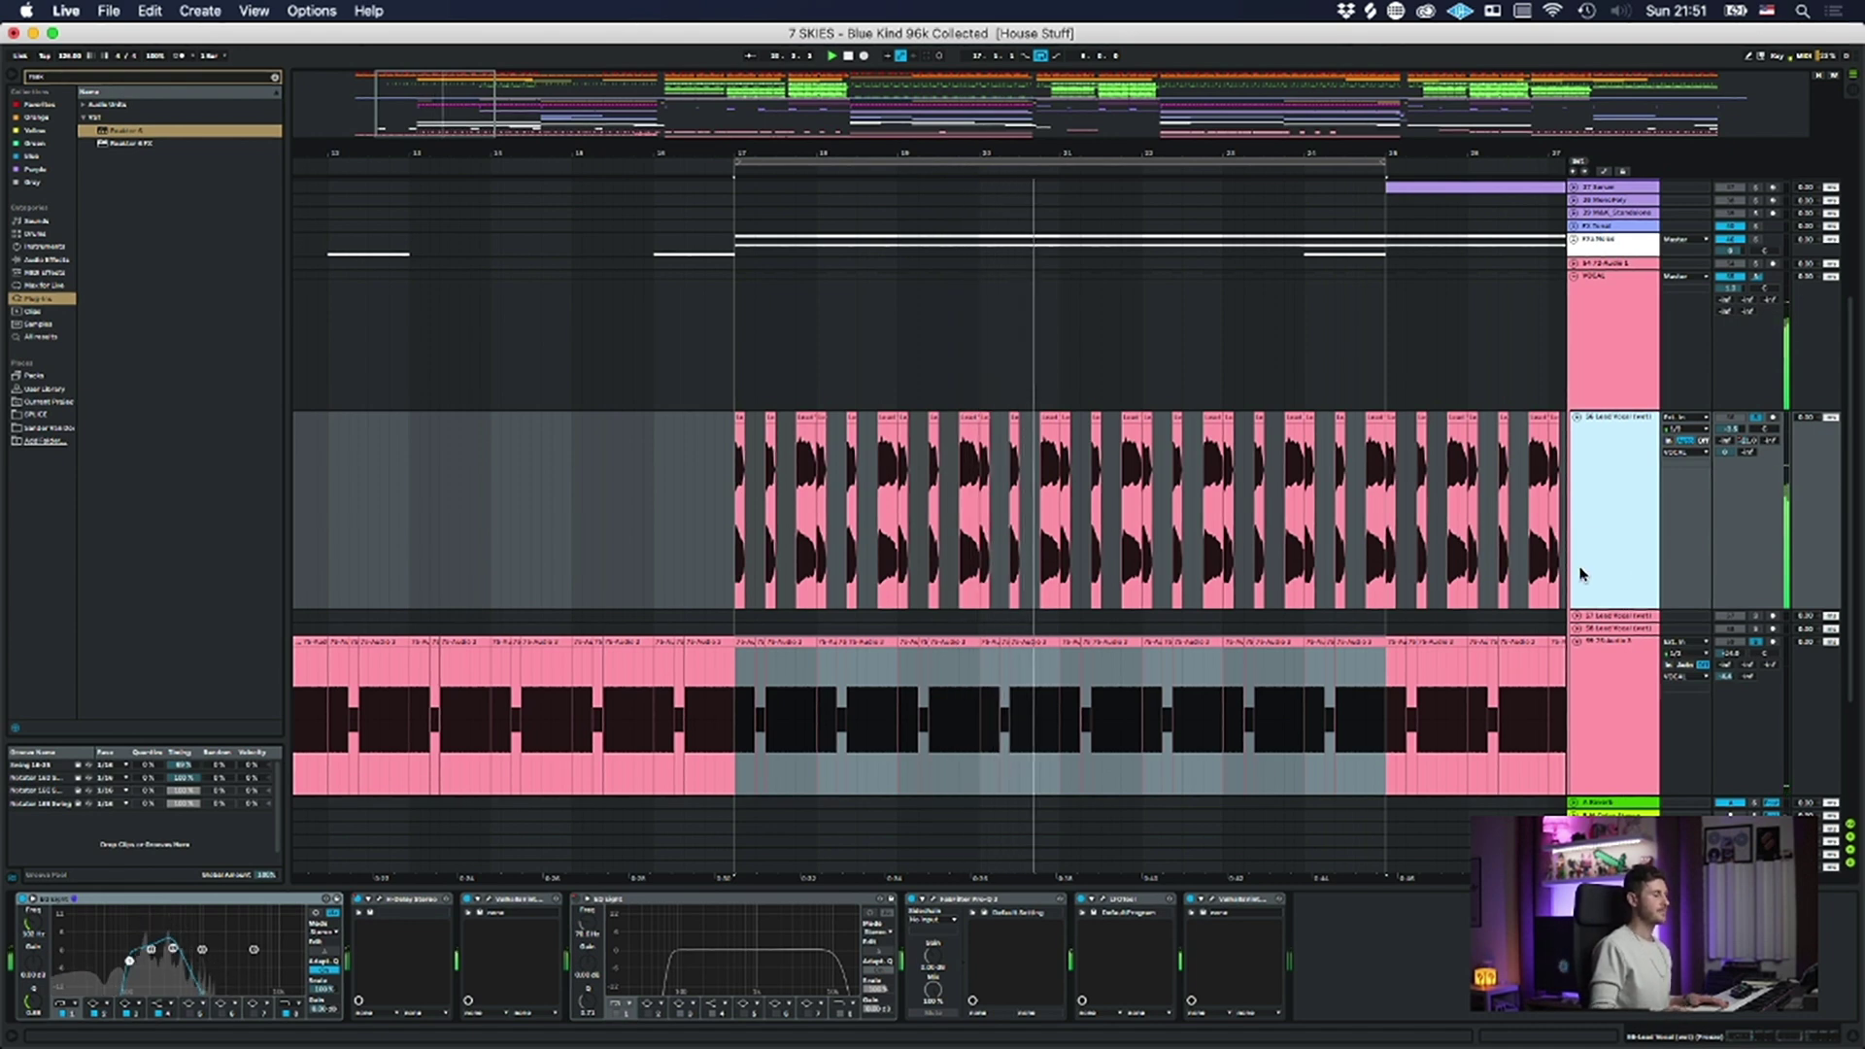
- Extend the loop to bar 49 and audition the Lead Vocal (wet) chops from about bar 37
drag(1002, 155, 1533, 300)
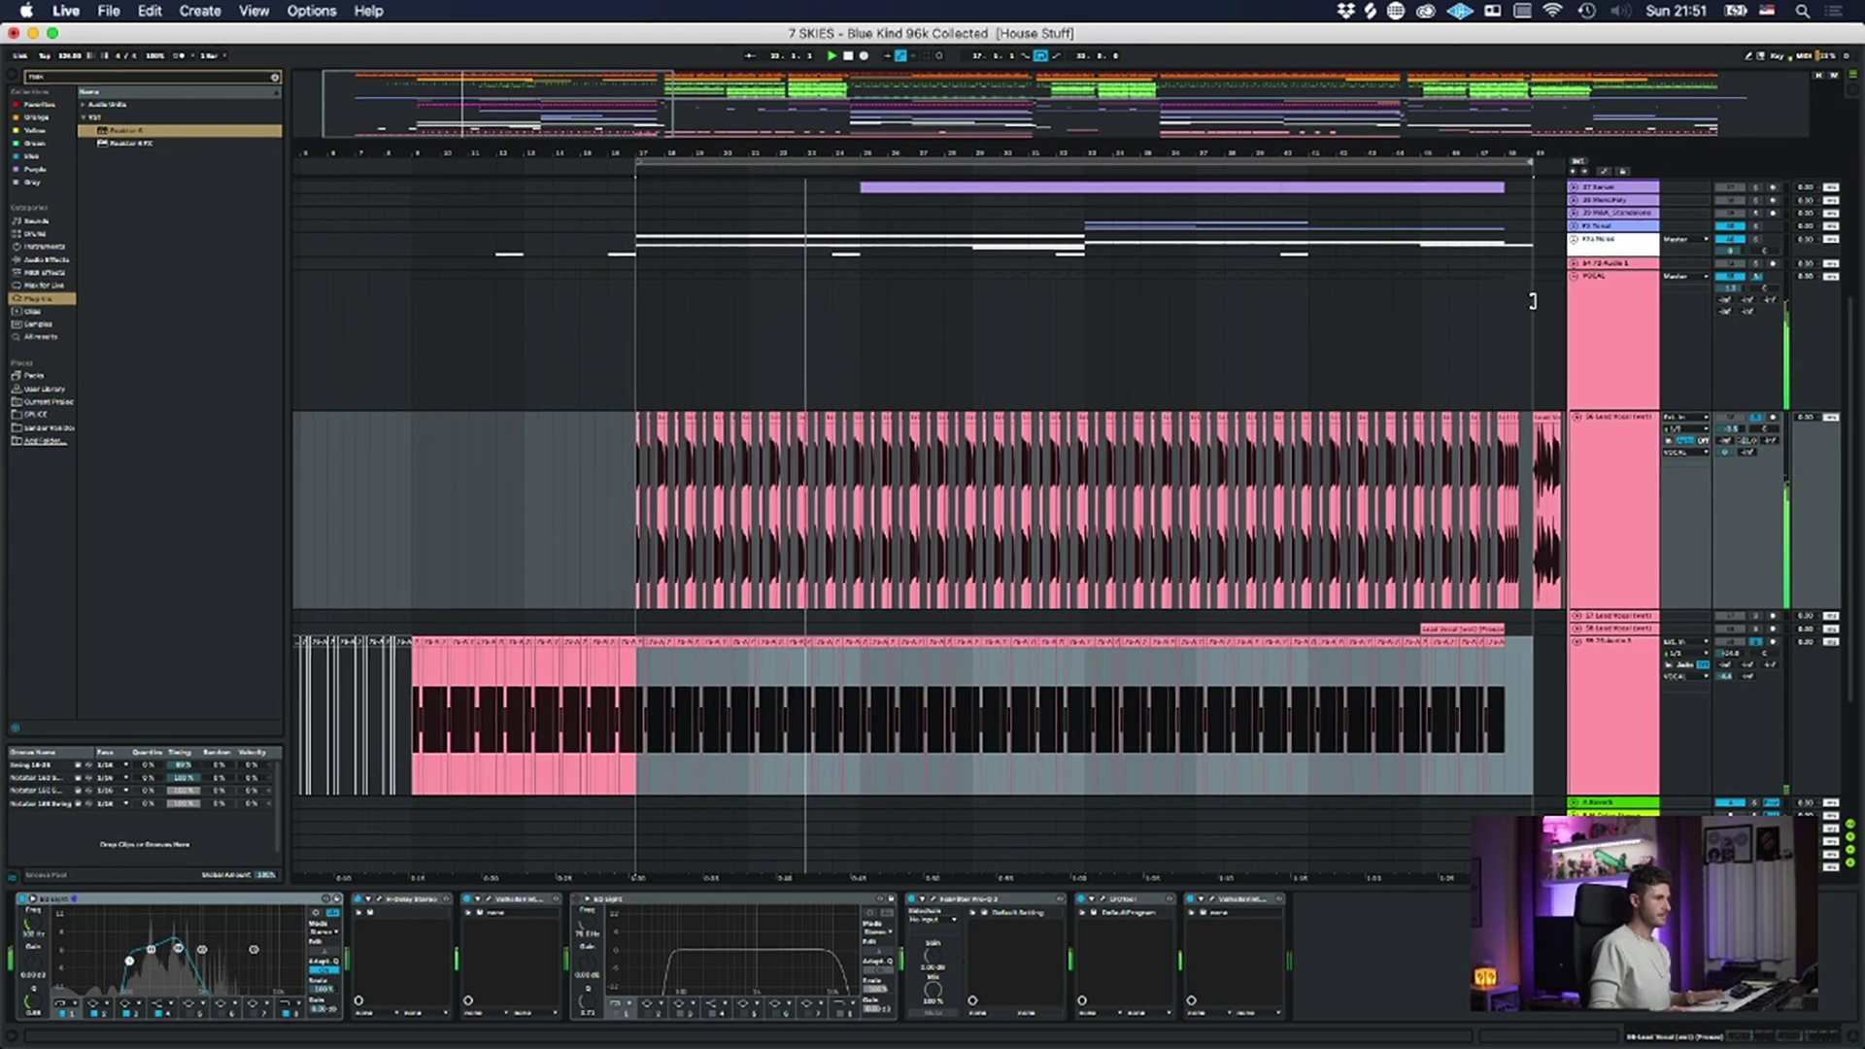
click(1197, 555)
click(1607, 457)
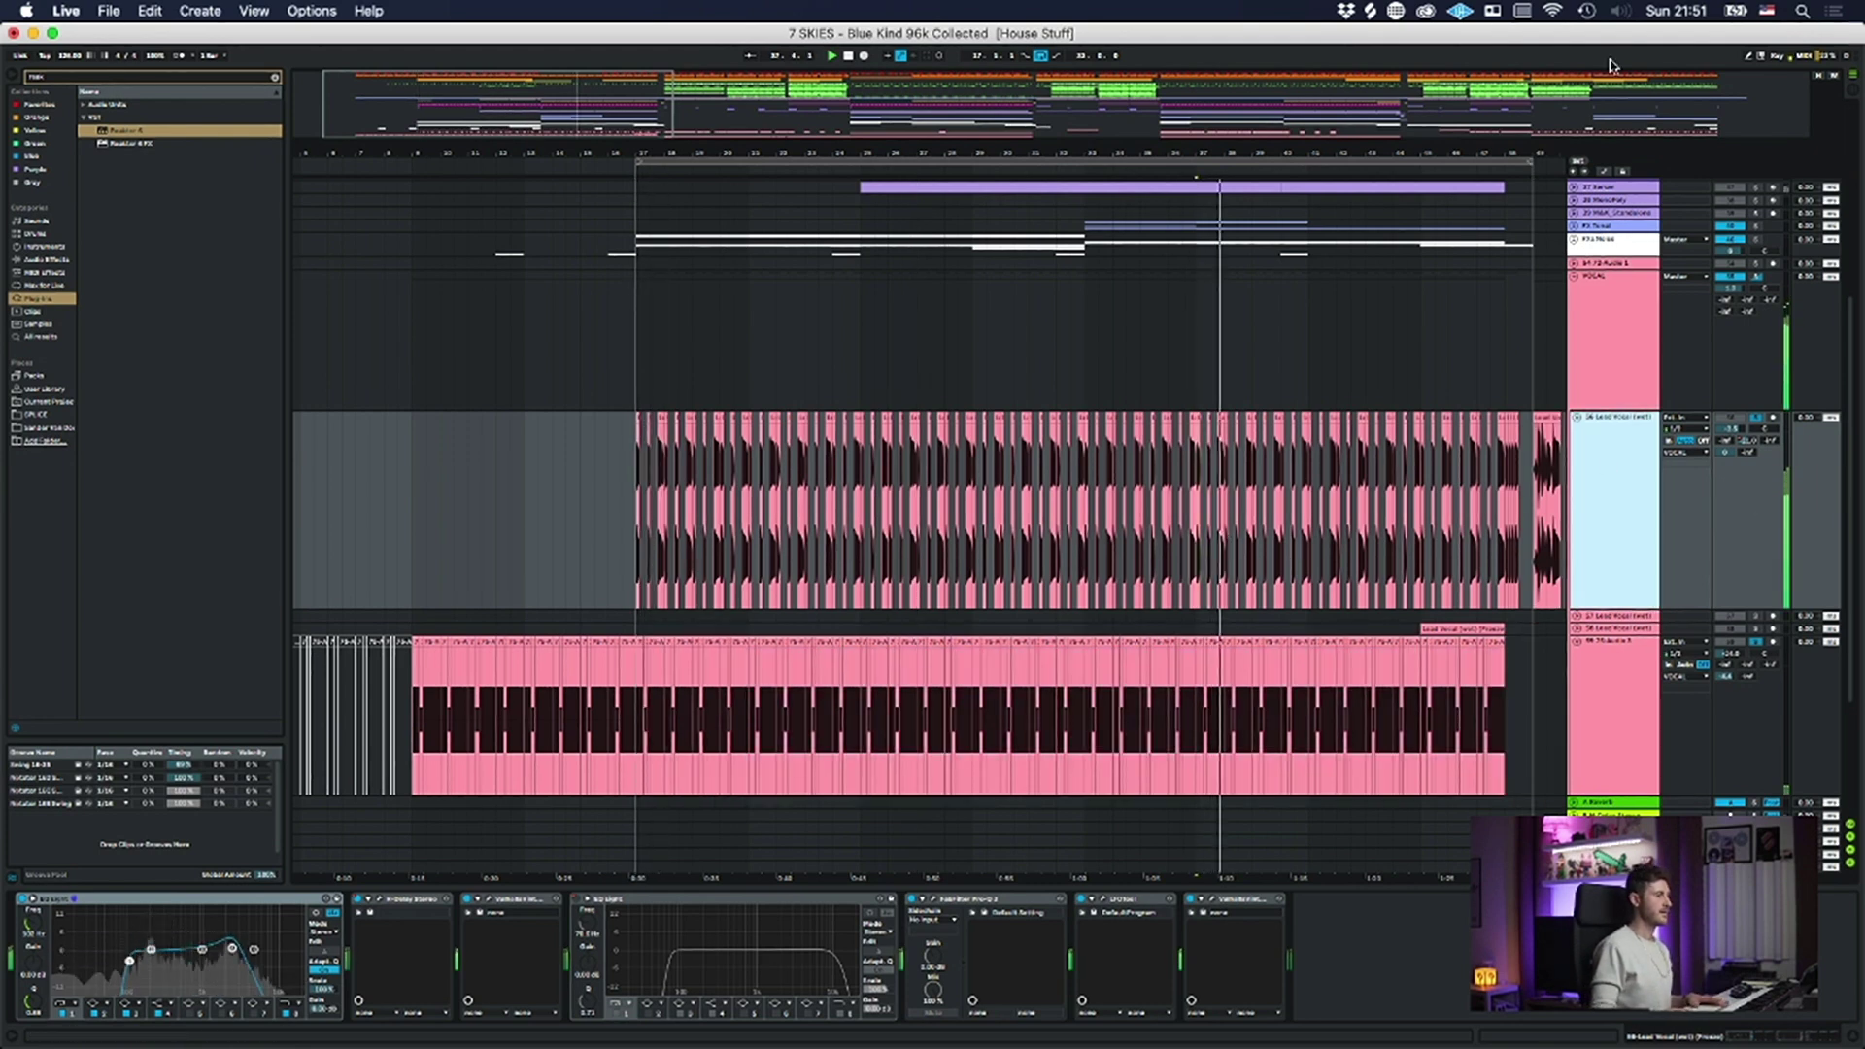
- View the MonoPoly track's devices and audition the Lead Vocal (wet) track from bar 43
mouse_move(1036, 150)
mouse_down()
mouse_move(847, 117)
mouse_move(851, 185)
mouse_move(1040, 204)
mouse_move(1034, 163)
mouse_up()
click(1028, 201)
drag(864, 139, 864, 153)
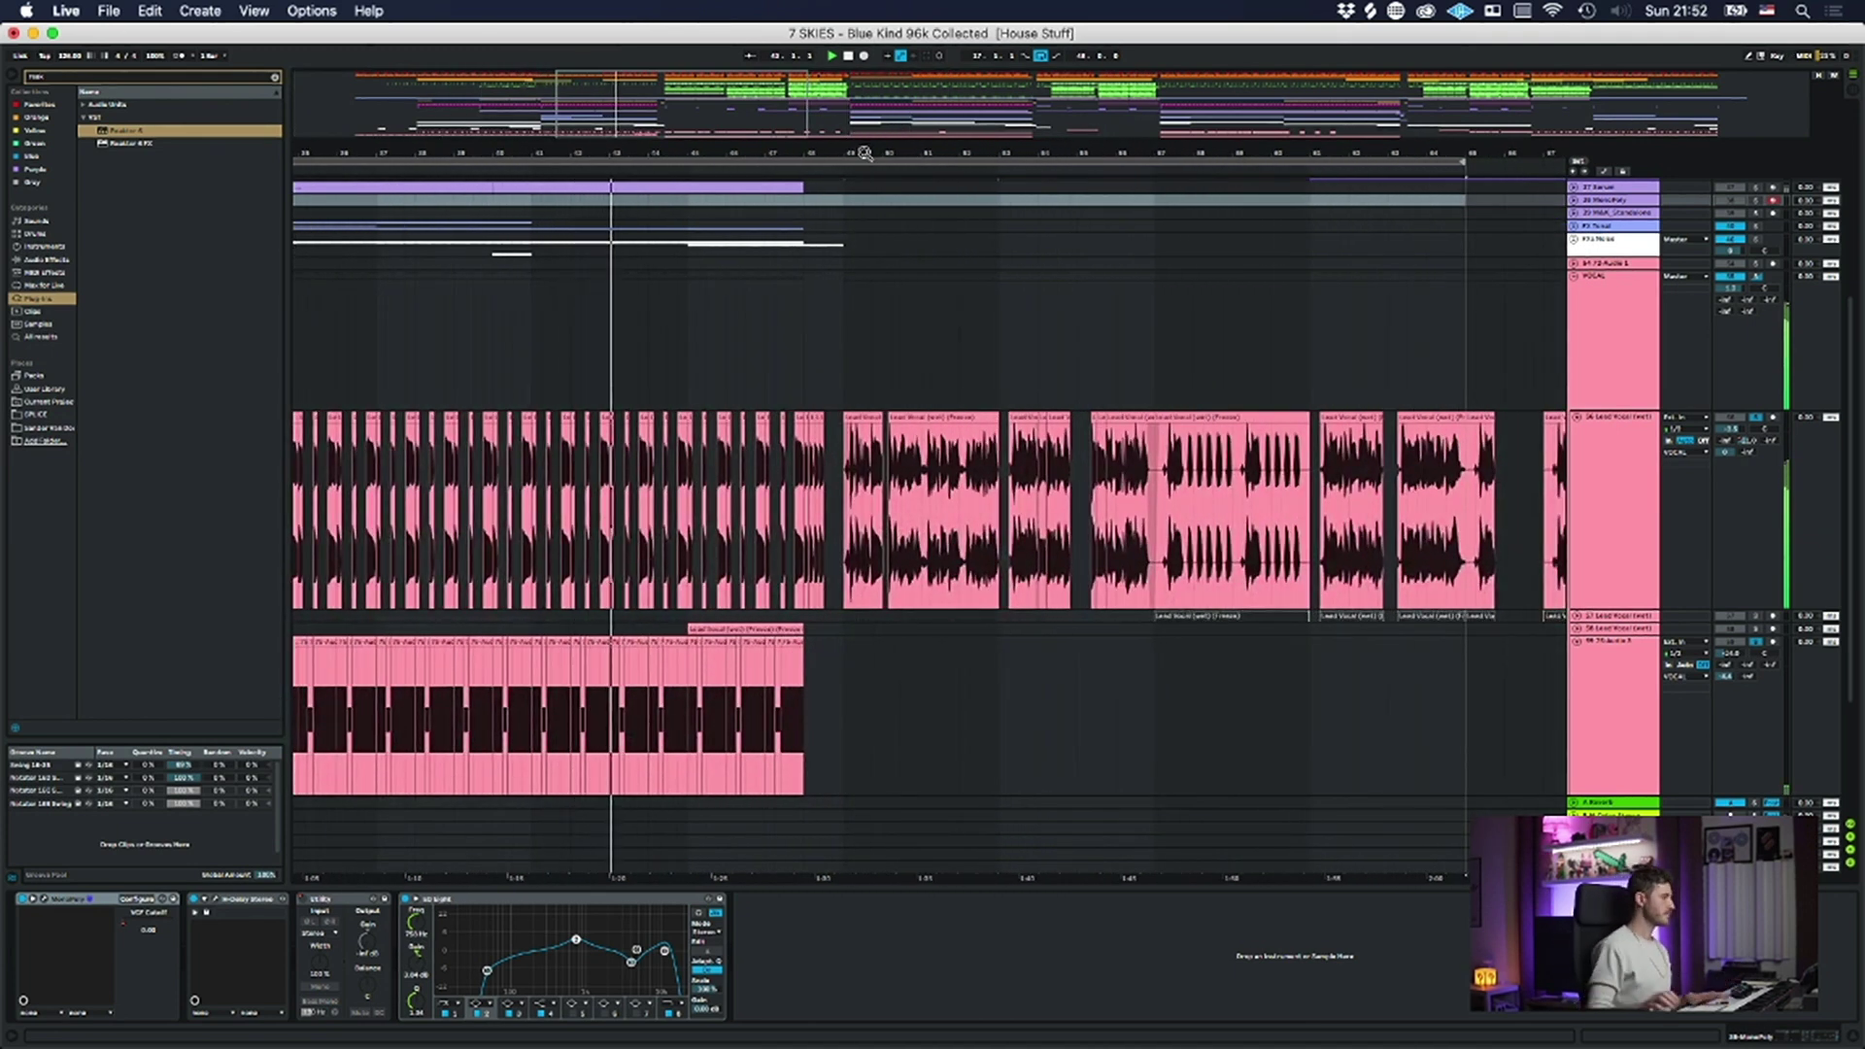
click(633, 583)
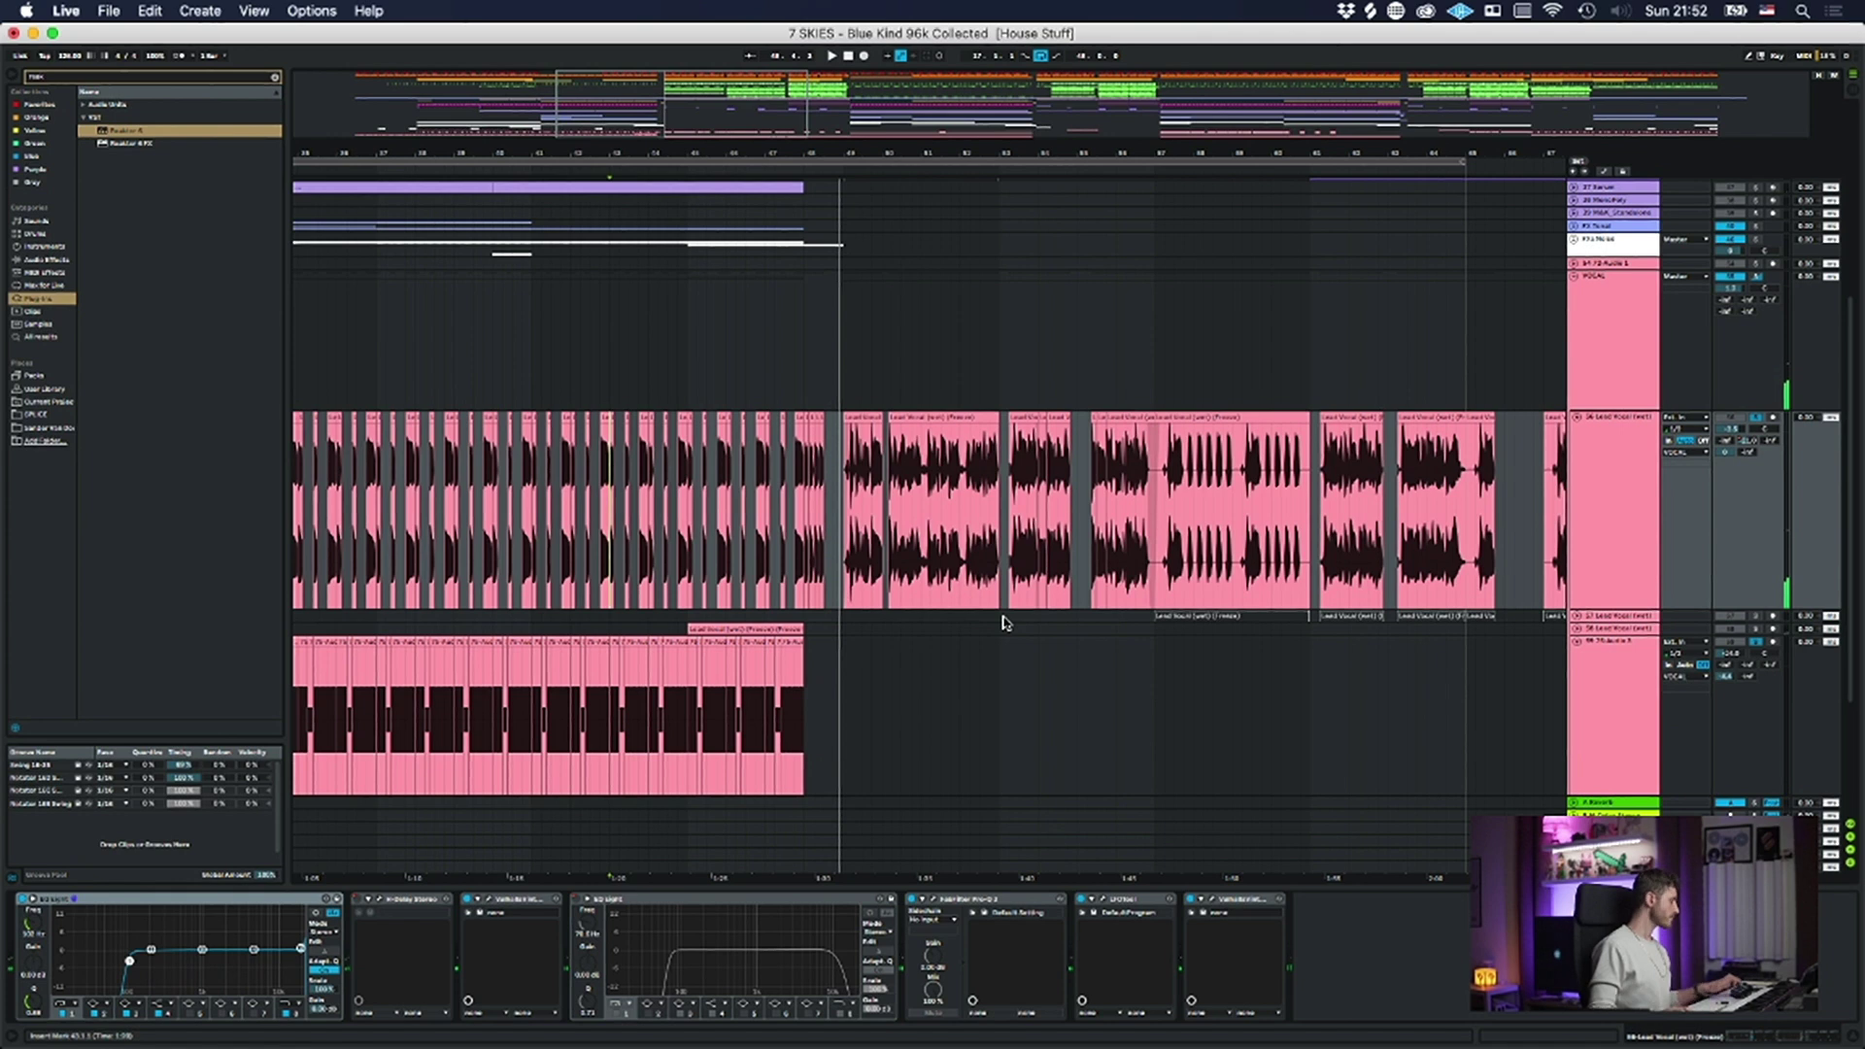
- Examine the final Lead Vocal (wet) chops before bar 49 and play them from bar 47
click(1601, 344)
click(802, 554)
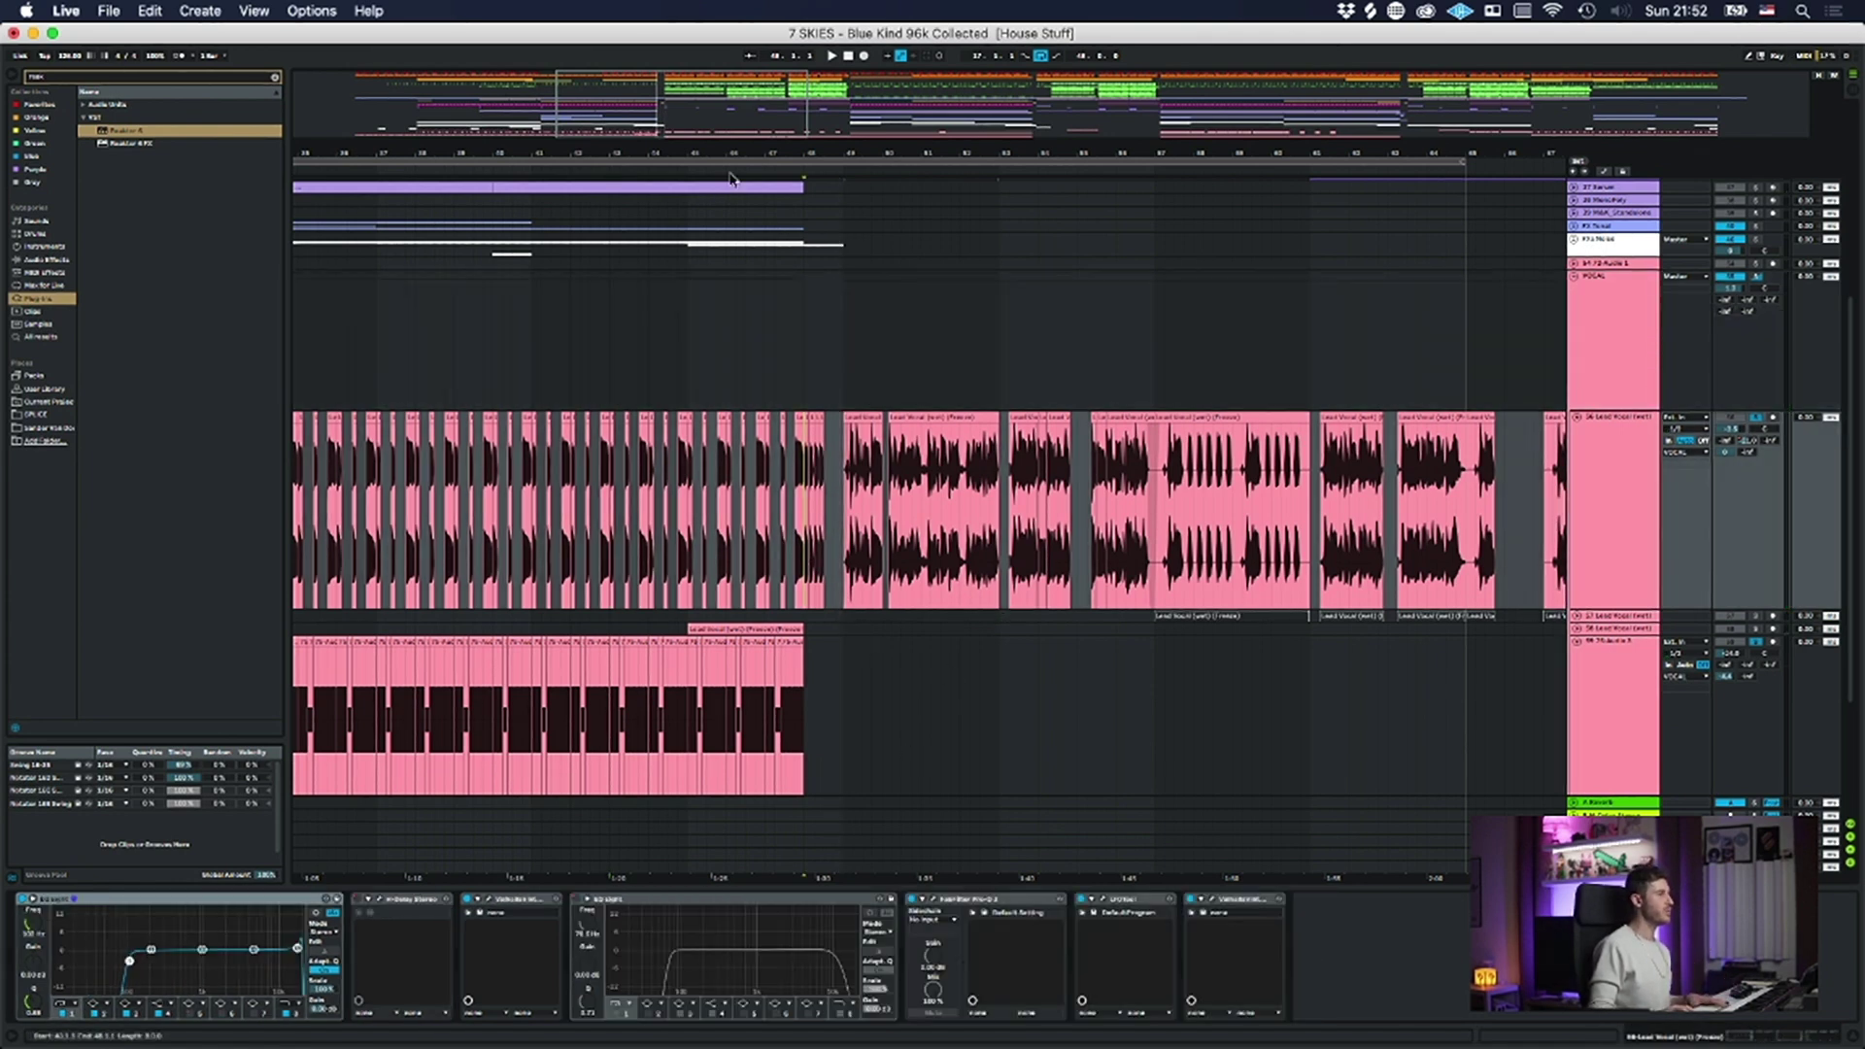
drag(791, 153, 753, 481)
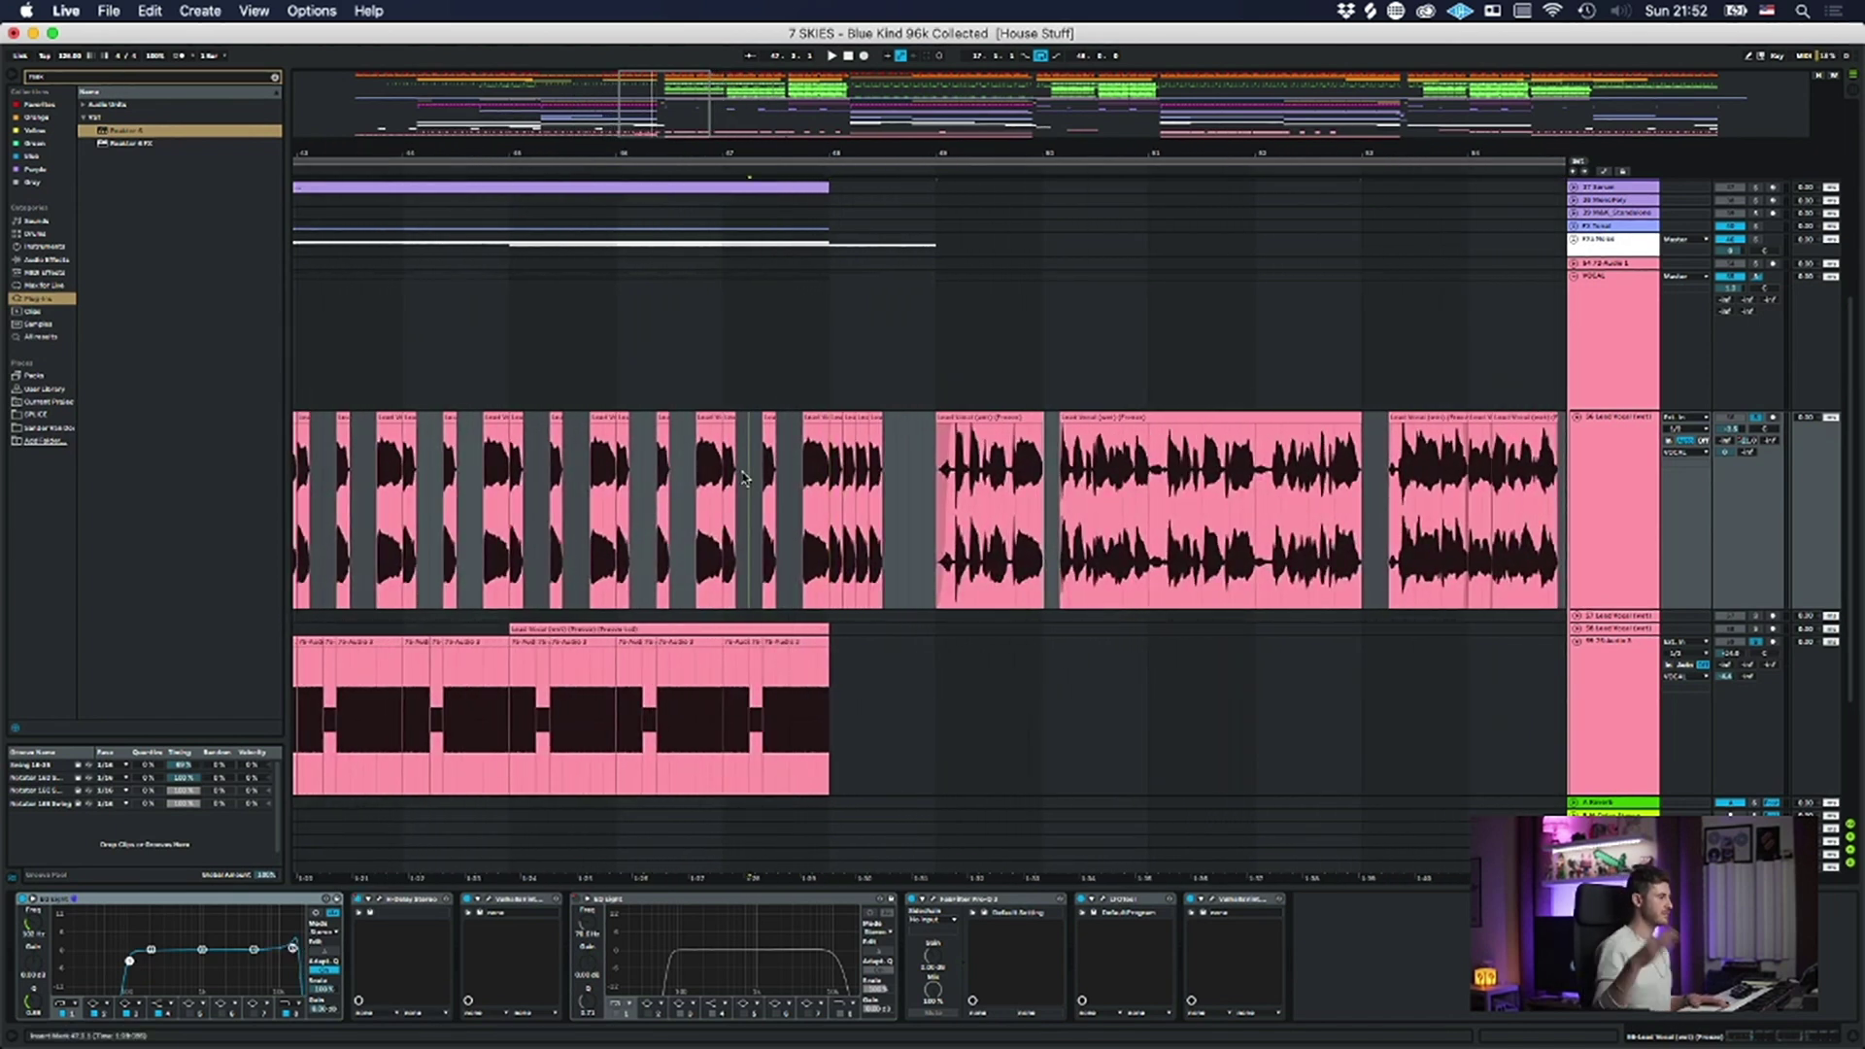
key(space)
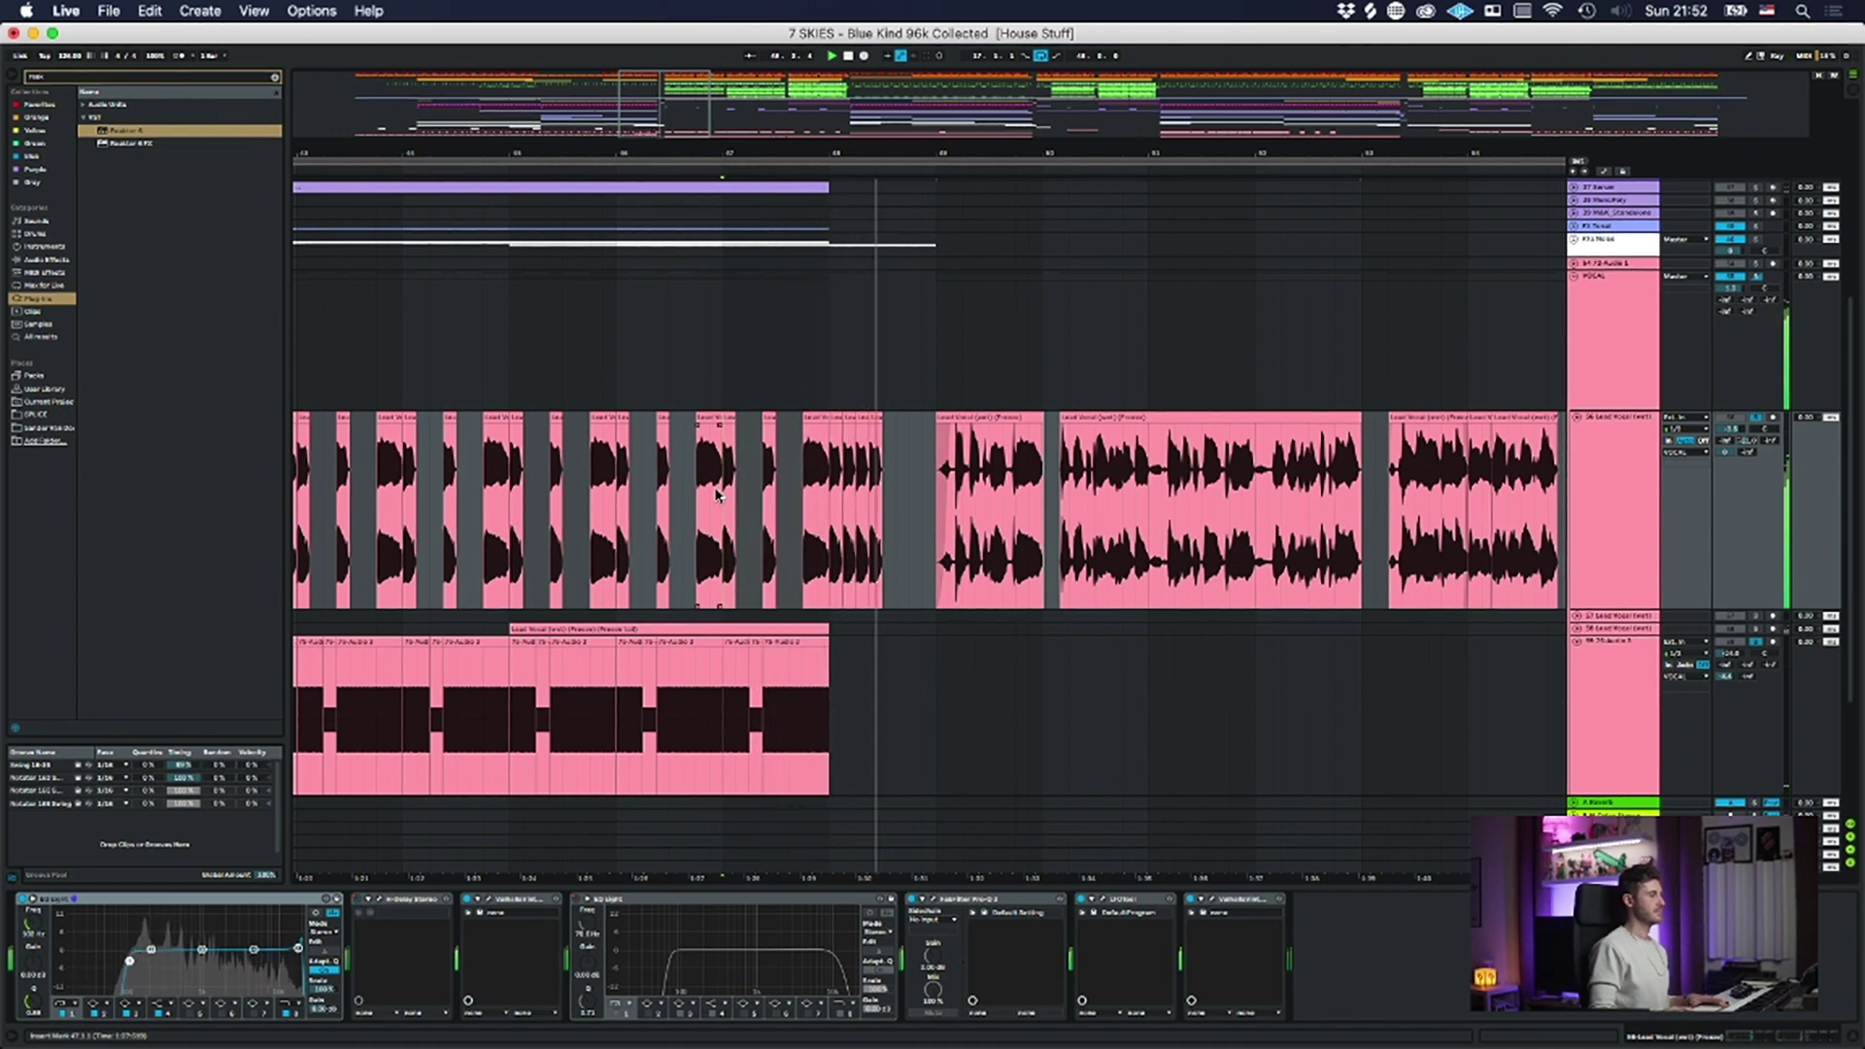
- Audition the soloed 808 Snare clip just before bar 49 several times and unfold its track
drag(863, 151, 827, 24)
scroll(1238, 680, up, 5)
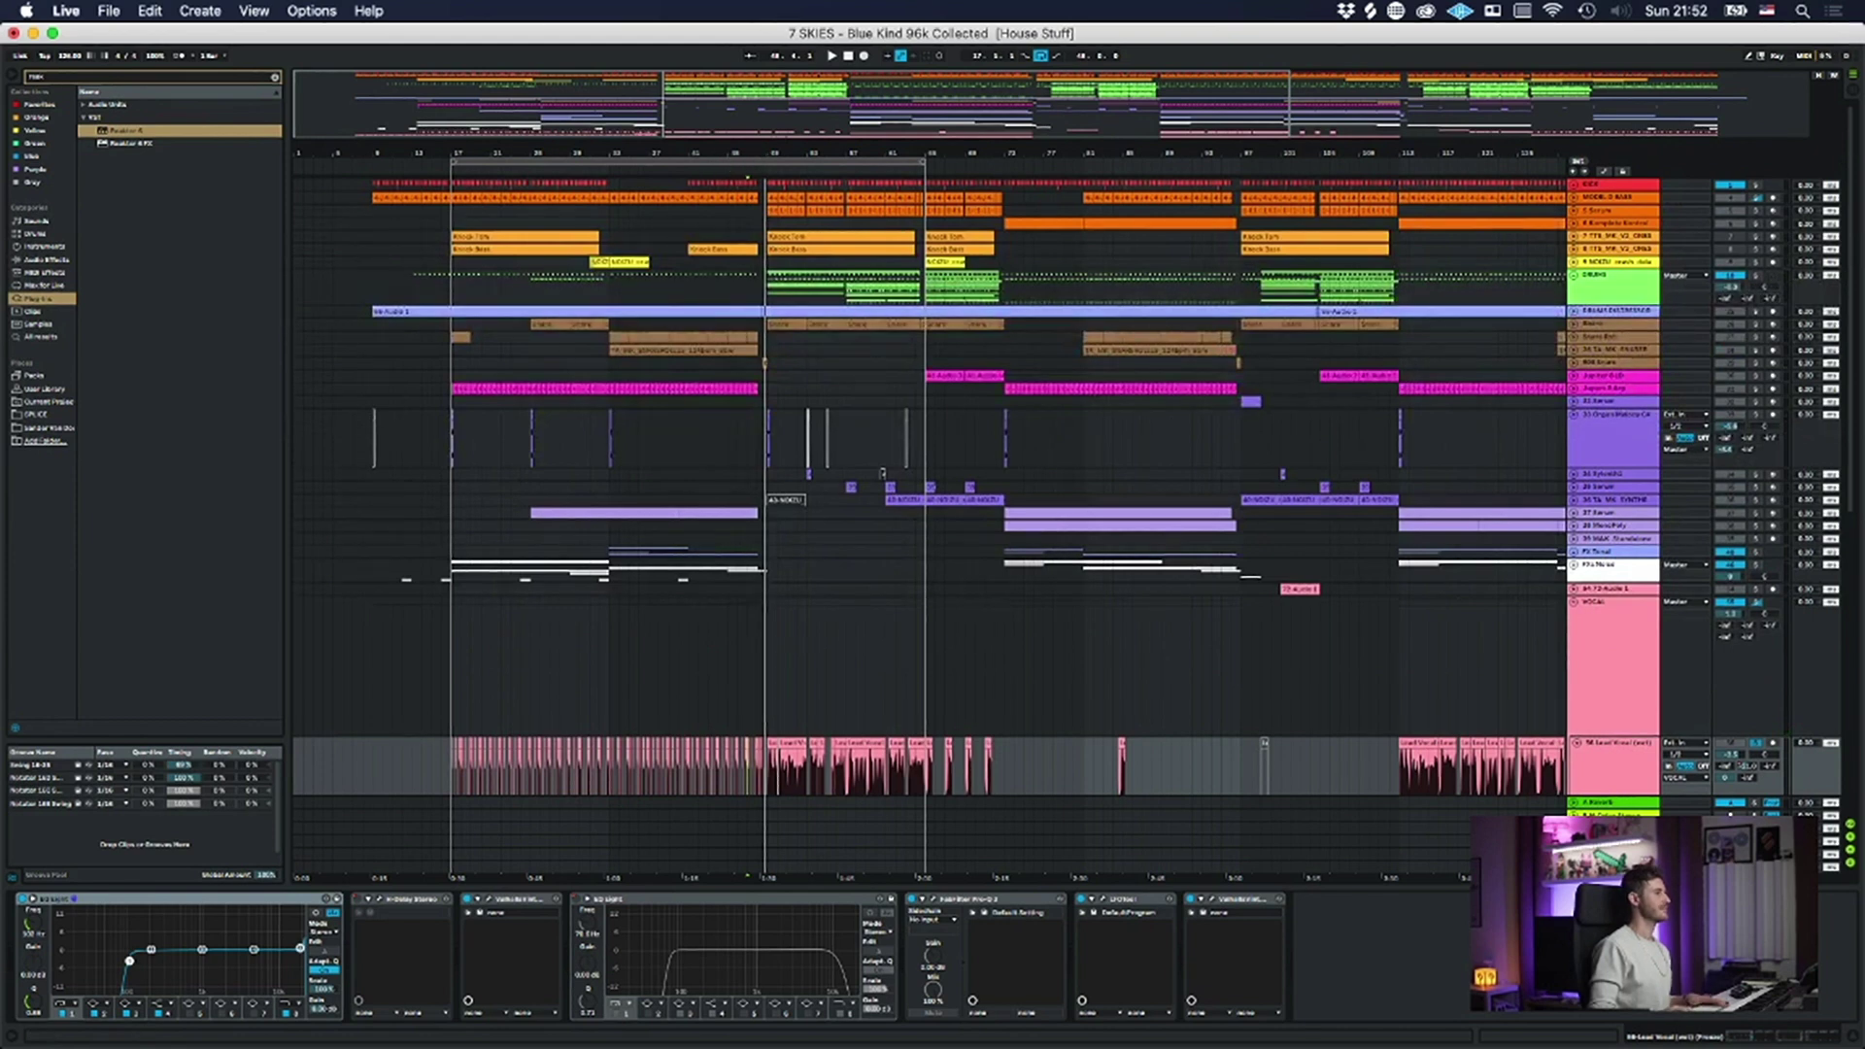
drag(762, 152, 763, 281)
click(790, 362)
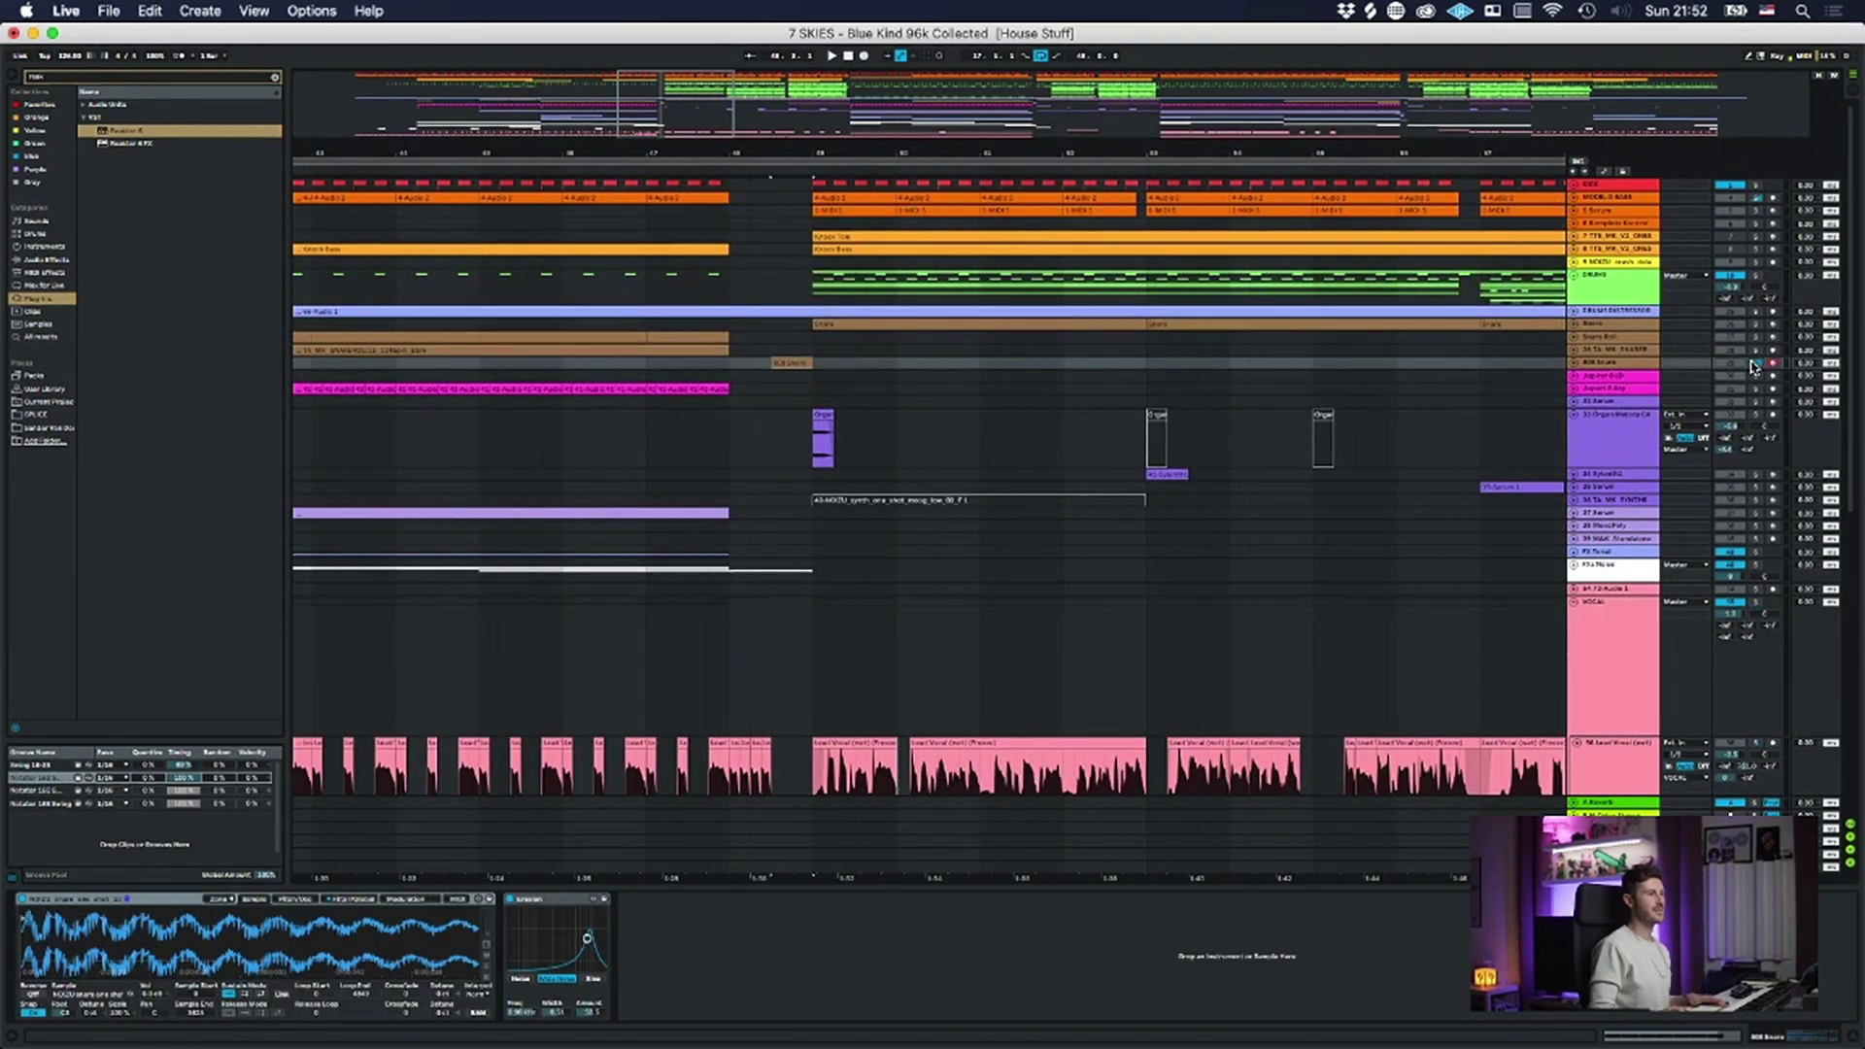
key(space)
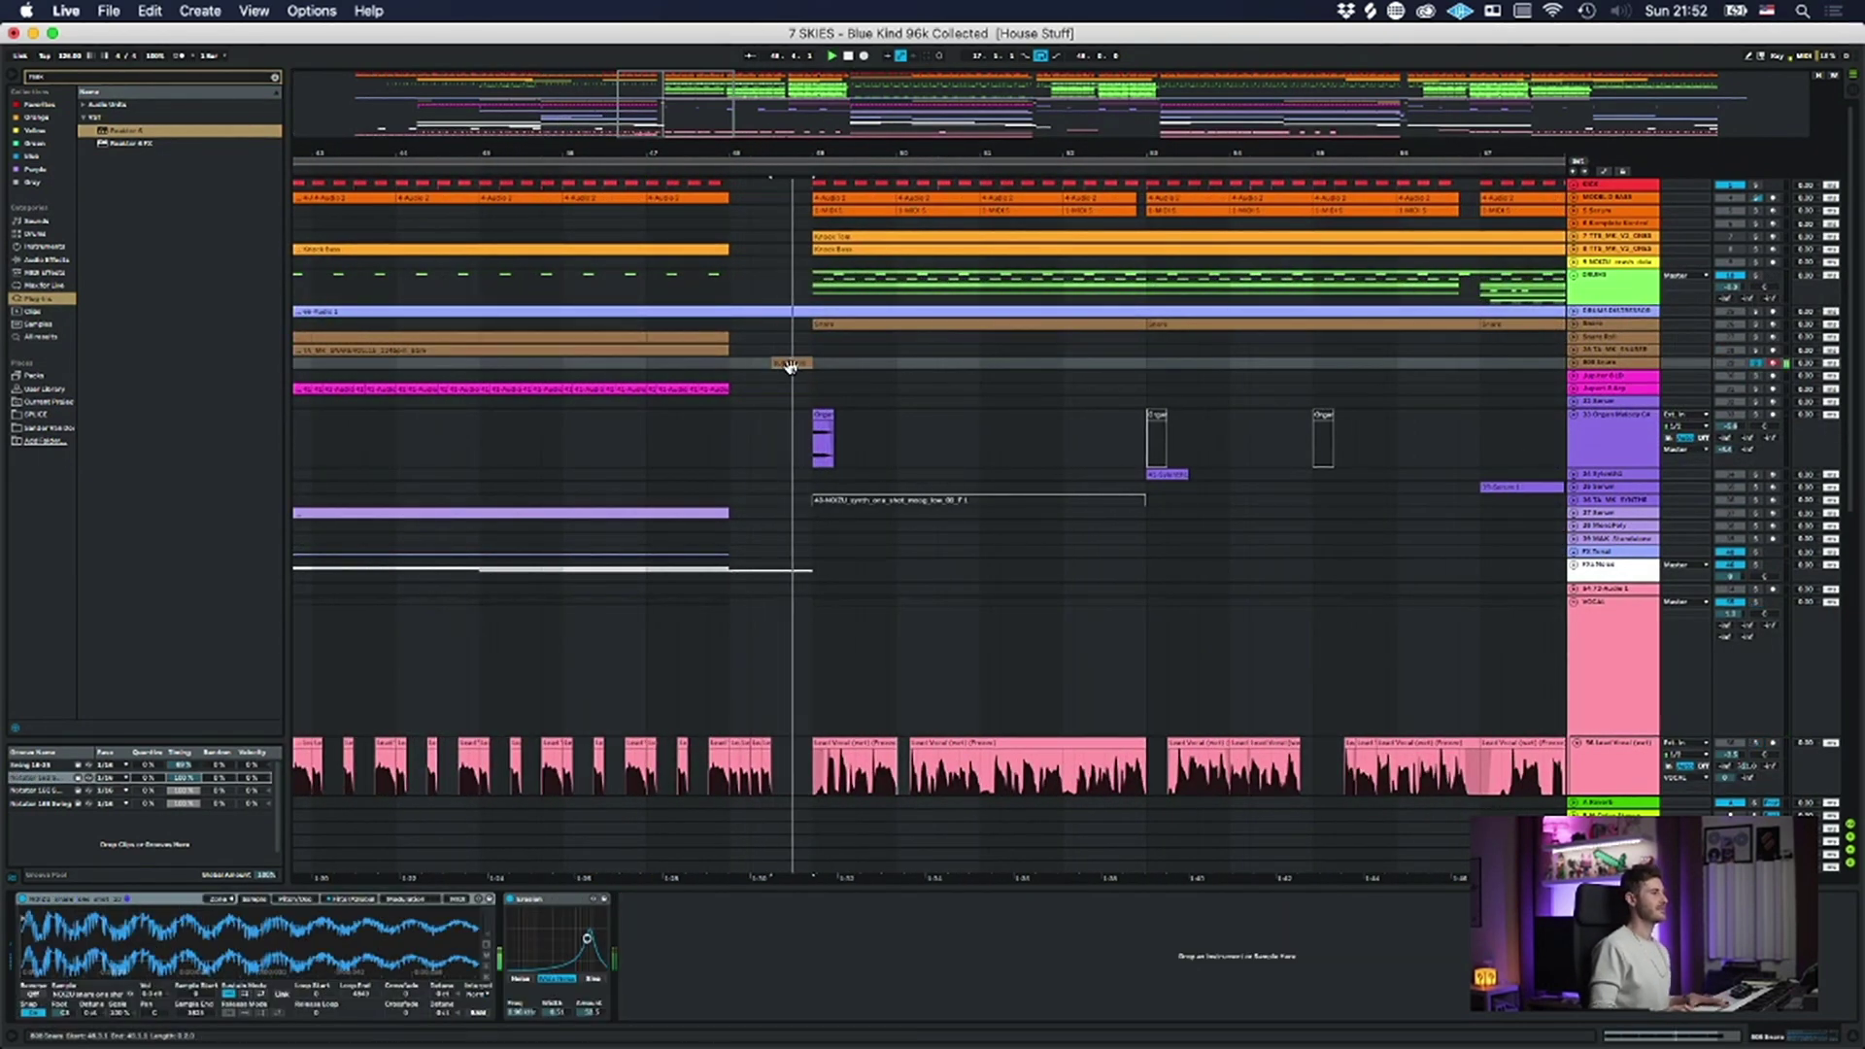
key(space)
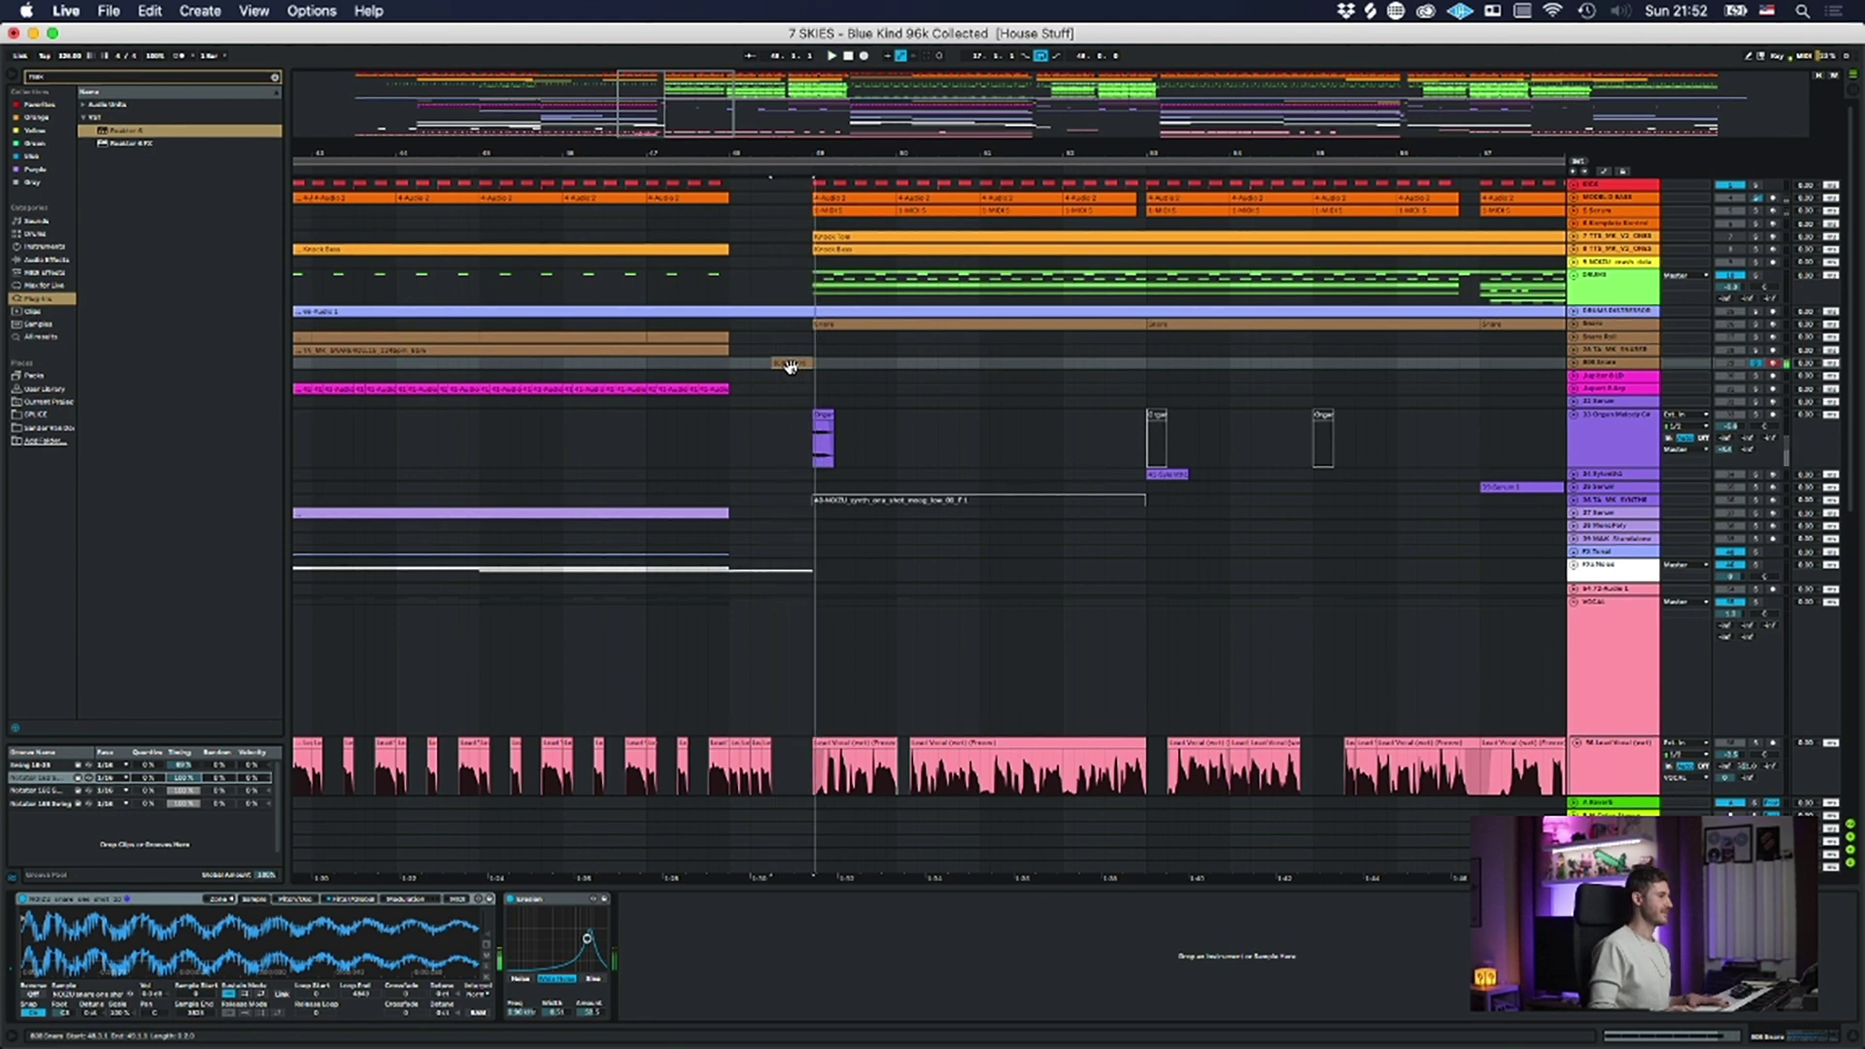
key(space)
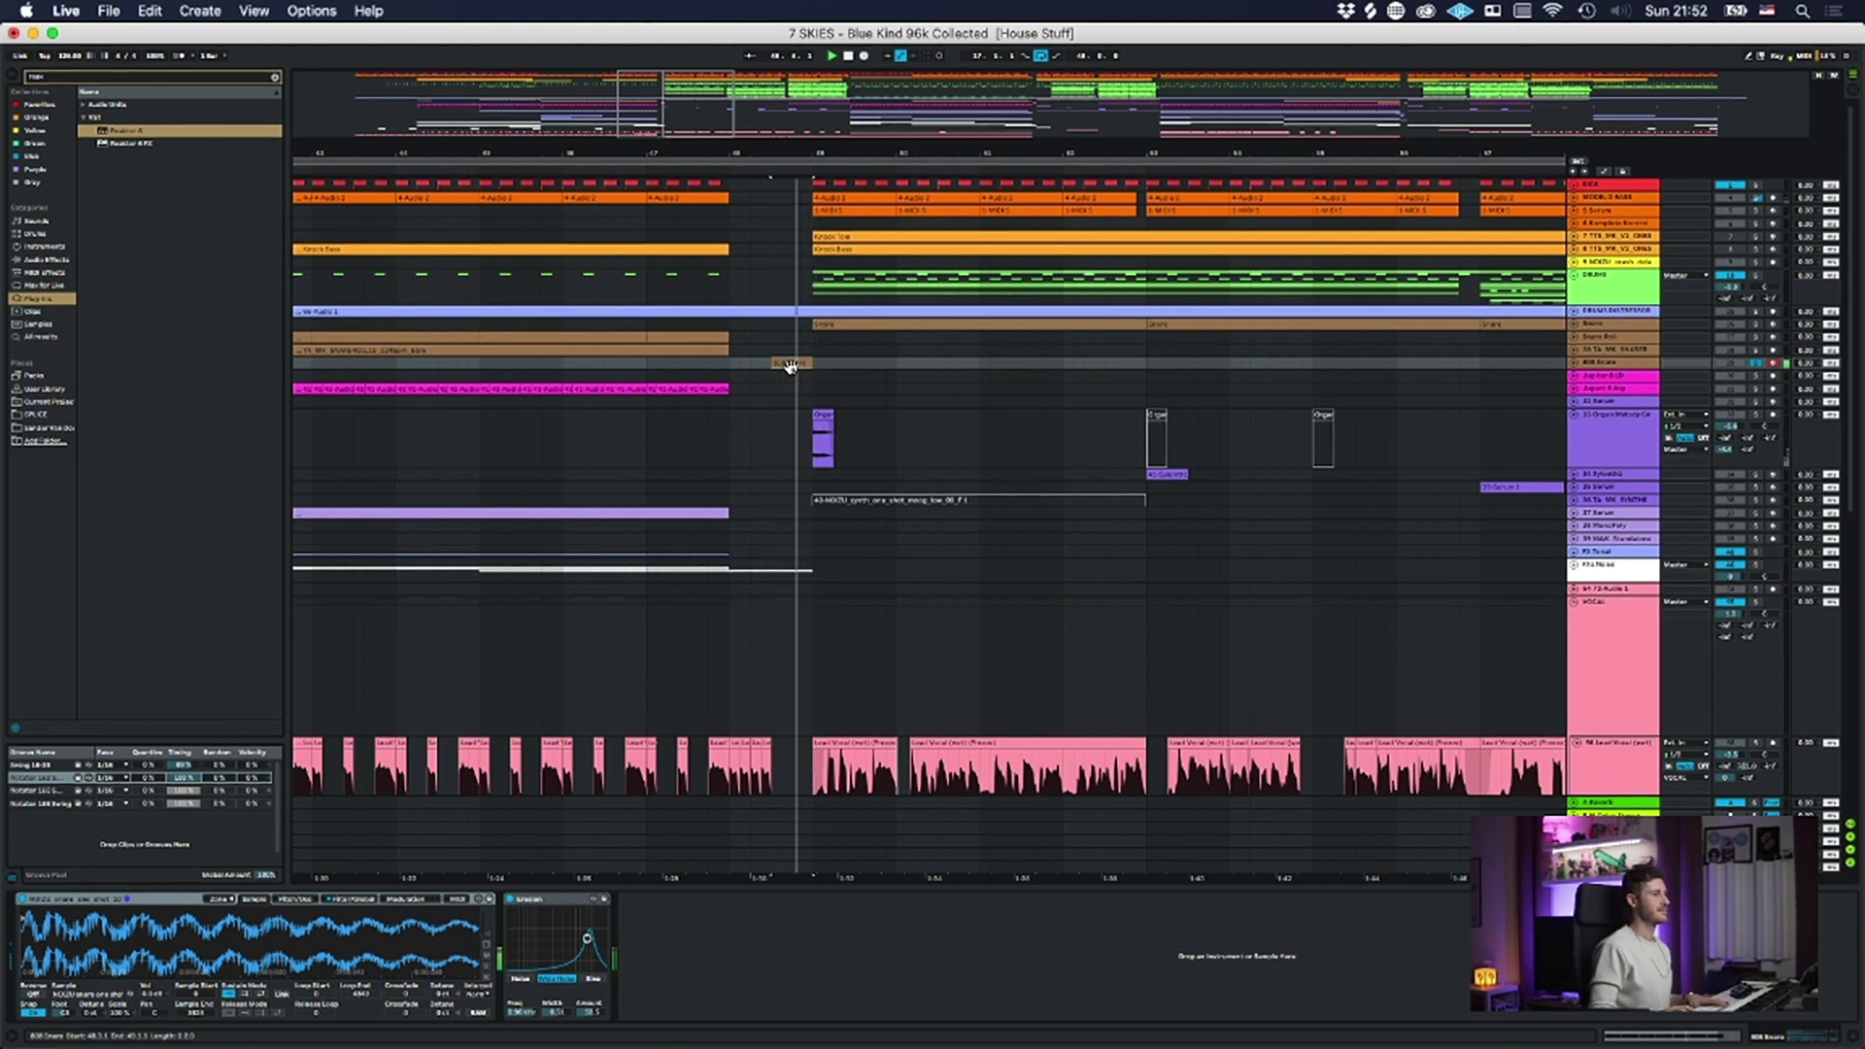
key(space)
key(space)
click(1576, 367)
drag(804, 148, 804, 48)
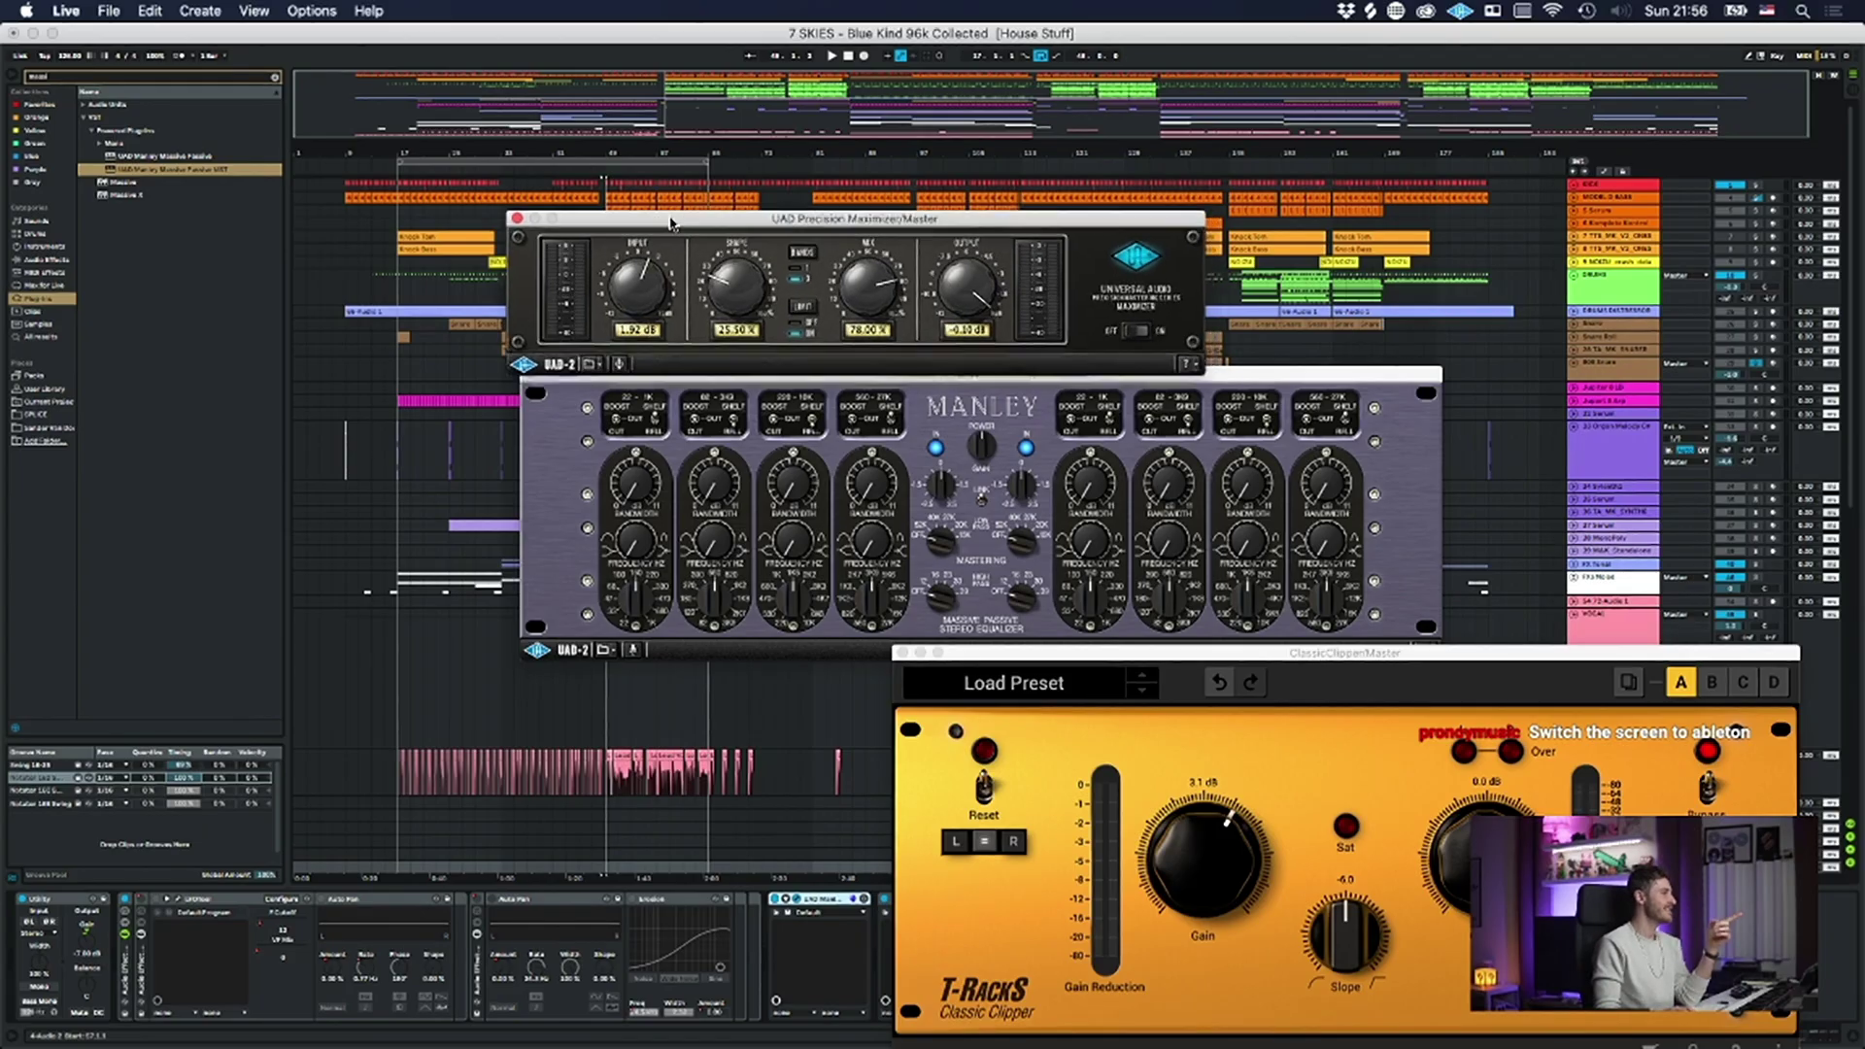
- Set the master's UAD Precision Maximizer to Input 2.04 dB, Mix 83.50 % and Shape 26.50 %
drag(670, 222, 648, 210)
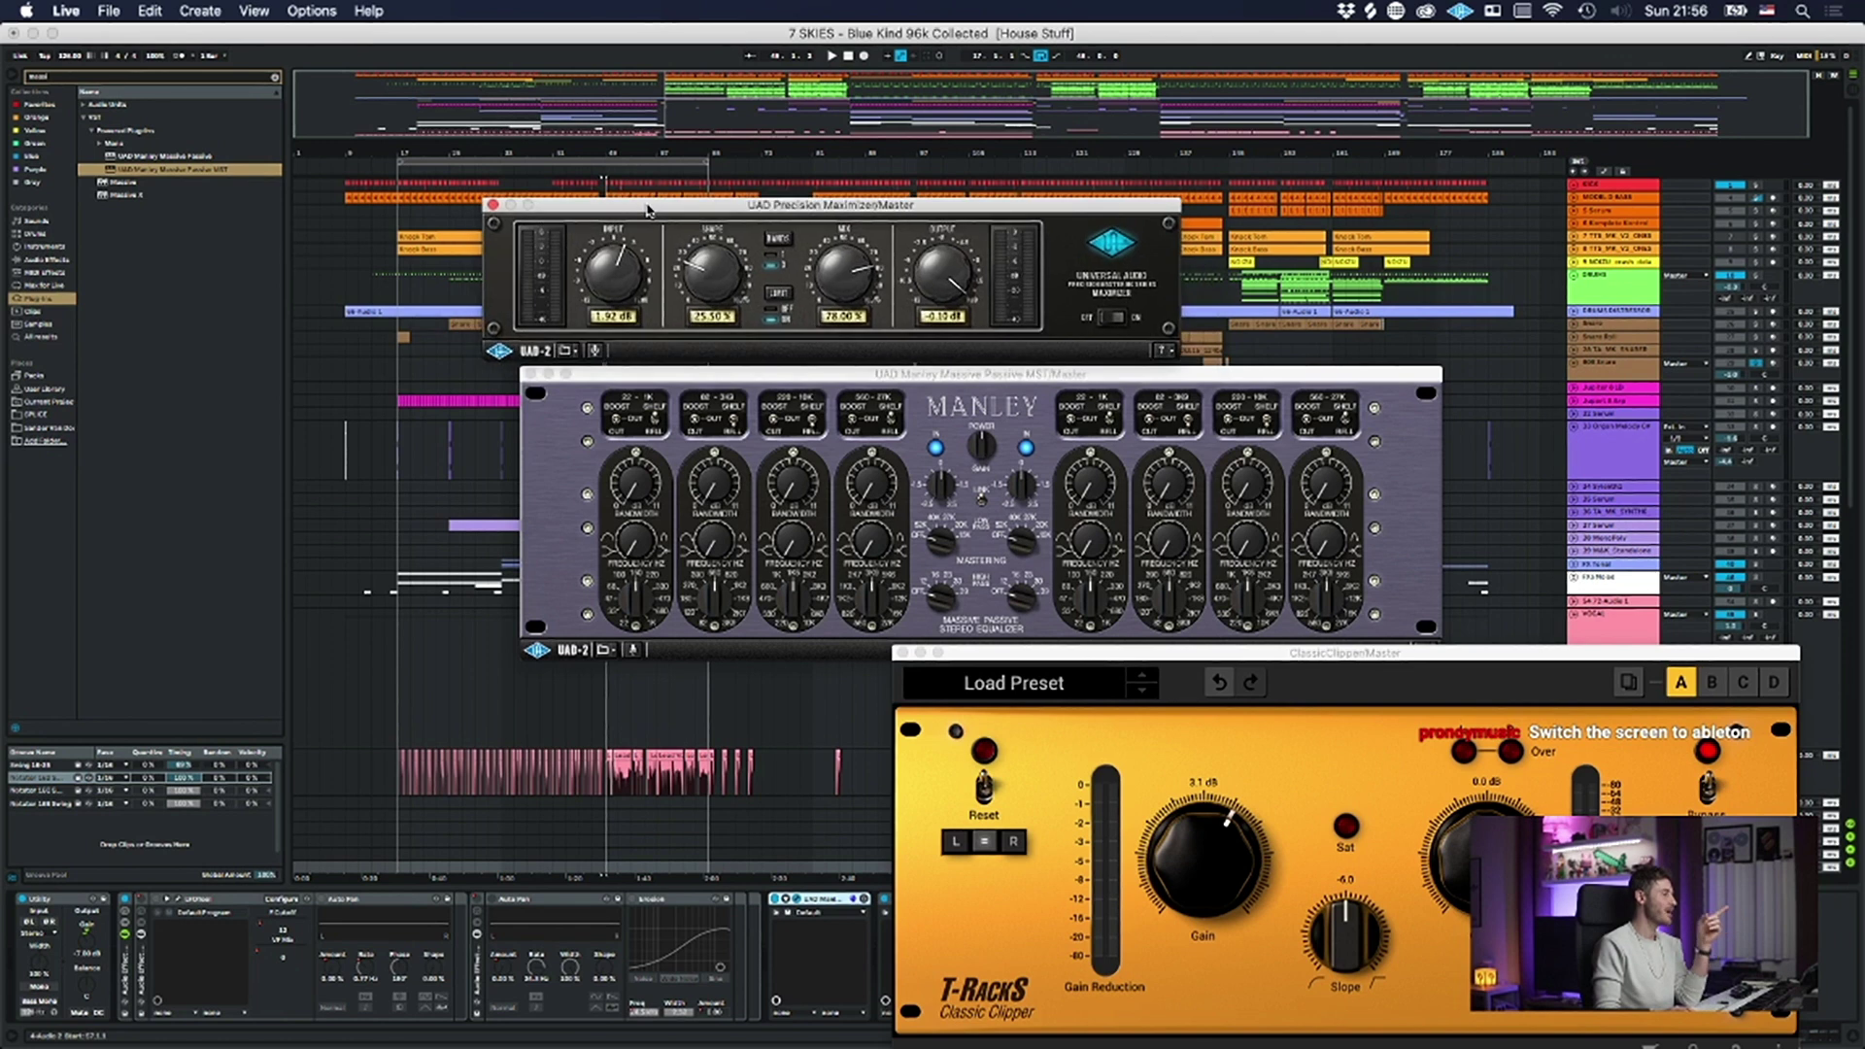
drag(619, 283, 619, 287)
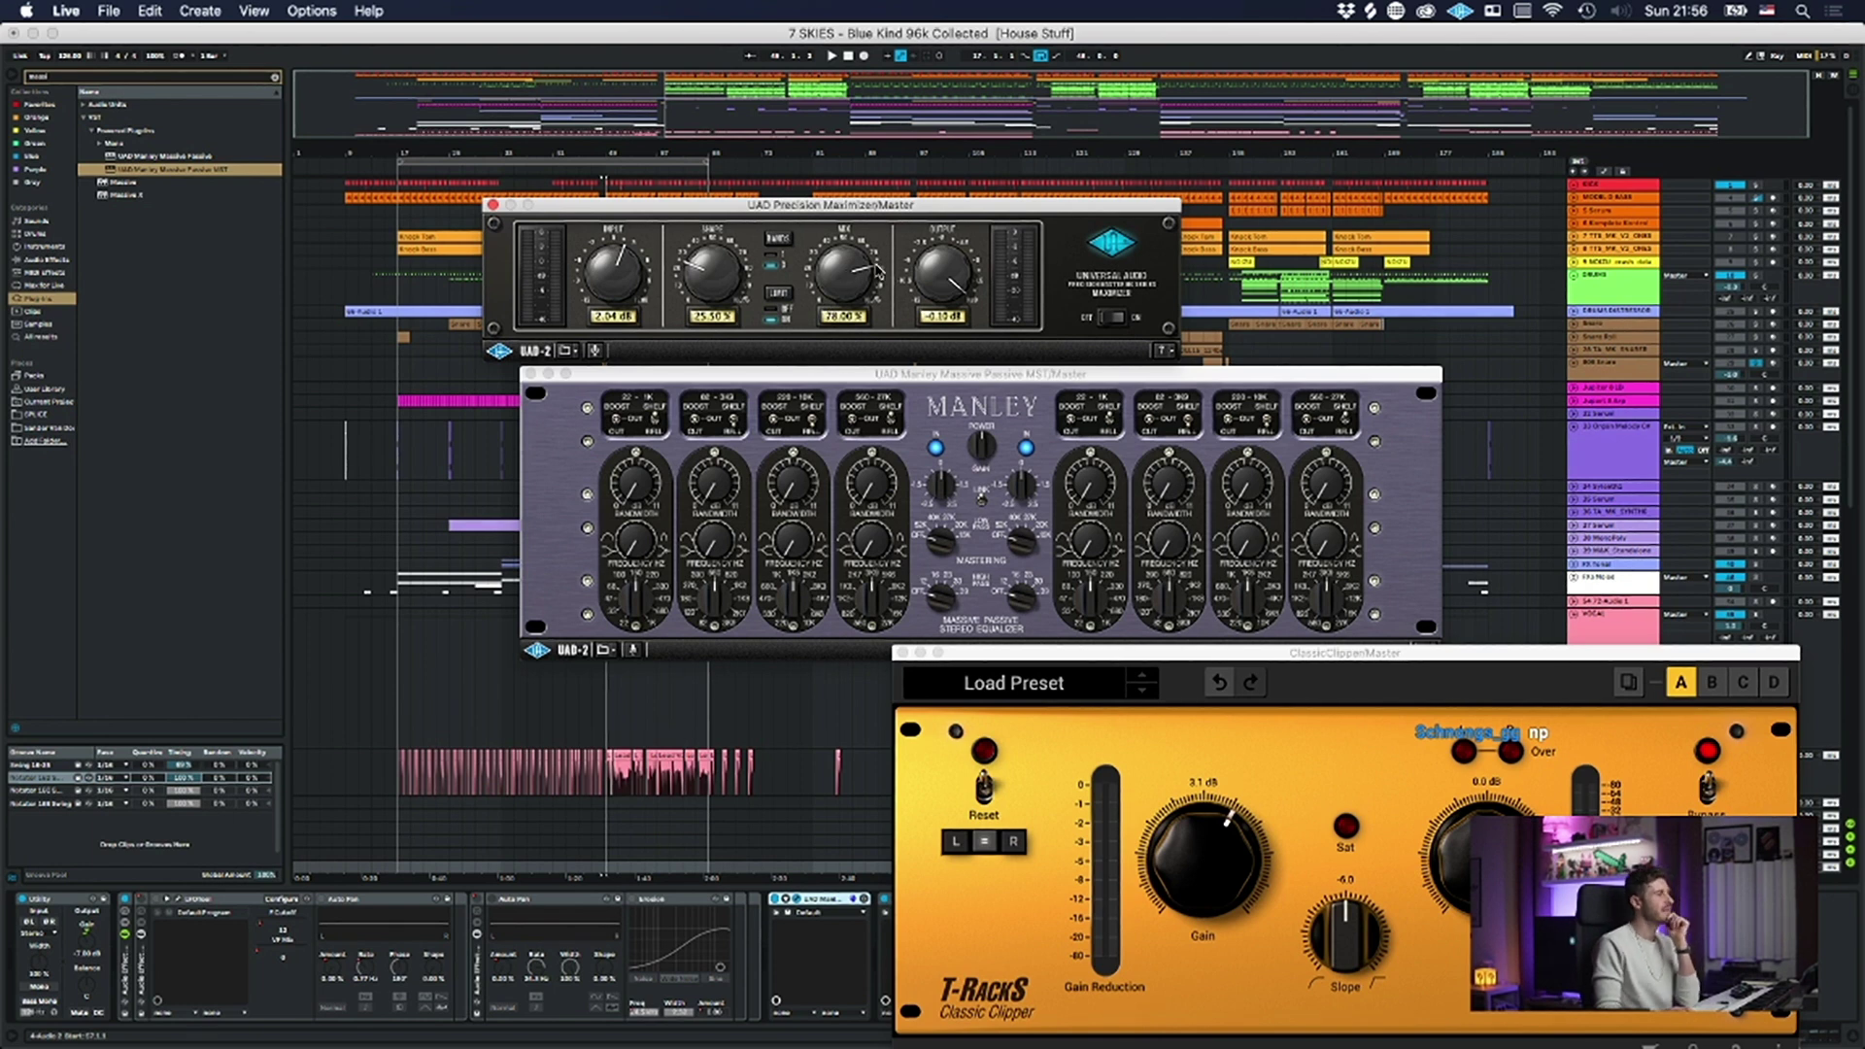
drag(847, 279, 831, 262)
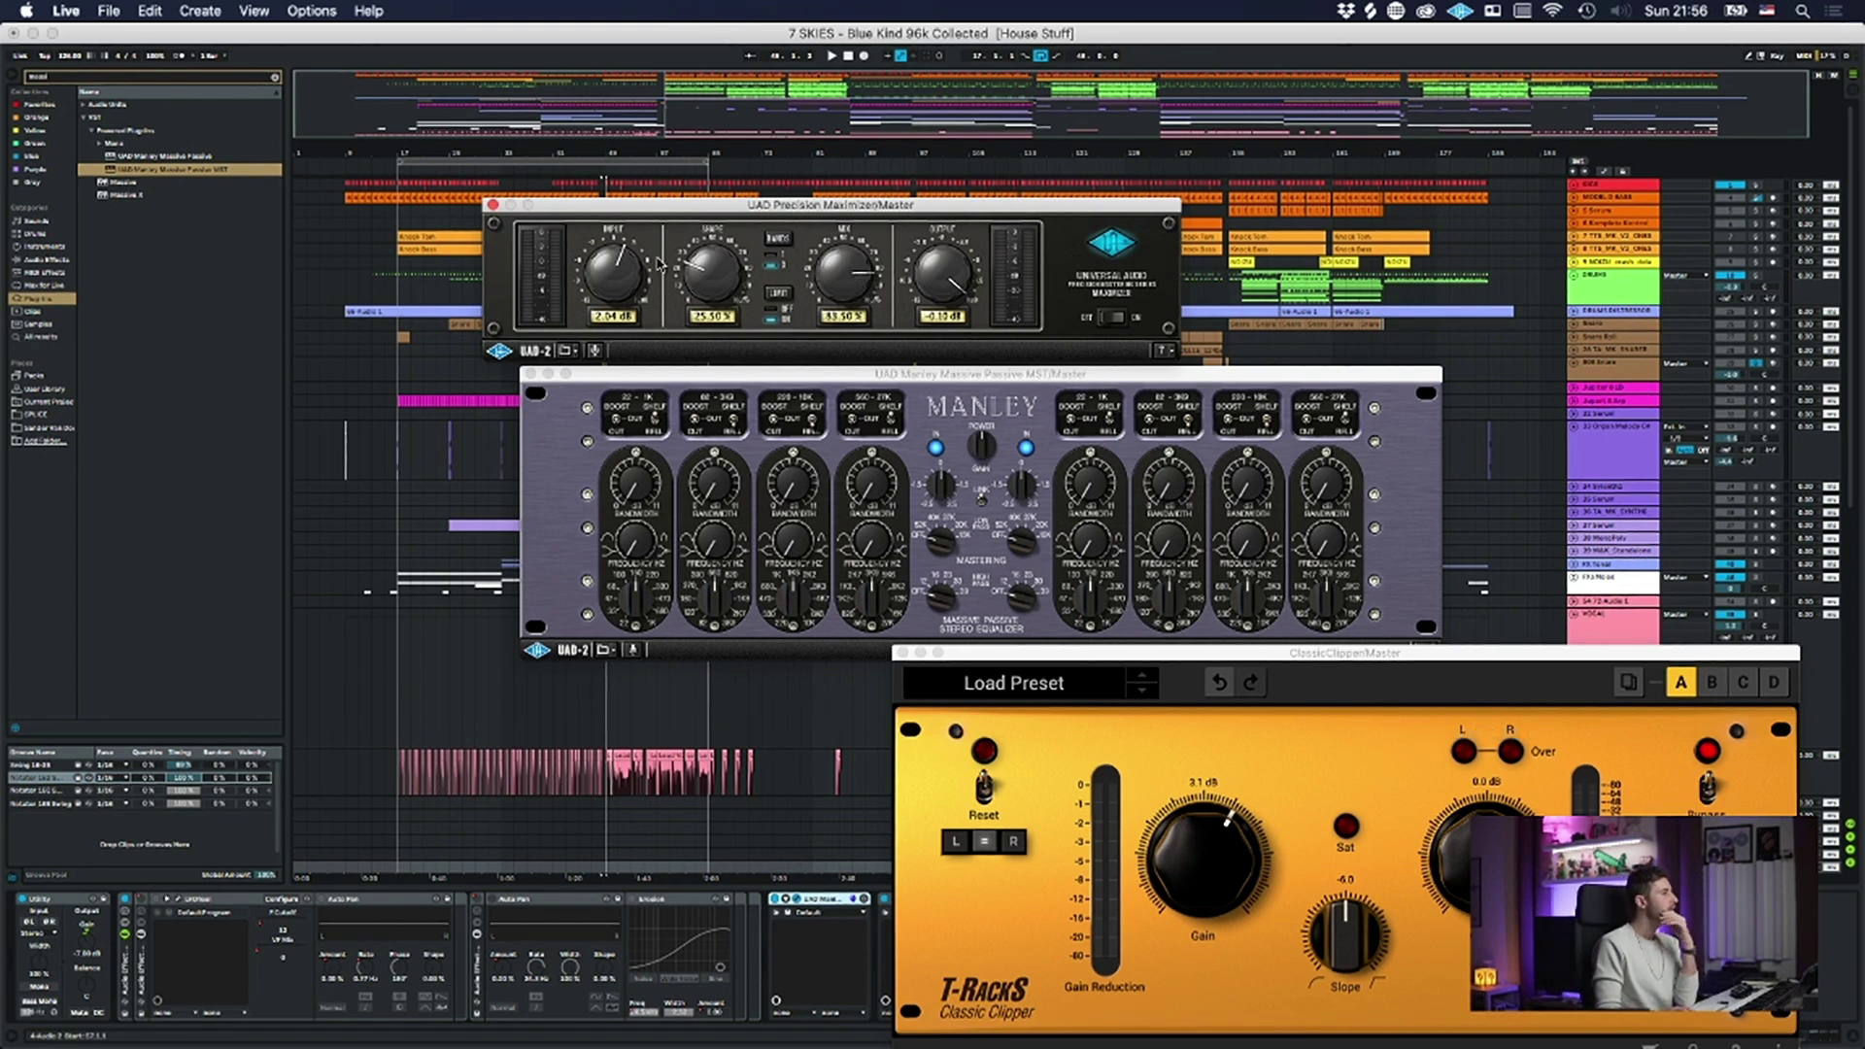
drag(716, 281, 714, 275)
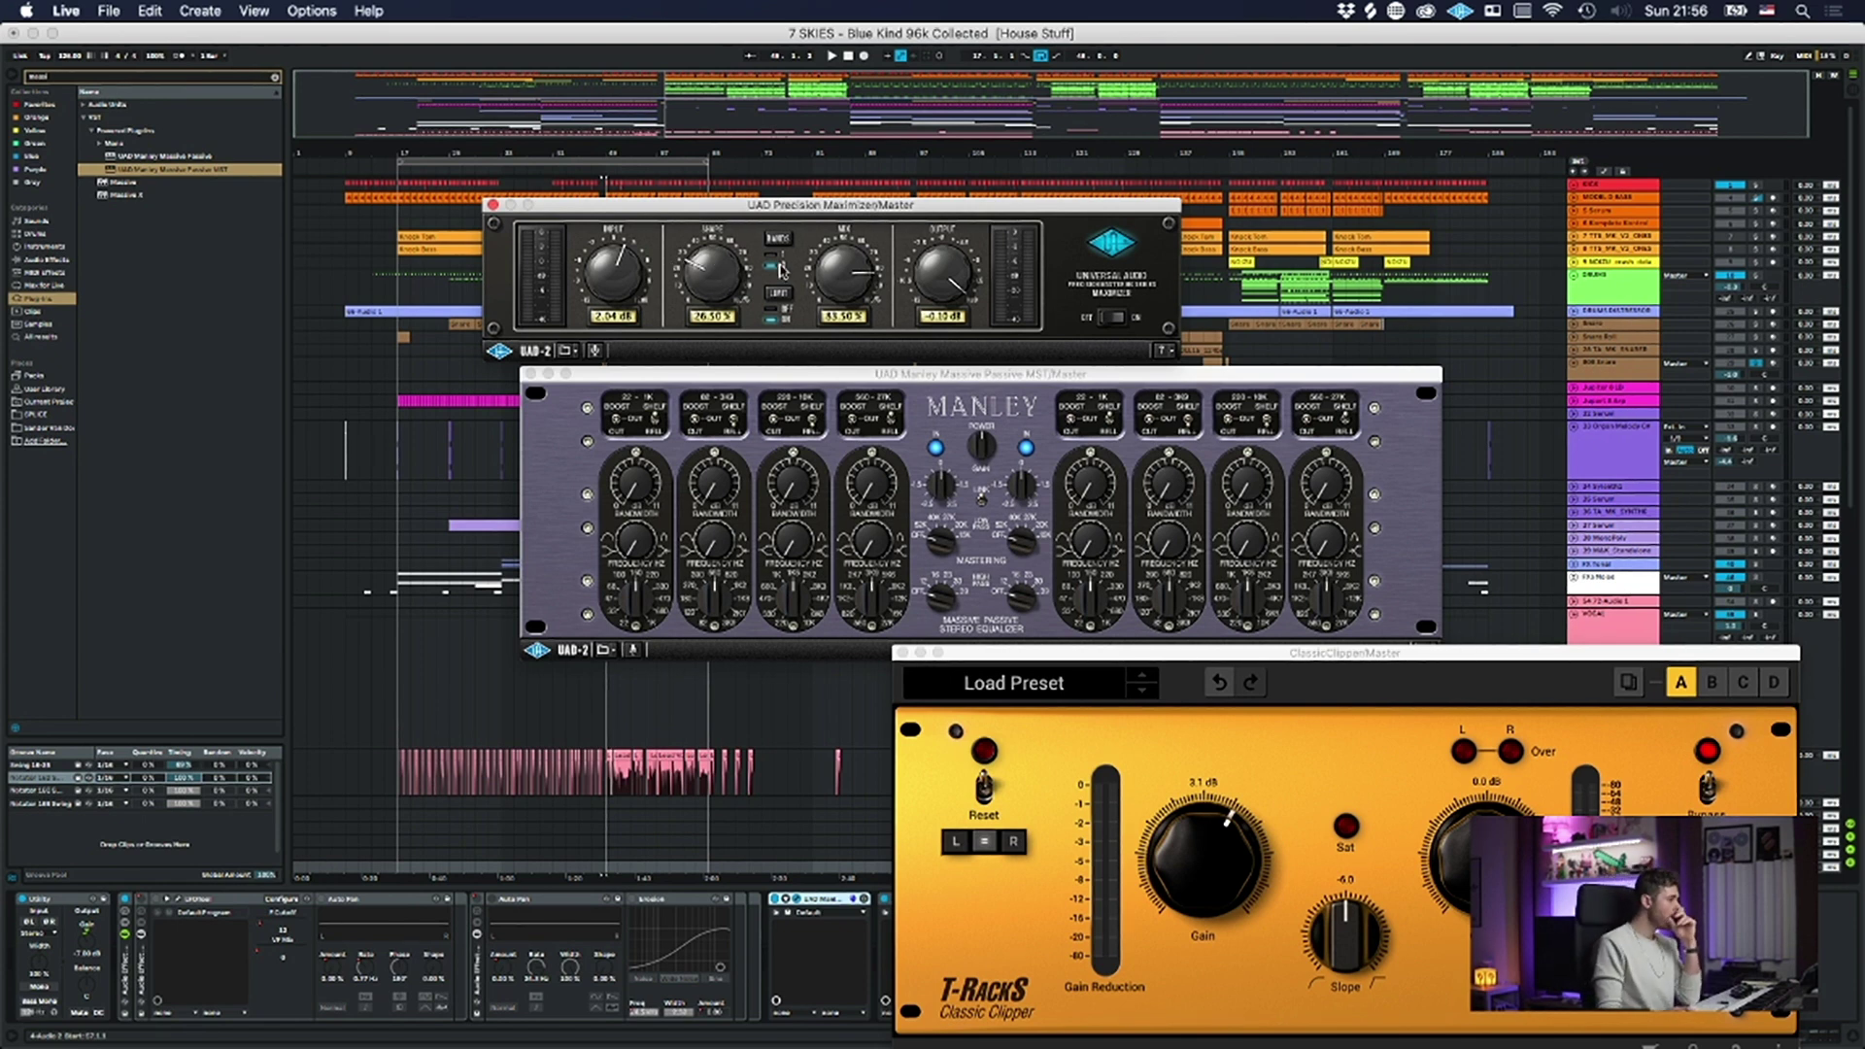
- Close the Manley Massive Passive window and reposition the UAD Precision Maximizer window over the arrangement
click(529, 374)
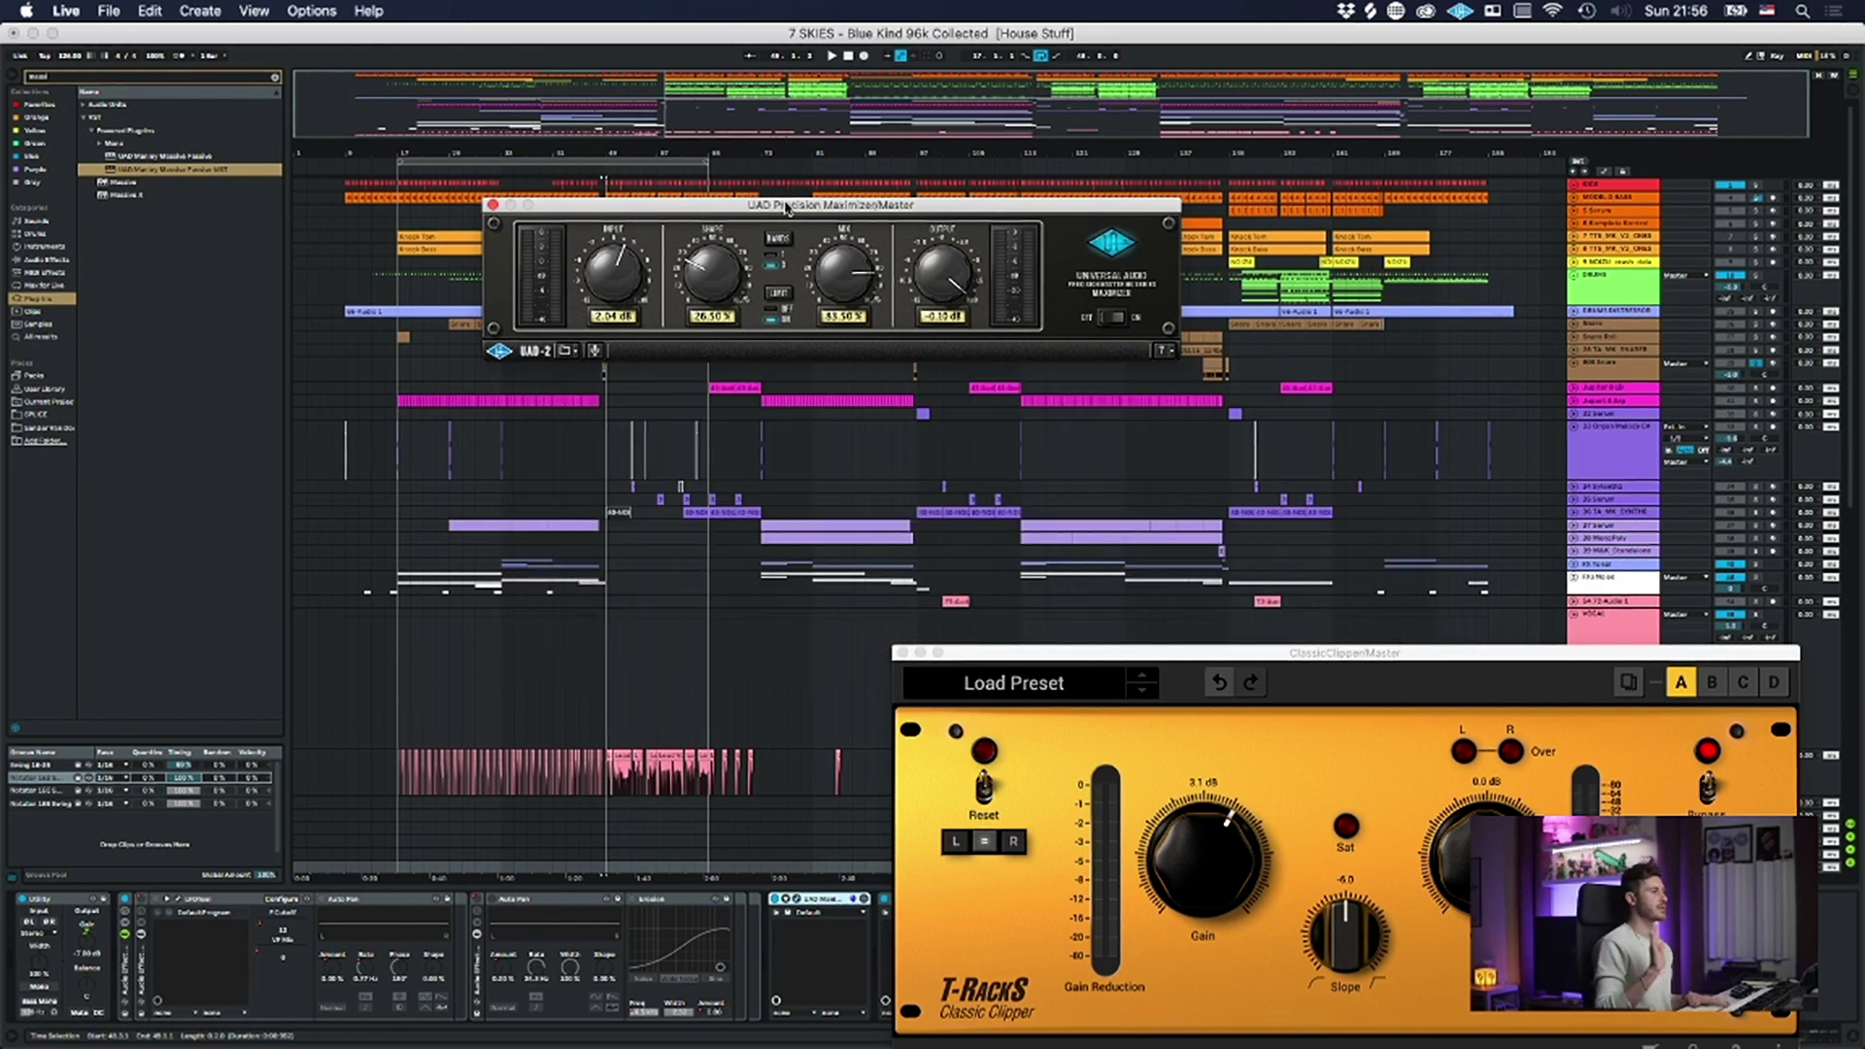
drag(785, 206, 721, 294)
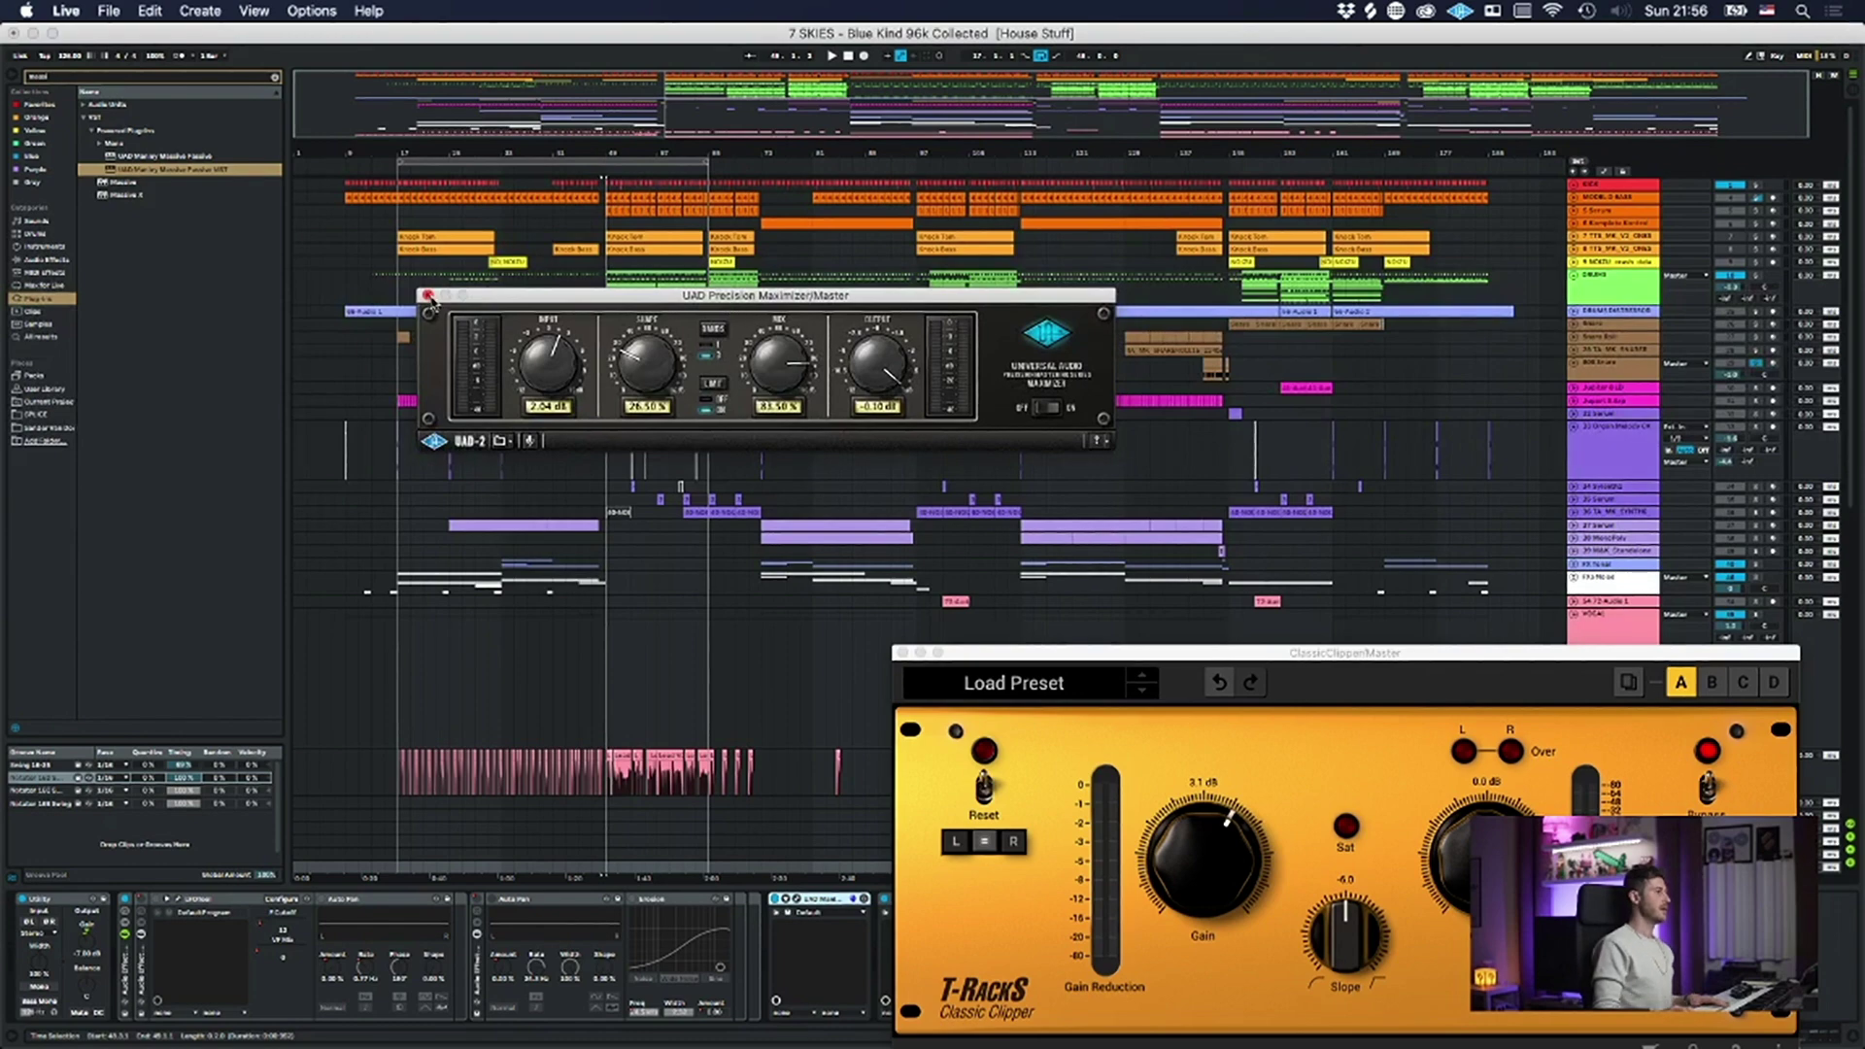
drag(597, 306, 633, 240)
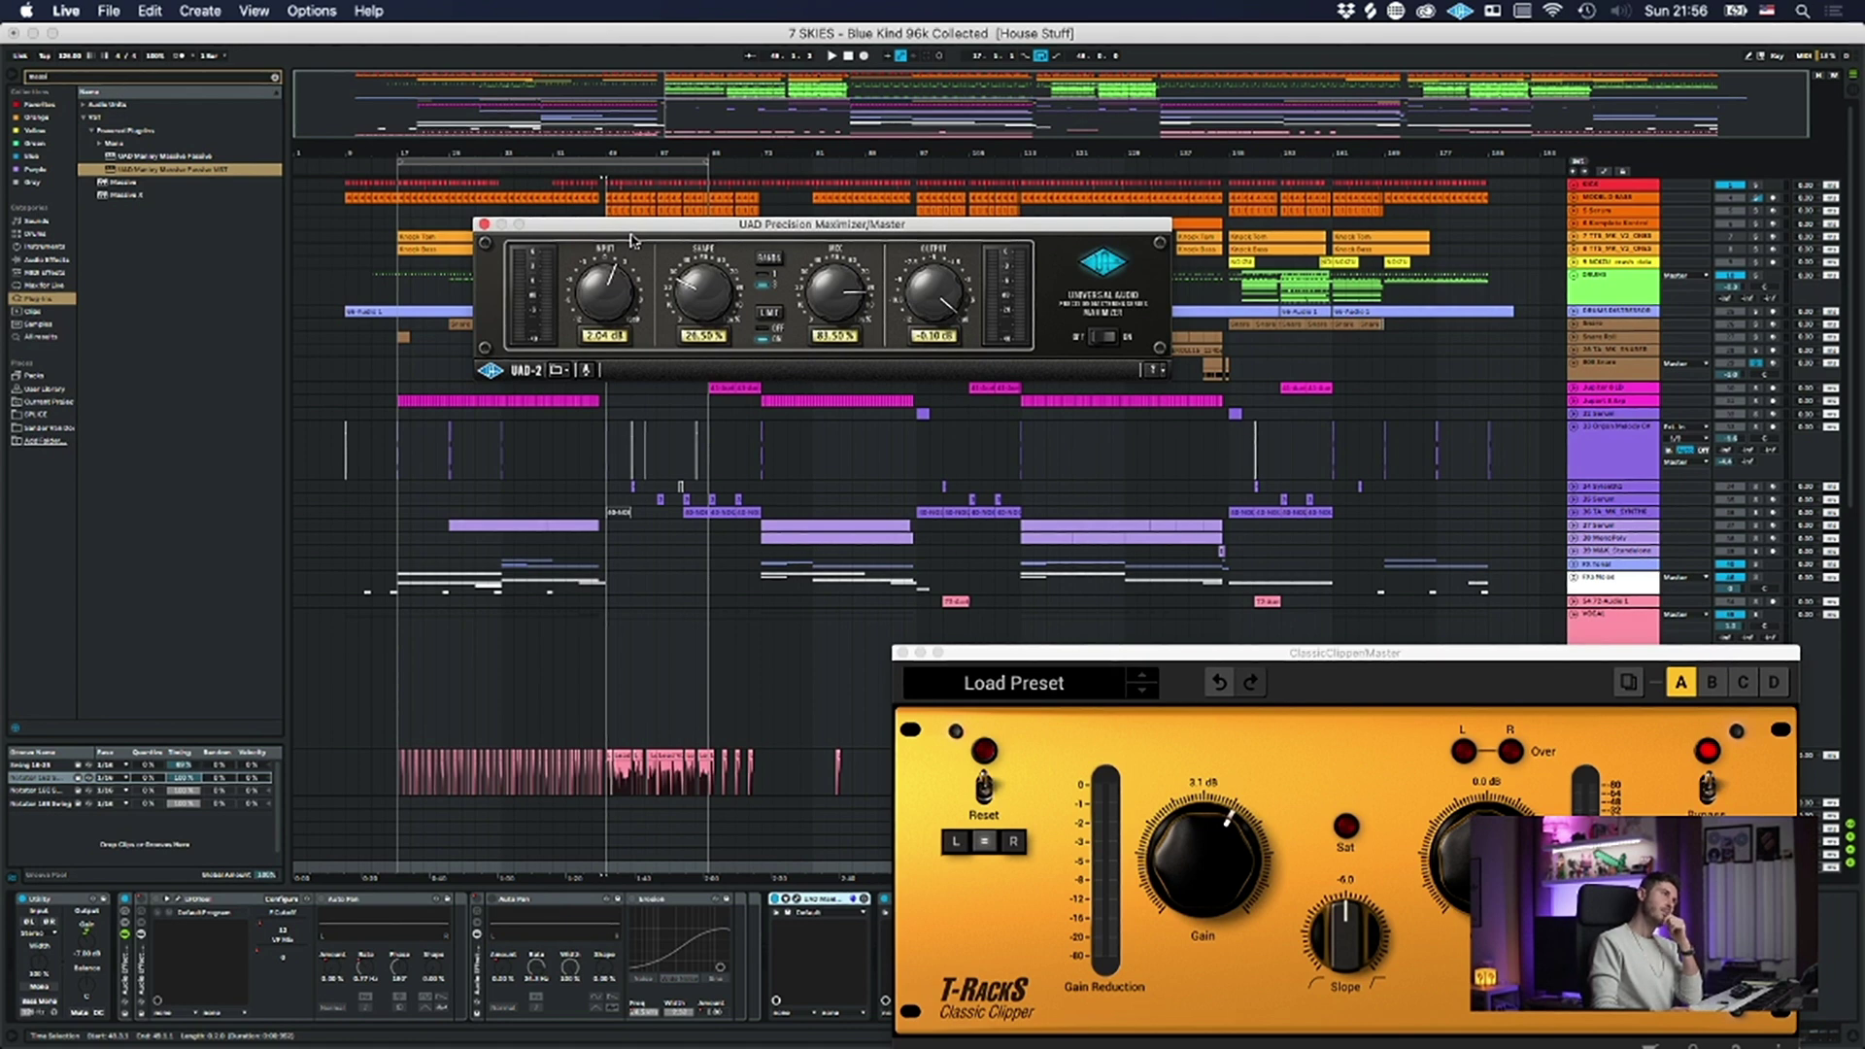
drag(630, 240, 642, 353)
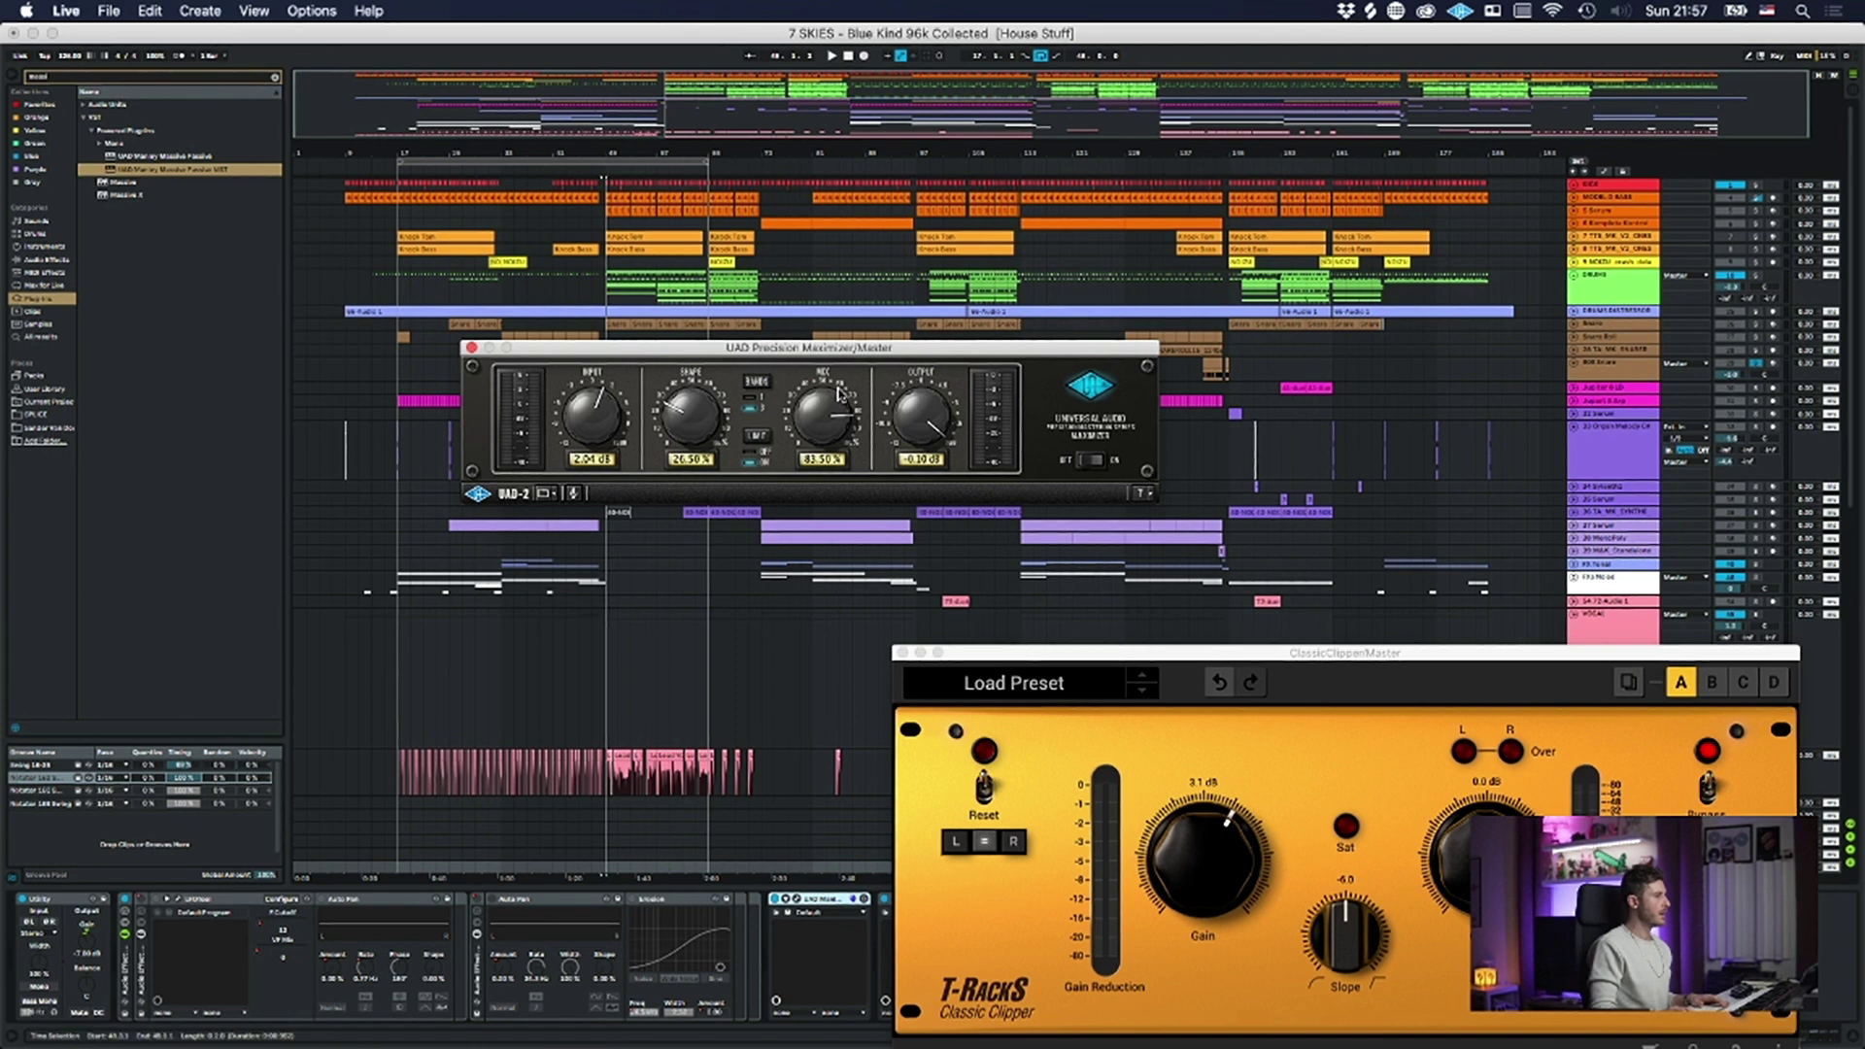
- Arrange the UAD Precision Maximizer and Classic Clipper windows so that both plug-ins are fully visible over the arrangement
drag(844, 353, 526, 127)
drag(990, 654, 805, 328)
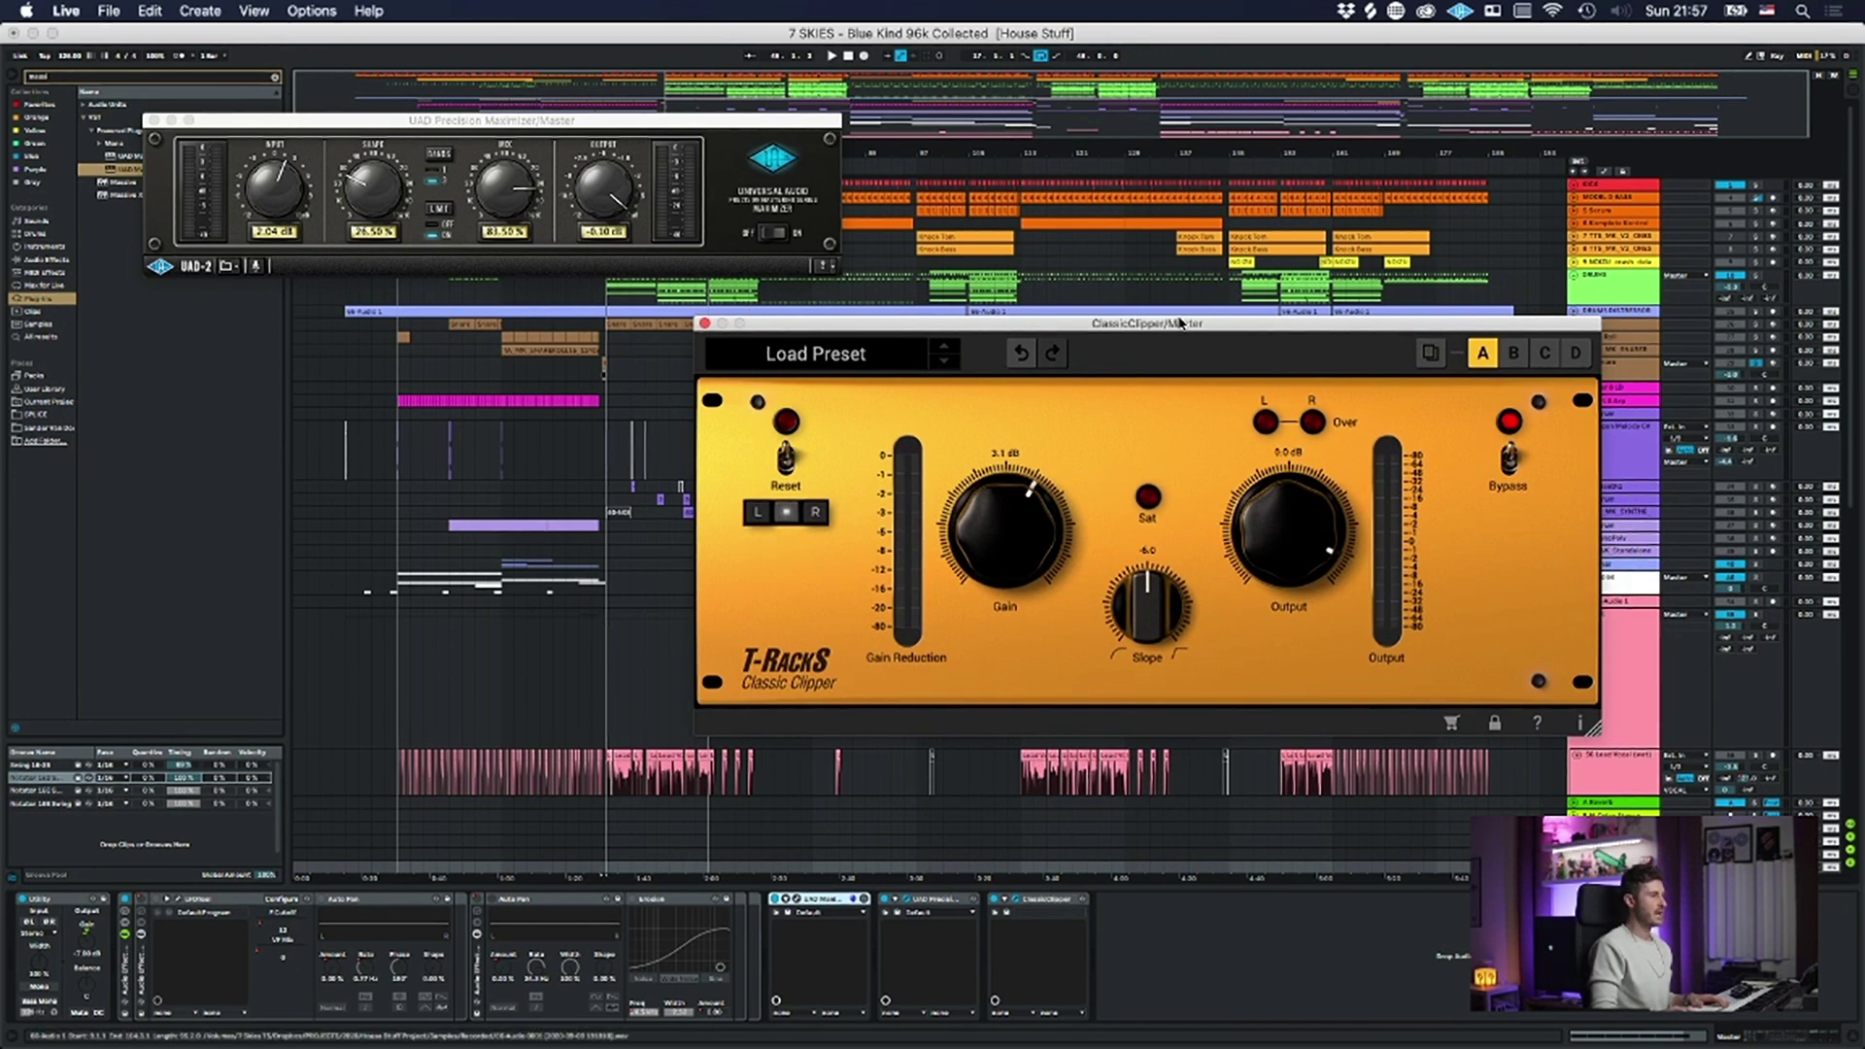
drag(1178, 322, 1149, 369)
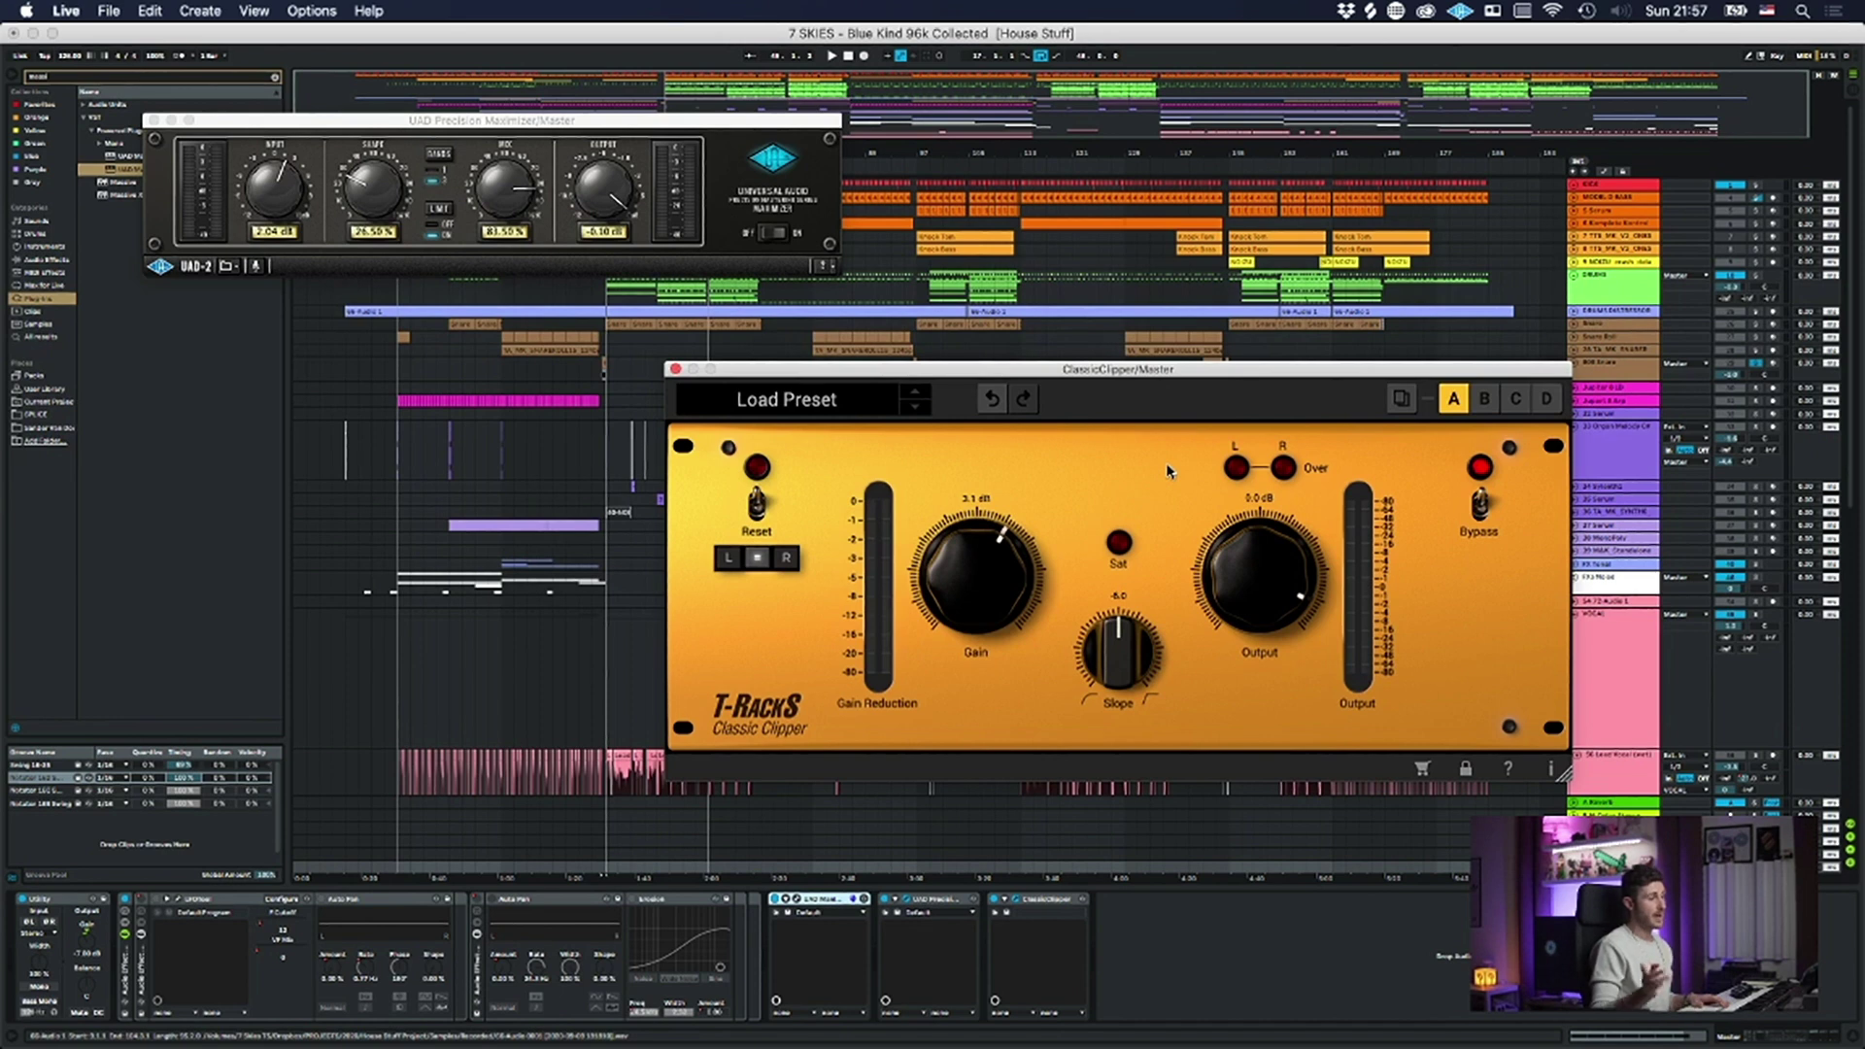
- Try Classic Clipper Gain values of 4.0 dB and 2.3 dB with the Precision Maximizer Input at 1.56 dB
drag(969, 574, 980, 569)
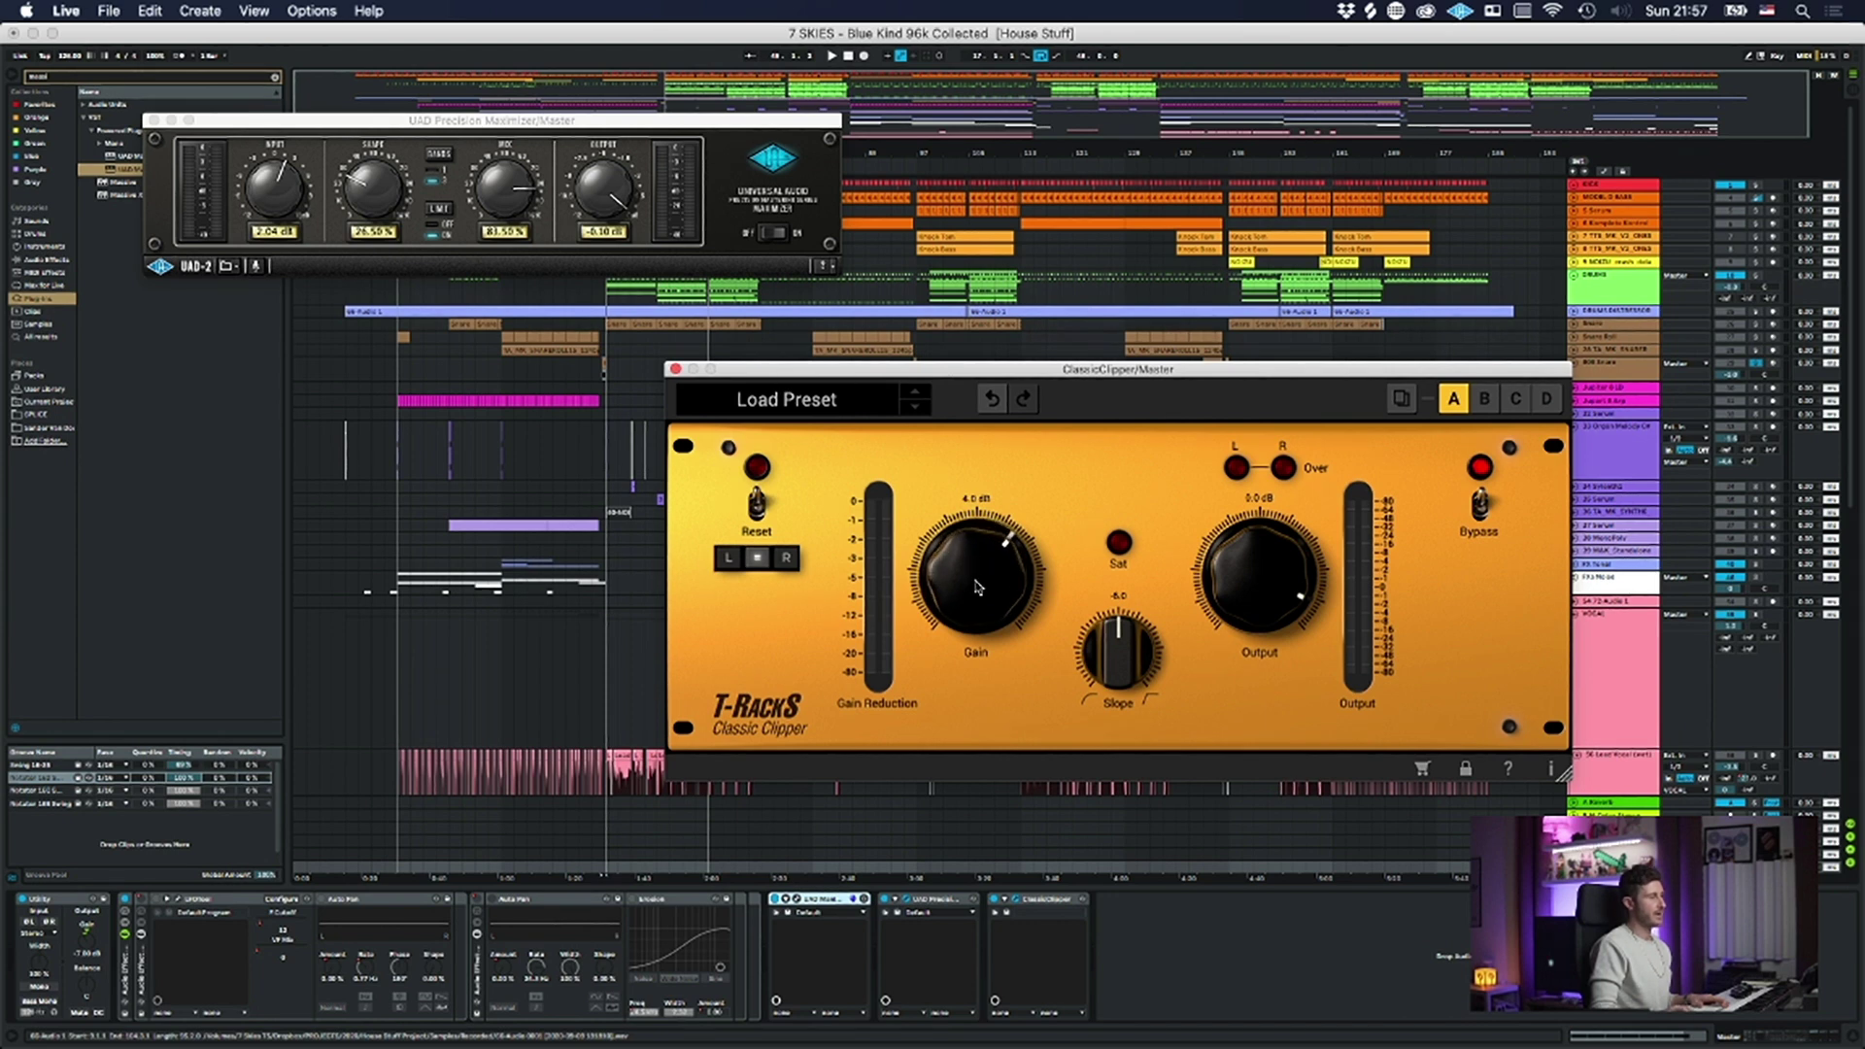
click(281, 197)
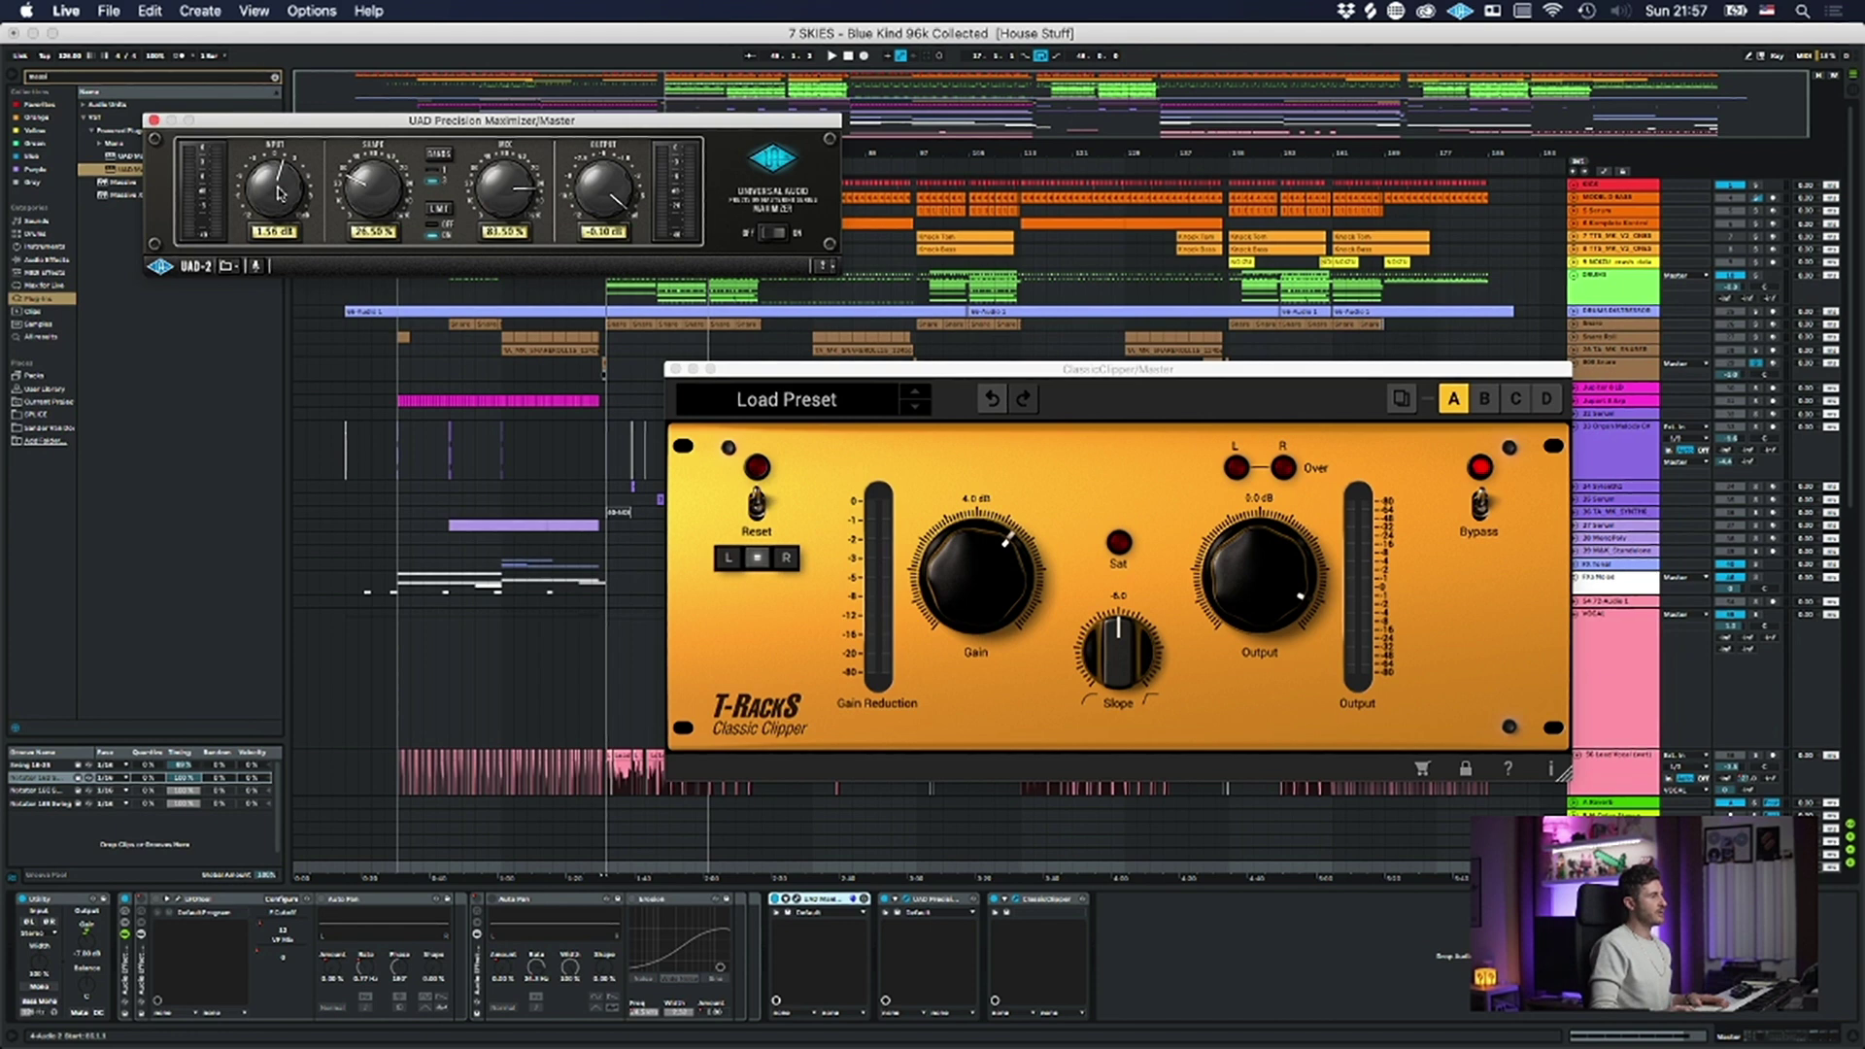
mouse_move(972, 614)
mouse_down()
mouse_move(969, 587)
mouse_move(977, 619)
mouse_move(983, 602)
mouse_up()
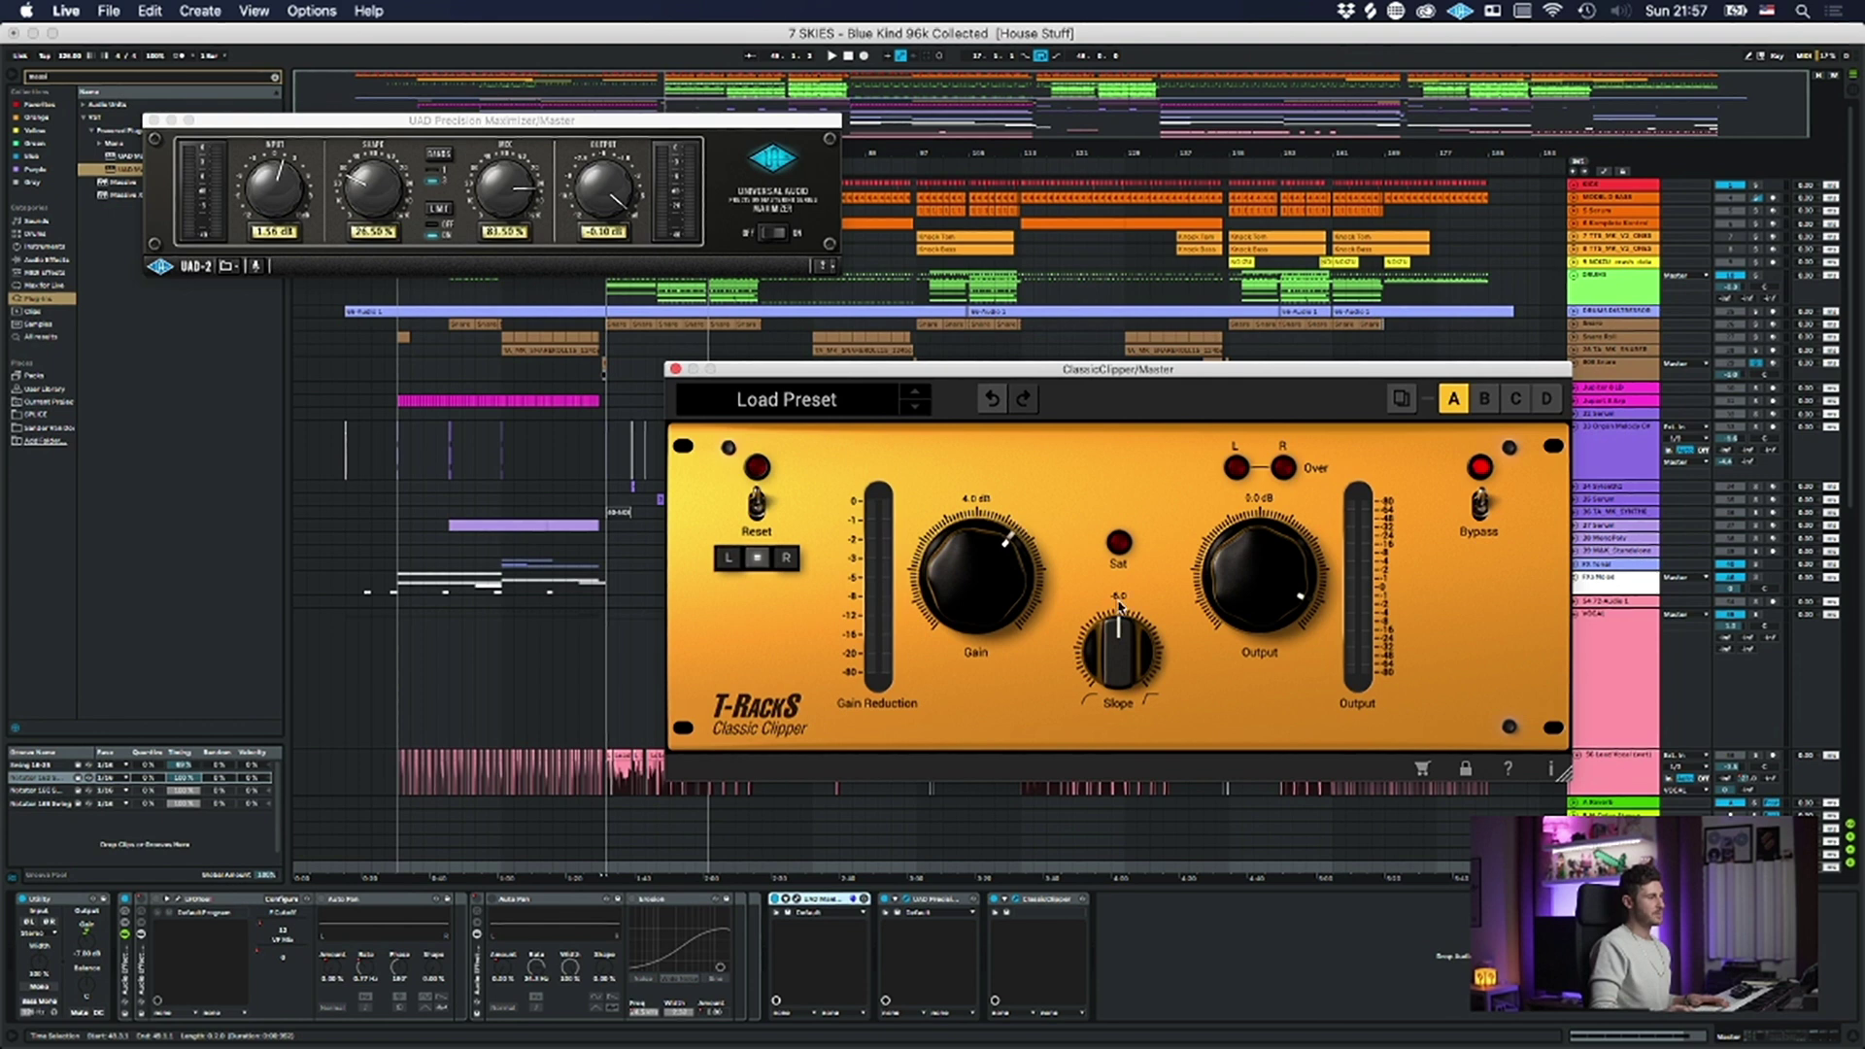
drag(999, 583, 997, 587)
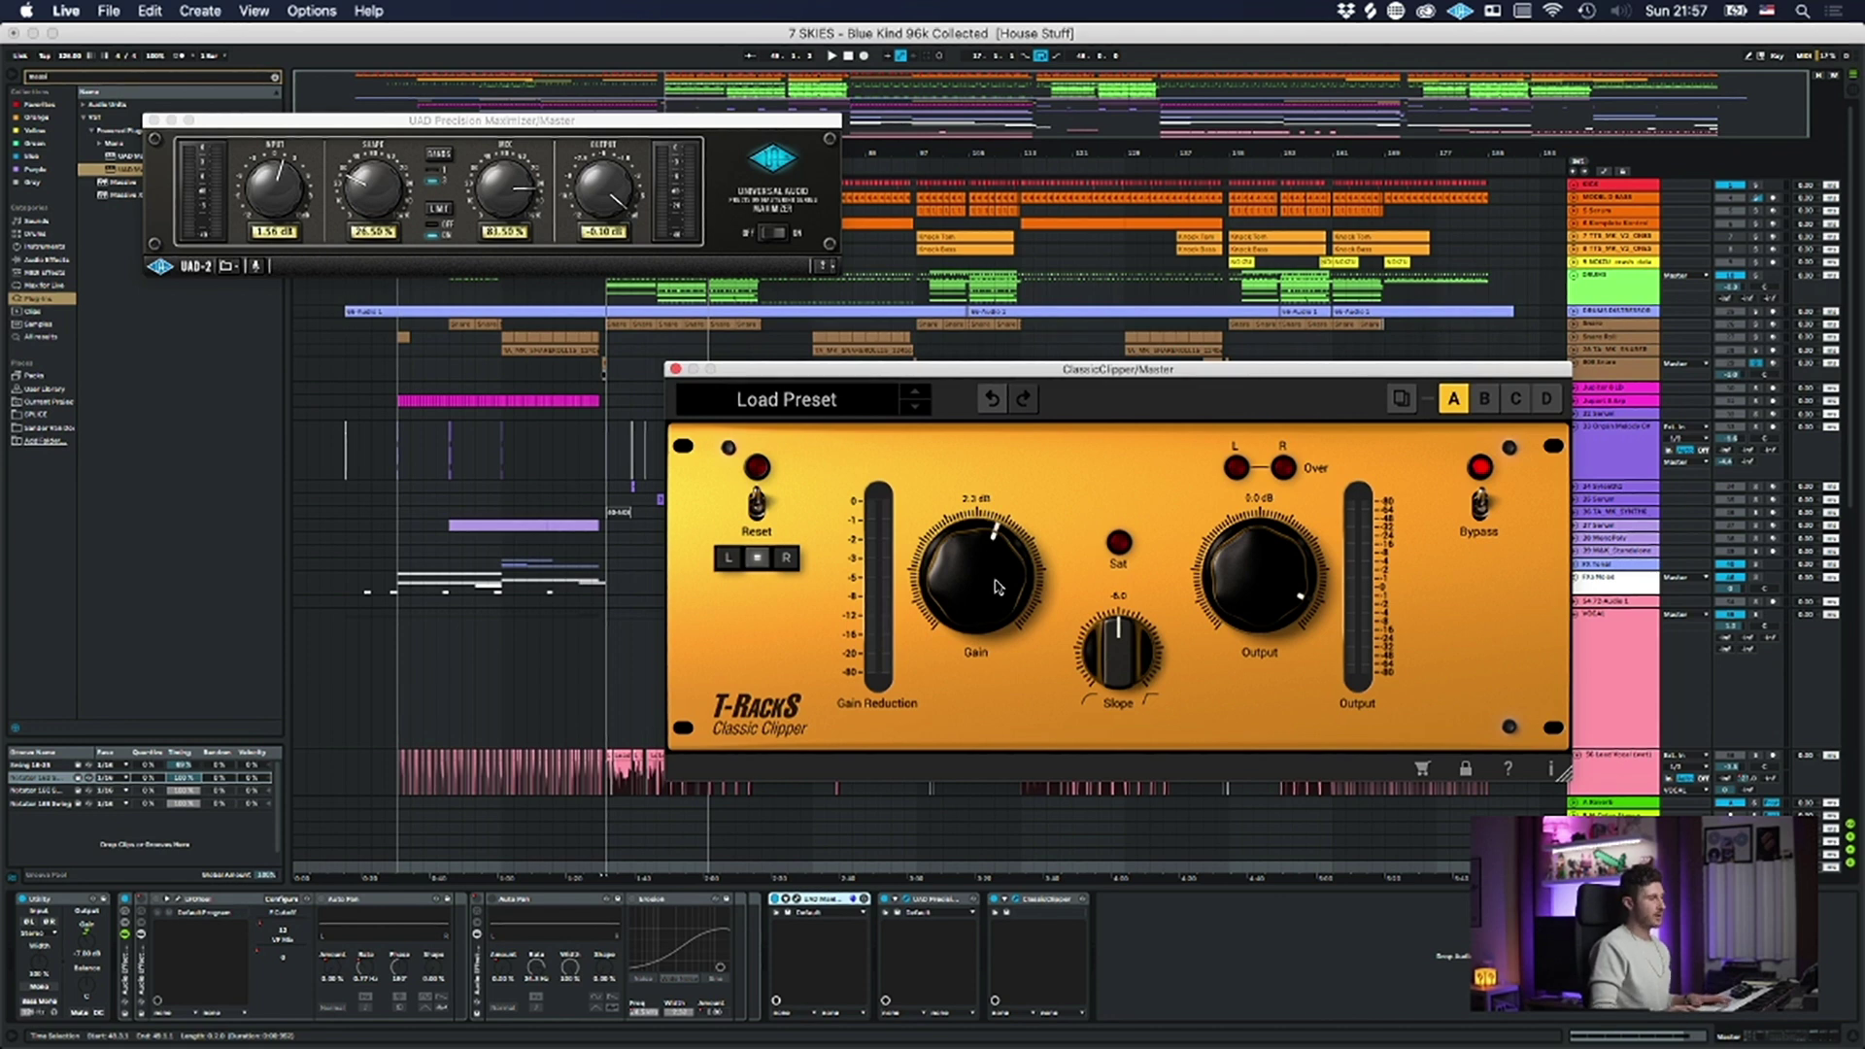
- Set the Precision Maximizer Input to 0.00 dB and the Classic Clipper Gain to about 4.5 dB, and close both windows
drag(274, 184, 273, 196)
drag(972, 594, 969, 573)
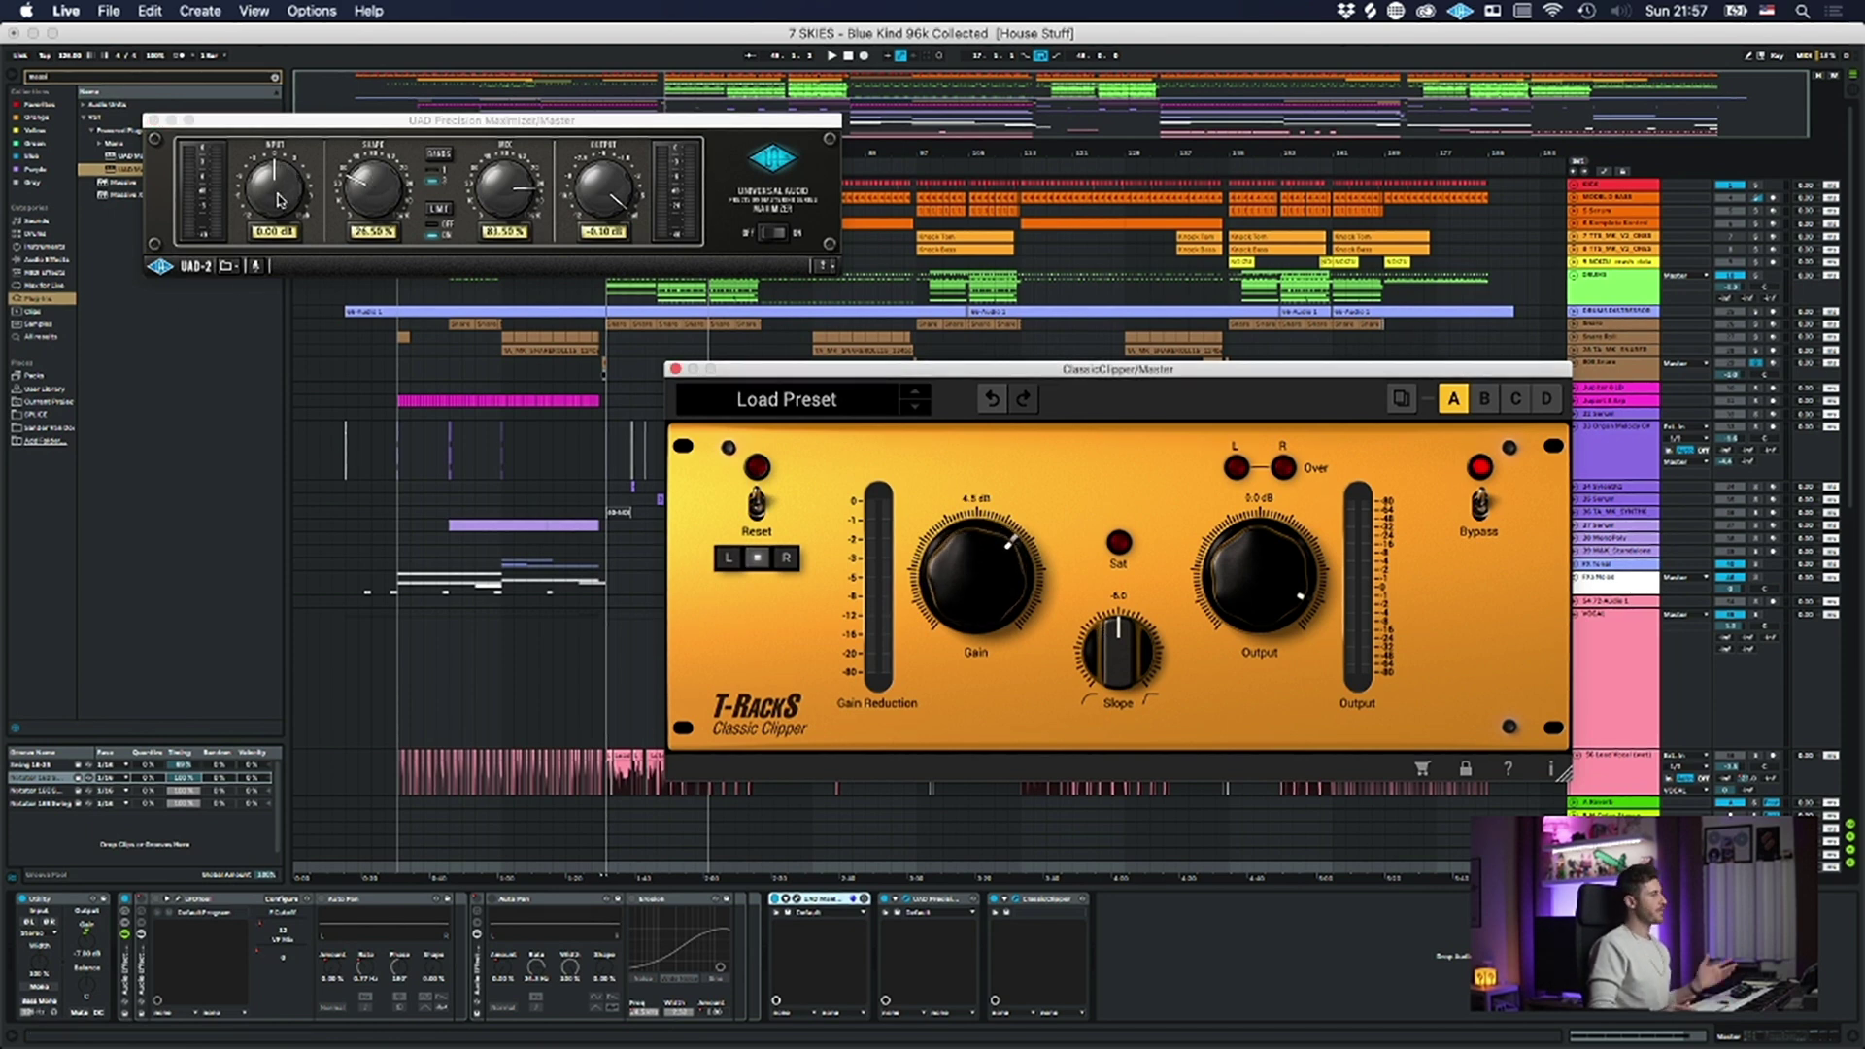
drag(981, 581, 975, 580)
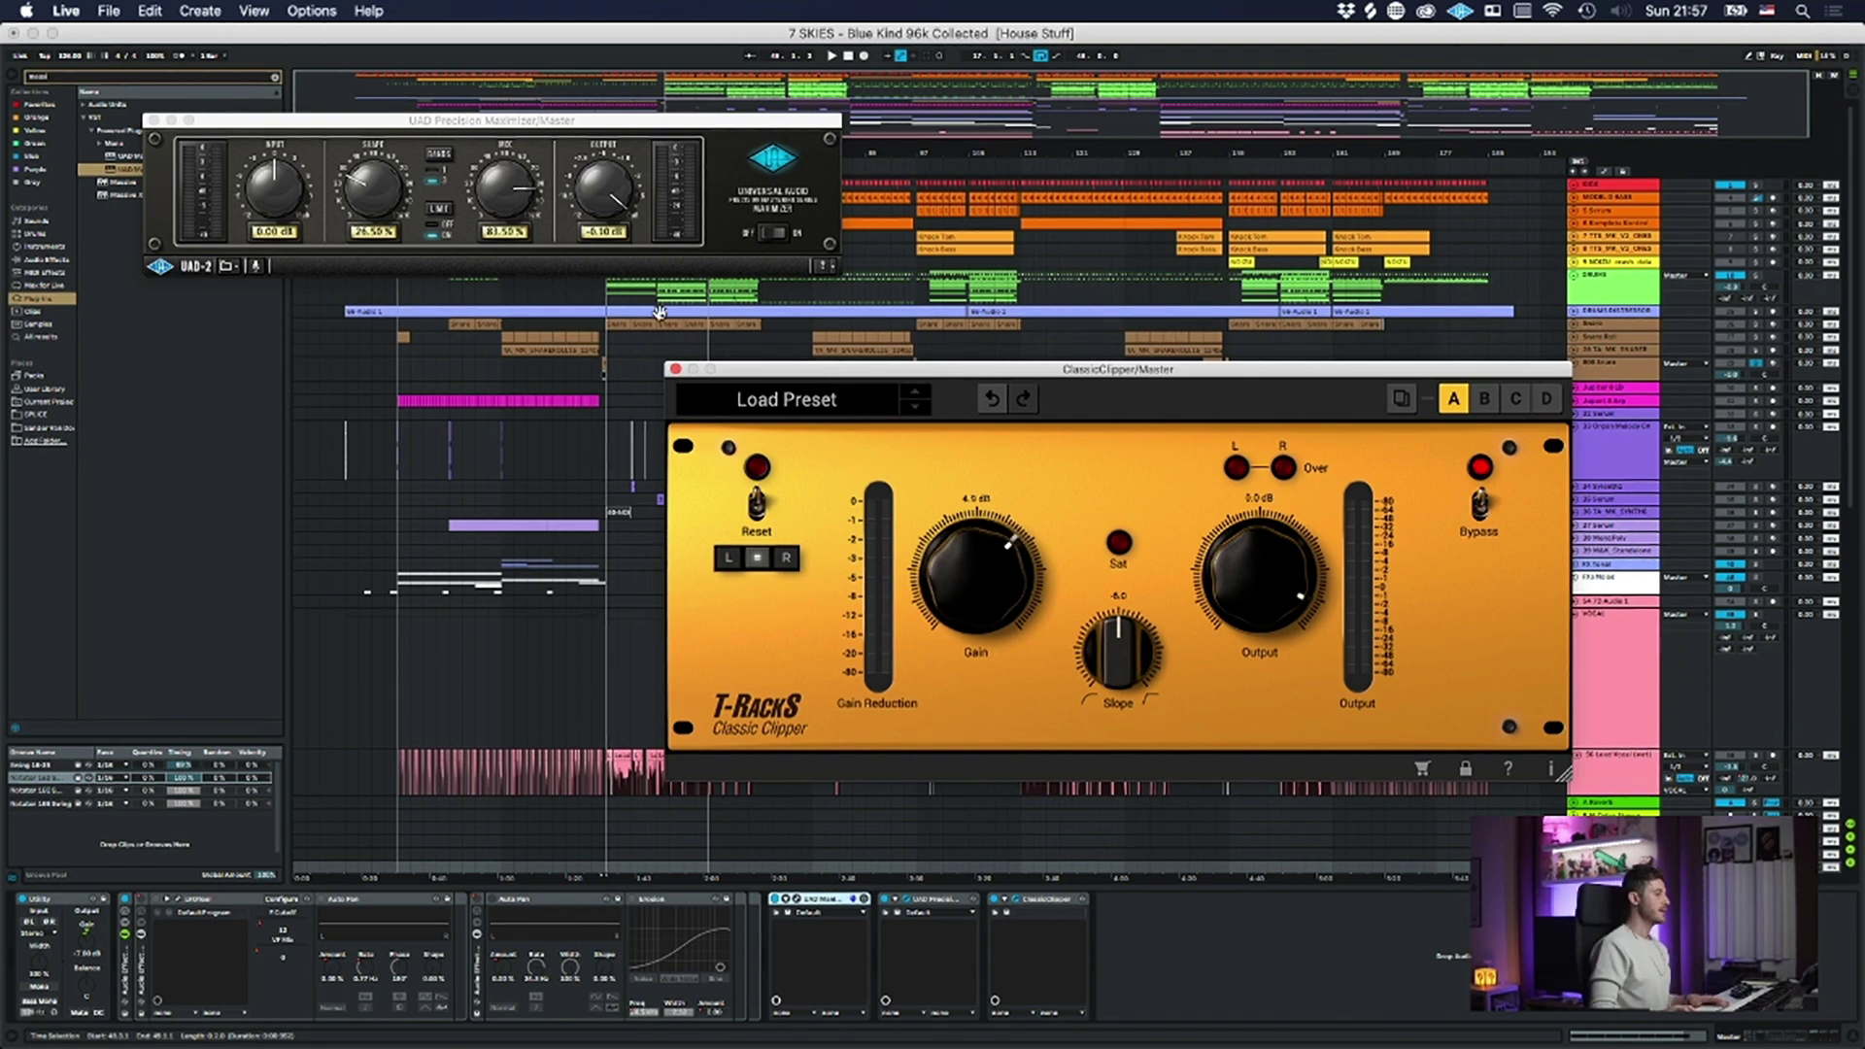
click(675, 369)
click(154, 122)
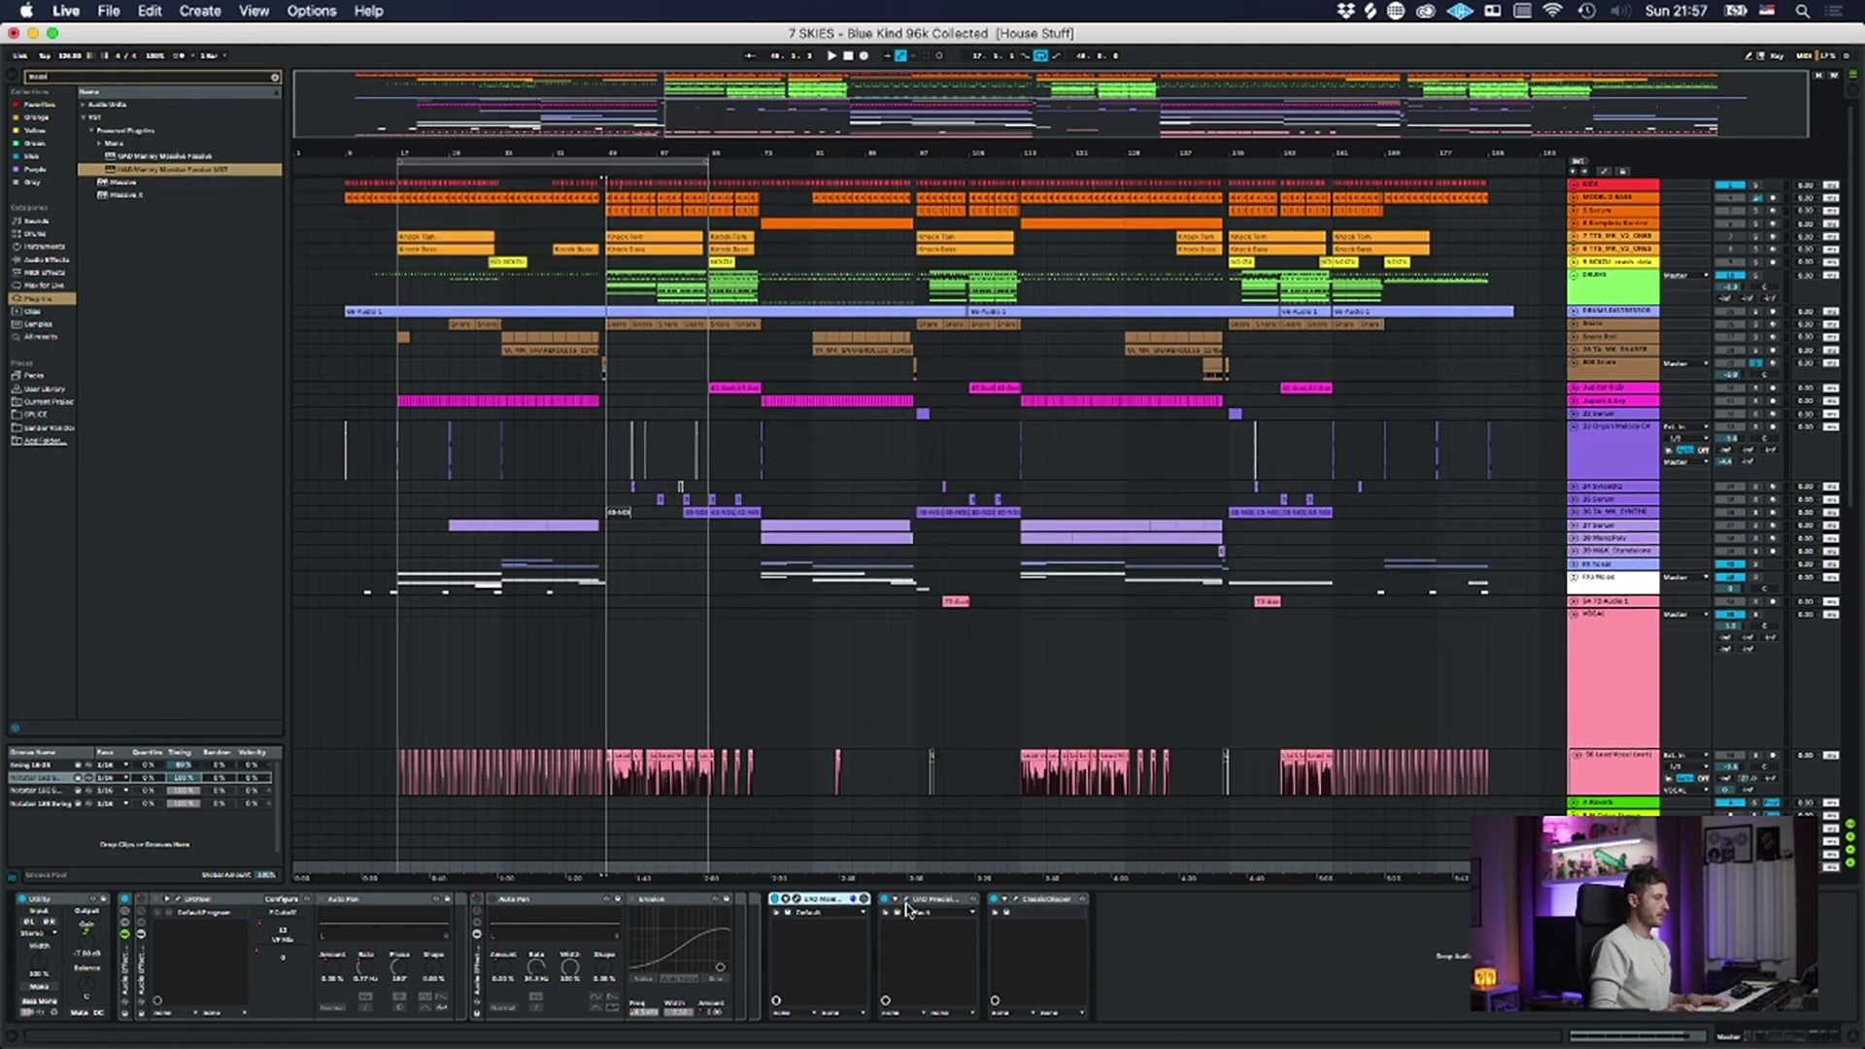
- Select the Precision Maximizer and Classic Clipper devices in the master chain, first together and then one at a time
click(952, 901)
shift+click(1055, 900)
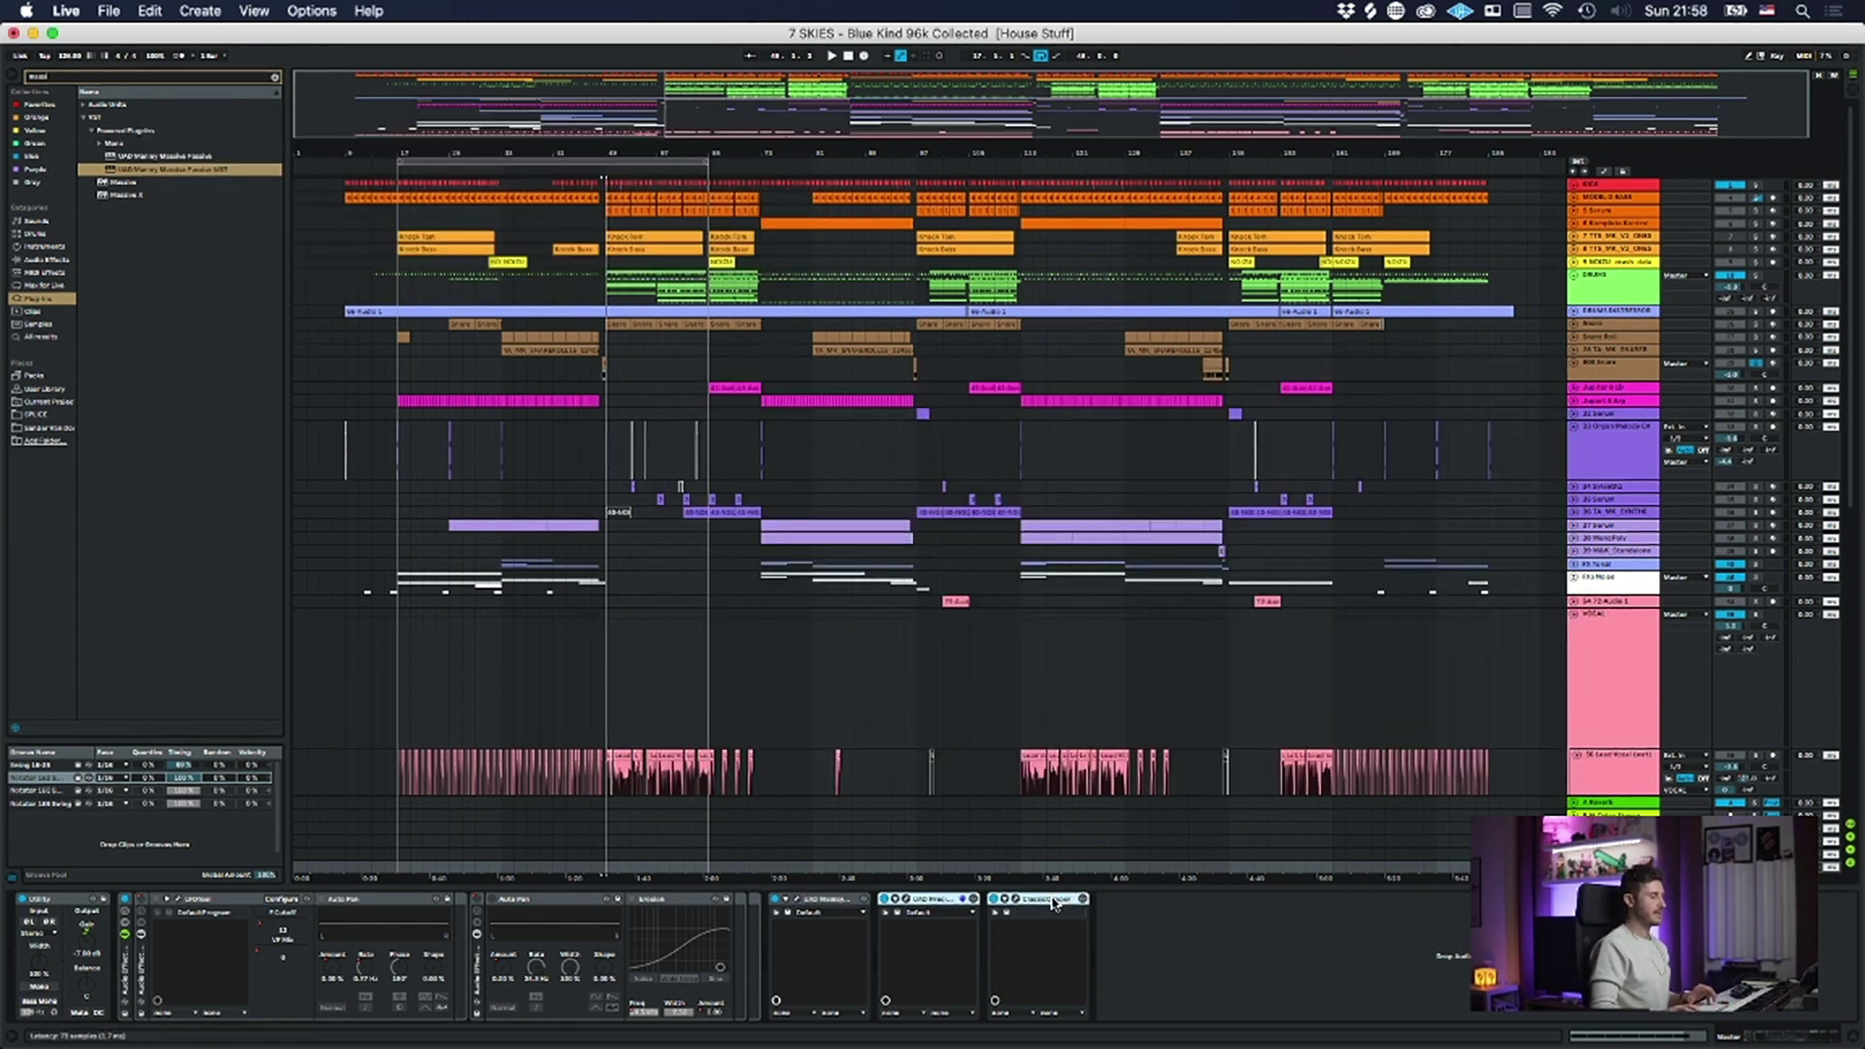
click(942, 899)
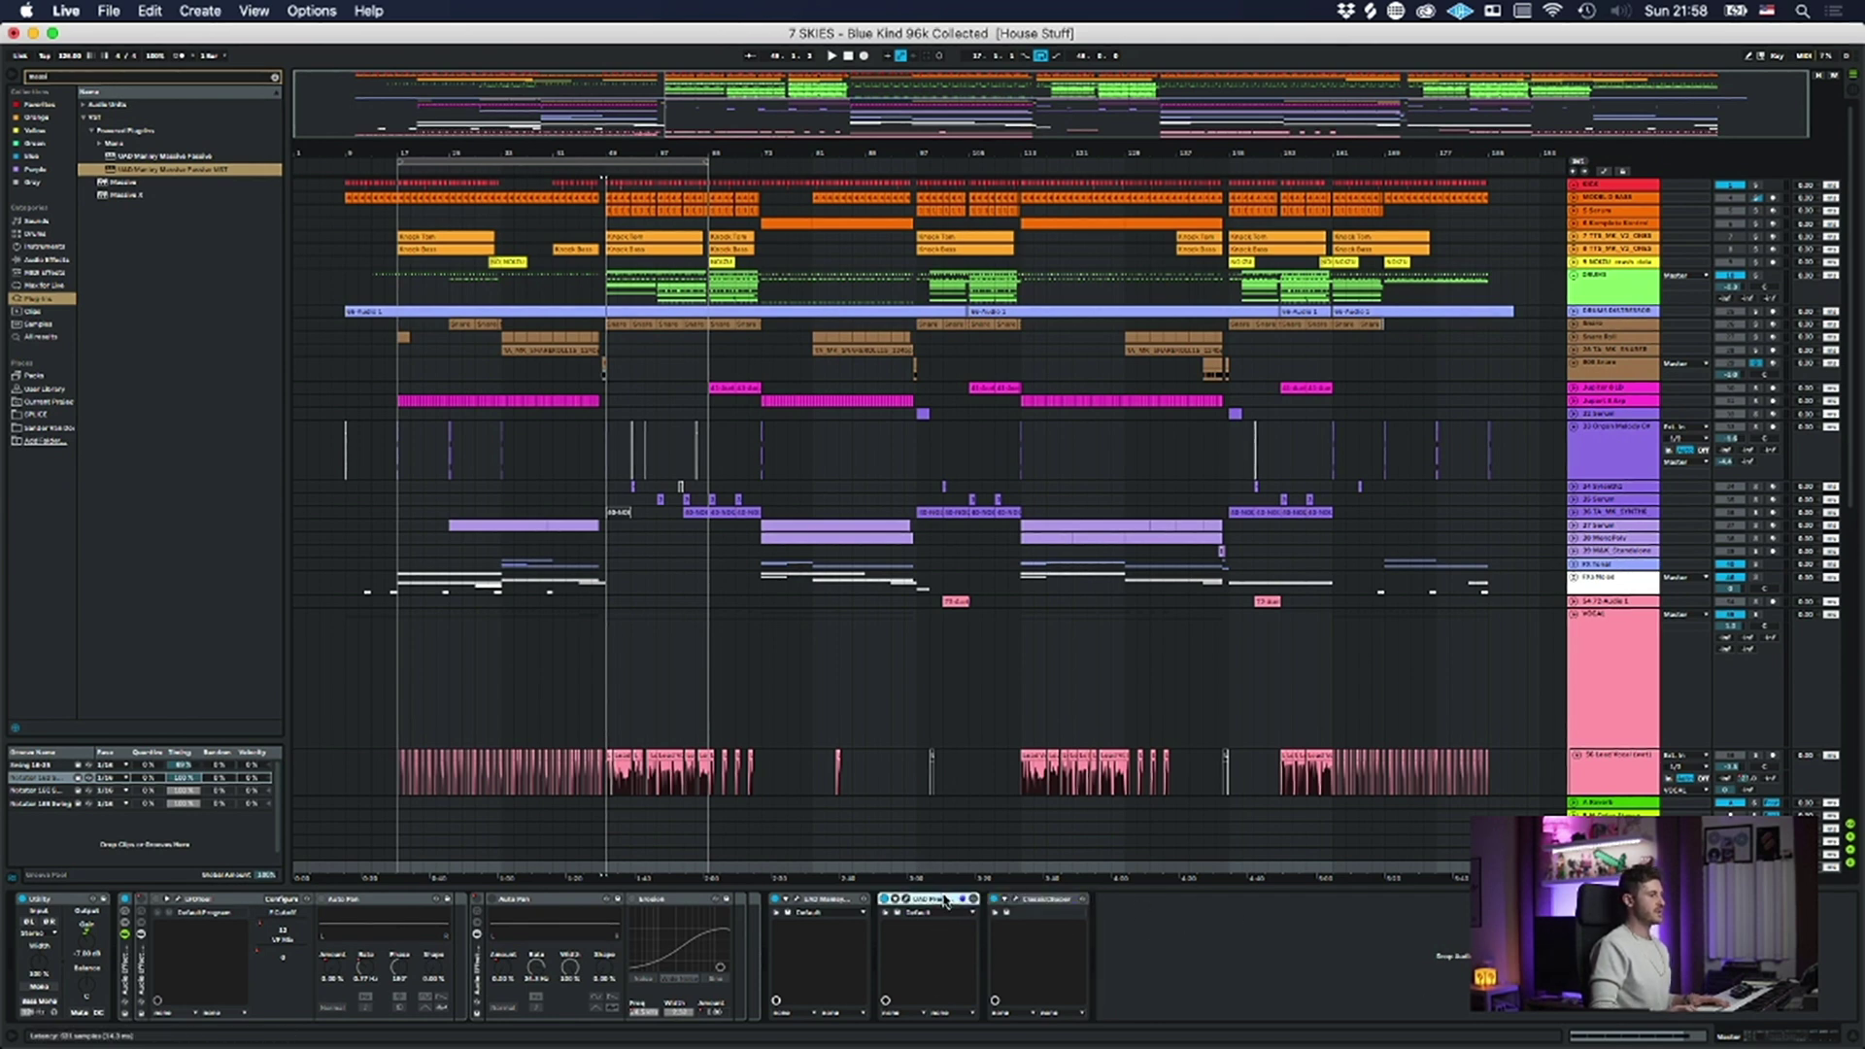
click(1064, 901)
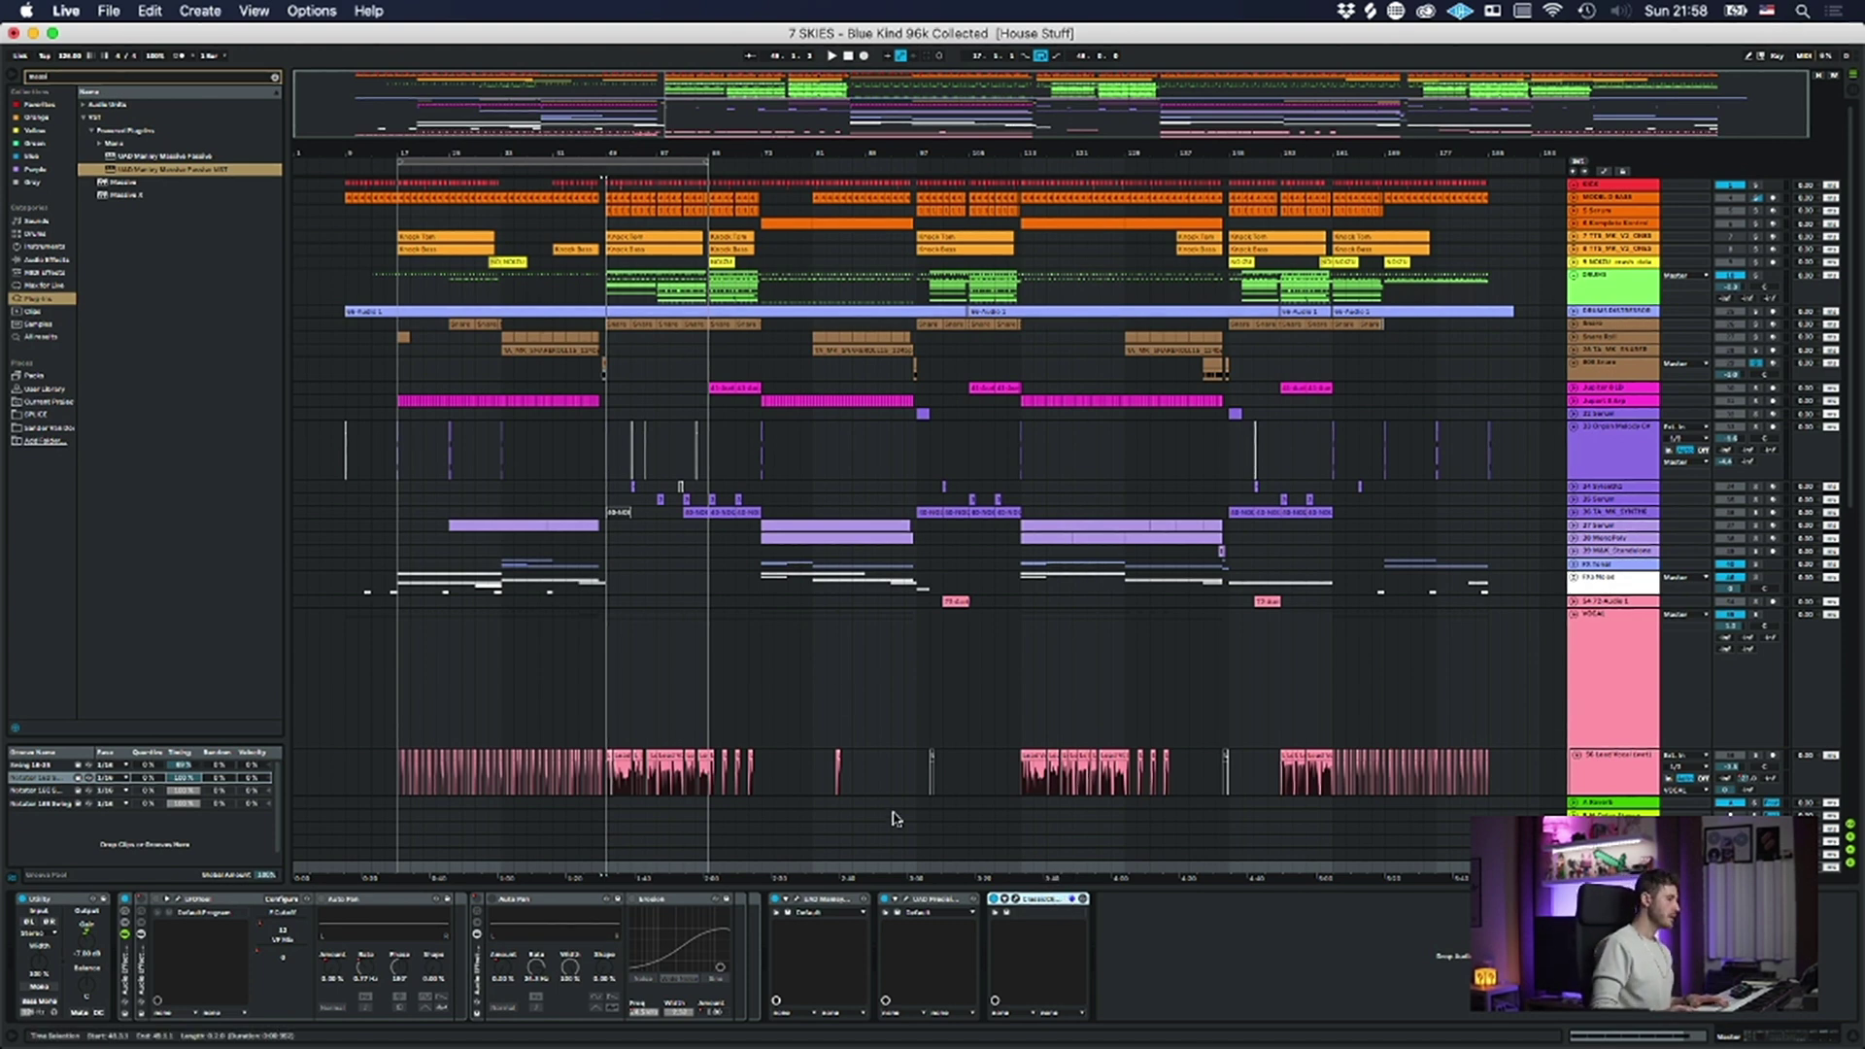
- Open the UAD Manley Massive Passive MST from the master chain and move its window slightly lower
click(796, 900)
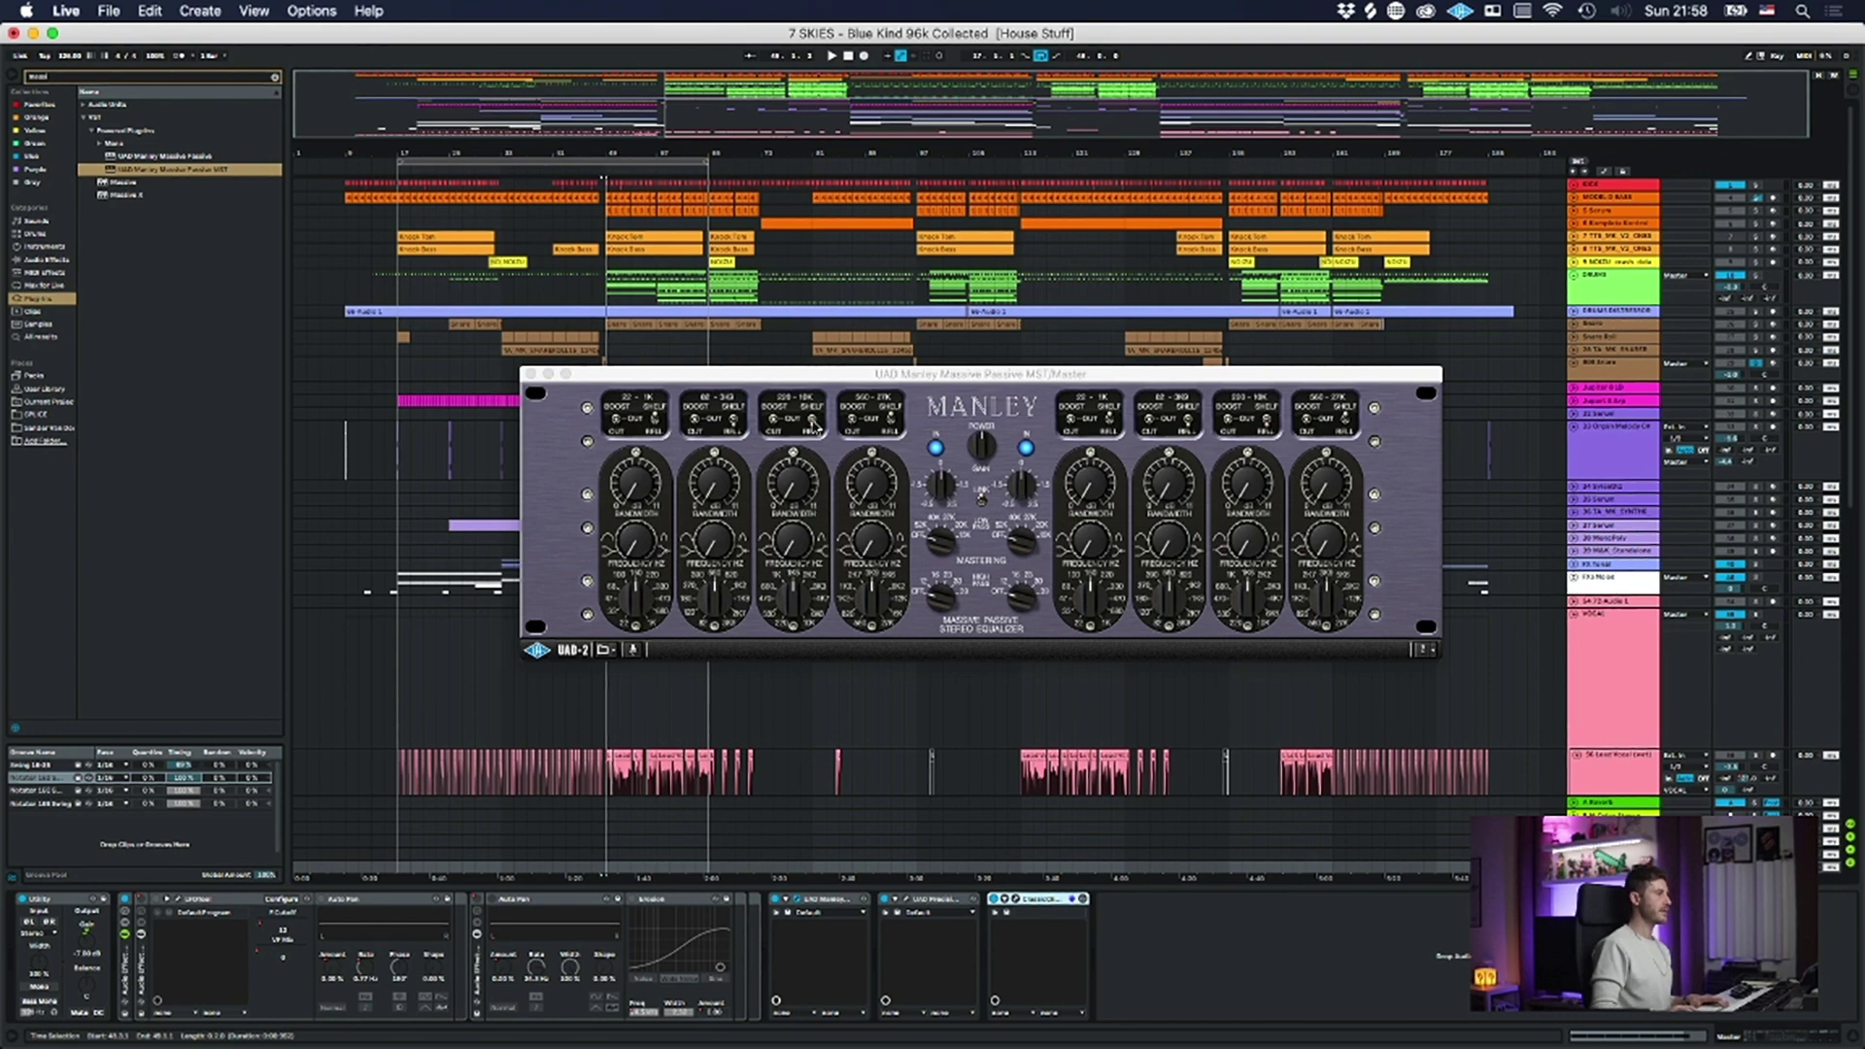
mouse_move(995, 381)
mouse_down()
mouse_move(1307, 473)
mouse_move(1078, 453)
mouse_move(1011, 403)
mouse_up()
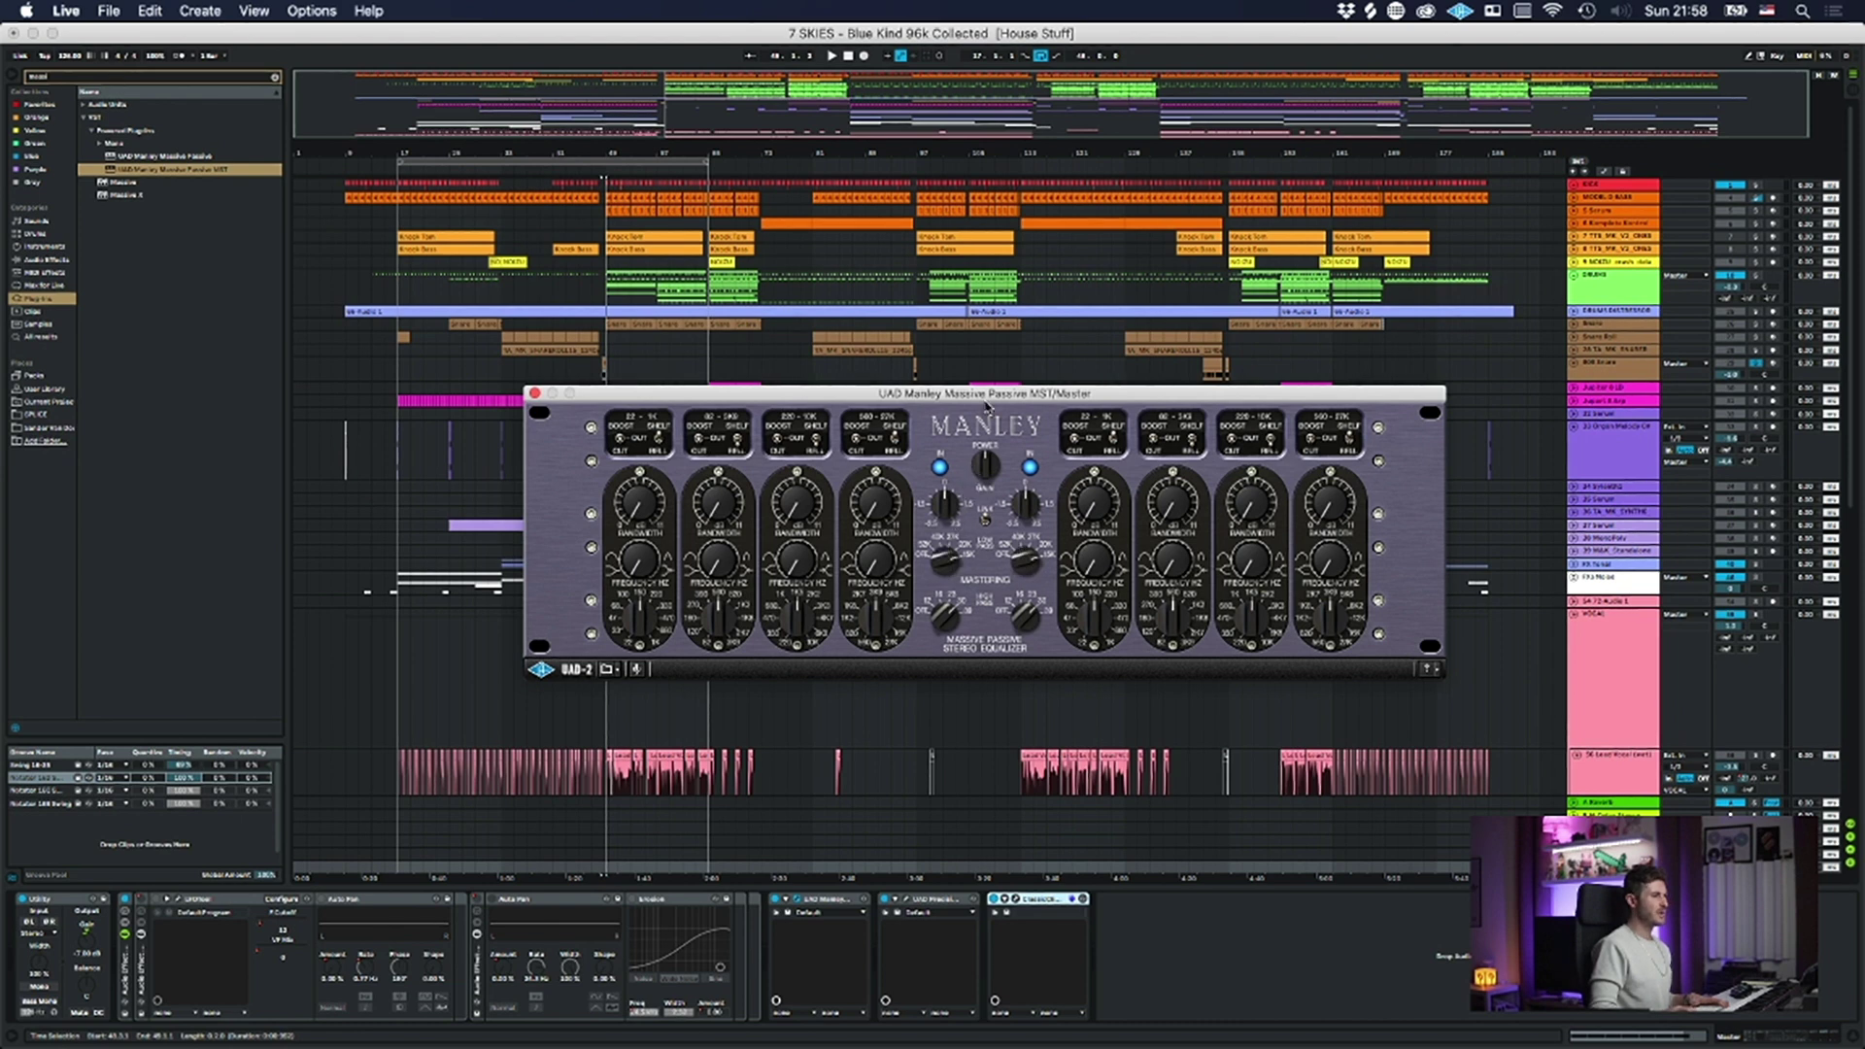
drag(955, 550, 1008, 507)
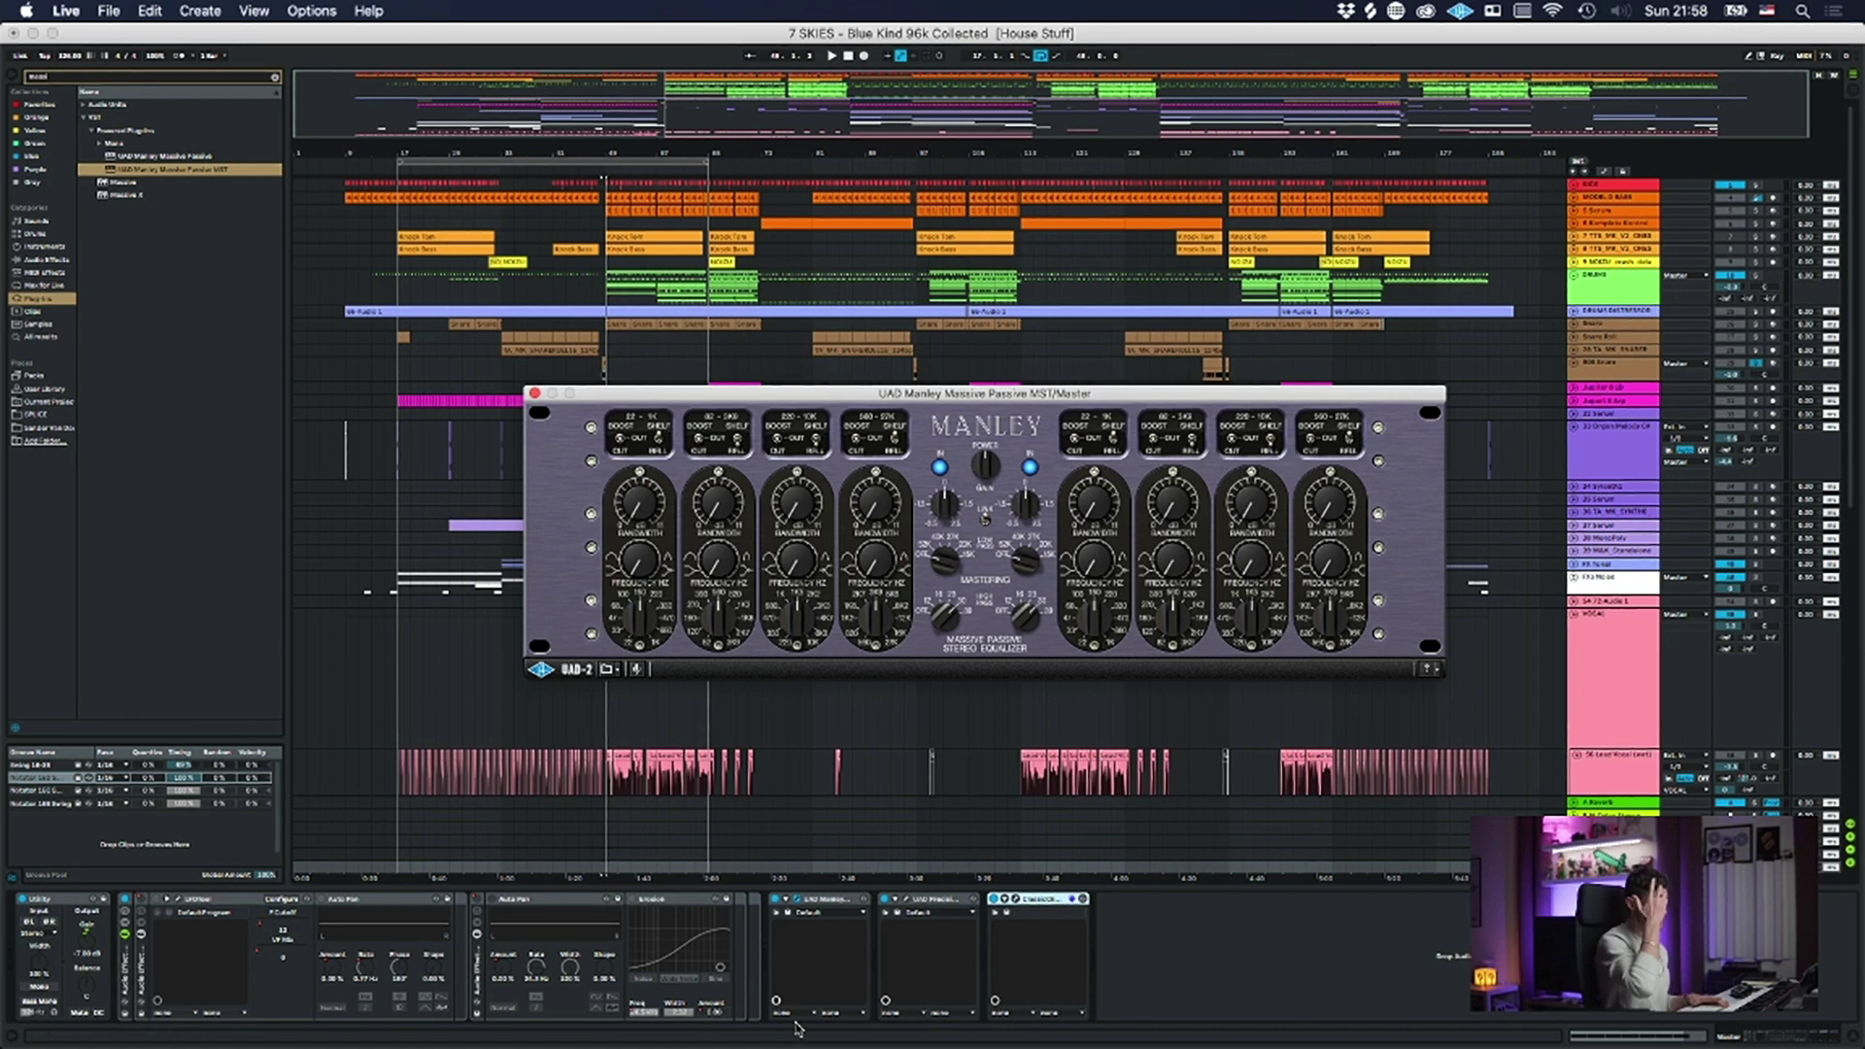
- Boost the Massive Passive's fourth band at a higher frequency and boost the second band by a small amount
click(858, 435)
mouse_move(866, 520)
mouse_down()
mouse_move(884, 494)
mouse_move(879, 529)
mouse_up()
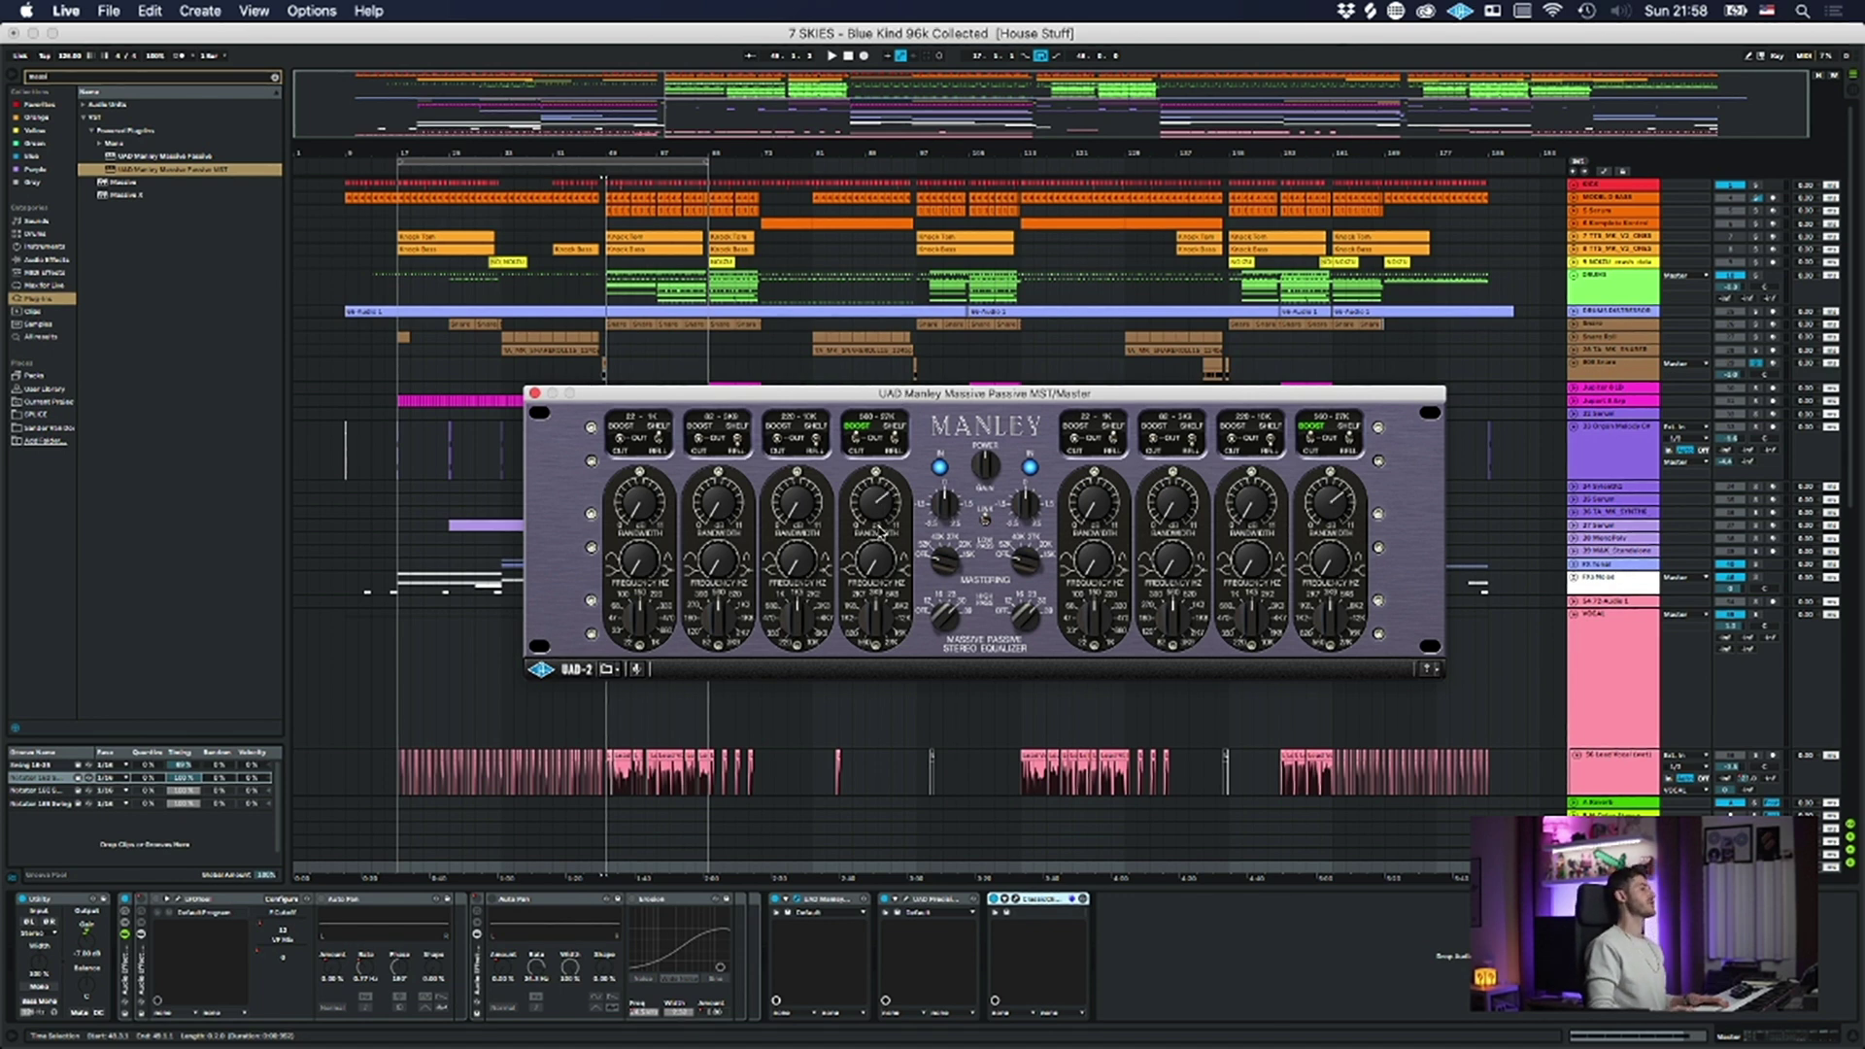
mouse_move(880, 637)
mouse_down()
mouse_move(883, 575)
mouse_move(873, 624)
mouse_up()
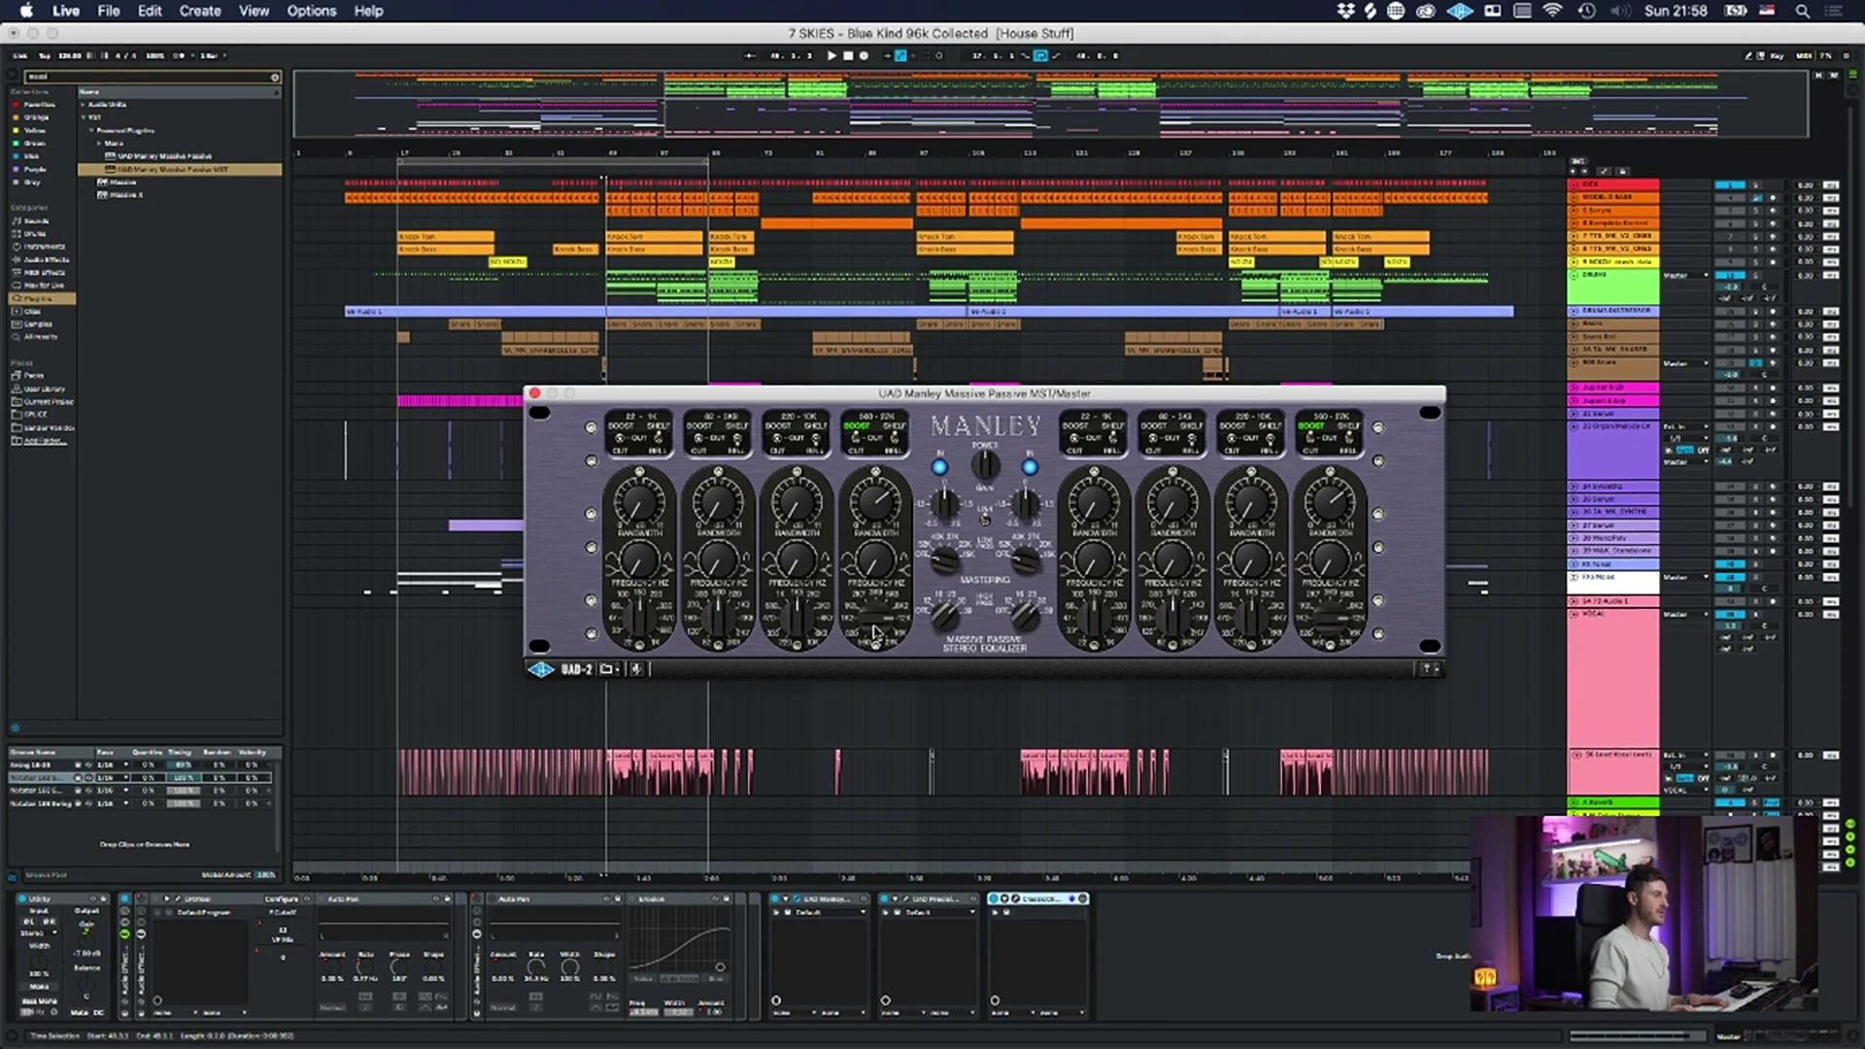
mouse_move(880, 503)
mouse_down()
mouse_move(882, 519)
mouse_move(883, 493)
mouse_up()
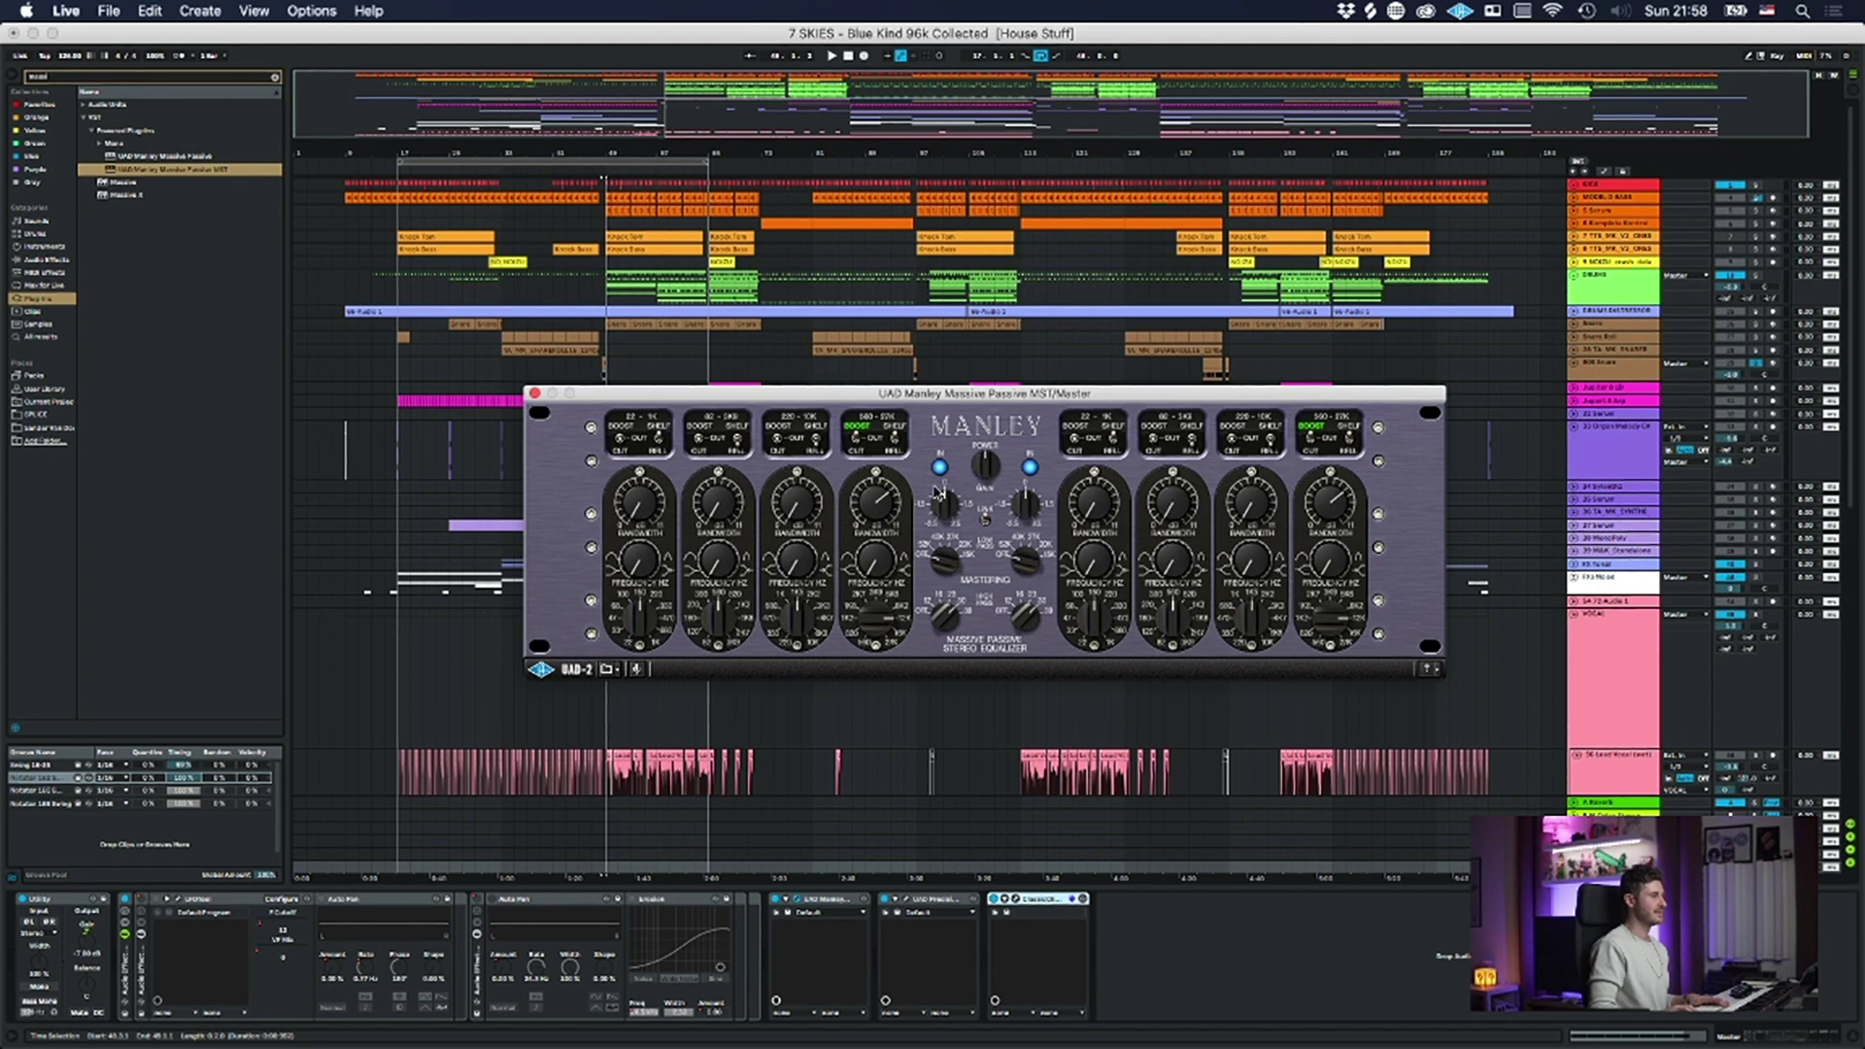
click(696, 440)
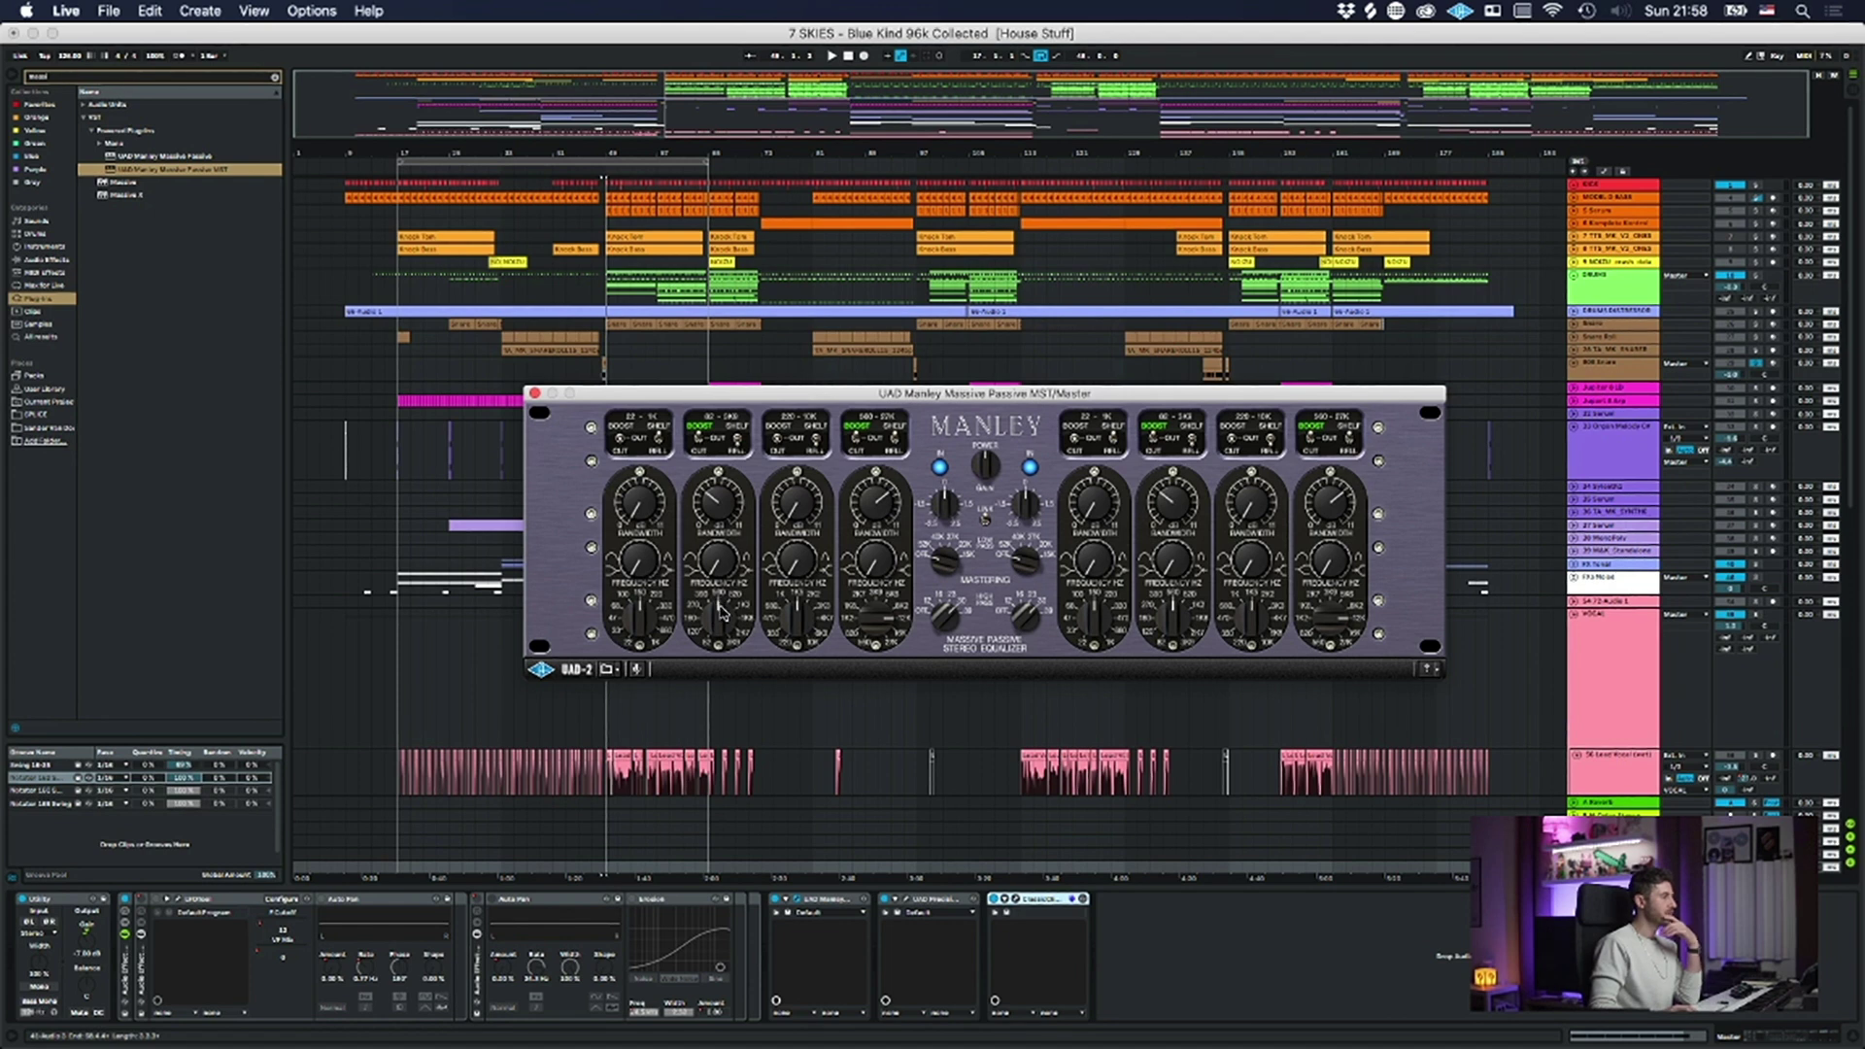
drag(716, 505, 711, 510)
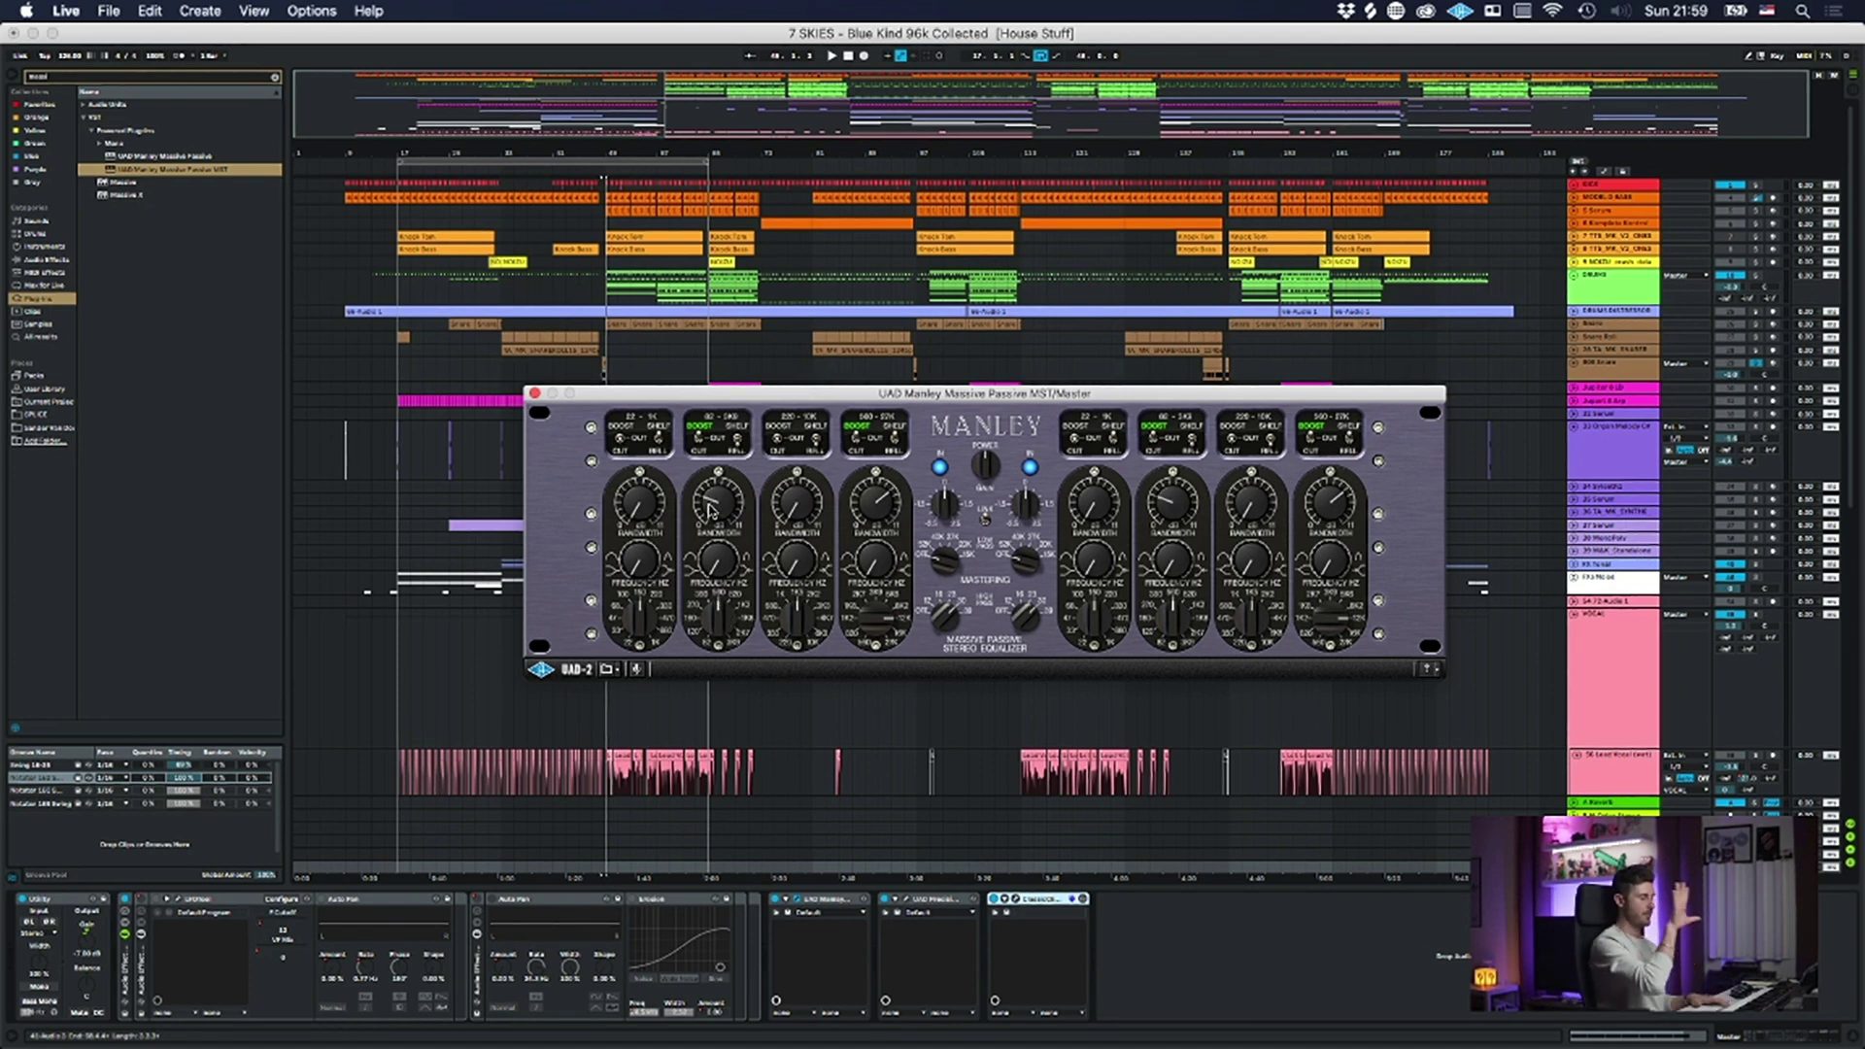
- Cycle the Massive Passive's first band switch through its boost and cut positions back to OUT, and close the equalizer window
click(618, 438)
click(619, 438)
click(618, 438)
click(620, 438)
click(620, 438)
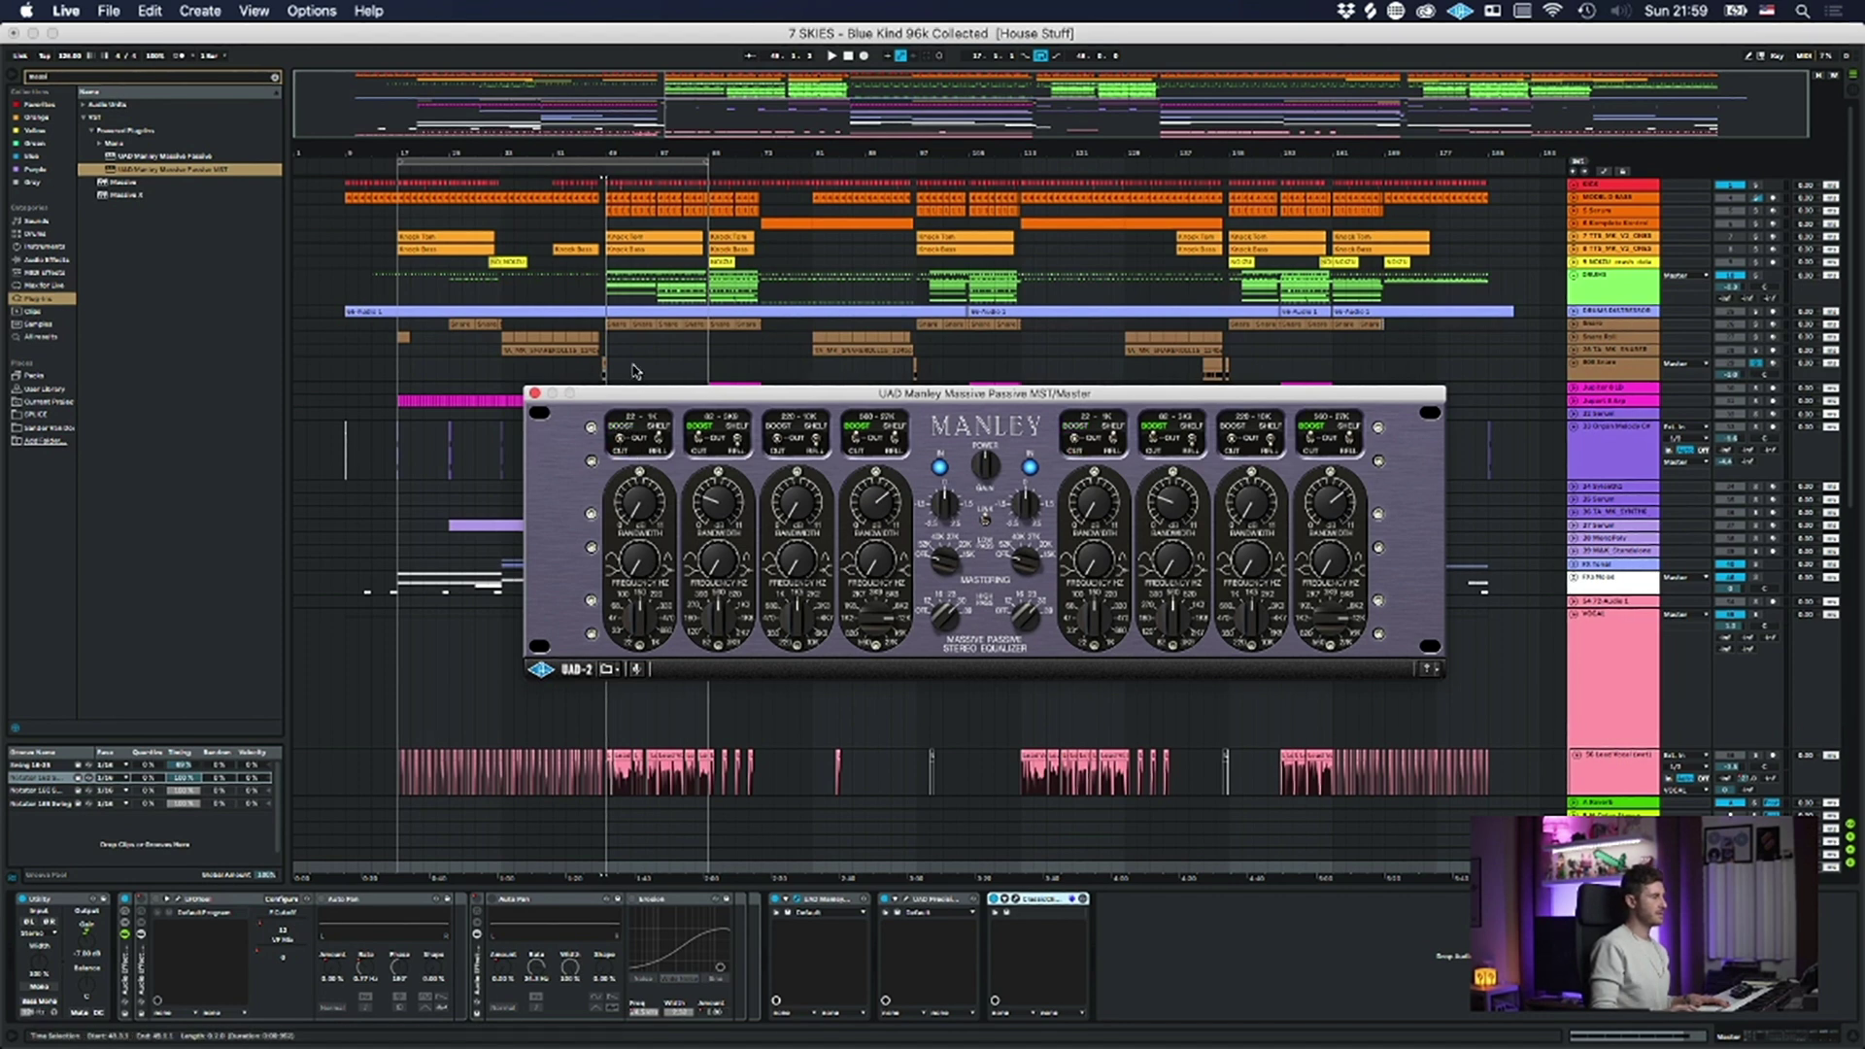
click(533, 393)
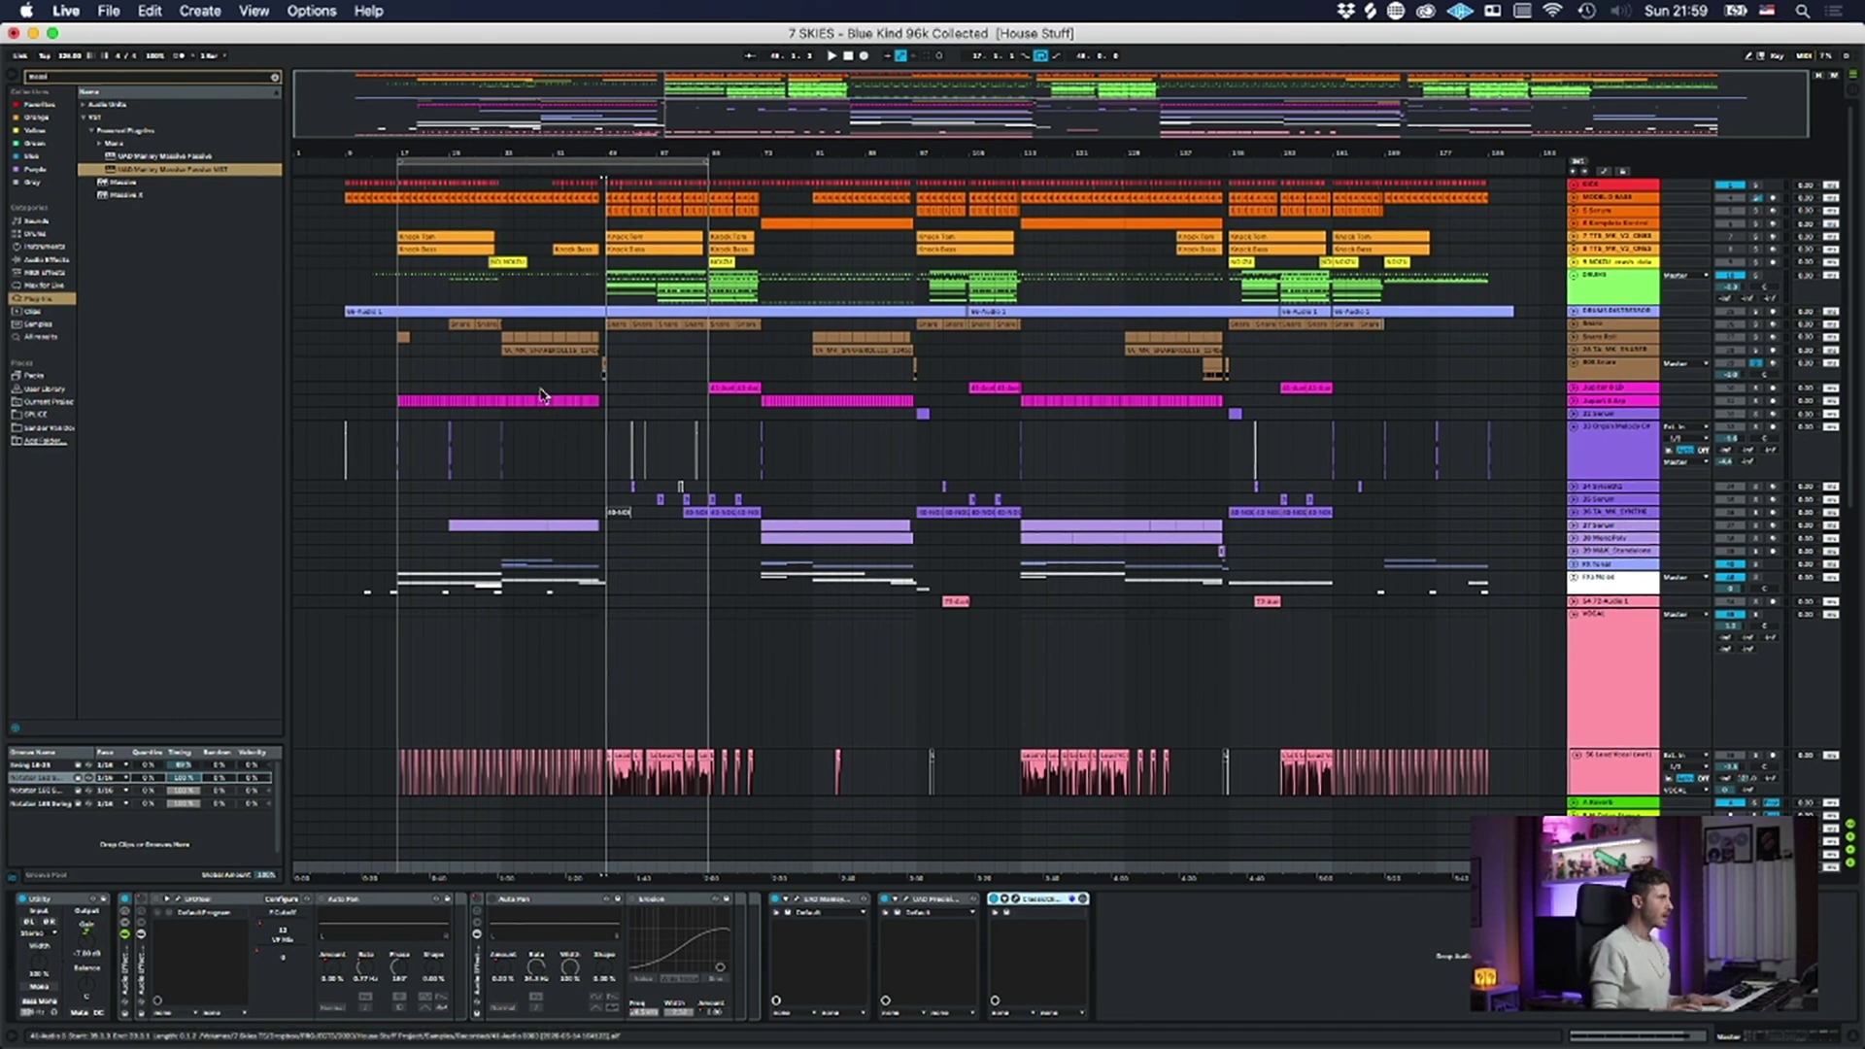
- Search the plug-in browser for Plugin Alliance's bx_control V2 and insert it before the Massive Passive on the master
click(276, 77)
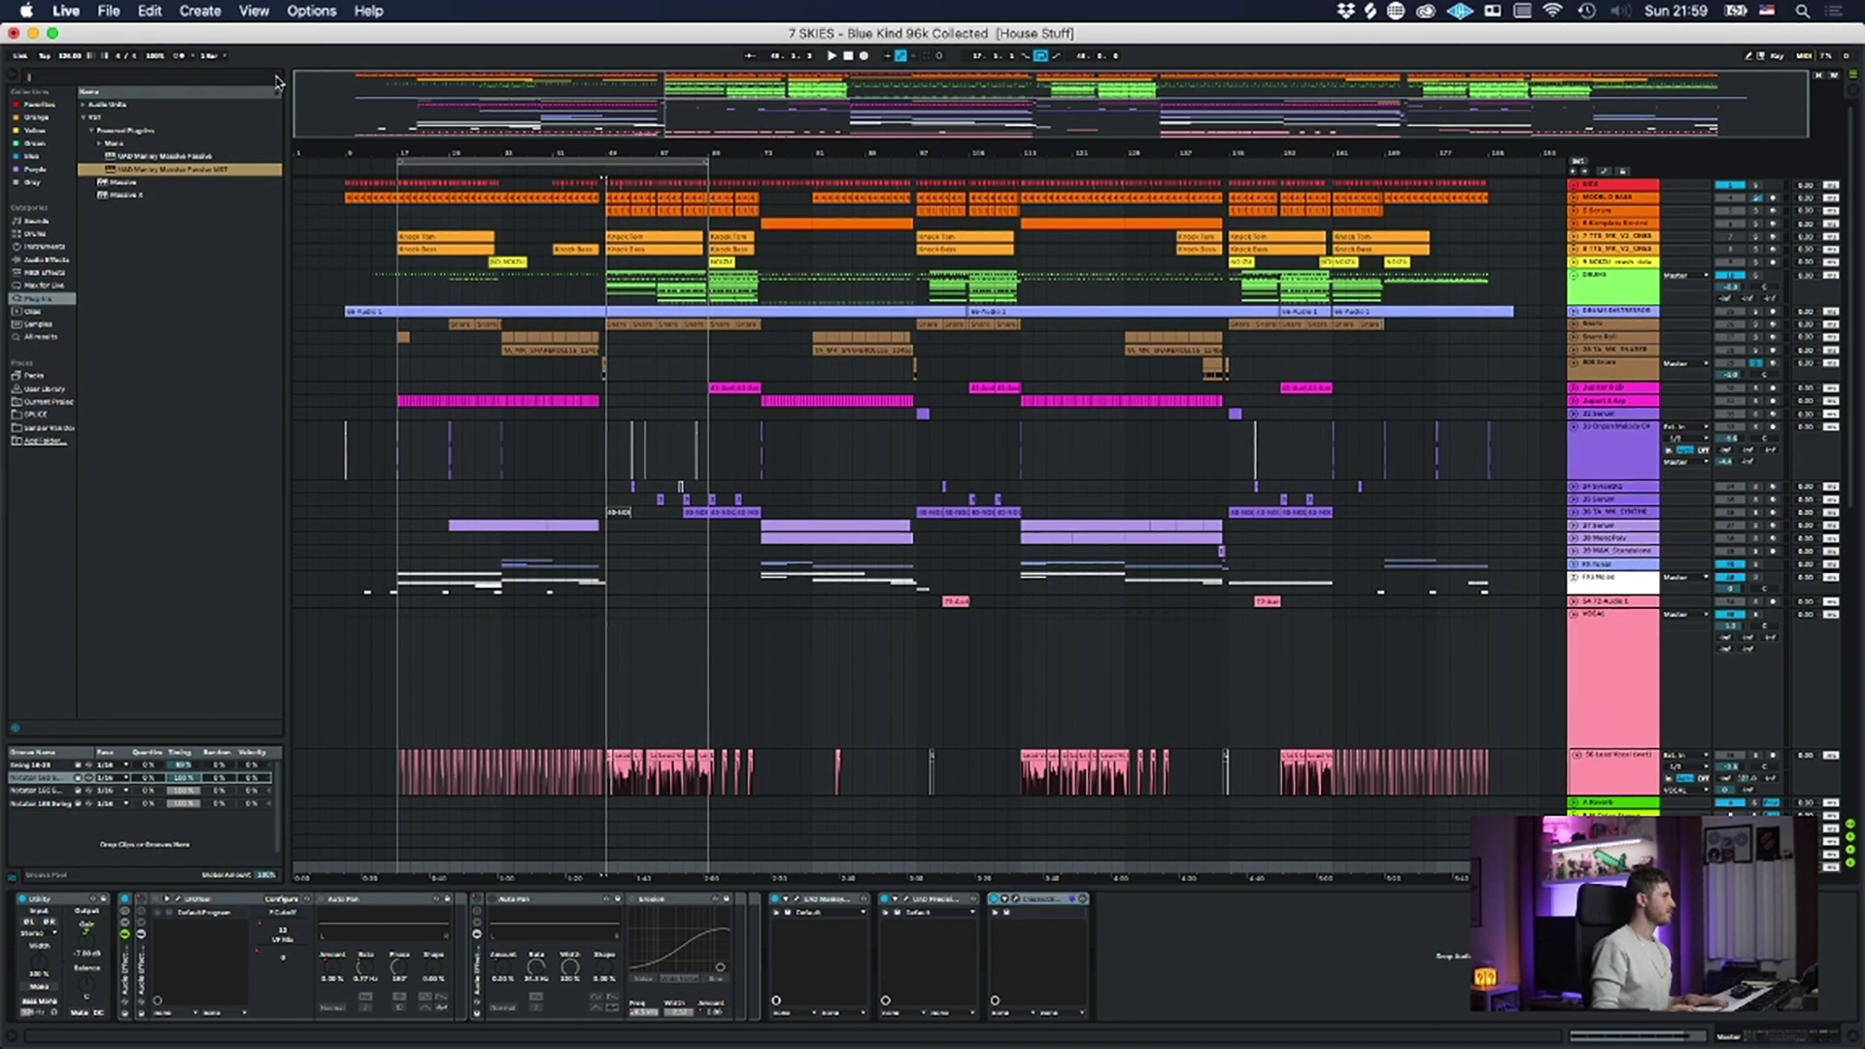
text(smoot)
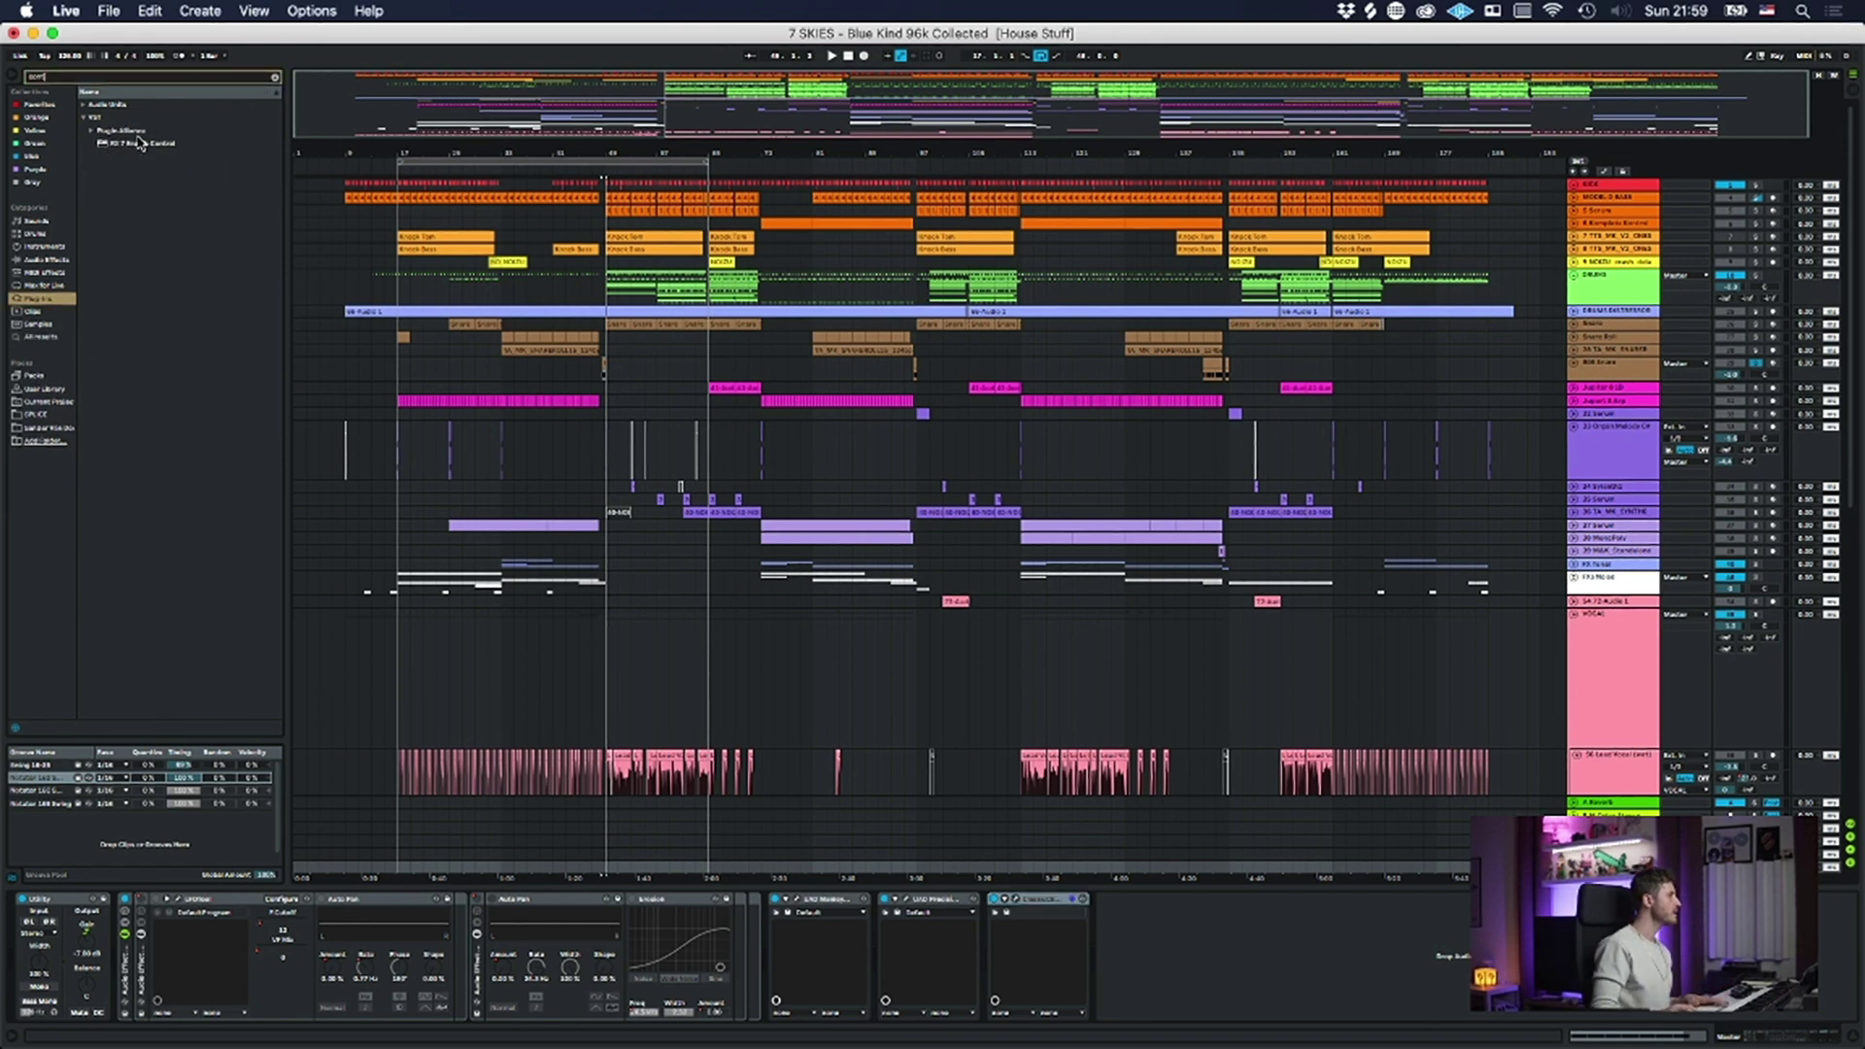
click(116, 105)
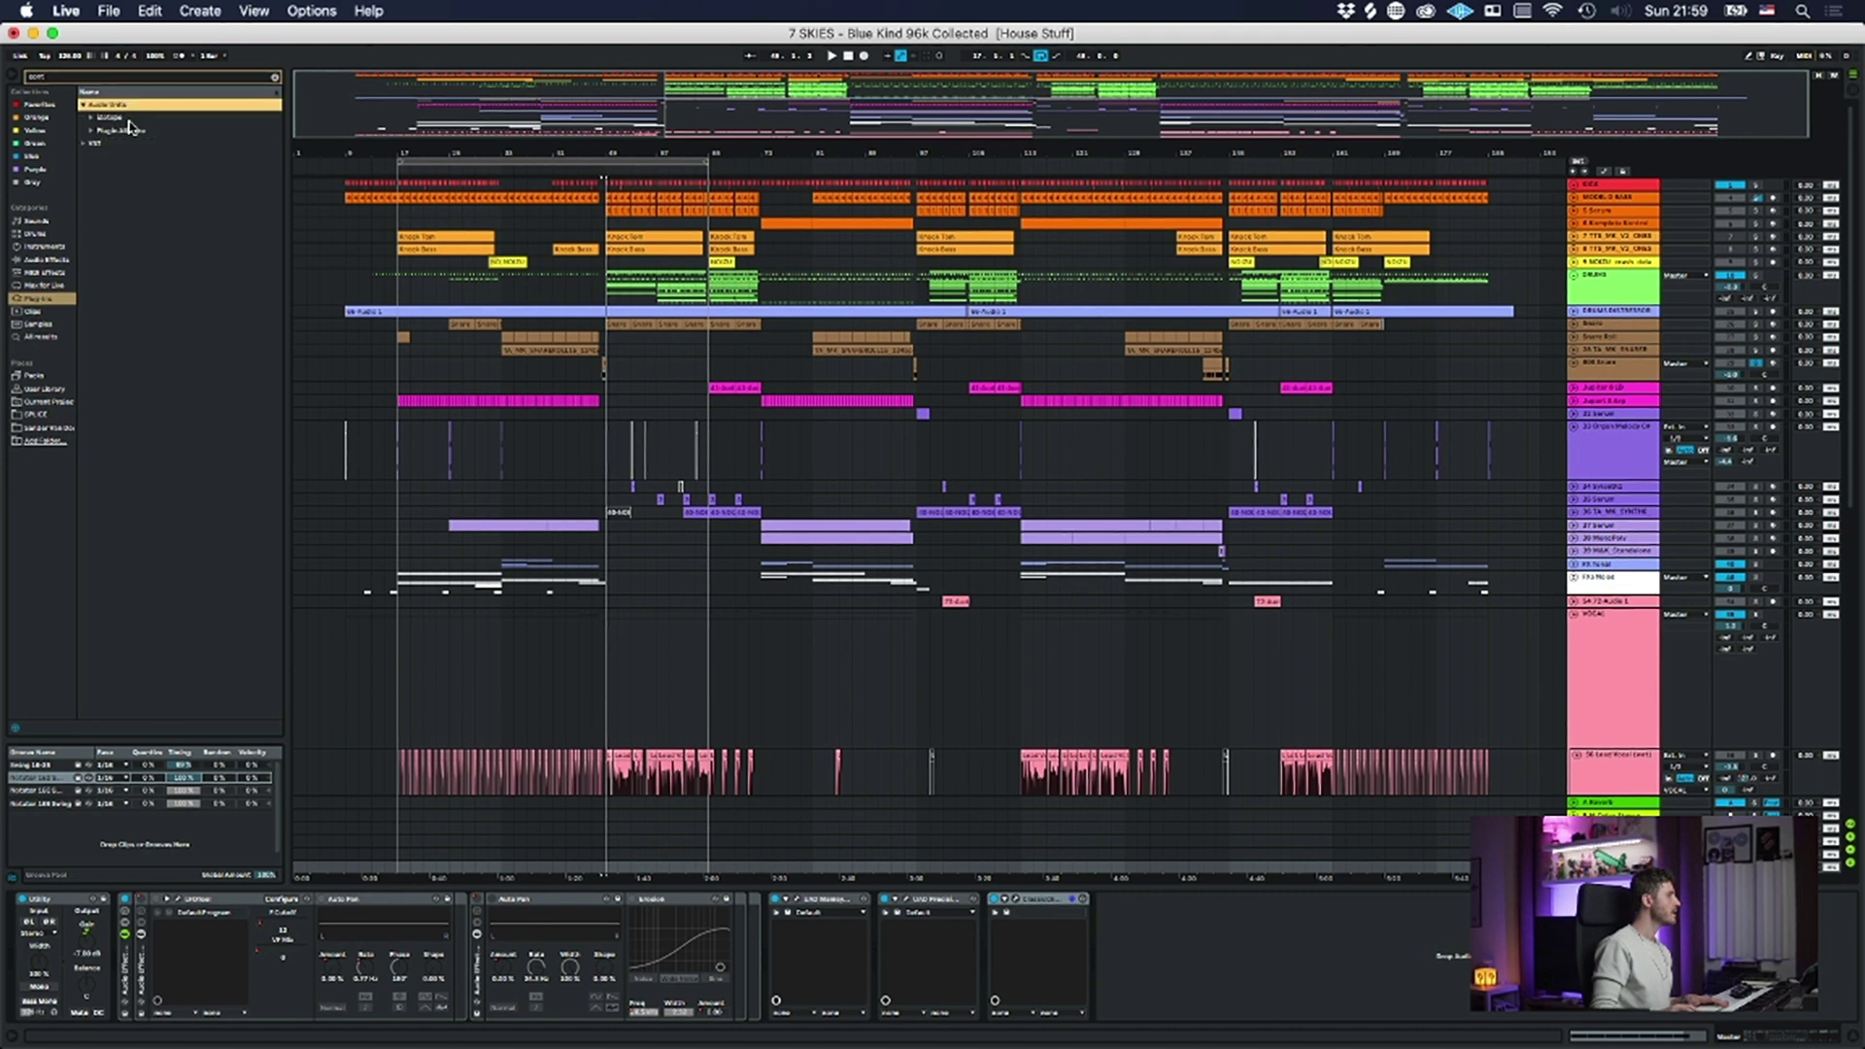
click(123, 130)
mouse_move(138, 144)
mouse_down()
mouse_move(700, 979)
mouse_move(772, 976)
mouse_move(794, 998)
mouse_up()
drag(841, 927, 841, 927)
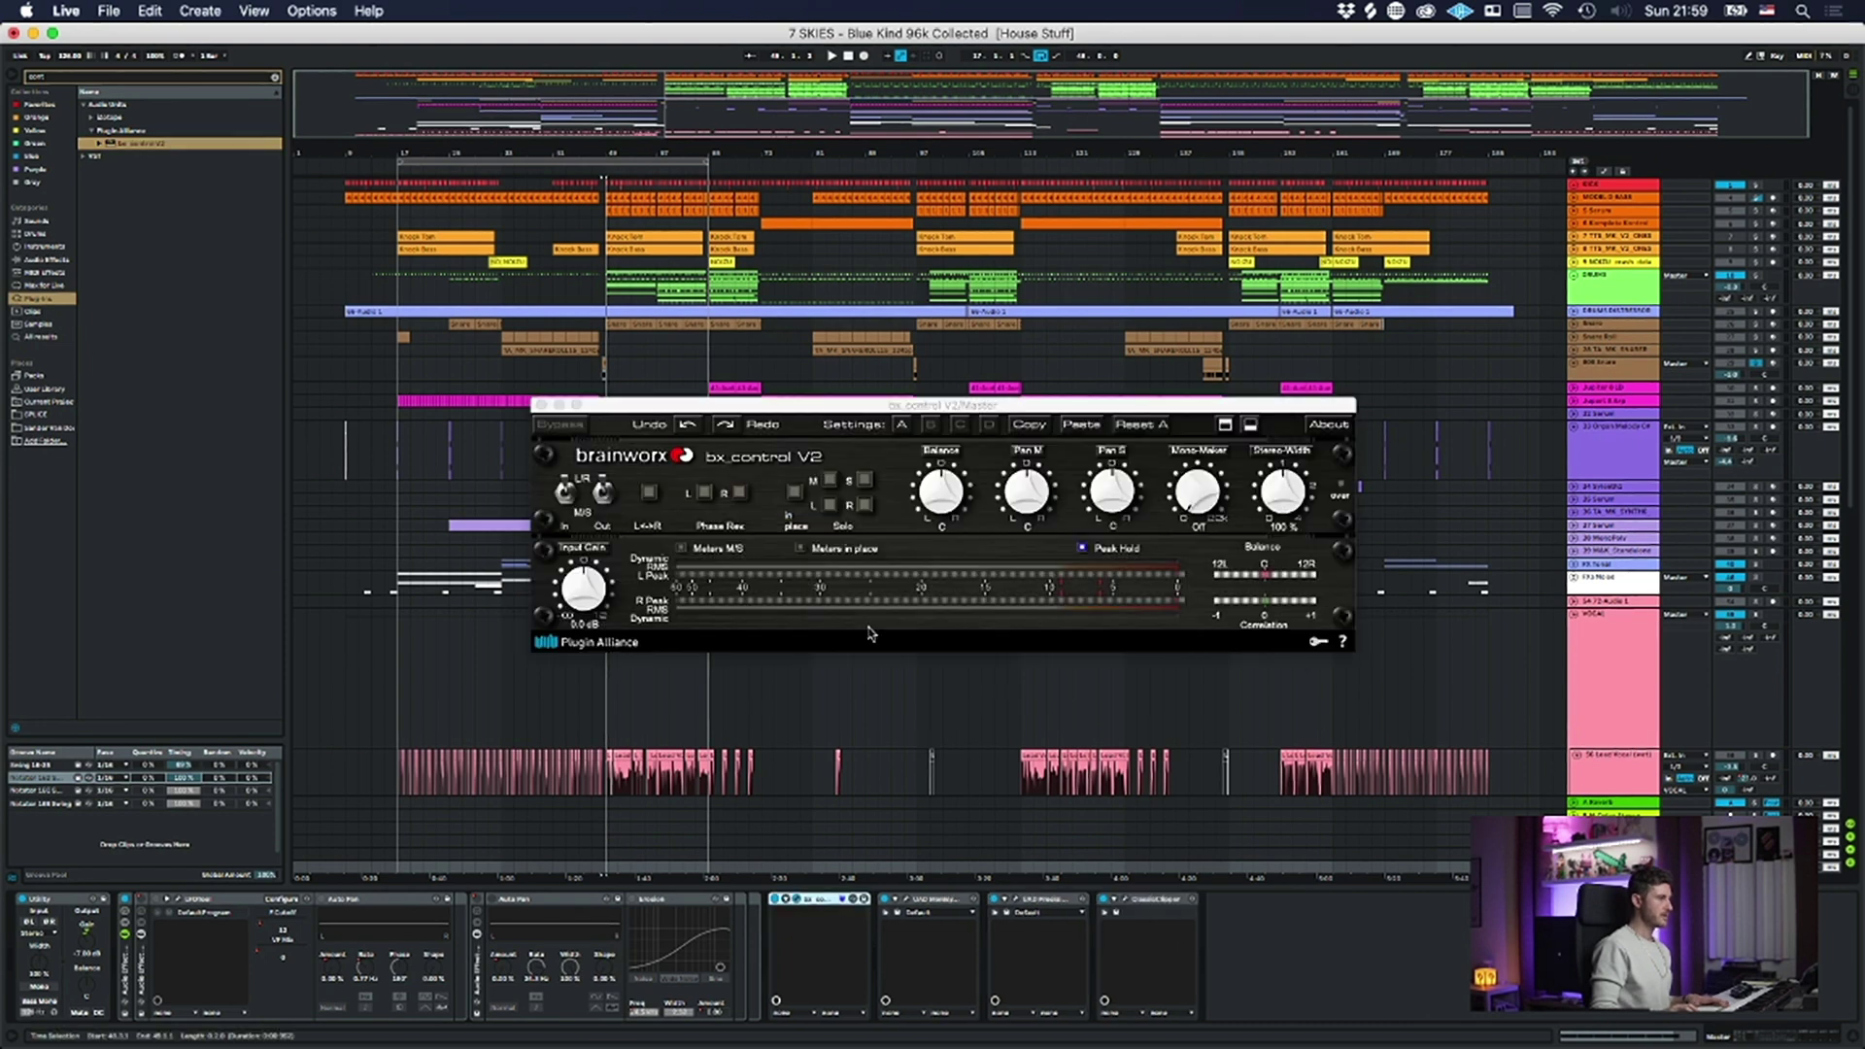
- Move the bx_control V2 window and set its Mono Maker to 154 Hz and Stereo Width to 130 %
drag(857, 410, 754, 371)
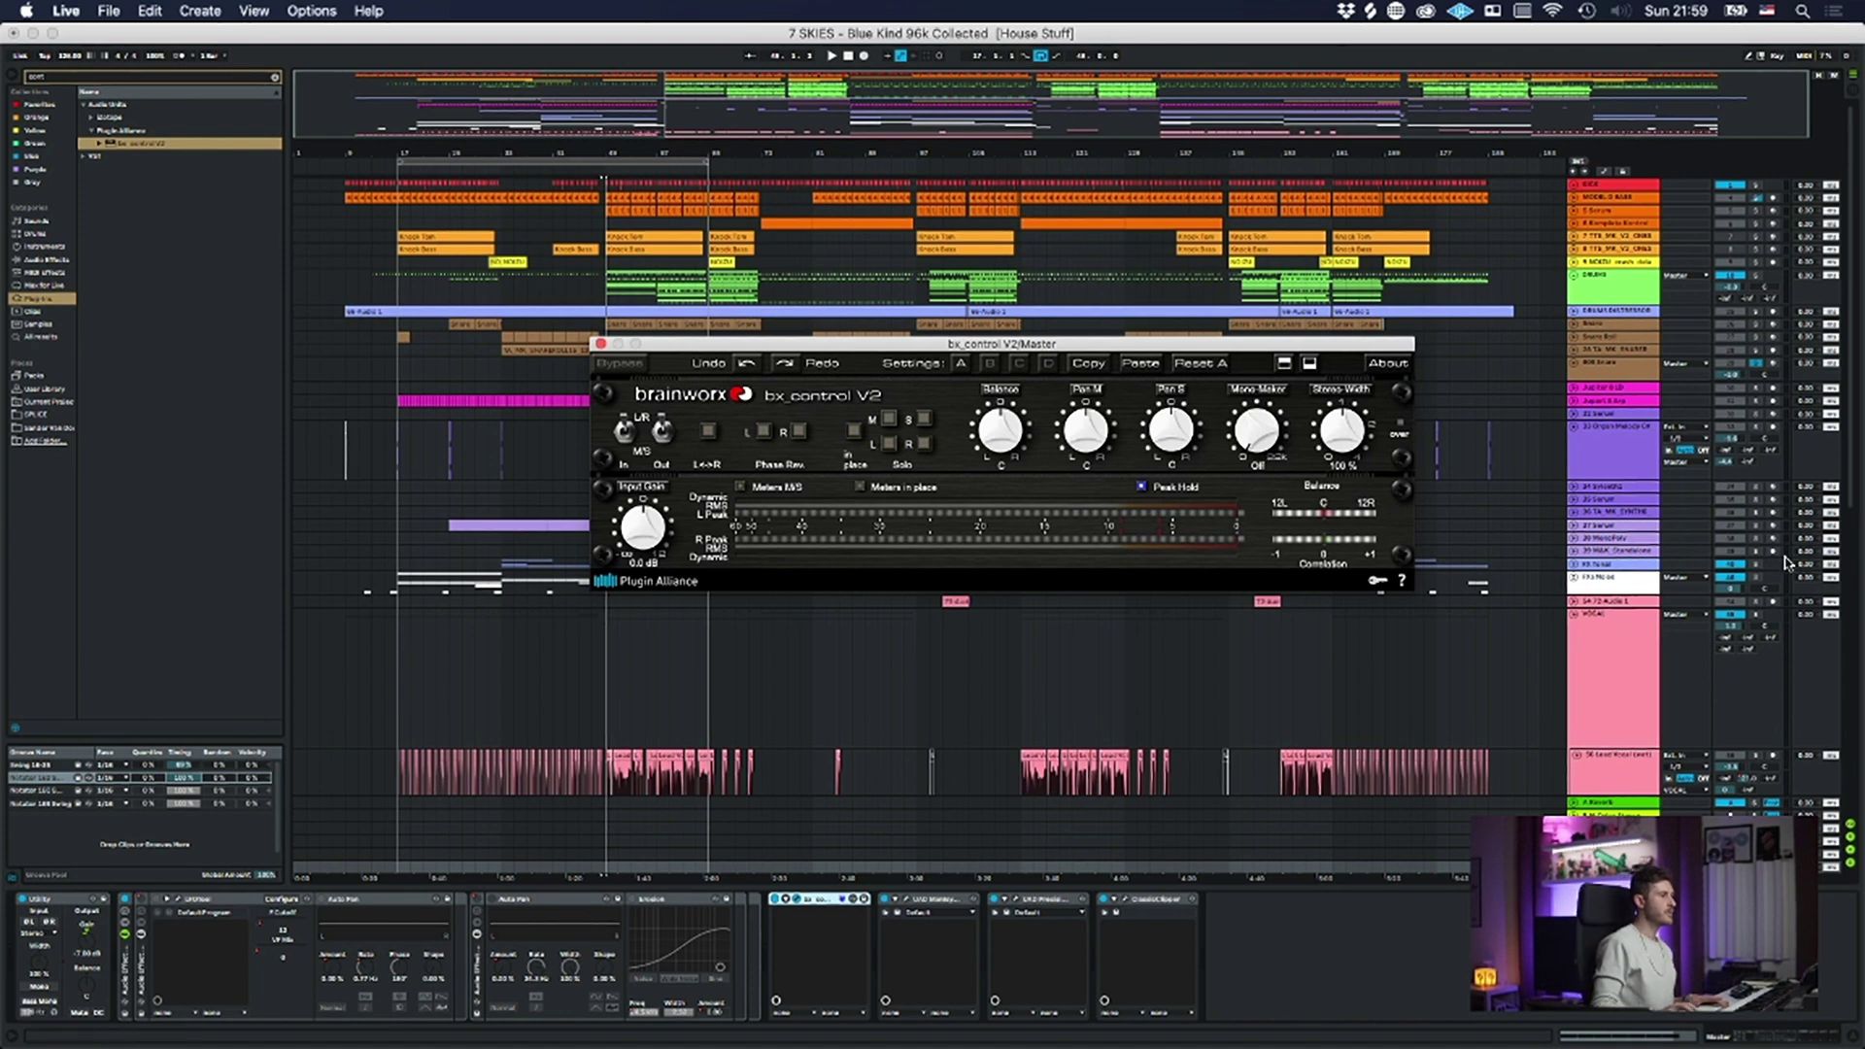
scroll(1256, 395, up, 3)
scroll(1256, 395, up, 2)
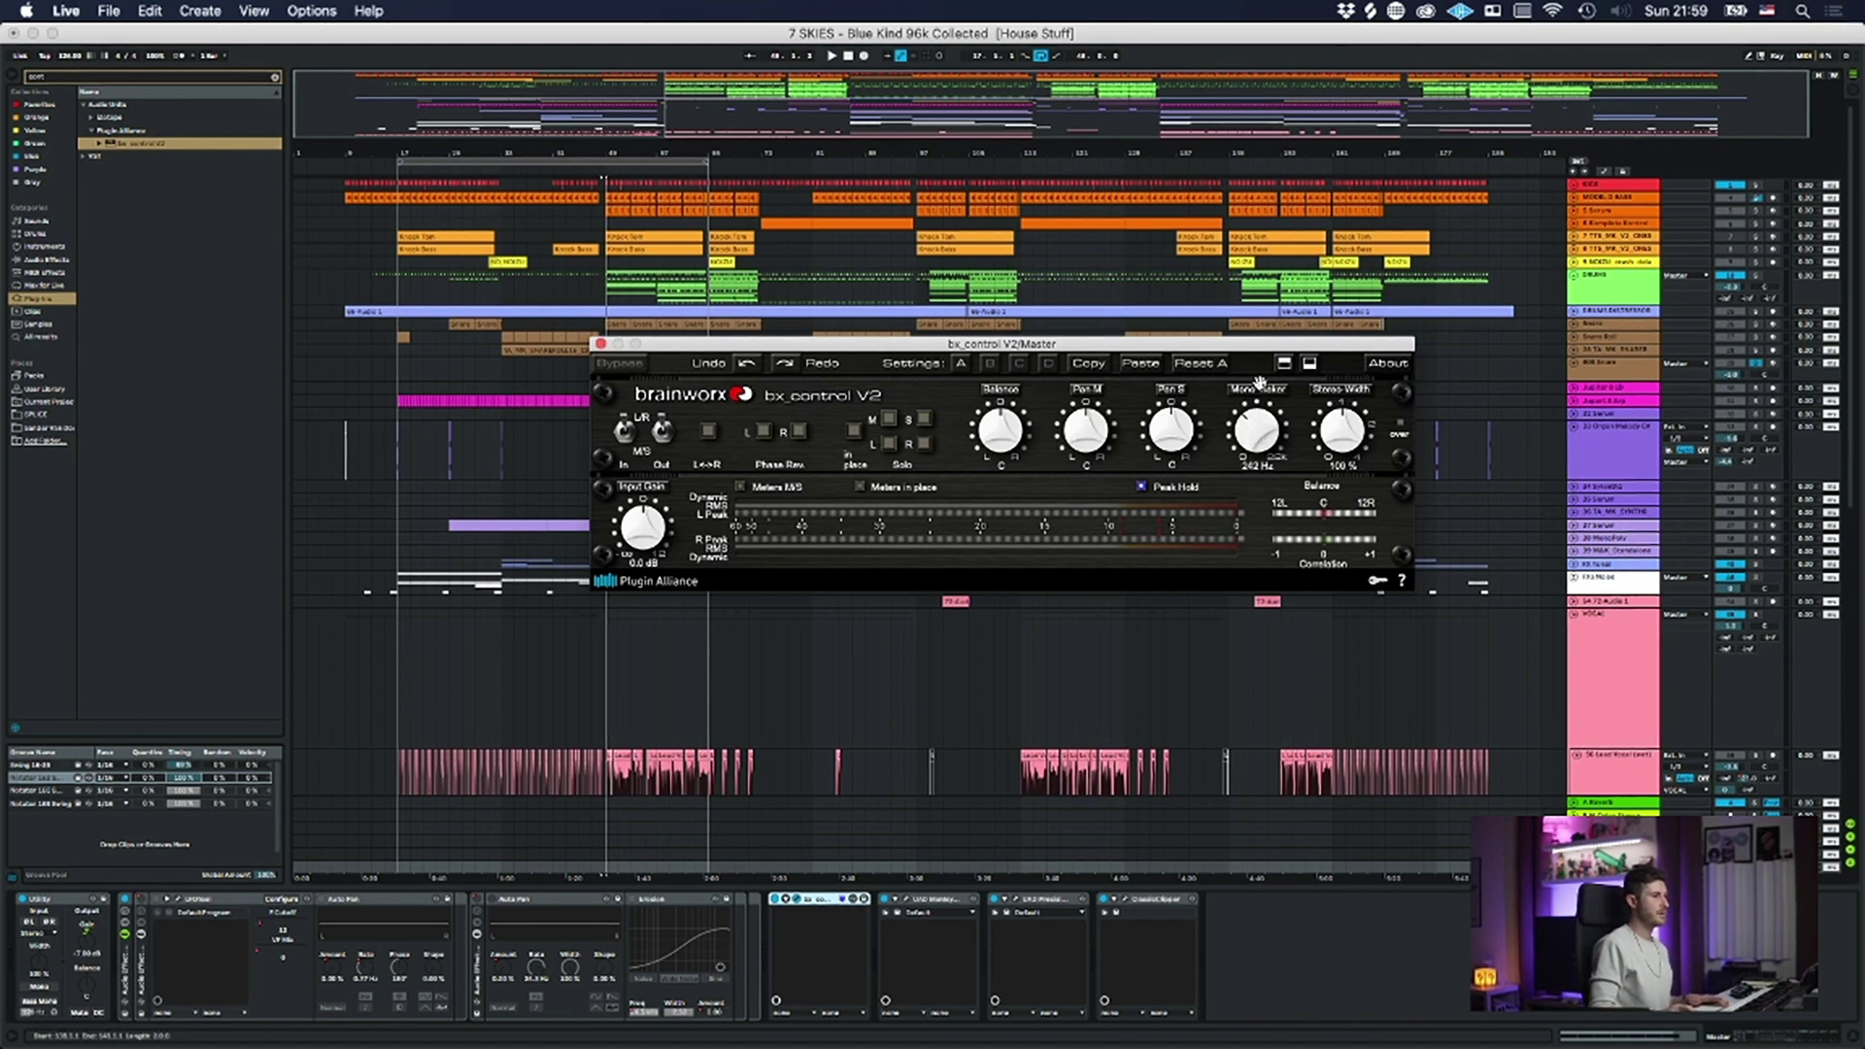
scroll(1256, 428, up, 3)
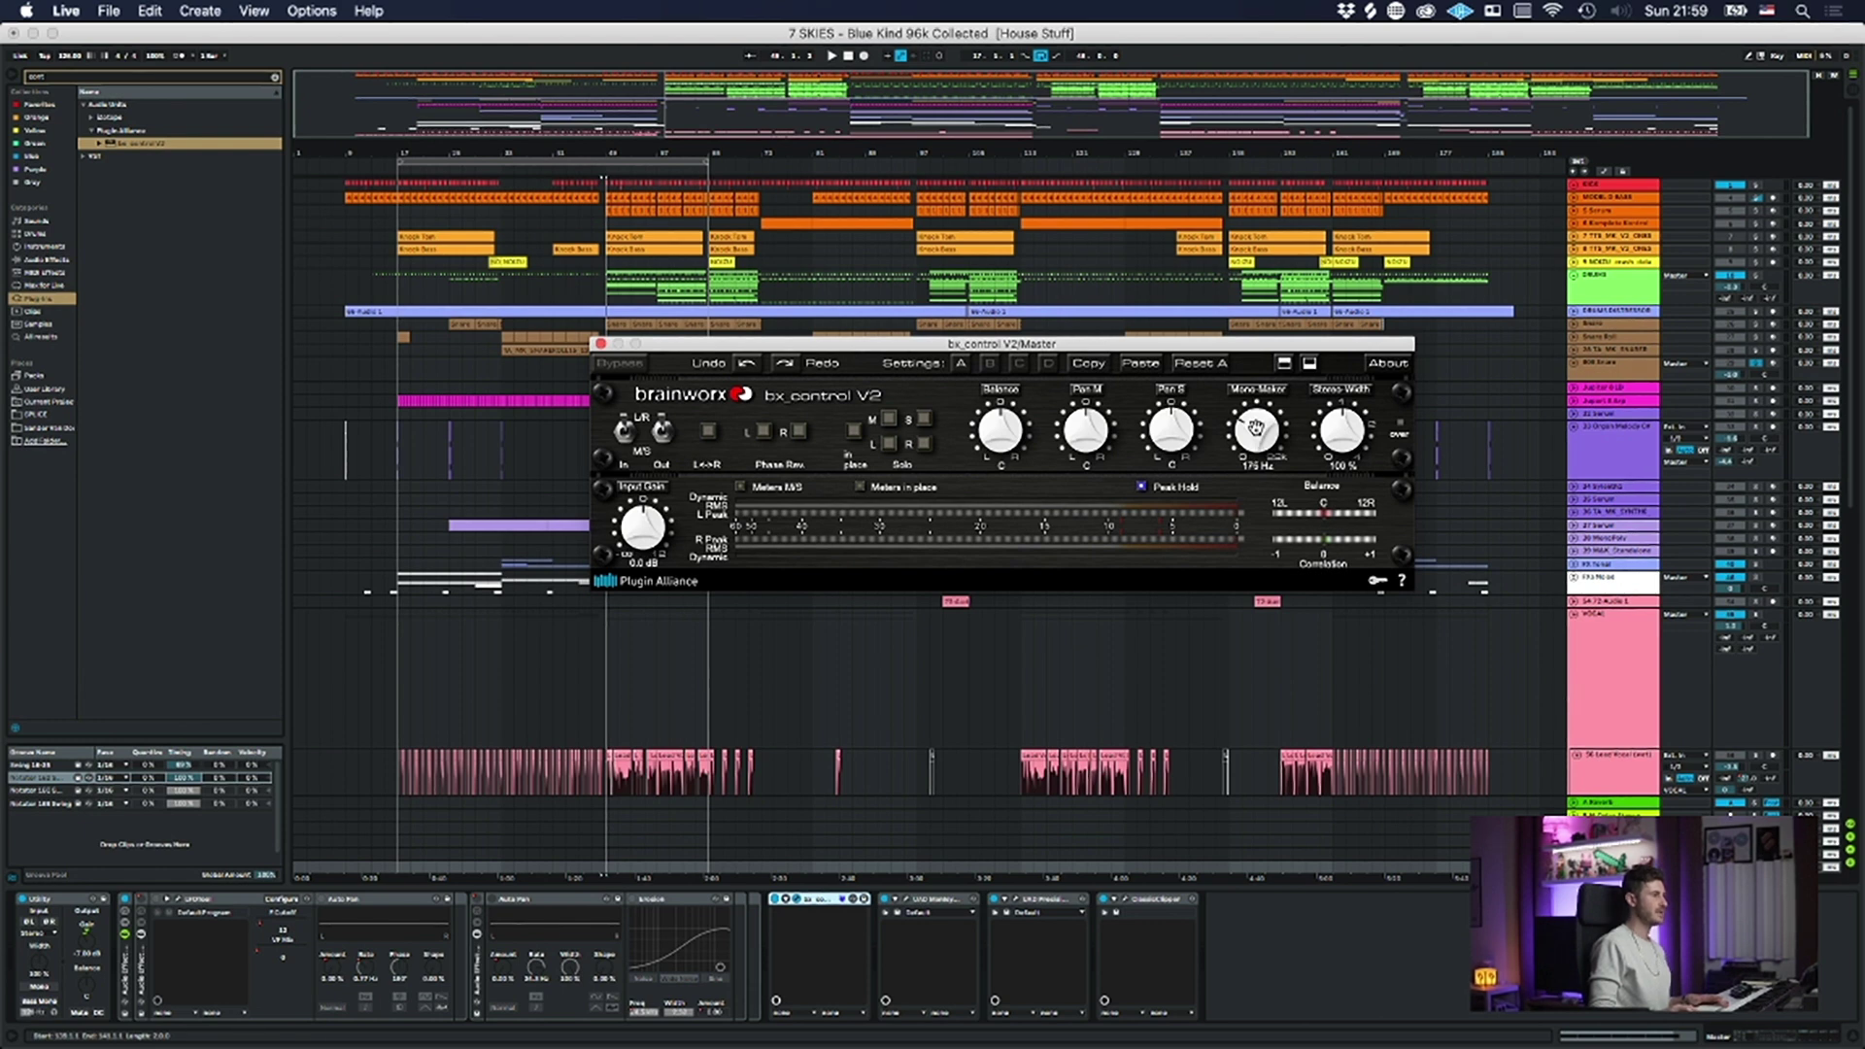
scroll(1256, 427, up, 2)
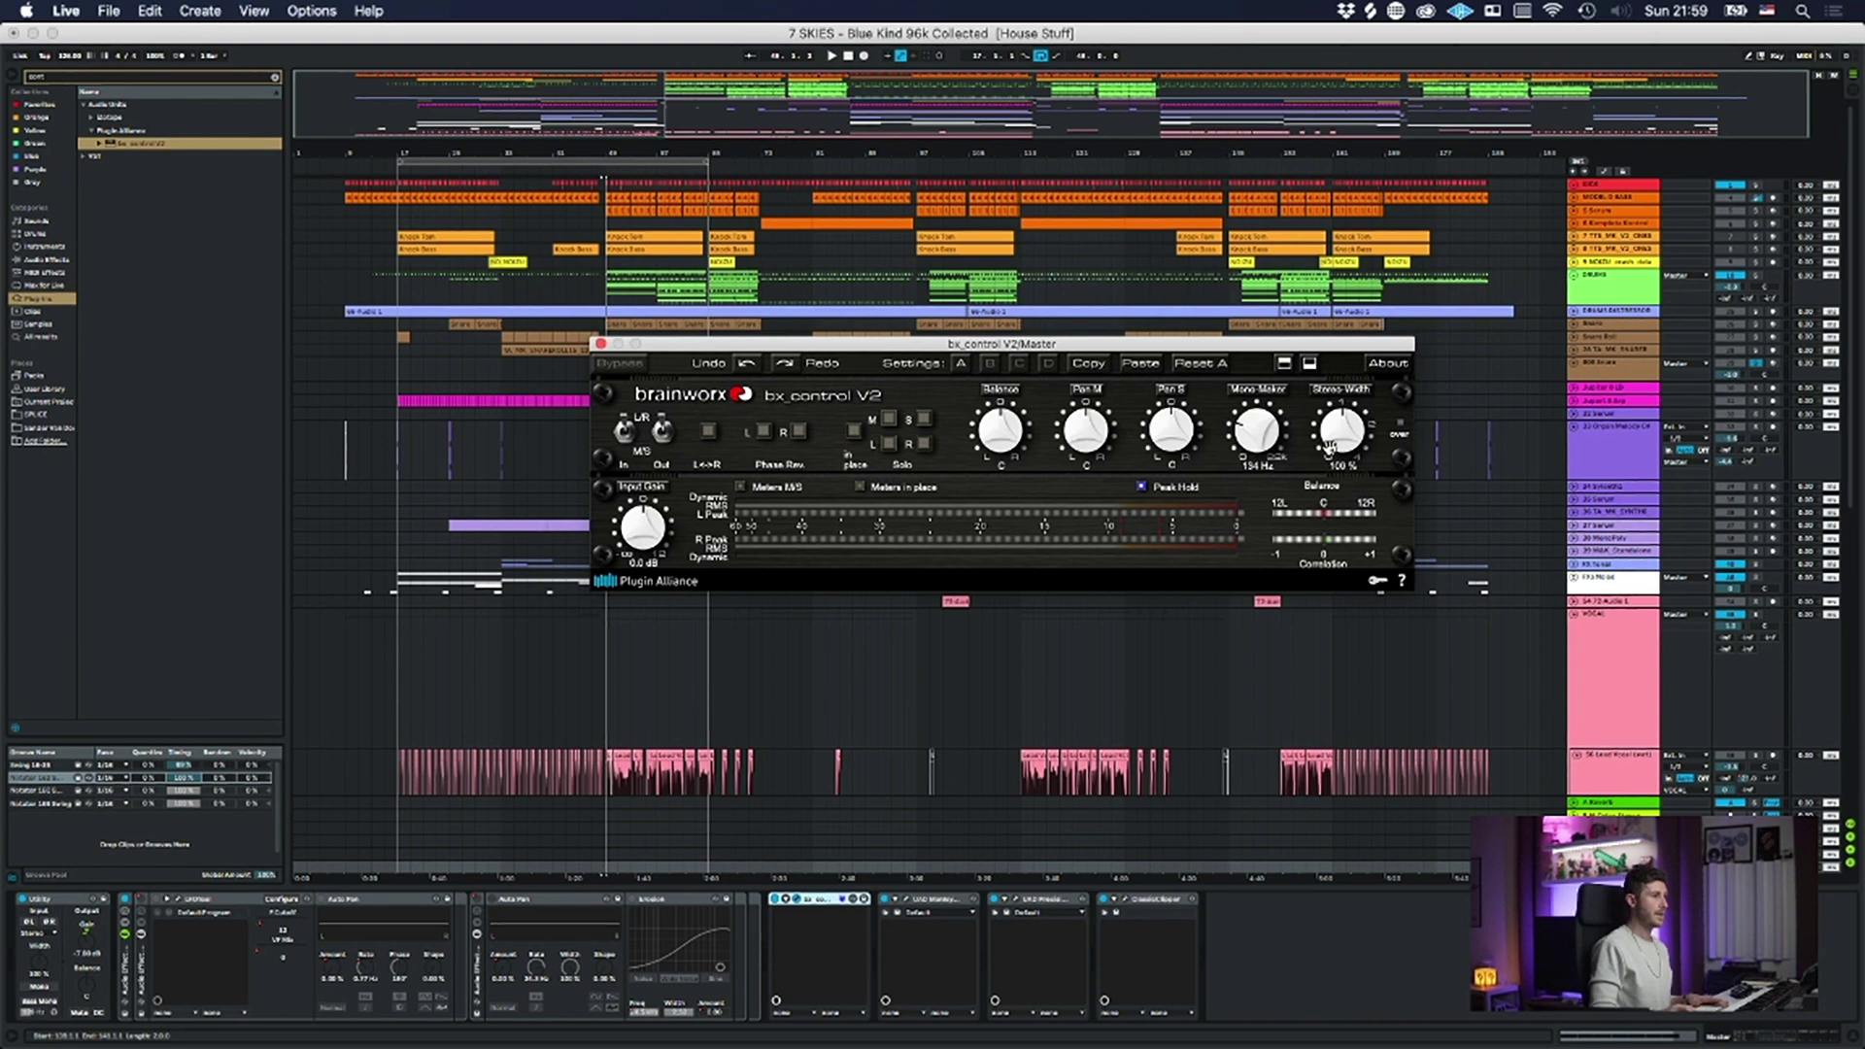
scroll(1332, 443, up, 2)
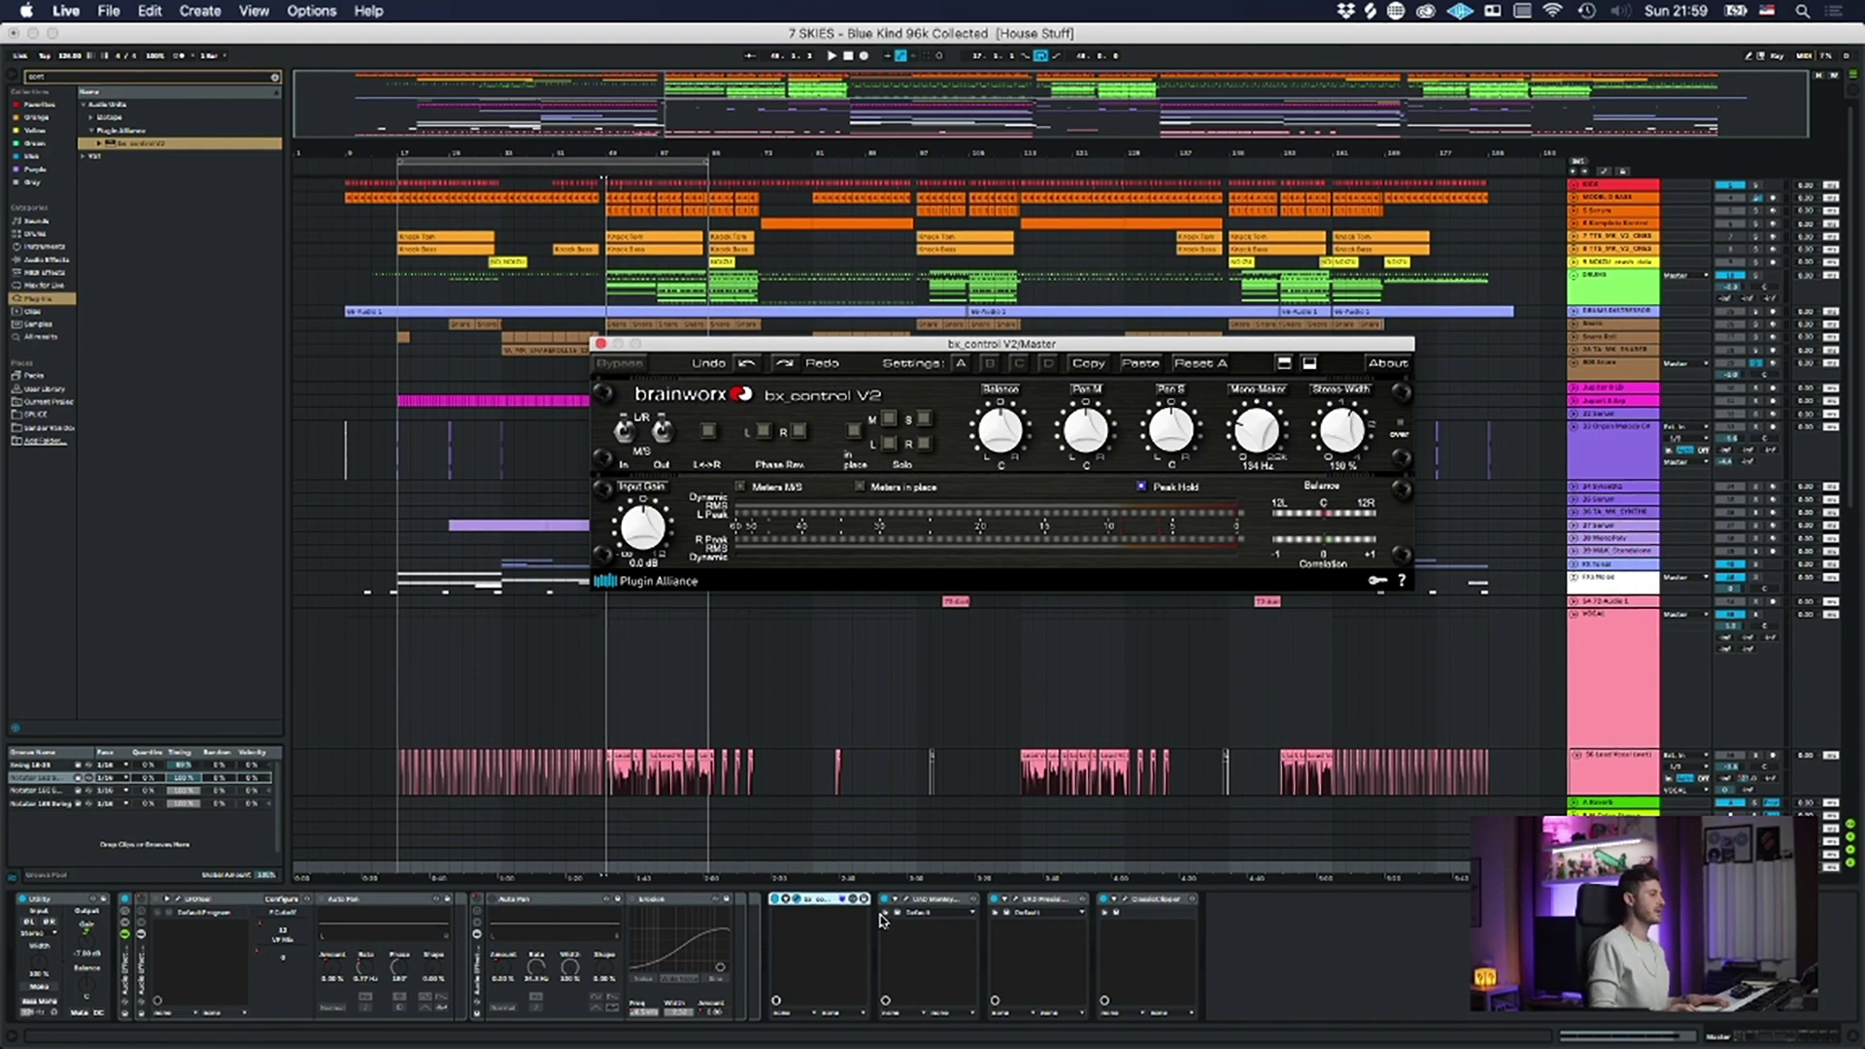
- Search the plug-in browser for ssl, insert UAD SSL G Bus Compressor after bx_control V2 on the master, and move its window up
click(802, 899)
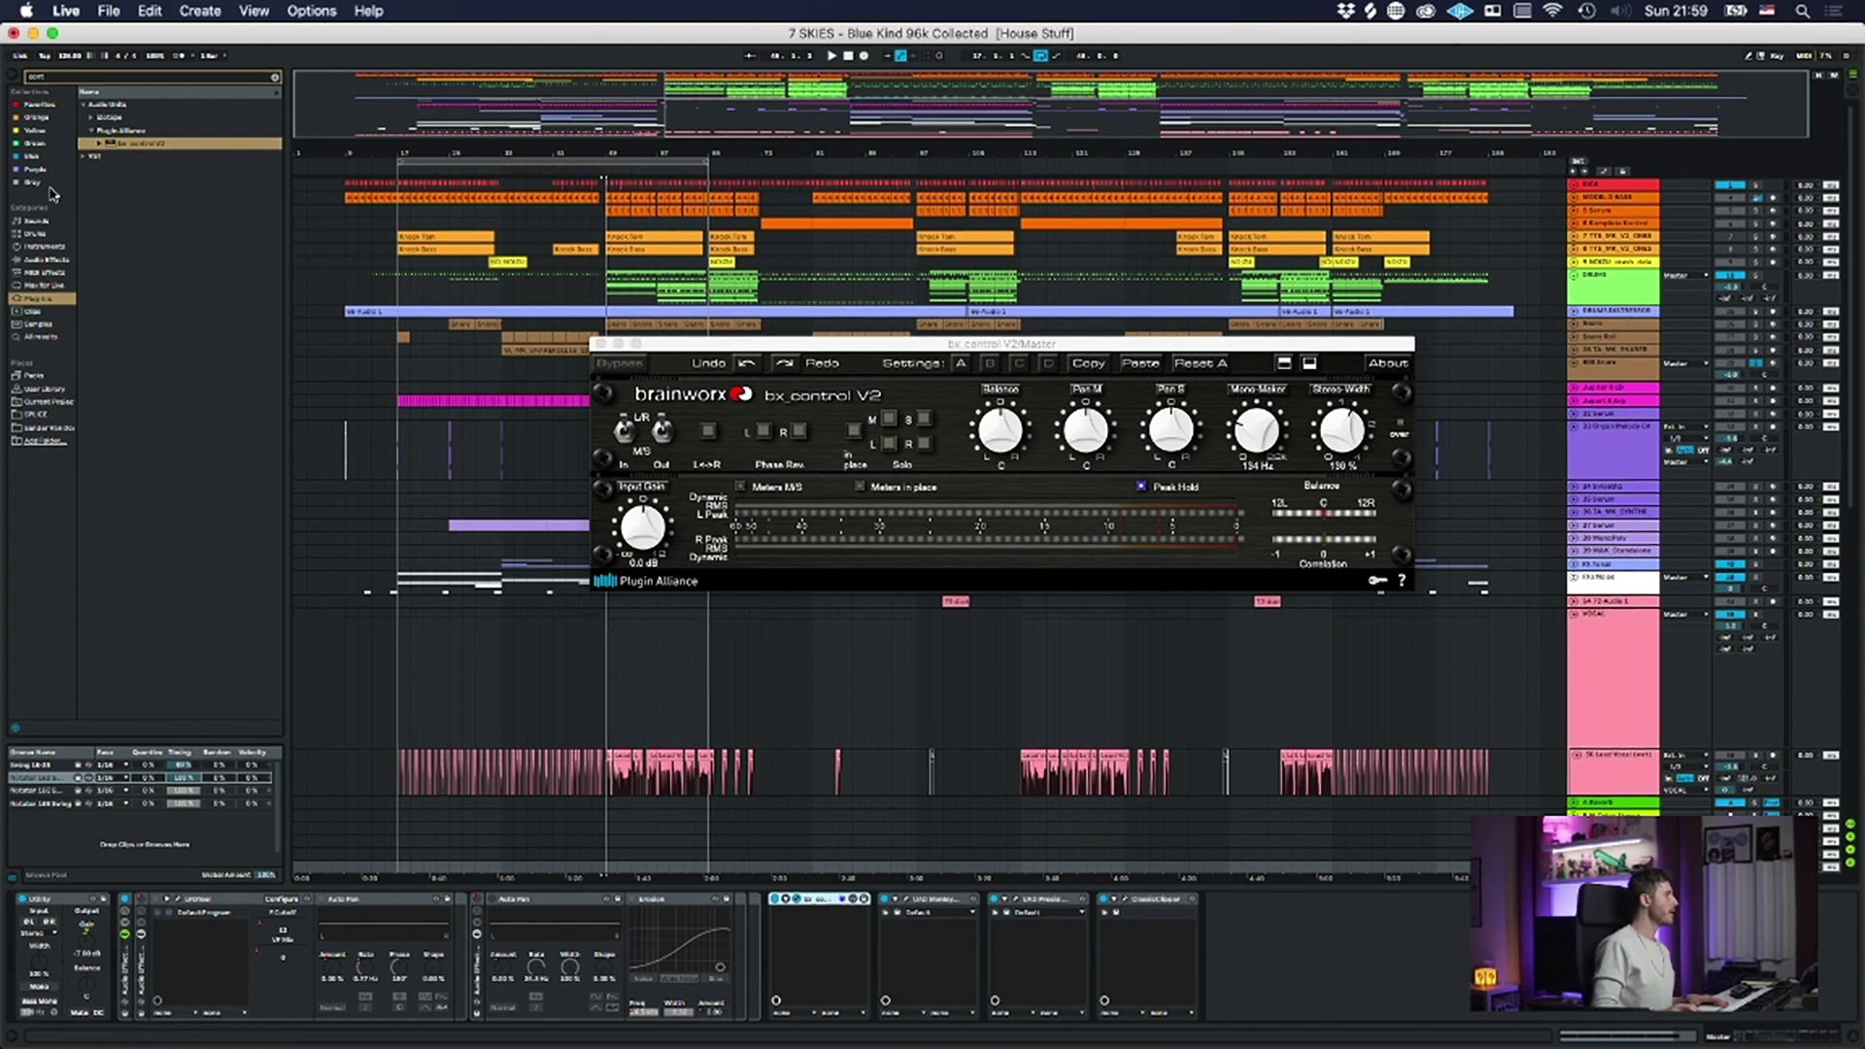
click(275, 76)
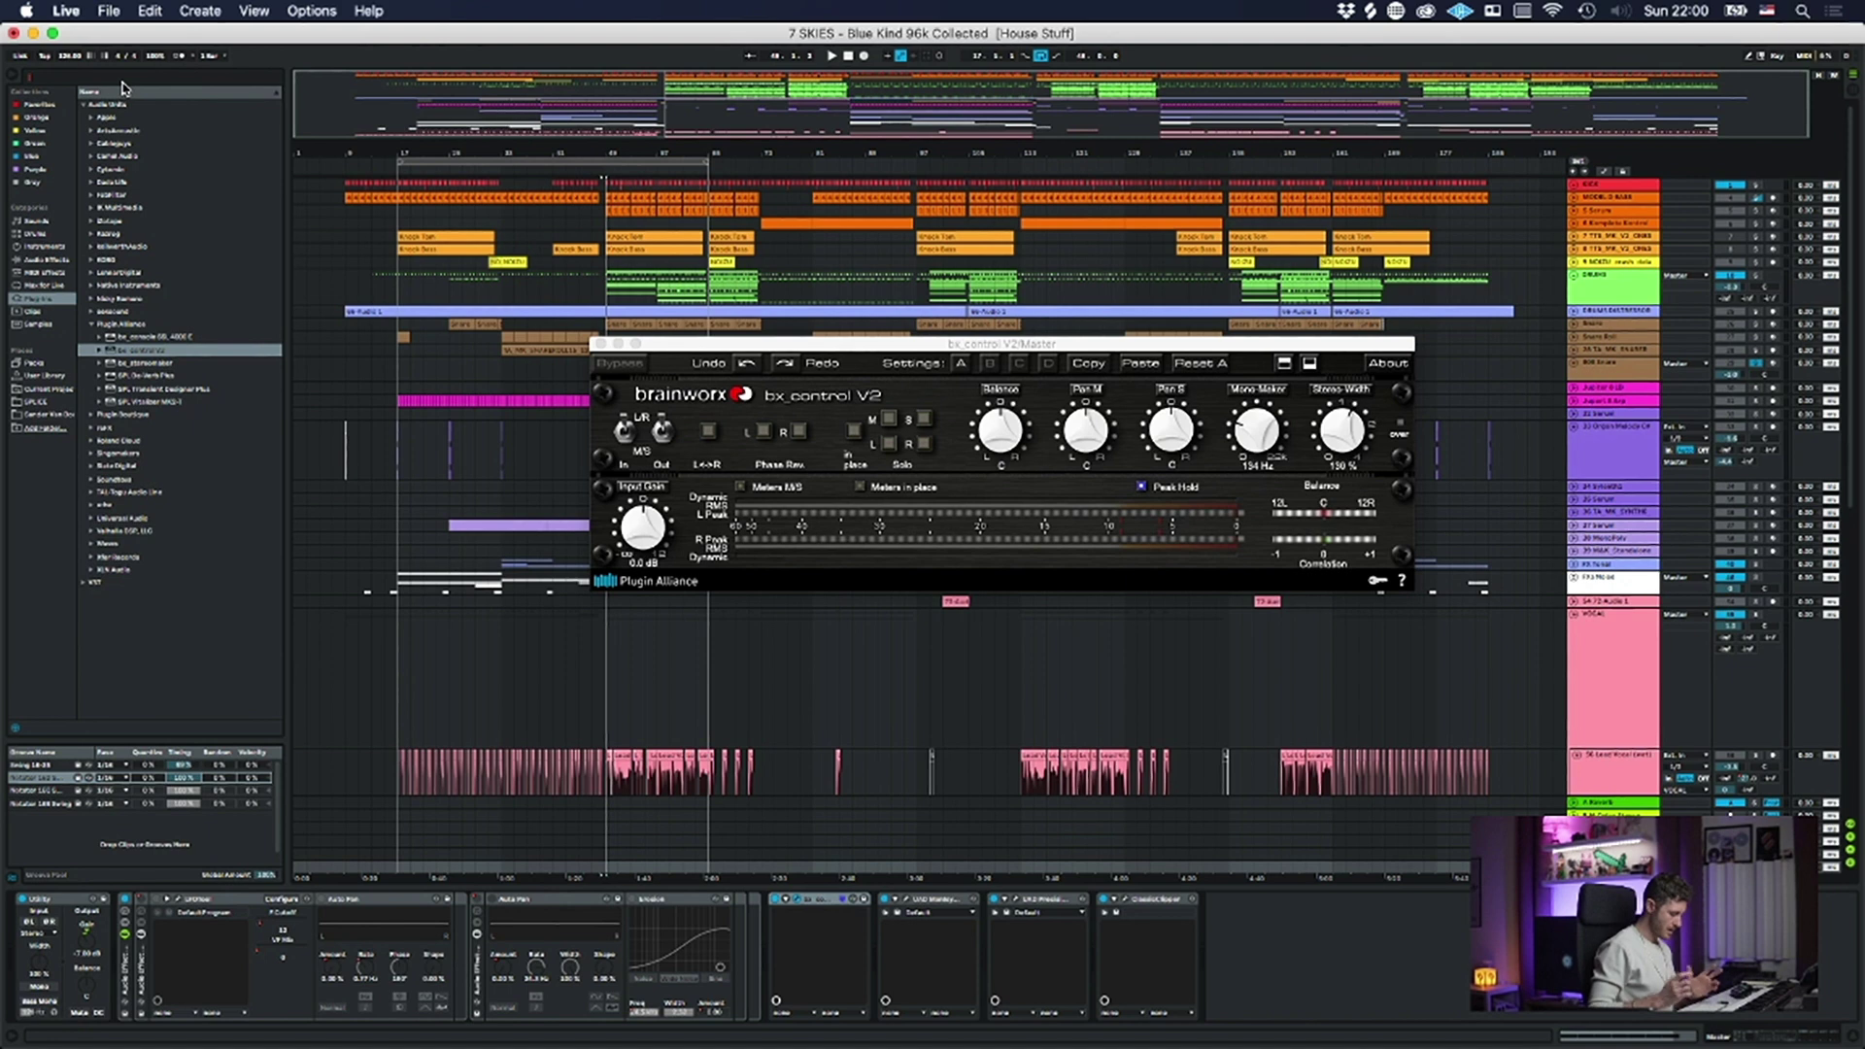
text(ssl)
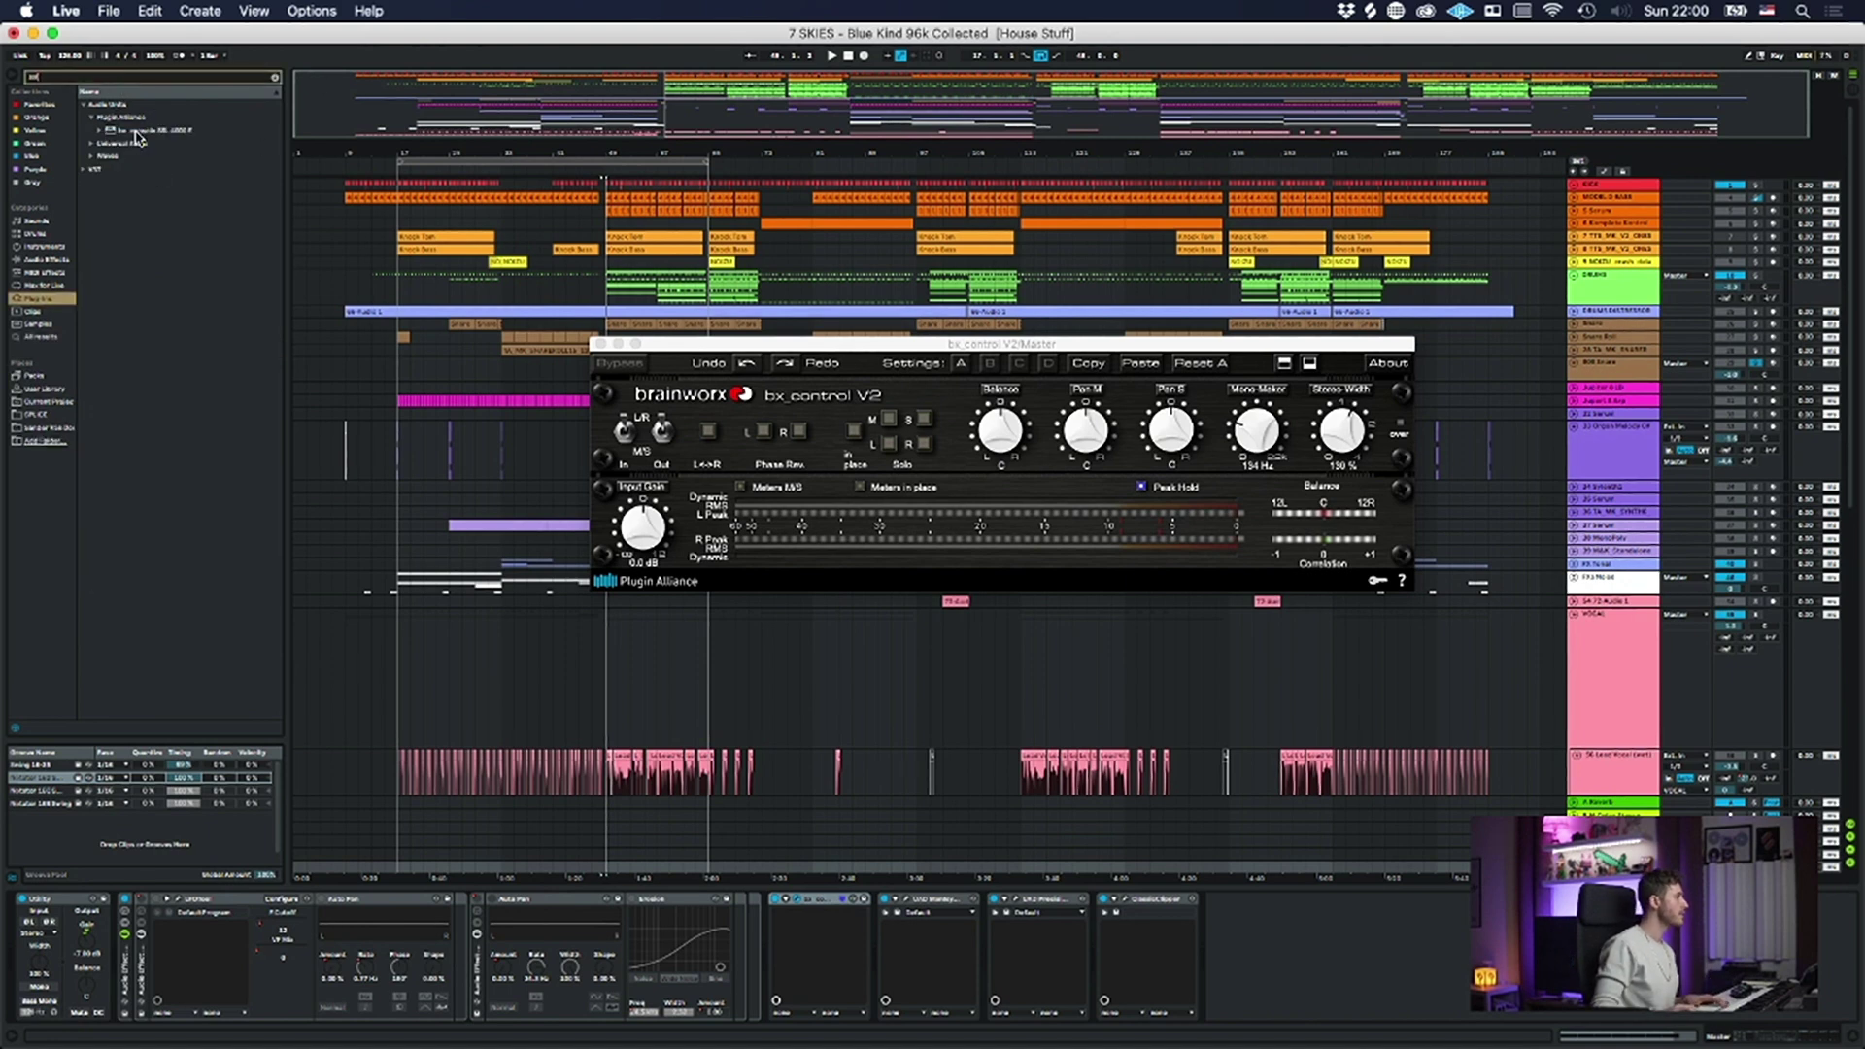
click(128, 143)
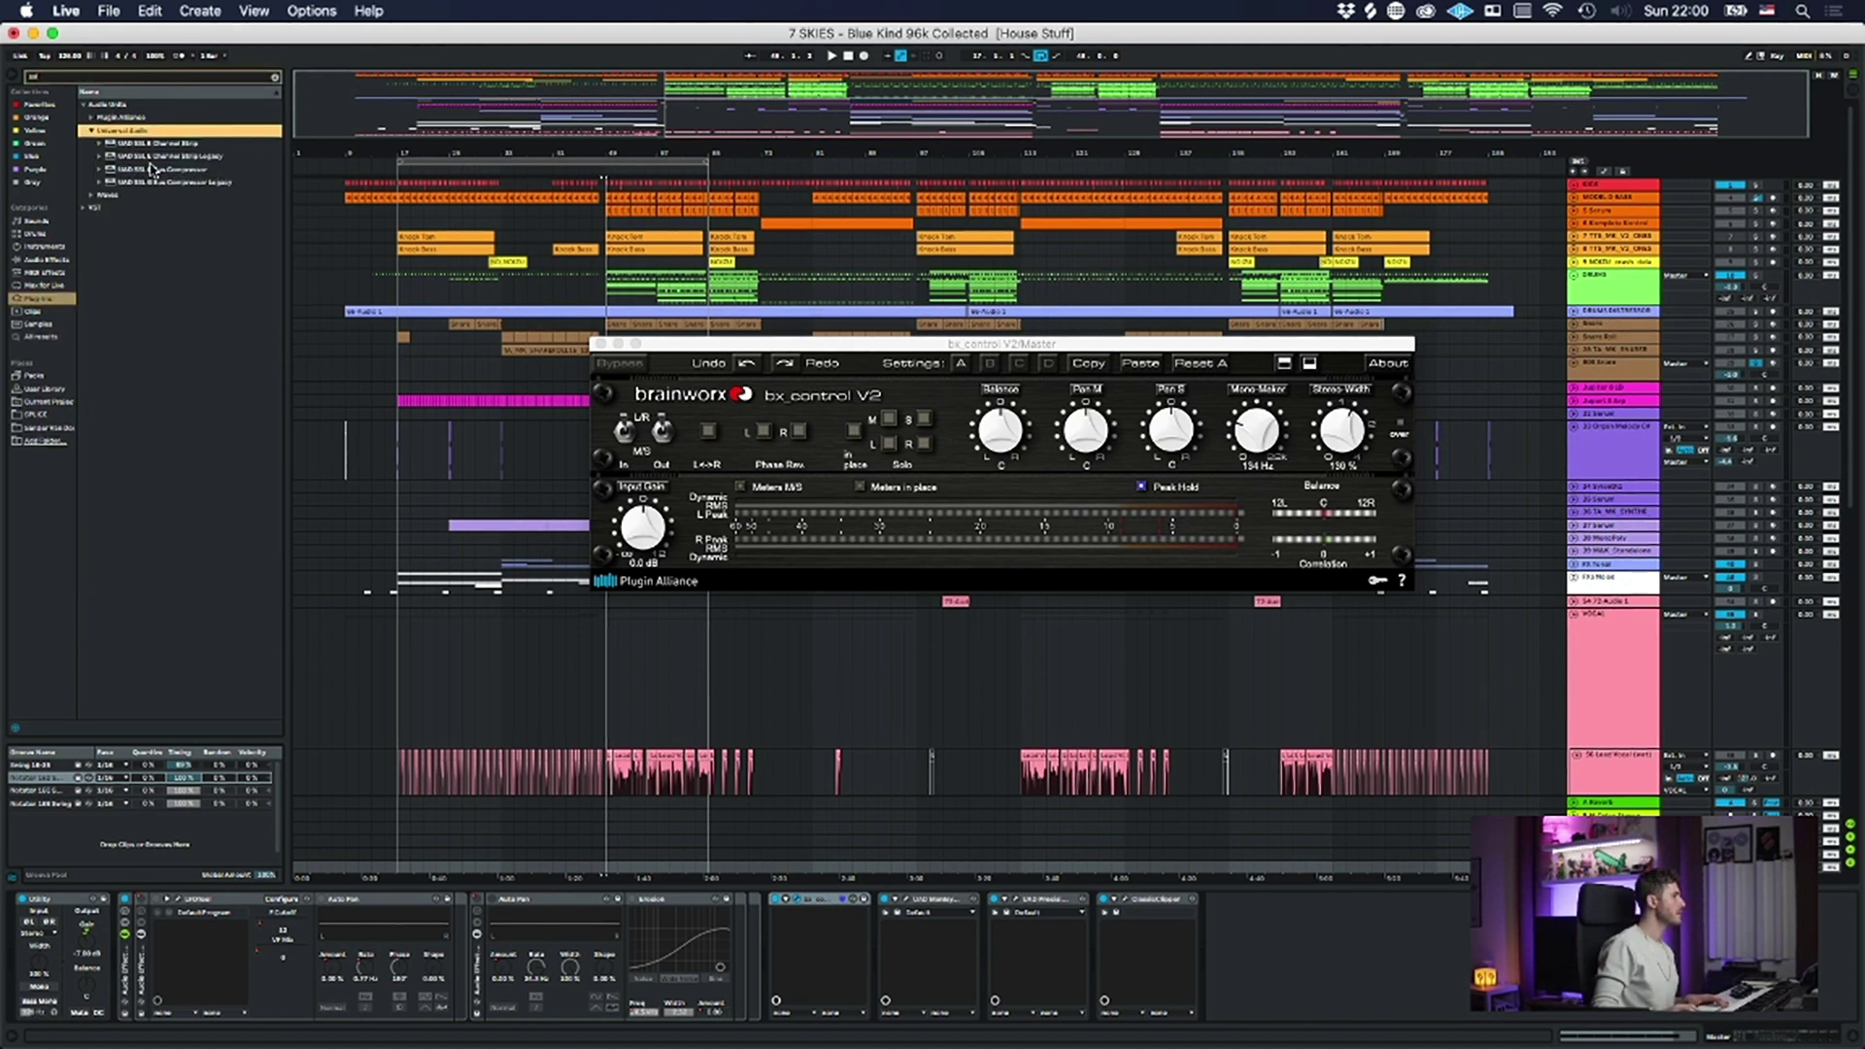
click(180, 170)
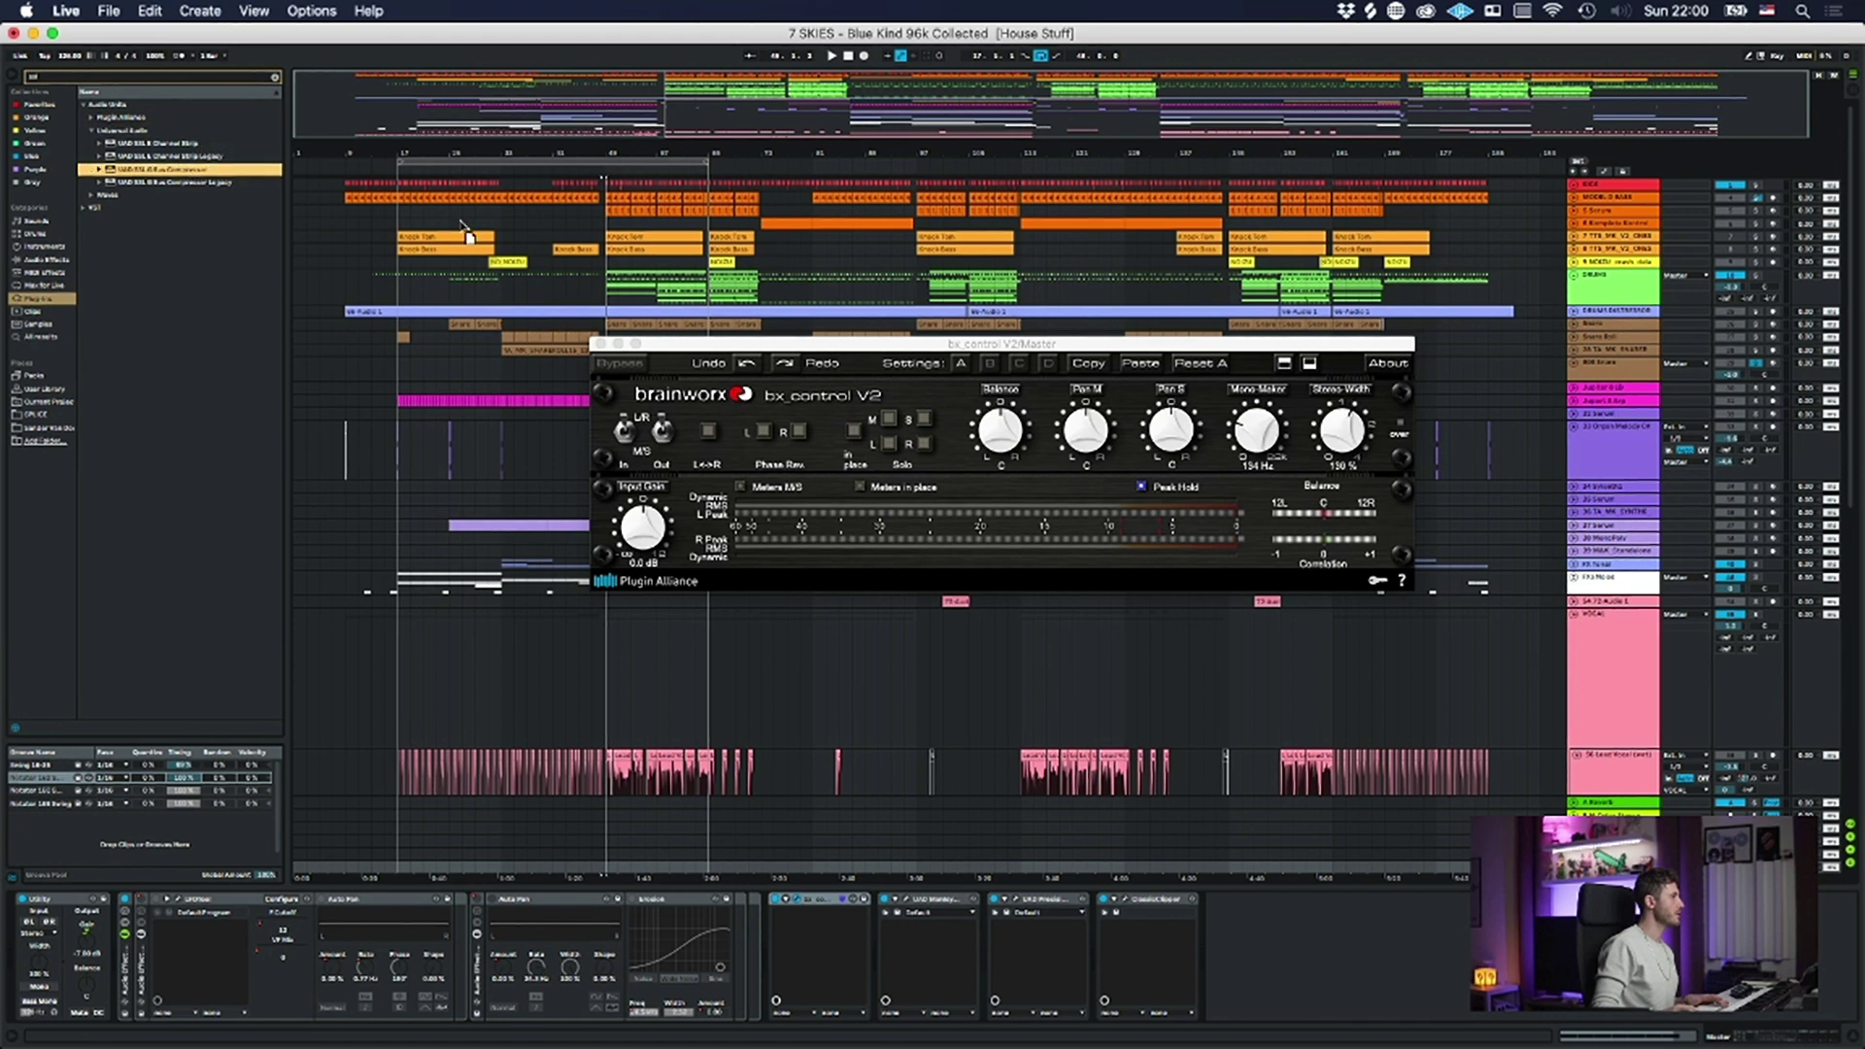
drag(372, 408, 887, 974)
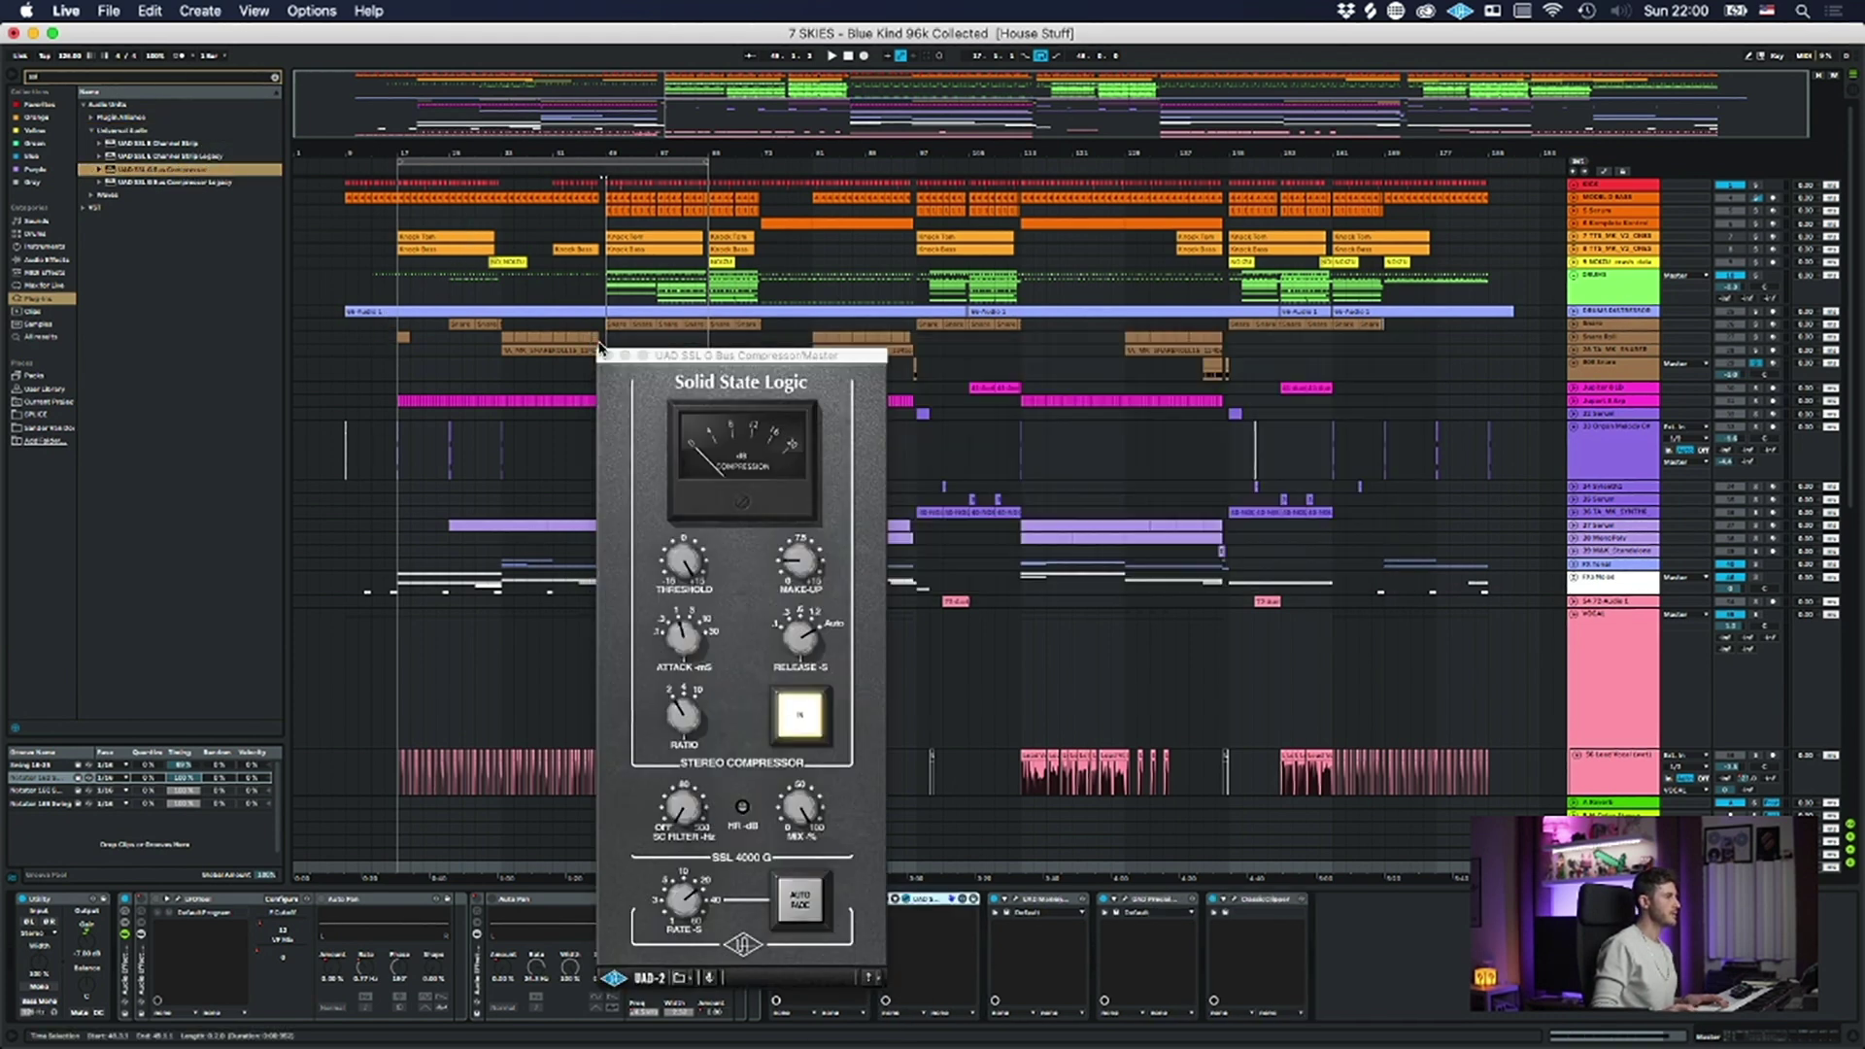
drag(719, 352, 818, 132)
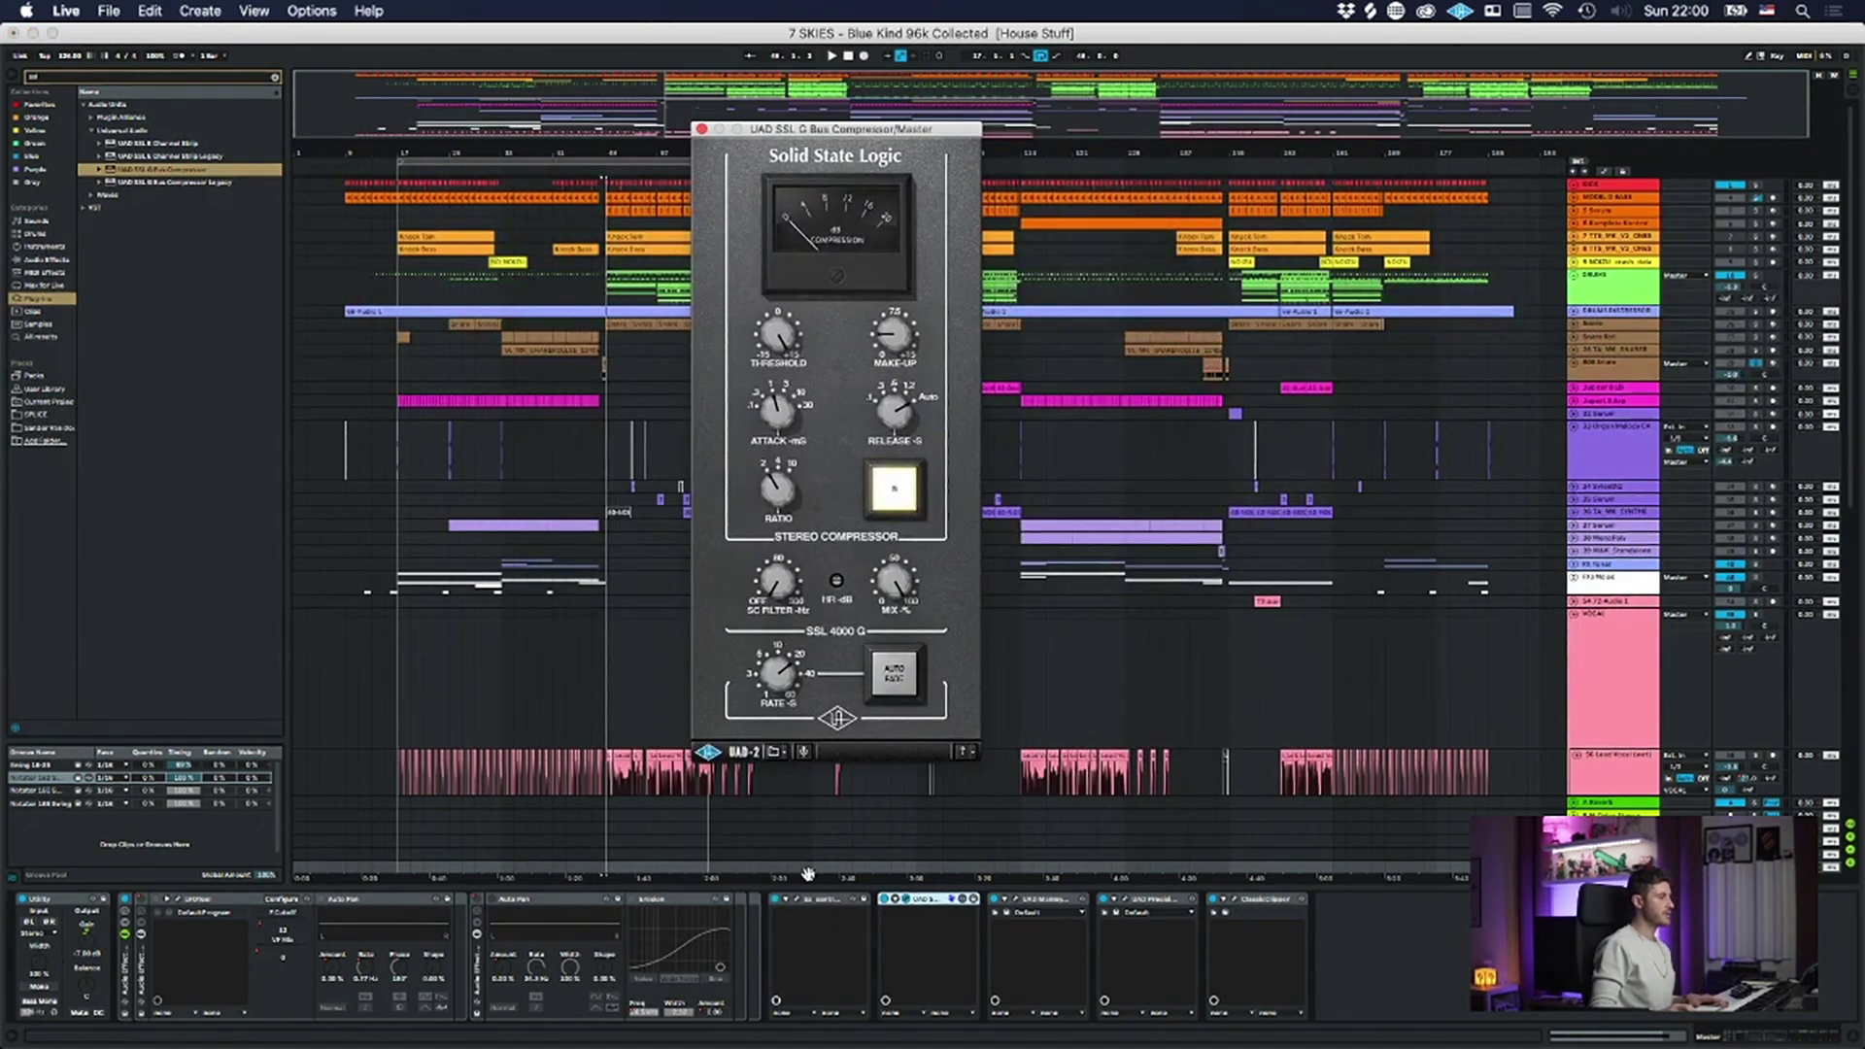
click(831, 903)
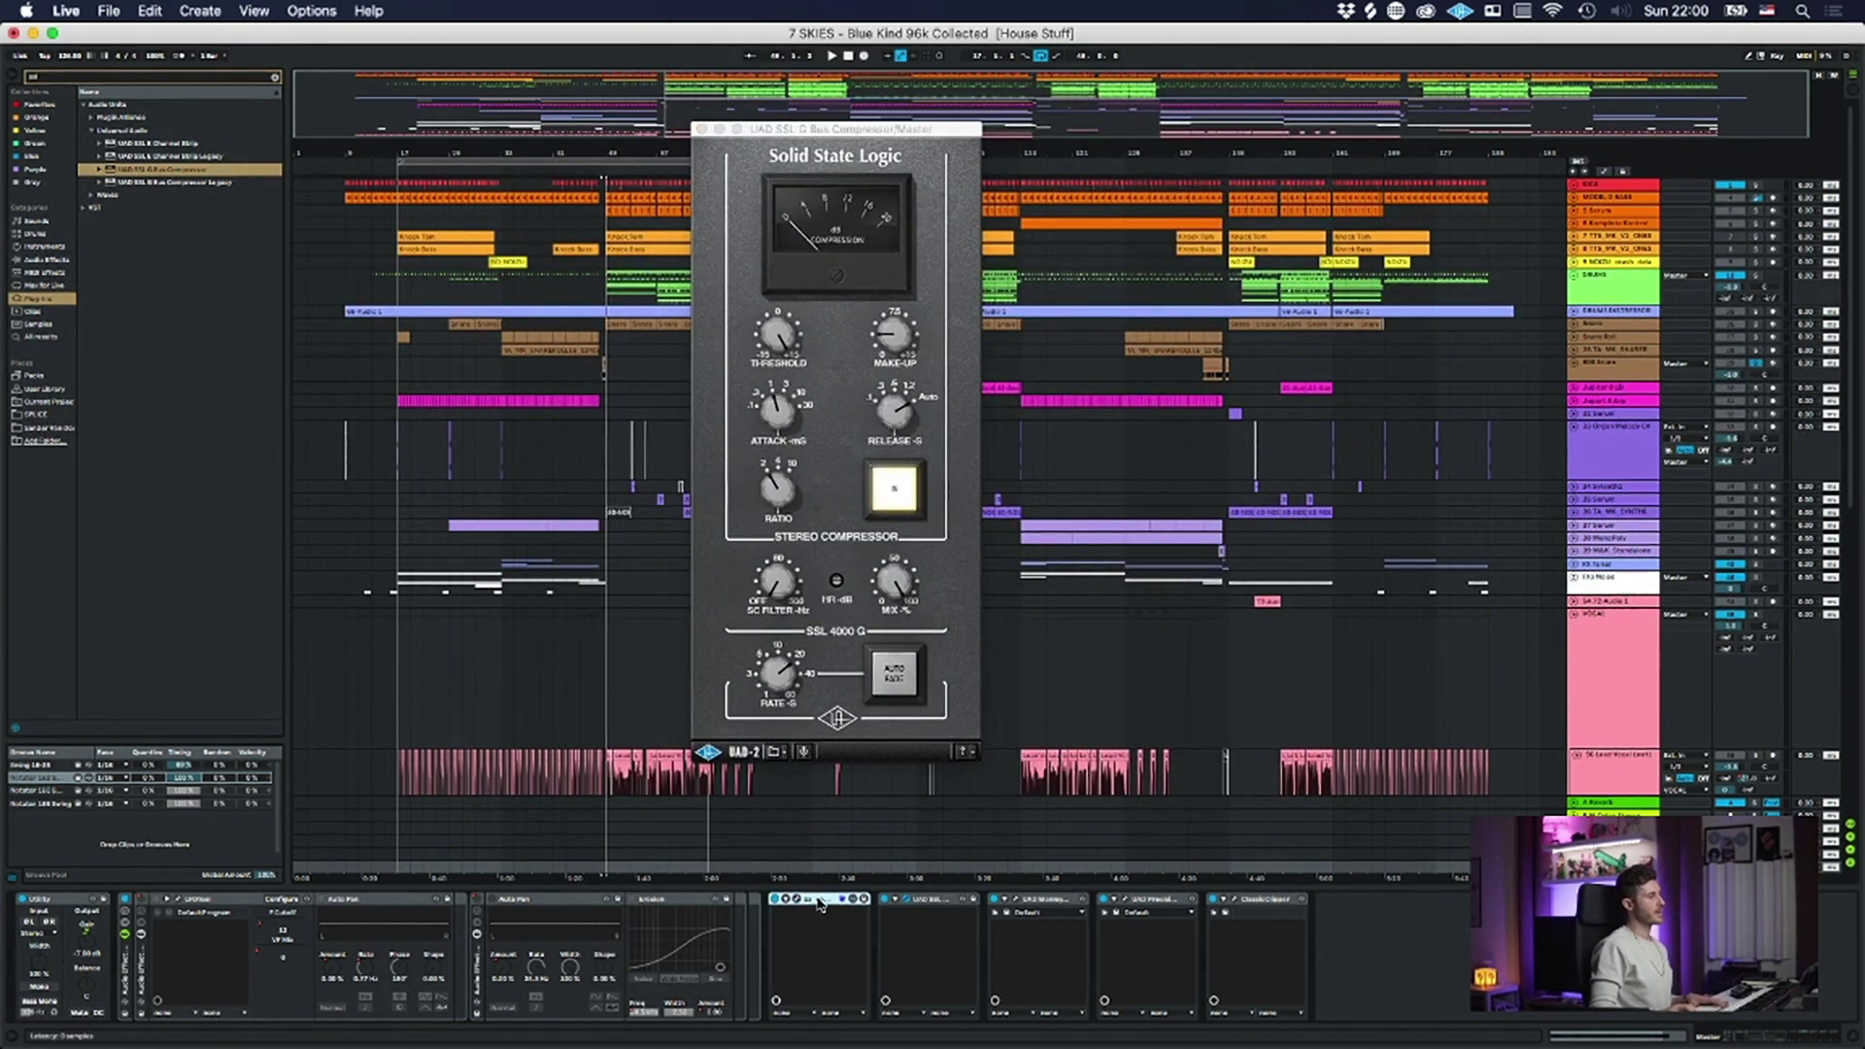
click(796, 900)
click(593, 340)
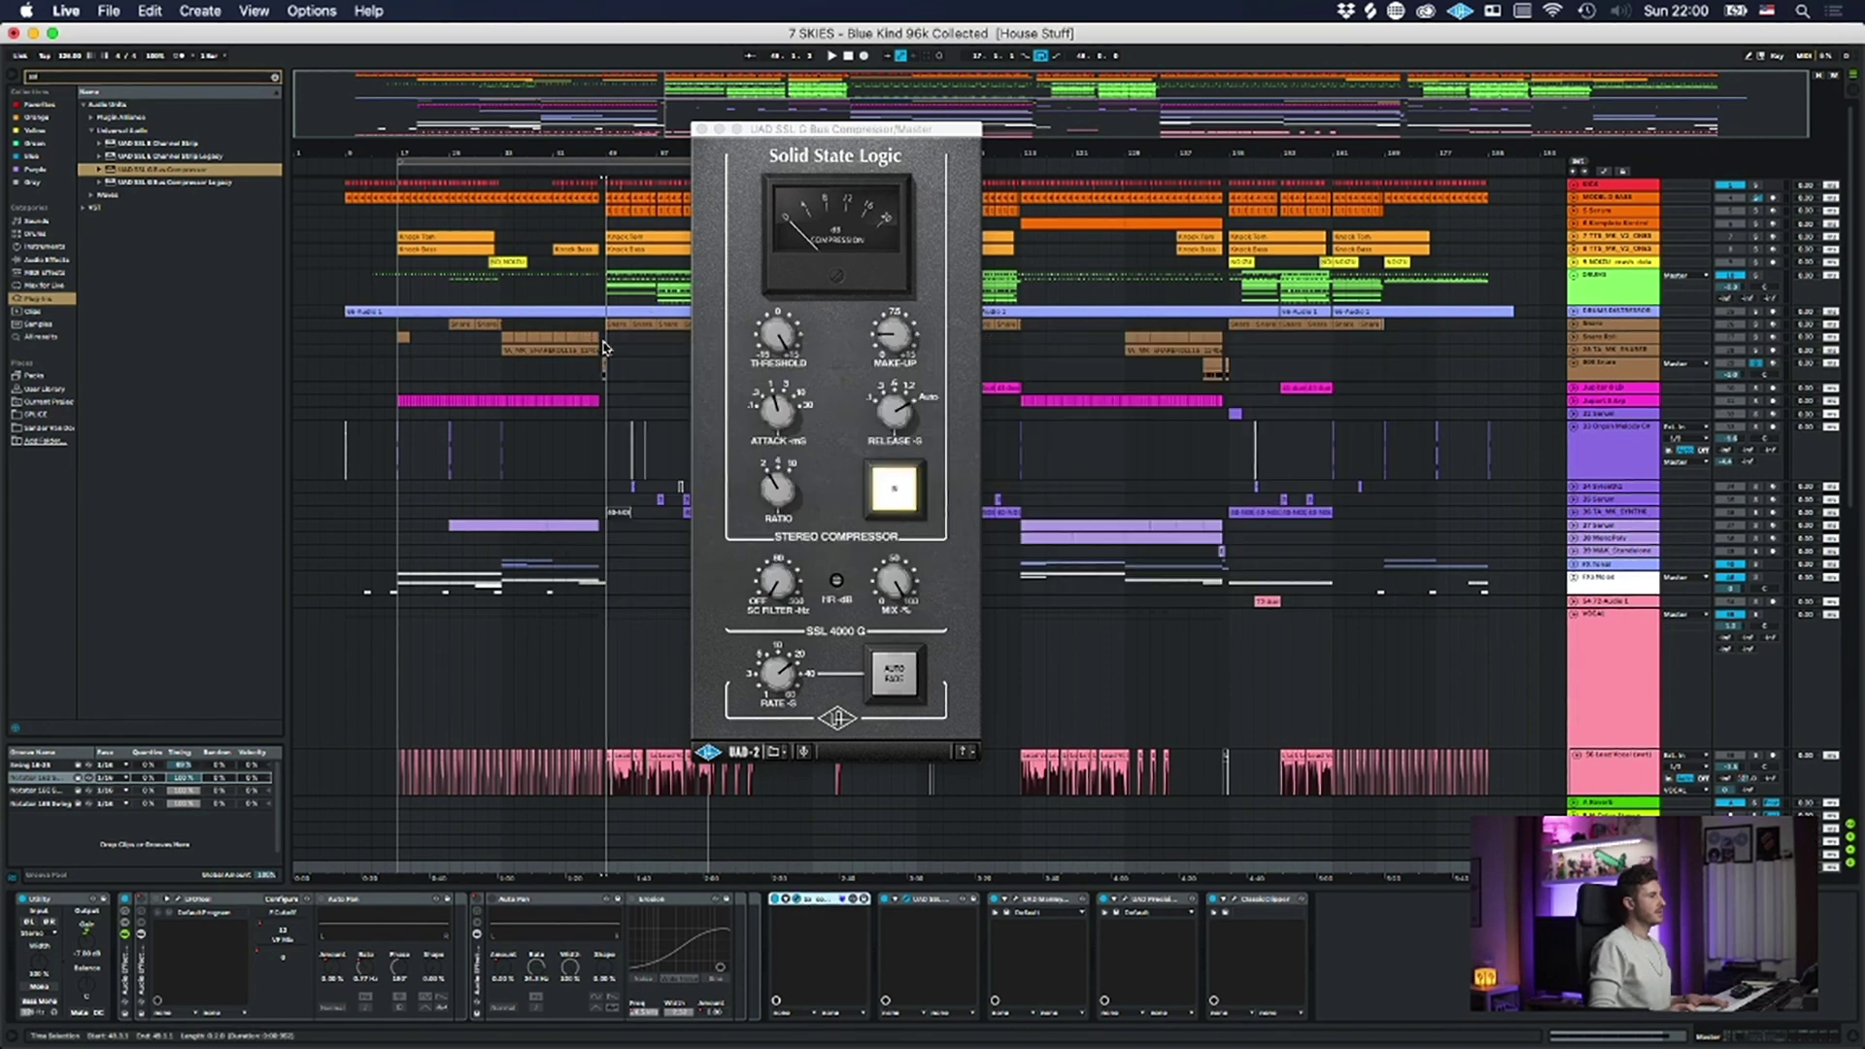
click(907, 900)
click(907, 900)
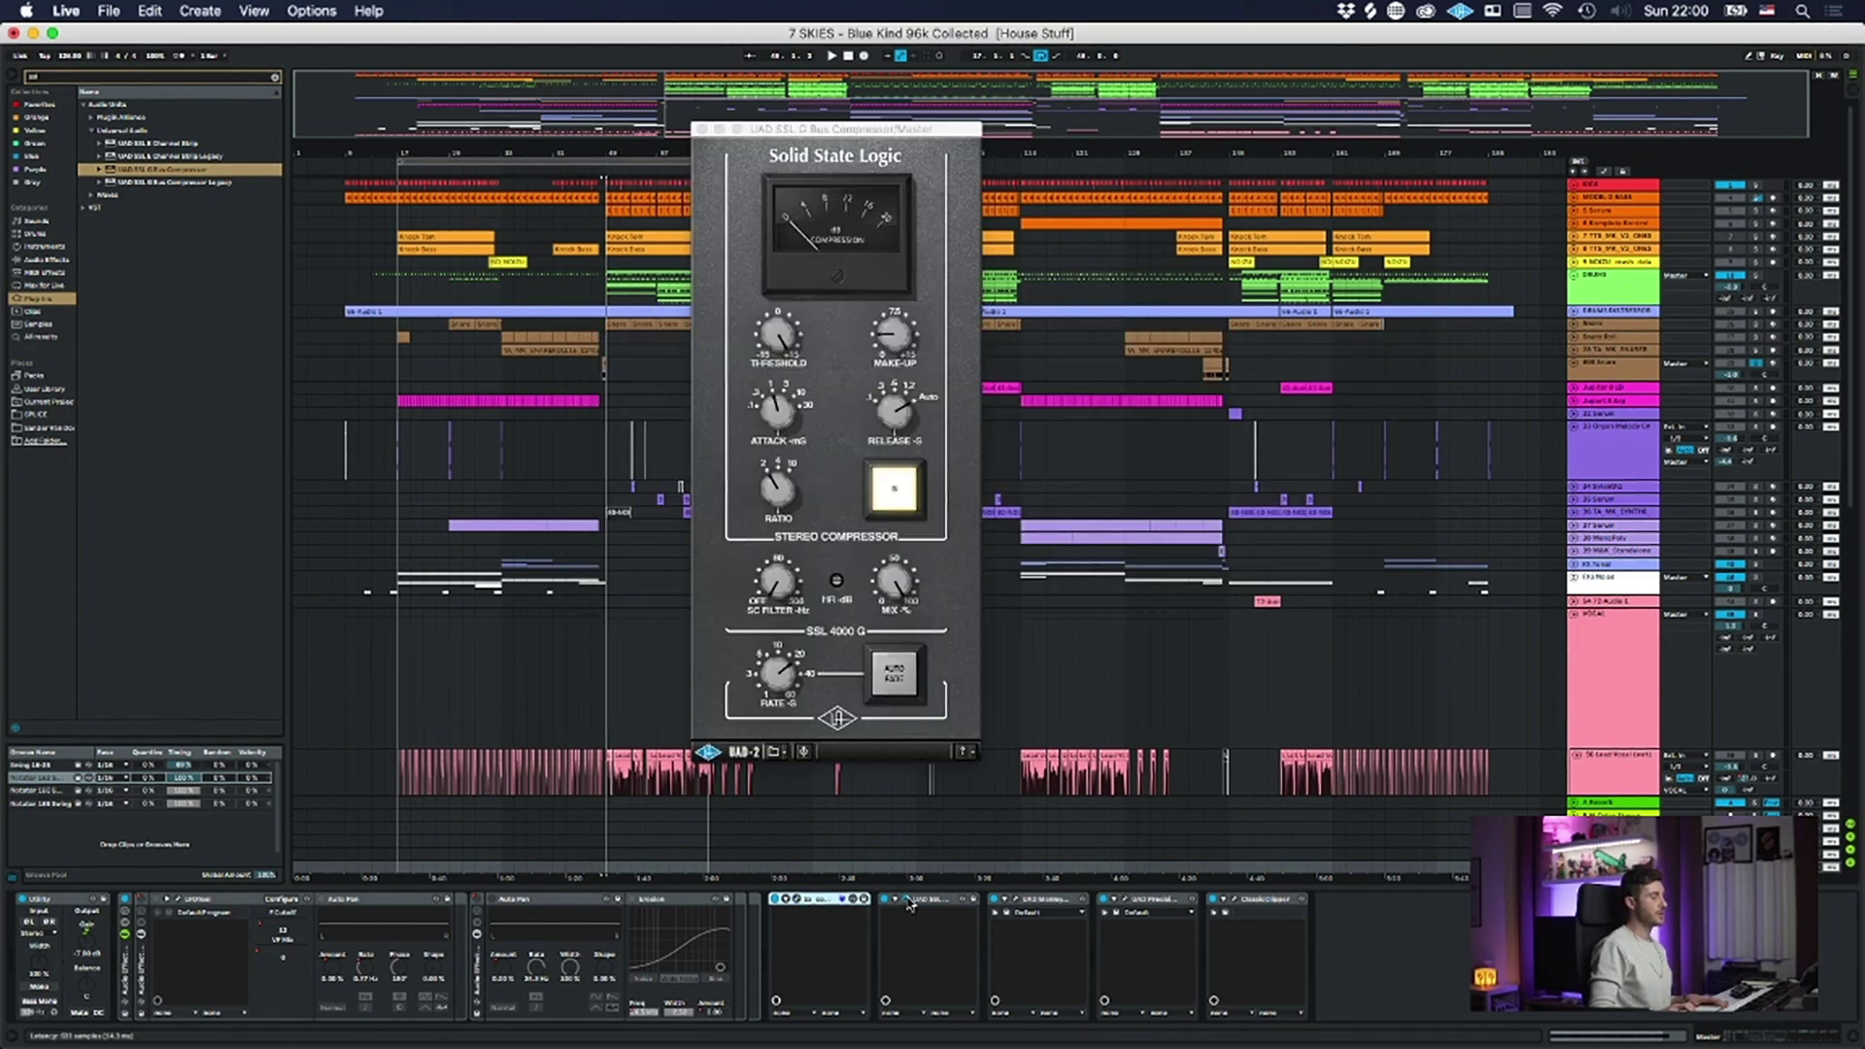
click(935, 905)
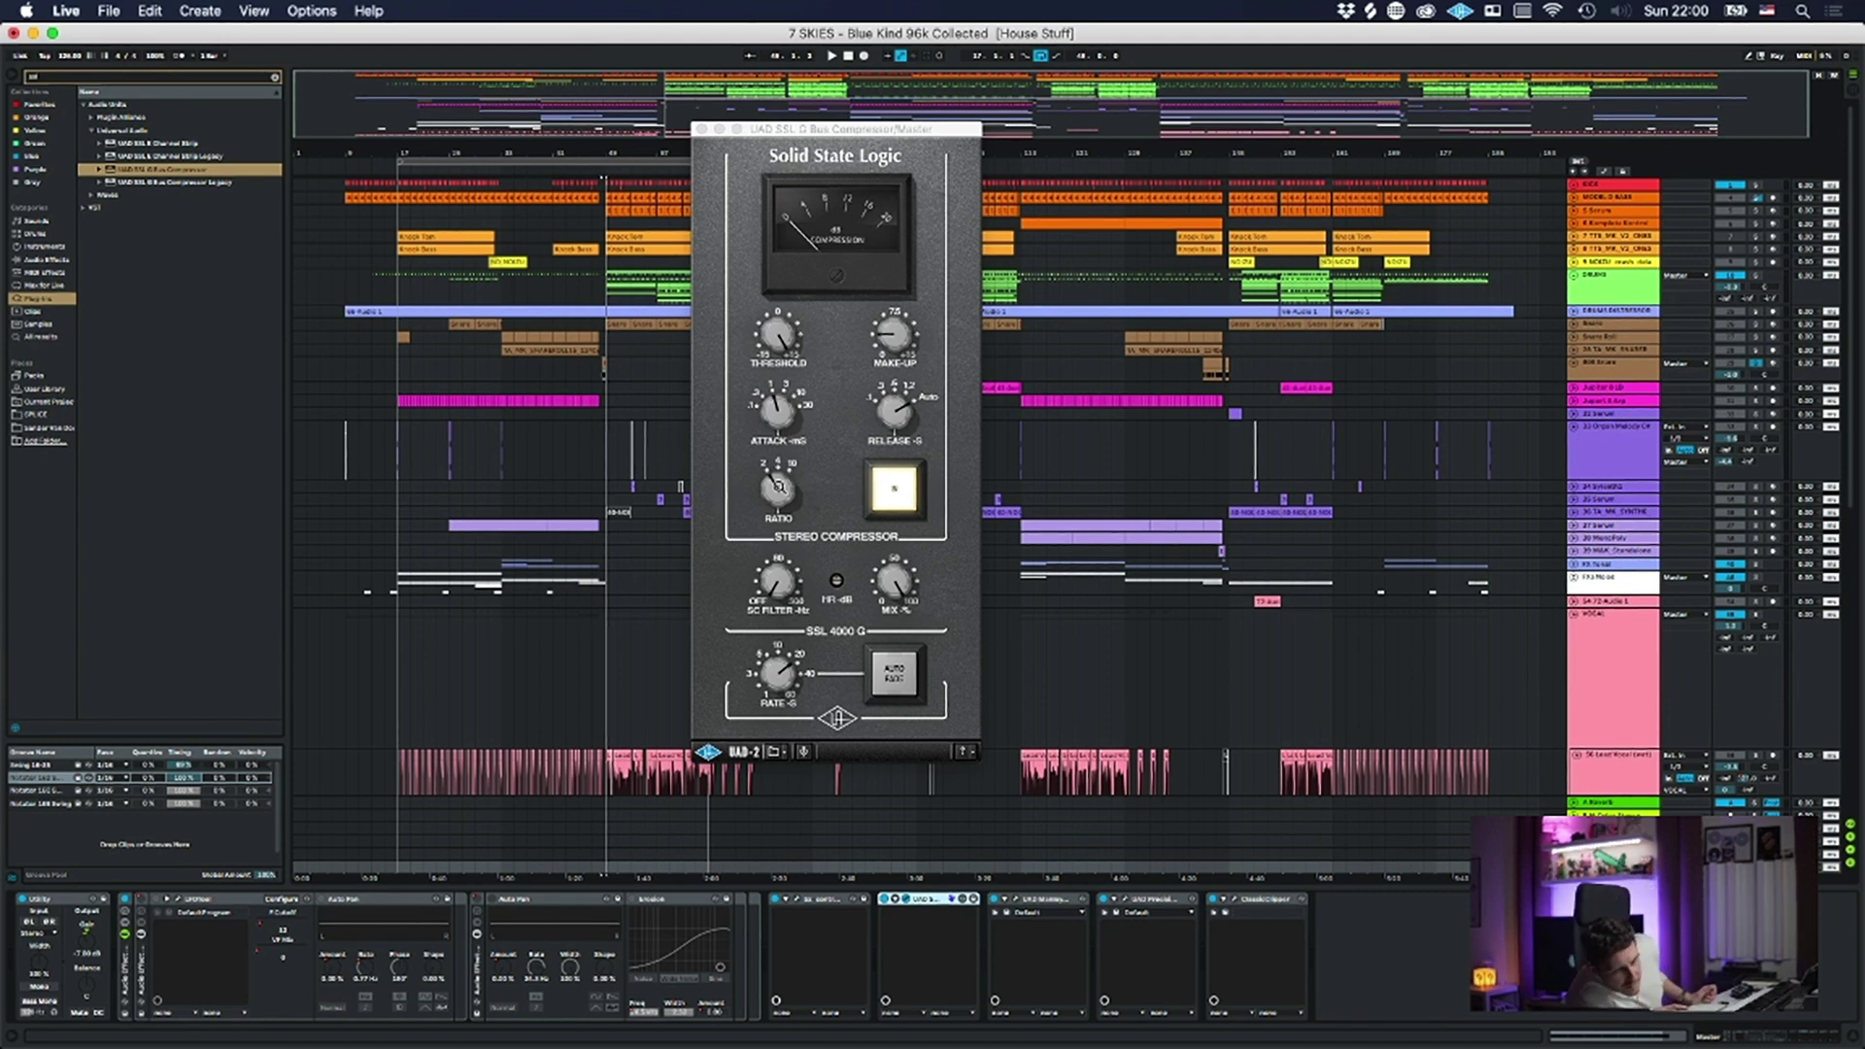
- Set the SSL compressor's ratio to 4 and lower its threshold, bypassing the Massive Passive, maximizer and clipper after it
drag(774, 486, 796, 294)
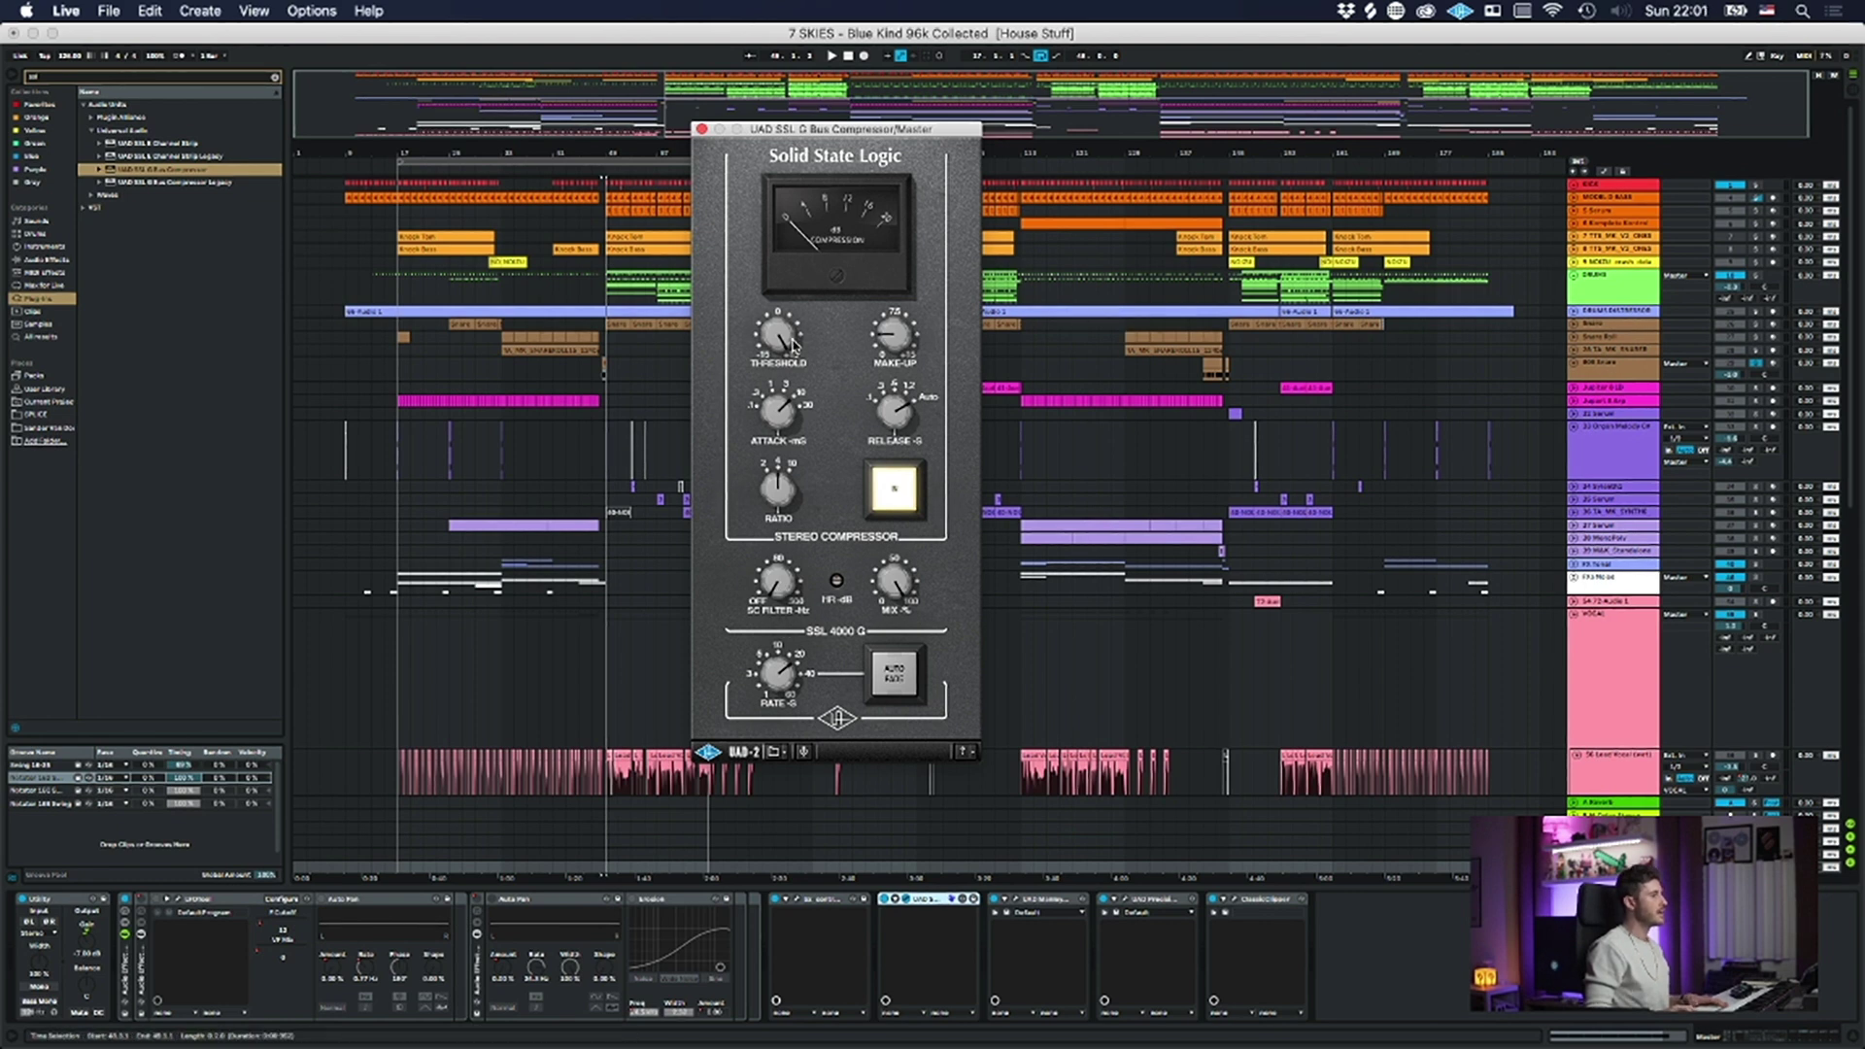
mouse_move(778, 347)
mouse_down()
mouse_move(767, 403)
mouse_move(765, 337)
mouse_move(777, 350)
mouse_up()
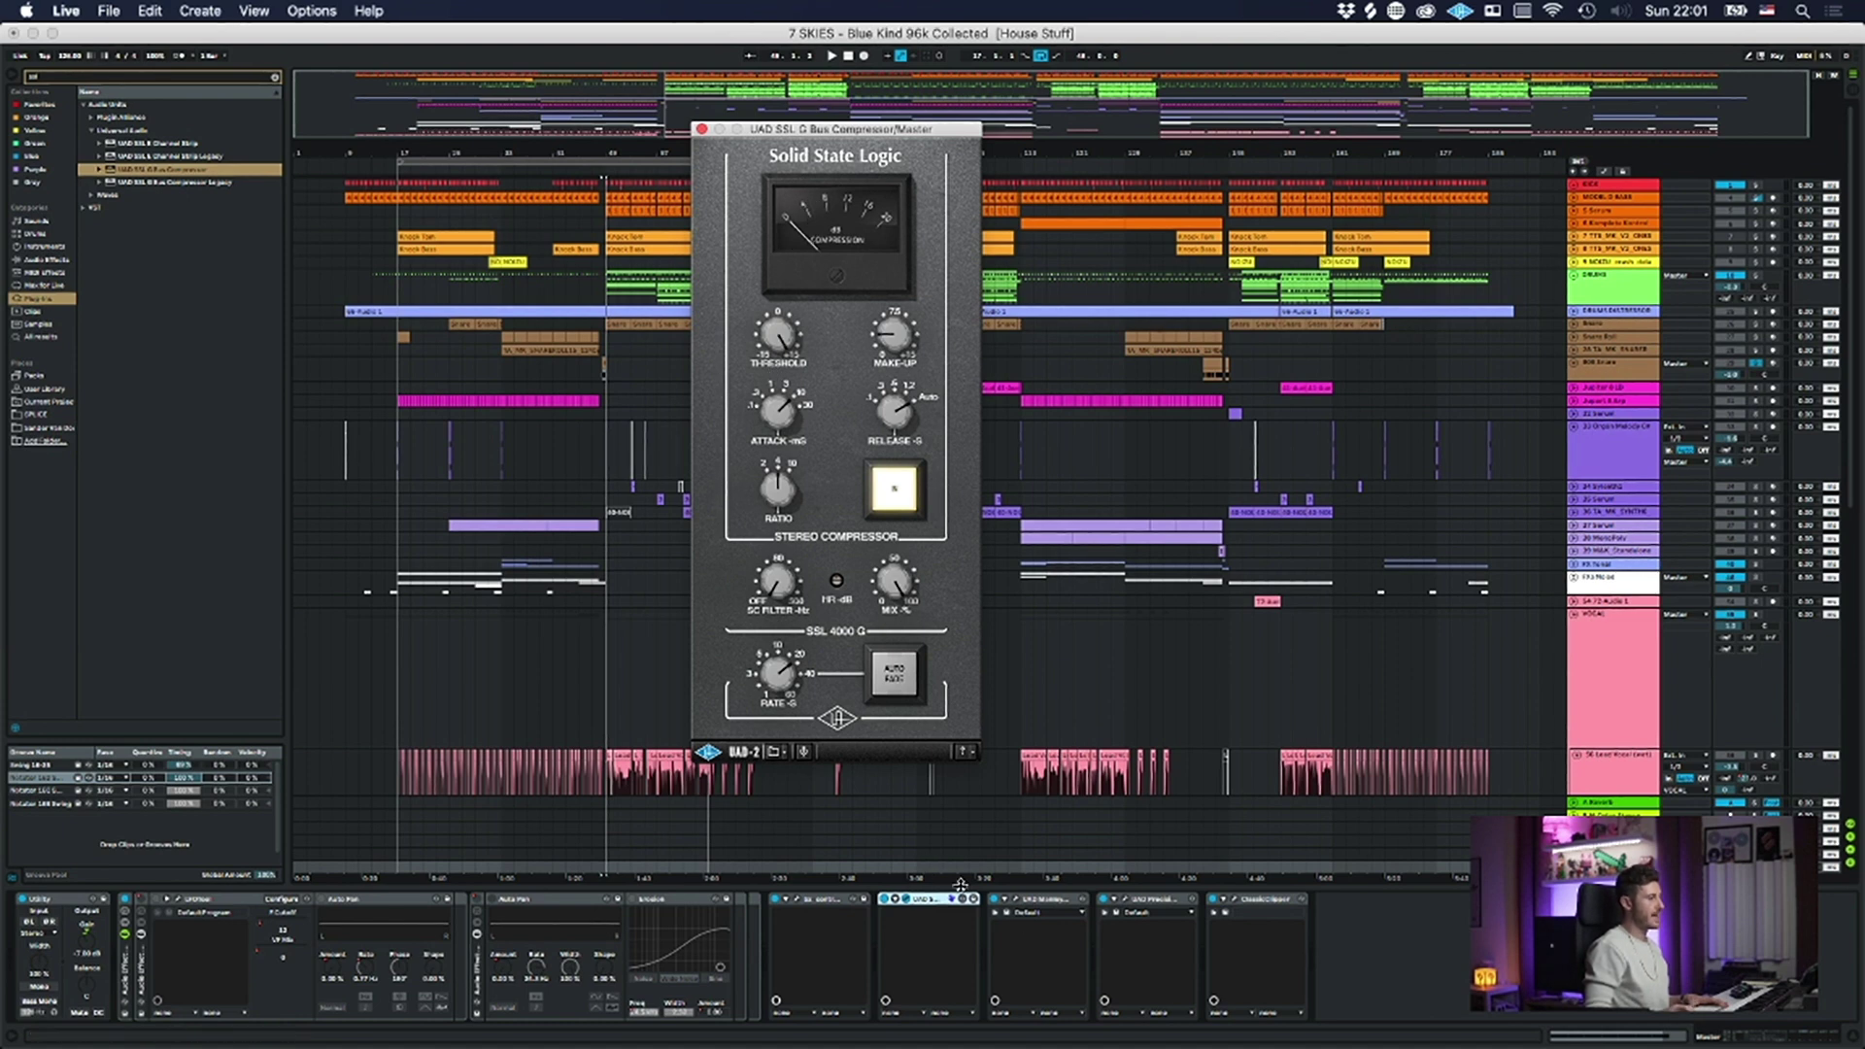
click(994, 899)
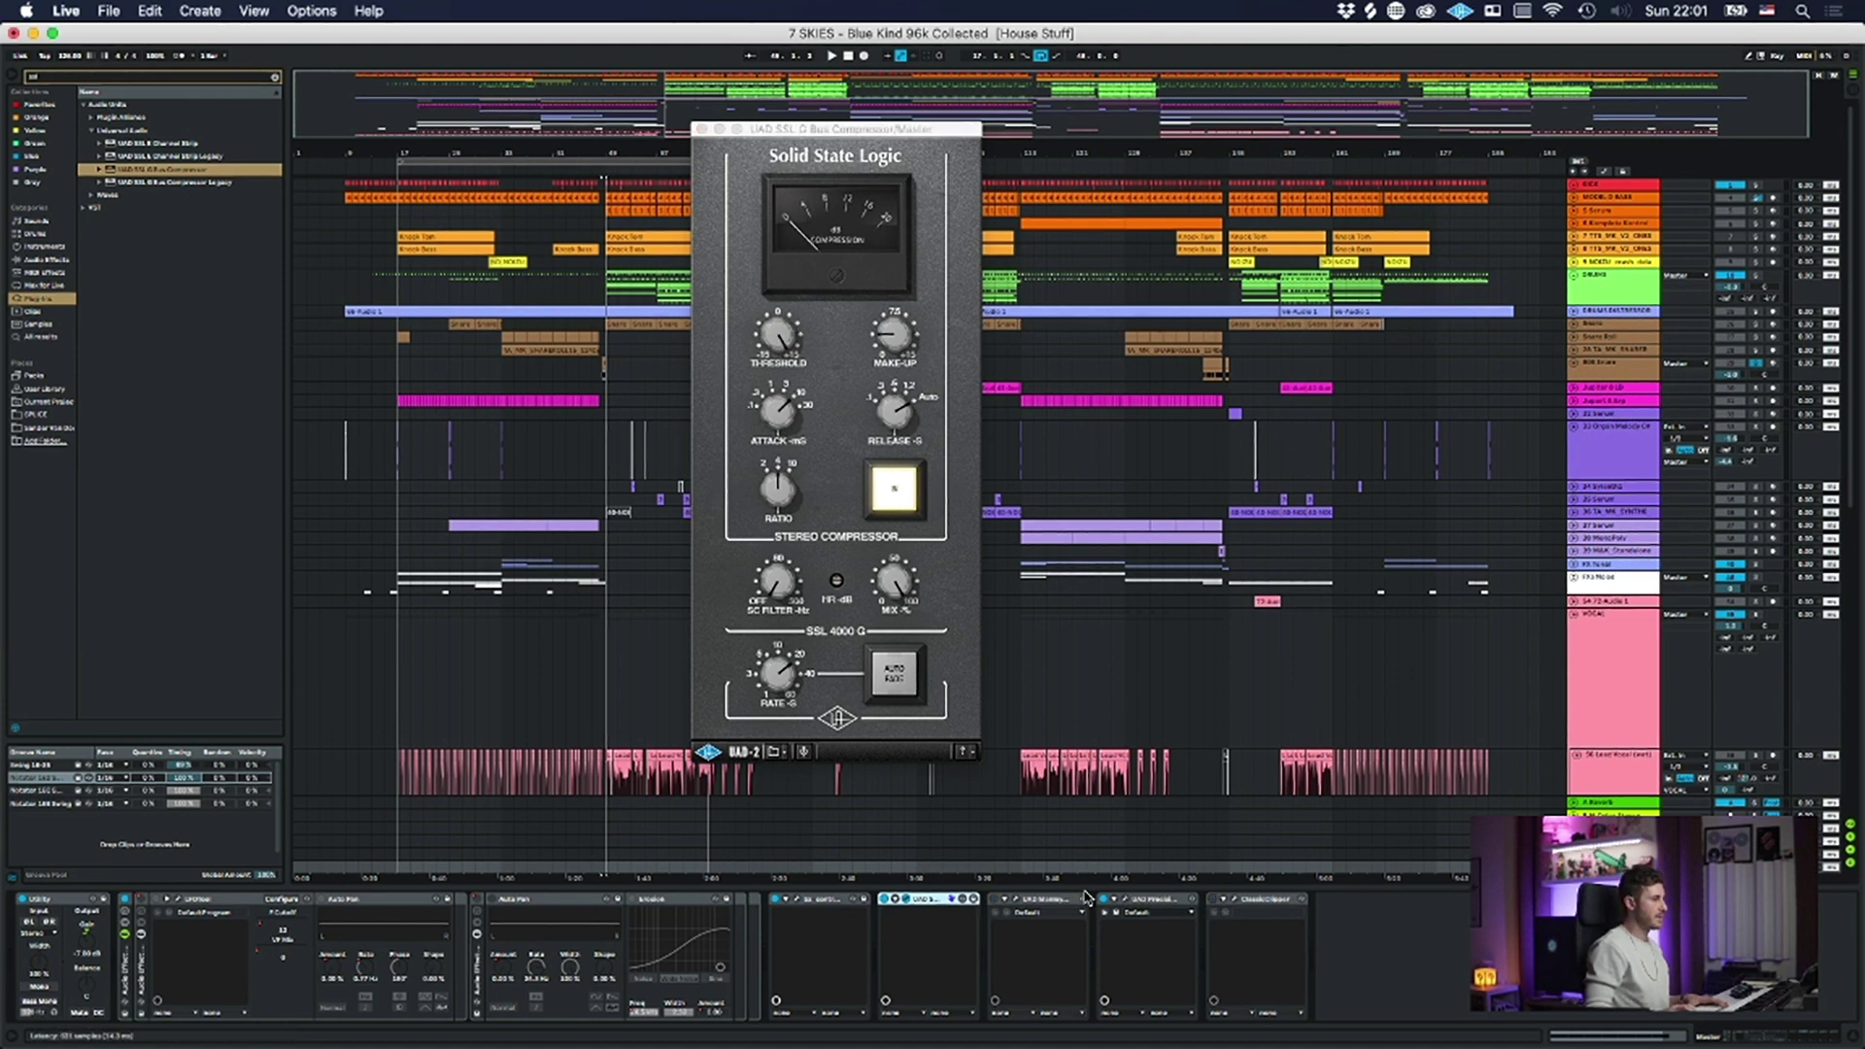
click(782, 330)
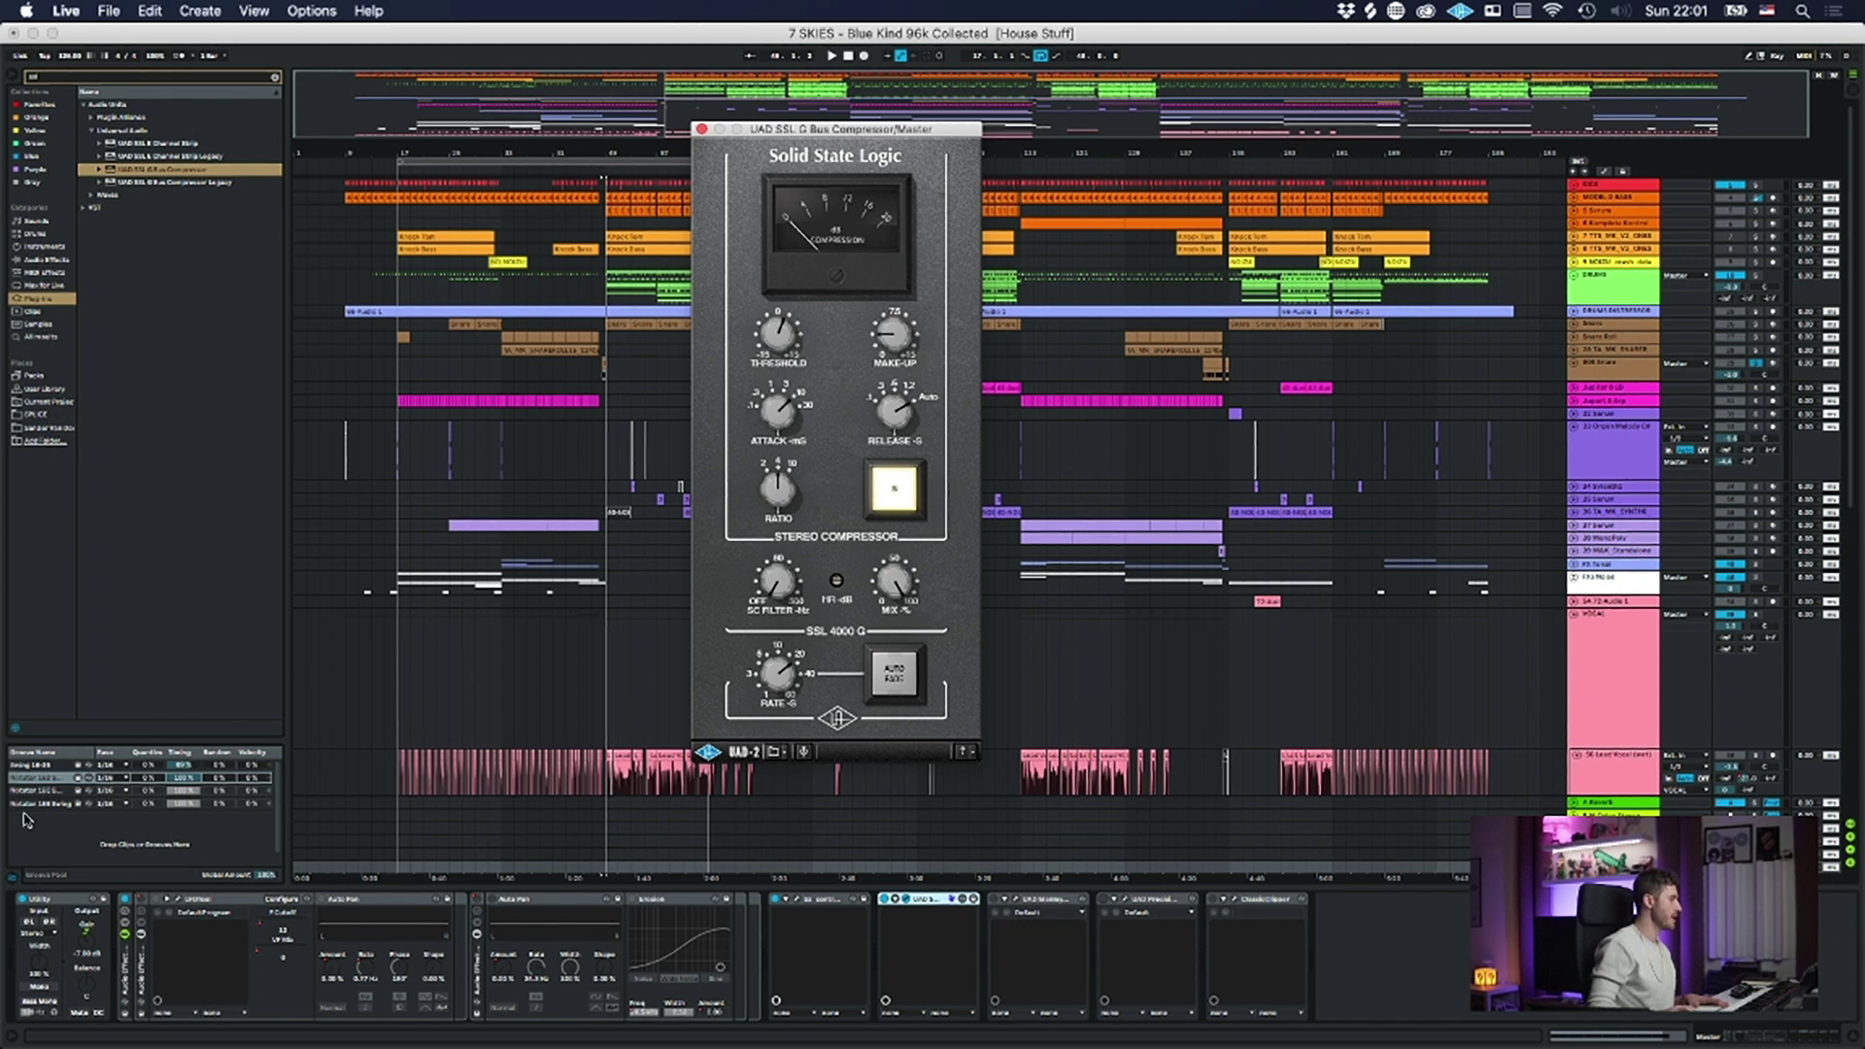
- Narrow the arrangement loop to the first drop section and unfold the orange bass track to show its waveforms
click(87, 953)
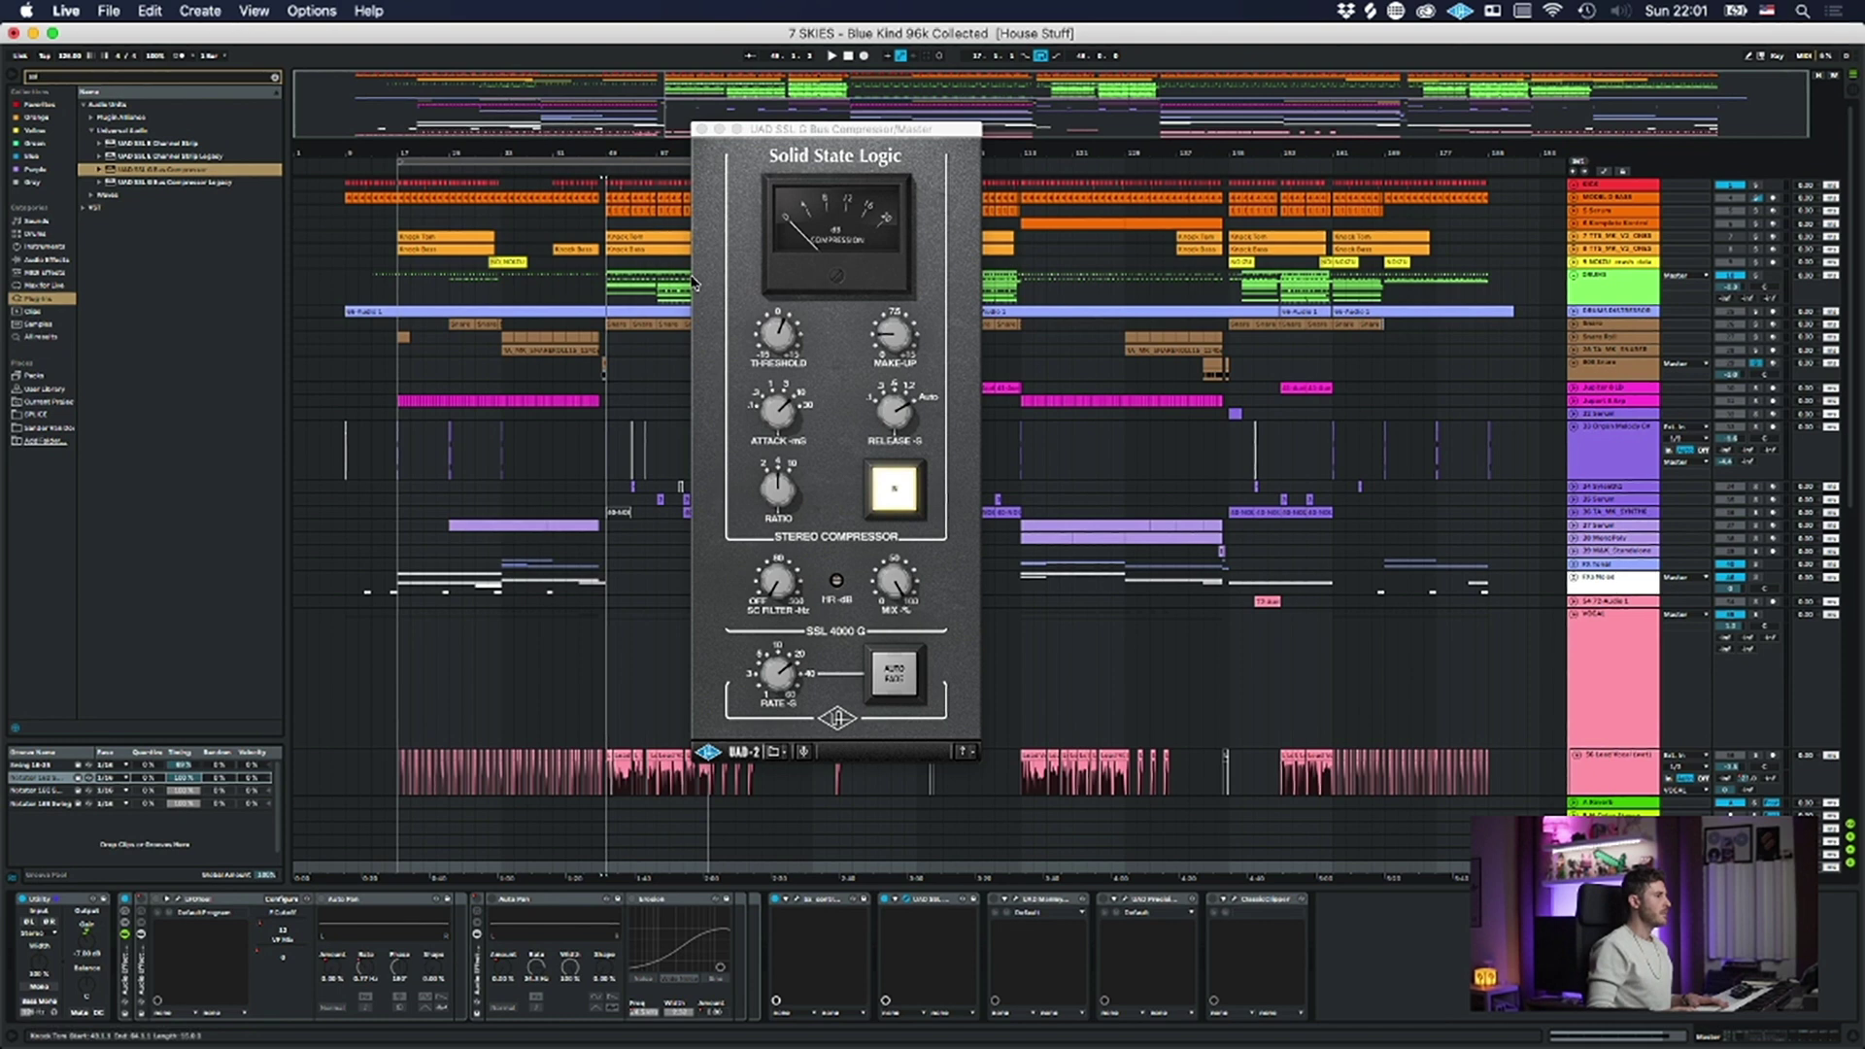
click(1755, 198)
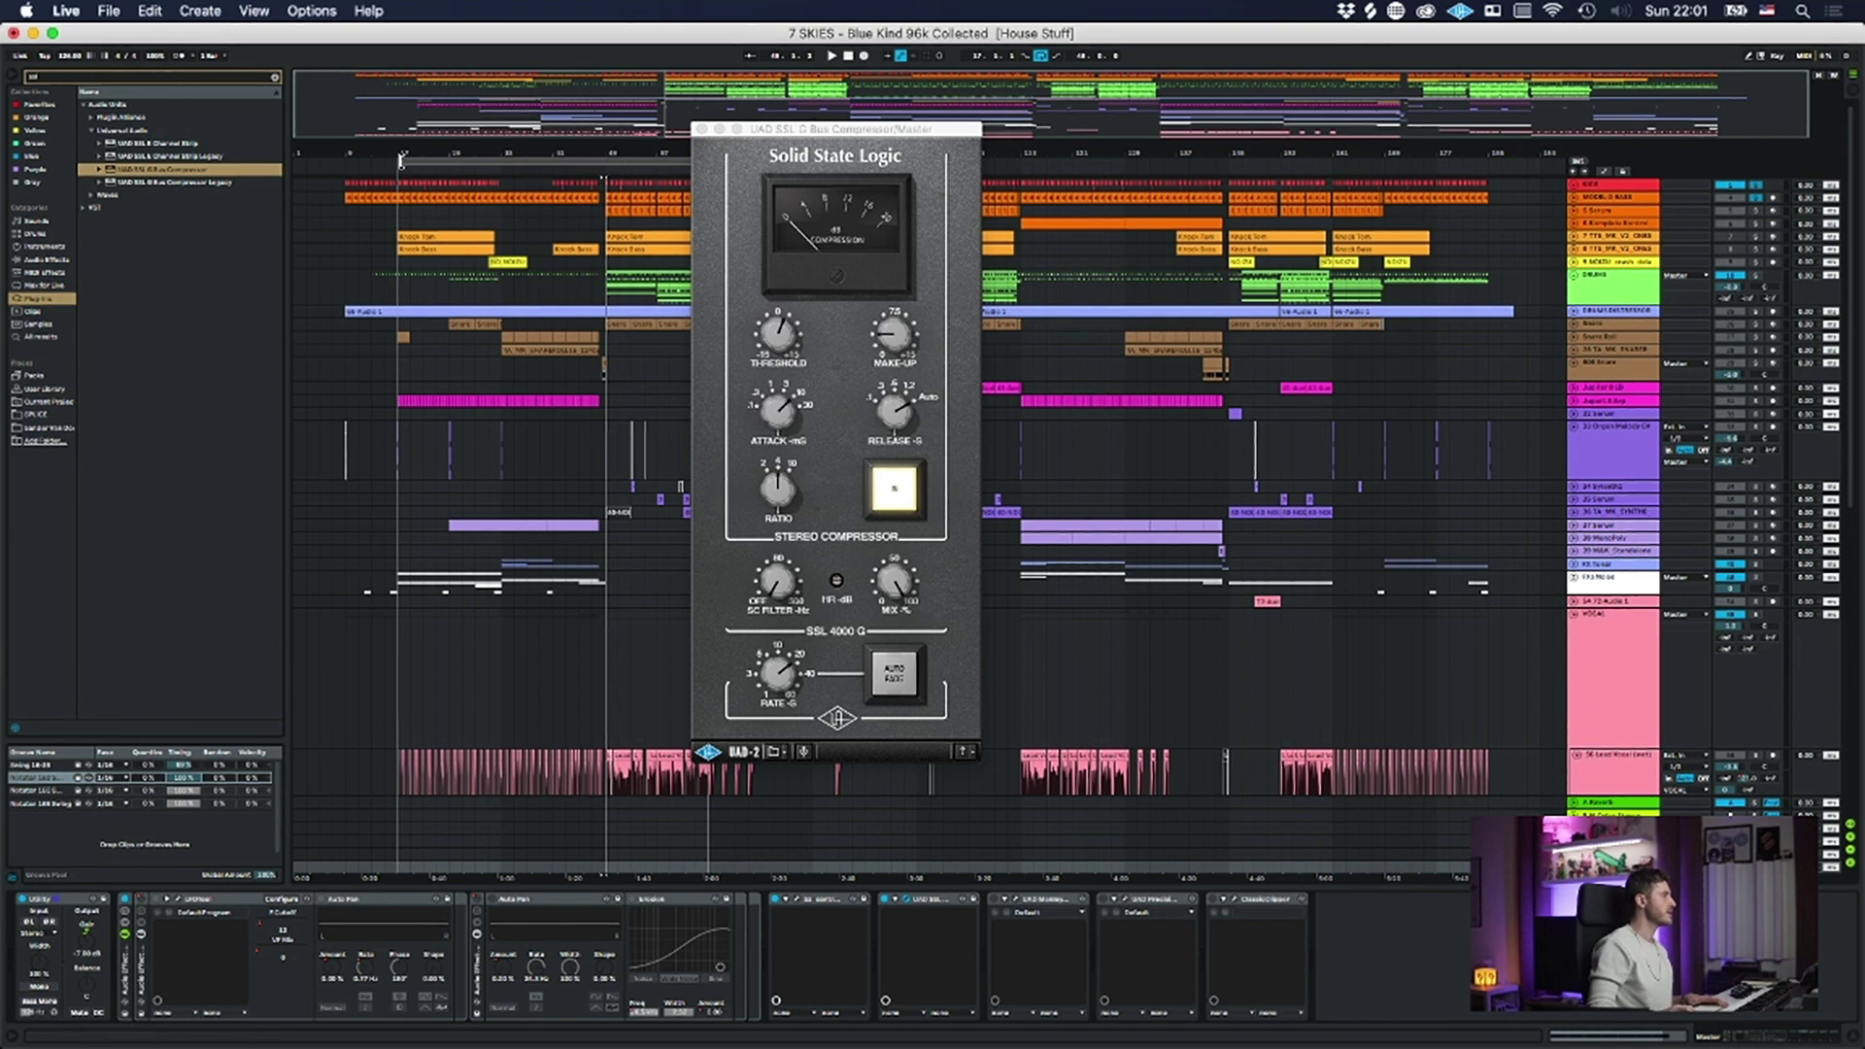
click(590, 194)
drag(810, 129, 903, 331)
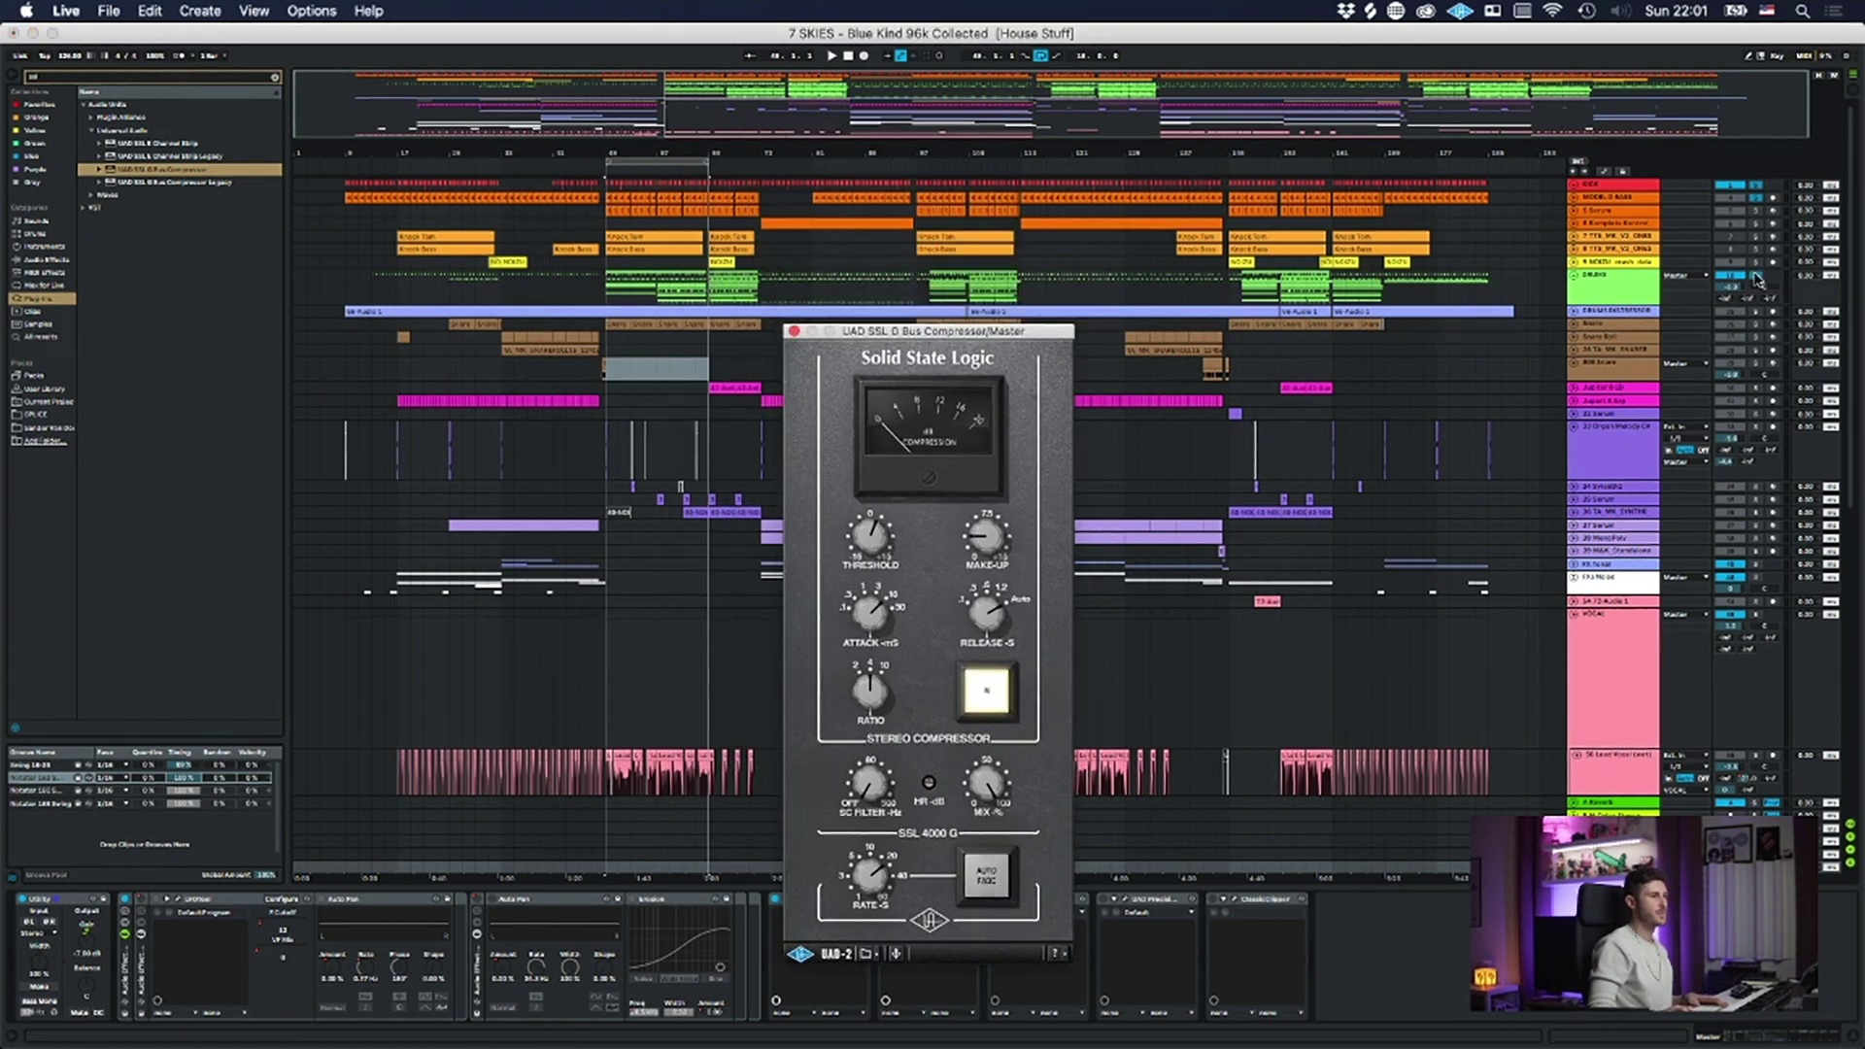
drag(659, 155, 670, 252)
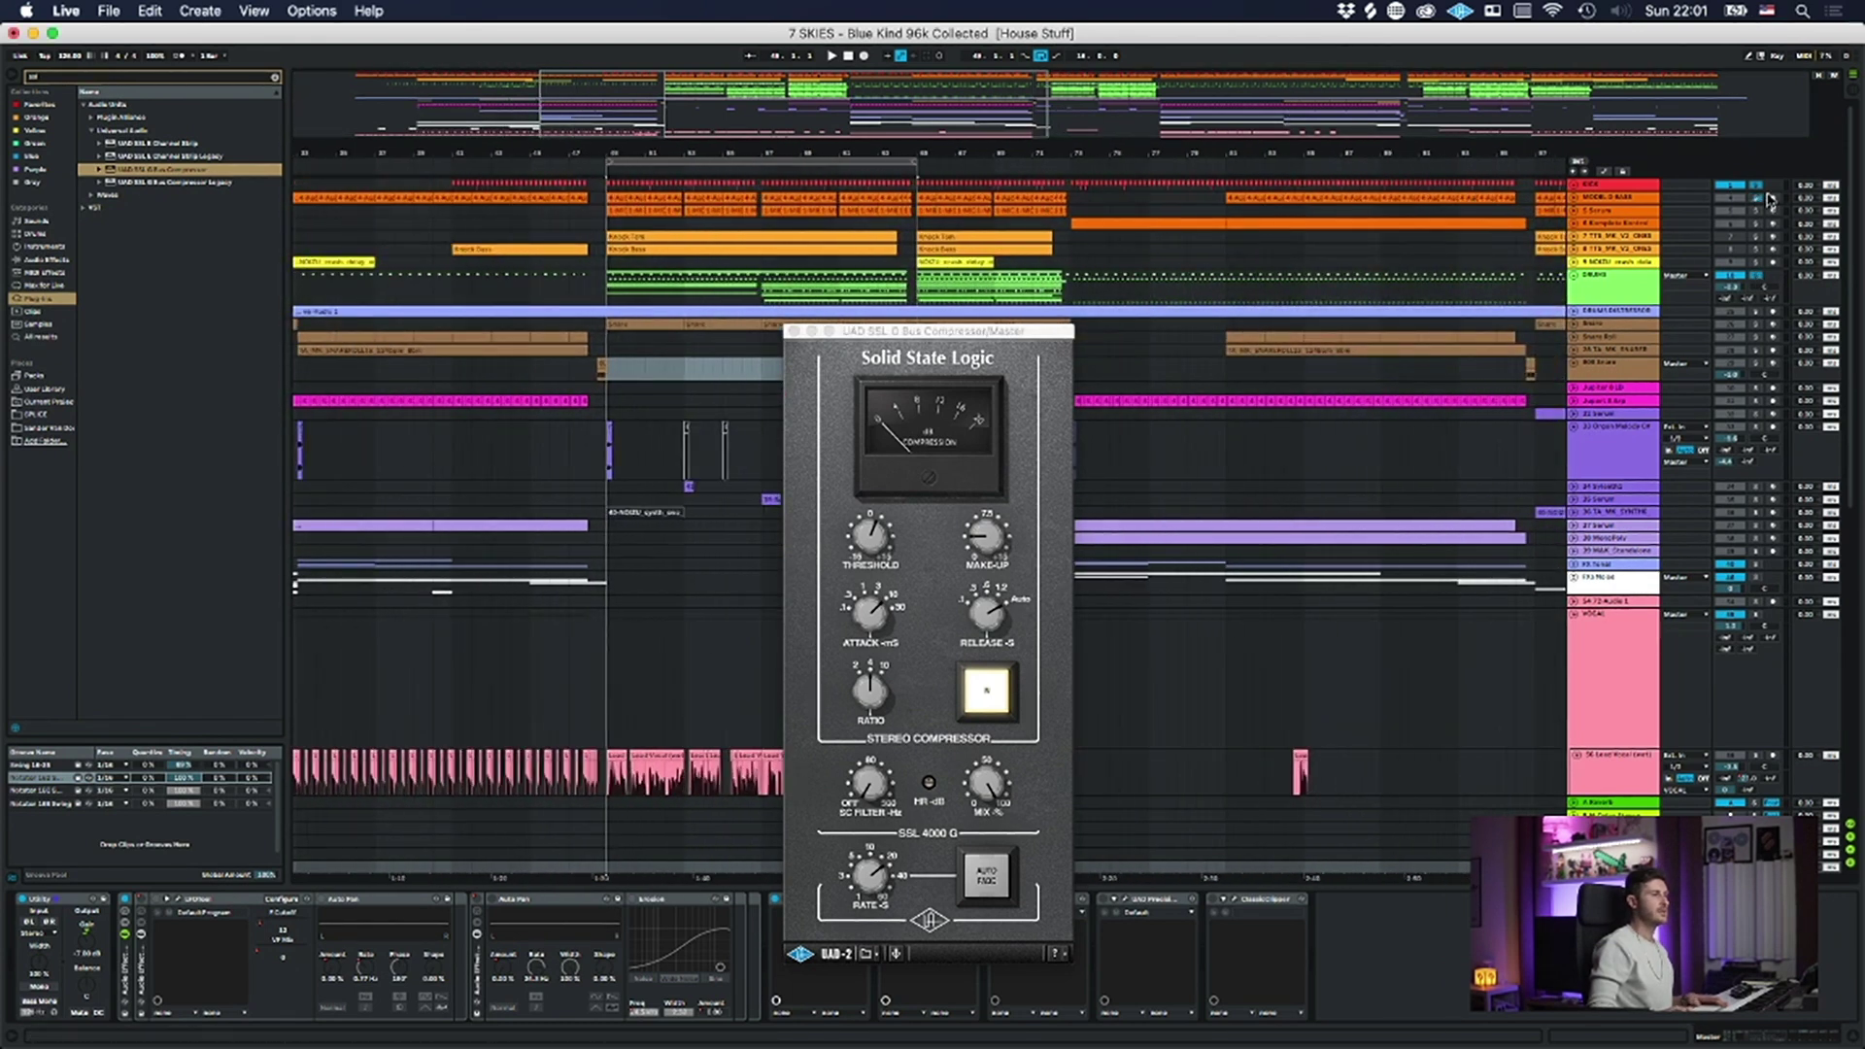
click(1573, 198)
- Play the looped section with the compressor's meter in view and lower the Utility device's gain to -14.0 dB
key(space)
key(space)
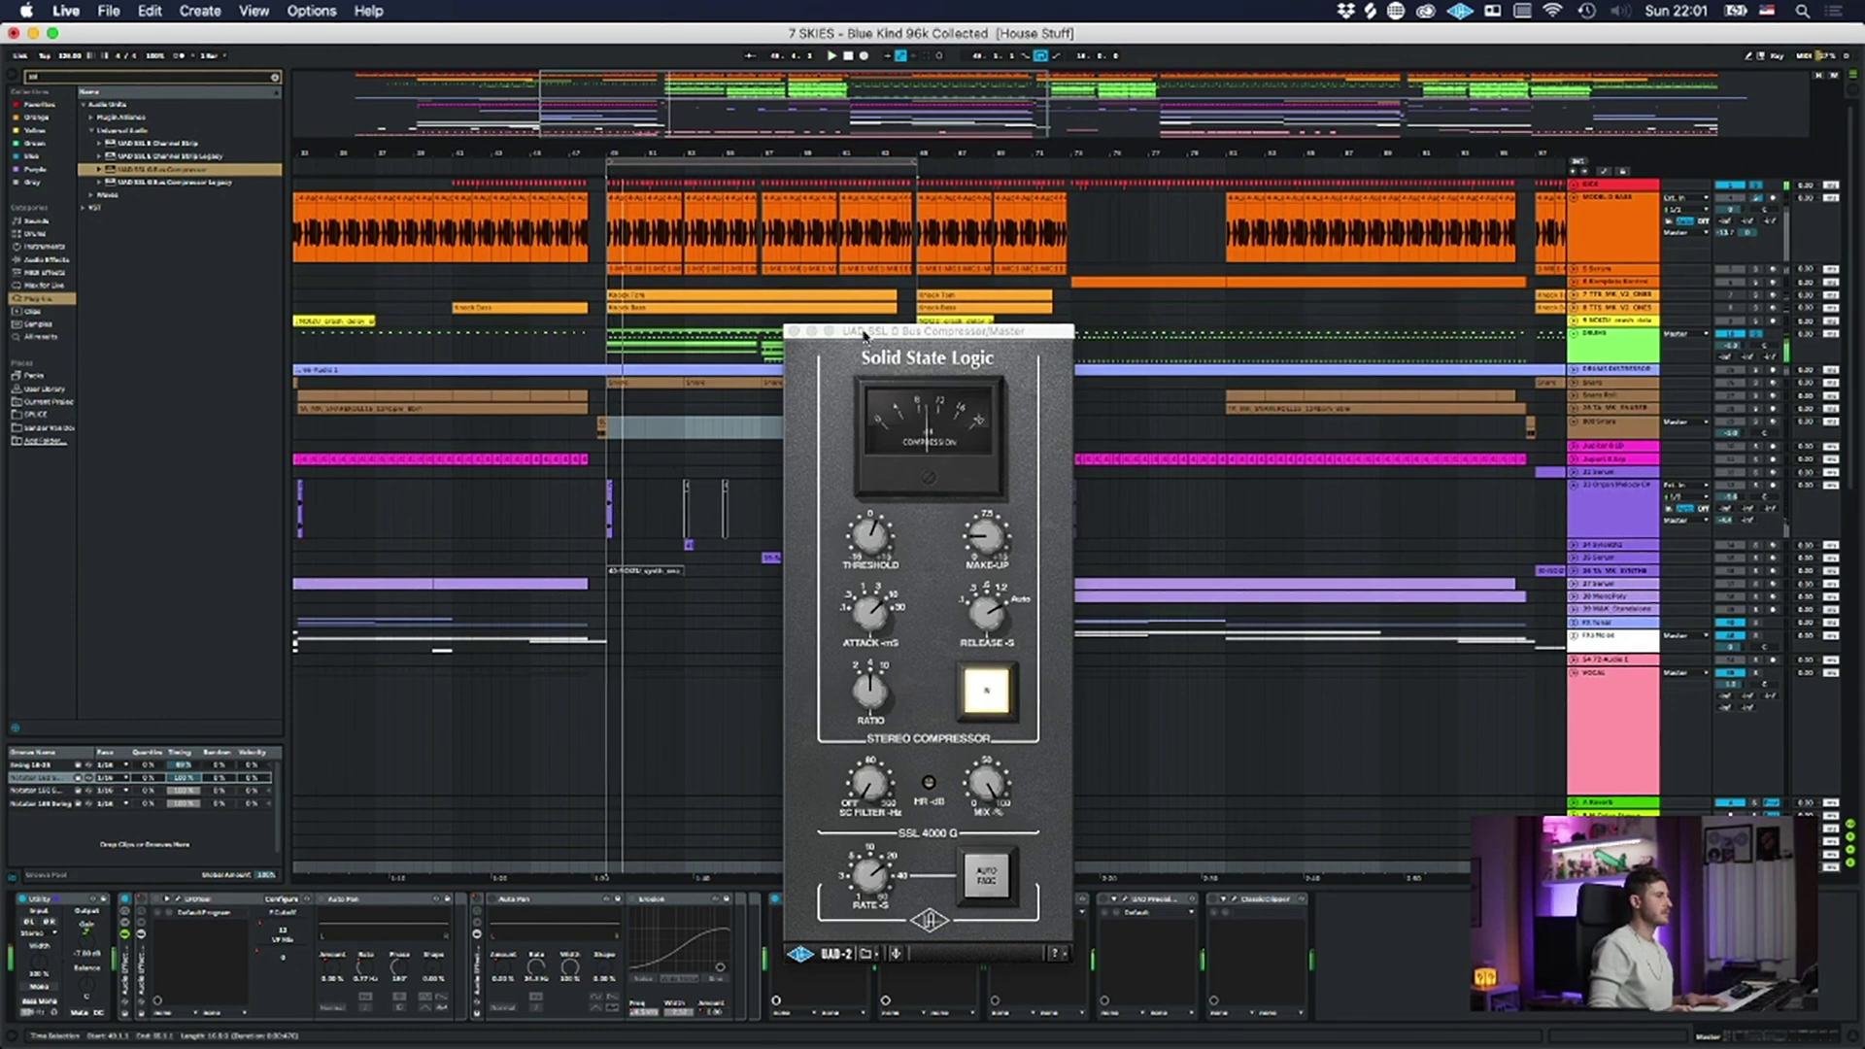
drag(892, 331, 947, 233)
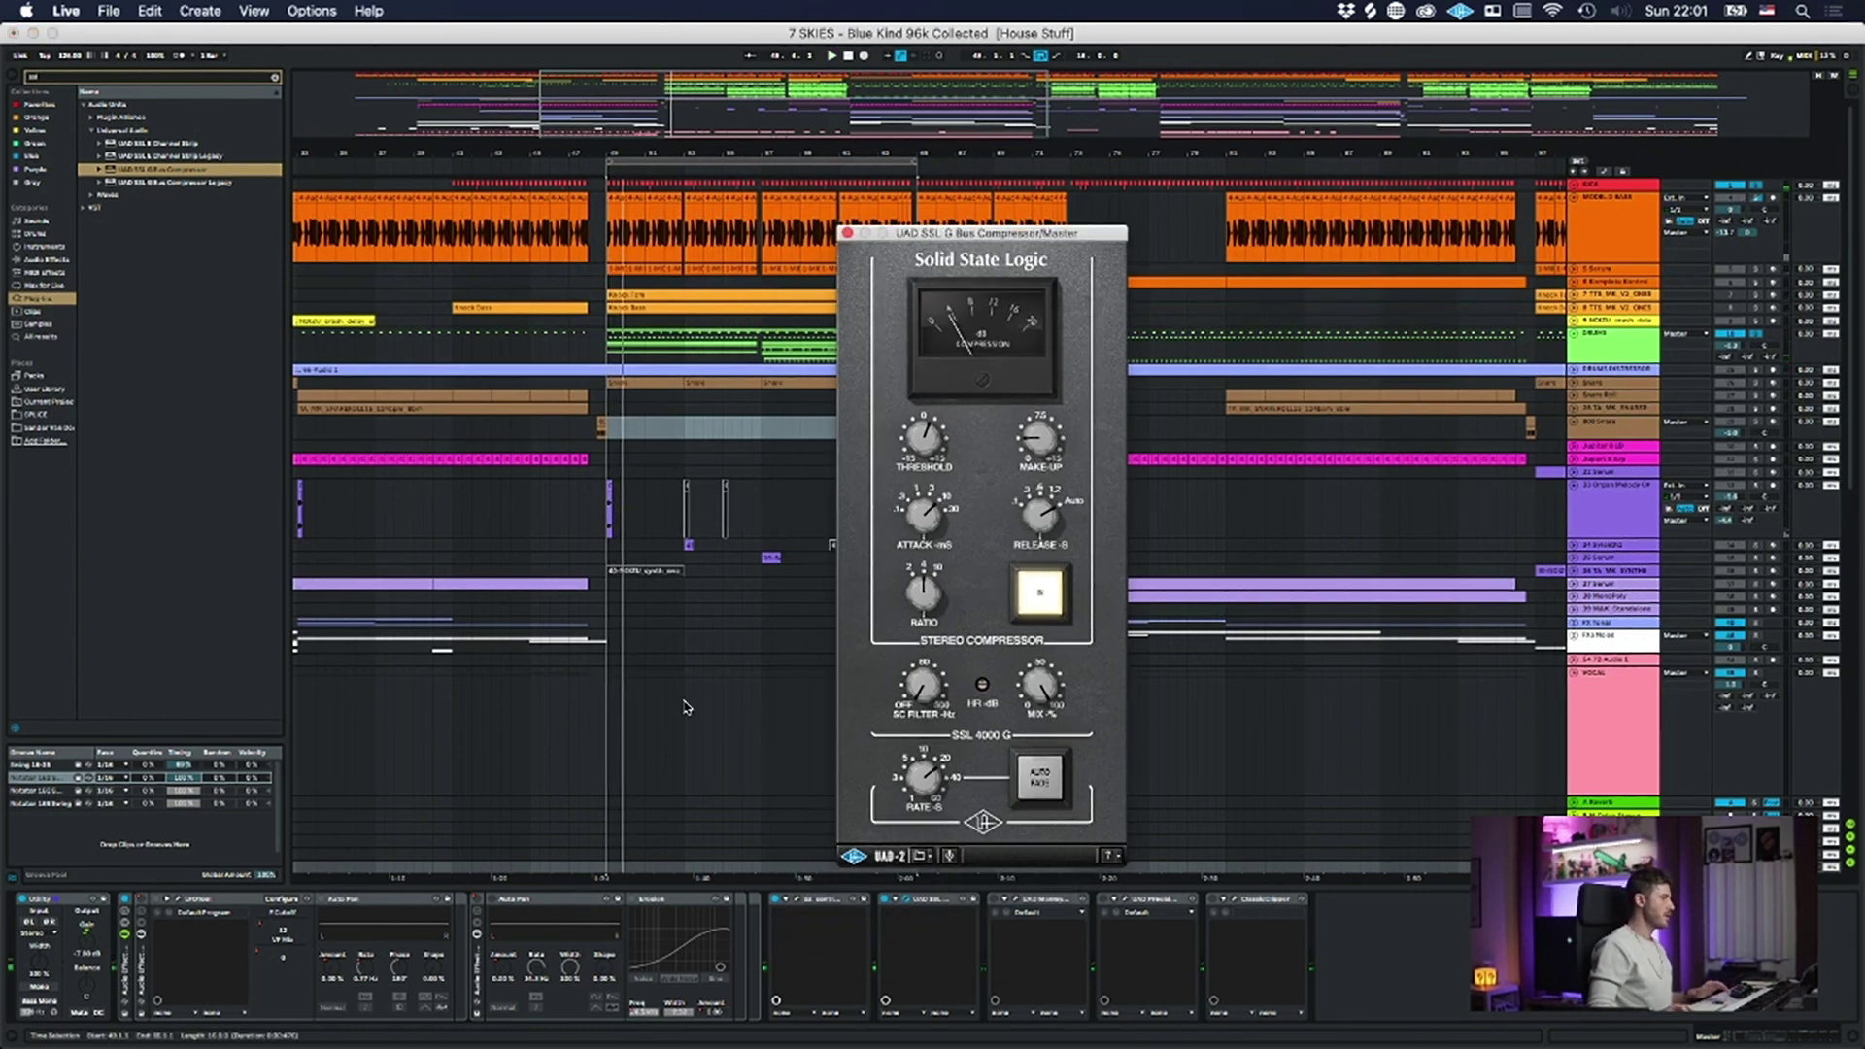
drag(93, 941, 91, 950)
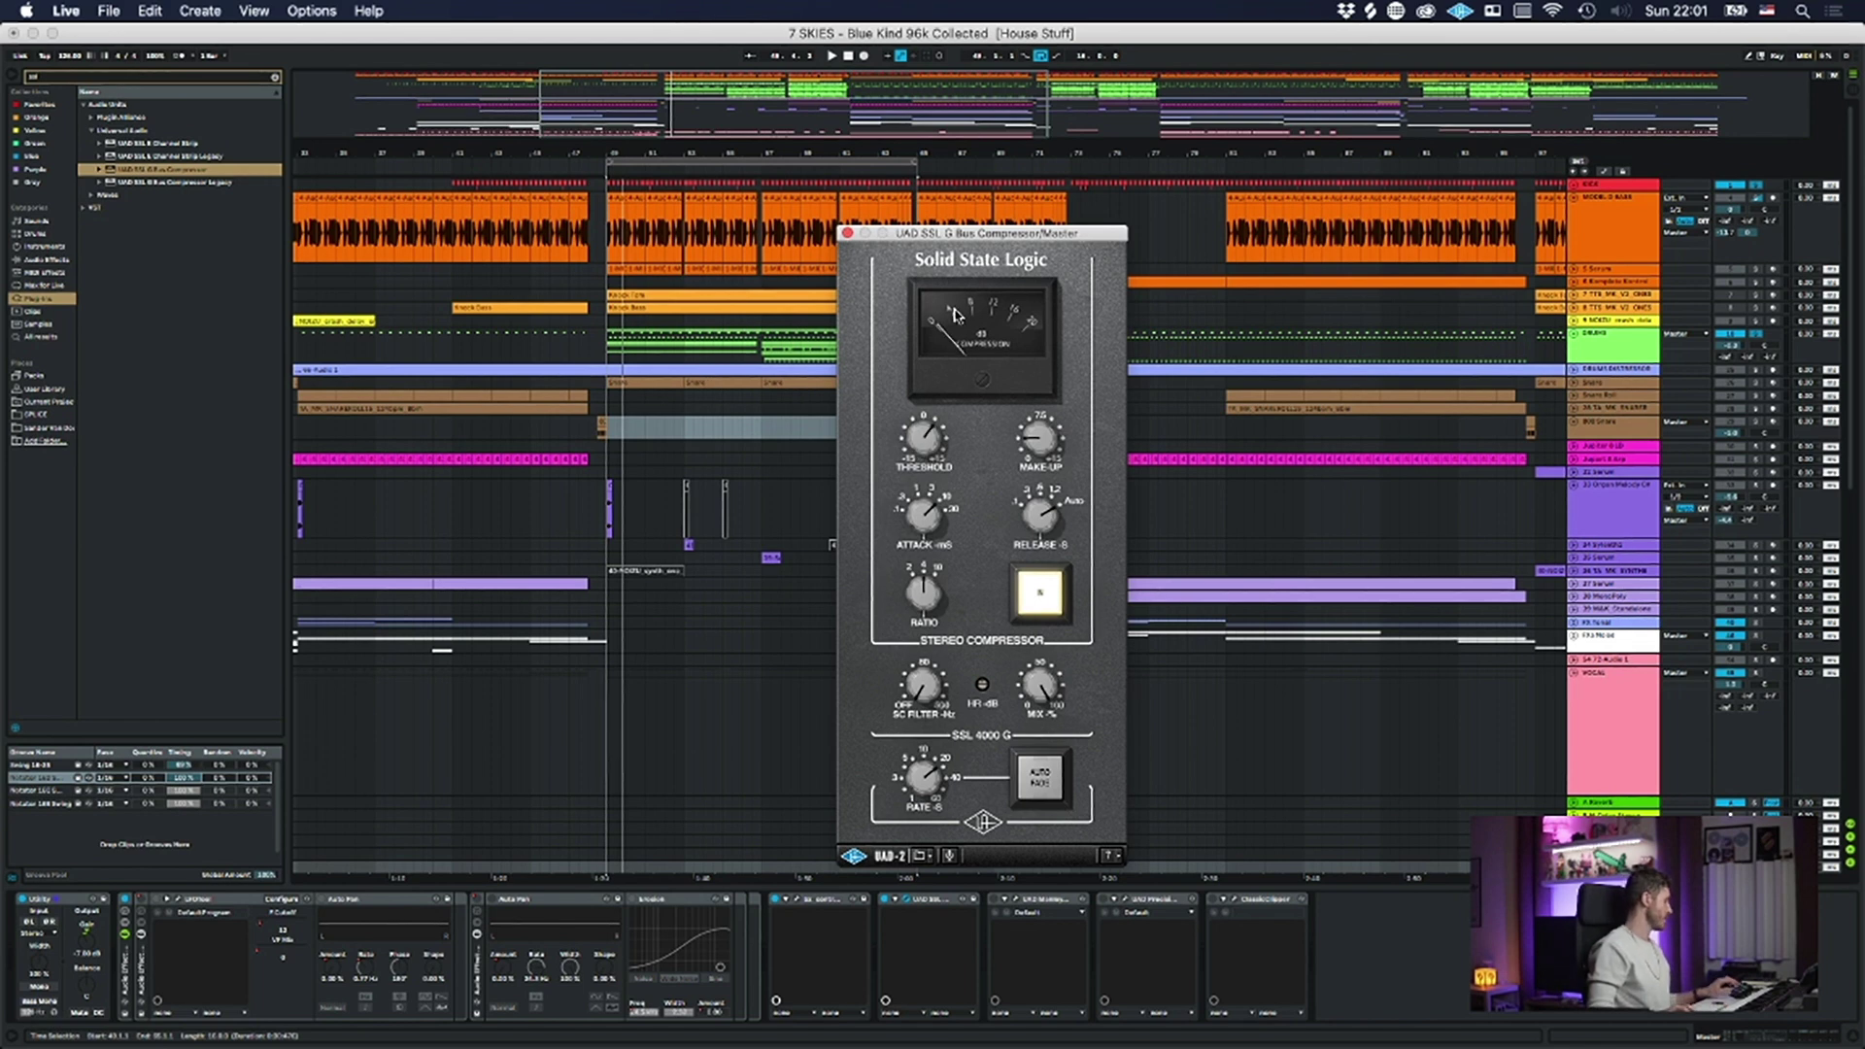
key(space)
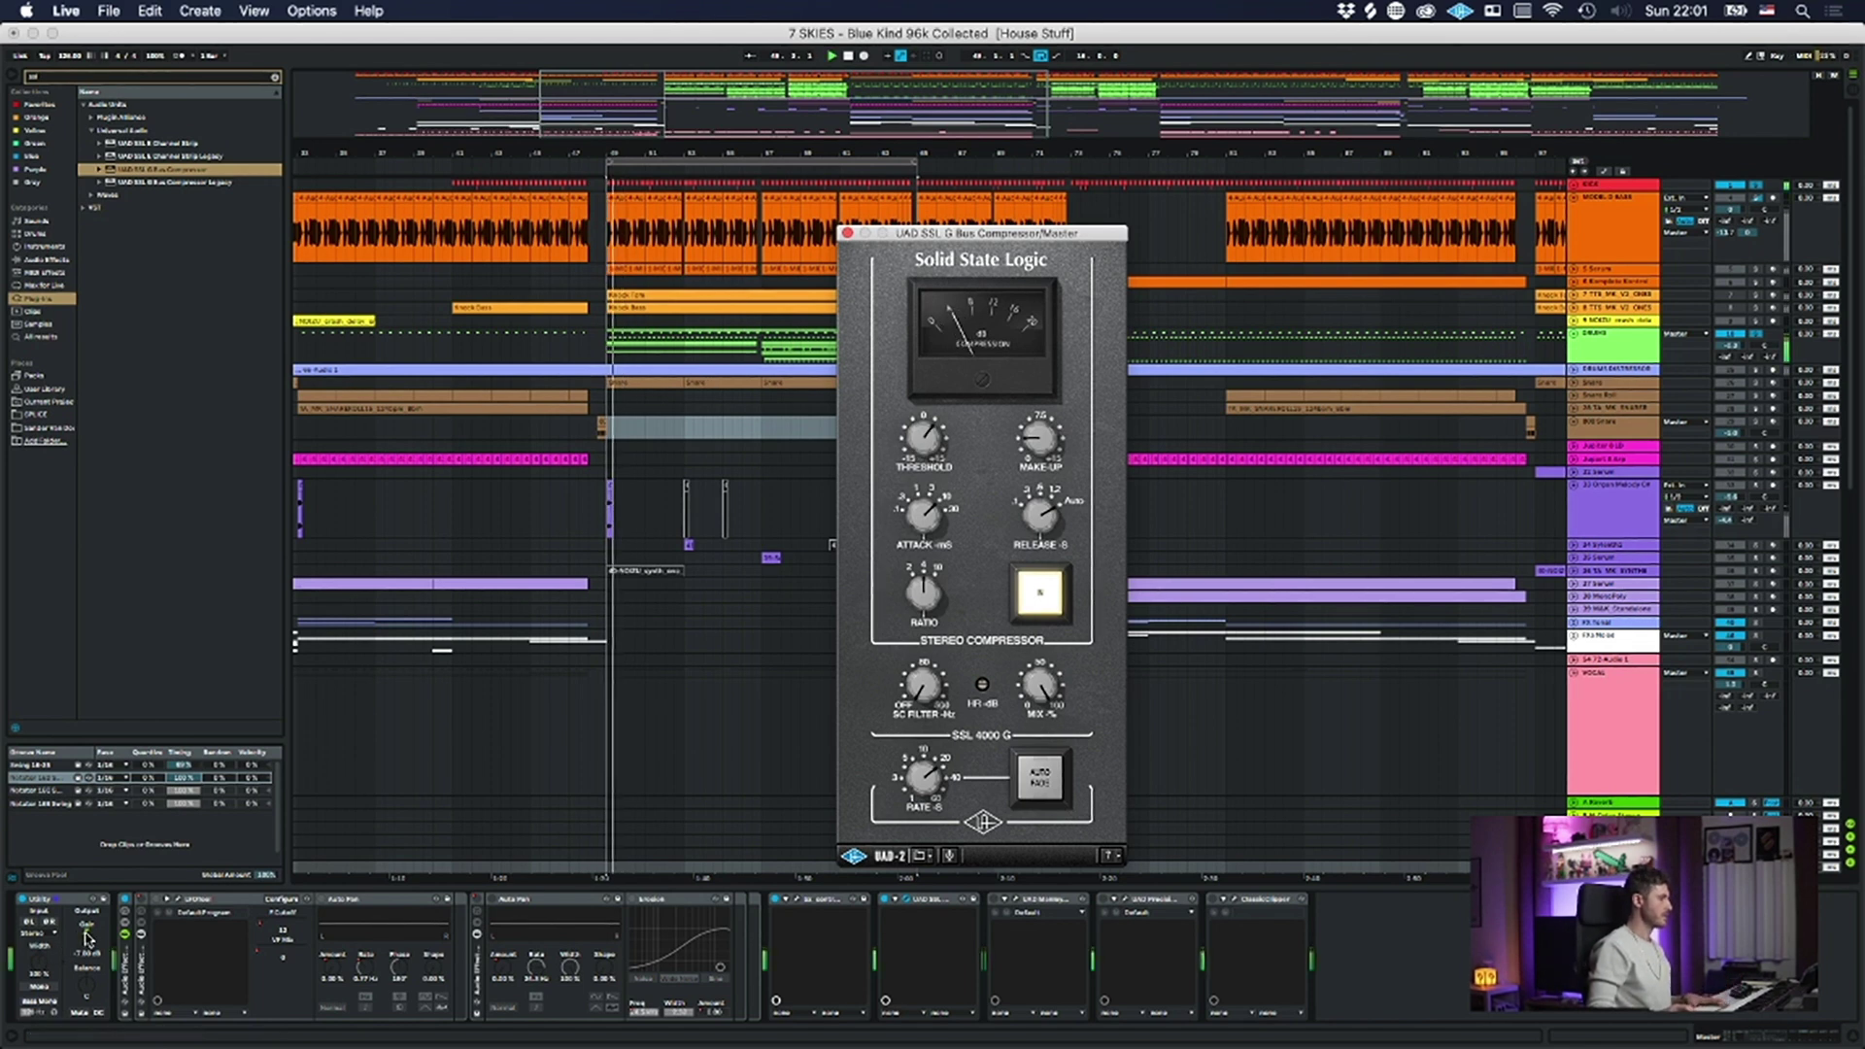
scroll(87, 940, down, 6)
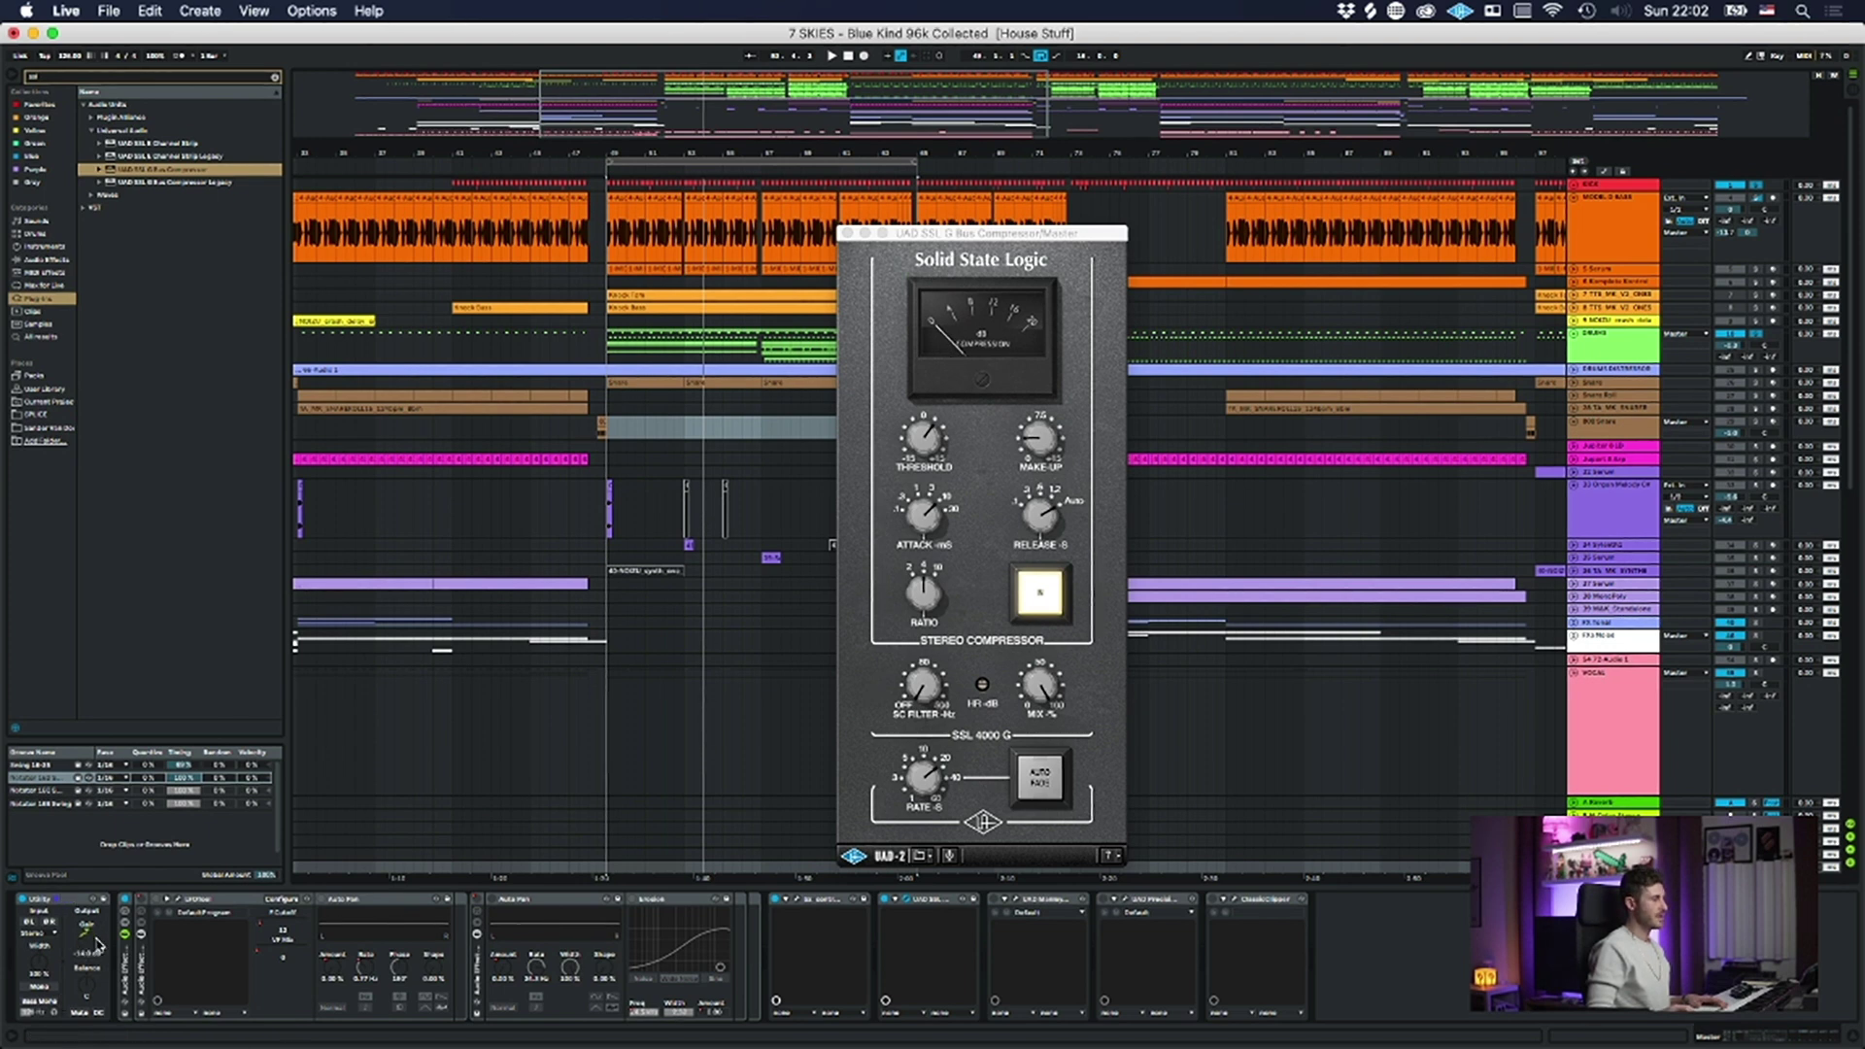
- Fold the audio effect rack on the master and move the Utility device behind it, directly before bx_control V2
click(66, 904)
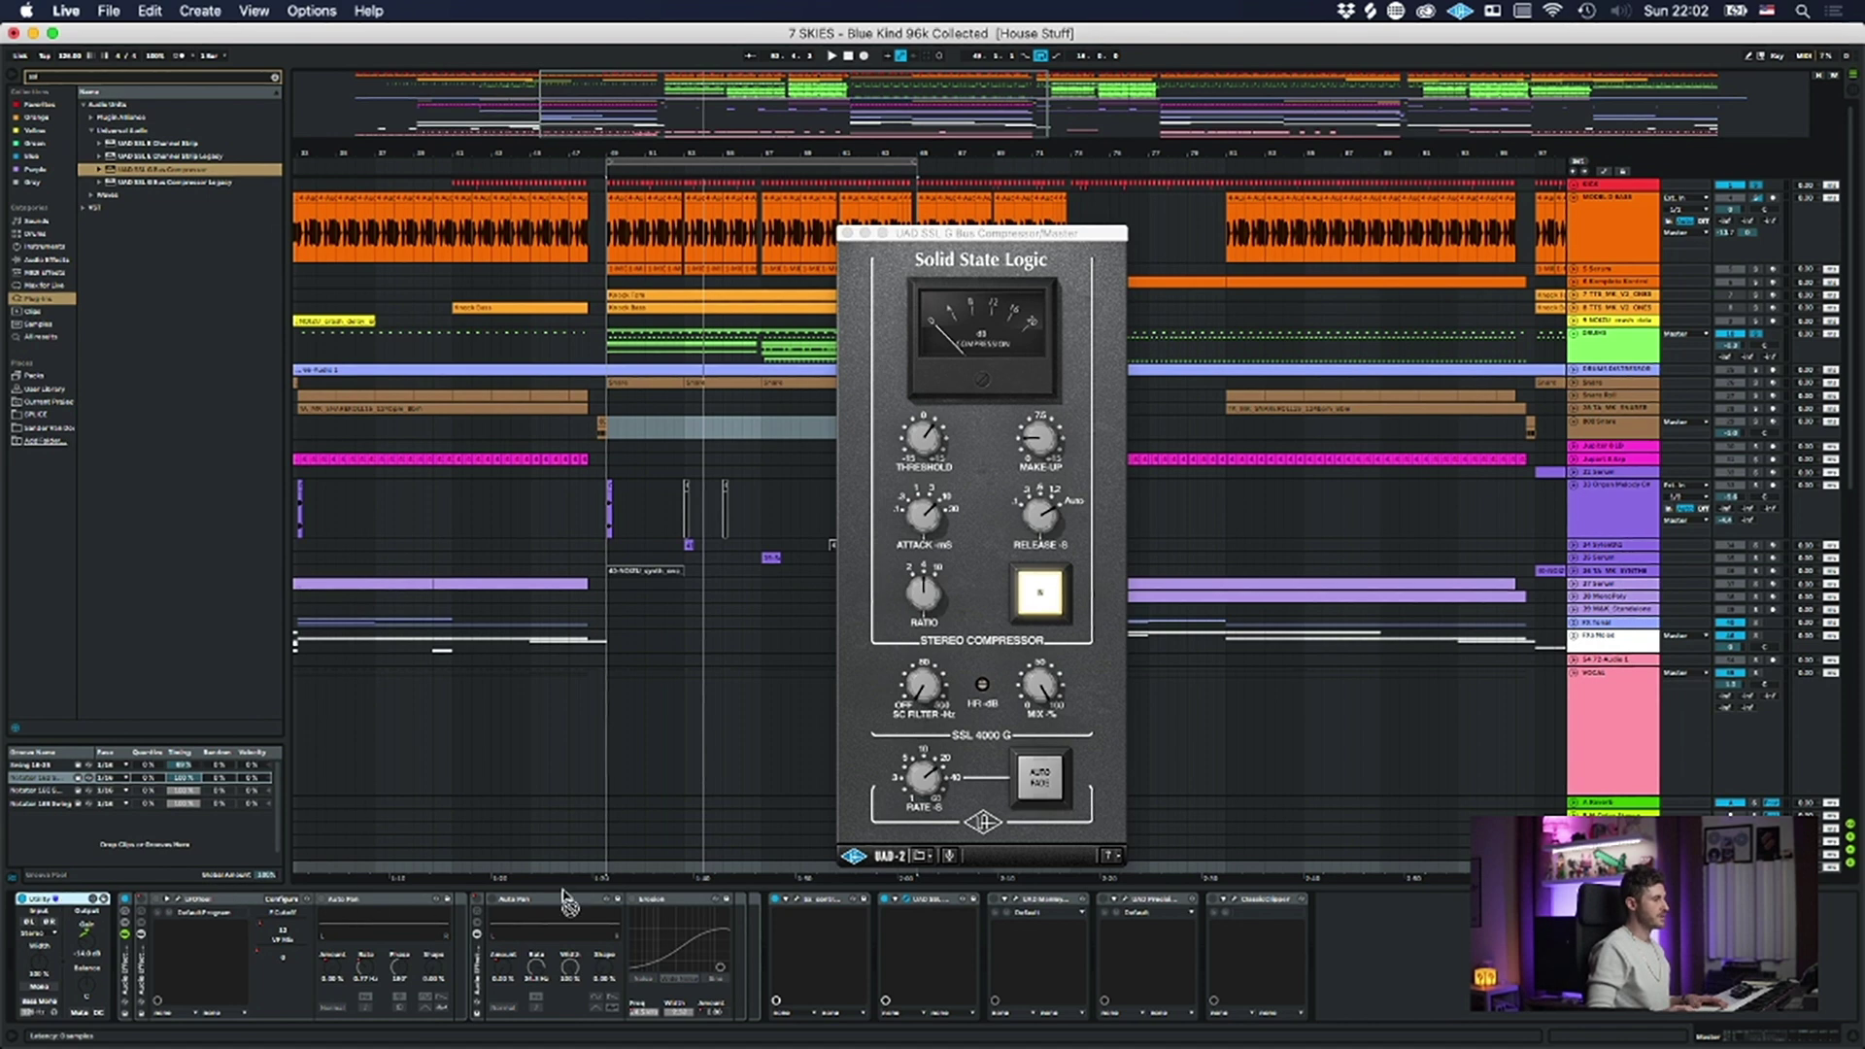
click(125, 979)
double_click(125, 979)
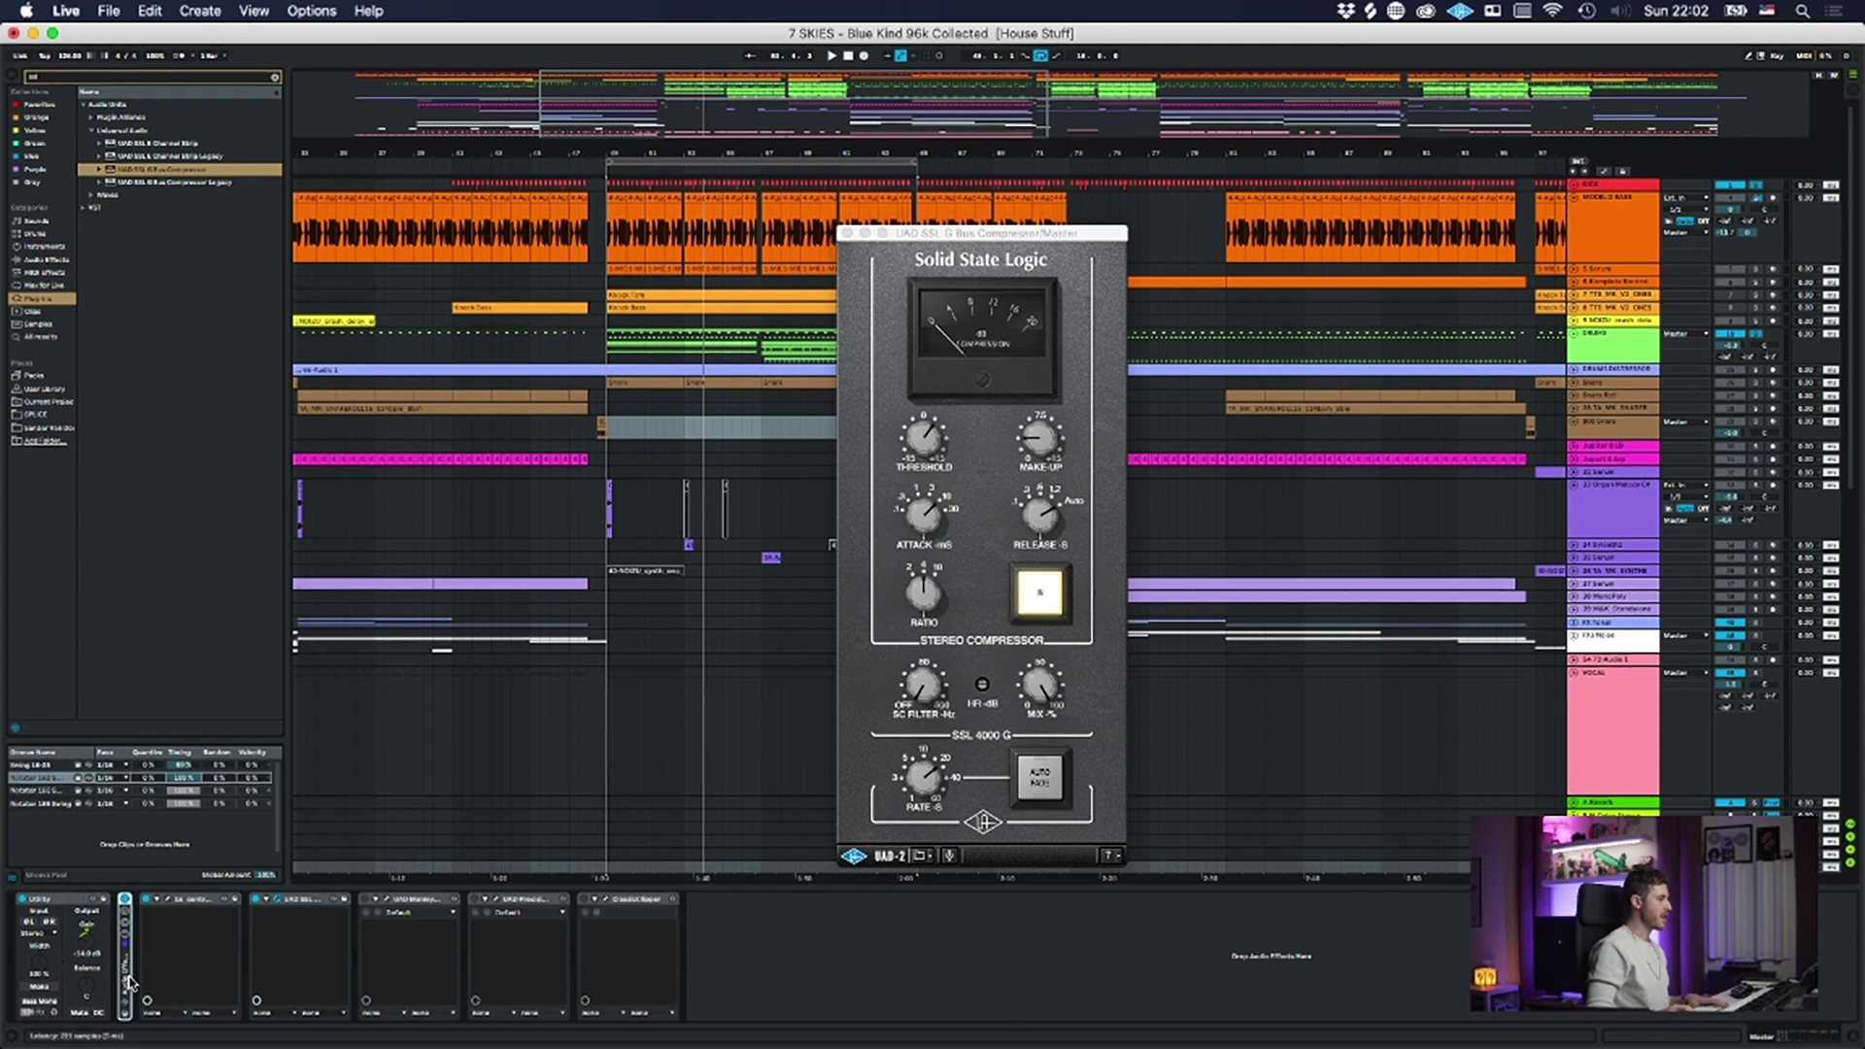
drag(60, 900, 141, 913)
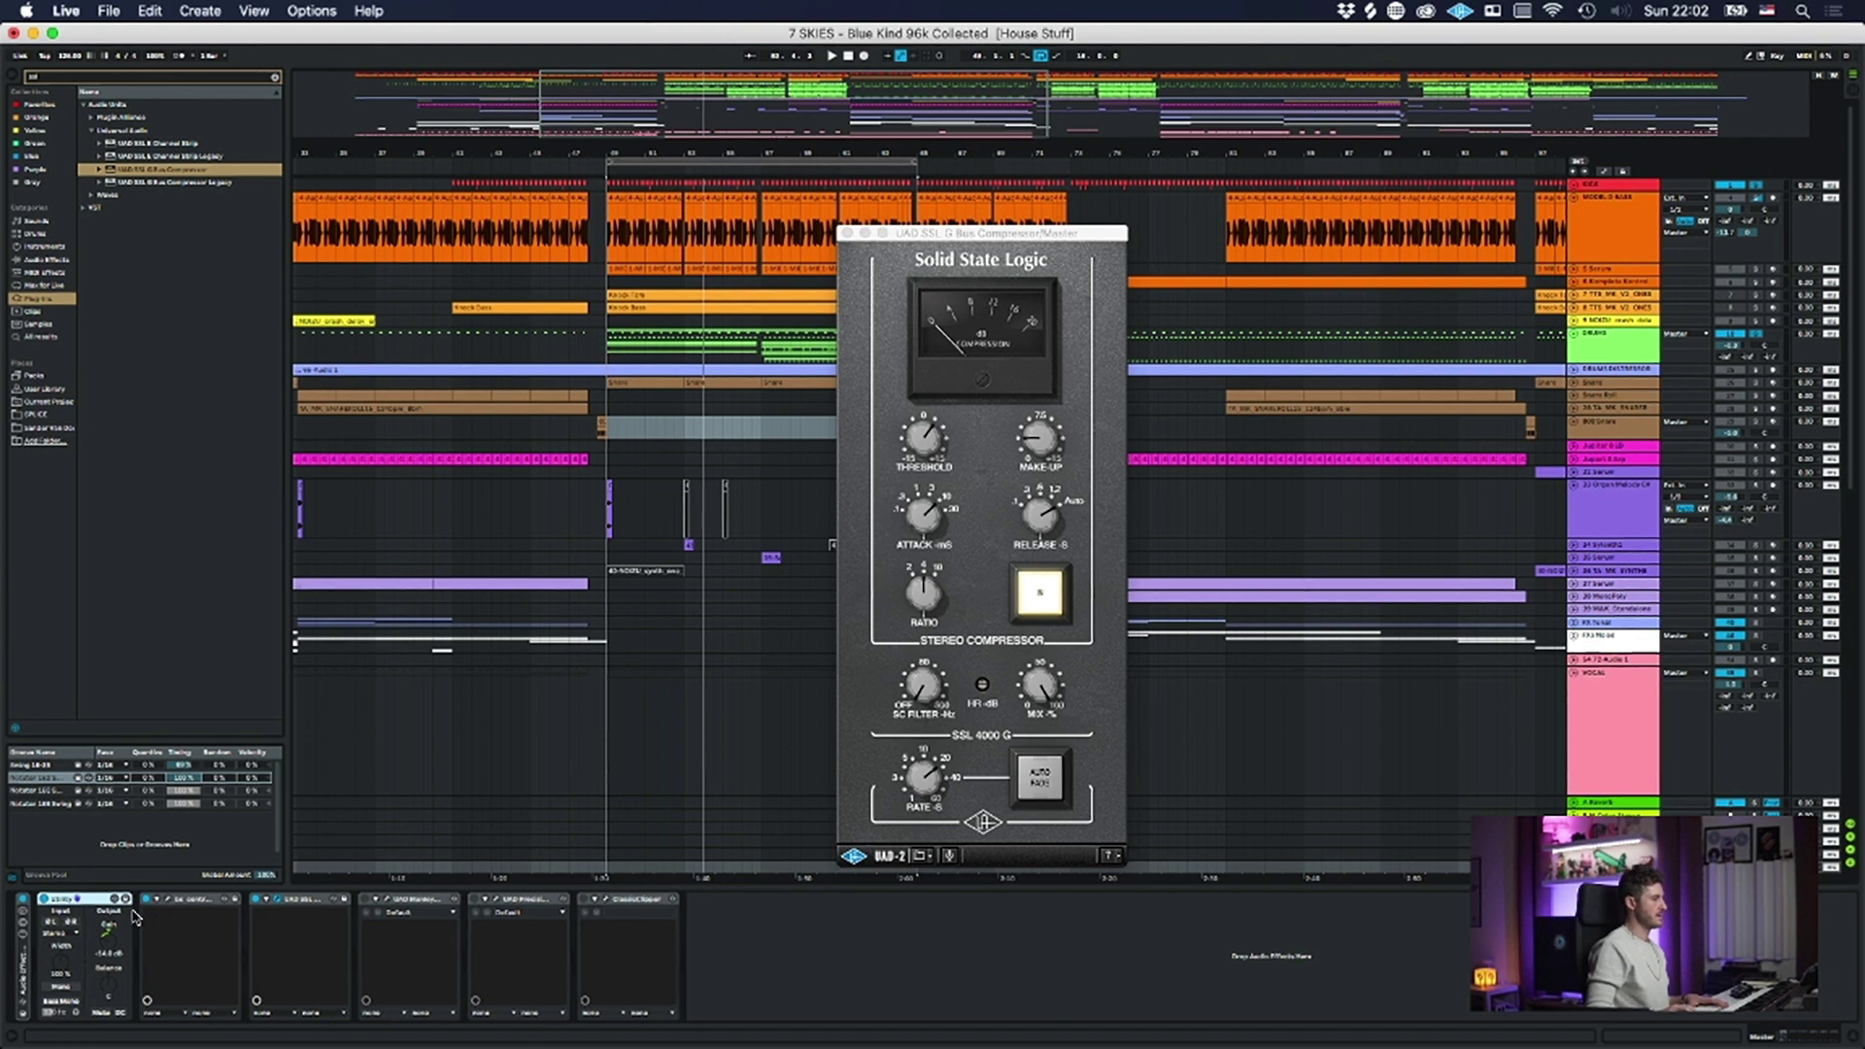
- Go through the master chain in order, from bx_control V2 and the SSL compressor to the Massive Passive, Precision Maximizer and clipper
click(188, 900)
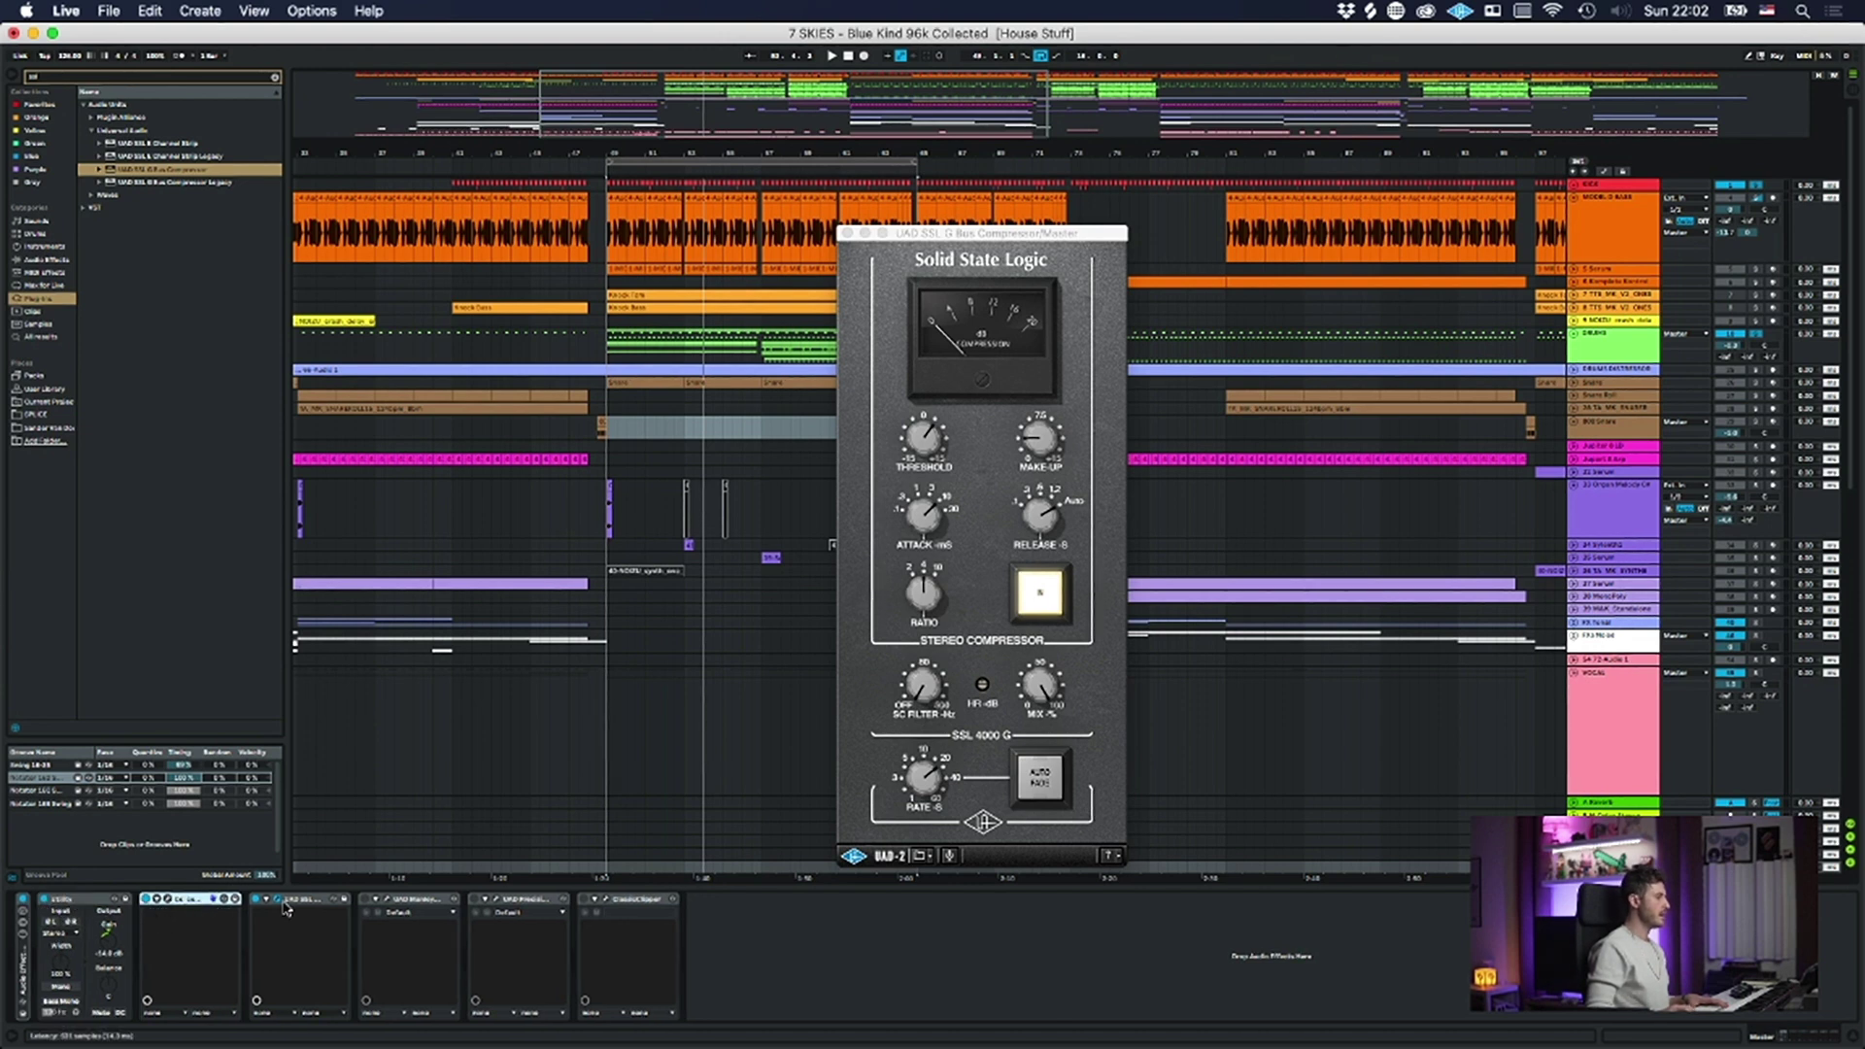
click(168, 900)
click(168, 900)
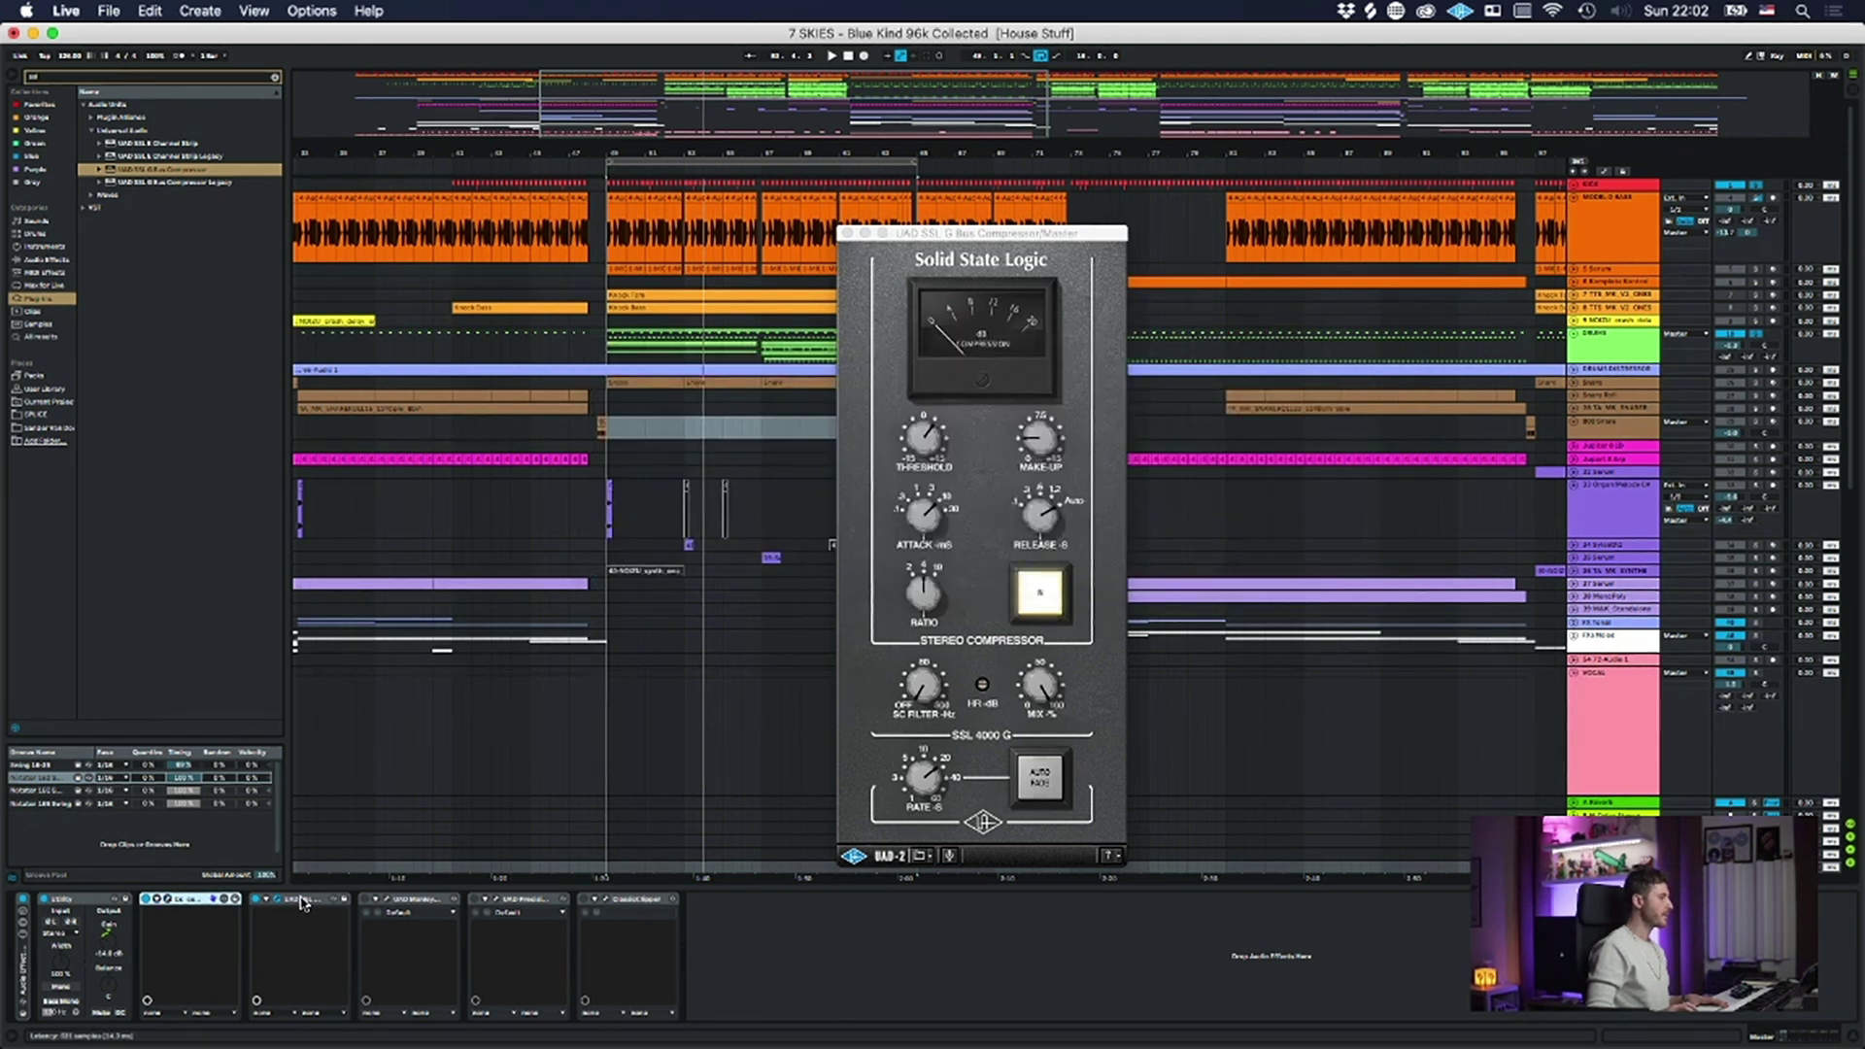
click(304, 901)
click(390, 899)
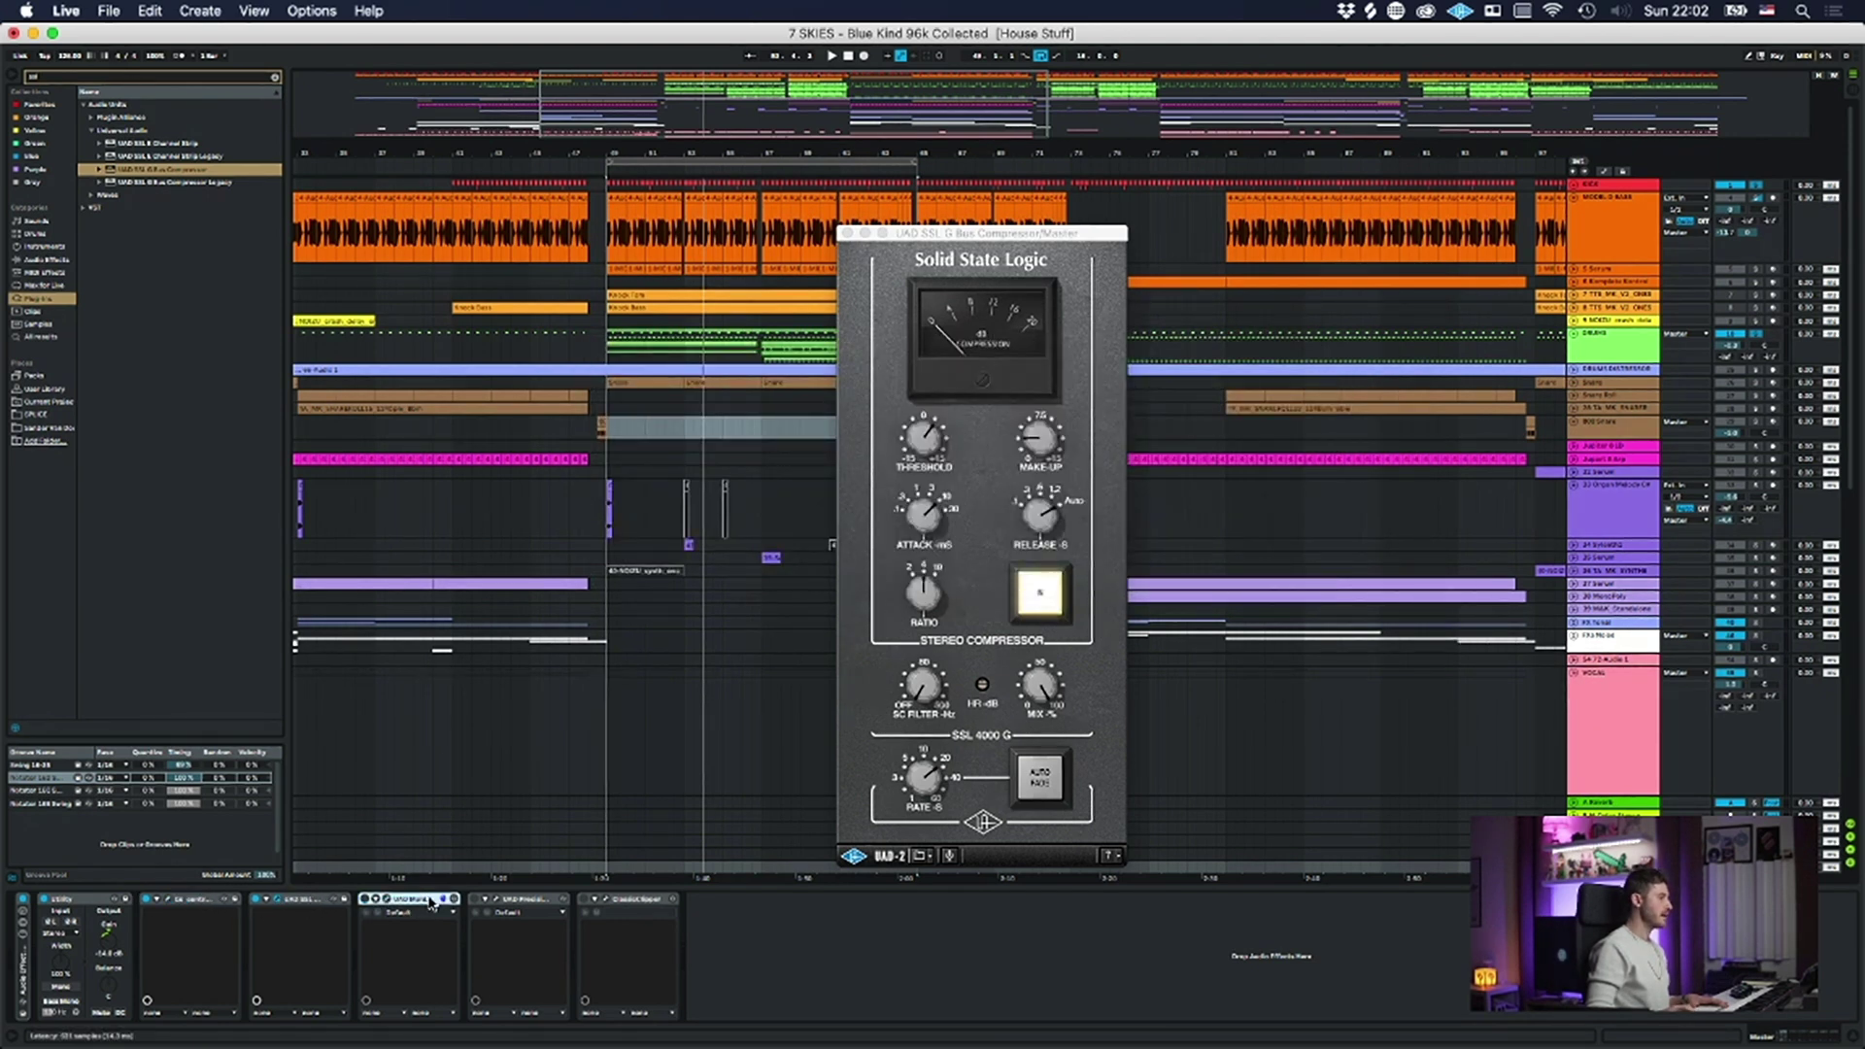
click(531, 904)
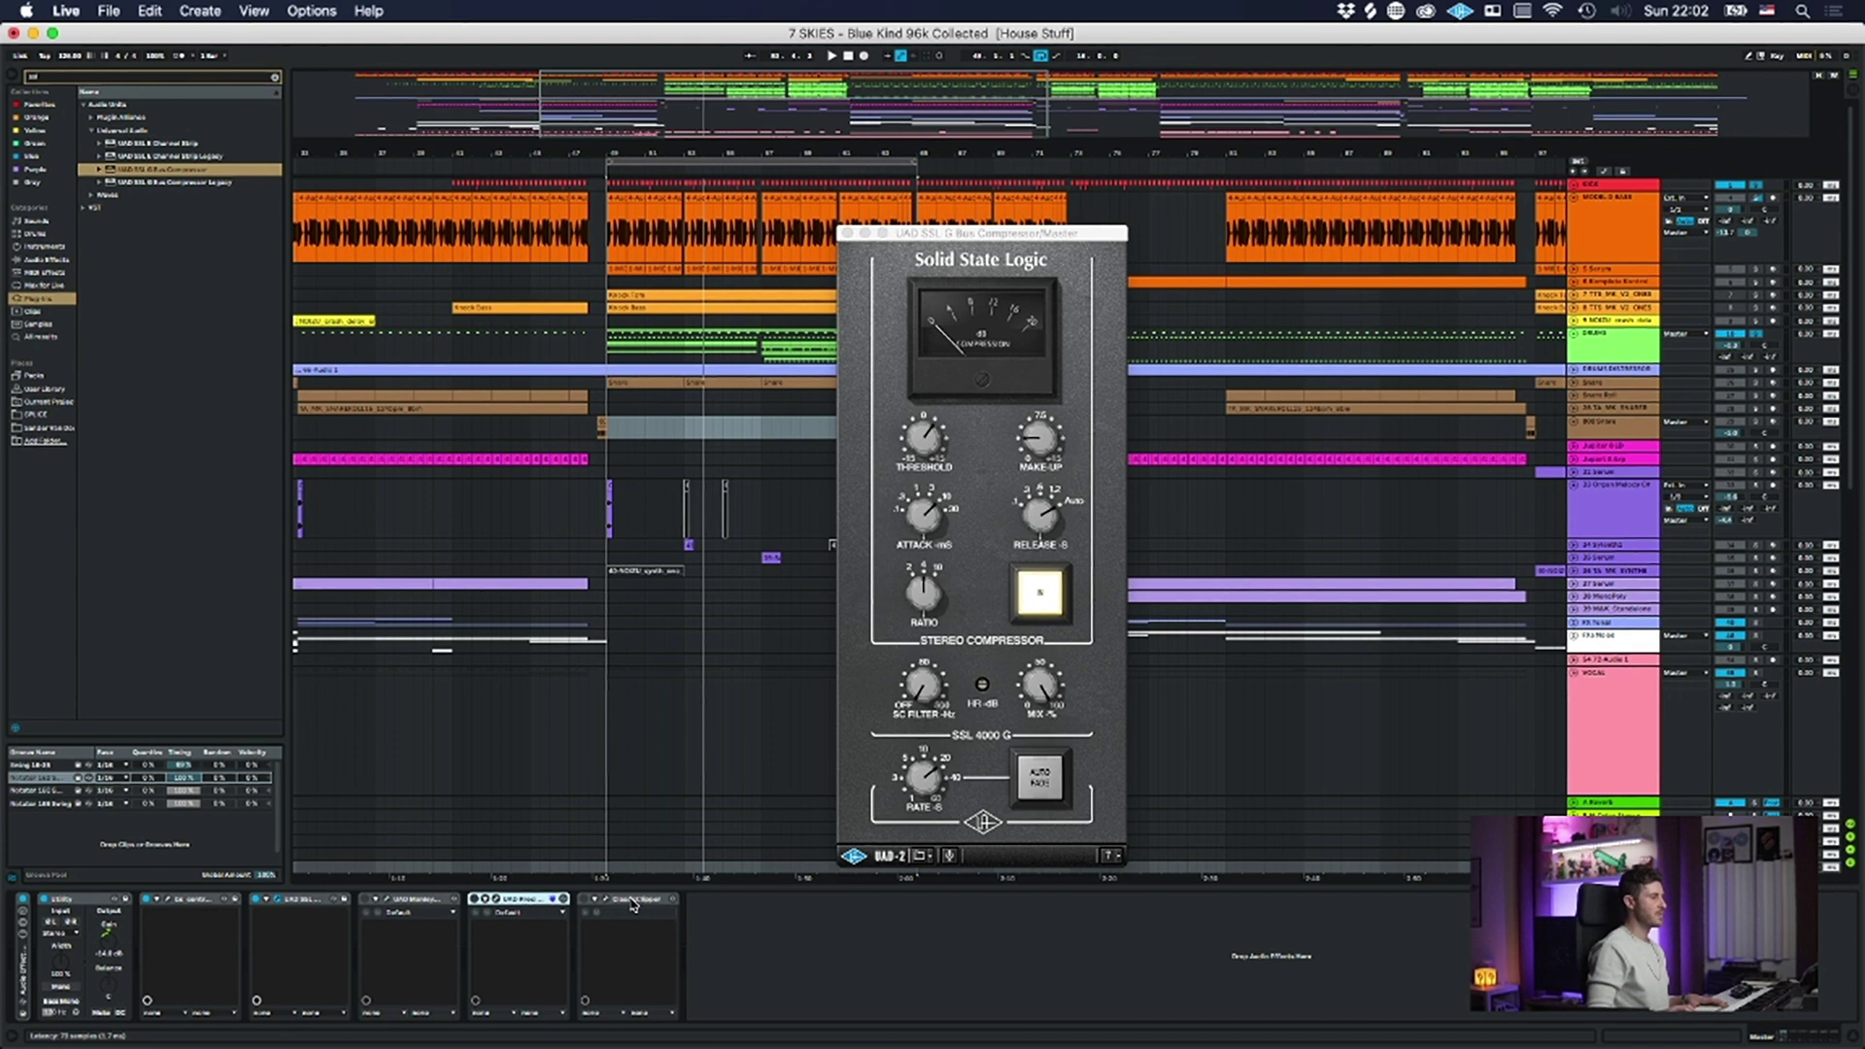
click(632, 900)
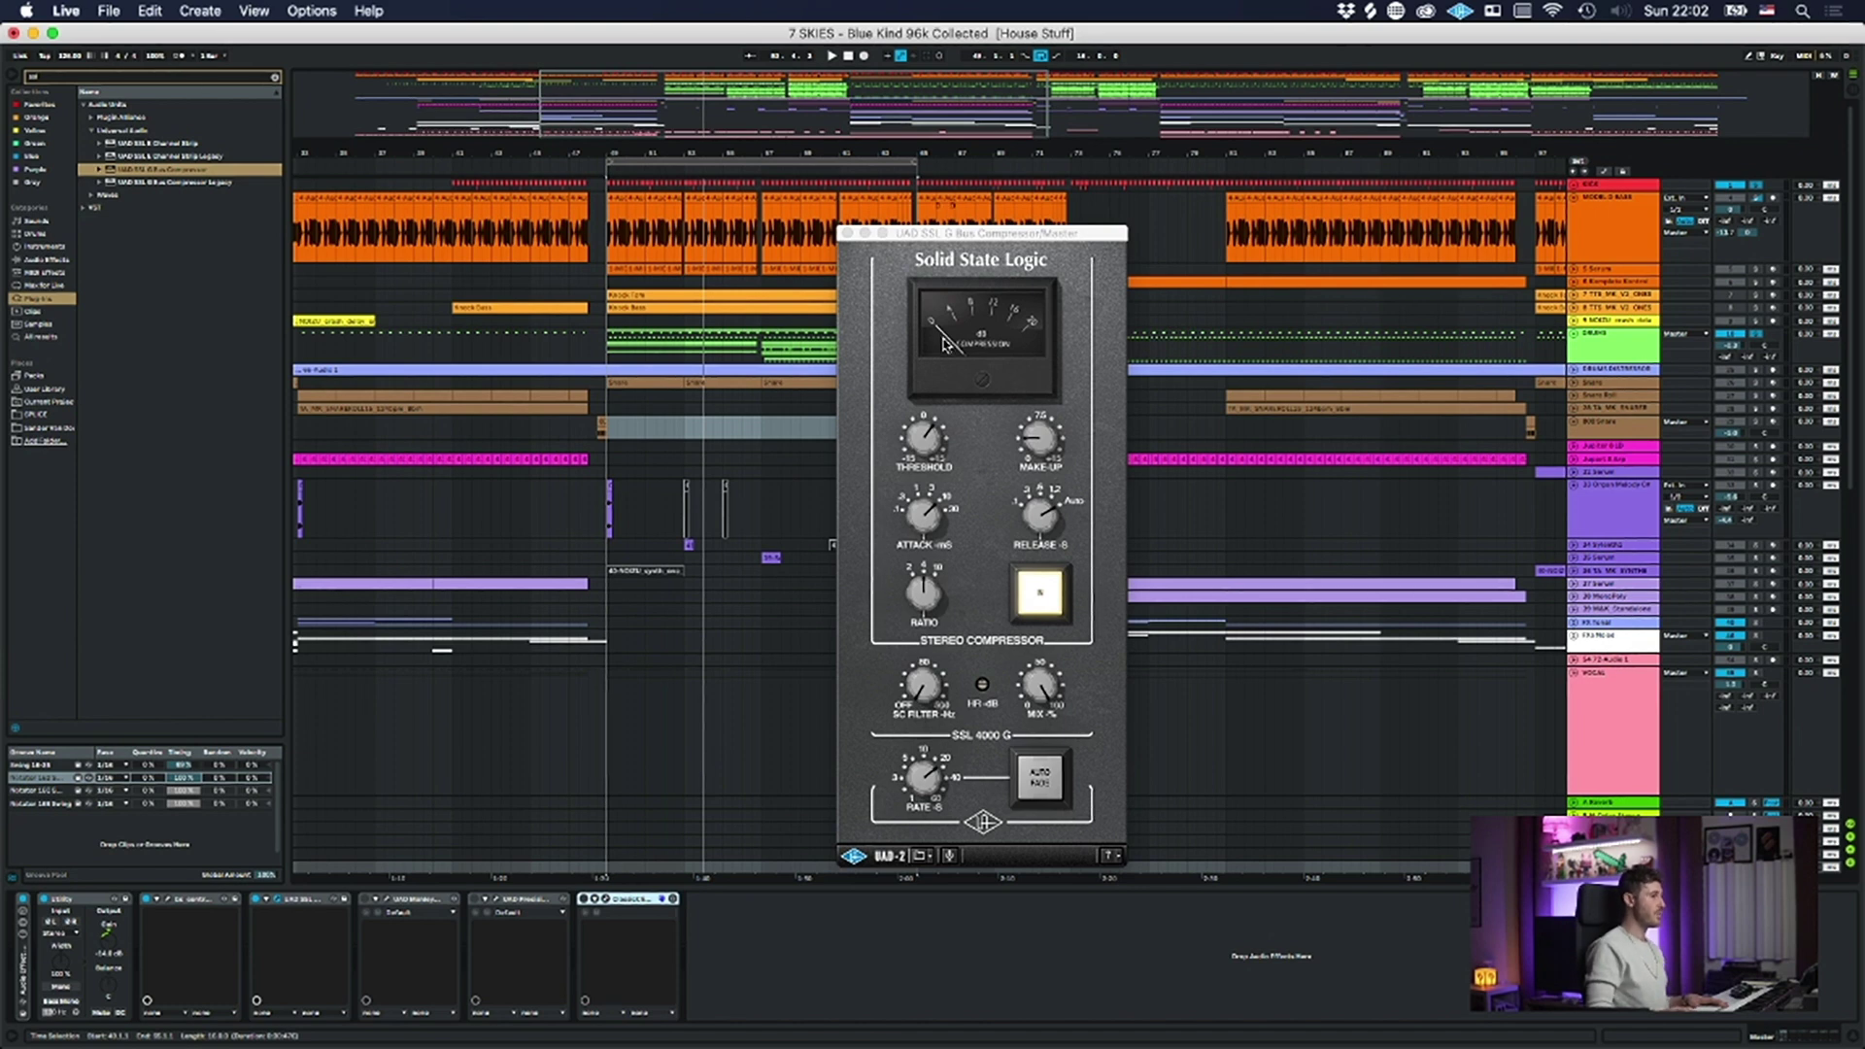
- Re-enable the Massive Passive, maximizer and clipper, and raise the Precision Maximizer's input to 1.92 dB
click(79, 916)
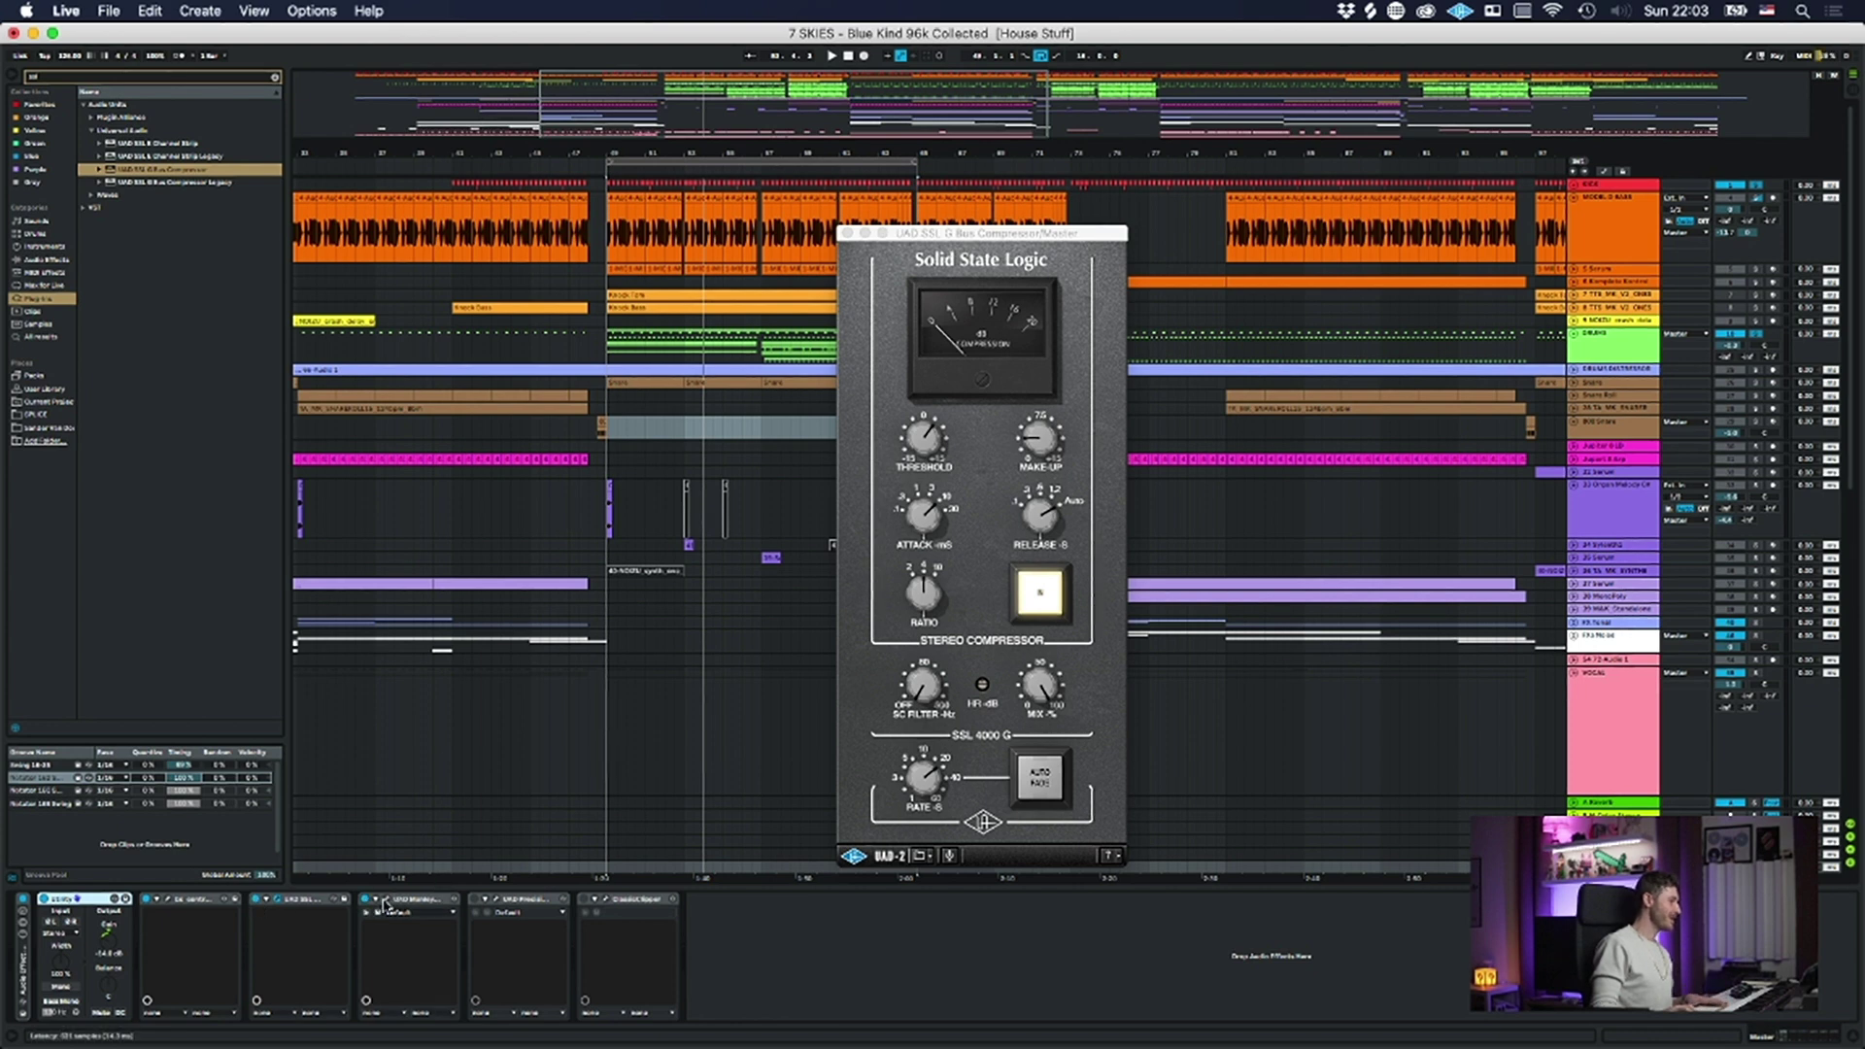
click(498, 901)
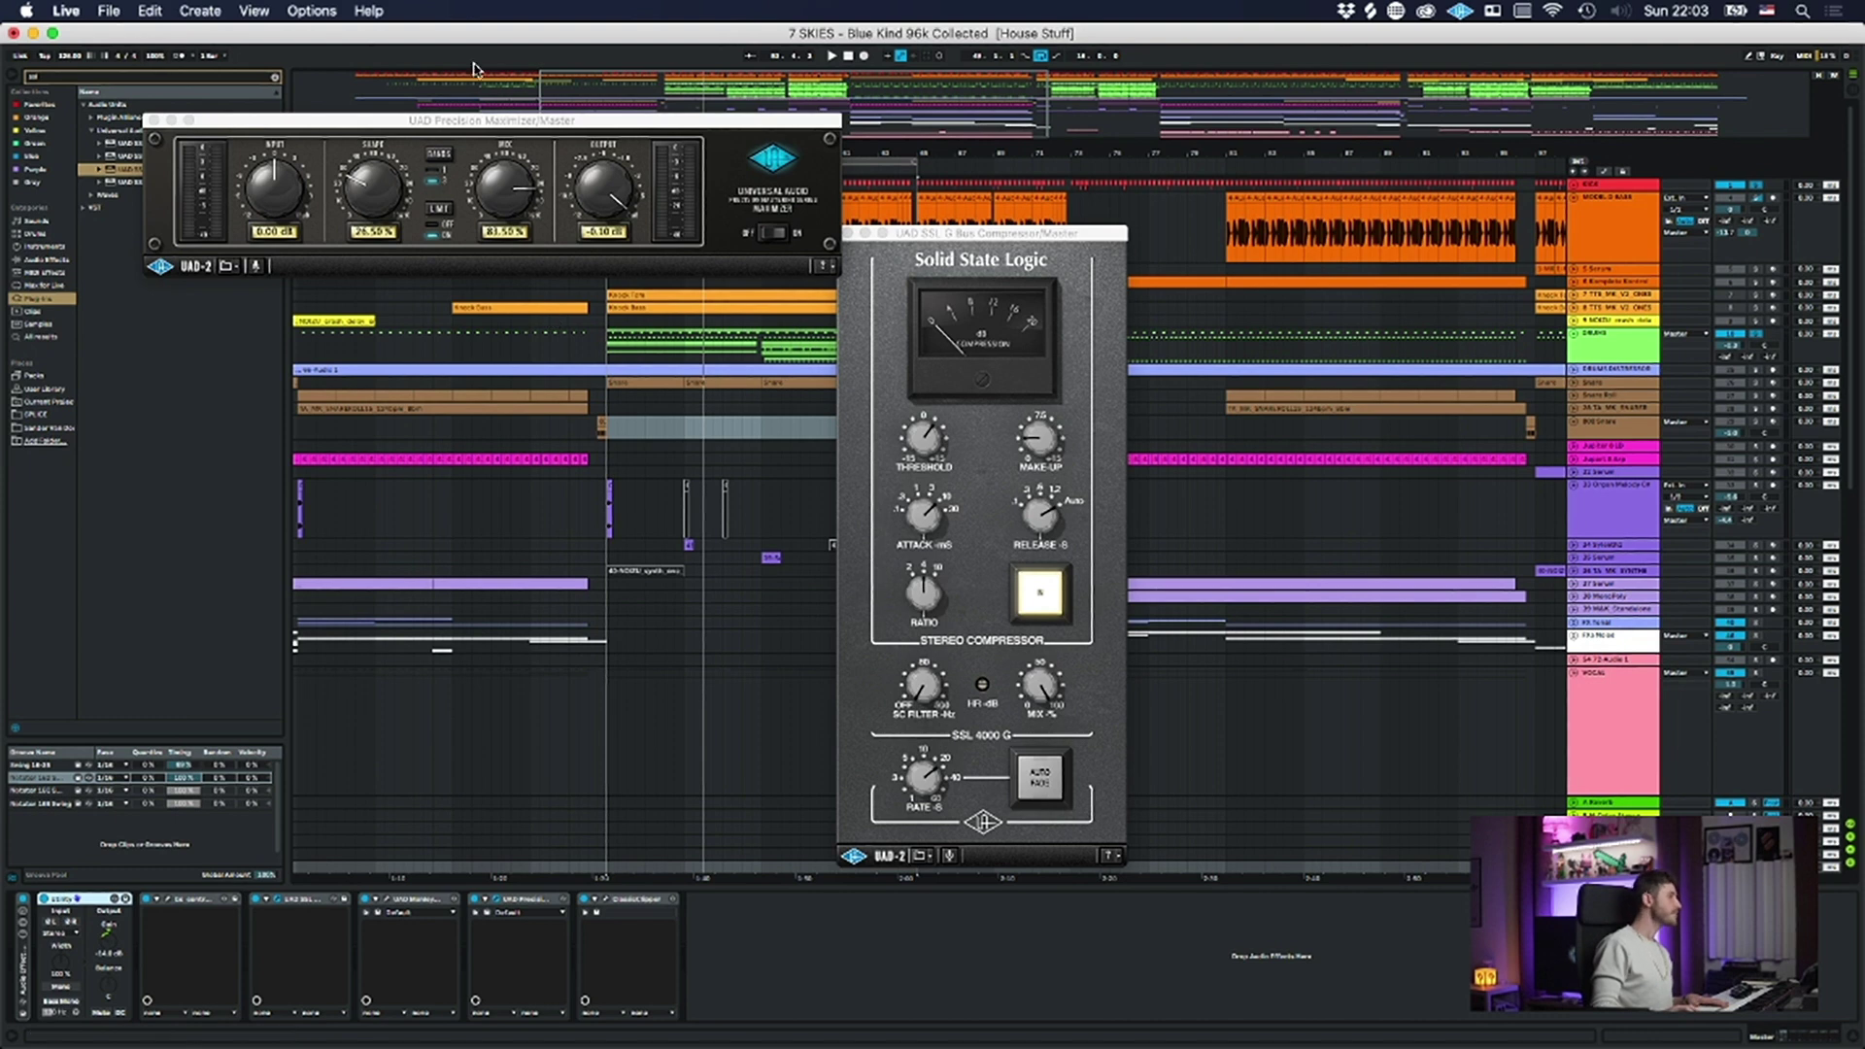
drag(264, 203, 269, 190)
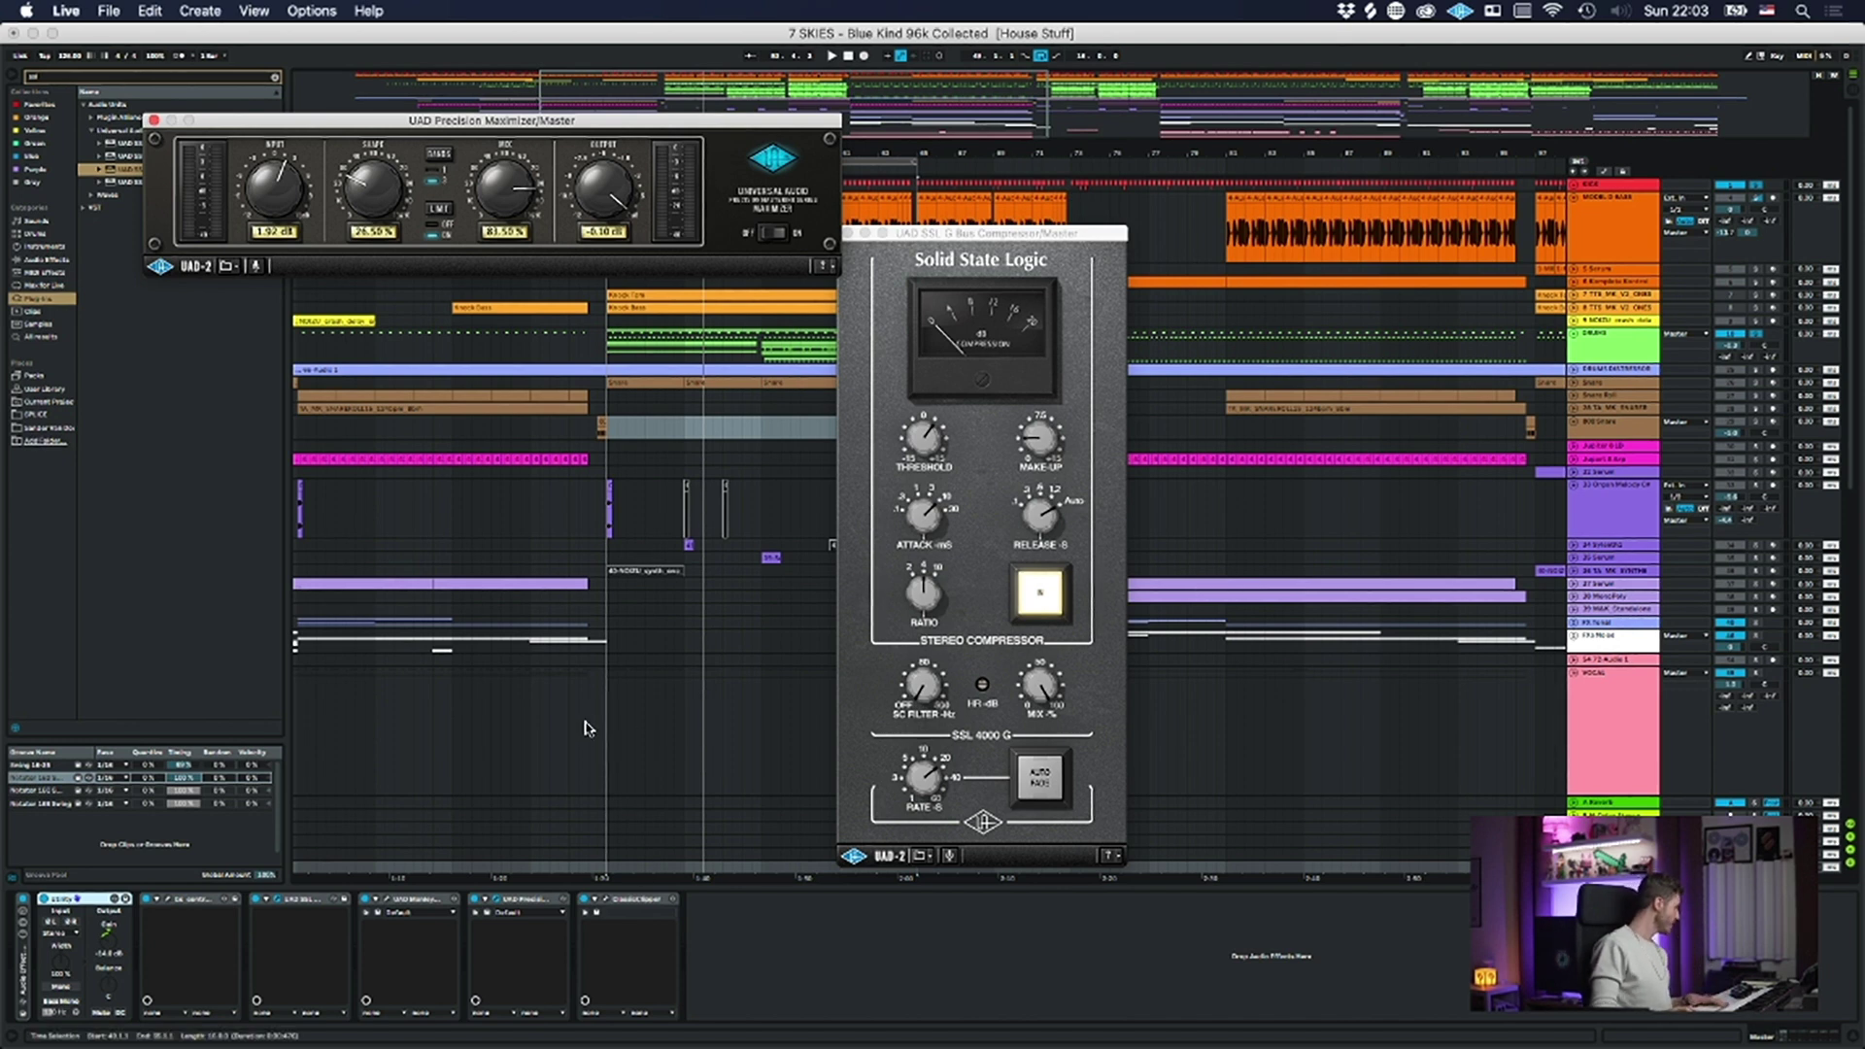
- Open the Classic Clipper on the master, move its window clear, and play the looped section to watch its gain reduction
click(597, 901)
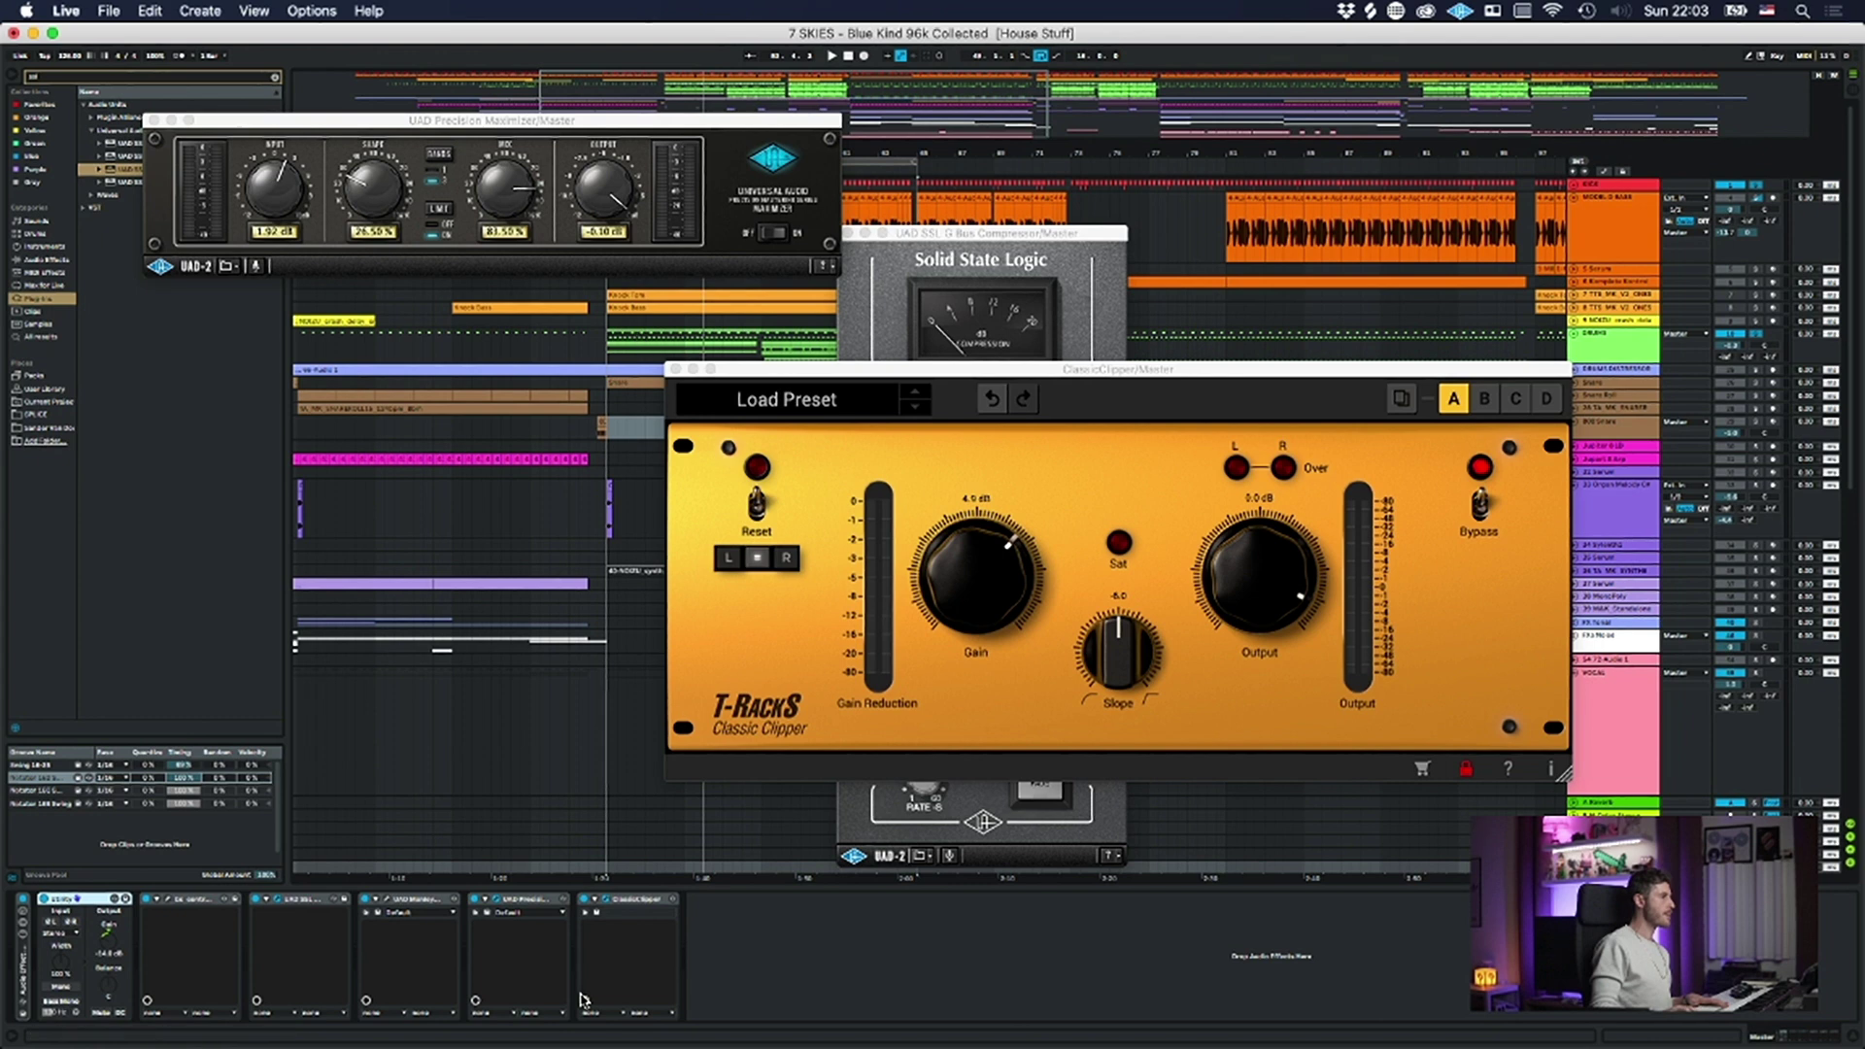
drag(894, 369, 846, 445)
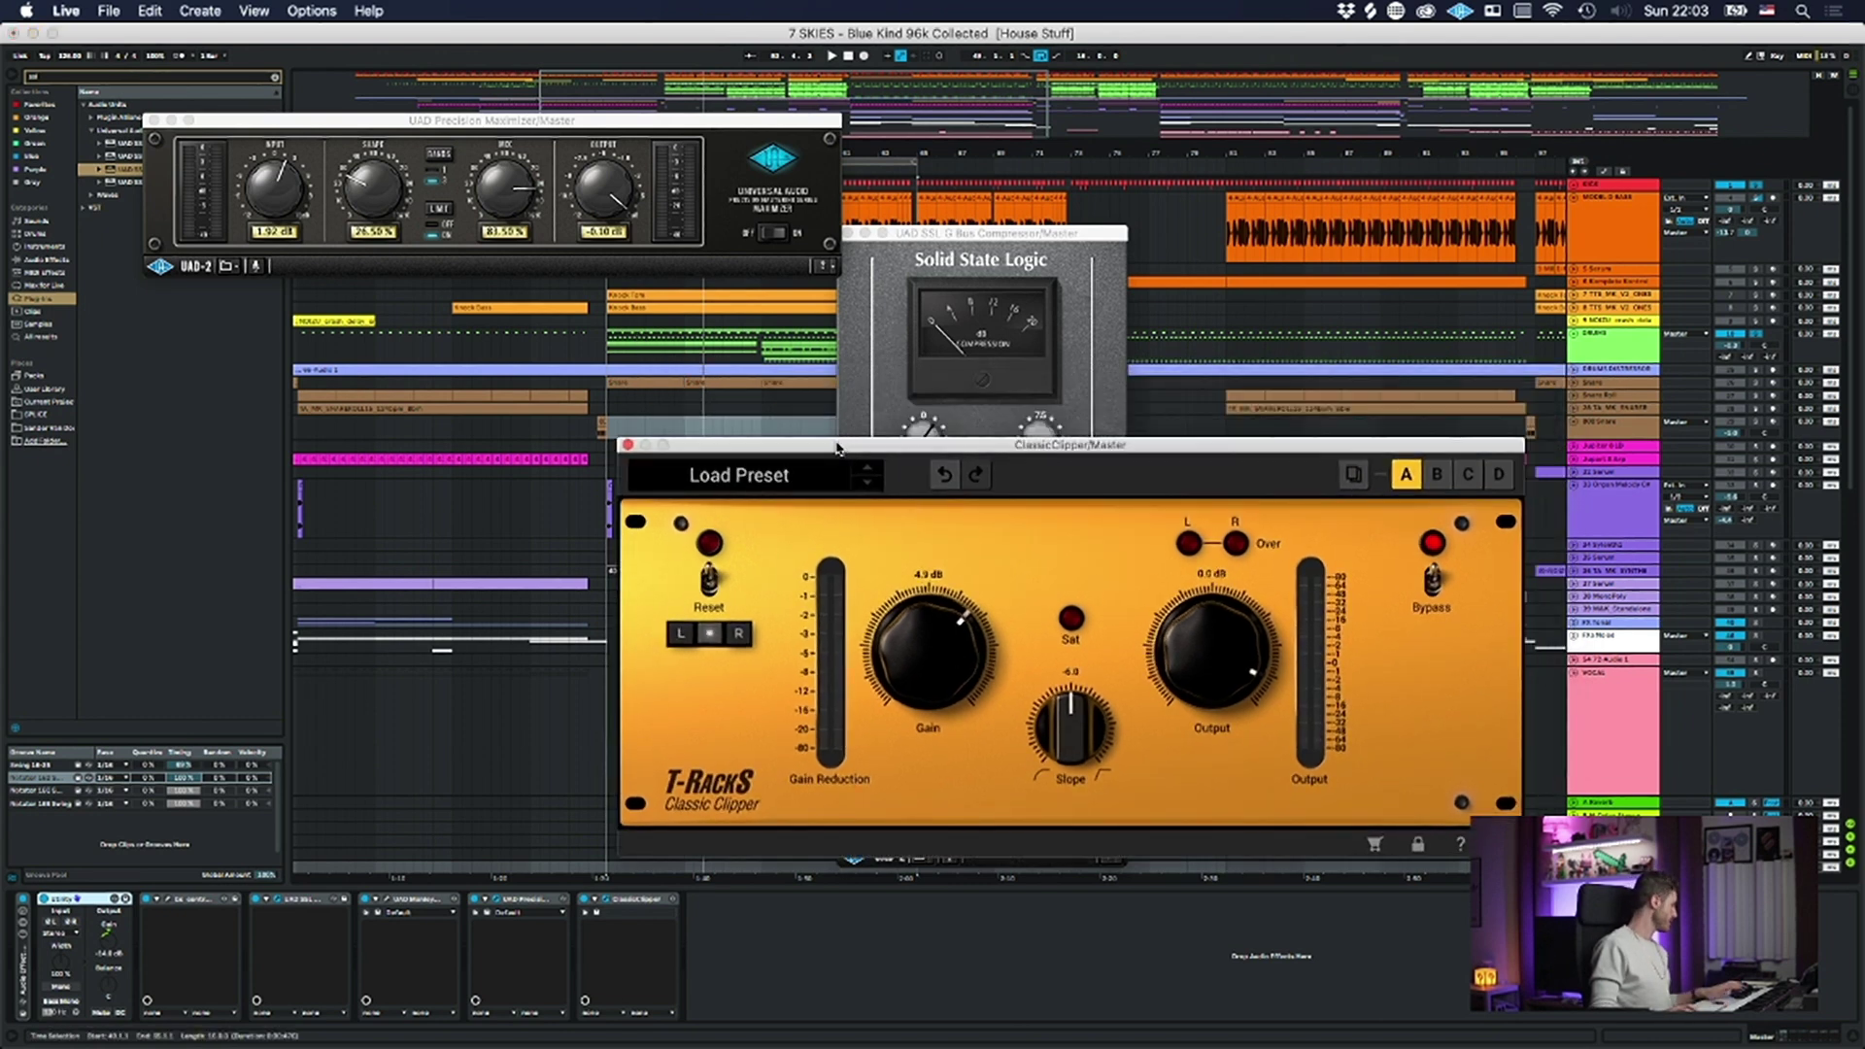
key(space)
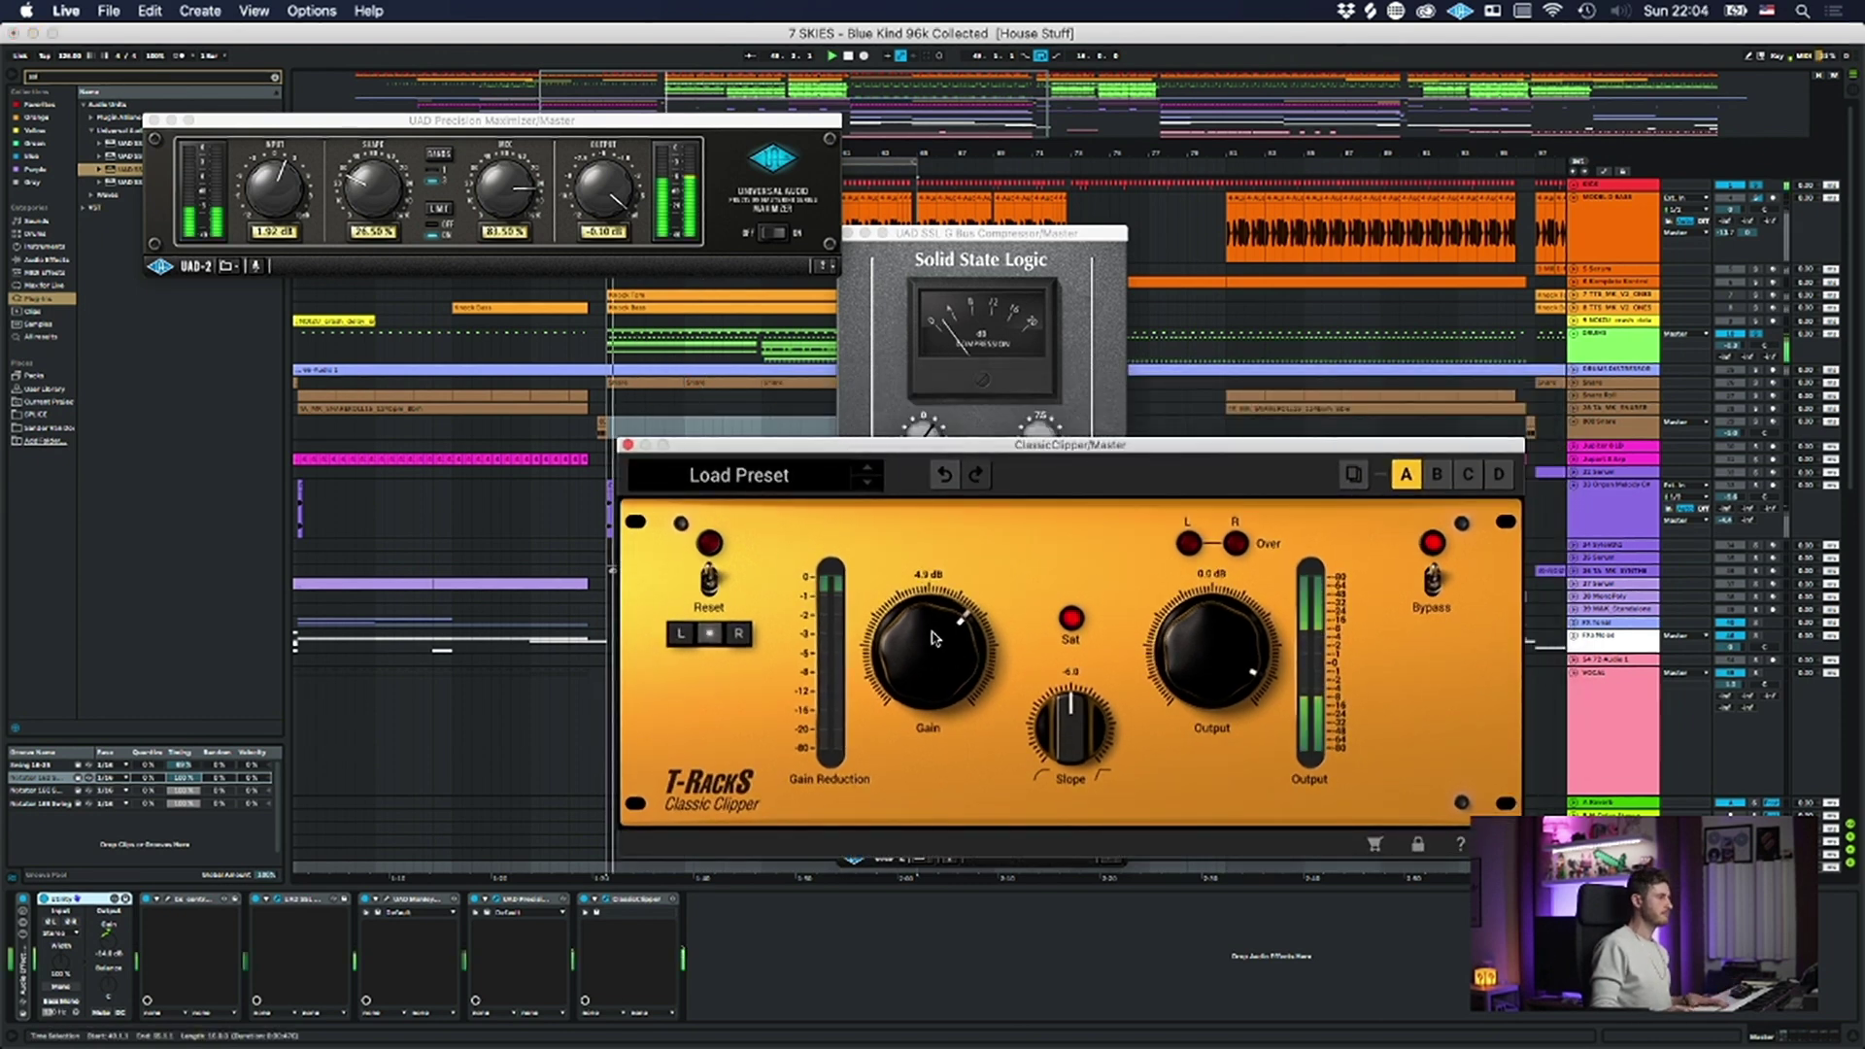
click(568, 921)
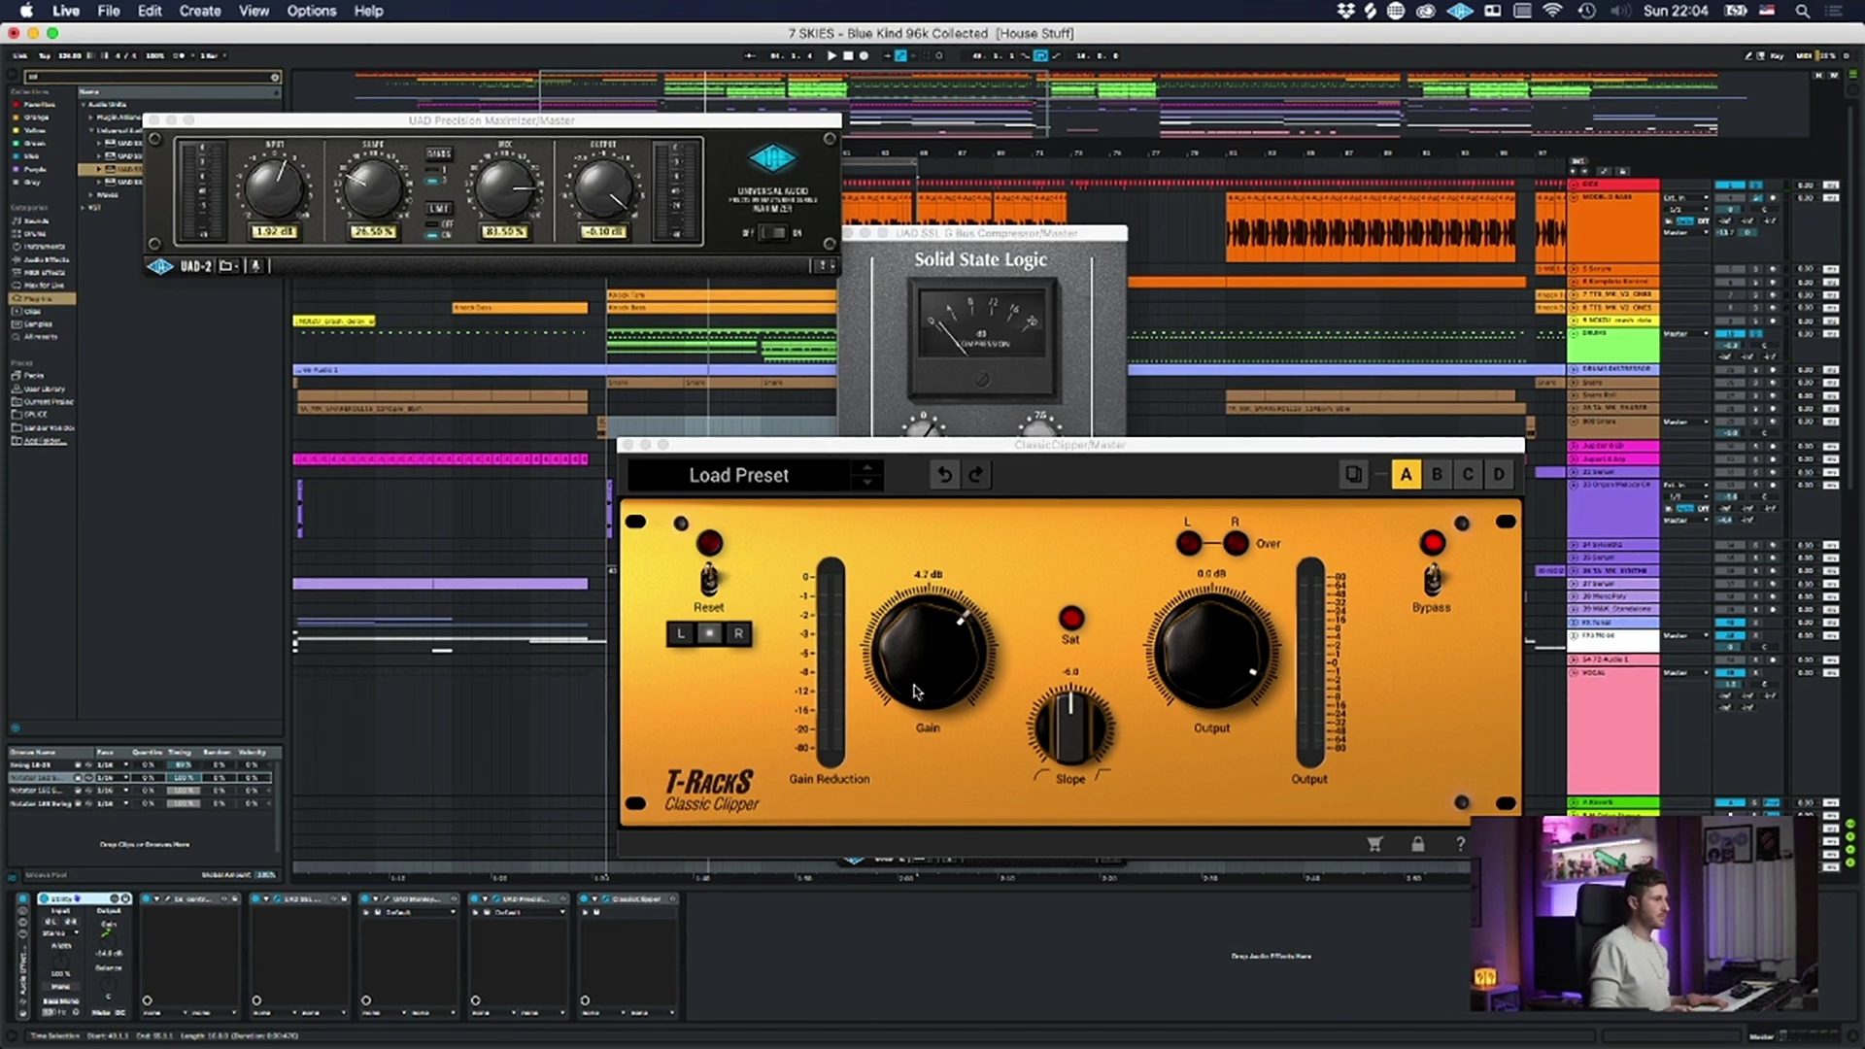
- Try higher Classic Clipper gain values up to about 9 dB, then settle the gain at 5.2 dB
drag(926, 680, 928, 668)
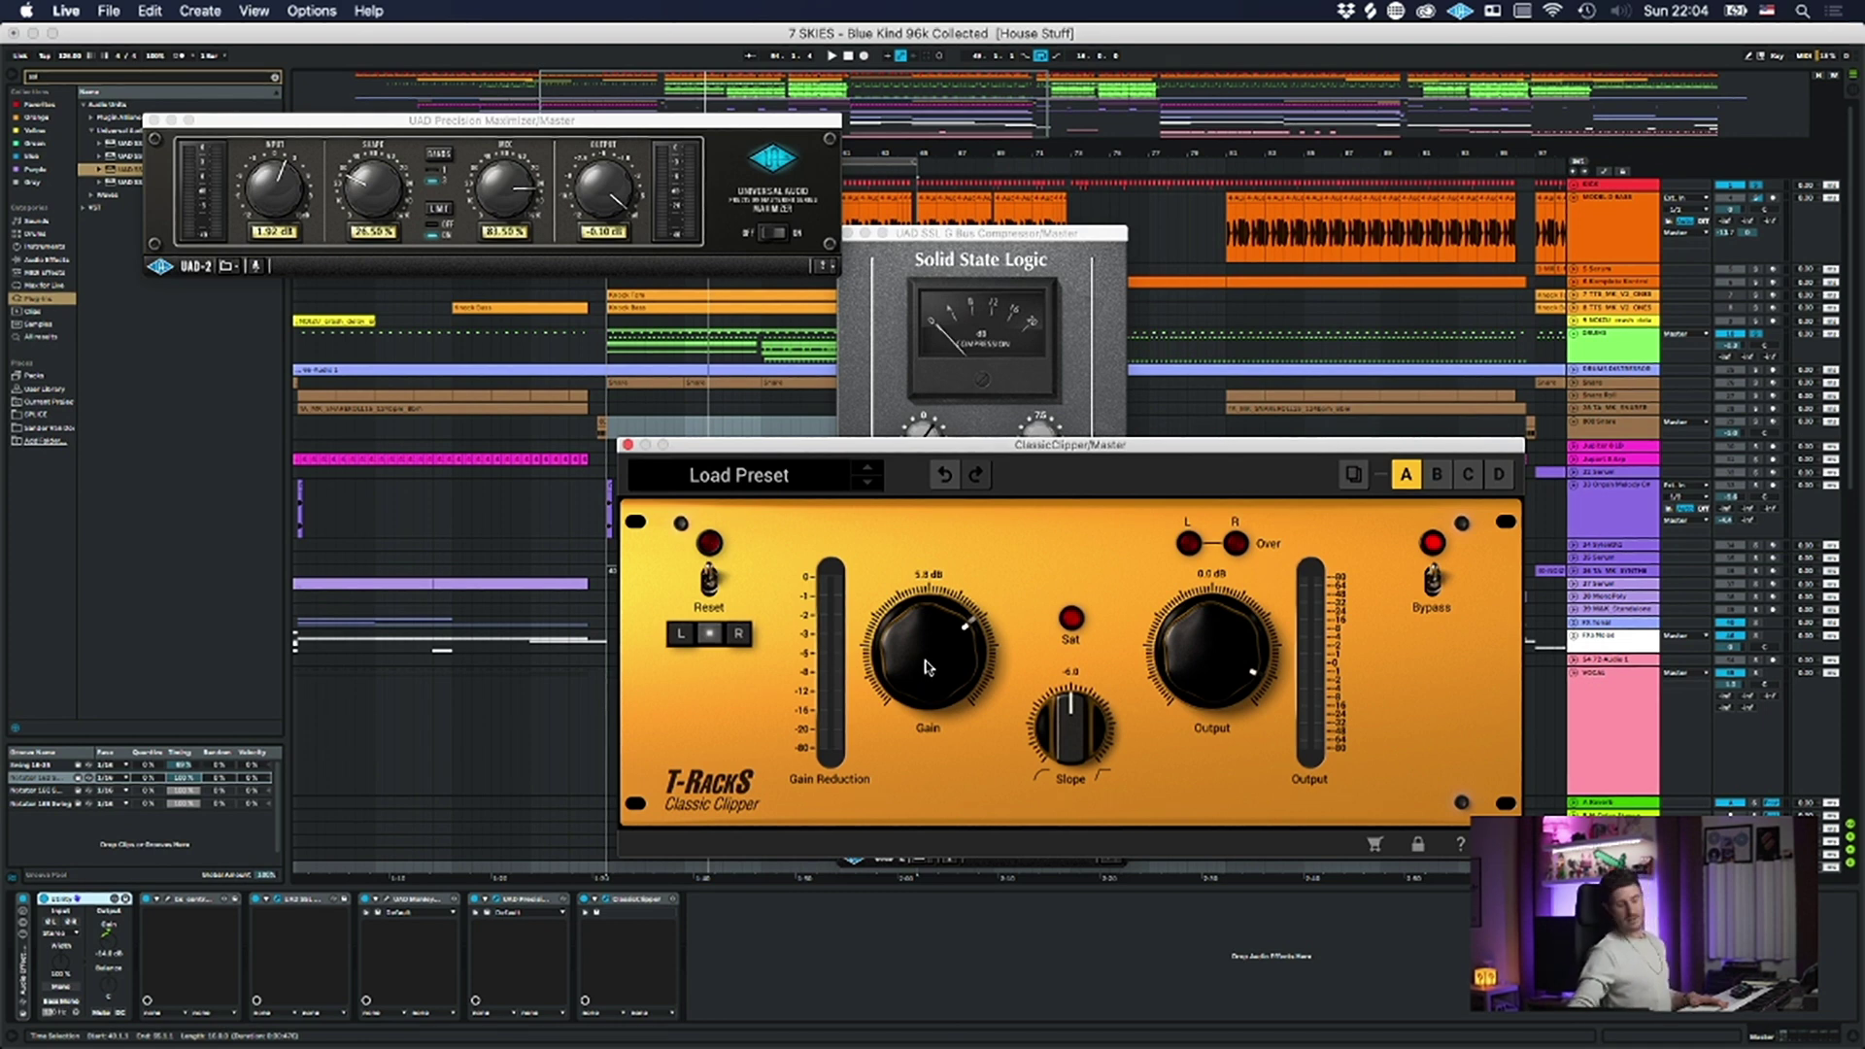
drag(926, 667, 921, 664)
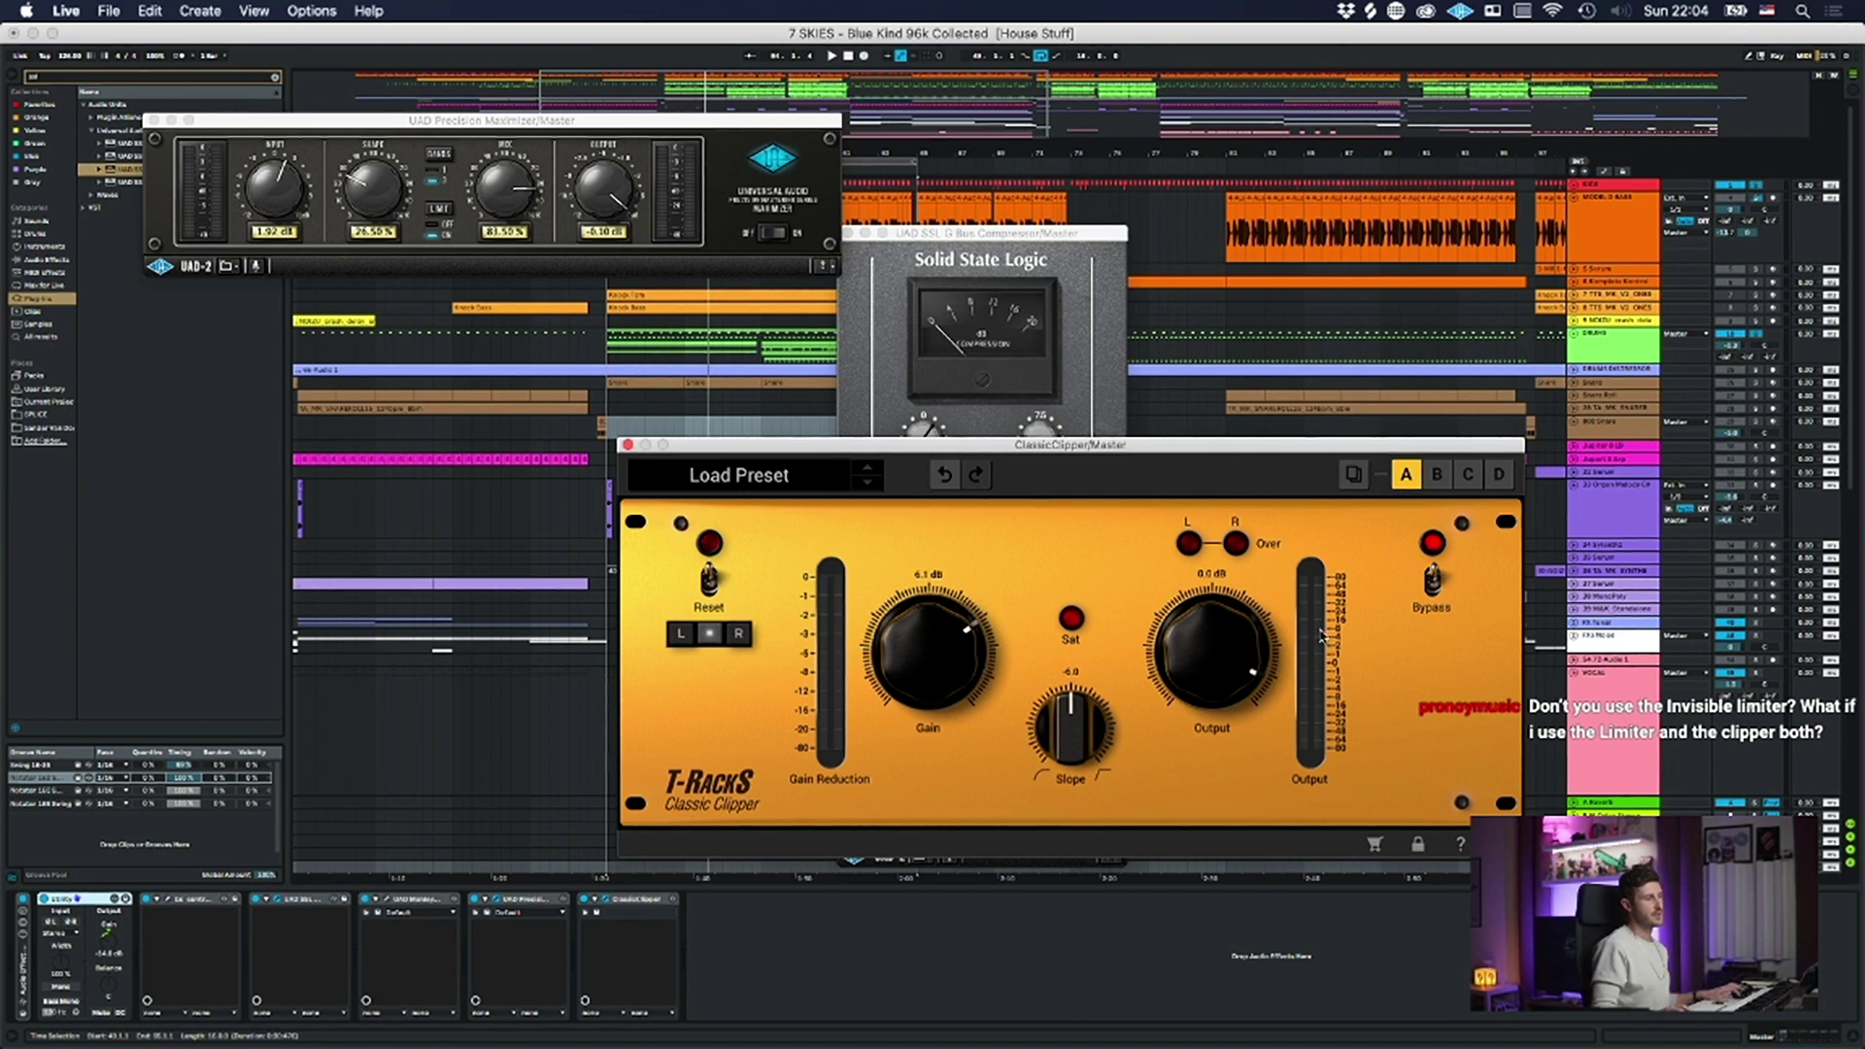
key(space)
drag(936, 662, 942, 611)
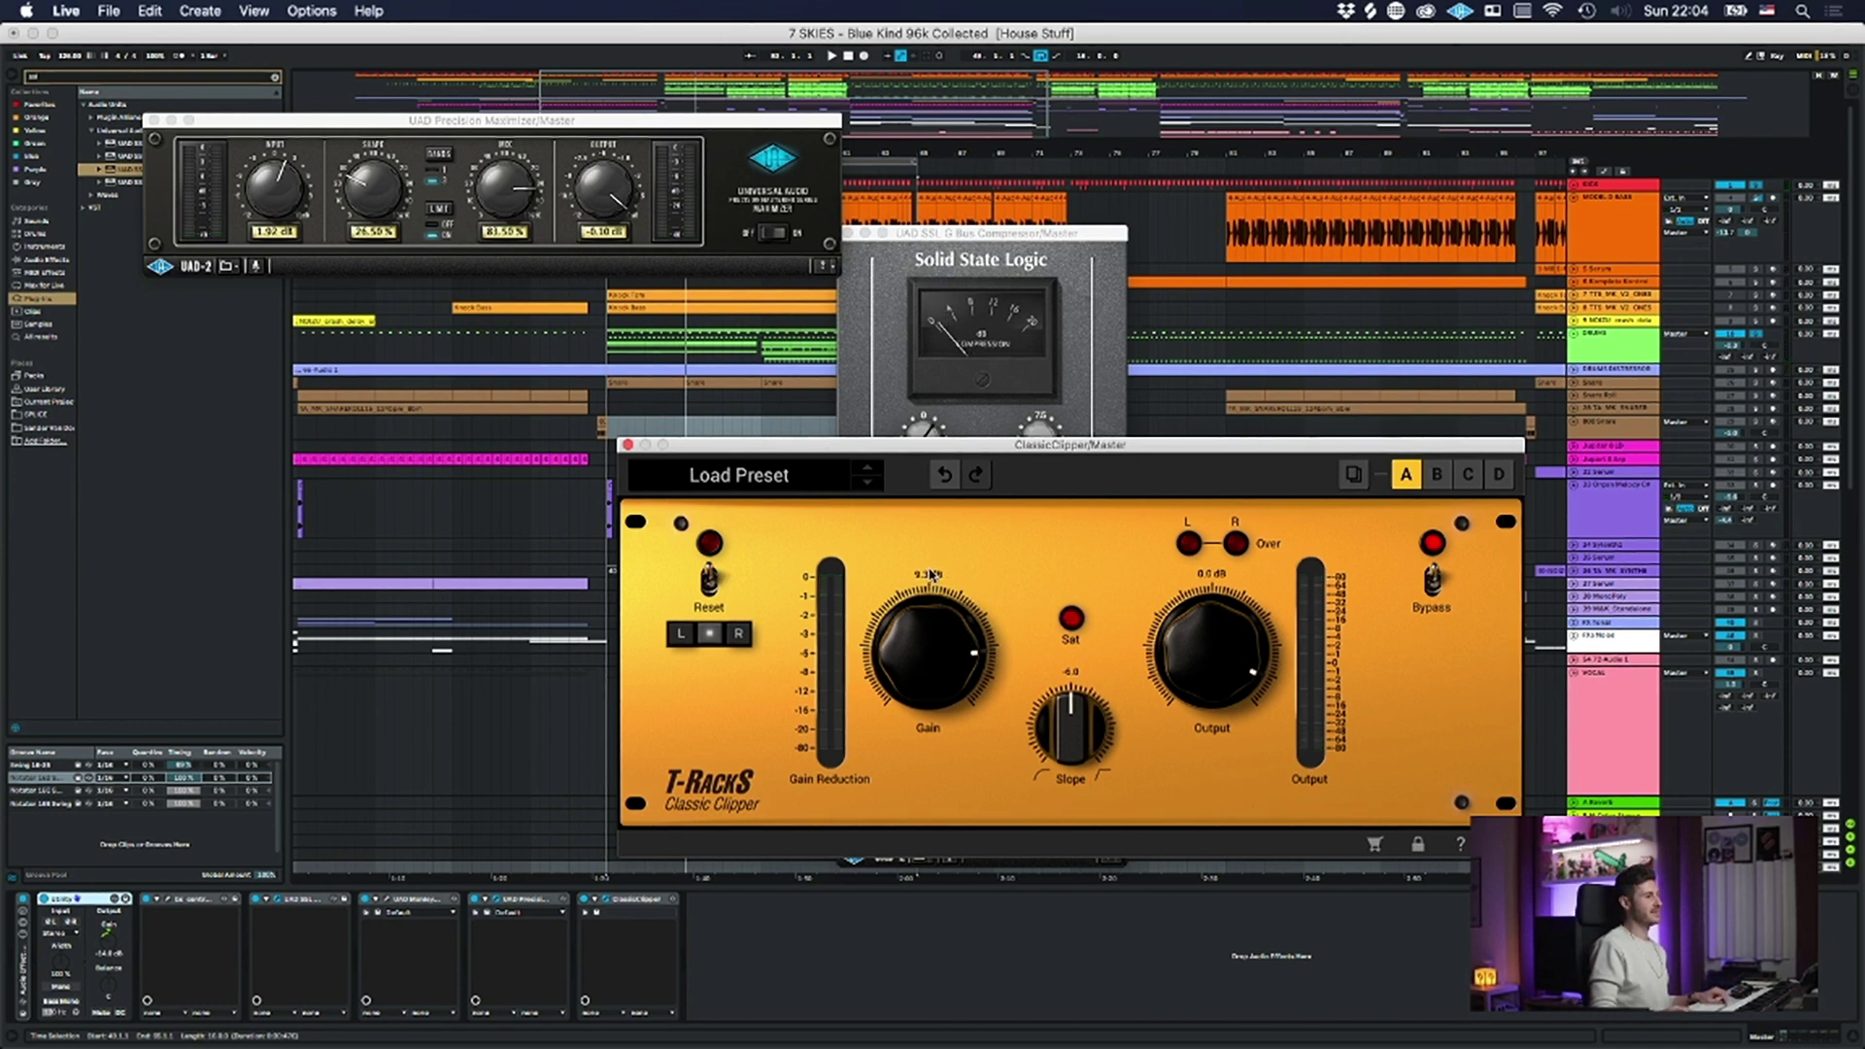
drag(931, 661, 926, 690)
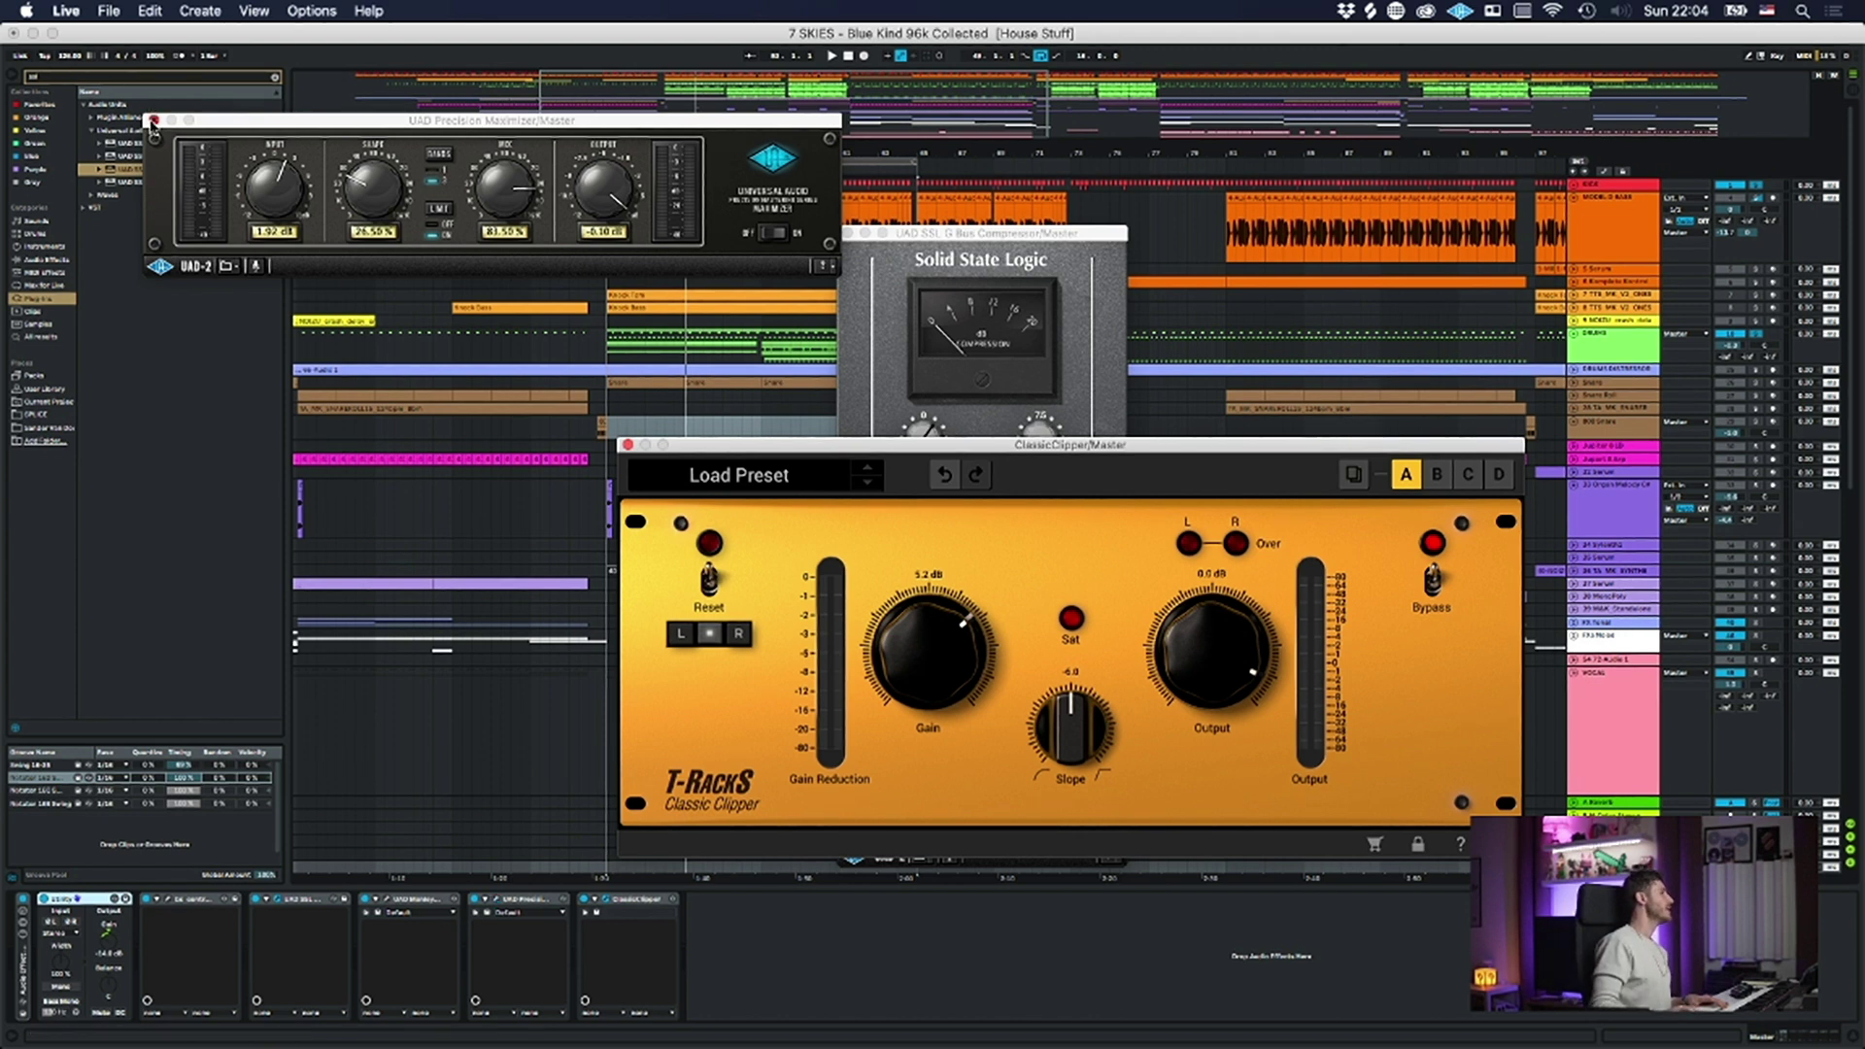
- Close the Precision Maximizer, Classic Clipper and SSL bus compressor windows to show the arrangement
click(152, 119)
click(629, 446)
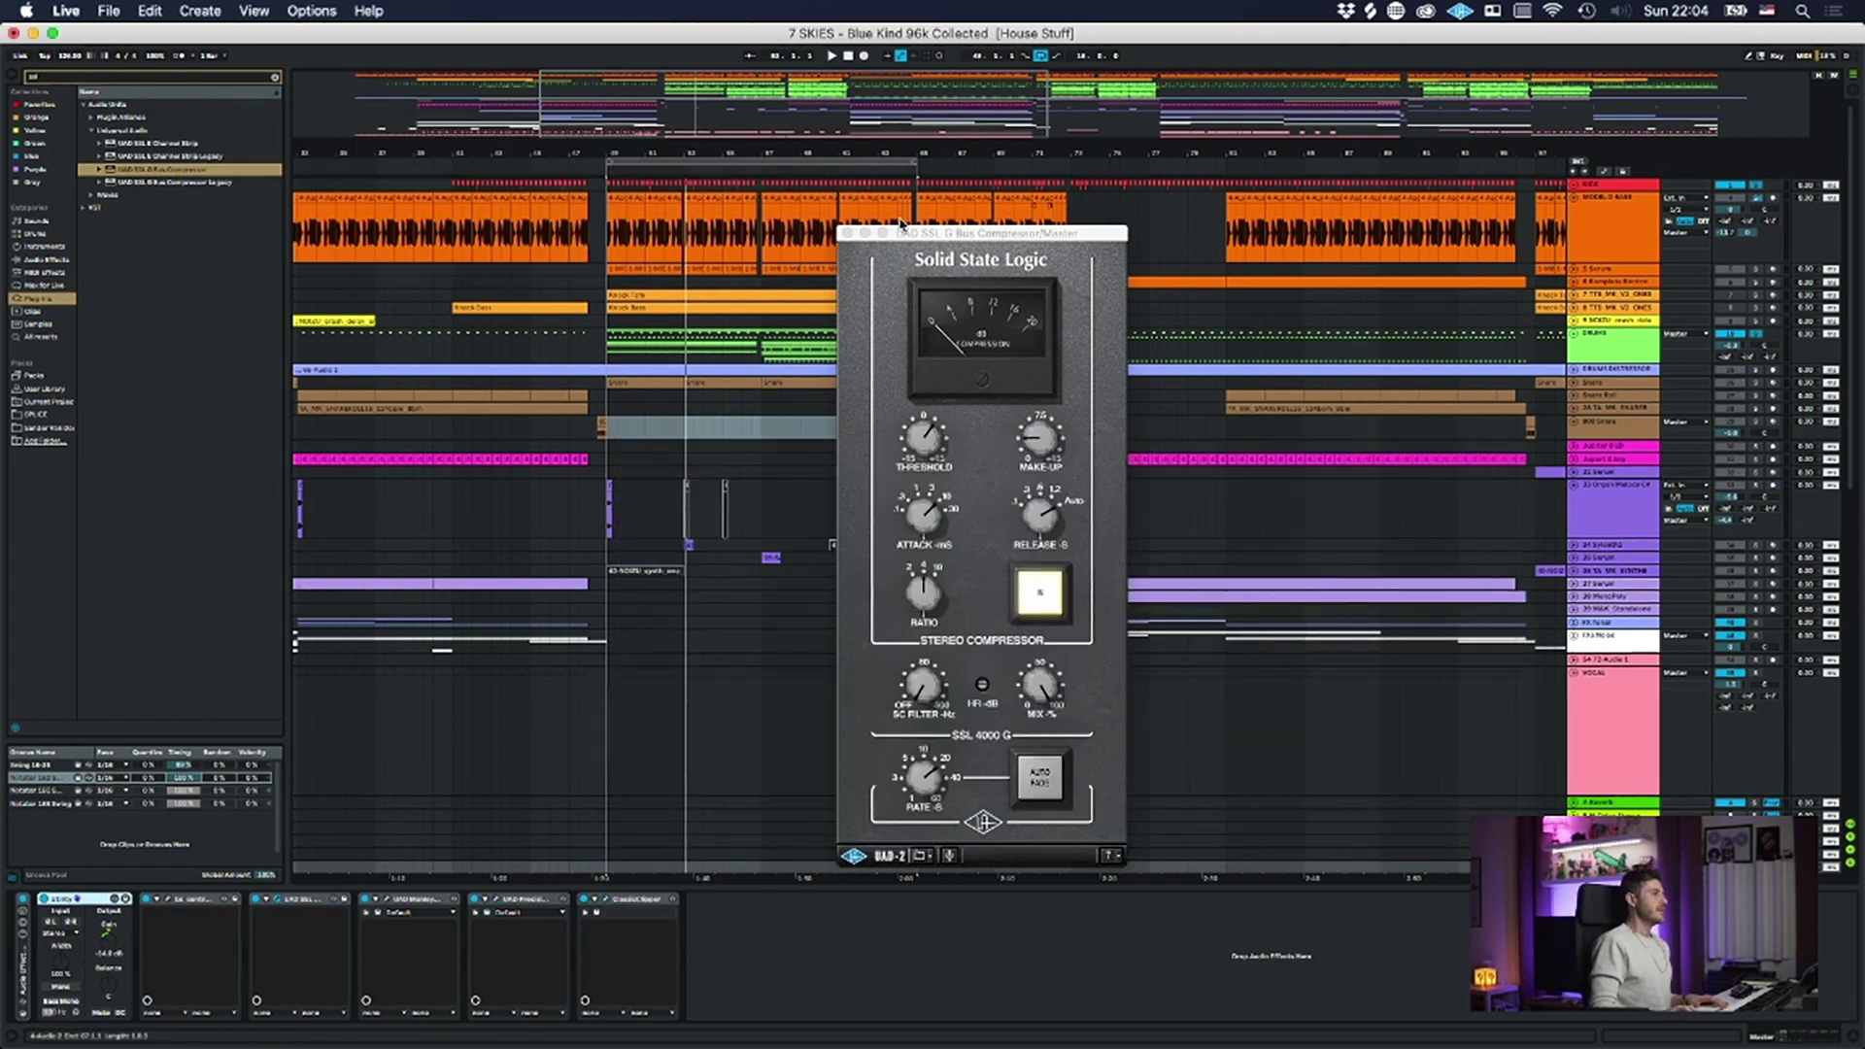
click(846, 233)
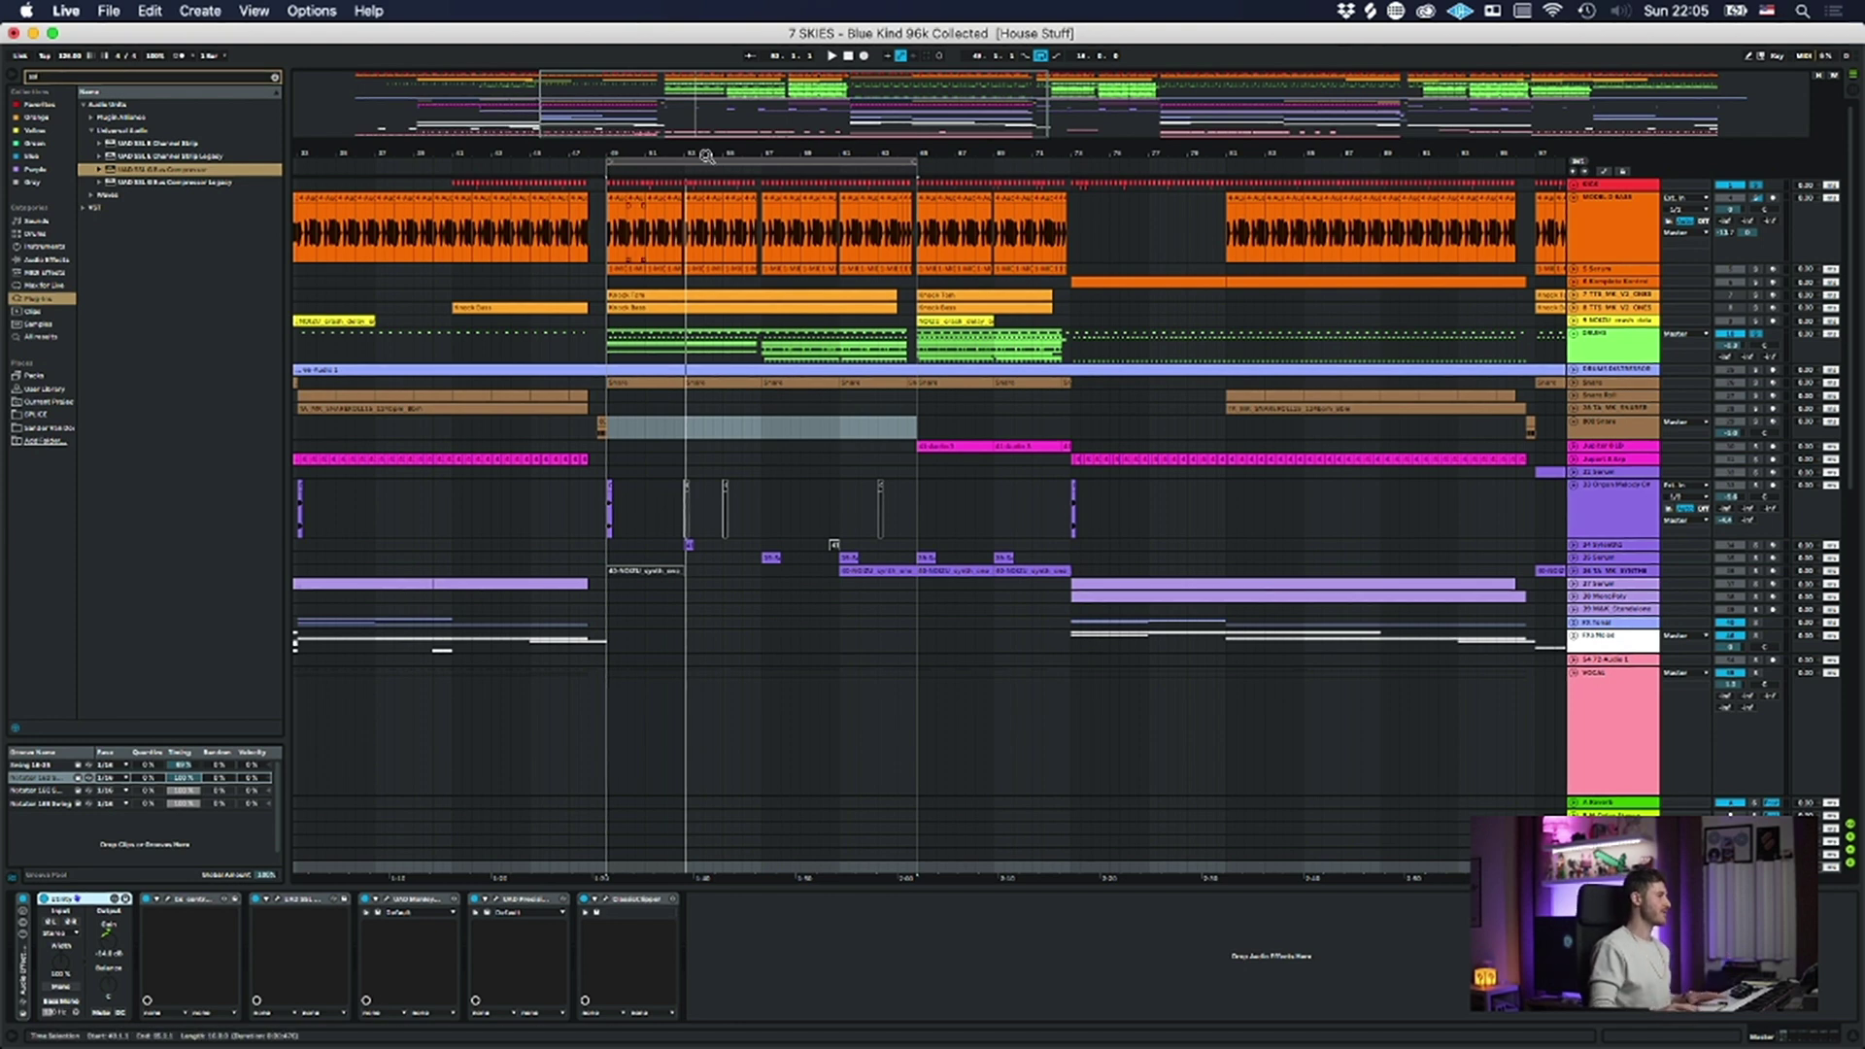
mouse_move(638, 150)
mouse_down()
mouse_move(700, 87)
mouse_move(664, 146)
mouse_up()
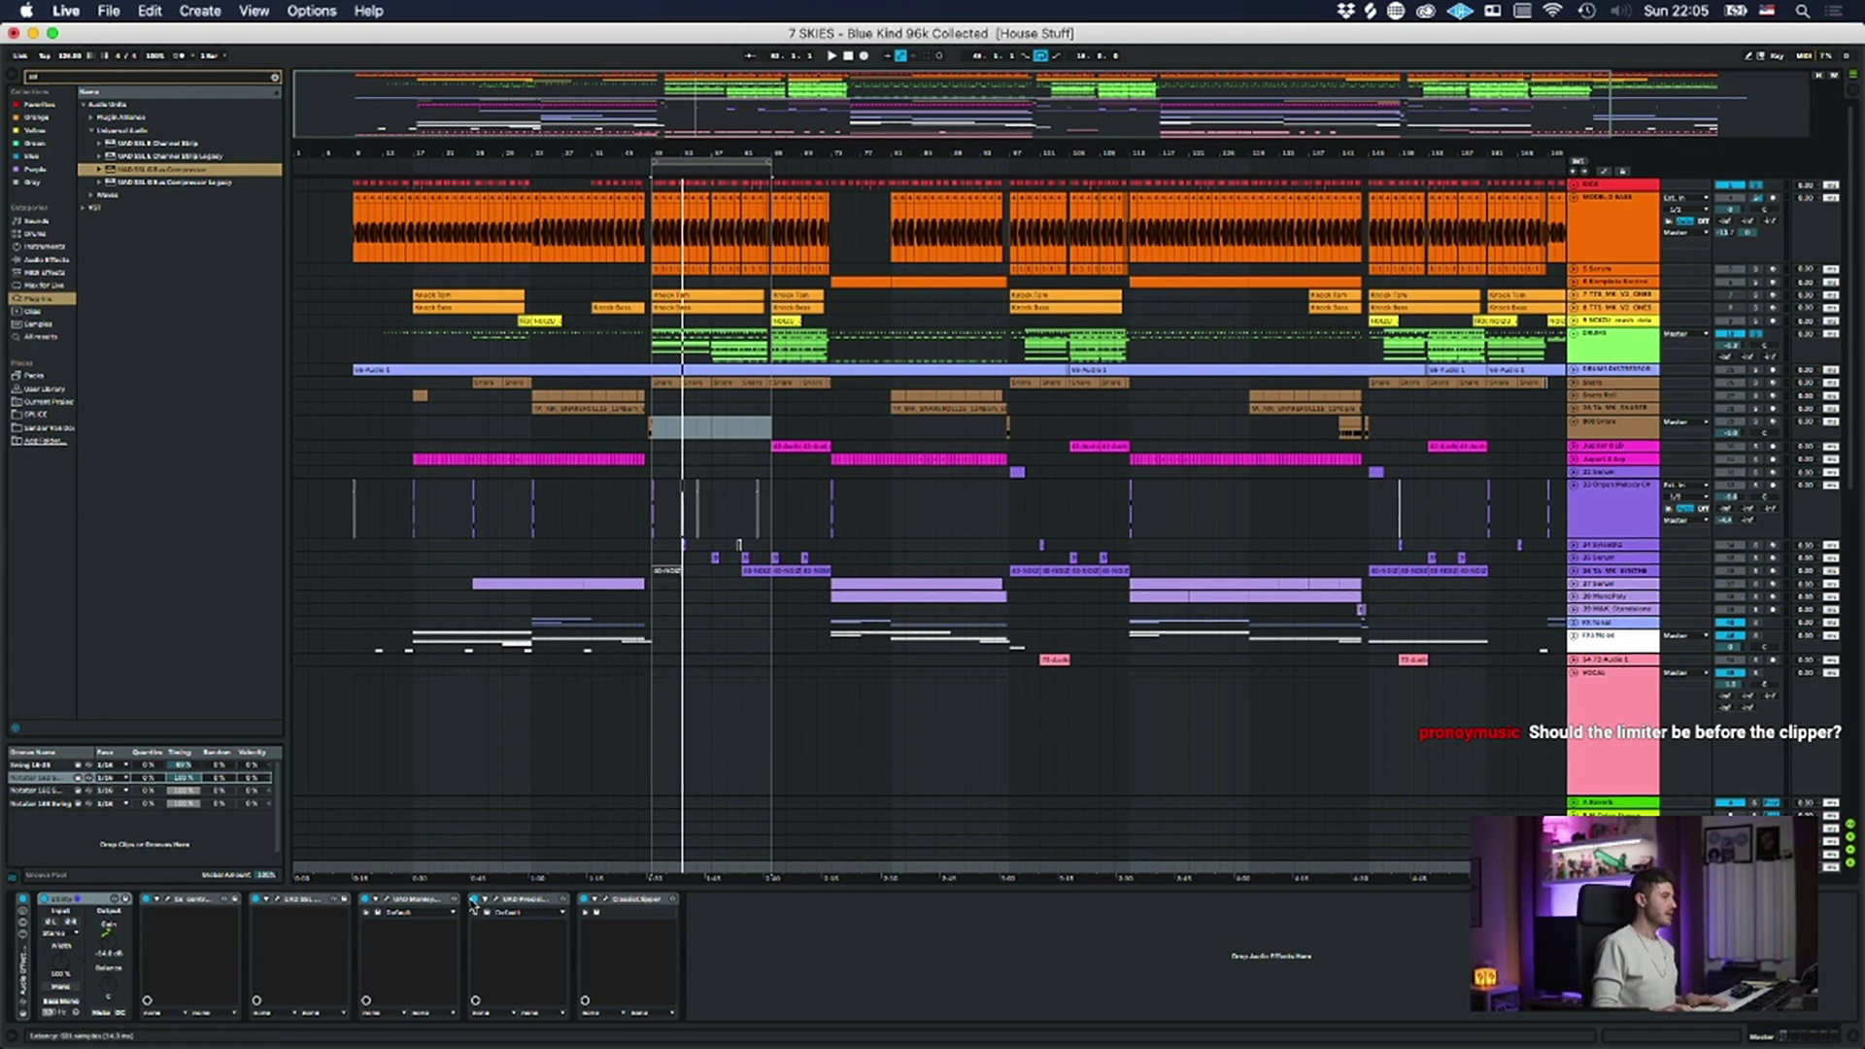
- Reopen the Precision Maximizer on the master, move its window over the arrangement's centre, and set its input to 1.94 dB
click(502, 910)
click(499, 907)
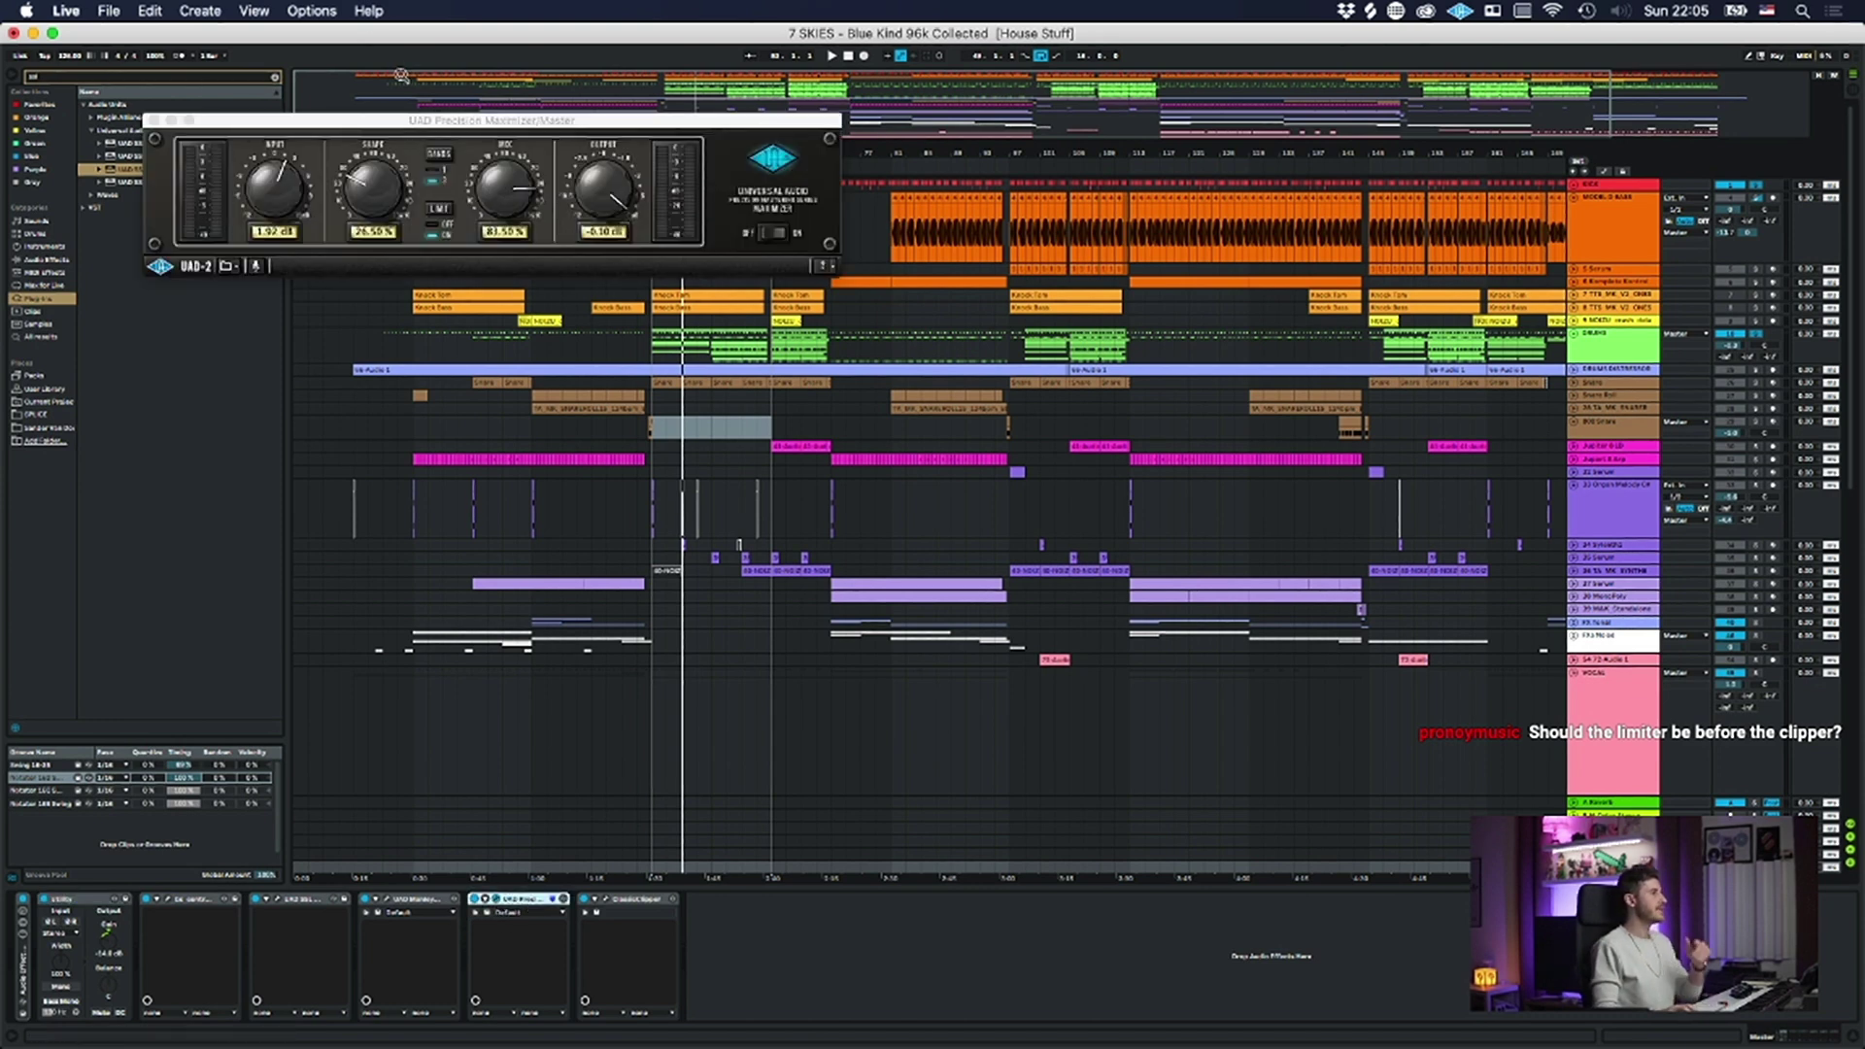
drag(421, 122, 818, 327)
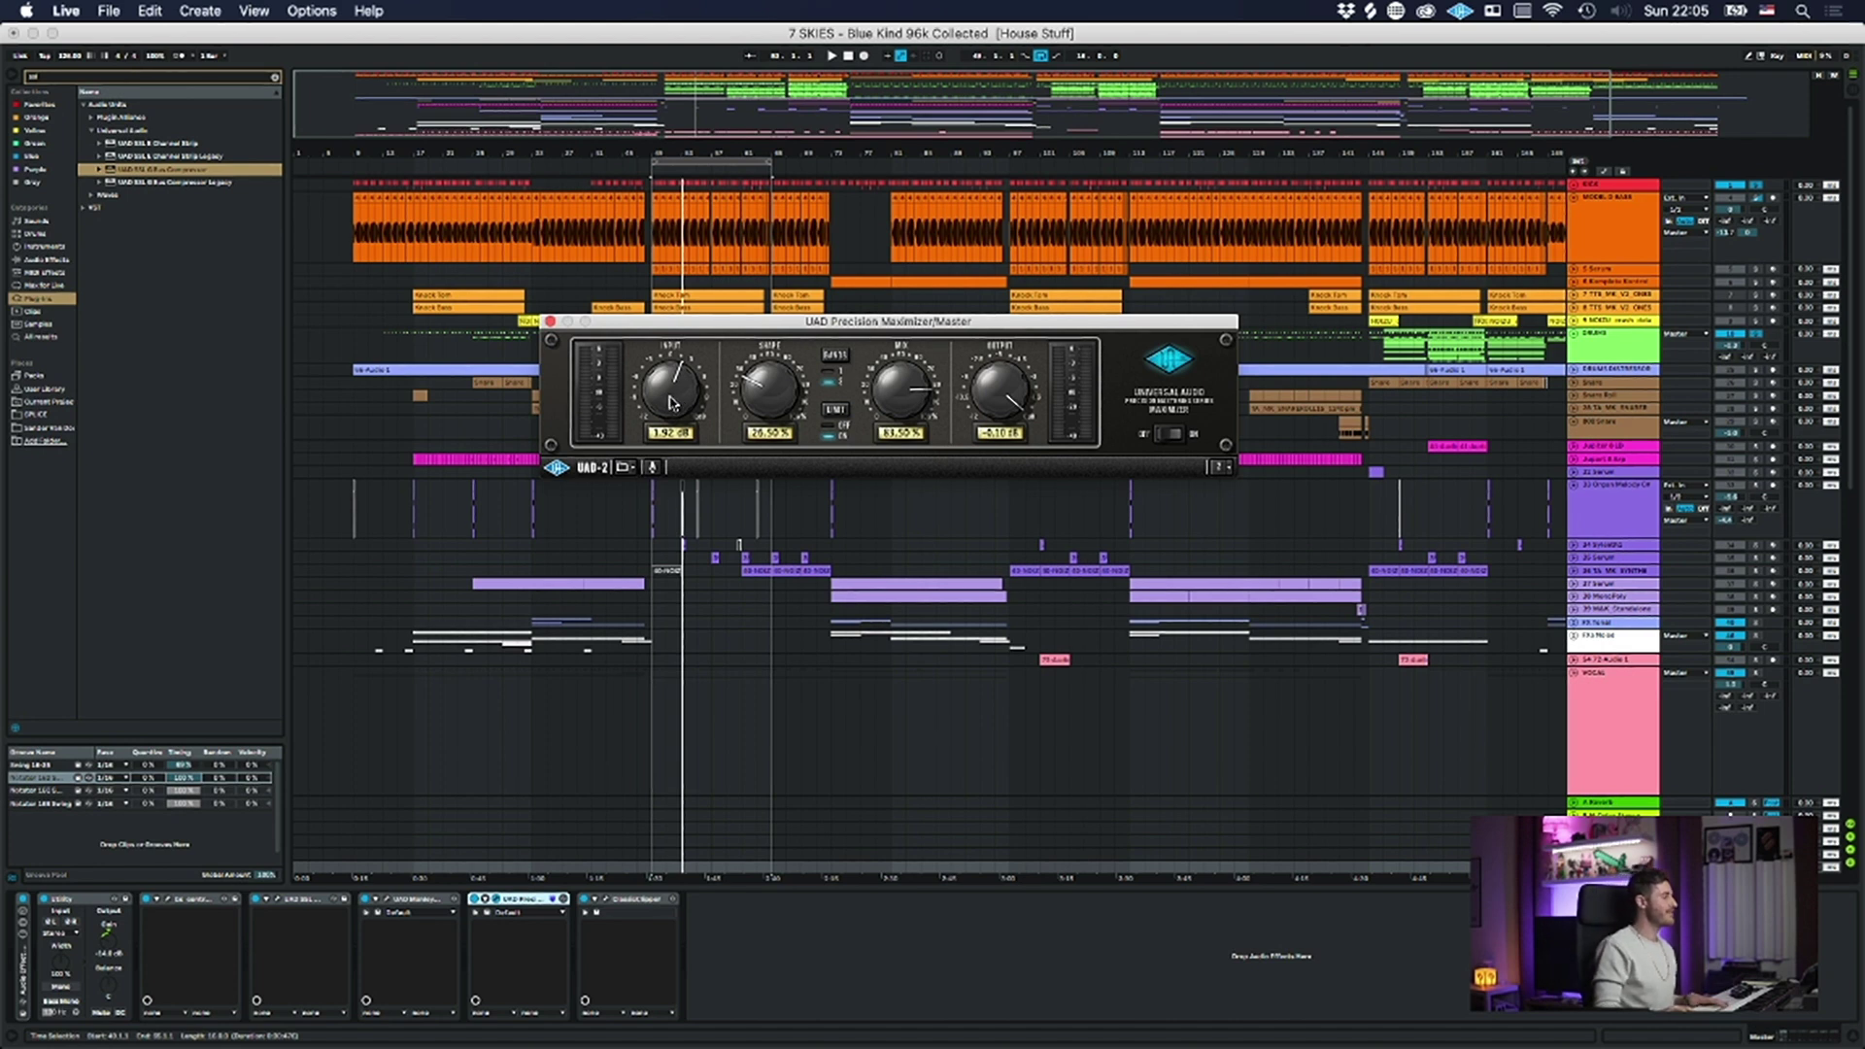
mouse_move(670, 401)
mouse_down()
mouse_move(701, 388)
mouse_move(684, 397)
mouse_up()
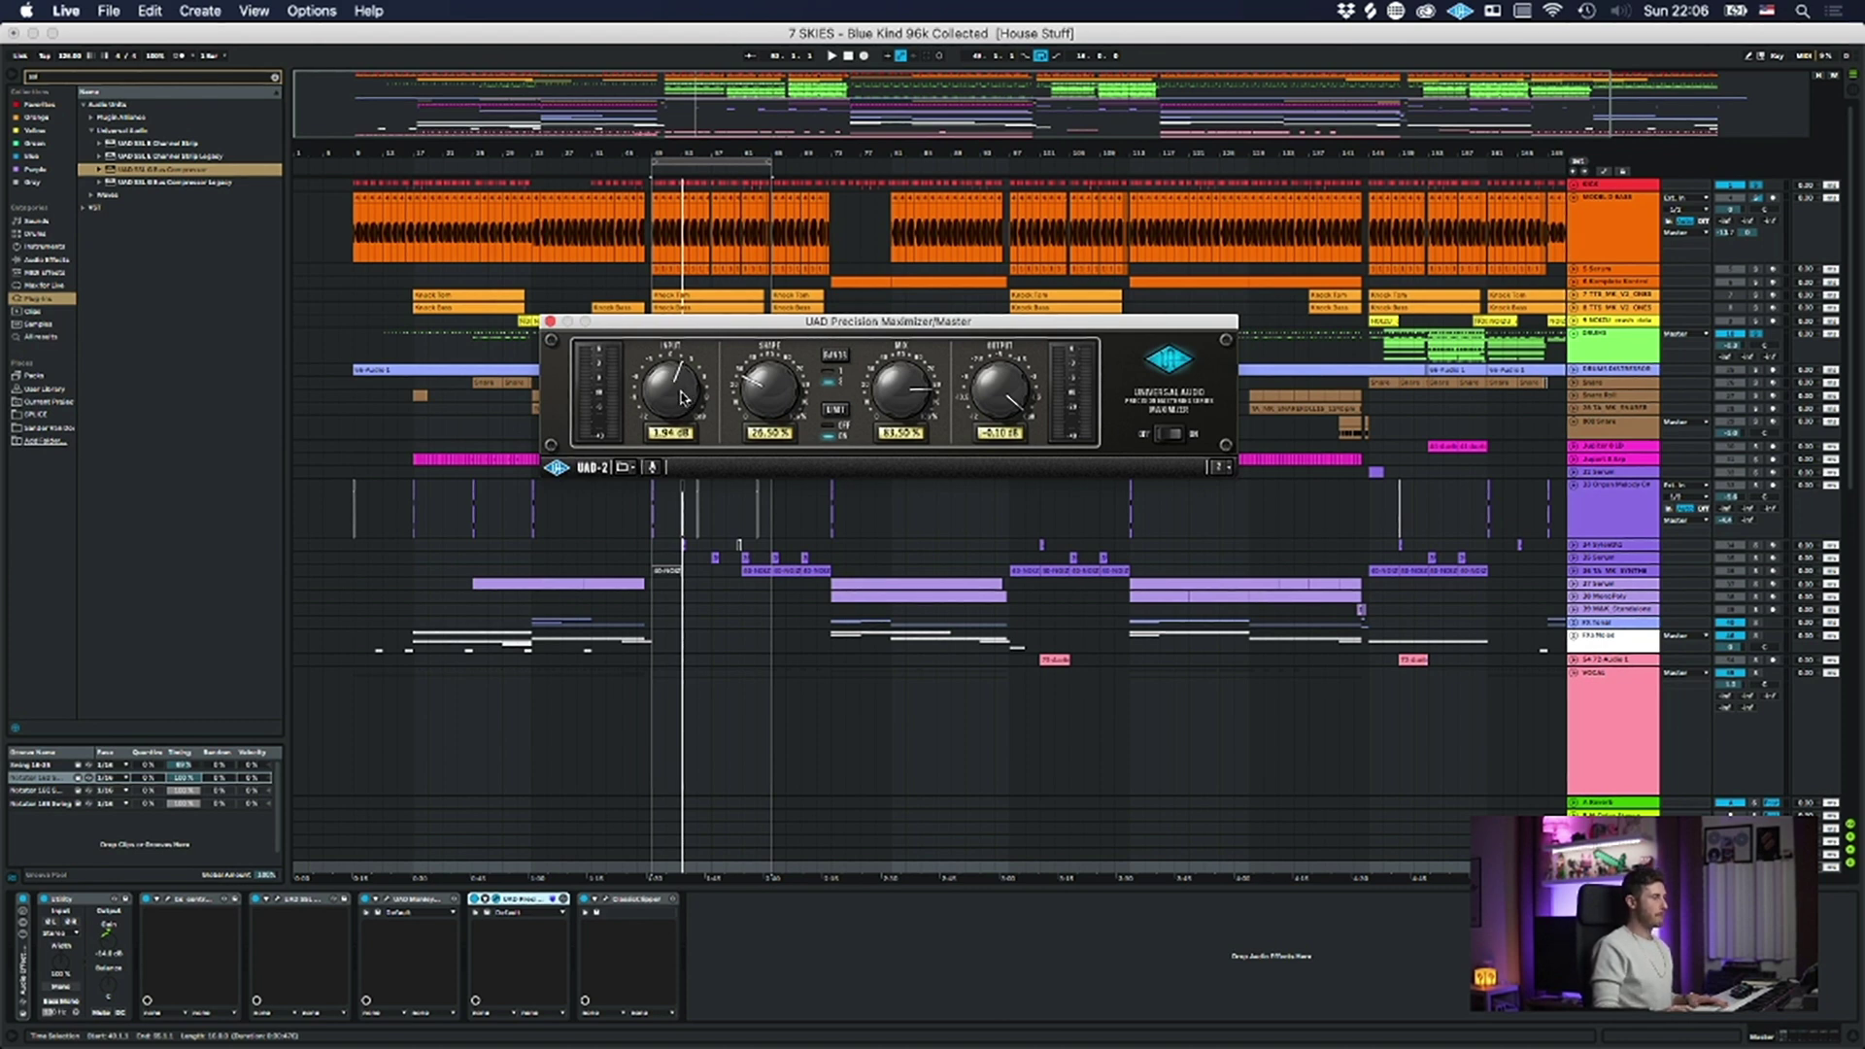
- Check the Classic Clipper briefly, then try a Precision Maximizer input of 3.14 dB and reduce it to 1.56 dB
click(607, 900)
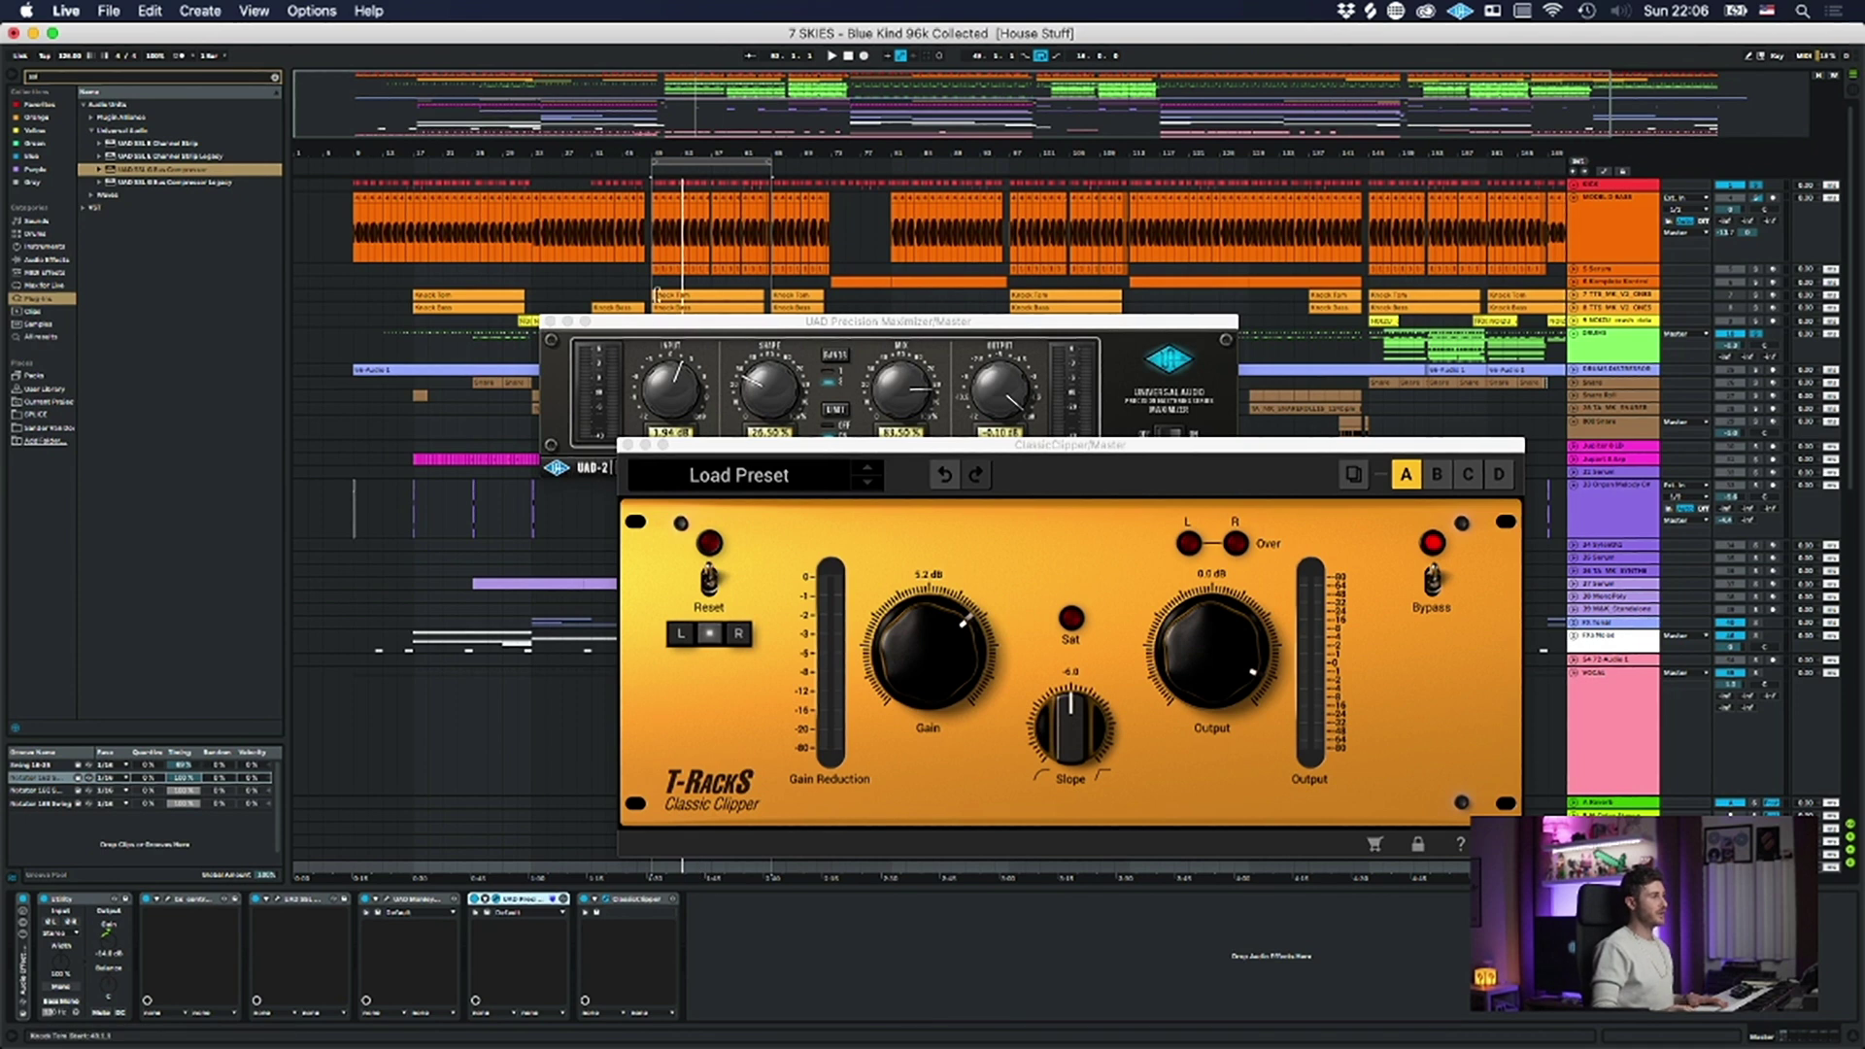
click(629, 445)
drag(668, 404, 682, 393)
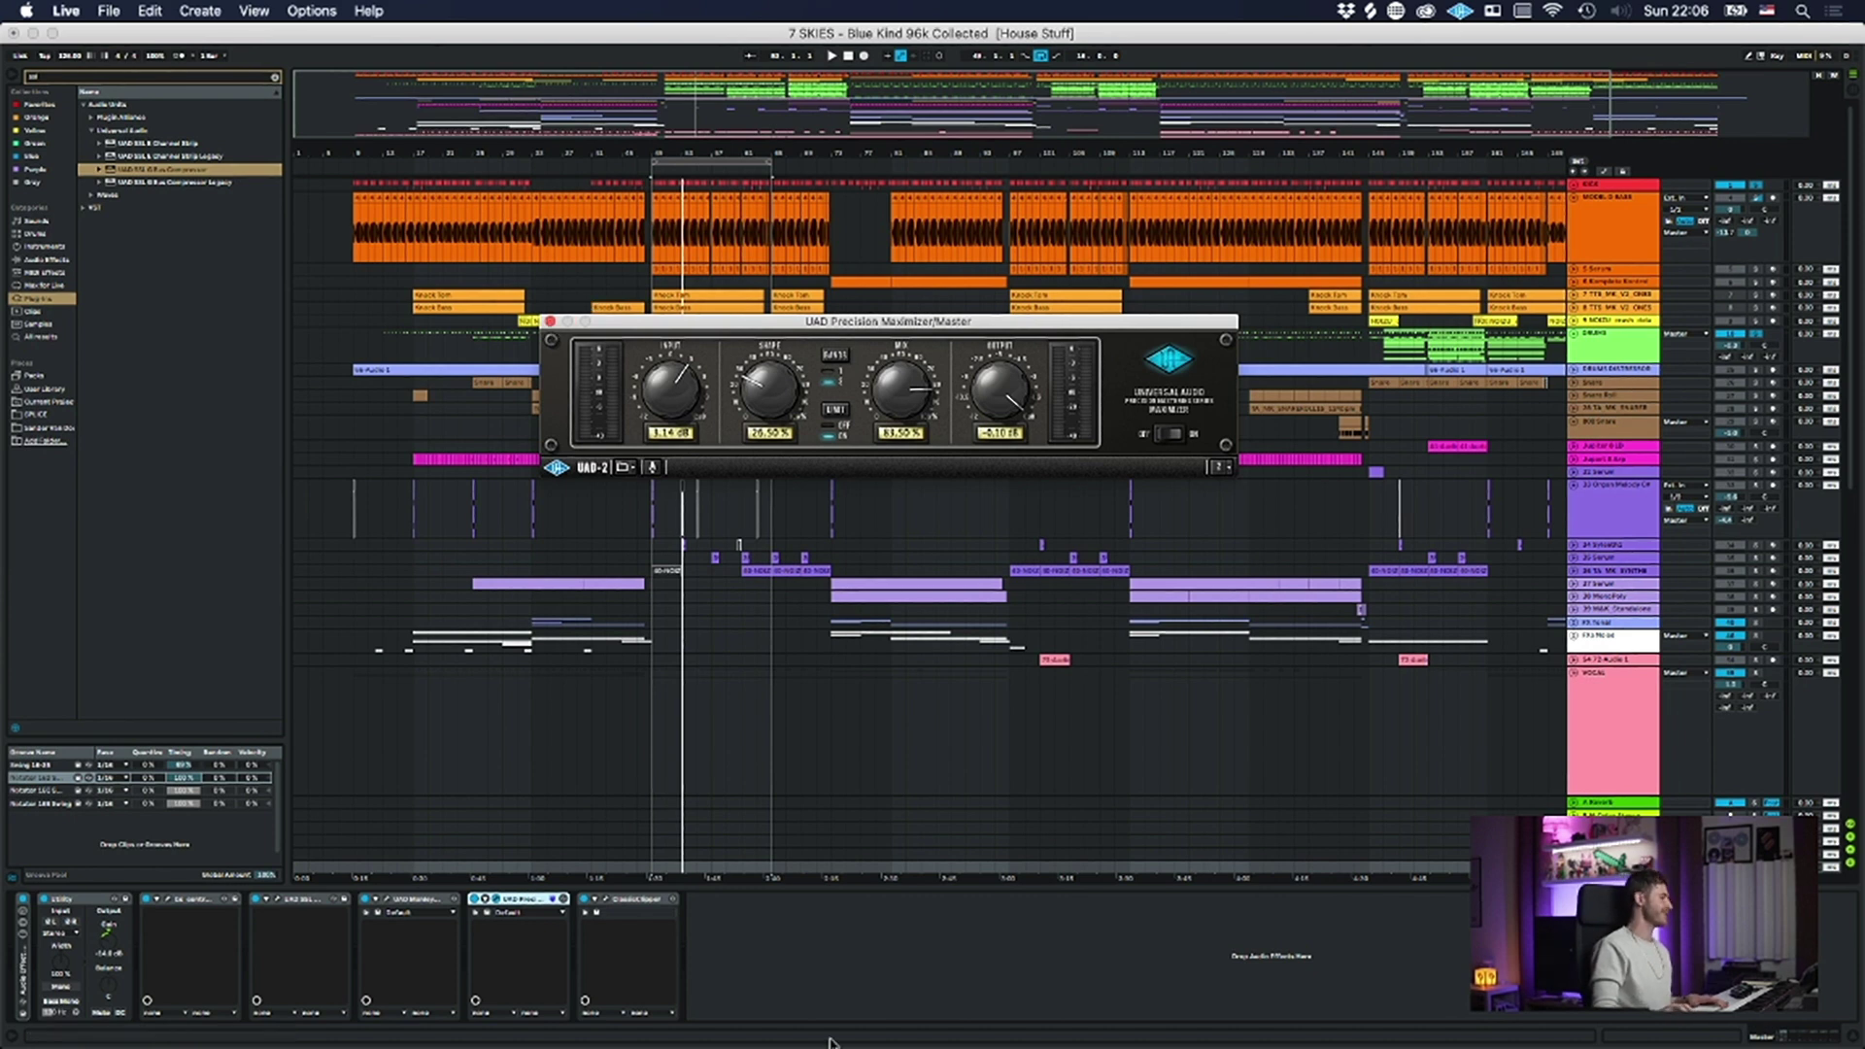
drag(683, 373, 672, 396)
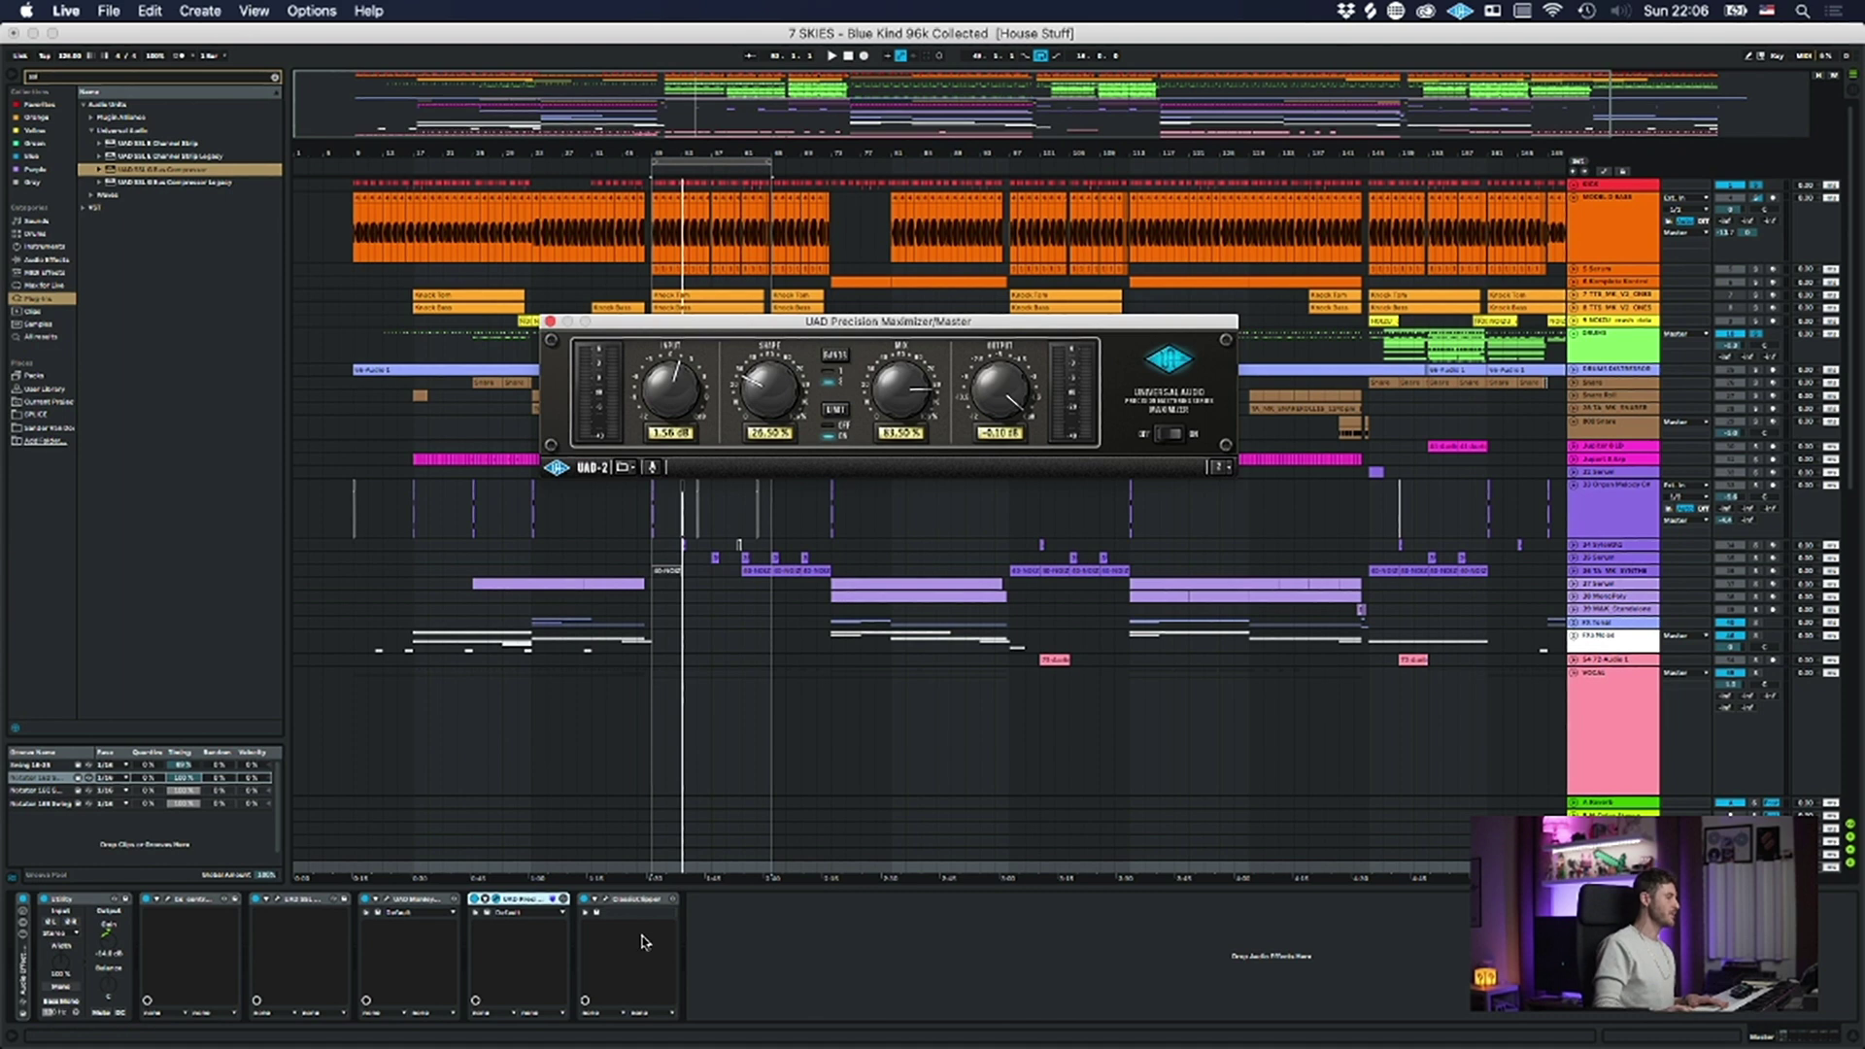
- Open the Classic Clipper once more, then close it and the Precision Maximizer window
click(604, 901)
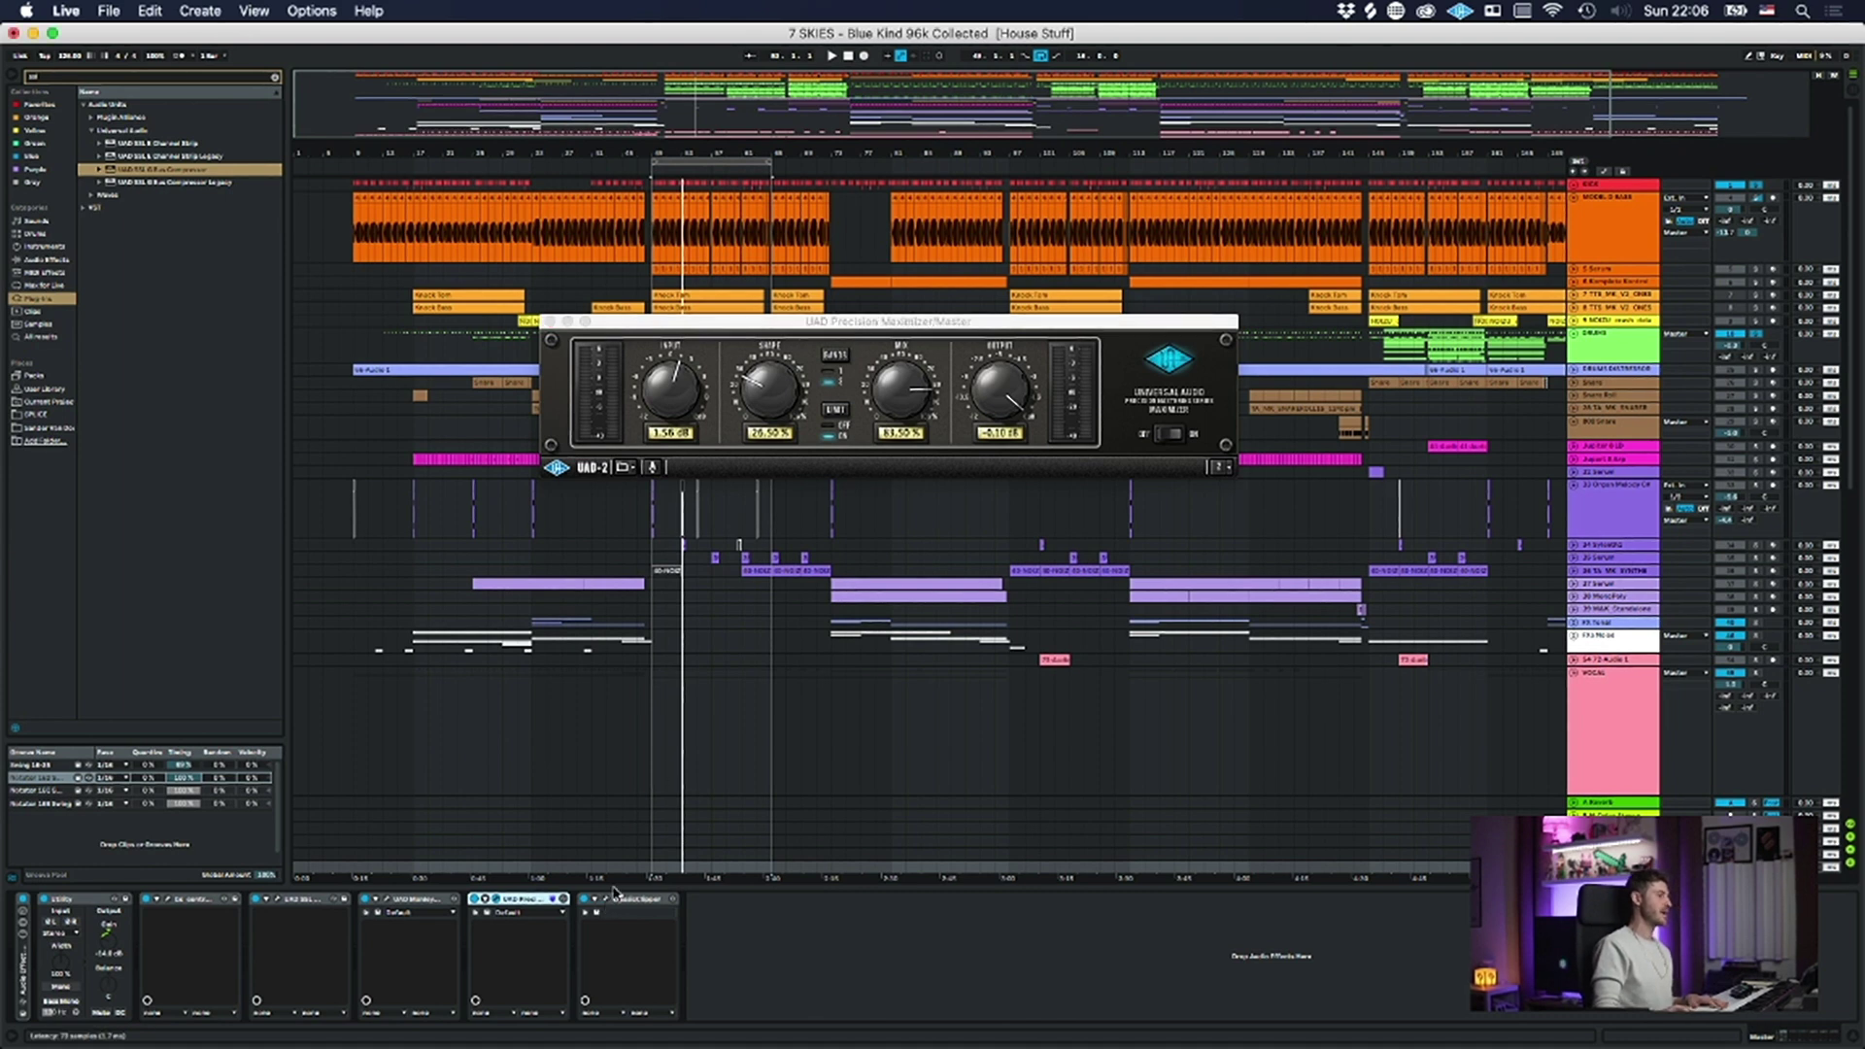
click(628, 445)
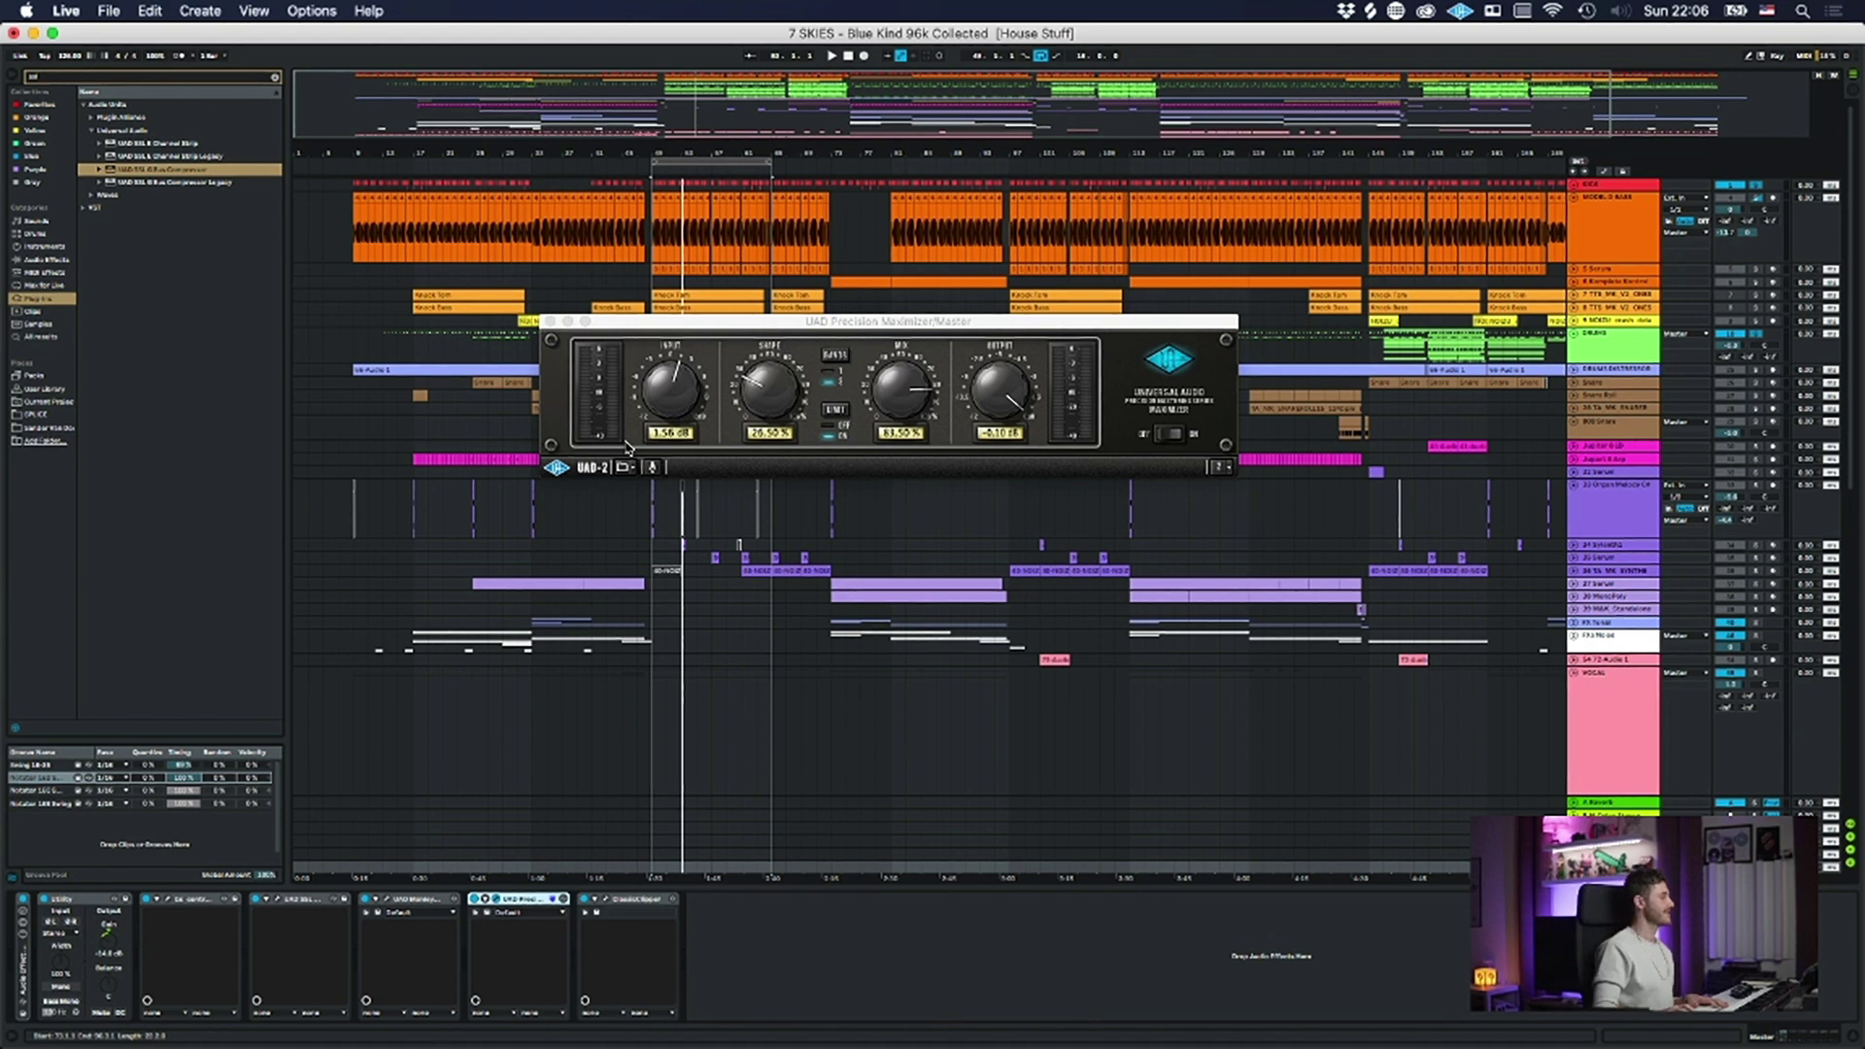
click(551, 322)
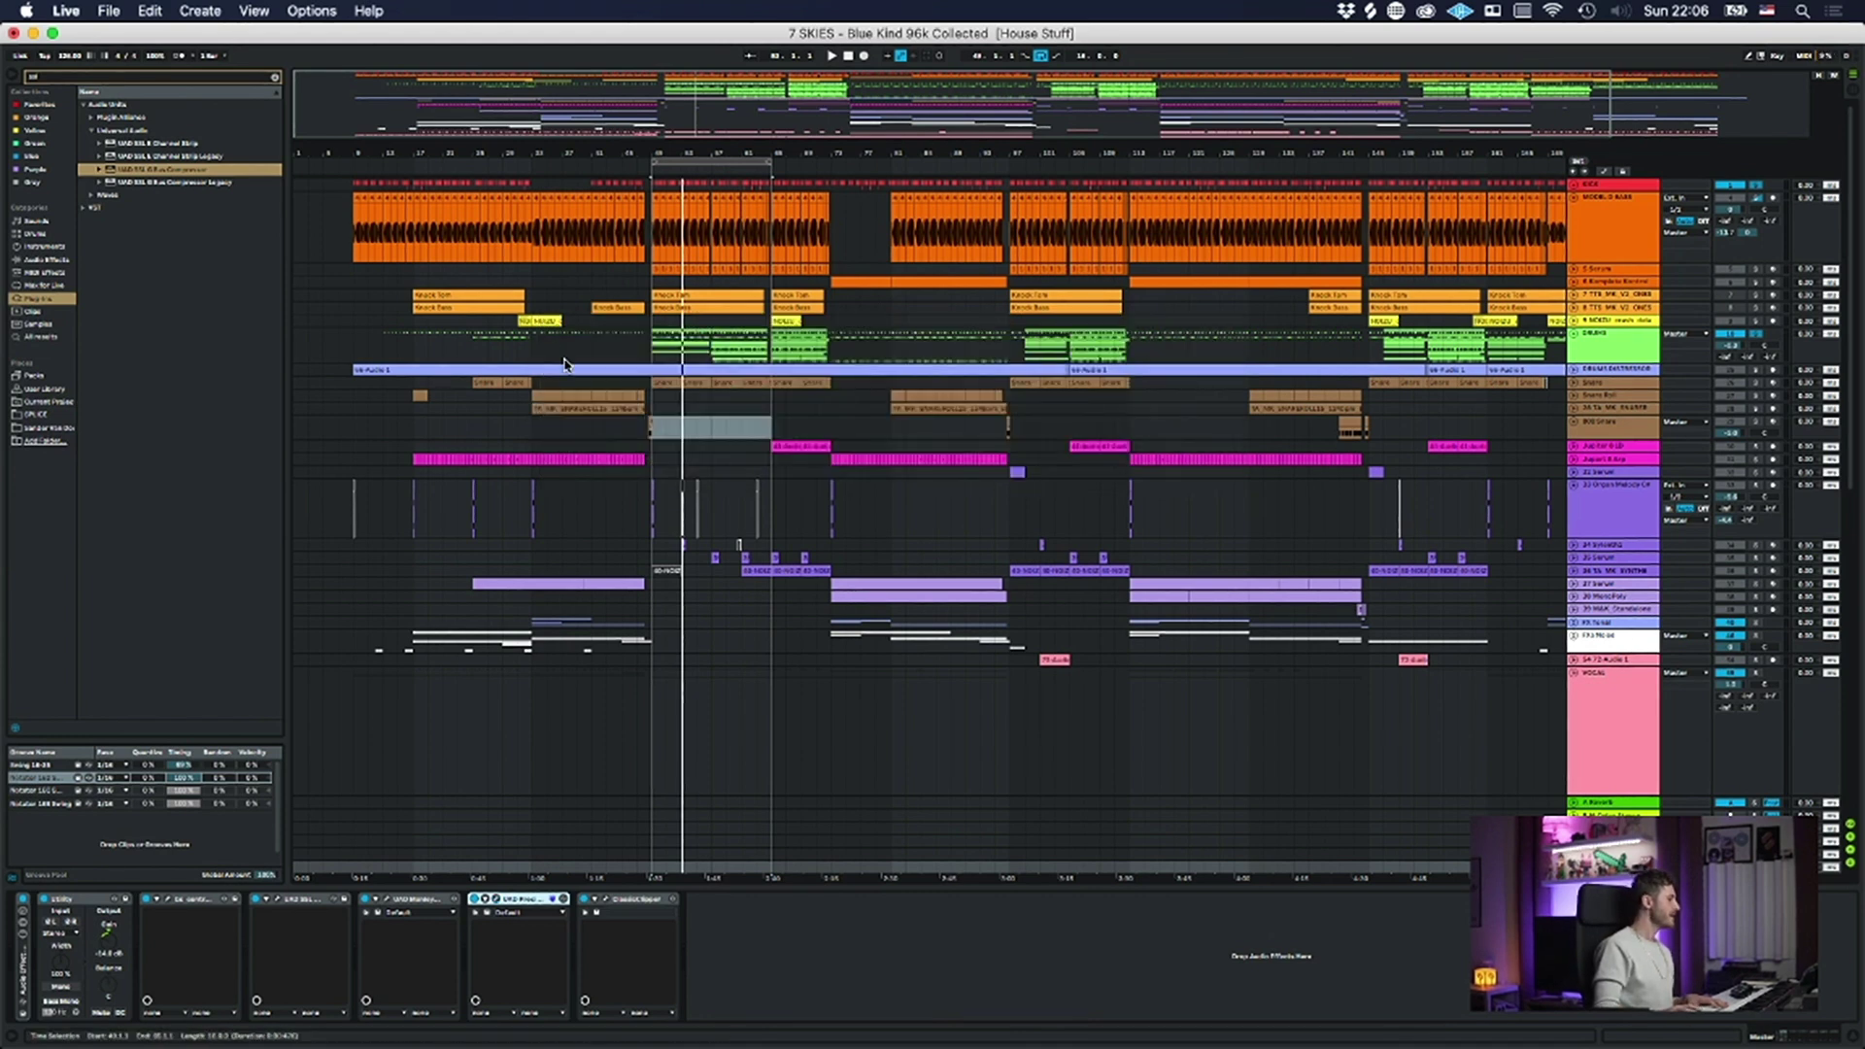